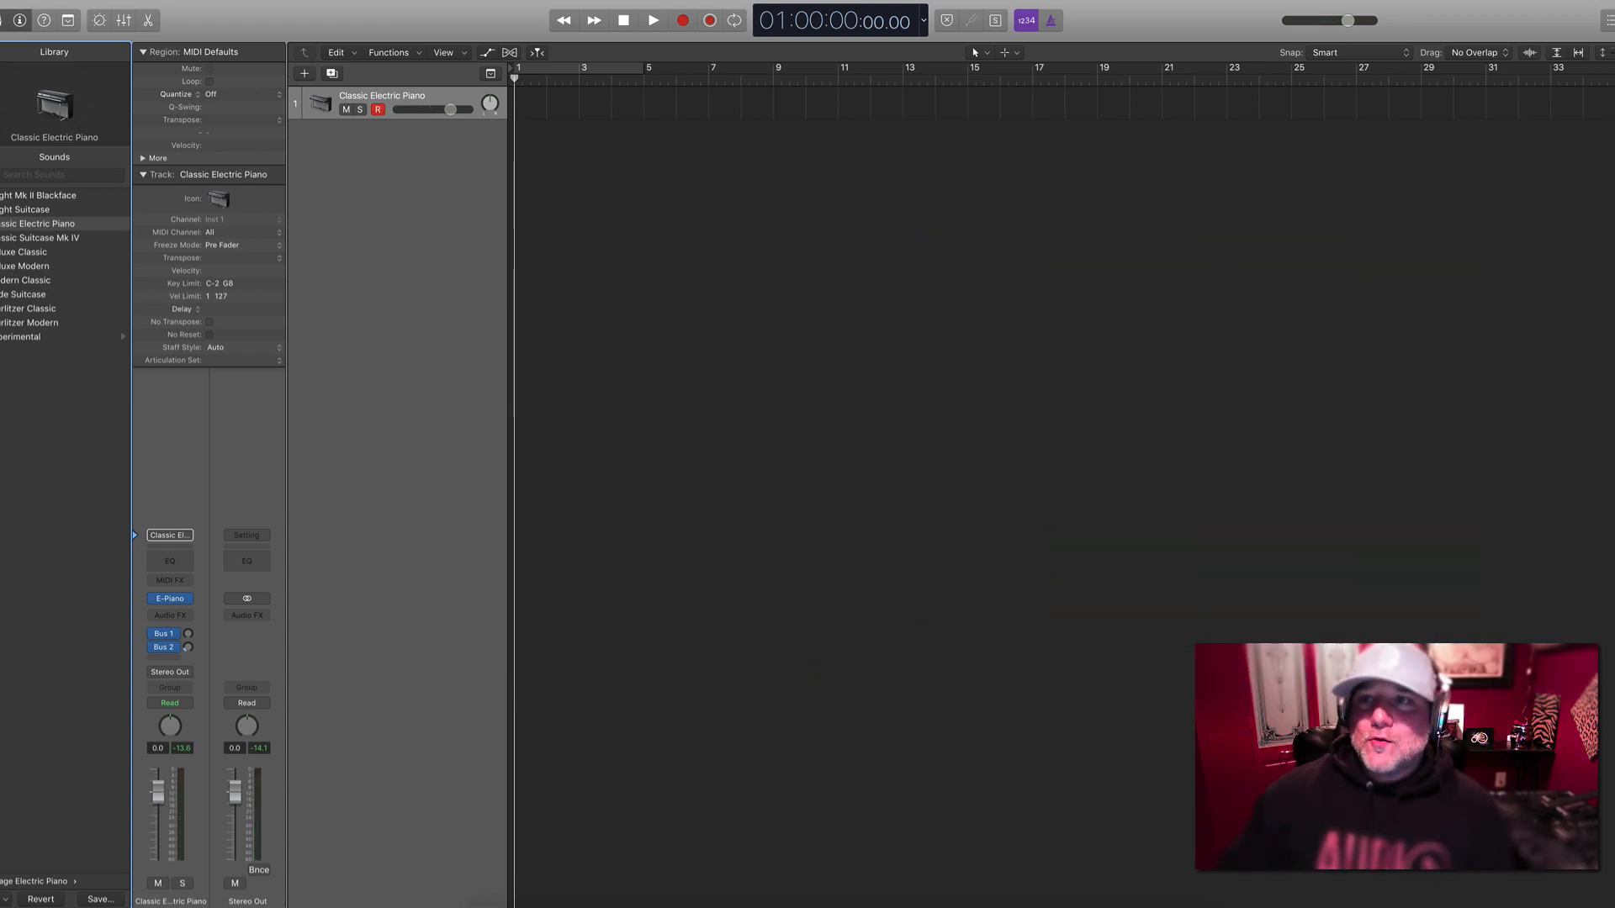
# Switch the control bar display to the Custom layout and set the project tempo to 105
pyautogui.click(1402, 0)
pyautogui.click(1409, 232)
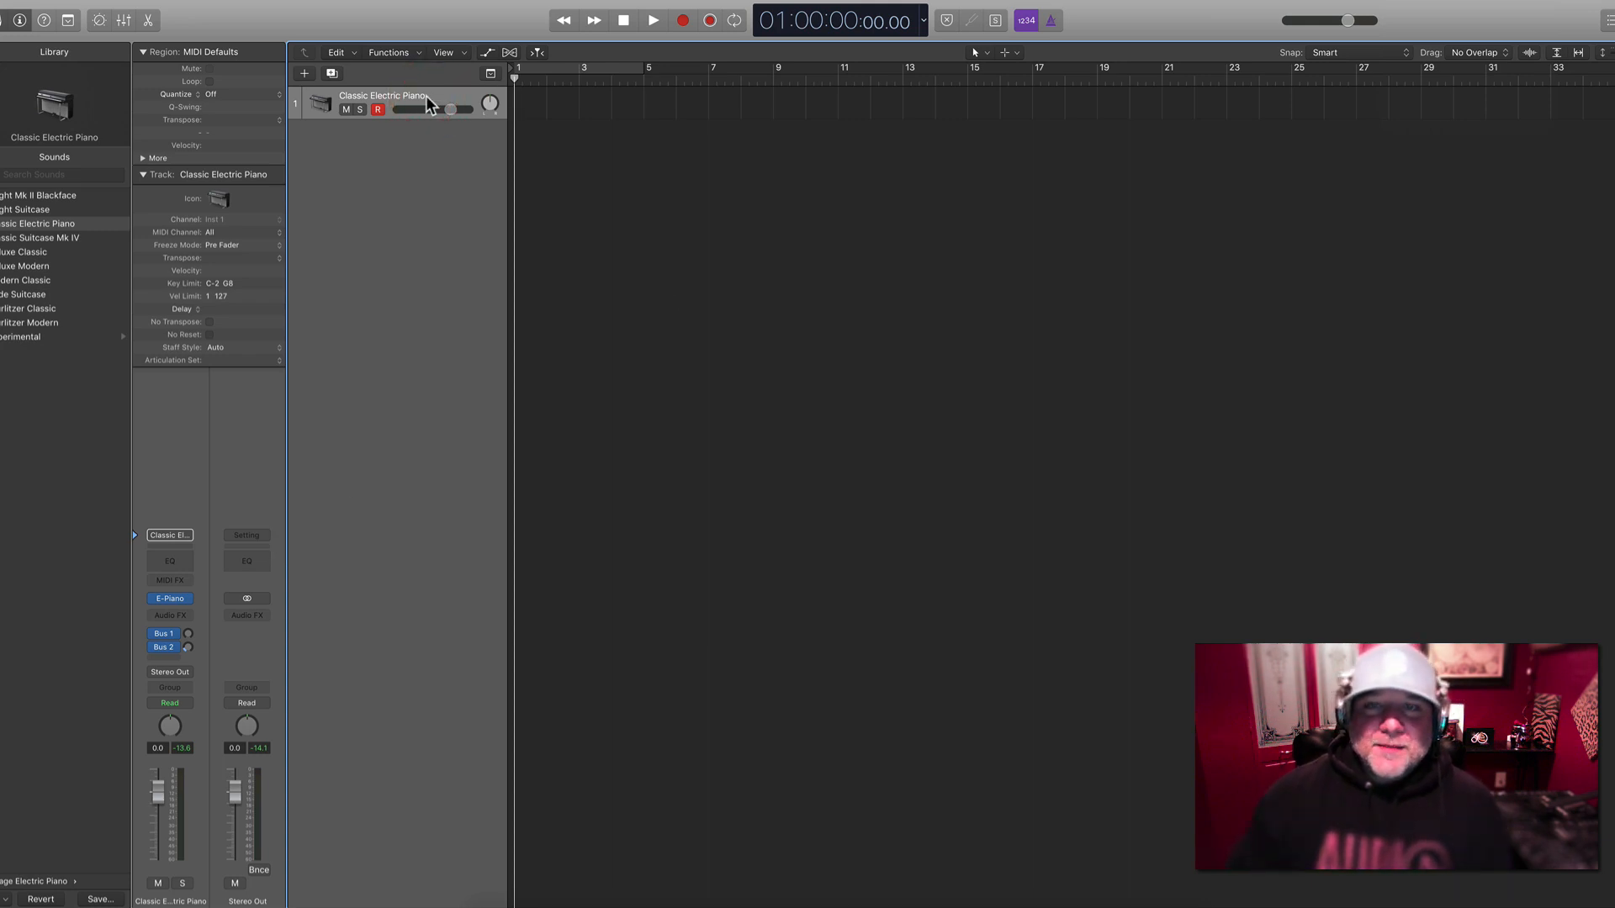
pyautogui.click(926, 19)
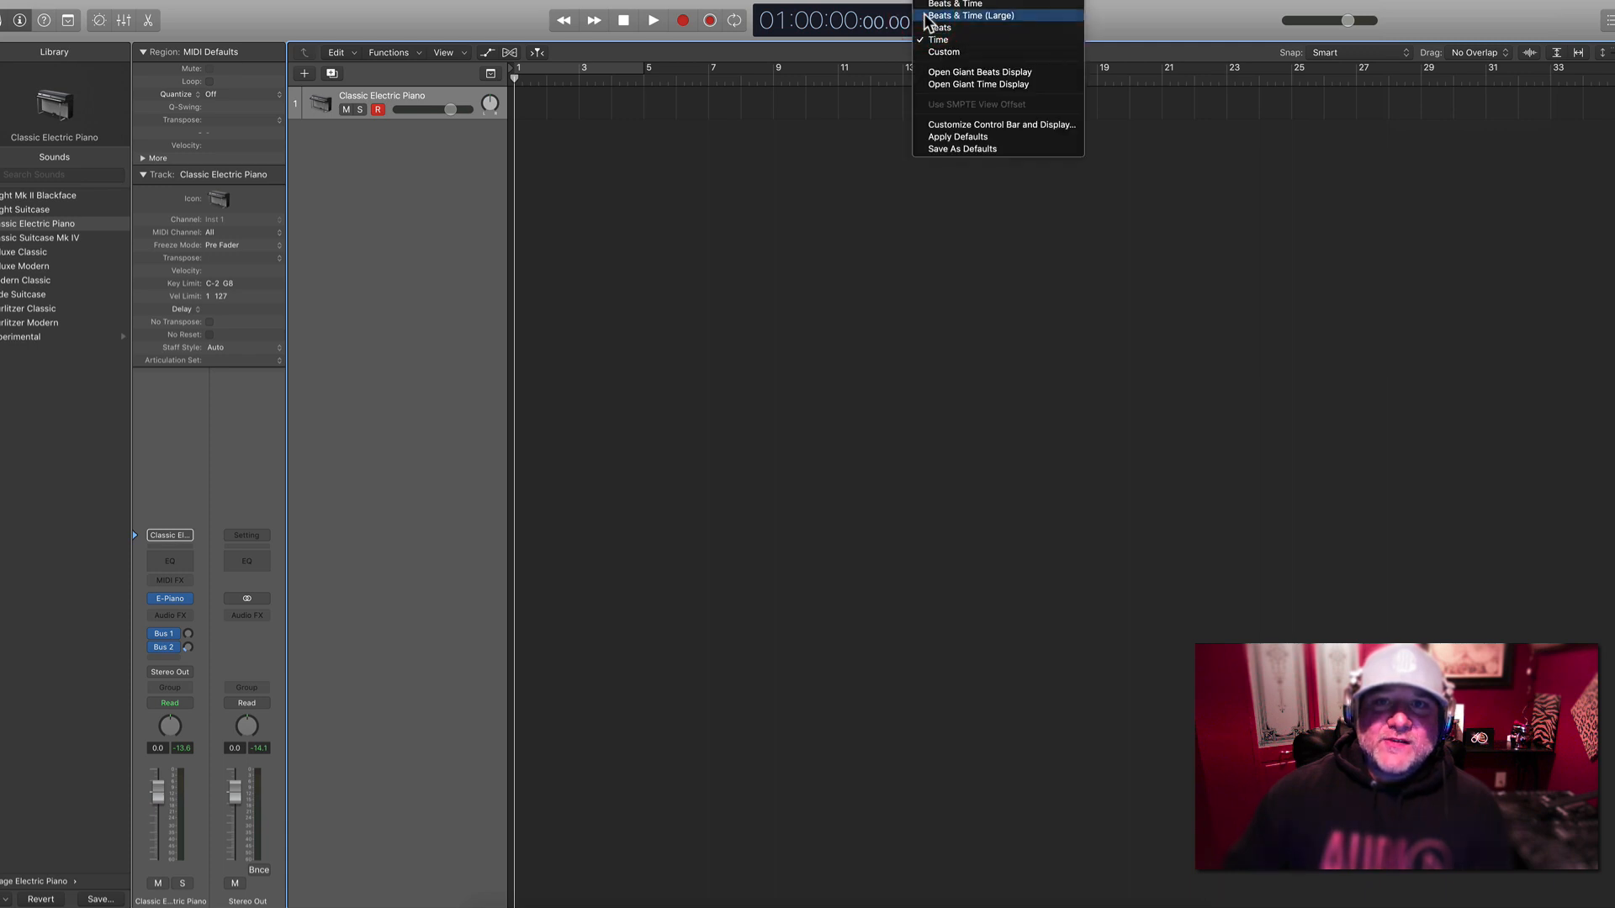
pyautogui.click(944, 51)
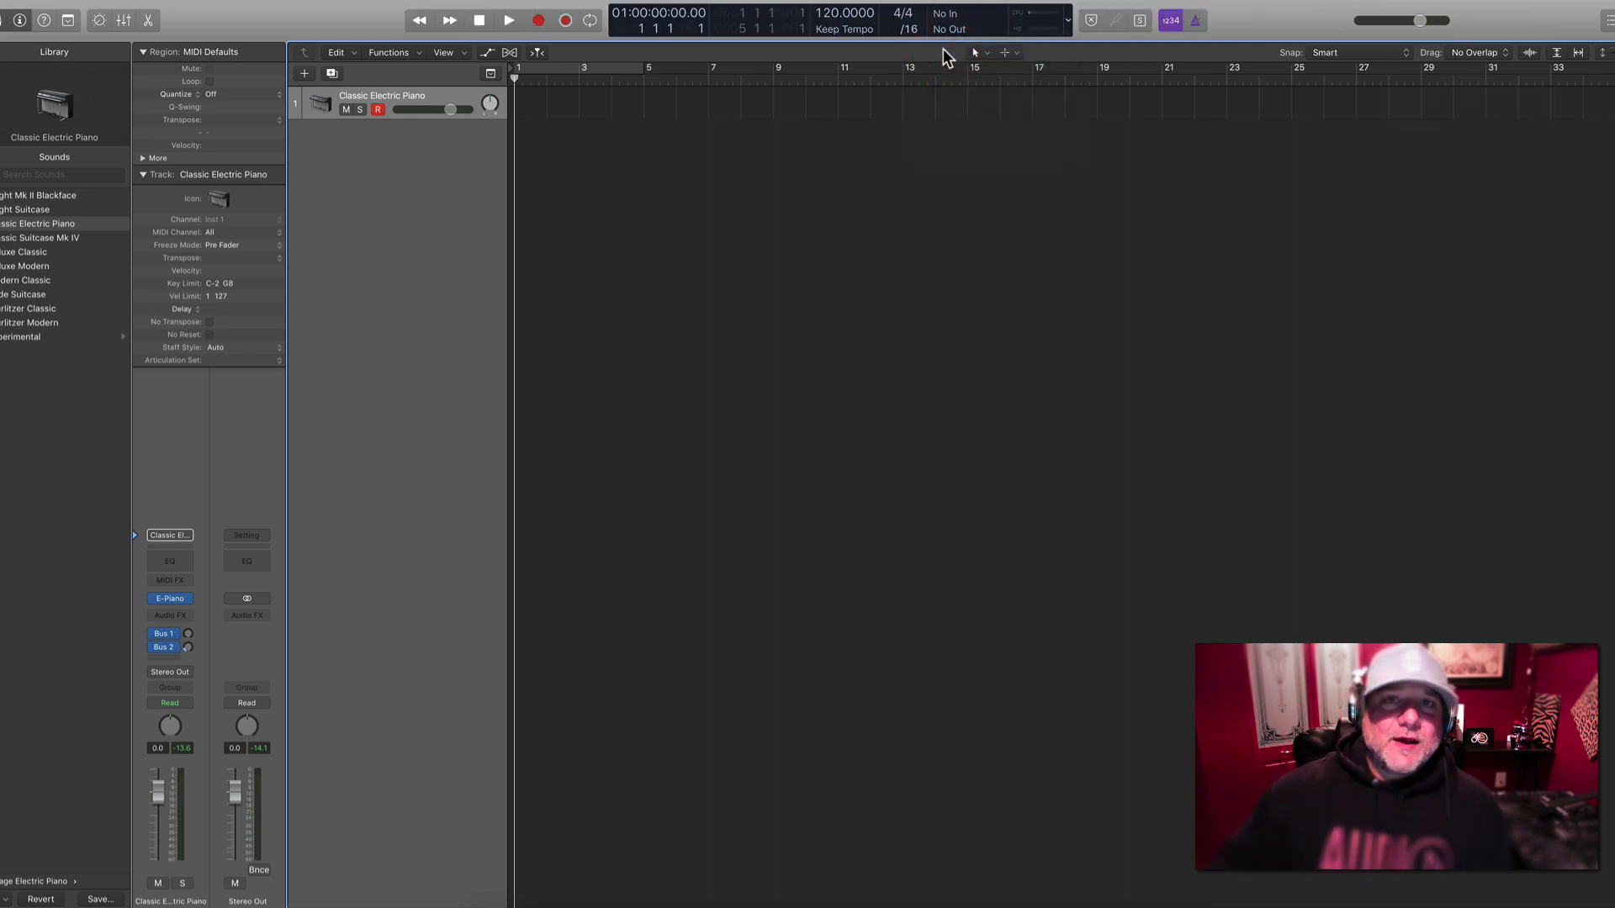
pyautogui.doubleClick(830, 12)
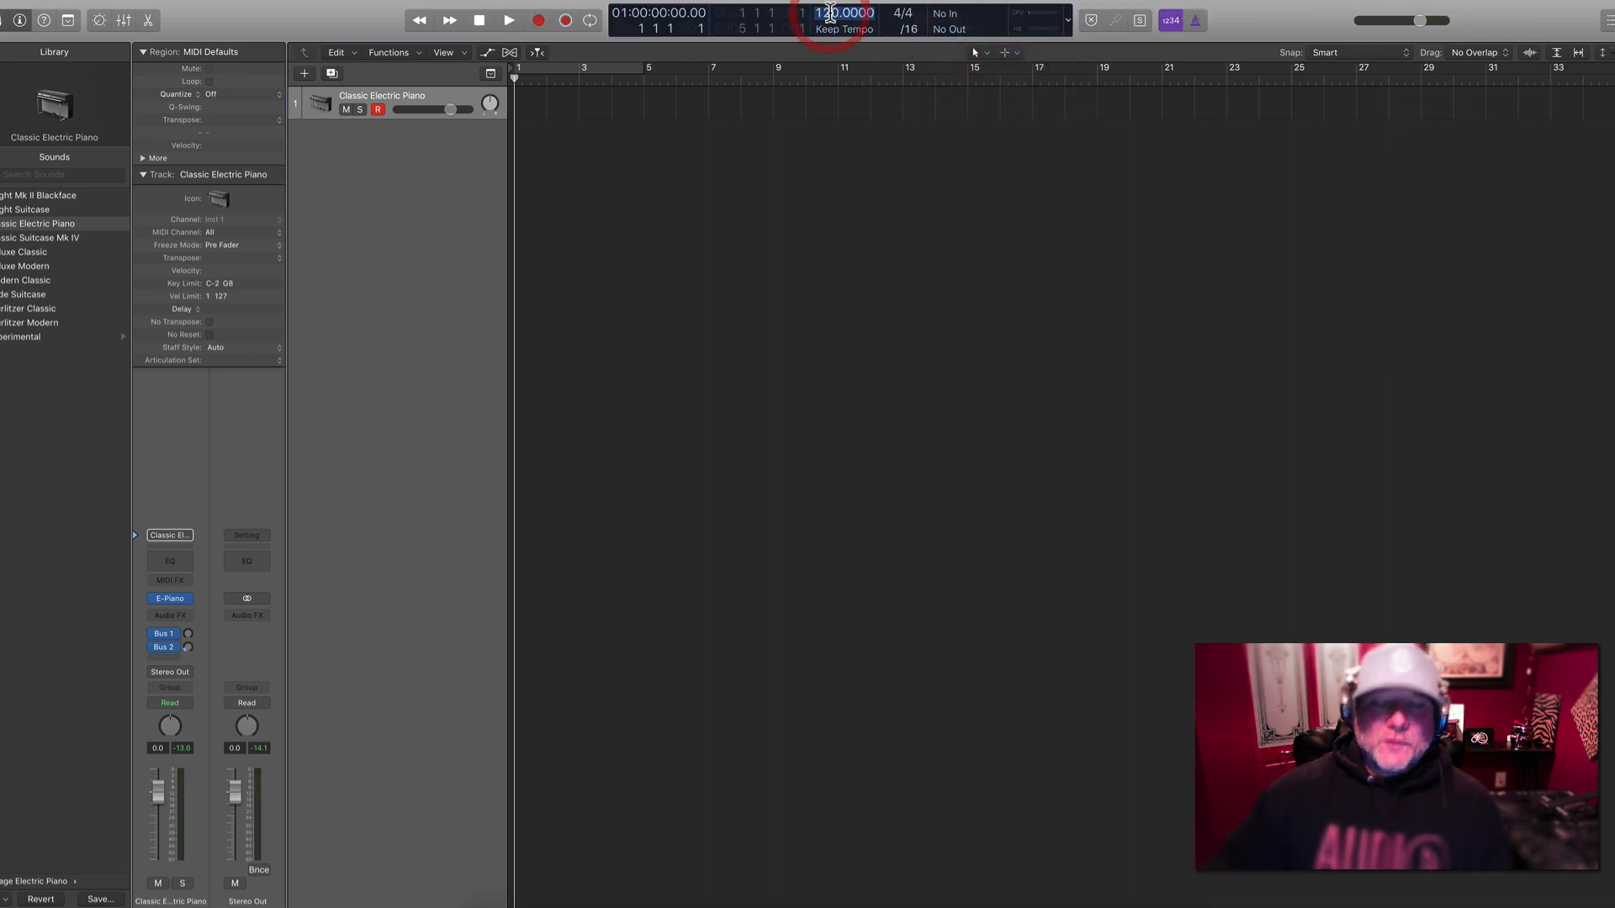
pyautogui.write('105')
pyautogui.press('Return')
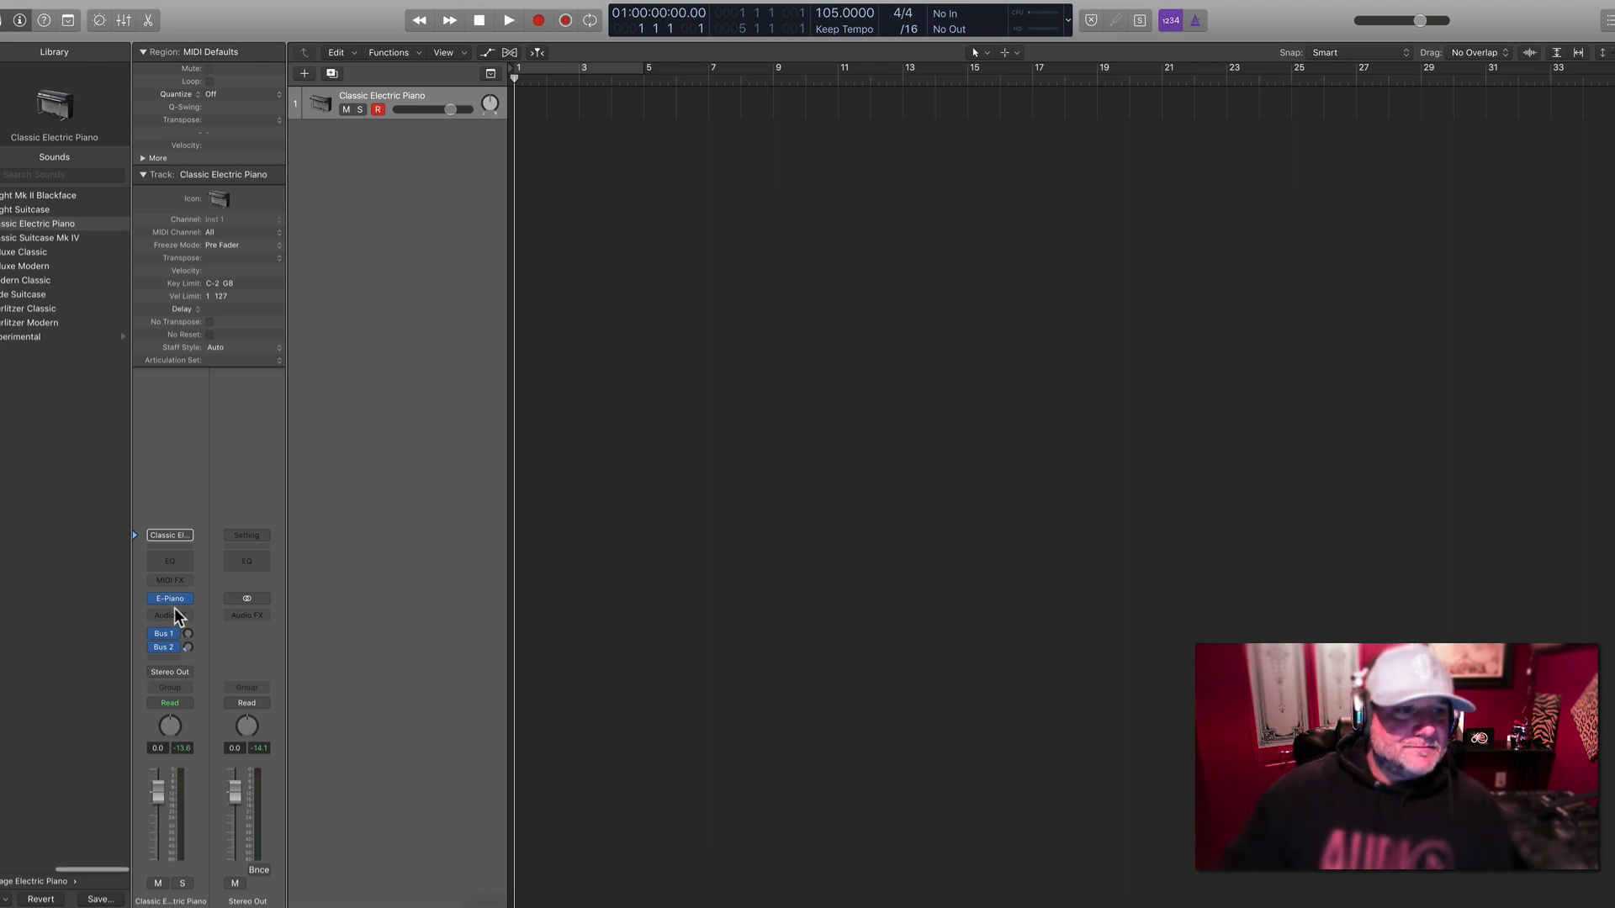
# Load the Ibiza kit from the Drum Machine Designer electronic drum kits onto the Classic Electric Piano track
pyautogui.hscroll(-5, 50, 604)
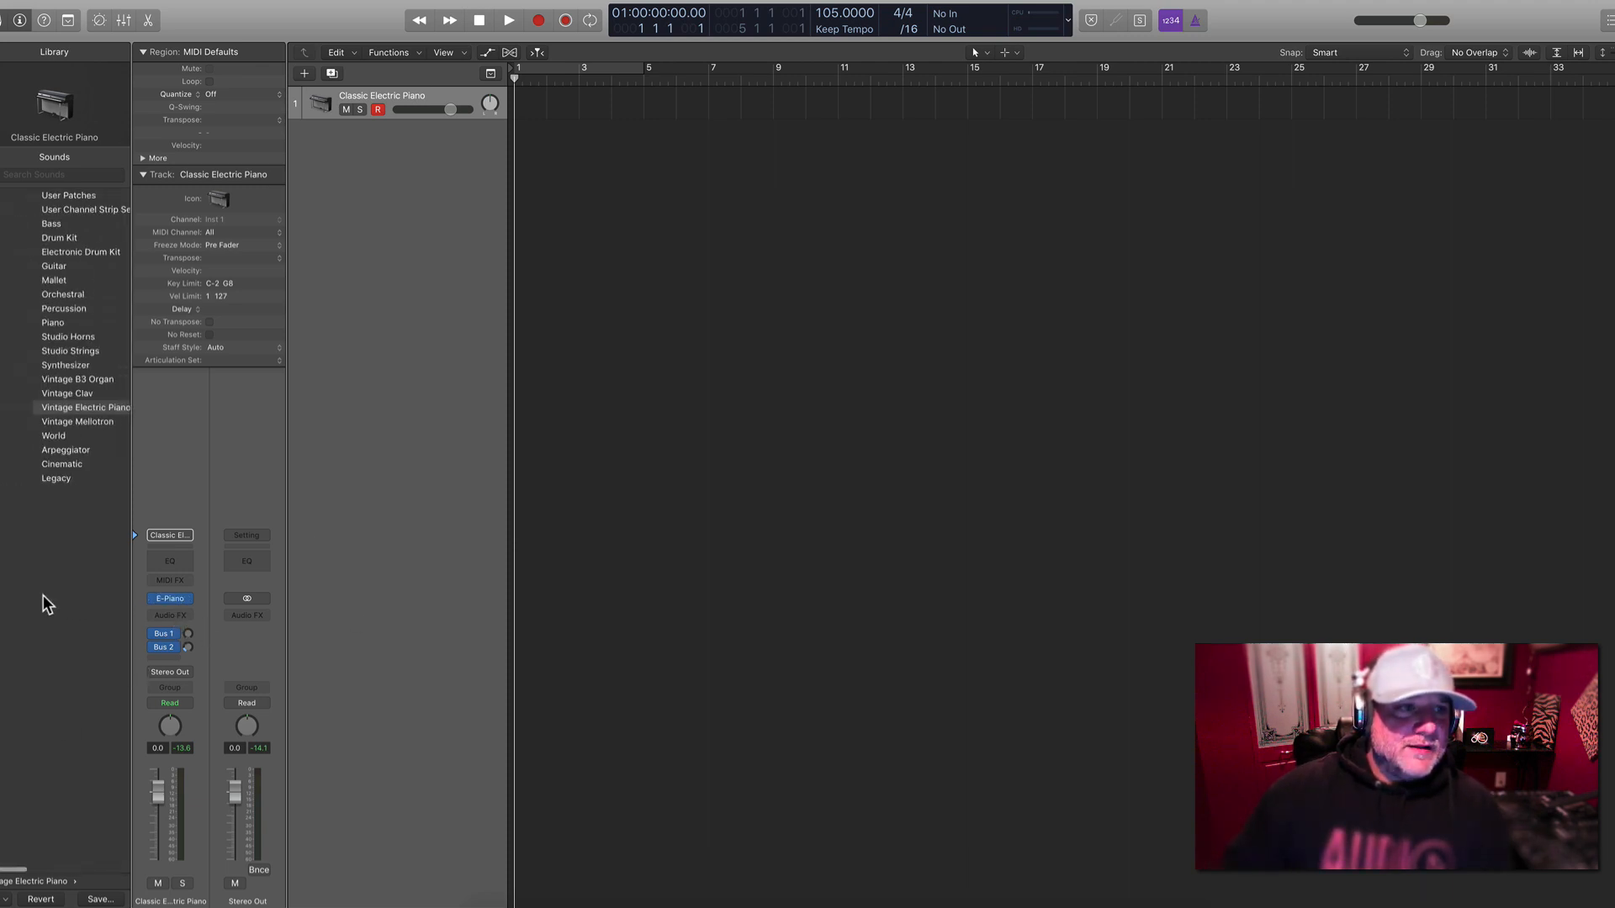
pyautogui.click(45, 252)
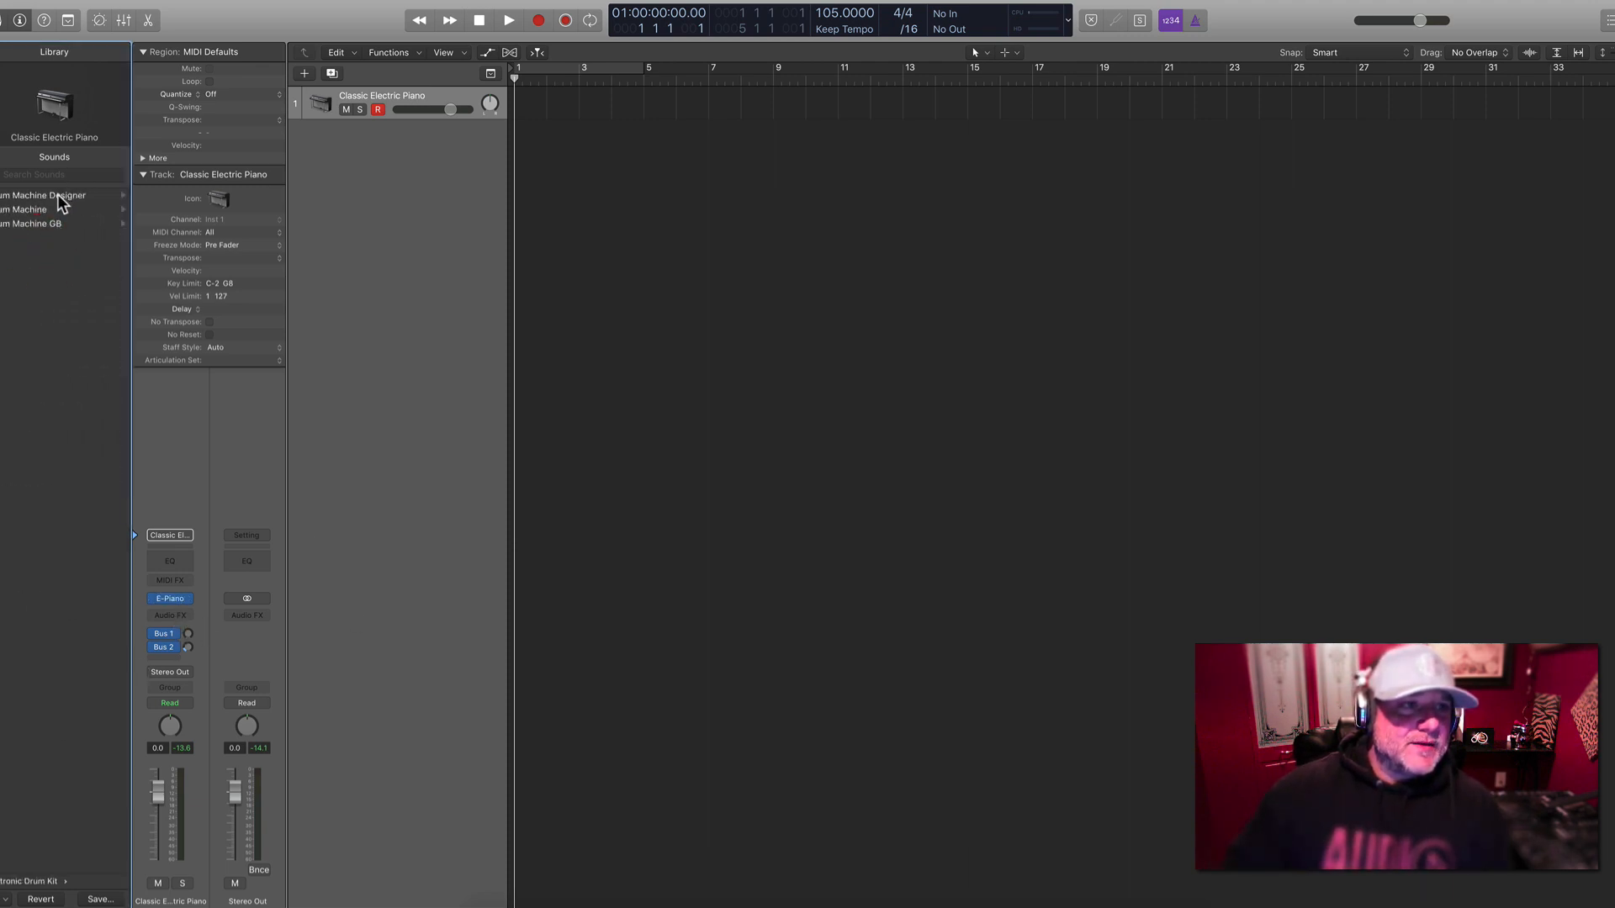
pyautogui.click(57, 195)
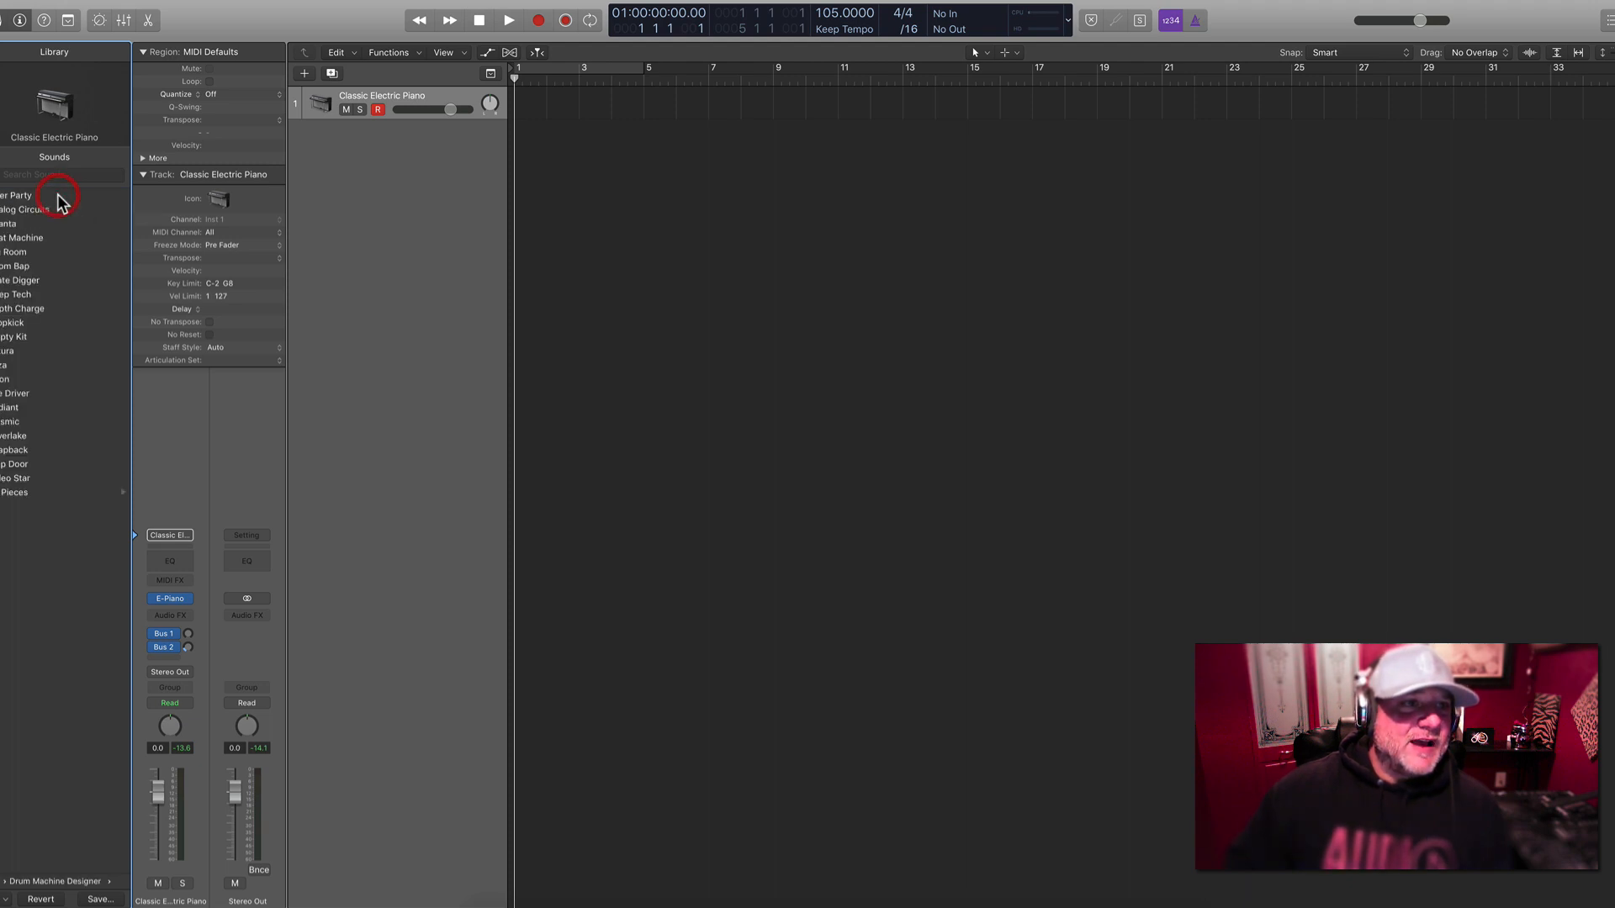
pyautogui.click(4, 367)
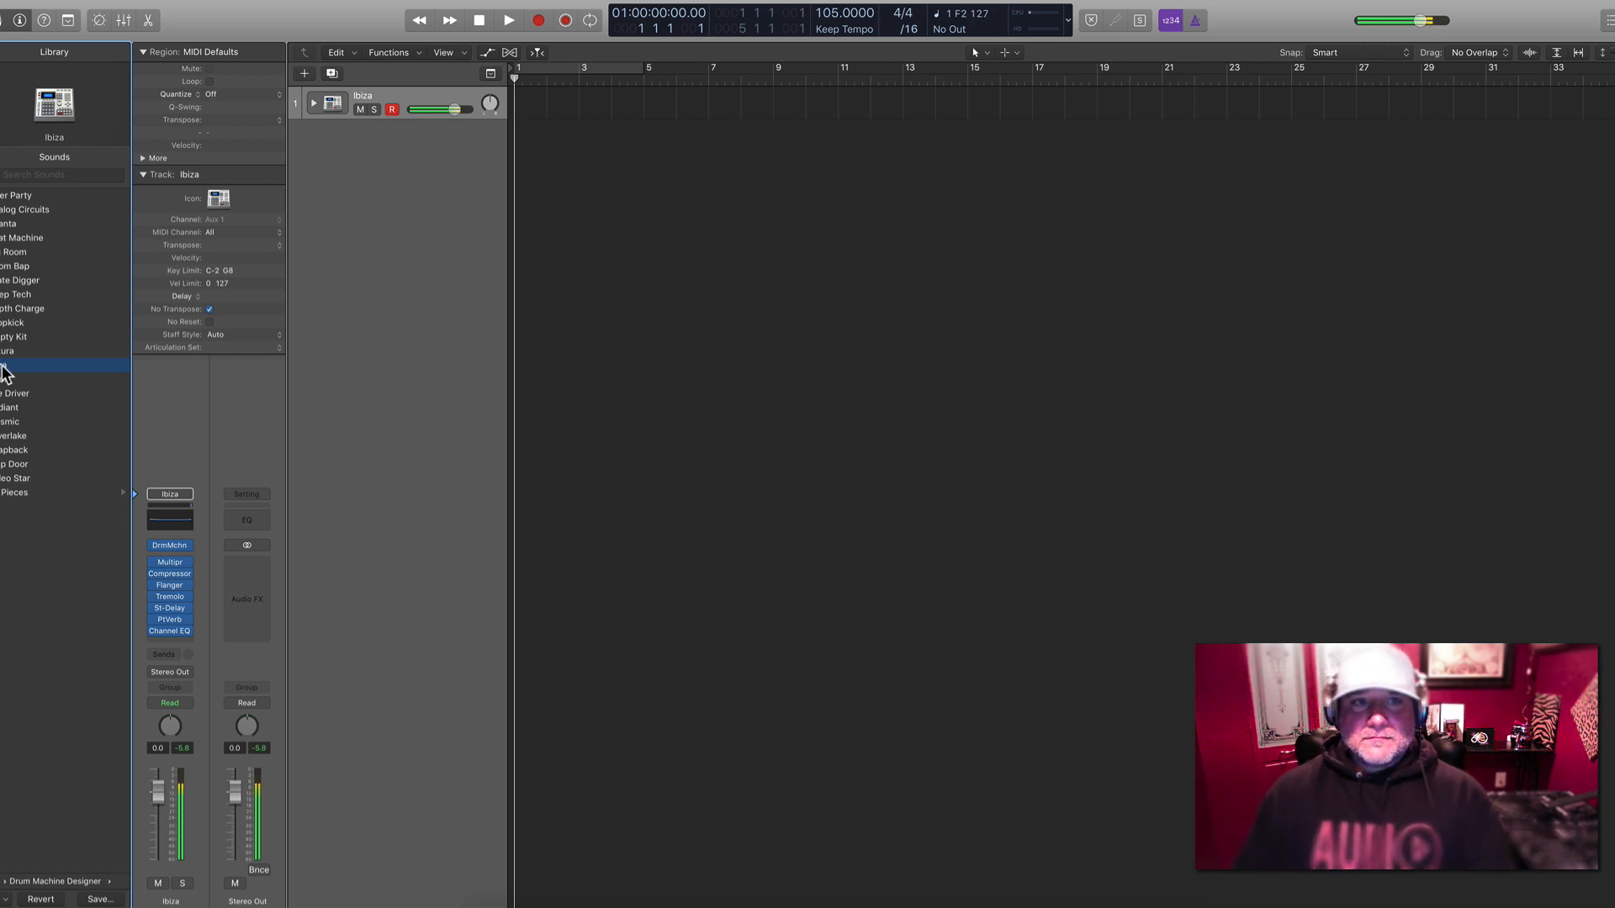
# Record a four-bar drum part on the Ibiza track from bar 1 and quantize its region to 1/16 Note
pyautogui.press('super+l')
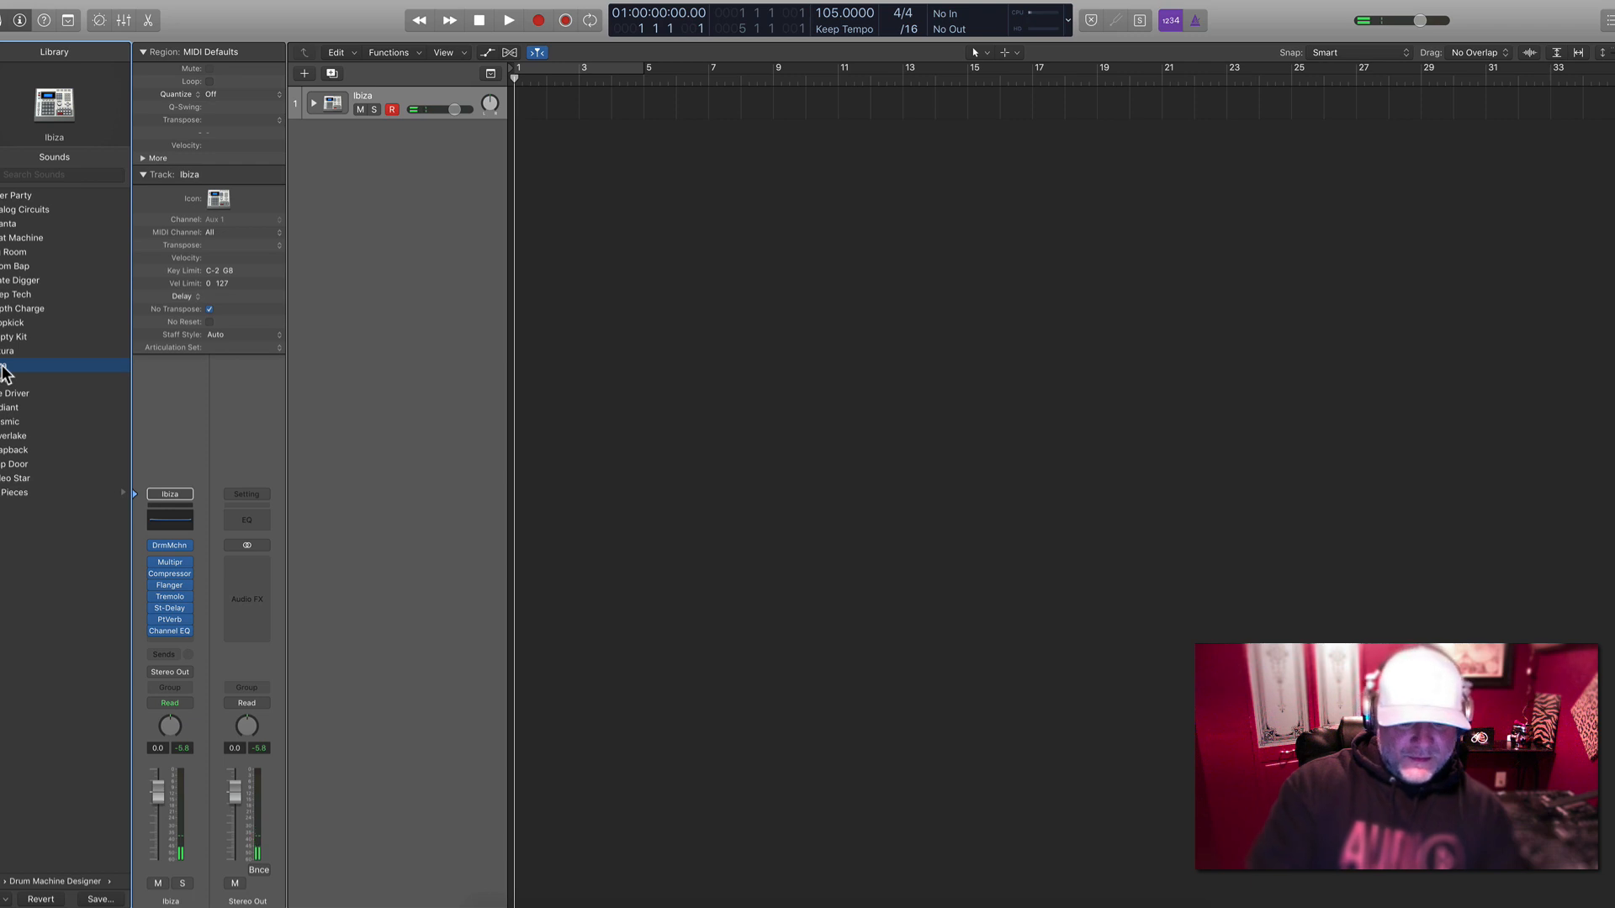
pyautogui.press('r')
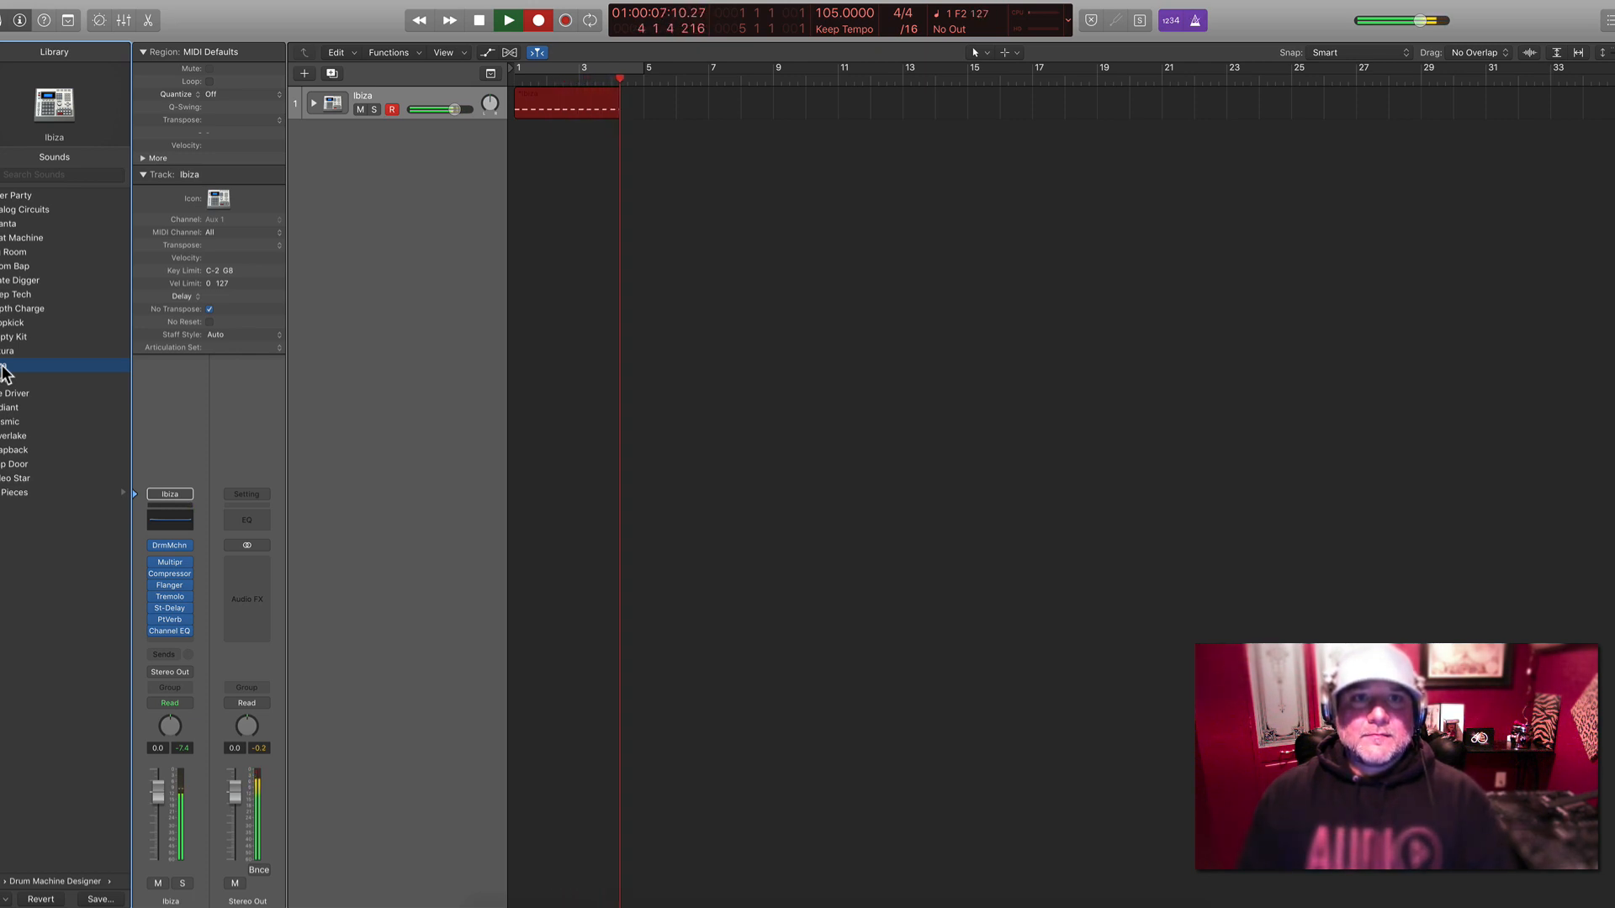
pyautogui.press('space')
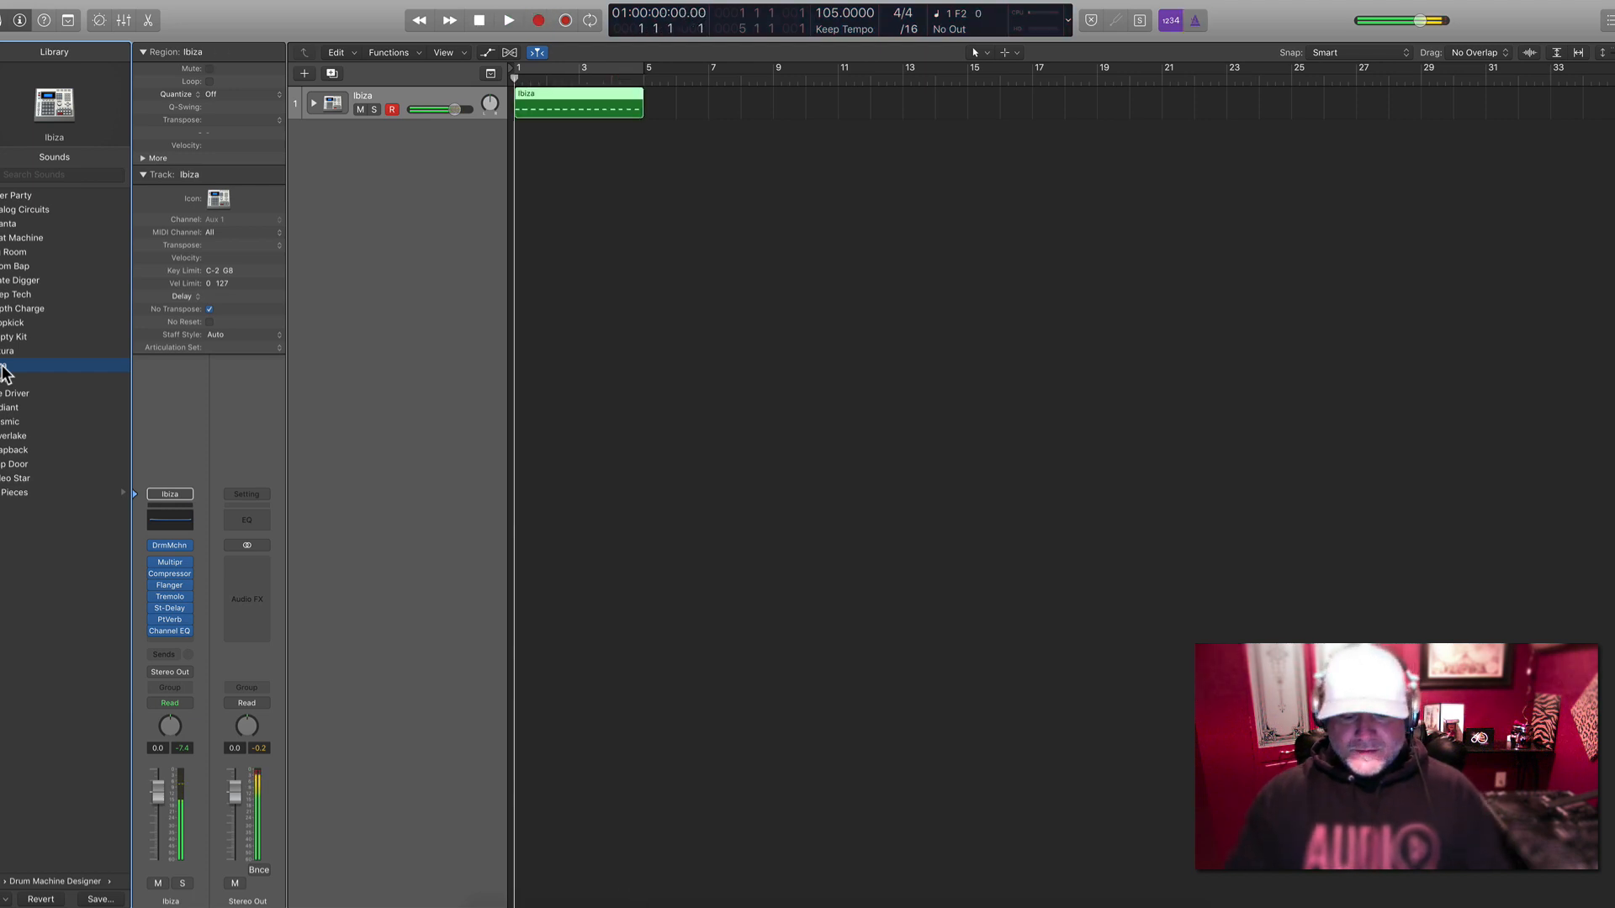
pyautogui.press('q')
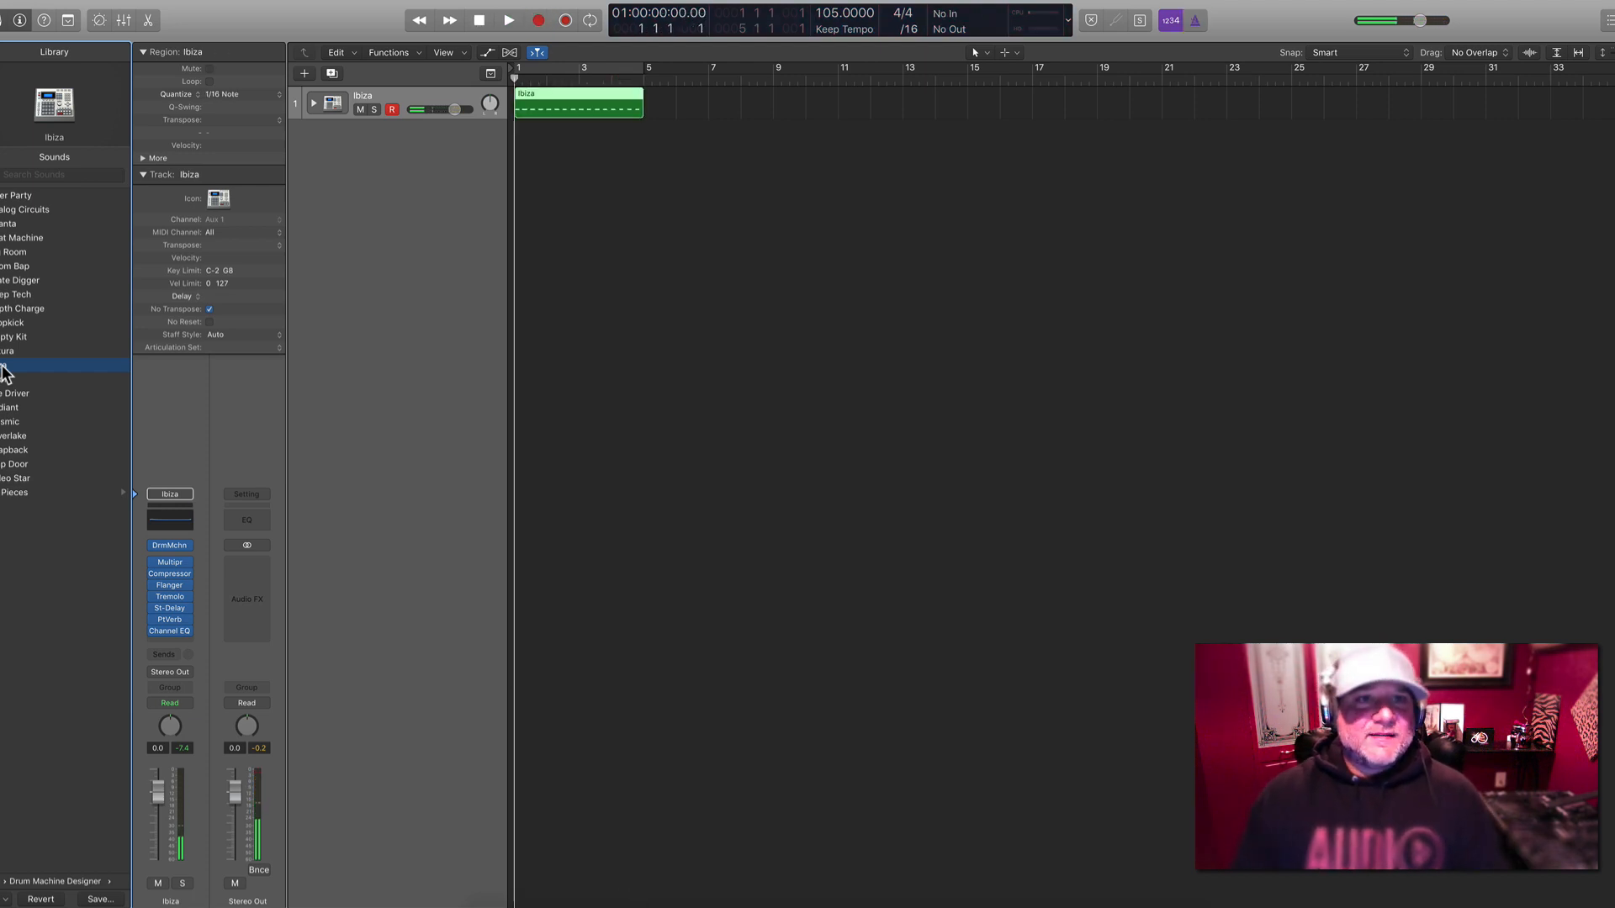
pyautogui.press('space')
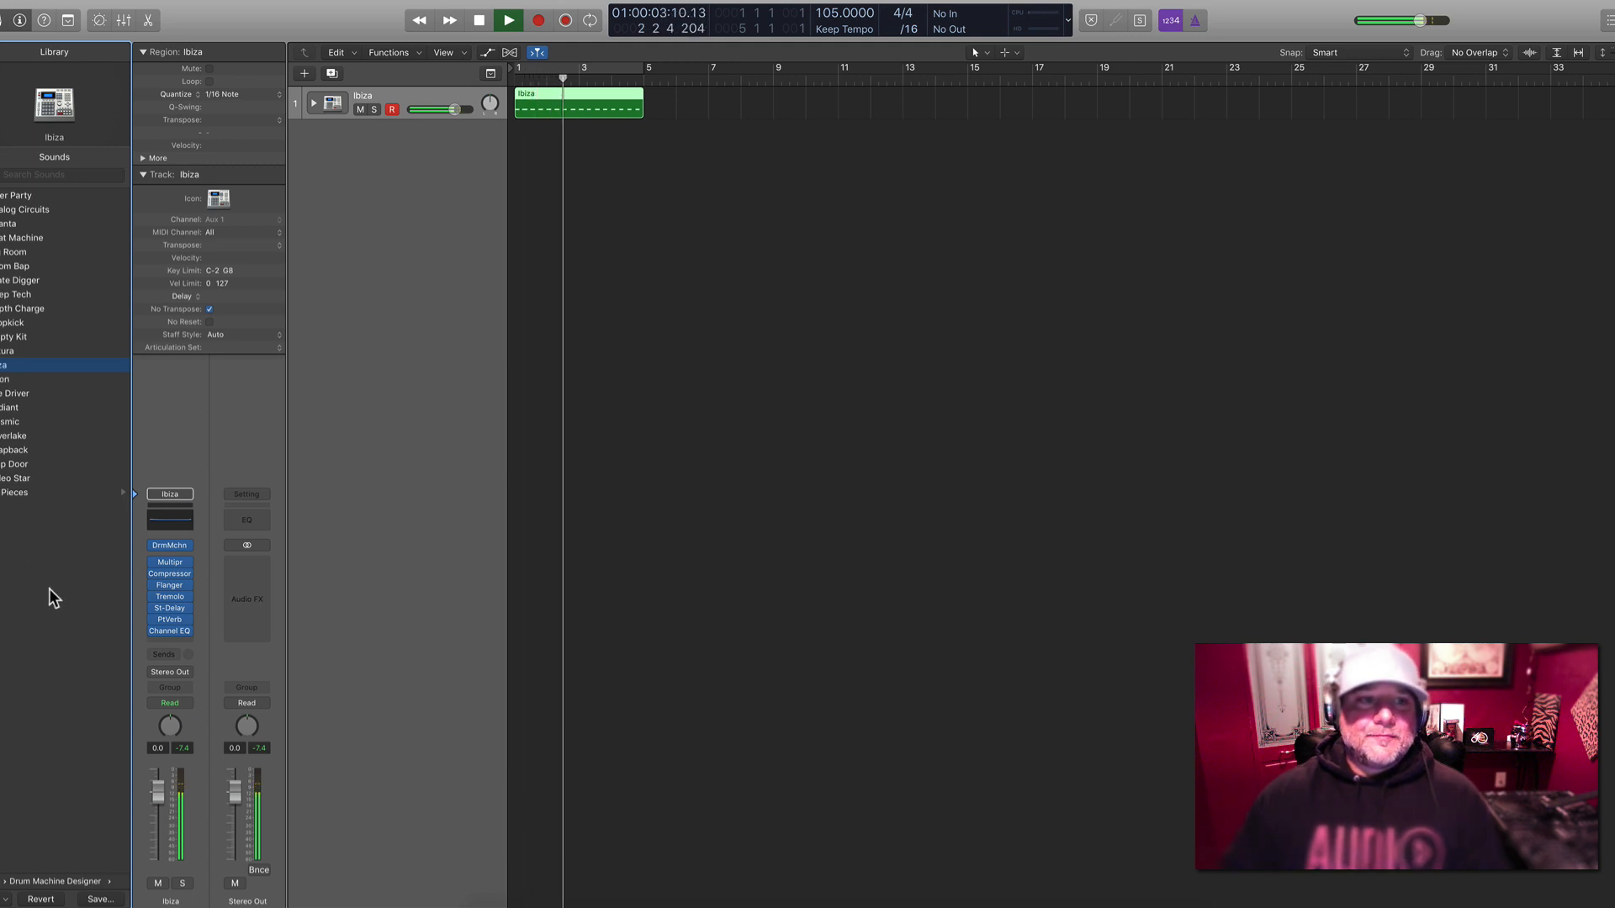
pyautogui.press('space')
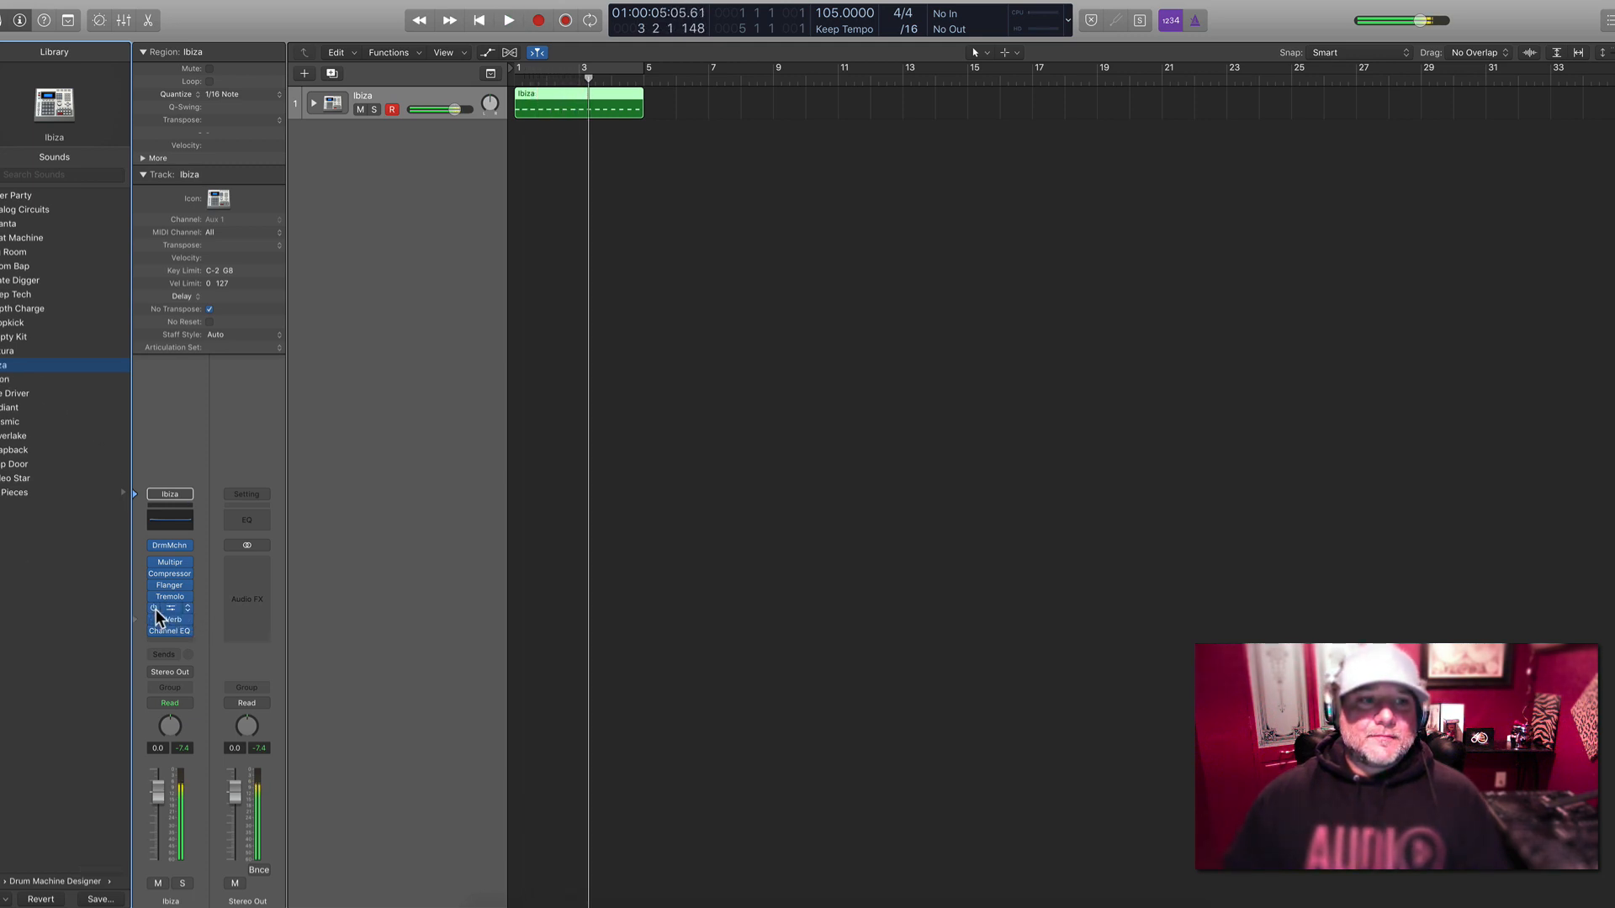
# Bypass all audio effects on the Ibiza channel strip except the Compressor
pyautogui.click(153, 597)
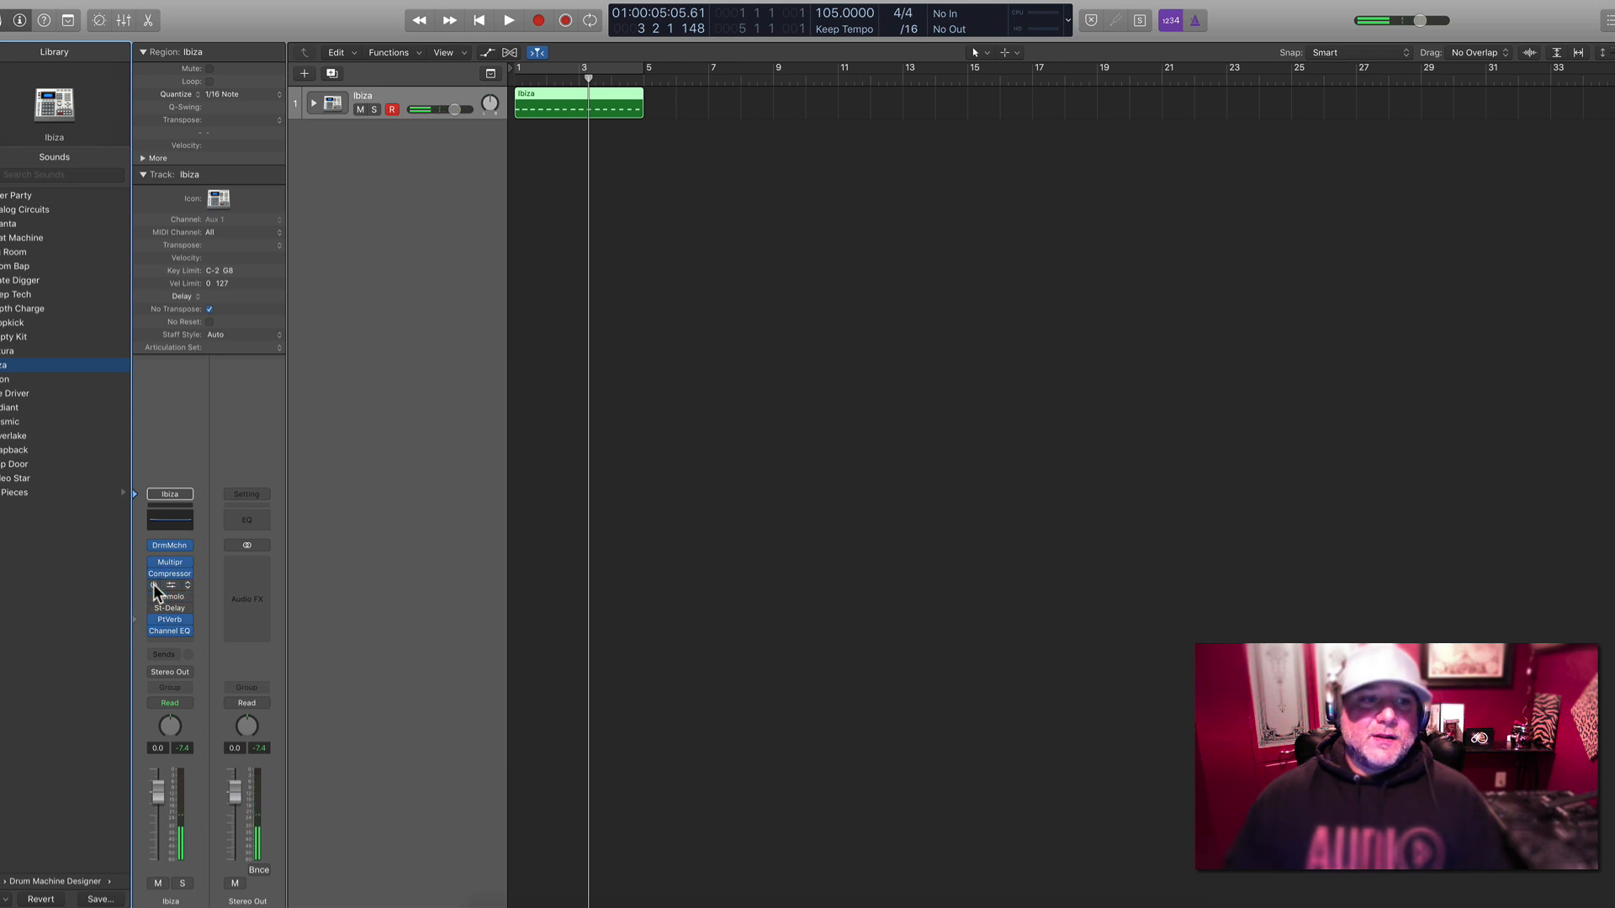
pyautogui.click(154, 585)
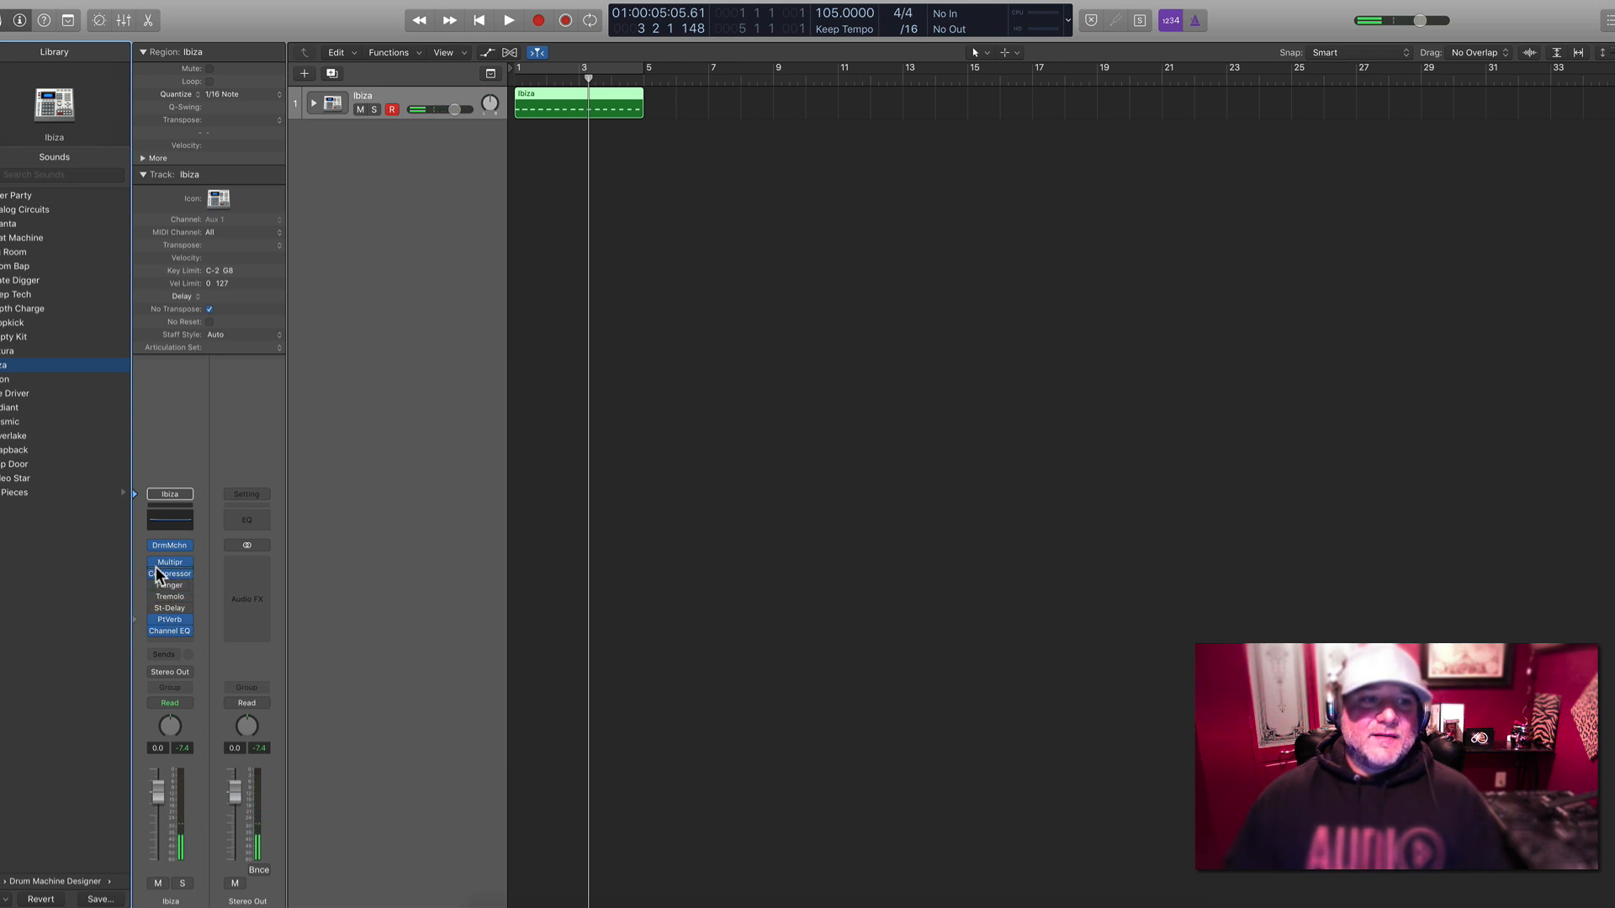
pyautogui.click(154, 620)
# Raise the Ibiza track's volume to 2.5 dB while playing the region from the start
pyautogui.press('Return')
pyautogui.press('space')
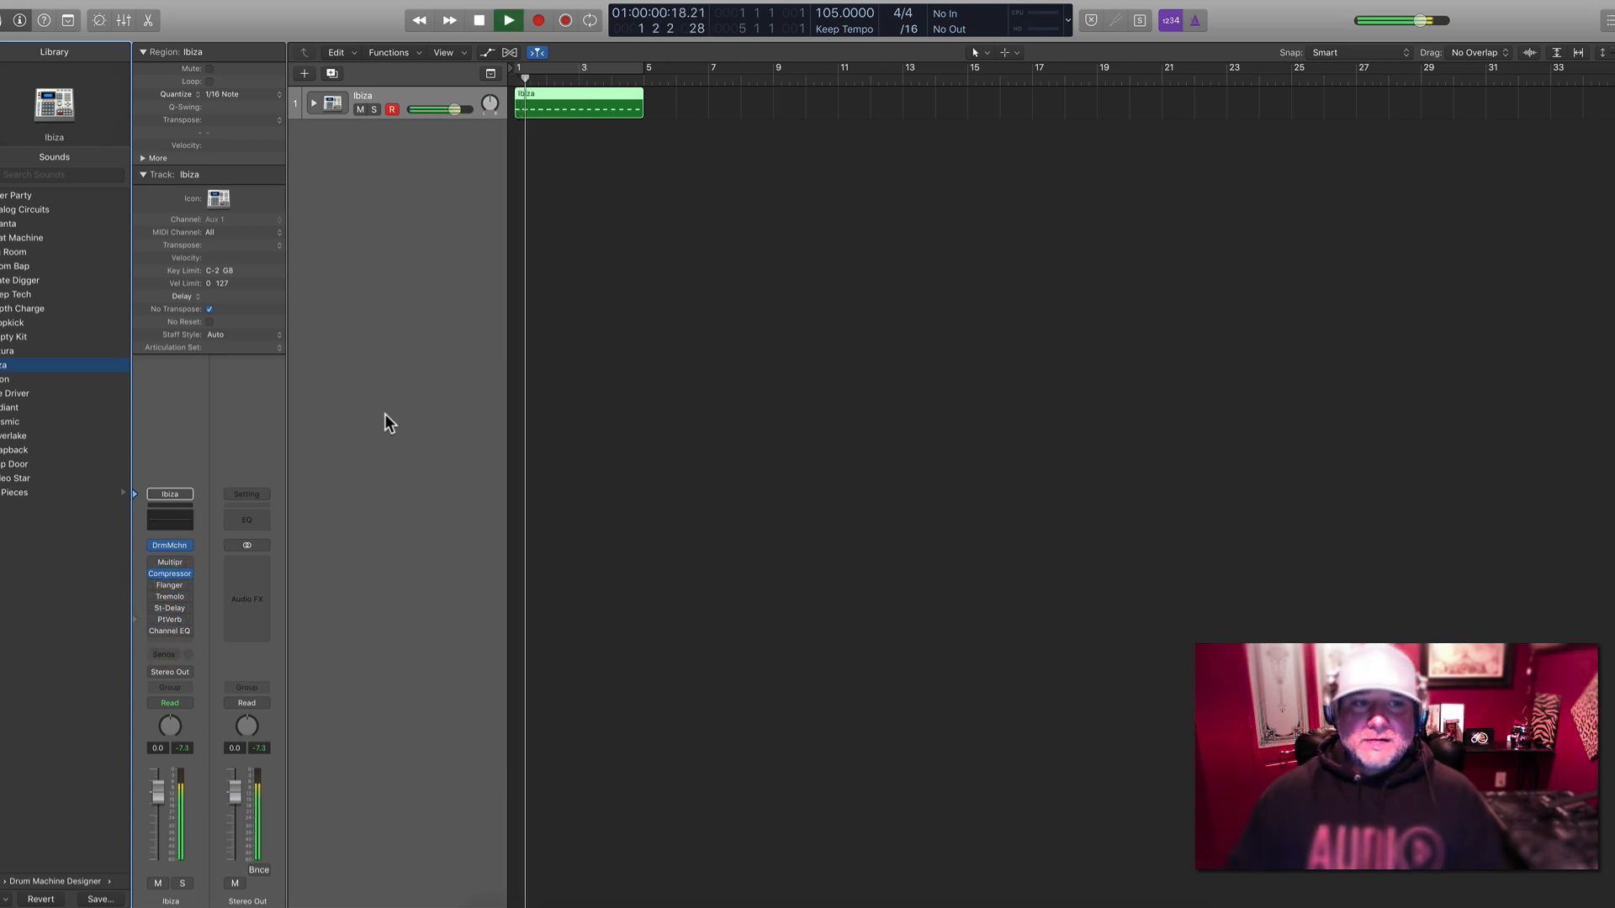
pyautogui.moveTo(159, 791); pyautogui.dragTo(159, 784)
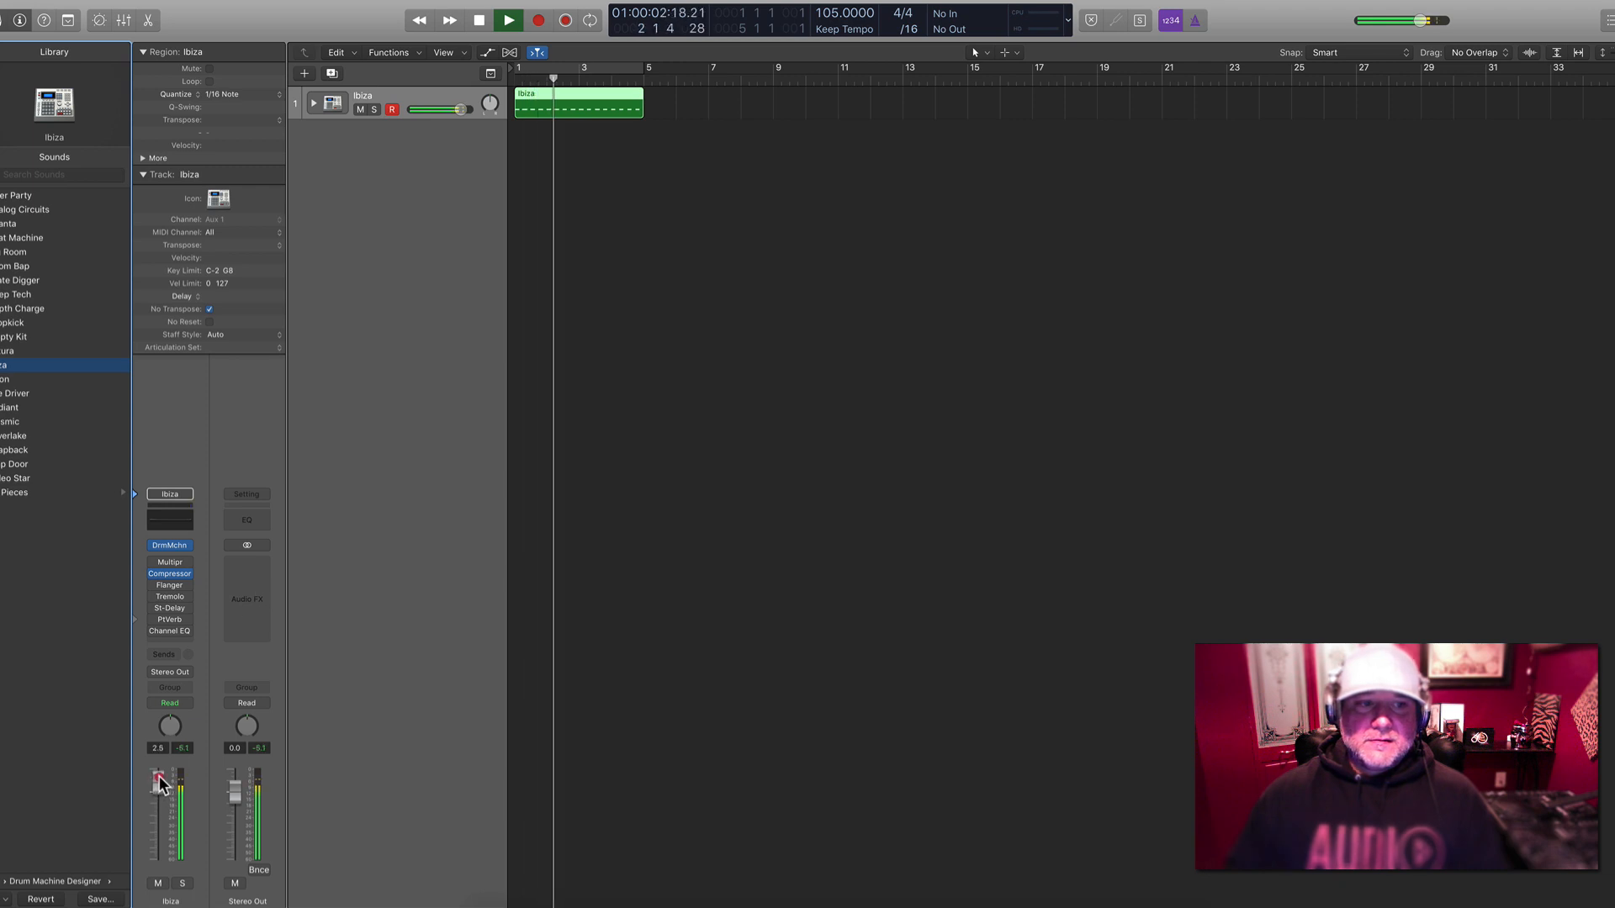
pyautogui.press('space')
# Open the Ibiza track's Channel EQ, switch on its Analyzer during playback, and close the plug-in window
pyautogui.click(172, 522)
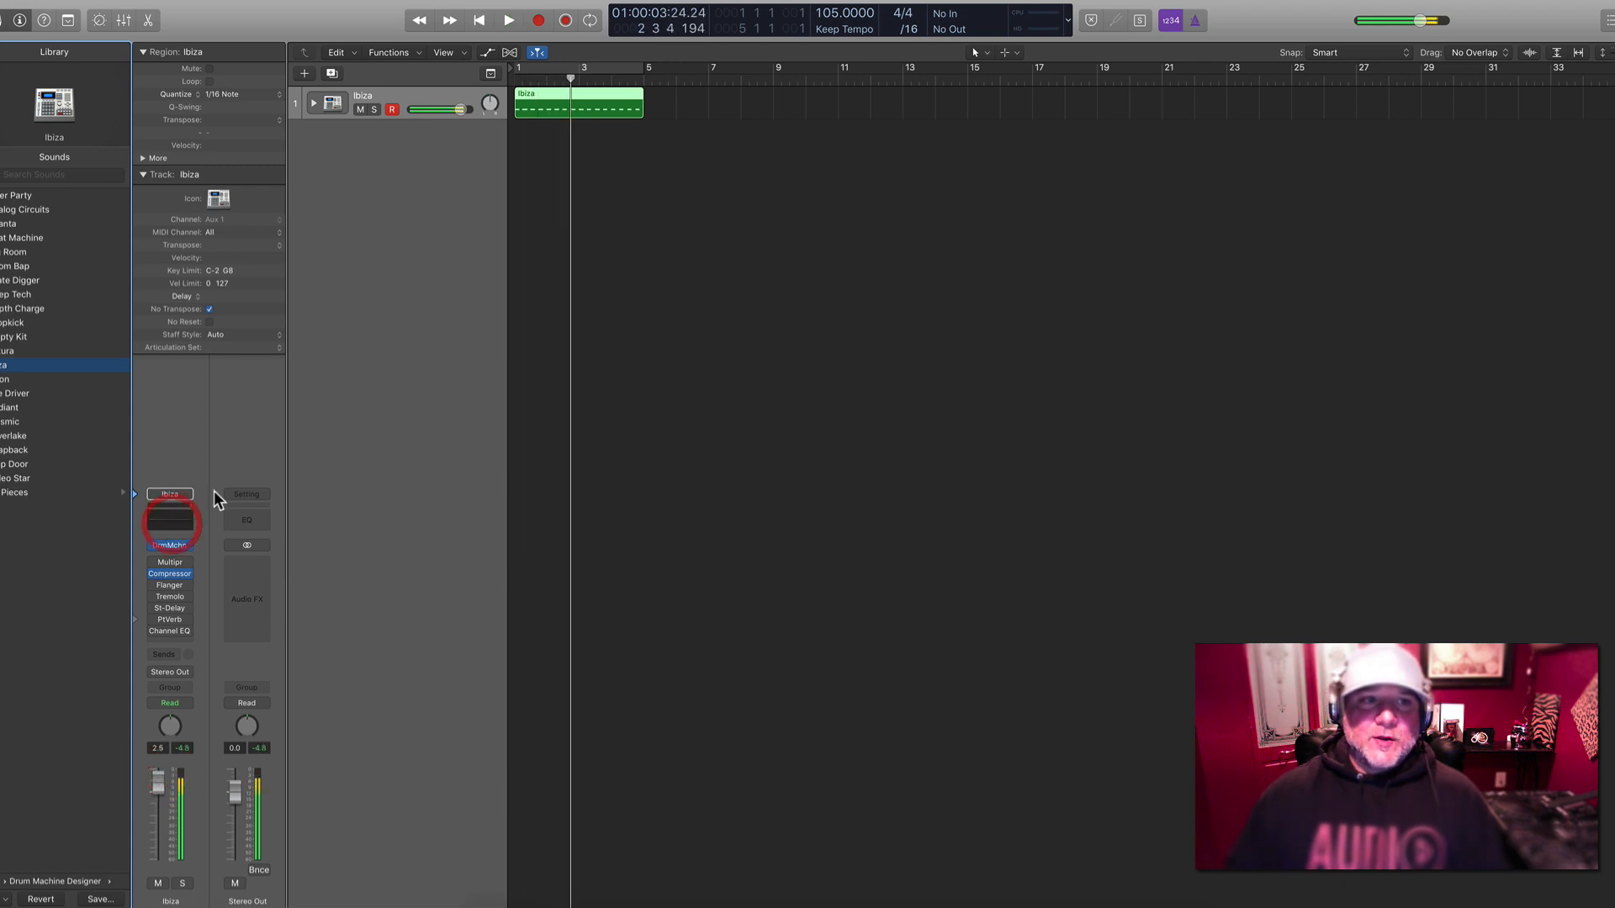
pyautogui.moveTo(402, 26); pyautogui.dragTo(1131, 336)
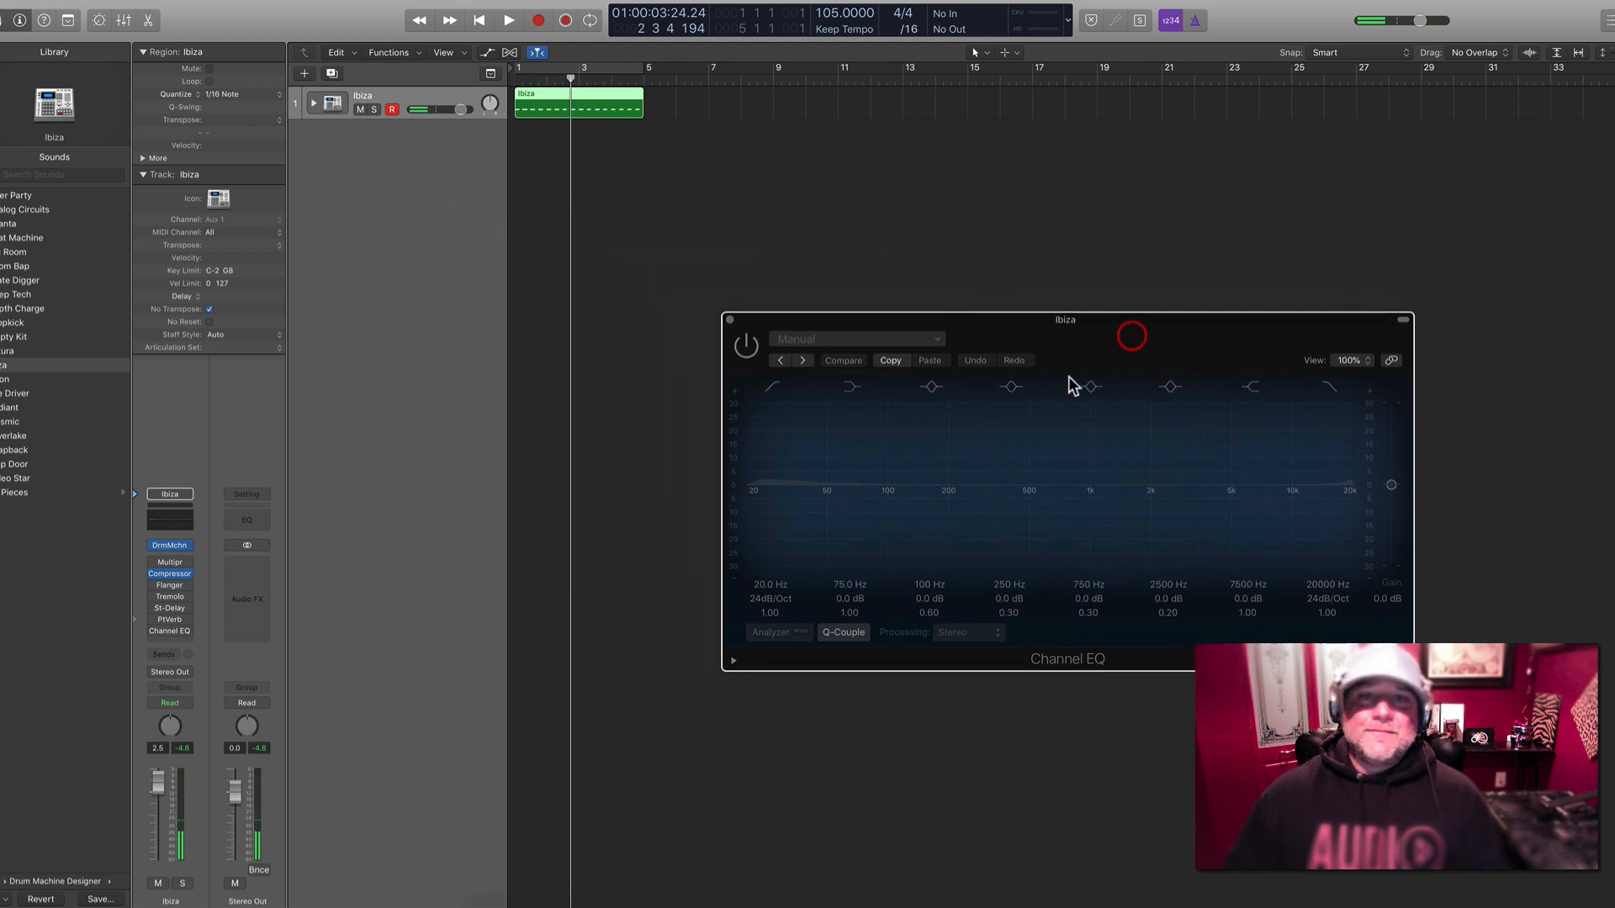
pyautogui.press('Return')
pyautogui.press('space')
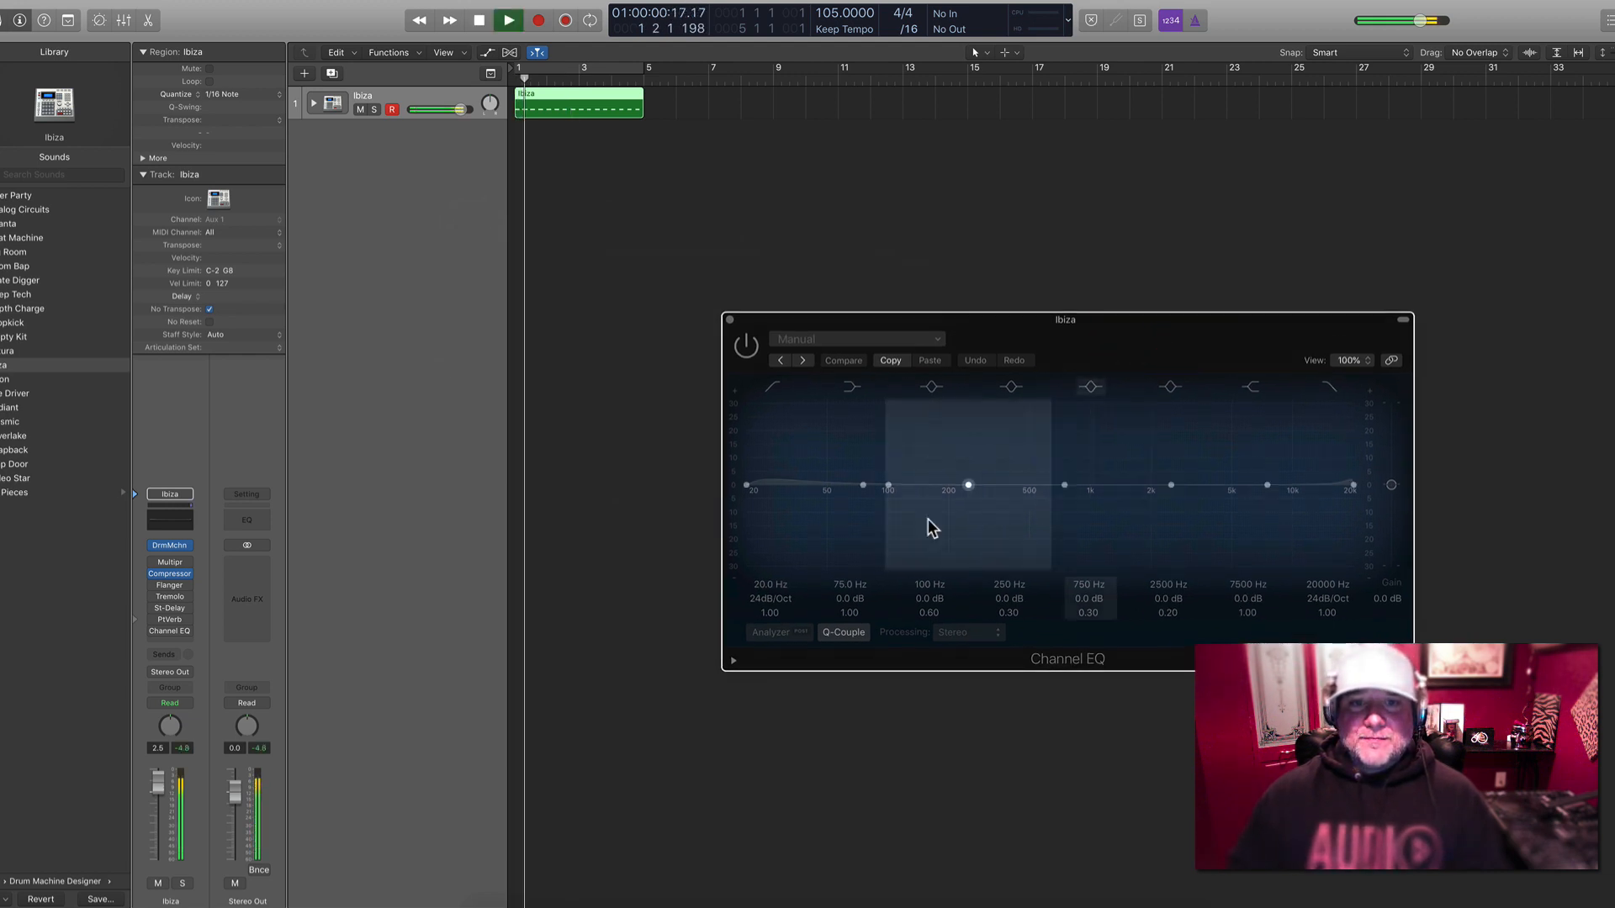
pyautogui.click(772, 632)
pyautogui.click(785, 637)
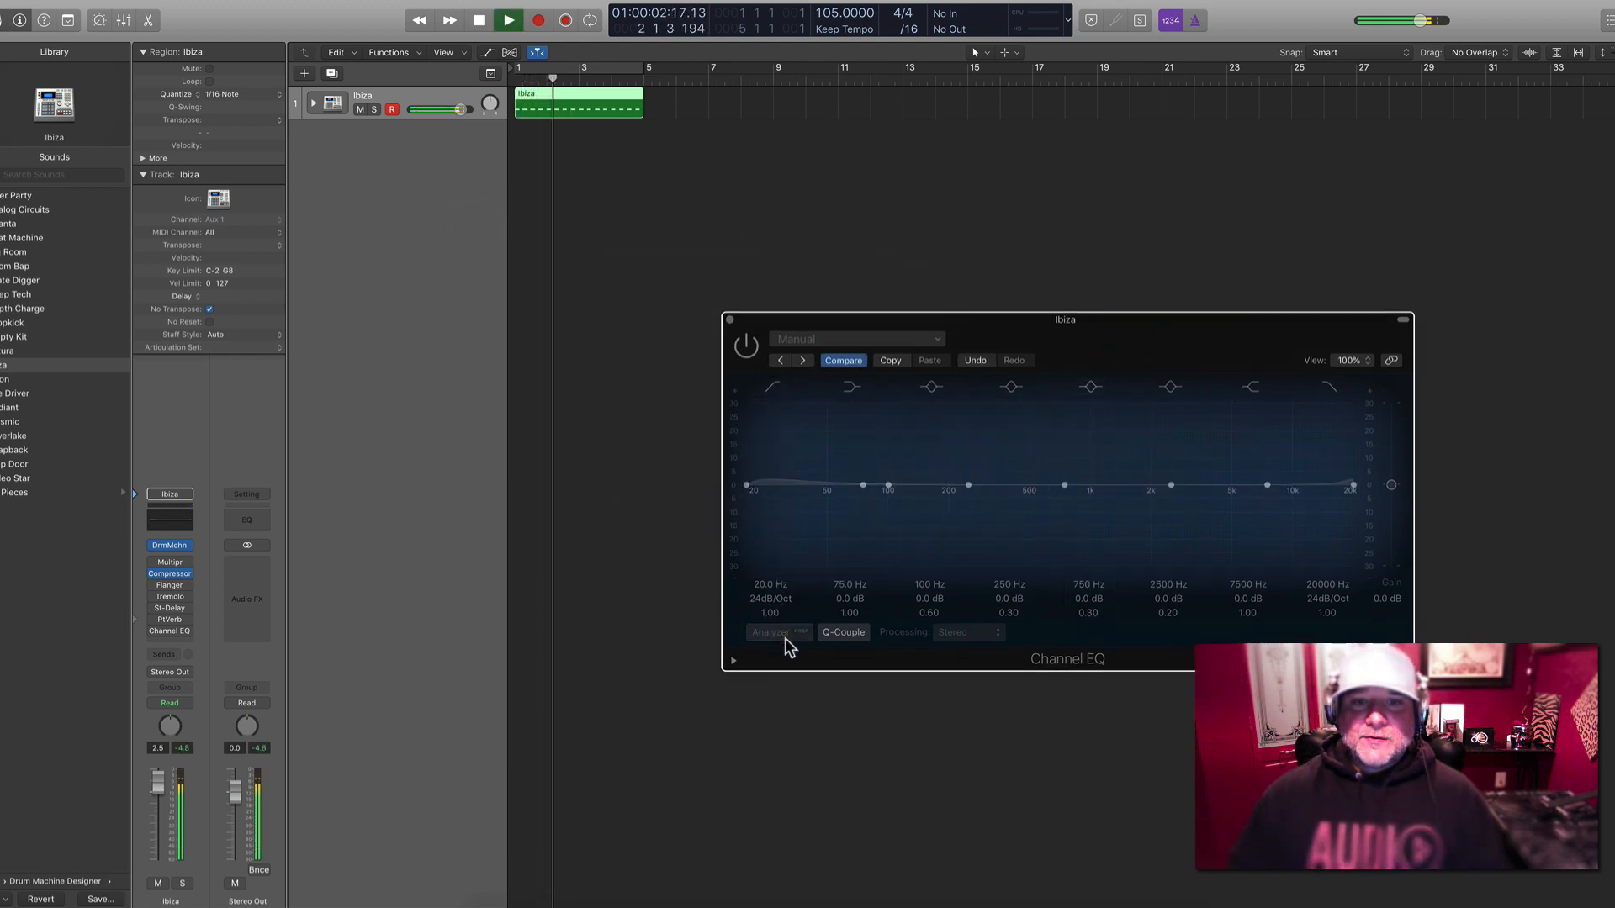
pyautogui.click(786, 635)
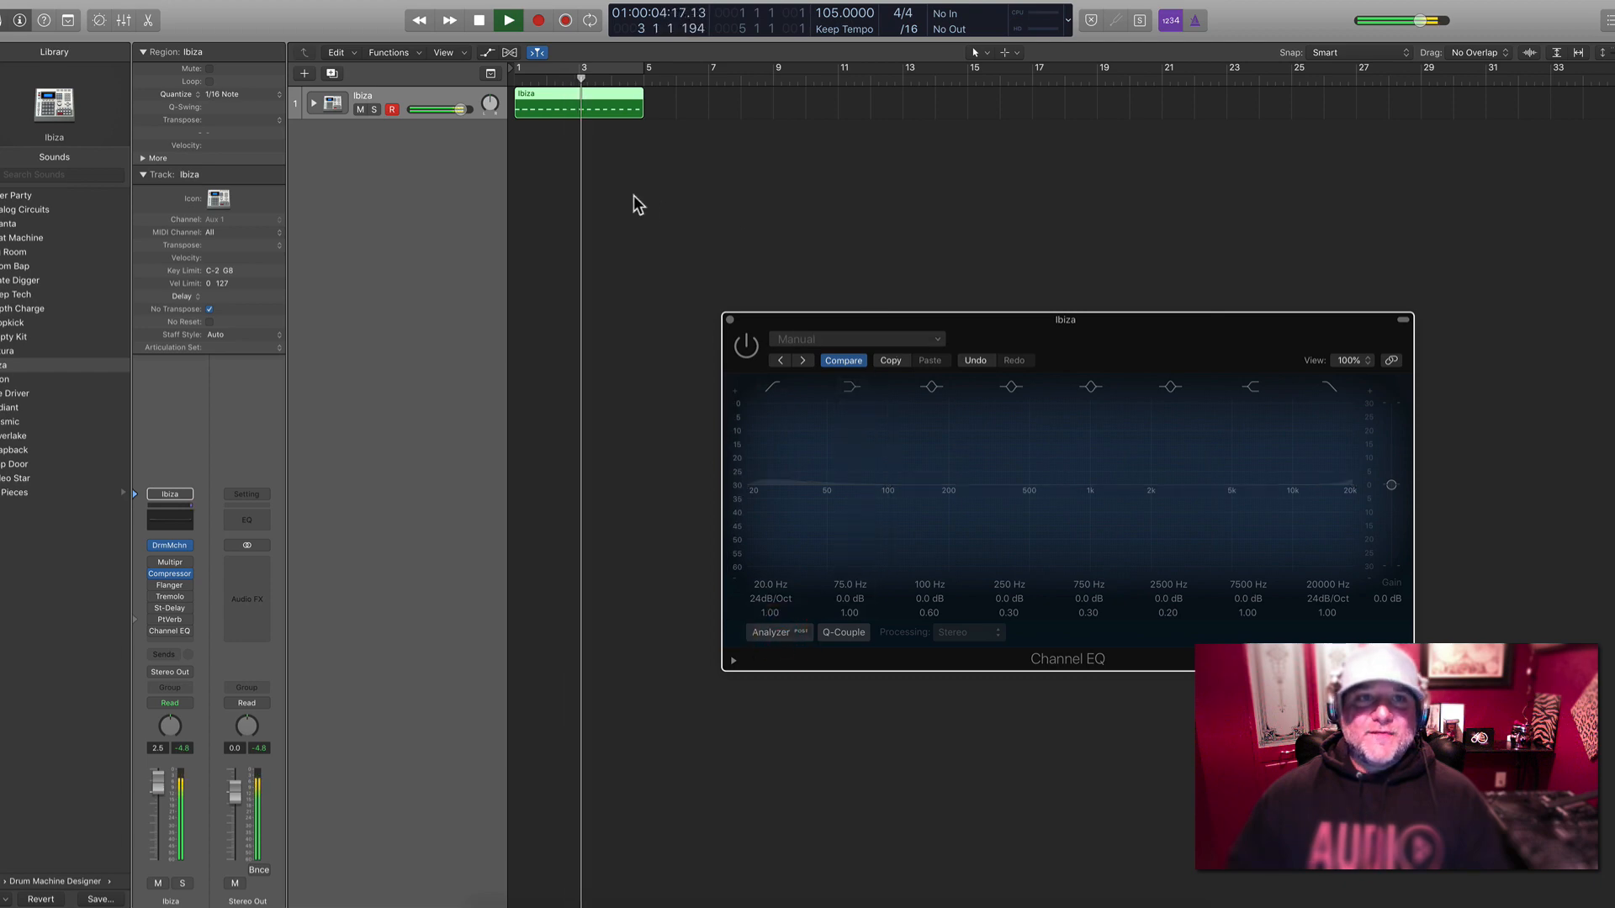
pyautogui.press('space')
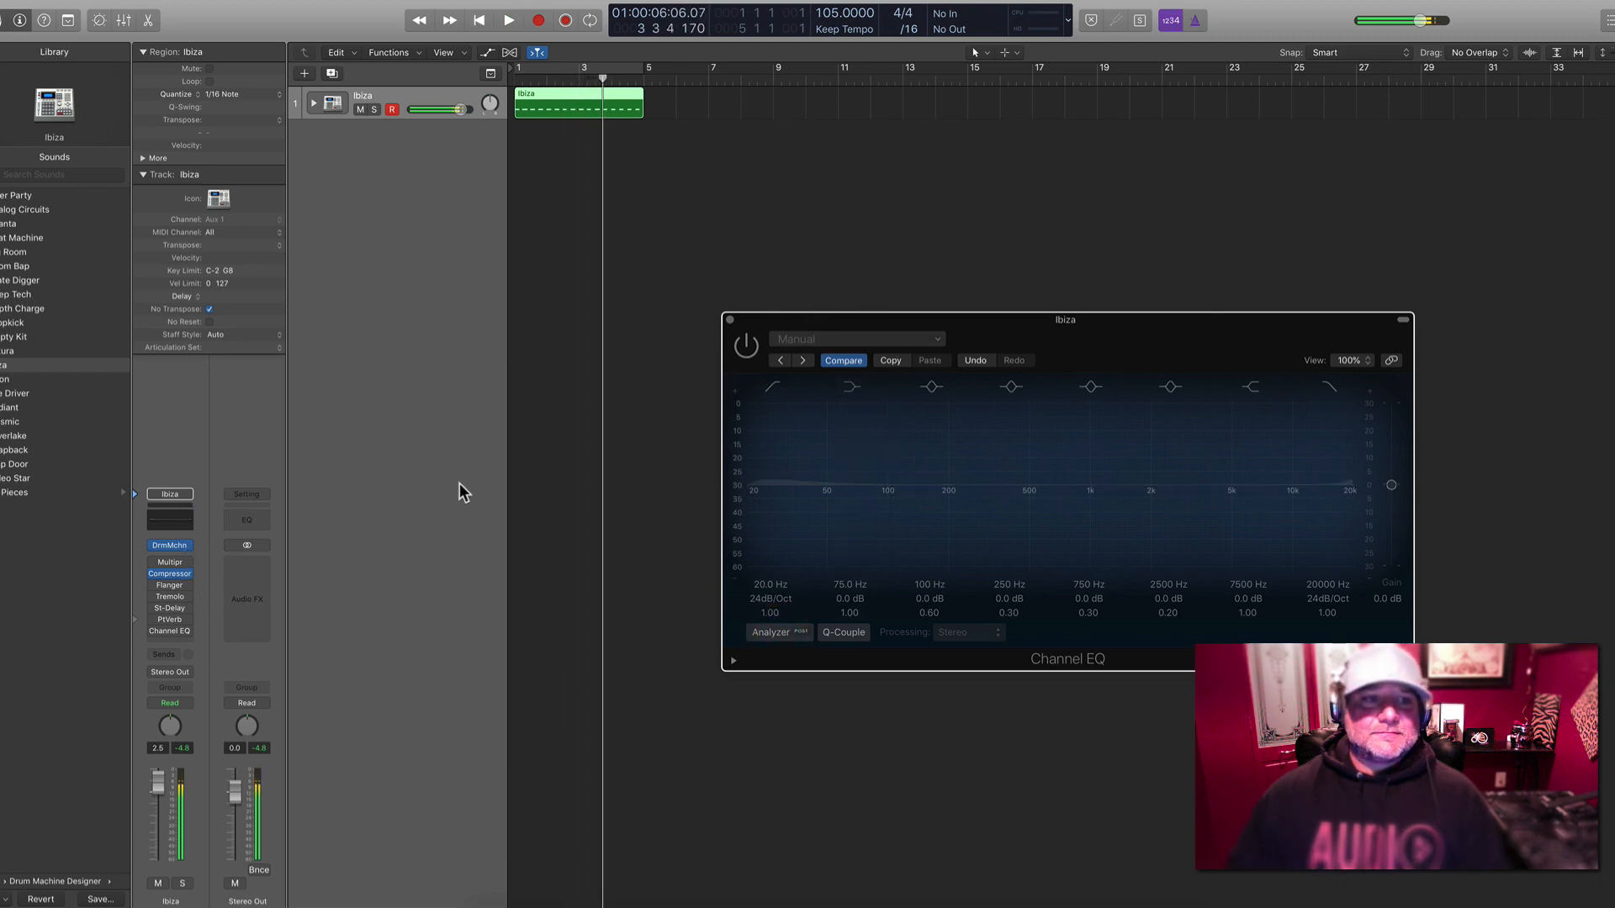
pyautogui.click(727, 322)
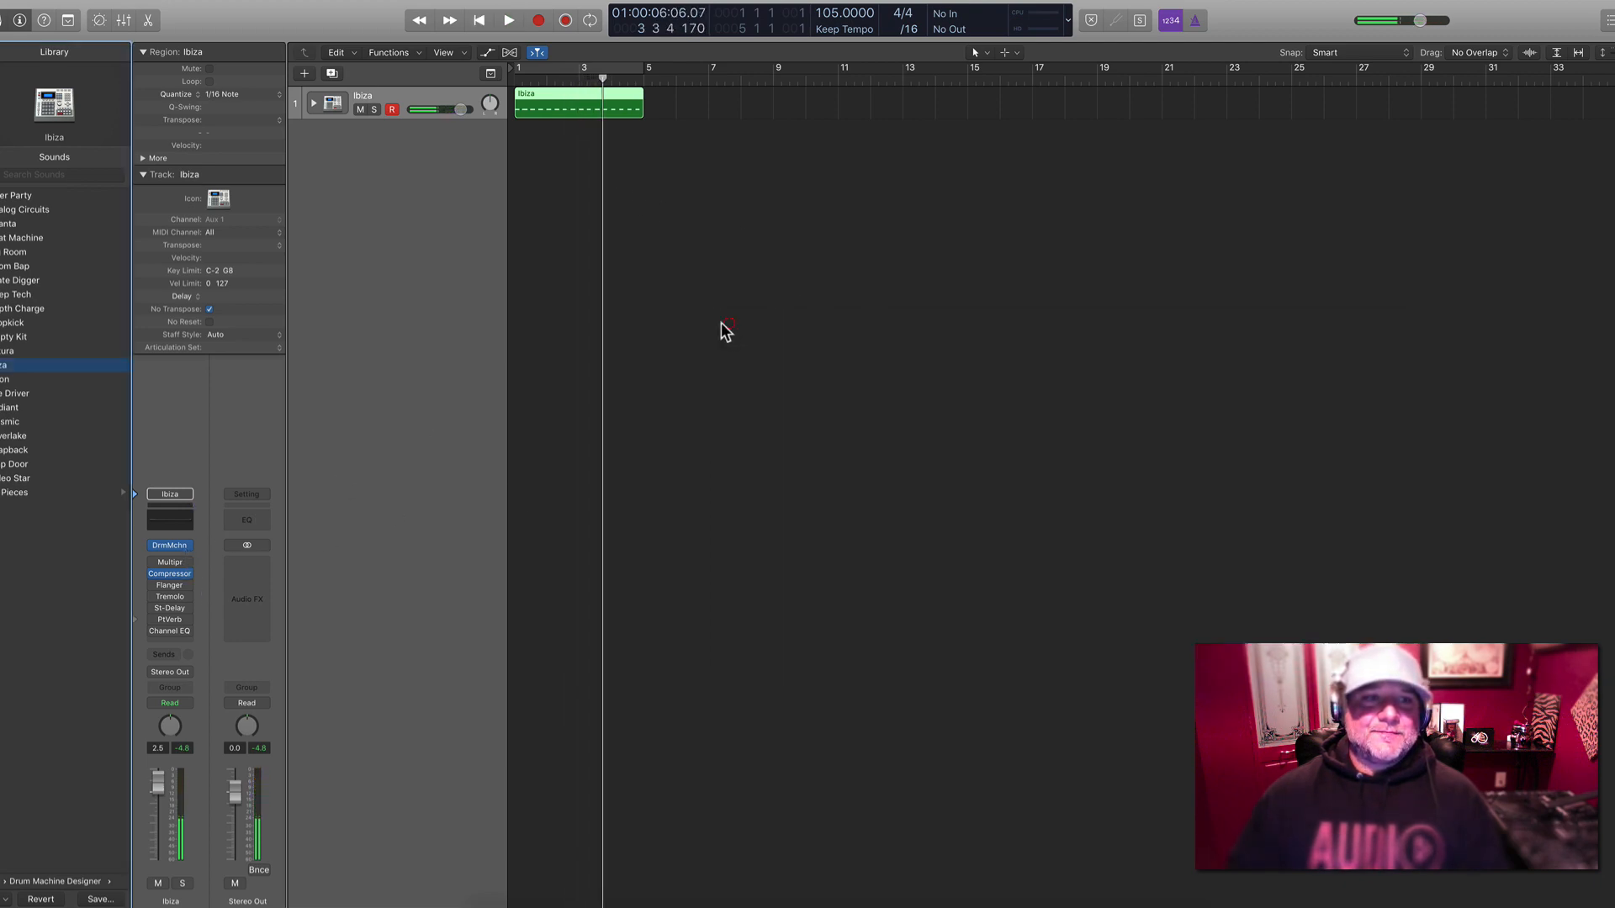
# Reopen the Channel EQ on the Ibiza track, take it out of bypass and resume playback
pyautogui.click(177, 525)
pyautogui.click(772, 386)
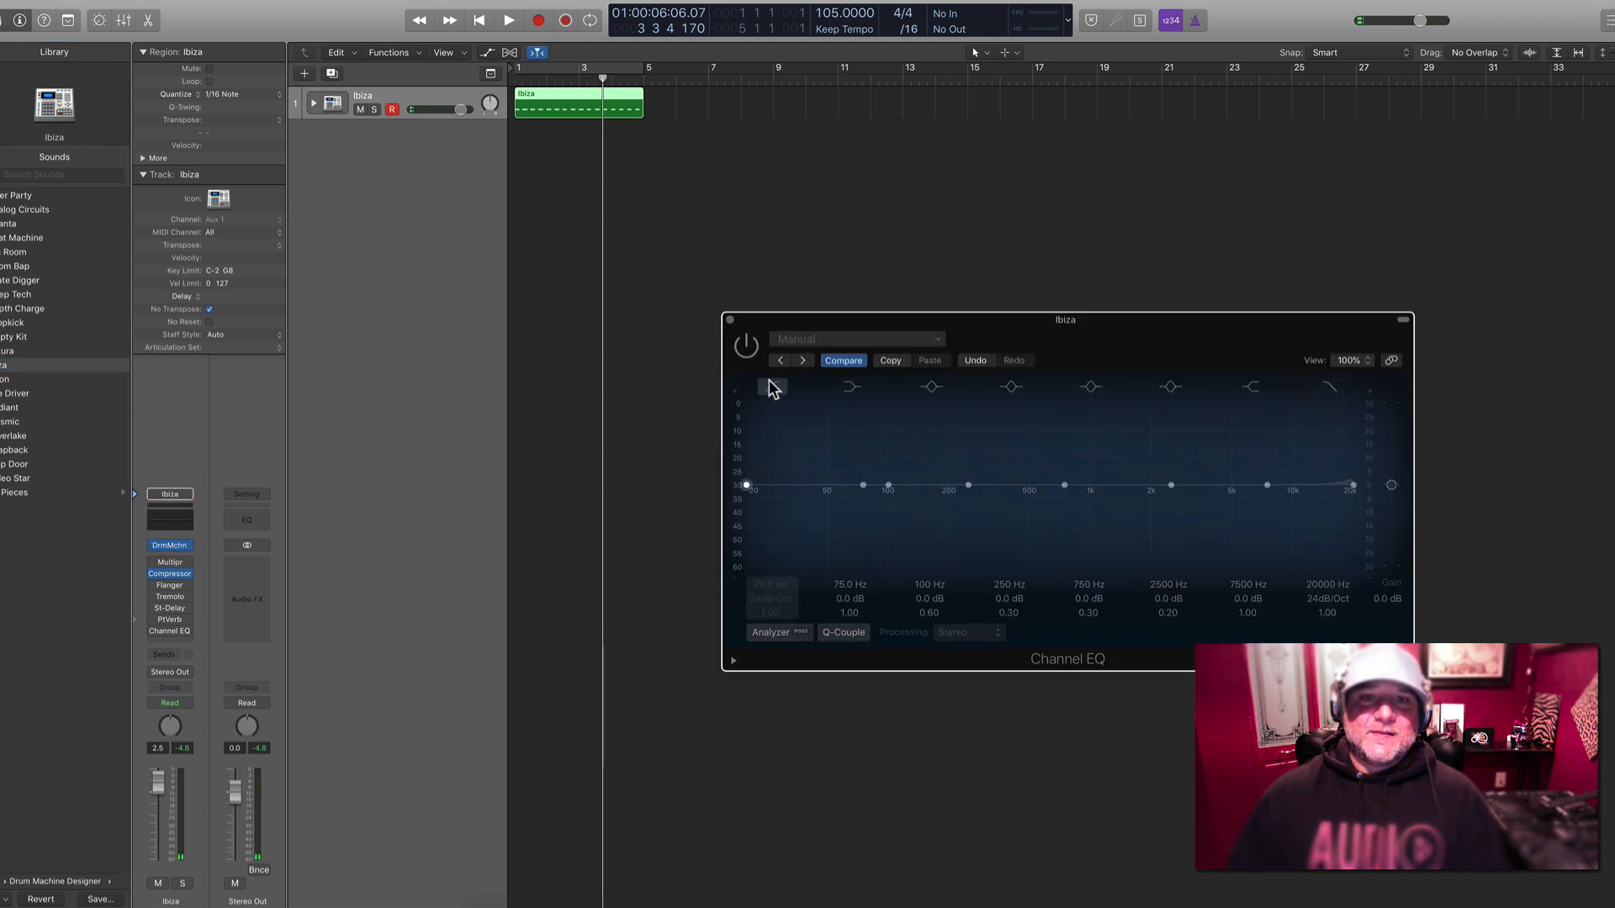
pyautogui.click(747, 346)
pyautogui.press('space')
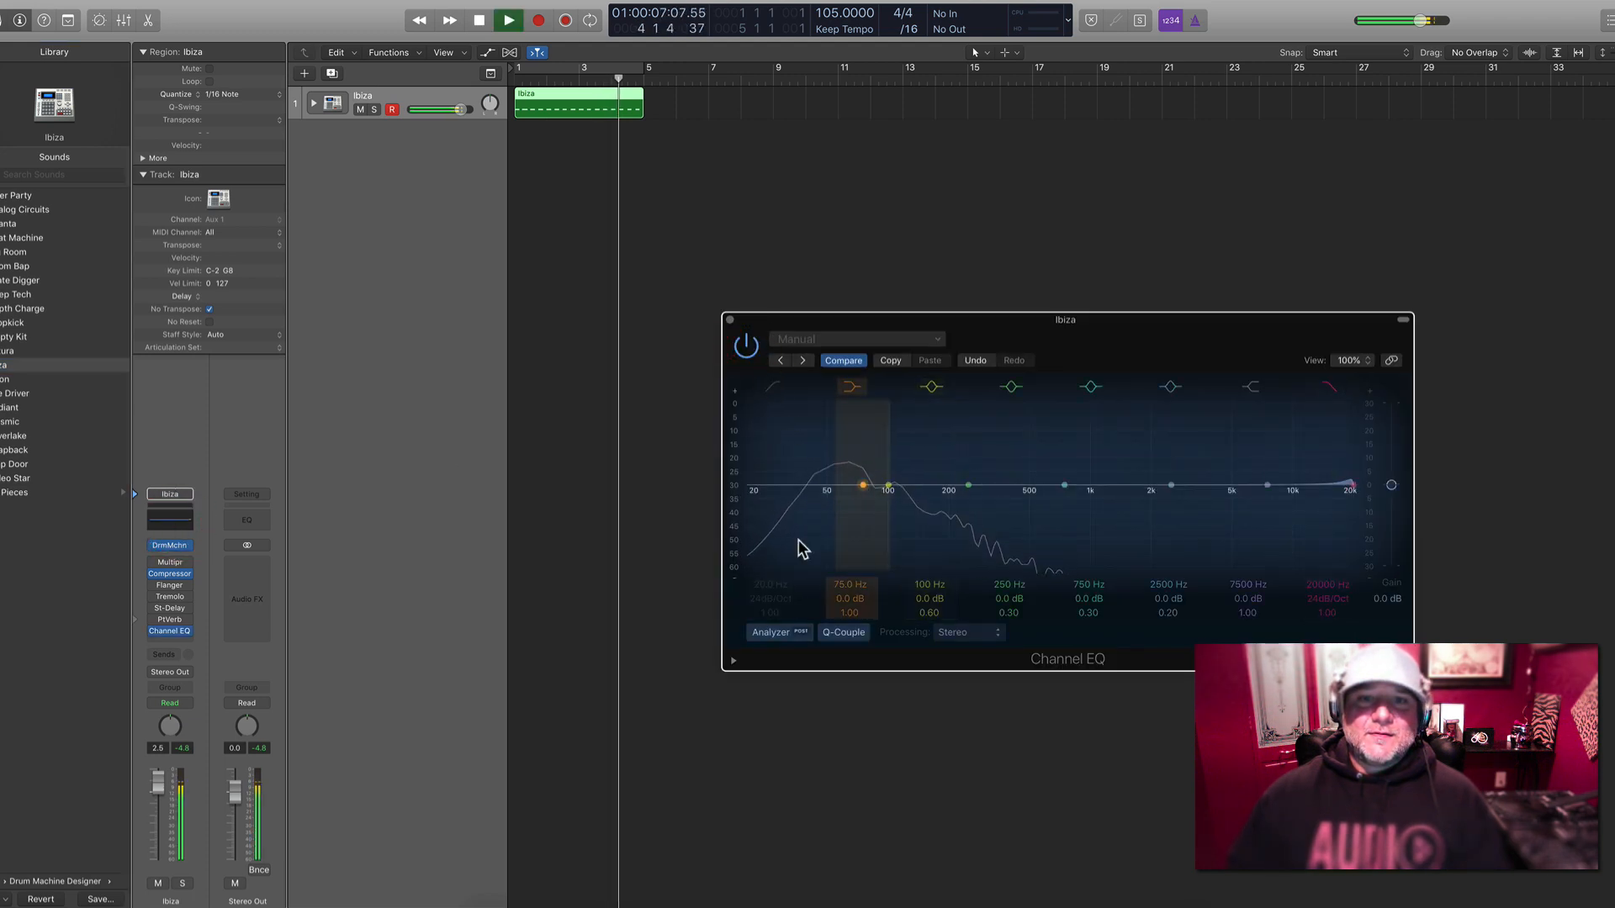
# Enable the Channel EQ's low cut band at 53 Hz, play the result and close the plug-in window
pyautogui.click(771, 388)
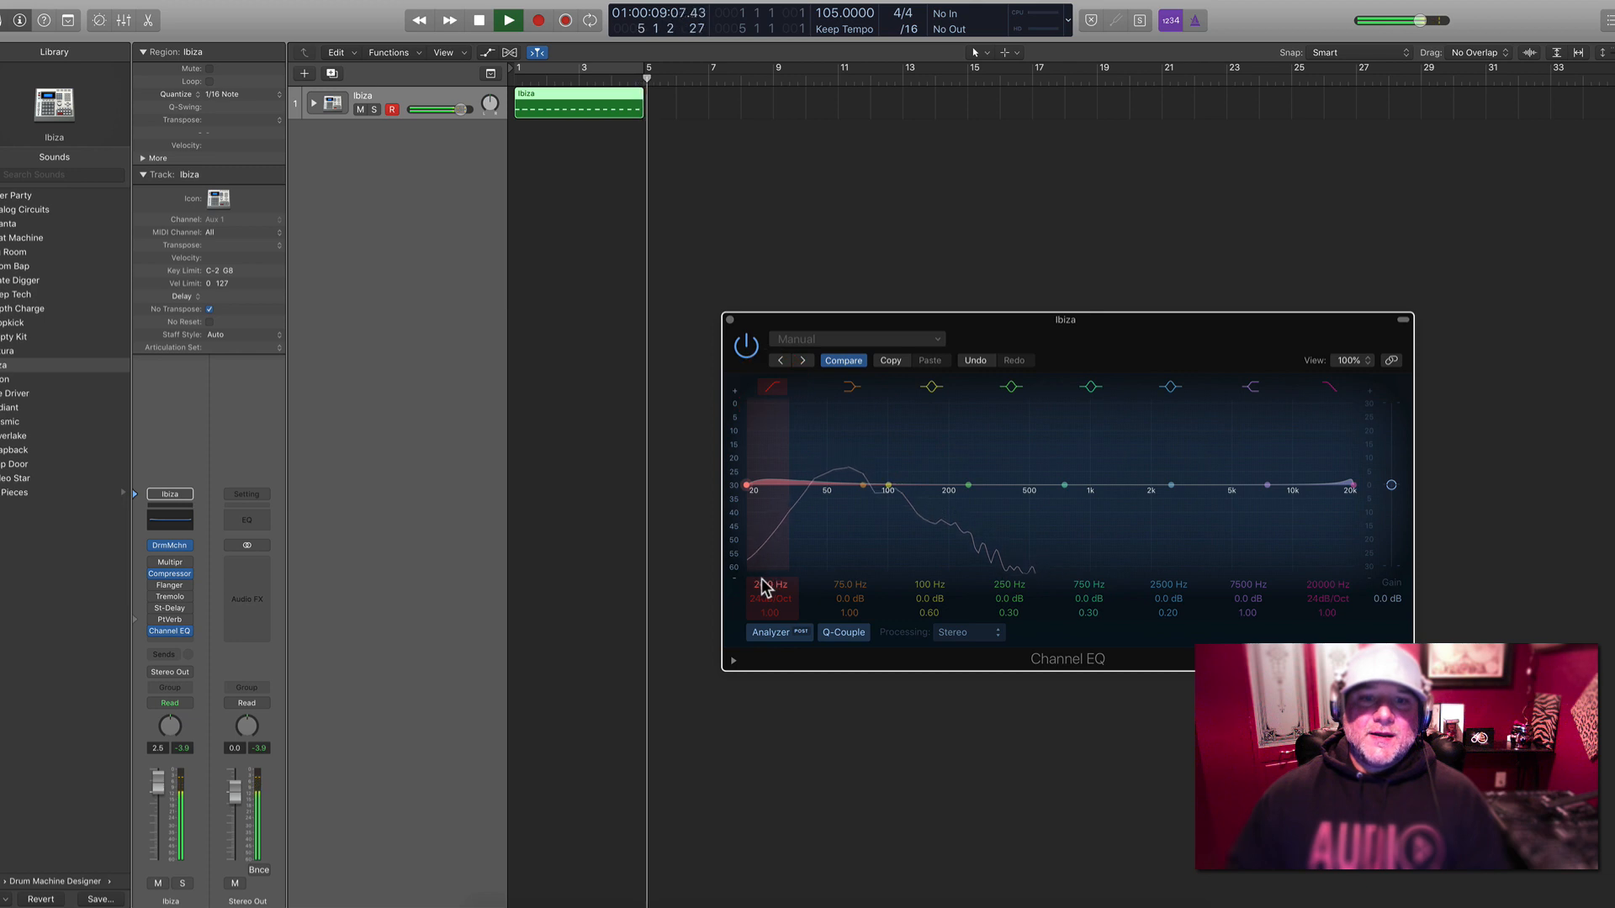
pyautogui.moveTo(762, 584); pyautogui.dragTo(762, 543)
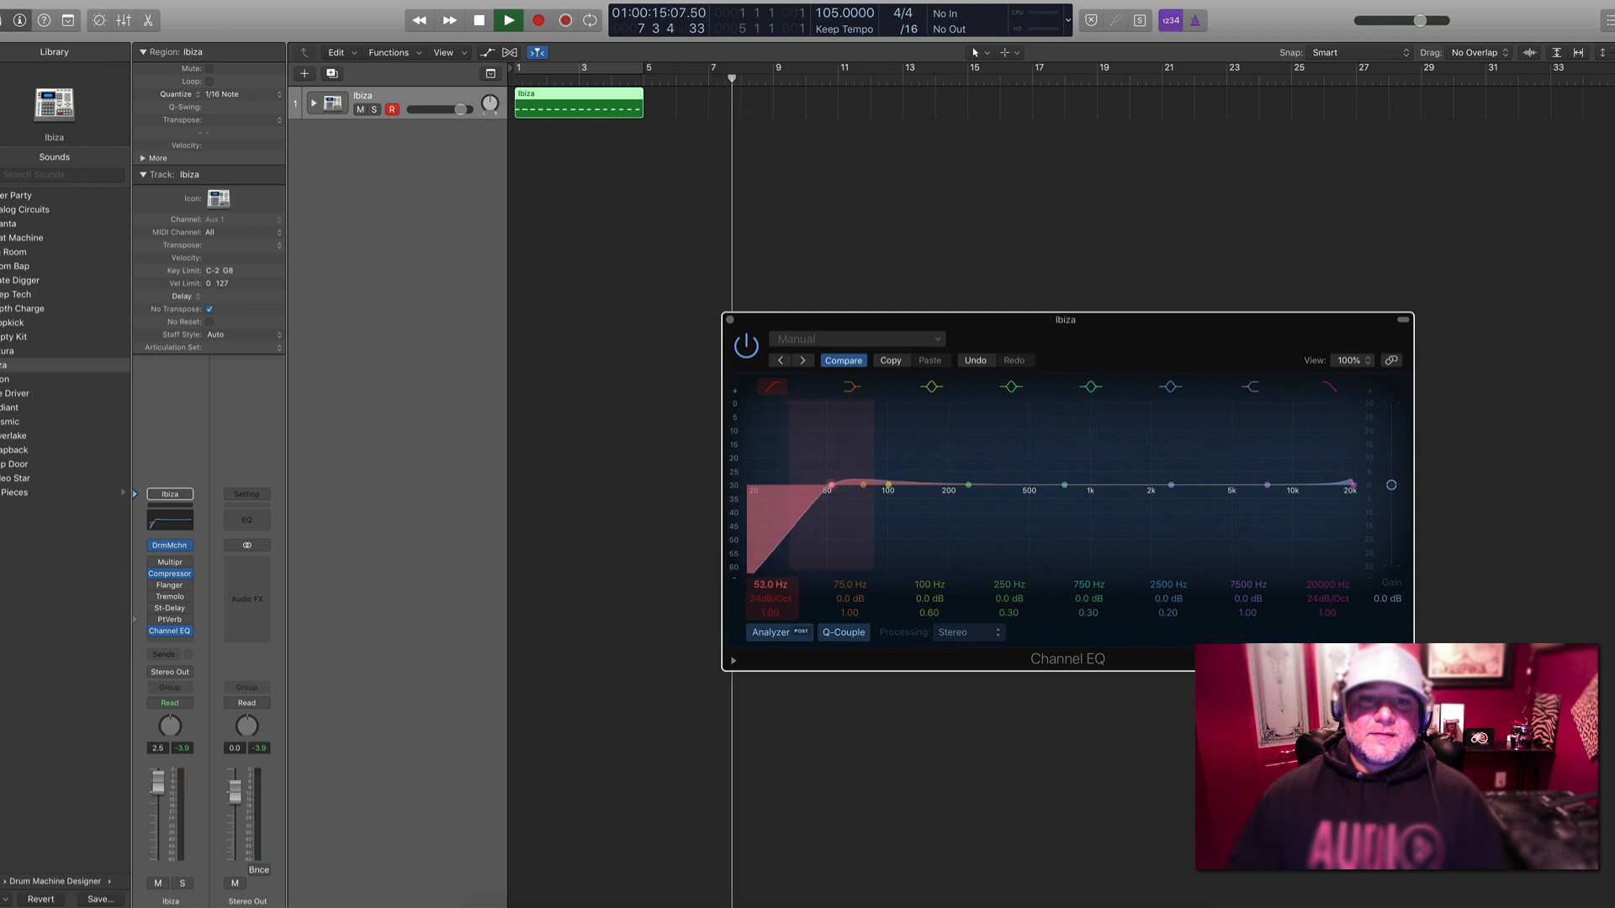
pyautogui.press('space')
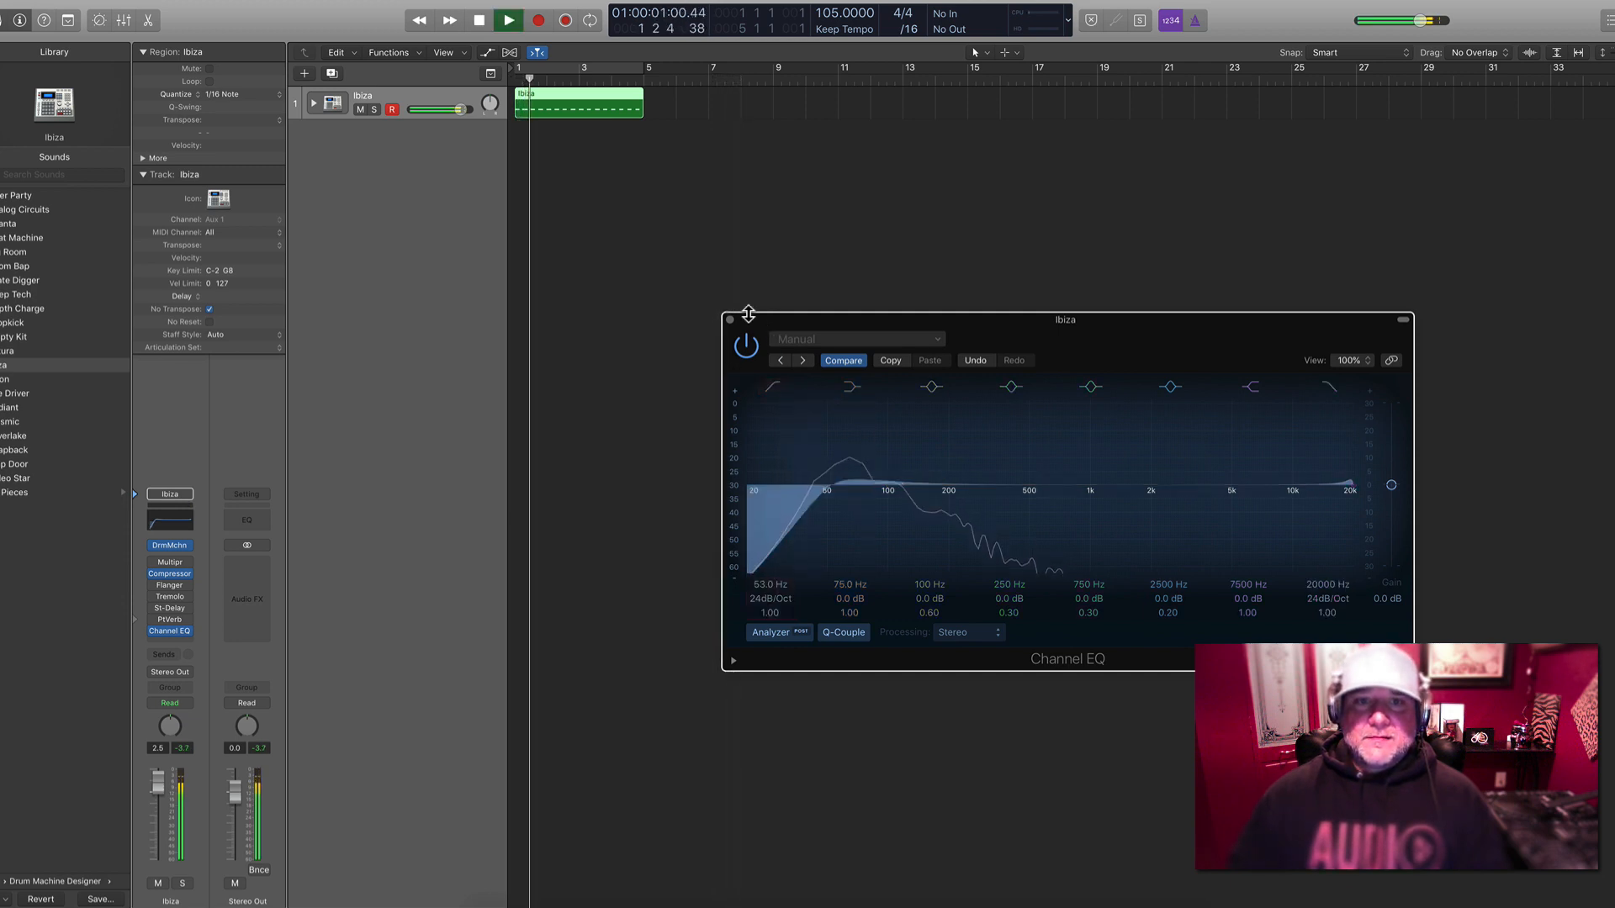
pyautogui.click(731, 322)
pyautogui.press('space')
pyautogui.click(966, 285)
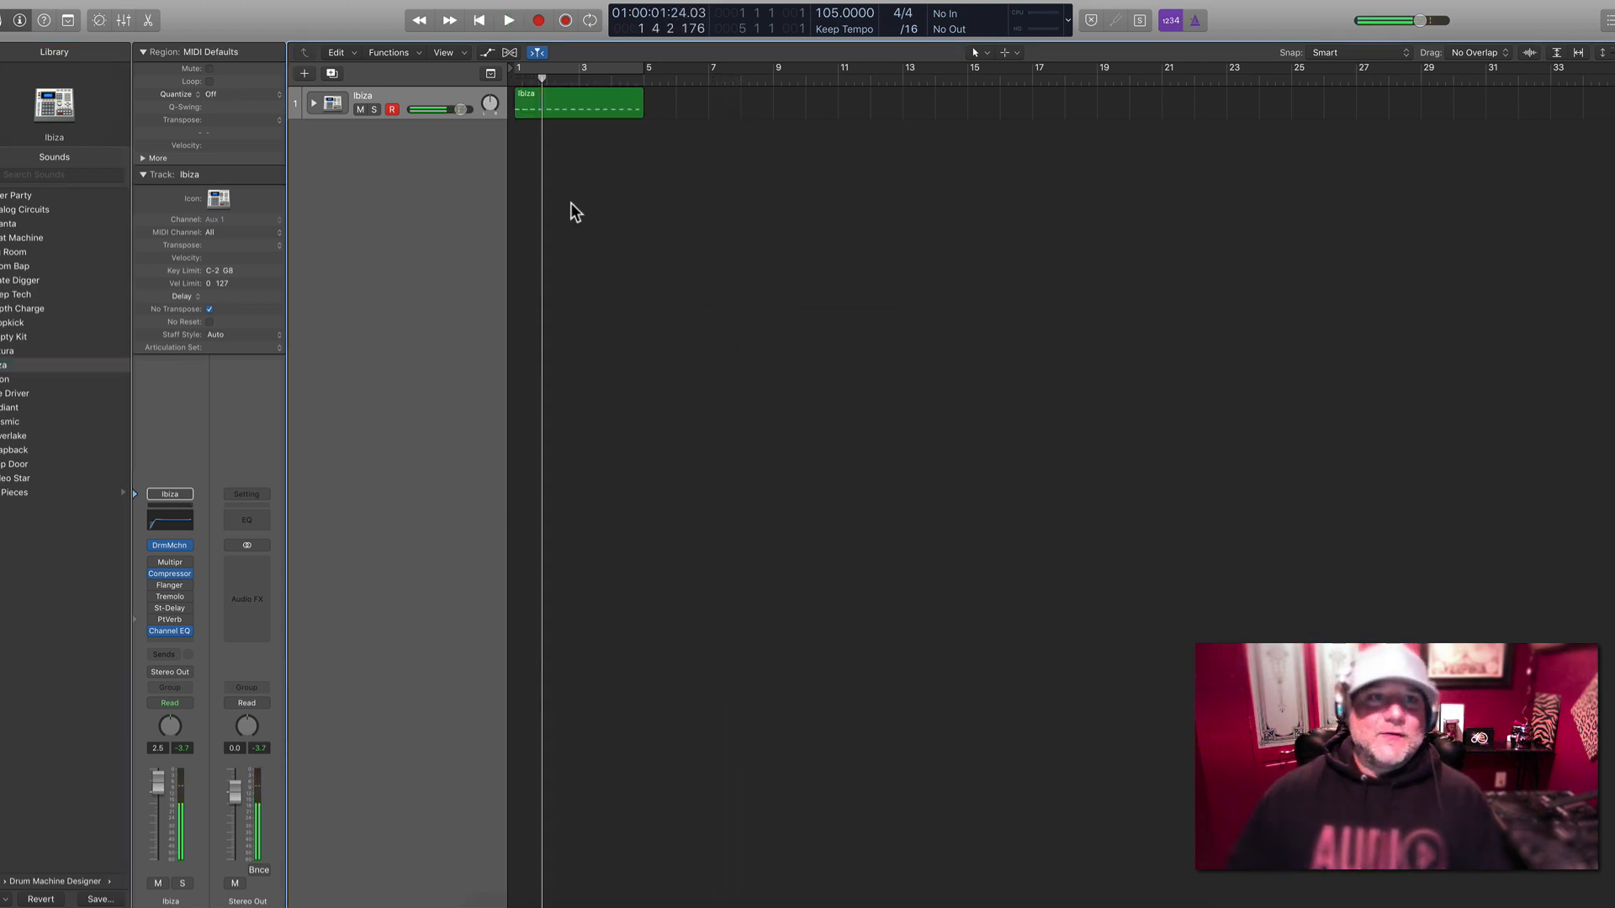
# Duplicate the Ibiza track with its settings and return the playhead to the start of the project
pyautogui.click(458, 101)
pyautogui.press('Return')
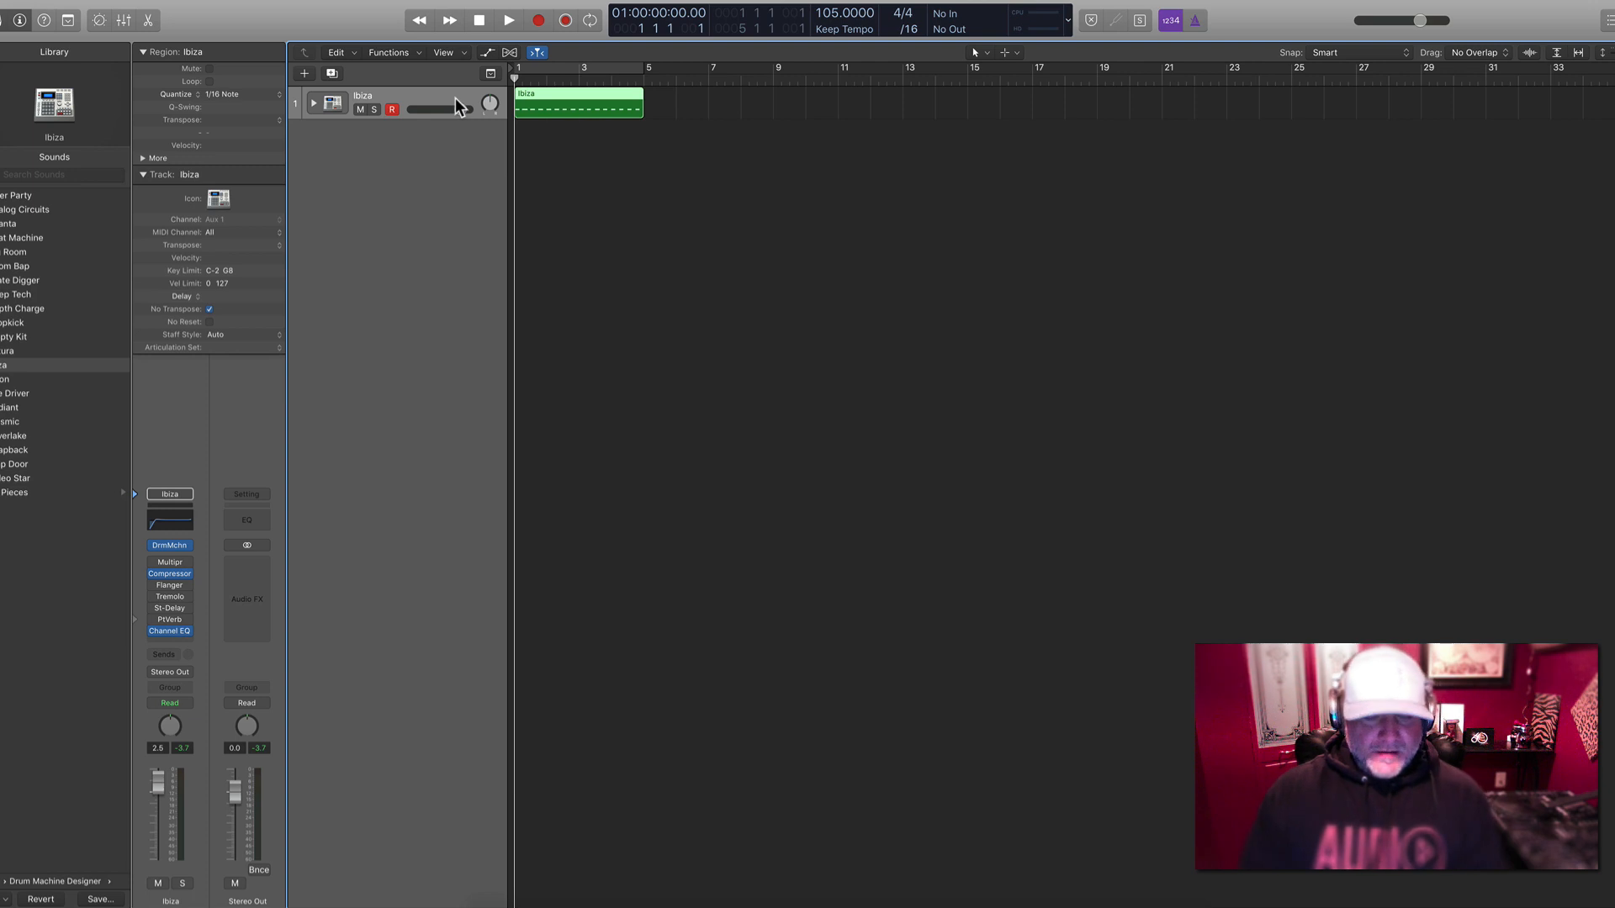
pyautogui.press('super+d')
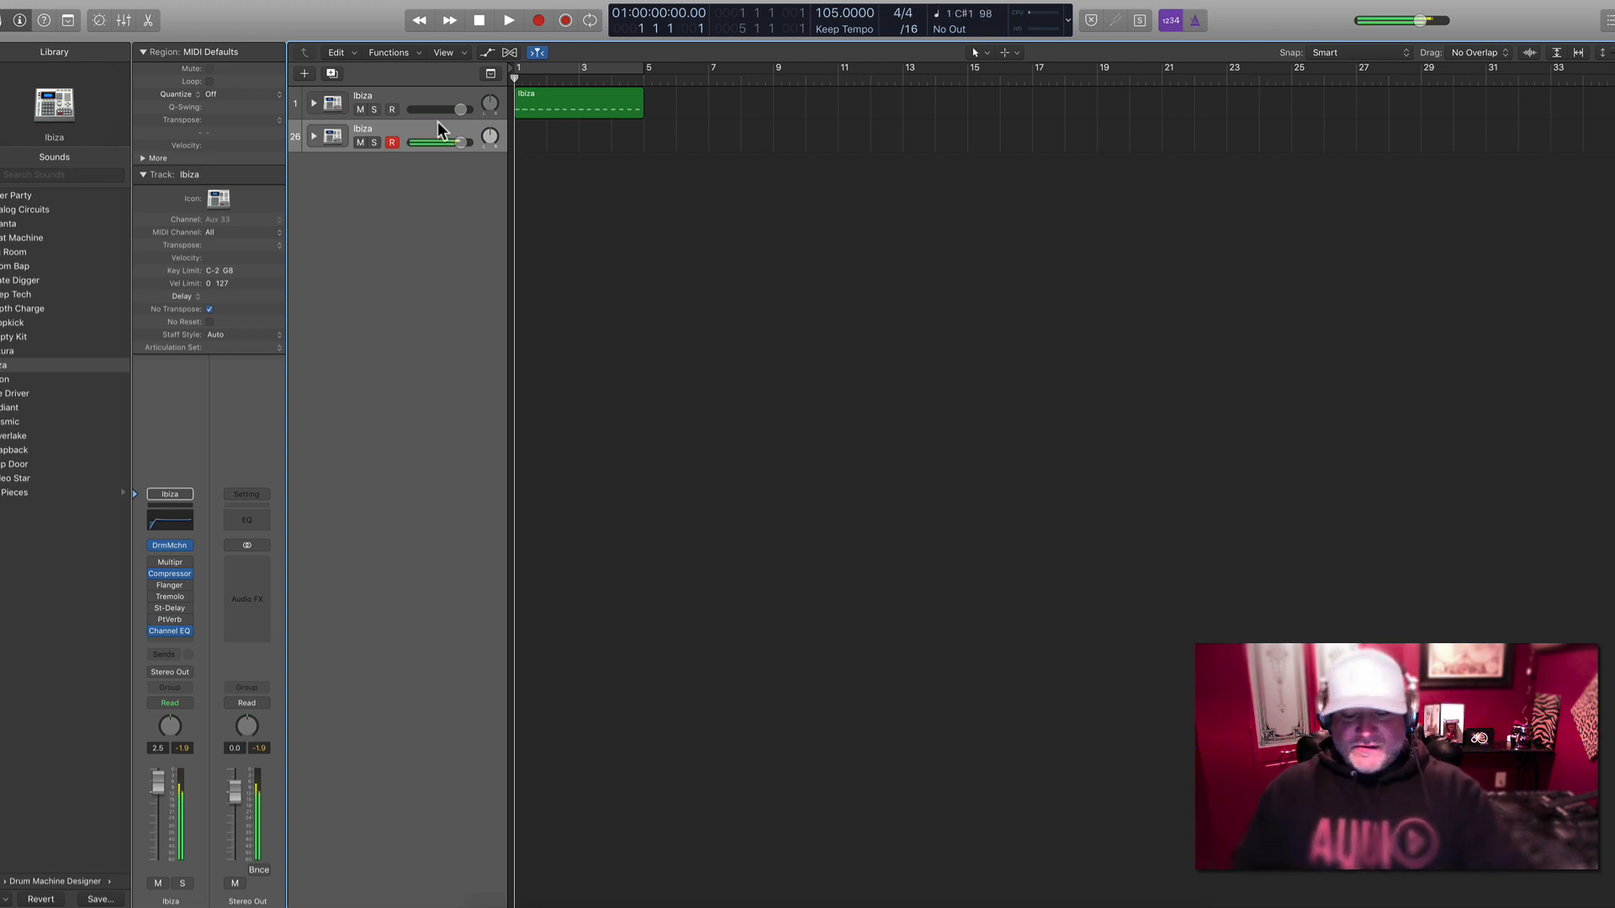
# Record a four-bar part on the second Ibiza track and play it back from the start
pyautogui.press('r')
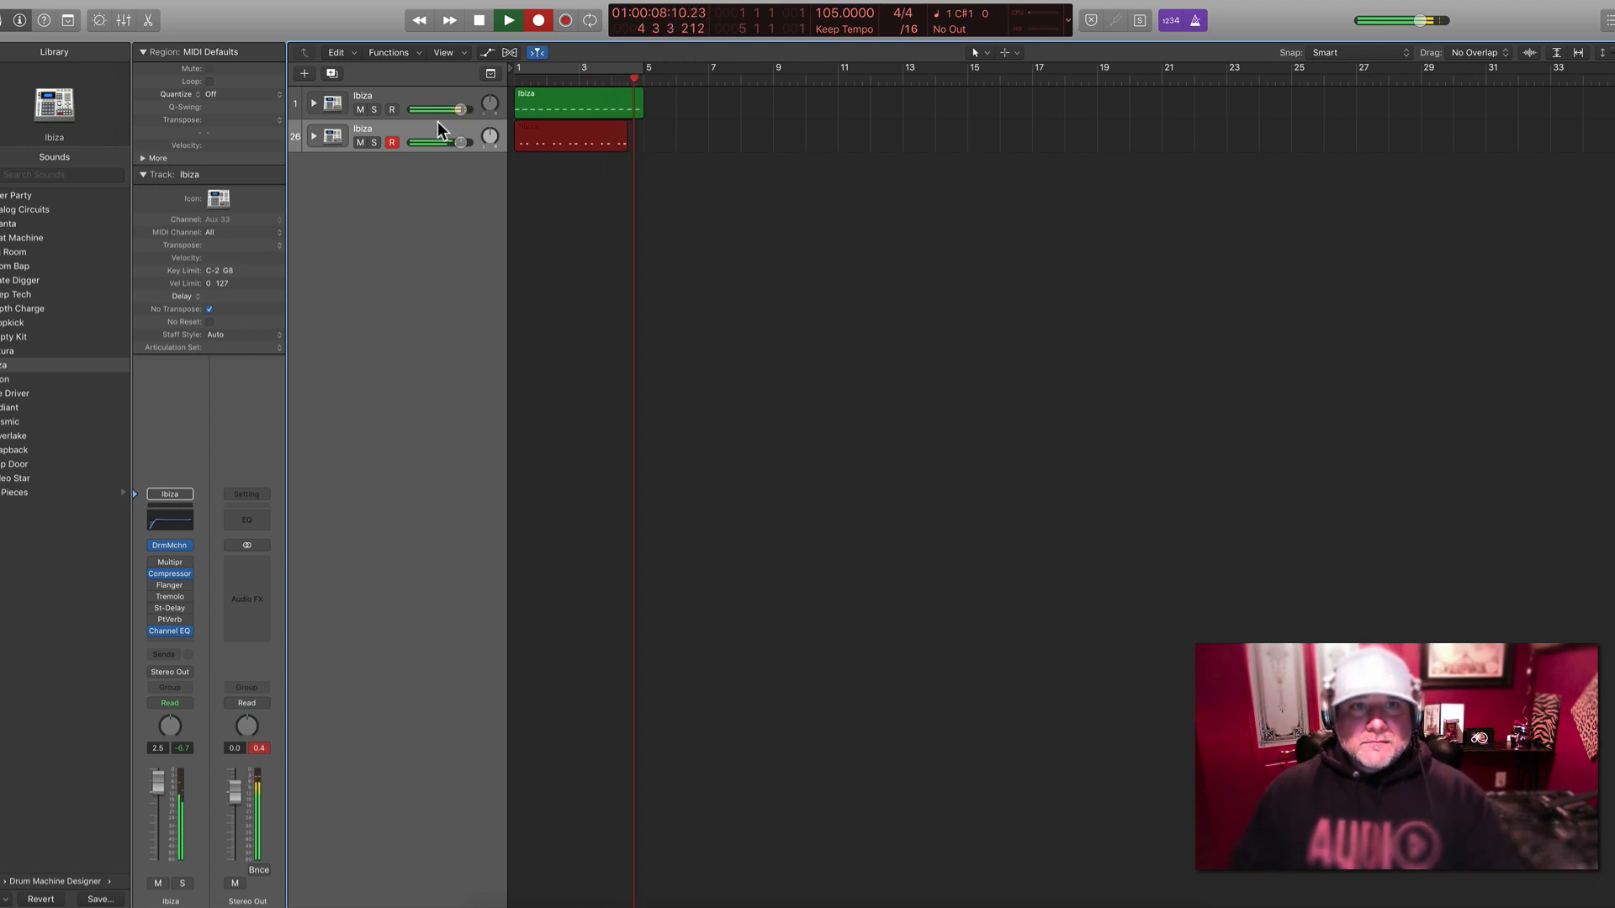
pyautogui.press('Return')
pyautogui.press('space')
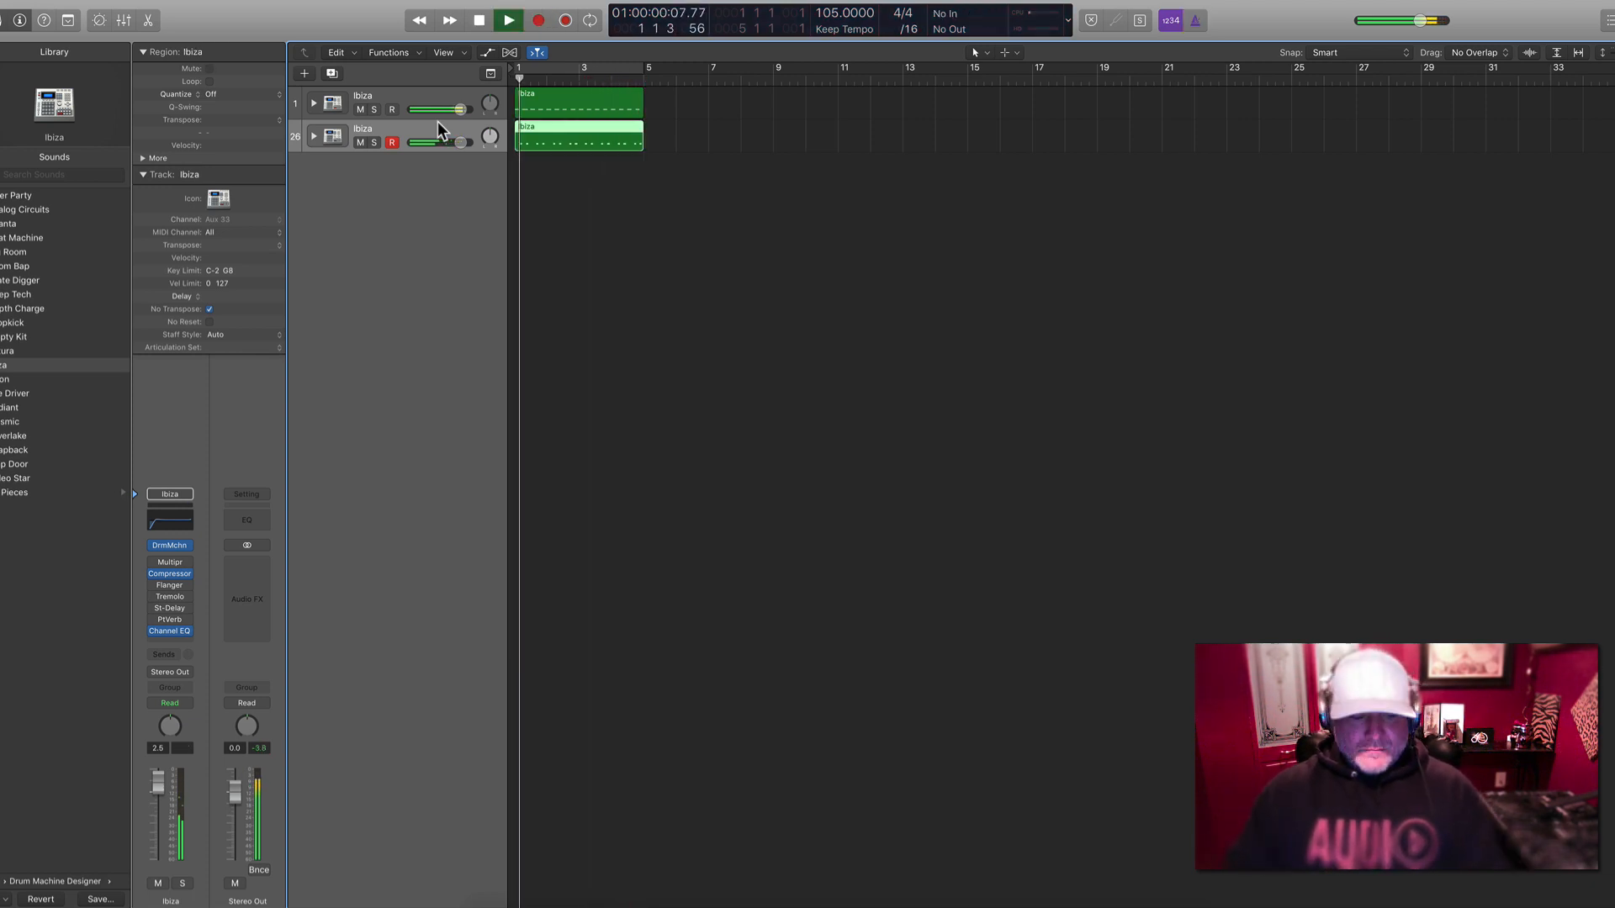
# Quantize the new region on the second Ibiza track to 1/16 notes and play the result from the beginning
pyautogui.press('space')
pyautogui.press('Return')
pyautogui.press('q')
pyautogui.press('space')
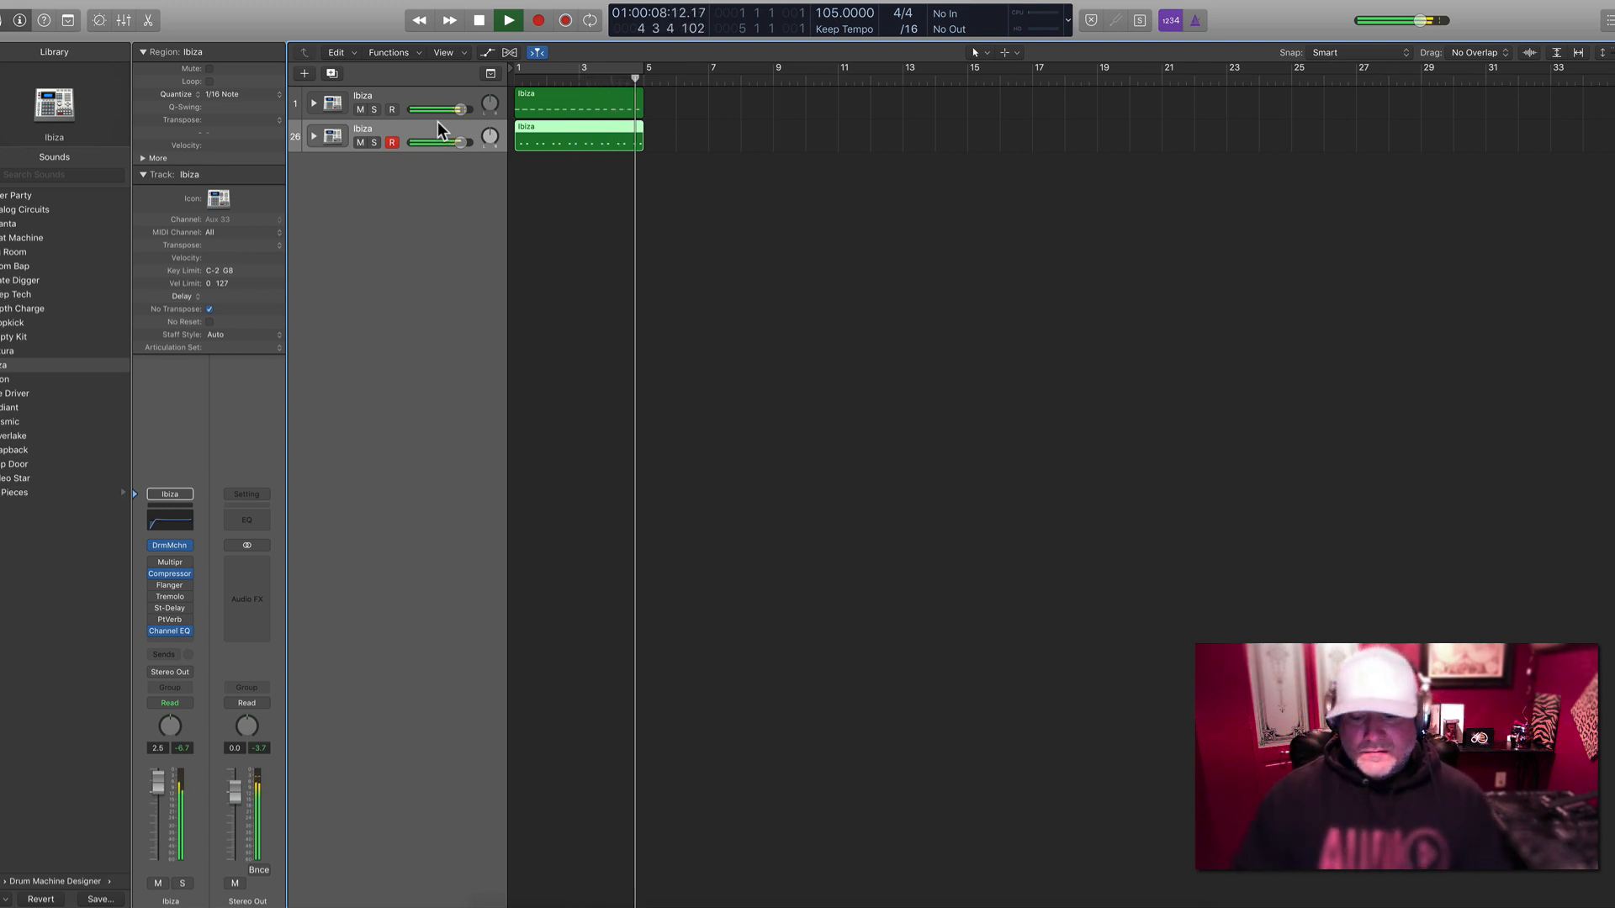
pyautogui.press('Return')
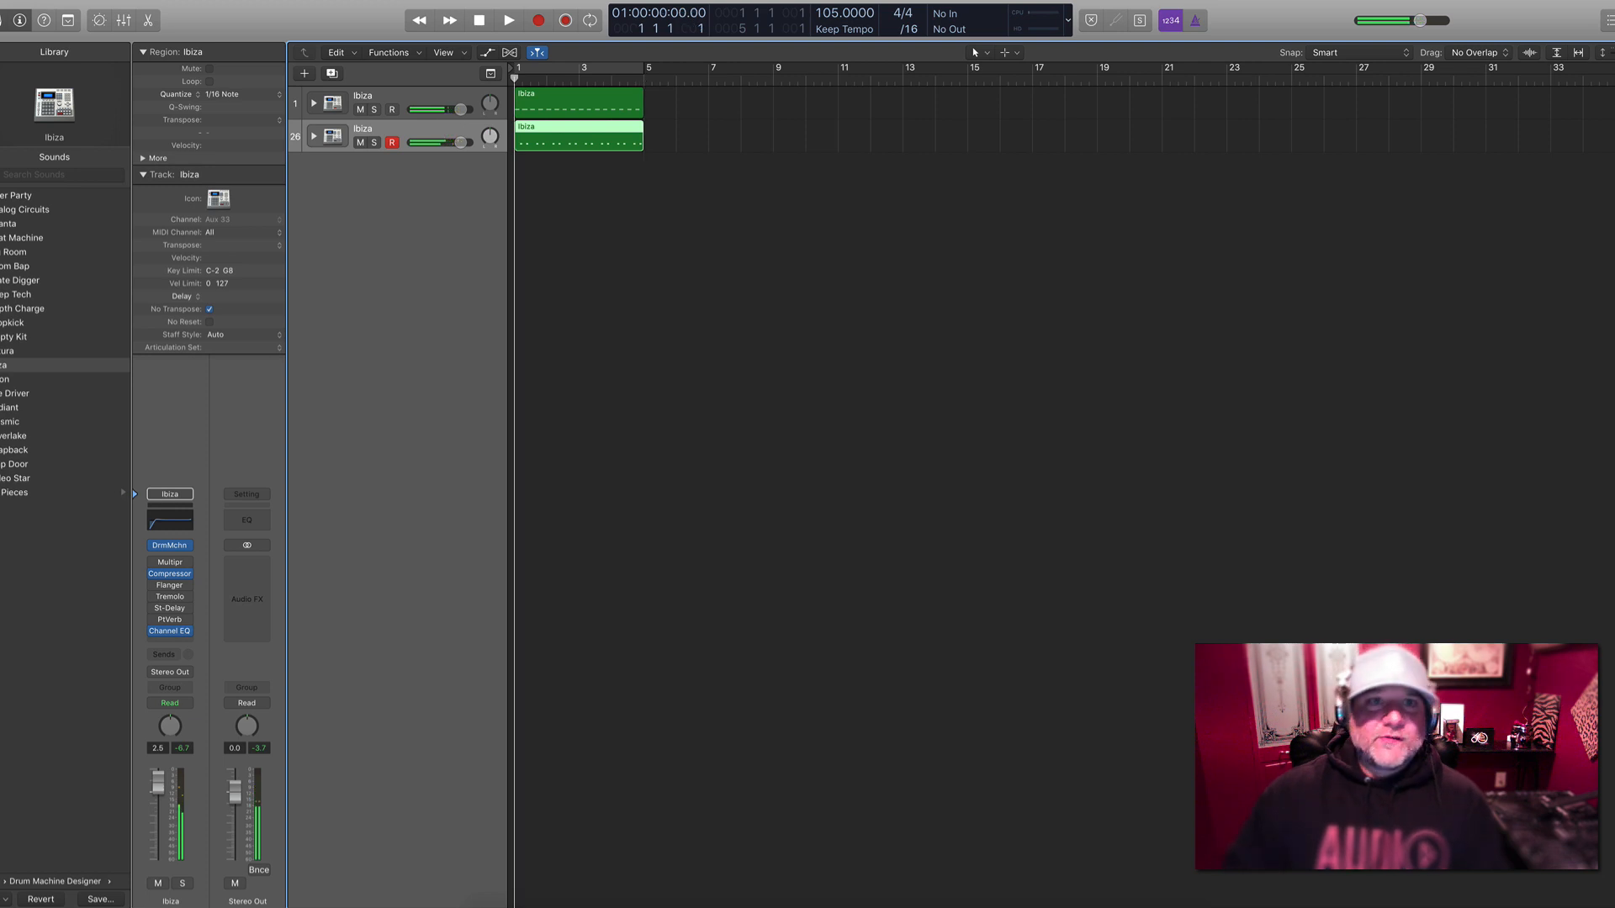
# Turn on cycle playback for bars 1 to 5 and duplicate the second Ibiza track with its settings
pyautogui.click(582, 68)
pyautogui.press('space')
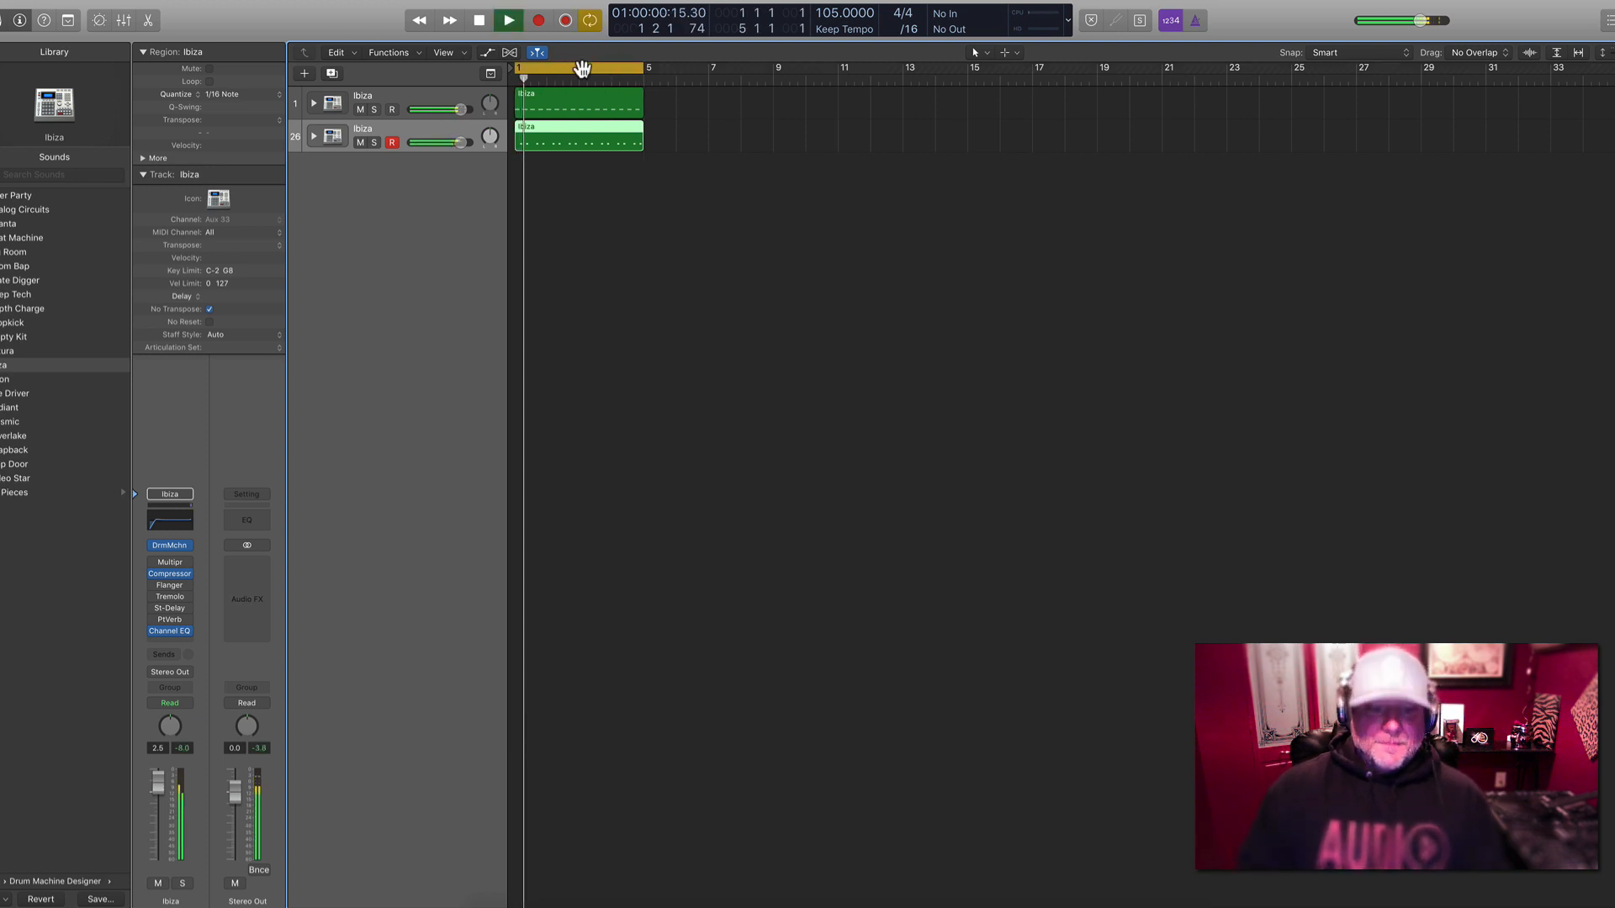
pyautogui.press('super+d')
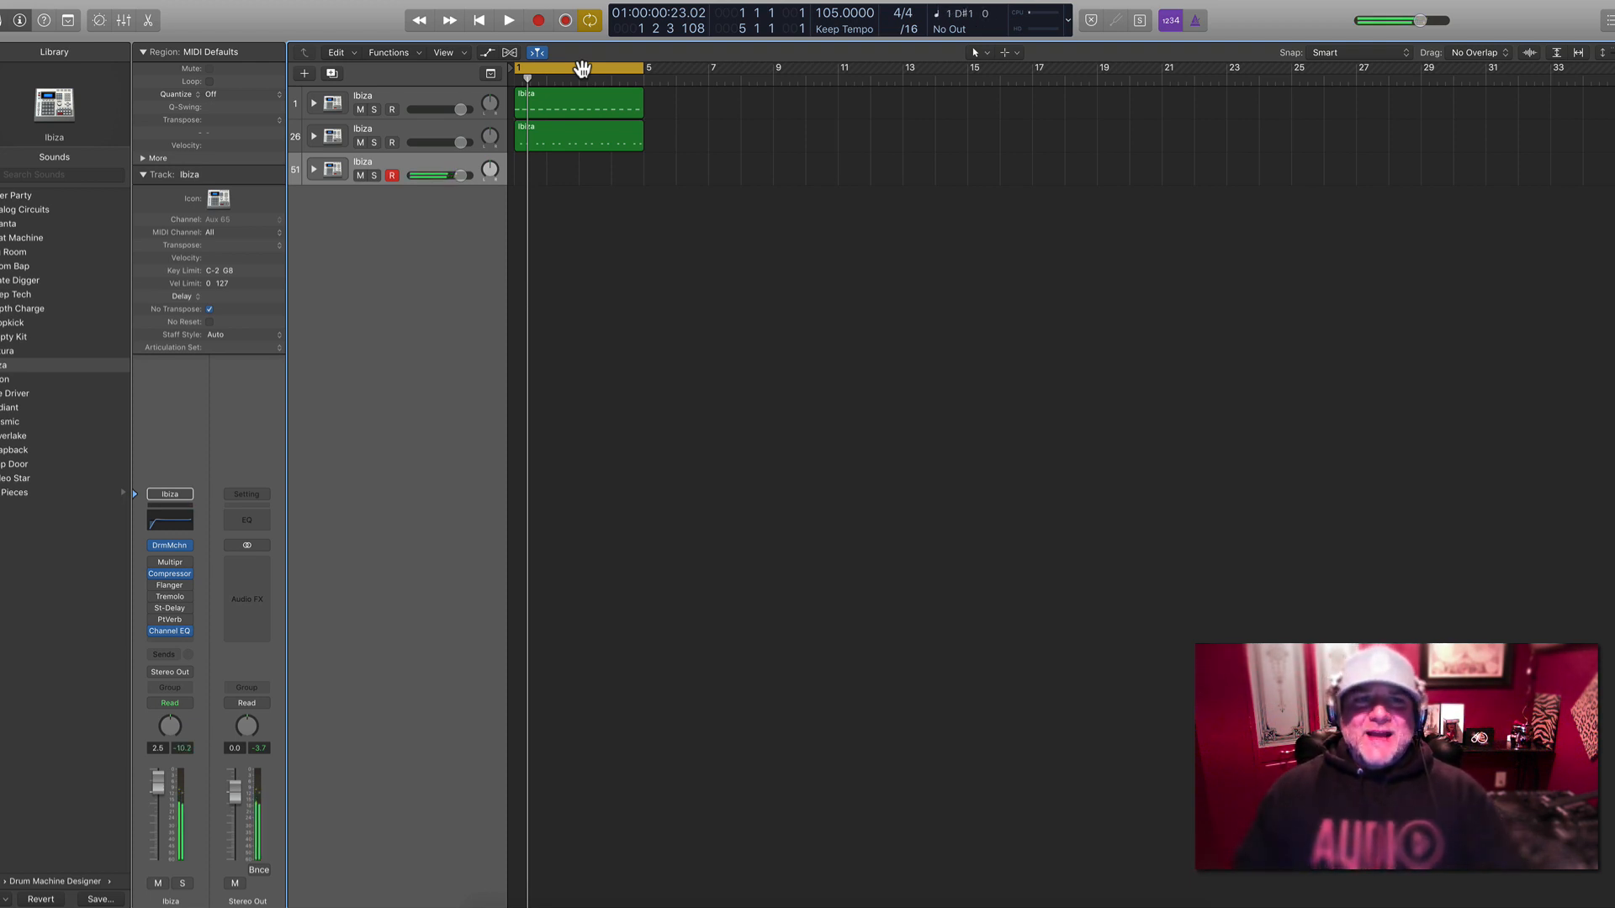
pyautogui.press('space')
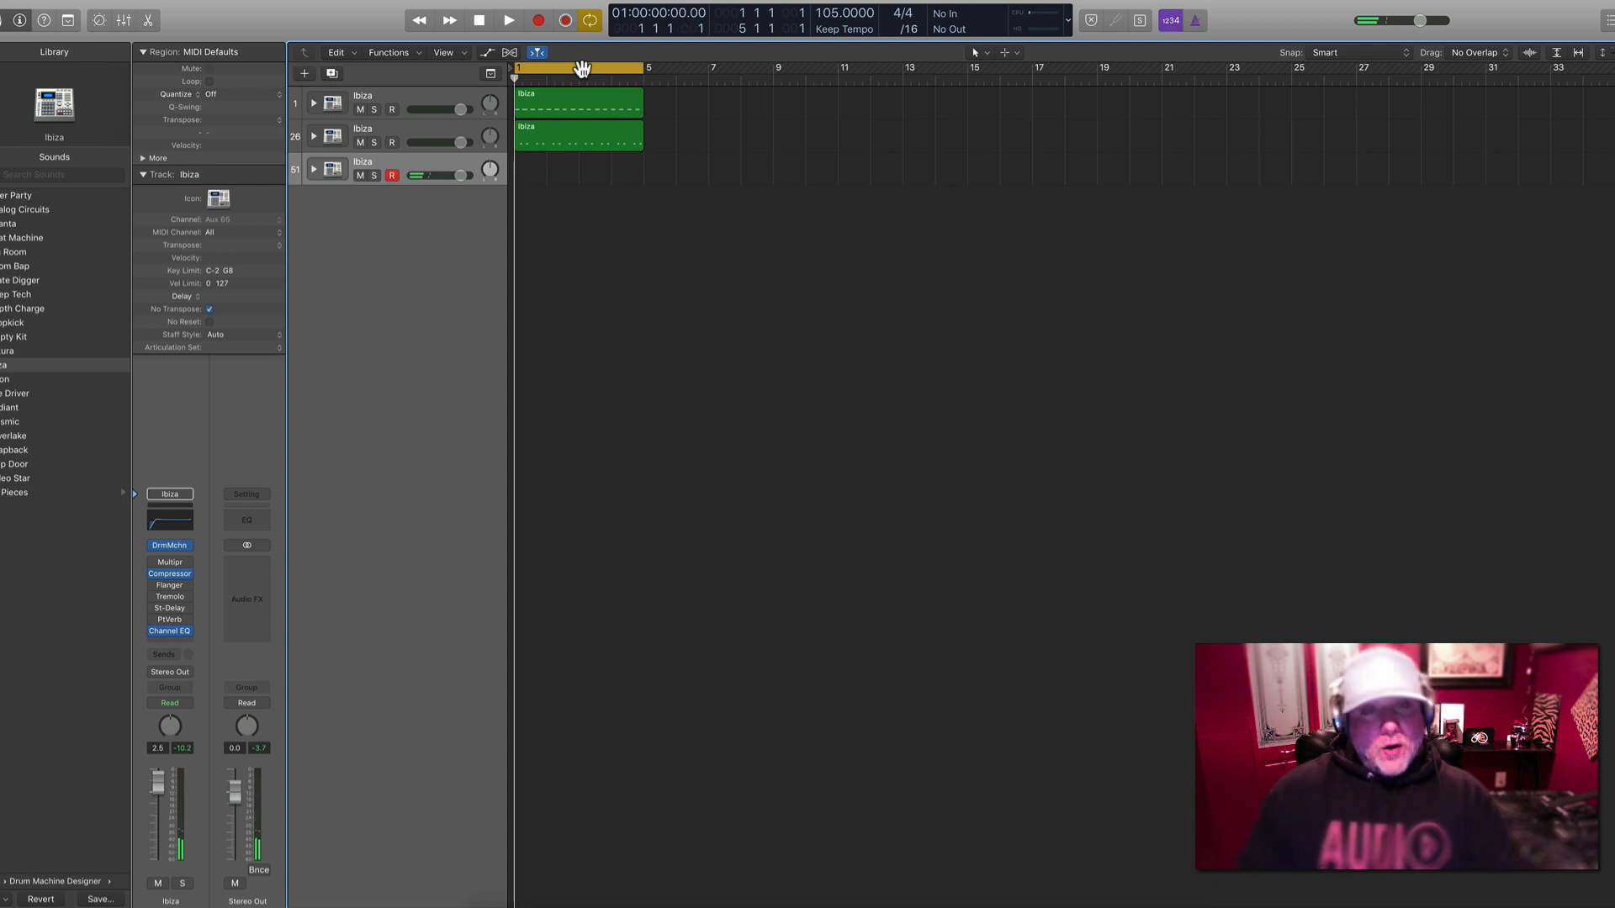
# Record a four-bar part on the third Ibiza track and lower that track's volume to -1.6 dB during playback
pyautogui.press('r')
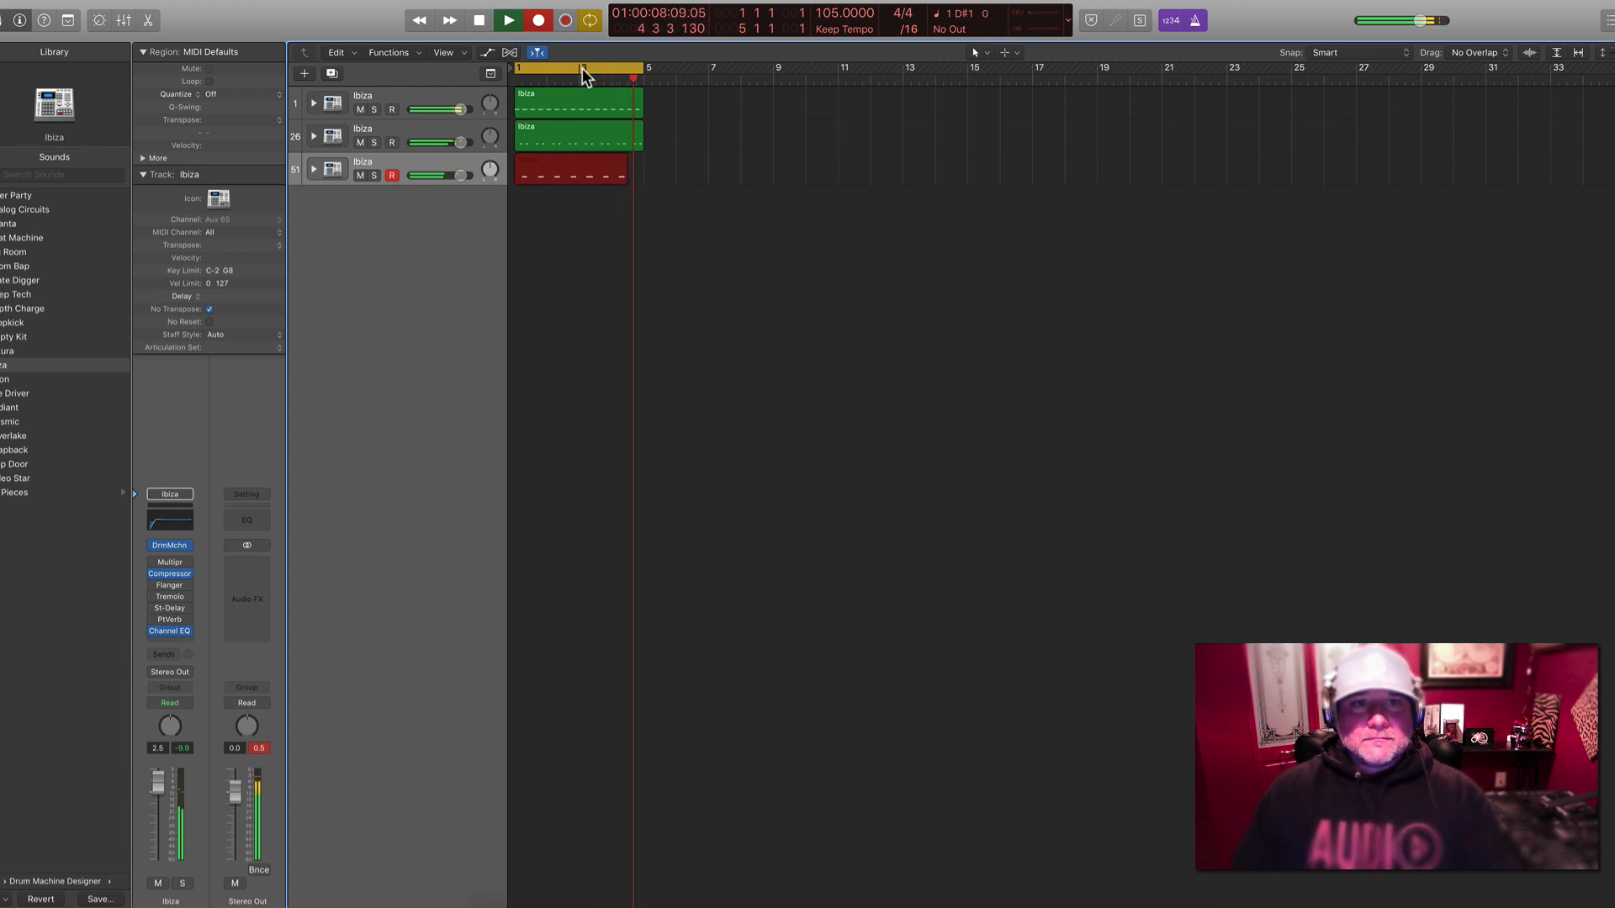
pyautogui.press('space')
pyautogui.press('space')
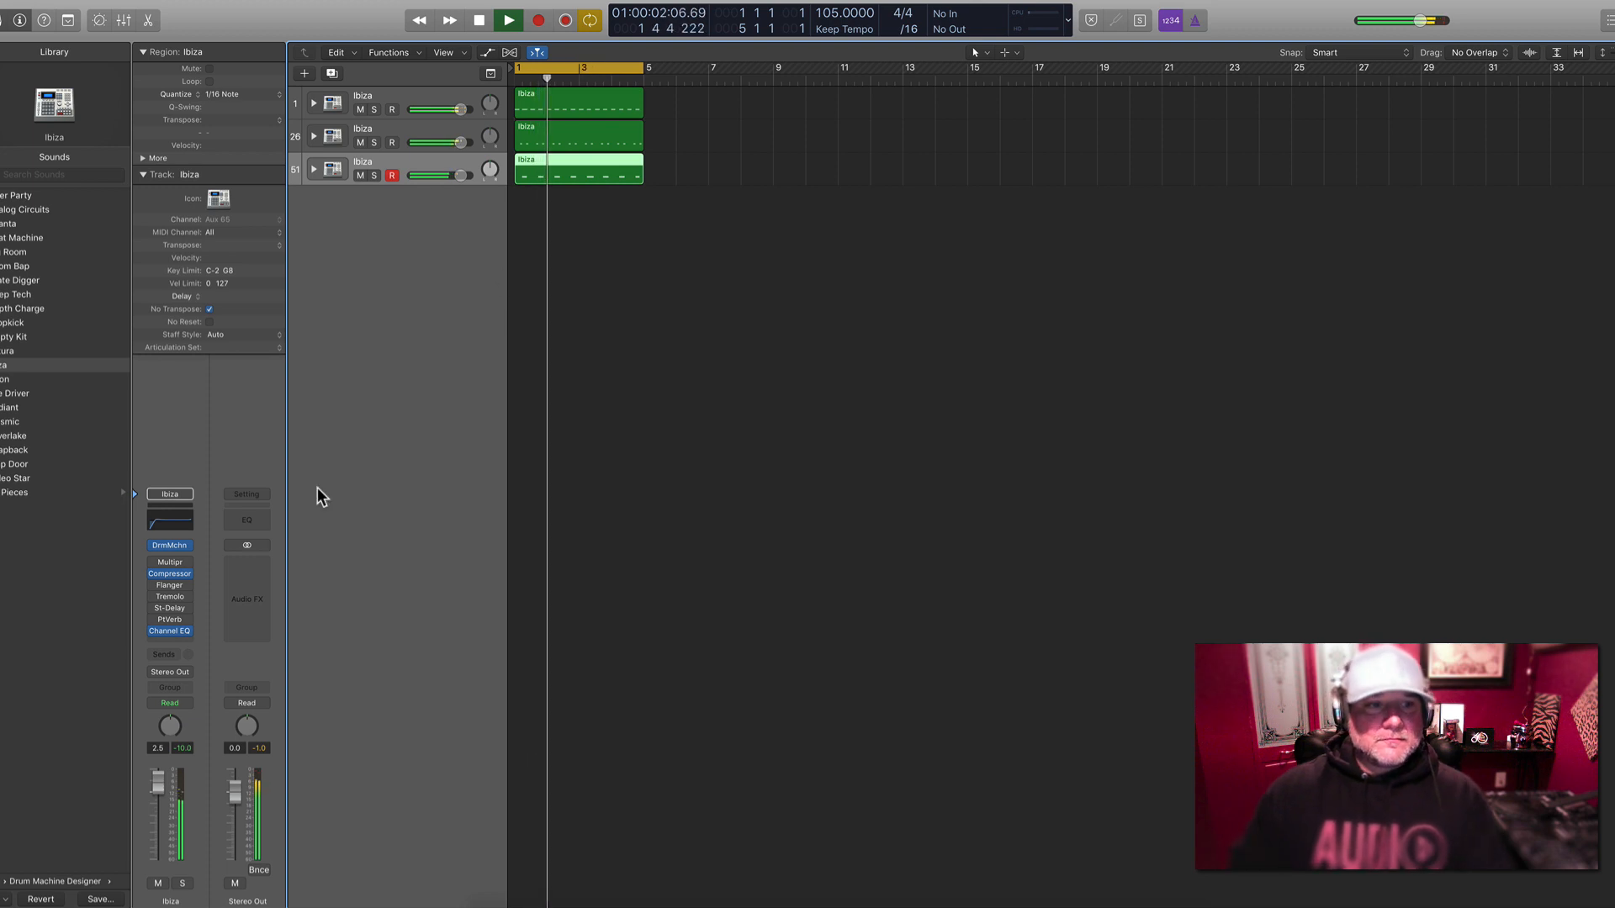
pyautogui.moveTo(160, 786); pyautogui.dragTo(170, 814)
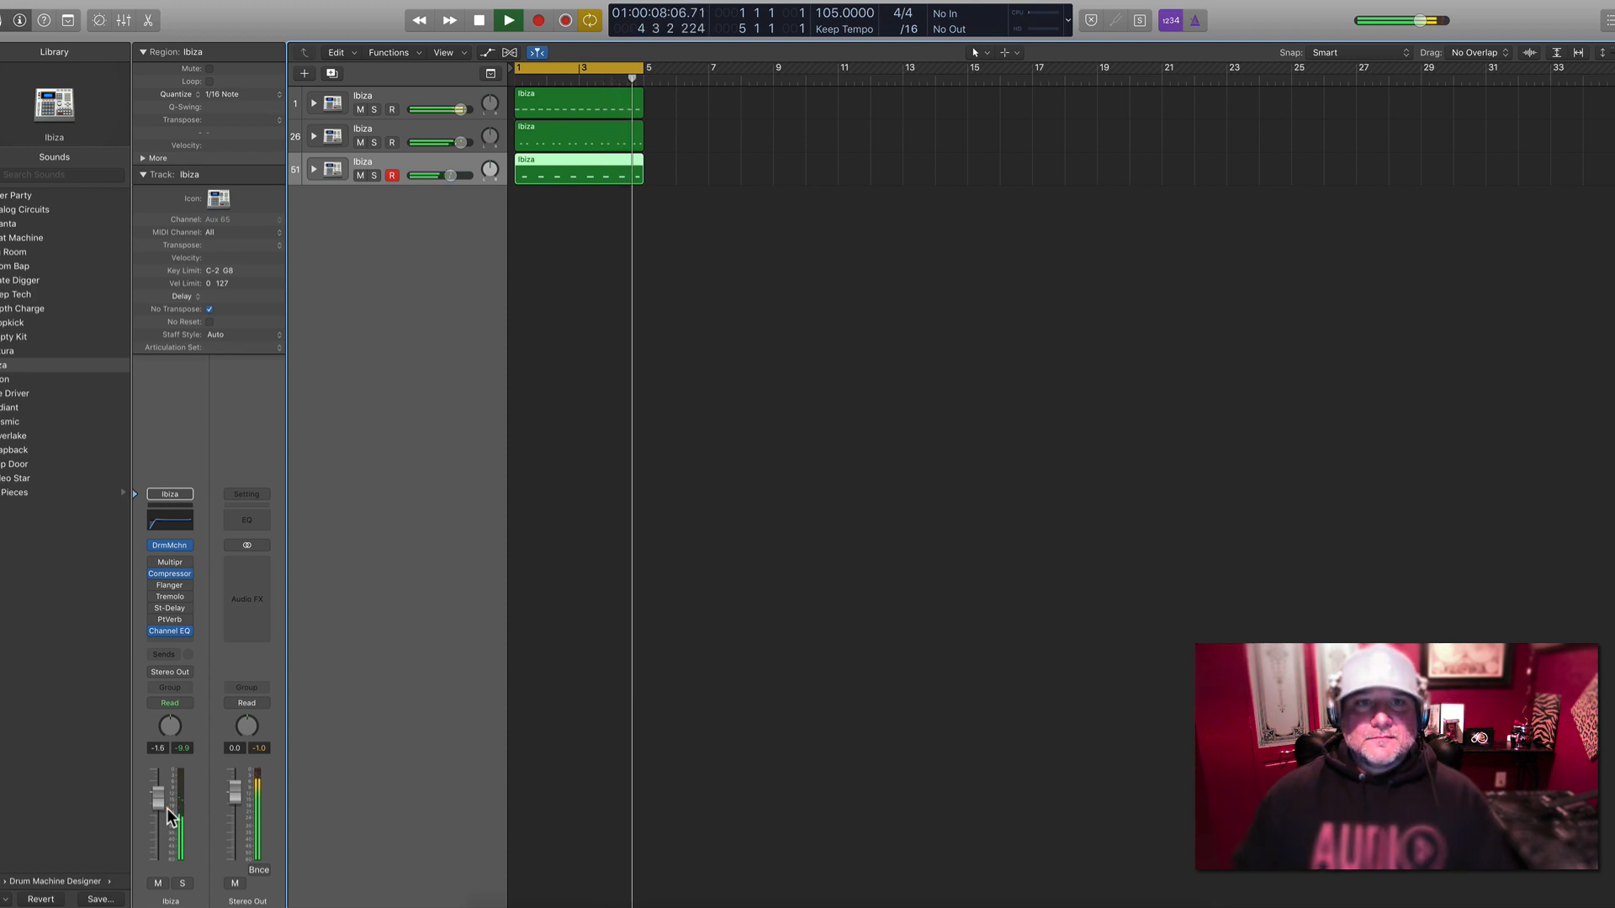
pyautogui.press('space')
# Turn off cycle playback and copy the regions of all three Ibiza tracks to bar 5
pyautogui.moveTo(778, 282); pyautogui.dragTo(708, 119)
pyautogui.click(722, 208)
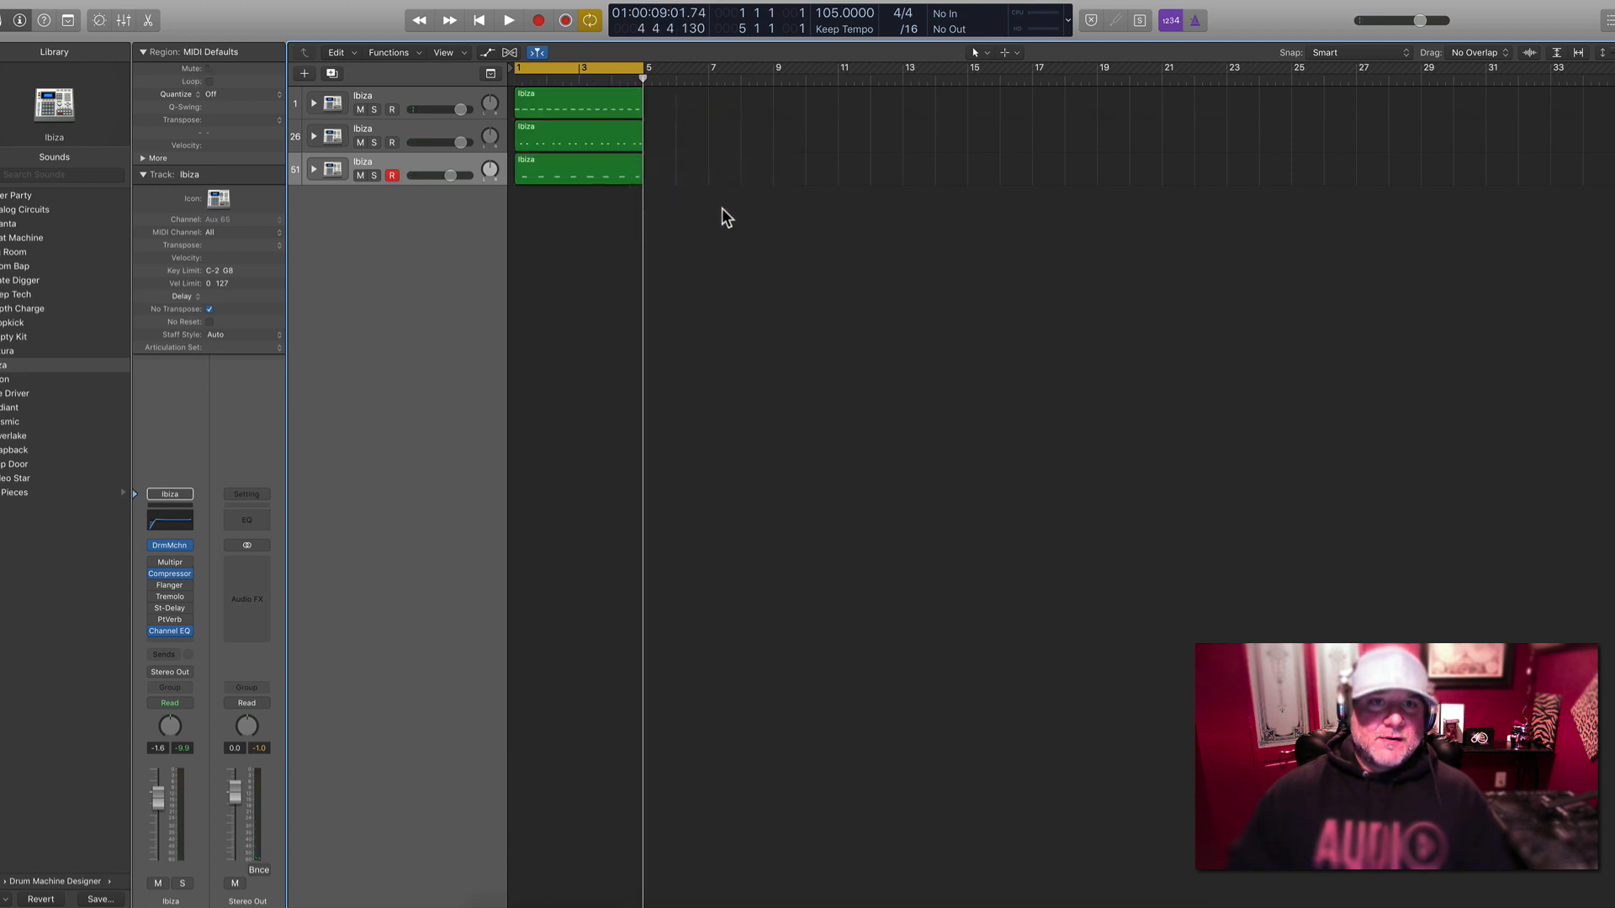
pyautogui.click(589, 67)
pyautogui.moveTo(645, 181); pyautogui.dragTo(689, 96)
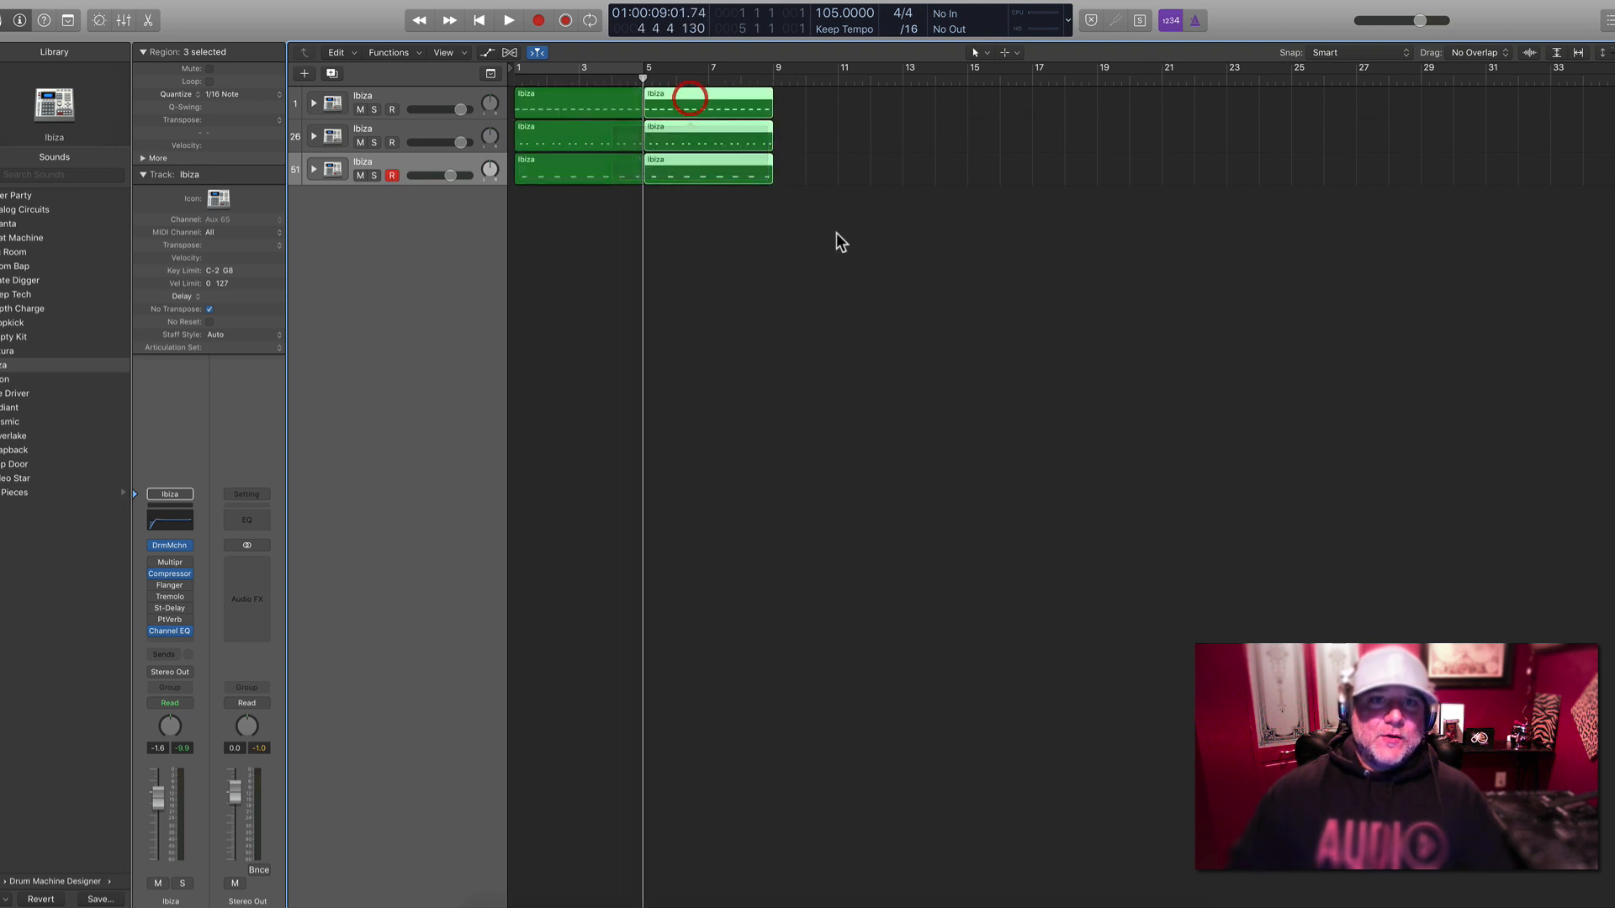
# Copy all six Ibiza regions to bar 9 so the beat fills 16 bars, and return the playhead to the start
pyautogui.moveTo(836, 234); pyautogui.dragTo(559, 98)
pyautogui.moveTo(560, 98); pyautogui.dragTo(816, 96)
pyautogui.press('super+Left')
pyautogui.press('super+Left')
pyautogui.press('Return')
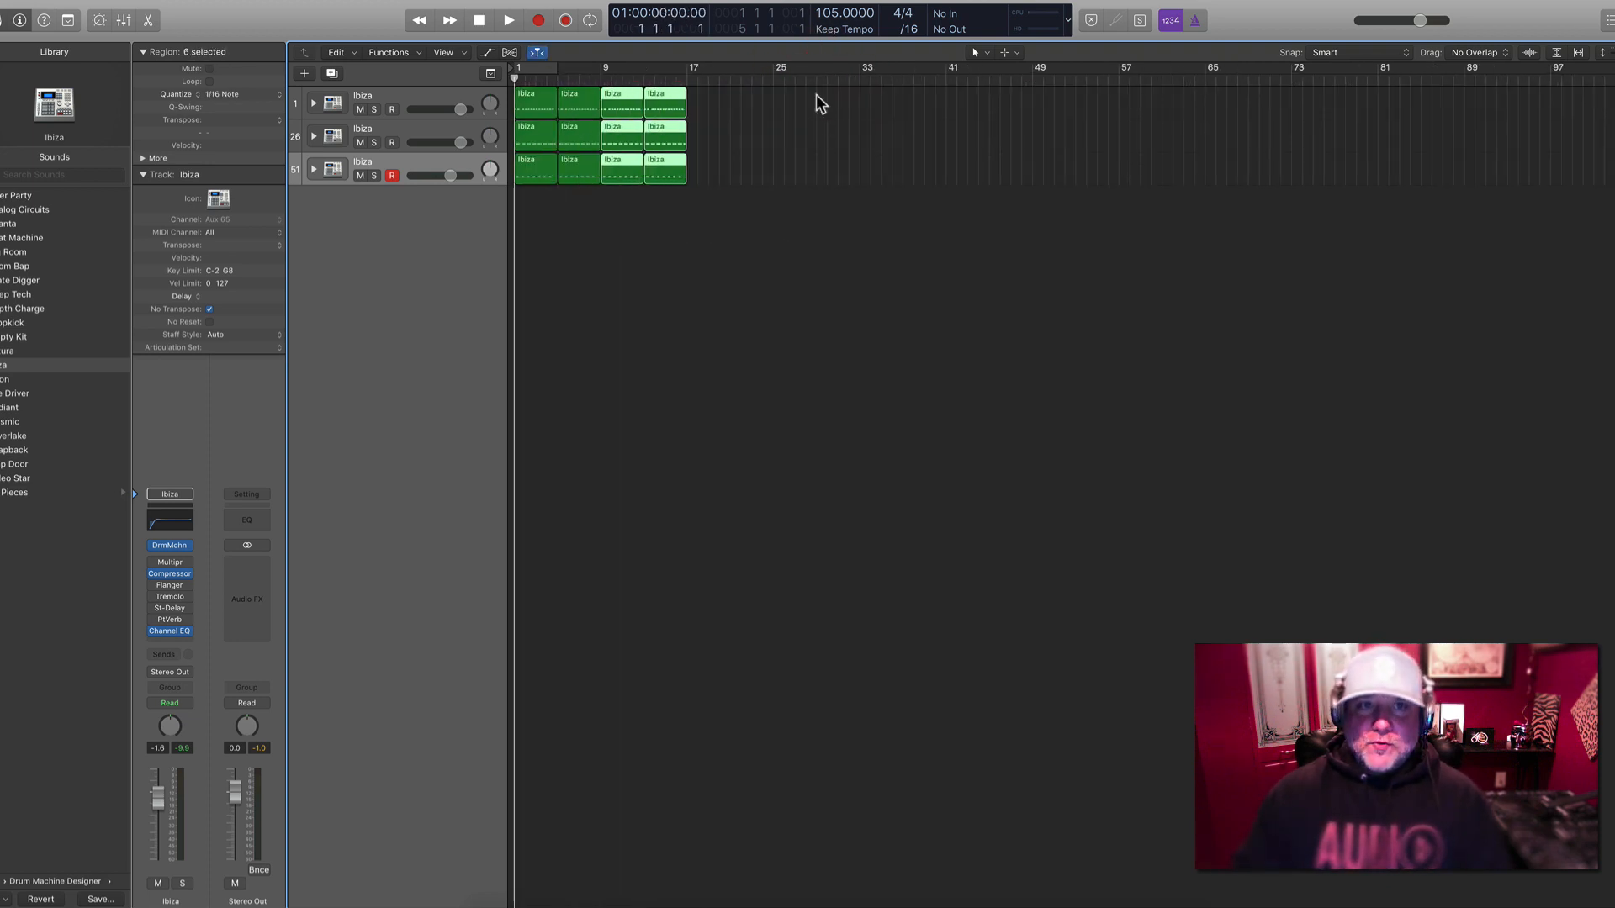
# Set the cycle area over the twelve Ibiza regions from bar 1 to 17, play the beat and stop with the third track selected
pyautogui.moveTo(727, 194); pyautogui.dragTo(687, 65)
pyautogui.press('c')
pyautogui.press('space')
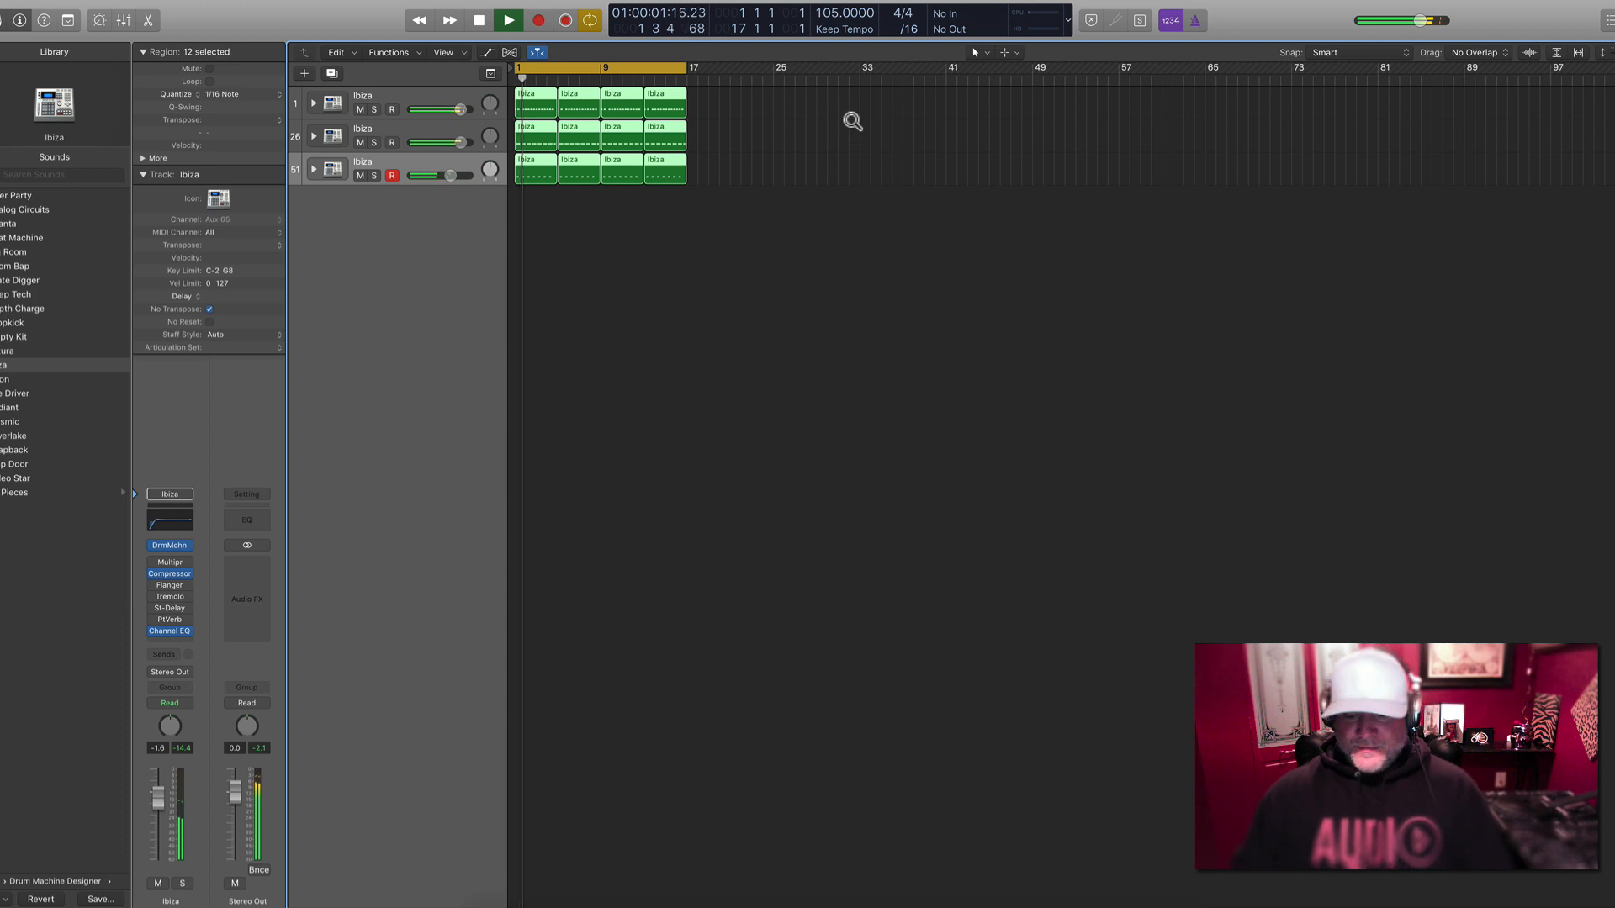
pyautogui.scroll(5, 851, 121)
pyautogui.scroll(3, 851, 120)
pyautogui.scroll(2, 851, 121)
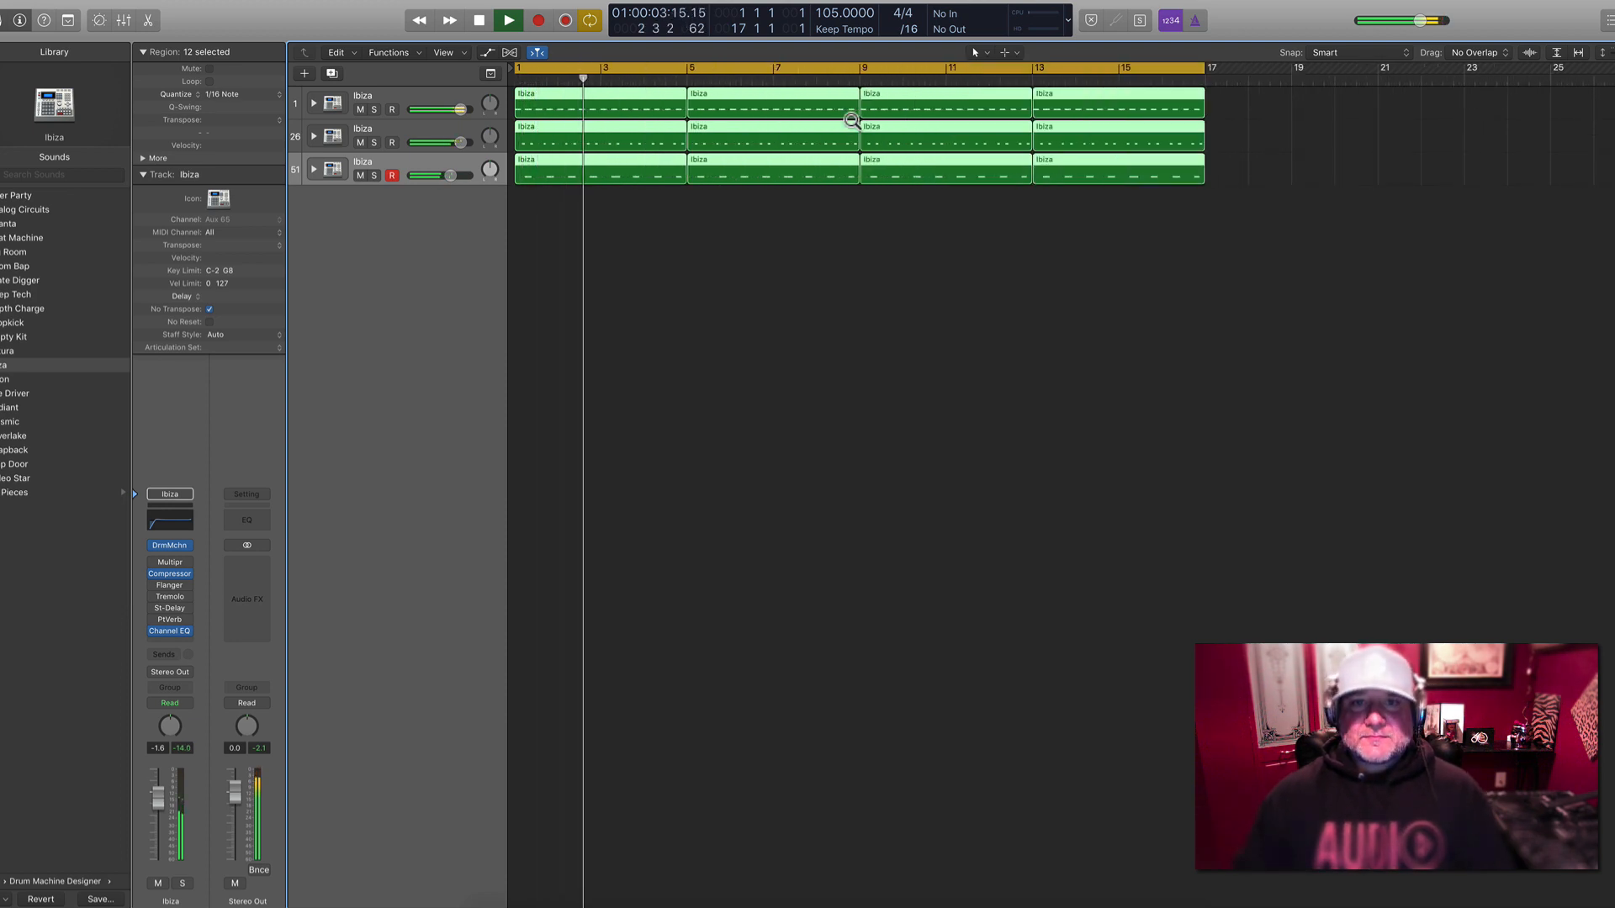
pyautogui.click(445, 162)
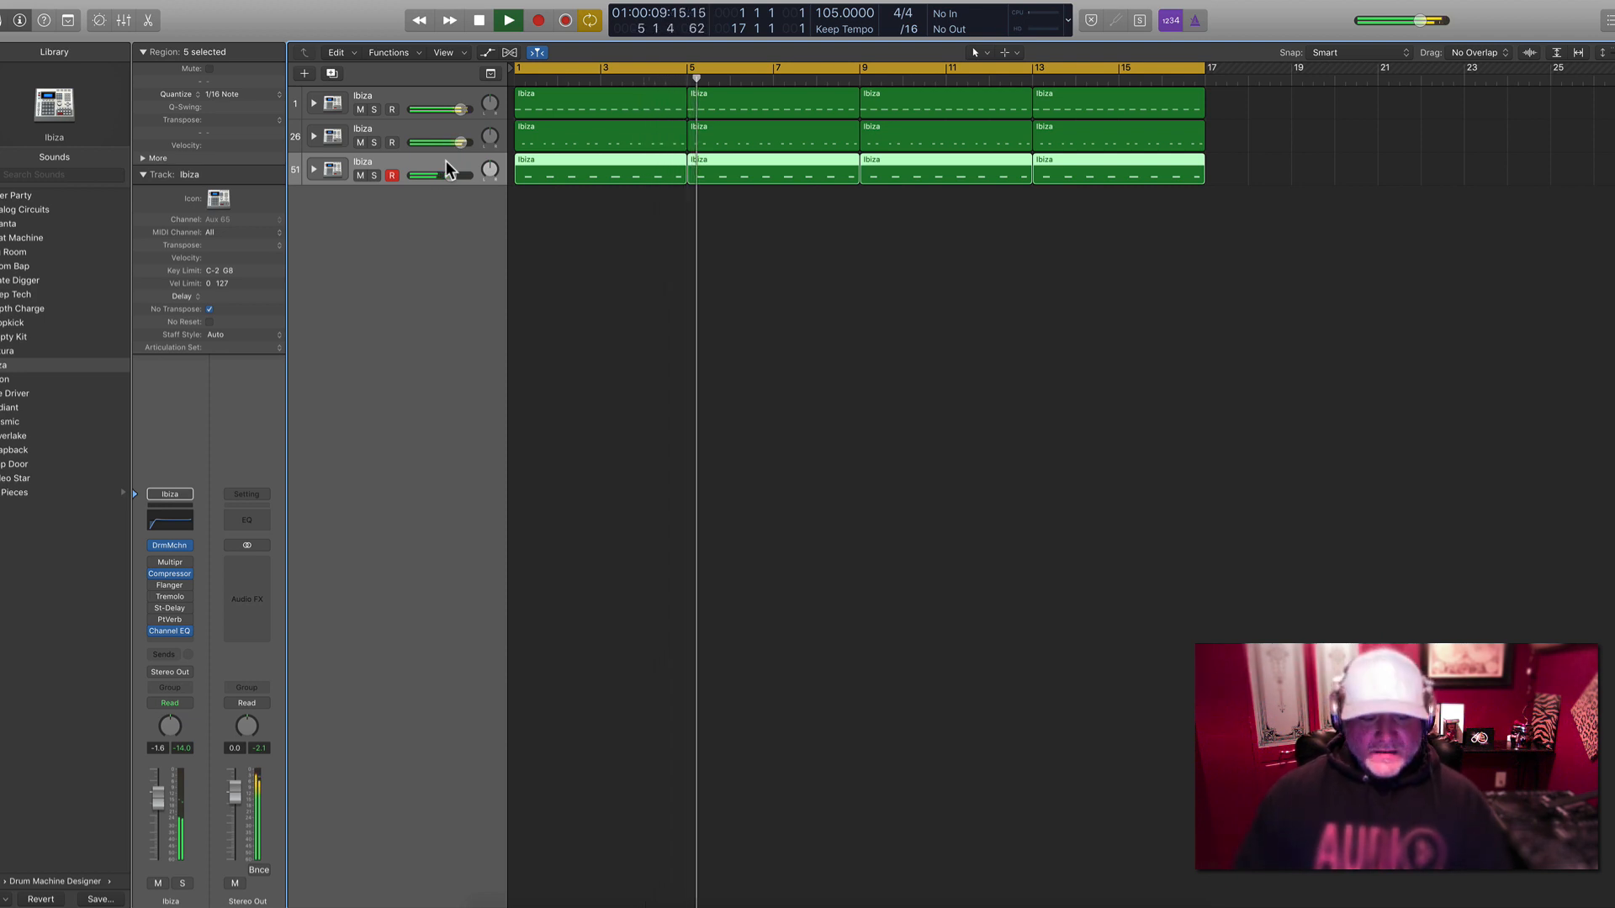
pyautogui.press('space')
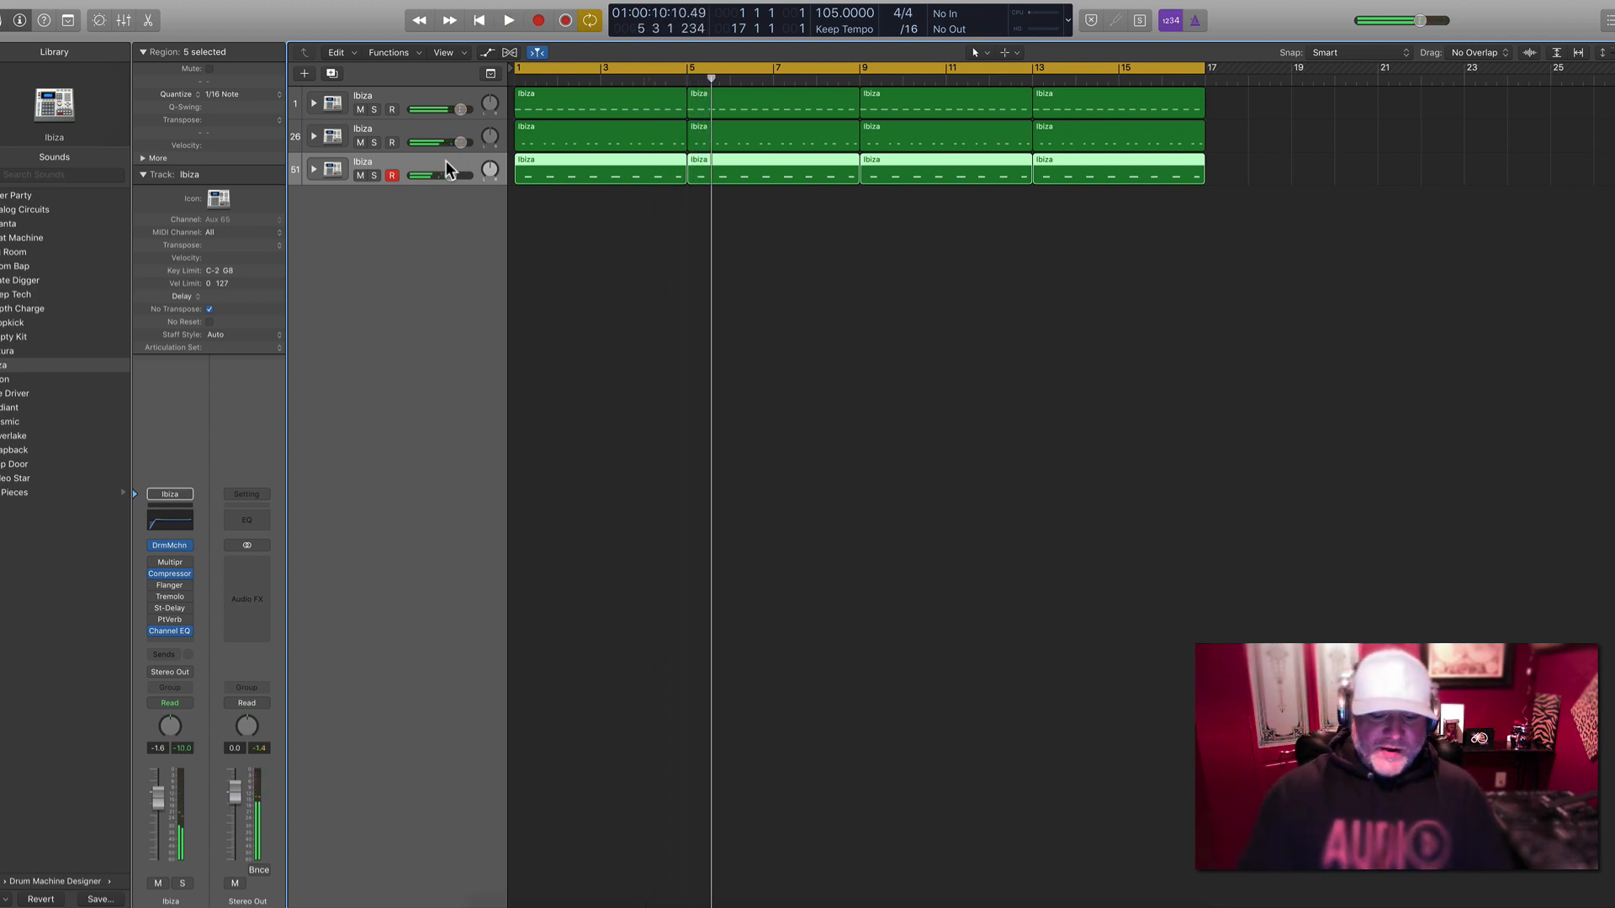
# Create one new audio track with Input 1 + 2 and Output 1 + 2
pyautogui.press('alt+super+n')
pyautogui.click(865, 30)
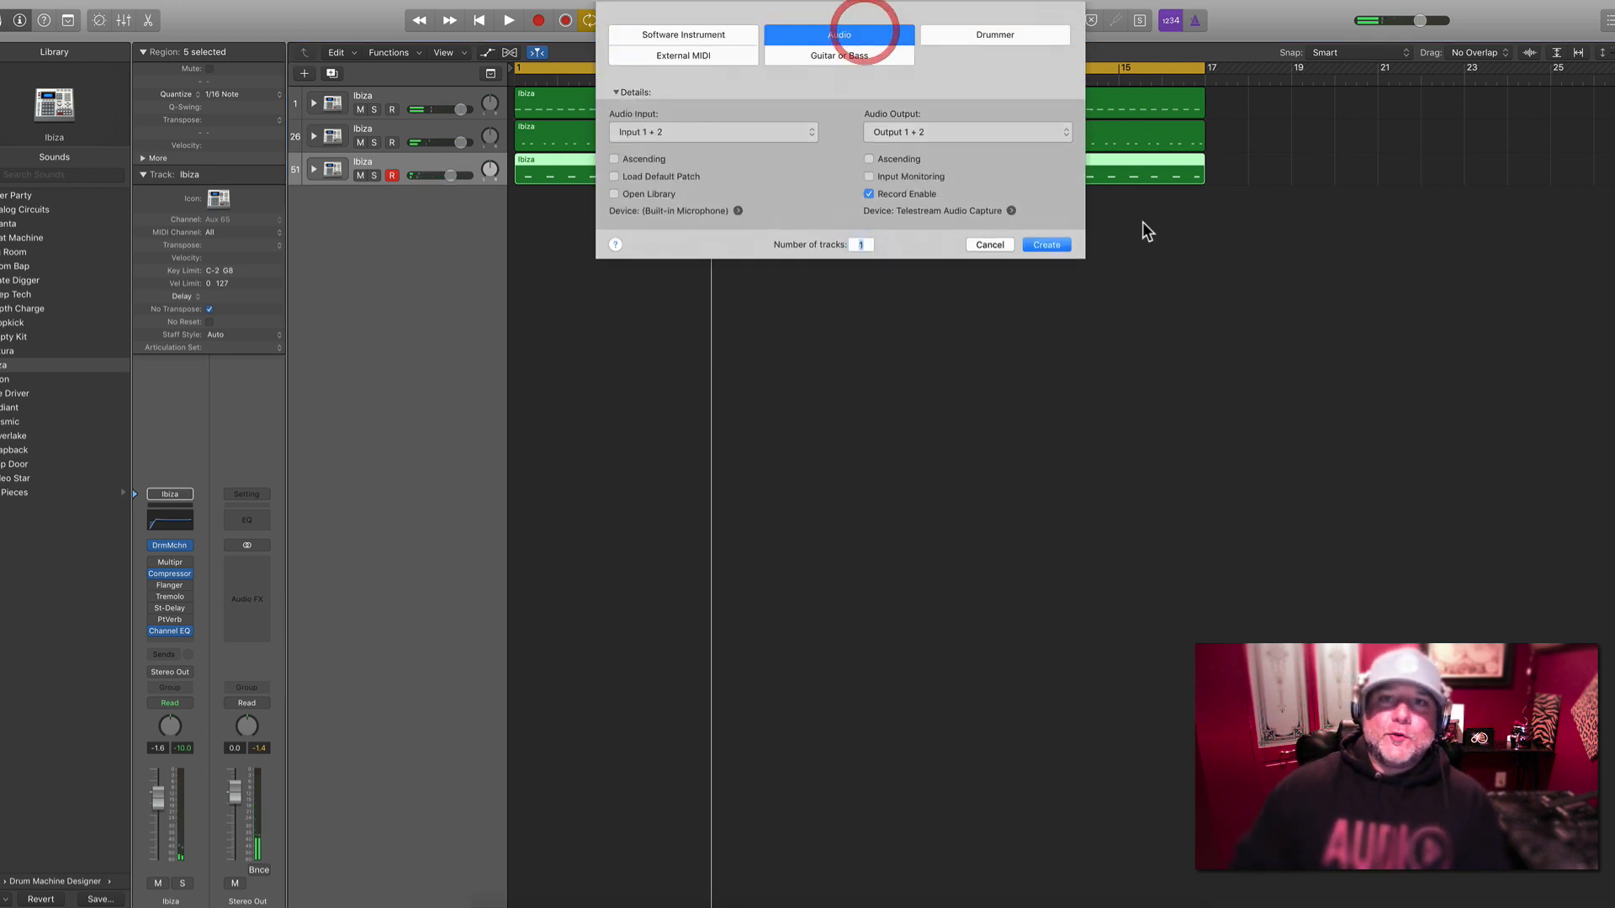
pyautogui.click(1062, 244)
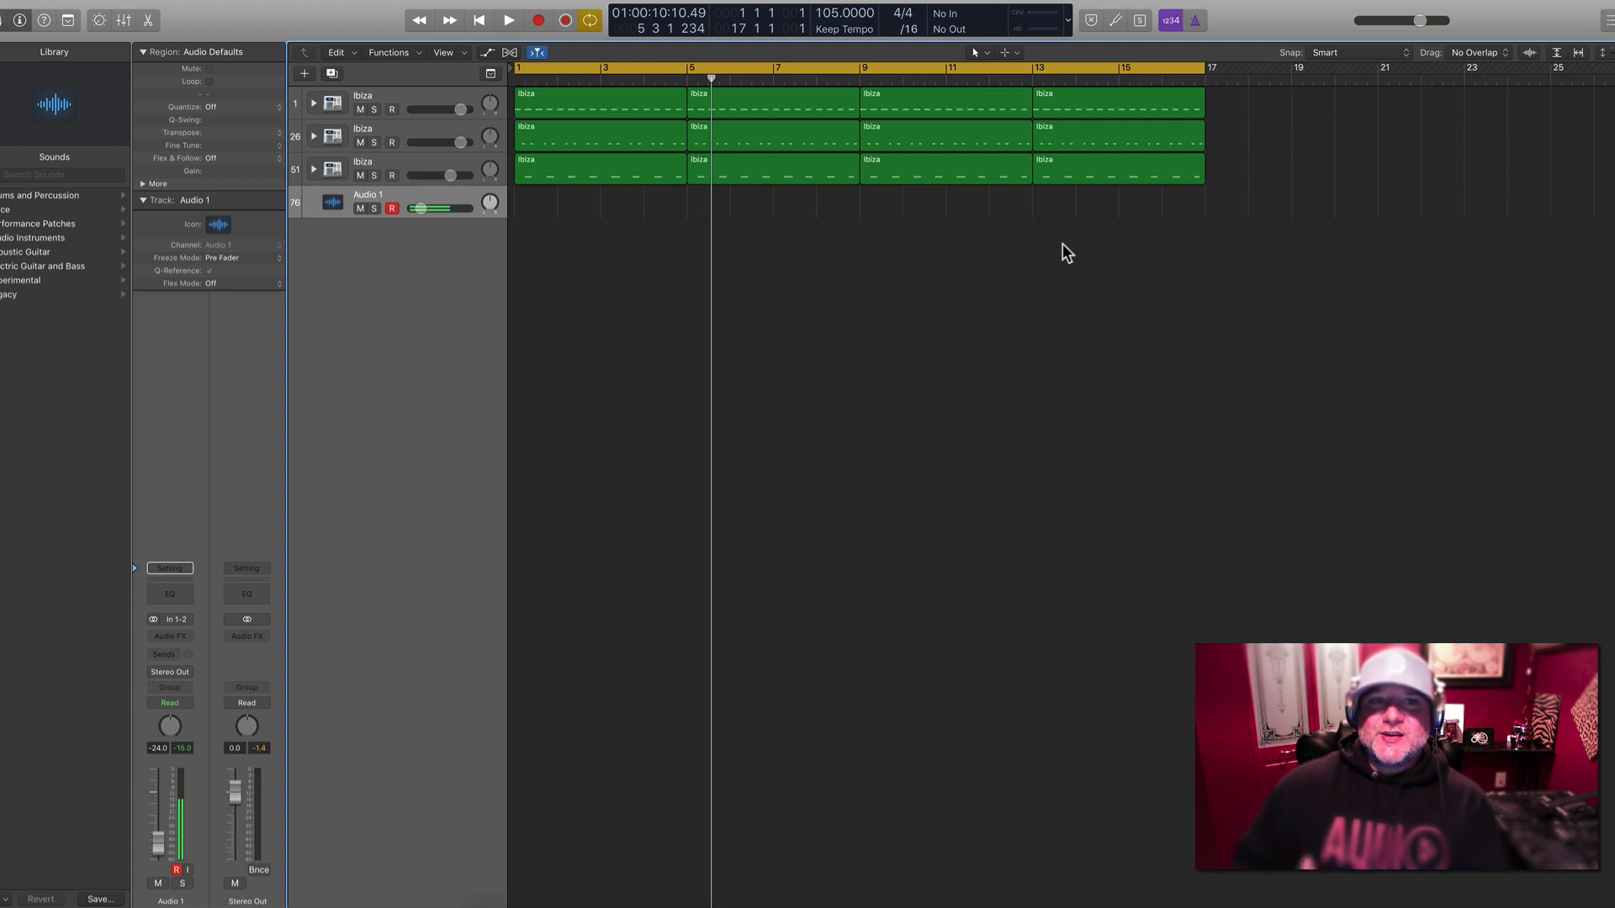
# Show the Apple Loops, limit them to the Reggaeton Pop loop pack and search for percussion loops
pyautogui.press('o')
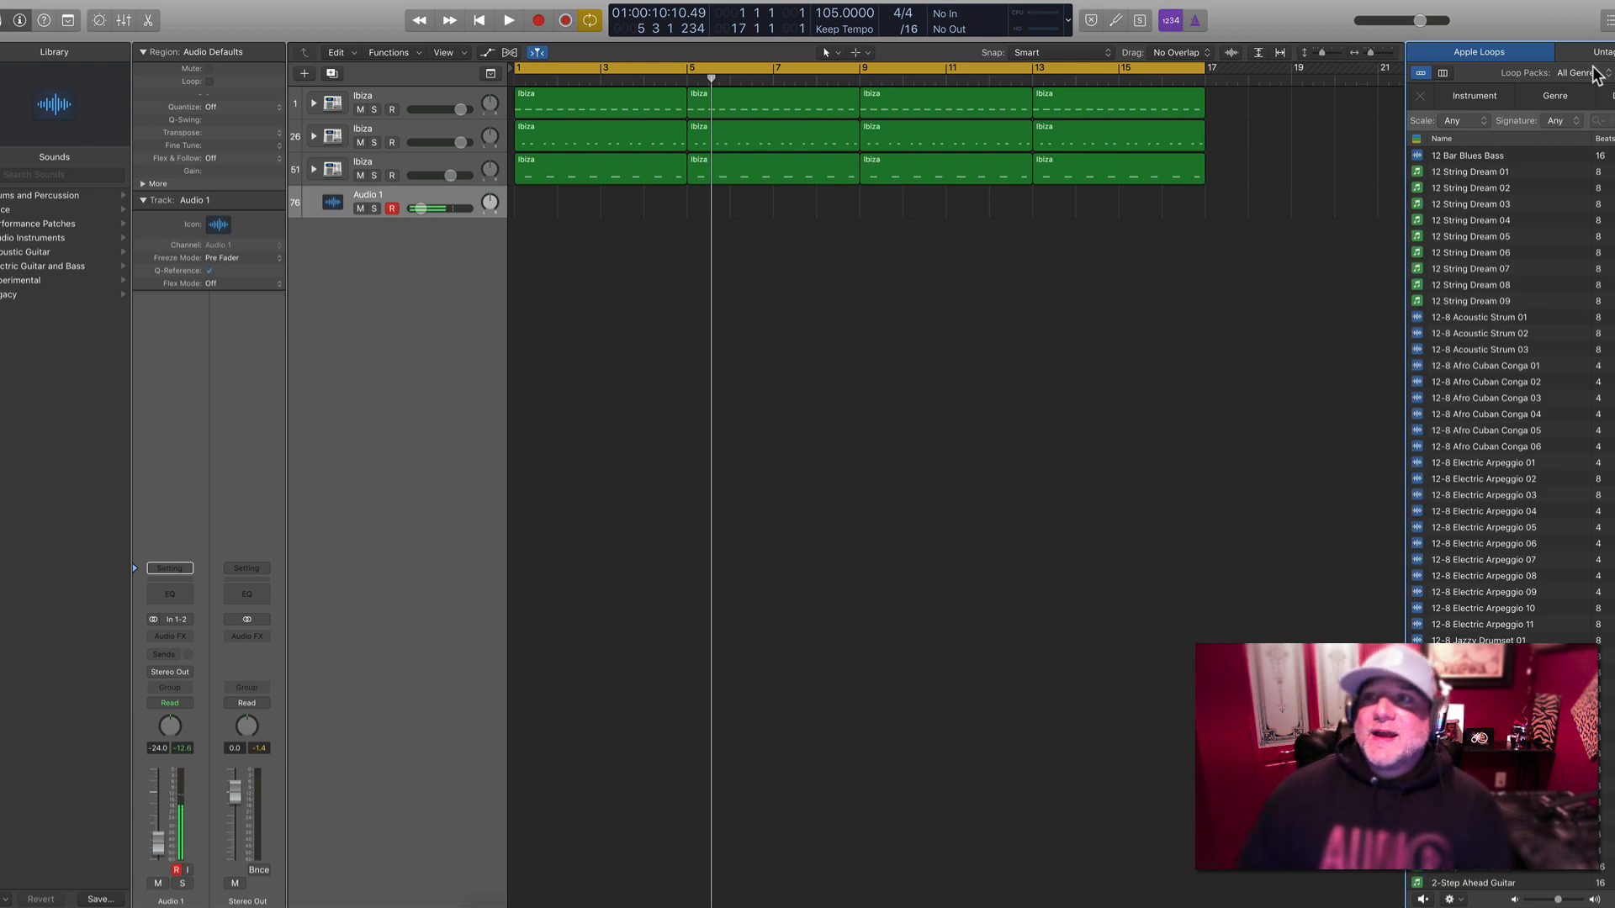
pyautogui.click(1587, 74)
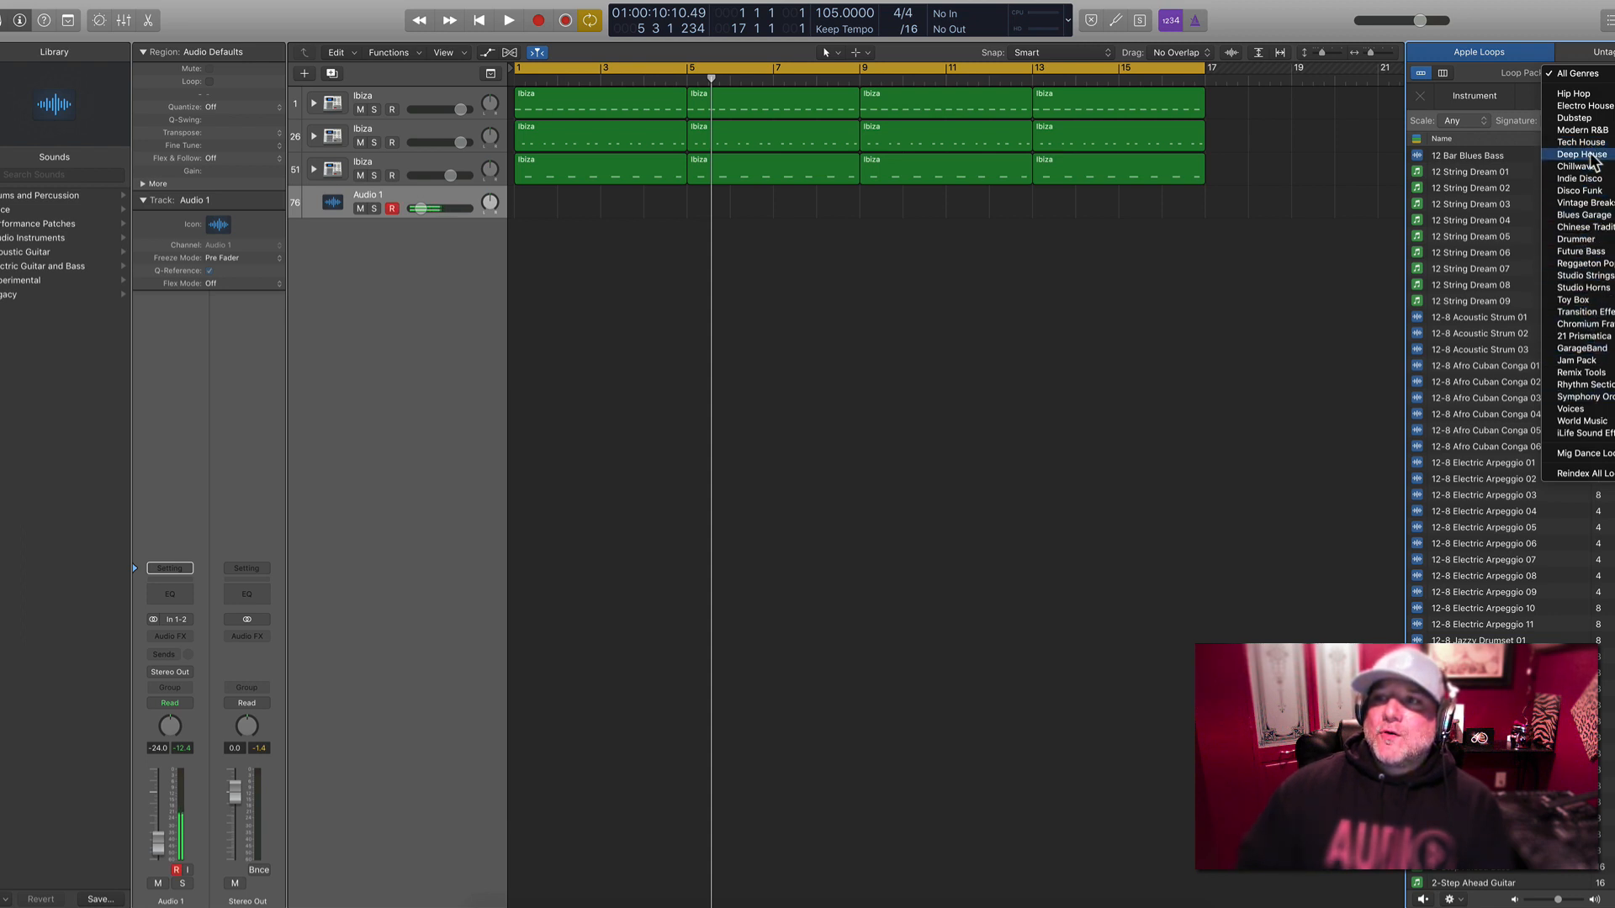
pyautogui.click(1592, 264)
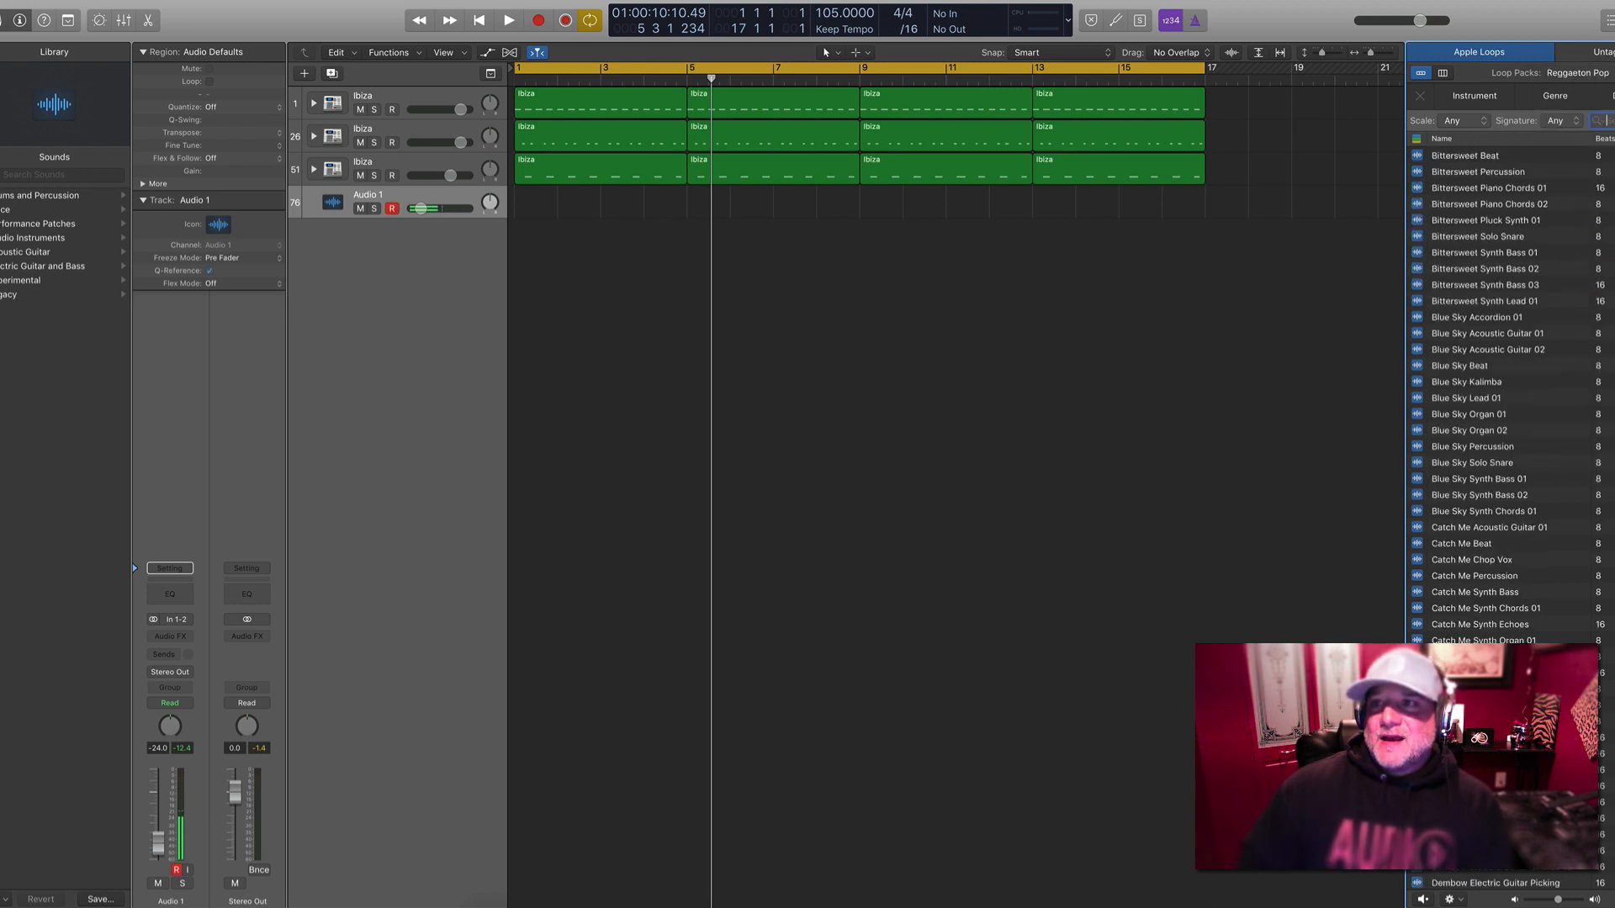
pyautogui.write('p')
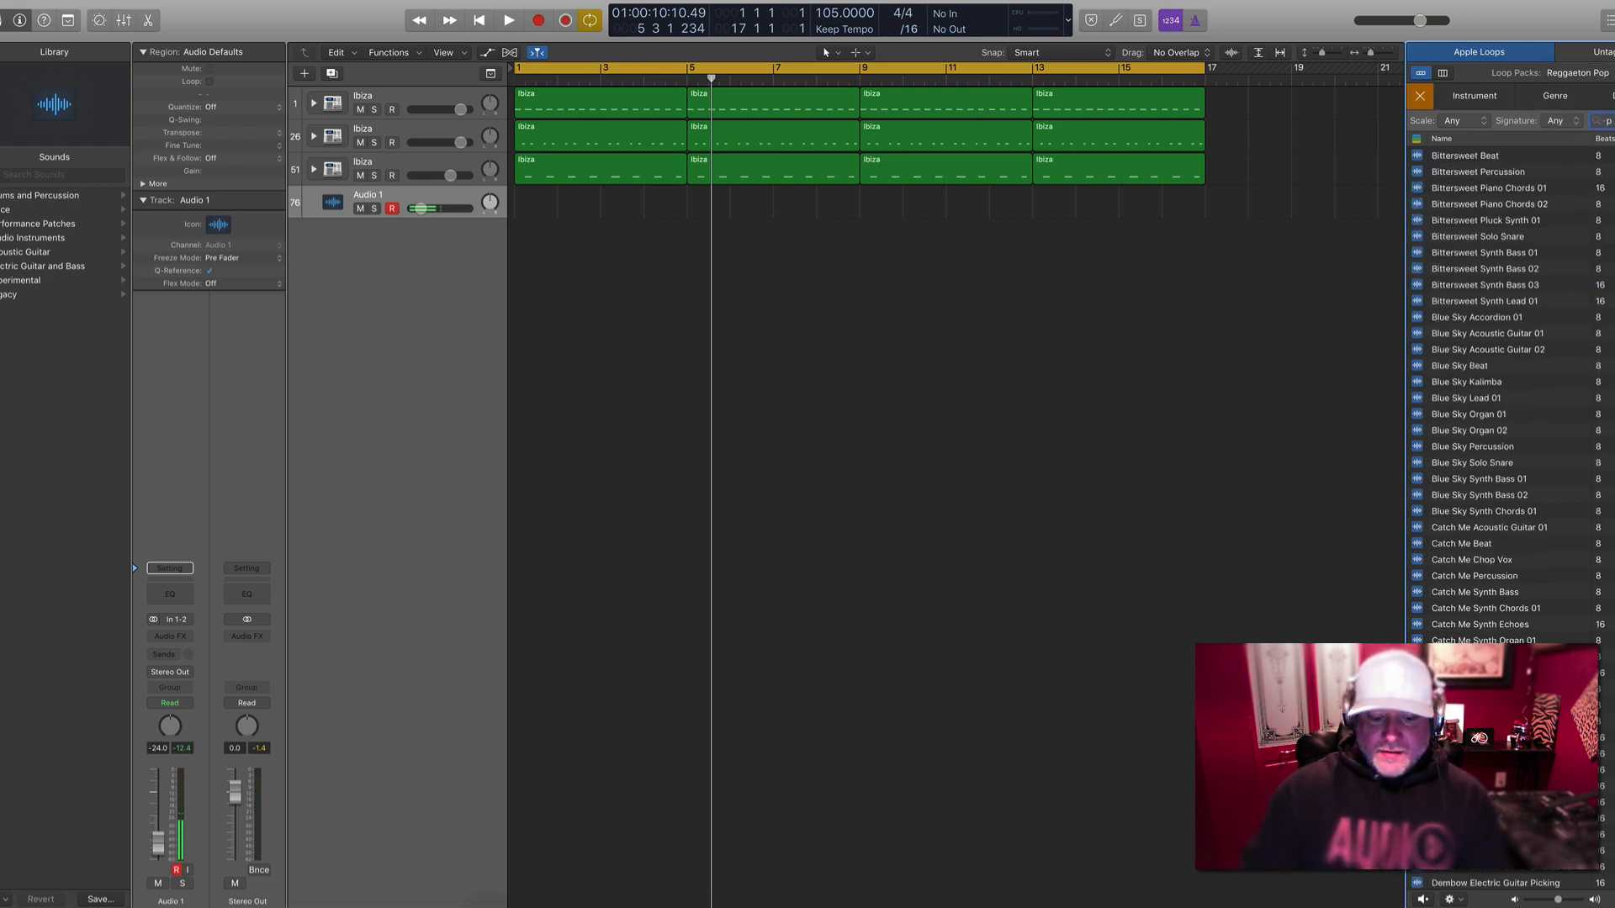
pyautogui.write('er')
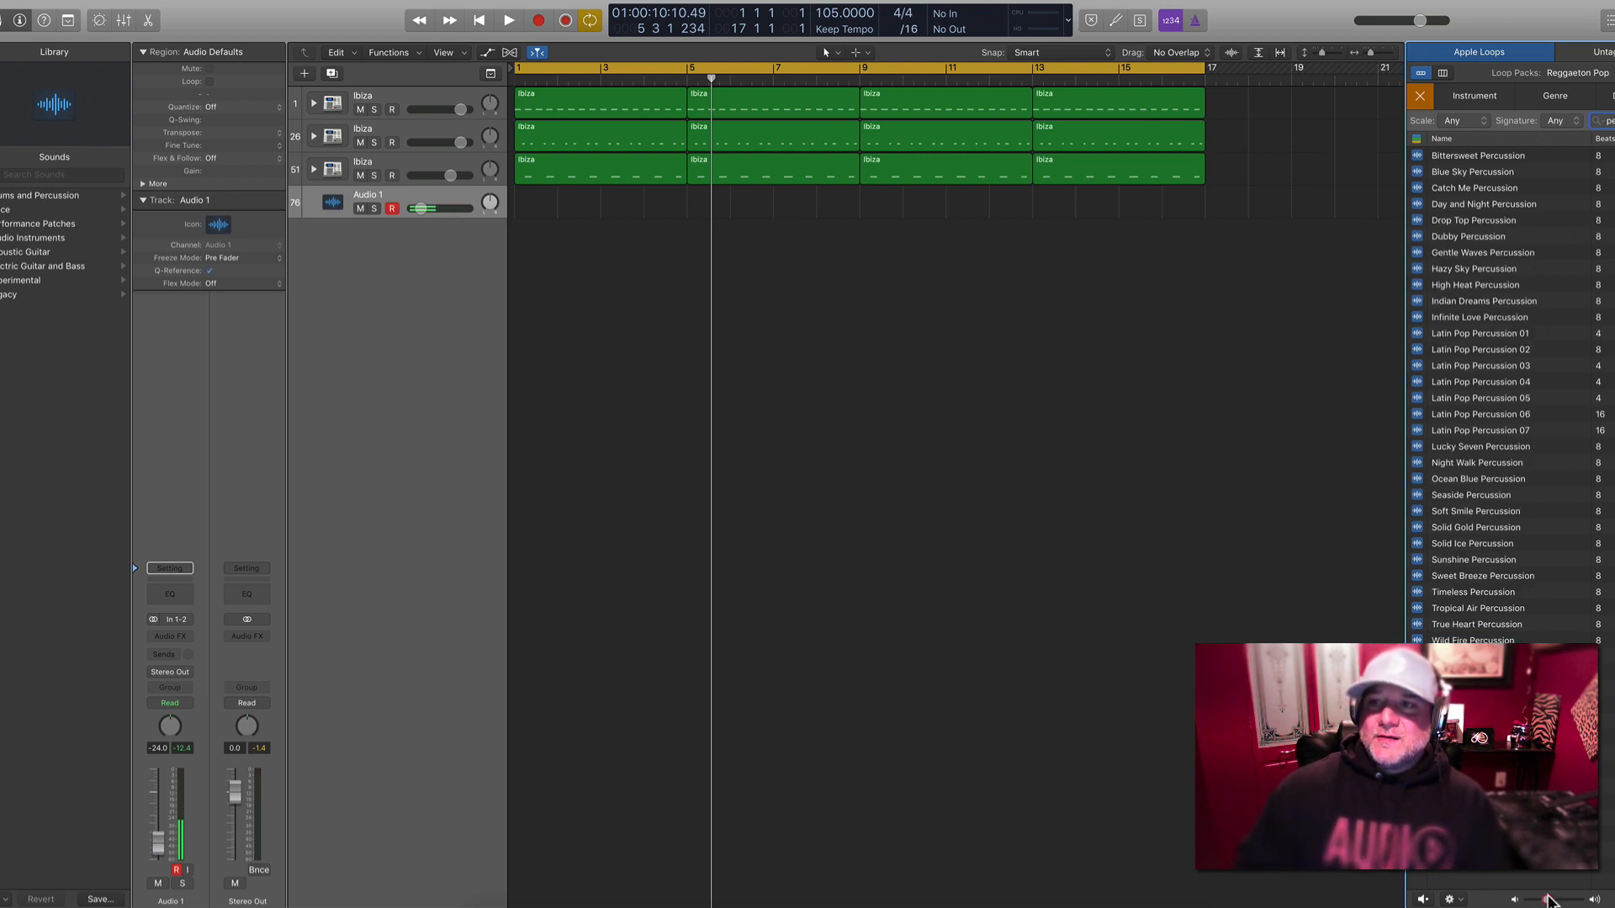
# Audition the Bittersweet and Blue Sky Percussion loops and place Blue Sky Percussion at bar 1 of the new audio track
pyautogui.click(1476, 156)
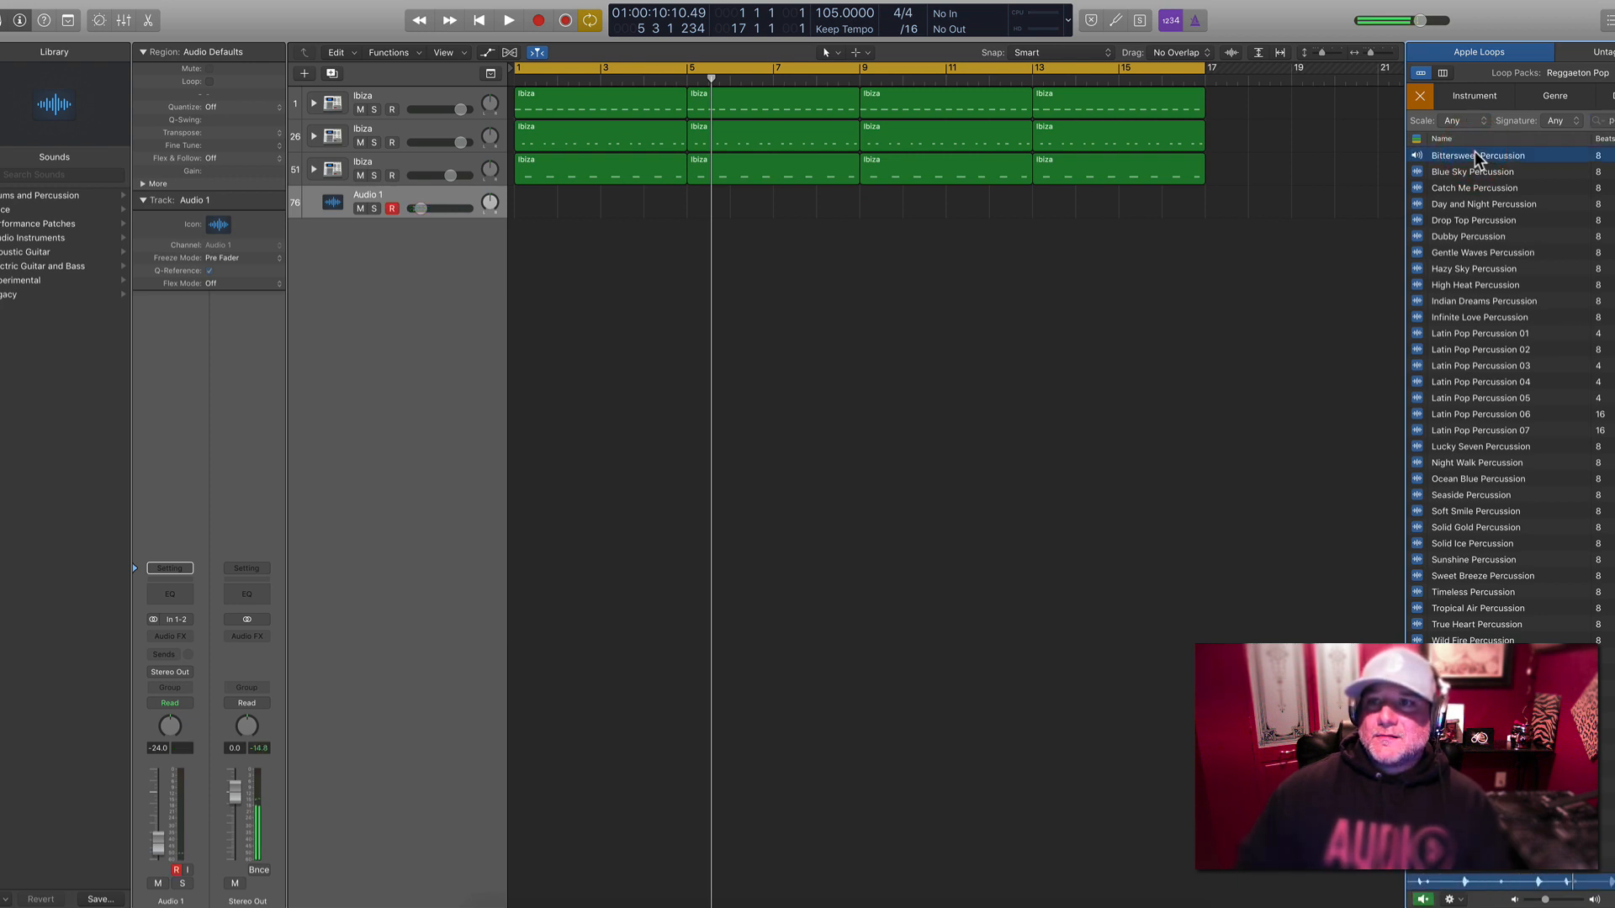
pyautogui.click(1474, 173)
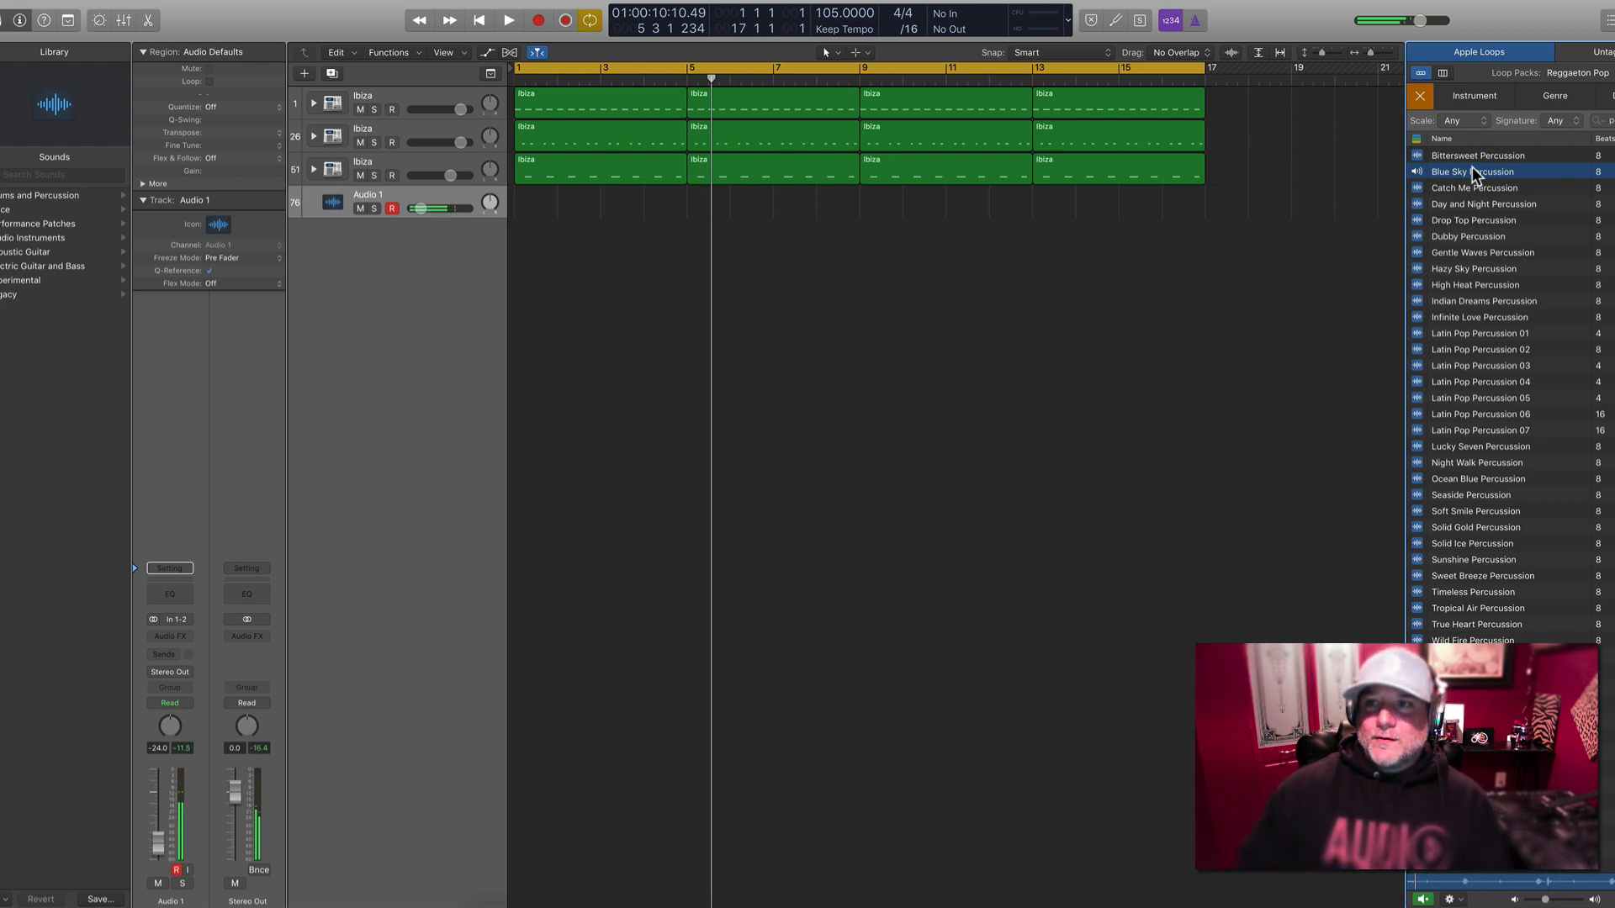
pyautogui.moveTo(1474, 173); pyautogui.dragTo(516, 198)
# Set the Blue Sky Percussion track's volume to -12.8 dB and play it together with the drum parts
pyautogui.click(624, 205)
pyautogui.press('space')
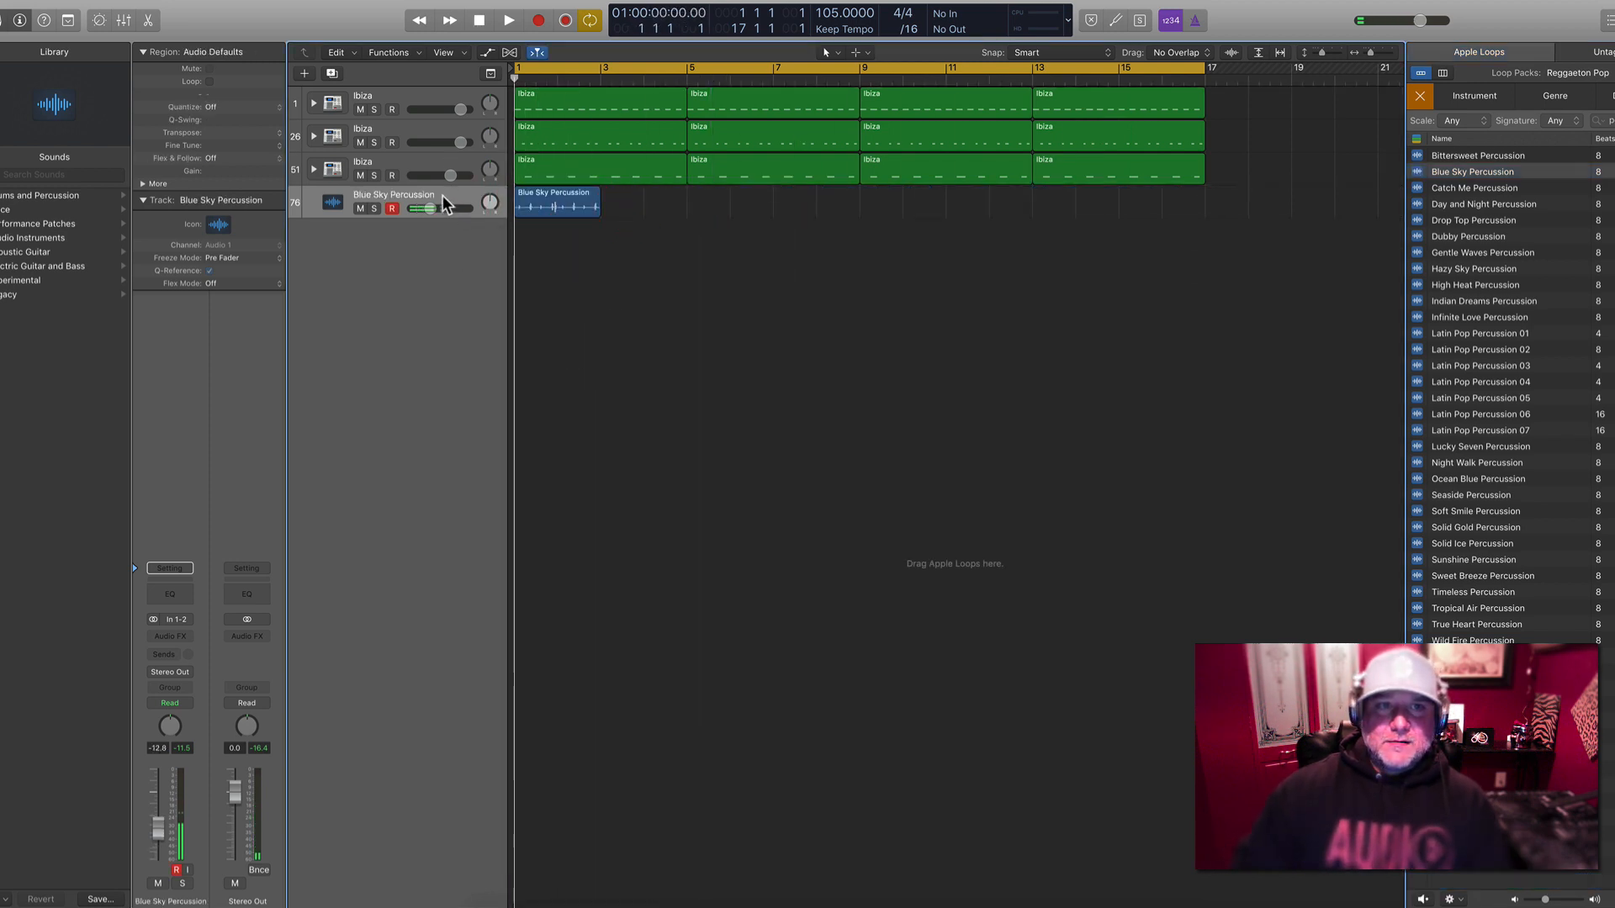
pyautogui.click(443, 197)
pyautogui.press('space')
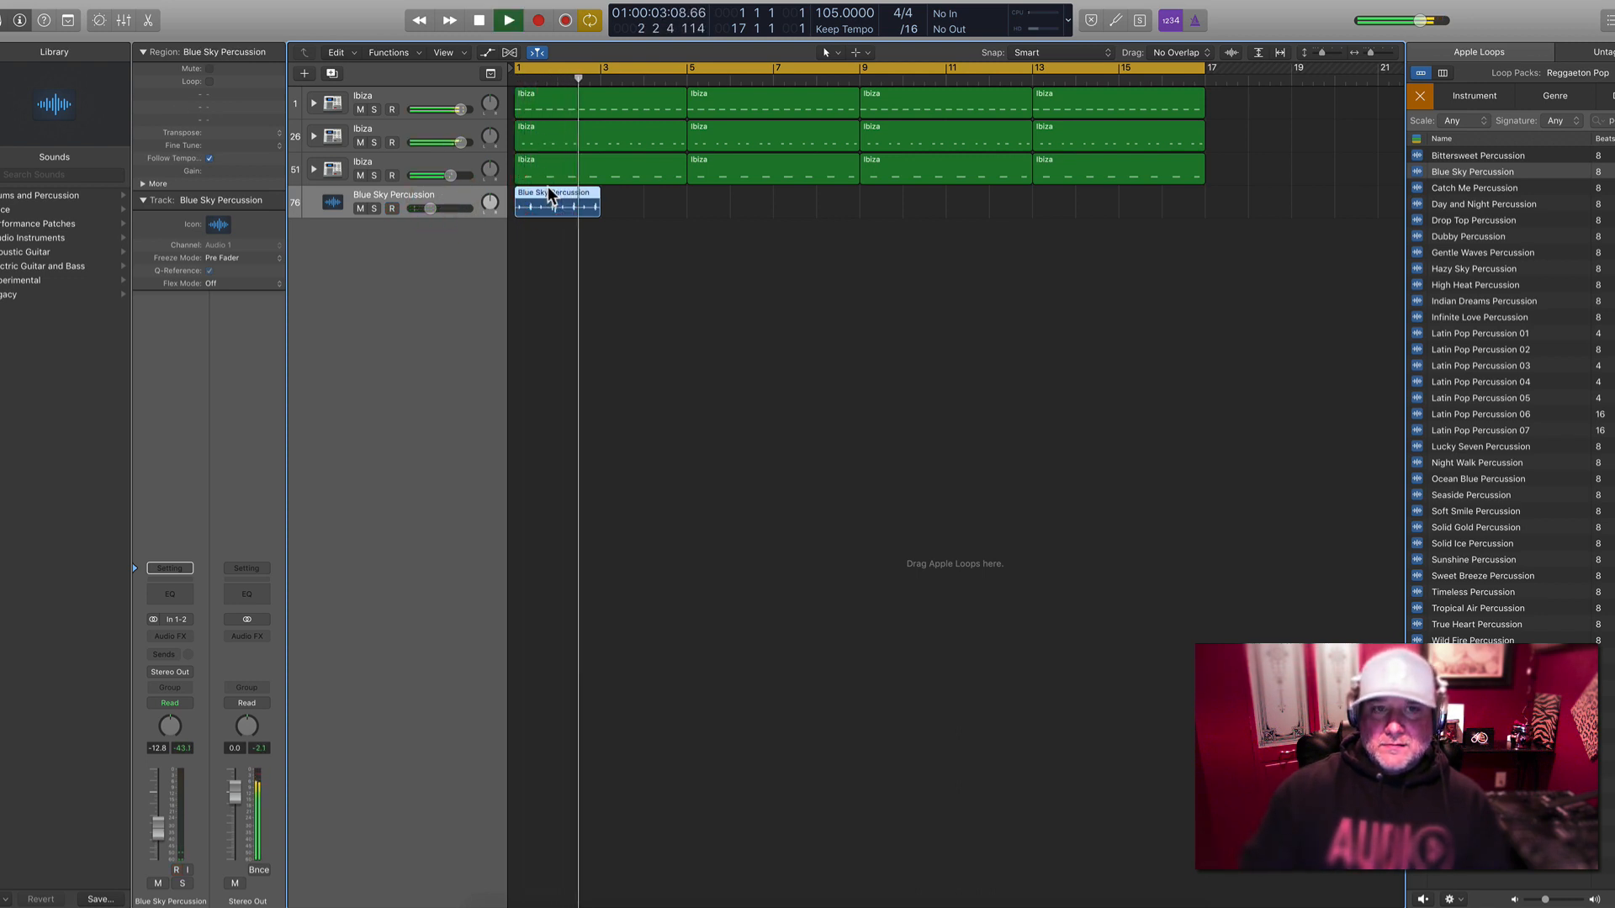
# Loop the Blue Sky Percussion region and convert its loop repetitions to separate regions
pyautogui.press('space')
pyautogui.press('l')
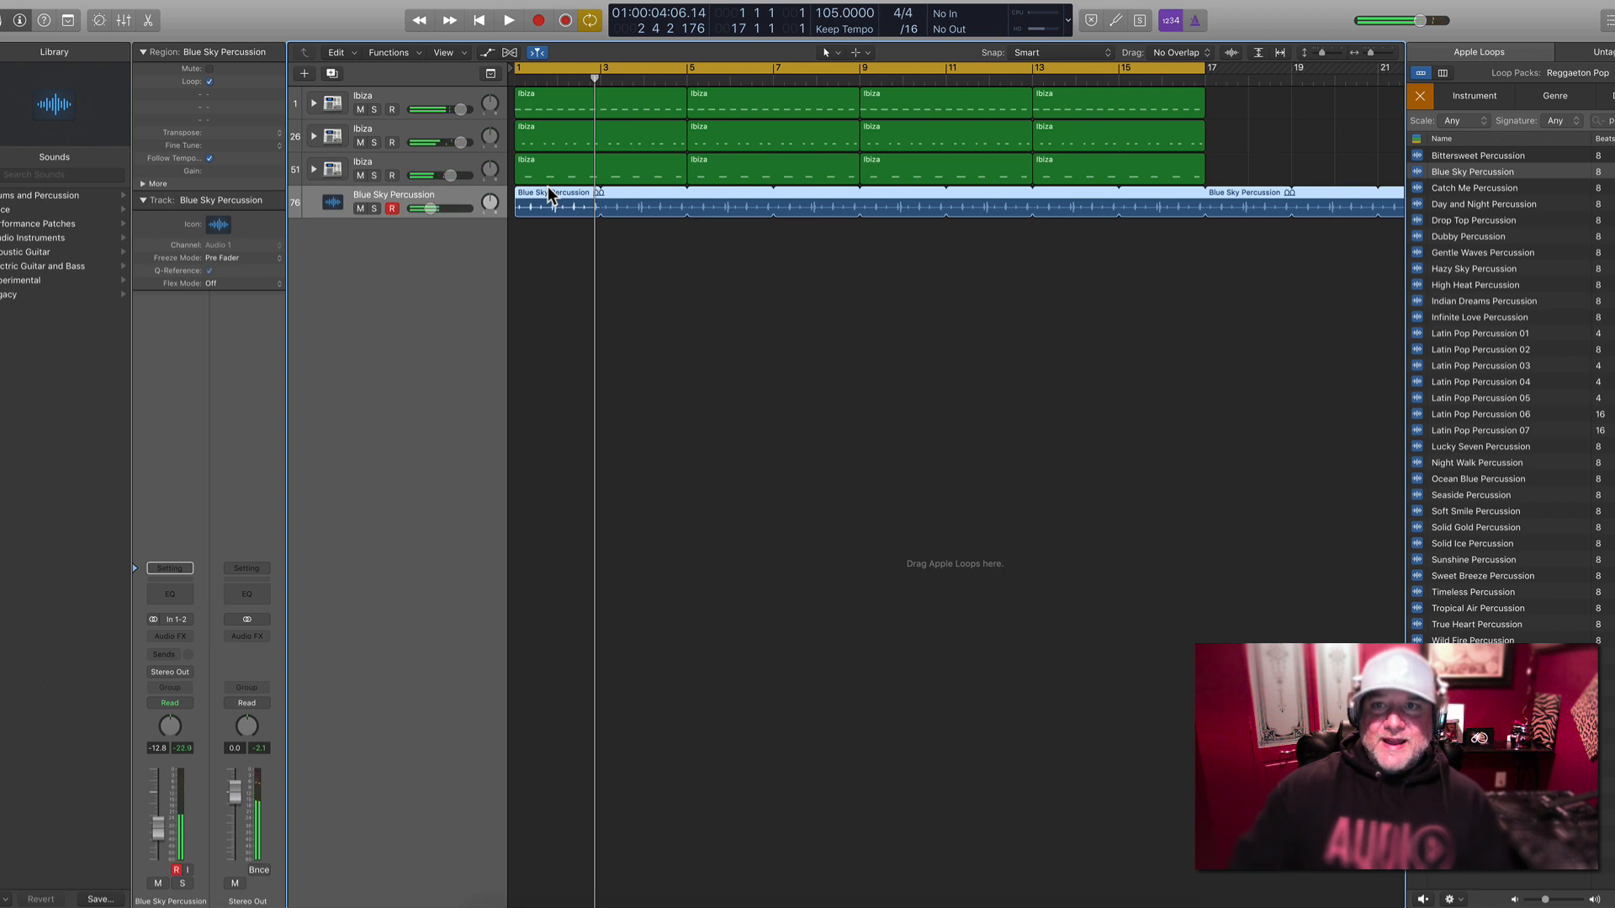
pyautogui.press('space')
pyautogui.hotkey('ctrl', 'l')
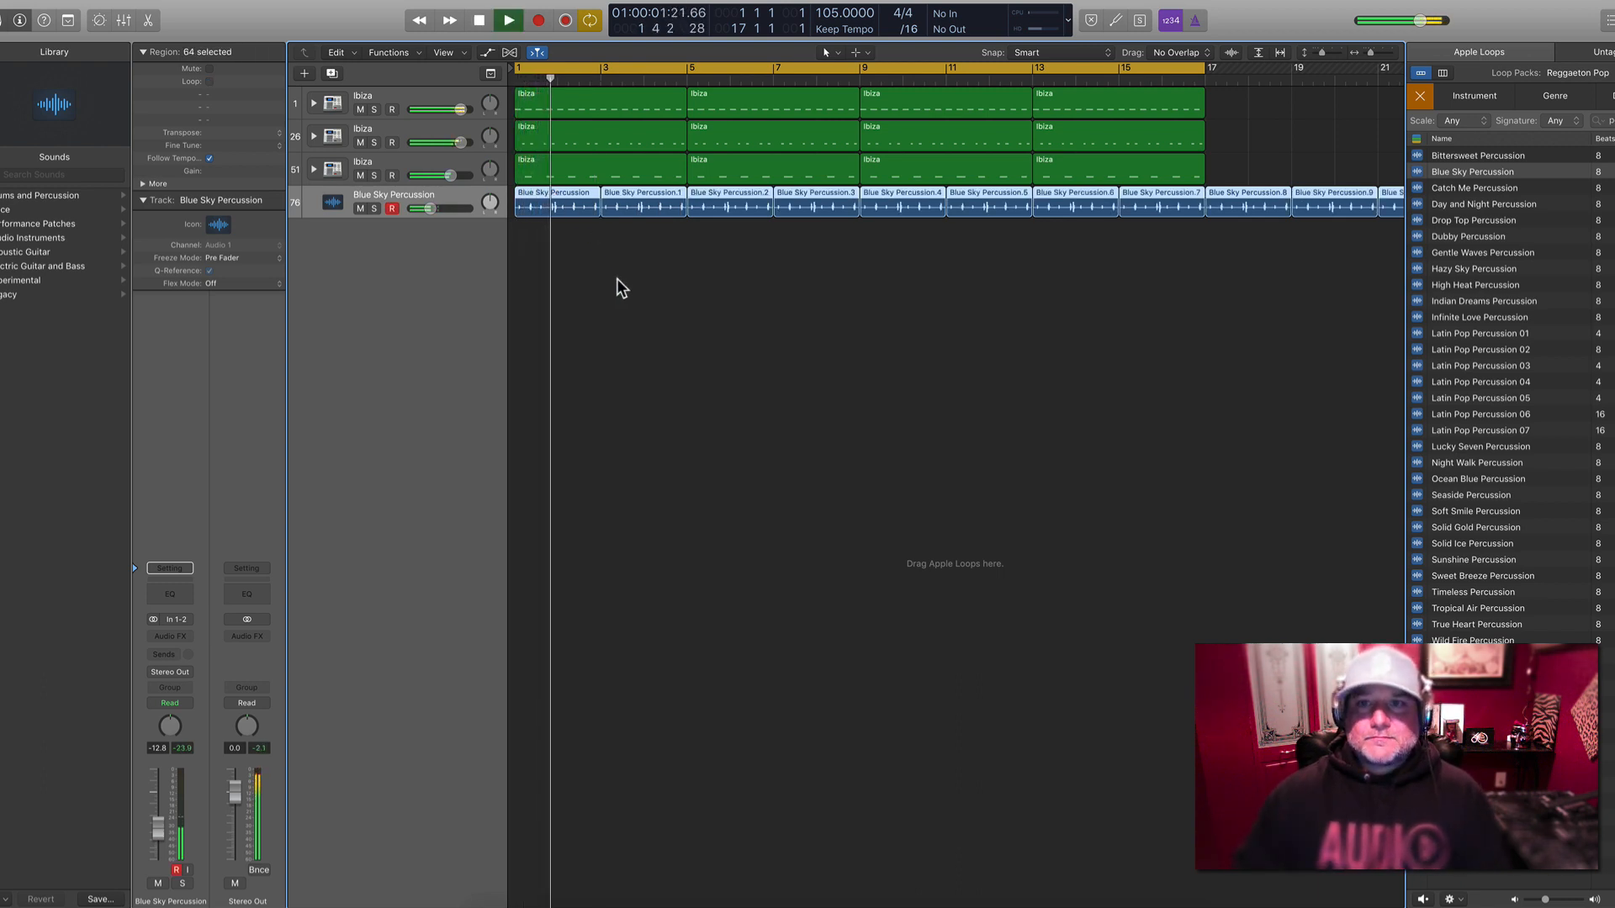
# Delete all Blue Sky Percussion regions beyond bar 17 and stop playback
pyautogui.hscroll(-5, 617, 279)
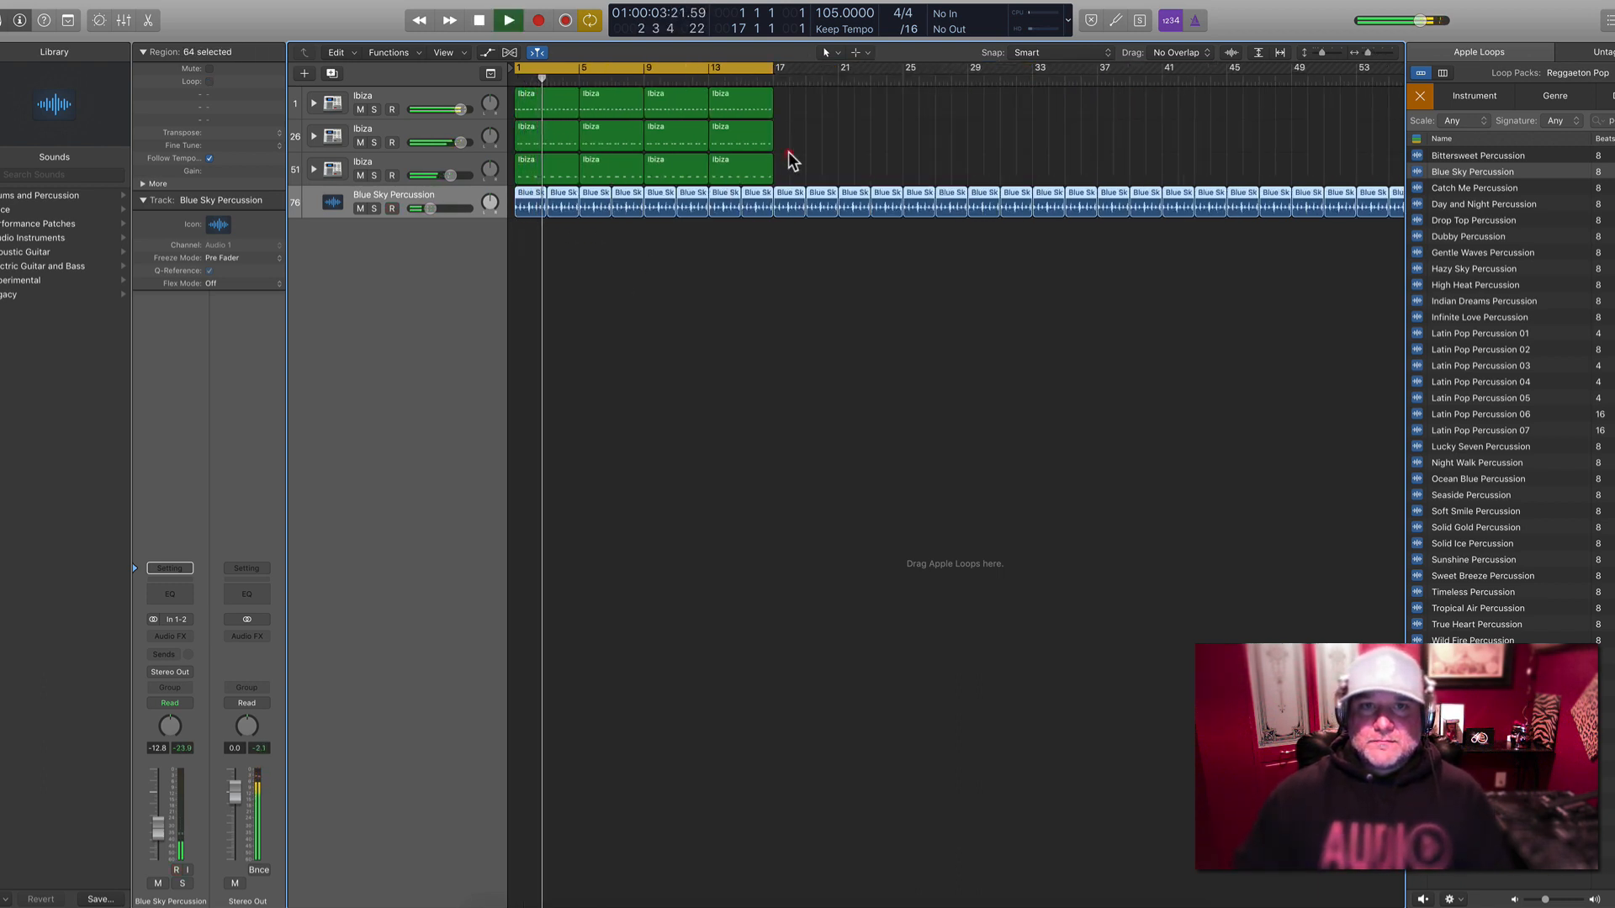
pyautogui.moveTo(779, 188); pyautogui.dragTo(1403, 308)
pyautogui.press('Delete')
pyautogui.hscroll(10, 1197, 317)
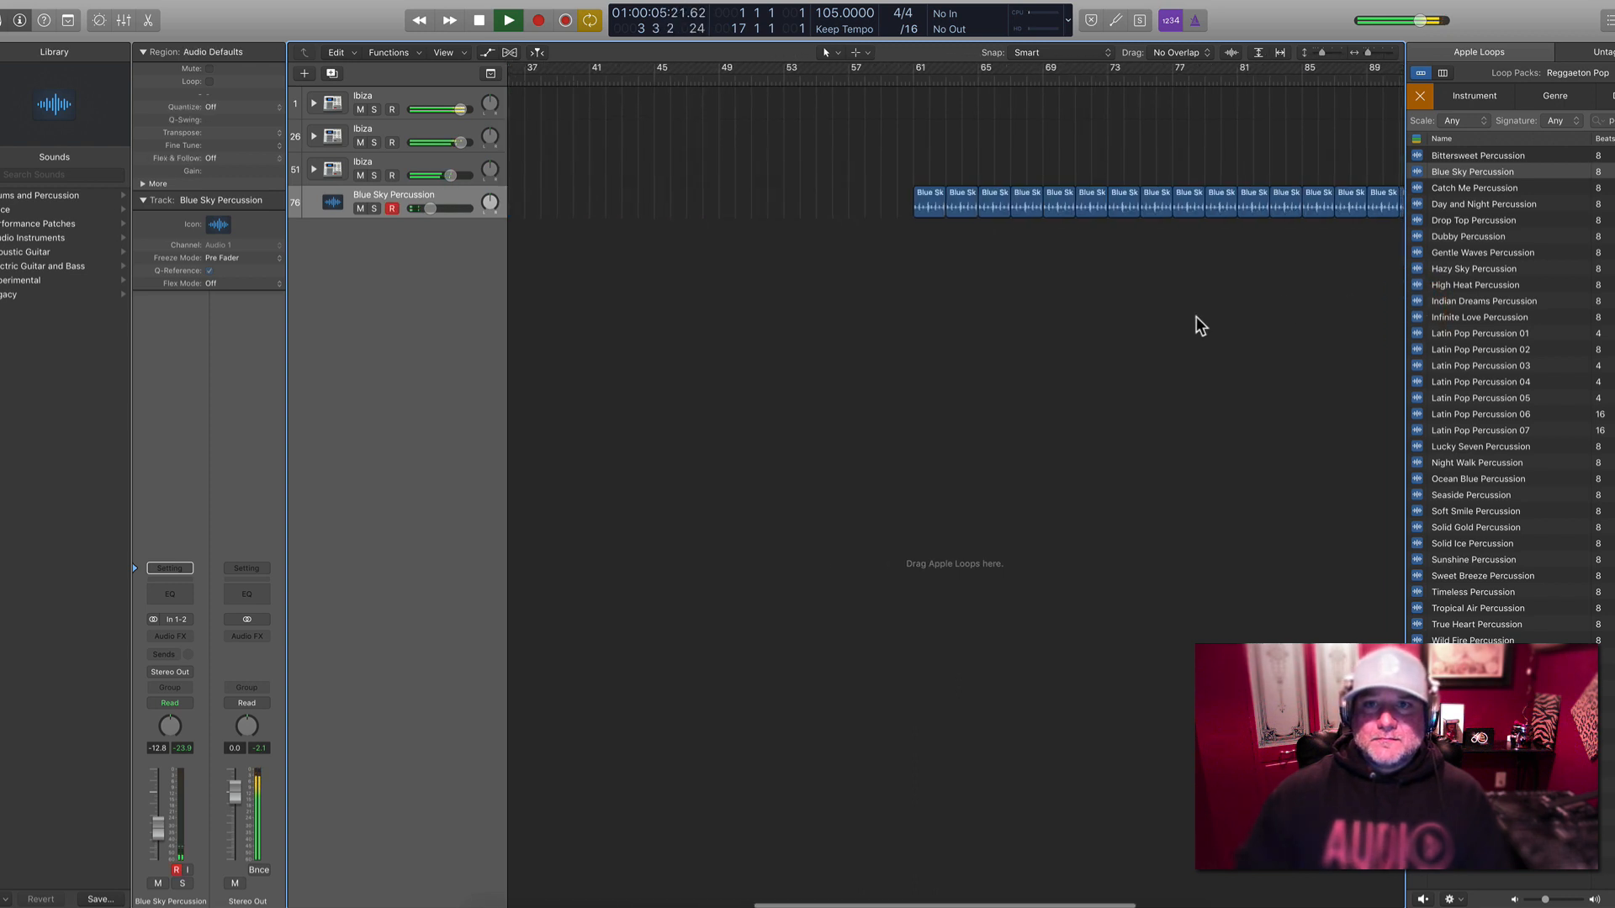
pyautogui.hscroll(-6, 885, 139)
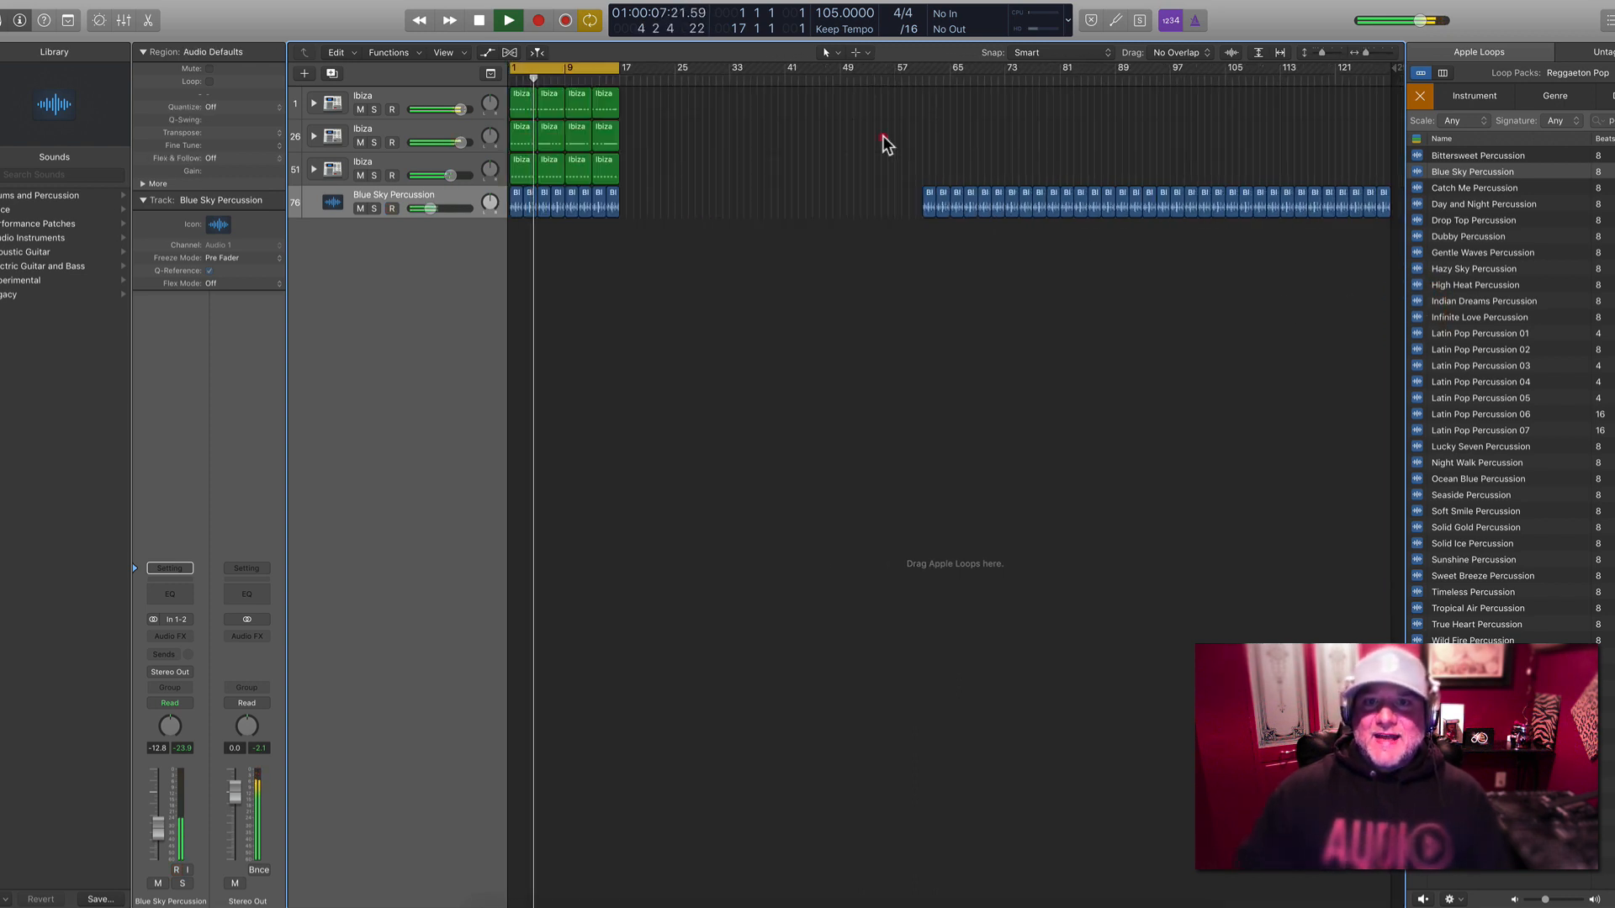
pyautogui.moveTo(883, 137); pyautogui.dragTo(1388, 250)
pyautogui.press('Delete')
pyautogui.press('space')
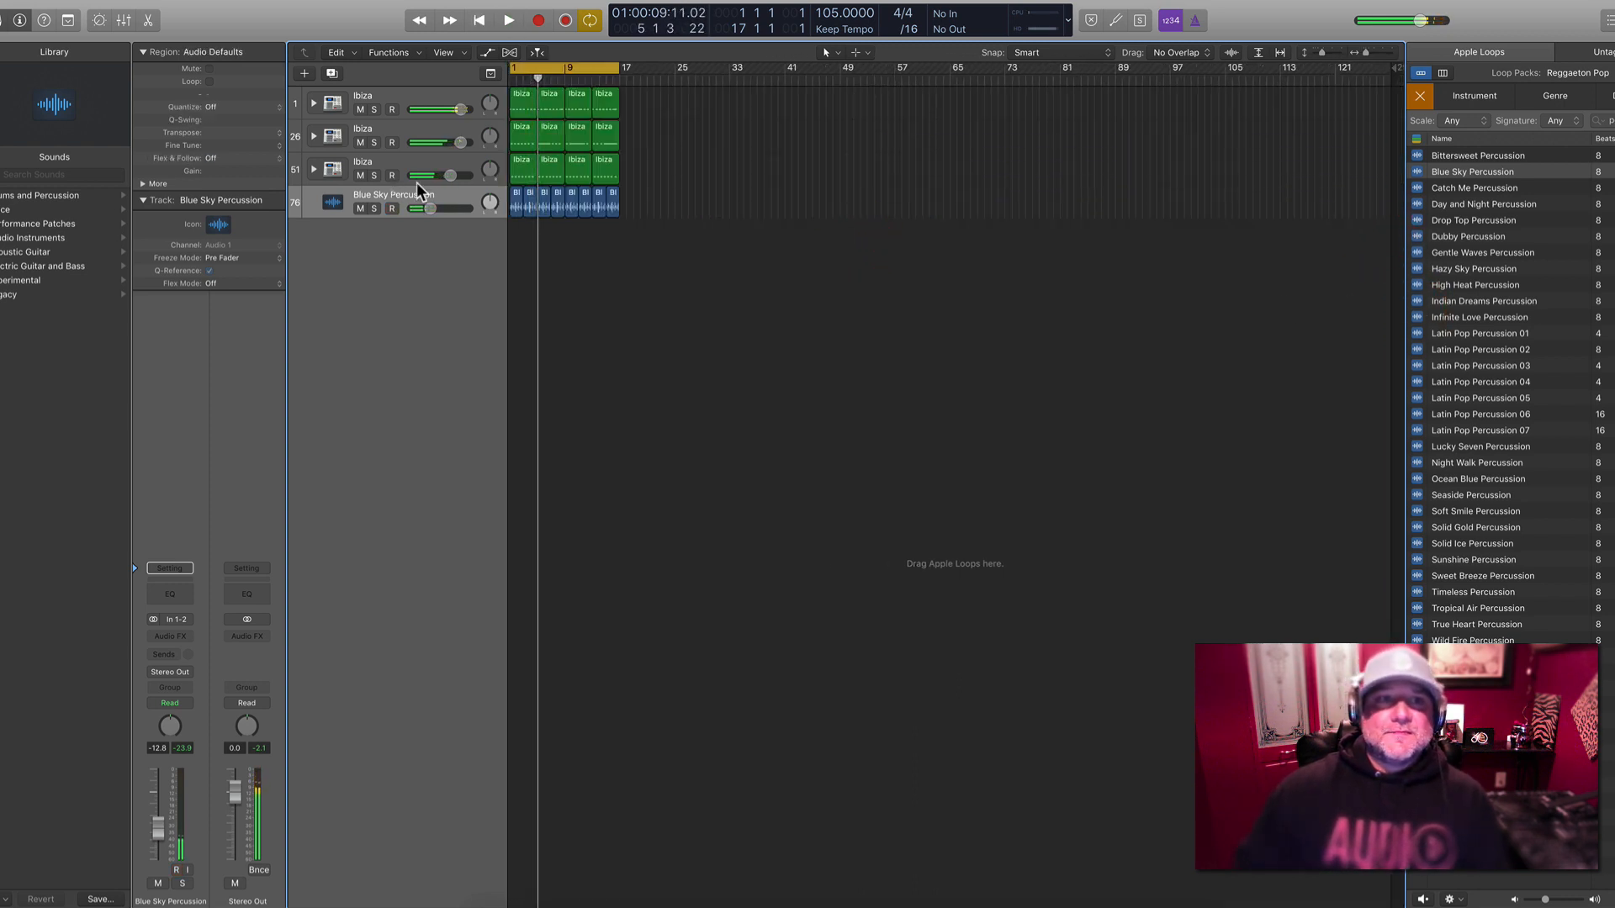
# Add another audio track below the Blue Sky Percussion track
pyautogui.click(423, 197)
pyautogui.press('alt+super+a')
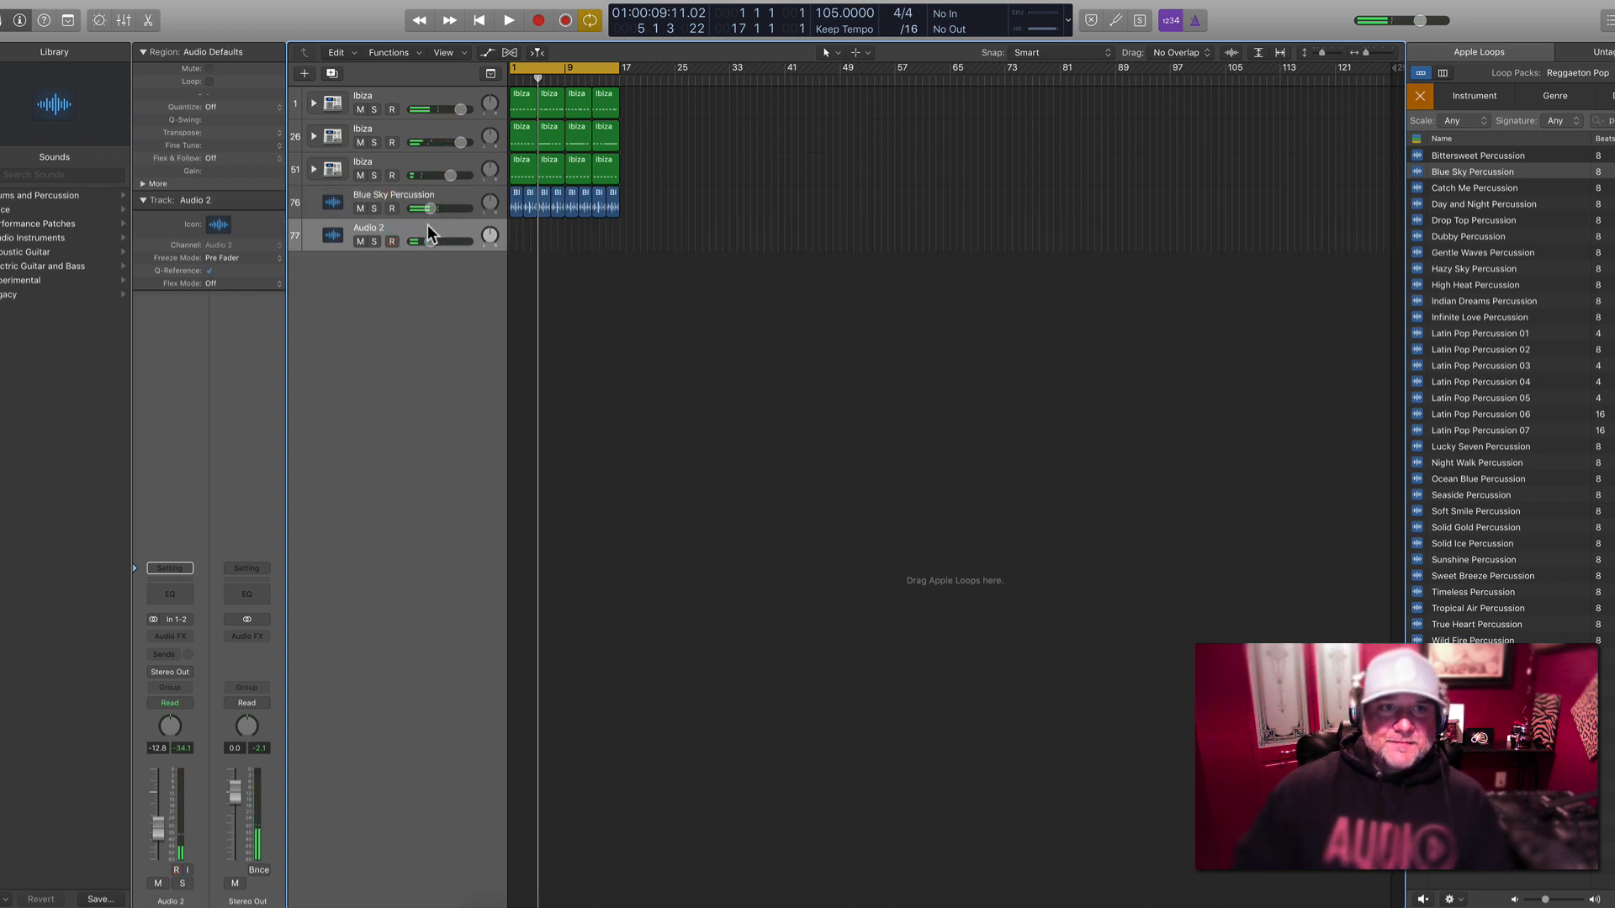
# Audition the Catch Me Percussion loop and place it at bar 1 on the new audio track
pyautogui.click(427, 225)
pyautogui.click(1508, 189)
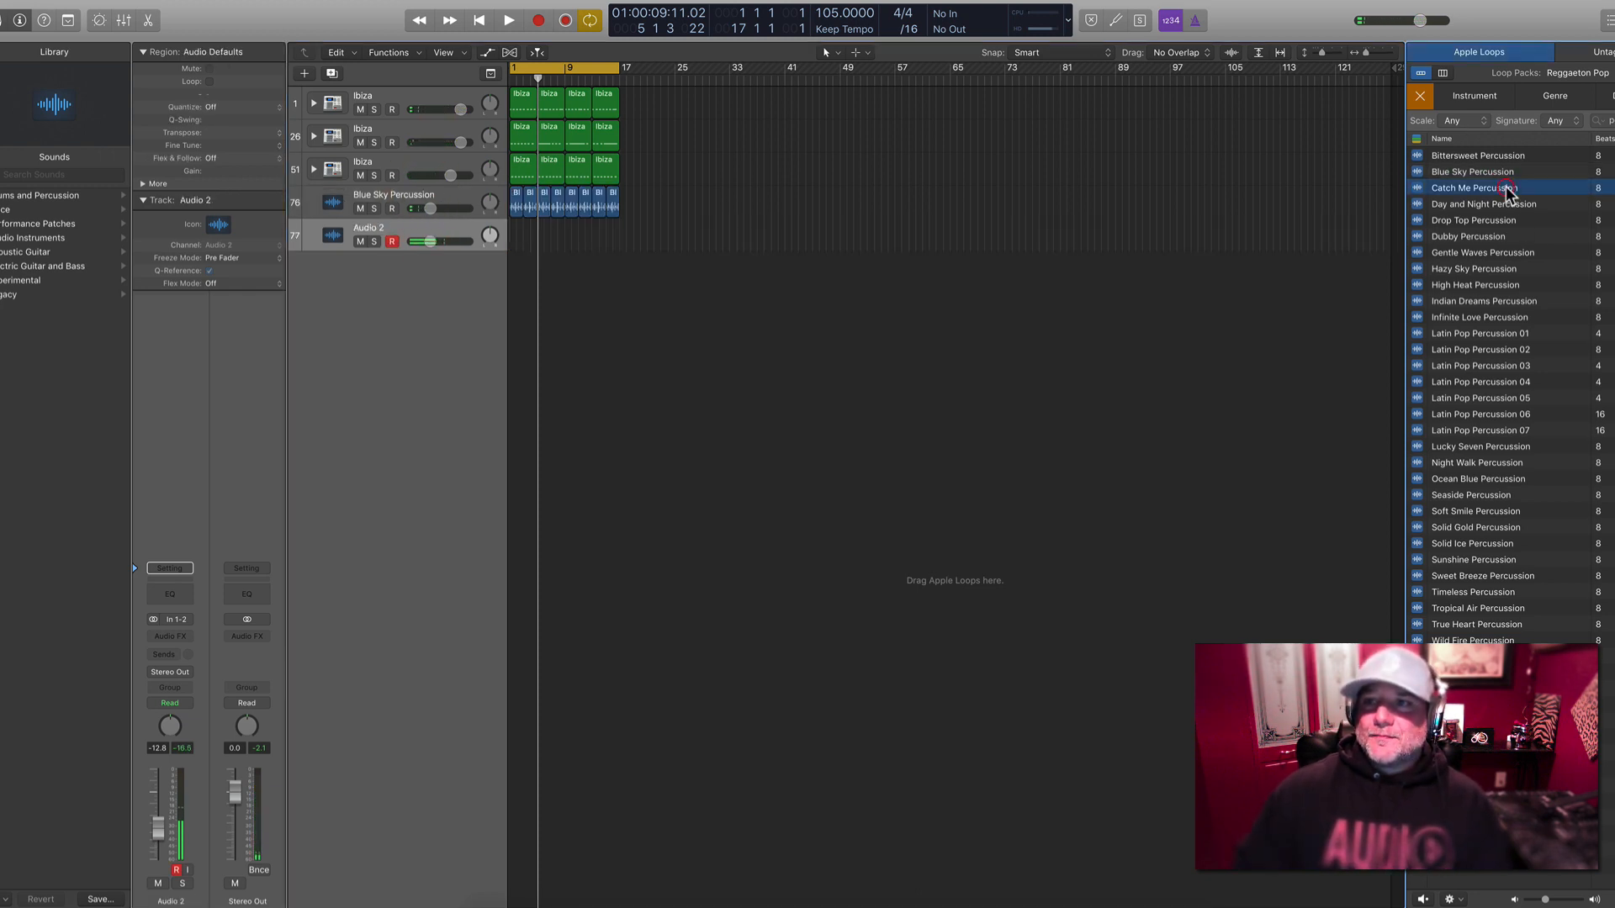
pyautogui.hscroll(-3, 1052, 367)
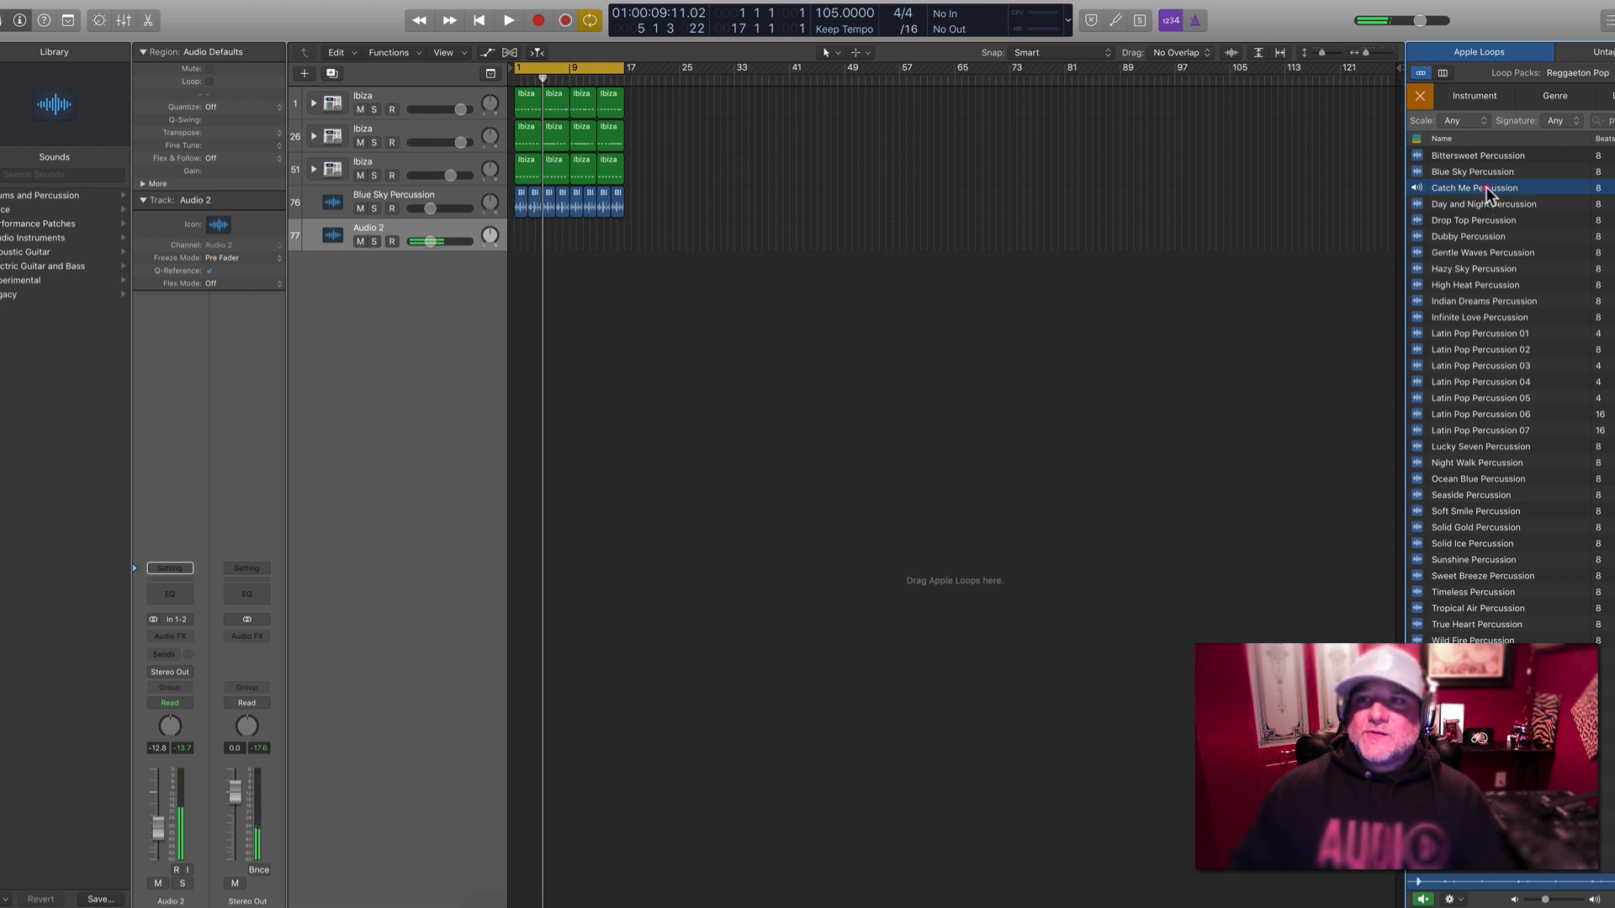
pyautogui.moveTo(1486, 193); pyautogui.dragTo(513, 225)
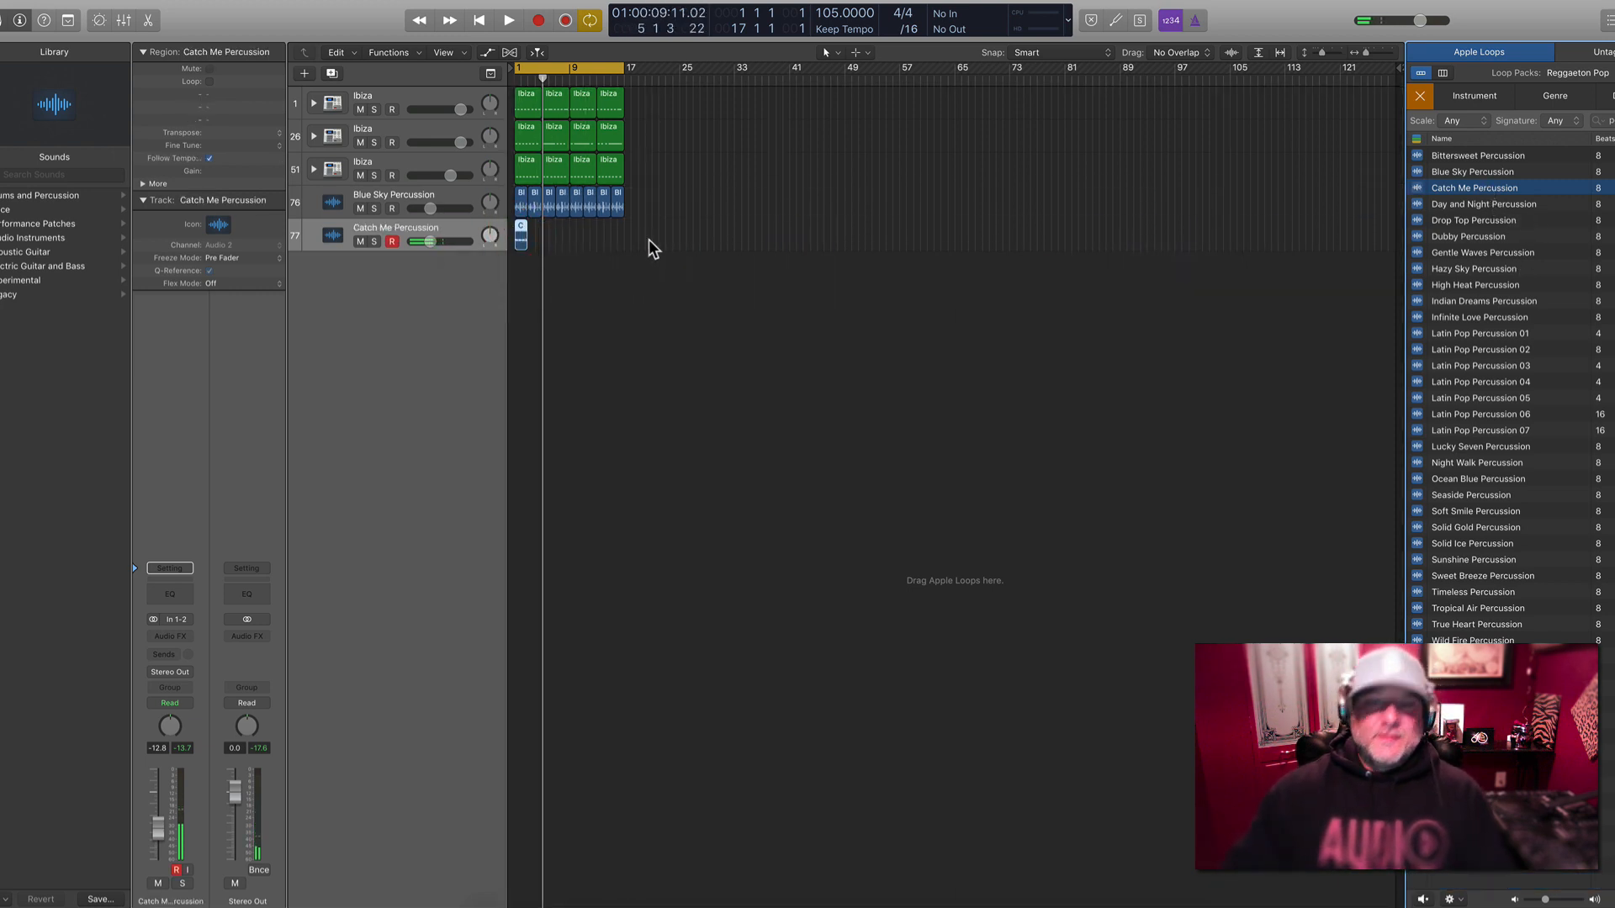
# Play the beat from the start, loop the Catch Me Percussion region to bar 17, and convert its repetitions to separate regions
pyautogui.press('Return')
pyautogui.click(449, 221)
pyautogui.press('space')
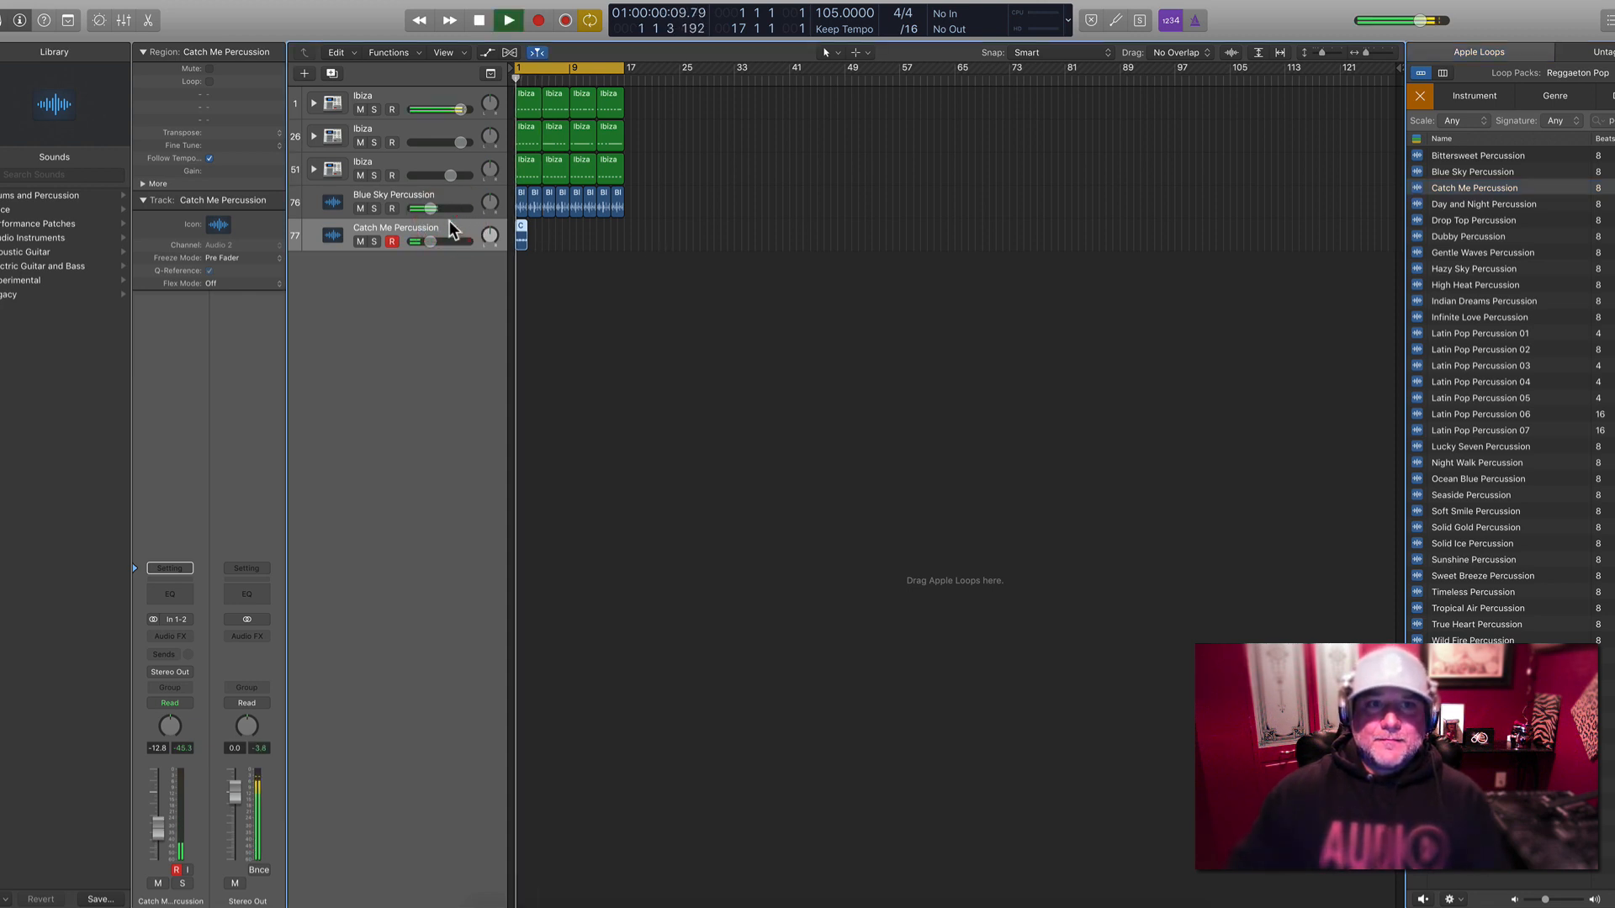
pyautogui.moveTo(526, 226); pyautogui.dragTo(624, 228)
pyautogui.hotkey('ctrl', 'l')
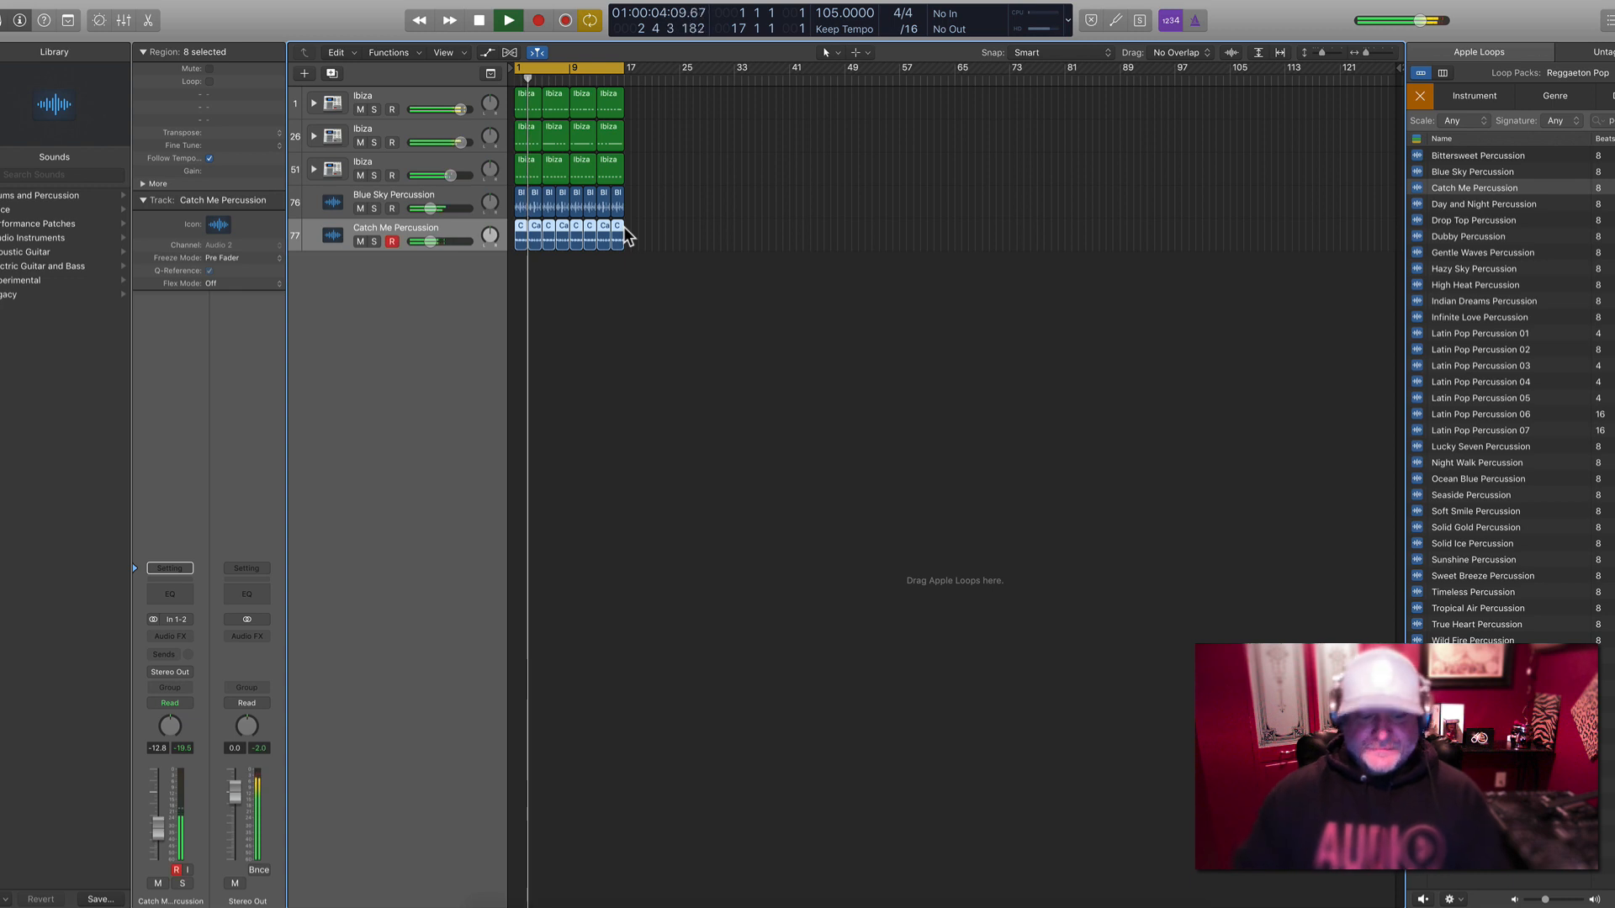
# Group the Blue Sky Percussion and Catch Me Percussion tracks in a summing track stack
pyautogui.press('super+Right')
pyautogui.press('super+Right')
pyautogui.press('super+Down')
pyautogui.press('super+Down')
pyautogui.press('super+Right')
pyautogui.press('super+Right')
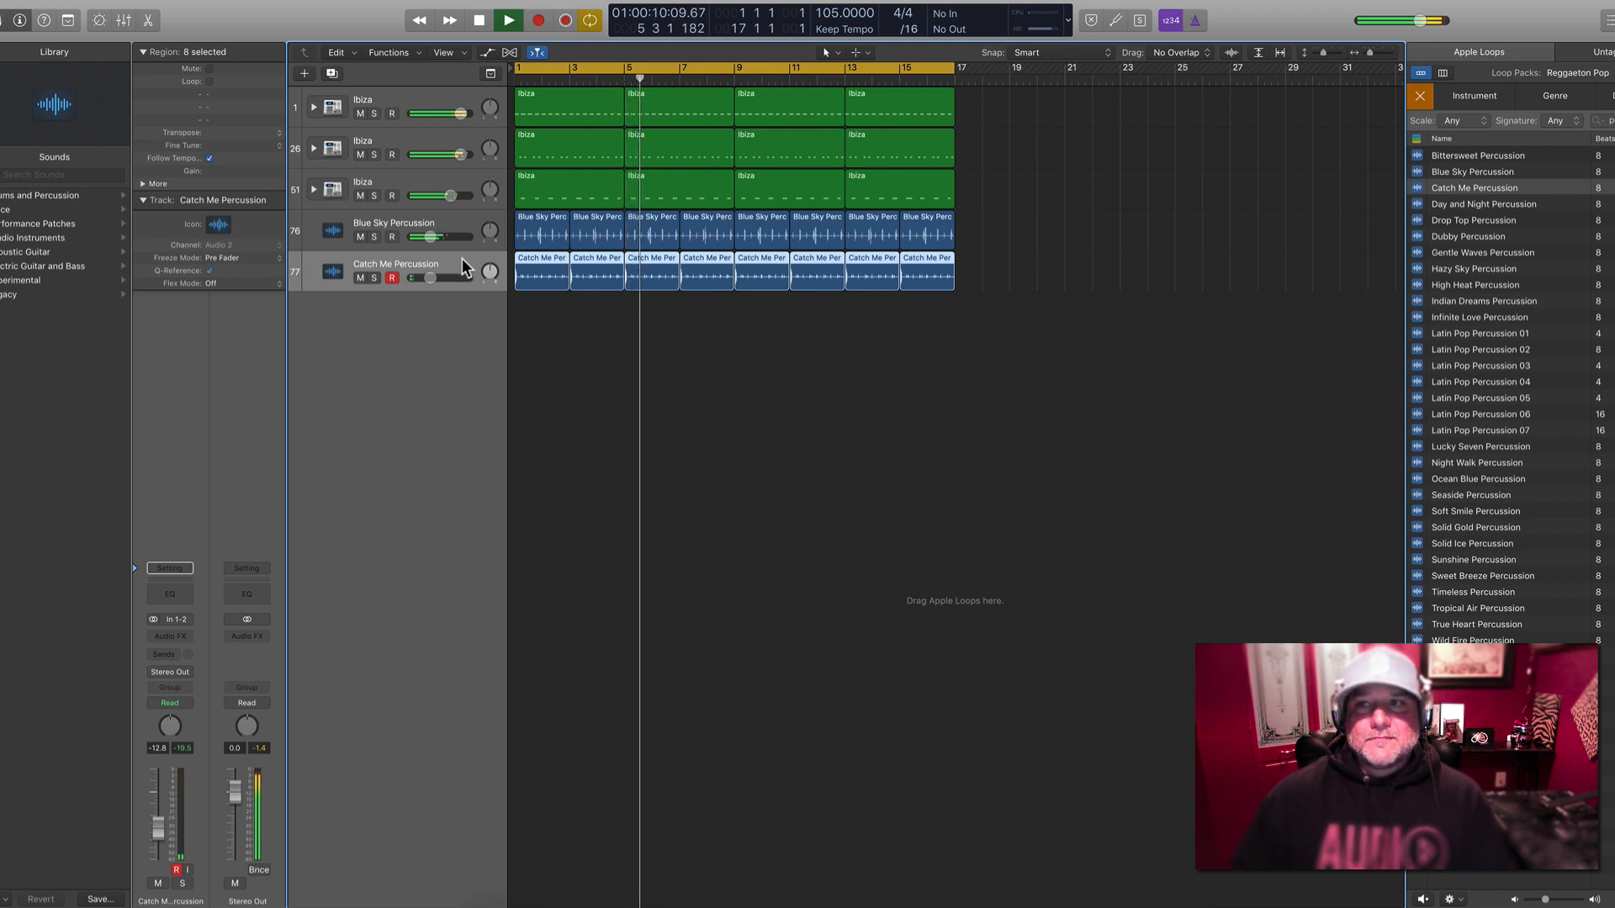
pyautogui.keyDown('shift'); pyautogui.click(449, 226); pyautogui.keyUp('shift')
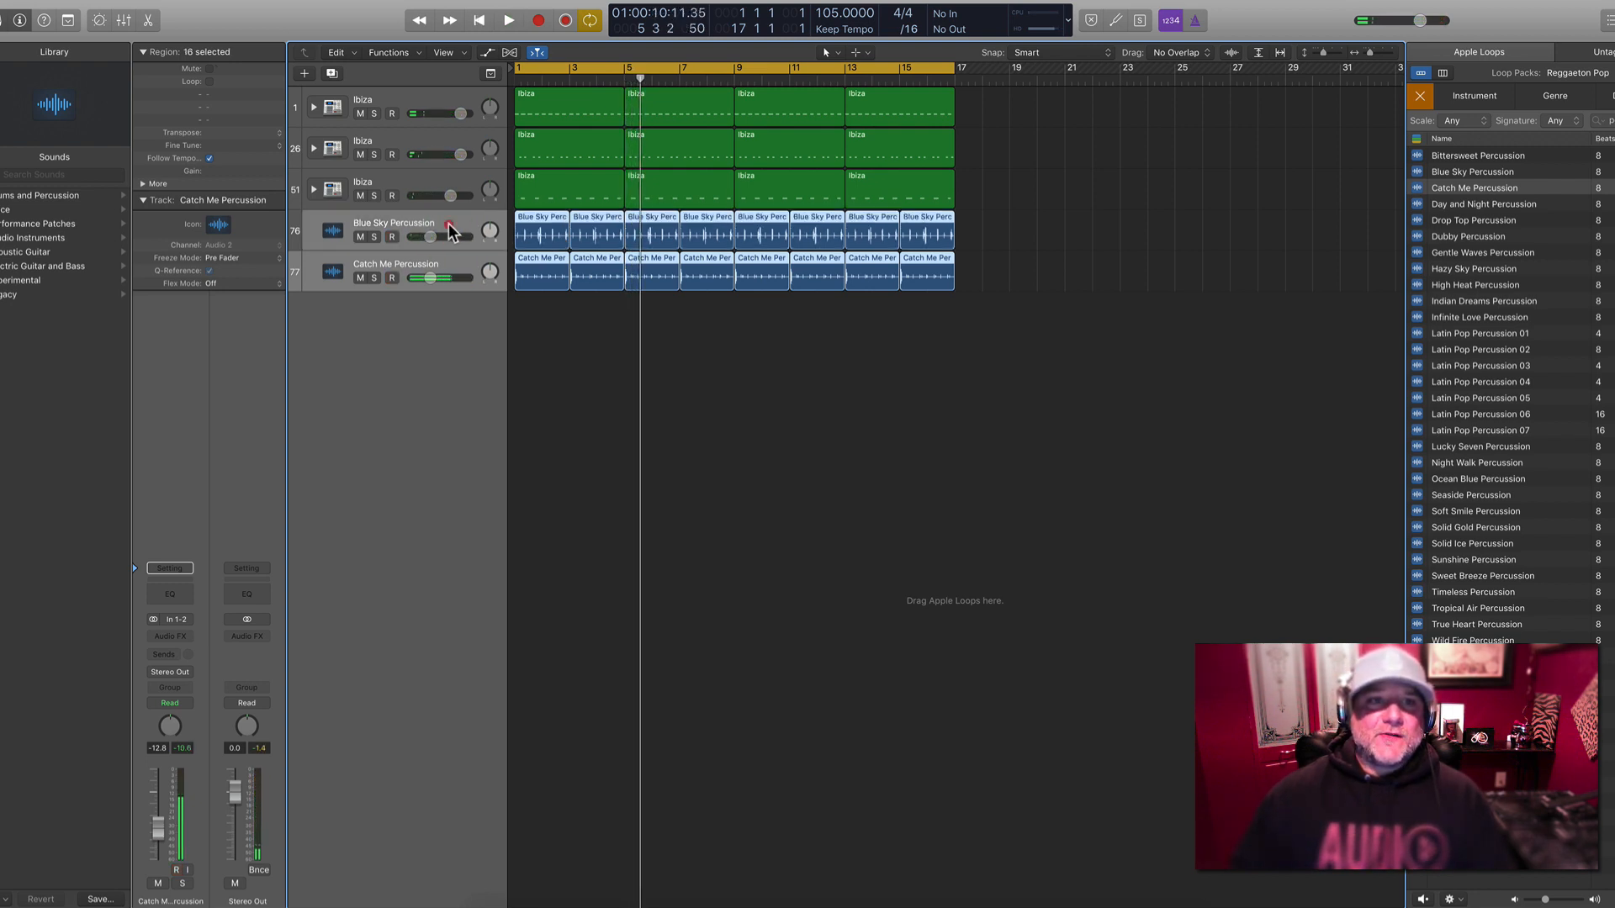
pyautogui.rightClick(448, 225)
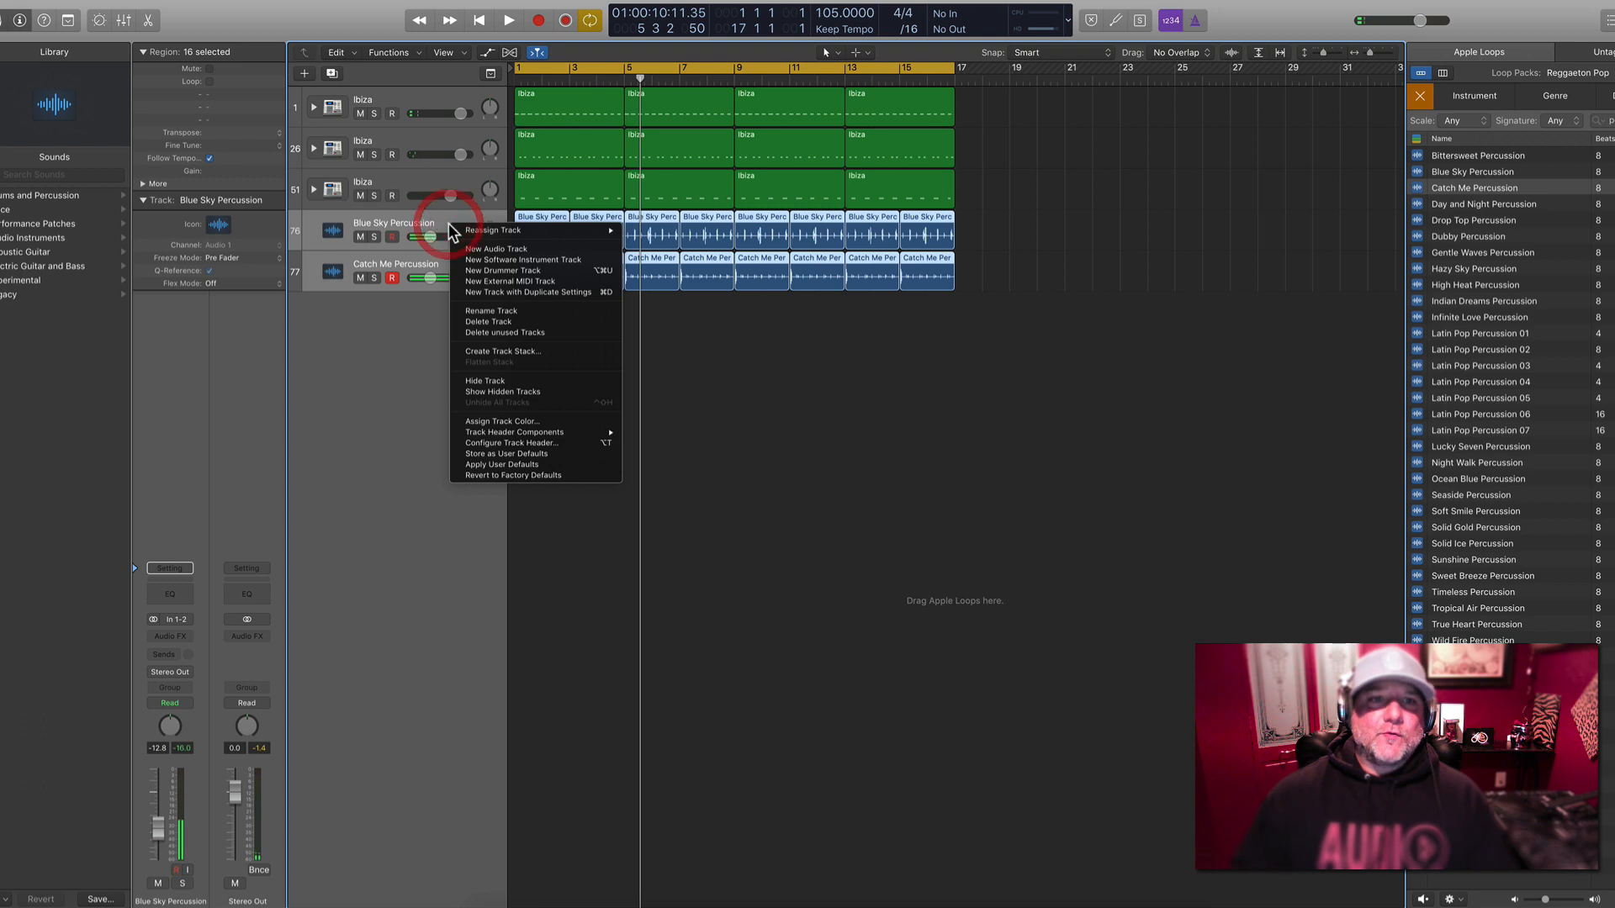
pyautogui.click(511, 353)
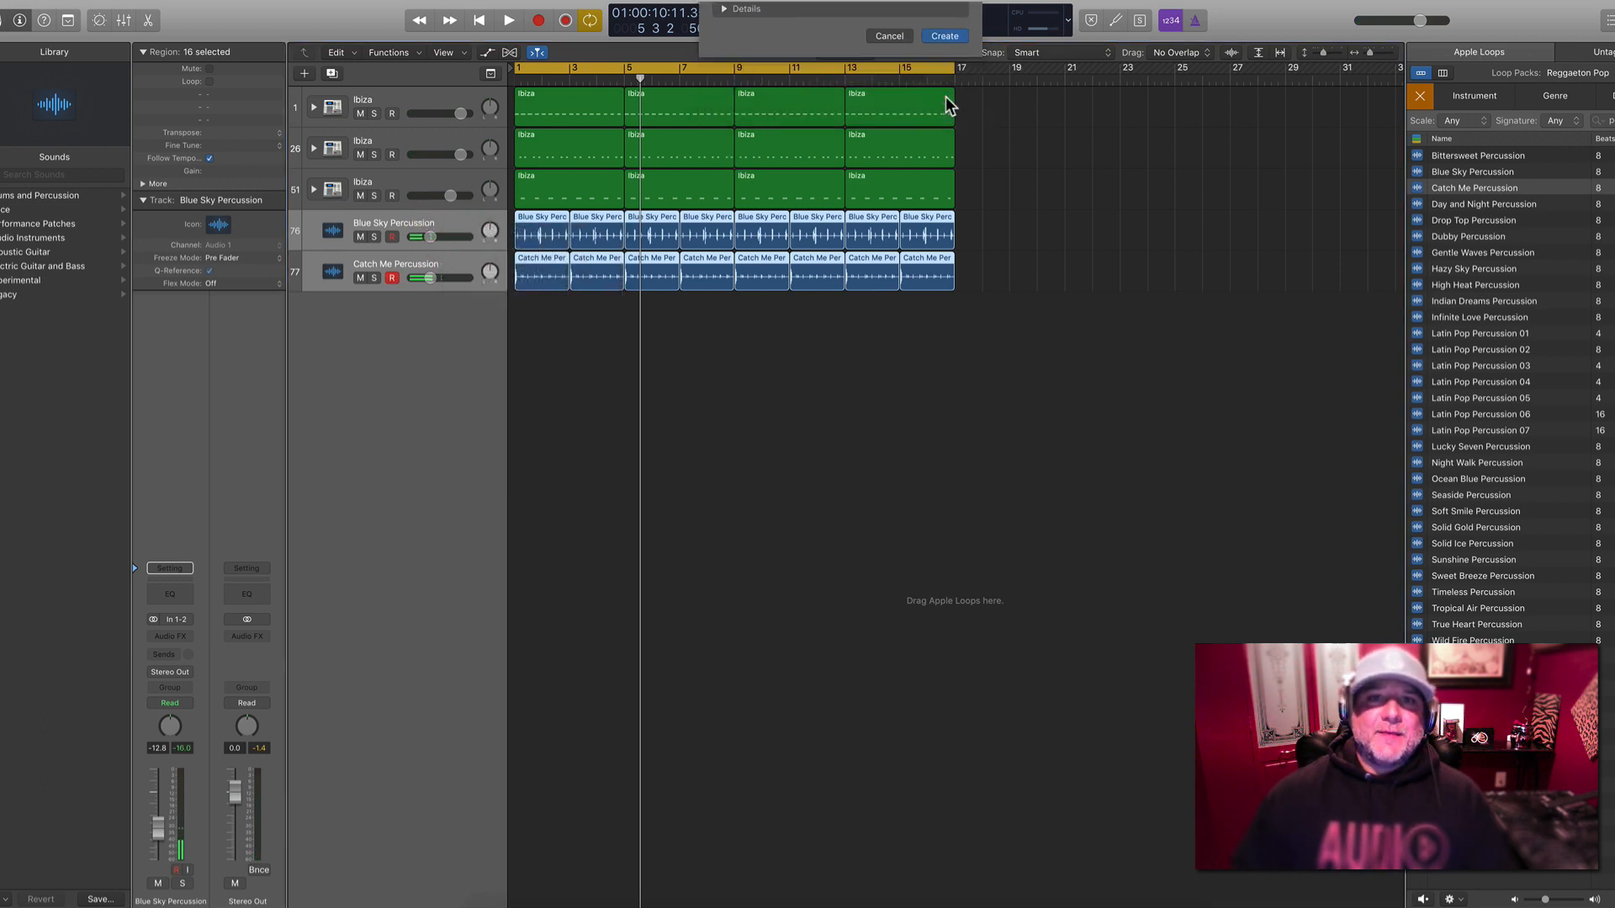
pyautogui.press('Return')
# Rename the new summing stack as Percussion
pyautogui.click(434, 219)
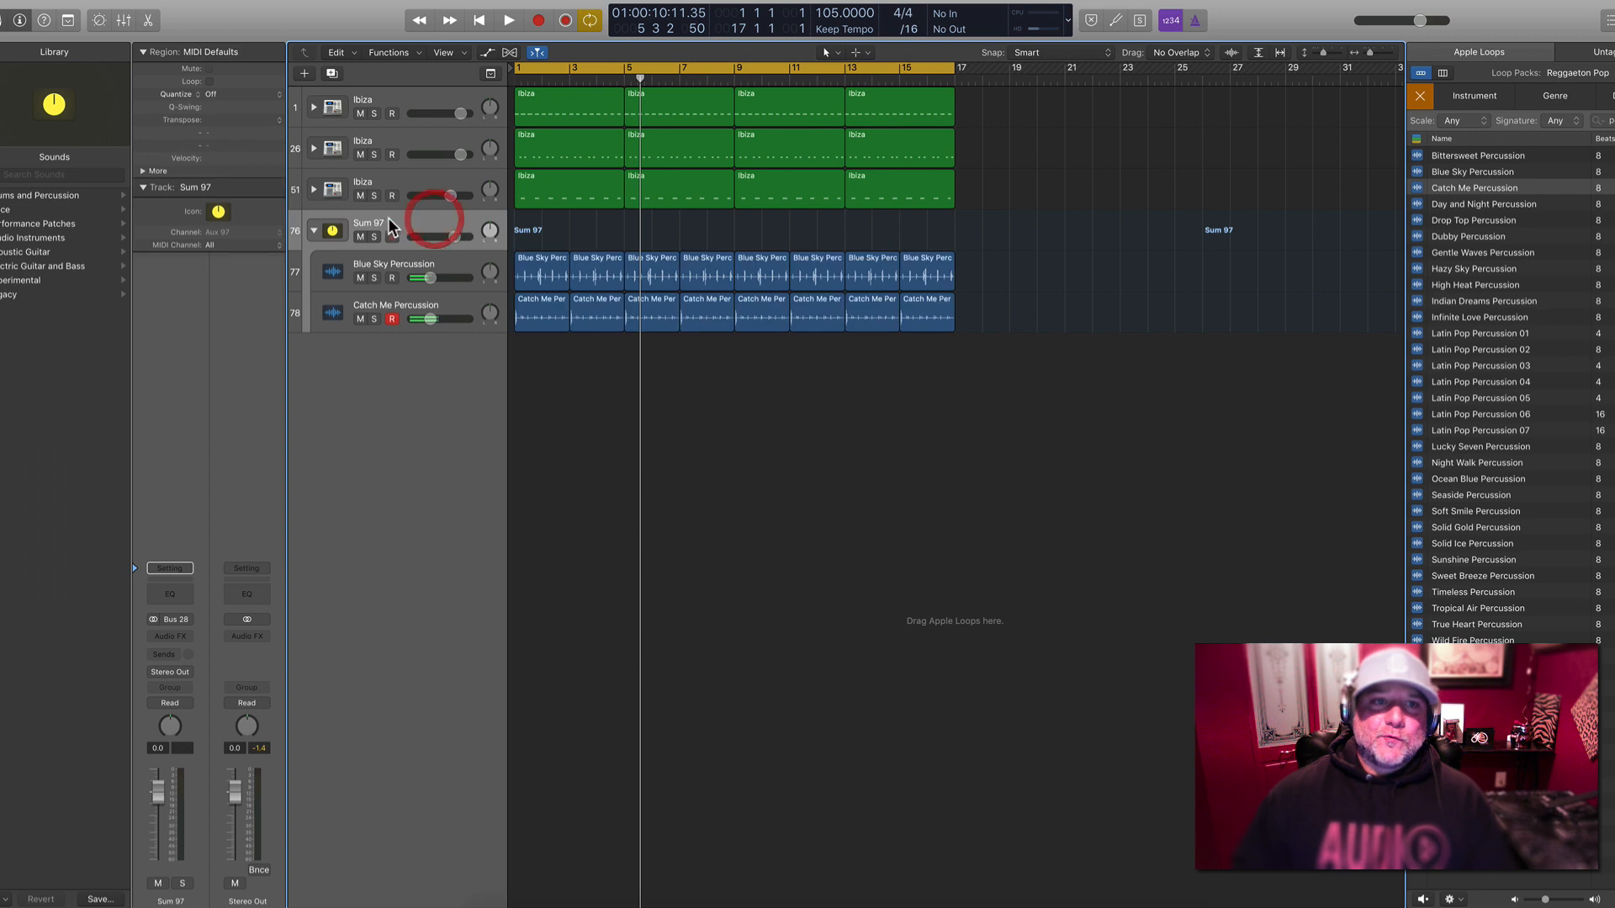
pyautogui.doubleClick(383, 220)
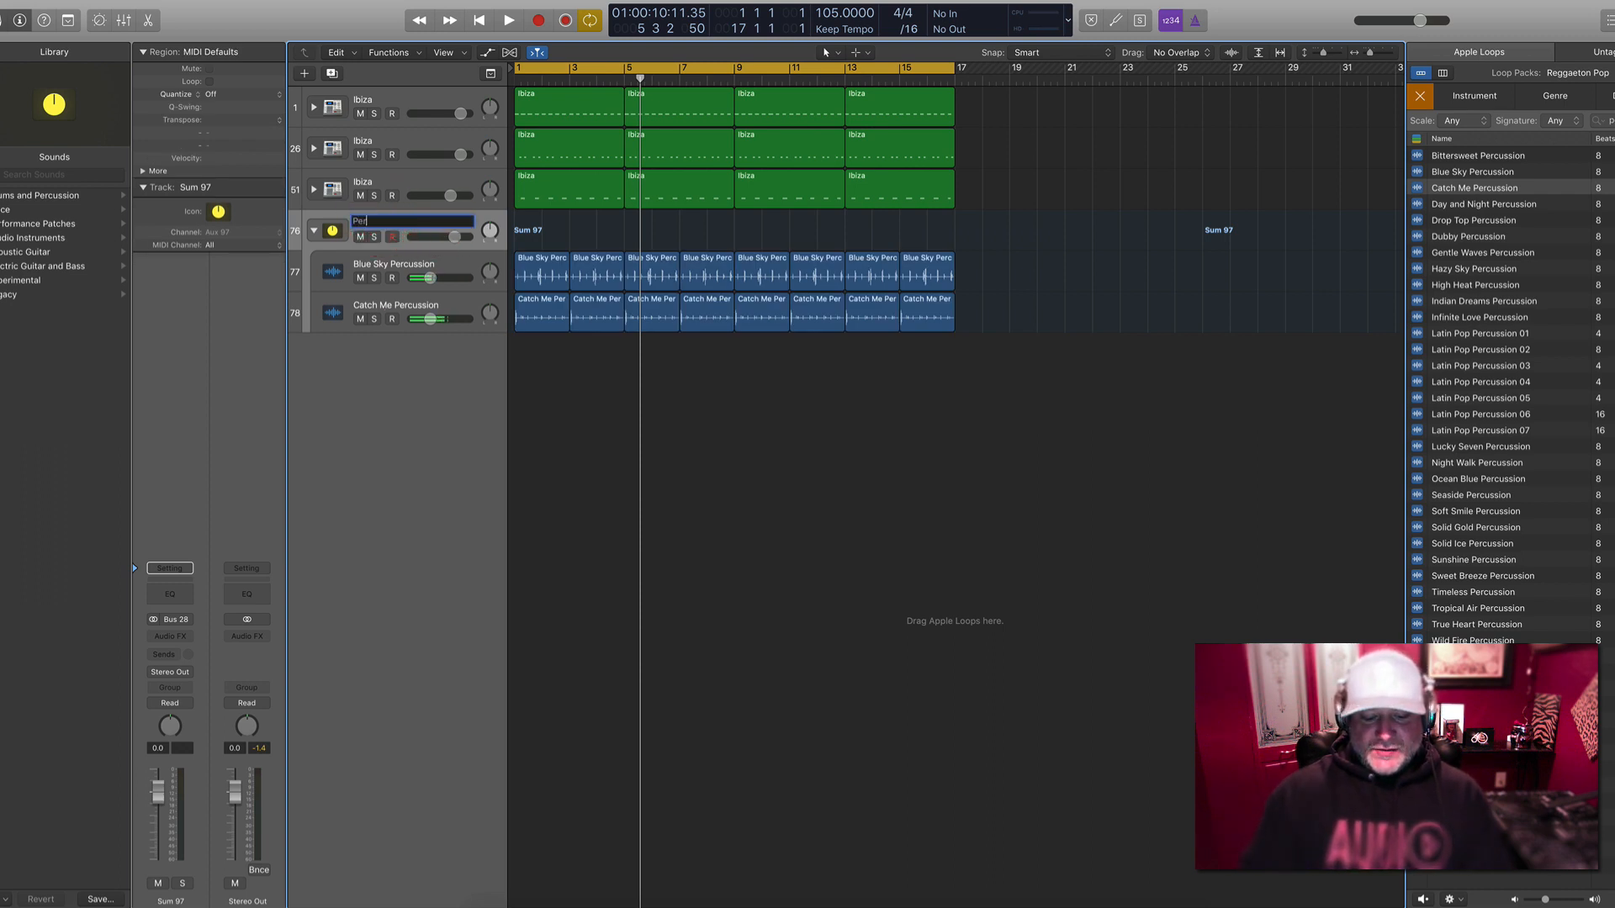
pyautogui.write('Percussion')
pyautogui.press('Return')
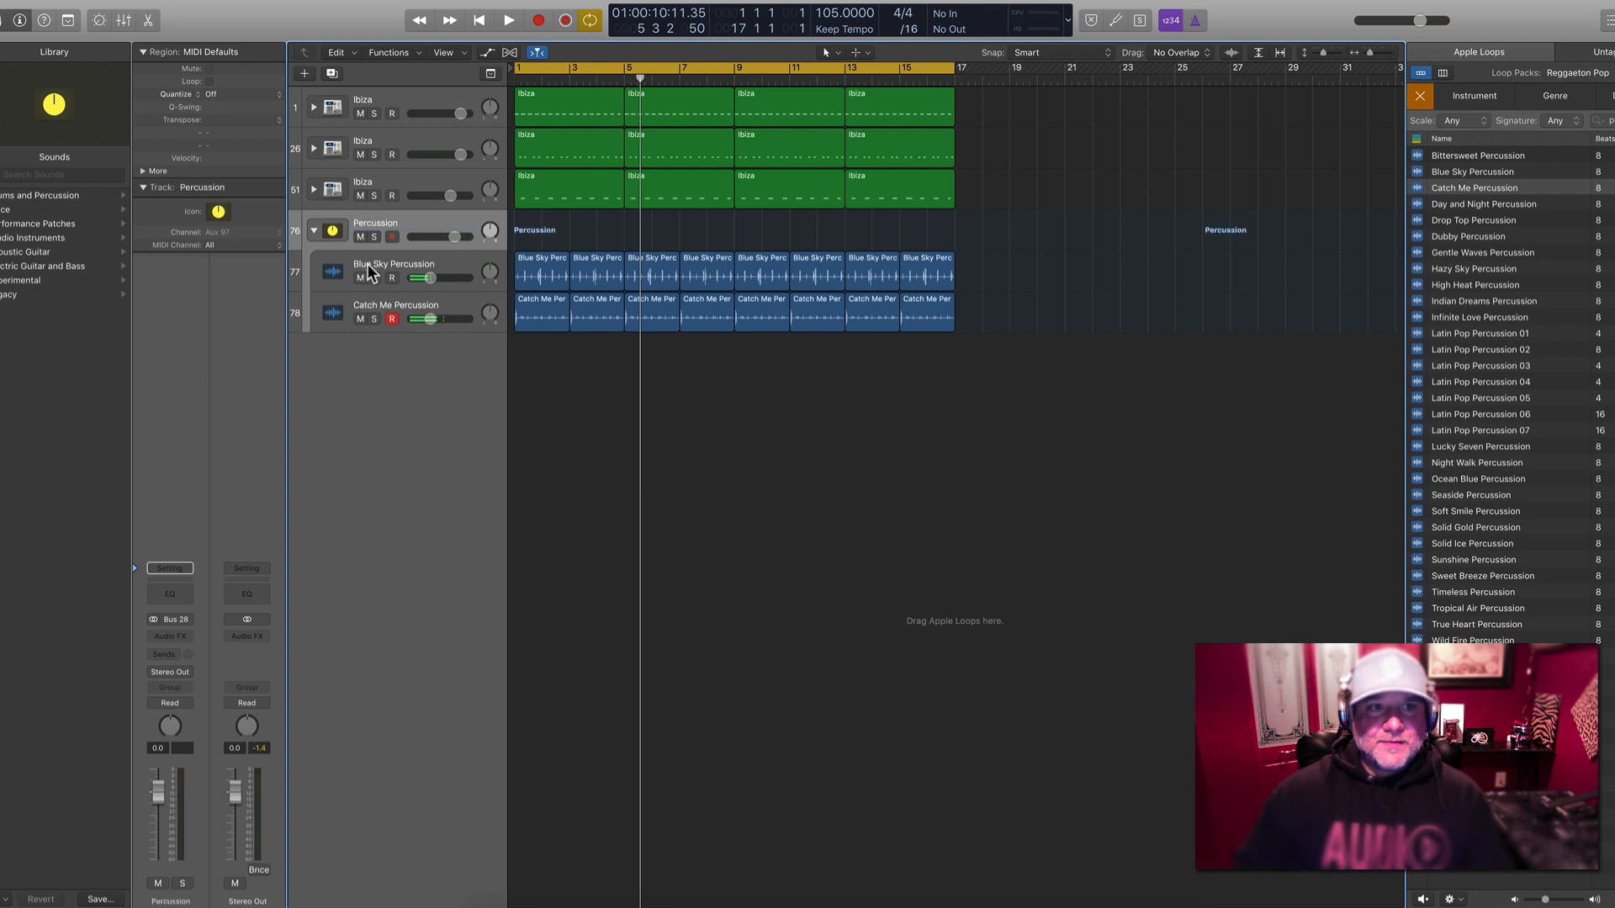
# Insert a Channel EQ with a 650 Hz low cut on the Percussion stack and solo the stack at 1.6 dB volume
pyautogui.click(160, 592)
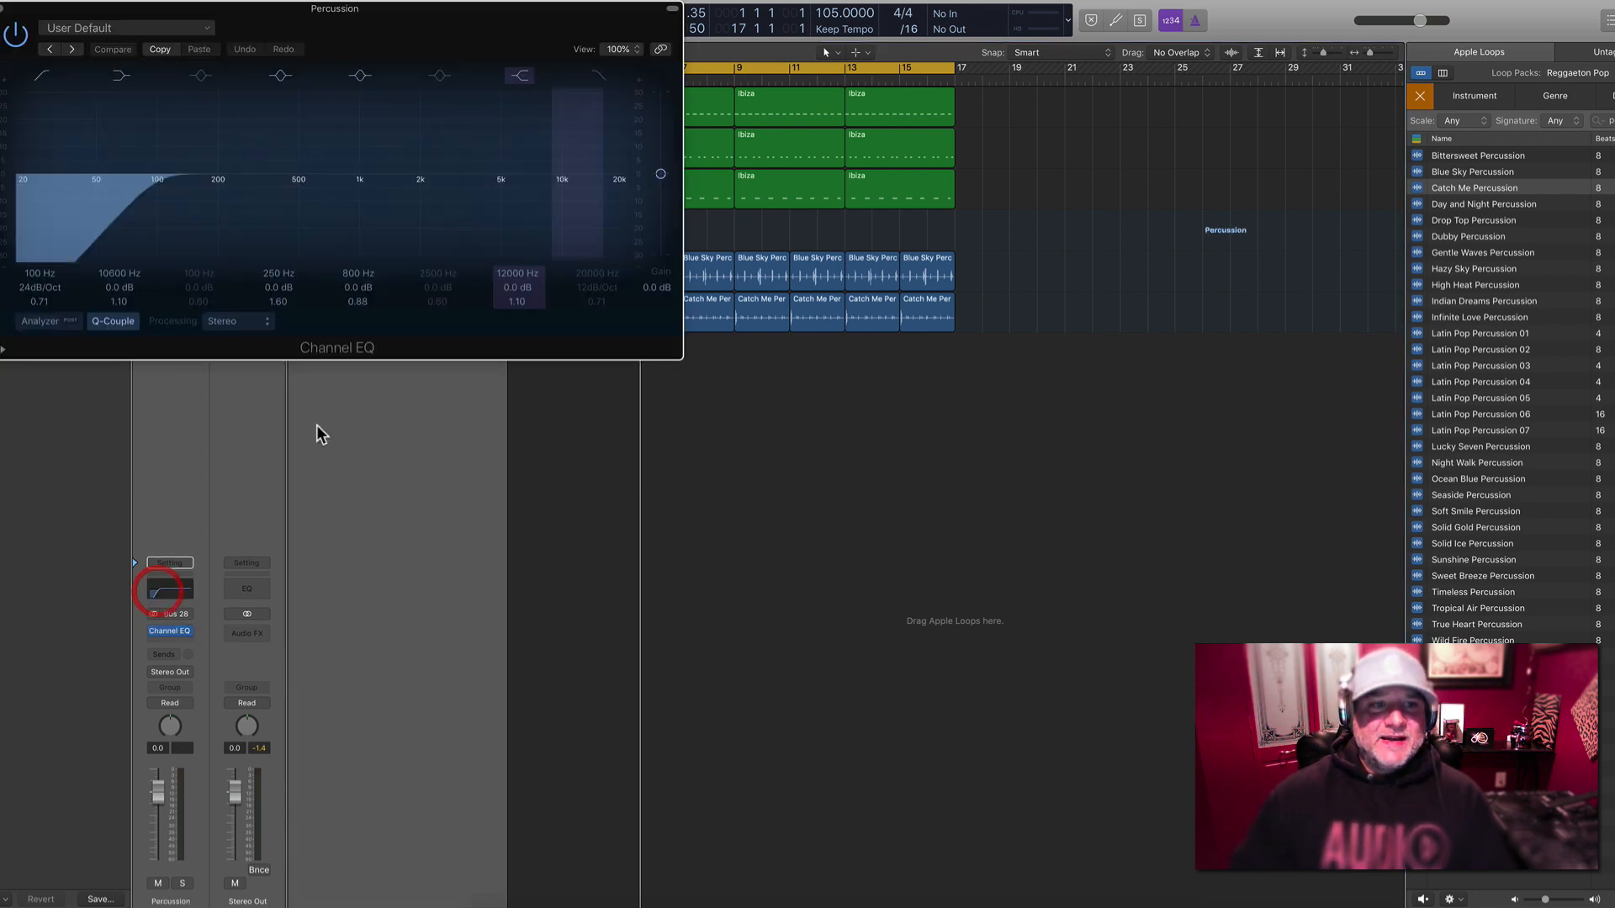
pyautogui.moveTo(450, 24); pyautogui.dragTo(930, 328)
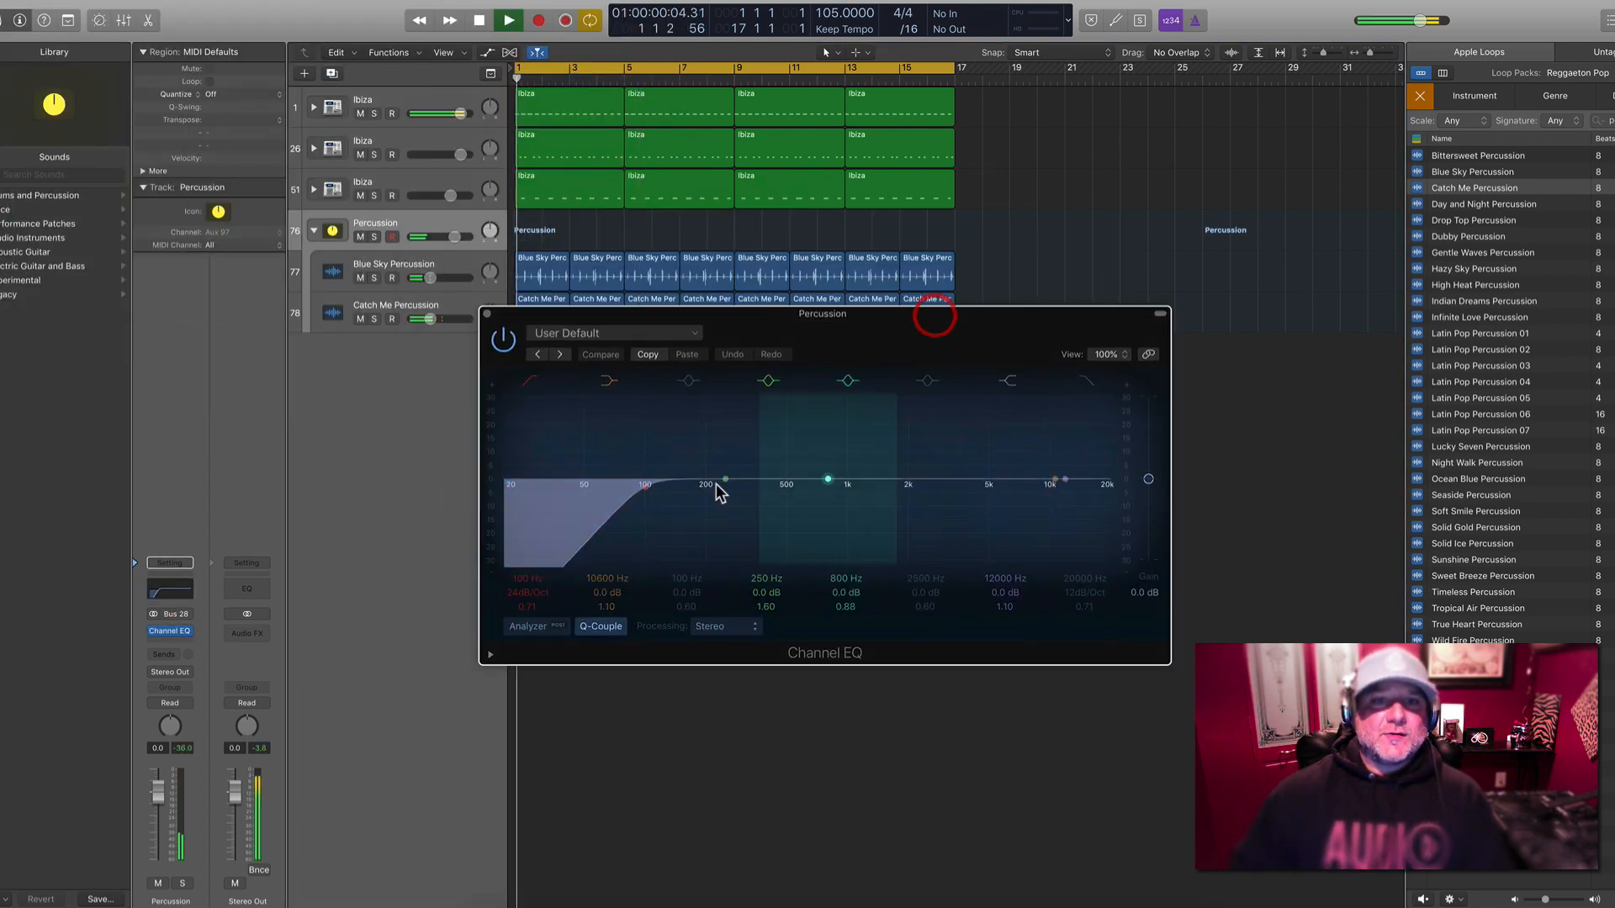
pyautogui.moveTo(639, 514); pyautogui.dragTo(749, 505)
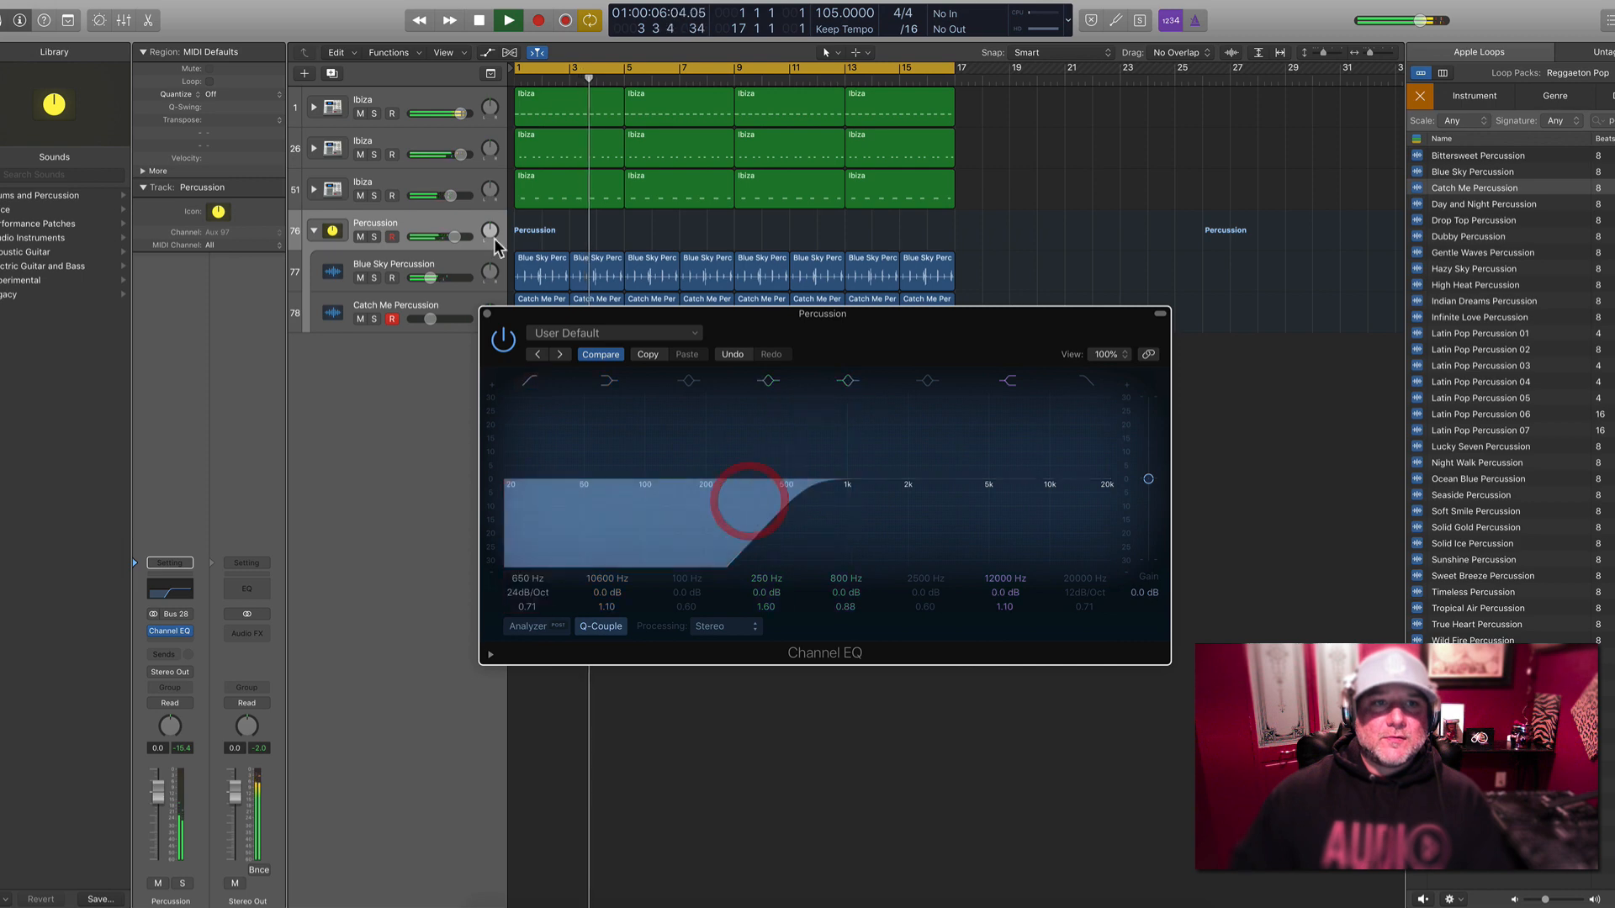
pyautogui.click(375, 237)
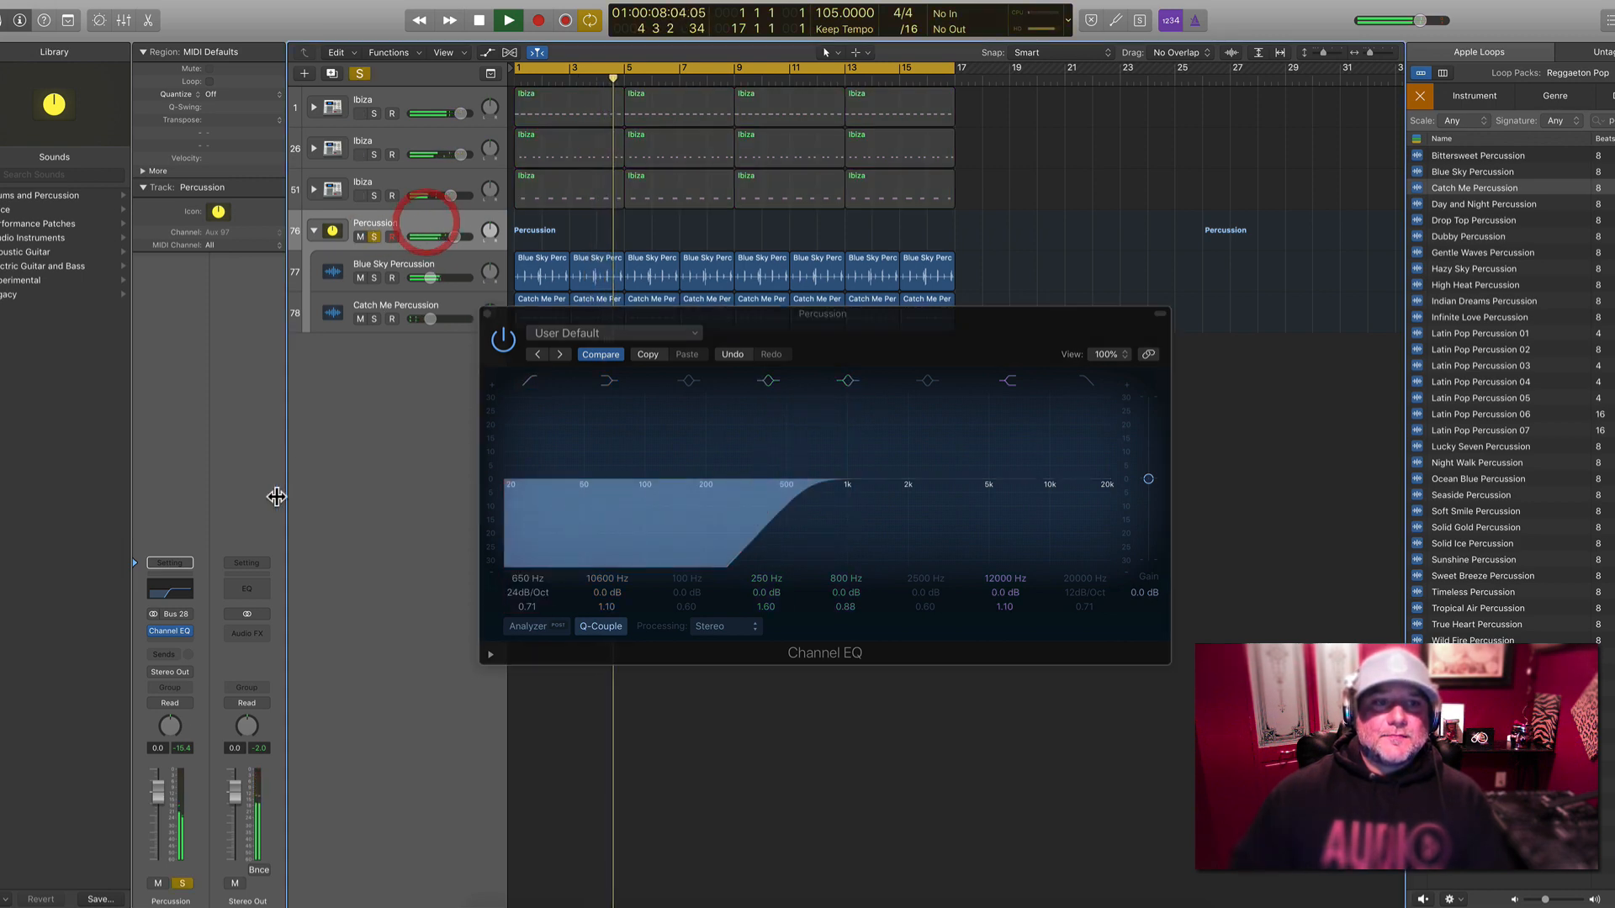
pyautogui.press('space')
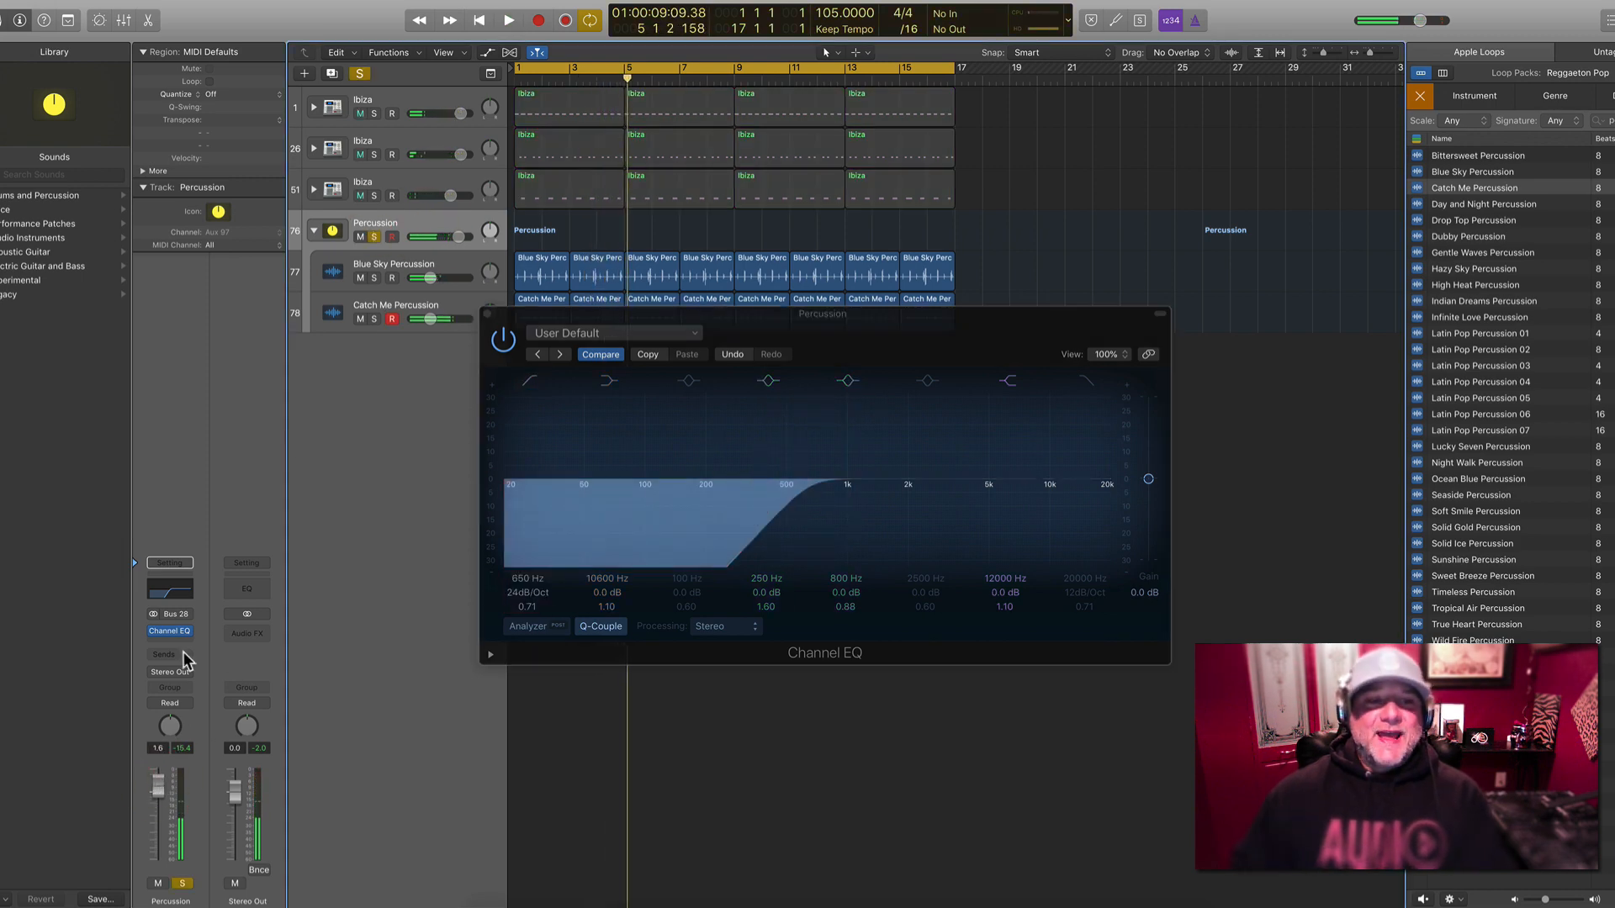
# Try sending the Percussion stack to the Bus 6 Reverb and listen to it
pyautogui.click(169, 655)
pyautogui.moveTo(173, 678)
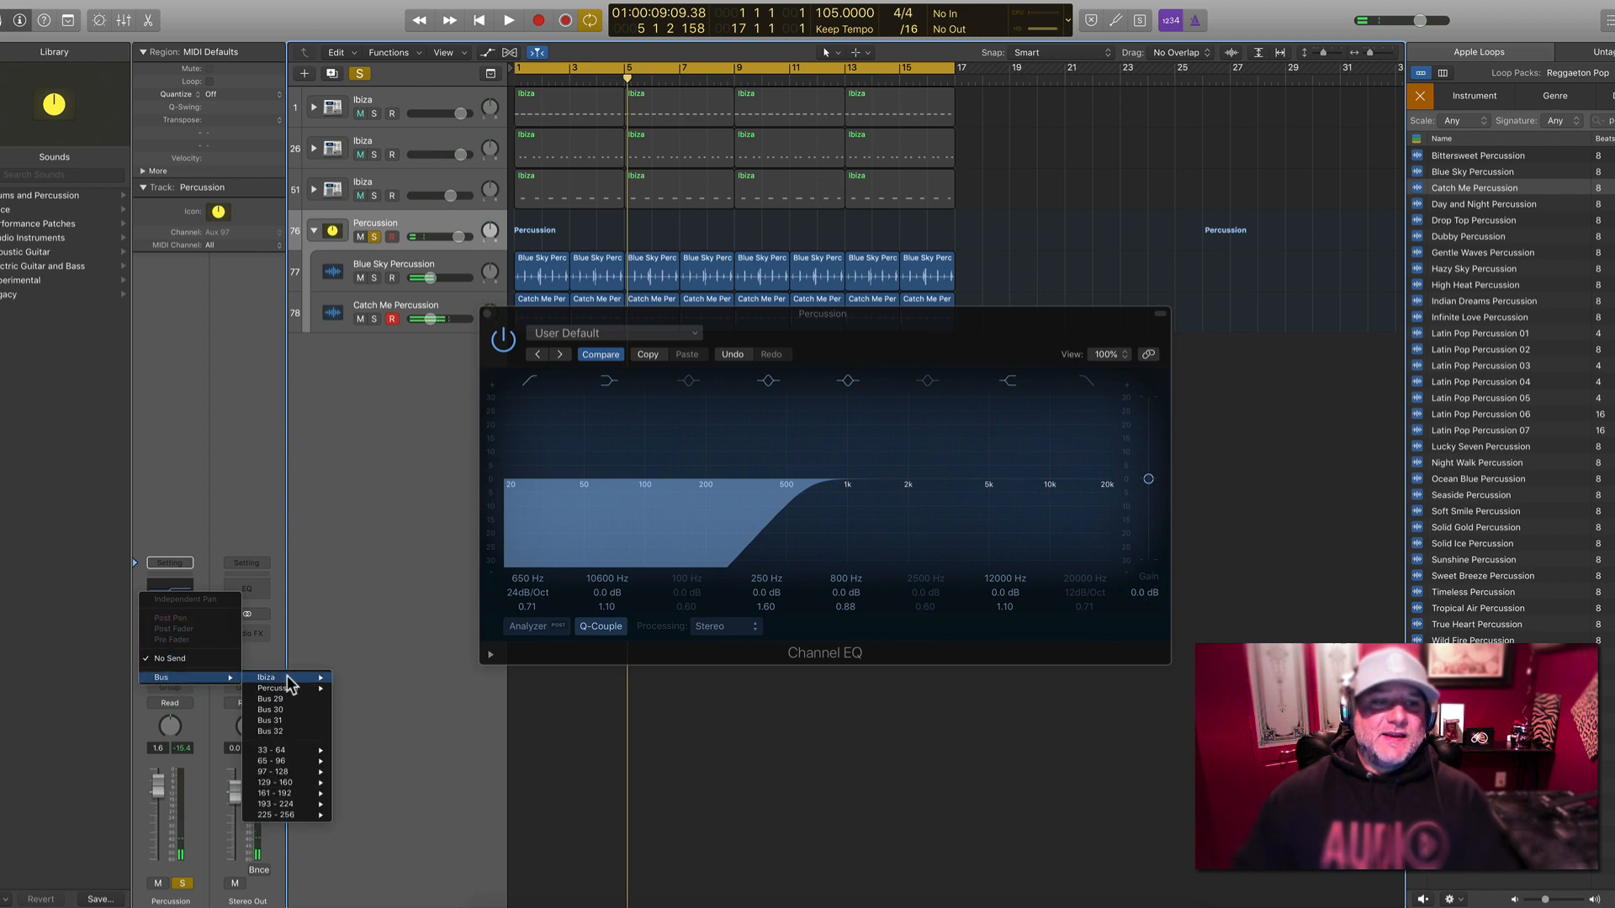
pyautogui.moveTo(295, 680)
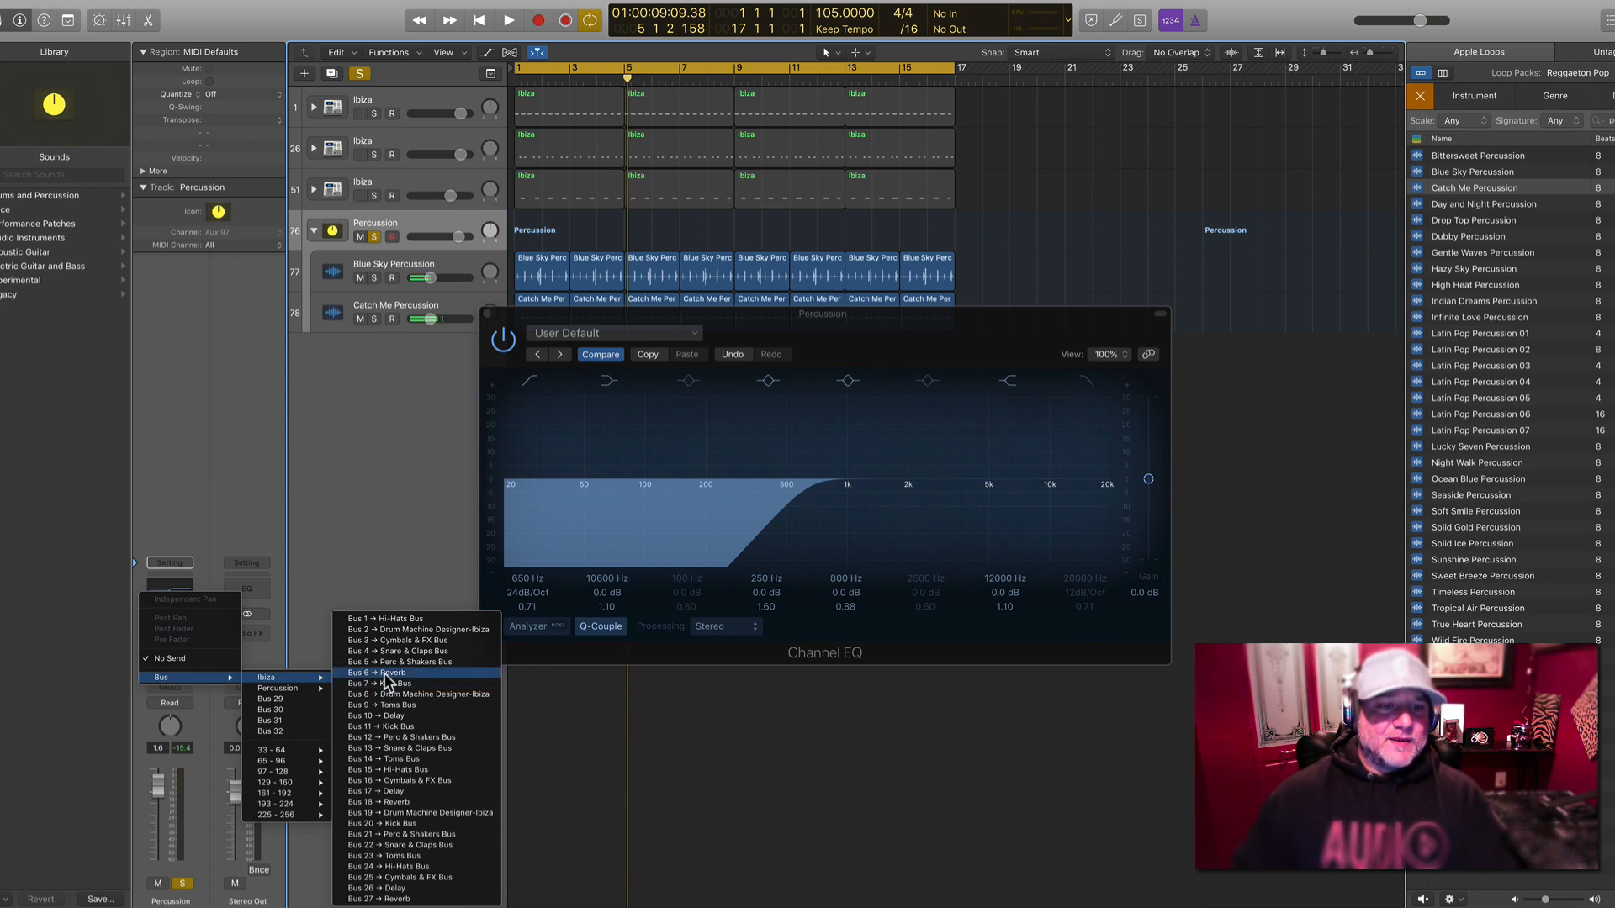
pyautogui.click(387, 673)
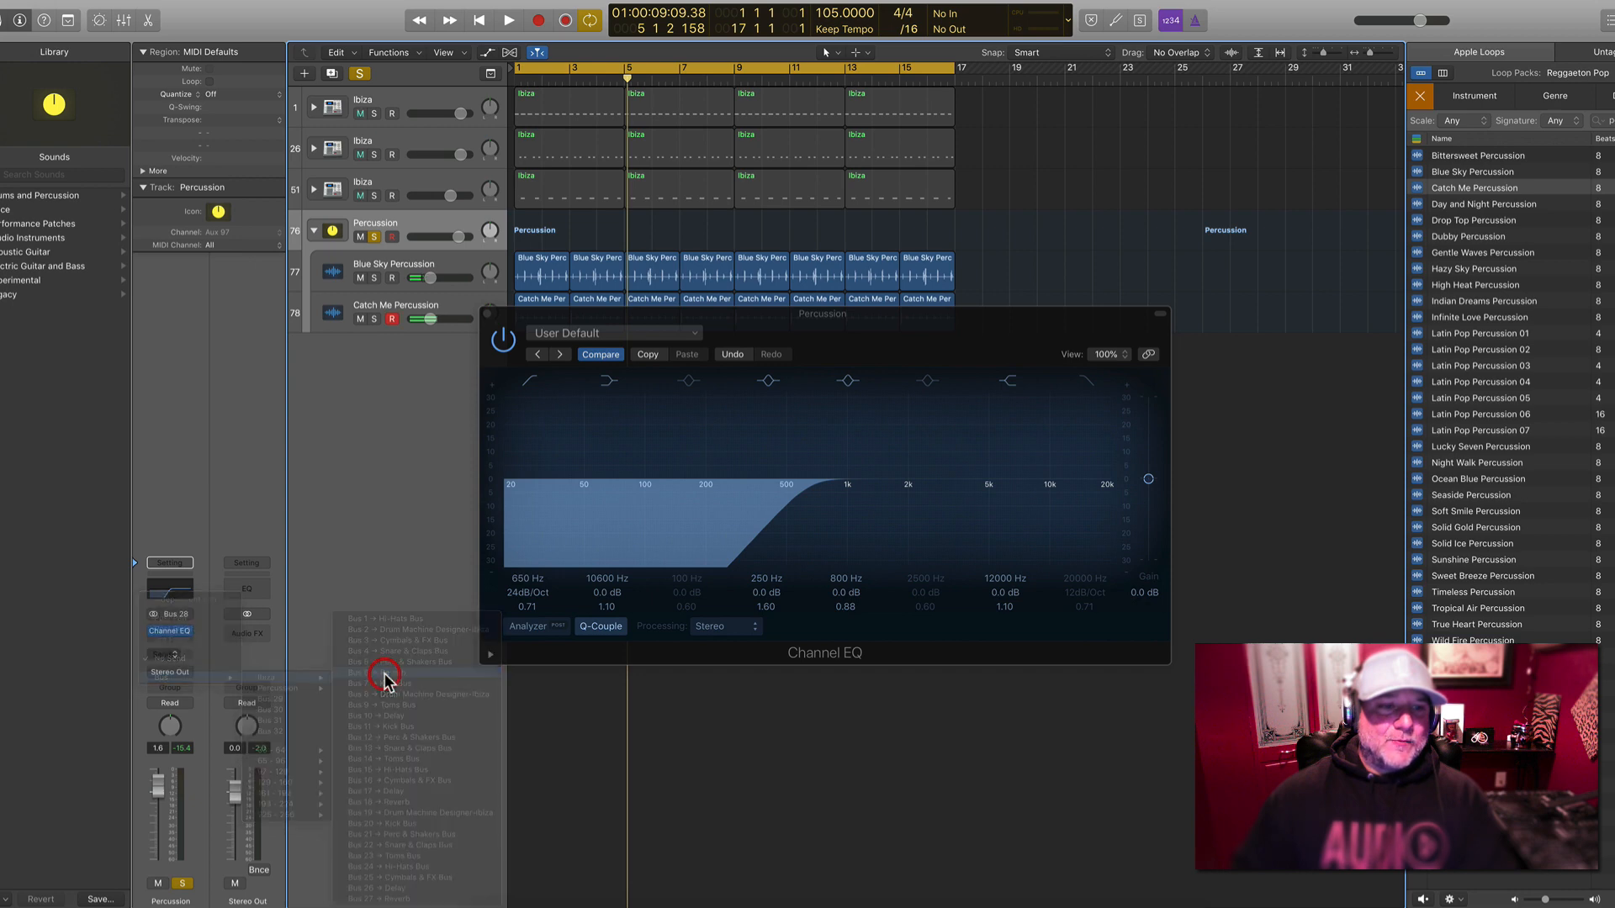
pyautogui.press('space')
pyautogui.moveTo(189, 650)
pyautogui.mouseDown()
pyautogui.moveTo(201, 580)
pyautogui.moveTo(180, 654)
pyautogui.mouseUp()
pyautogui.press('space')
# Switch the Percussion stack's send to the Bus 18 Reverb, audition it during playback, and bypass the send
pyautogui.click(167, 647)
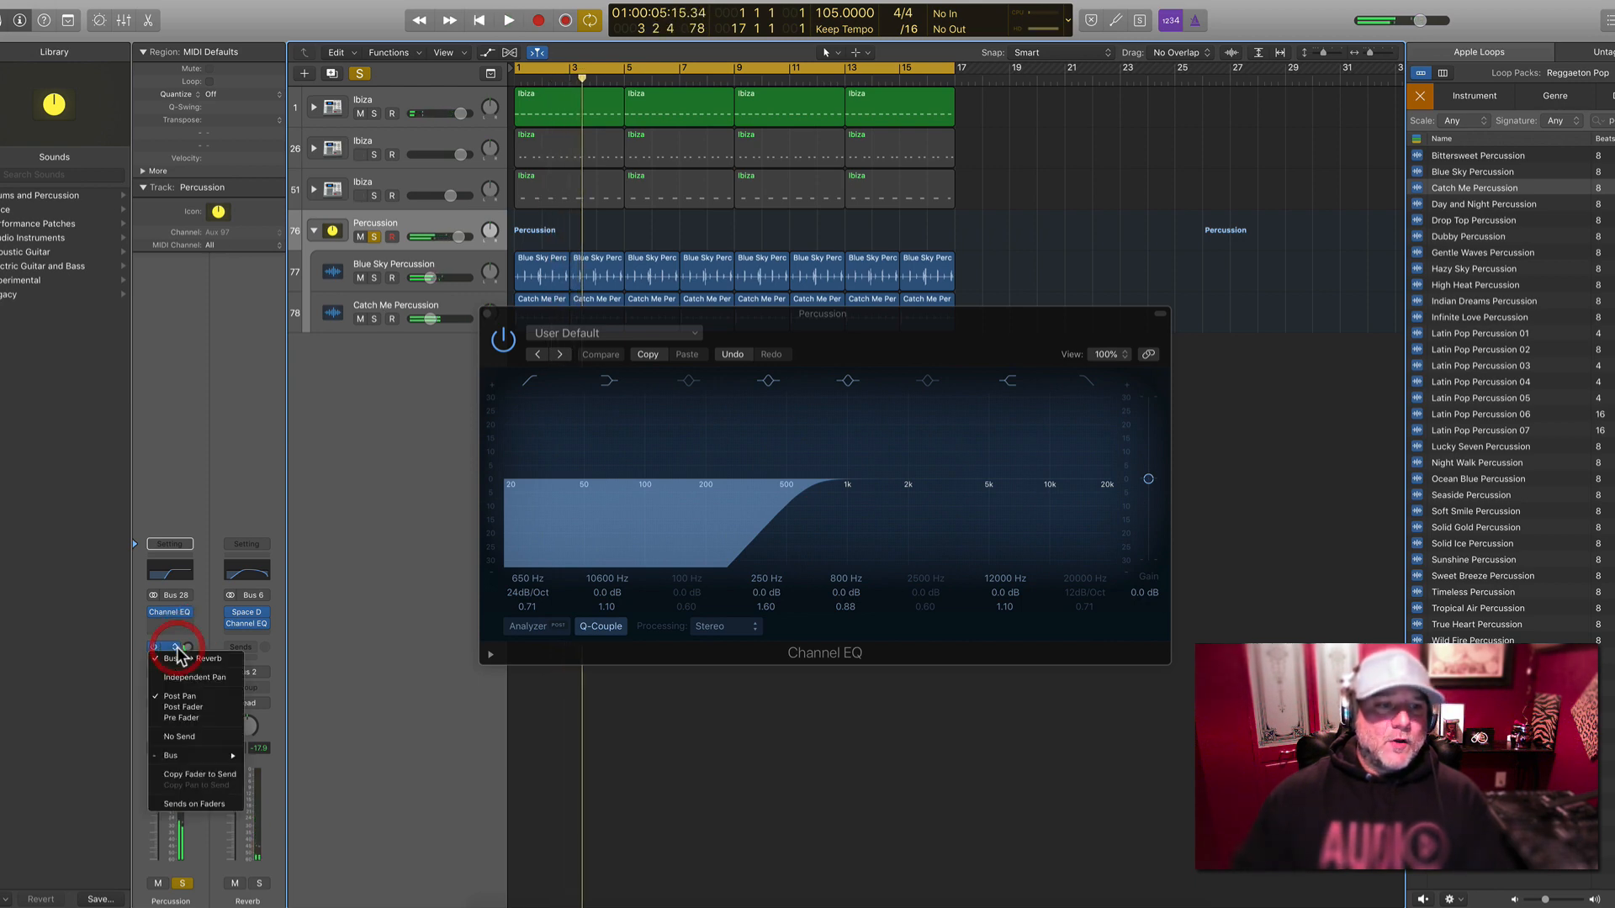
pyautogui.moveTo(205, 755)
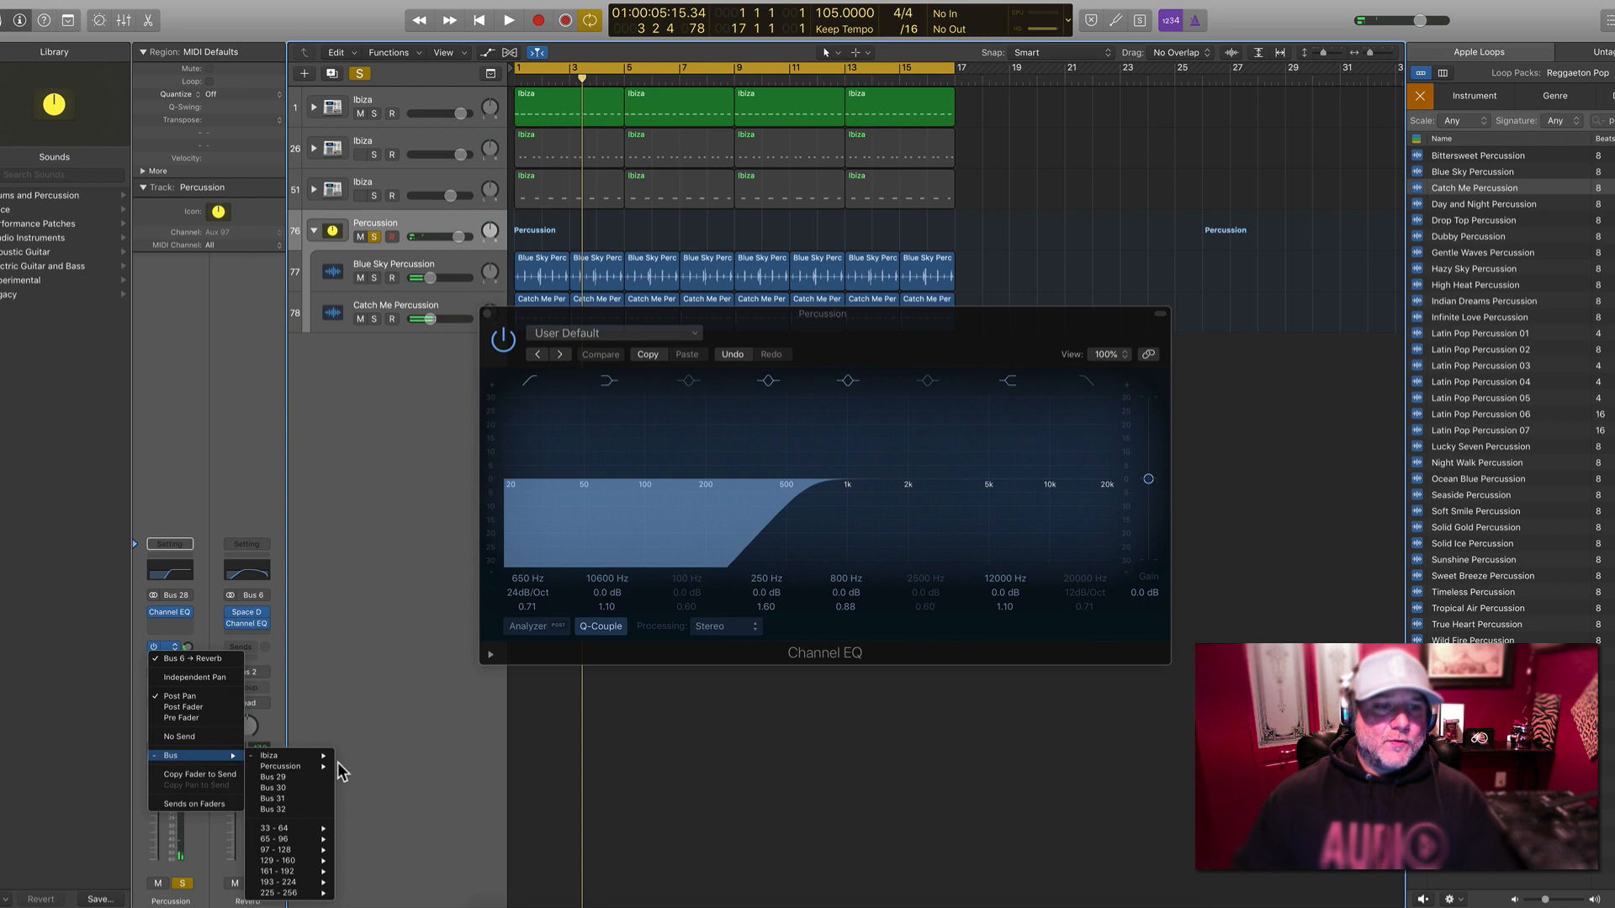
pyautogui.moveTo(330, 757)
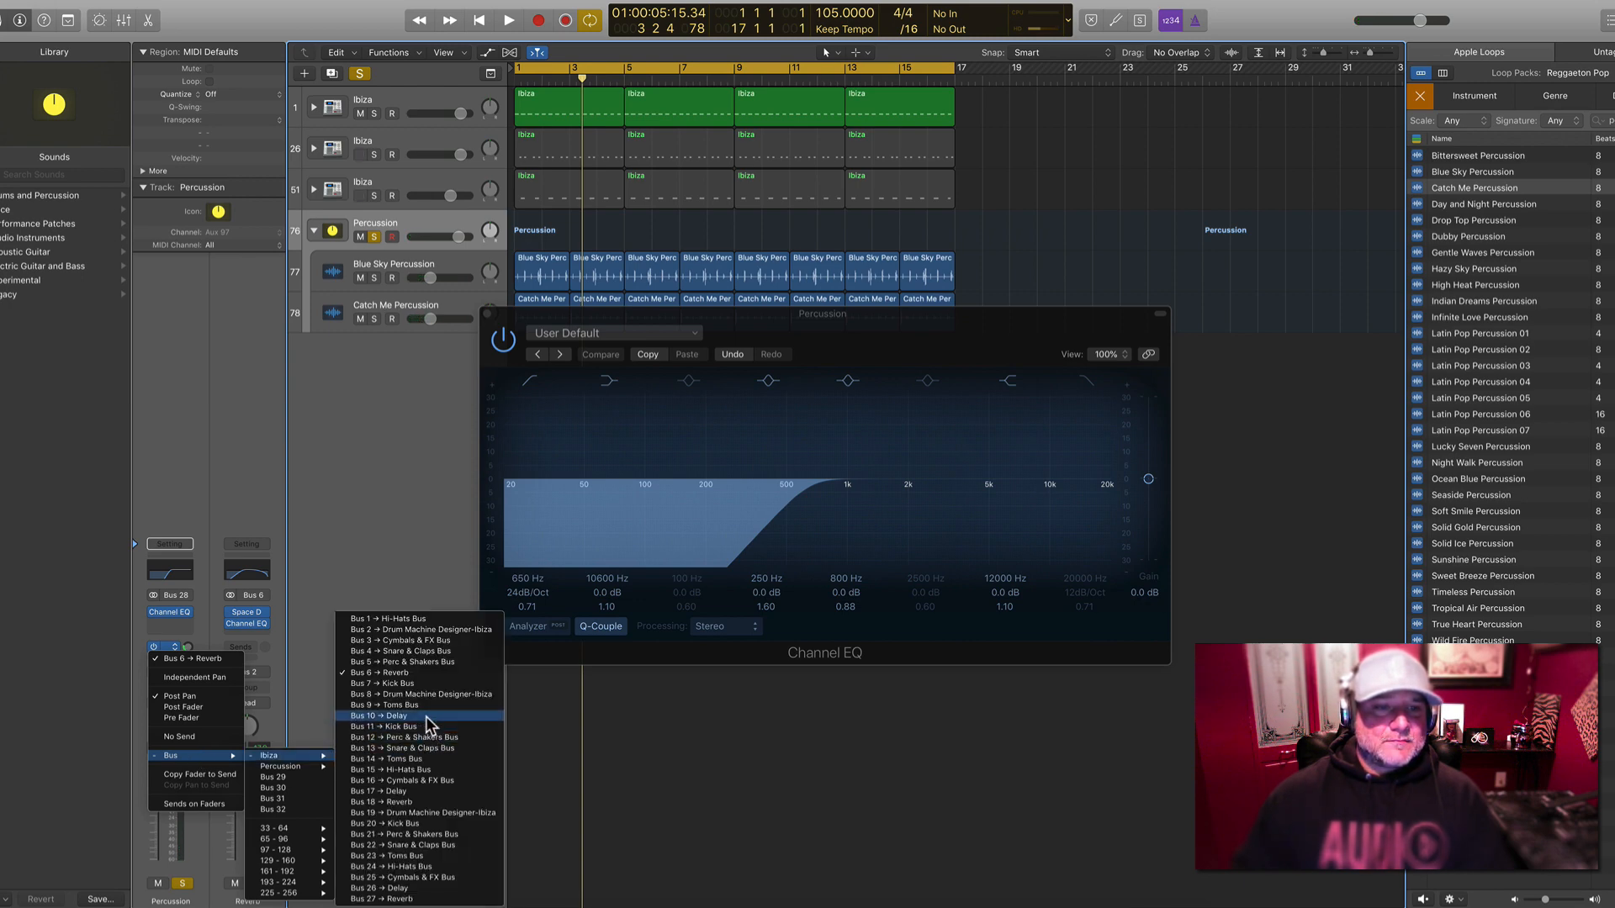
pyautogui.click(422, 802)
pyautogui.press('space')
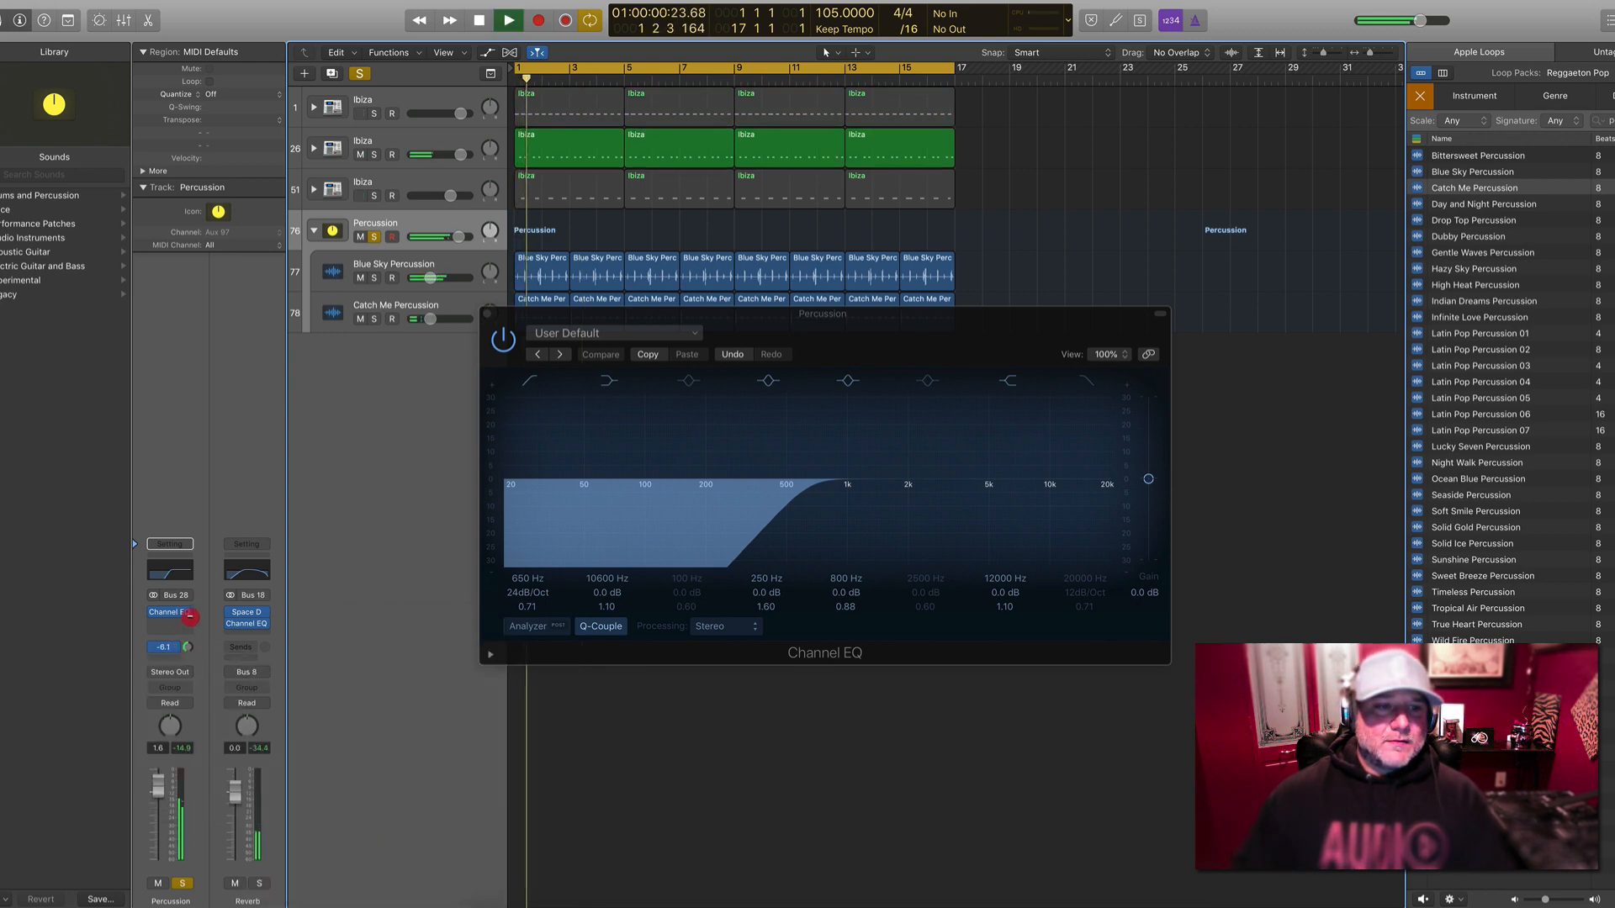
pyautogui.click(260, 883)
pyautogui.click(260, 884)
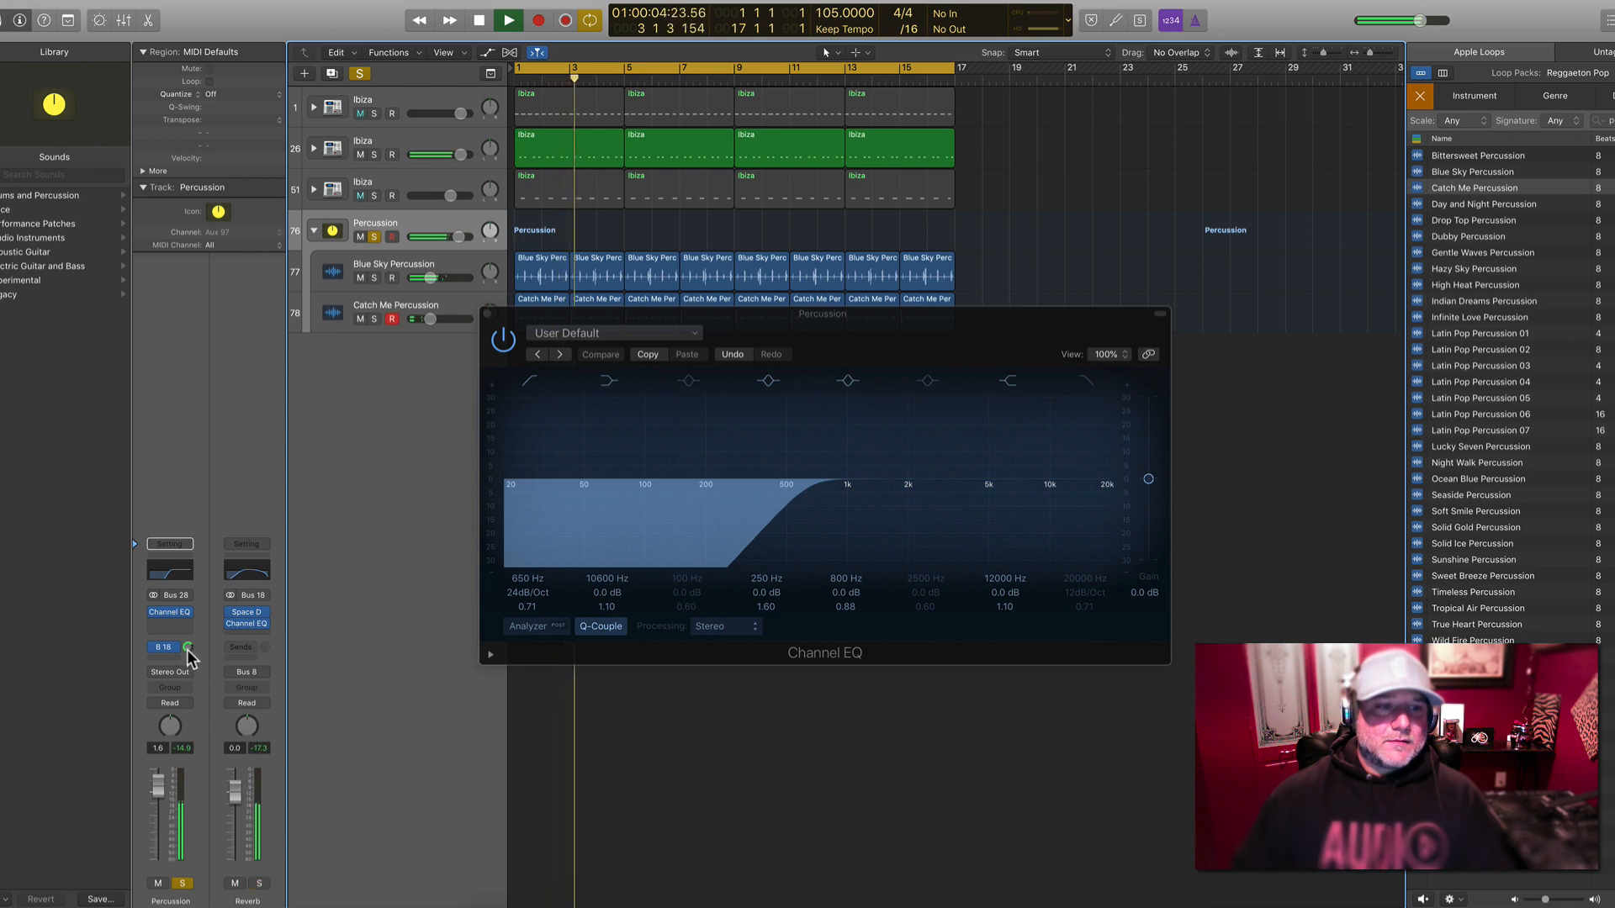
pyautogui.moveTo(185, 648); pyautogui.dragTo(176, 715)
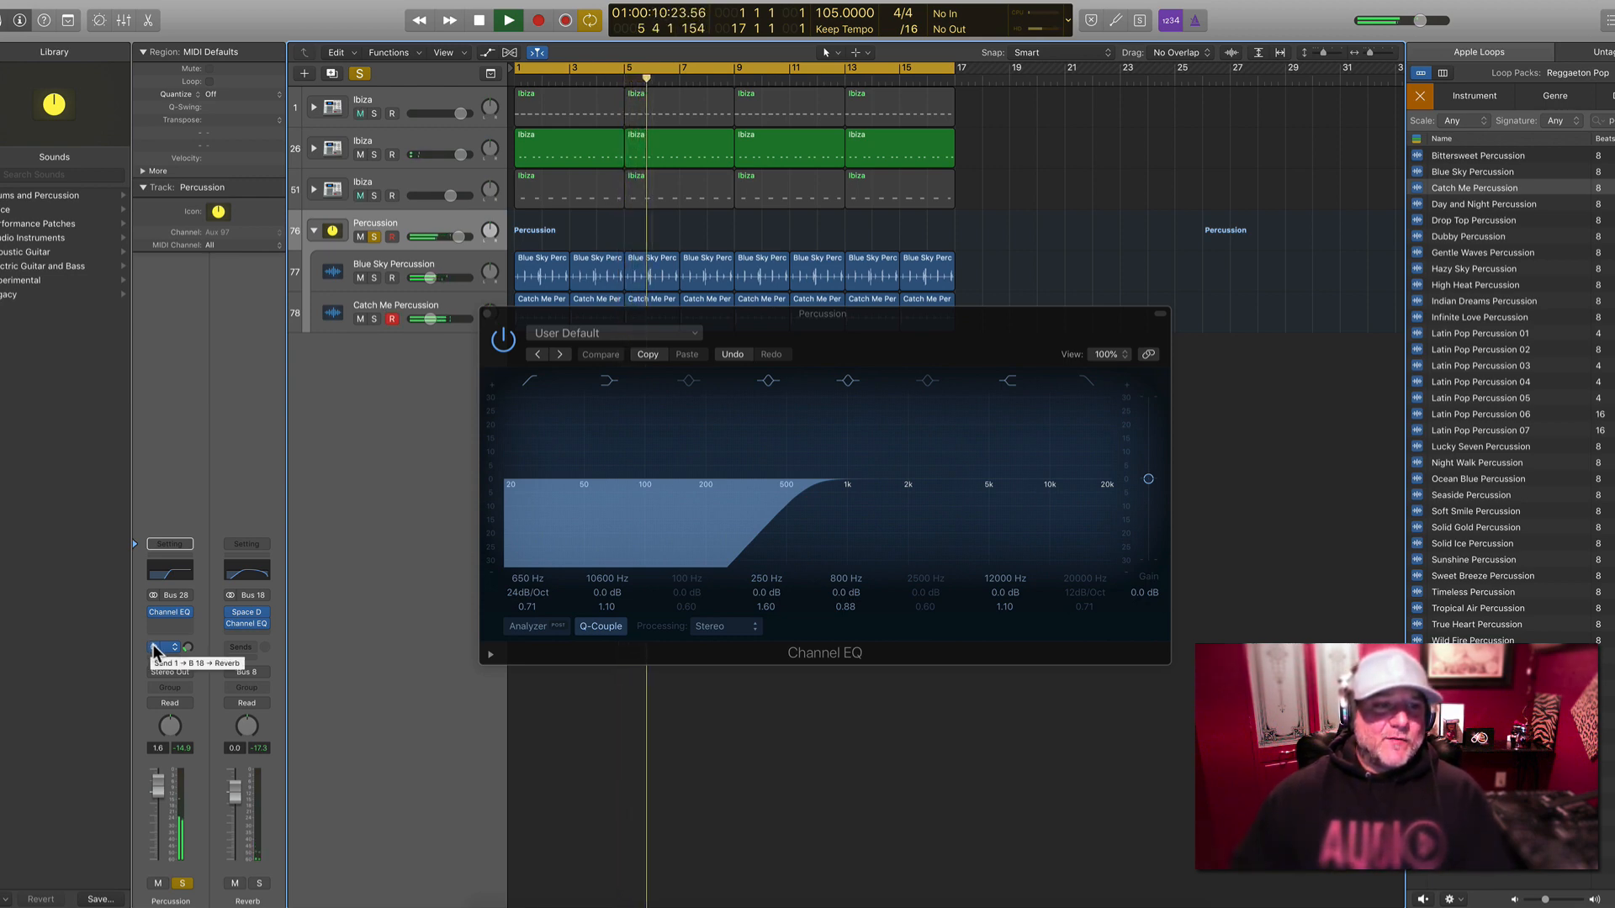
pyautogui.click(154, 647)
pyautogui.press('space')
# Insert a stereo ChromaVerb on the Percussion stack and set its dry level to 100%
pyautogui.click(178, 627)
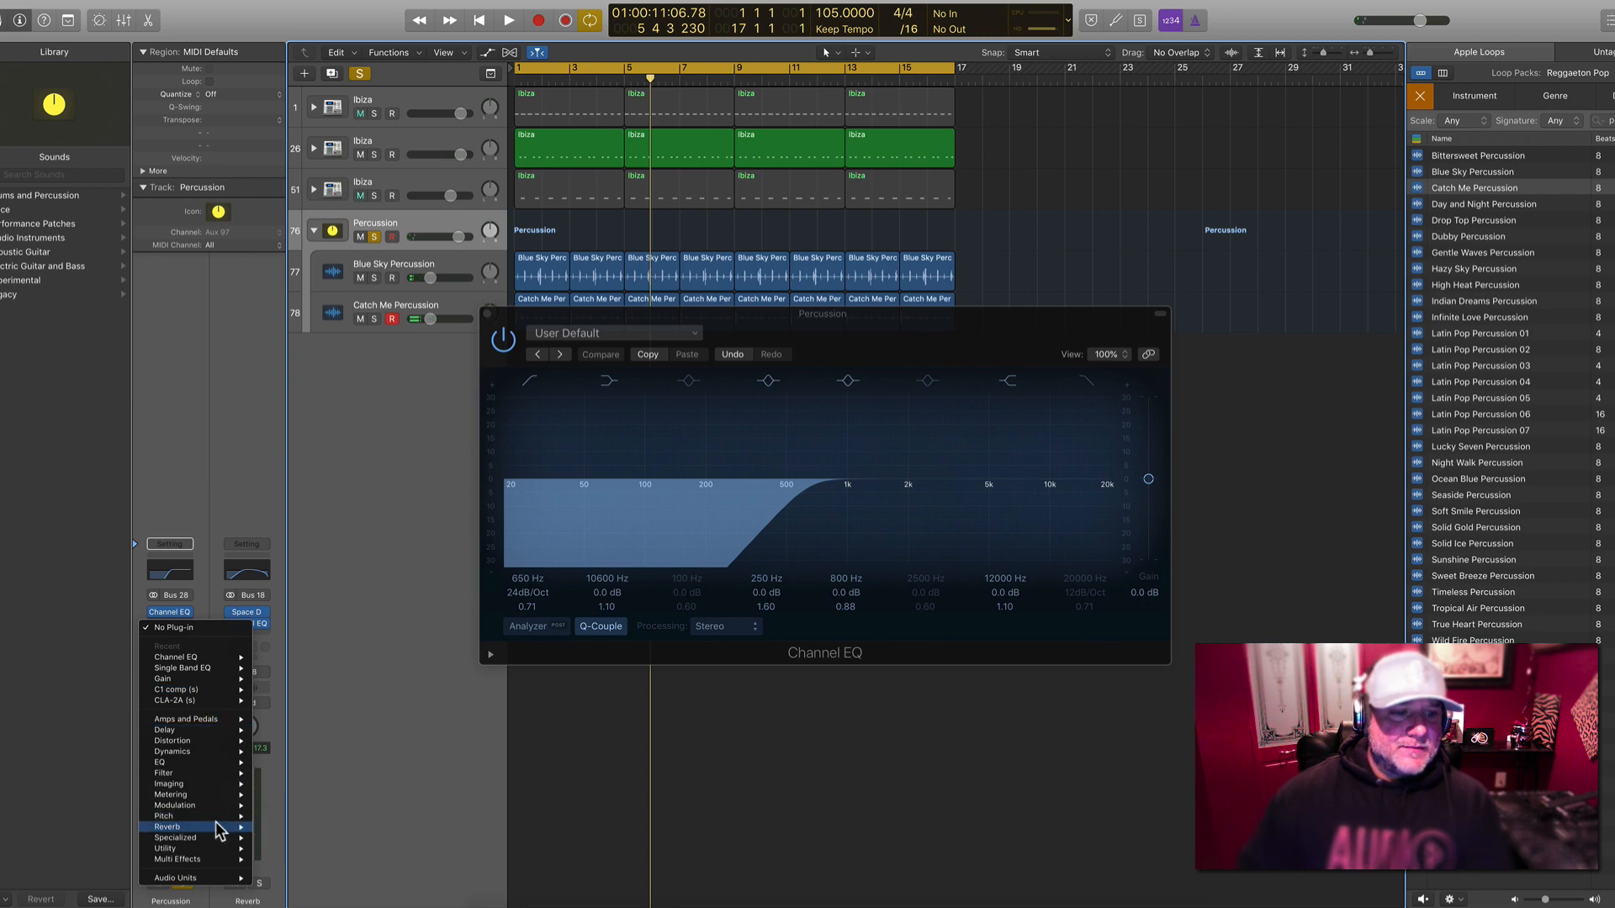
pyautogui.moveTo(219, 828)
pyautogui.moveTo(323, 829)
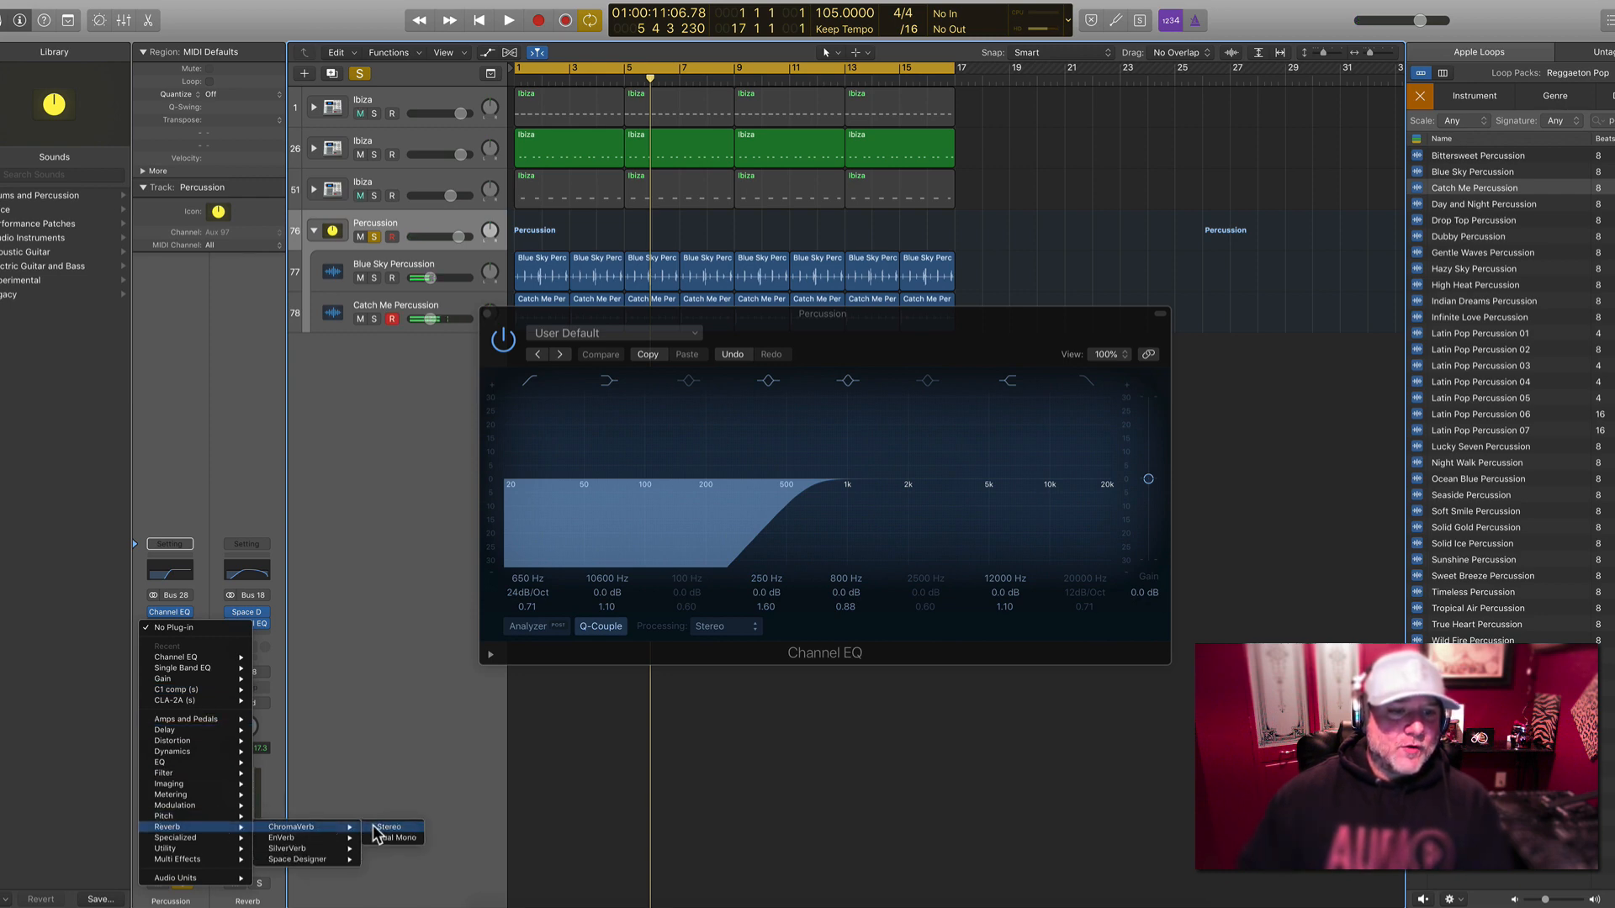
pyautogui.click(376, 828)
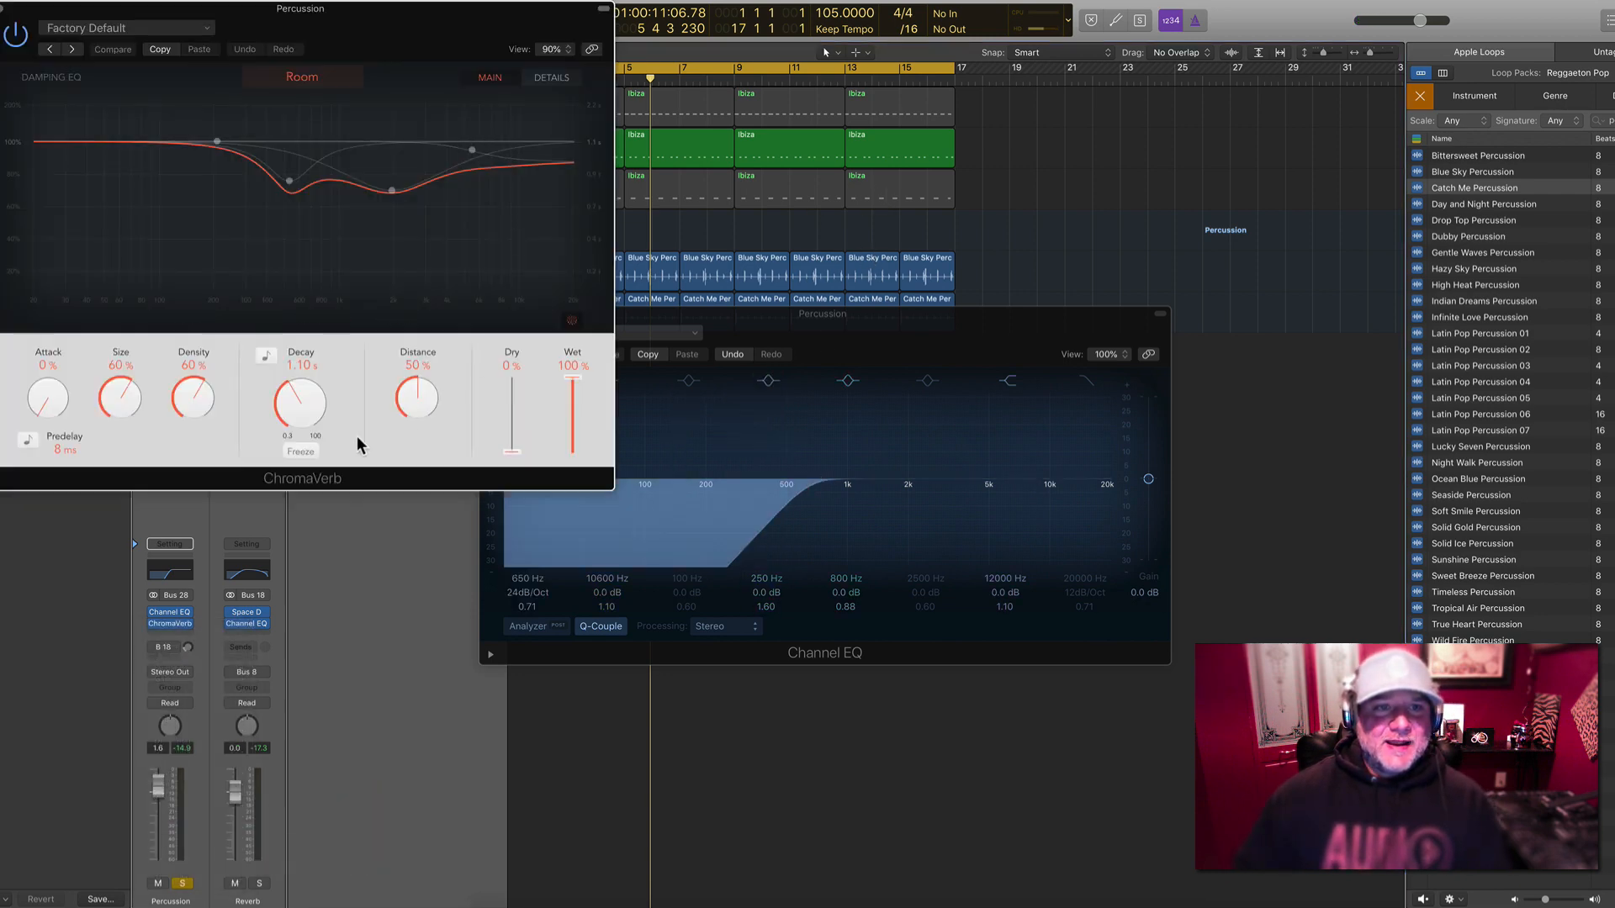
pyautogui.moveTo(510, 436); pyautogui.dragTo(508, 311)
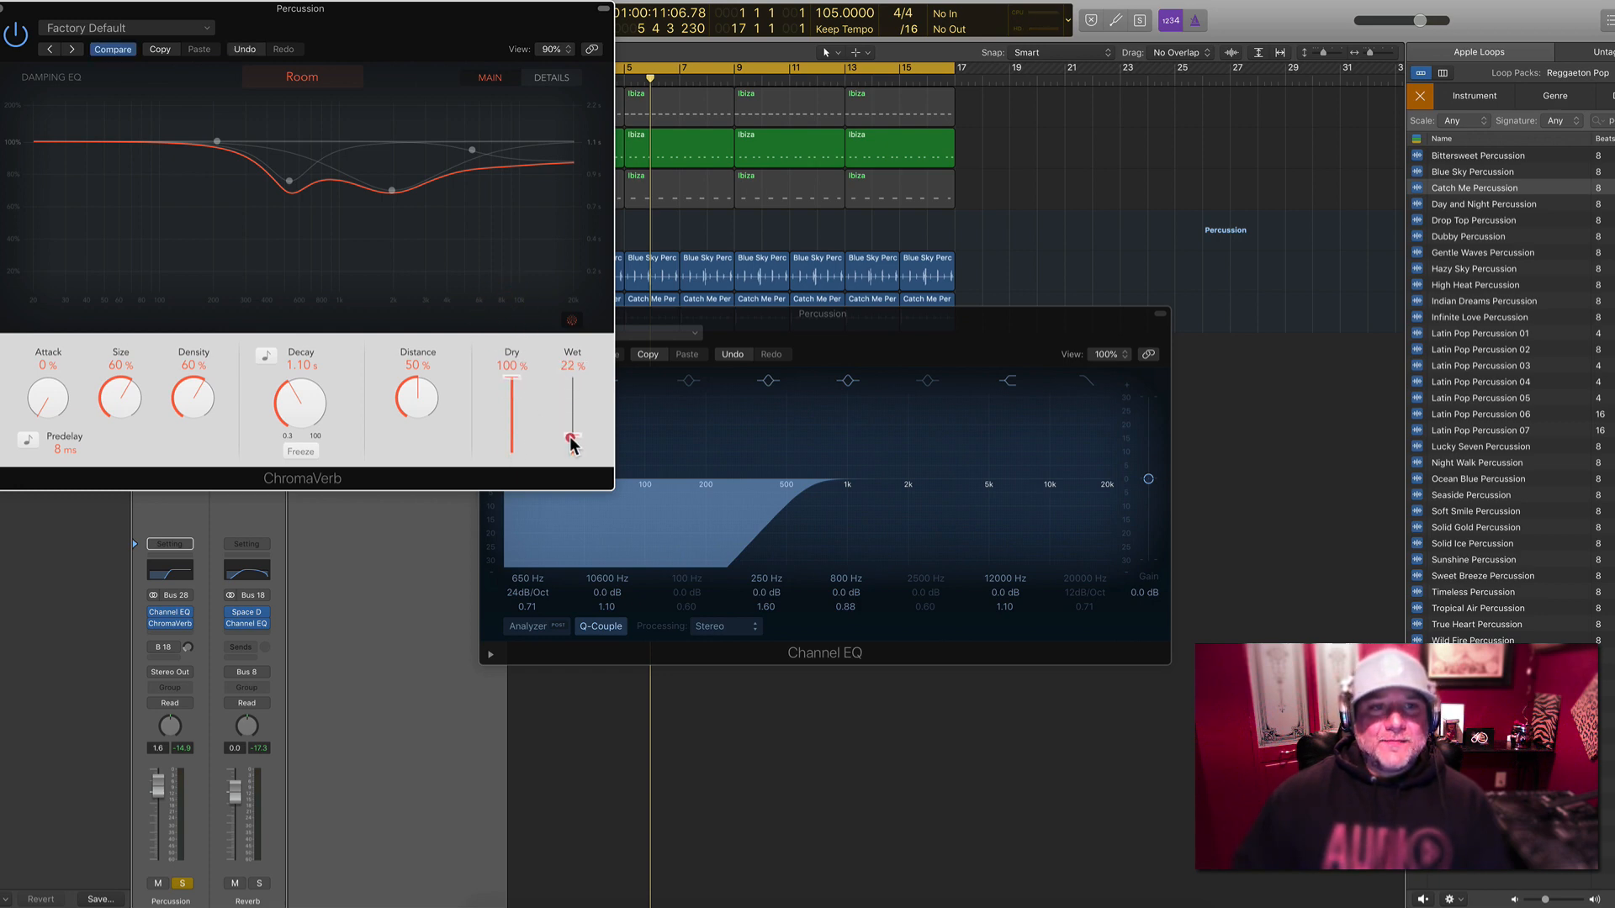
# During playback, set the ChromaVerb decay to 0.97 s and its wet level to 18%
pyautogui.press('space')
pyautogui.moveTo(305, 408); pyautogui.dragTo(302, 421)
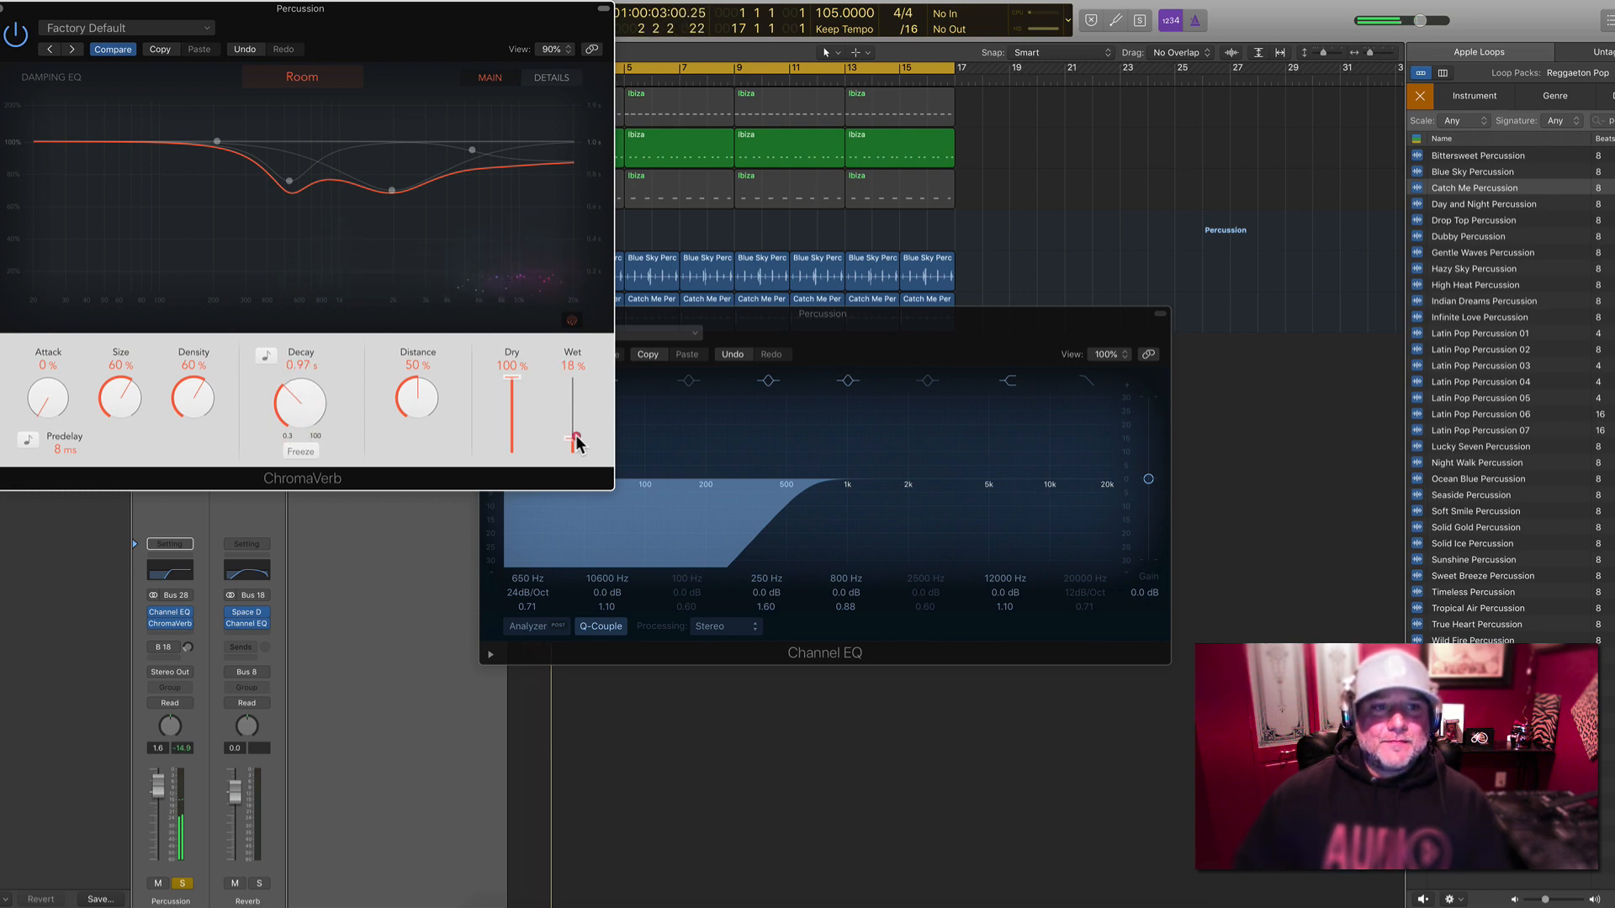
pyautogui.moveTo(574, 435); pyautogui.dragTo(574, 439)
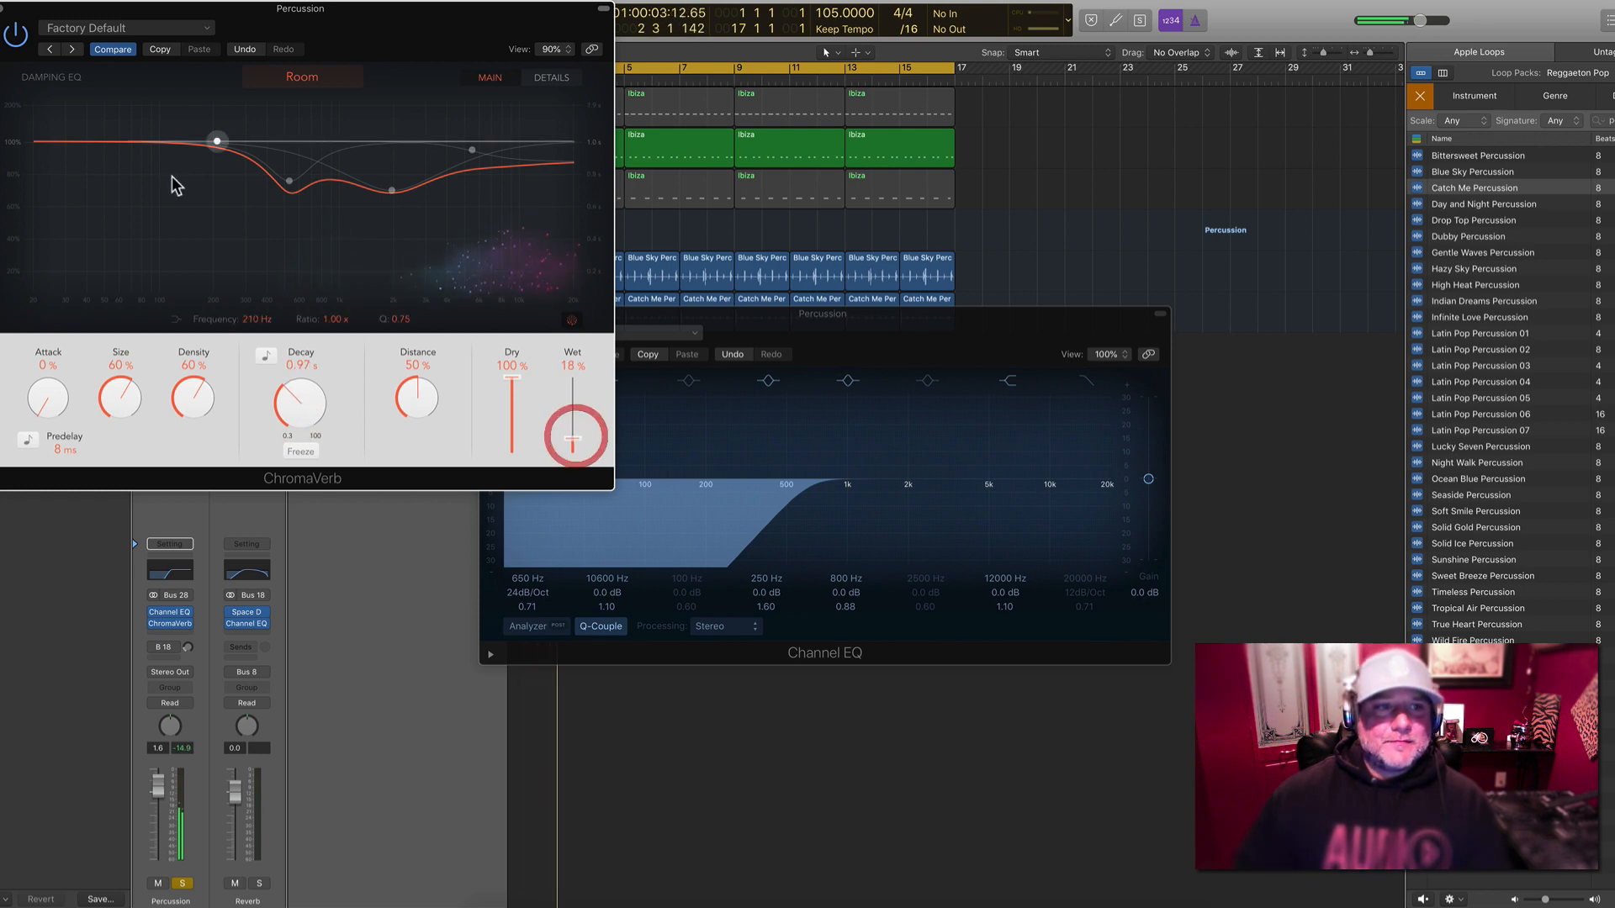
# Enable the low cut in ChromaVerb's output EQ and set its frequency to about 136 Hz
pyautogui.click(551, 80)
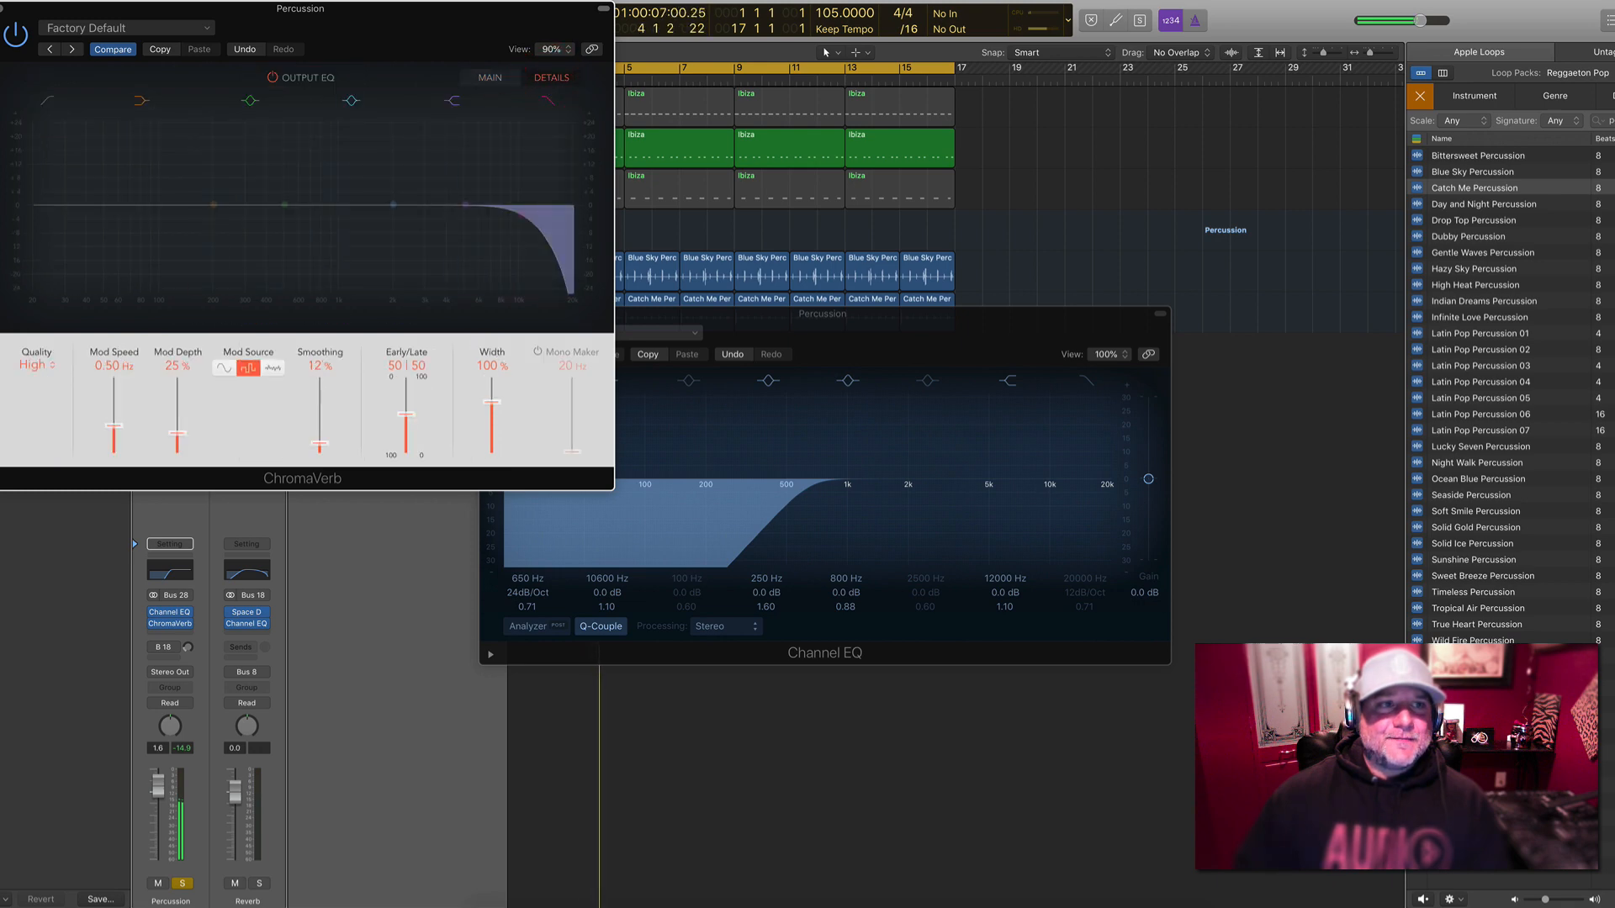
pyautogui.click(48, 100)
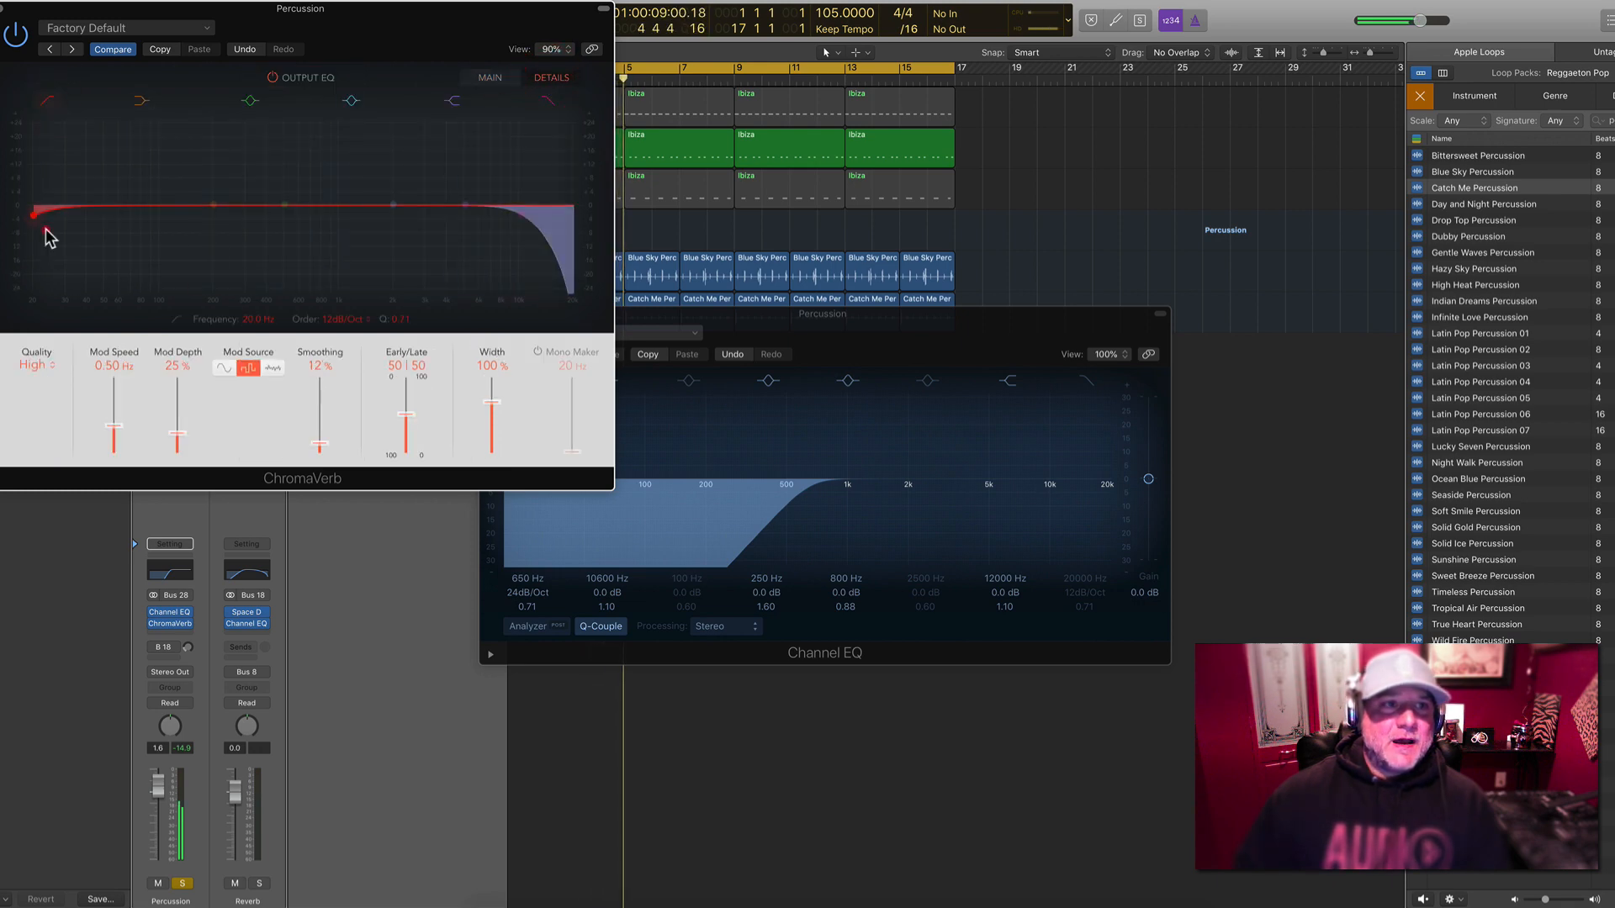
pyautogui.moveTo(49, 222); pyautogui.dragTo(205, 173)
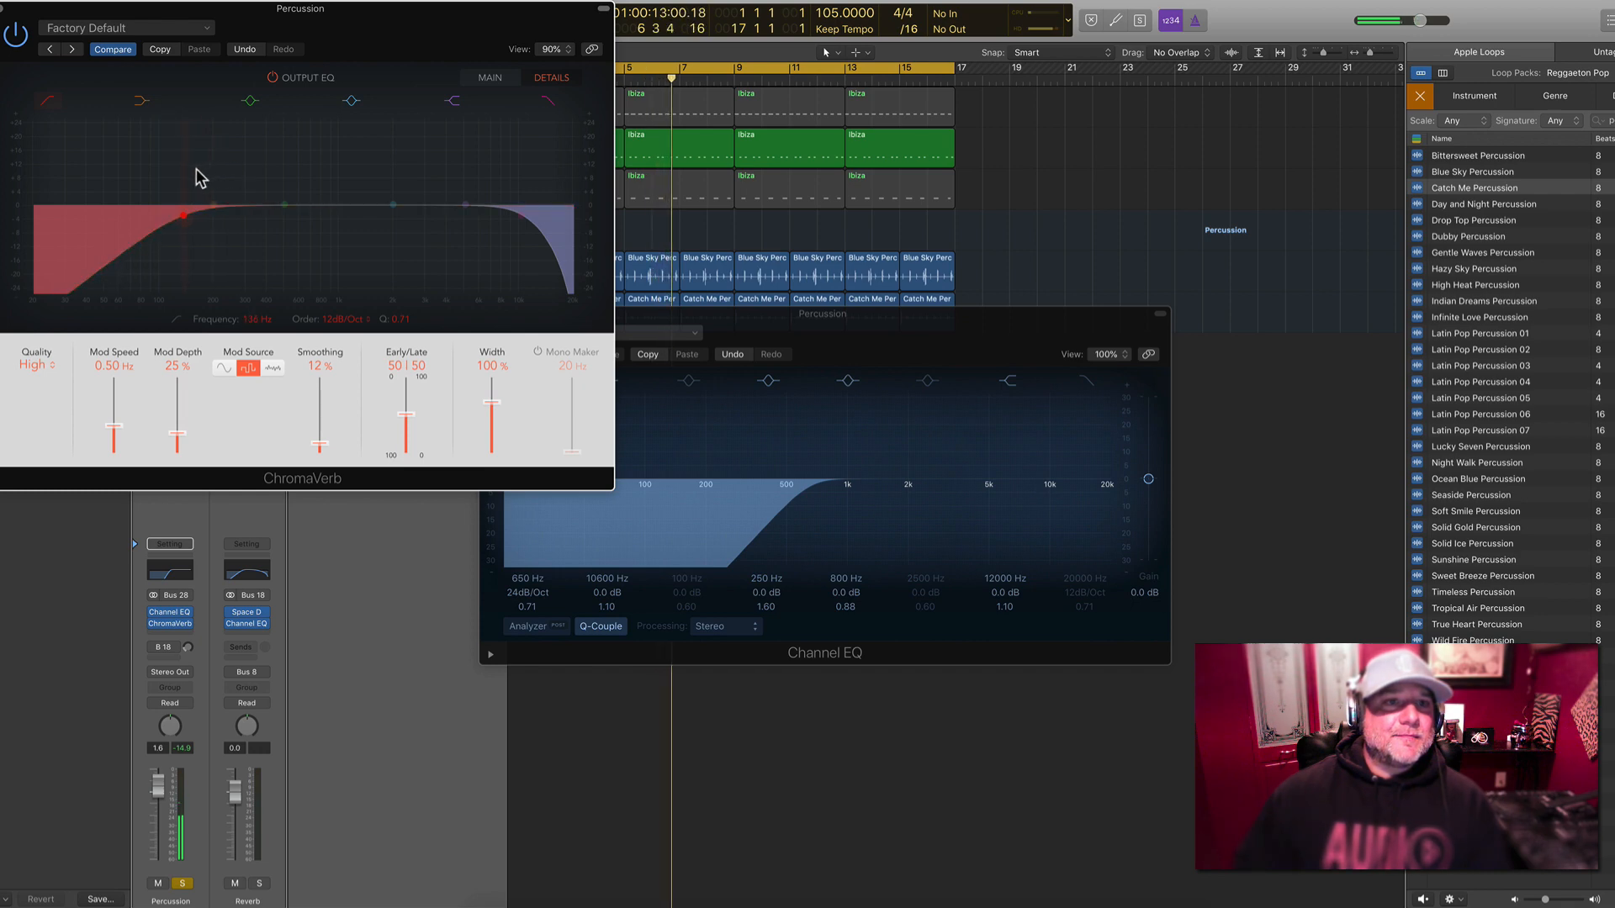
# Add a gentle upper-frequency boost in ChromaVerb's output EQ, set its high cut to 10200 Hz, and stop playback with both plug-in windows closed
pyautogui.moveTo(396, 205); pyautogui.dragTo(435, 203)
pyautogui.click(554, 251)
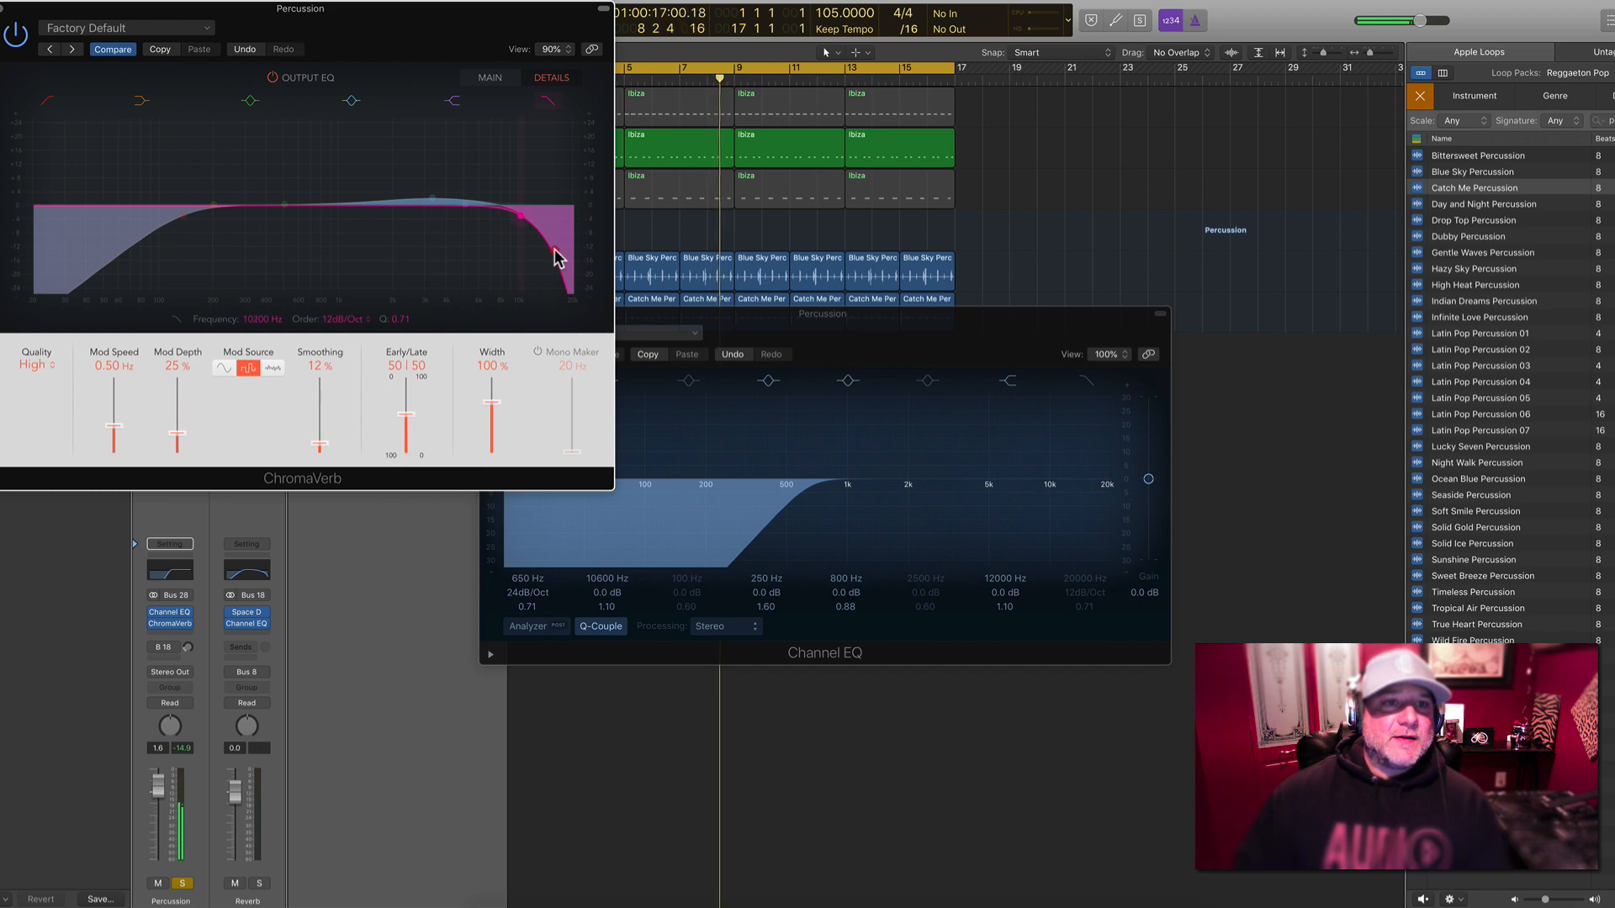
pyautogui.click(2, 8)
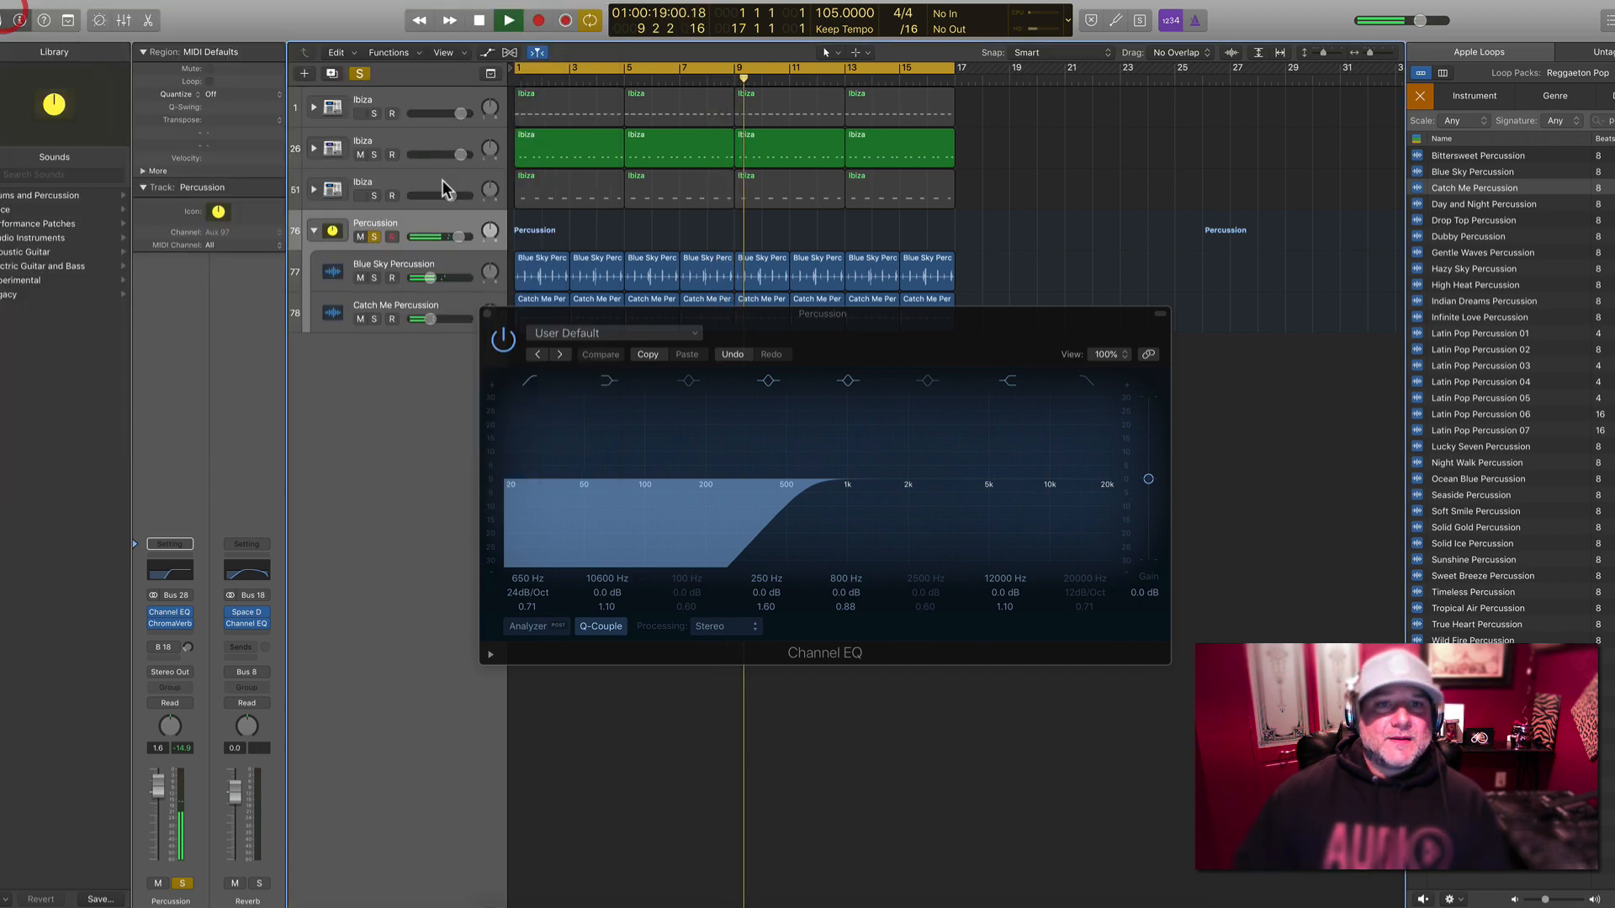
pyautogui.click(487, 314)
pyautogui.press('space')
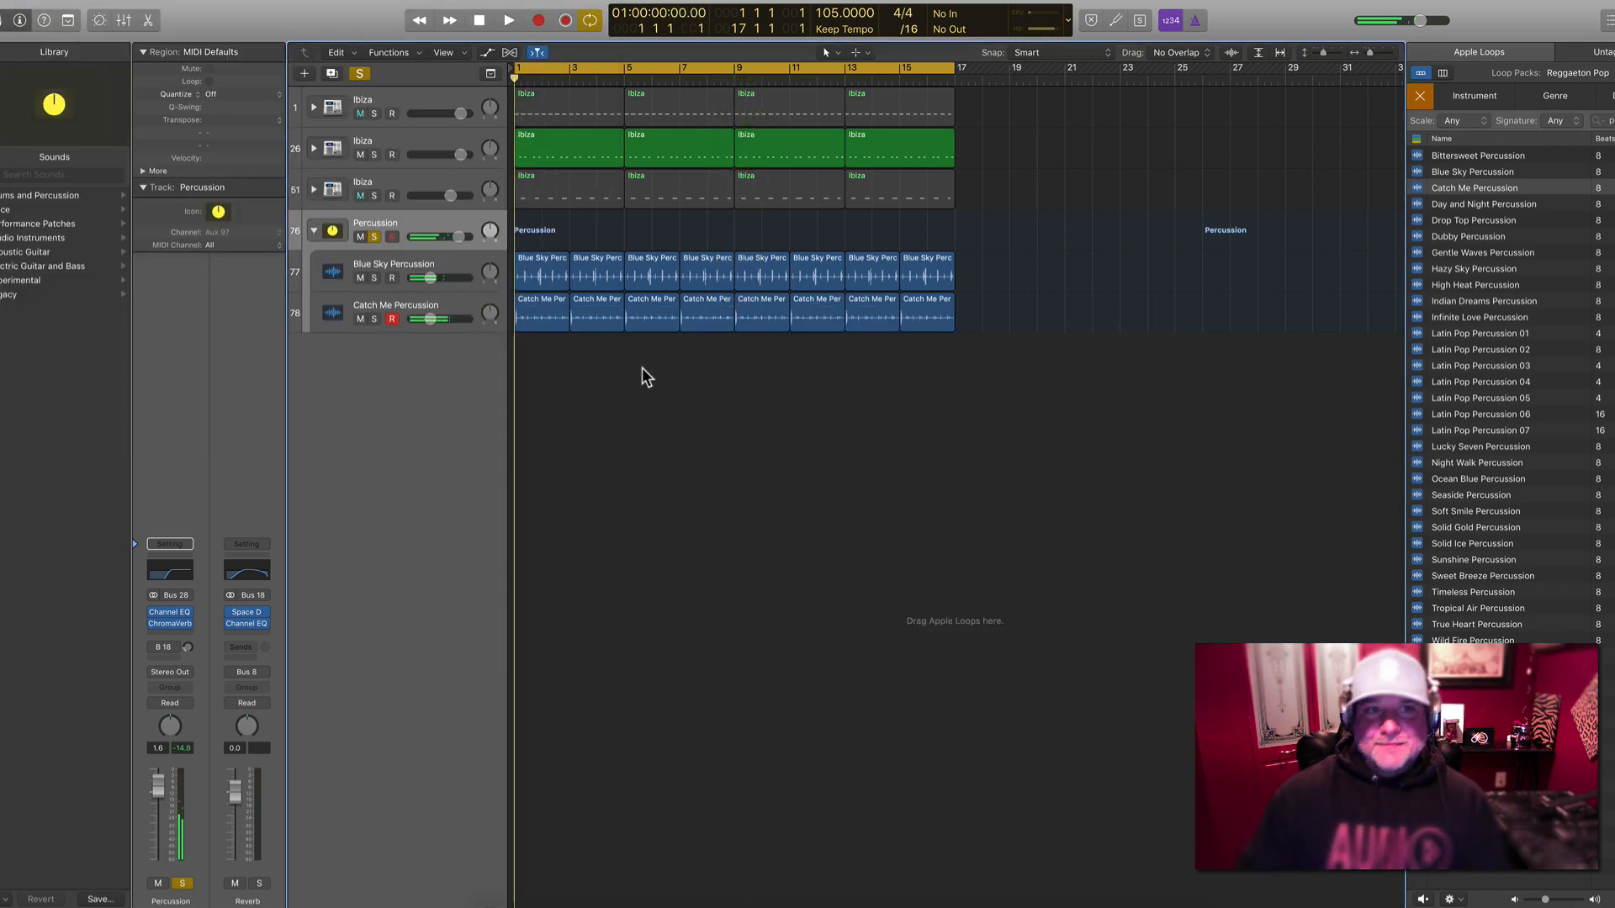
# Insert a Stereo Delay after ChromaVerb on the Percussion stack
pyautogui.click(440, 216)
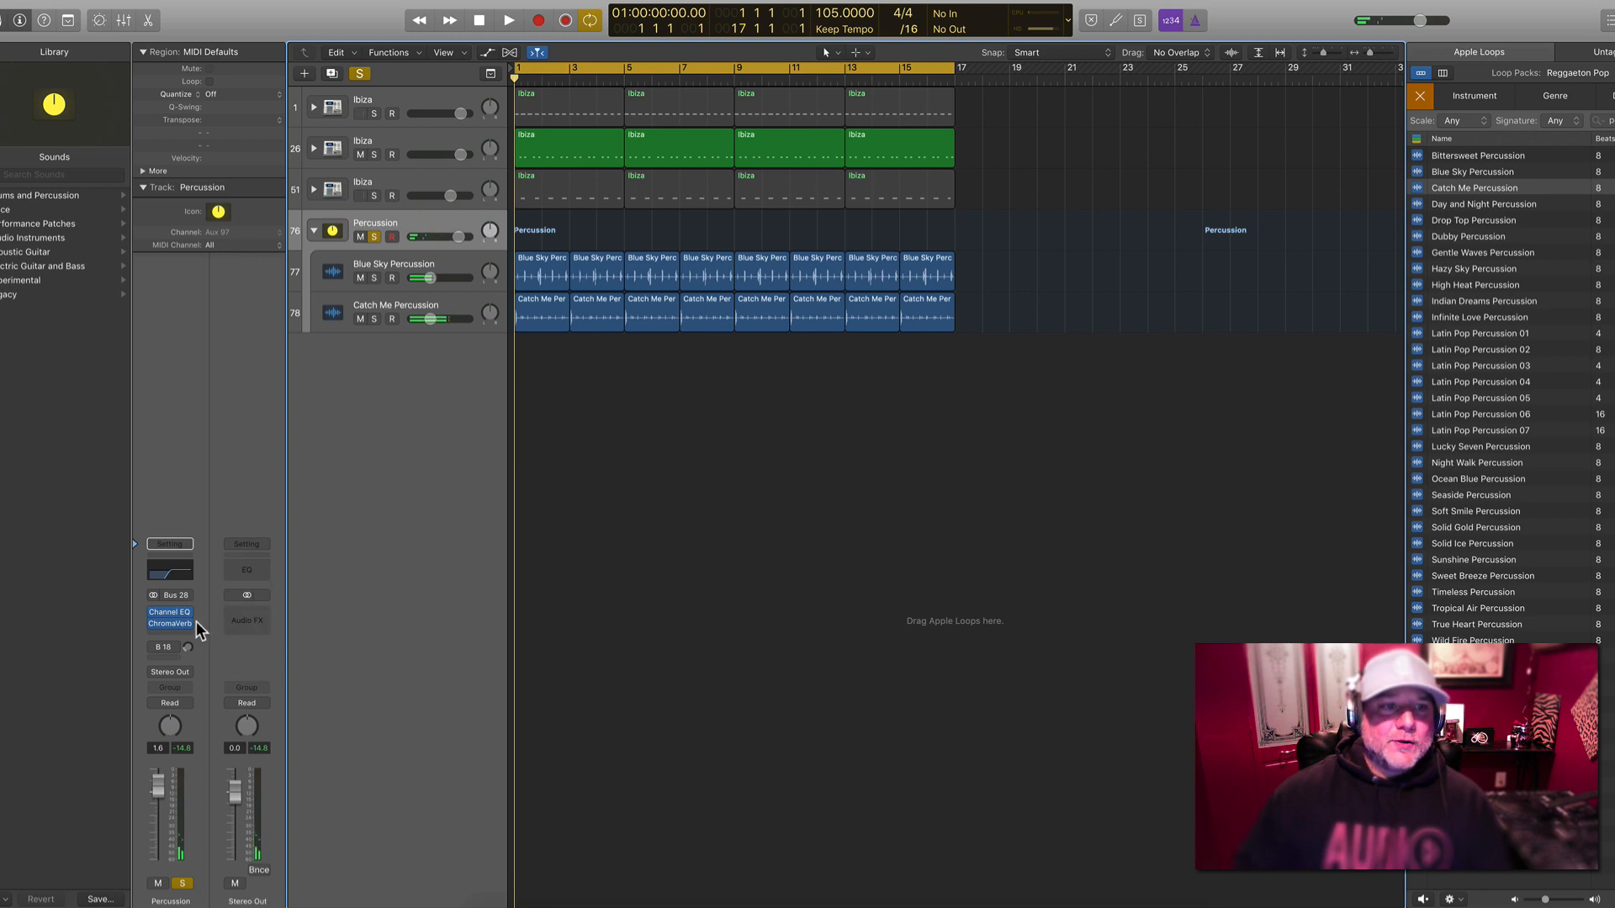
pyautogui.click(175, 631)
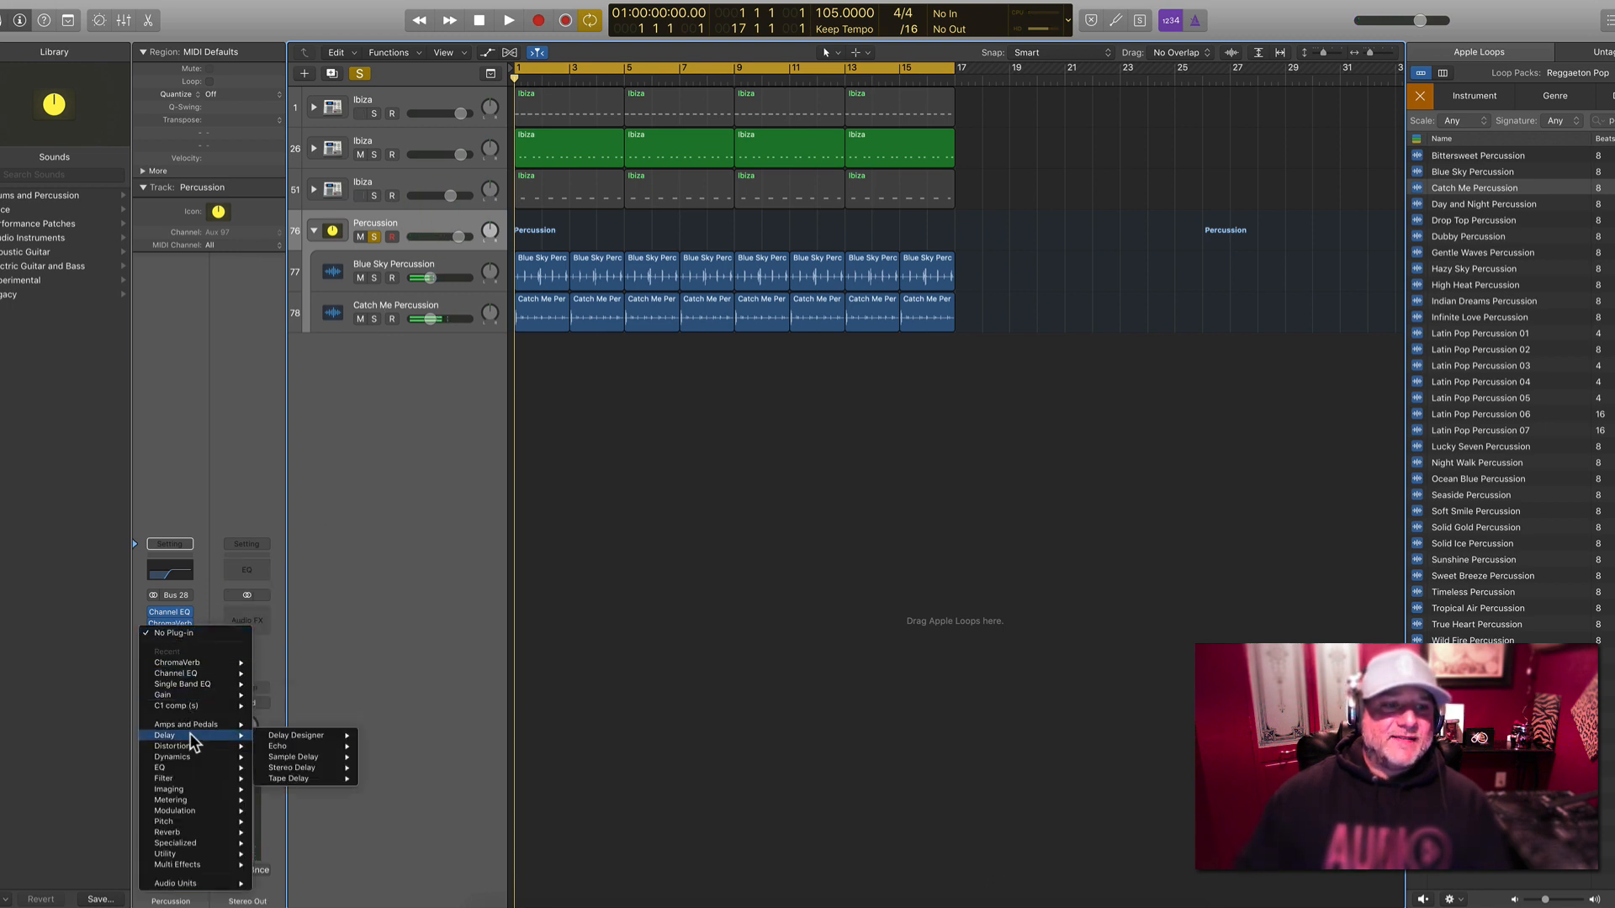
pyautogui.moveTo(343, 771)
pyautogui.click(392, 769)
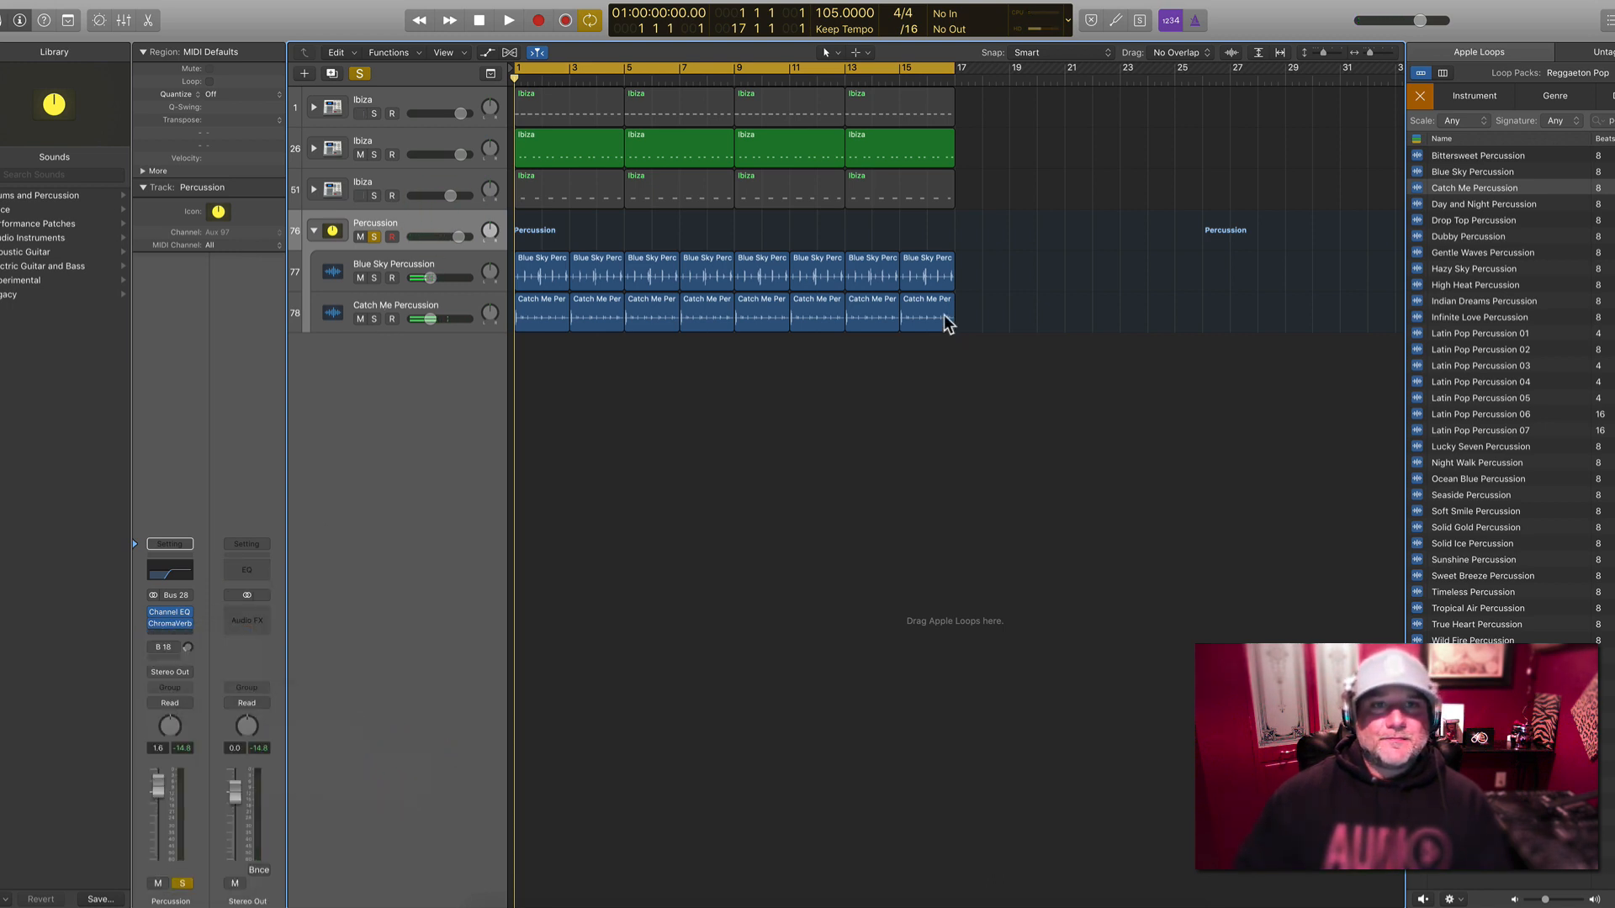
# During playback, set the Stereo Delay output mix to 20% for the left channel and 21% for the right
pyautogui.press('space')
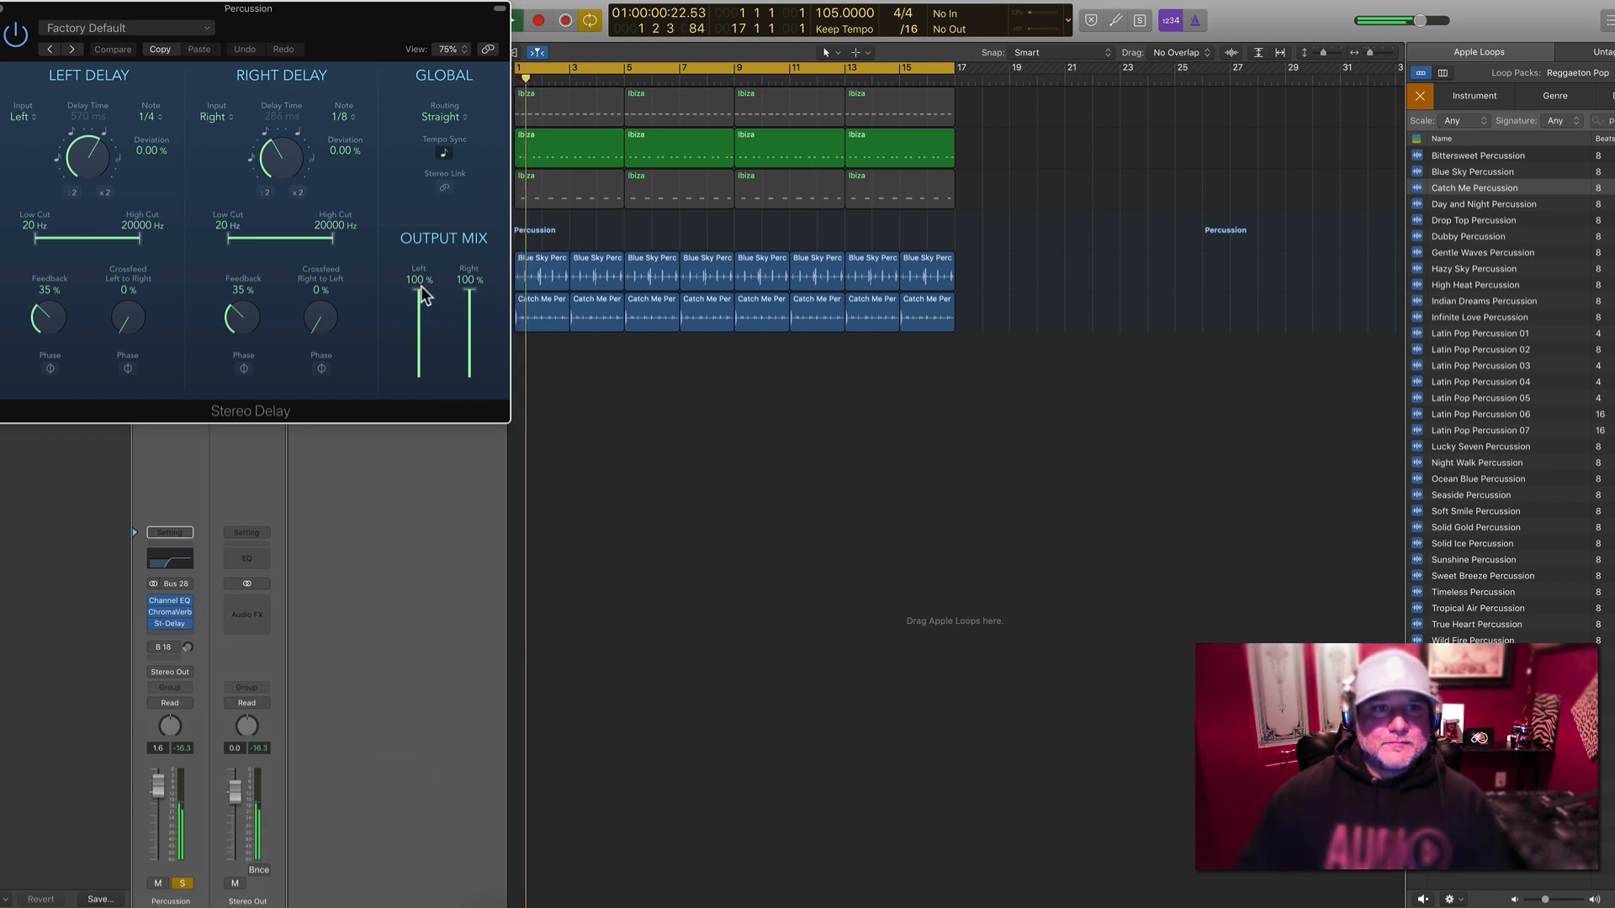
pyautogui.moveTo(420, 290); pyautogui.dragTo(419, 368)
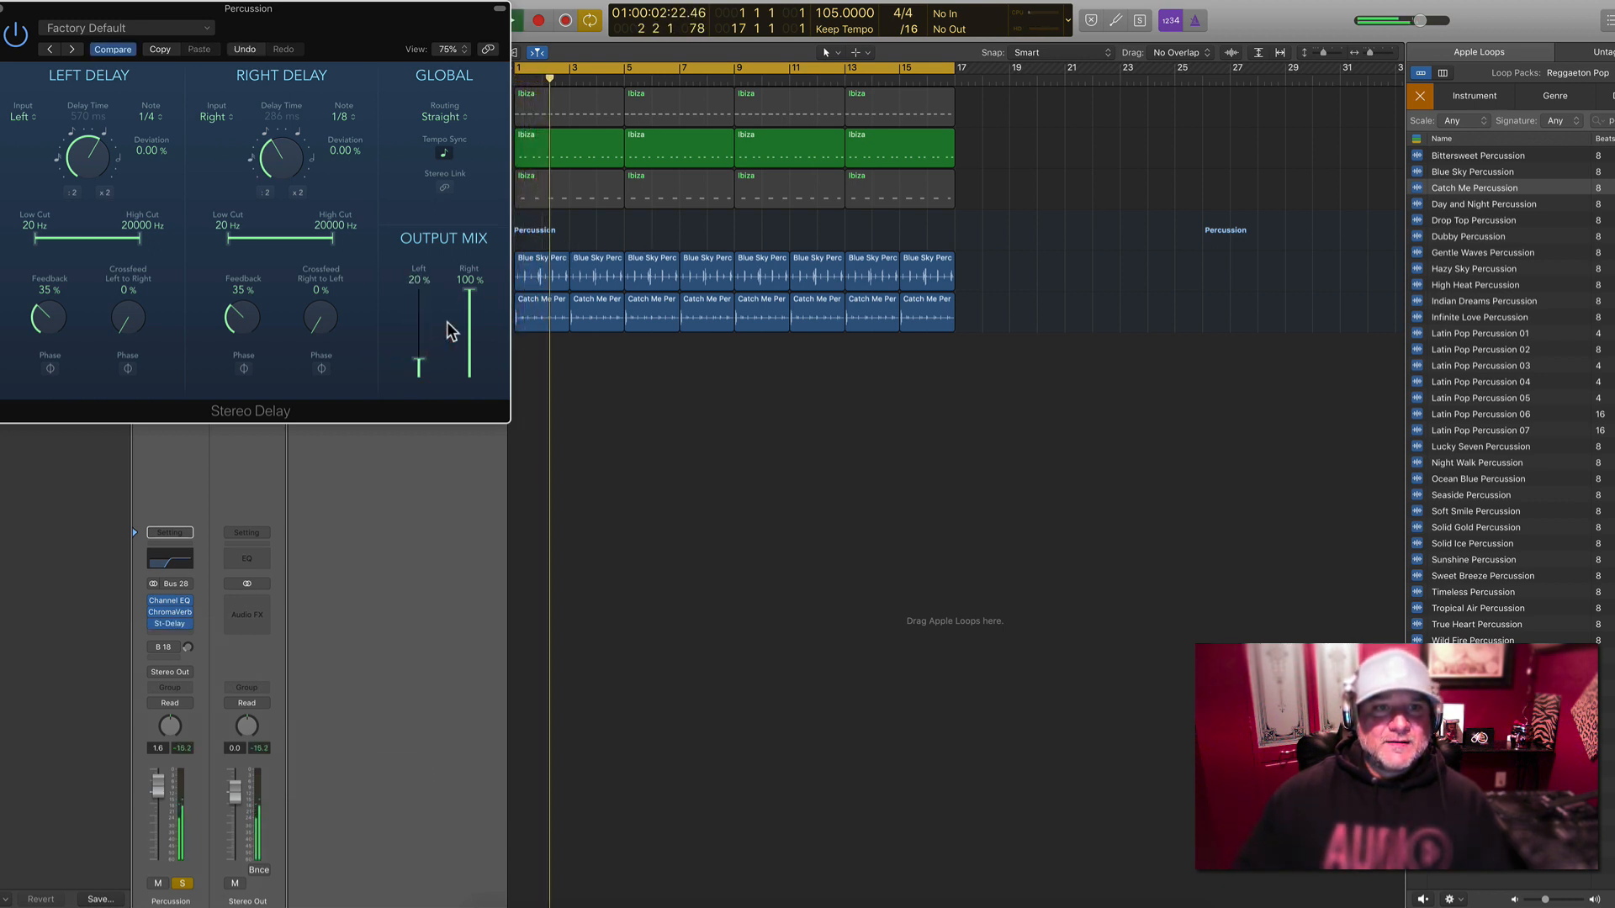
pyautogui.moveTo(470, 291); pyautogui.dragTo(471, 357)
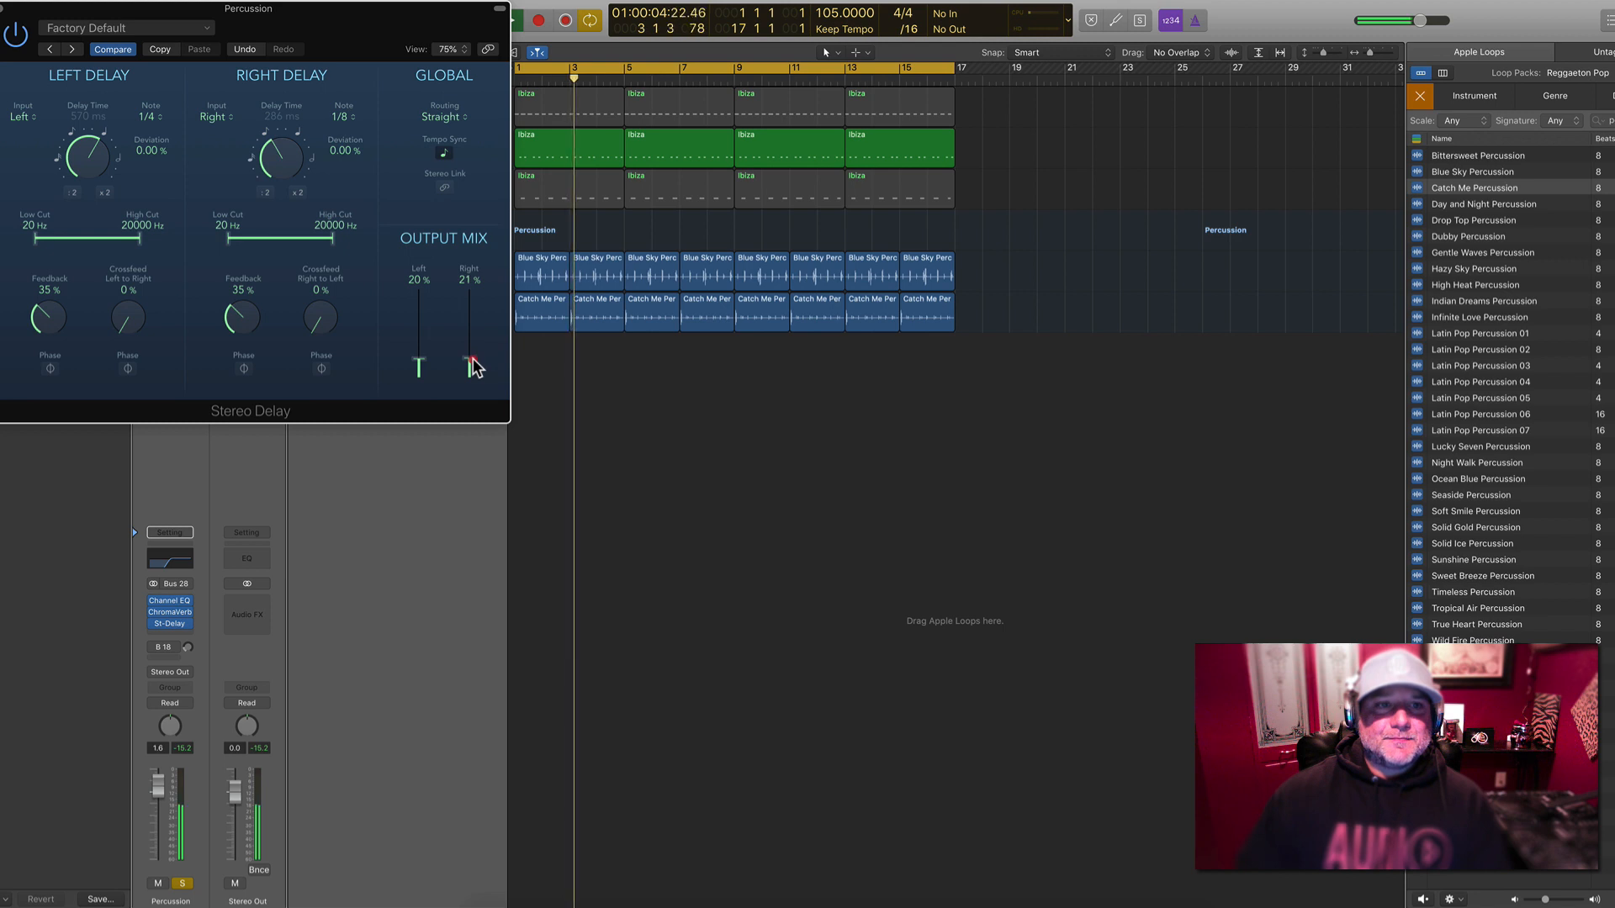
pyautogui.click(1, 9)
pyautogui.press('space')
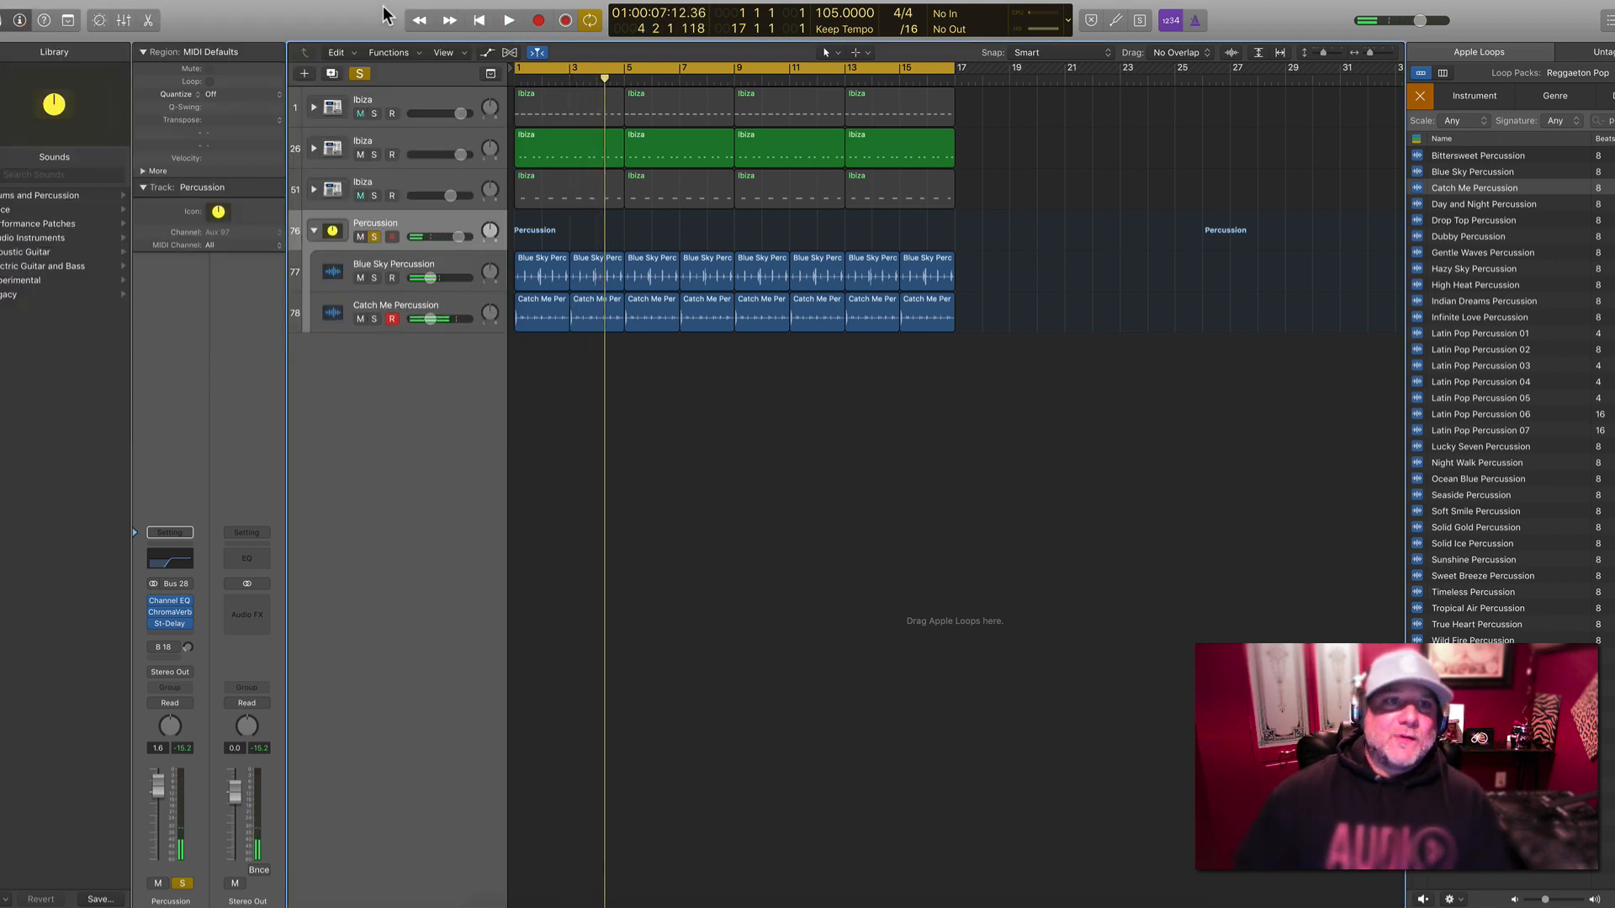
# Unsolo the Percussion stack and route the first Ibiza track's output to Bus 29
pyautogui.click(375, 237)
pyautogui.click(412, 112)
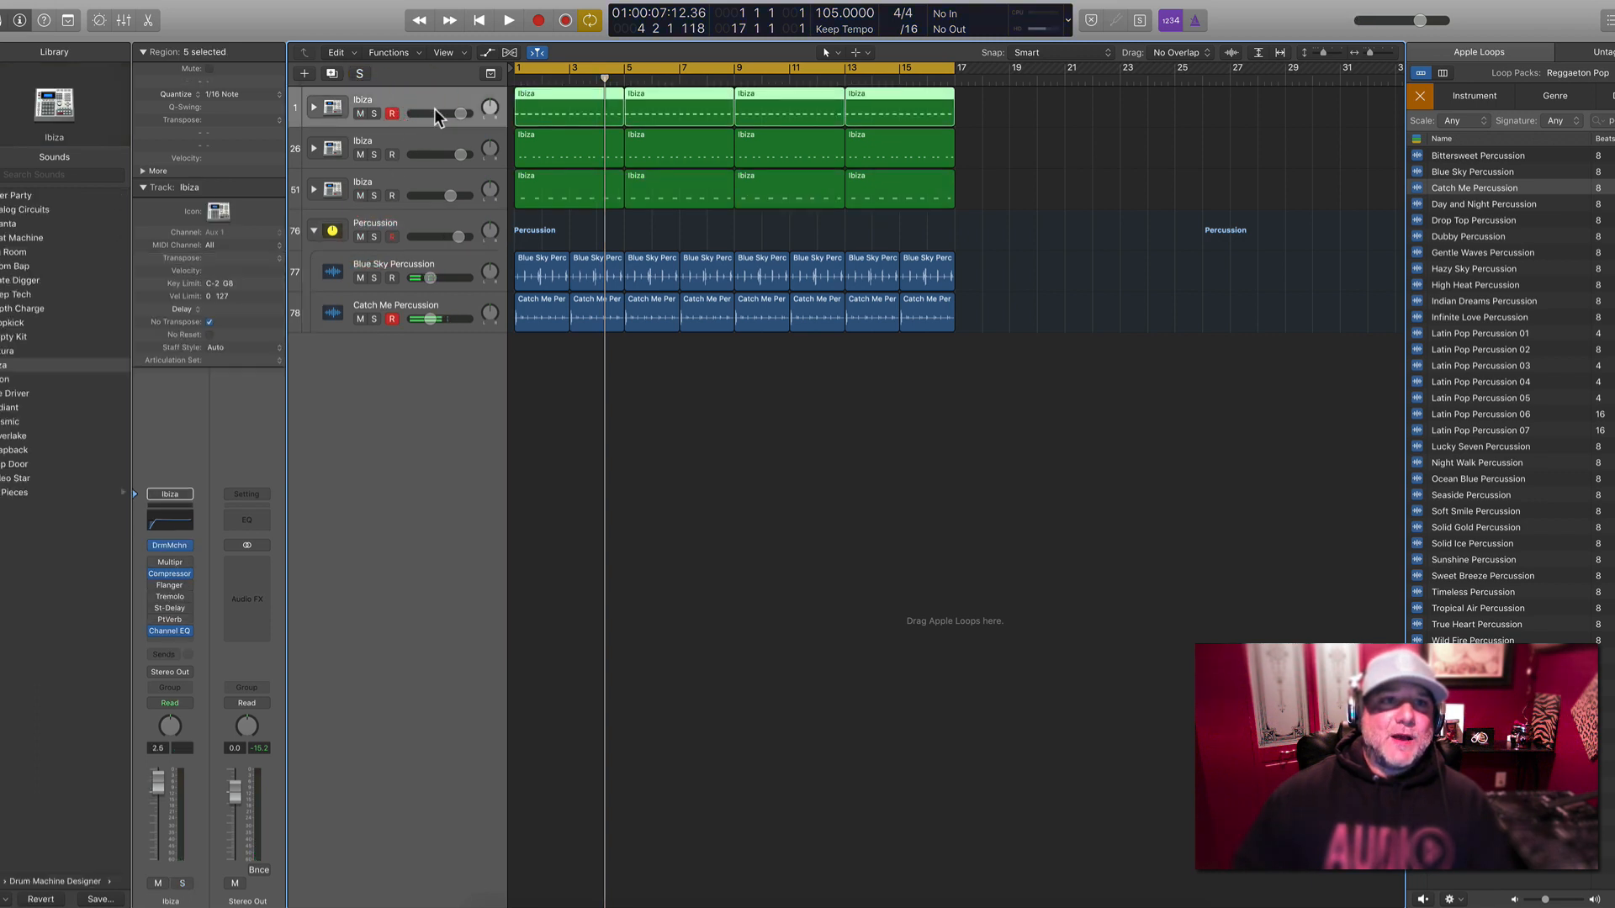
pyautogui.click(185, 673)
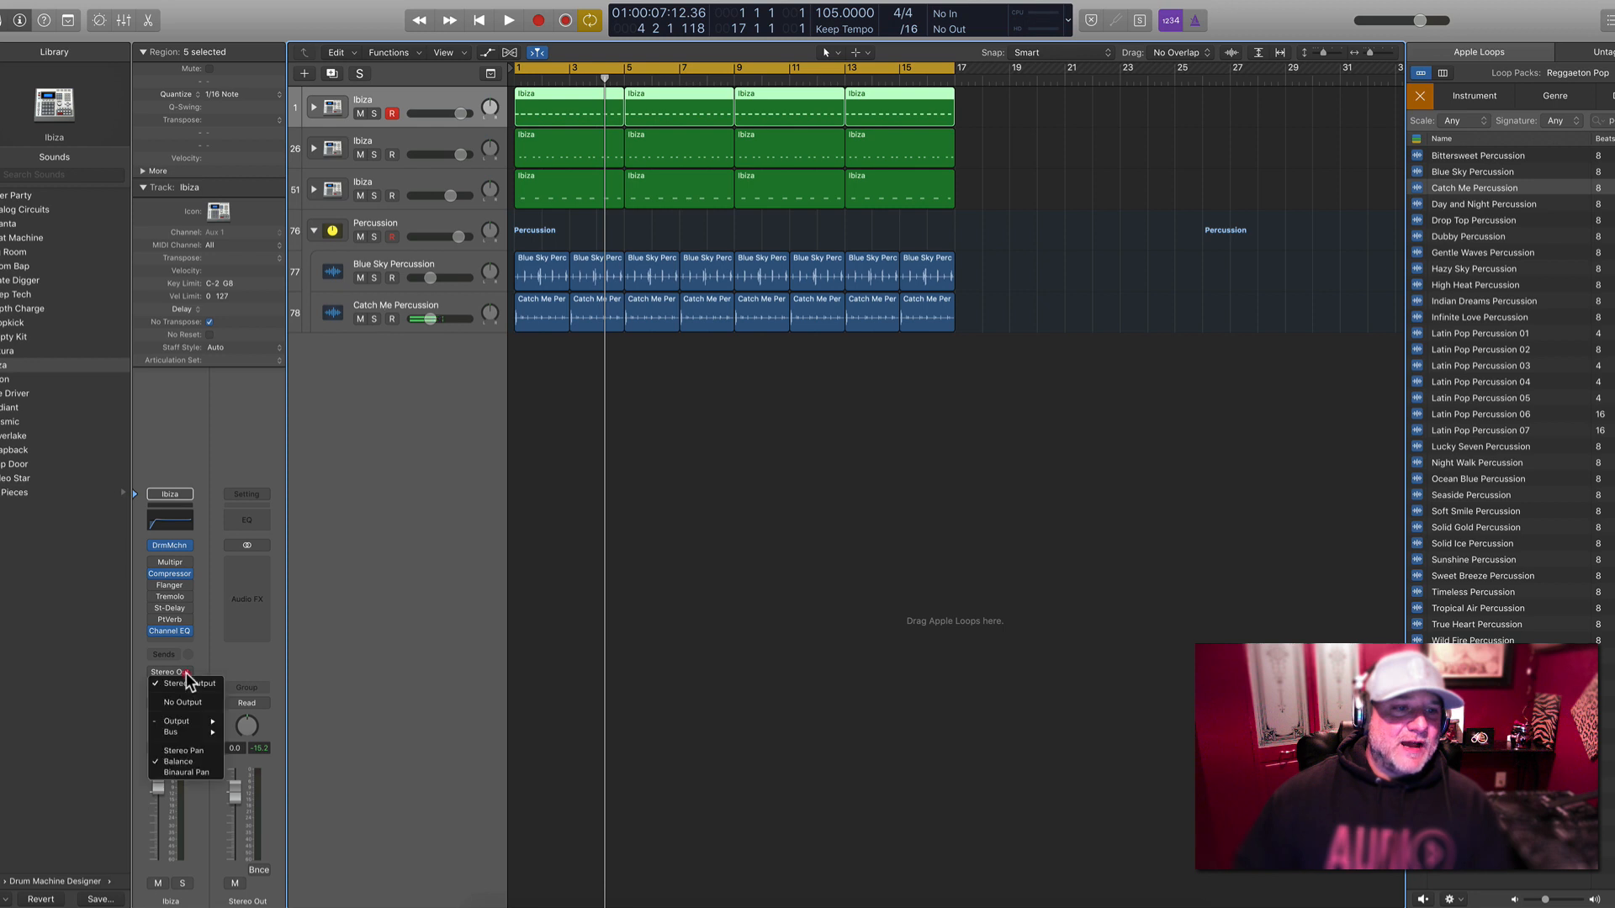
pyautogui.moveTo(204, 734)
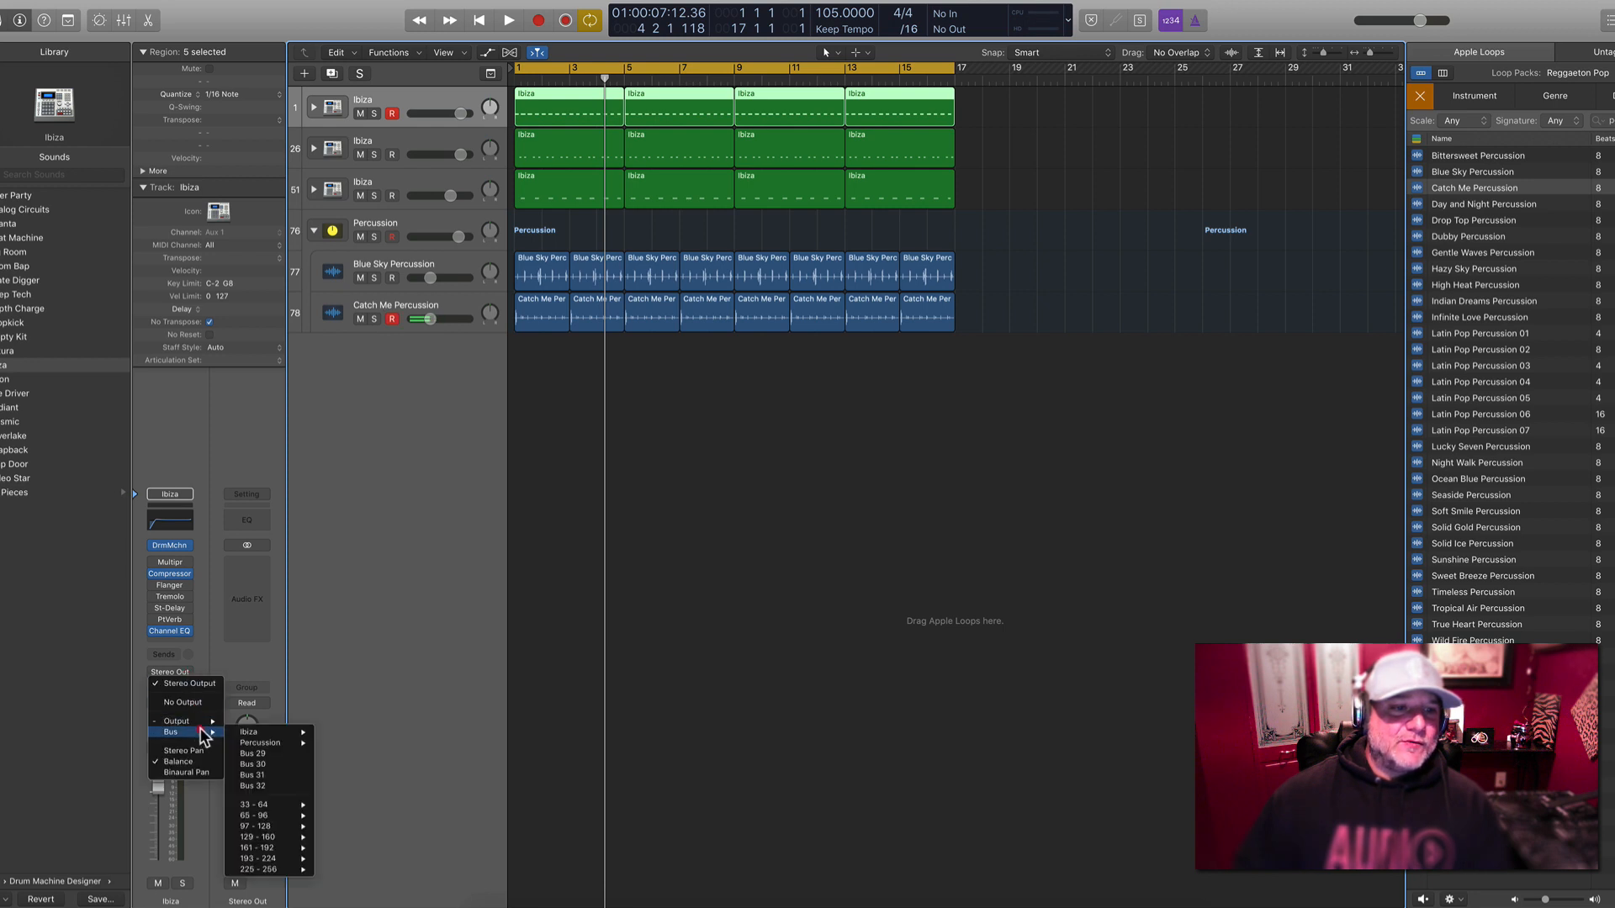
pyautogui.click(249, 754)
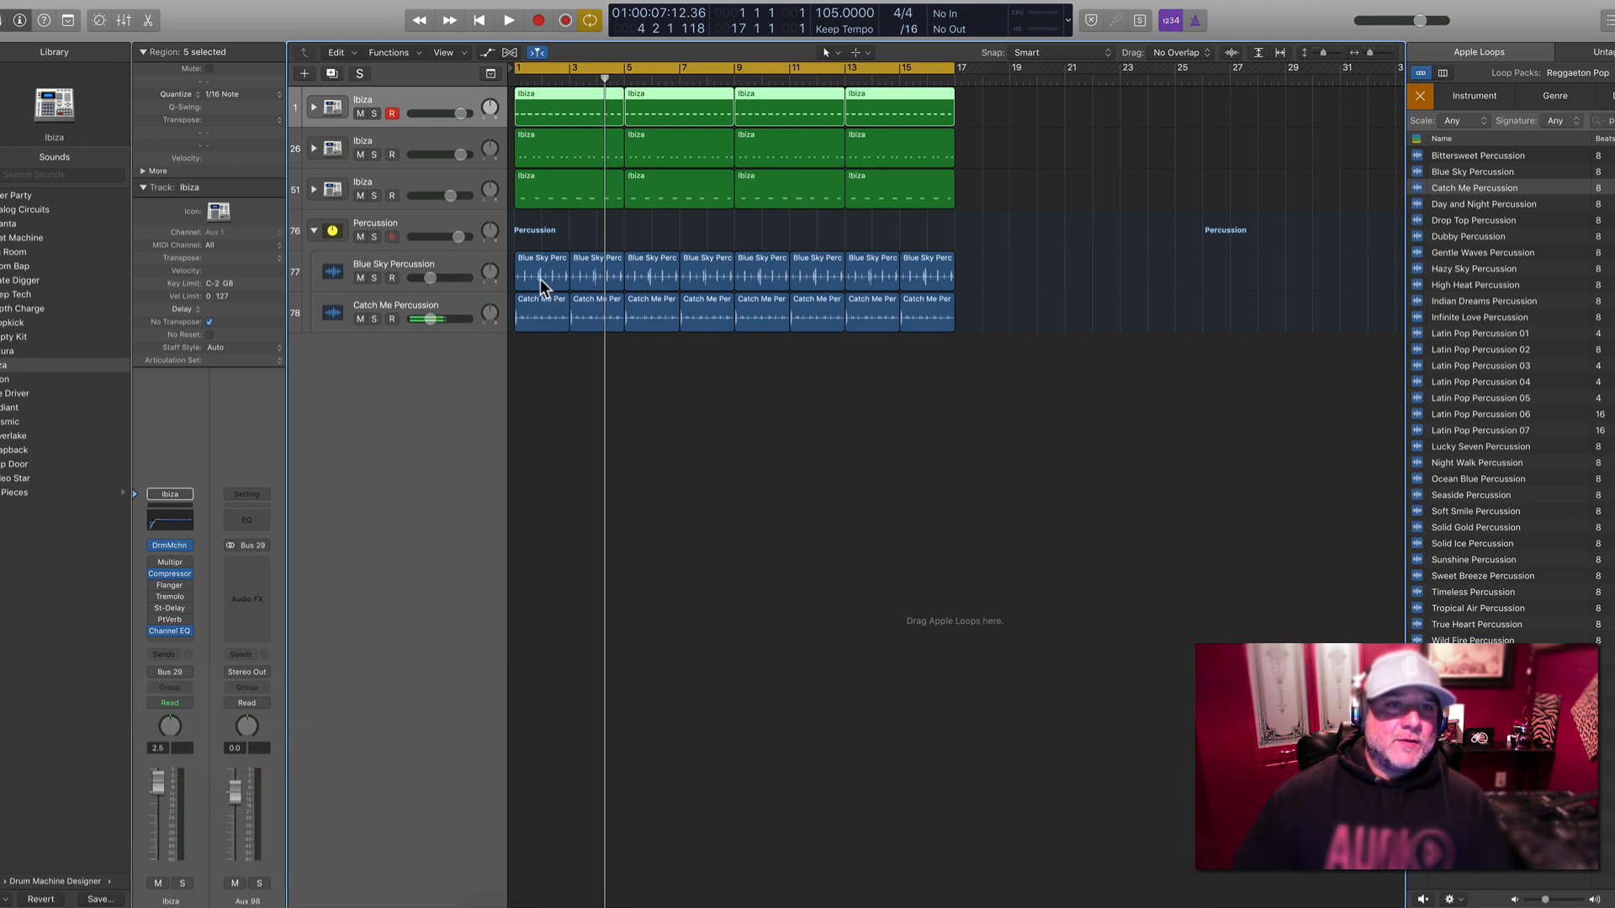
# Route the second Ibiza track's output to Bus 29
pyautogui.click(421, 149)
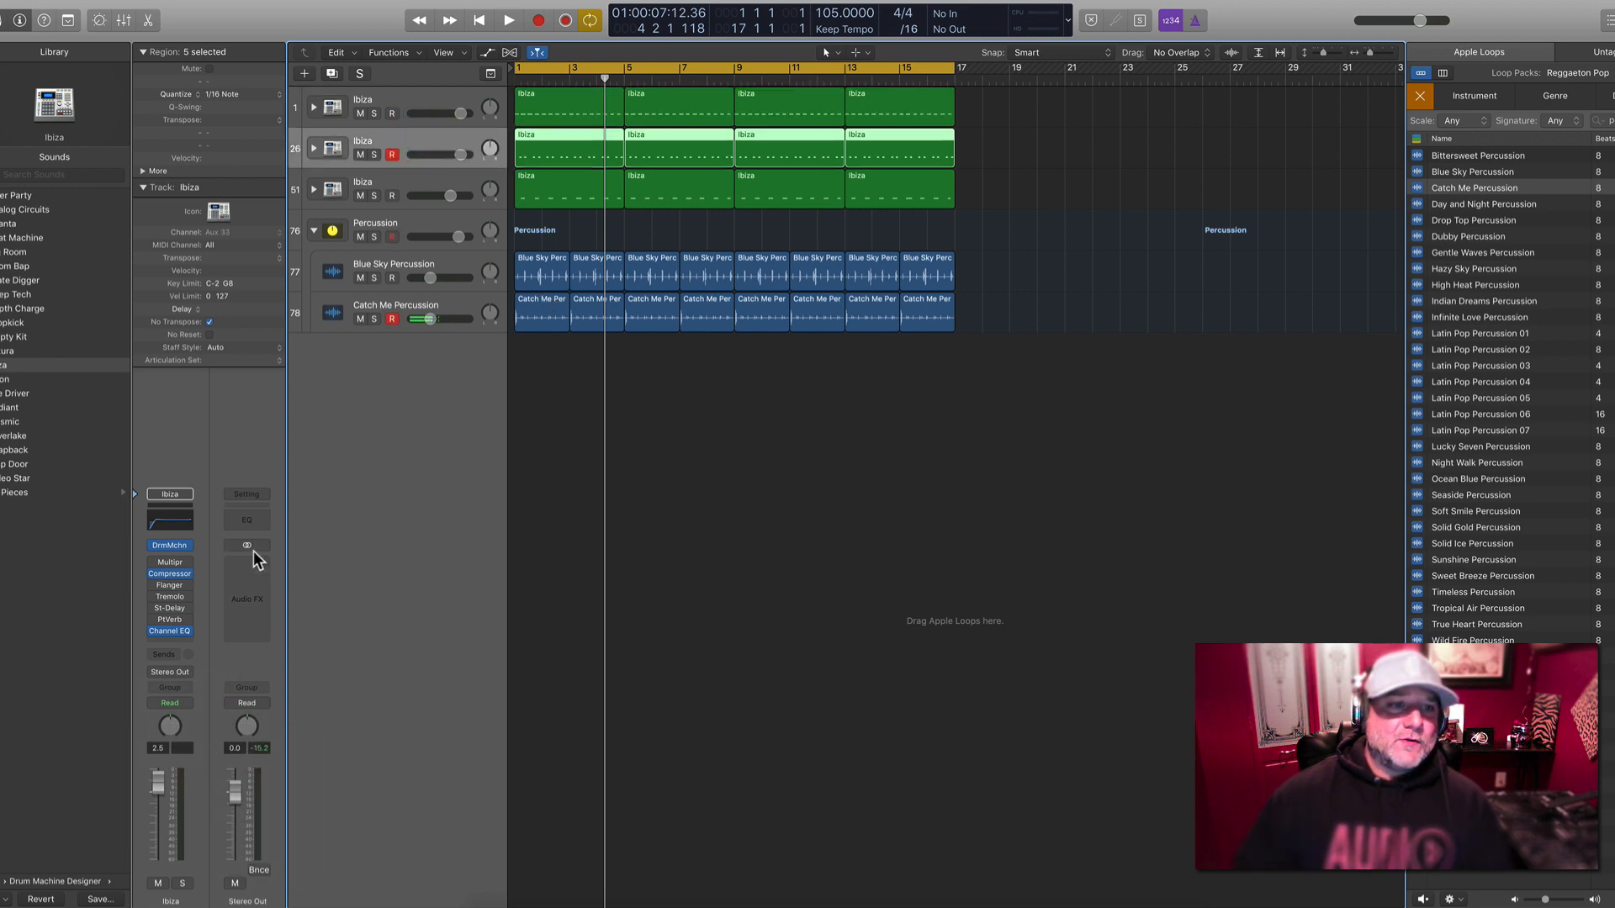
pyautogui.click(184, 673)
pyautogui.moveTo(195, 733)
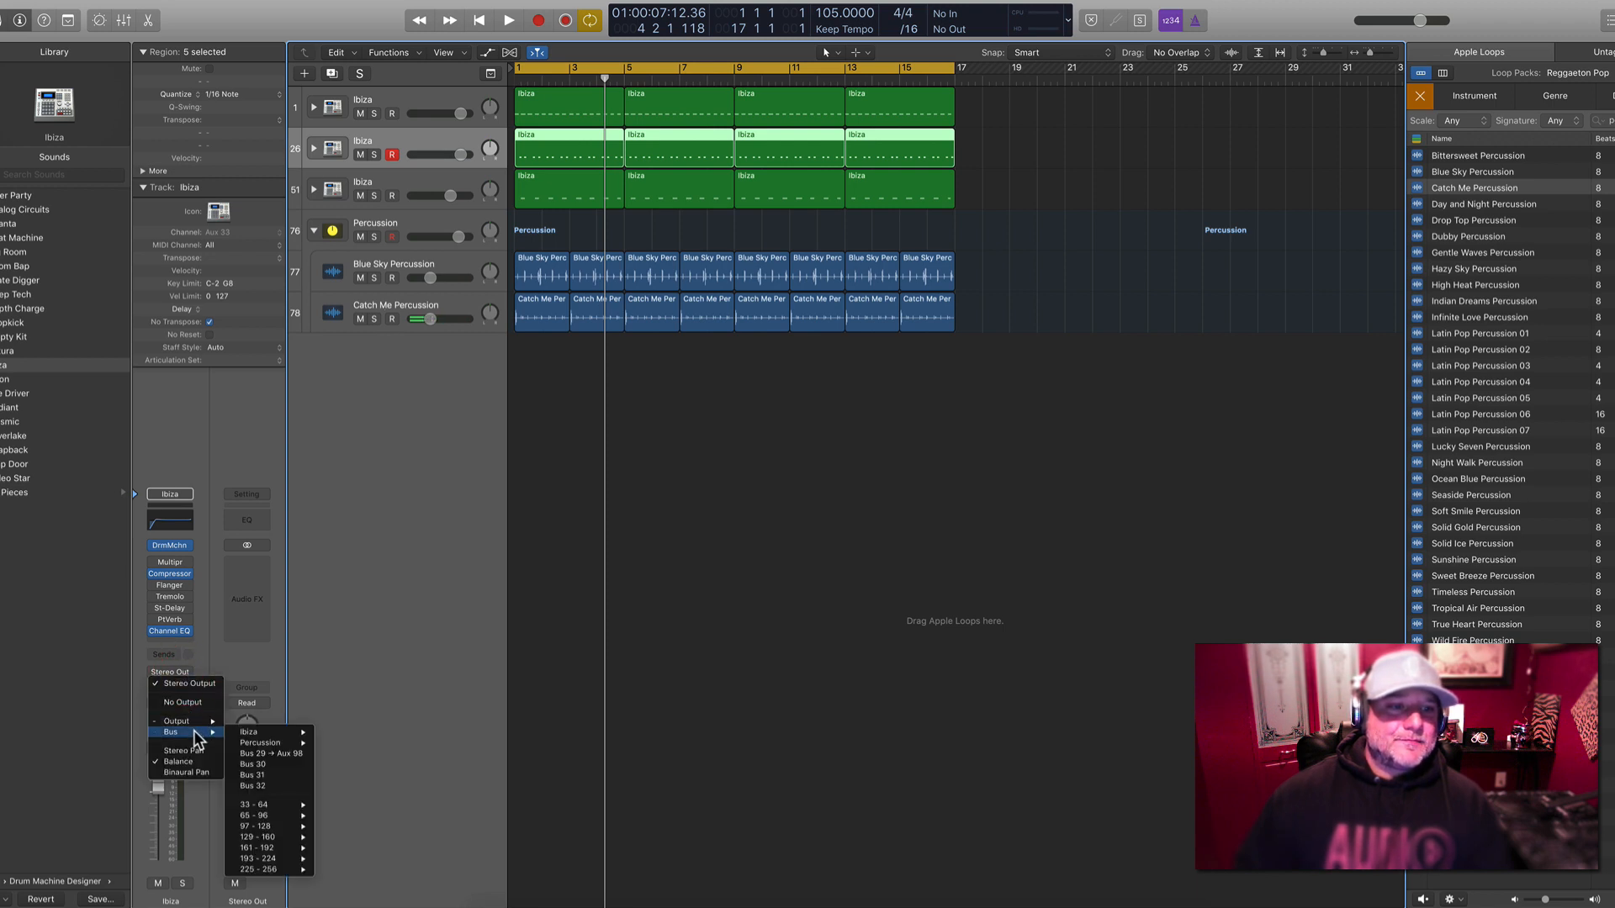
pyautogui.click(267, 754)
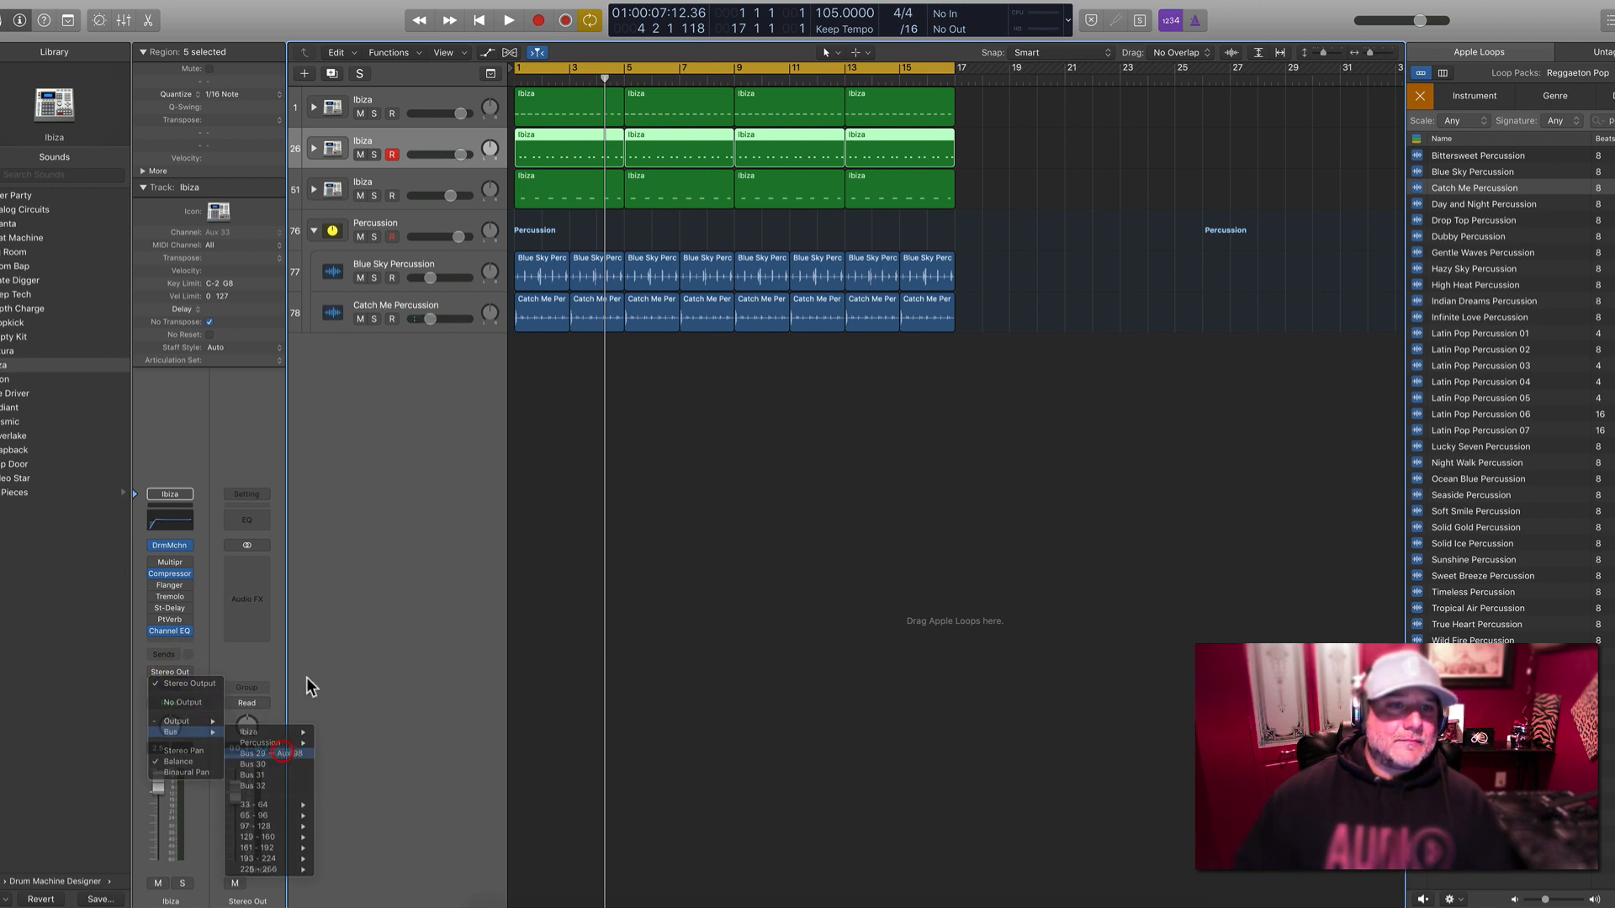
# Route the third Ibiza track's output to Bus 29 as well
pyautogui.click(449, 184)
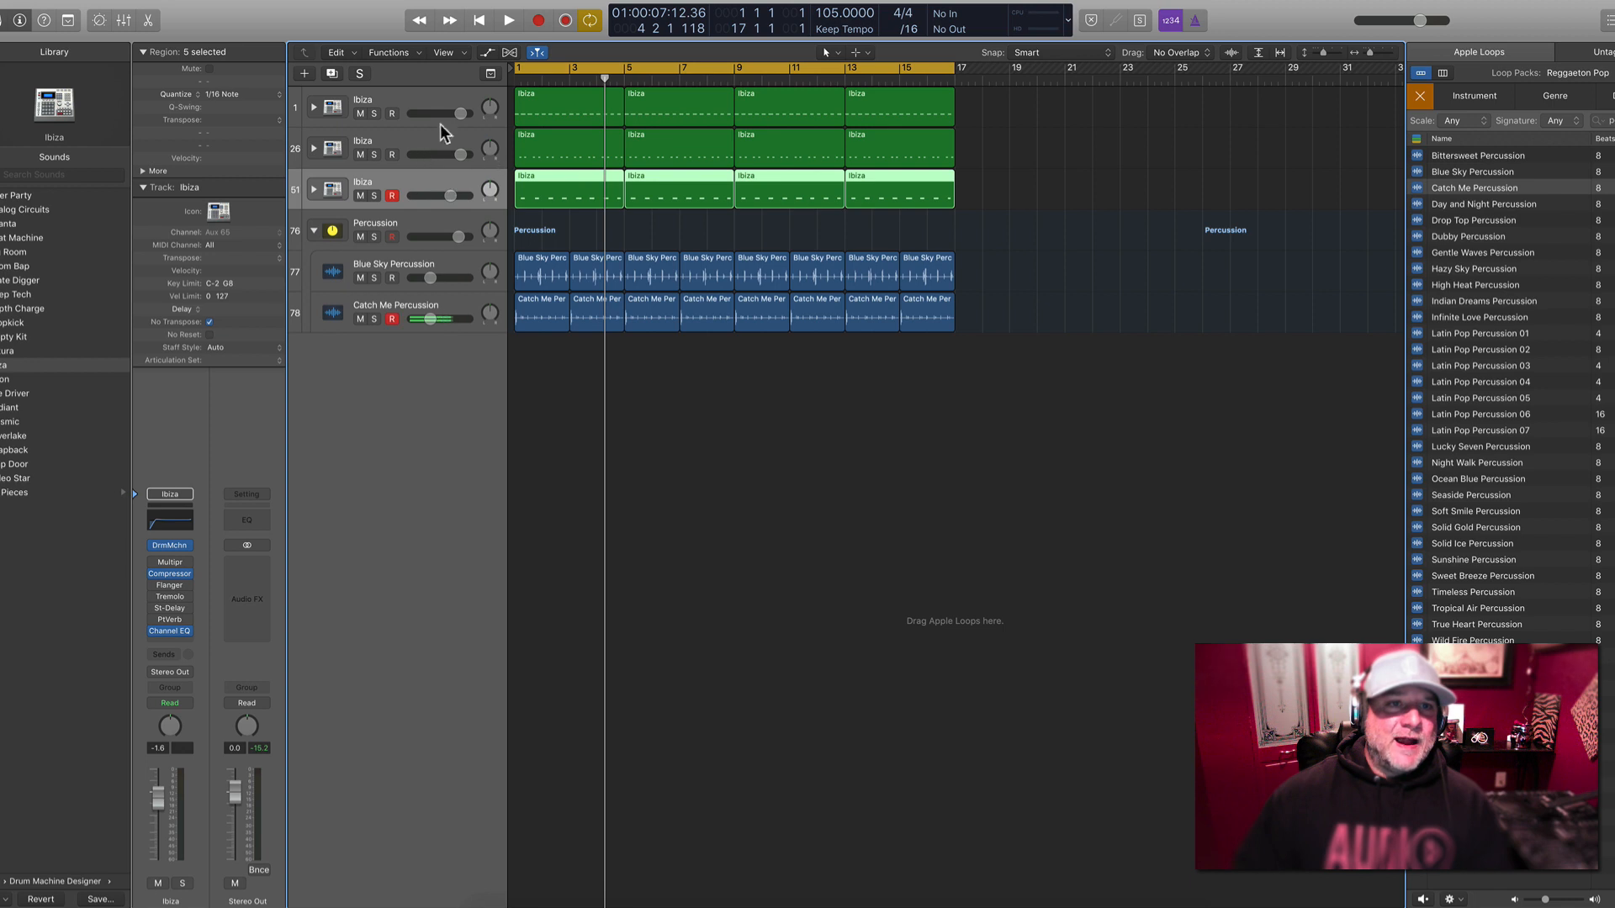
pyautogui.click(314, 108)
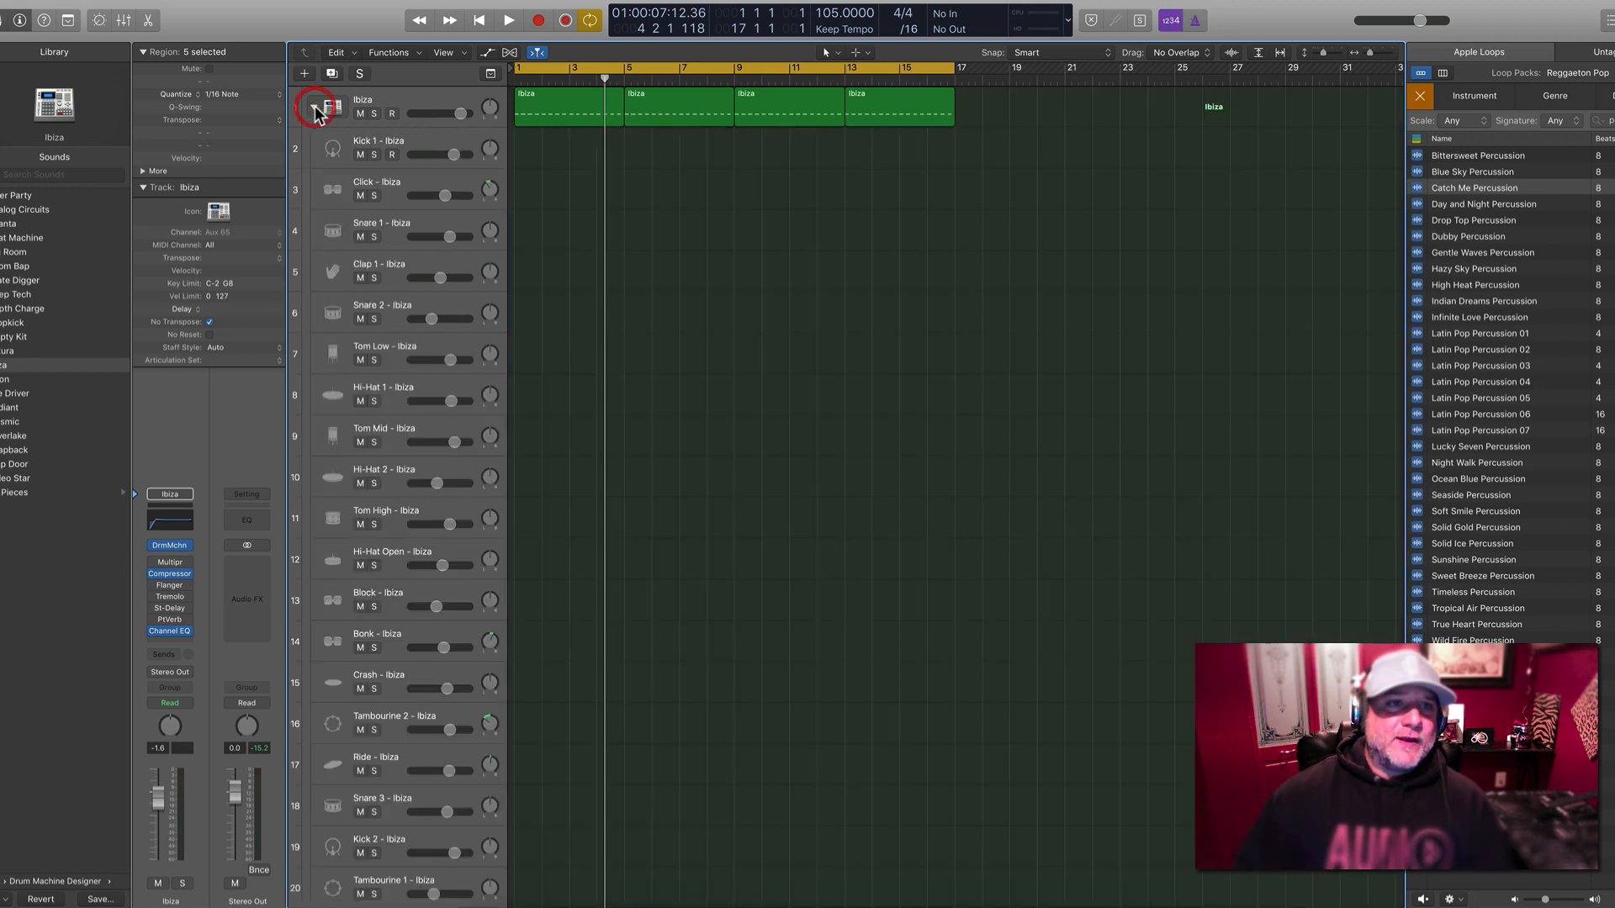
pyautogui.click(315, 108)
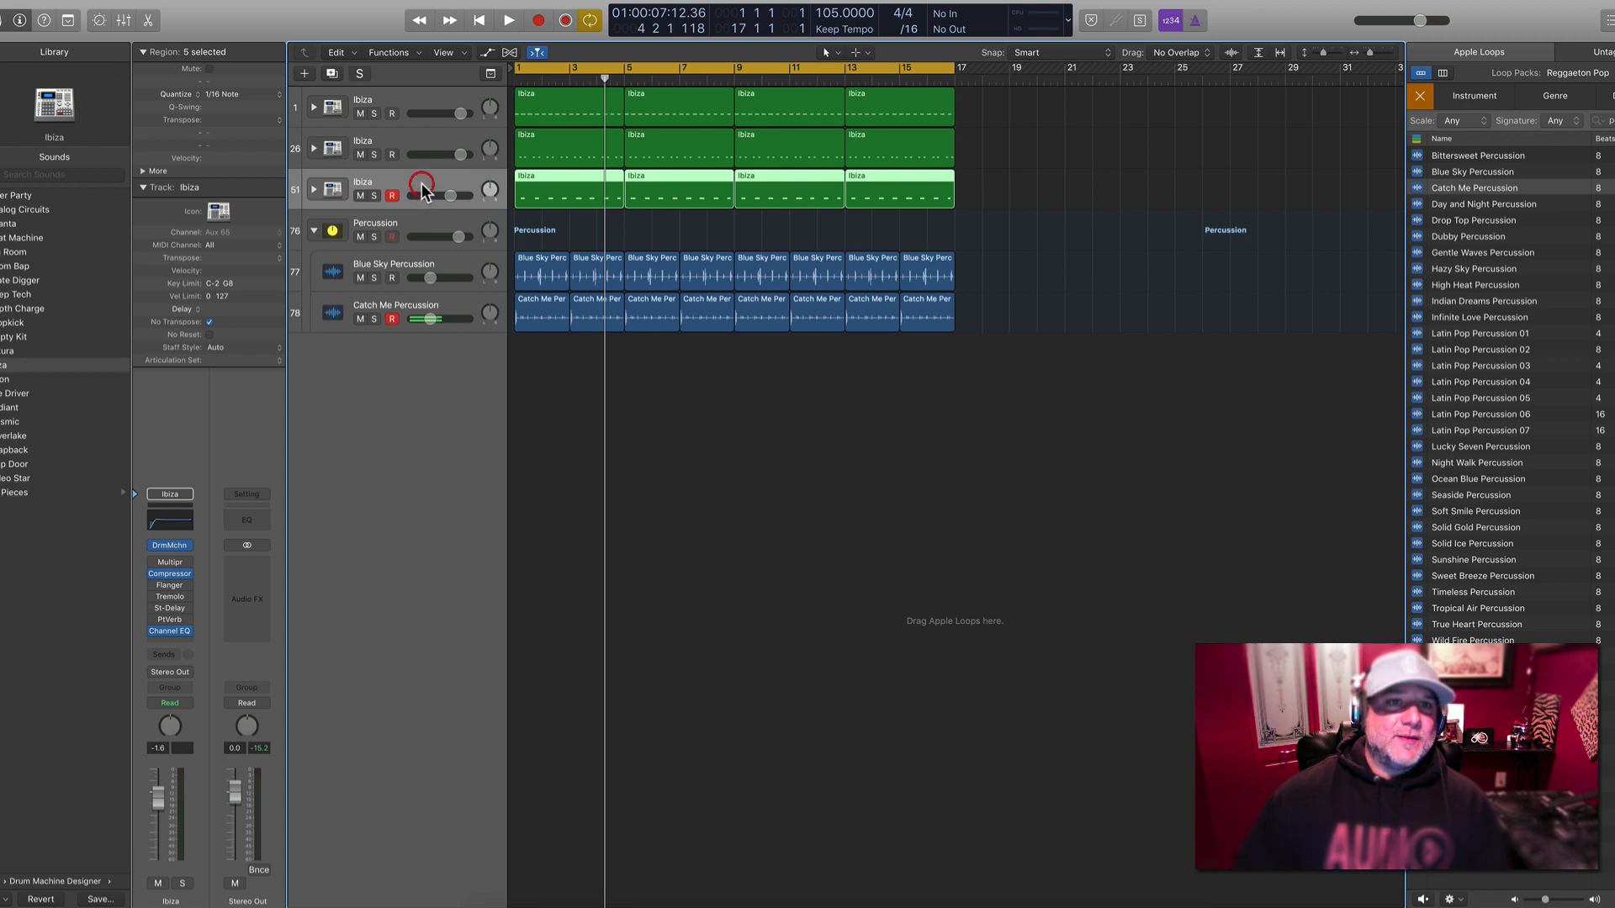
pyautogui.click(178, 673)
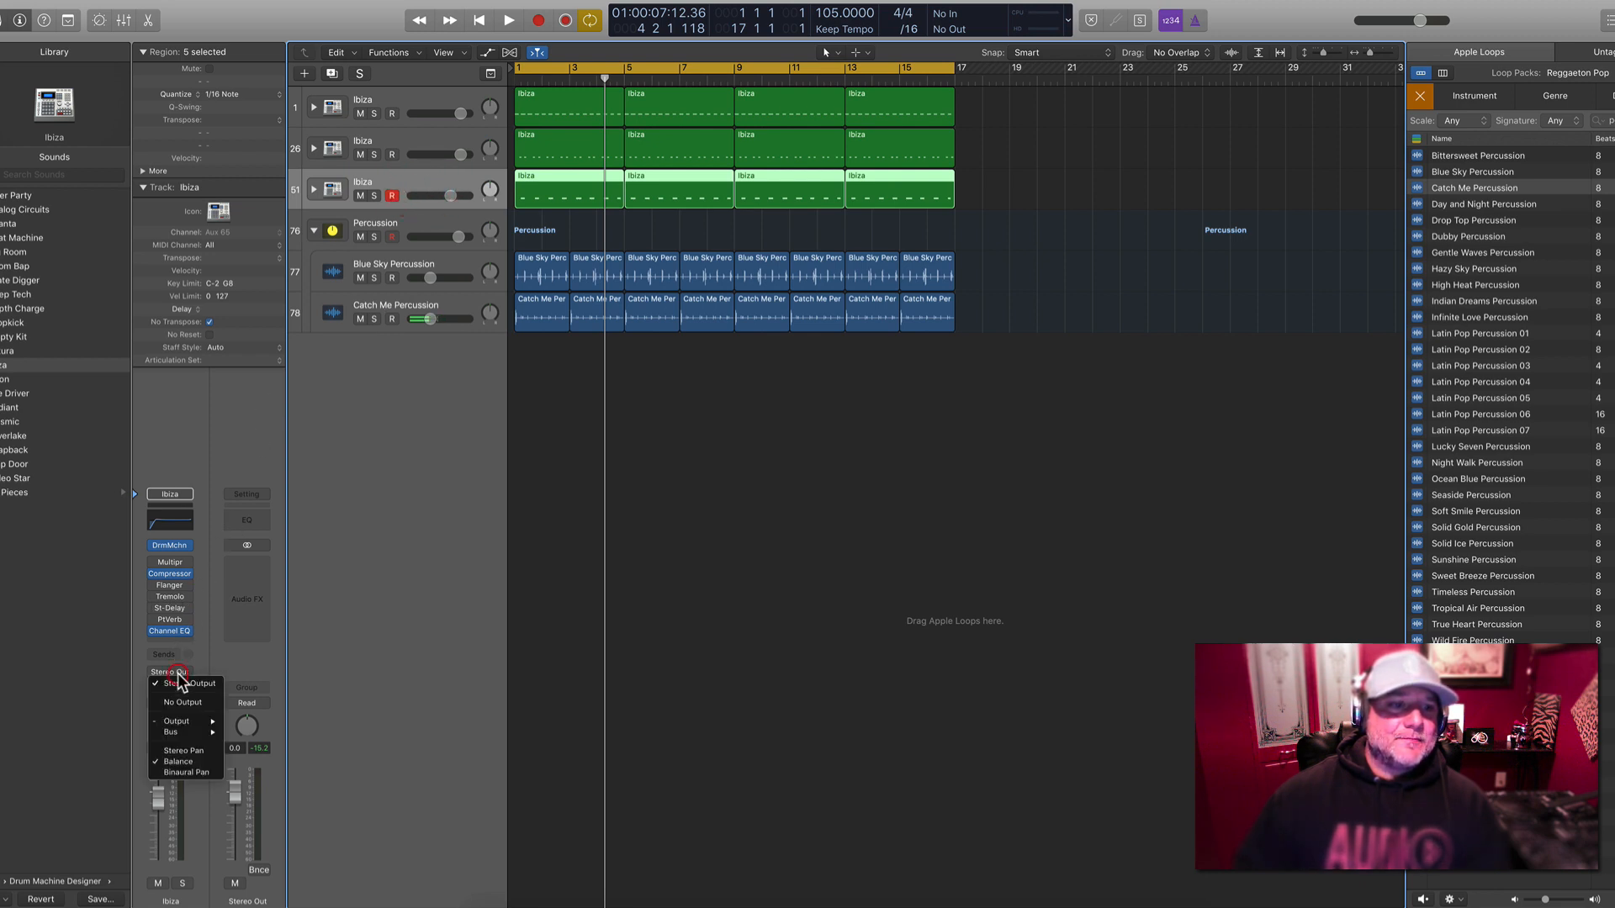
pyautogui.moveTo(187, 732)
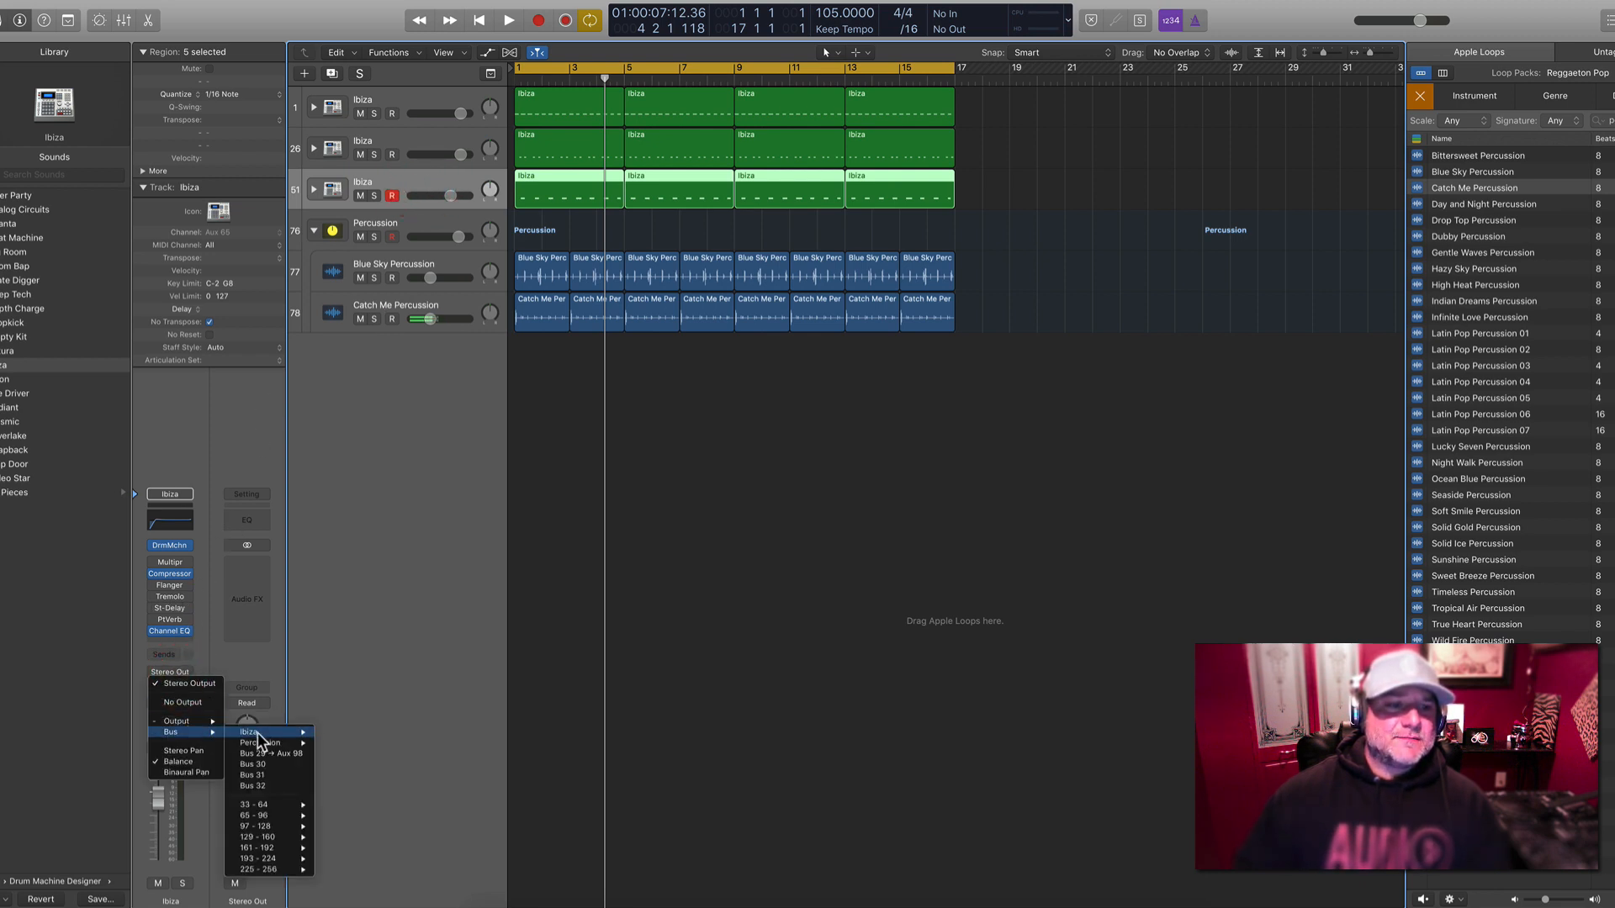
pyautogui.click(290, 754)
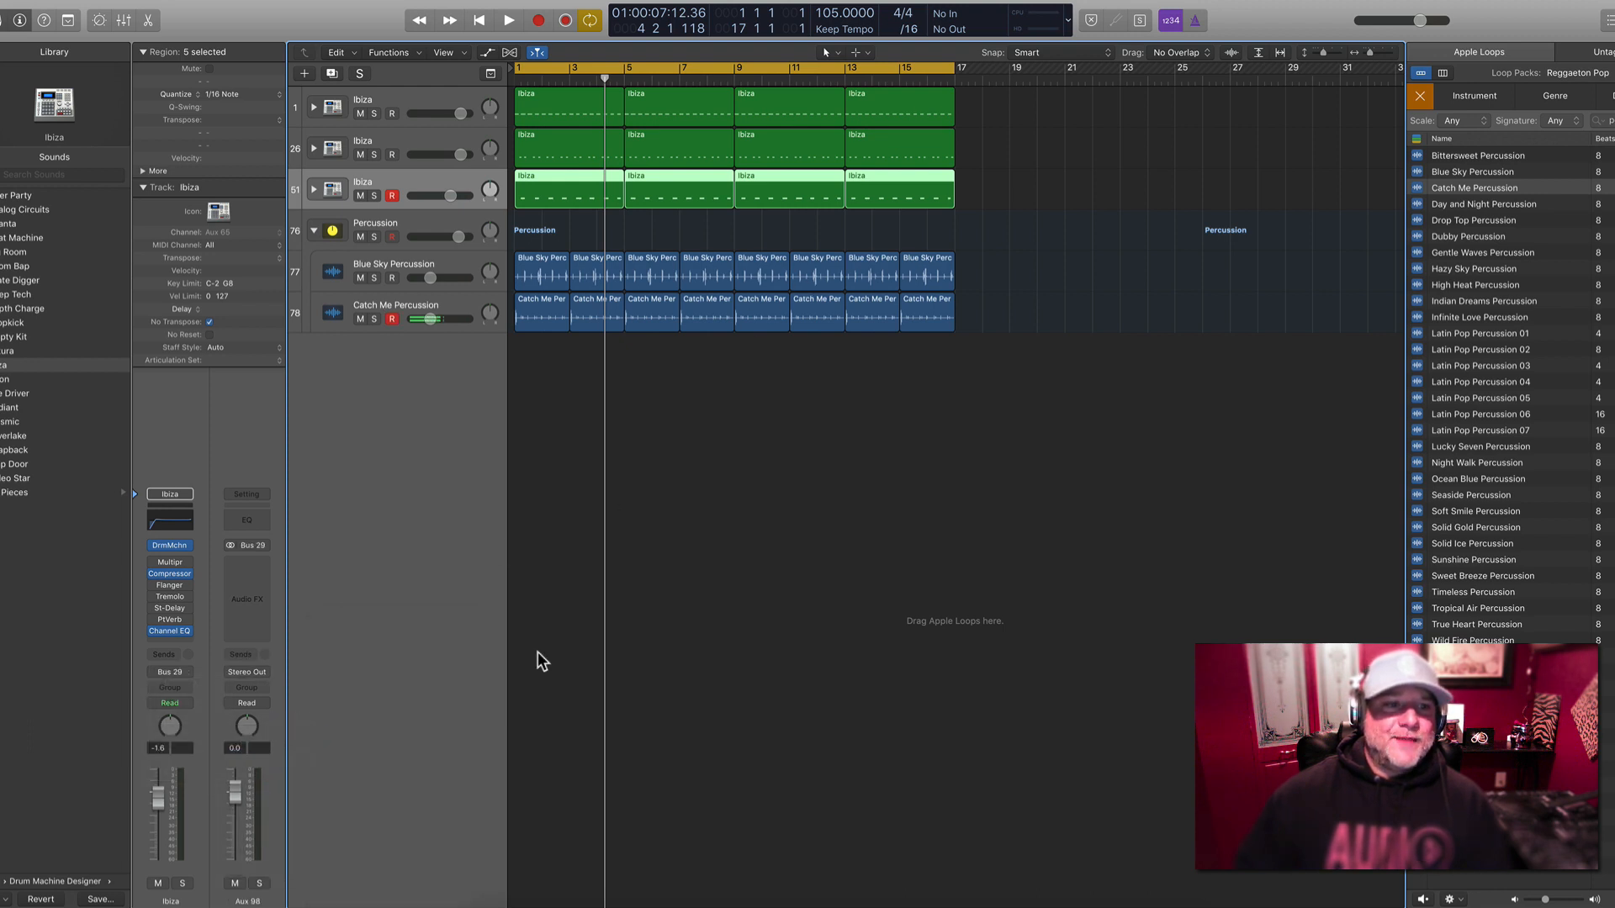
# Rename the Bus 29 aux channel MAIN DRUMS and insert a stereo Compressor on it
pyautogui.doubleClick(254, 901)
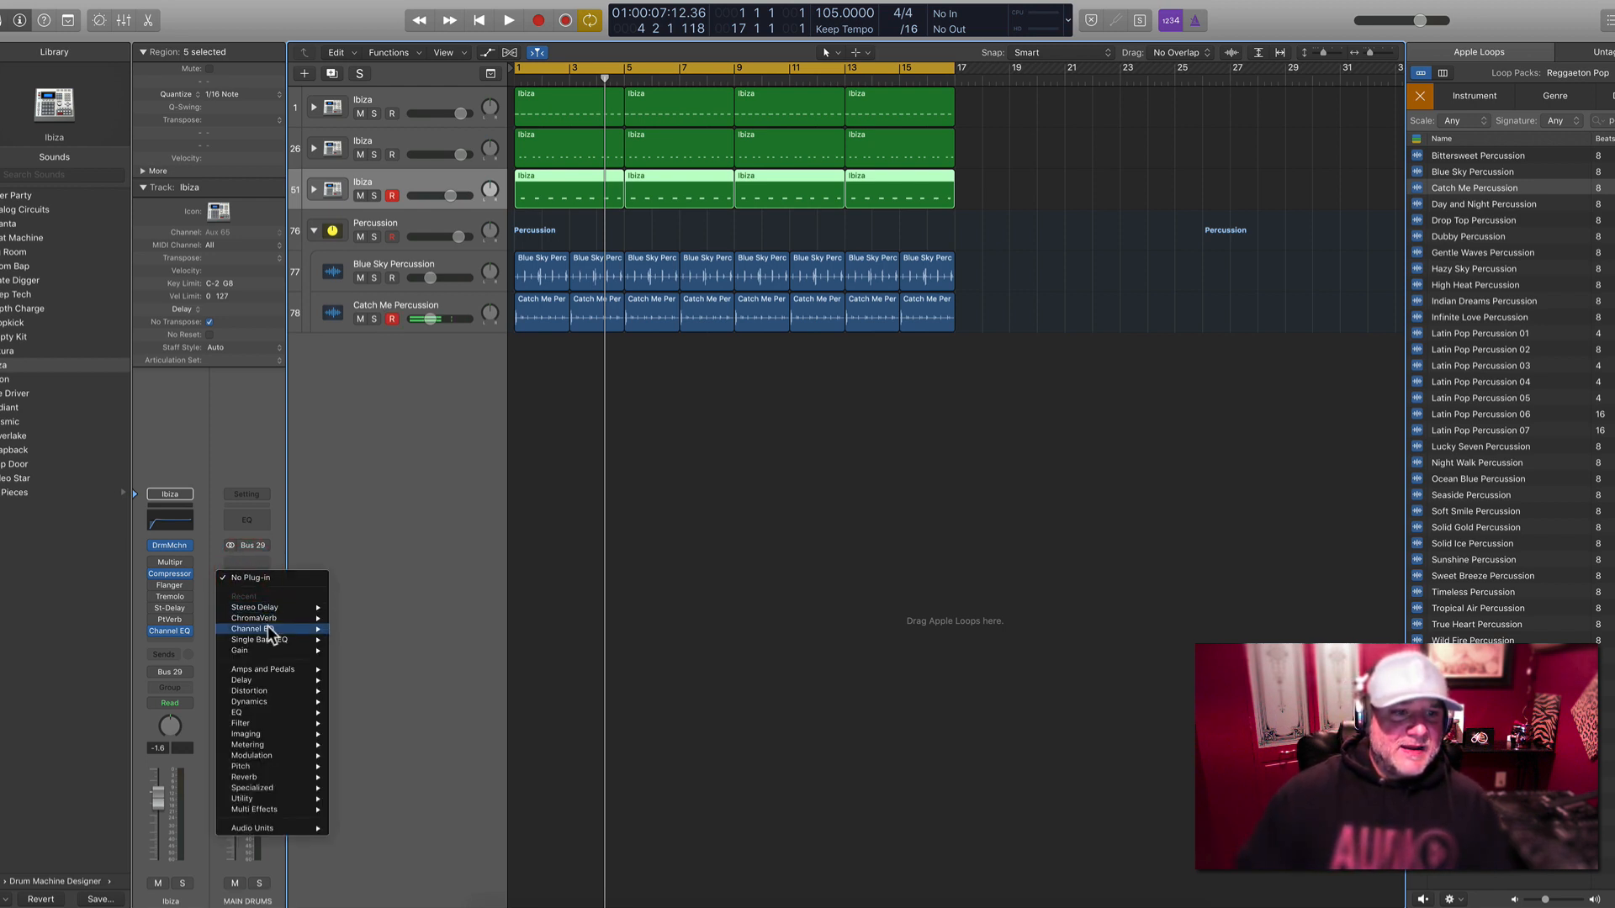
pyautogui.moveTo(273, 705)
pyautogui.moveTo(375, 714)
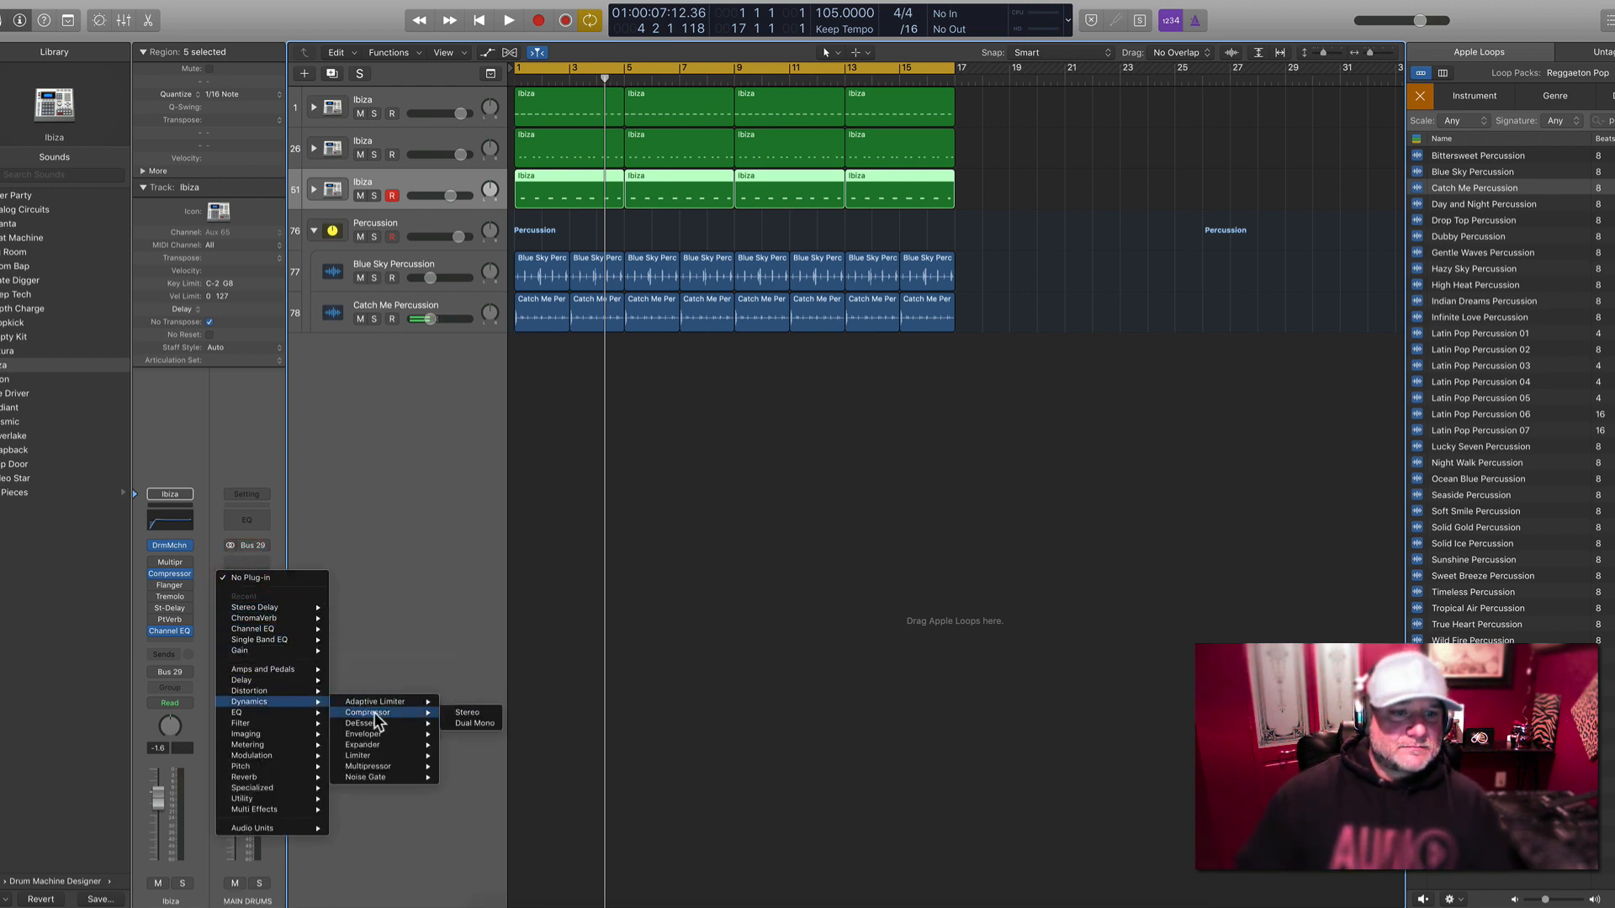
pyautogui.click(466, 712)
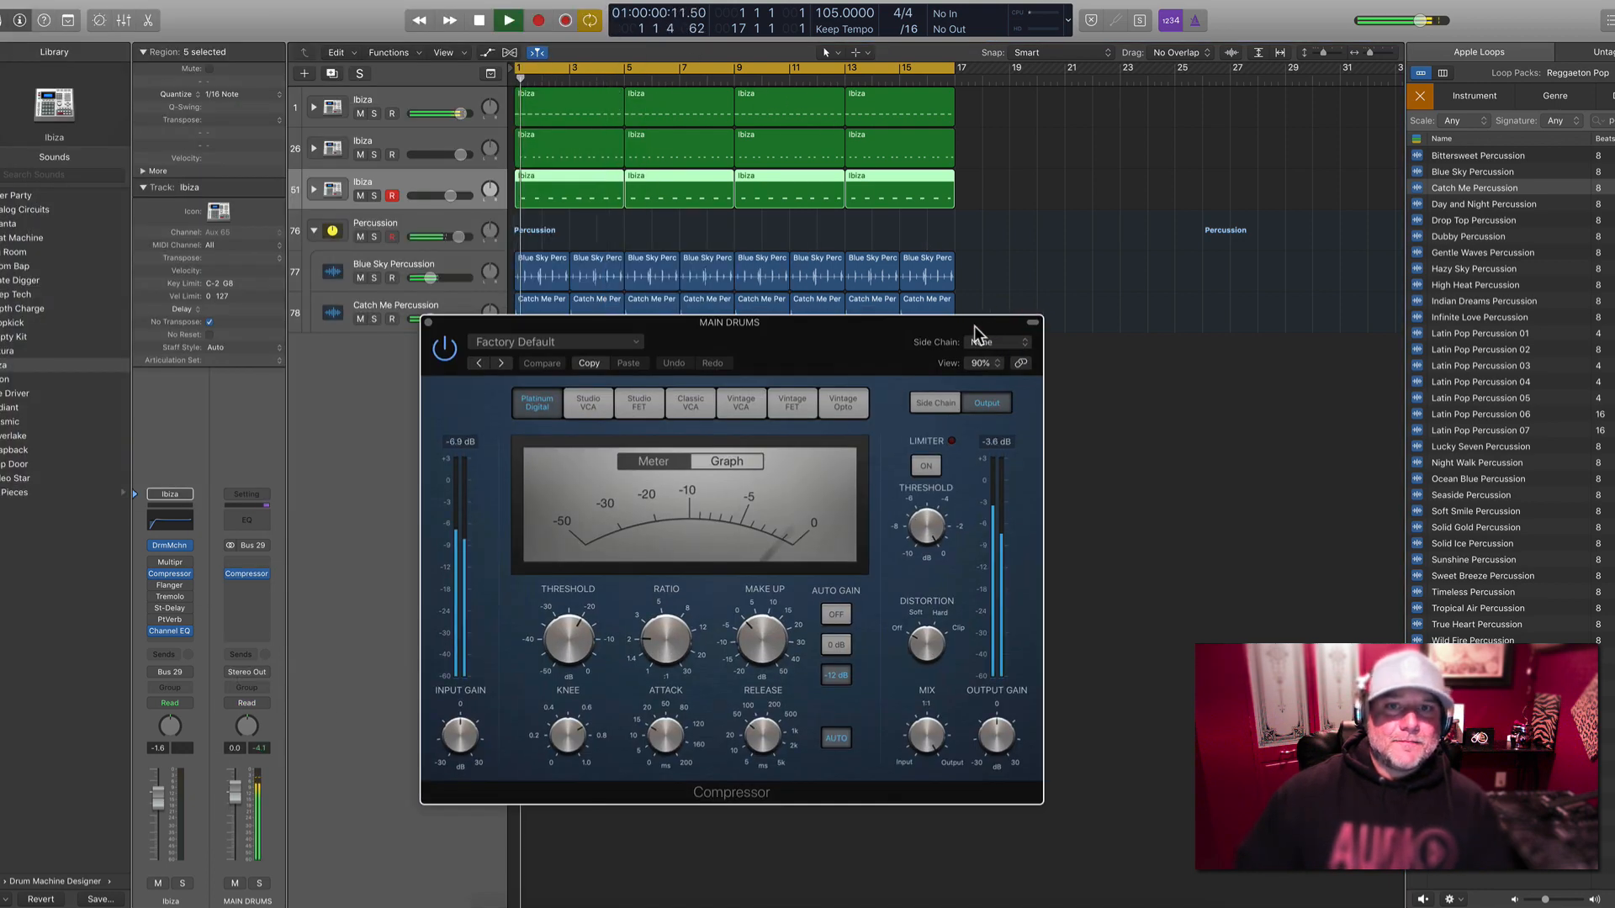
# During playback, switch the MAIN DRUMS compressor to the Studio FET model and turn its auto gain off
pyautogui.moveTo(946, 324); pyautogui.dragTo(1251, 176)
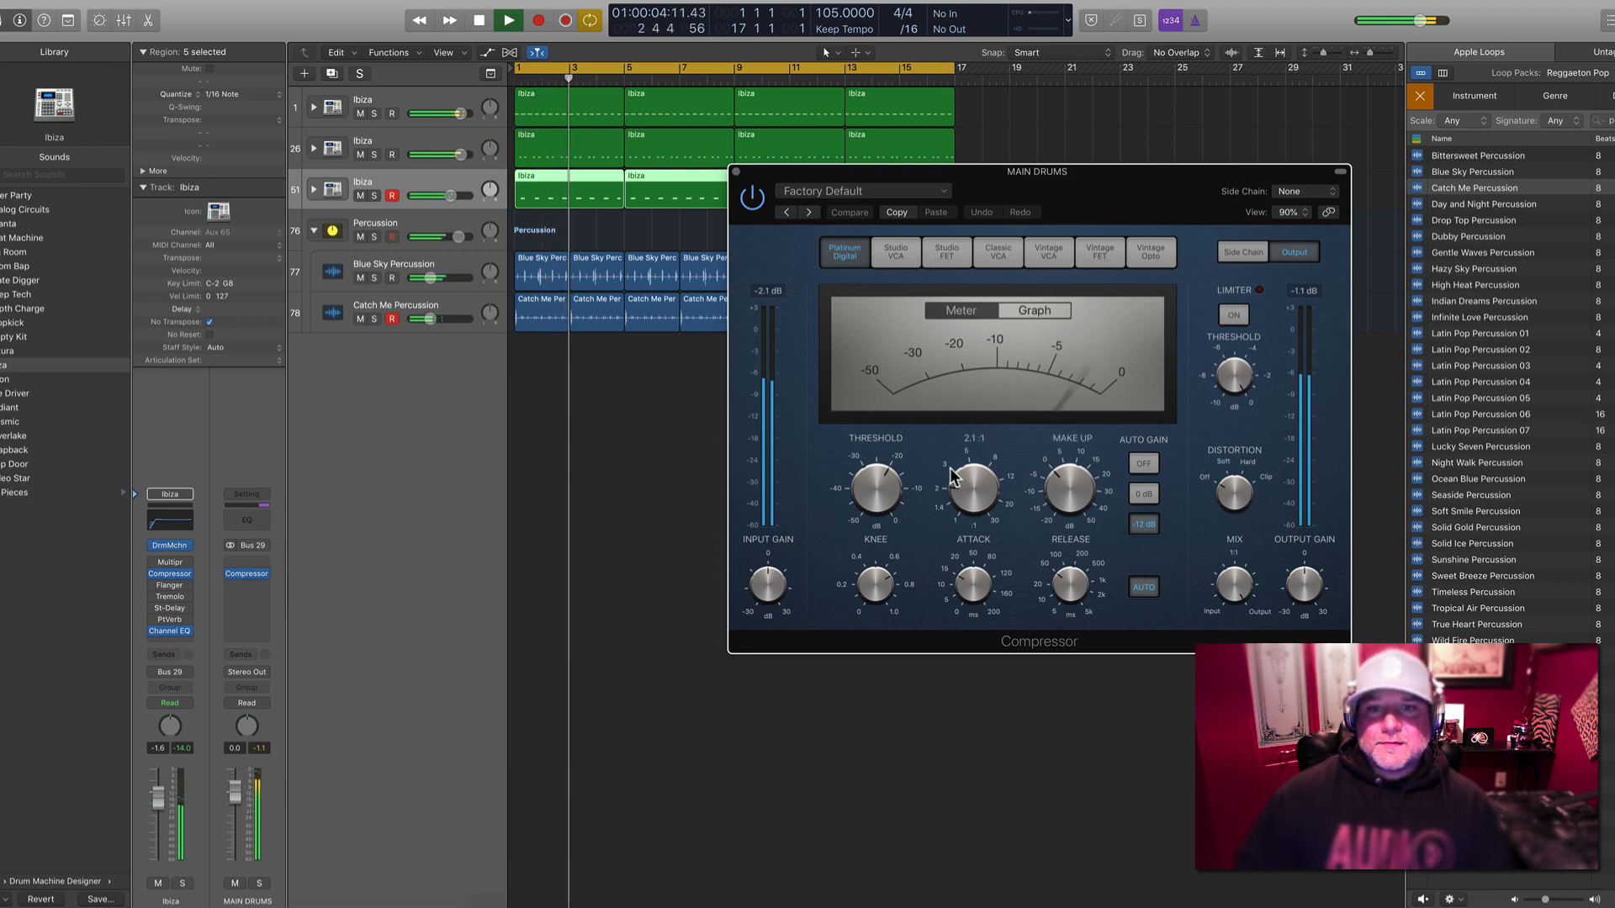
pyautogui.click(949, 254)
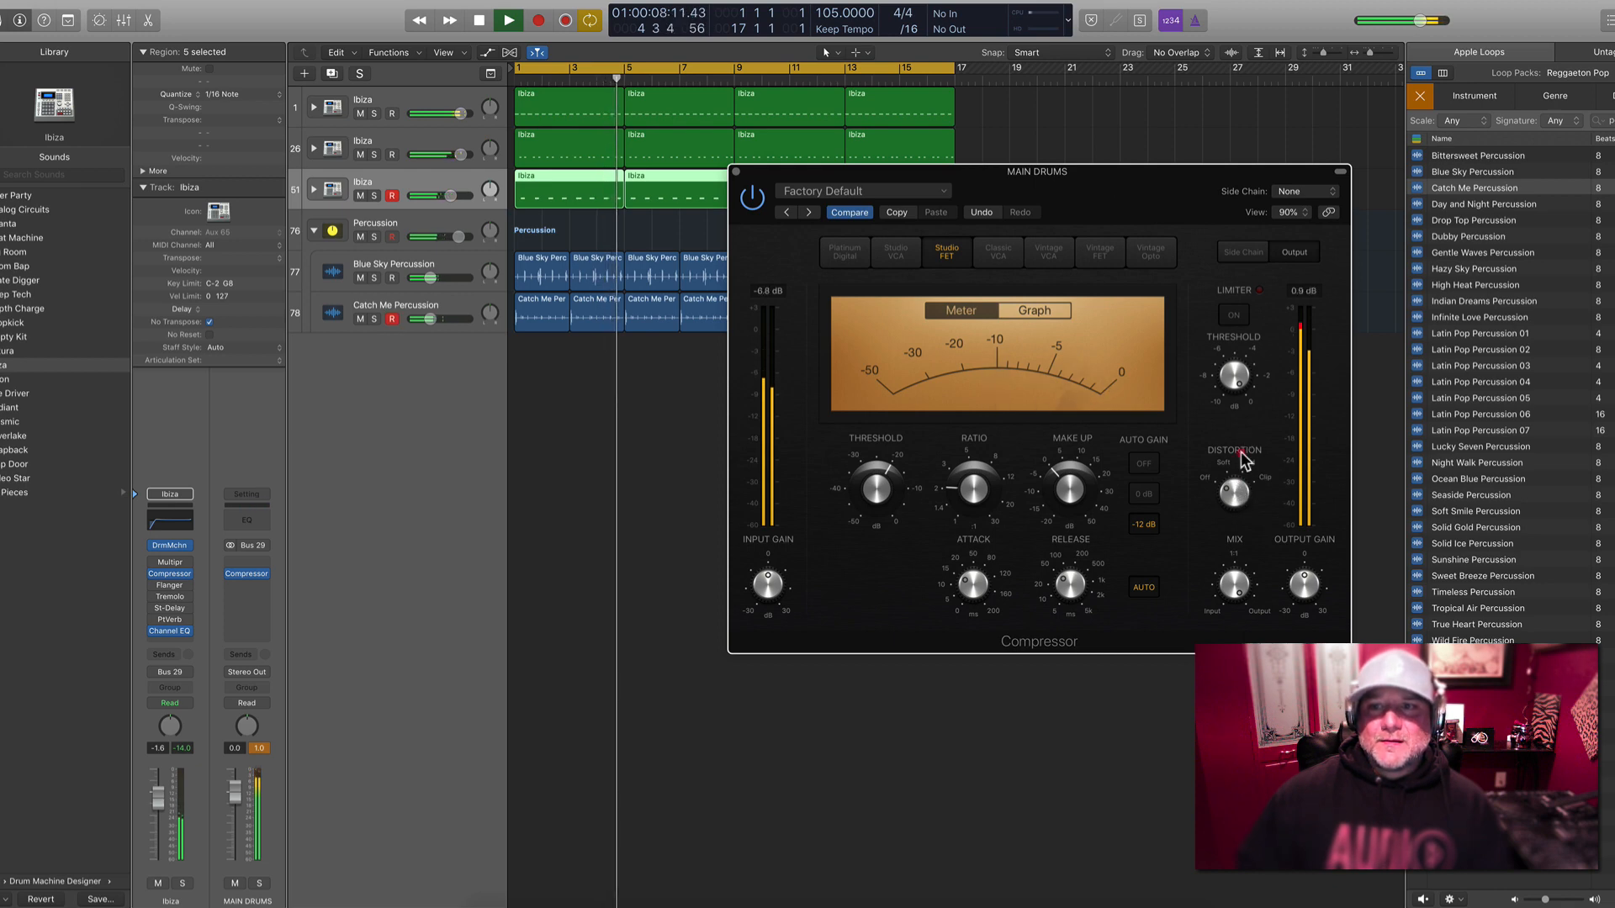
pyautogui.click(1144, 463)
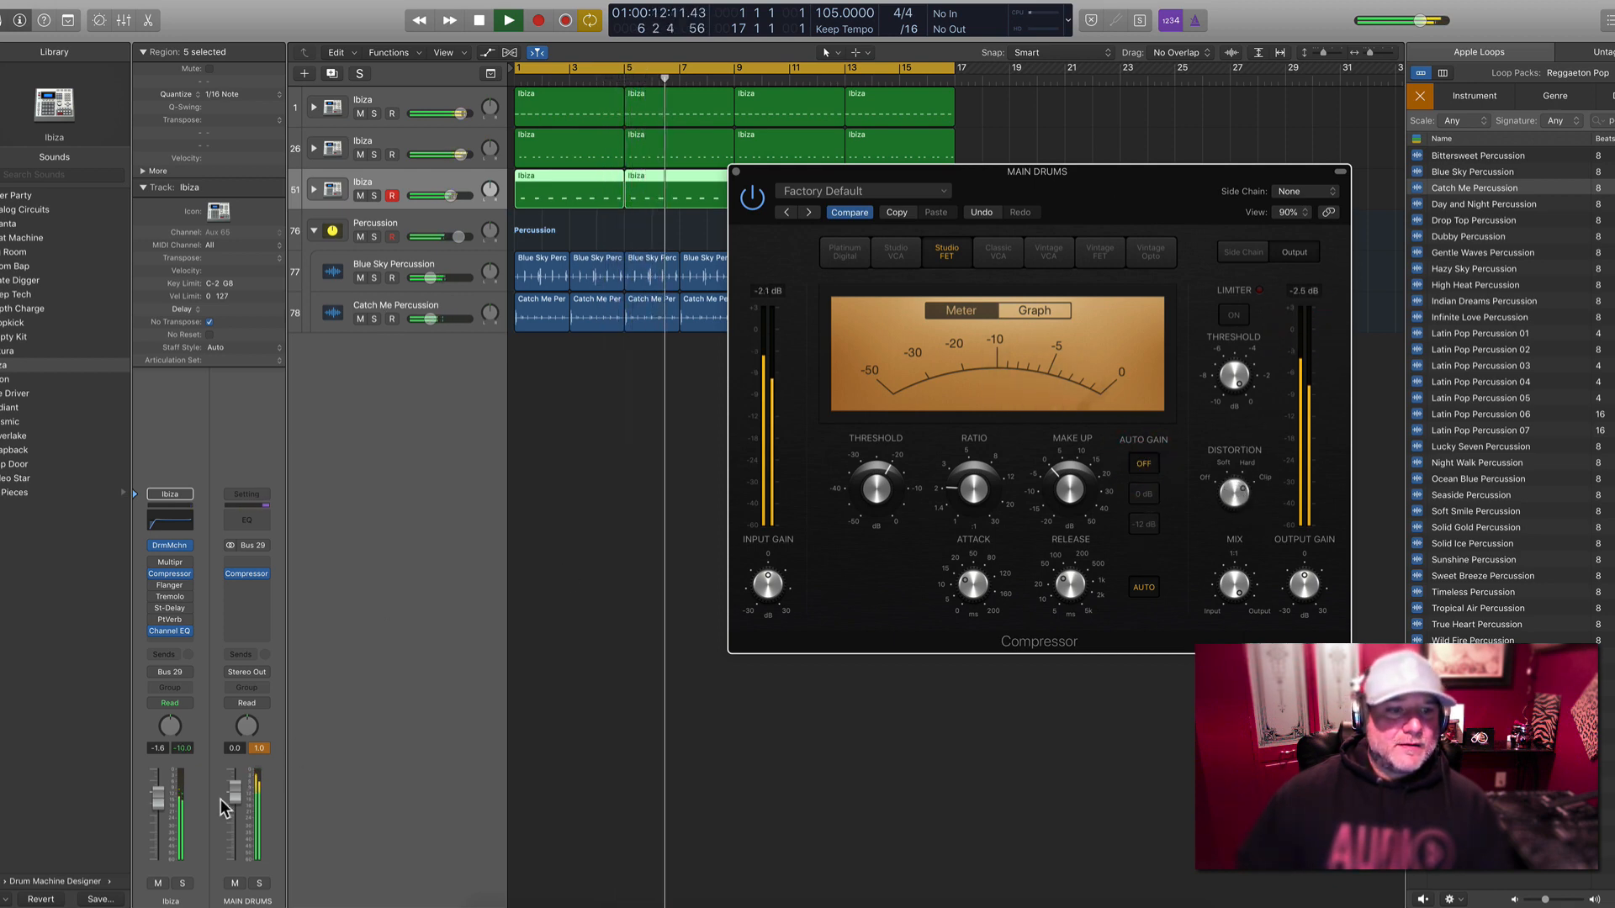
# Raise the MAIN DRUMS compressor's threshold, set its make-up gain to 5.0 dB, and stop playback with the plug-in closed
pyautogui.moveTo(852, 509); pyautogui.dragTo(901, 444)
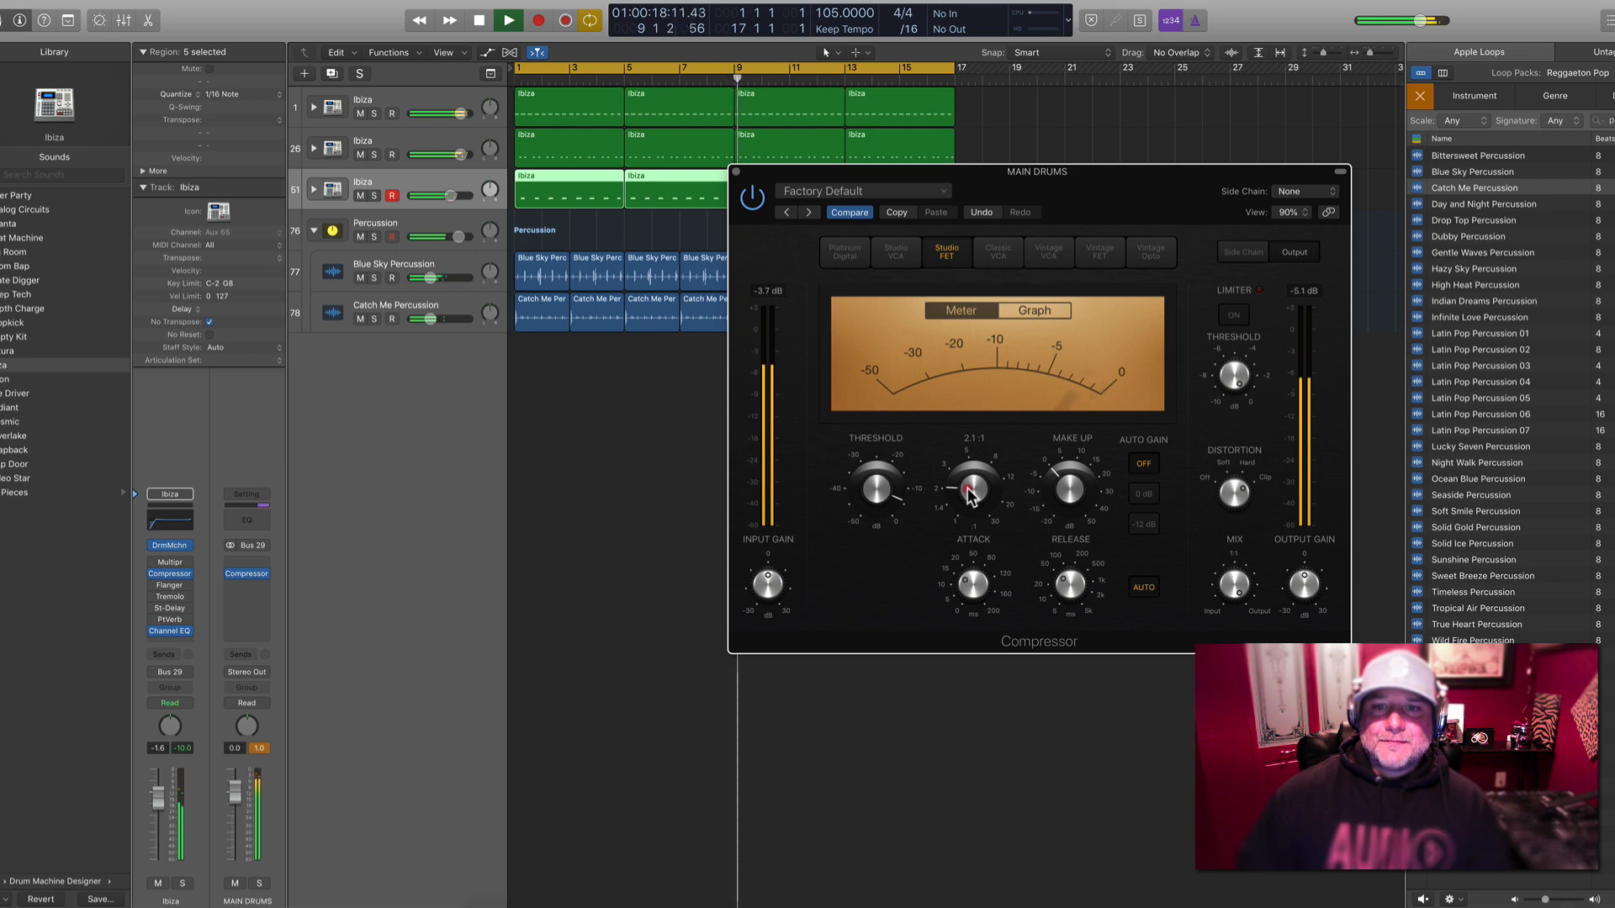
pyautogui.moveTo(1065, 490); pyautogui.dragTo(1085, 478)
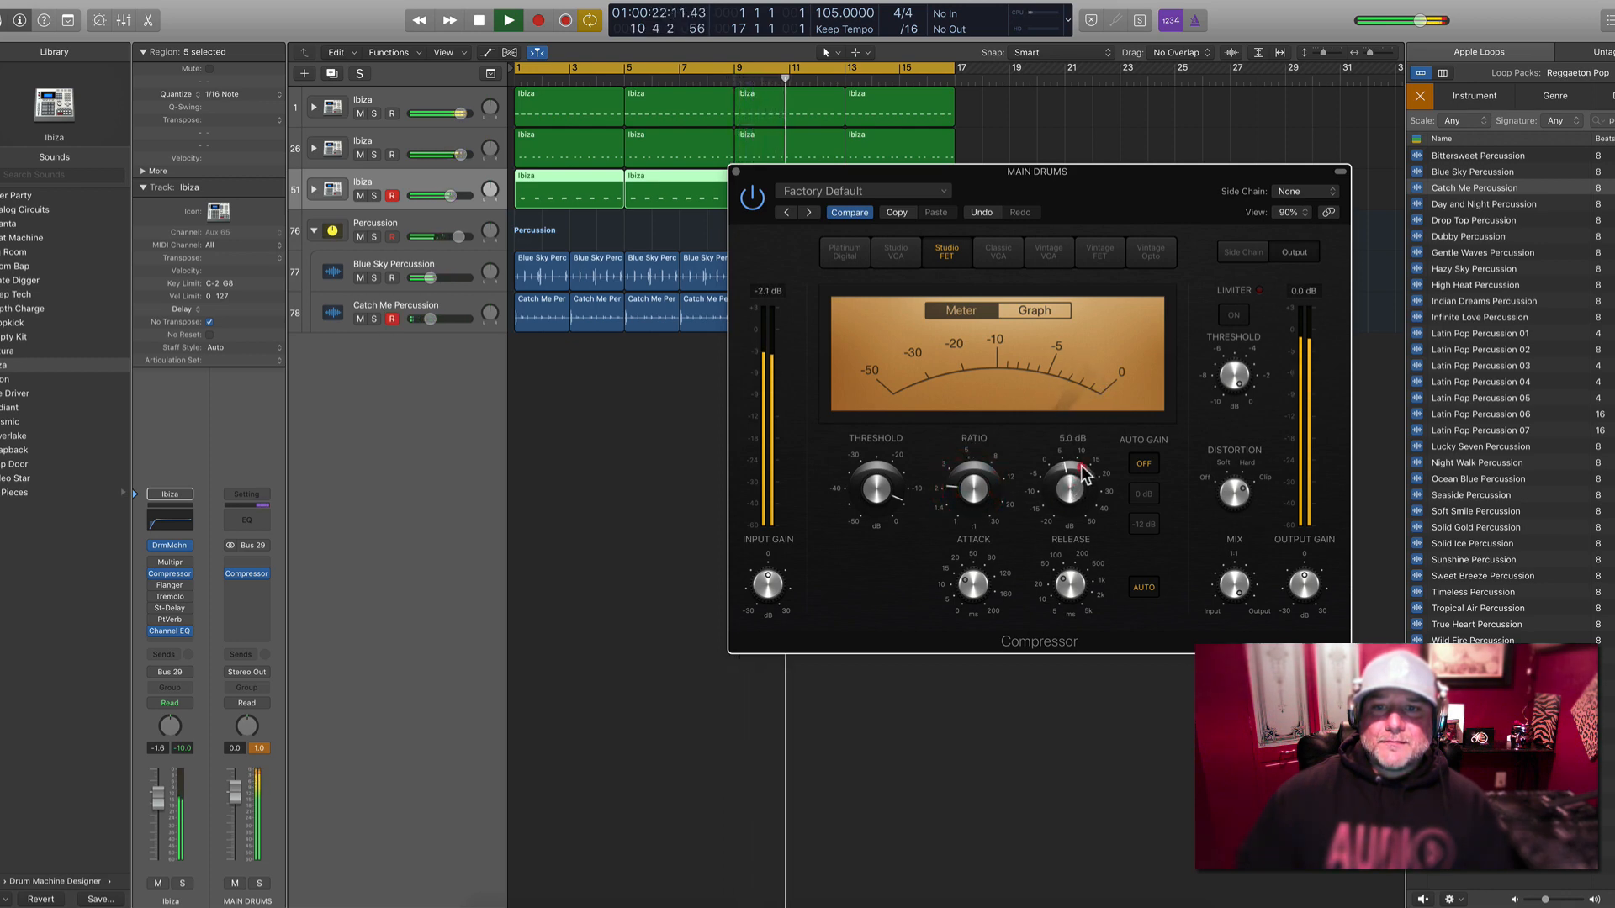
pyautogui.click(736, 171)
pyautogui.press('space')
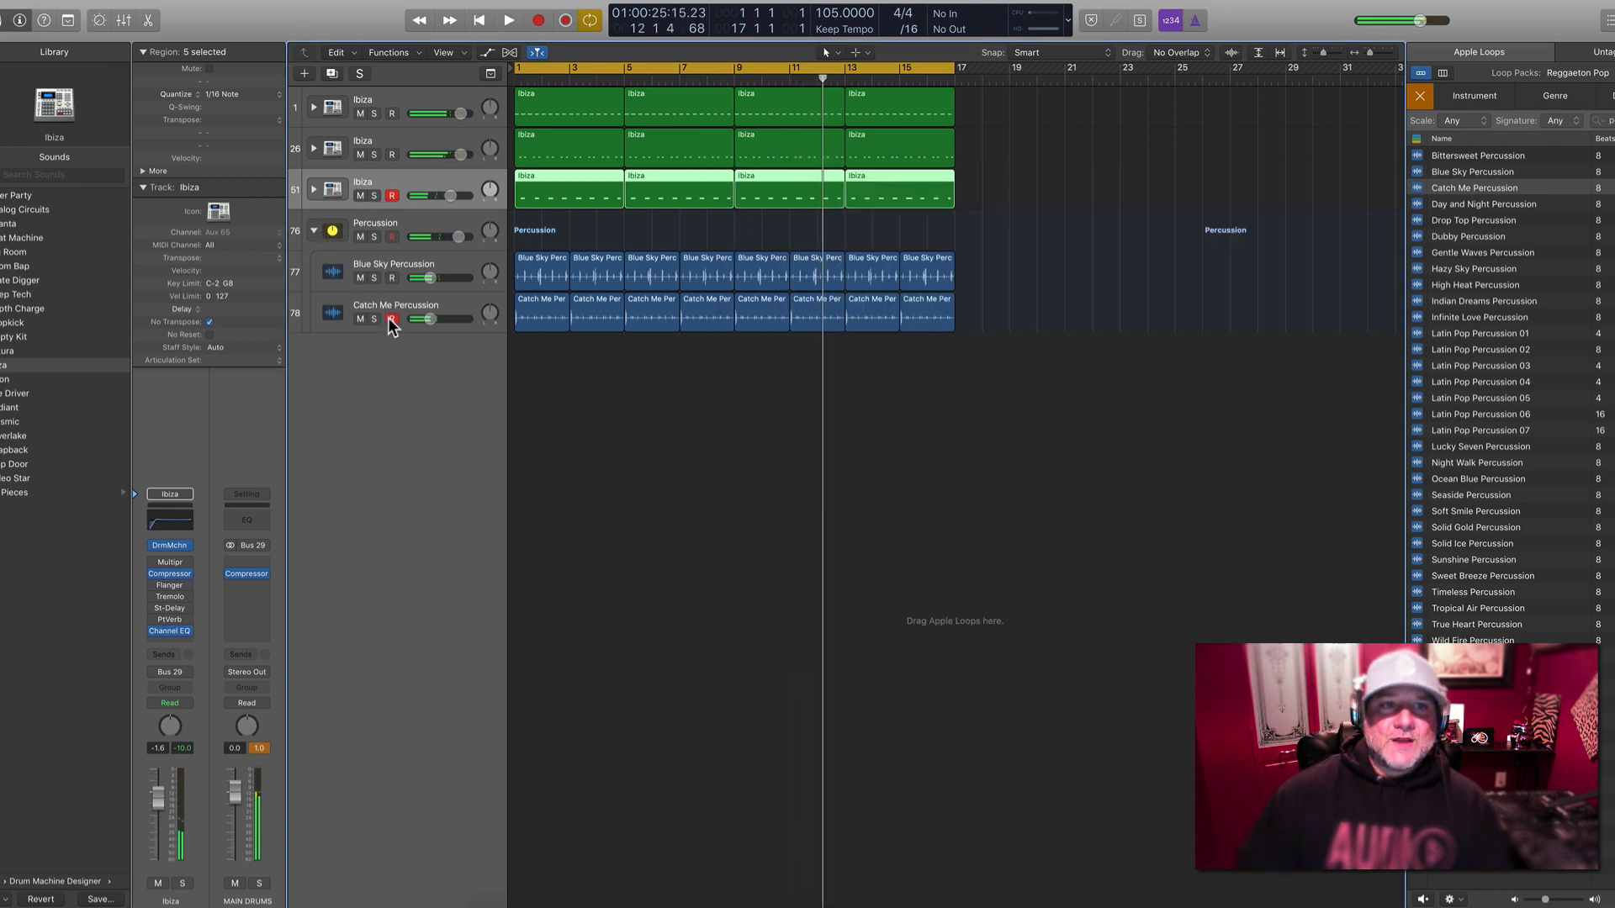
# Audition the full beat from bar 1, then collapse and select the Percussion stack
pyautogui.press('Return')
pyautogui.press('space')
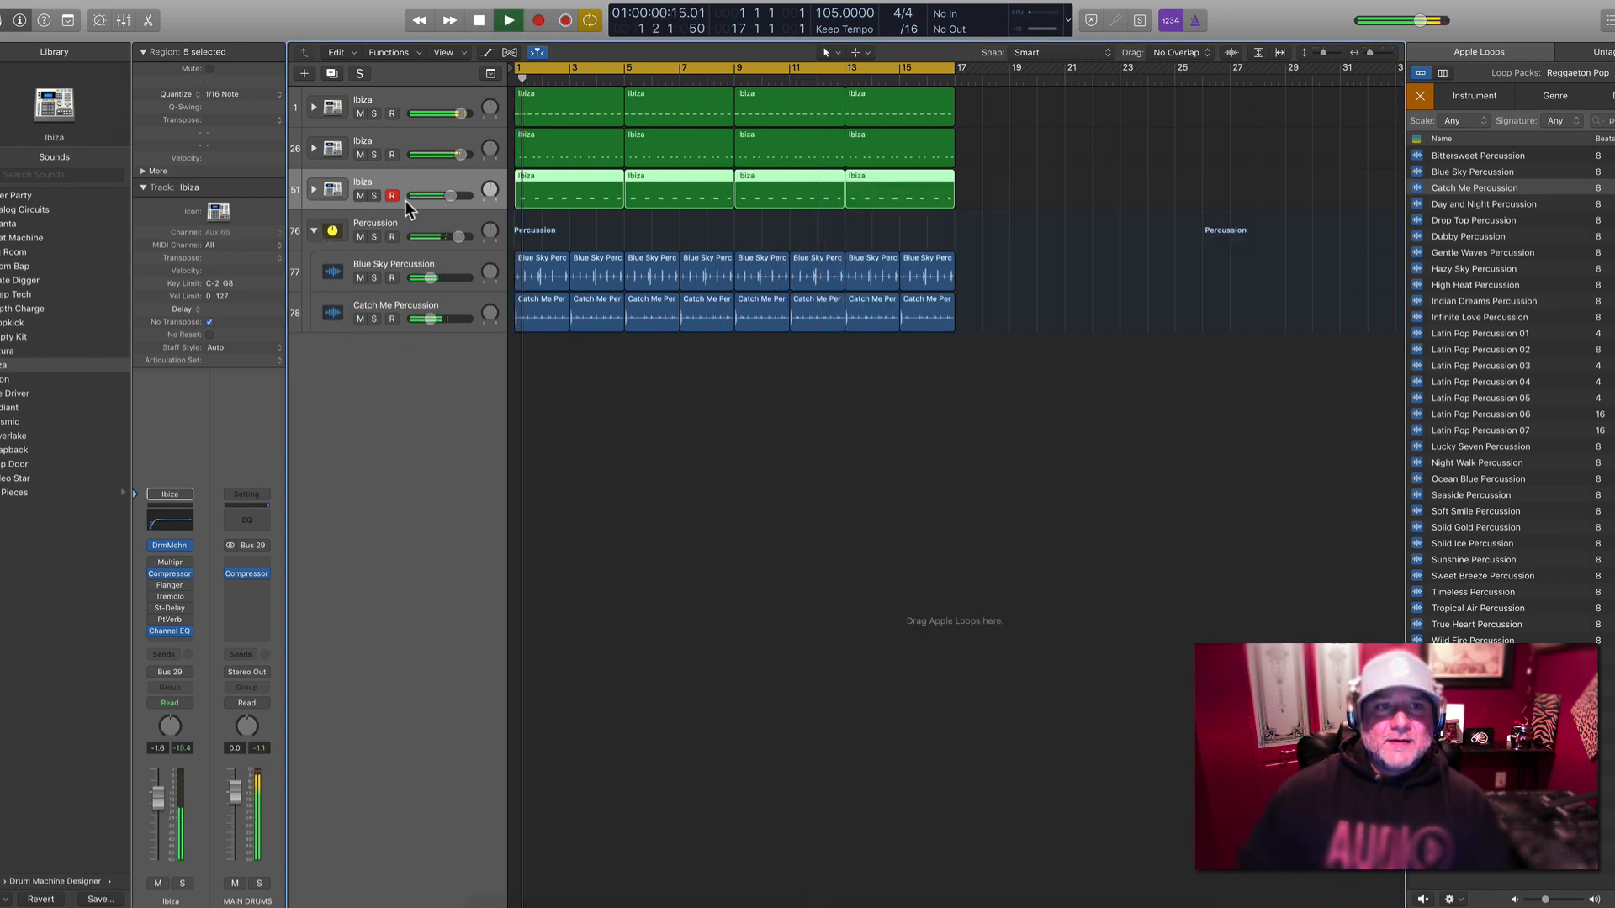
pyautogui.click(314, 231)
pyautogui.click(424, 222)
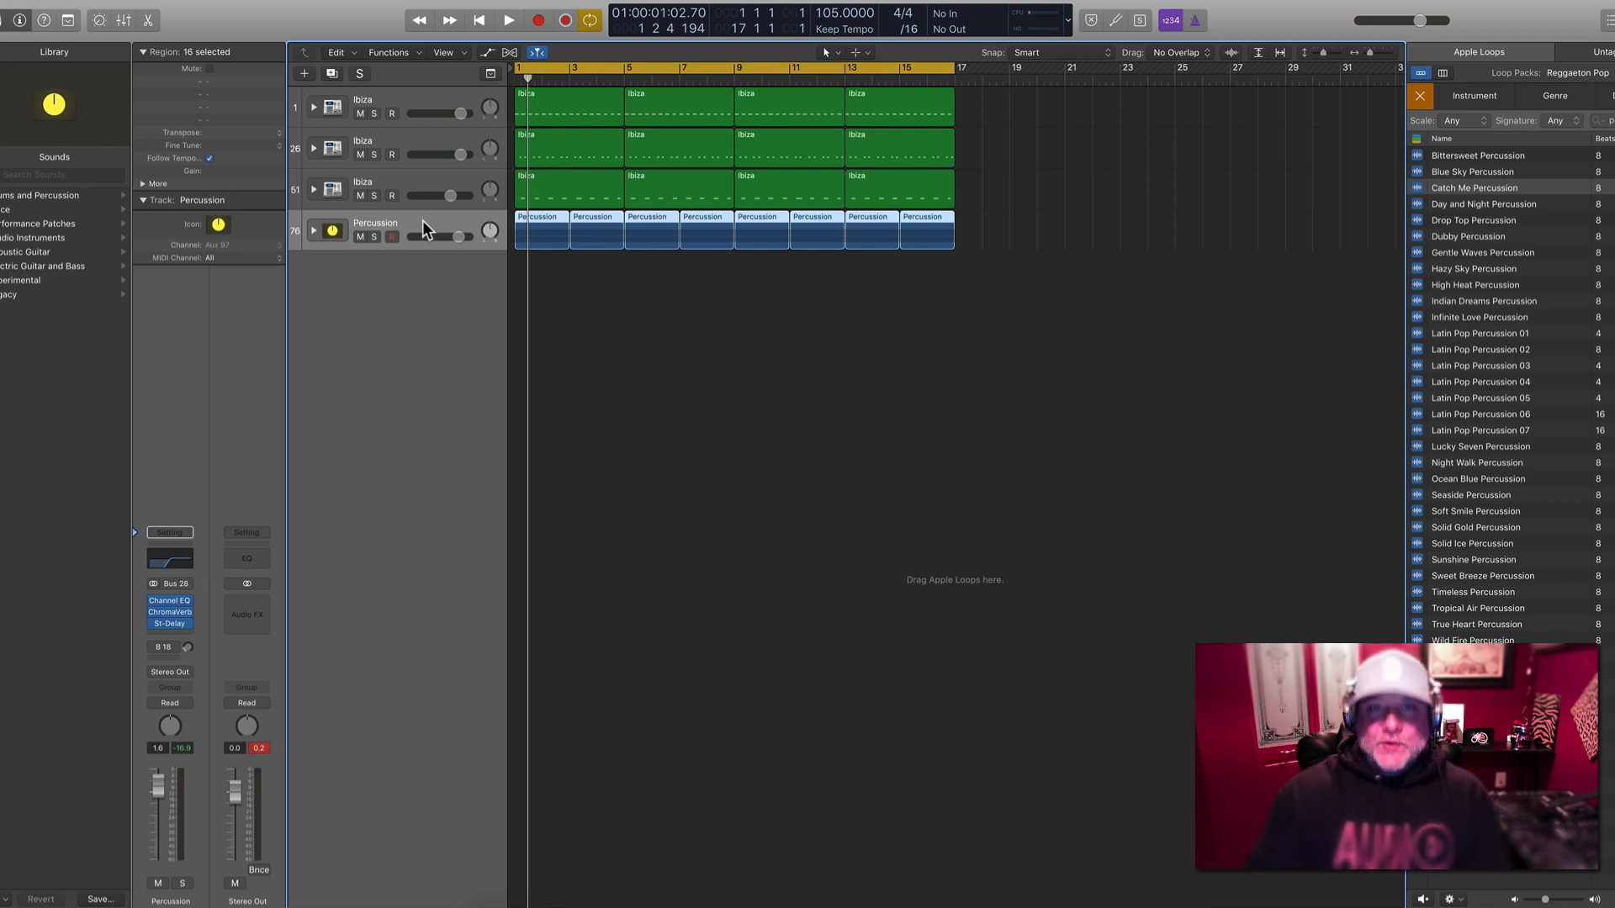
# Create one software instrument track with the default patch below the Percussion stack
pyautogui.press('alt+super+n')
pyautogui.click(711, 36)
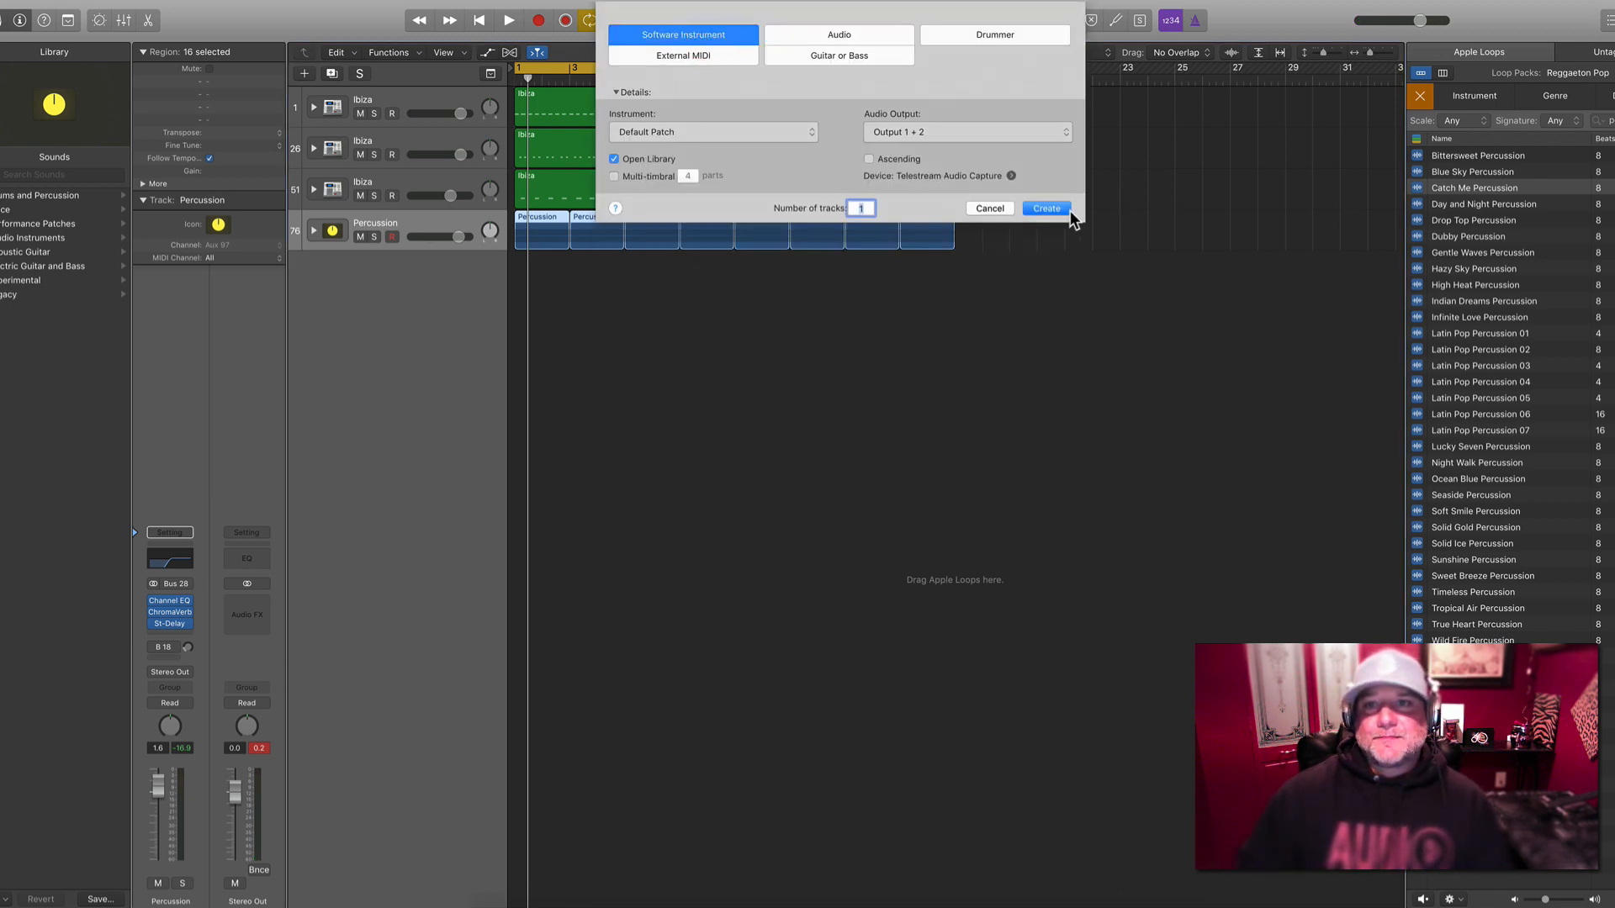
pyautogui.click(1046, 209)
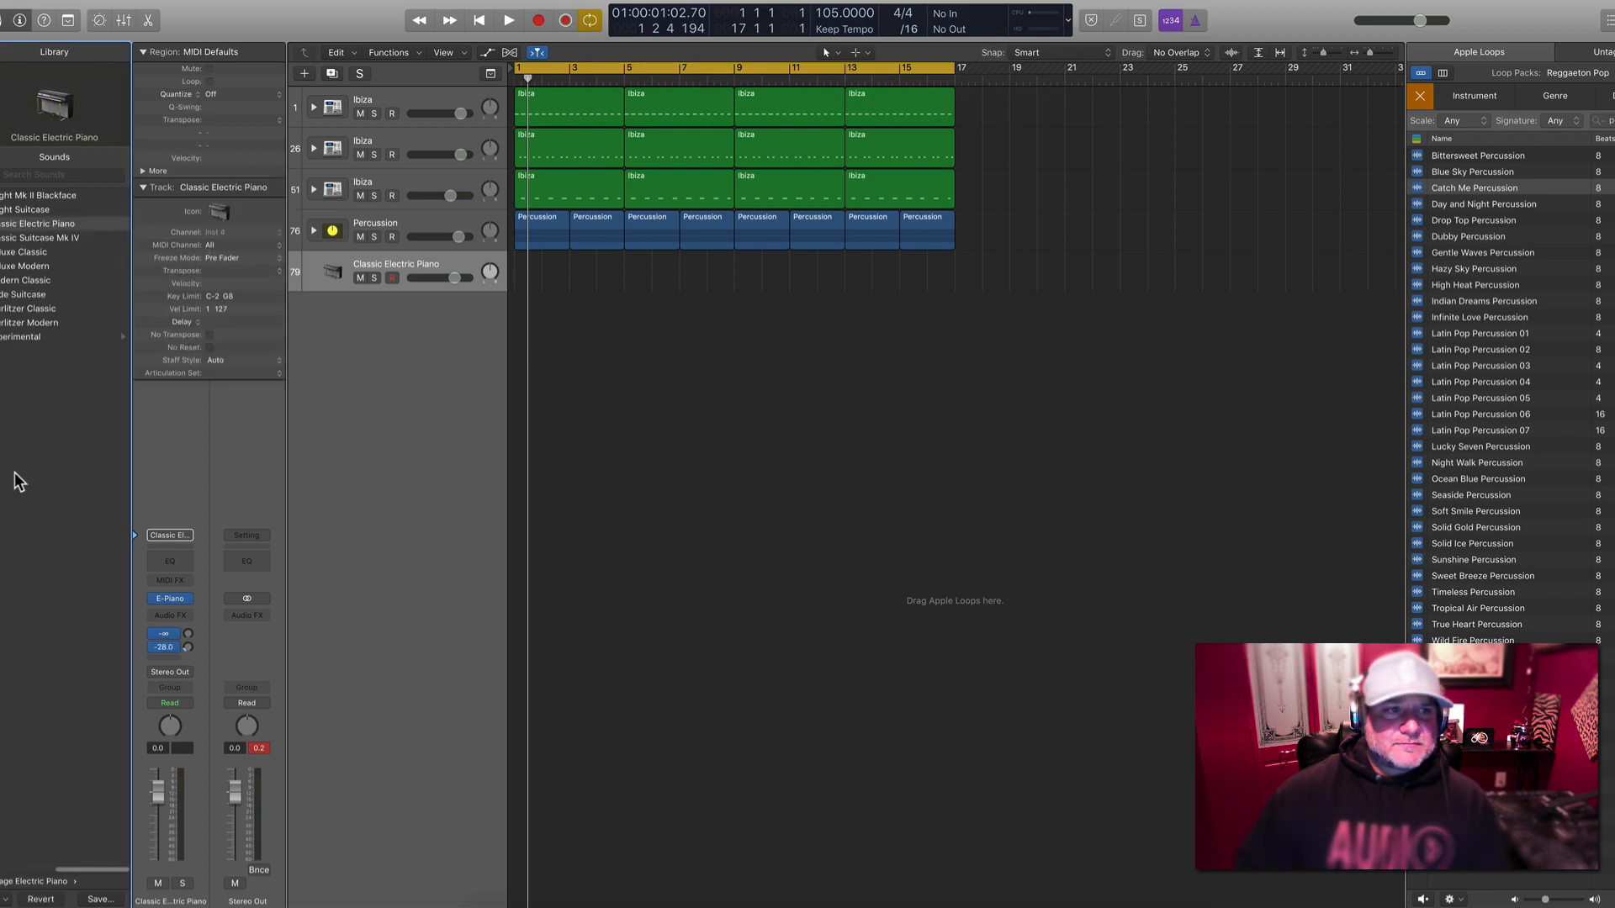
# Search the sound library for "pluck", try Short Plucky Synth, and load the Gnarly Trance Pluck patch on the new track
pyautogui.hscroll(-5, 15, 472)
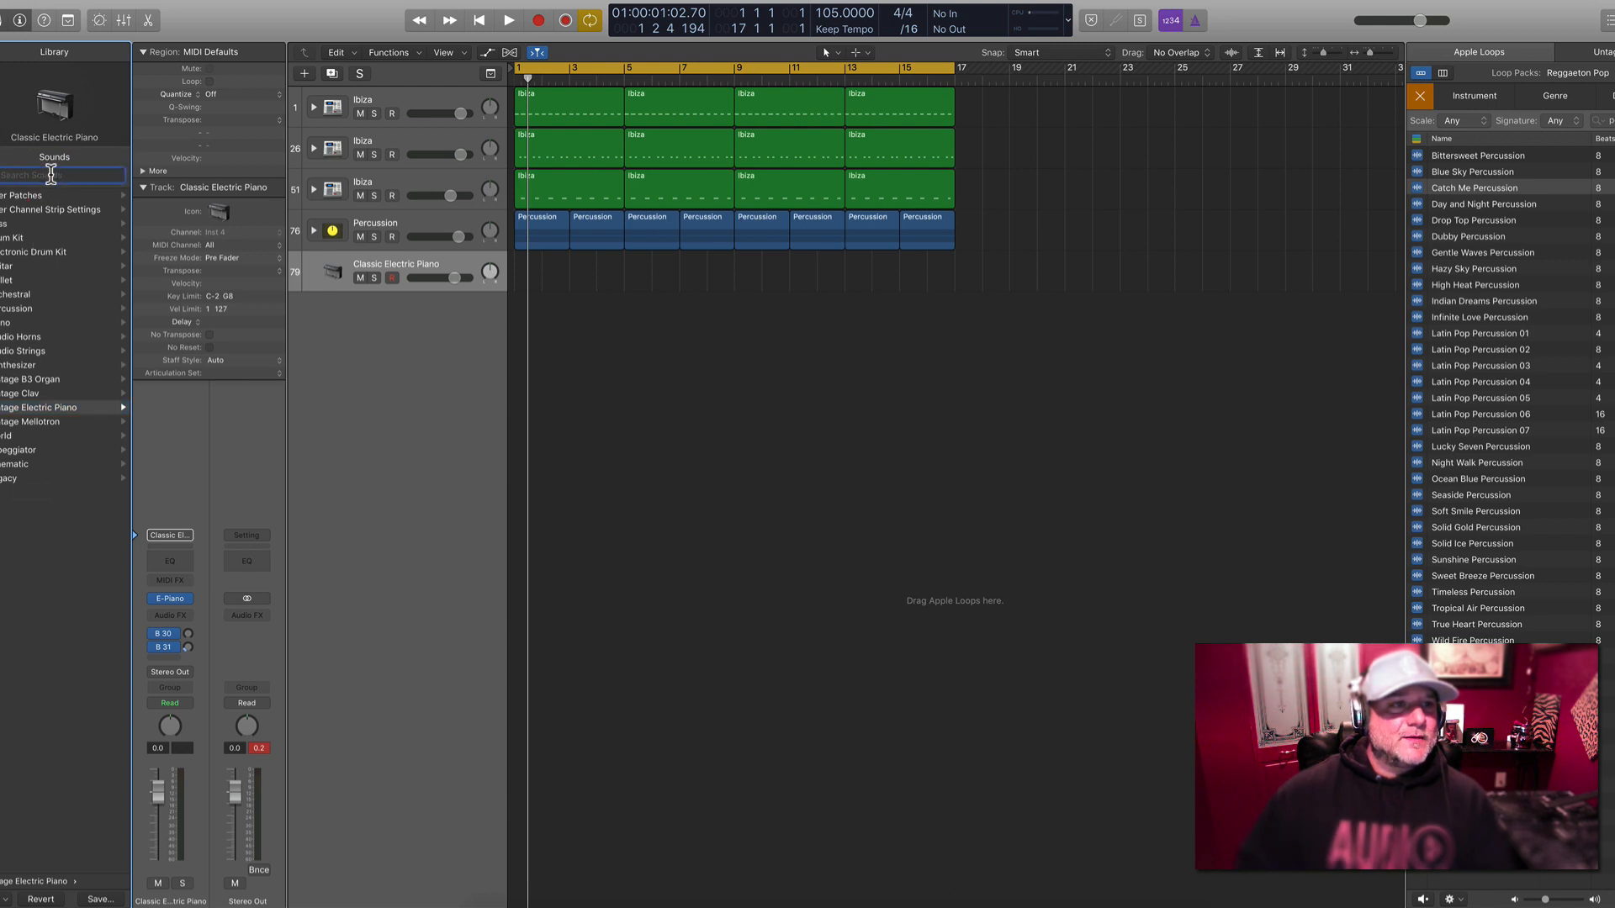
pyautogui.write('plu')
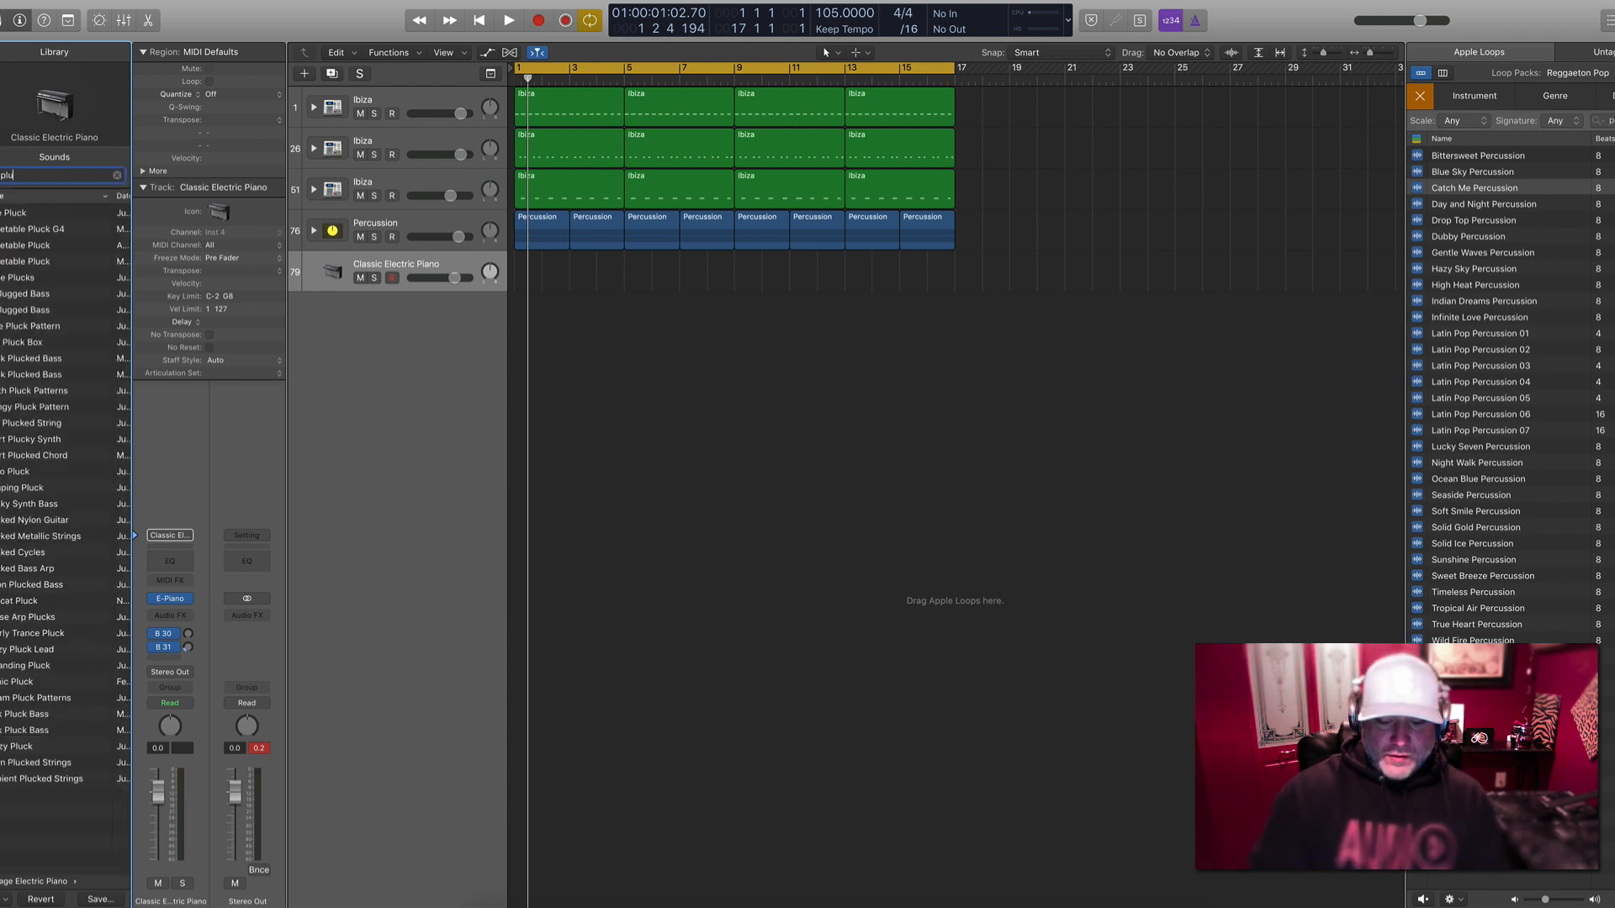
pyautogui.write('ck')
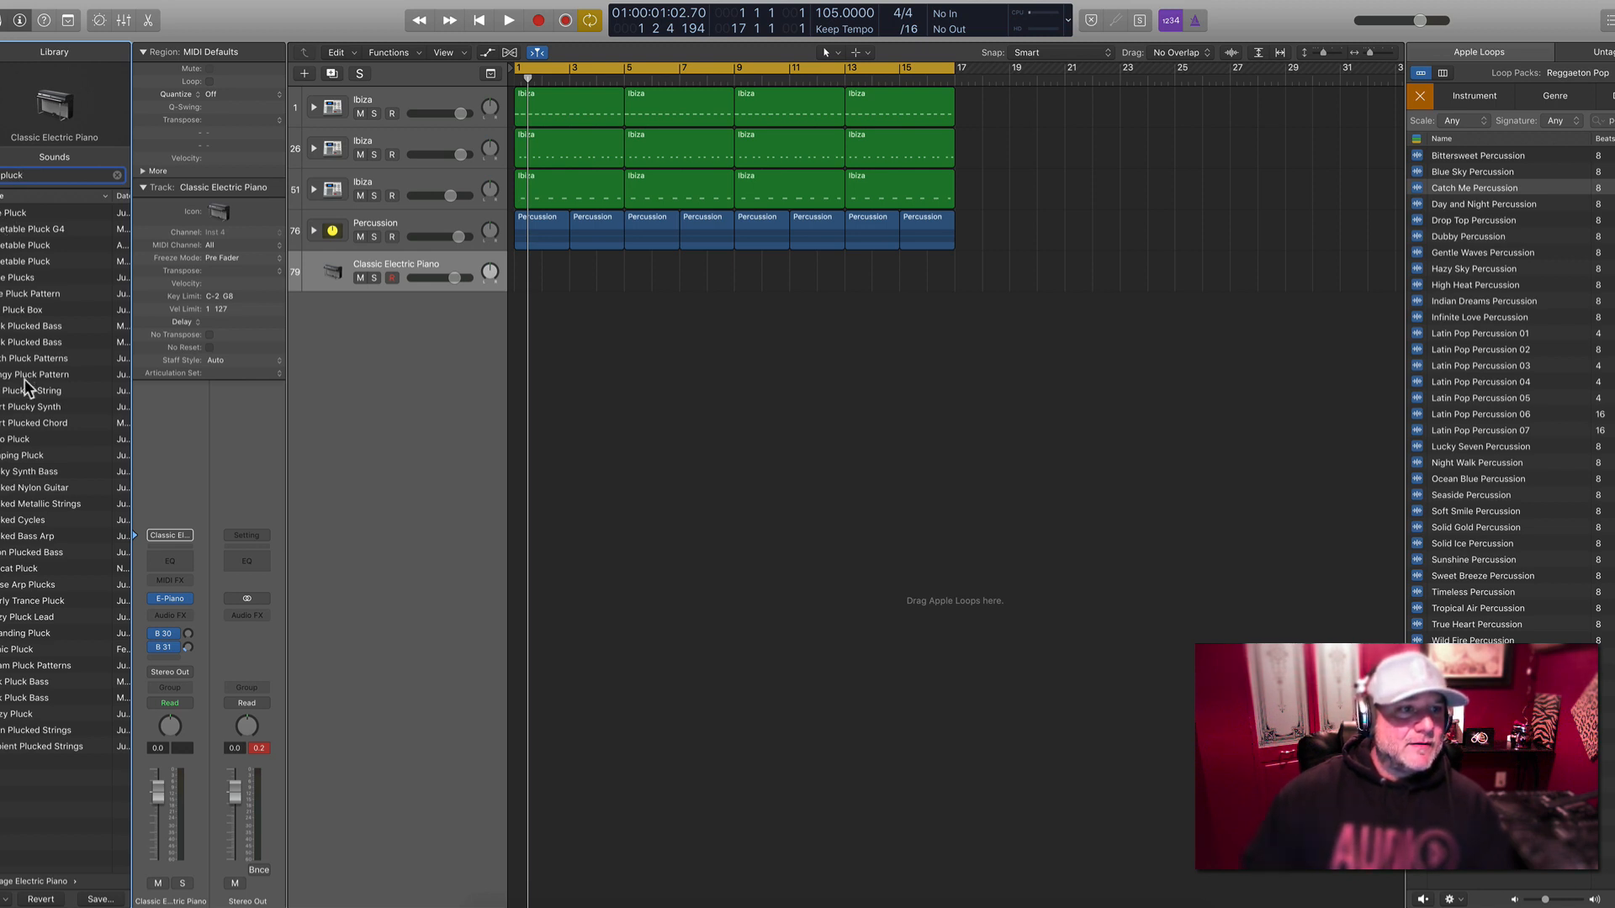
pyautogui.click(27, 407)
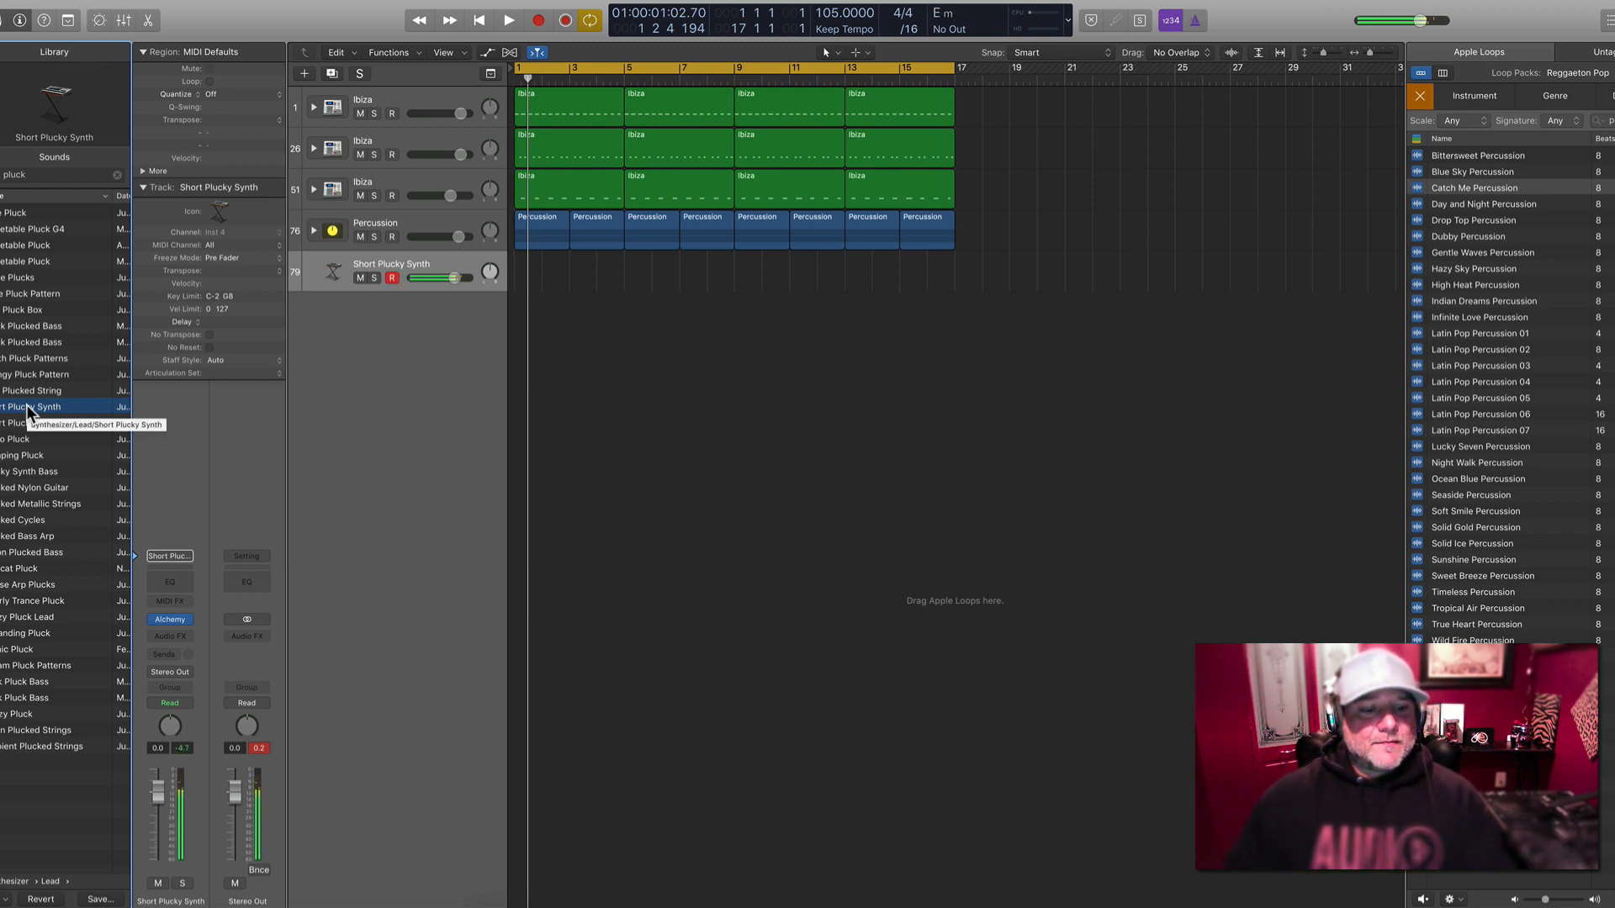
pyautogui.click(26, 603)
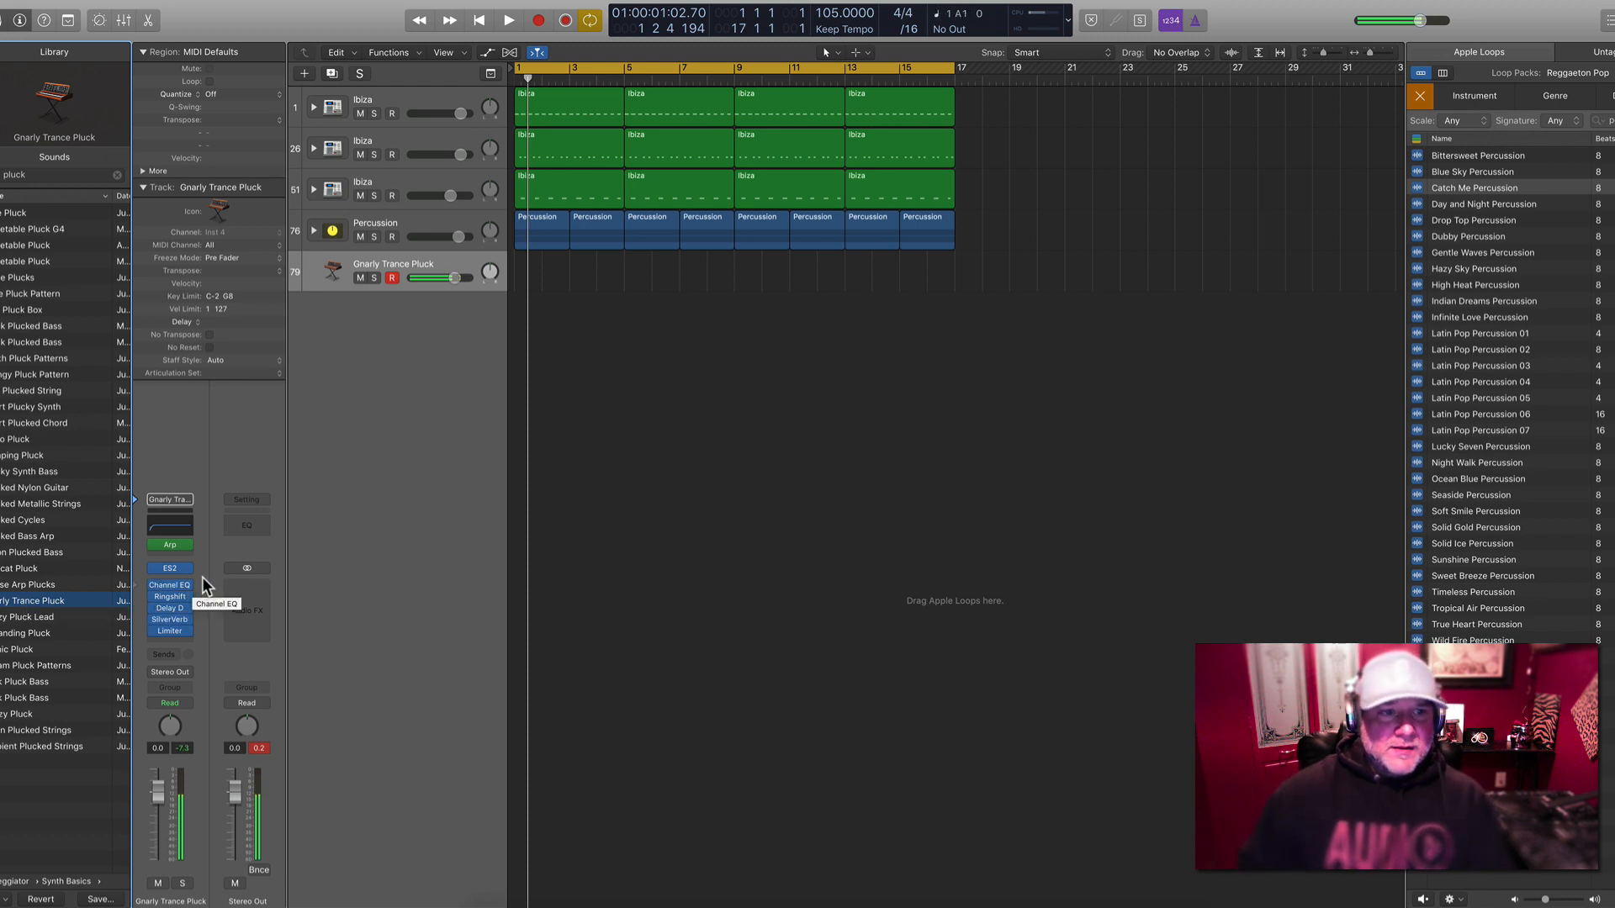
# Bypass the arpeggiator on the Gnarly Trance Pluck track and switch its ES2 synth to Poly voice mode
pyautogui.click(152, 544)
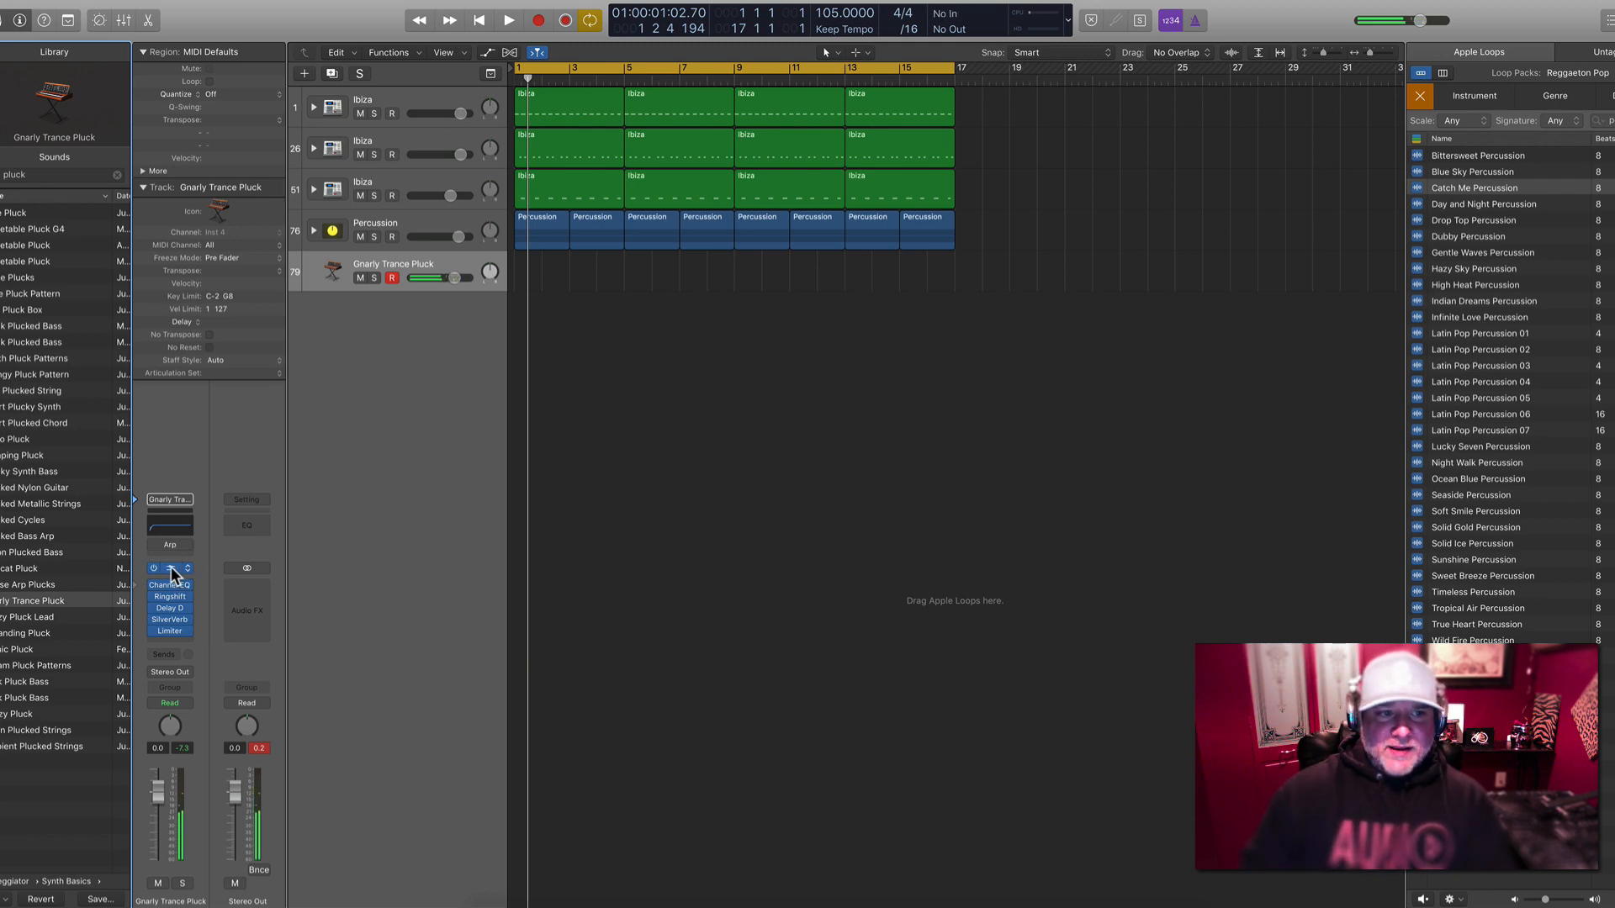
pyautogui.click(169, 570)
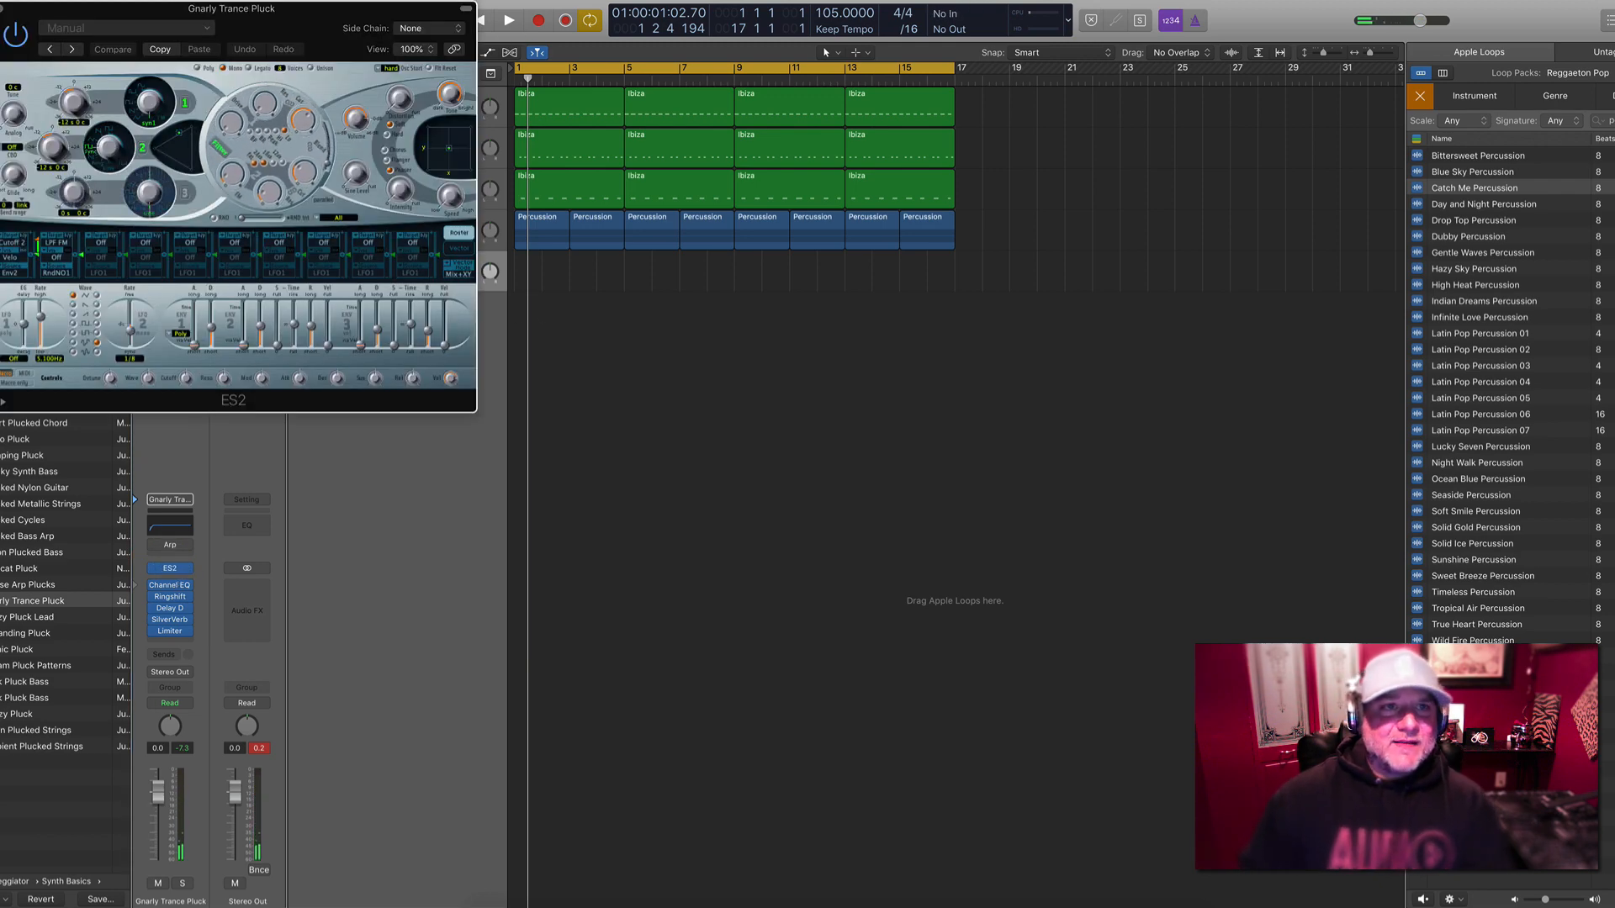
pyautogui.moveTo(410, 15); pyautogui.dragTo(678, 135)
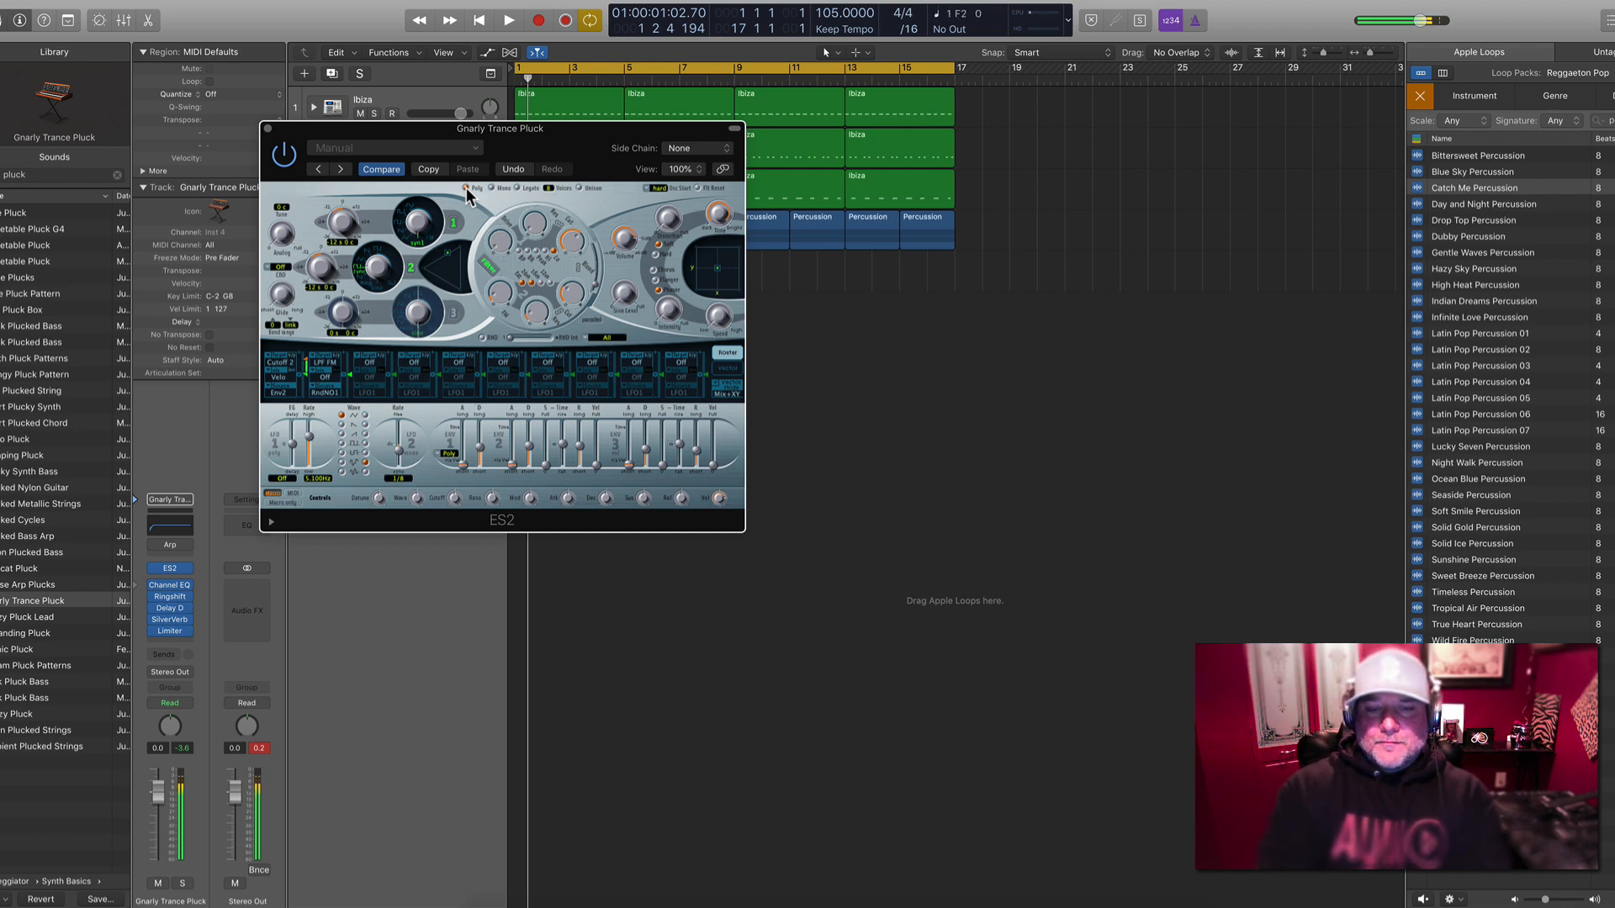
pyautogui.click(269, 131)
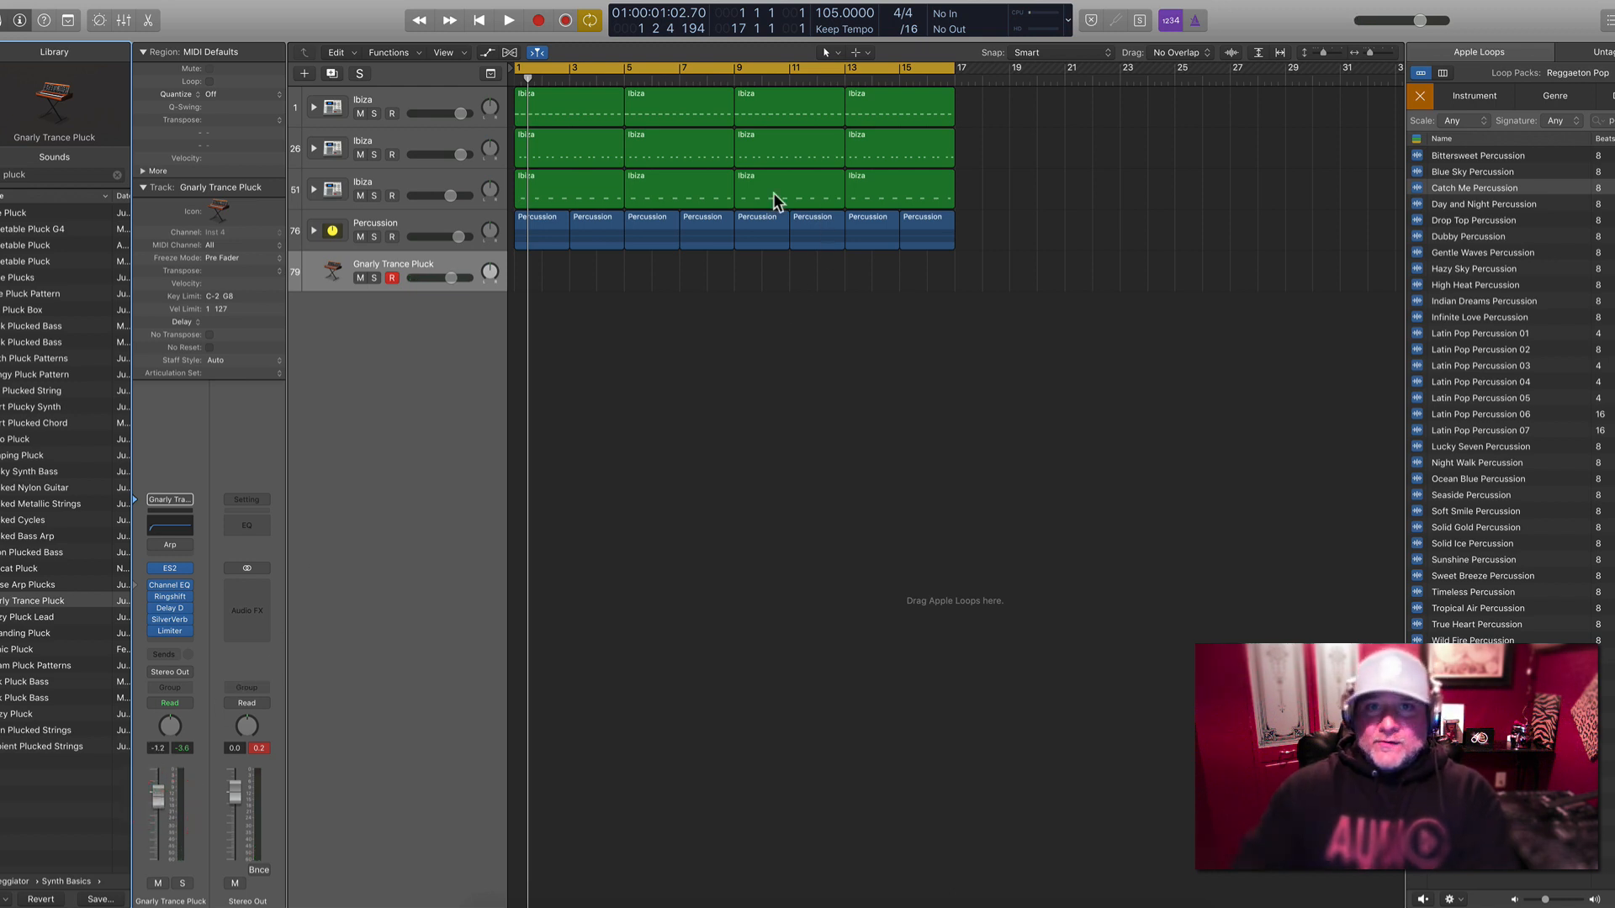
# Play the beat from bar 1 while rehearsing a pluck part over it, and stop playback
pyautogui.press('Return')
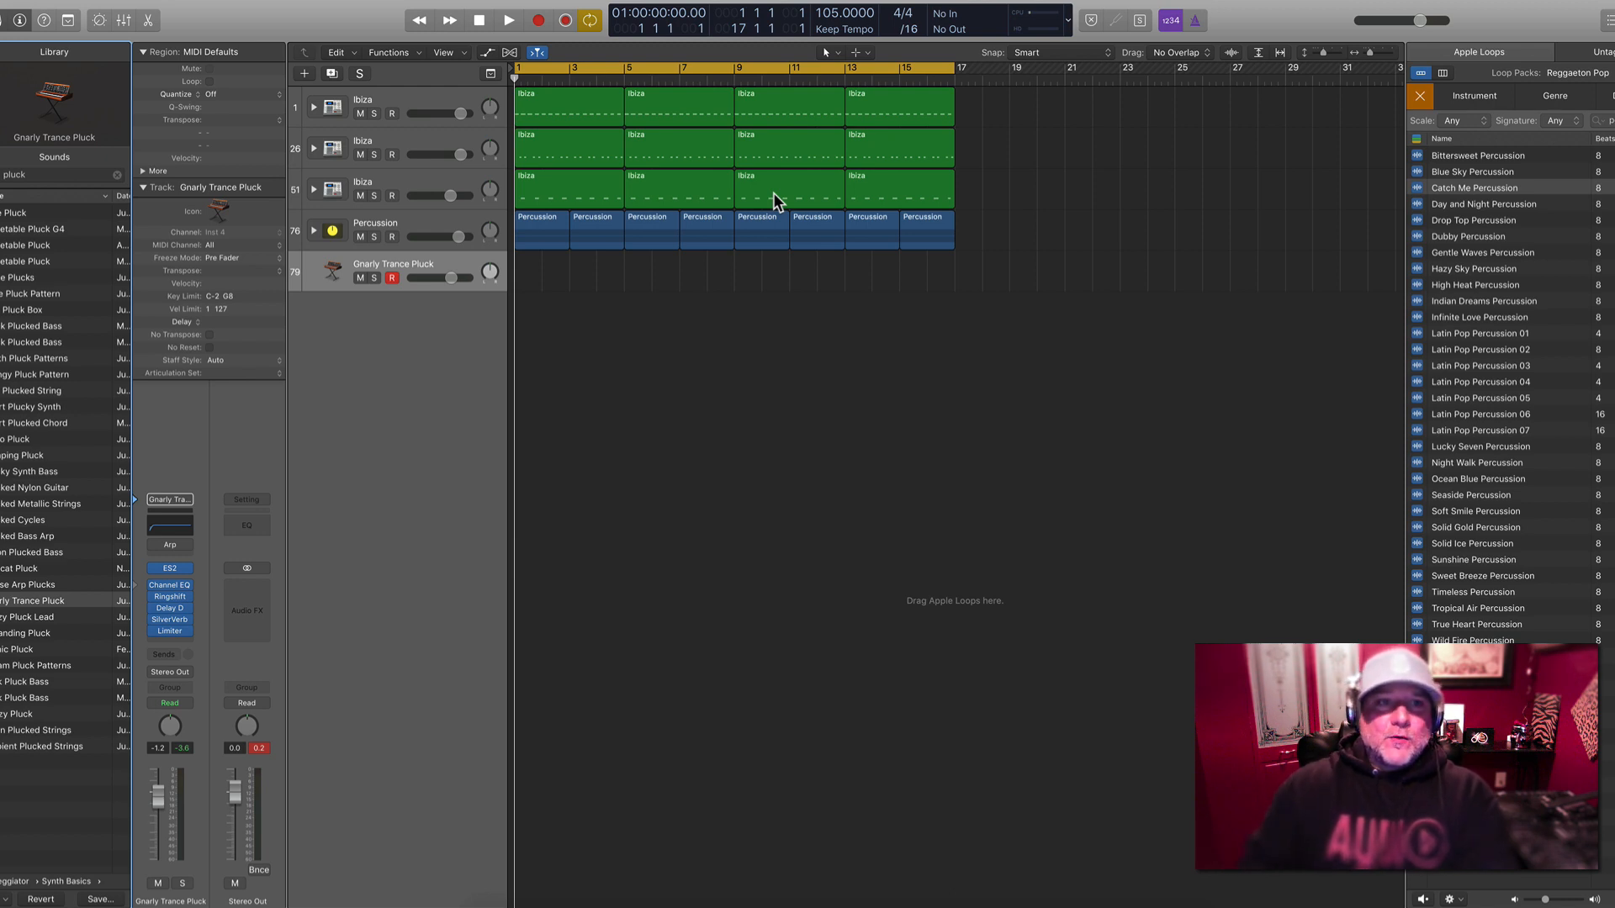
pyautogui.press('space')
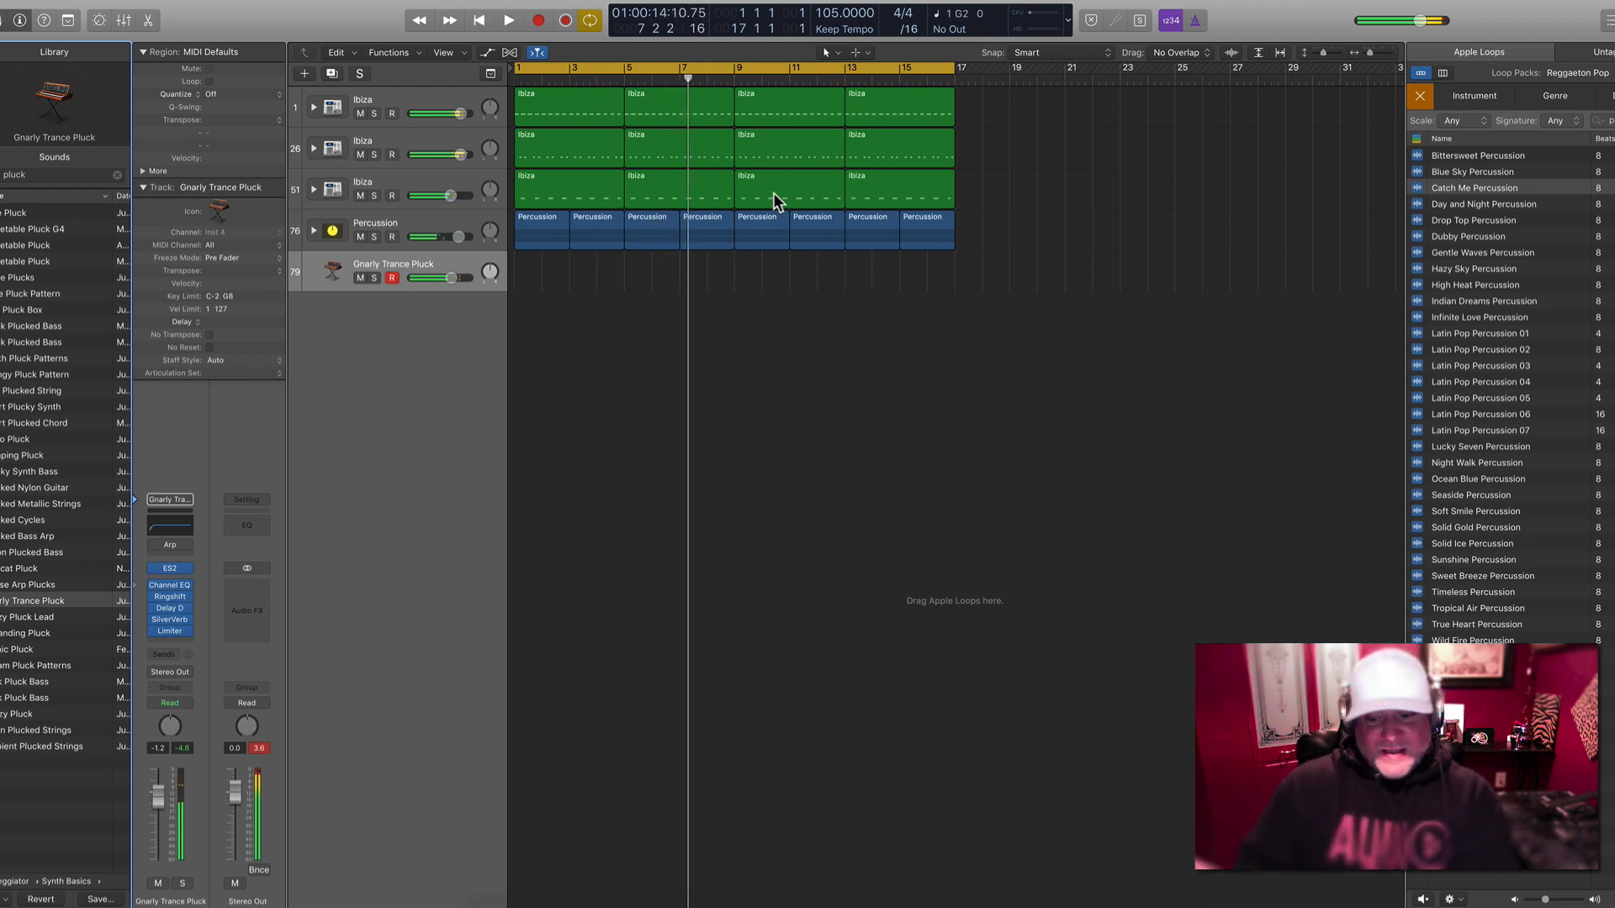
pyautogui.press('space')
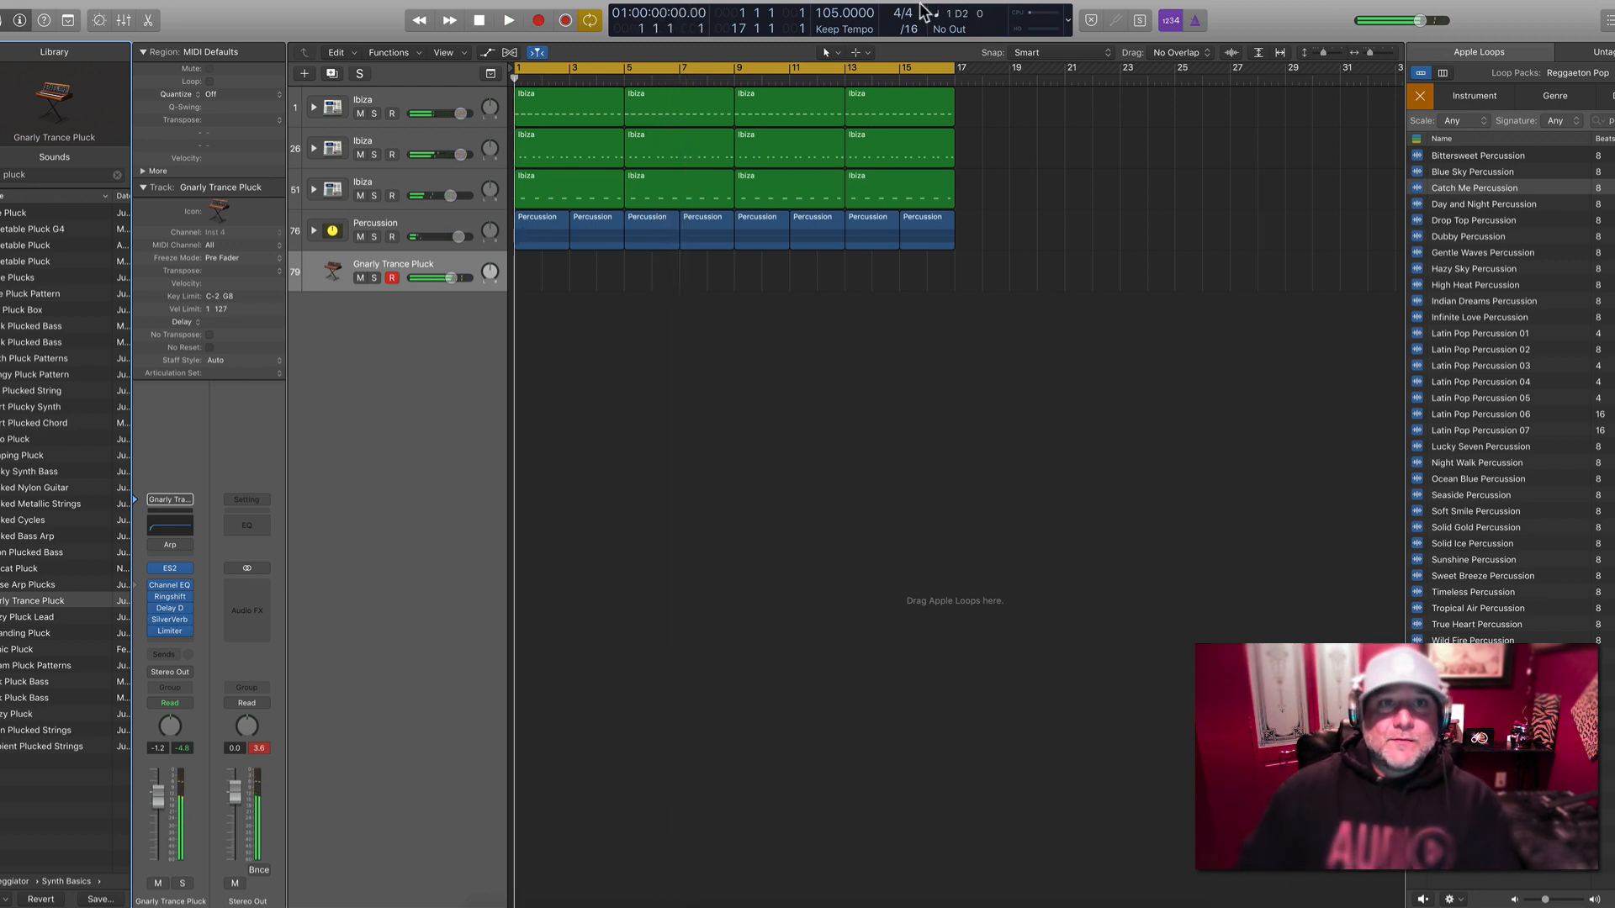
# Record a four-bar MIDI part on the Gnarly Trance Pluck track from bar 1, and return the playhead to the start
pyautogui.click(540, 22)
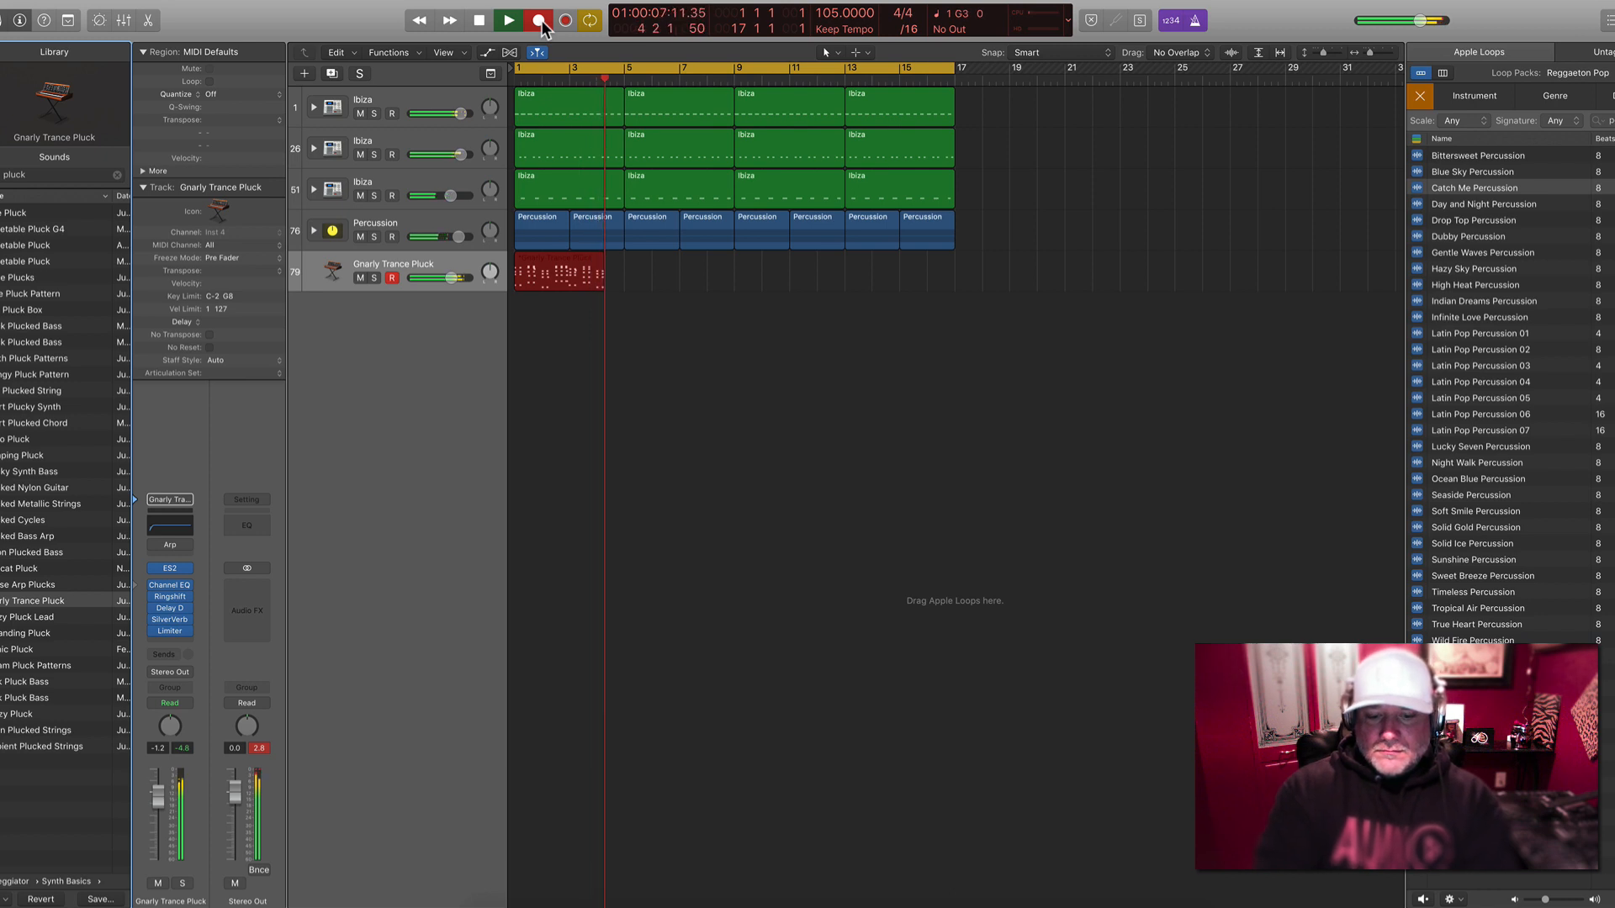
pyautogui.press('space')
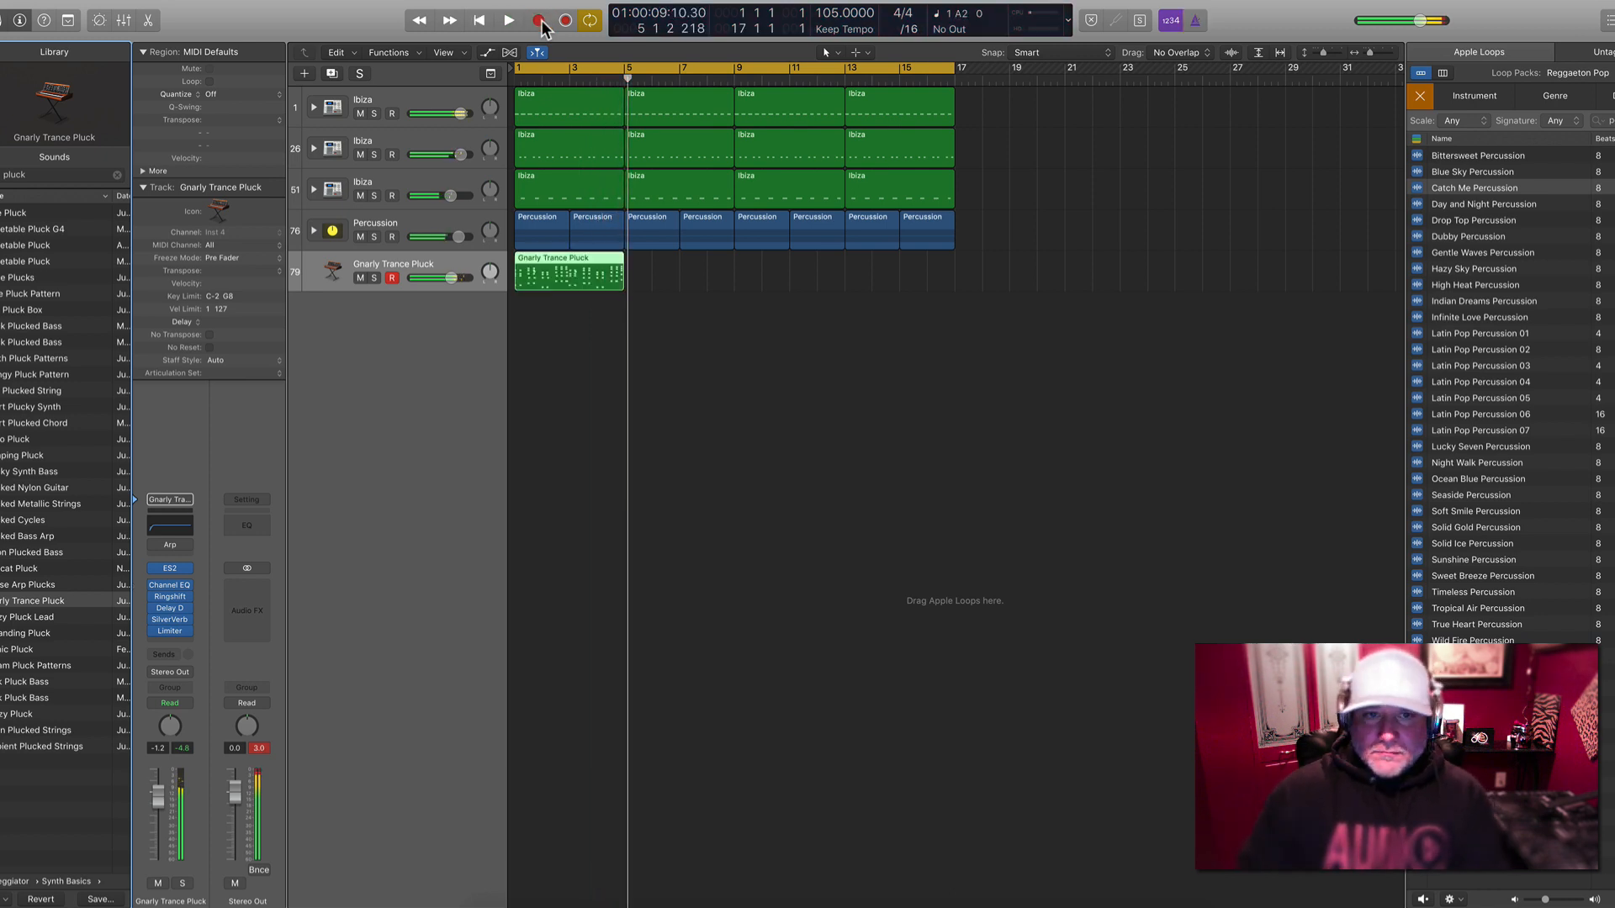
pyautogui.press('Return')
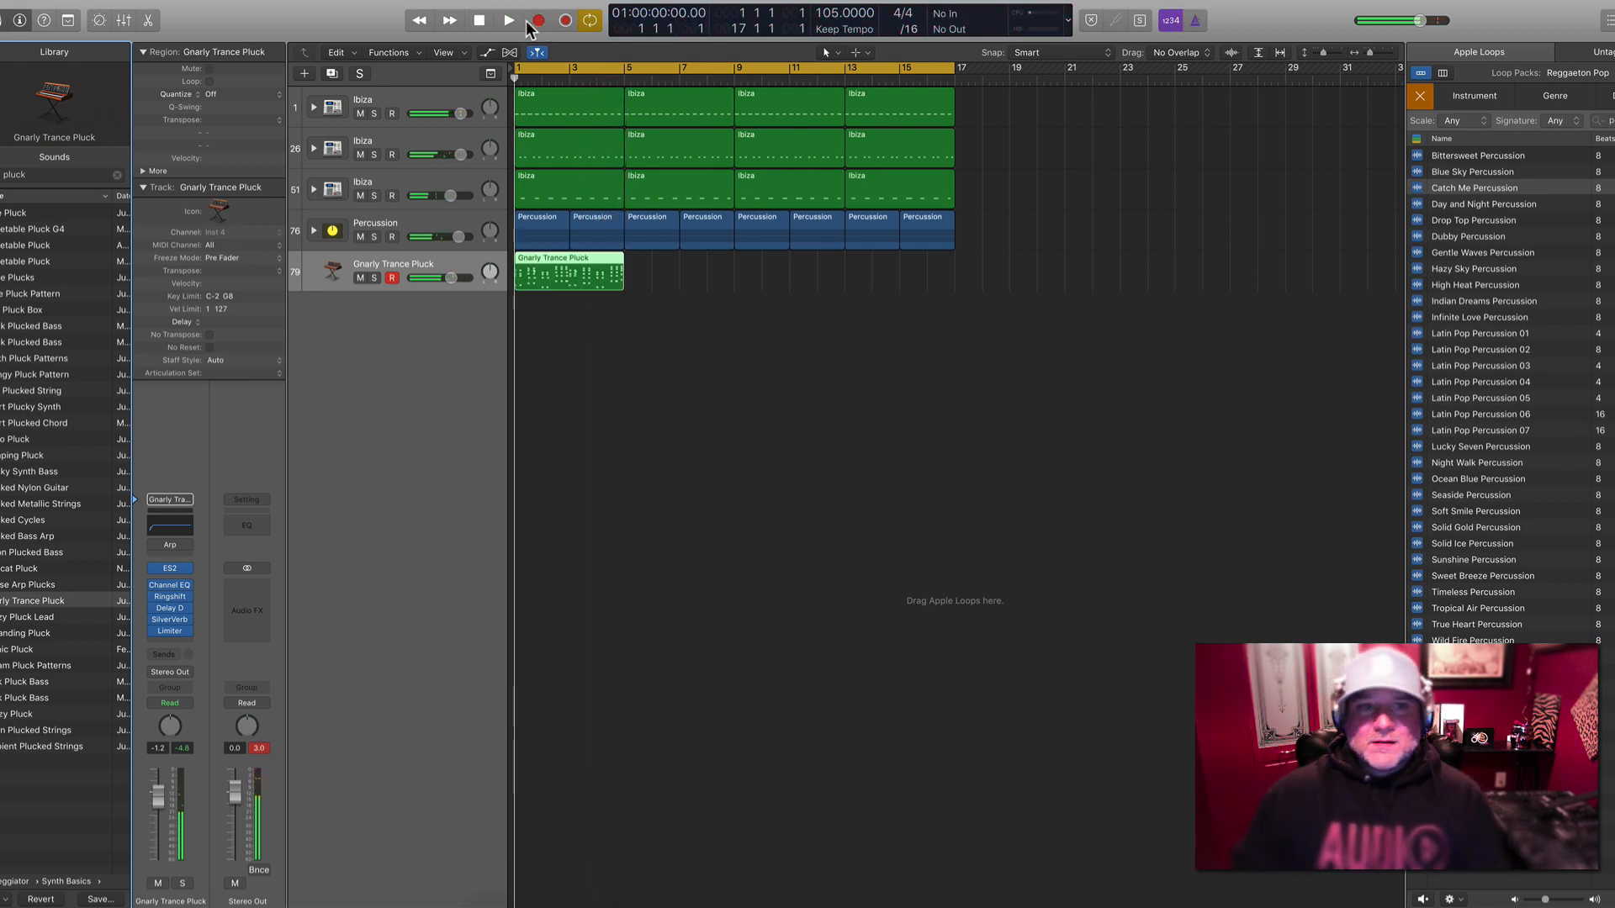
# Open the recorded pluck region in an enlarged Piano Roll and delete the two stray G#3 notes in bars 1 and 3
pyautogui.doubleClick(566, 244)
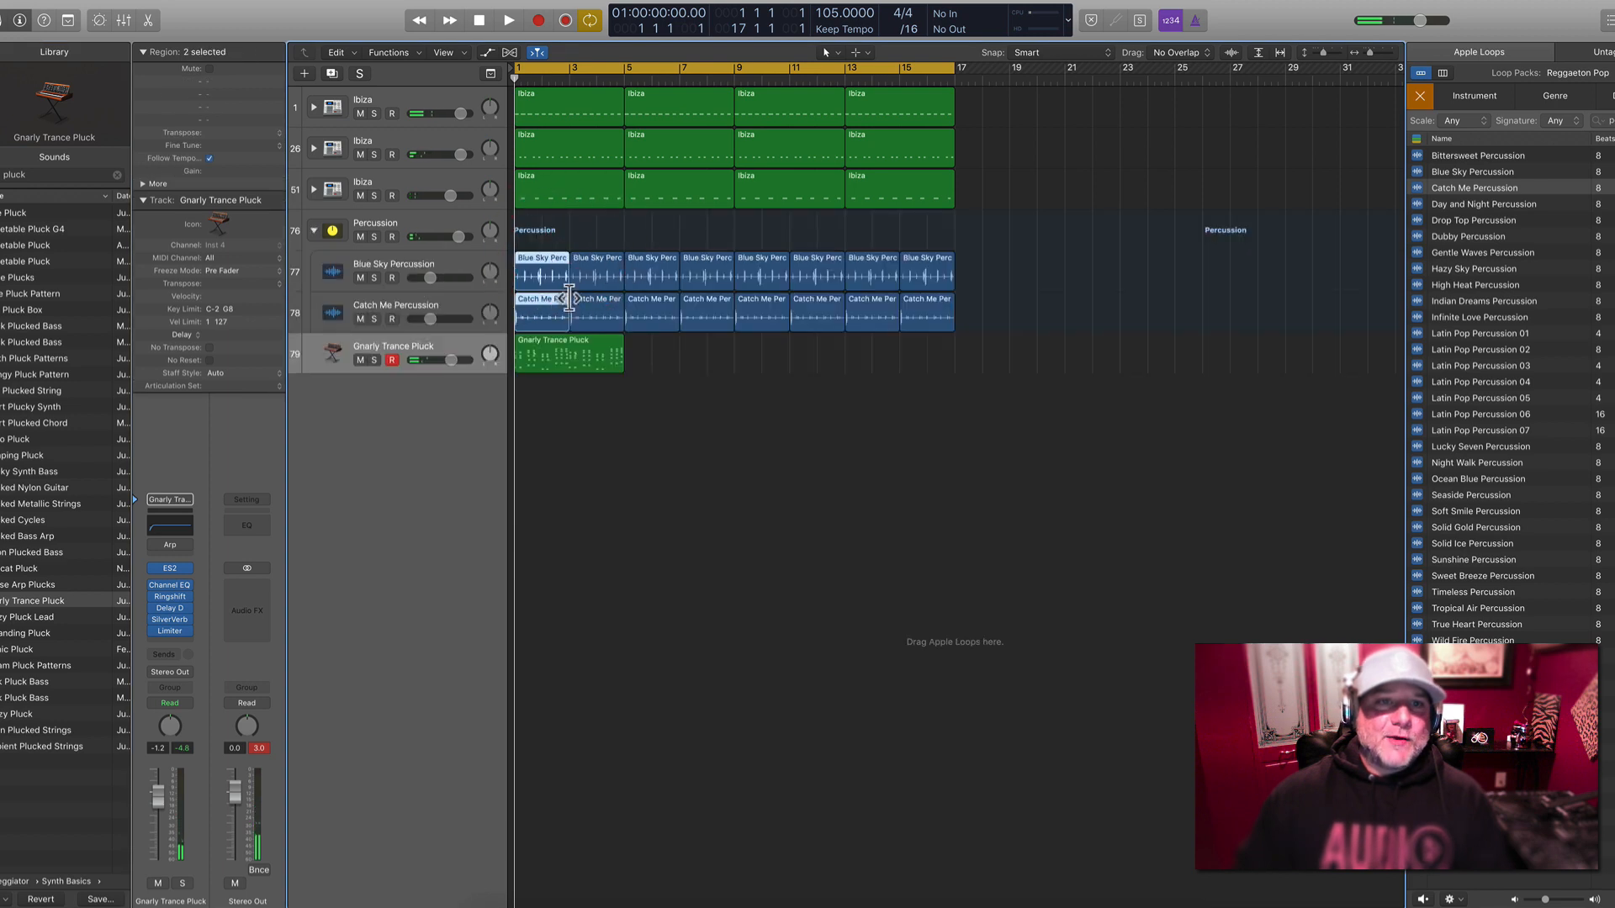
pyautogui.doubleClick(563, 342)
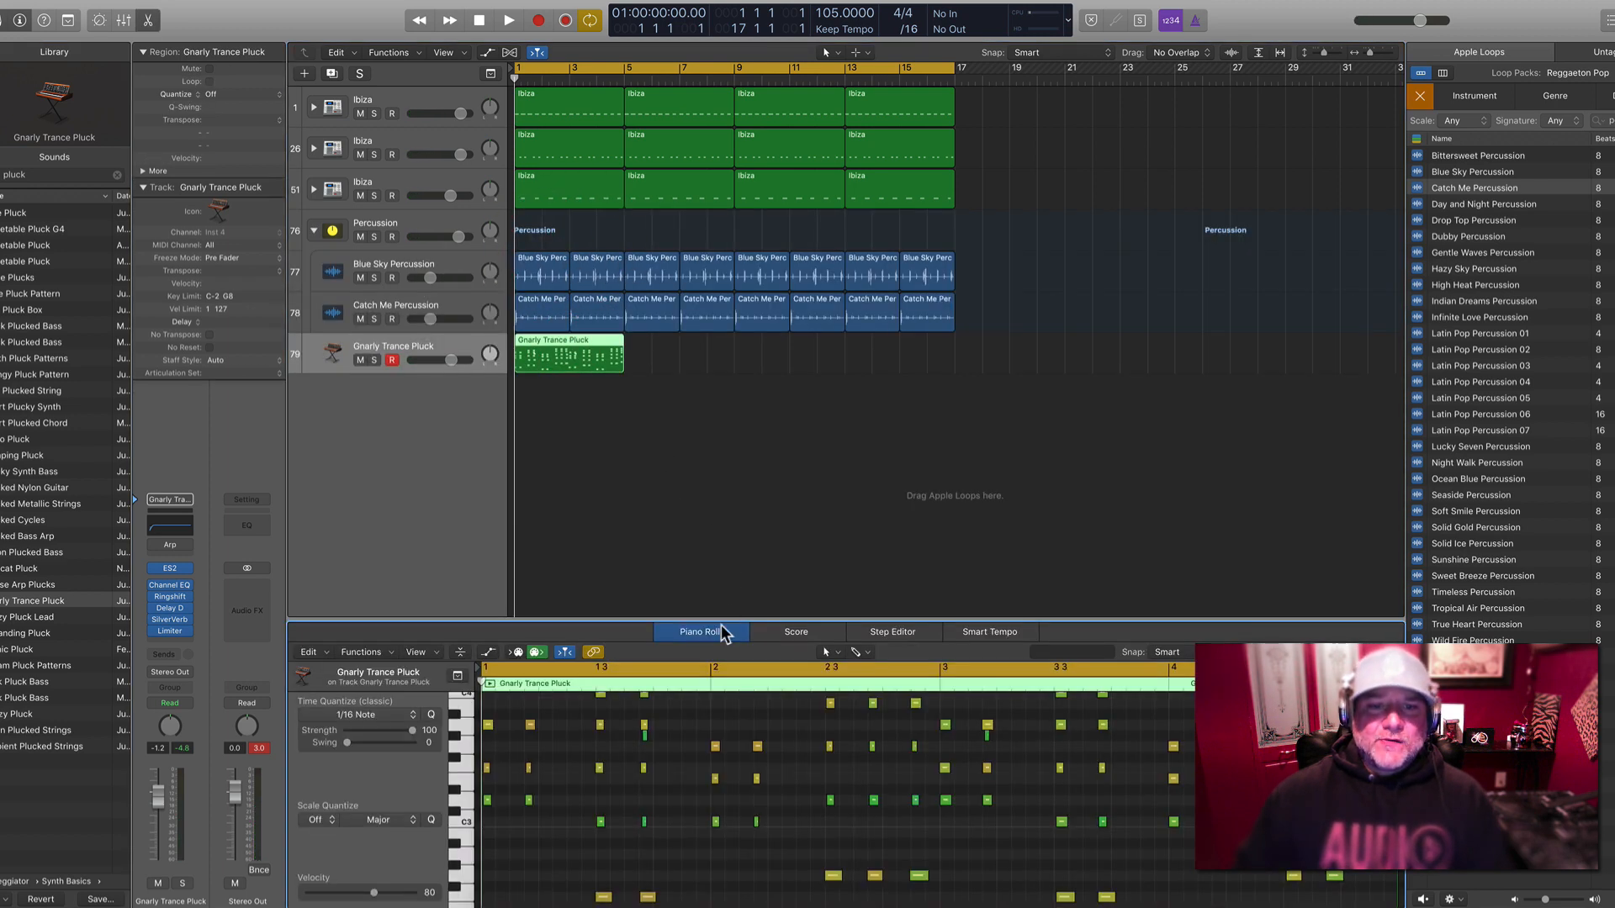
pyautogui.moveTo(729, 618); pyautogui.dragTo(750, 459)
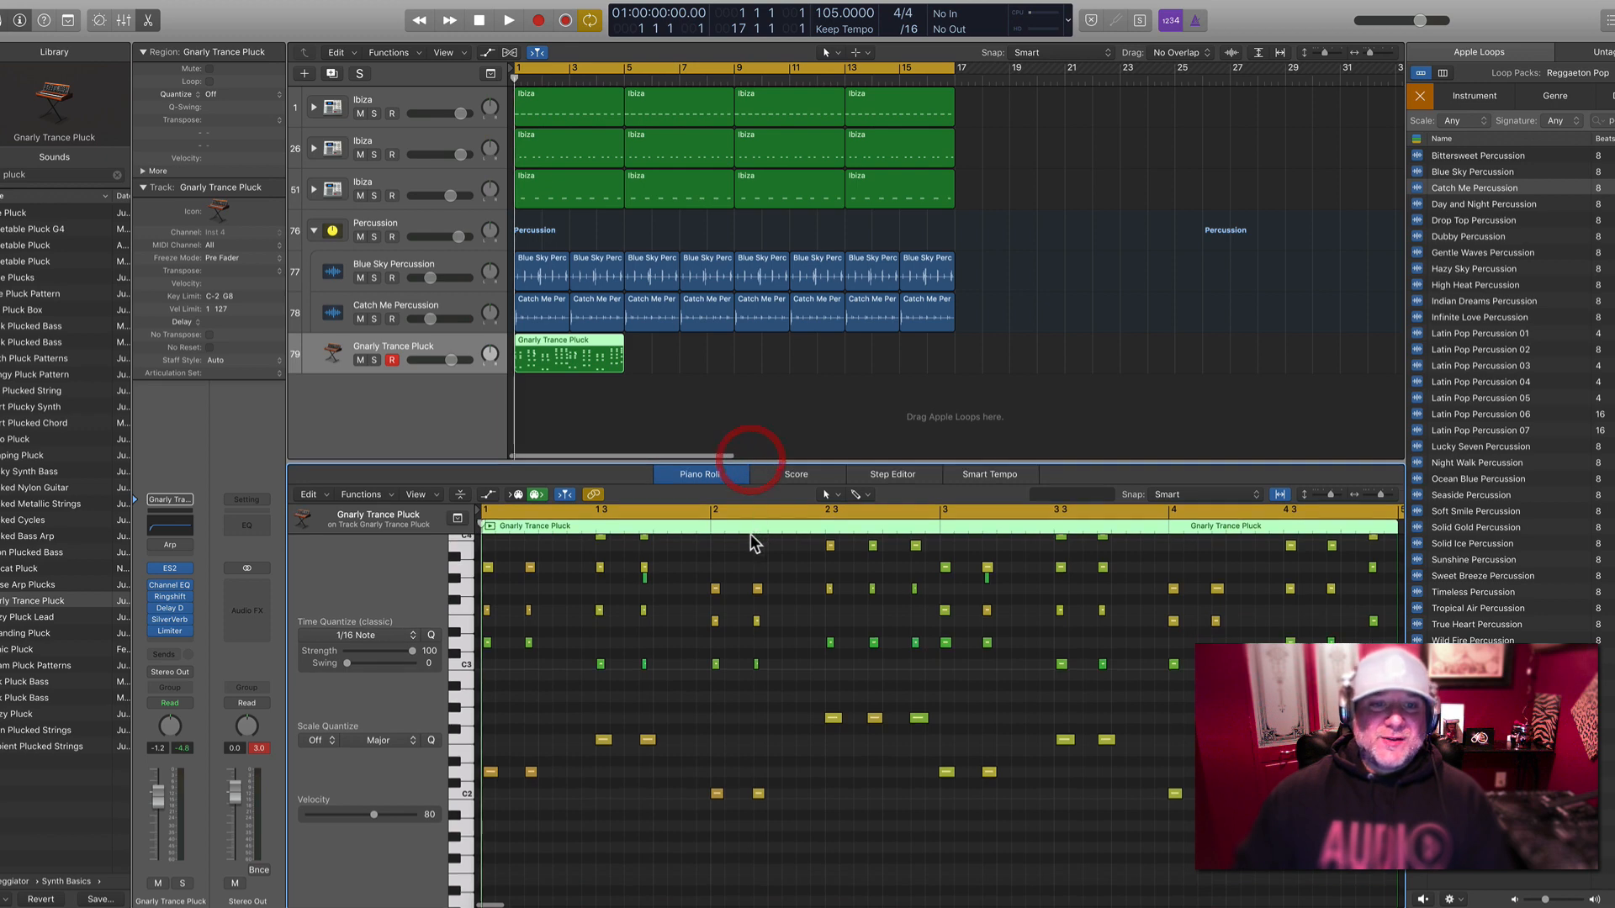
pyautogui.click(644, 578)
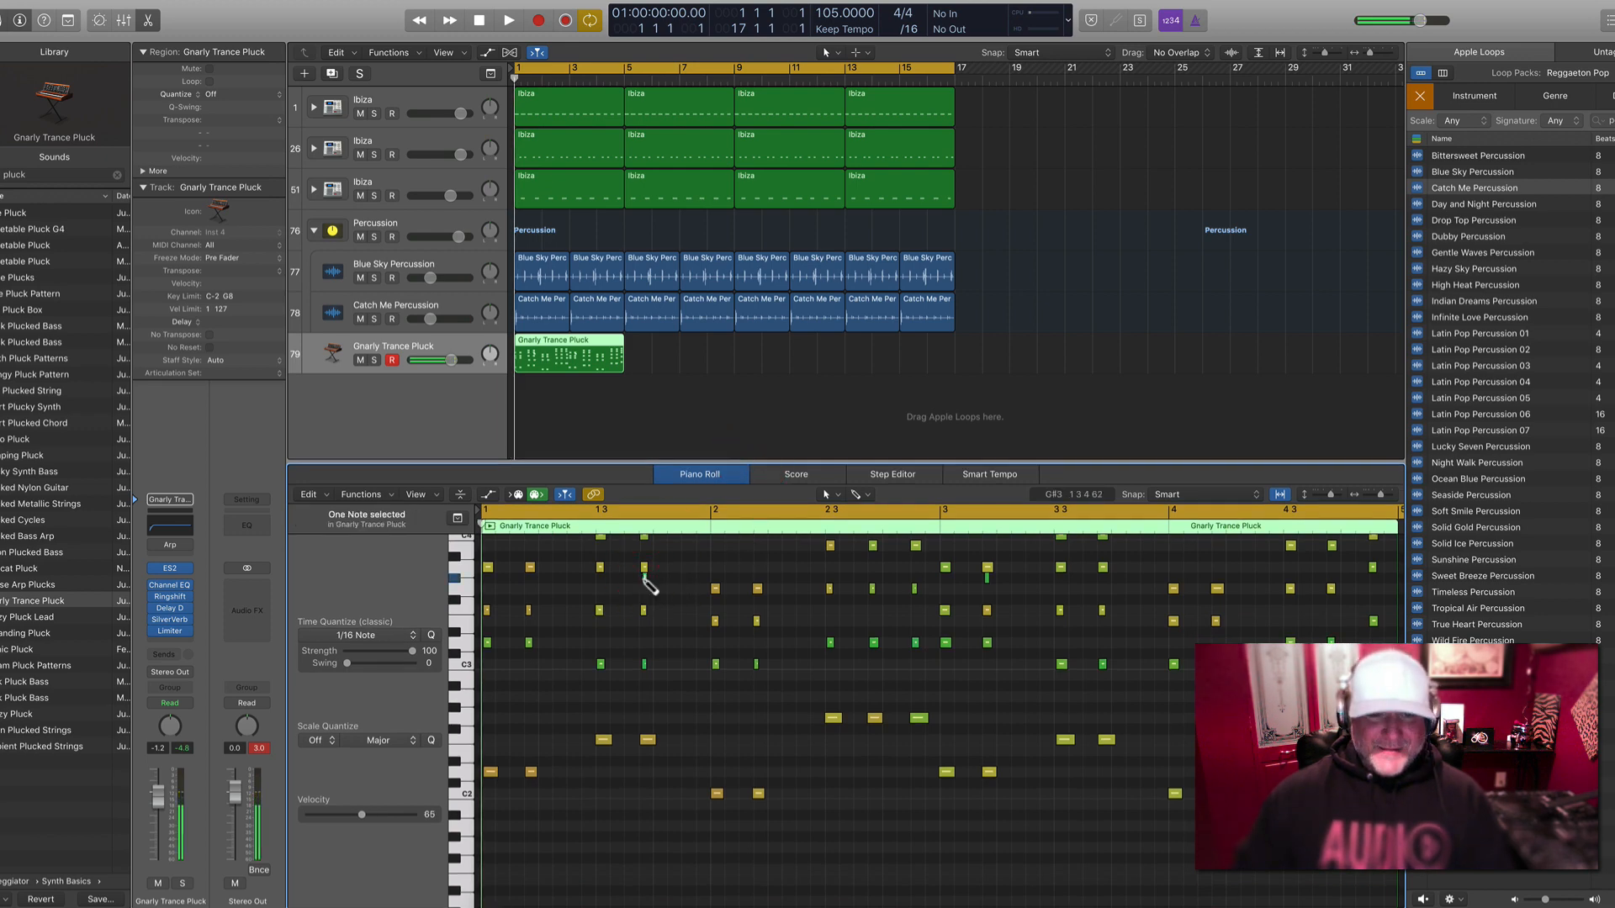
pyautogui.click(984, 581)
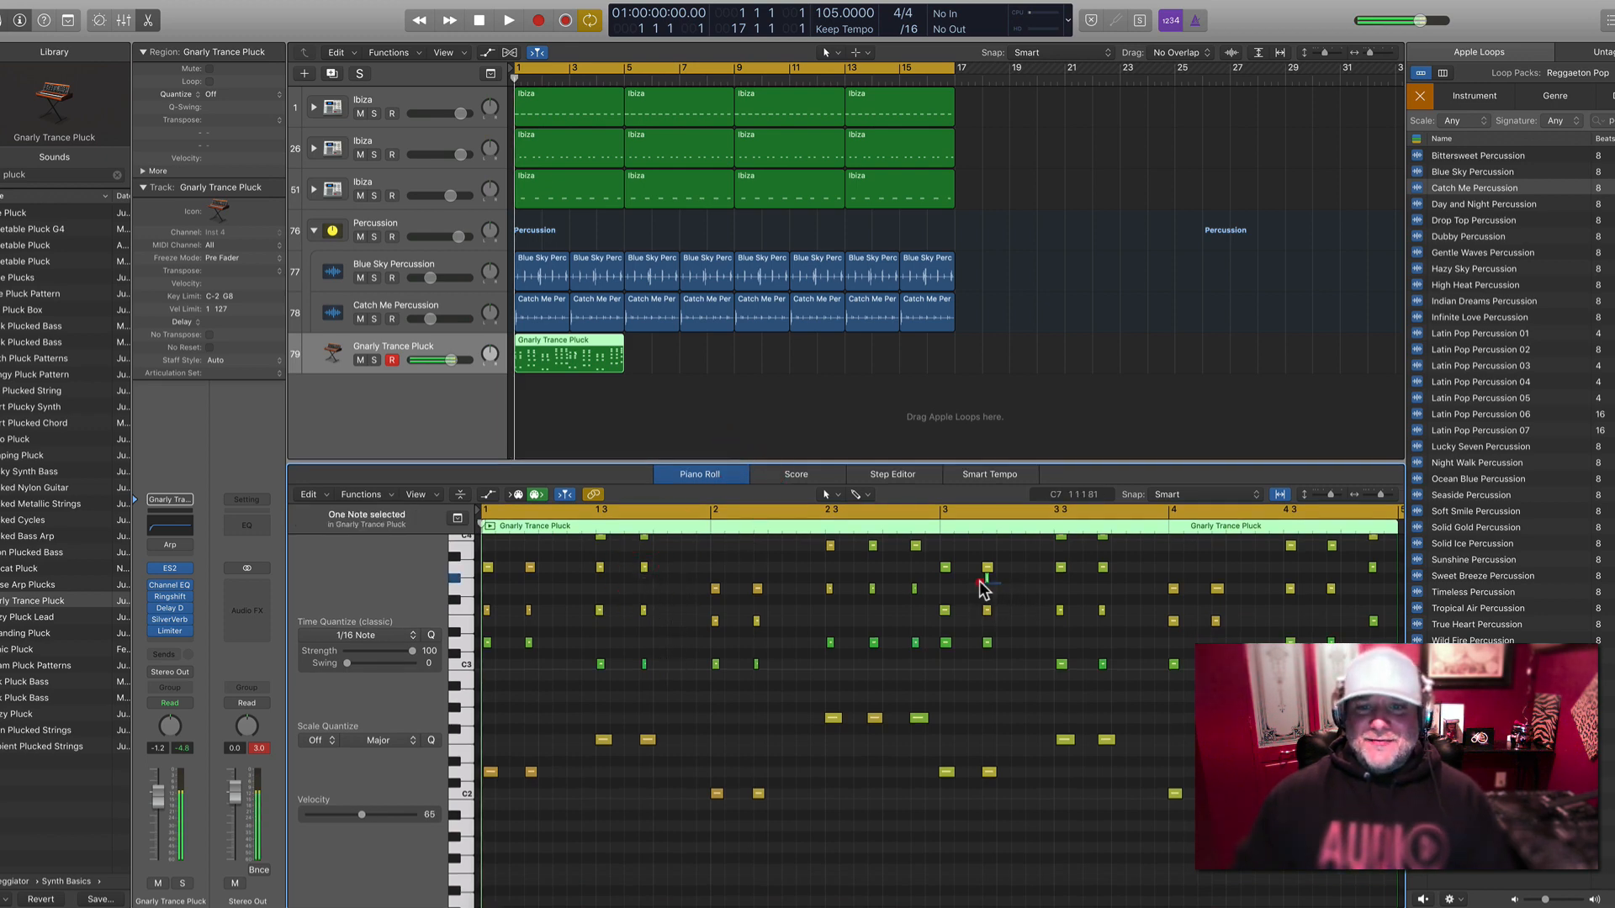
pyautogui.scroll(3, 980, 585)
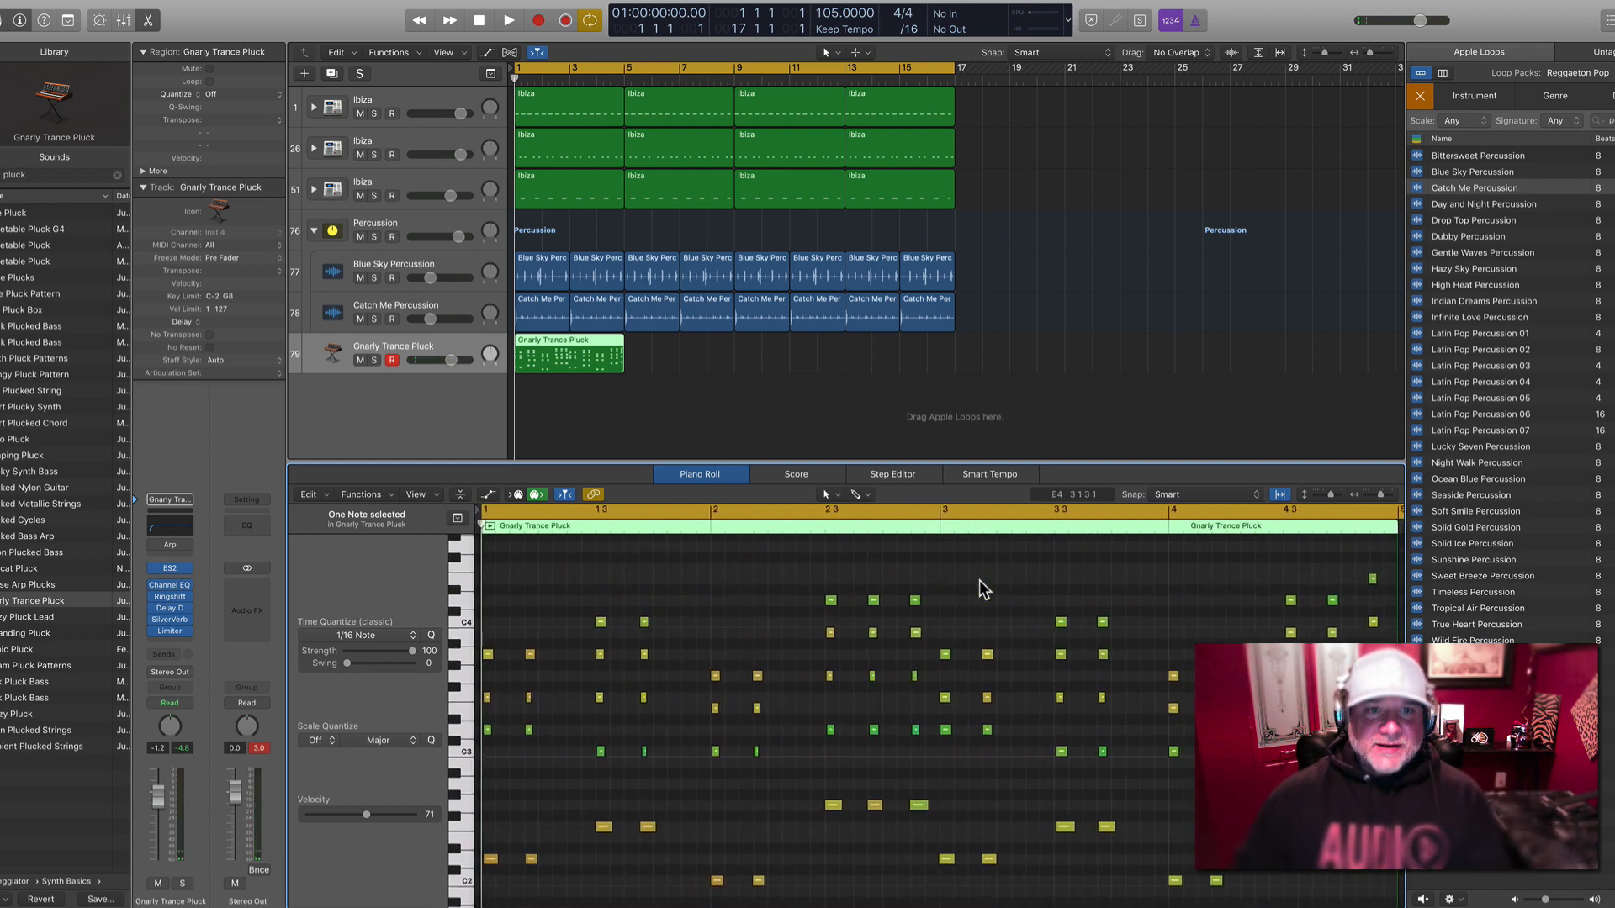
# Repeat the four-bar pluck region until it fills all 16 bars, and select all the track's regions
pyautogui.click(956, 430)
pyautogui.moveTo(564, 352); pyautogui.dragTo(898, 353)
pyautogui.click(1021, 360)
pyautogui.click(471, 351)
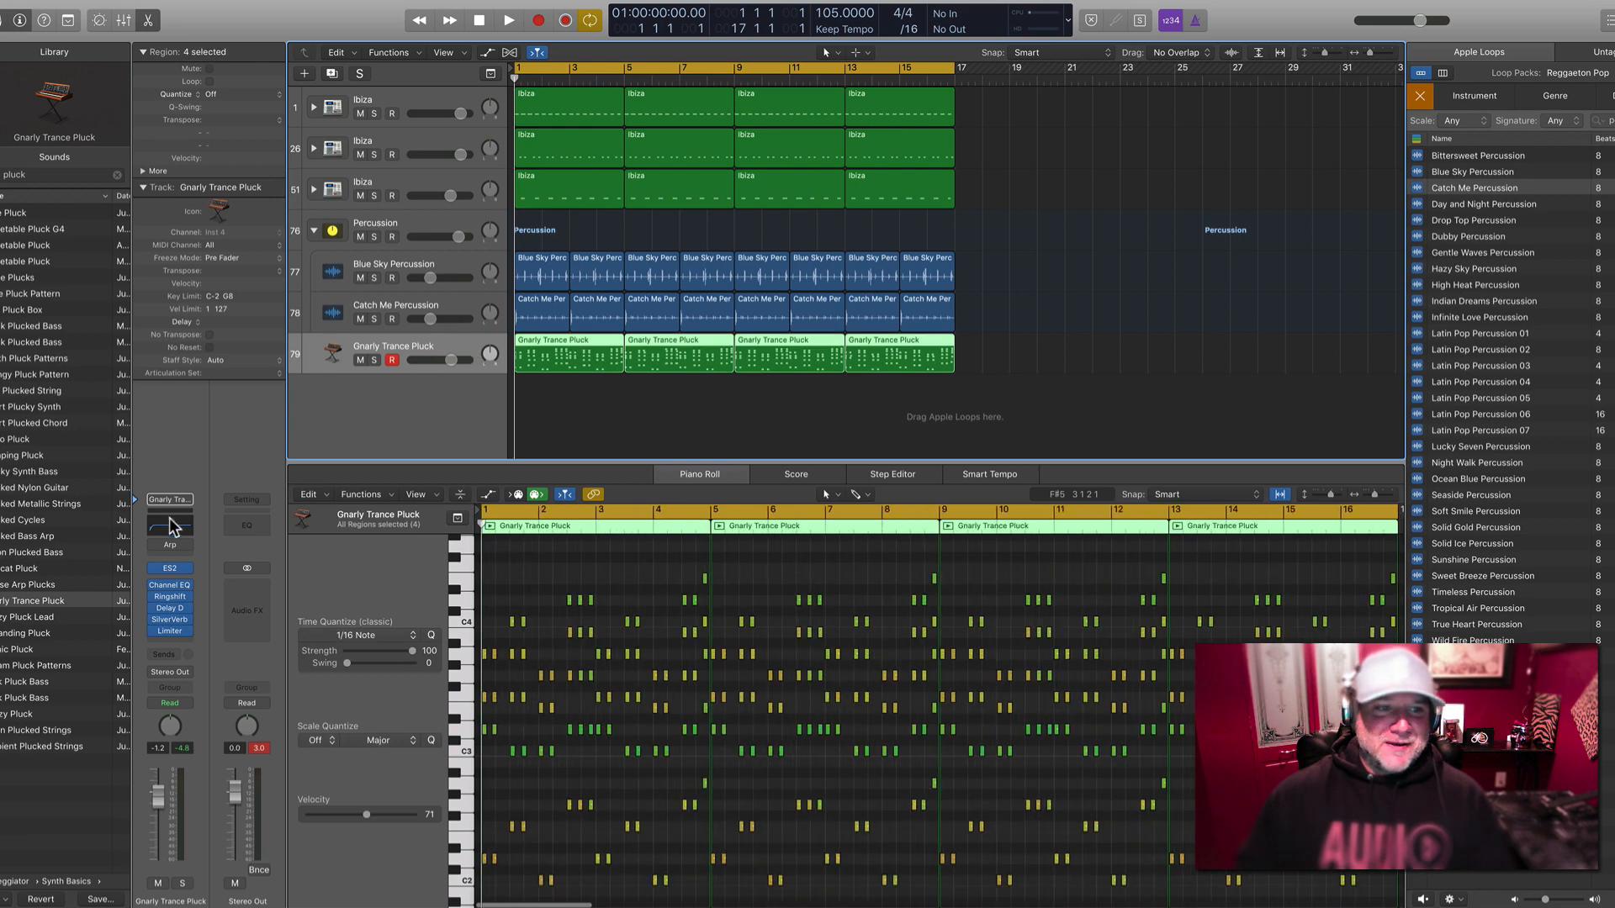
# Set the pluck track's Channel EQ low cut to 112 Hz with a 48 dB/Oct slope
pyautogui.click(169, 589)
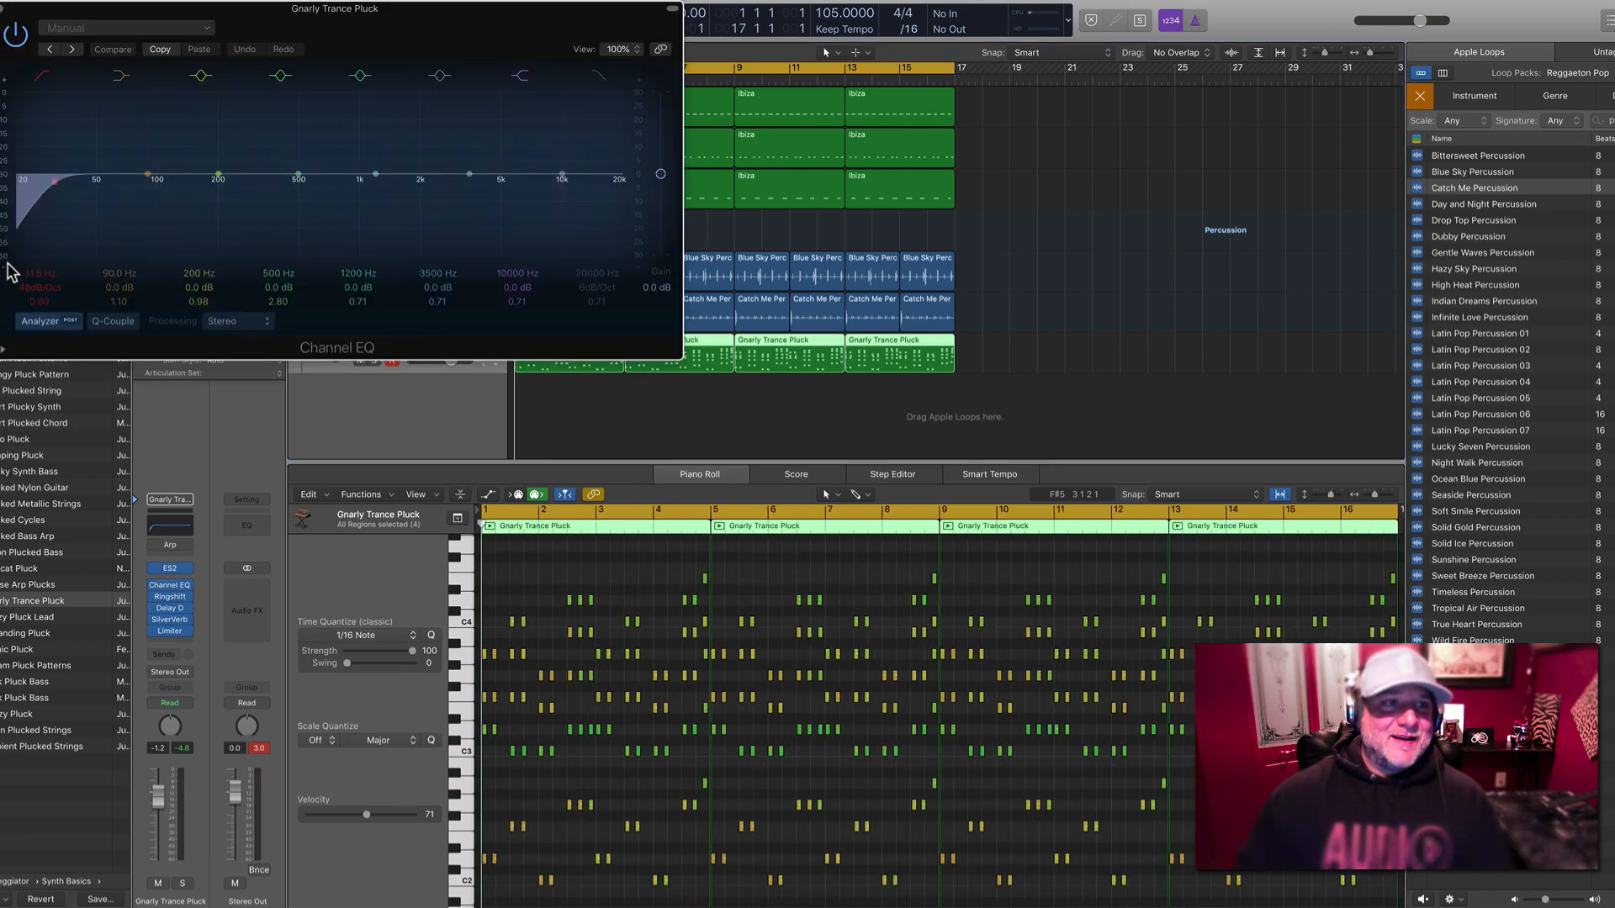
pyautogui.moveTo(26, 269); pyautogui.dragTo(26, 194)
pyautogui.moveTo(393, 57); pyautogui.dragTo(1421, 670)
pyautogui.click(1341, 425)
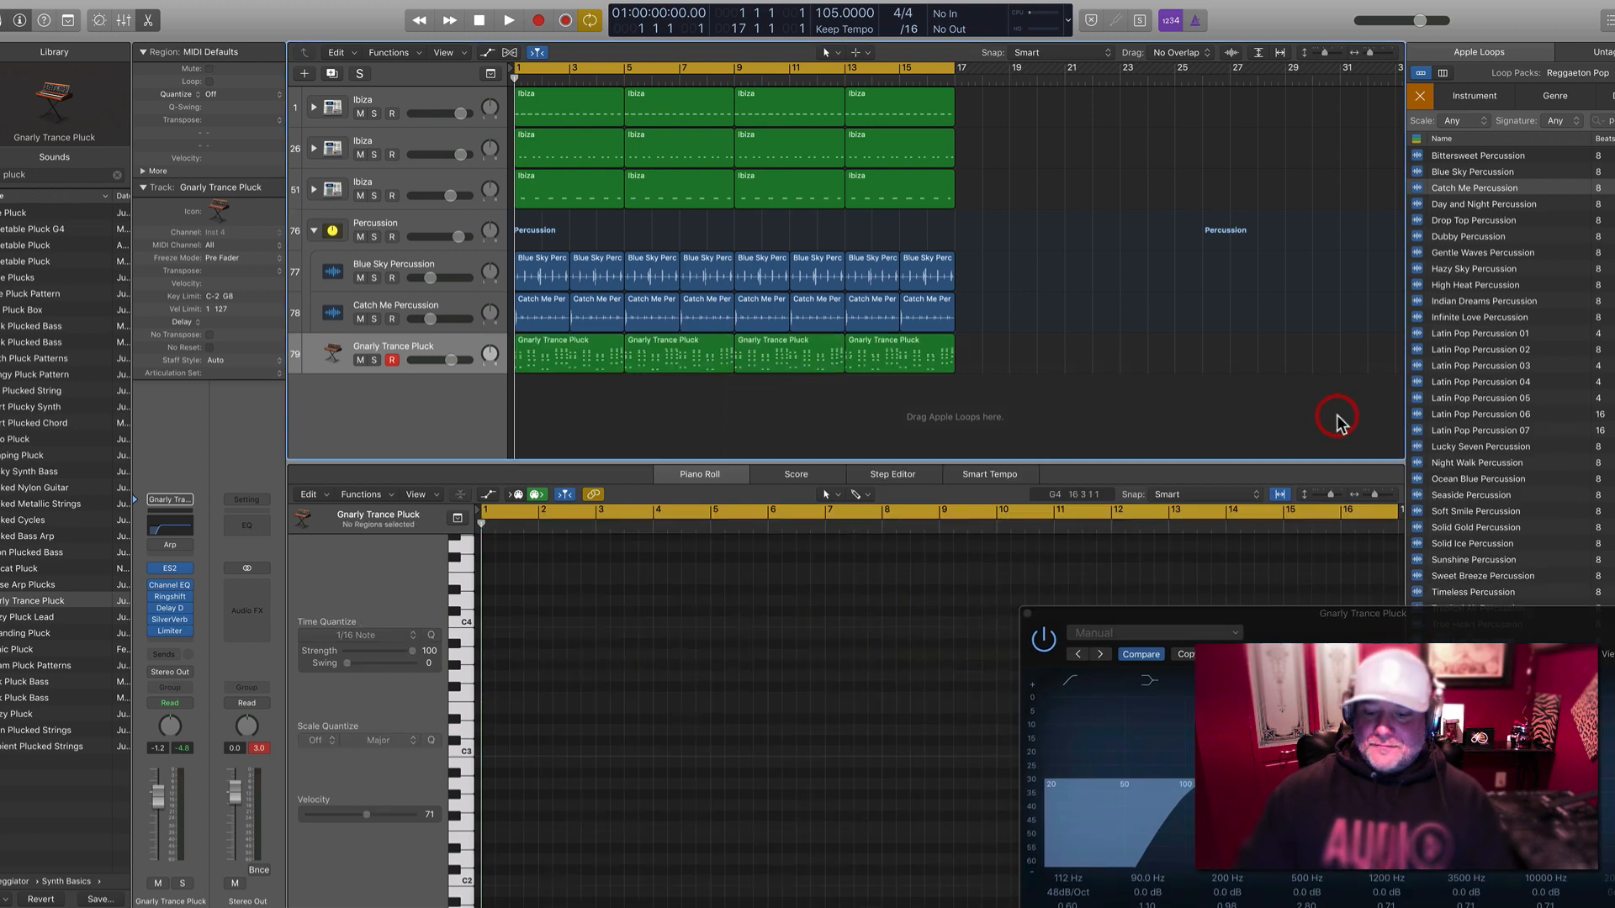
# Start playback of the full beat, select all the pluck regions, and close the Piano Roll
pyautogui.press('space')
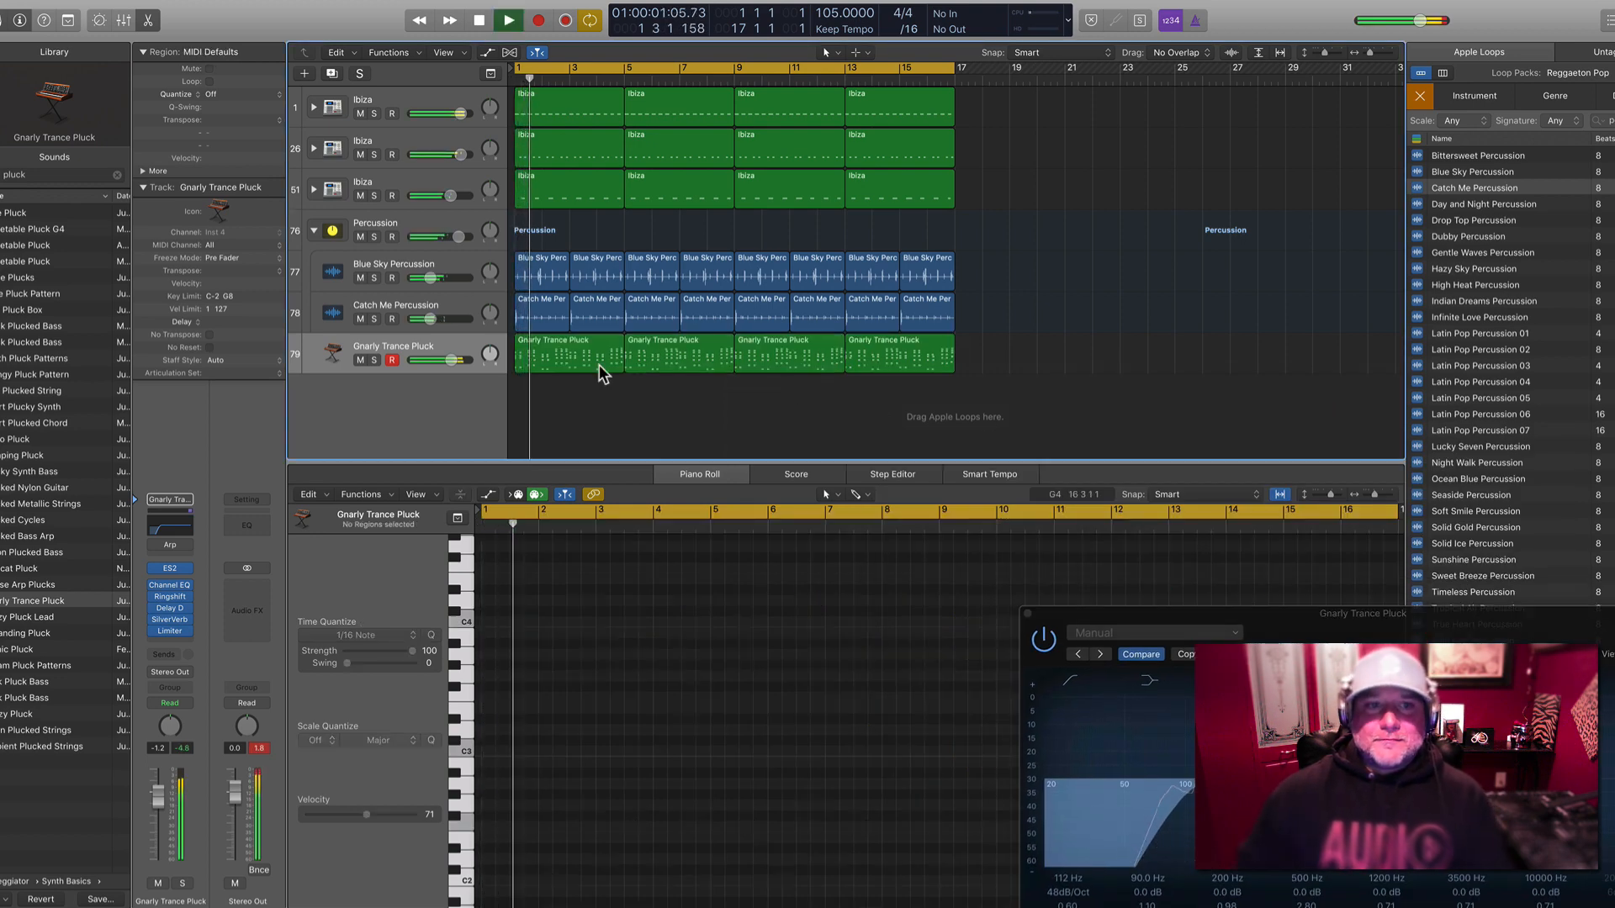
pyautogui.click(433, 339)
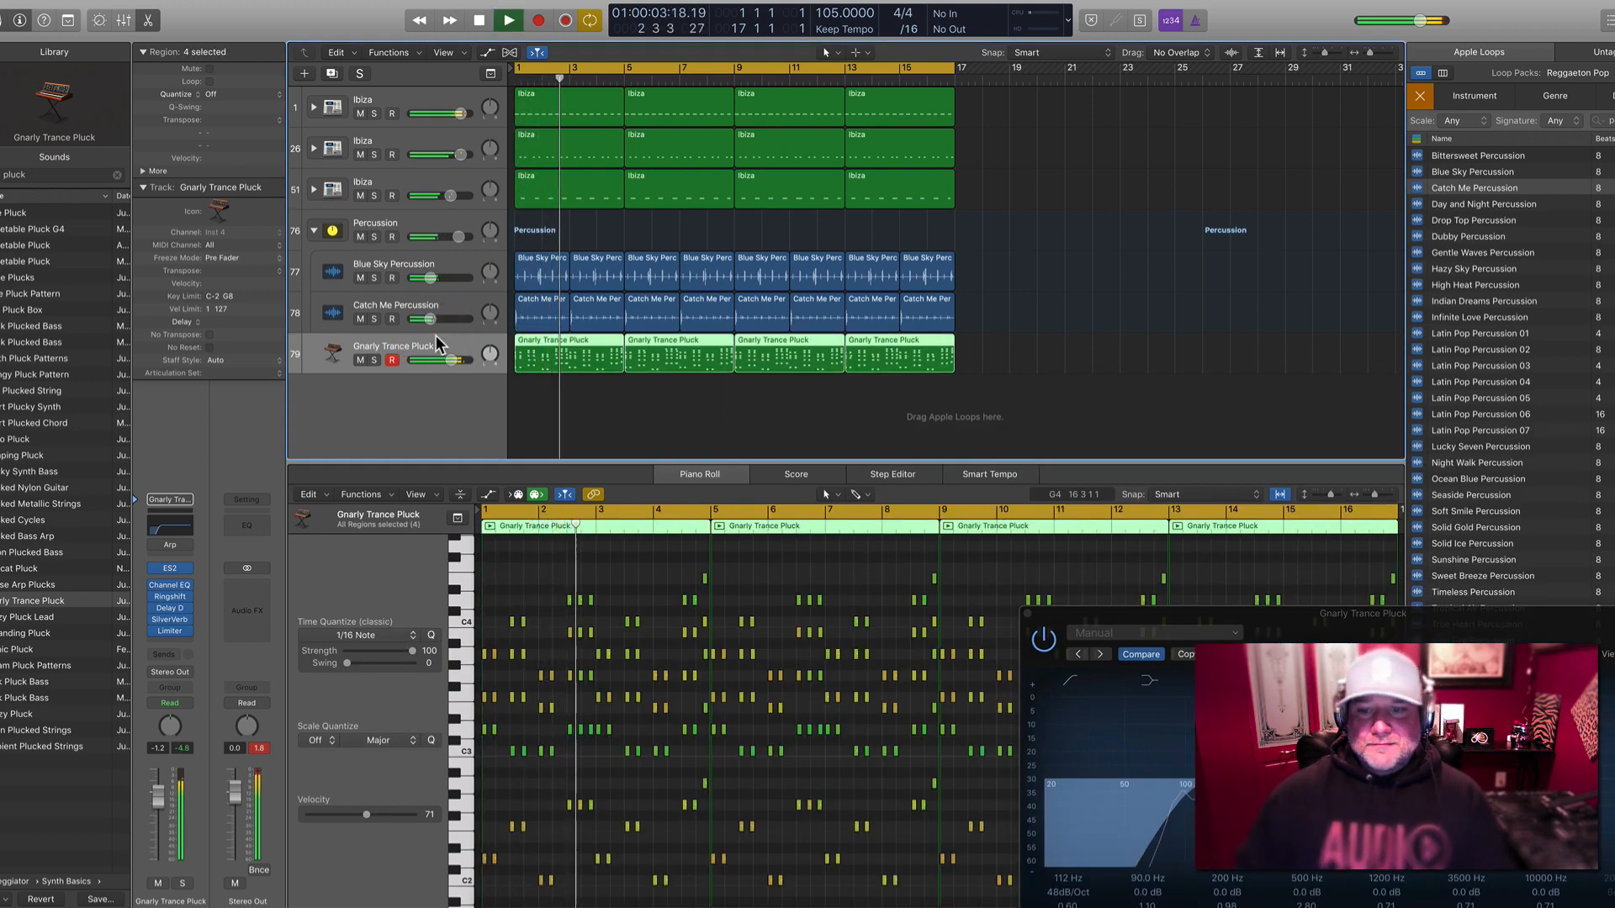
pyautogui.press('n')
pyautogui.press('n')
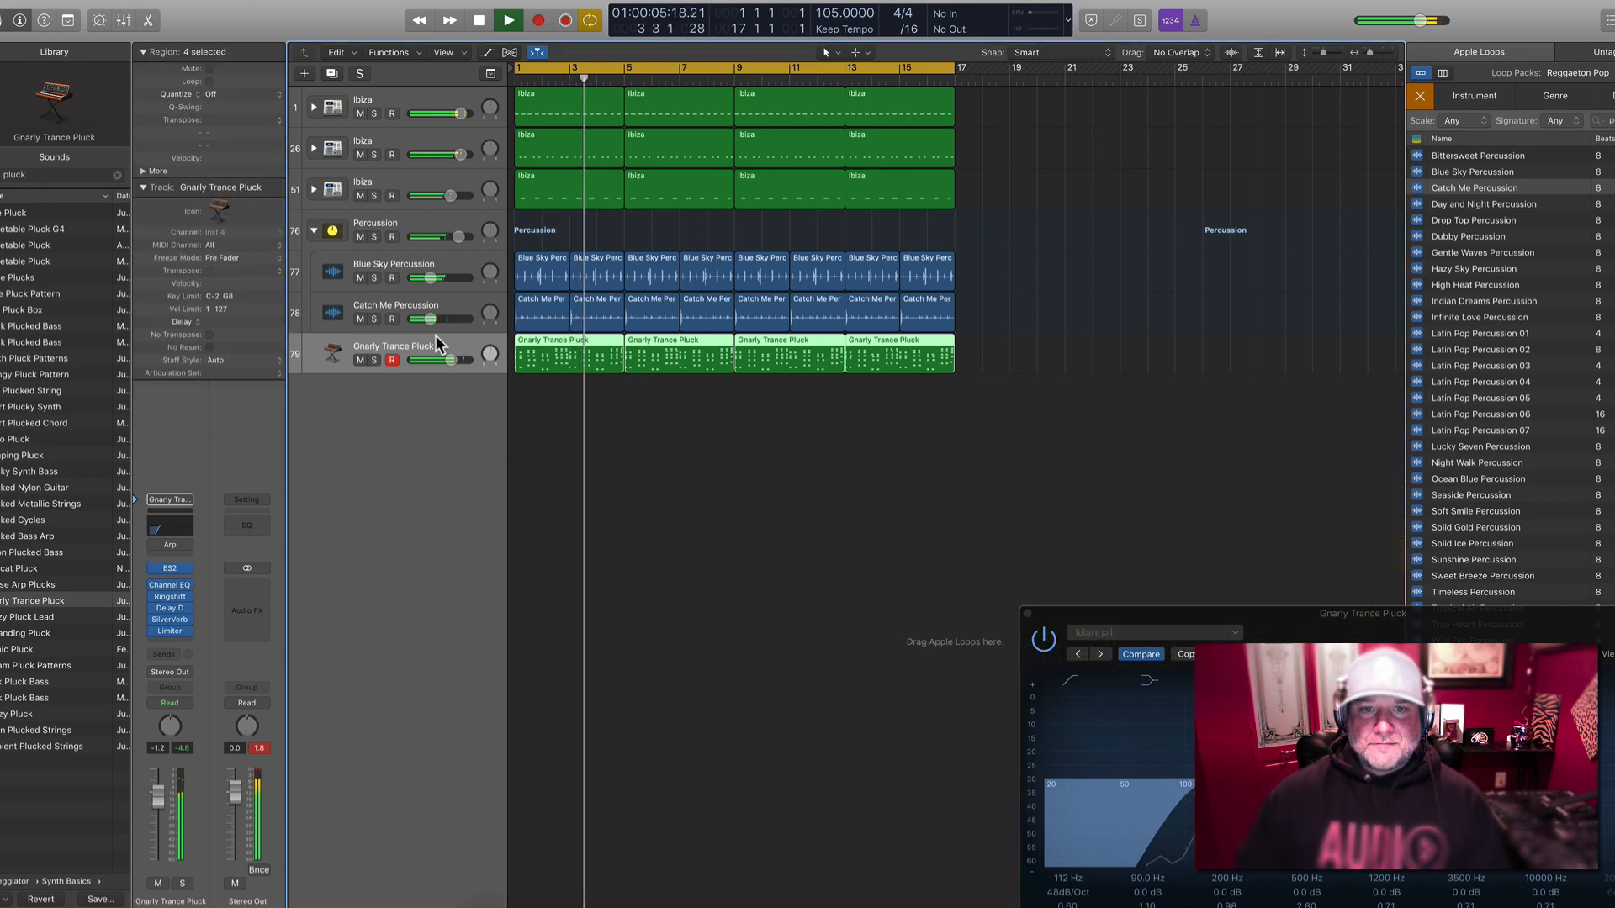
# Bypass the pluck track's Ringshift and Delay D effects, raise its volume to 0.1 dB, and stop playback
pyautogui.click(1028, 613)
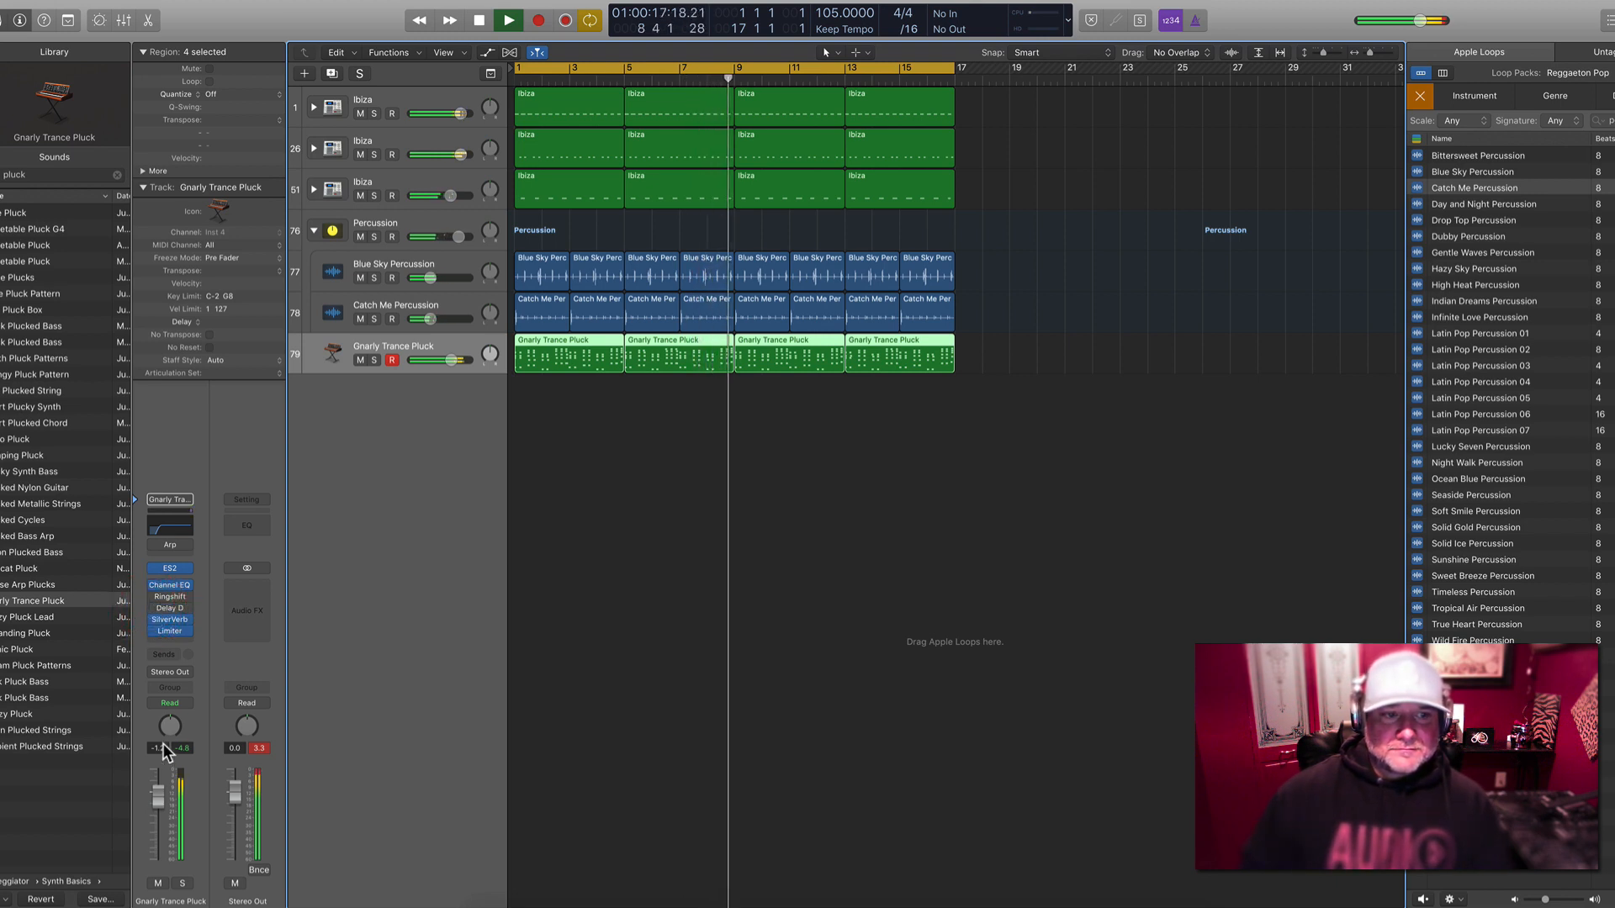
pyautogui.moveTo(157, 792); pyautogui.dragTo(162, 779)
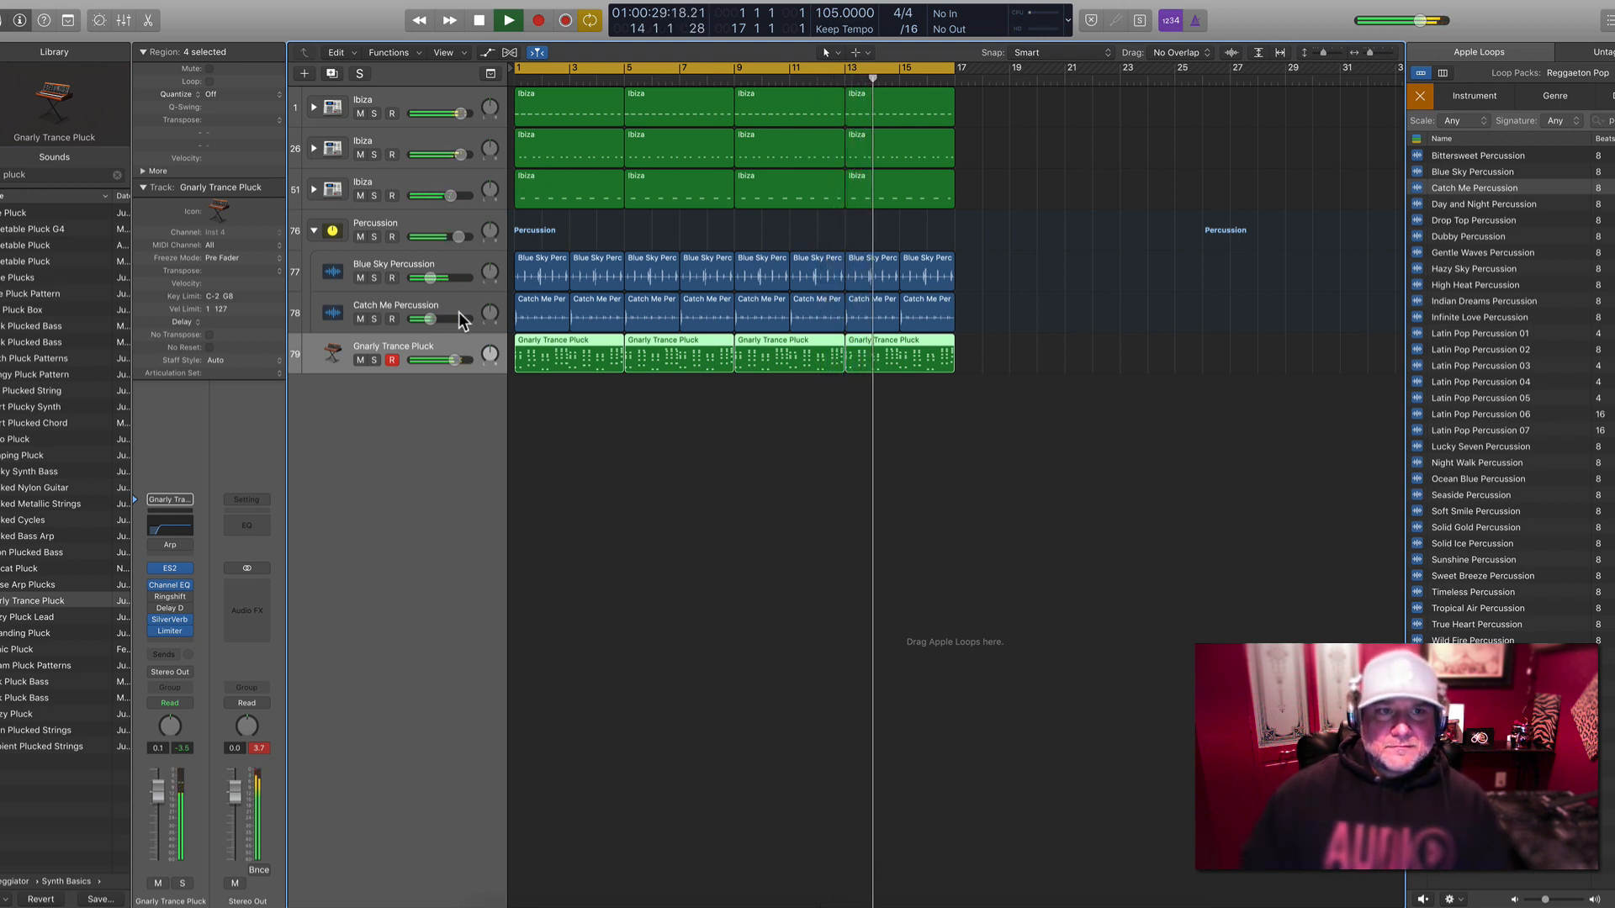
pyautogui.press('space')
# Quantize the four selected pluck regions to 1/16 Note and play the beat from bar 1
pyautogui.click(215, 89)
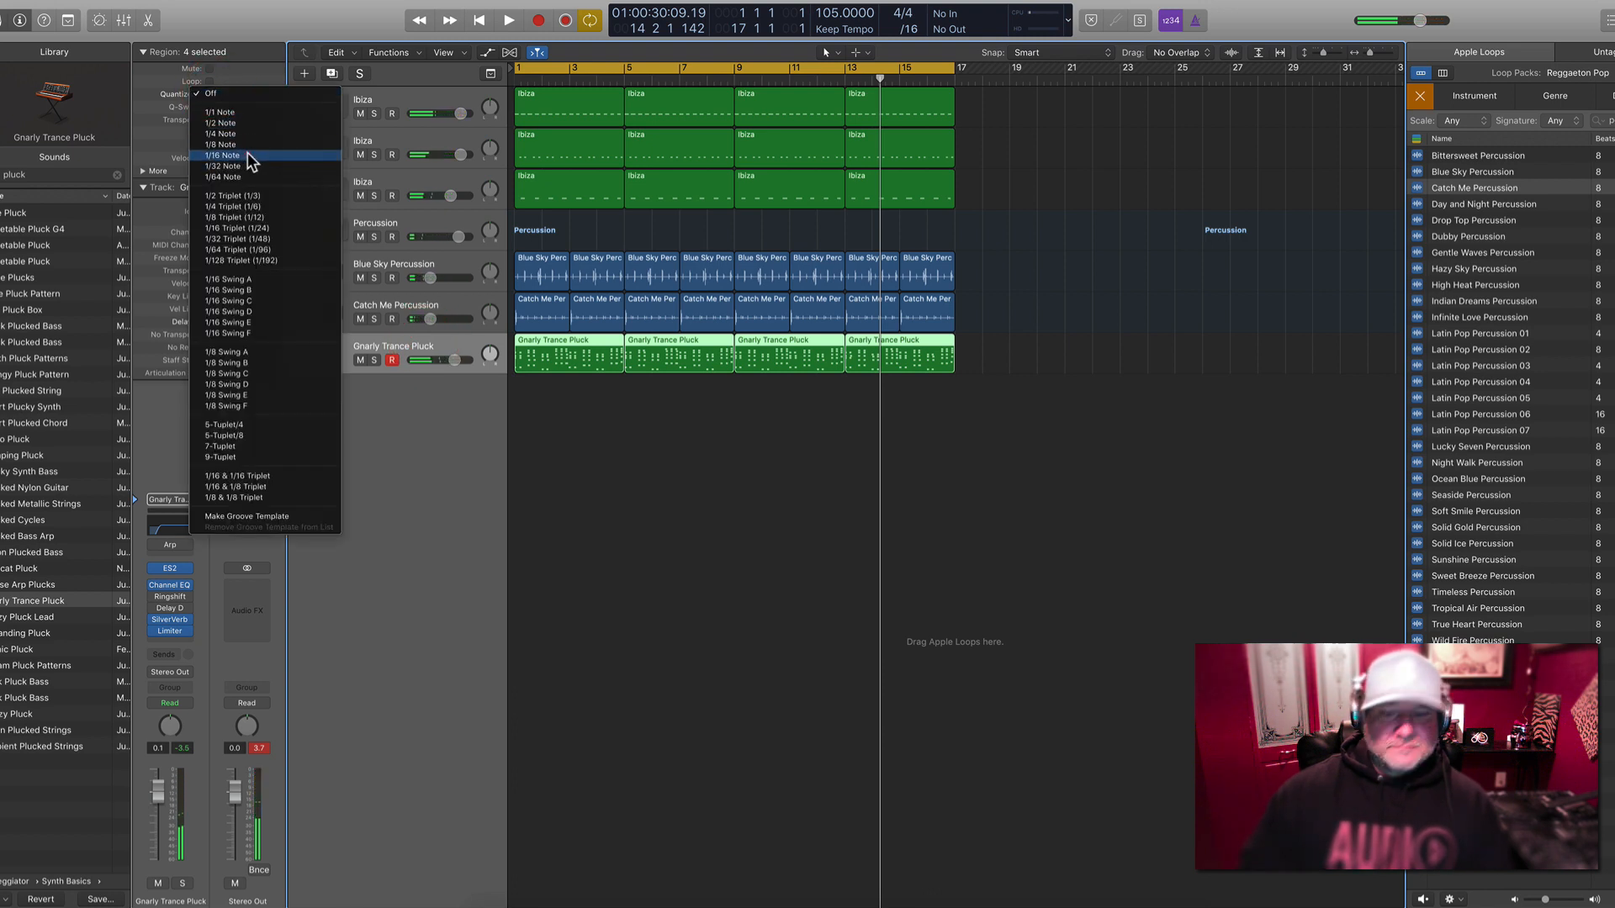
pyautogui.click(248, 155)
pyautogui.press('Return')
pyautogui.press('space')
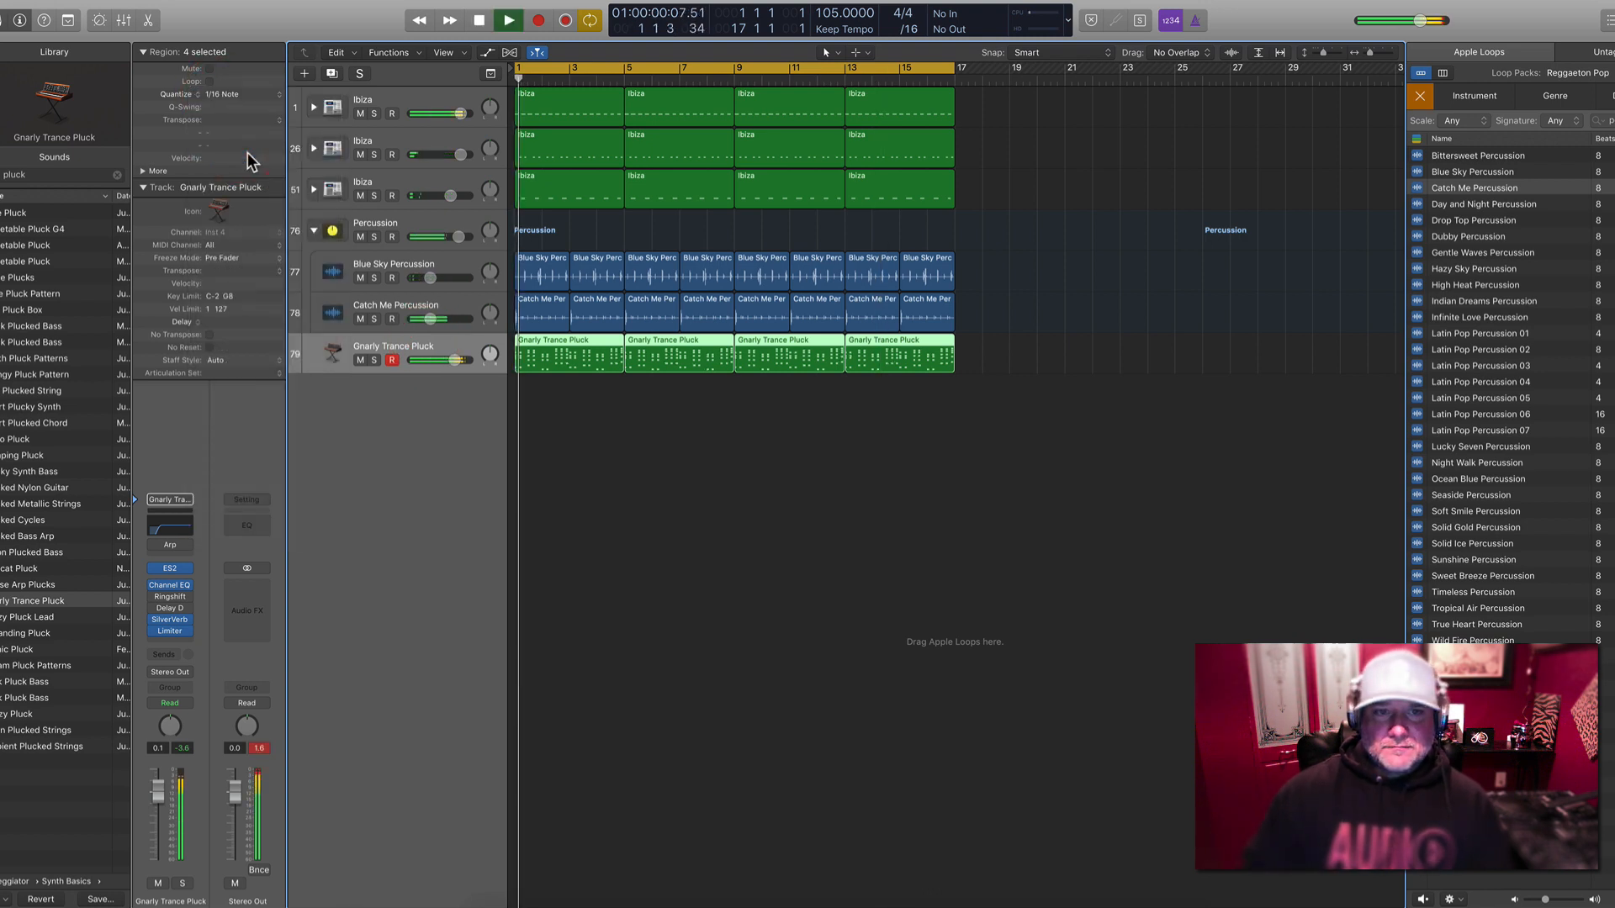
# Duplicate the Gnarly Trance Pluck track with its settings as a new empty track, and return the playhead to bar 1
pyautogui.click(413, 338)
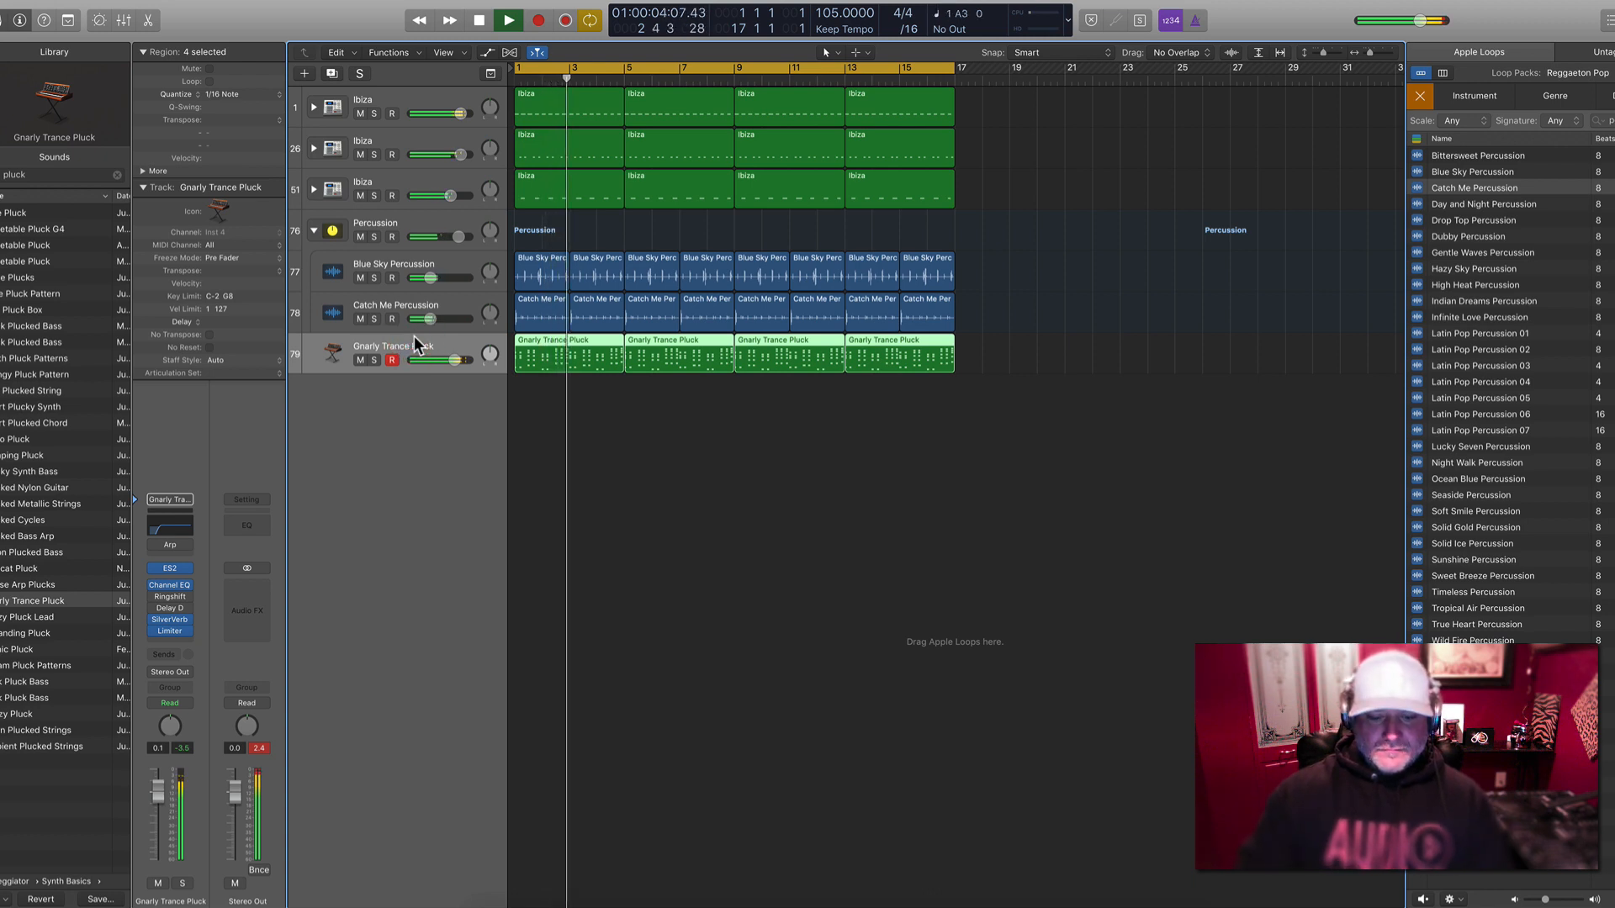
pyautogui.press('super+d')
pyautogui.press('Return')
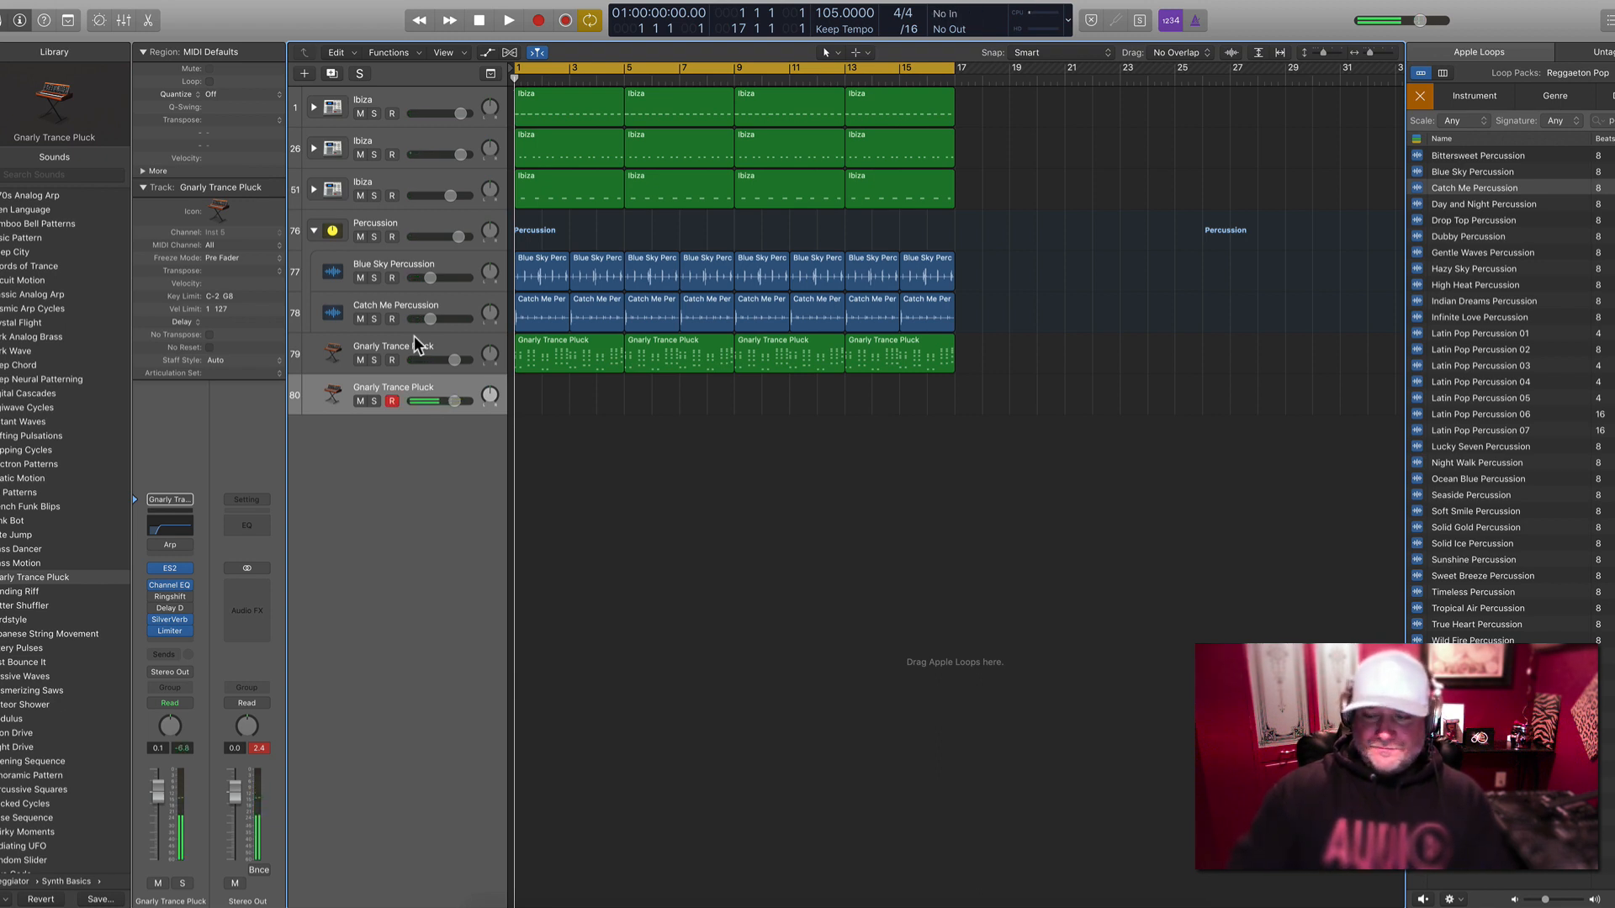
# Play through the opening bars of the full beat to hear the pluck part in context
pyautogui.press('space')
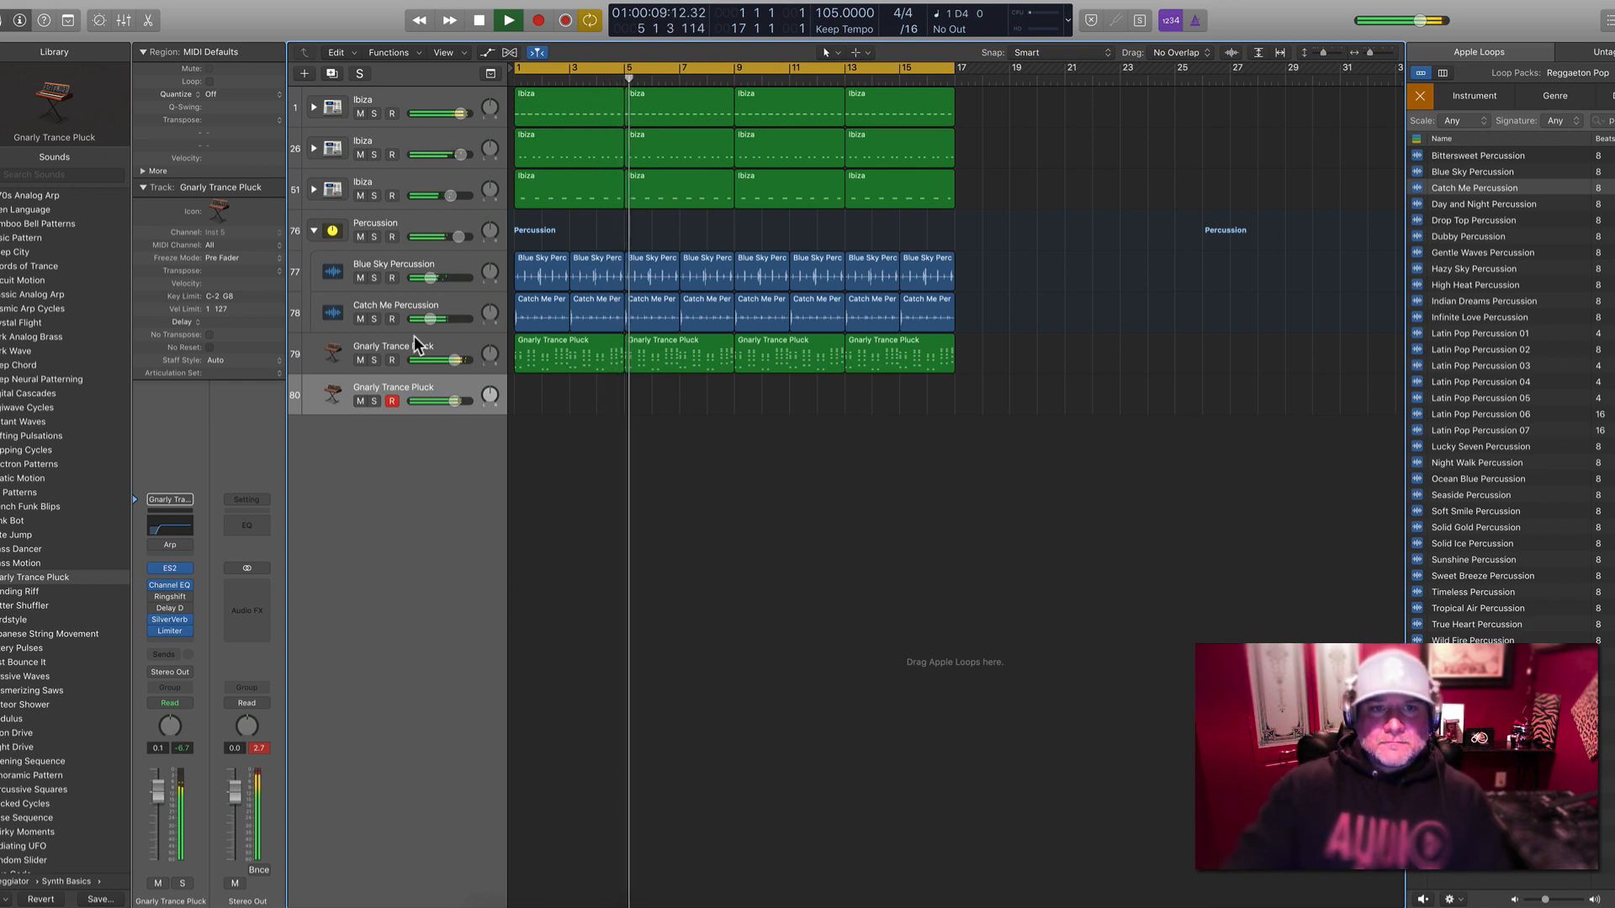
pyautogui.press('space')
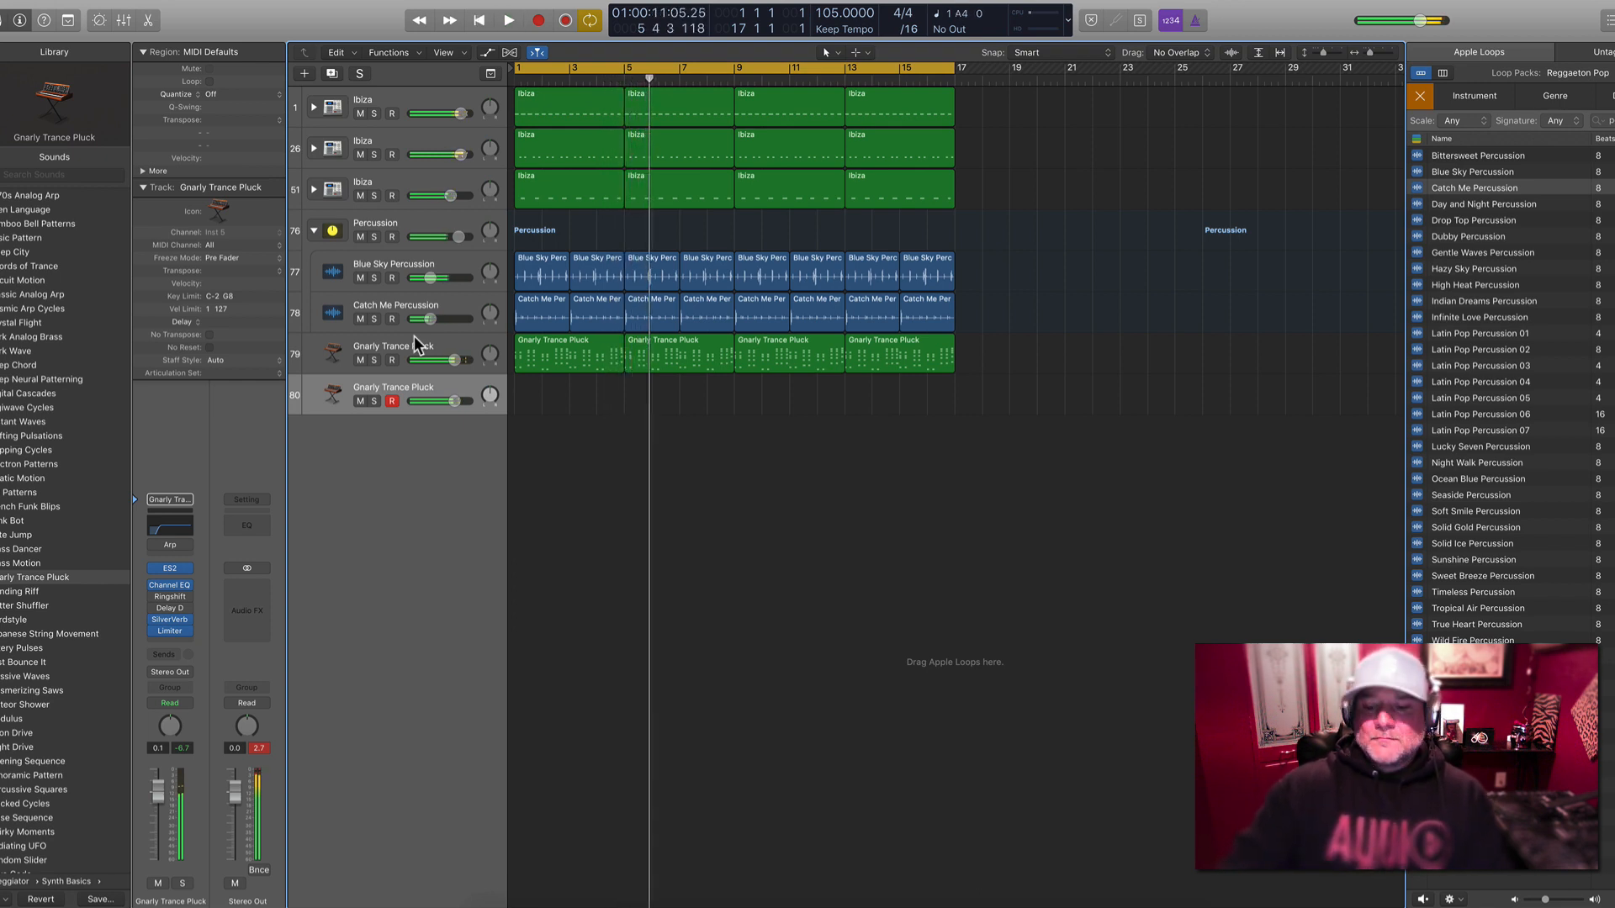
pyautogui.press('space')
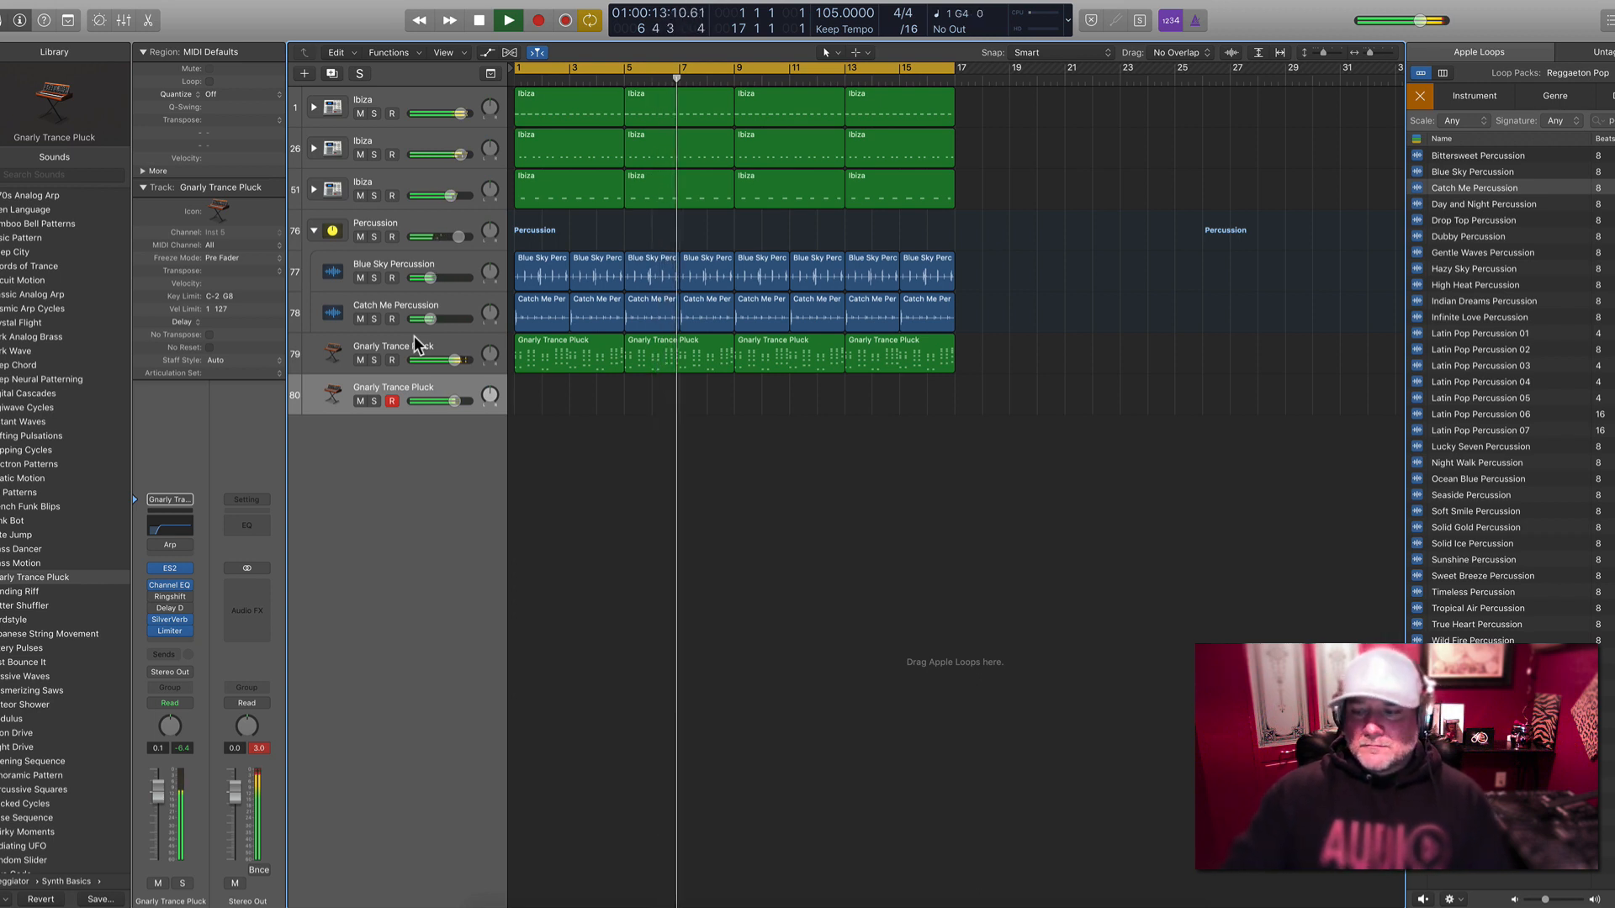
pyautogui.press('space')
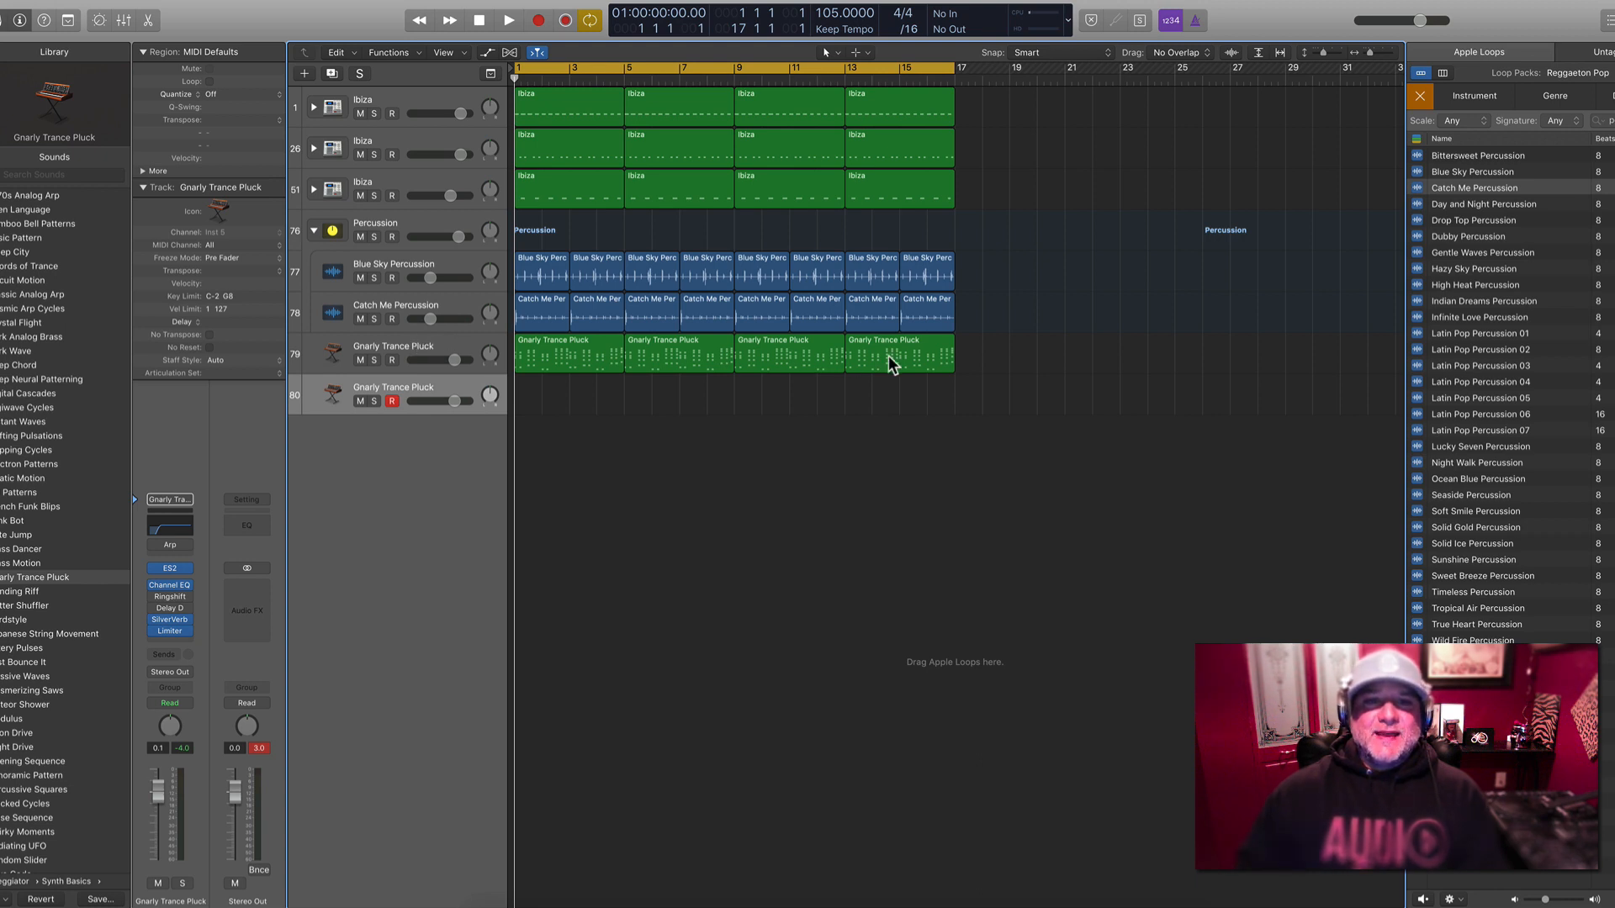
# Duplicate the empty Gnarly Trance Pluck track and copy the four pluck regions onto track 80
pyautogui.moveTo(1009, 374); pyautogui.dragTo(598, 360)
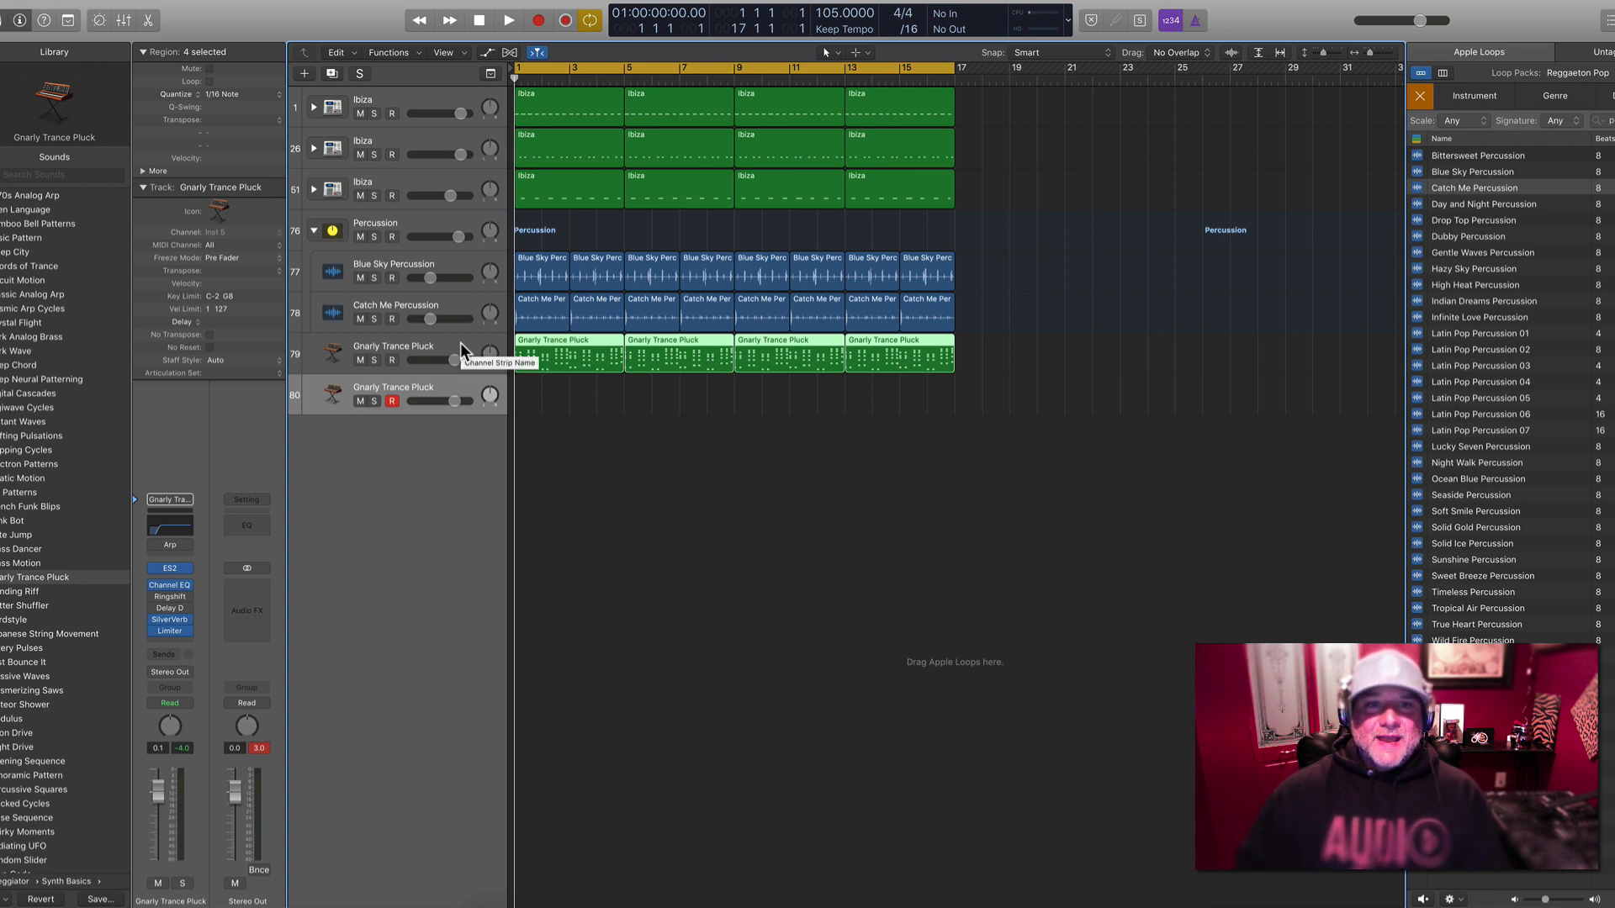
pyautogui.press('super+d')
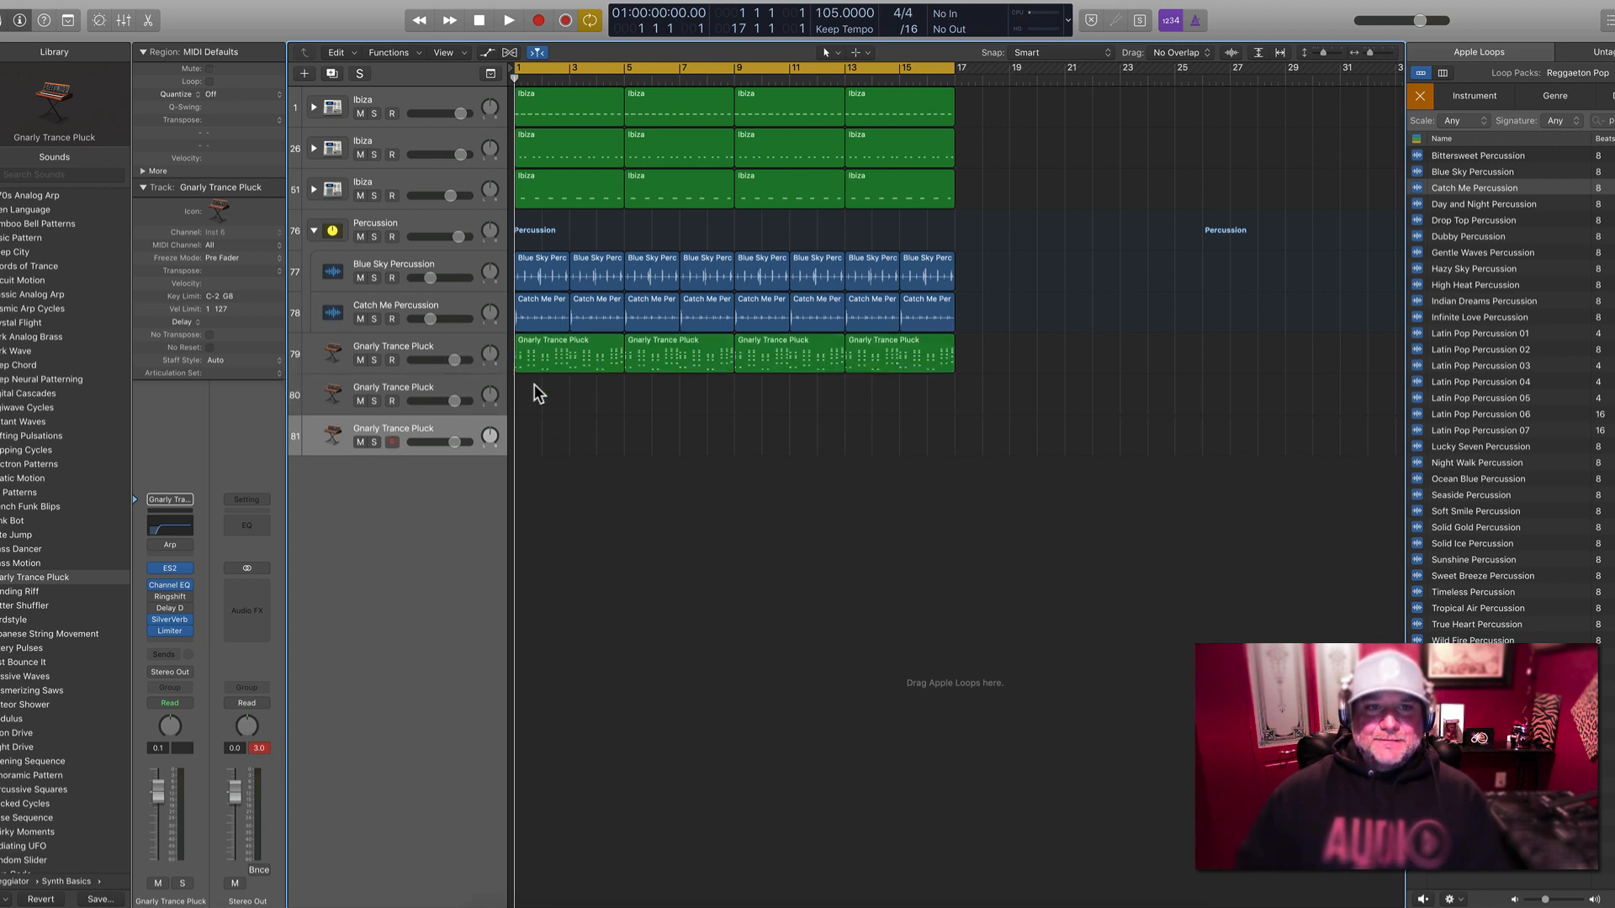
pyautogui.moveTo(533, 386); pyautogui.dragTo(929, 367)
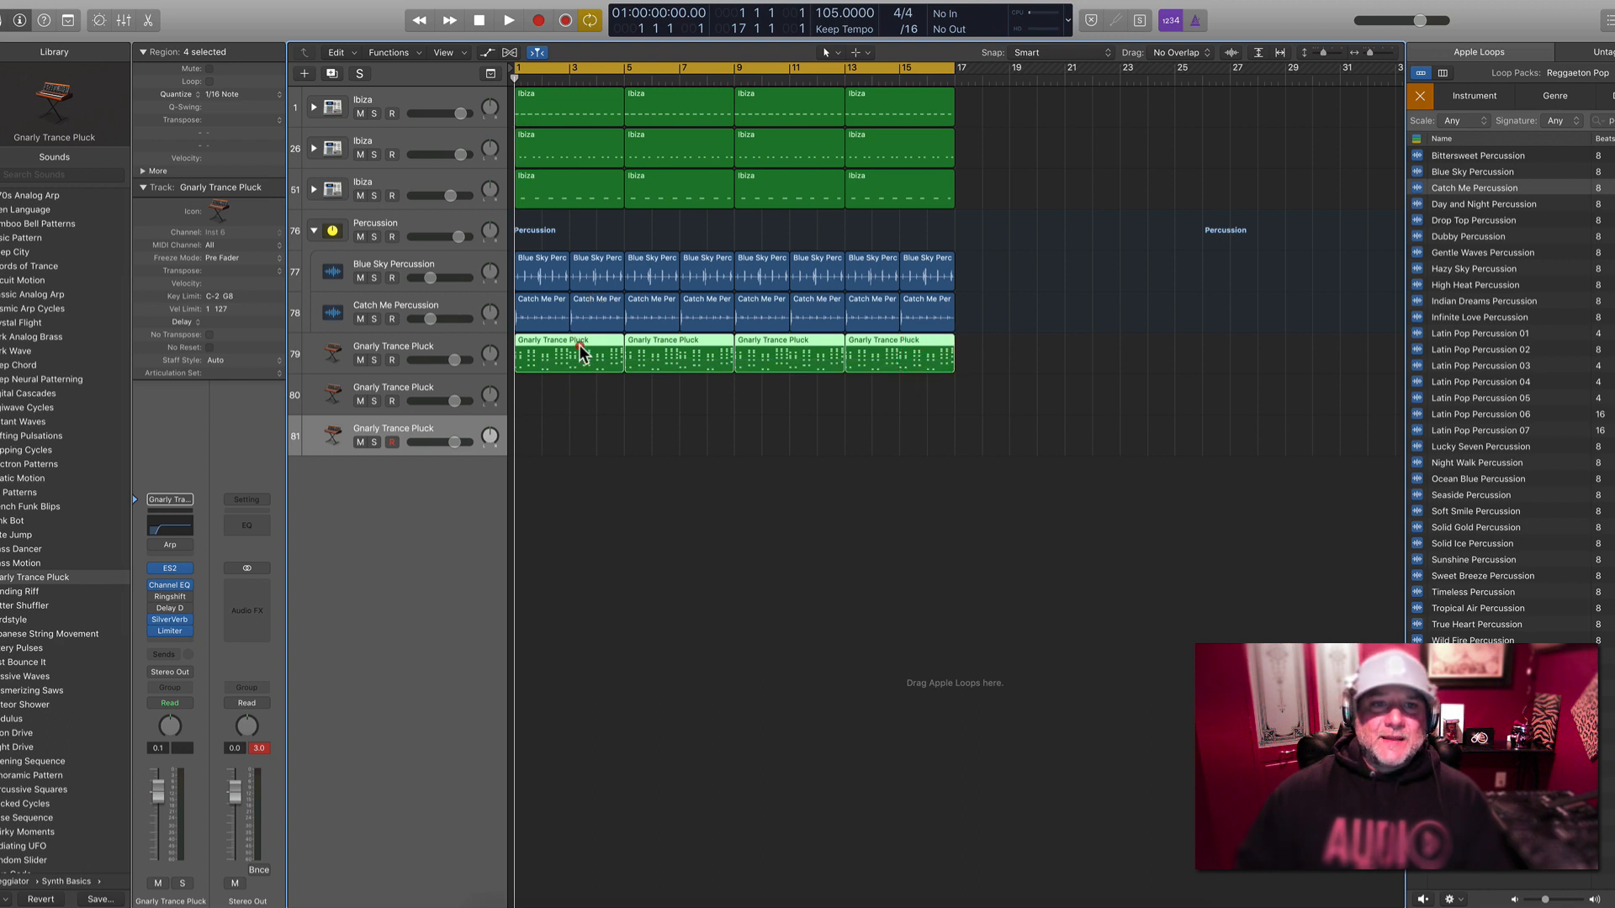
pyautogui.moveTo(581, 354); pyautogui.dragTo(579, 395)
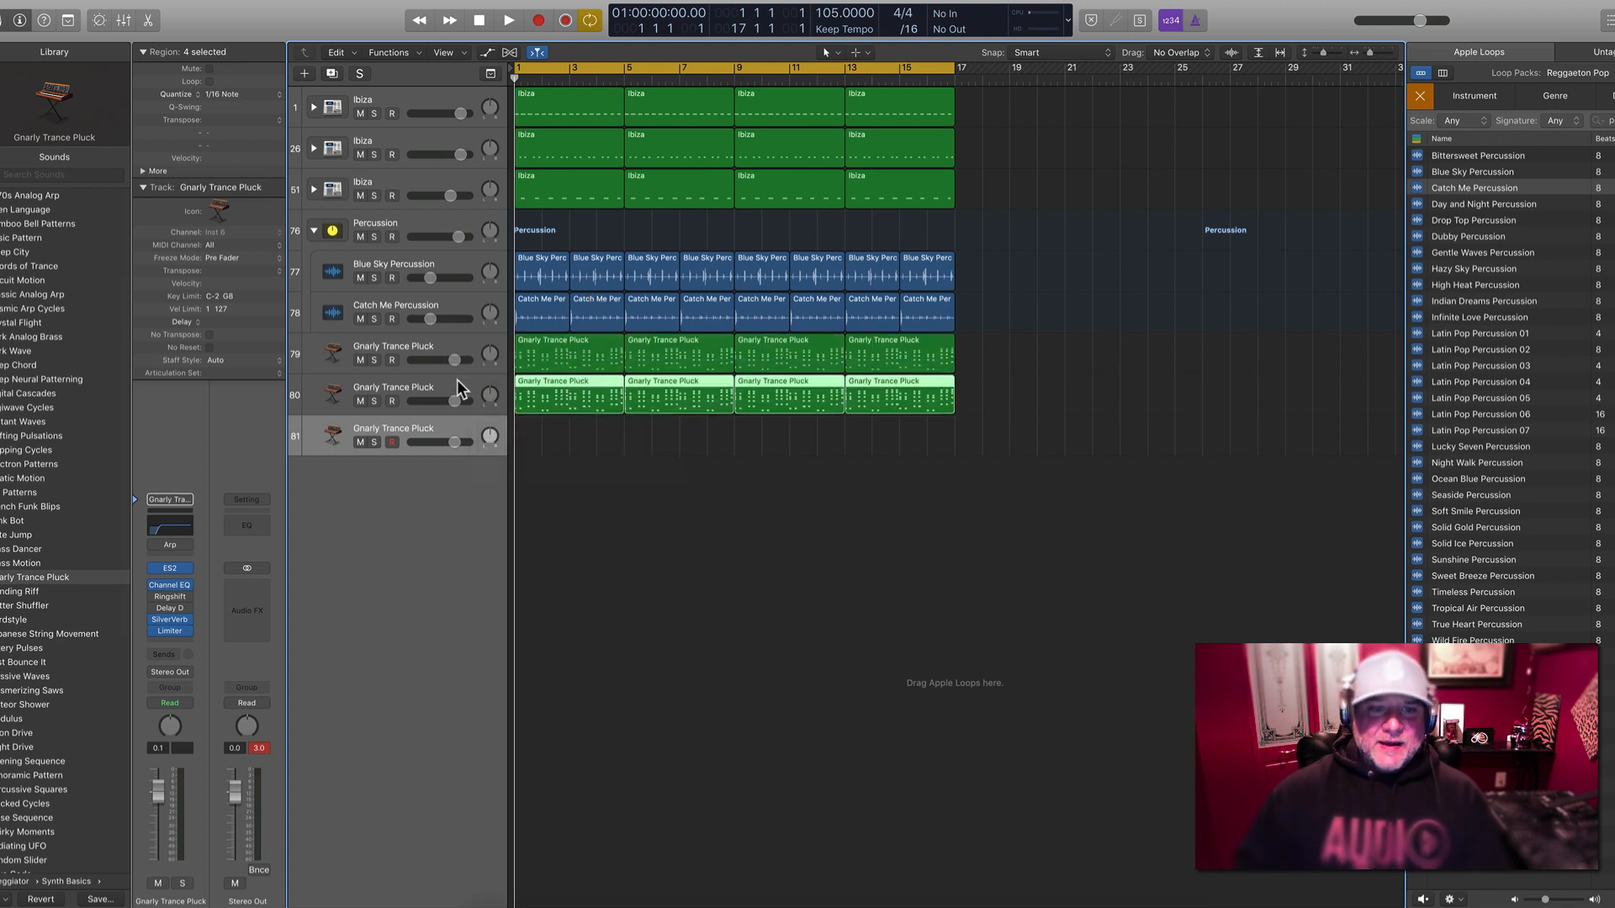
# Join the four copied pluck regions on track 80 into one with the Glue tool, and switch back to the Pointer tool
pyautogui.press('g')
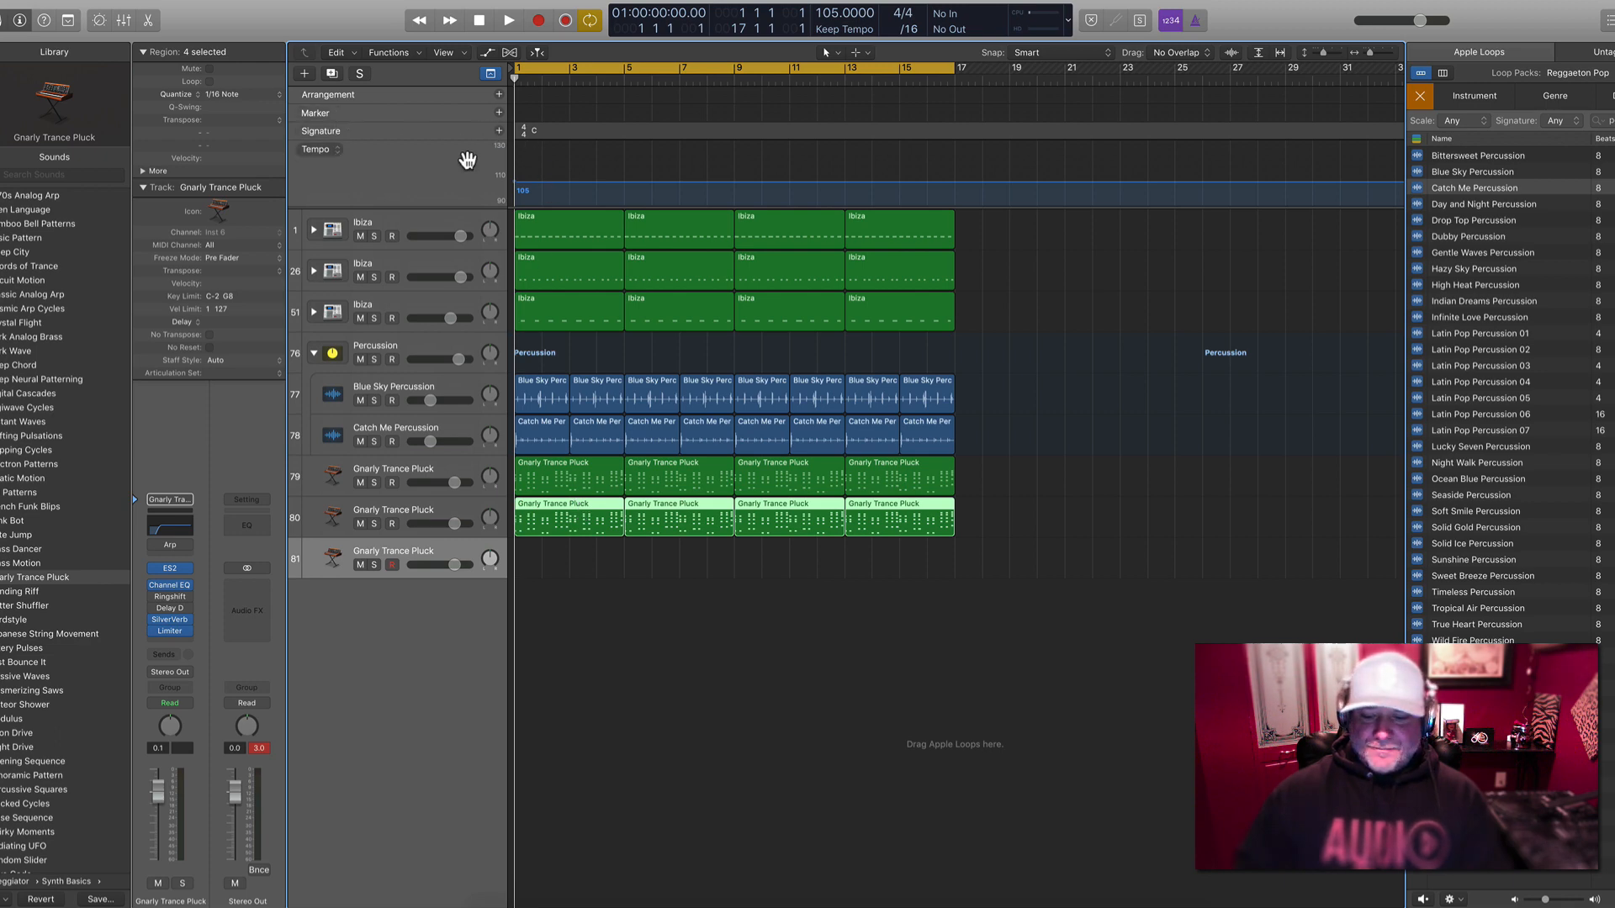
pyautogui.press('t')
pyautogui.press('g')
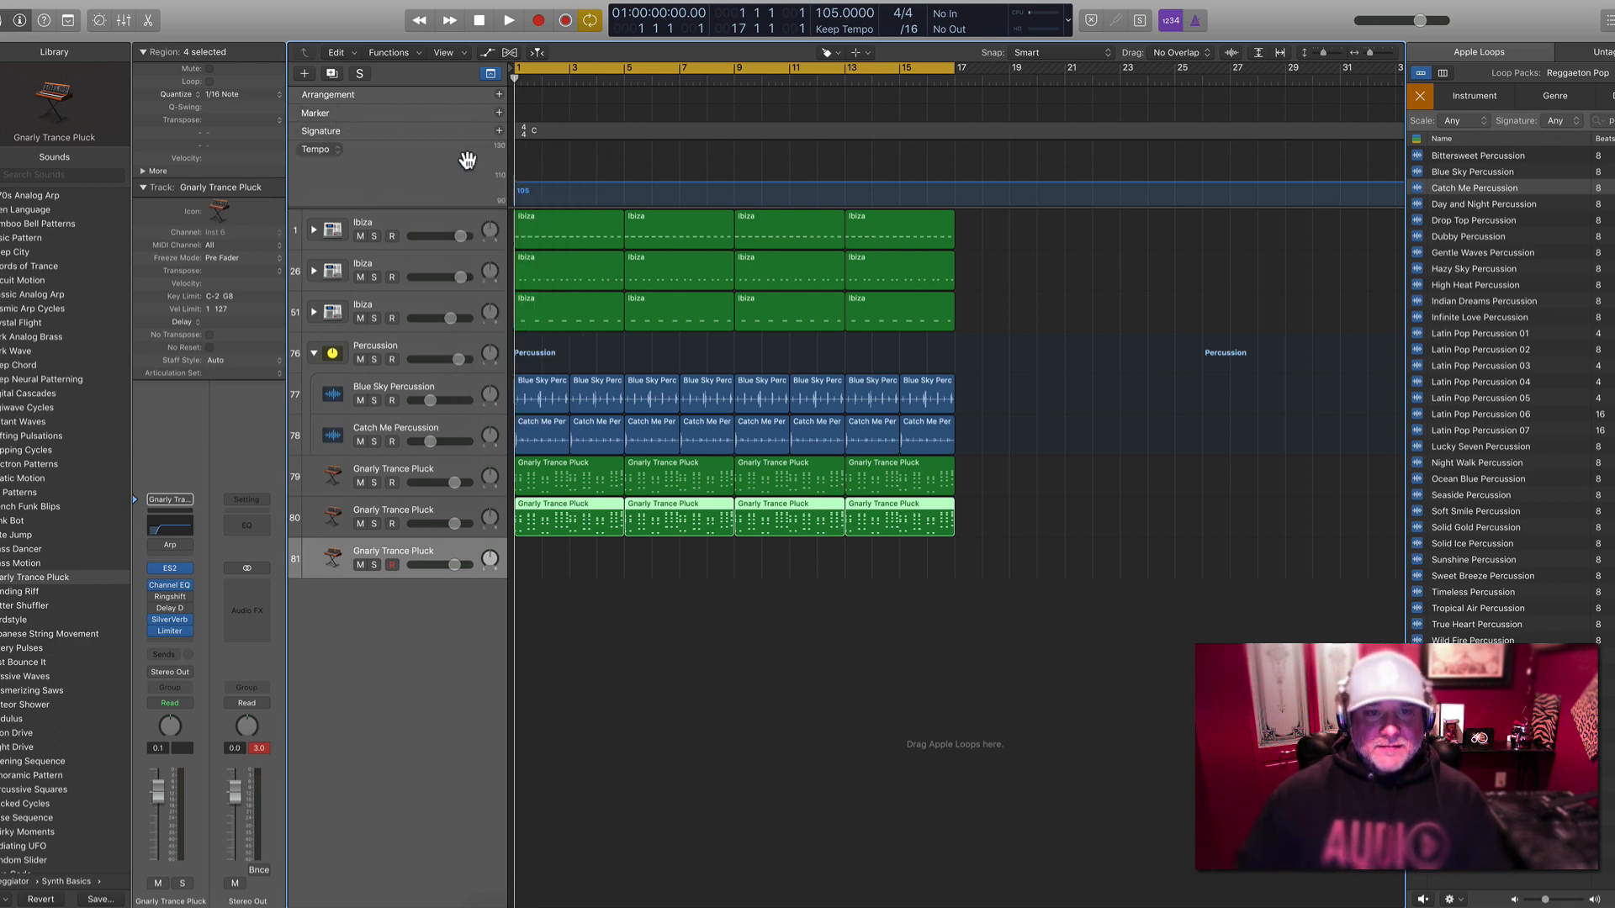
pyautogui.click(579, 515)
pyautogui.press('t')
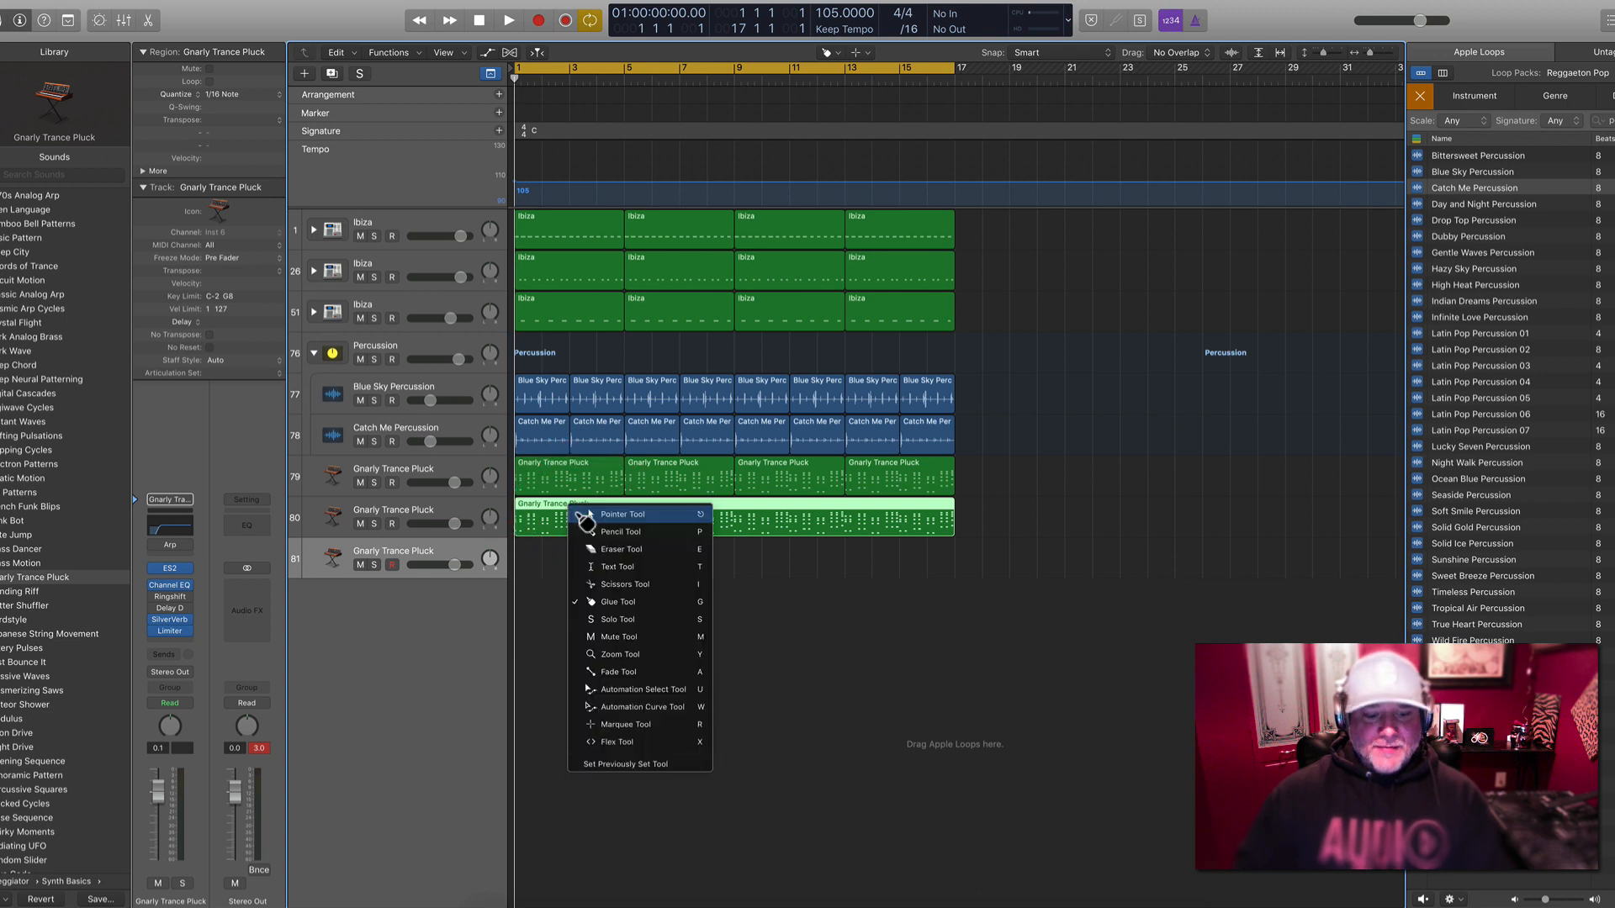
pyautogui.click(1069, 539)
# Rename the track holding the joined region as bass
pyautogui.doubleClick(393, 511)
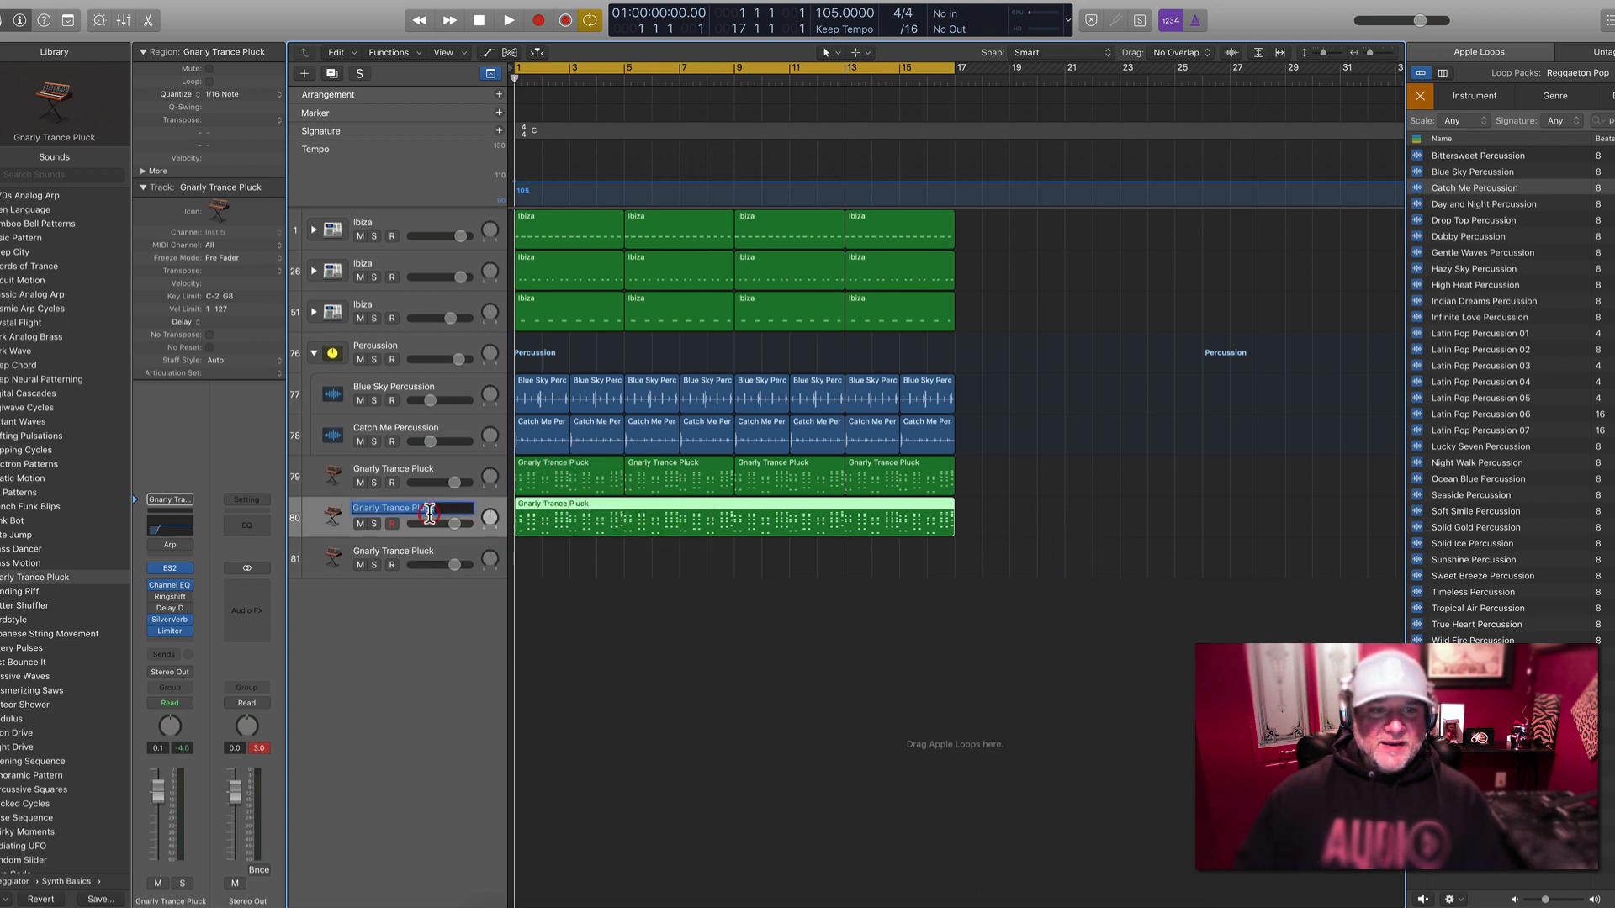
pyautogui.write('bass')
pyautogui.press('Return')
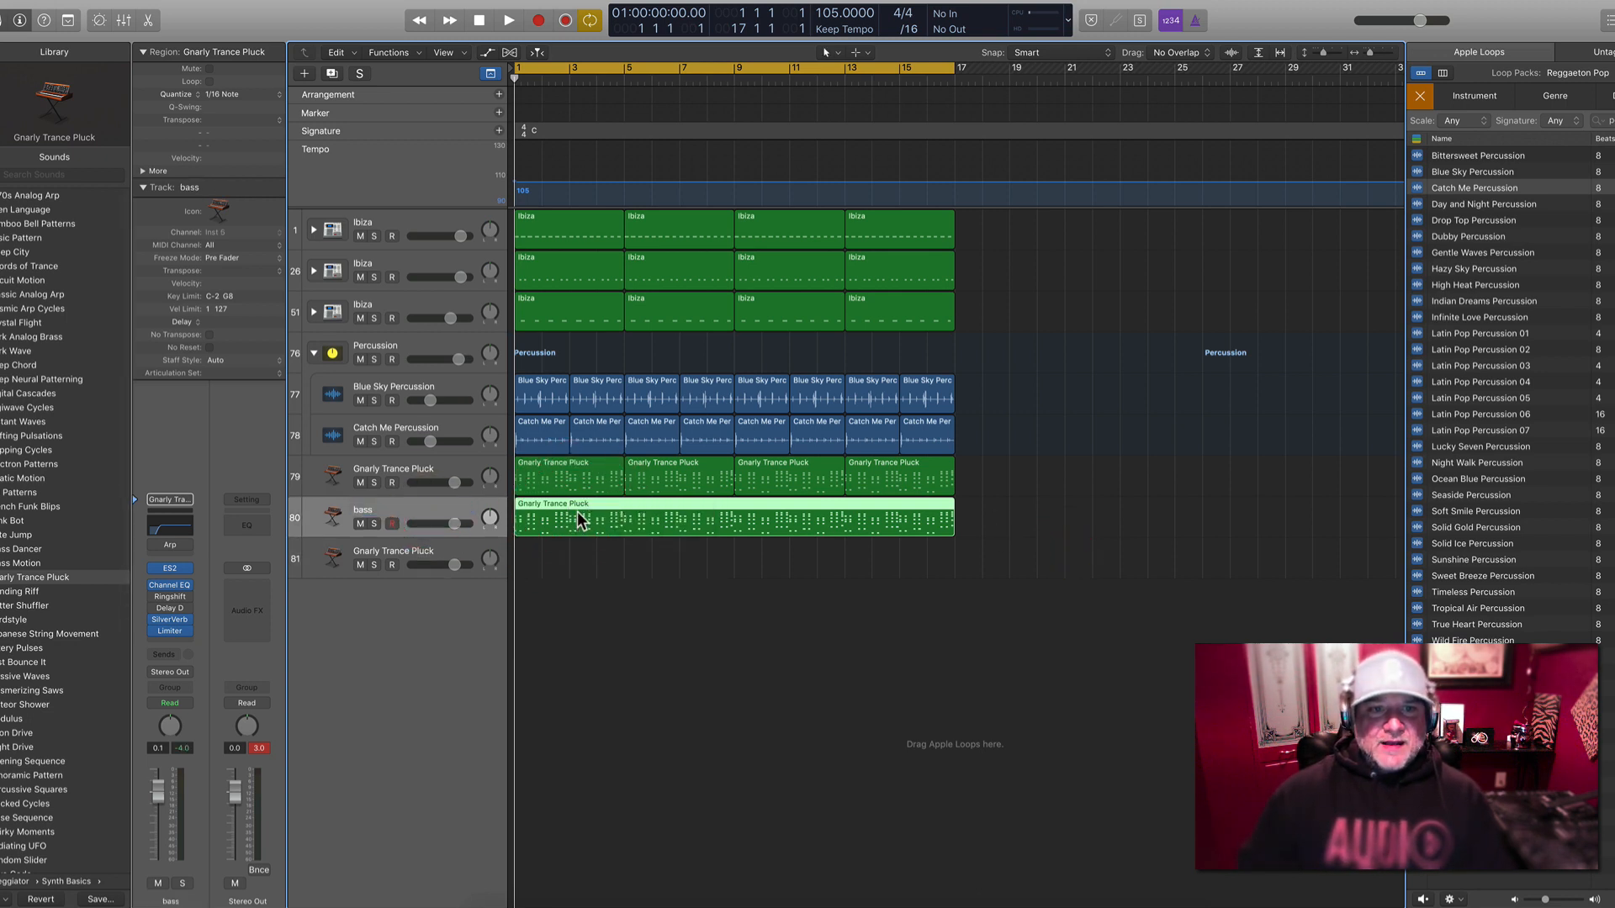
# Open the joined region on the bass track in the Piano Roll and collapse it to the used pitches, keeping its start at bar 1
pyautogui.doubleClick(577, 508)
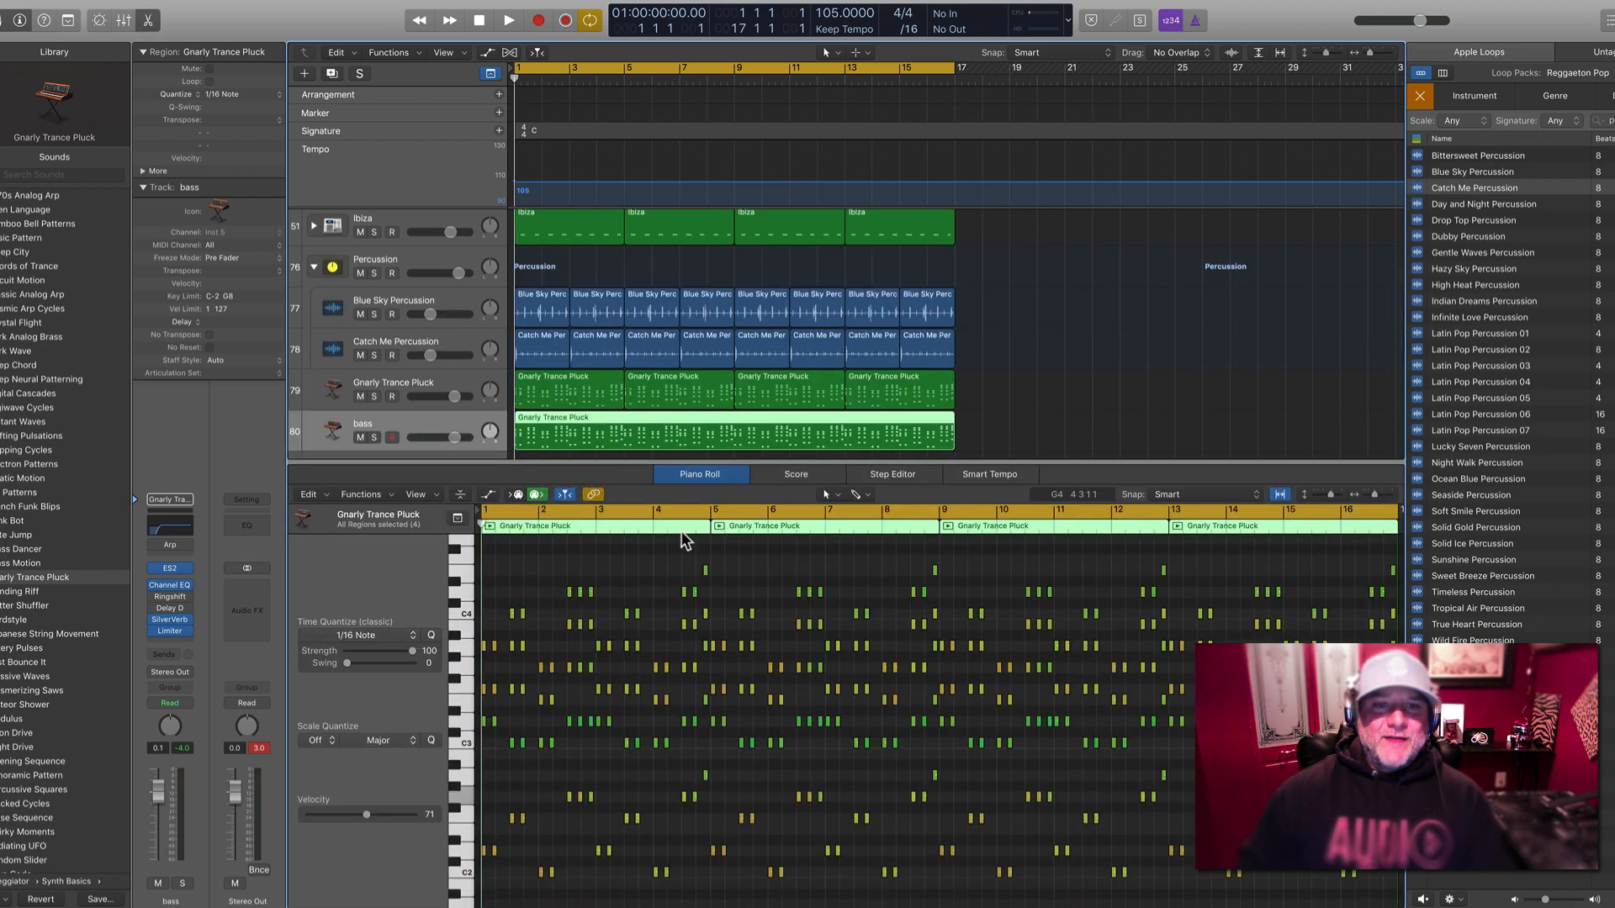
pyautogui.click(464, 496)
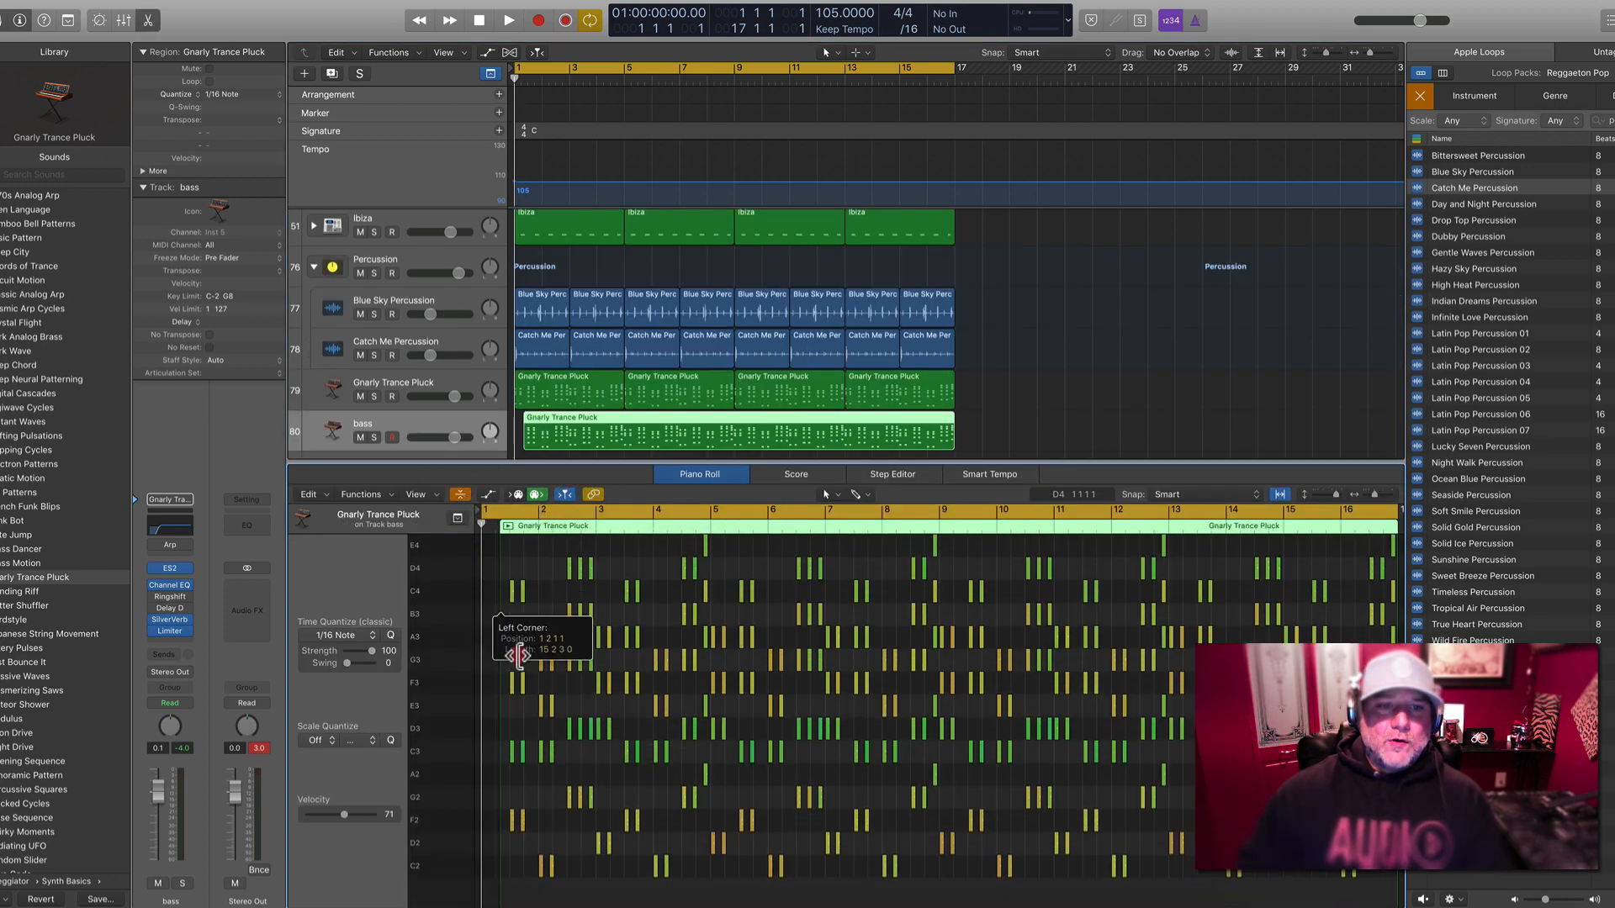
pyautogui.press('t')
pyautogui.click(500, 556)
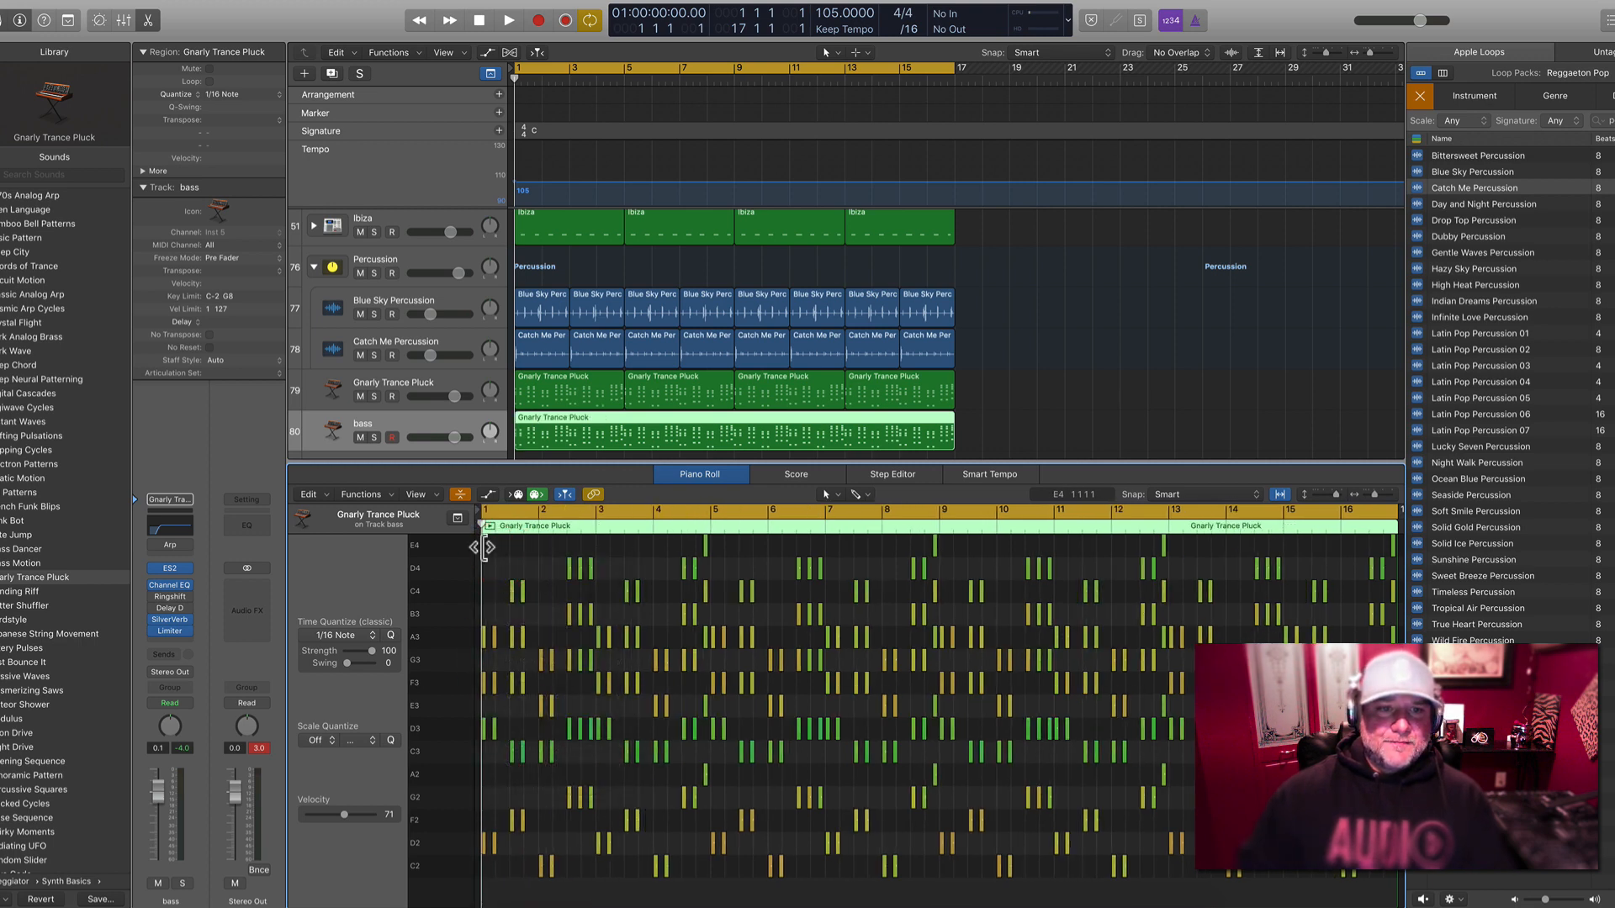
# Delete every note above C3 from the bass region, including those in its last bar
pyautogui.moveTo(489, 579); pyautogui.dragTo(1366, 725)
pyautogui.press('Delete')
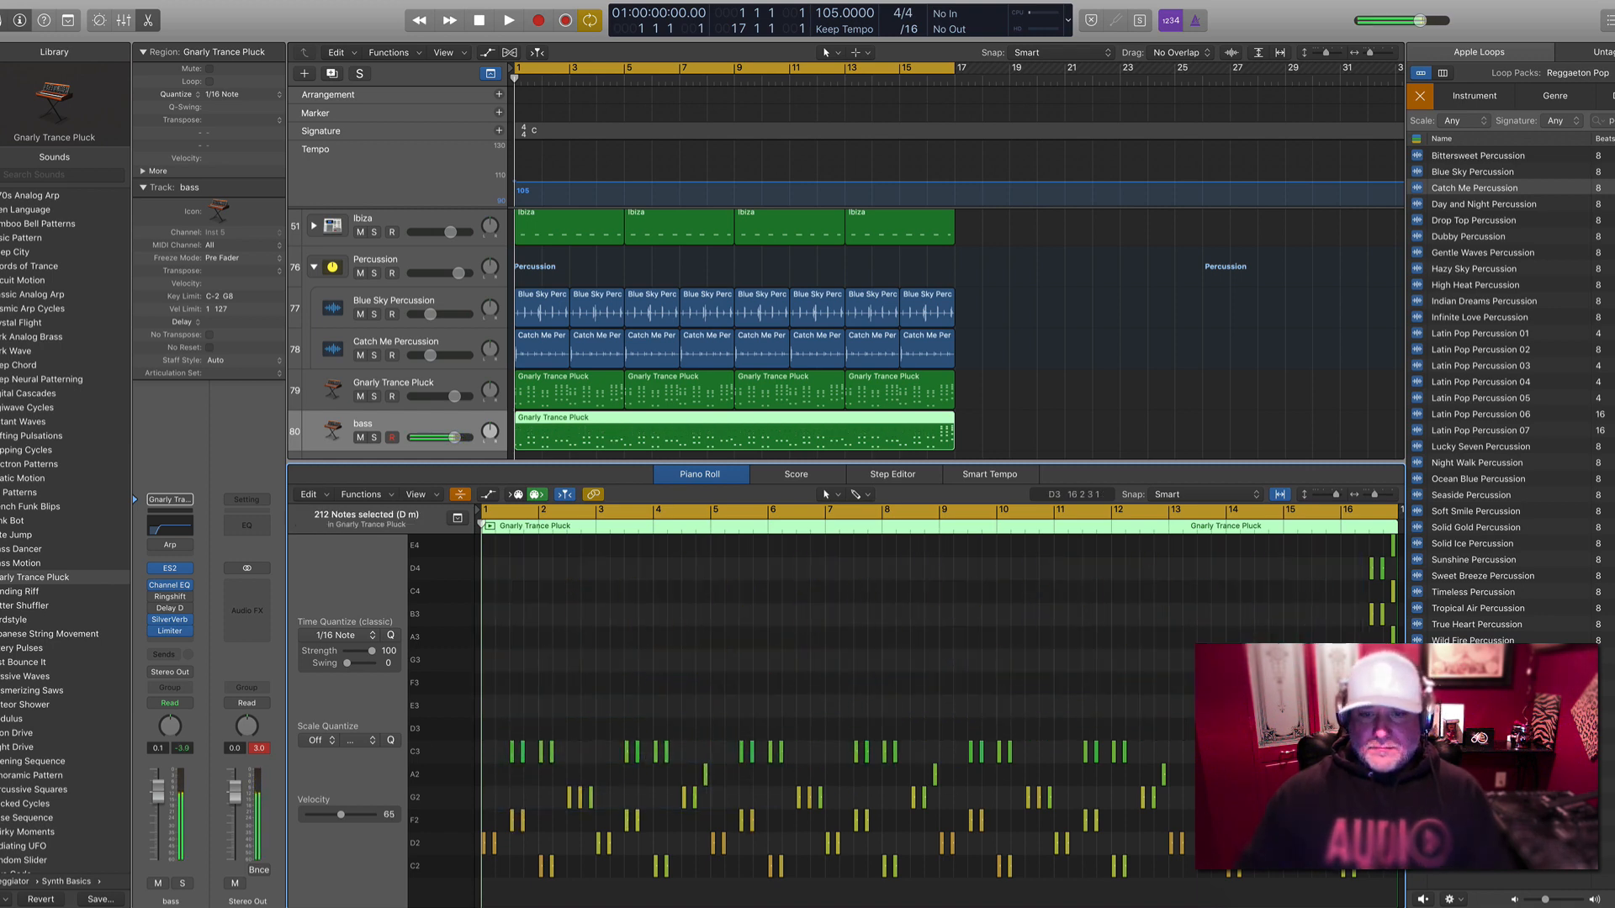
pyautogui.press('super+Left')
pyautogui.press('super+Left')
pyautogui.press('super+Left')
pyautogui.press('super+Left')
pyautogui.moveTo(717, 537); pyautogui.dragTo(846, 729)
pyautogui.press('Delete')
# Solo the bass track and play its remaining notes on their own
pyautogui.press('space')
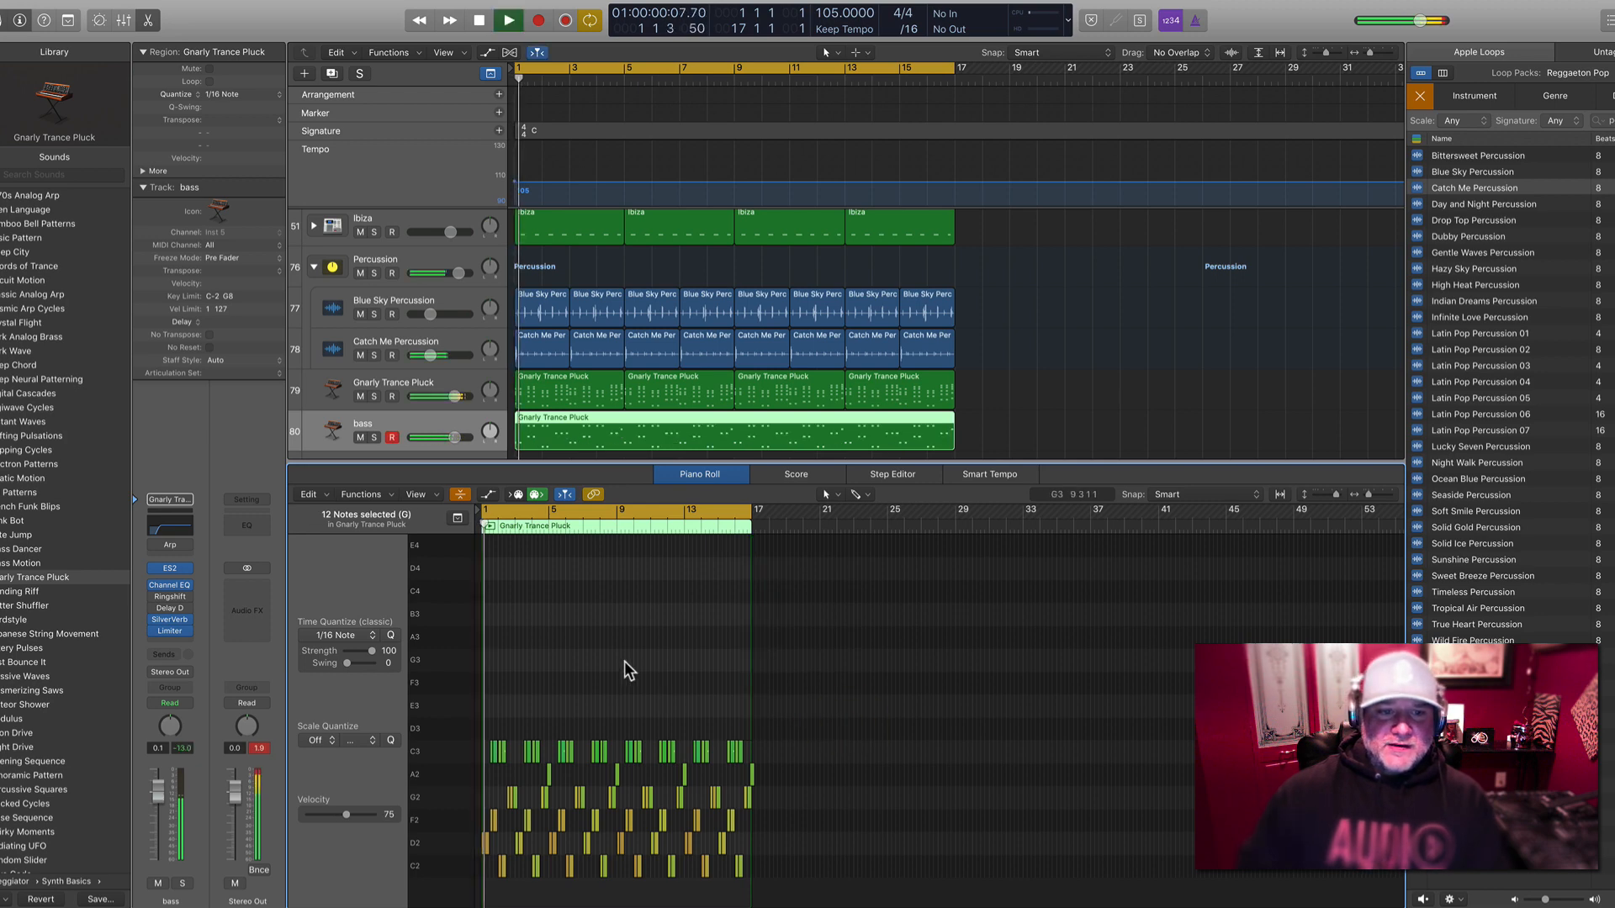
pyautogui.click(375, 437)
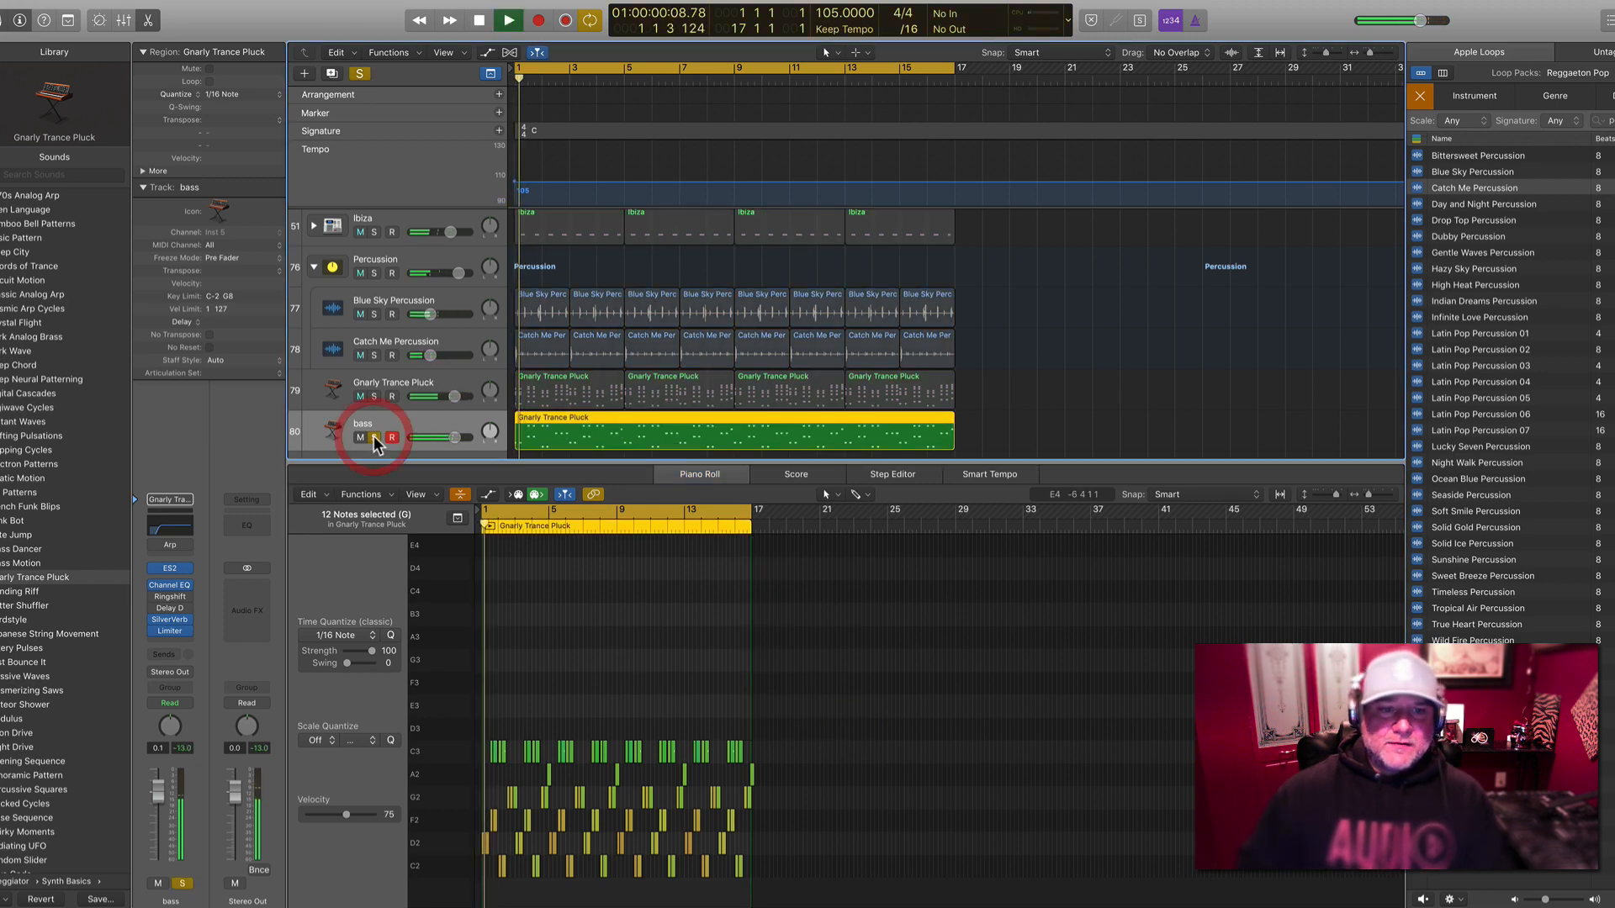
pyautogui.press('super+Right')
pyautogui.press('super+Right')
pyautogui.press('super+Right')
pyautogui.press('space')
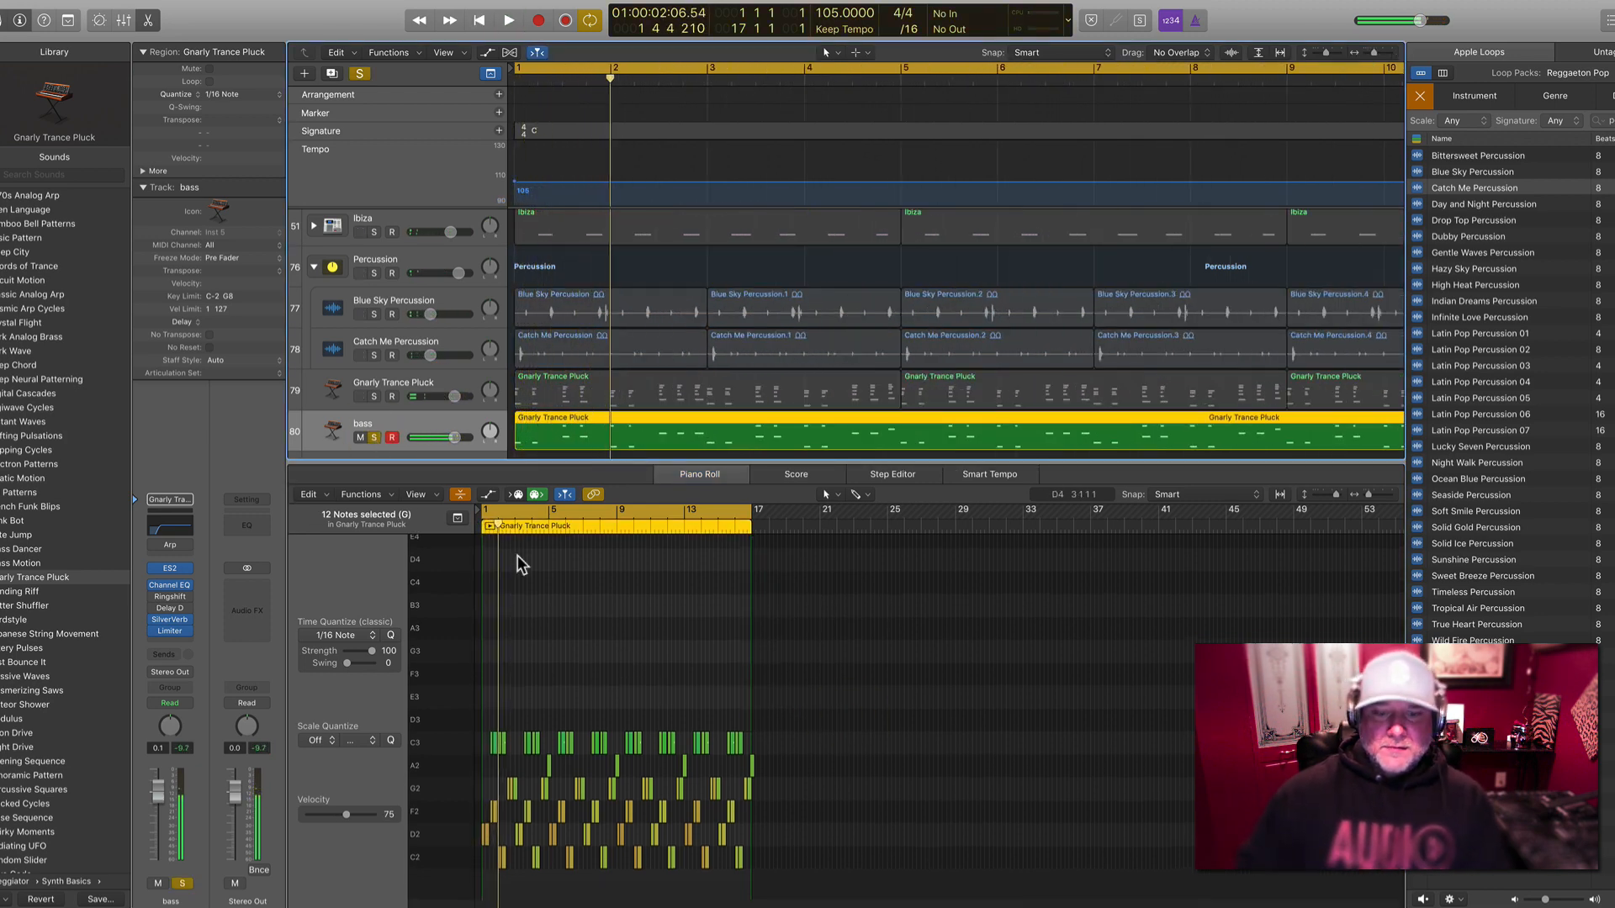
pyautogui.click(895, 676)
pyautogui.hscroll(2, 895, 676)
pyautogui.scroll(3, 896, 678)
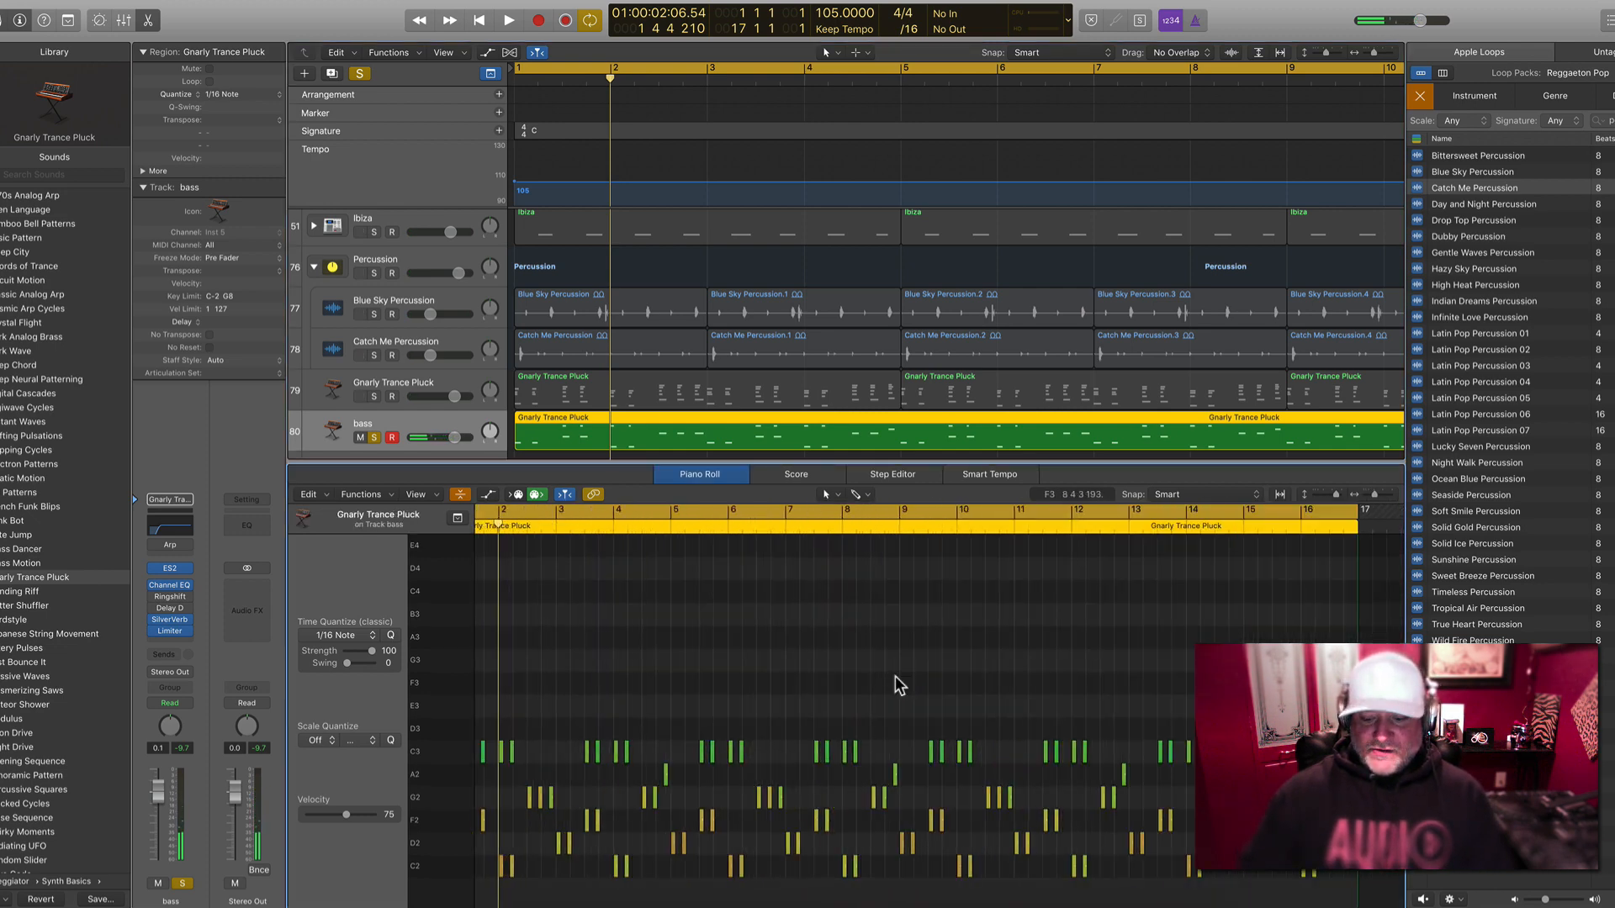
pyautogui.press('space')
pyautogui.press('space')
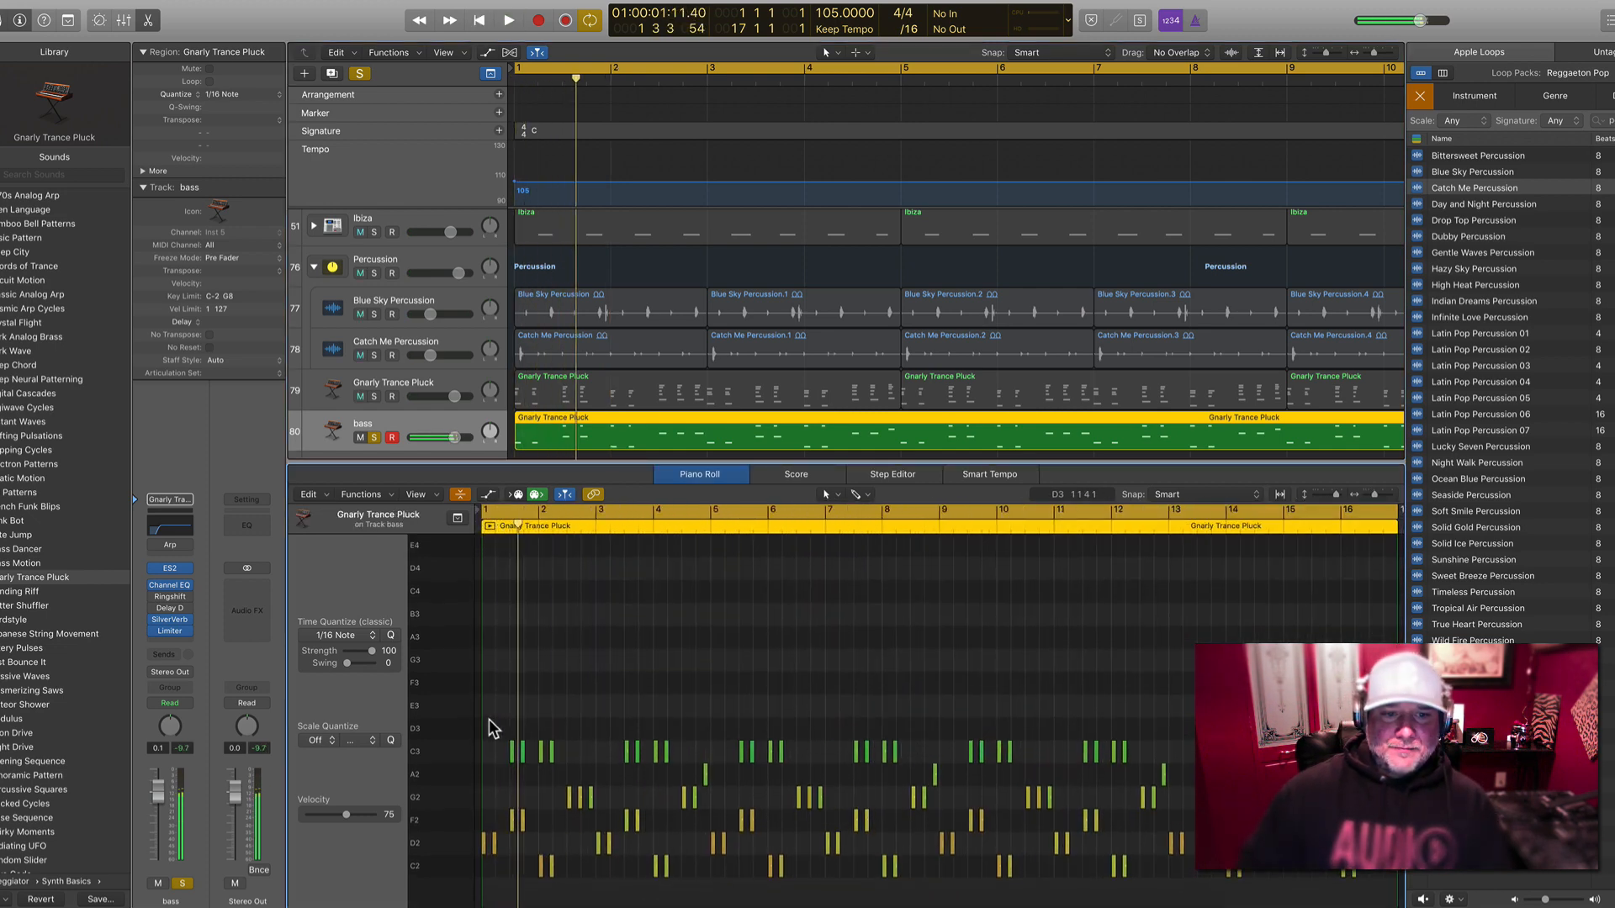
# Delete all C3 and A2 notes from the bass region and play the simplified line
pyautogui.moveTo(490, 725); pyautogui.dragTo(570, 759)
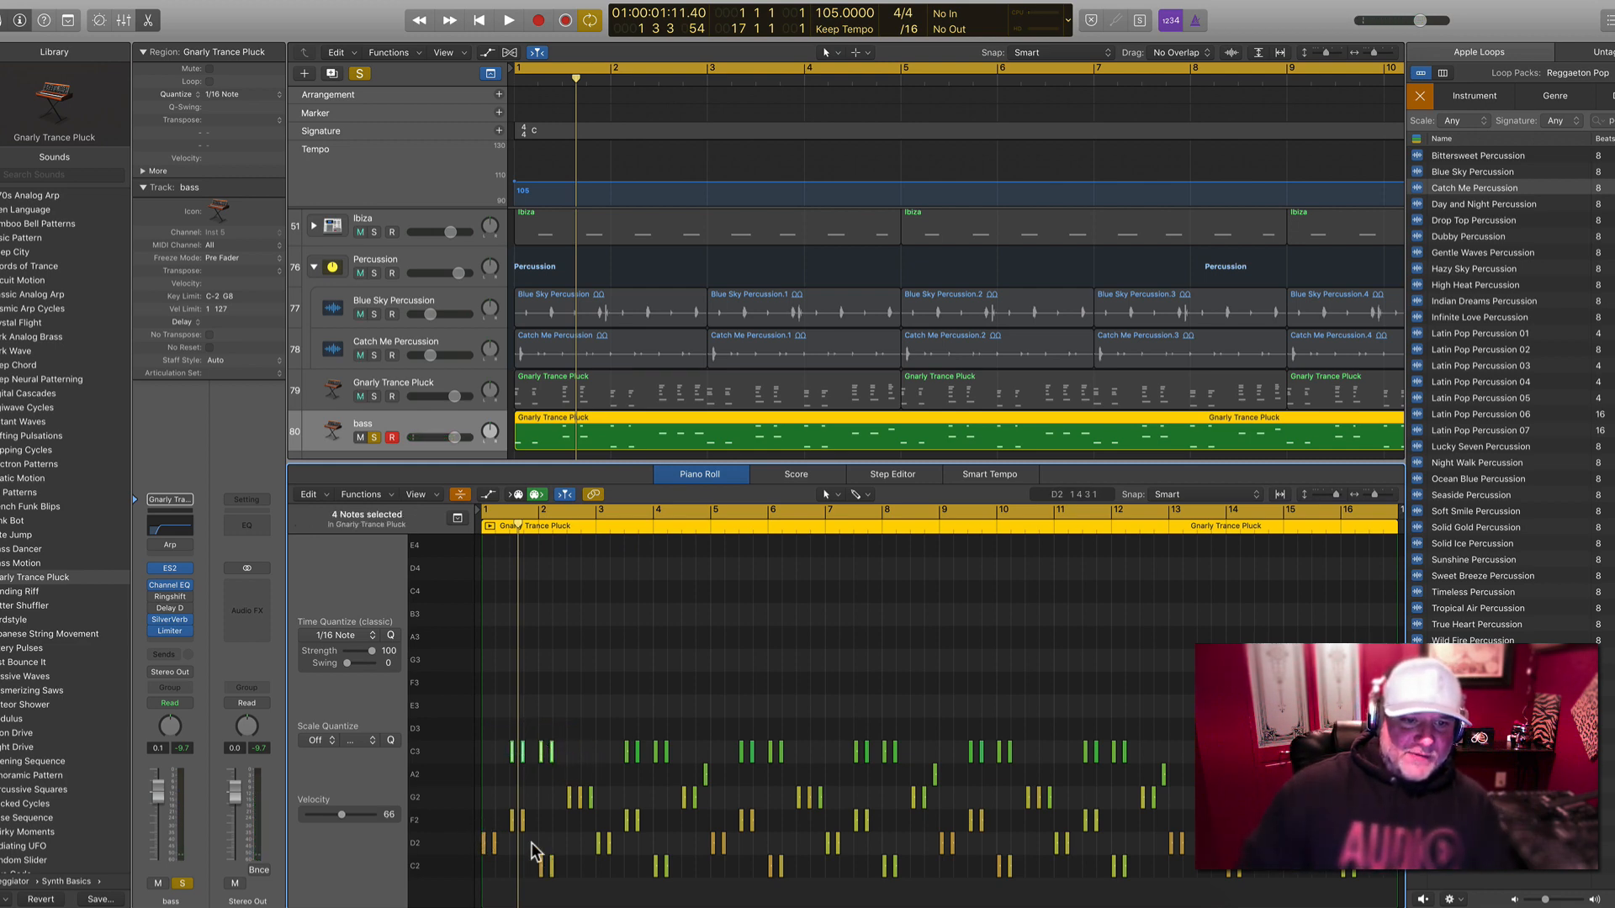
pyautogui.moveTo(490, 757); pyautogui.dragTo(845, 749)
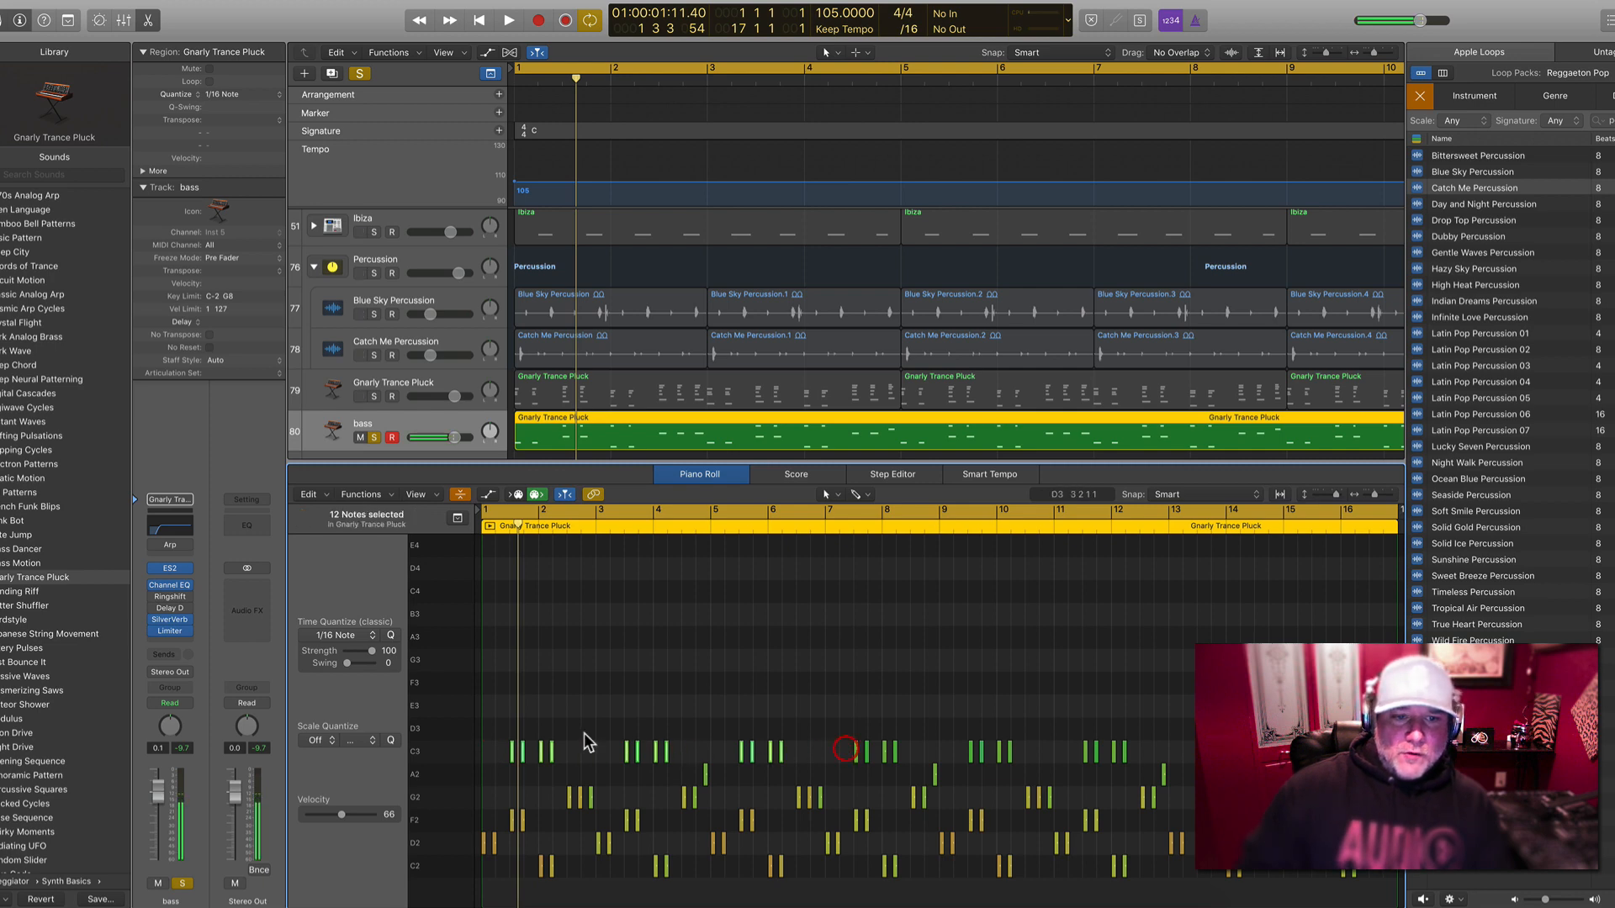
pyautogui.press('Delete')
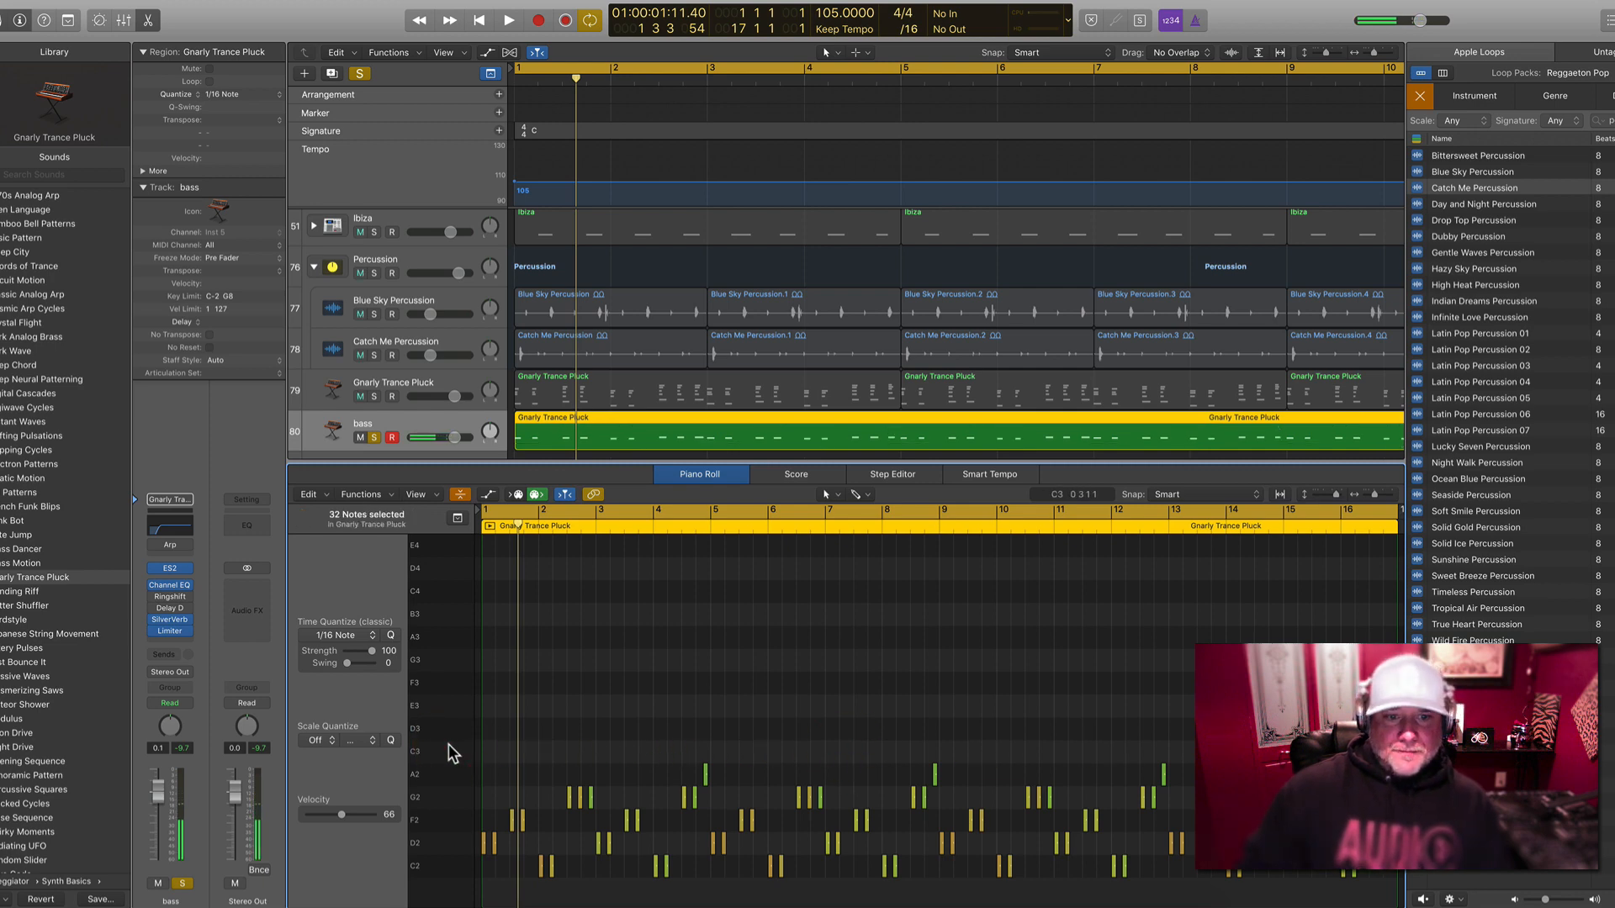
pyautogui.press('Delete')
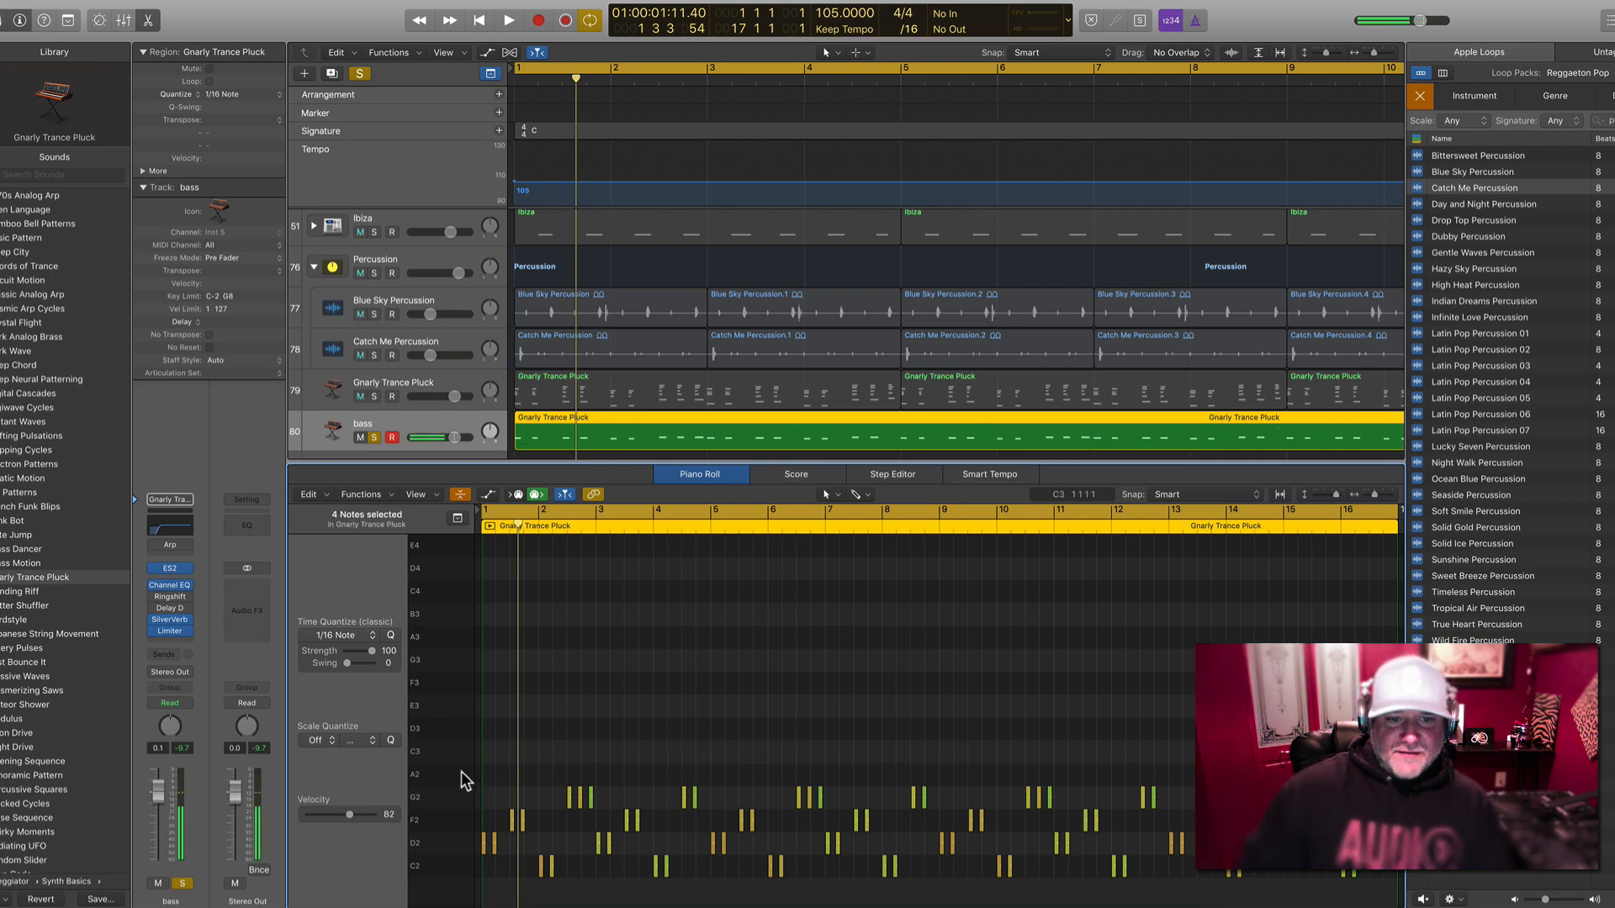
pyautogui.press('space')
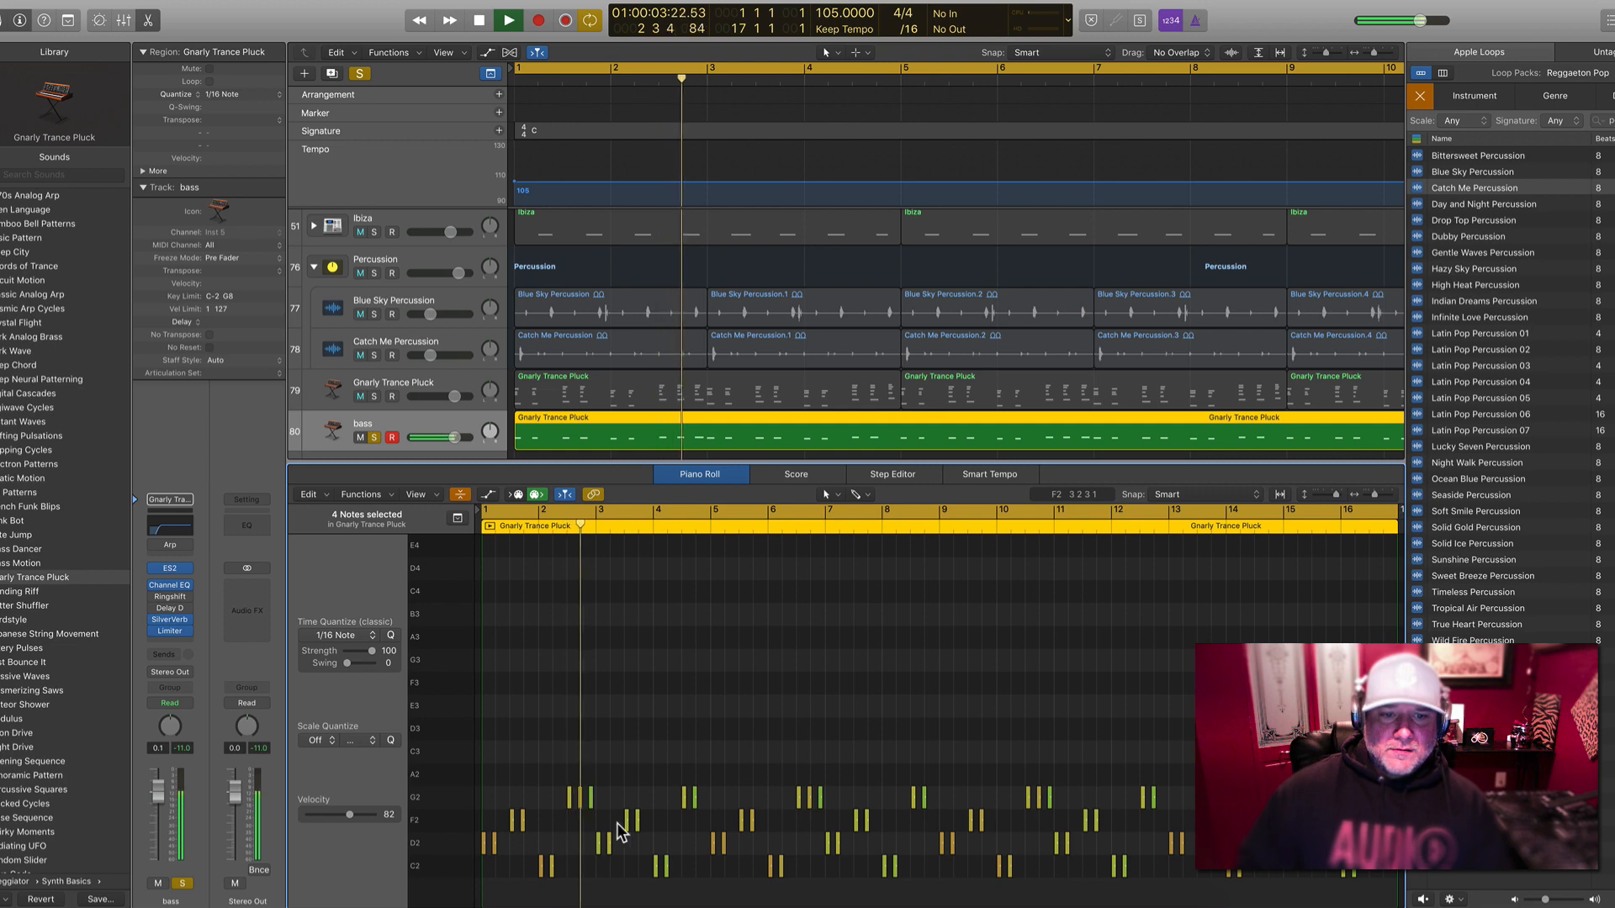
pyautogui.press('space')
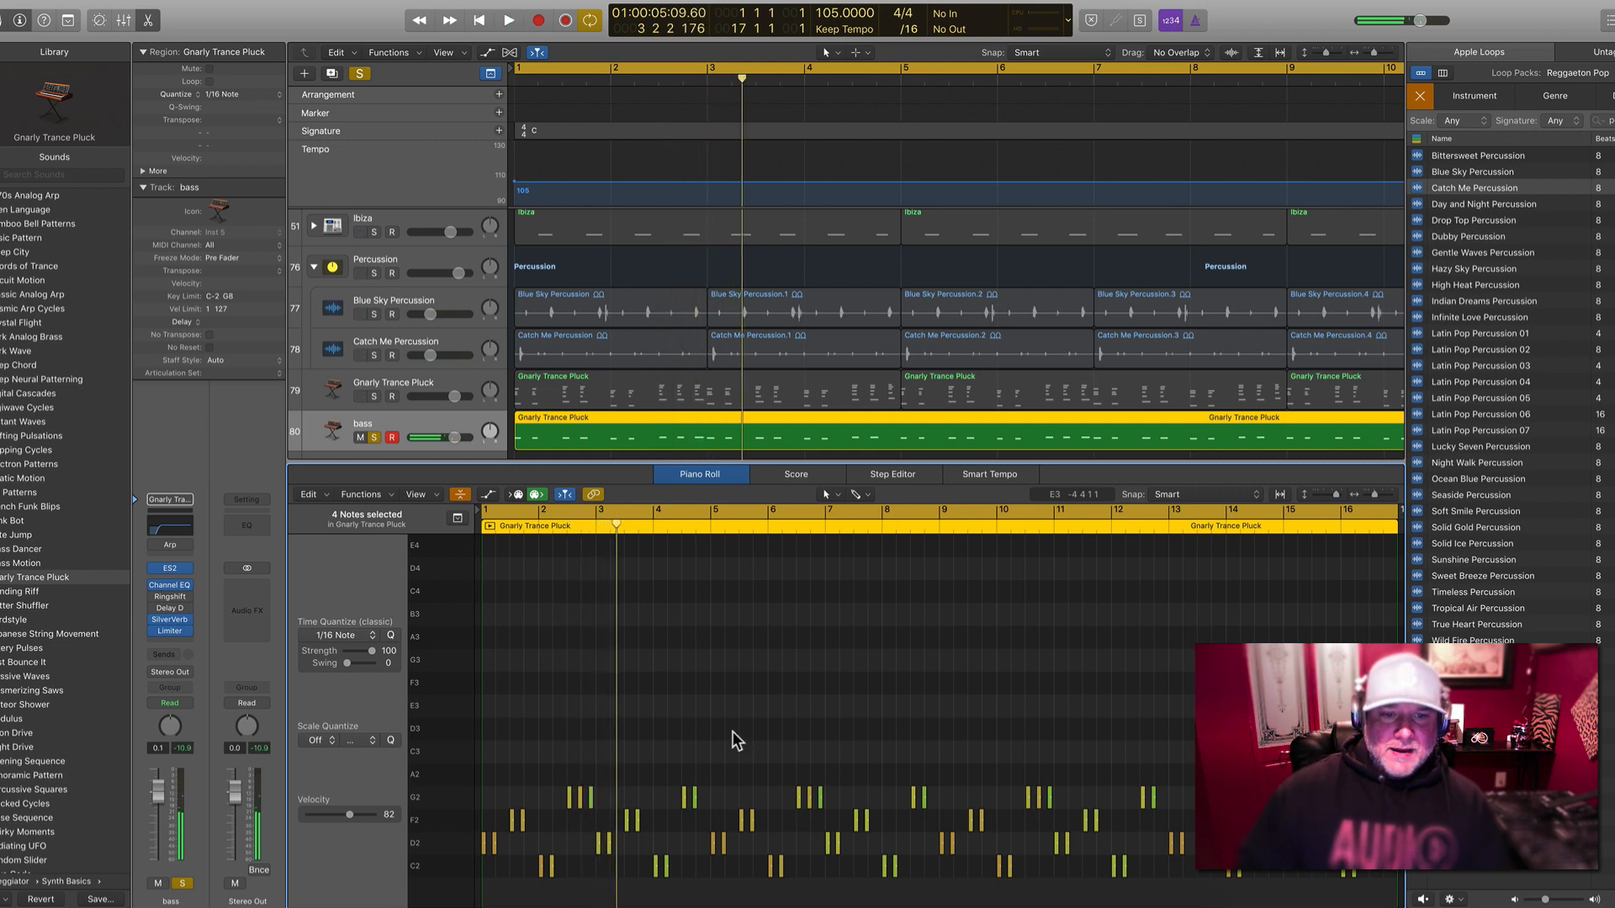
# Turn off collapse mode and transpose all the bass notes down one octave
pyautogui.press('super+a')
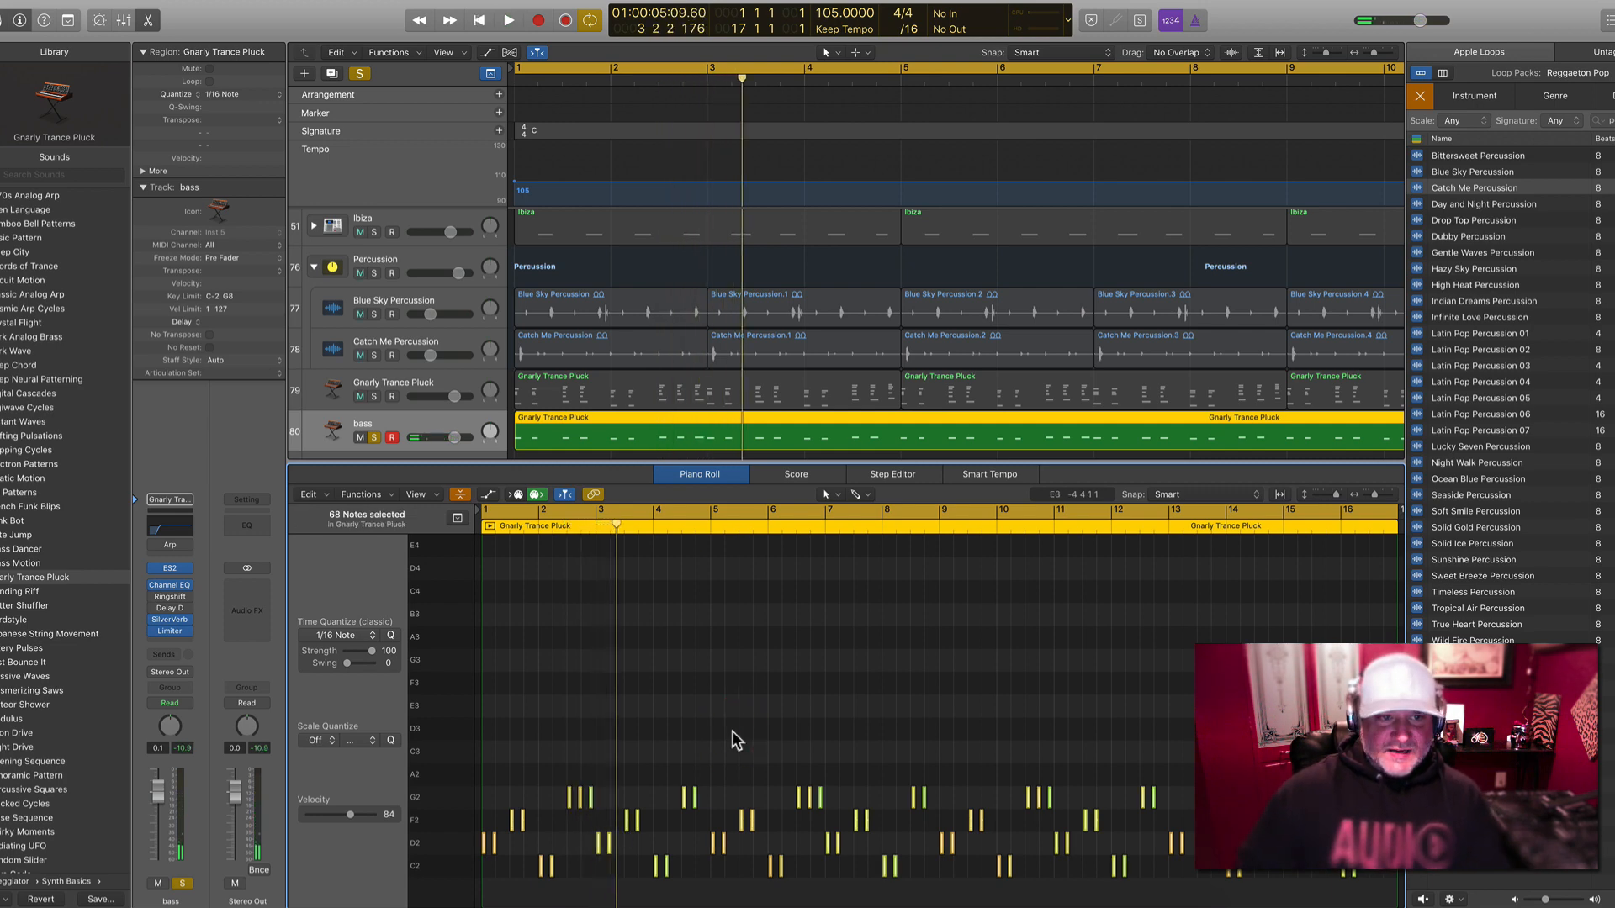
pyautogui.click(459, 495)
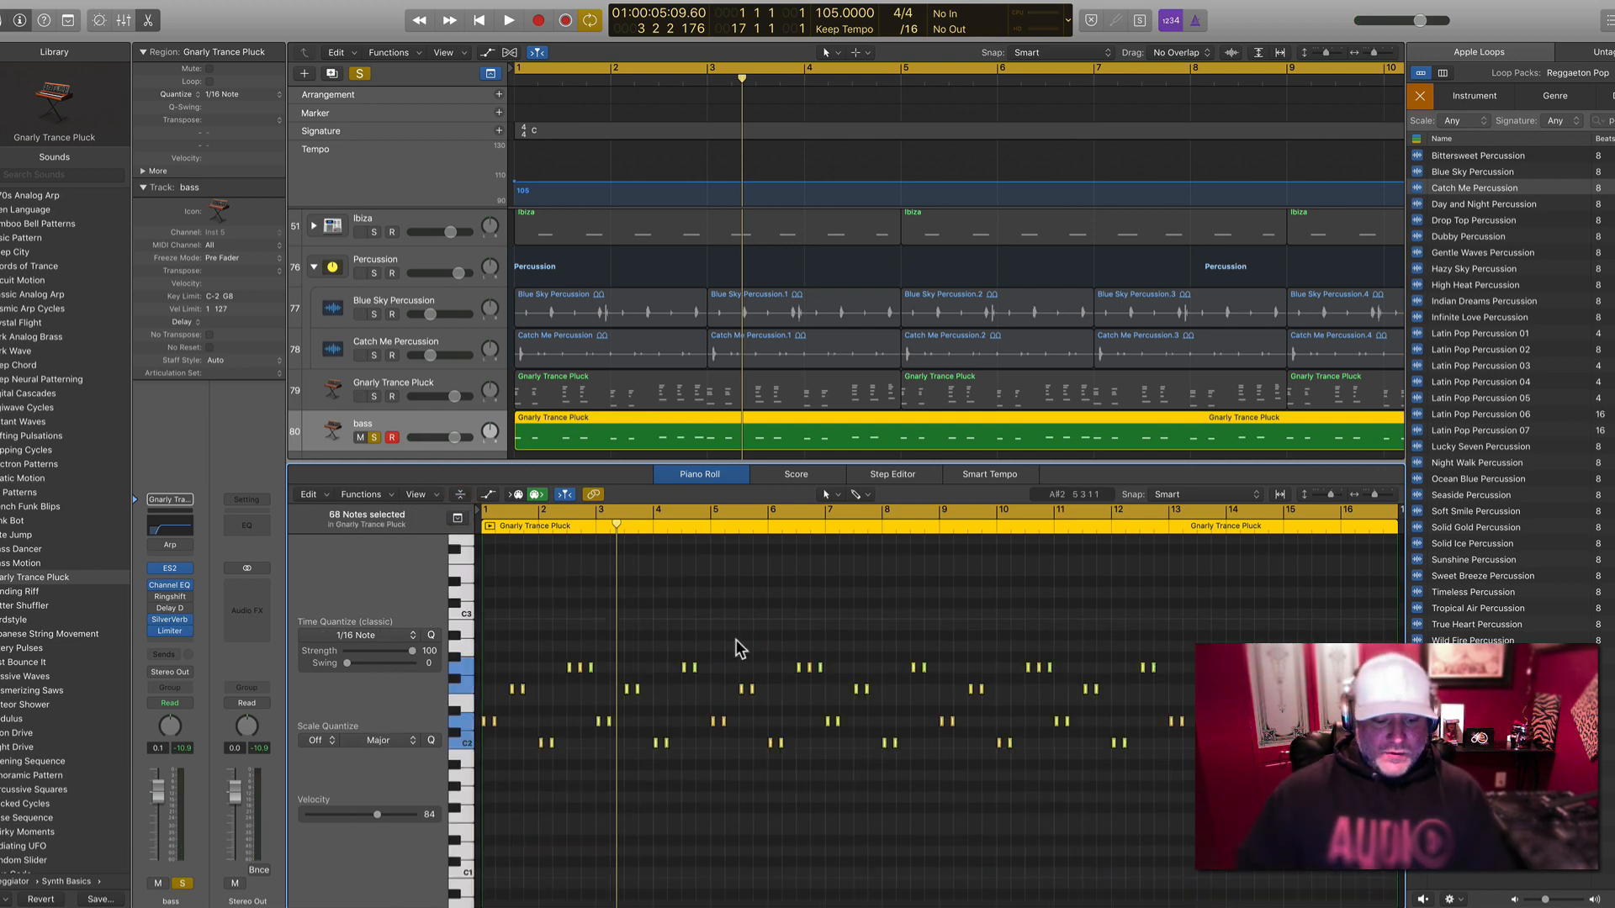
pyautogui.hotkey('alt', 'shift', 'Down')
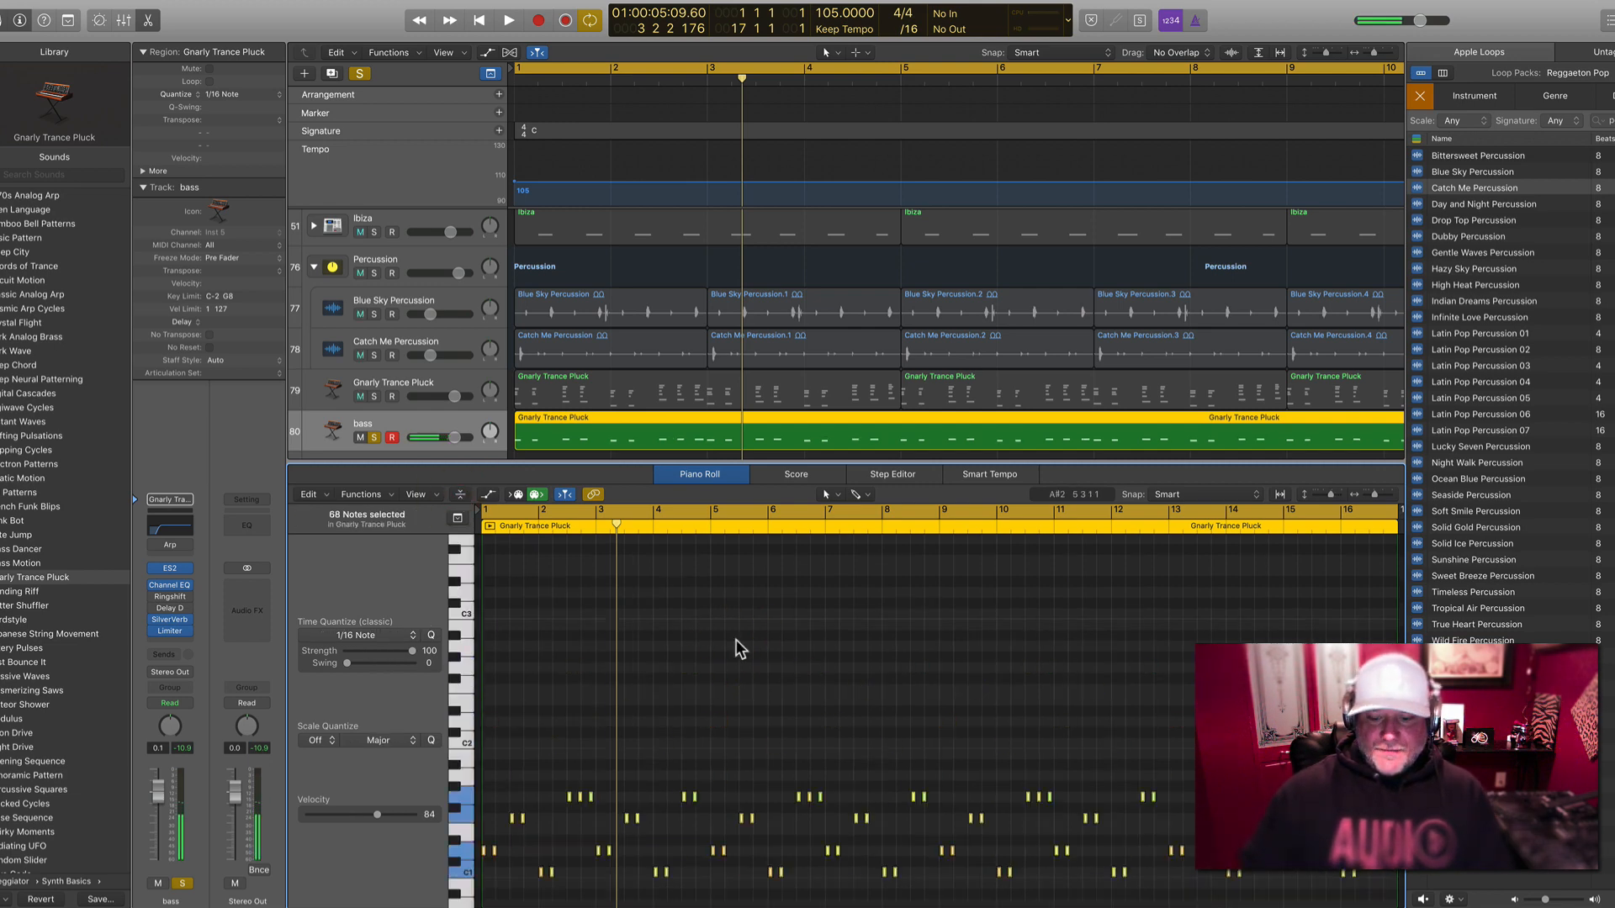
# Play the bass from bar 1, bypass its Channel EQ and SilverVerb effects, and raise its volume to 3.2 dB
pyautogui.press('Return')
pyautogui.press('space')
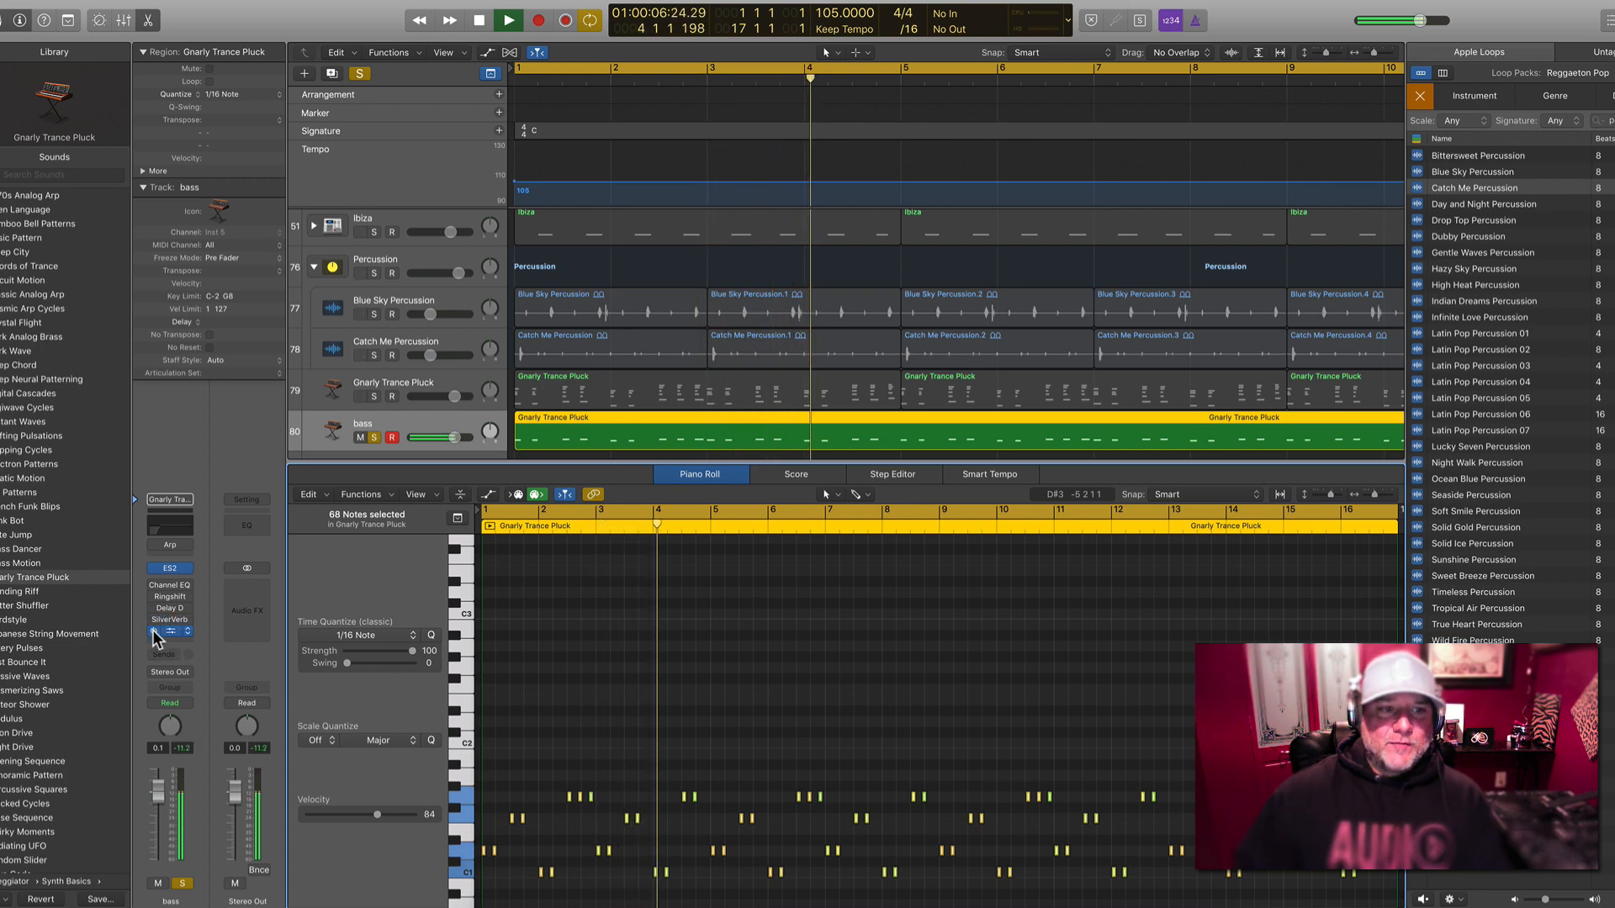
pyautogui.moveTo(158, 791); pyautogui.dragTo(163, 770)
pyautogui.press('space')
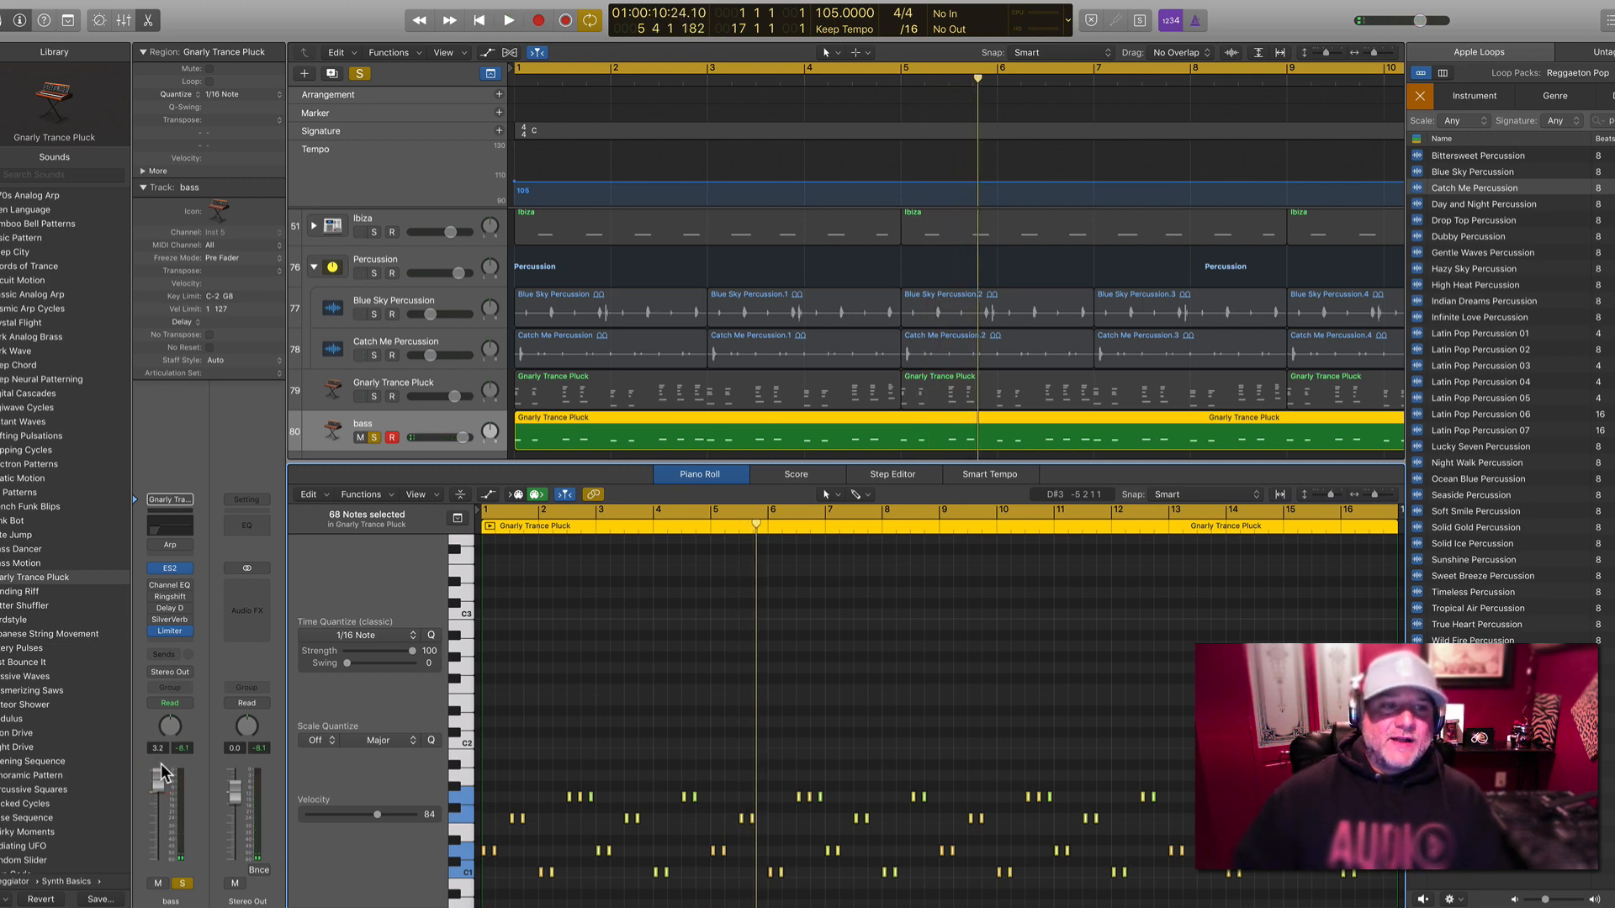
# Play from bar 1 with the Gnarly Trance Pluck track on 79 soloed together with the bass
pyautogui.press('Return')
pyautogui.press('space')
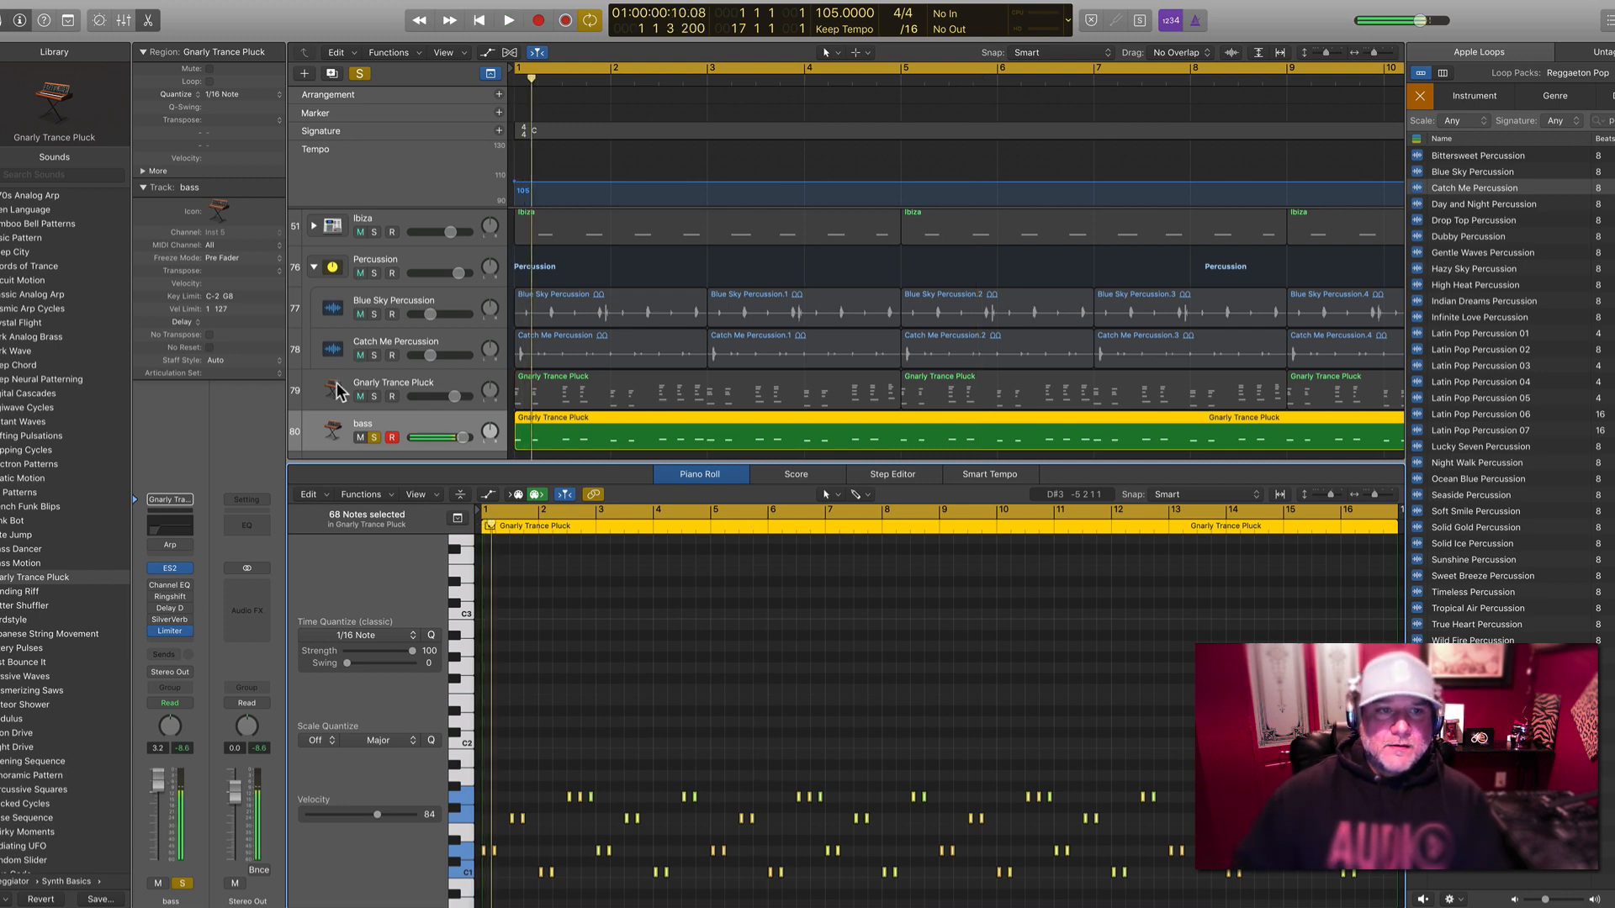
pyautogui.click(361, 396)
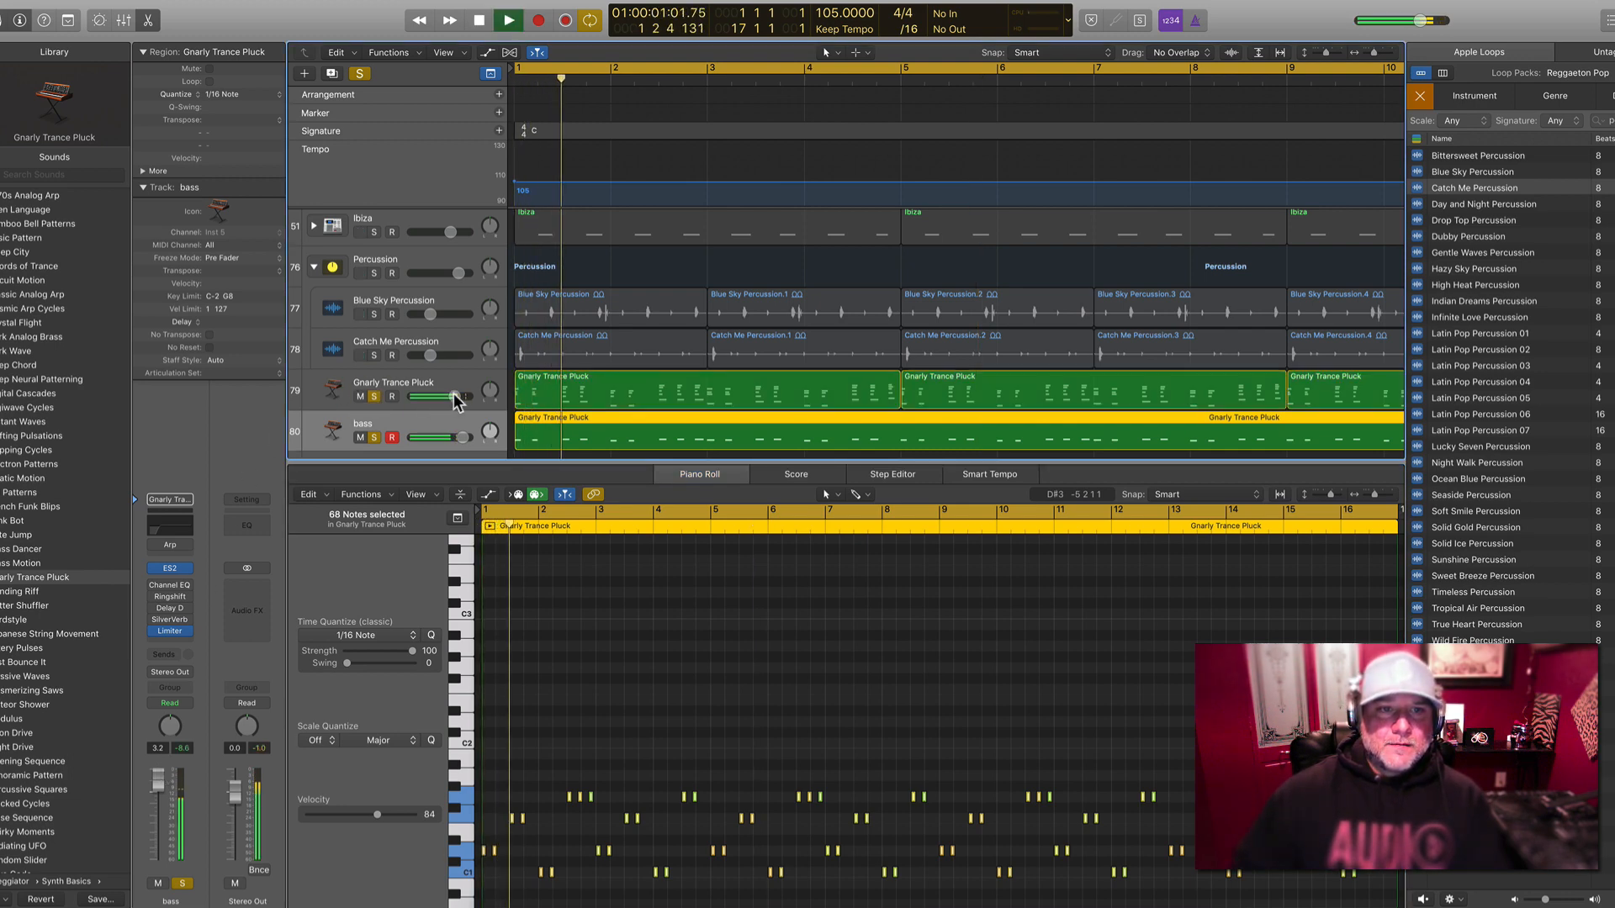
# Lower the volume of the Gnarly Trance Pluck track on 79, close the piano roll and stop playback
pyautogui.moveTo(453, 396); pyautogui.dragTo(432, 388)
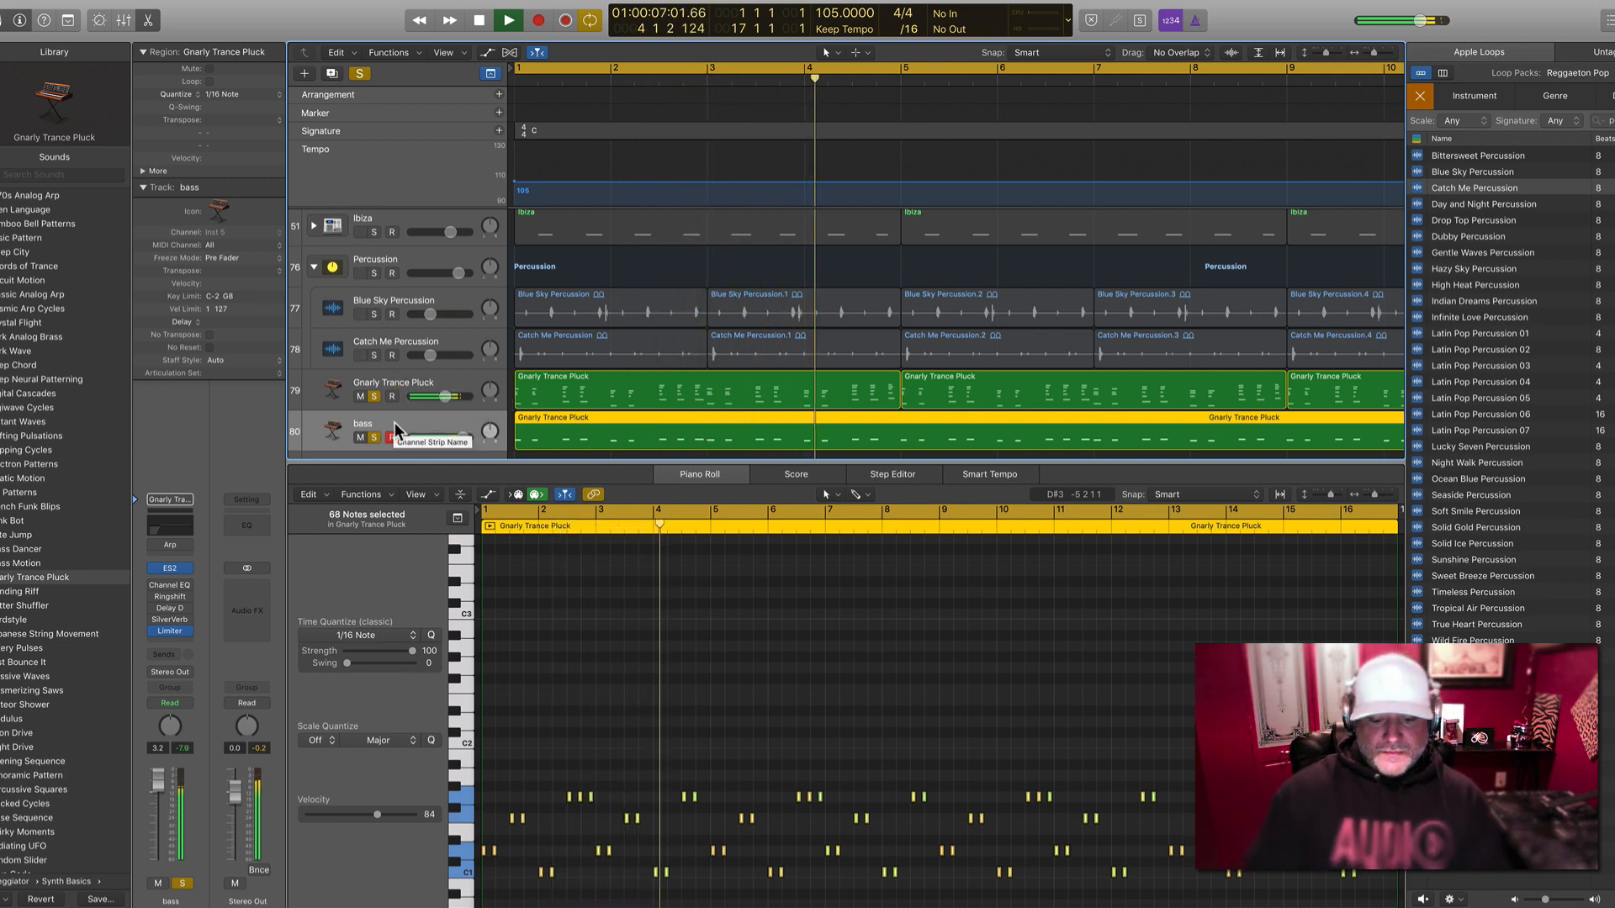
pyautogui.press('e')
pyautogui.press('space')
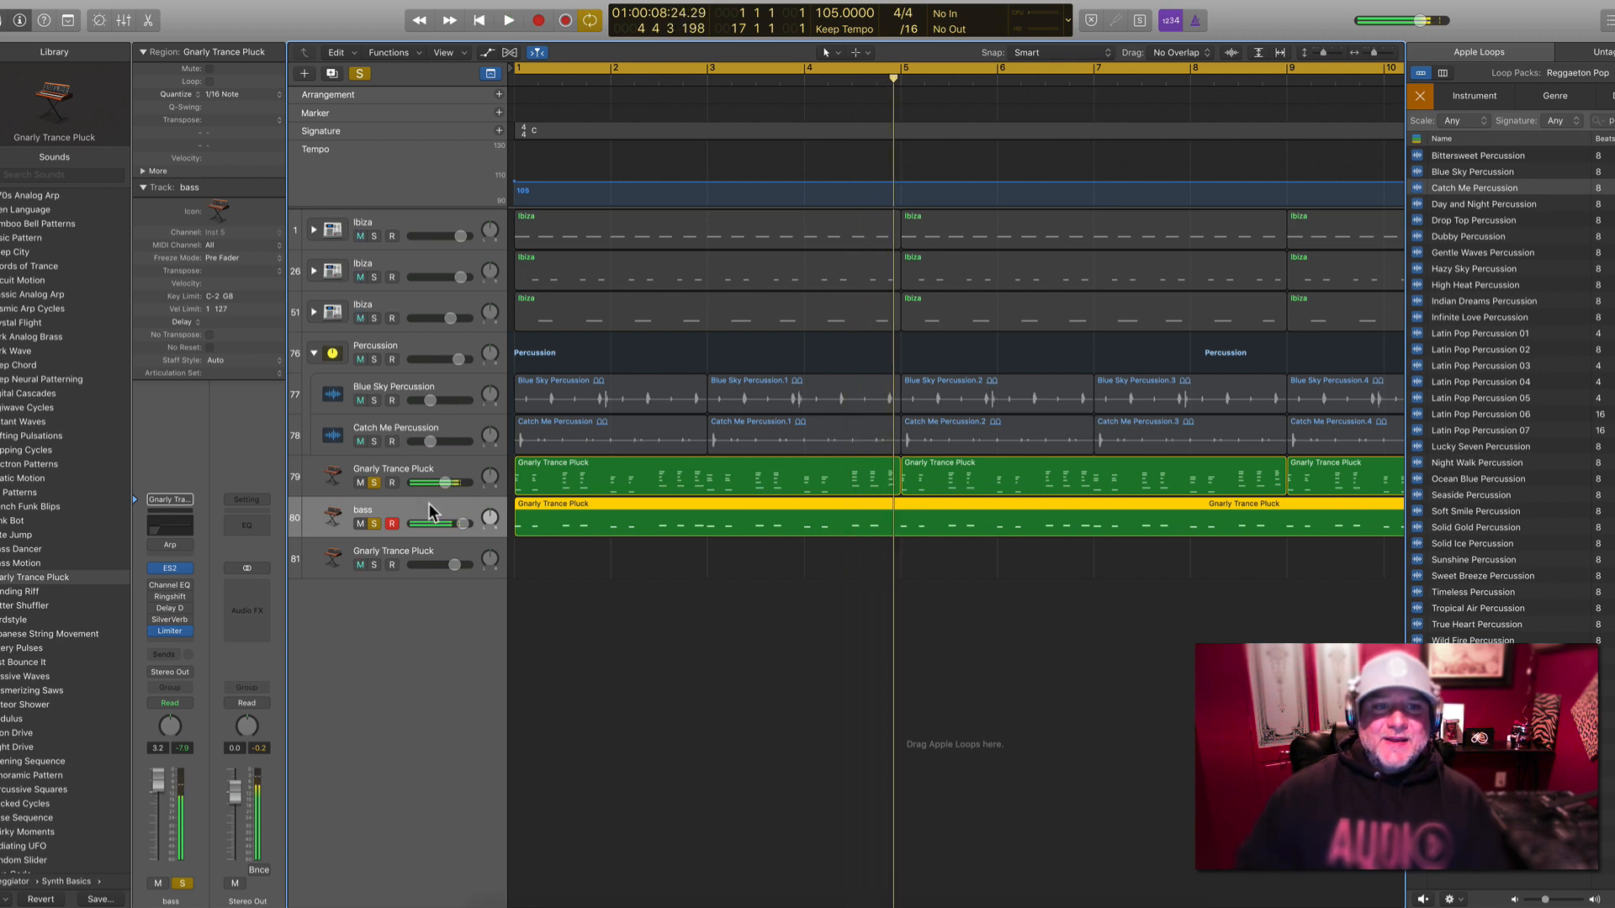
# Duplicate the bass track on 80 with its sound and copy its 16-bar region onto the new track 81
pyautogui.press('super+d')
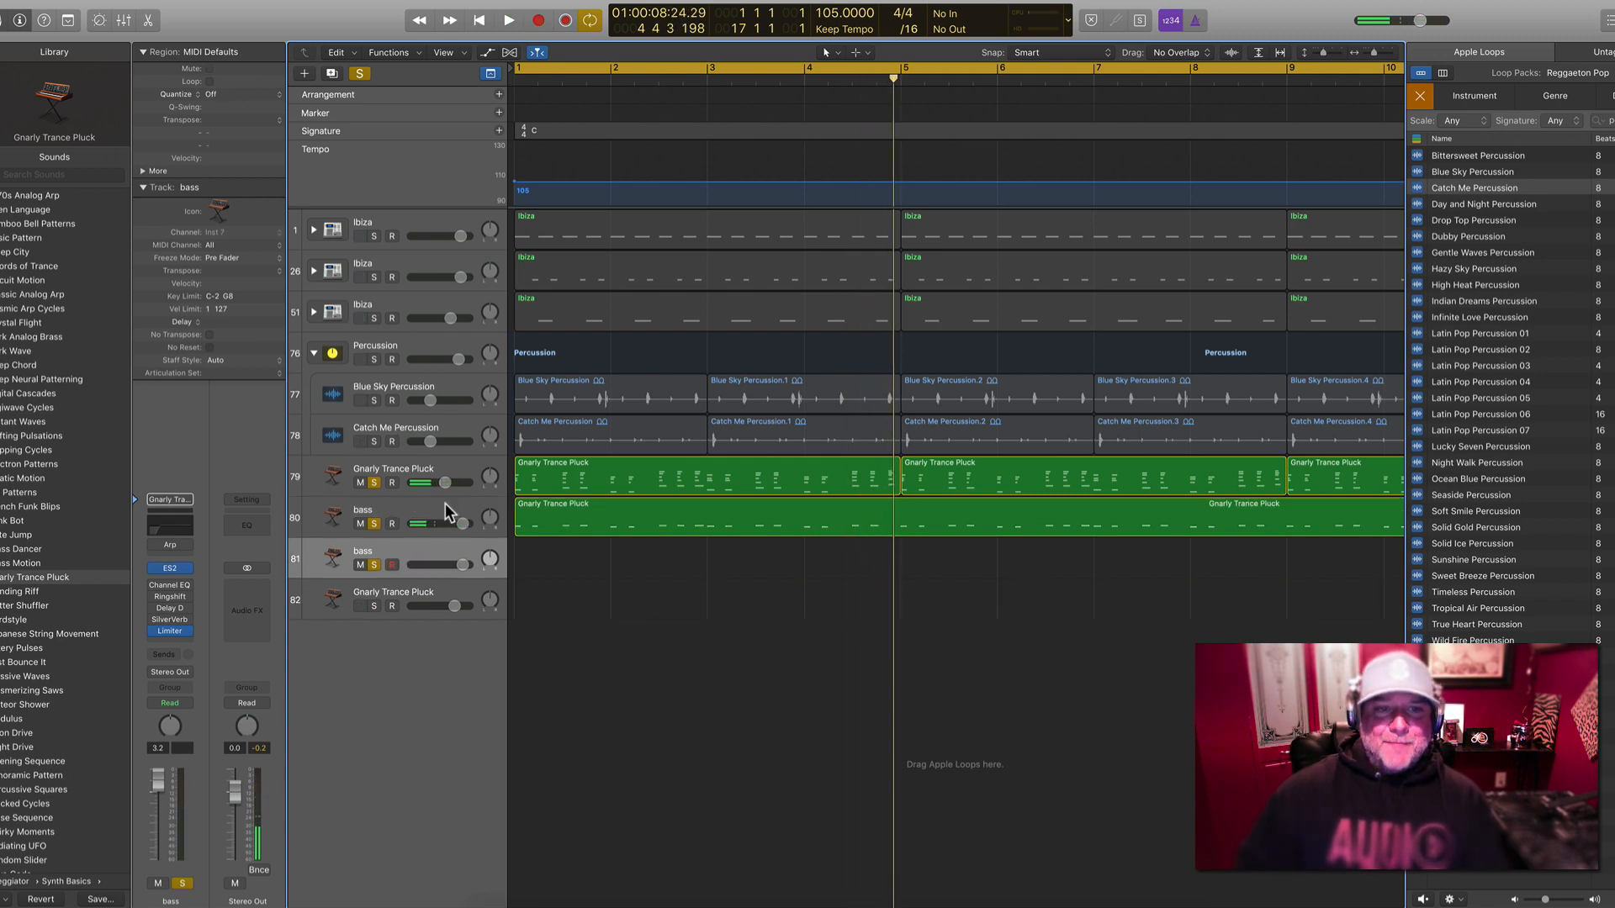
pyautogui.moveTo(577, 515); pyautogui.dragTo(577, 546)
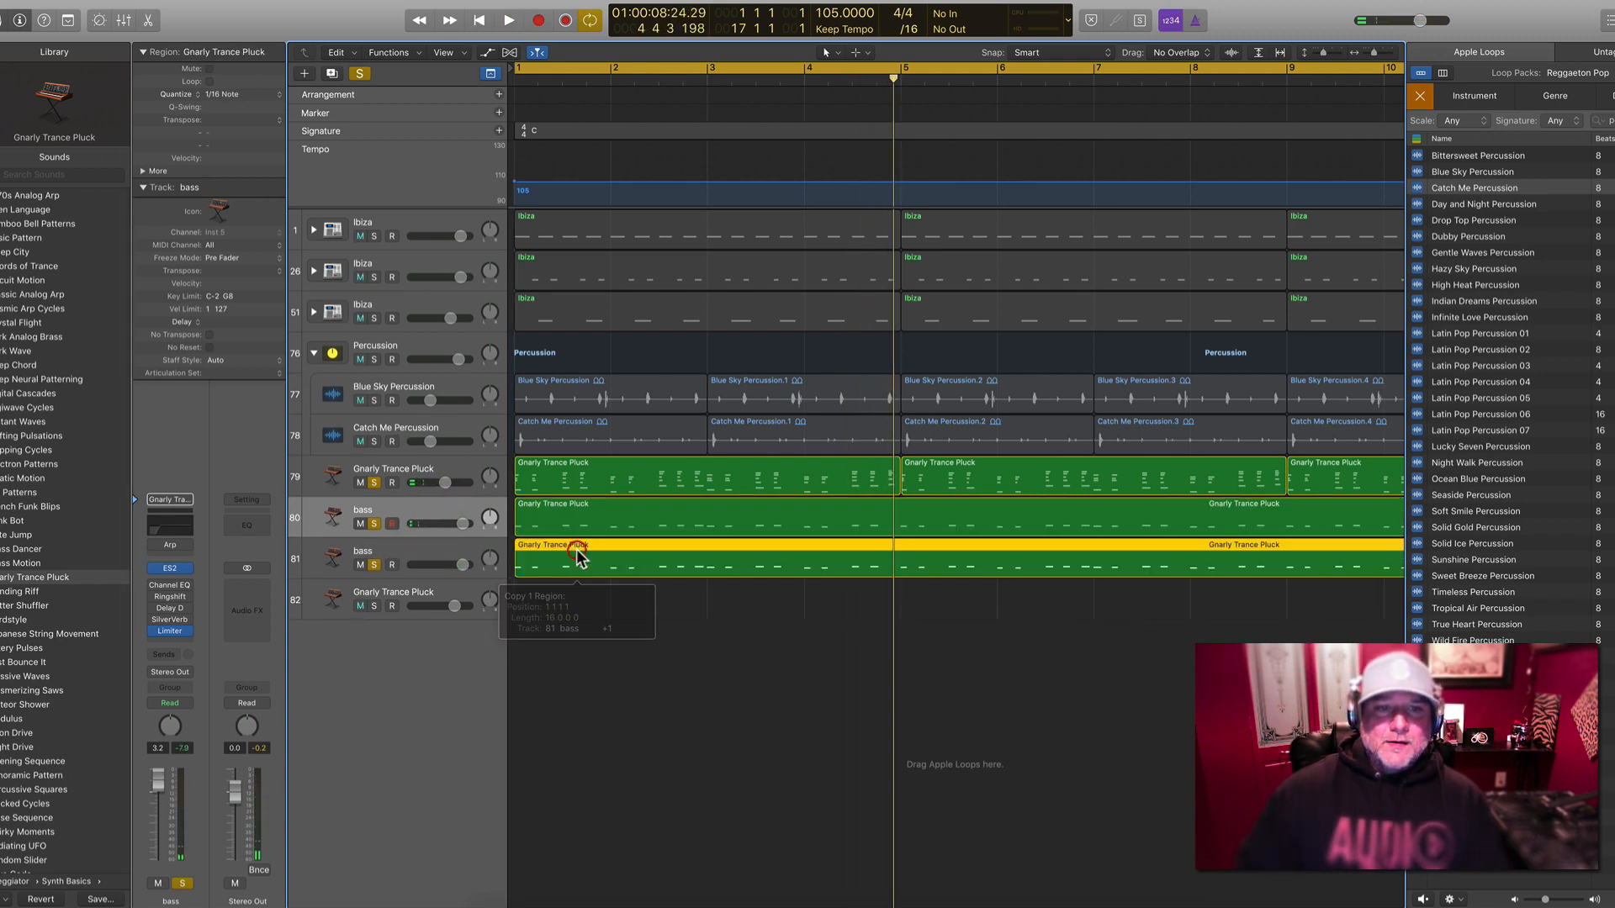
pyautogui.click(471, 515)
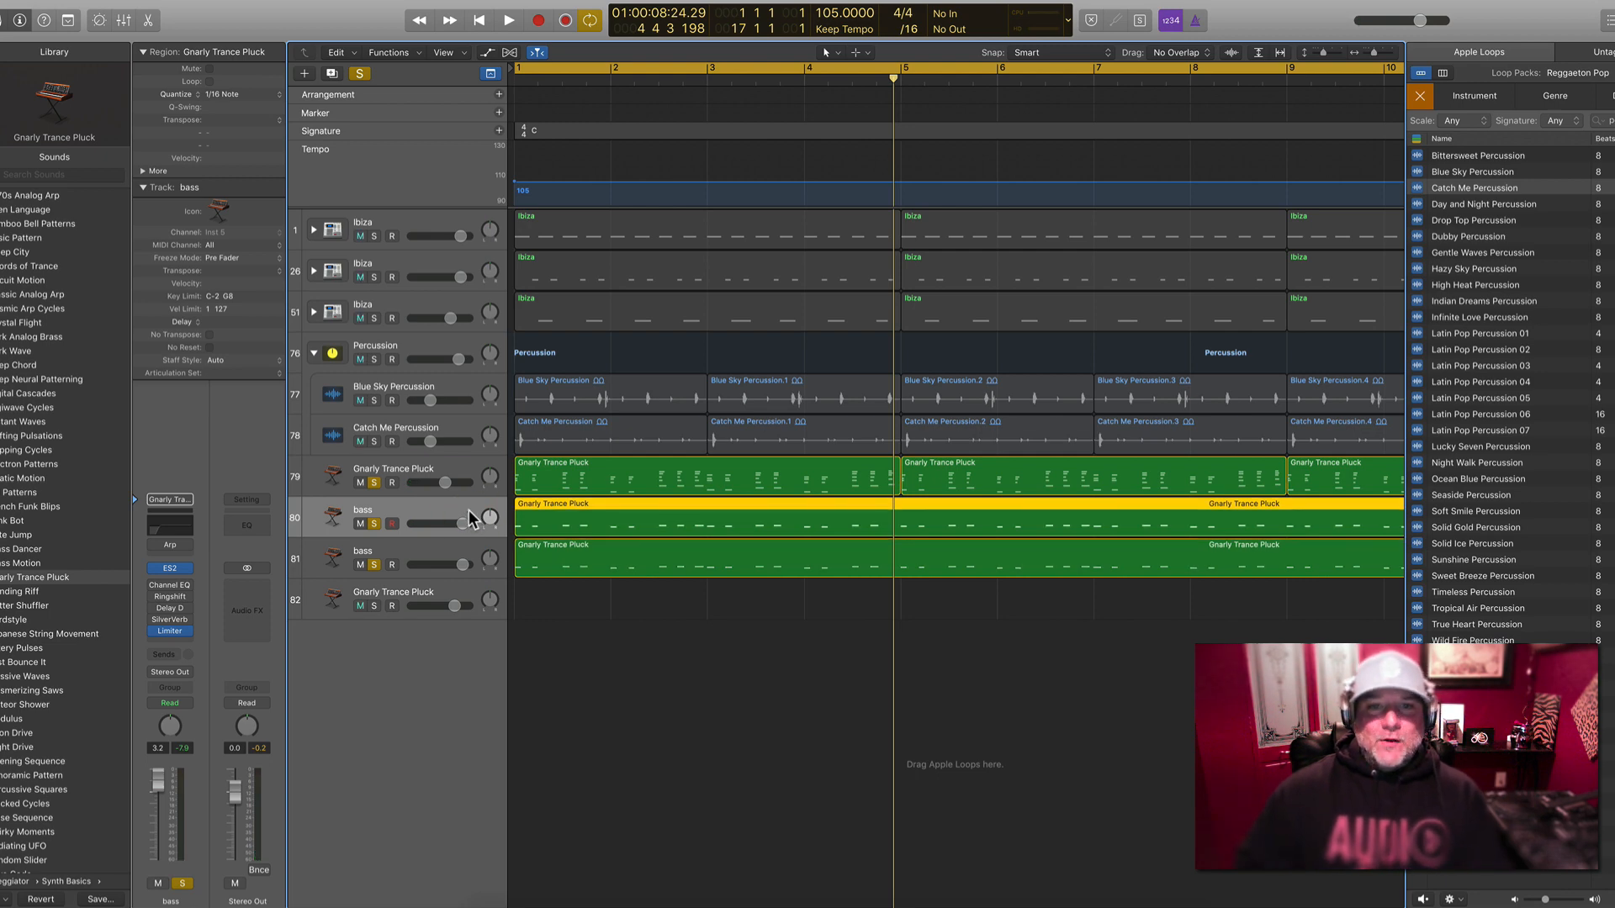
# Select the duplicated bass track 81 and leave it as the only soloed track by unsoloing tracks 80 and 79
pyautogui.click(452, 543)
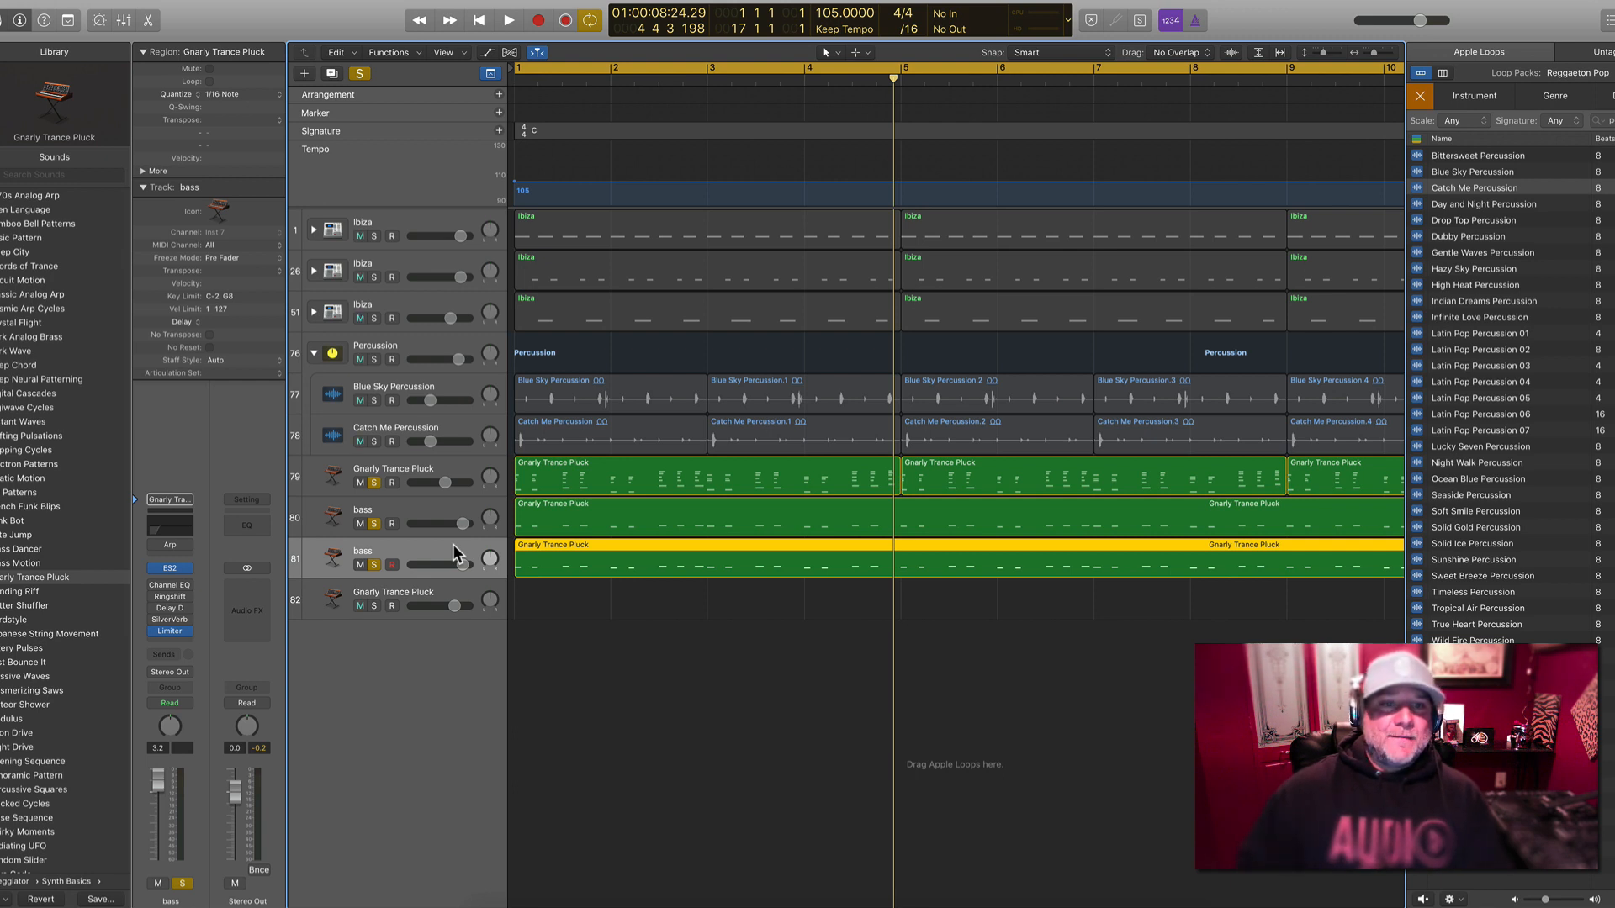
pyautogui.click(374, 524)
pyautogui.click(375, 483)
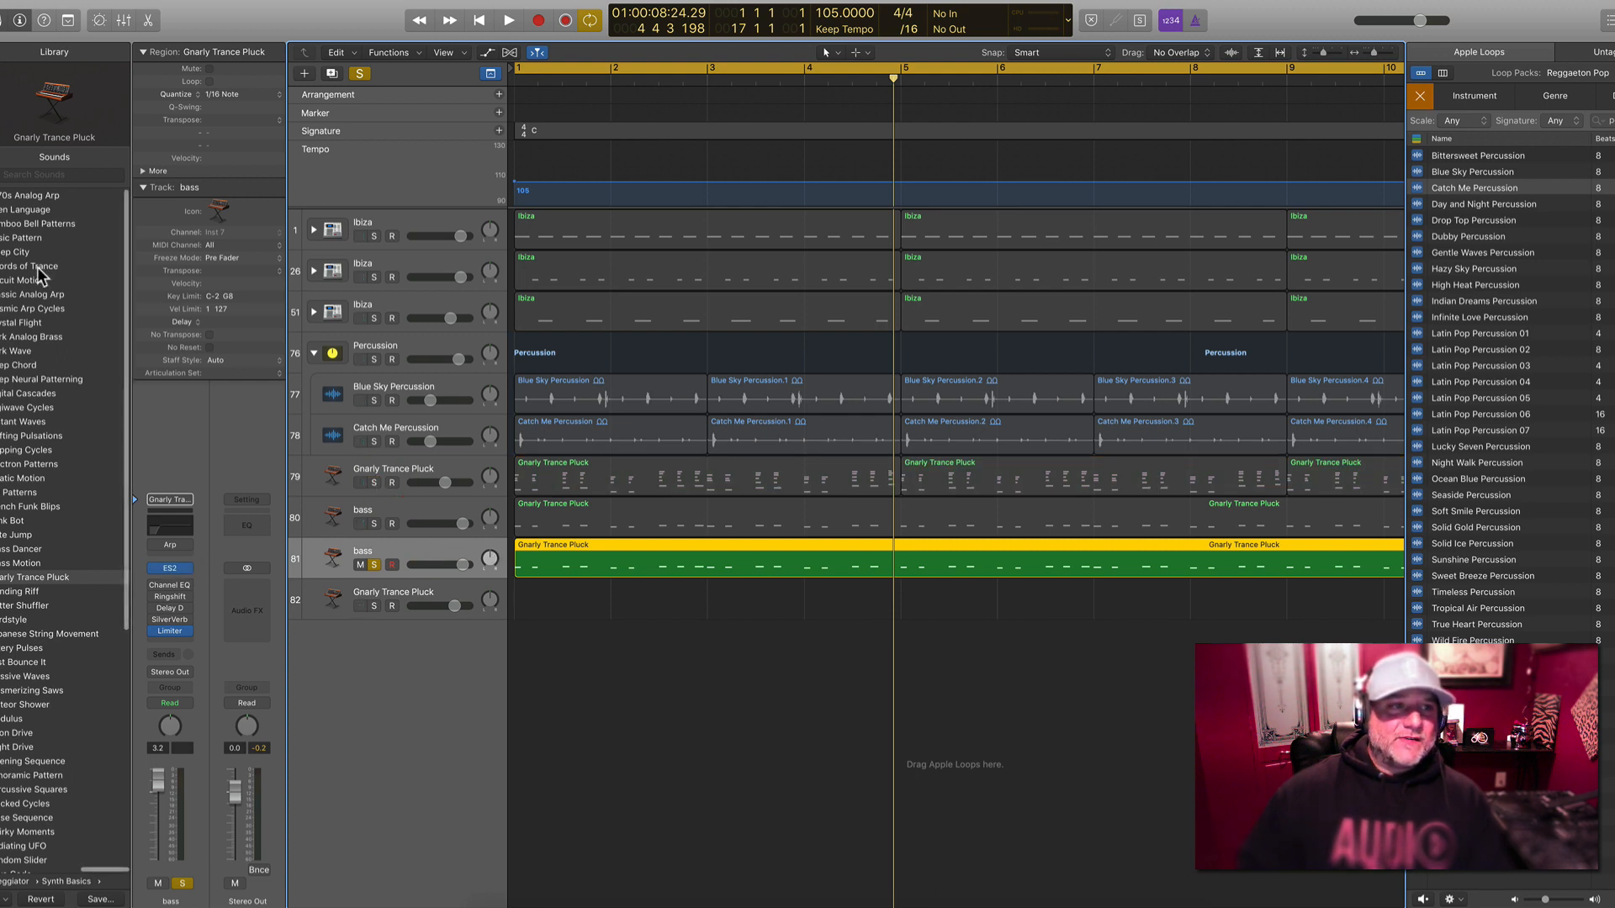
# Search the sound library for 808 and clear the search
pyautogui.click(42, 174)
pyautogui.write('808')
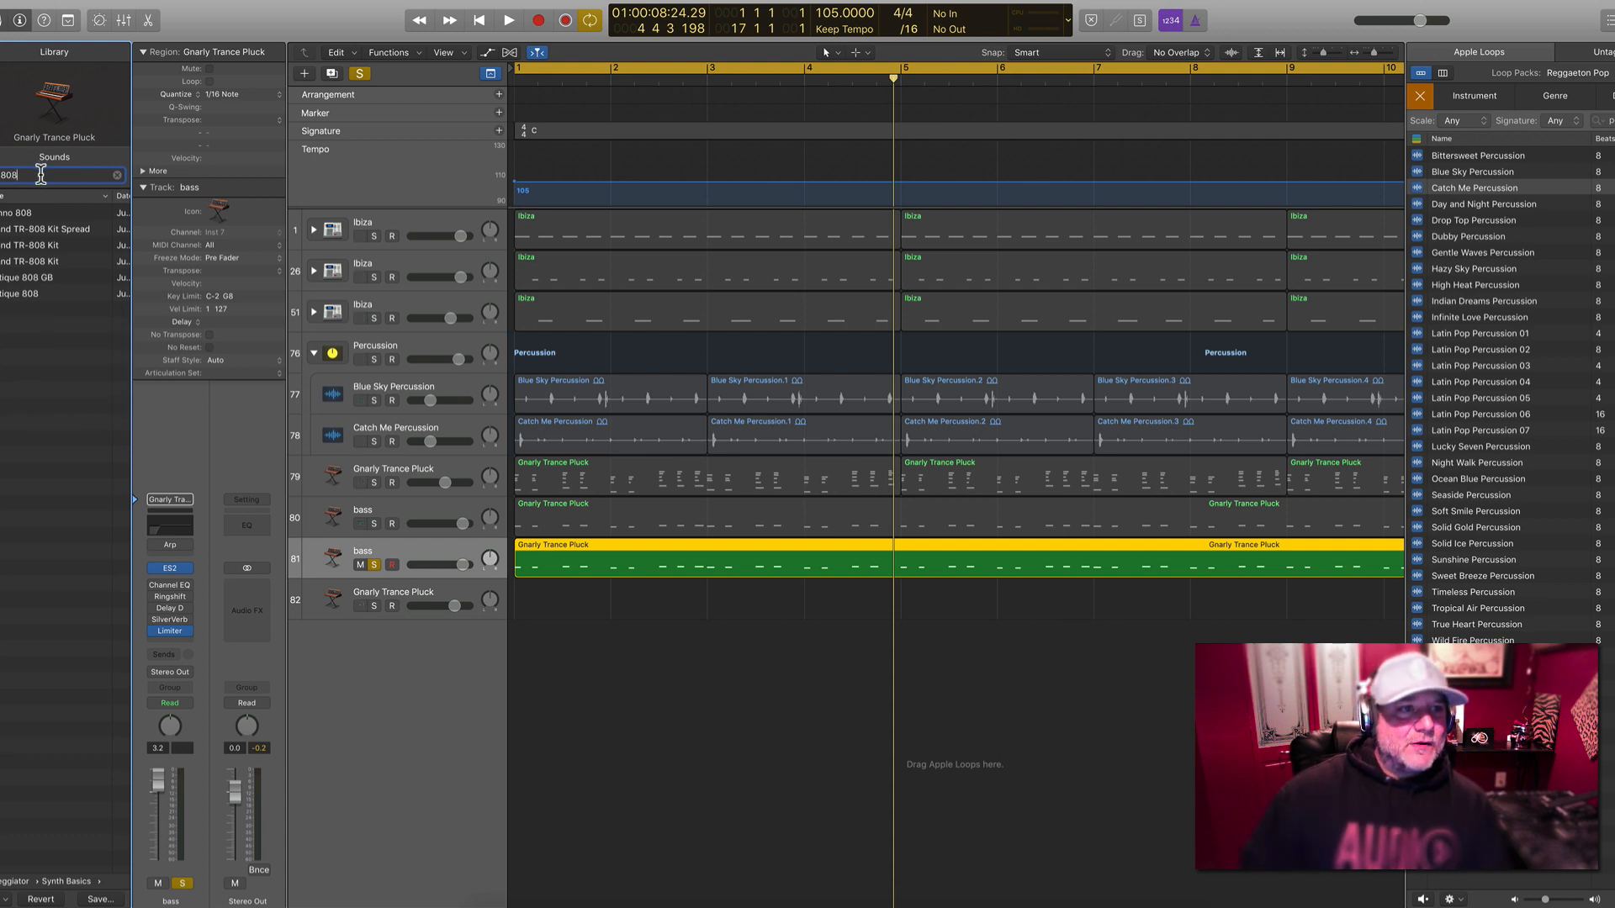
pyautogui.click(117, 176)
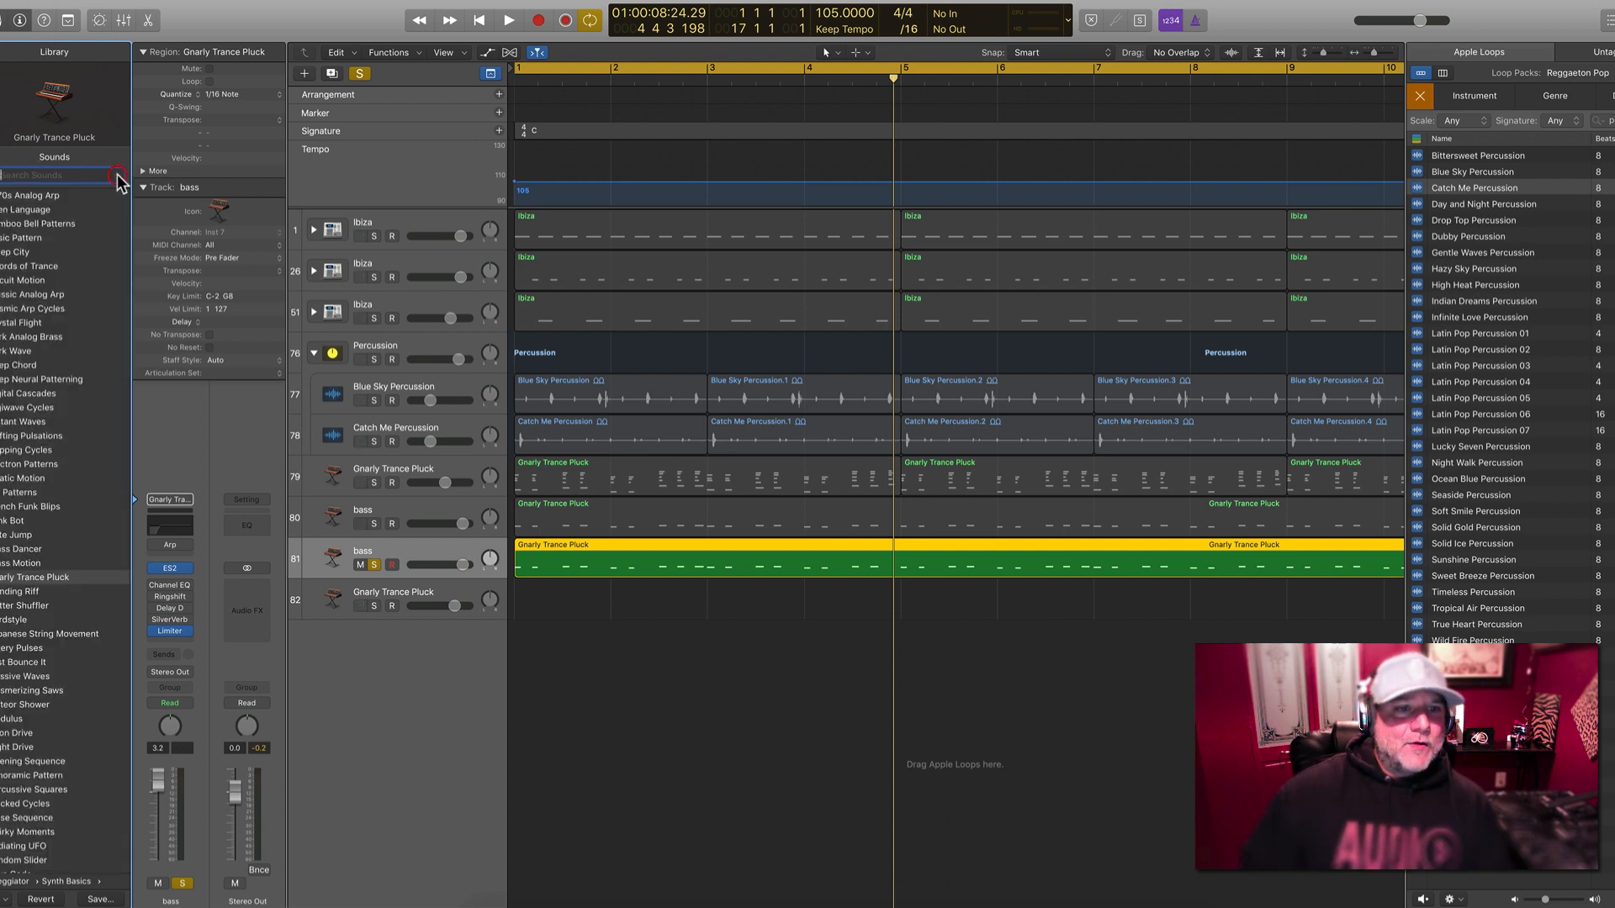
# Replace the ES2 instrument on bass track 81 with Alchemy and move its window off the track headers
pyautogui.click(438, 543)
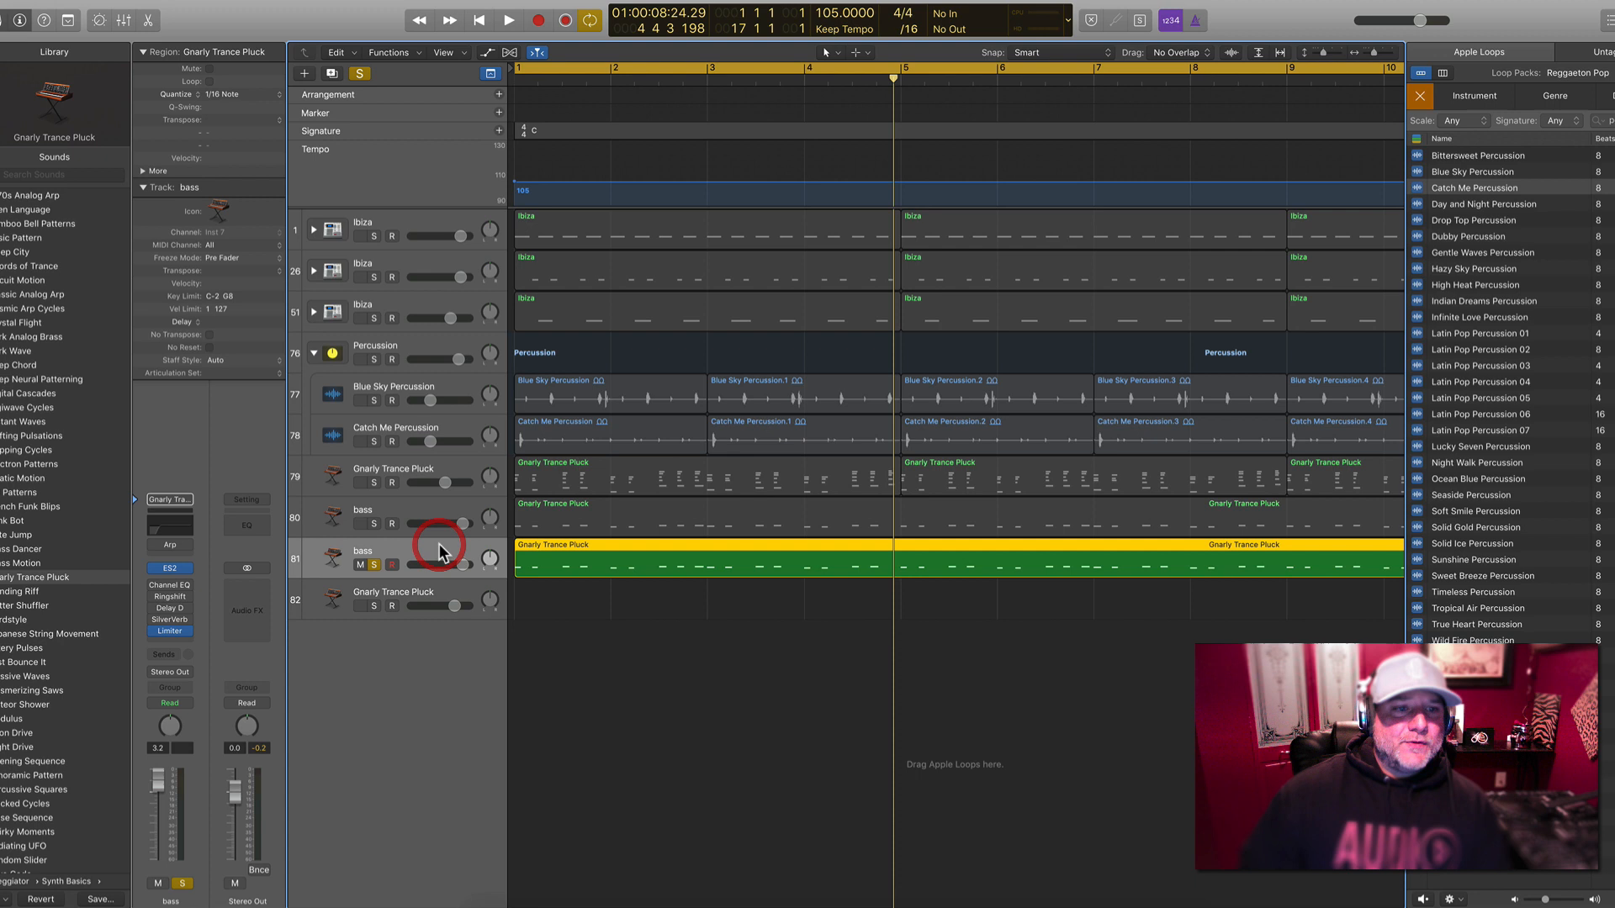
pyautogui.click(182, 567)
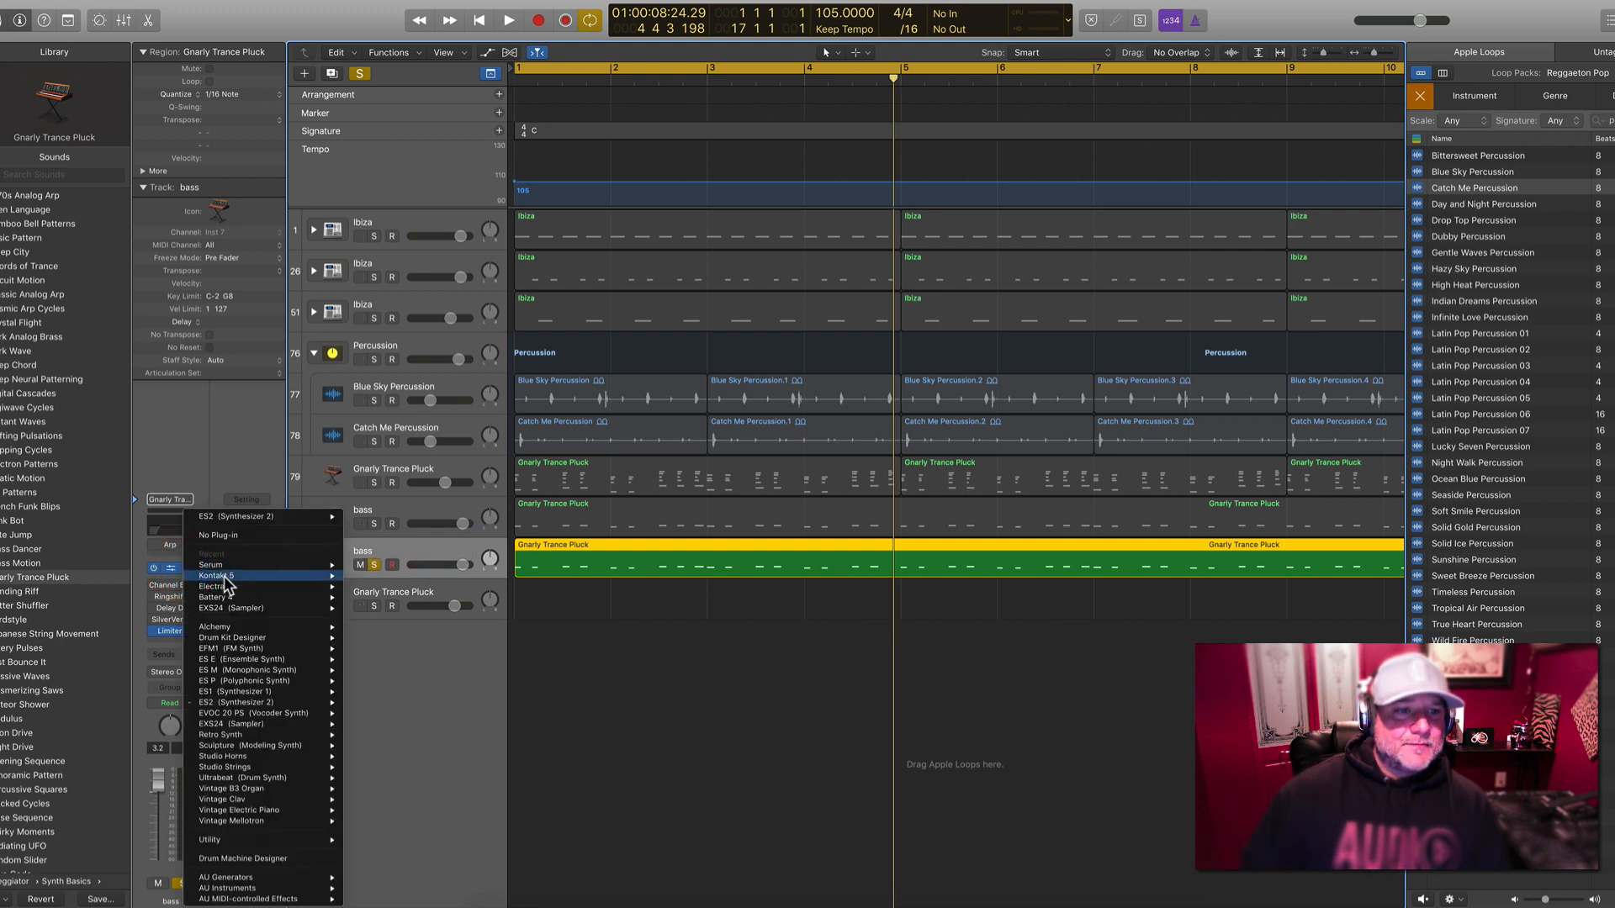
pyautogui.moveTo(230, 629)
pyautogui.click(371, 627)
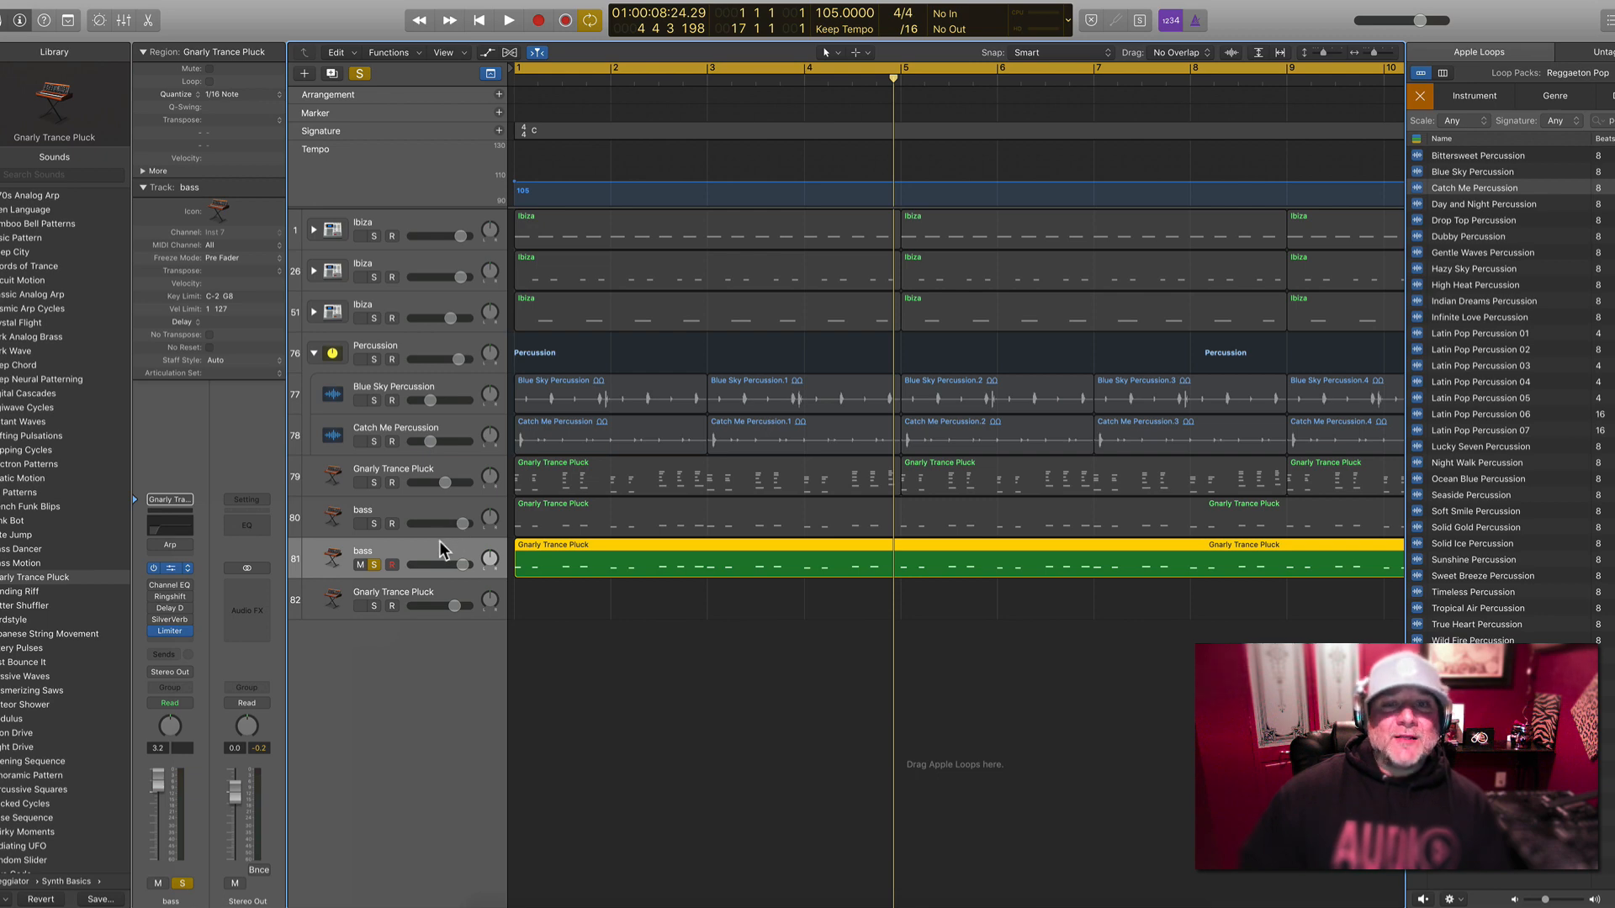
pyautogui.moveTo(586, 30); pyautogui.dragTo(1276, 291)
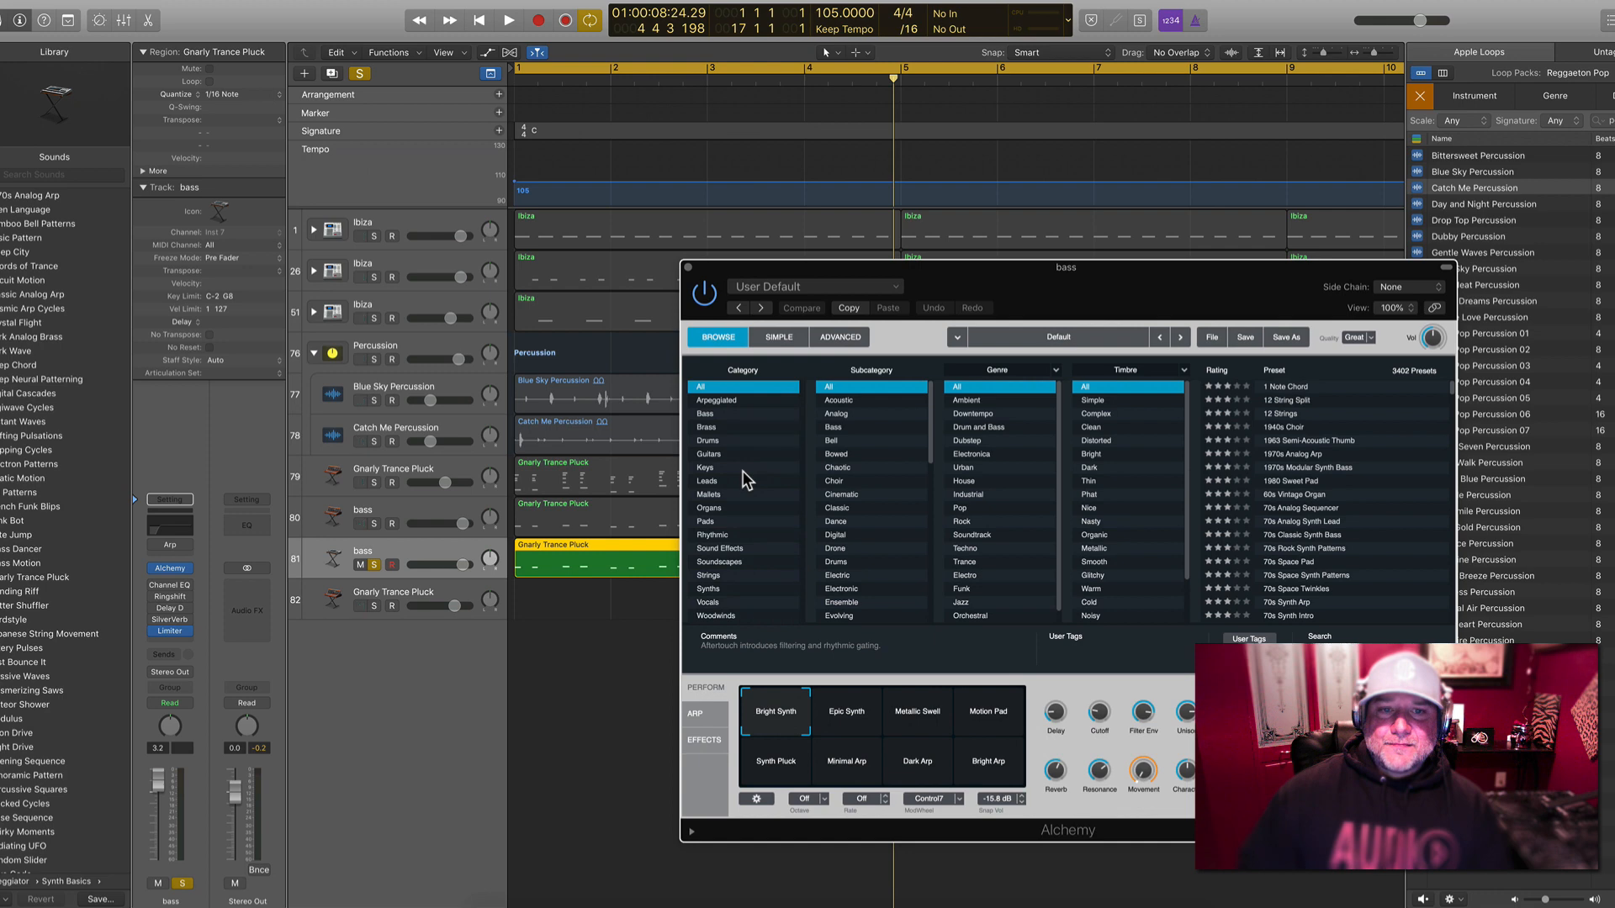
# Load the 808 Mutation Bass preset from Alchemy's Bass category and play track 81 from bar 1
pyautogui.click(719, 417)
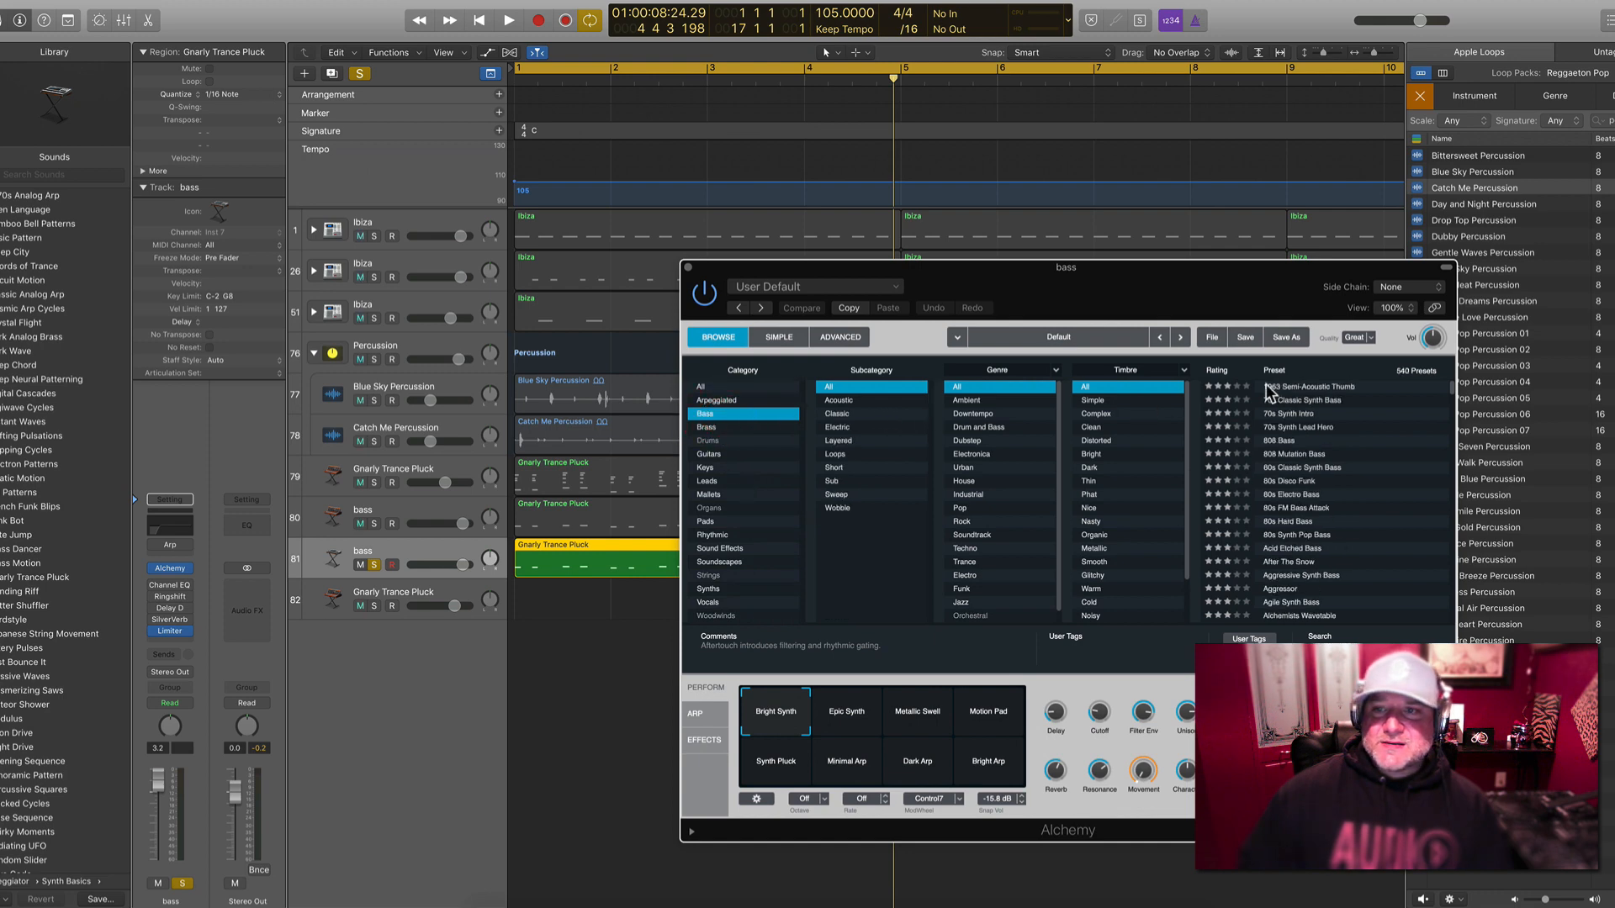
pyautogui.click(1285, 453)
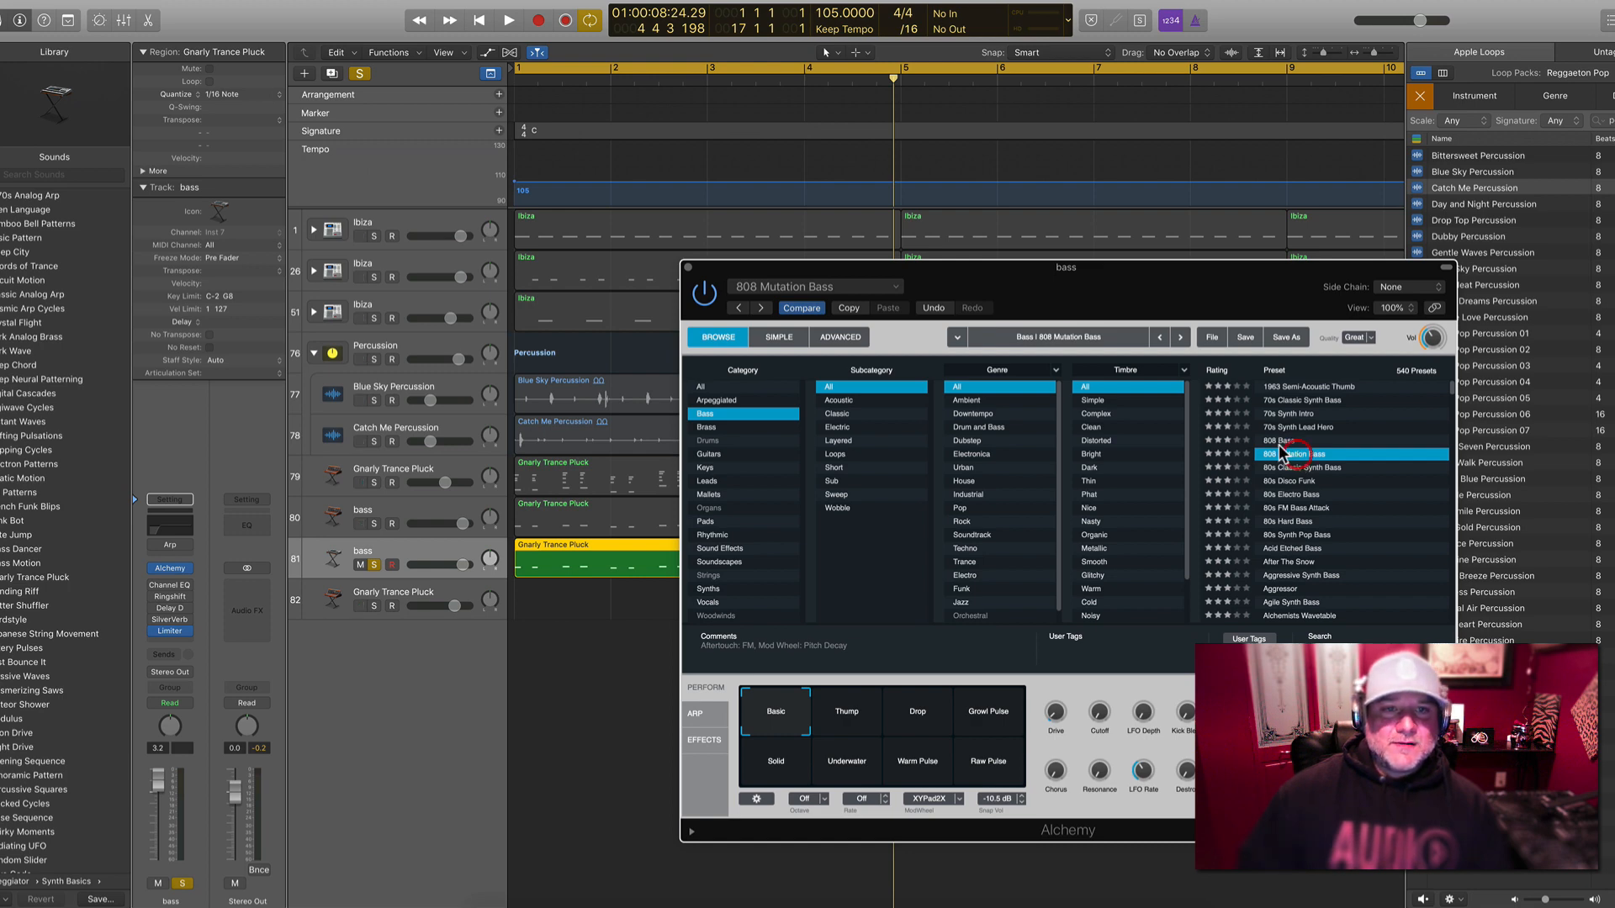
pyautogui.press('Return')
pyautogui.press('space')
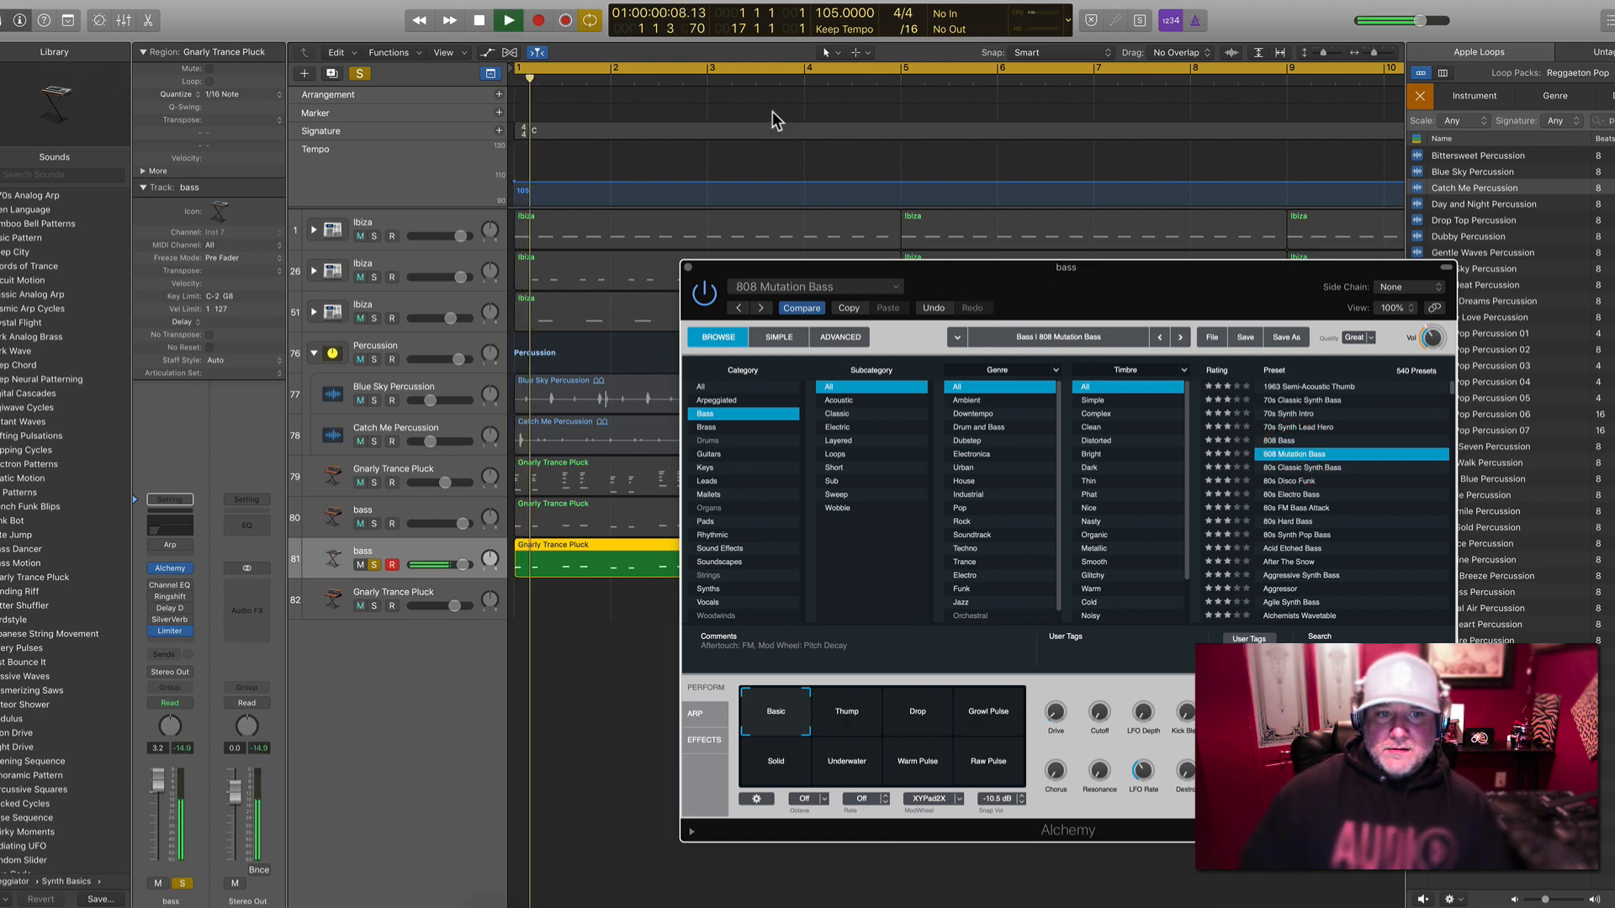
pyautogui.click(450, 549)
pyautogui.press('space')
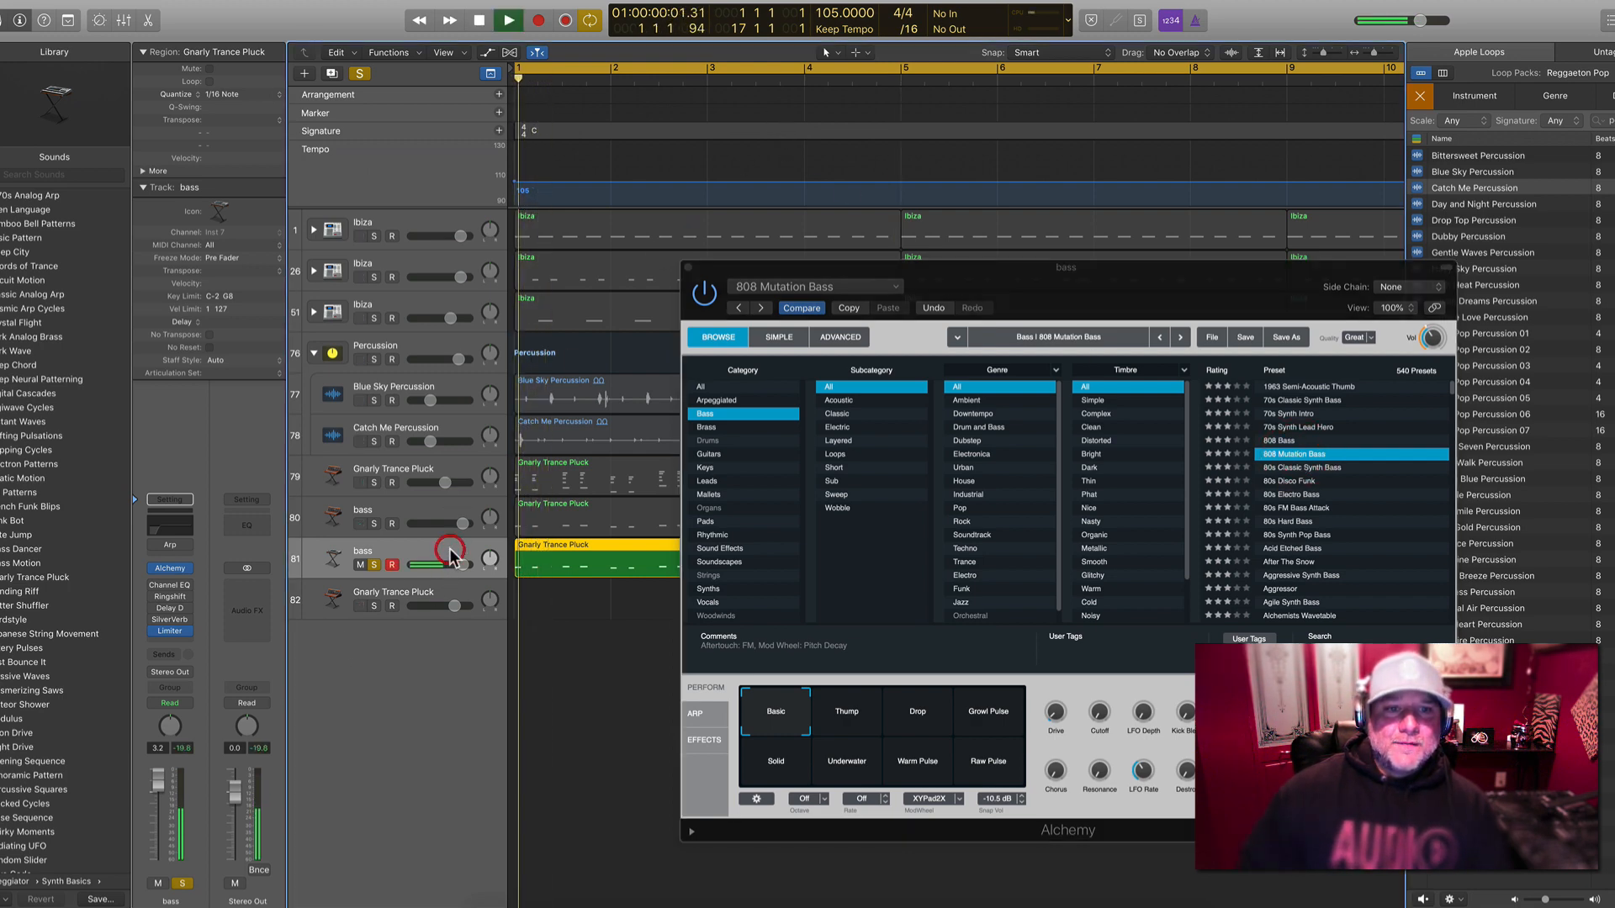
# Transpose the region on bass track 81 by +12, play it back and close the Alchemy window
pyautogui.press('space')
pyautogui.press('space')
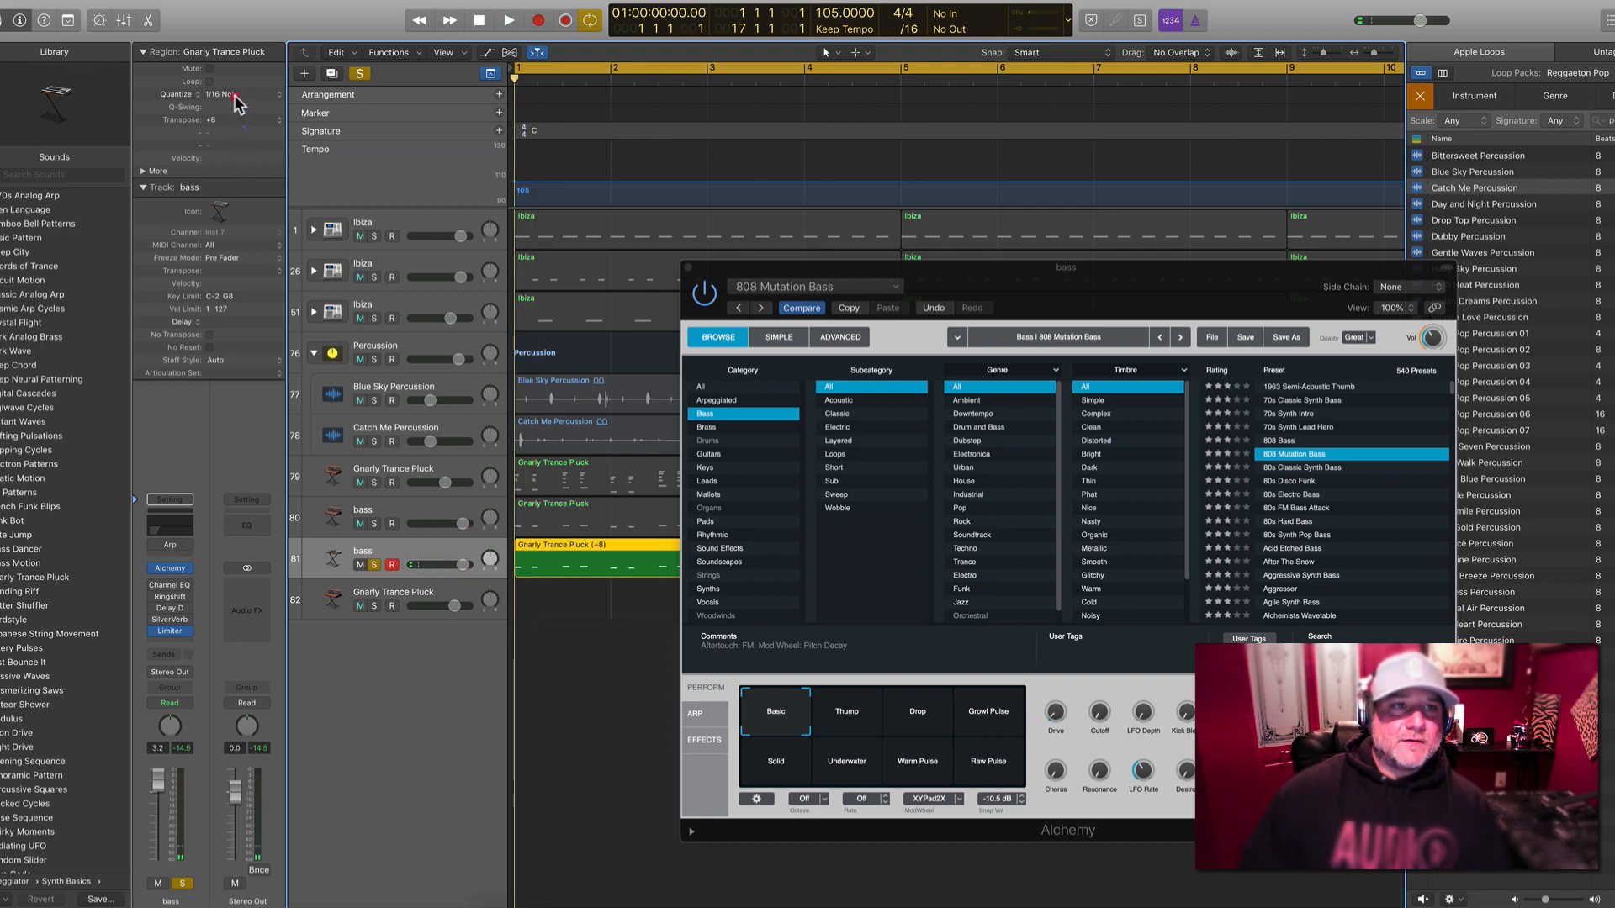
pyautogui.press('space')
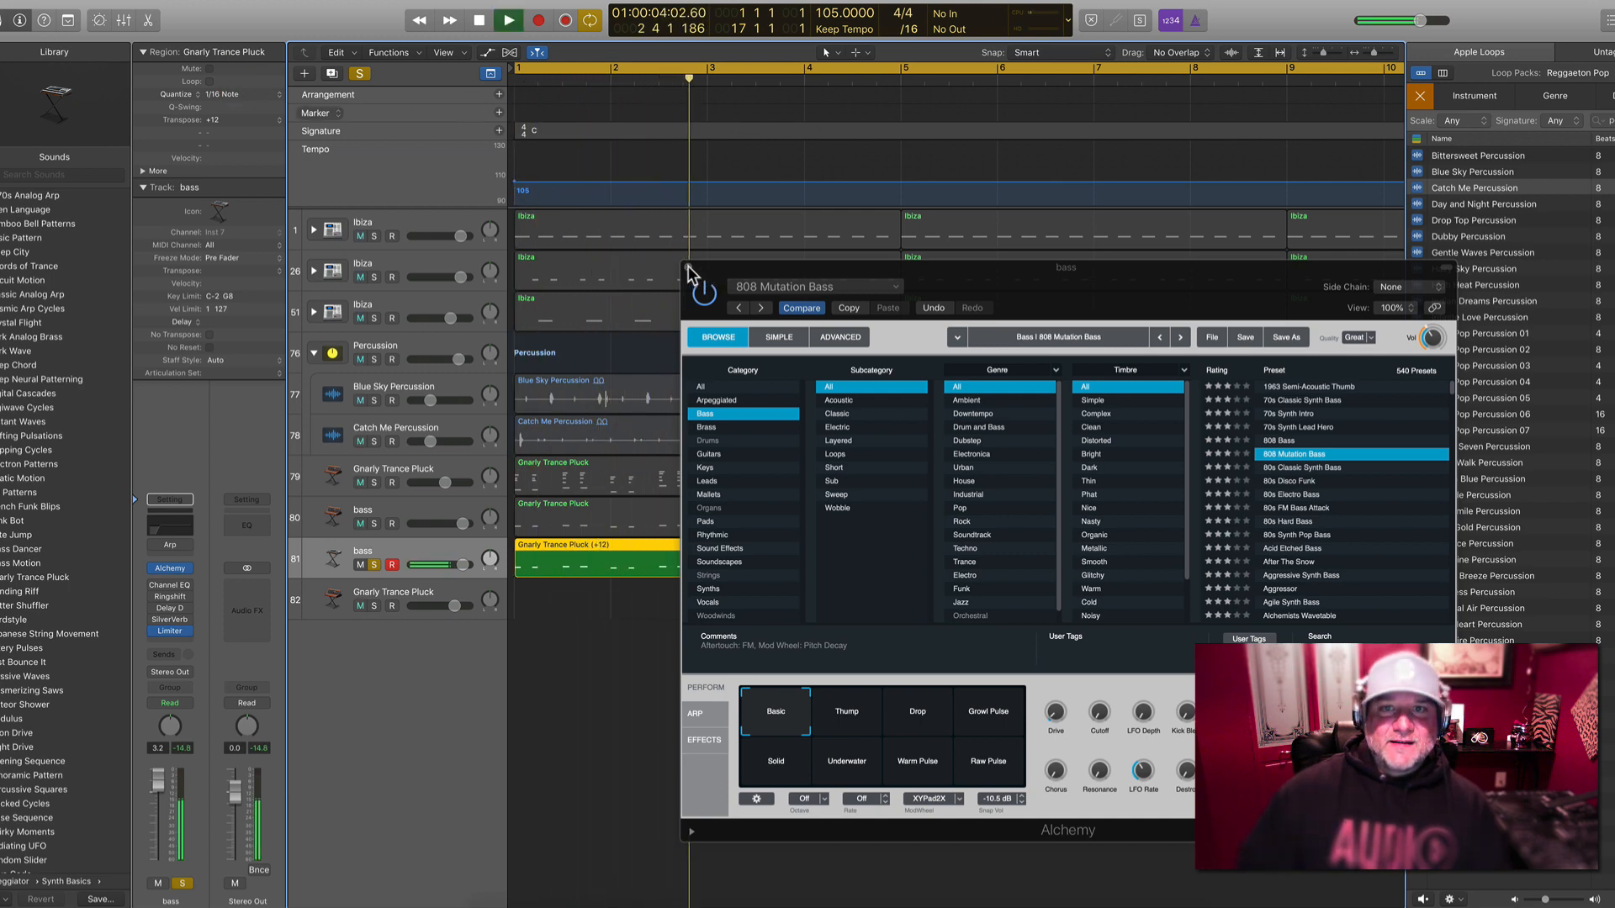
pyautogui.press('space')
pyautogui.click(688, 268)
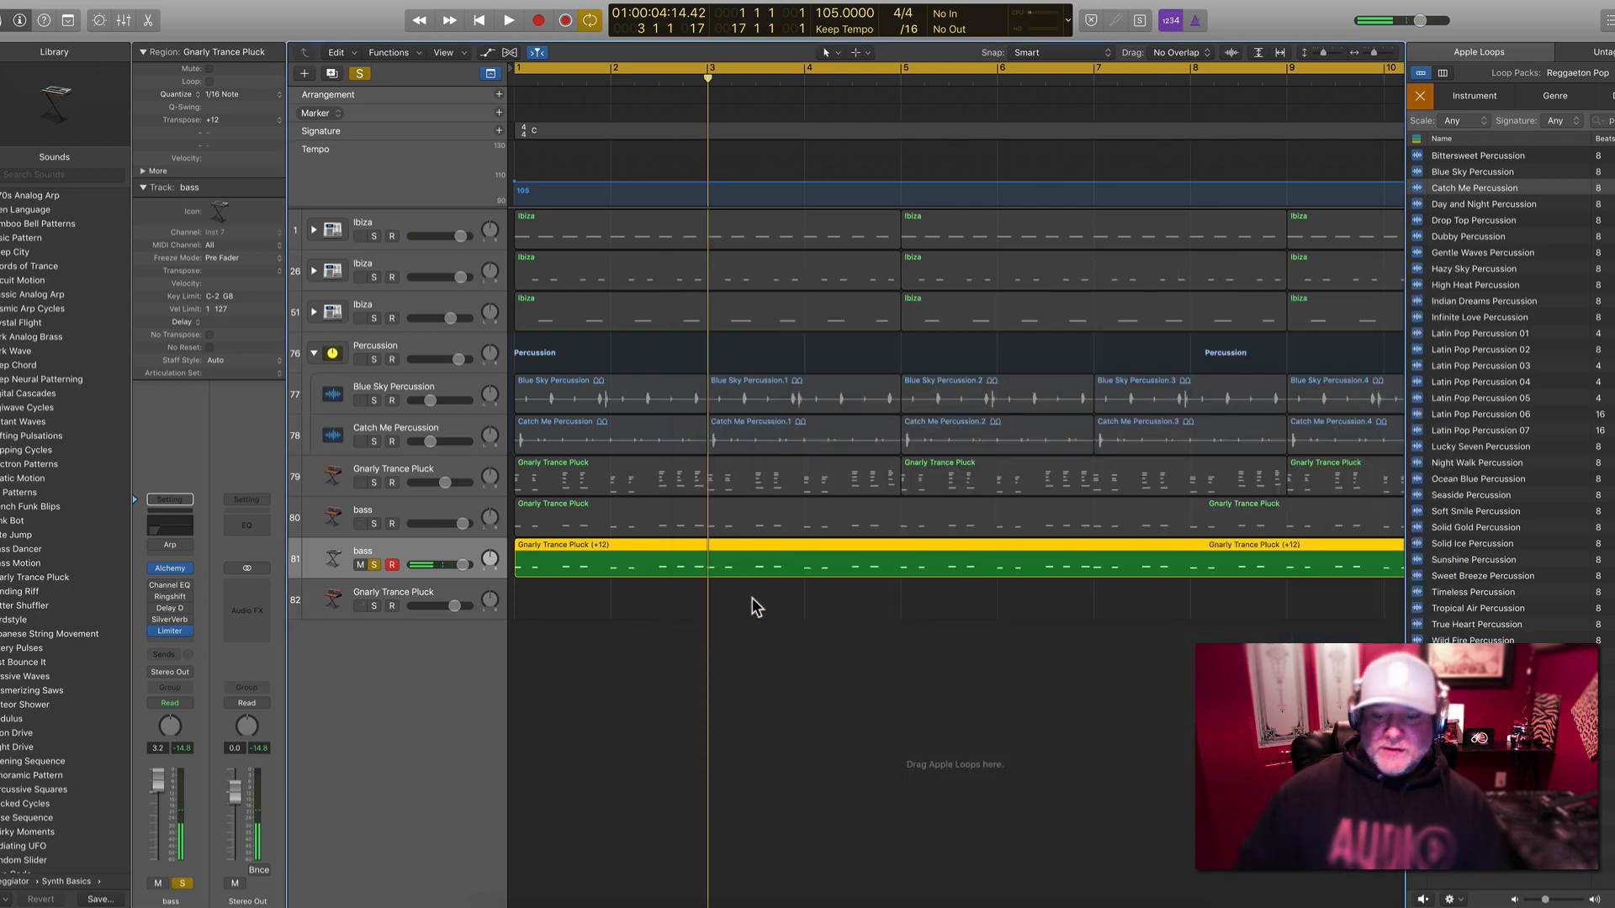
# Play from bar 1 with bass track 80 soloed alongside track 81 and lower track 80's volume to -6.0 dB
pyautogui.press('Return')
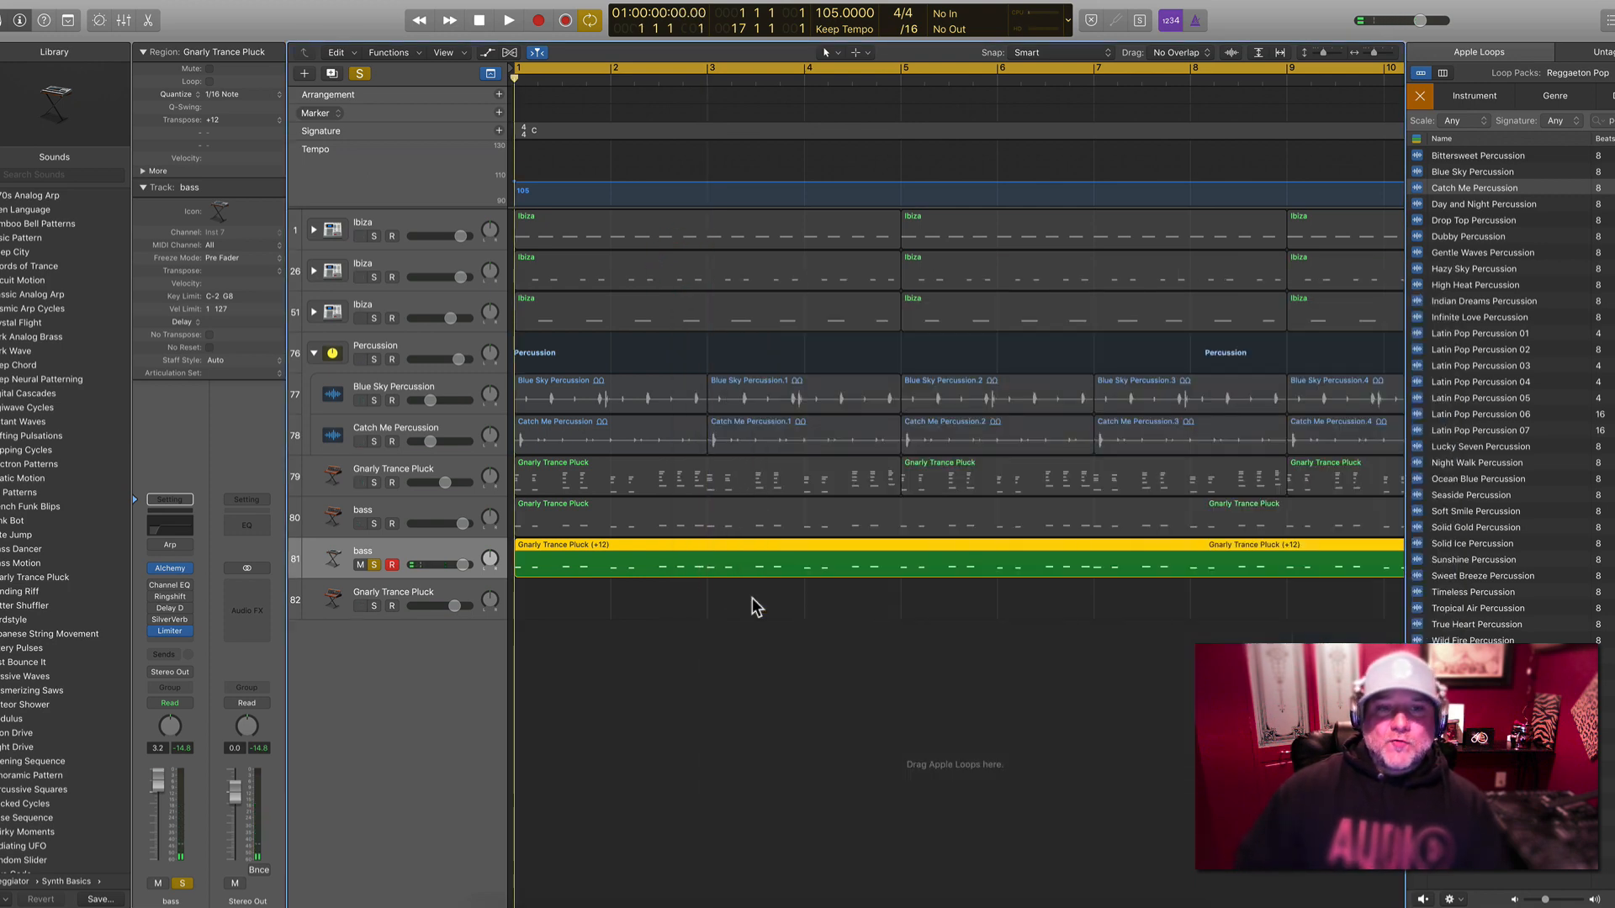
pyautogui.press('space')
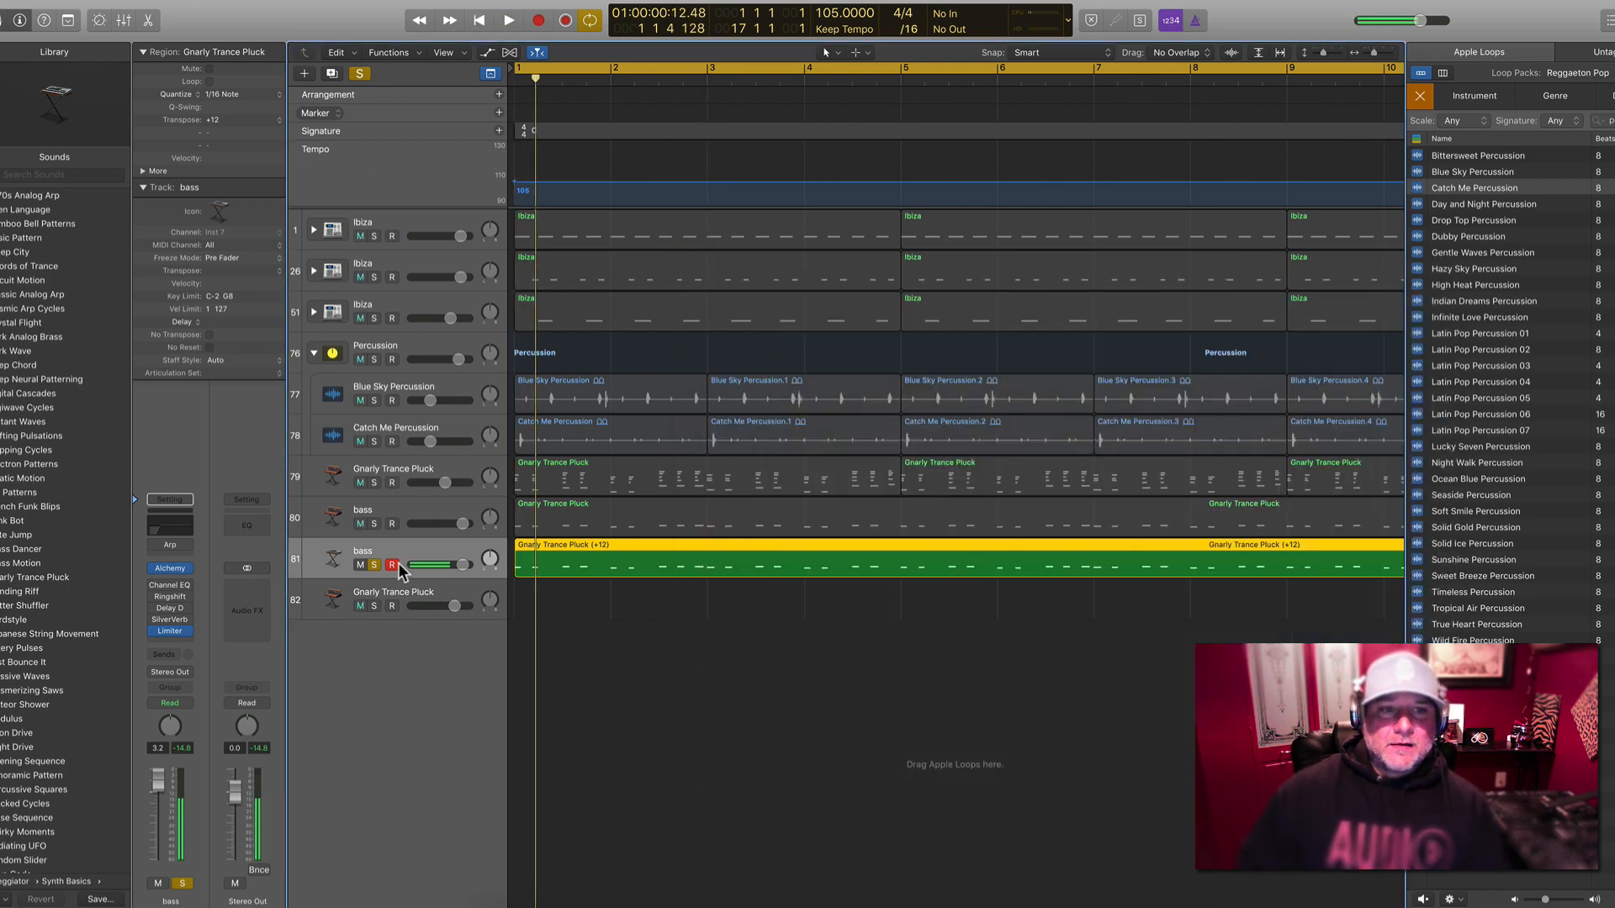
pyautogui.click(374, 524)
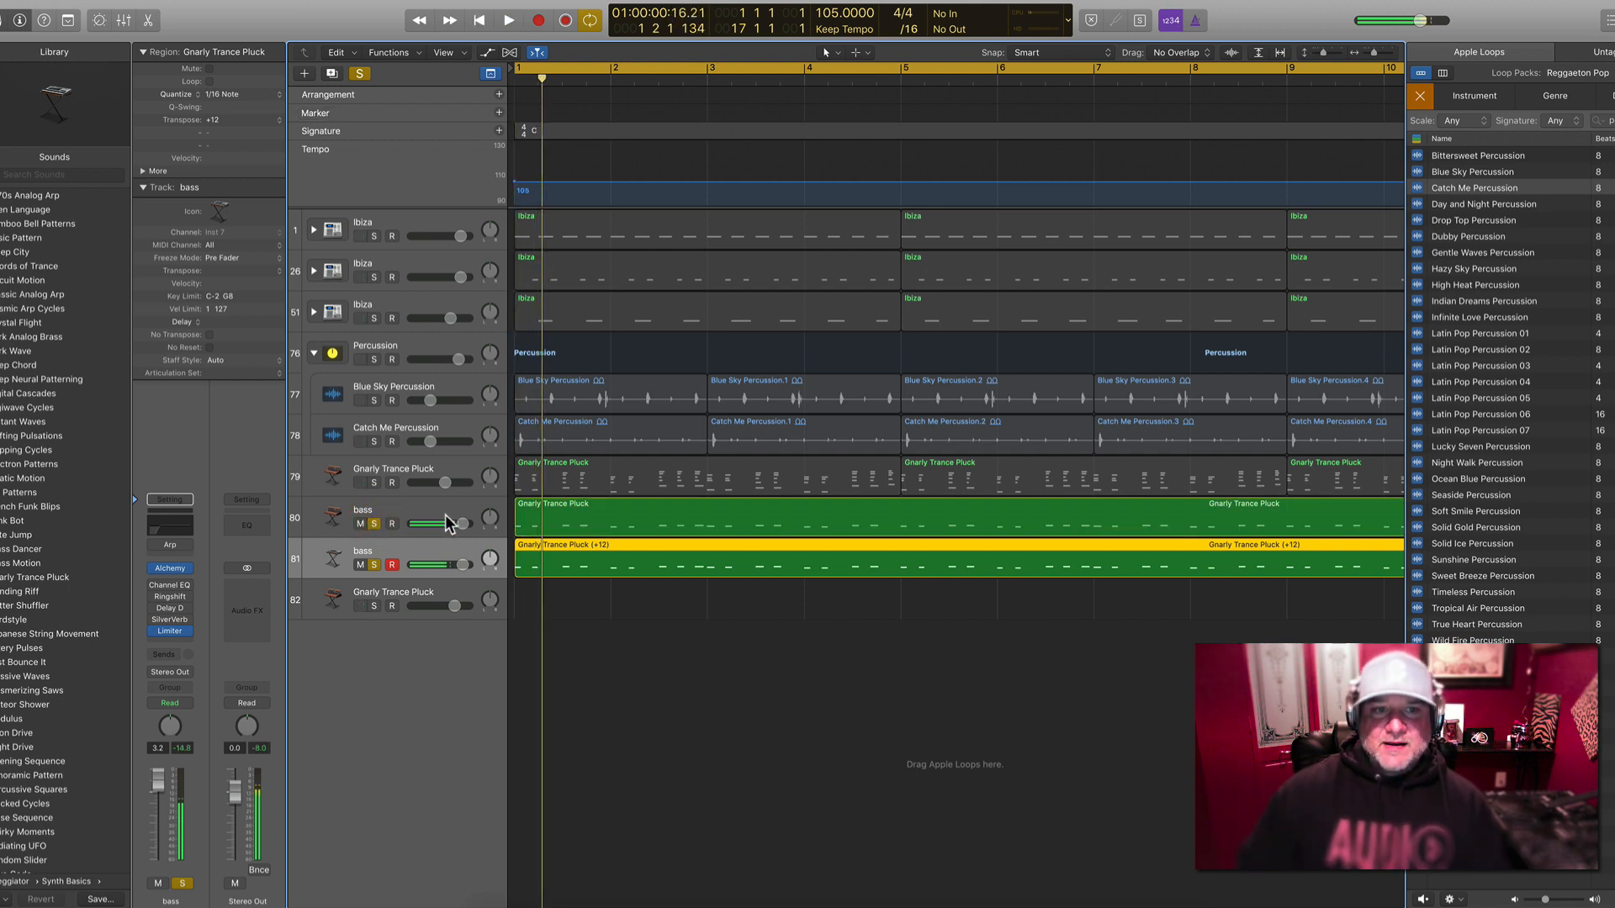
pyautogui.press('space')
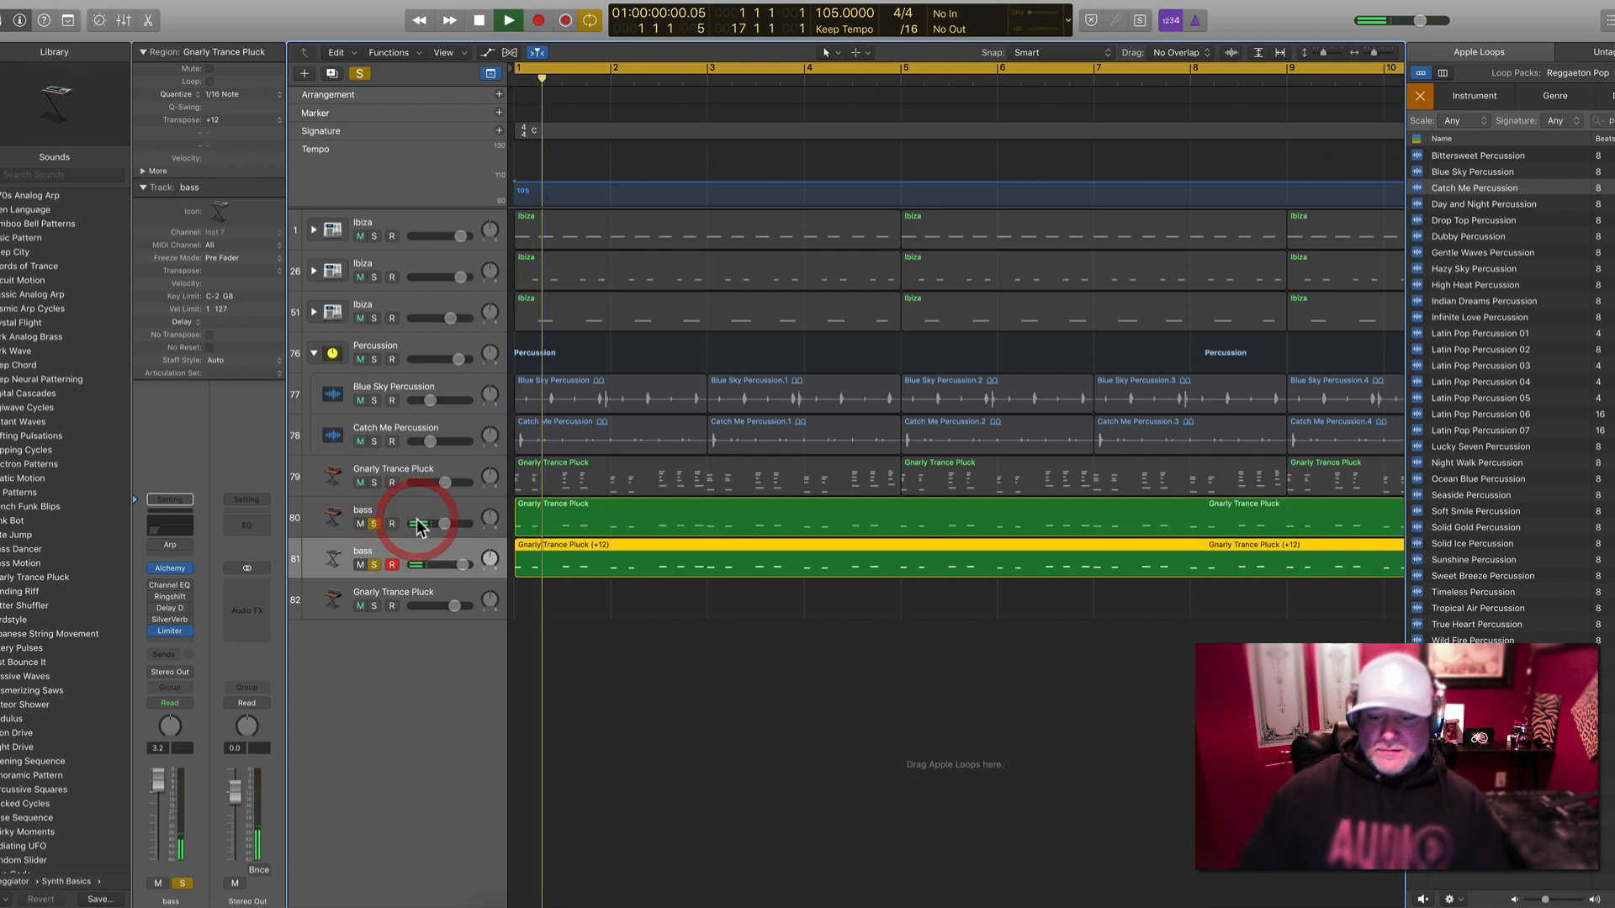
pyautogui.press('space')
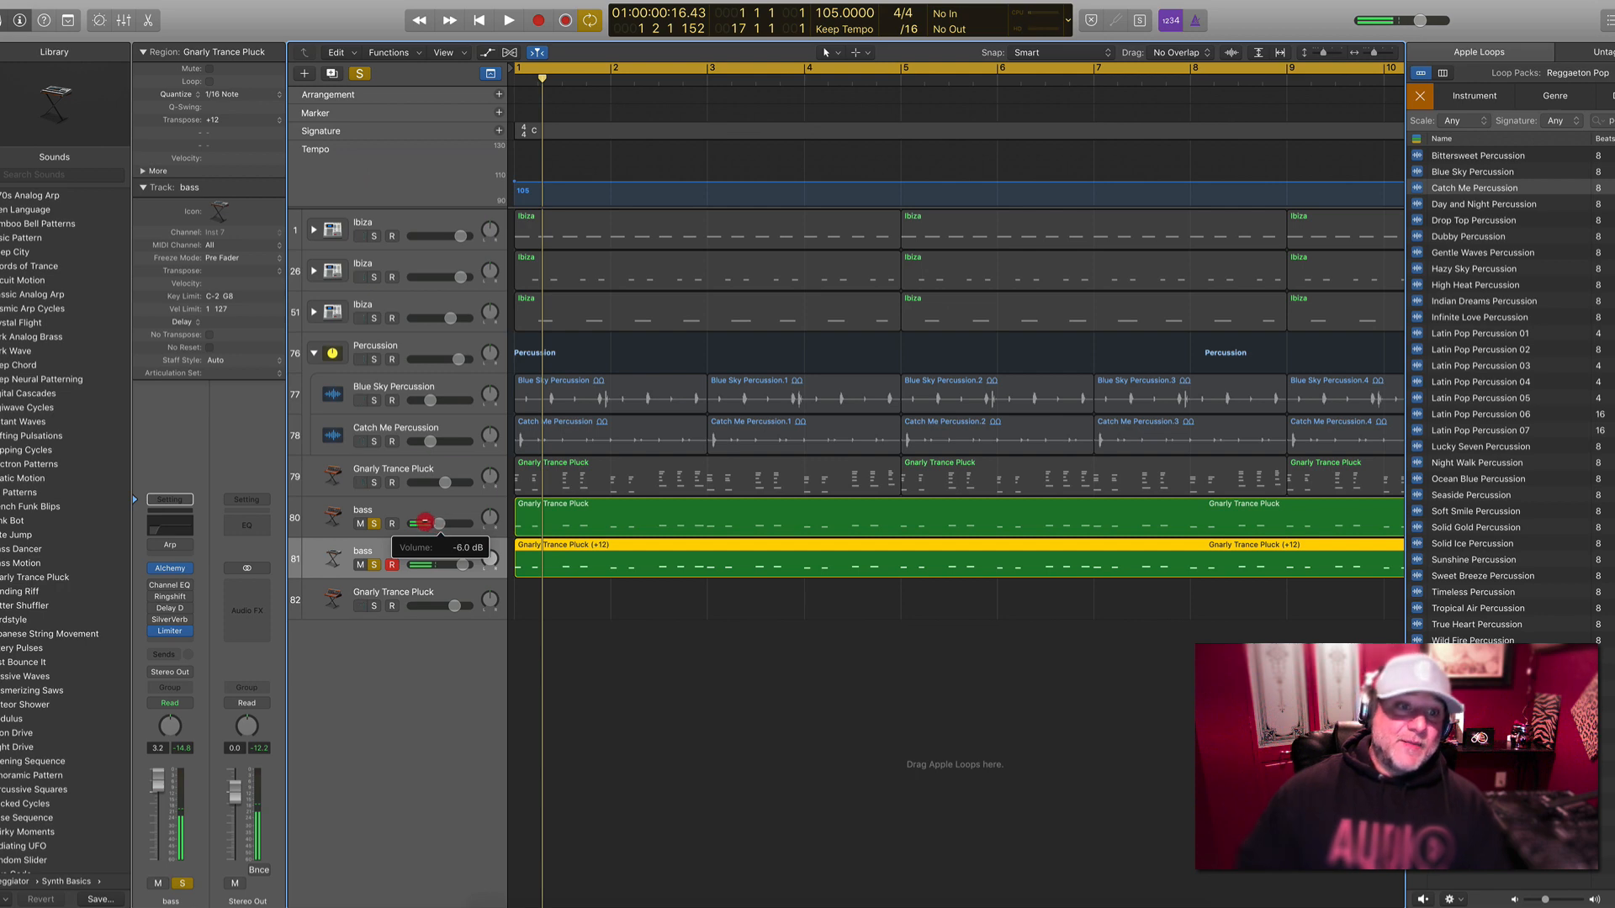
# Solo the Gnarly Trance Pluck track on 79 too and lower bass track 81 to -0.2 dB during playback
pyautogui.click(373, 483)
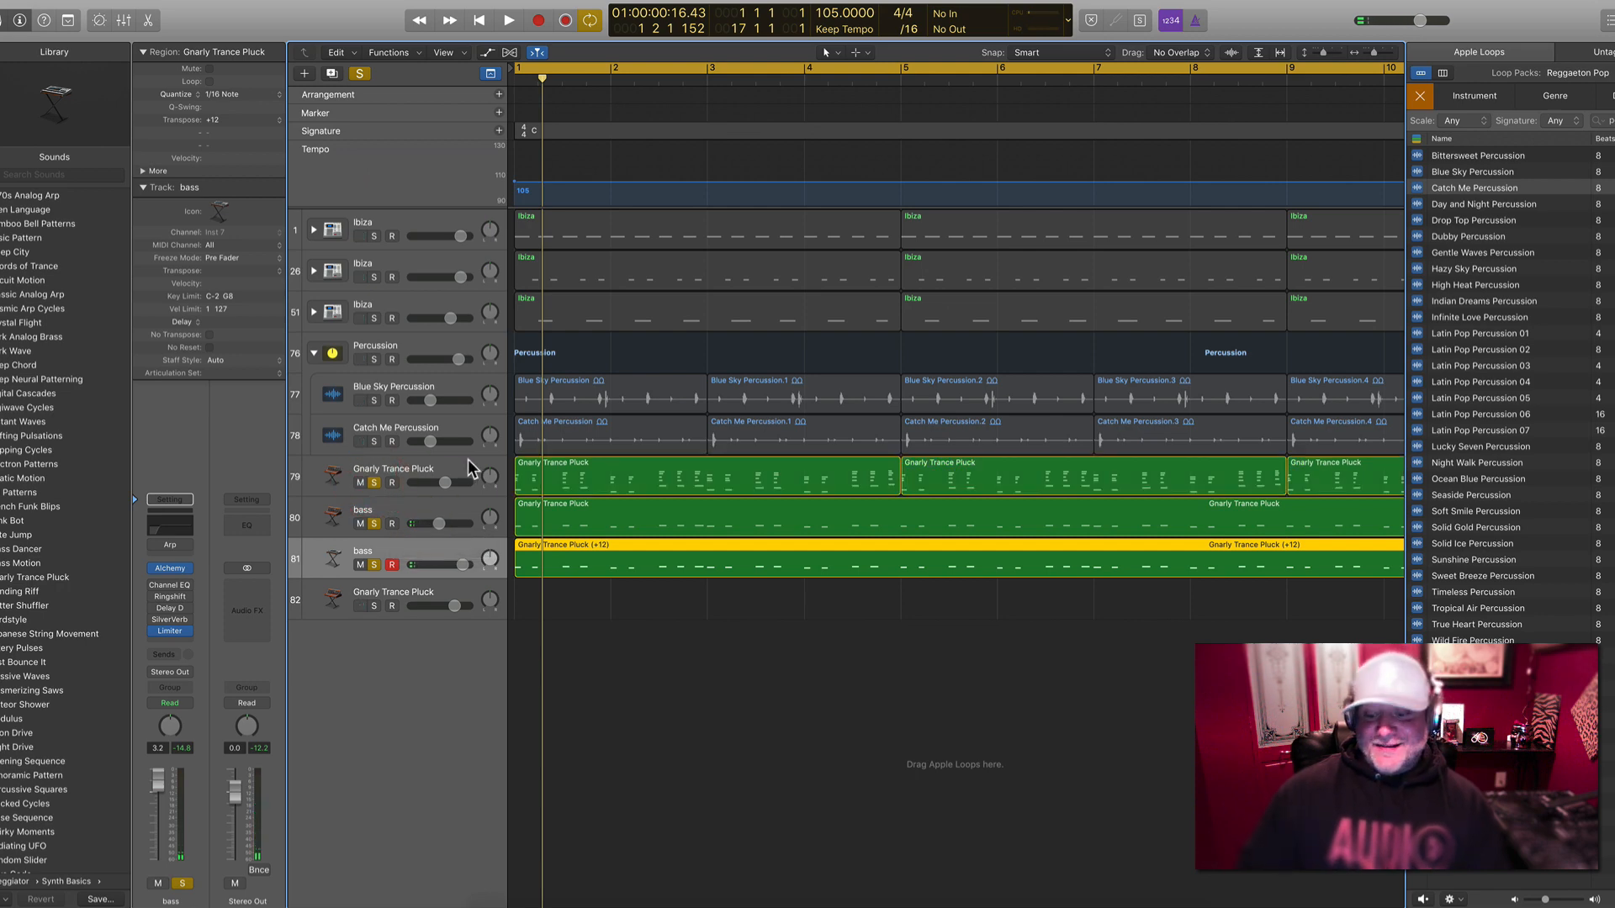
pyautogui.press('space')
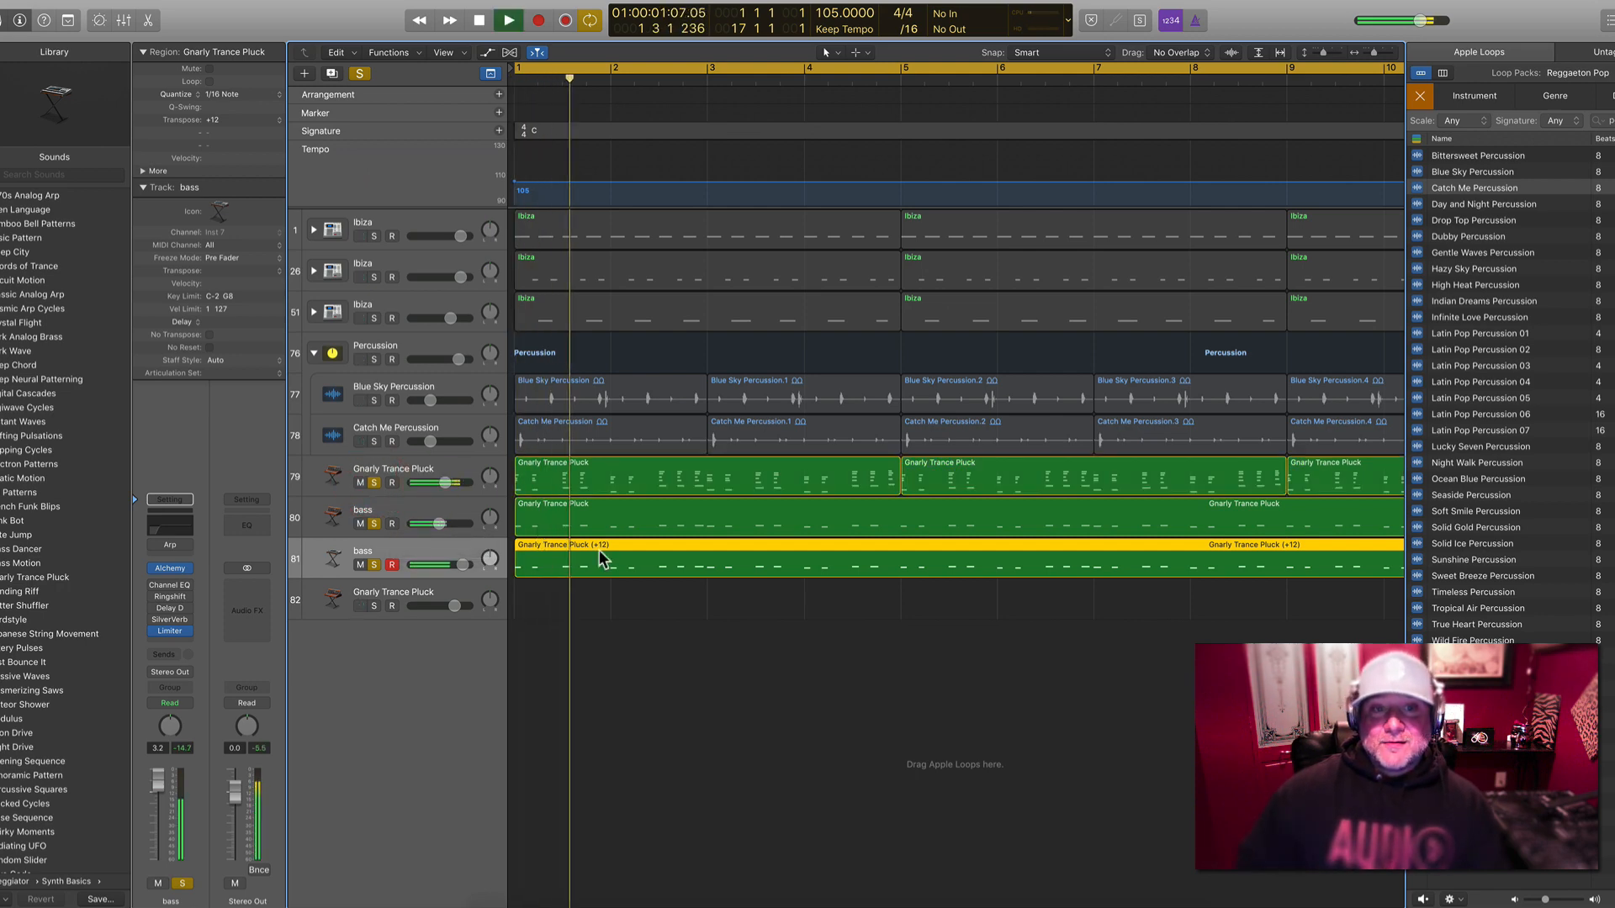
pyautogui.moveTo(463, 565); pyautogui.dragTo(445, 564)
pyautogui.press('space')
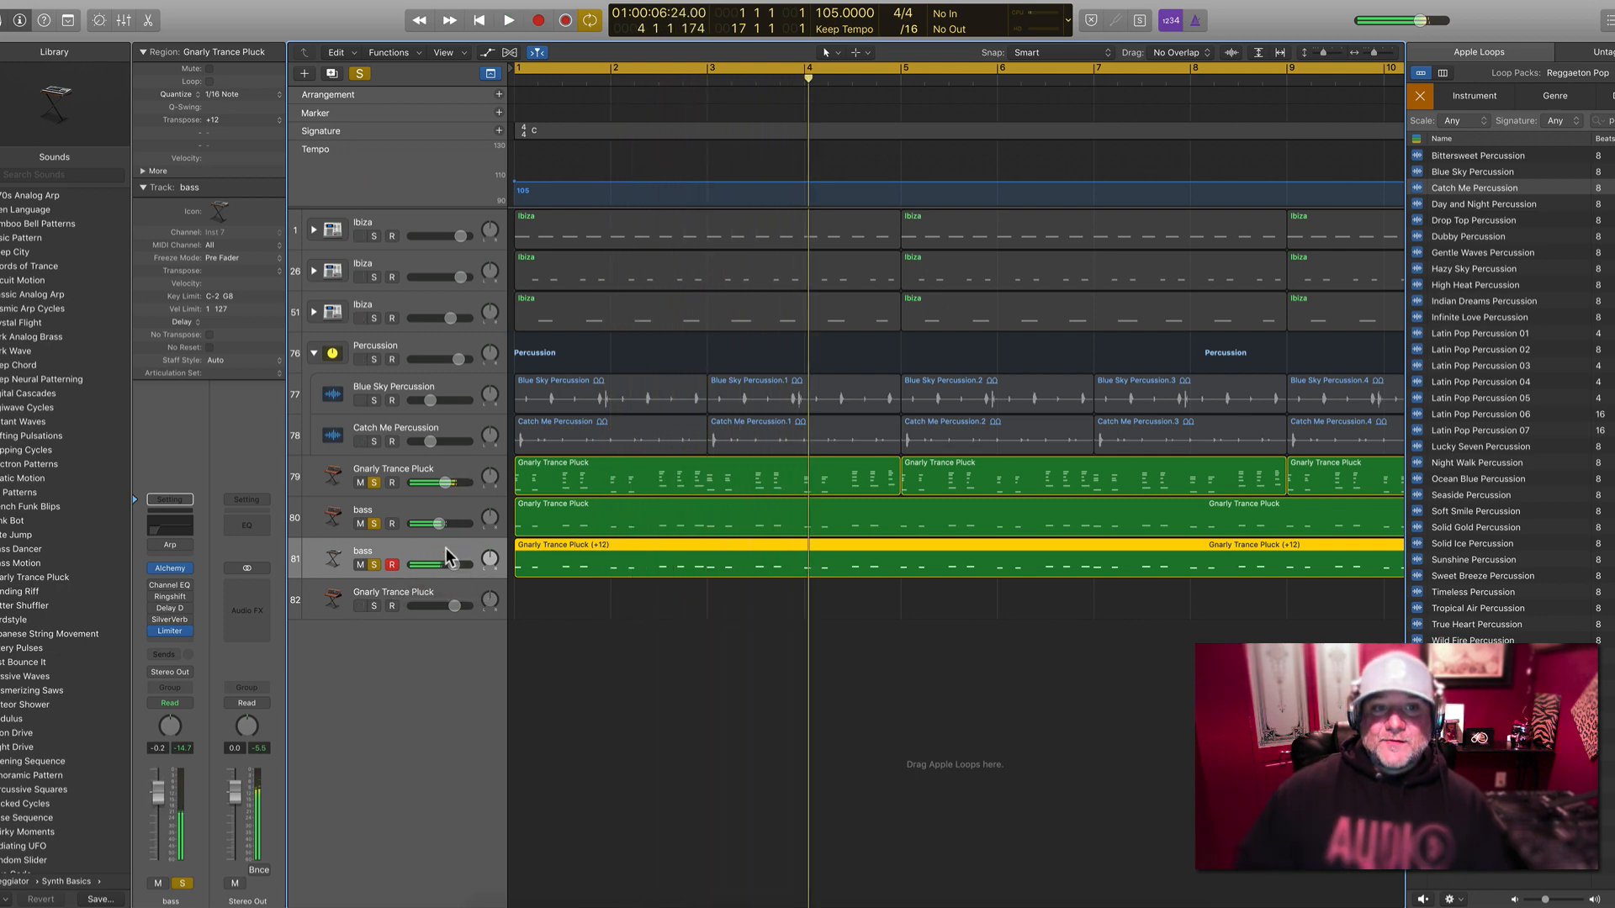
# Turn on the Channel EQ of bass track 81 and lower its low-cut frequency to 46.5 Hz
pyautogui.click(169, 586)
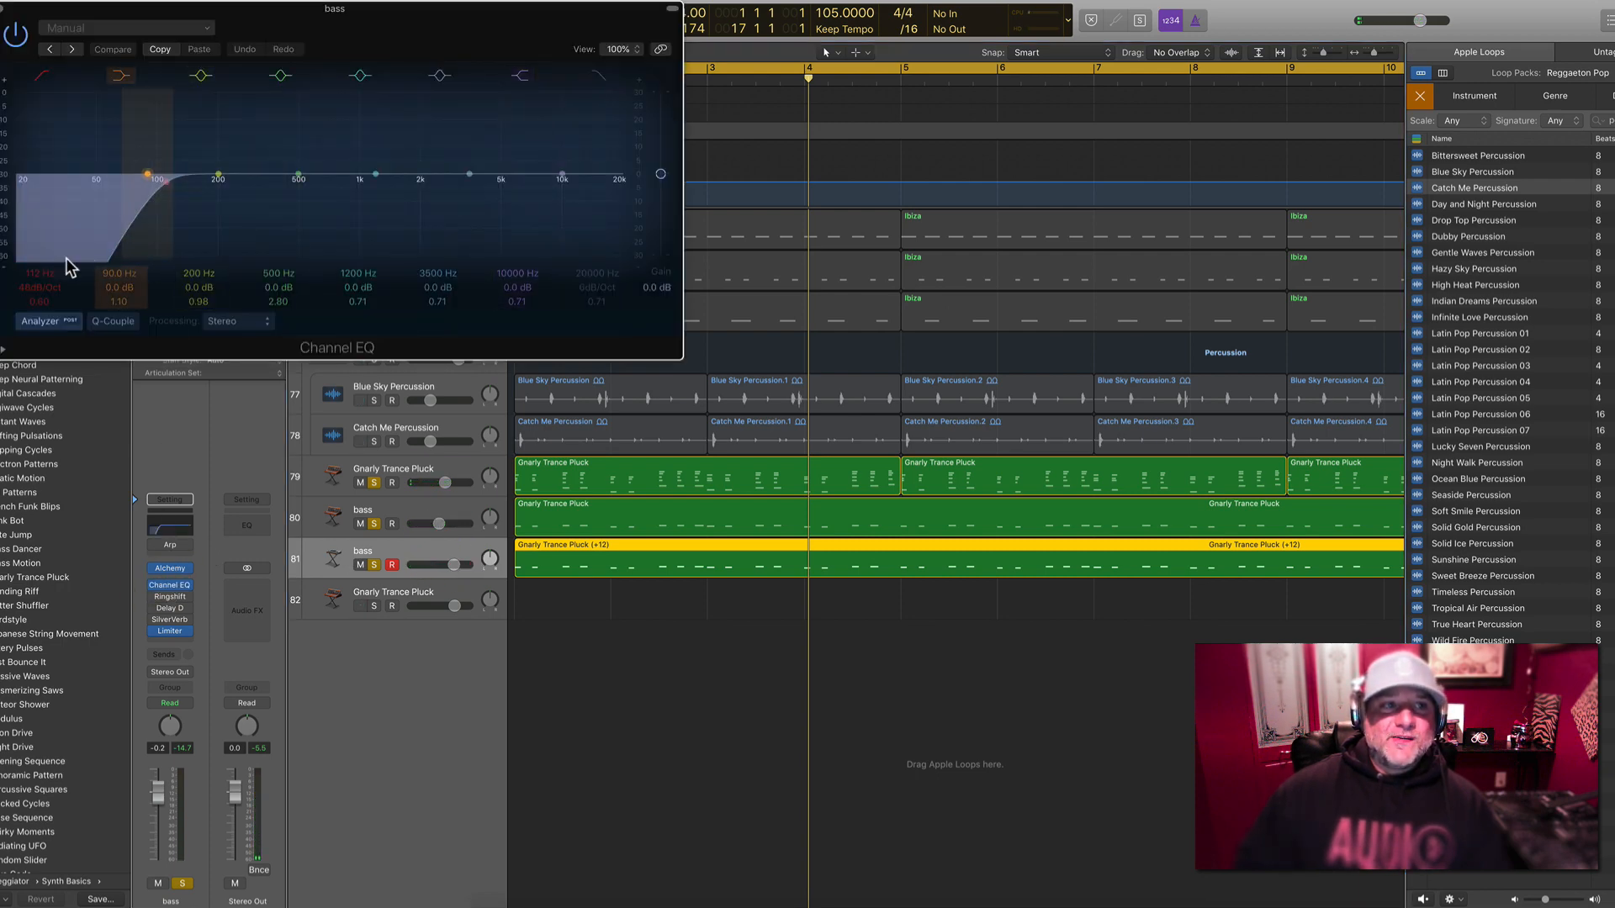
pyautogui.moveTo(37, 273); pyautogui.dragTo(37, 290)
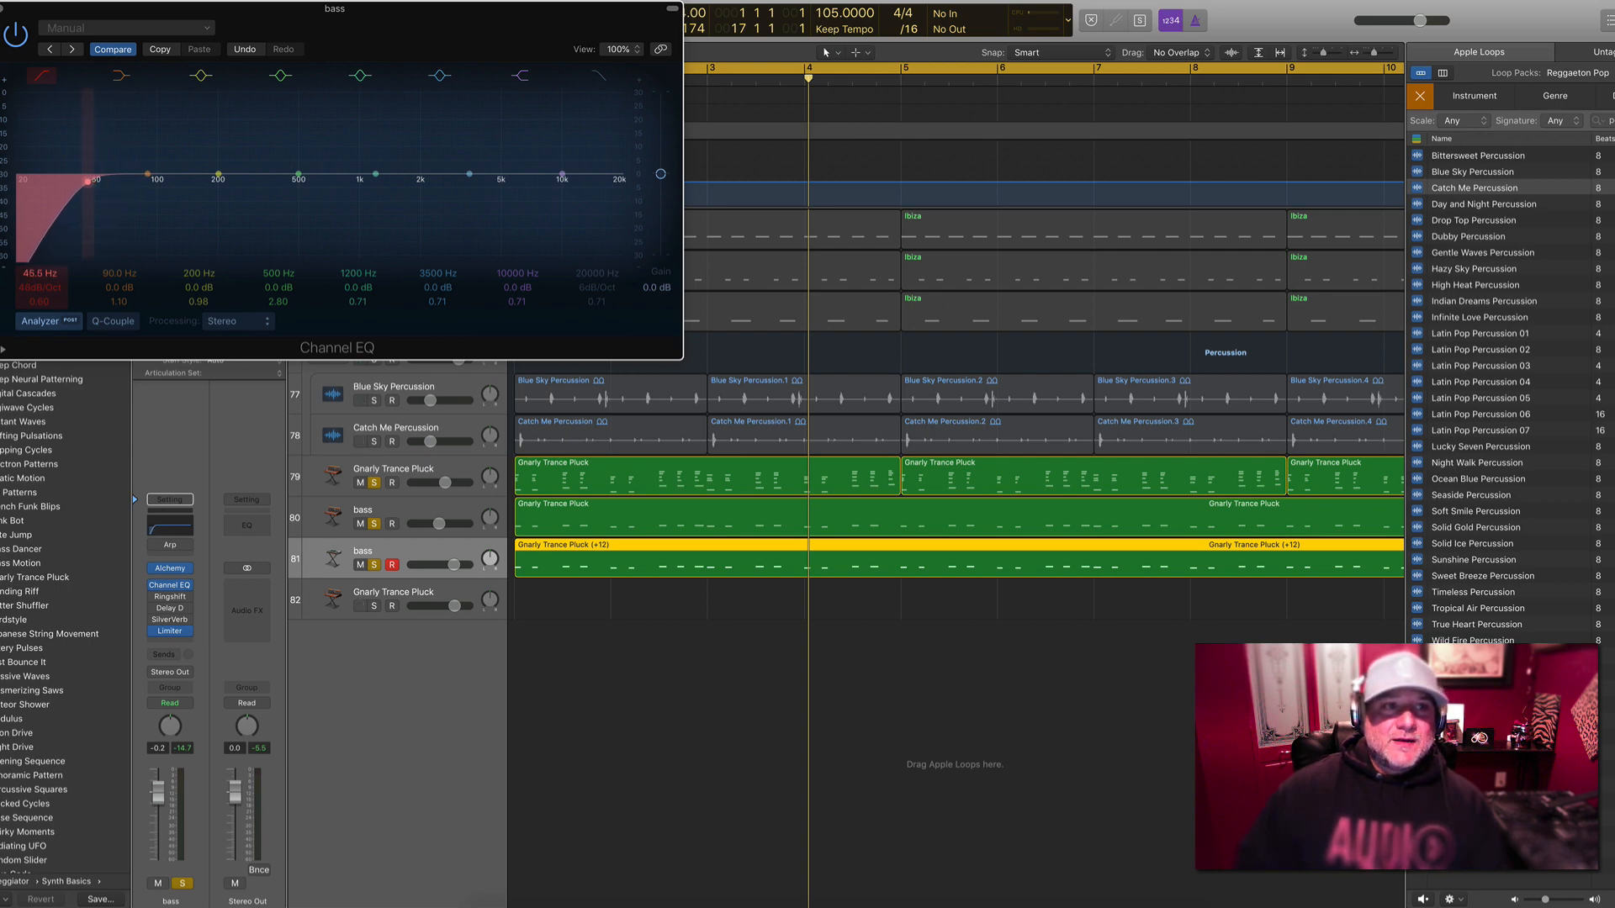
pyautogui.moveTo(415, 11); pyautogui.dragTo(685, 209)
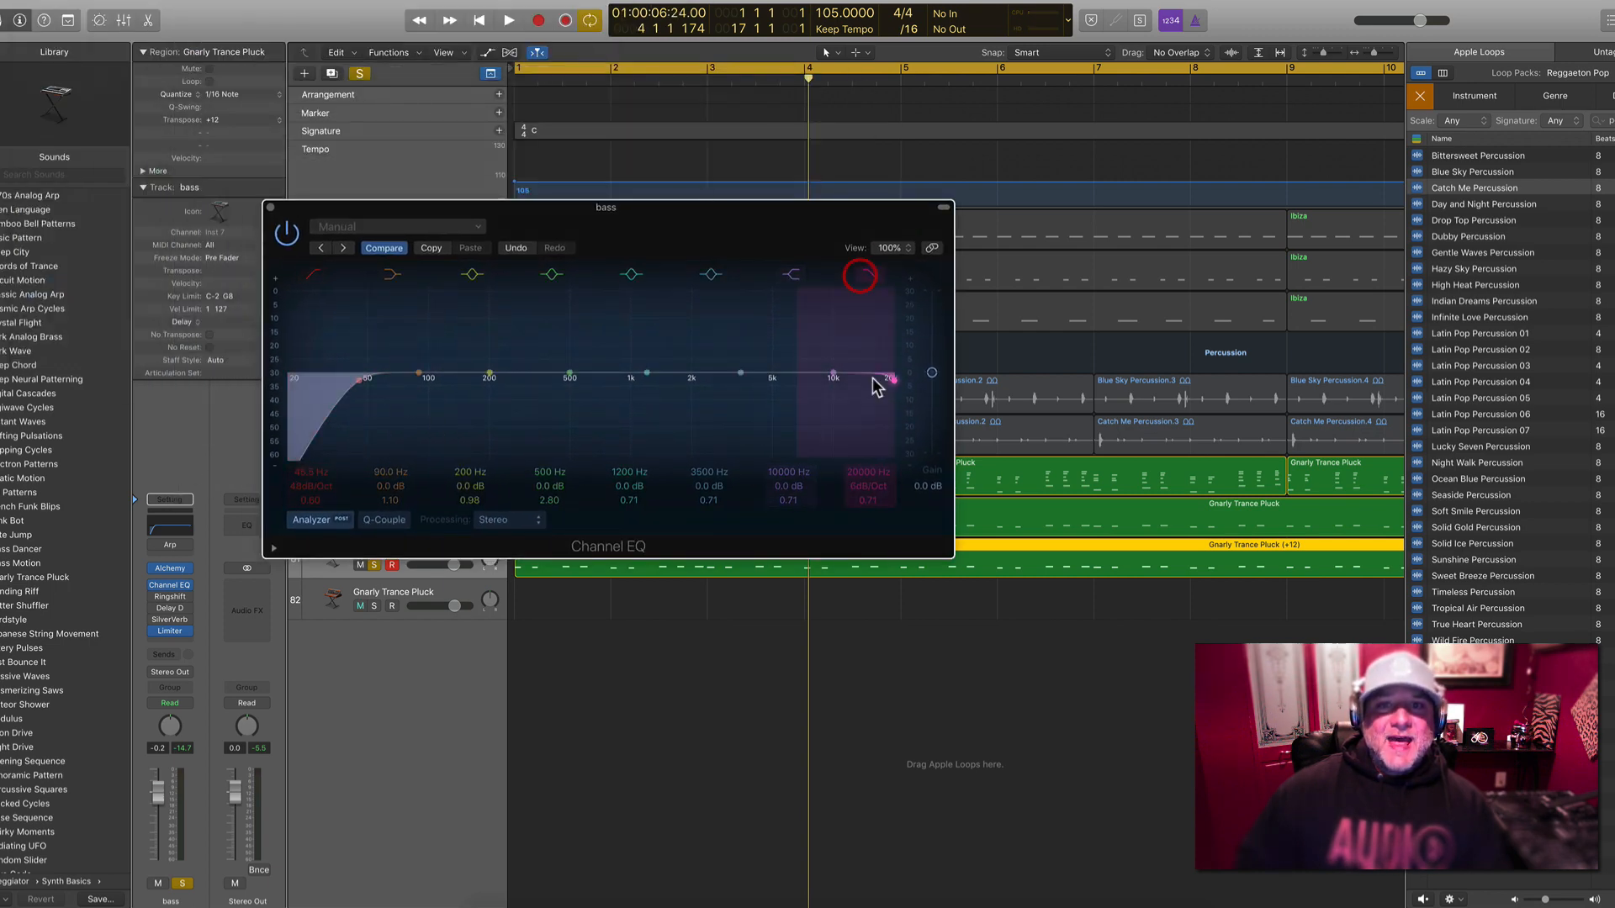
# Set the EQ's high cut to 1120 Hz and its low cut to 40.9 Hz during playback, and close the EQ
pyautogui.moveTo(856, 474)
pyautogui.mouseDown()
pyautogui.moveTo(857, 572)
pyautogui.moveTo(855, 455)
pyautogui.mouseUp()
pyautogui.press('space')
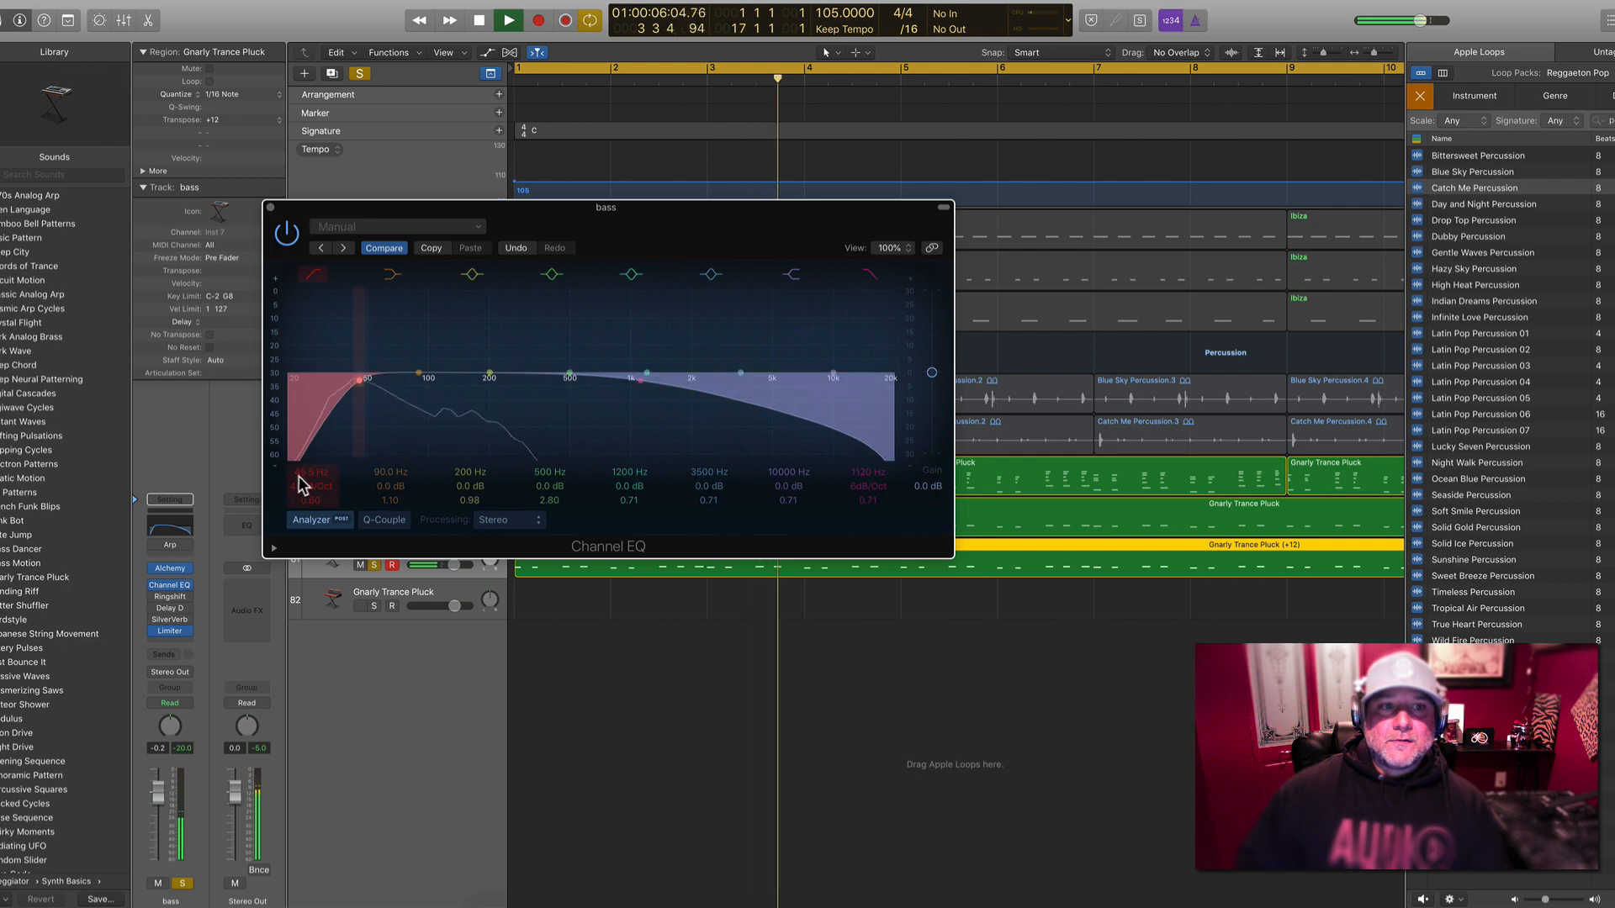
pyautogui.moveTo(360, 380); pyautogui.dragTo(349, 380)
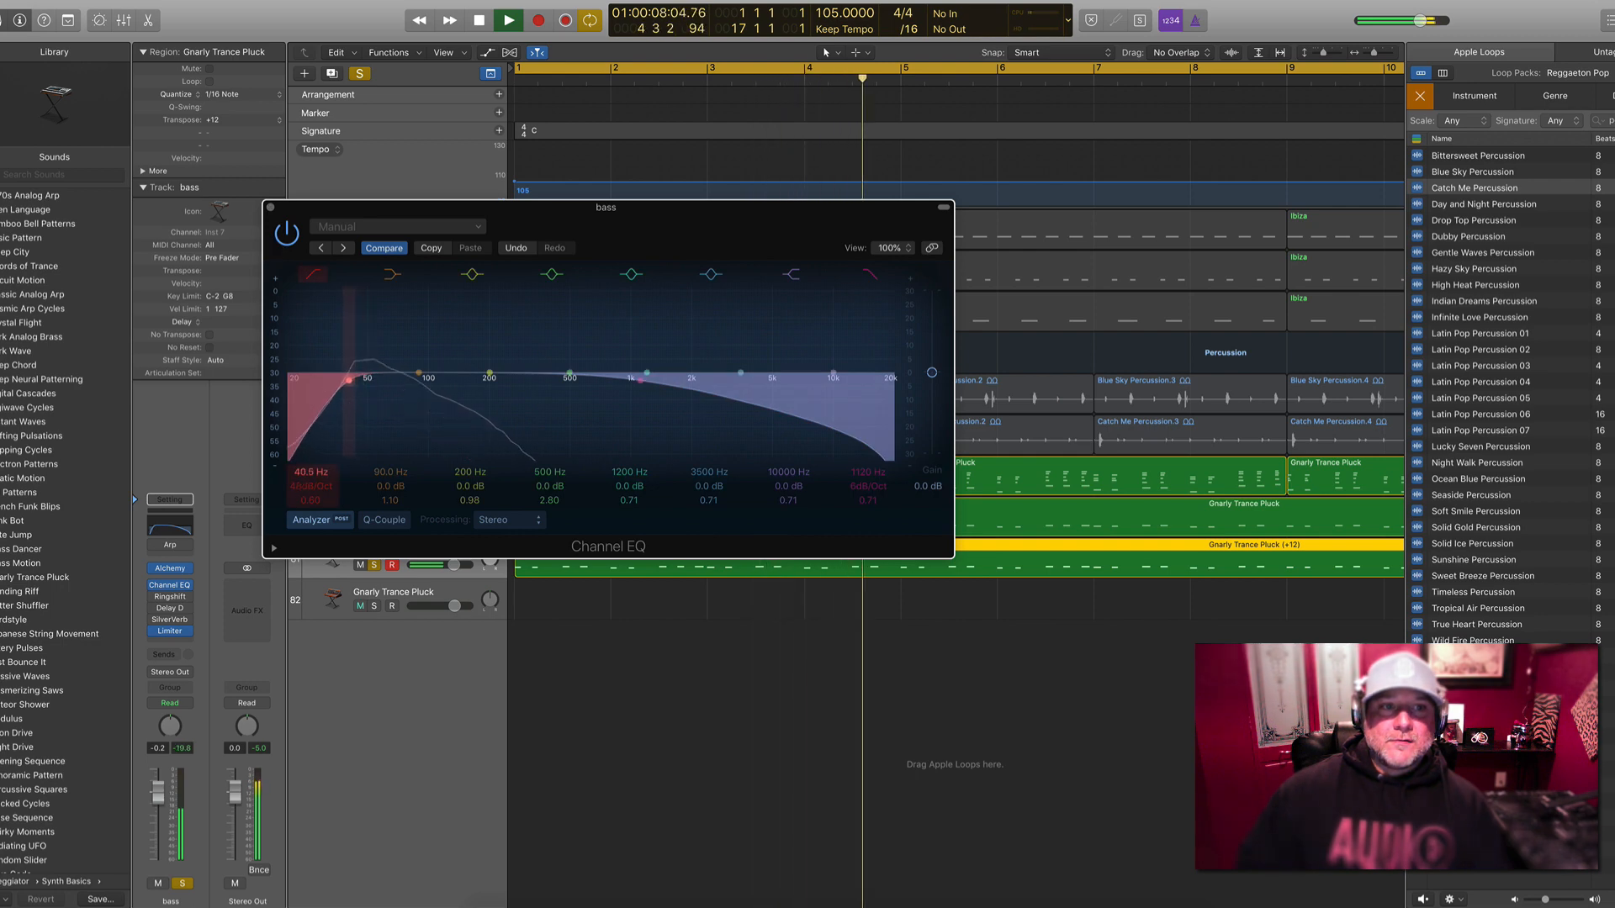
pyautogui.click(270, 207)
pyautogui.press('space')
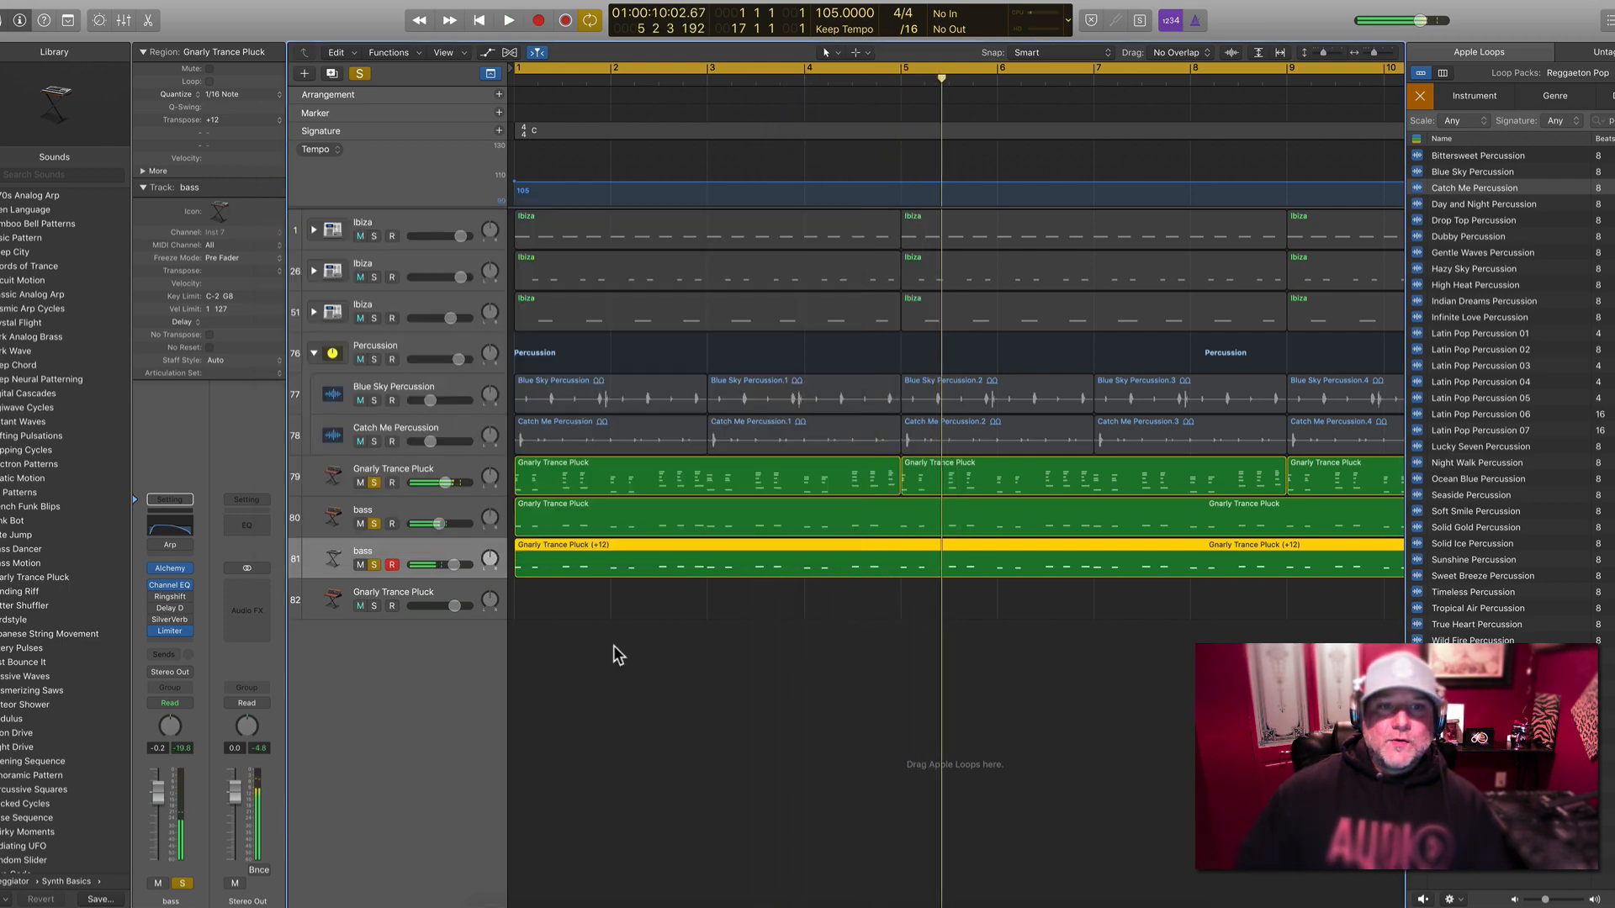
# Unsolo both bass tracks and the Gnarly Trance Pluck track, and play the full 16-bar arrangement from bar 1
pyautogui.click(613, 646)
pyautogui.click(373, 565)
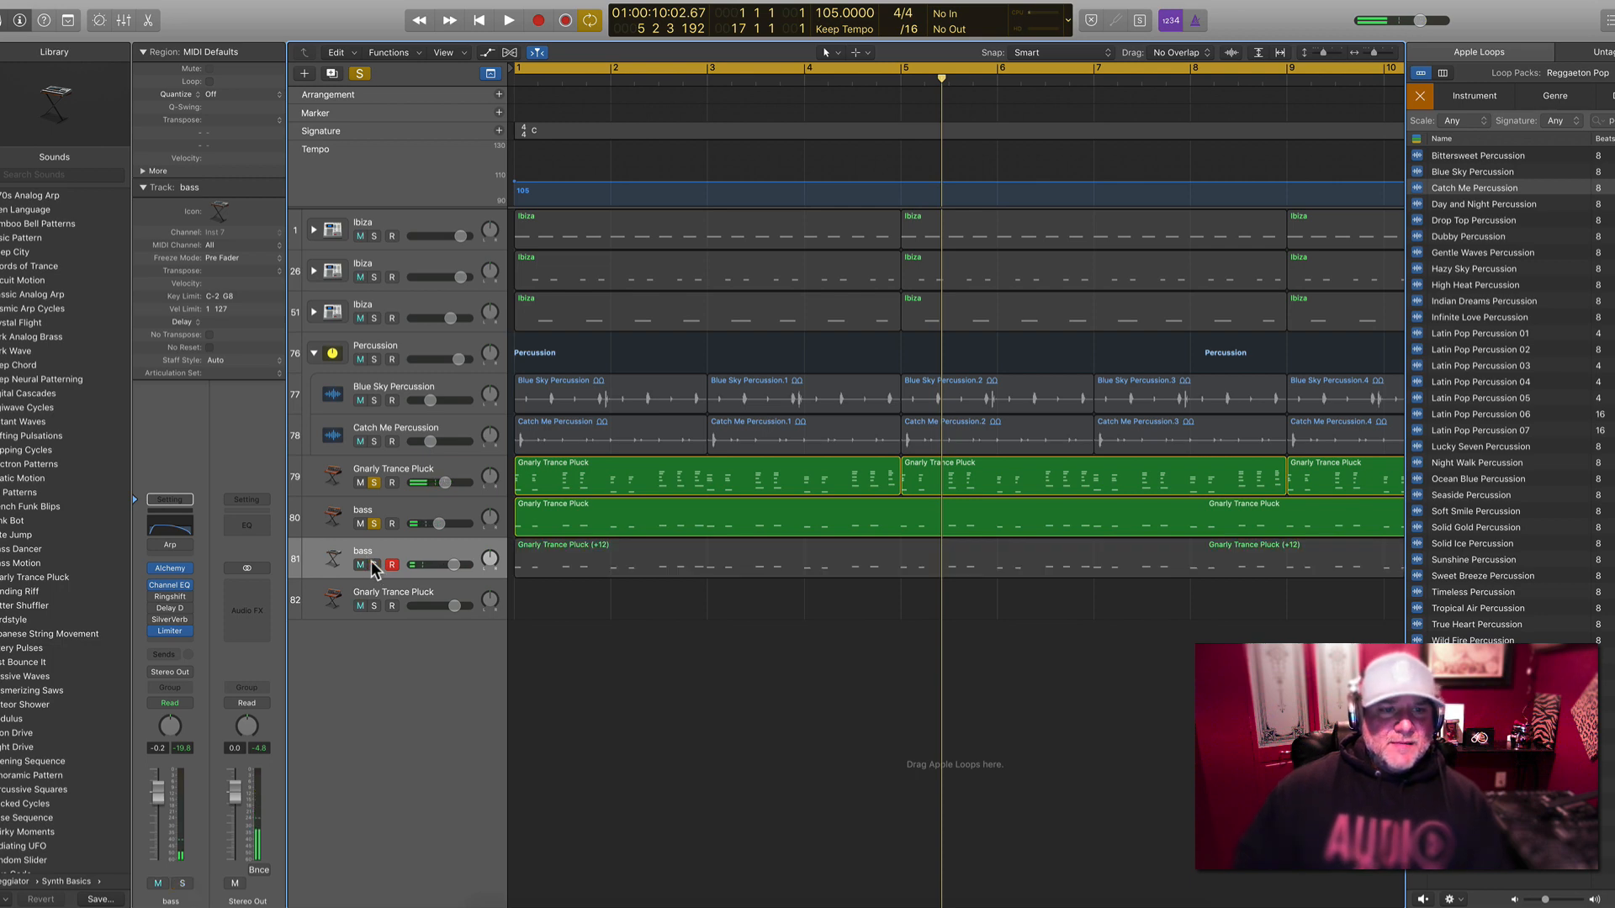
pyautogui.click(374, 524)
pyautogui.click(373, 483)
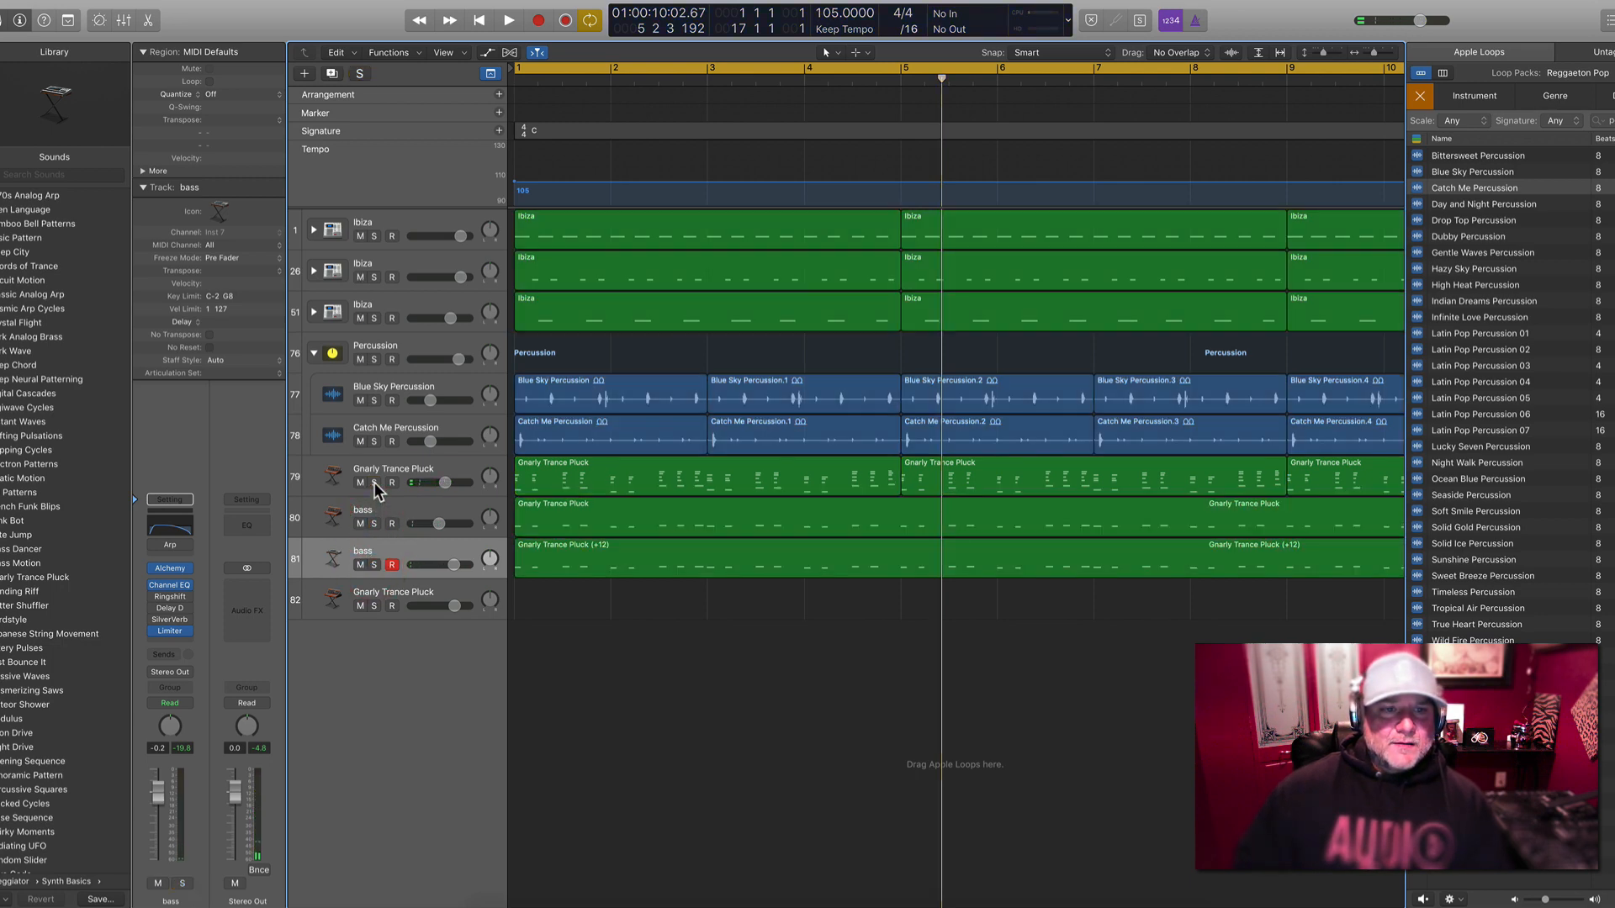
pyautogui.keyDown('ctrl'); pyautogui.keyDown('alt'); pyautogui.click(597, 663); pyautogui.keyUp('alt'); pyautogui.keyUp('ctrl')
pyautogui.press('space')
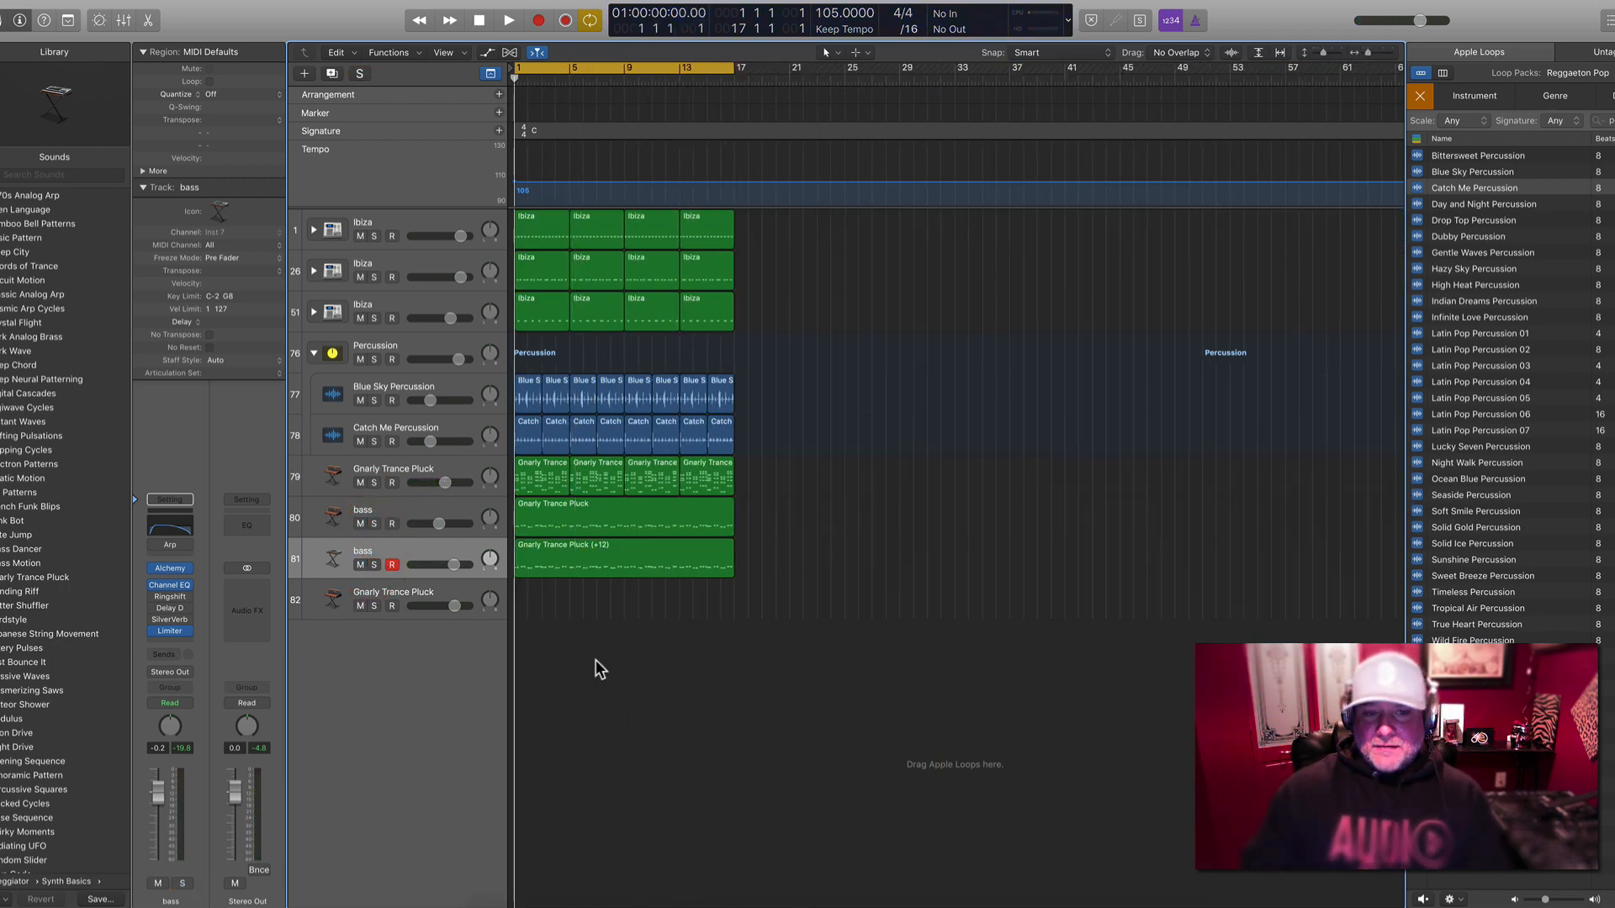
# Lower bass track 81 to -4.4 dB and raise Gnarly Trance Pluck track 79 to 0.4 dB during playback, and stop
pyautogui.moveTo(454, 564)
pyautogui.mouseDown()
pyautogui.moveTo(469, 565)
pyautogui.moveTo(439, 524)
pyautogui.moveTo(462, 523)
pyautogui.moveTo(449, 565)
pyautogui.moveTo(428, 564)
pyautogui.mouseUp()
pyautogui.moveTo(445, 483); pyautogui.dragTo(467, 484)
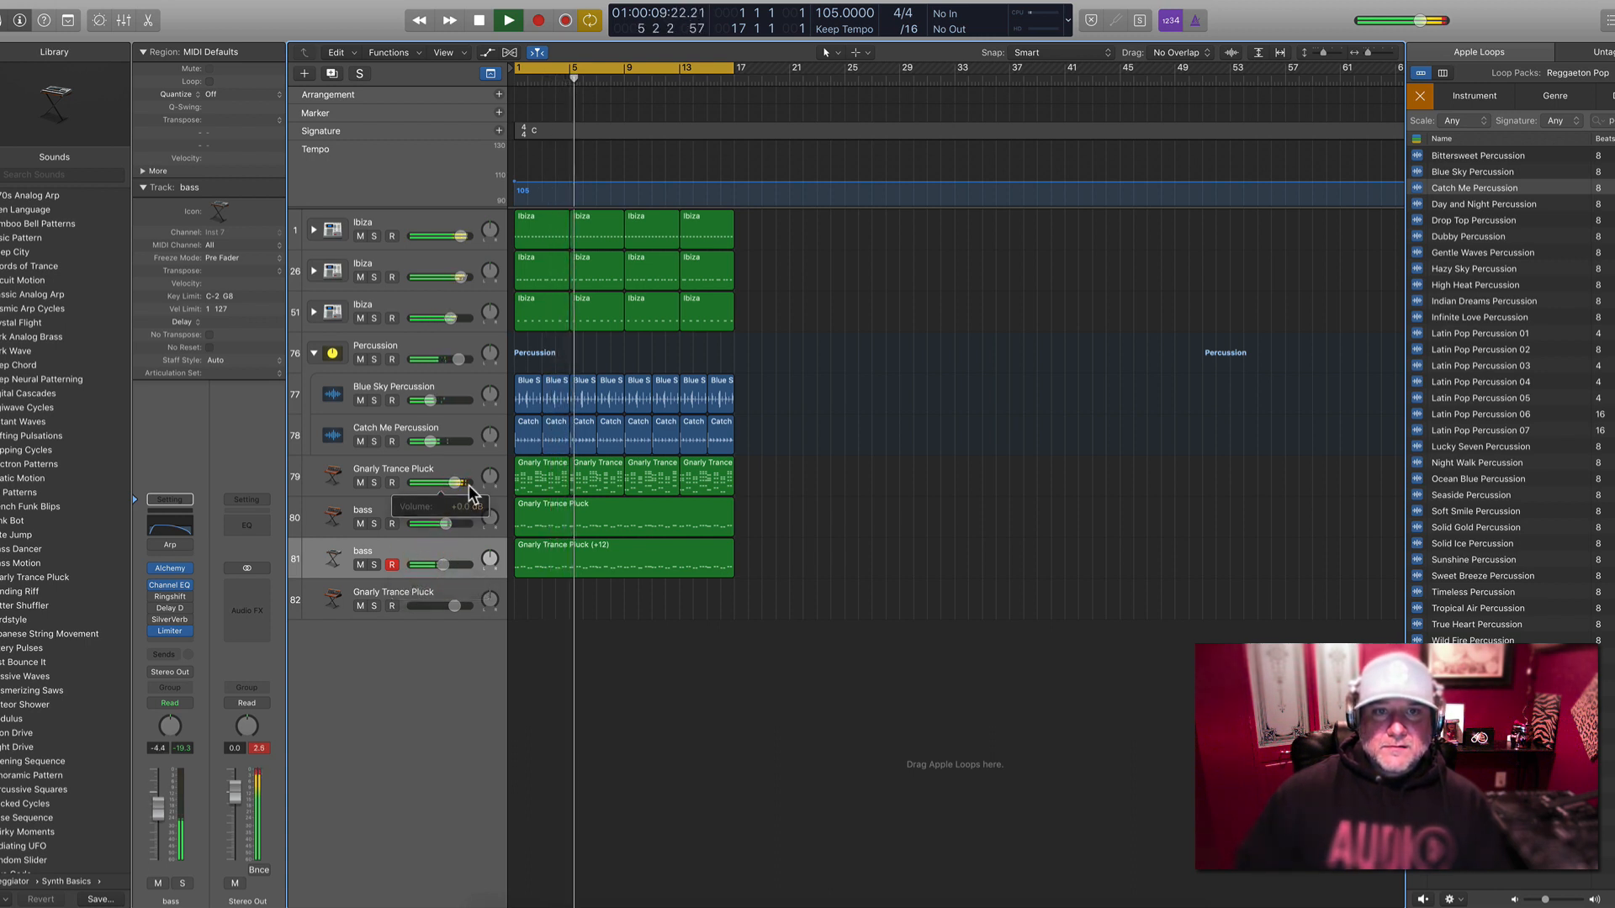
pyautogui.click(461, 468)
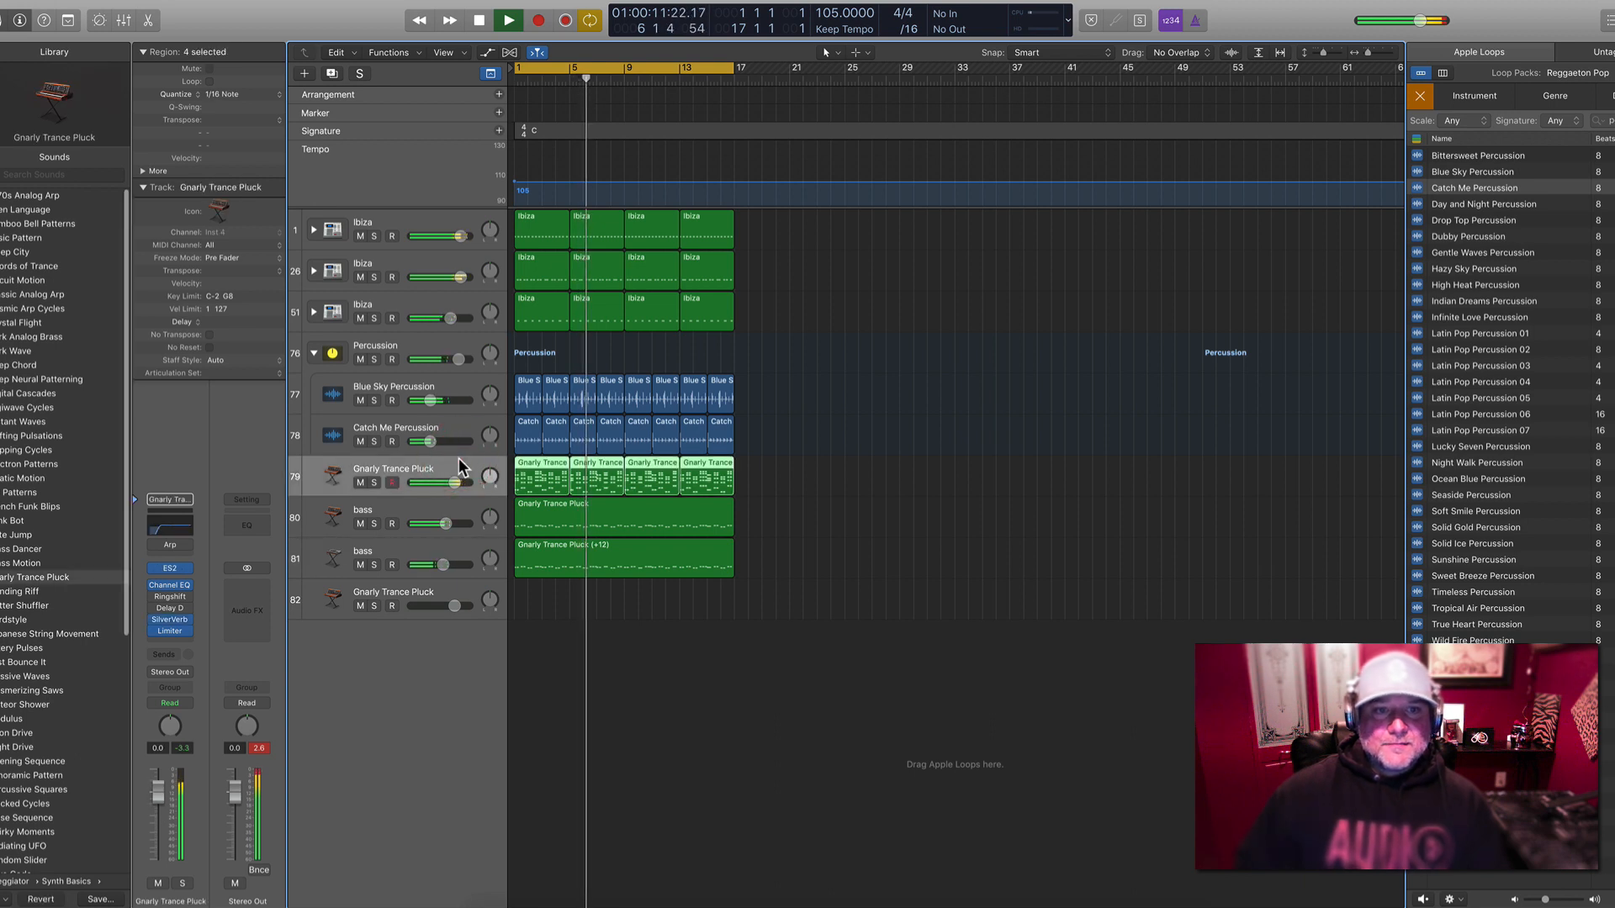
pyautogui.moveTo(457, 482); pyautogui.dragTo(459, 482)
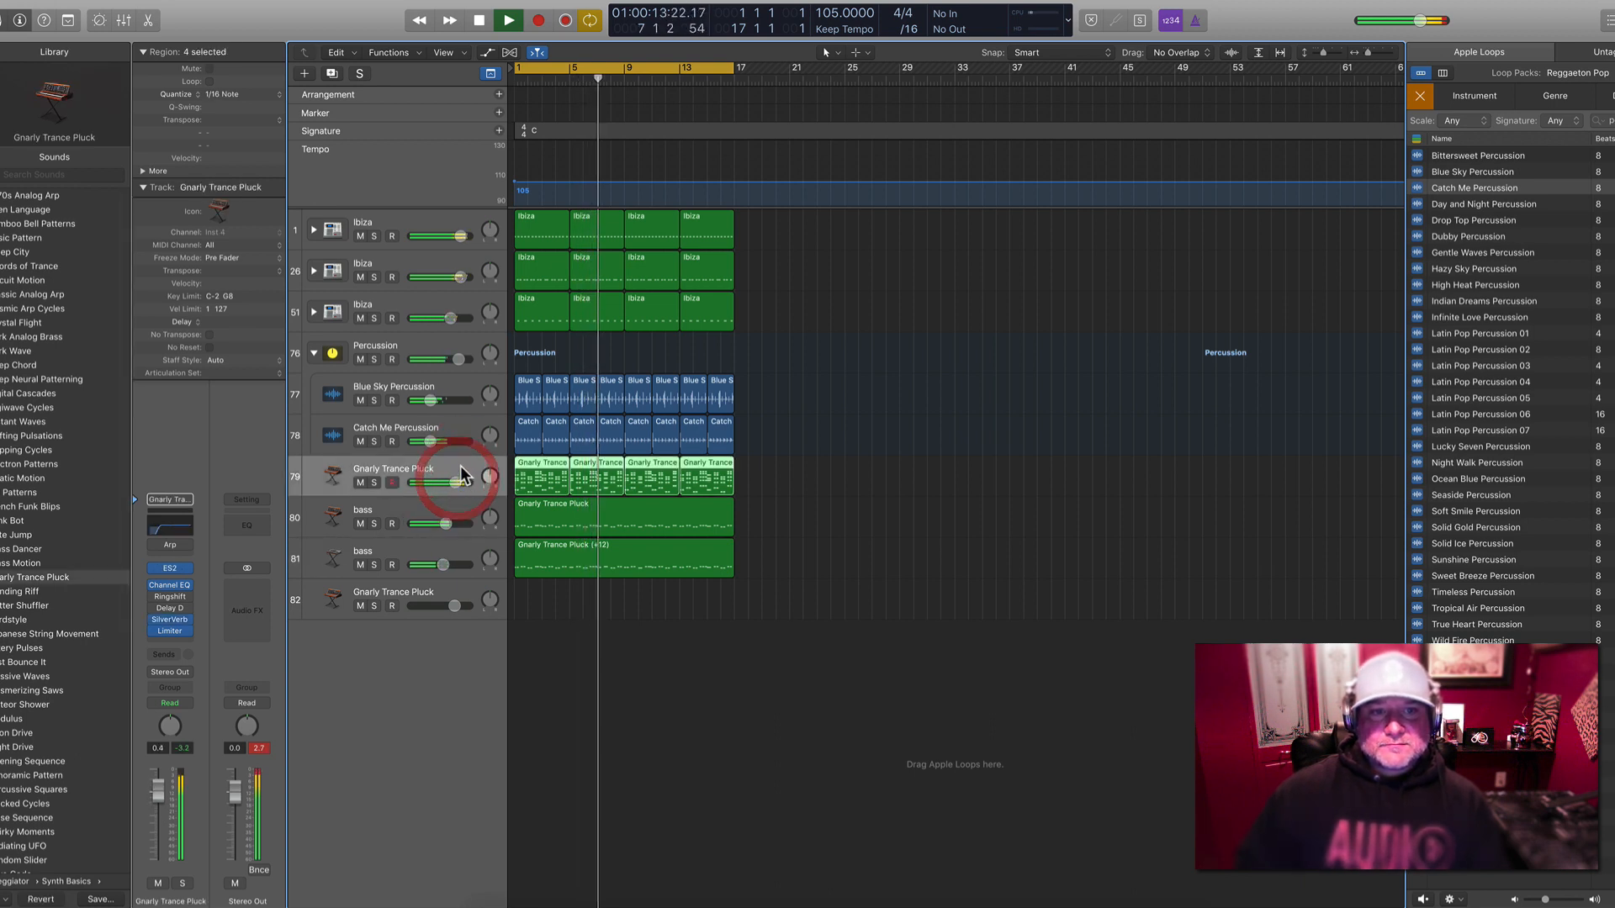
pyautogui.click(460, 467)
pyautogui.press('space')
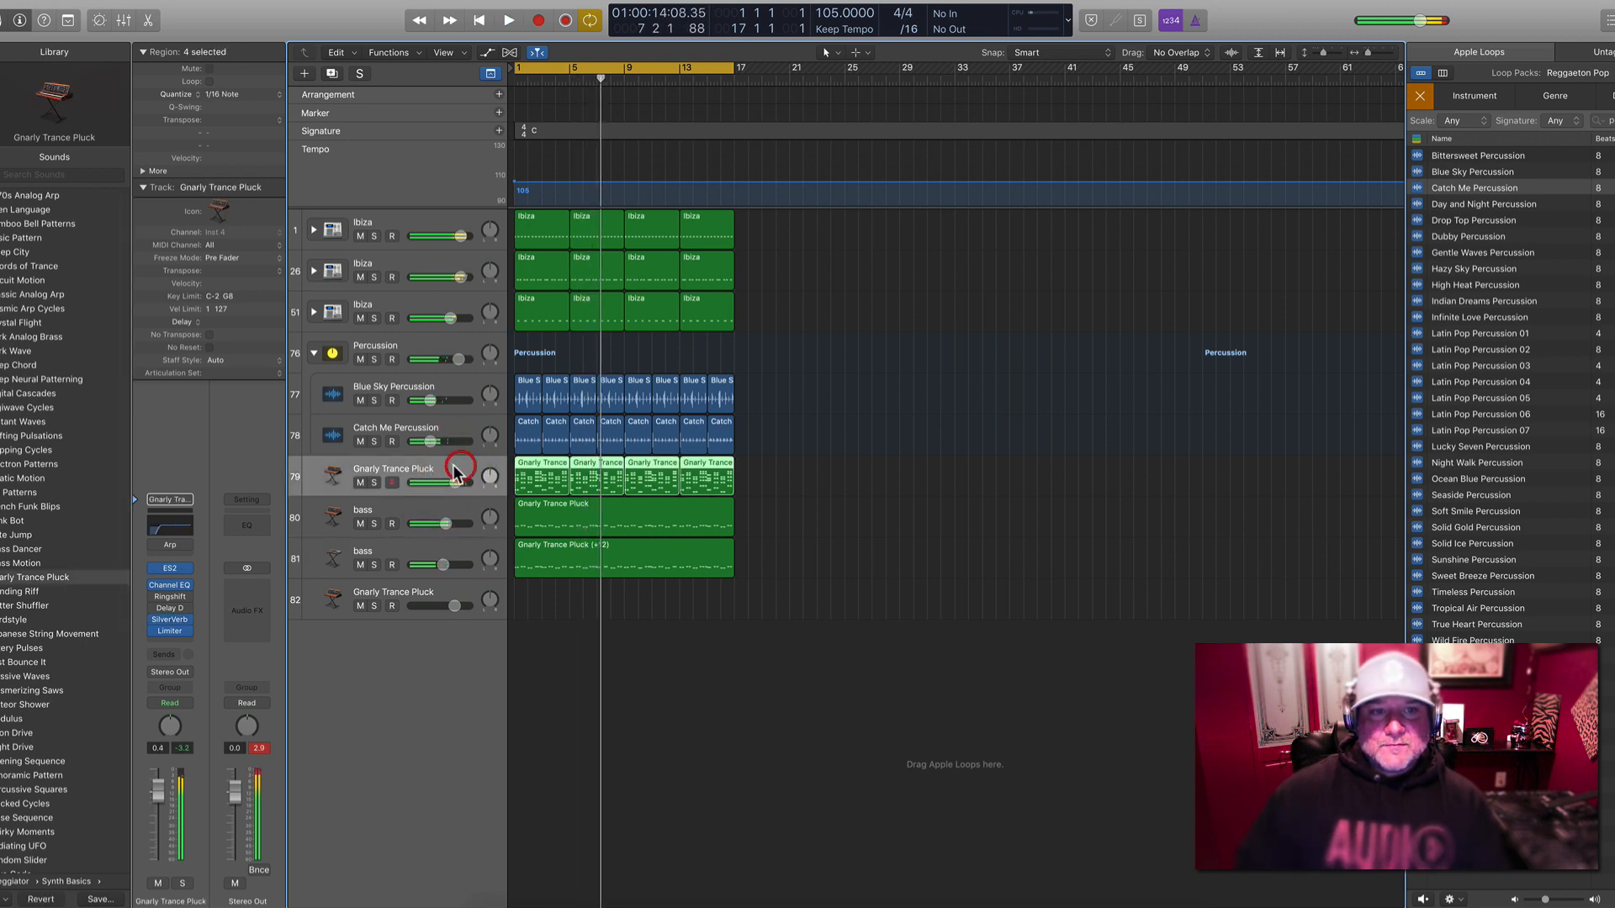
# Duplicate the Gnarly Trance Pluck track 79, copy its four regions onto the duplicate, and leave only the duplicate soloed
pyautogui.click(374, 483)
pyautogui.press('space')
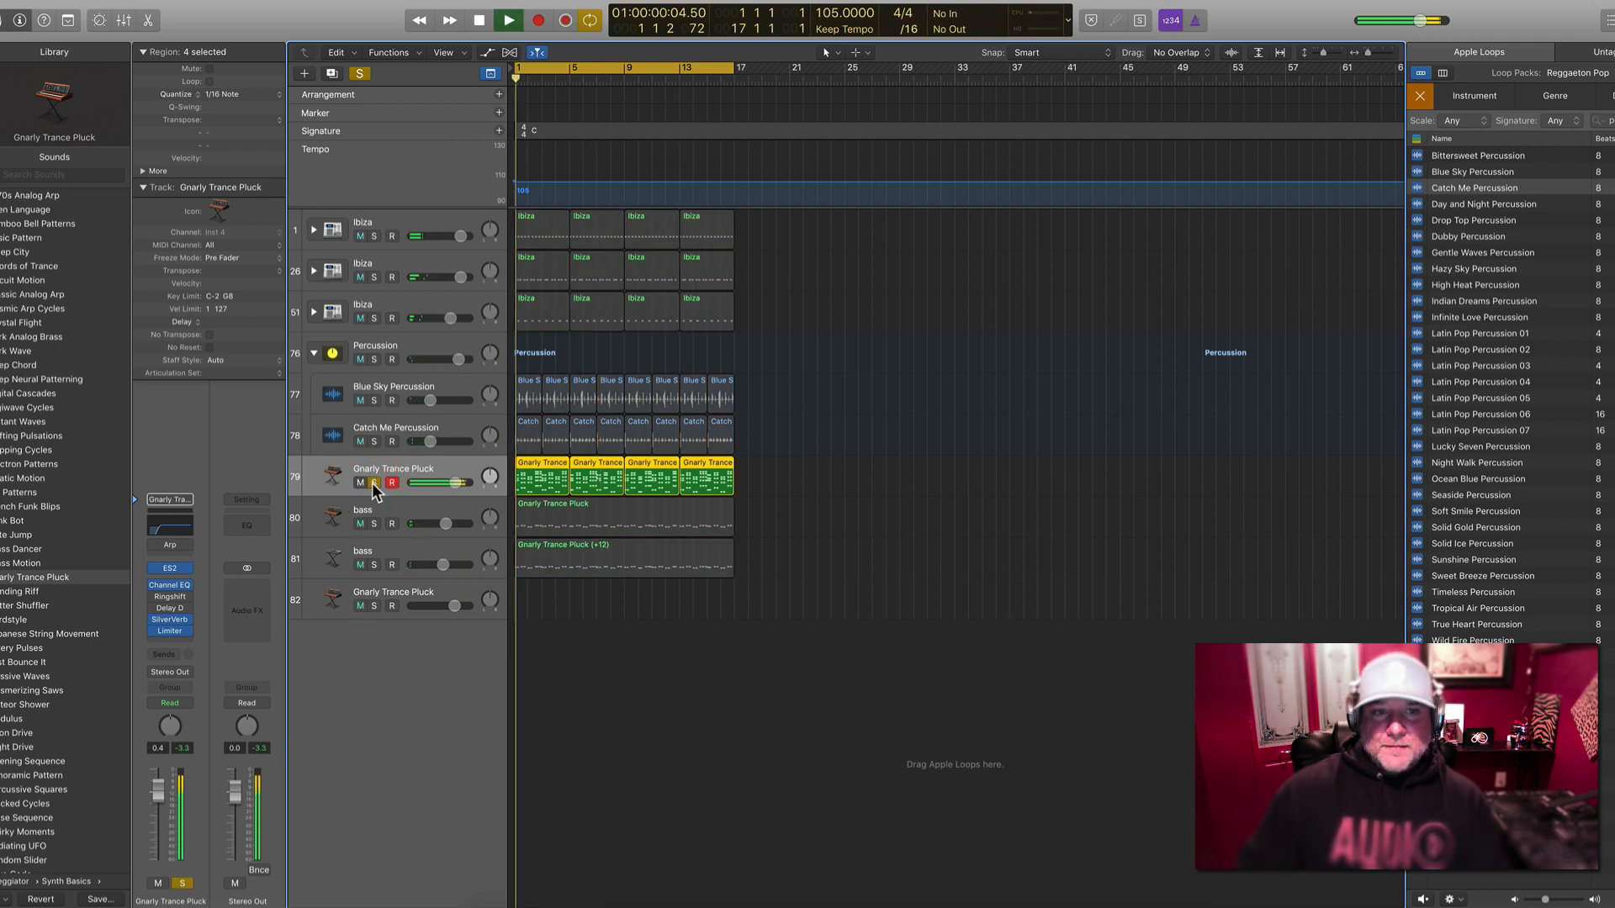
pyautogui.press('super+d')
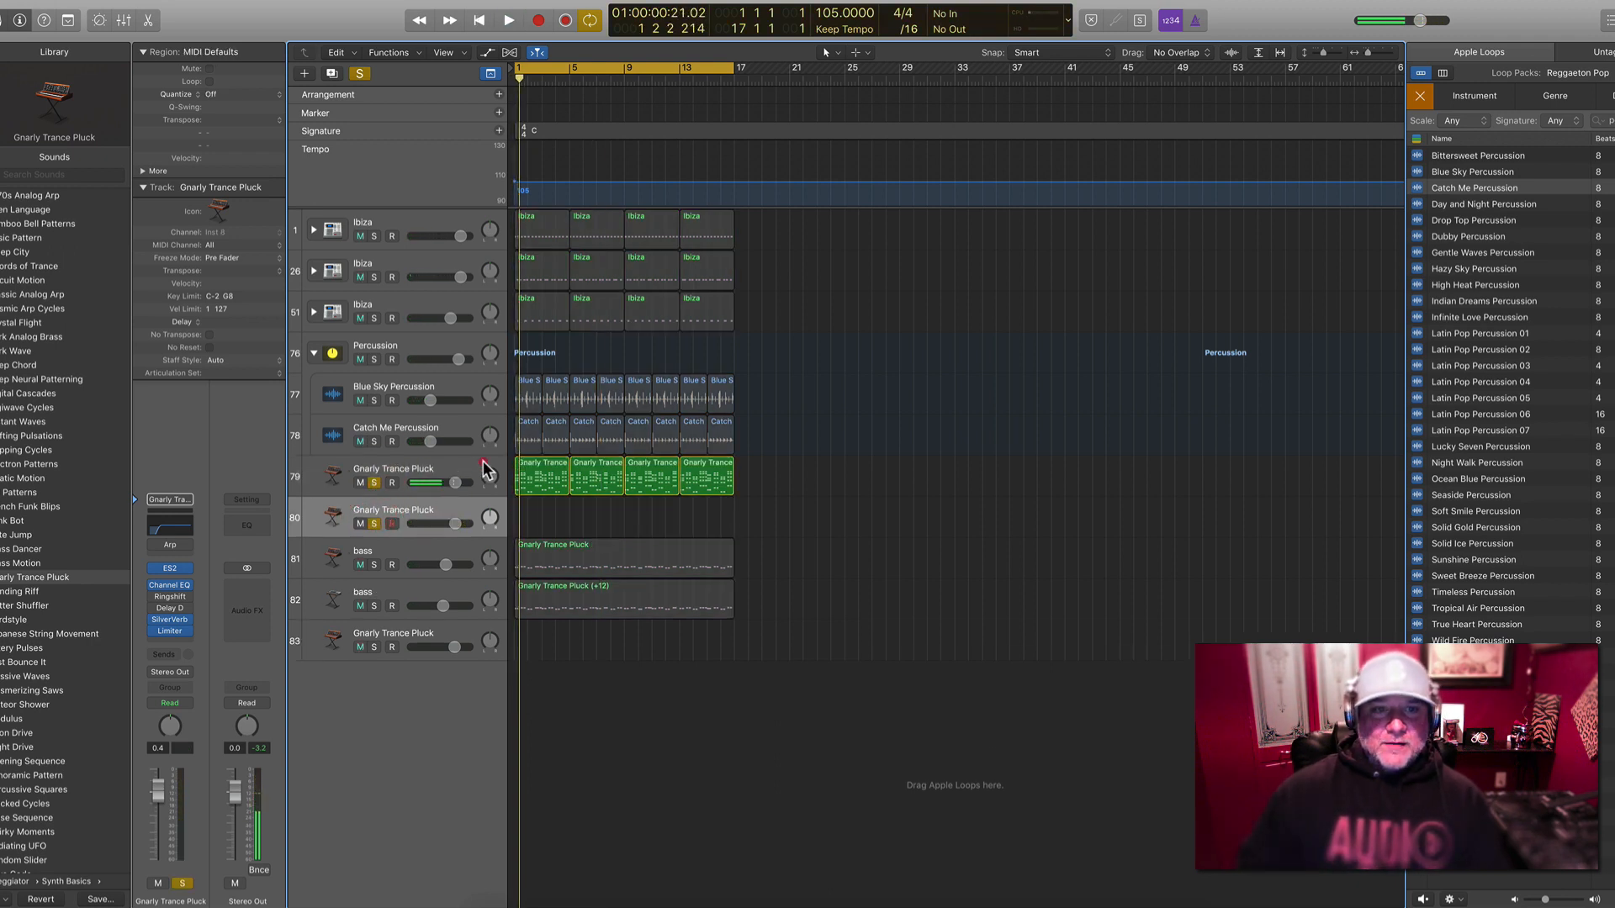
pyautogui.click(483, 463)
pyautogui.moveTo(545, 488); pyautogui.dragTo(543, 528)
pyautogui.click(449, 510)
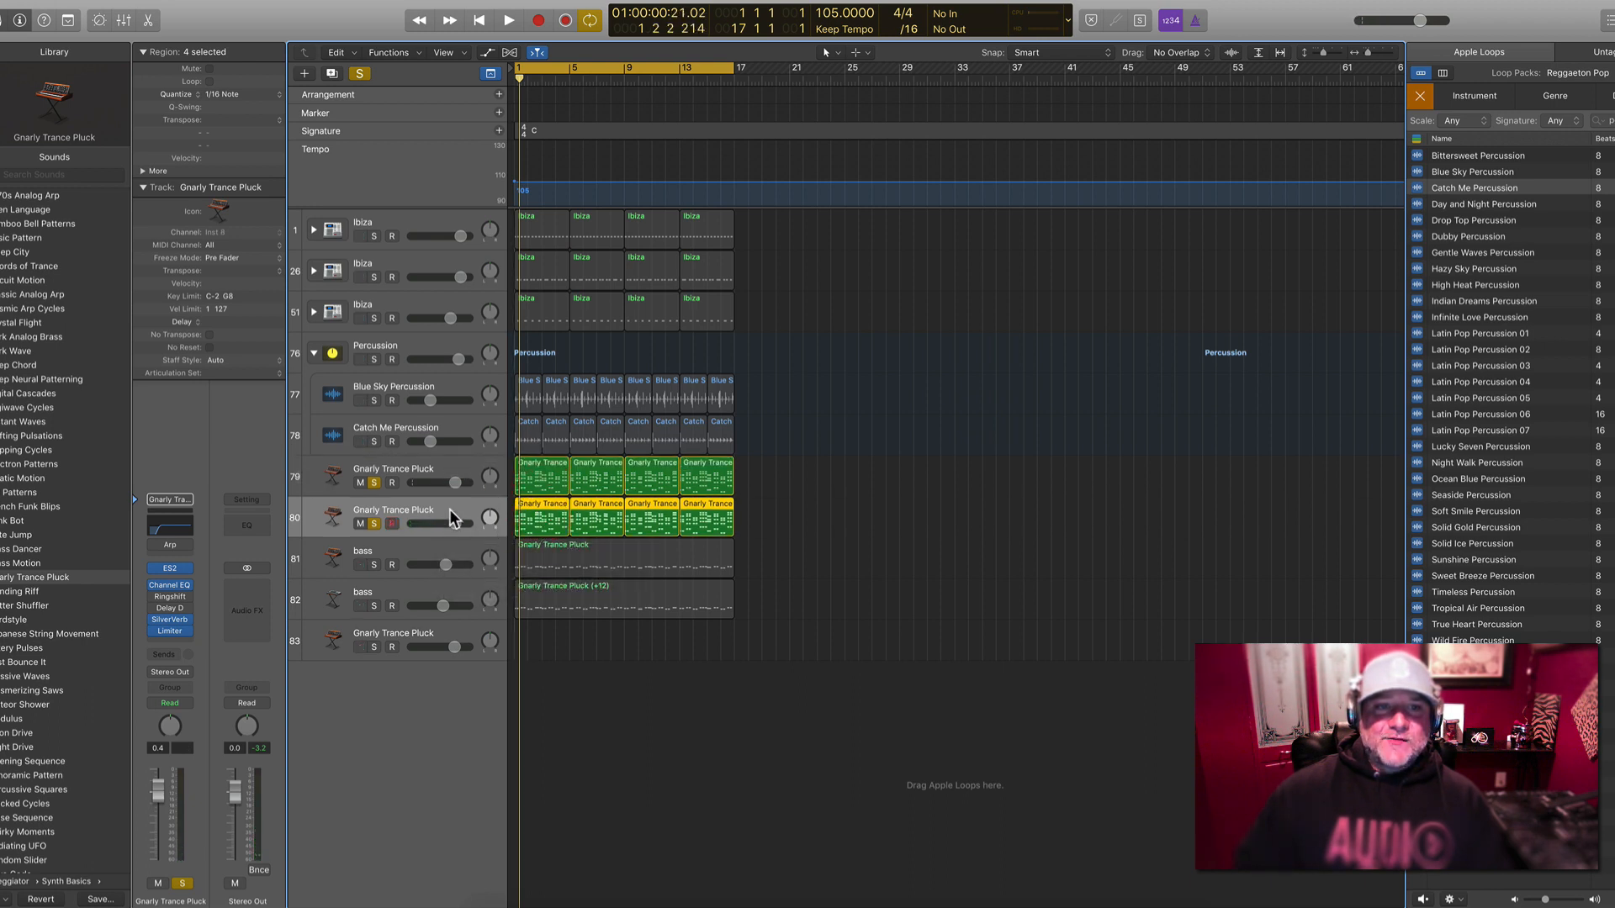
pyautogui.click(374, 483)
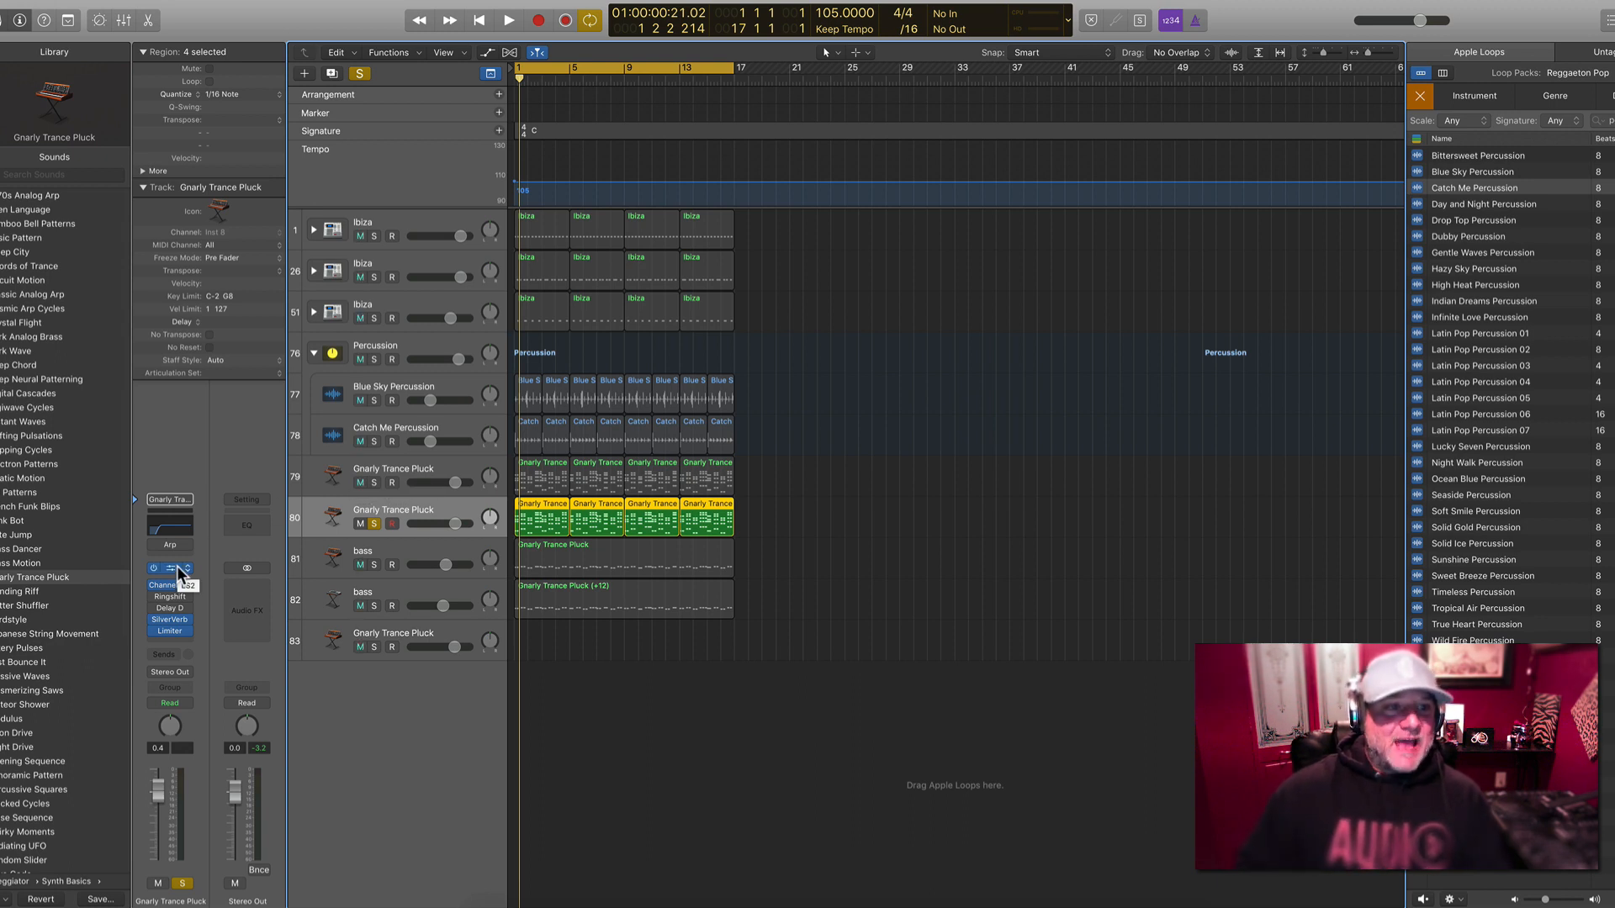
# Load the Marimba mallet patch on the duplicated track 80 and audition it soloed
pyautogui.hscroll(-5, 74, 555)
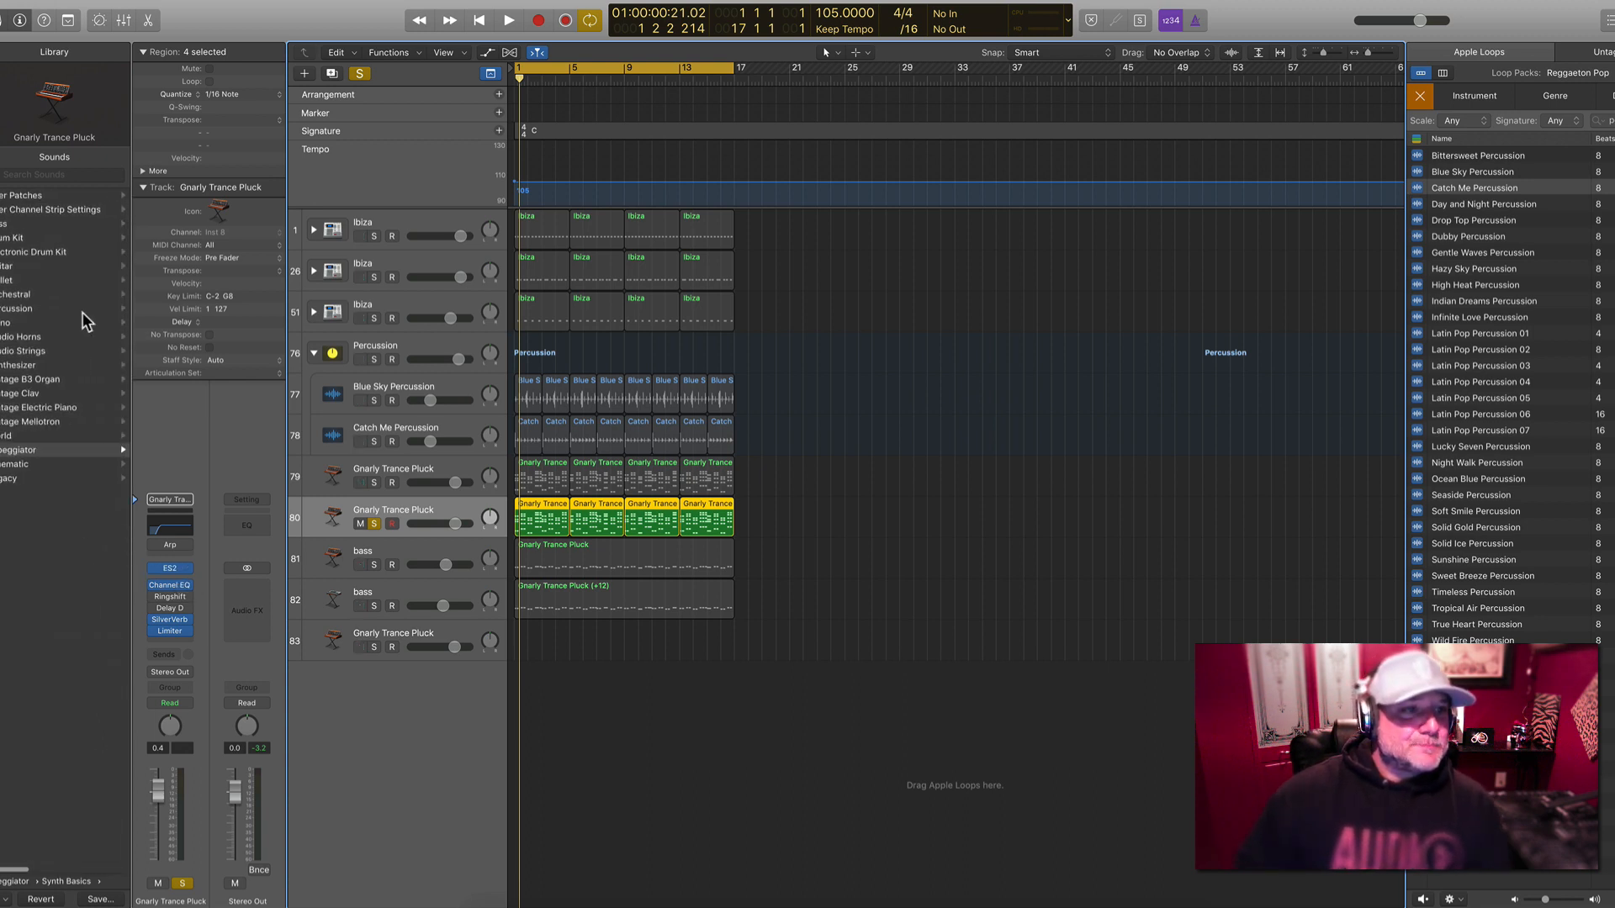
pyautogui.click(19, 283)
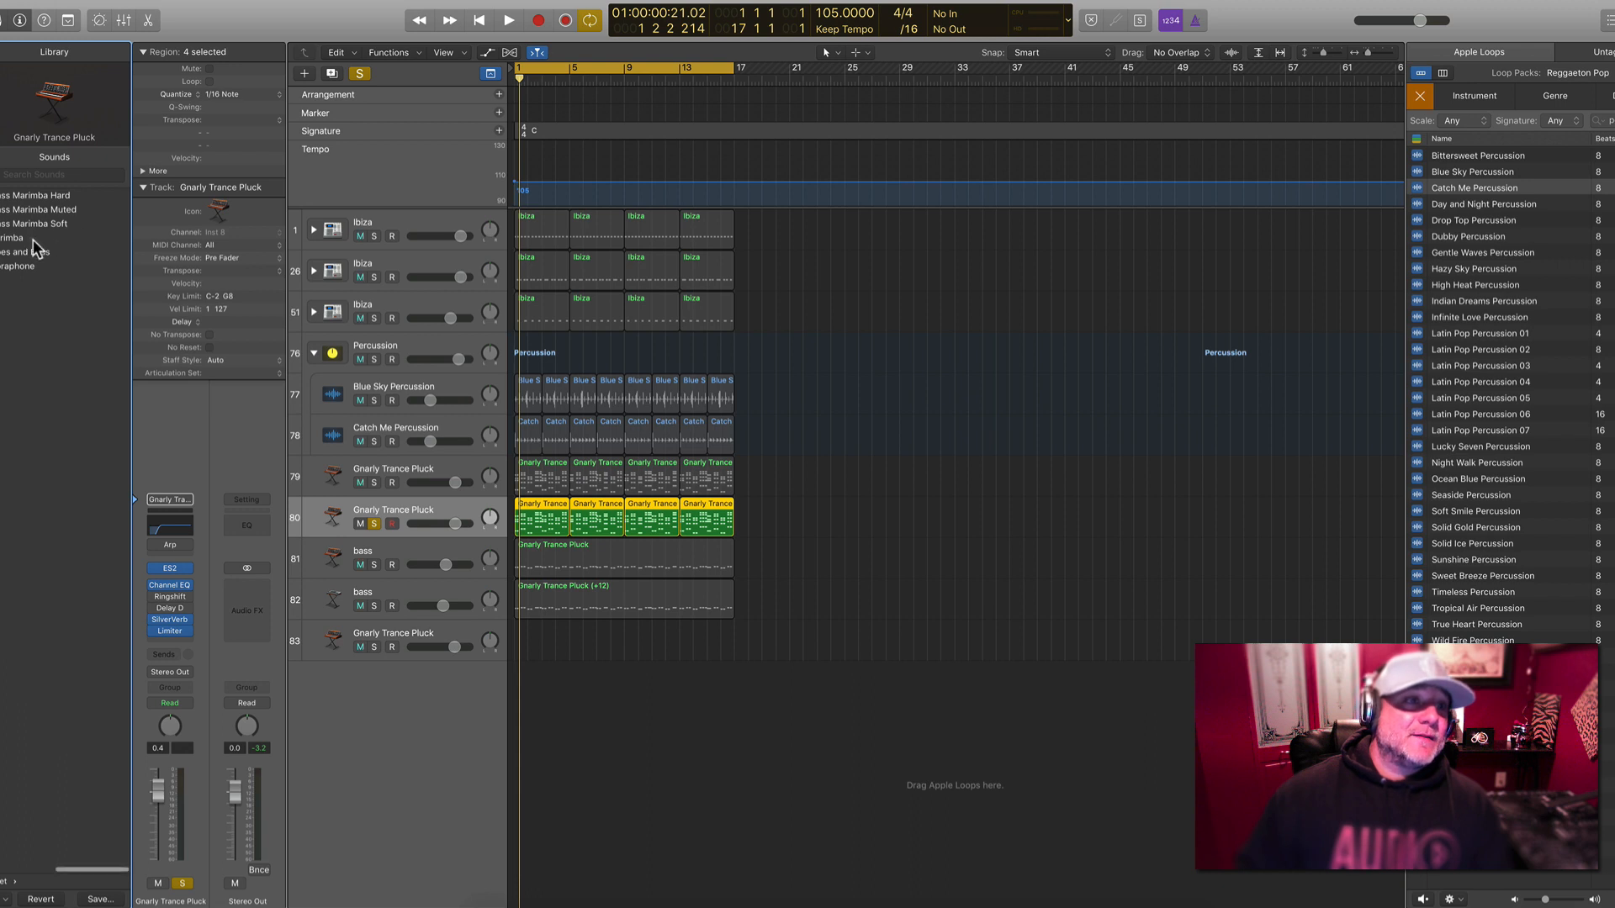
pyautogui.press('space')
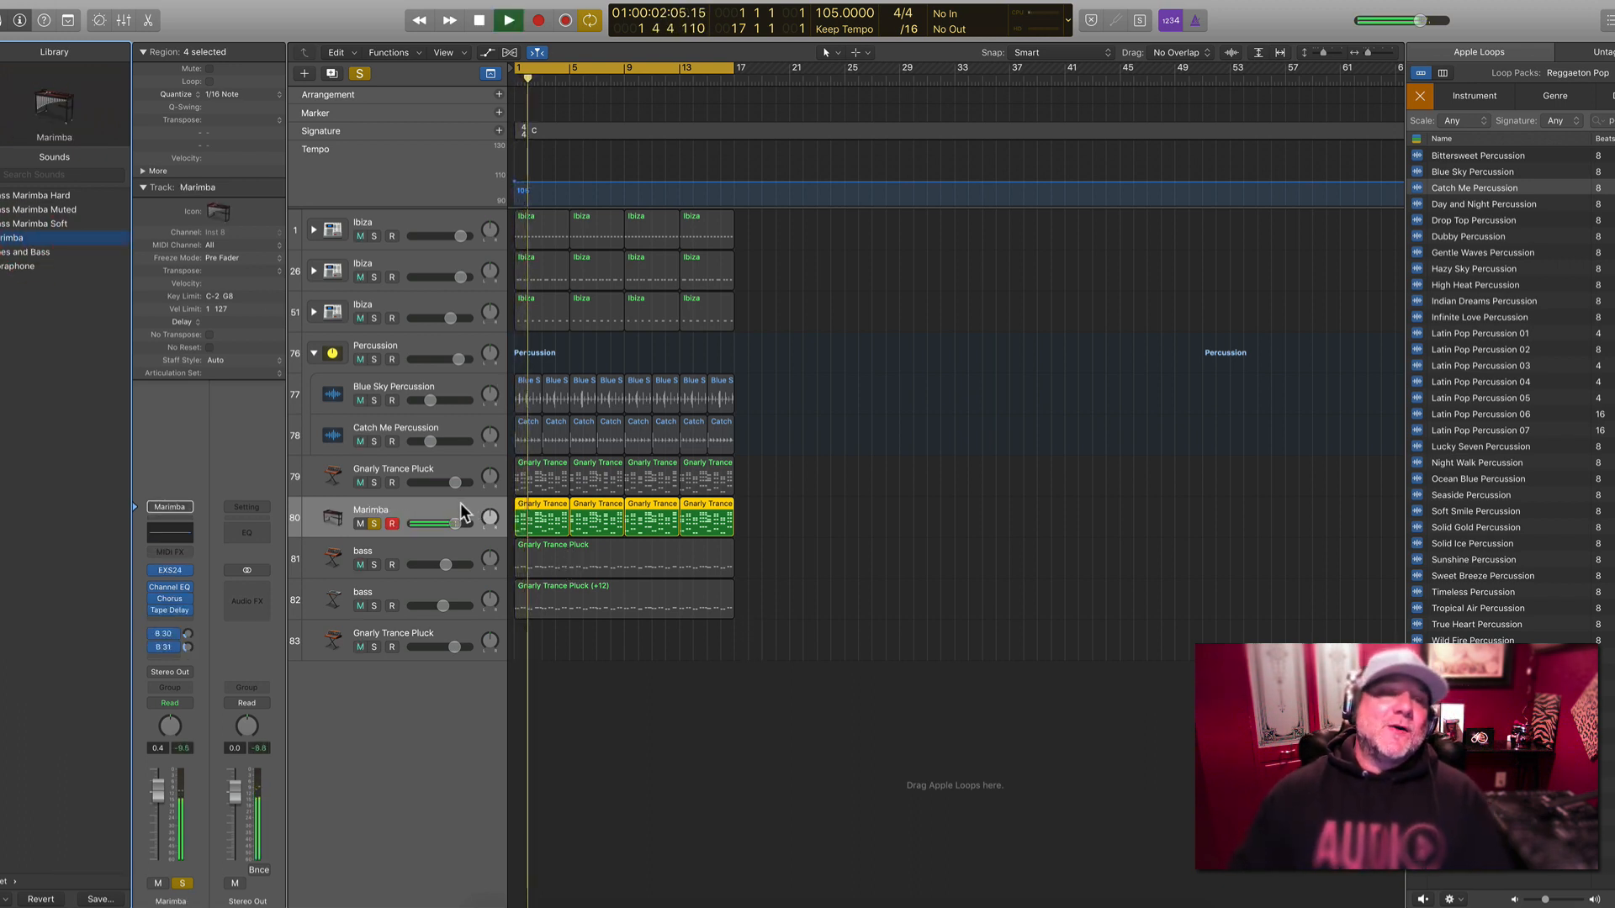
pyautogui.press('space')
# Unsolo the Marimba, play from bar 1, lower Gnarly Trance Pluck track 79 to -4.1 dB and raise the Marimba slightly
pyautogui.click(374, 524)
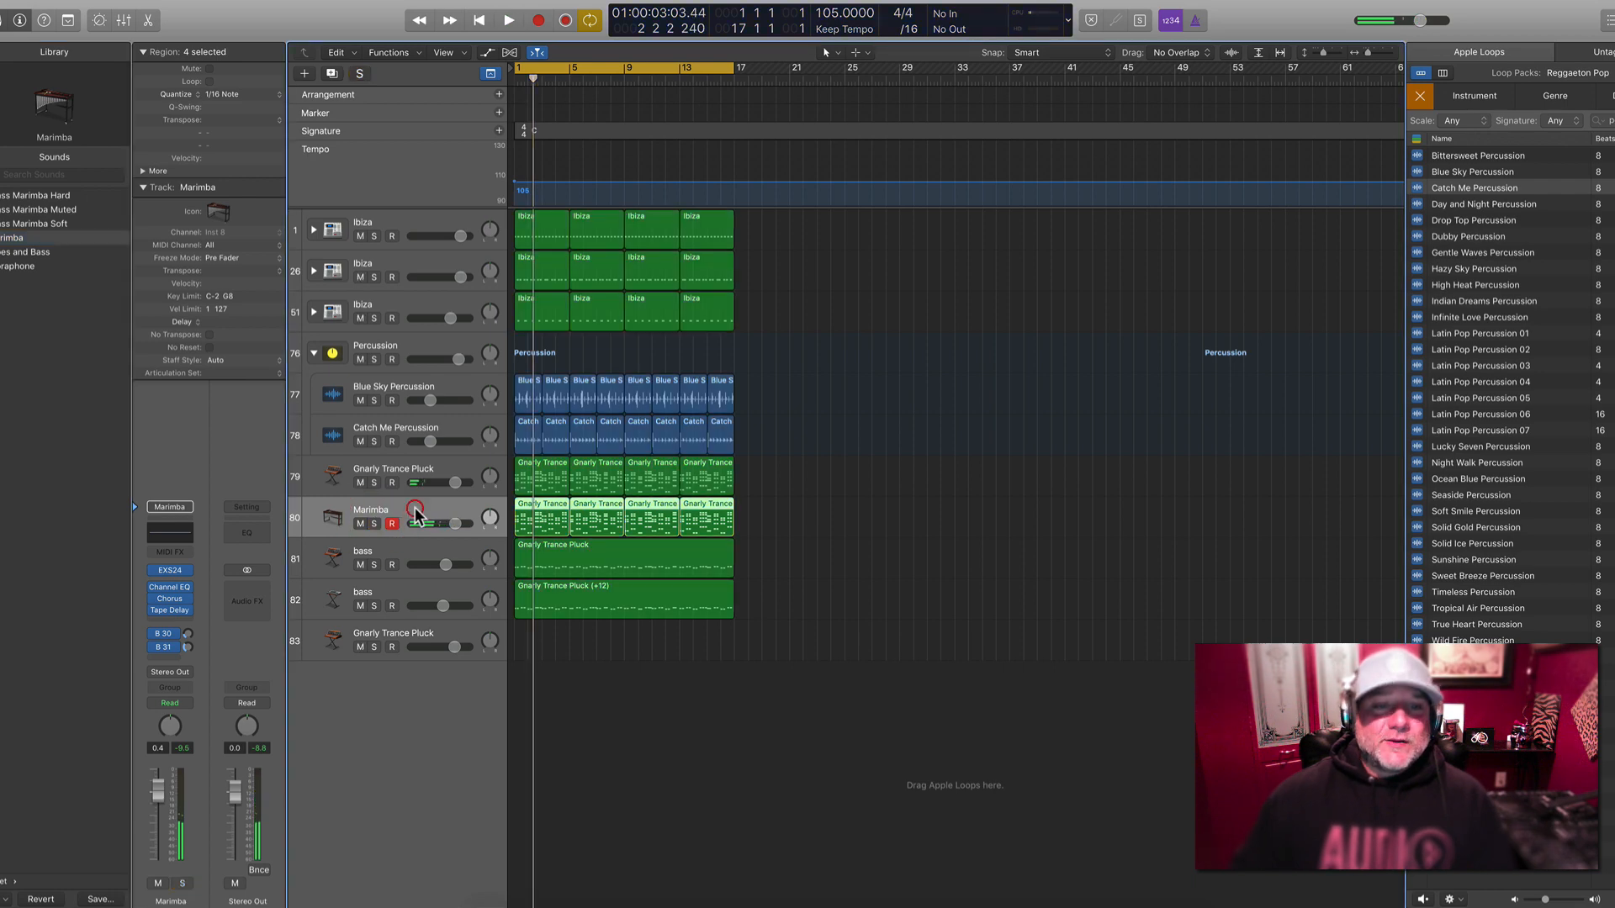
pyautogui.press('Return')
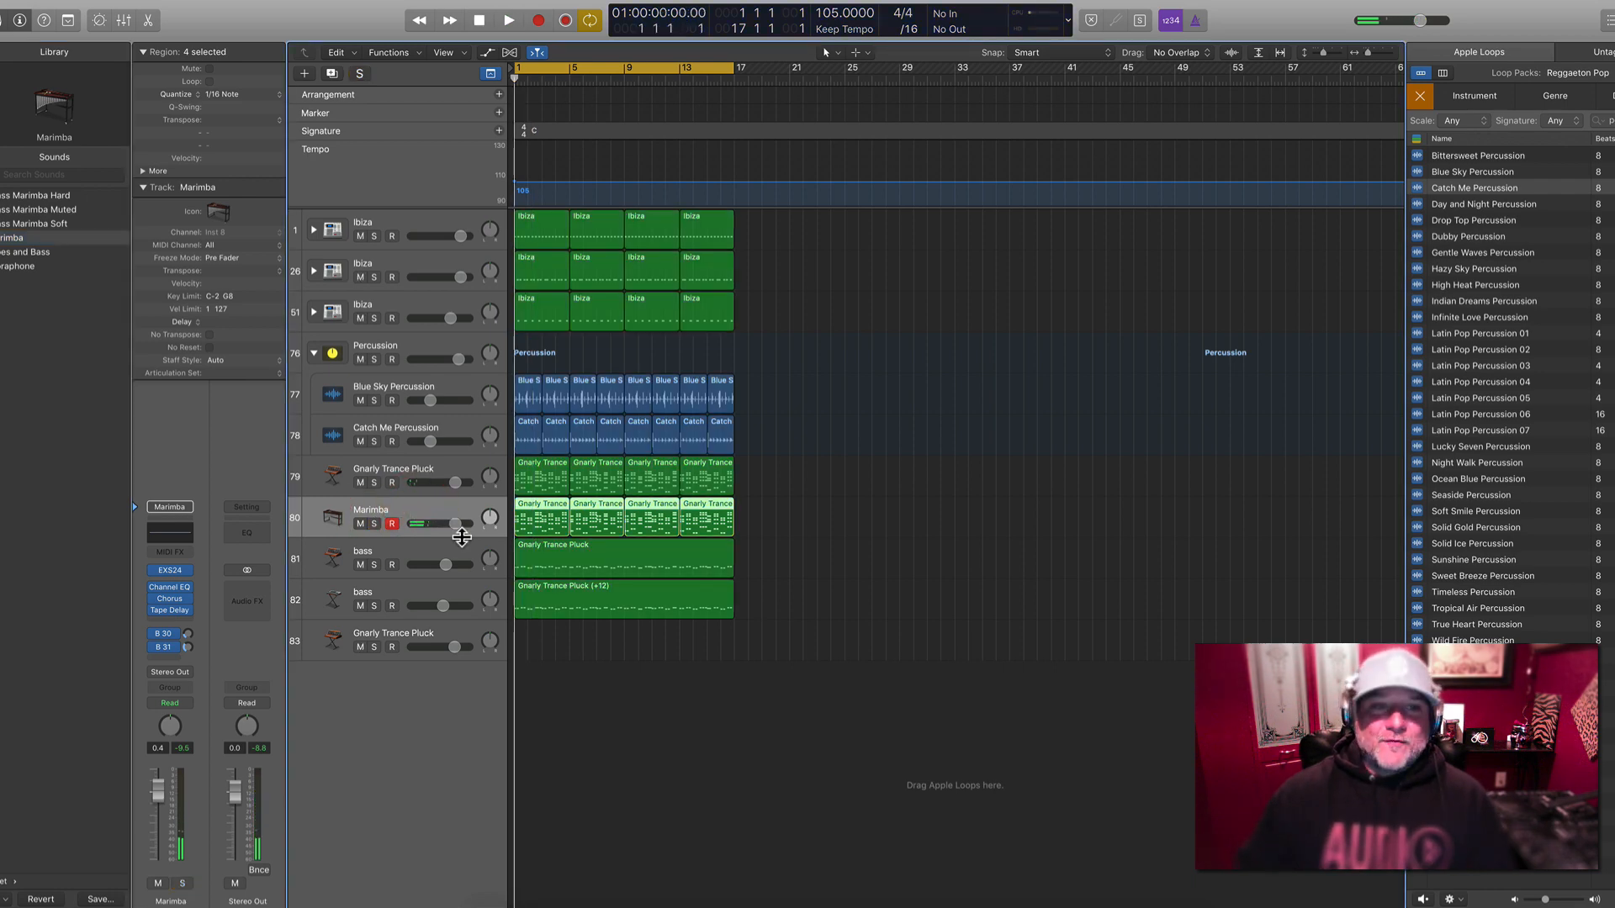
pyautogui.press('space')
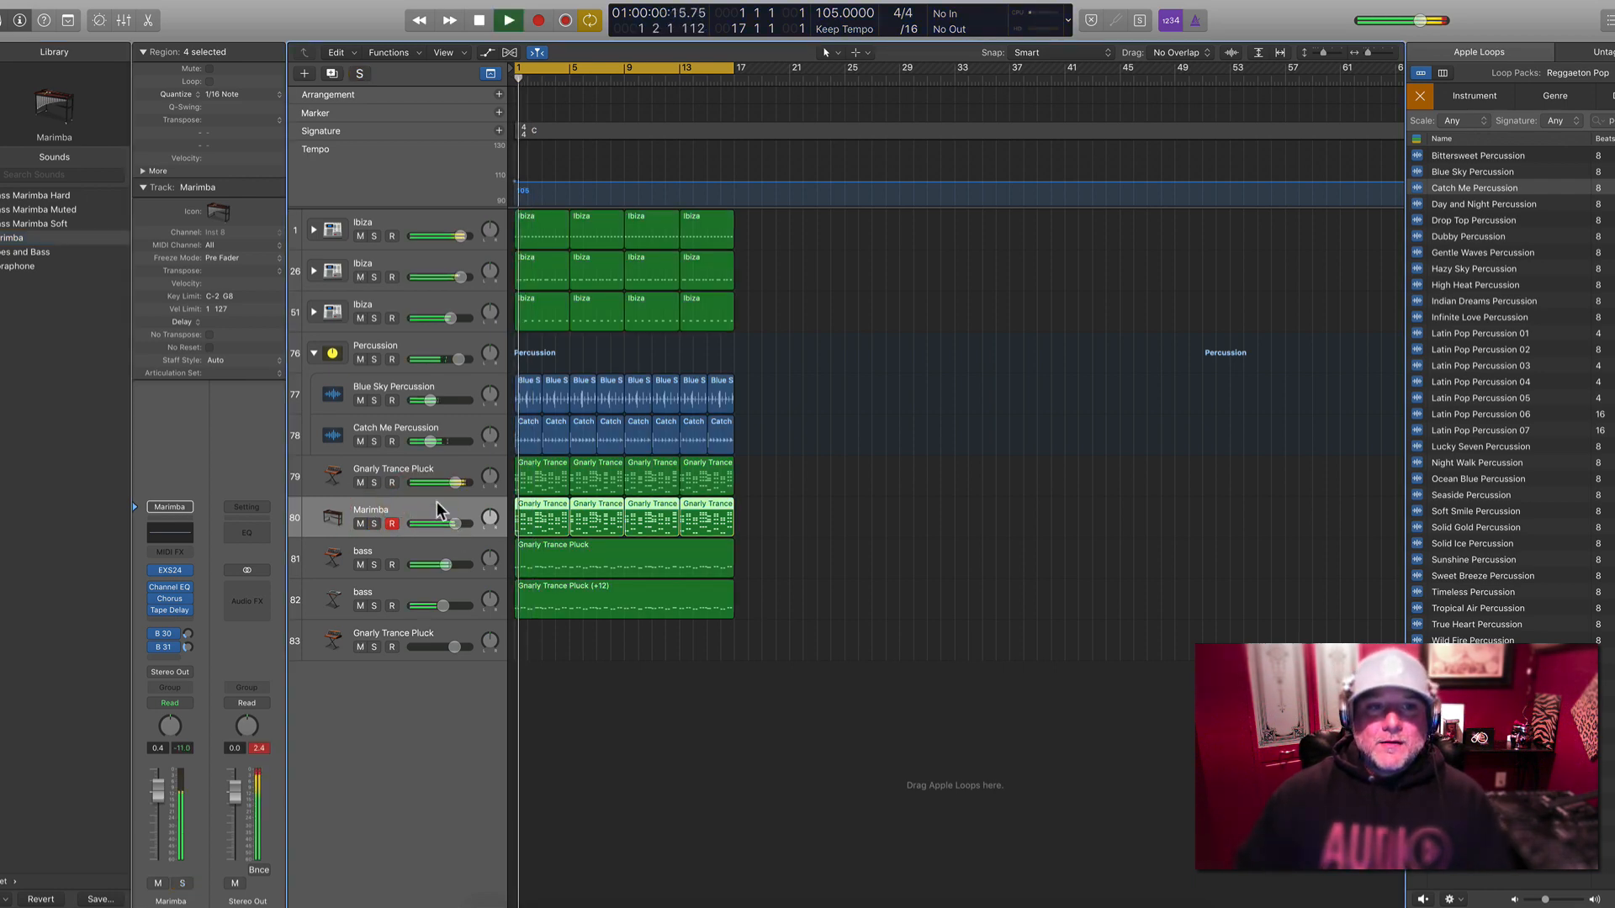
pyautogui.moveTo(451, 488)
pyautogui.mouseDown()
pyautogui.moveTo(418, 485)
pyautogui.moveTo(454, 519)
pyautogui.mouseUp()
pyautogui.click(417, 482)
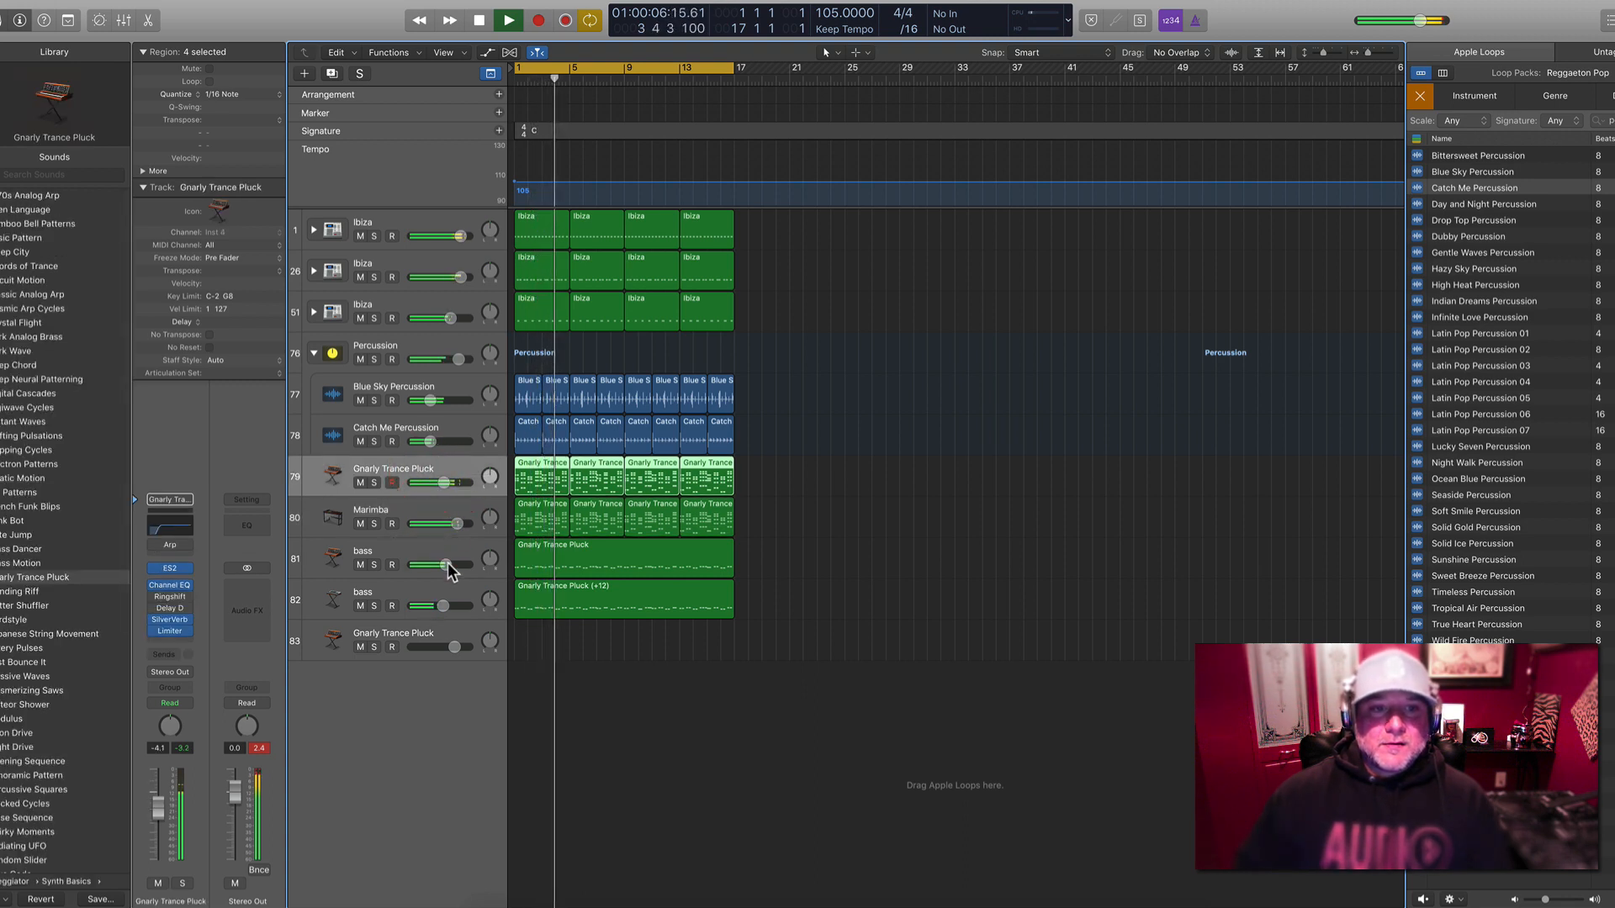
# Mute bass track 82 and raise bass track 81 to 2.2 dB during playback
pyautogui.click(361, 605)
pyautogui.moveTo(446, 564); pyautogui.dragTo(473, 566)
pyautogui.click(381, 562)
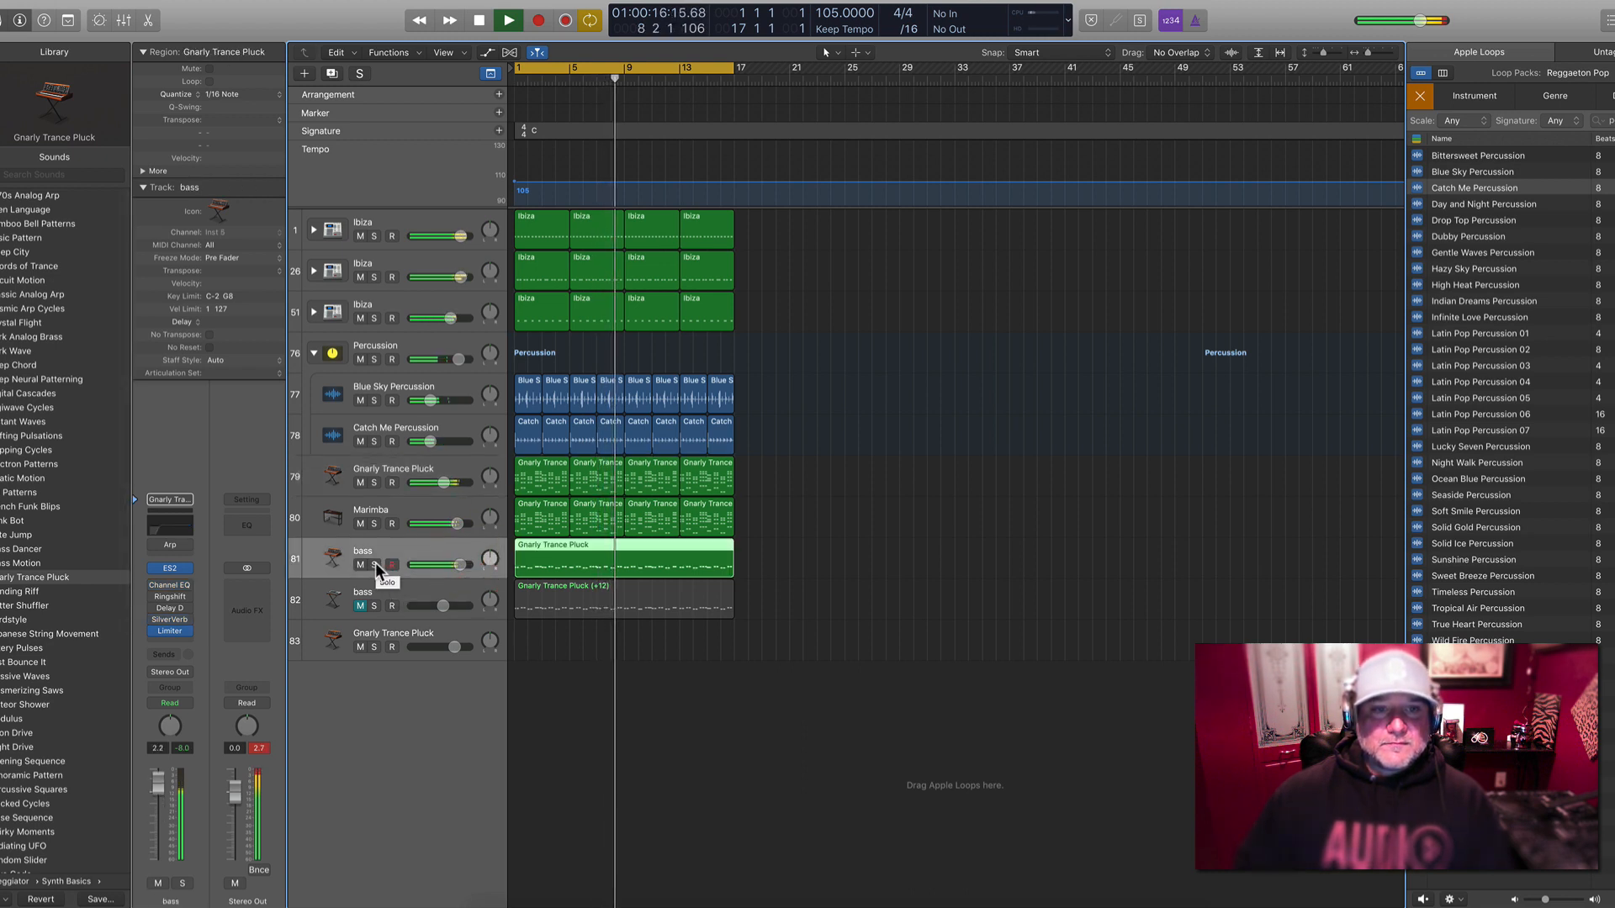
# Check the mix with the Percussion stack and Ibiza track 51 briefly muted, lowering the stack to -1.9 dB and Ibiza track 51 slightly
pyautogui.click(360, 359)
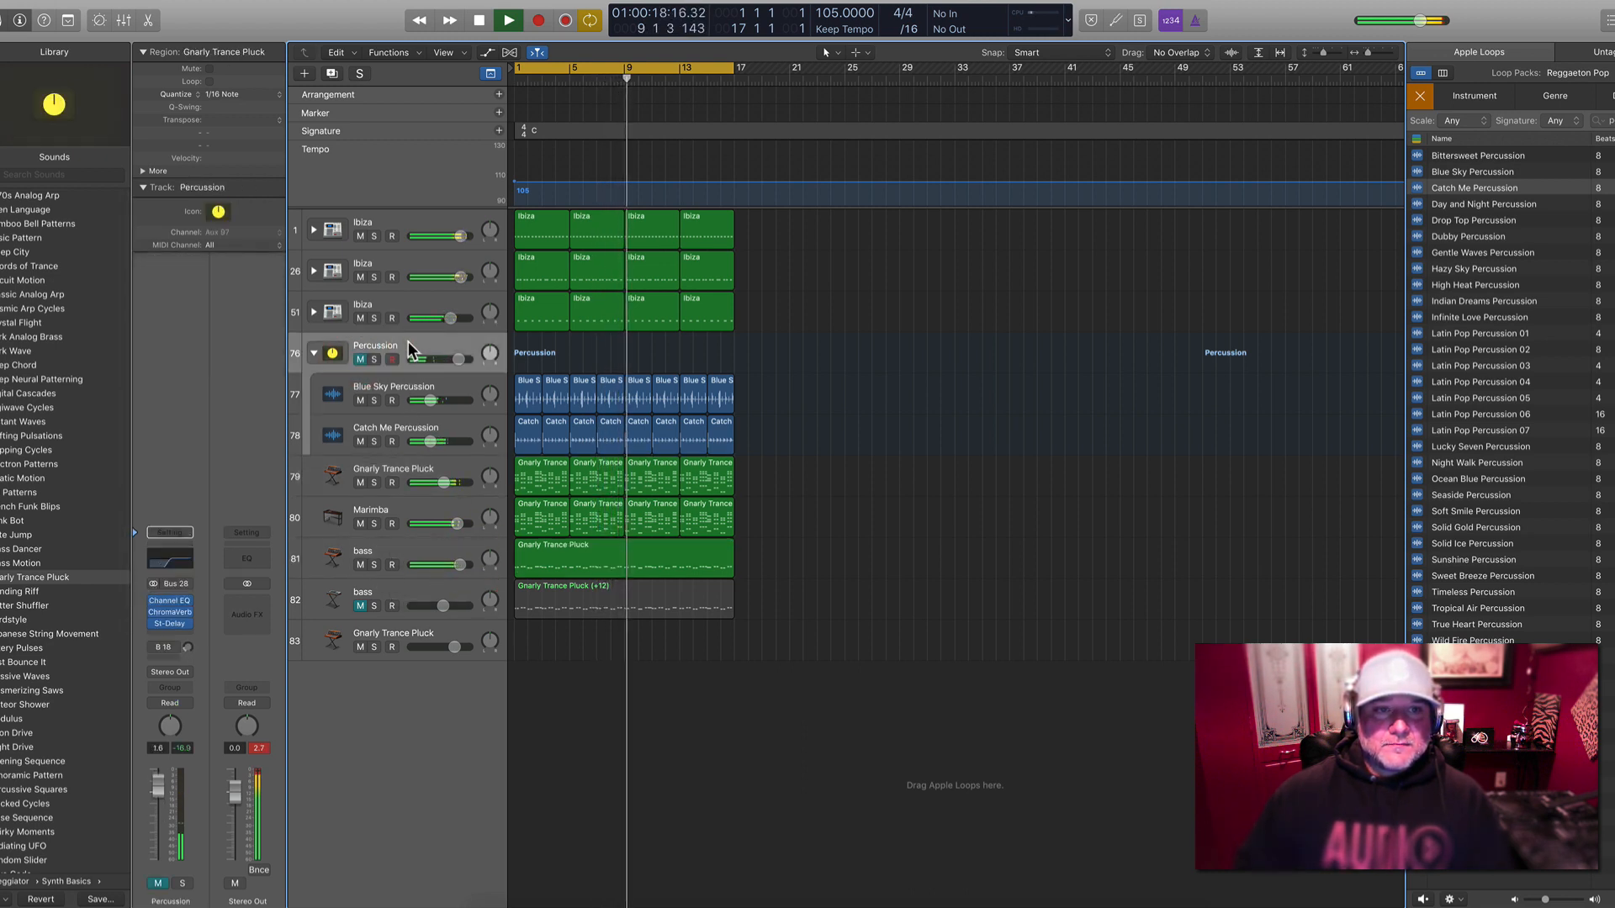
pyautogui.moveTo(167, 785); pyautogui.dragTo(168, 797)
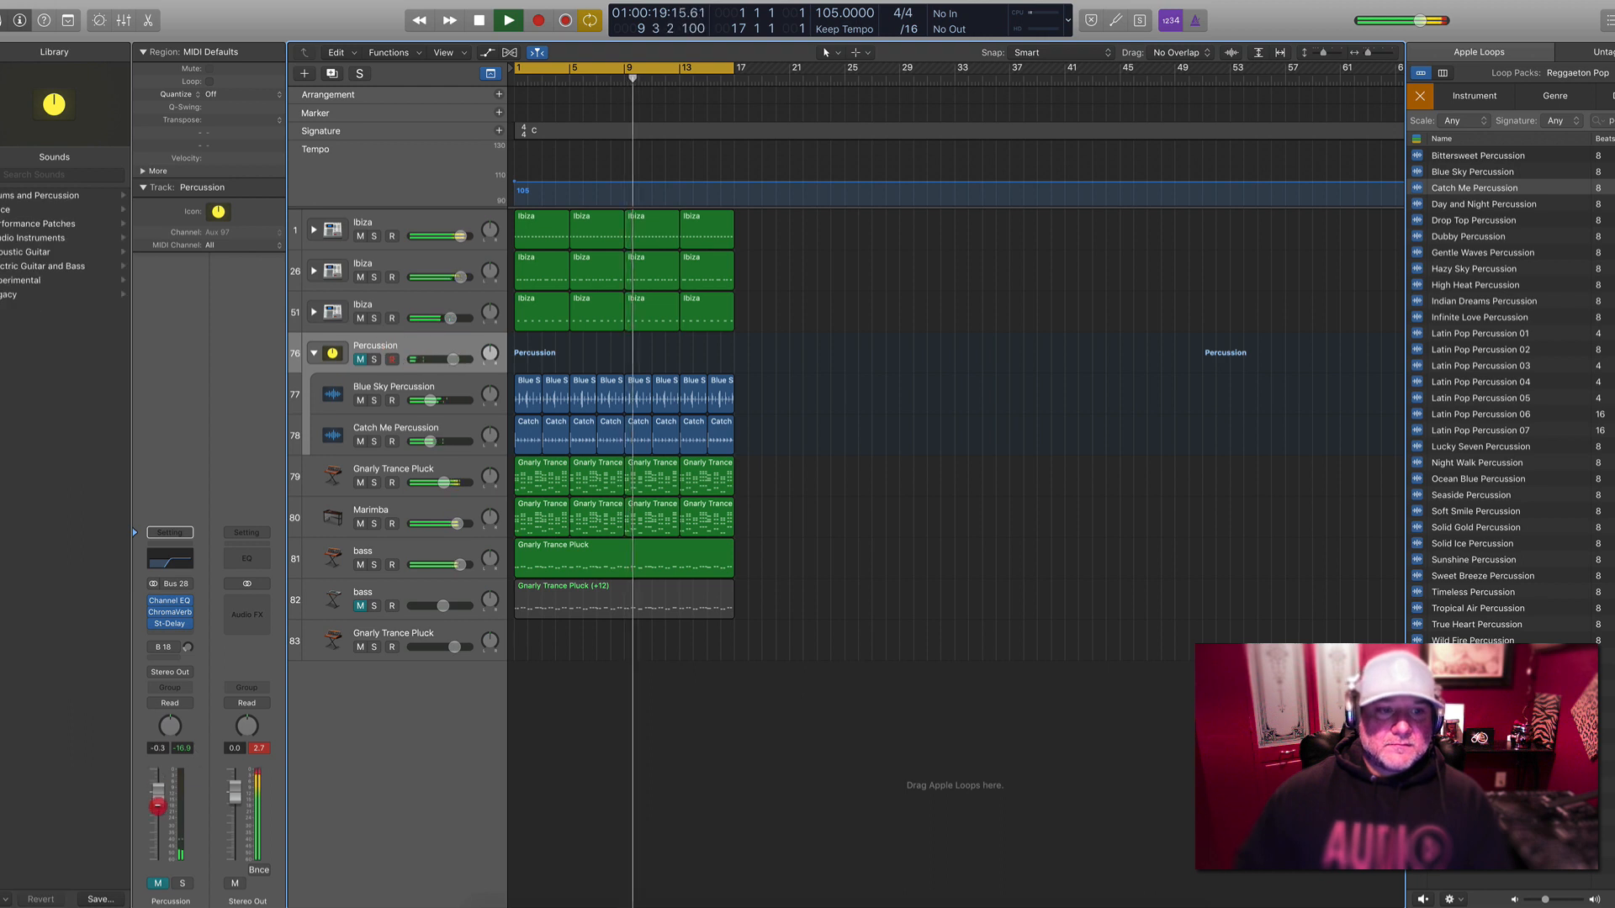
pyautogui.click(359, 318)
pyautogui.click(360, 360)
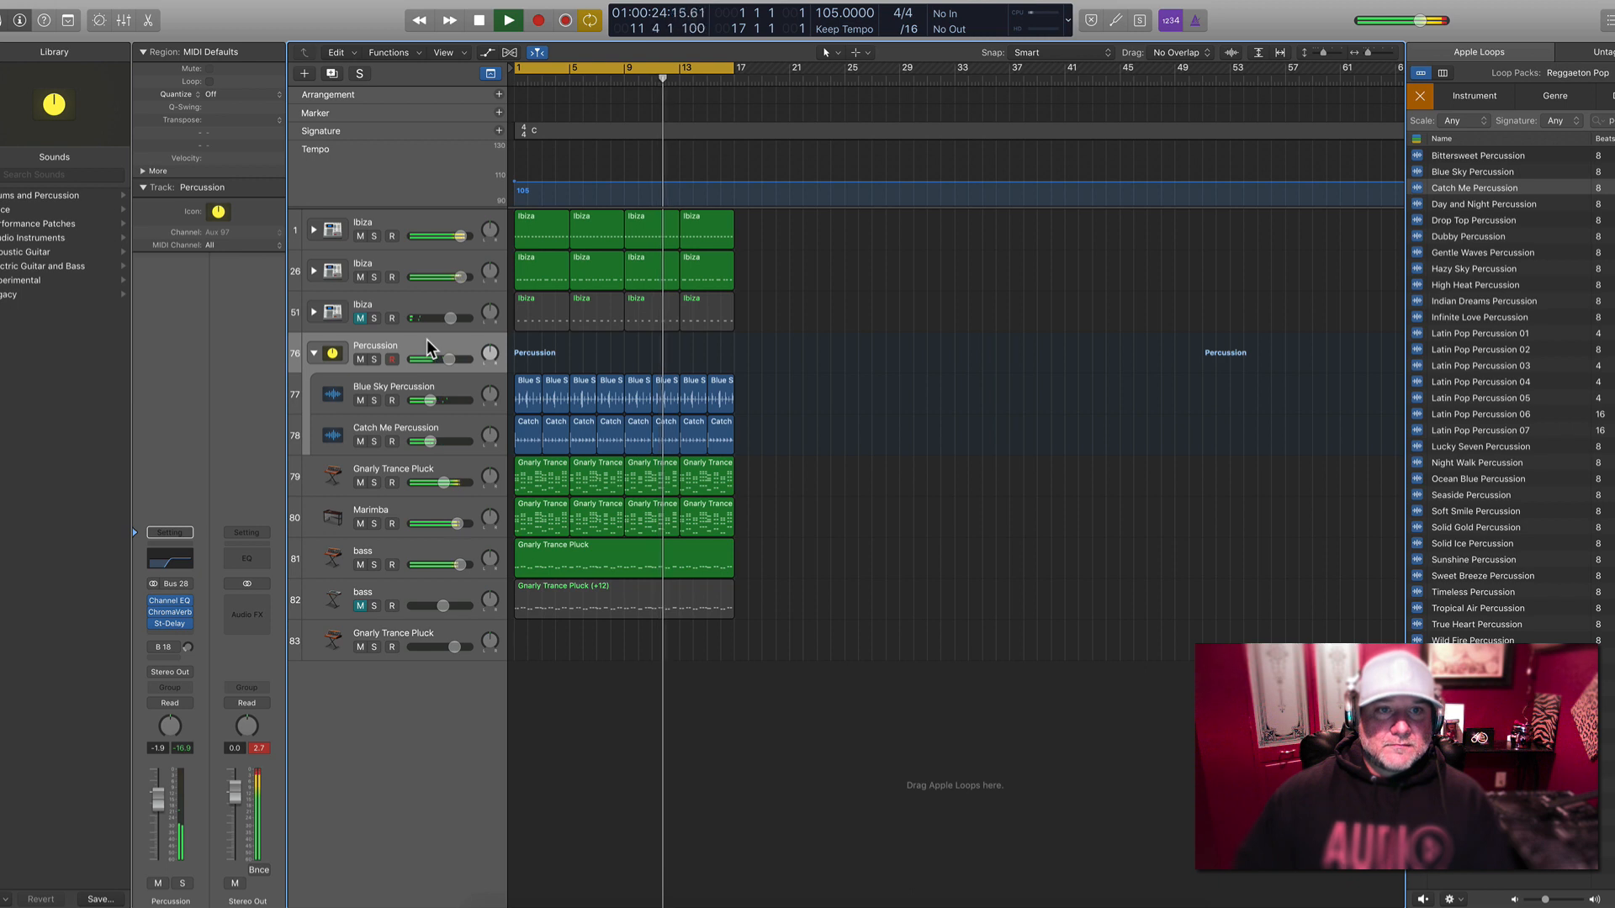
pyautogui.click(360, 318)
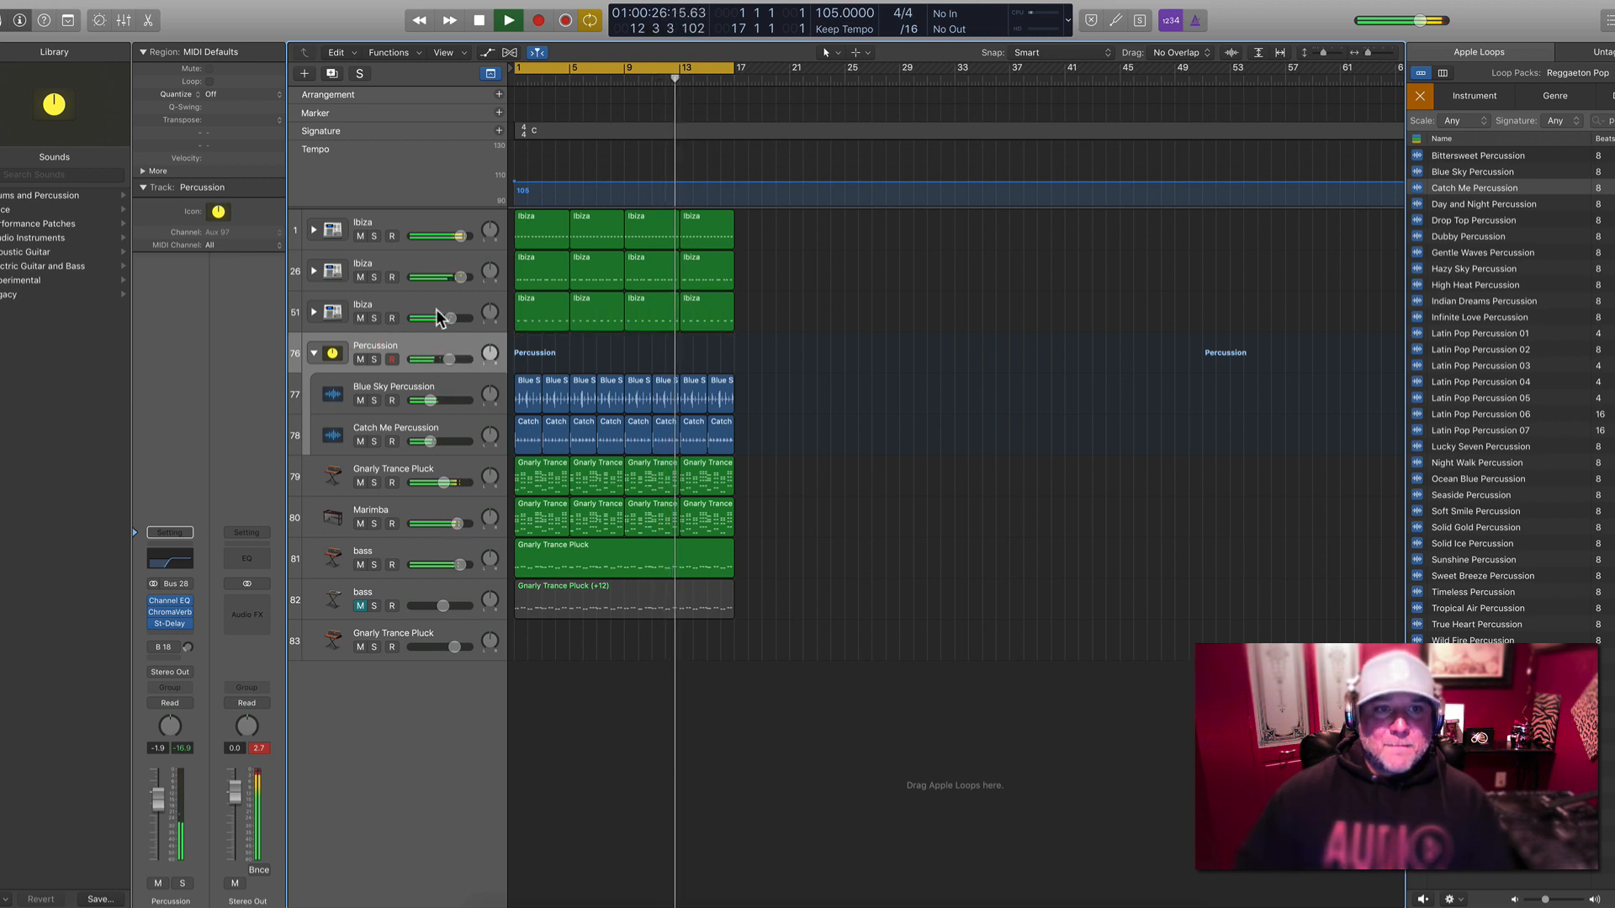
pyautogui.moveTo(432, 317); pyautogui.dragTo(439, 114)
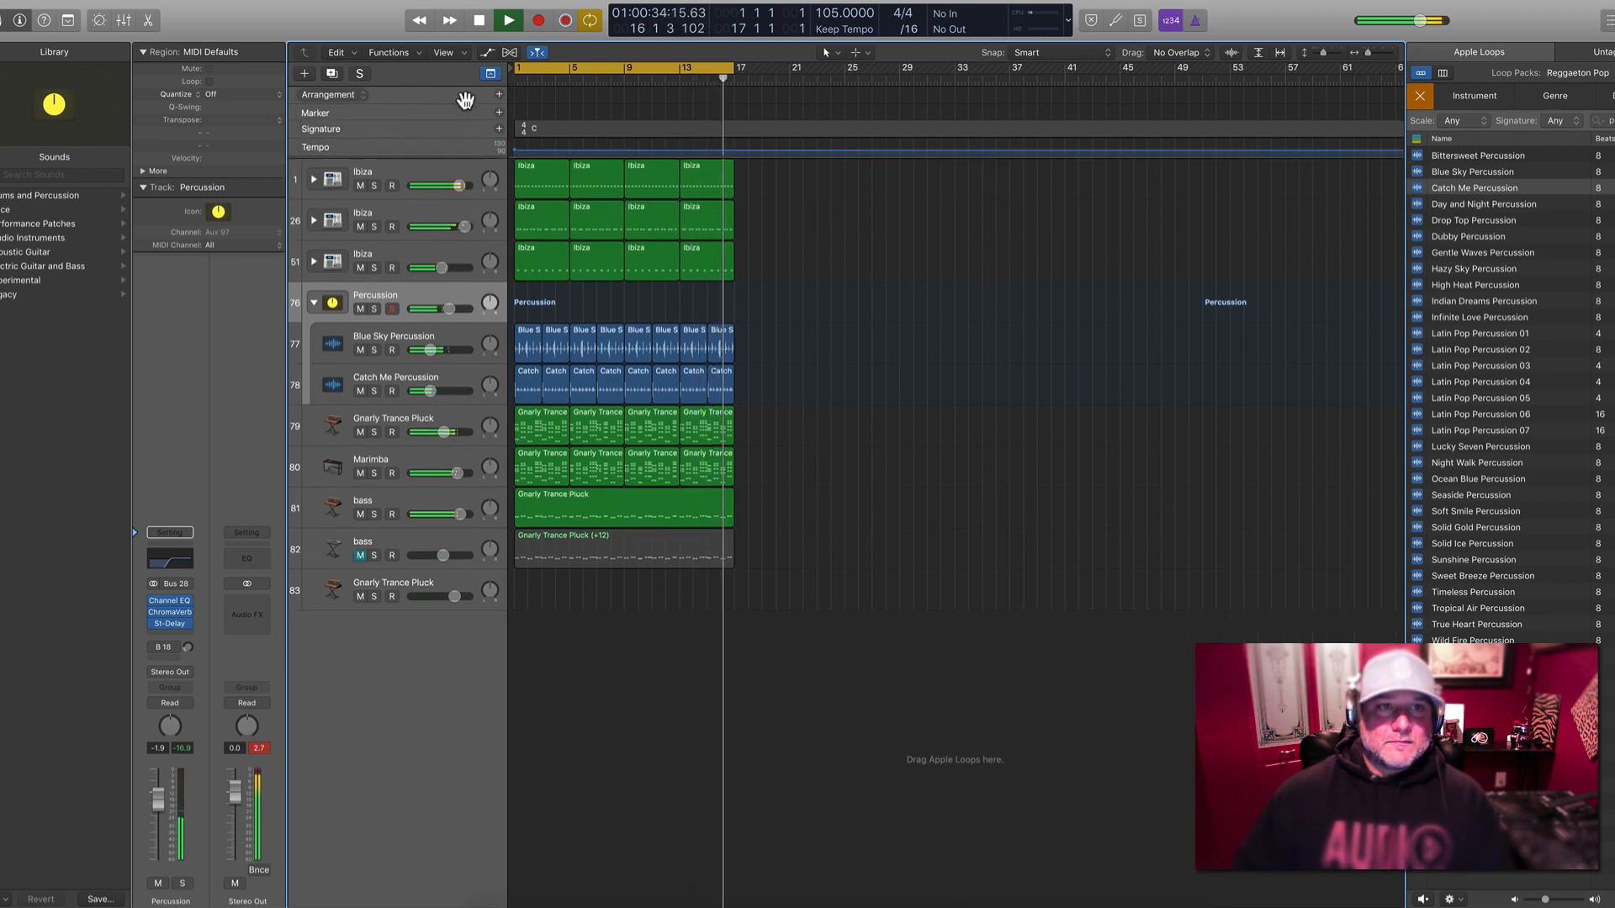
# Unmute bass track 82 and fine-tune its volume during playback
pyautogui.click(452, 503)
pyautogui.click(360, 555)
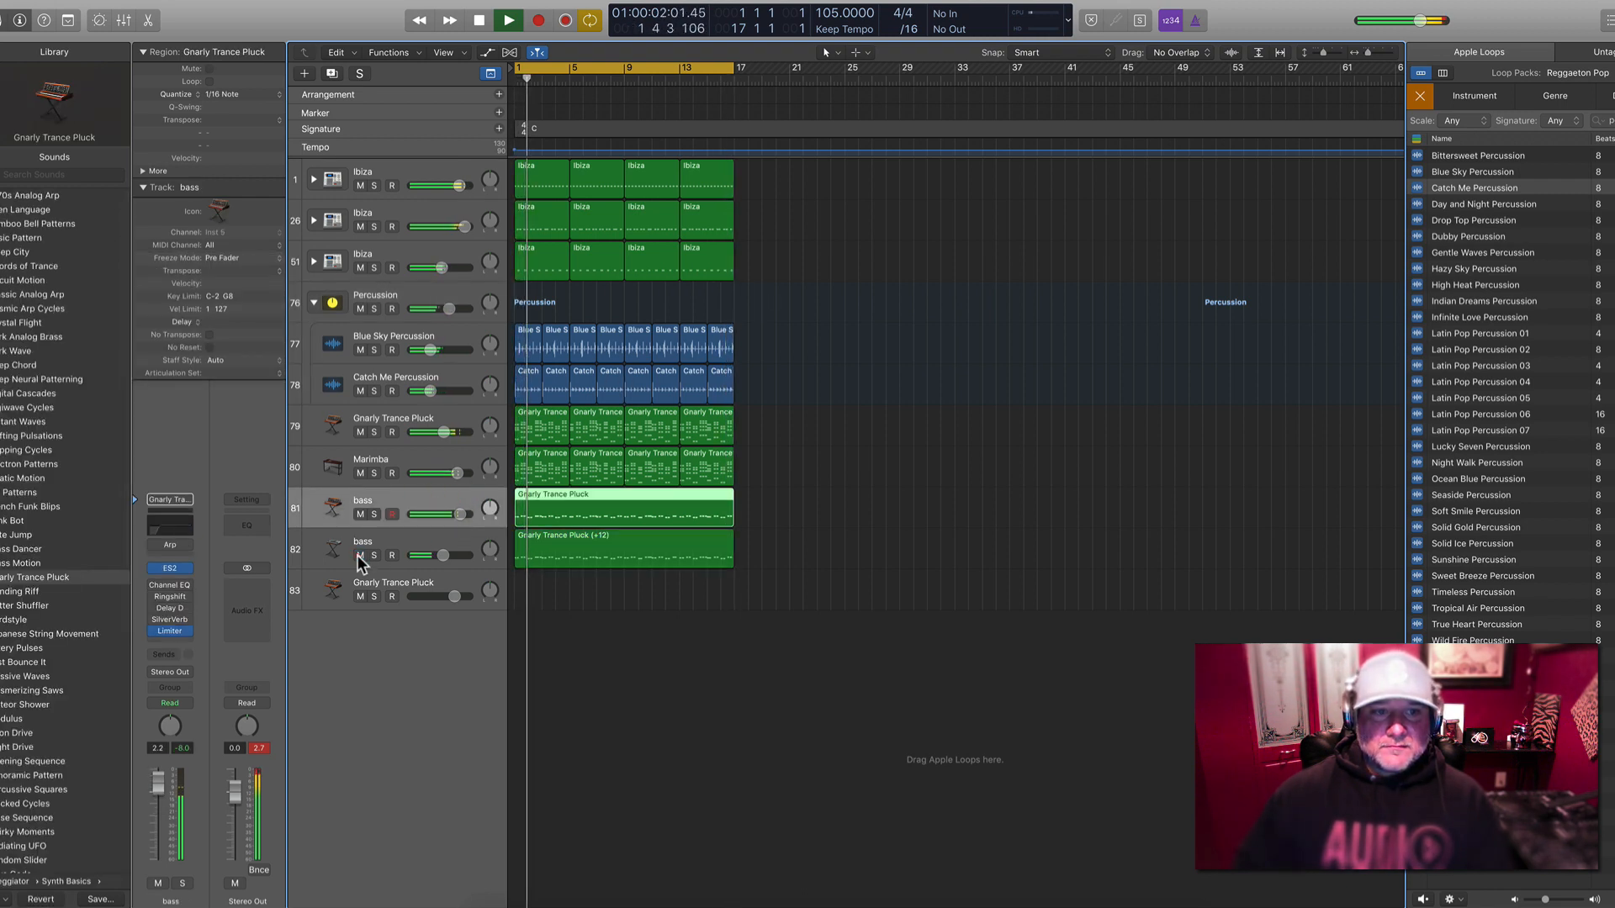
pyautogui.moveTo(443, 555); pyautogui.dragTo(443, 555)
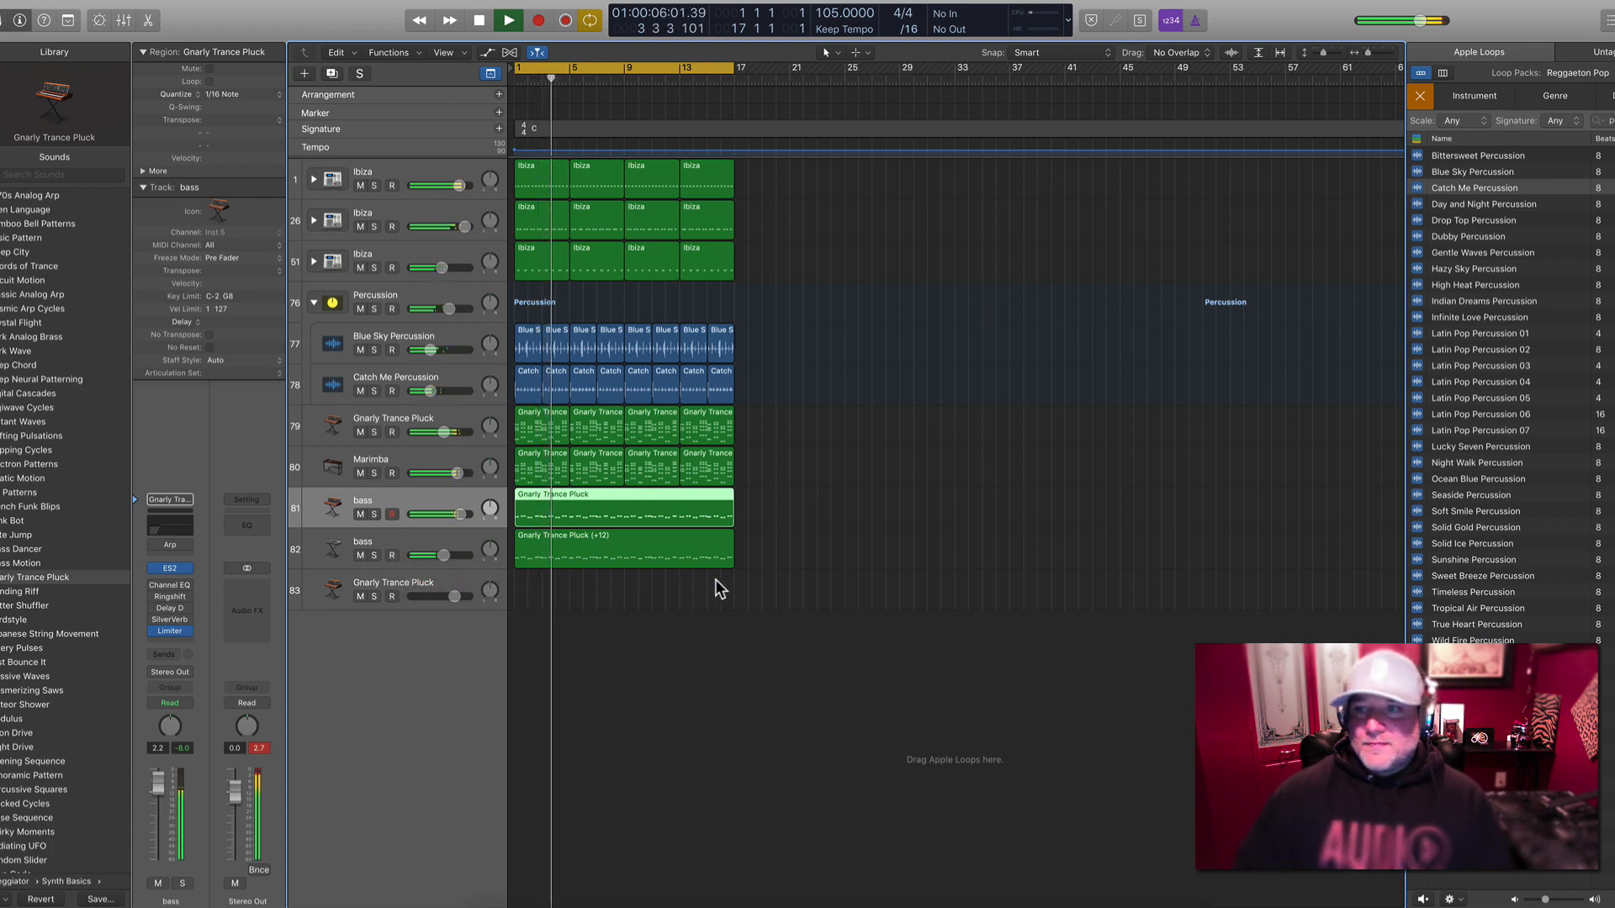
# Solo the Percussion stack, insert a stereo Compressor on it and adjust the compressor's threshold during playback
pyautogui.click(425, 335)
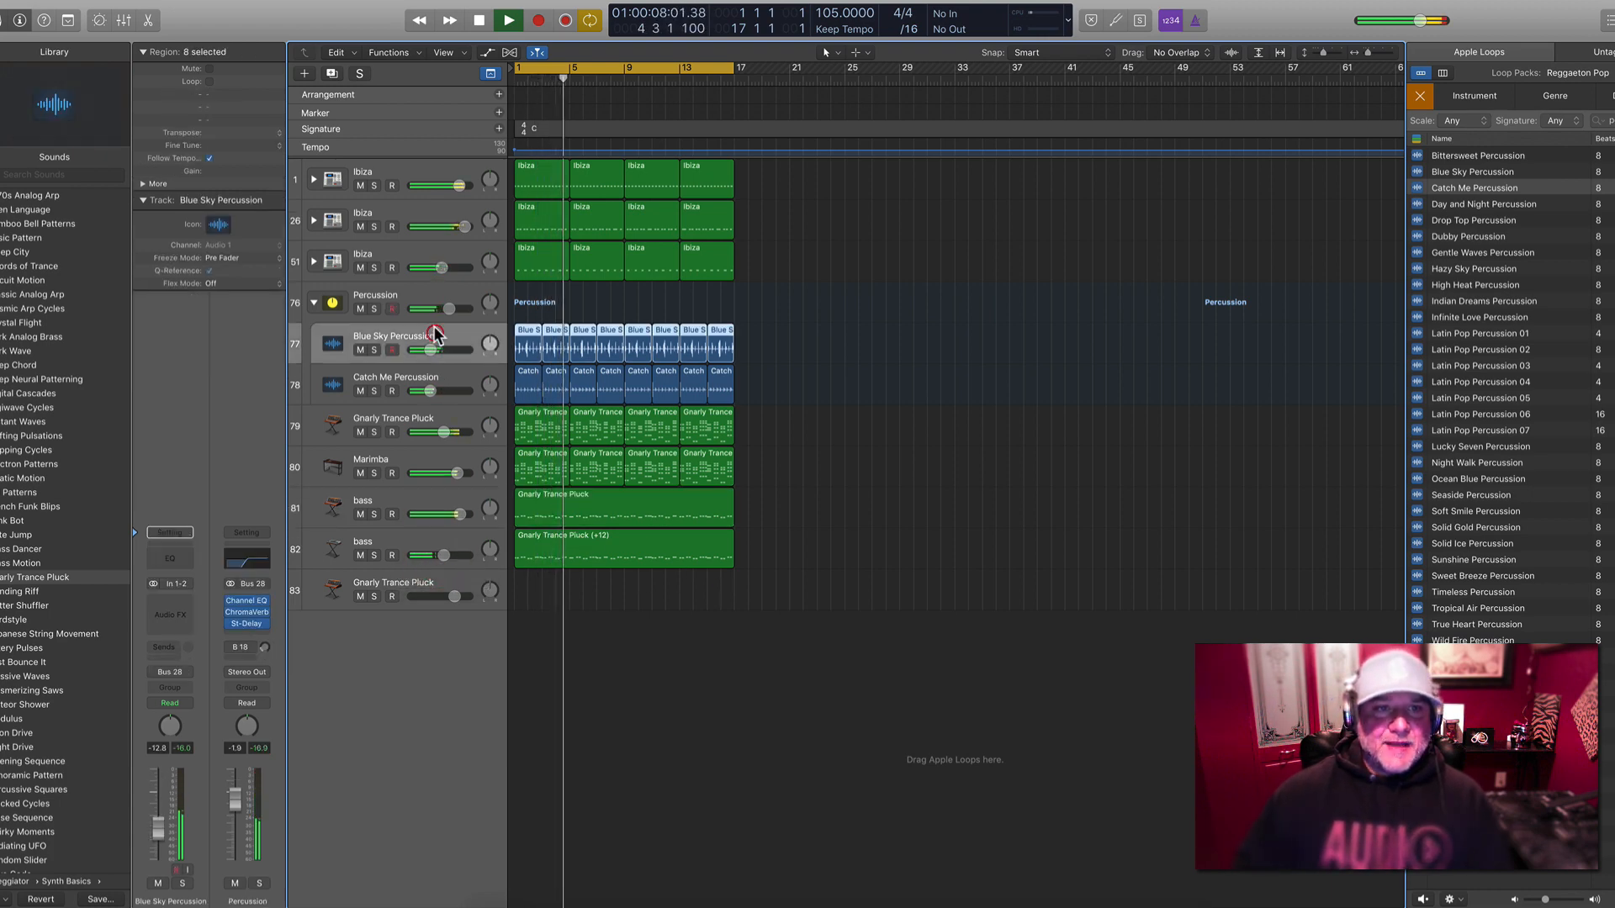
pyautogui.click(417, 295)
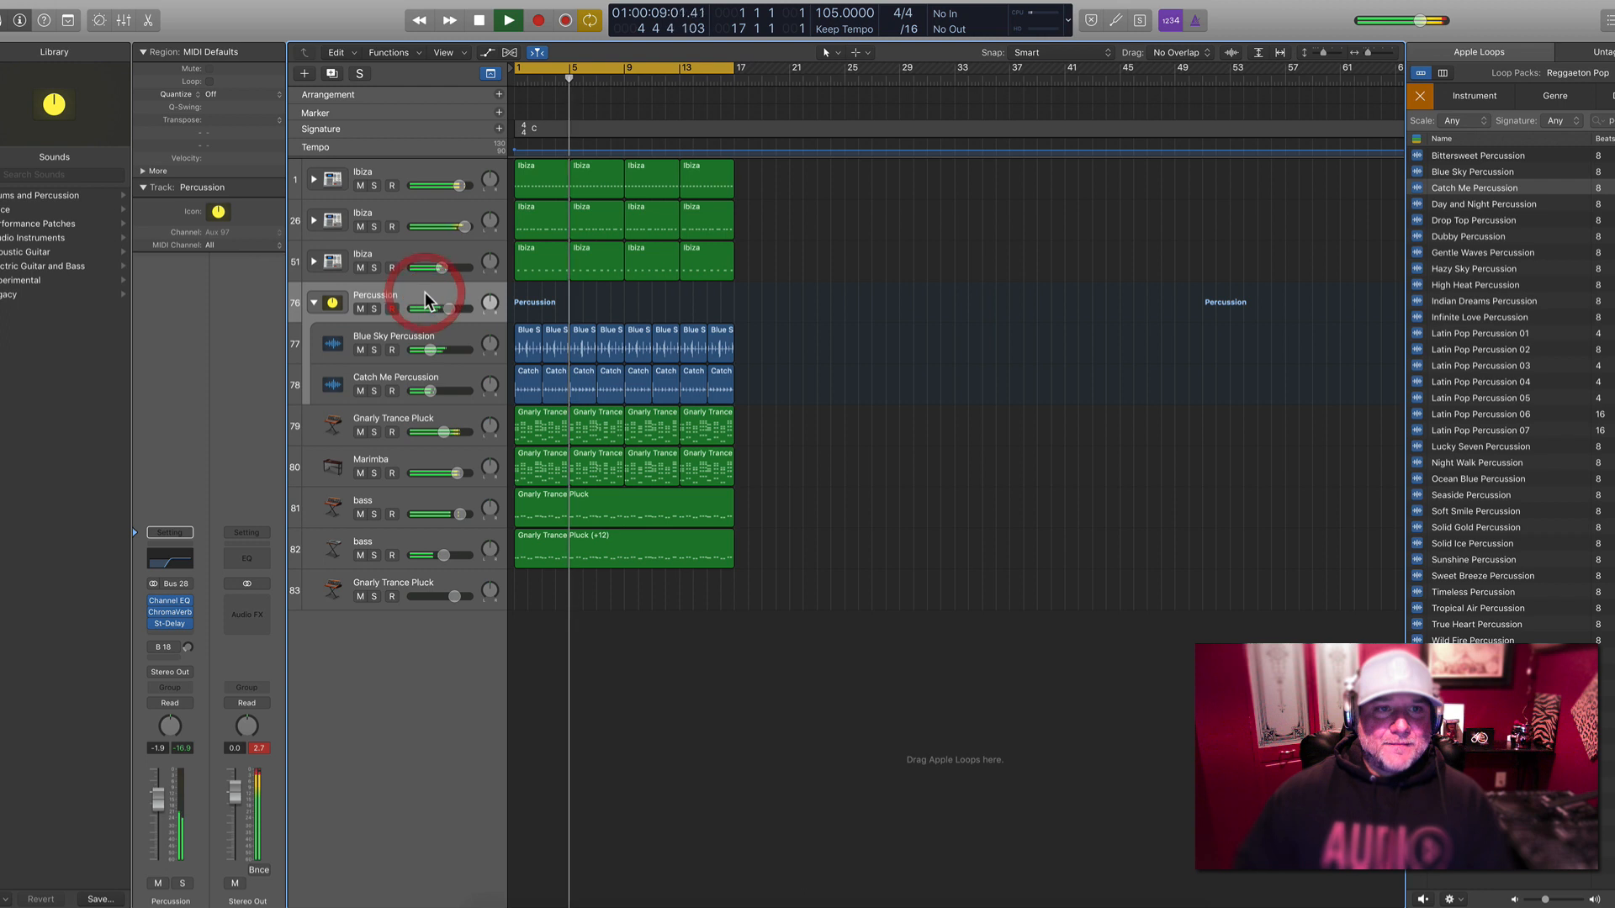
pyautogui.click(374, 309)
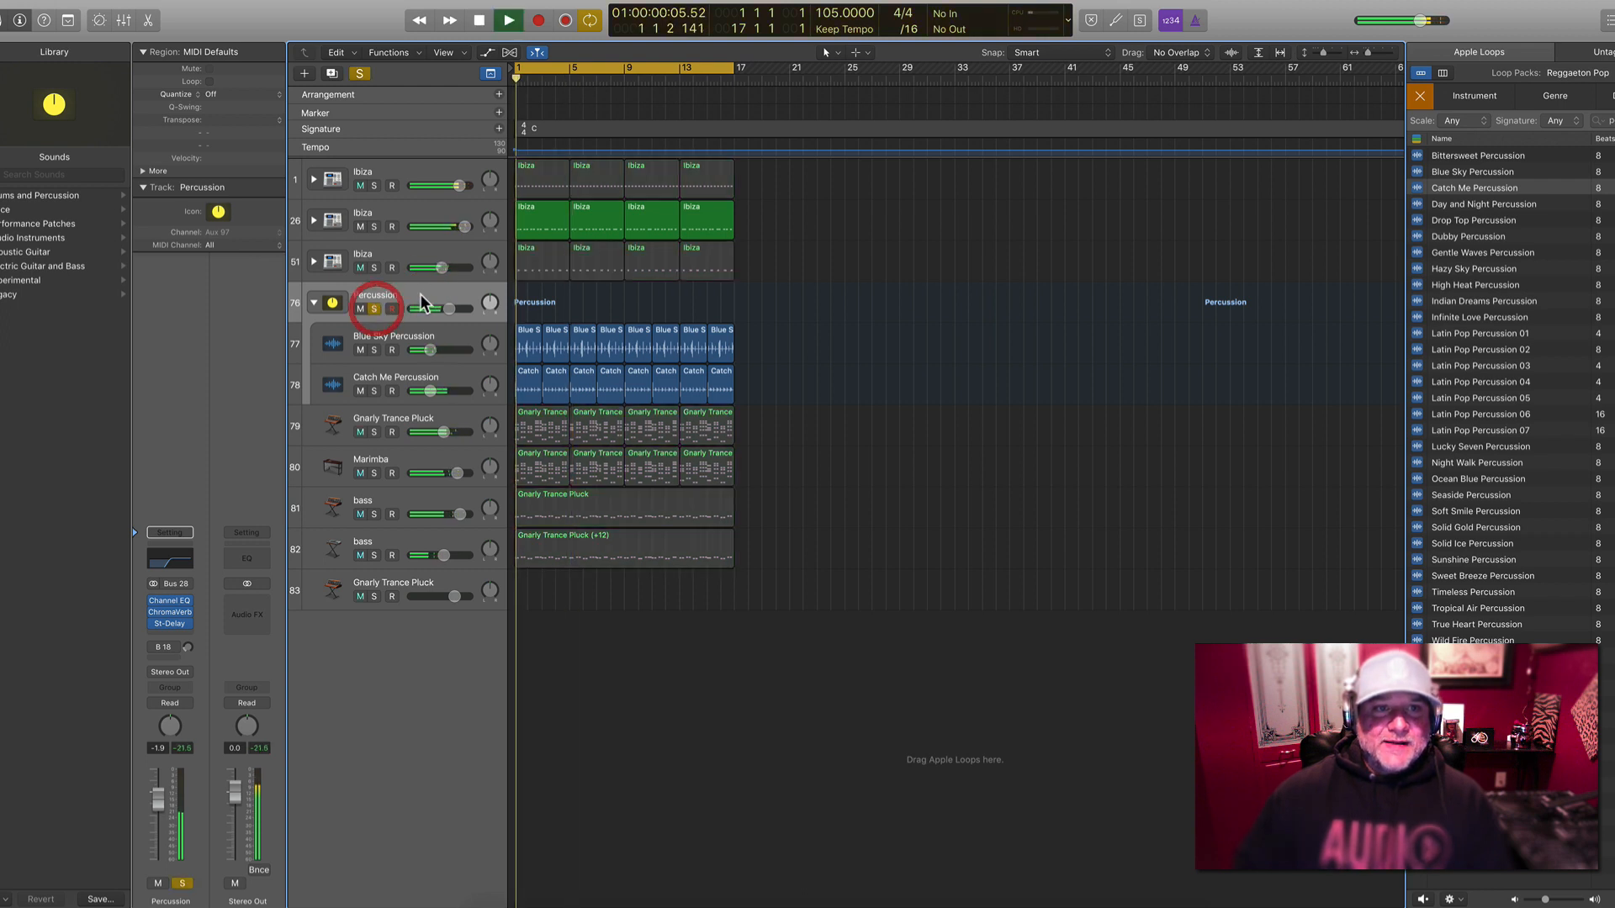
pyautogui.click(165, 629)
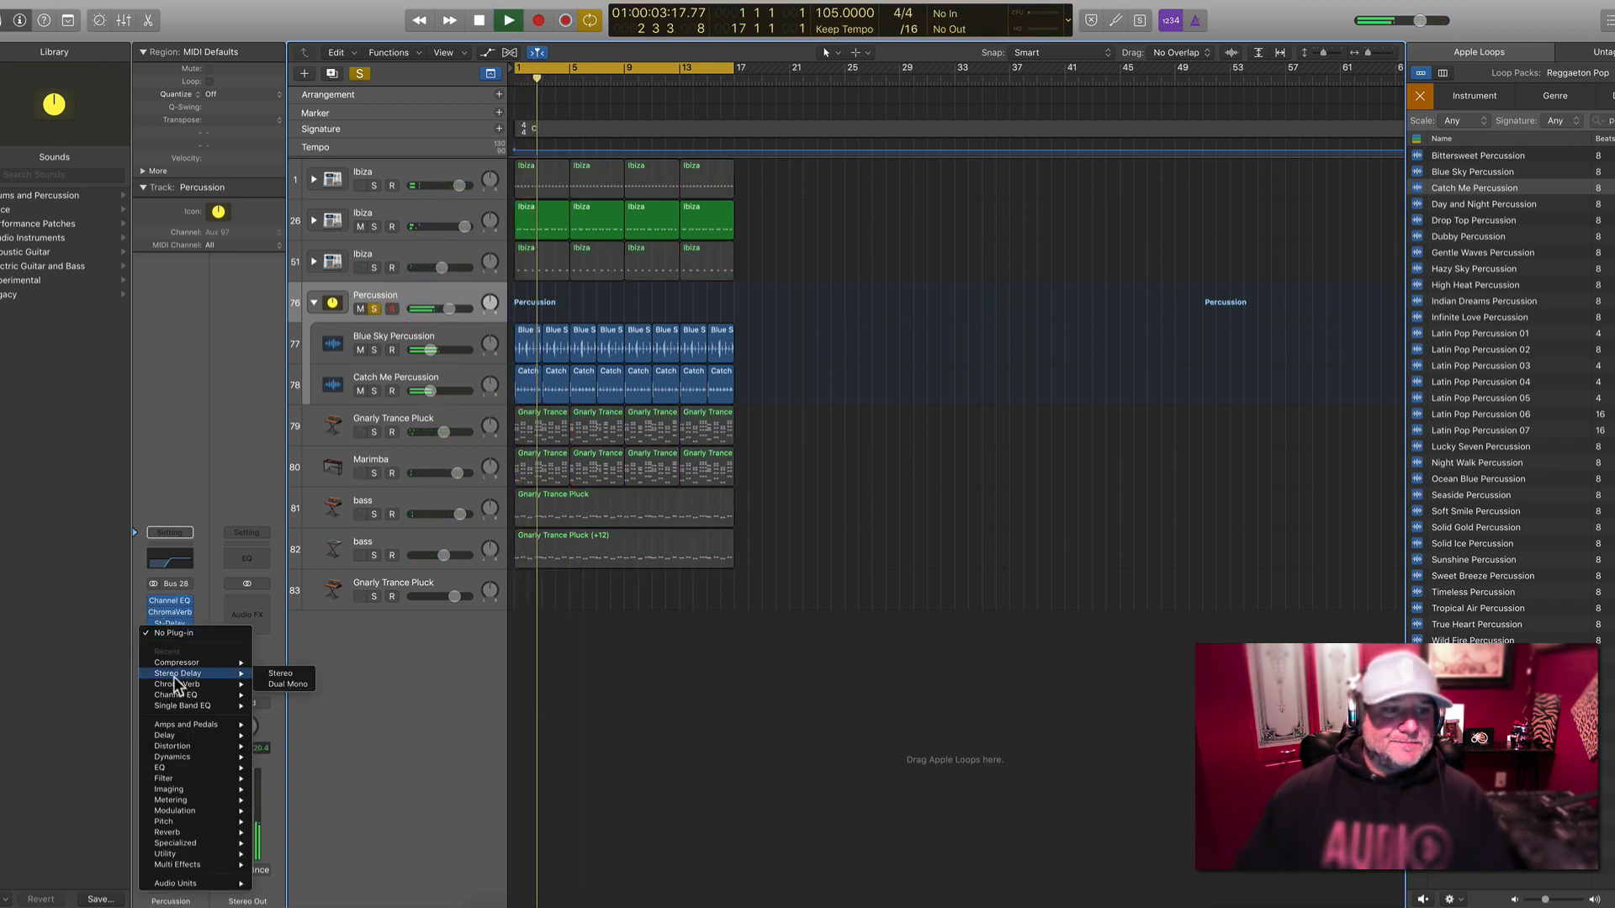
pyautogui.moveTo(208, 664)
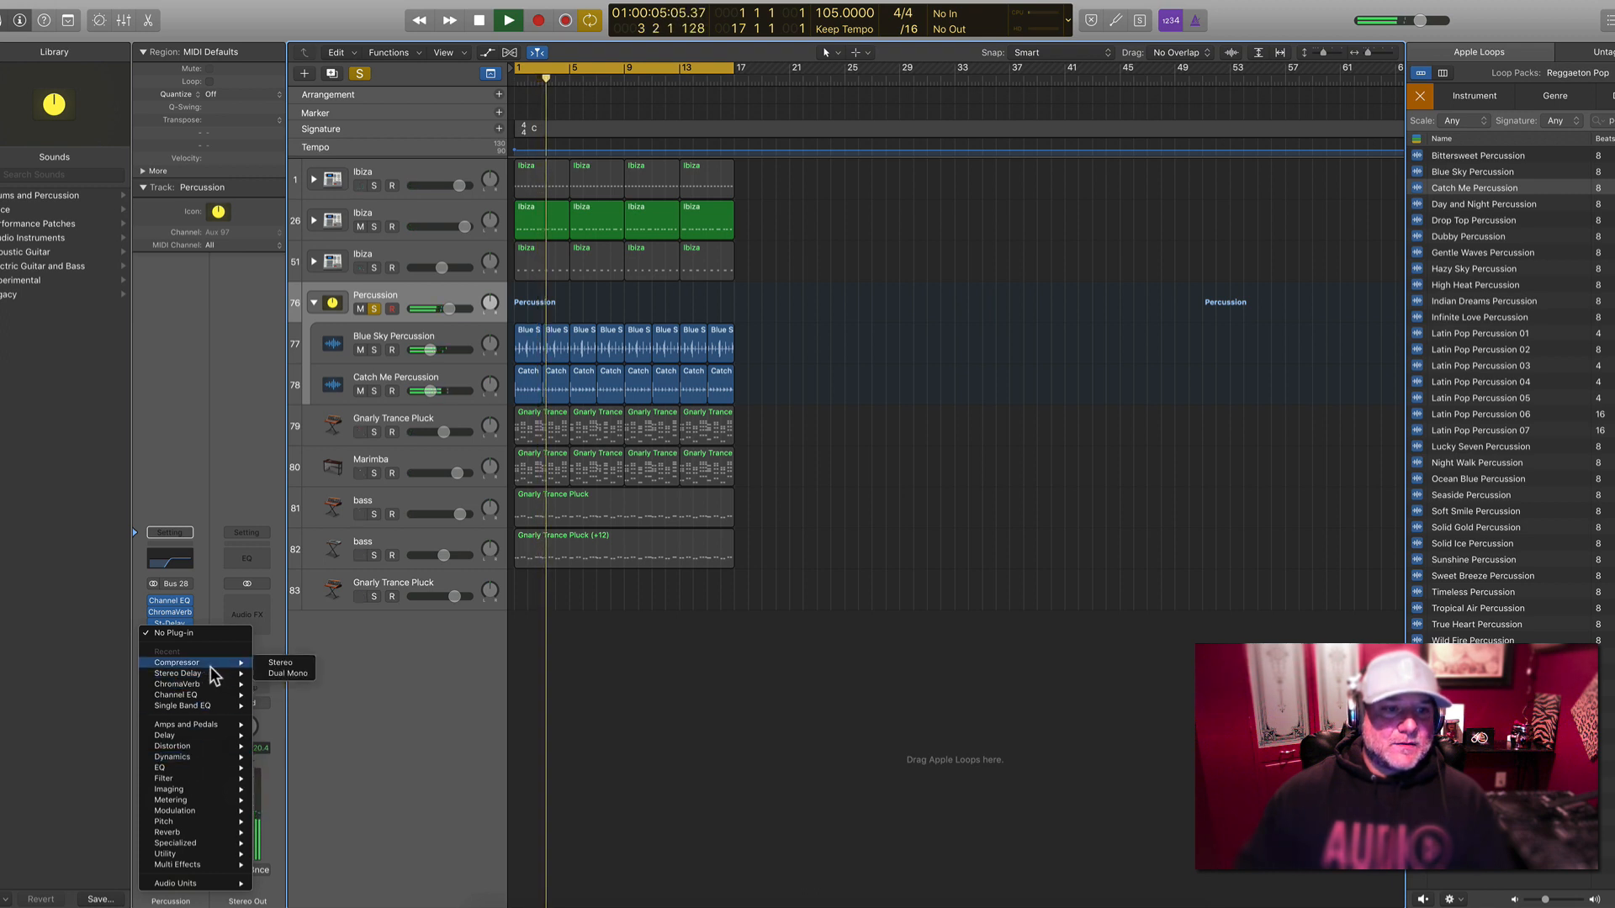
pyautogui.click(284, 665)
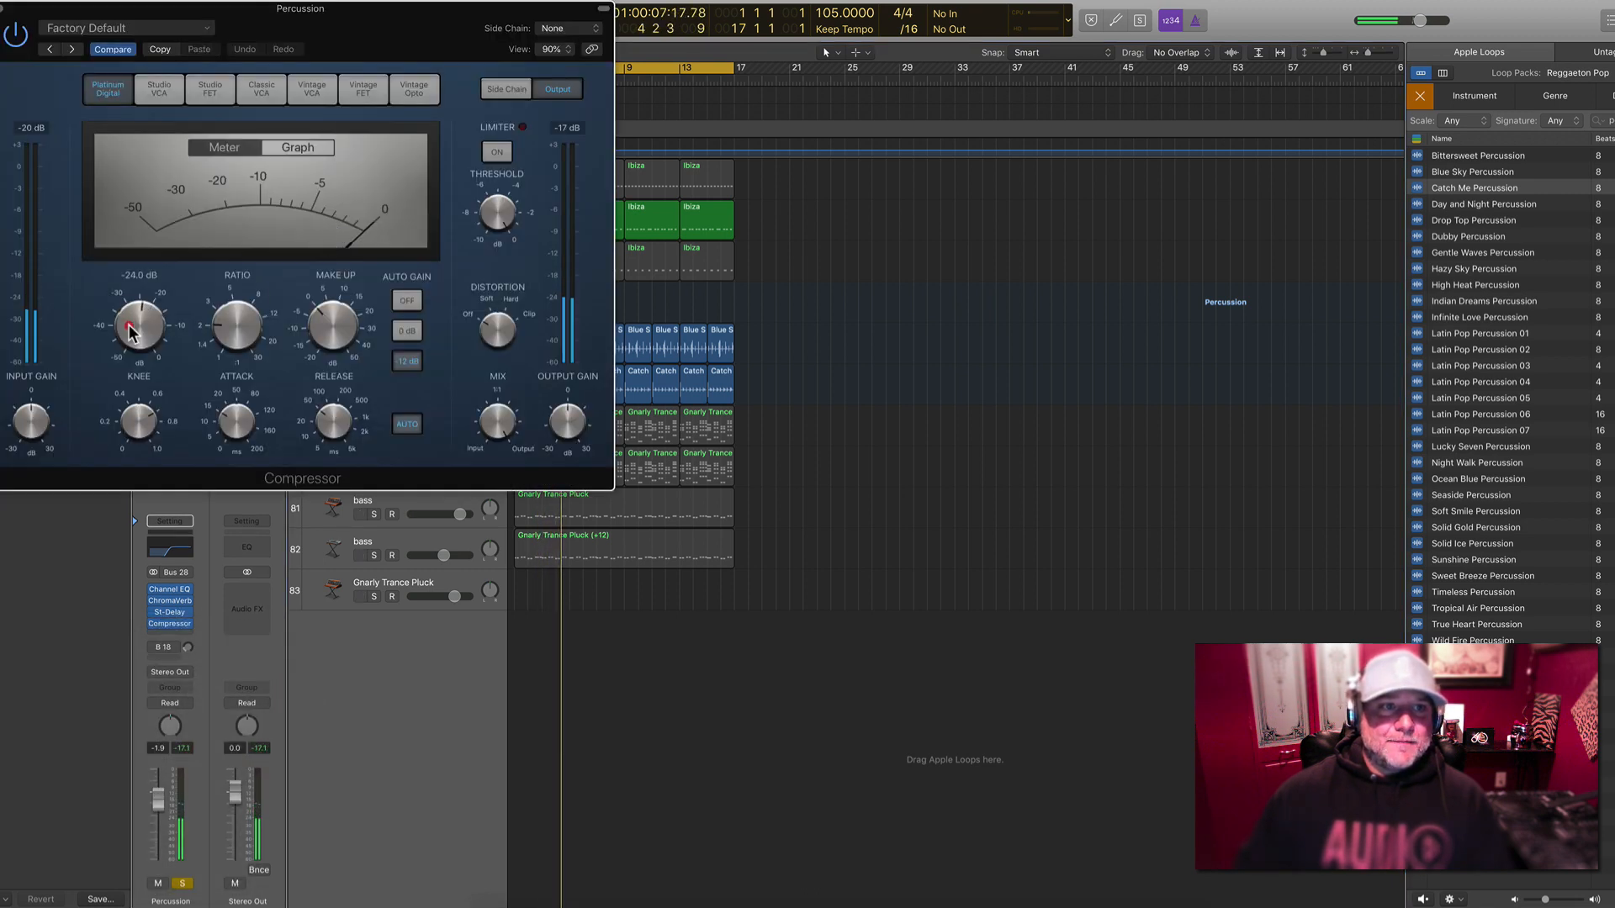
pyautogui.moveTo(255, 318); pyautogui.dragTo(256, 312)
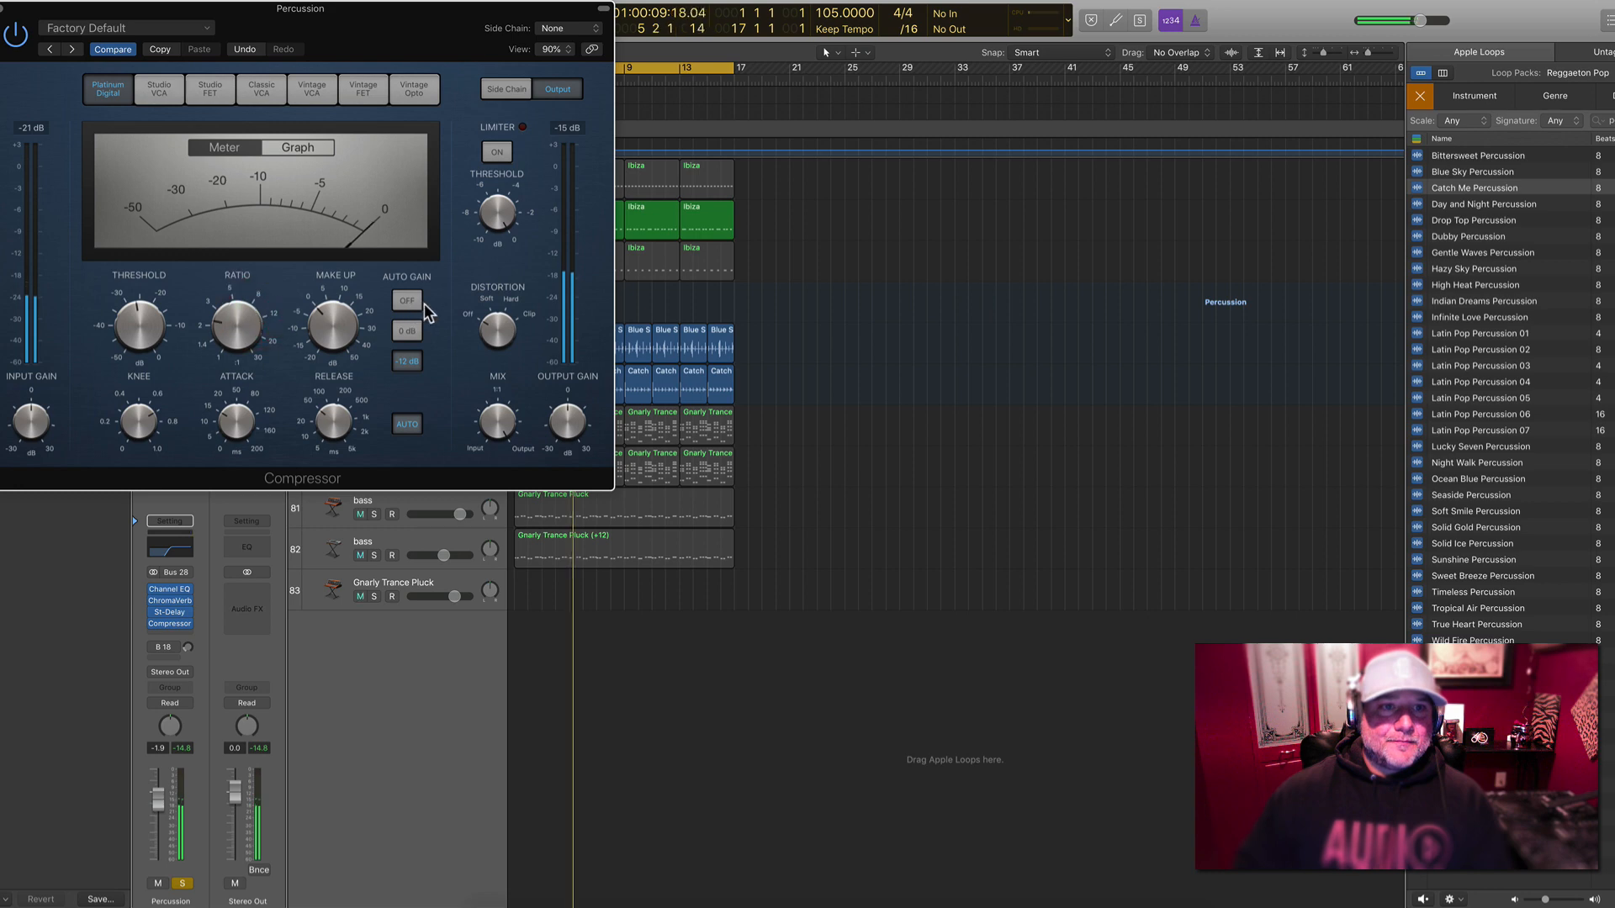
# Turn off auto gain and auto release on the Percussion stack's compressor, and close the plug-in
pyautogui.click(415, 301)
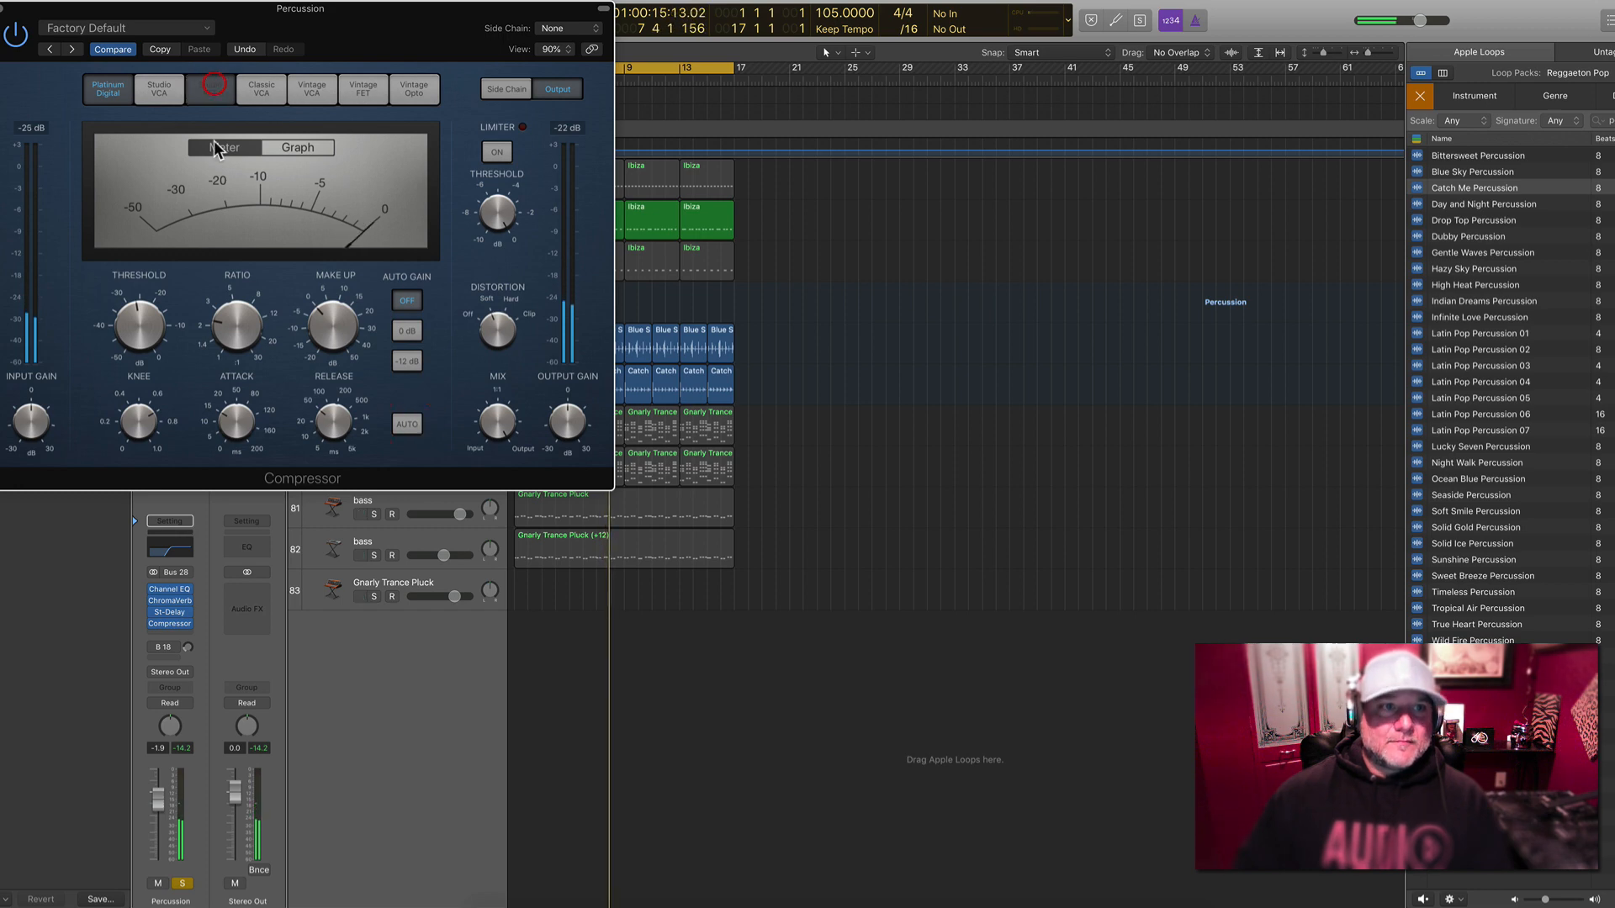
pyautogui.click(10, 7)
pyautogui.press('space')
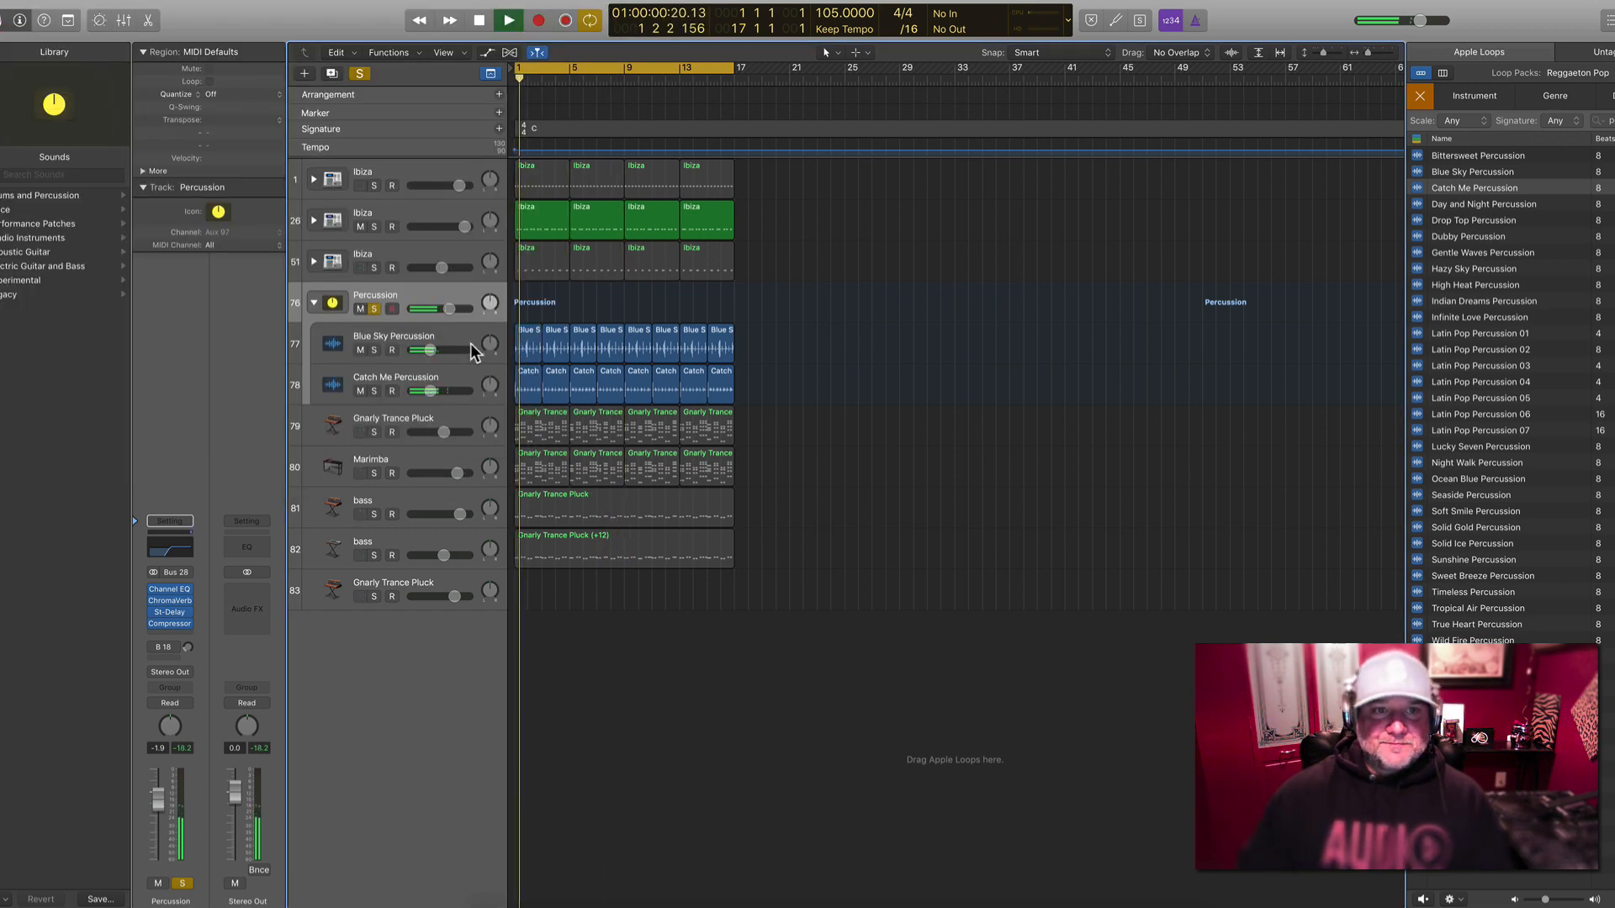
# Pan the Blue Sky and Catch Me percussion loops, raise their volumes slightly, and unsolo the Percussion stack
pyautogui.moveTo(488, 345); pyautogui.dragTo(438, 350)
pyautogui.click(492, 345)
pyautogui.click(375, 308)
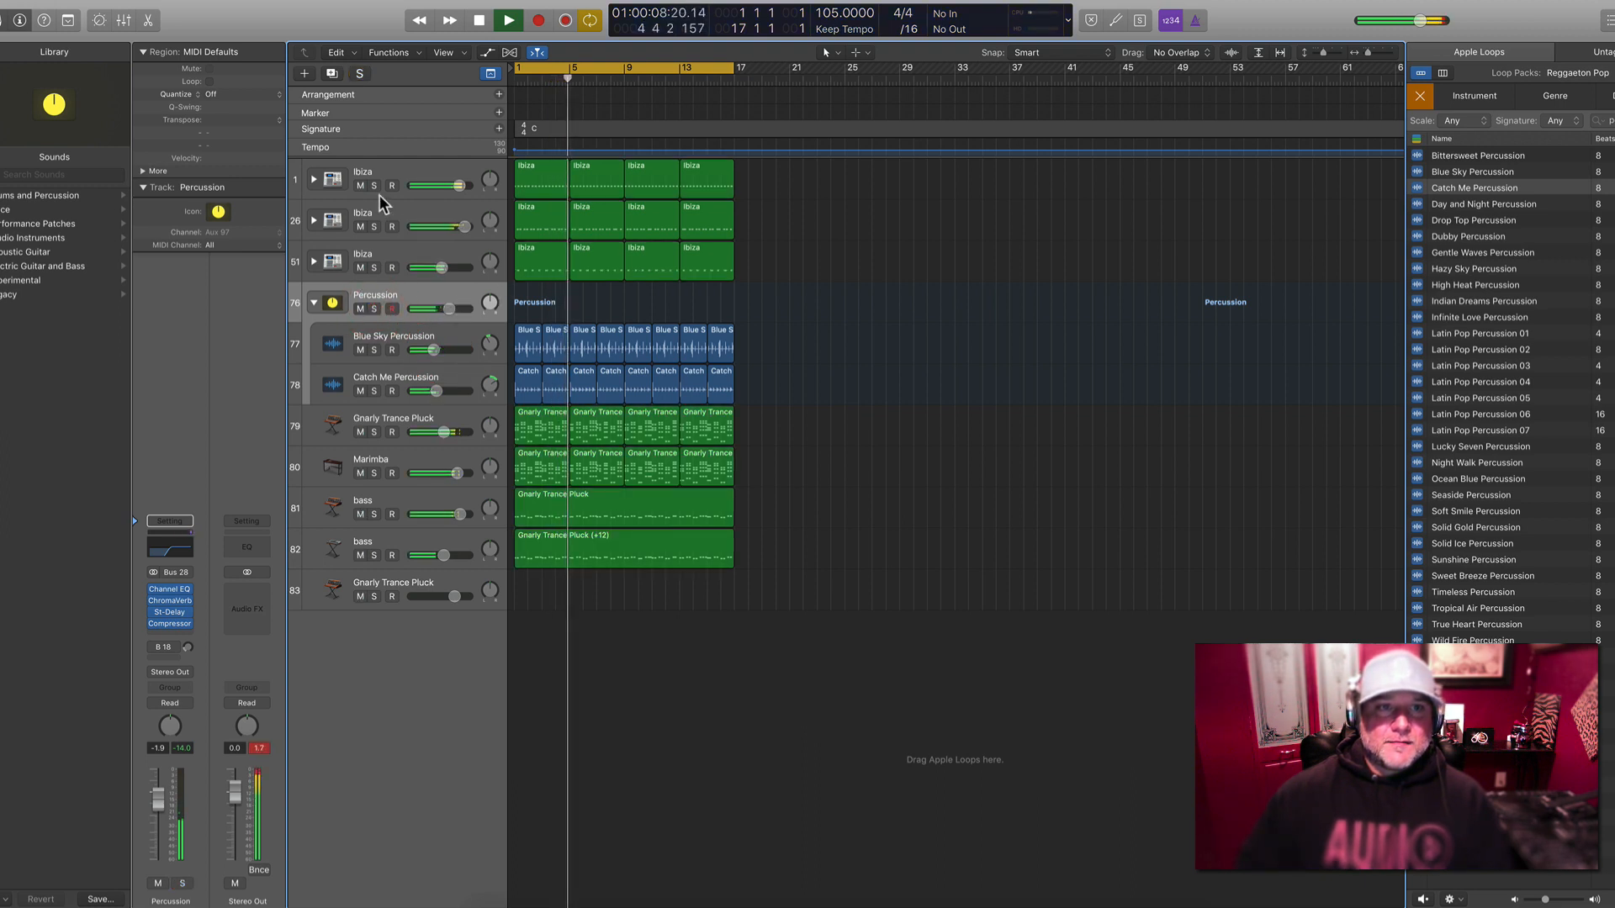
# Solo the first Ibiza drum track, stop playback and change the track's kit to Futura
pyautogui.click(374, 227)
pyautogui.click(375, 227)
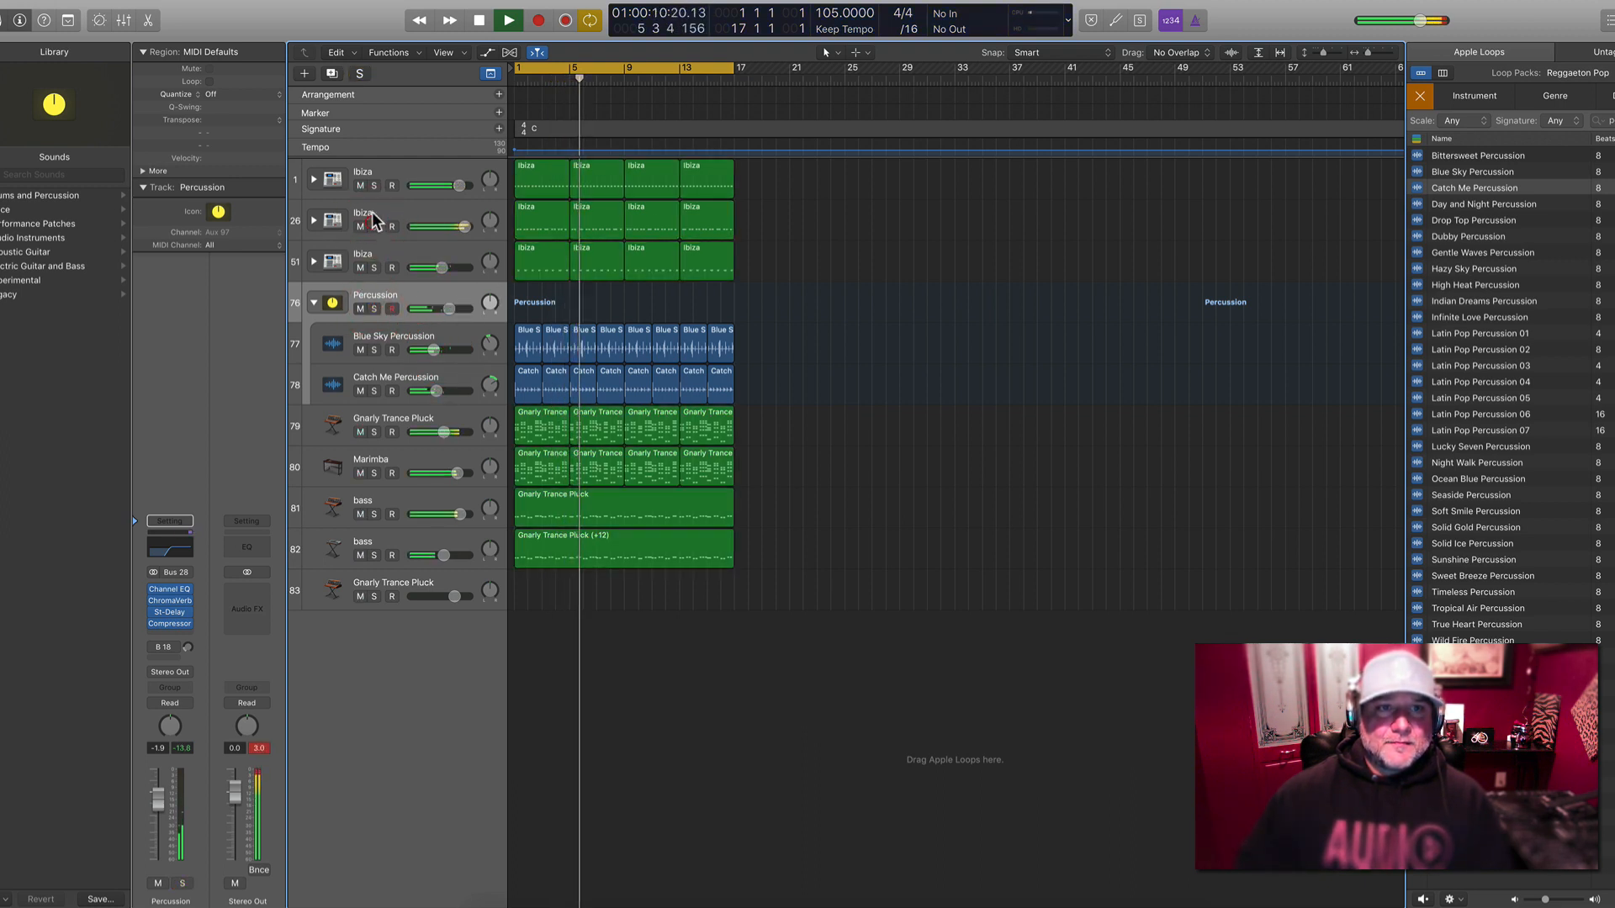
pyautogui.click(407, 208)
pyautogui.click(374, 185)
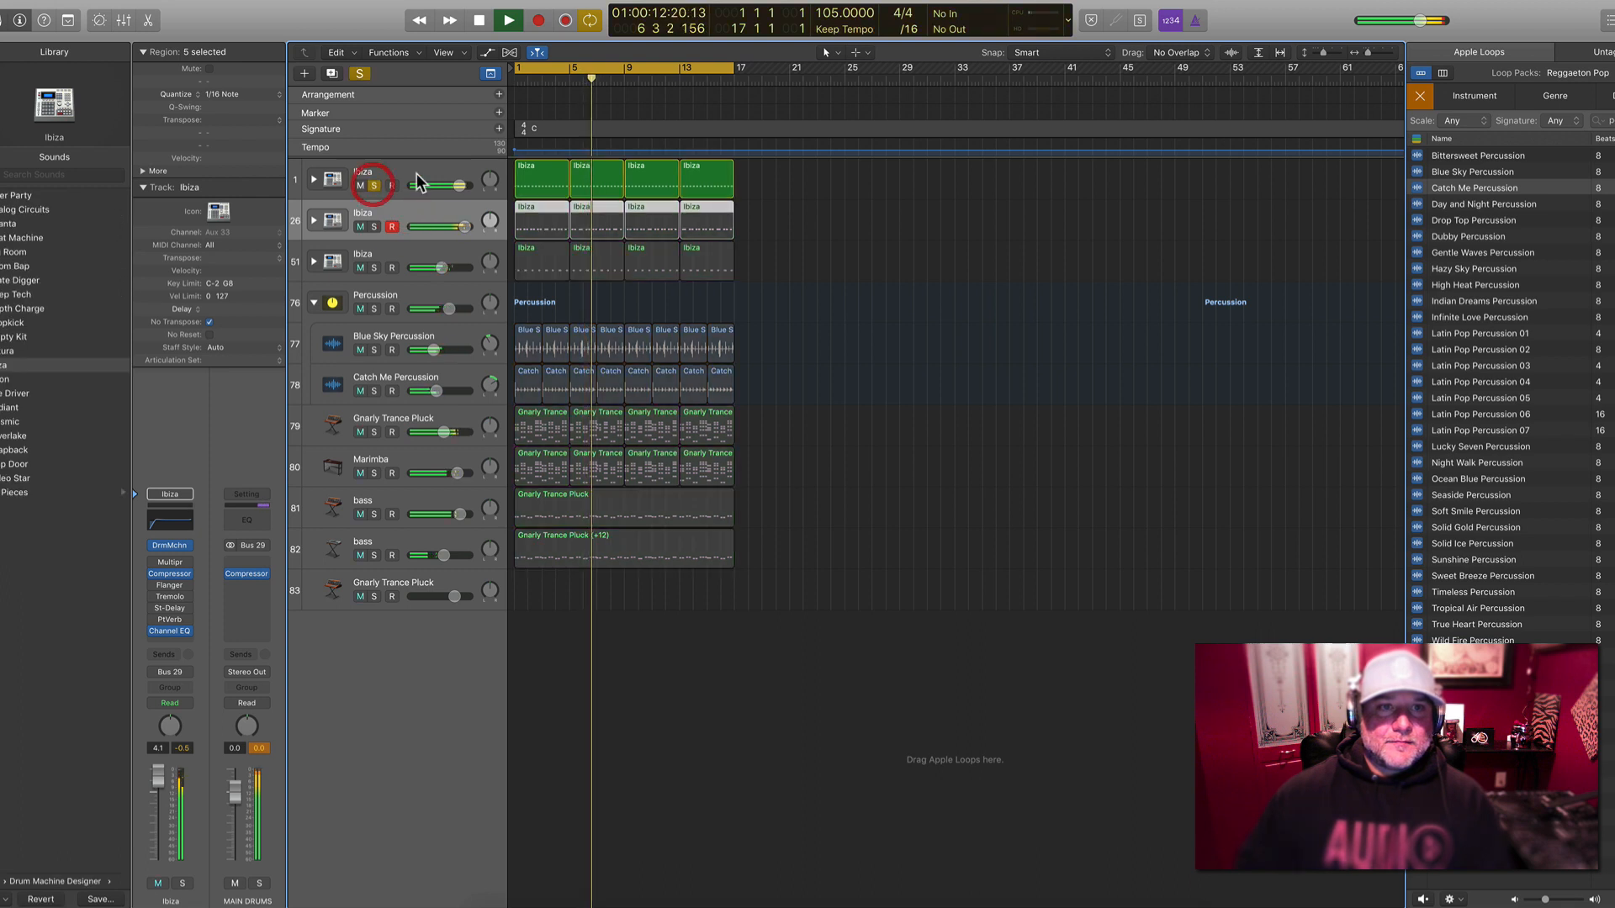
pyautogui.click(421, 173)
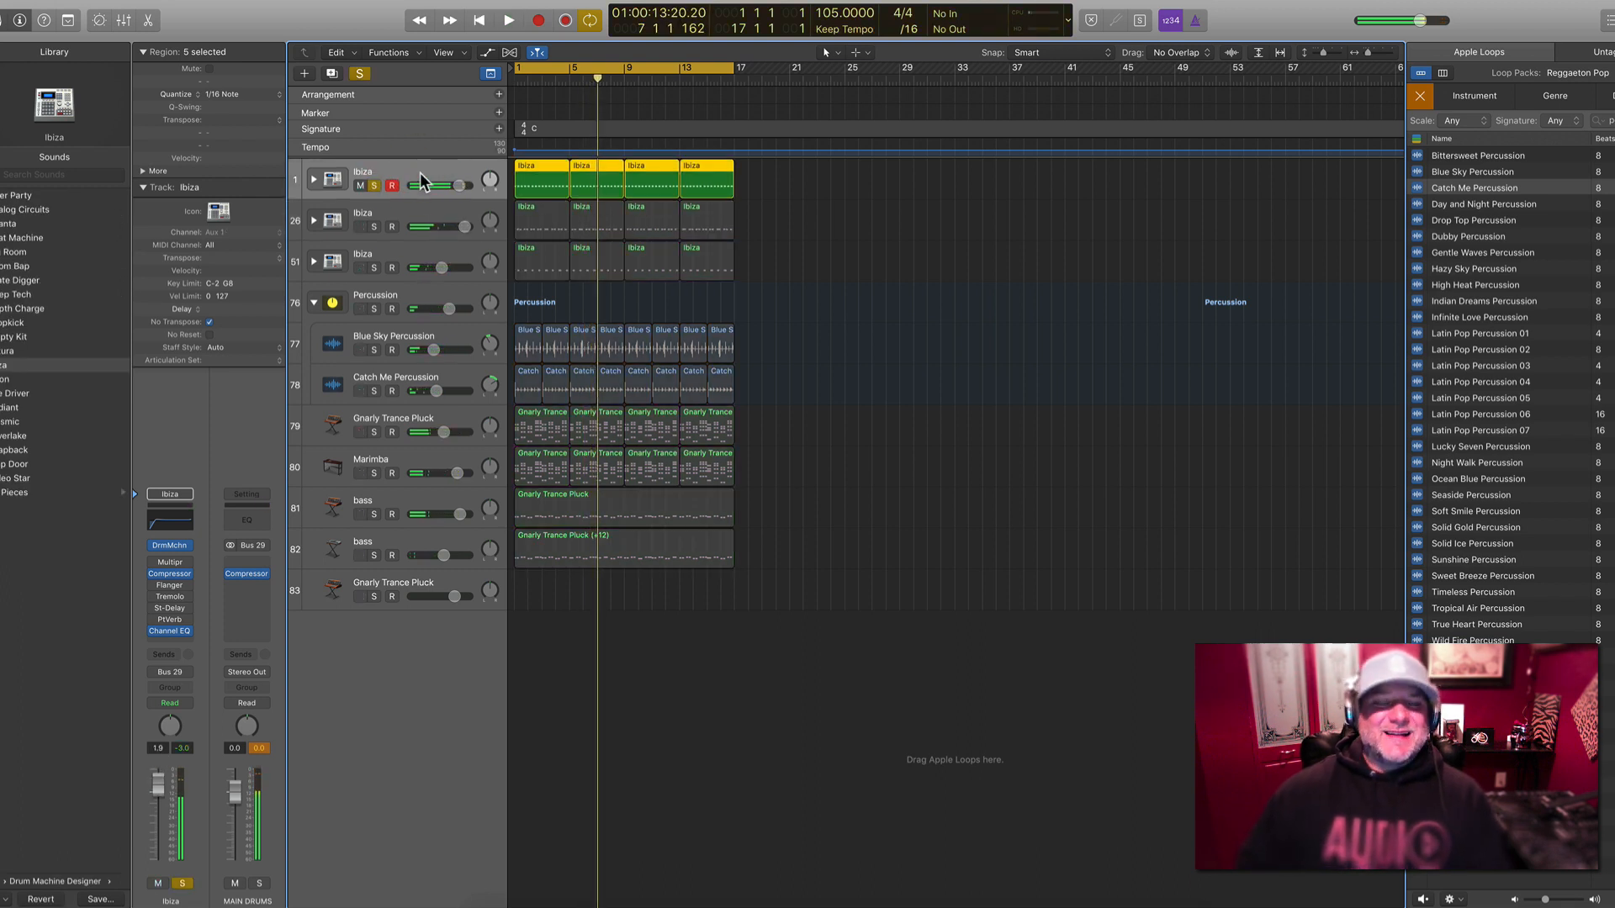
pyautogui.press('space')
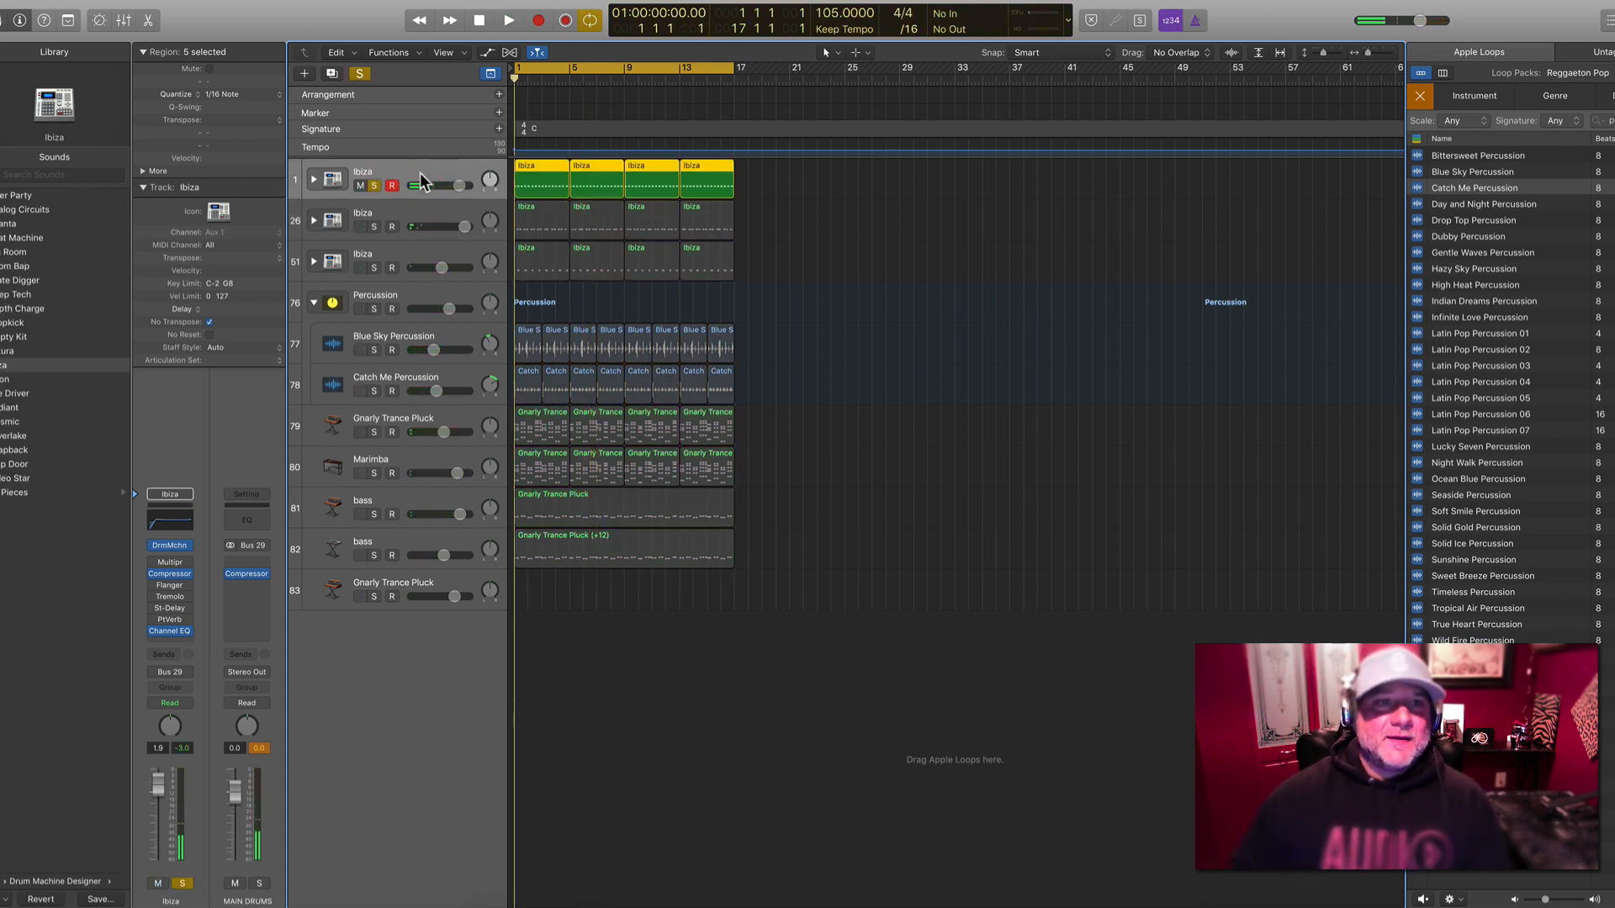
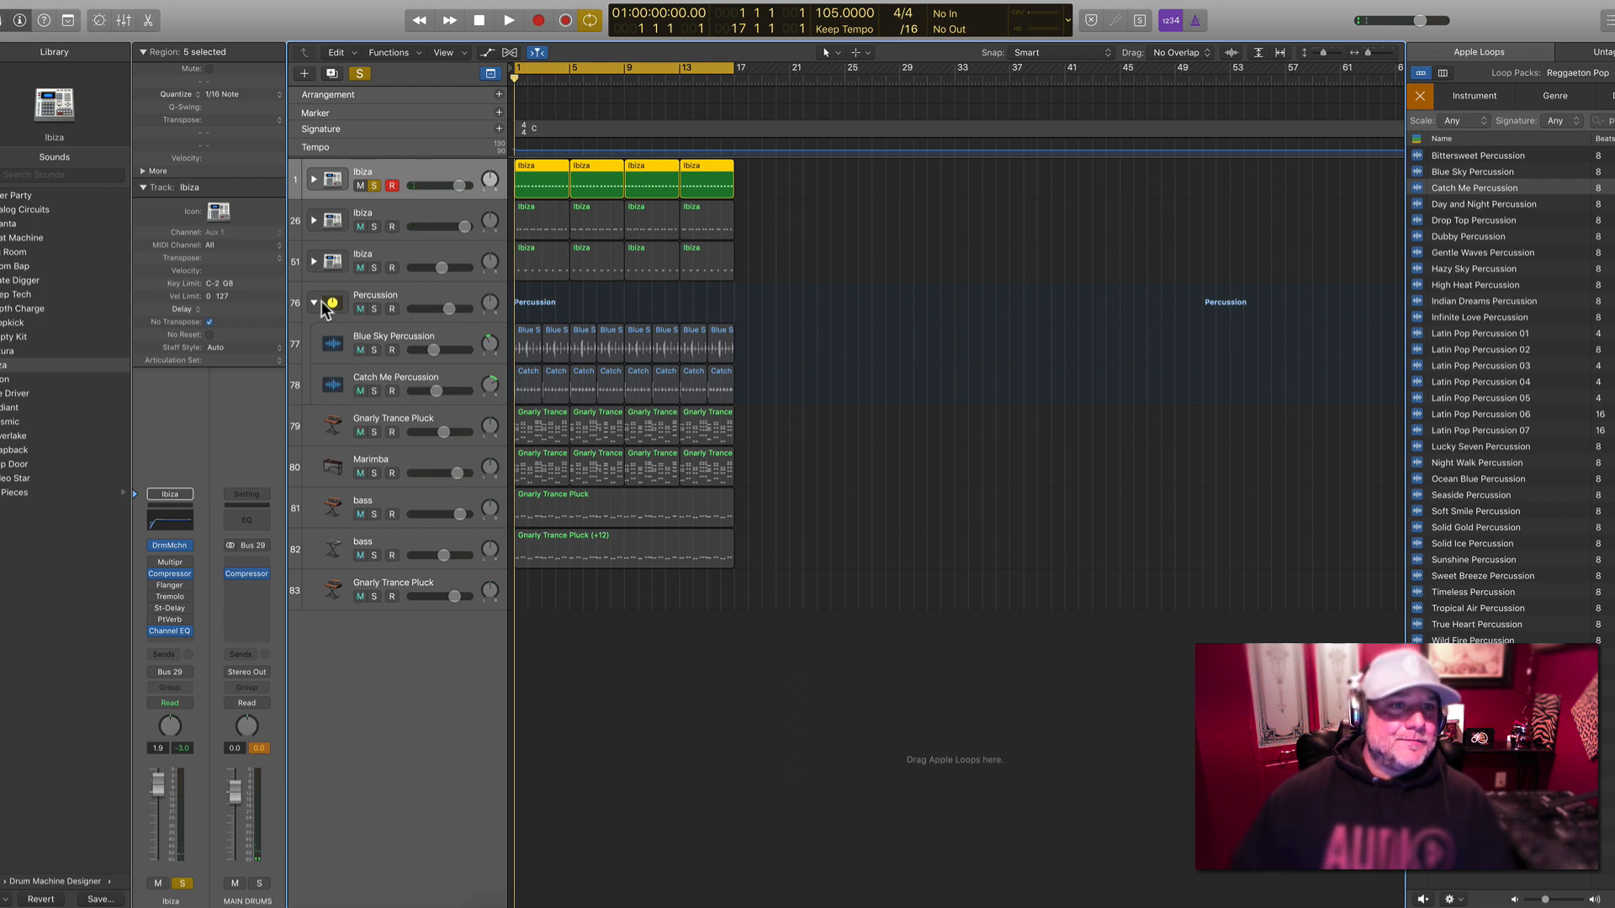
pyautogui.click(15, 353)
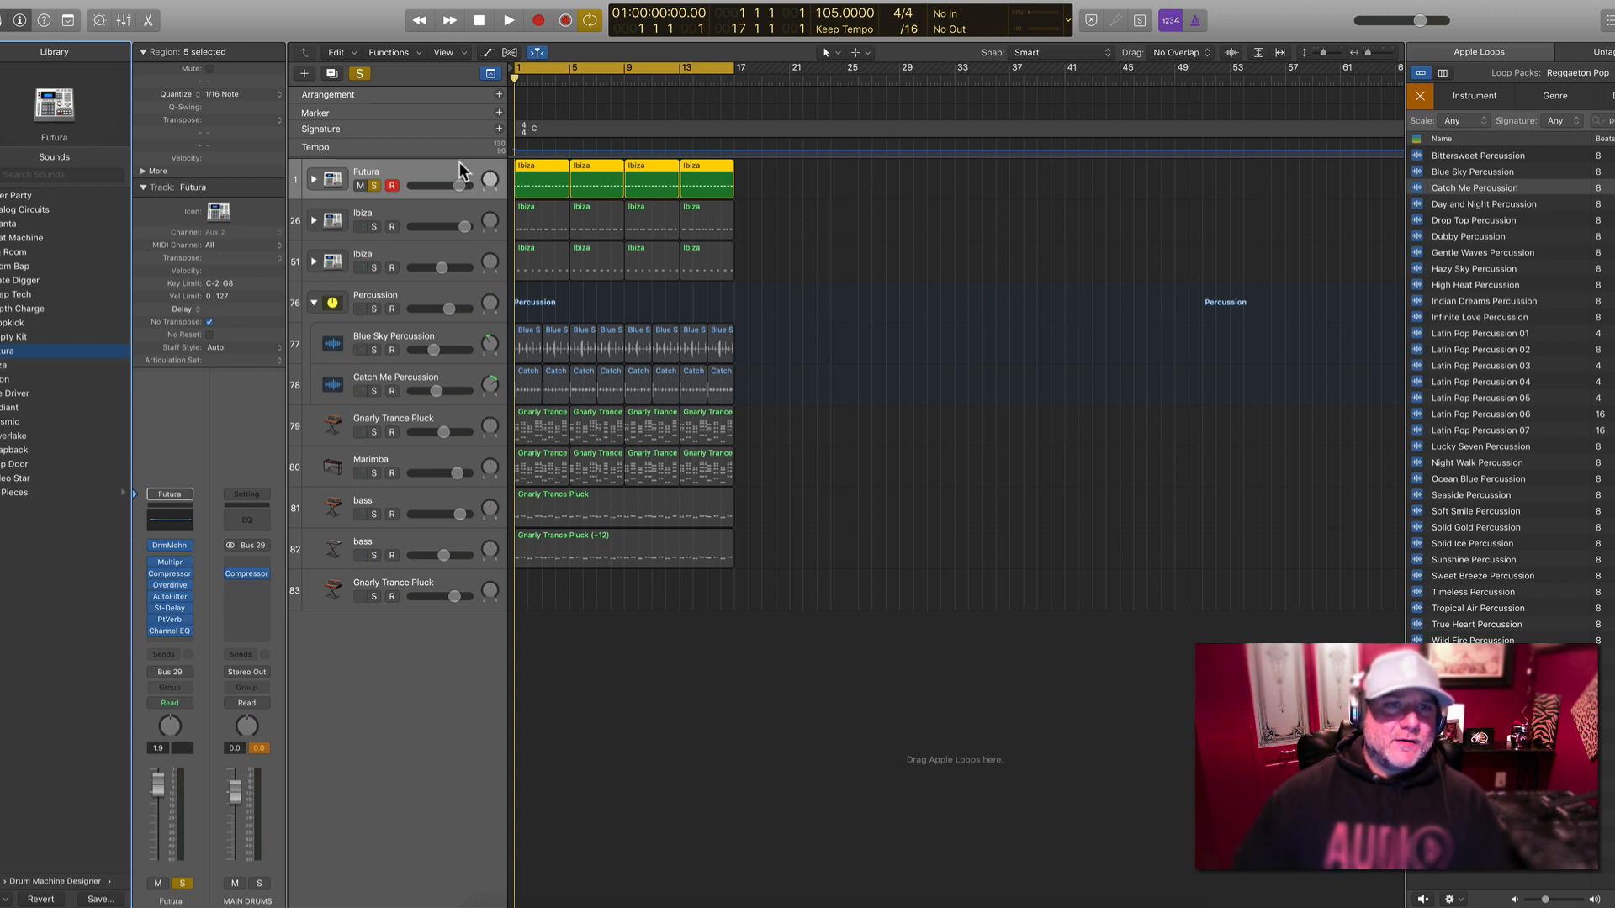
# Try transposing the Futura track's regions by -2 while auditioning the soloed kick
pyautogui.press('space')
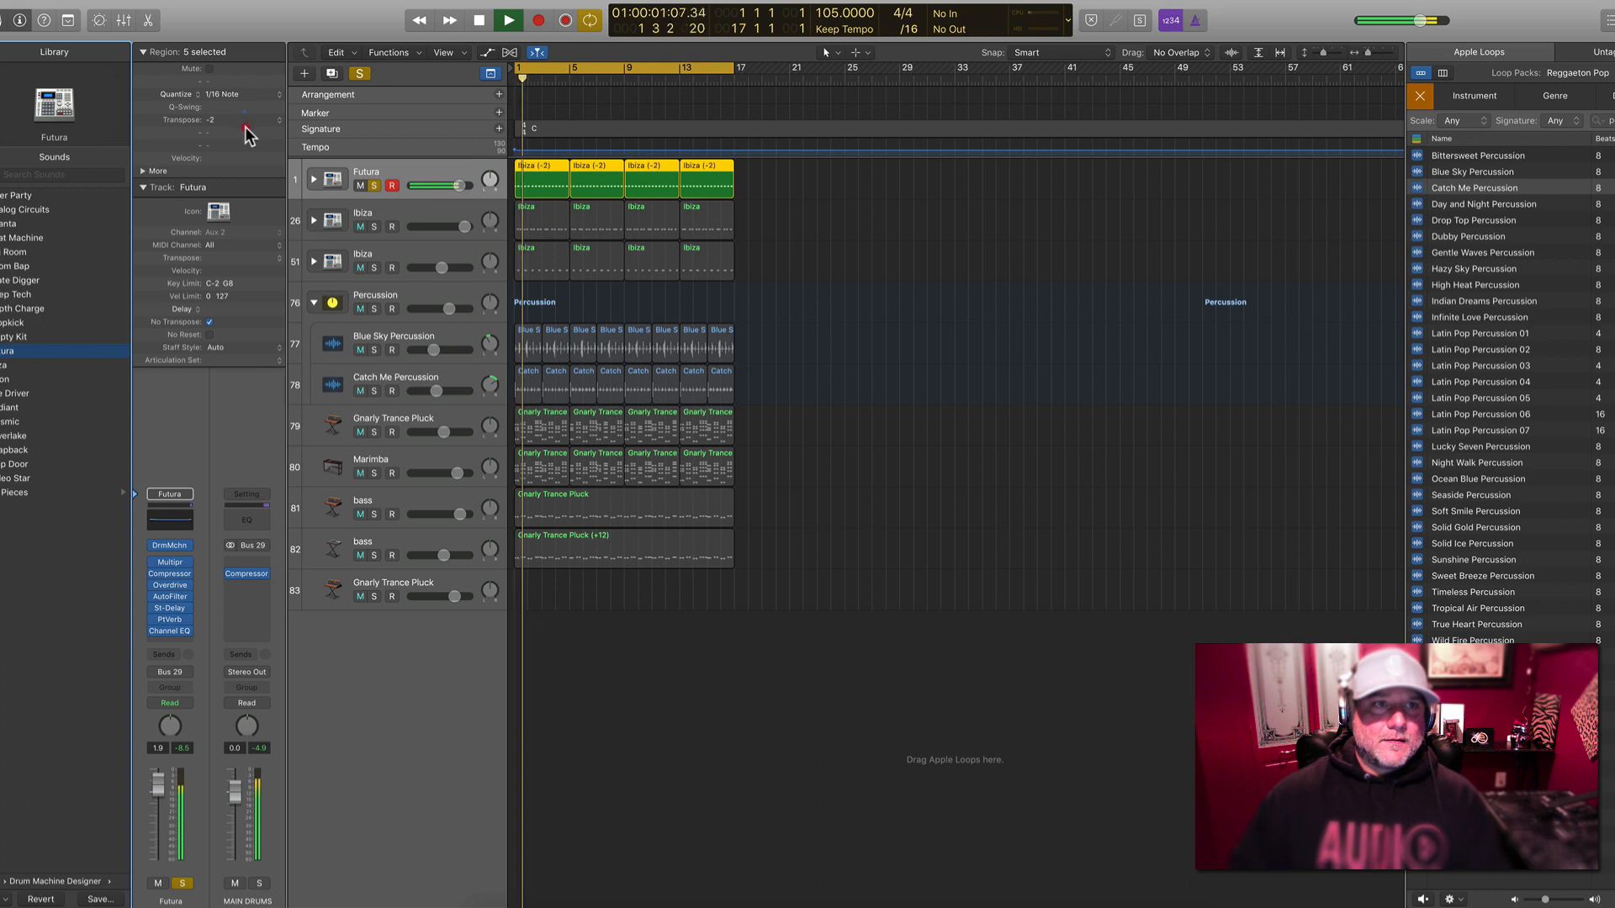
pyautogui.moveTo(245, 126); pyautogui.dragTo(248, 126)
pyautogui.press('space')
pyautogui.click(406, 165)
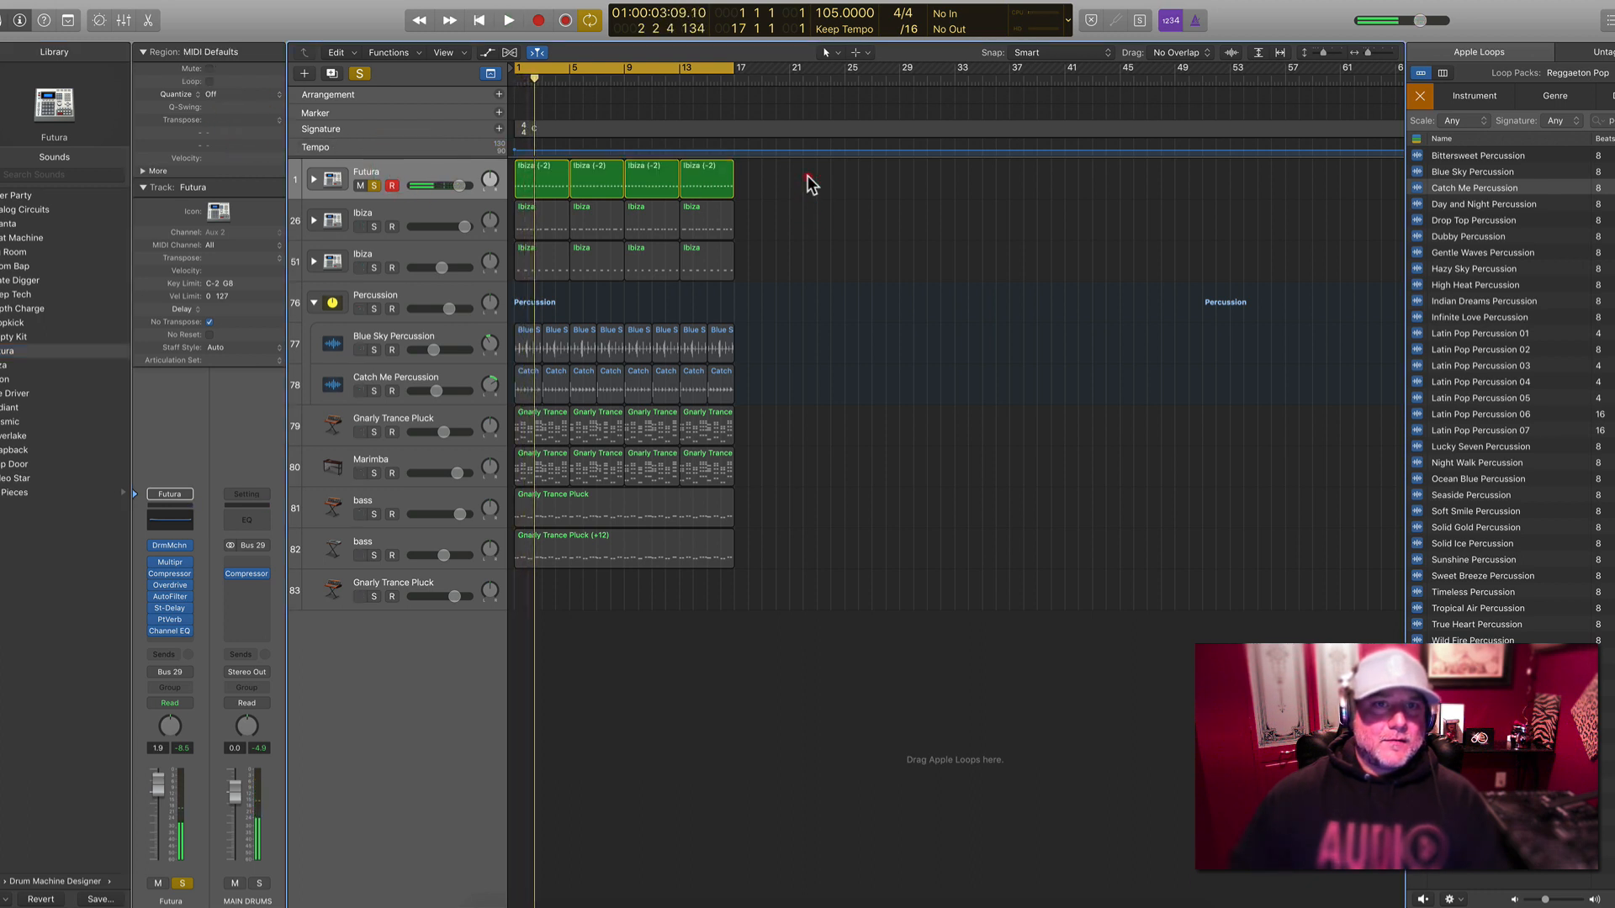
pyautogui.moveTo(554, 165); pyautogui.dragTo(552, 164)
pyautogui.press('space')
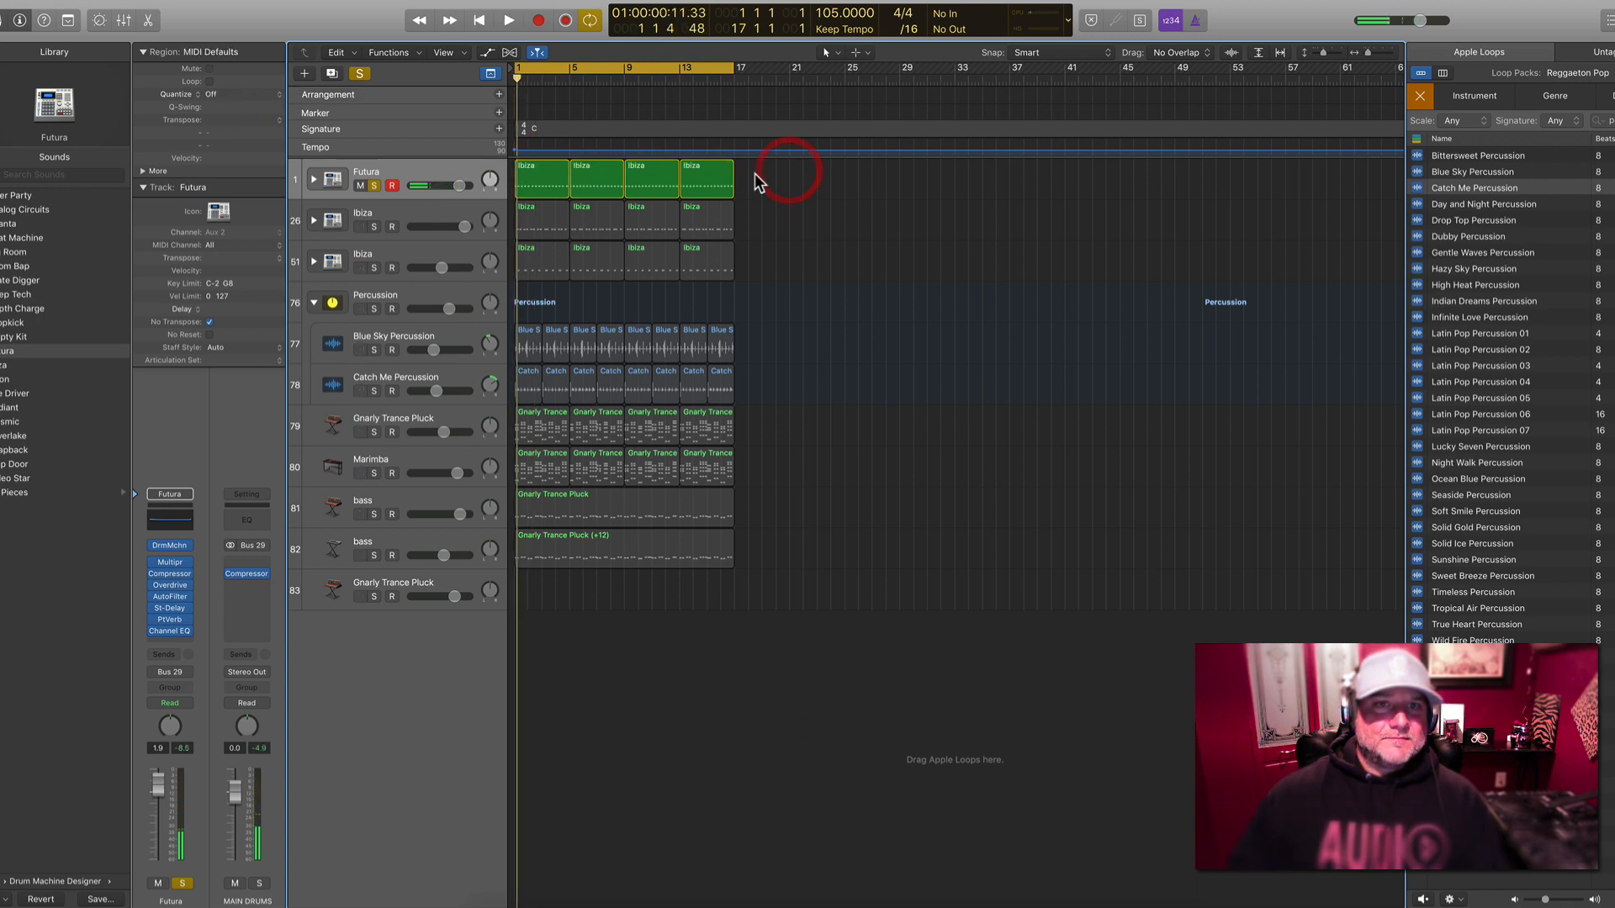
# Join the four regions on the Futura track into one continuous region with the Glue tool
pyautogui.rightClick(530, 185)
pyautogui.click(553, 185)
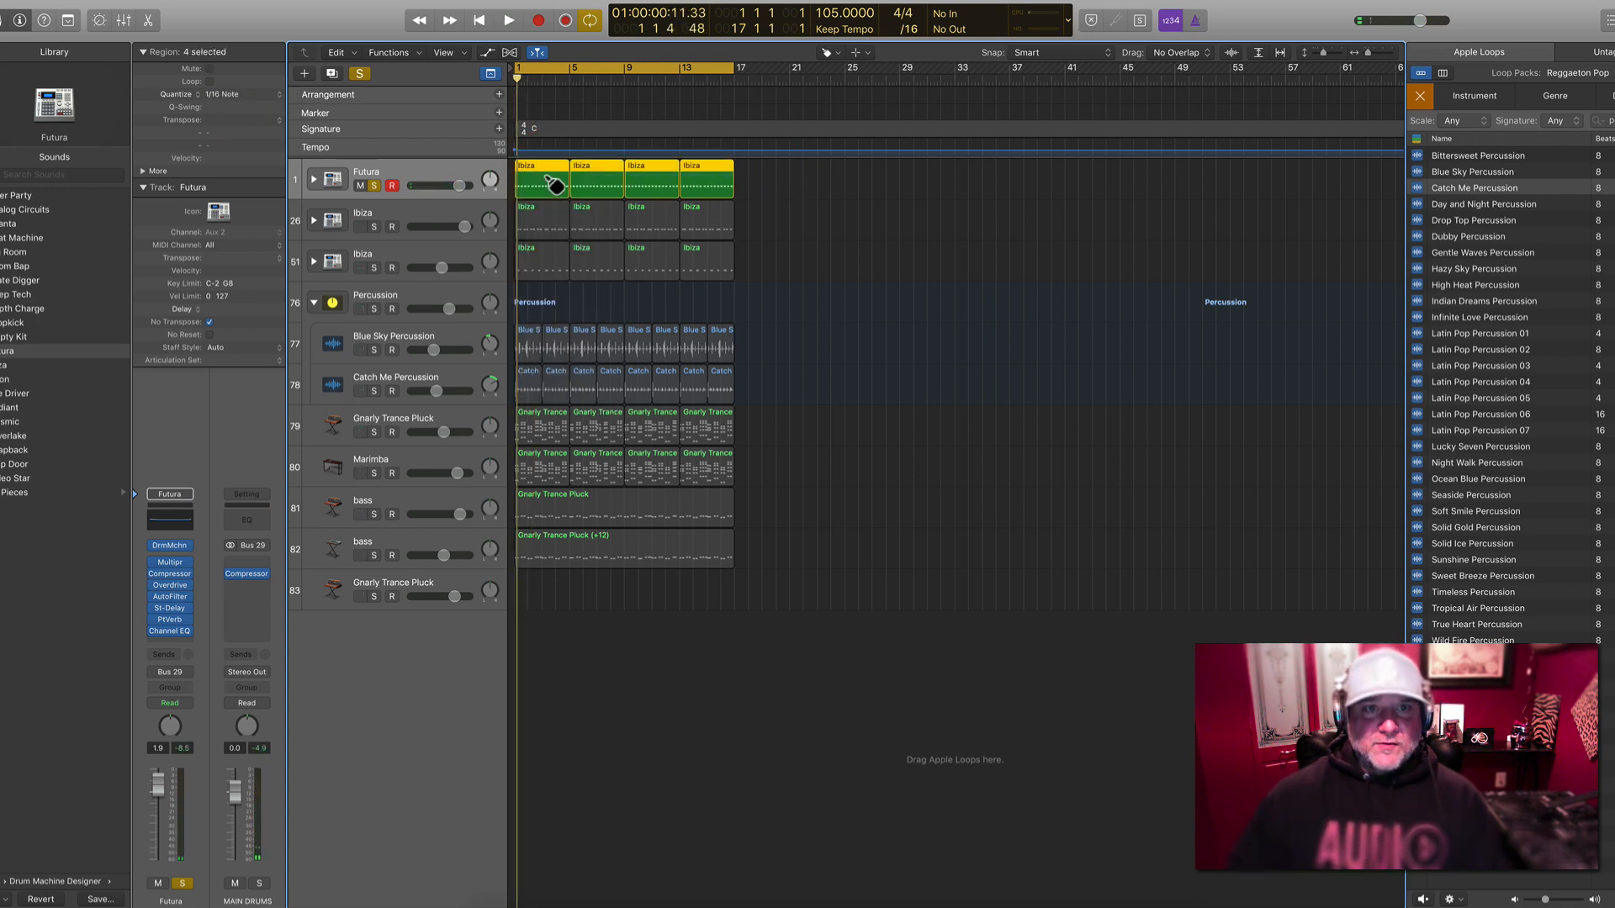
pyautogui.rightClick(646, 184)
pyautogui.press('Escape')
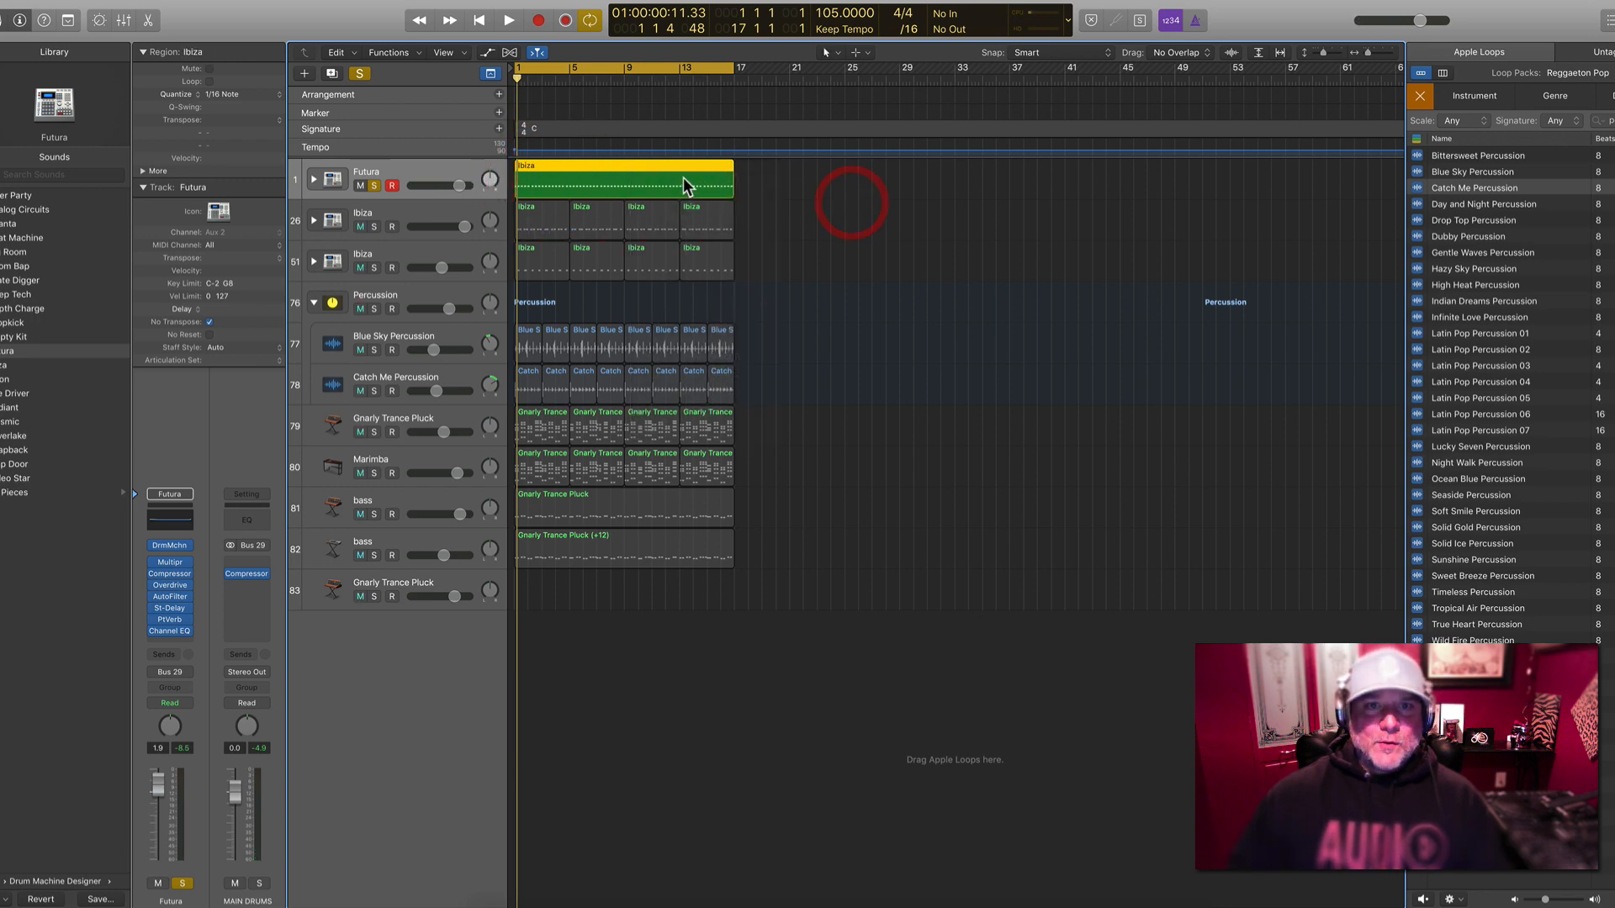
# Open the joined Futura region in the Piano Roll and move all its notes down to Kick 1 at C1
pyautogui.doubleClick(681, 166)
pyautogui.click(711, 622)
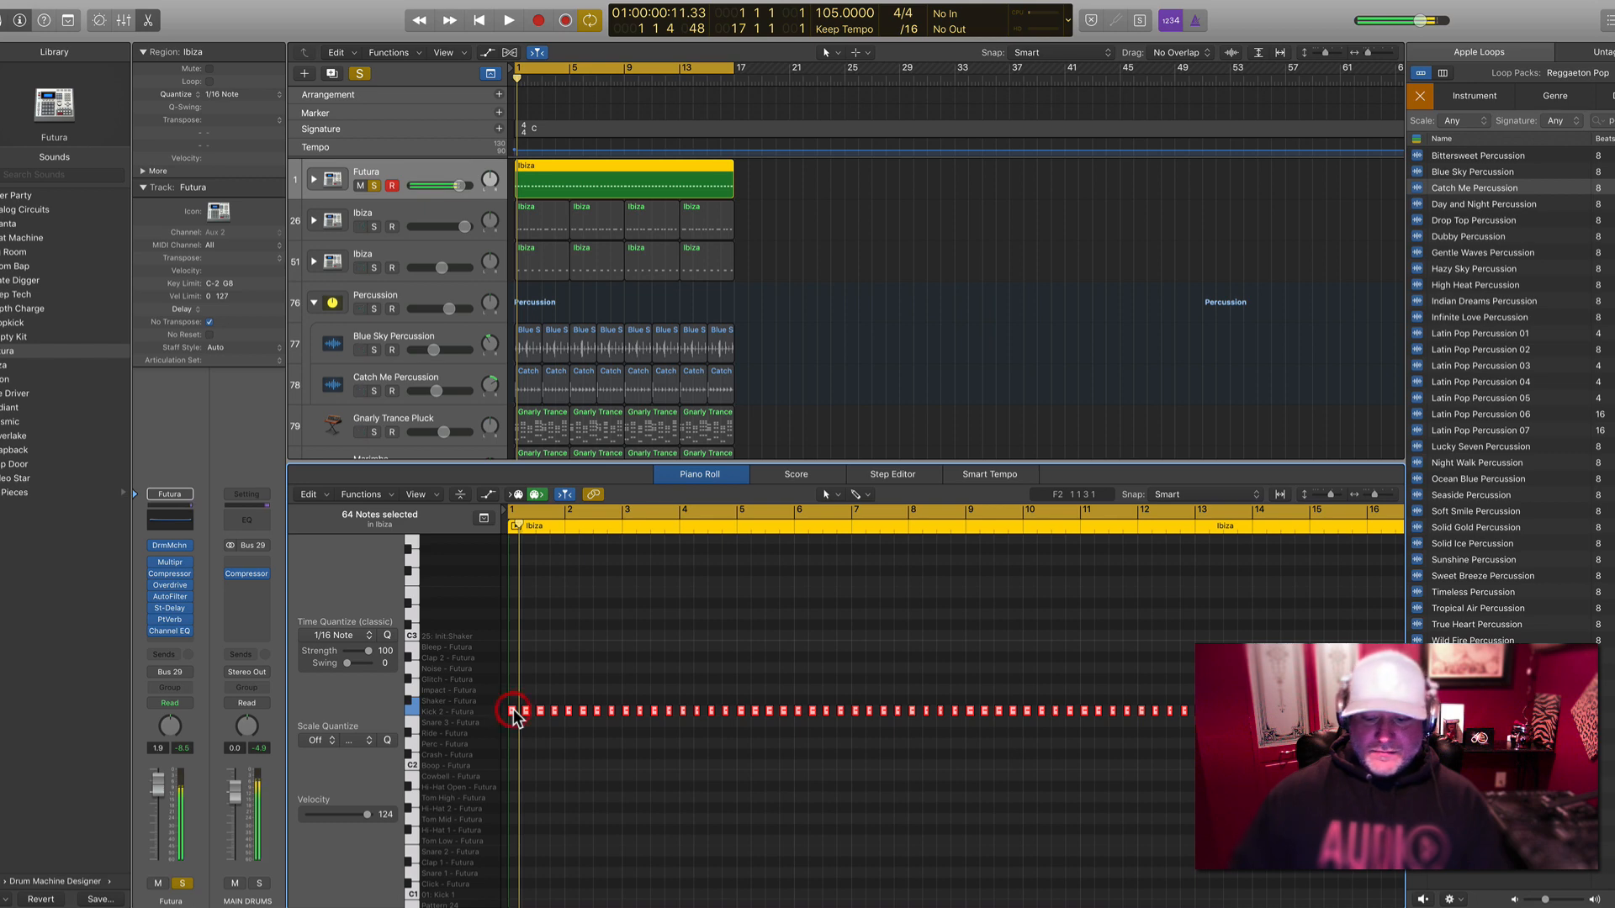
pyautogui.hotkey('alt', 'Down')
pyautogui.hotkey('alt', 'Down')
pyautogui.hotkey('alt', 'Down')
pyautogui.hotkey('alt', 'Down')
pyautogui.hotkey('alt', 'Down')
pyautogui.hotkey('alt', 'Down')
pyautogui.hotkey('alt', 'Down')
pyautogui.hotkey('alt', 'Down')
pyautogui.hotkey('alt', 'Down')
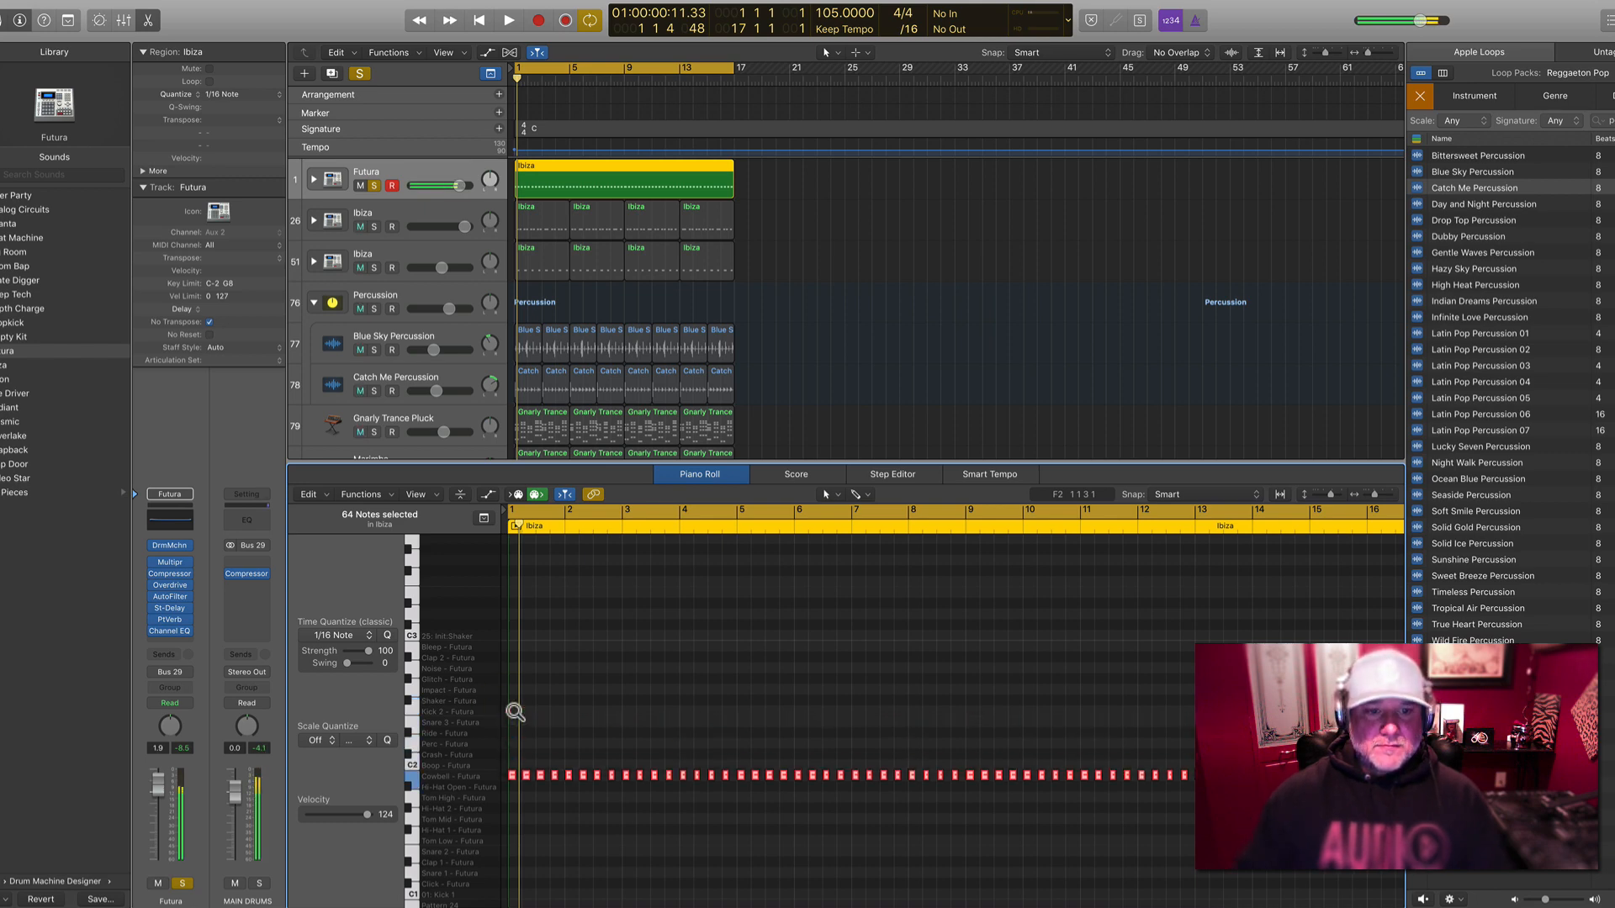
pyautogui.hotkey('alt', 'Down')
pyautogui.hotkey('alt', 'Down')
pyautogui.hotkey('alt', 'Down')
pyautogui.hotkey('alt', 'Down')
pyautogui.hotkey('alt', 'Down')
pyautogui.hotkey('alt', 'Down')
pyautogui.hotkey('alt', 'Down')
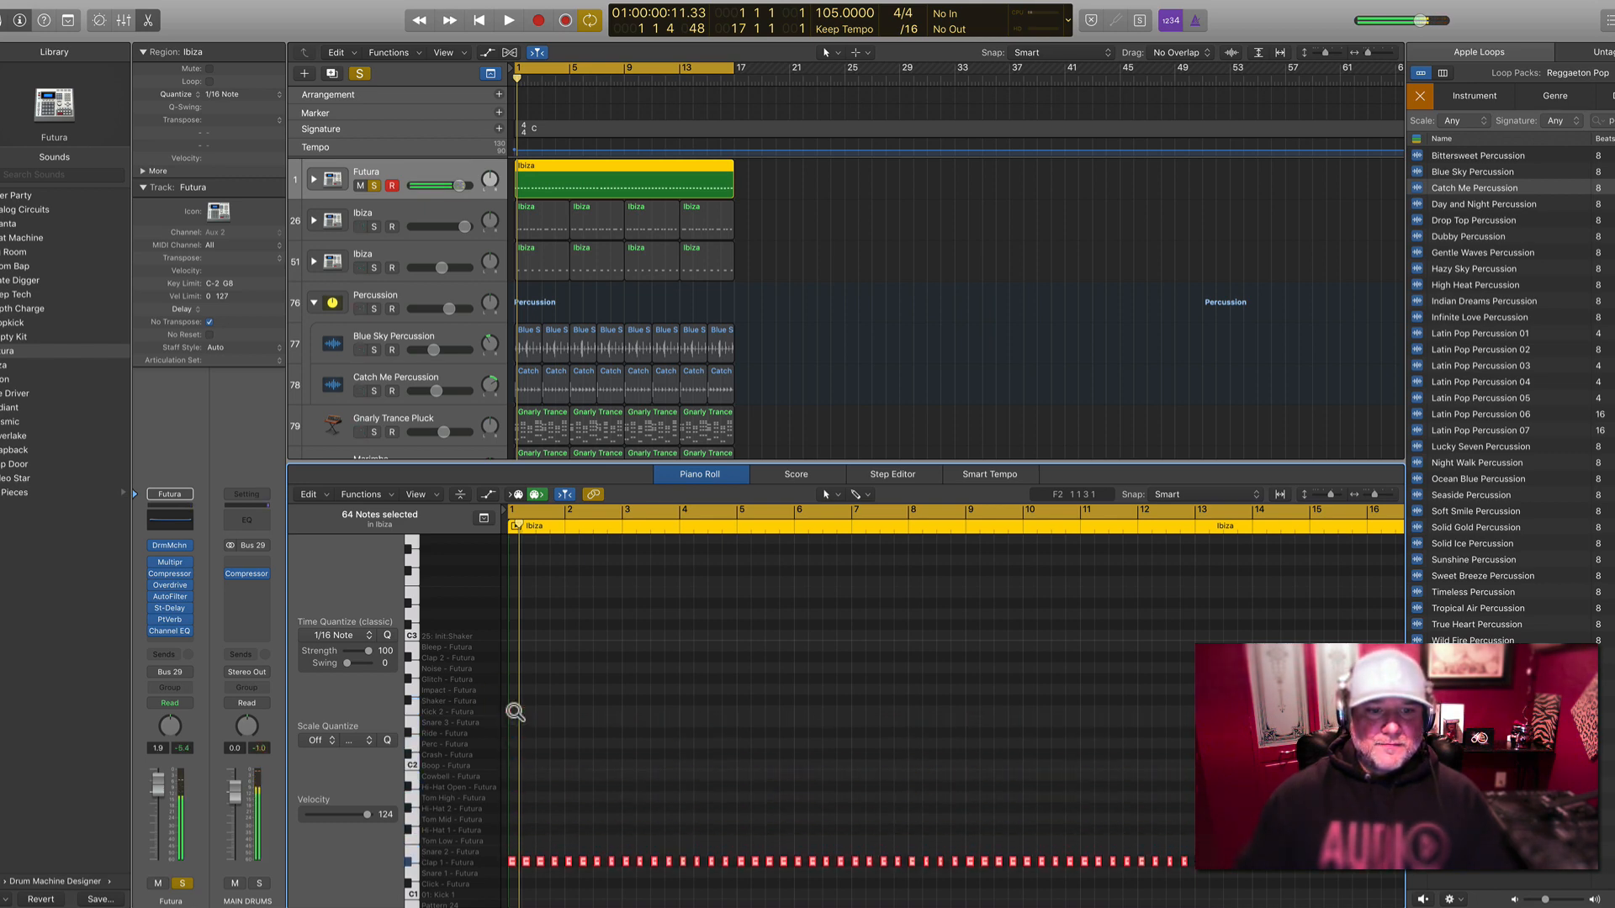
pyautogui.hotkey('alt', 'Down')
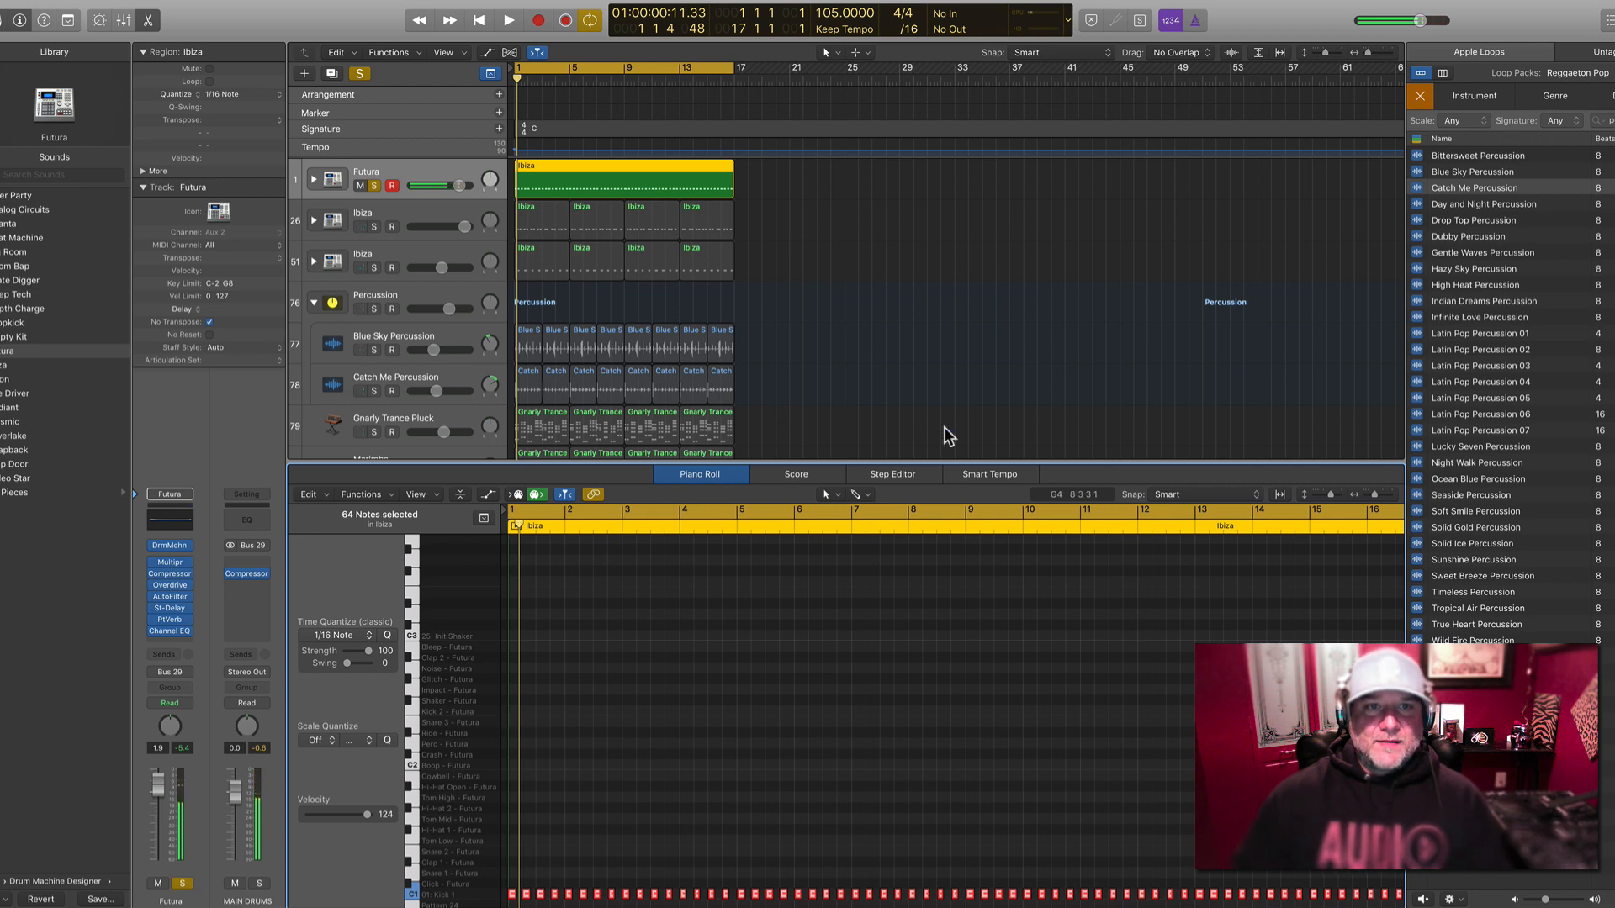
# Unsolo the Futura track and audition its kick within the full mix
pyautogui.click(375, 186)
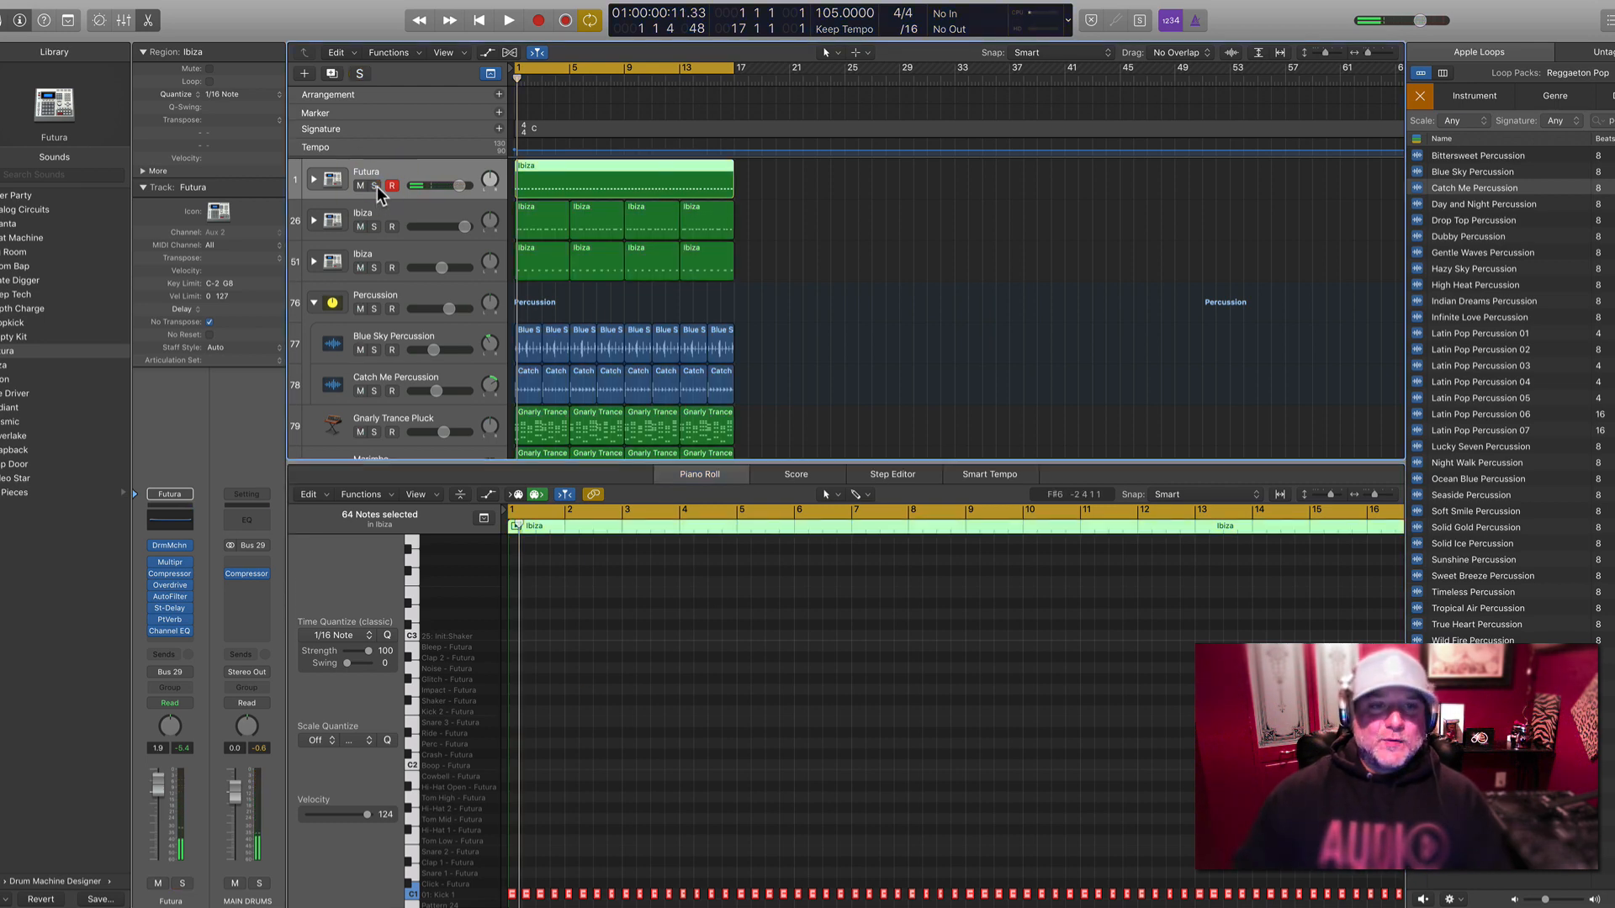
pyautogui.press('space')
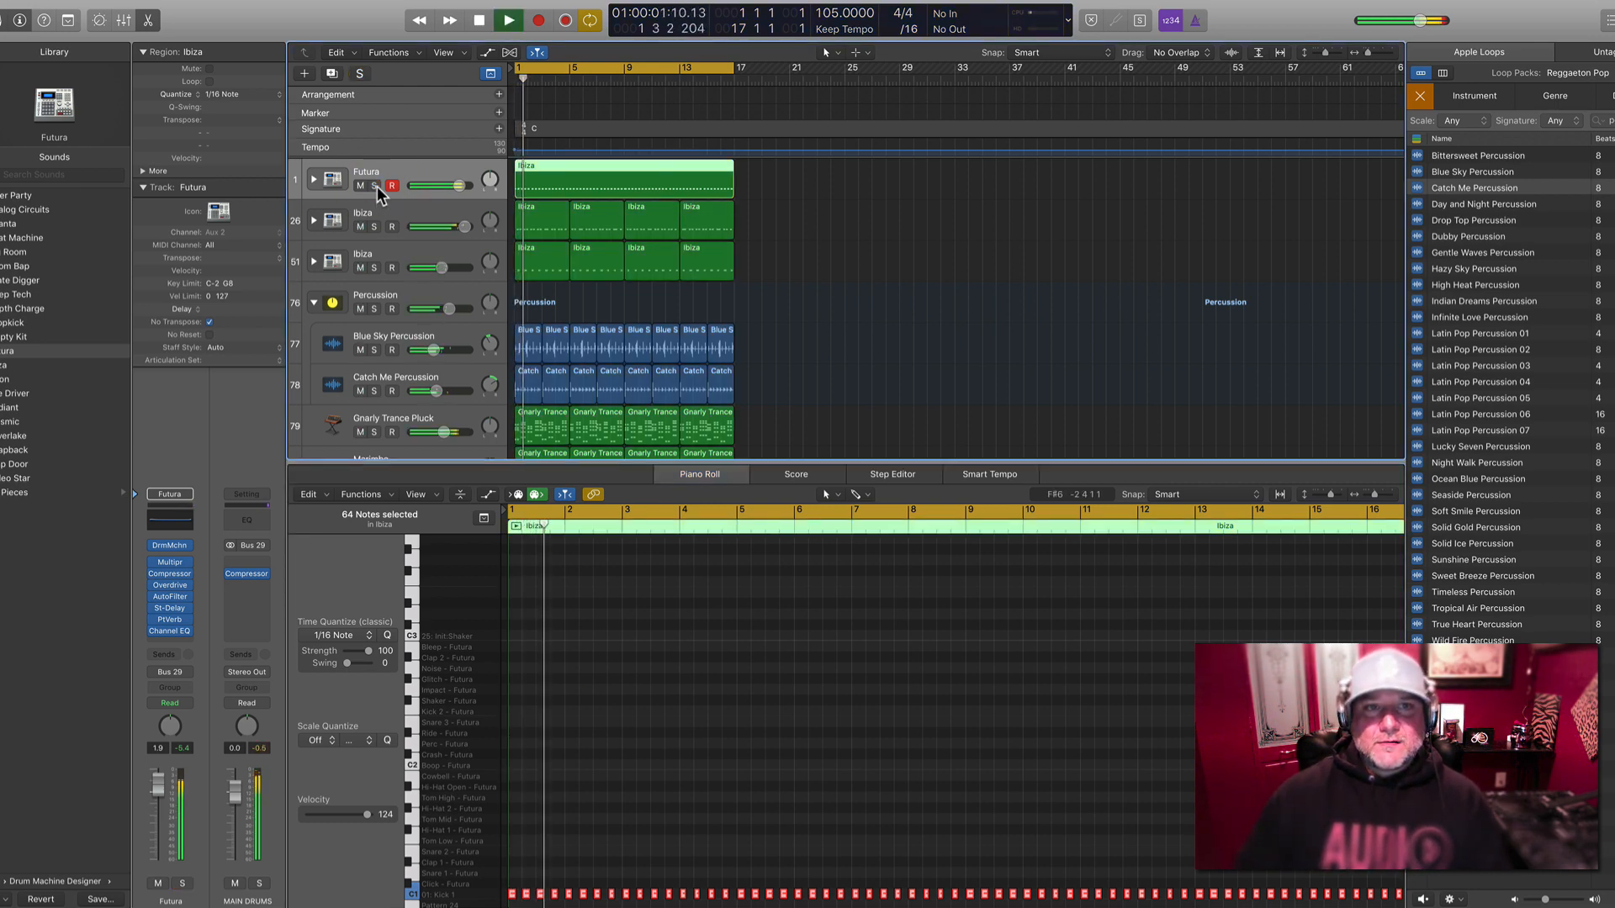
pyautogui.press('space')
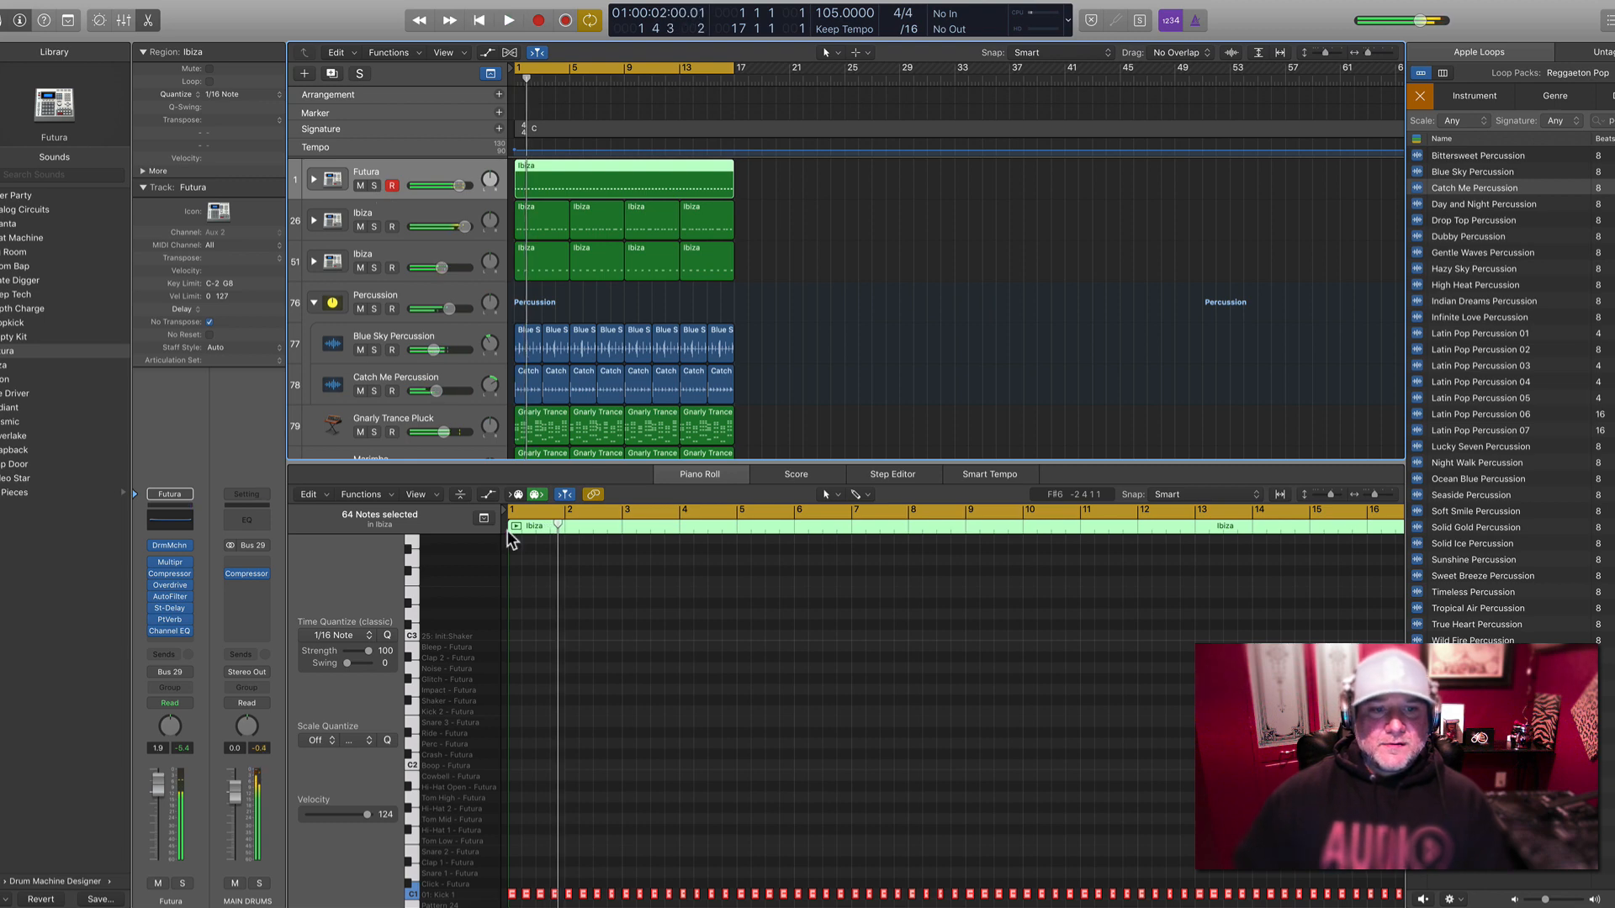
pyautogui.click(429, 173)
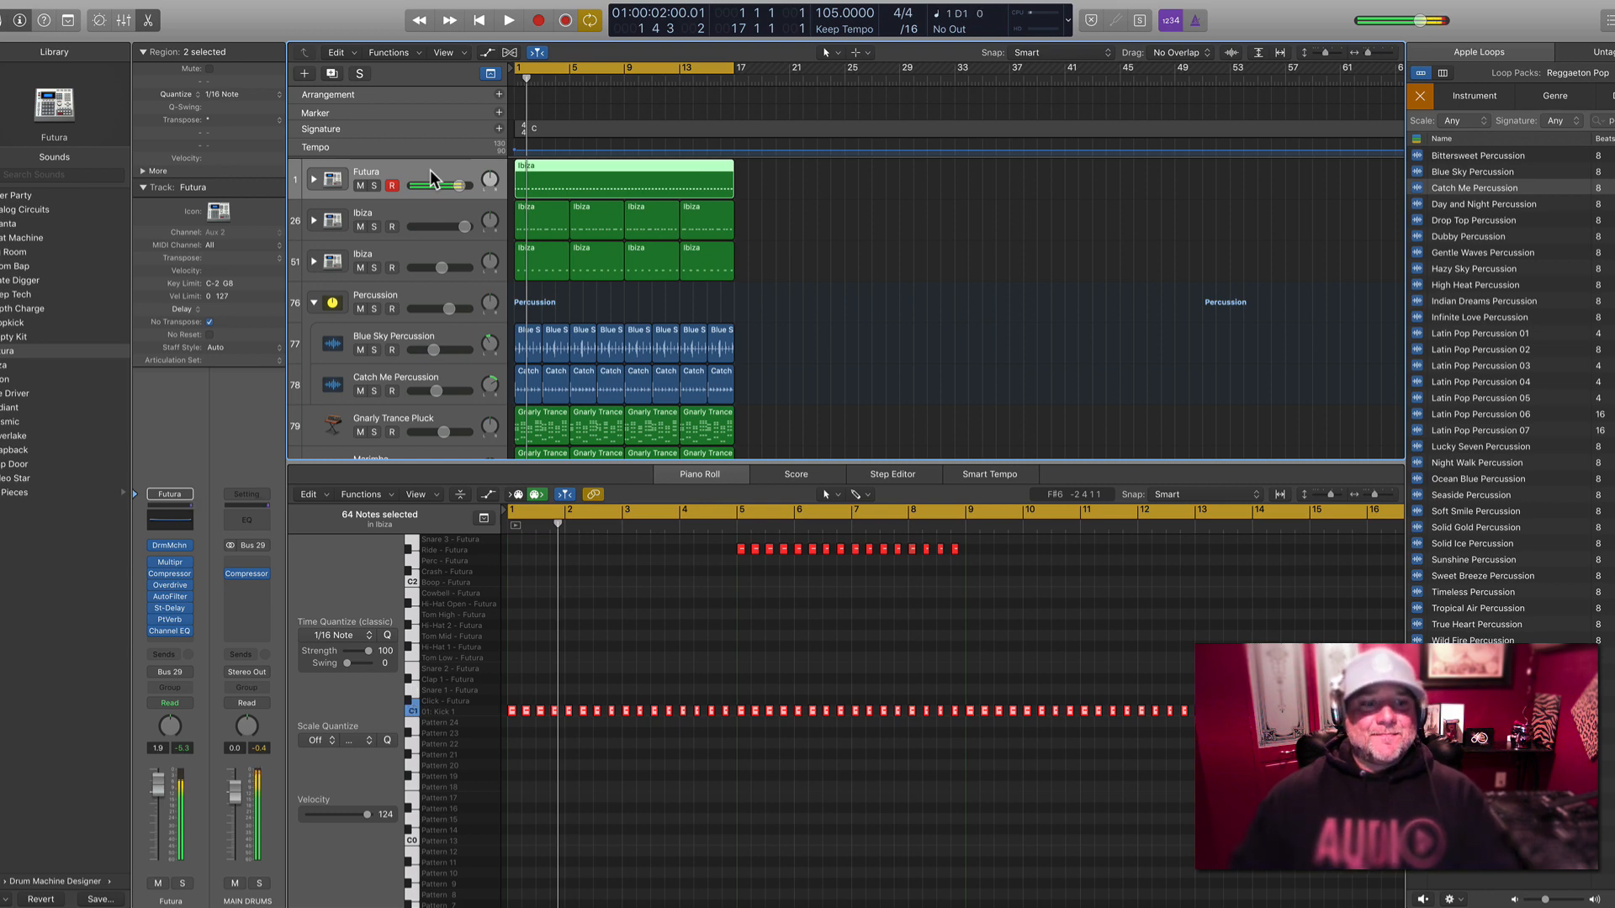
# Solo the second Ibiza track and raise its PlatinumVerb wet level to 16% during playback
pyautogui.click(374, 226)
pyautogui.press('space')
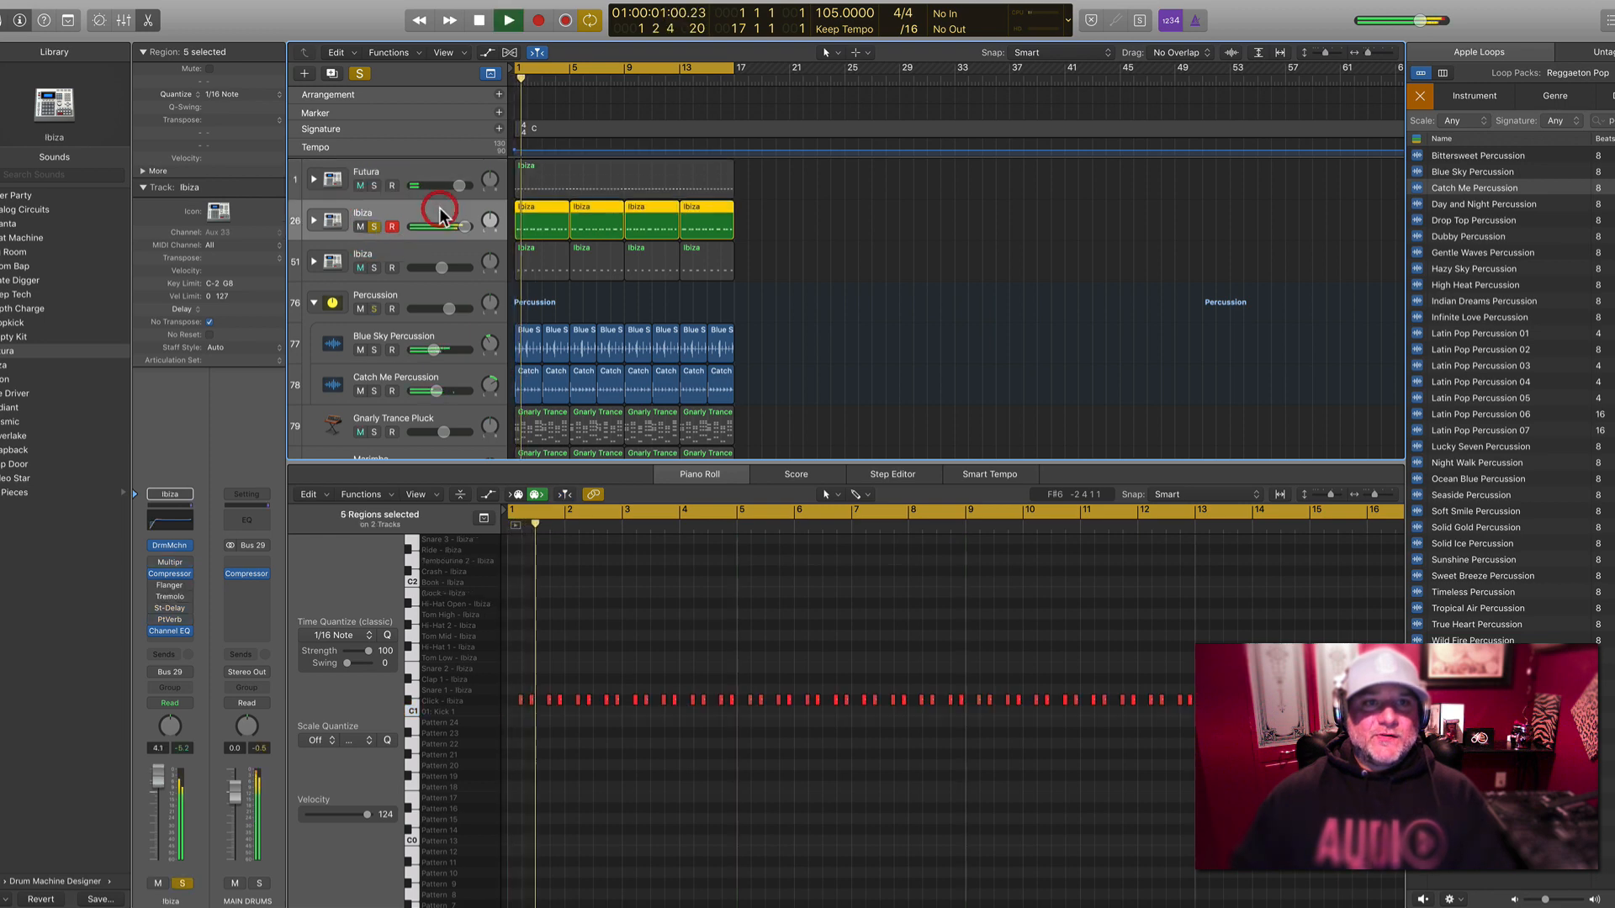
pyautogui.click(470, 212)
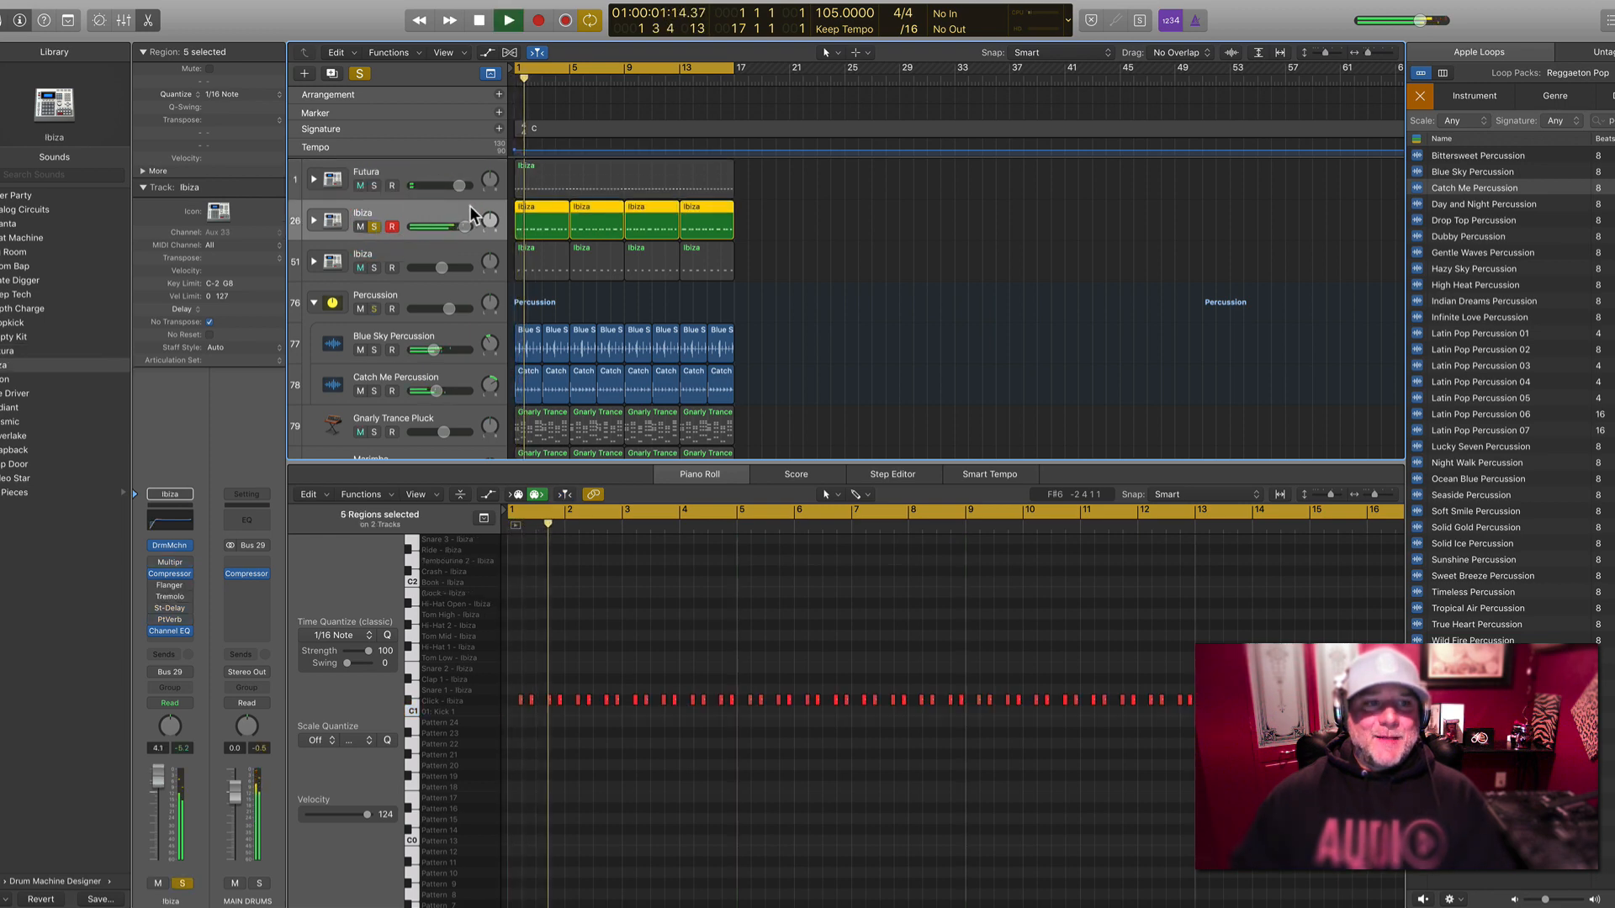
pyautogui.click(171, 620)
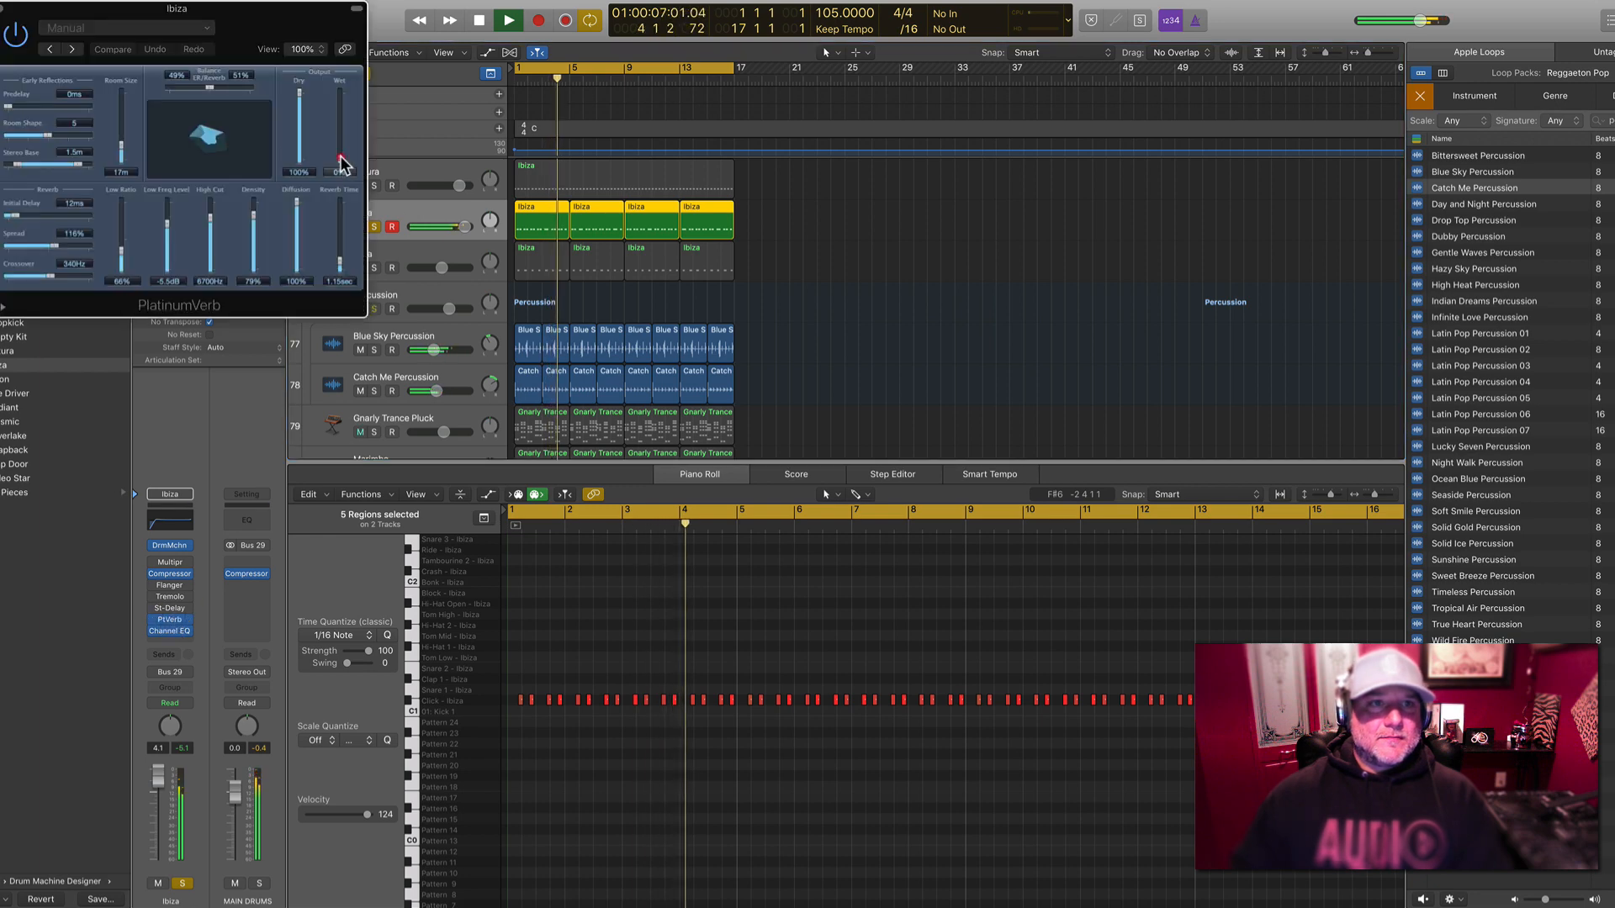
pyautogui.moveTo(342, 140); pyautogui.dragTo(341, 149)
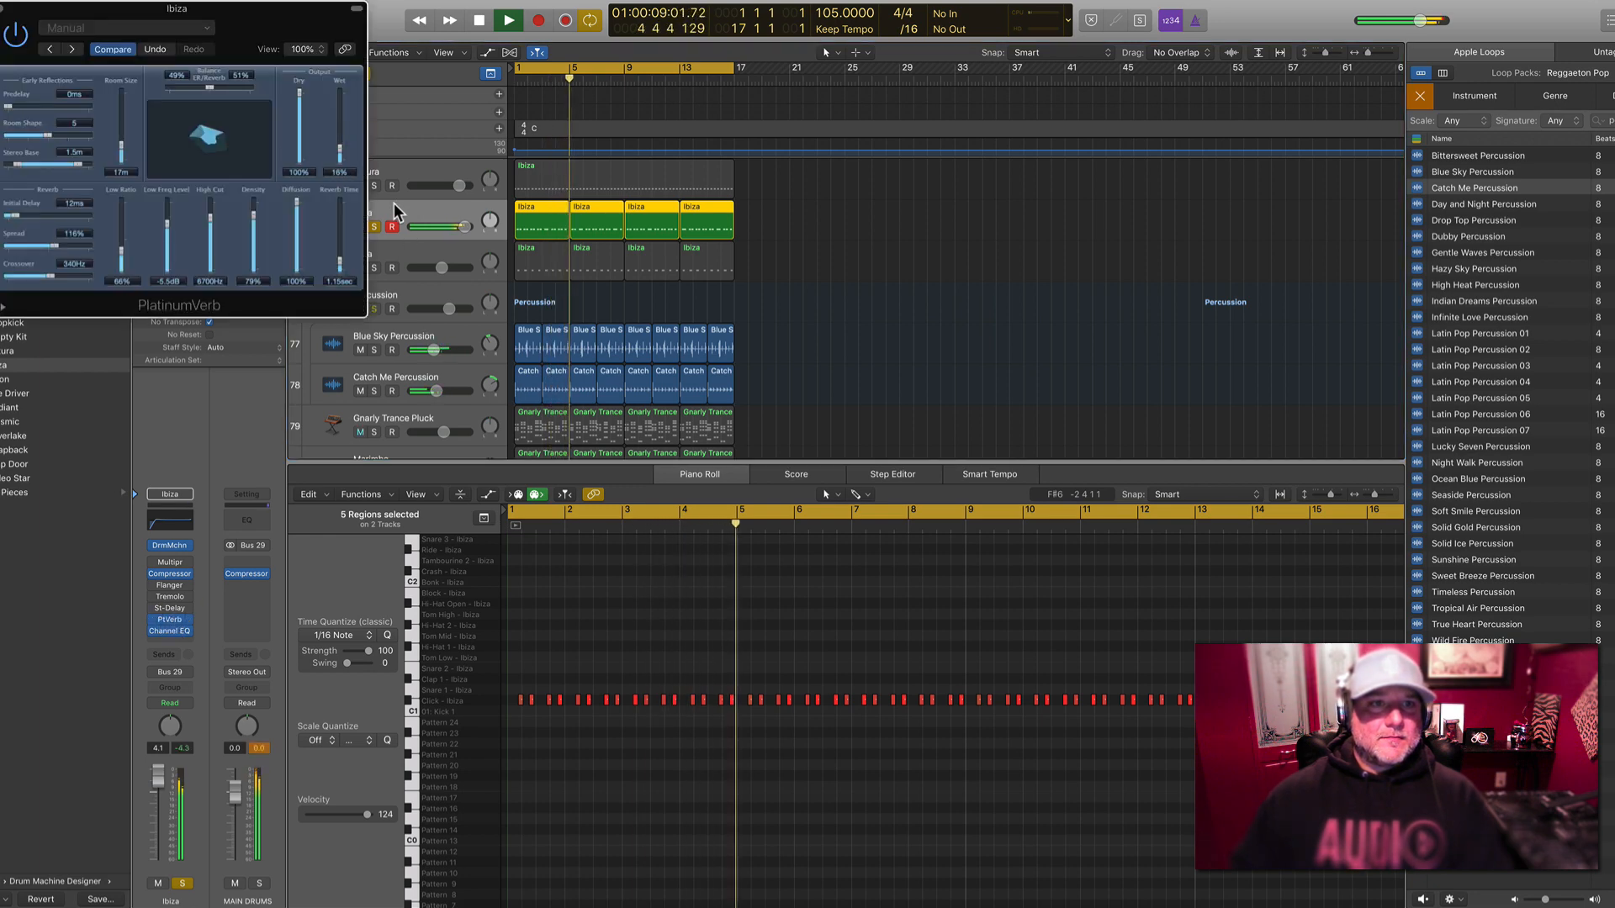
pyautogui.click(394, 206)
pyautogui.press('space')
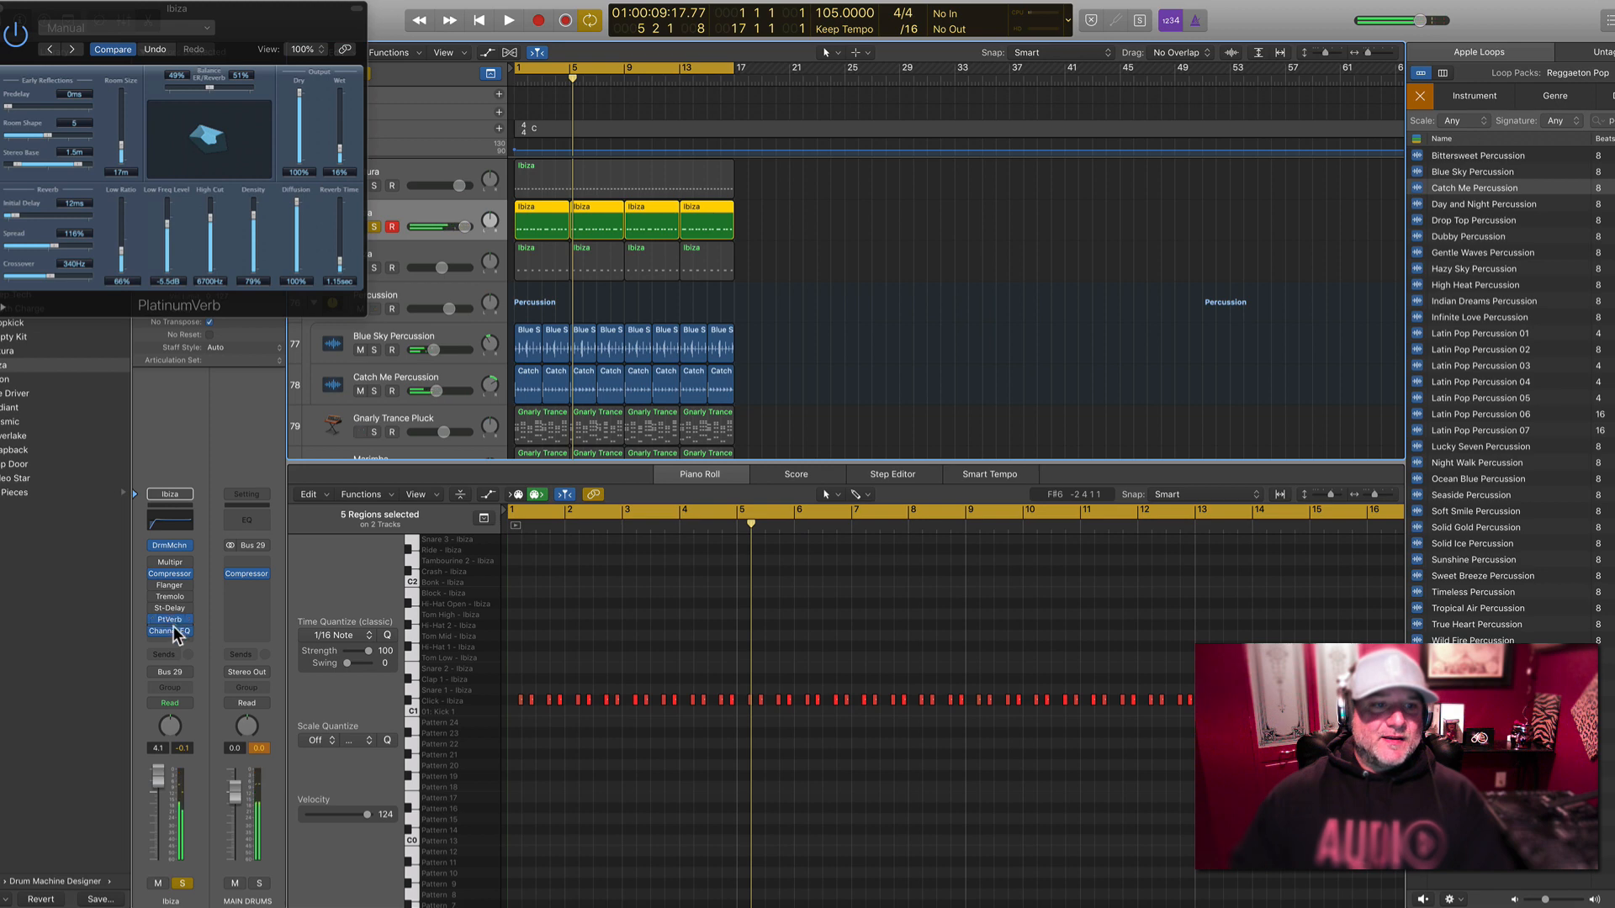
# Raise the low cut in the second Ibiza track's Channel EQ to 650 Hz and move the plug-in window aside
pyautogui.click(170, 633)
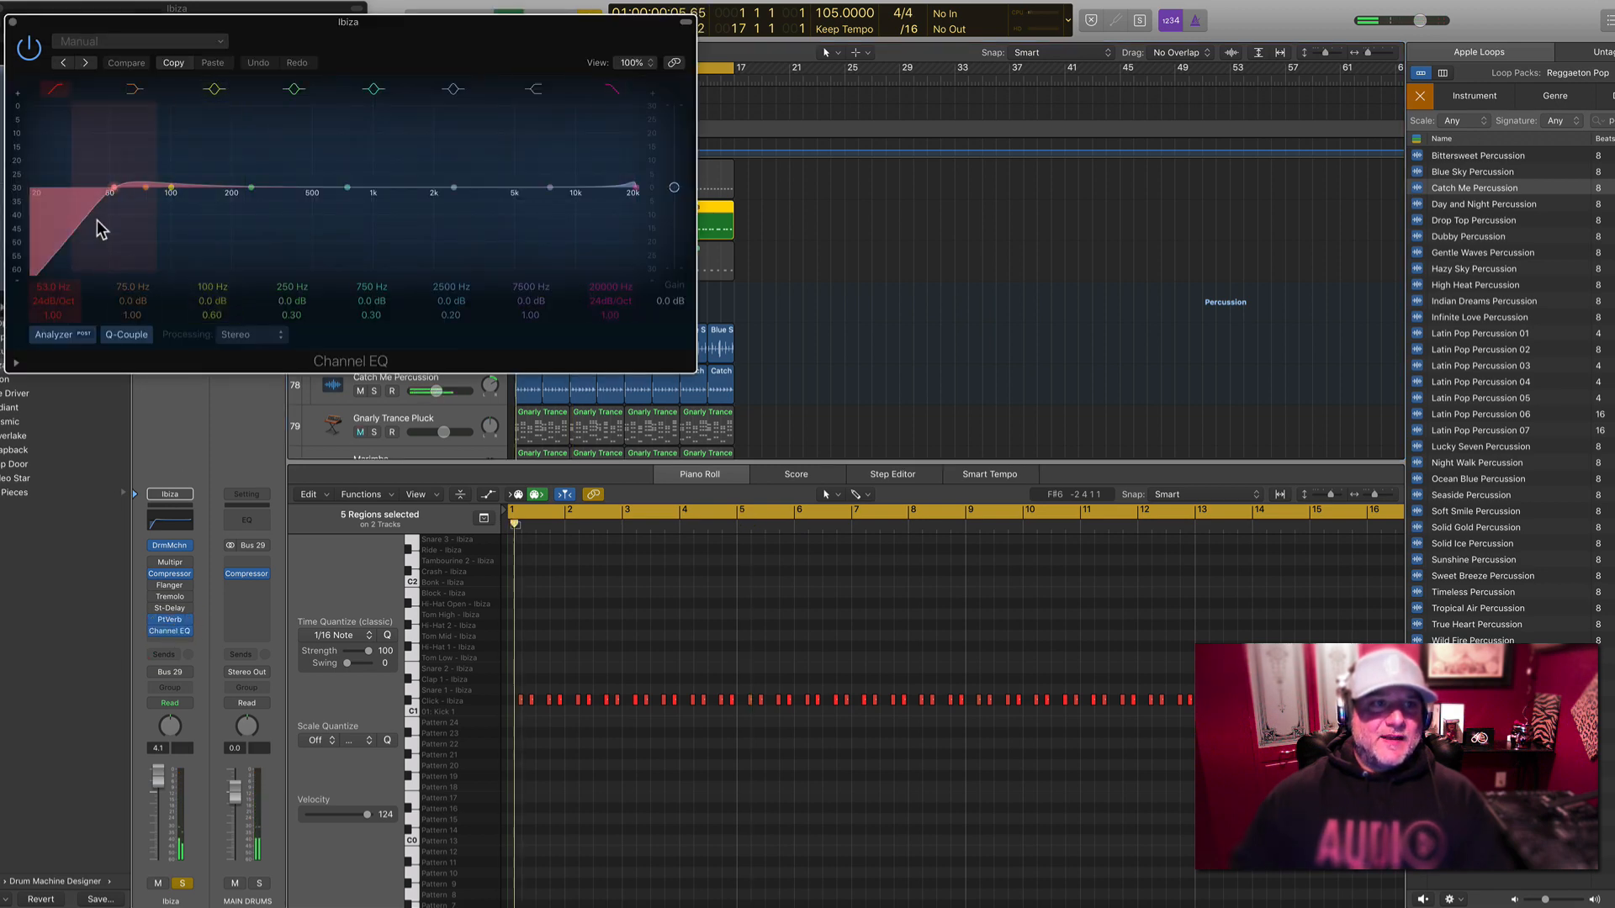
pyautogui.moveTo(100, 228); pyautogui.dragTo(332, 242)
pyautogui.moveTo(432, 18); pyautogui.dragTo(1313, 287)
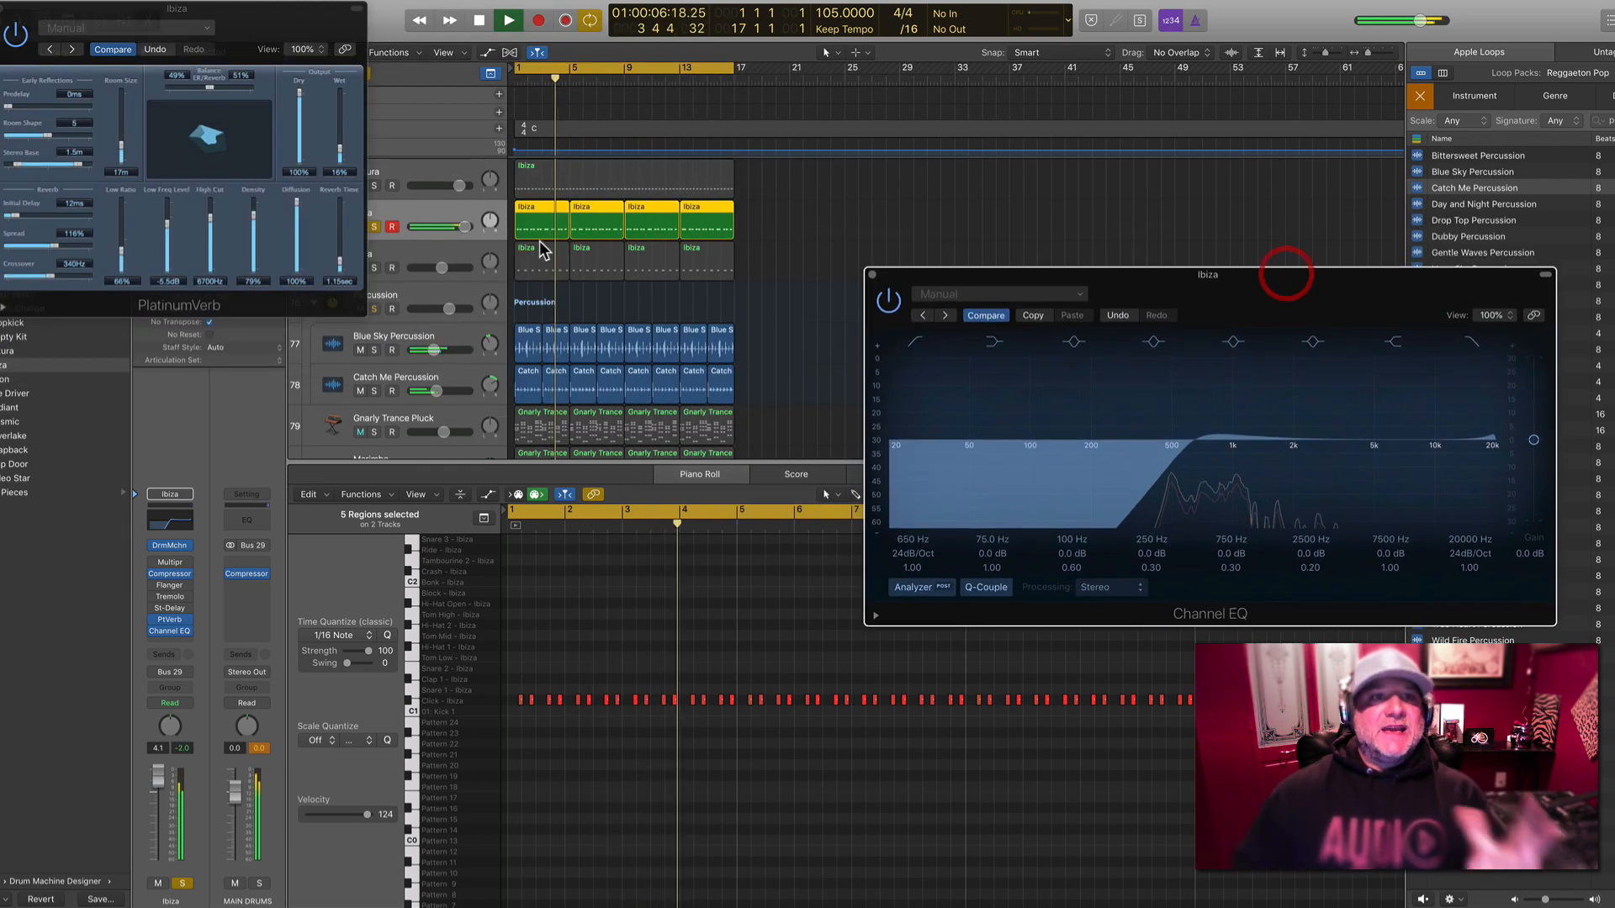
# Unsolo the second Ibiza track, play the full mix from the start and close PlatinumVerb
pyautogui.click(375, 227)
pyautogui.press('Return')
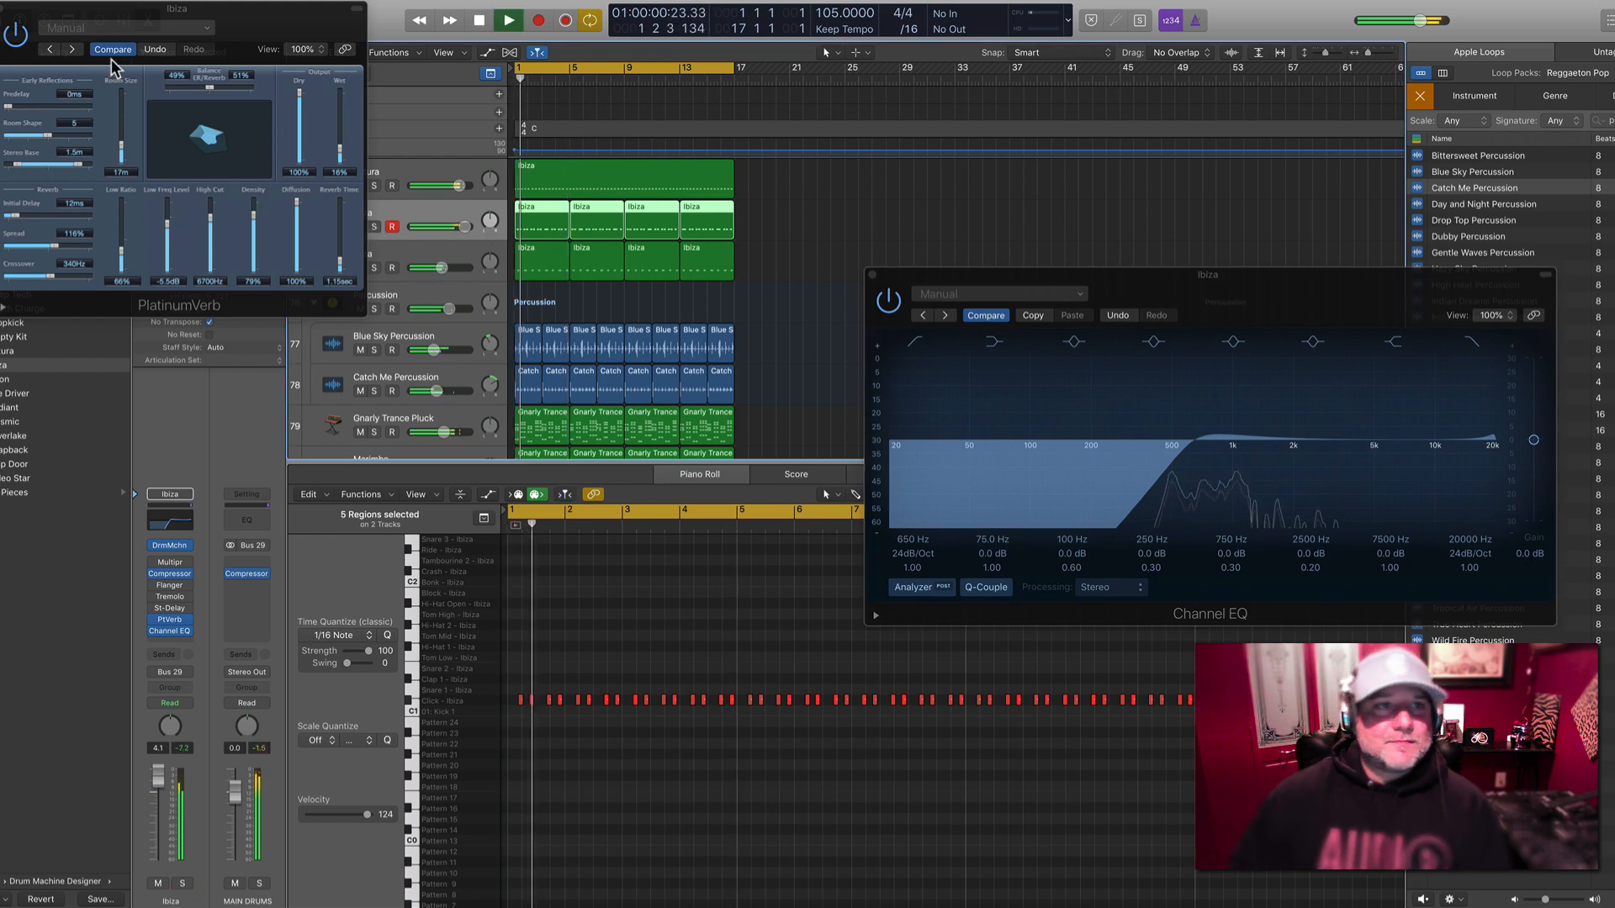
pyautogui.click(7, 10)
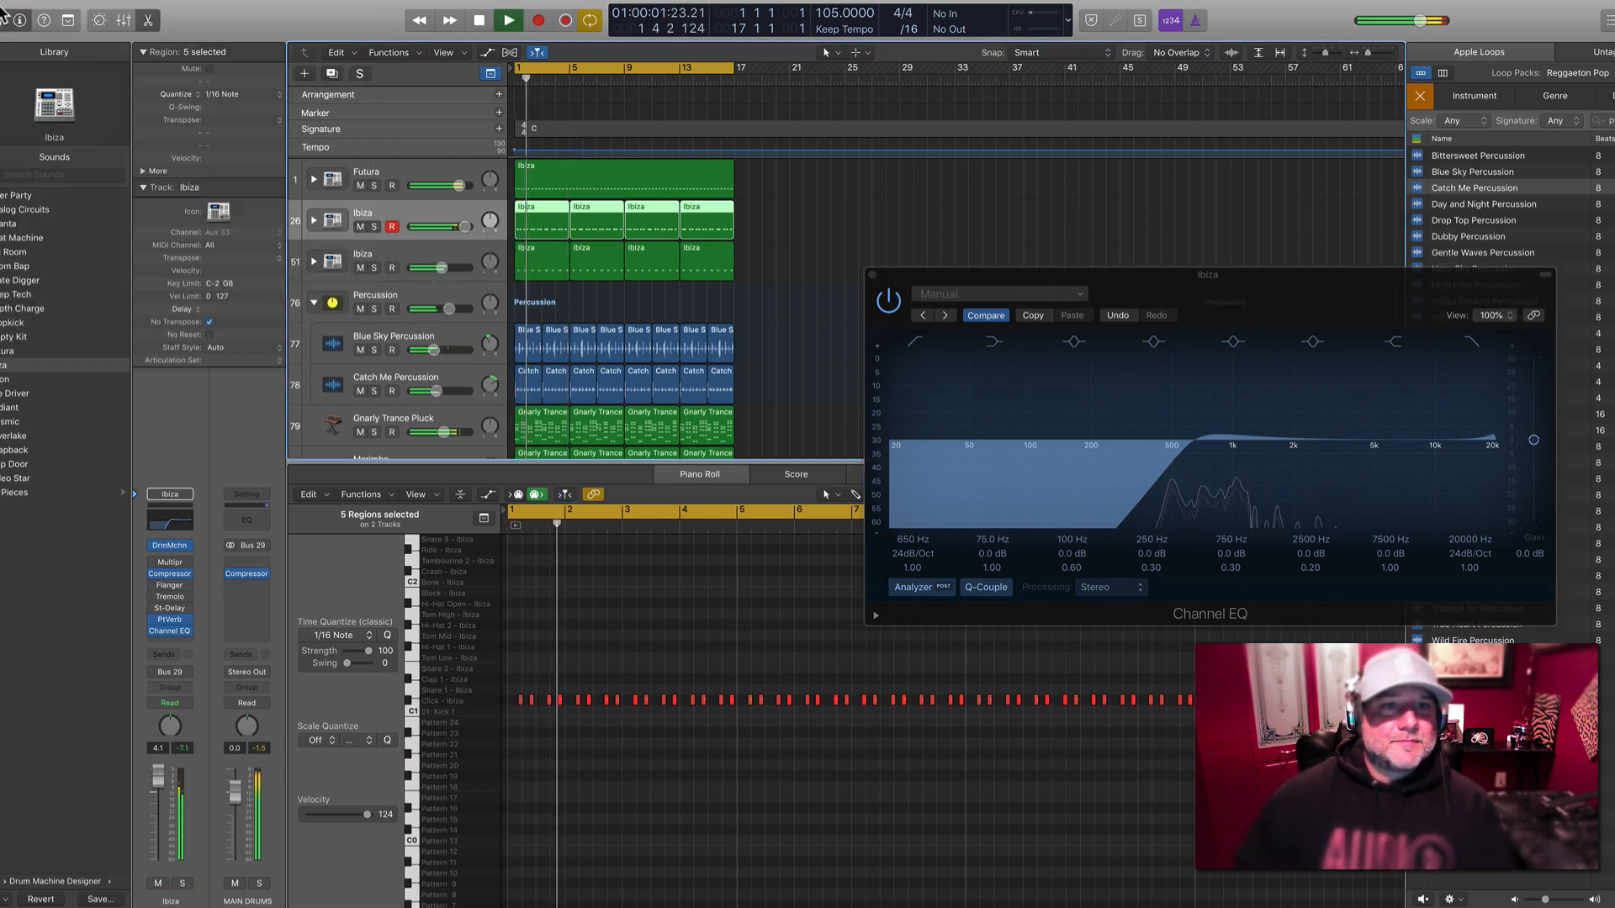
# Lower the third Ibiza track's volume to -12.4 dB, checking its part in the mix with mute and solo
pyautogui.click(361, 268)
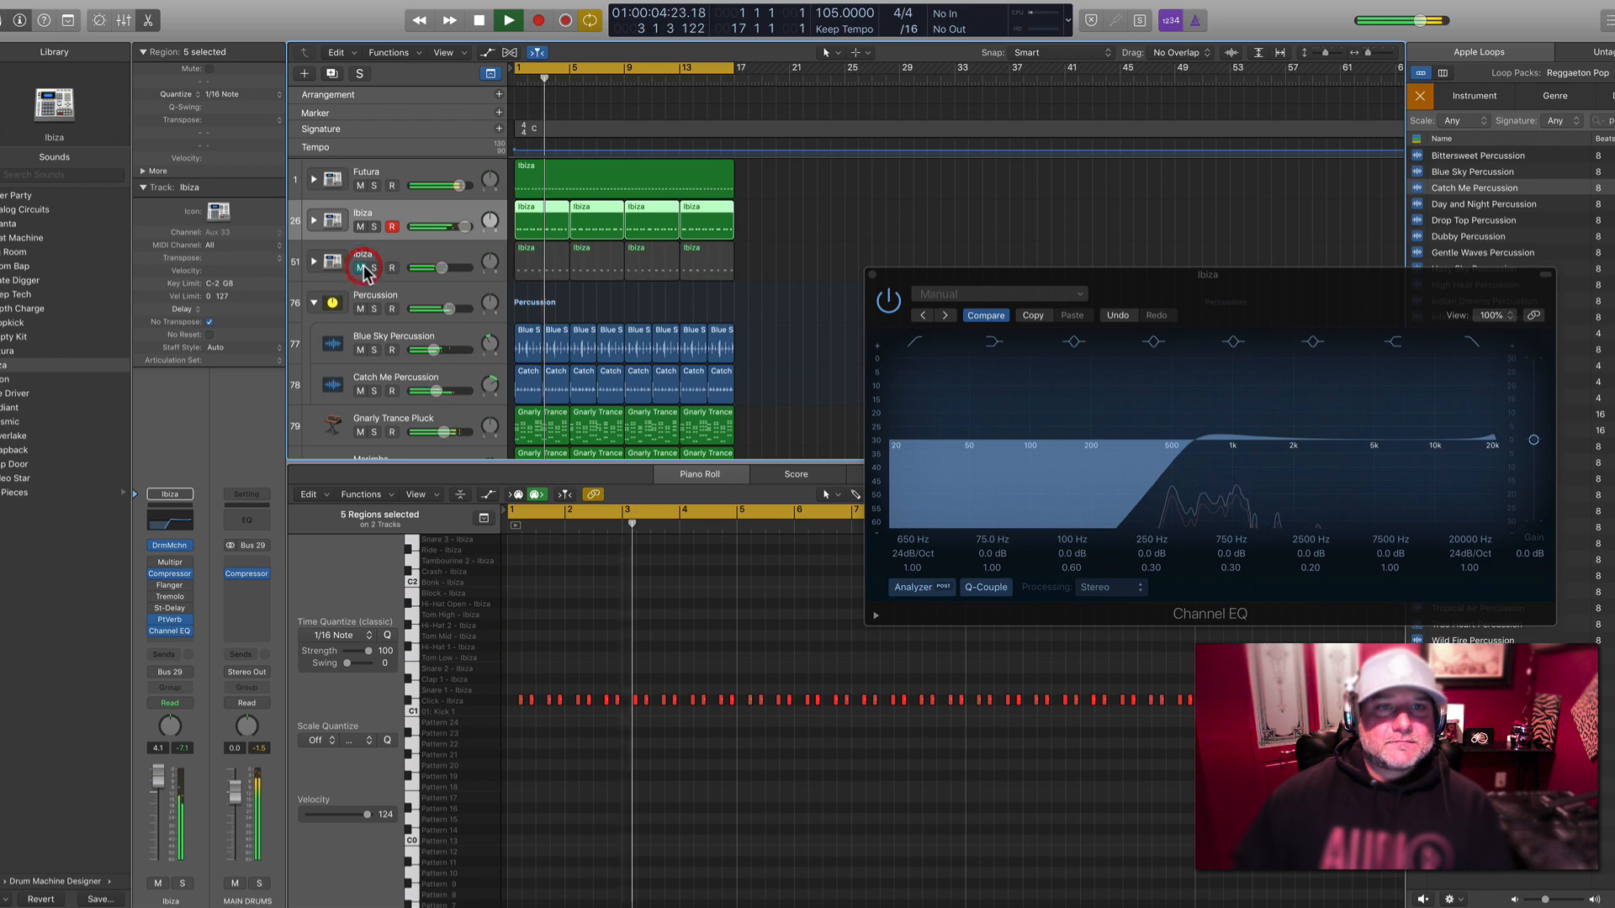
pyautogui.moveTo(465, 227); pyautogui.dragTo(421, 268)
pyautogui.click(360, 267)
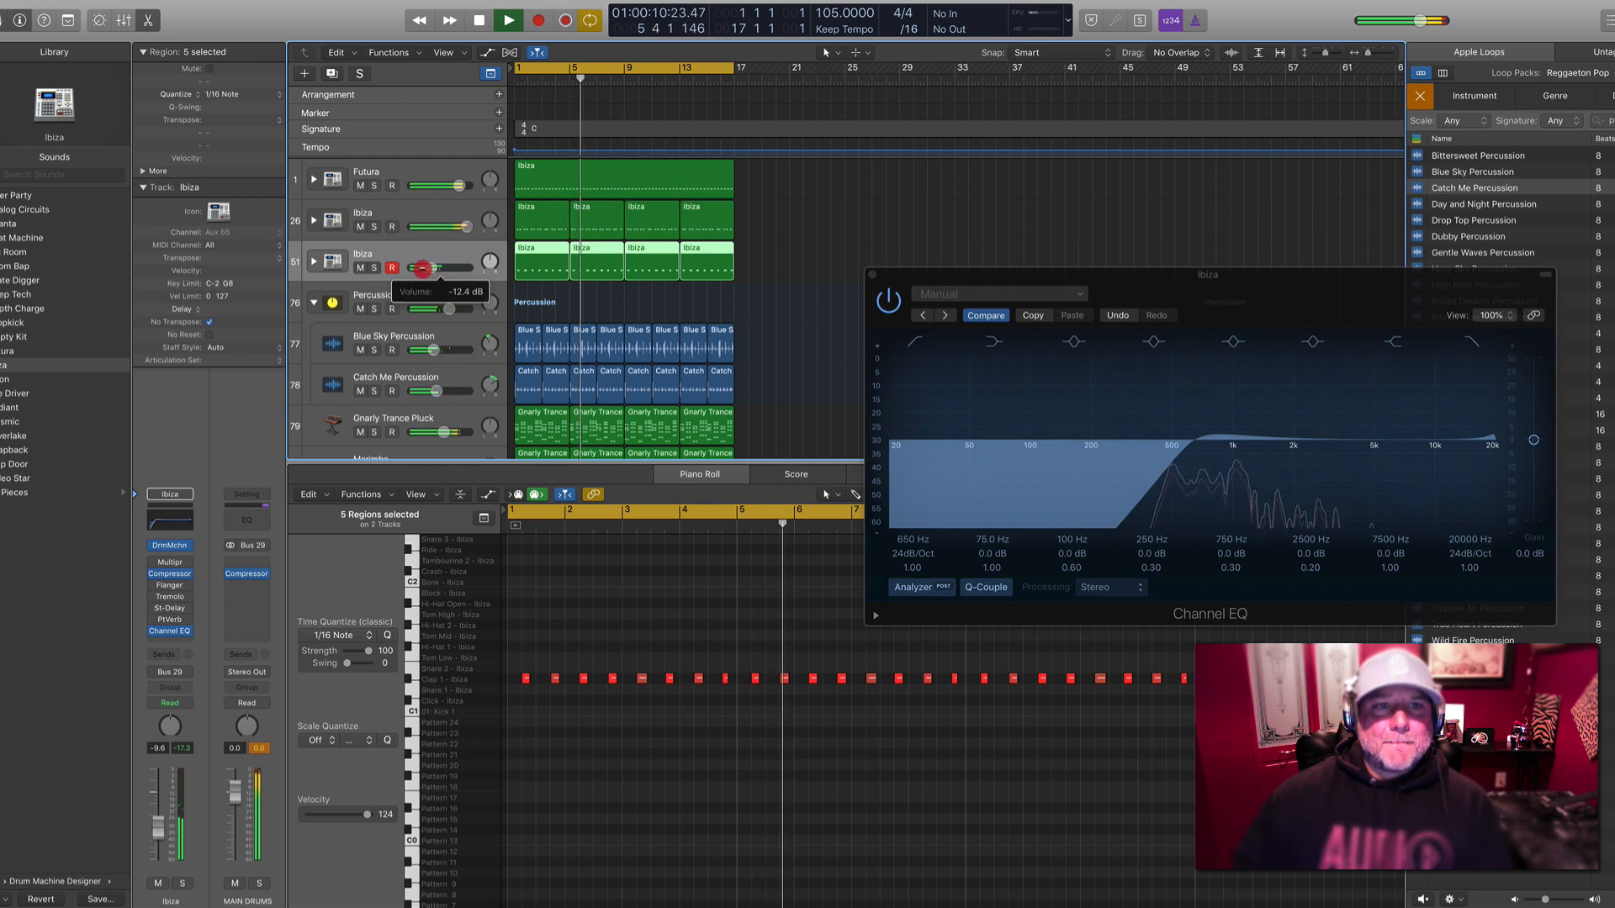
pyautogui.click(376, 267)
pyautogui.click(376, 267)
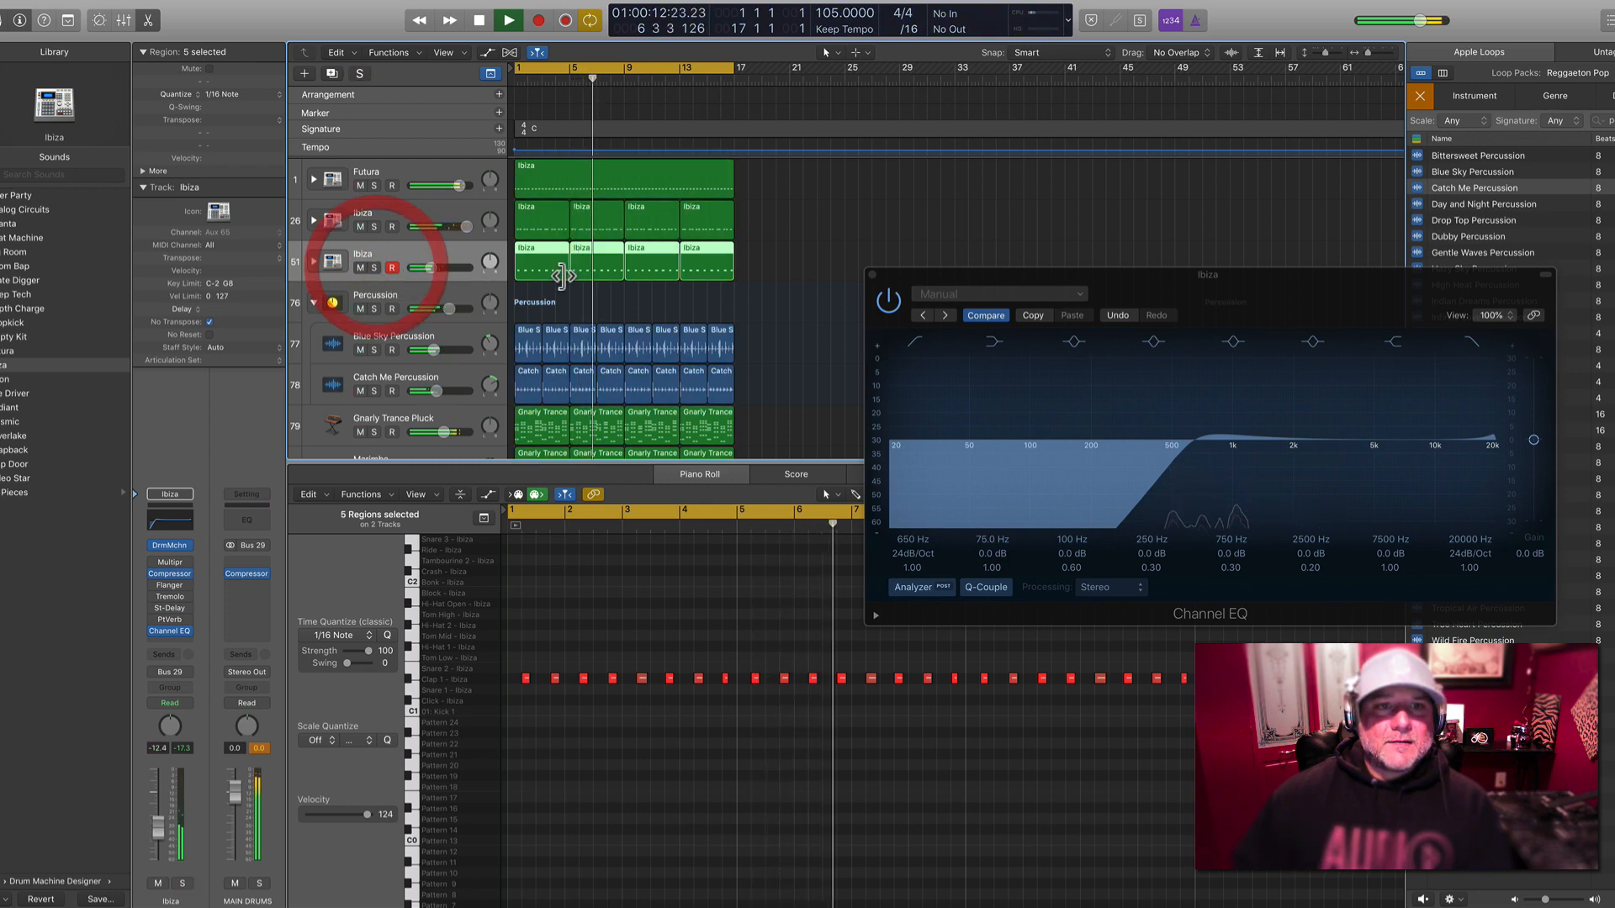
pyautogui.scroll(-5, 562, 277)
pyautogui.scroll(6, 562, 277)
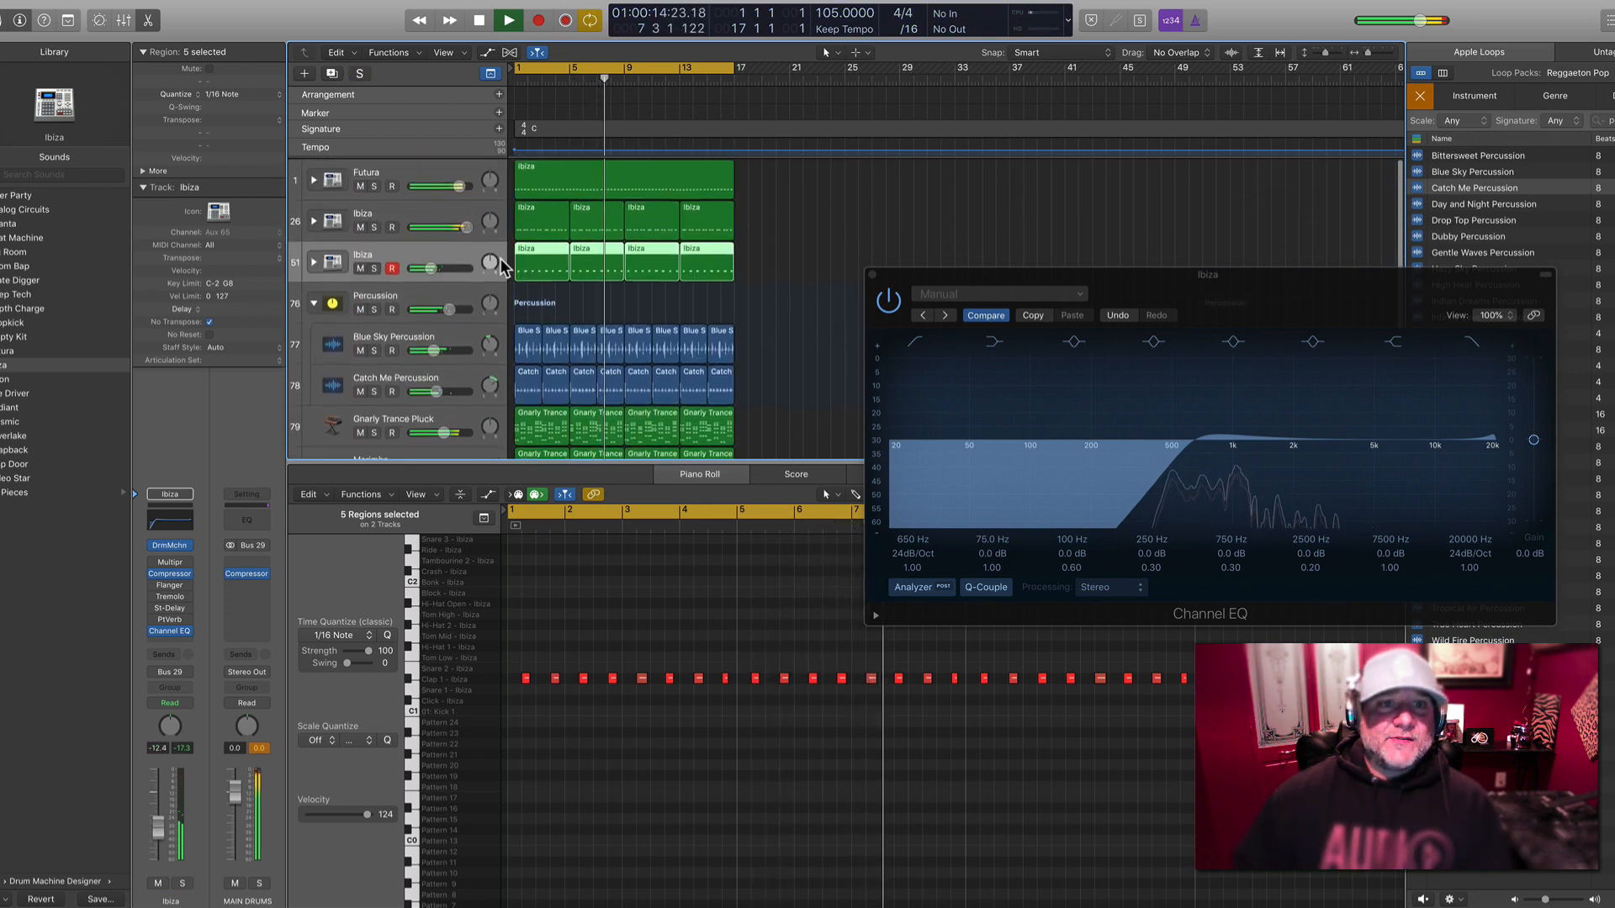
# Solo the Ibiza track numbered 26 and listen to it from around bar 8
pyautogui.press('space')
pyautogui.click(376, 229)
pyautogui.press('space')
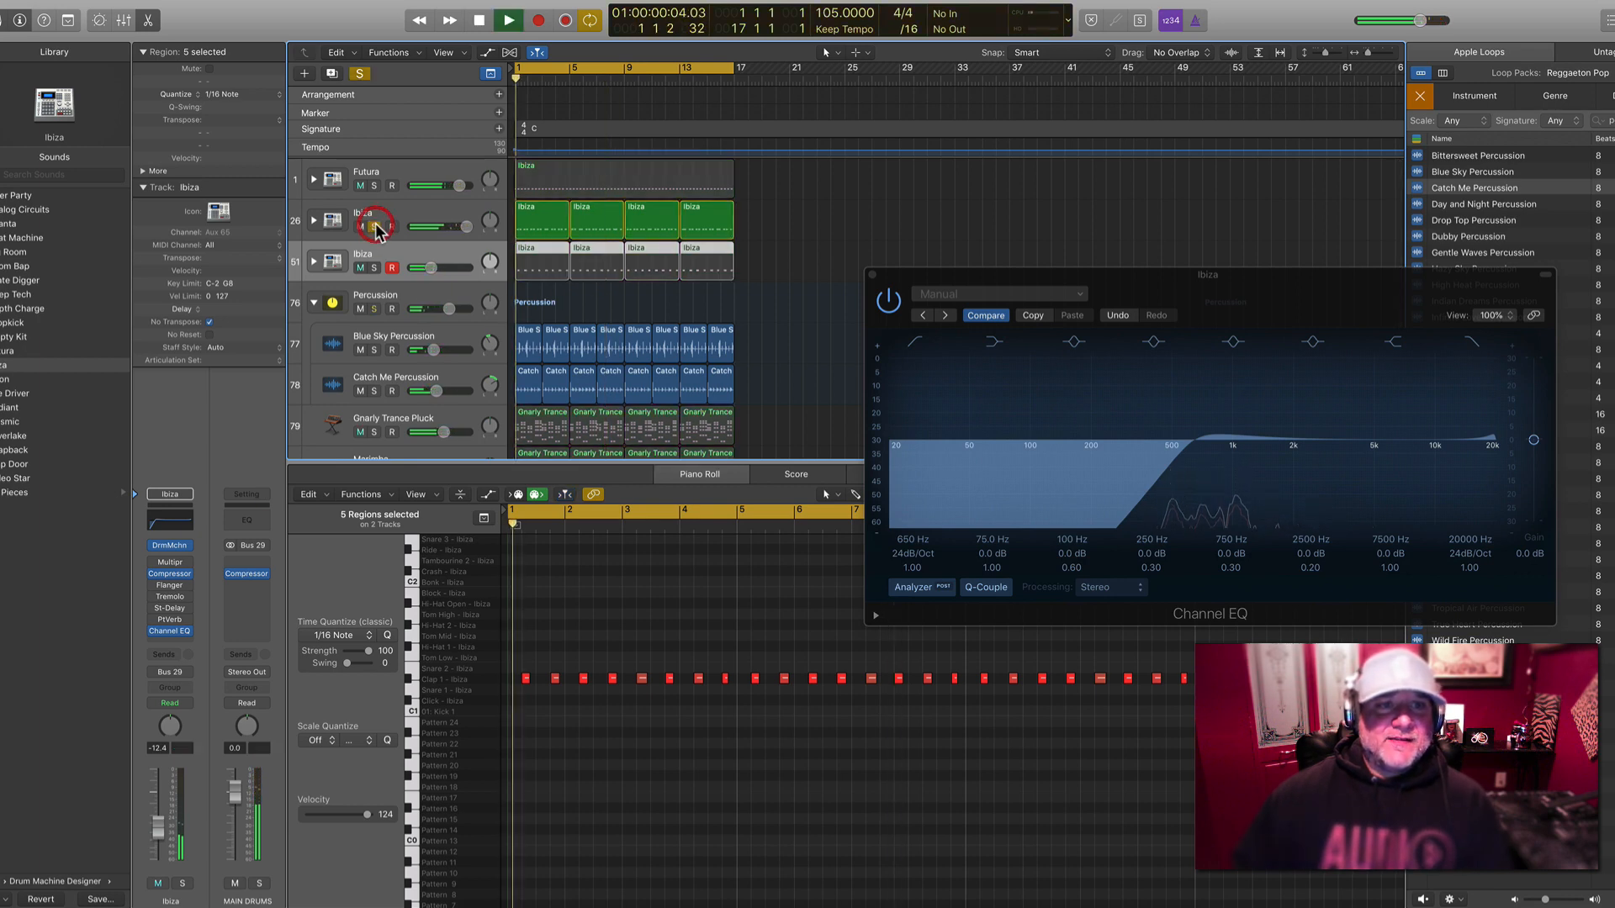
pyautogui.click(614, 74)
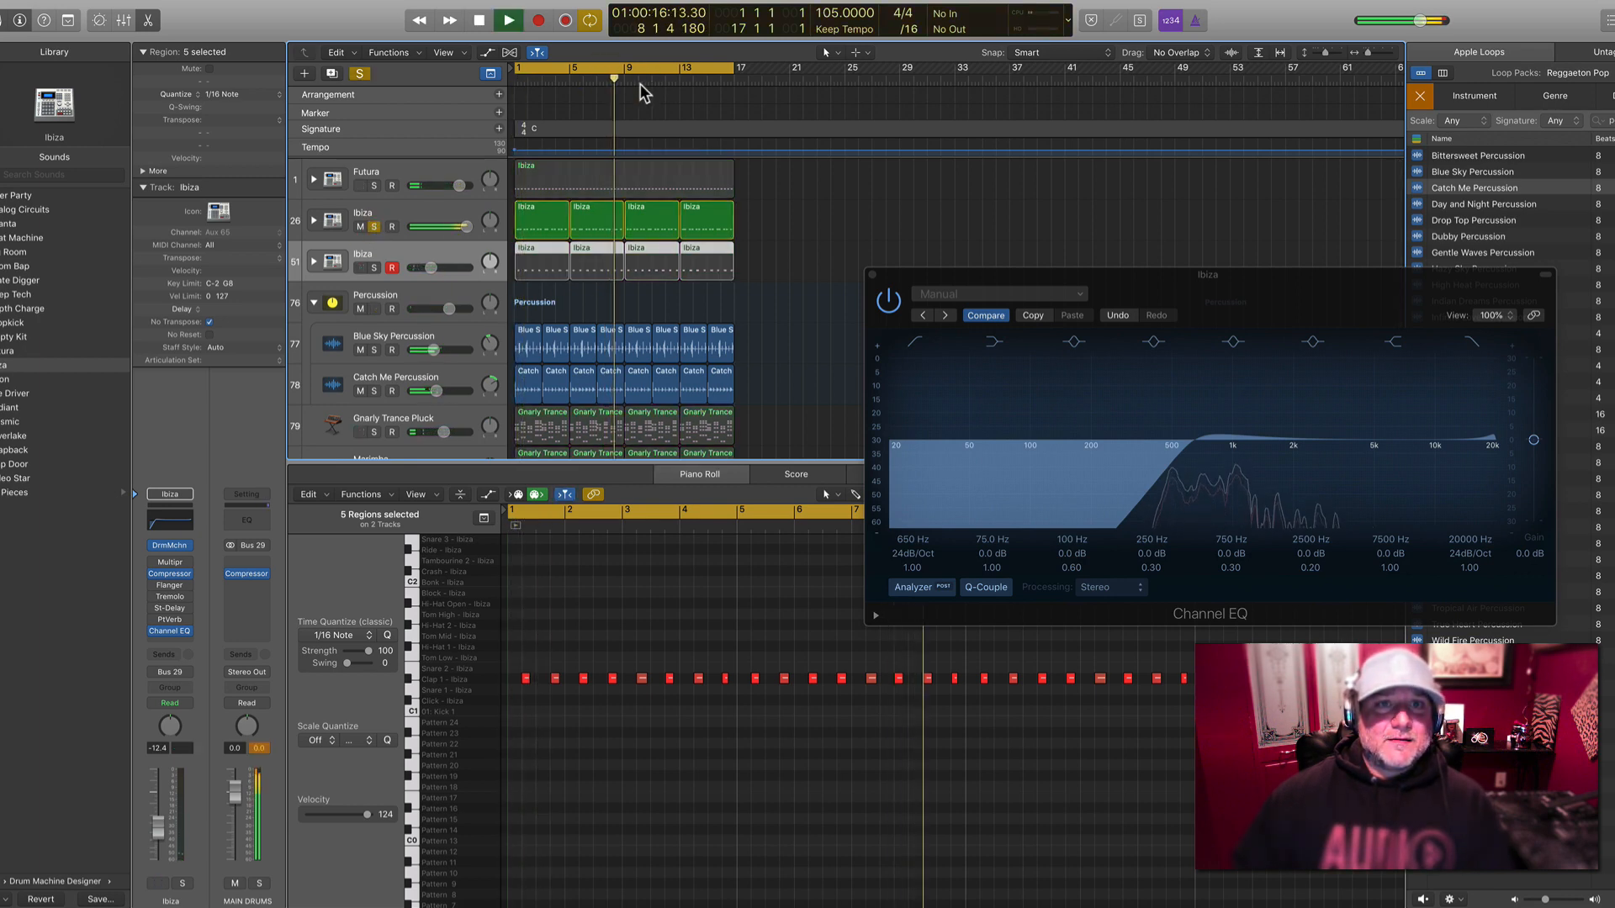
# Solo Futura alongside the Ibiza track, clear both solos and replay the full mix from the start
pyautogui.click(471, 174)
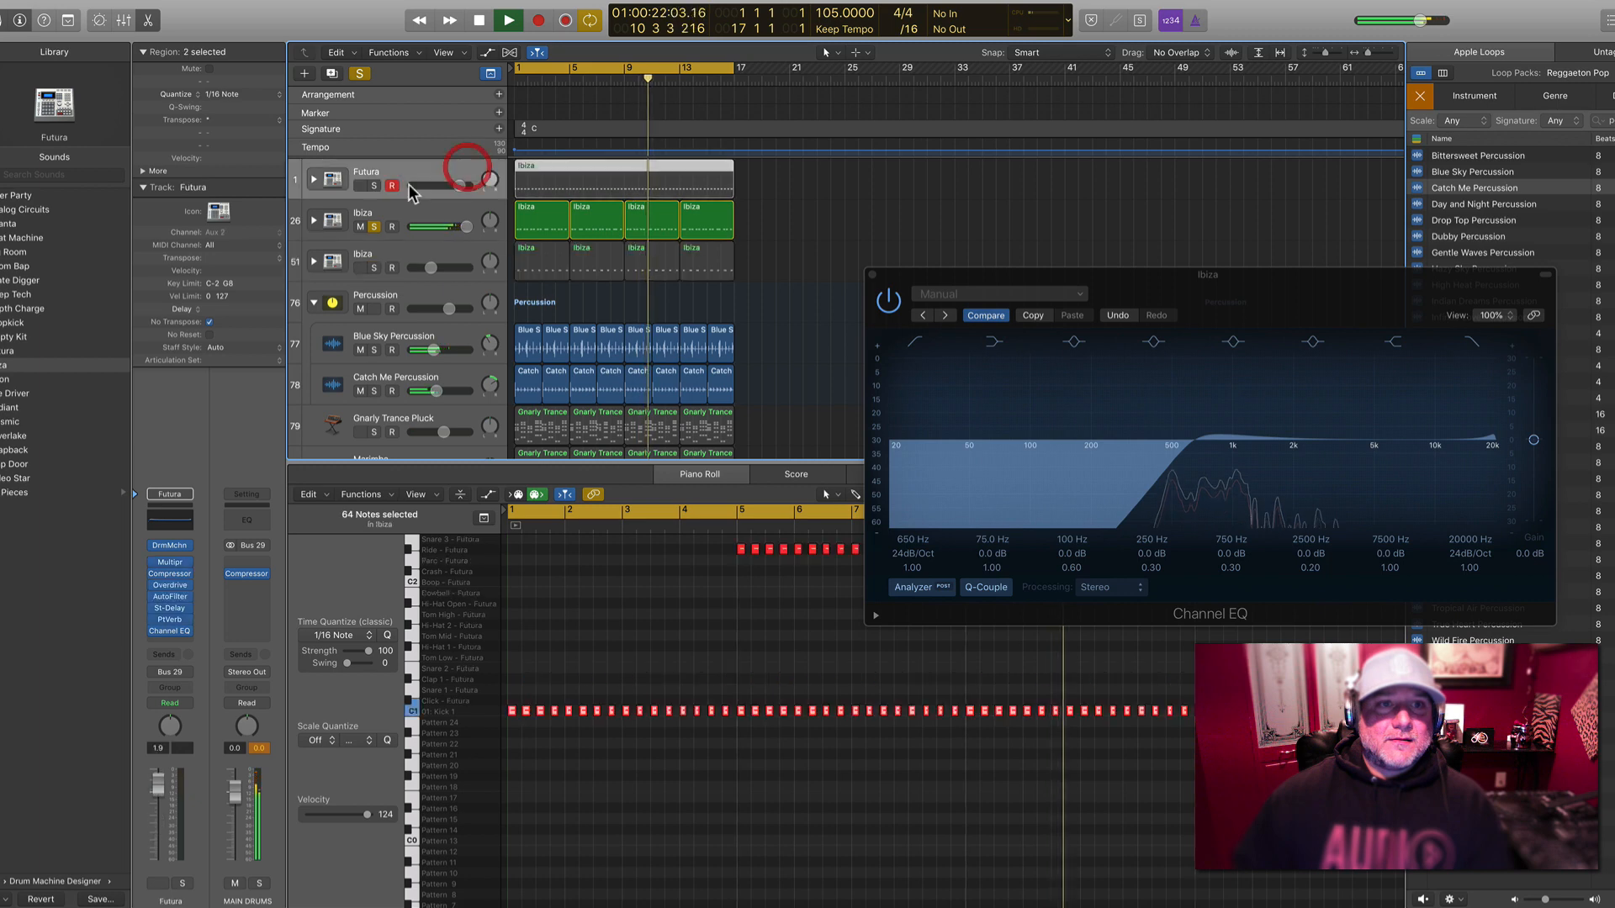
pyautogui.click(373, 185)
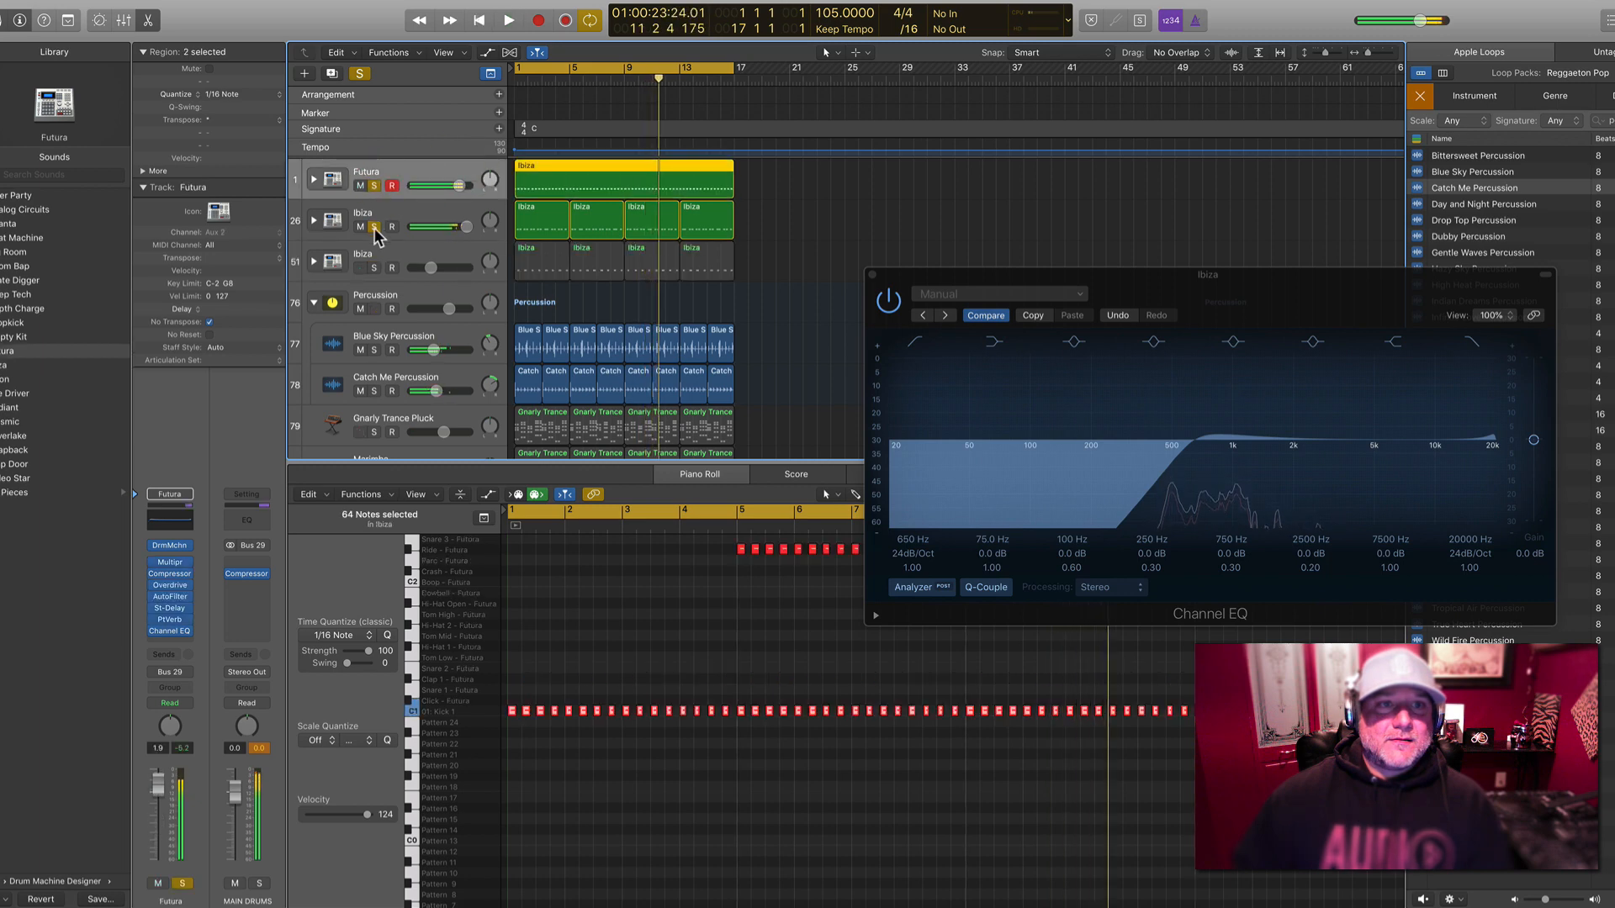
pyautogui.click(374, 227)
pyautogui.click(374, 186)
pyautogui.press('Return')
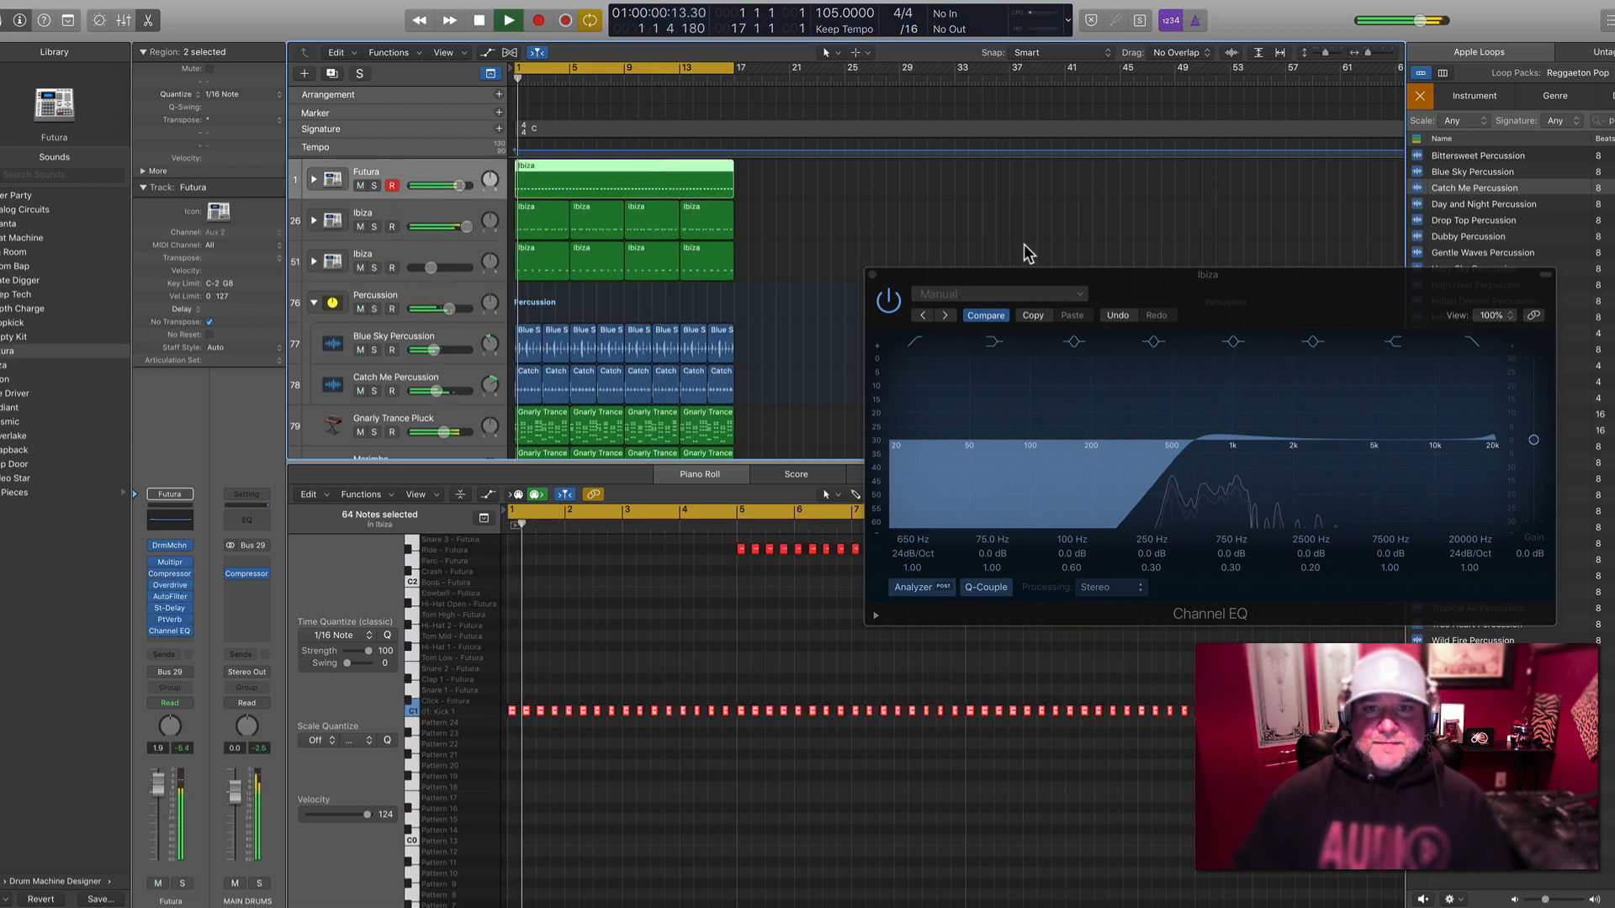
# Close the Channel EQ window and open the Futura track's region in the Piano Roll
pyautogui.click(873, 275)
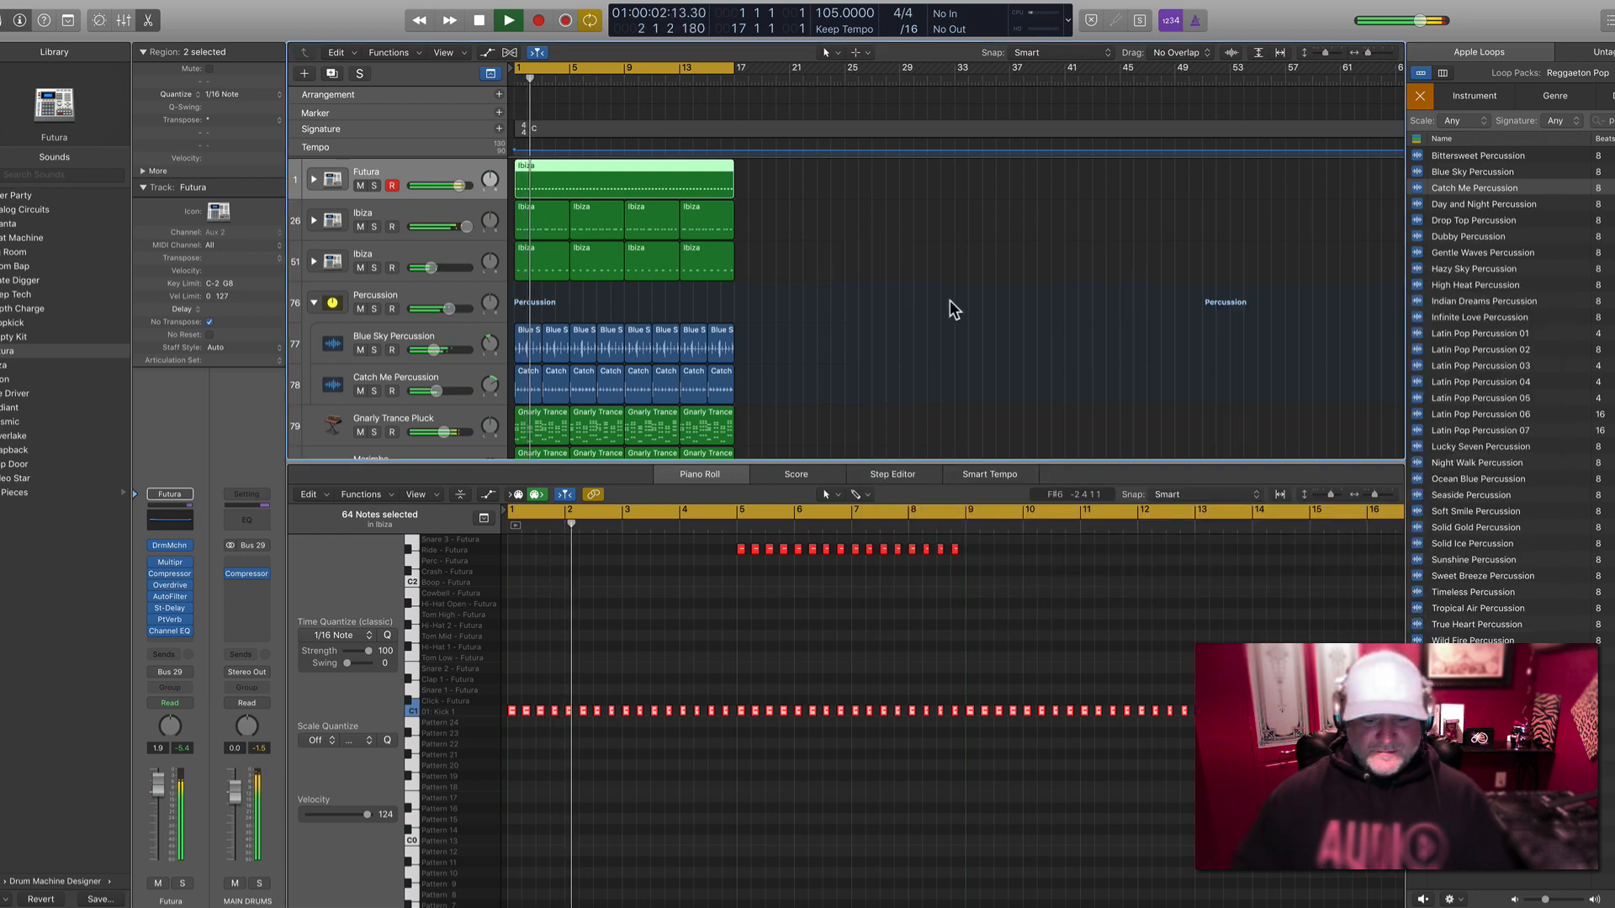
pyautogui.press('n')
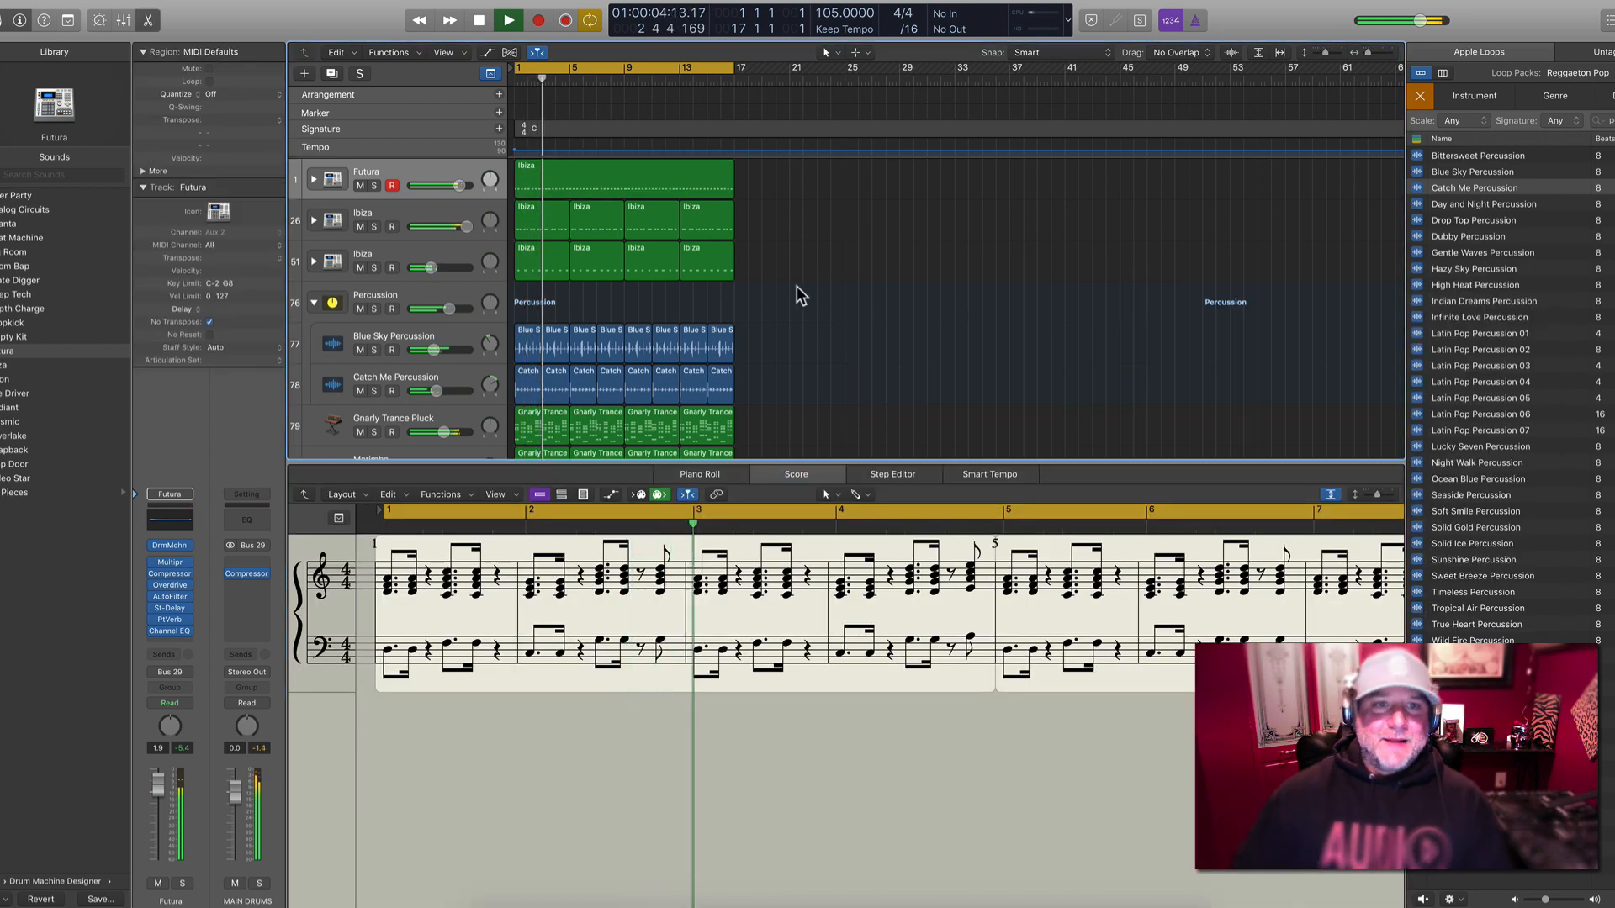
pyautogui.doubleClick(661, 181)
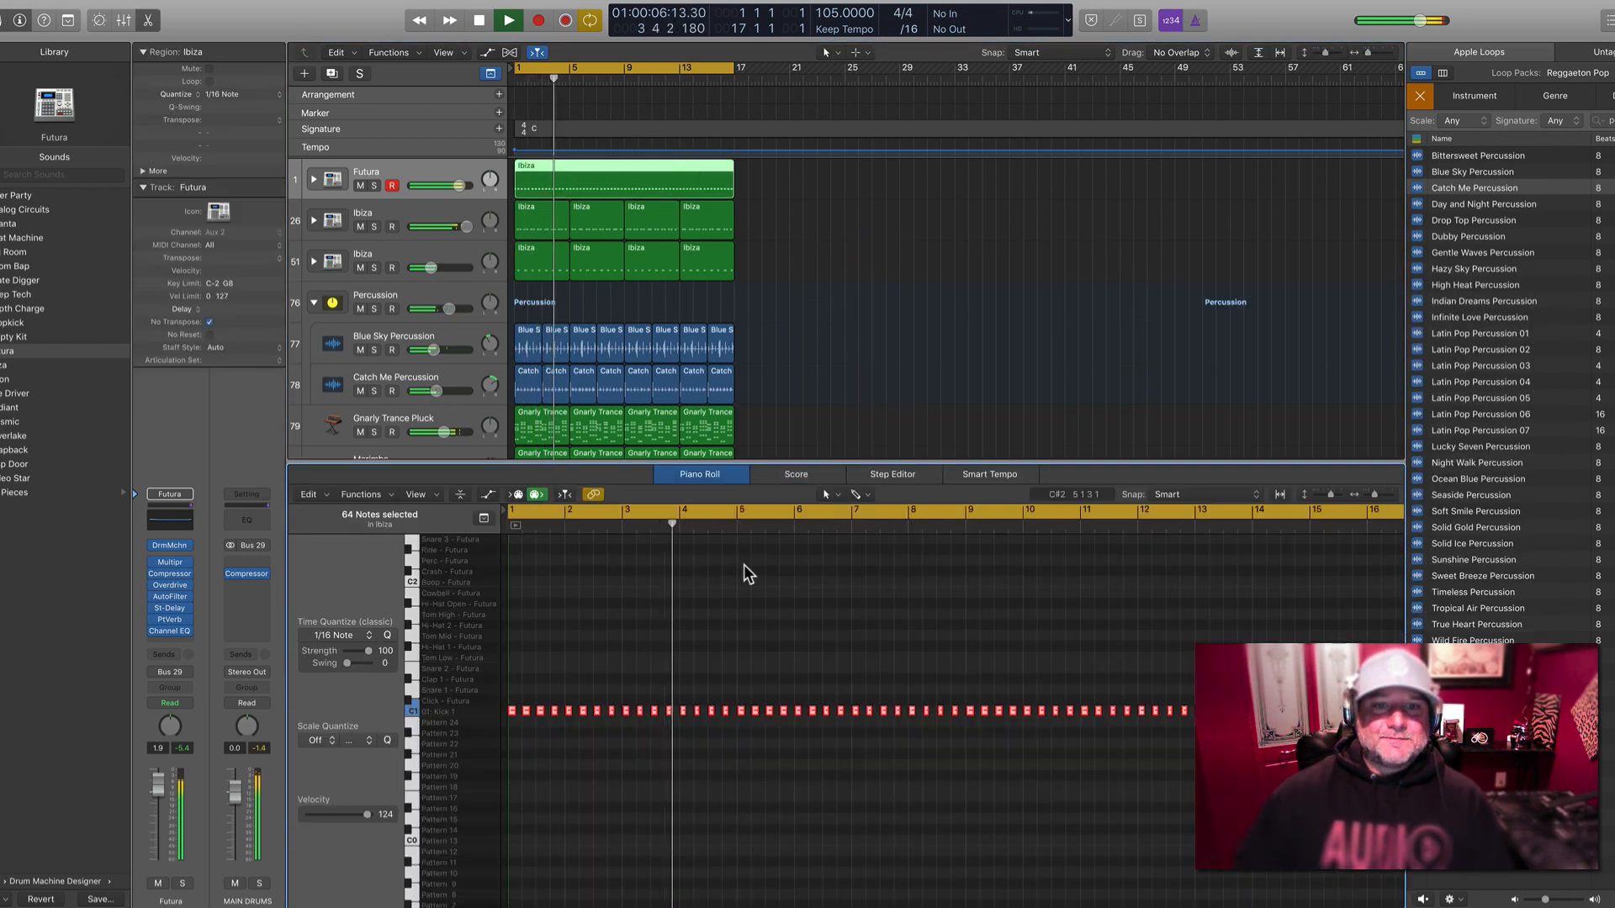
pyautogui.hscroll(-2, 744, 564)
pyautogui.scroll(3, 744, 564)
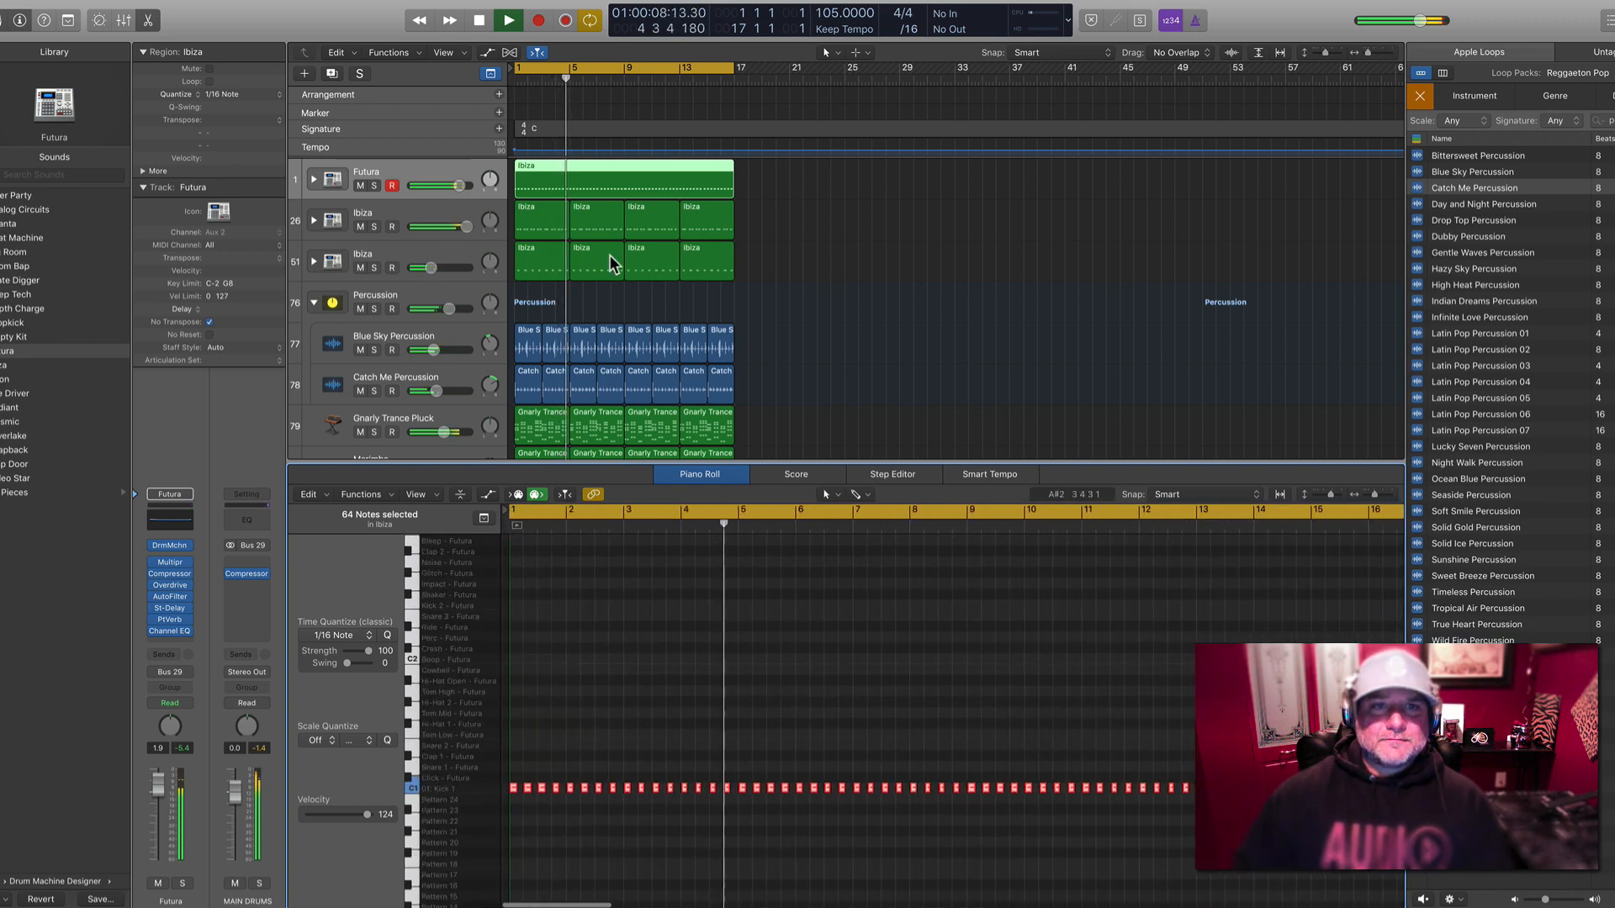
# Stop playback and compare the notes in the individual four-bar regions of the two Ibiza tracks
pyautogui.click(601, 217)
pyautogui.scroll(-5, 816, 686)
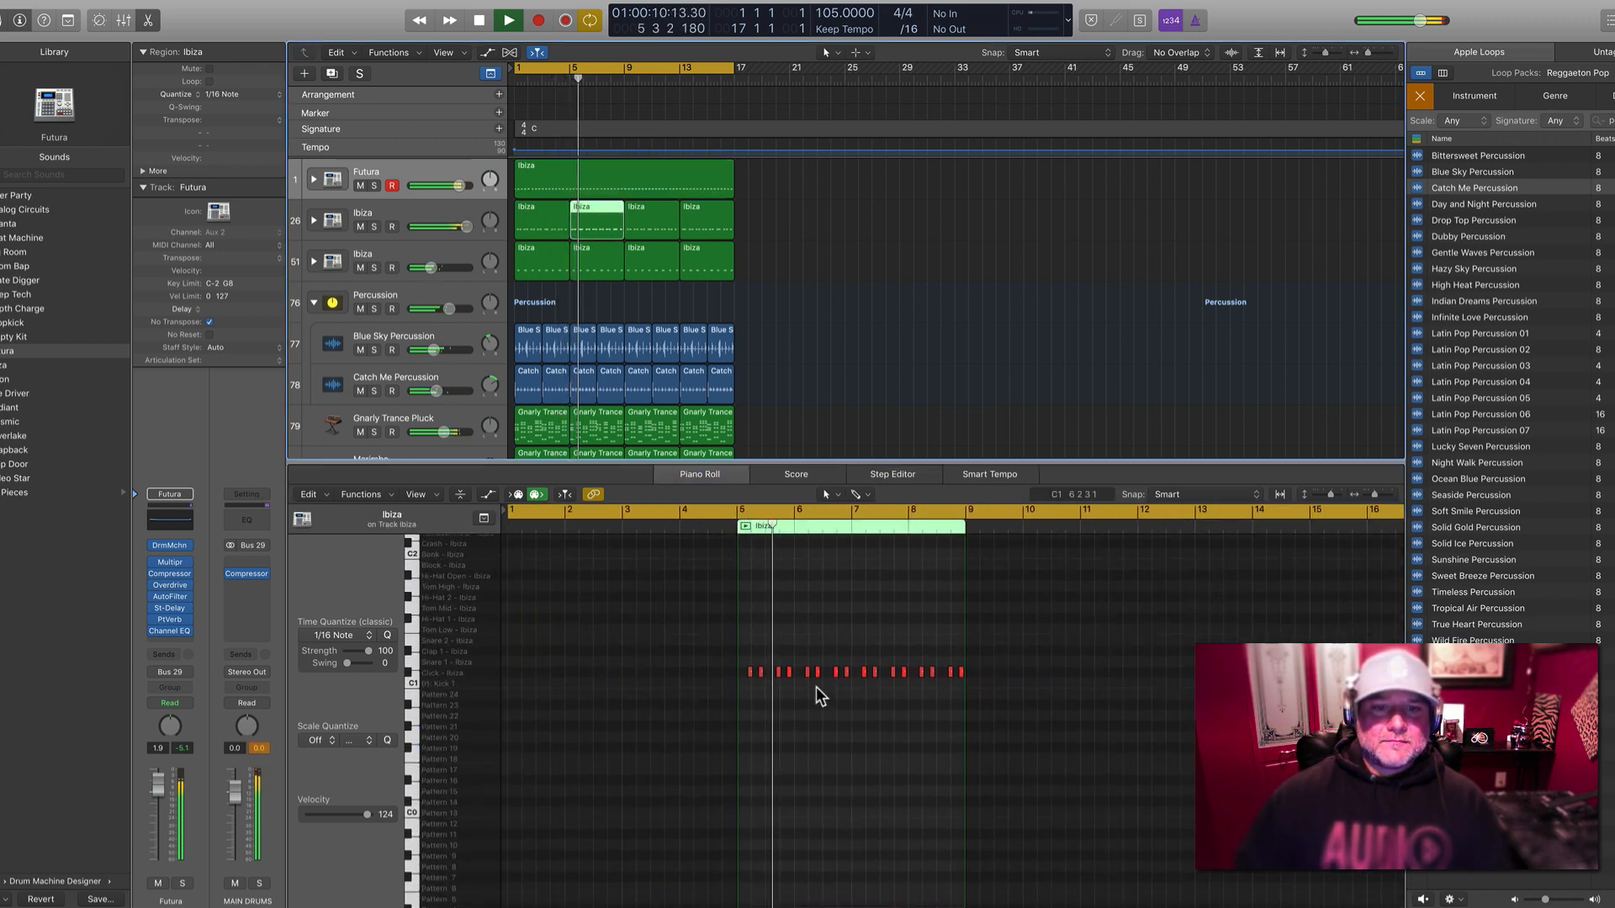
pyautogui.press('space')
pyautogui.moveTo(754, 634); pyautogui.dragTo(1009, 734)
pyautogui.press('super+z')
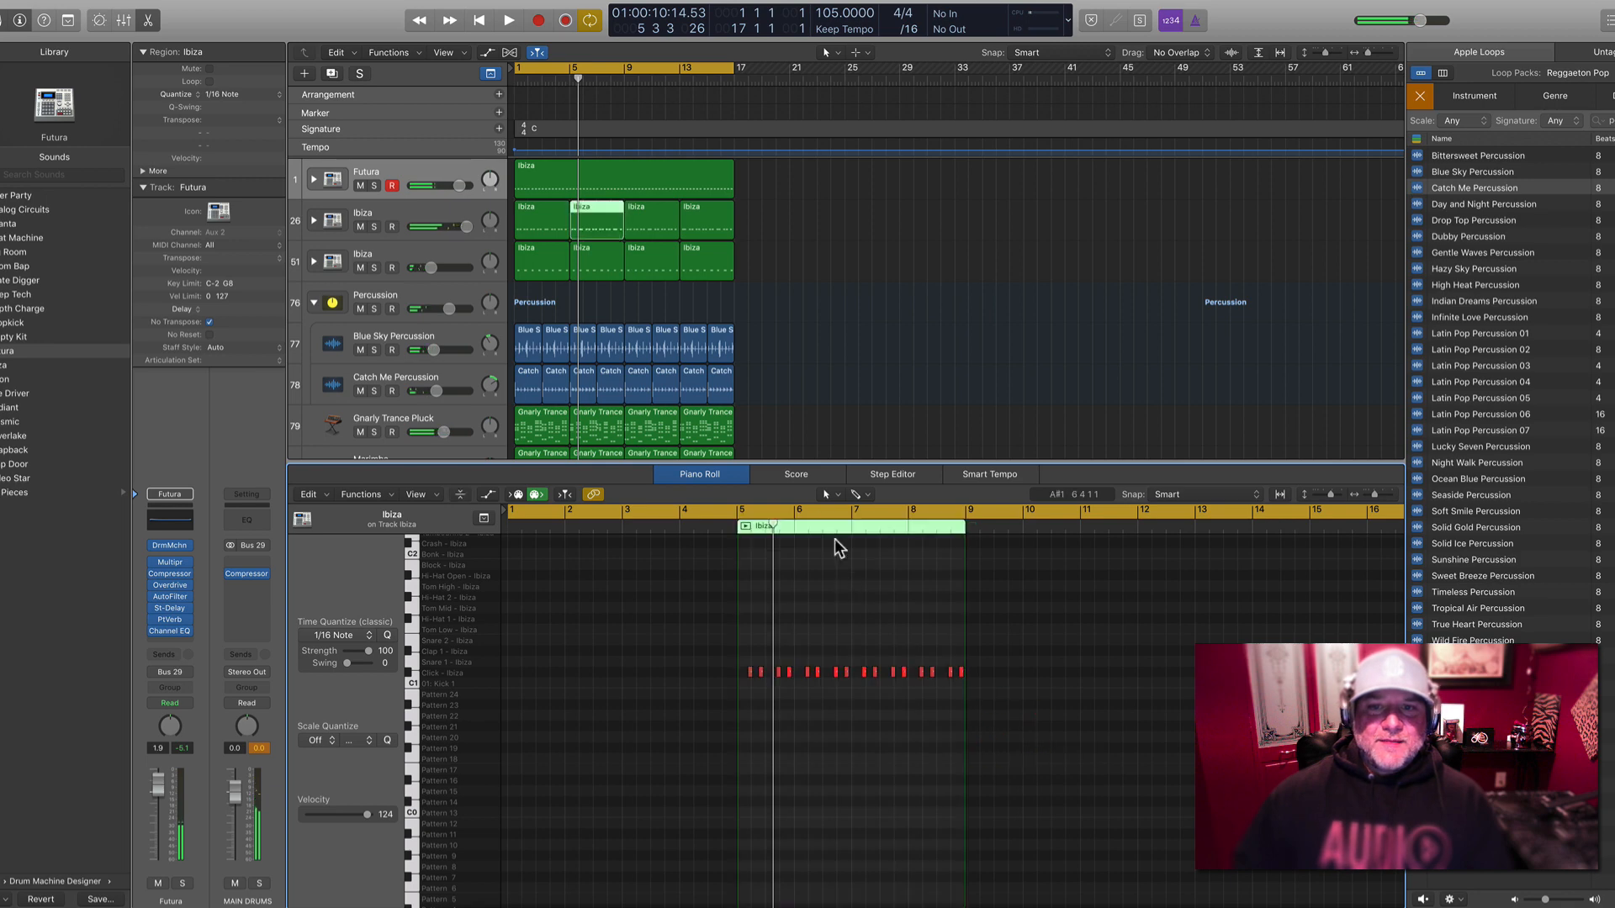
pyautogui.click(761, 256)
pyautogui.click(633, 221)
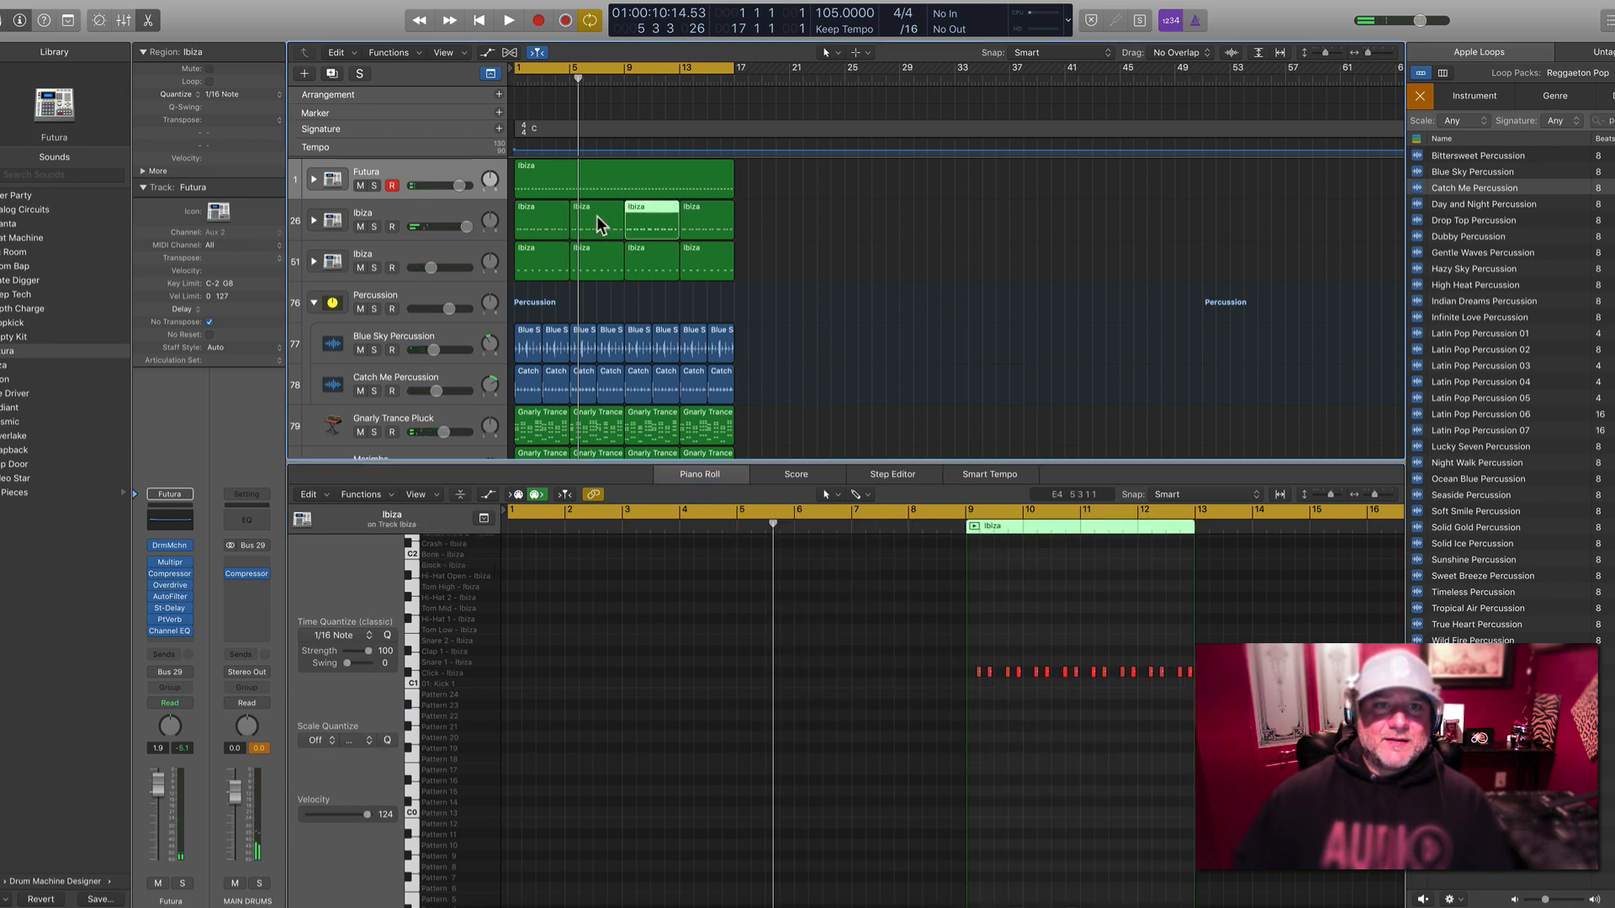
pyautogui.click(571, 215)
pyautogui.click(550, 207)
pyautogui.click(542, 256)
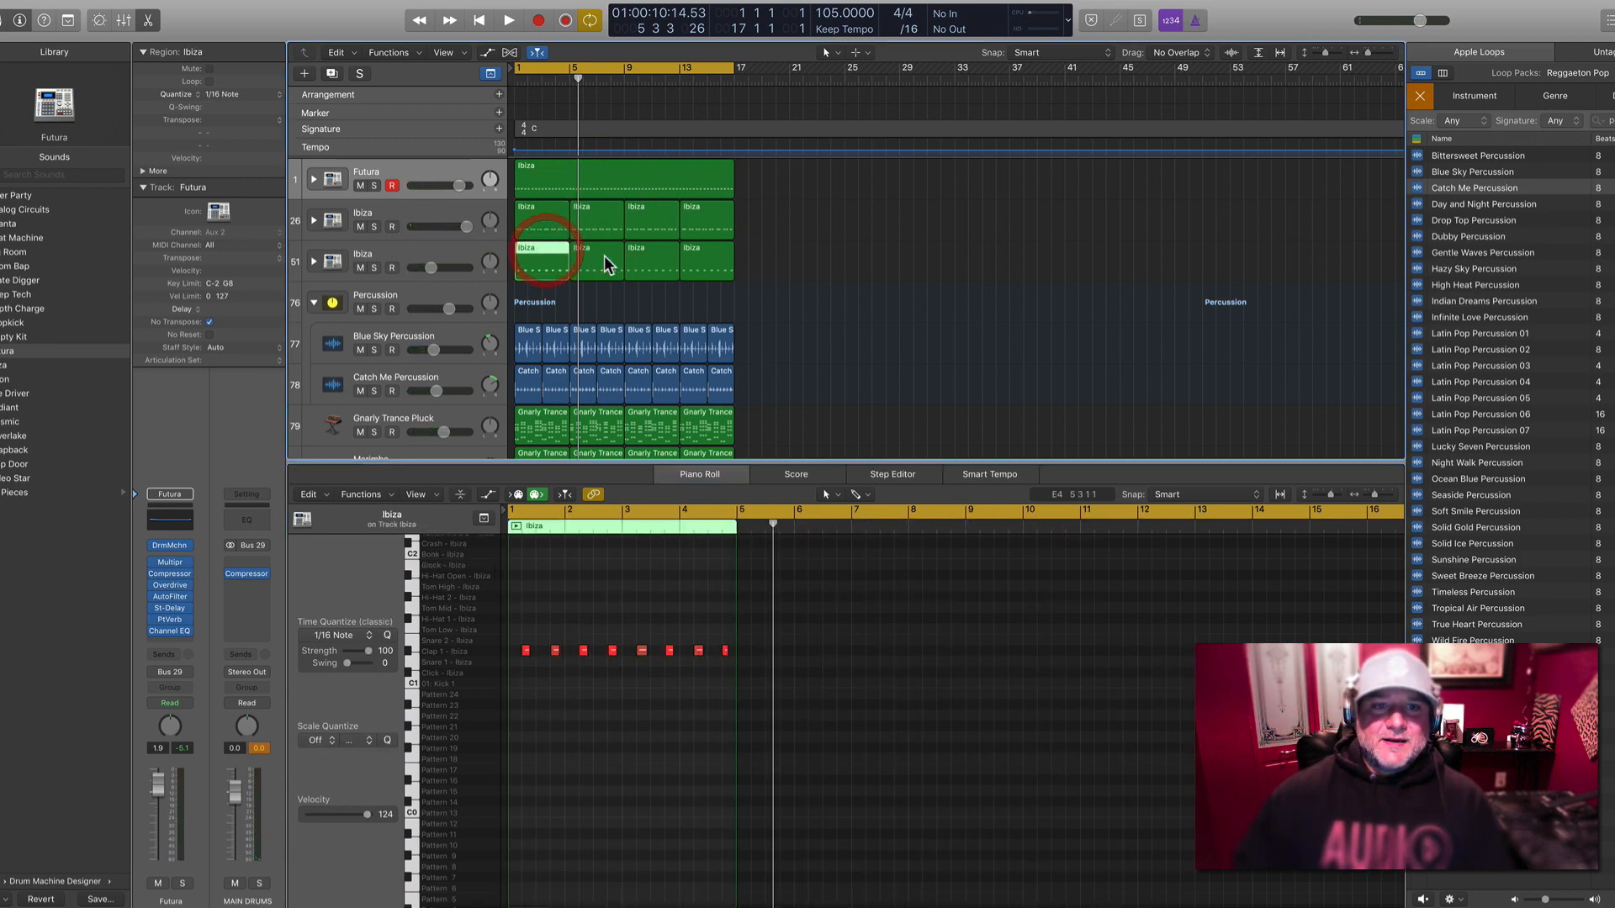
pyautogui.click(604, 256)
pyautogui.click(653, 263)
pyautogui.click(696, 264)
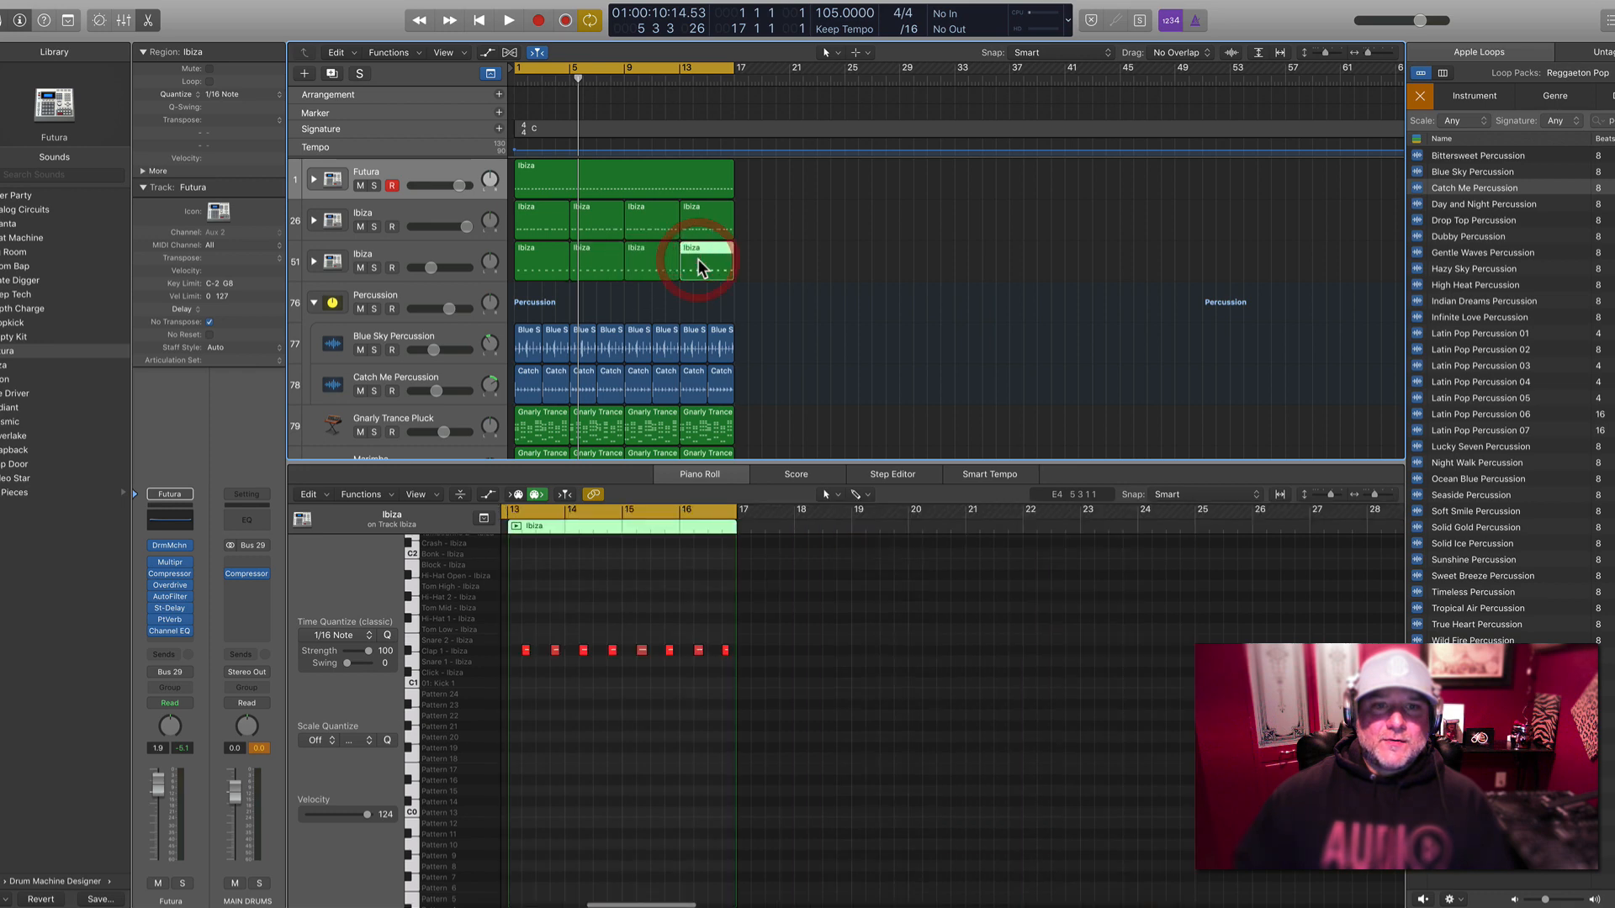
# Delete the repeated regions on both Ibiza tracks and loop each track's first four-bar region up to bar 17
pyautogui.press('space')
pyautogui.moveTo(764, 267); pyautogui.dragTo(738, 220)
pyautogui.press('Delete')
pyautogui.press('space')
pyautogui.press('space')
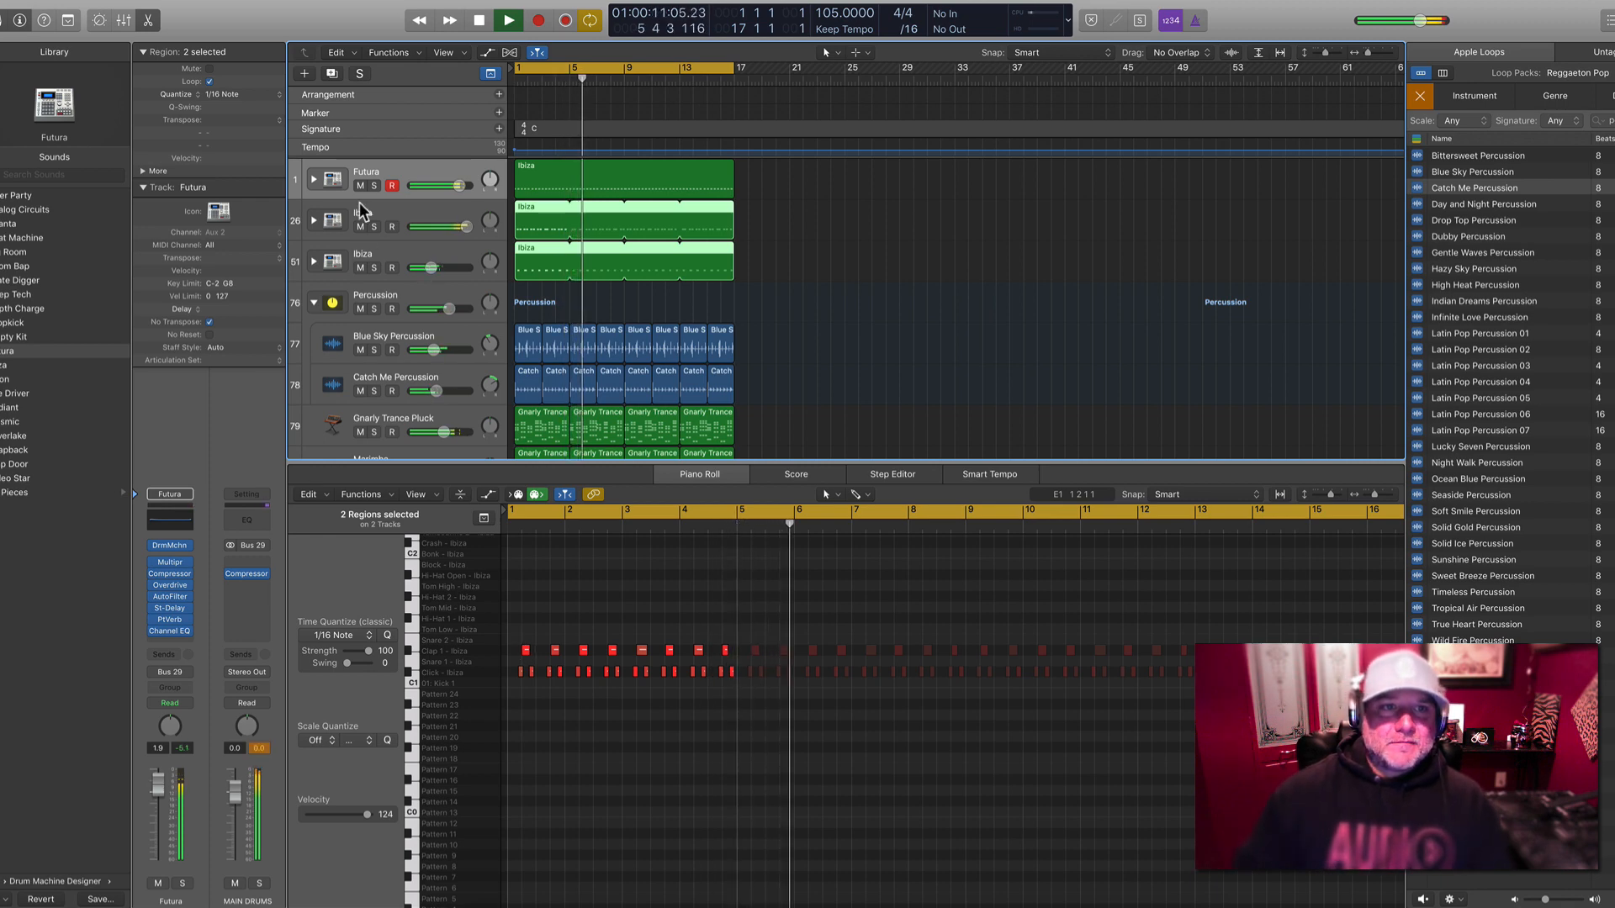
# Split the Futura track's region at bar 5 and delete the part after the split
pyautogui.click(532, 175)
pyautogui.press('space')
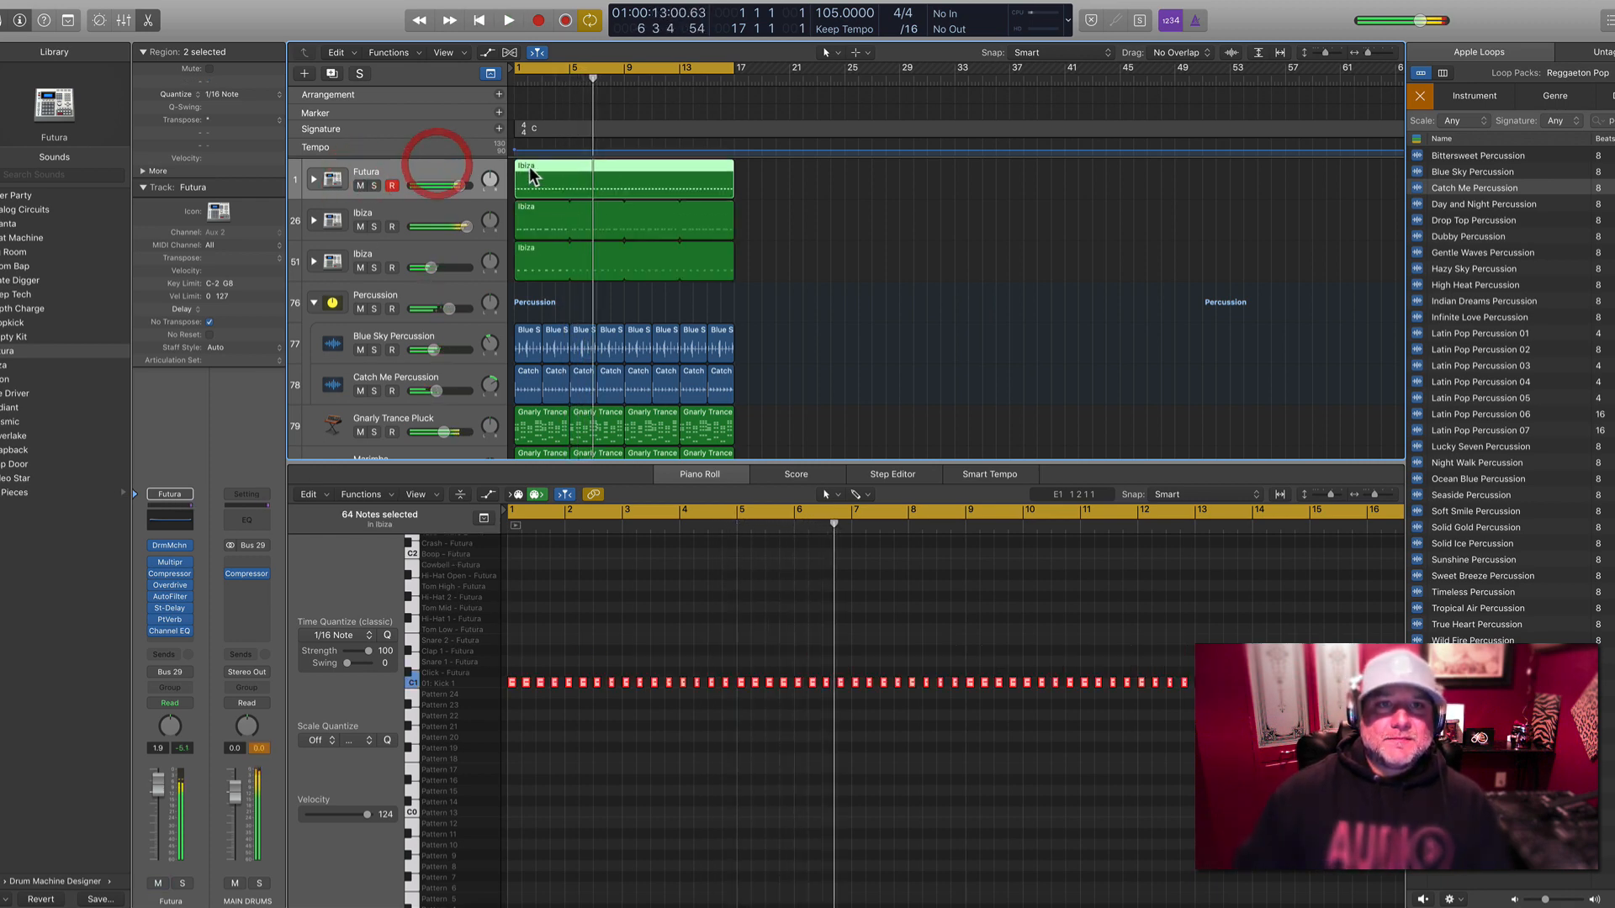
pyautogui.click(572, 80)
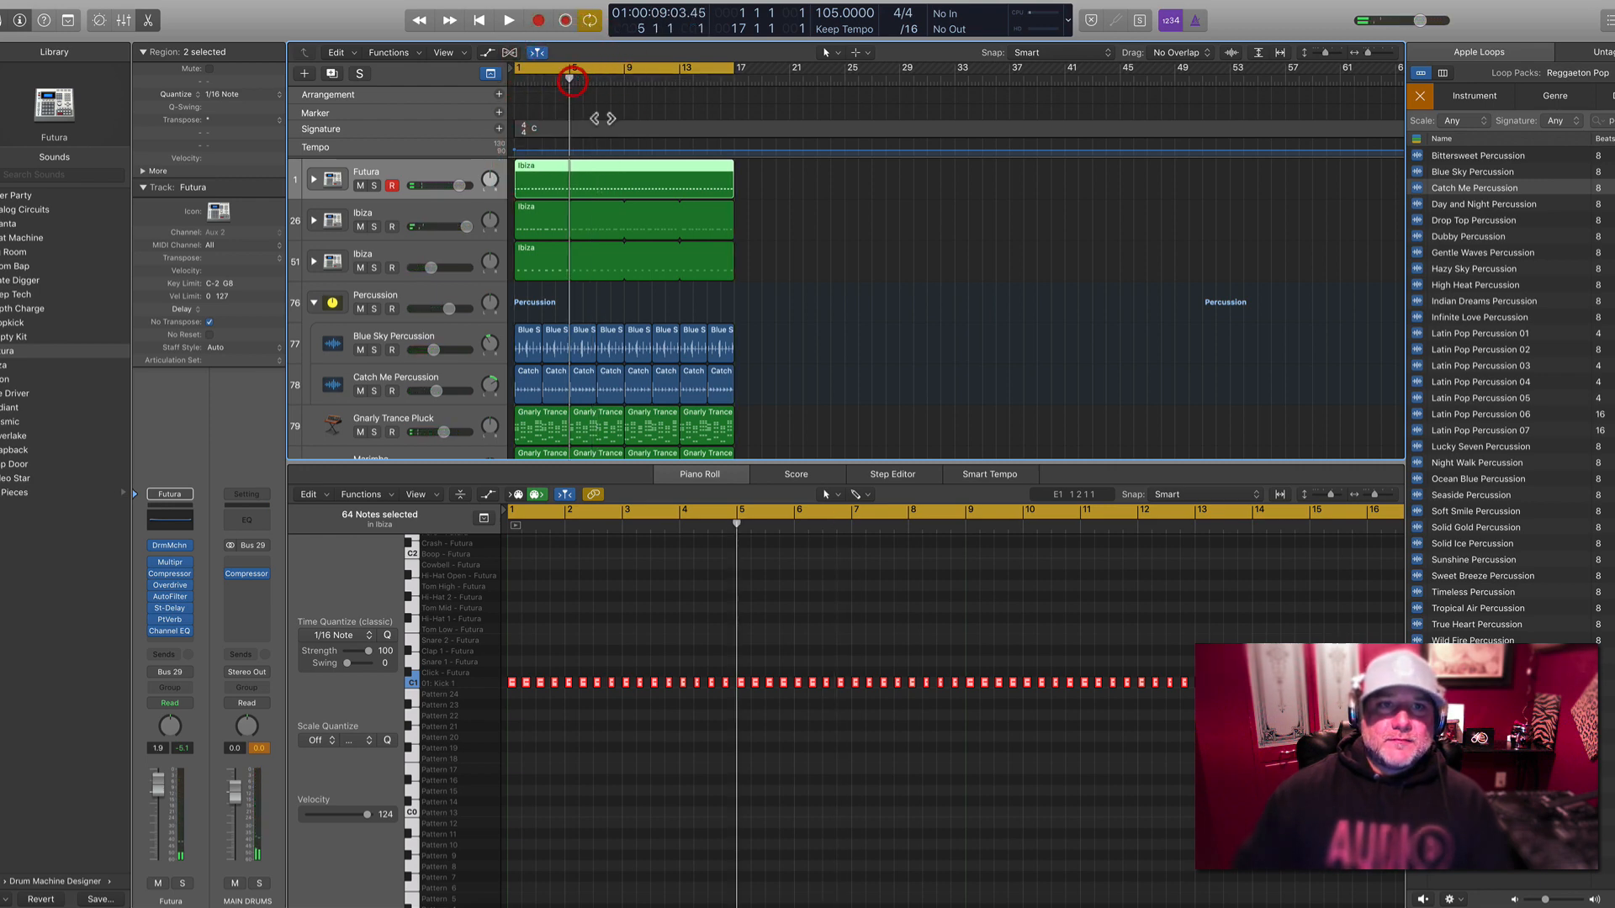
pyautogui.click(631, 172)
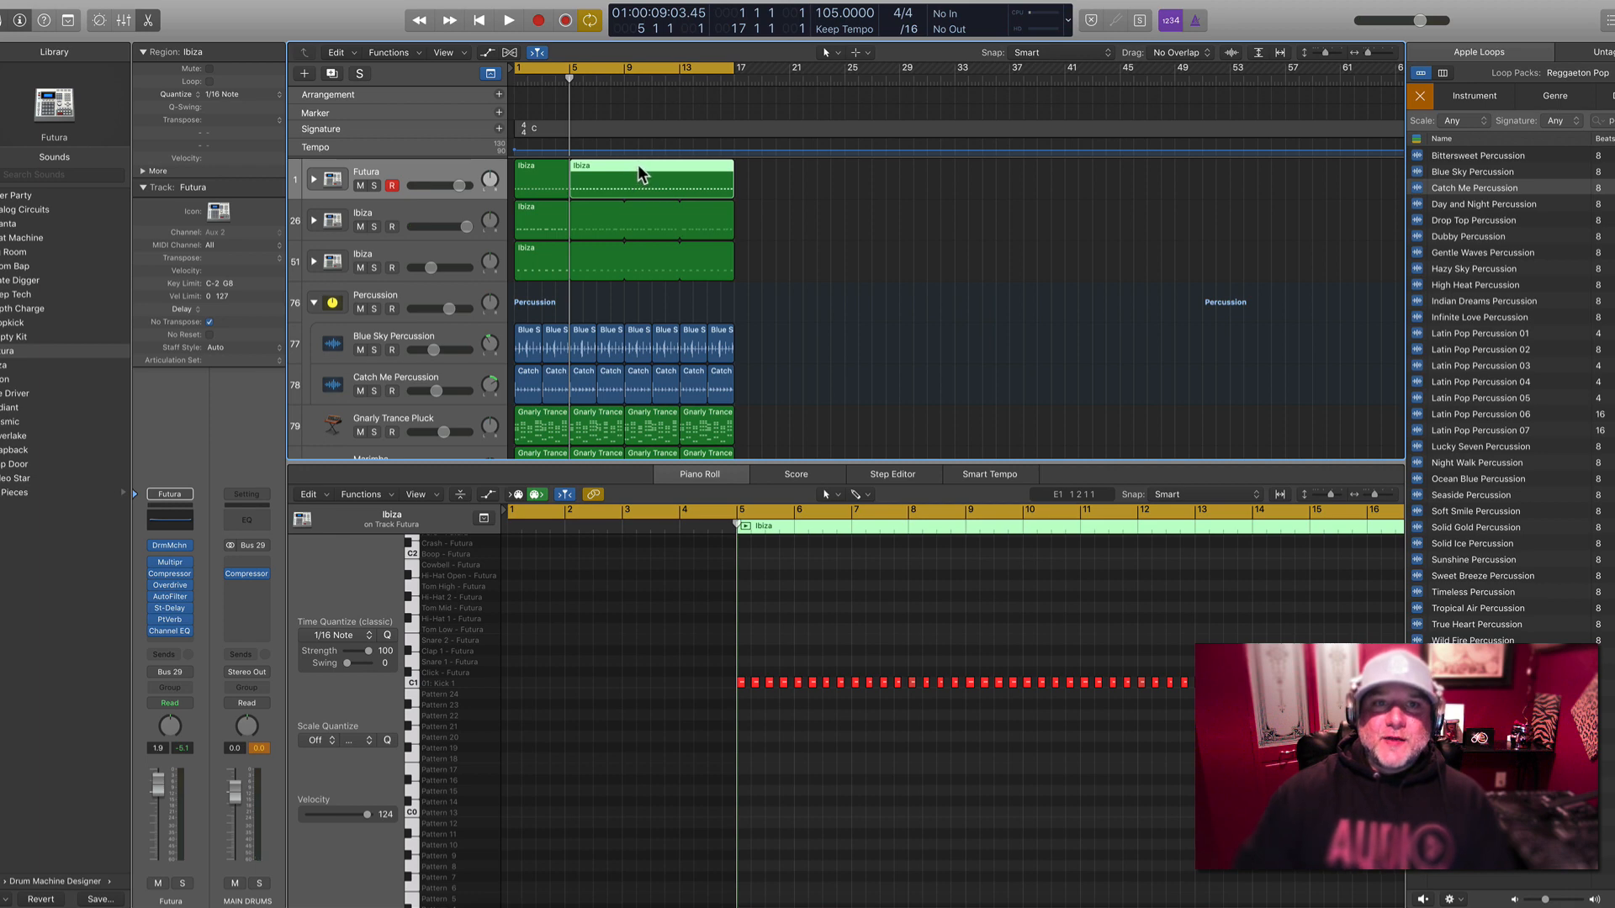
pyautogui.press('Delete')
# Fill the Futura track from bar 5 to bar 17 with copies of its first four-bar region
pyautogui.click(637, 165)
pyautogui.moveTo(555, 174); pyautogui.dragTo(648, 176)
pyautogui.keyDown('shift'); pyautogui.click(546, 179); pyautogui.keyUp('shift')
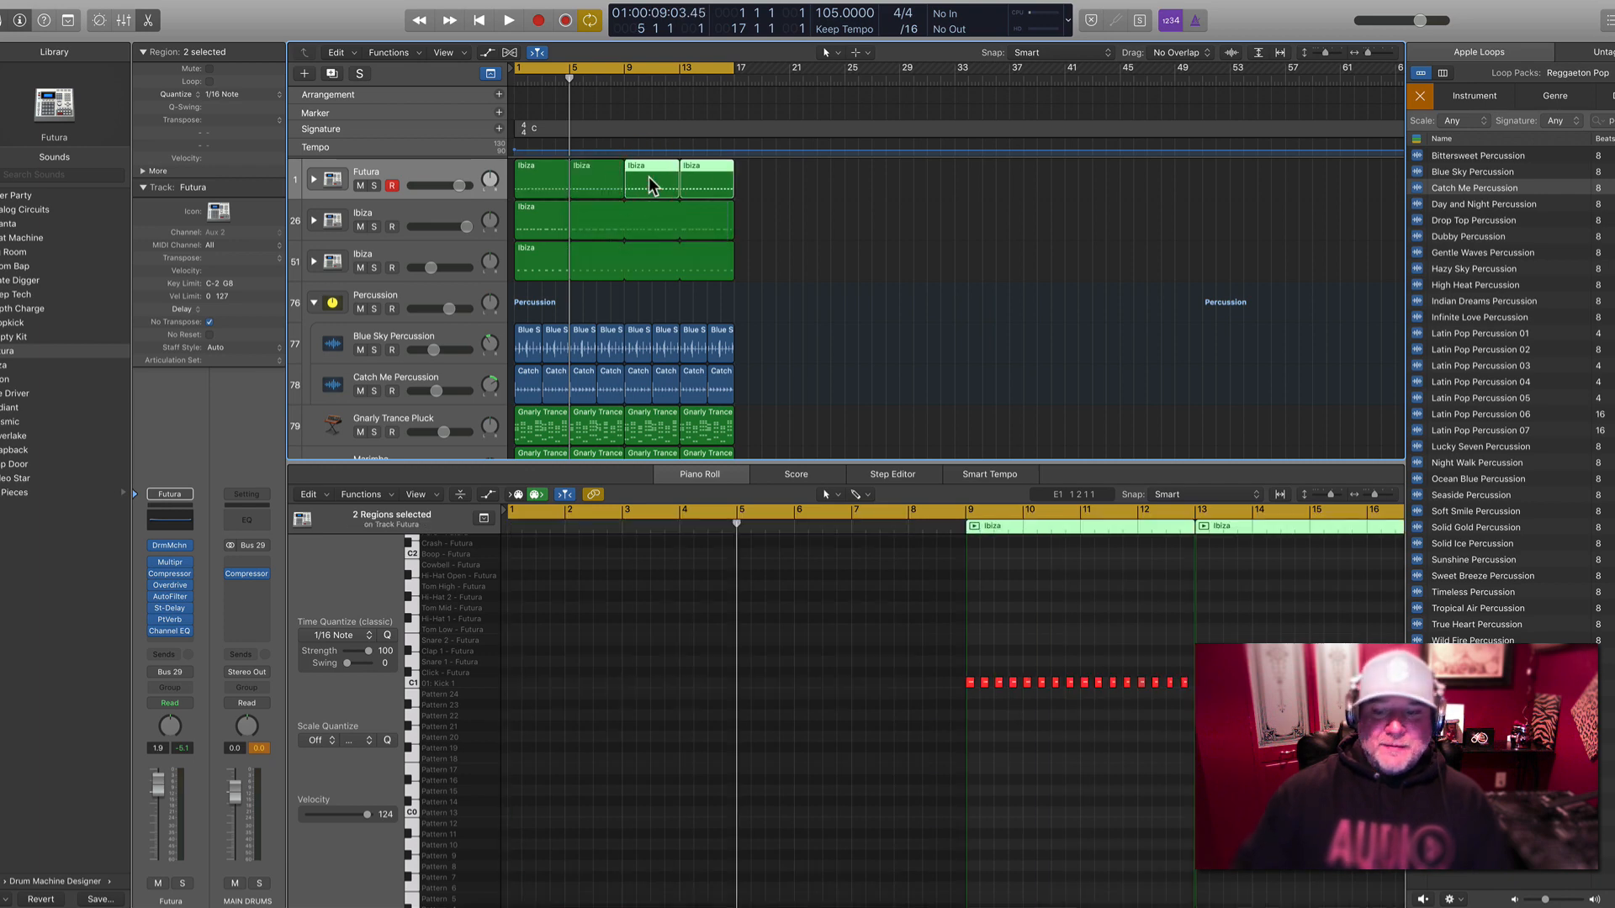
# Play the song with the editor closed and all tracks in view, checking Futura's part by briefly muting it
pyautogui.press('space')
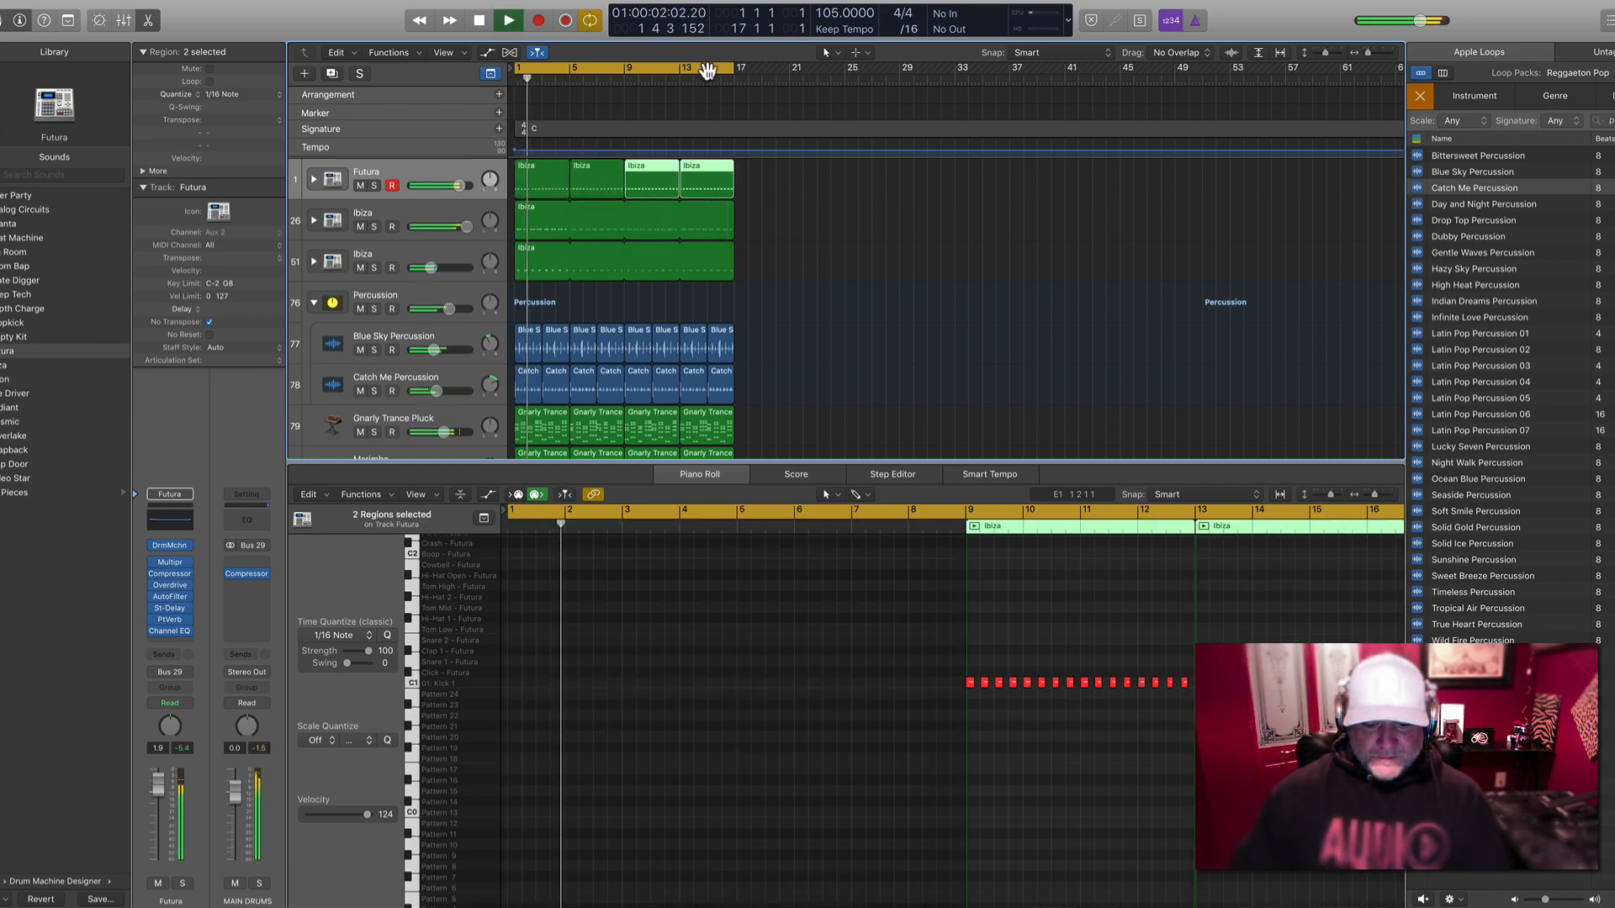
pyautogui.press('p')
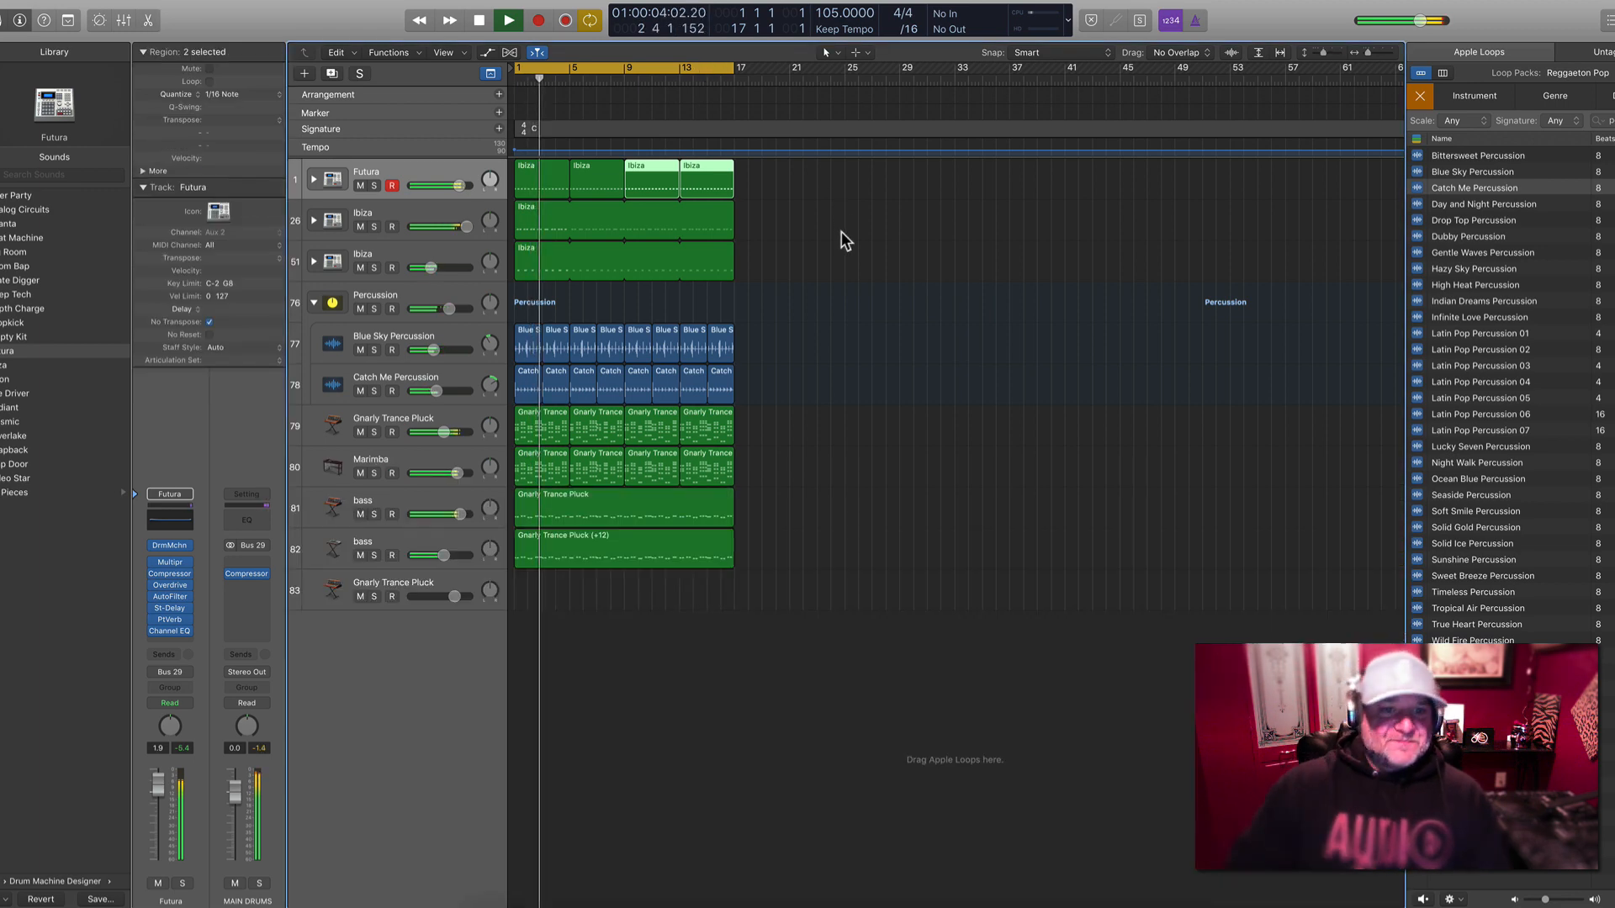
pyautogui.hotkey('ctrl', 'alt', 'Up')
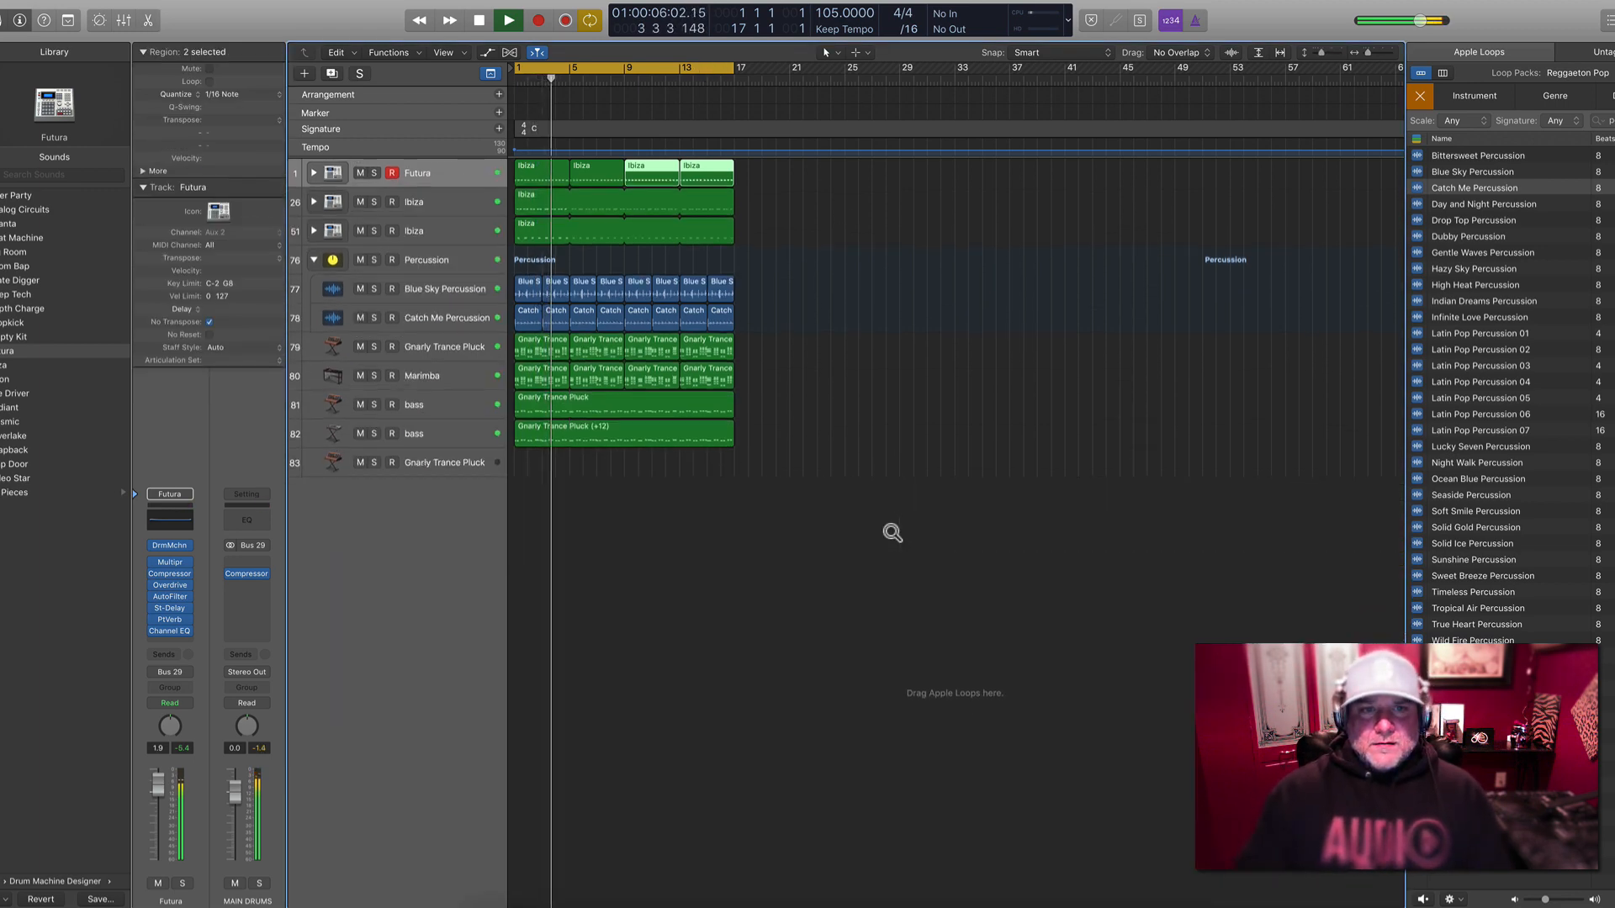
pyautogui.click(457, 456)
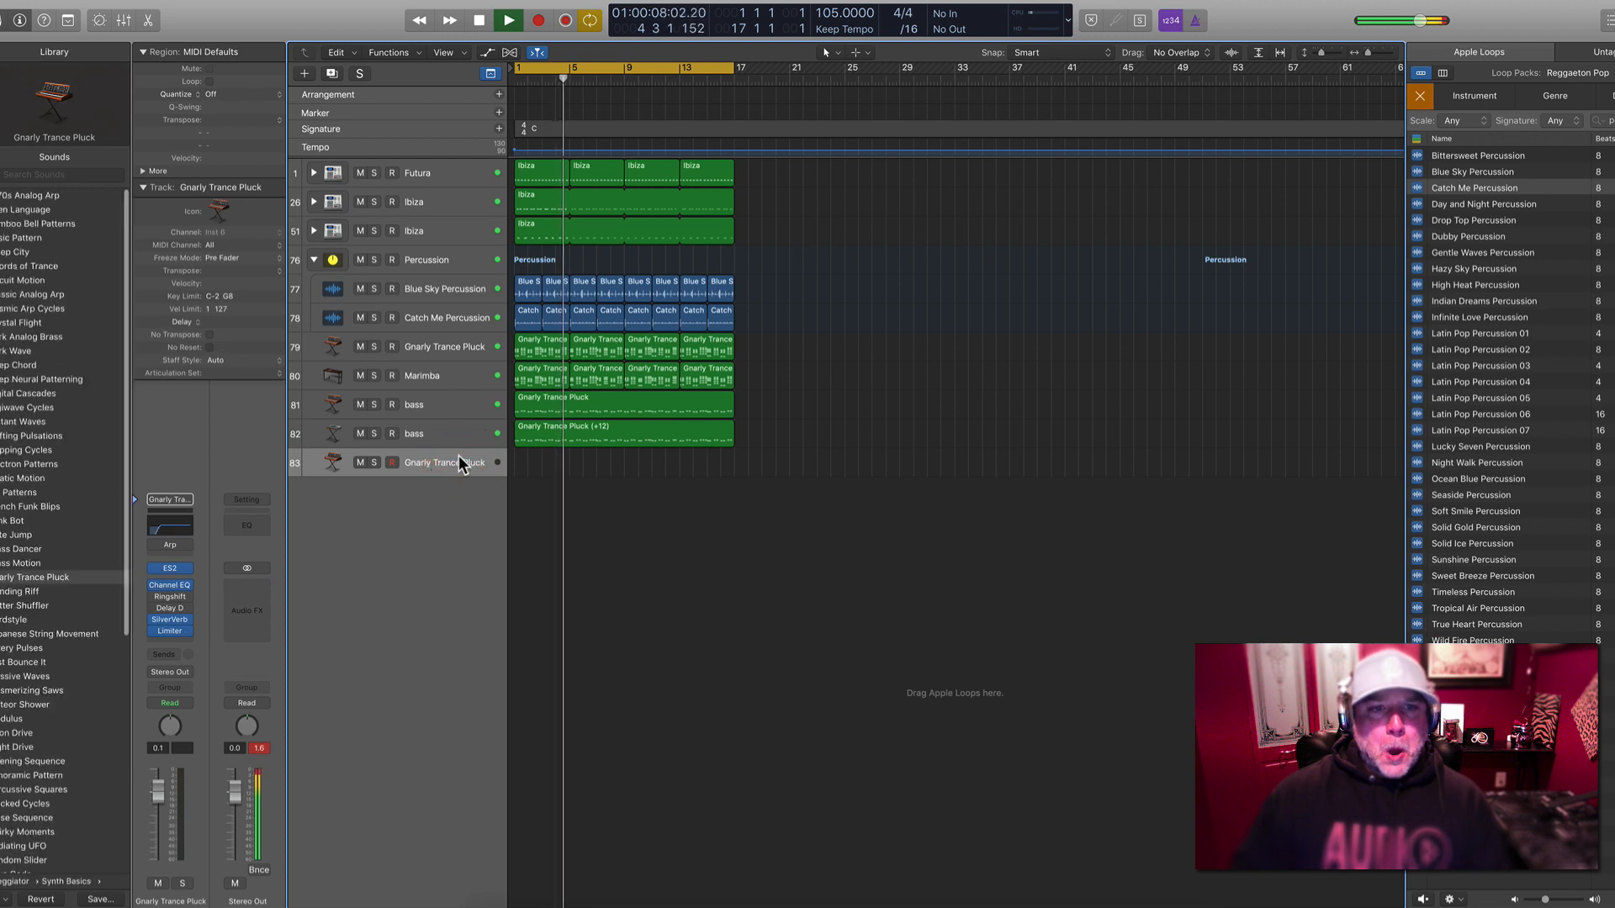
pyautogui.click(454, 168)
pyautogui.click(360, 171)
pyautogui.click(362, 173)
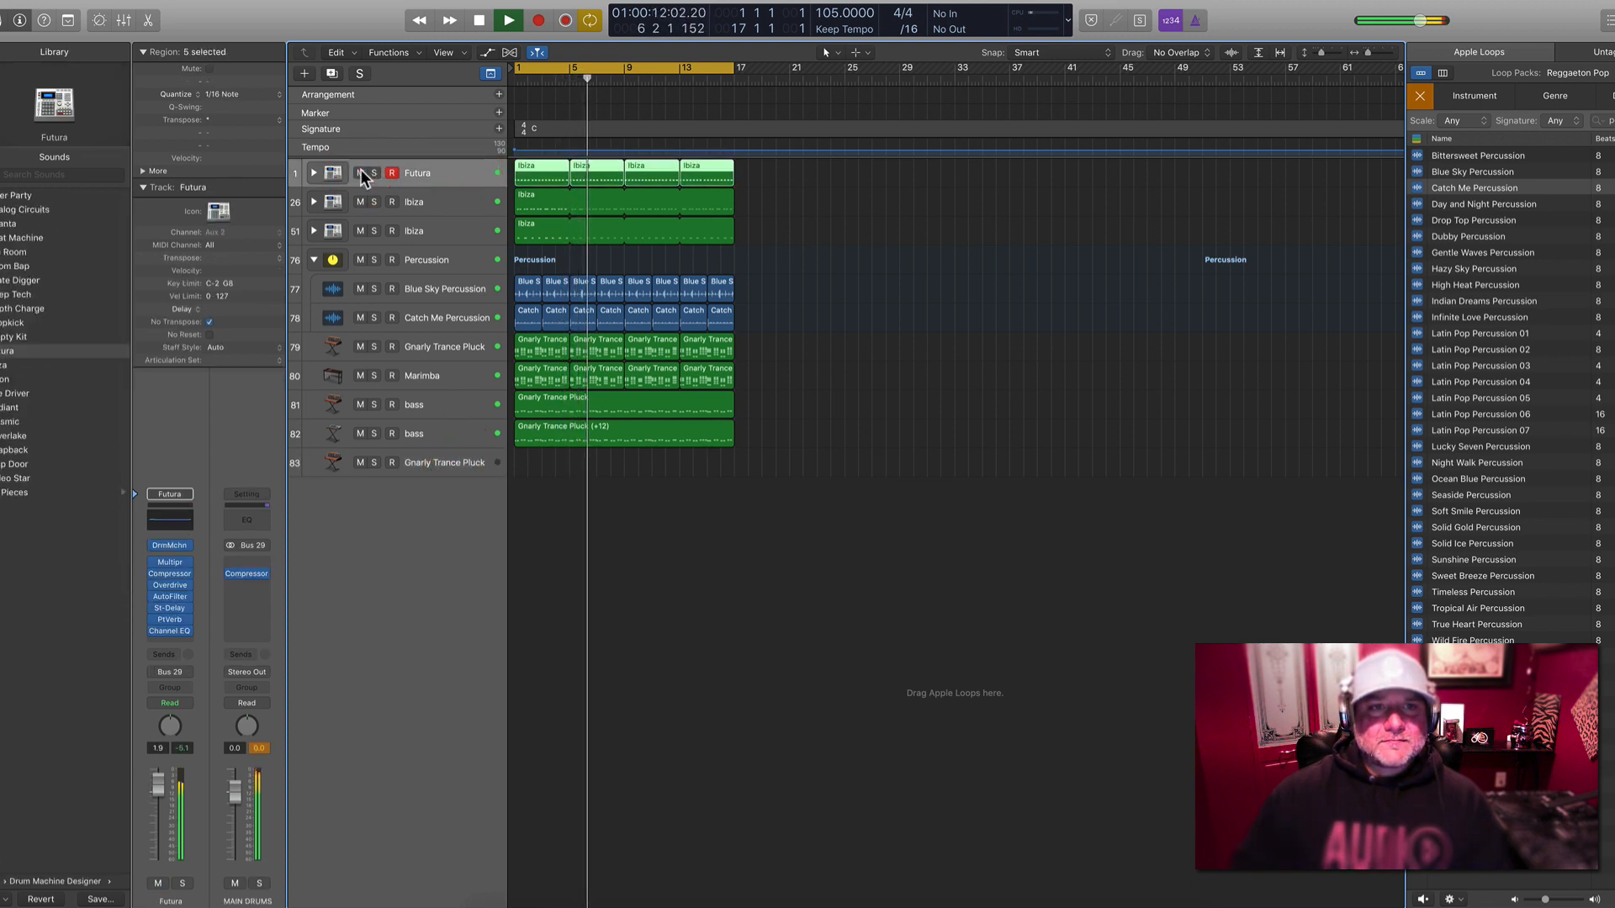
pyautogui.click(779, 236)
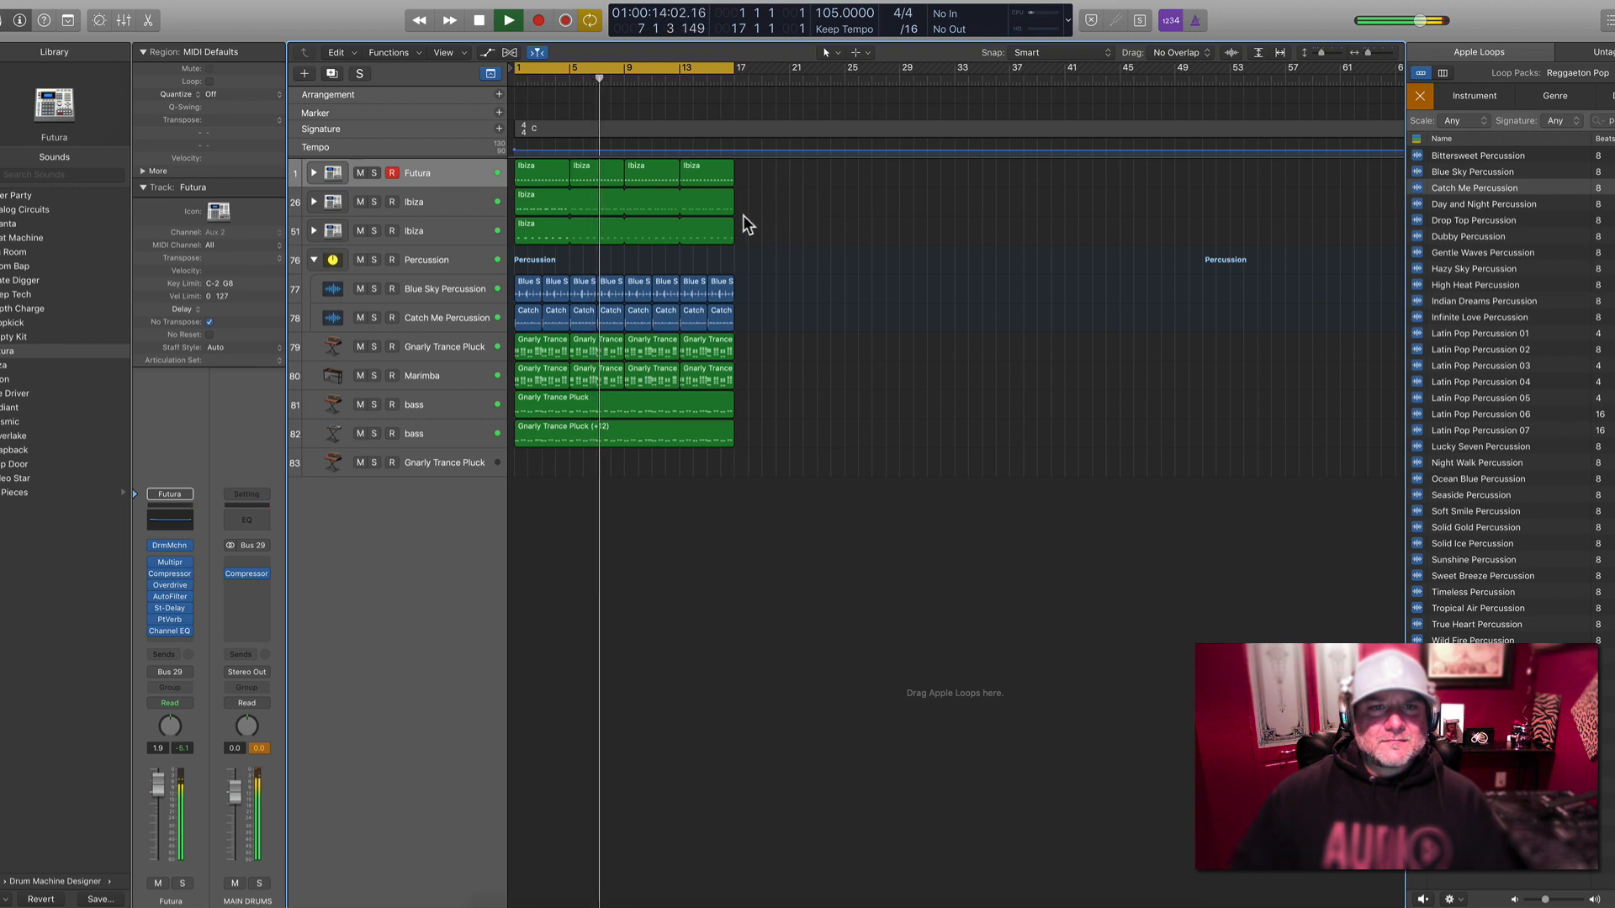
pyautogui.press('Return')
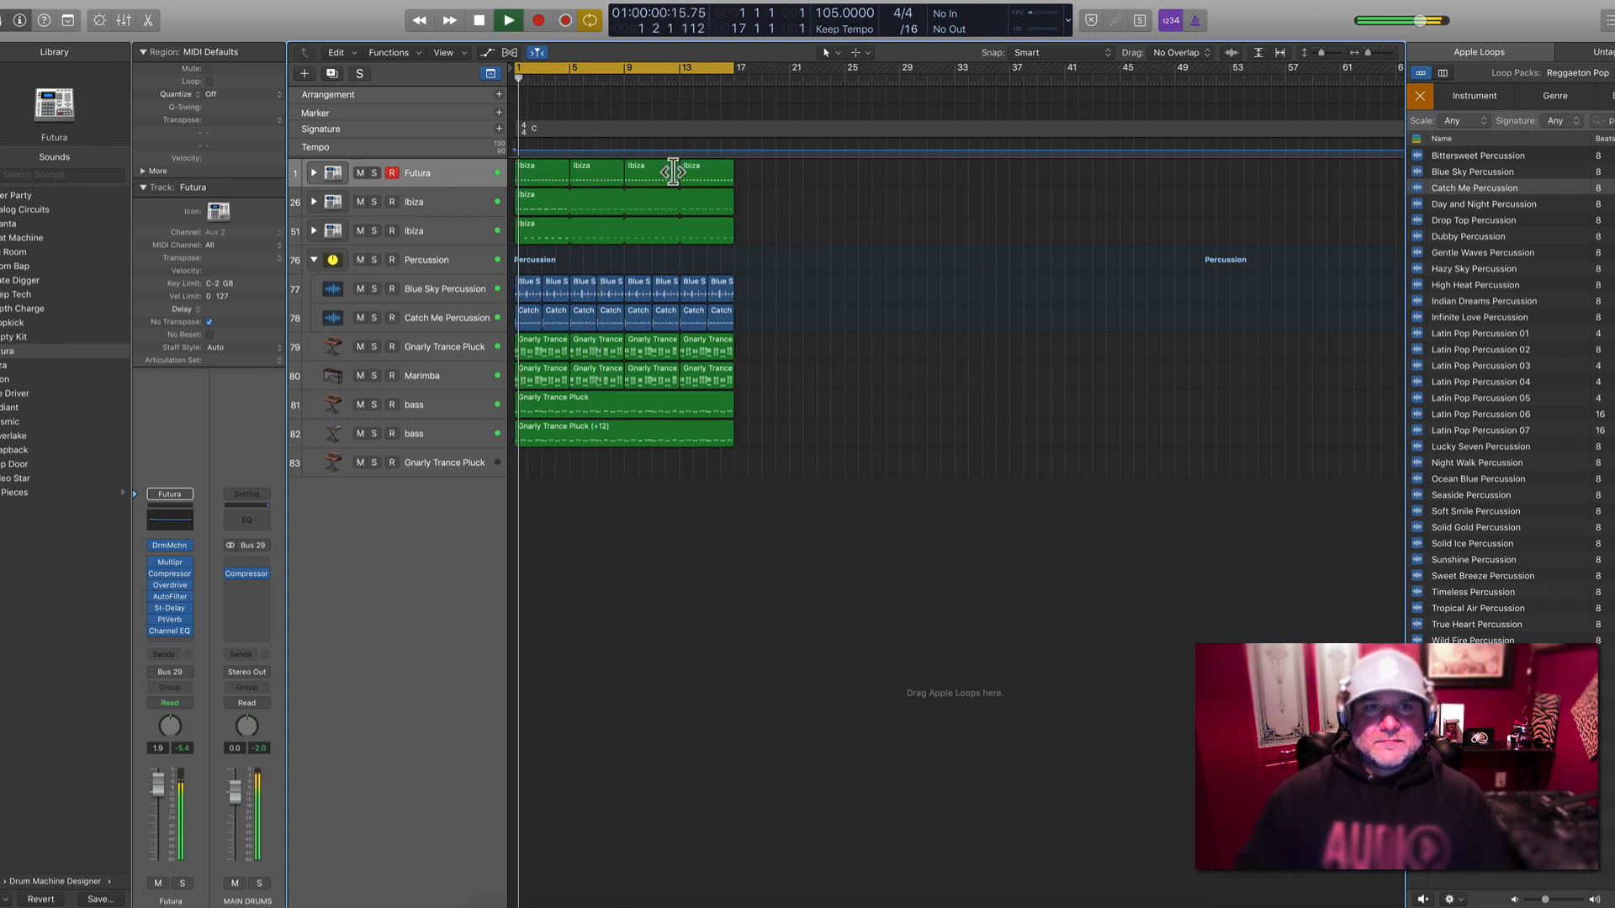
# Join the four Futura regions into one continuous region with the Glue tool and return to the Pointer tool
pyautogui.click(461, 167)
pyautogui.press('super+Down')
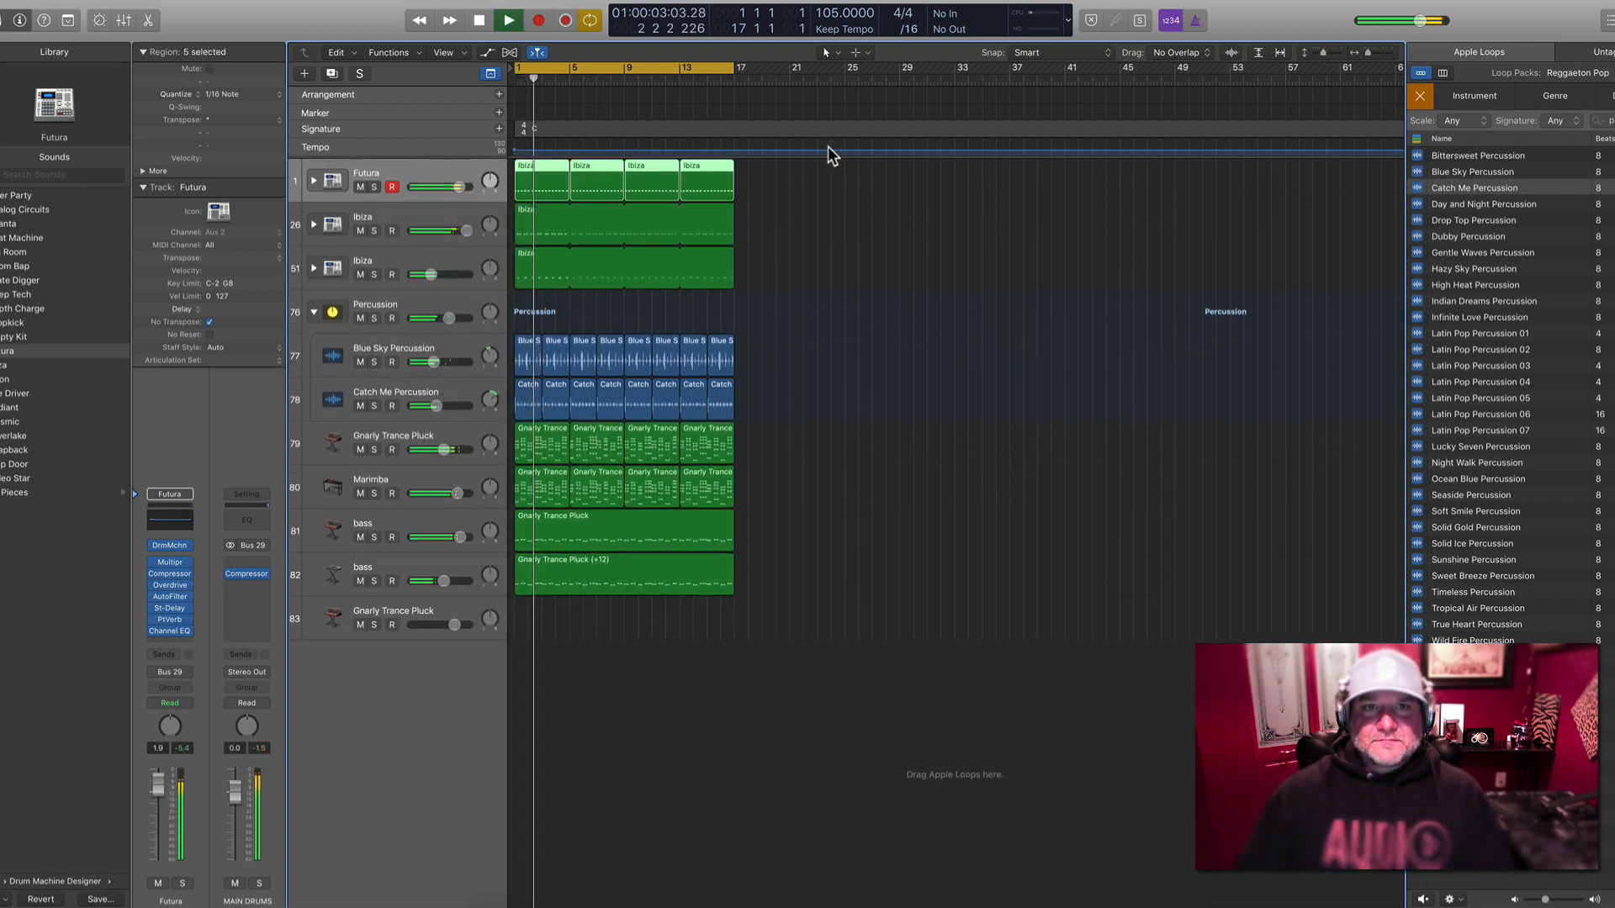
pyautogui.rightClick(542, 170)
pyautogui.click(583, 259)
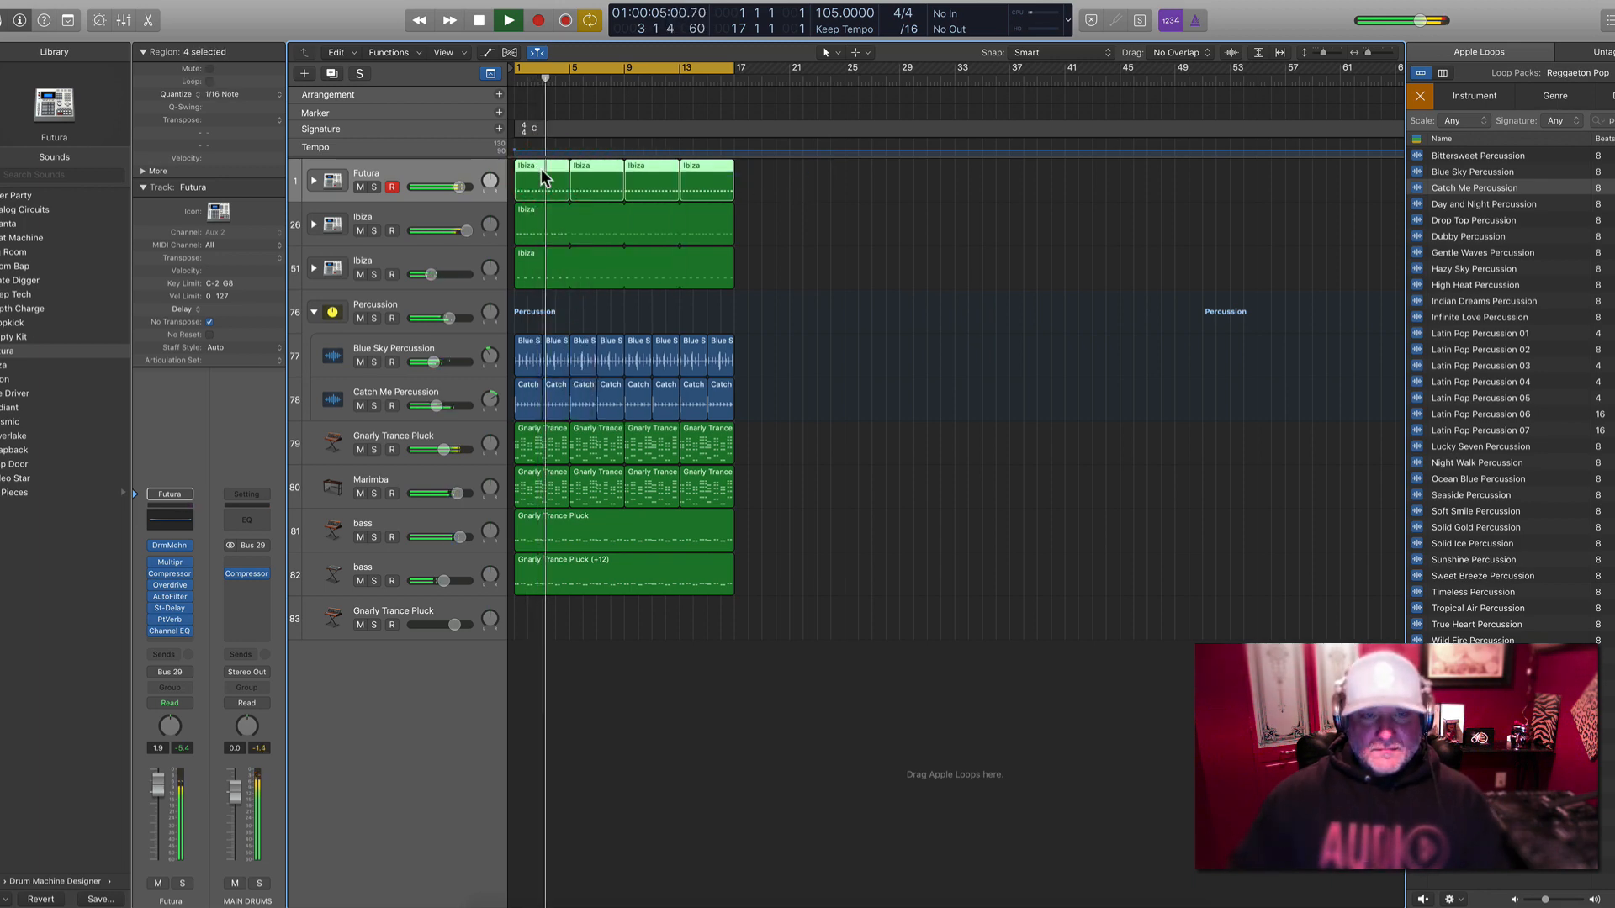
pyautogui.click(559, 177)
pyautogui.rightClick(769, 217)
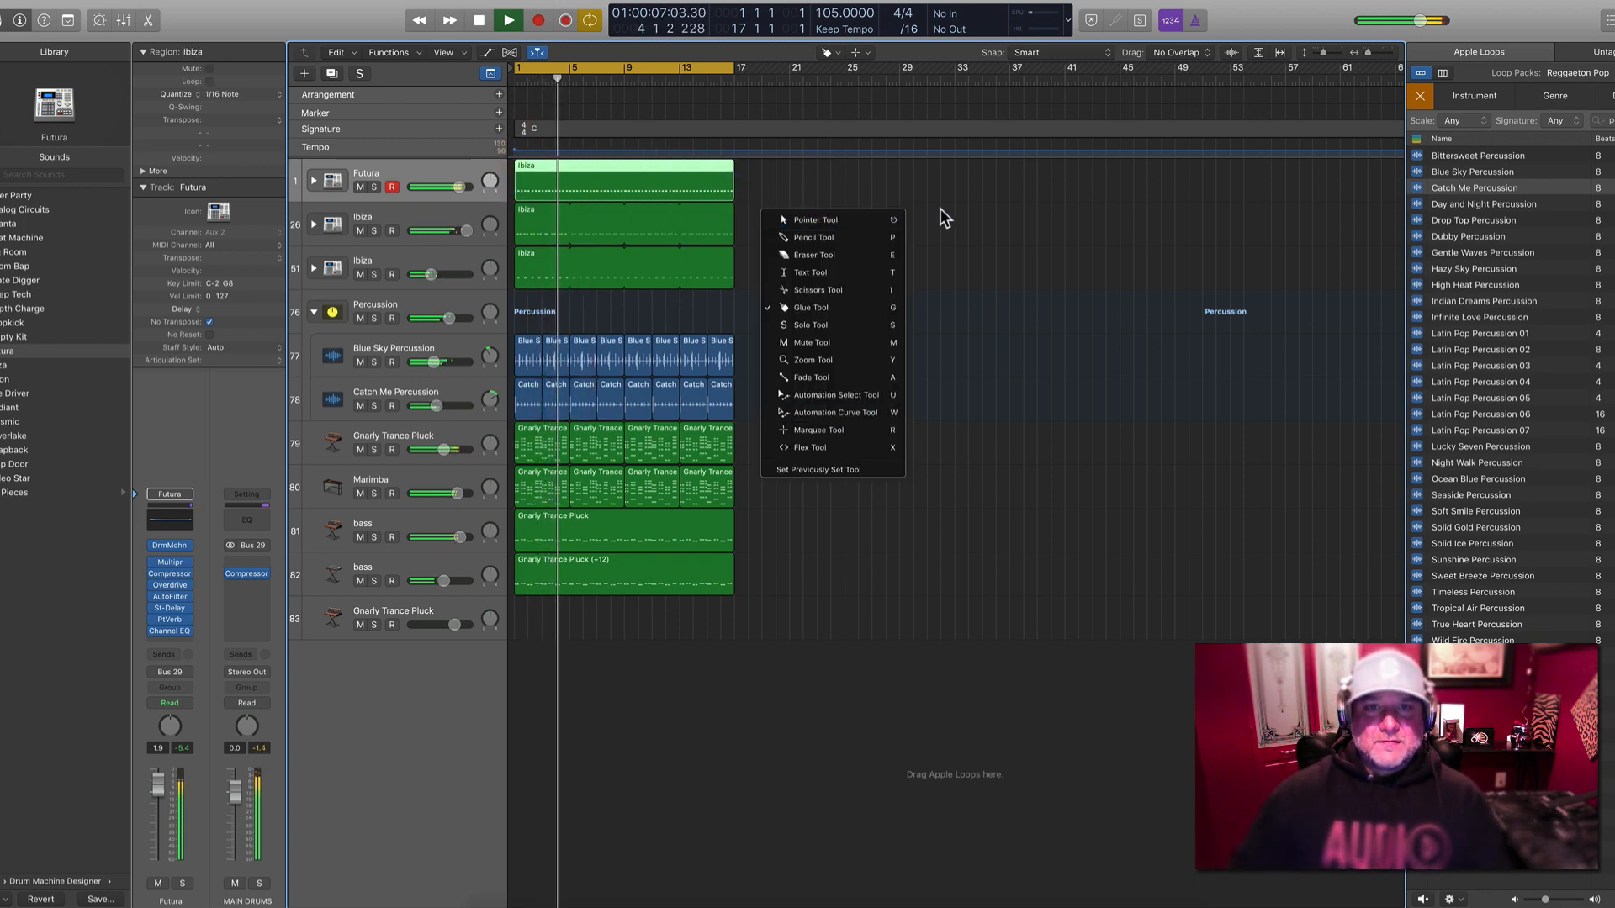
pyautogui.press('Escape')
# Open the joined Futura region in the Piano Roll and look over its notes
pyautogui.doubleClick(669, 172)
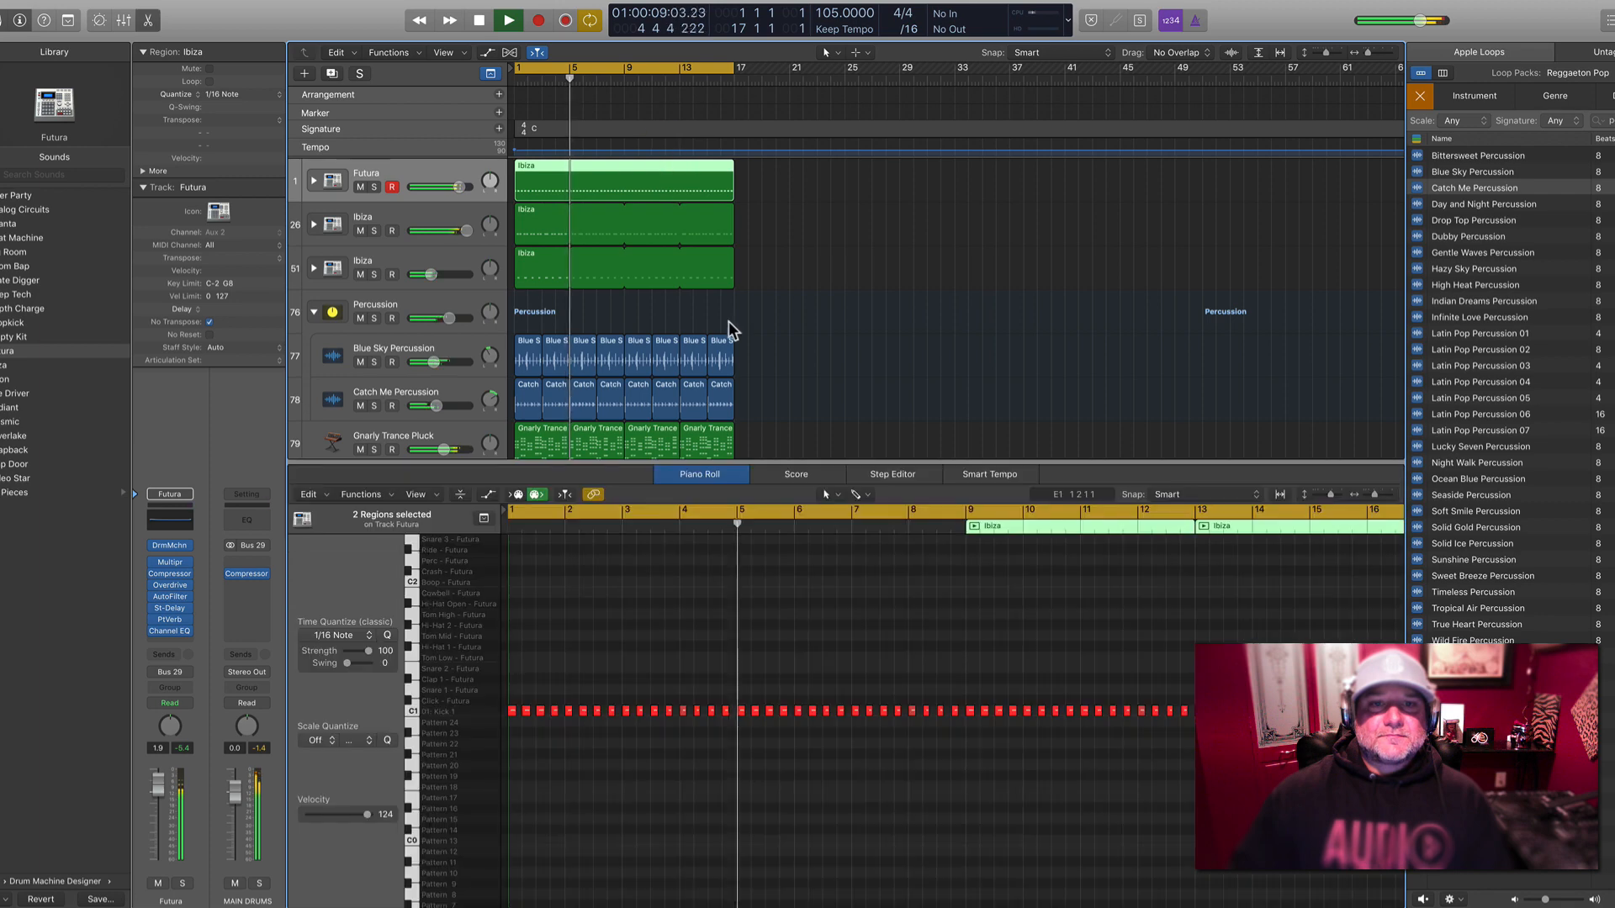
pyautogui.scroll(10, 804, 673)
pyautogui.scroll(-10, 804, 671)
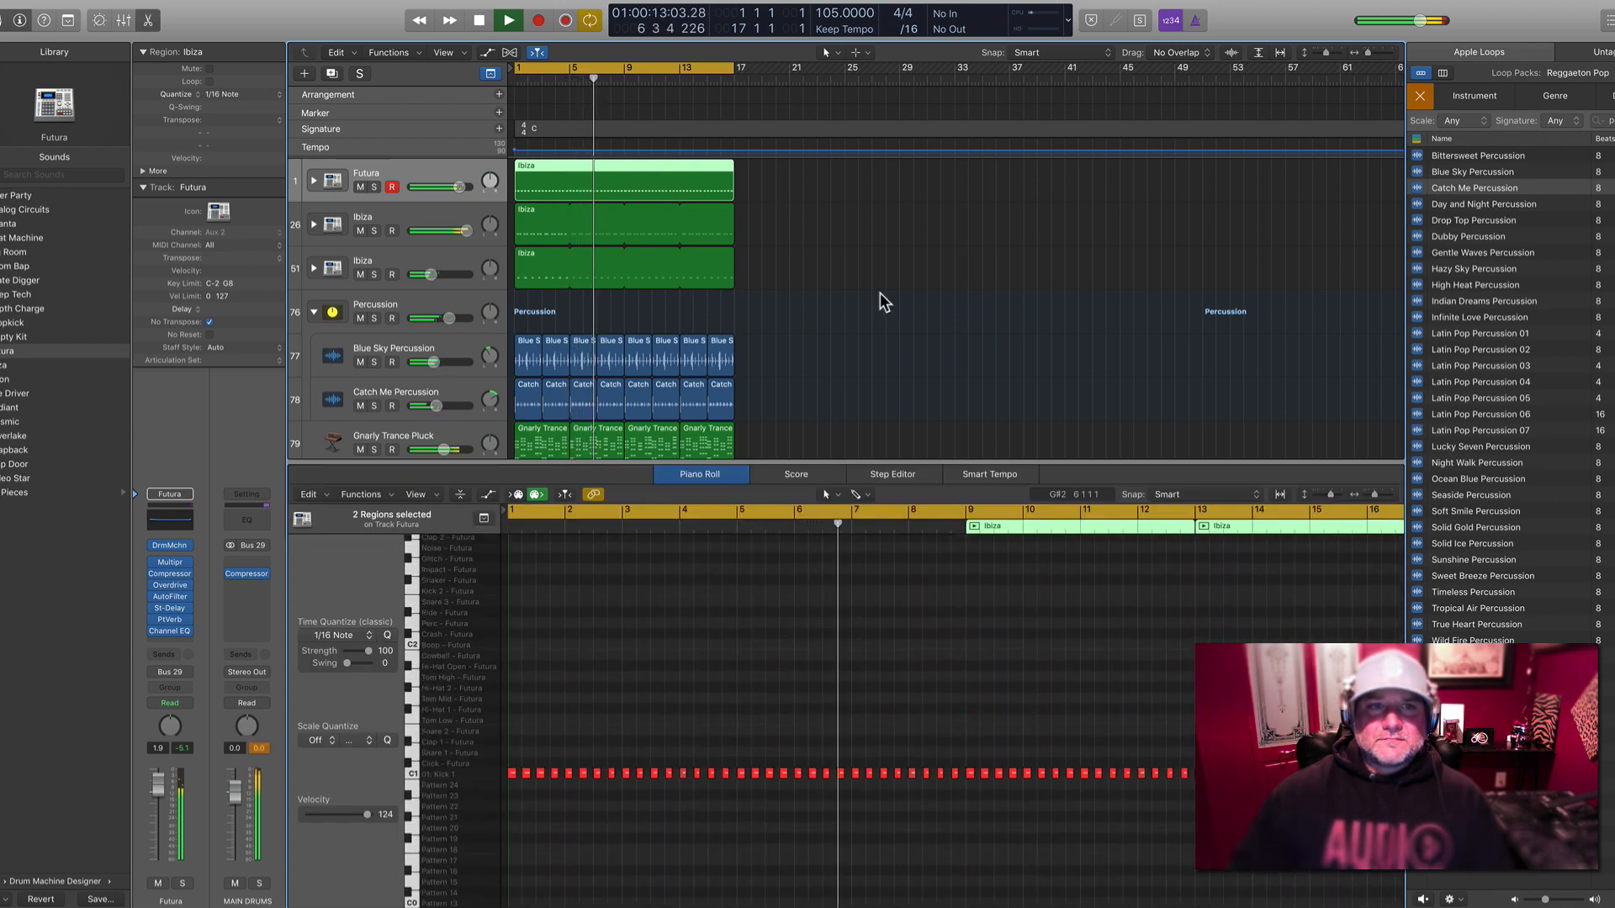
# Expand the Futura kit, mute its Ride sub-track and replay the song from the start
pyautogui.click(360, 187)
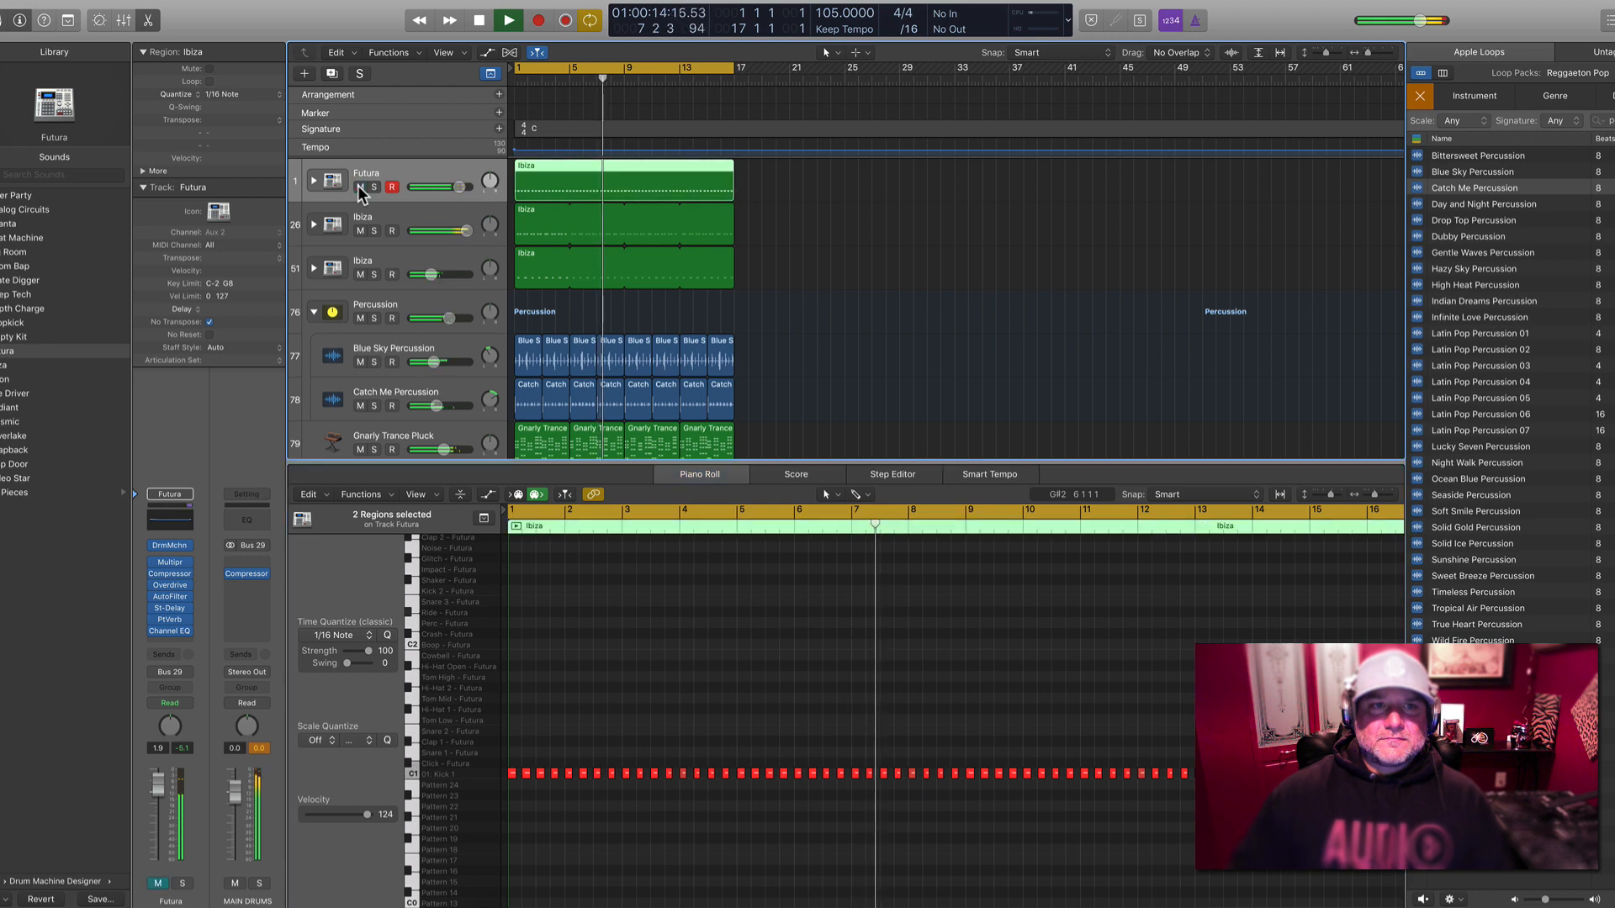
pyautogui.click(315, 181)
pyautogui.scroll(-2, 320, 253)
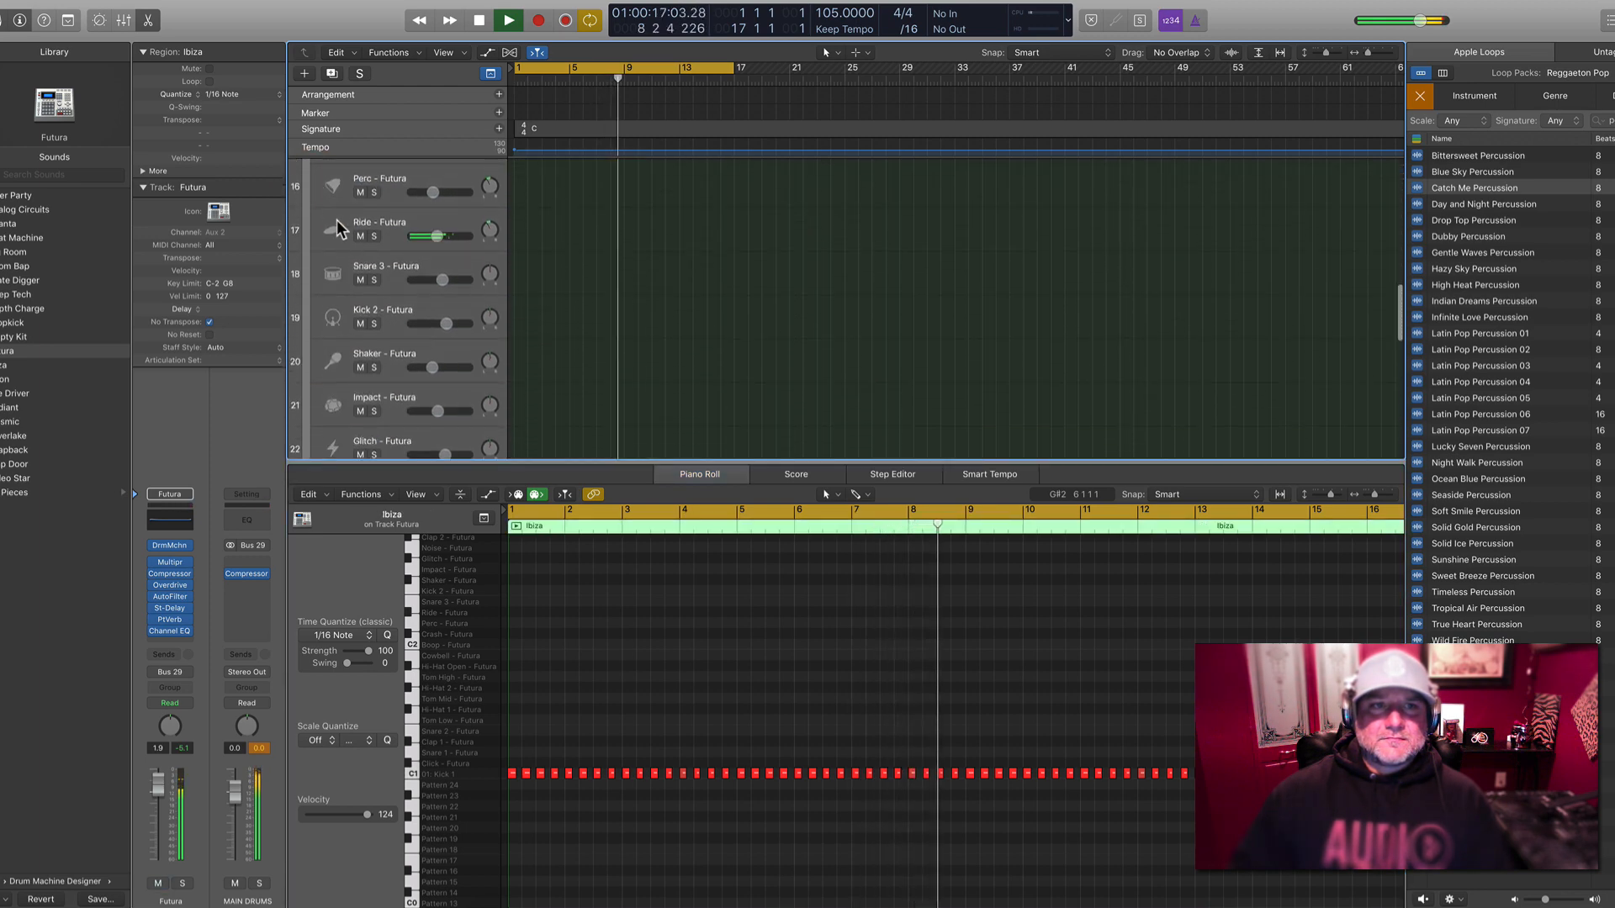
pyautogui.click(360, 237)
pyautogui.scroll(10, 553, 278)
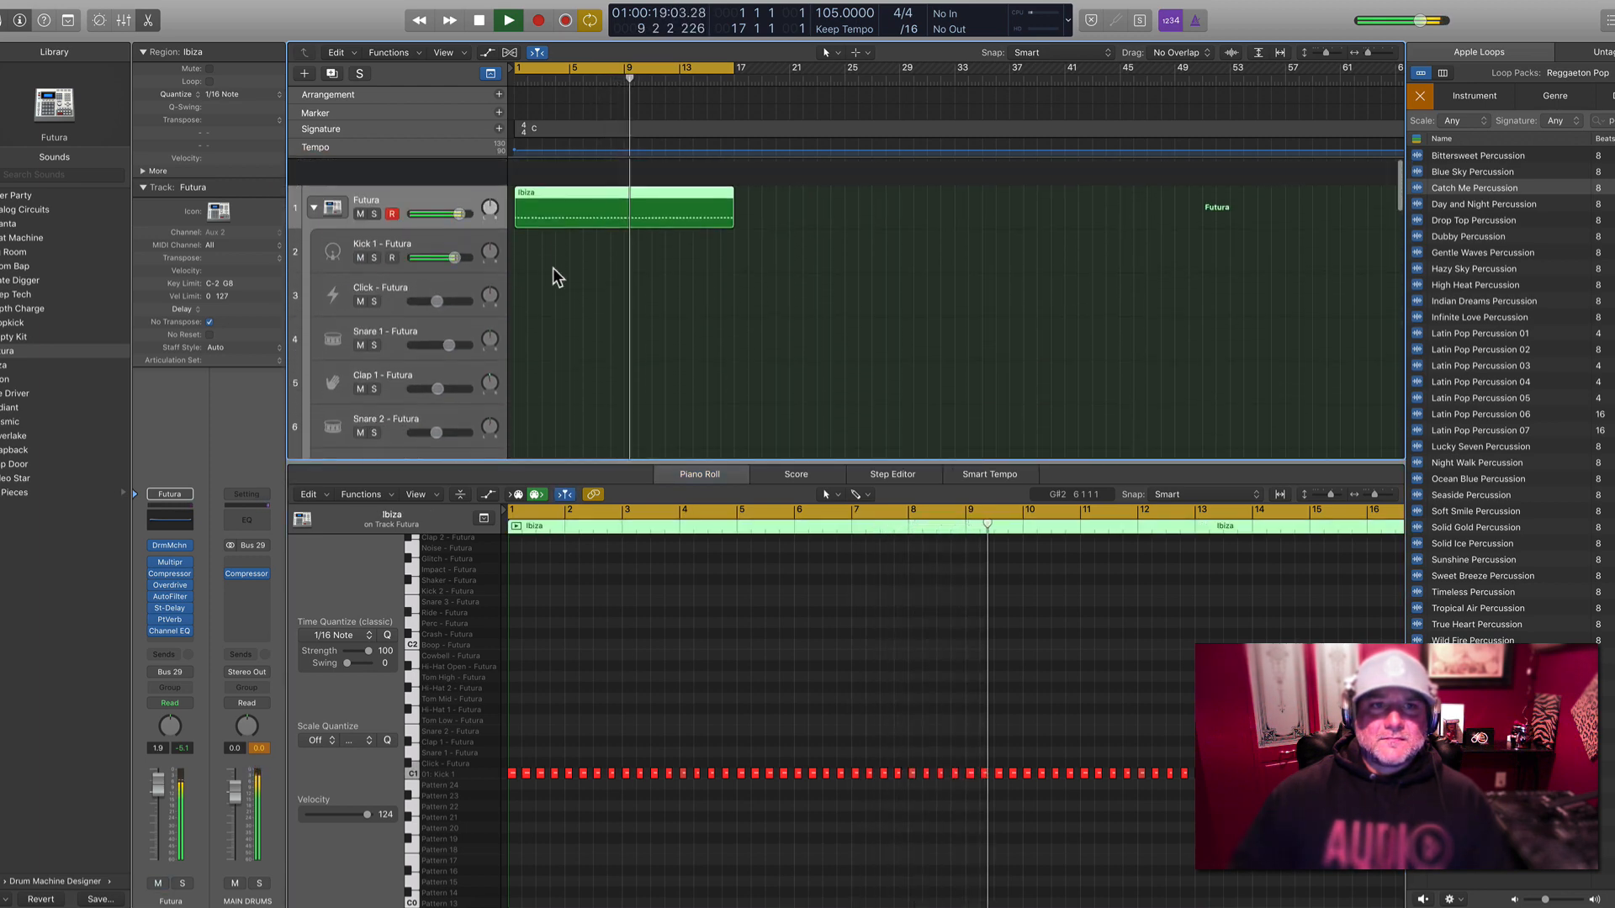
pyautogui.press('Return')
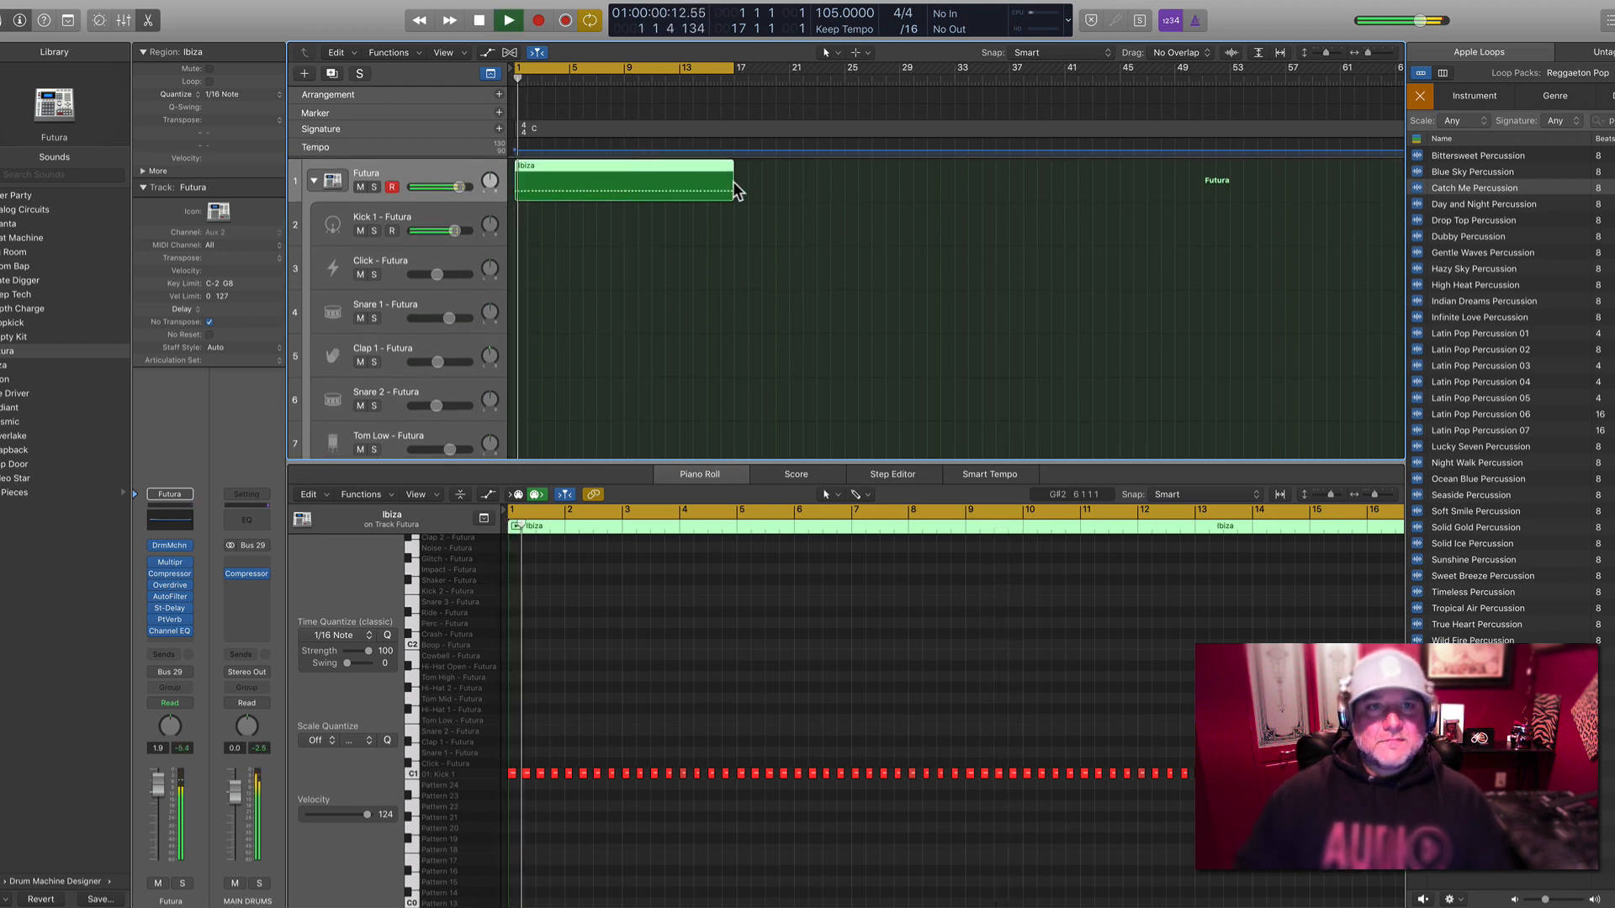
# Close the Piano Roll, collapse the Futura kit into a compact view of all tracks, and stop playback
pyautogui.scroll(-5, 761, 246)
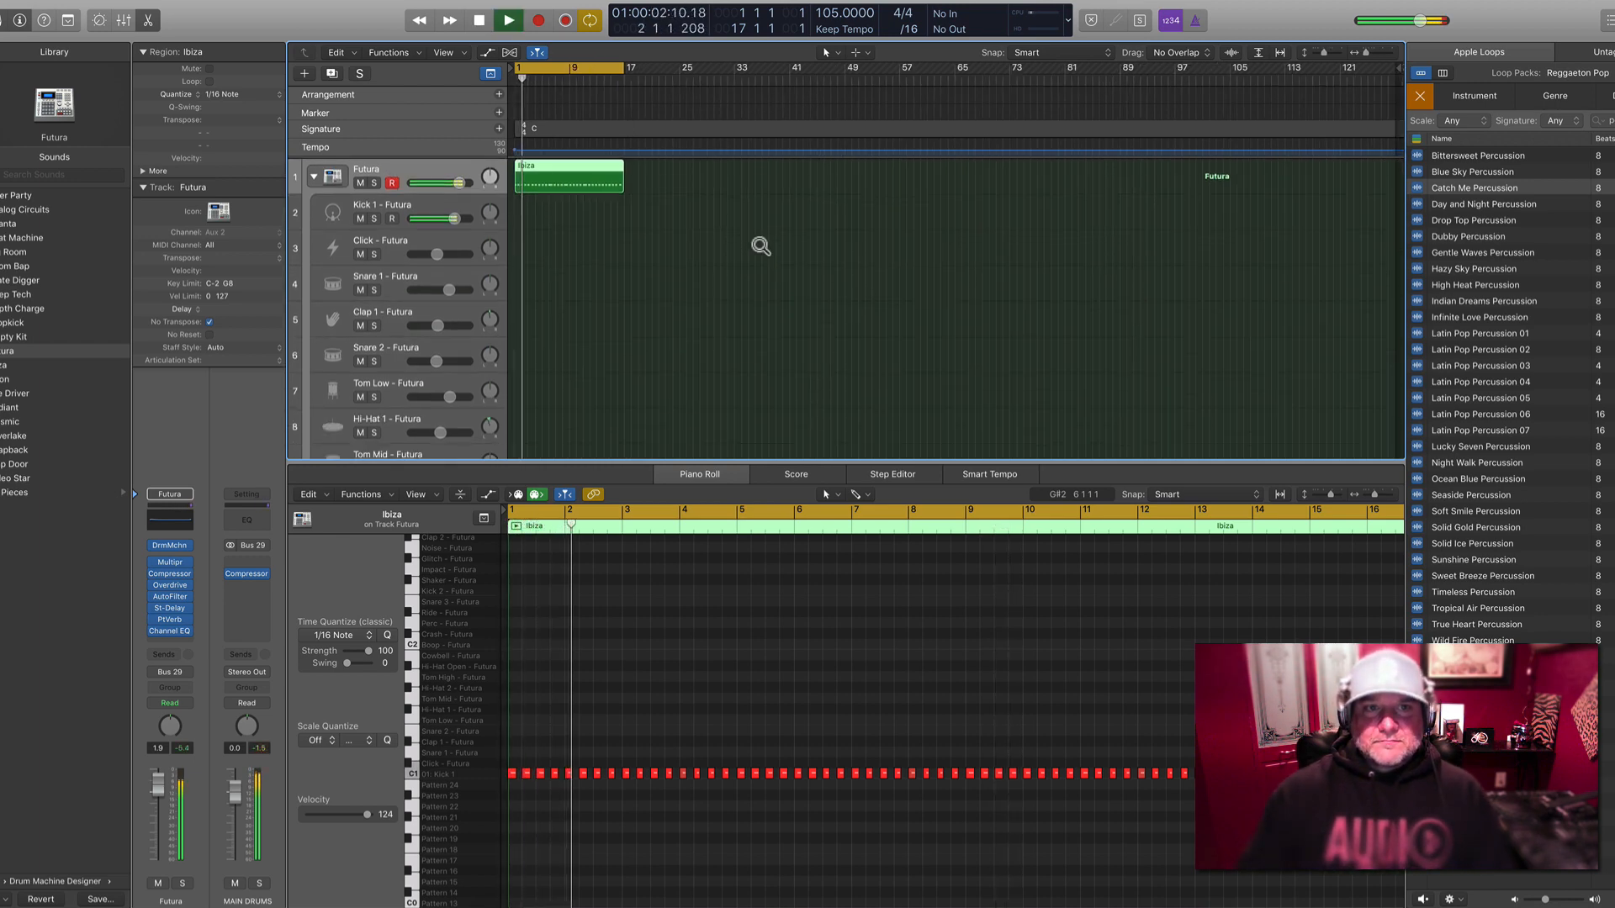
pyautogui.scroll(-5, 760, 246)
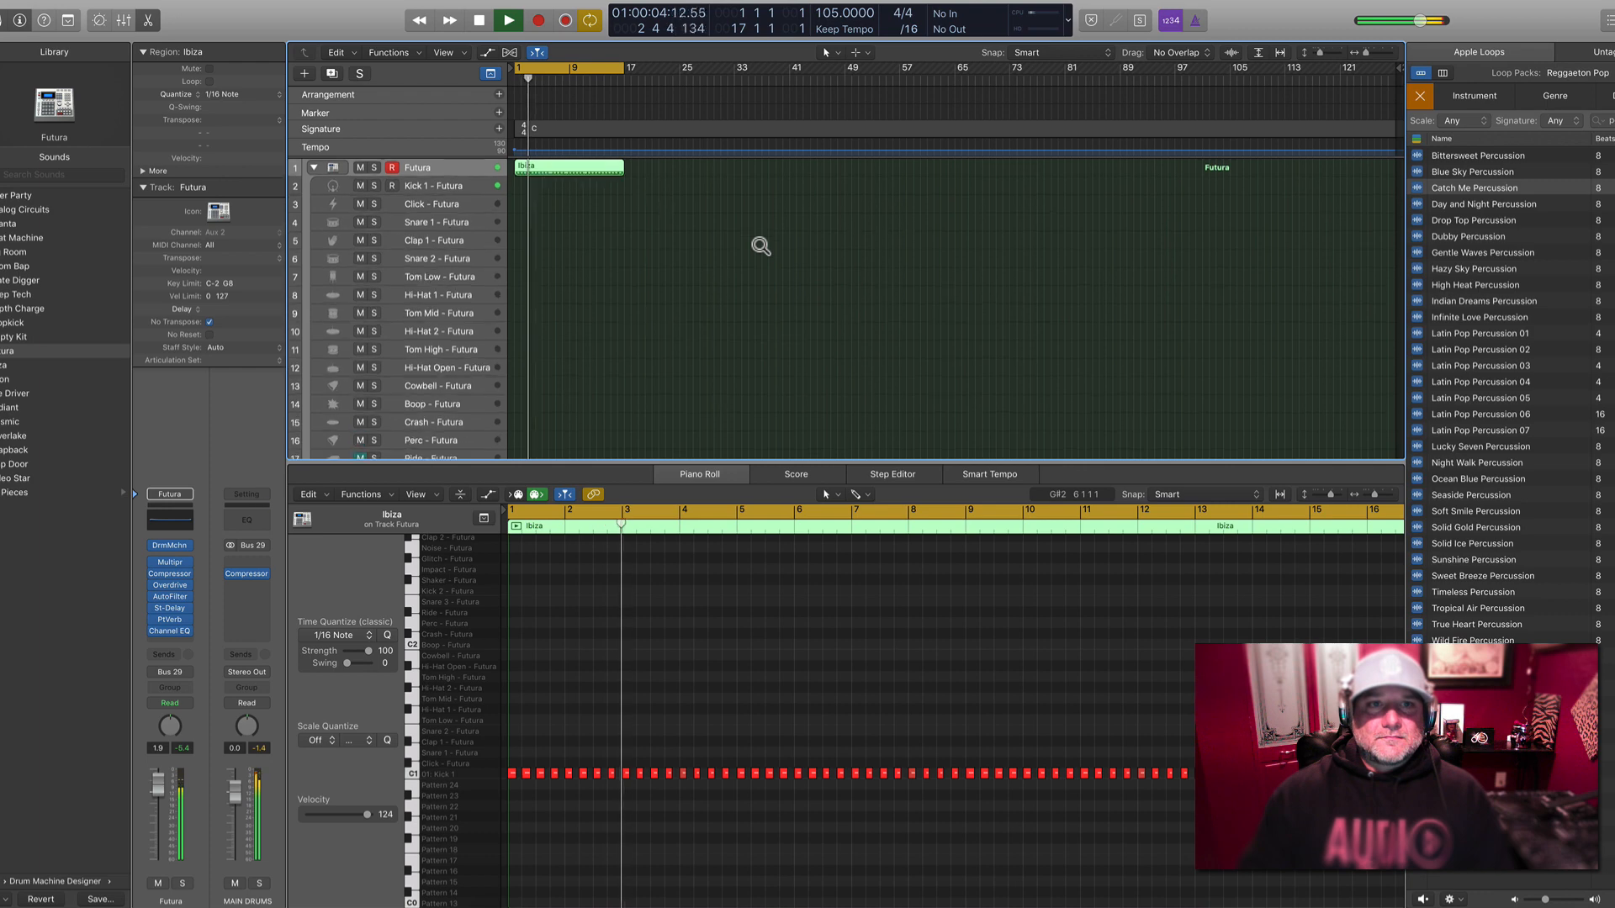
pyautogui.press('n')
pyautogui.press('n')
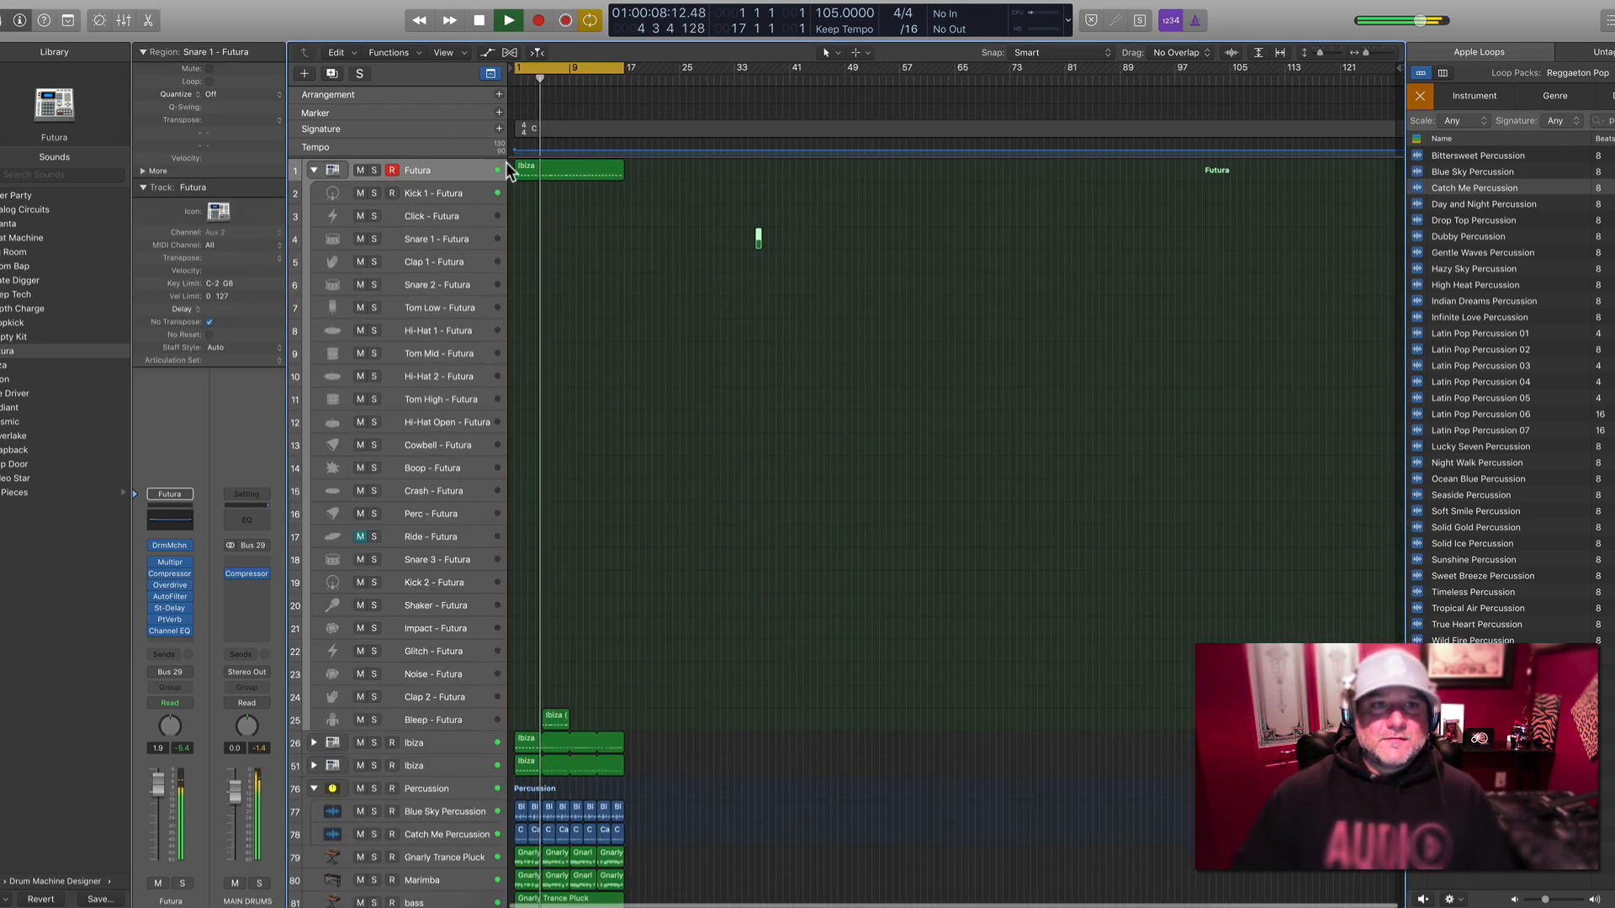
pyautogui.click(454, 168)
pyautogui.click(314, 171)
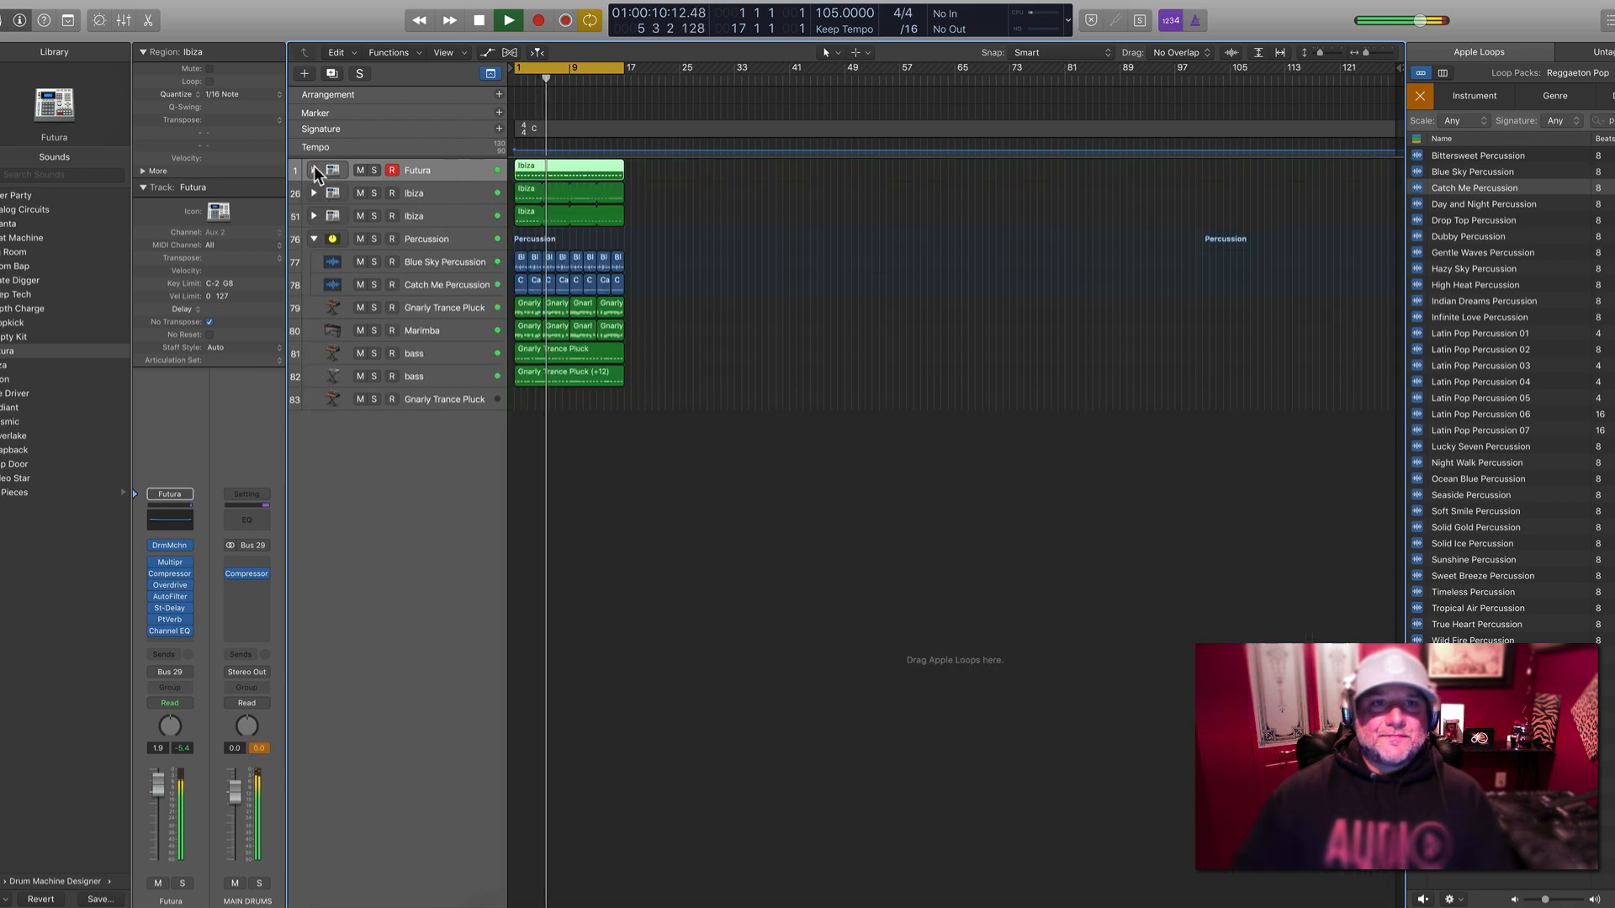
pyautogui.press('space')
# Bounce the joined region on the Futura track in place to a new audio track
pyautogui.click(707, 257)
pyautogui.click(441, 195)
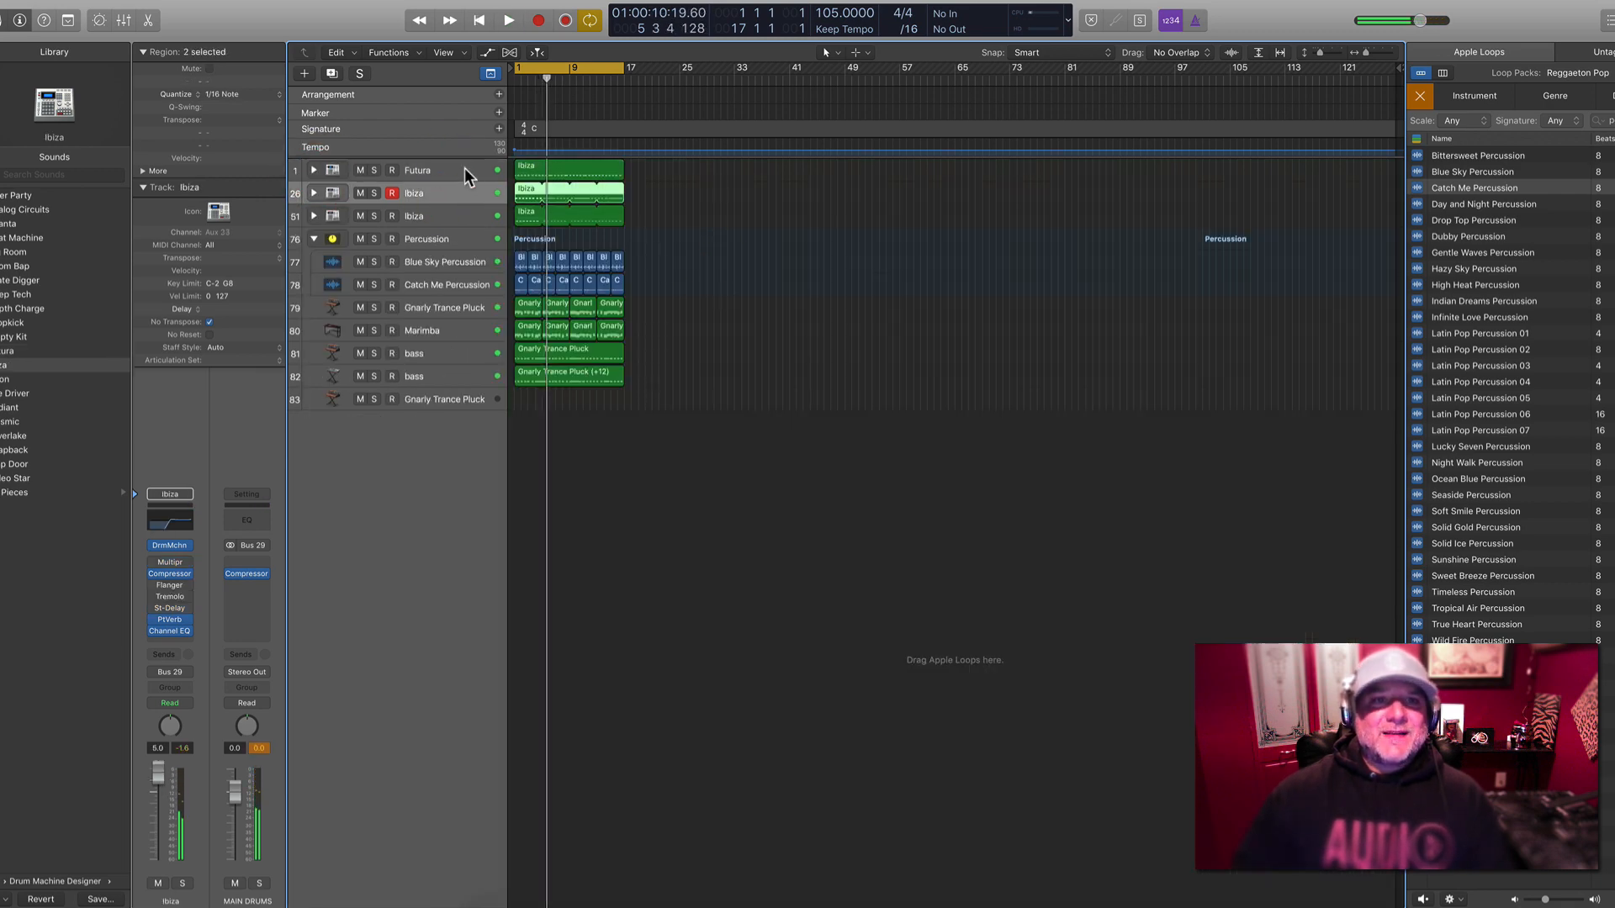
pyautogui.click(464, 168)
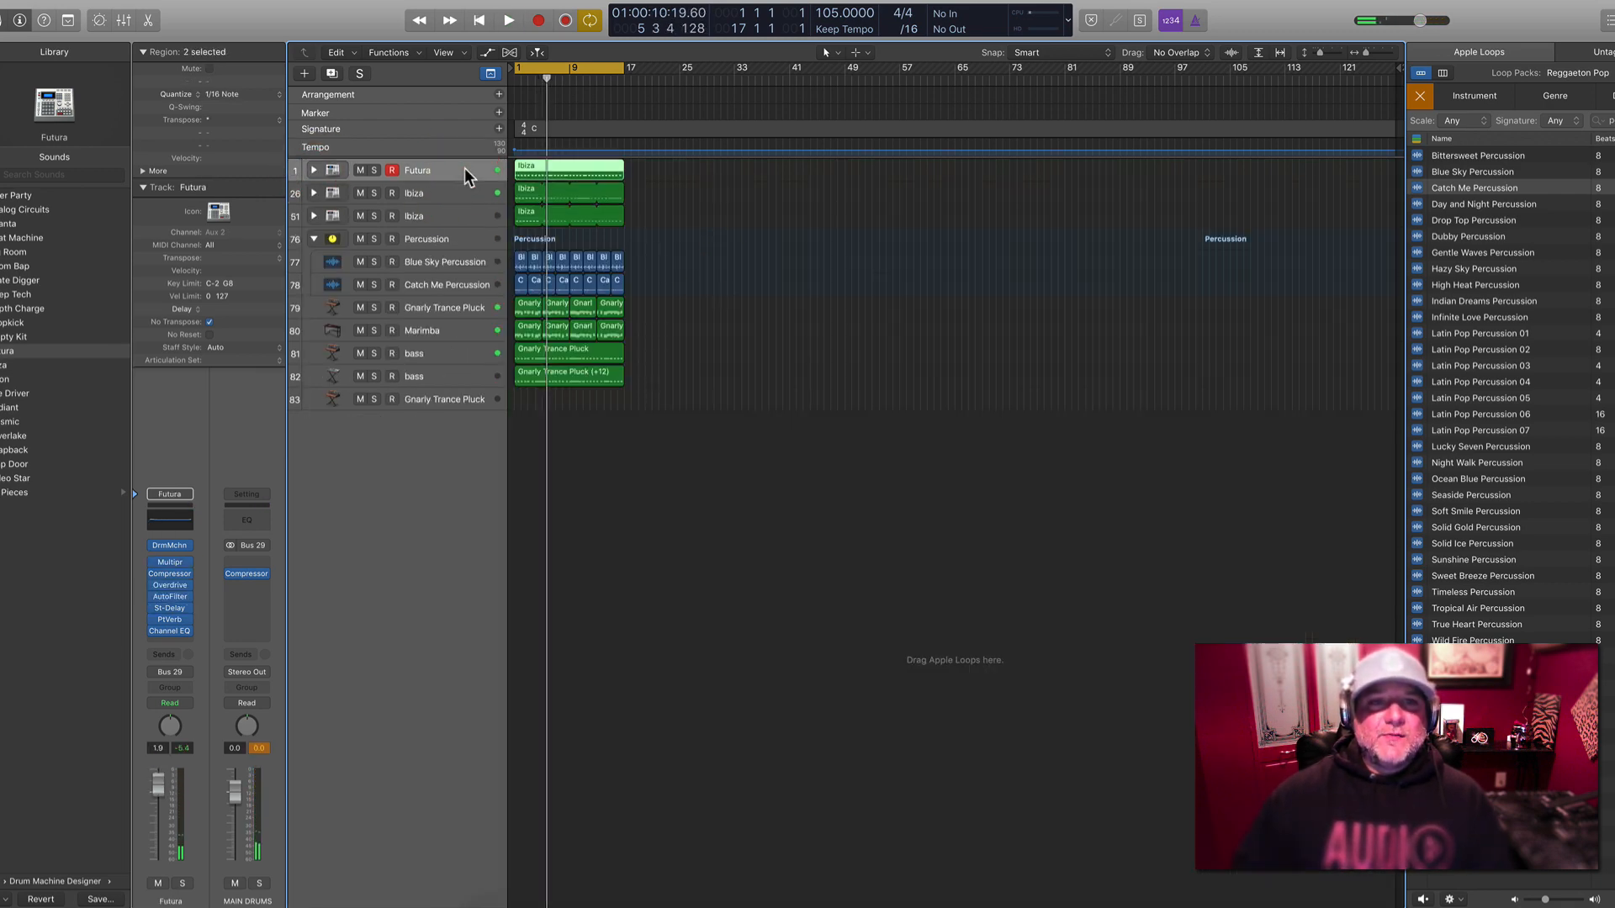
pyautogui.click(653, 175)
pyautogui.click(619, 173)
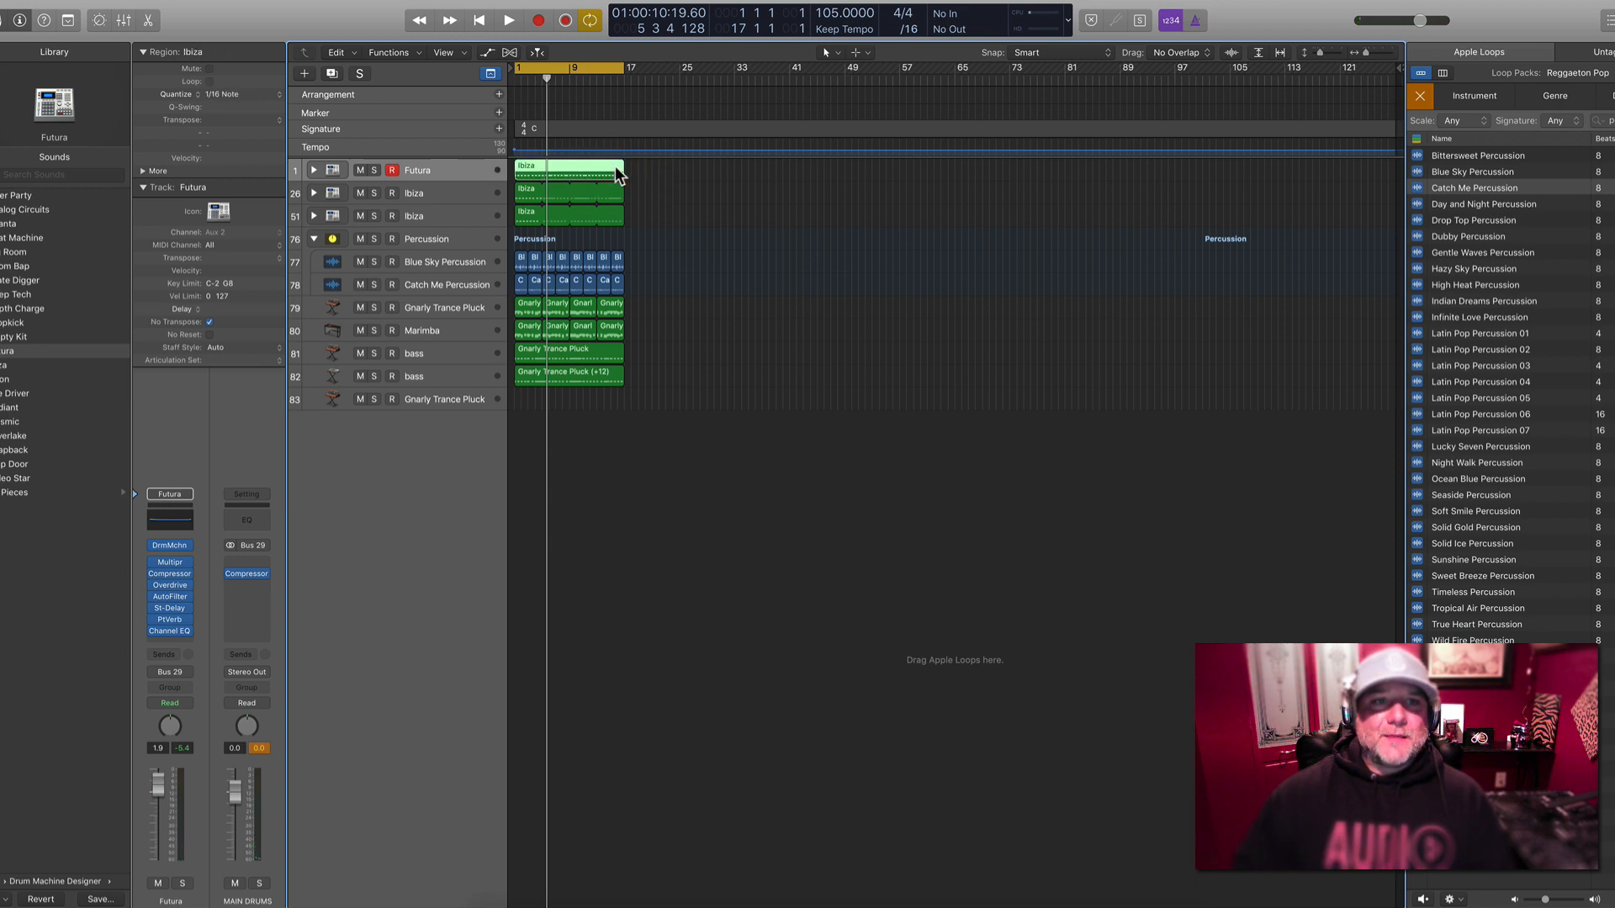
pyautogui.hotkey('ctrl', 'b')
pyautogui.press('Return')
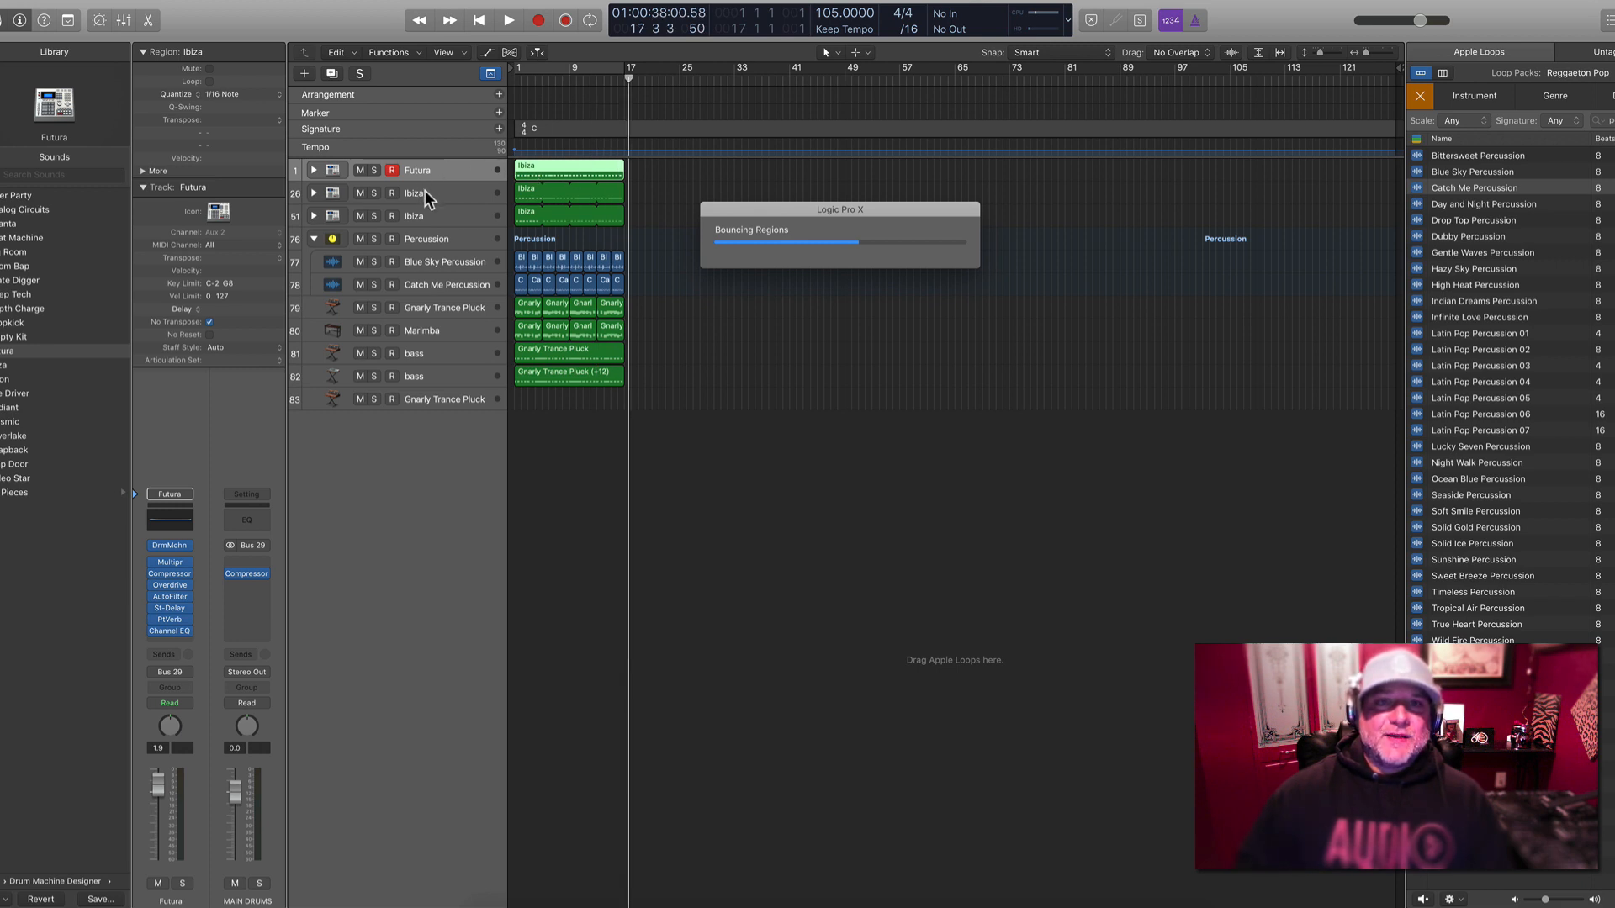
# Delete the original Futura kit track together with its region and sub-tracks
pyautogui.click(463, 170)
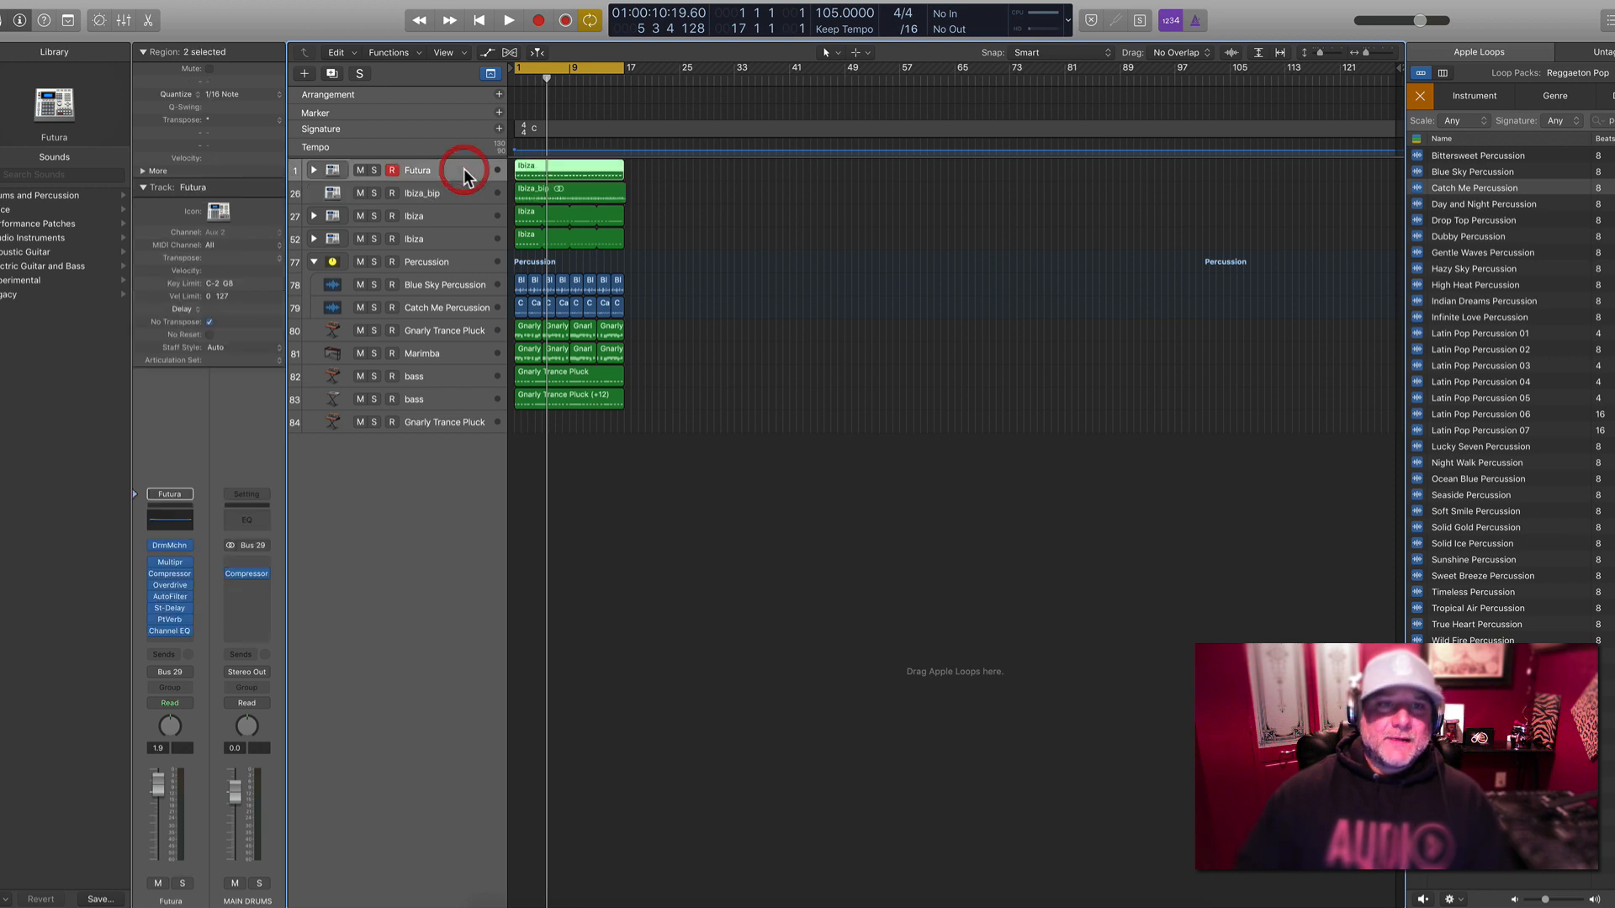
pyautogui.press('BackSpace')
pyautogui.press('super+BackSpace')
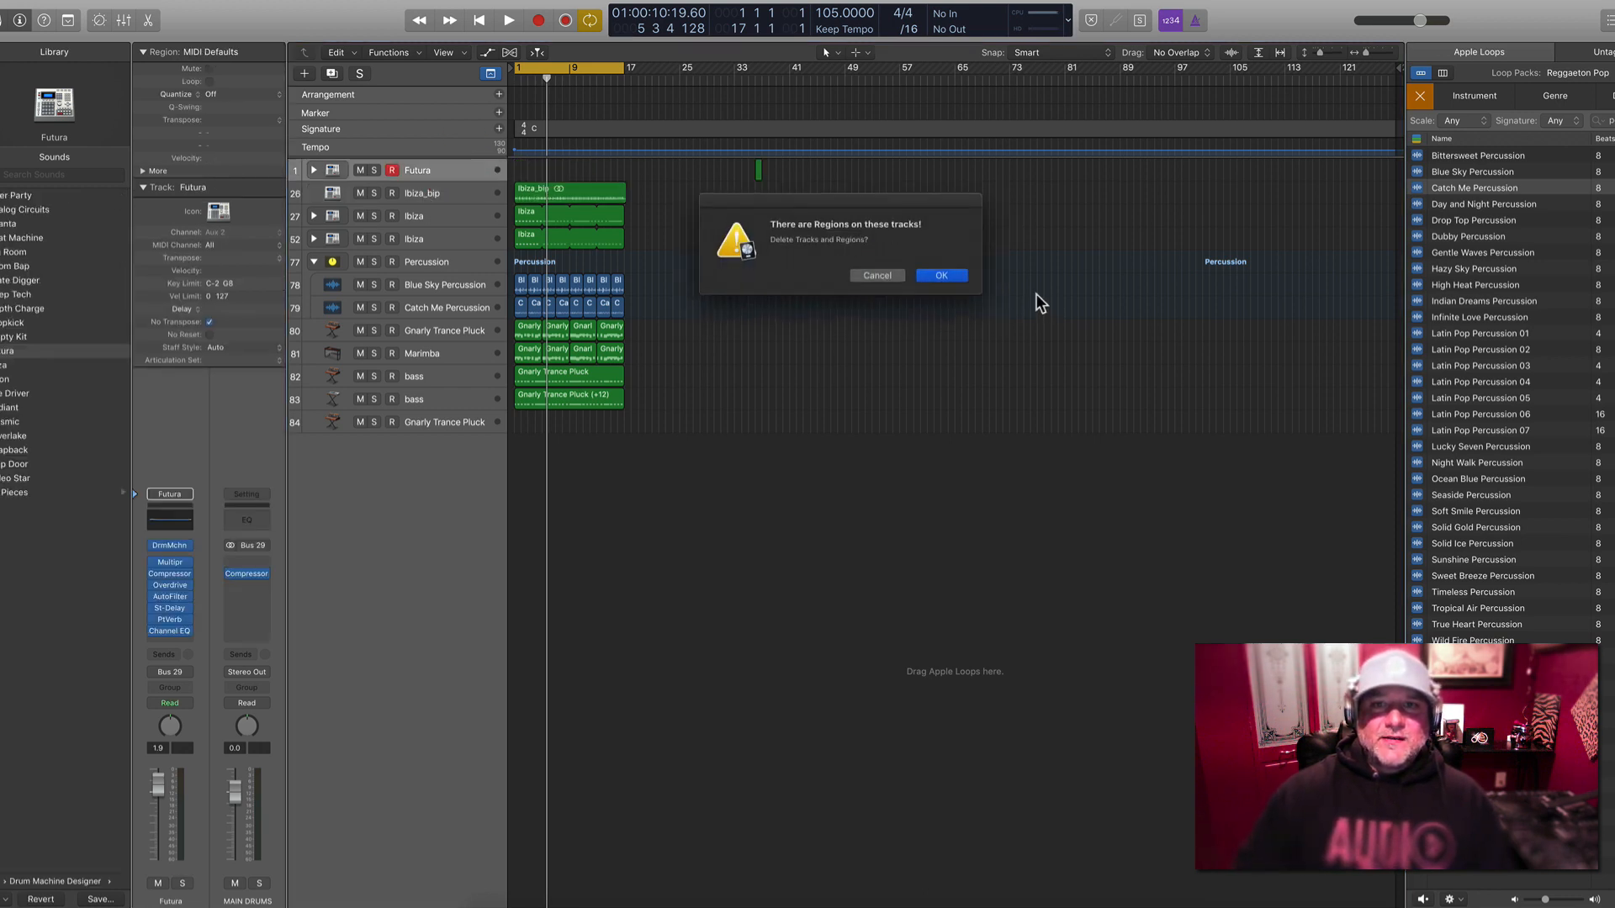
pyautogui.click(951, 276)
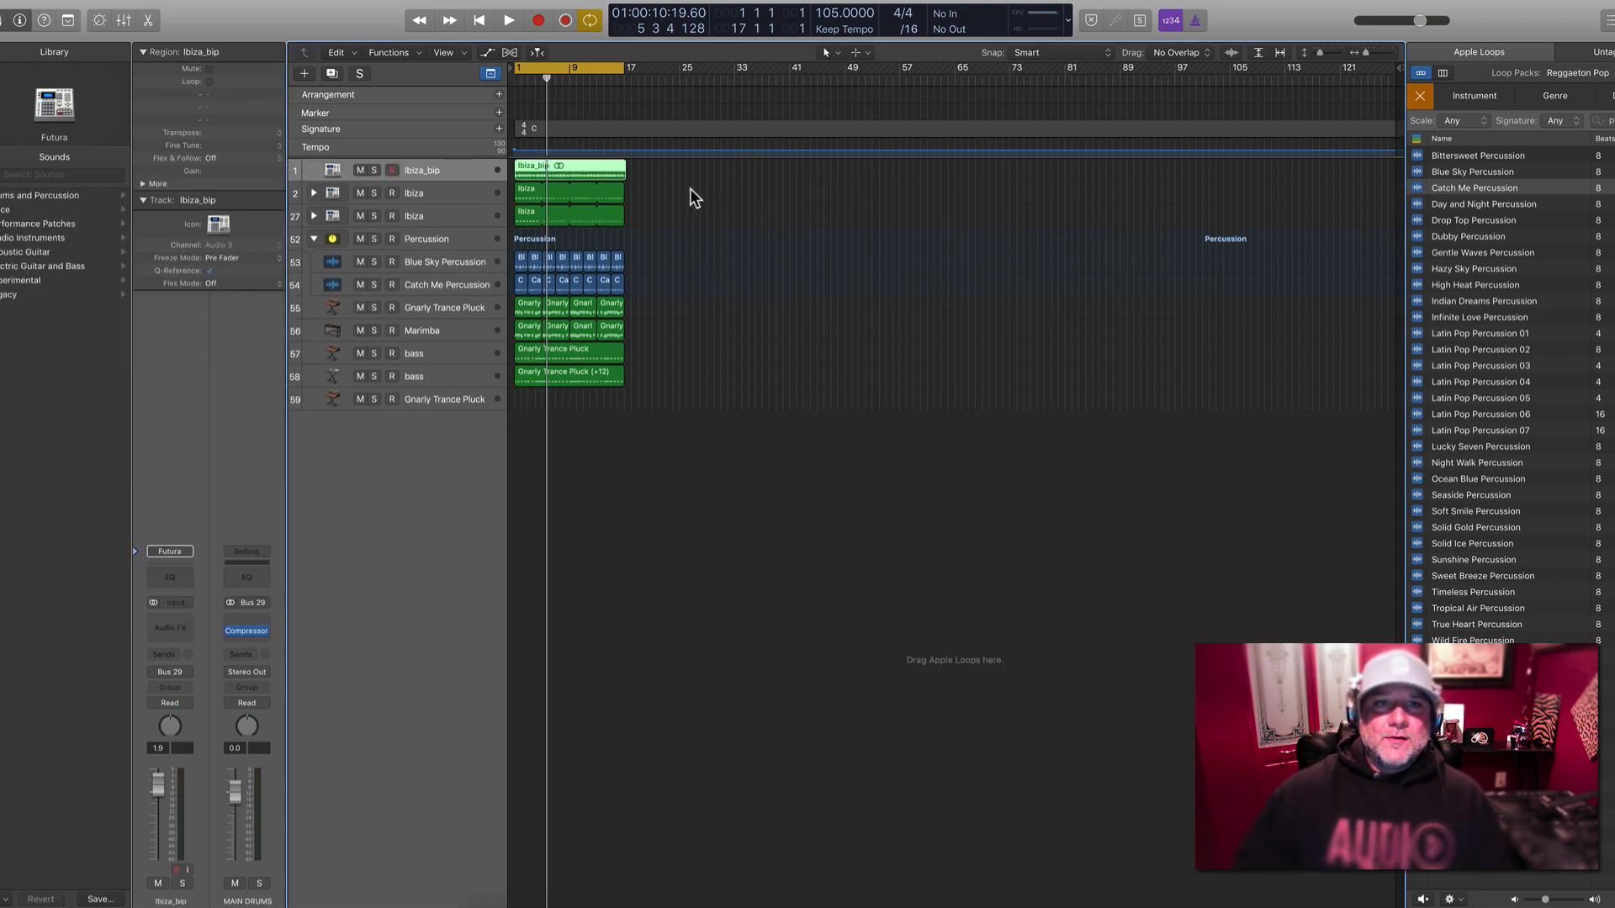
# Bounce the upper Ibiza kit's regions in place to a new track and delete the original kit track
pyautogui.click(453, 189)
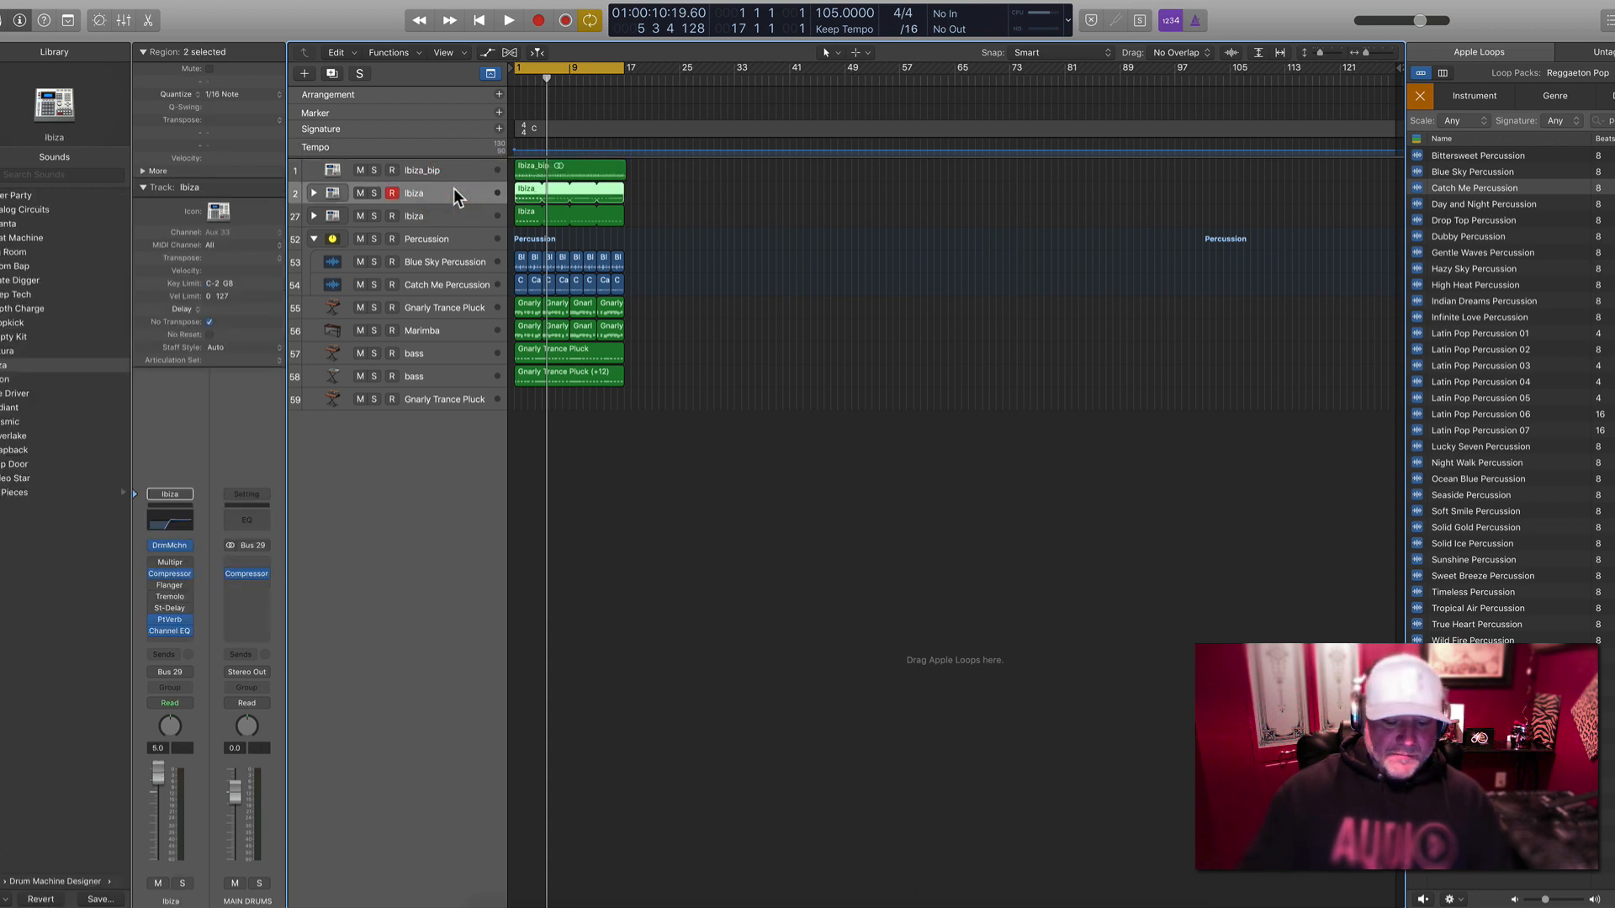
pyautogui.hotkey('ctrl', 'b')
pyautogui.press('Return')
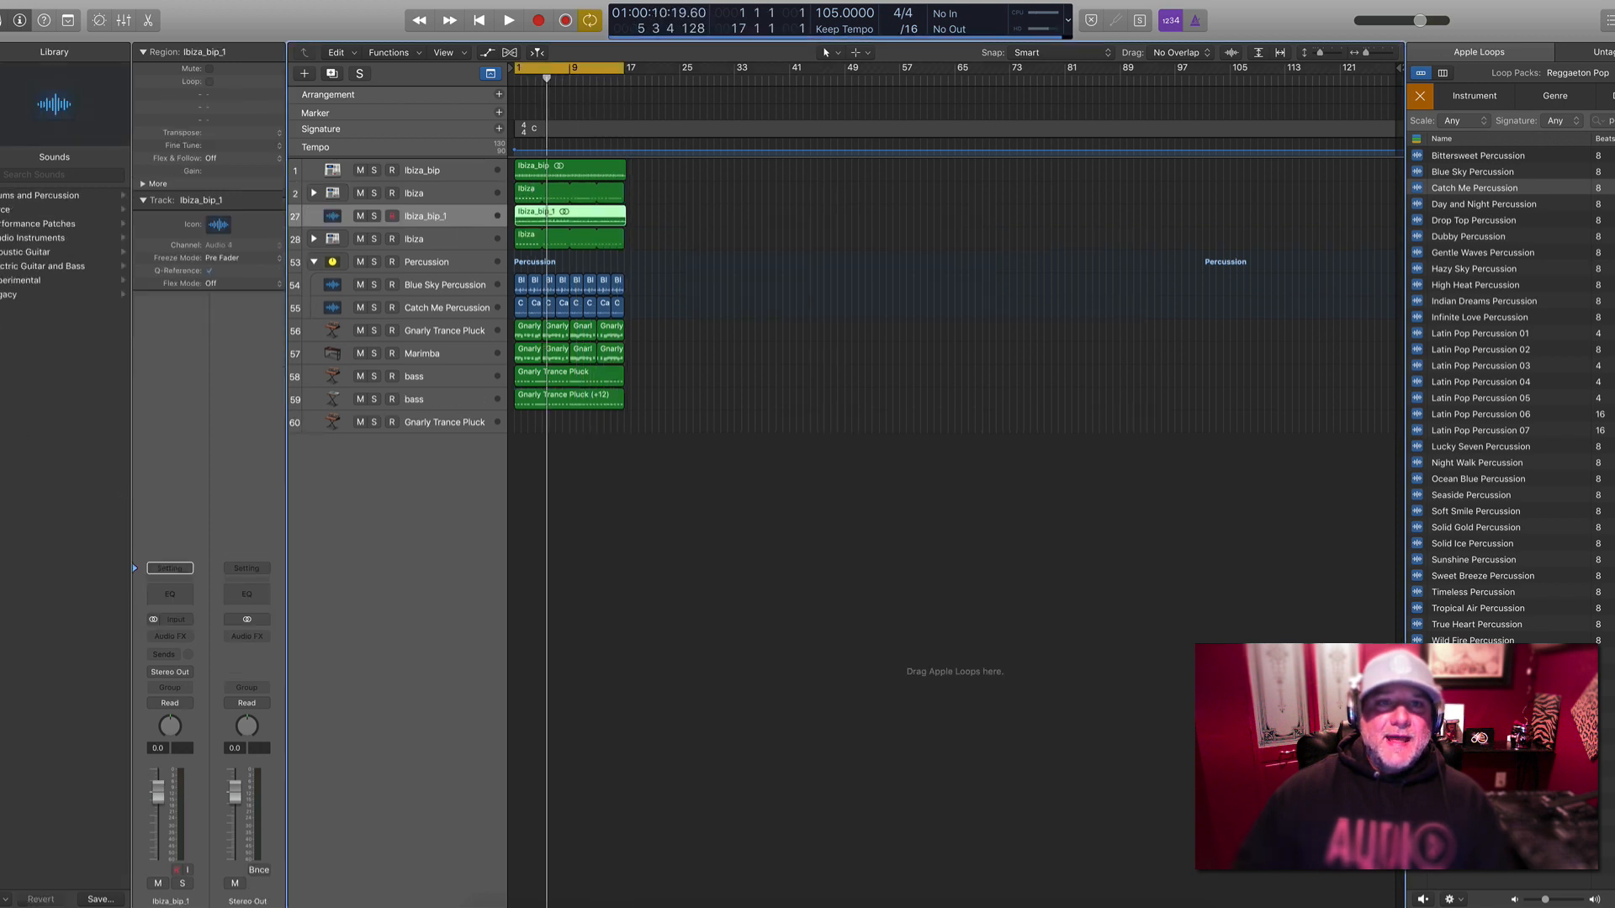
pyautogui.click(436, 191)
pyautogui.press('Delete')
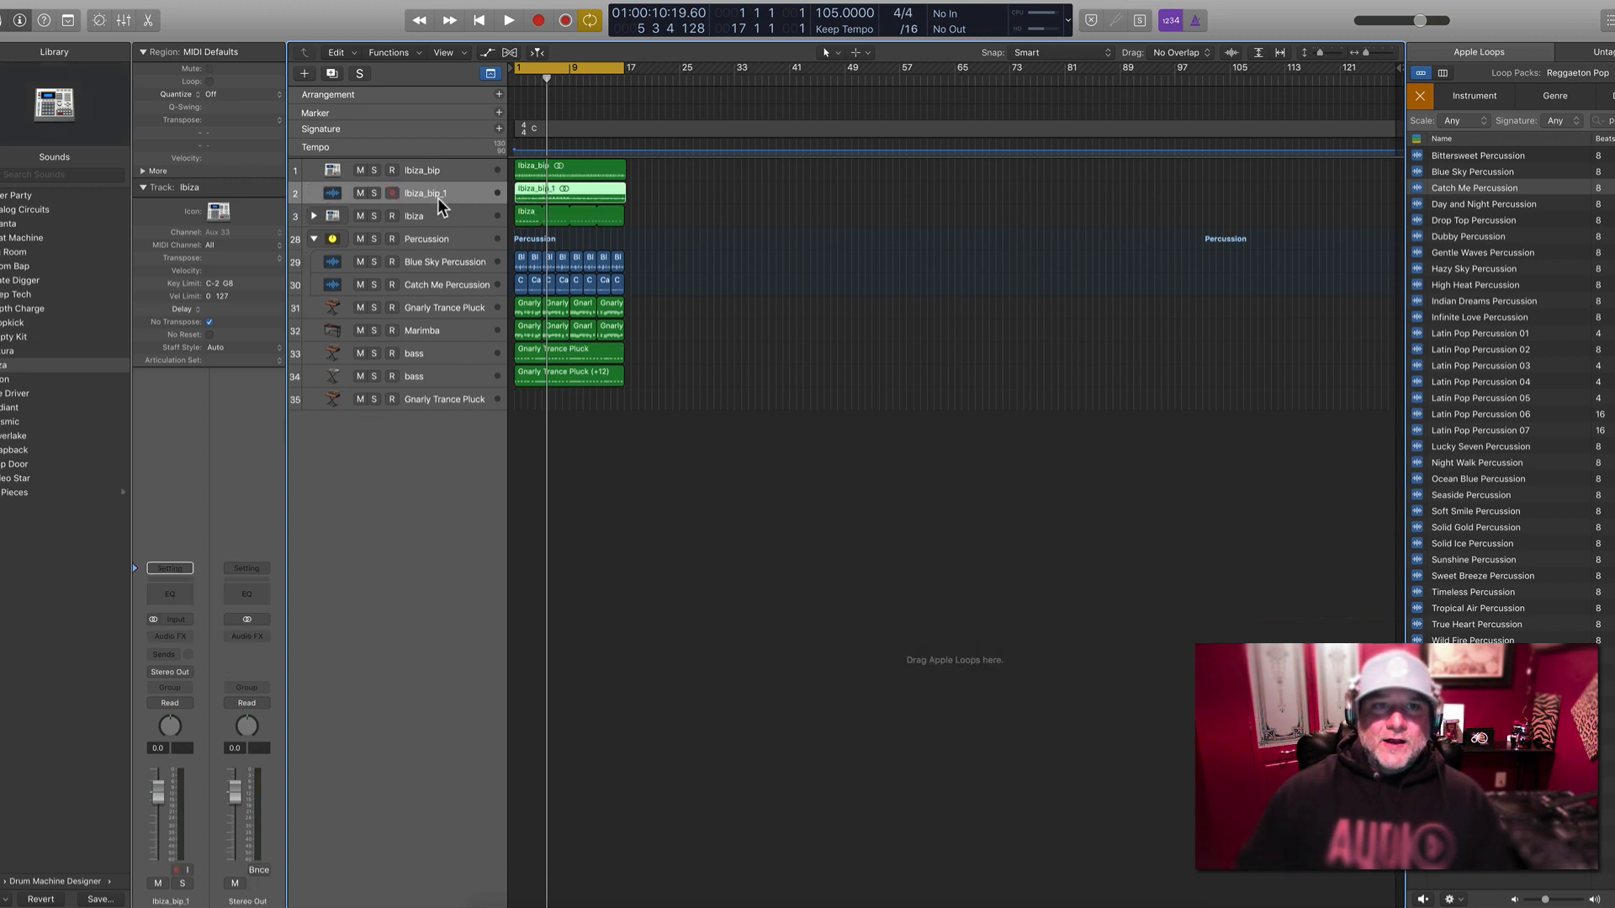
# Bounce the remaining Ibiza kit's regions in place to a new track, leaving the source and with Normalize off
pyautogui.click(457, 214)
pyautogui.hotkey('ctrl', 'b')
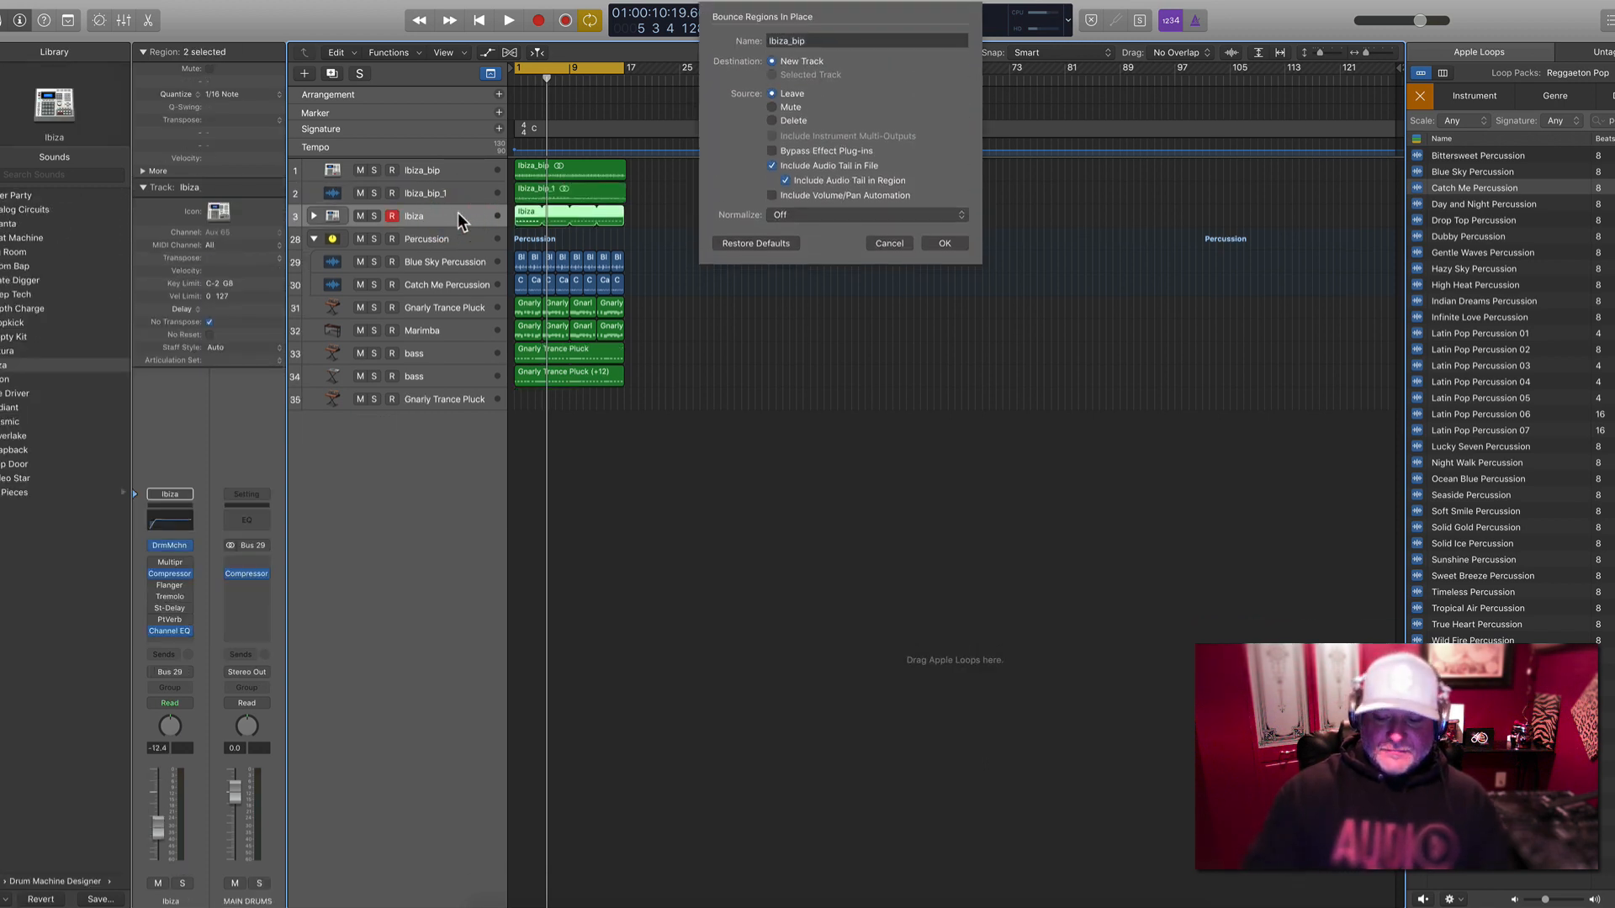
pyautogui.press('Return')
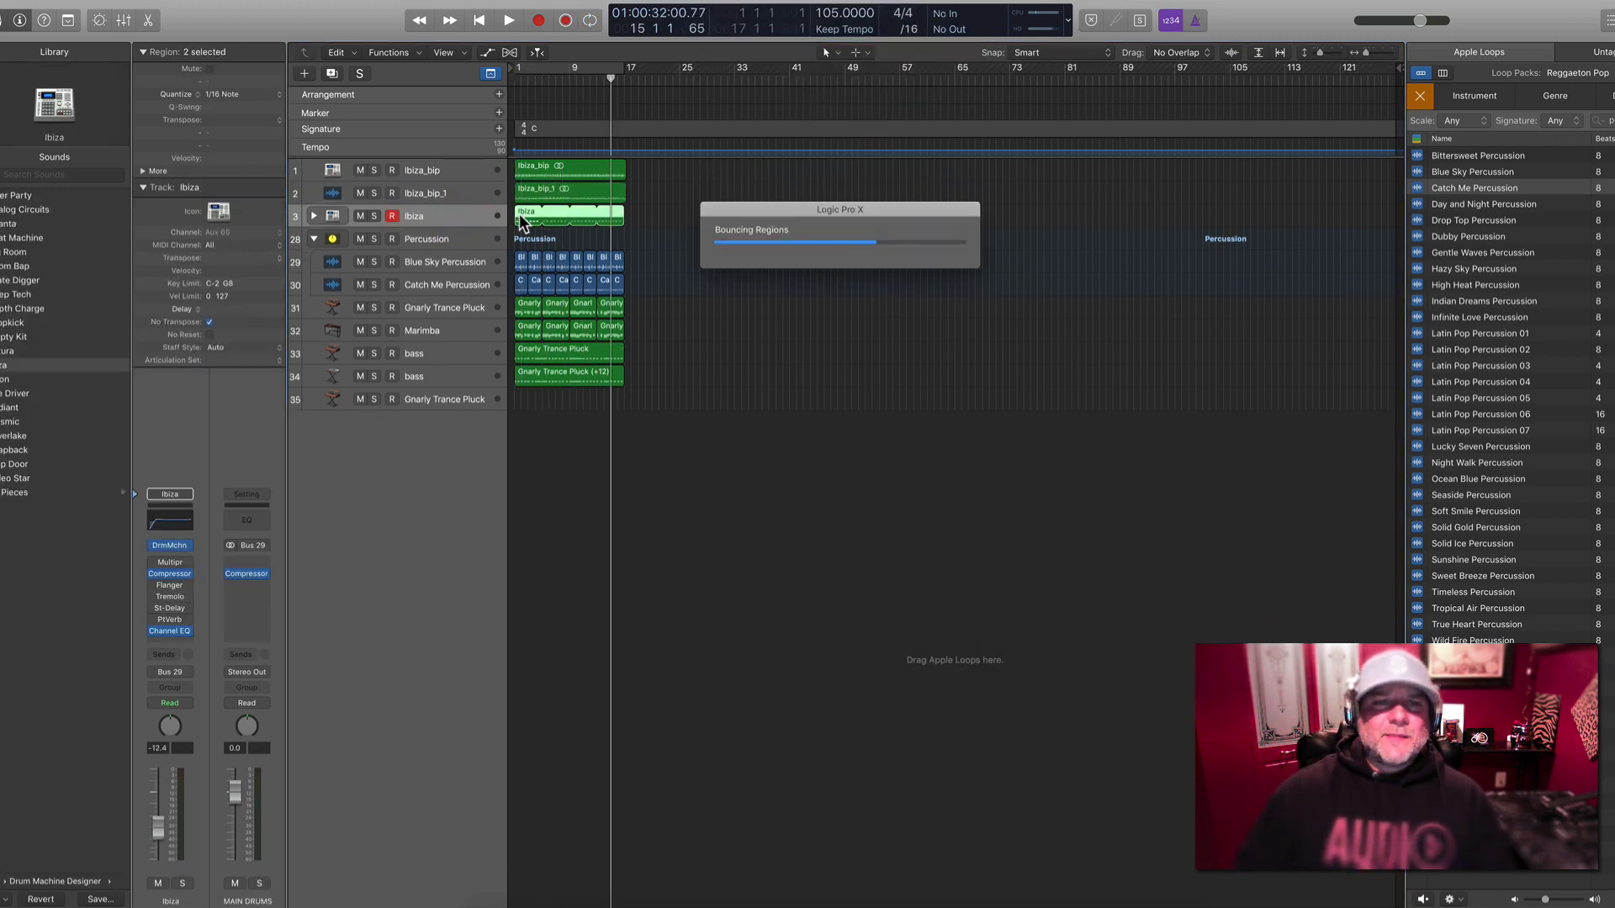
# Delete the remaining original Ibiza kit track with its regions and briefly play the song with the bounced tracks
pyautogui.click(432, 219)
pyautogui.press('Delete')
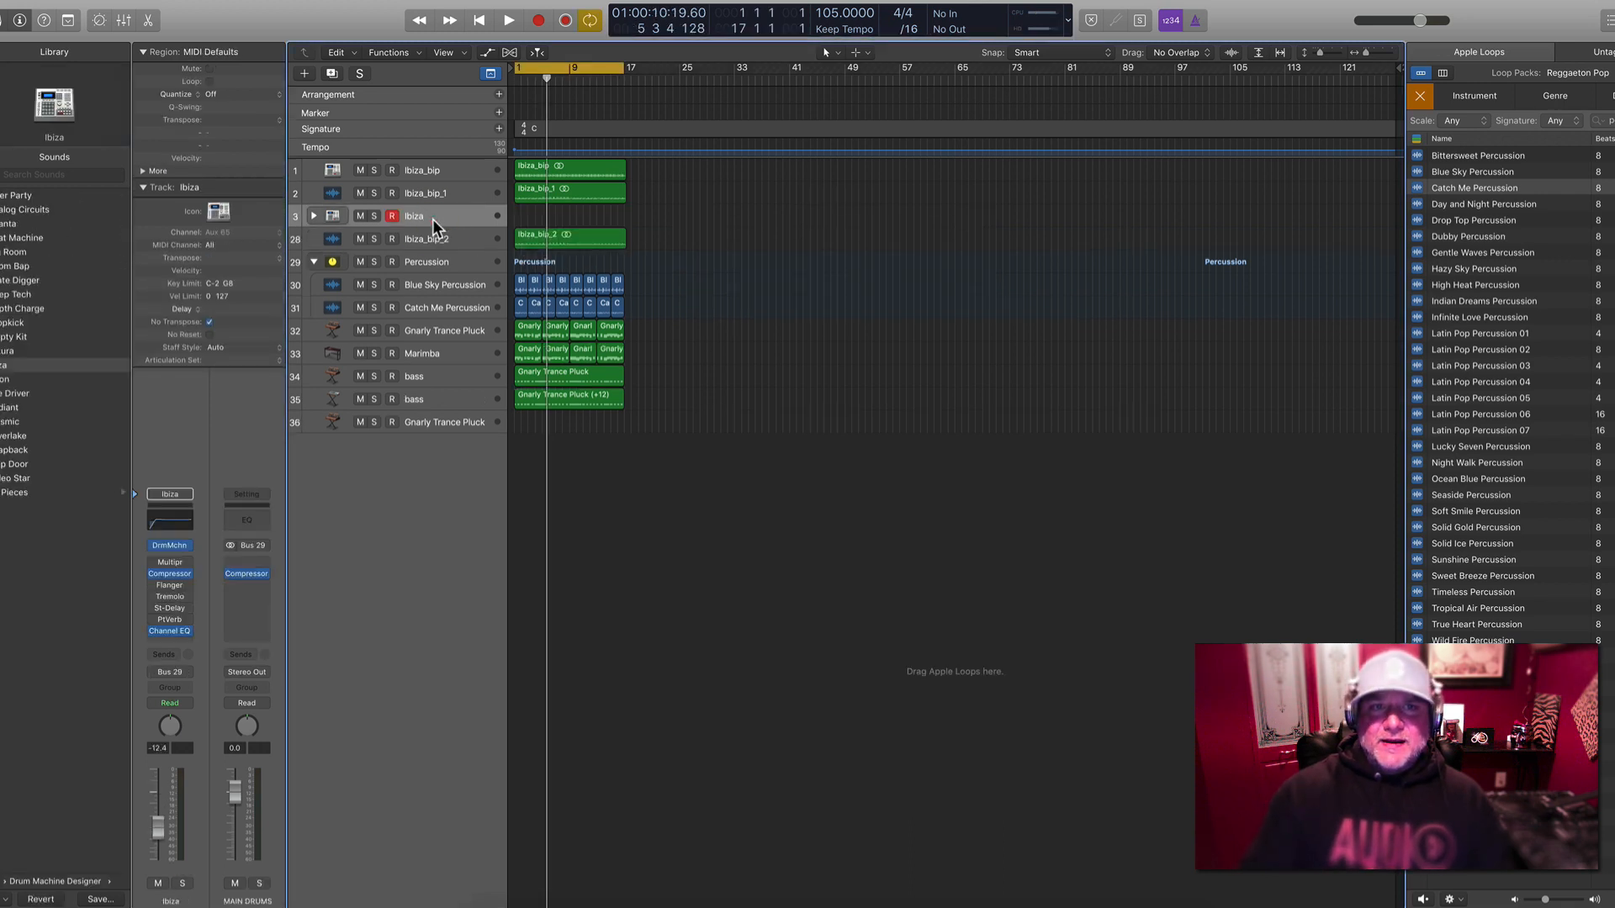
pyautogui.press('super+BackSpace')
pyautogui.press('Return')
pyautogui.press('space')
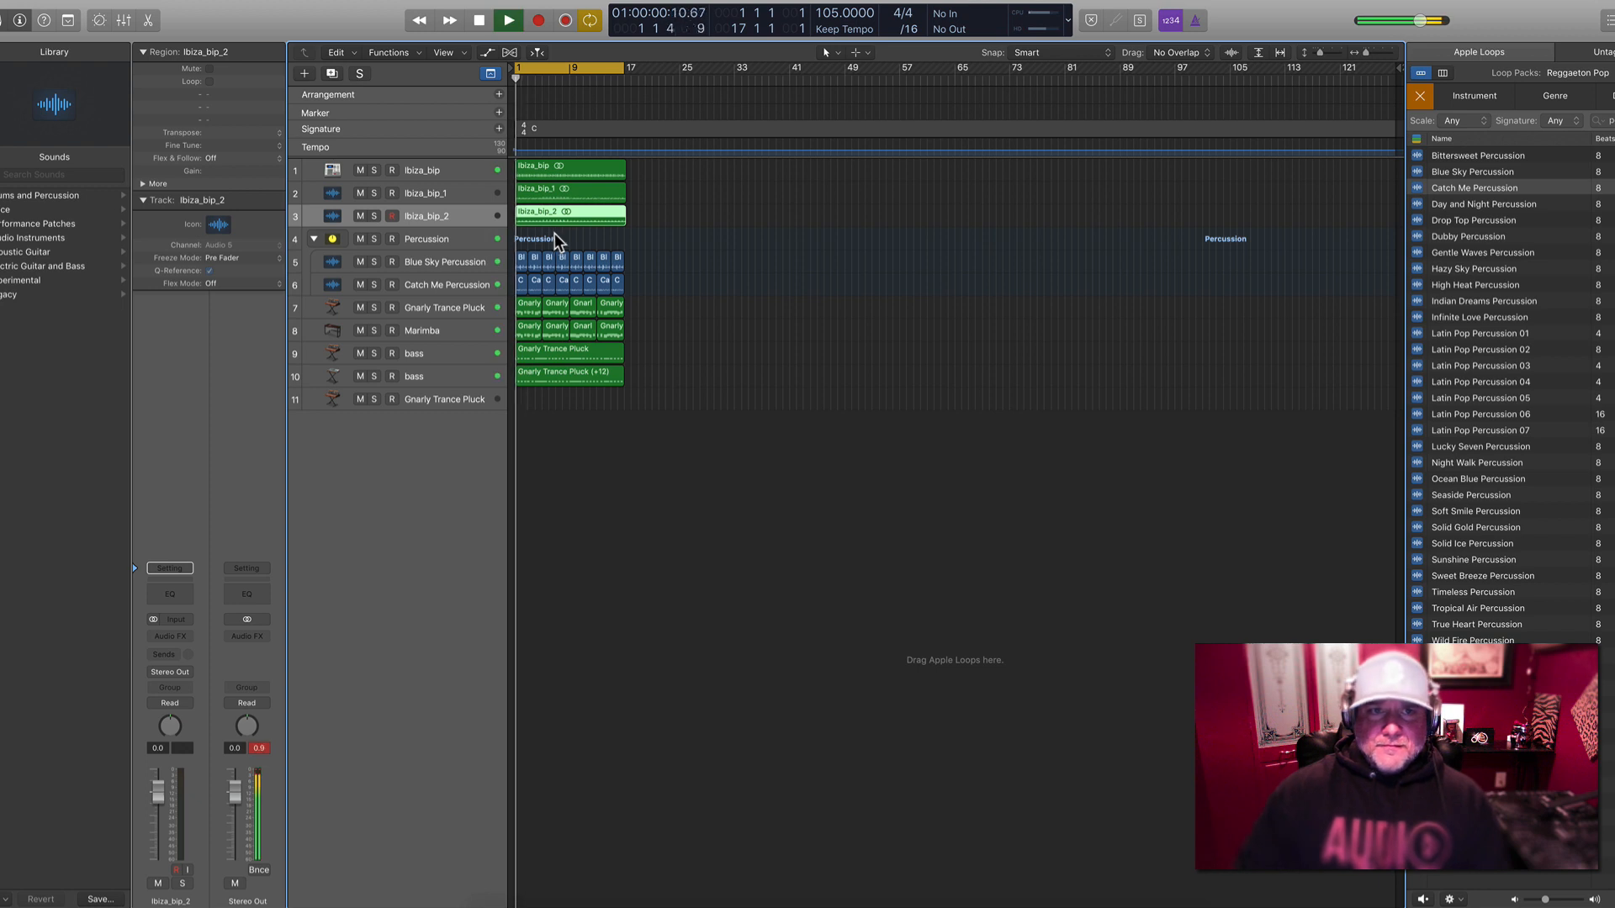
pyautogui.press('space')
# Group the three bounced Ibiza_bip drum tracks into a Summing Stack
pyautogui.click(435, 168)
pyautogui.keyDown('shift'); pyautogui.click(434, 190); pyautogui.keyUp('shift')
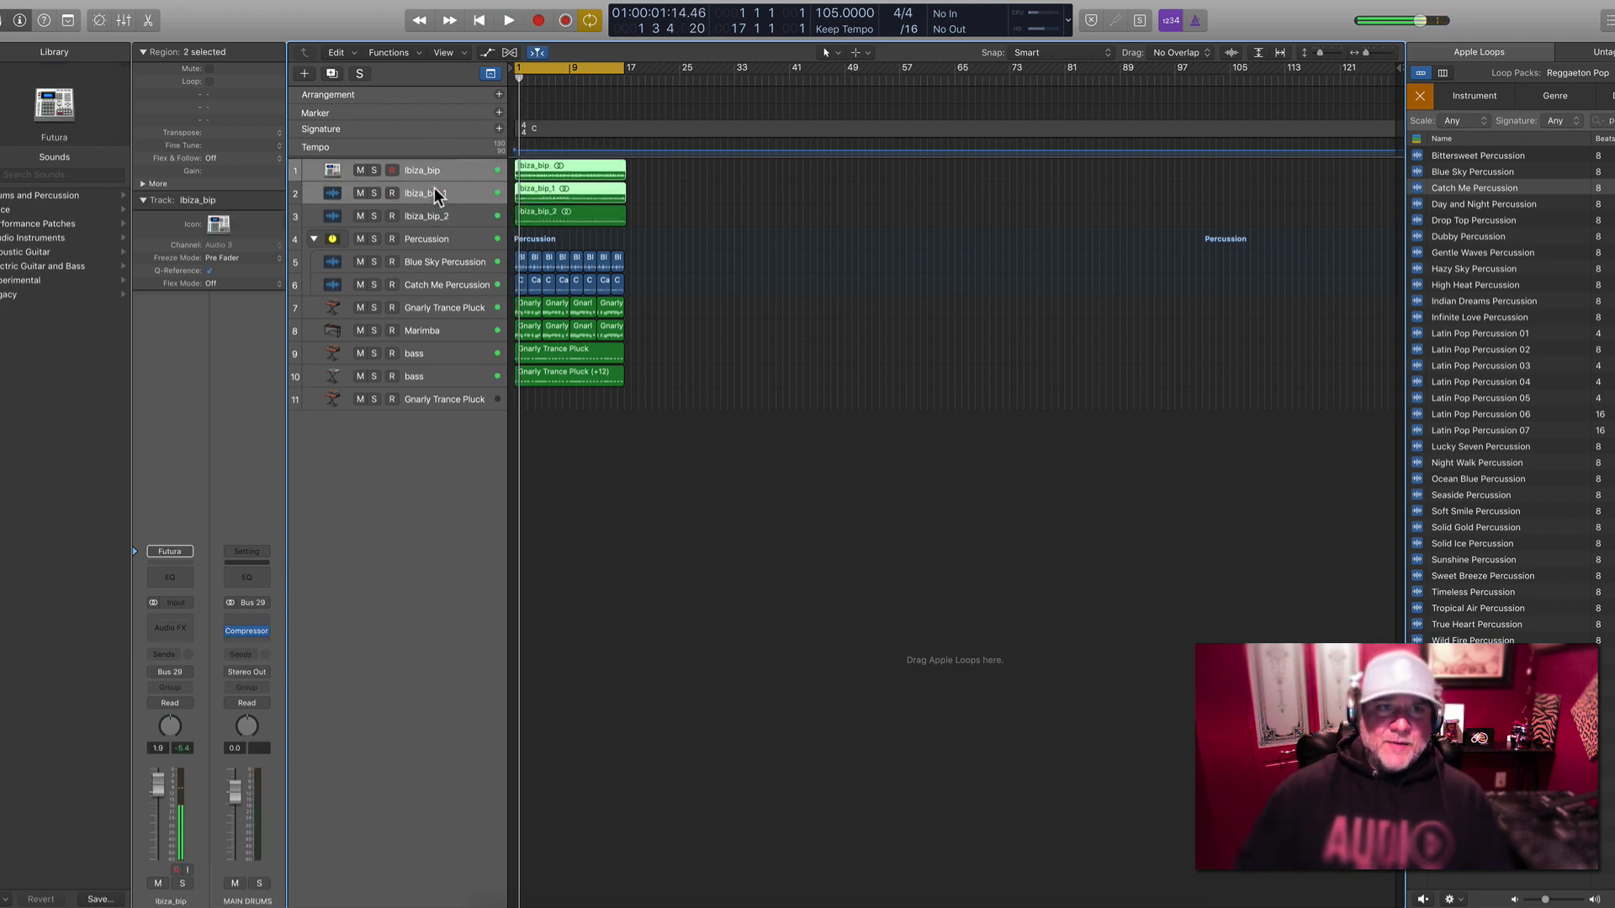
pyautogui.keyDown('shift'); pyautogui.click(437, 210); pyautogui.keyUp('shift')
pyautogui.rightClick(439, 171)
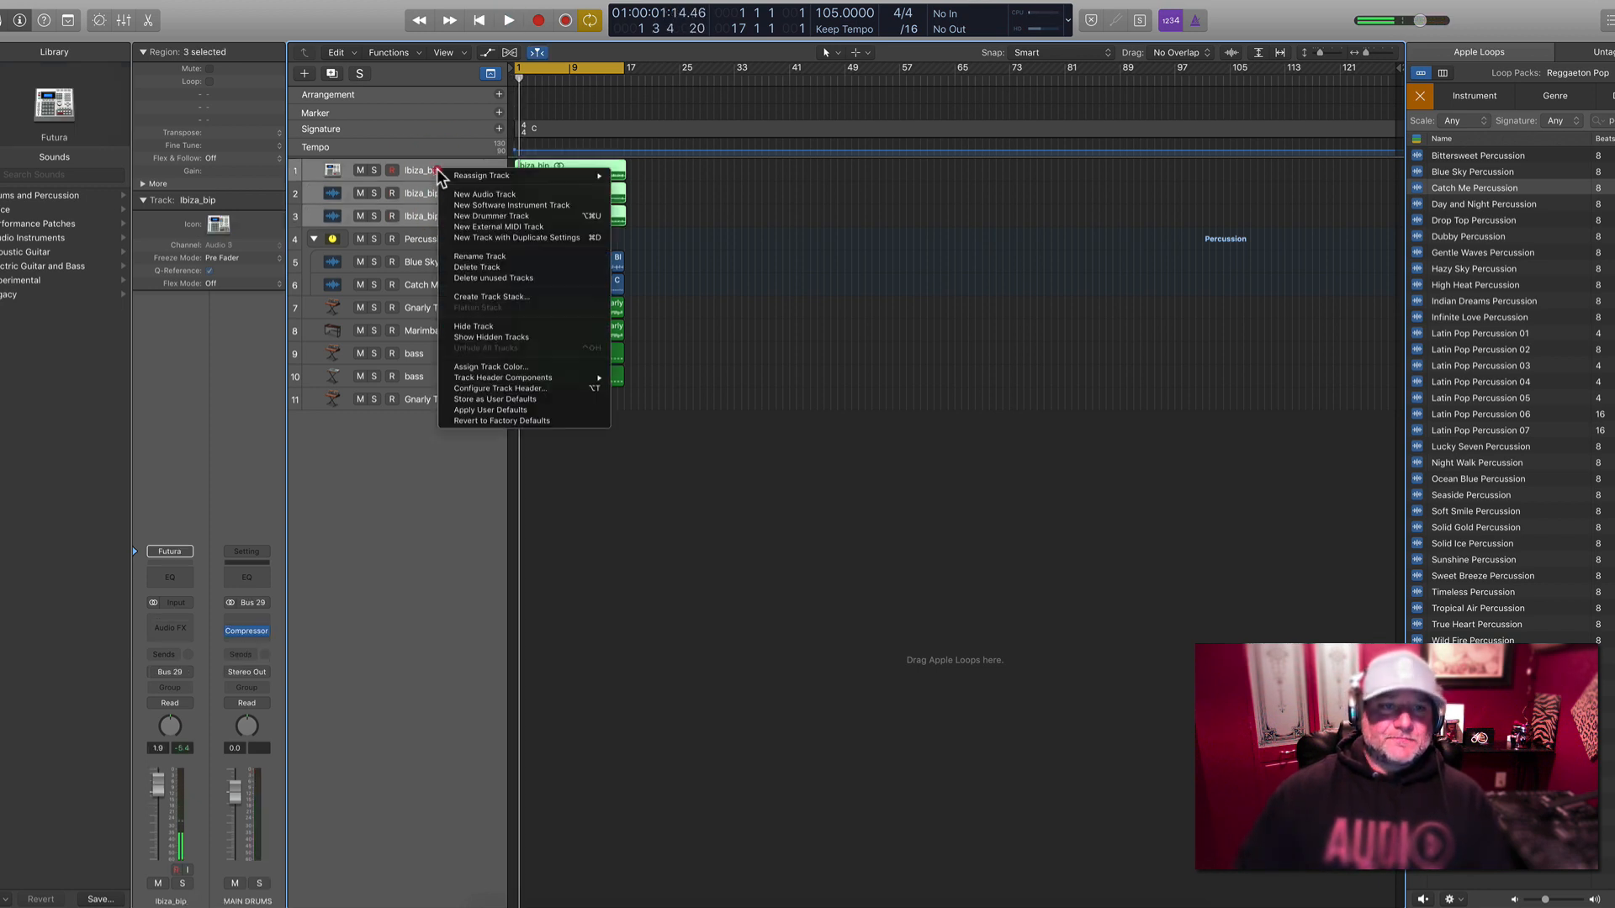
pyautogui.click(503, 297)
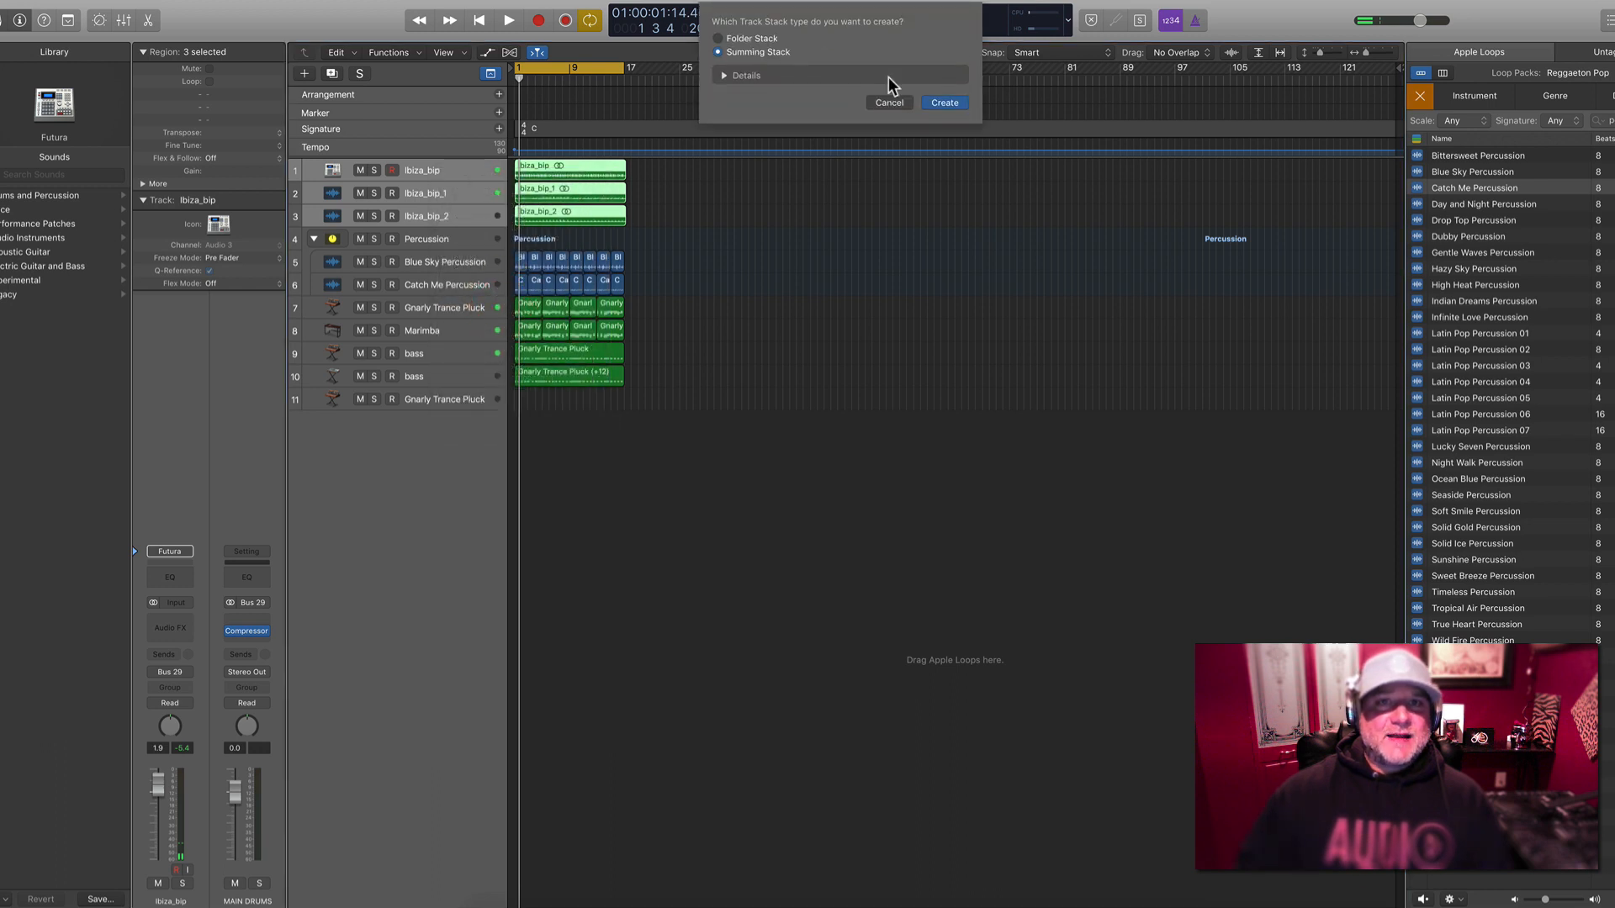
pyautogui.click(945, 103)
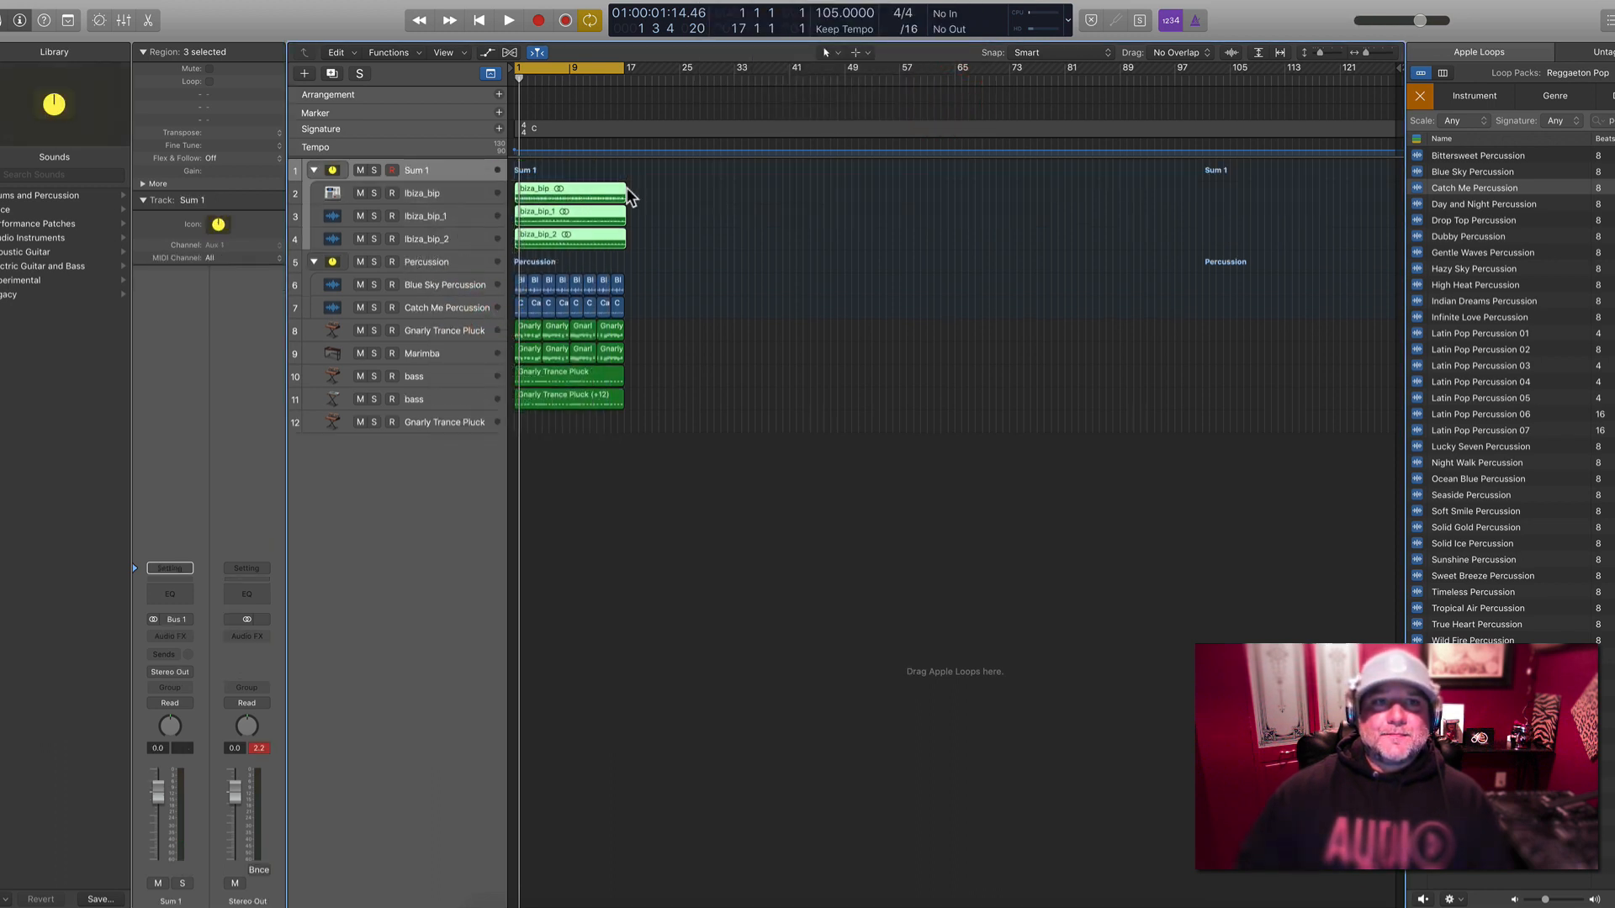
# Rename the new summing stack as DRUMS MAIN
pyautogui.doubleClick(437, 170)
pyautogui.write('D')
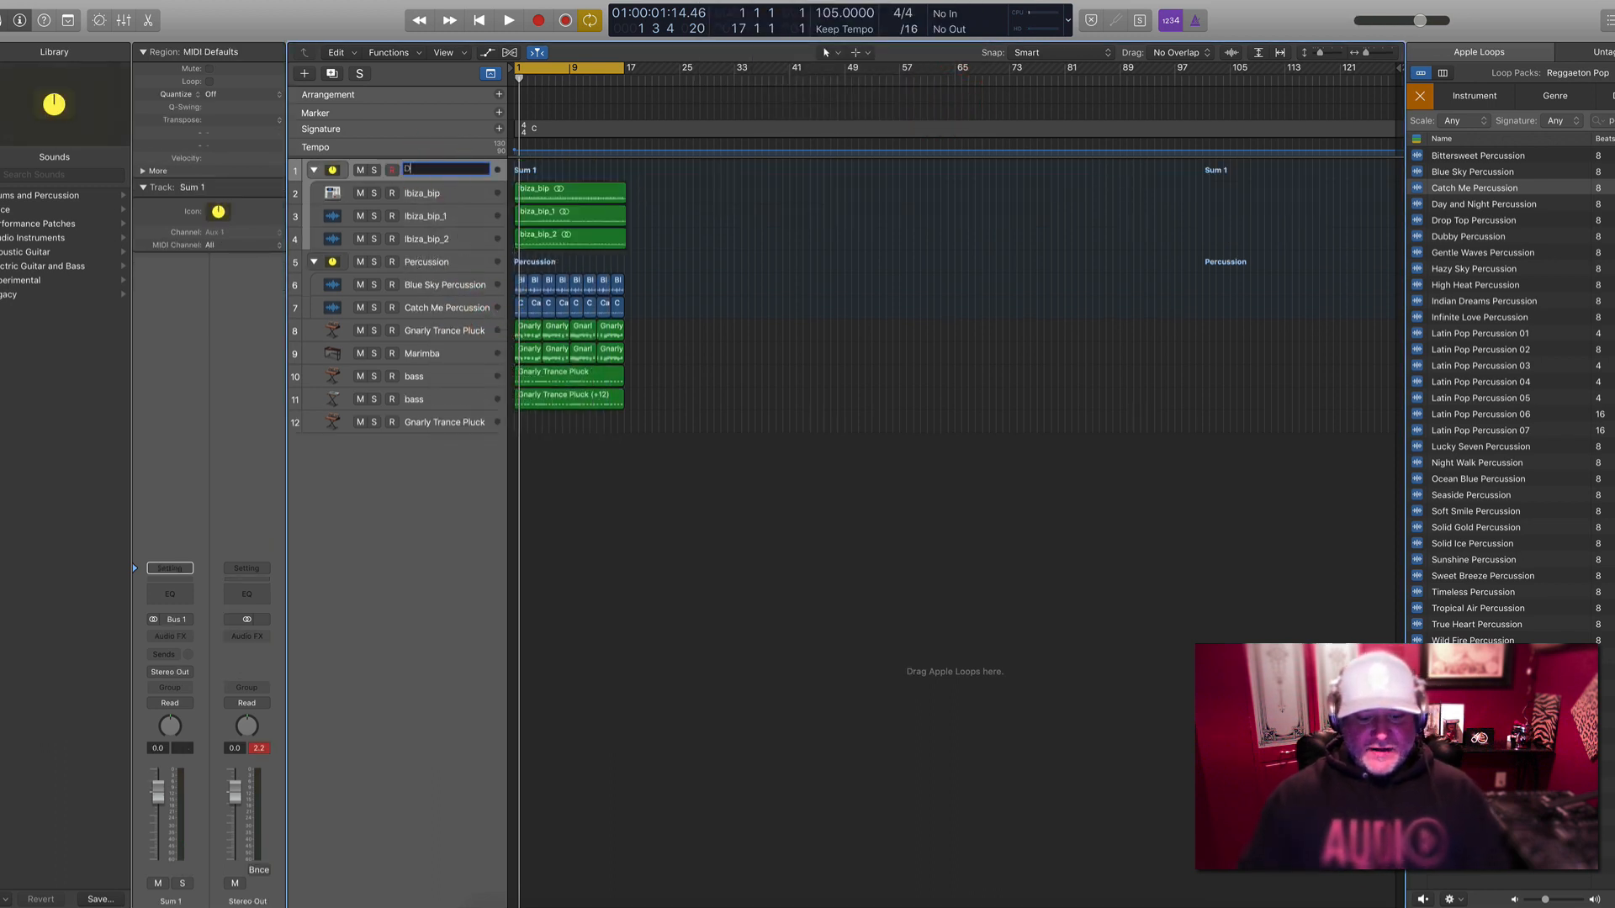
pyautogui.write('RUMS MAIN')
pyautogui.press('Return')
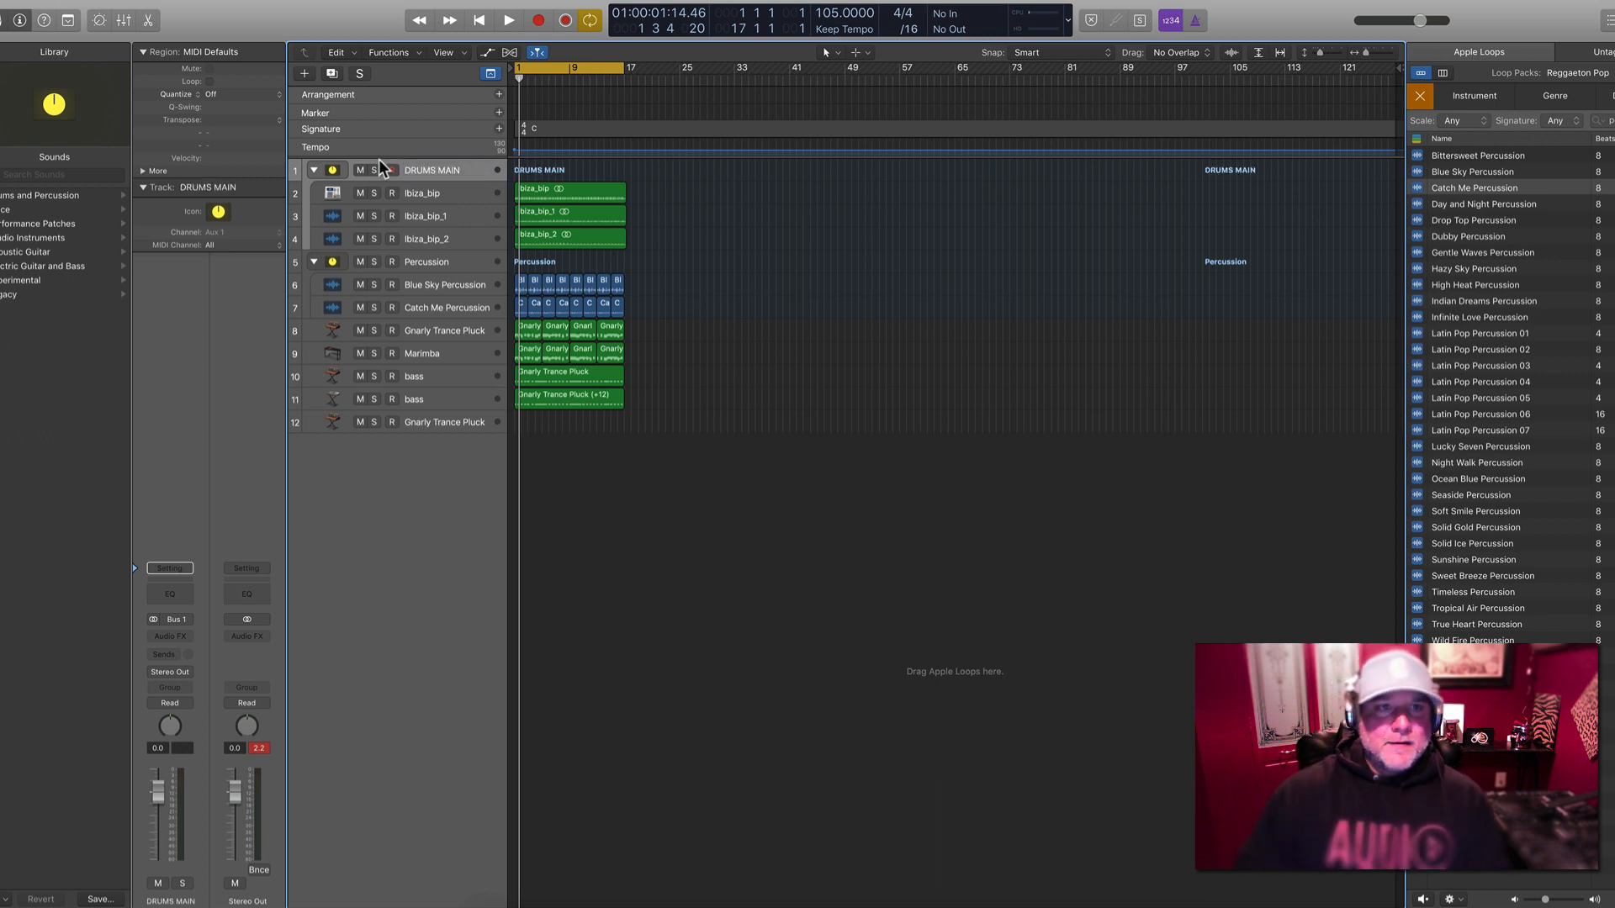
# Insert a stereo Overdrive effect on the DRUMS MAIN stack's channel strip
pyautogui.click(180, 638)
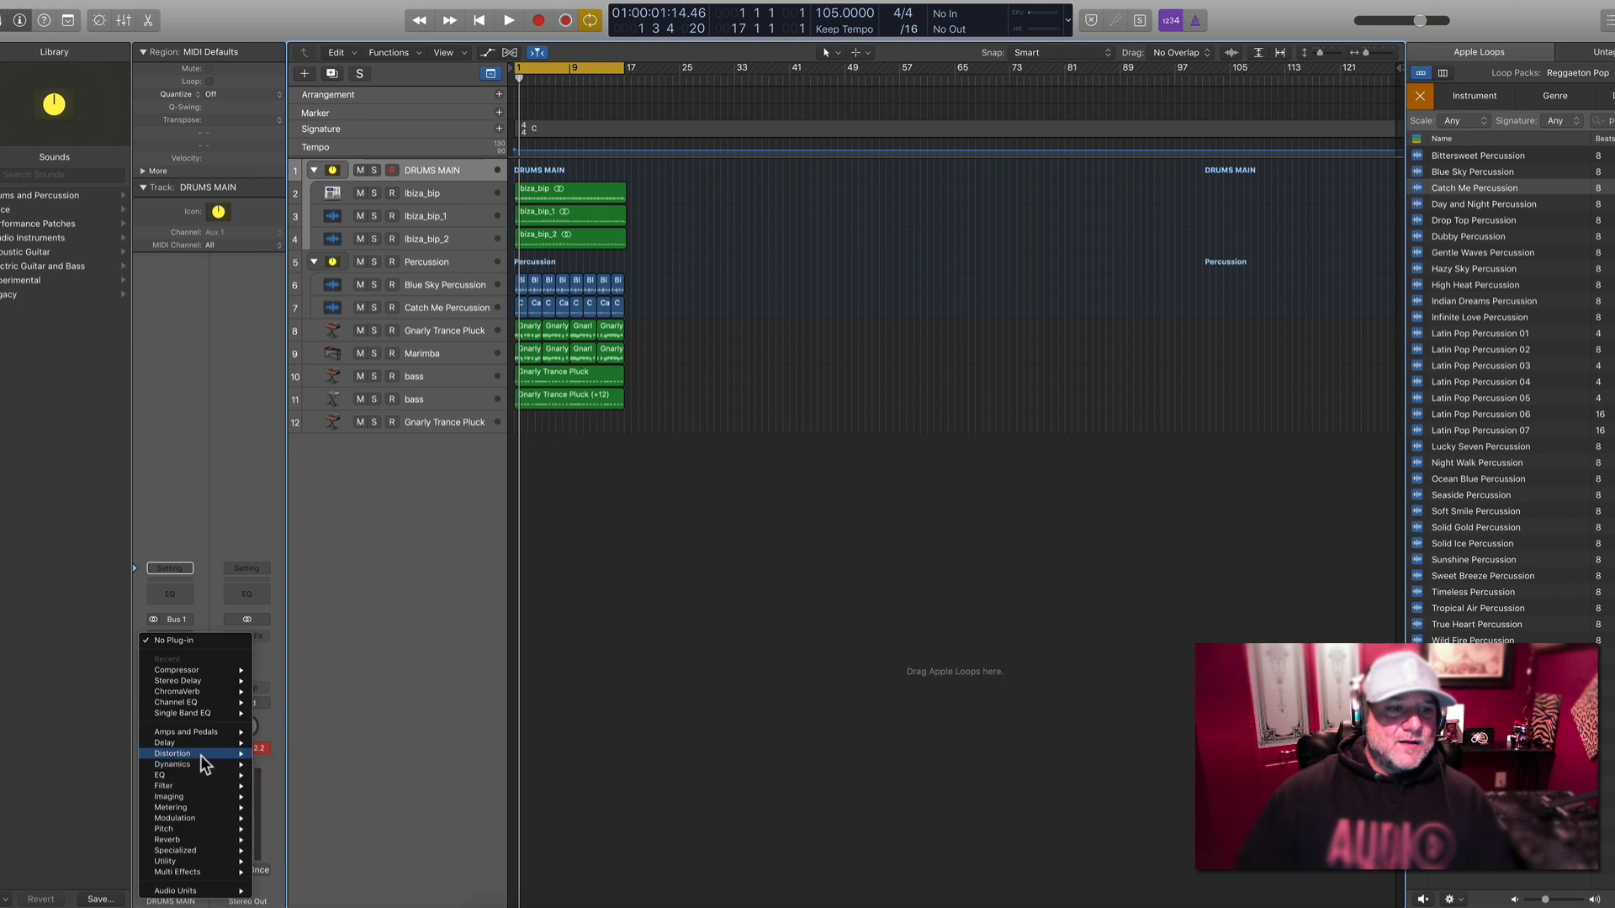
pyautogui.moveTo(200, 754)
pyautogui.moveTo(305, 802)
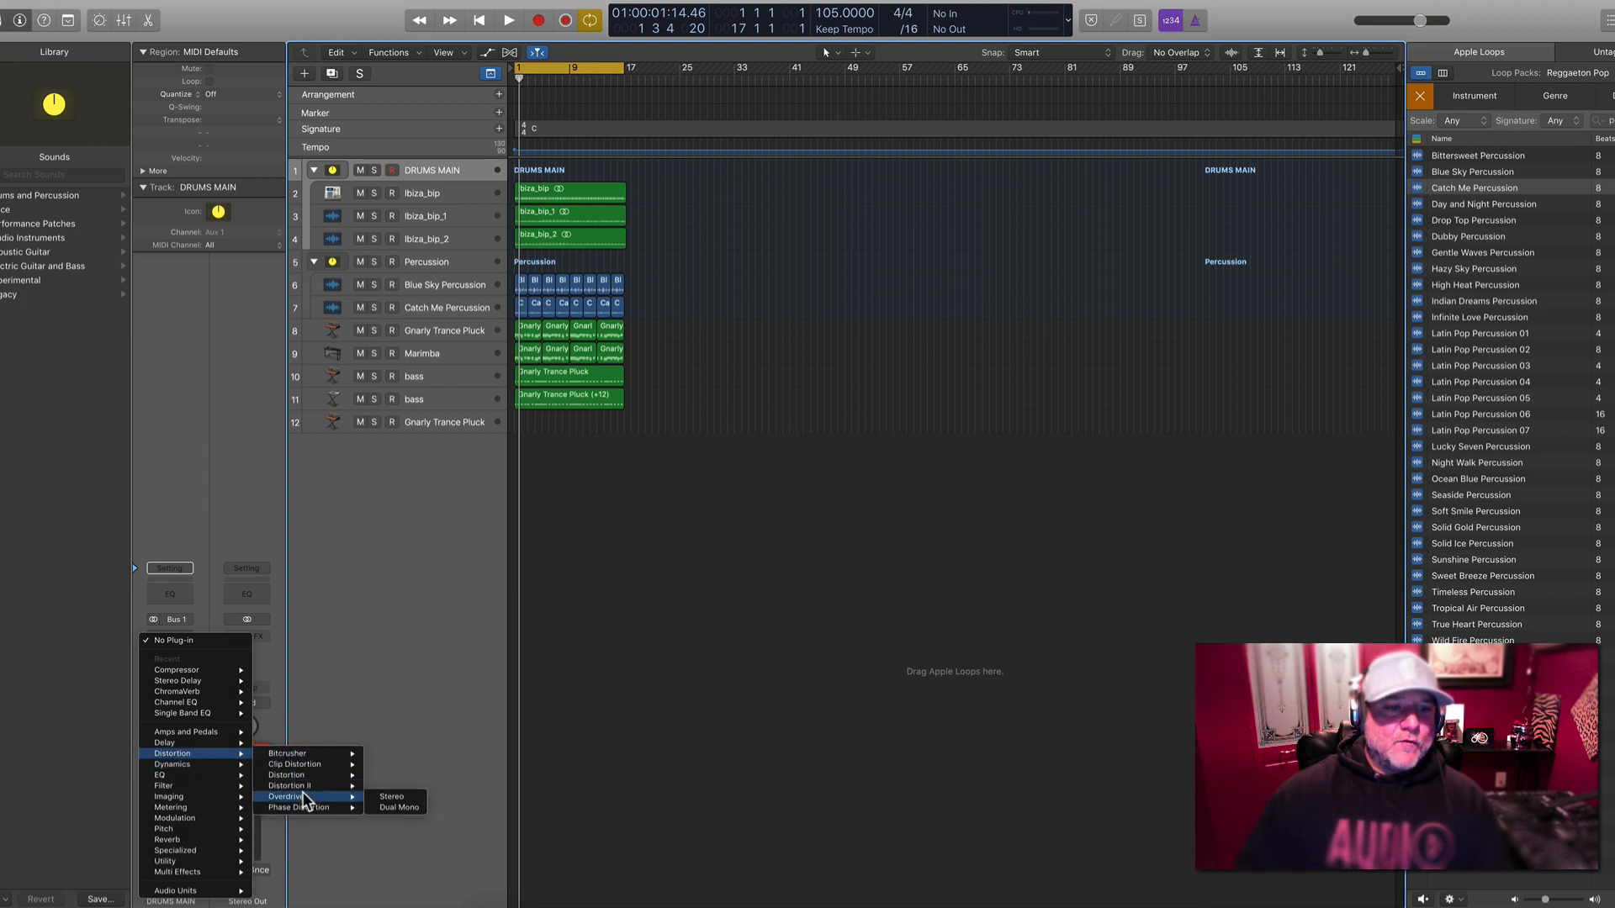
pyautogui.click(388, 796)
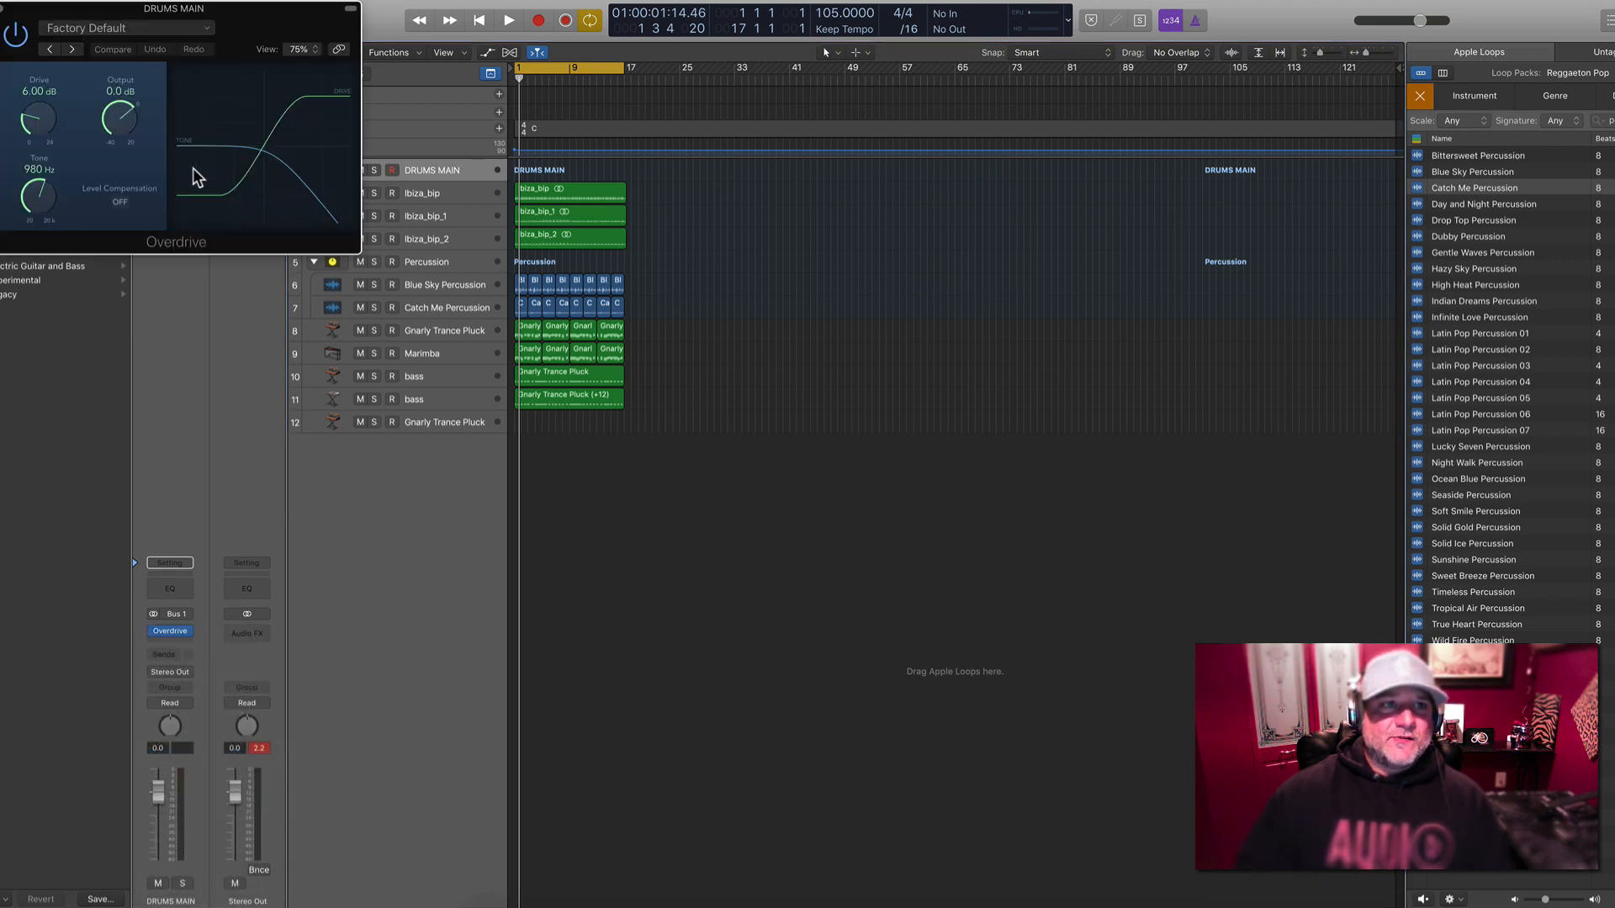
# Set the Overdrive's Drive to 2.25 dB while listening to the song, and close the plug-in
pyautogui.moveTo(44, 133); pyautogui.dragTo(43, 150)
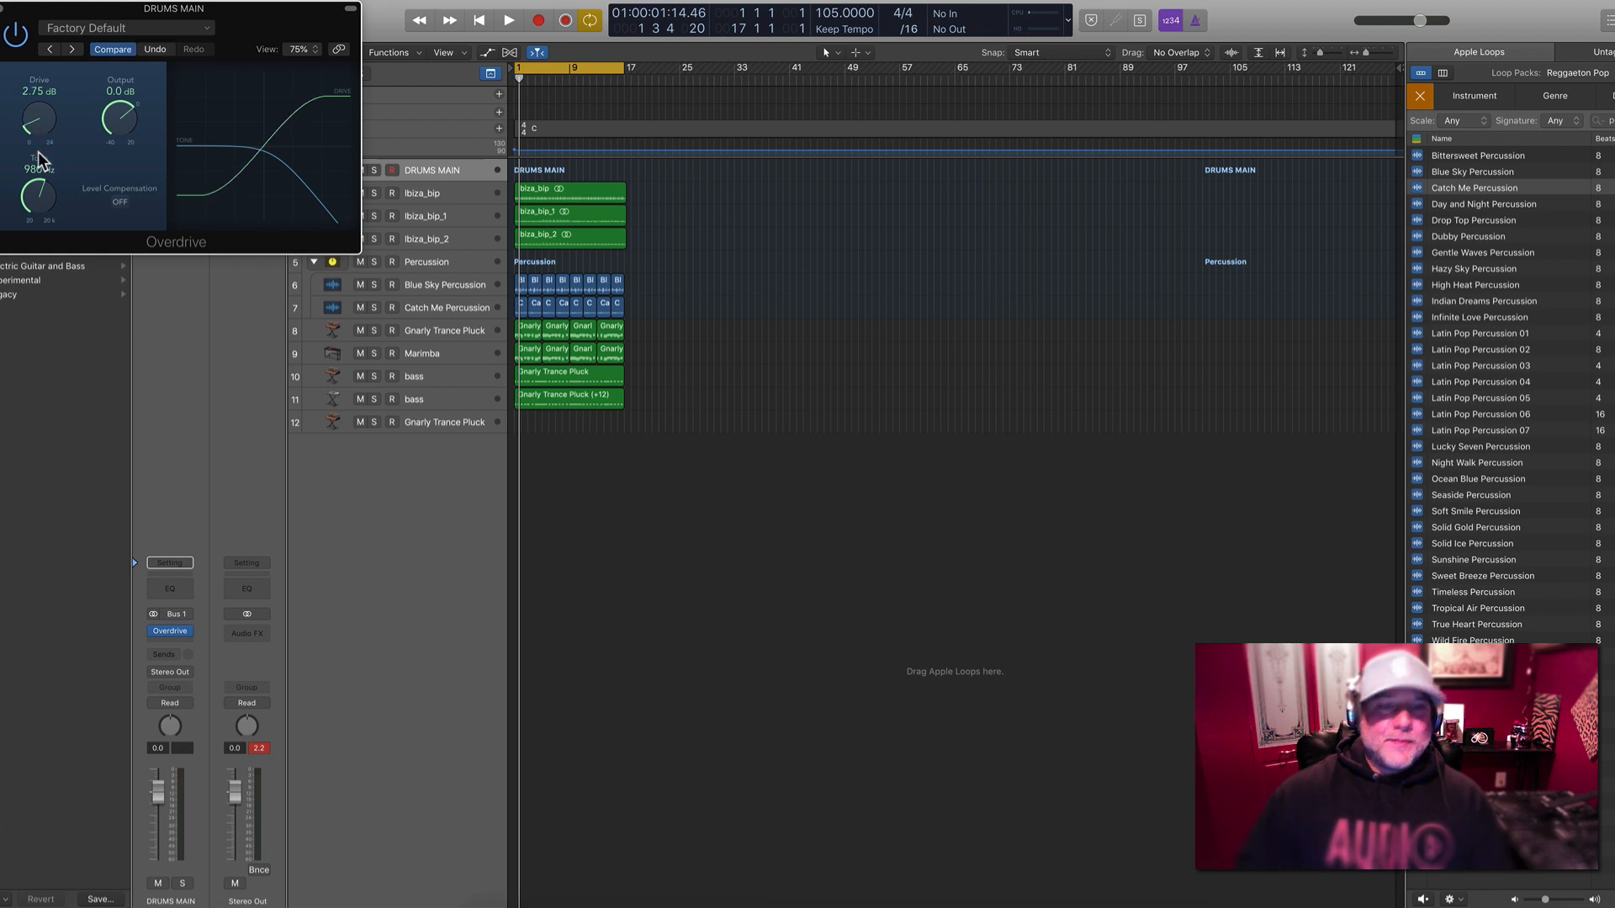
pyautogui.press('space')
pyautogui.moveTo(121, 10); pyautogui.dragTo(917, 194)
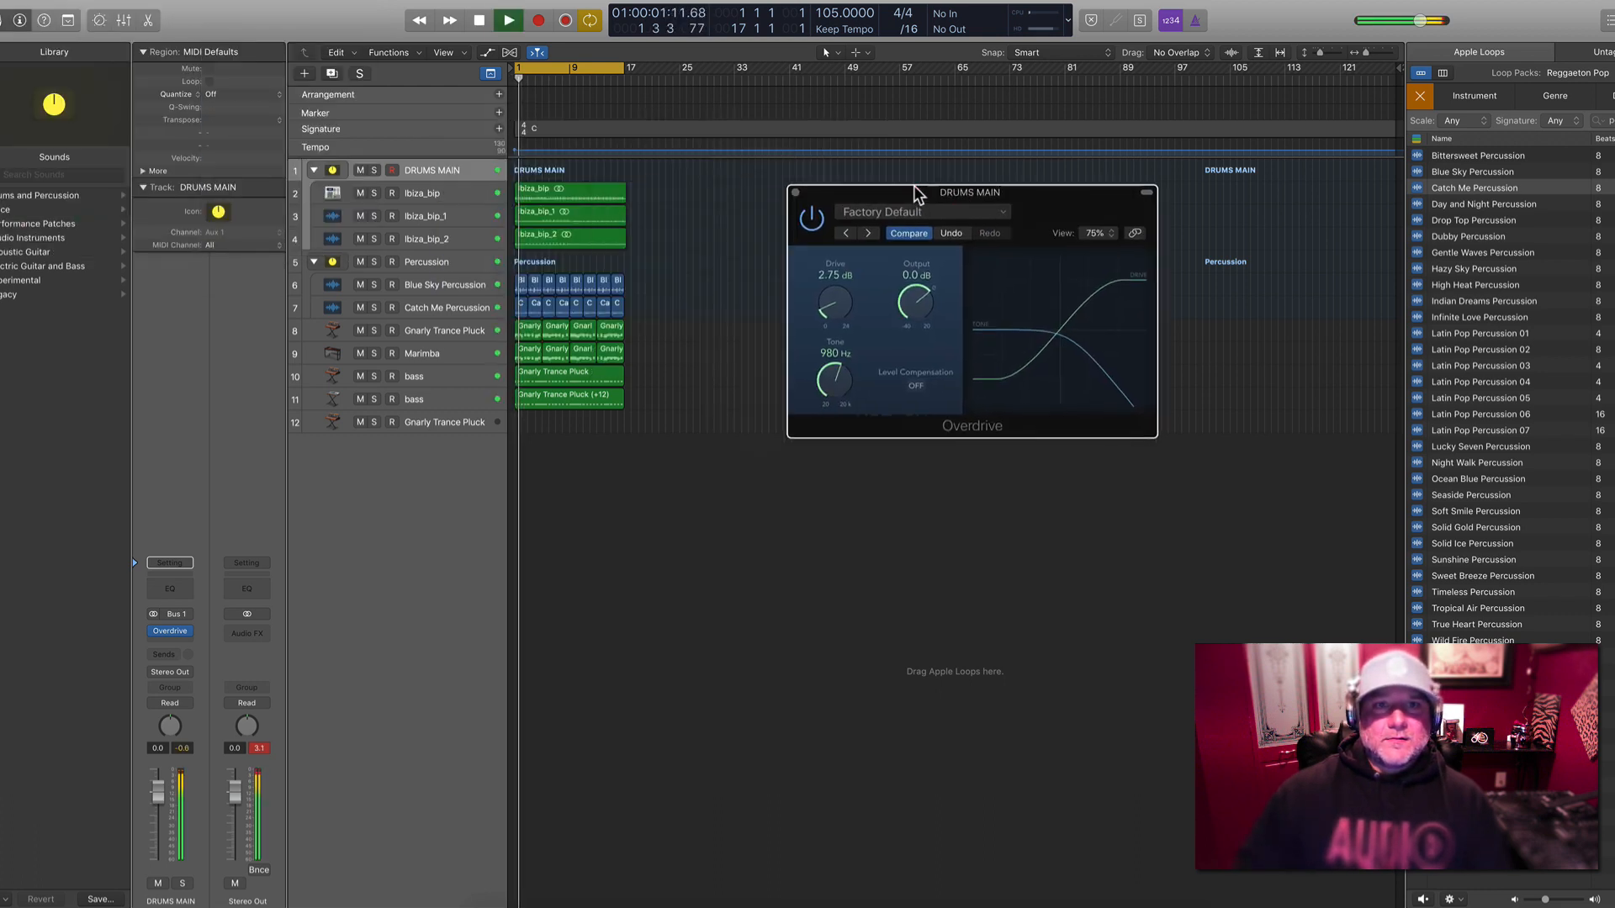
pyautogui.moveTo(835, 303); pyautogui.dragTo(837, 315)
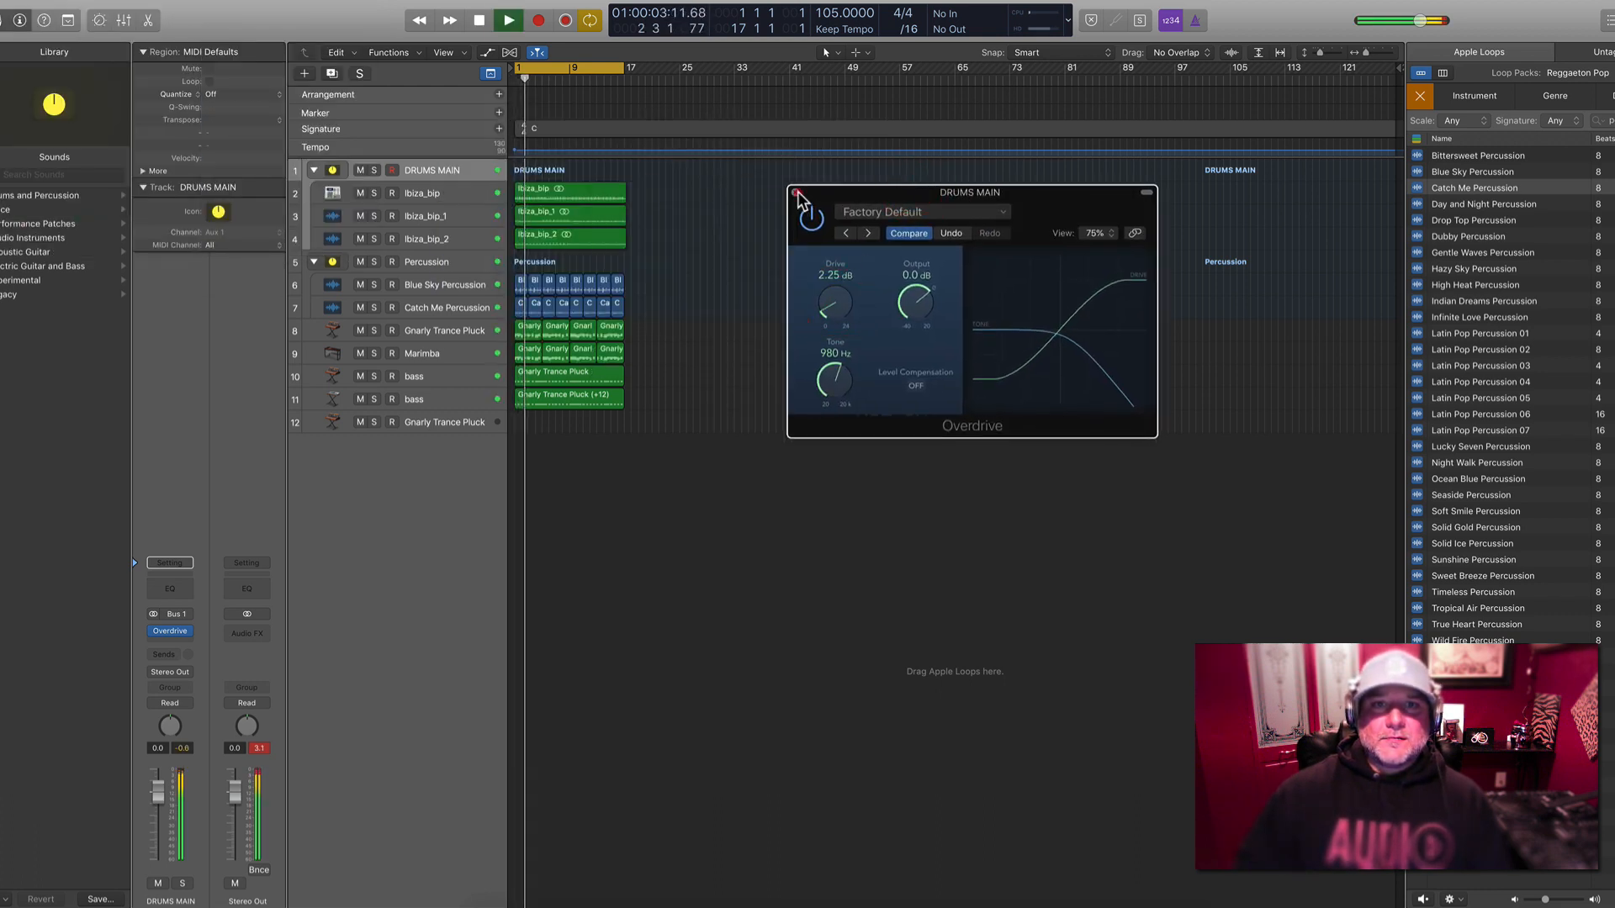
pyautogui.click(796, 193)
pyautogui.press('space')
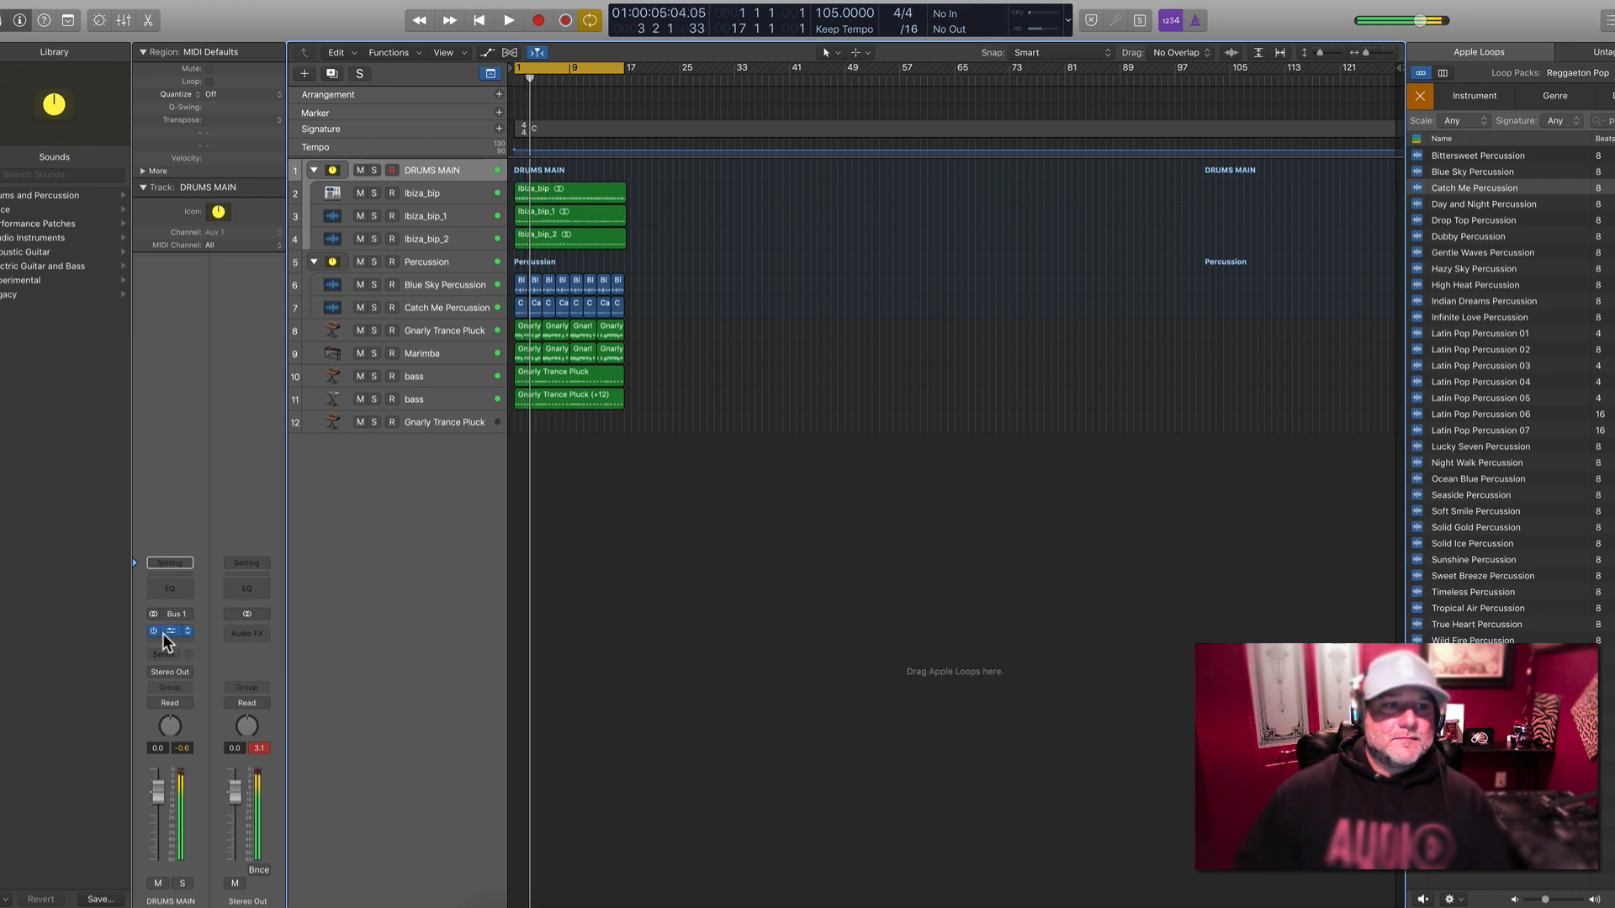
# Add a stereo Compressor after the Overdrive on DRUMS MAIN, using the Studio FET model with Soft distortion during playback
pyautogui.click(166, 633)
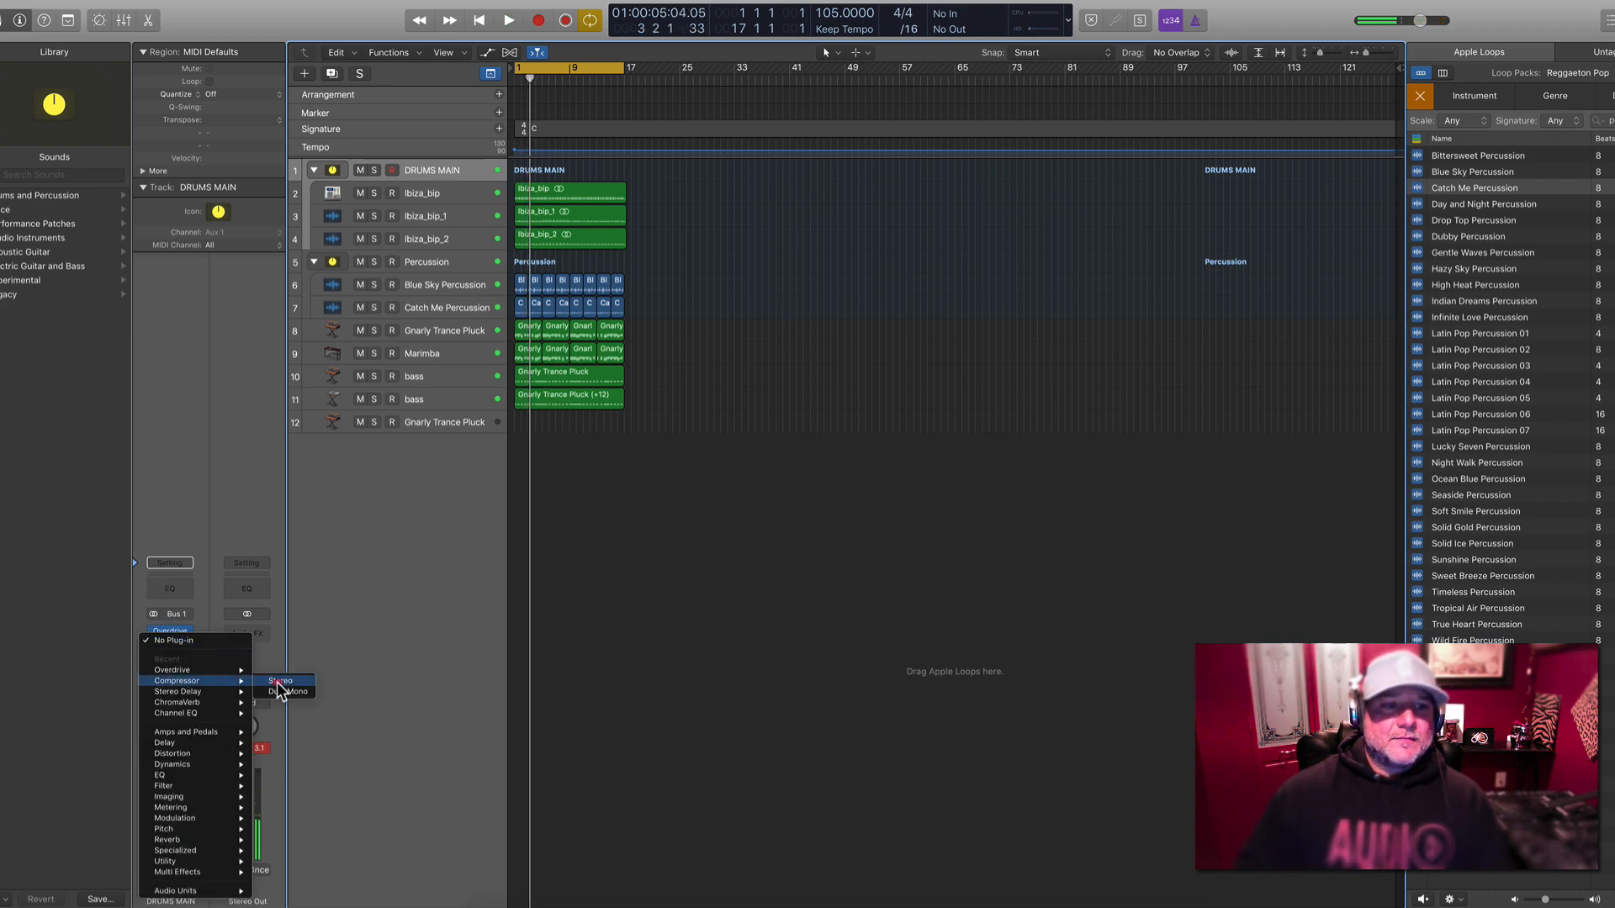
pyautogui.click(281, 682)
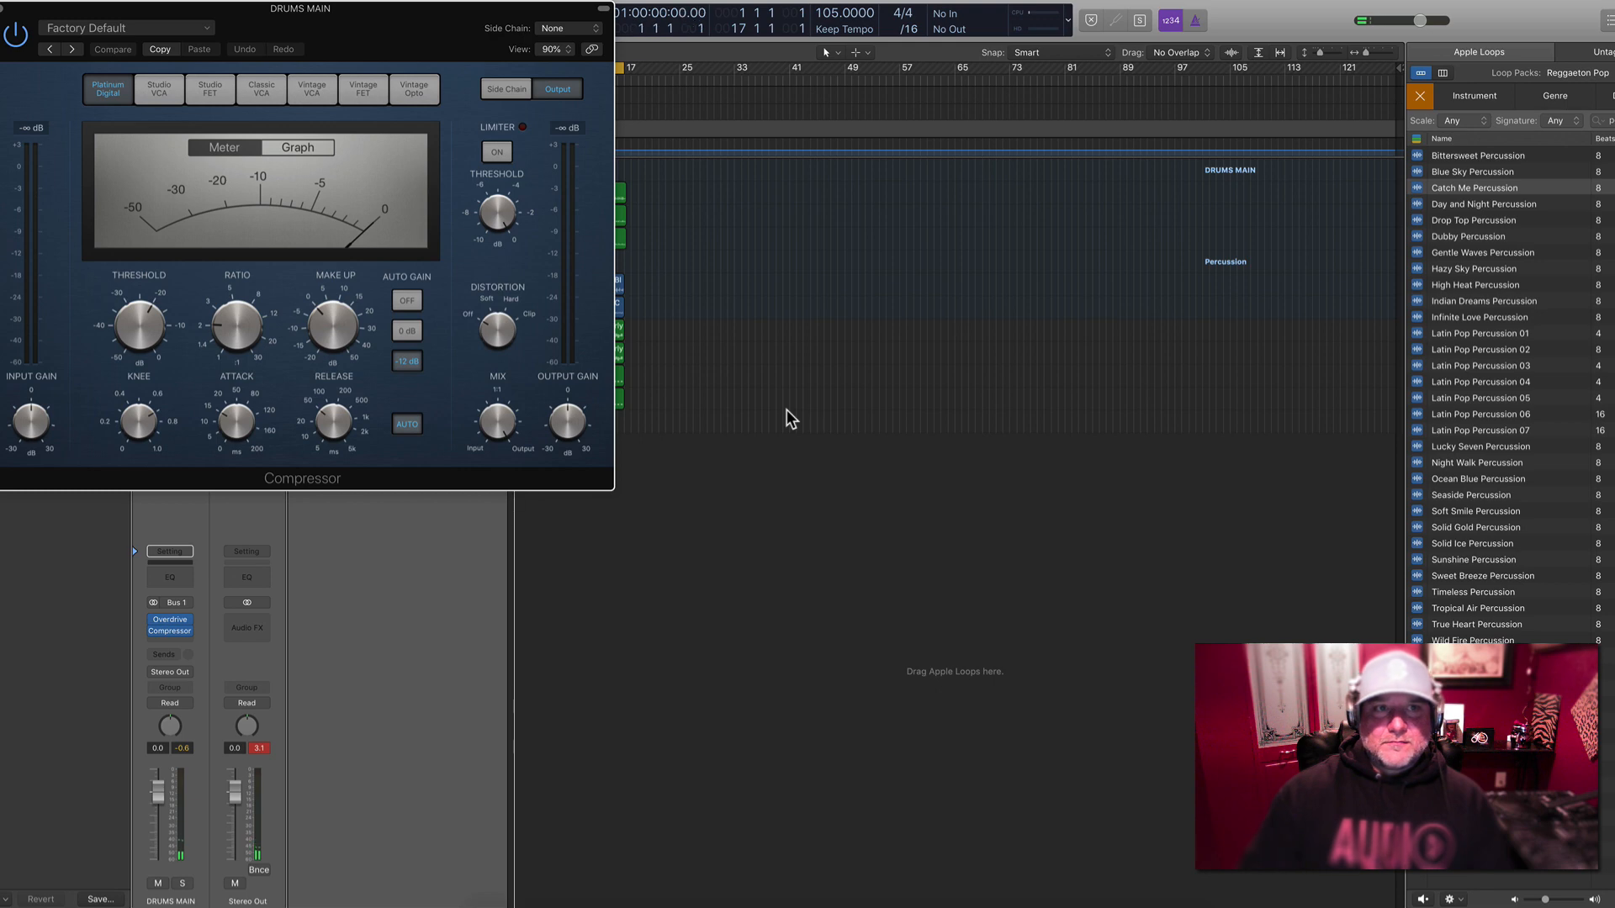
pyautogui.press('space')
pyautogui.click(225, 92)
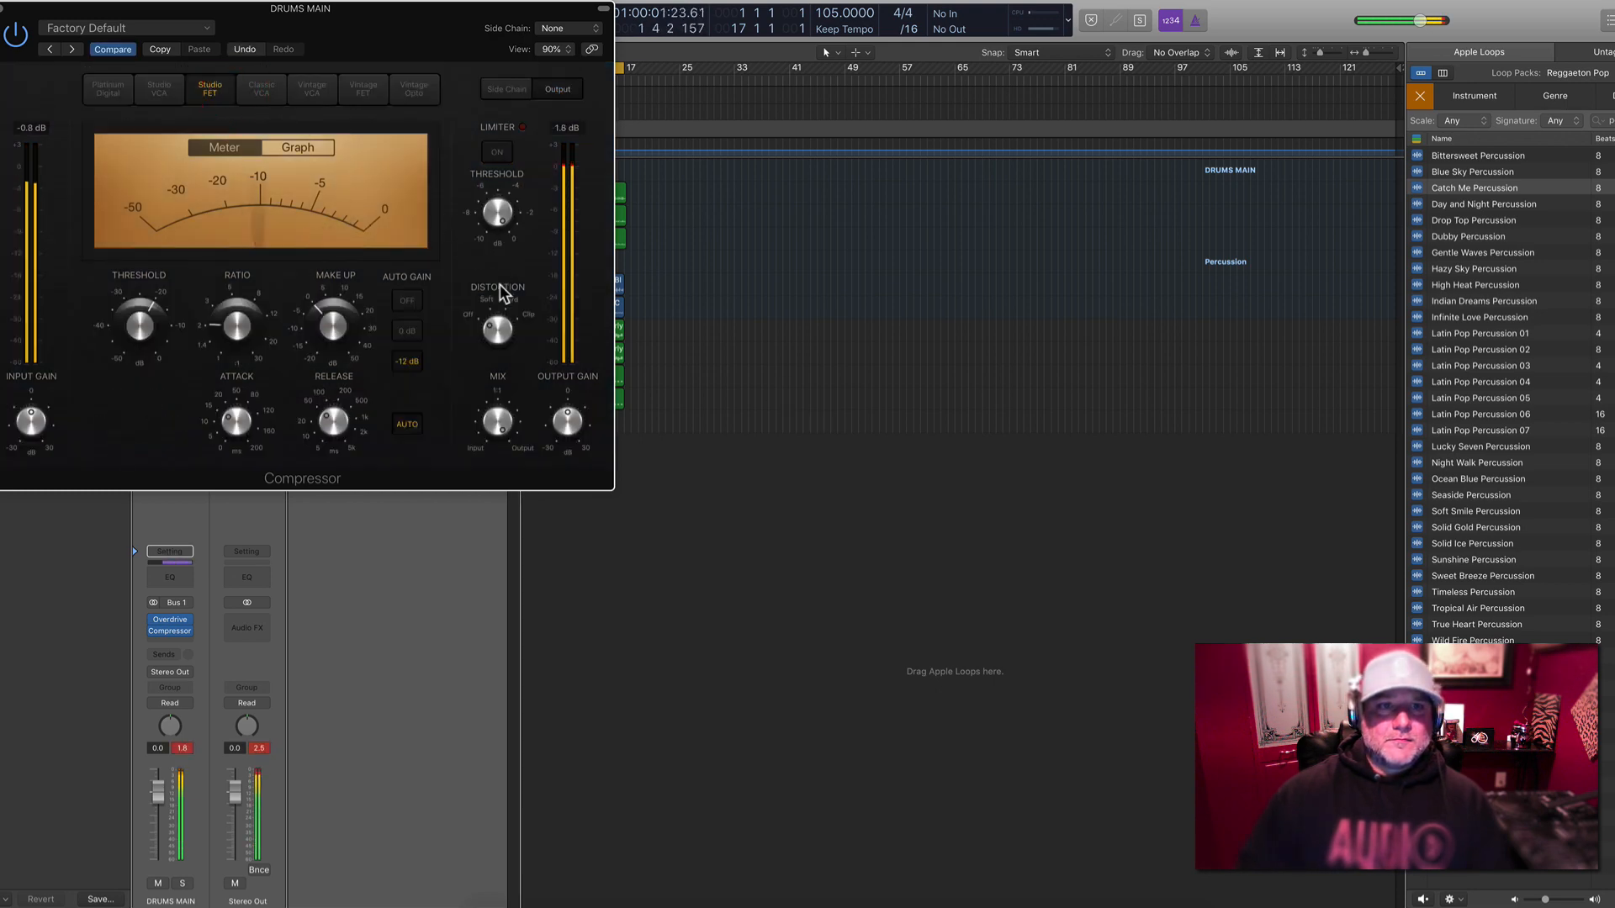
pyautogui.moveTo(508, 308); pyautogui.dragTo(507, 306)
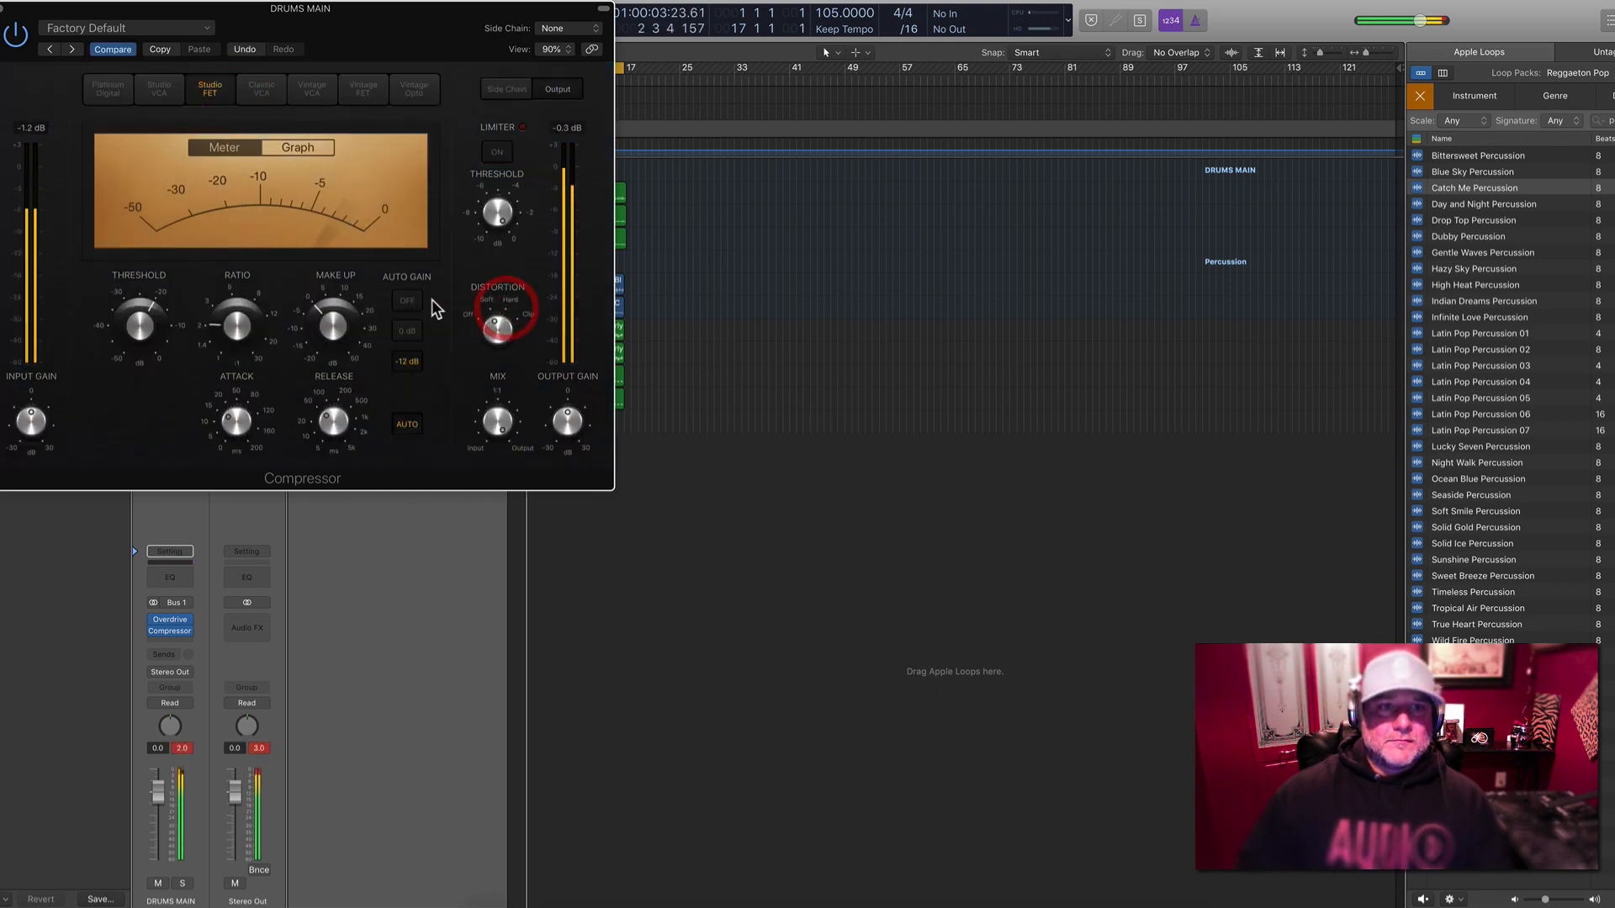
# Close the DRUMS MAIN Compressor and mute the Ibiza_bip_2 track
pyautogui.moveTo(328, 34); pyautogui.dragTo(984, 321)
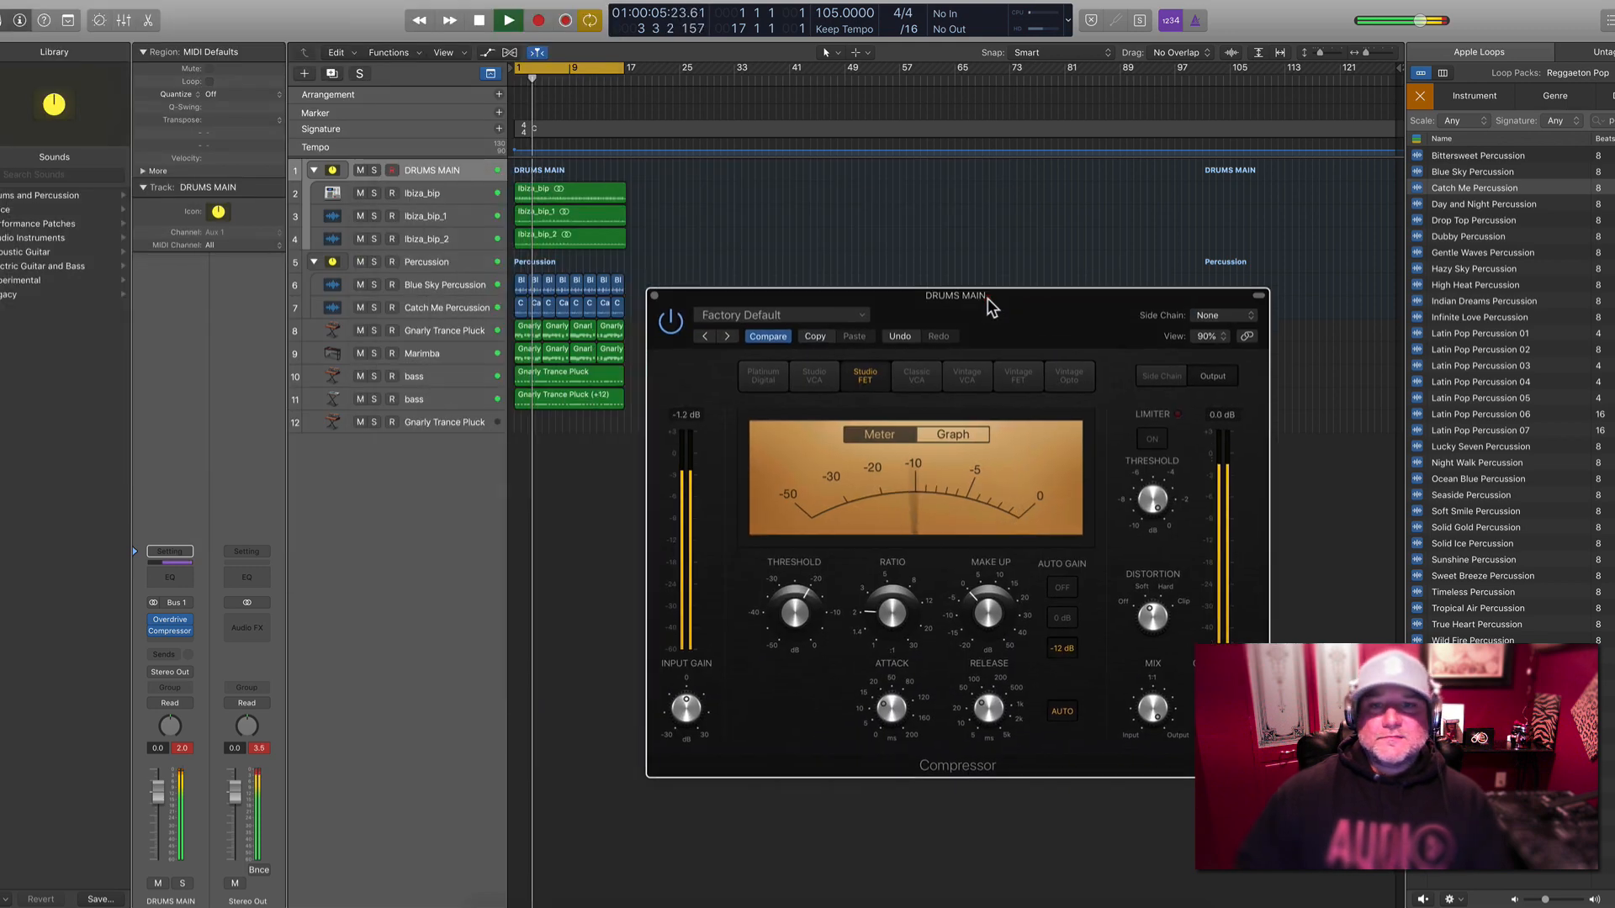
pyautogui.click(655, 295)
pyautogui.click(357, 236)
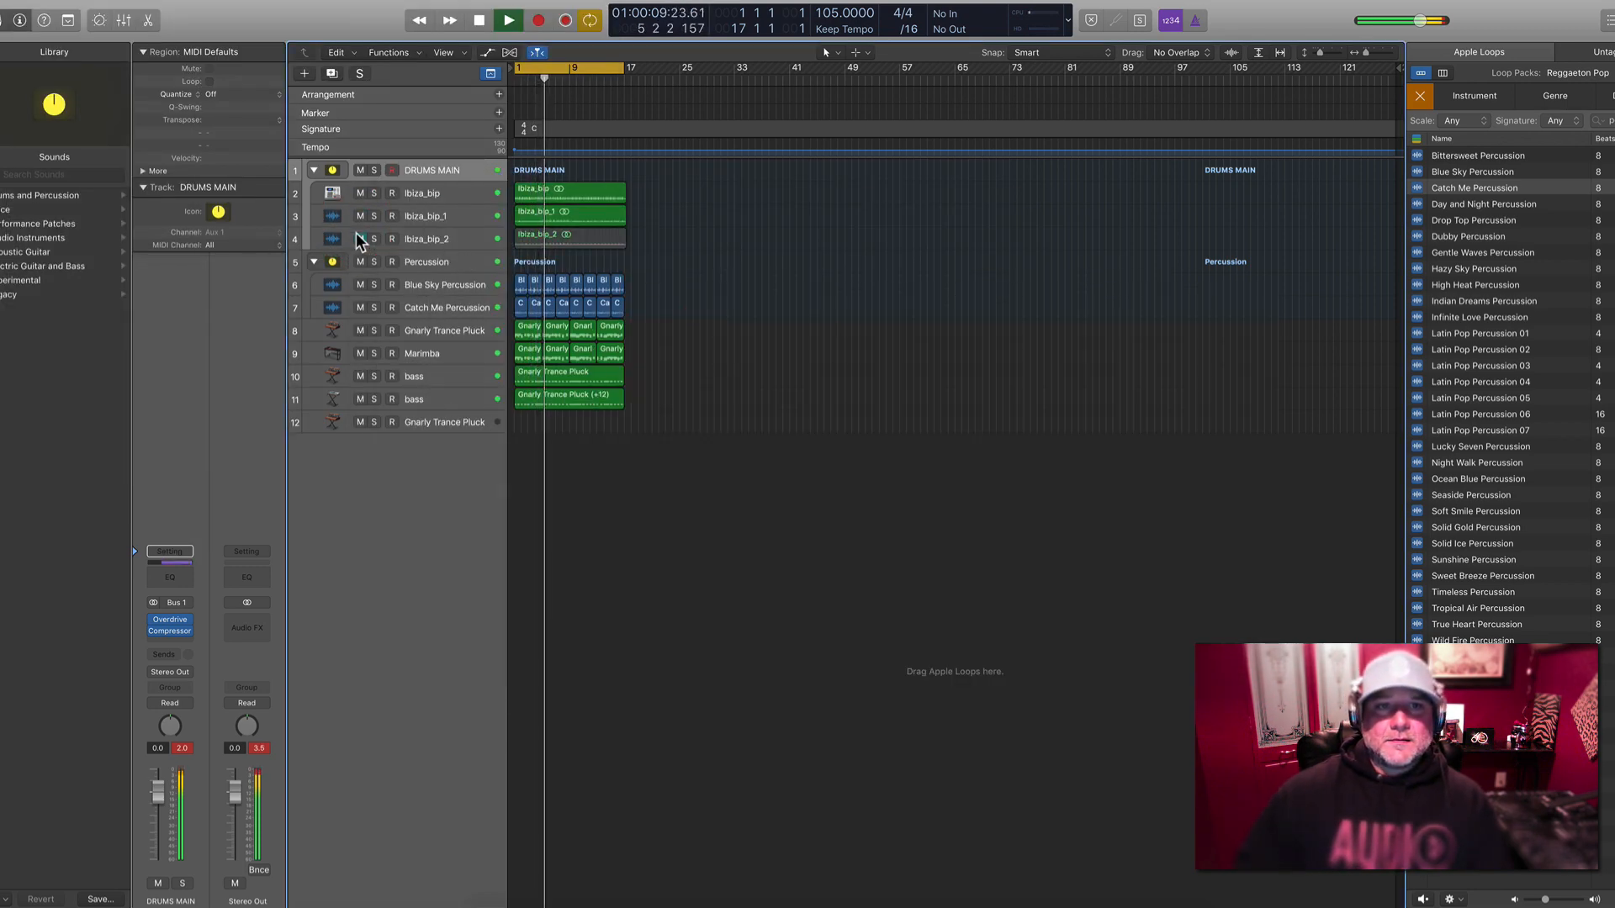
# Solo Ibiza_bip_1, insert a Channel EQ and adjust its high-frequency and 250 Hz bands during playback, and close the plug-in
pyautogui.click(409, 218)
pyautogui.click(374, 216)
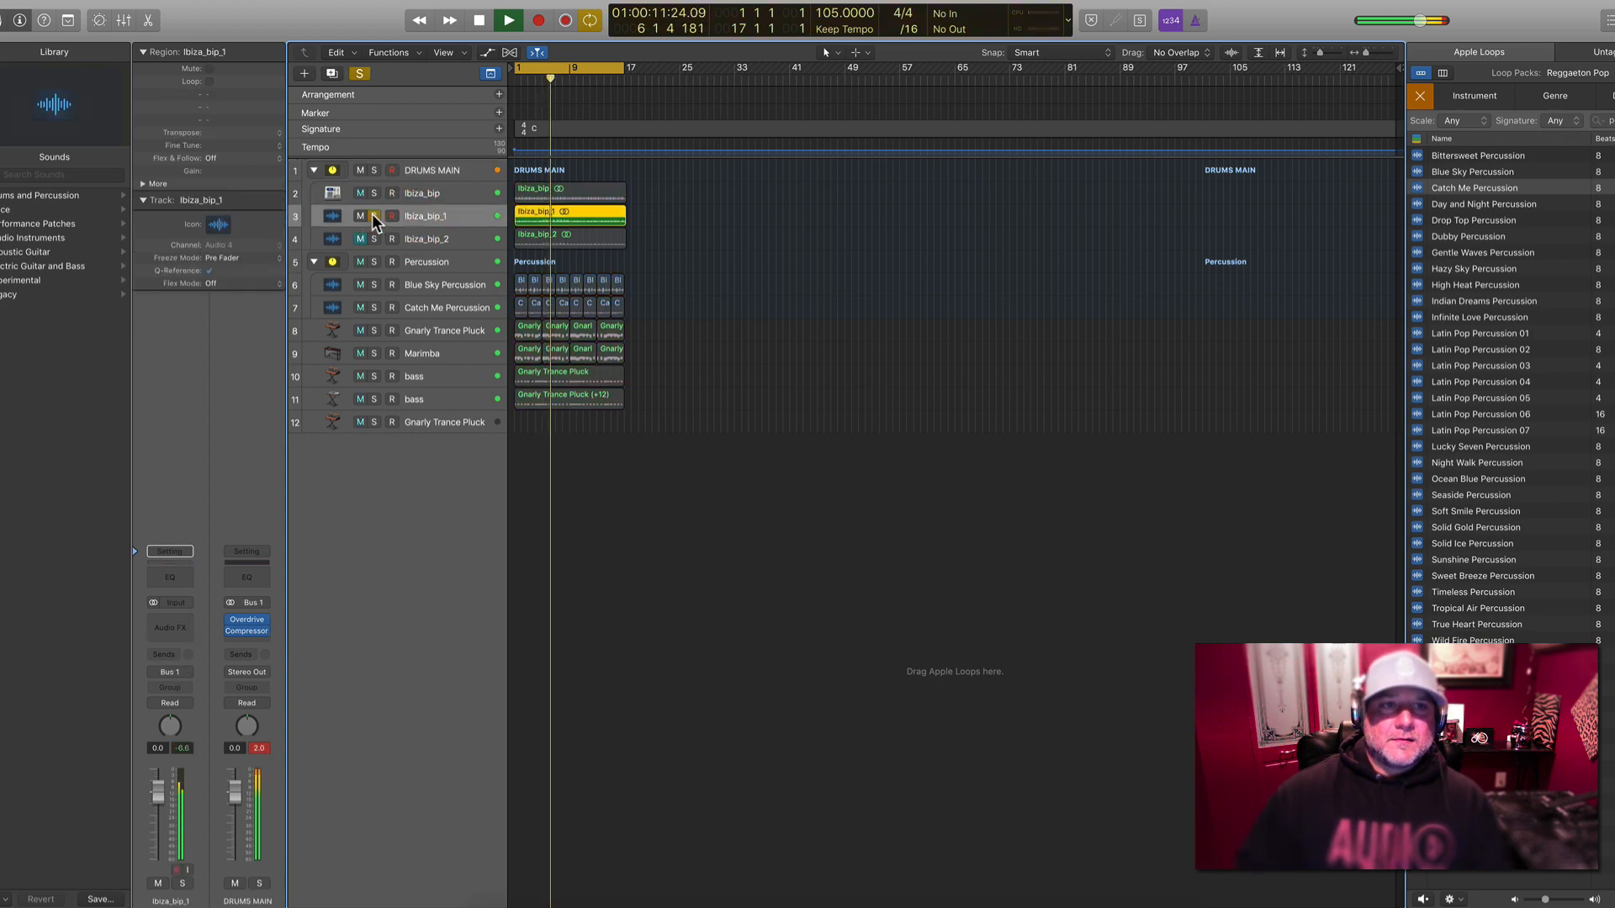
pyautogui.press('space')
pyautogui.click(175, 574)
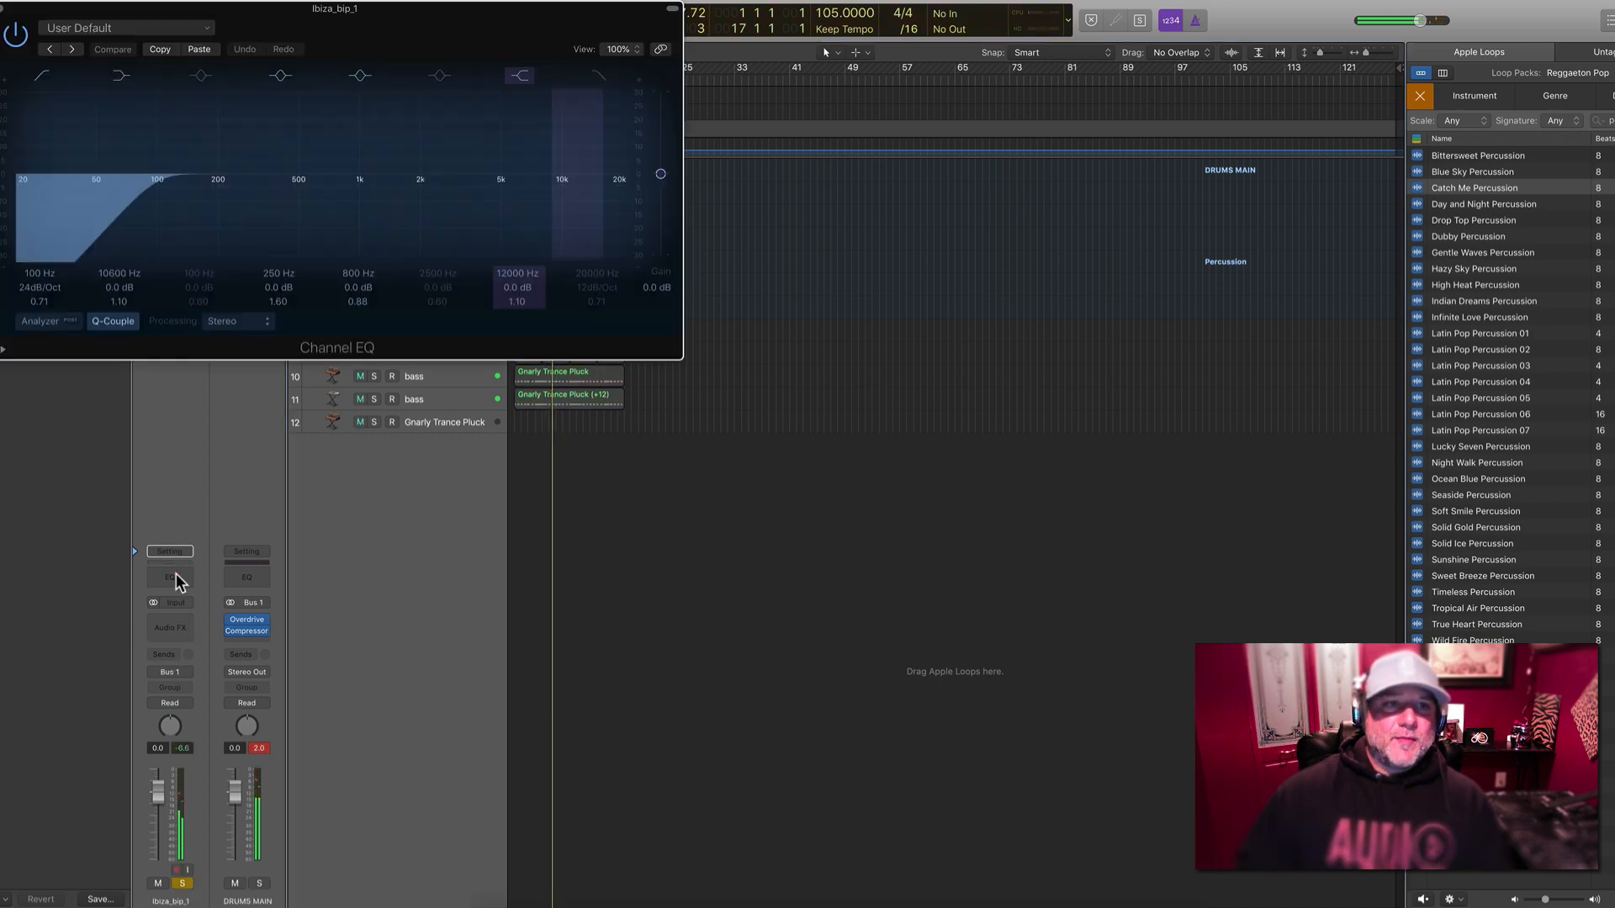
pyautogui.press('space')
pyautogui.moveTo(423, 228); pyautogui.dragTo(548, 191)
pyautogui.moveTo(238, 174); pyautogui.dragTo(220, 166)
pyautogui.click(4, 10)
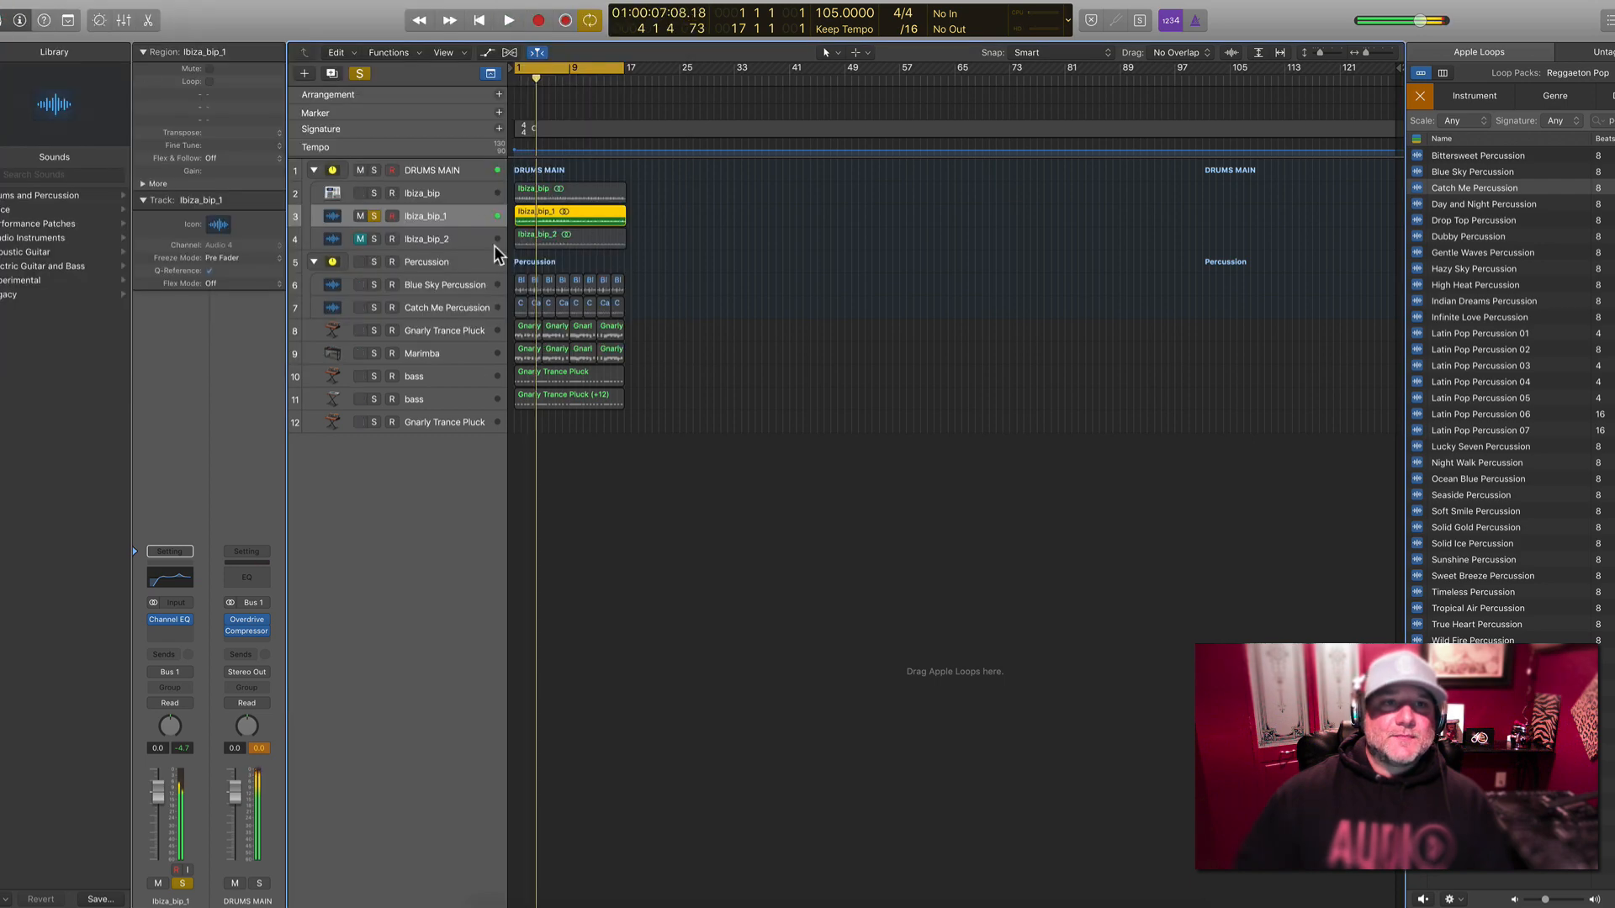
# Play the song from the beginning and take Ibiza_bip_1 out of solo
pyautogui.press('Return')
pyautogui.press('space')
pyautogui.click(373, 216)
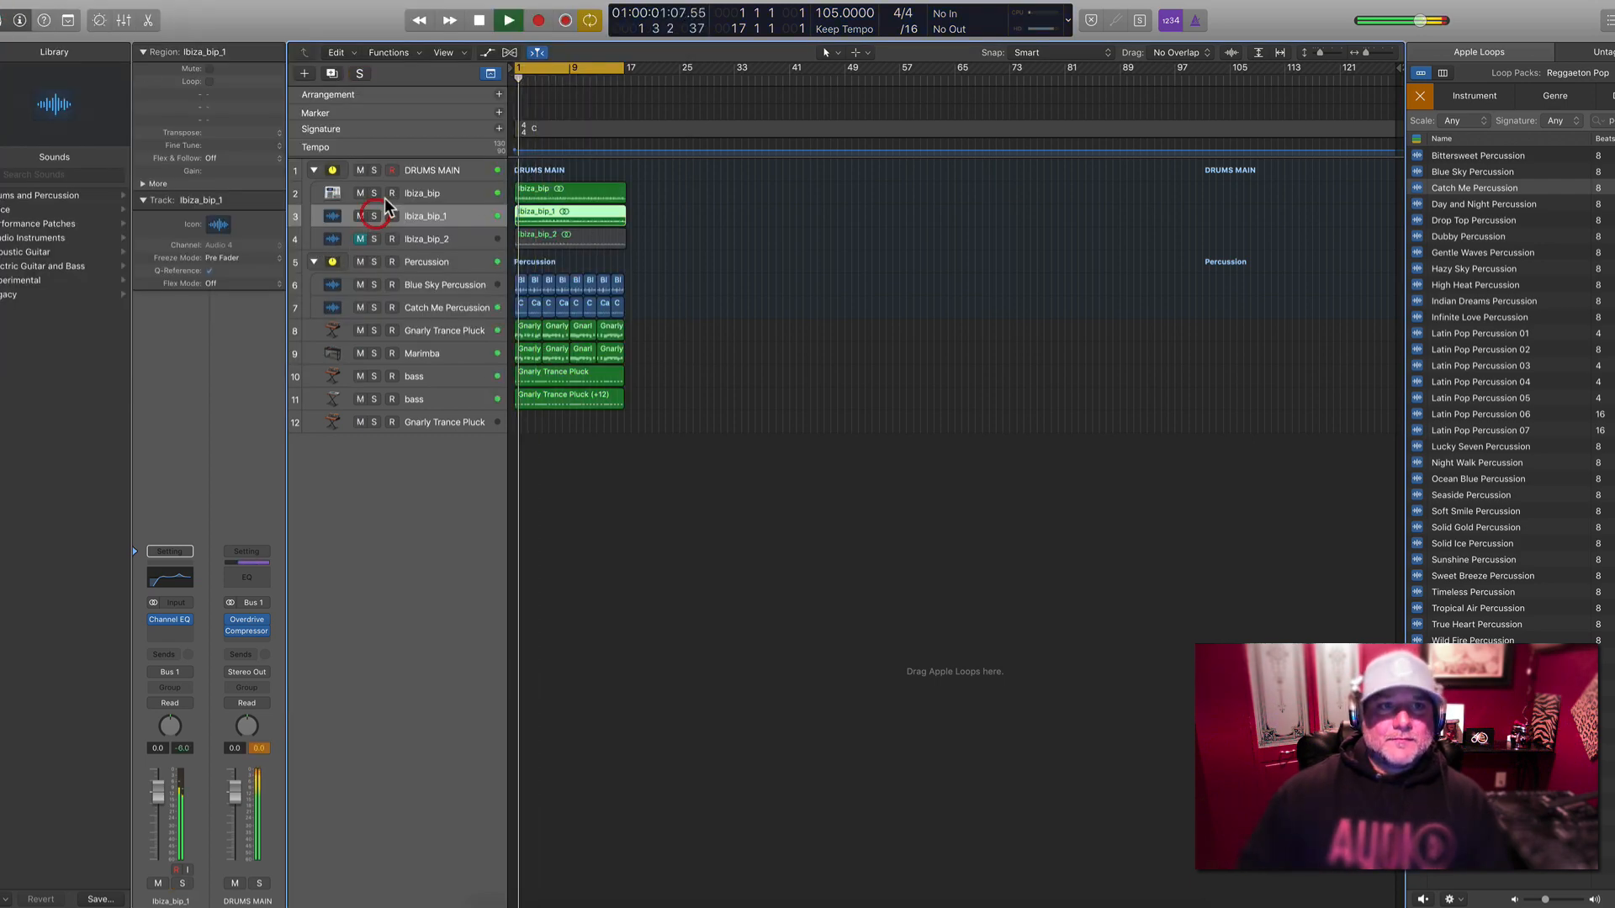
# Insert a Channel EQ on Ibiza_bip with playback stopped, and set its 24 dB/Oct low cut to 49 Hz
pyautogui.click(454, 192)
pyautogui.press('space')
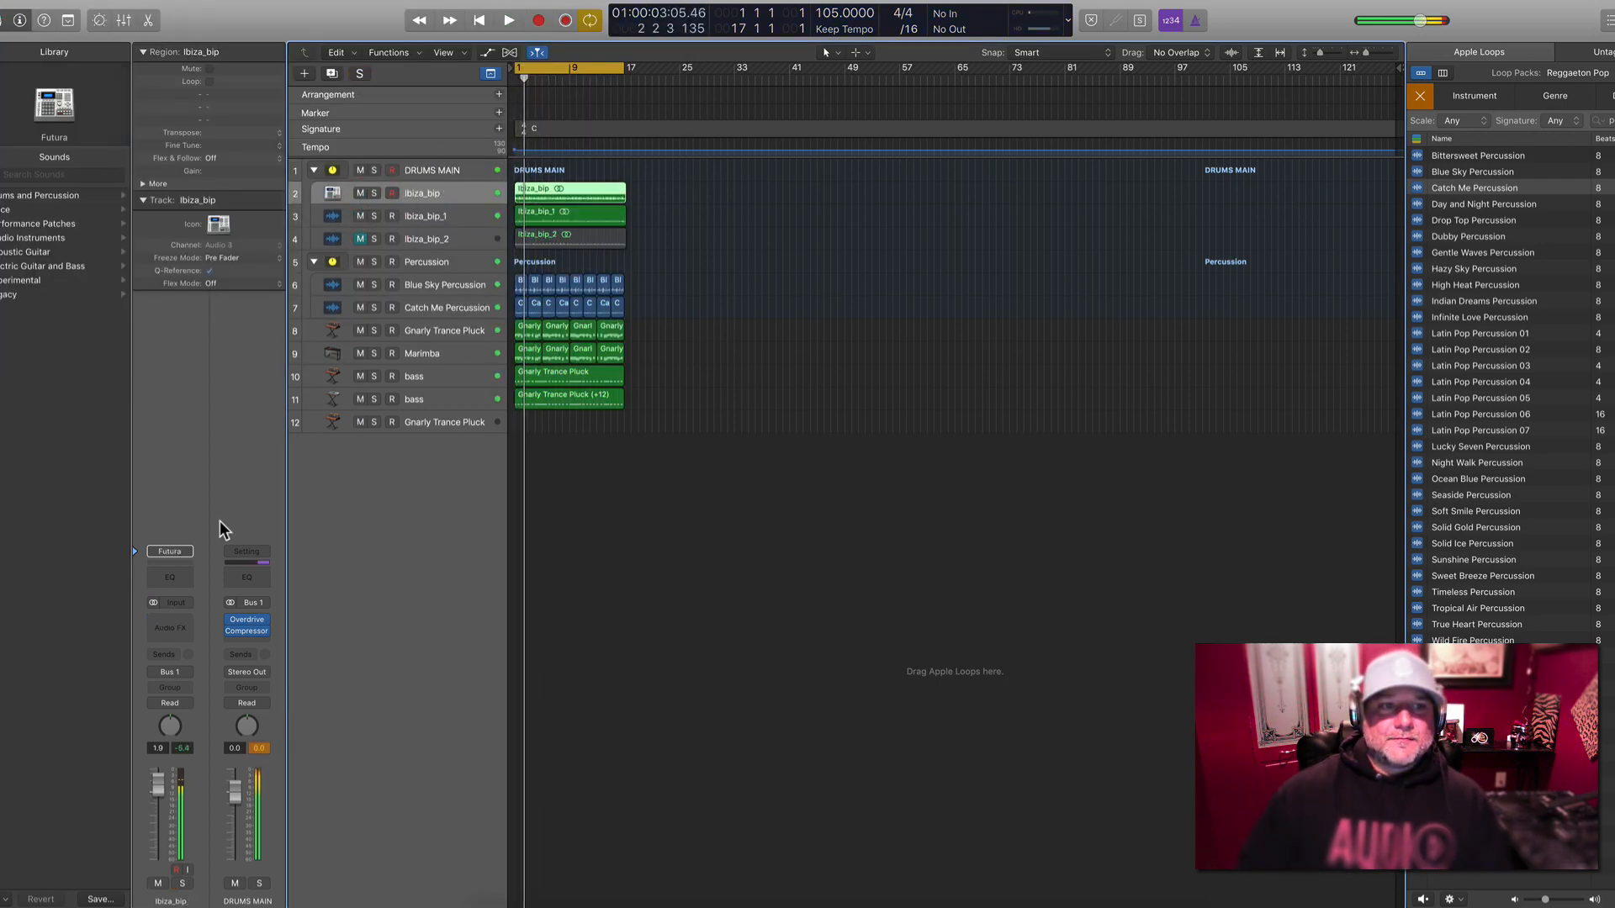
pyautogui.click(184, 569)
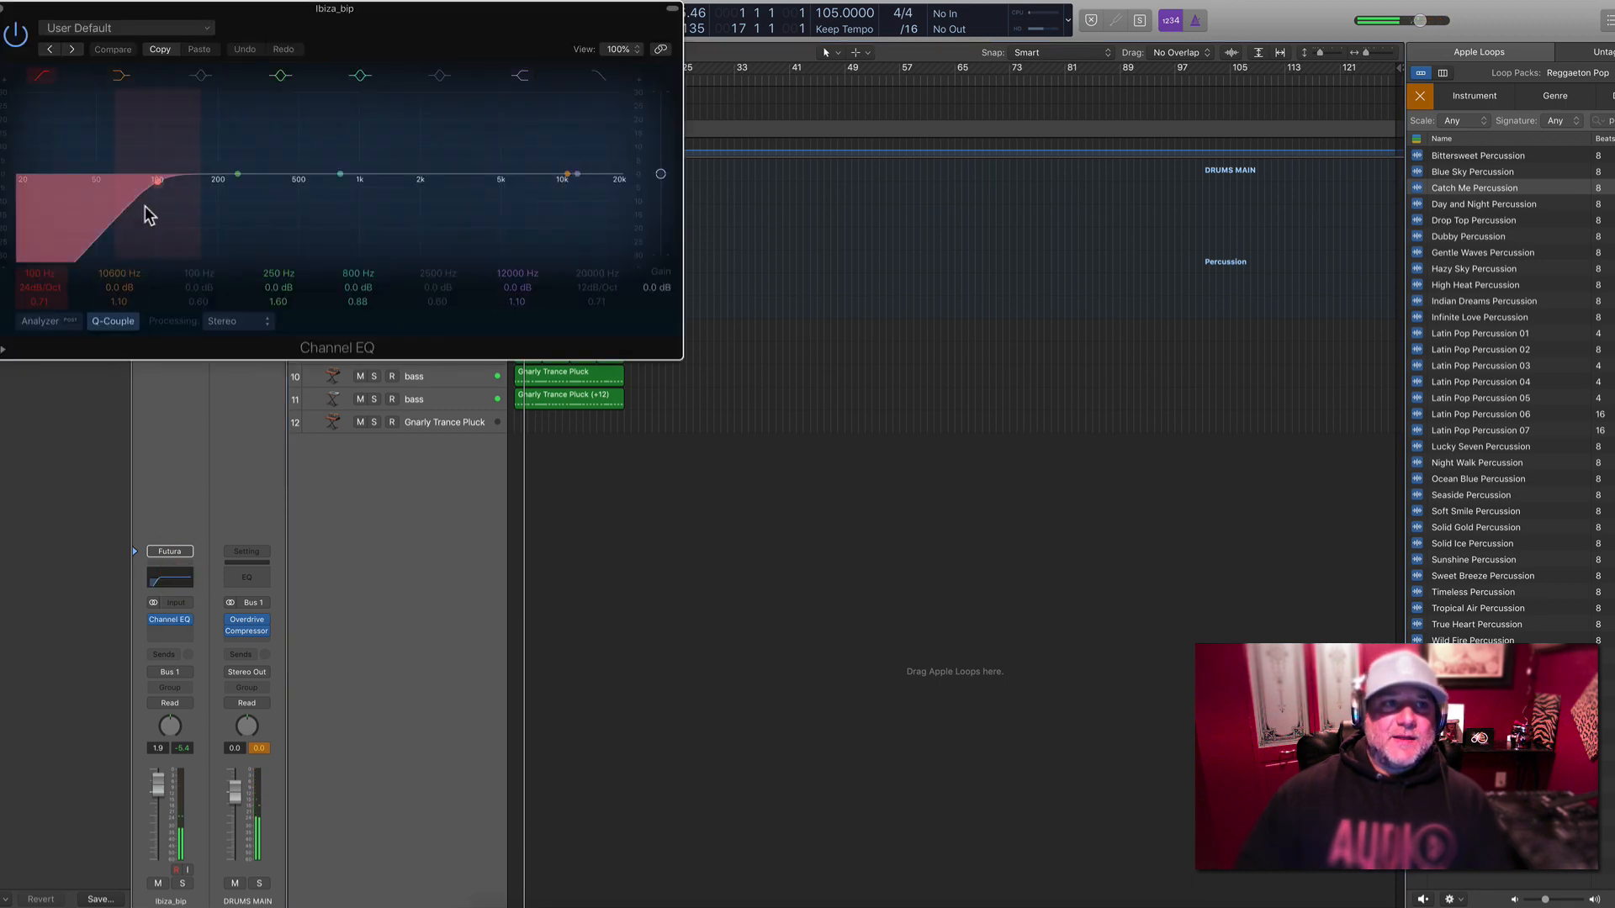
pyautogui.moveTo(145, 204); pyautogui.dragTo(72, 196)
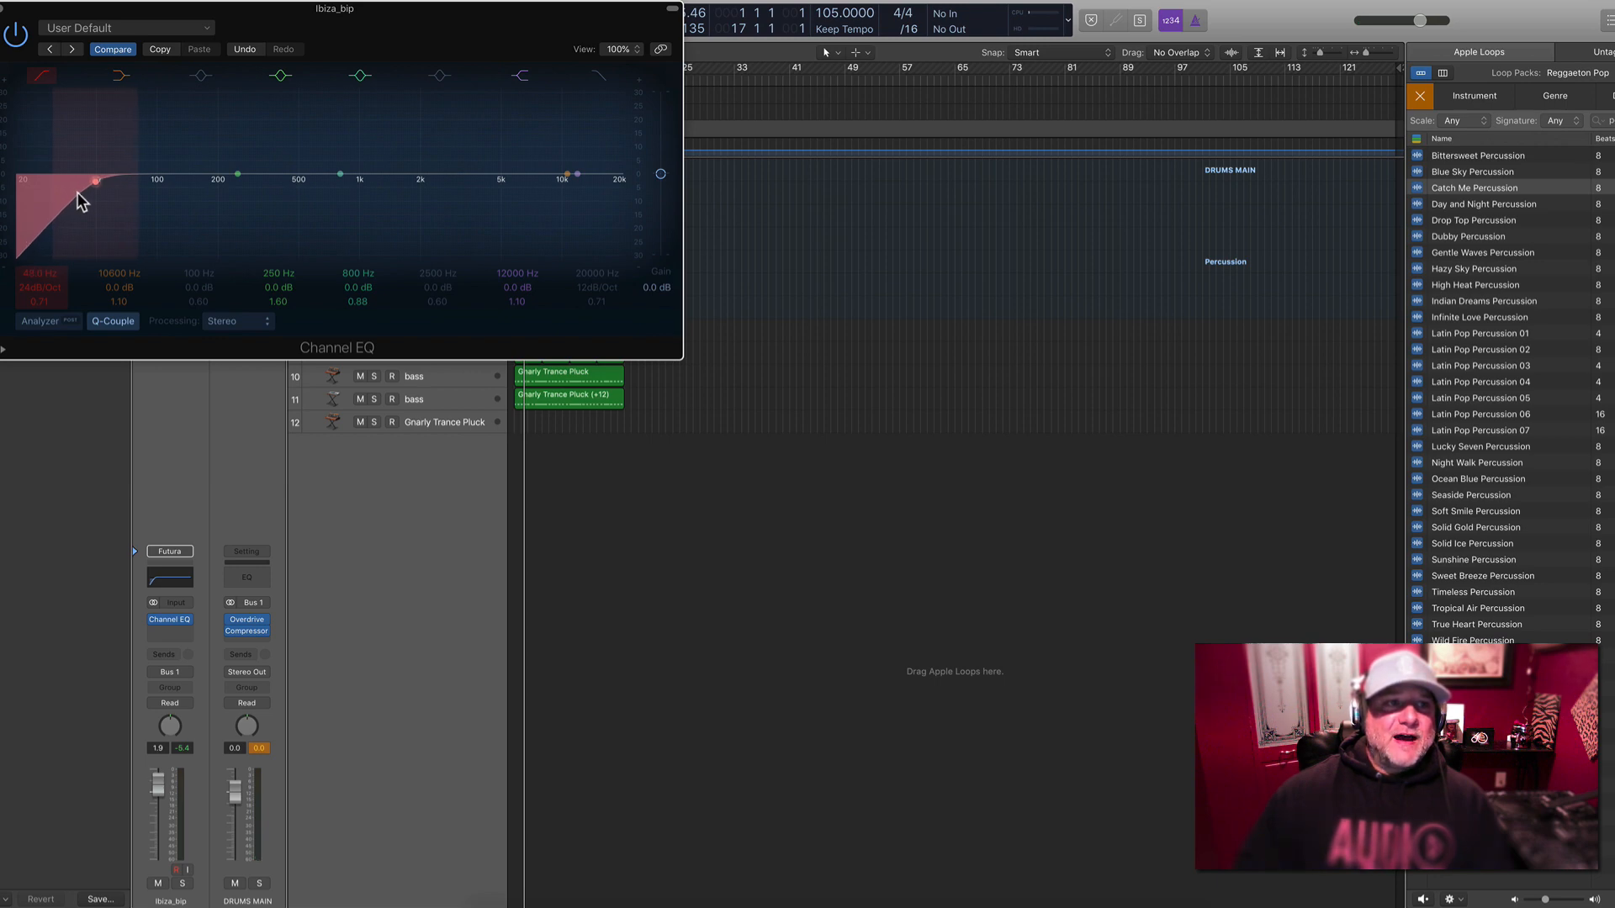
pyautogui.moveTo(77, 193); pyautogui.dragTo(79, 194)
pyautogui.moveTo(295, 15); pyautogui.dragTo(1046, 415)
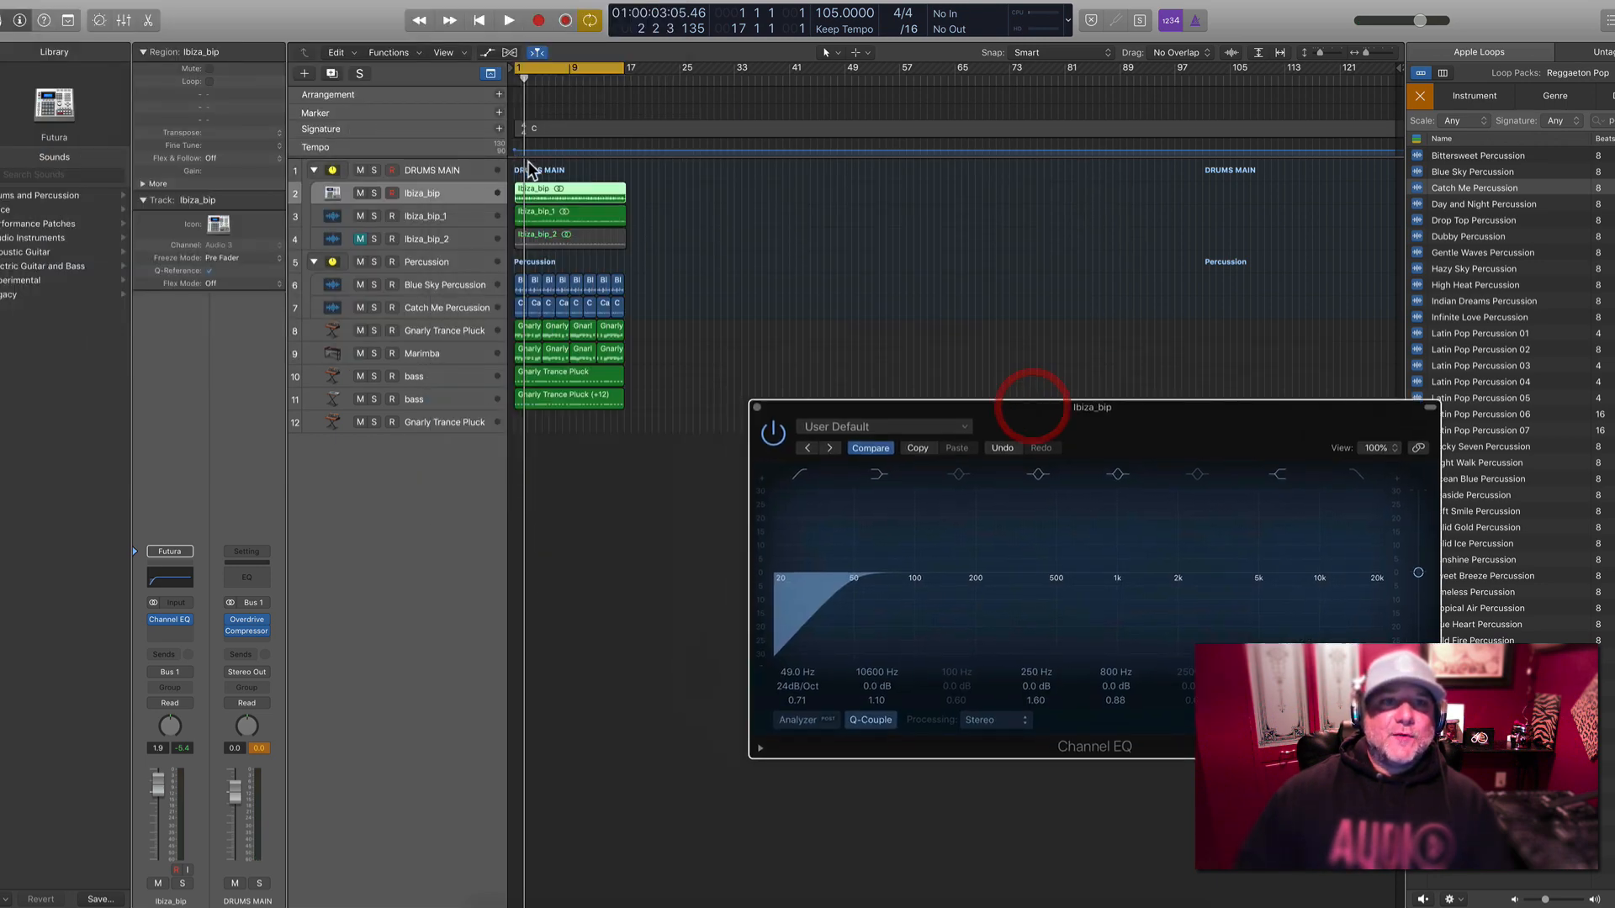
# Play the song, close the EQ, raise the Ibiza_bip track's volume to 2.3 dB, and stop playback
pyautogui.click(436, 170)
pyautogui.press('space')
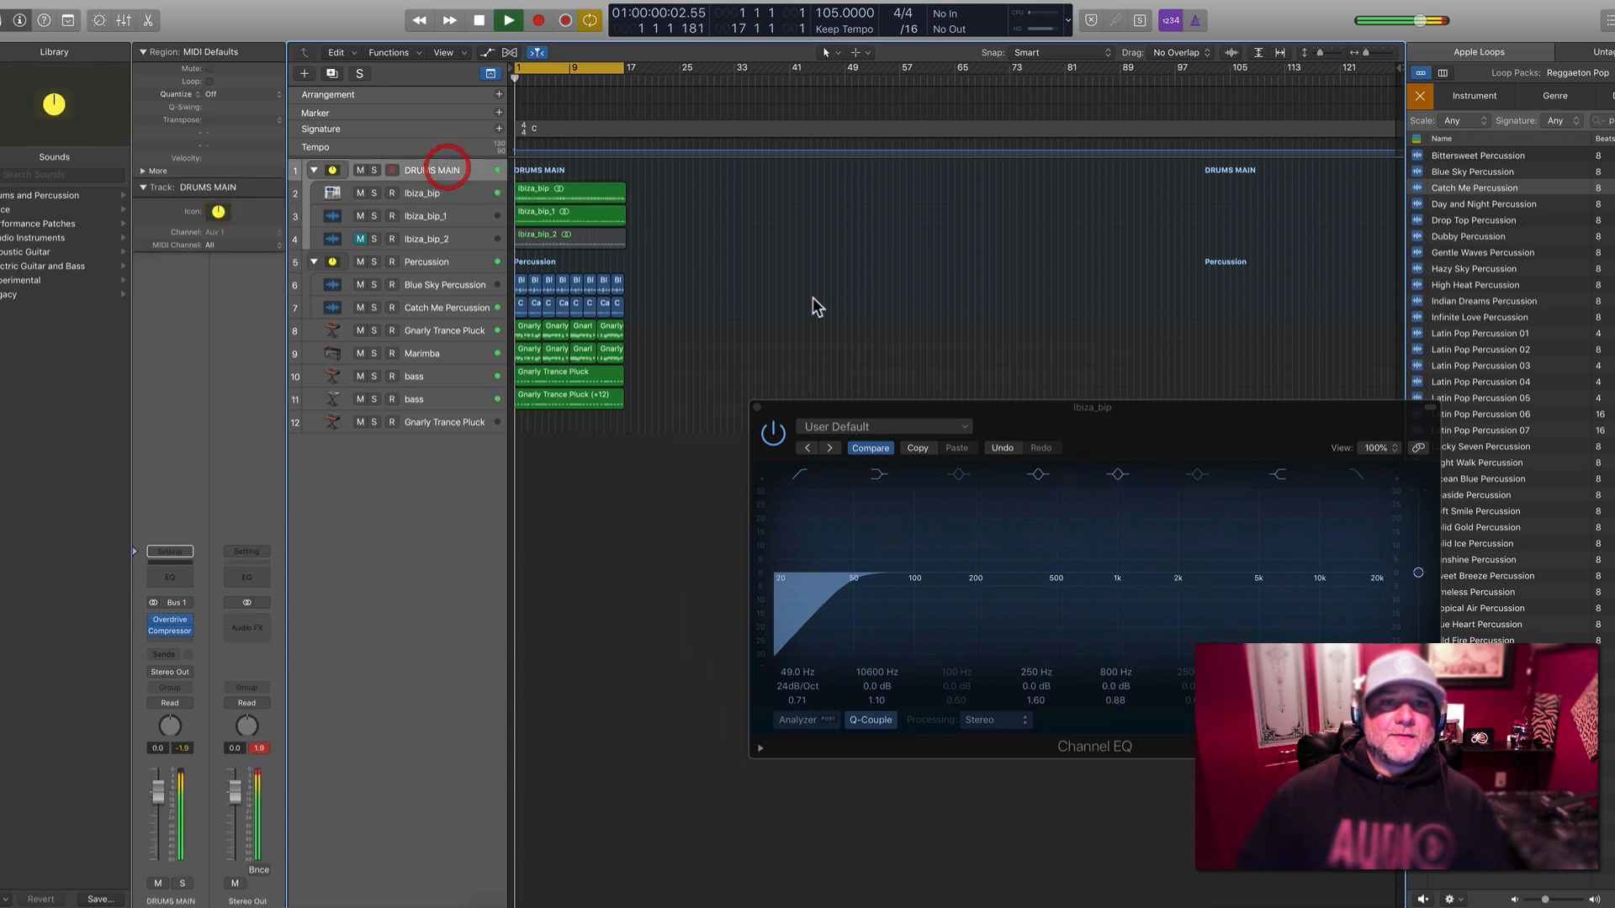
pyautogui.click(757, 409)
pyautogui.click(424, 192)
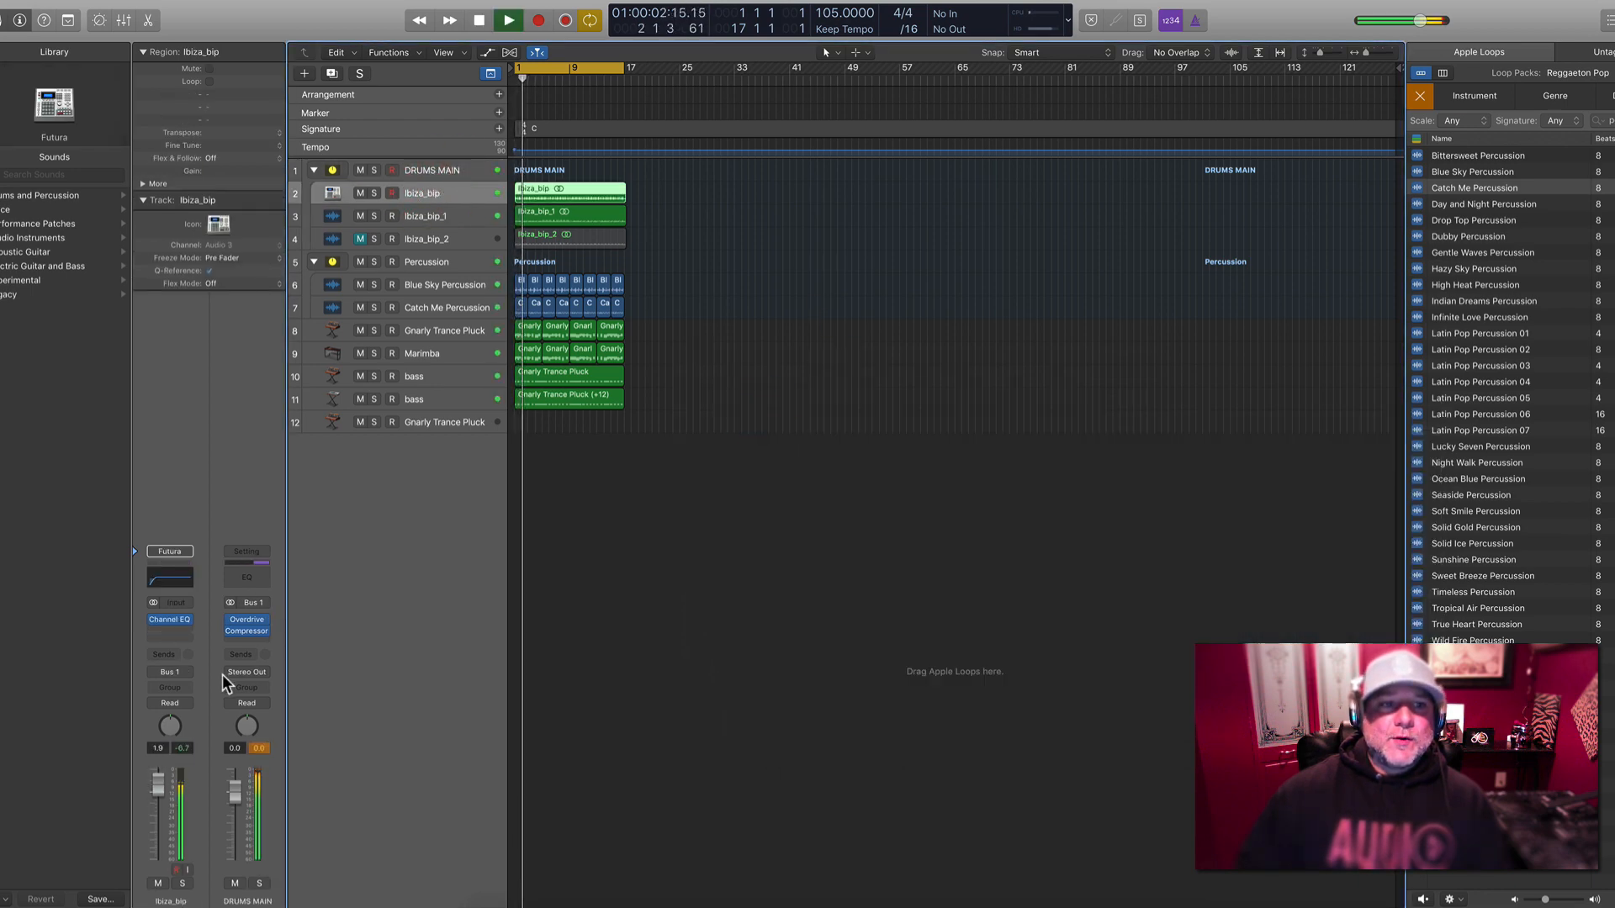
pyautogui.moveTo(158, 790); pyautogui.dragTo(157, 785)
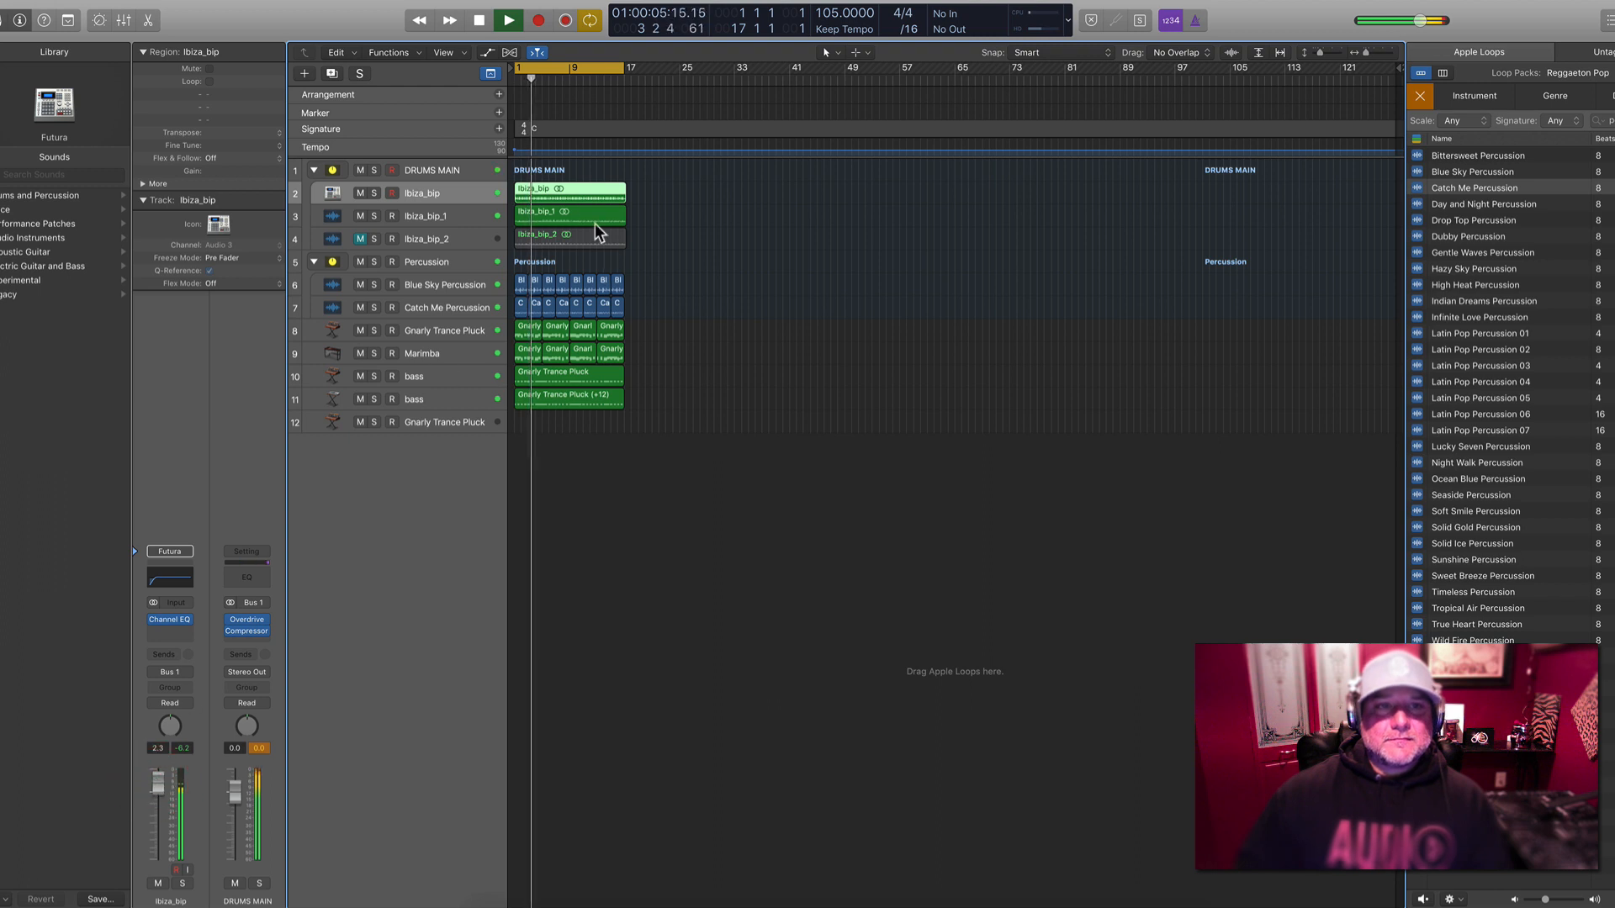
pyautogui.click(434, 217)
pyautogui.press('space')
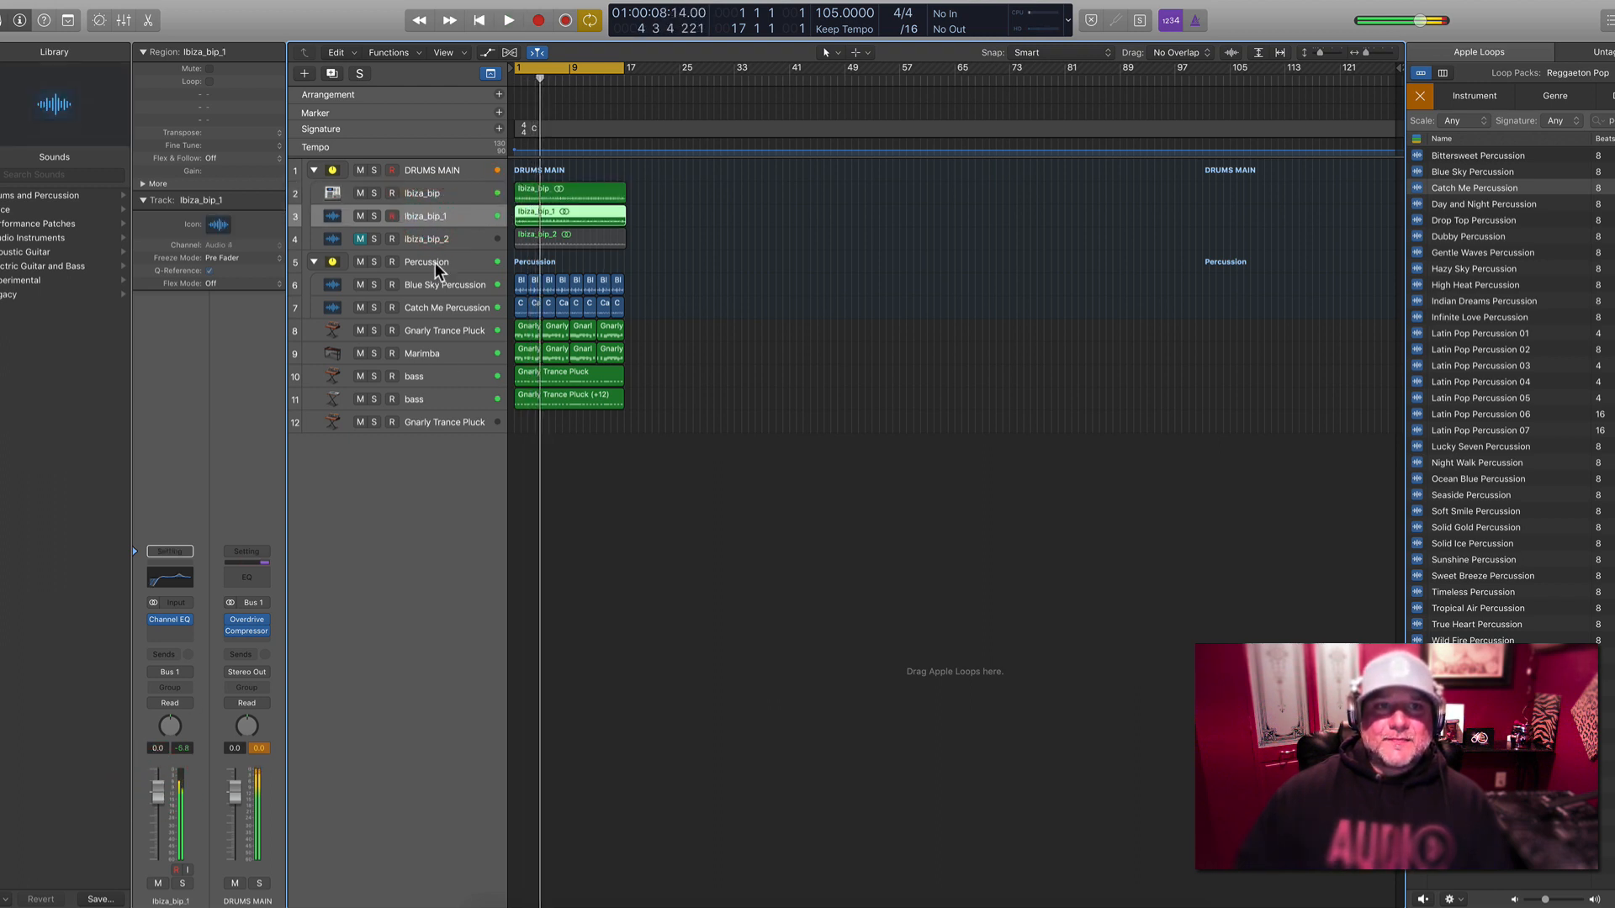
# Set the output mix of the Percussion stack's Stereo Delay to 6% on the left and 10% on the right
pyautogui.click(436, 262)
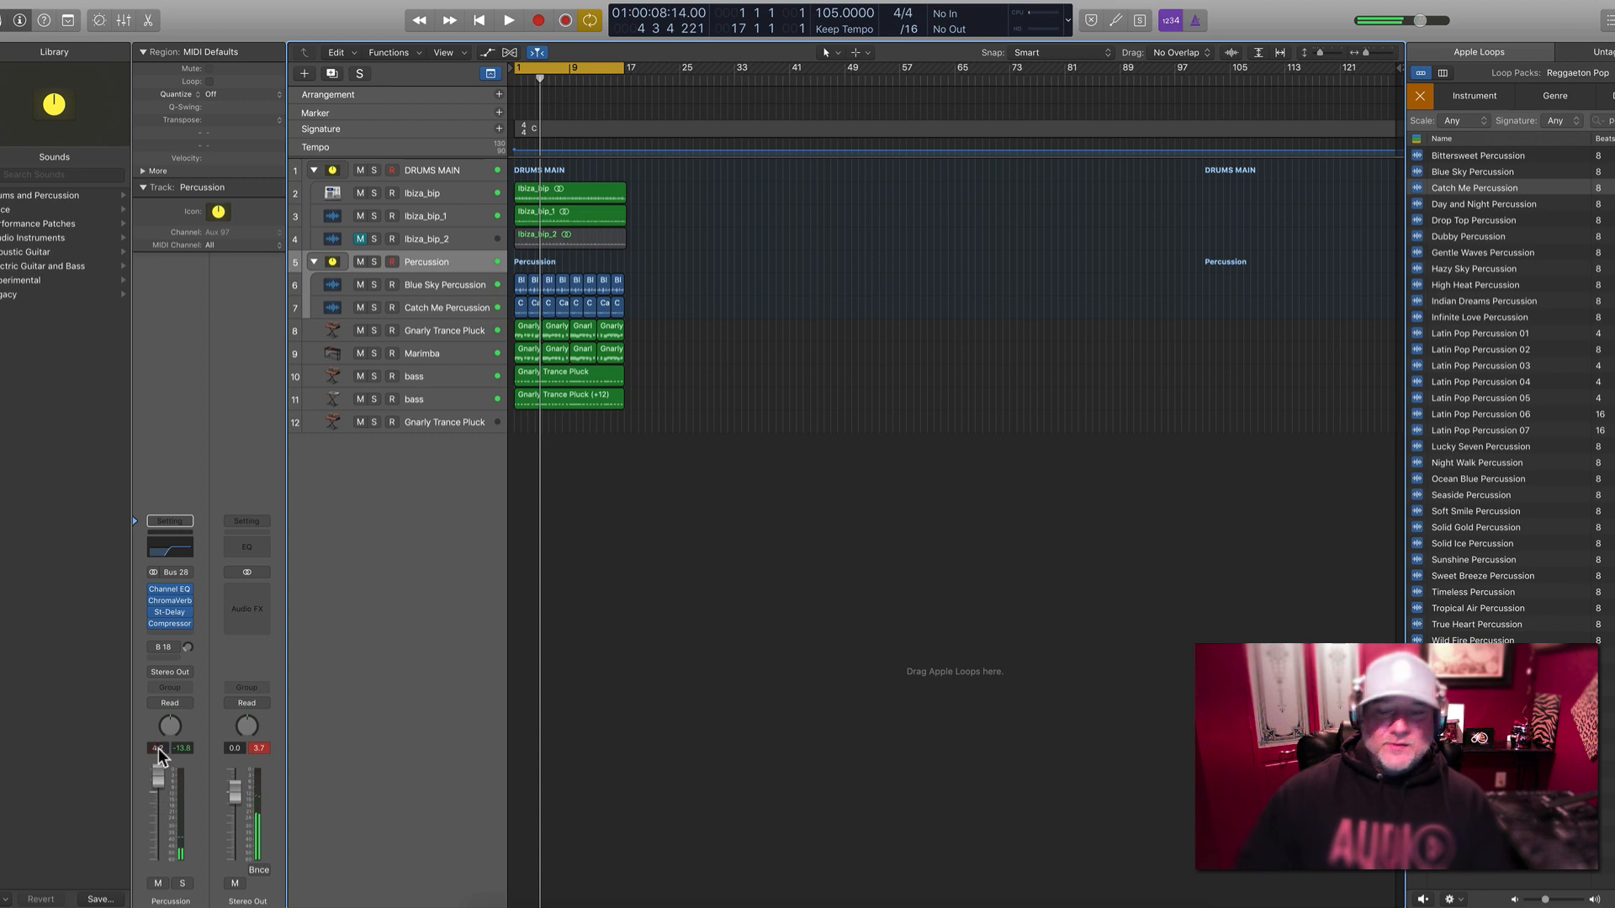
pyautogui.press('Return')
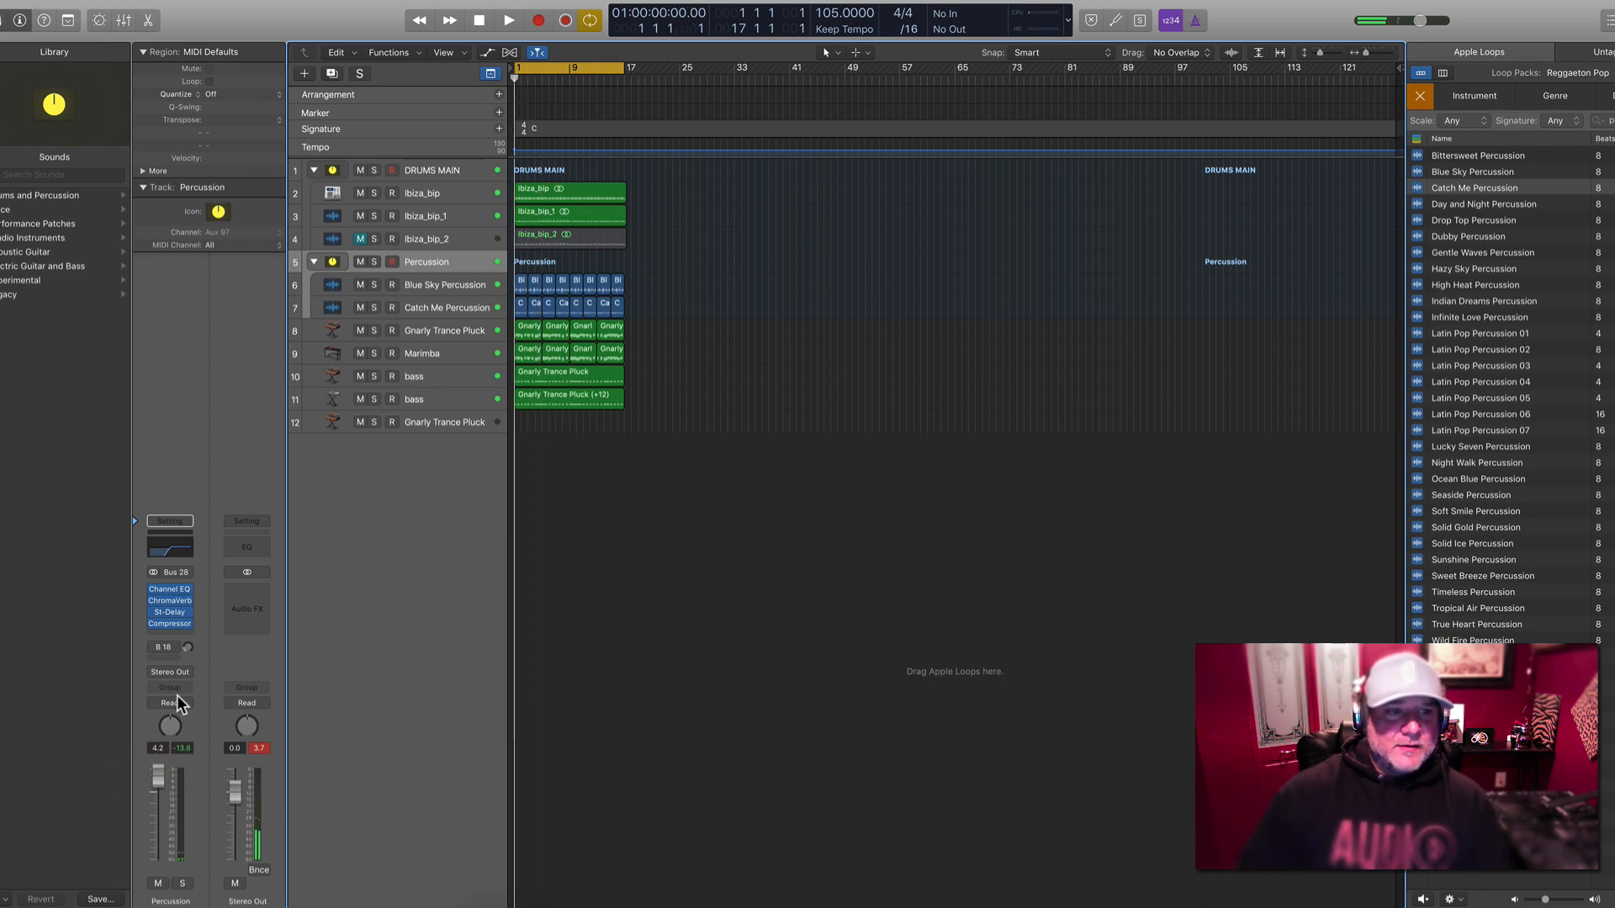
pyautogui.click(163, 614)
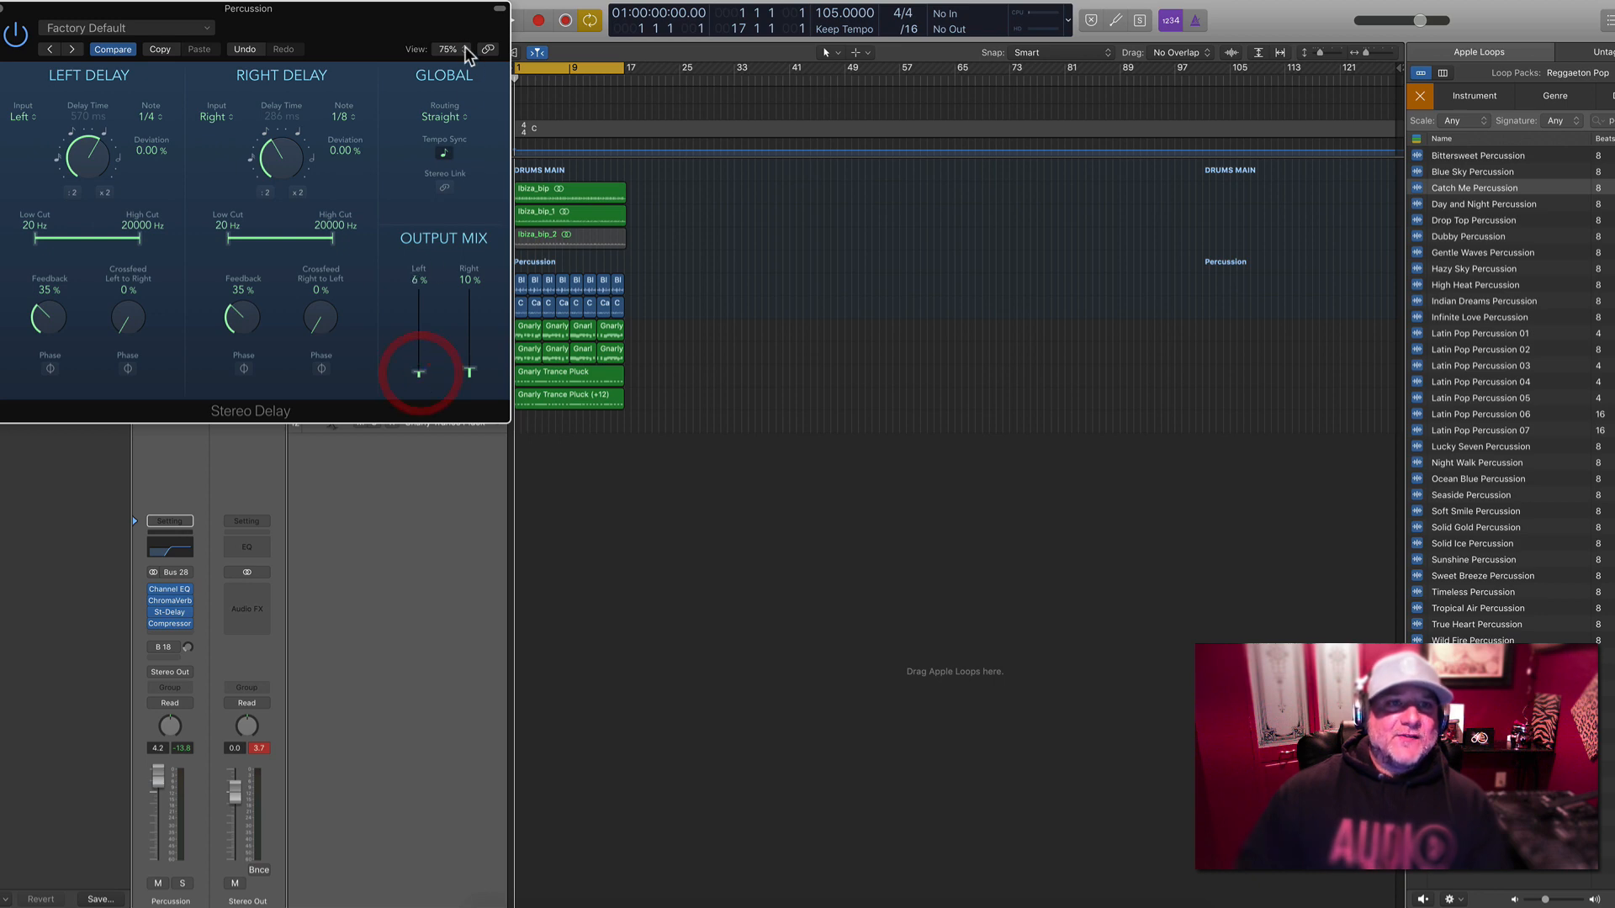
pyautogui.moveTo(458, 31); pyautogui.dragTo(1255, 591)
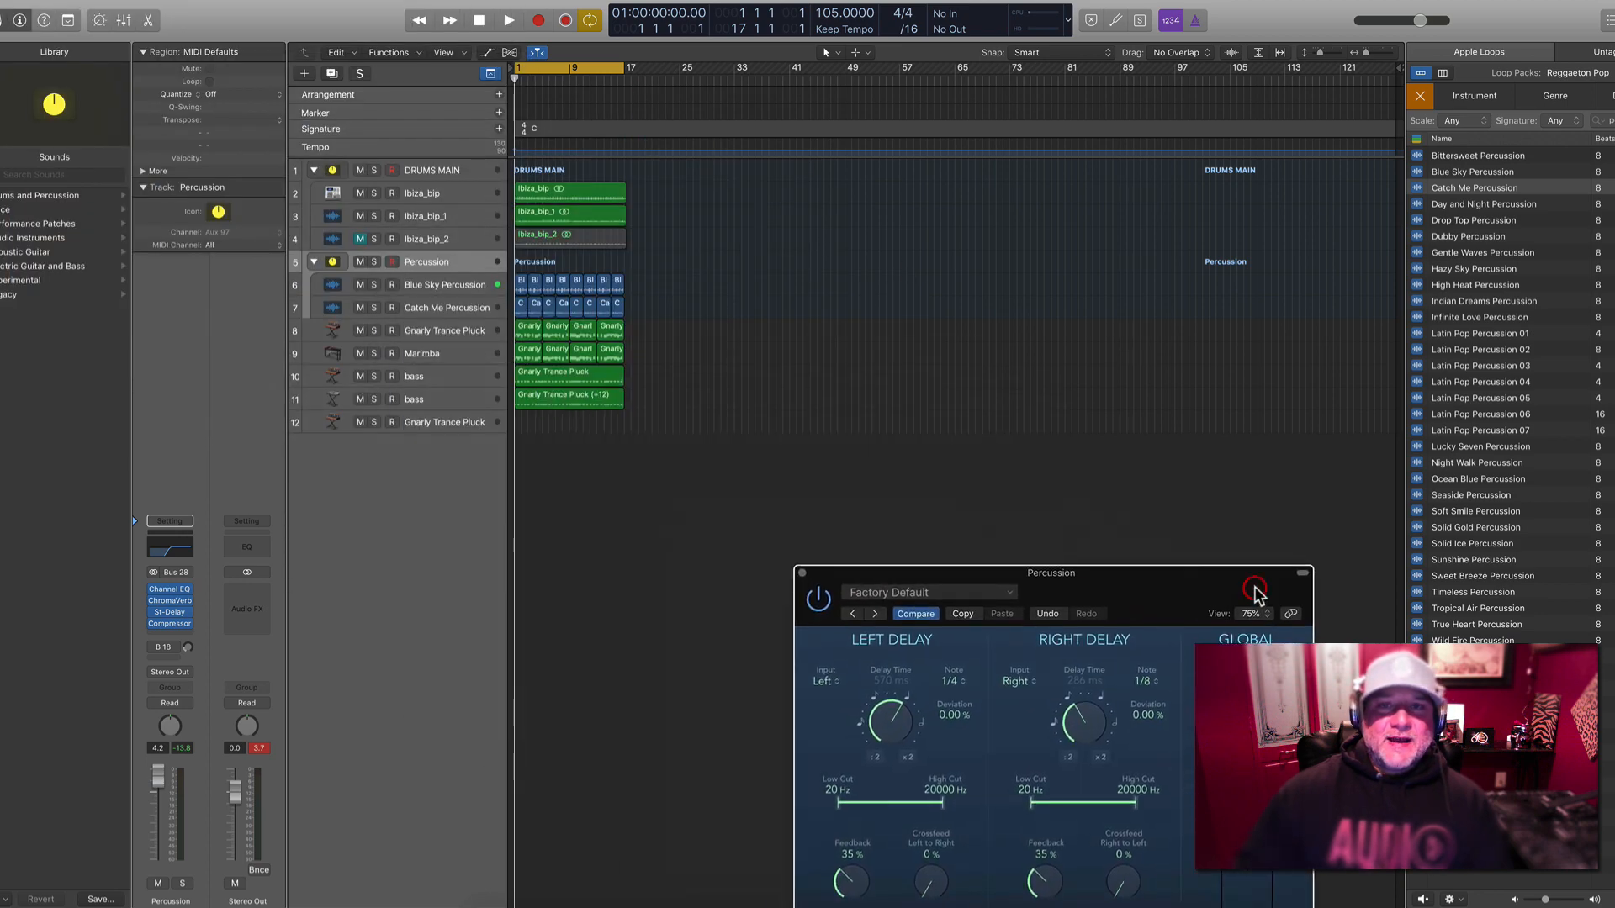
pyautogui.click(1319, 419)
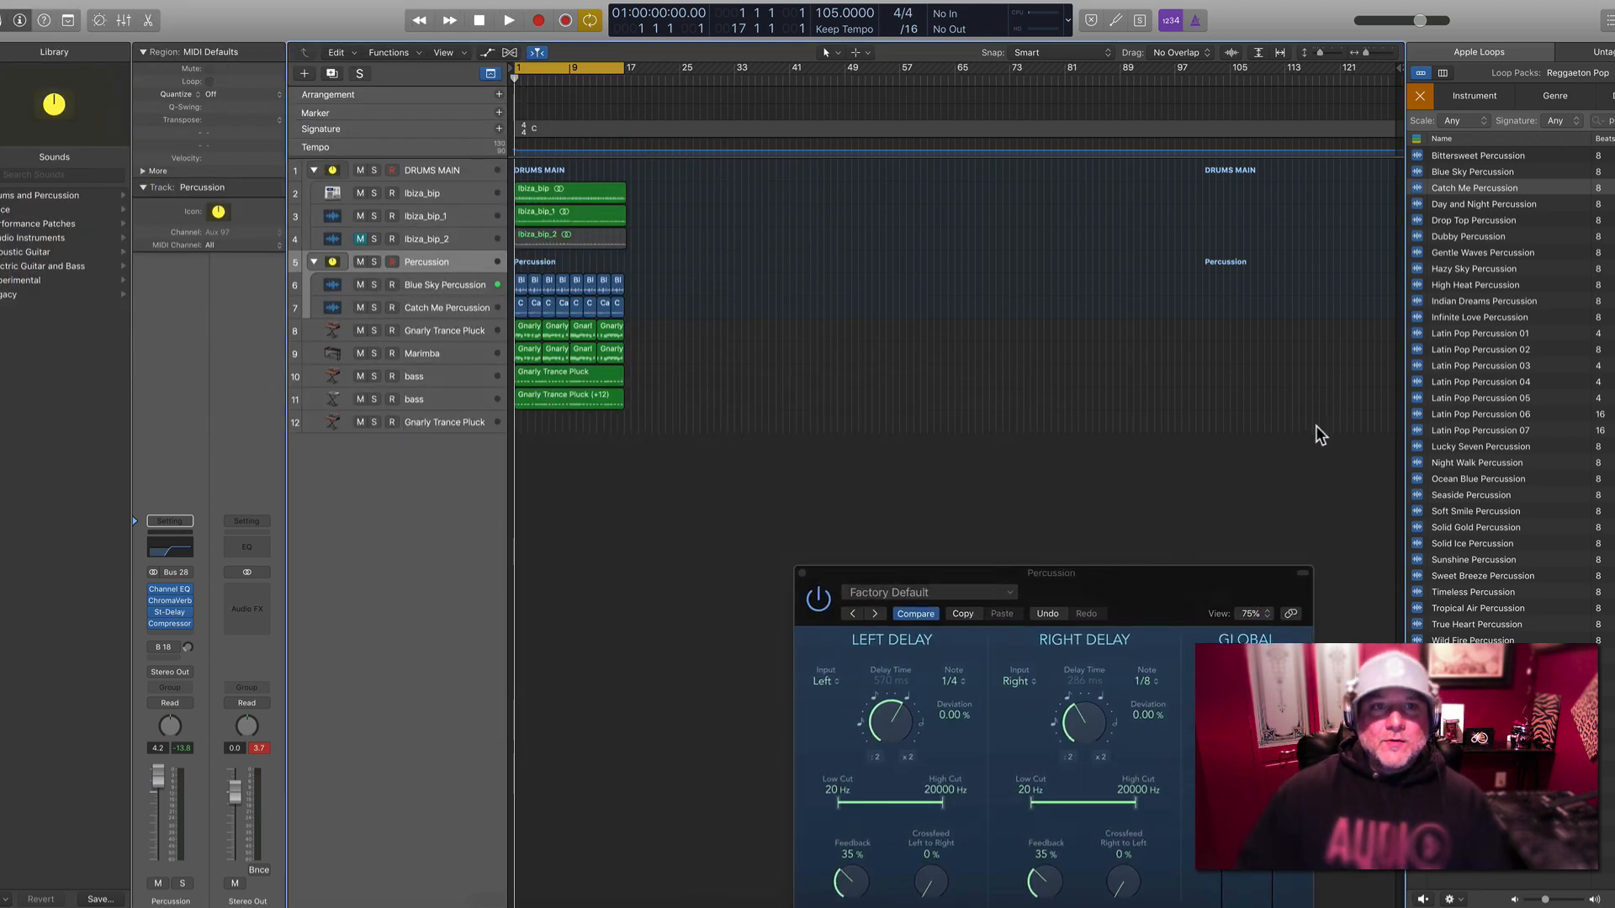
# While the song plays, set the Percussion stack's ChromaVerb decay to 0.95 s and wet level to 5%, and close it
pyautogui.press('space')
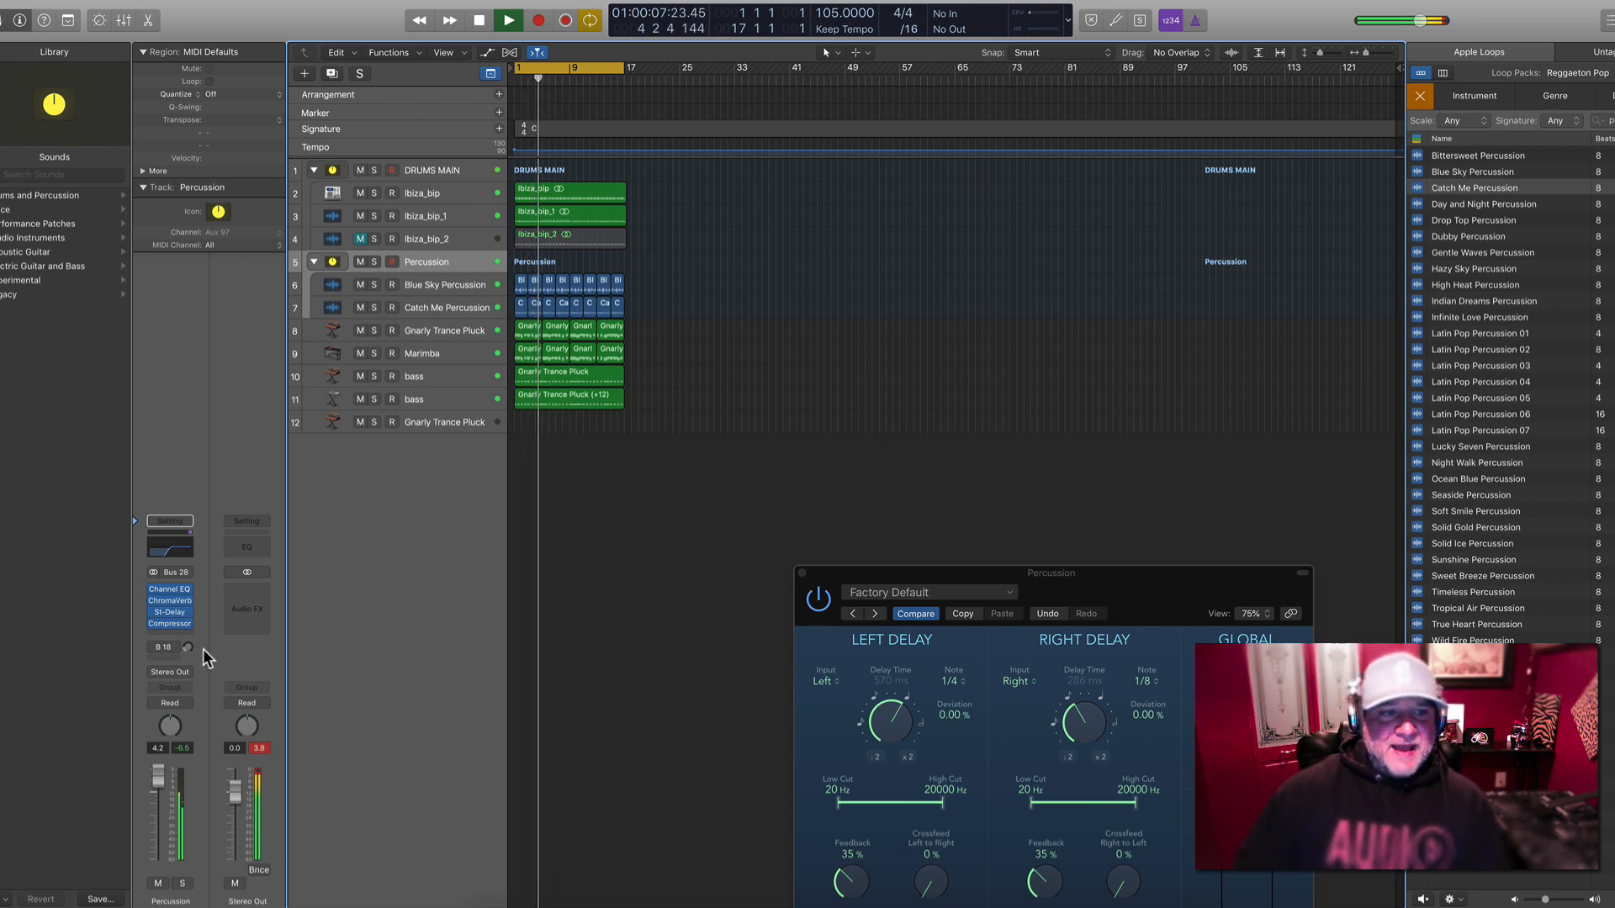
pyautogui.moveTo(153, 599)
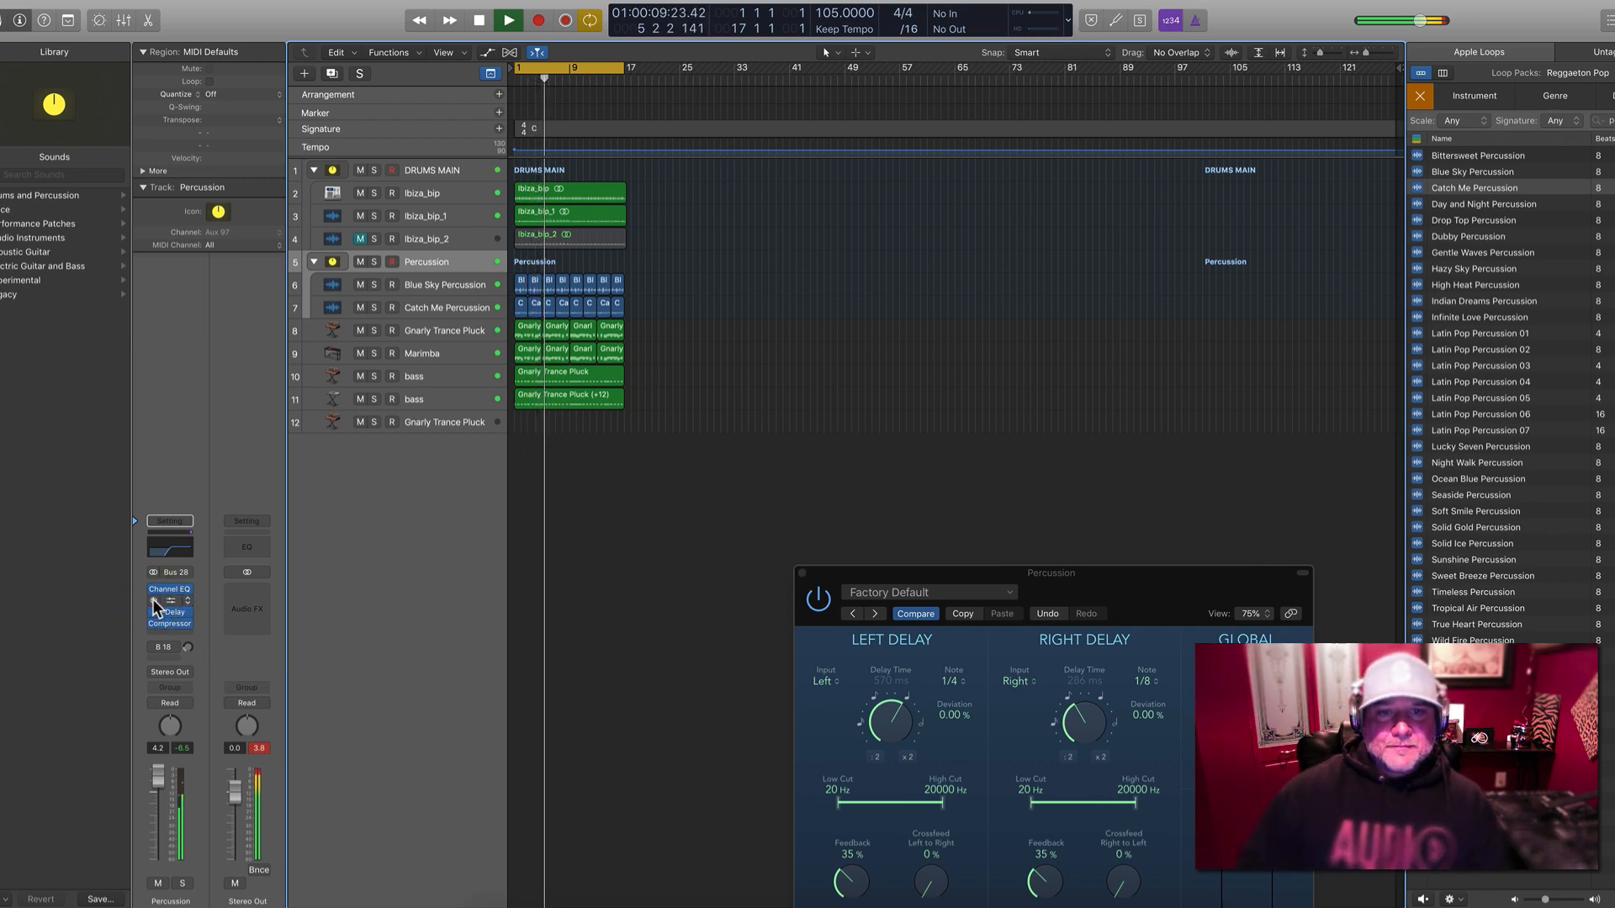
pyautogui.click(176, 600)
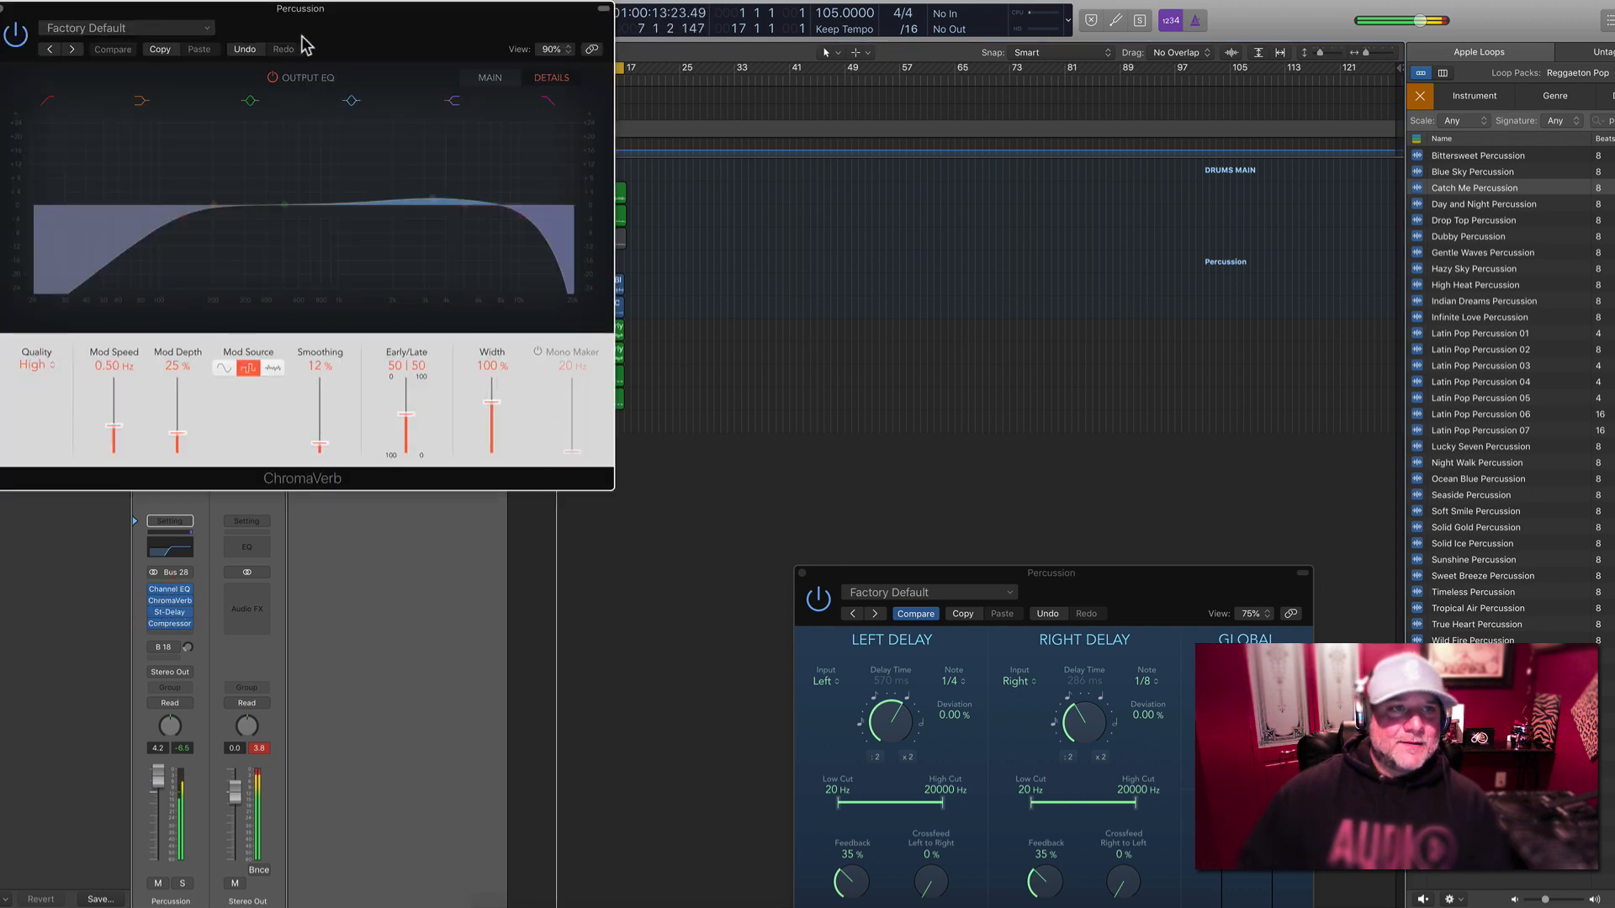
pyautogui.moveTo(308, 13); pyautogui.dragTo(467, 45)
pyautogui.click(649, 110)
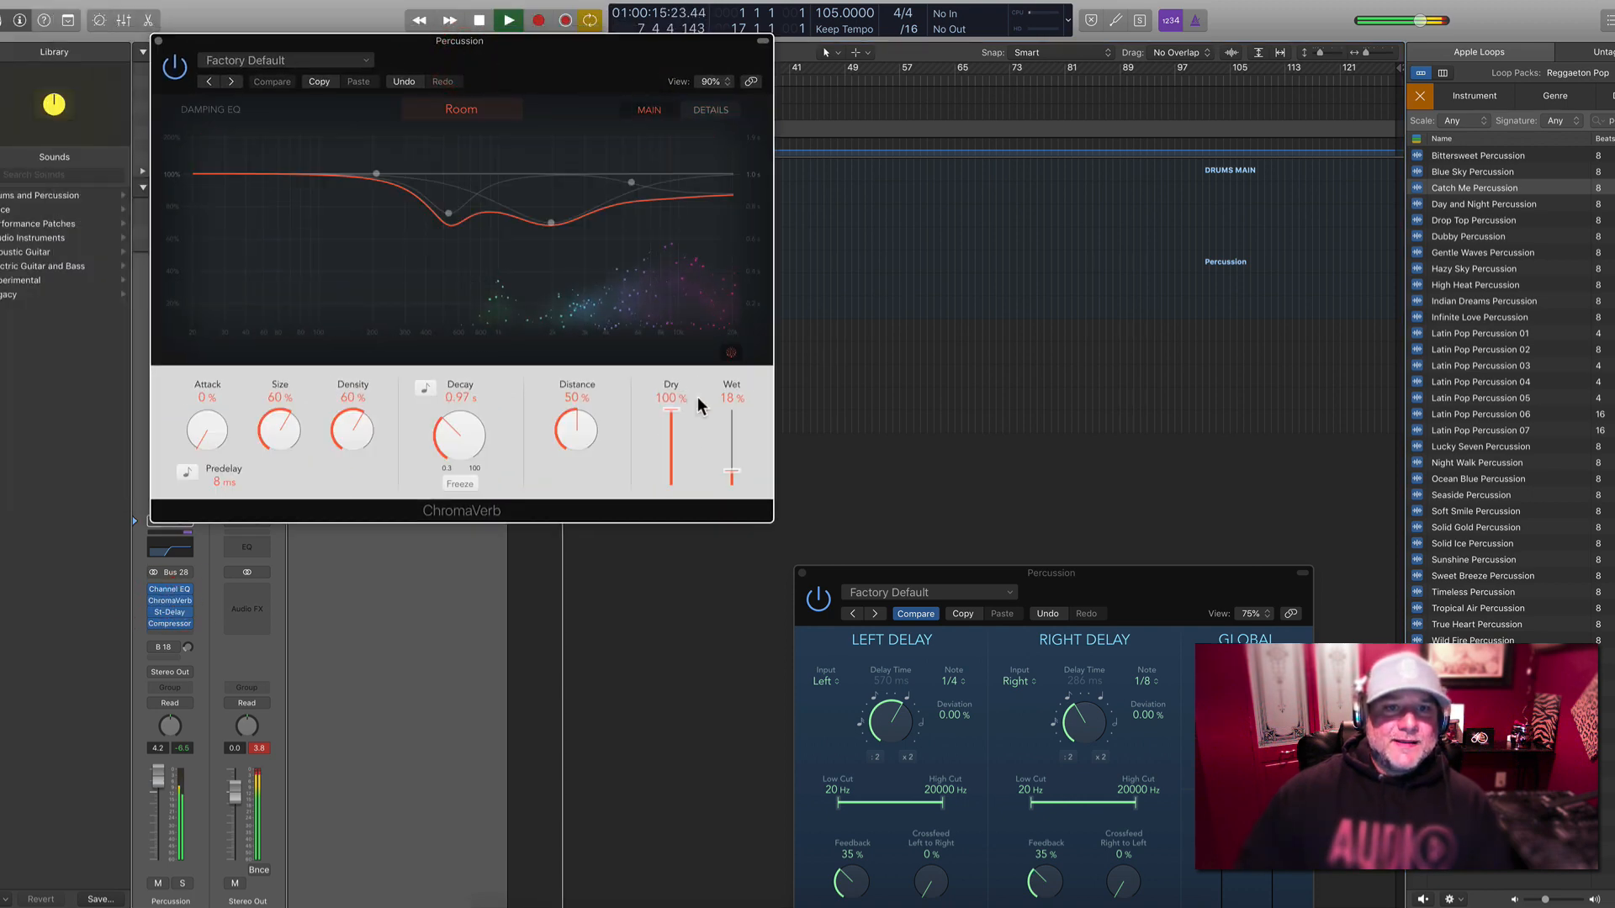
pyautogui.moveTo(731, 470); pyautogui.dragTo(730, 485)
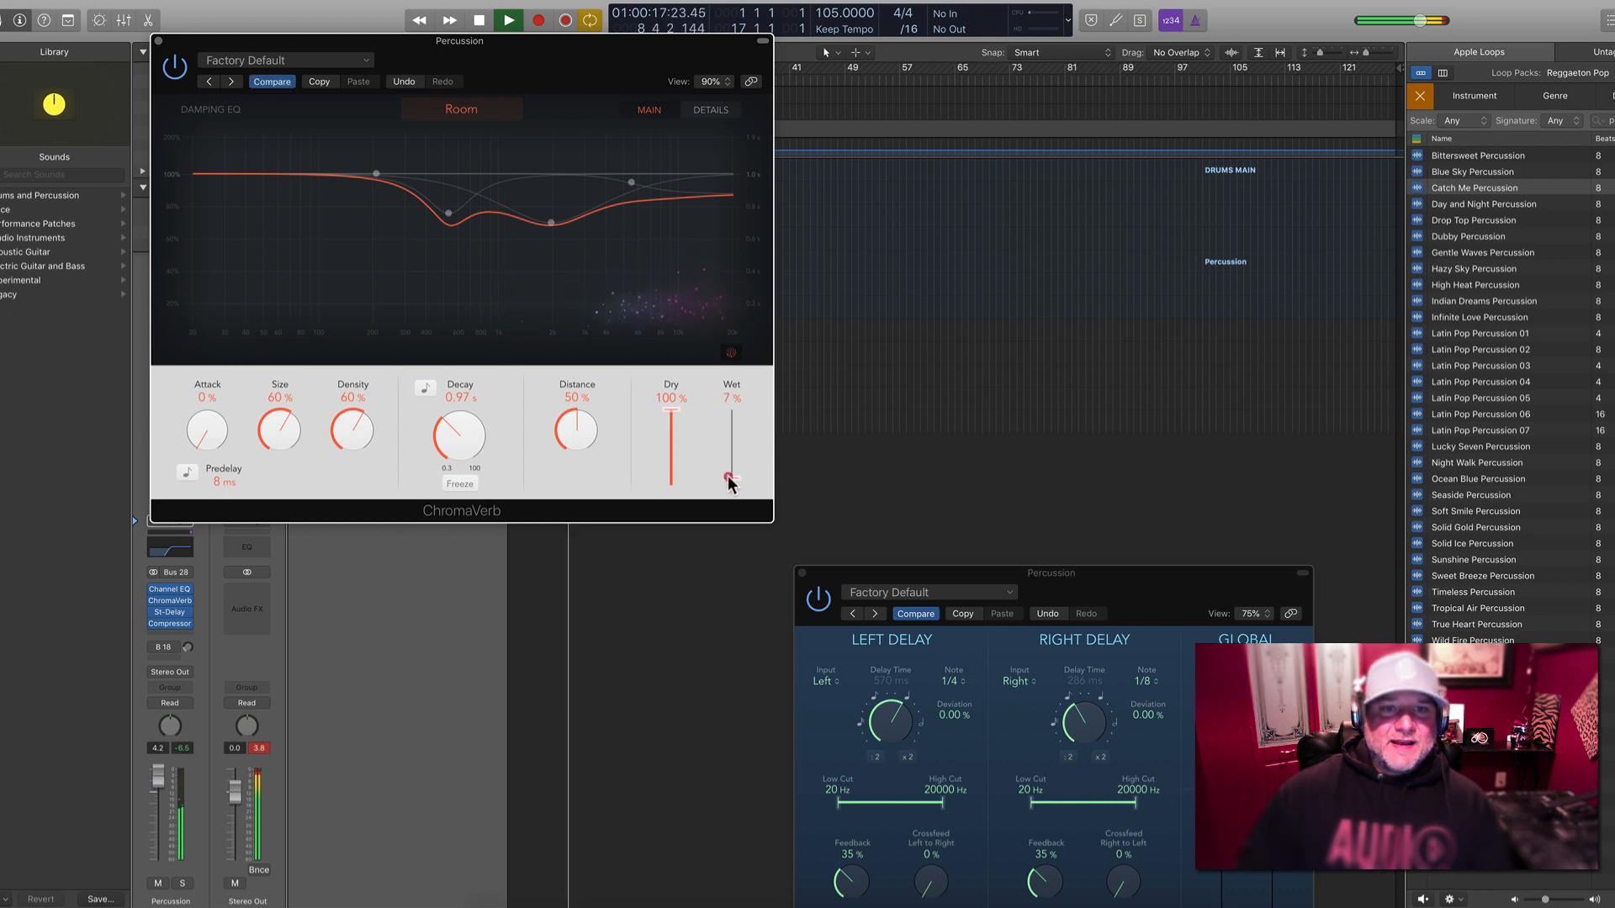
pyautogui.moveTo(444, 455); pyautogui.dragTo(446, 460)
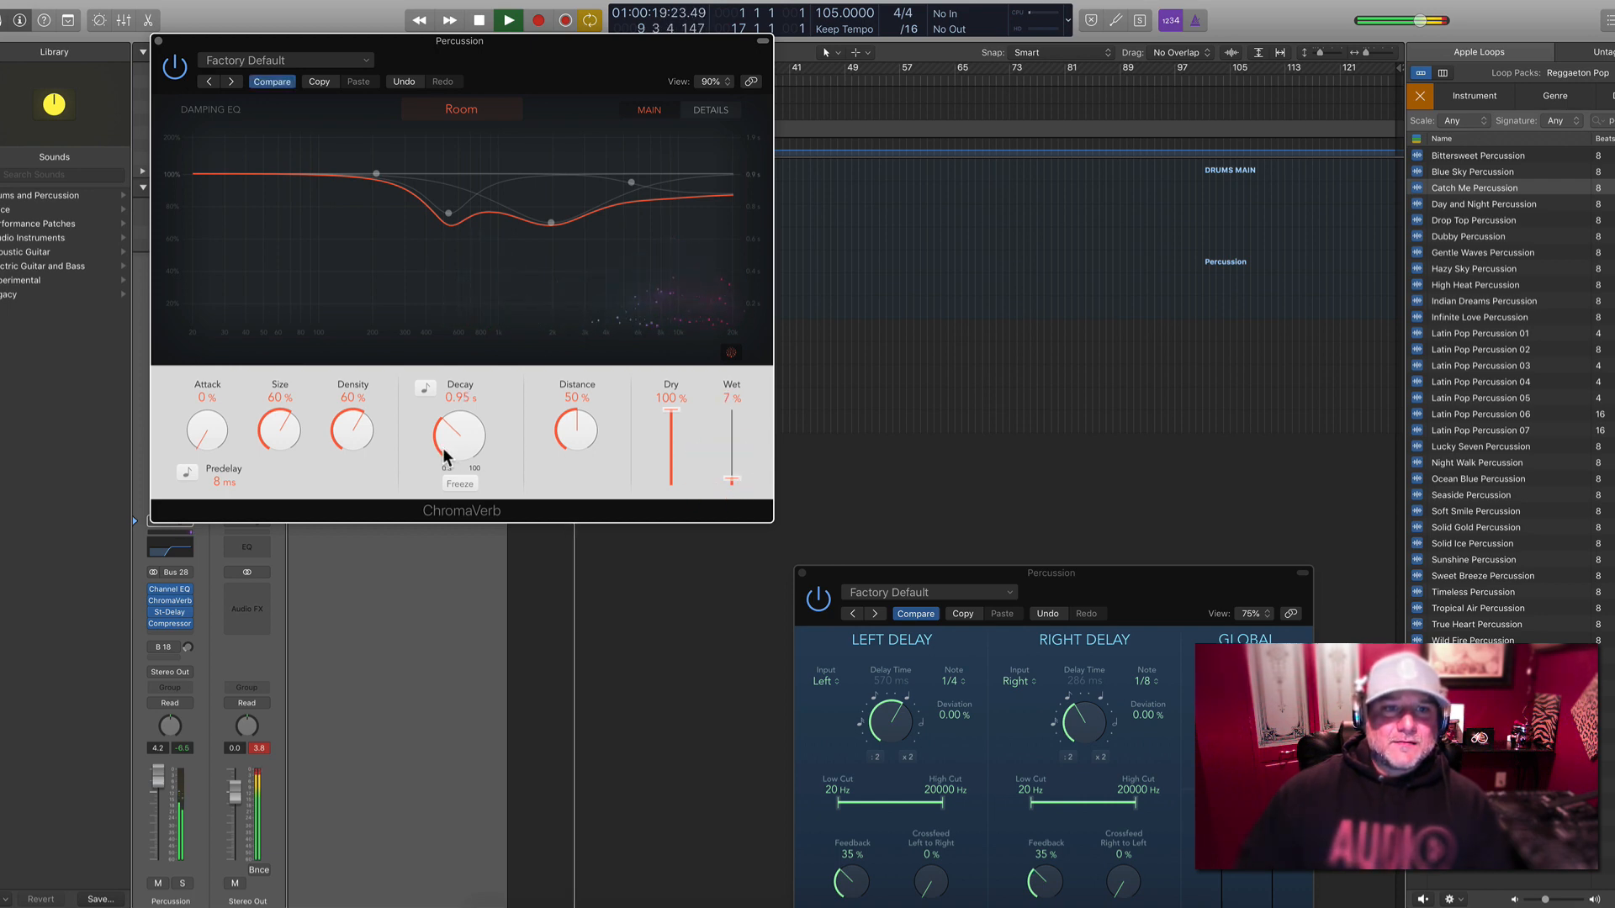
pyautogui.moveTo(732, 480); pyautogui.dragTo(739, 488)
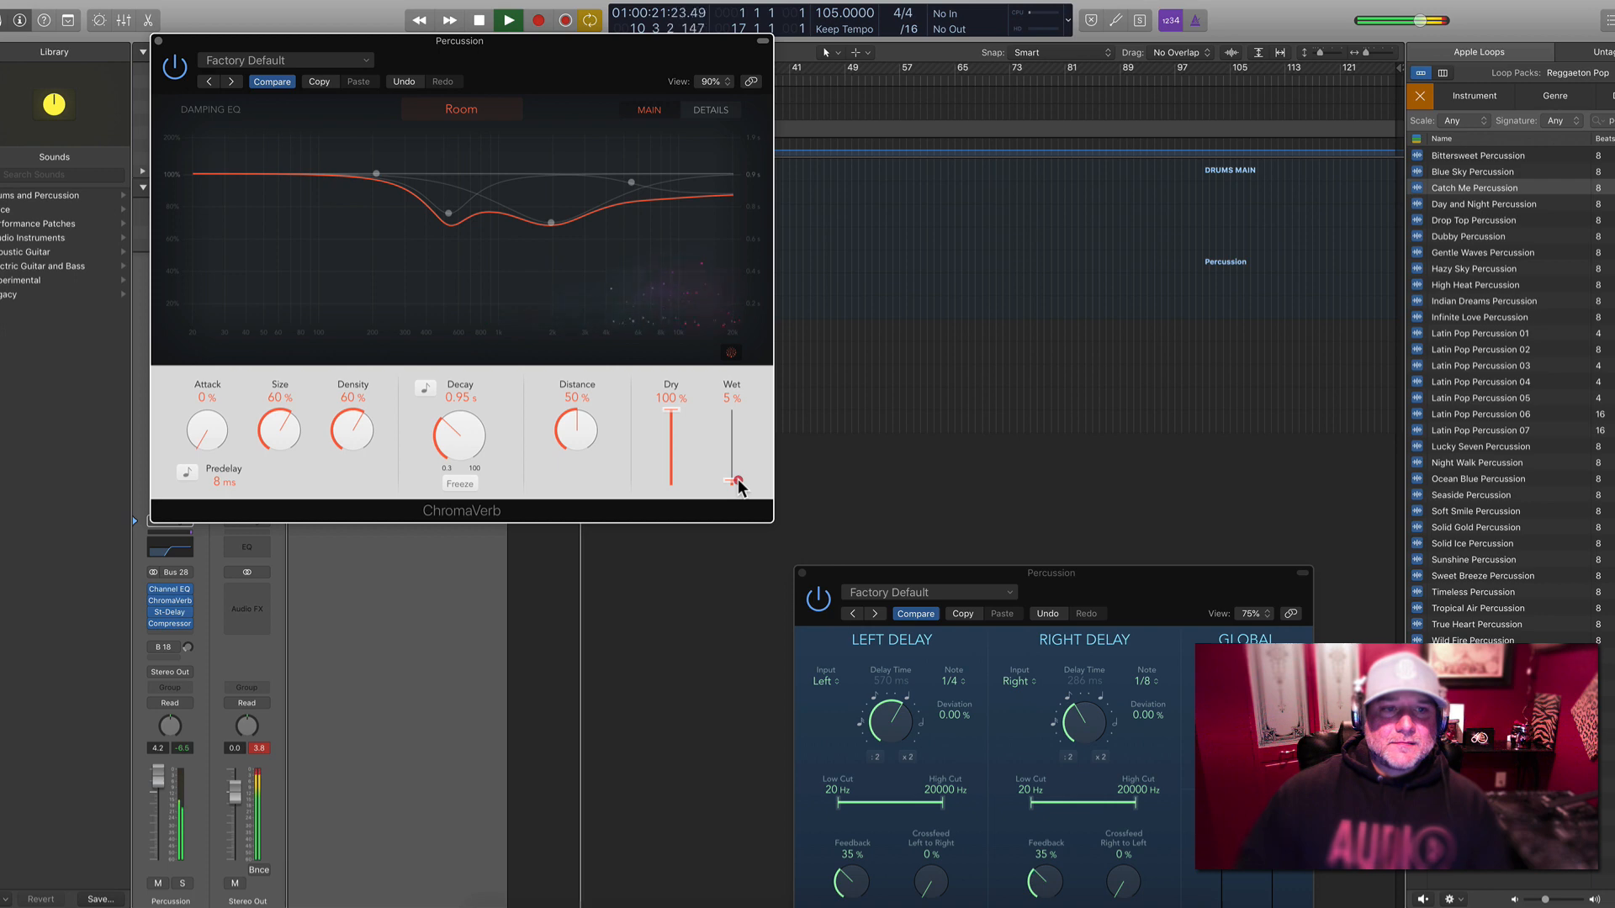
pyautogui.click(160, 42)
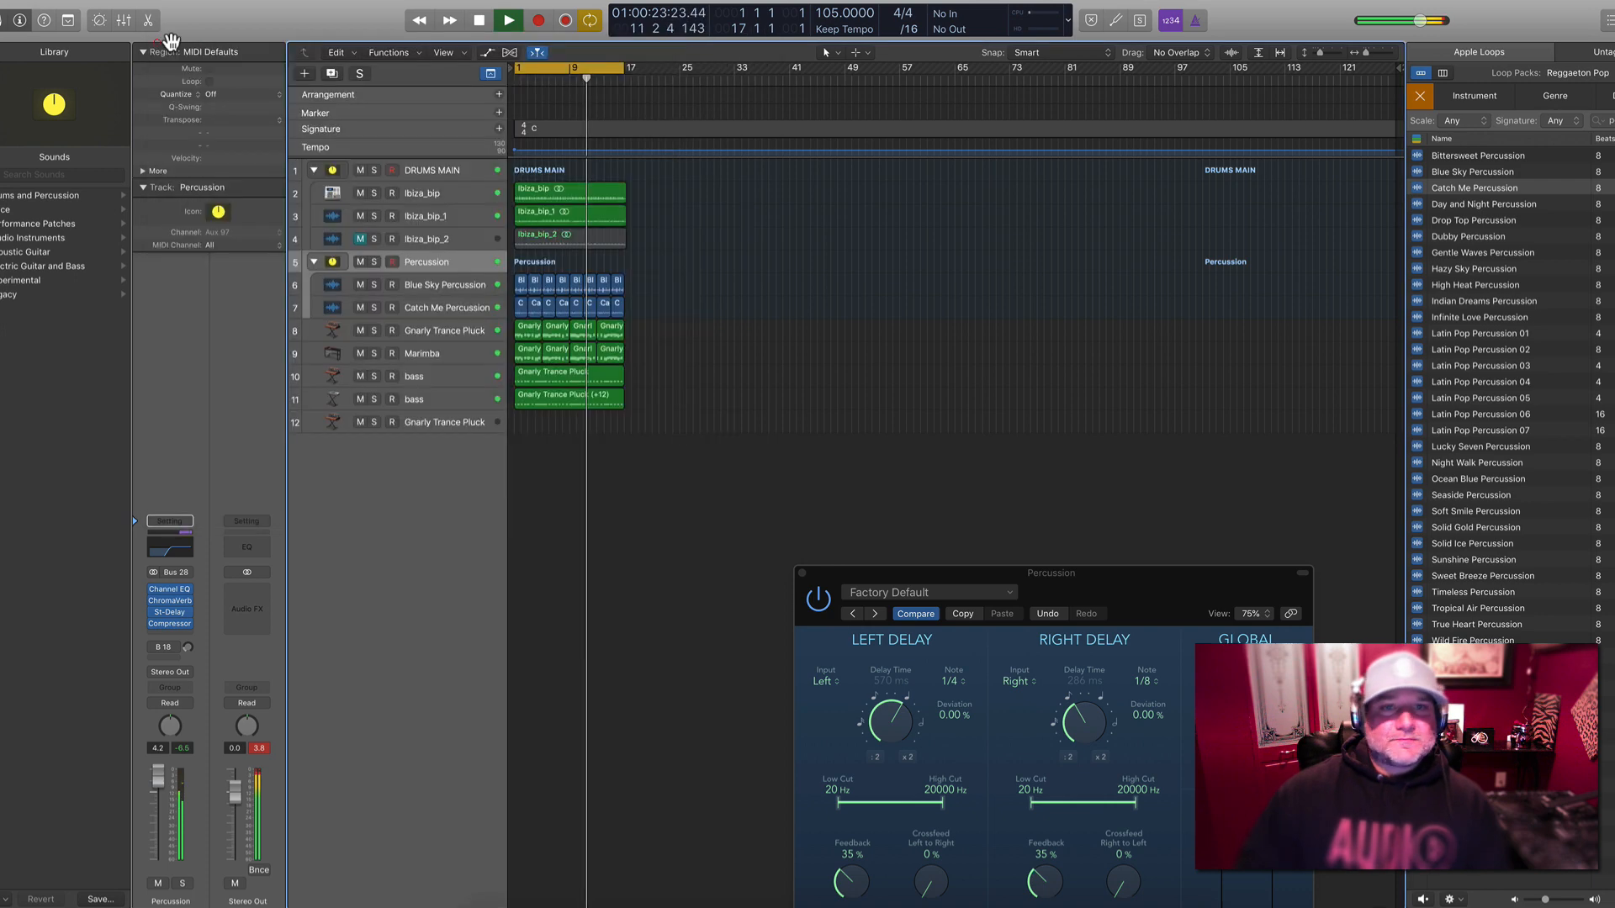
pyautogui.click(826, 288)
pyautogui.press('space')
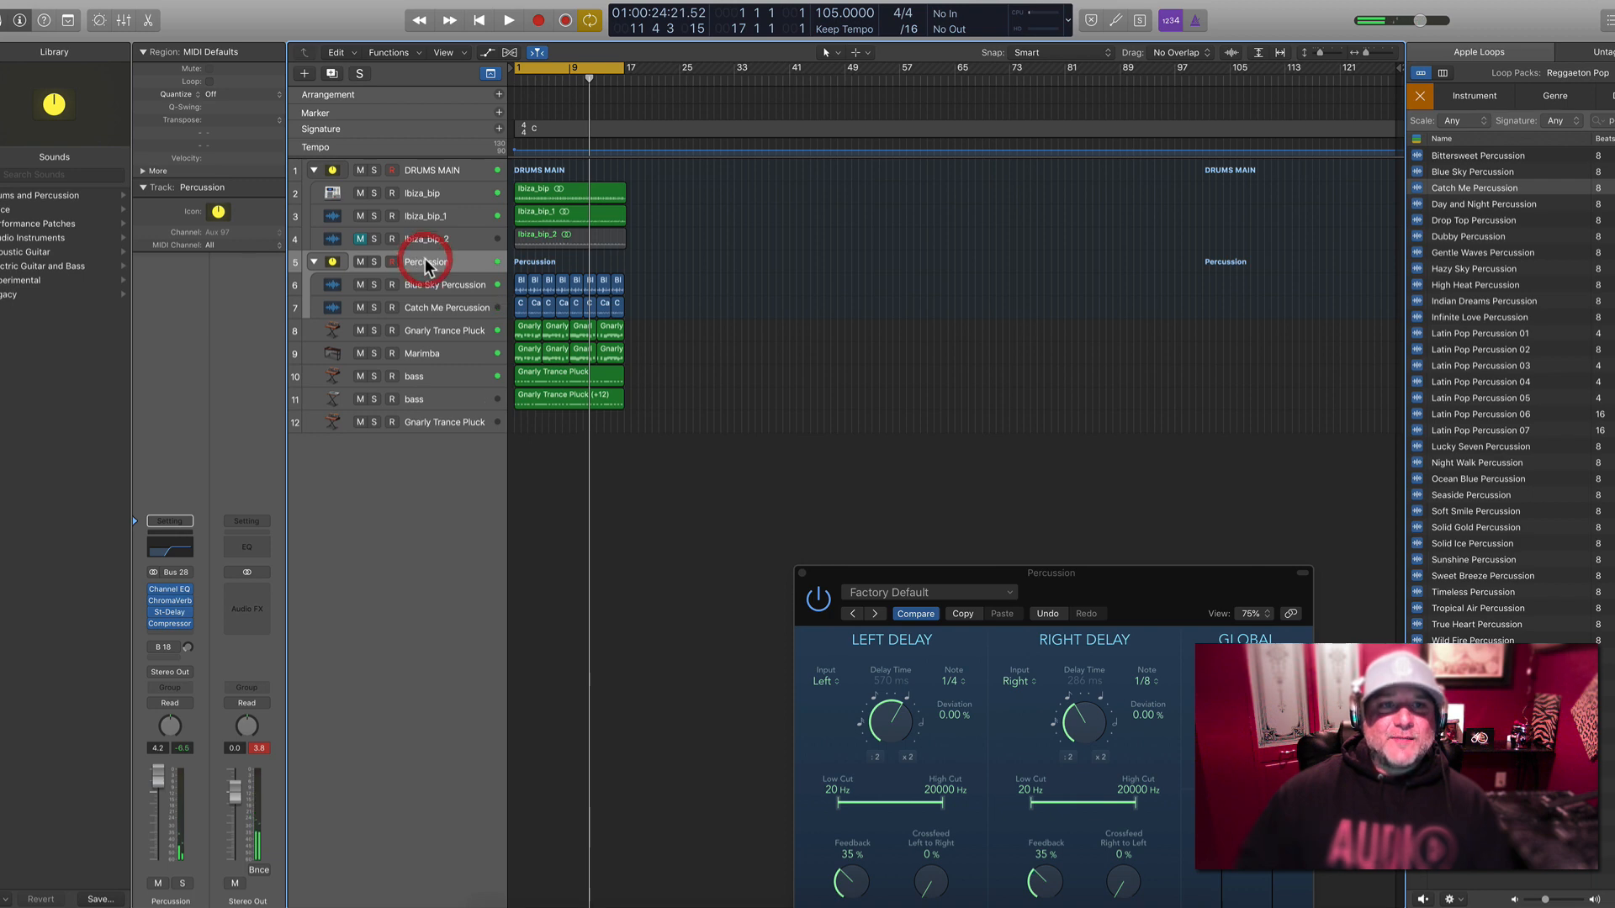
# Open the Percussion stack's Compressor and rename the Ibiza_bip track as Kick
pyautogui.click(173, 627)
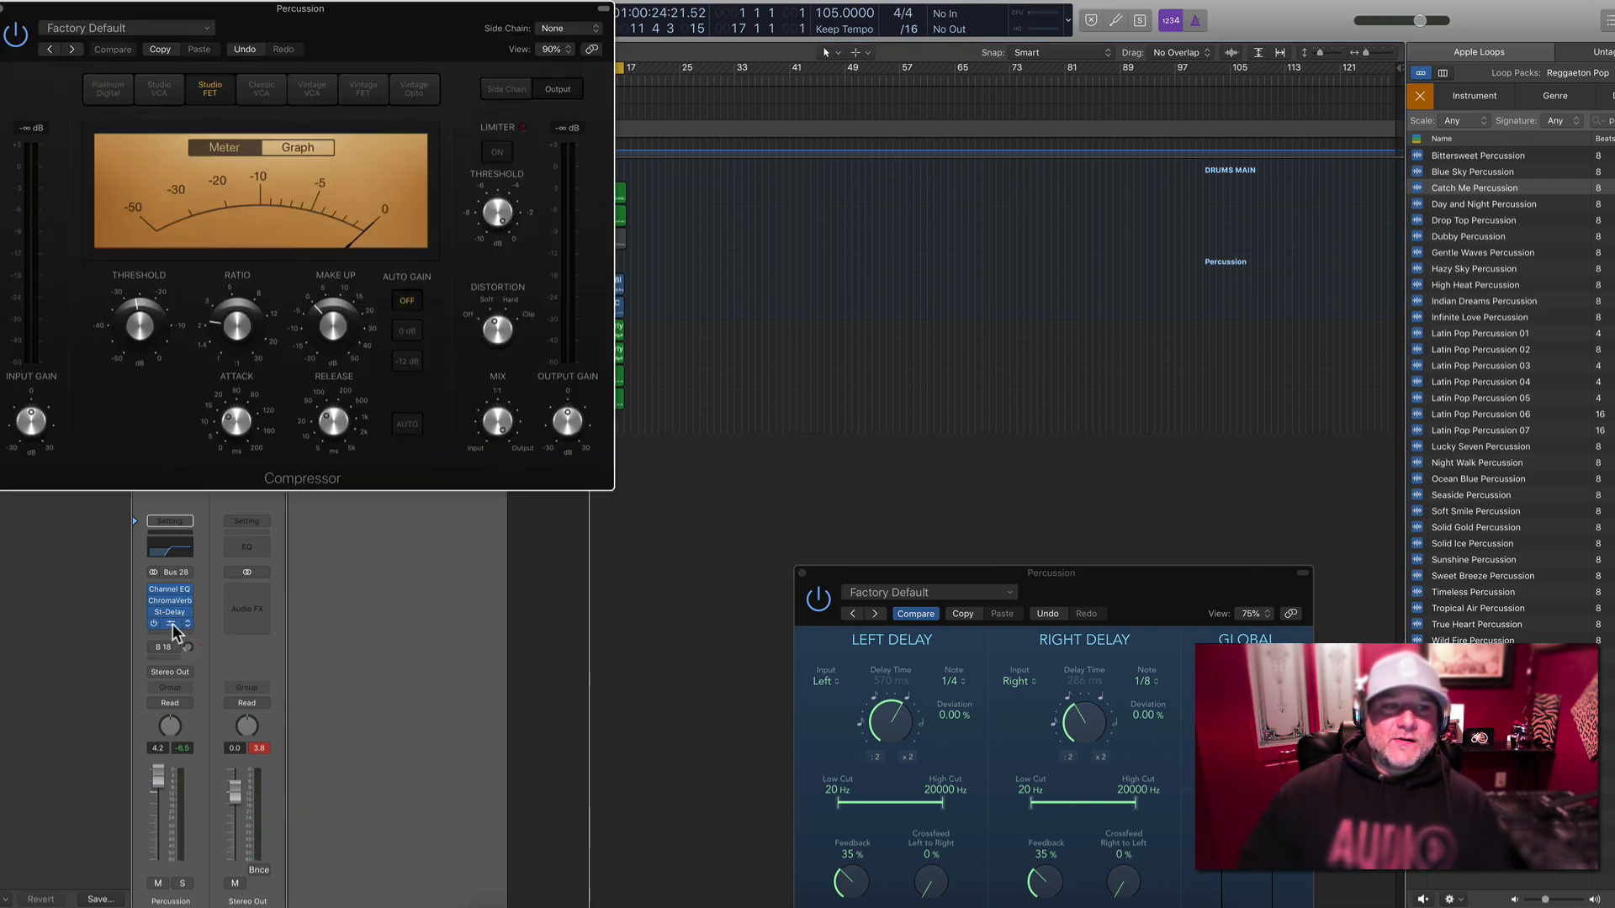
pyautogui.moveTo(528, 18); pyautogui.dragTo(900, 264)
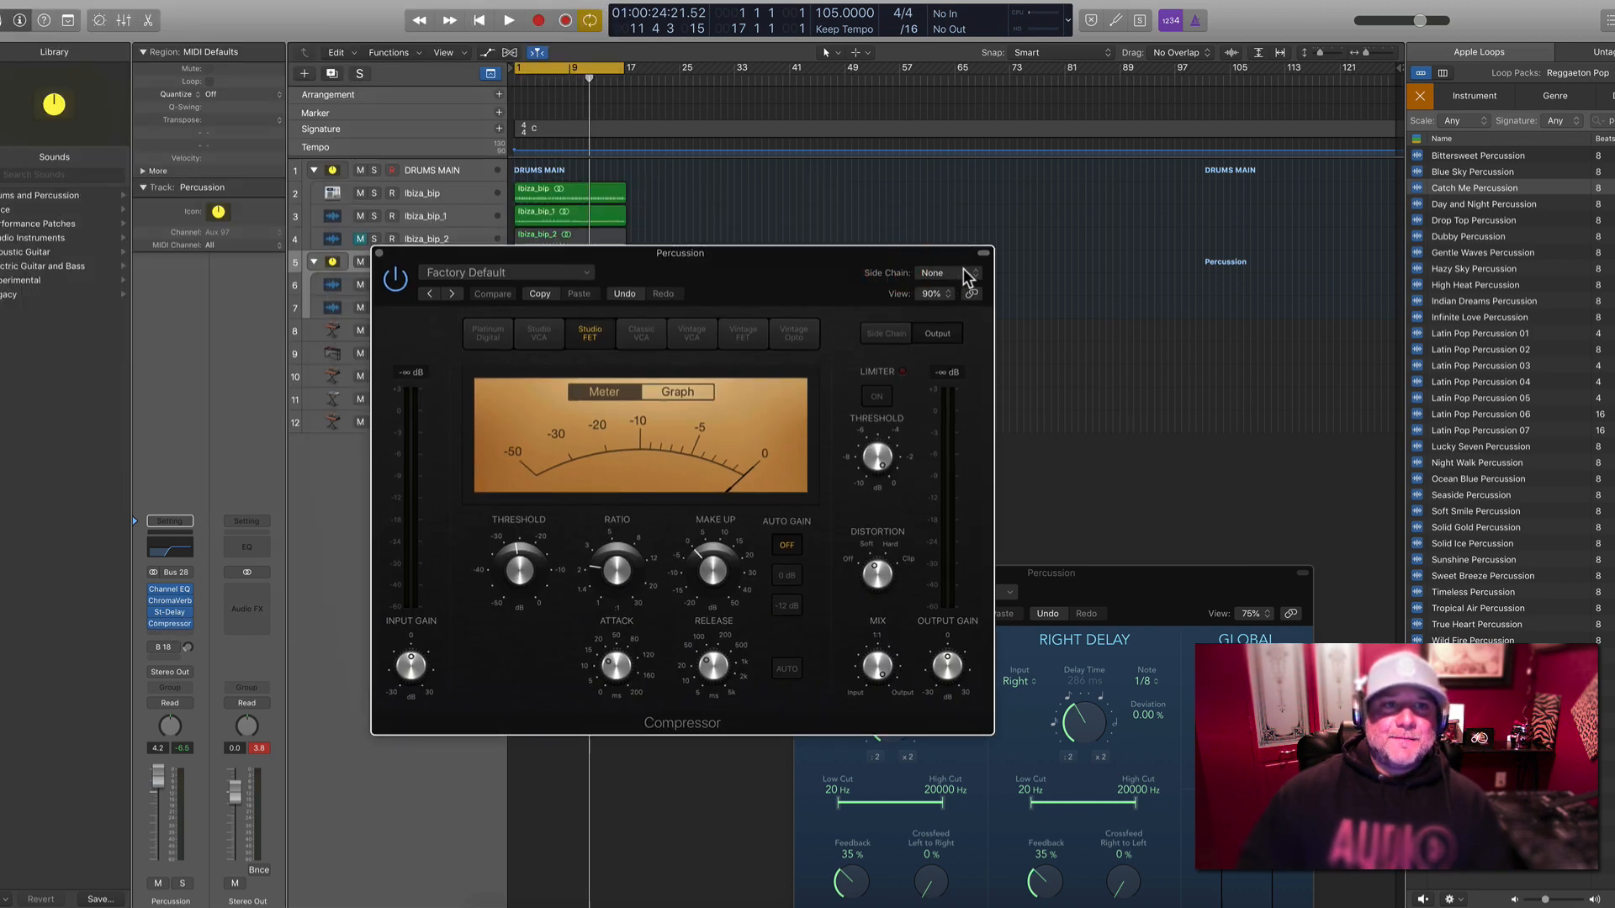
pyautogui.doubleClick(435, 192)
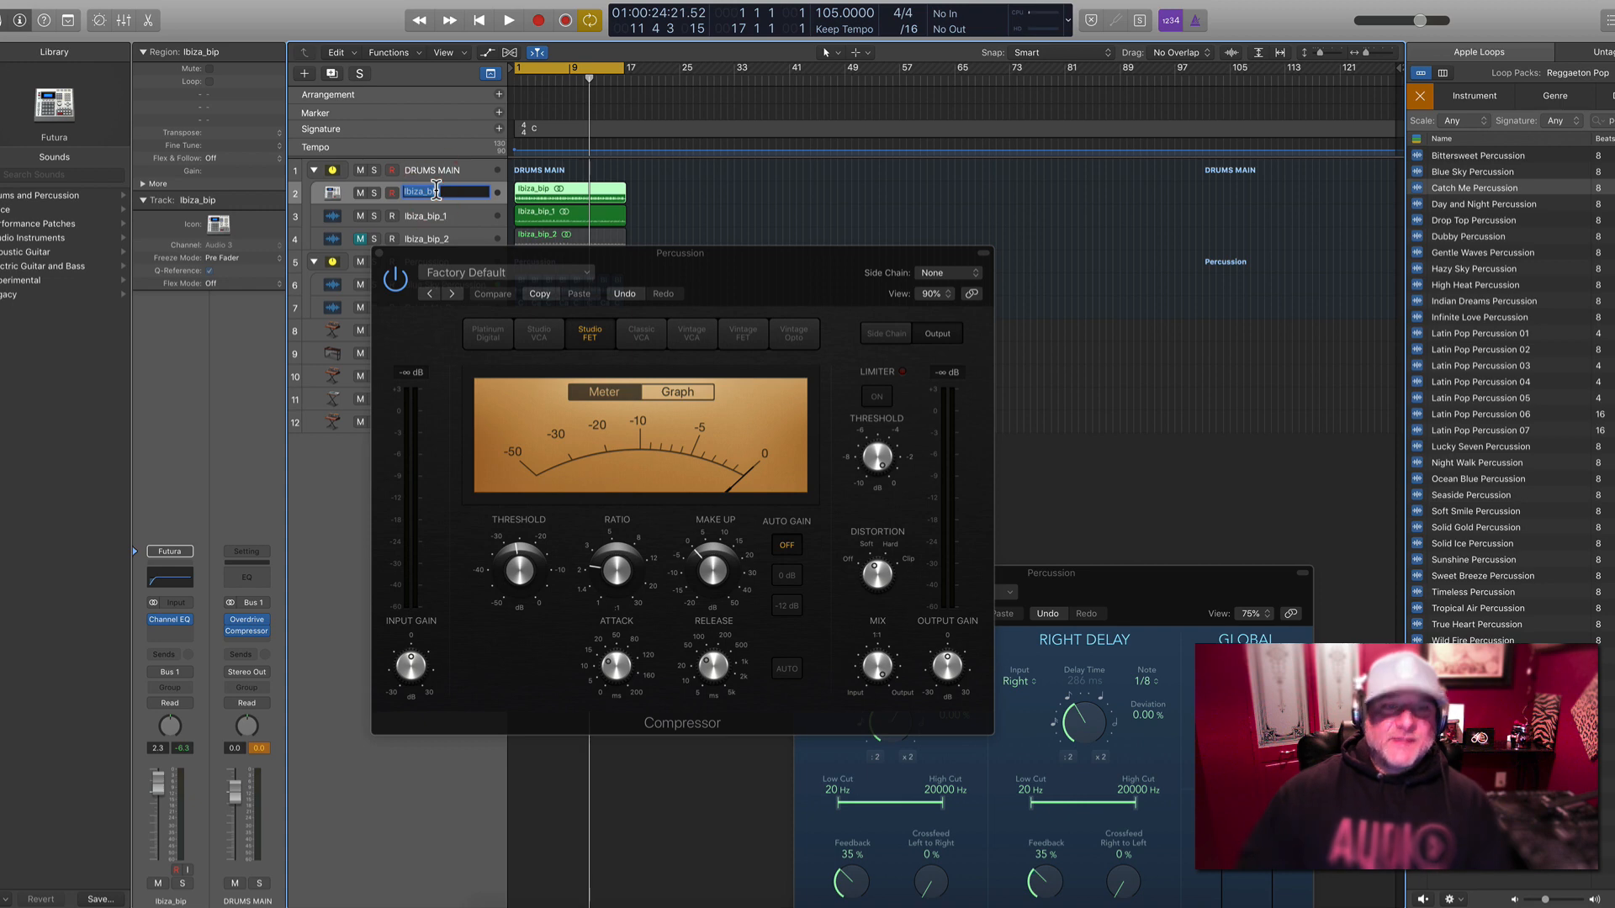
pyautogui.write('Kick')
pyautogui.press('Return')
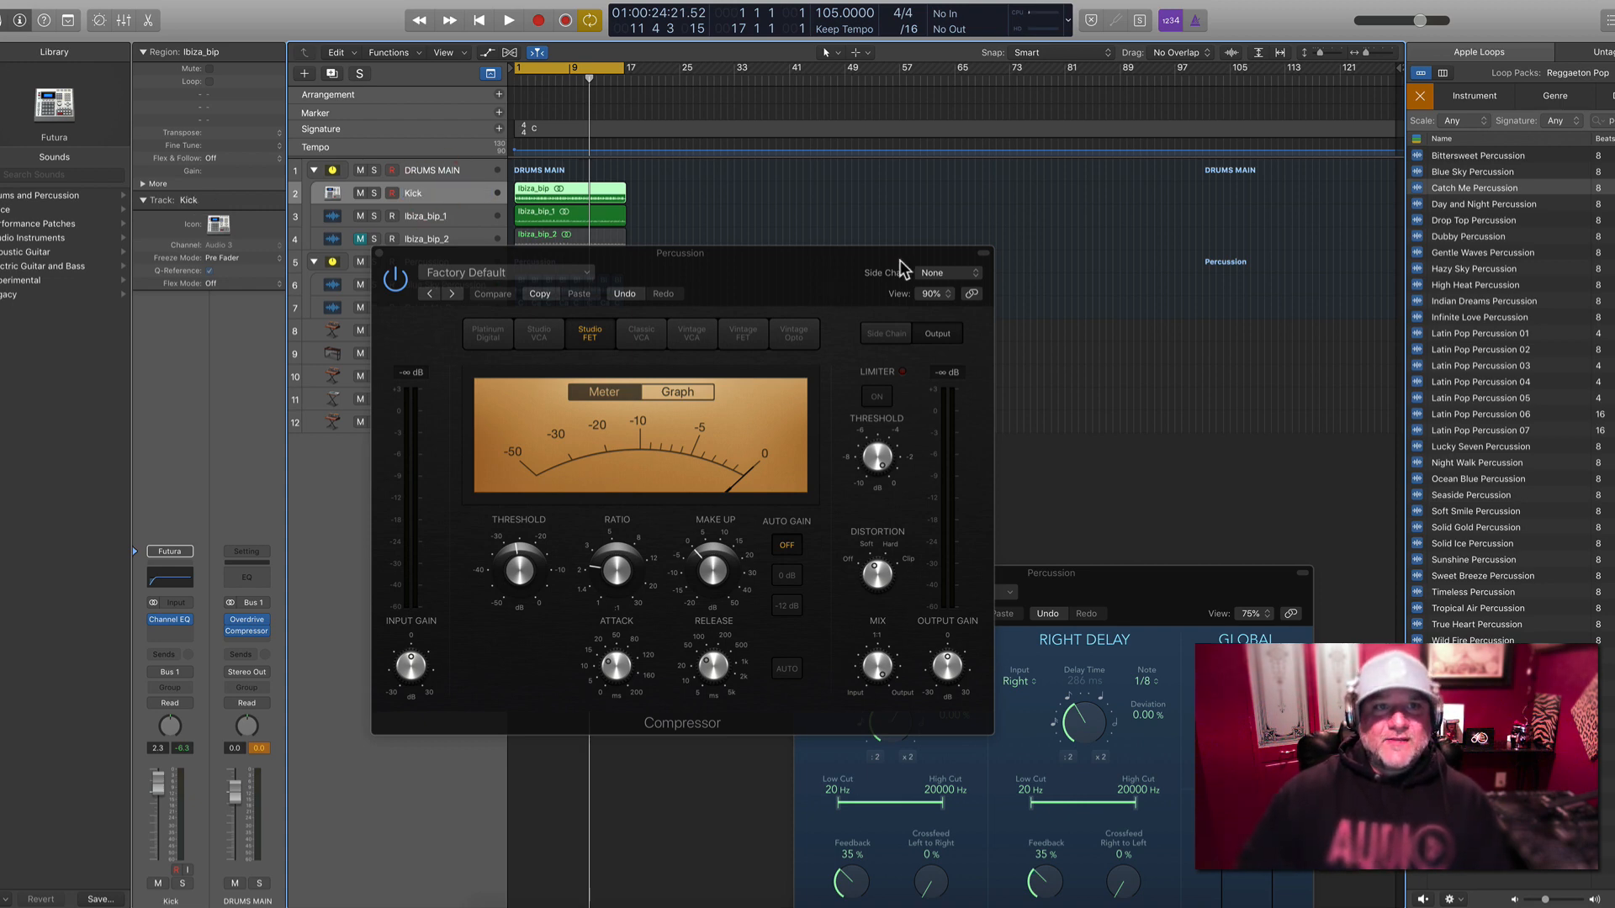
# Set the Percussion Compressor's side chain source to the Kick (Audio 3) track
pyautogui.click(946, 272)
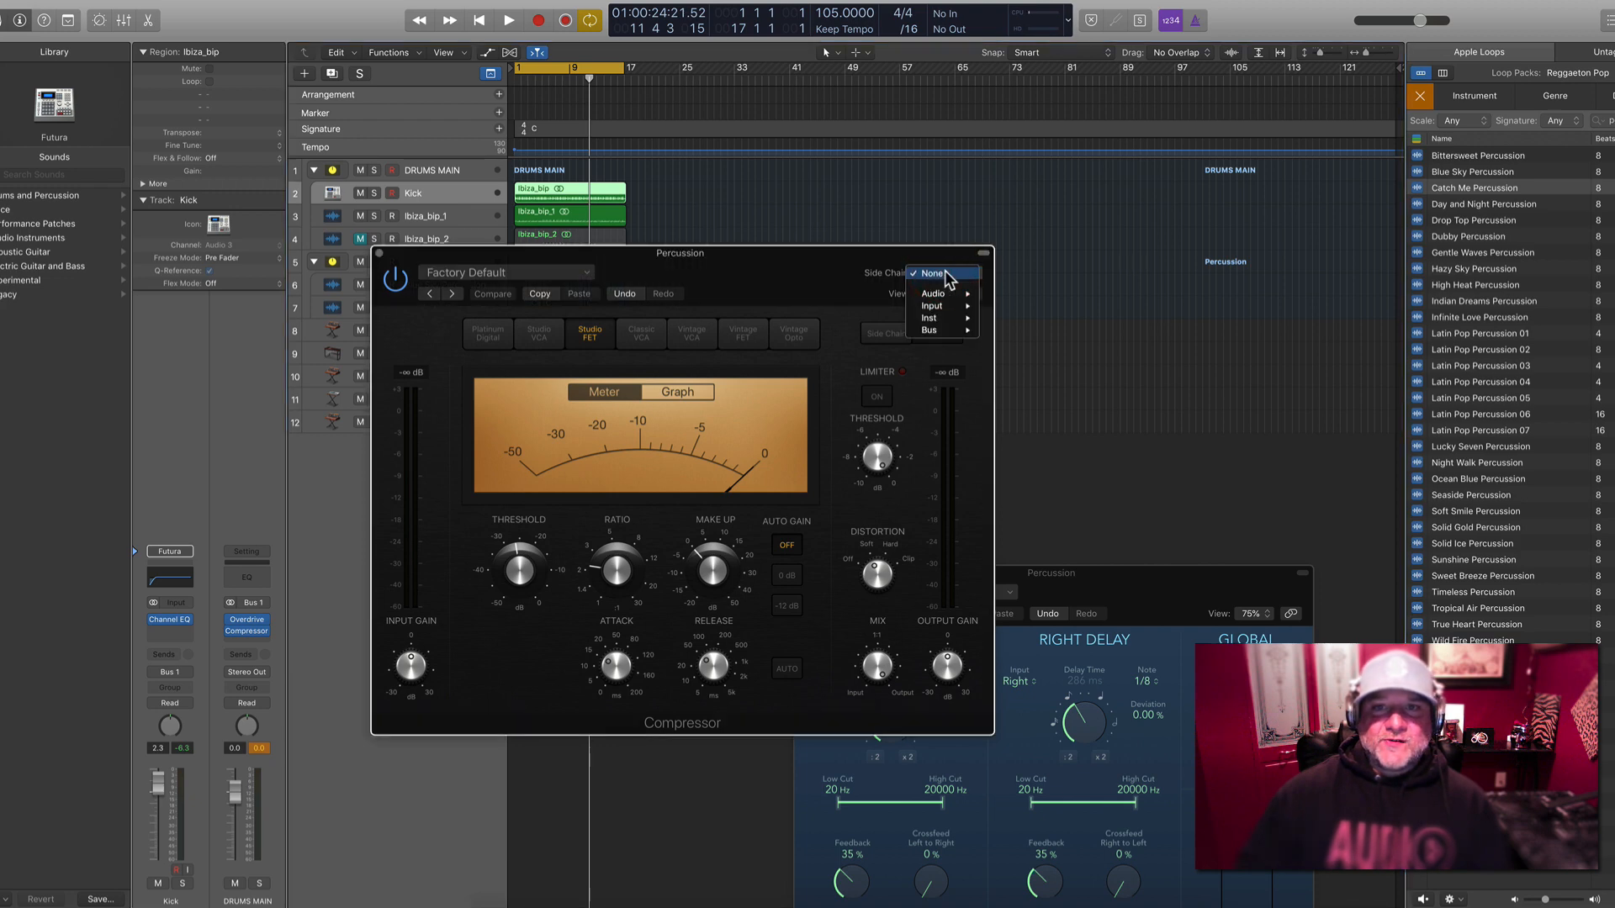
pyautogui.moveTo(950, 294)
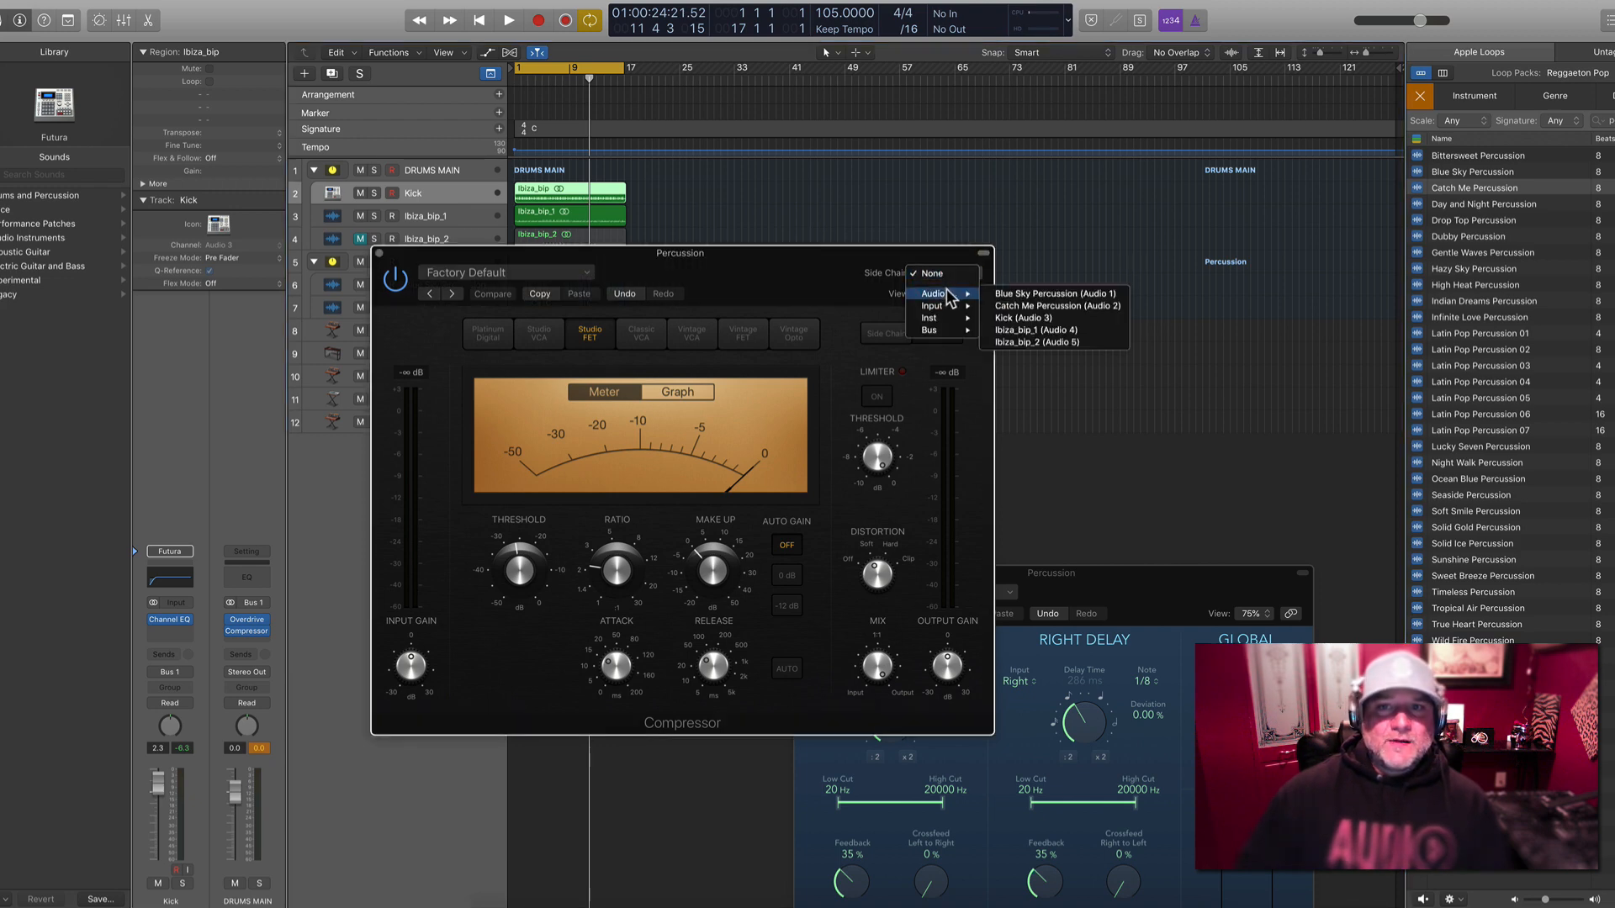
pyautogui.click(1058, 320)
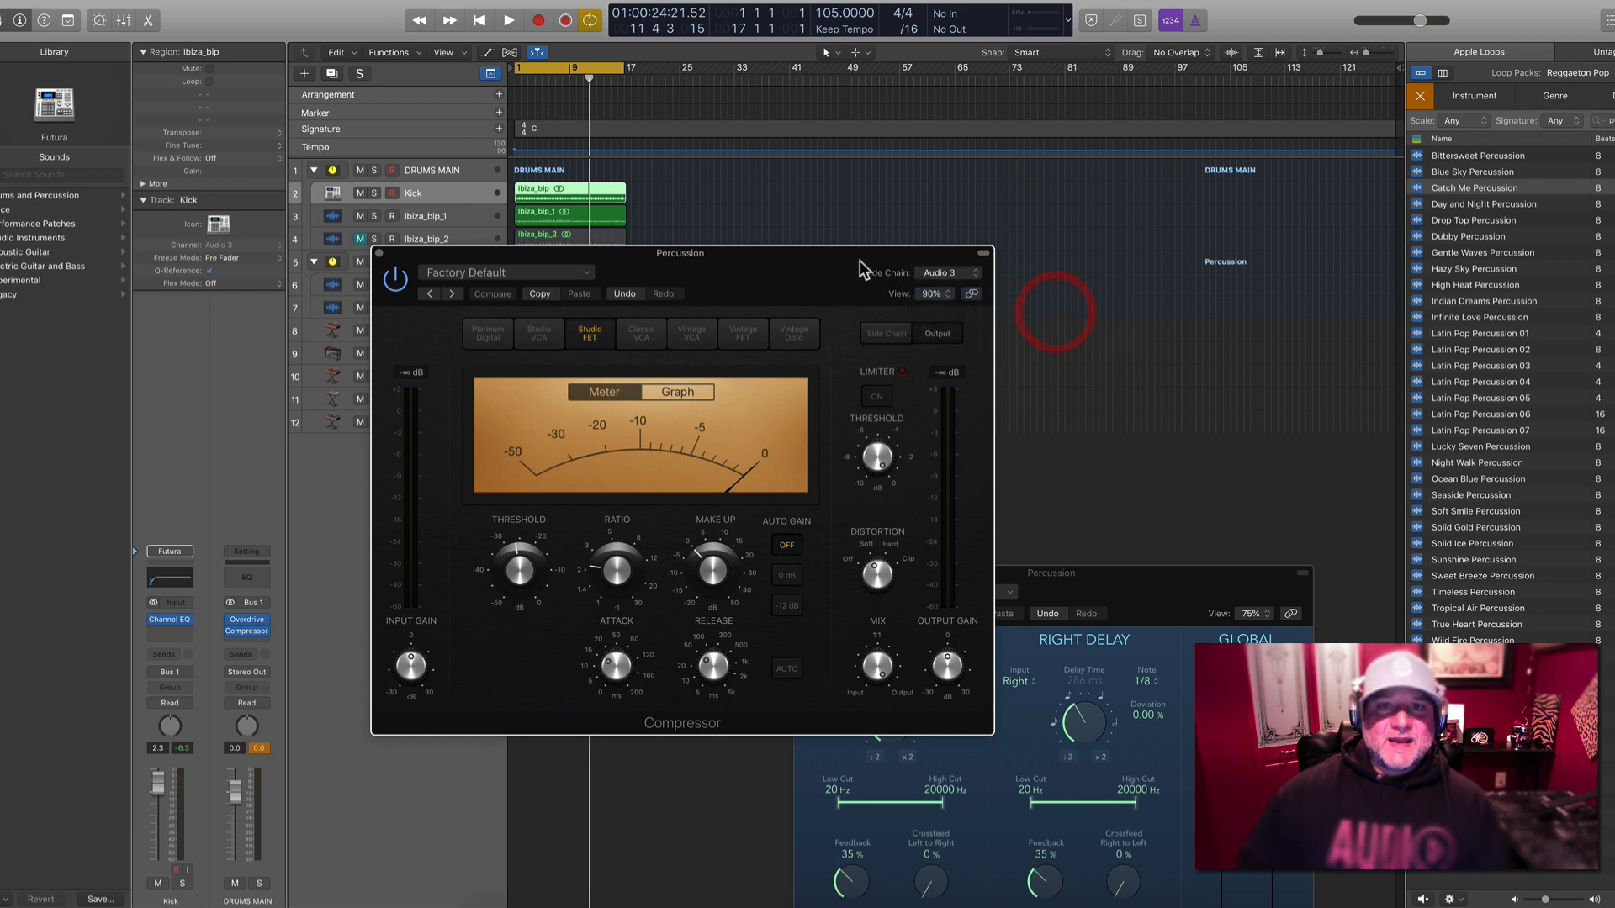
# While playing from the start, set the Percussion Compressor's threshold to -23.0 dB and the Kick track's volume to 5.0 dB
pyautogui.moveTo(860, 259); pyautogui.dragTo(916, 275)
pyautogui.press('Return')
pyautogui.press('space')
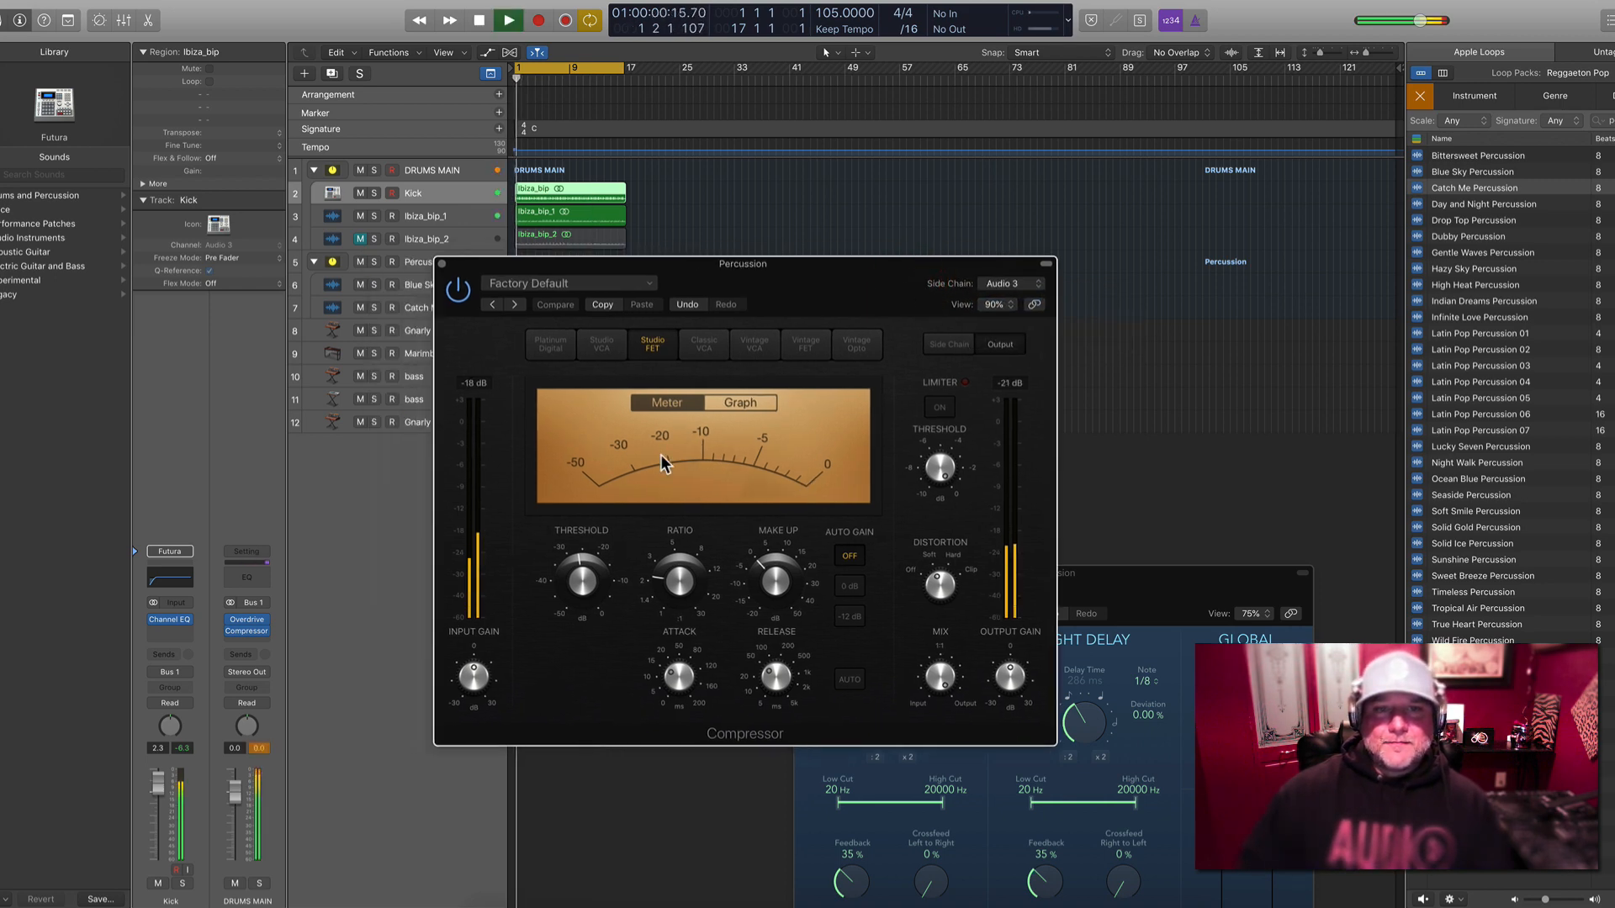
pyautogui.moveTo(585, 562); pyautogui.dragTo(588, 552)
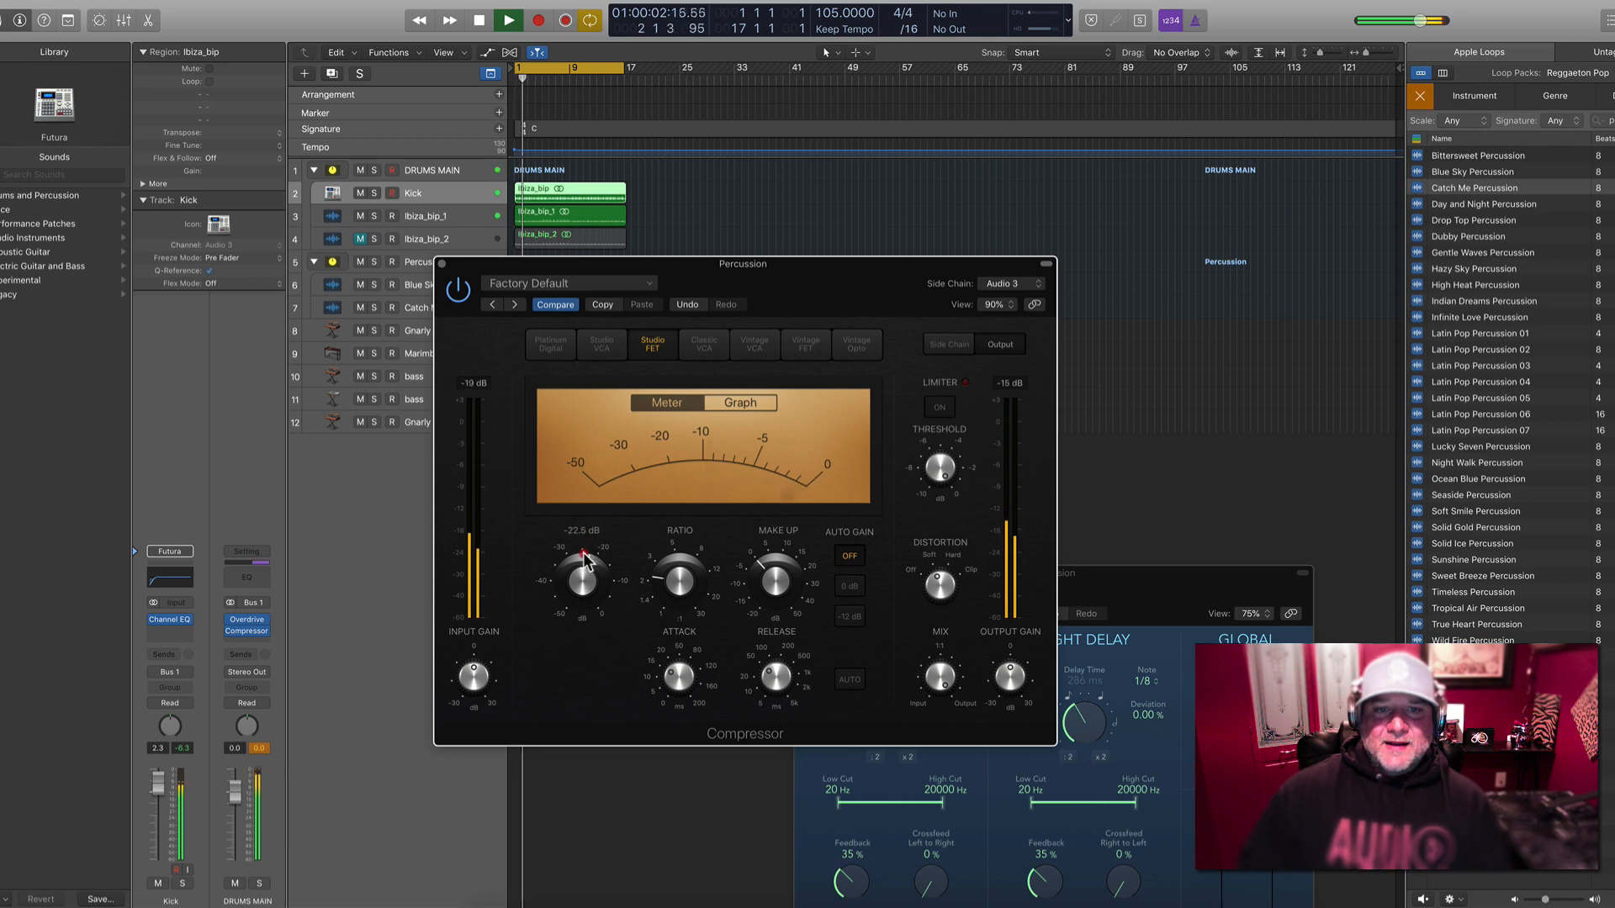
pyautogui.moveTo(583, 552); pyautogui.dragTo(585, 564)
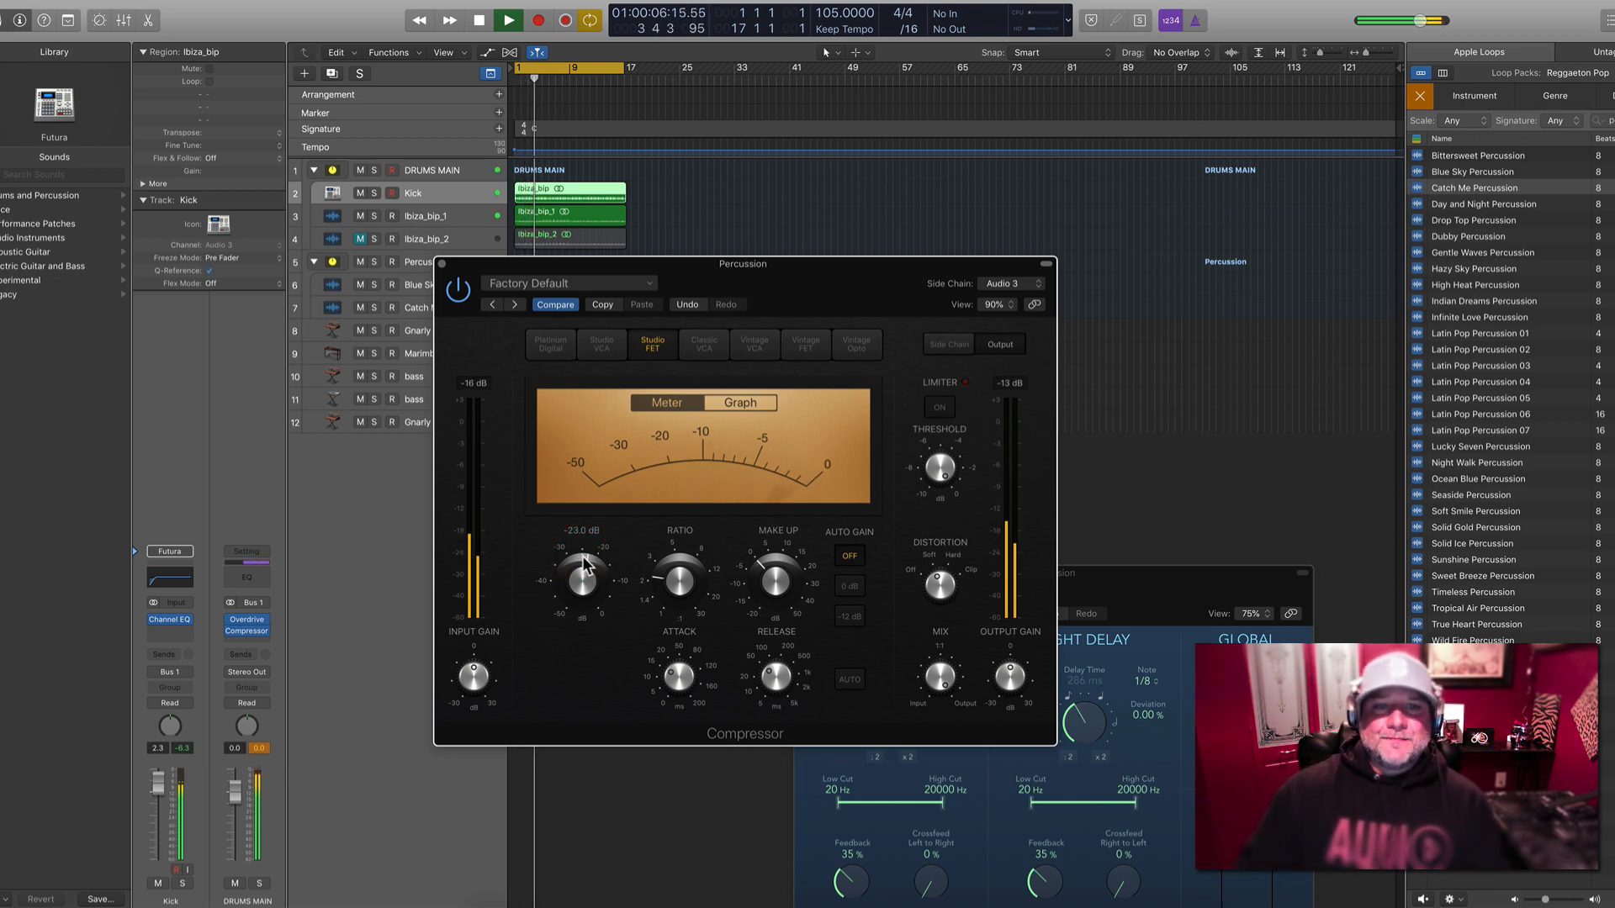
pyautogui.moveTo(169, 804); pyautogui.dragTo(161, 775)
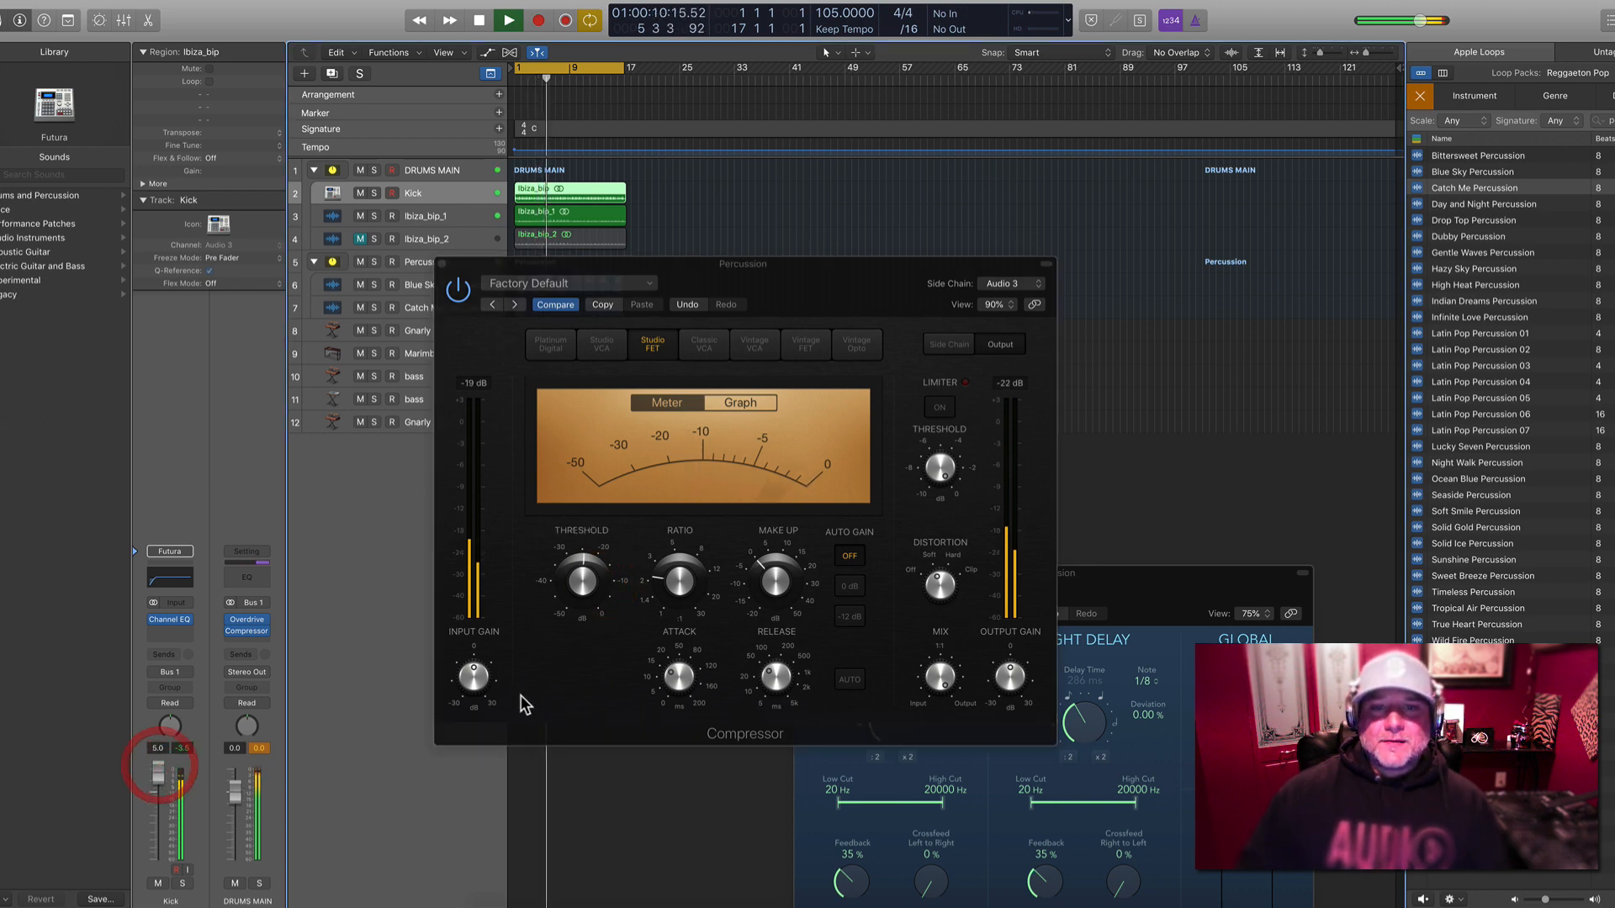
pyautogui.click(765, 599)
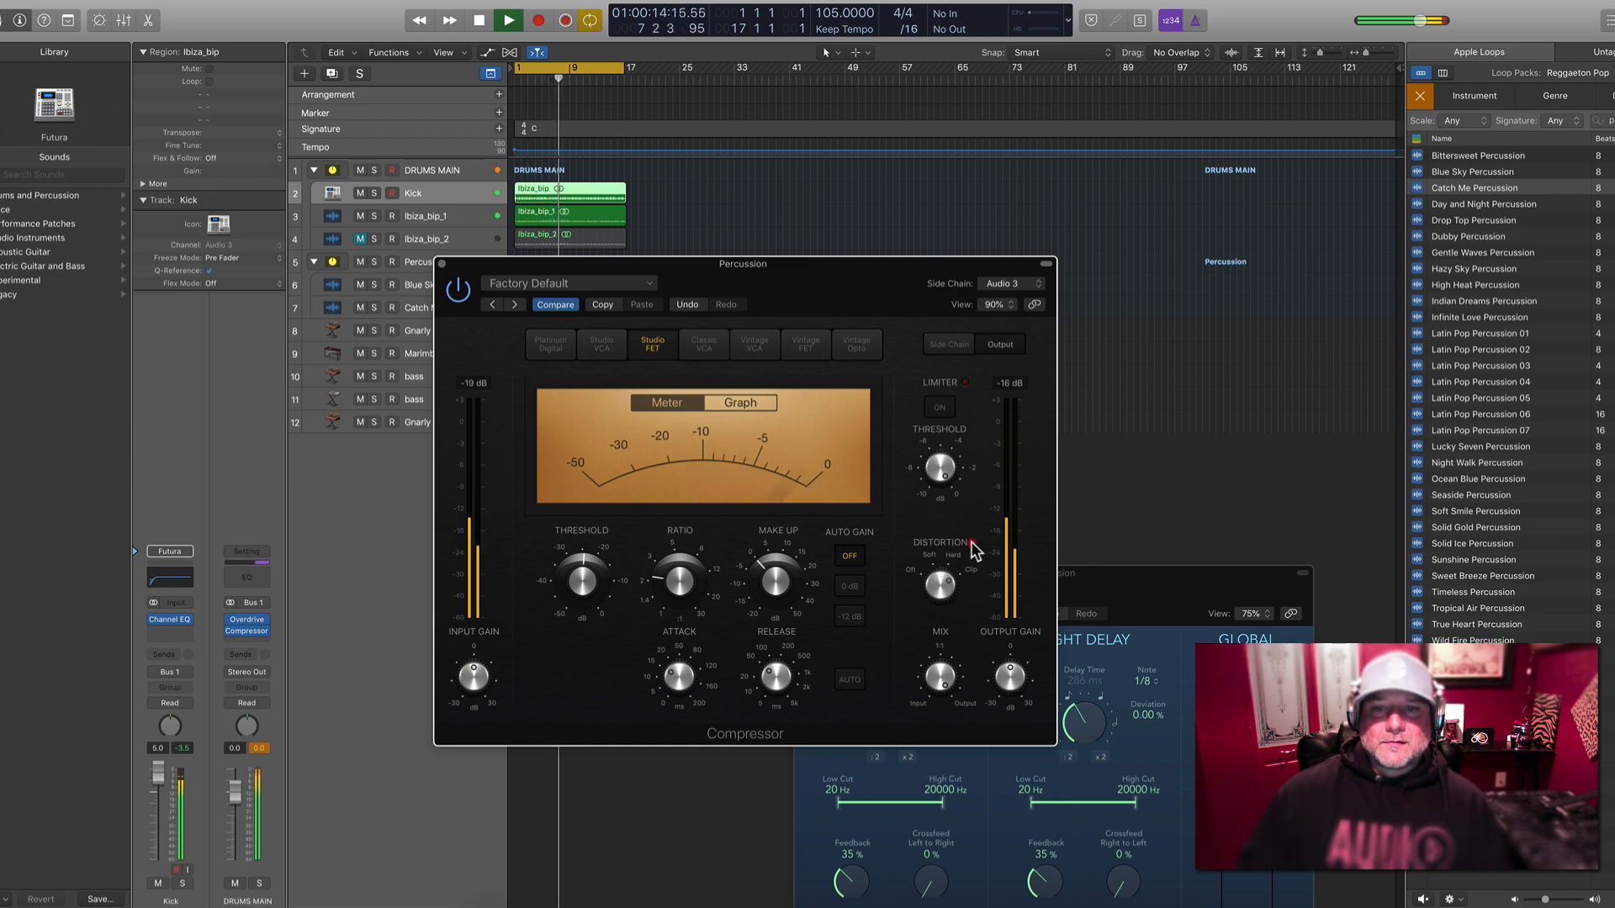
# Raise the Percussion Compressor's ratio and threshold, and set its make-up gain to 2.0 dB
pyautogui.moveTo(949, 583); pyautogui.dragTo(838, 615)
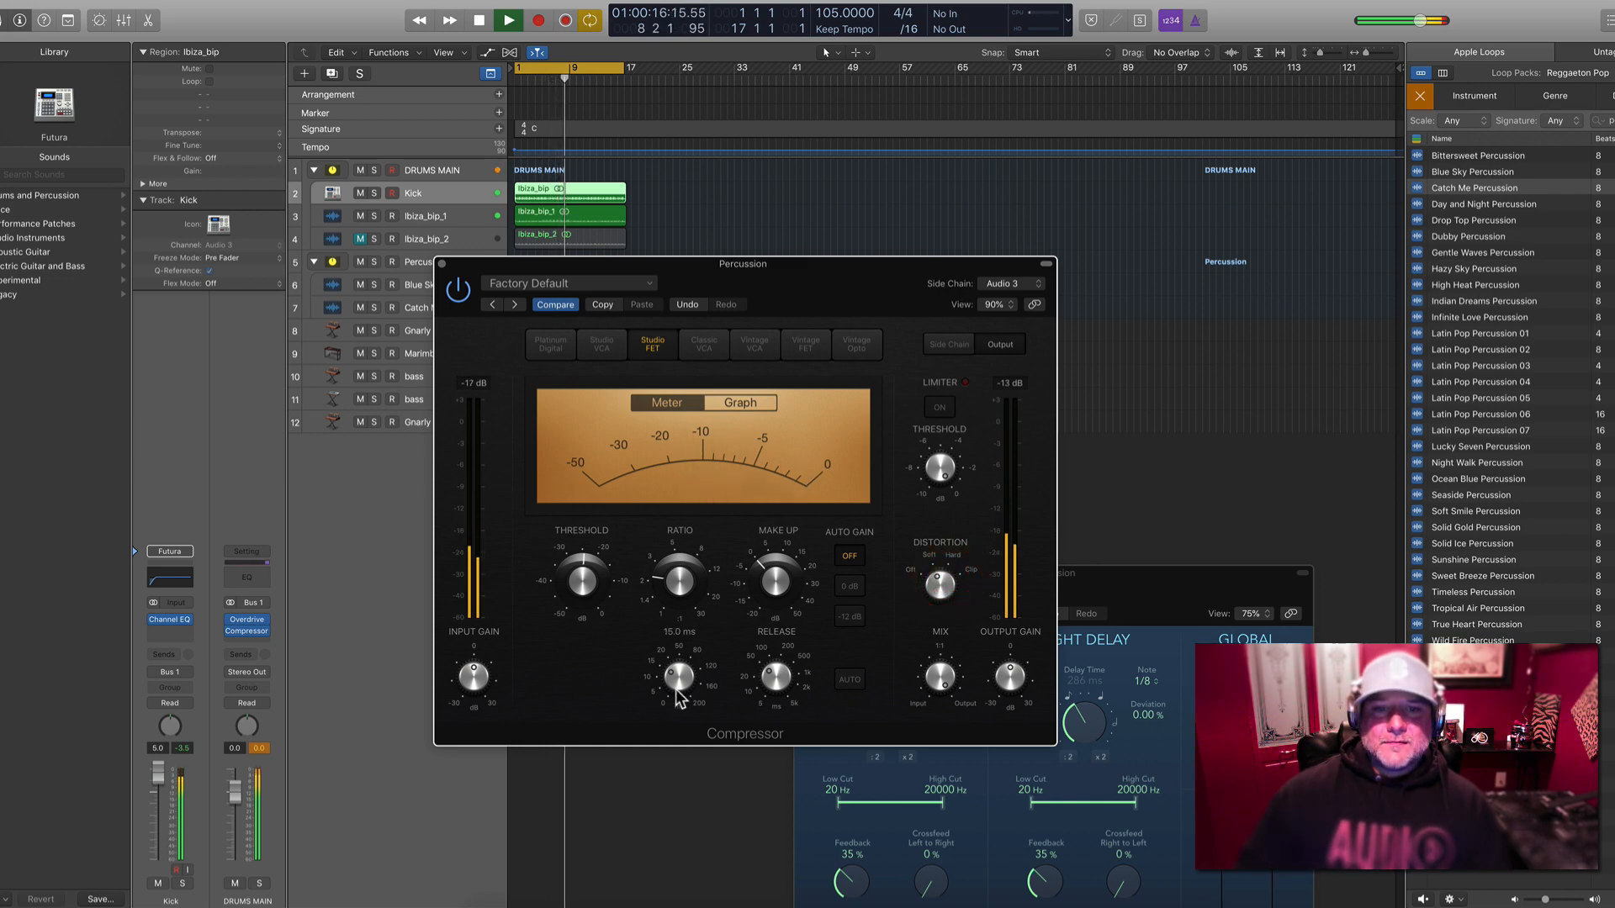
pyautogui.click(657, 788)
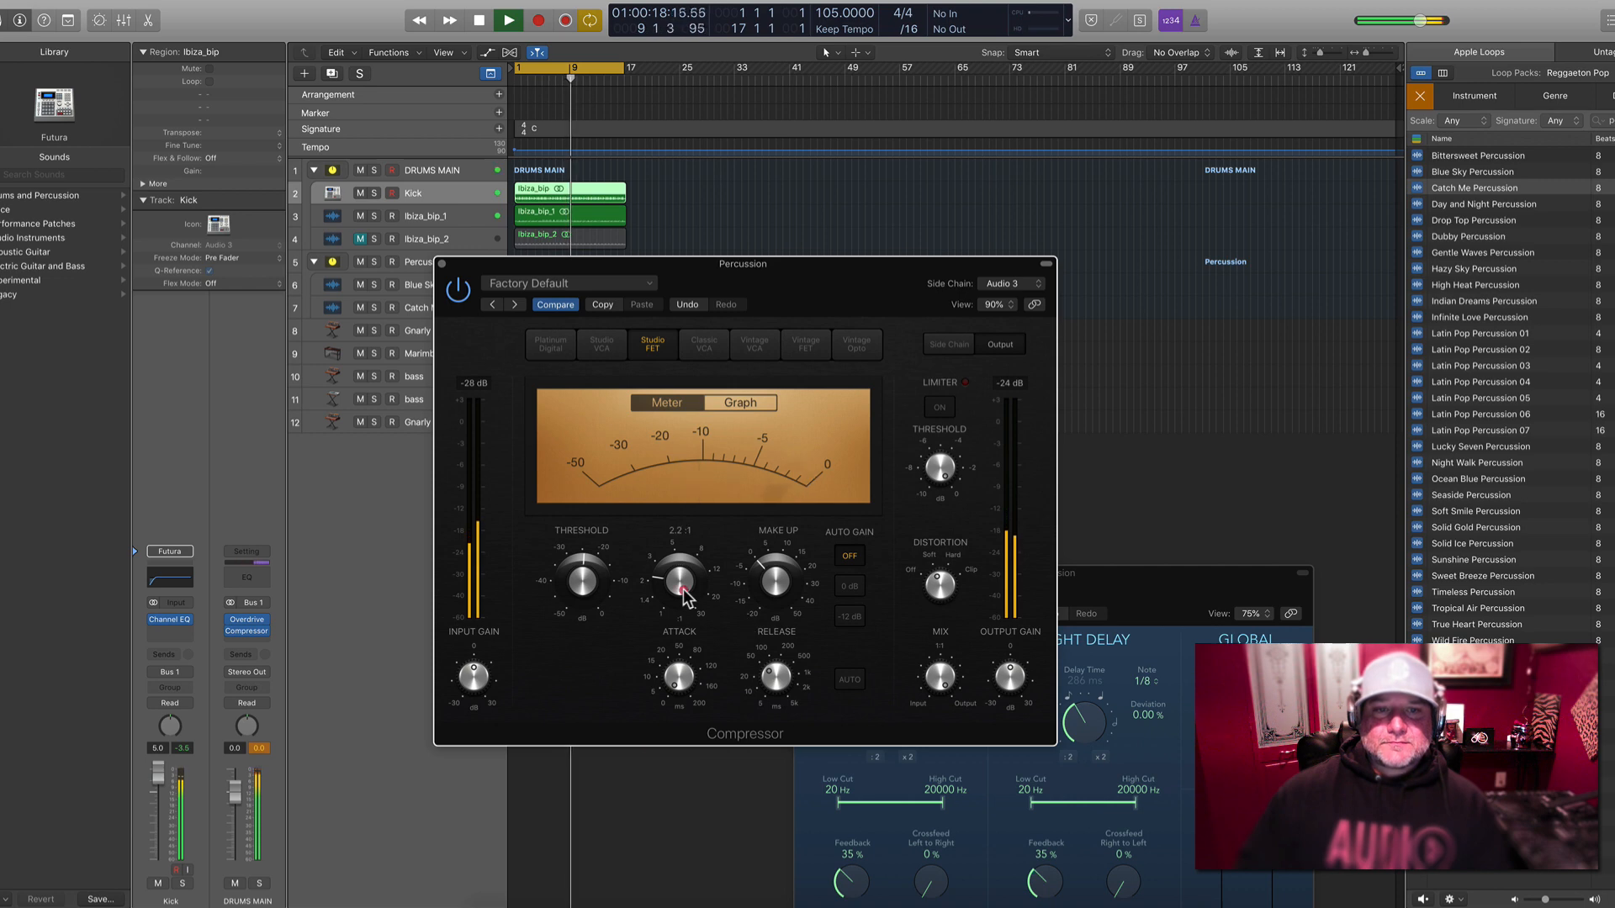
pyautogui.moveTo(688, 572); pyautogui.dragTo(597, 533)
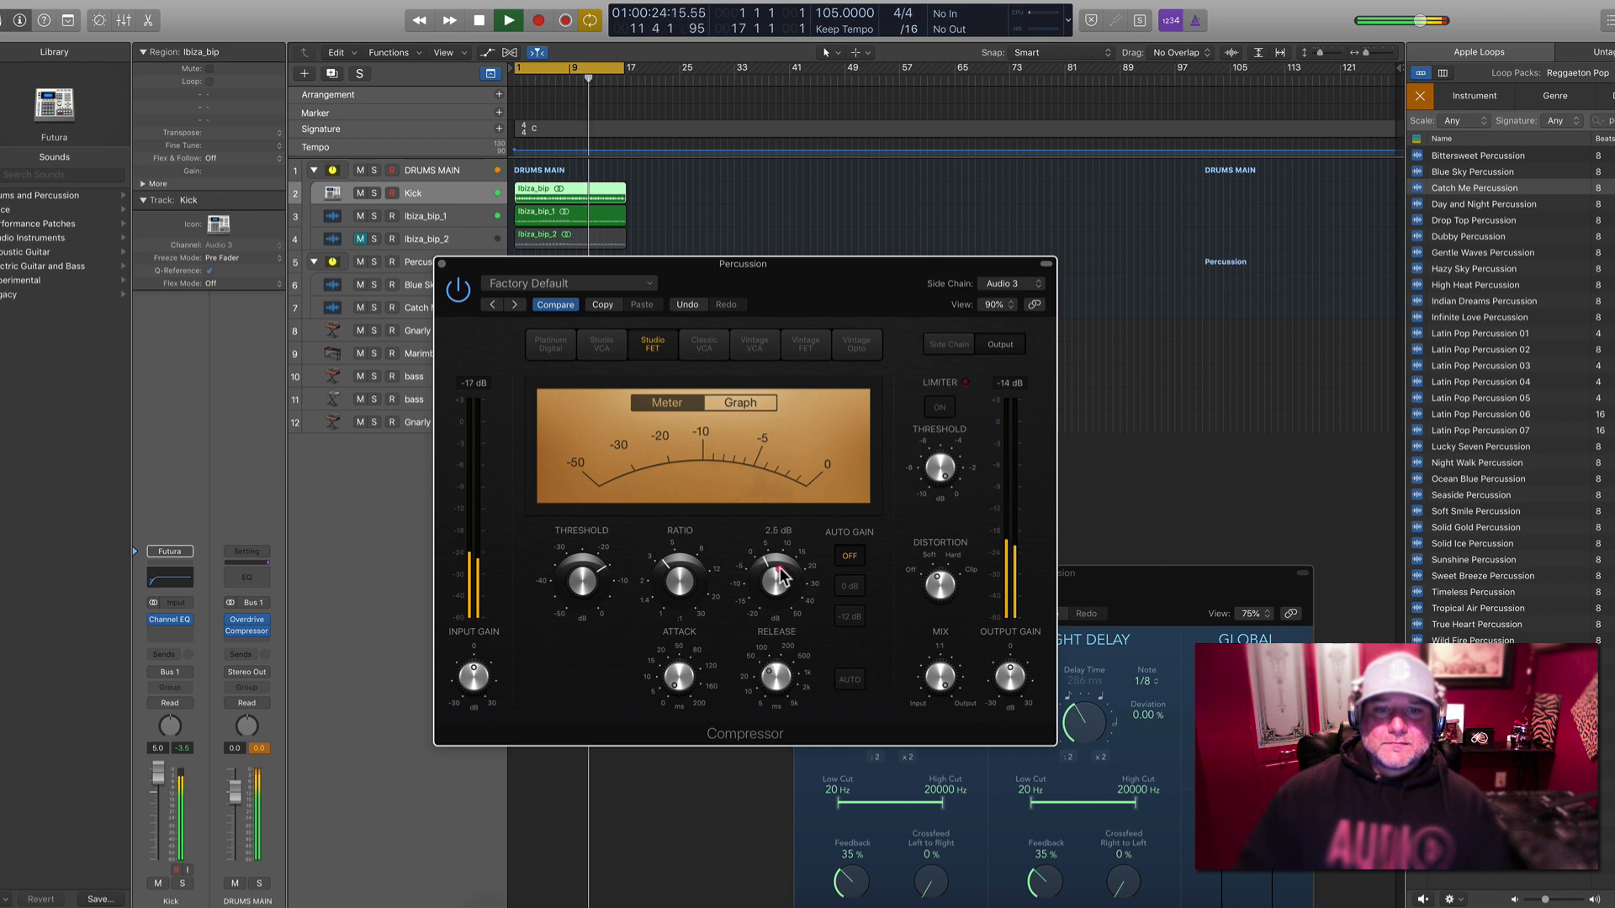
pyautogui.moveTo(779, 587); pyautogui.dragTo(780, 579)
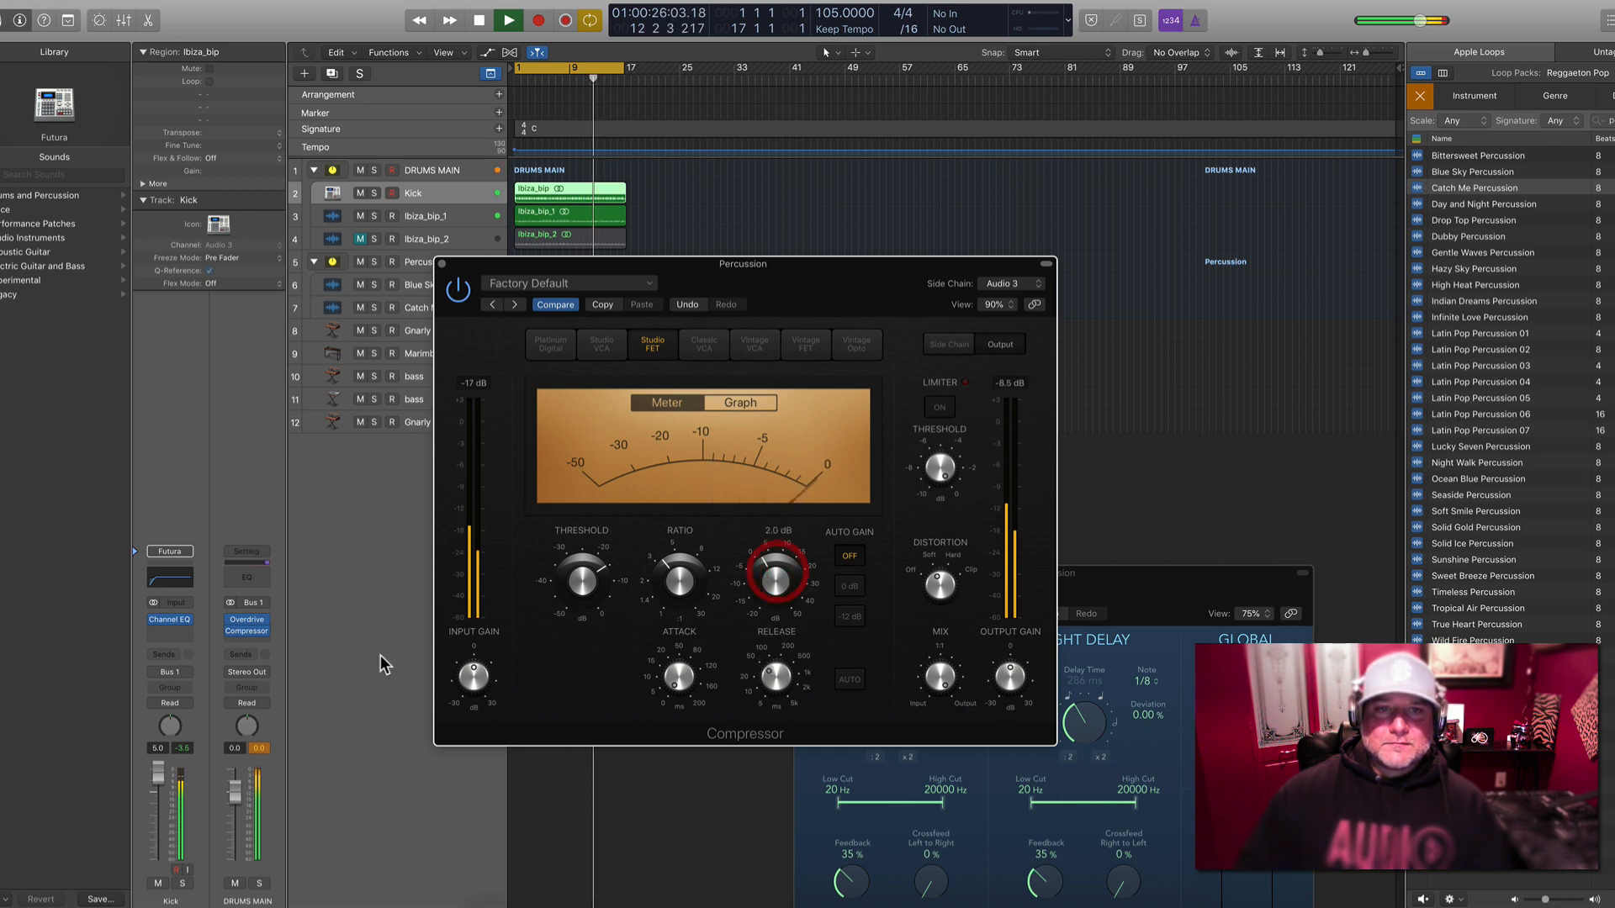
# Solo and unsolo the Kick track during playback, and move the Compressor window clear of the track regions
pyautogui.click(182, 883)
pyautogui.click(183, 885)
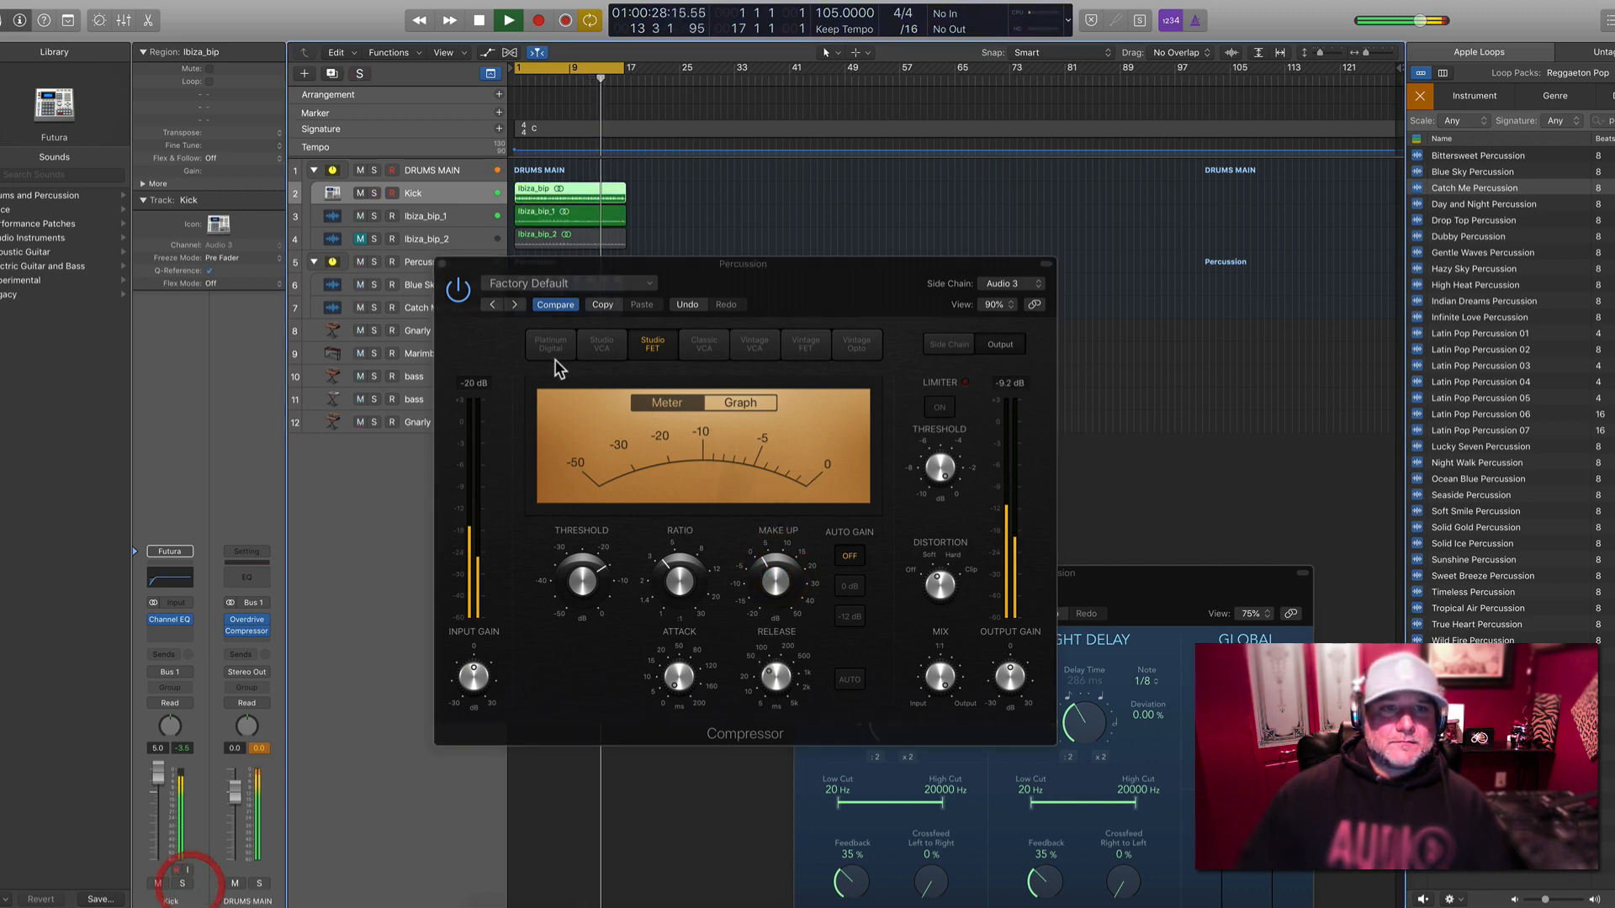
pyautogui.moveTo(644, 266); pyautogui.dragTo(804, 291)
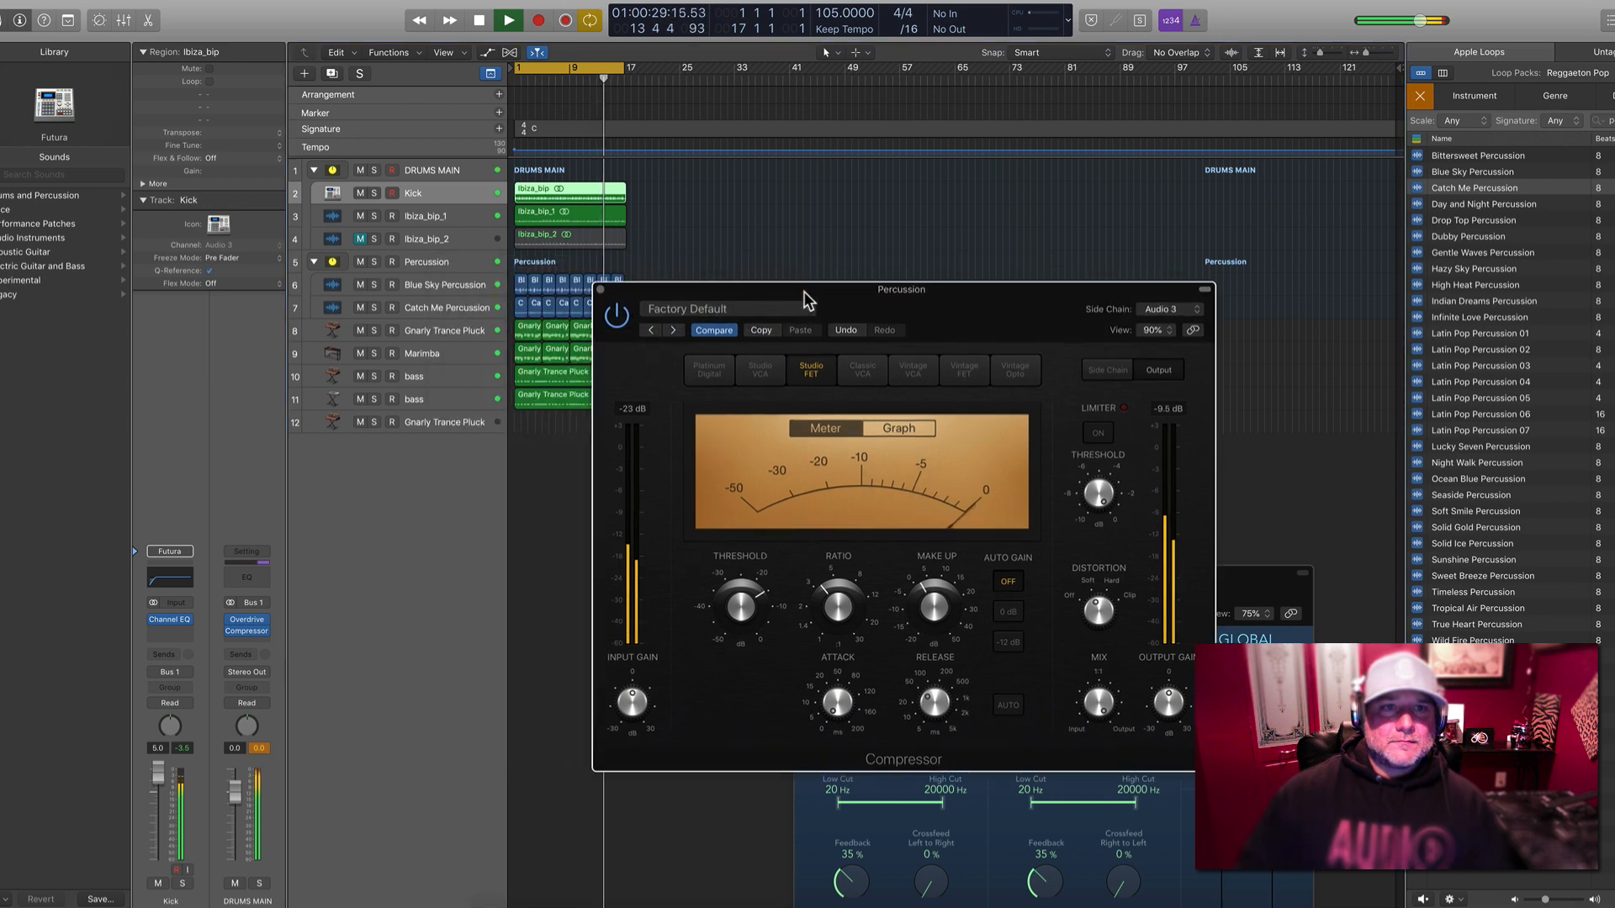
# Select the Percussion stack, close and reopen its Compressor, and stop playback
pyautogui.click(421, 192)
pyautogui.click(429, 265)
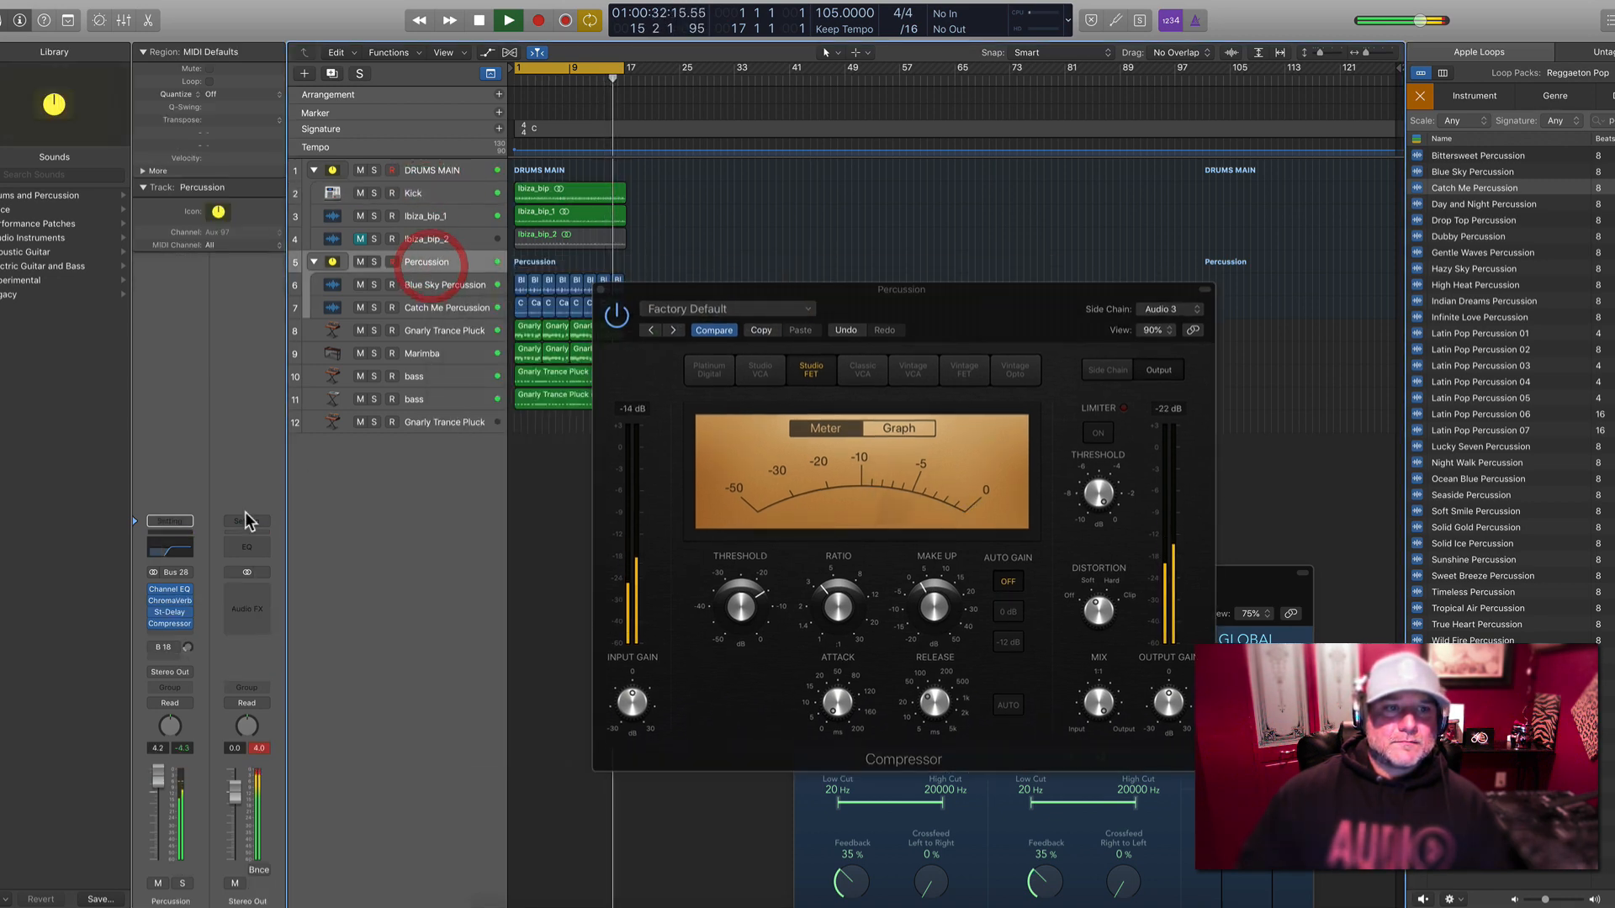
pyautogui.click(172, 625)
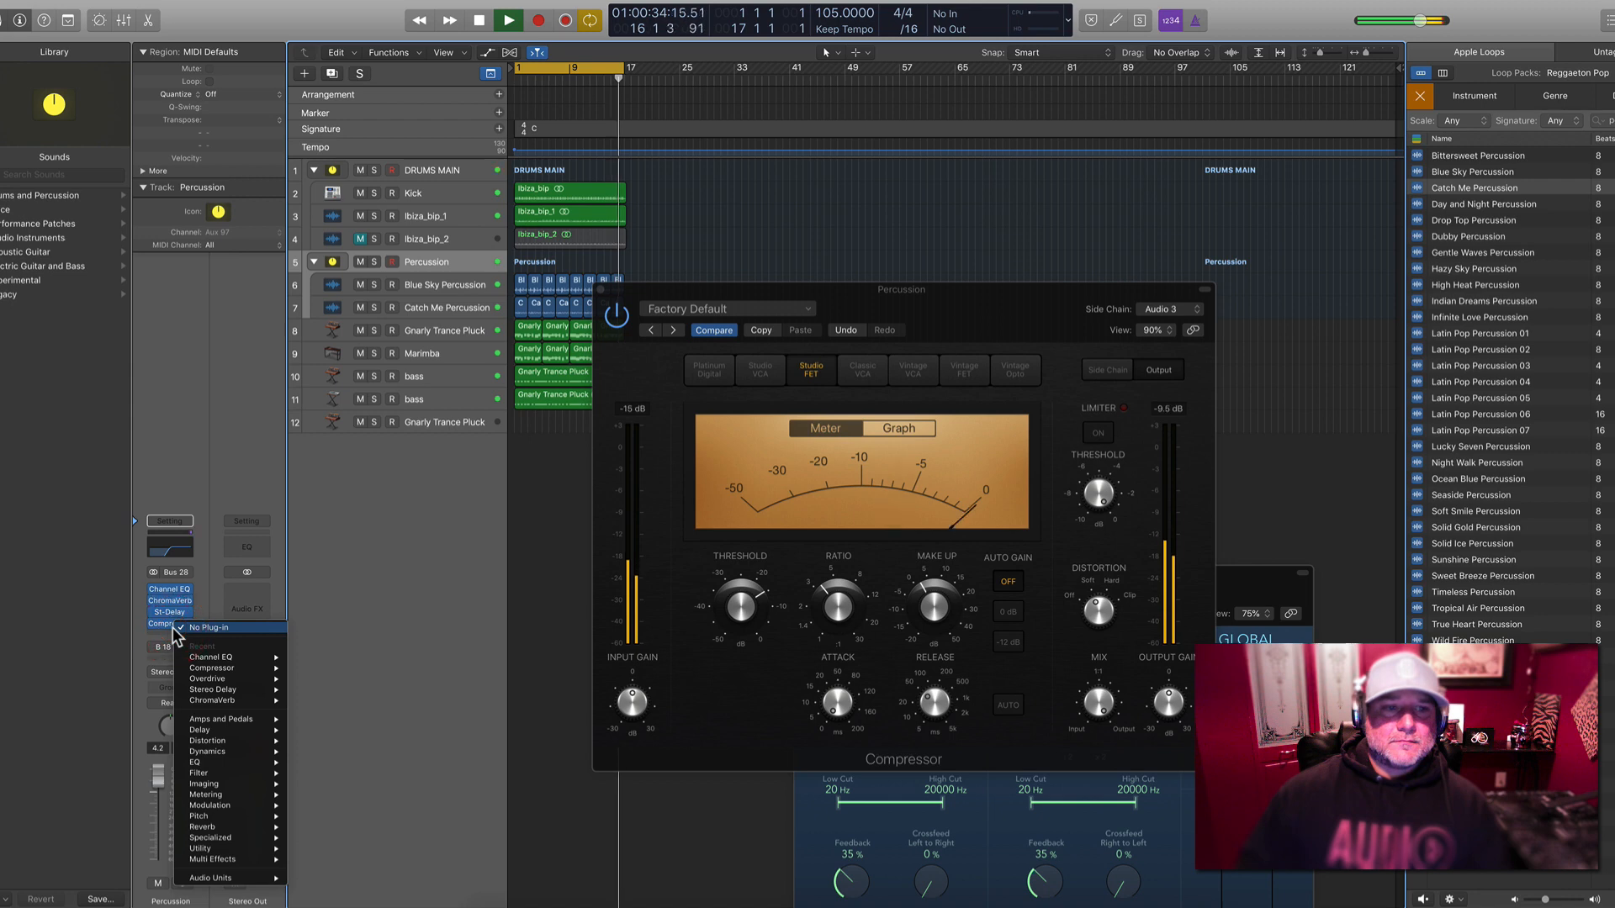
pyautogui.click(175, 628)
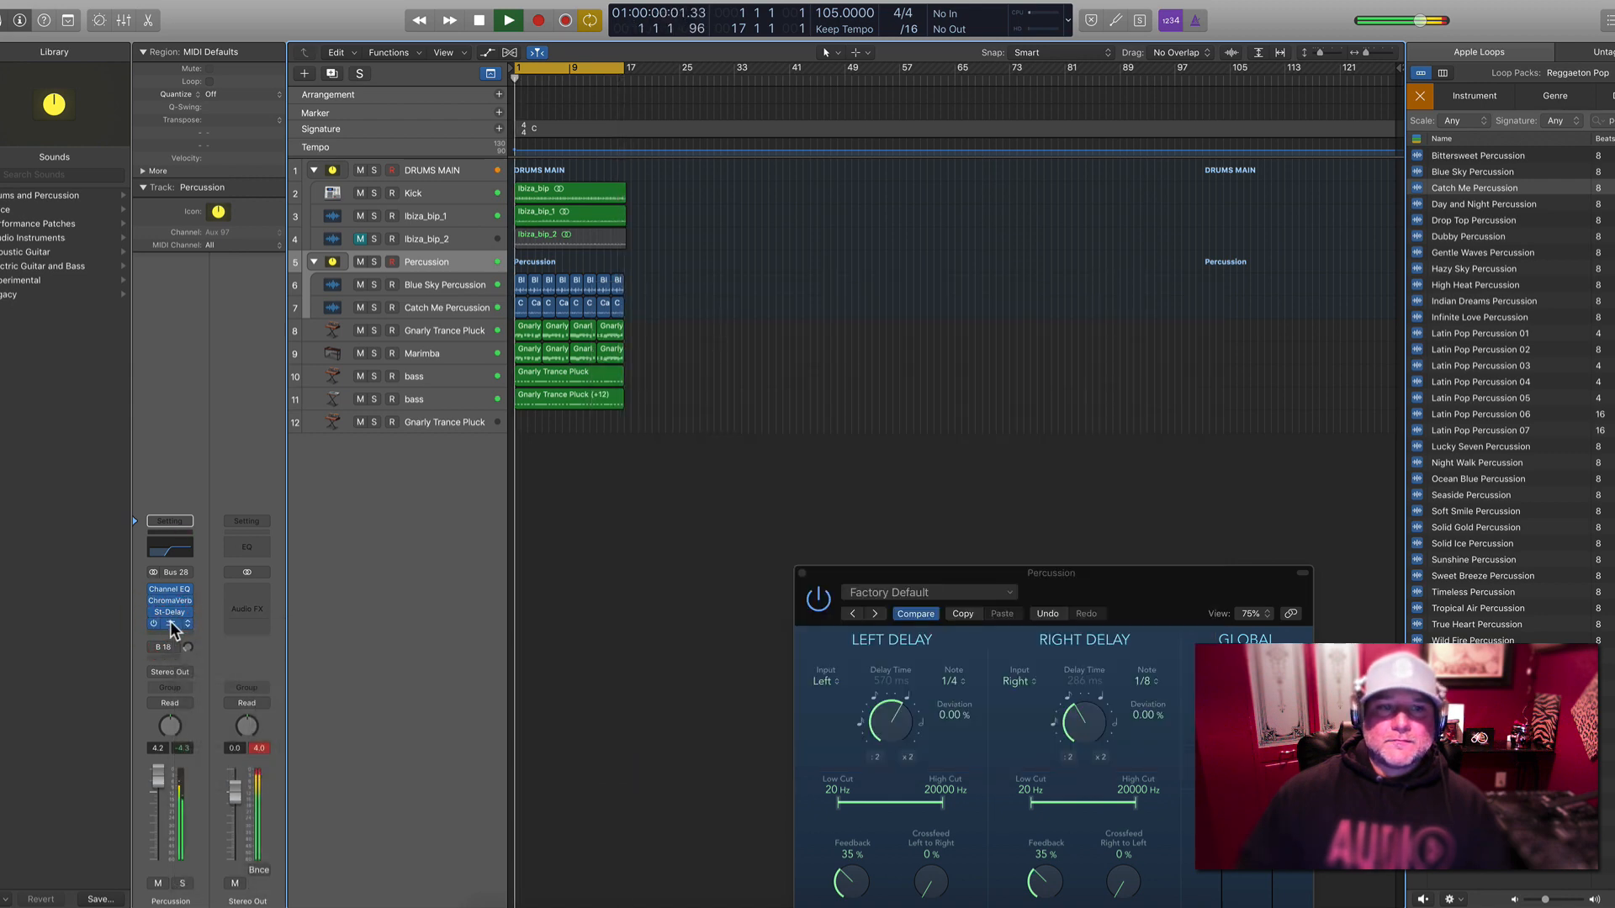
pyautogui.click(172, 626)
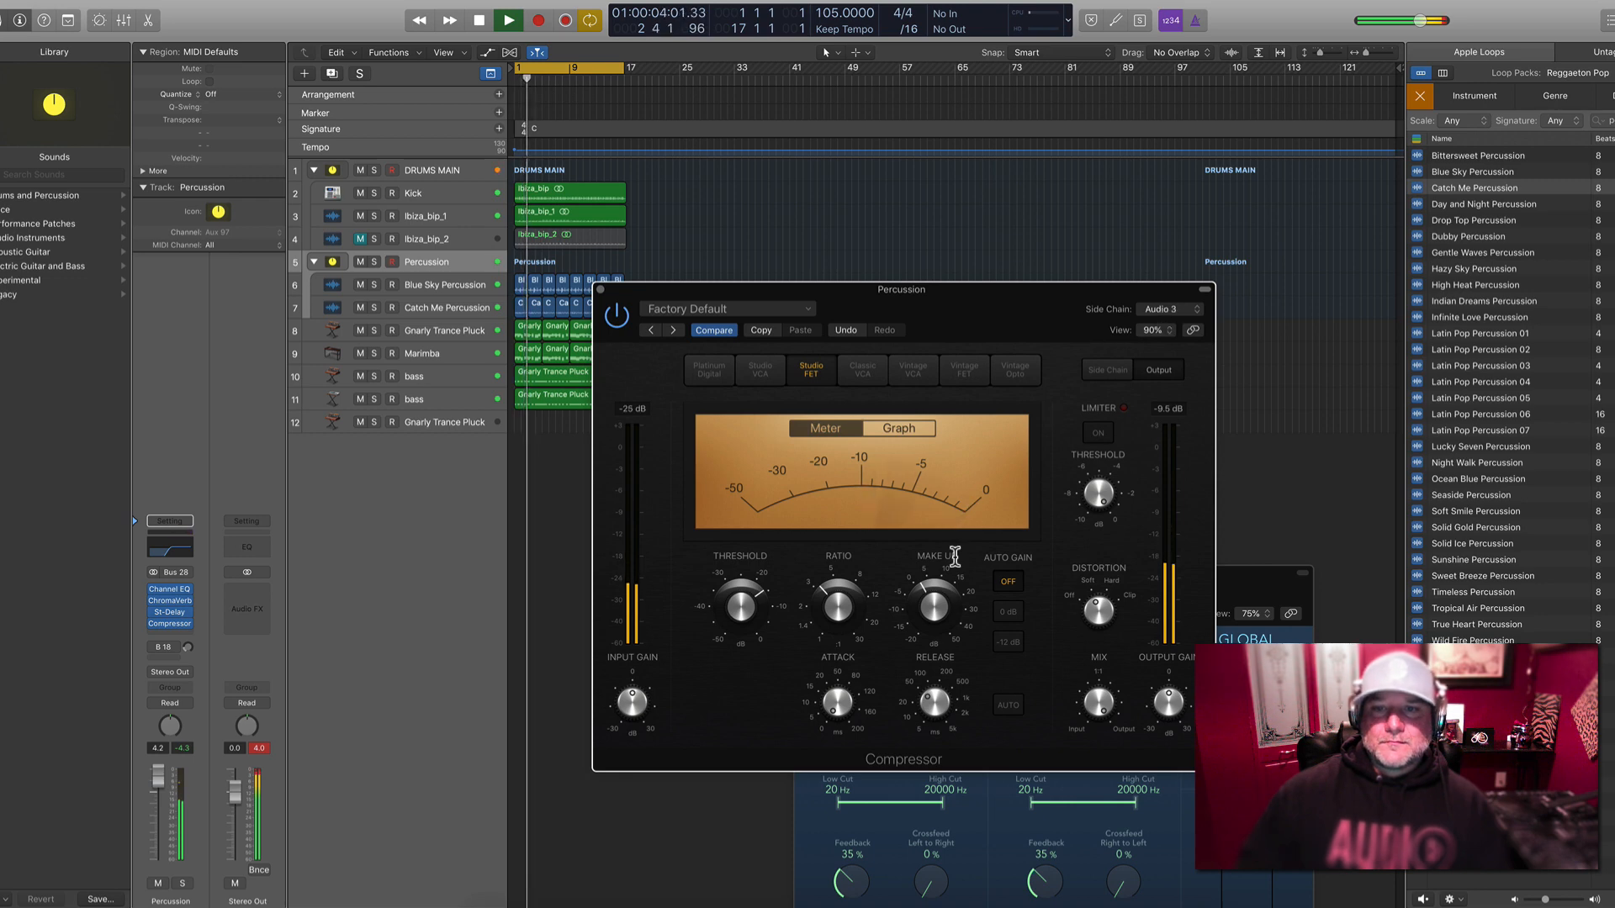
pyautogui.press('space')
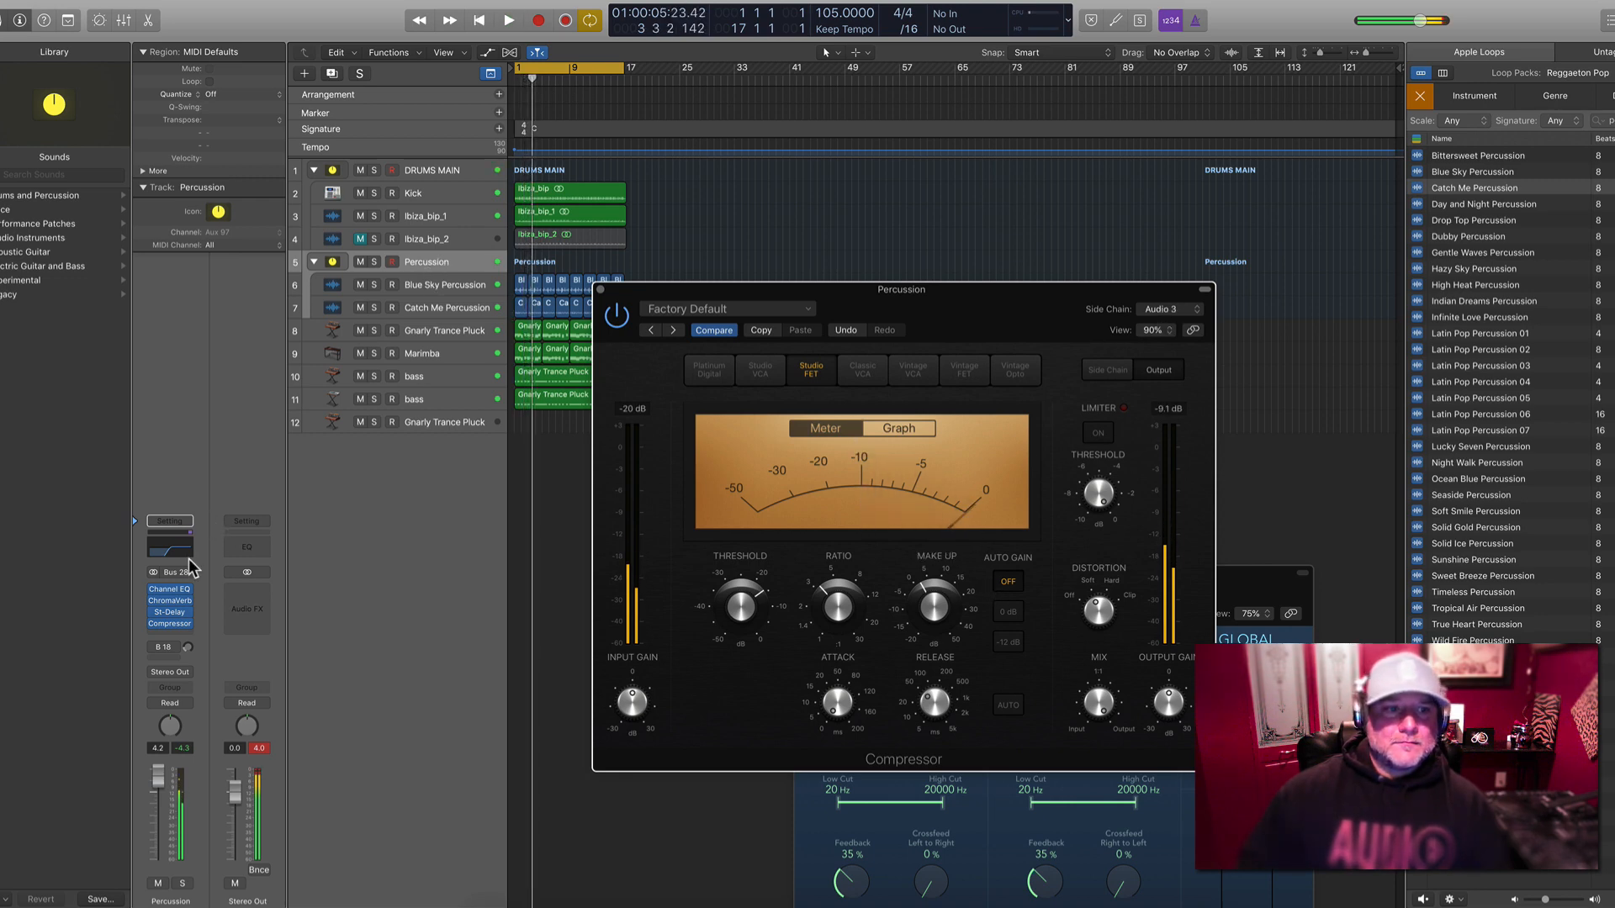
# In the Percussion stack's Channel EQ, lower the low cut to 240 Hz and boost the upper range during playback
pyautogui.click(170, 589)
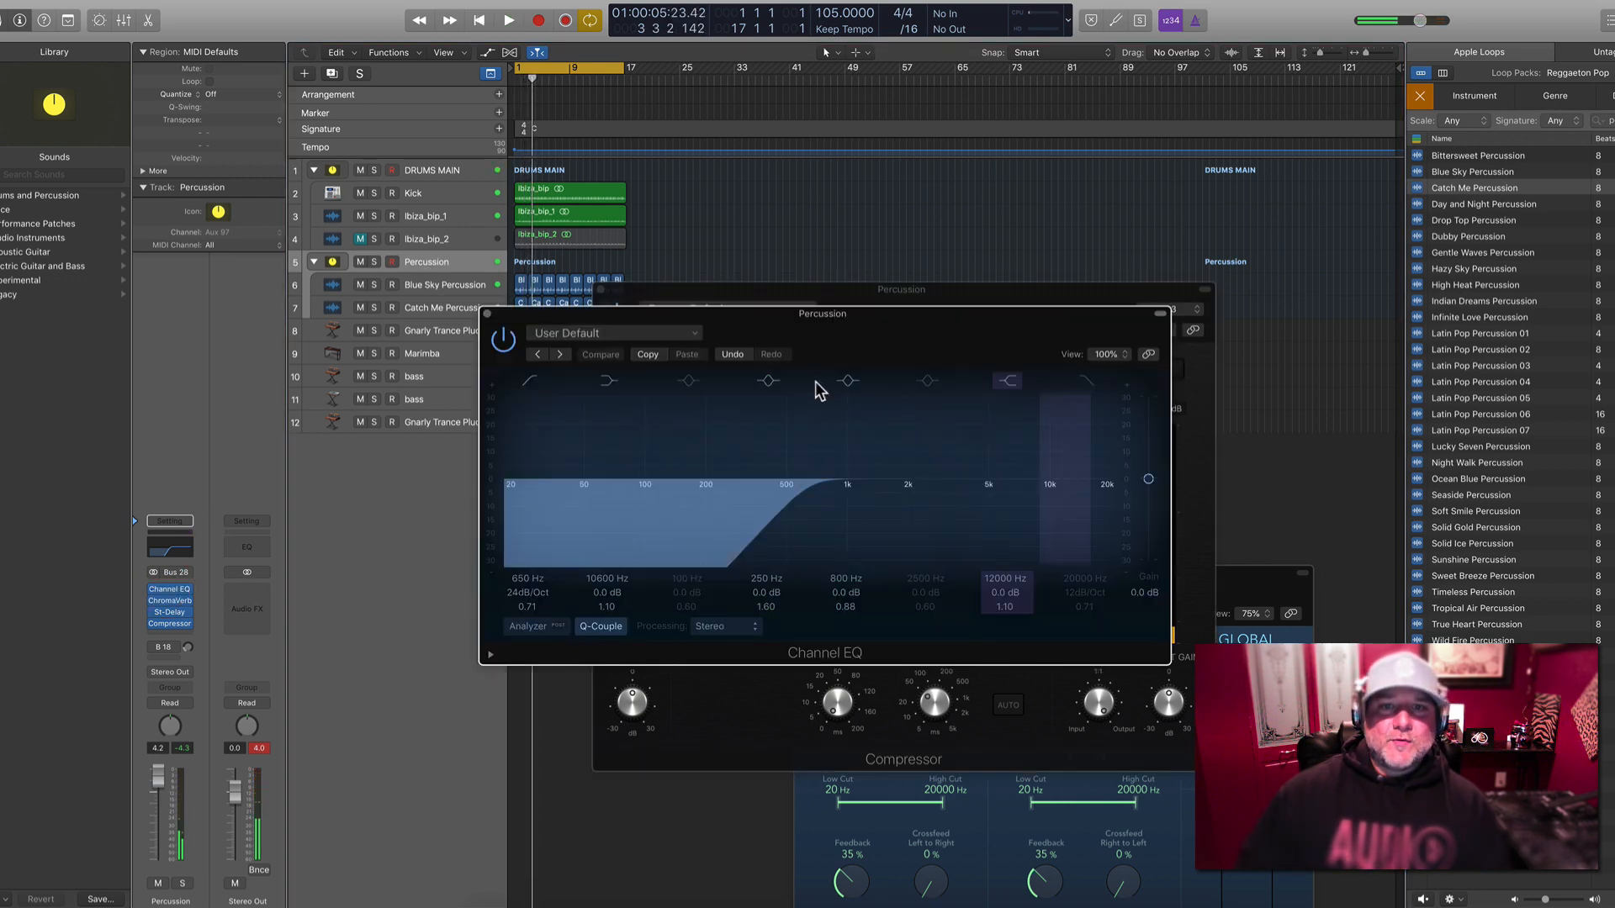
pyautogui.moveTo(809, 482); pyautogui.dragTo(722, 486)
pyautogui.moveTo(714, 317); pyautogui.dragTo(754, 376)
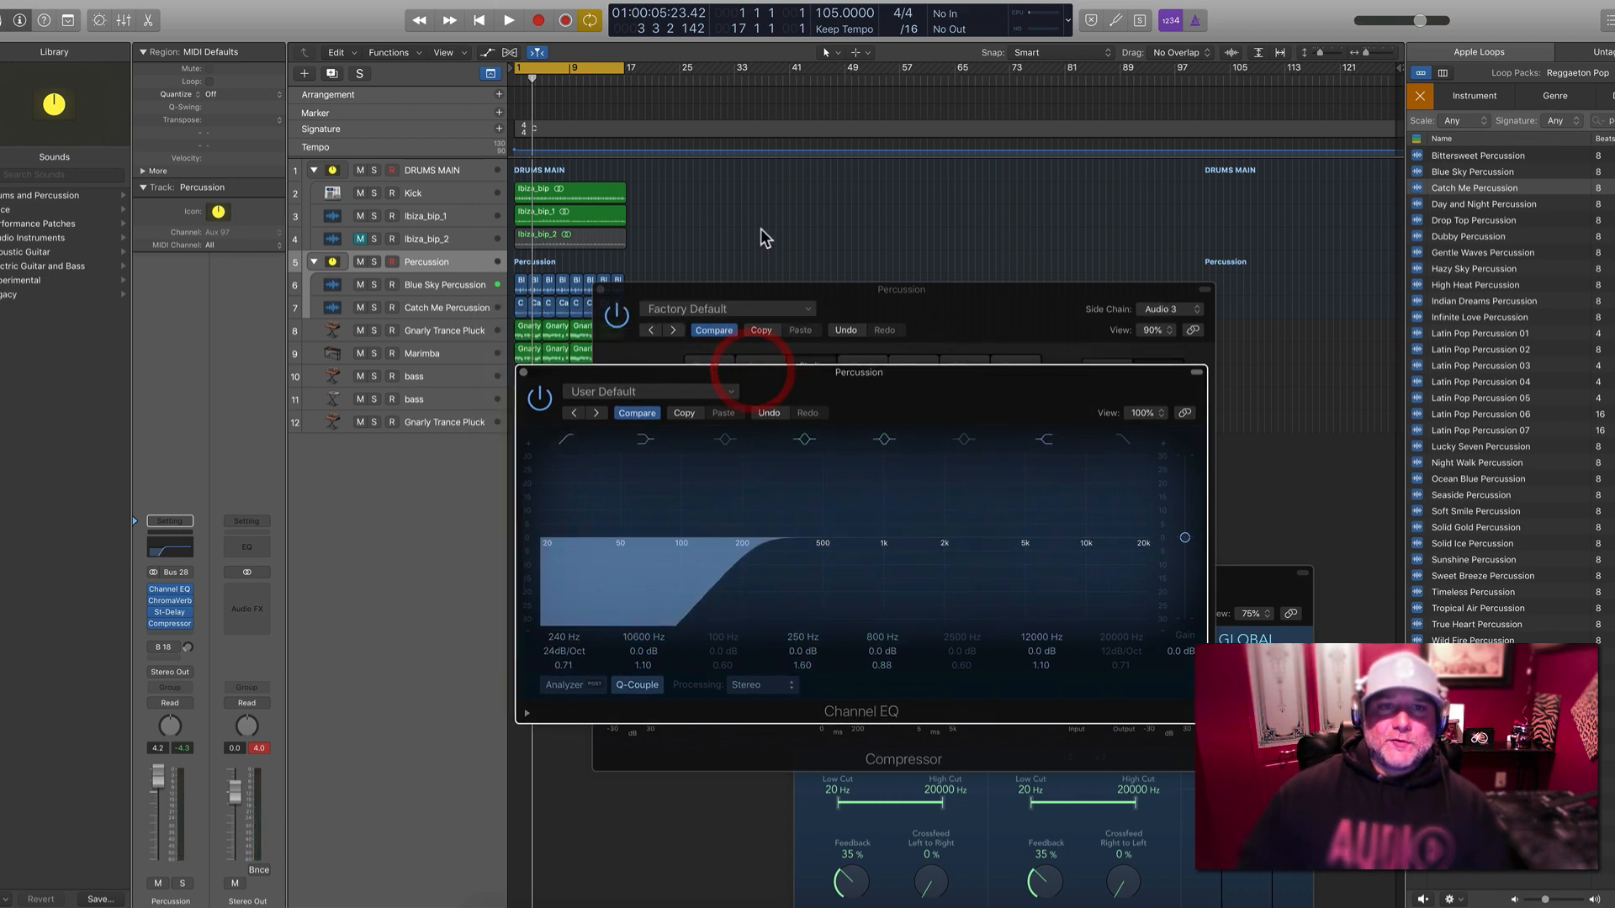
pyautogui.press('space')
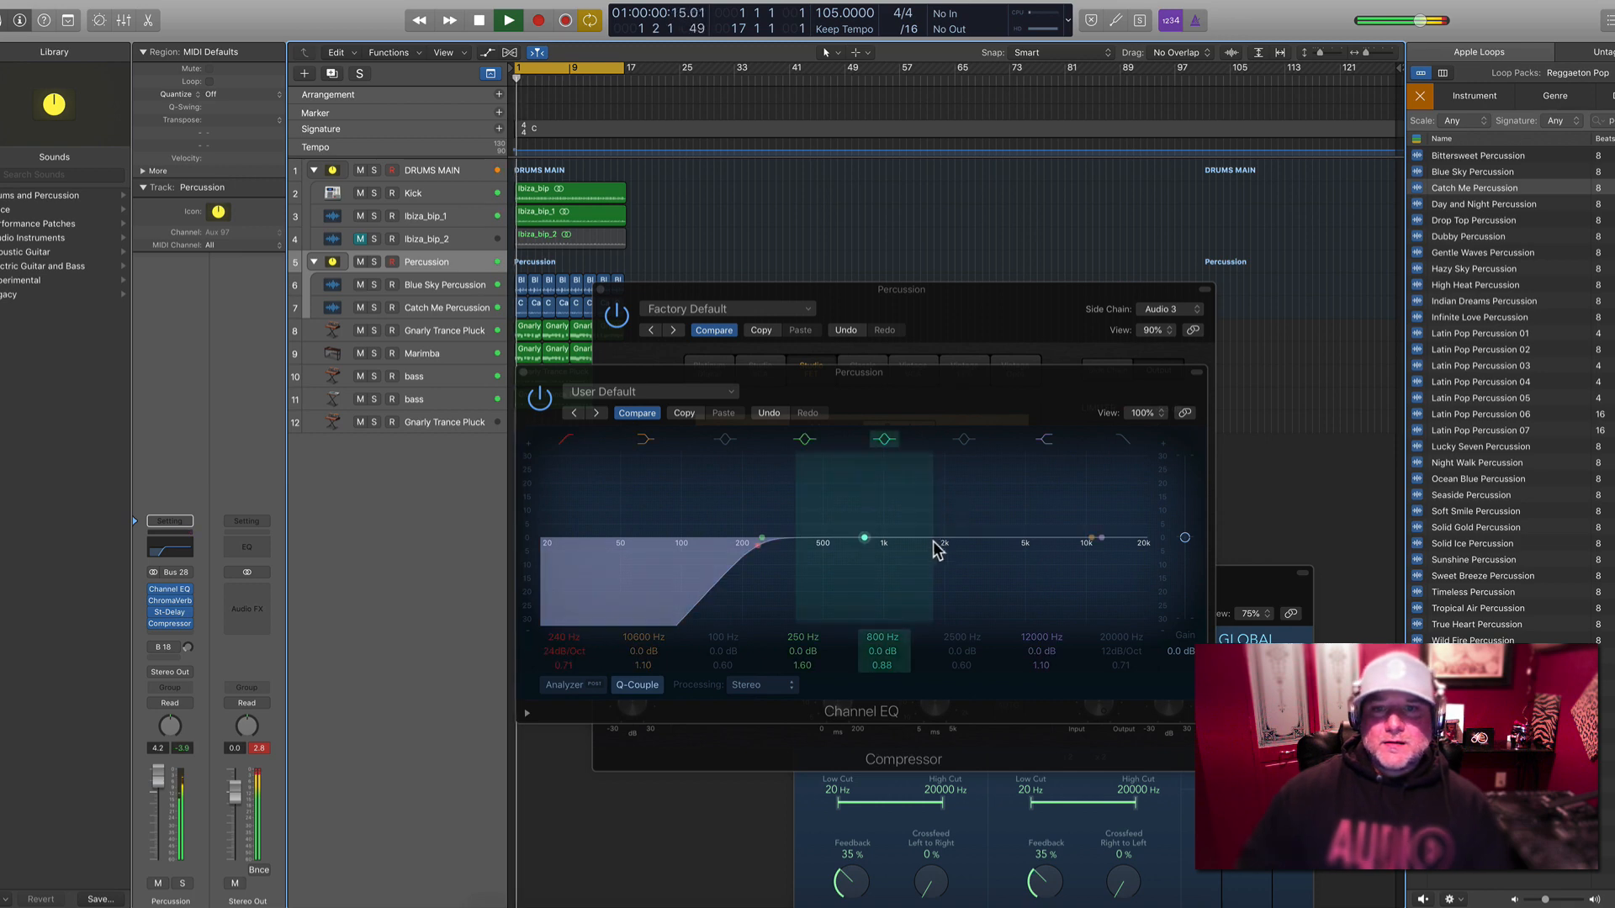
pyautogui.moveTo(938, 551); pyautogui.dragTo(1063, 515)
# Close the Percussion stack's Channel EQ, Compressor and Stereo Delay windows
pyautogui.click(523, 372)
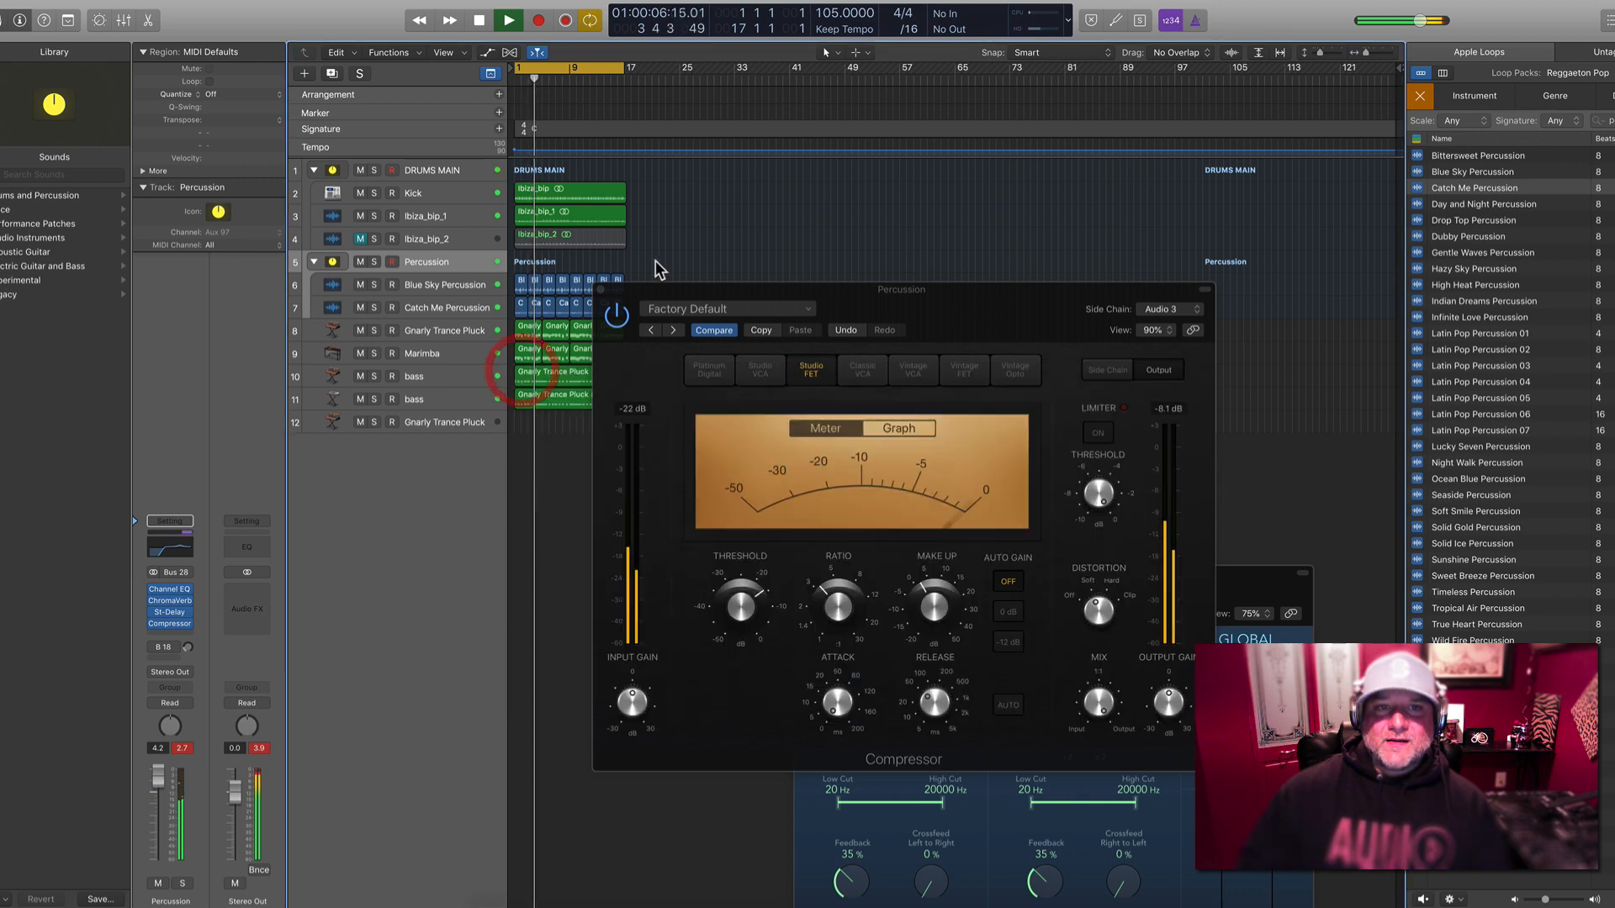
pyautogui.click(600, 289)
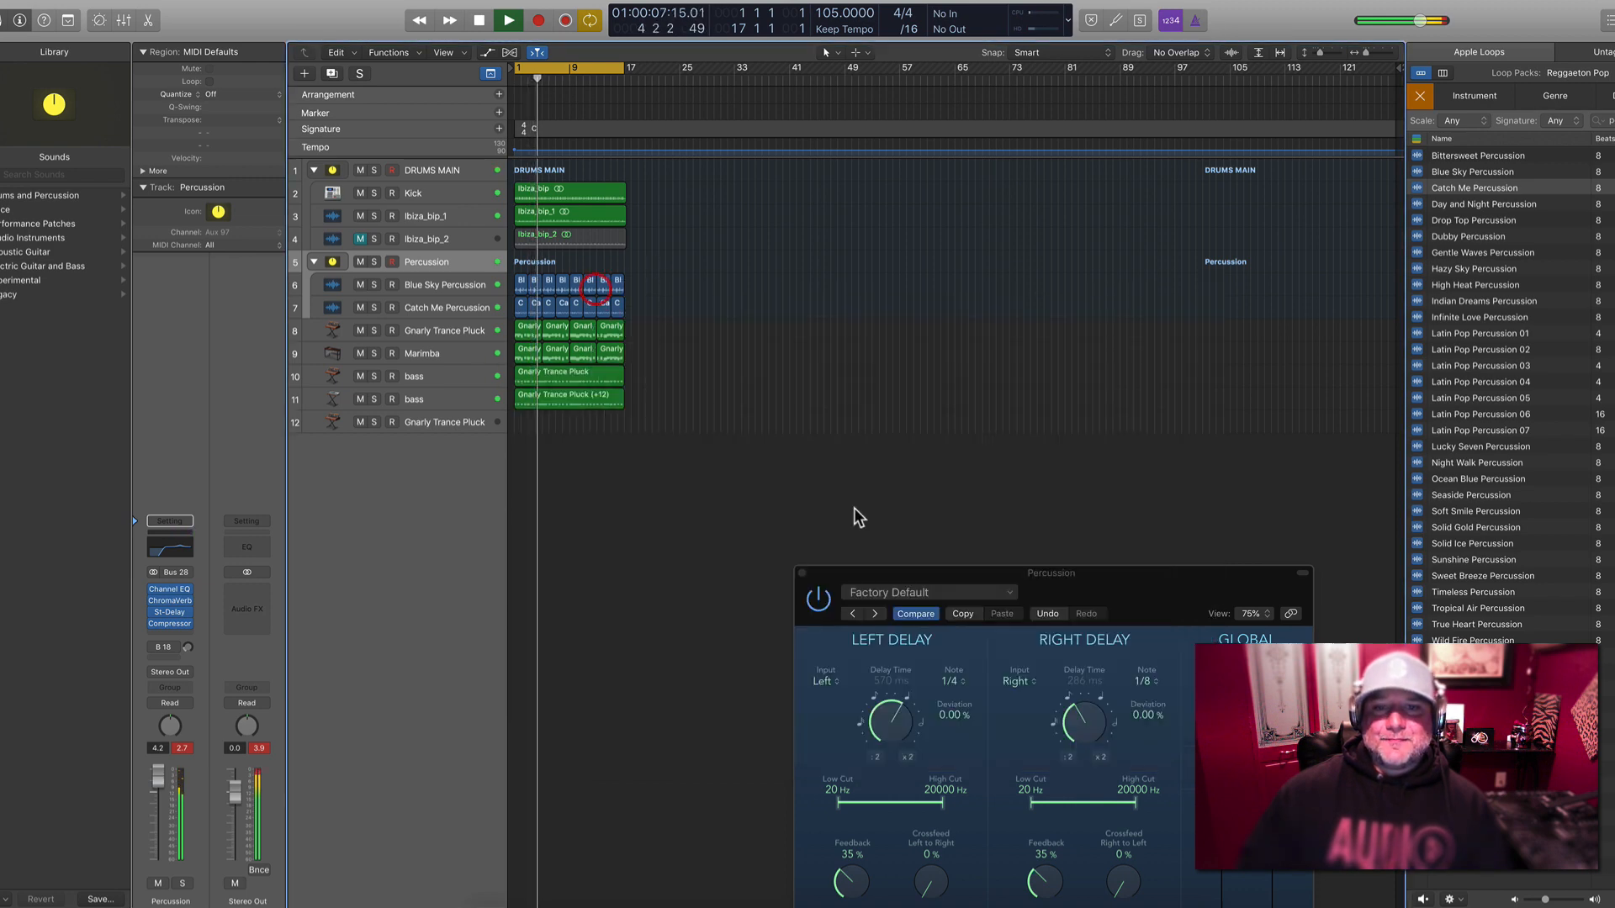
pyautogui.click(803, 579)
# Select all regions and repeat them twice so the arrangement runs to bar 49, and play from the start
pyautogui.press('space')
pyautogui.moveTo(729, 429); pyautogui.dragTo(768, 196)
pyautogui.press('space')
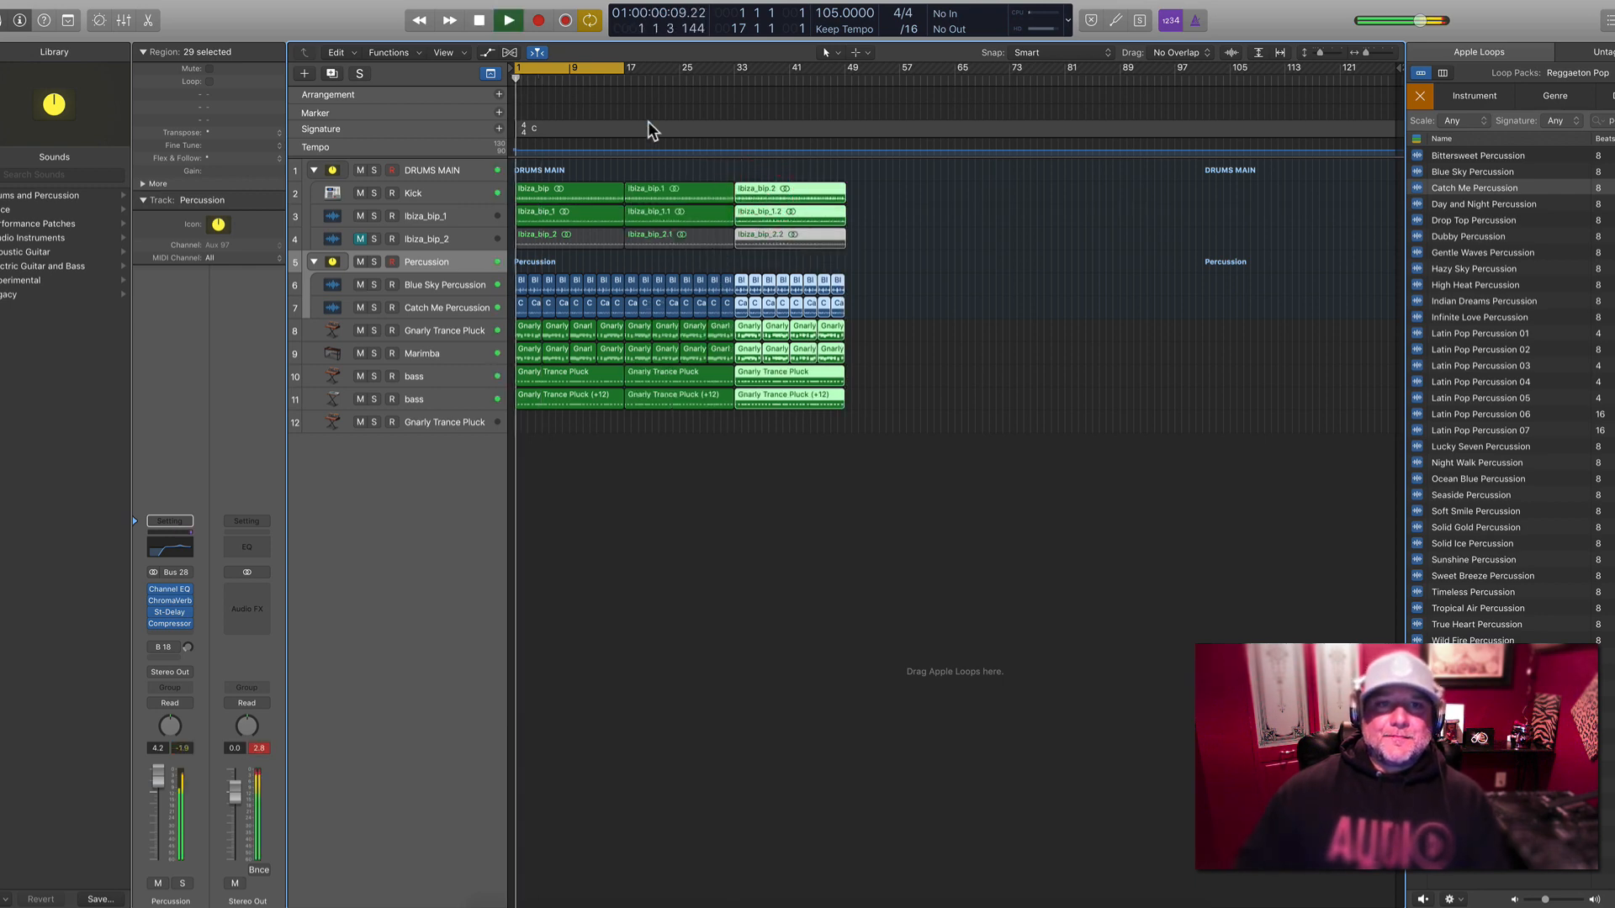
# Turn off the cycle range, make the track rows slightly taller, and stop playback
pyautogui.click(599, 72)
pyautogui.press('super+Right')
pyautogui.press('super+Right')
pyautogui.press('super+Right')
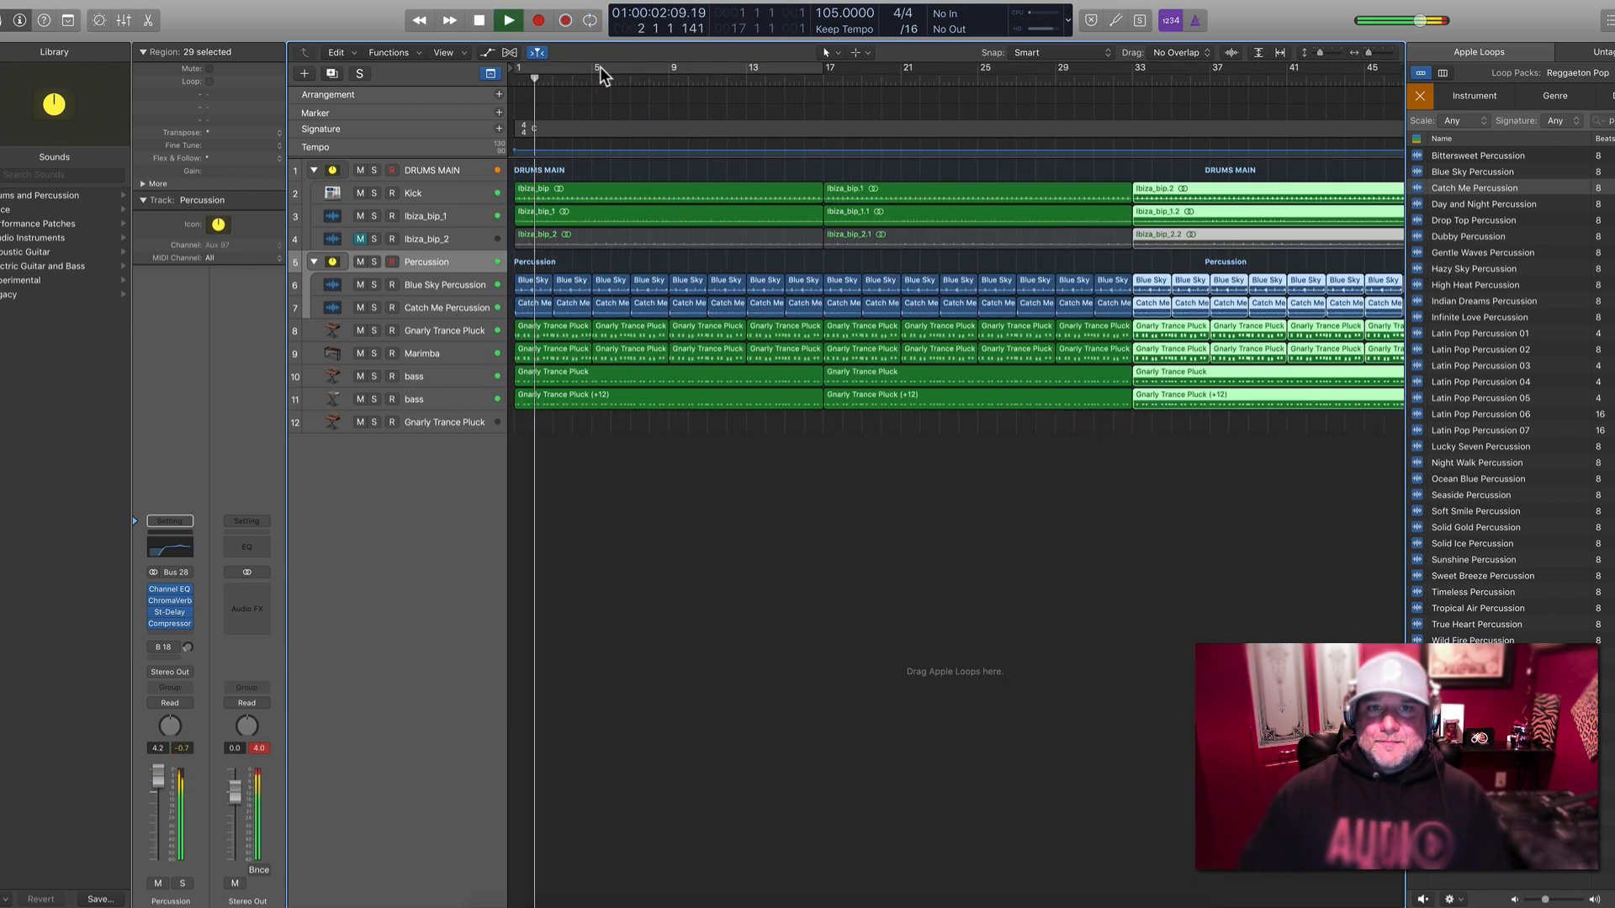
pyautogui.press('super+Down')
pyautogui.press('super+Left')
pyautogui.press('super+Left')
pyautogui.press('super+Left')
pyautogui.press('super+Down')
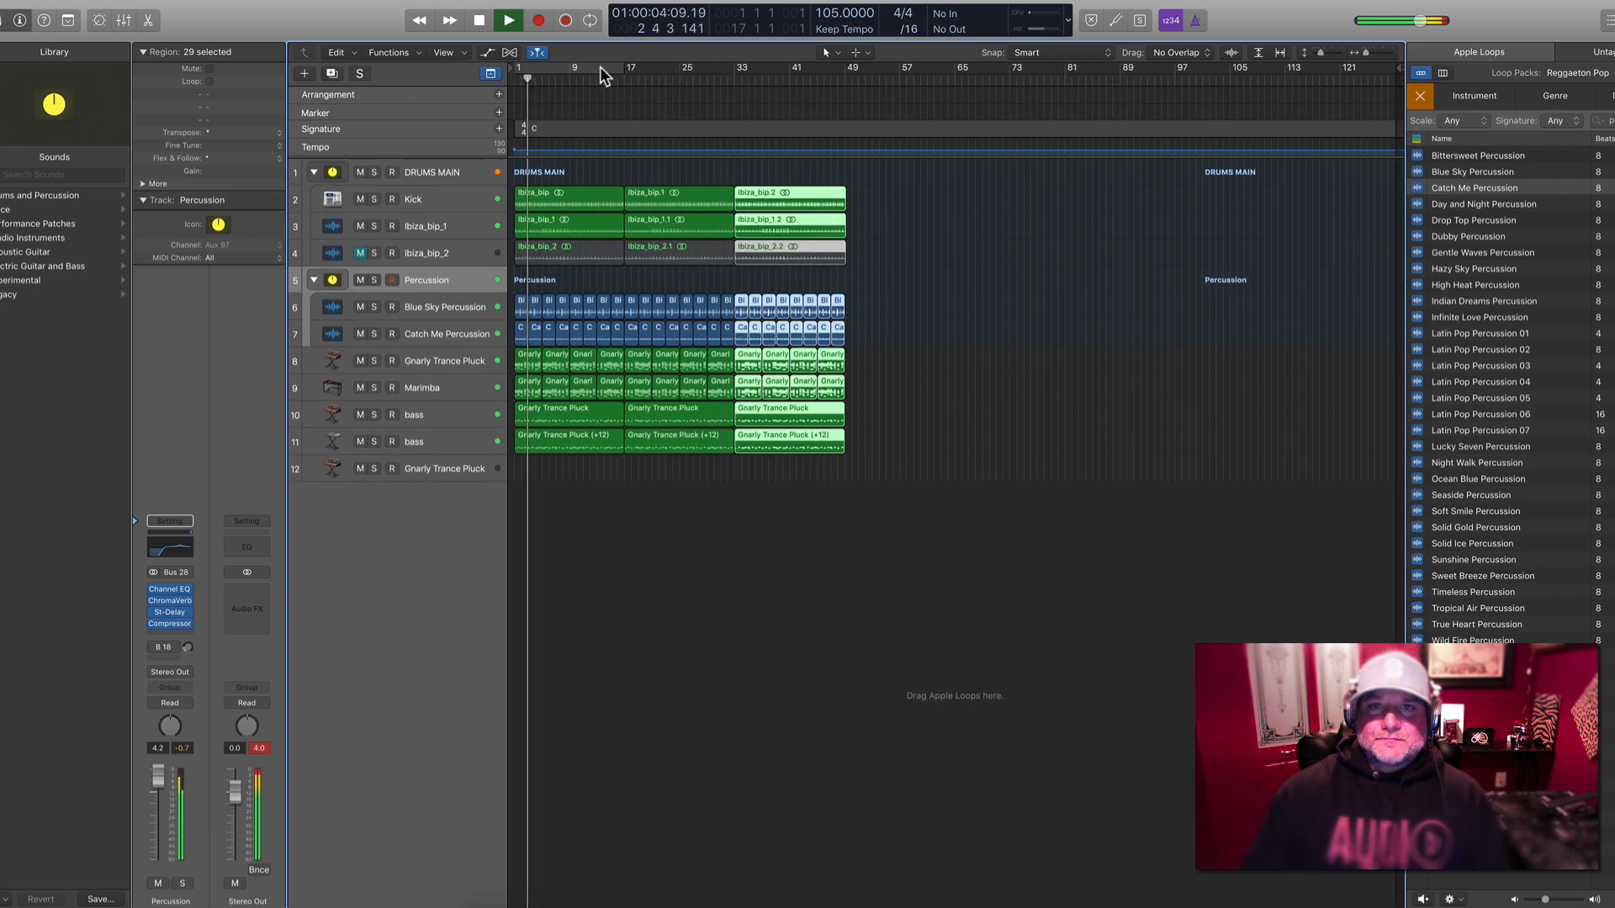
pyautogui.press('space')
# Add one software instrument track with the default patch below the last Gnarly Trance Pluck track, and move the loop browser out of view
pyautogui.click(468, 469)
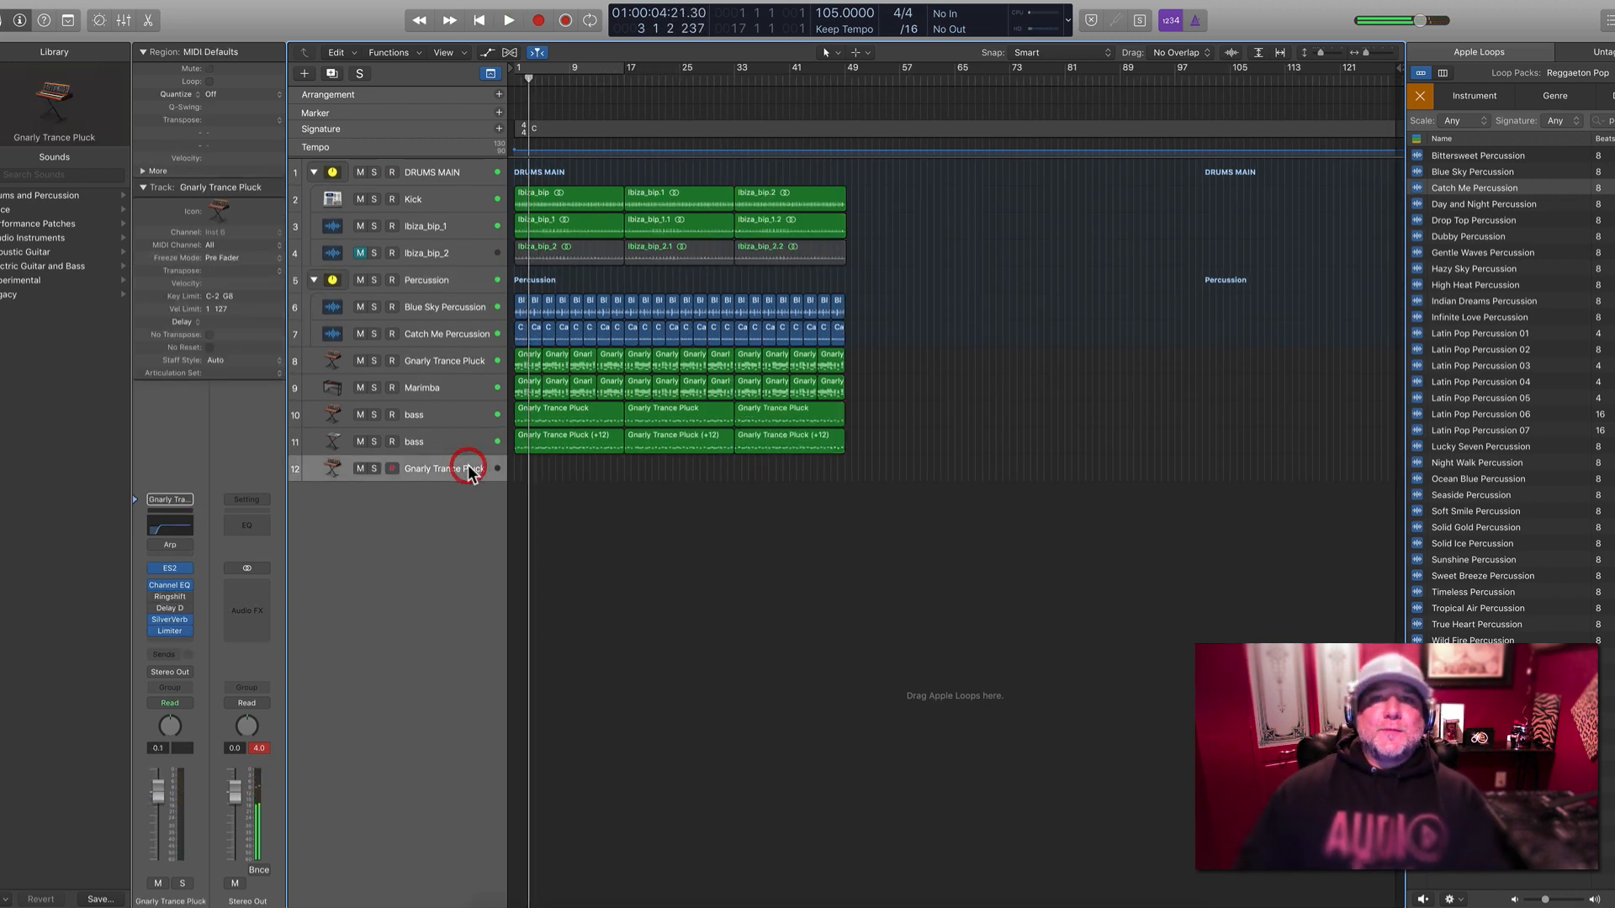
pyautogui.click(97, 2)
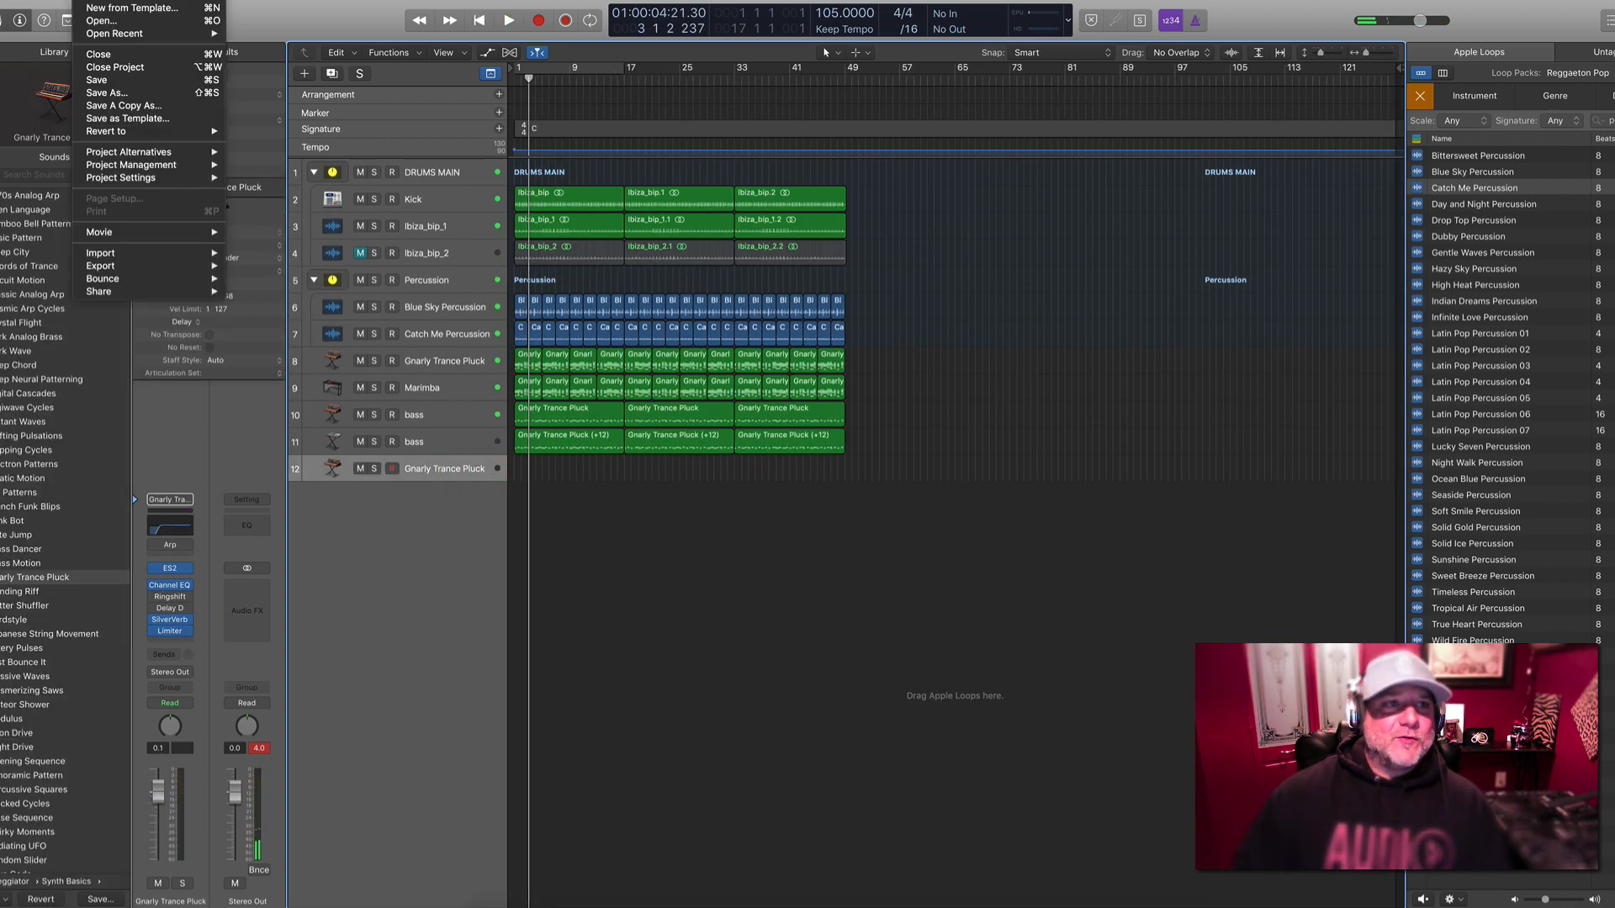
pyautogui.click(448, 441)
pyautogui.click(447, 461)
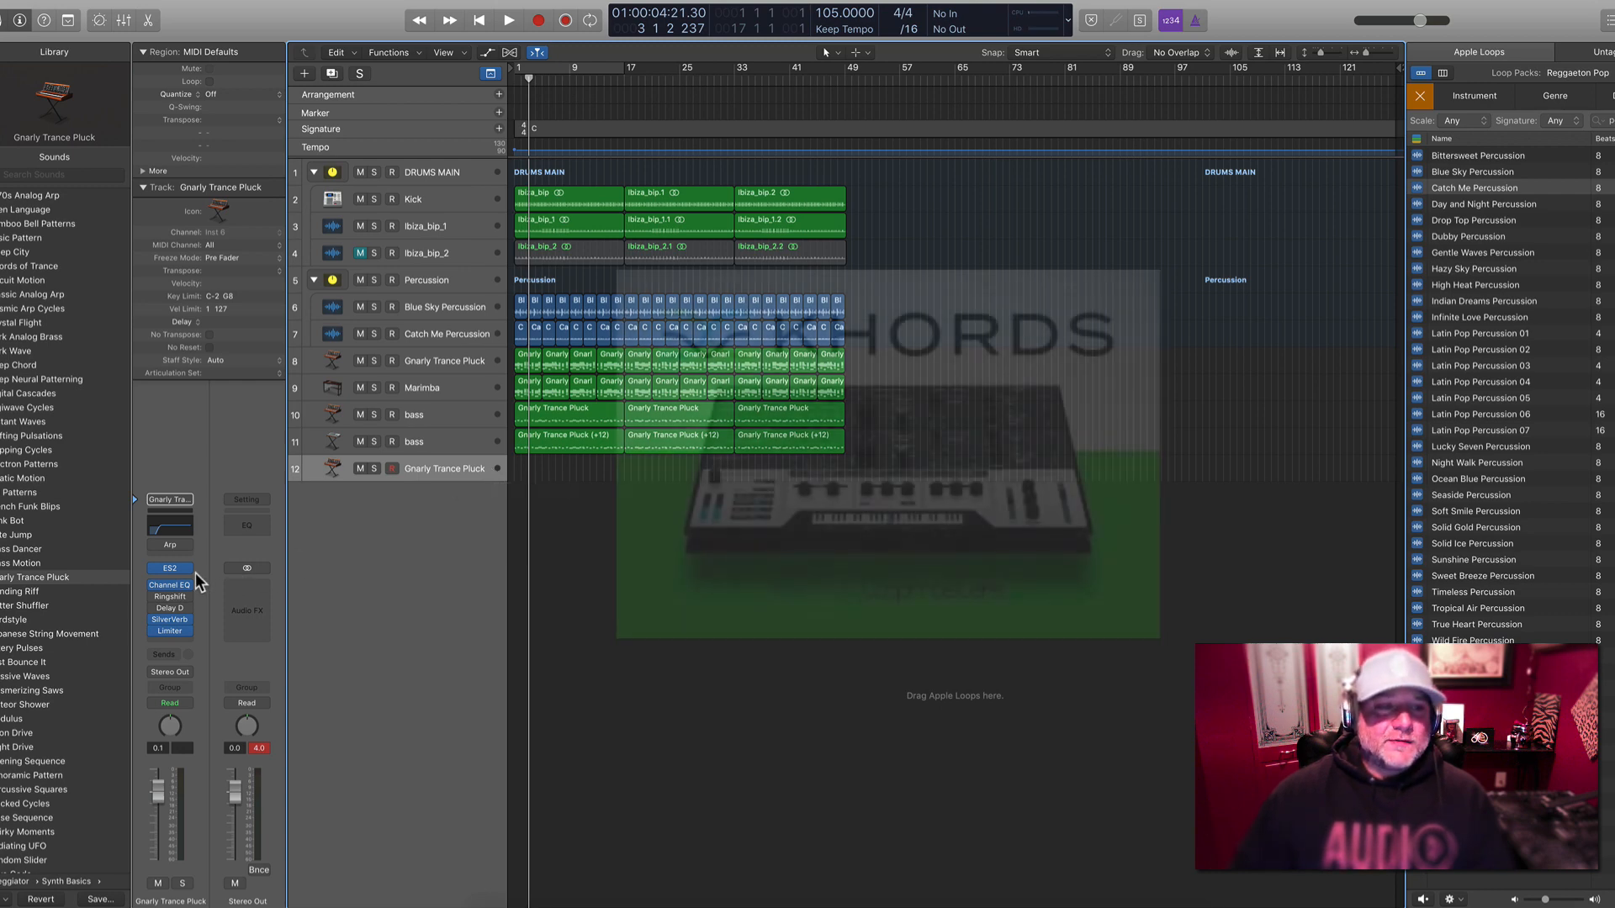
pyautogui.doubleClick(371, 511)
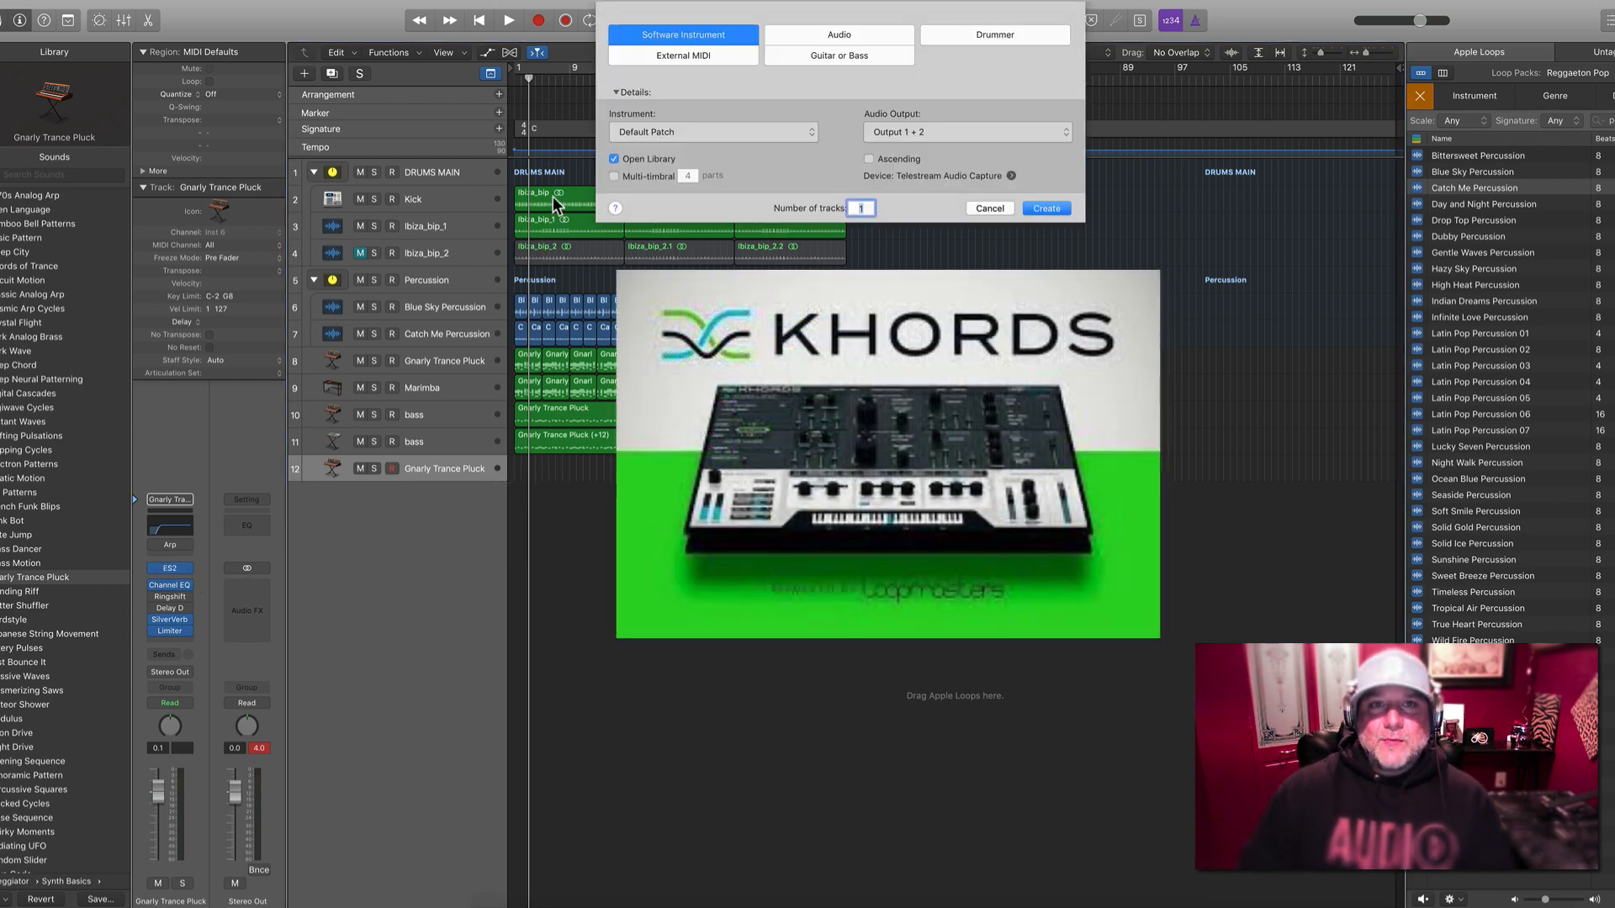
pyautogui.click(1042, 209)
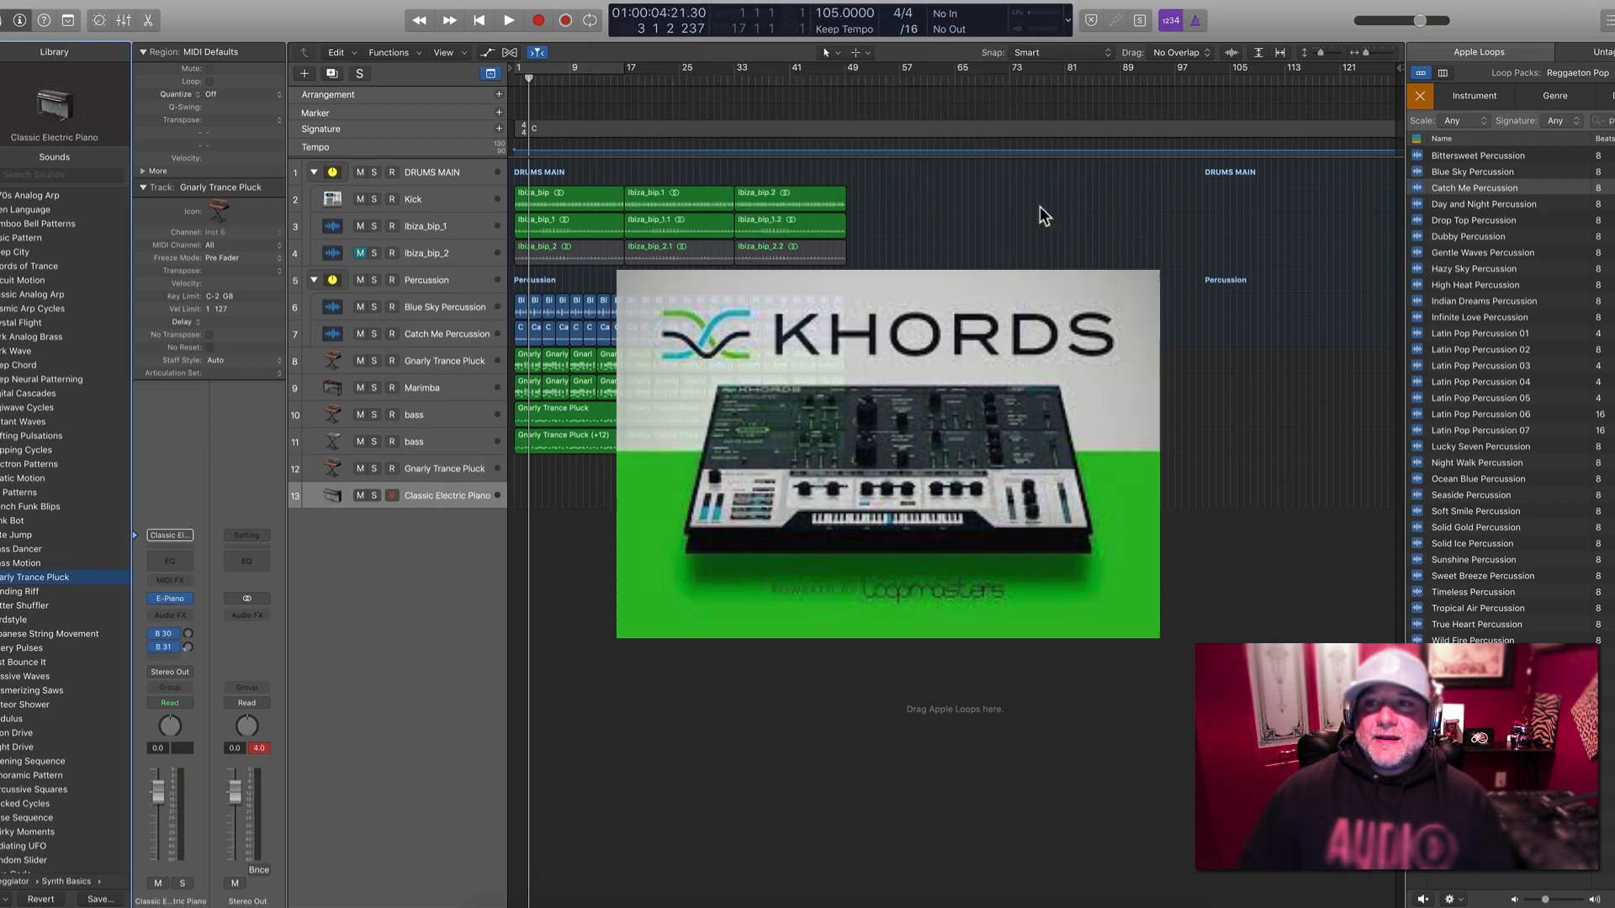
pyautogui.moveTo(1401, 250); pyautogui.dragTo(1611, 302)
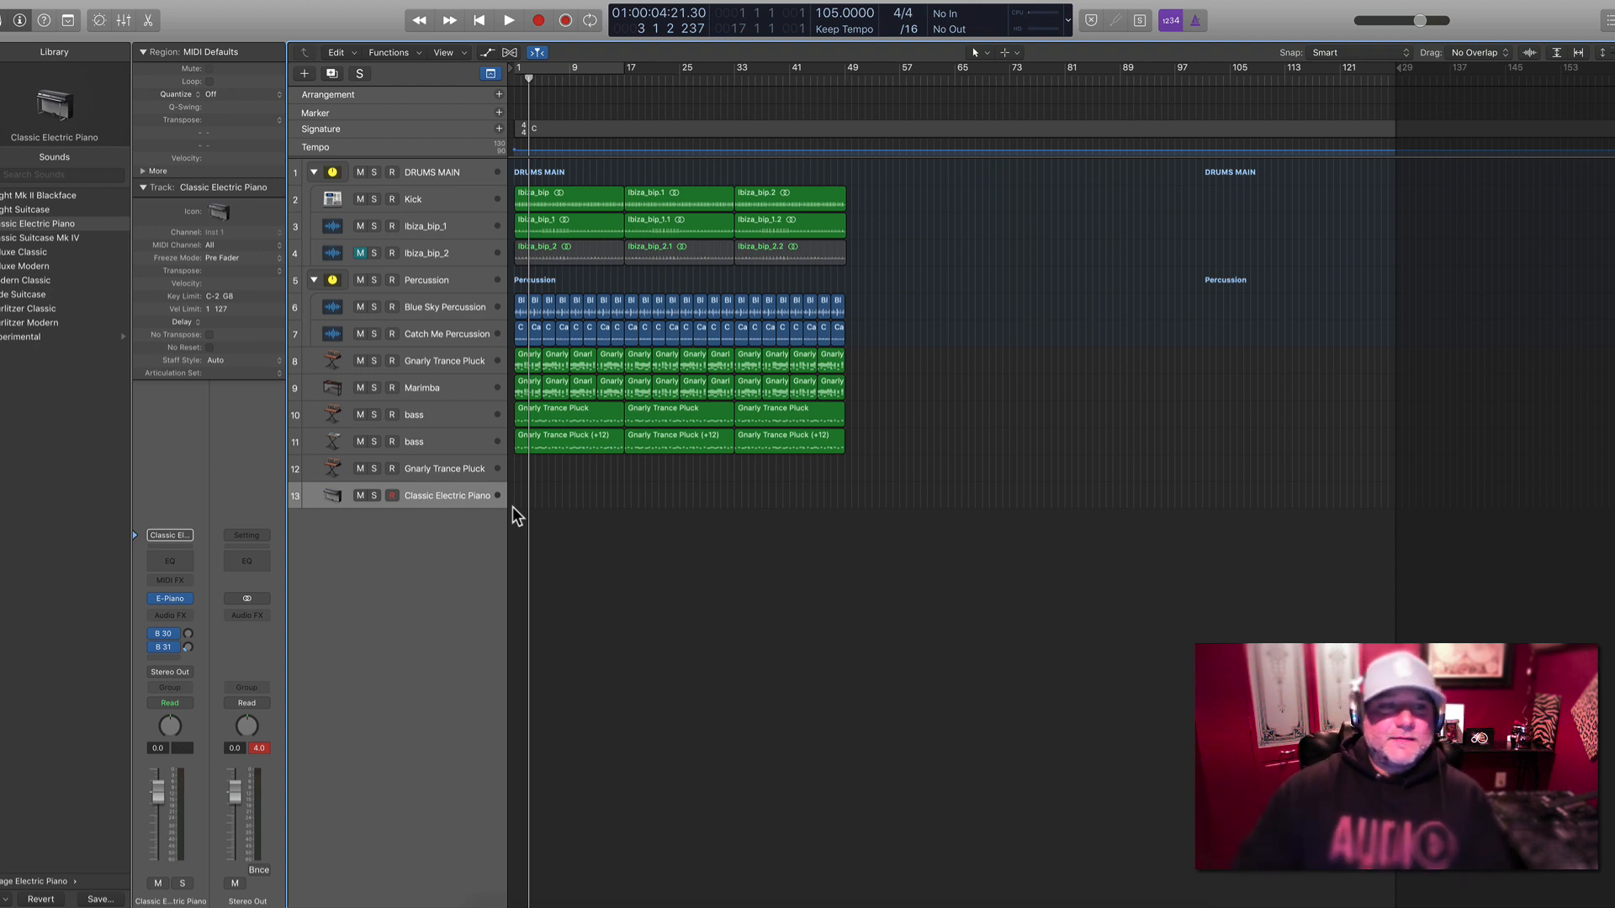
# Load the stereo version of Loopmasters Khords as the new track's instrument and move its window over the arrangement
pyautogui.click(180, 601)
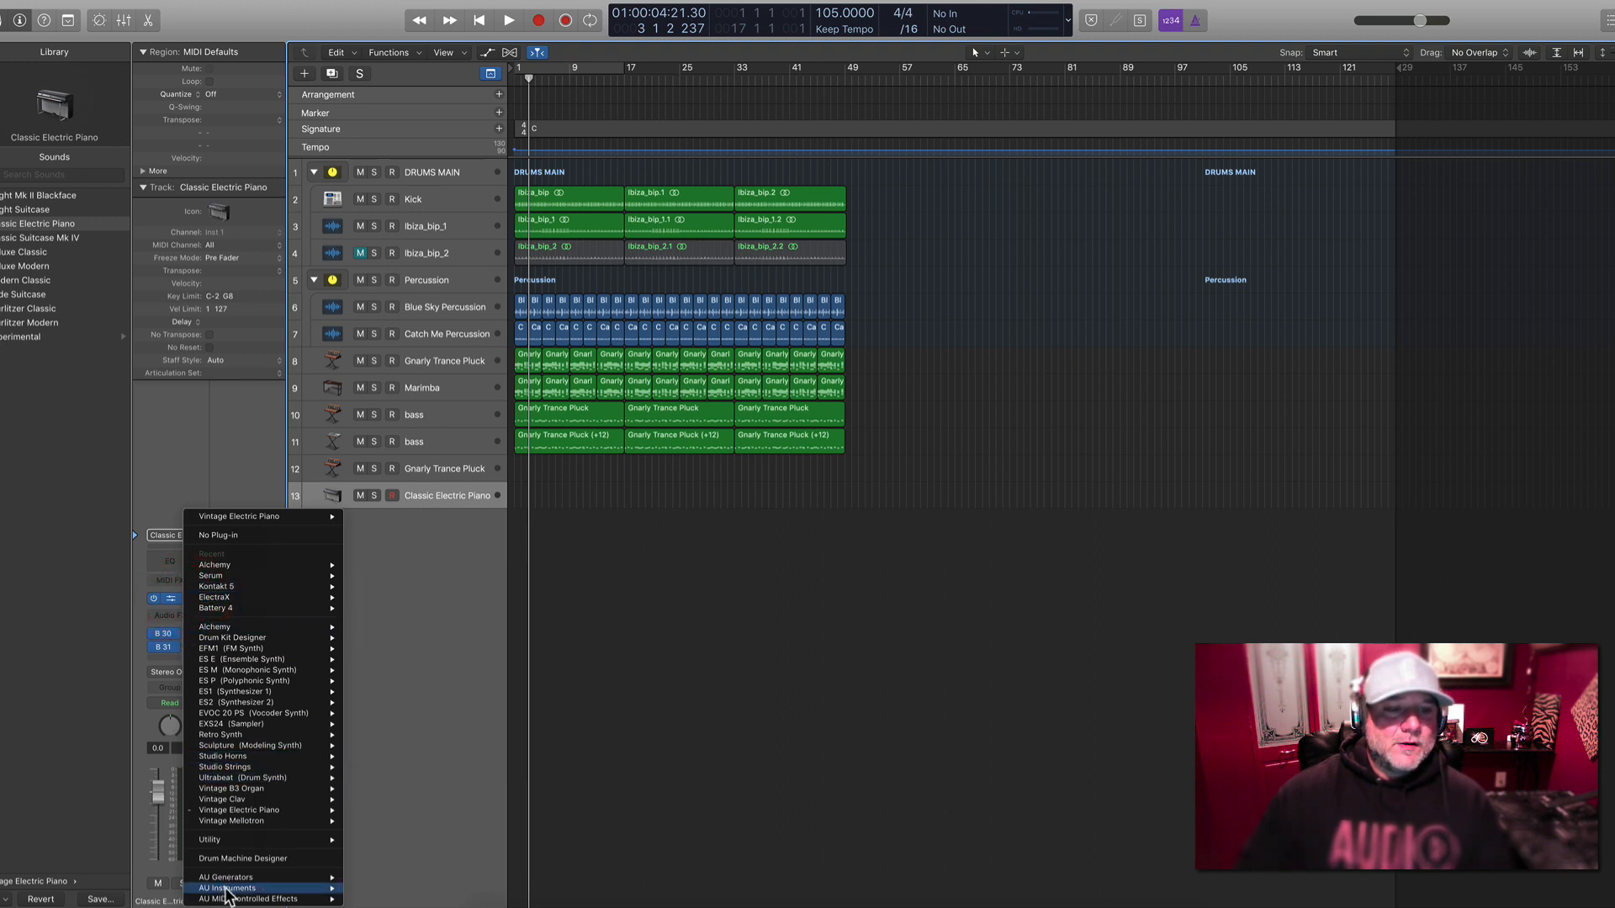
pyautogui.moveTo(231, 898)
pyautogui.moveTo(408, 792)
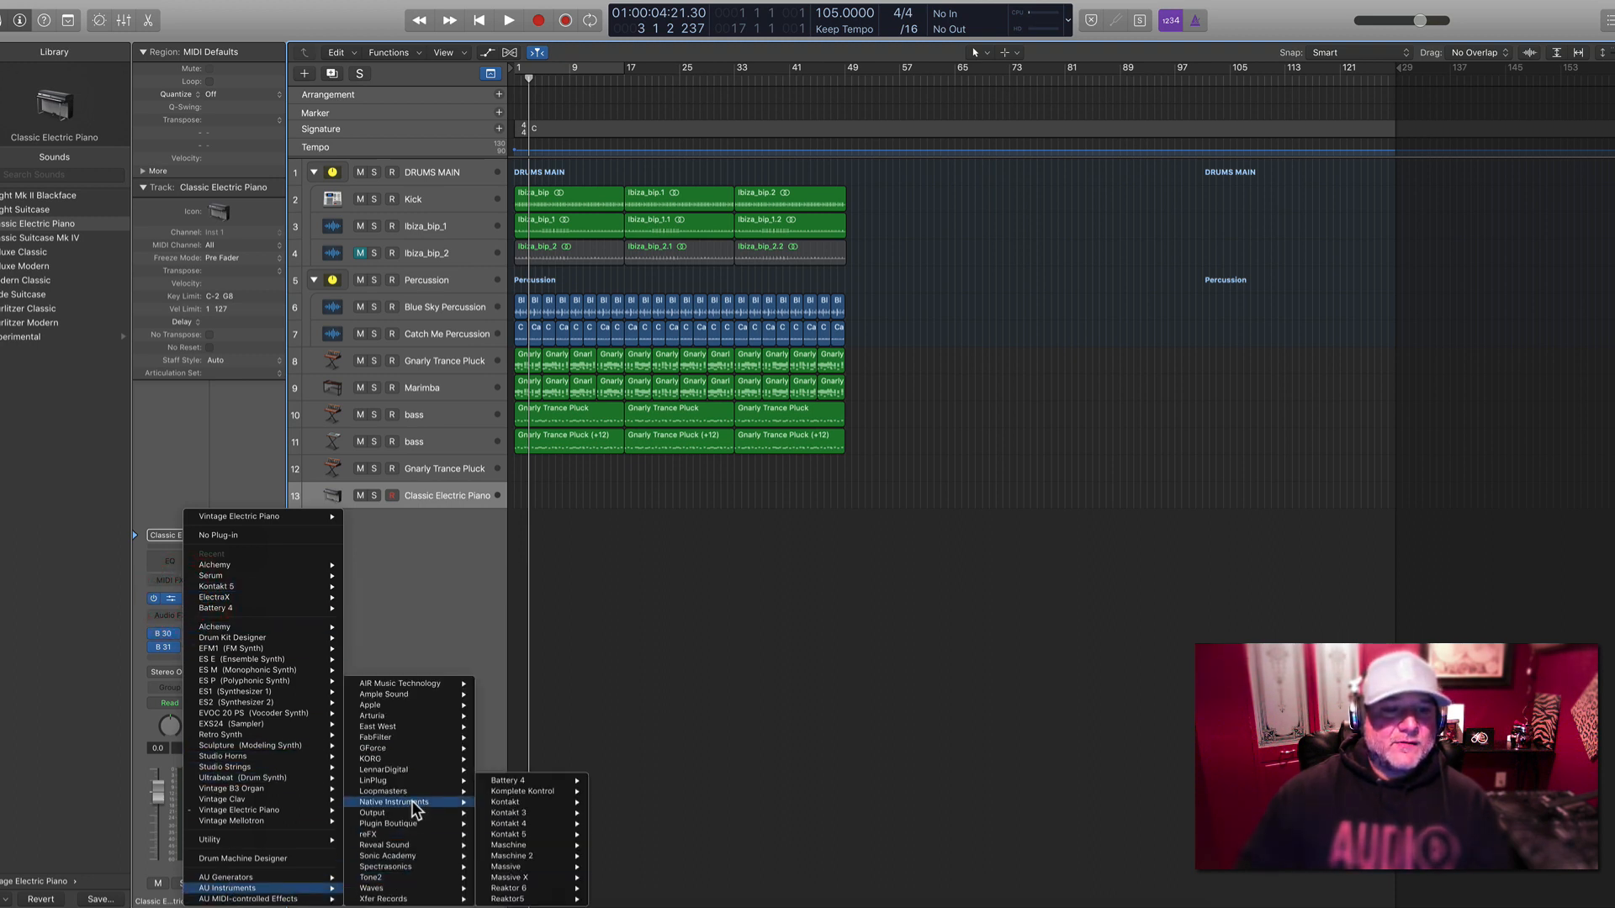
pyautogui.moveTo(504, 791)
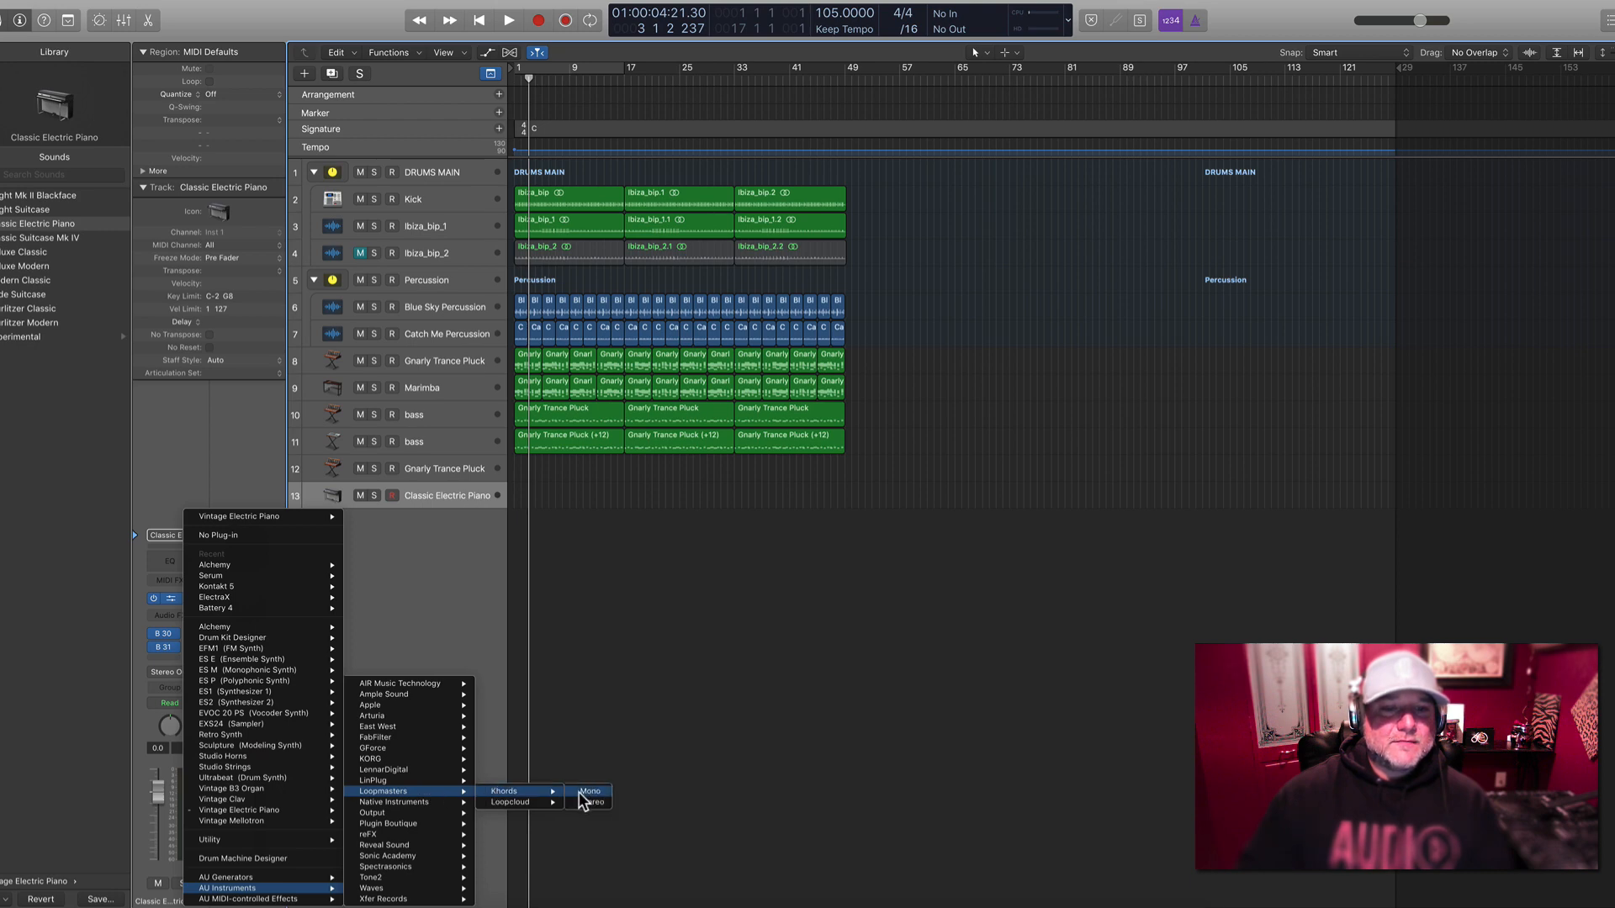
pyautogui.click(591, 803)
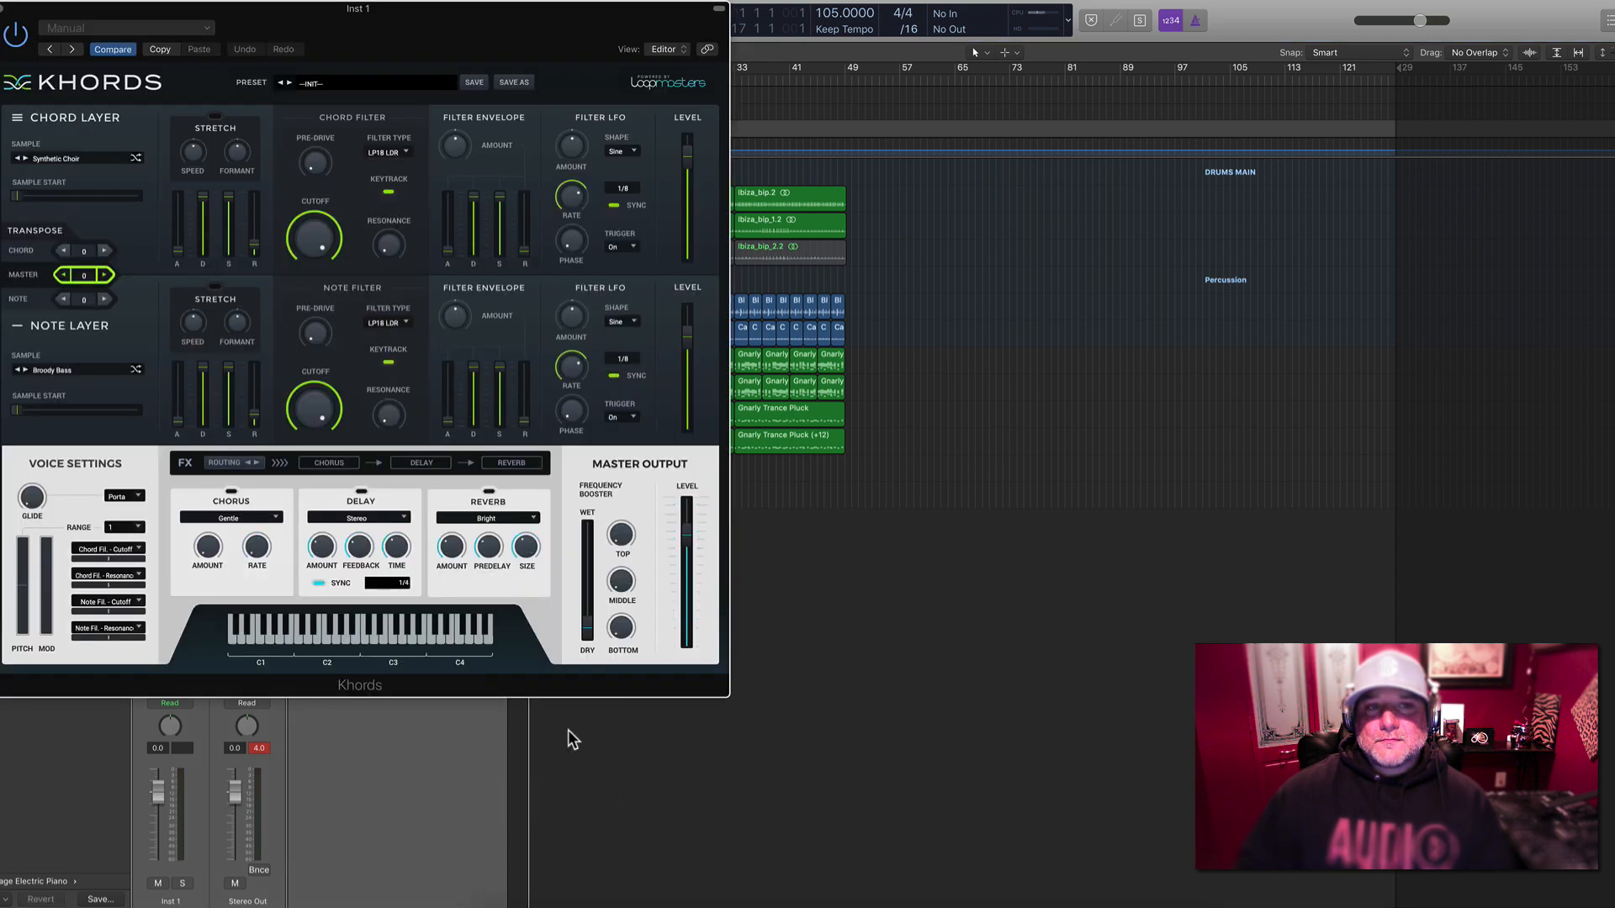
pyautogui.moveTo(568, 25); pyautogui.dragTo(923, 188)
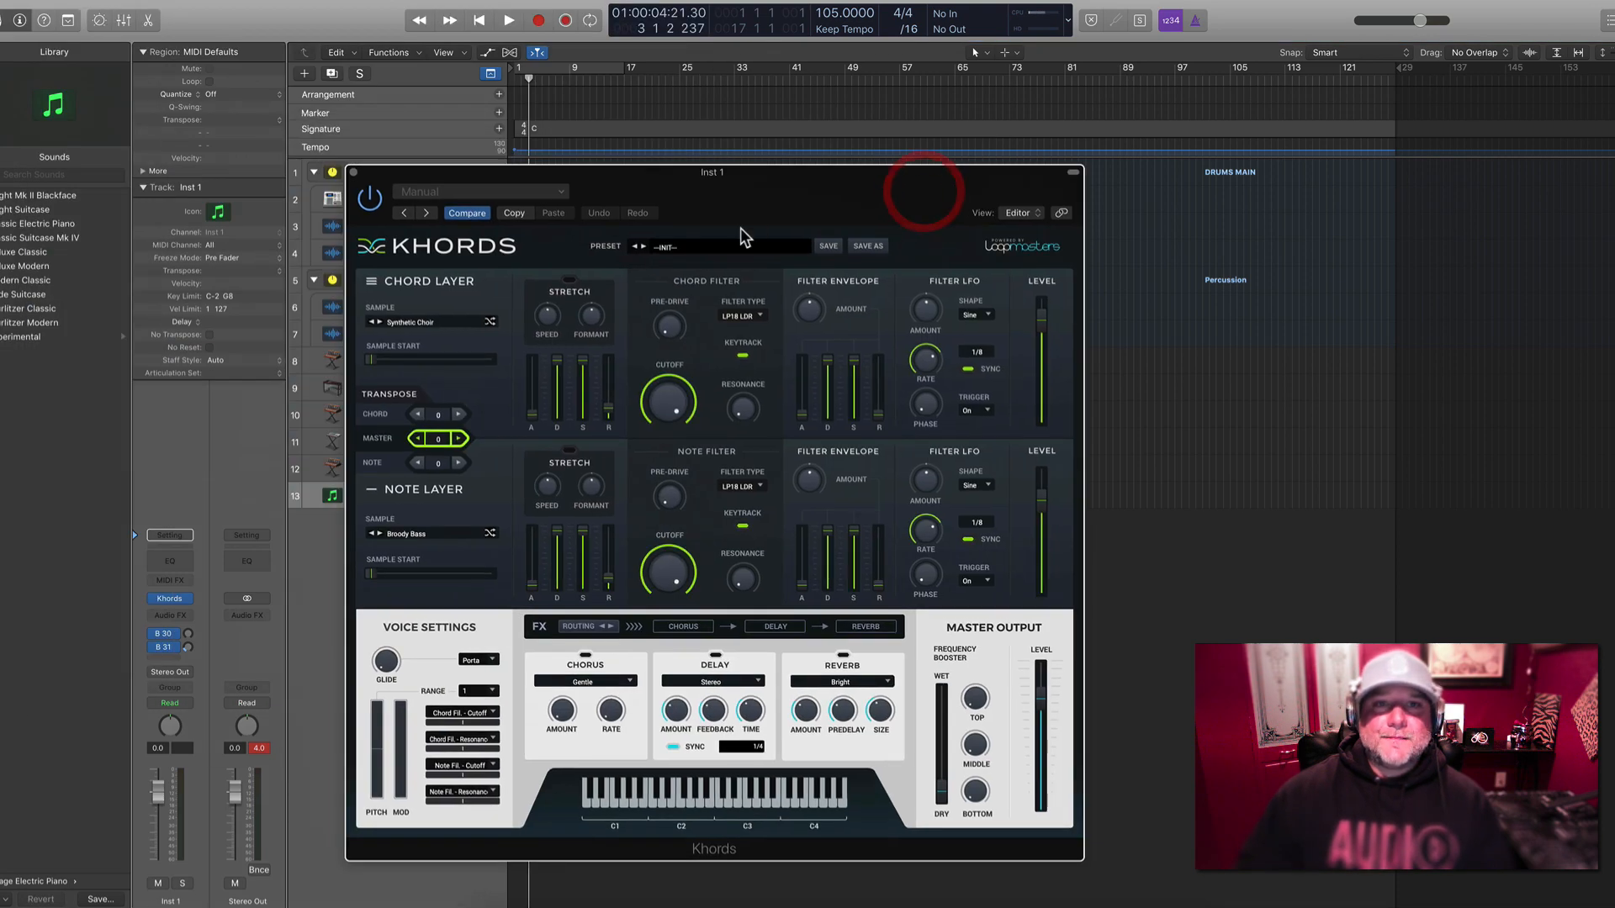
# Load the 90's Sample preset from the Vocal factory presets in Khords and move its window lower over the arrangement
pyautogui.click(680, 246)
pyautogui.moveTo(687, 259)
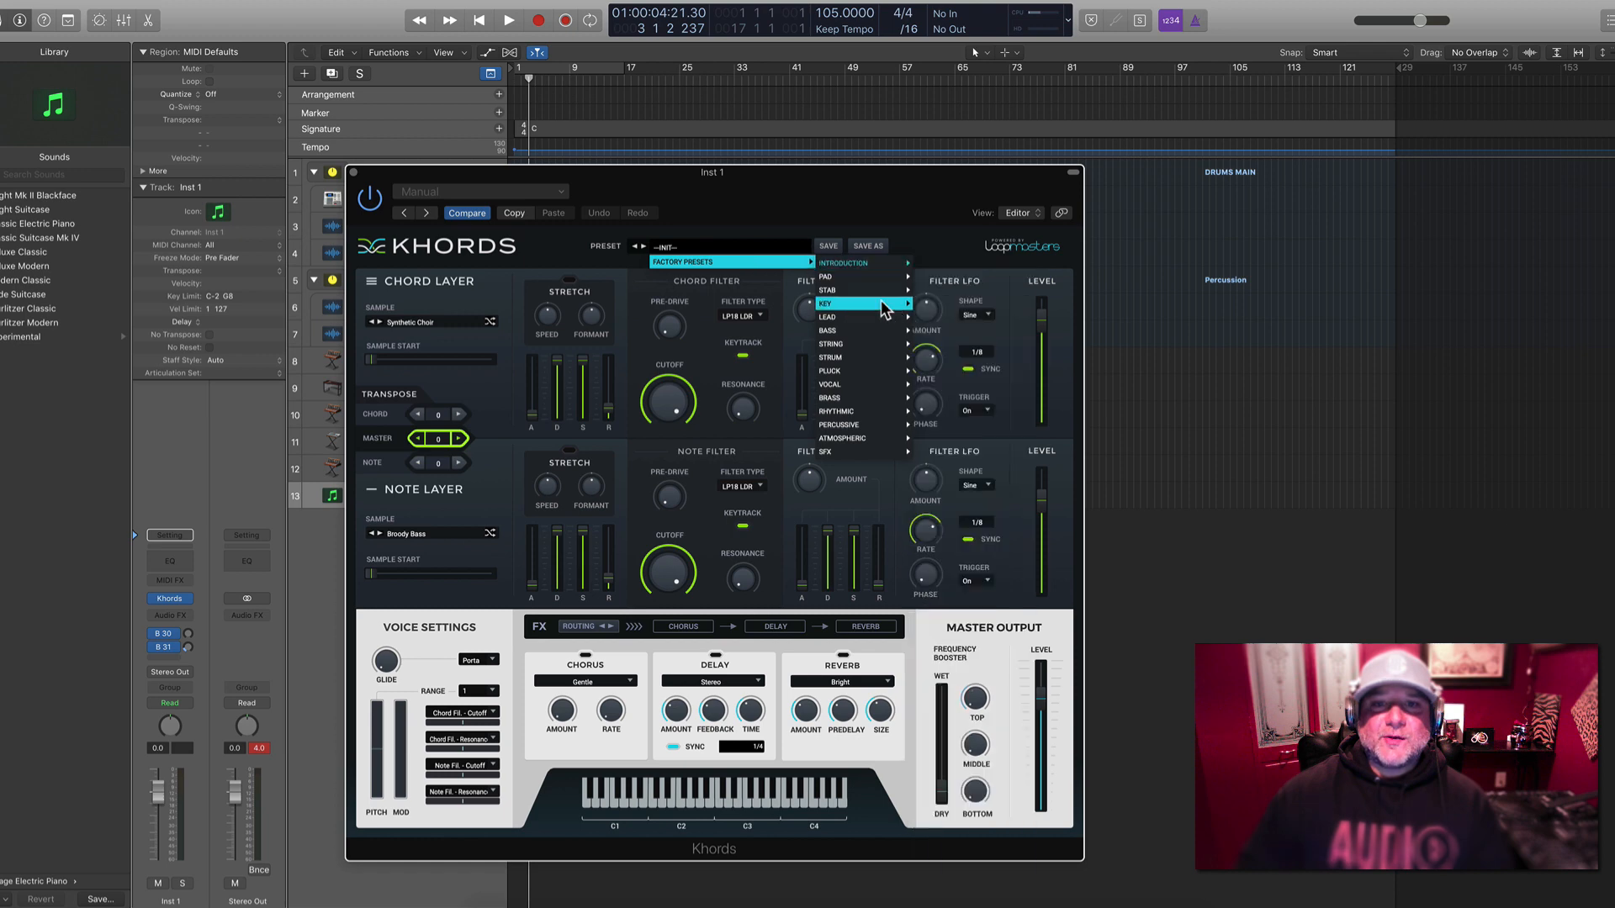
pyautogui.moveTo(867, 384)
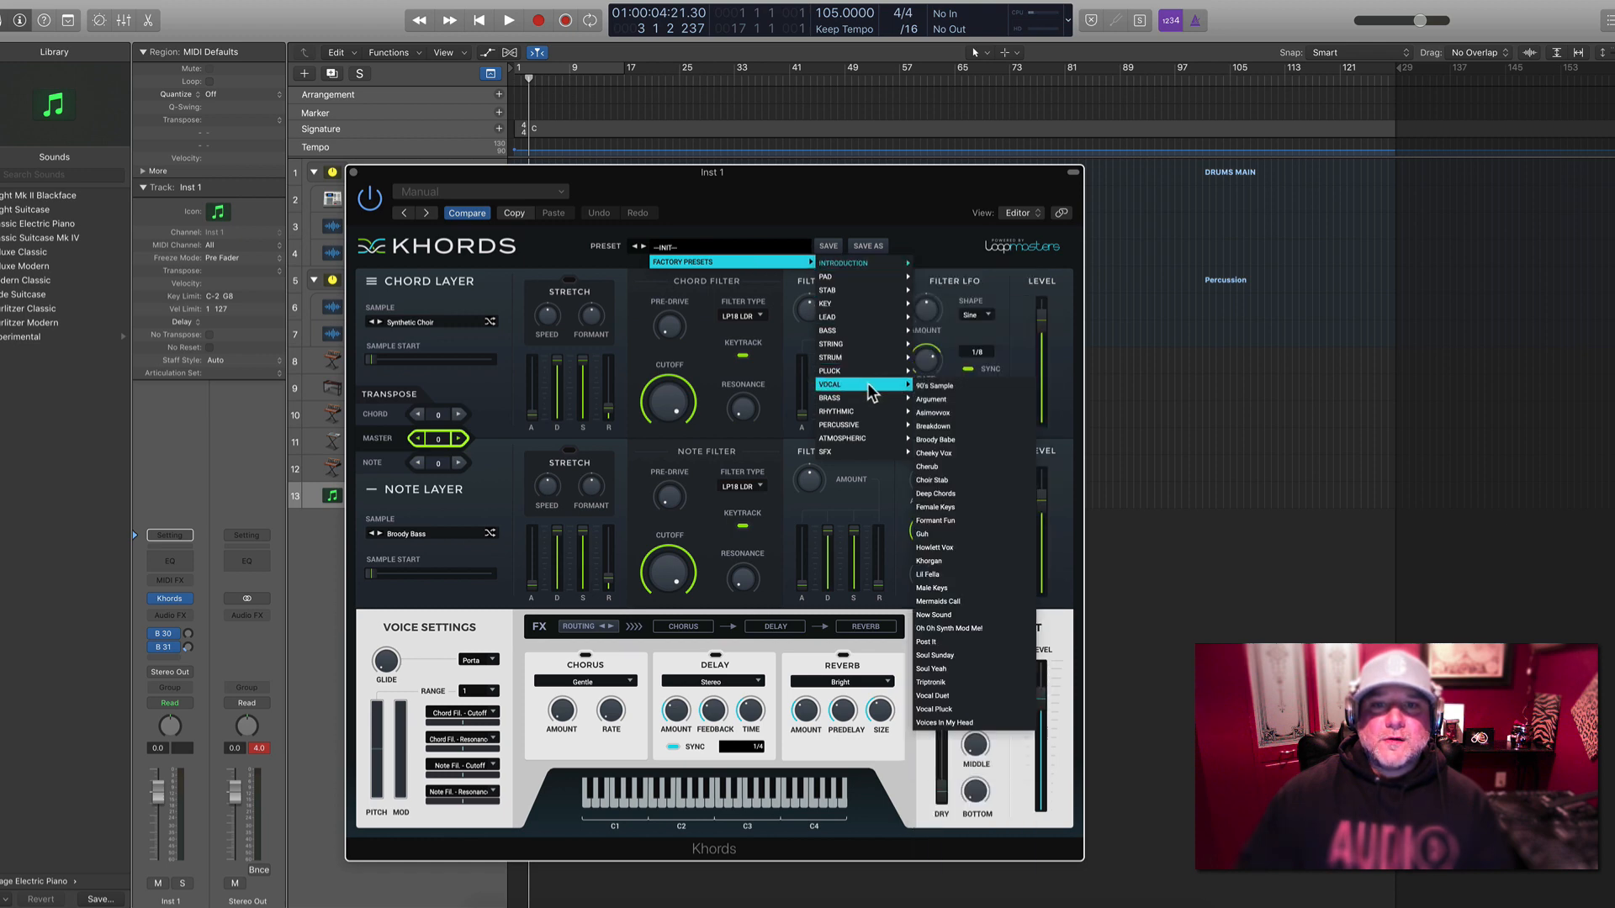
pyautogui.click(925, 386)
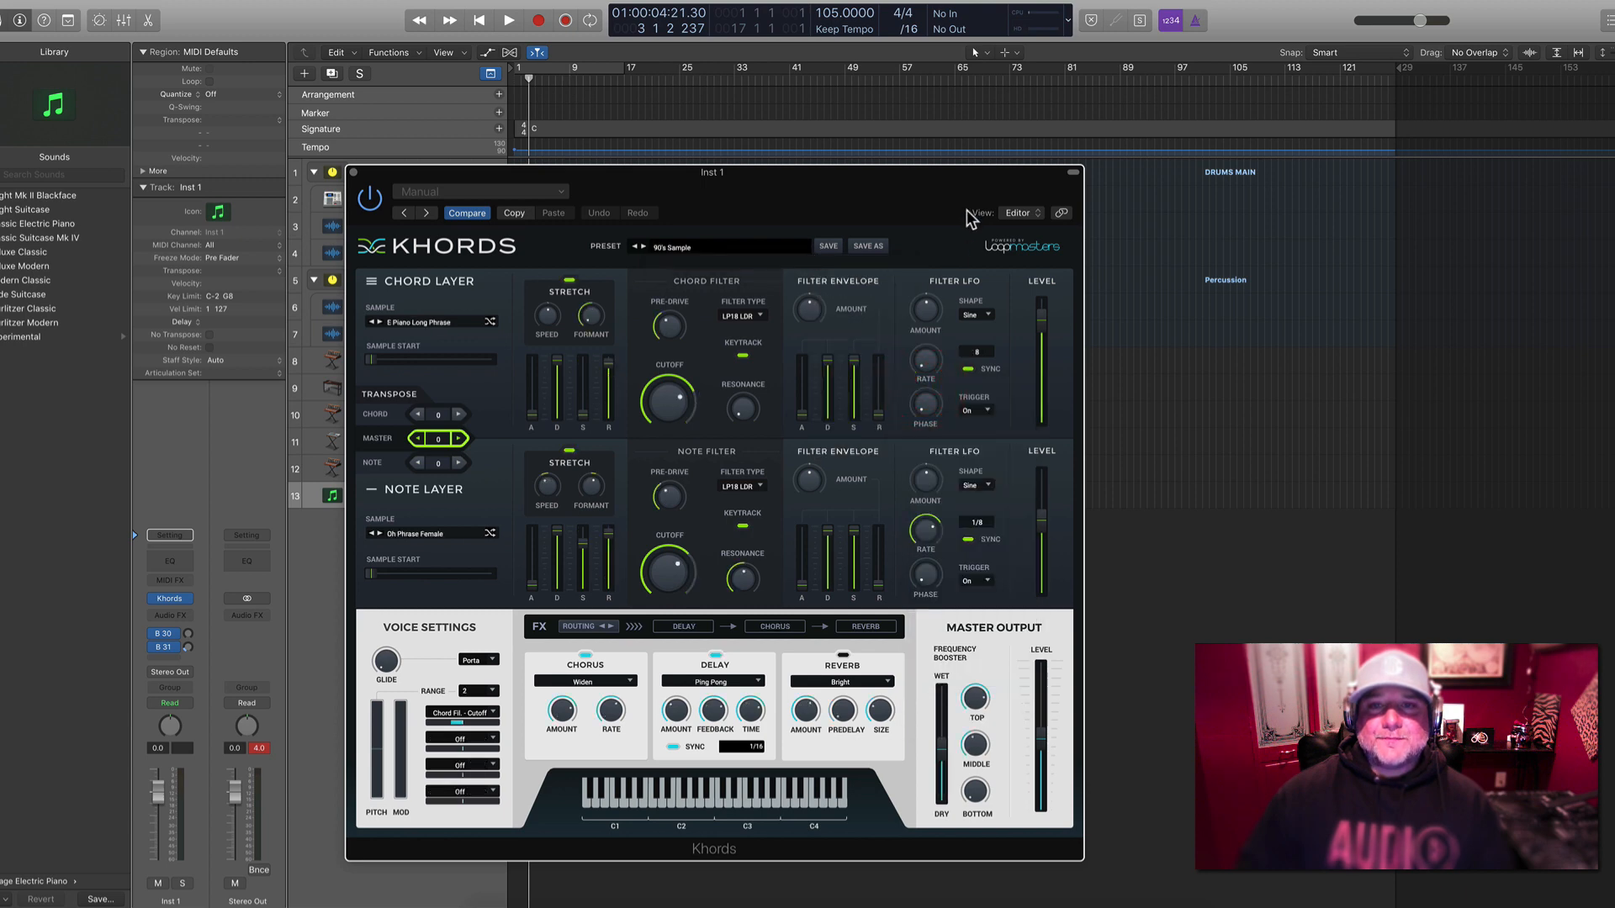
pyautogui.moveTo(993, 206); pyautogui.dragTo(1169, 303)
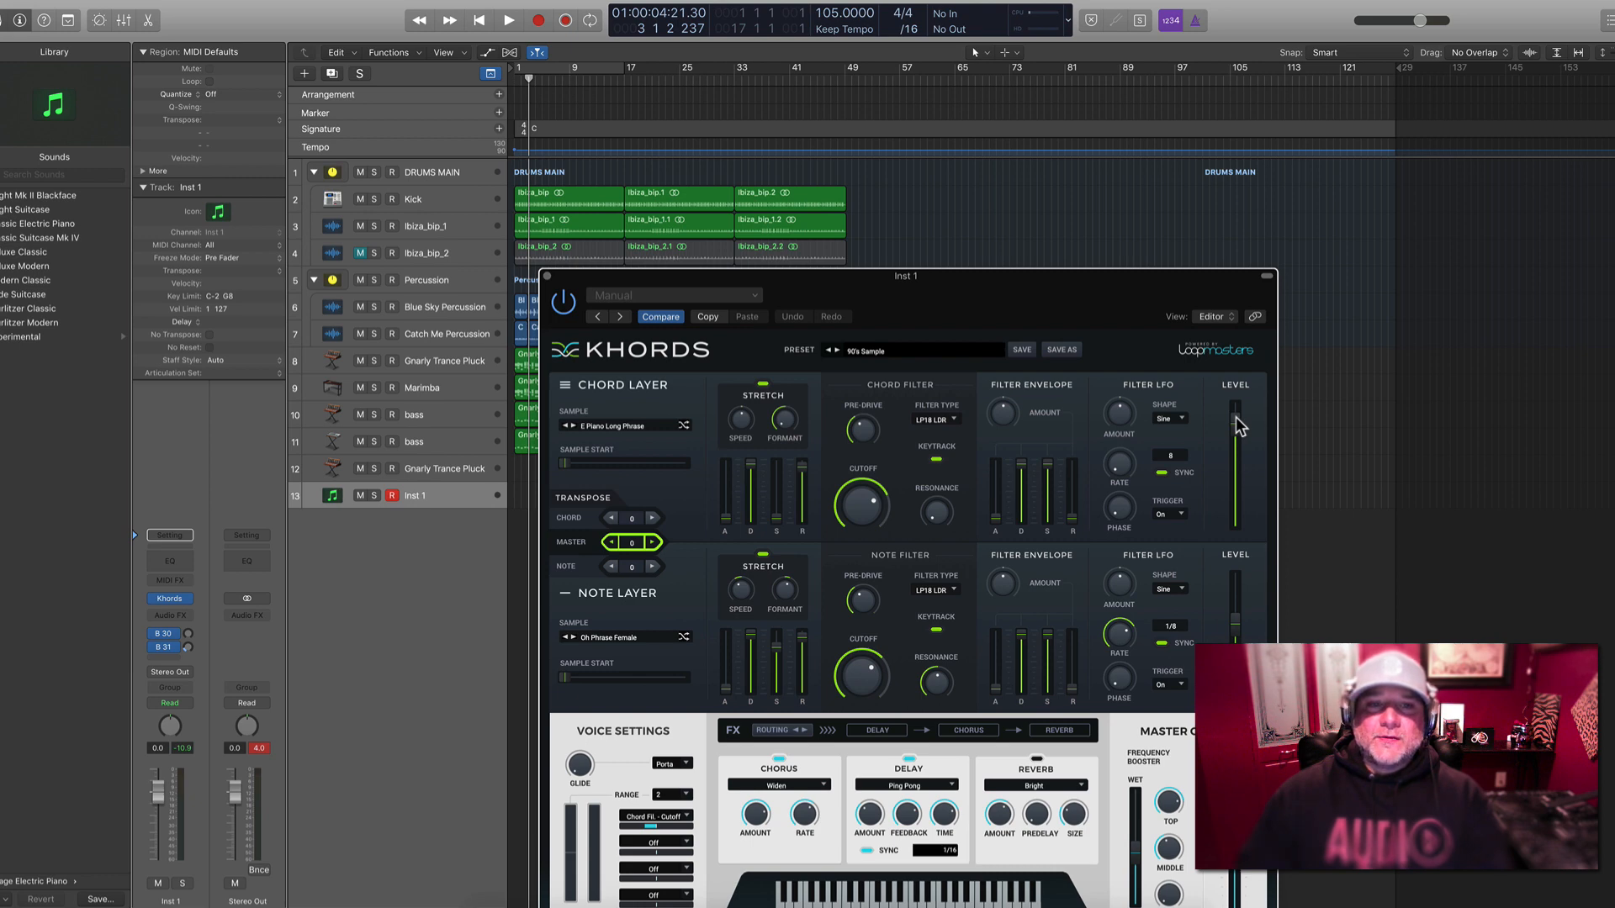
# Turn the Khords chord layer's level almost fully down, reposition its window, and adjust the note layer's envelope settings
pyautogui.moveTo(1236, 425); pyautogui.dragTo(1236, 526)
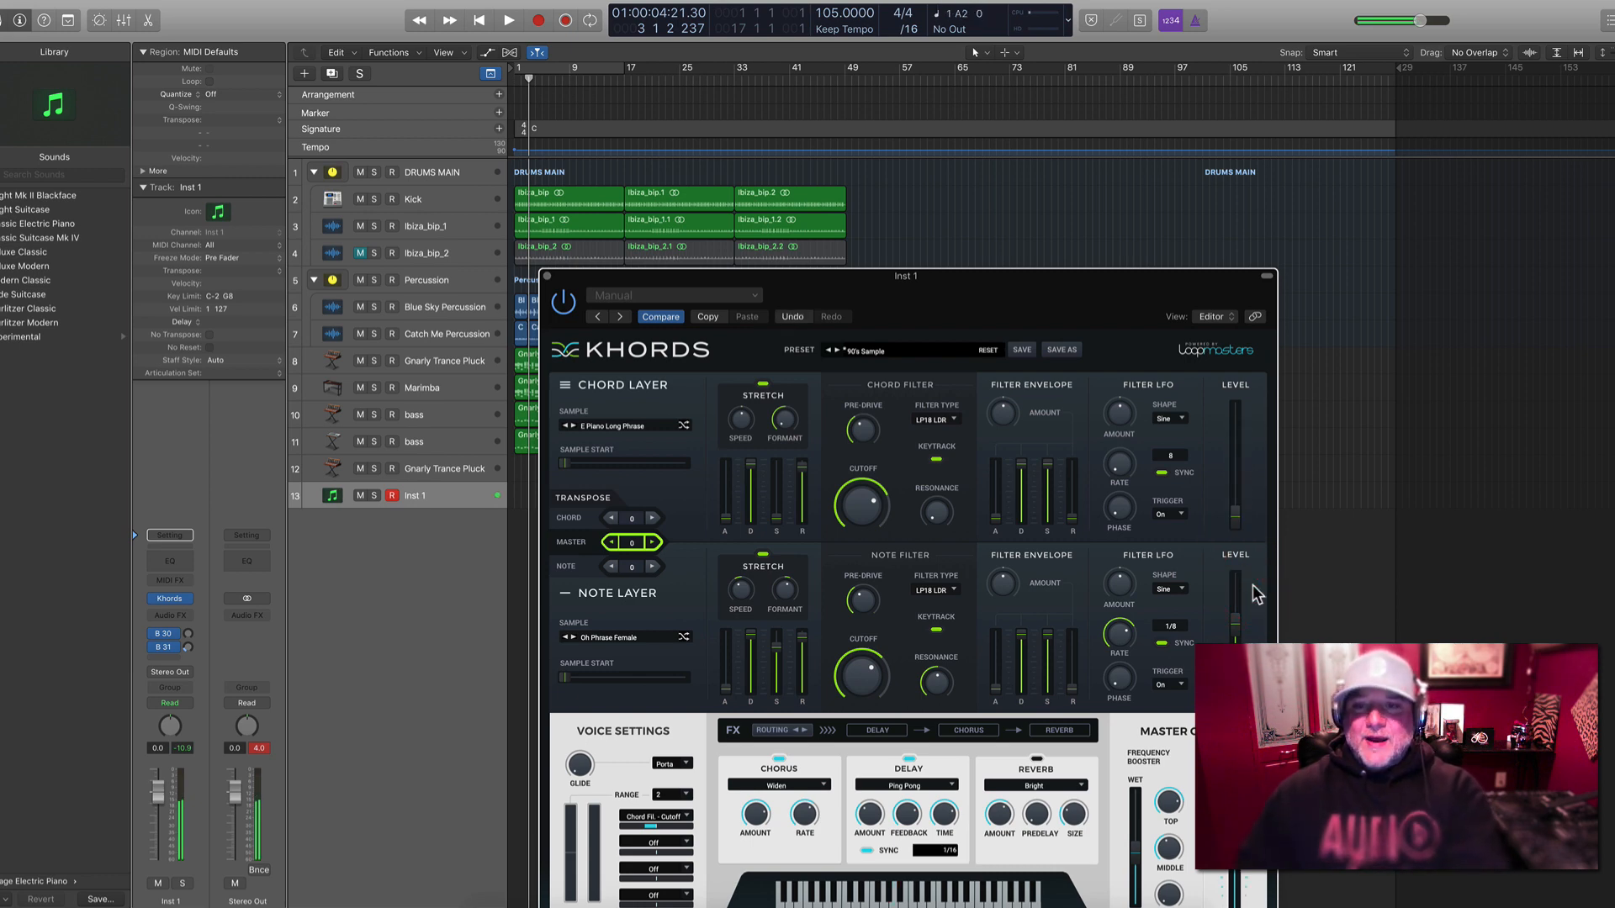
pyautogui.moveTo(1156, 292); pyautogui.dragTo(1454, 84)
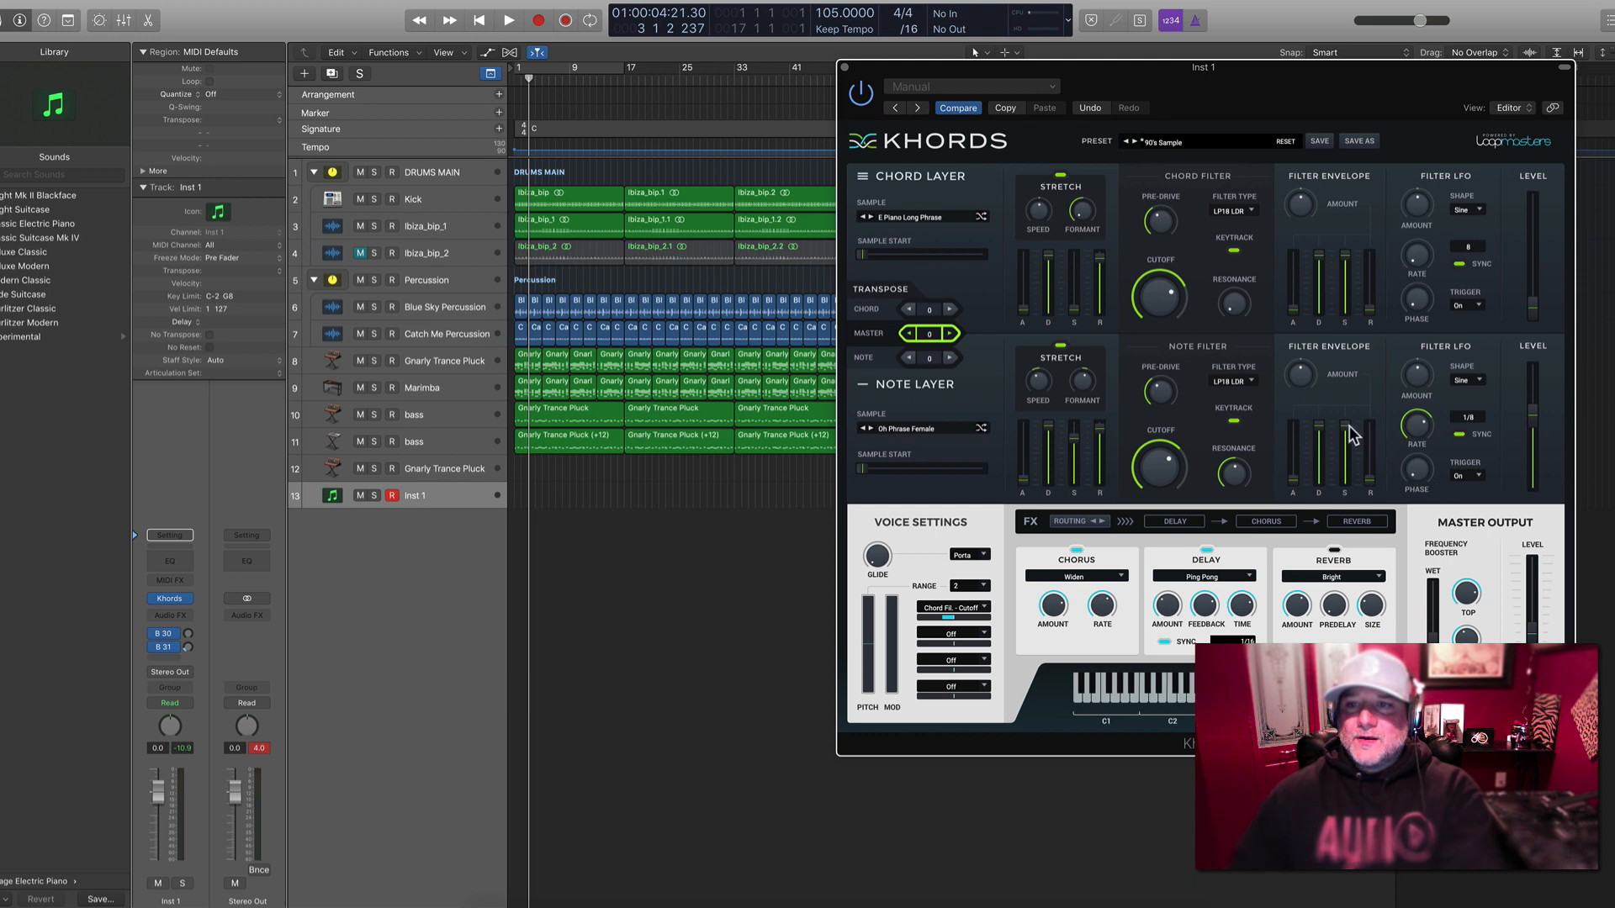
pyautogui.moveTo(1321, 426)
pyautogui.mouseDown()
pyautogui.moveTo(1316, 493)
pyautogui.moveTo(1331, 407)
pyautogui.mouseUp()
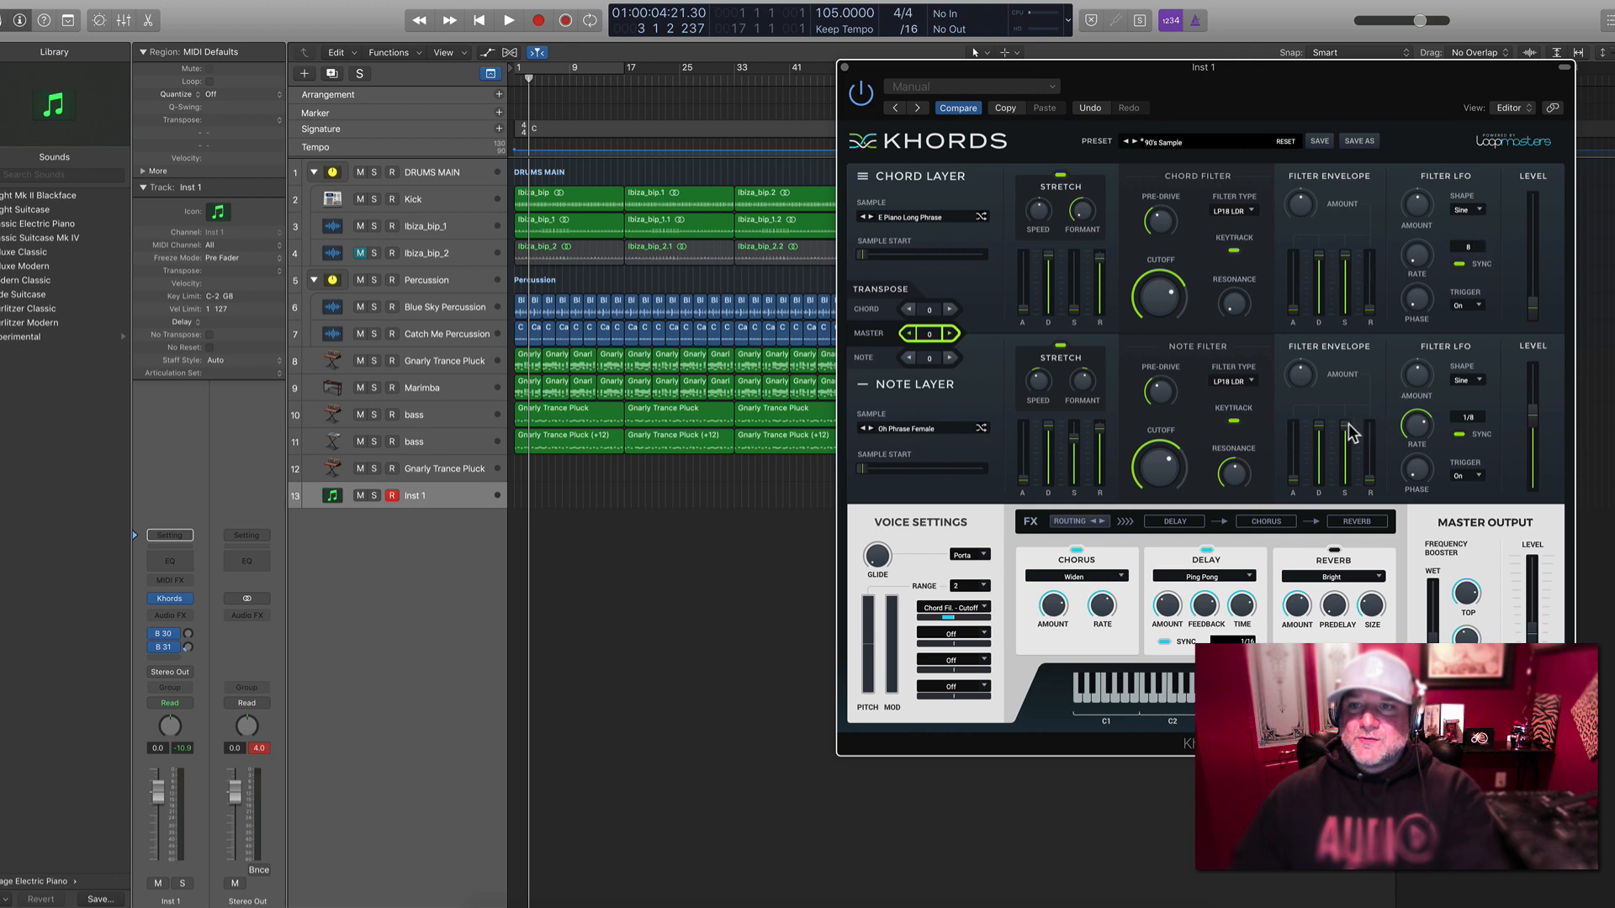
pyautogui.moveTo(1347, 425); pyautogui.dragTo(1346, 370)
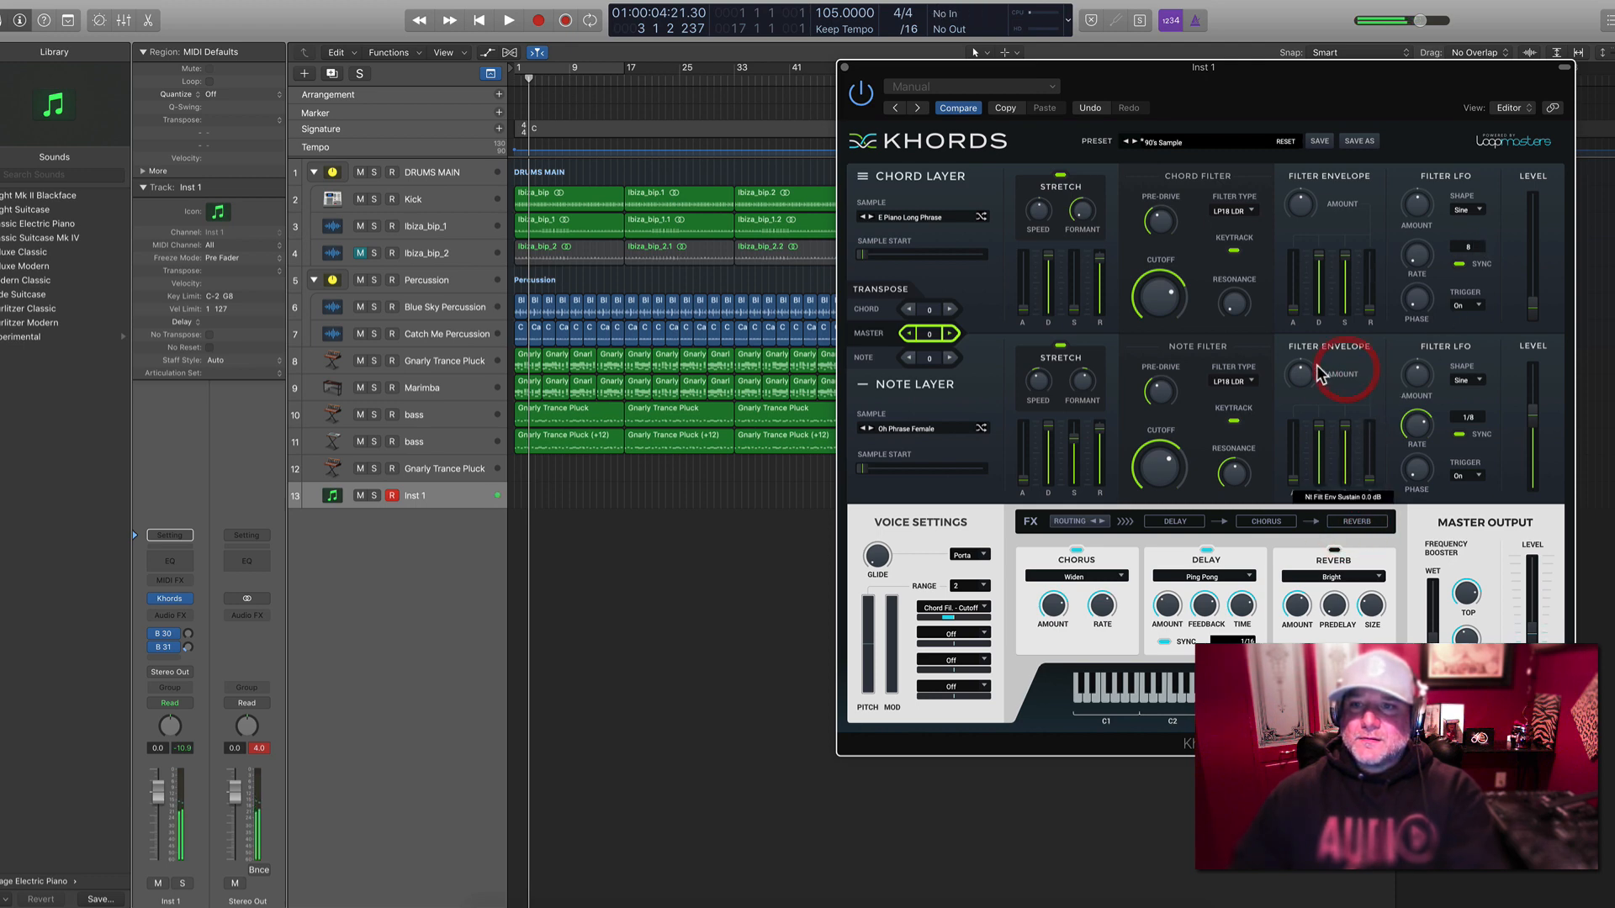
pyautogui.click(1306, 373)
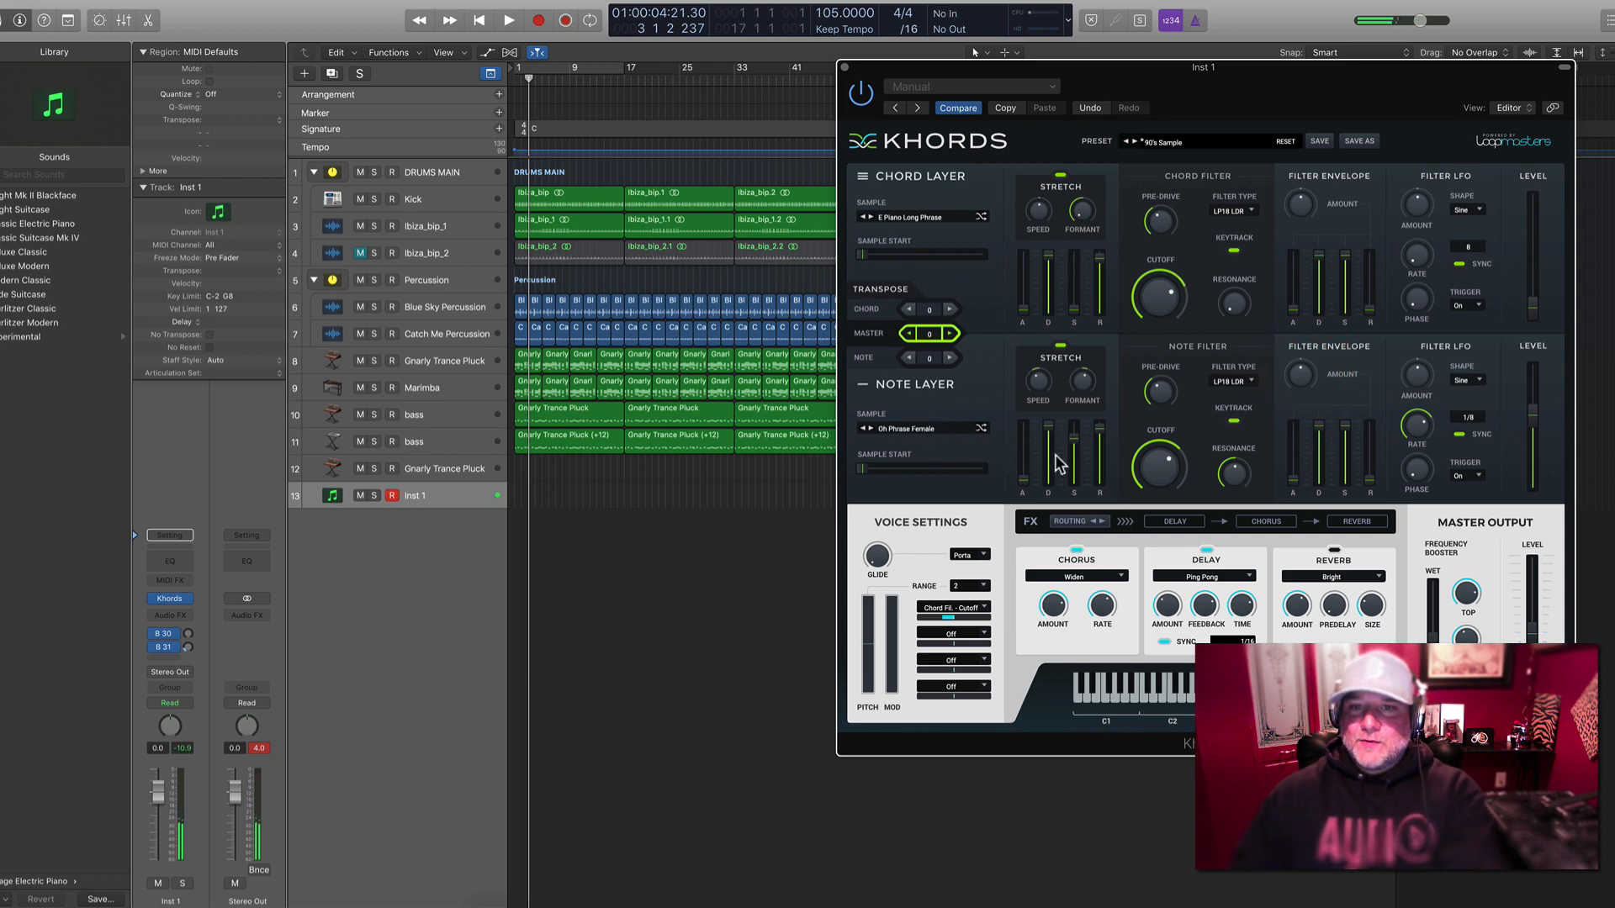
pyautogui.moveTo(1103, 442); pyautogui.dragTo(1099, 466)
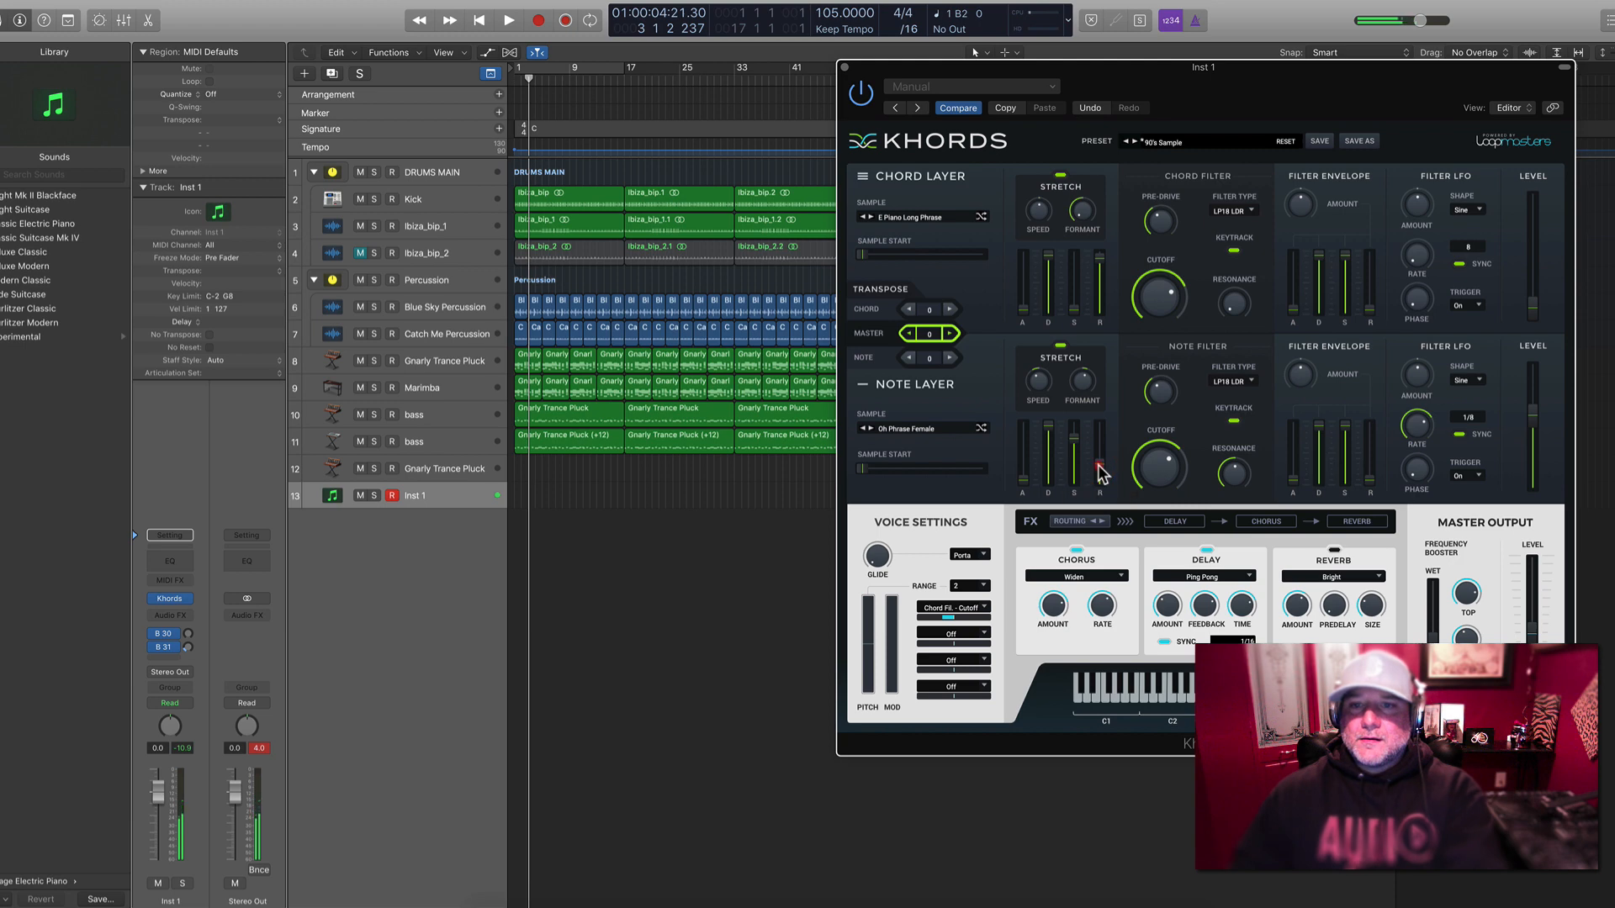
pyautogui.click(1098, 467)
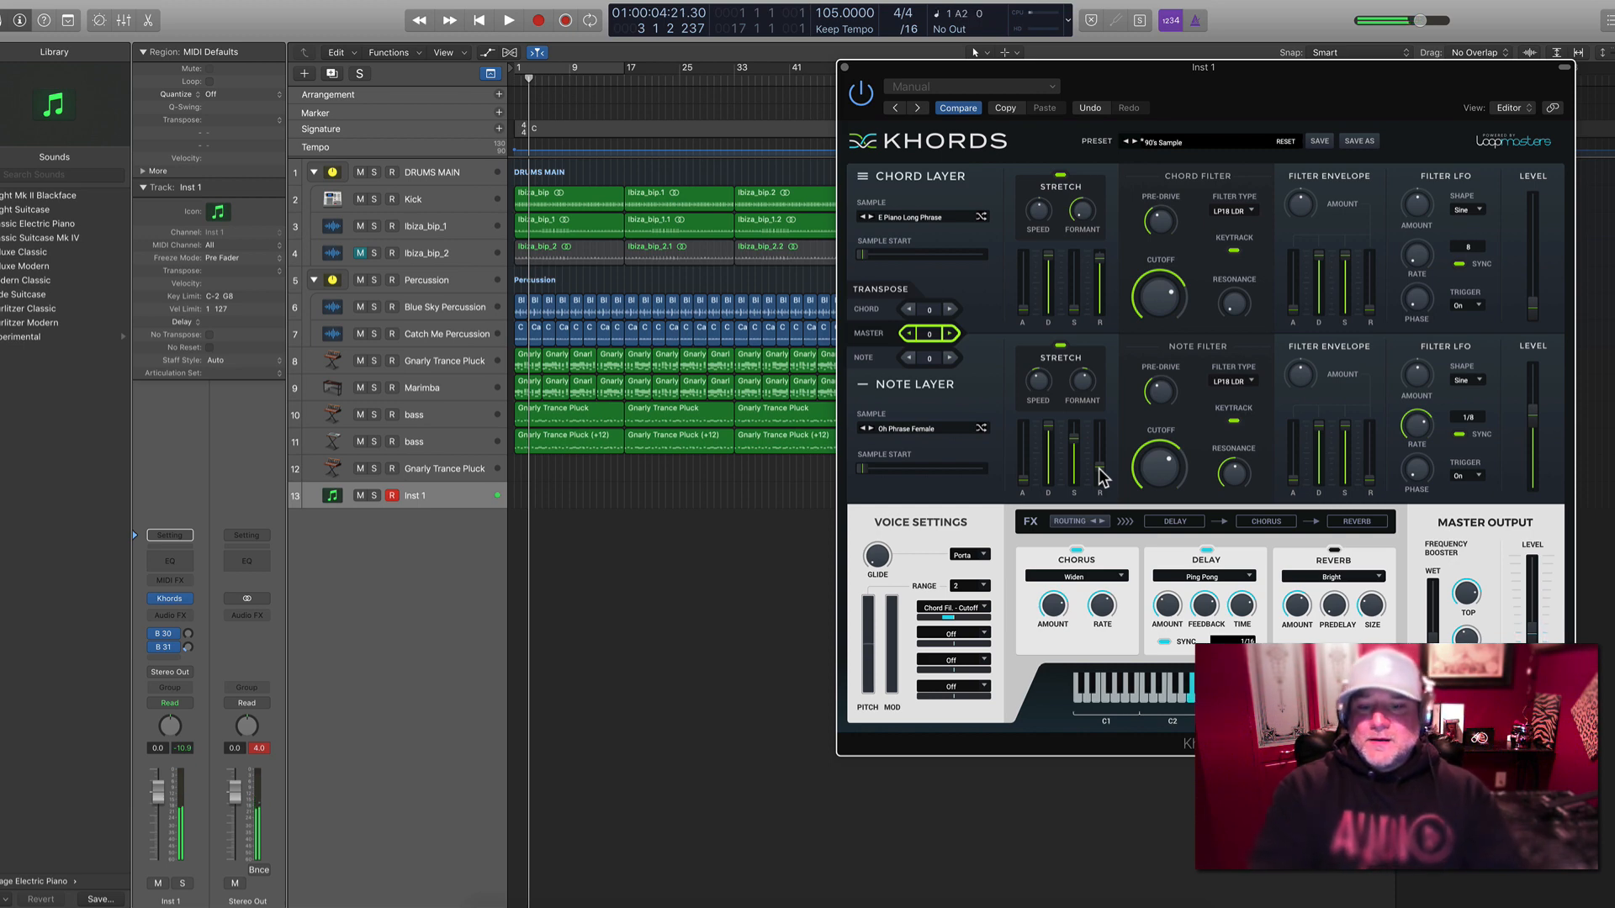
# Play the arrangement from the start to about bar 25 while performing on the Inst 1 track, and capture the performance as a region
pyautogui.moveTo(1132, 64); pyautogui.dragTo(1508, 374)
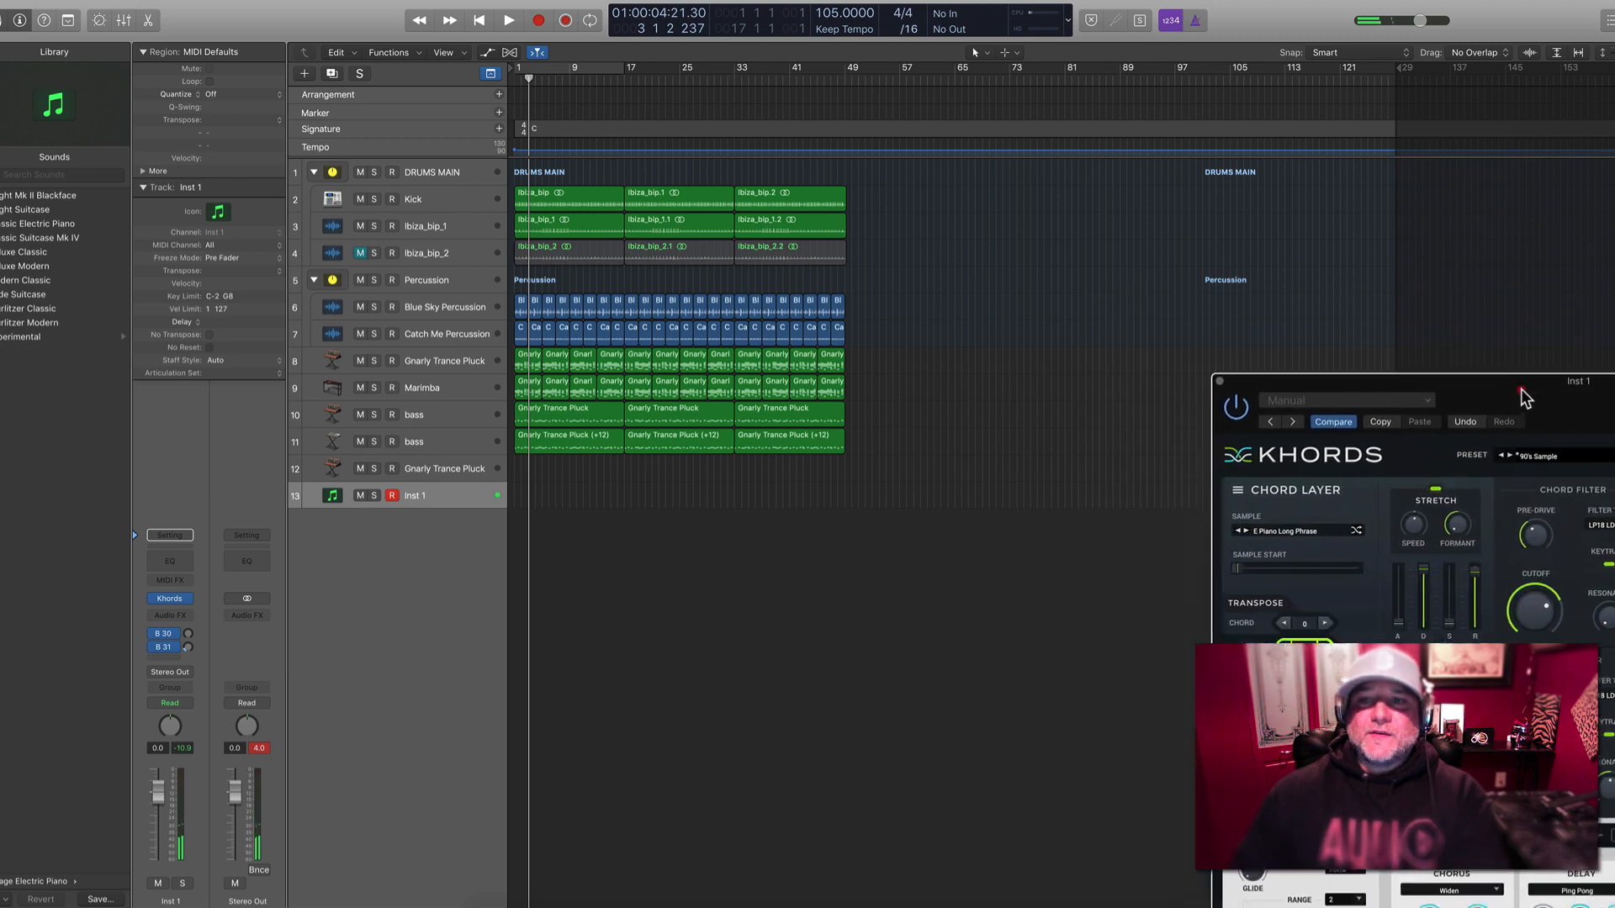
pyautogui.click(1047, 562)
pyautogui.press('Return')
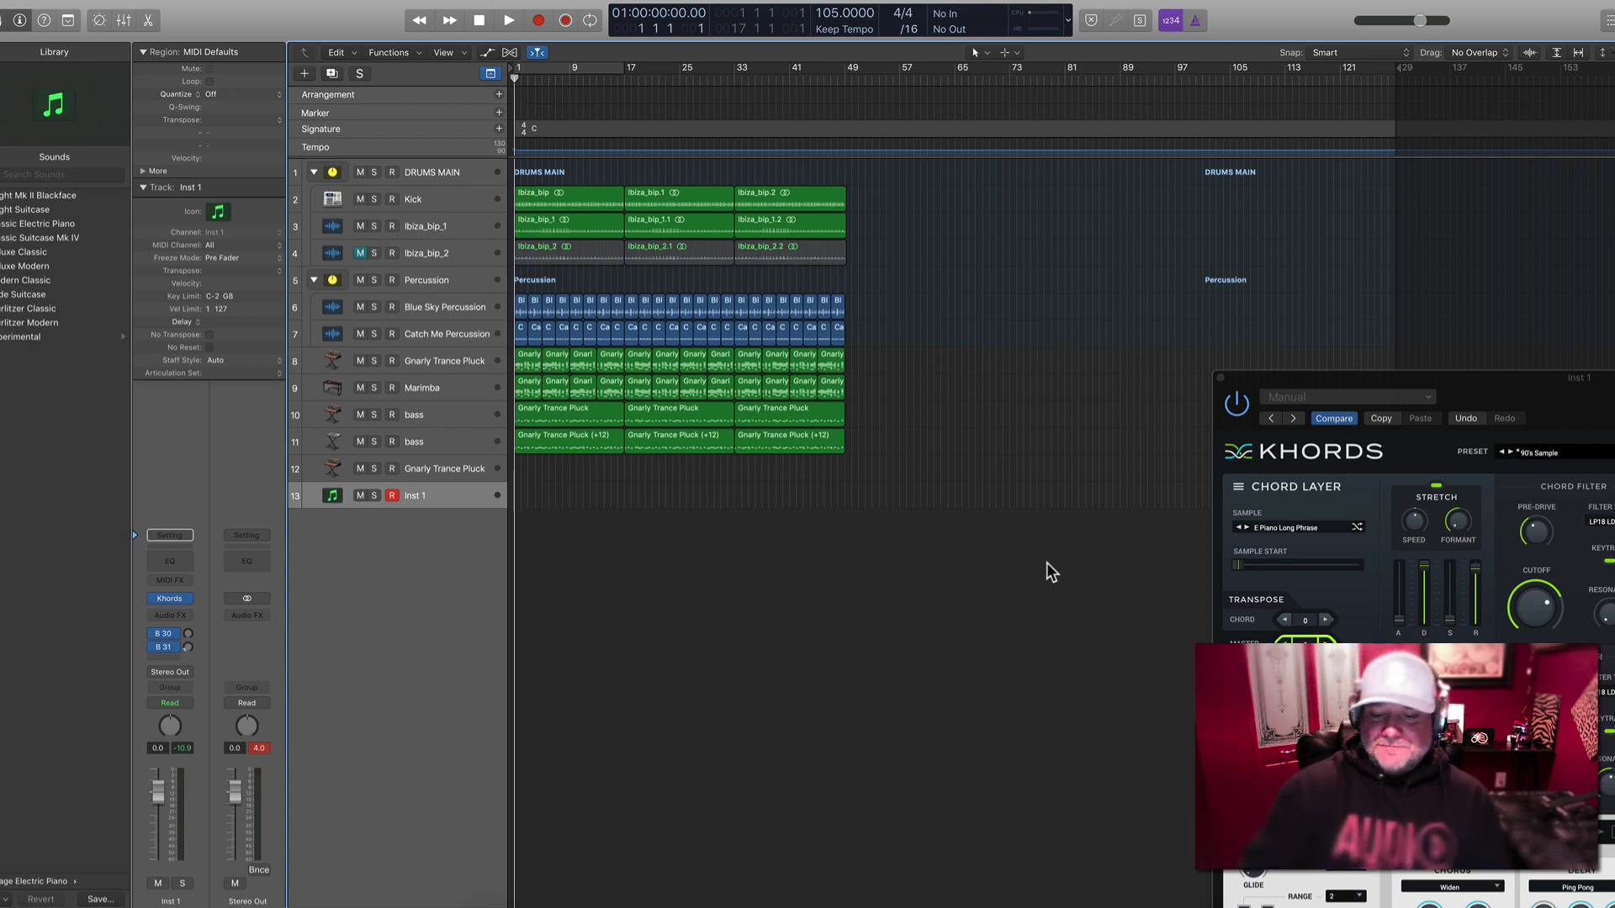
pyautogui.press('space')
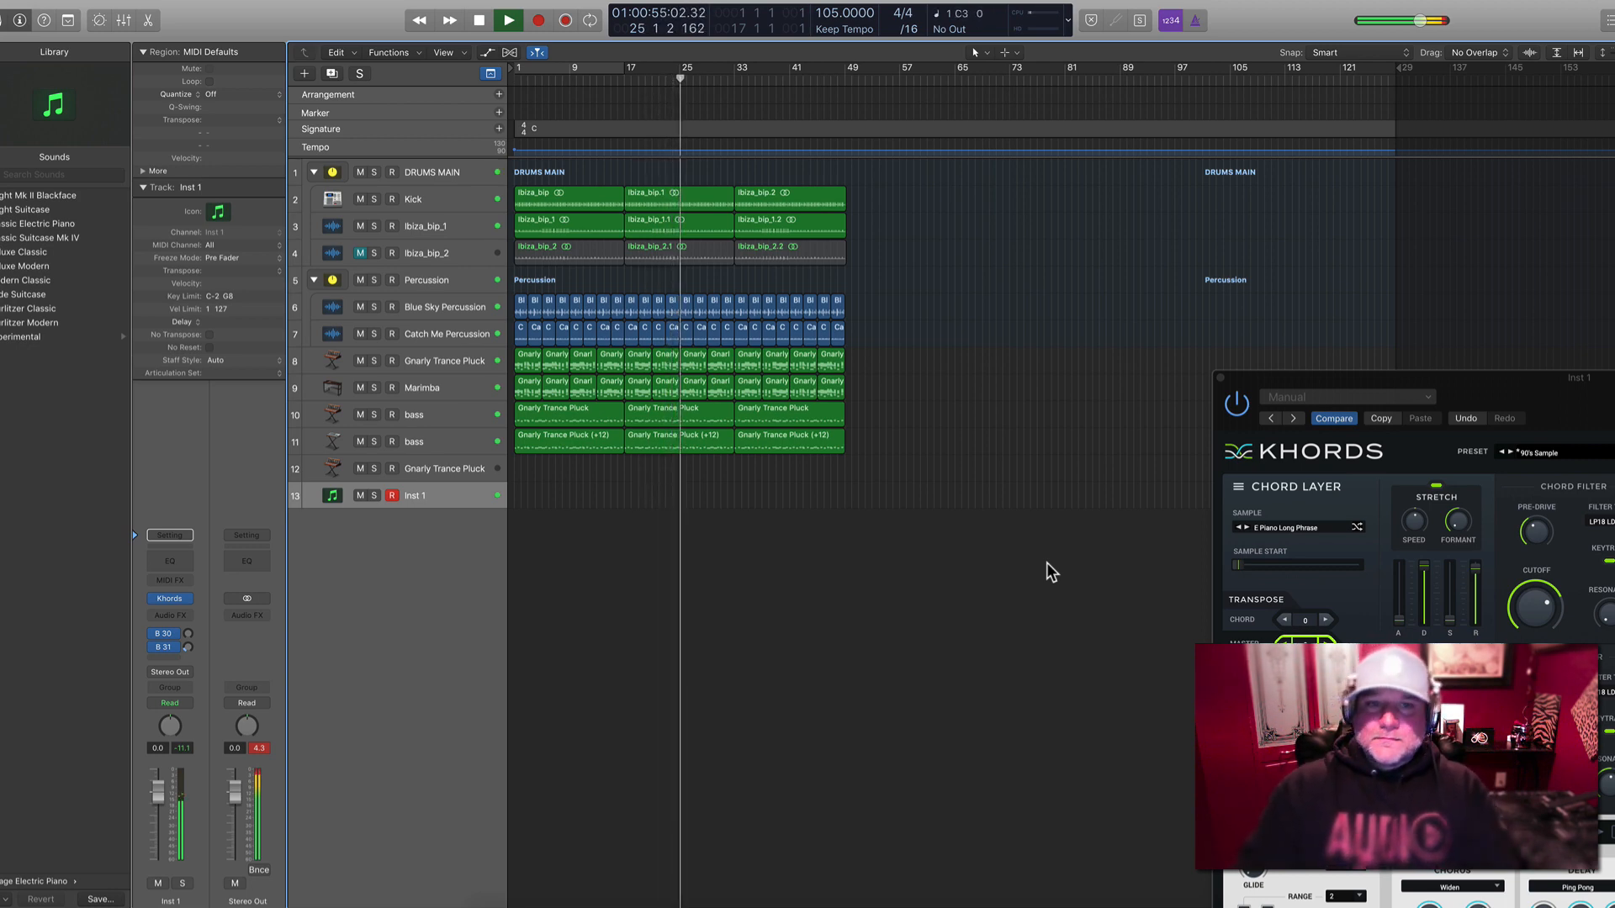
pyautogui.press('v')
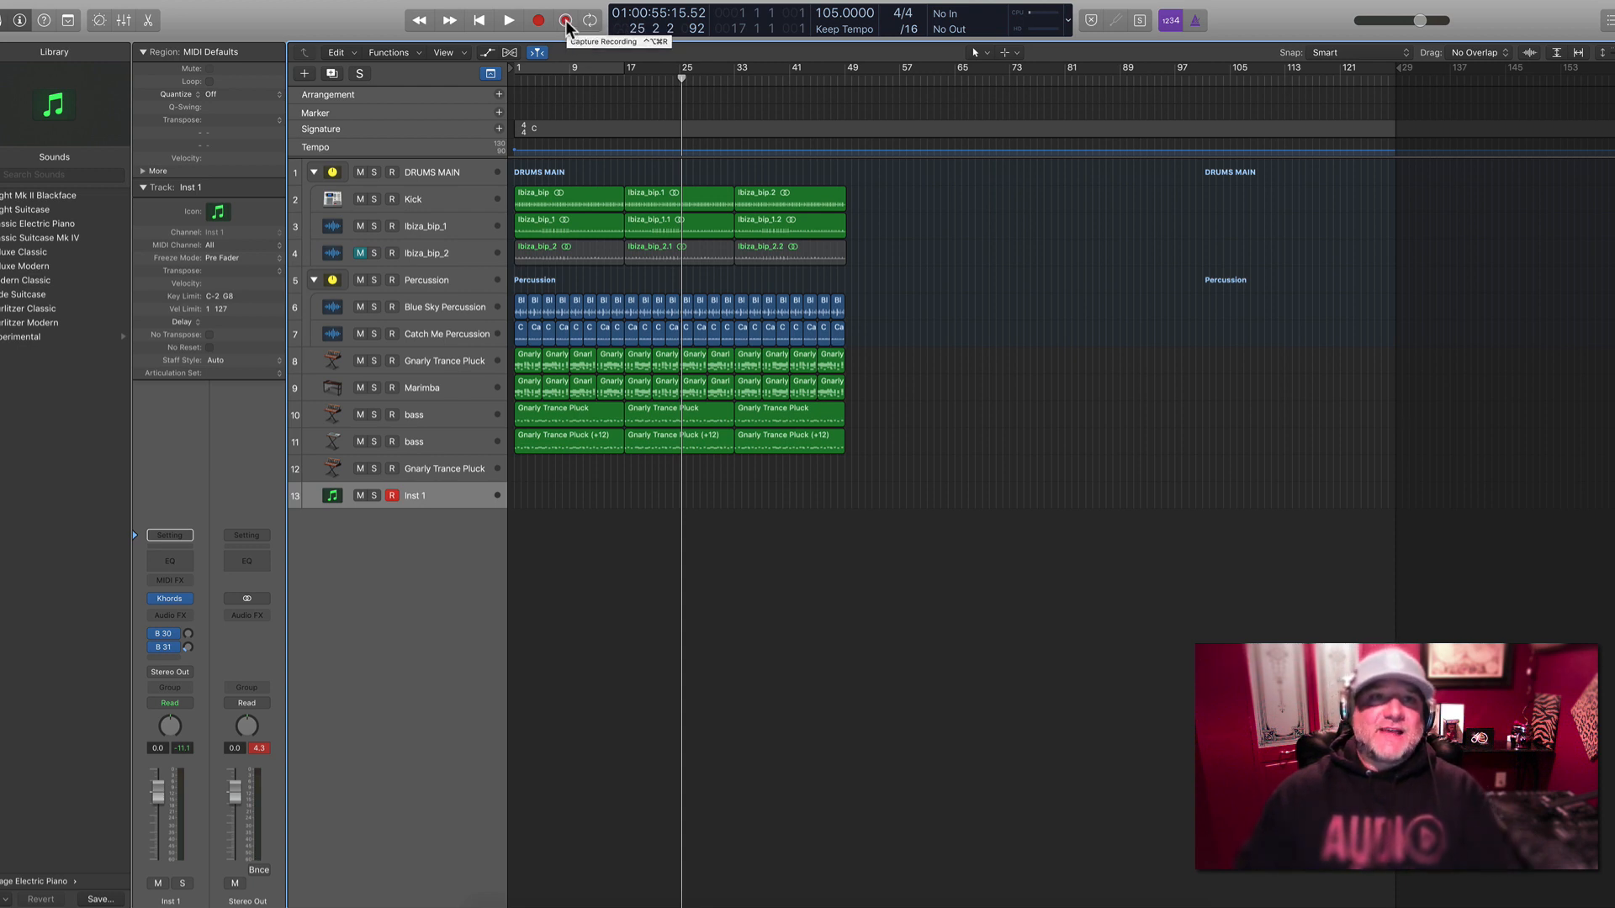
pyautogui.click(566, 22)
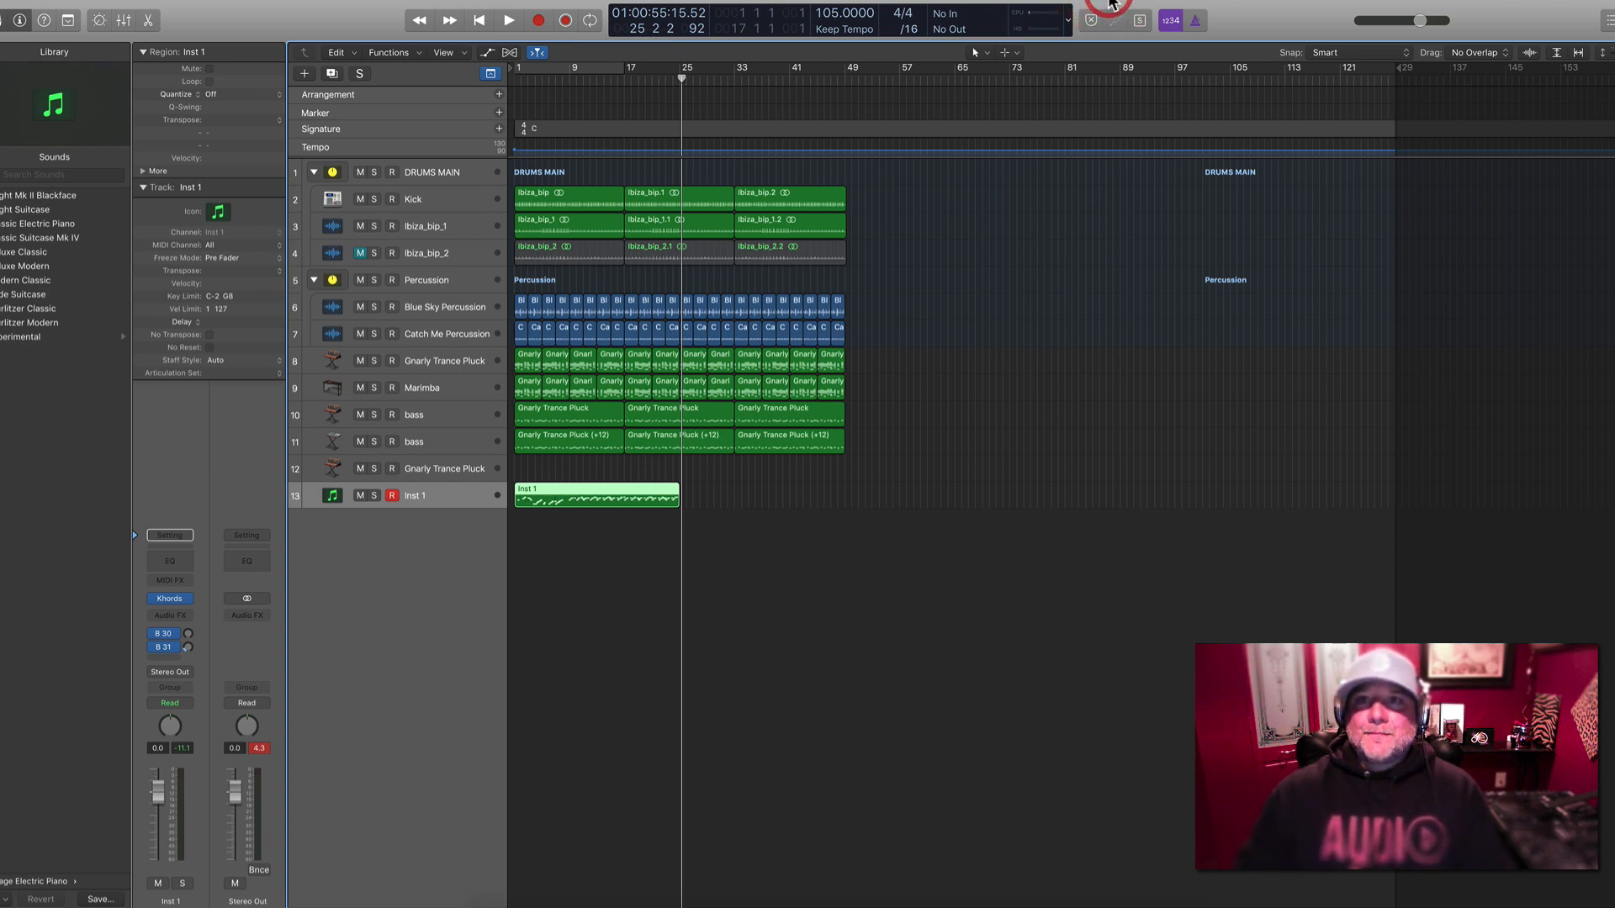
# Review the transport items in the control bar and display customization, including Capture Recording, and close it
pyautogui.click(1069, 18)
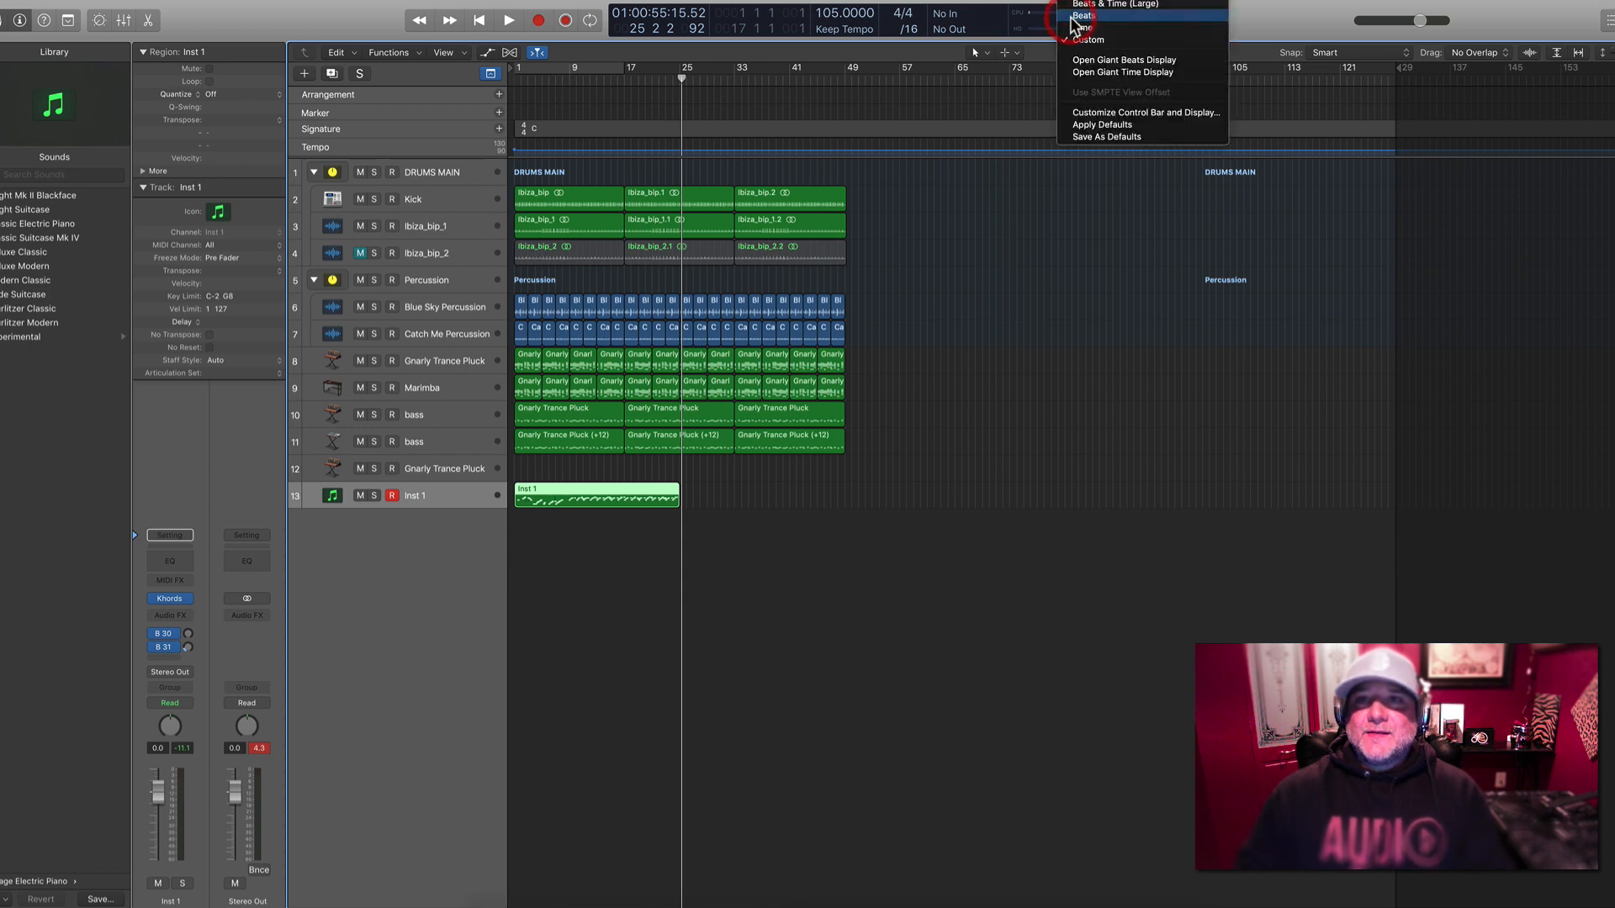
pyautogui.click(1090, 113)
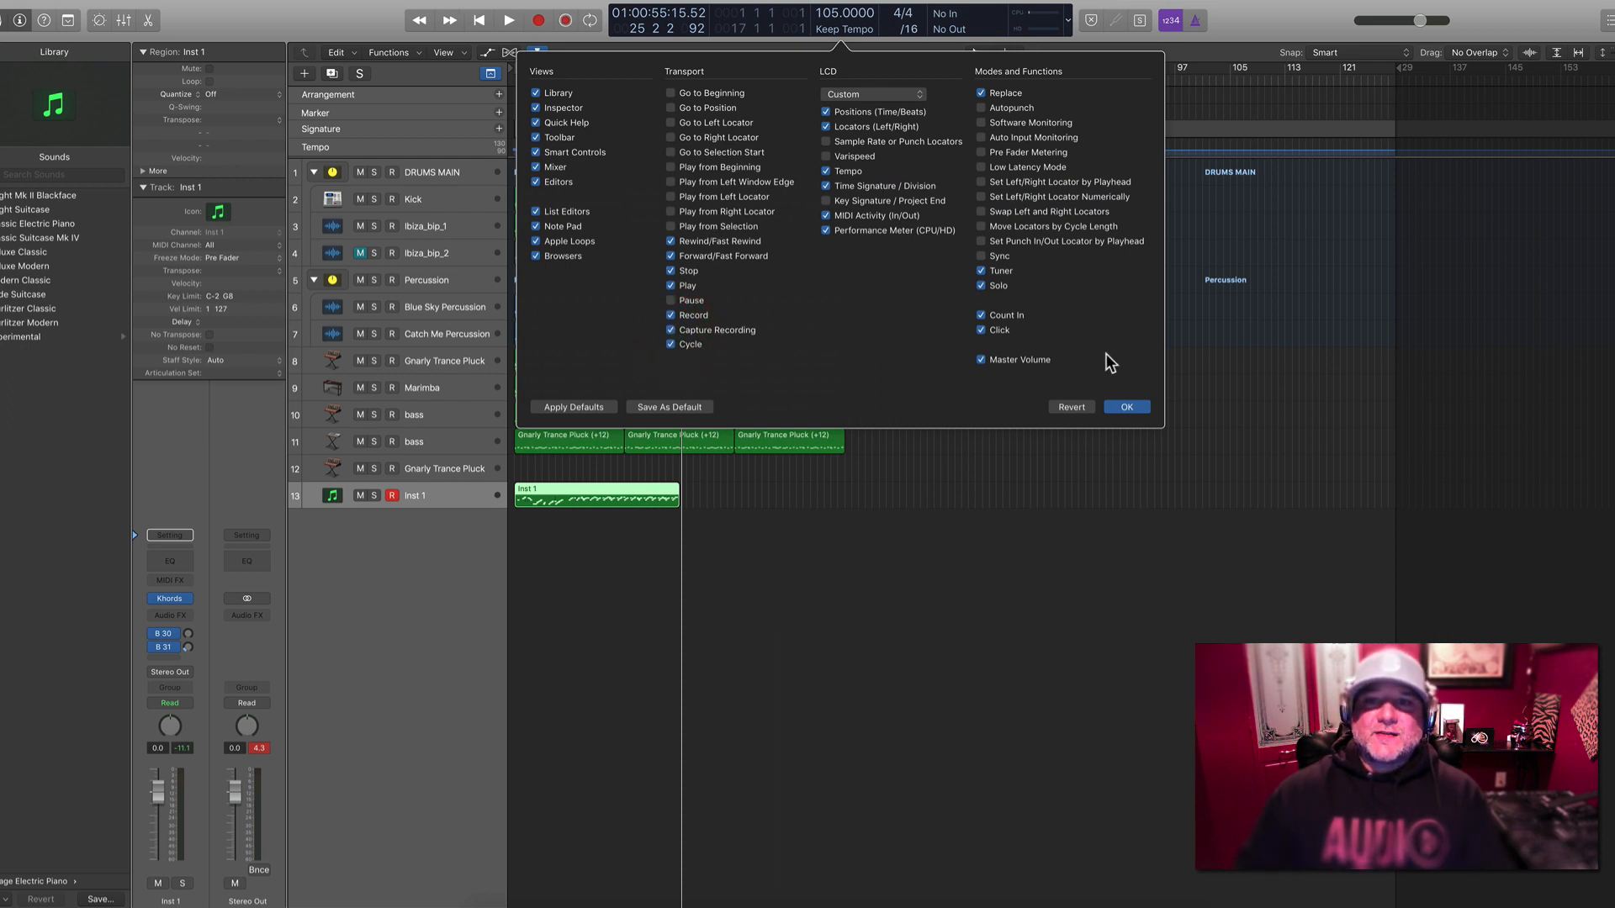
pyautogui.click(1121, 407)
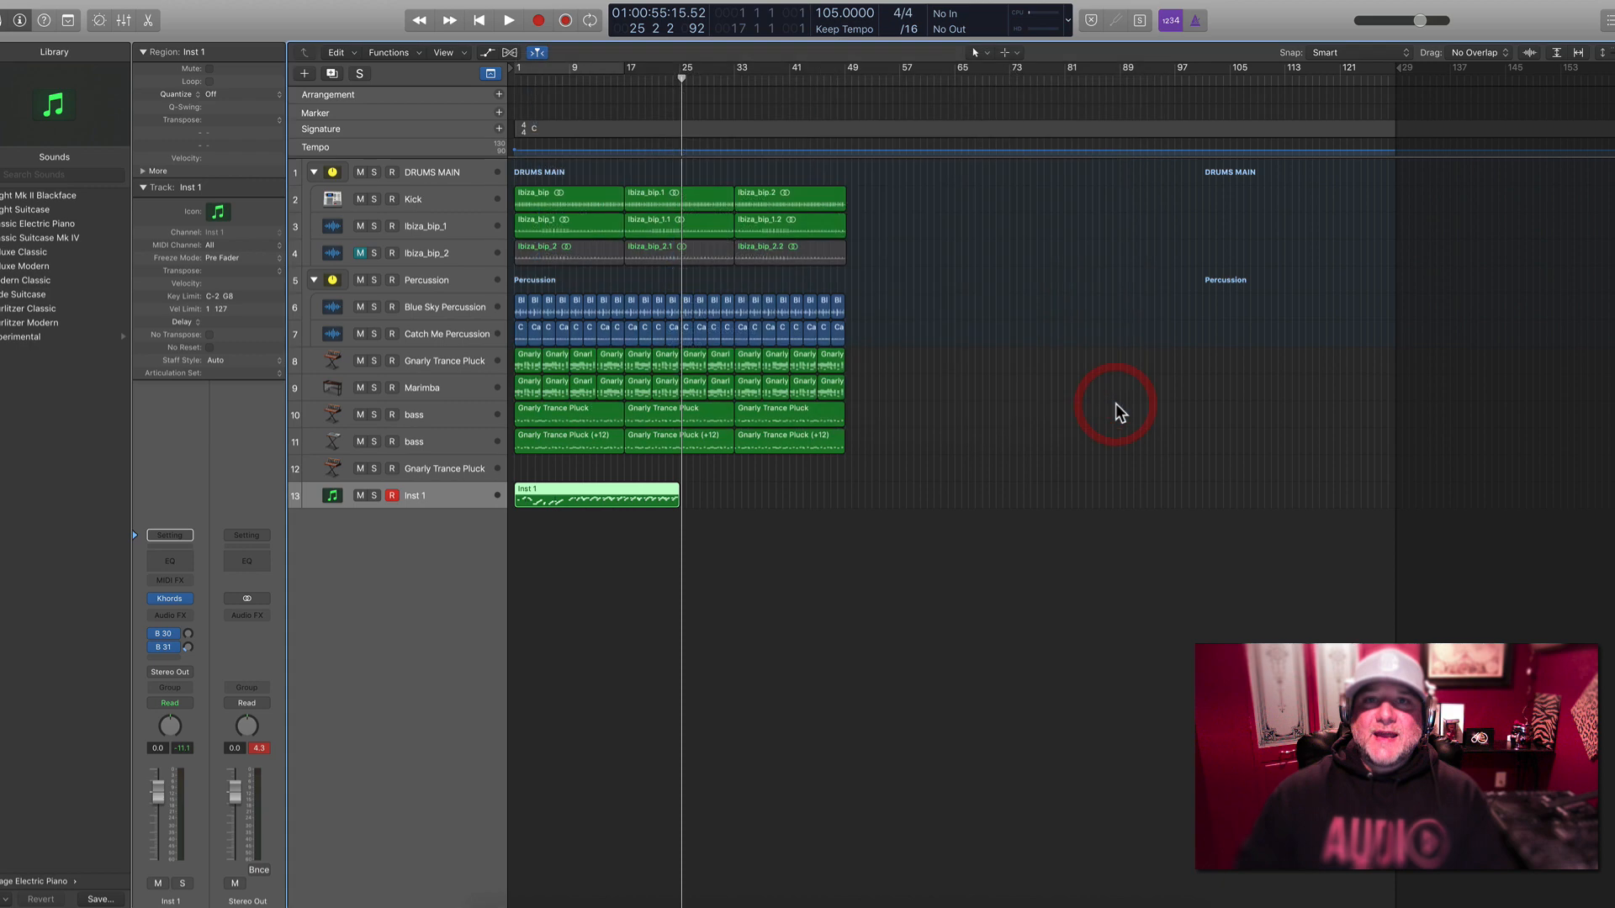
# Enlarge the track rows, play the song from the start, and lower the Inst 1 track's volume to -1.2 dB
pyautogui.click(717, 486)
pyautogui.click(656, 497)
pyautogui.scroll(4, 657, 494)
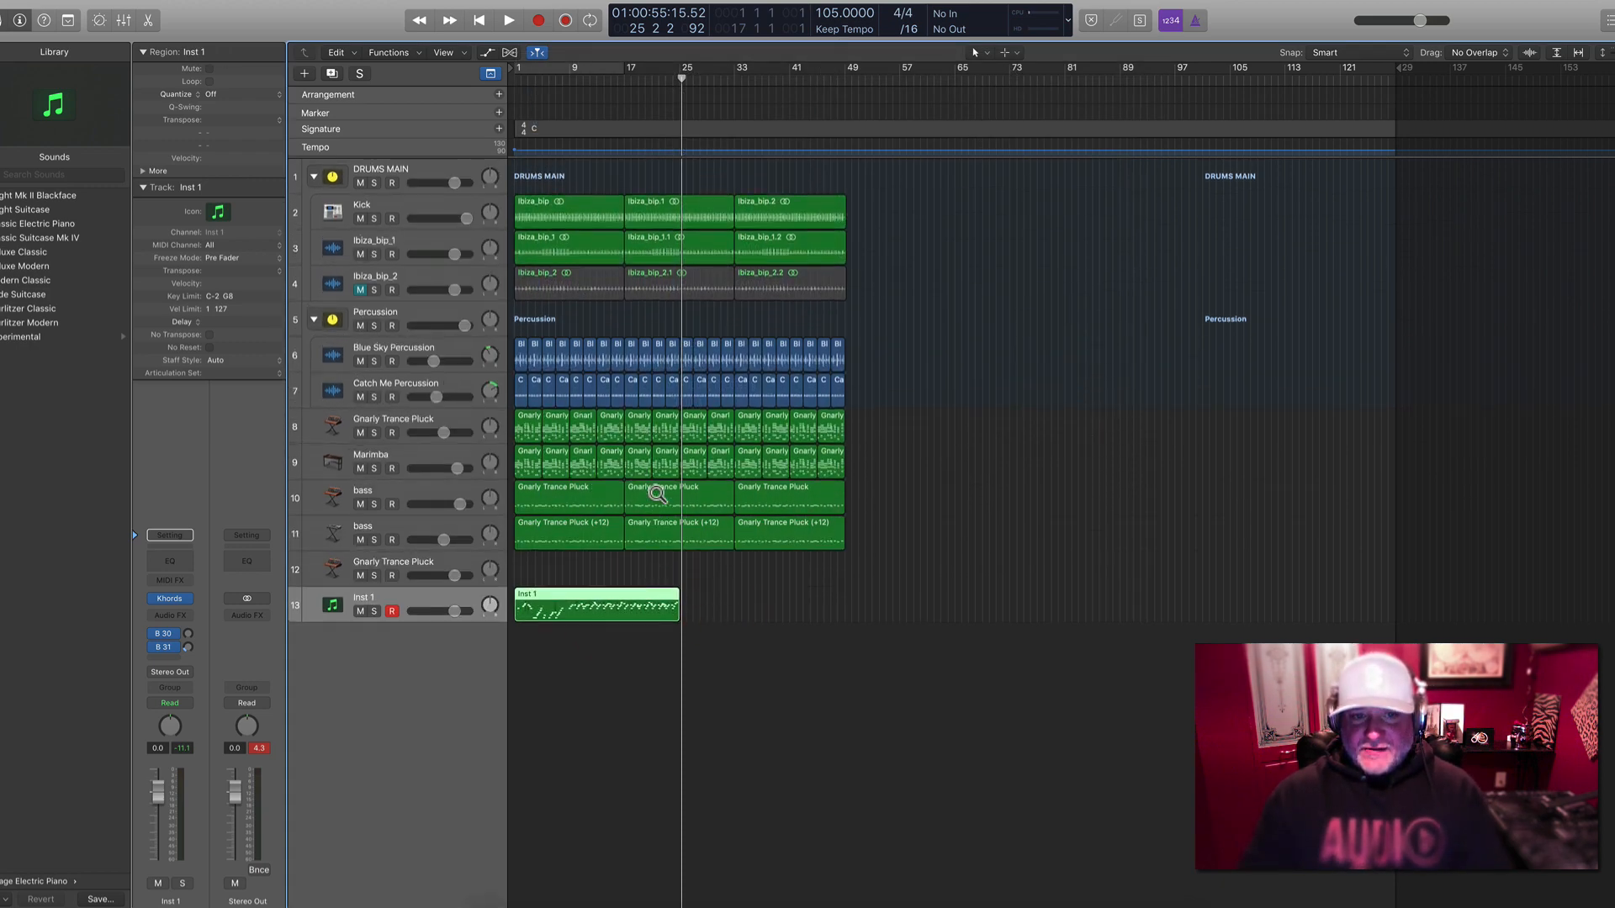
pyautogui.scroll(2, 656, 495)
pyautogui.press('Return')
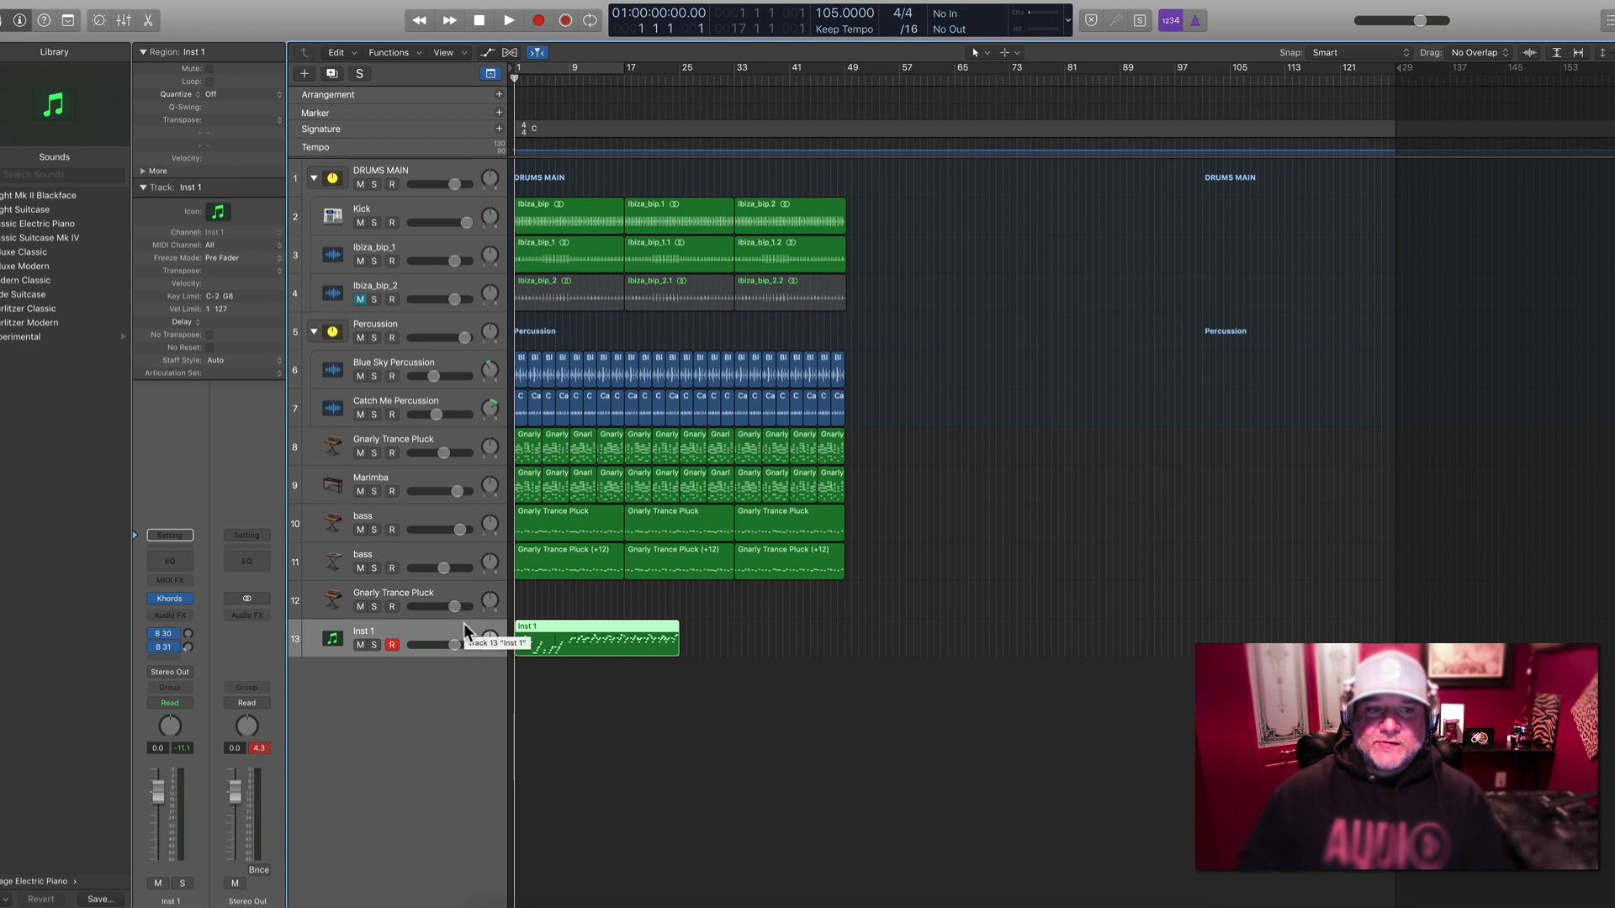
pyautogui.press('space')
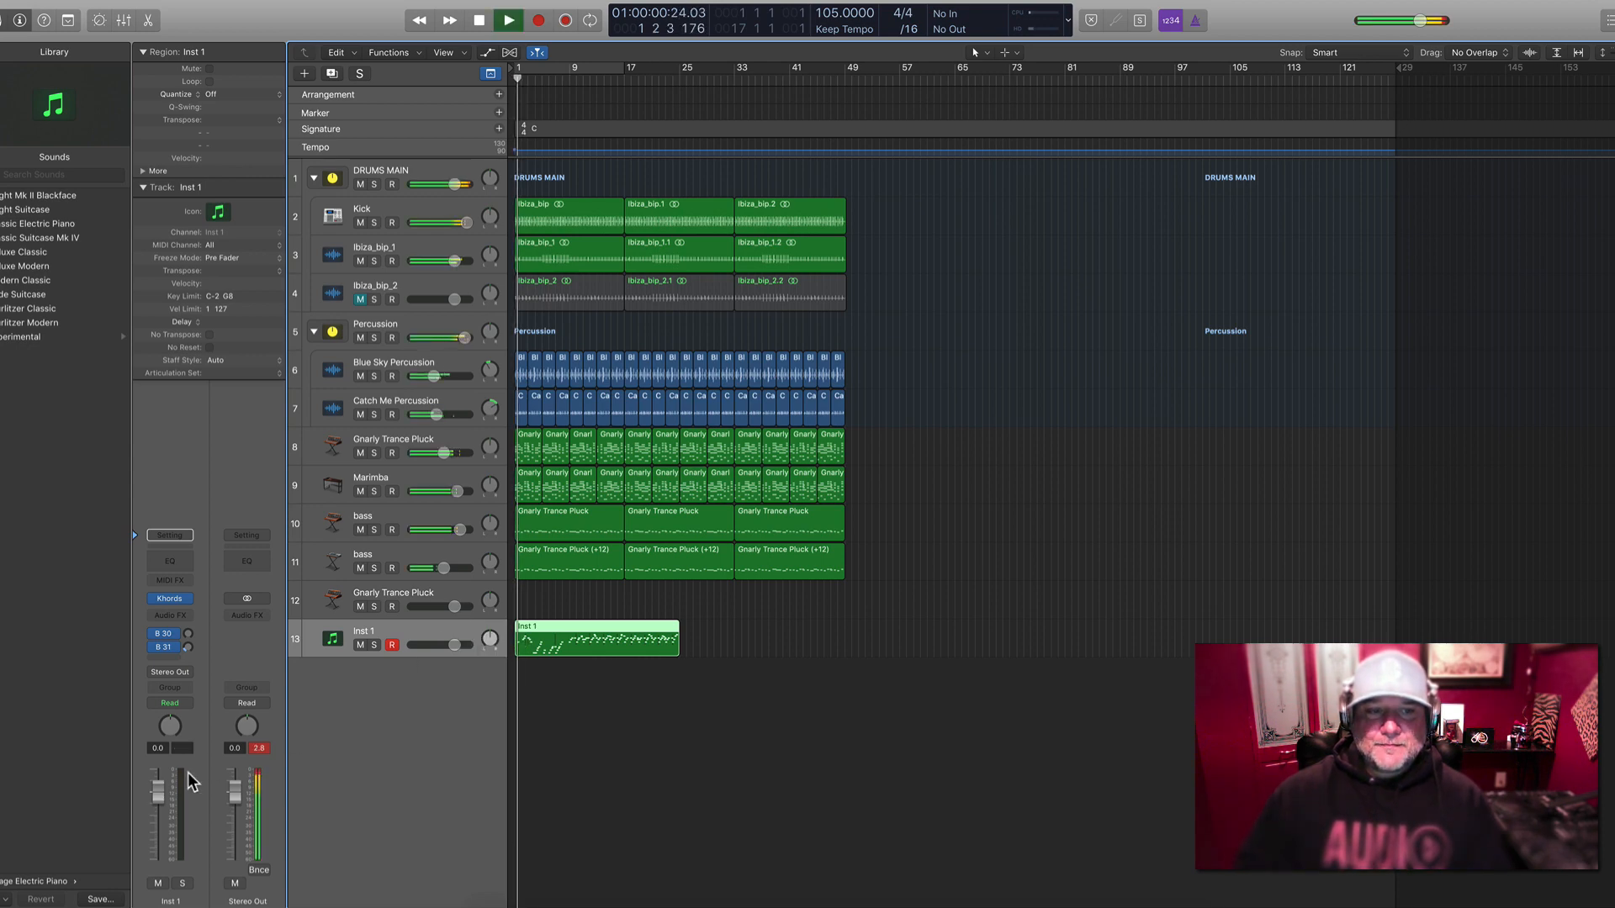
pyautogui.moveTo(161, 787); pyautogui.dragTo(161, 793)
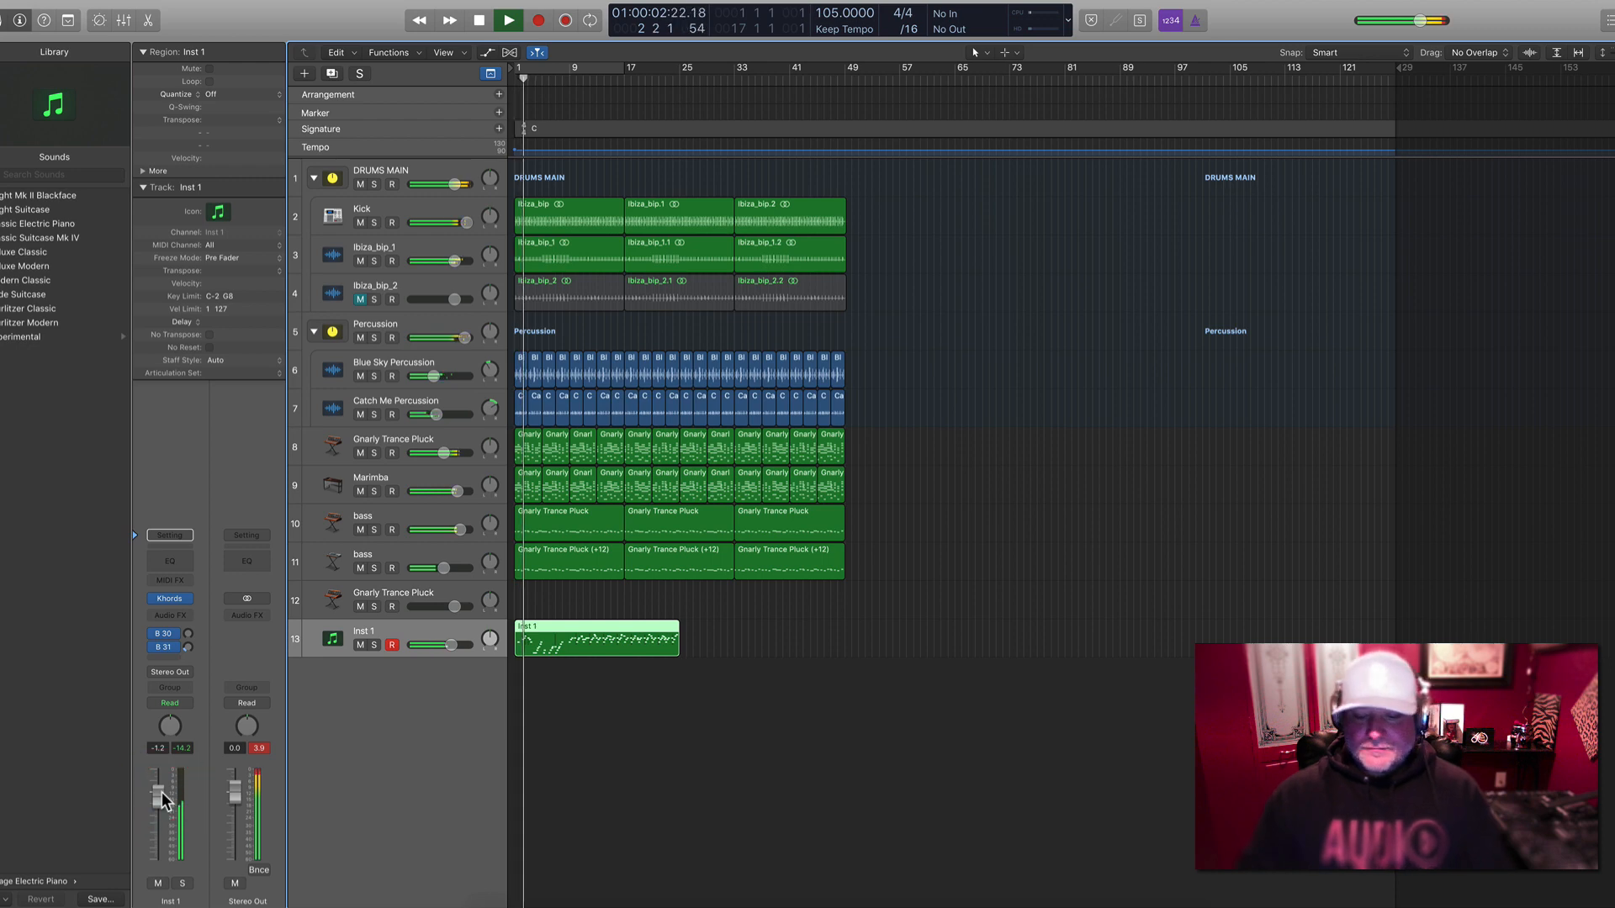
# Enlarge the arrangement view and quantize the captured Inst 1 region to 1/16 Note during playback
pyautogui.press('super+Right')
pyautogui.press('super+Down')
pyautogui.press('super+Down')
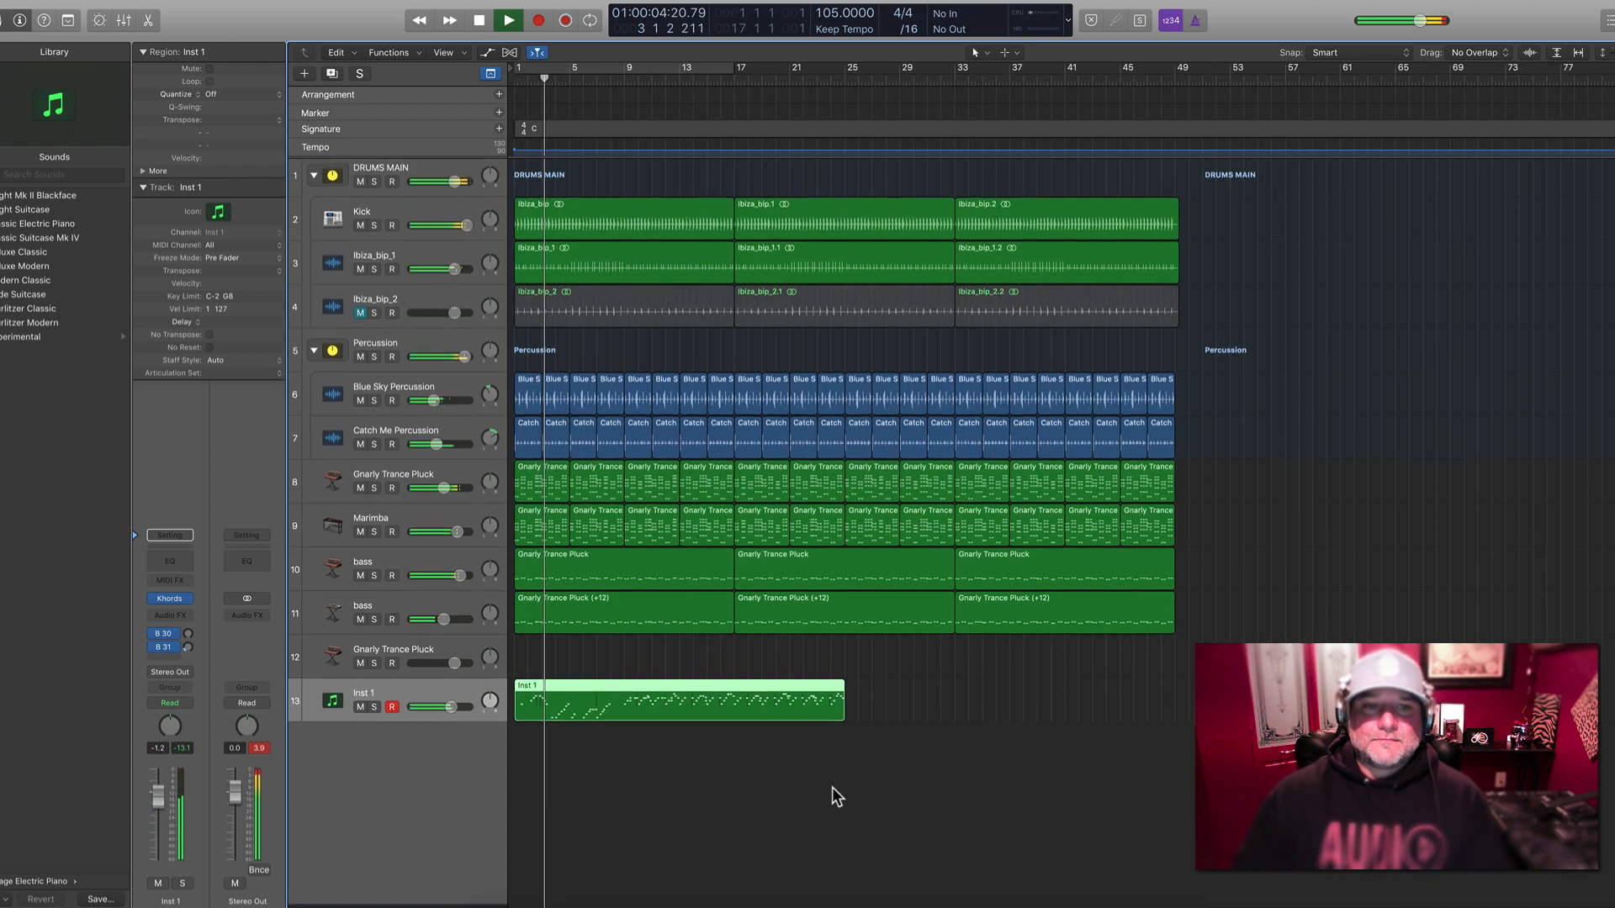
pyautogui.click(243, 94)
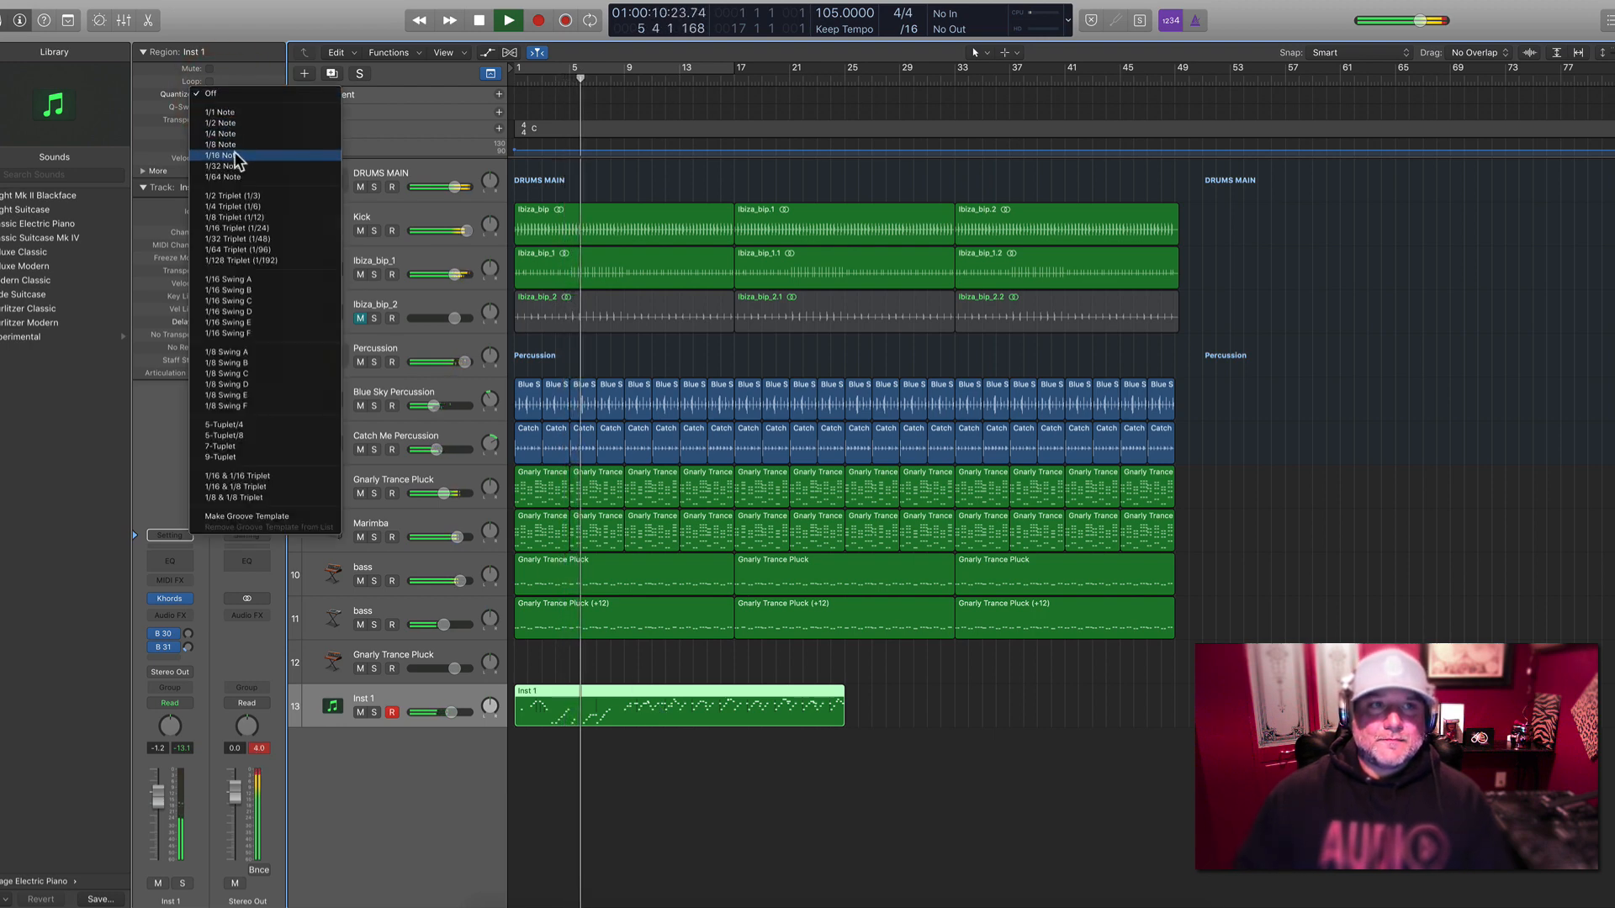
pyautogui.click(225, 155)
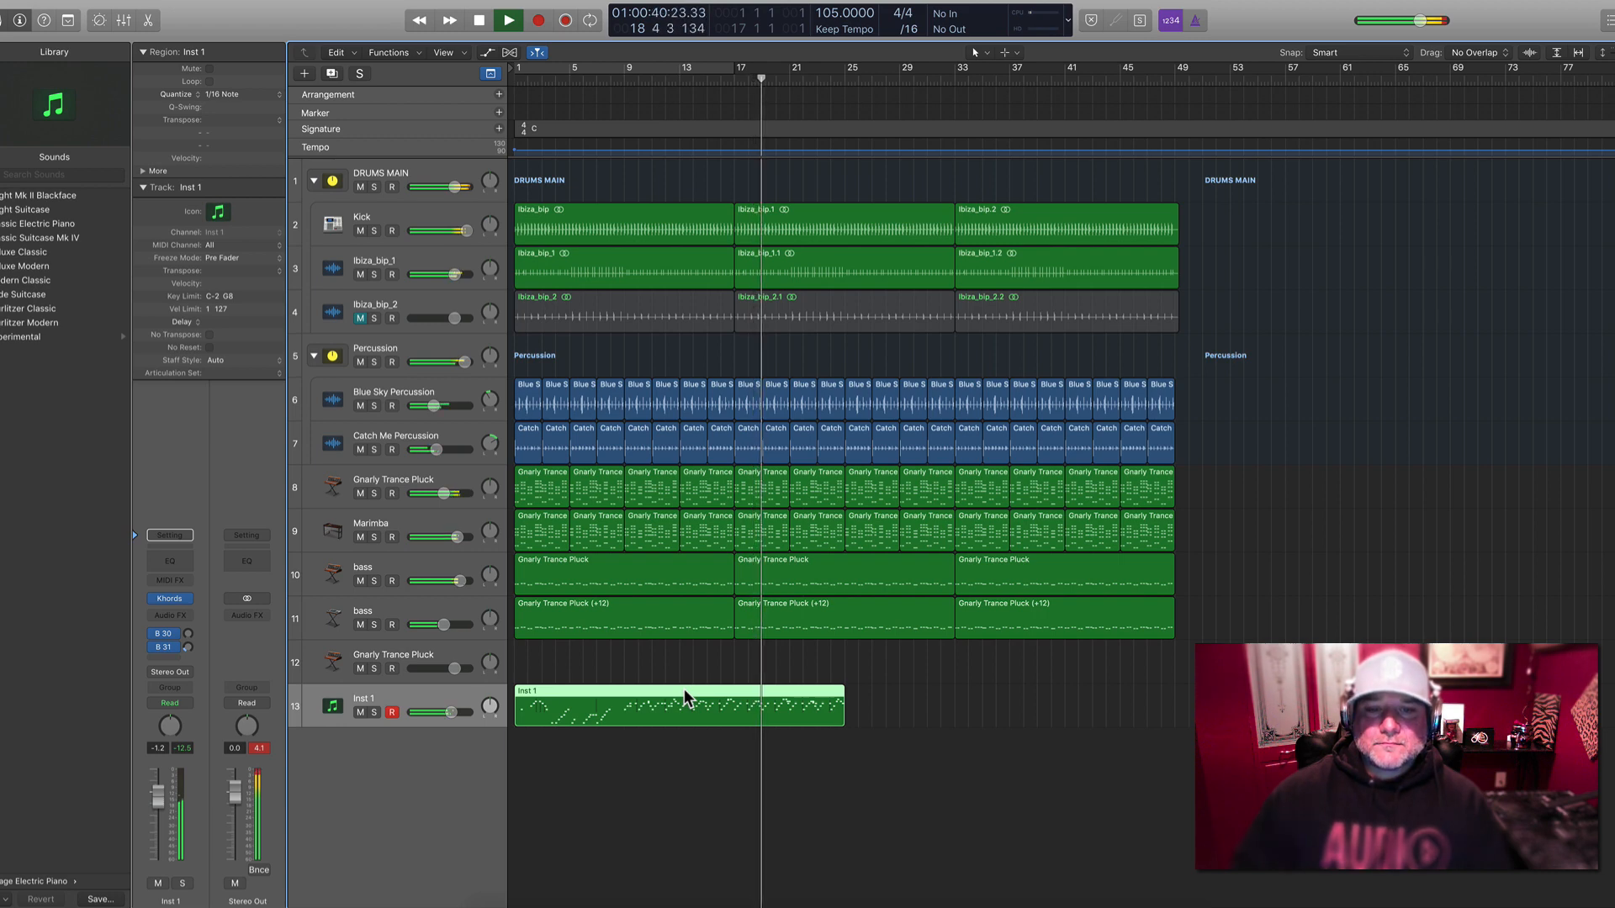
# Split the Inst 1 region at bar 17 and play its second part to just before bar 25
pyautogui.press('space')
pyautogui.press(',')
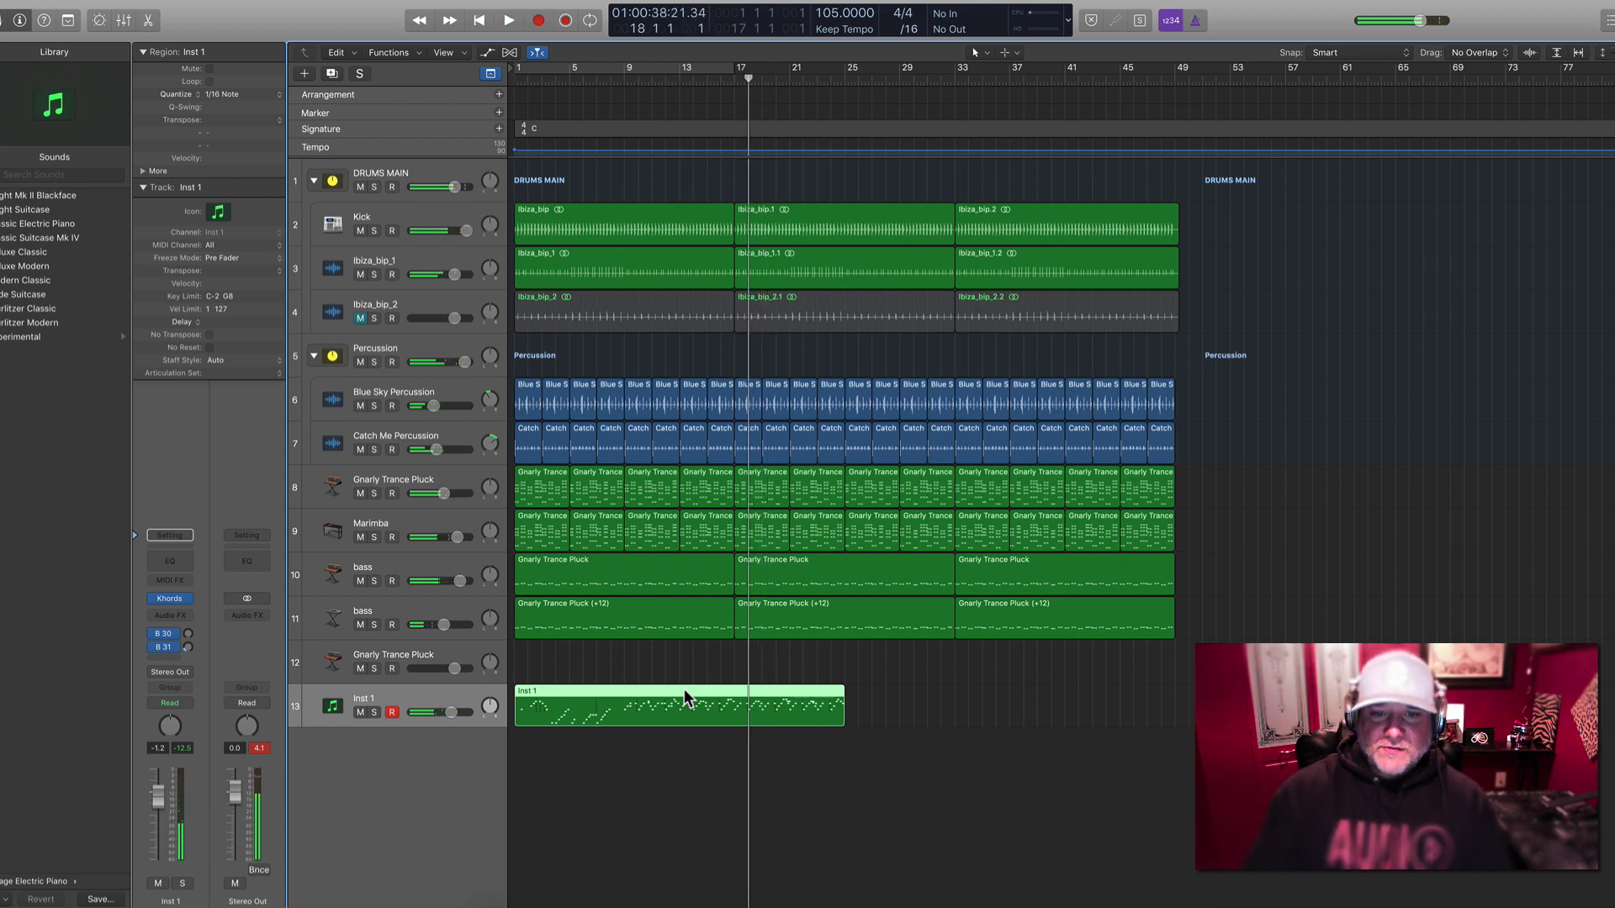
pyautogui.press(',')
pyautogui.press('super+t')
pyautogui.press('space')
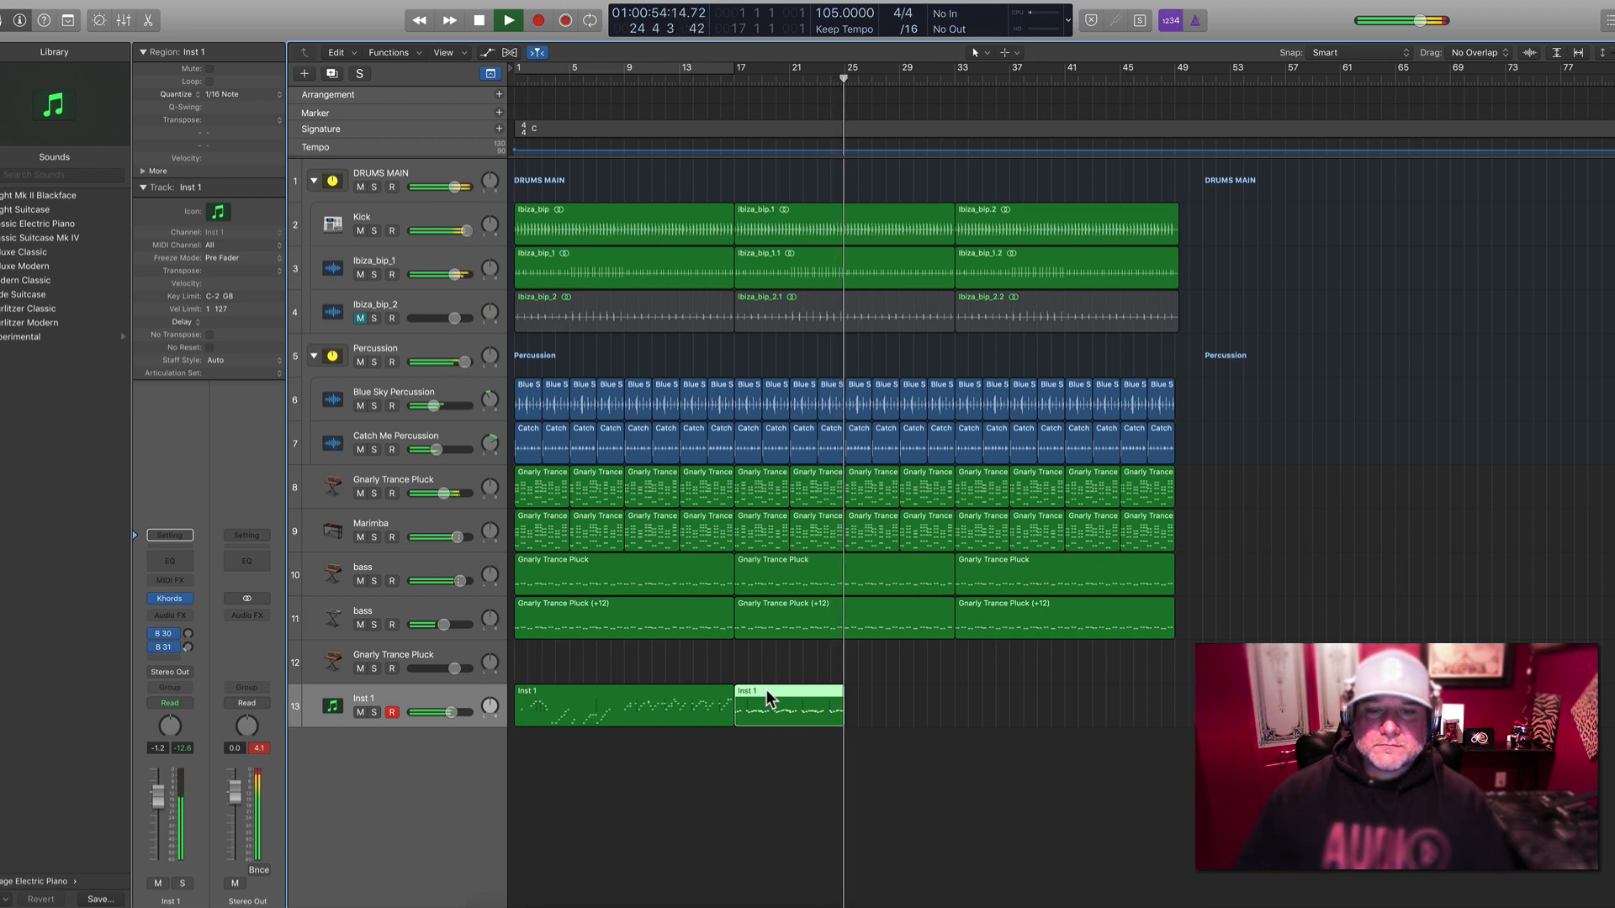
pyautogui.press('space')
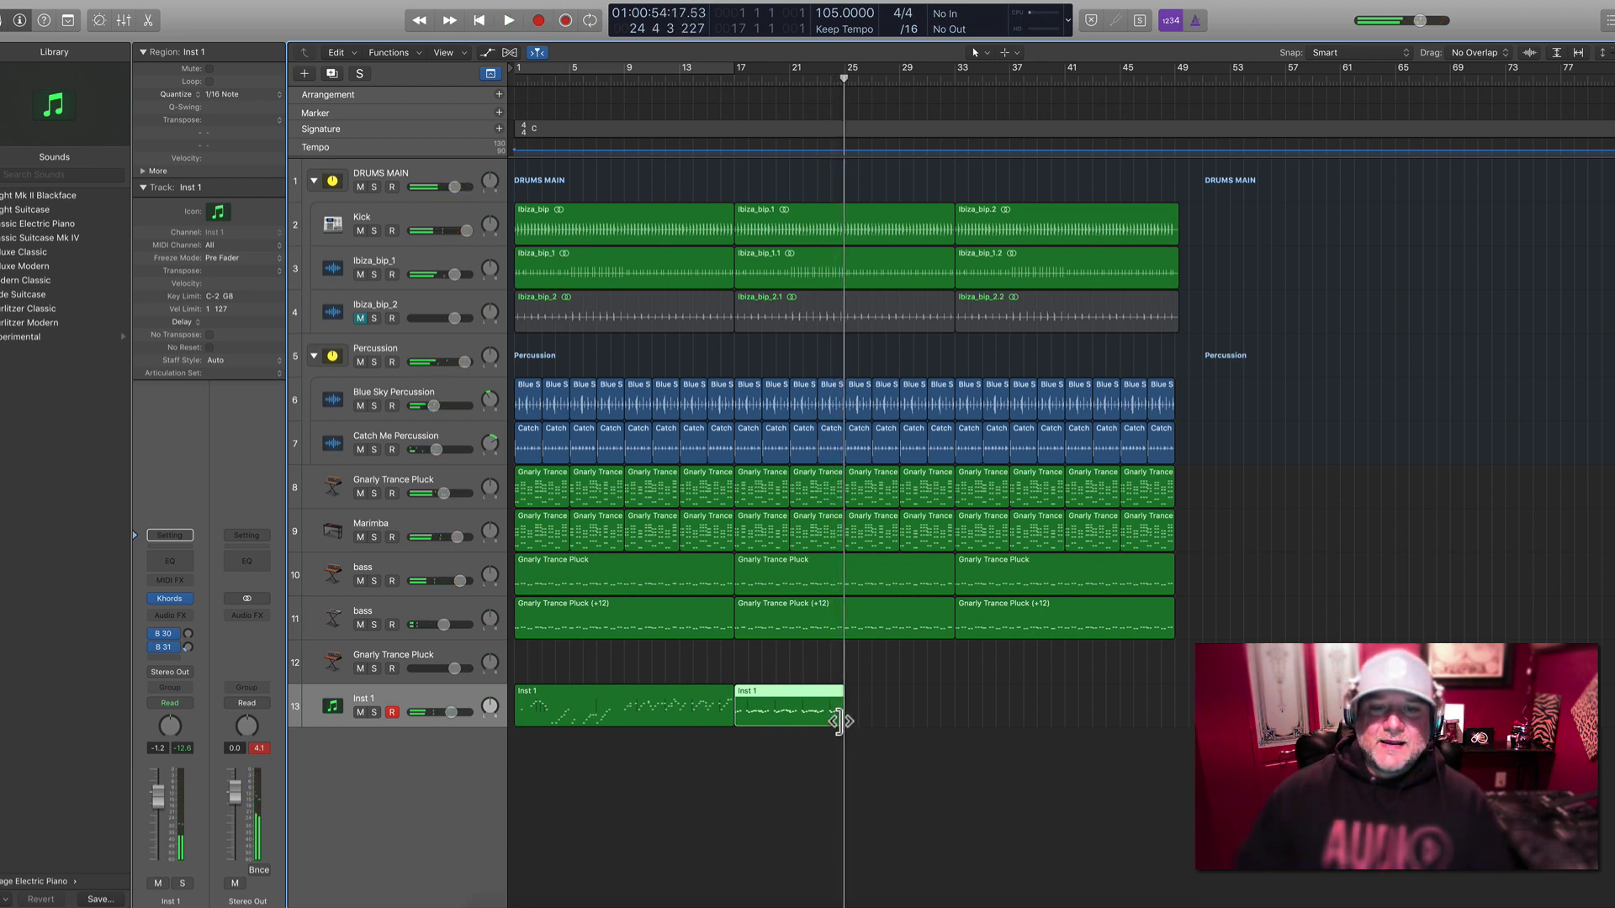
# Undo a trial shortening of the second Inst 1 region, then play from bar 23 and delete the Inst 1 region before bar 17
pyautogui.moveTo(801, 719); pyautogui.dragTo(788, 719)
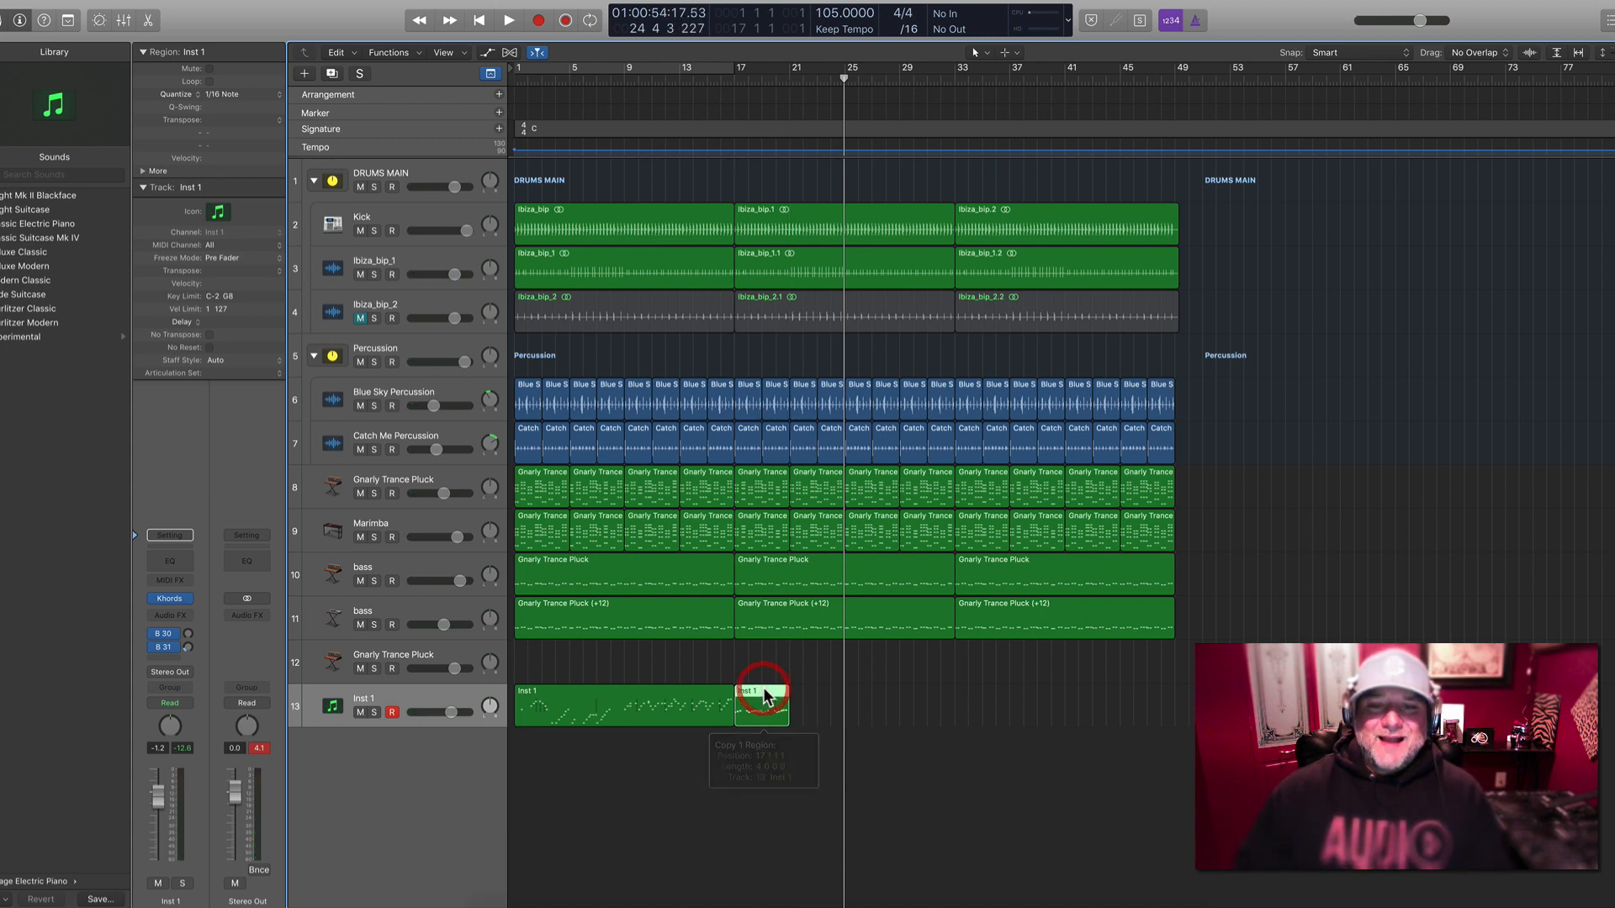
pyautogui.press('super+z')
pyautogui.click(815, 79)
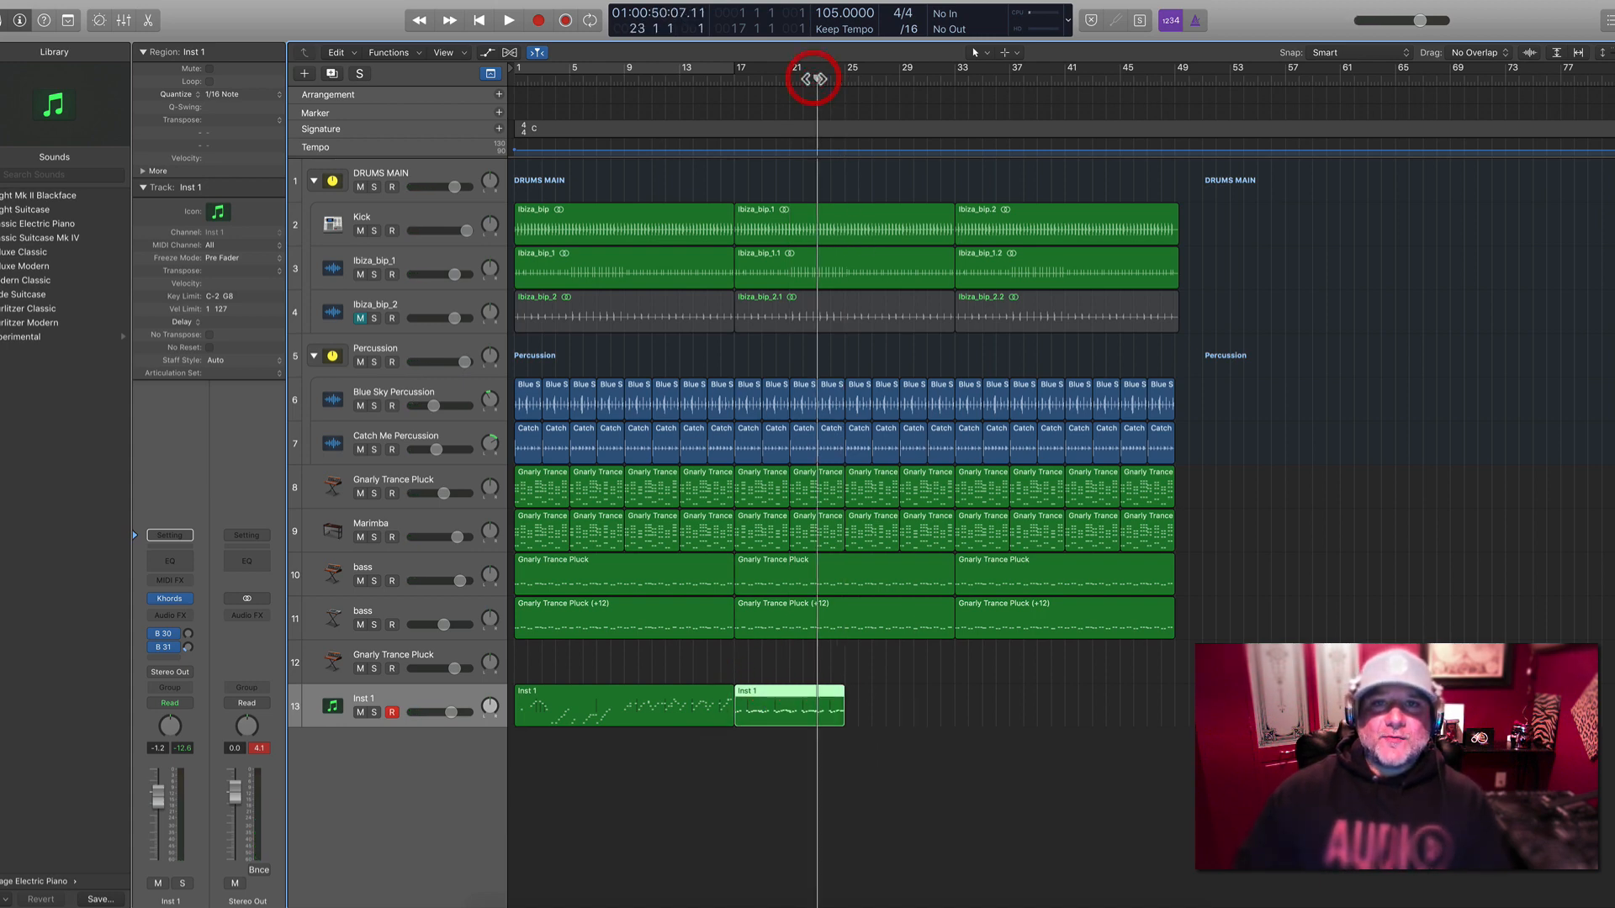
pyautogui.press('space')
pyautogui.click(710, 694)
pyautogui.press('Delete')
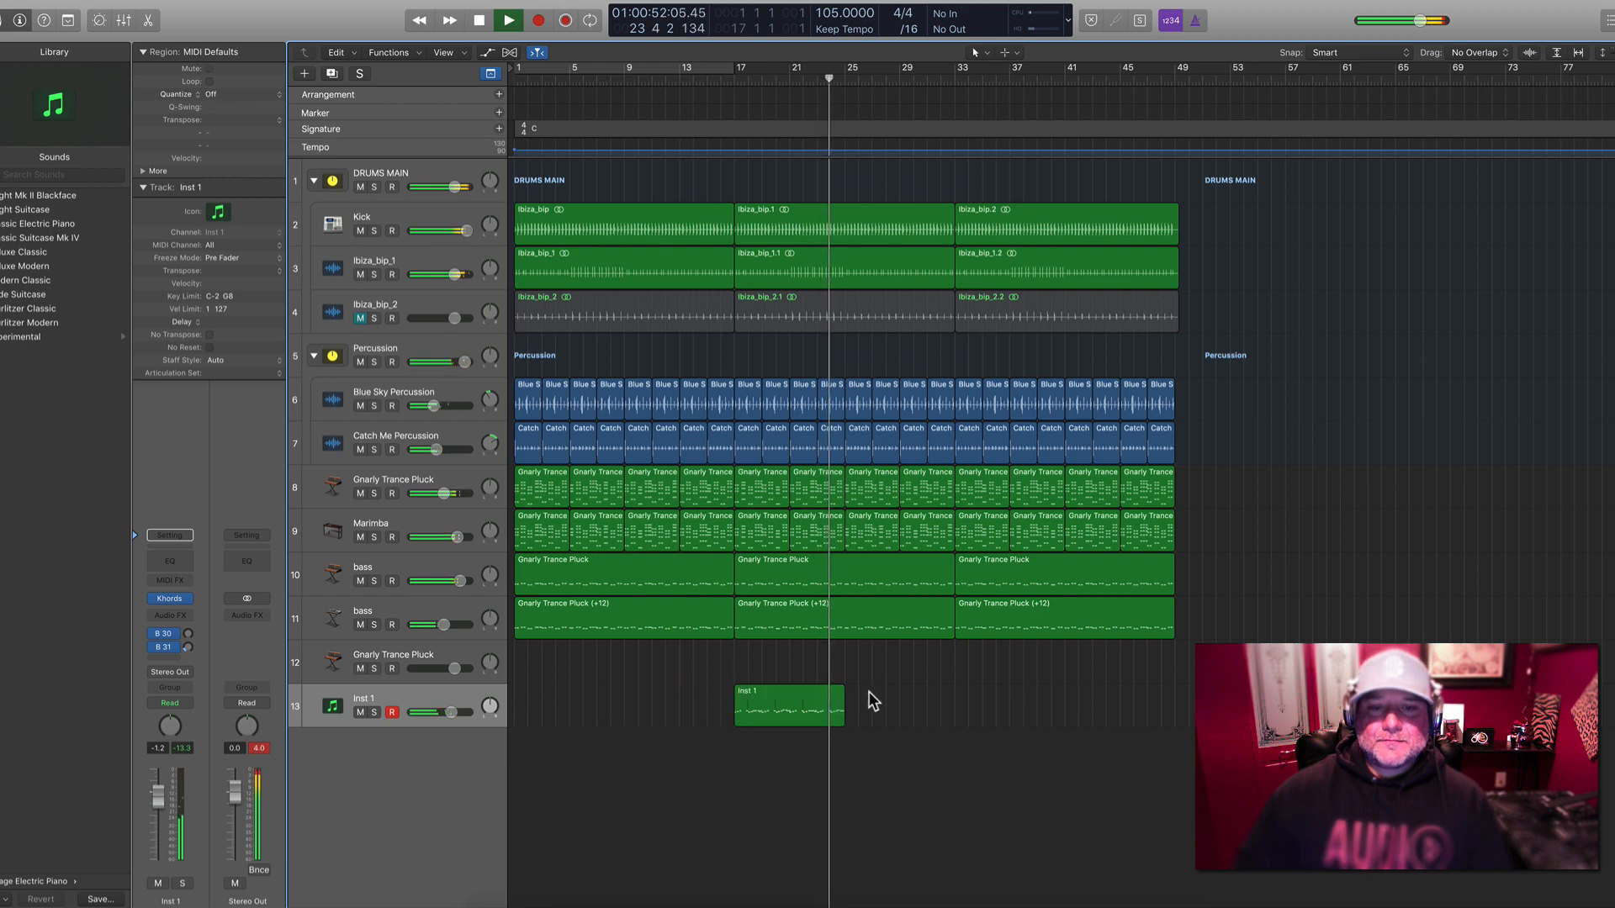
# Open the remaining Inst 1 region in the Piano Roll and play it from bar 17
pyautogui.doubleClick(836, 703)
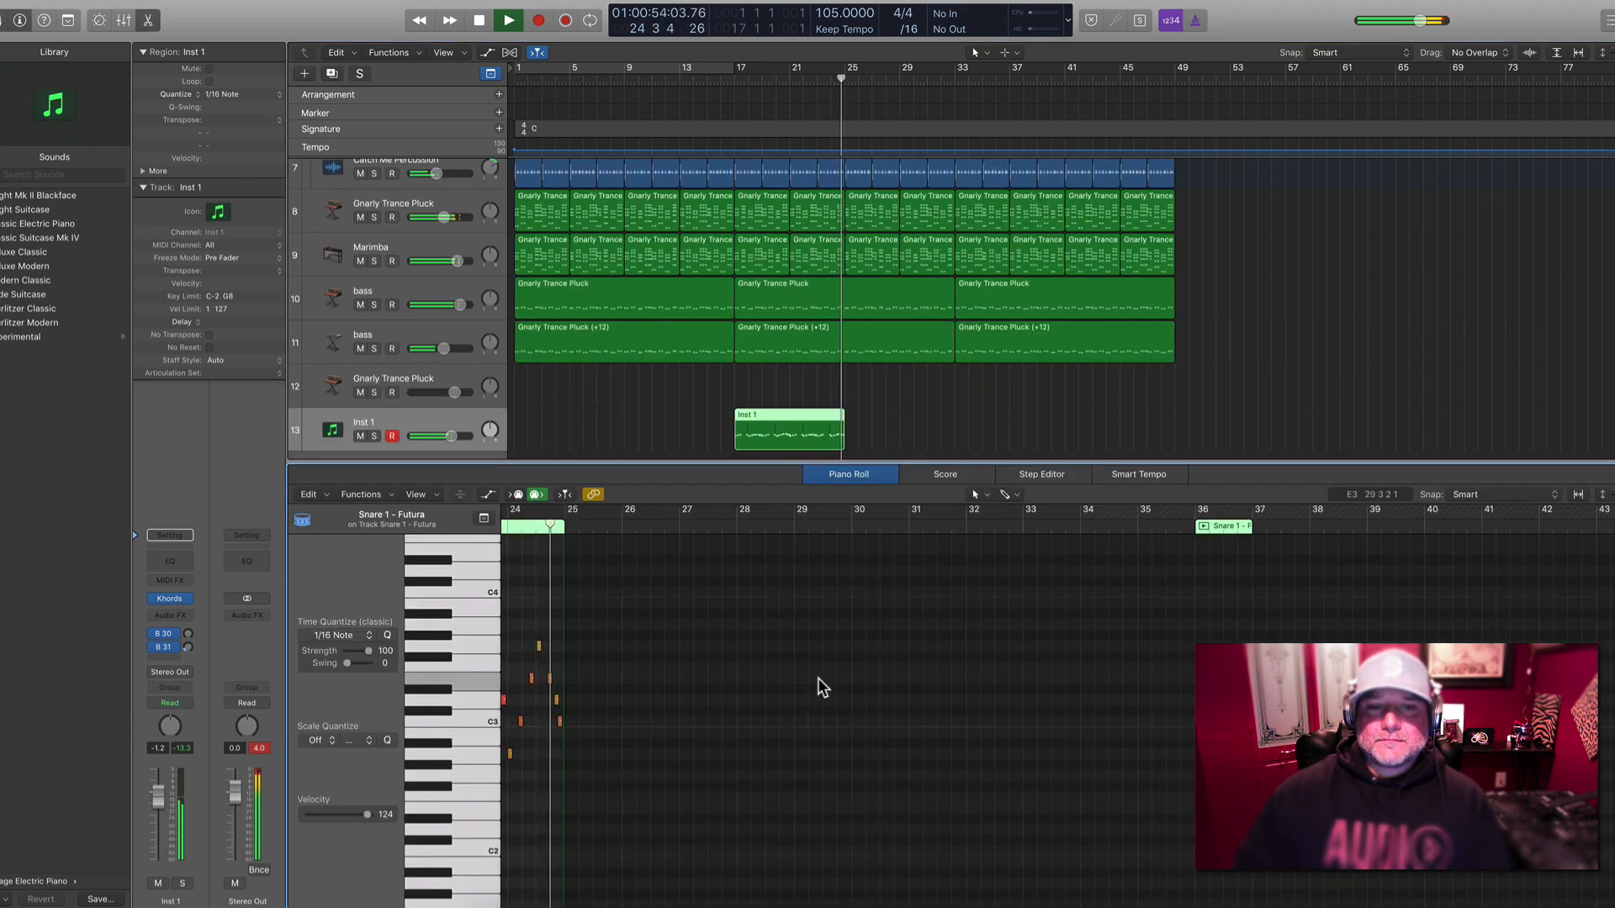
pyautogui.press('space')
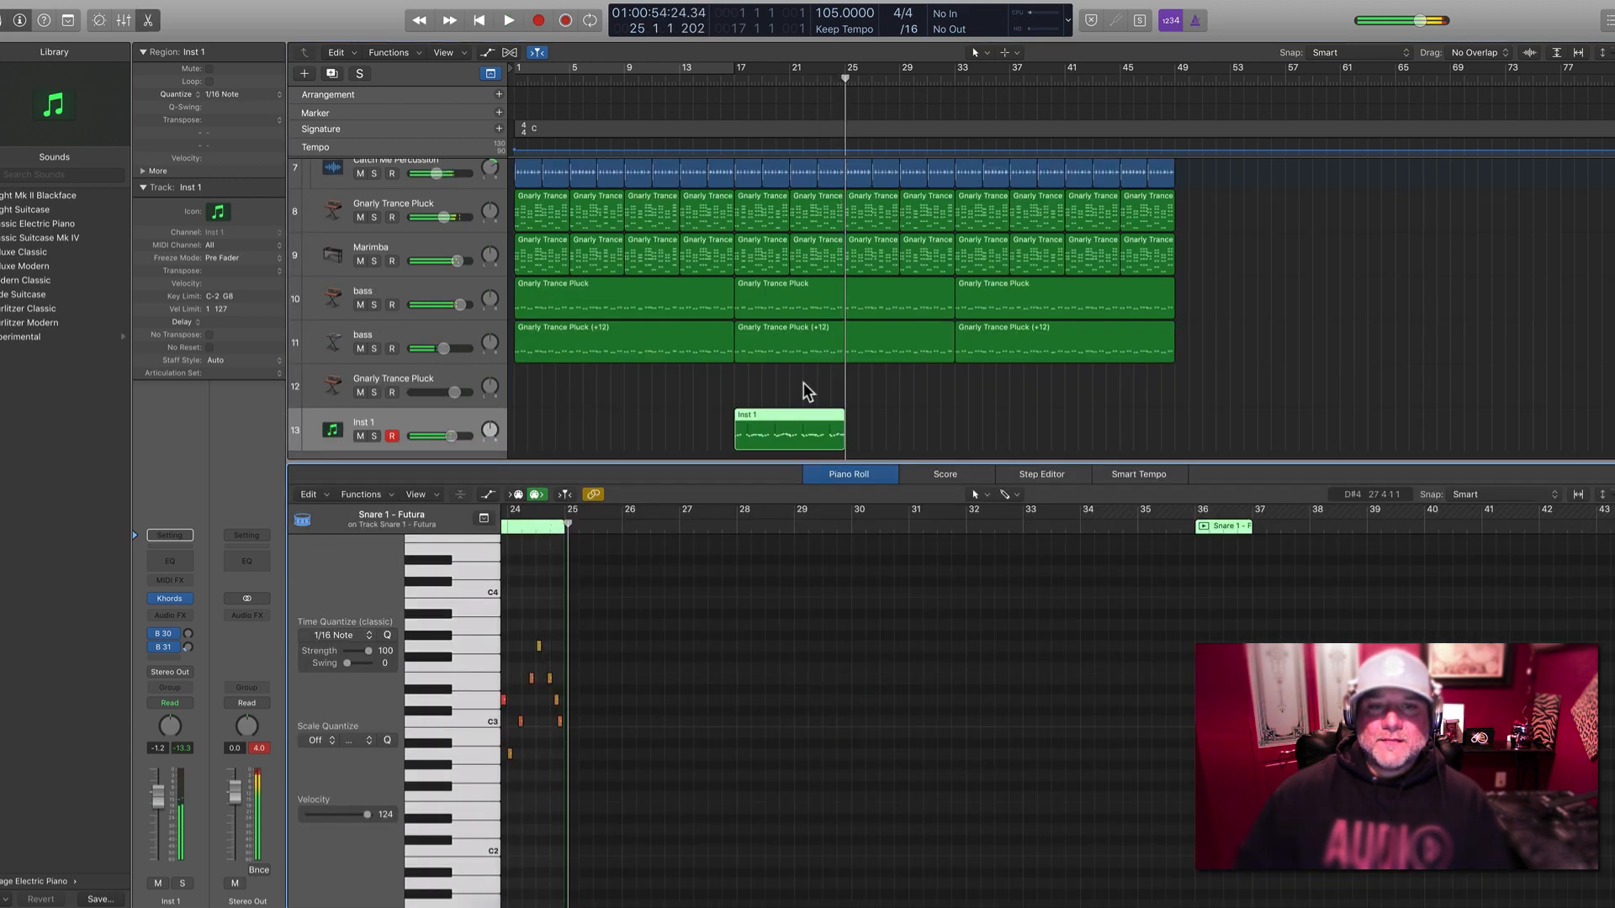
pyautogui.click(739, 79)
pyautogui.press('space')
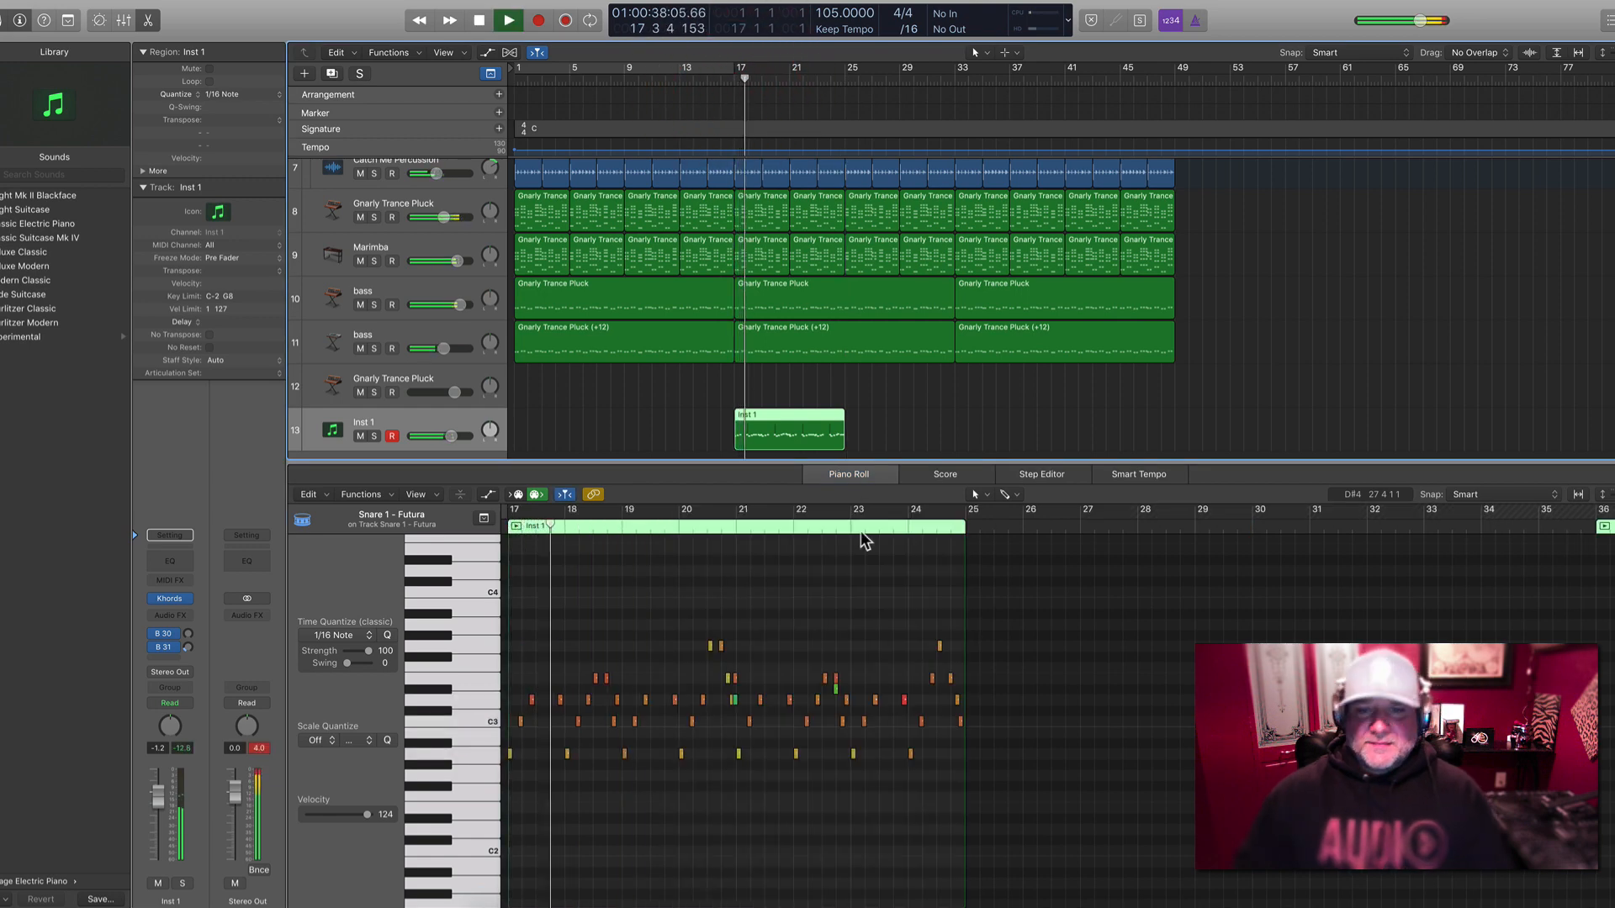
# Play the Inst 1 region through to bar 25, stop playback and close the Piano Roll
pyautogui.press('super+Right')
pyautogui.press('super+Right')
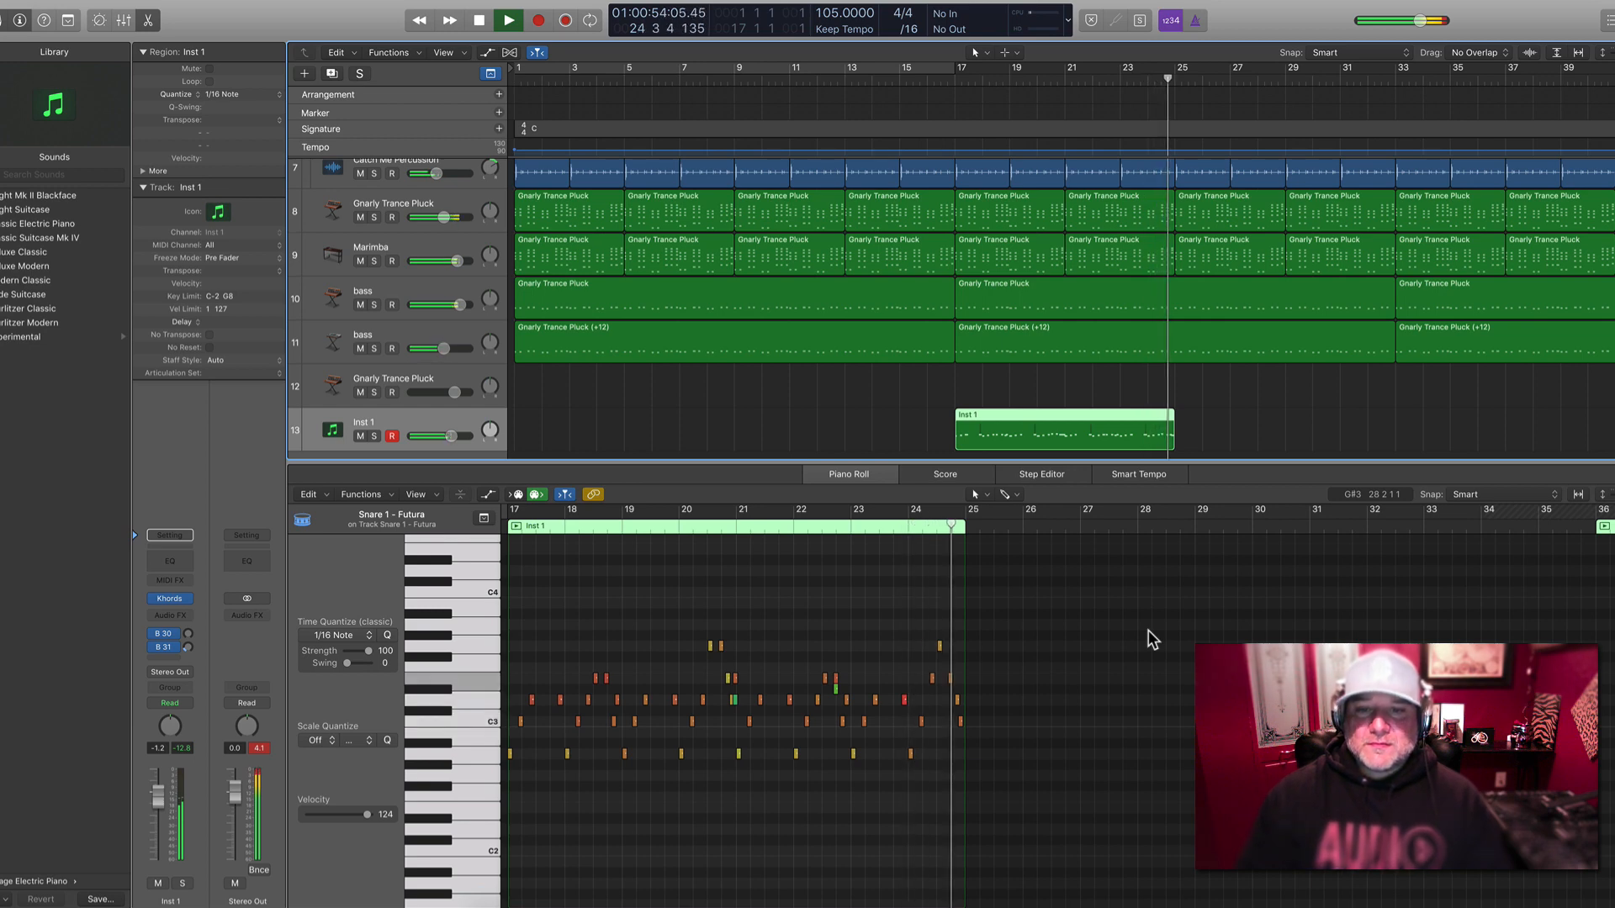
pyautogui.press('space')
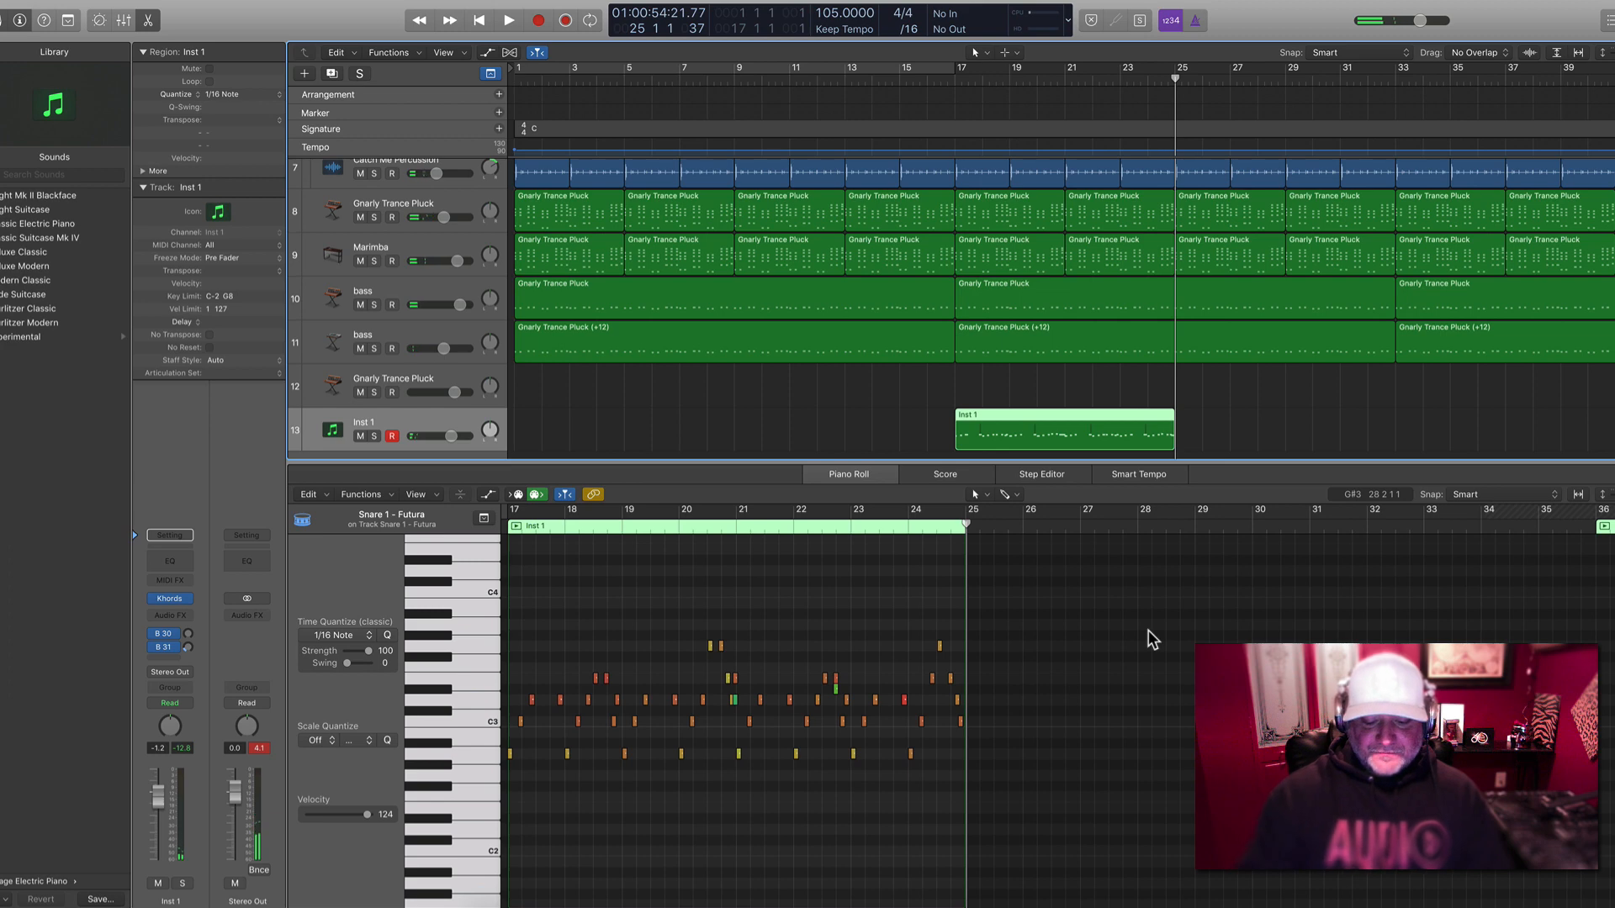
pyautogui.press('n')
pyautogui.press('n')
pyautogui.click(1372, 681)
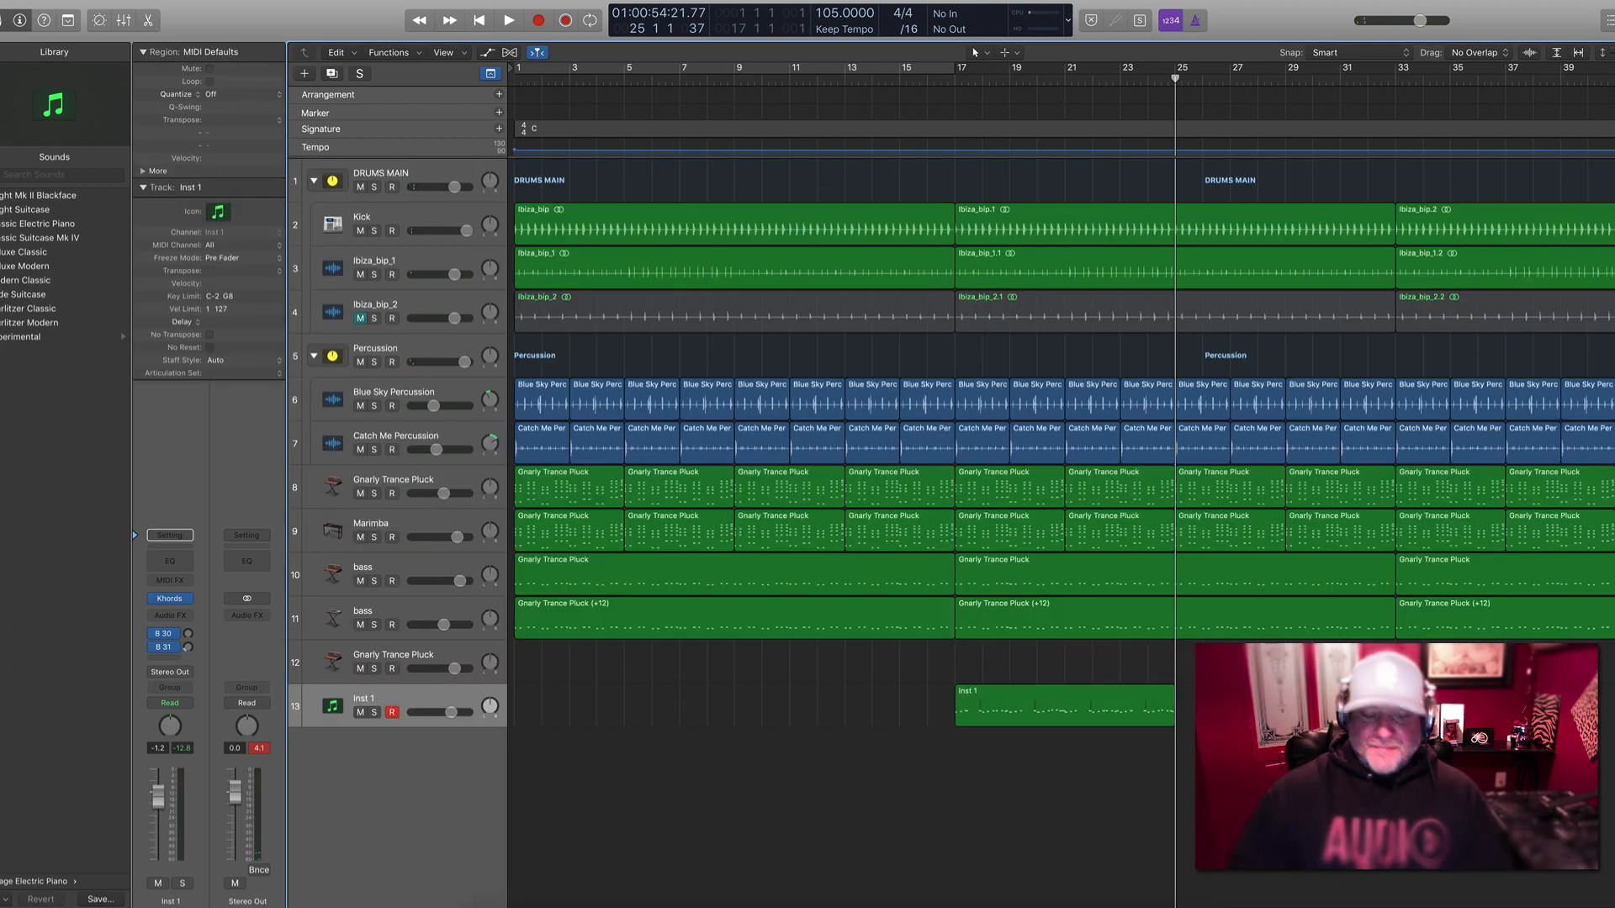
# Fit the arrangement in view from bar 1 to its end, including every track down to Inst 1
pyautogui.press('z')
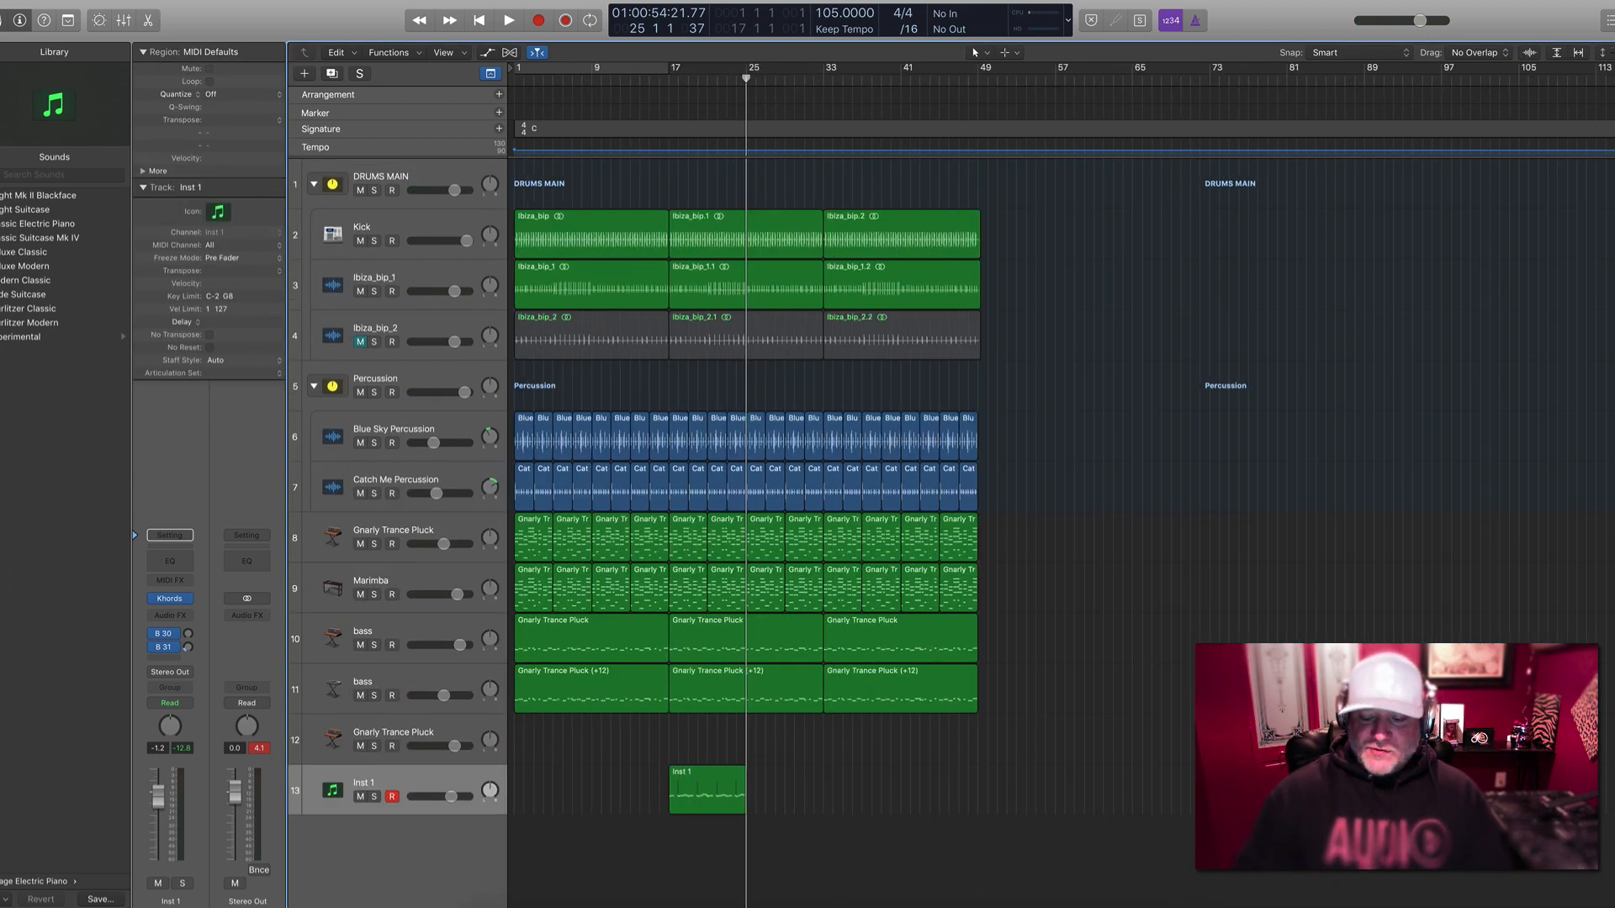
pyautogui.press('super+Down')
pyautogui.press('super+Right')
pyautogui.press('super+Up')
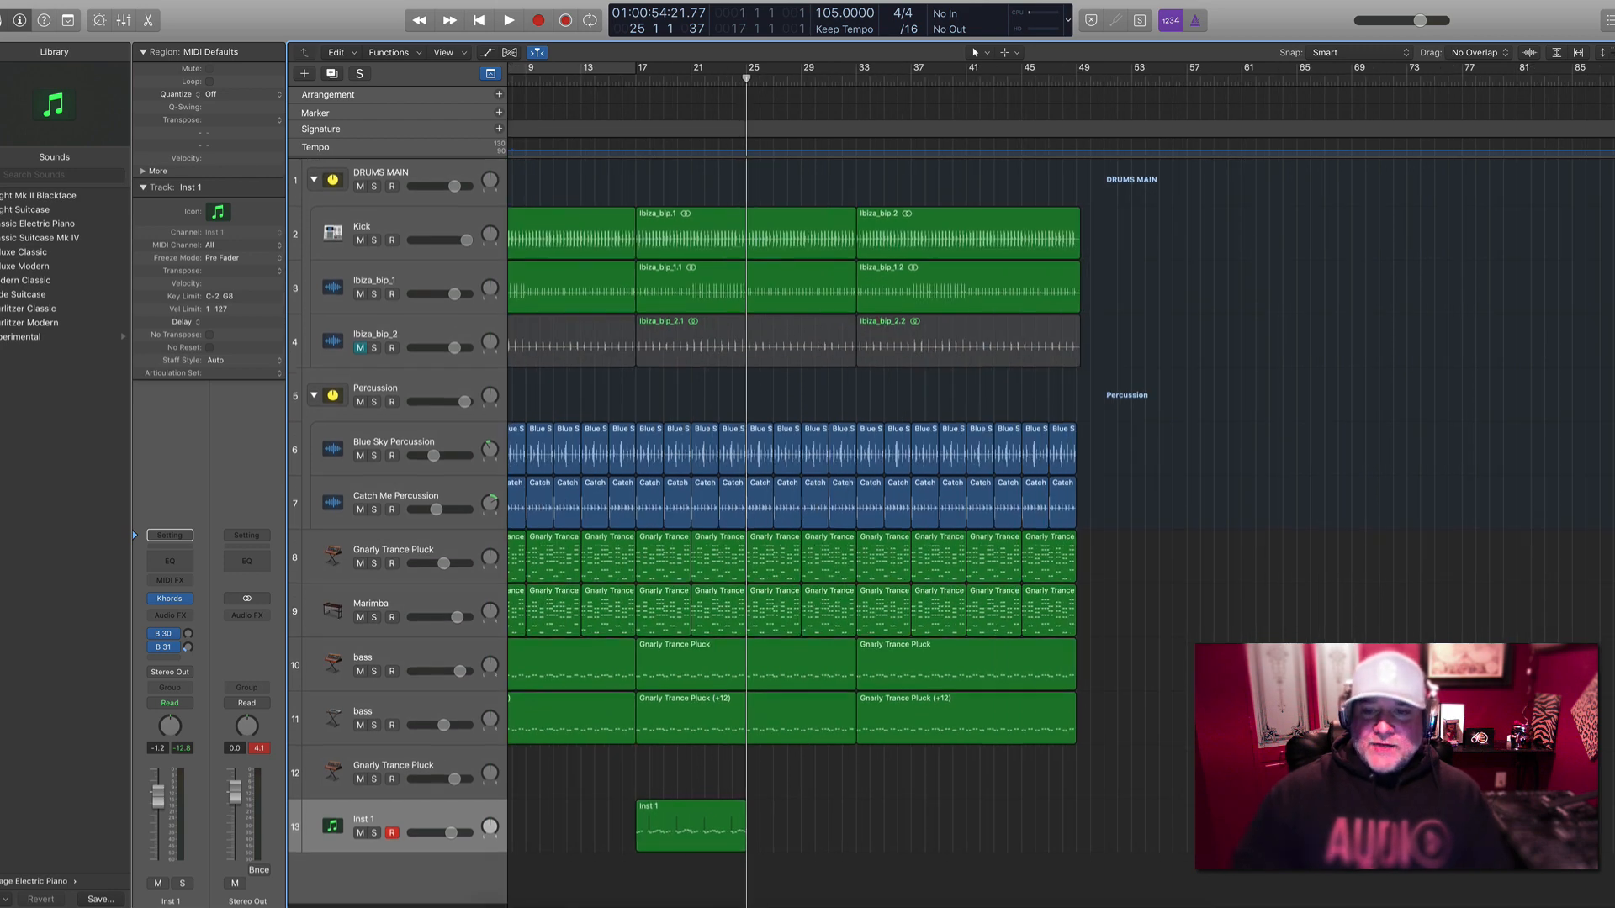
pyautogui.press('super+Down')
pyautogui.press('super+Right')
pyautogui.hscroll(-5, 1172, 755)
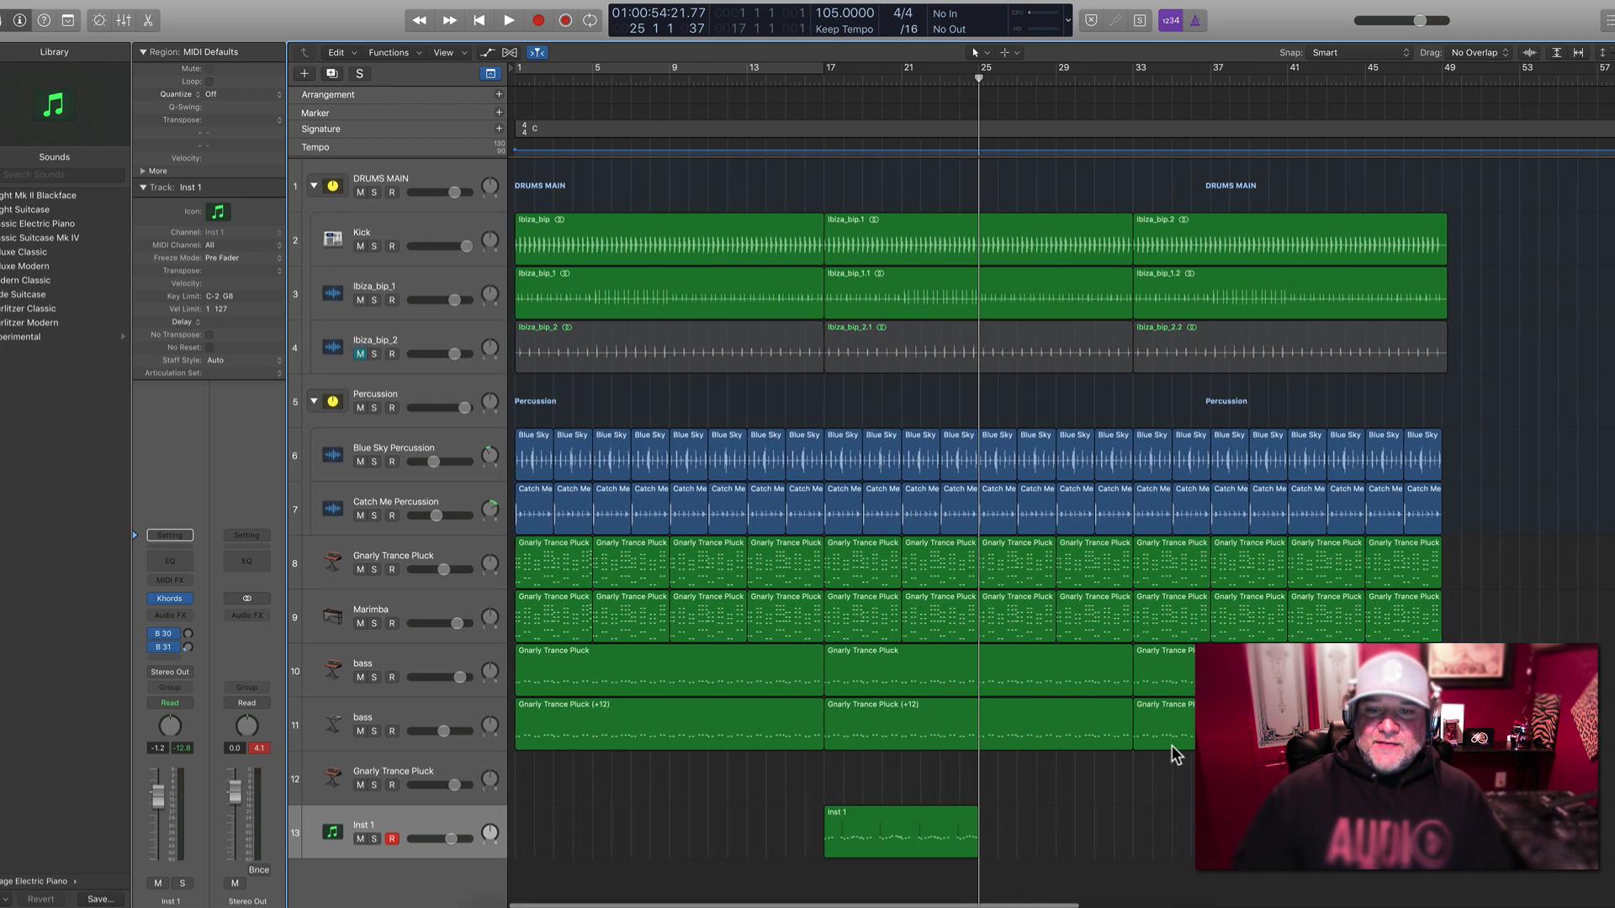
pyautogui.press('super+Up')
pyautogui.press('super+Down')
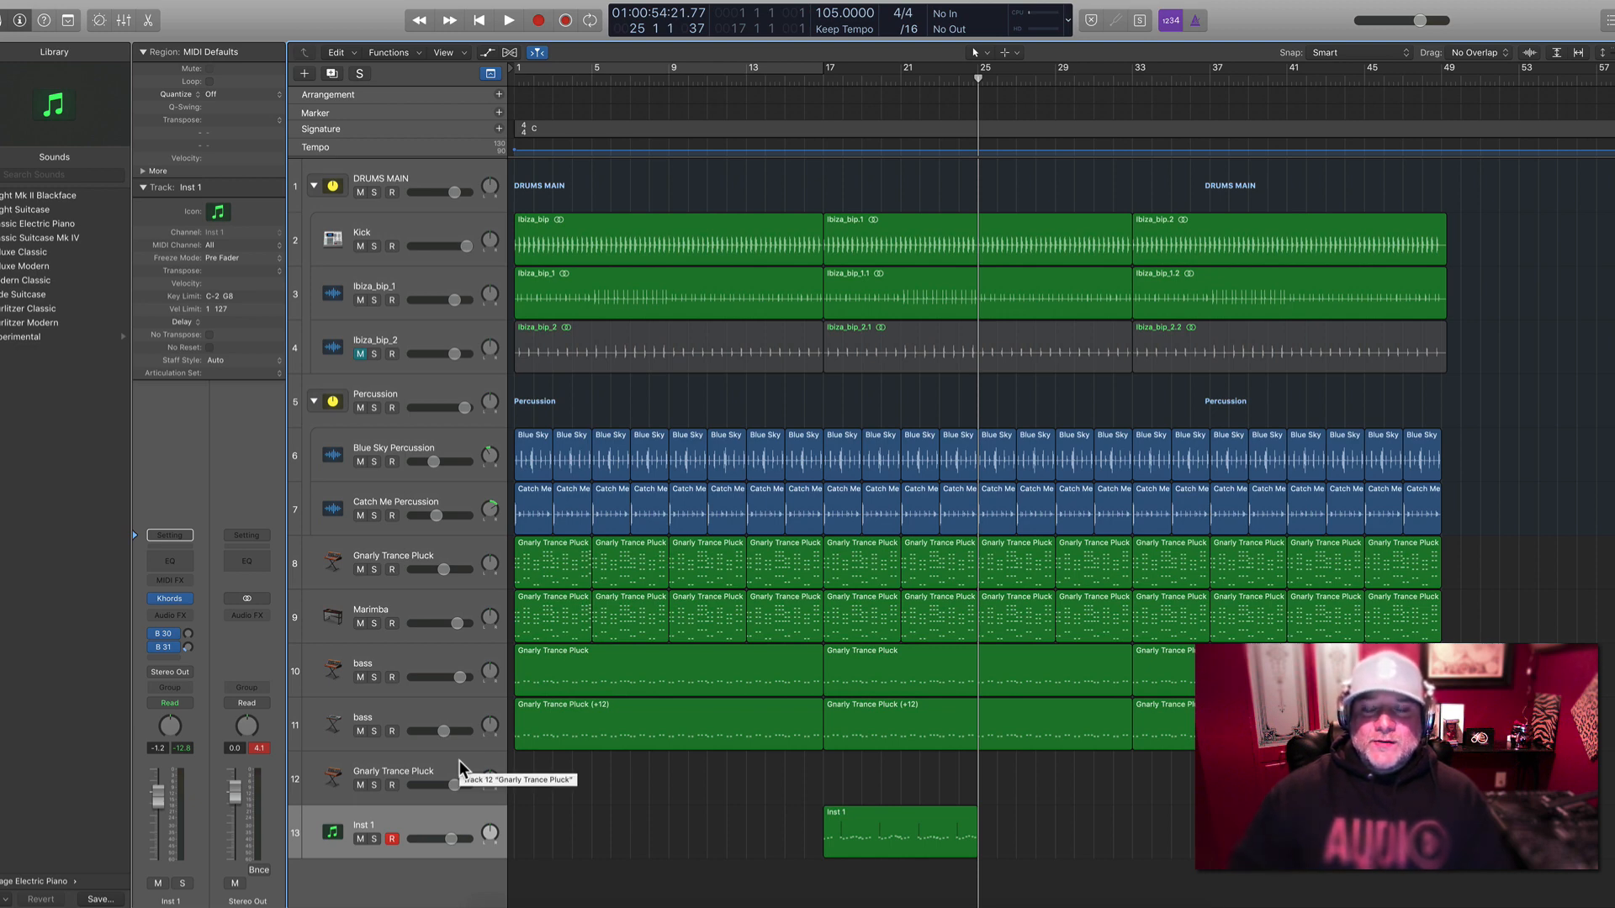
# Duplicate the Inst 1 track with its Khords instrument and copy the Inst 1 region onto the new track at bar 17
pyautogui.click(465, 333)
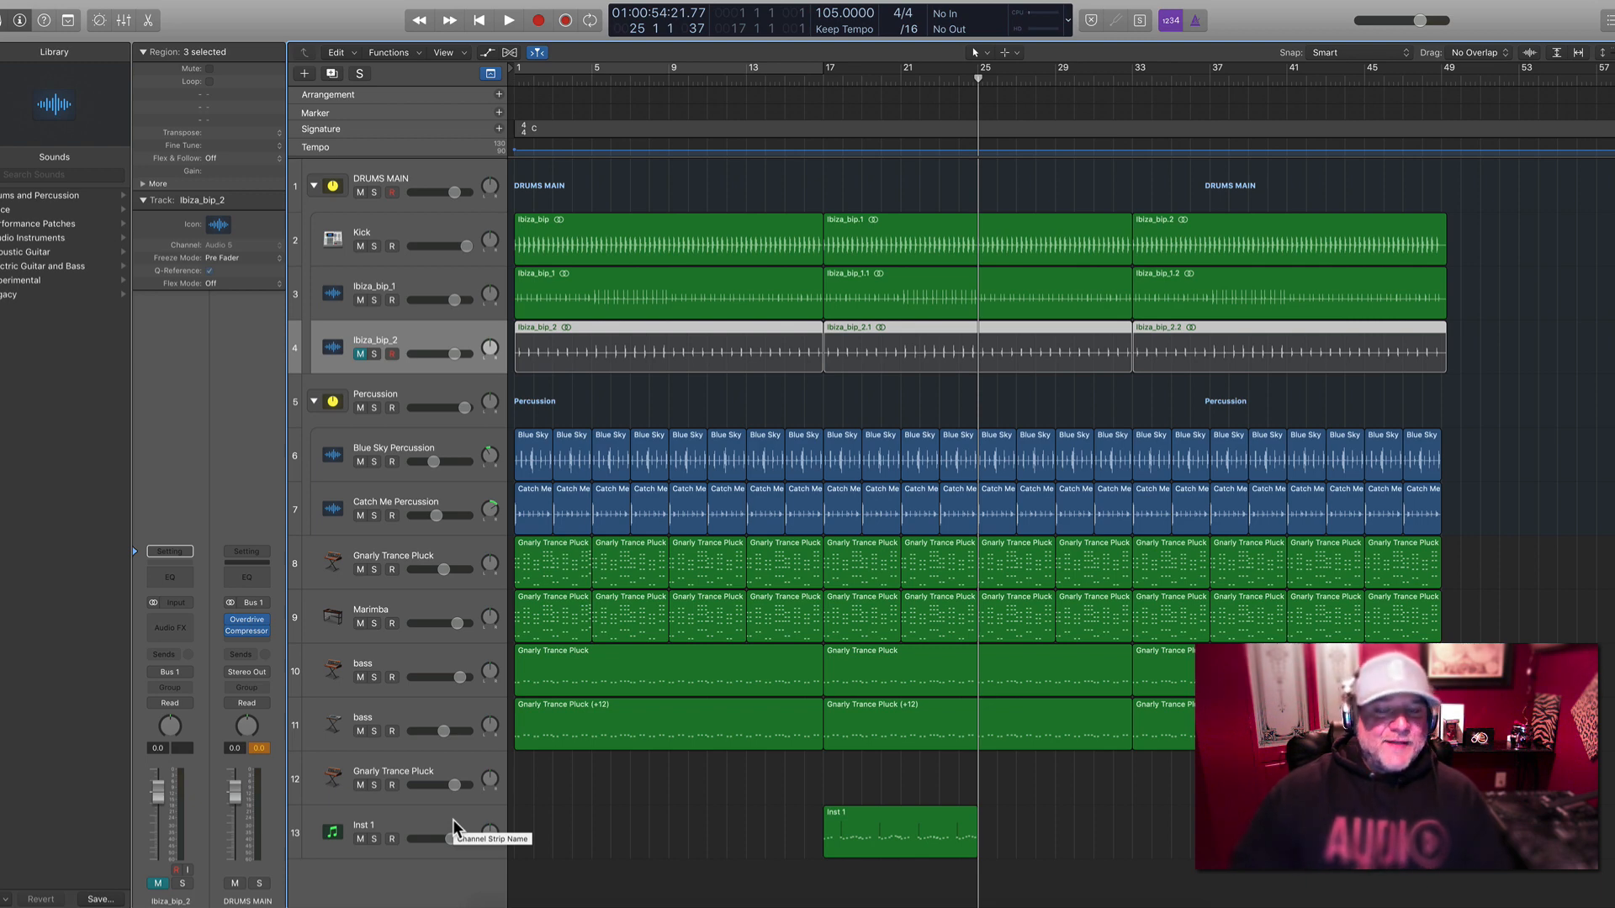
pyautogui.click(1048, 775)
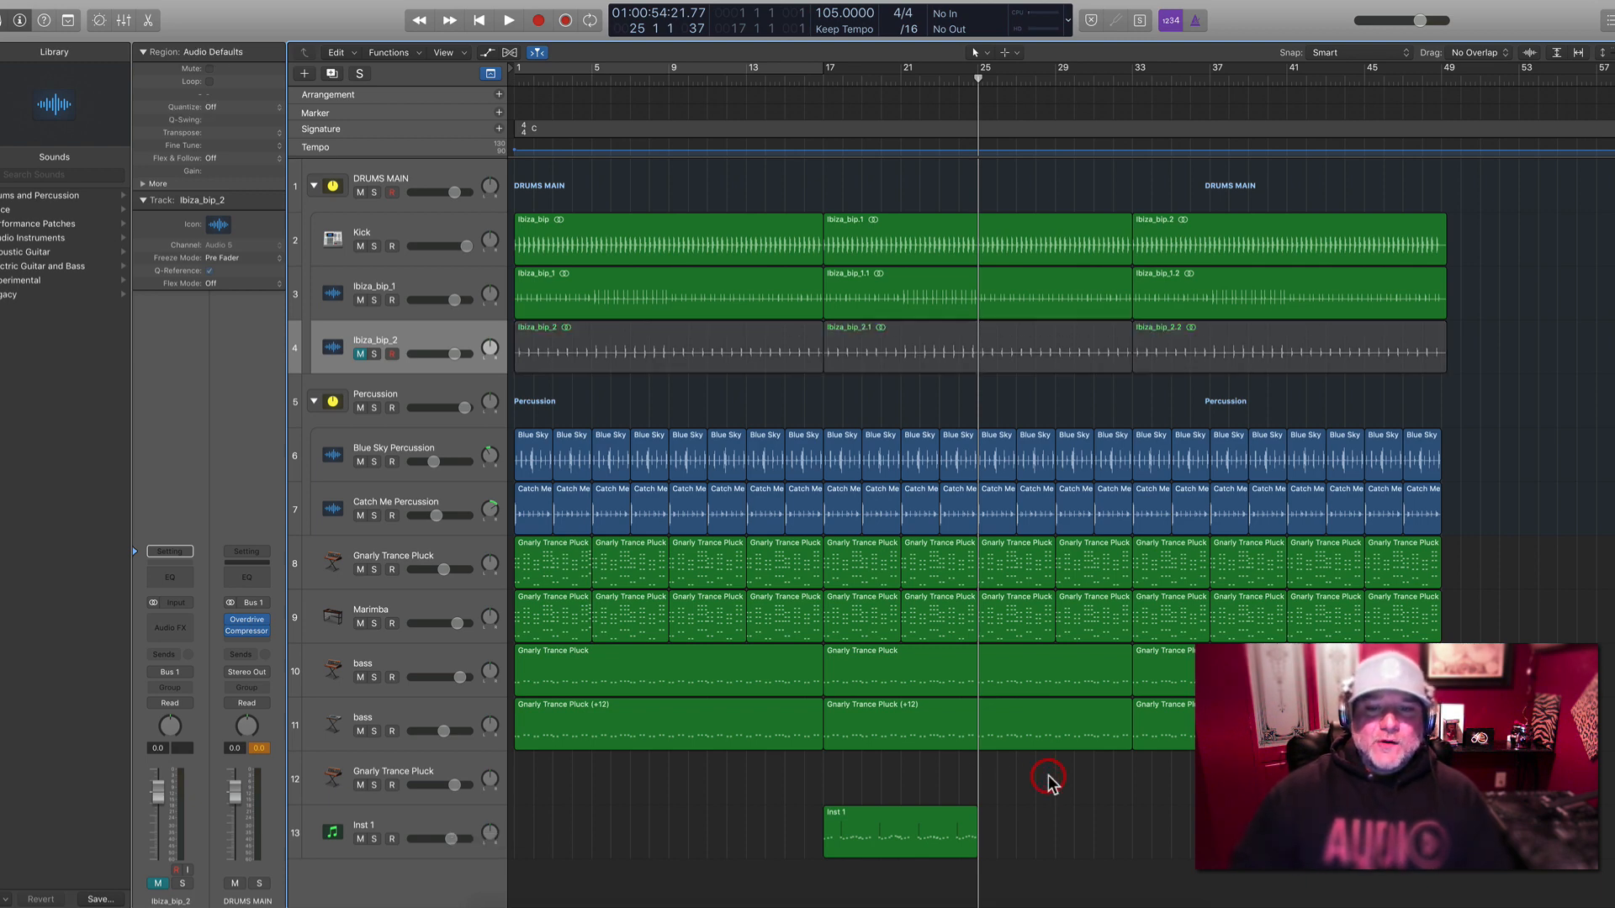
pyautogui.click(920, 839)
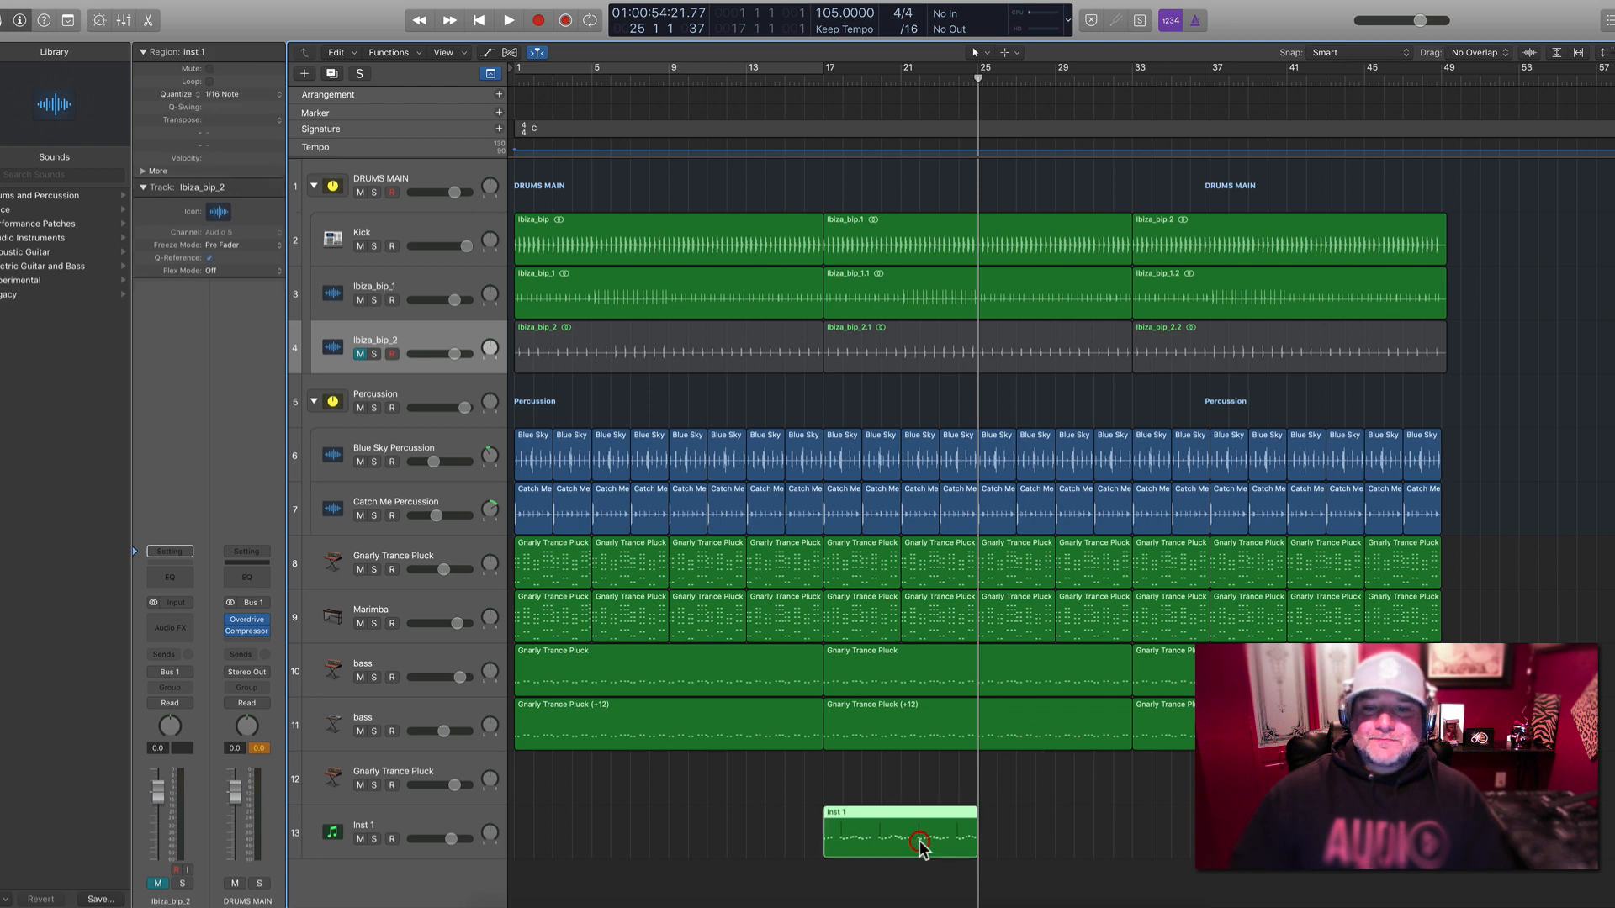
pyautogui.click(450, 826)
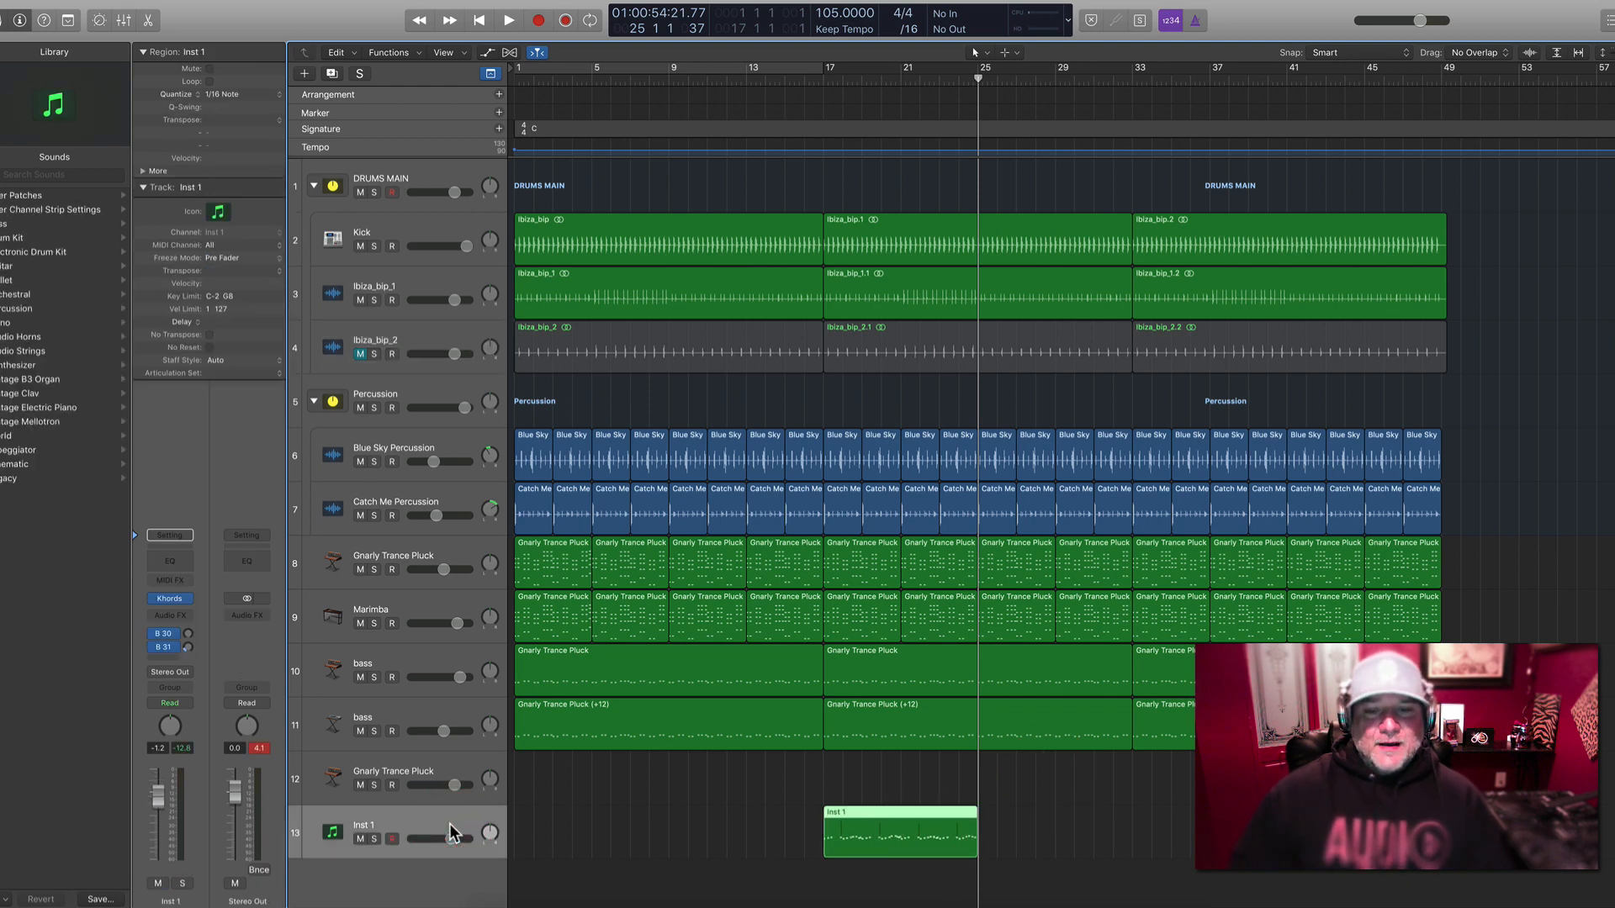
pyautogui.press('super+d')
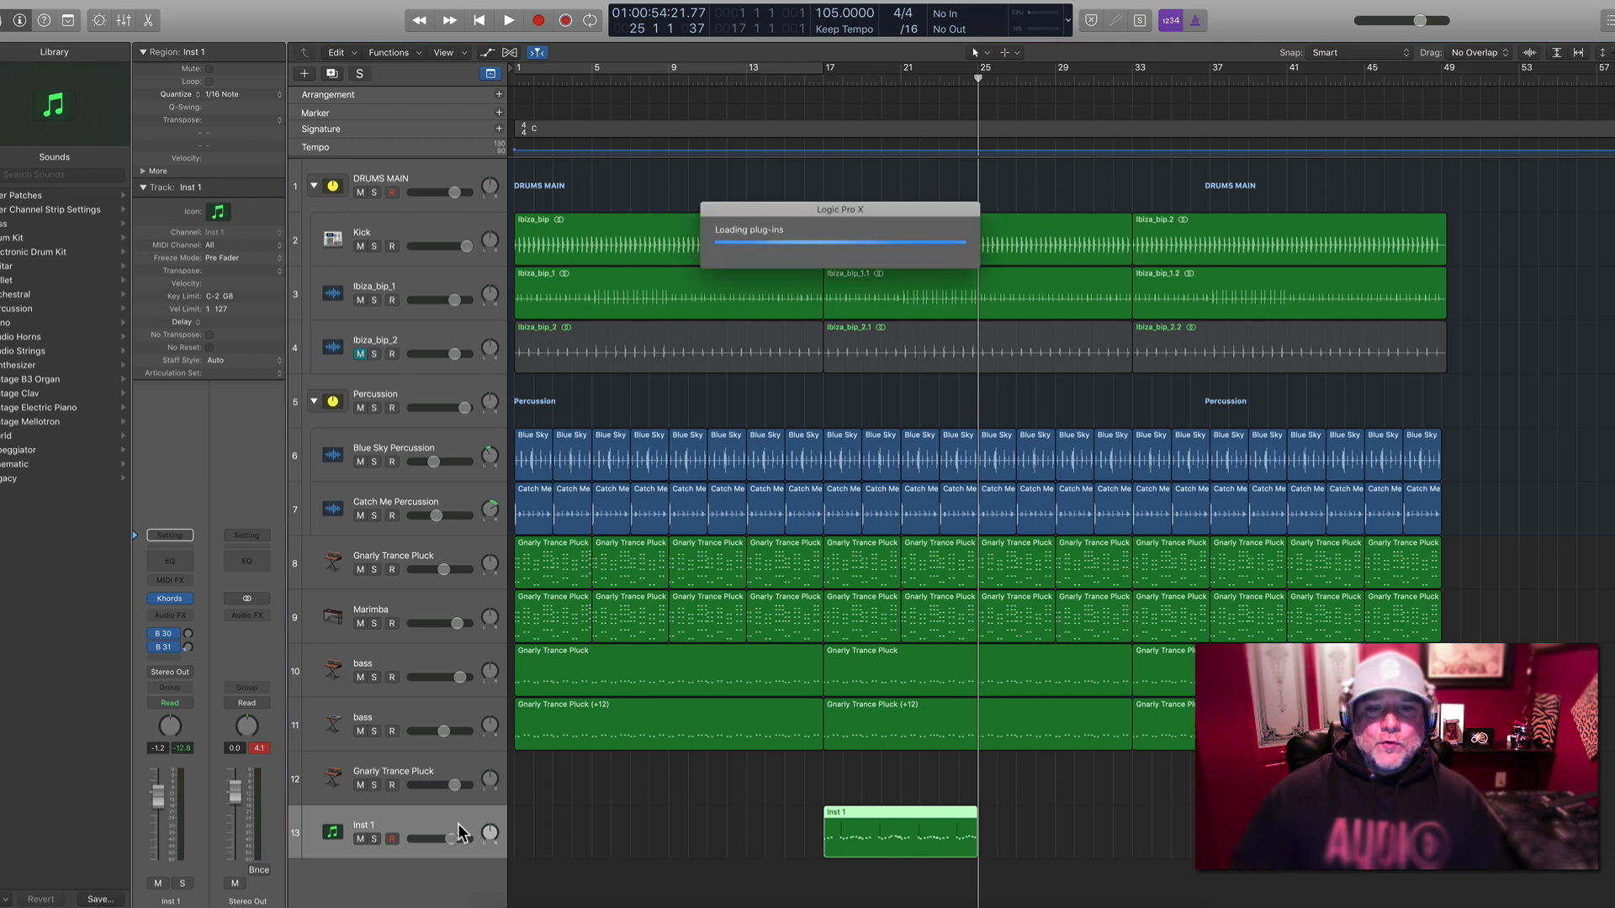
pyautogui.moveTo(866, 805); pyautogui.dragTo(869, 839)
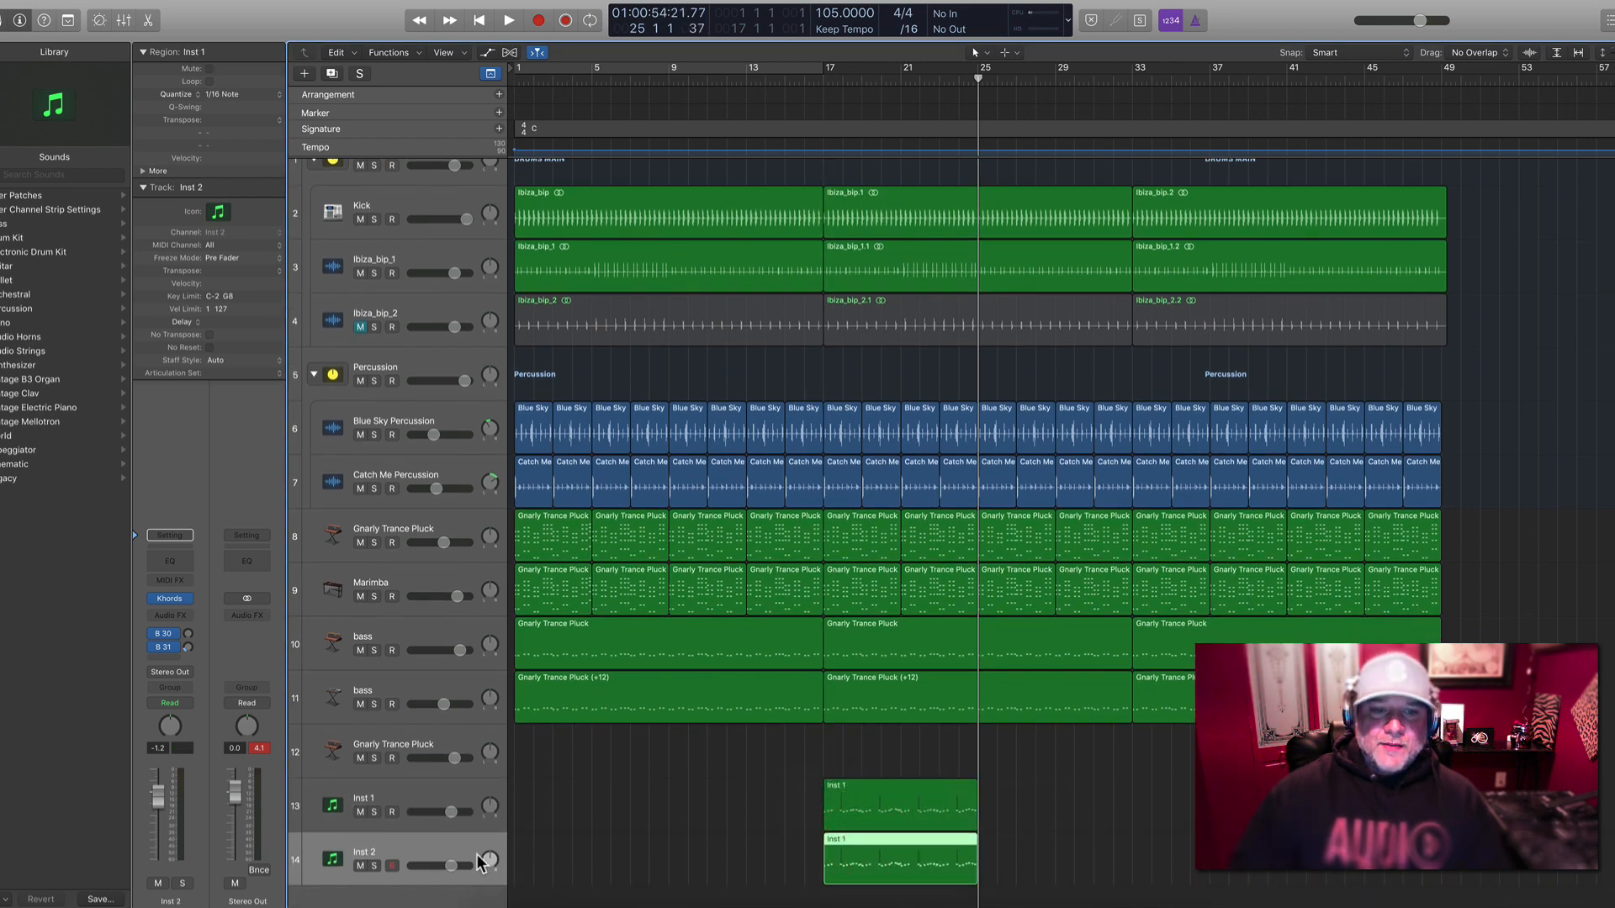
# Solo the Inst 2 track with the playhead at bar 17, and open its Khords window clear of the track headers
pyautogui.click(375, 866)
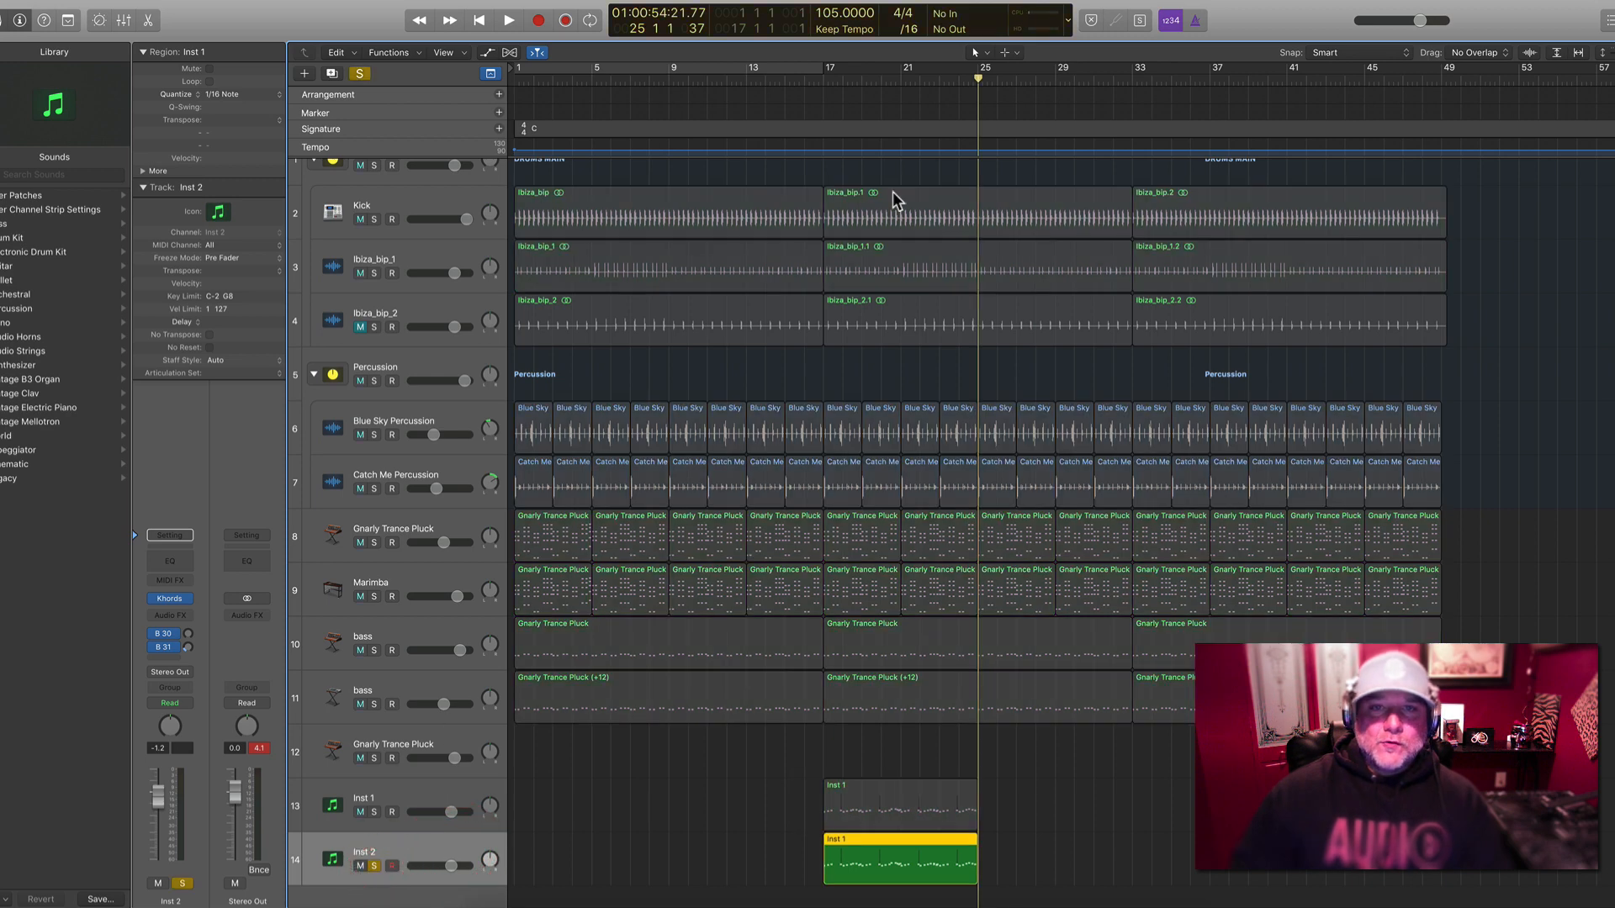
pyautogui.click(823, 78)
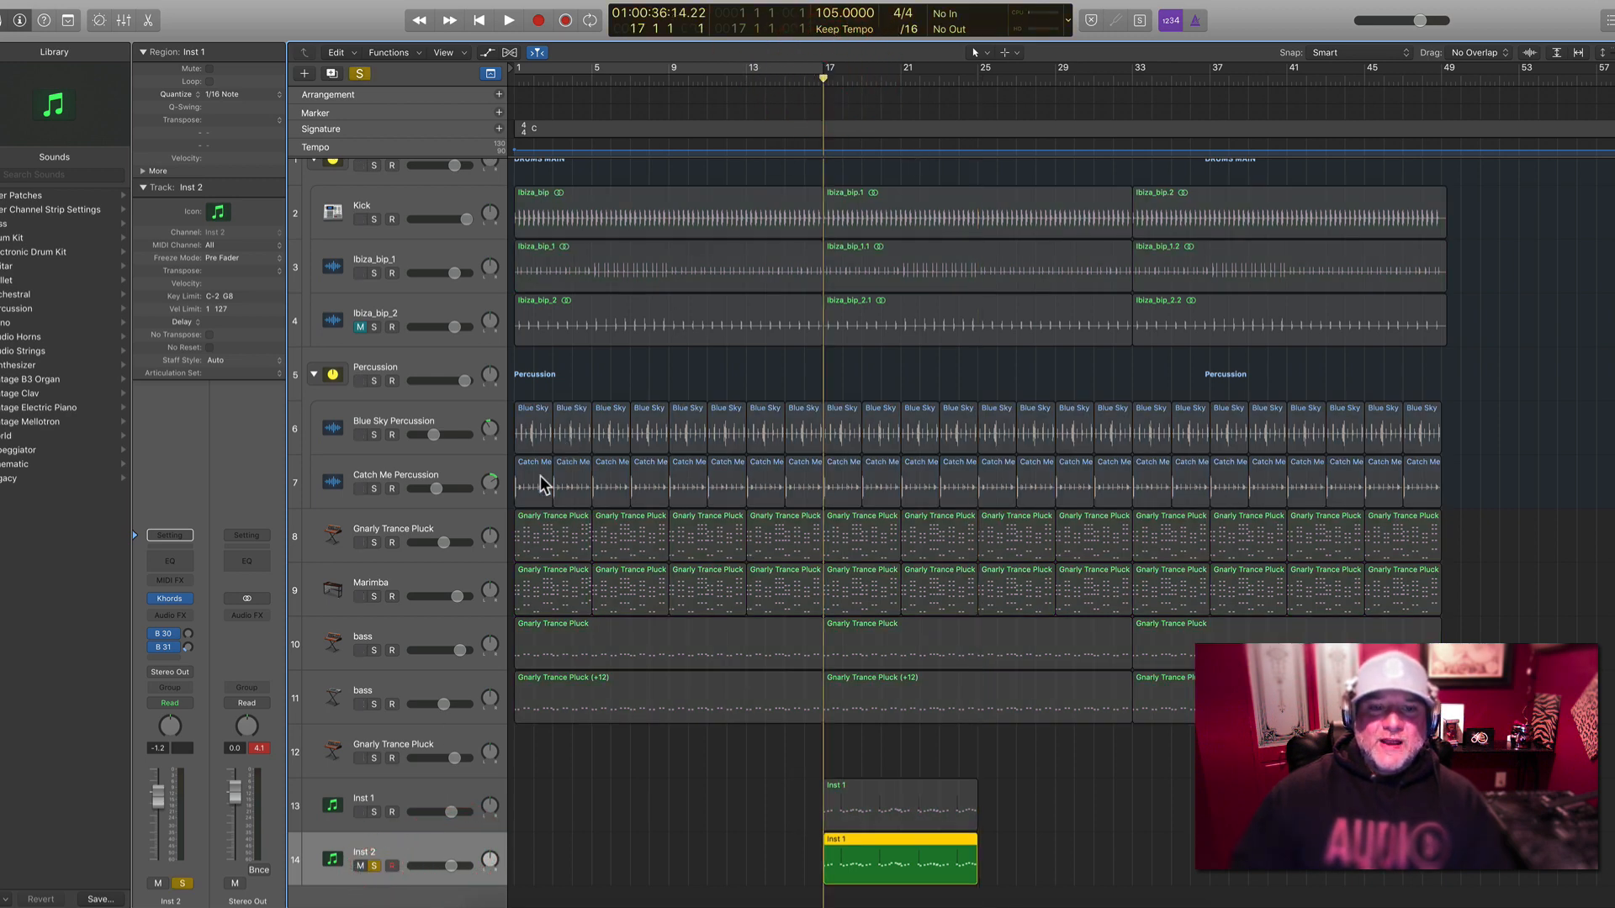
pyautogui.click(170, 598)
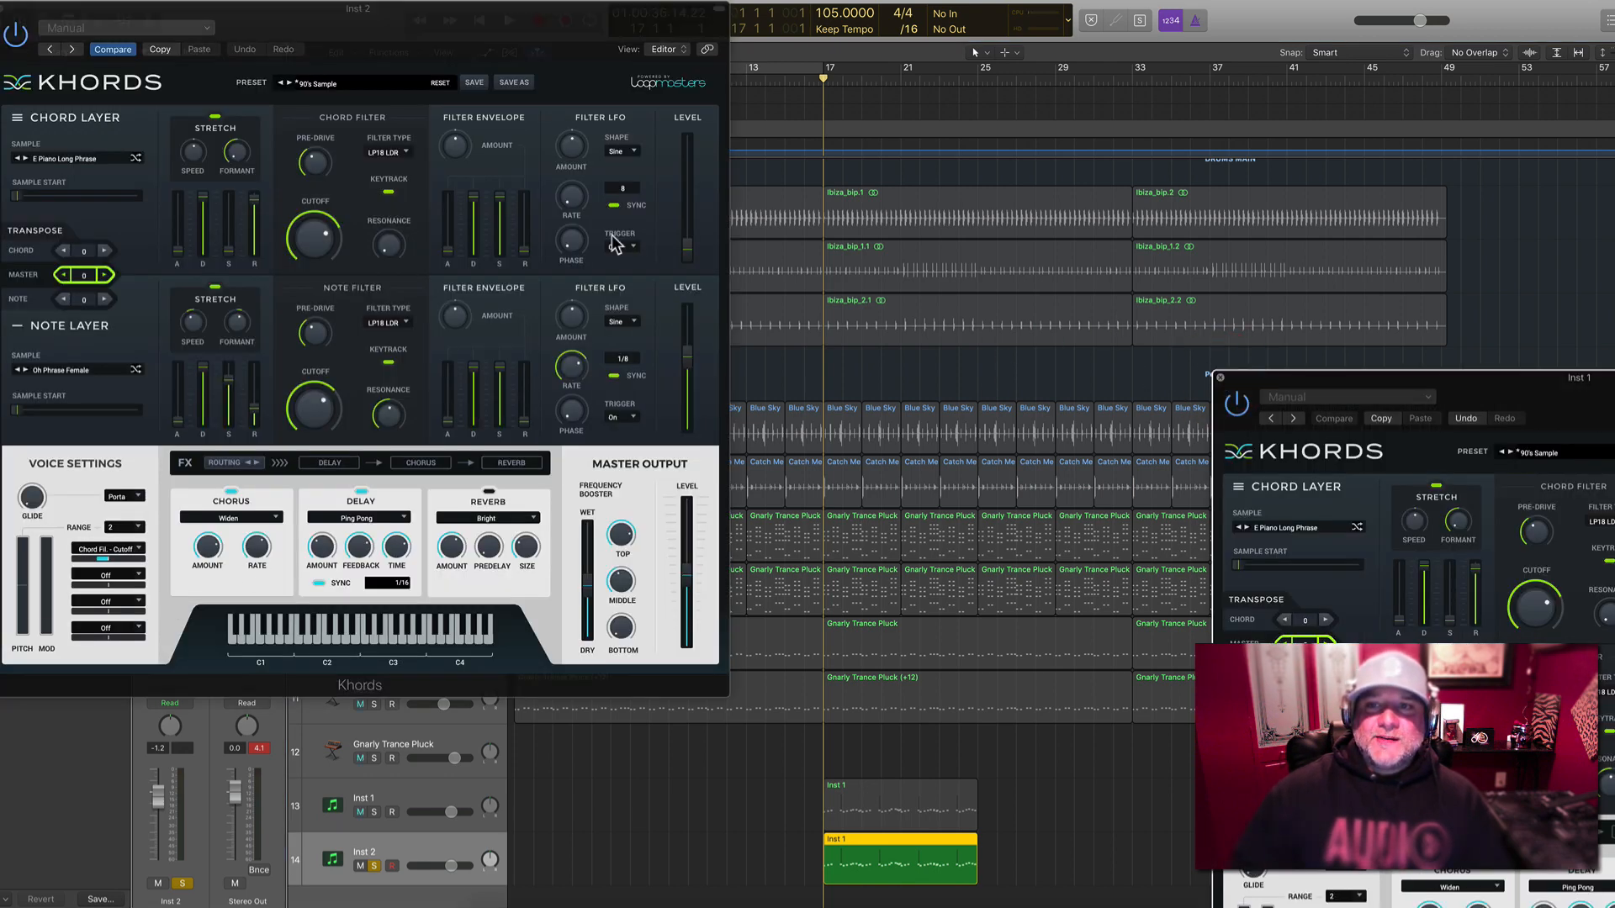
pyautogui.click(1217, 378)
pyautogui.click(7, 10)
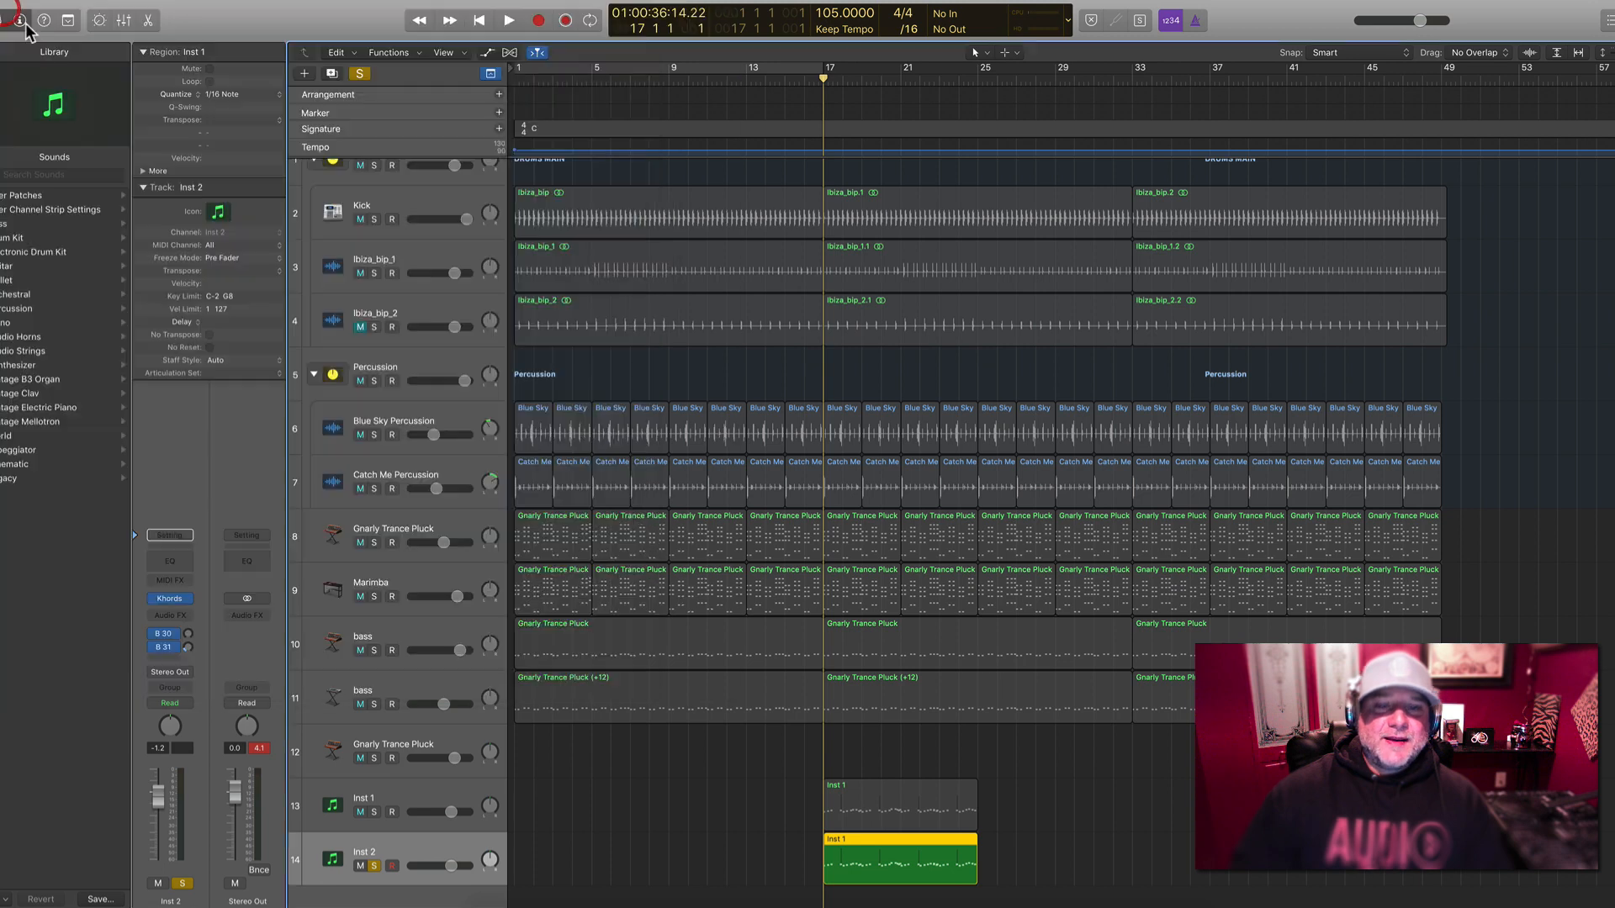
pyautogui.click(170, 600)
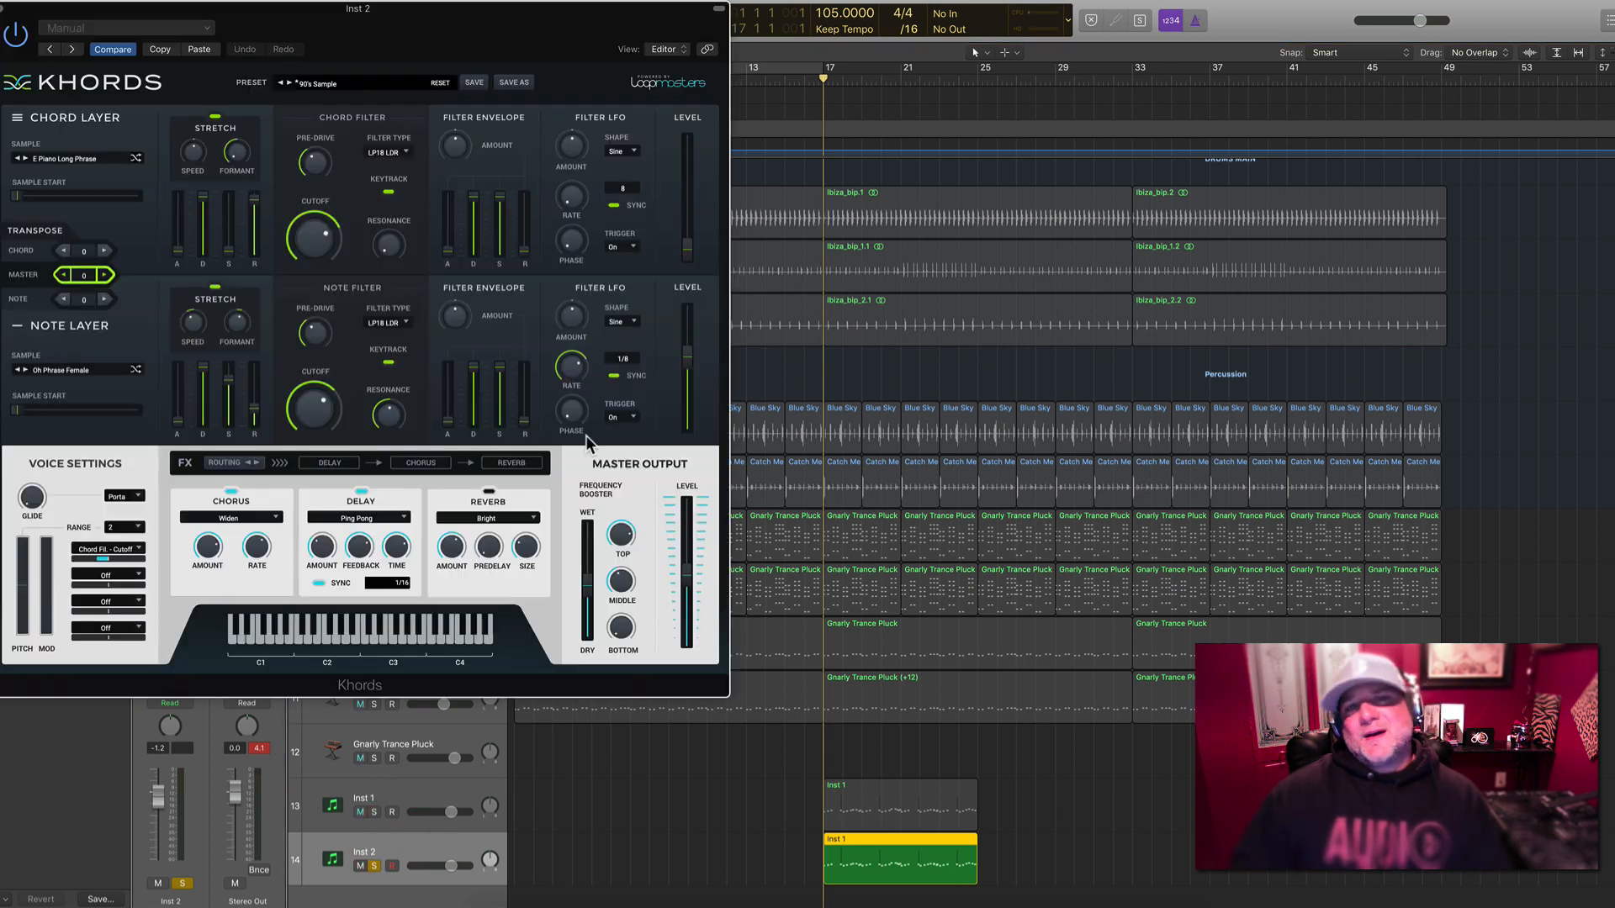
pyautogui.moveTo(688, 46); pyautogui.dragTo(1597, 58)
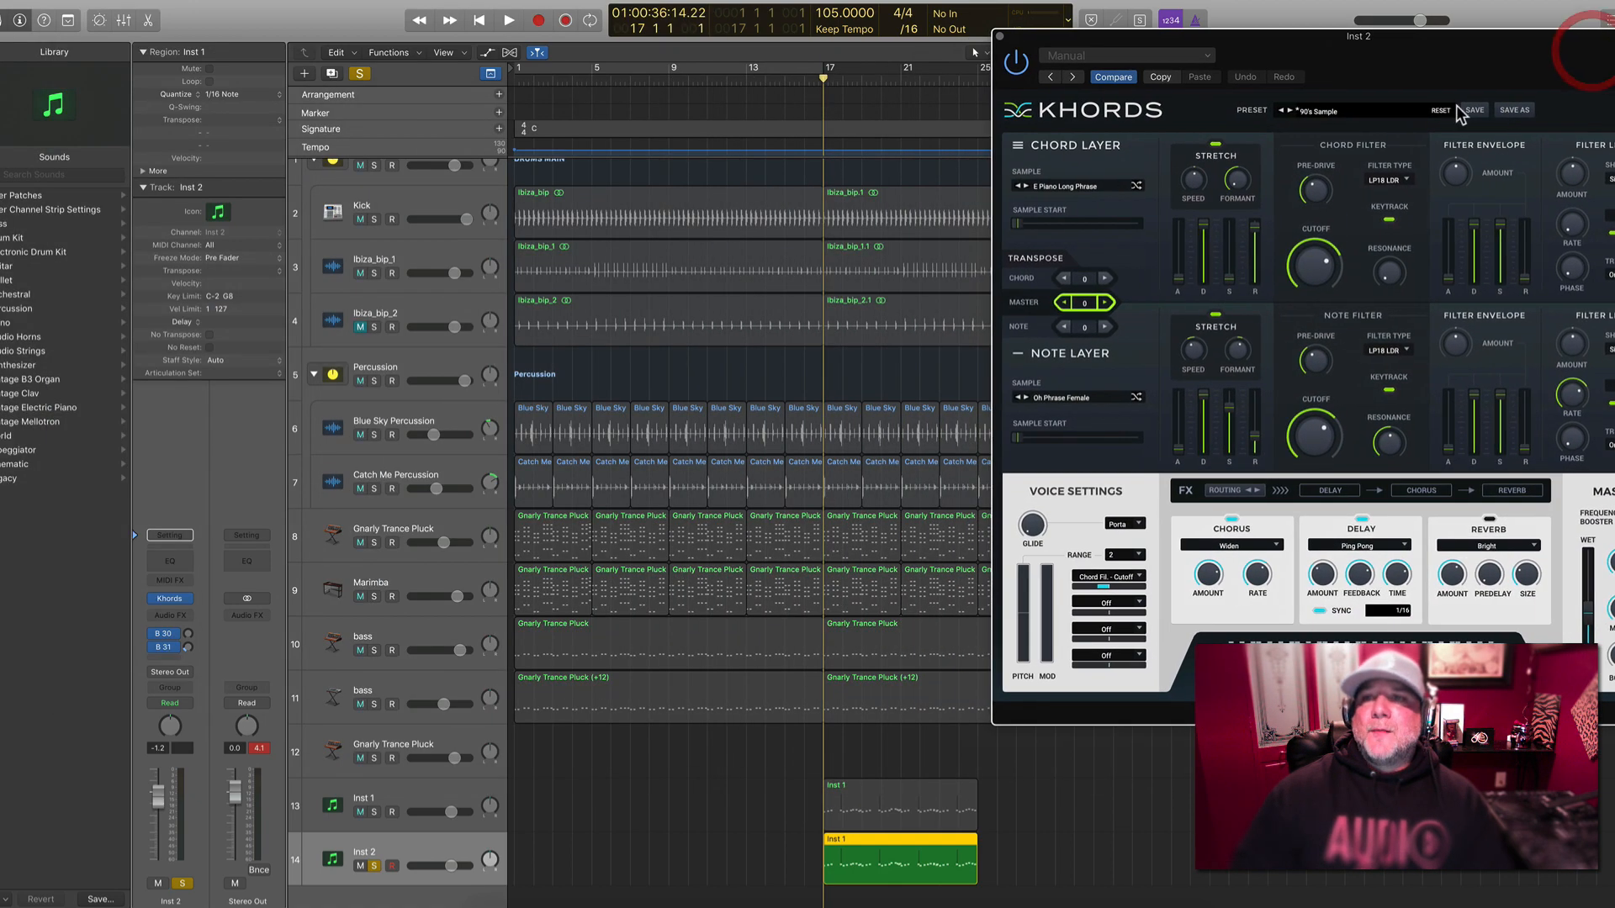
# Load the Argument preset from the Vocal factory presets in the Inst 2 Khords
pyautogui.click(1340, 112)
pyautogui.moveTo(1346, 130)
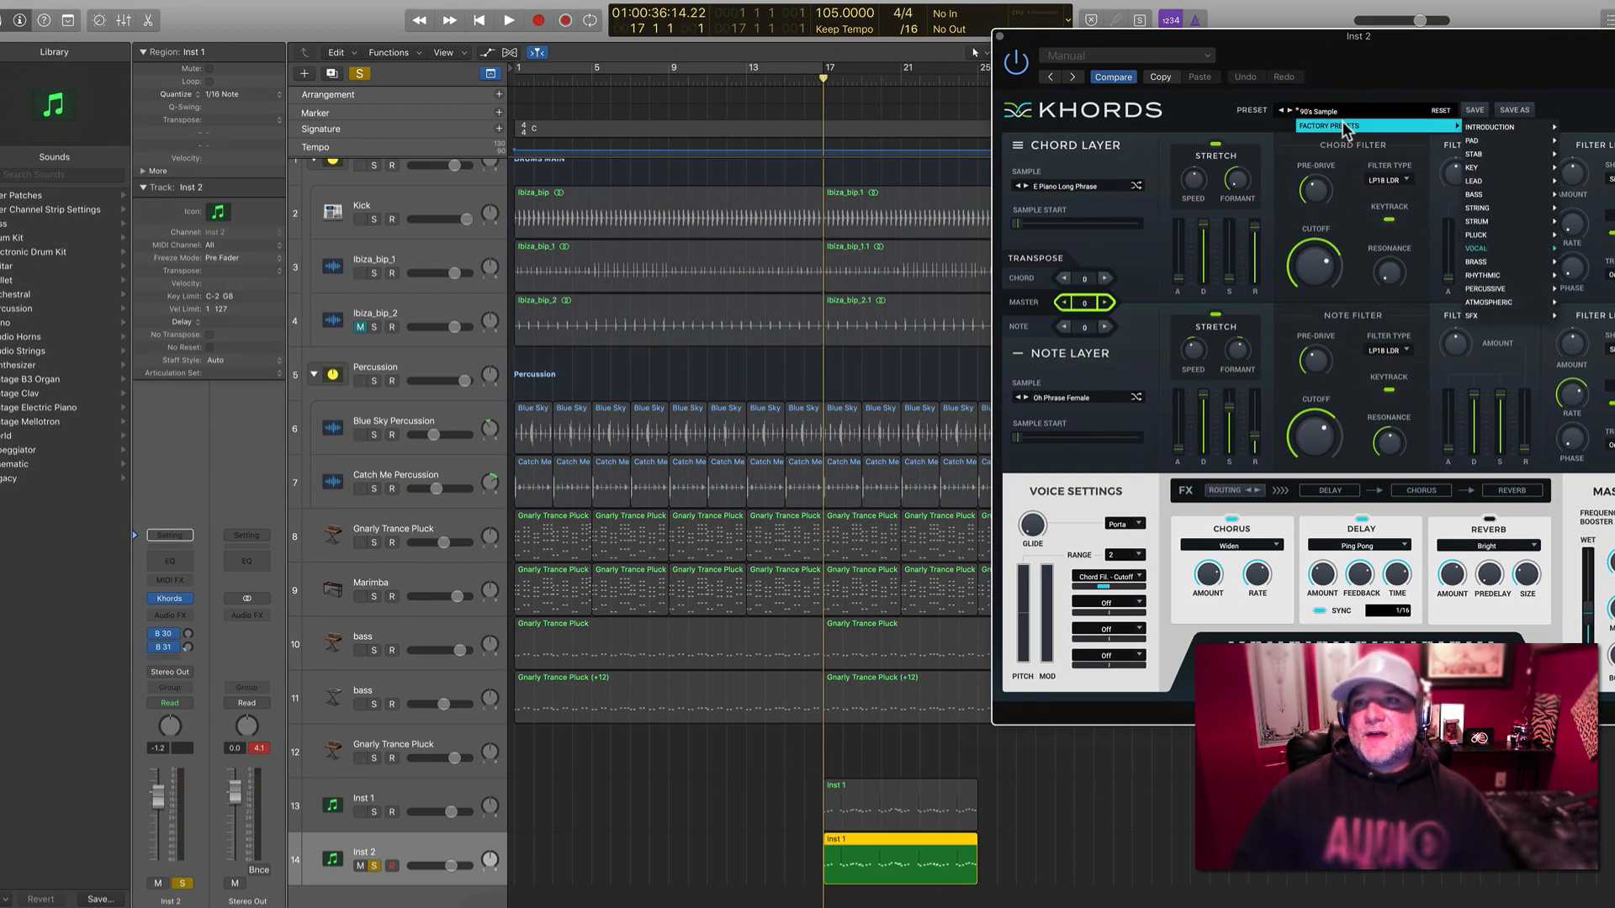
pyautogui.moveTo(1523, 252)
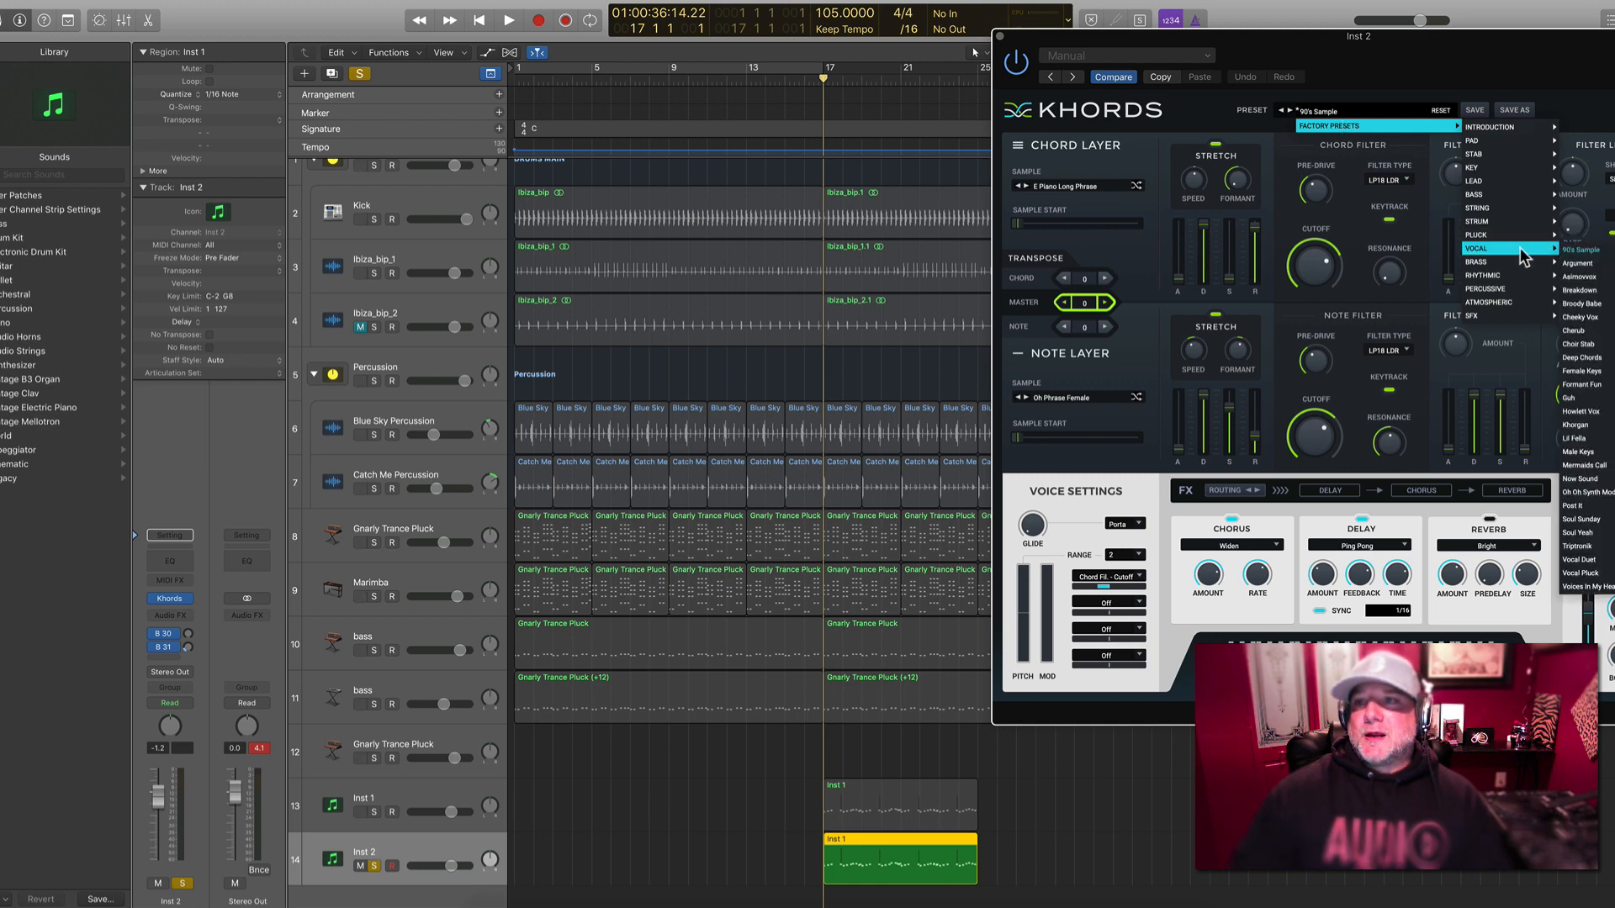
pyautogui.click(1589, 263)
# Play the soloed Inst 2 part from bar 19 and lower its track volume to -7.0 dB
pyautogui.click(865, 78)
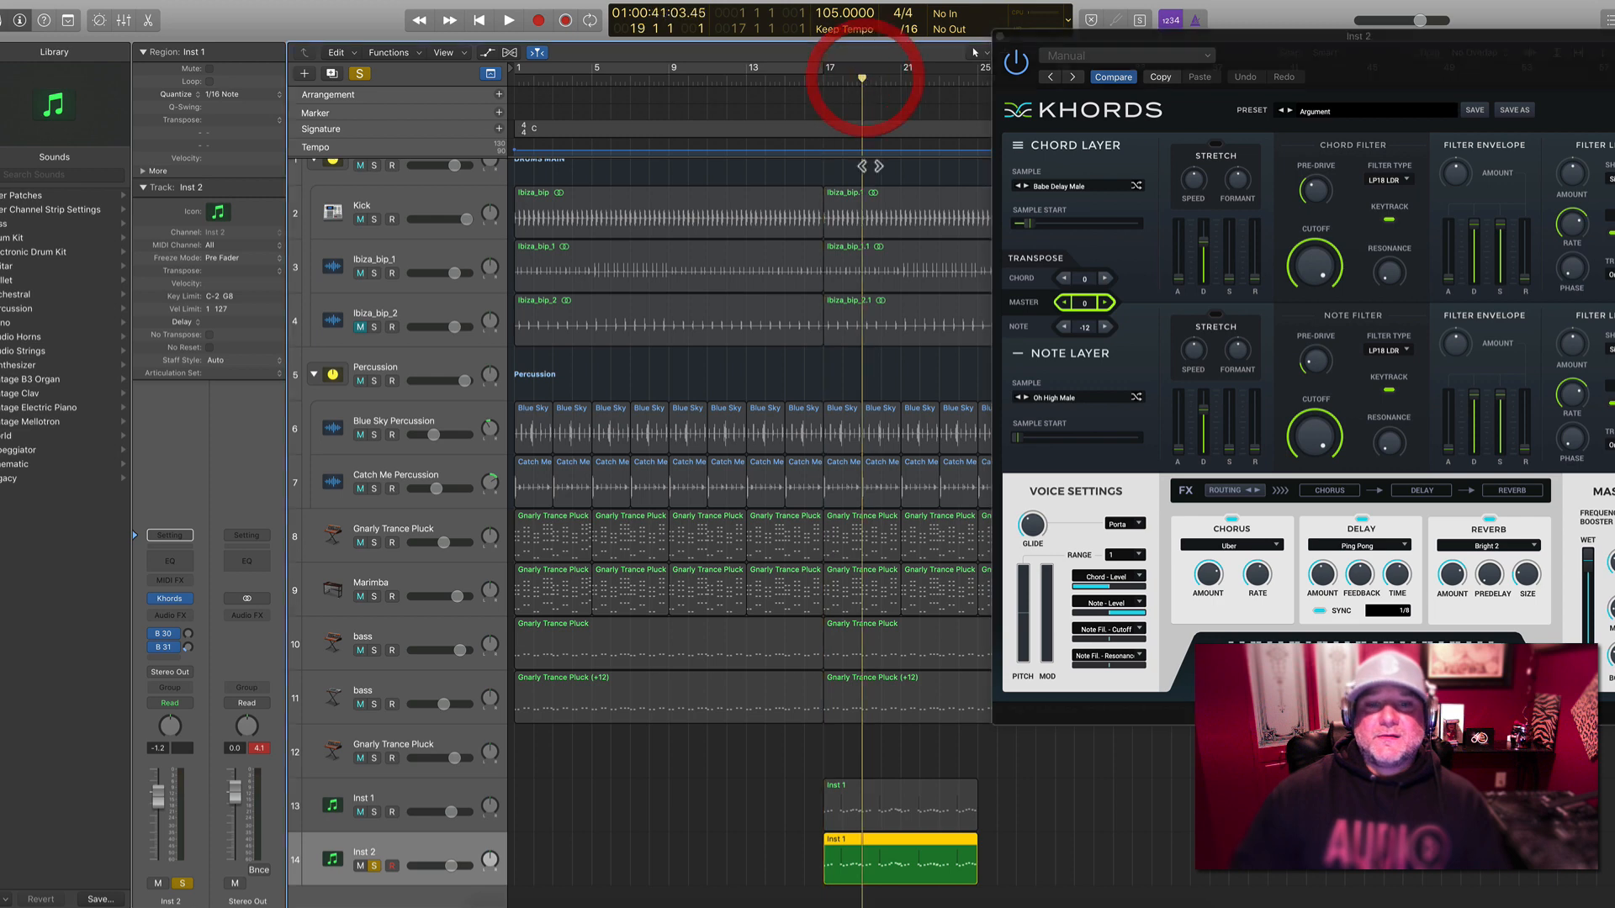
pyautogui.press('space')
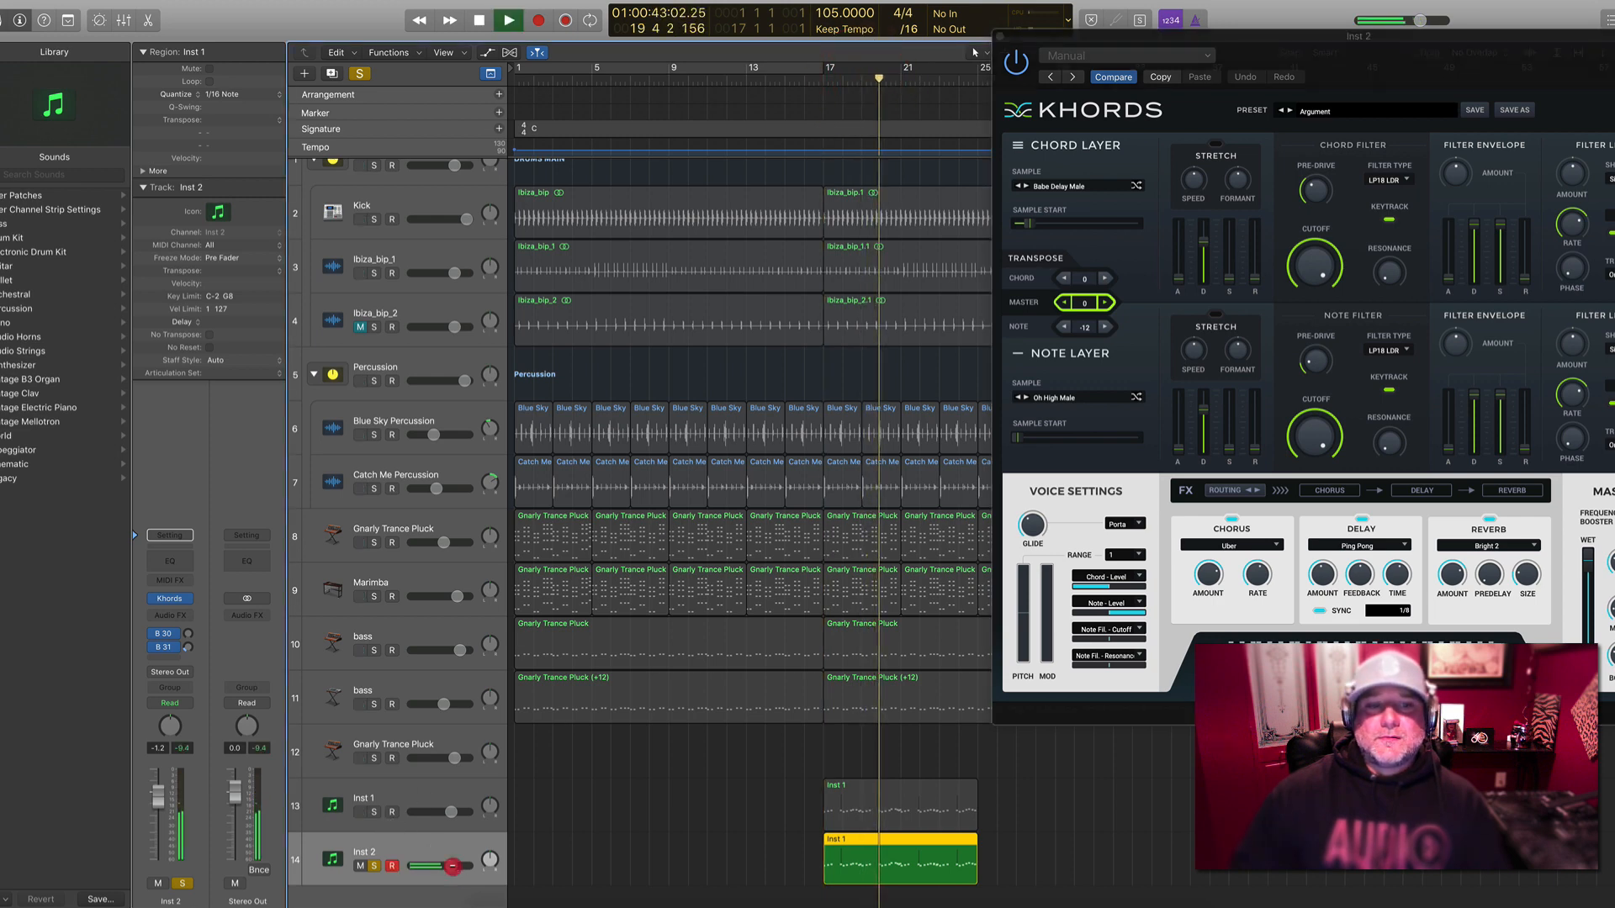
pyautogui.moveTo(444, 860); pyautogui.dragTo(418, 875)
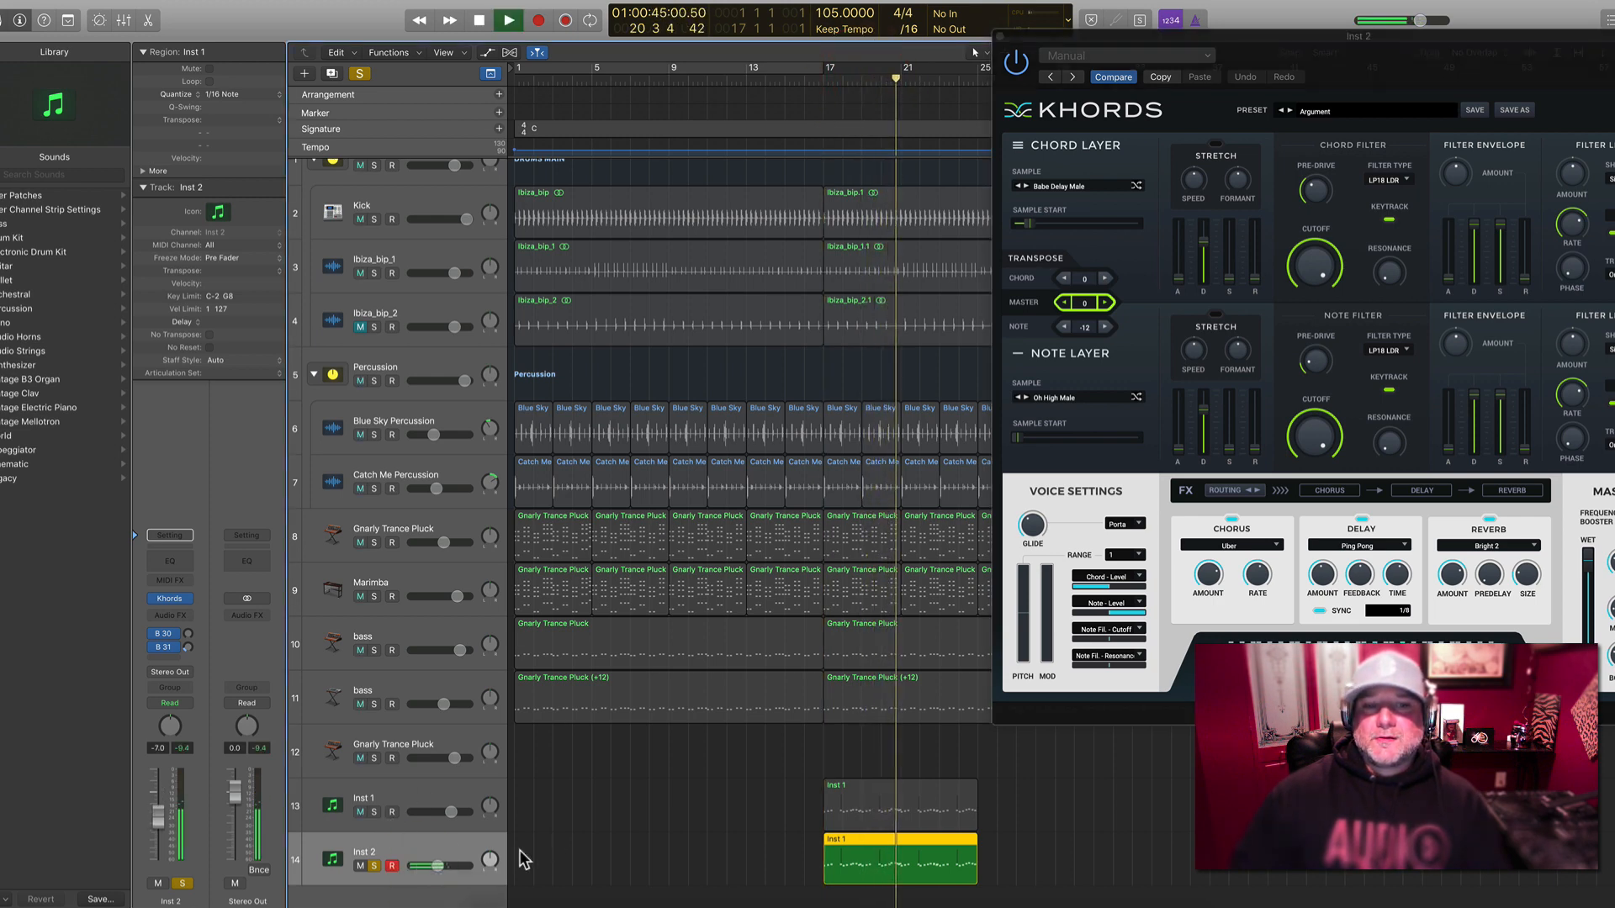
pyautogui.press('space')
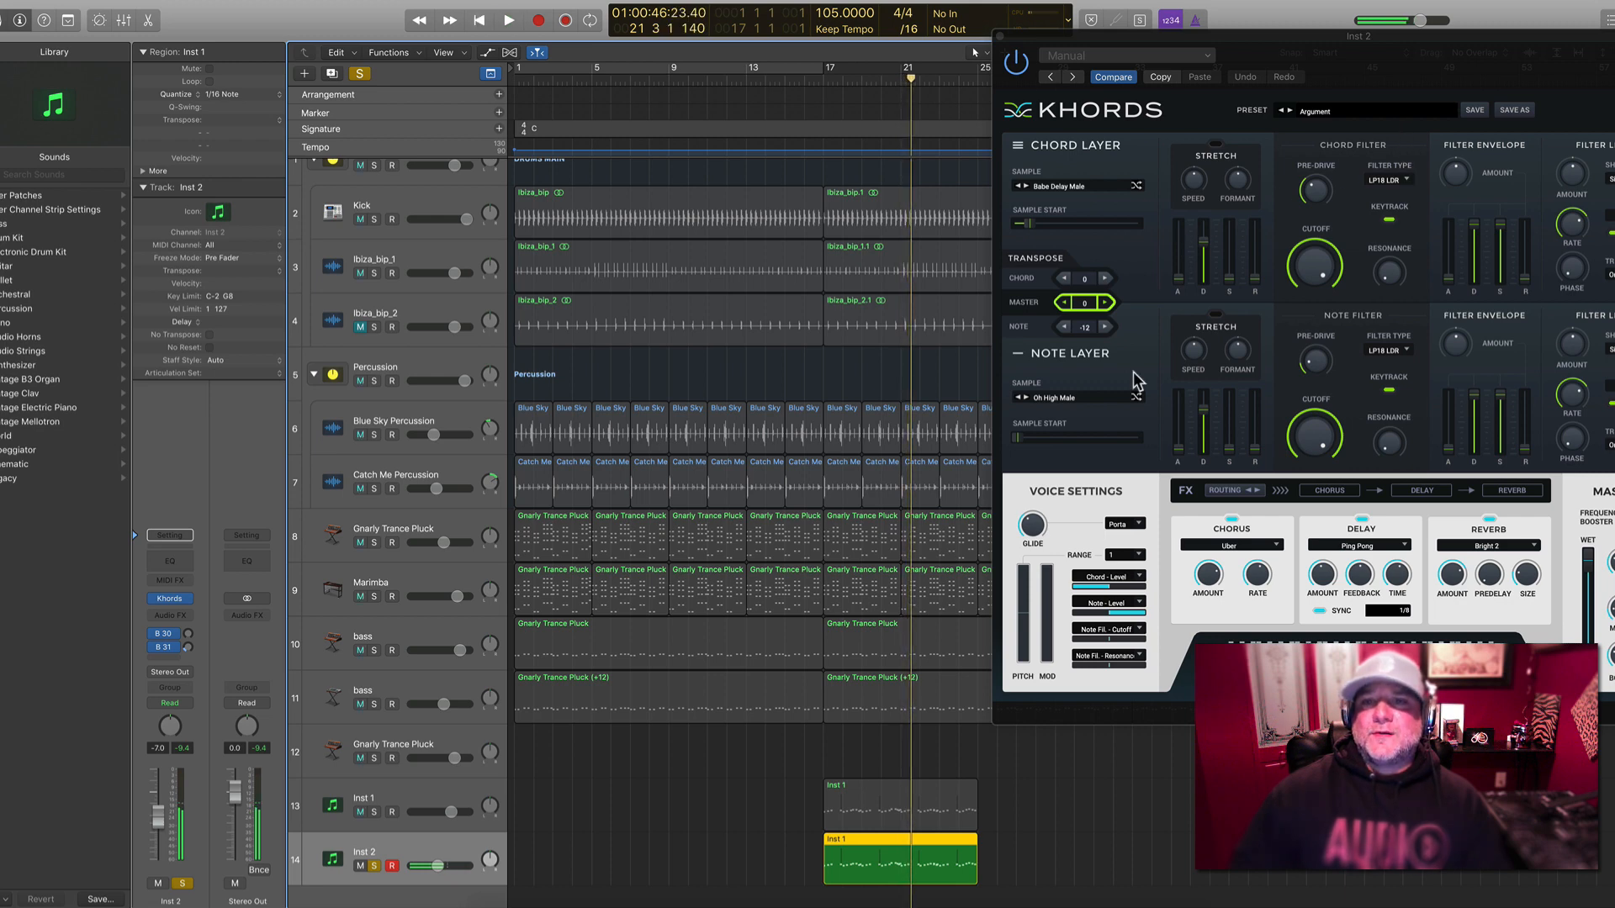
# Play Inst 2 from bar 17 while stepping through the next Khords presets, stopping at Cheeky Vox
pyautogui.click(824, 74)
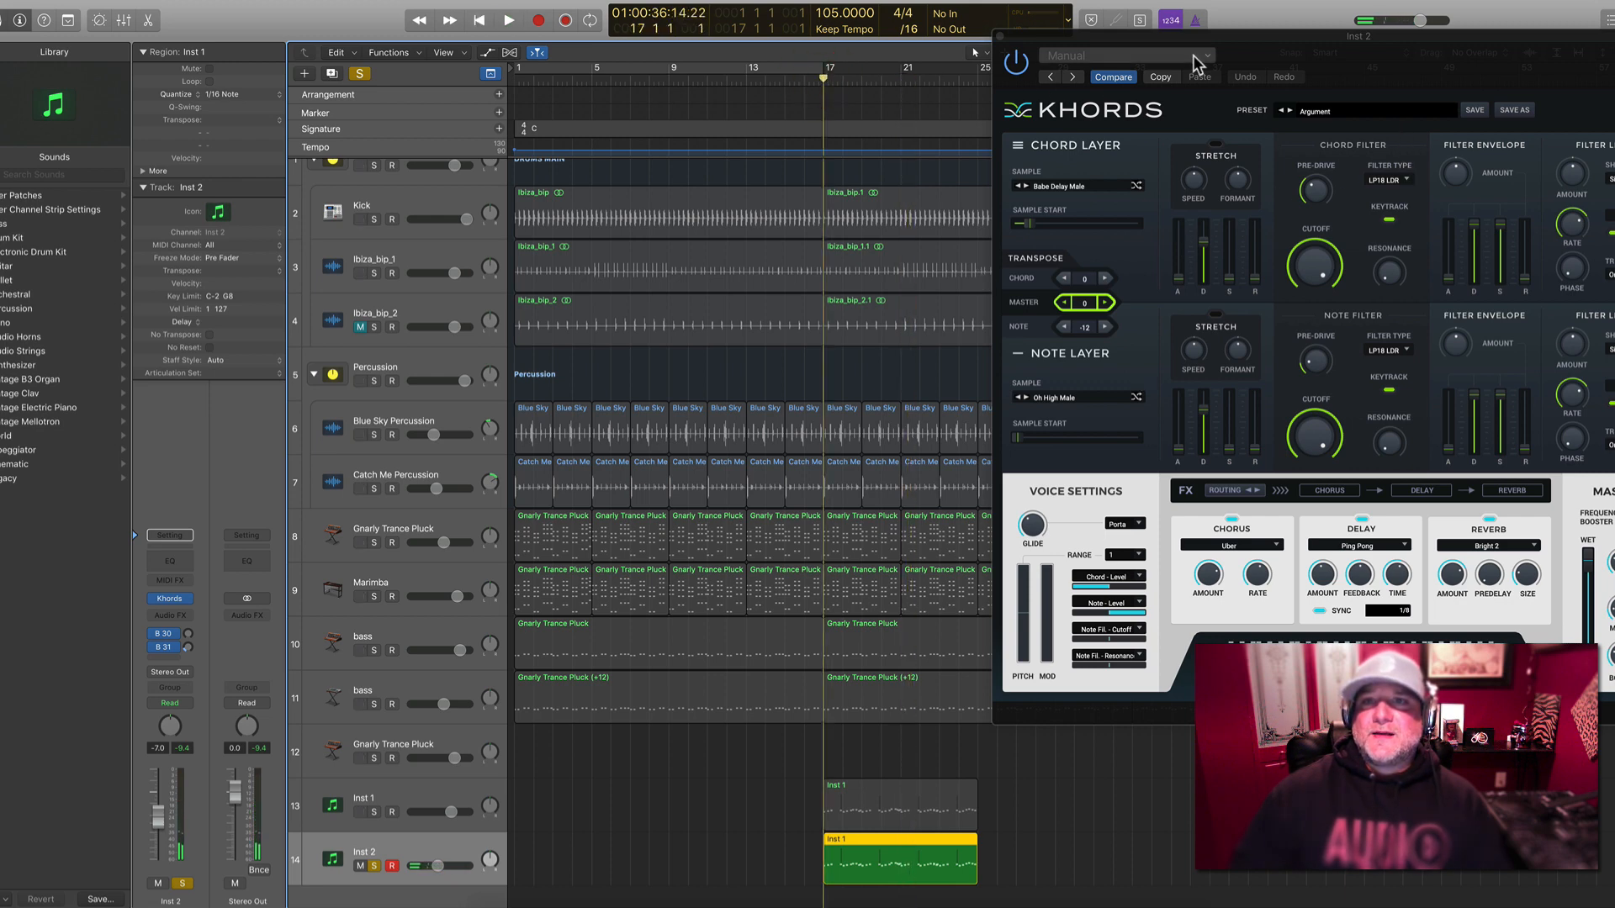
pyautogui.moveTo(1228, 53); pyautogui.dragTo(1209, 51)
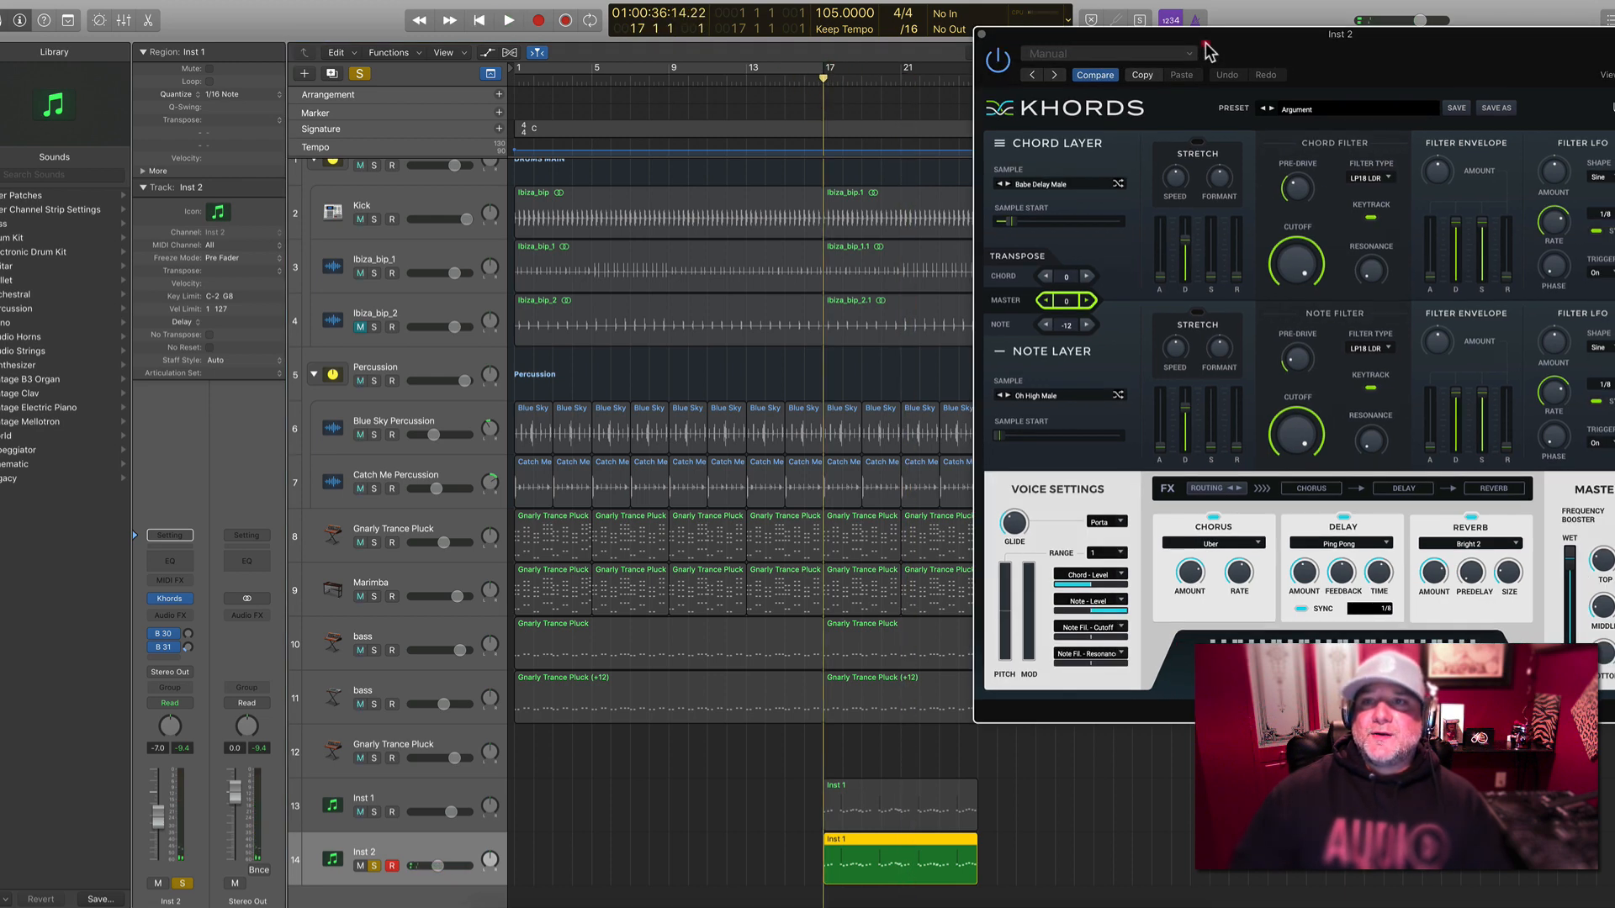
pyautogui.click(1274, 107)
pyautogui.press('space')
pyautogui.click(1273, 108)
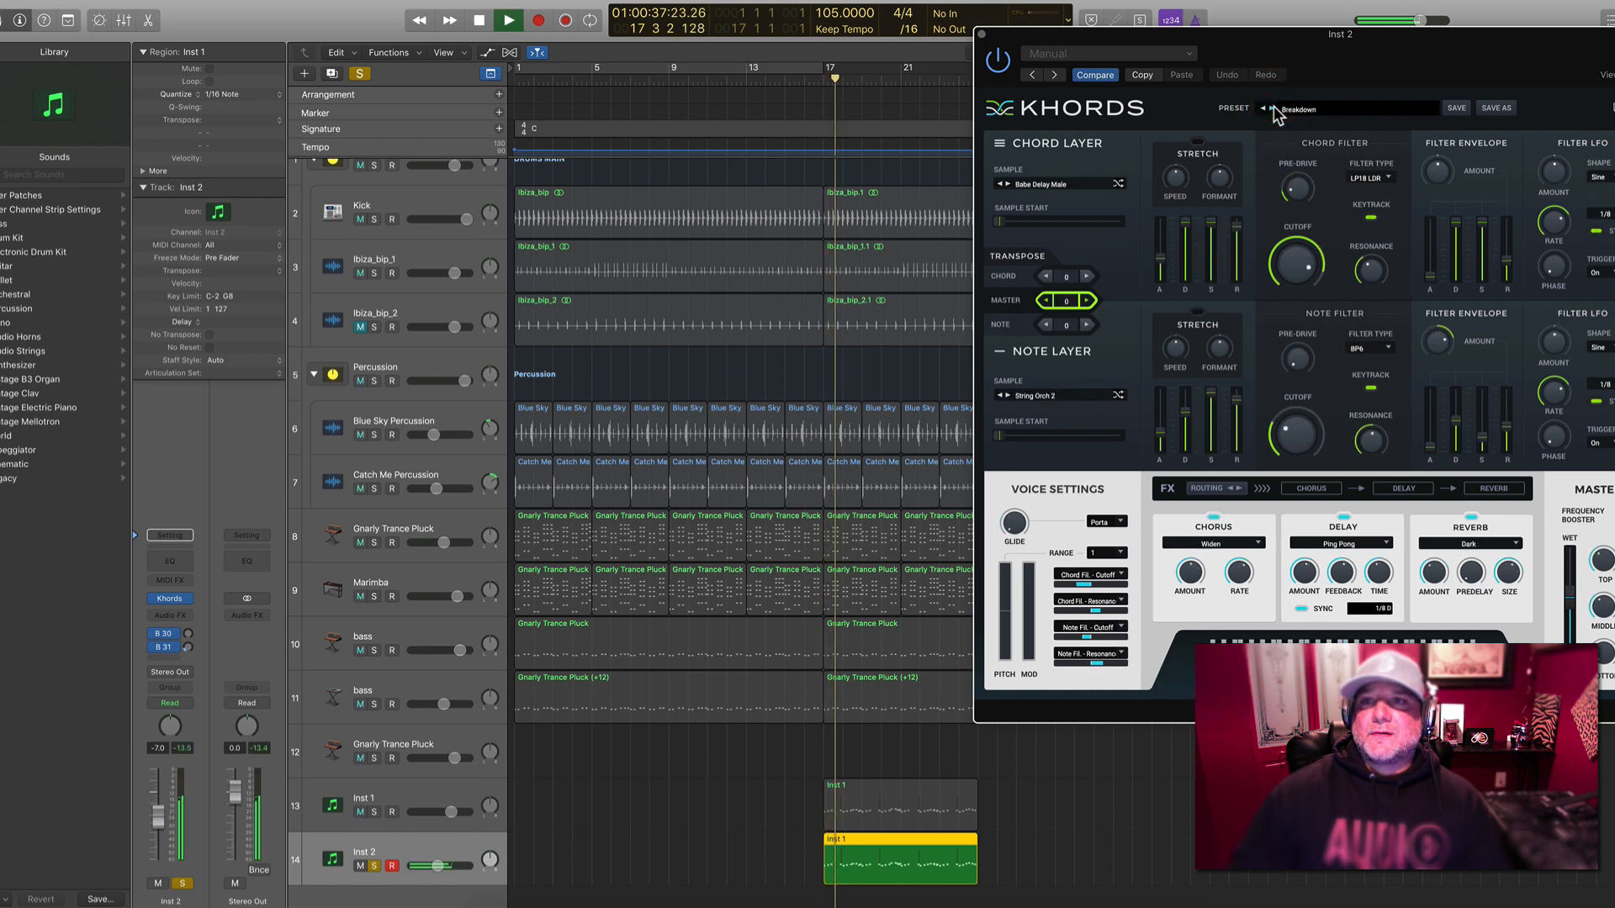
pyautogui.click(1274, 107)
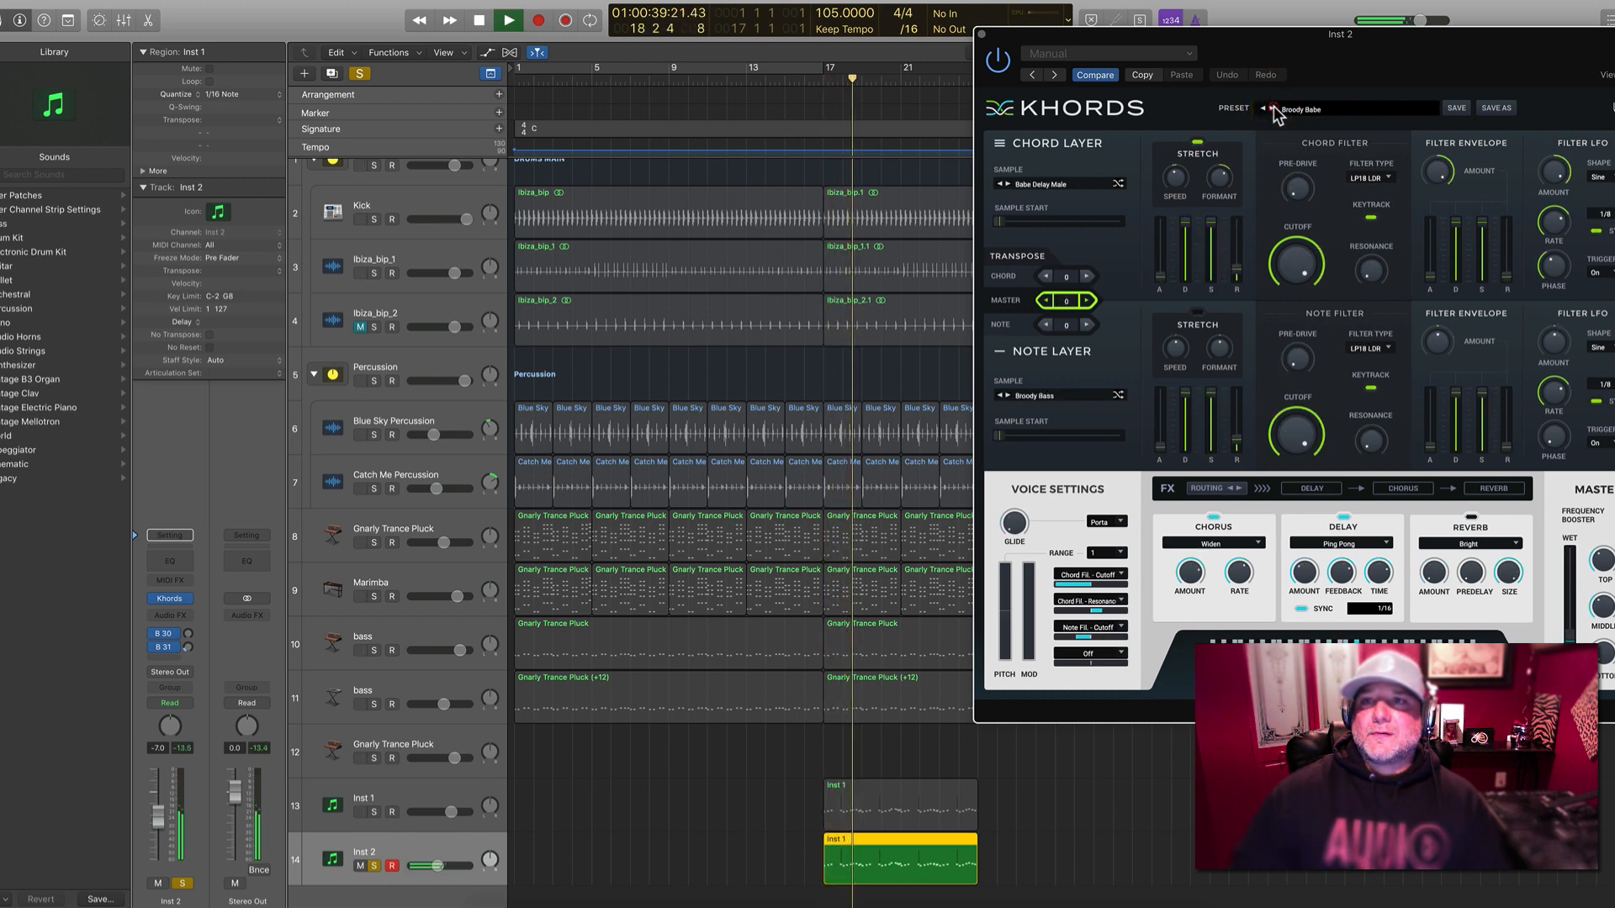
pyautogui.click(1273, 108)
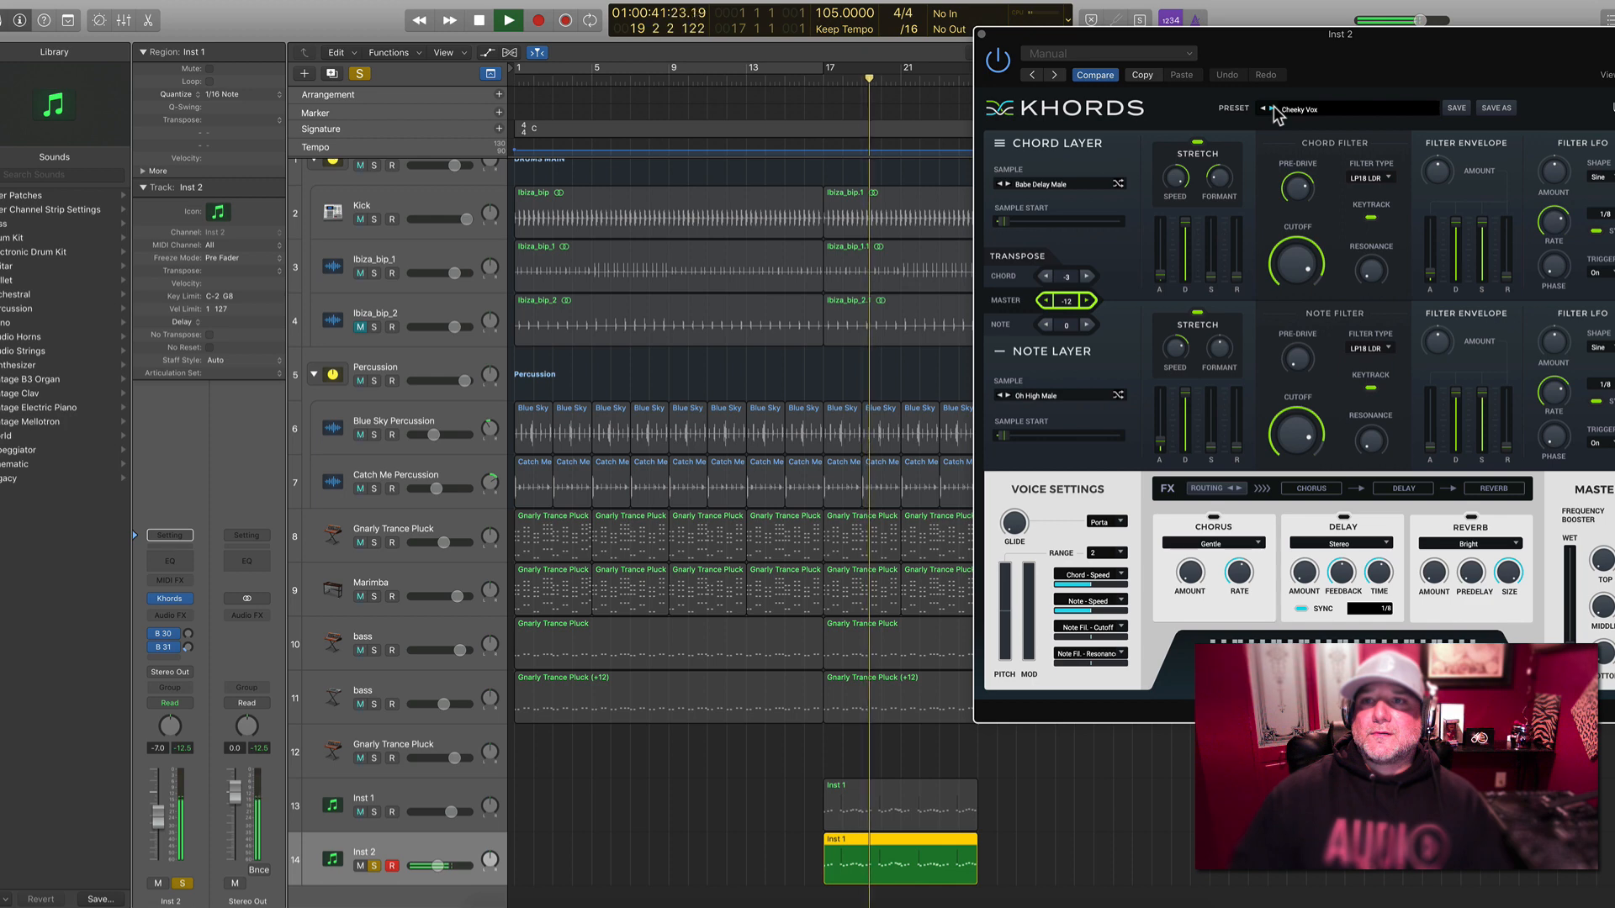
pyautogui.press('space')
# Bring more of the Khords window into view and replay the Cheeky Vox part briefly from bar 17
pyautogui.moveTo(1339, 47); pyautogui.dragTo(1279, 22)
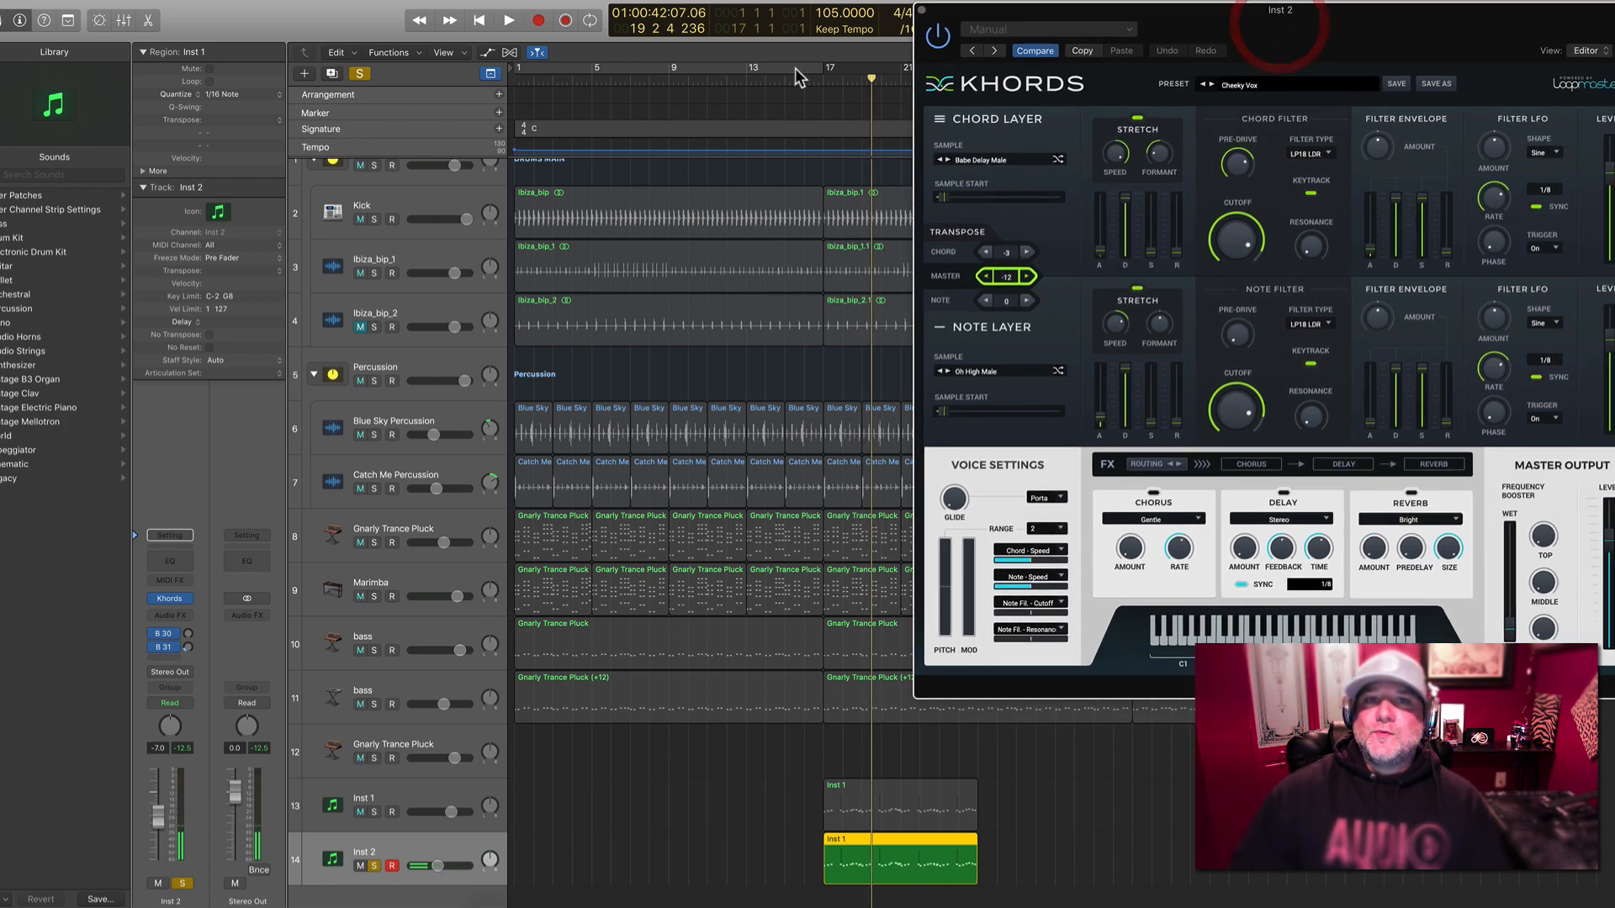
pyautogui.click(818, 77)
pyautogui.press('space')
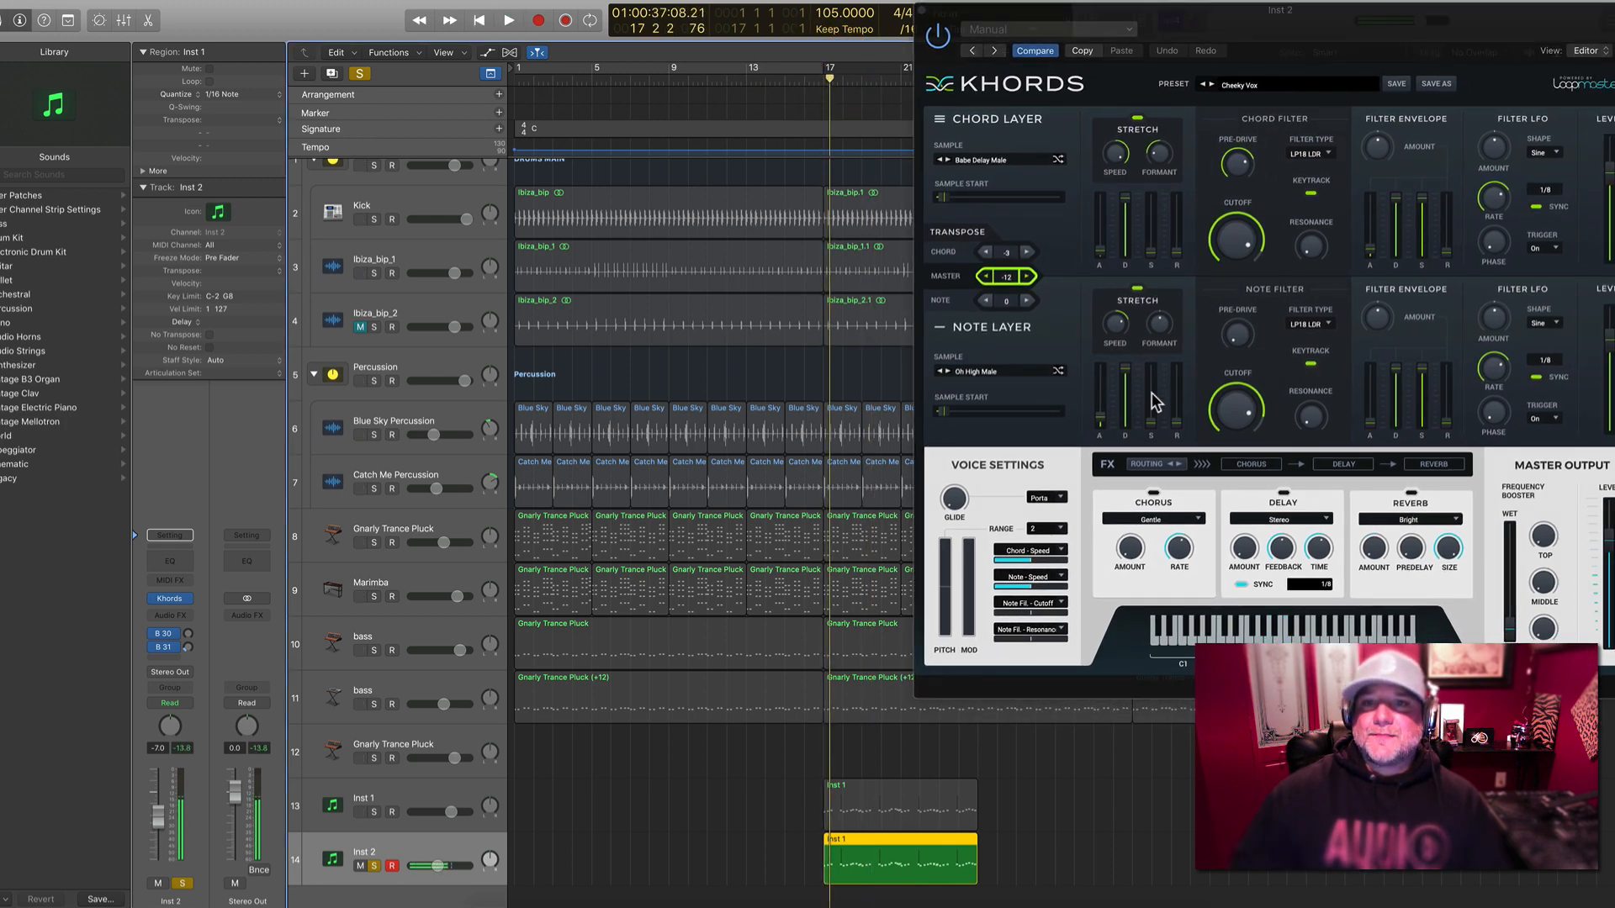
pyautogui.click(823, 77)
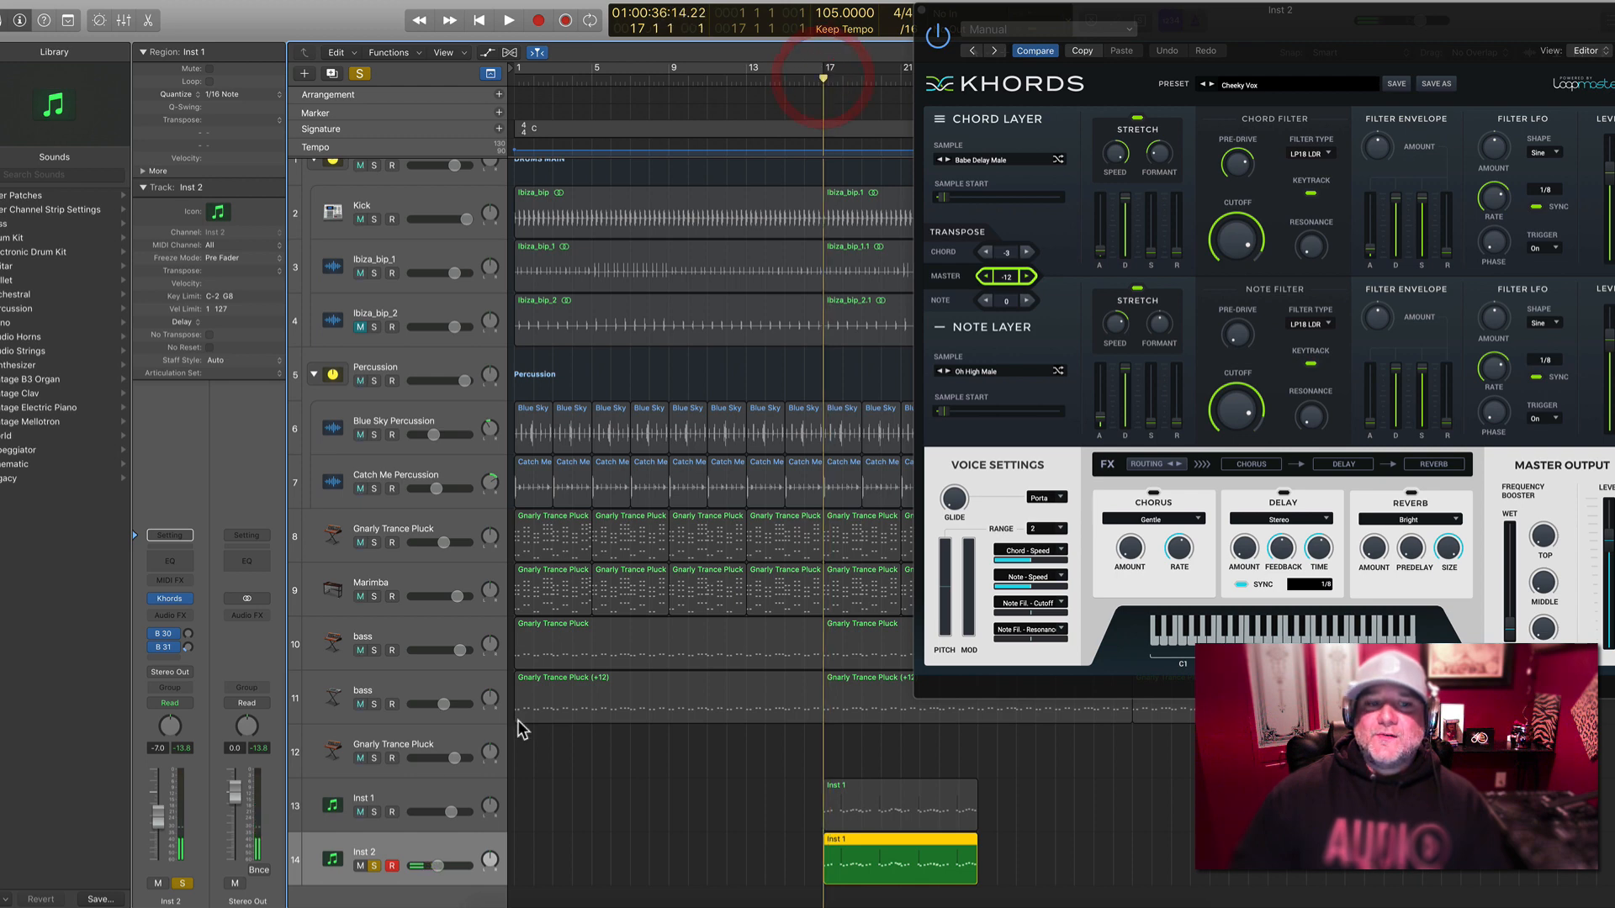
# Solo and play Inst 1 alone from bar 17, stop playback, and add Inst 2 back to the solo
pyautogui.click(375, 813)
pyautogui.click(375, 866)
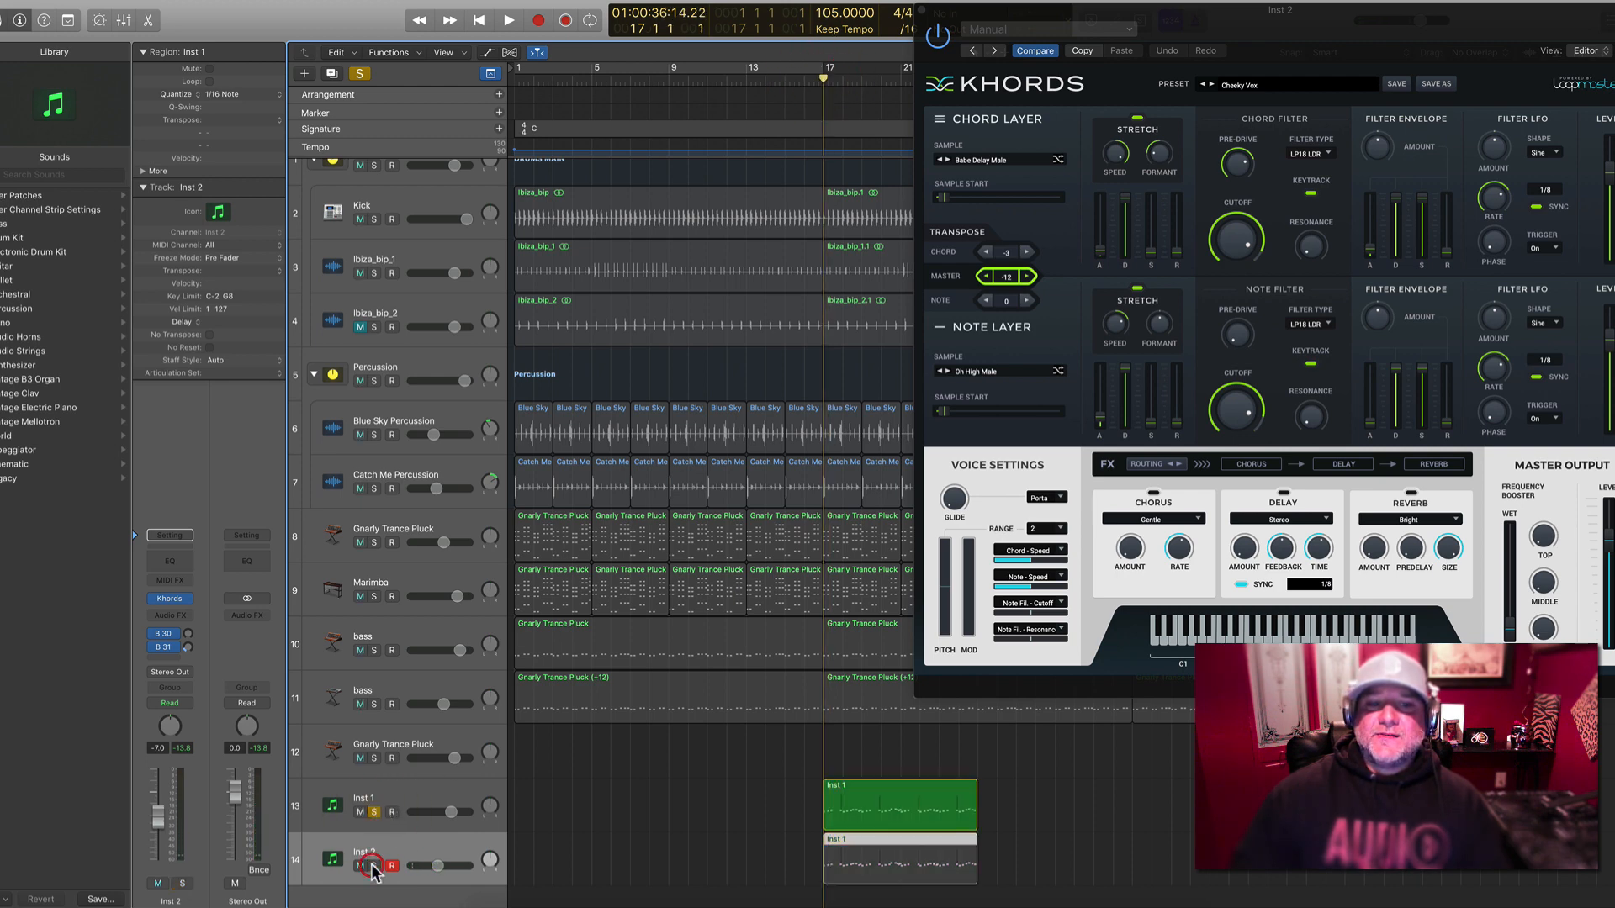
pyautogui.press('space')
pyautogui.press('space')
pyautogui.click(374, 866)
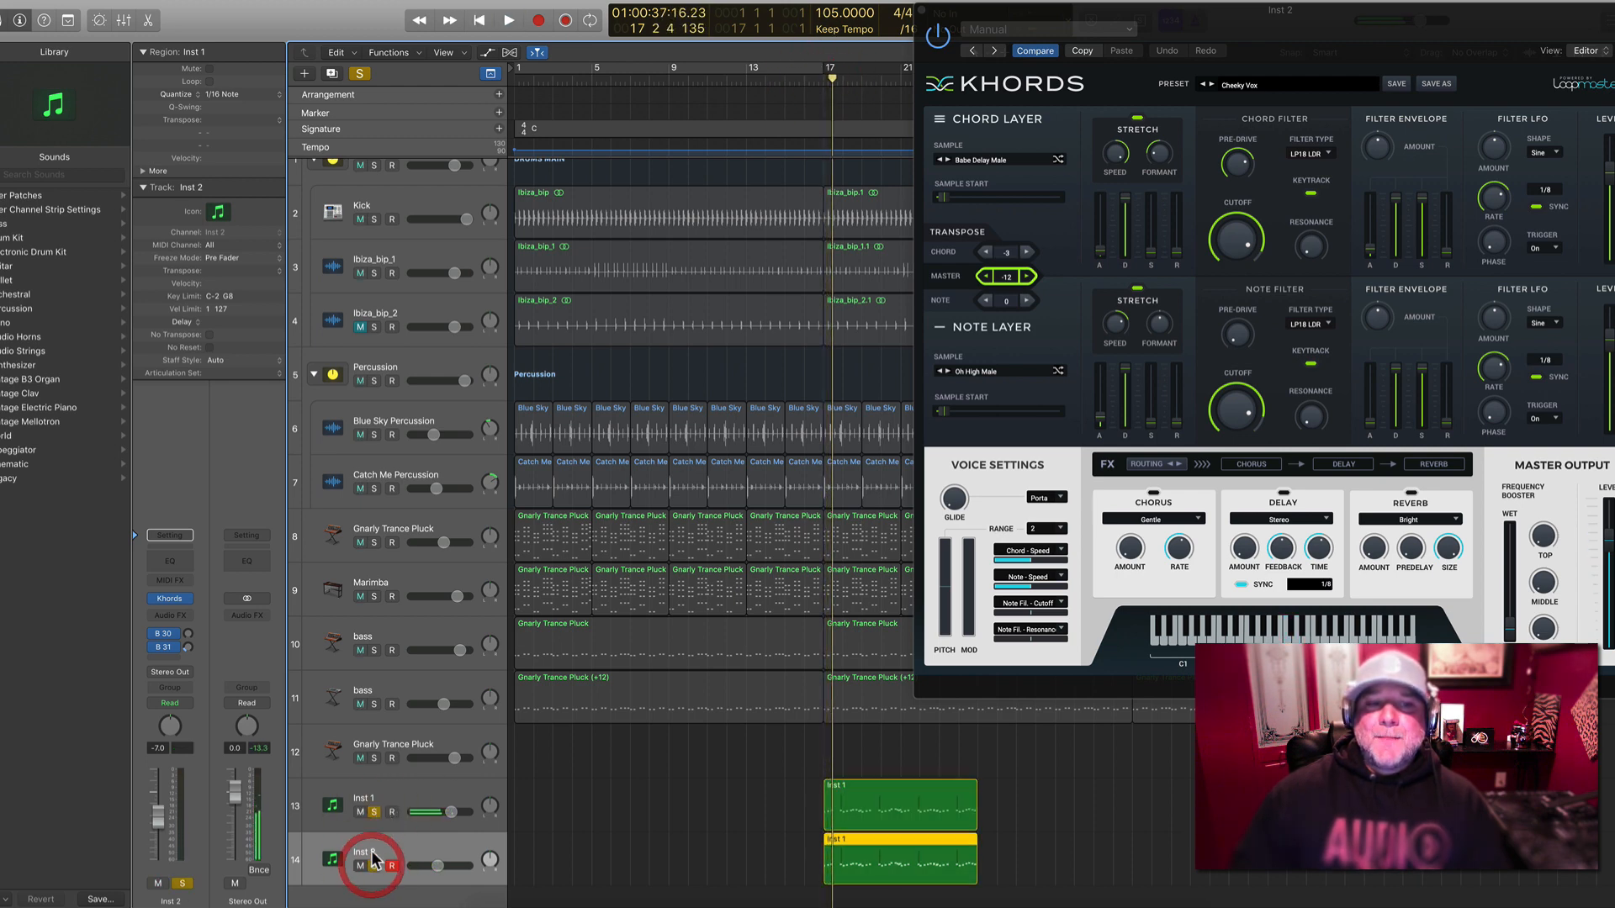
# Take Inst 1 out of the solo and play Inst 2 alone briefly from bar 17
pyautogui.click(375, 811)
pyautogui.press('space')
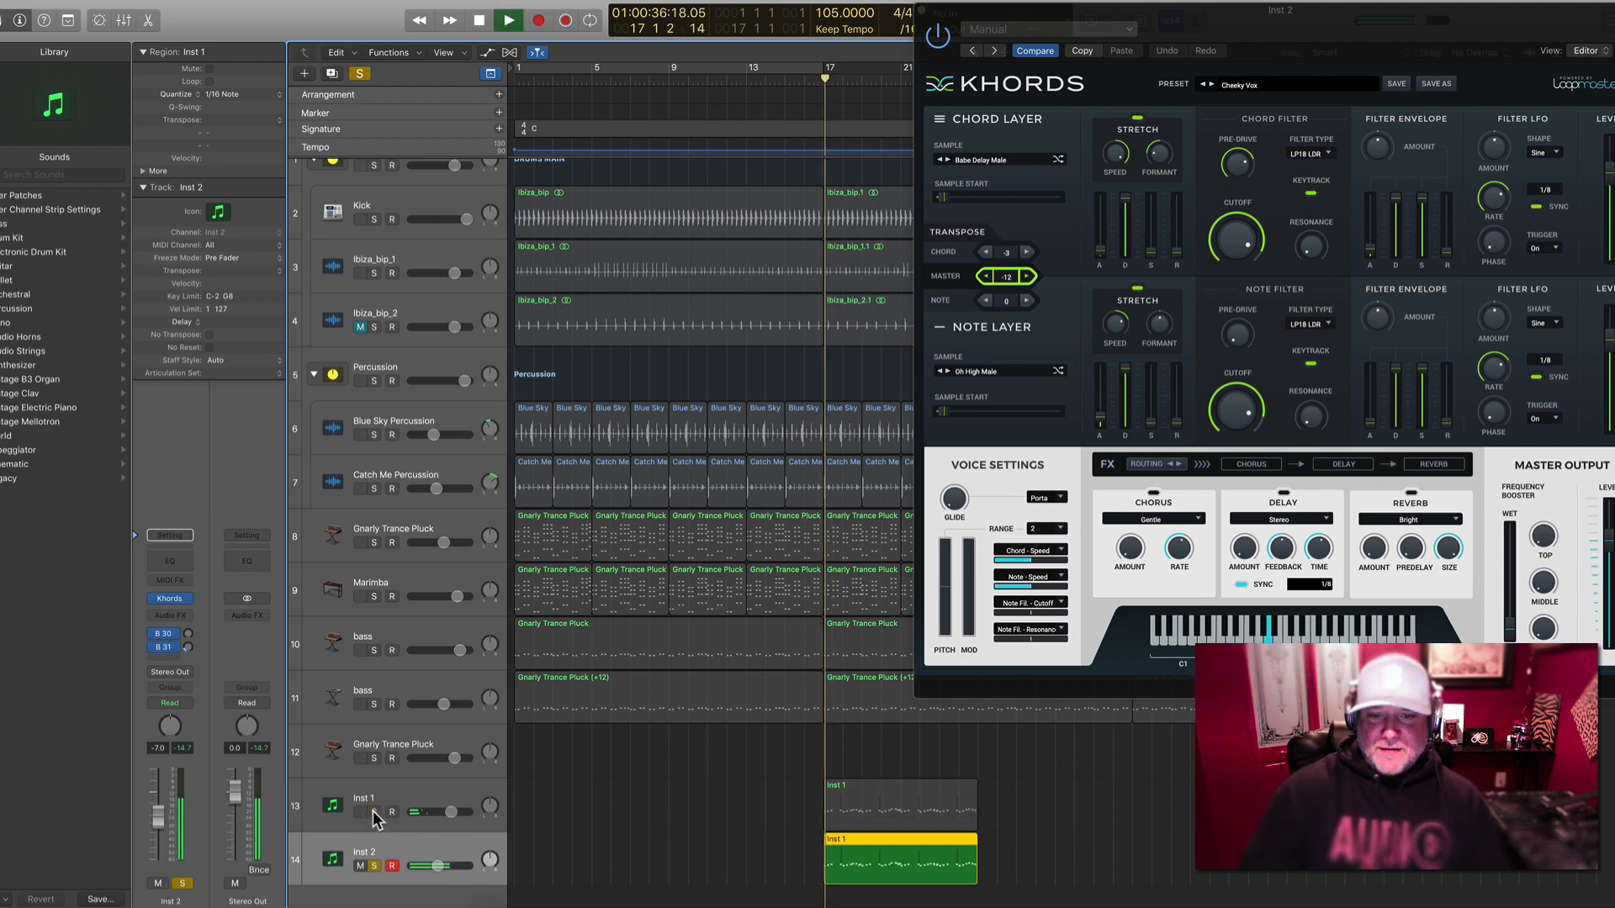
pyautogui.press('space')
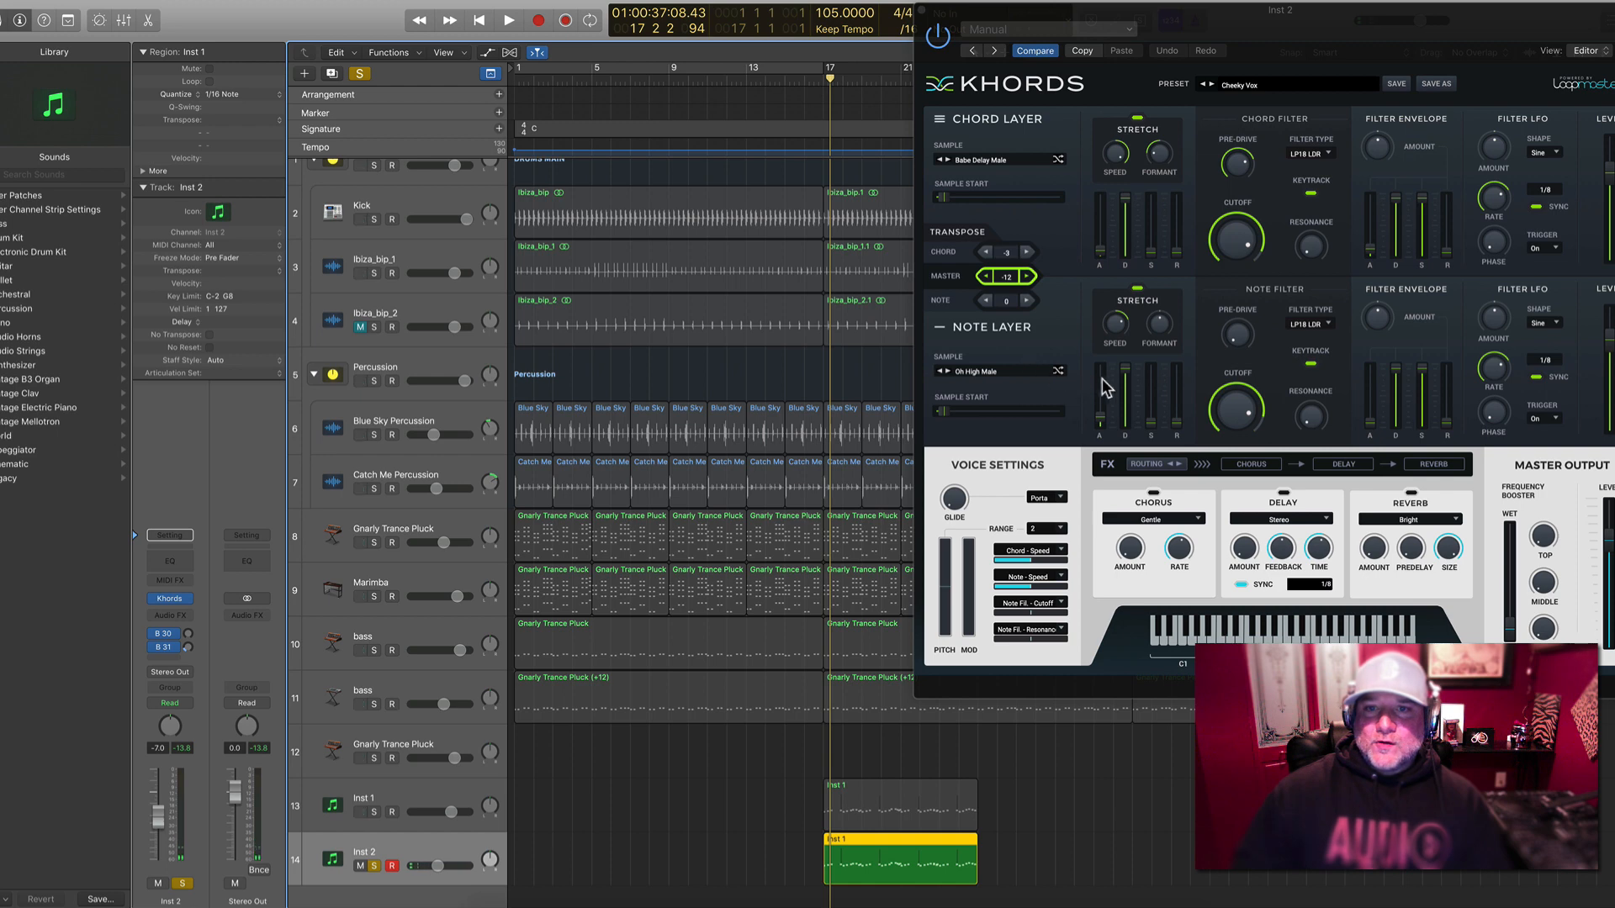
# Raise the Khords Note transpose step by step to +5, replaying the soloed Inst 2 part around bar 17
pyautogui.click(1028, 300)
pyautogui.click(1028, 300)
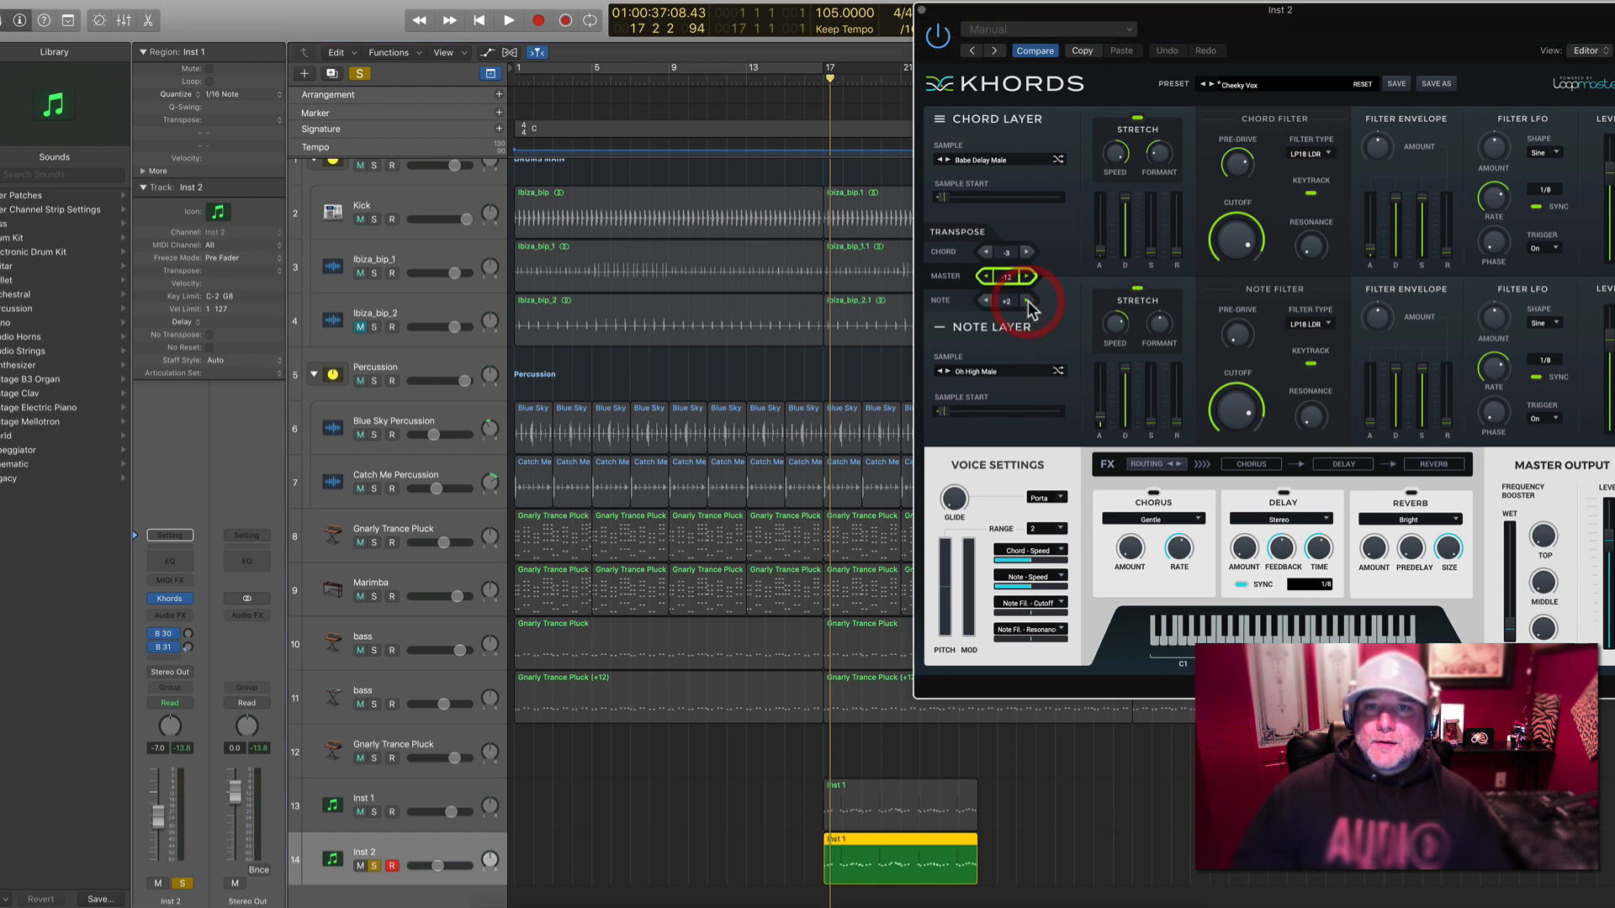
pyautogui.press('space')
pyautogui.press('space')
pyautogui.press('space')
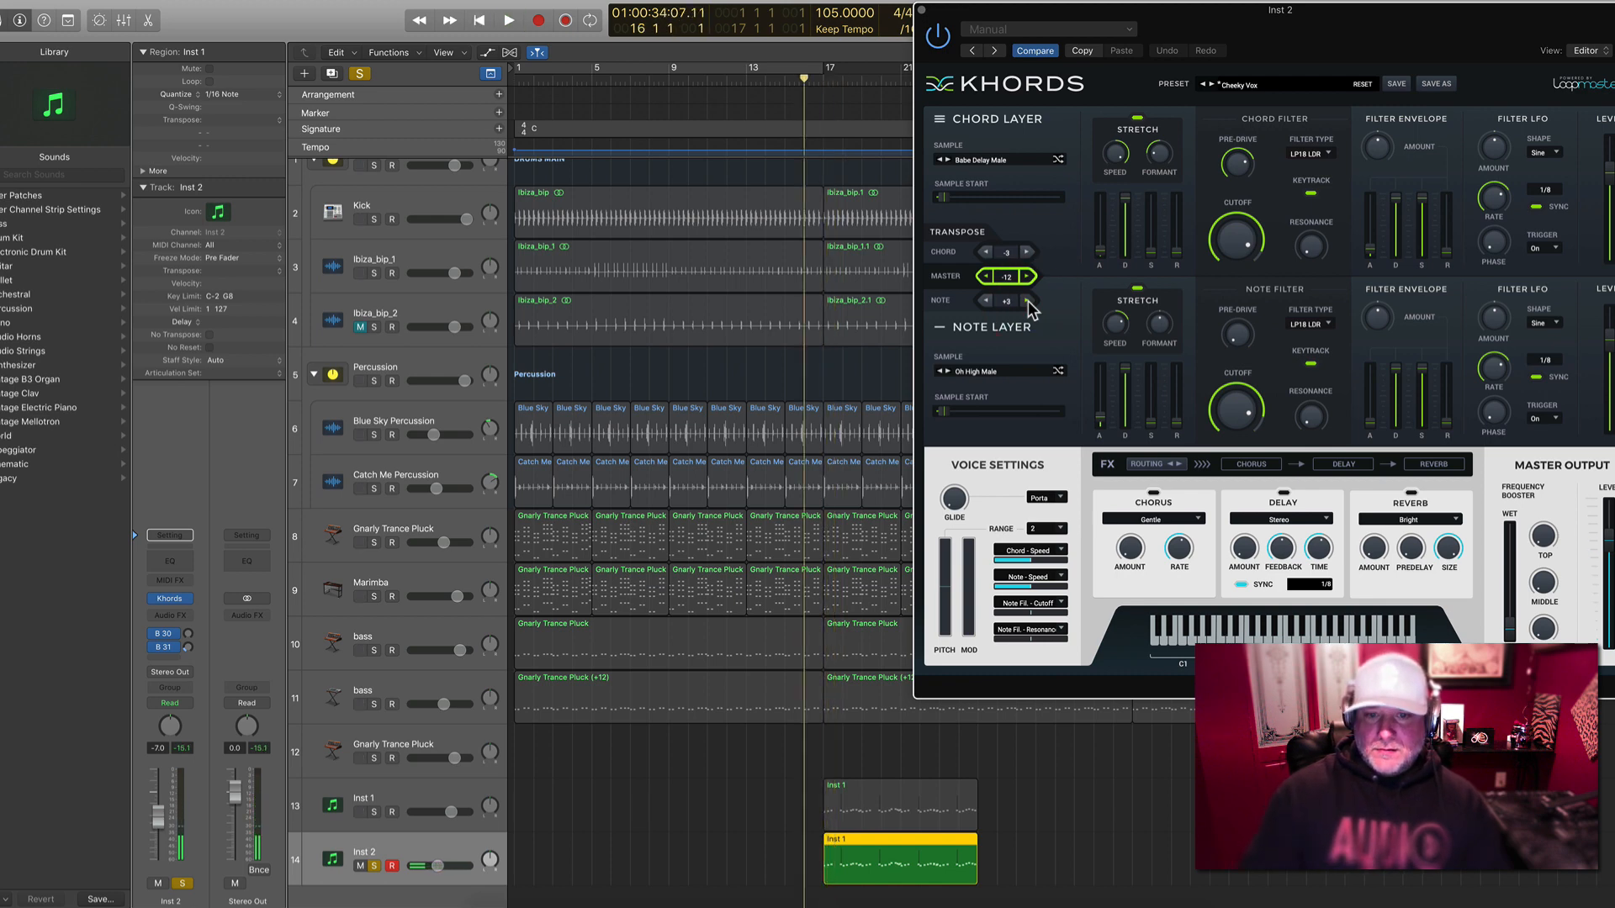
pyautogui.press('space')
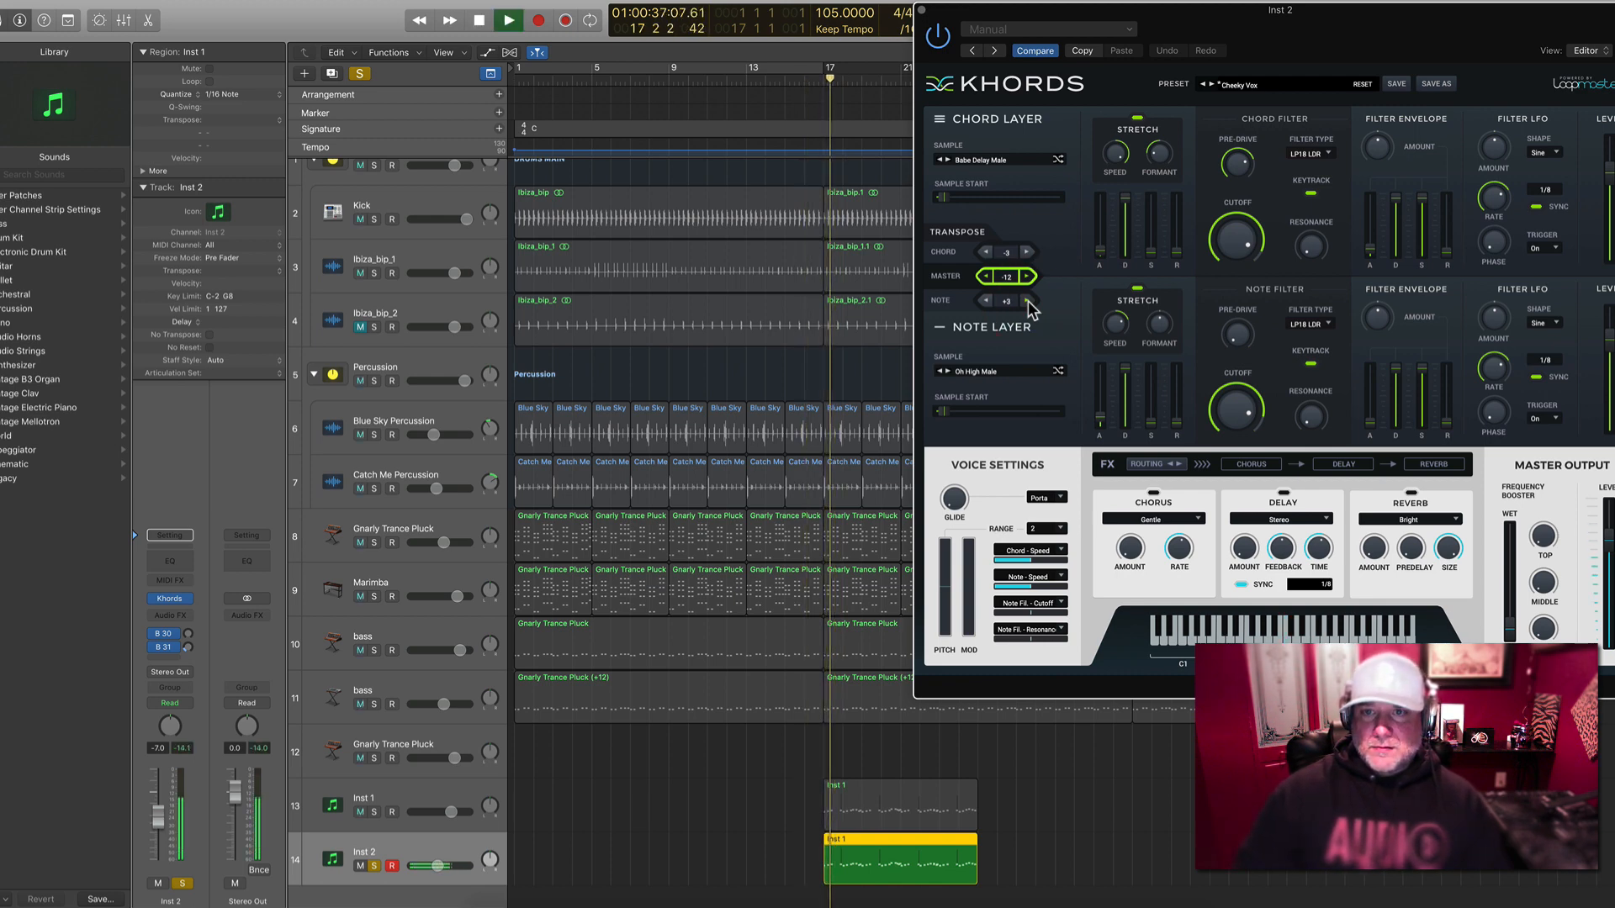
pyautogui.click(1028, 300)
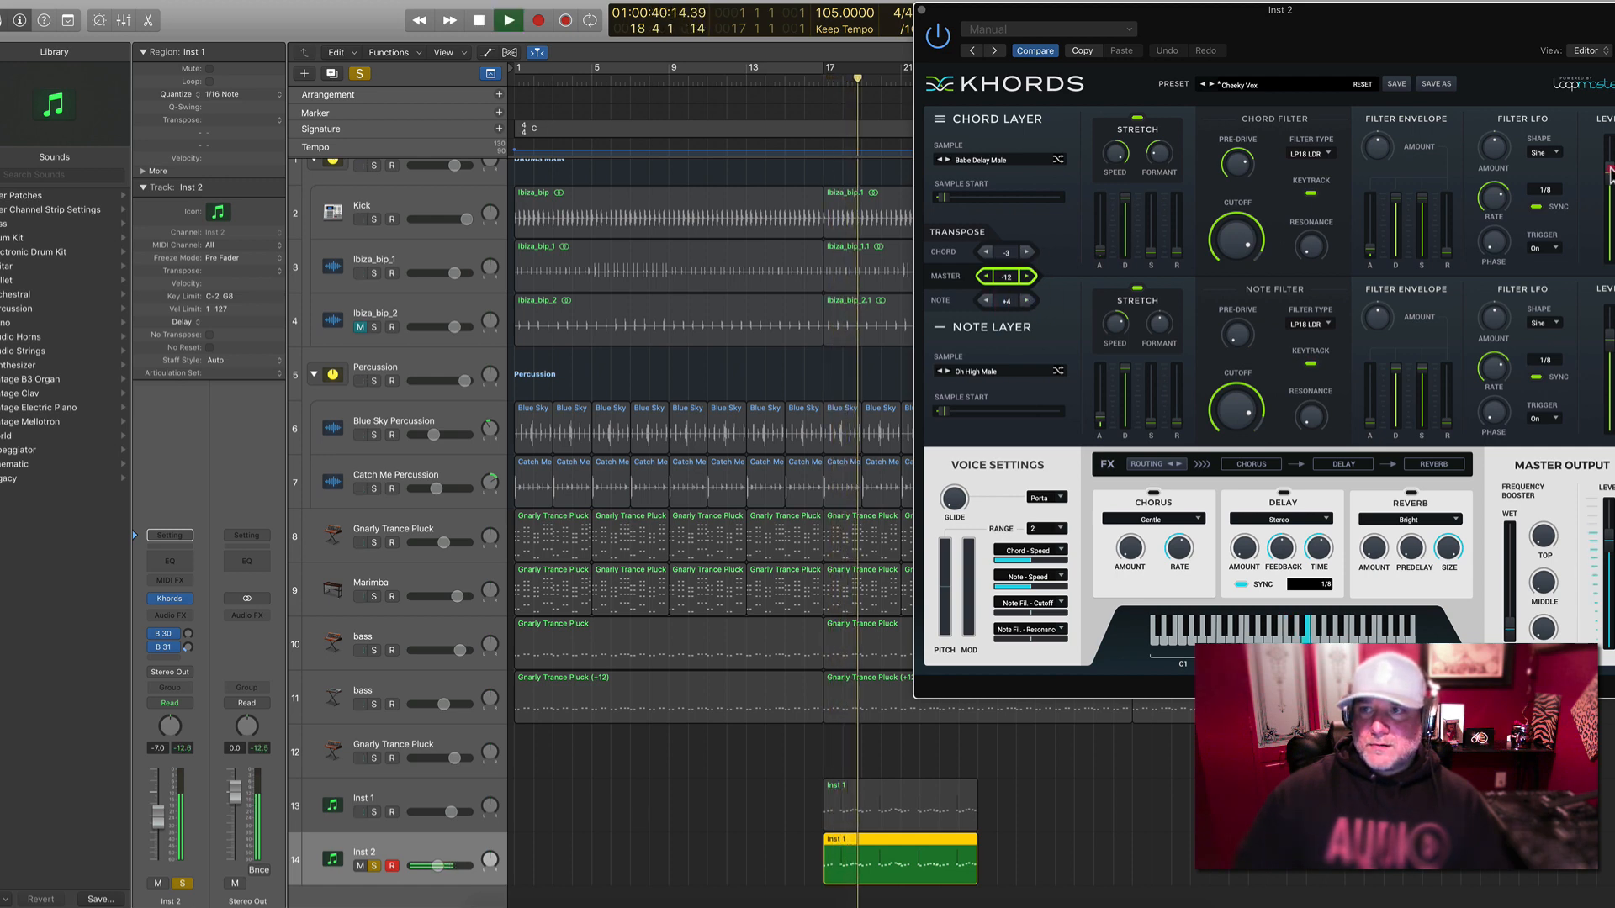
pyautogui.press('space')
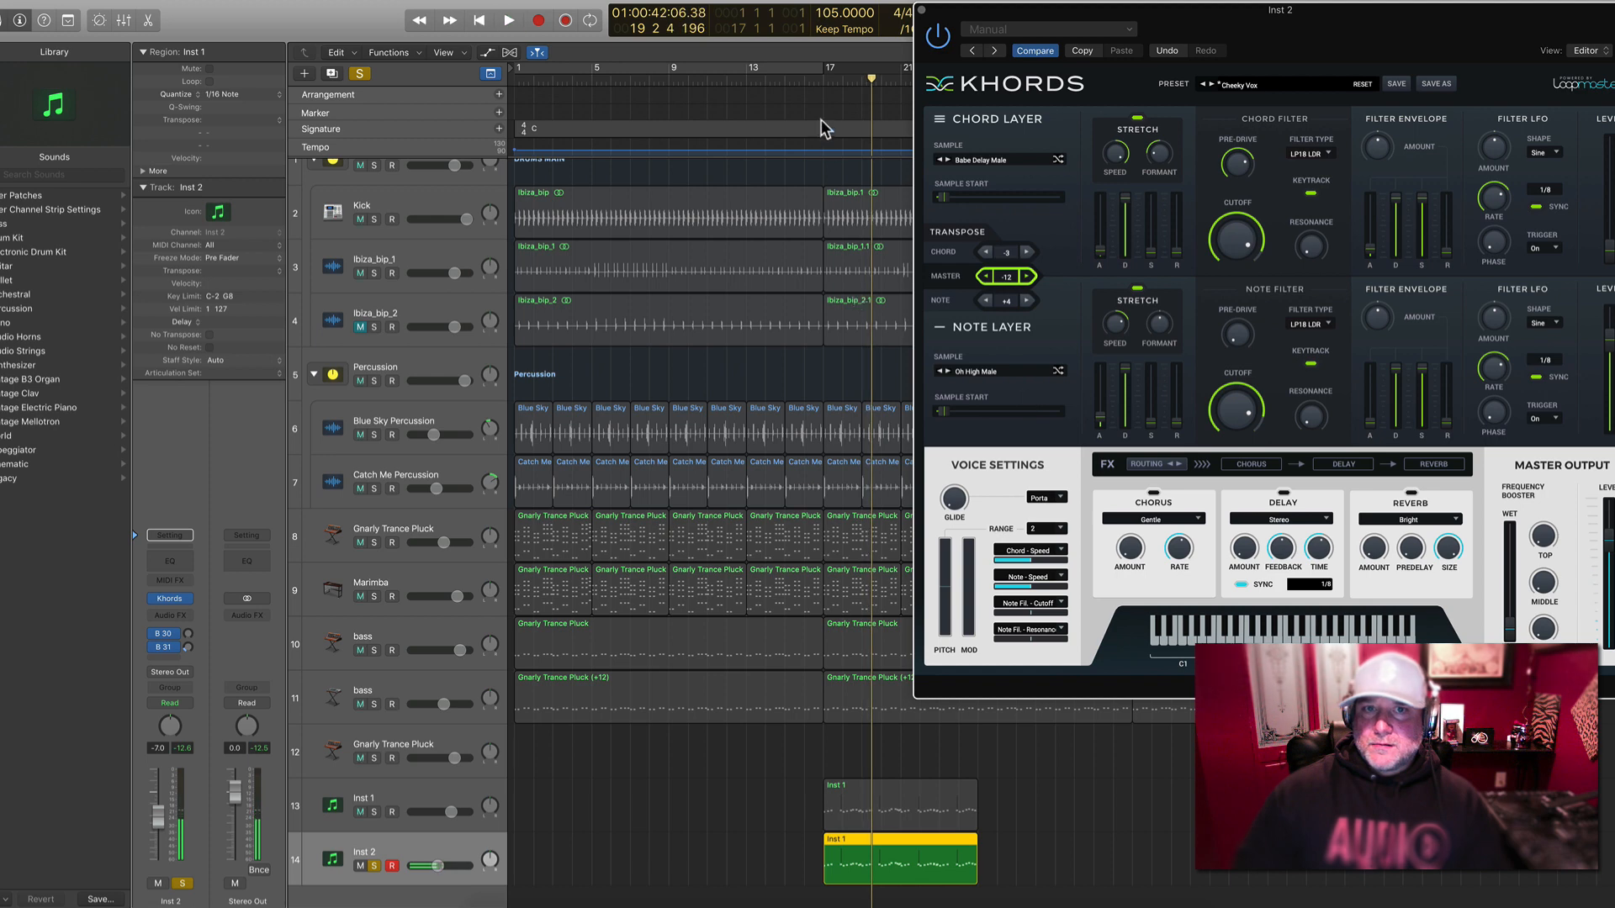
pyautogui.click(820, 83)
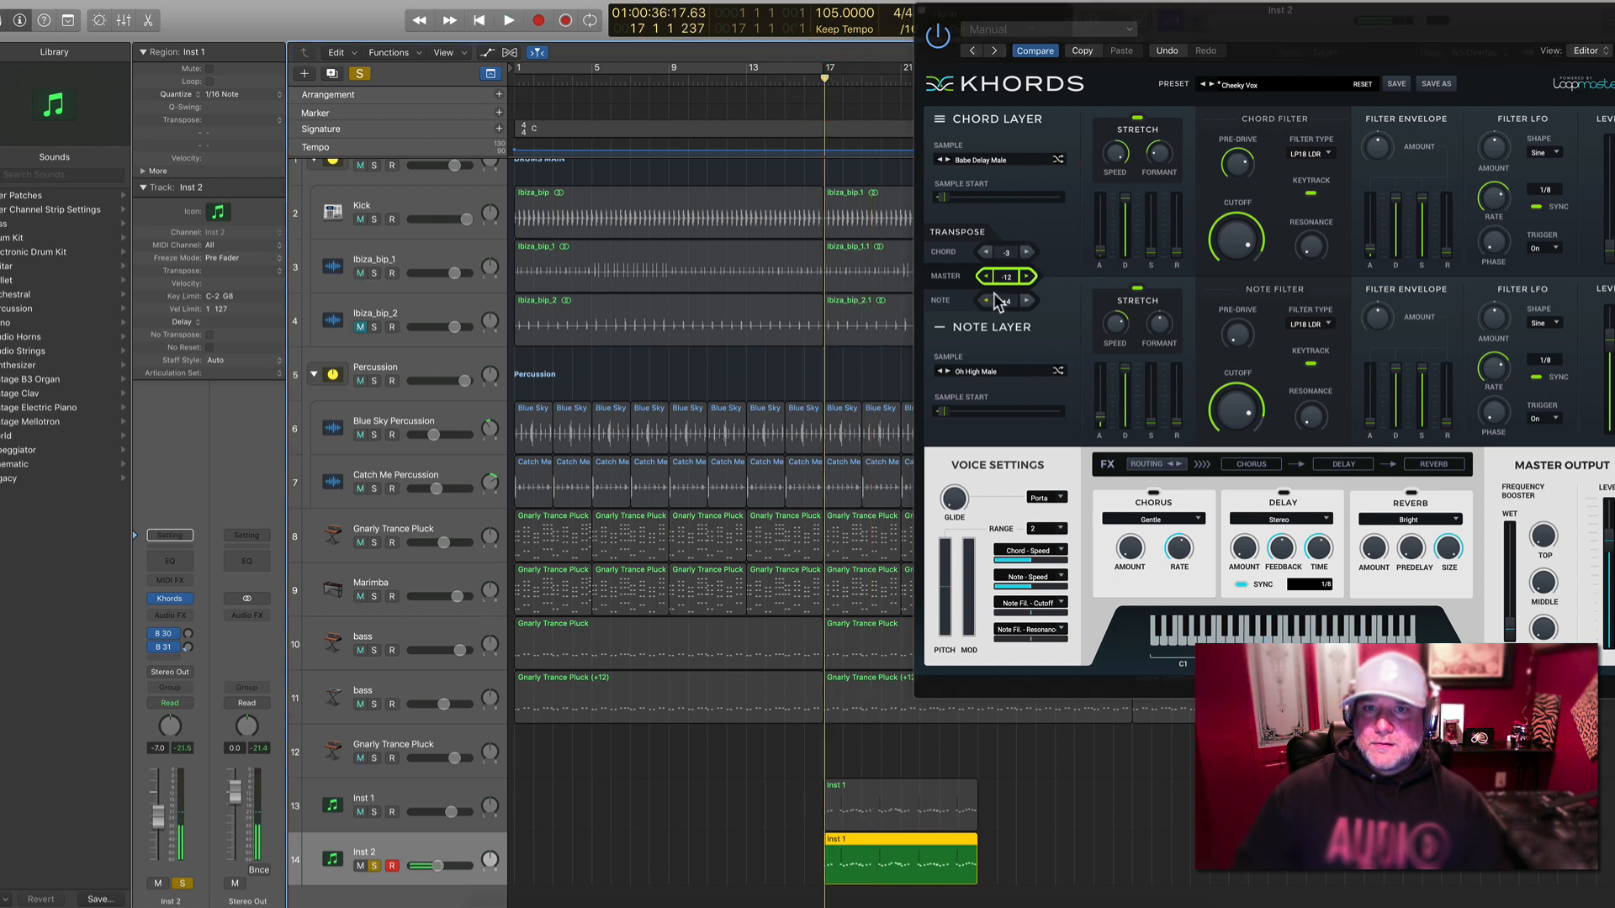
pyautogui.click(1028, 301)
pyautogui.press('space')
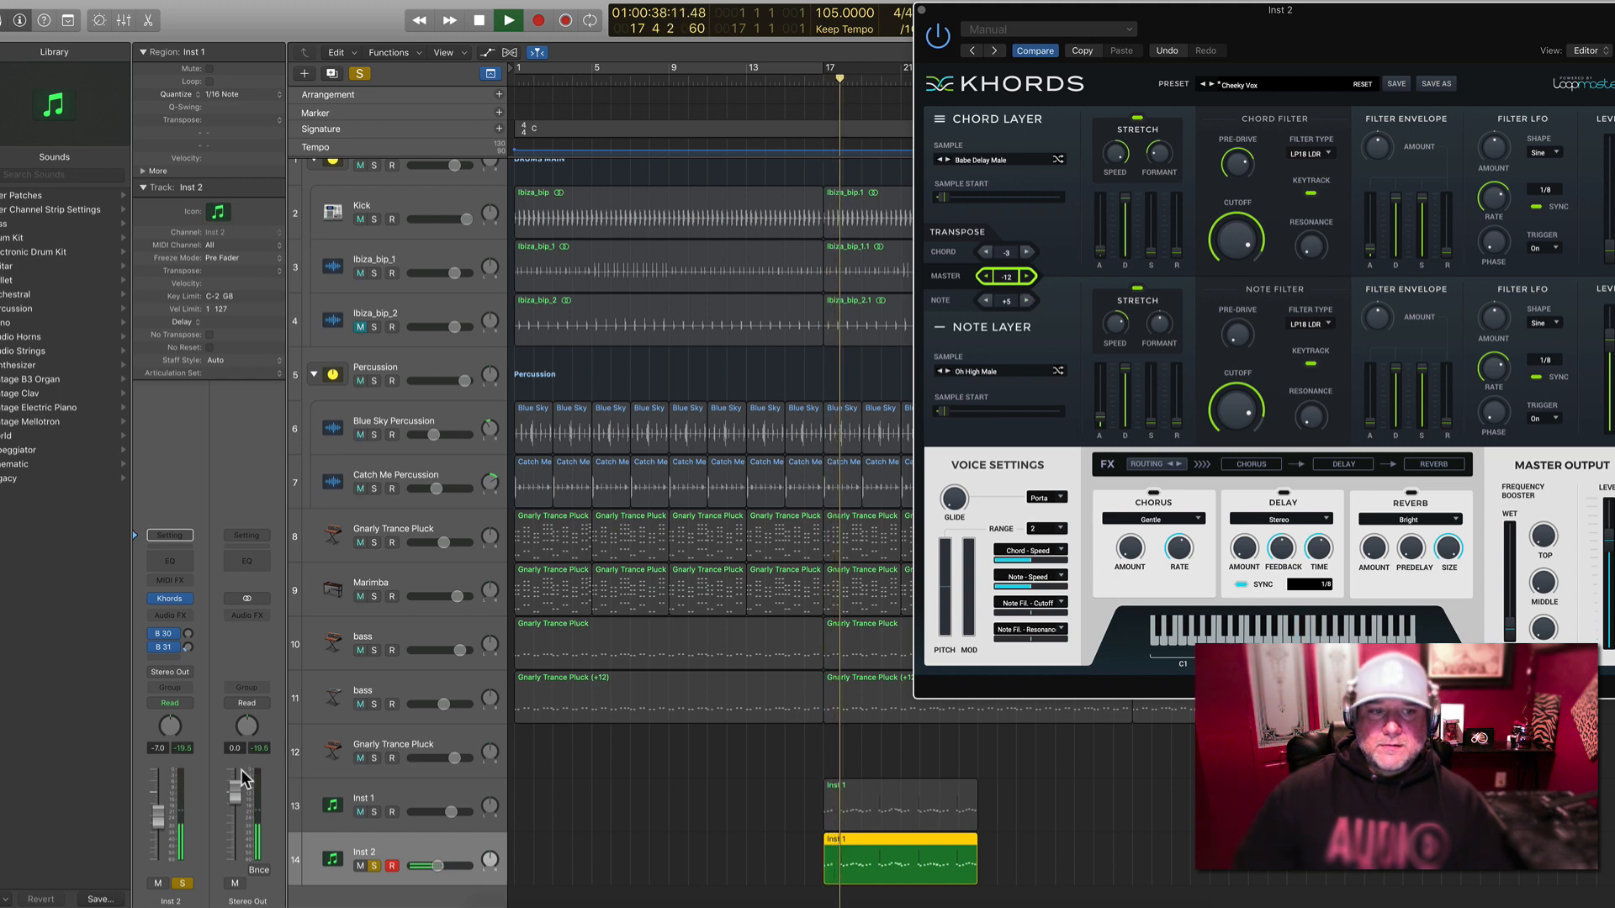
# Set Inst 2's Bus 31 send to -11.7 dB, and with Inst 1 soloed too, lower both track volumes, Inst 2 to -13.8 dB
pyautogui.click(160, 819)
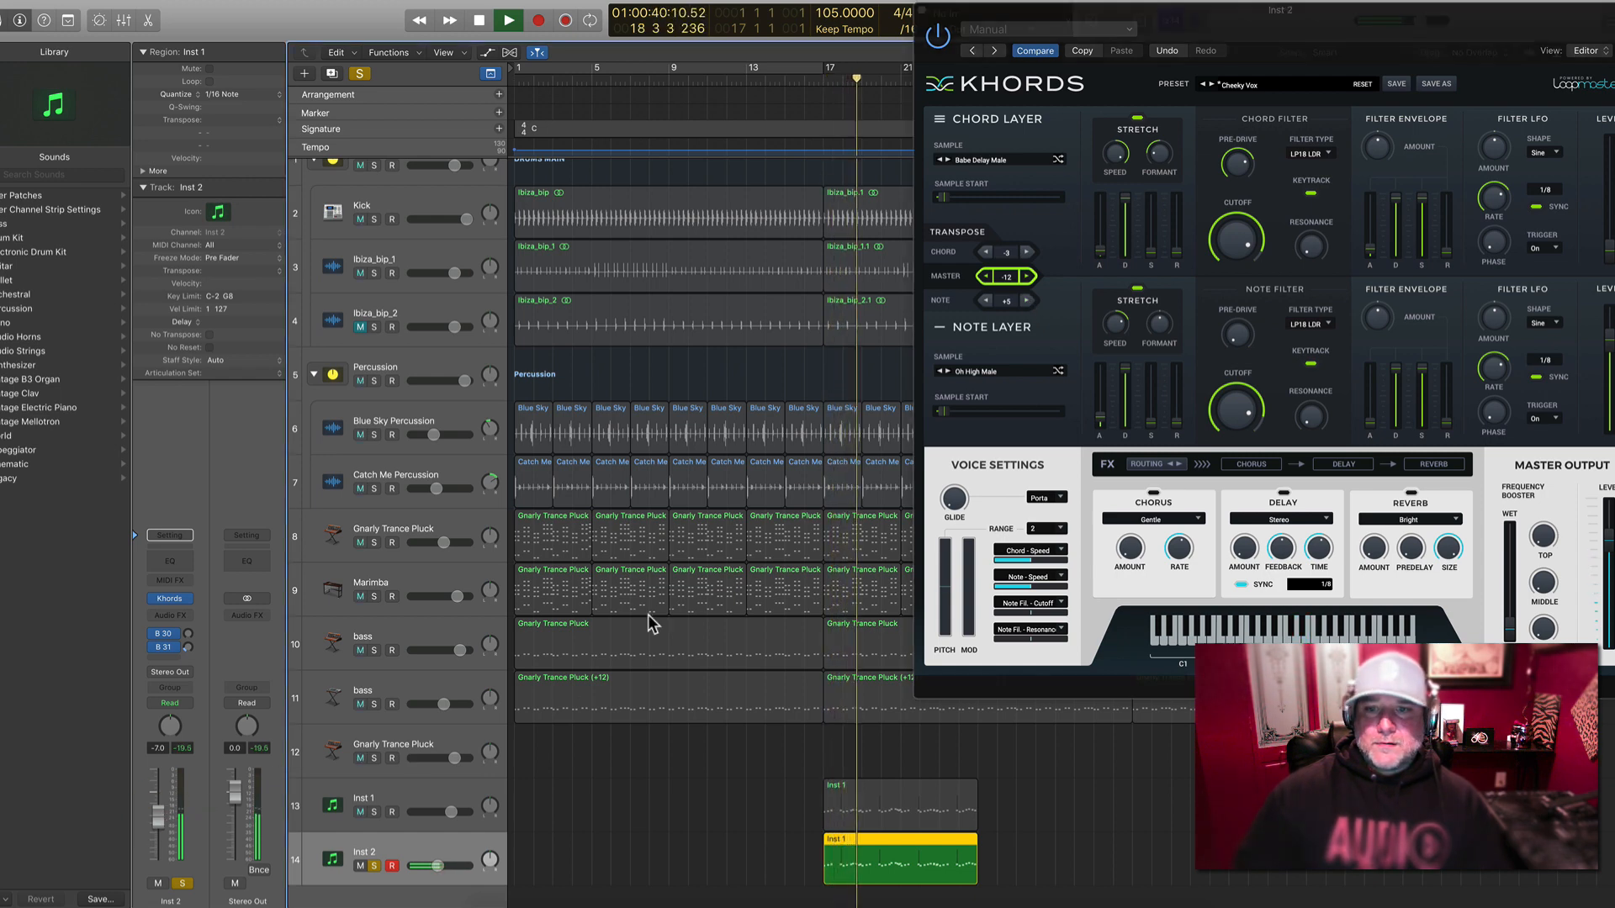
pyautogui.moveTo(185, 648)
pyautogui.mouseDown()
pyautogui.moveTo(184, 607)
pyautogui.moveTo(181, 630)
pyautogui.mouseUp()
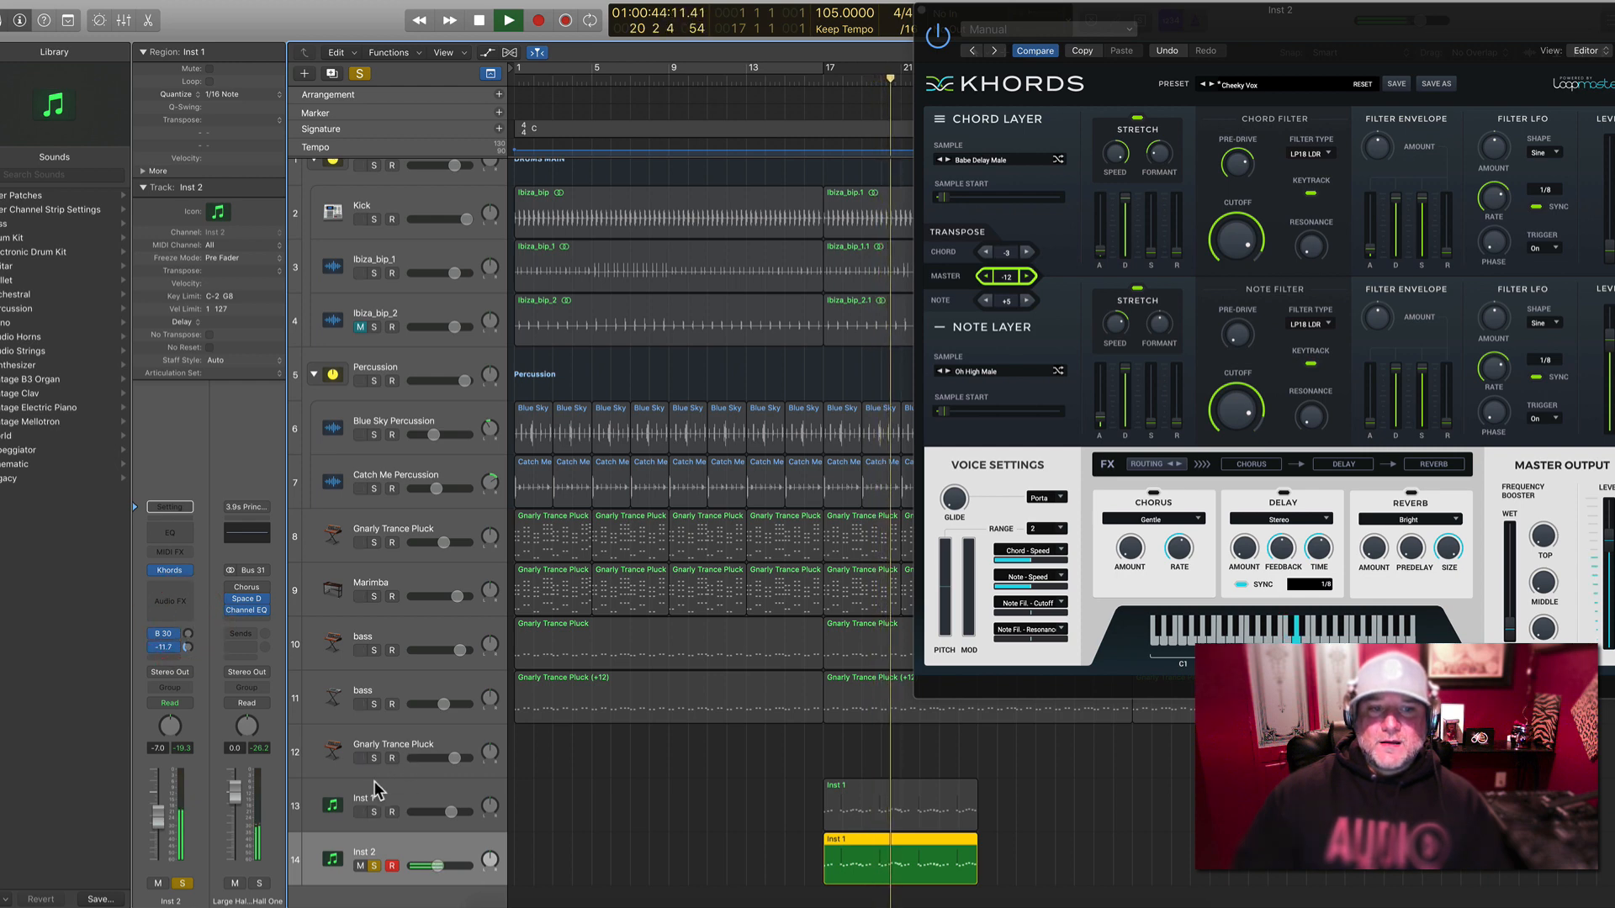
pyautogui.click(372, 813)
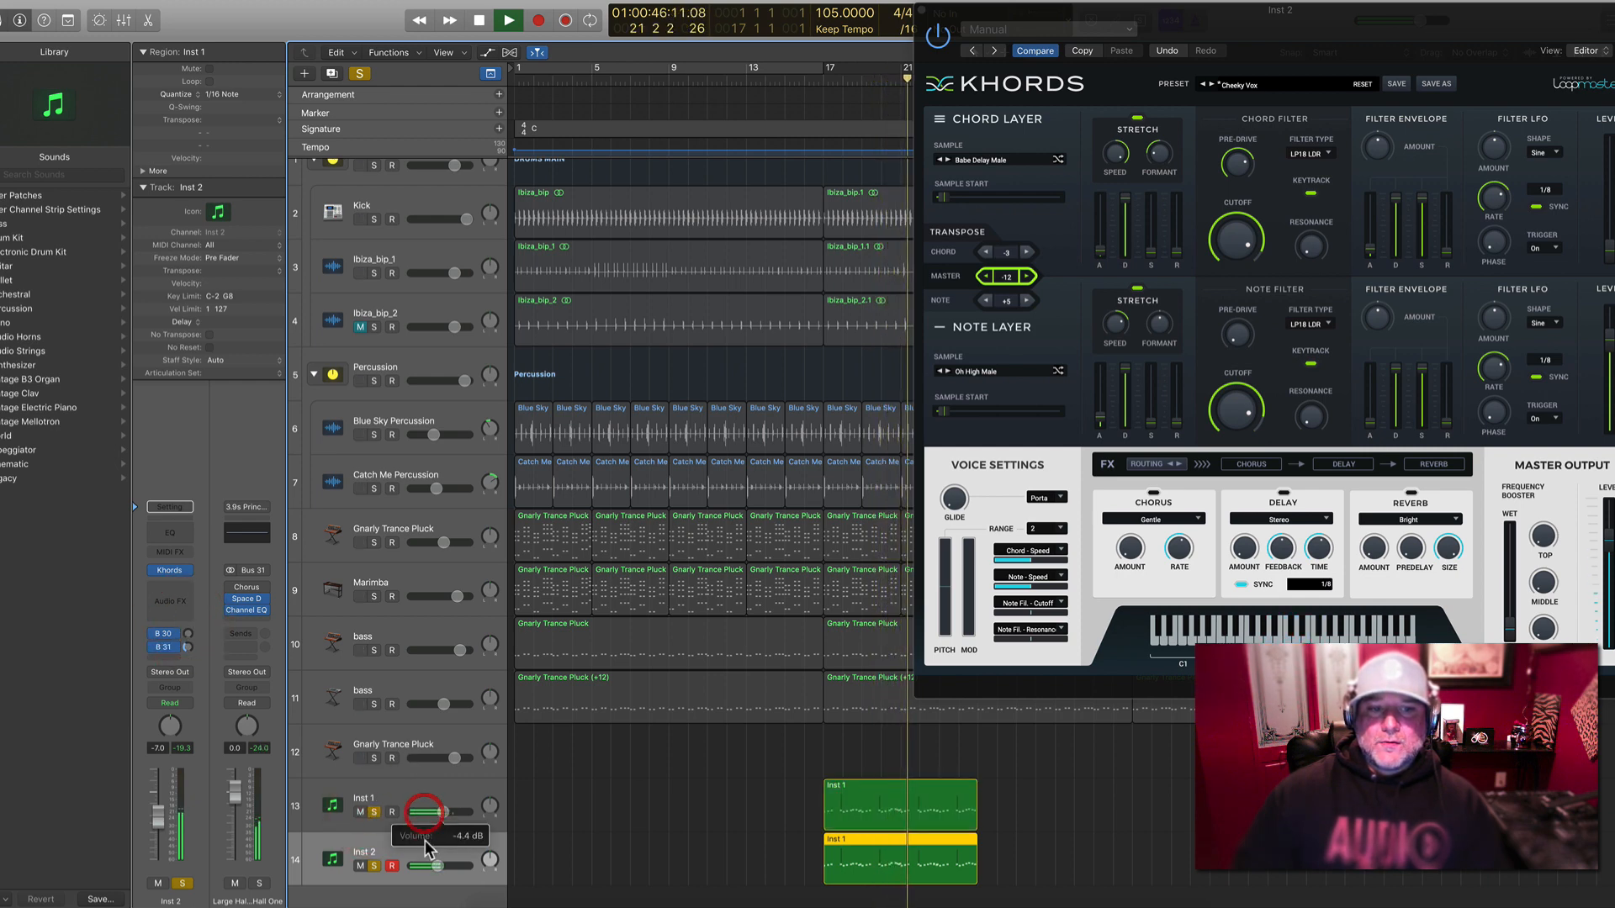
pyautogui.moveTo(437, 869); pyautogui.dragTo(413, 867)
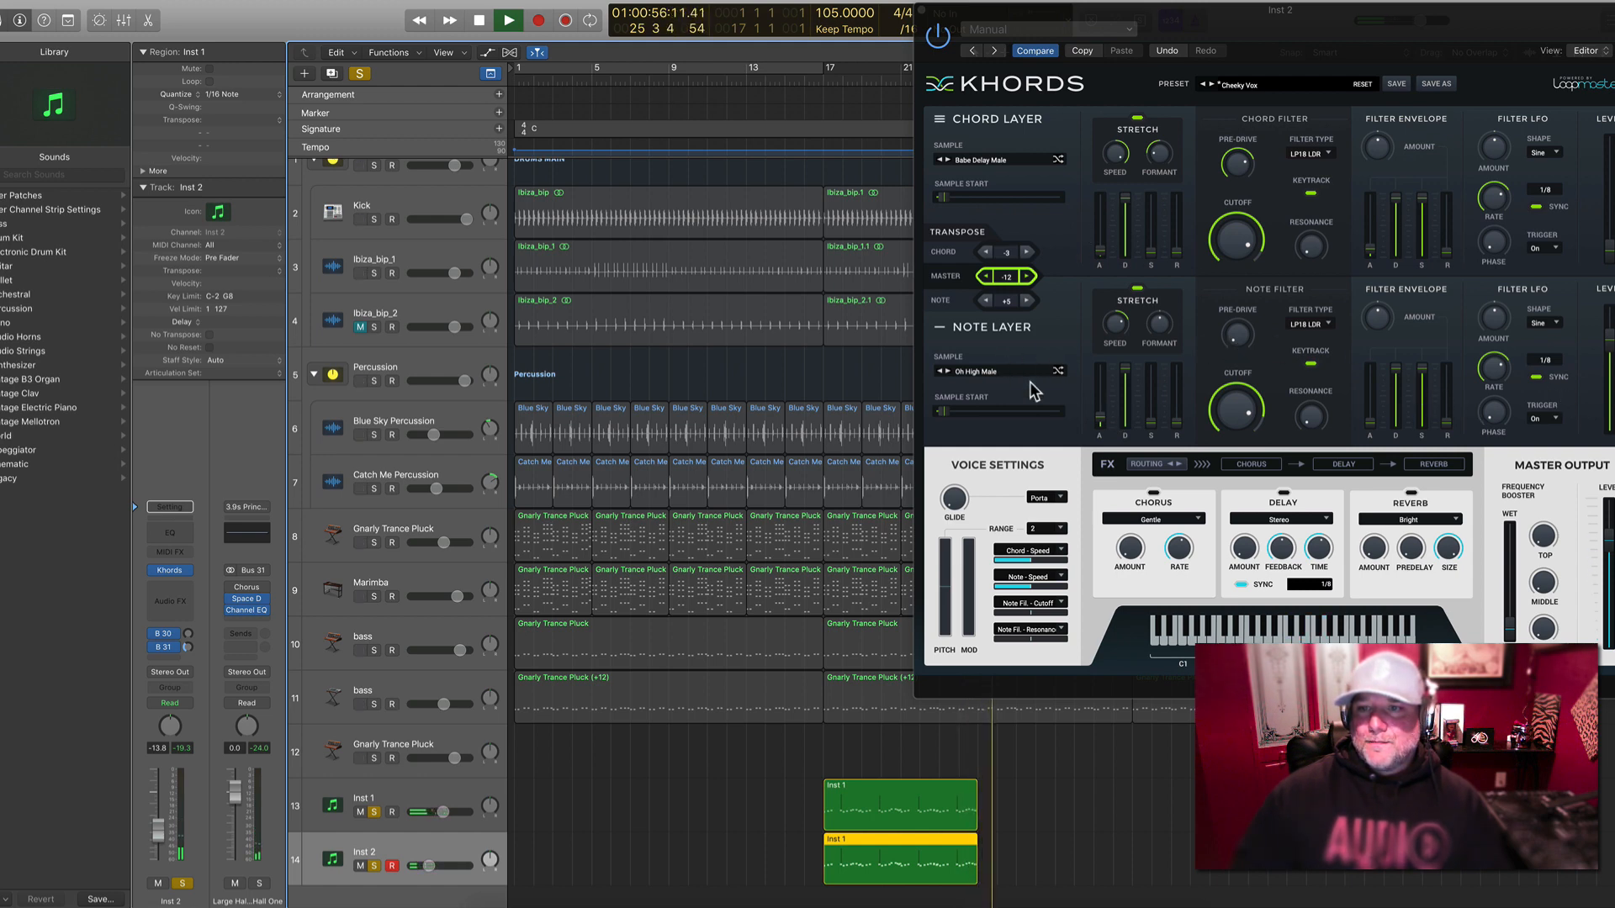
# Switch on the Khords reverb, delay and chorus effects for Inst 2 and replay both parts from bar 17
pyautogui.click(1412, 494)
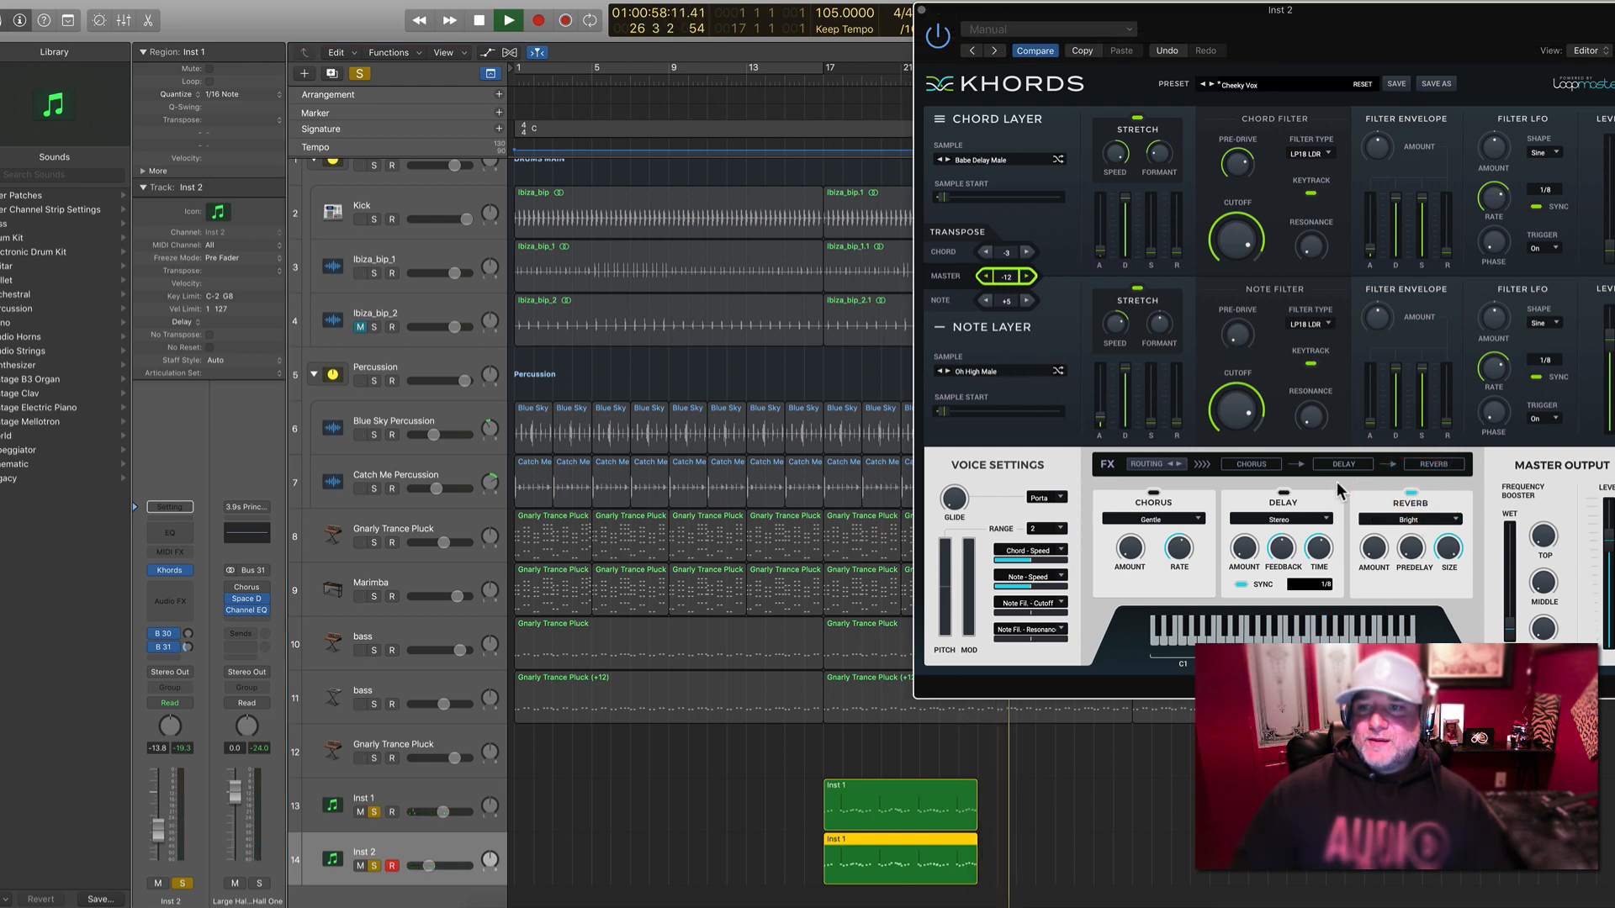
pyautogui.click(1284, 494)
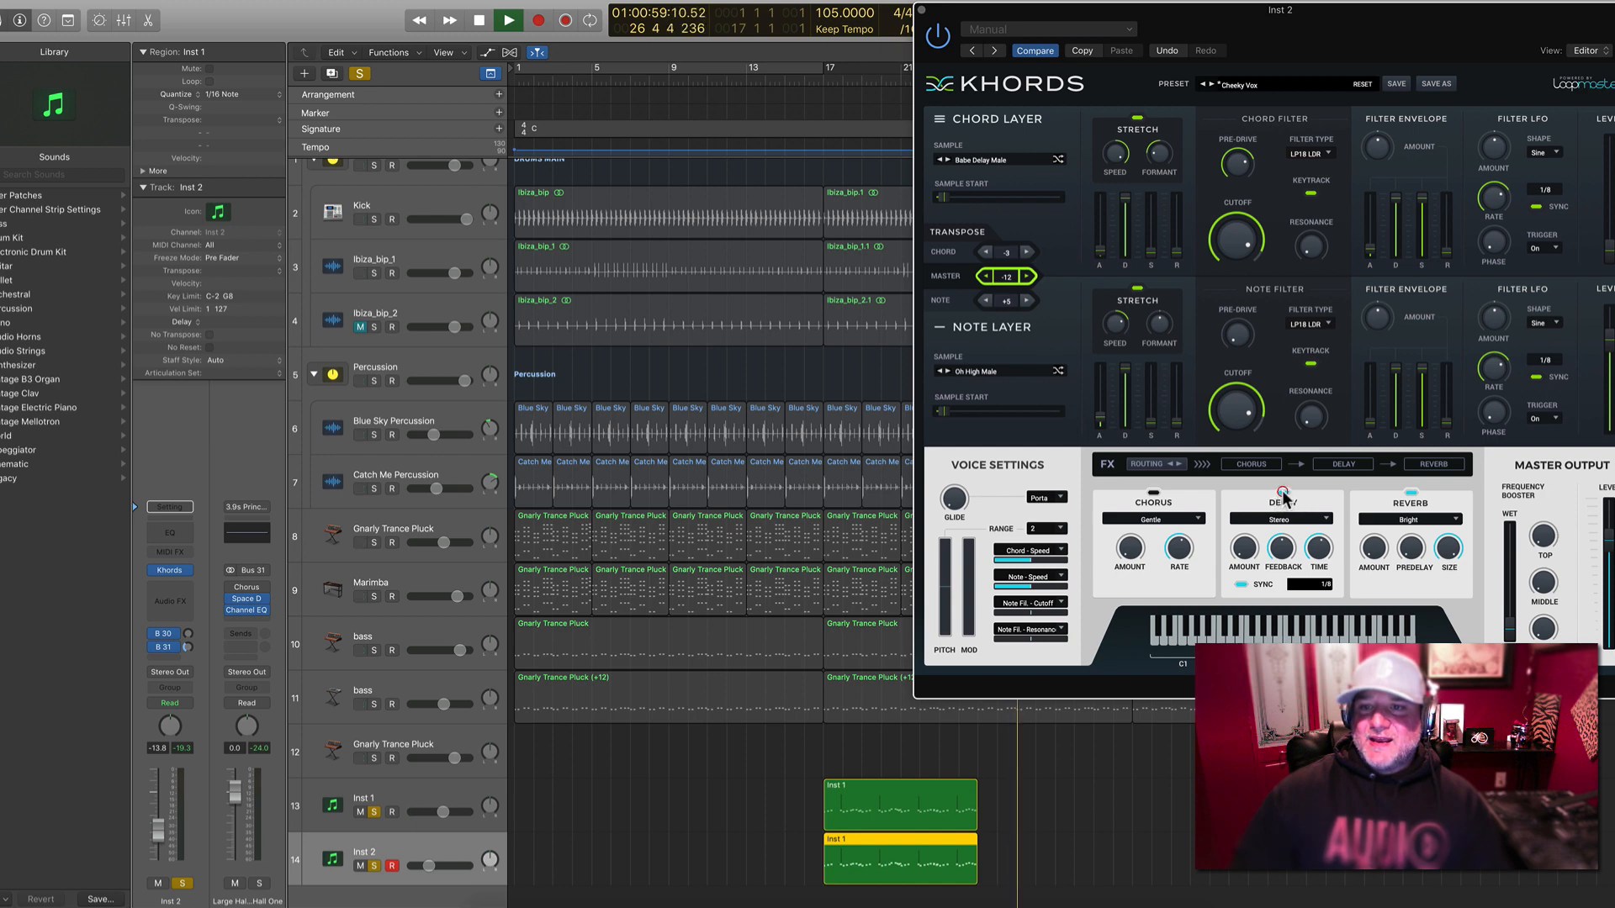
pyautogui.click(1153, 494)
pyautogui.click(821, 81)
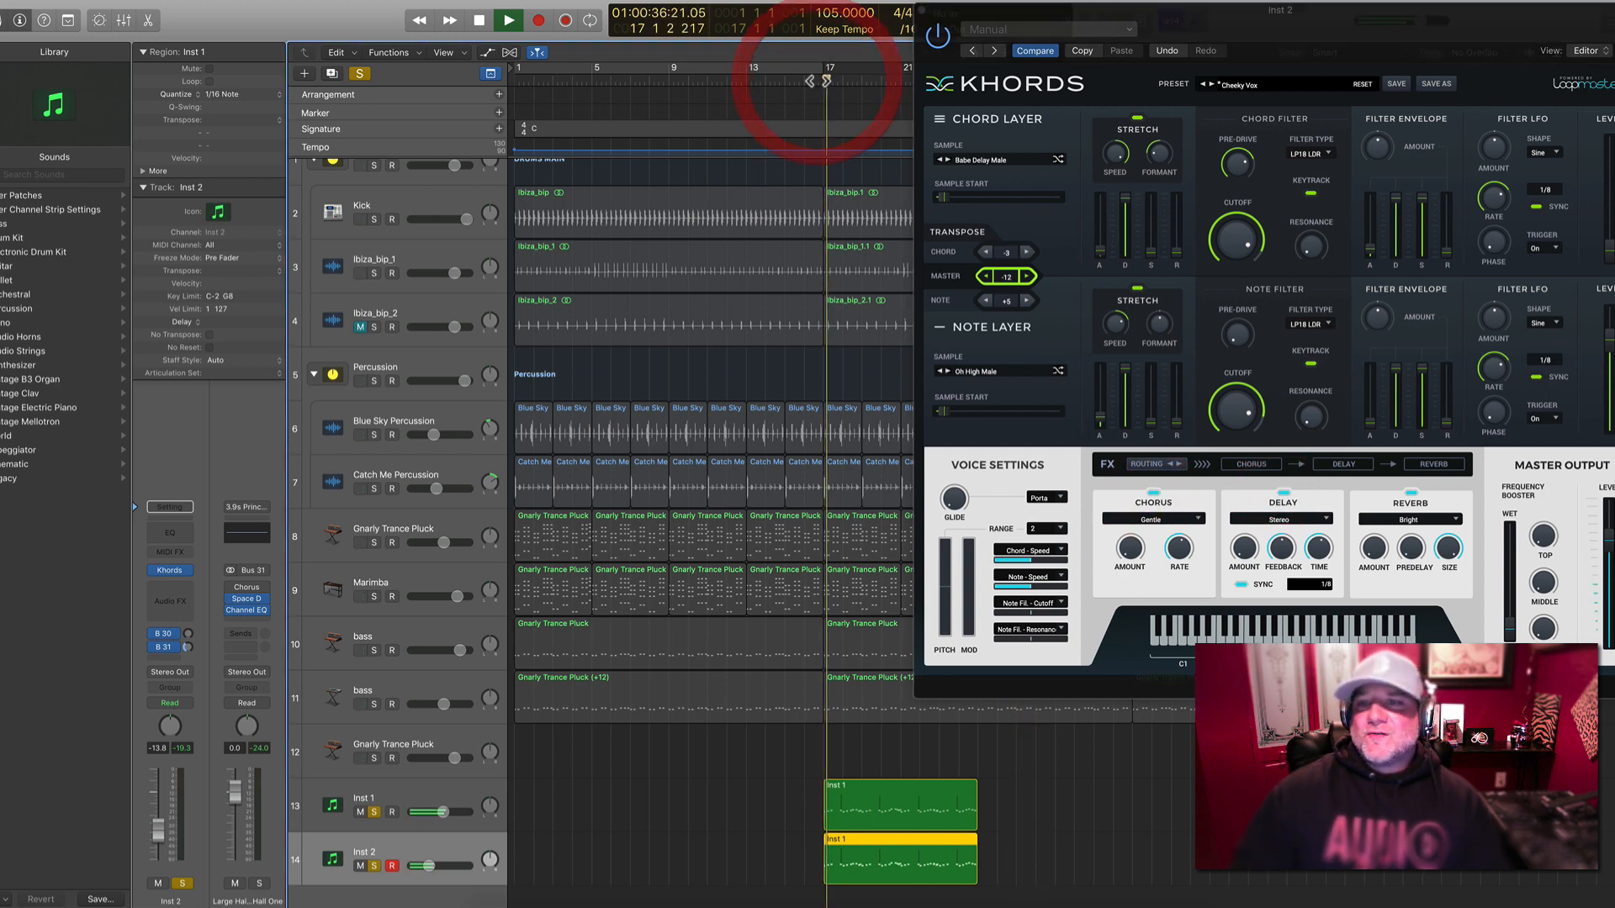
pyautogui.click(820, 80)
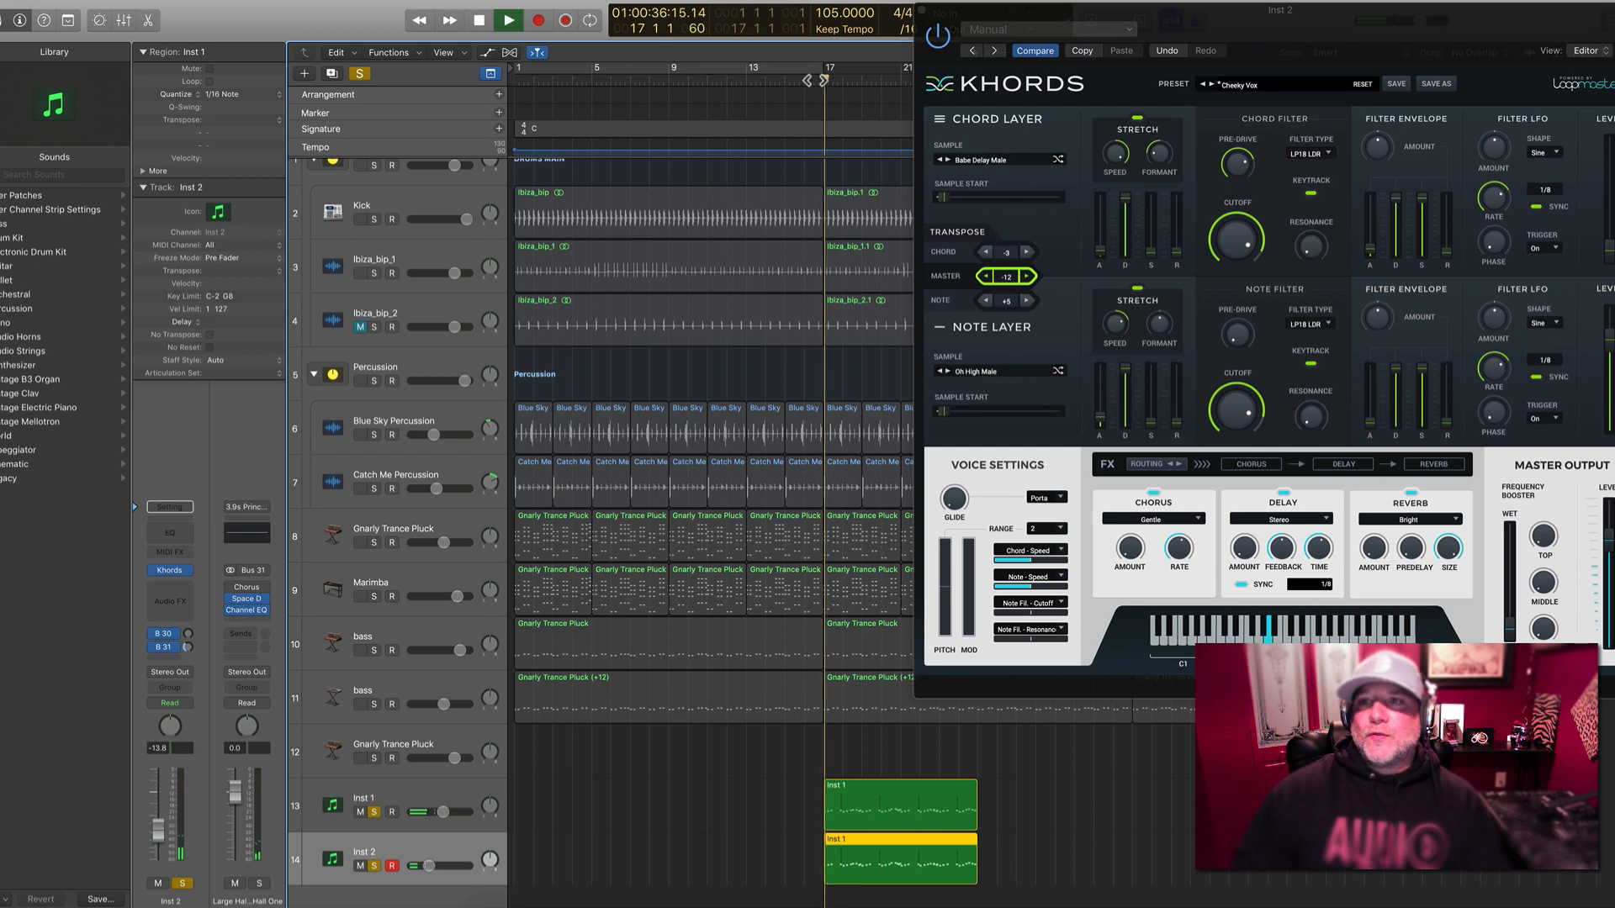
# Unsolo Inst 1 and Inst 2, and set Inst 2's volume to -5.9 dB while the full mix plays
pyautogui.click(374, 812)
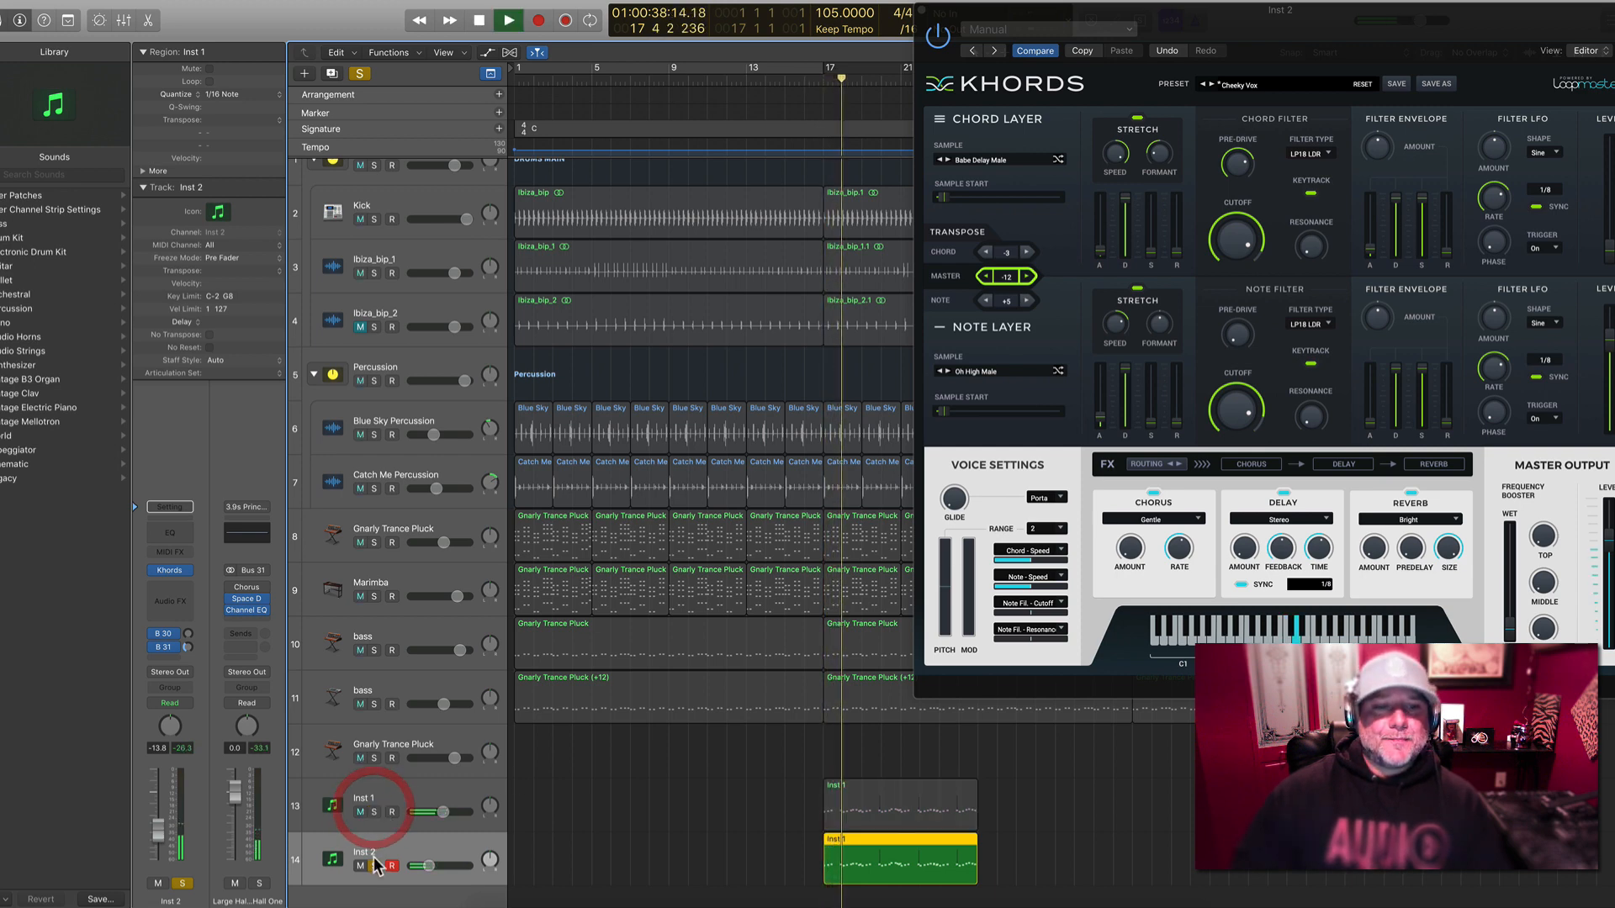
pyautogui.click(375, 866)
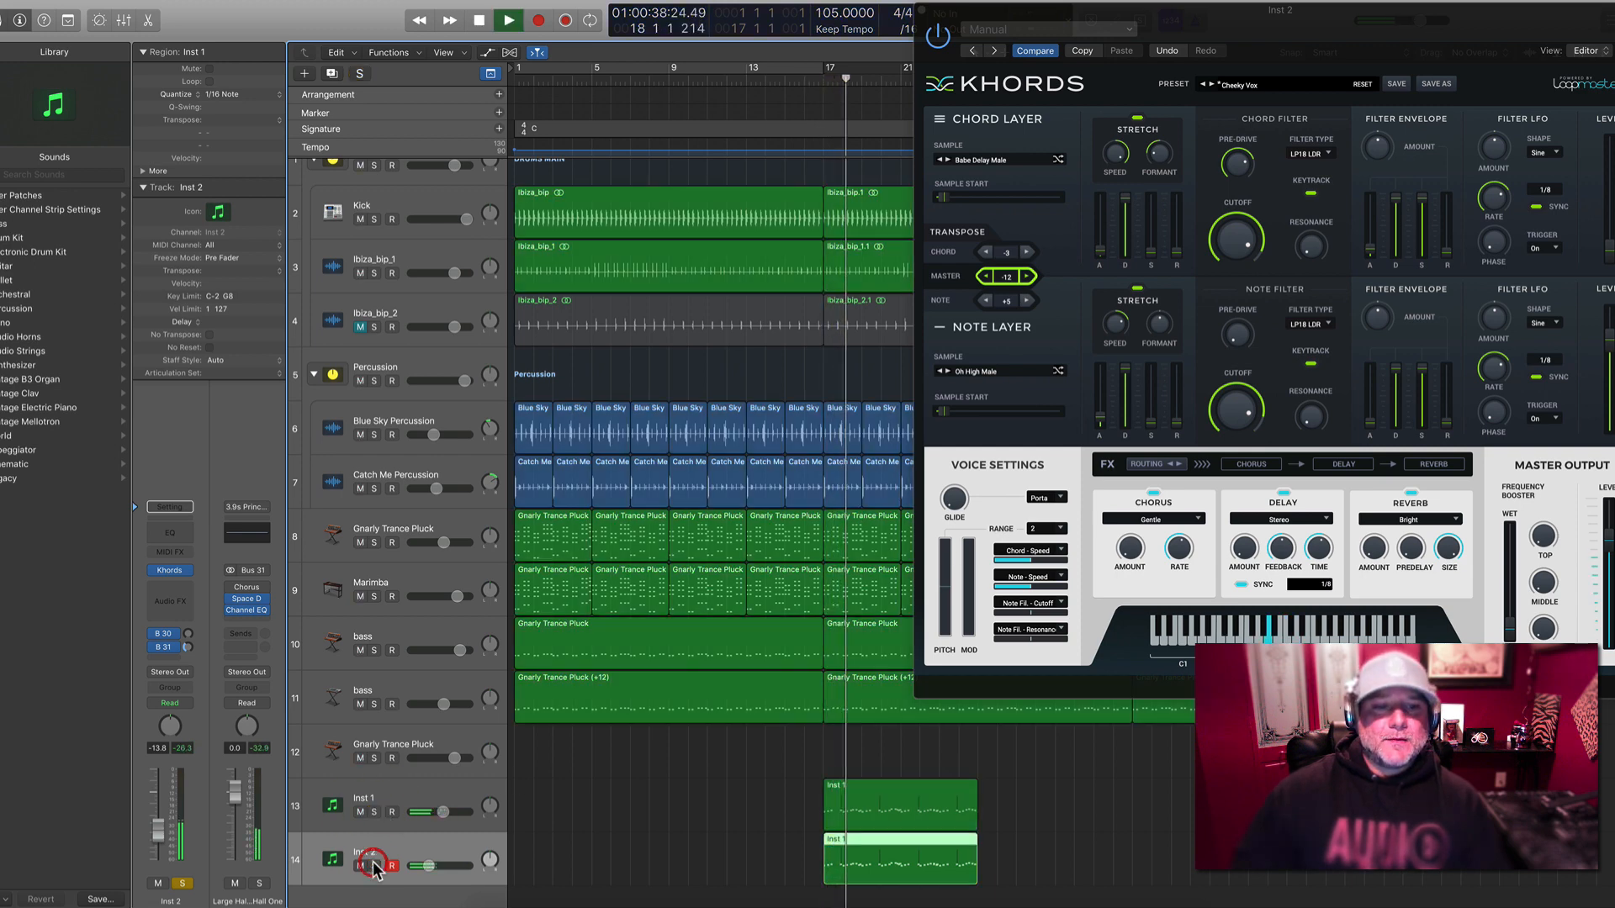
pyautogui.click(438, 835)
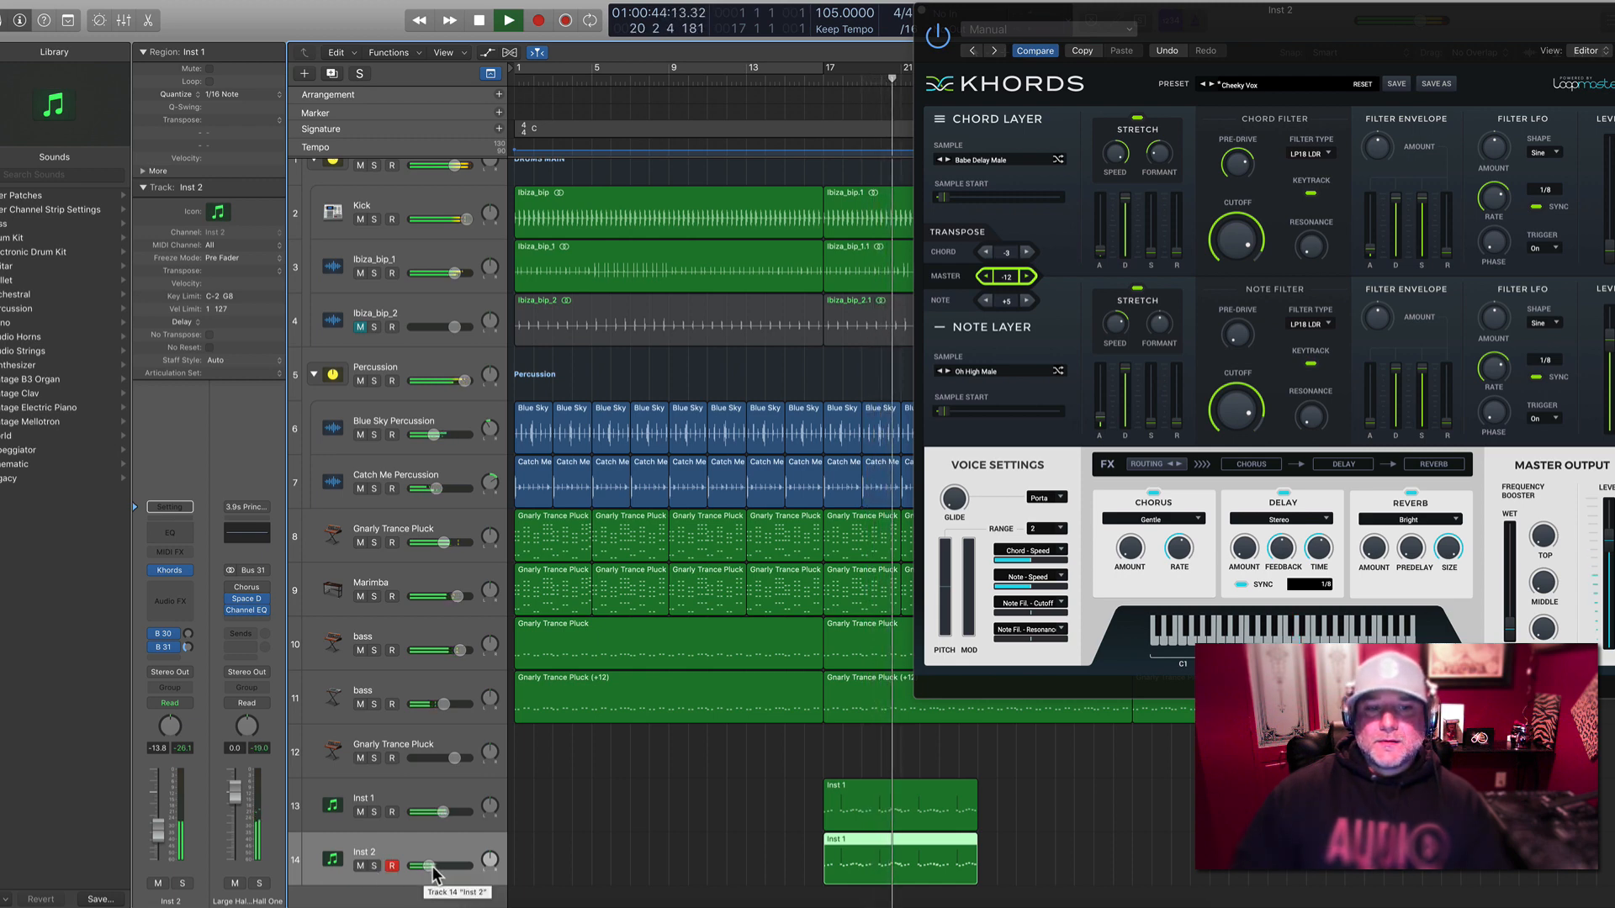
pyautogui.moveTo(432, 867); pyautogui.dragTo(459, 868)
pyautogui.press('space')
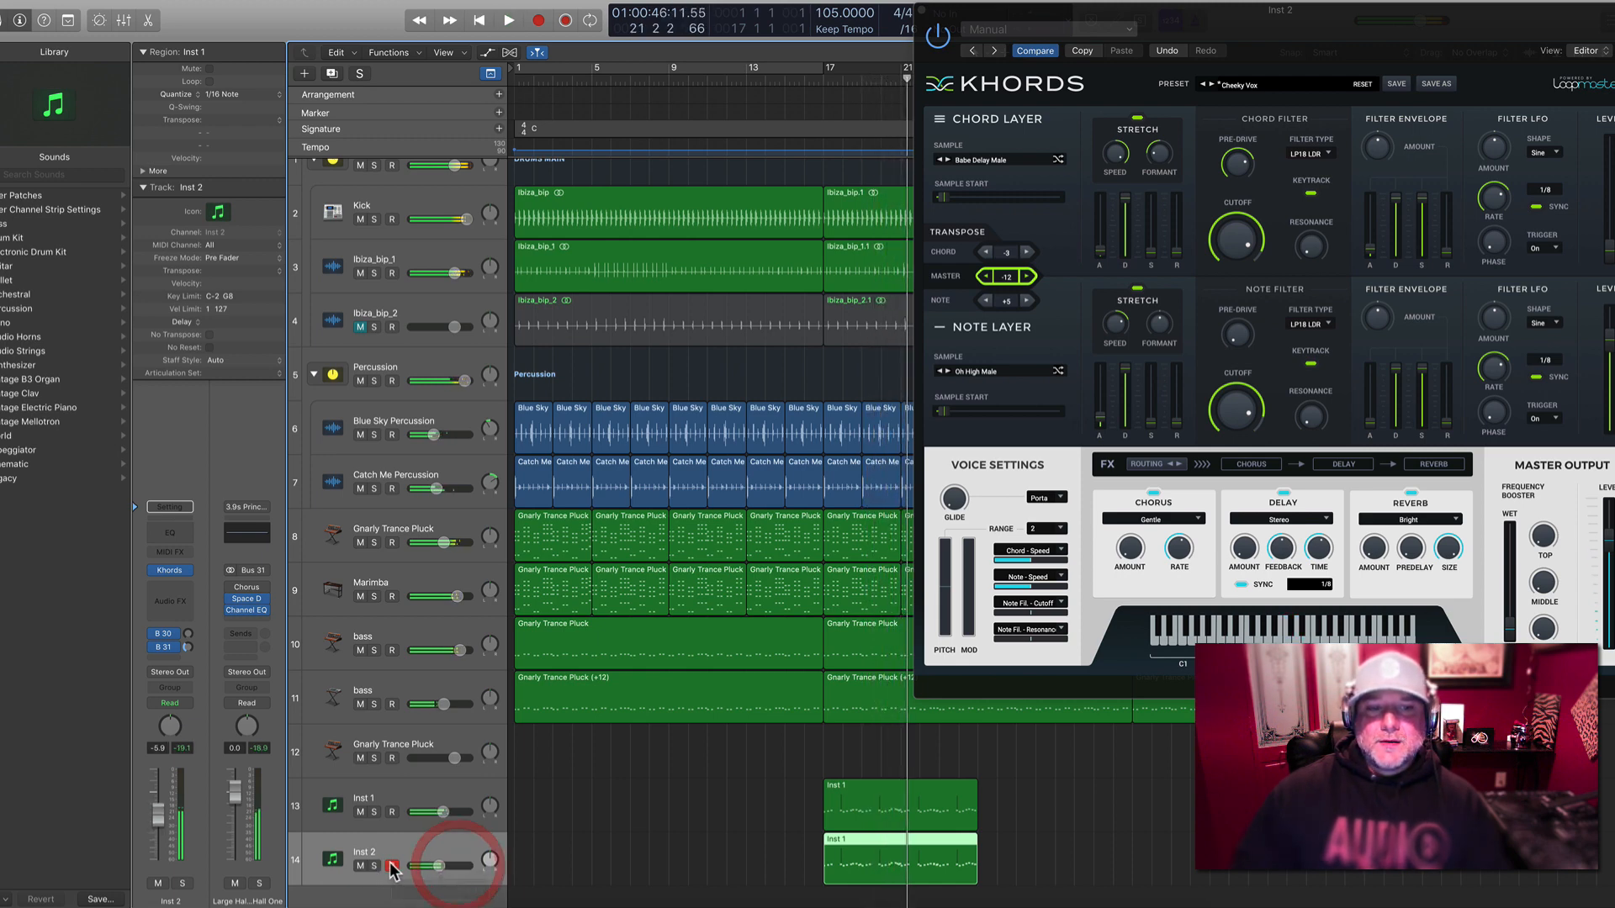
# Solo Inst 2, set the Khords Note transpose to +6, and replay the part from bar 17
pyautogui.click(375, 865)
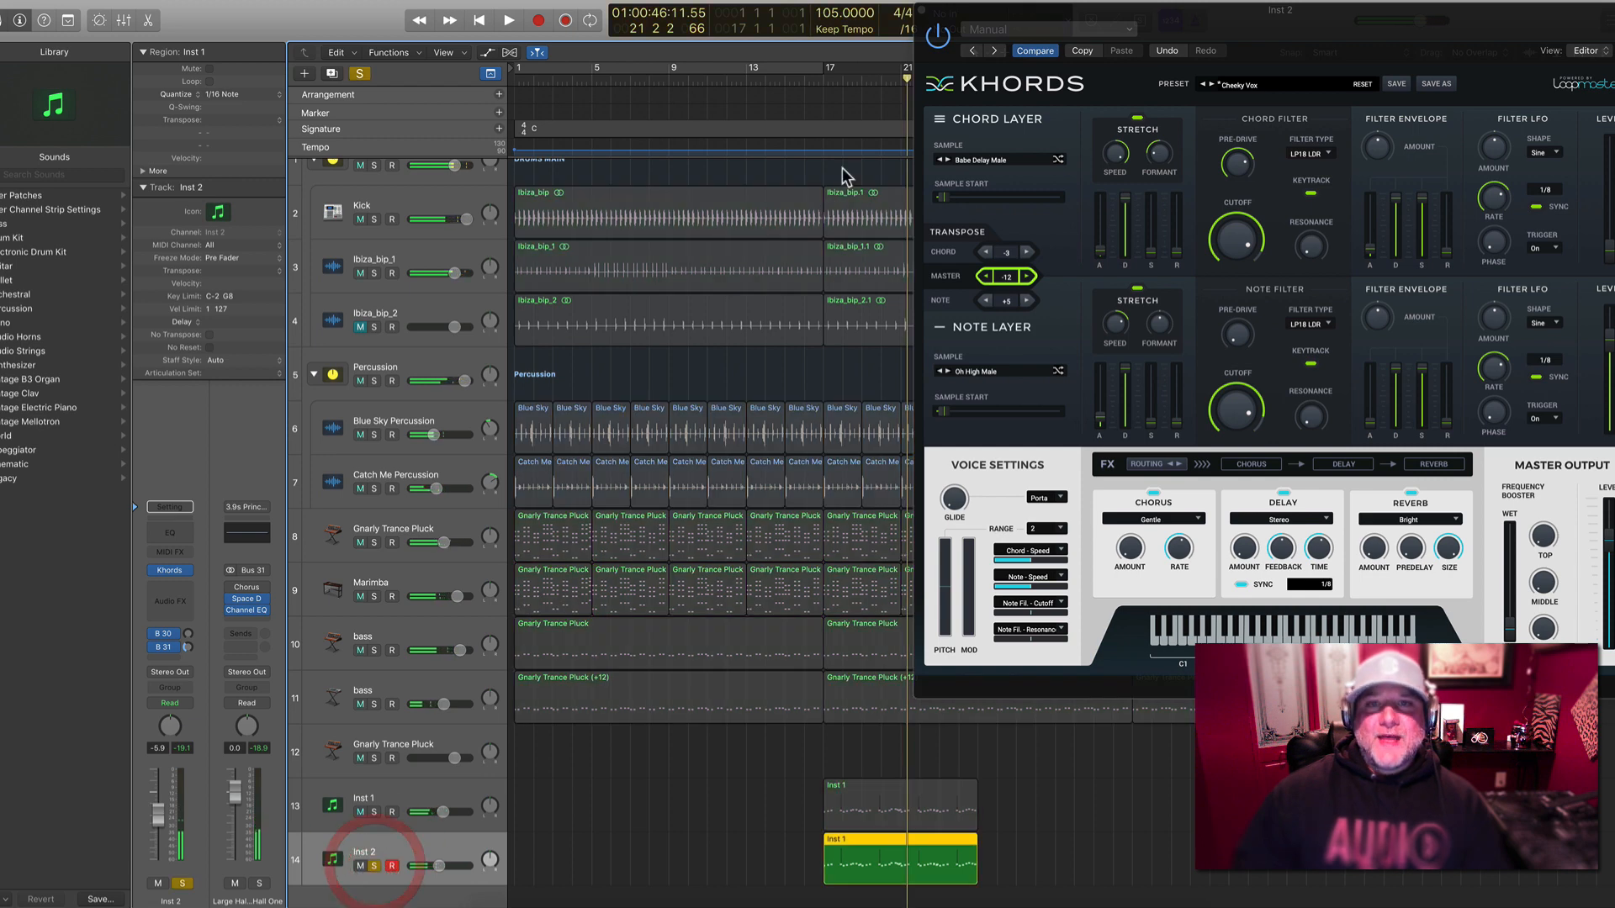
pyautogui.click(823, 80)
pyautogui.press('space')
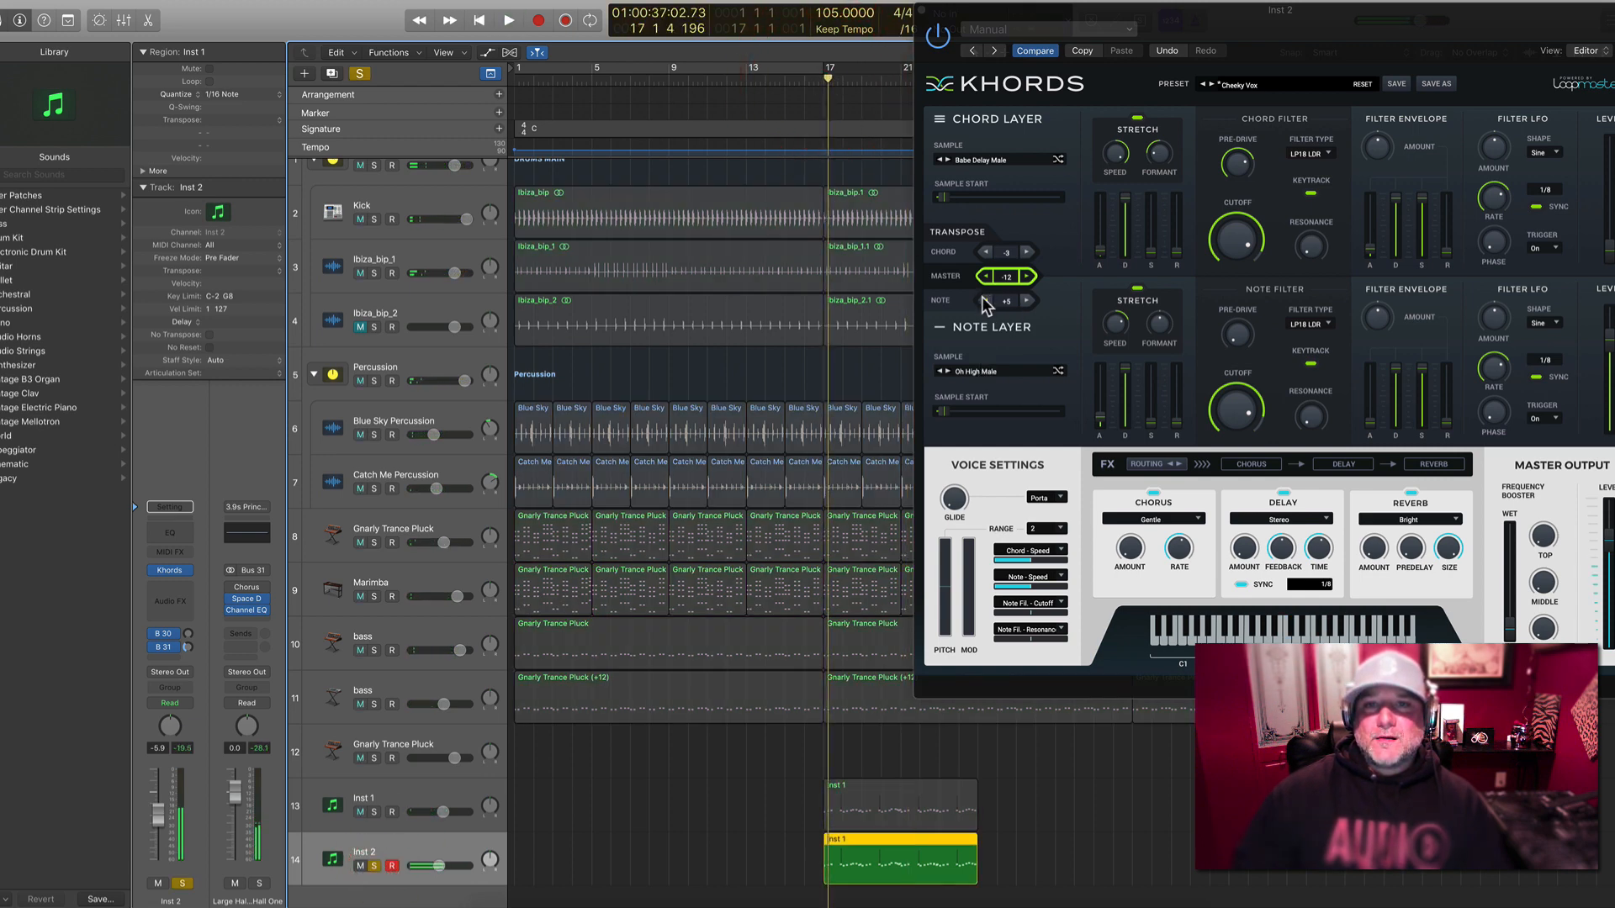
pyautogui.click(1027, 301)
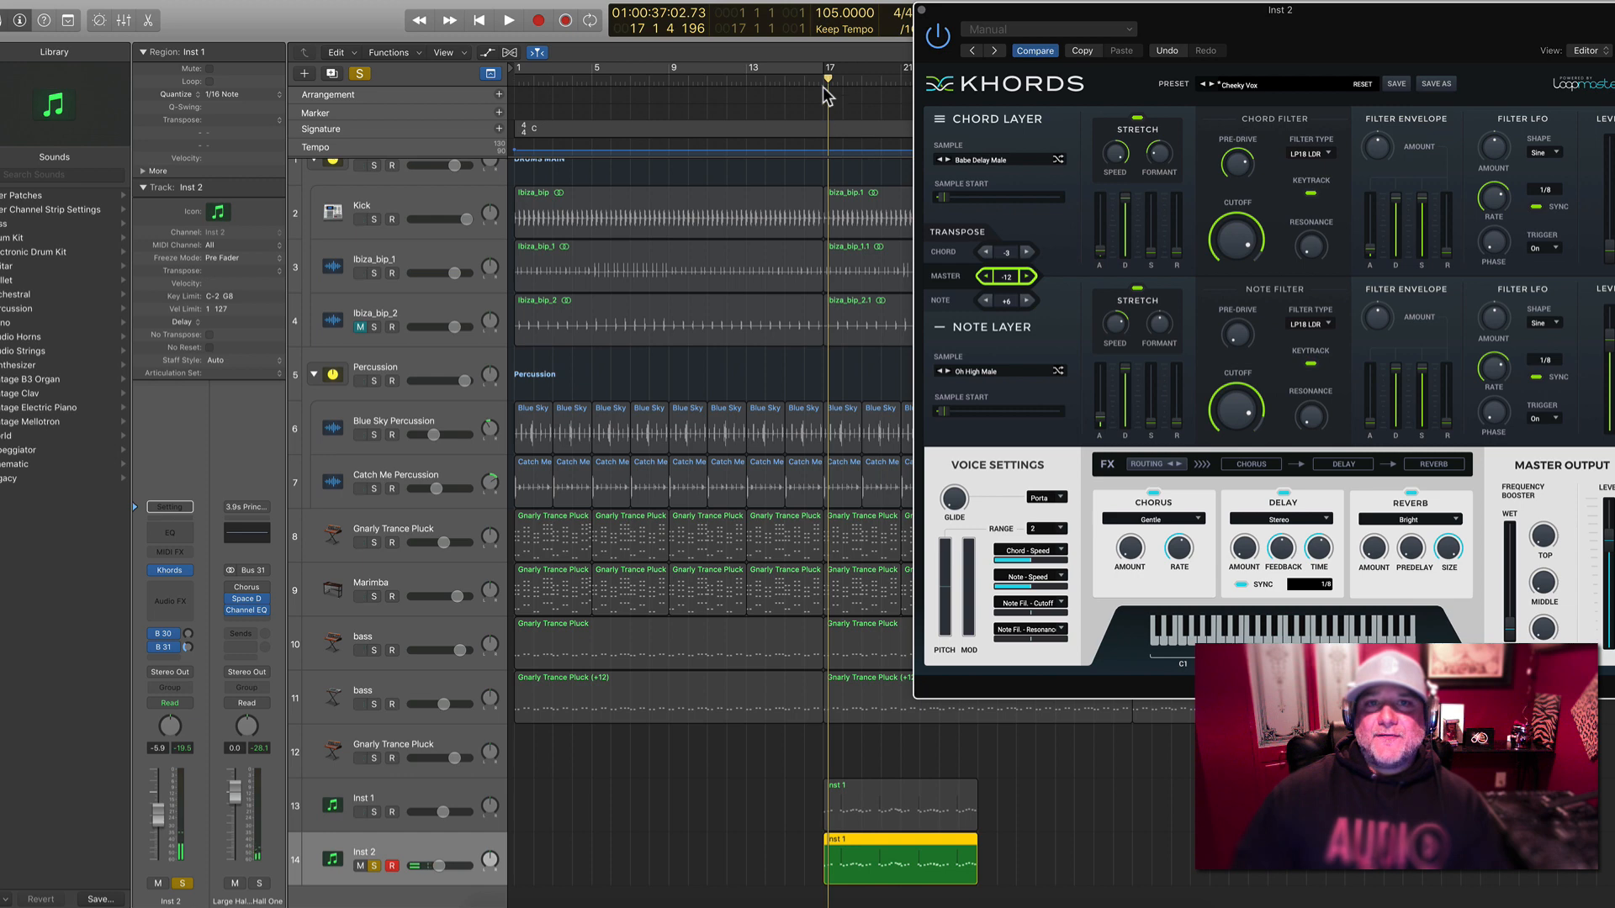
pyautogui.click(821, 79)
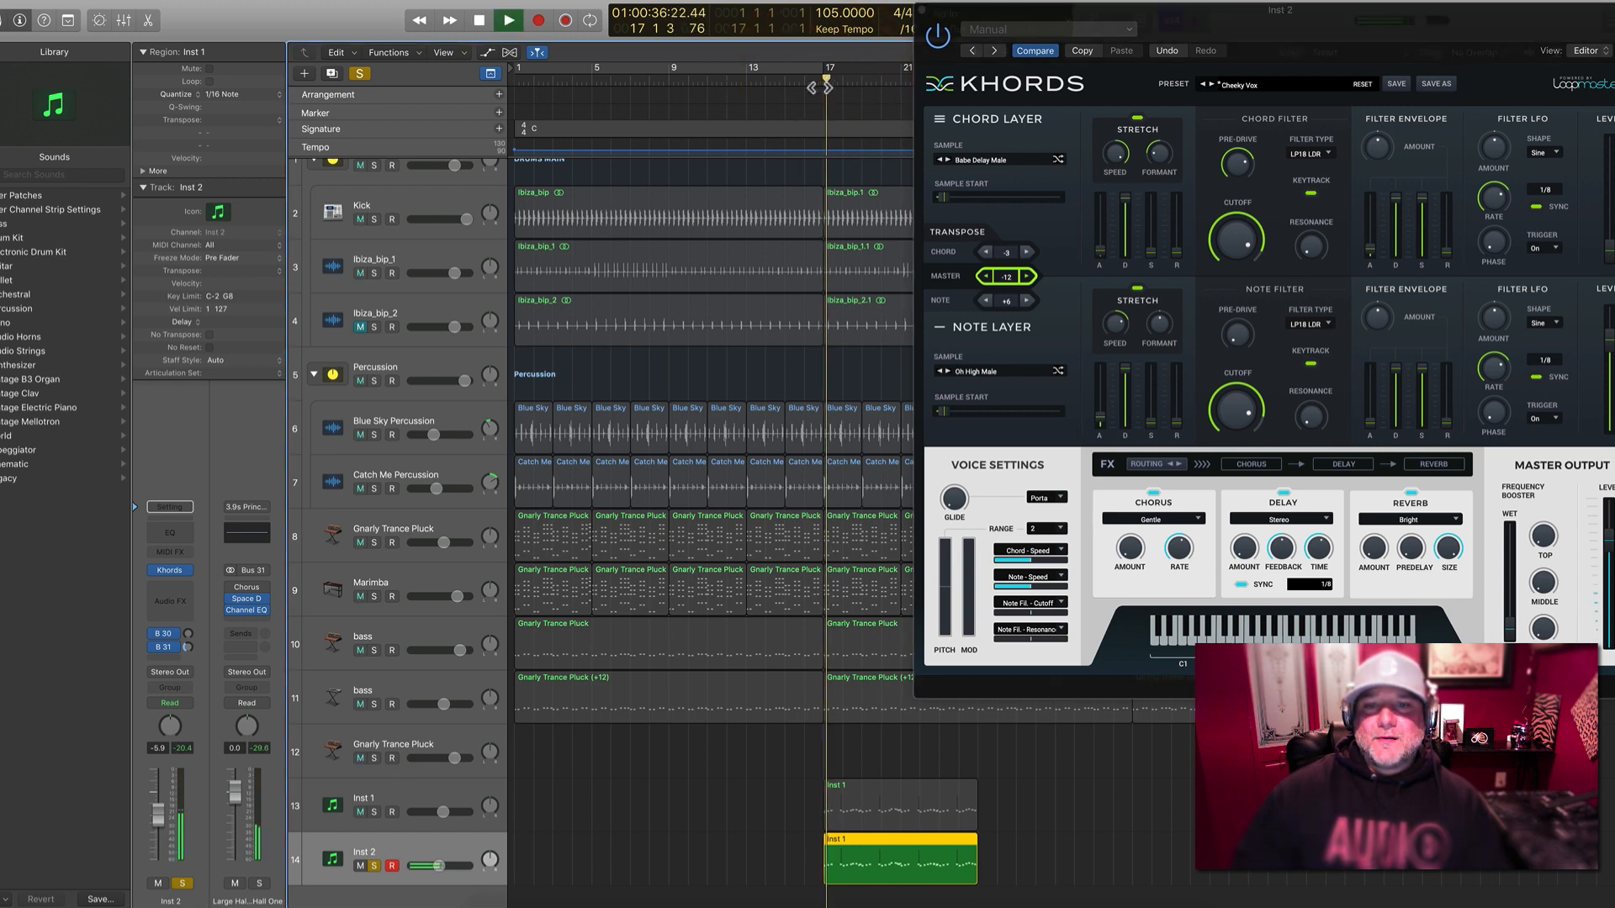
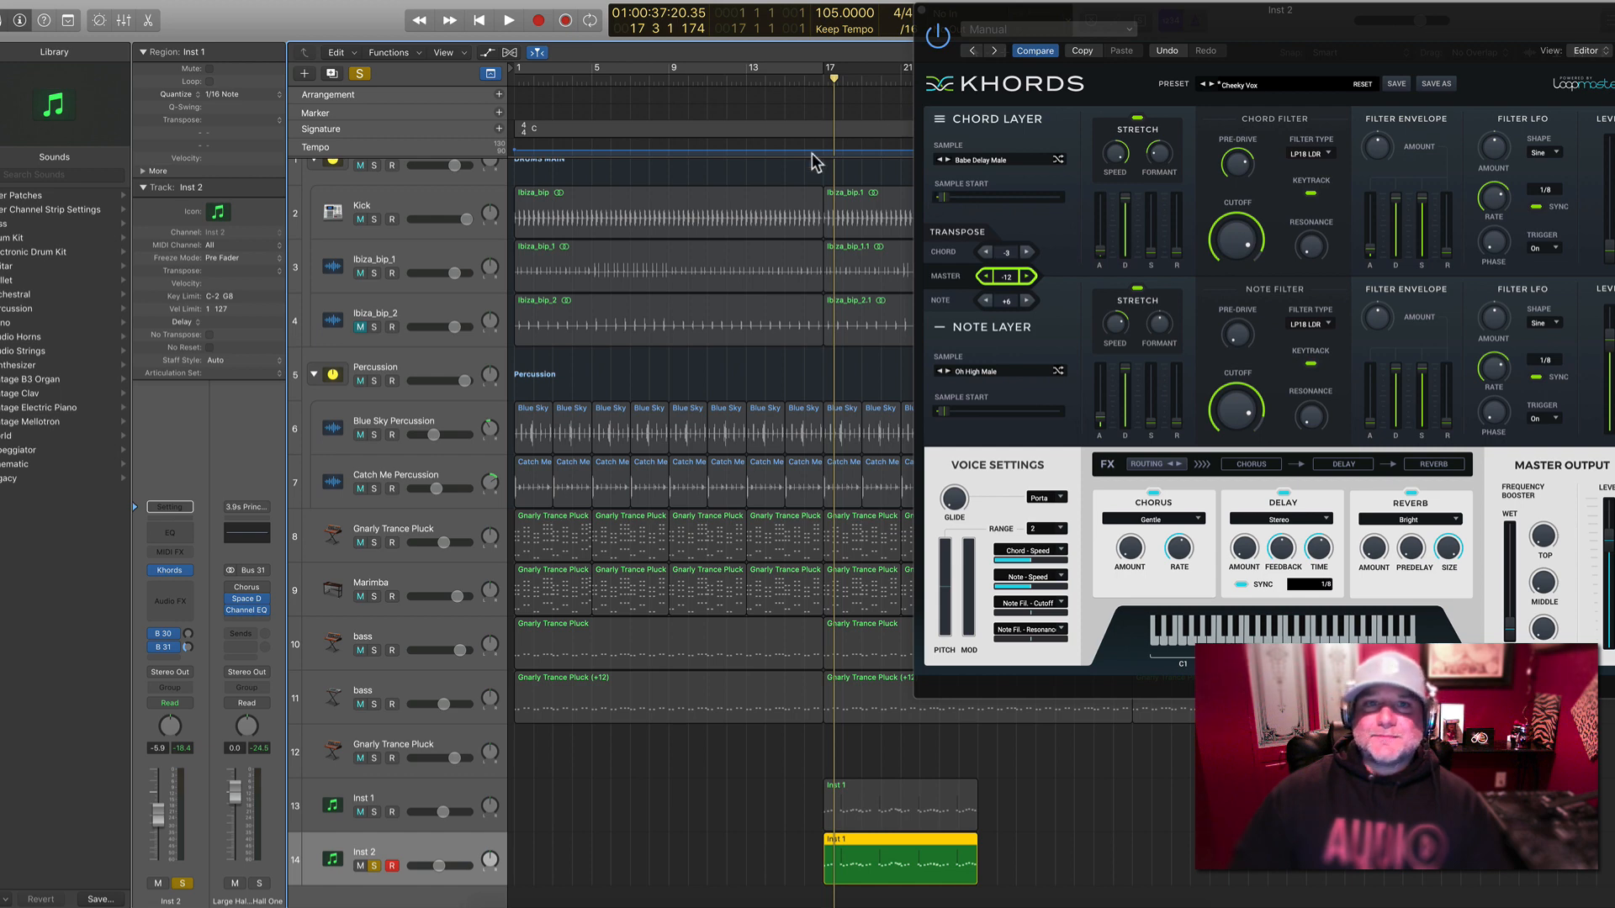
pyautogui.press('space')
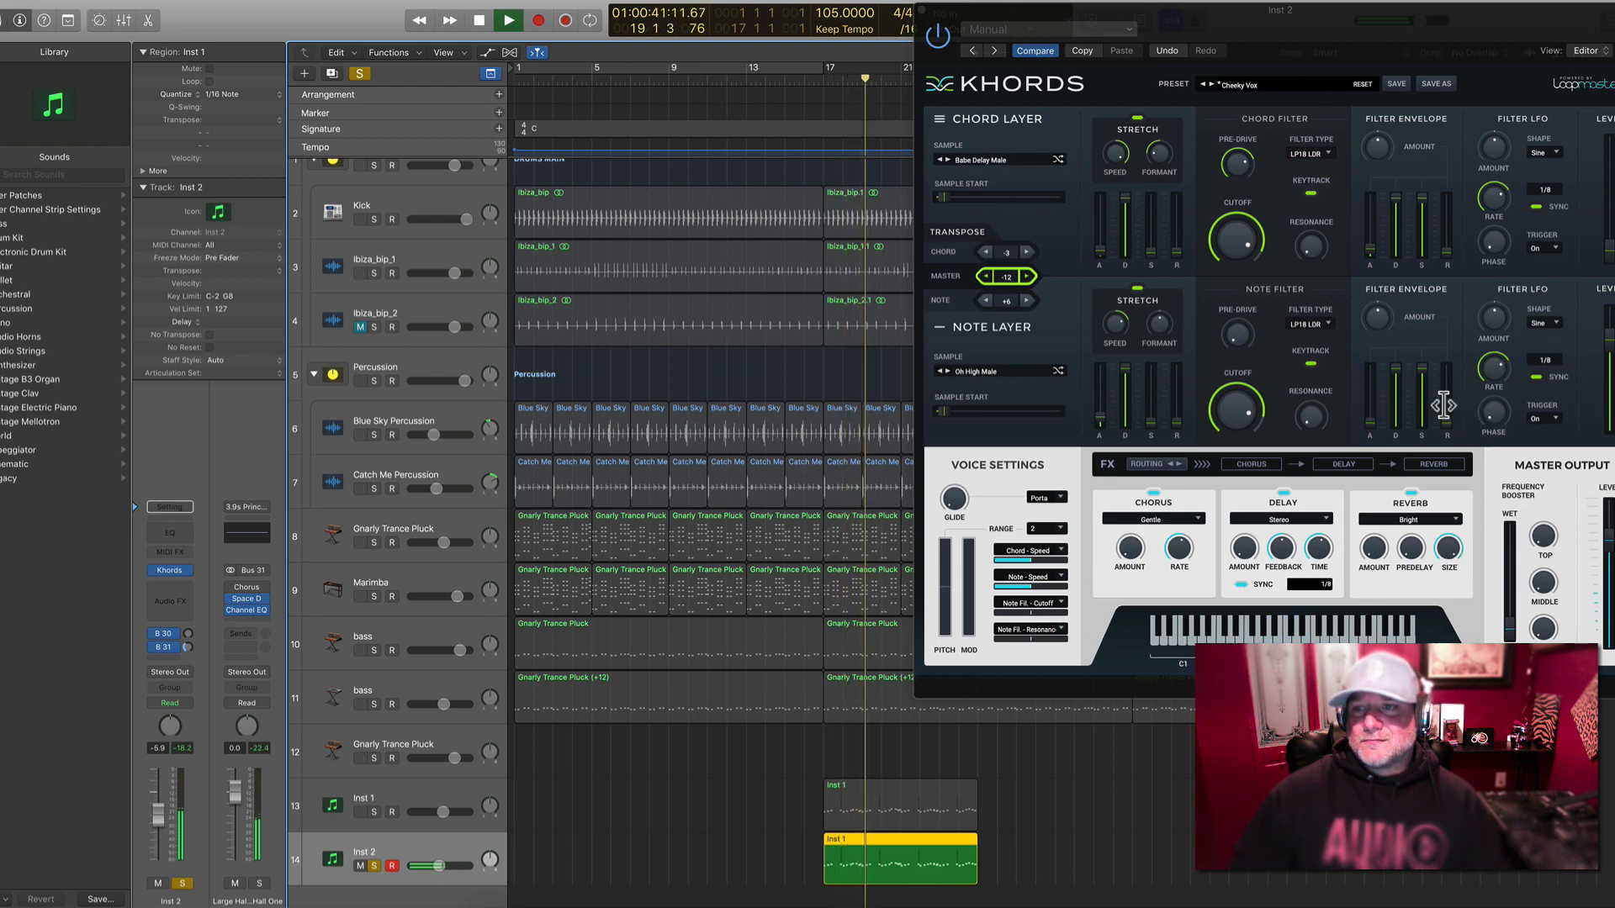
pyautogui.press('space')
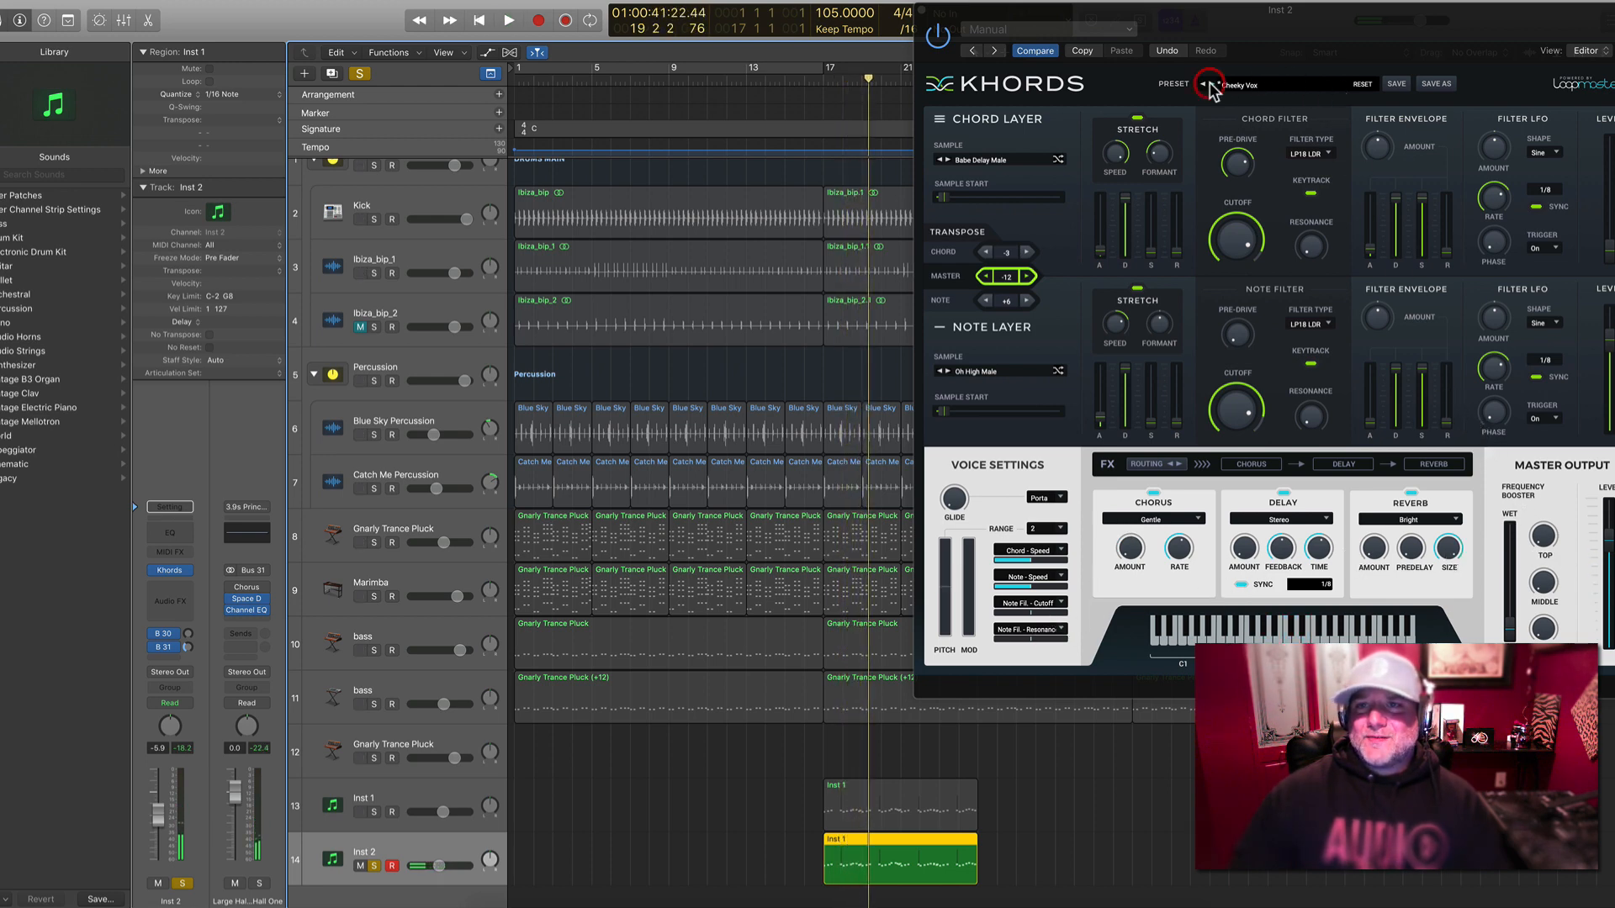
# Step forward through the Khords presets on Inst 2 to Female Keys, playing the part to audition them
pyautogui.click(1212, 86)
pyautogui.press('space')
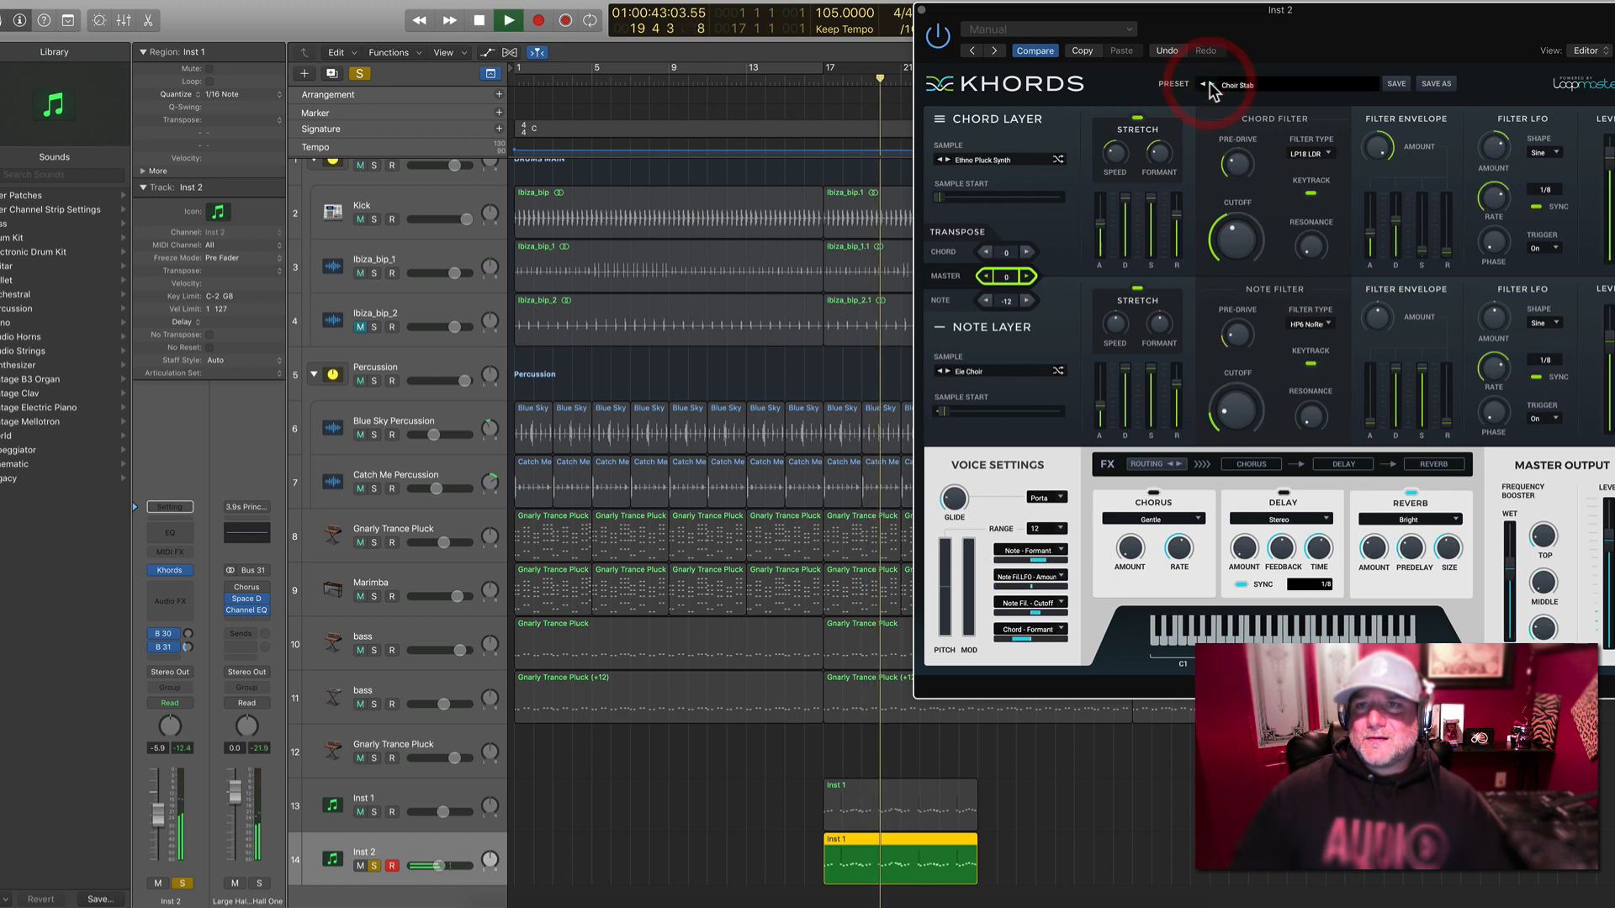
pyautogui.click(1210, 84)
pyautogui.click(1209, 83)
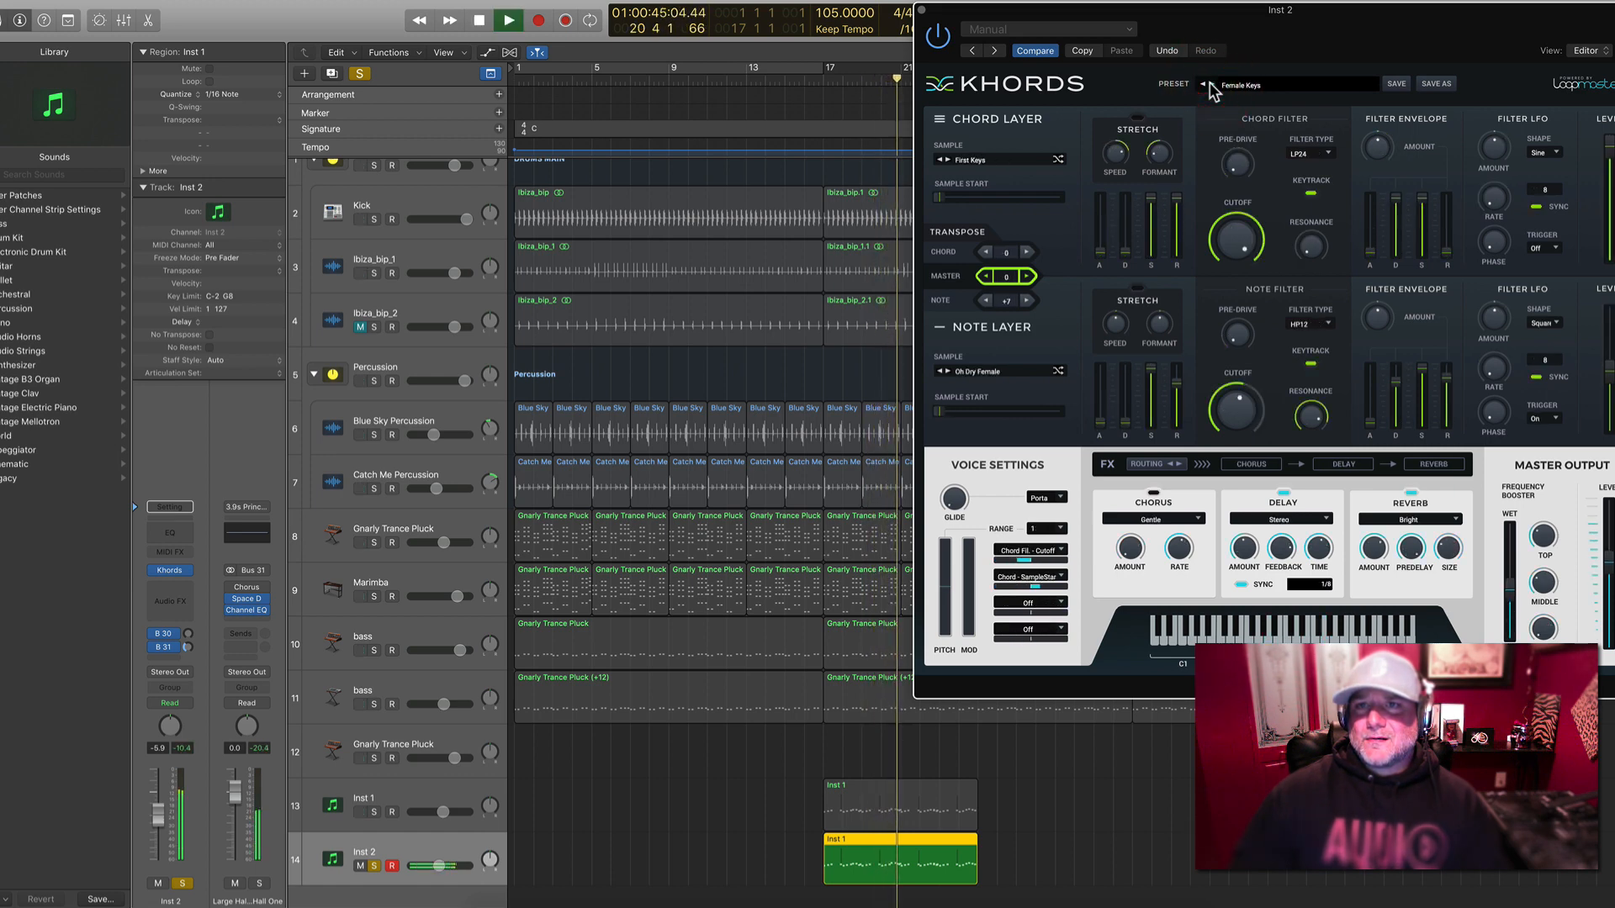
# Switch the Khords preset on Inst 2 from Female Keys through Formant Fun to Guh while auditioning
pyautogui.click(1210, 83)
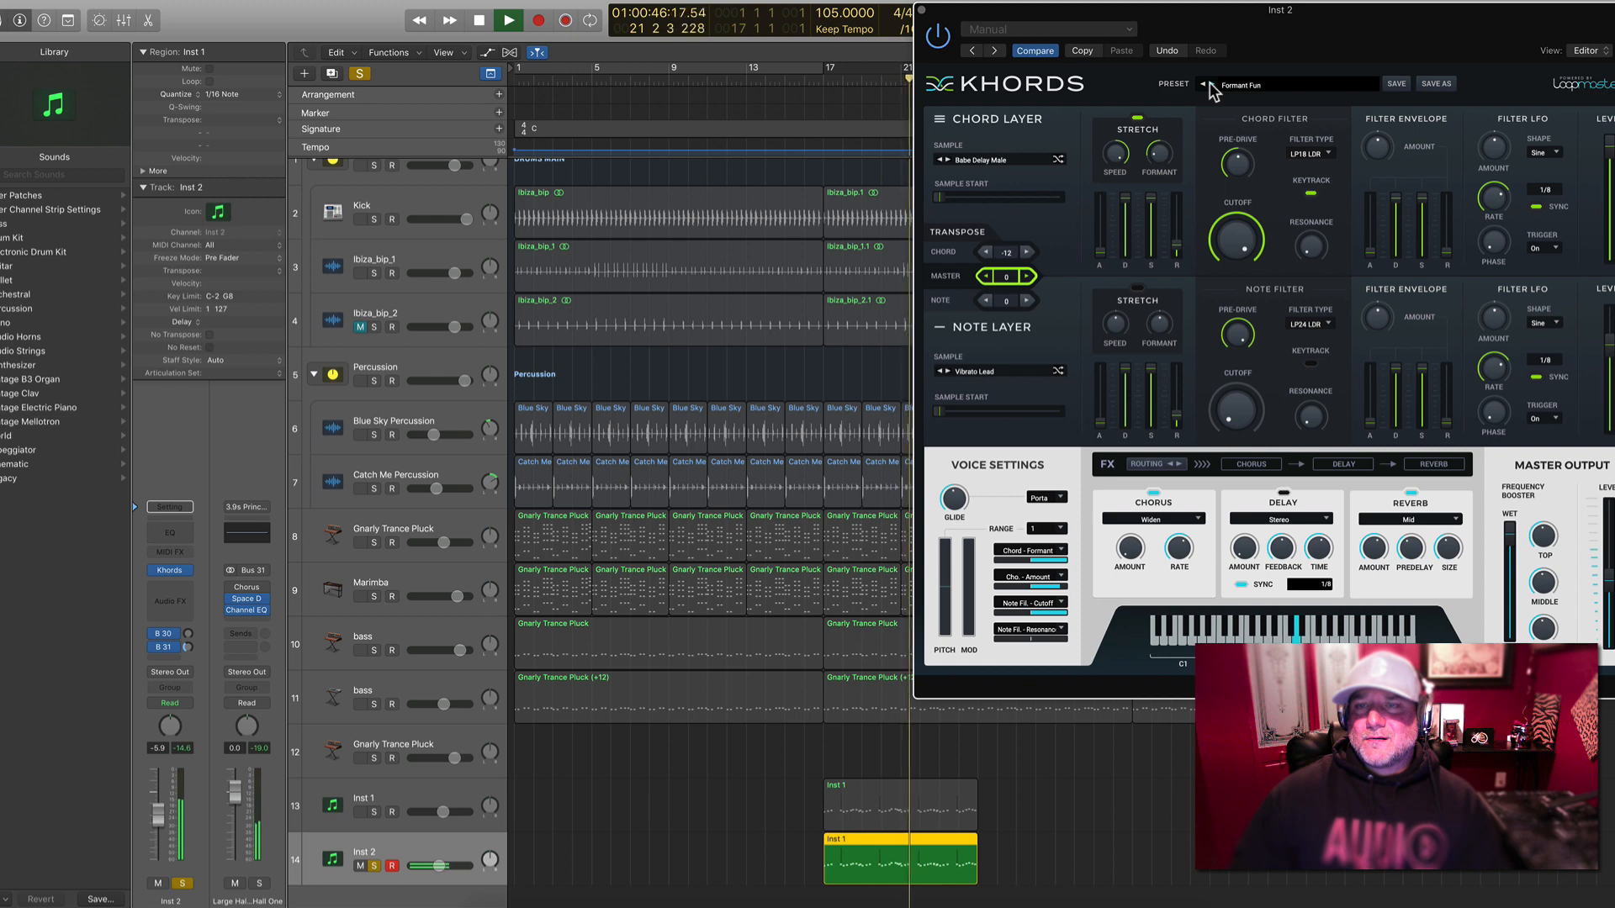
pyautogui.click(1209, 83)
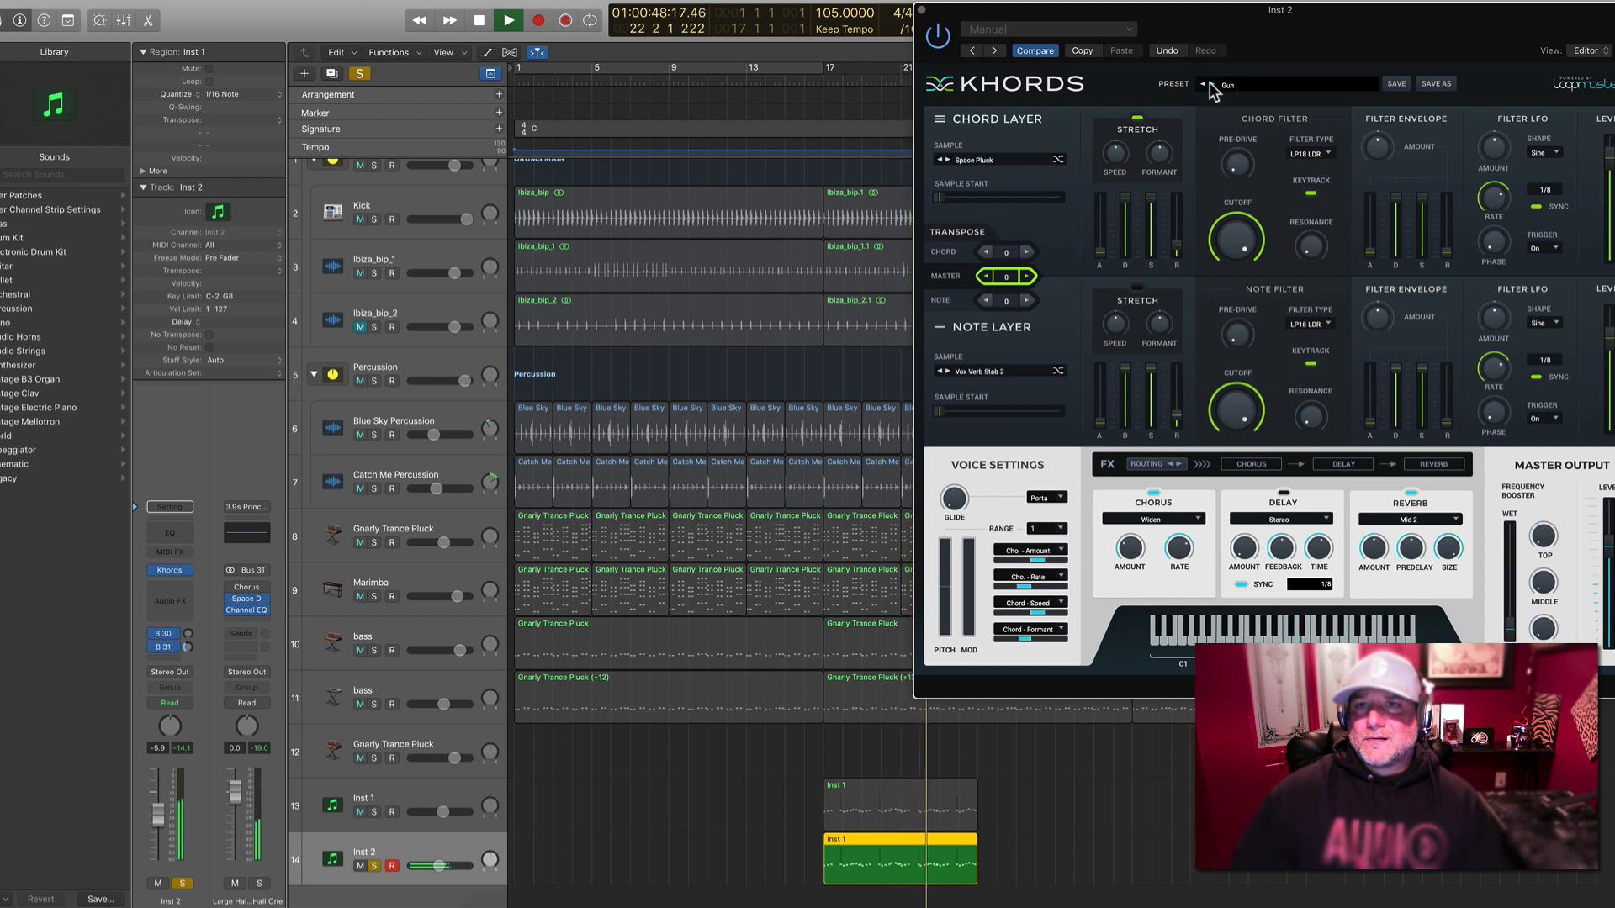
pyautogui.press('space')
pyautogui.click(1207, 85)
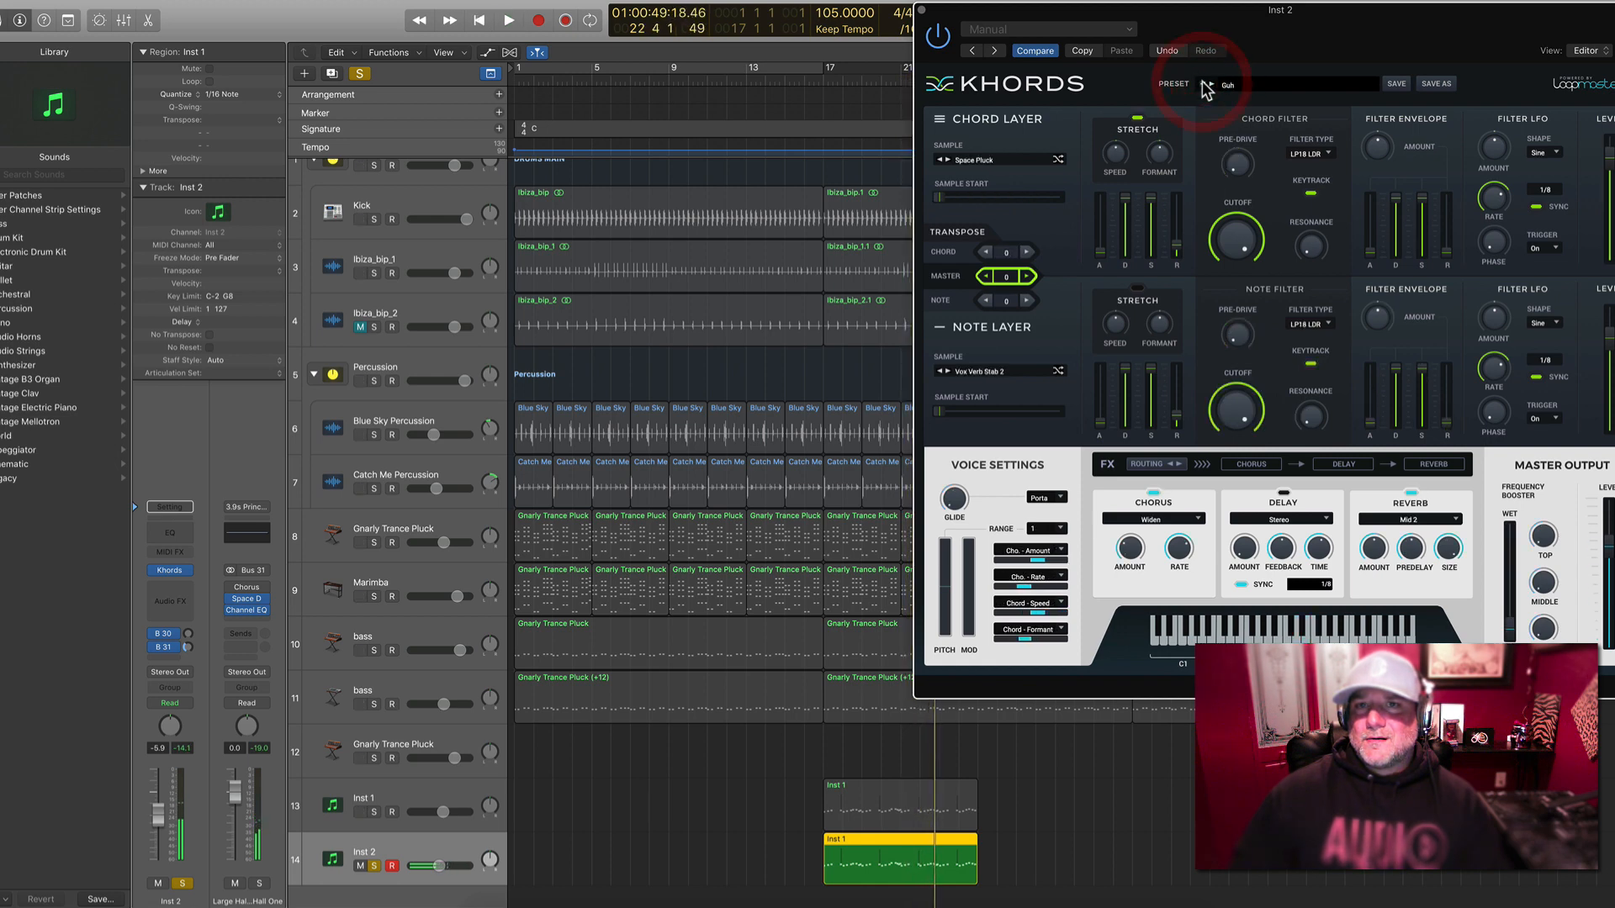
pyautogui.press('space')
# Lower the chord layer's level in Khords, replay from around bar 17, and return the playhead to bar 16
pyautogui.moveTo(1610, 155); pyautogui.dragTo(1602, 289)
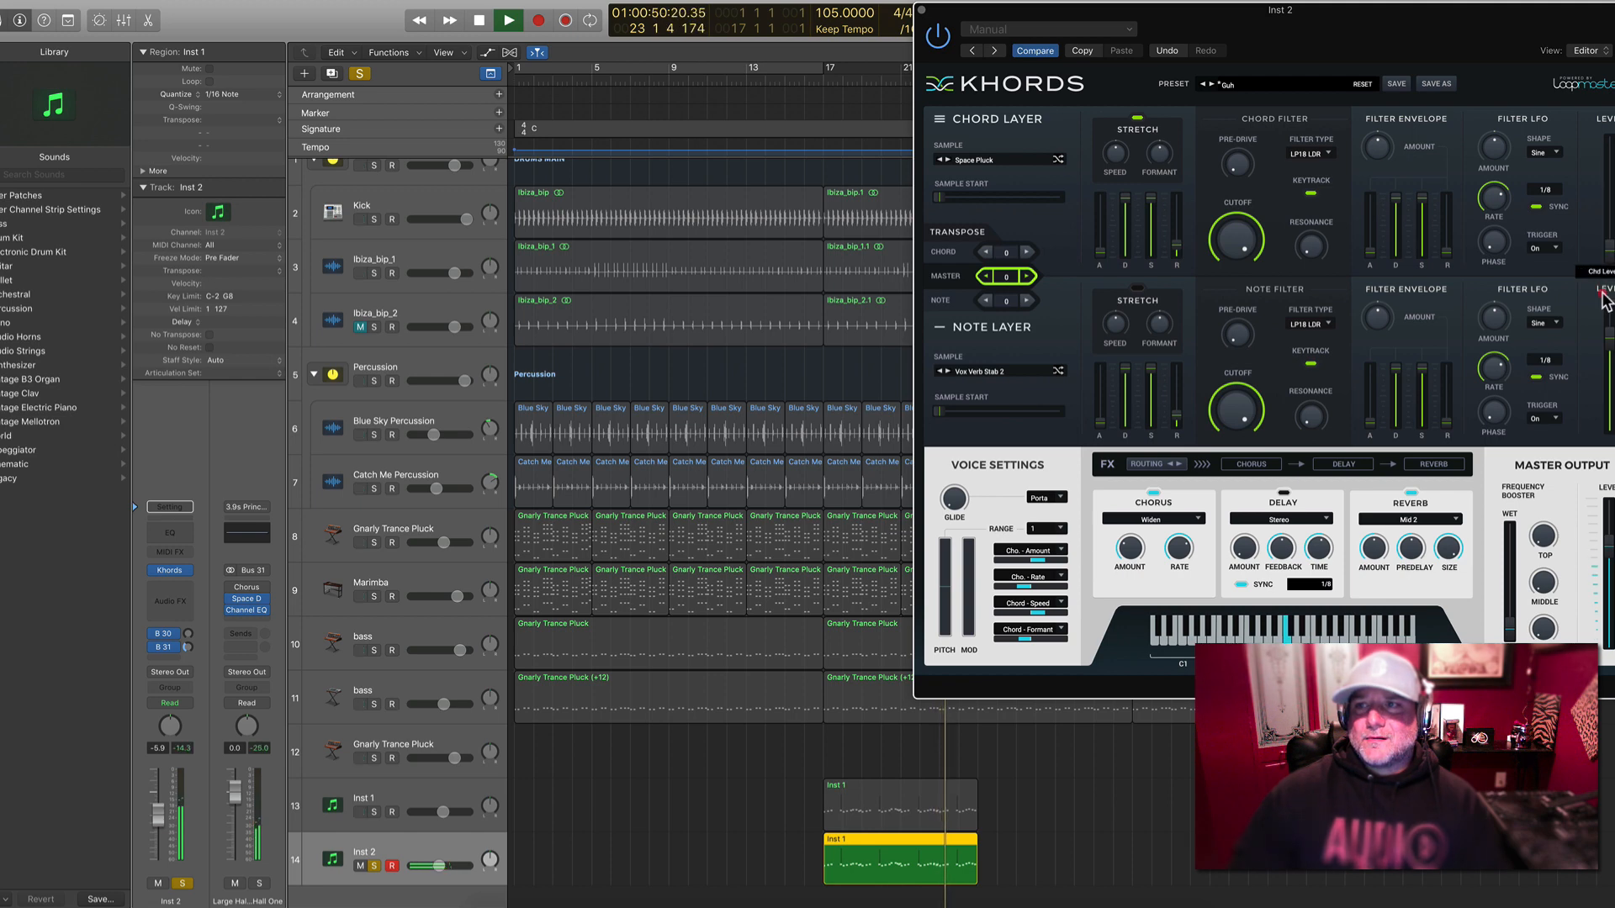
pyautogui.click(815, 78)
pyautogui.press('space')
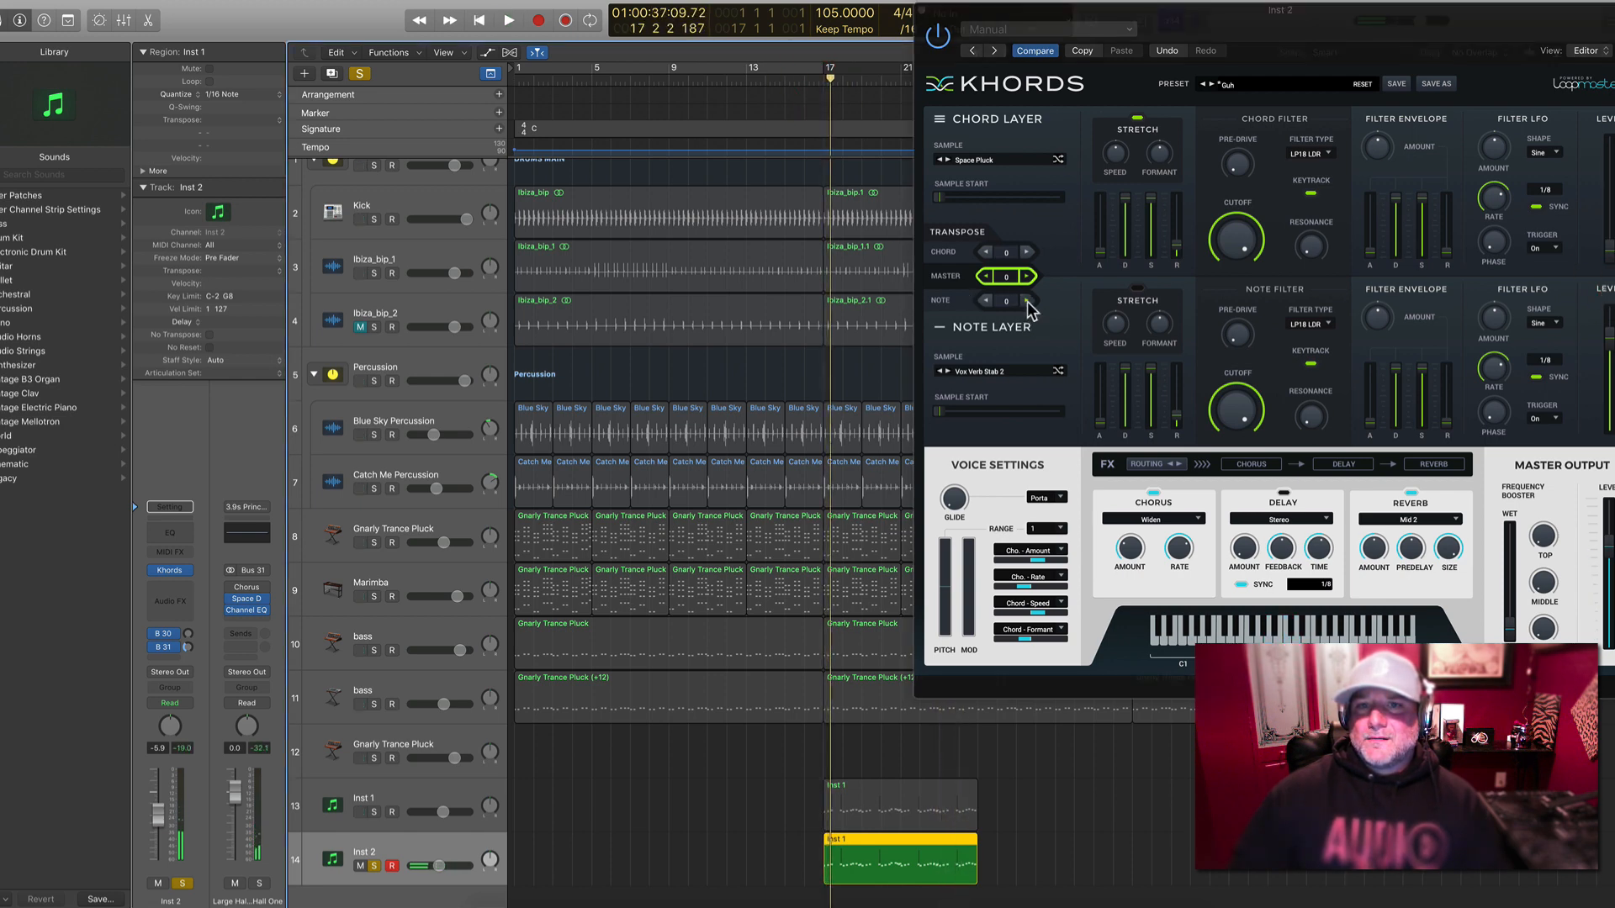
pyautogui.press(',')
pyautogui.press('space')
pyautogui.press('space')
pyautogui.press(',')
pyautogui.press(',')
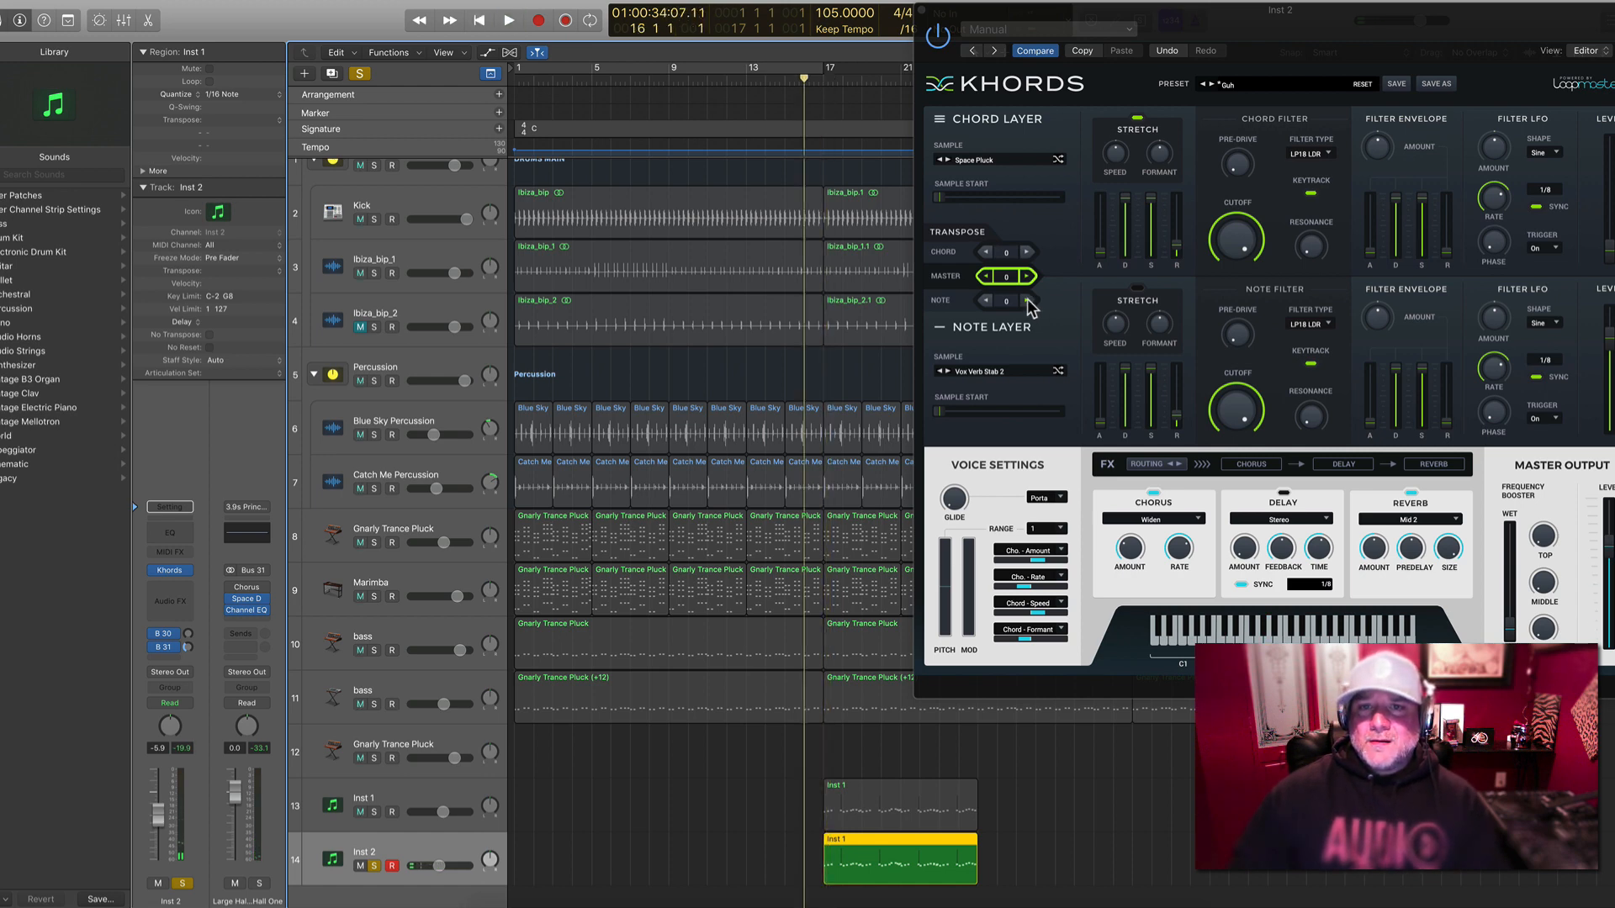
# Raise the note layer's transpose to +2 and +3, auditioning each setting around bar 17
pyautogui.click(1027, 300)
pyautogui.click(1027, 299)
pyautogui.press('space')
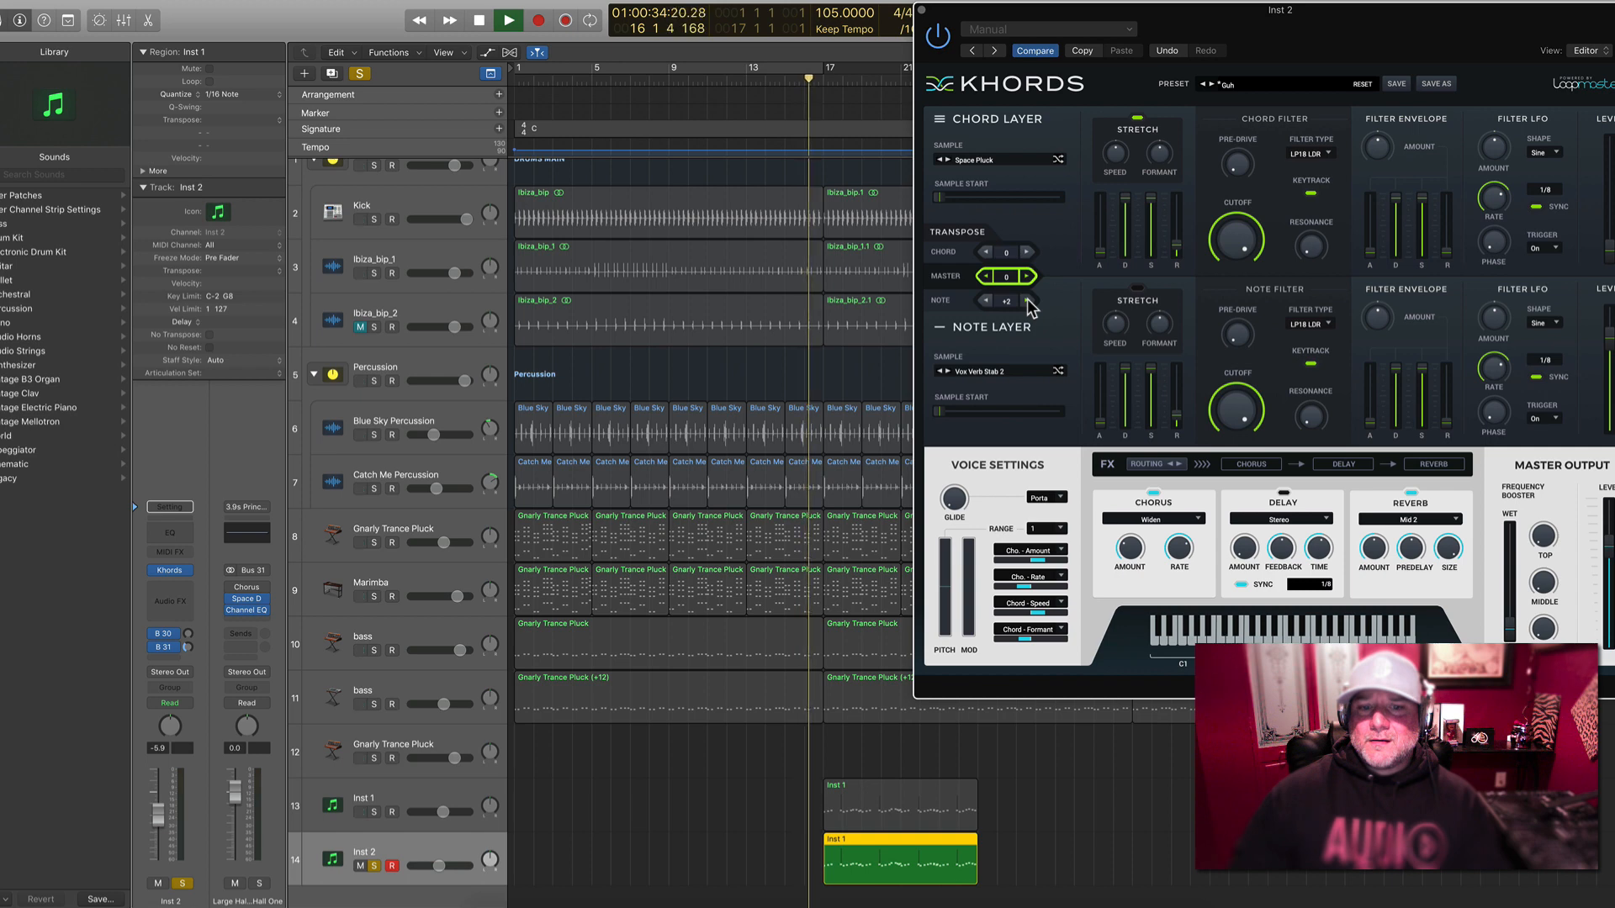
pyautogui.press('space')
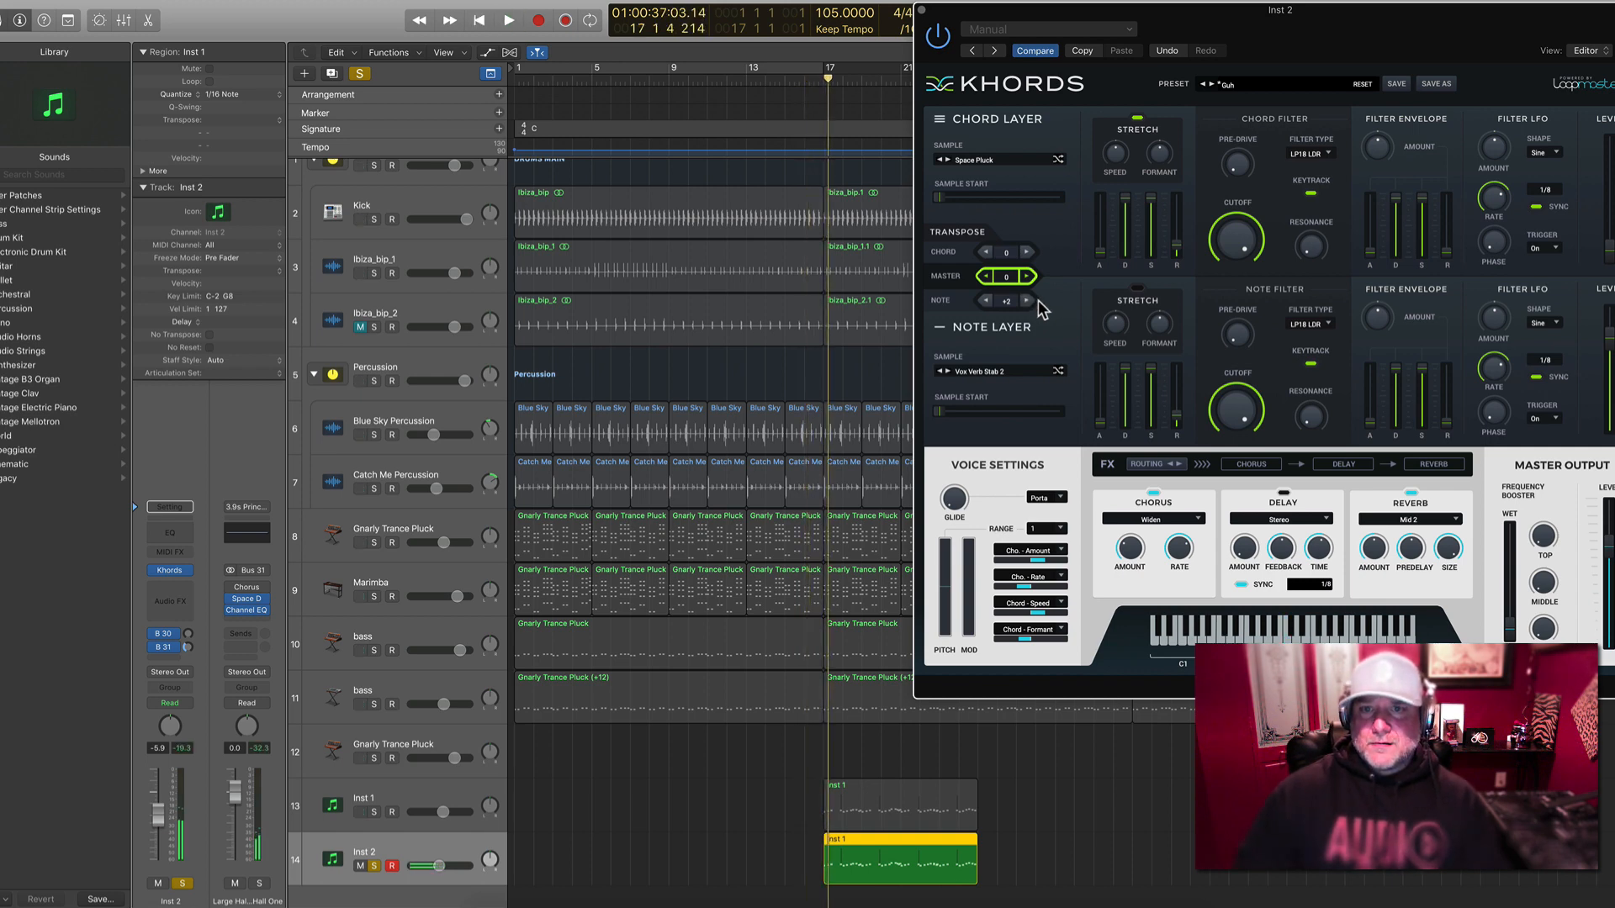
pyautogui.press('.')
pyautogui.press(',')
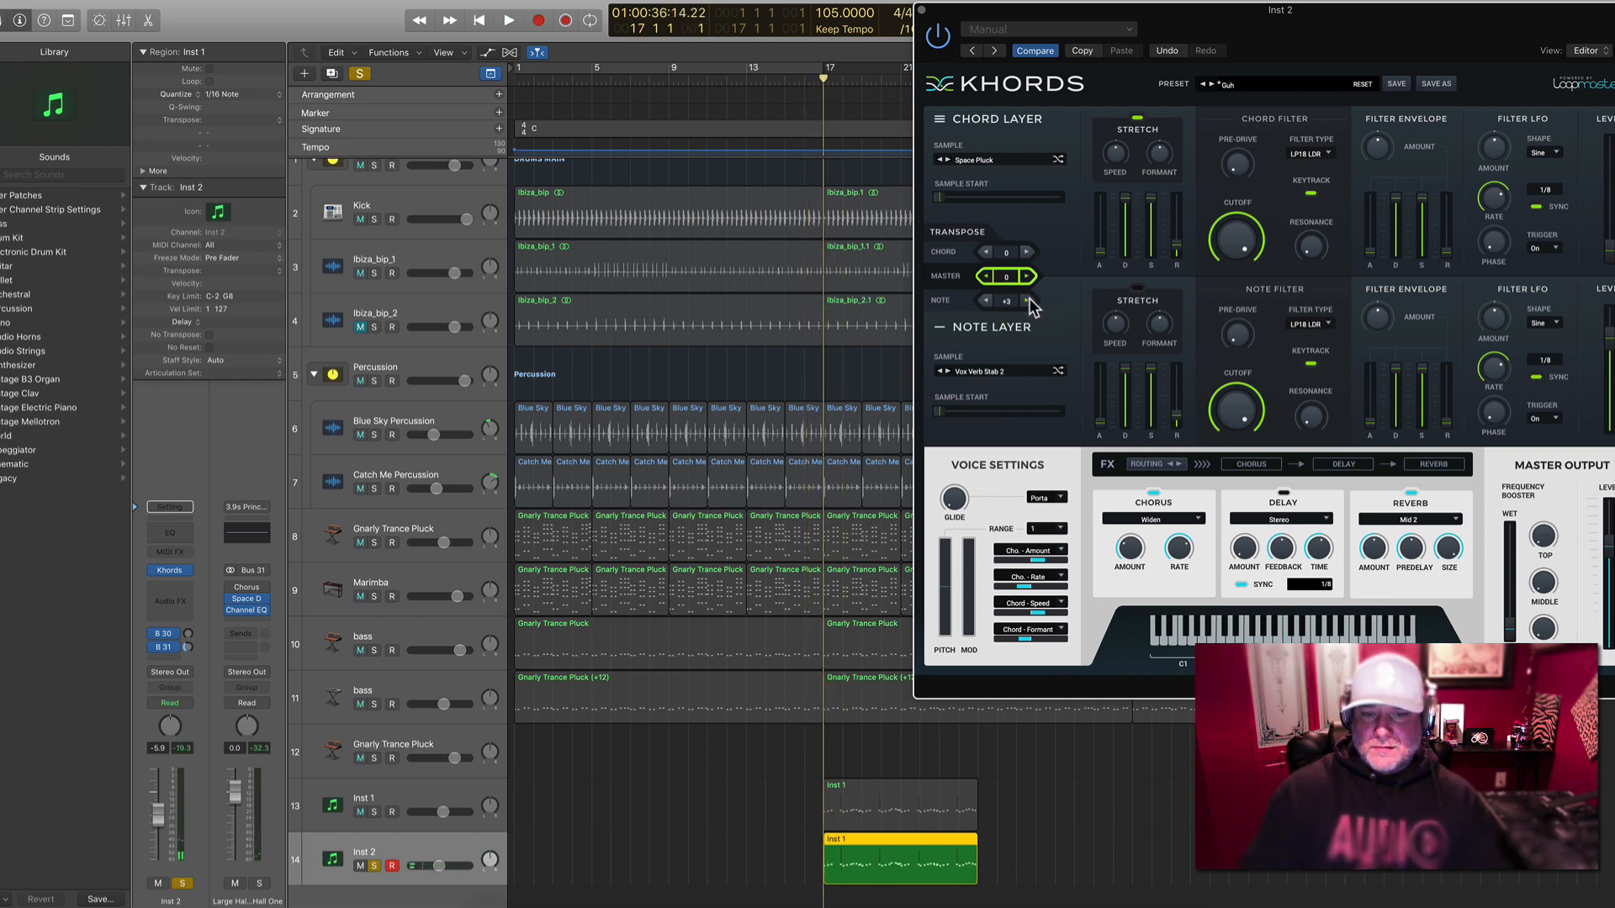
pyautogui.press('space')
pyautogui.press('space')
# Raise the note layer's transpose to +4 and on to +5, auditioning each against the song
pyautogui.click(1028, 299)
pyautogui.press(',')
pyautogui.press('space')
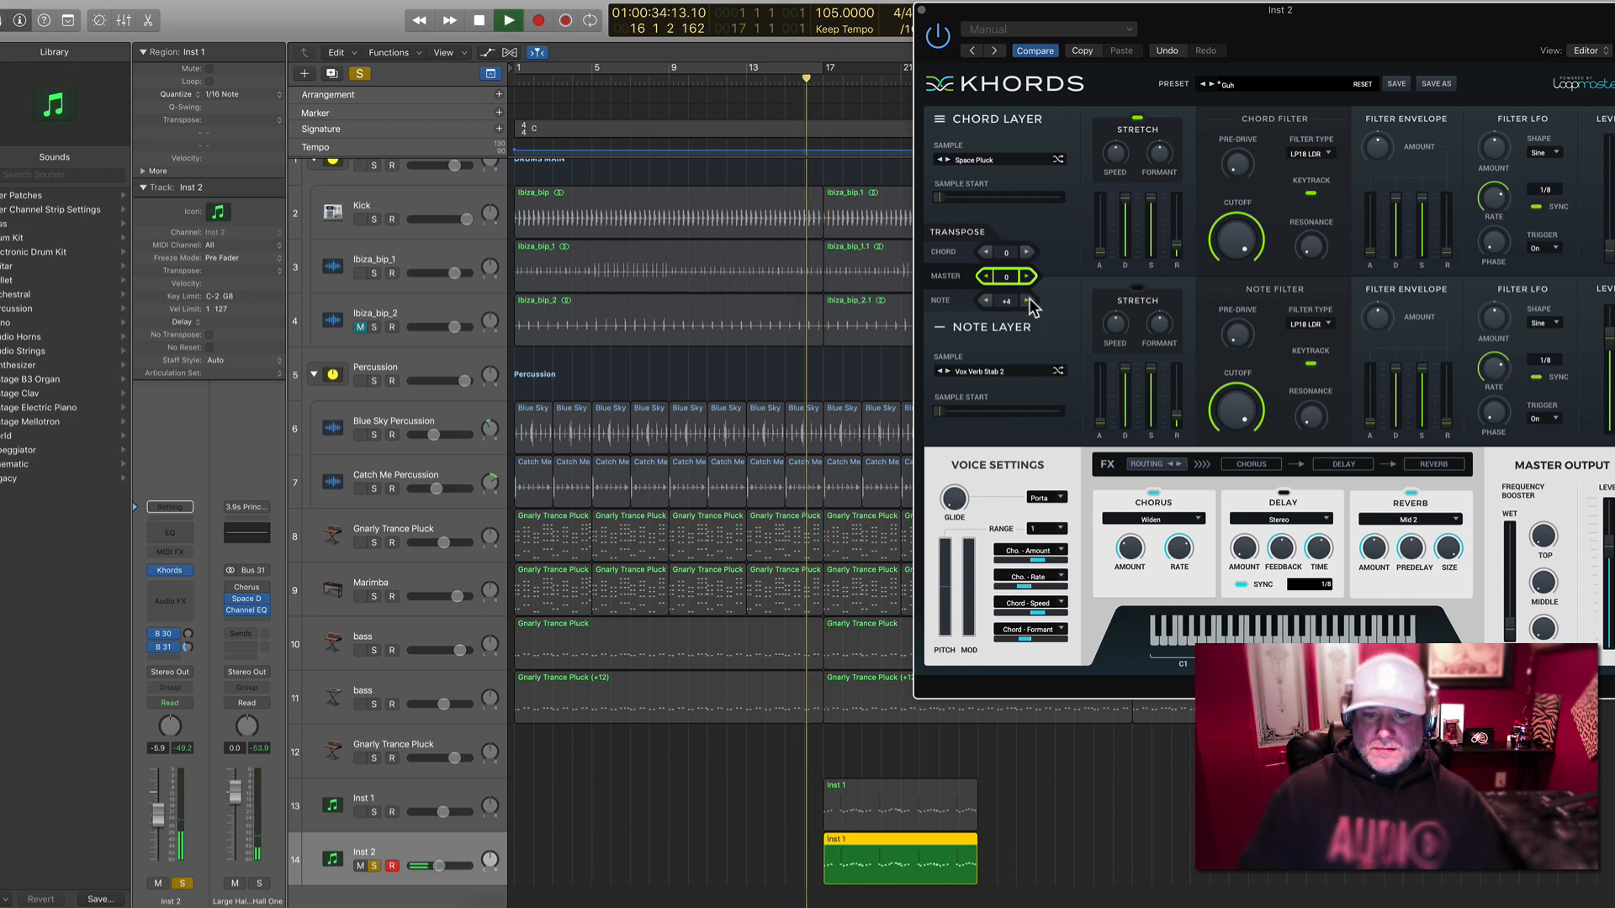
pyautogui.press('space')
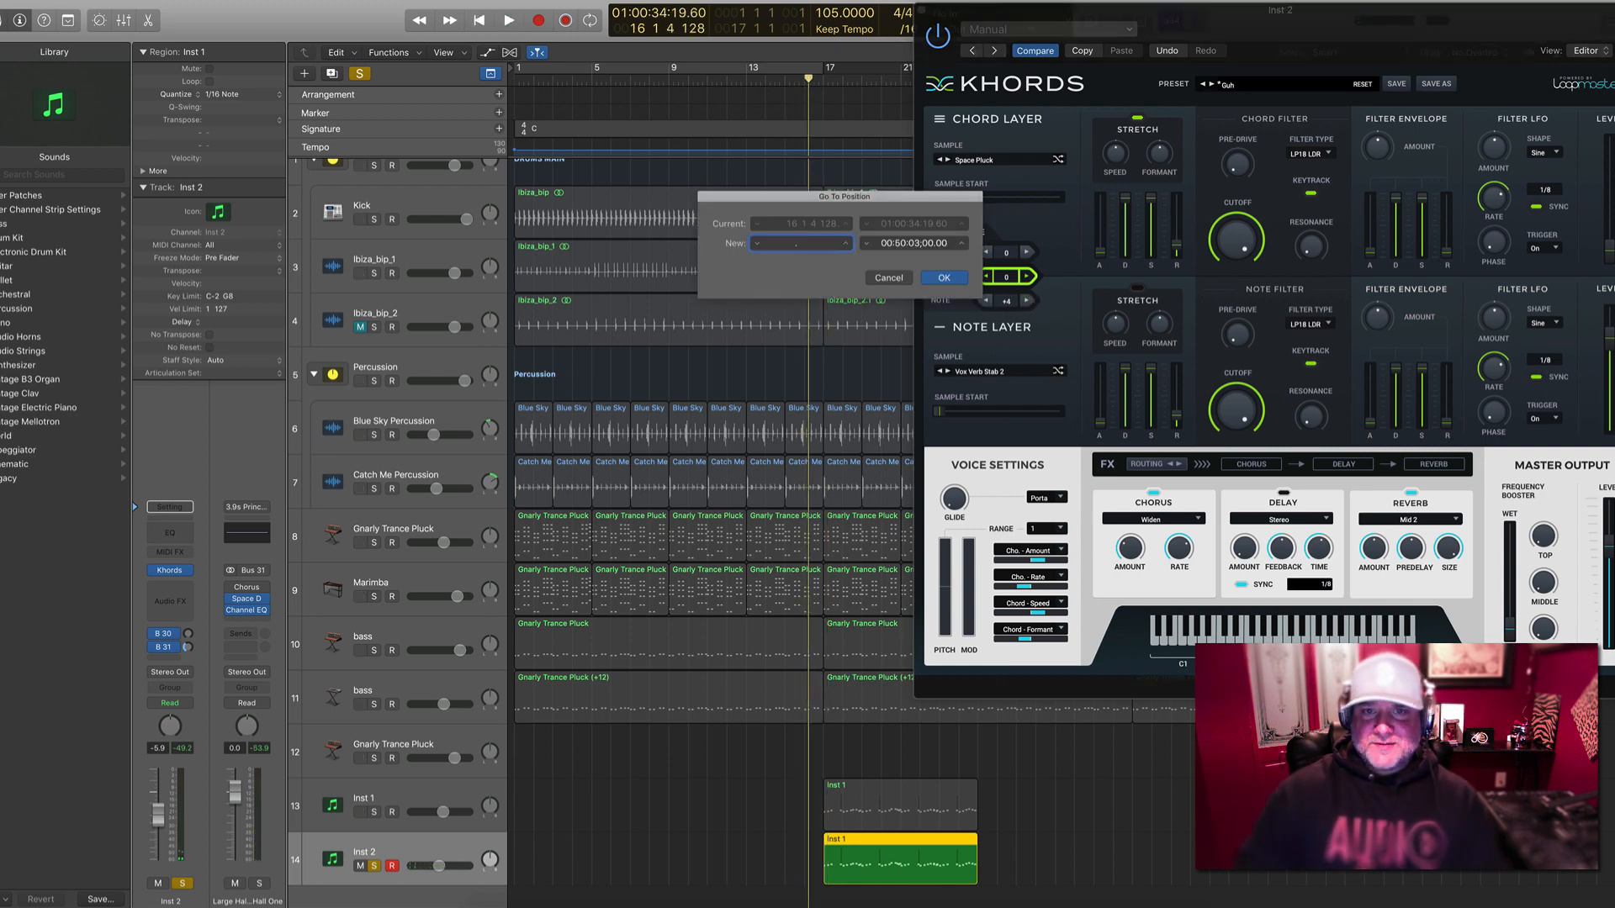
pyautogui.click(887, 278)
pyautogui.press('.')
pyautogui.press('space')
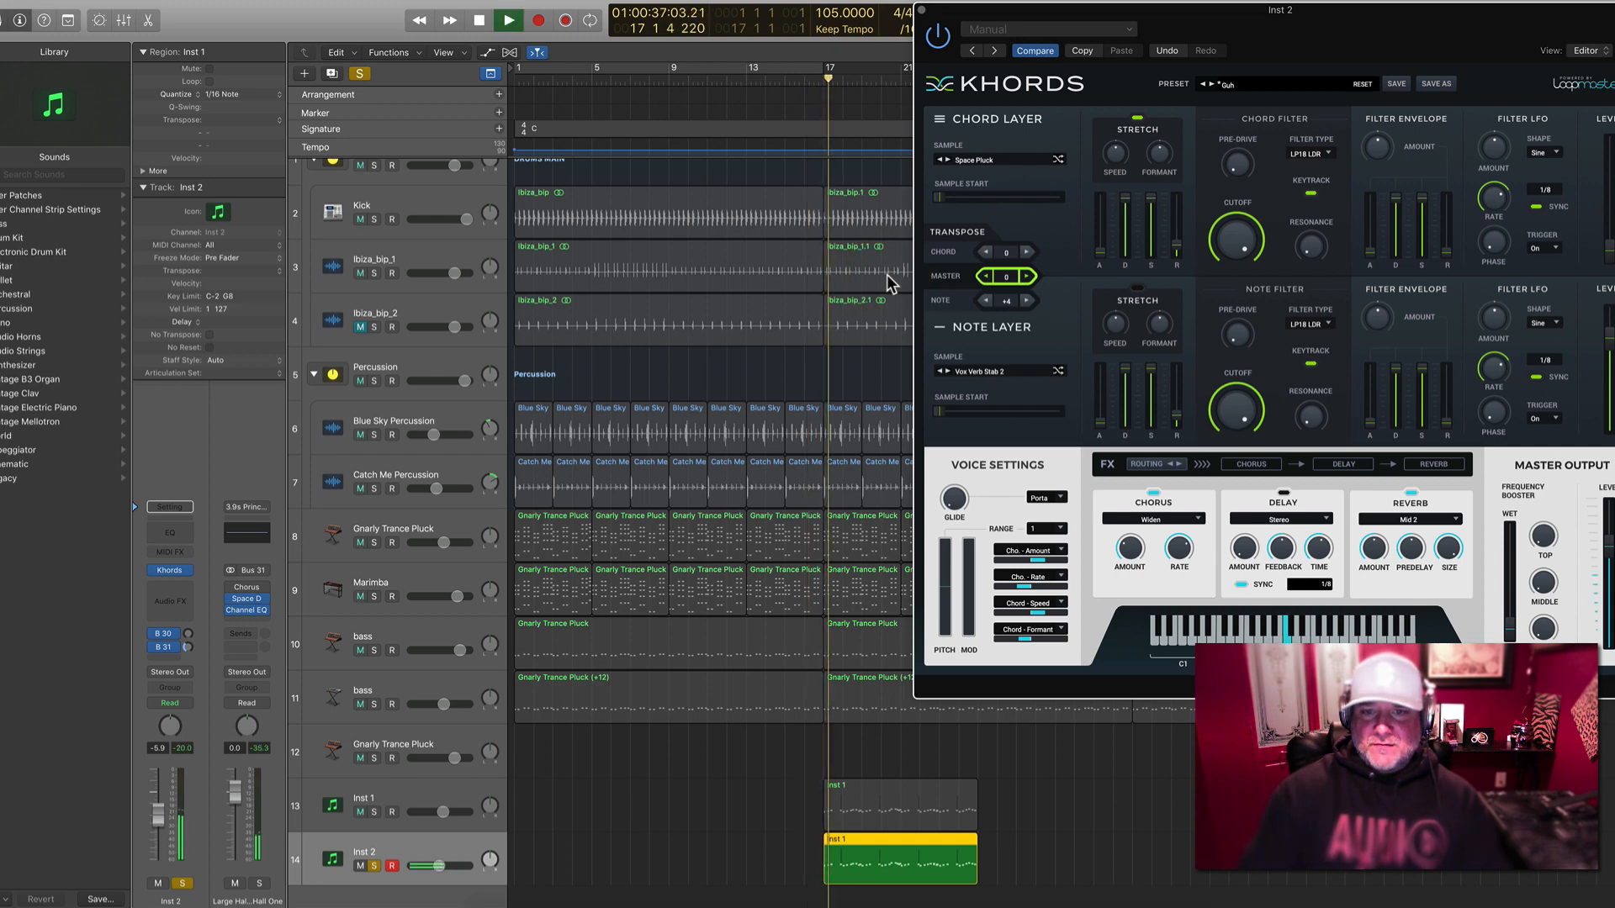
pyautogui.press('space')
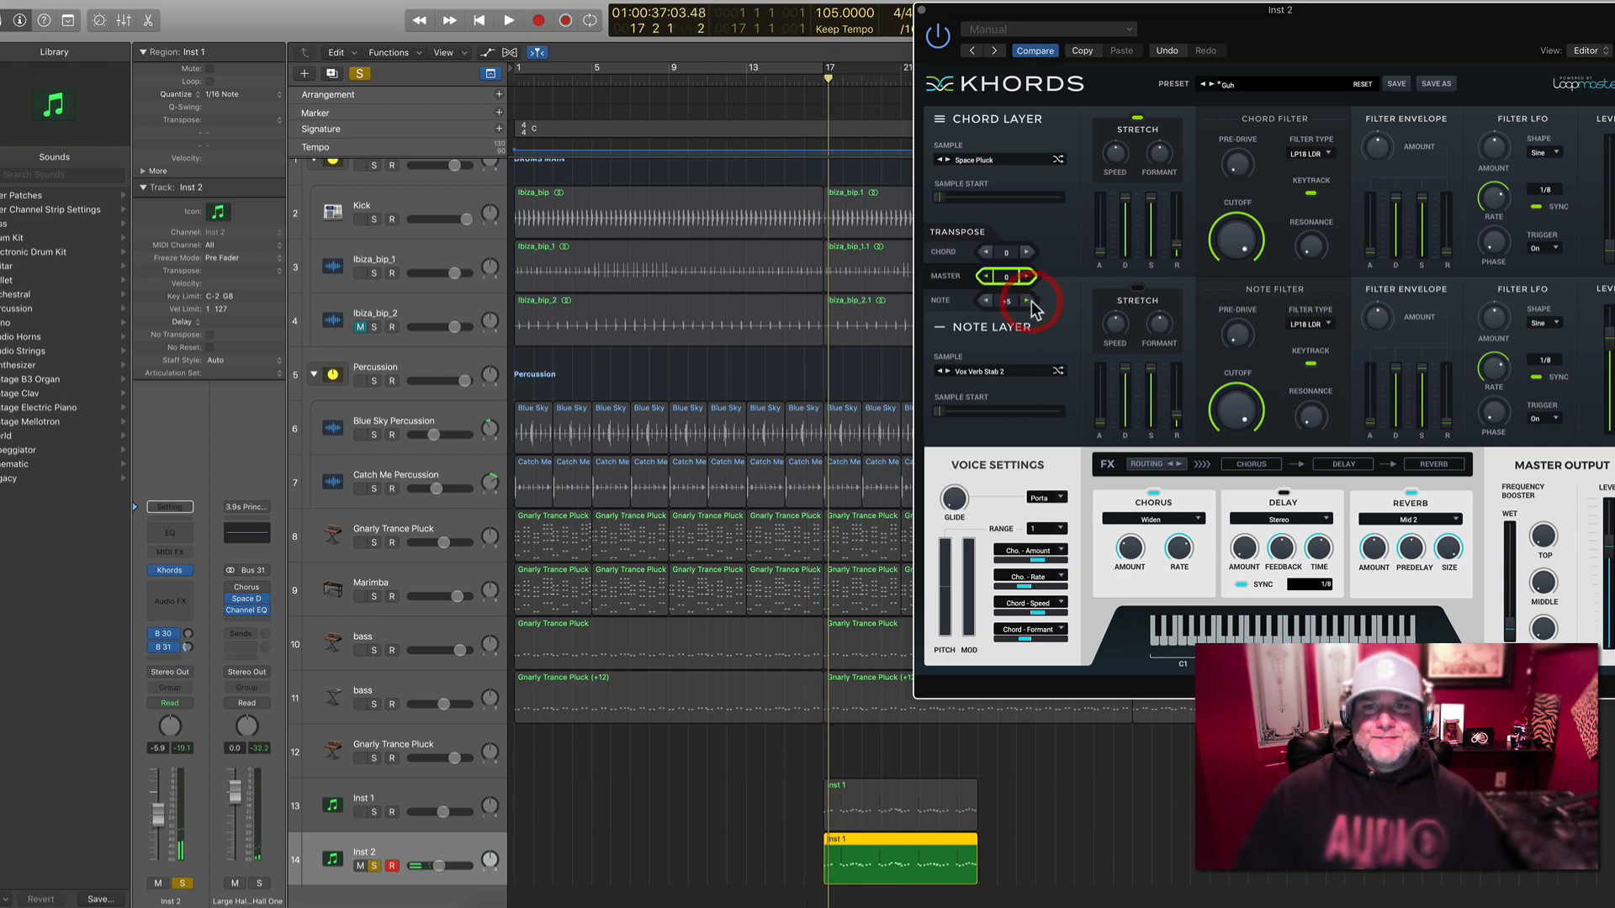
pyautogui.press('space')
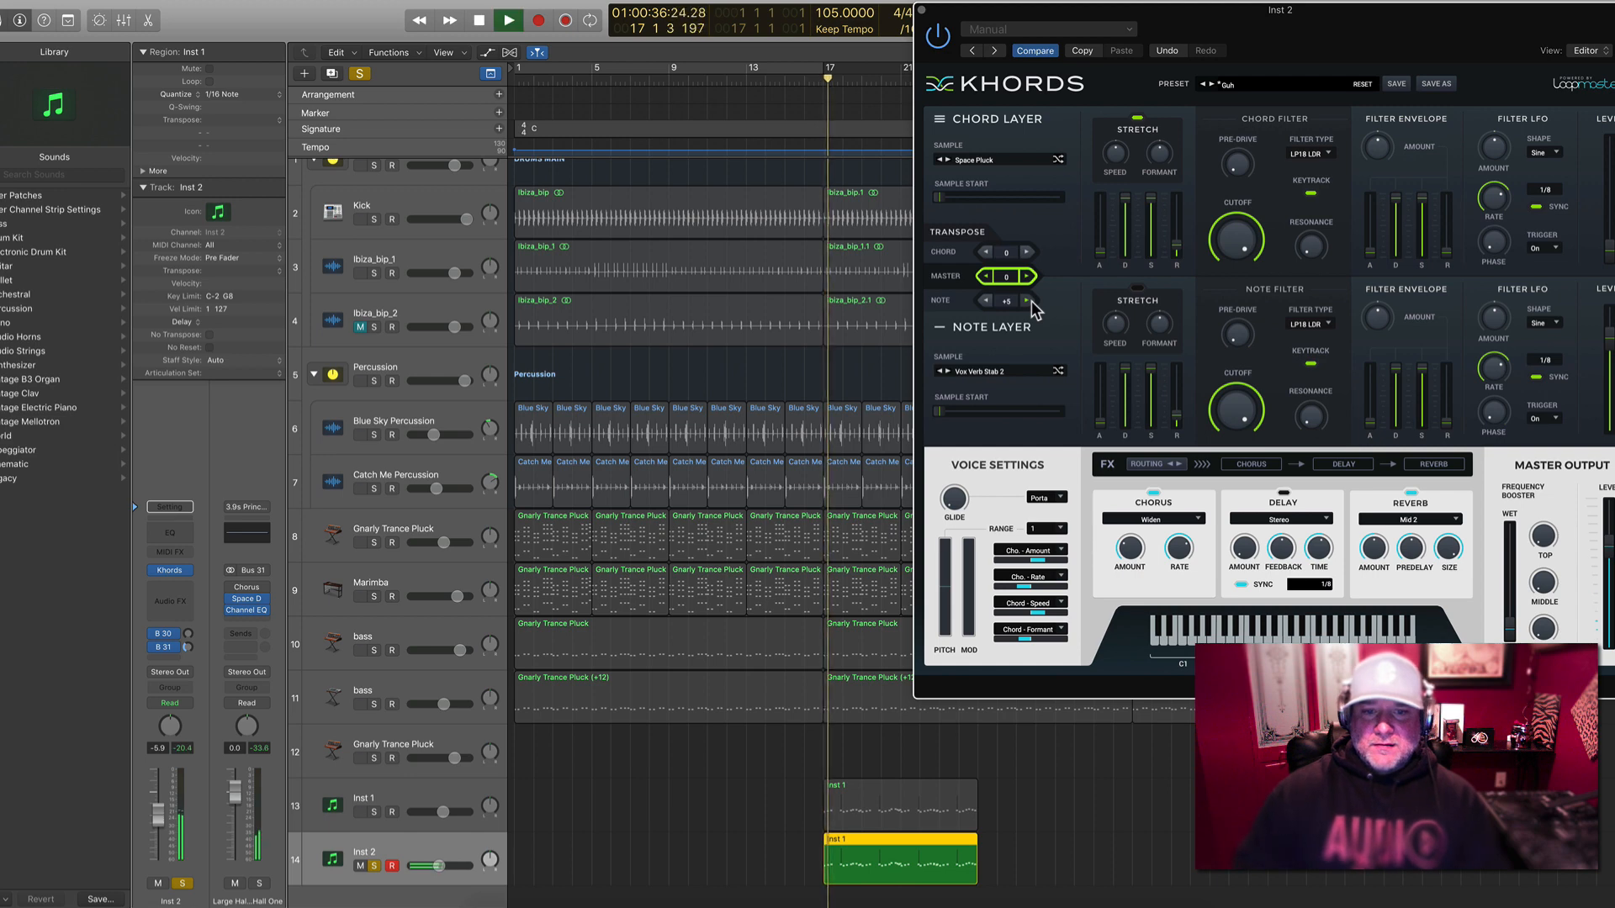
# Solo Inst 1 alongside Inst 2 and raise Inst 2's channel volume to -4.2 dB
pyautogui.click(374, 812)
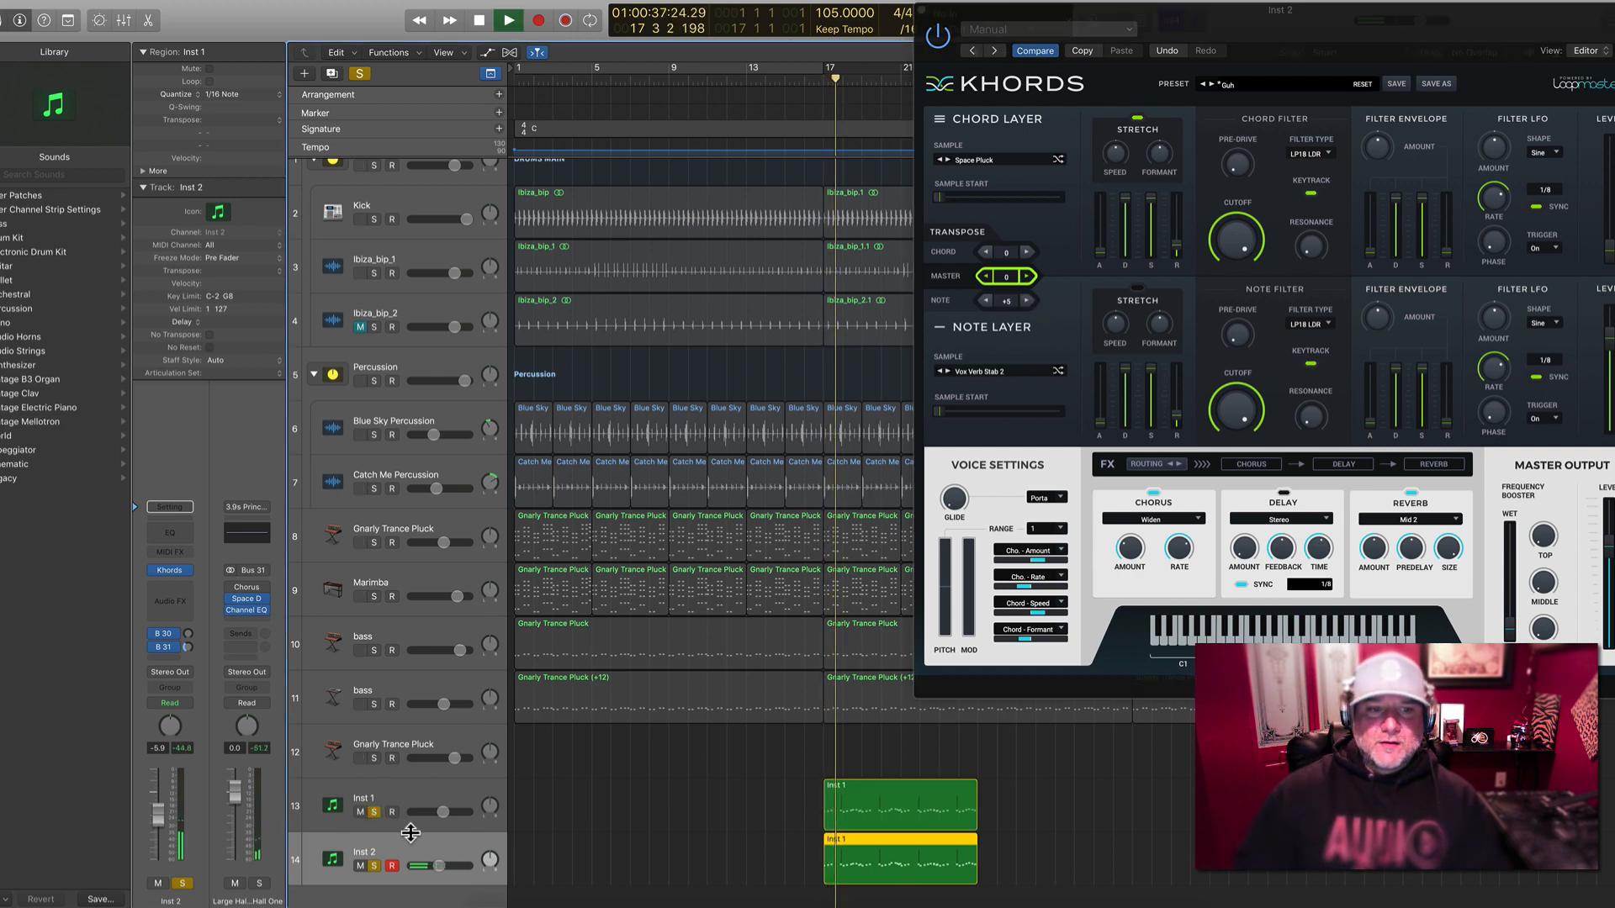
pyautogui.click(404, 840)
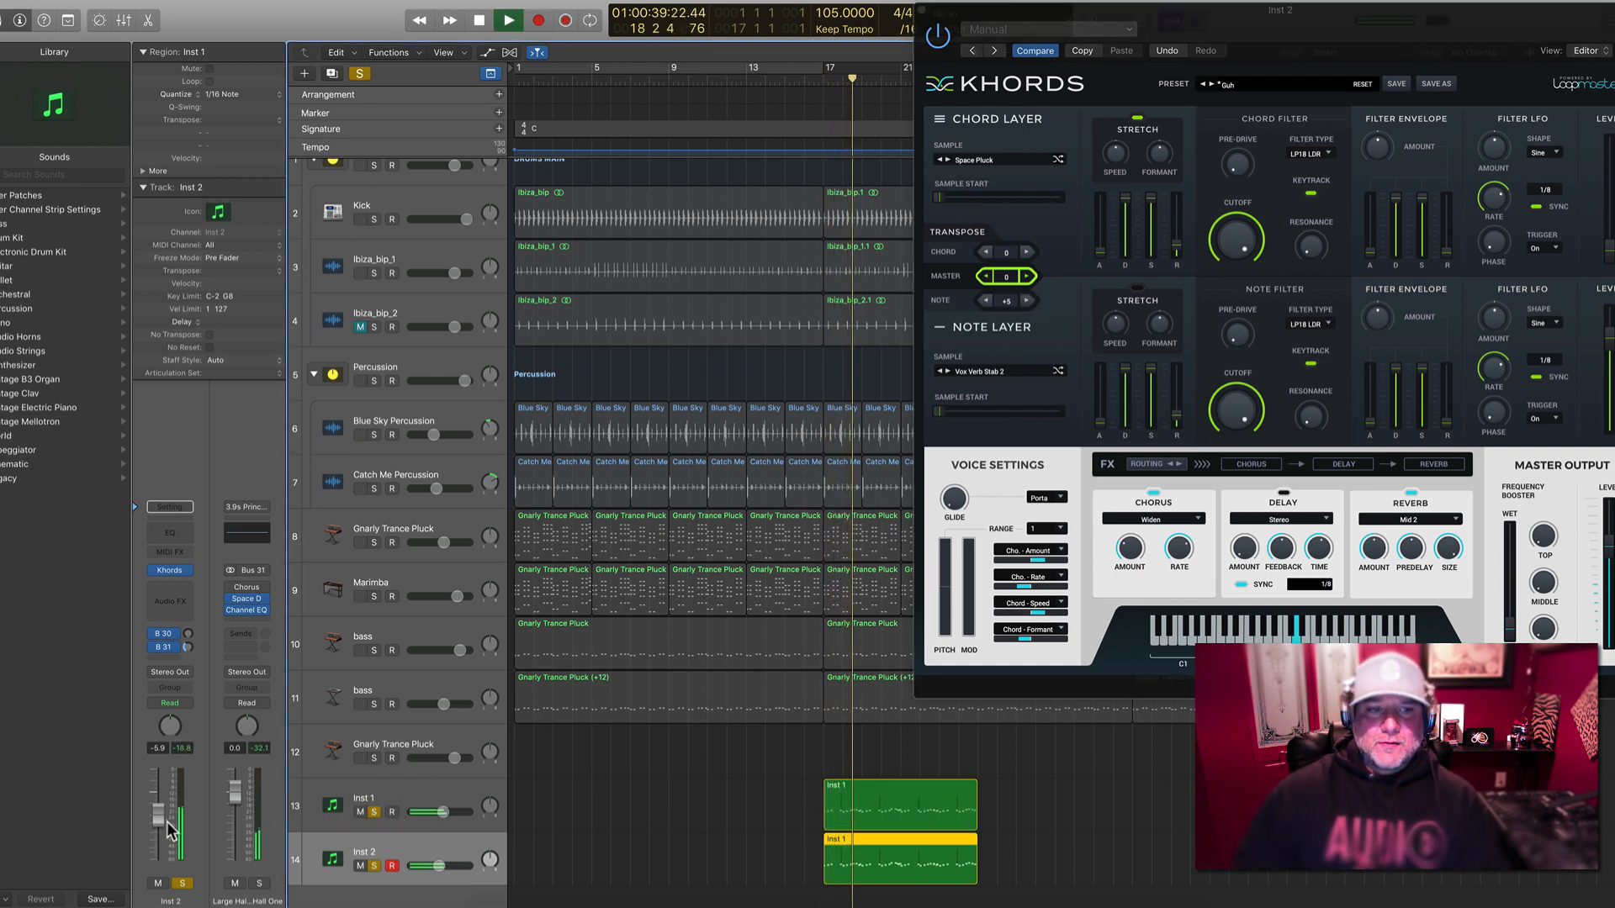
pyautogui.moveTo(161, 818); pyautogui.dragTo(158, 809)
pyautogui.press('space')
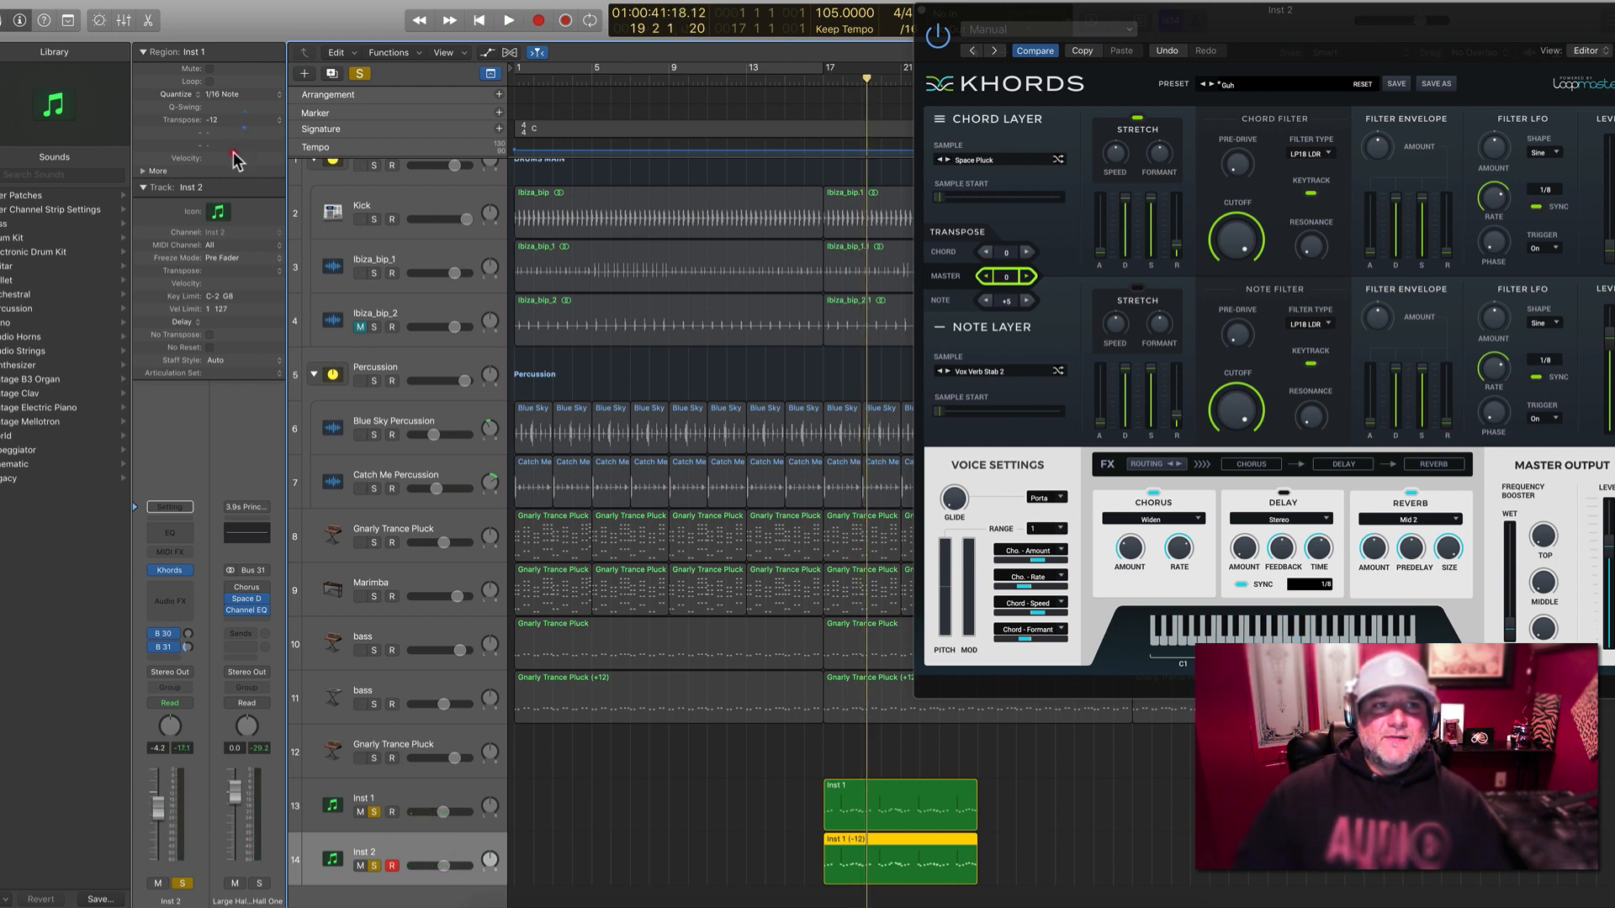
# Audition both soloed instrument tracks with the Inst 2 region transposed by -12, and close the Khords window
pyautogui.press('space')
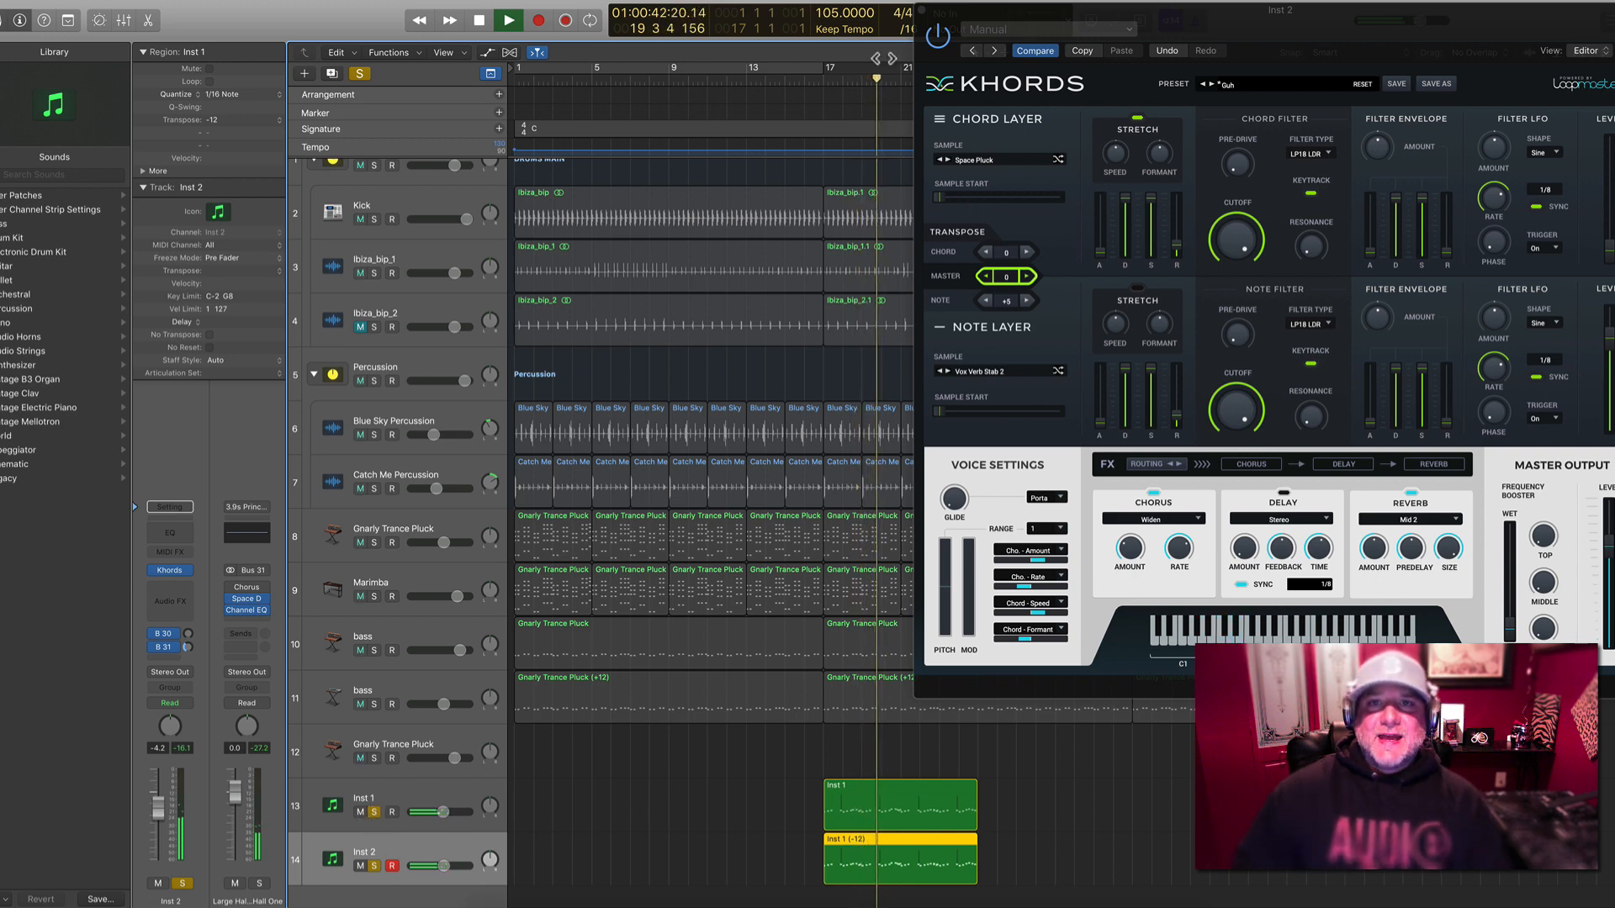
pyautogui.click(929, 10)
pyautogui.press('space')
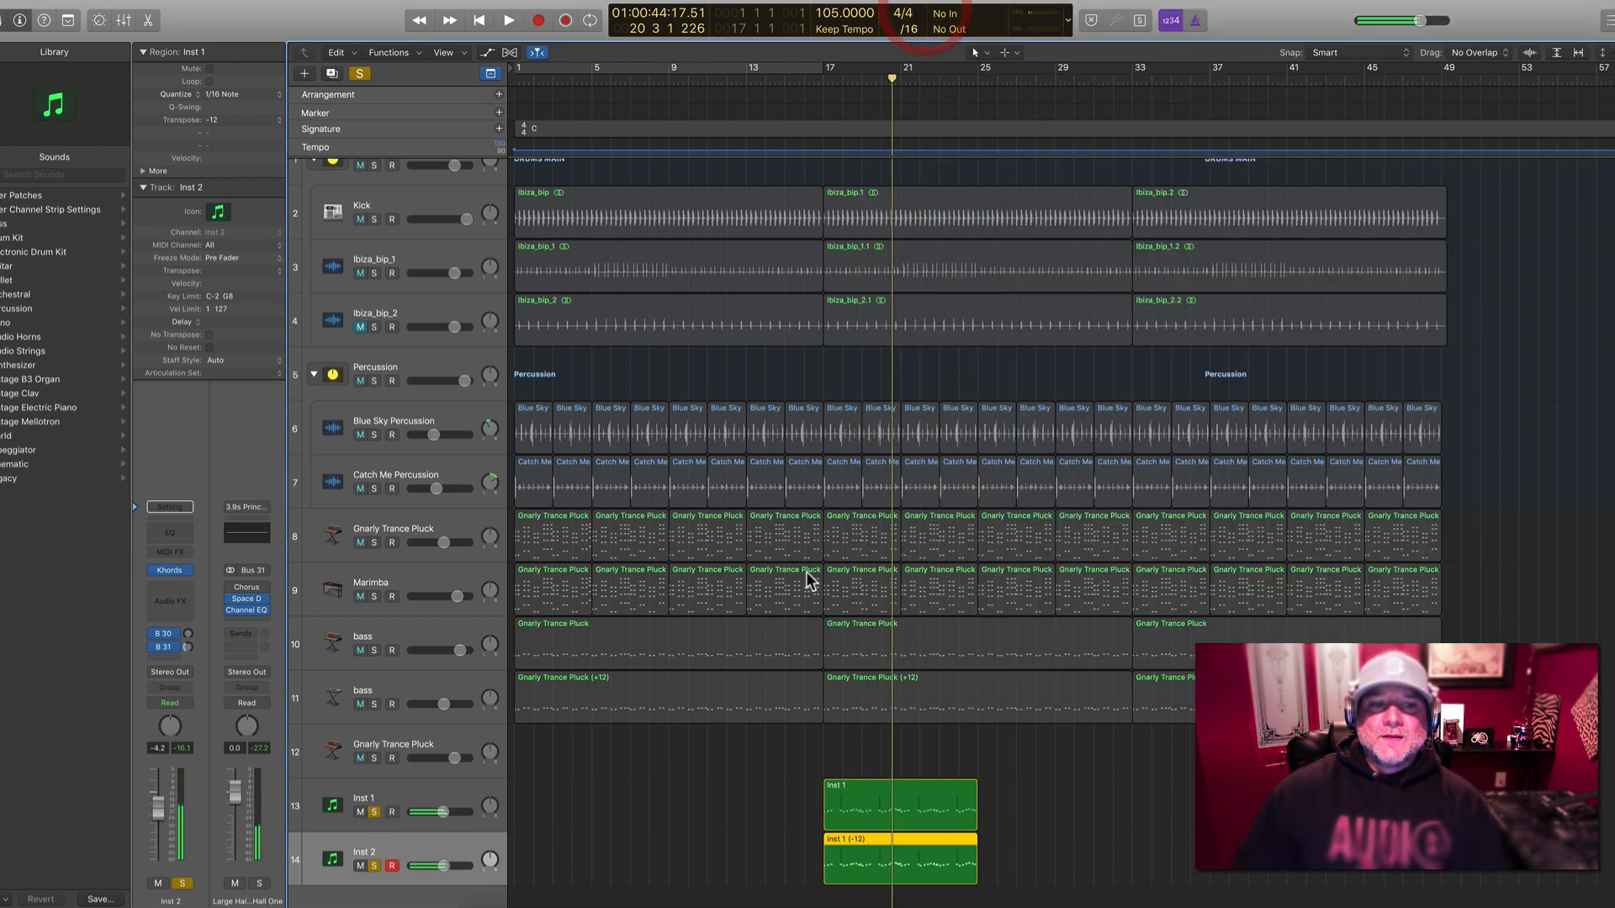
# Unsolo Inst 1 and Inst 2 and group the two tracks into a summing track stack
pyautogui.click(375, 813)
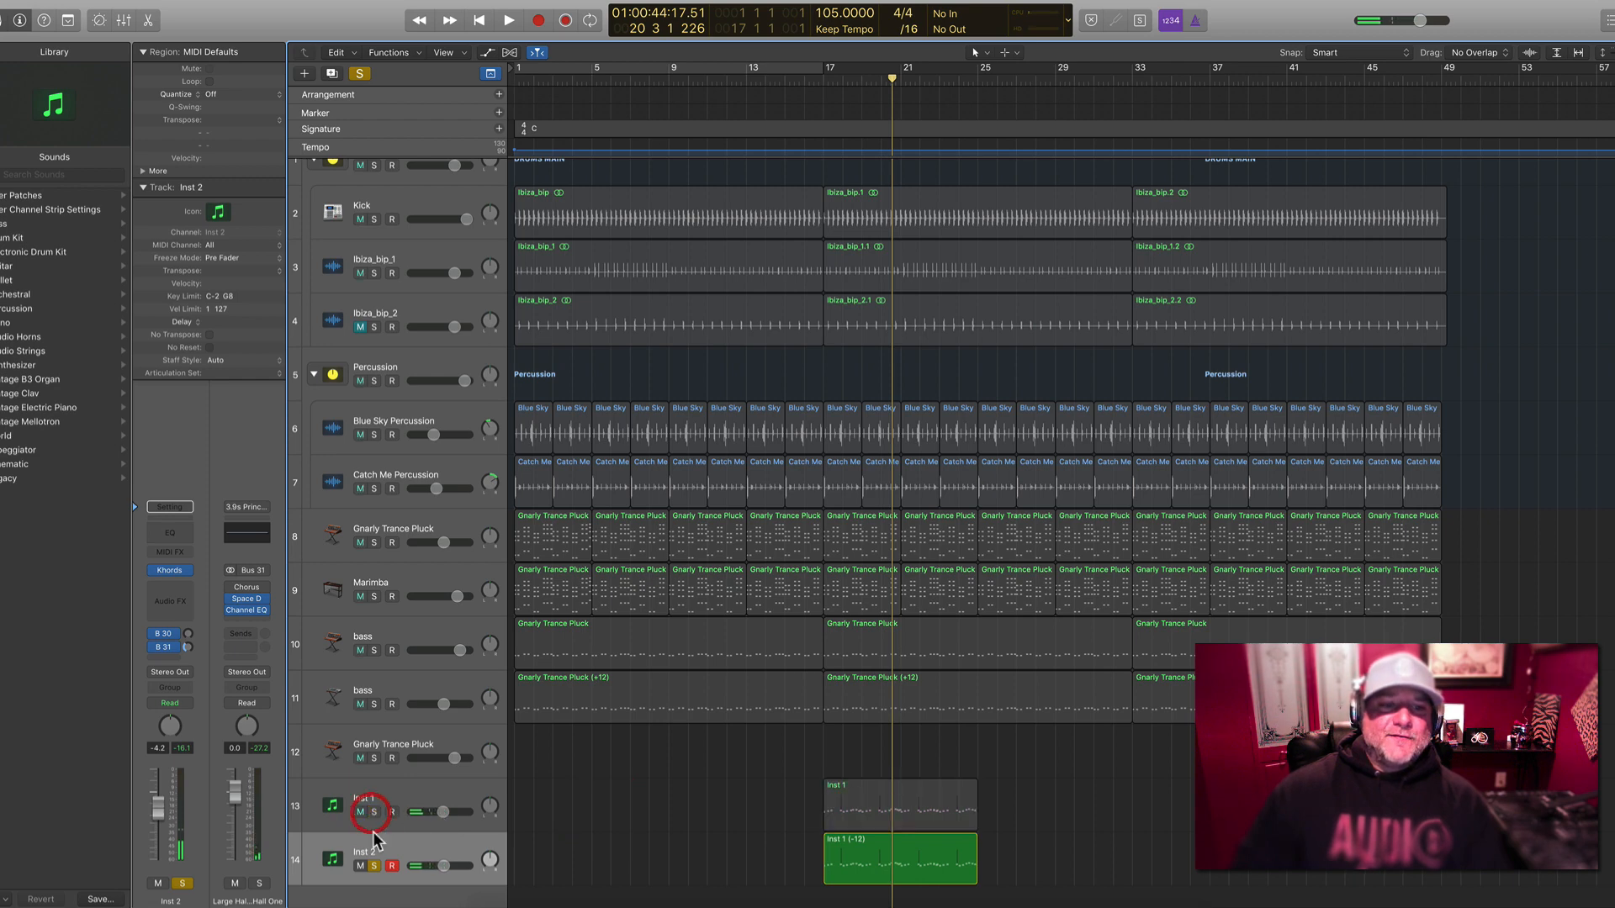
pyautogui.click(374, 865)
pyautogui.click(440, 846)
pyautogui.keyDown('shift'); pyautogui.click(444, 795); pyautogui.keyUp('shift')
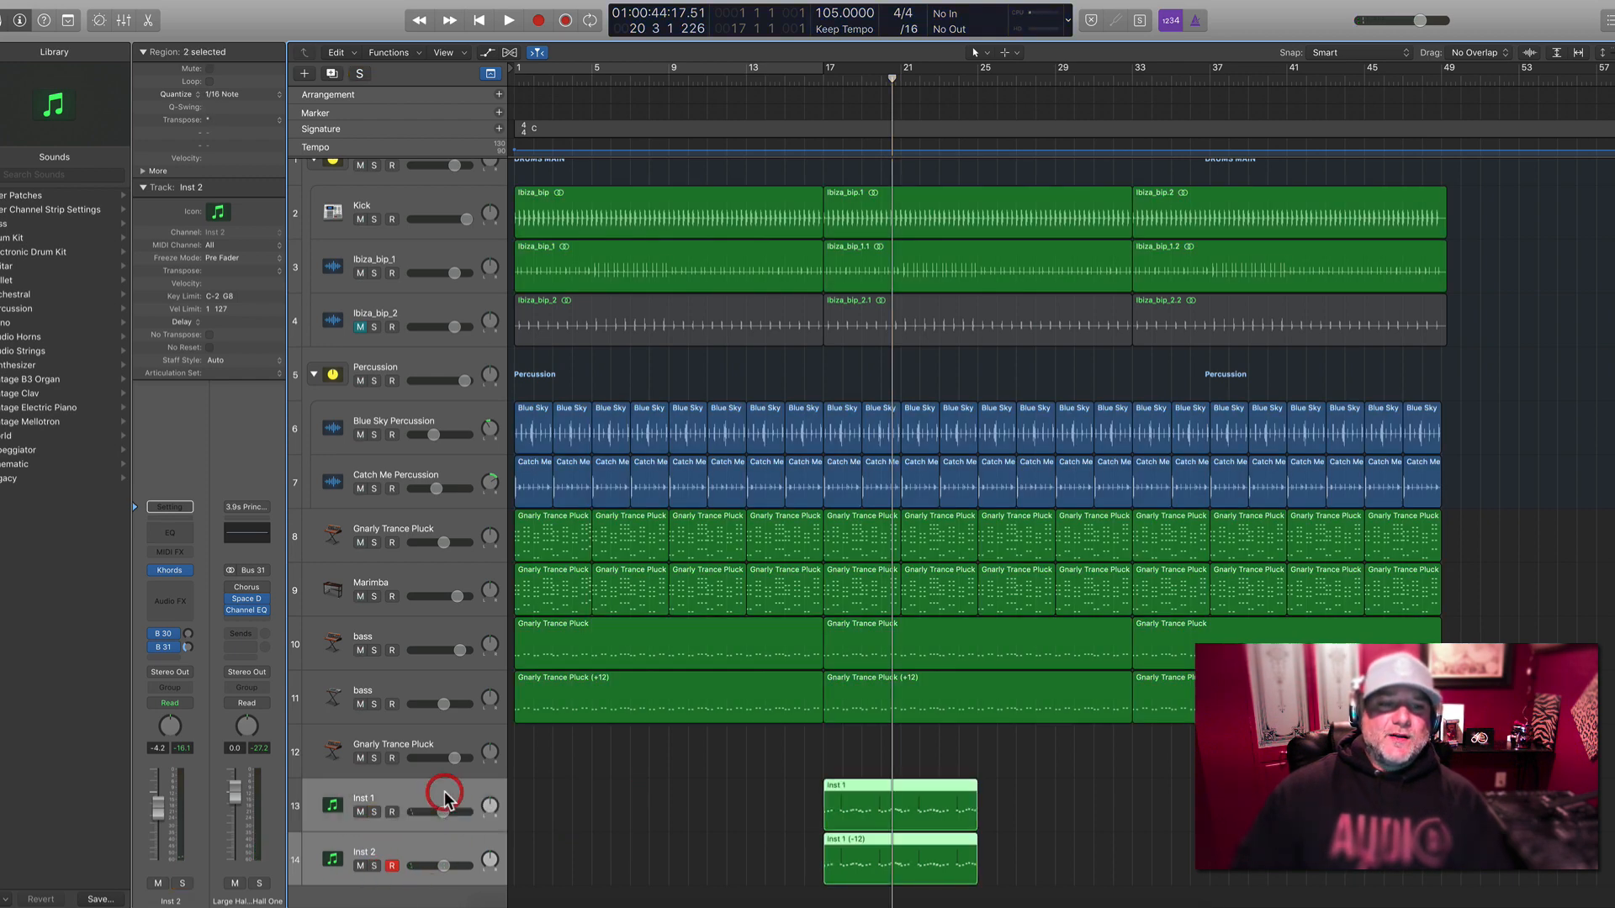
pyautogui.rightClick(423, 799)
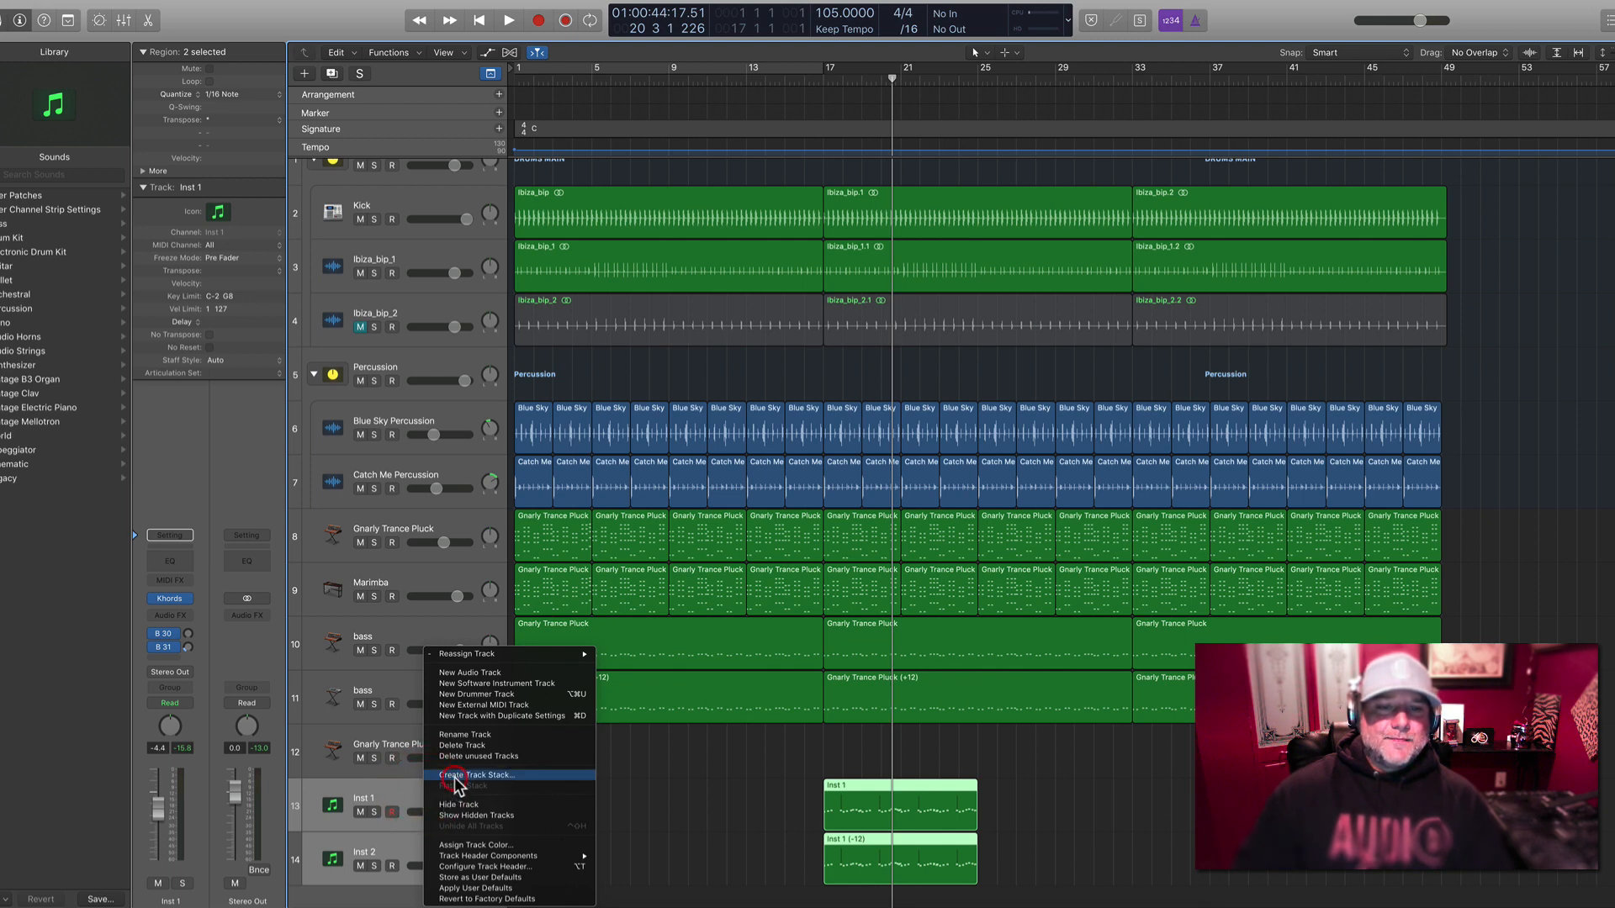
pyautogui.click(455, 775)
pyautogui.click(944, 103)
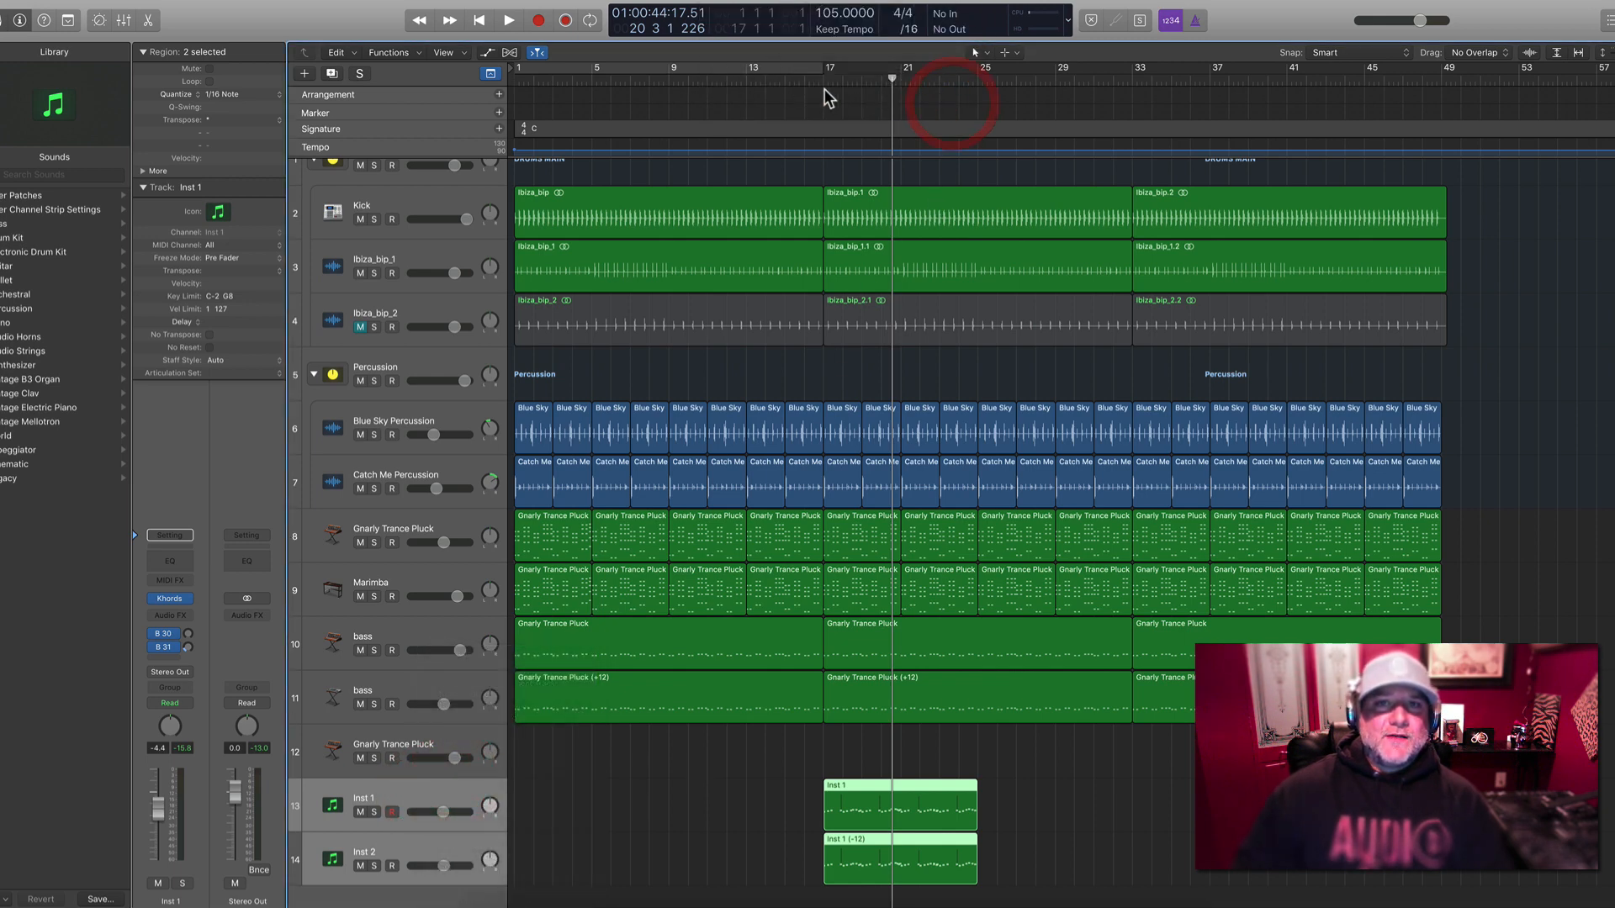
# Place the playhead at bar 17 and rename the new summing stack Voc Syn
pyautogui.click(824, 88)
pyautogui.scroll(-1, 740, 538)
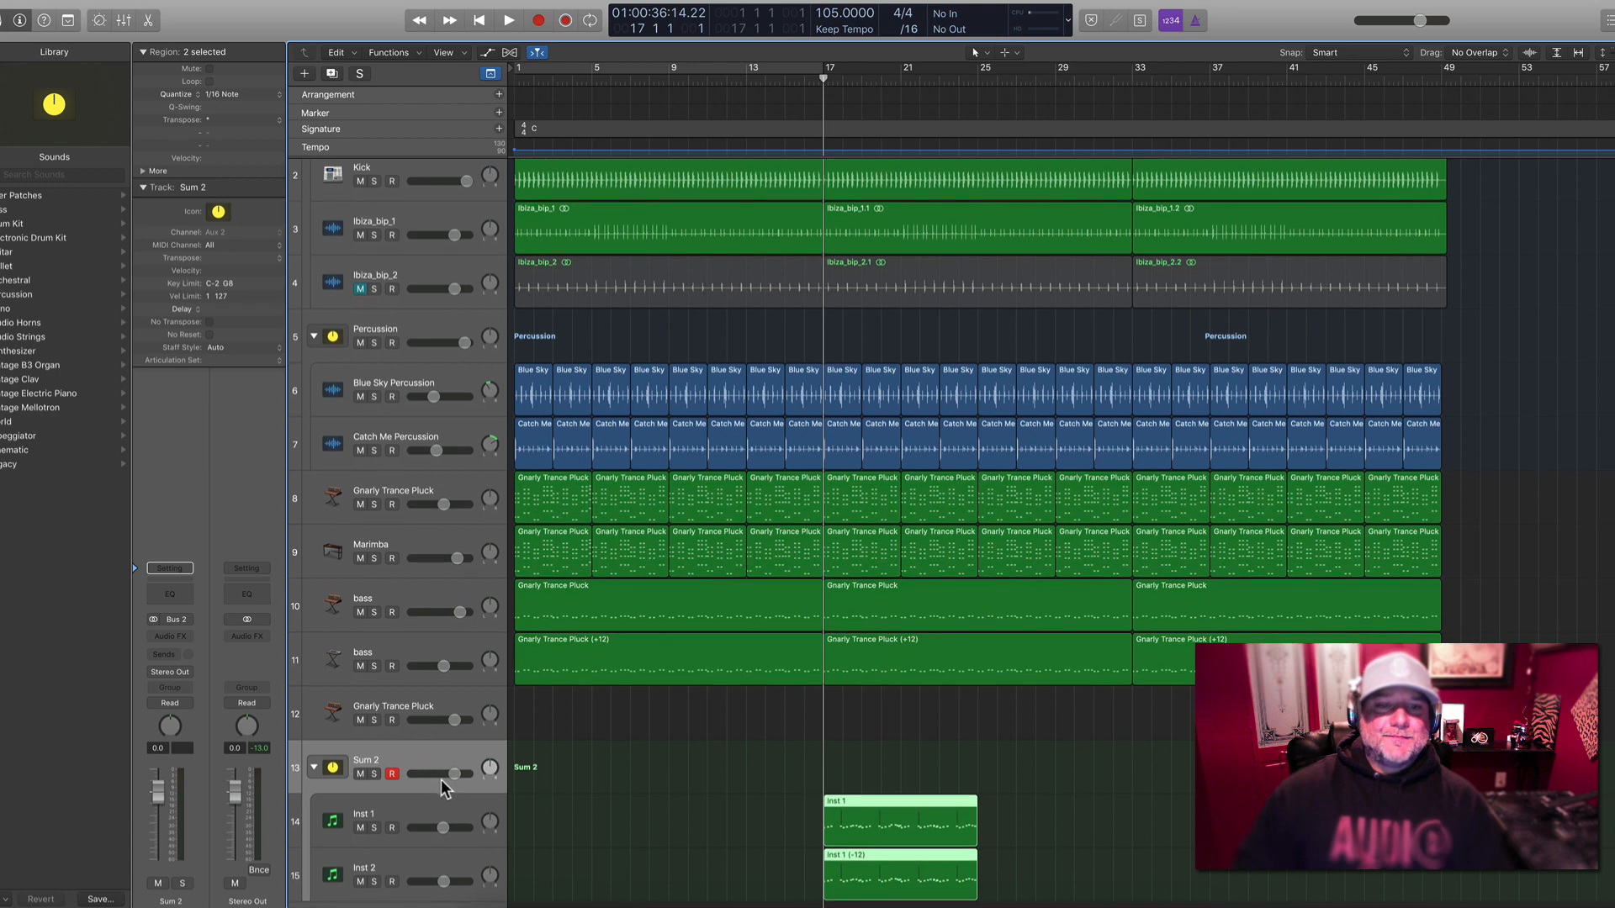
pyautogui.doubleClick(372, 759)
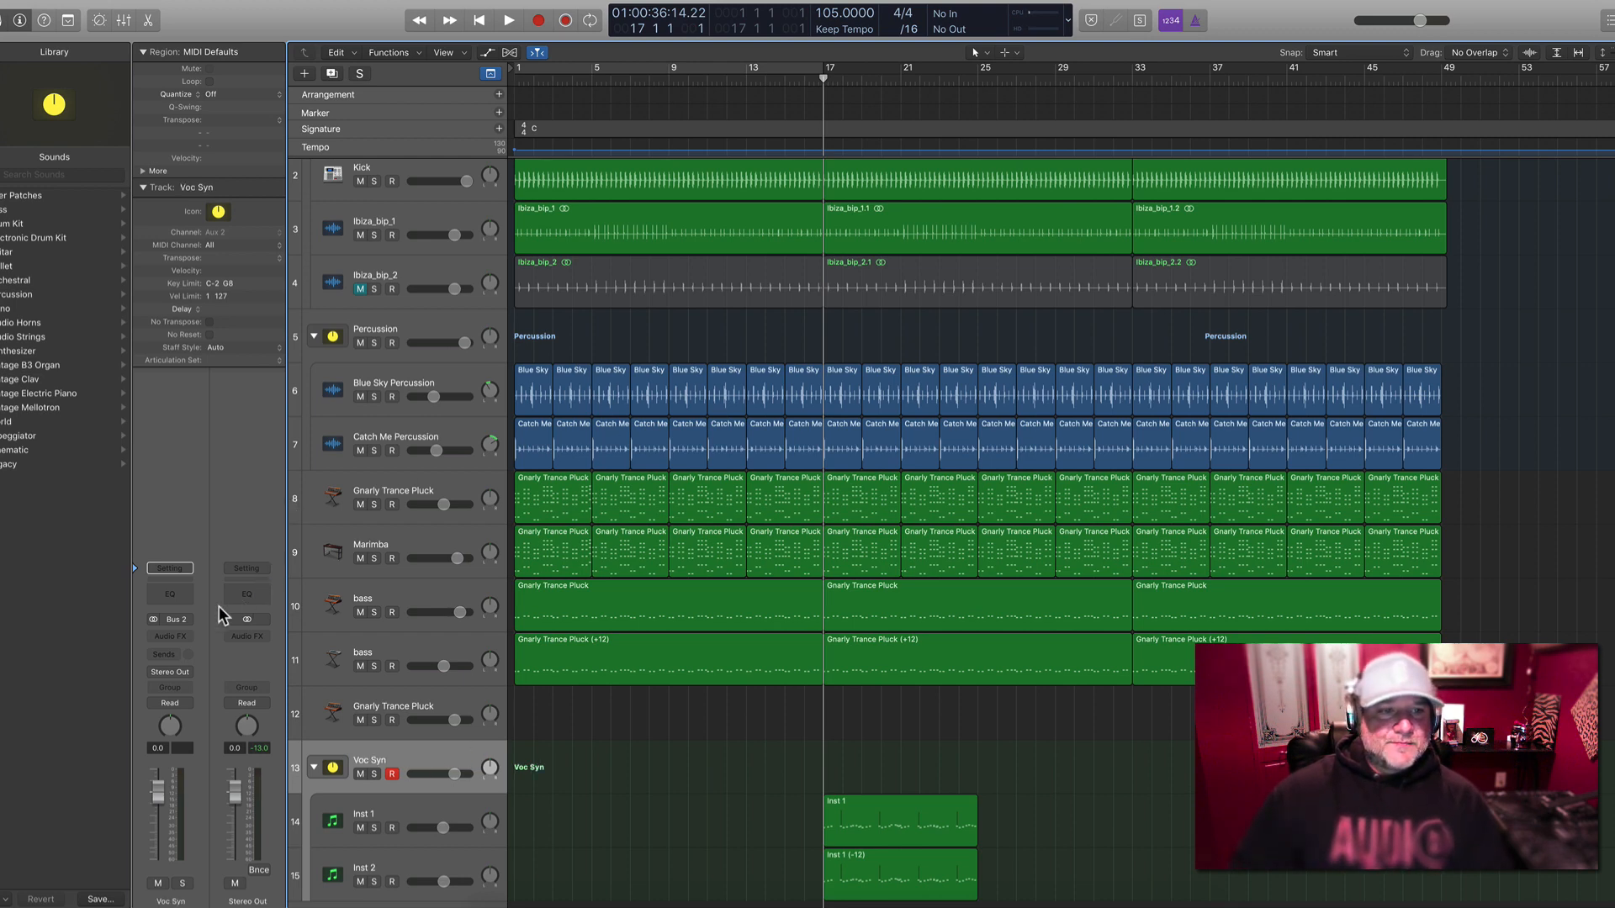
# Insert a Compressor on the Voc Syn stack and set its side chain to Kick (Audio 3)
pyautogui.click(175, 640)
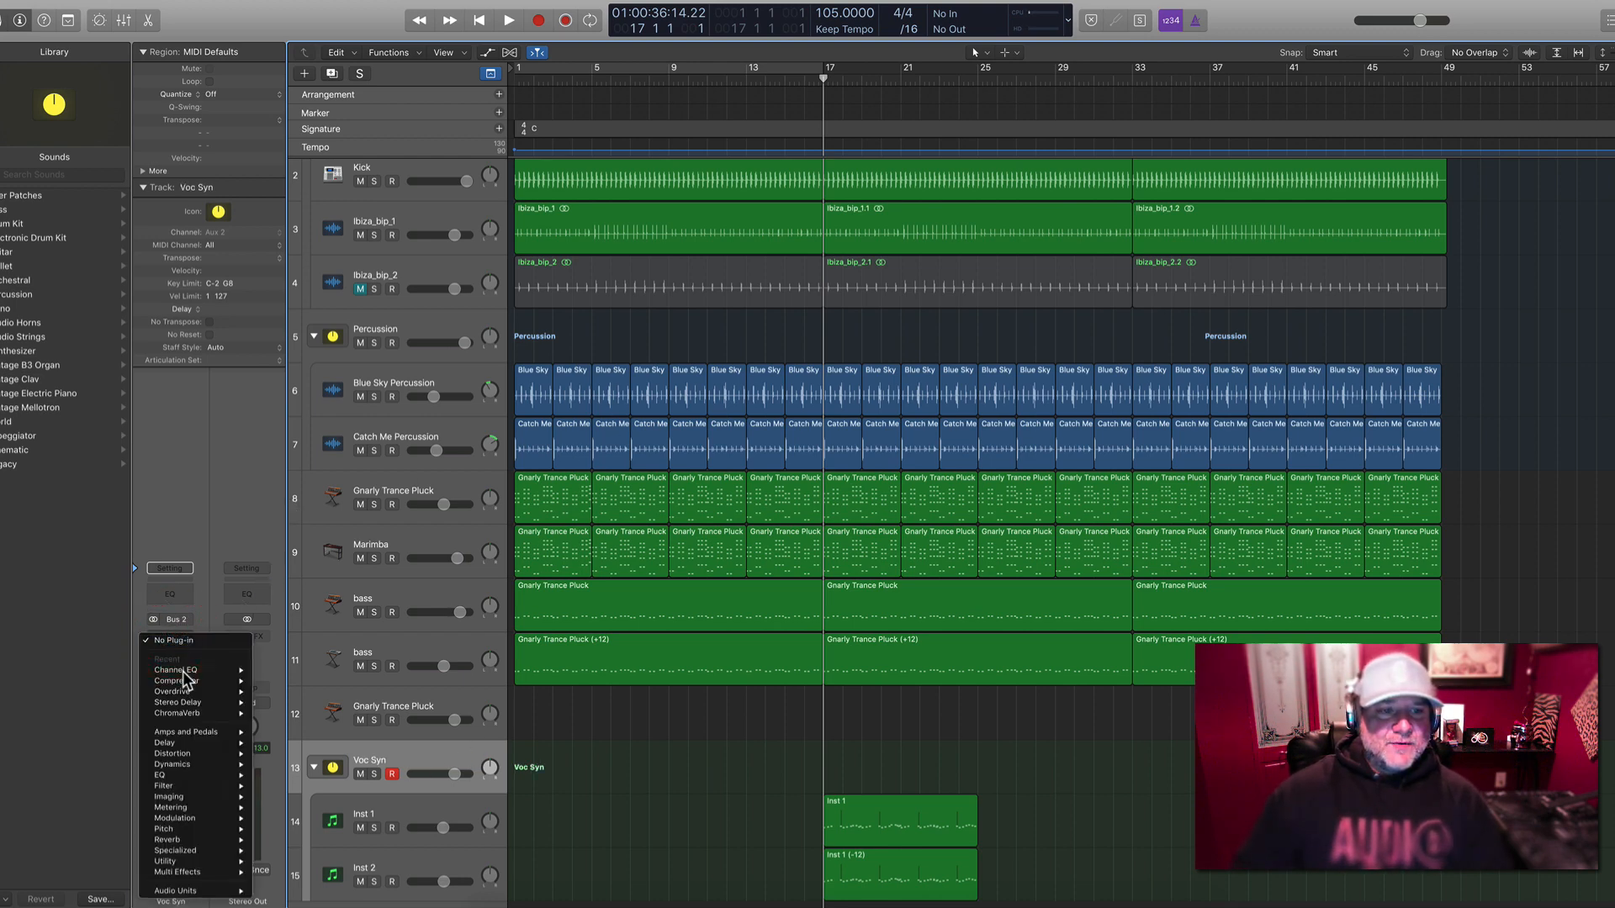
pyautogui.click(286, 682)
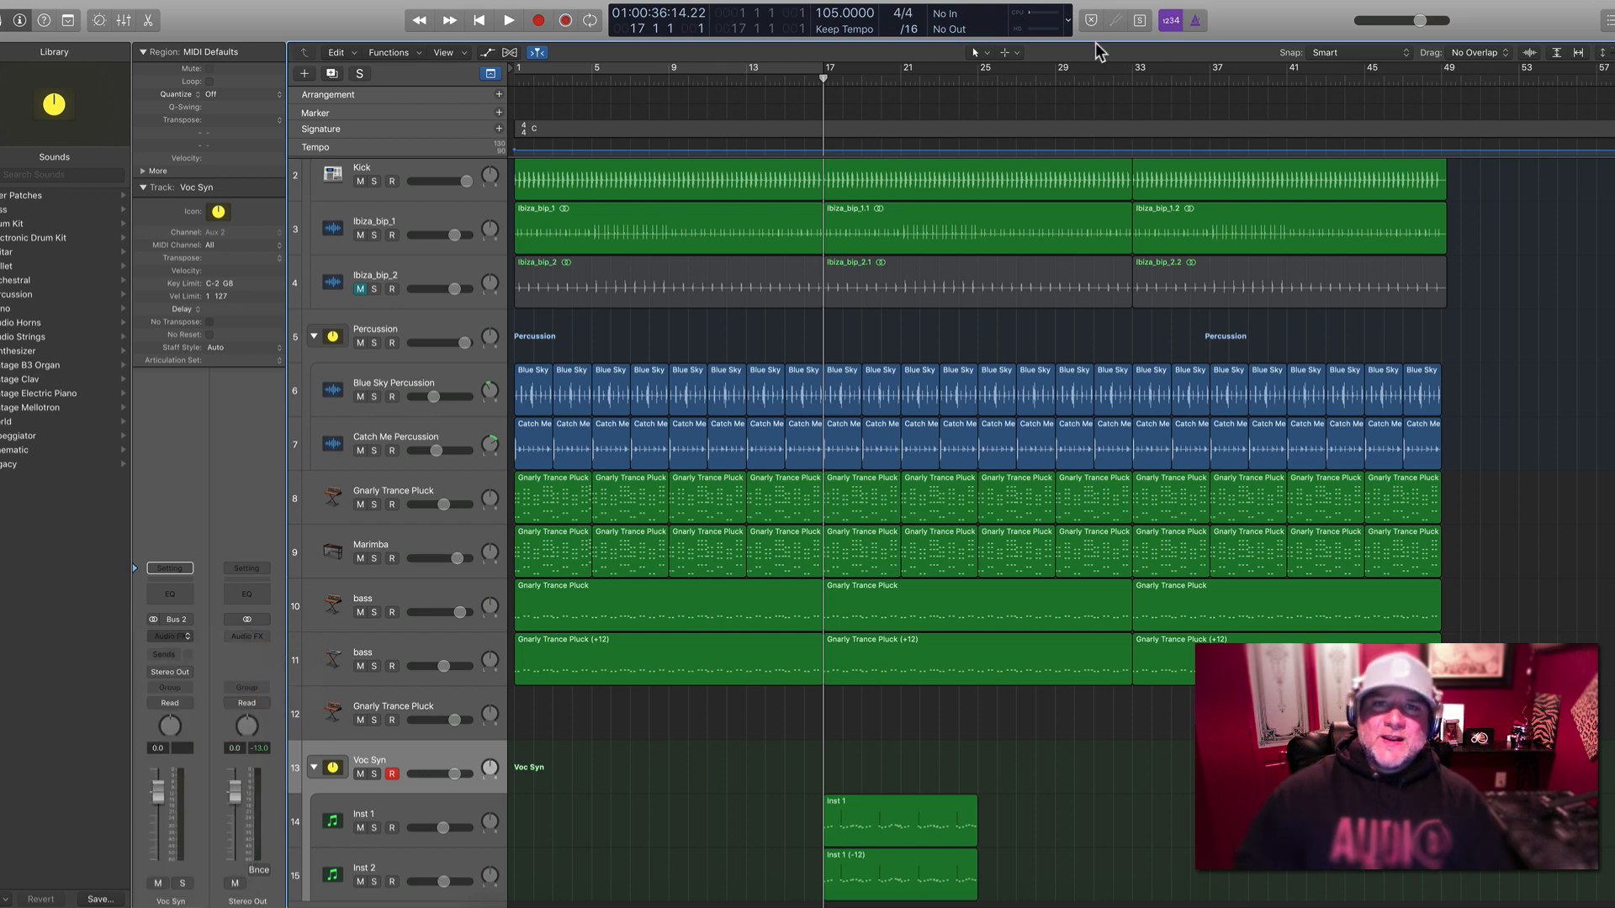
pyautogui.click(574, 34)
pyautogui.moveTo(576, 54)
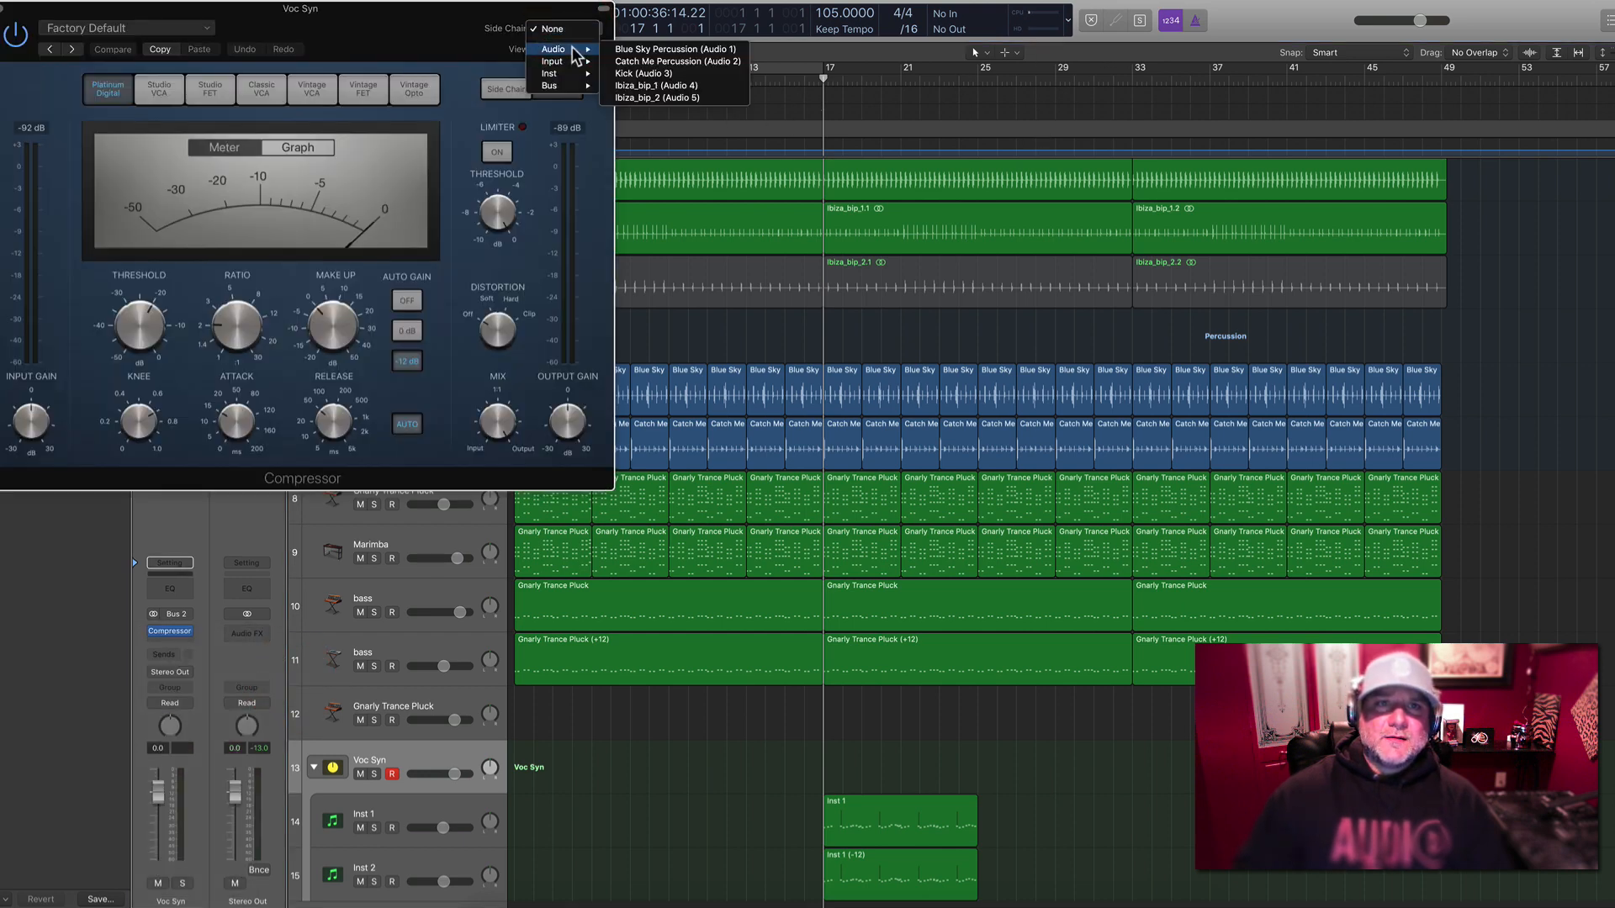
pyautogui.click(643, 73)
# Play from bar 17 with Voc Syn soloed and lower the compressor threshold to about -36 dB
pyautogui.click(806, 78)
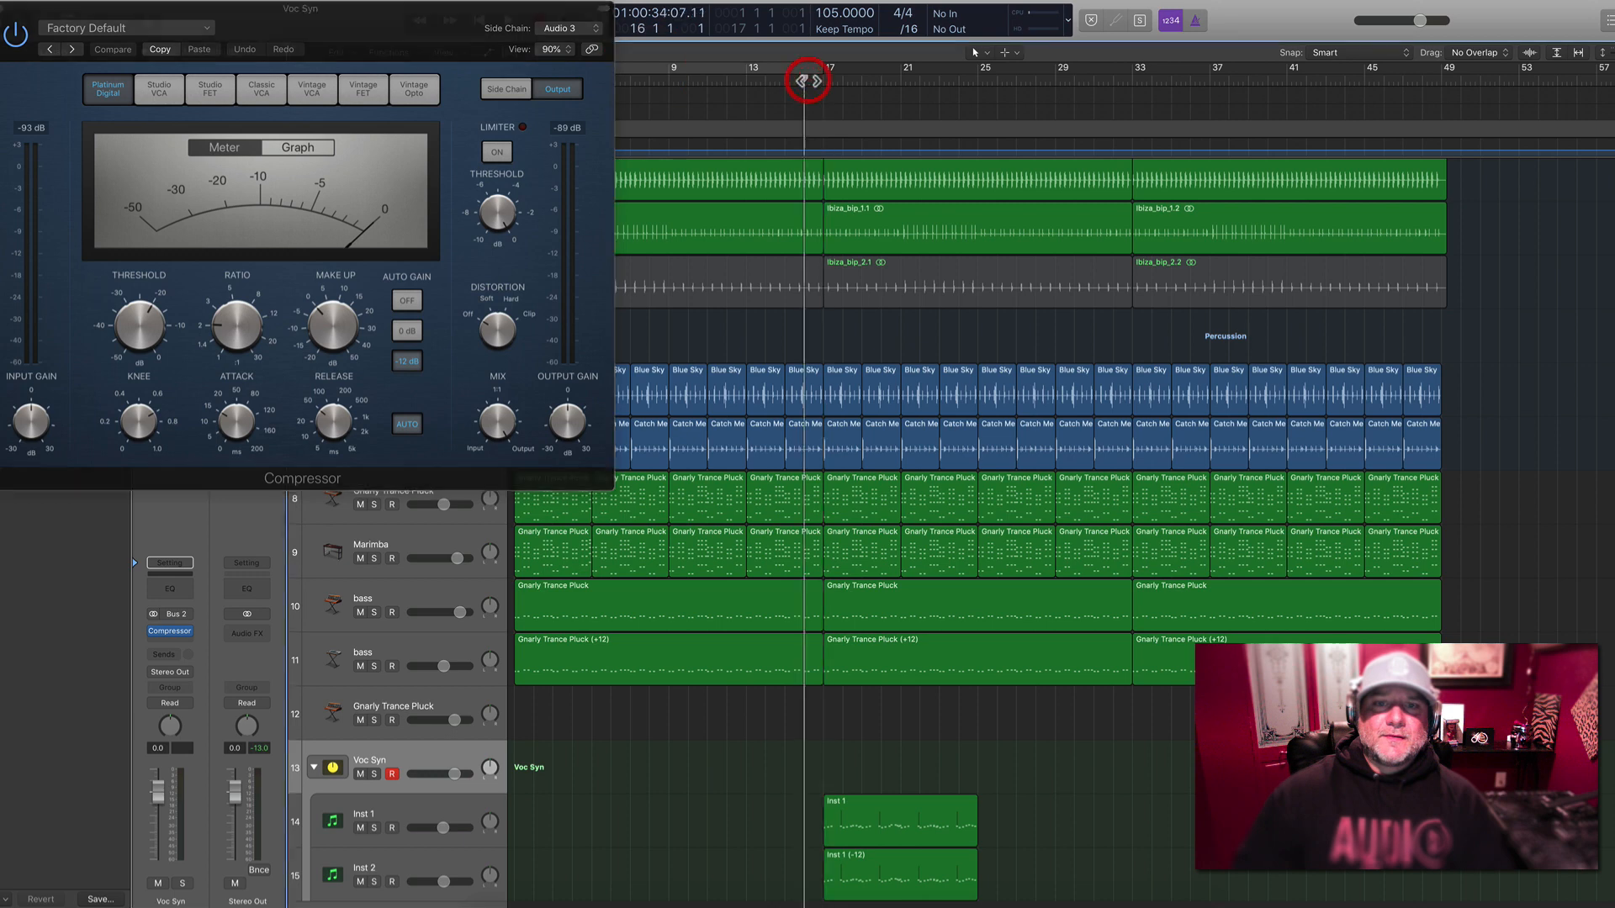
pyautogui.click(821, 73)
pyautogui.press('space')
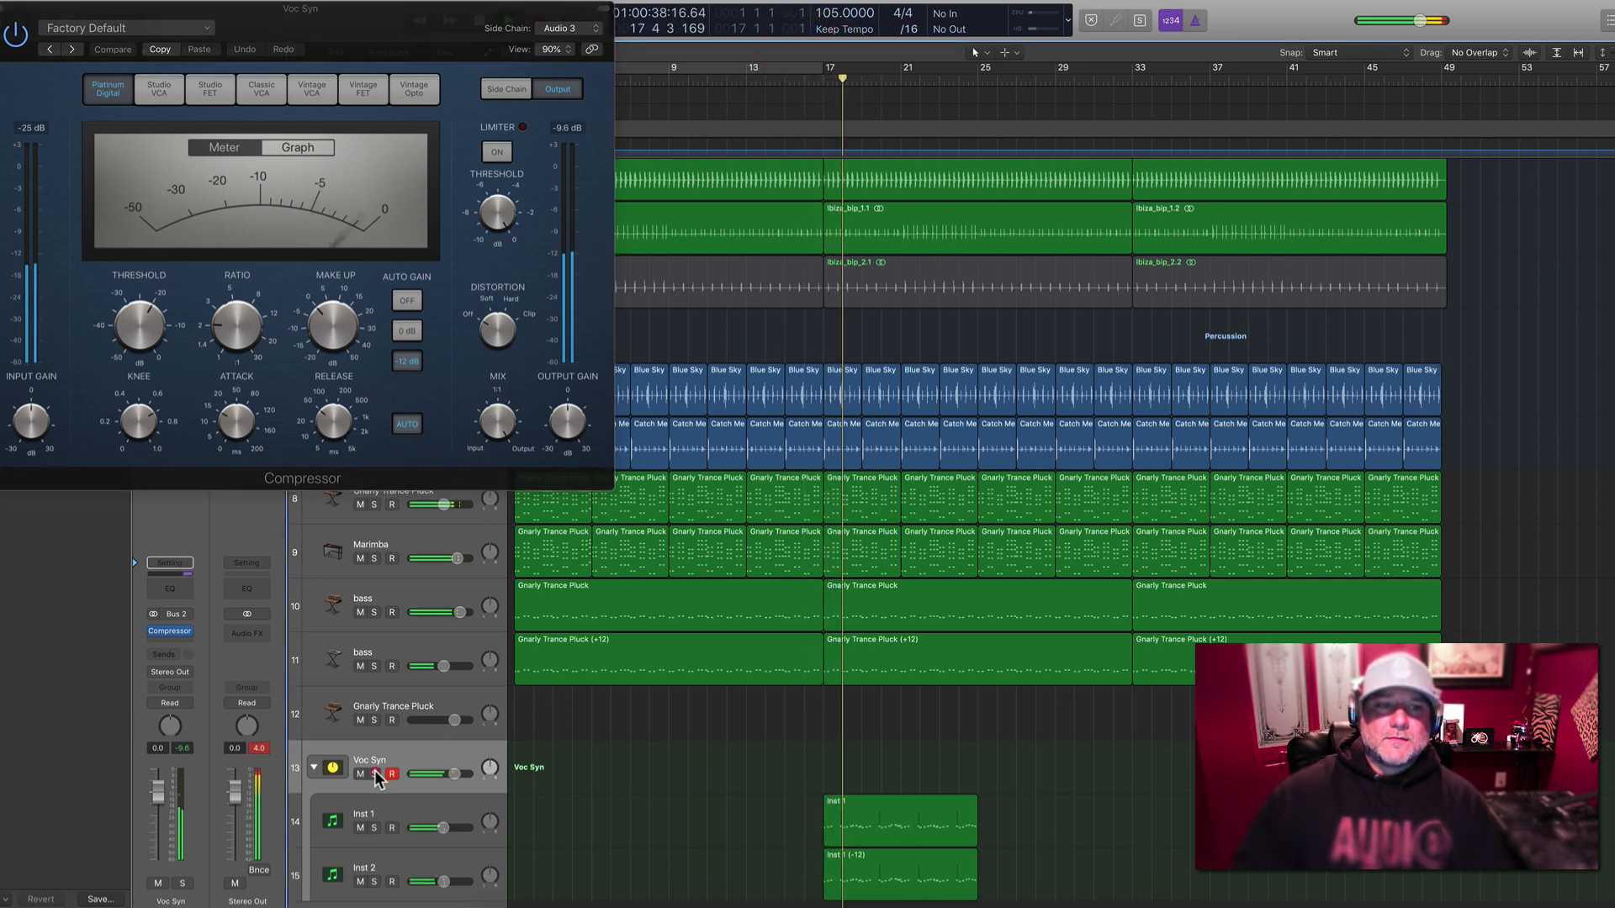
pyautogui.click(183, 883)
pyautogui.moveTo(148, 333); pyautogui.dragTo(143, 389)
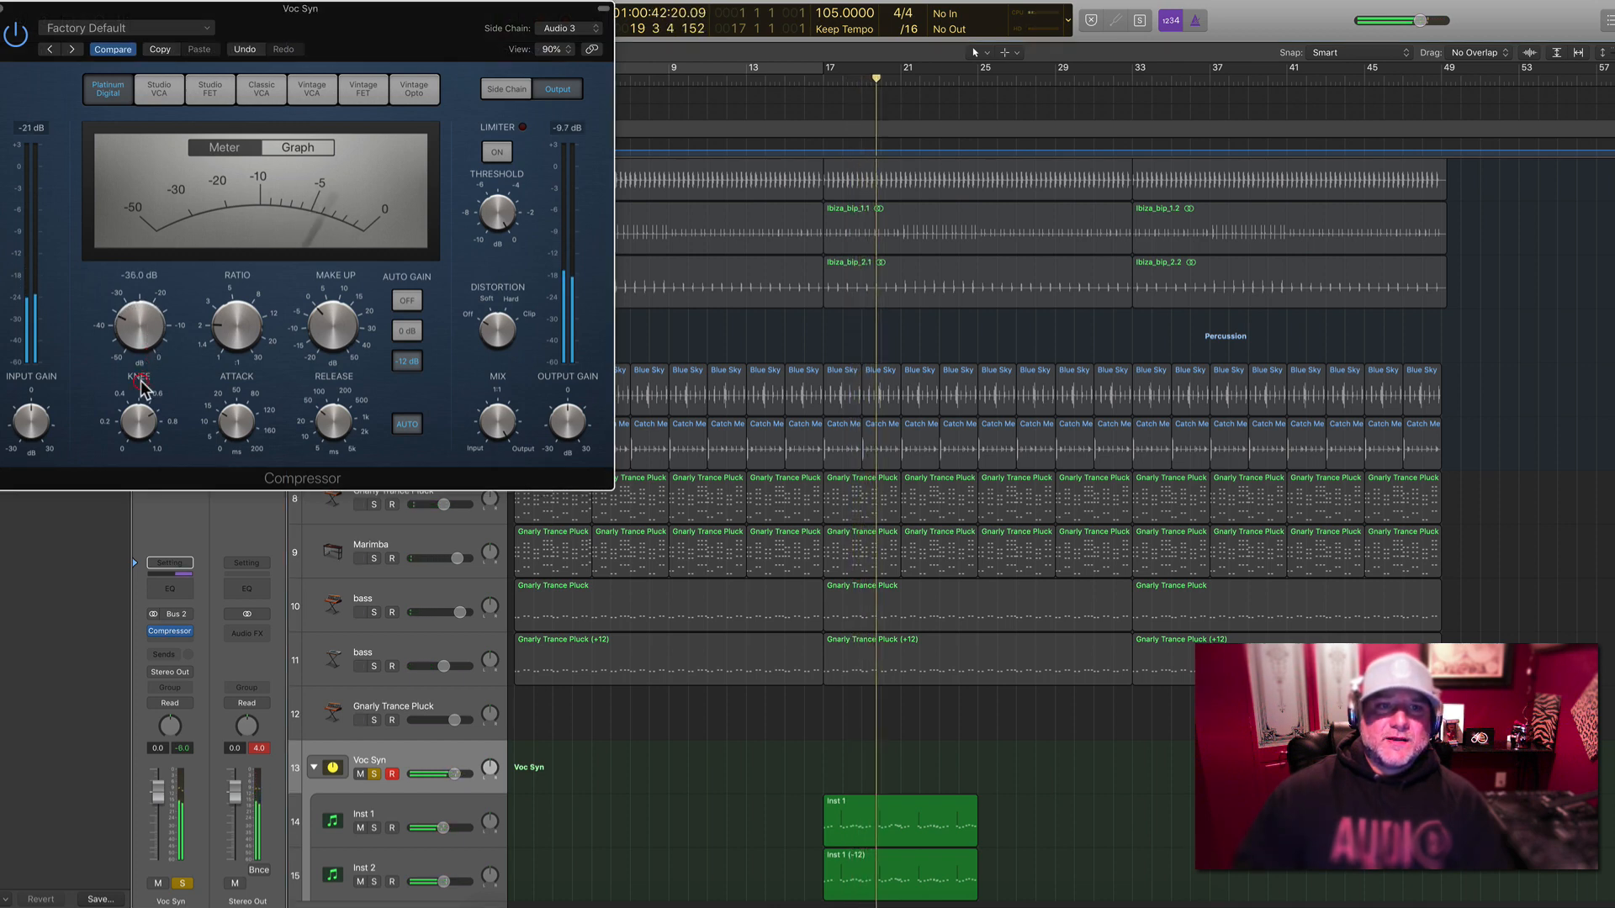
# Unsolo Voc Syn, lower its channel volume to -2.7 dB, and close the Compressor window
pyautogui.click(180, 883)
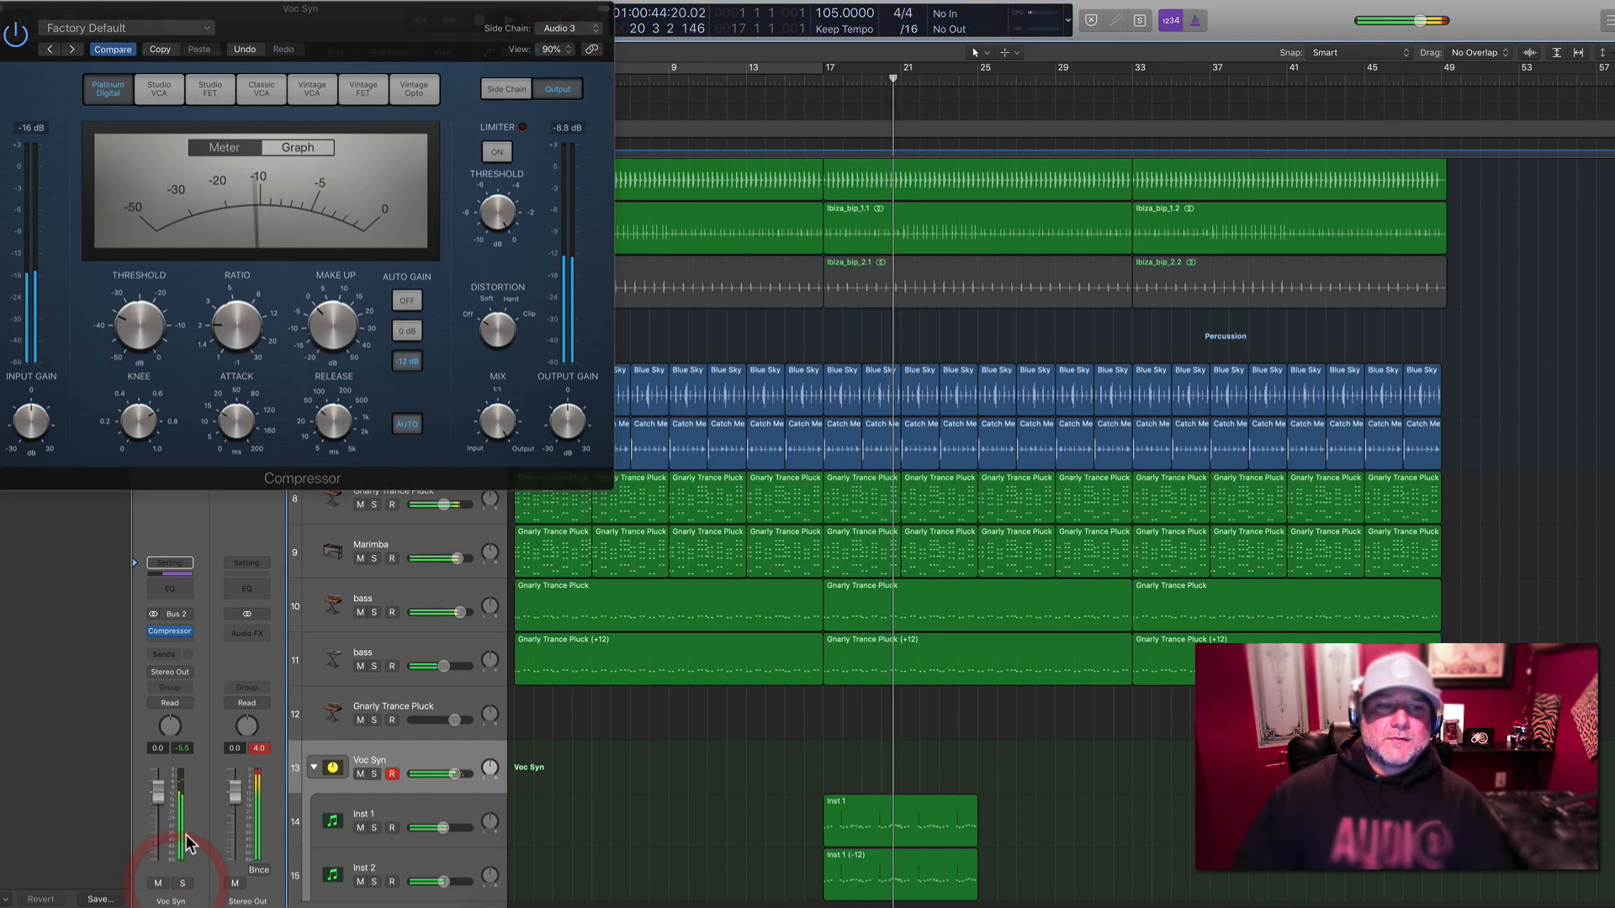
pyautogui.moveTo(157, 795); pyautogui.dragTo(151, 822)
pyautogui.click(2, 9)
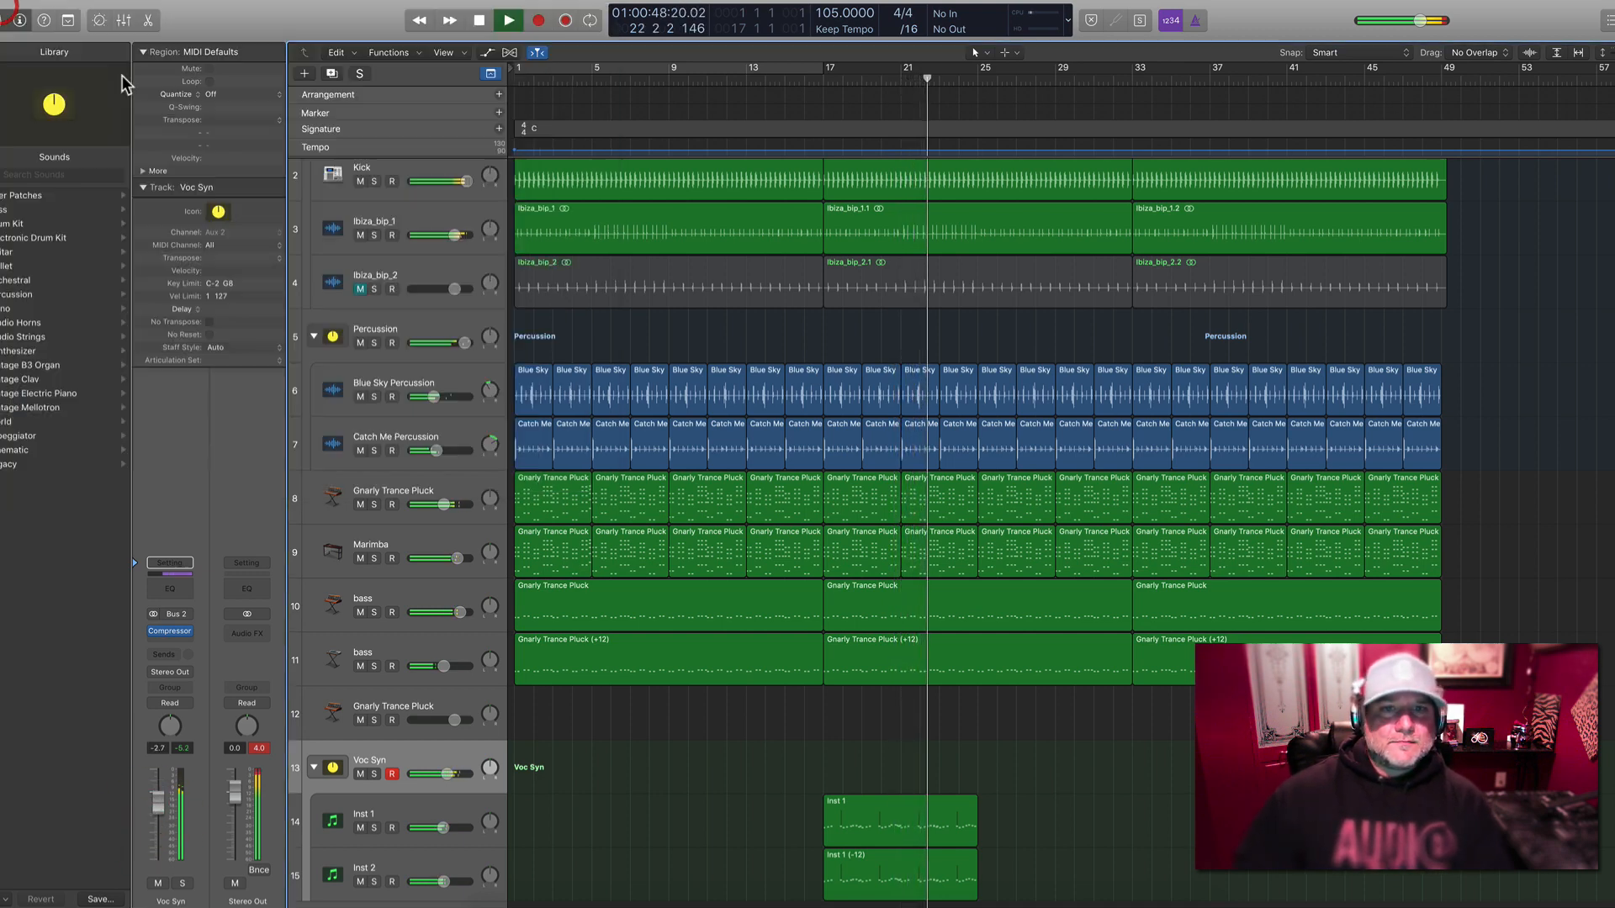
# Solo and select the Marimba track, and stop playback
pyautogui.click(373, 558)
pyautogui.click(422, 547)
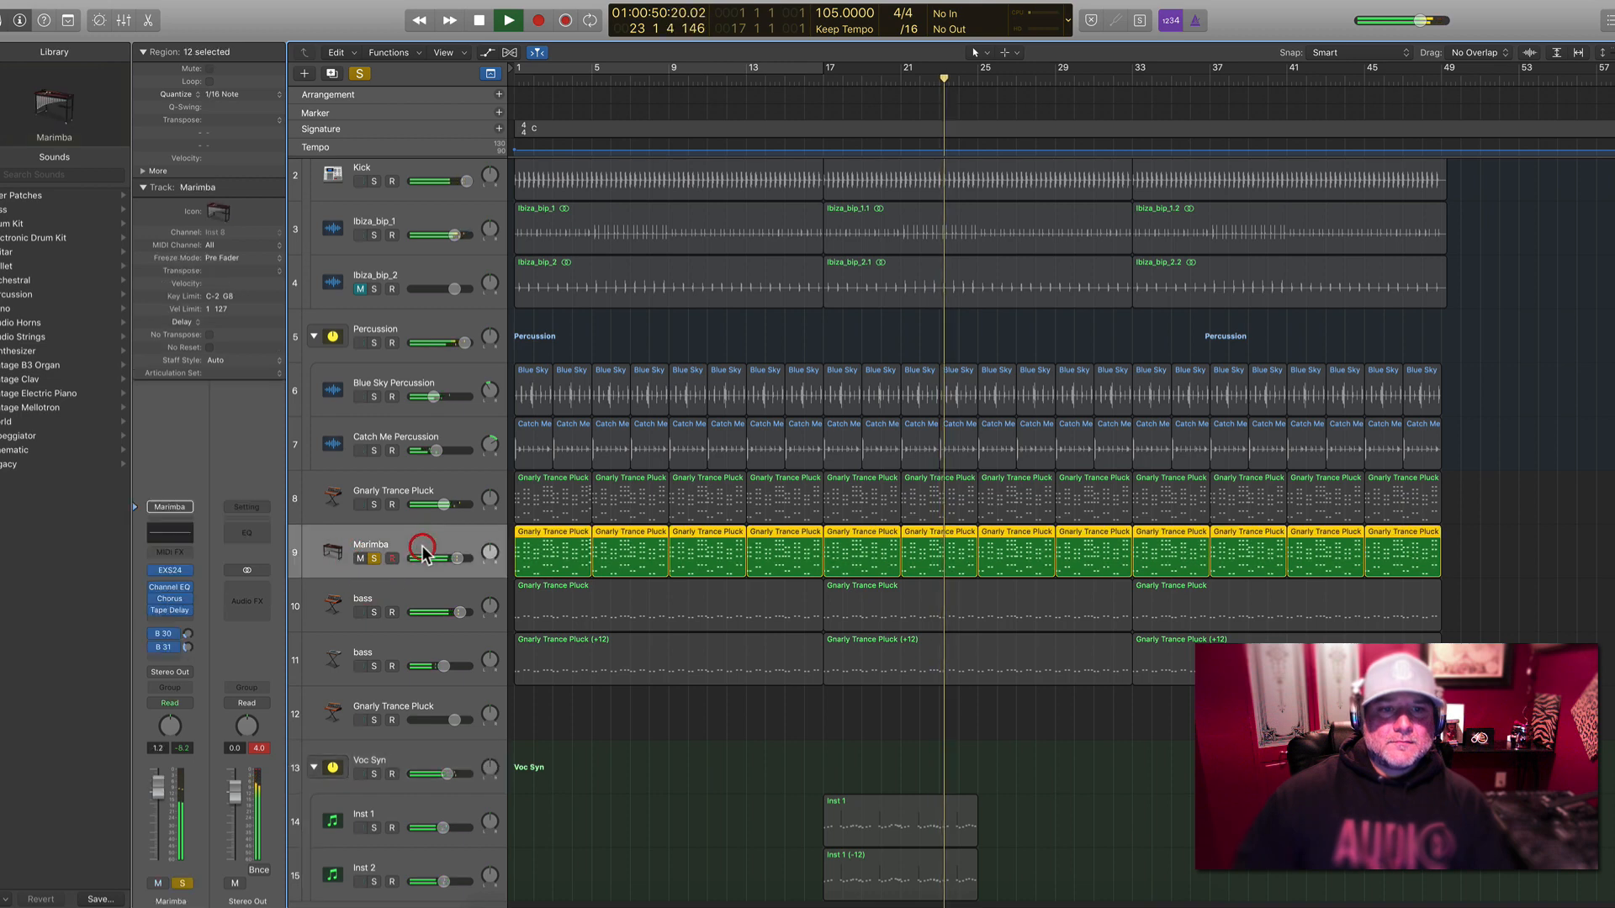
pyautogui.press('space')
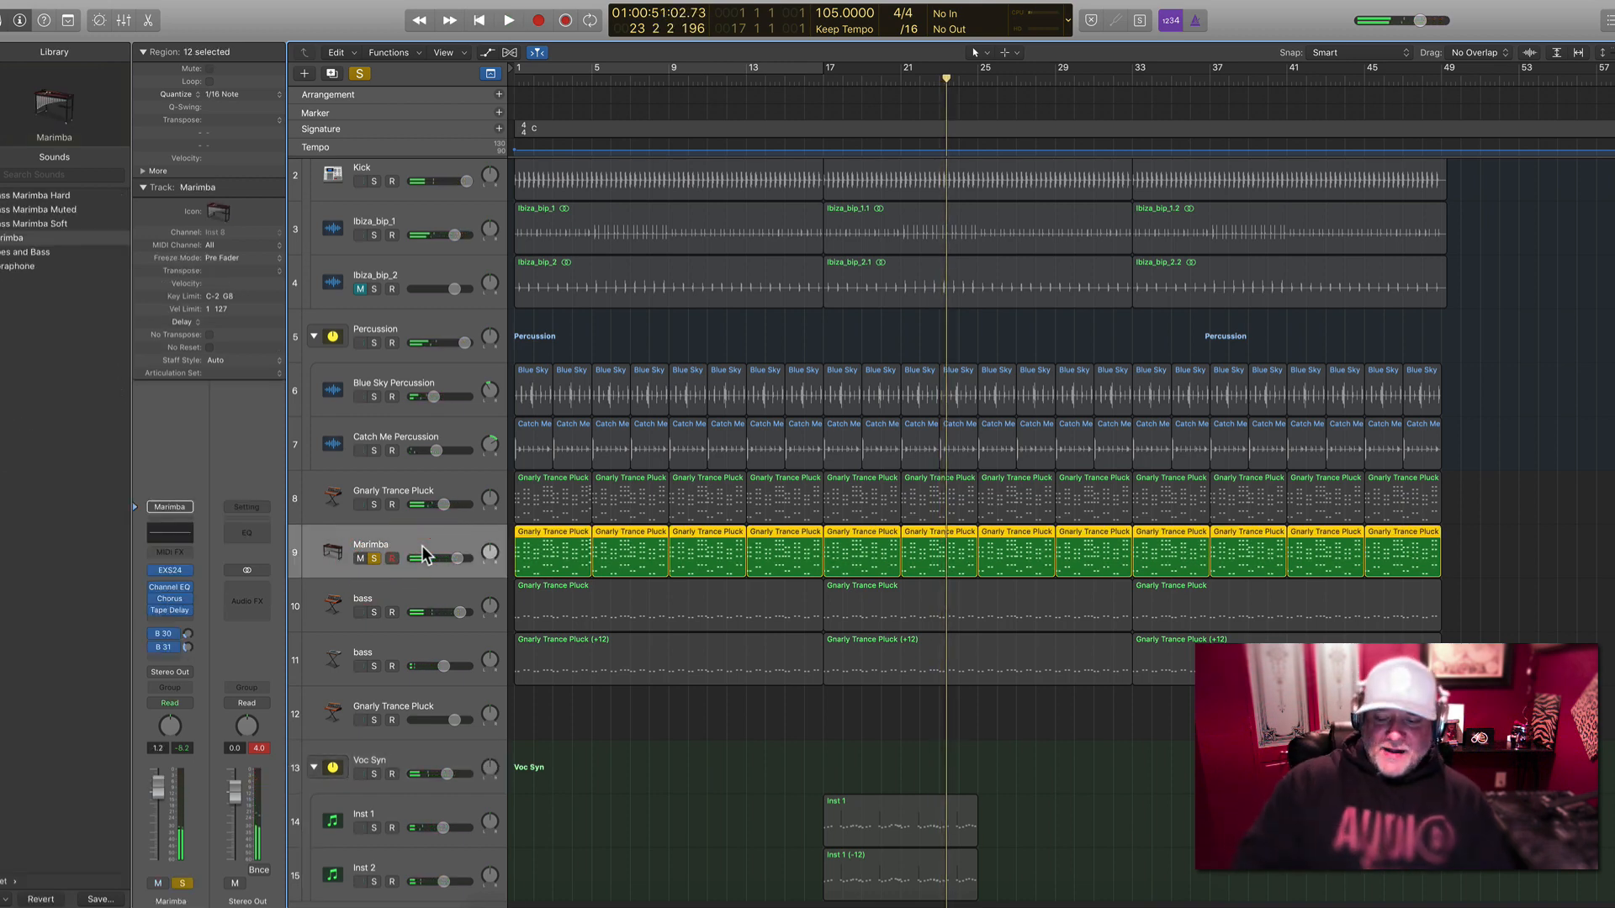
# Duplicate the Marimba track with its settings and copy all its regions onto the new track
pyautogui.press('Return')
pyautogui.click(425, 546)
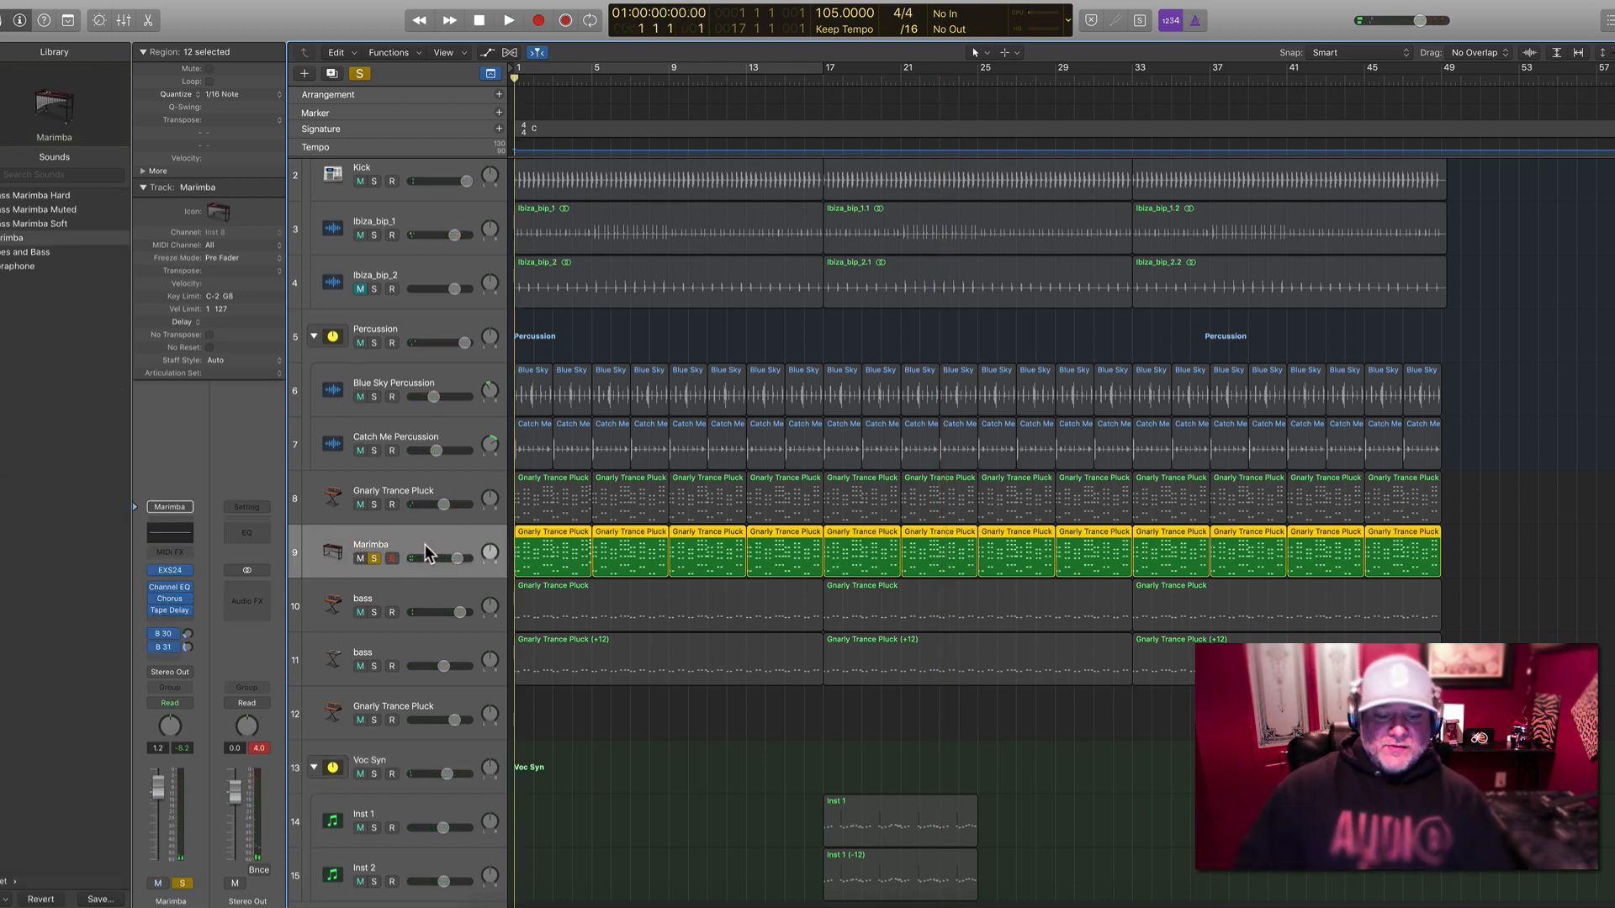
pyautogui.press('super+d')
pyautogui.click(428, 547)
pyautogui.moveTo(536, 551); pyautogui.dragTo(535, 588)
pyautogui.click(461, 588)
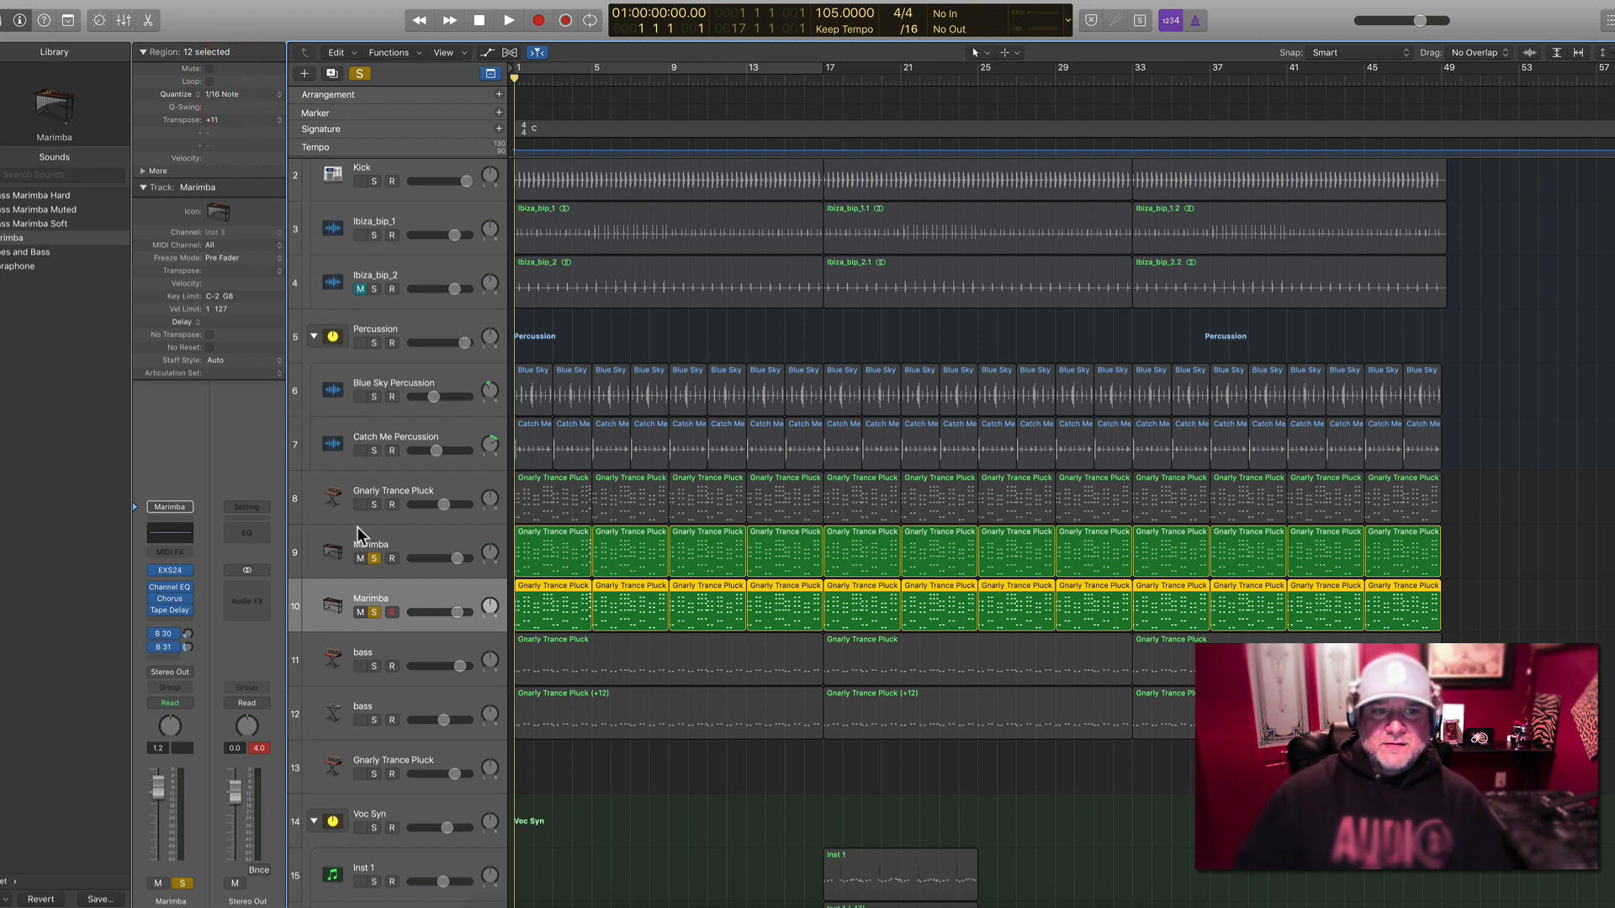
# Audition both Marimba tracks soloed and transpose the copied regions to +12
pyautogui.press('space')
pyautogui.click(374, 614)
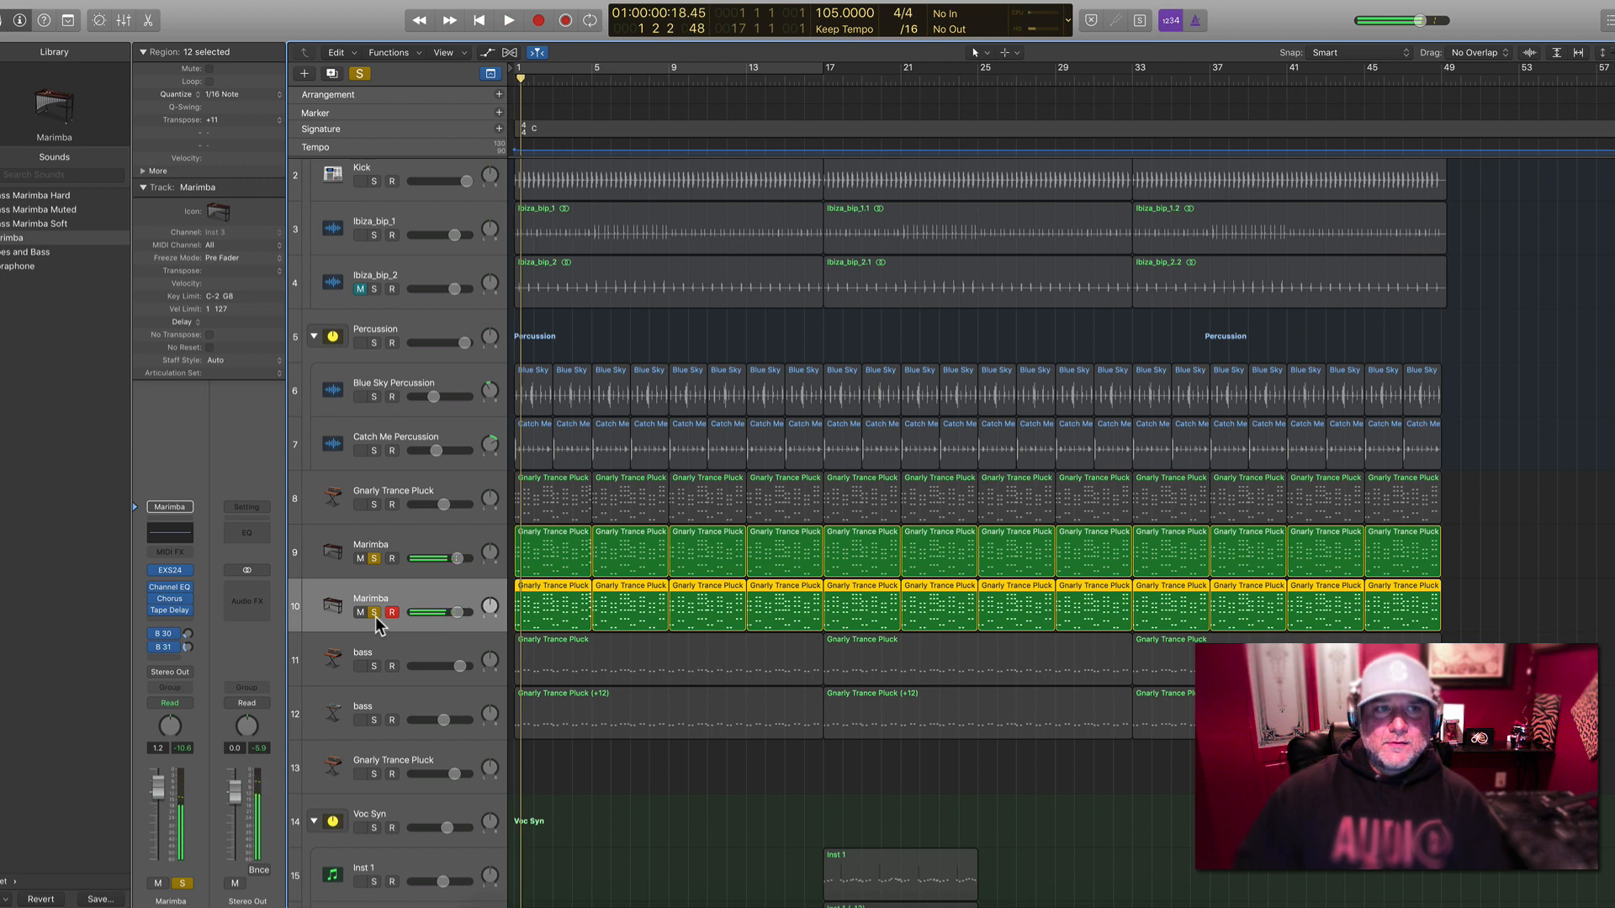
pyautogui.click(428, 588)
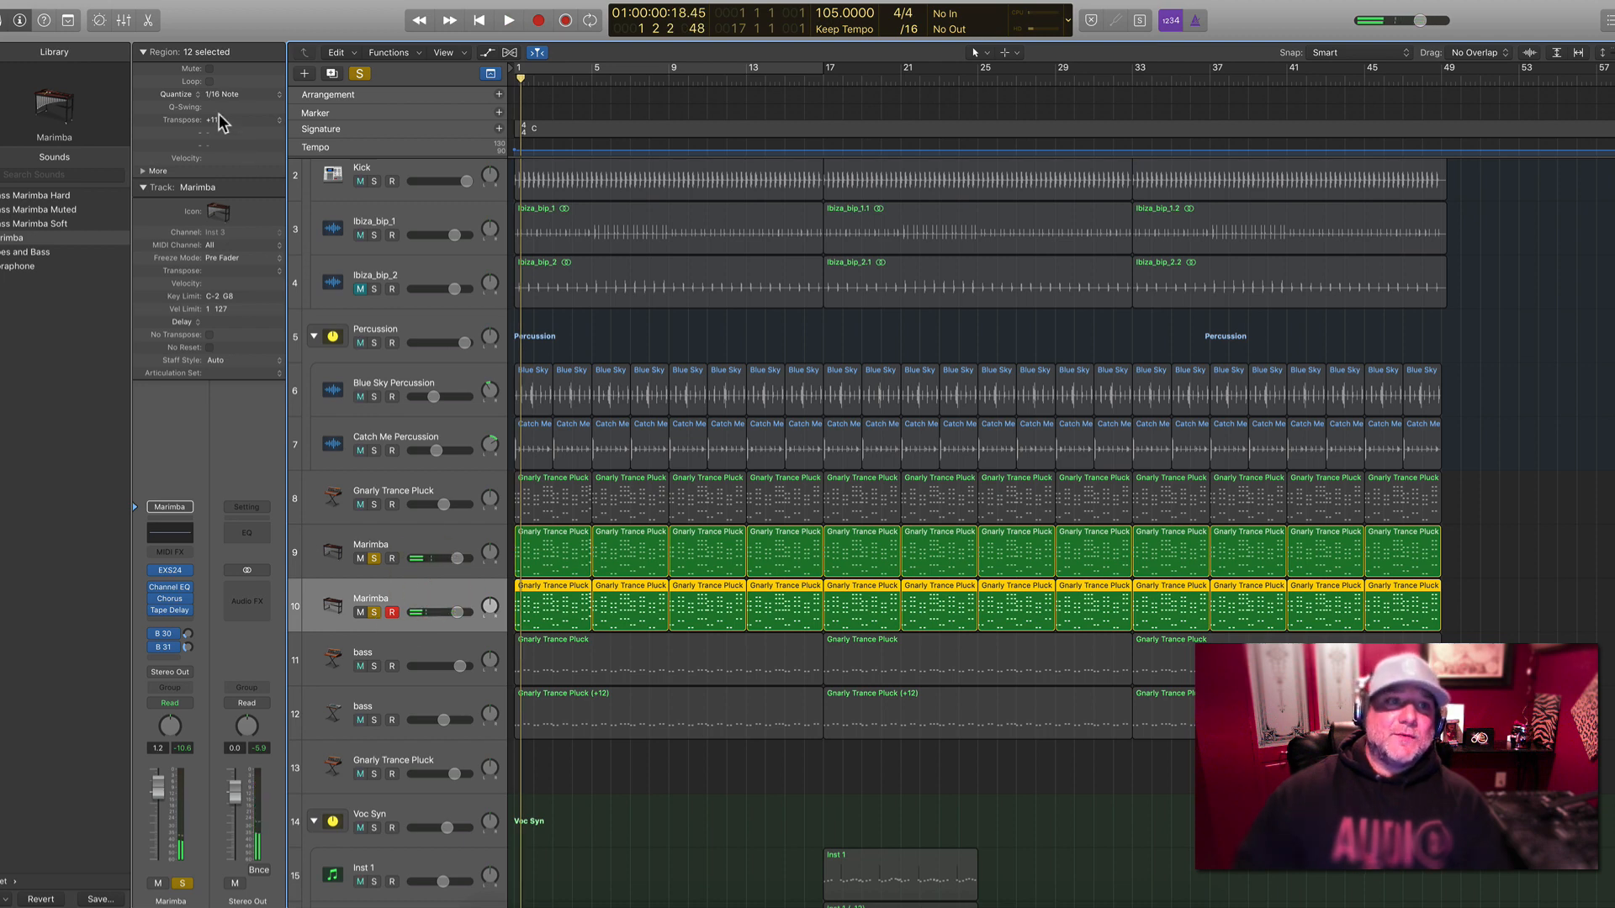
pyautogui.press('space')
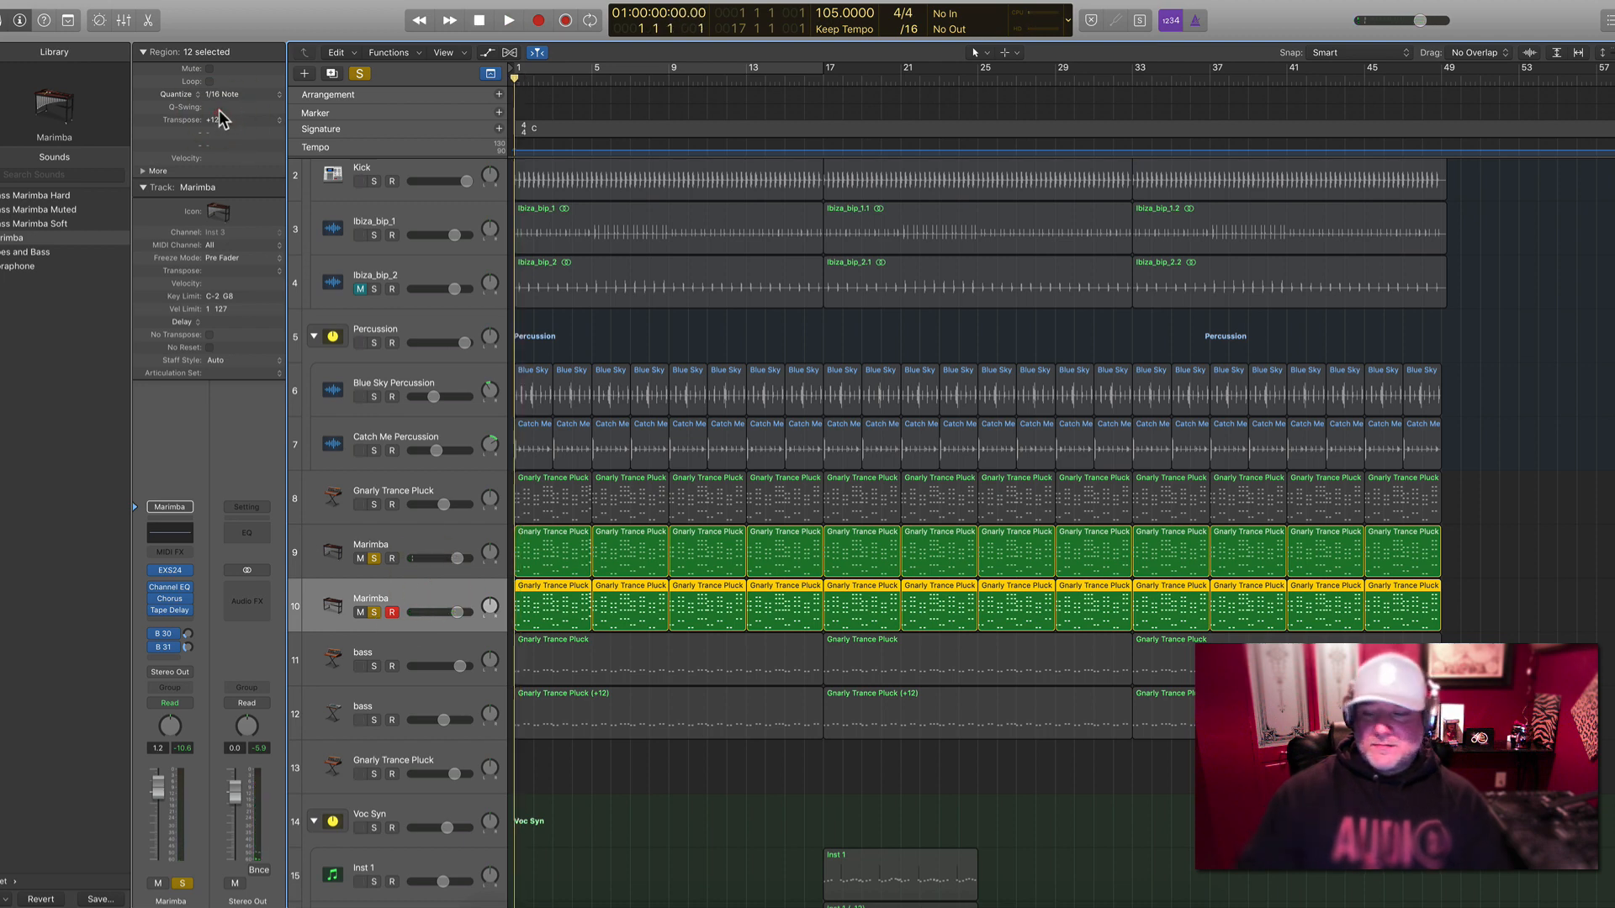
# Unsolo both Marimba tracks and lower the original Marimba track's volume while the full mix plays
pyautogui.click(388, 546)
pyautogui.click(374, 557)
pyautogui.click(374, 613)
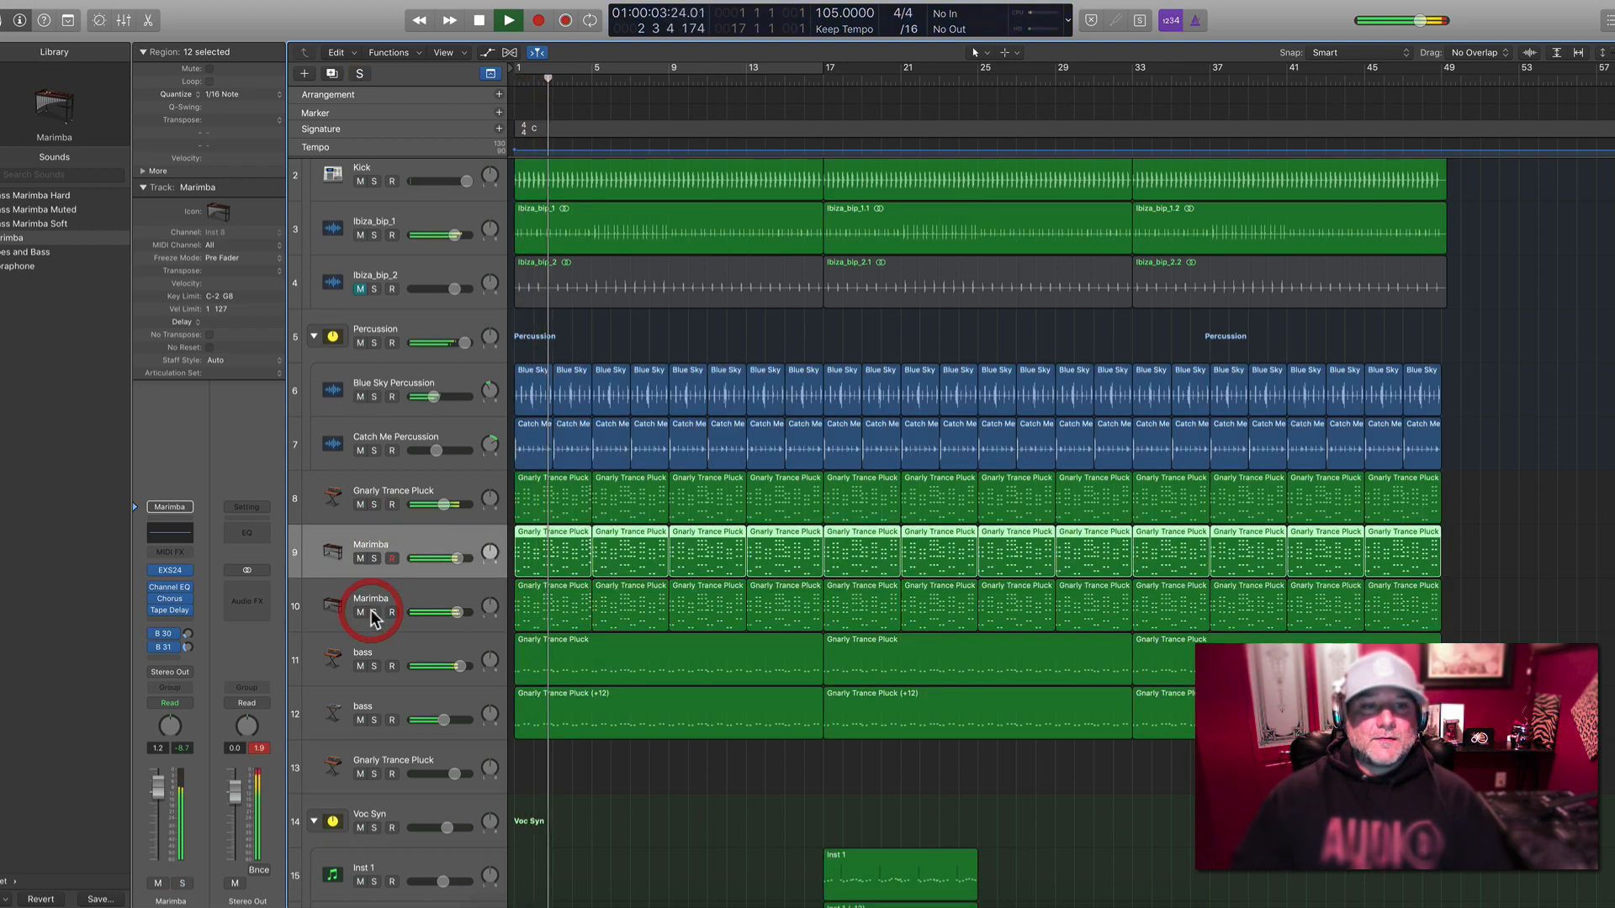
pyautogui.click(421, 588)
pyautogui.moveTo(453, 563); pyautogui.dragTo(398, 556)
pyautogui.press('space')
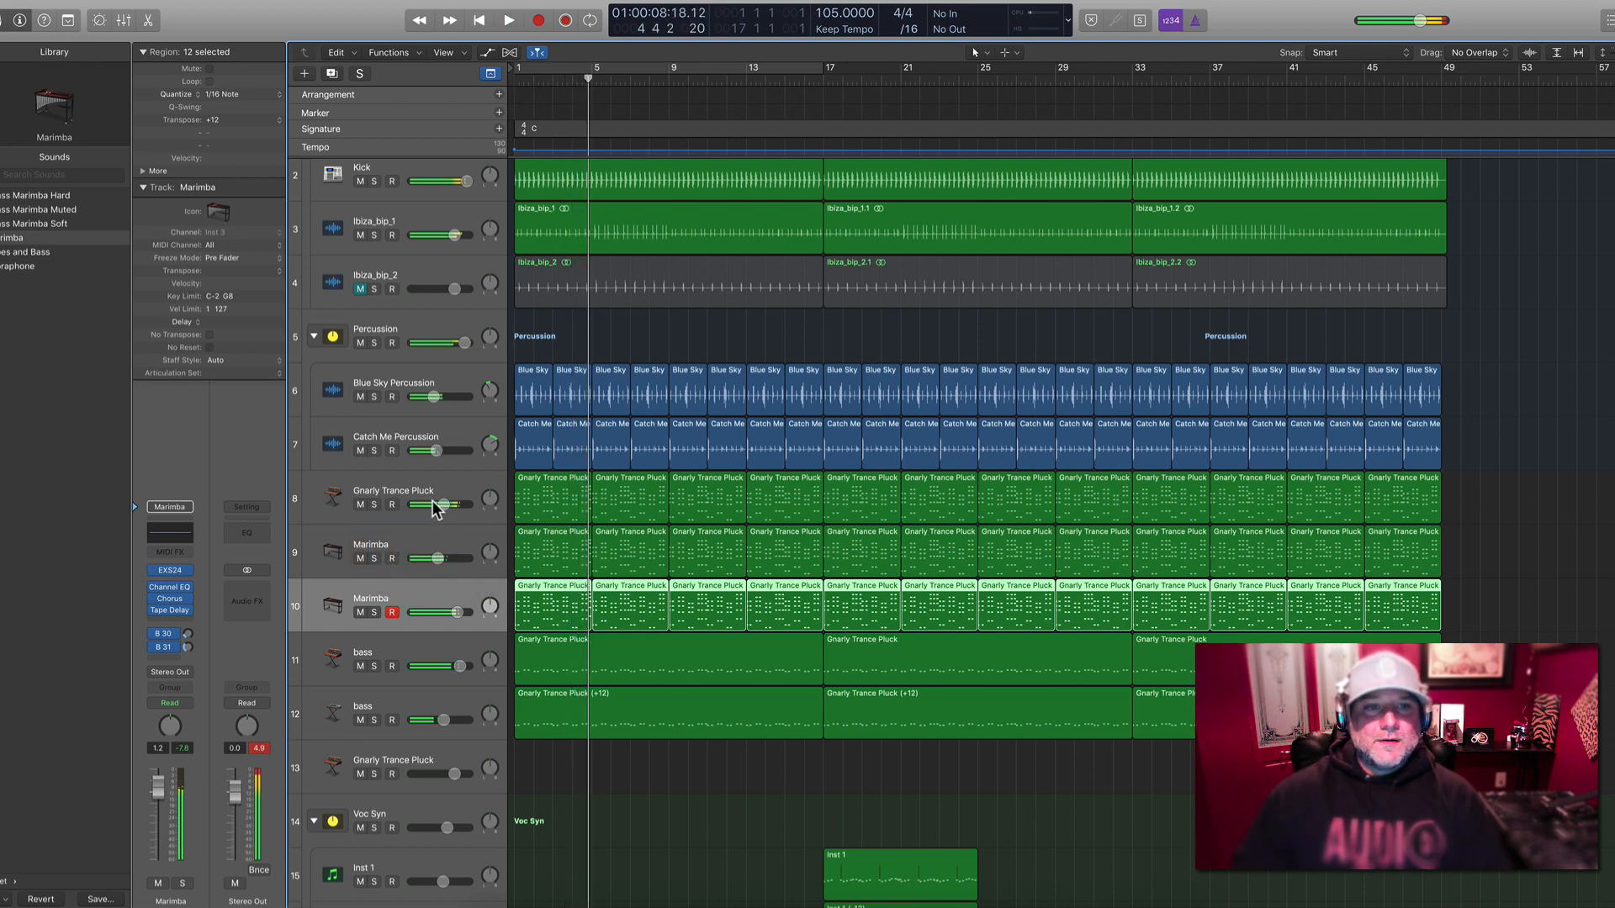
# Solo the Gnarly Trance Pluck track above the Marimbas and raise its volume to 0.0 dB during playback
pyautogui.click(375, 504)
pyautogui.press('space')
pyautogui.moveTo(444, 504); pyautogui.dragTo(477, 506)
pyautogui.click(468, 487)
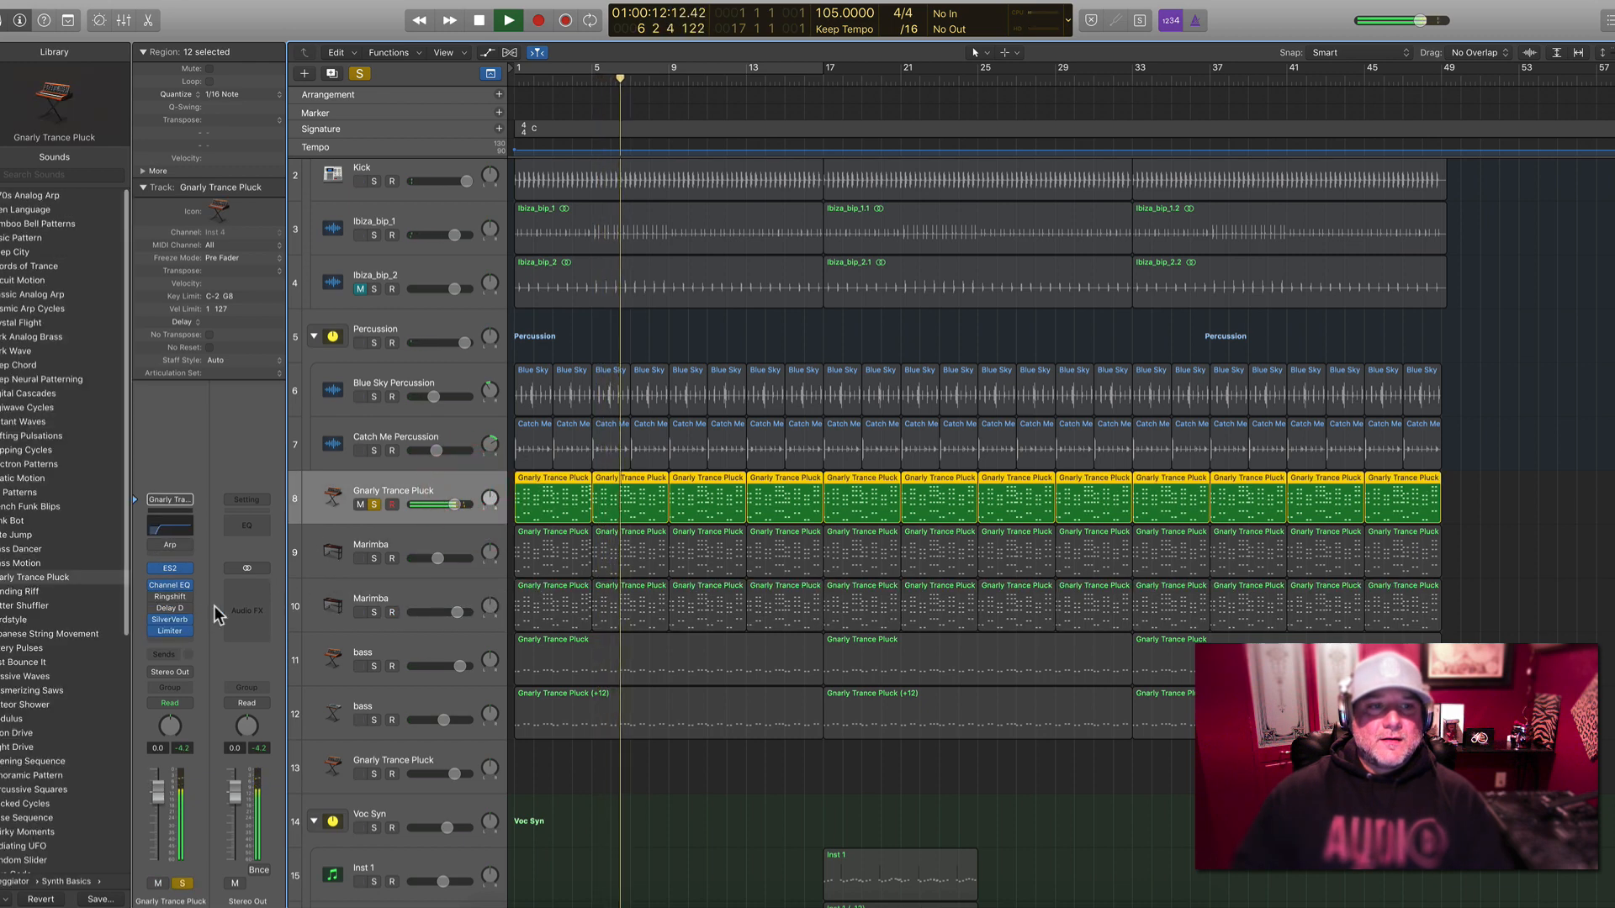
pyautogui.click(414, 494)
pyautogui.press('space')
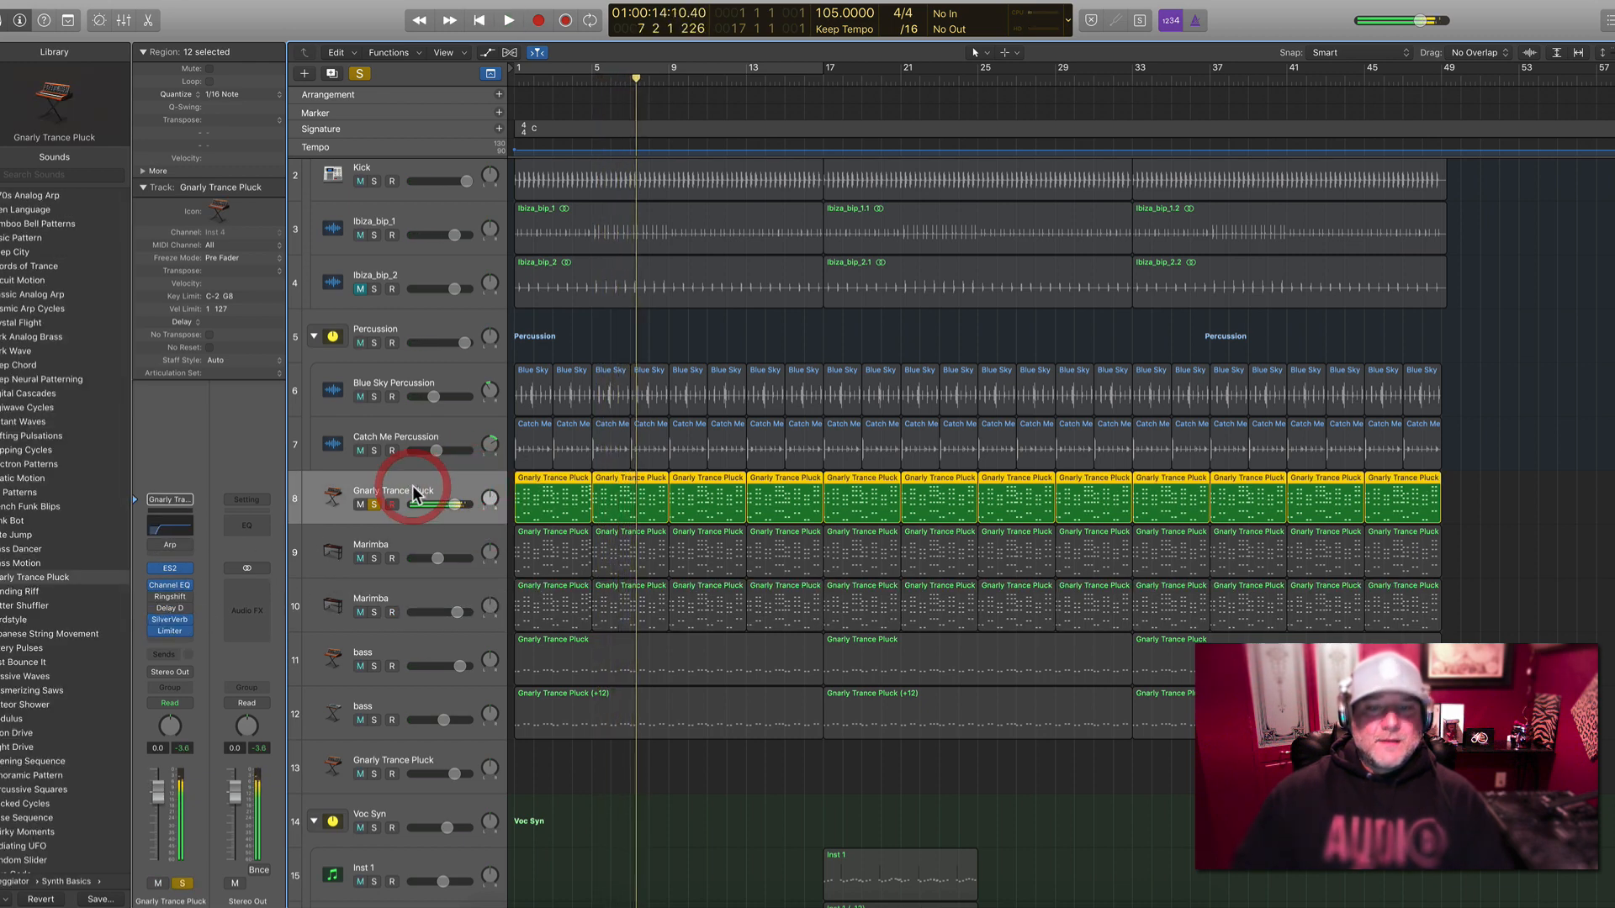
# Play from the start with the Gnarly Trance Pluck's ES2 synth open and its window moved clear of the track headers
pyautogui.press('Return')
pyautogui.click(171, 574)
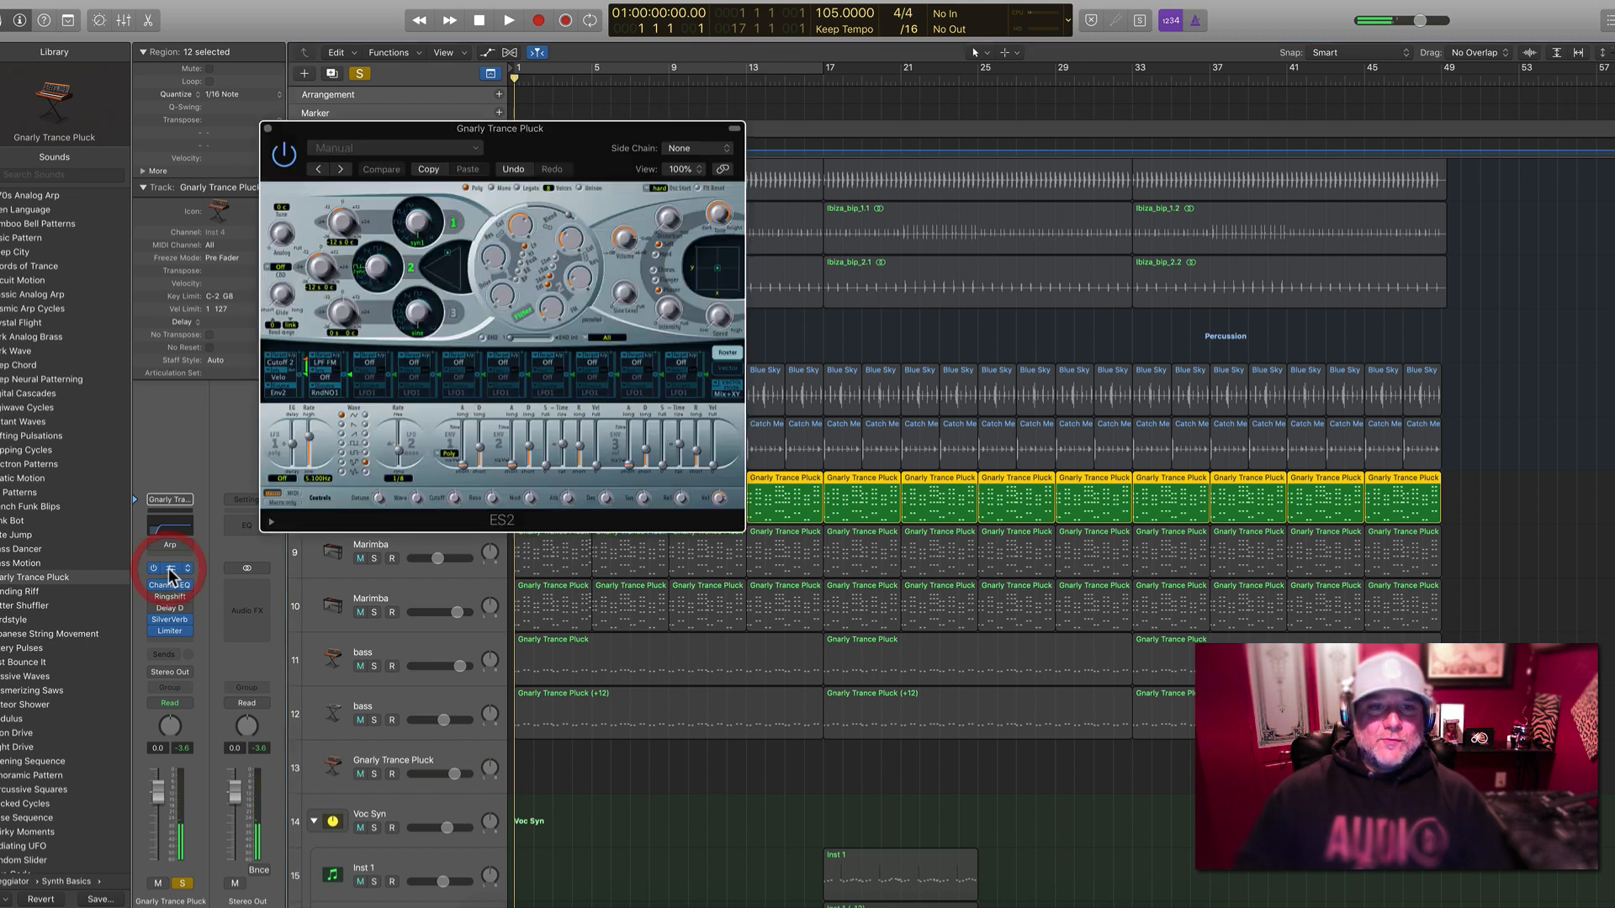
pyautogui.press('space')
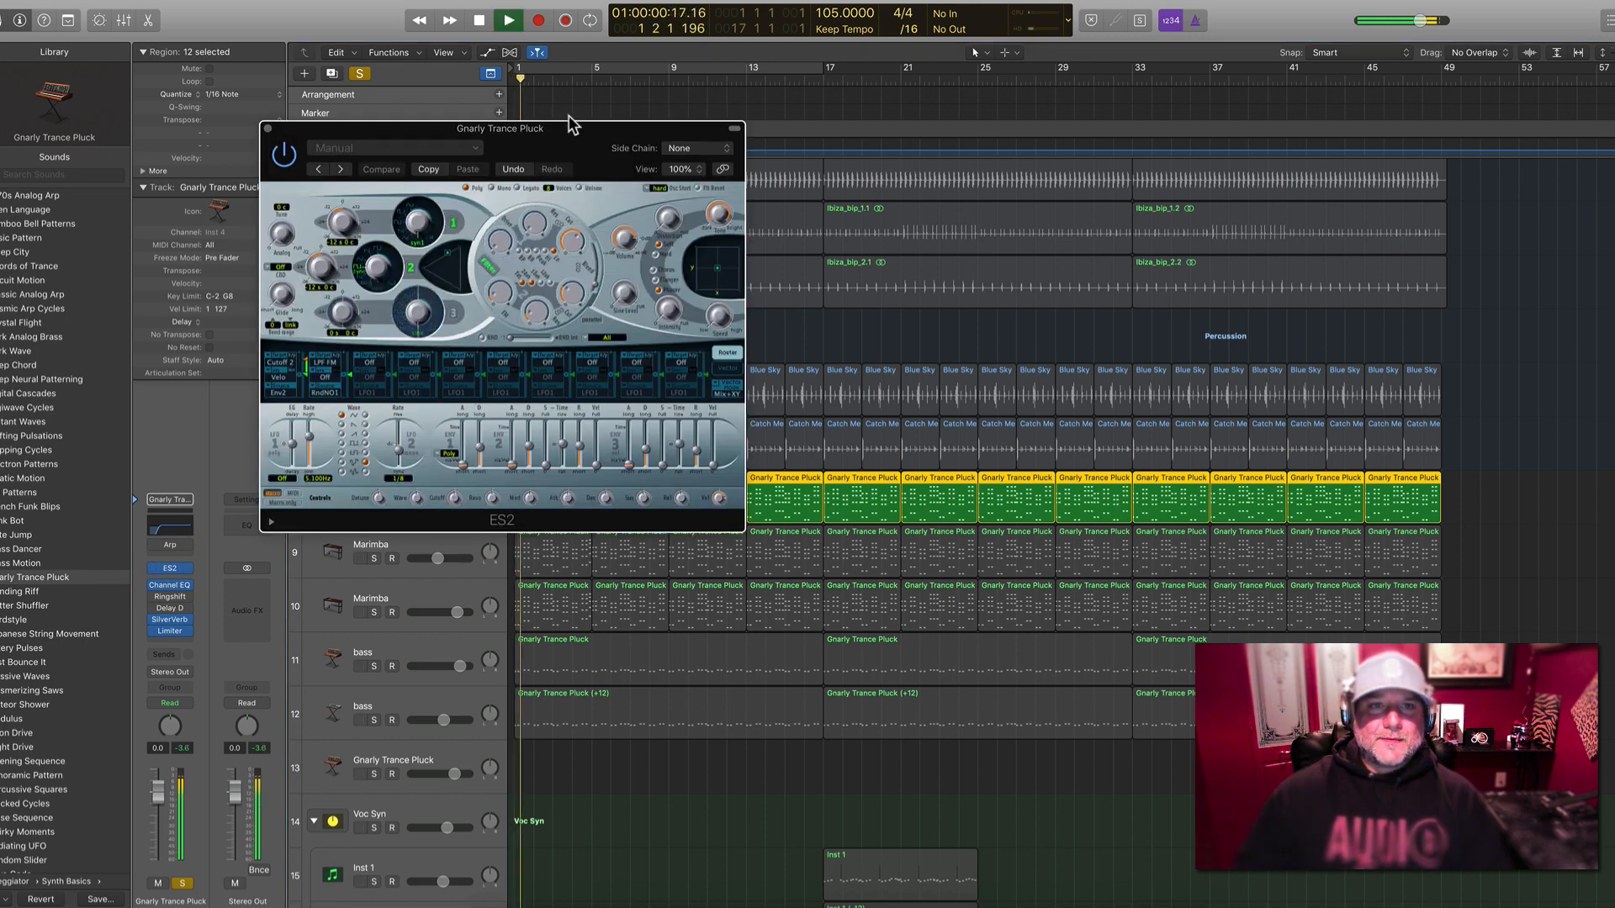
pyautogui.moveTo(572, 124); pyautogui.dragTo(1087, 287)
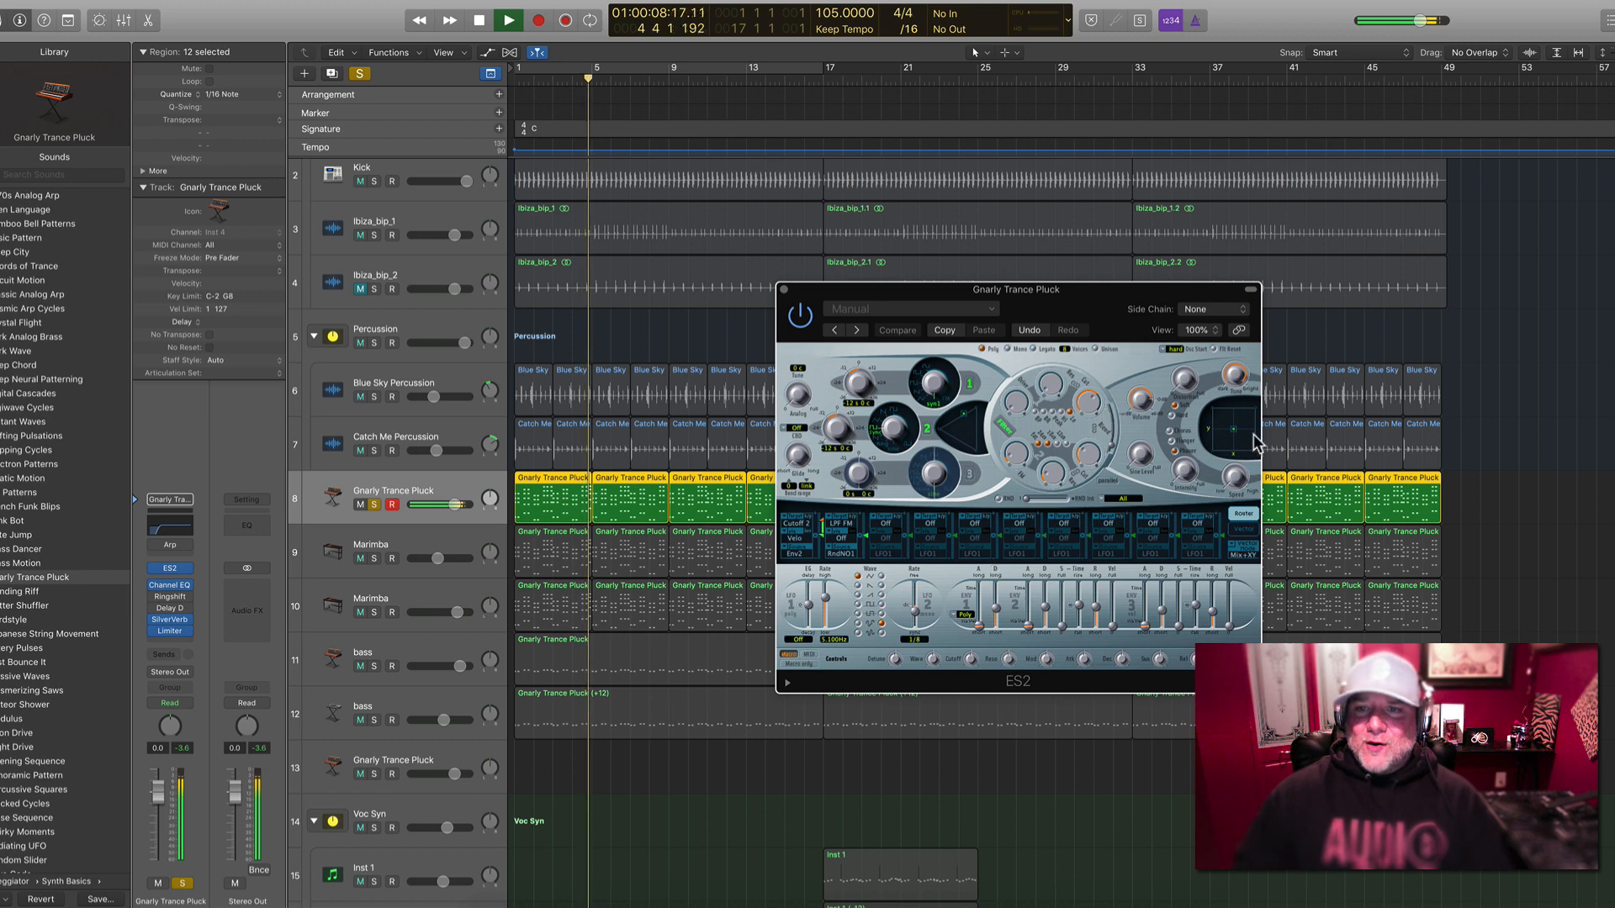
# Tweak the ES2 filter controls and change the waveform of oscillator 2 while the pluck plays
pyautogui.click(1175, 453)
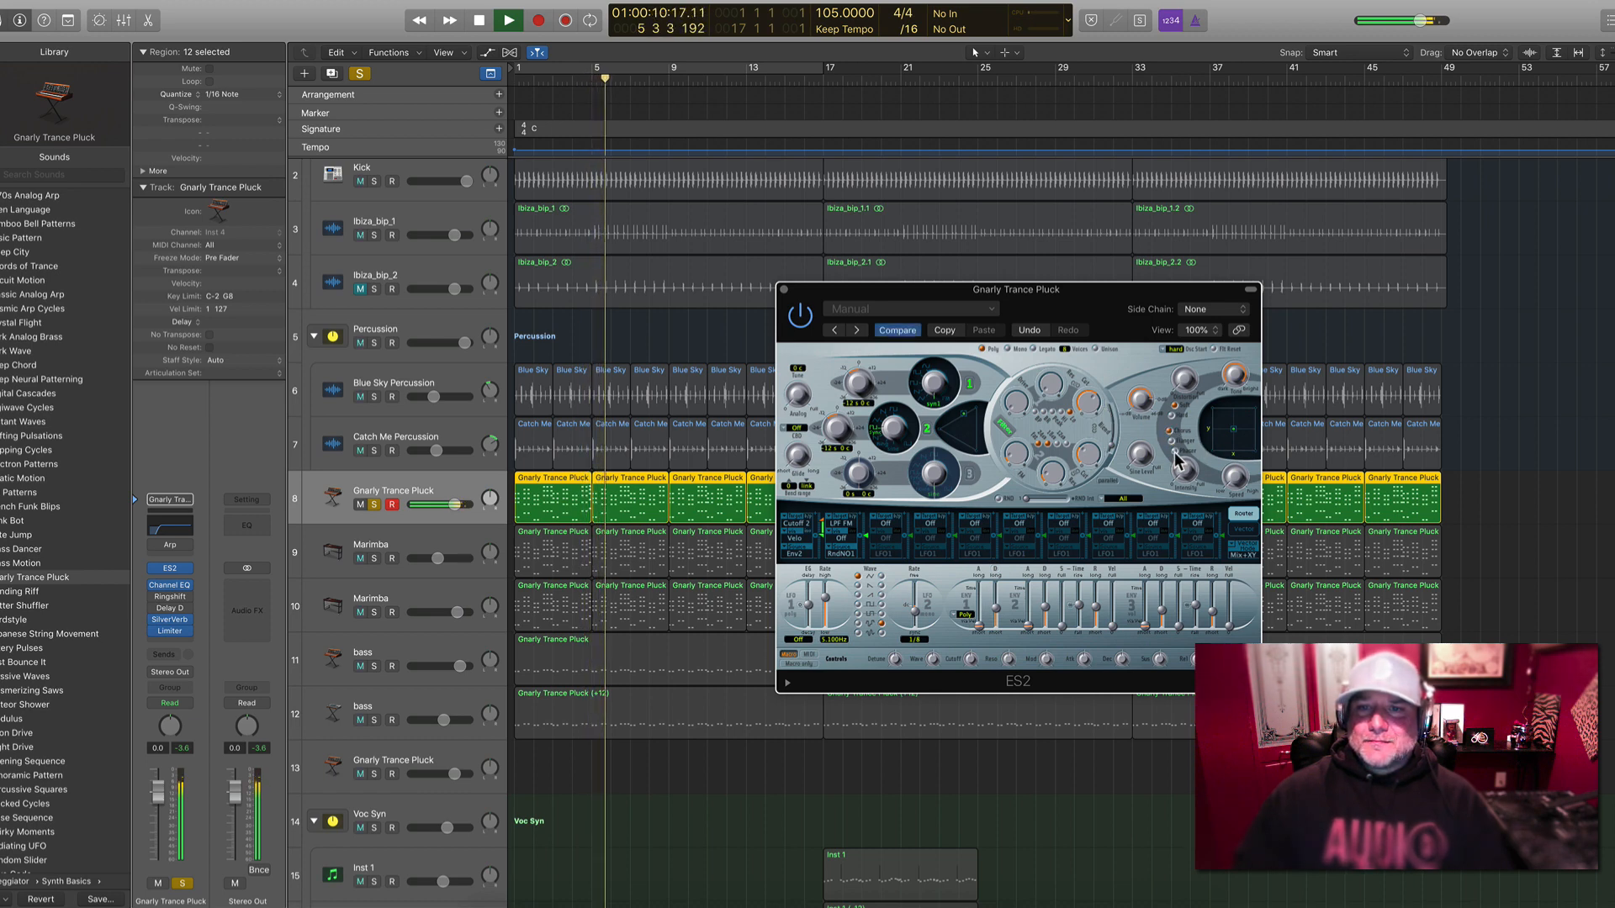
pyautogui.click(1175, 453)
pyautogui.moveTo(1089, 403); pyautogui.dragTo(978, 468)
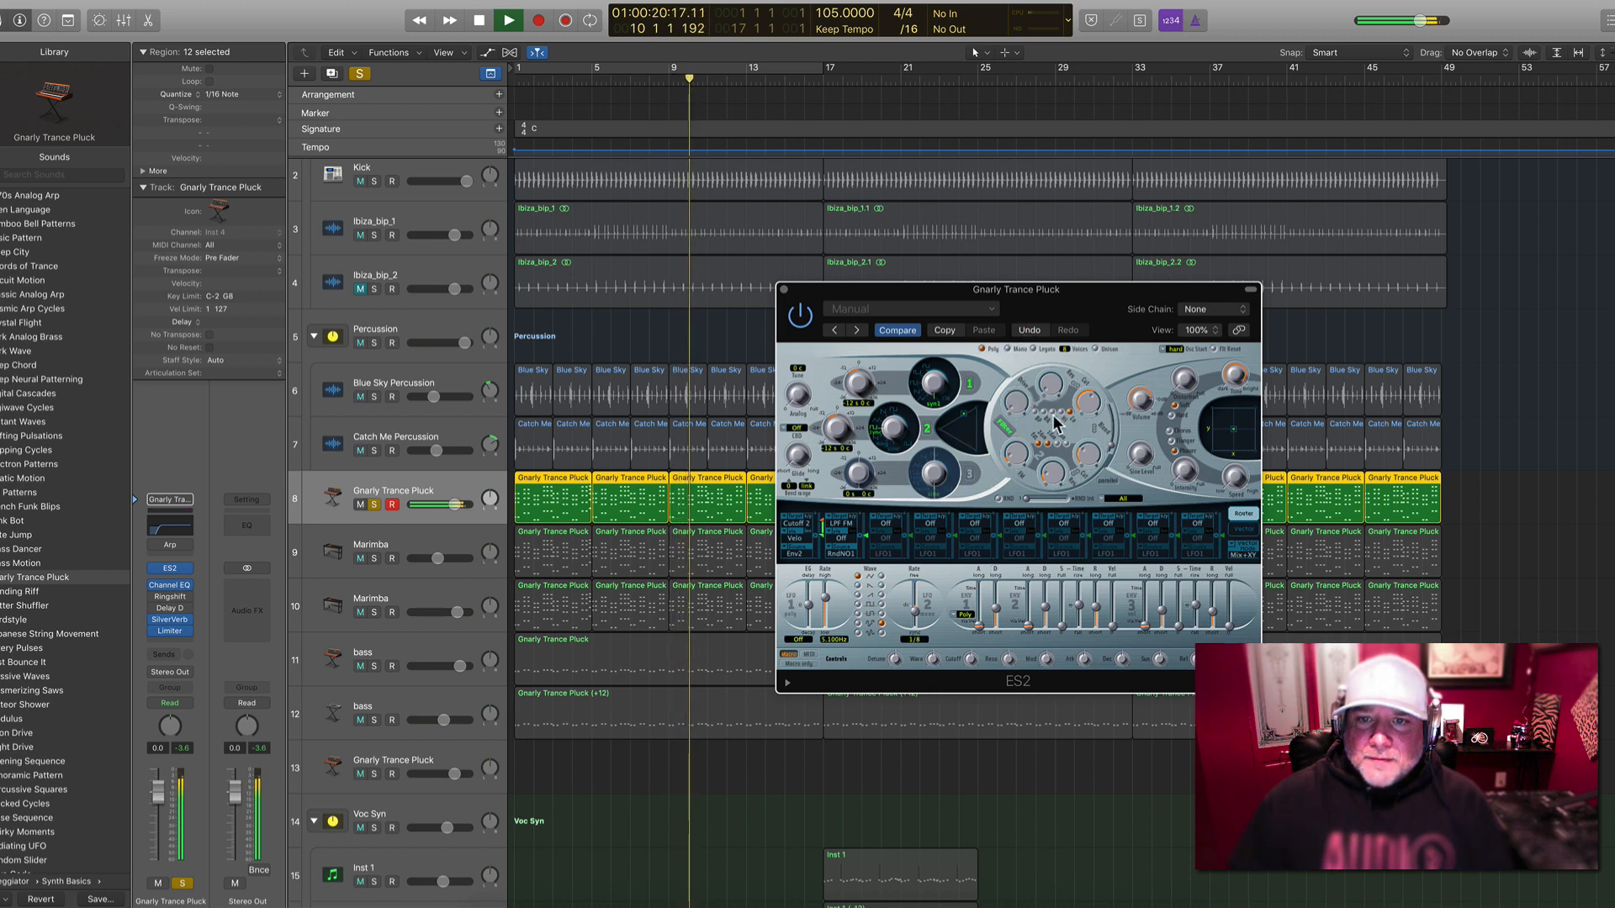
pyautogui.moveTo(1089, 396); pyautogui.dragTo(1096, 367)
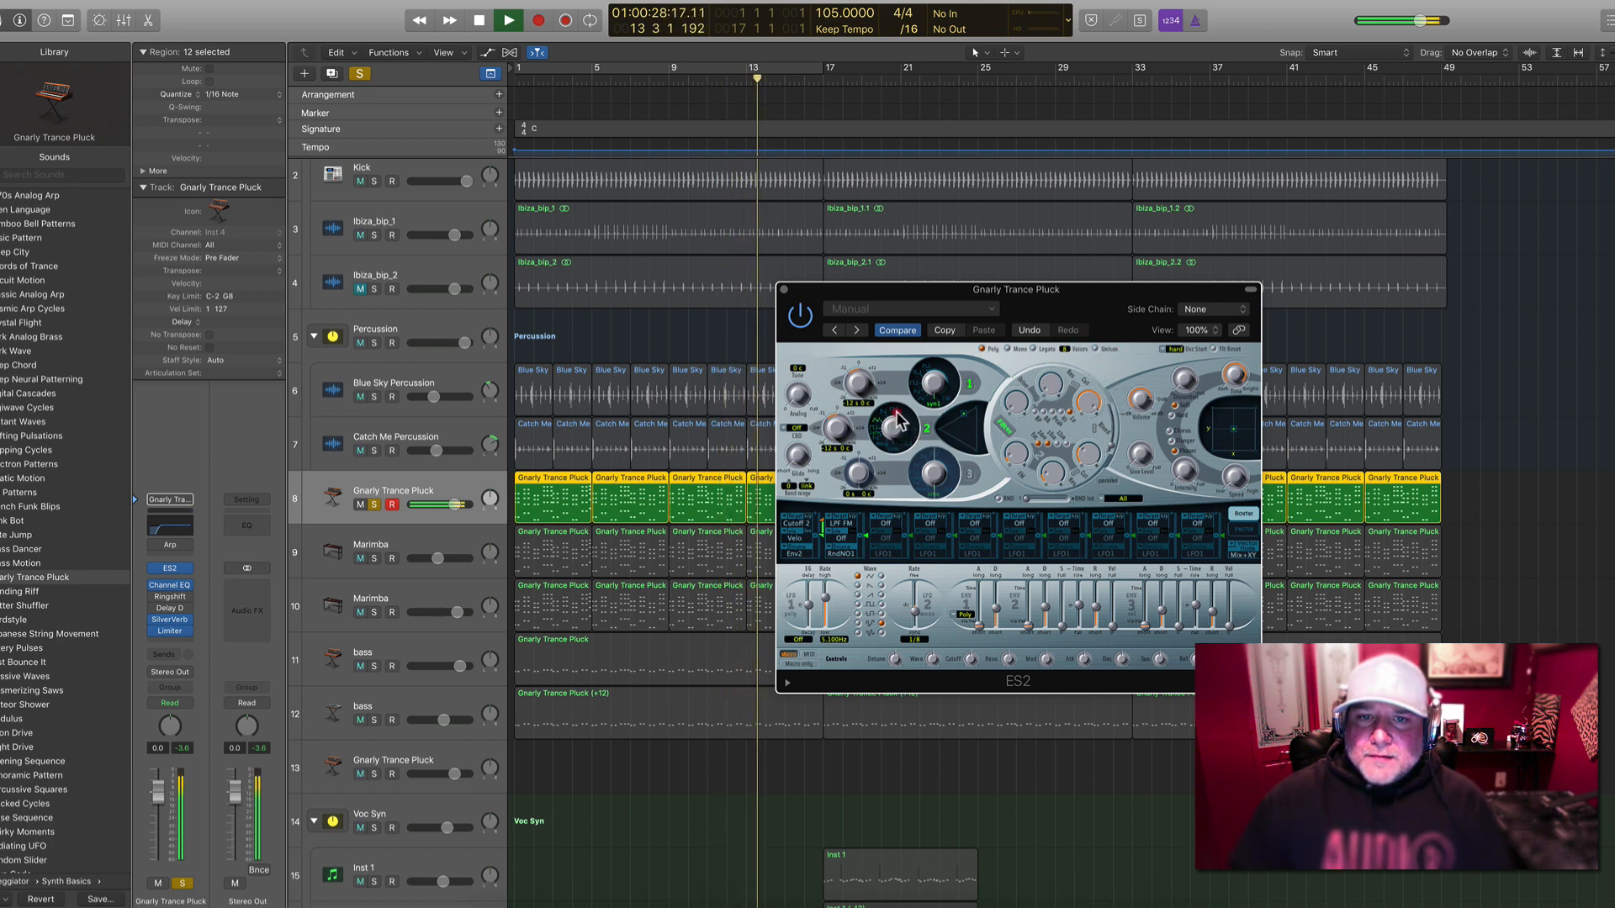
pyautogui.moveTo(899, 423); pyautogui.dragTo(885, 436)
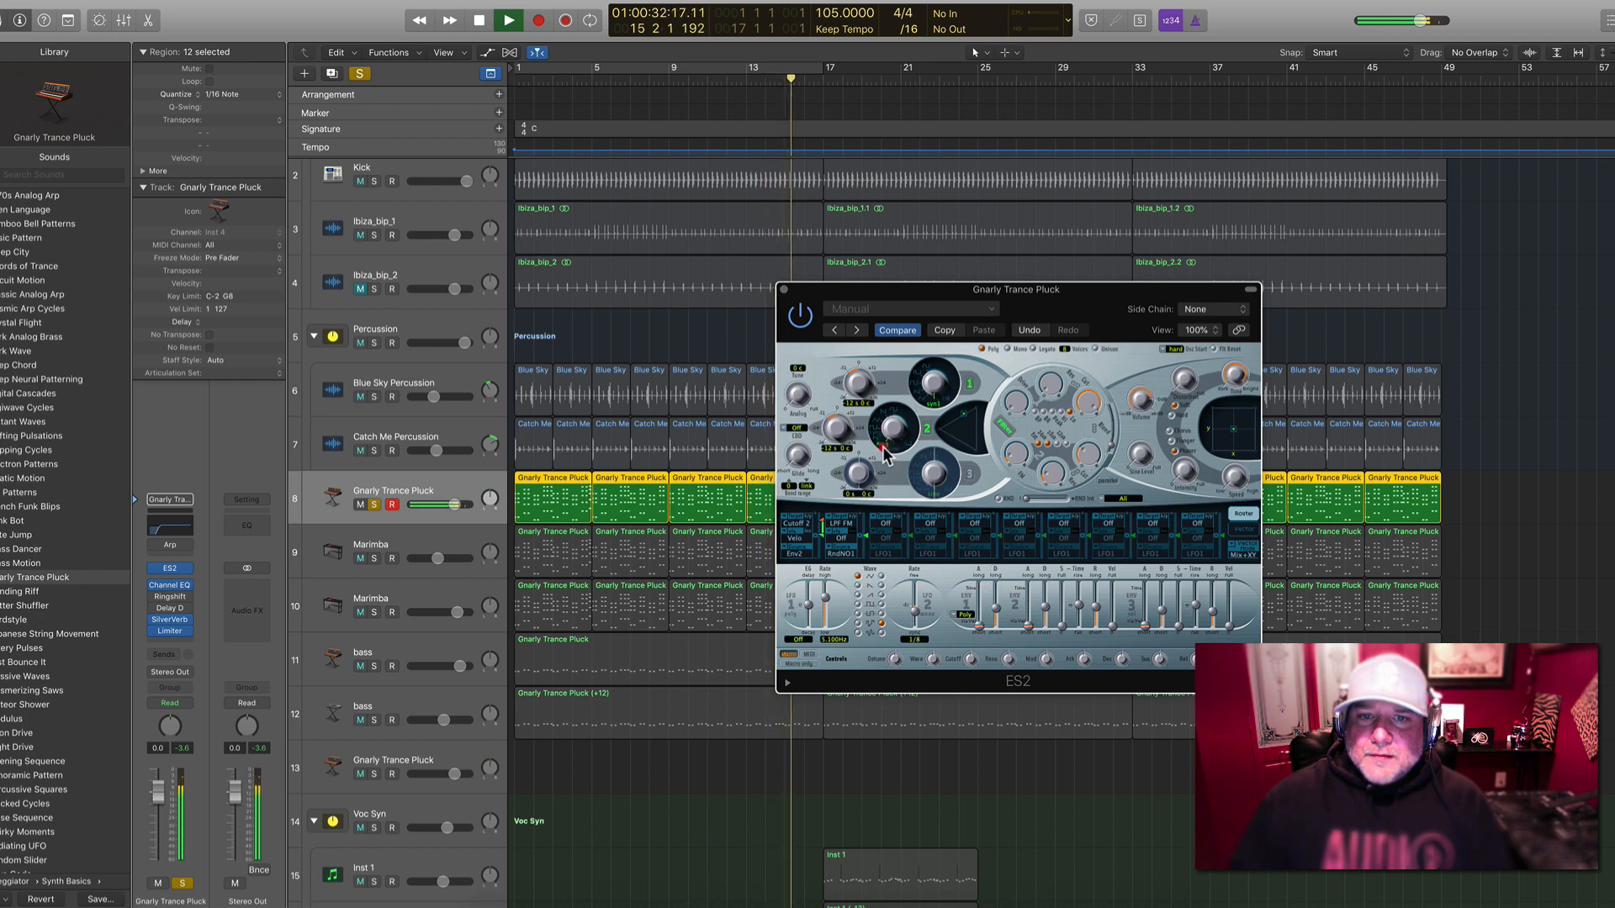
pyautogui.moveTo(882, 446); pyautogui.dragTo(894, 458)
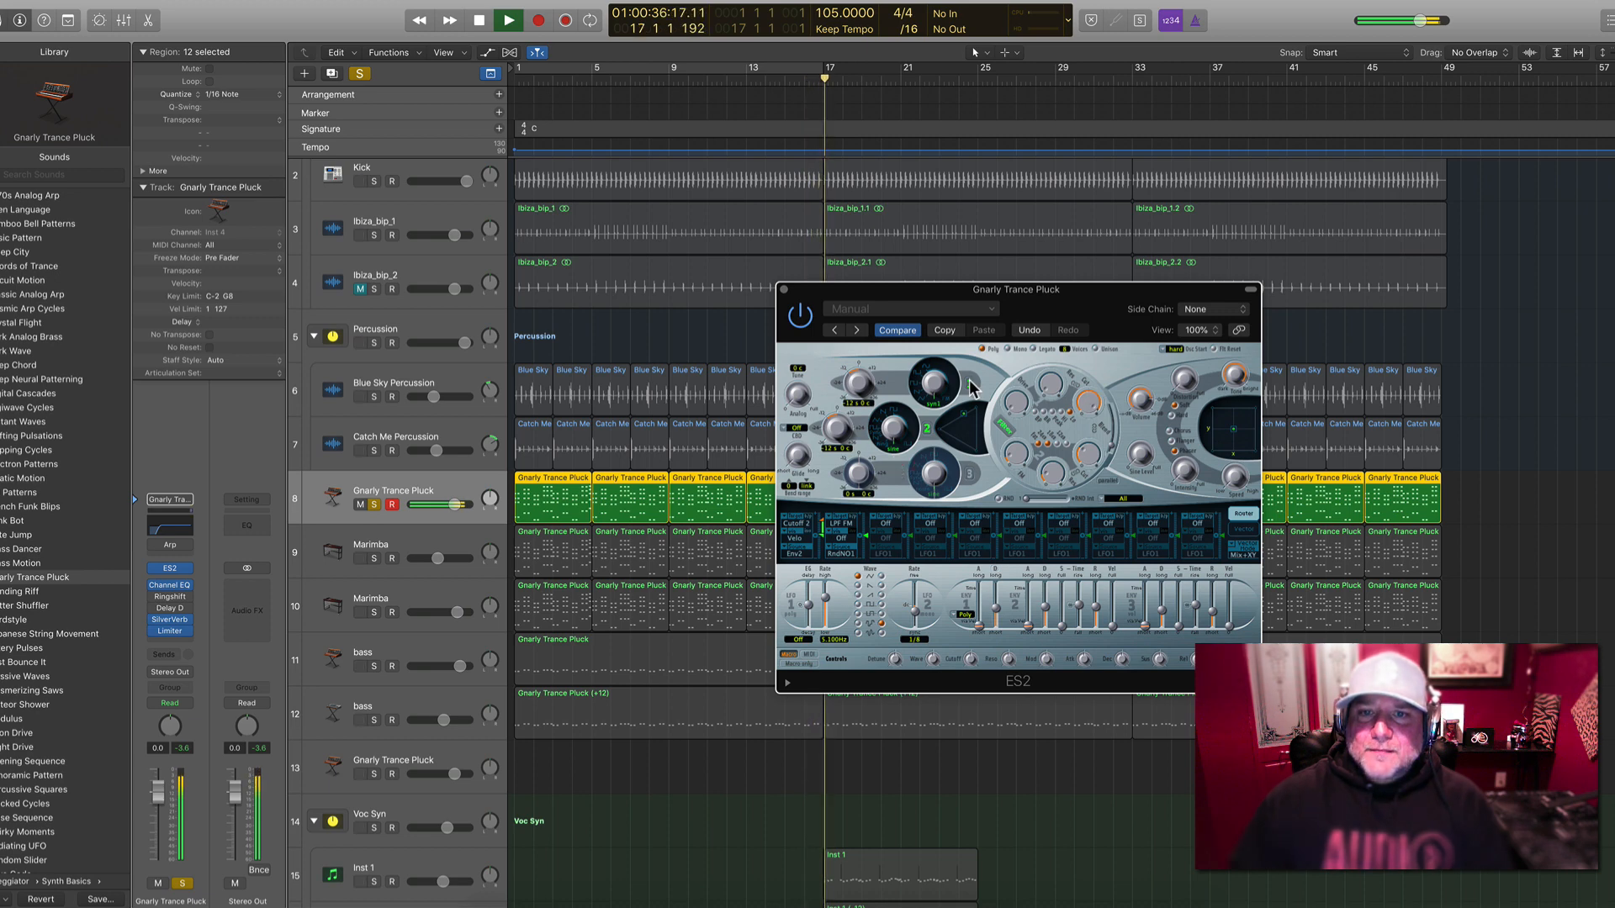
# Set the pluck's SilverVerb wet level to 10%, enable Delay Designer with an adjusted wet mix, and close both effects
pyautogui.click(173, 628)
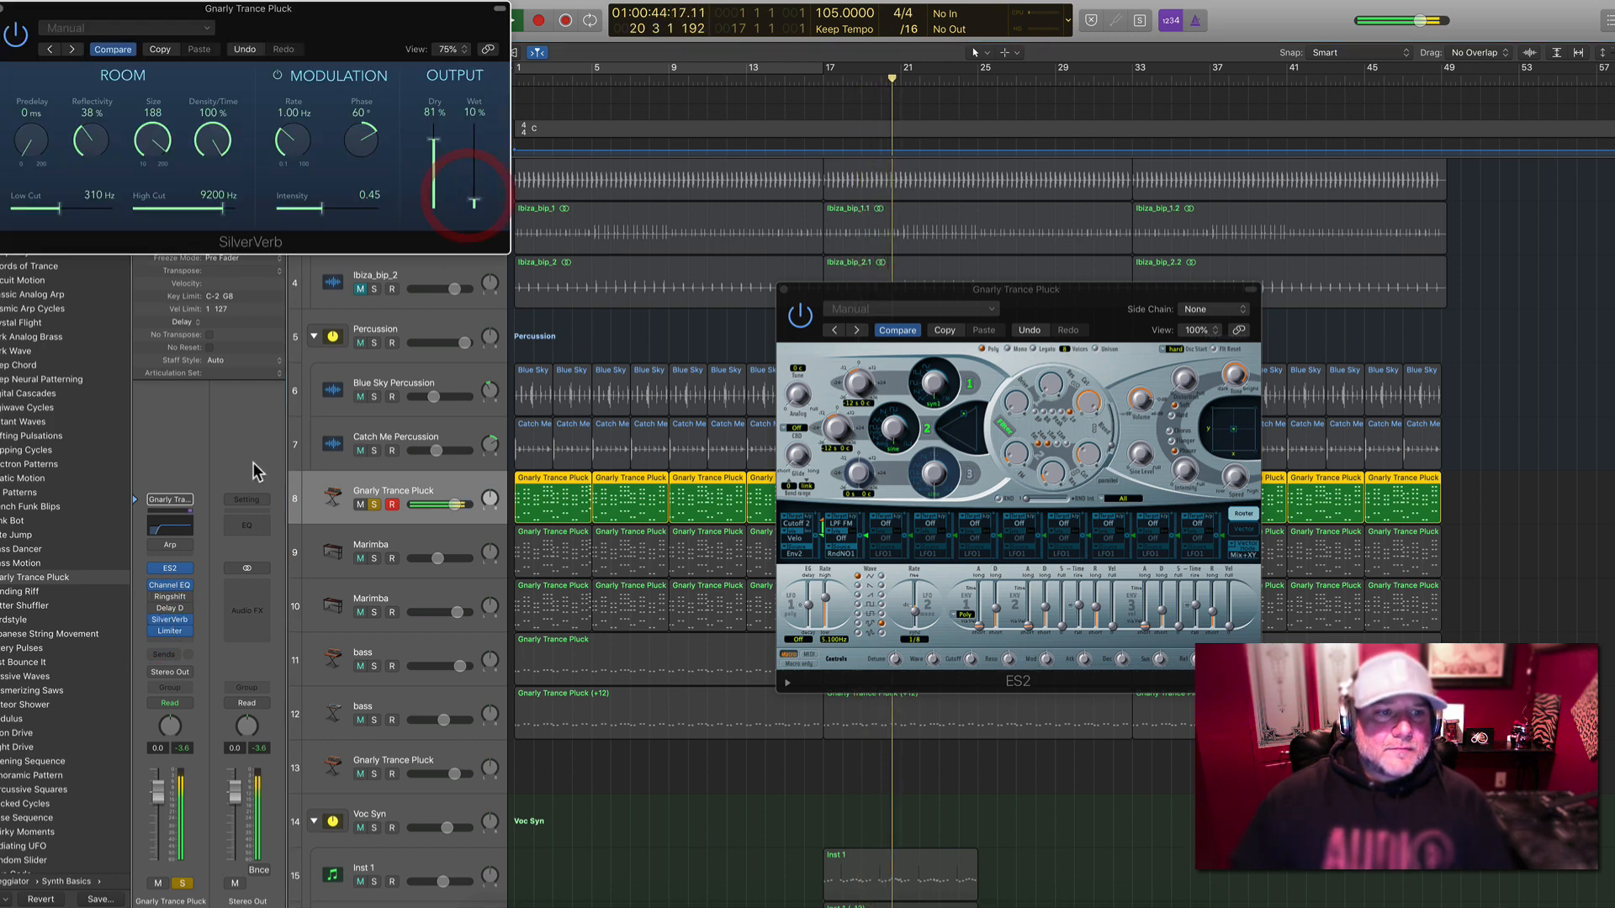
pyautogui.click(162, 614)
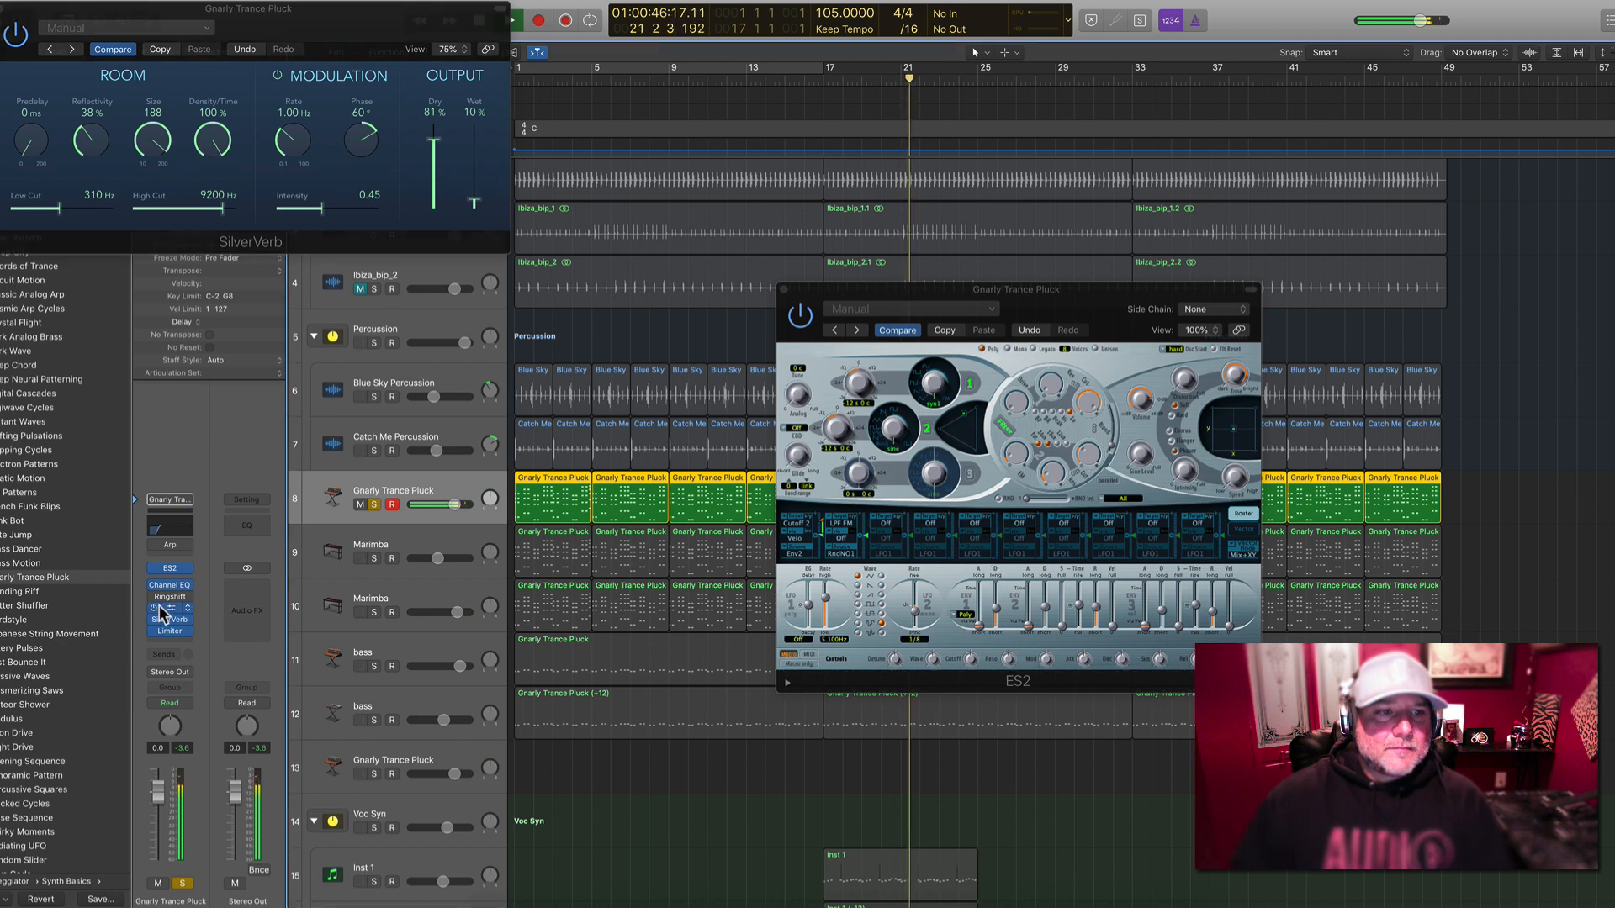
pyautogui.click(171, 609)
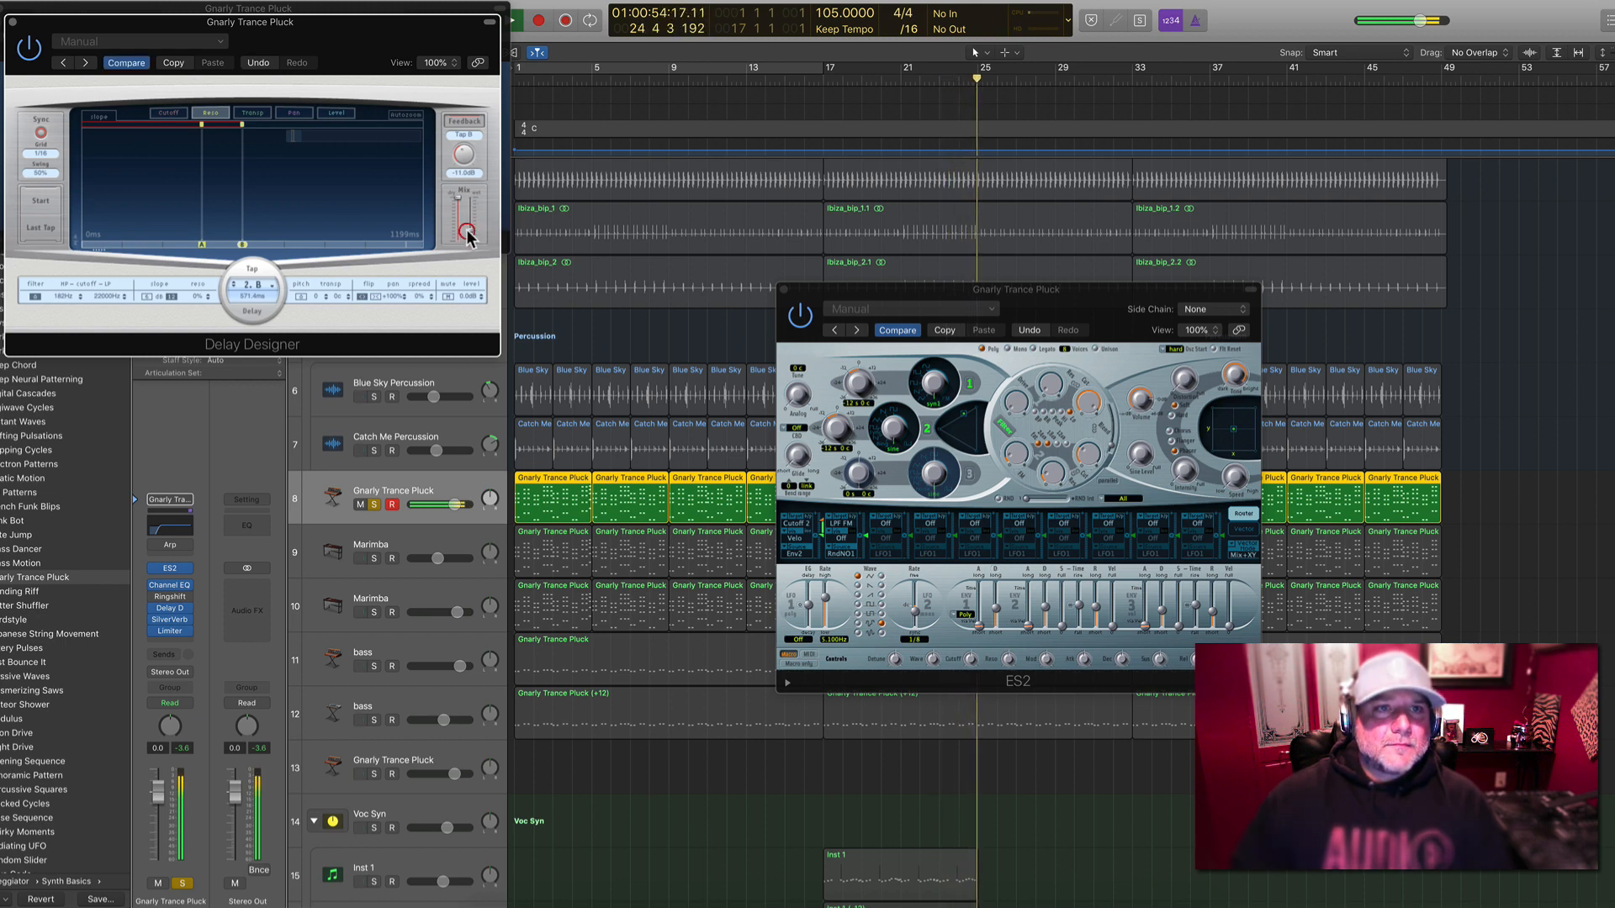
pyautogui.click(13, 23)
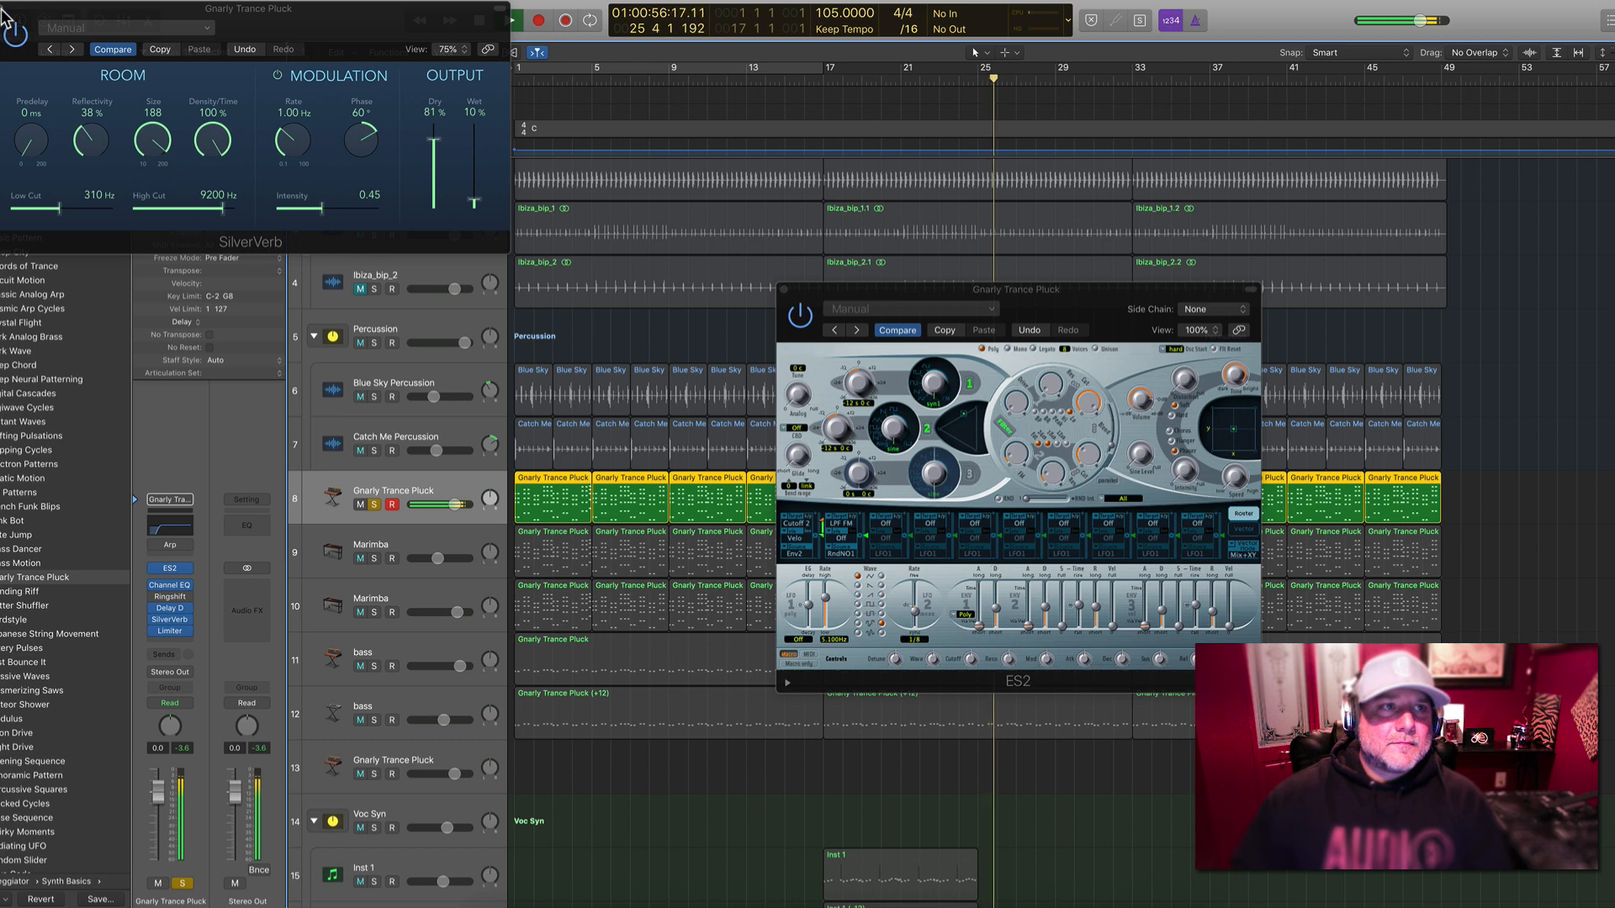
pyautogui.click(5, 14)
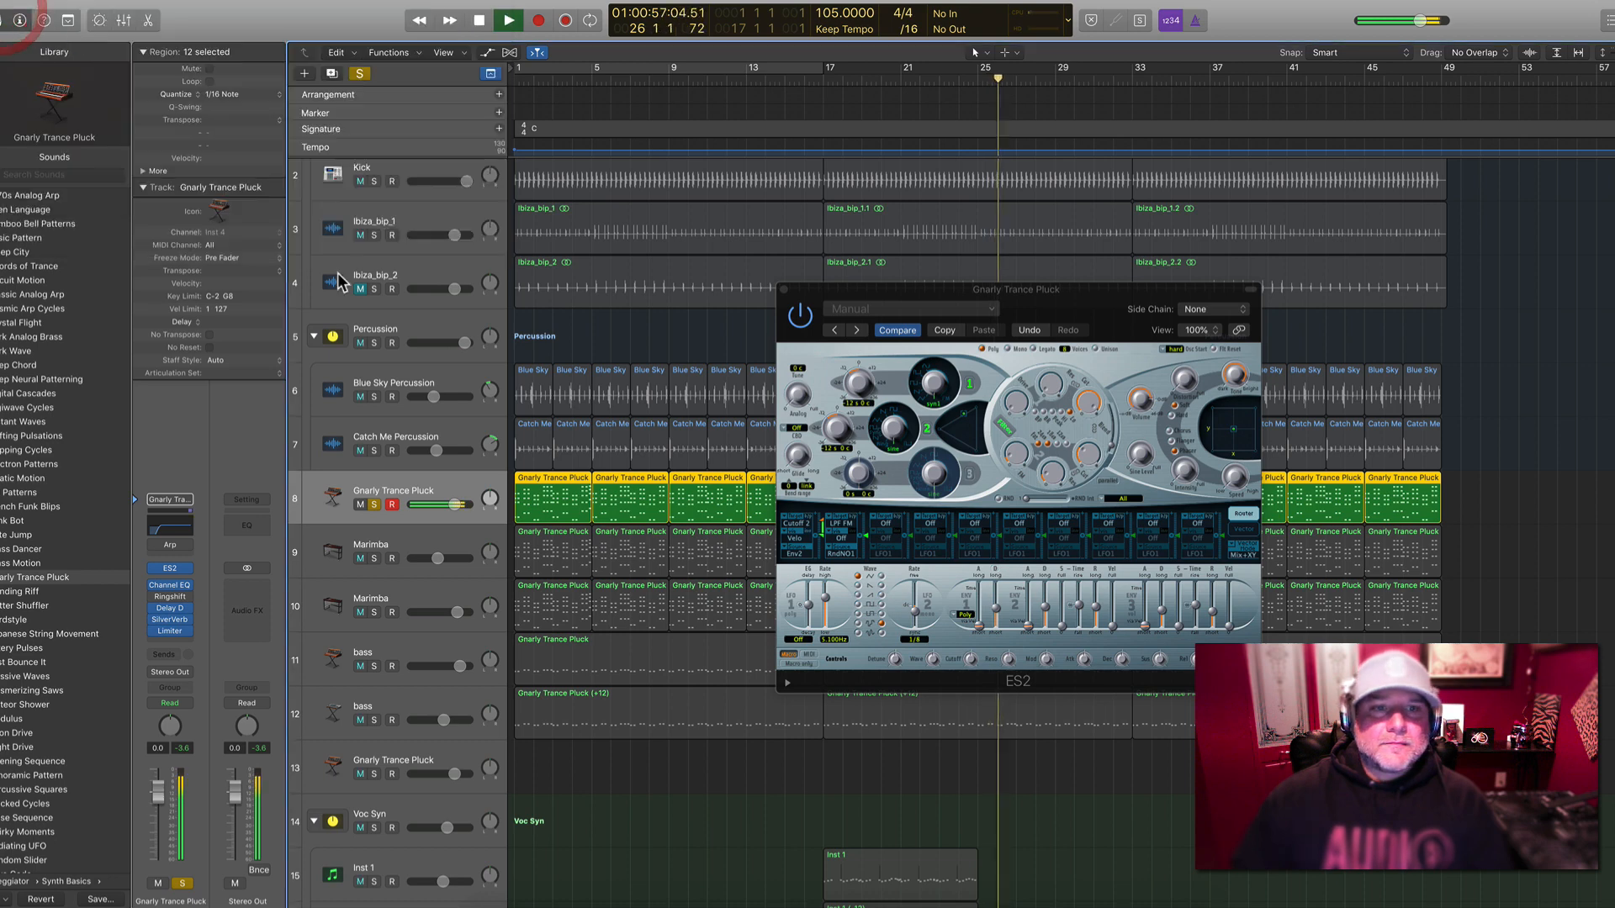
# Shape the pluck's Channel EQ by adjusting the low cut, boosting the 1200 Hz band upward and enabling a lowered high cut, with the plug-ins closed at the end
pyautogui.click(154, 585)
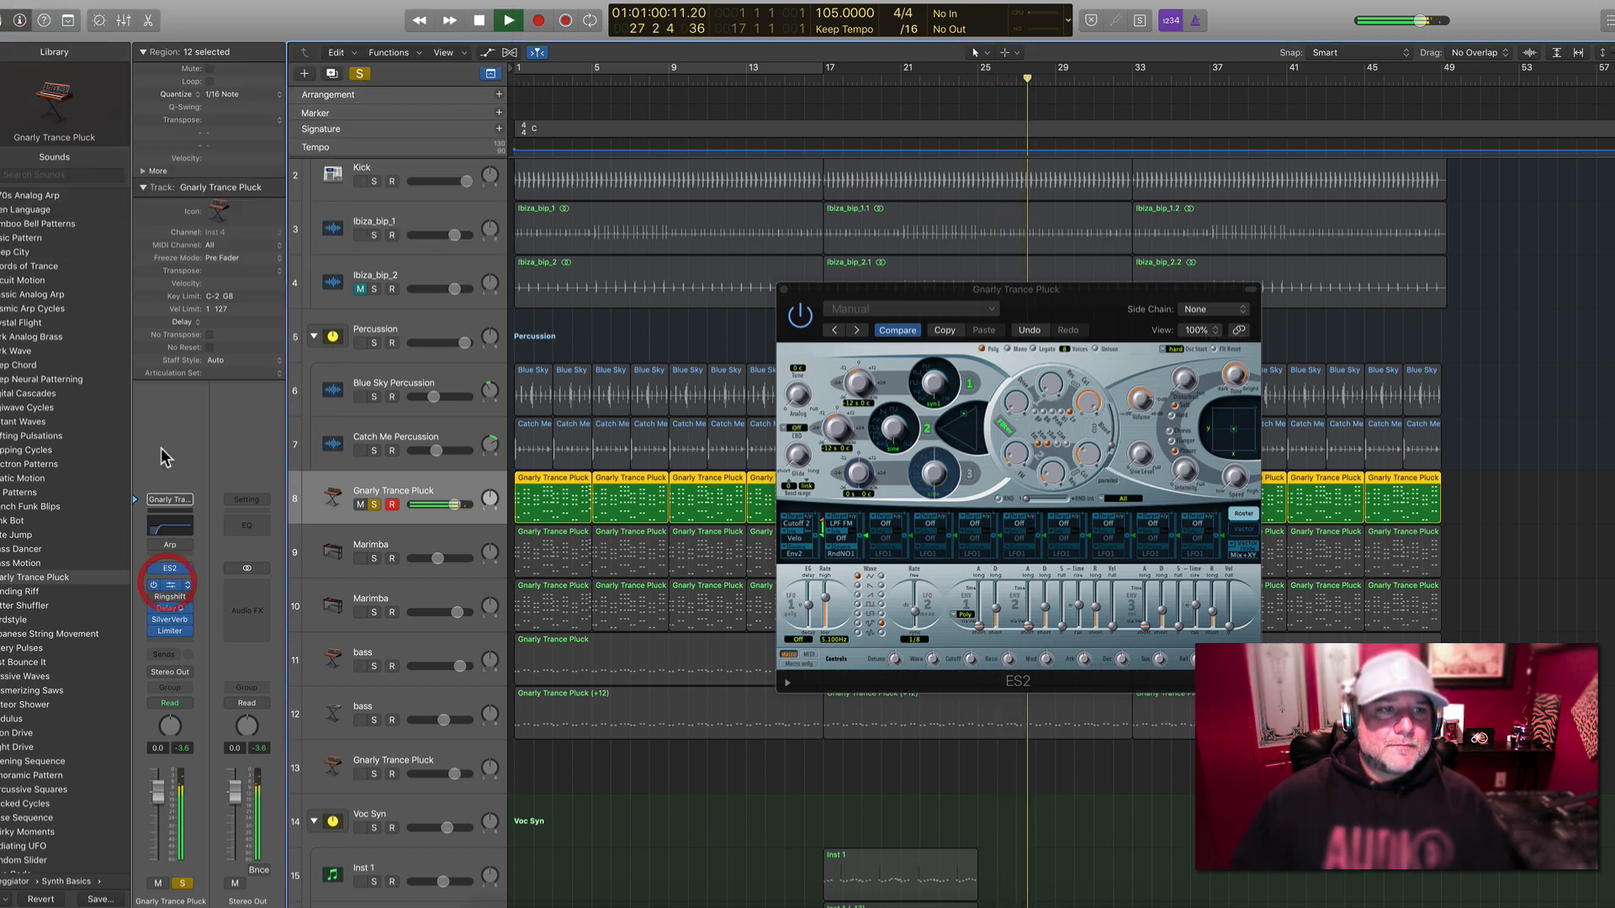
pyautogui.doubleClick(169, 526)
pyautogui.moveTo(1190, 615); pyautogui.dragTo(1060, 326)
pyautogui.moveTo(926, 598); pyautogui.dragTo(925, 618)
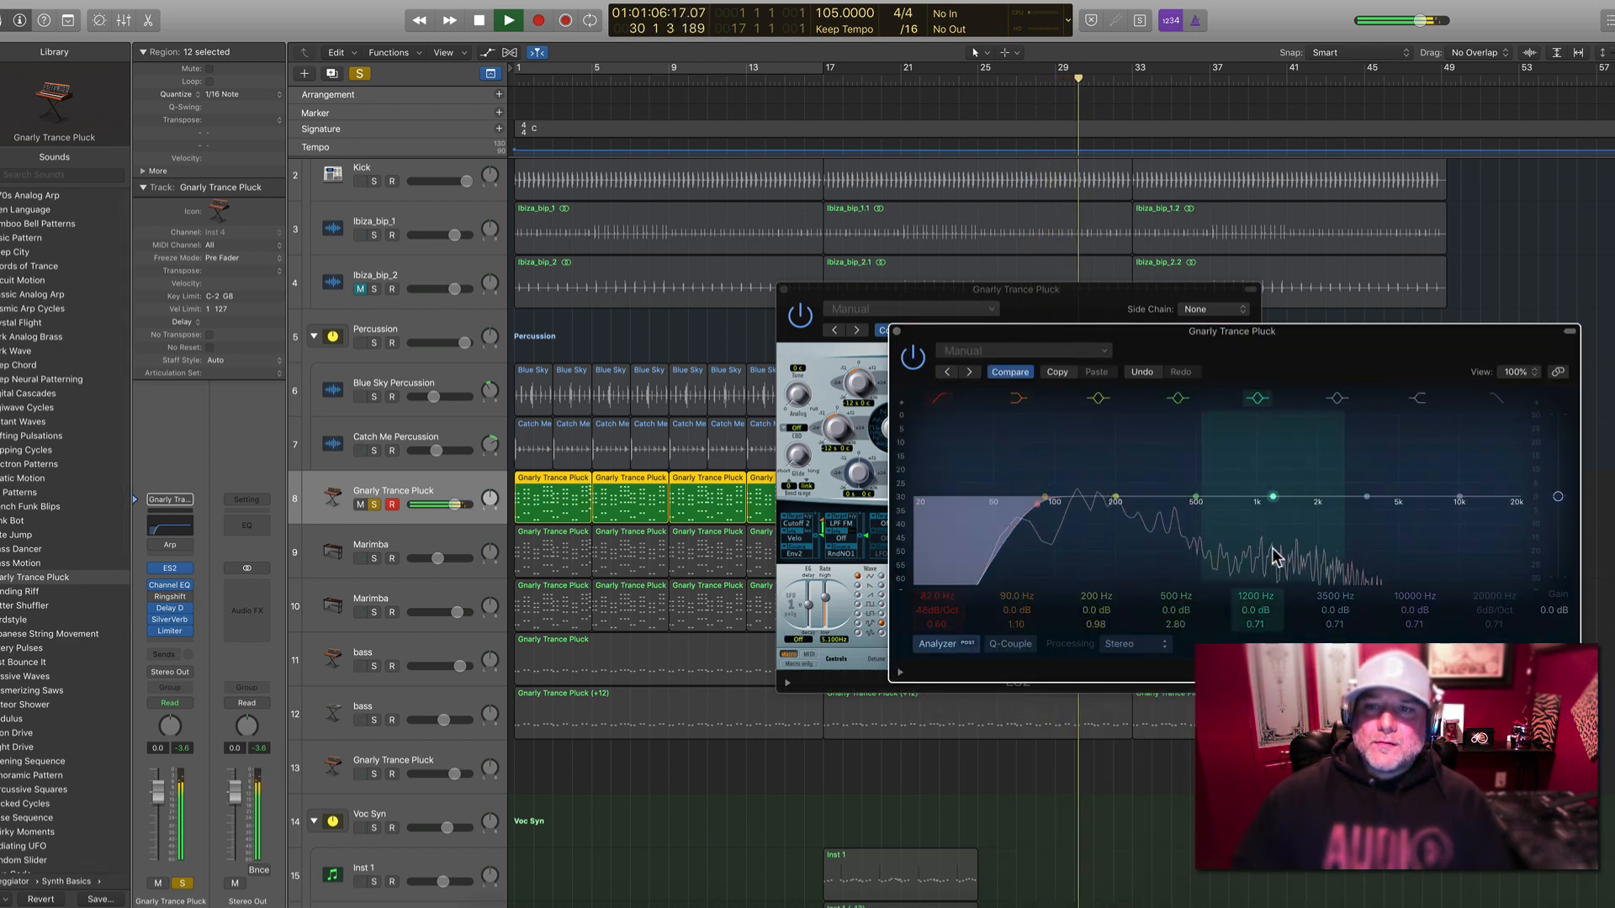
pyautogui.moveTo(1271, 497); pyautogui.dragTo(1323, 480)
pyautogui.click(1490, 399)
pyautogui.moveTo(1491, 508); pyautogui.dragTo(1418, 502)
pyautogui.click(896, 333)
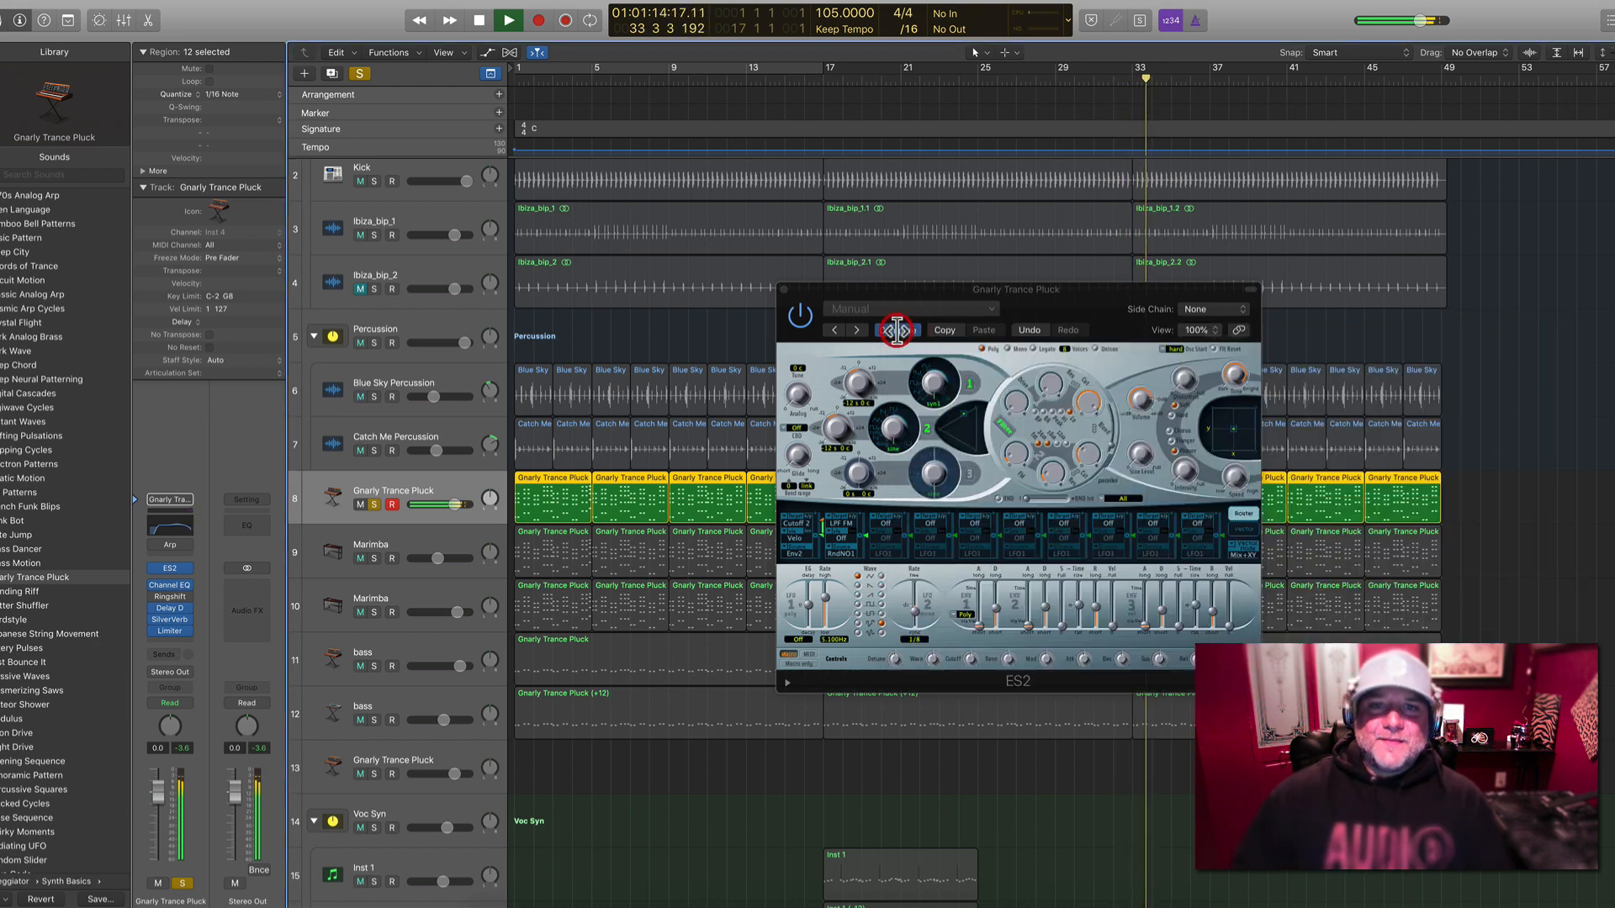
pyautogui.click(783, 289)
pyautogui.press('space')
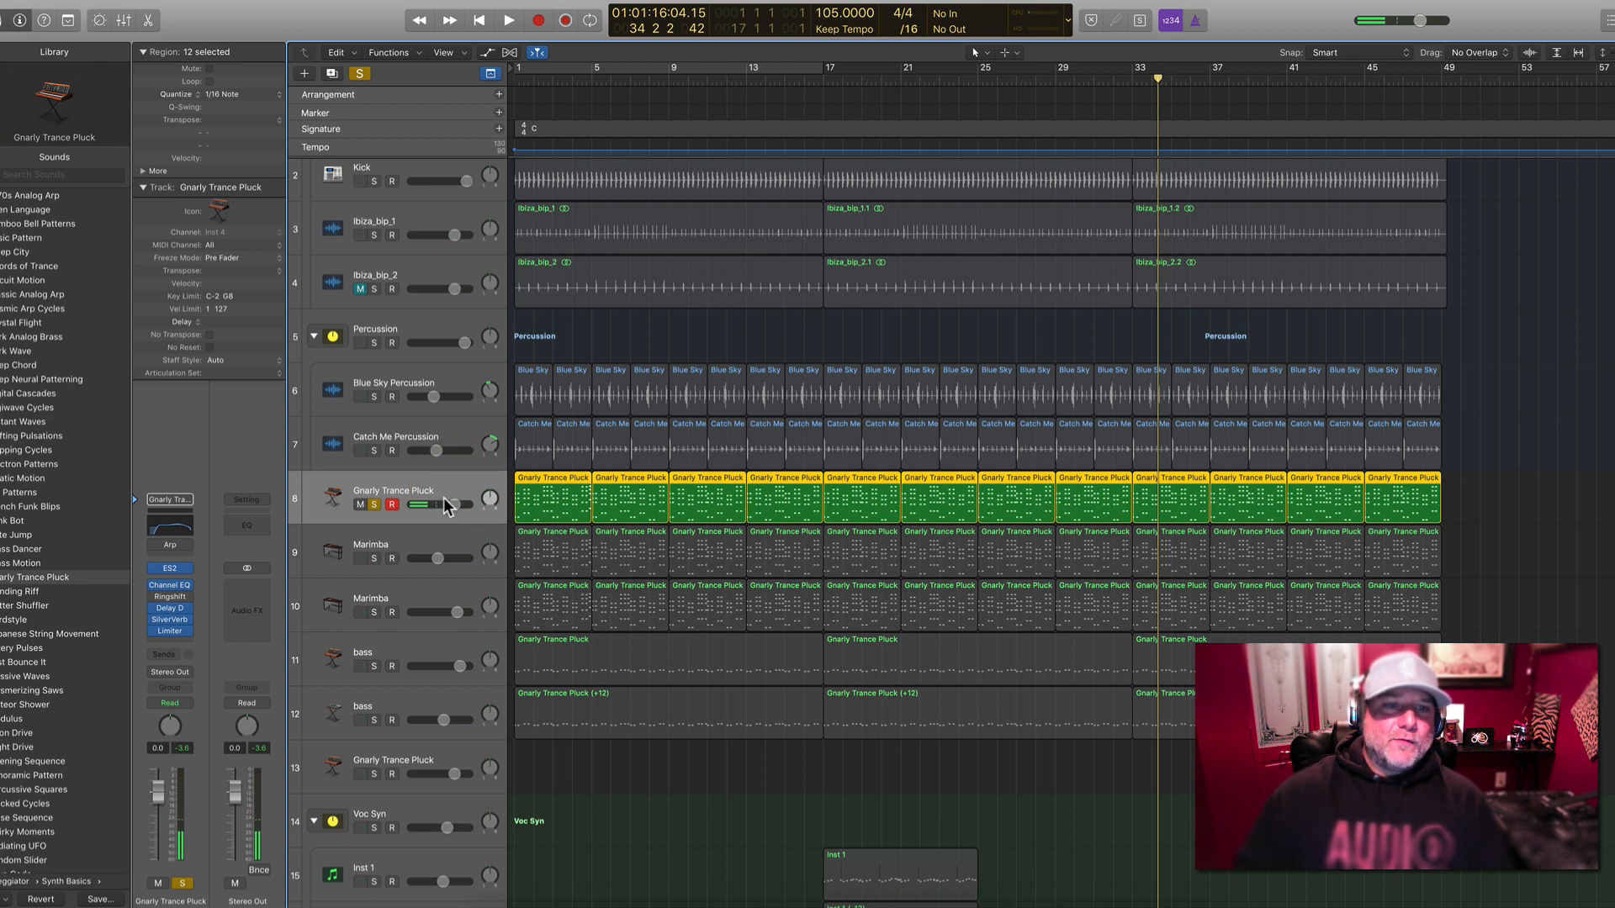
# Group the Gnarly Trance Pluck, both Marimba tracks and the first bass track into a Summing Stack
pyautogui.keyDown('shift'); pyautogui.click(433, 542); pyautogui.keyUp('shift')
pyautogui.keyDown('shift'); pyautogui.click(437, 591); pyautogui.keyUp('shift')
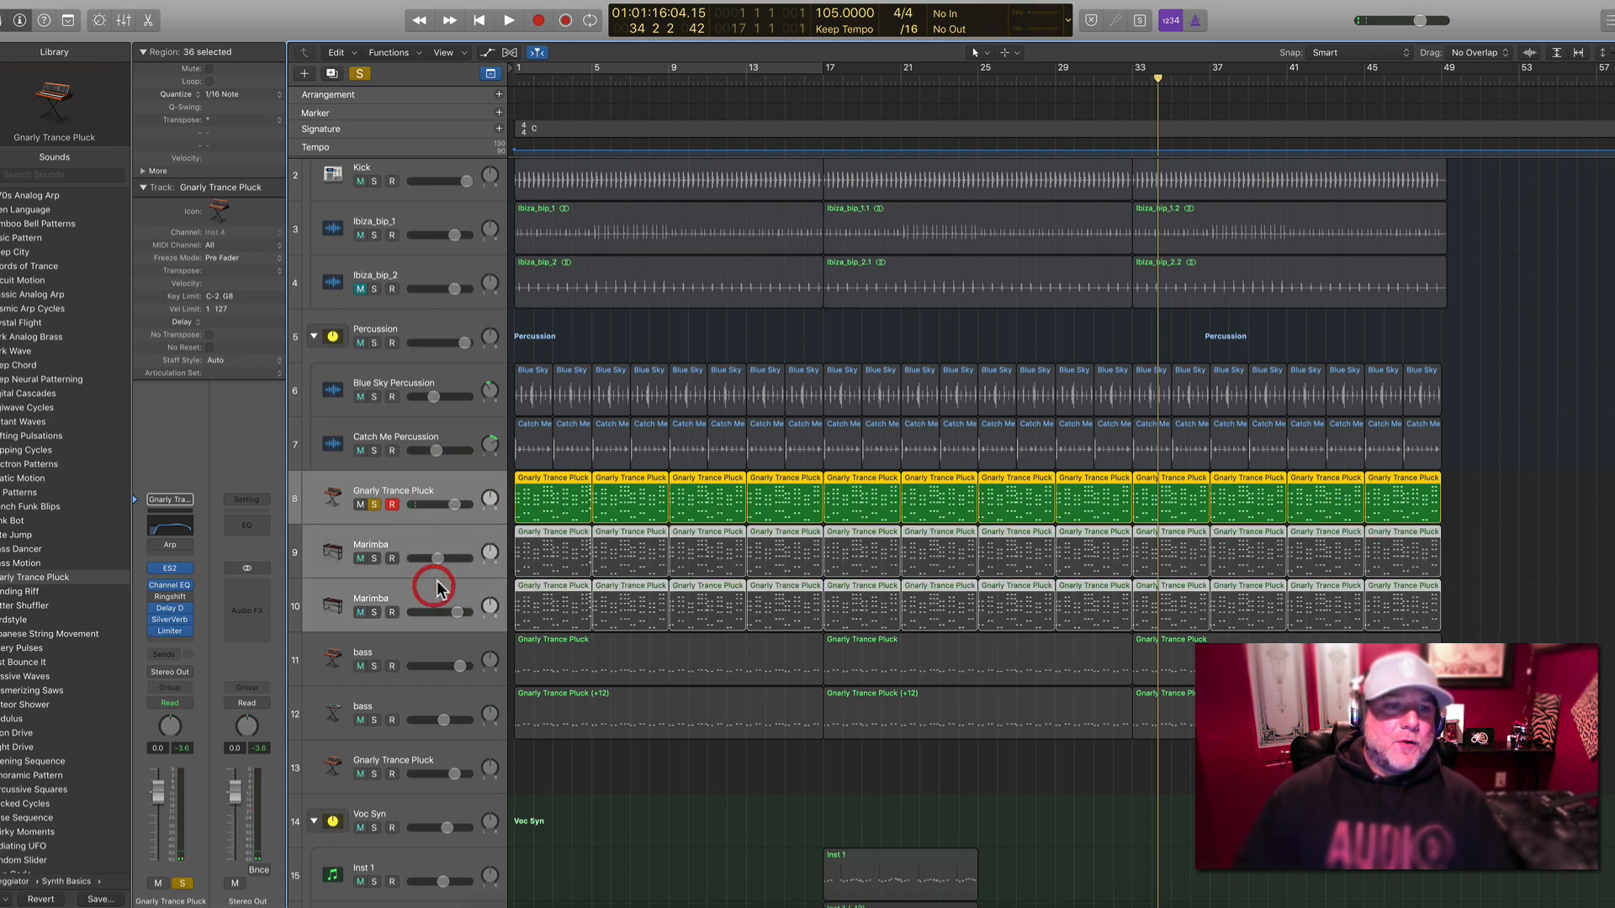
pyautogui.keyDown('shift'); pyautogui.click(428, 643); pyautogui.keyUp('shift')
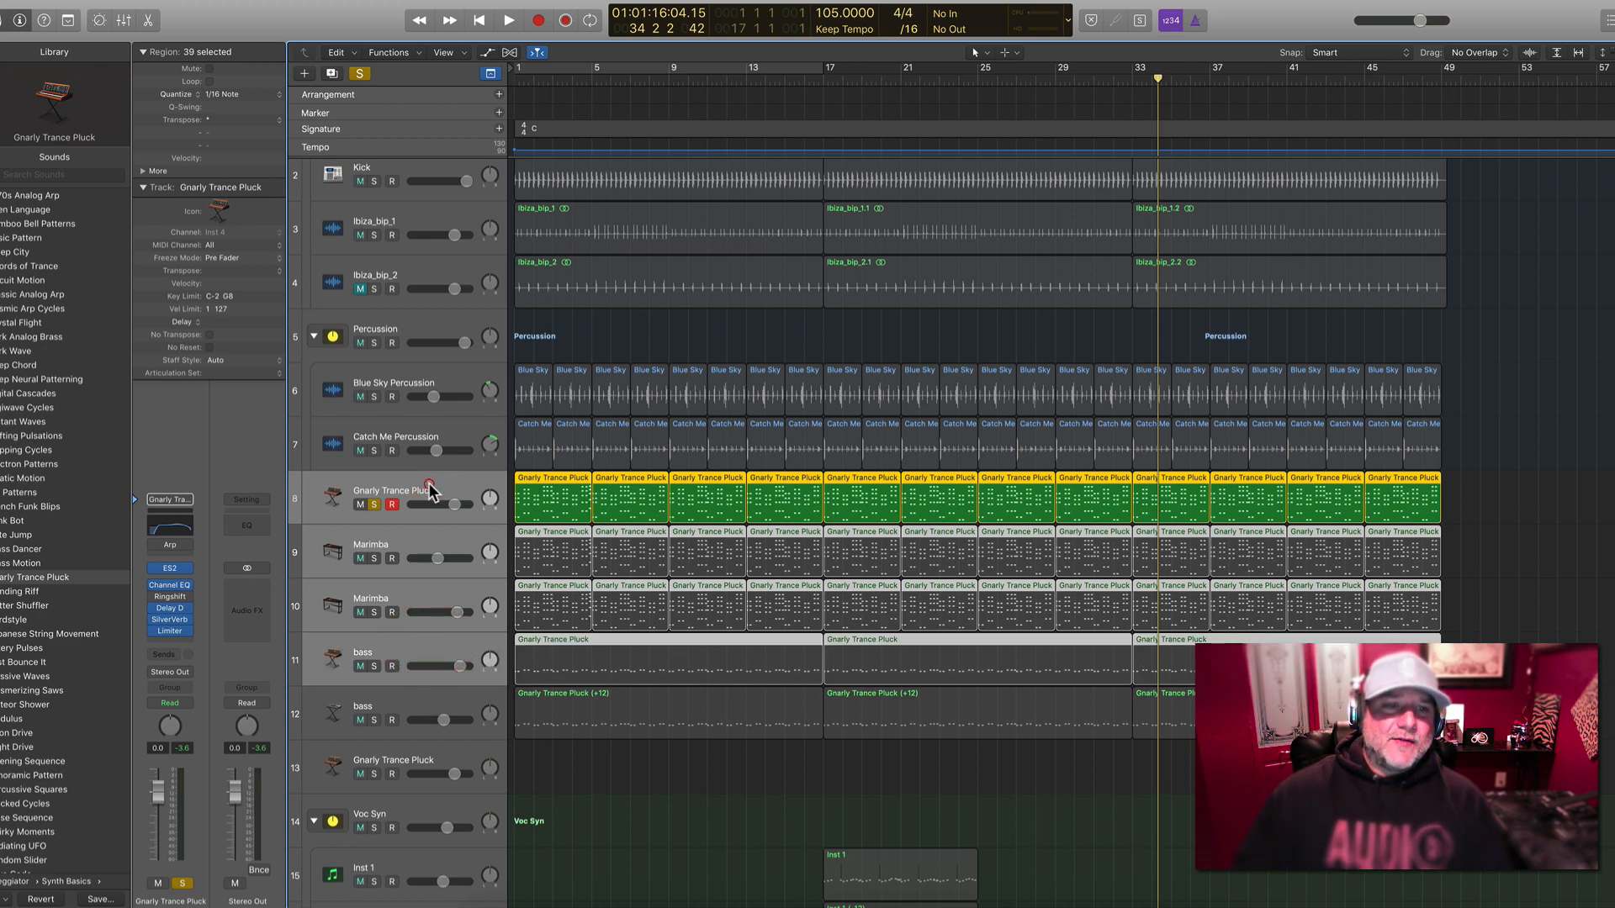
pyautogui.rightClick(431, 490)
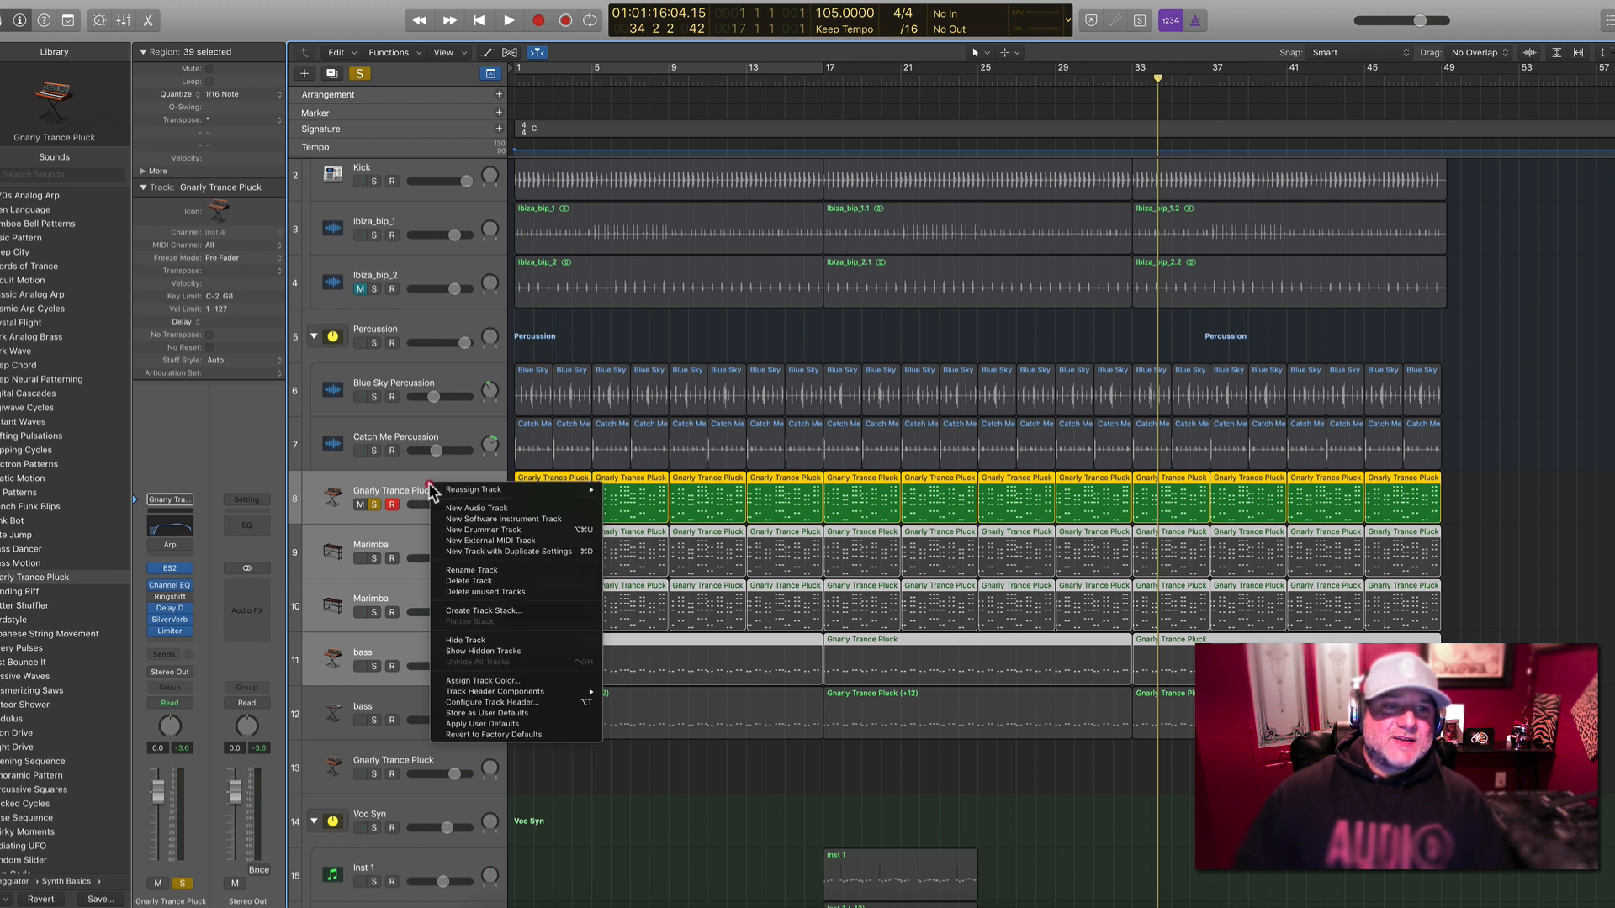
pyautogui.click(471, 612)
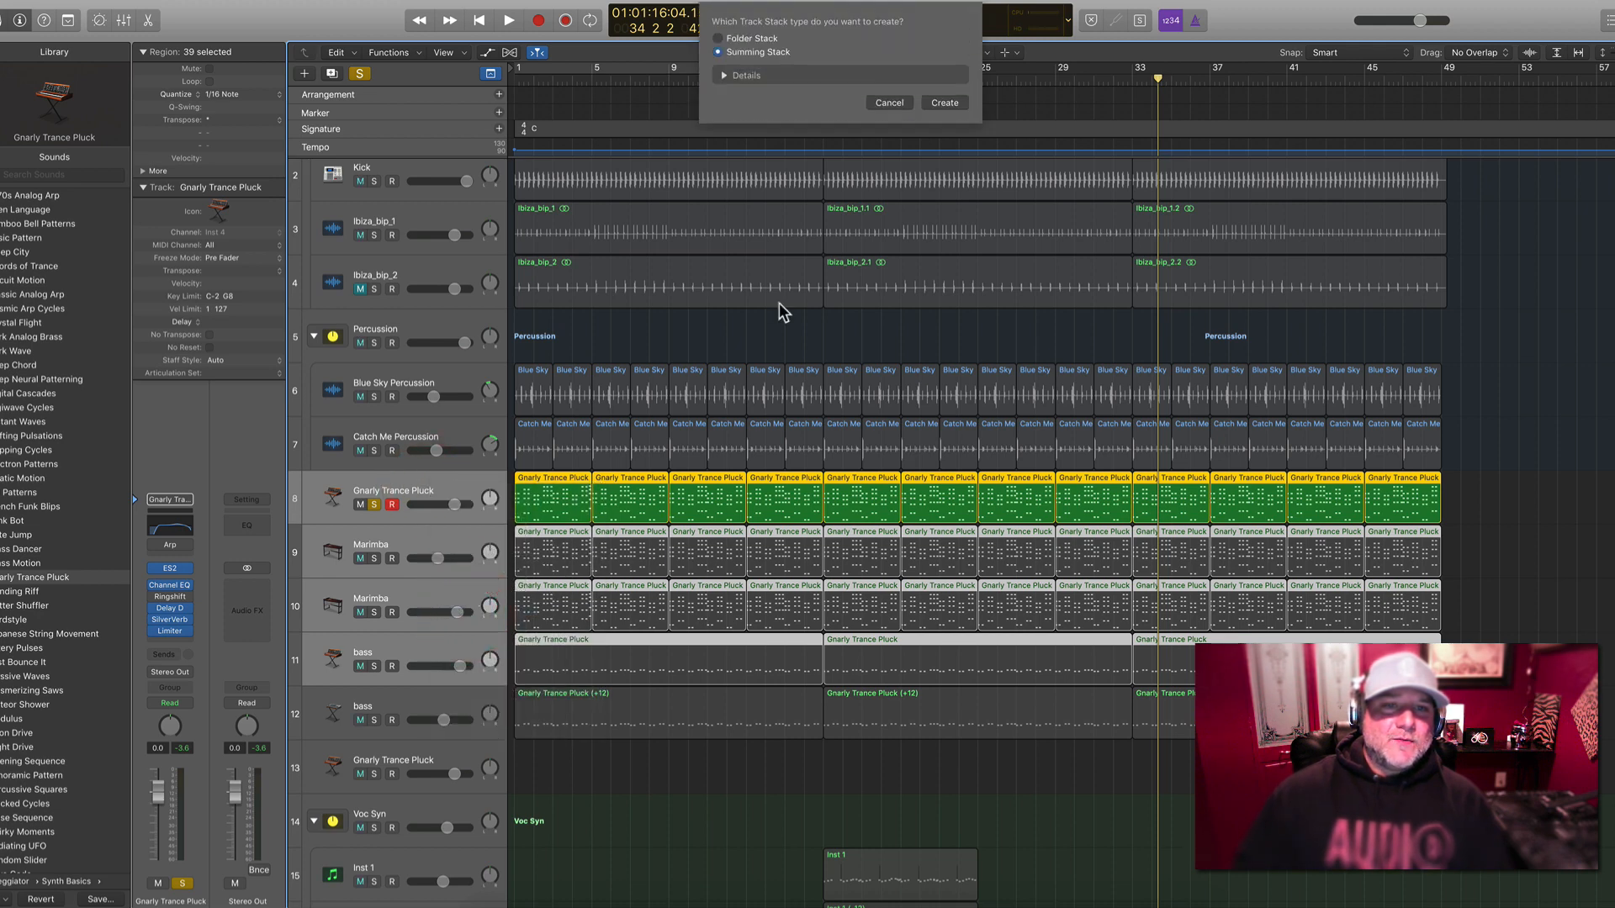
pyautogui.click(946, 103)
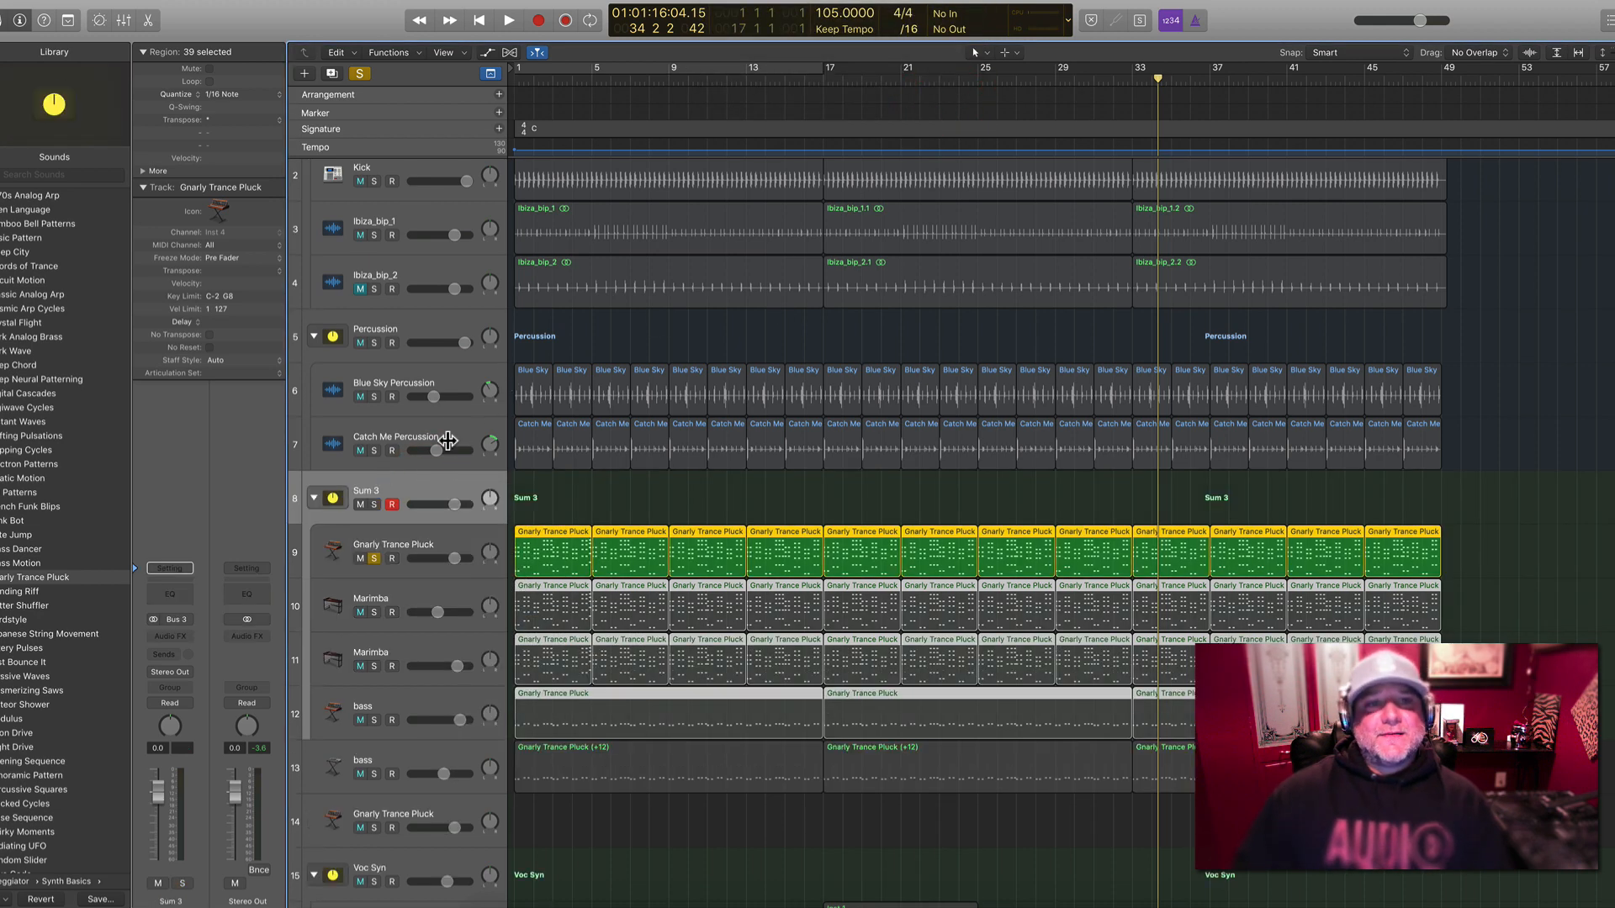
# Rename the new summing stack to Plucks
pyautogui.doubleClick(415, 488)
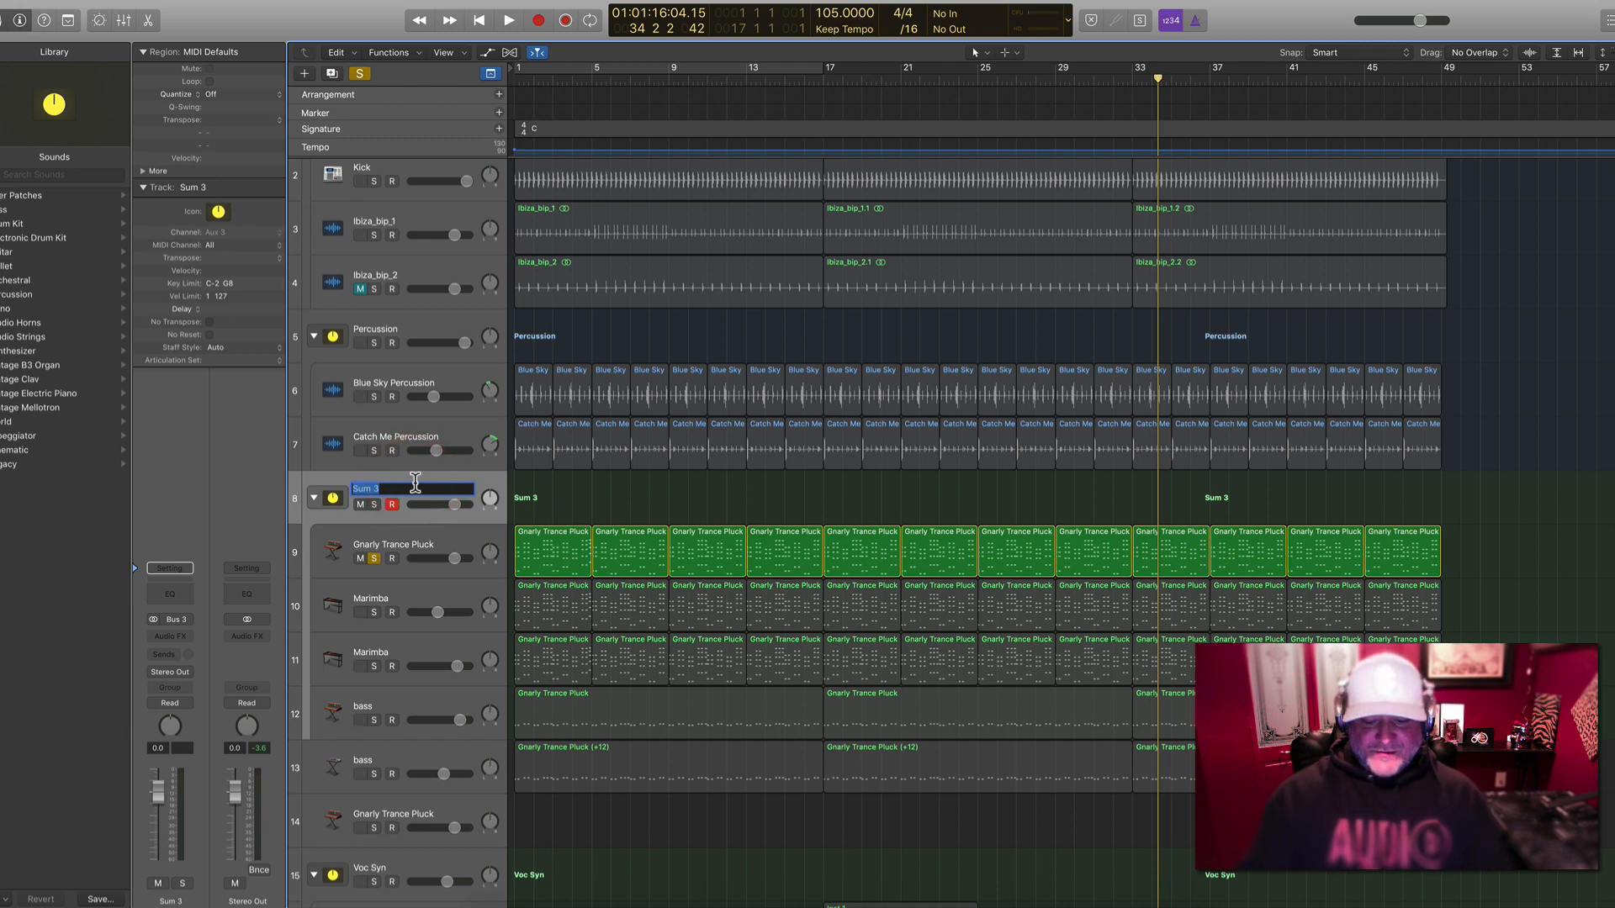
pyautogui.write('Plucks')
pyautogui.press('Return')
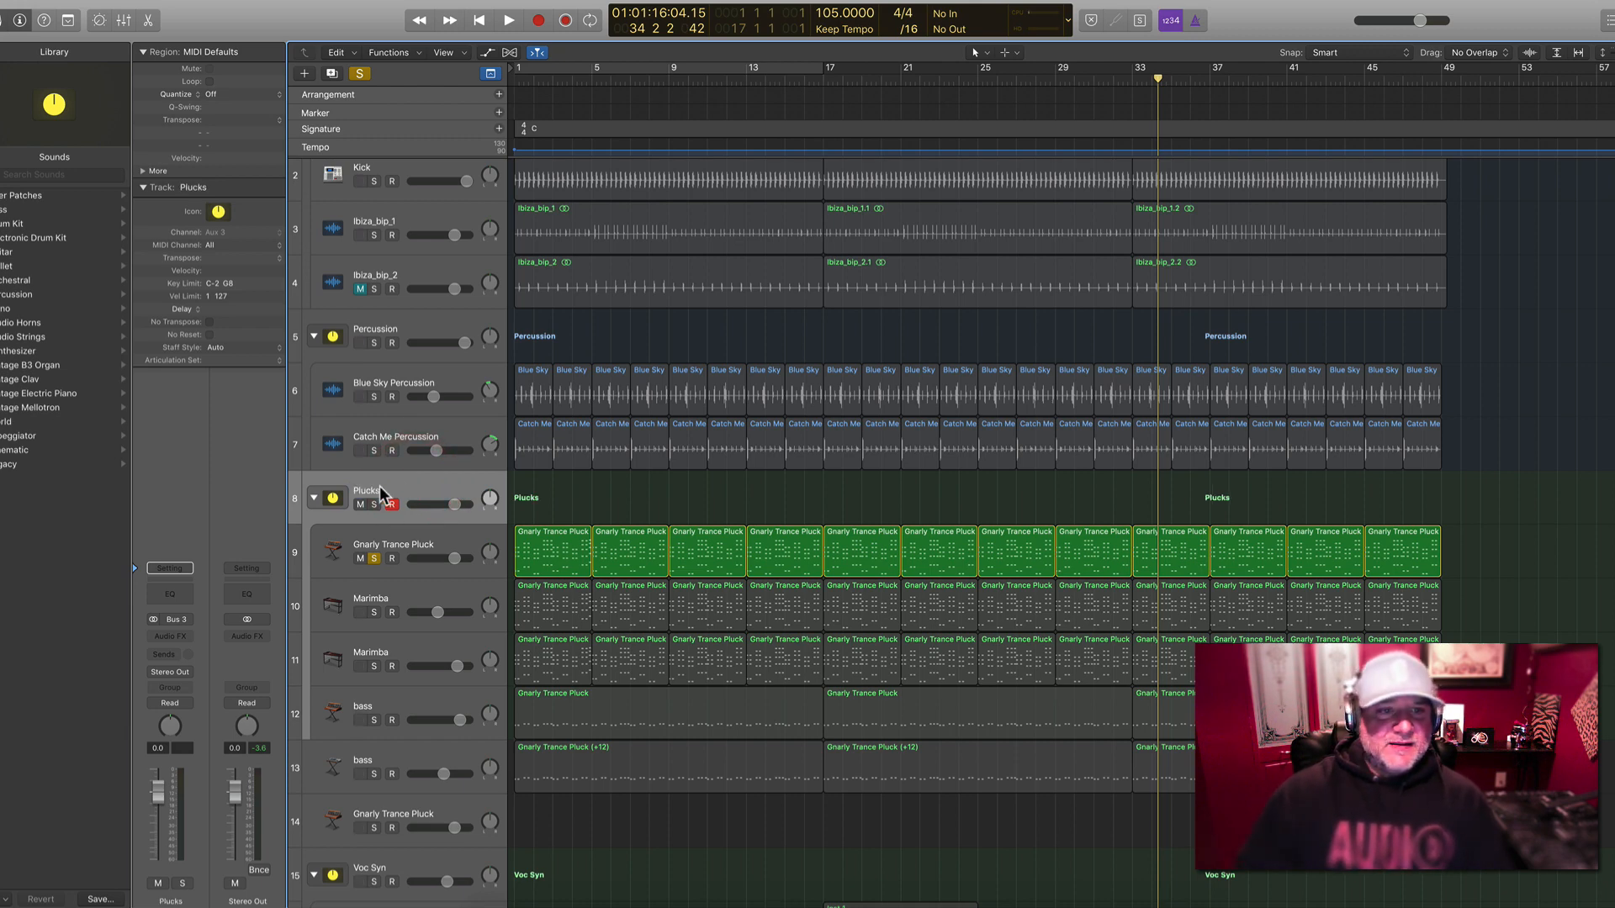
# Insert a Compressor on the Plucks stack and choose a different circuit type for it
pyautogui.click(171, 634)
pyautogui.moveTo(186, 672)
pyautogui.click(291, 670)
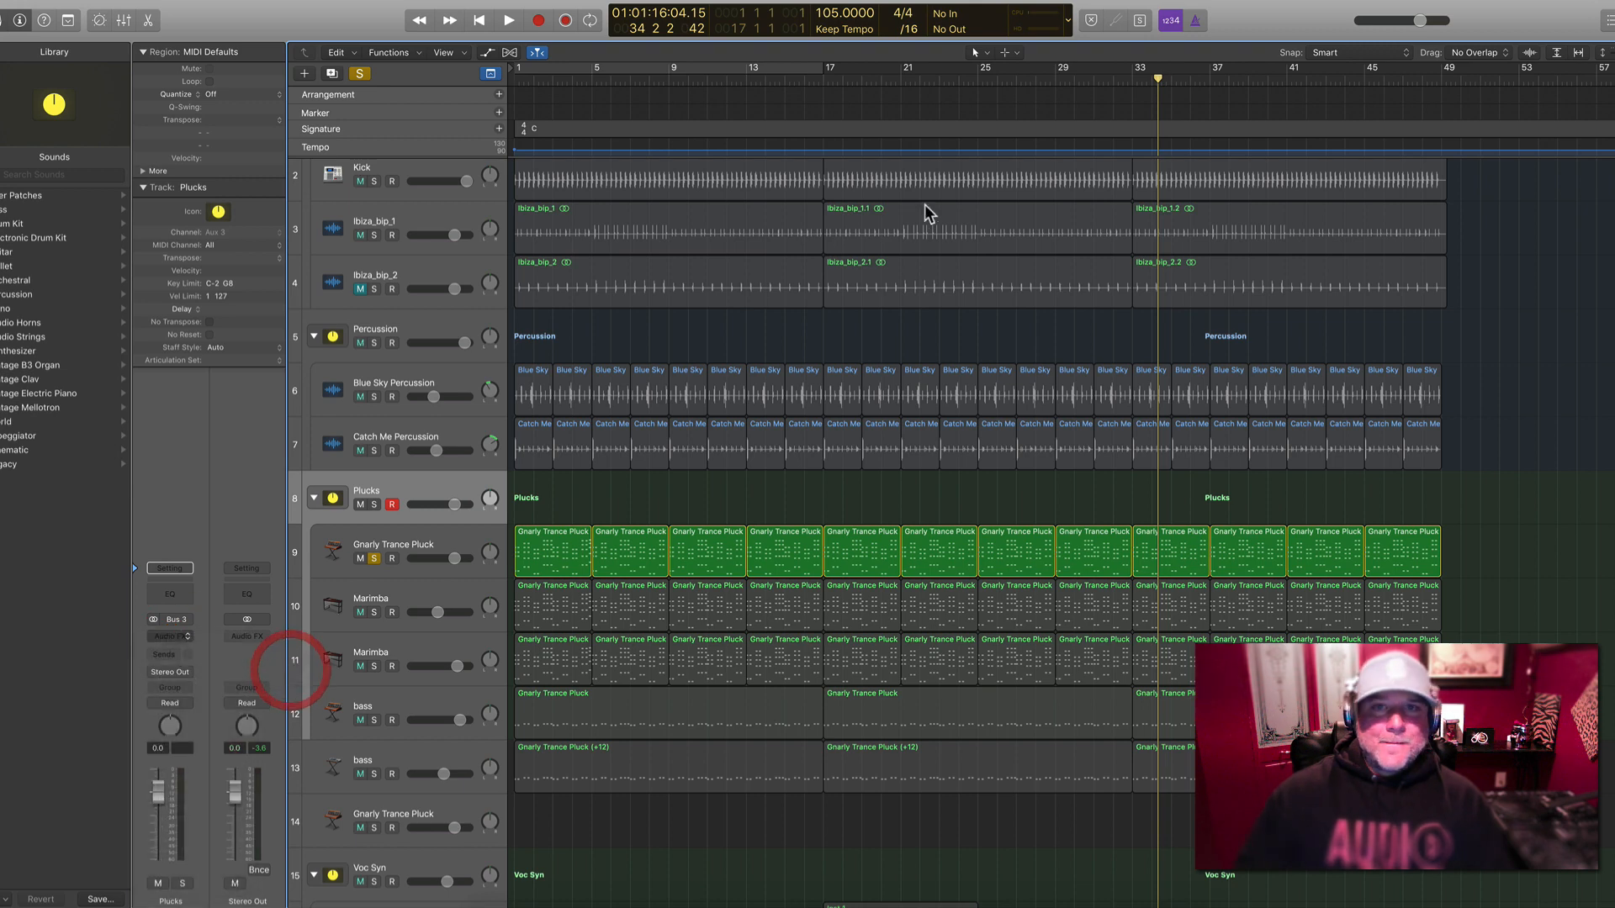
pyautogui.click(198, 79)
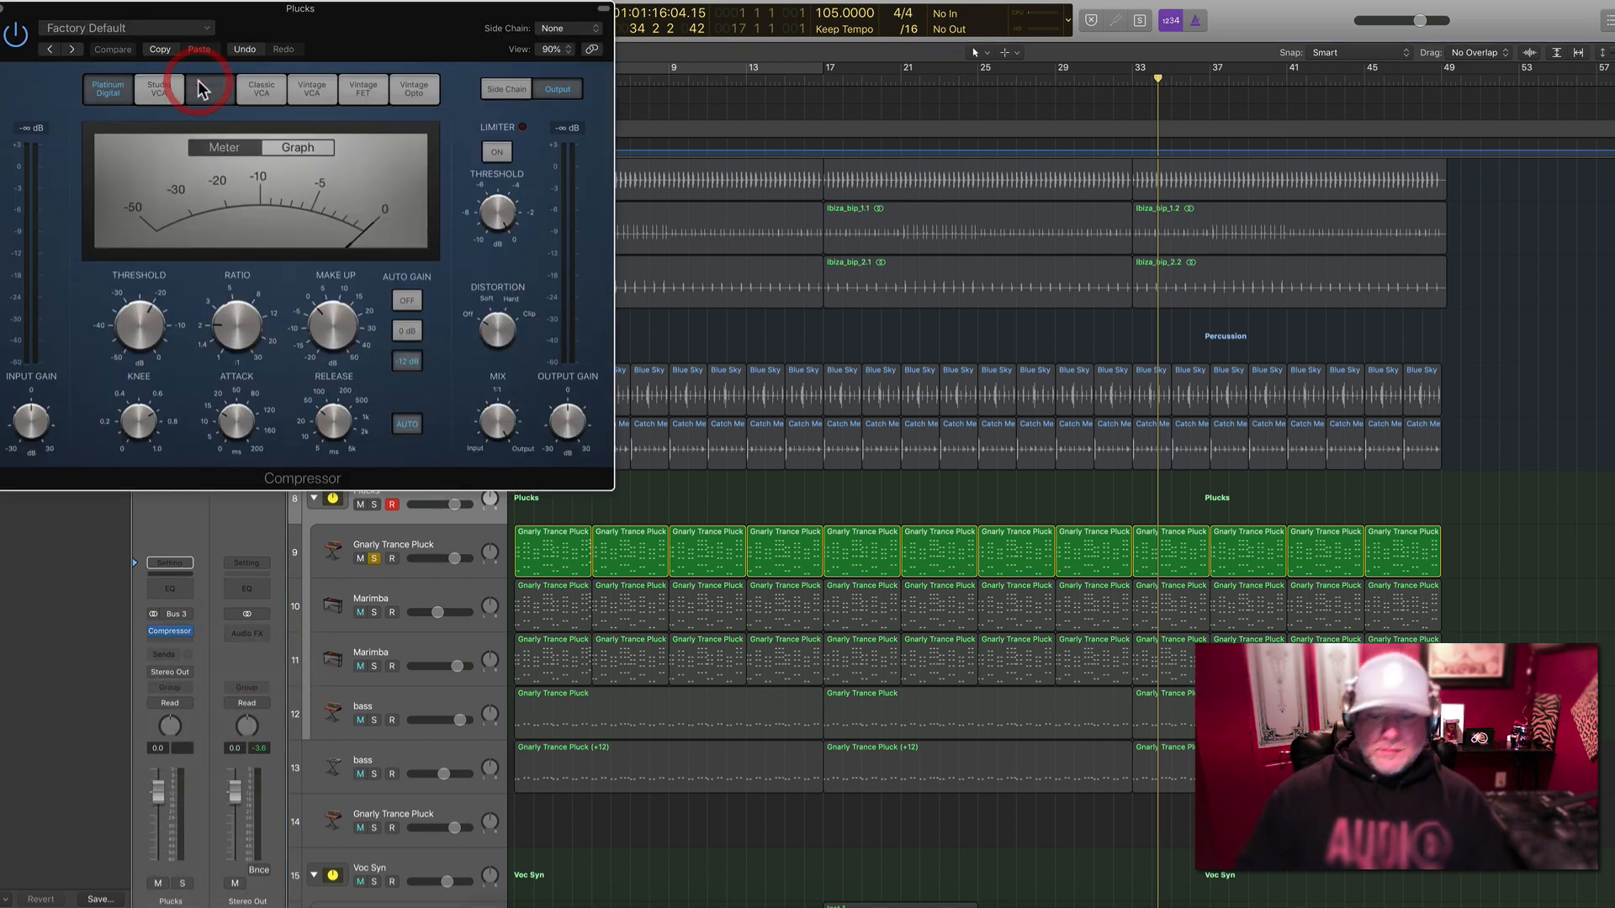
# Play the song from the start and set the Plucks compressor's side chain to Kick (Audio 3)
pyautogui.press('Return')
pyautogui.press('space')
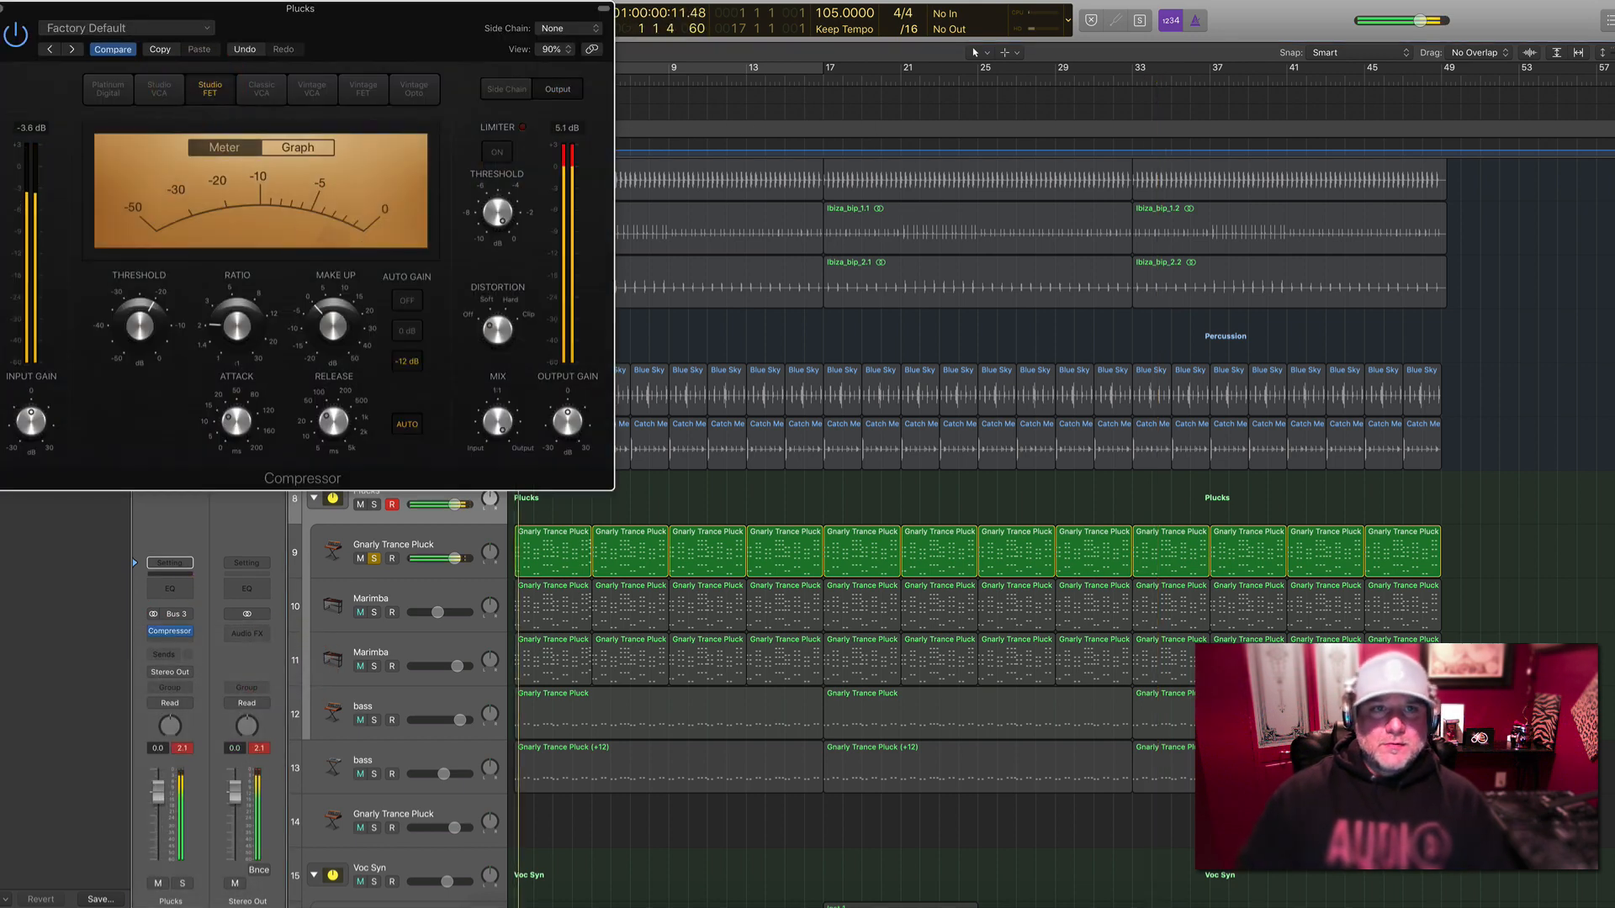
pyautogui.click(574, 31)
pyautogui.moveTo(589, 56)
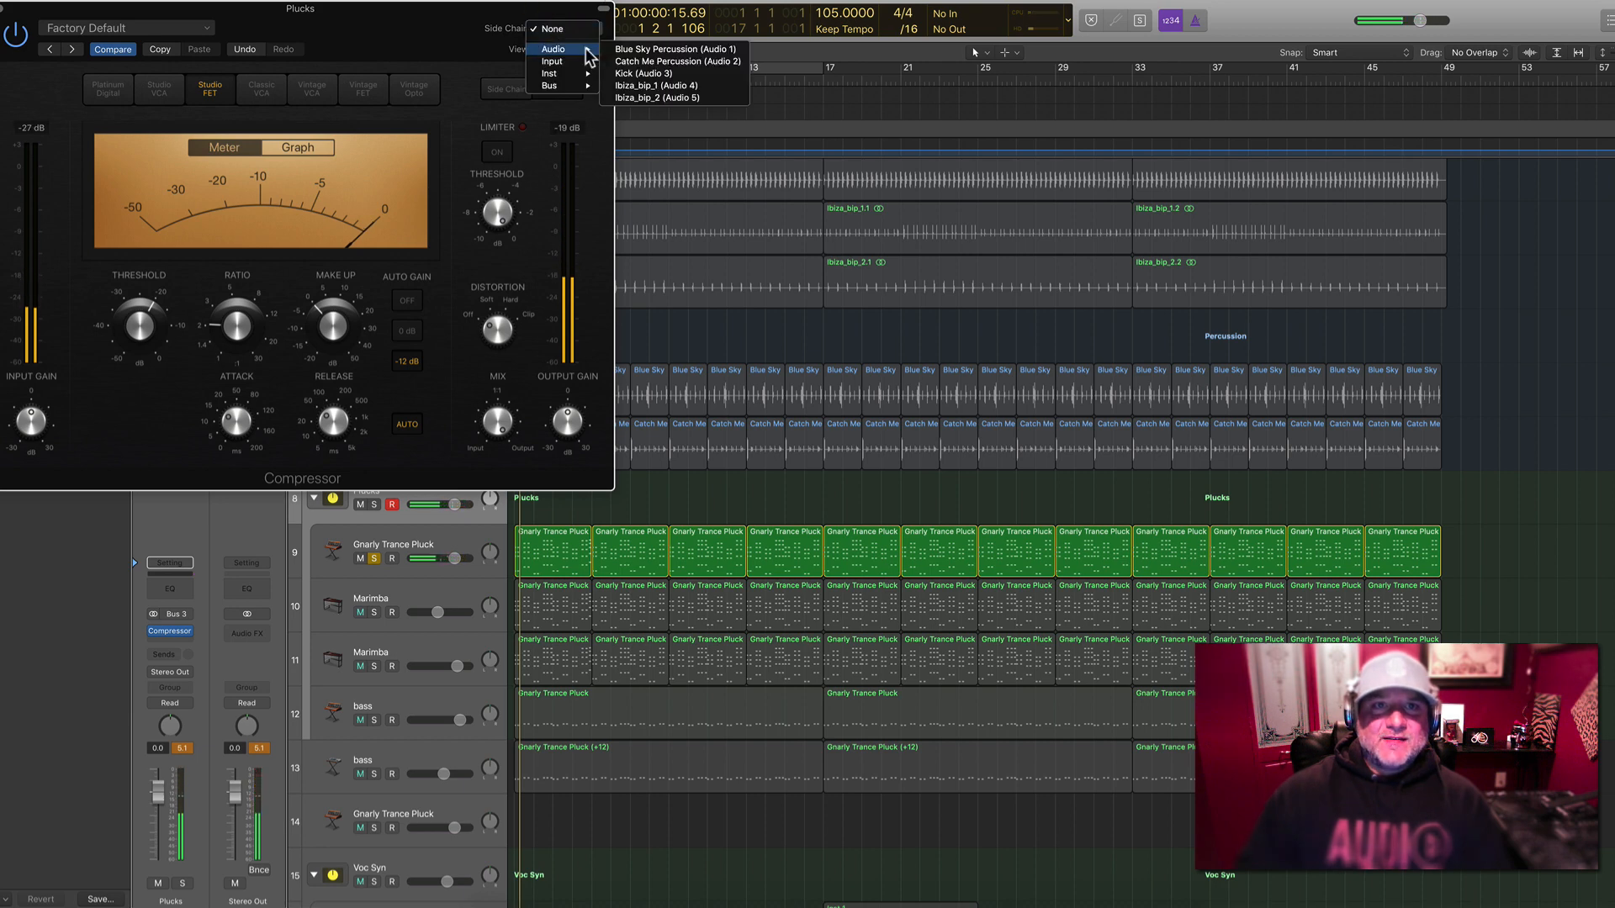
pyautogui.click(648, 76)
# Turn off the Plucks compressor's auto gain, raise its threshold and move its window clear of the track headers
pyautogui.moveTo(154, 321); pyautogui.dragTo(152, 350)
pyautogui.moveTo(157, 792); pyautogui.dragTo(157, 813)
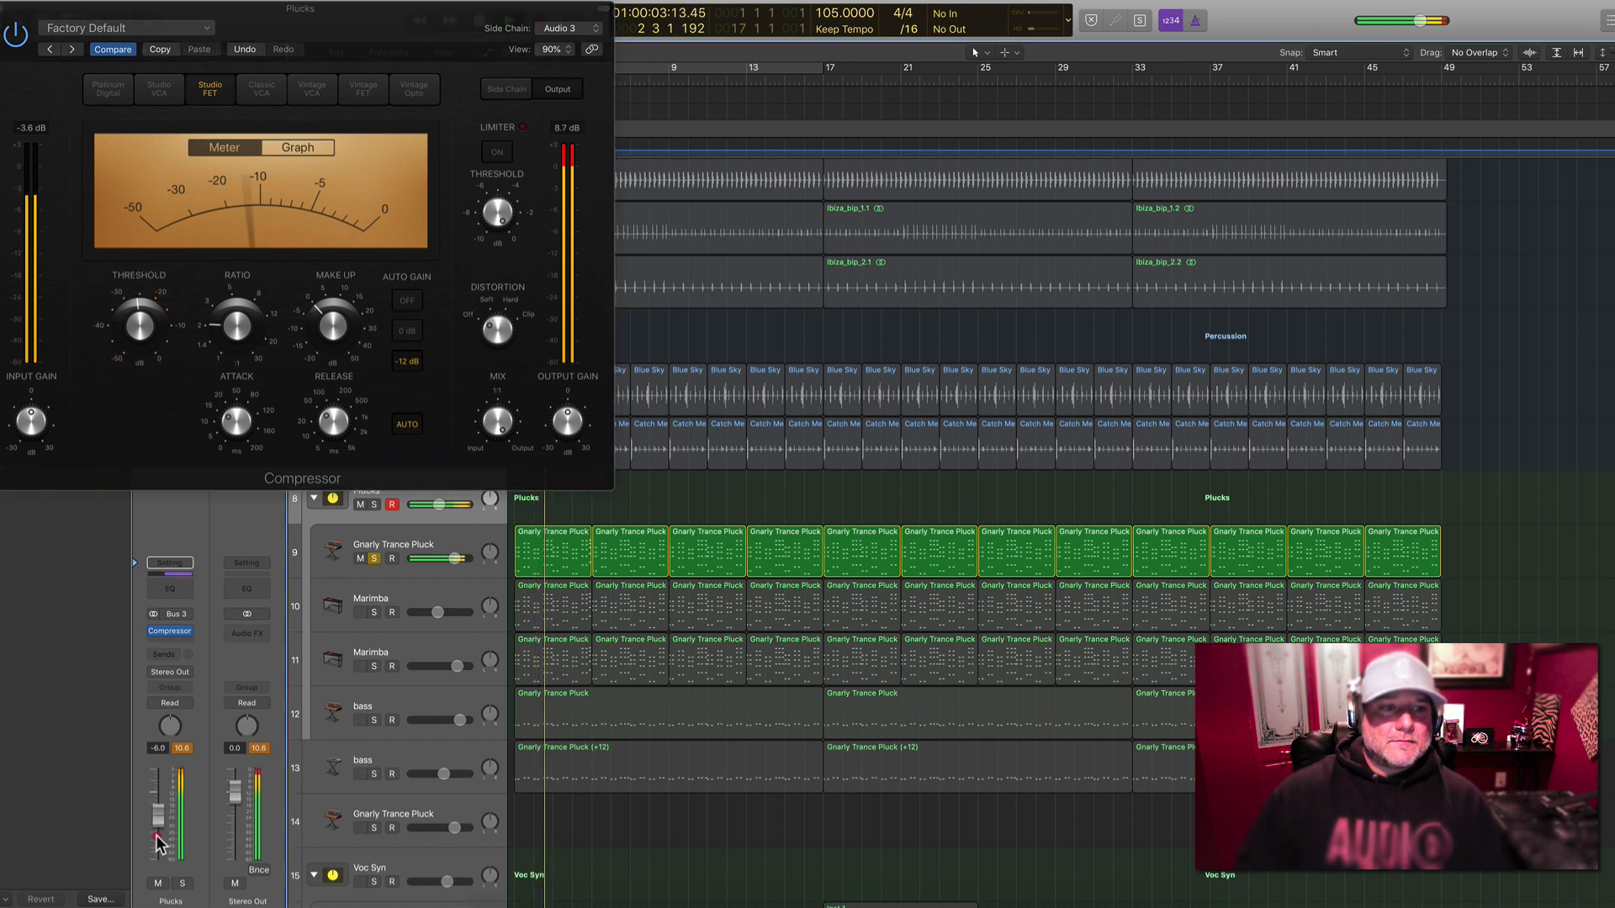
pyautogui.click(409, 301)
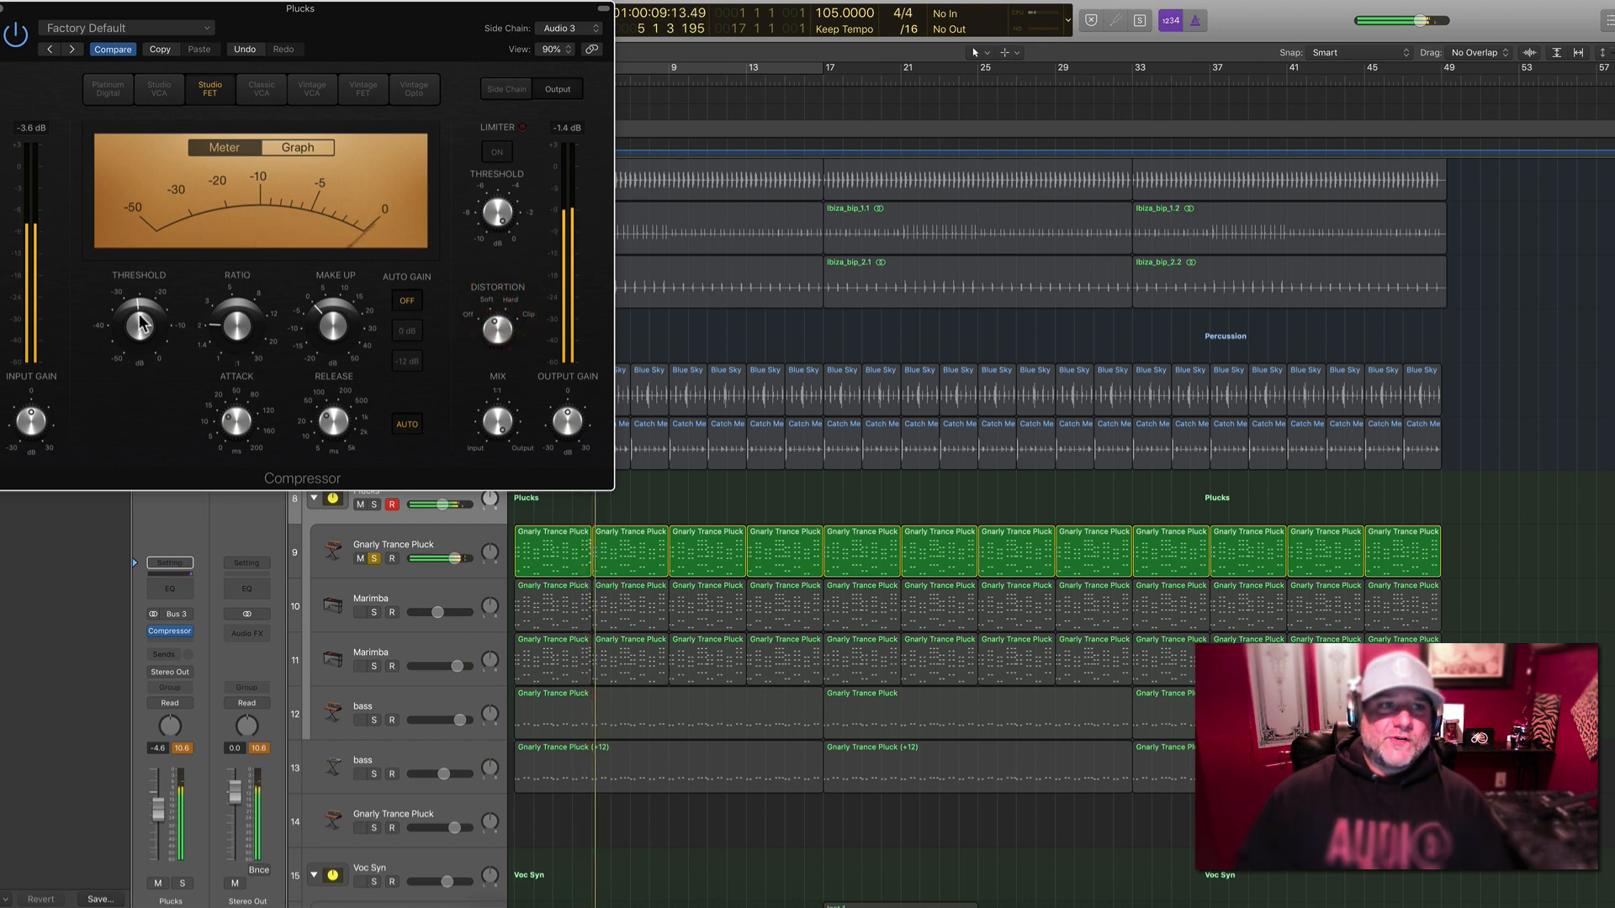
pyautogui.moveTo(139, 318); pyautogui.dragTo(145, 271)
pyautogui.moveTo(370, 12); pyautogui.dragTo(1188, 50)
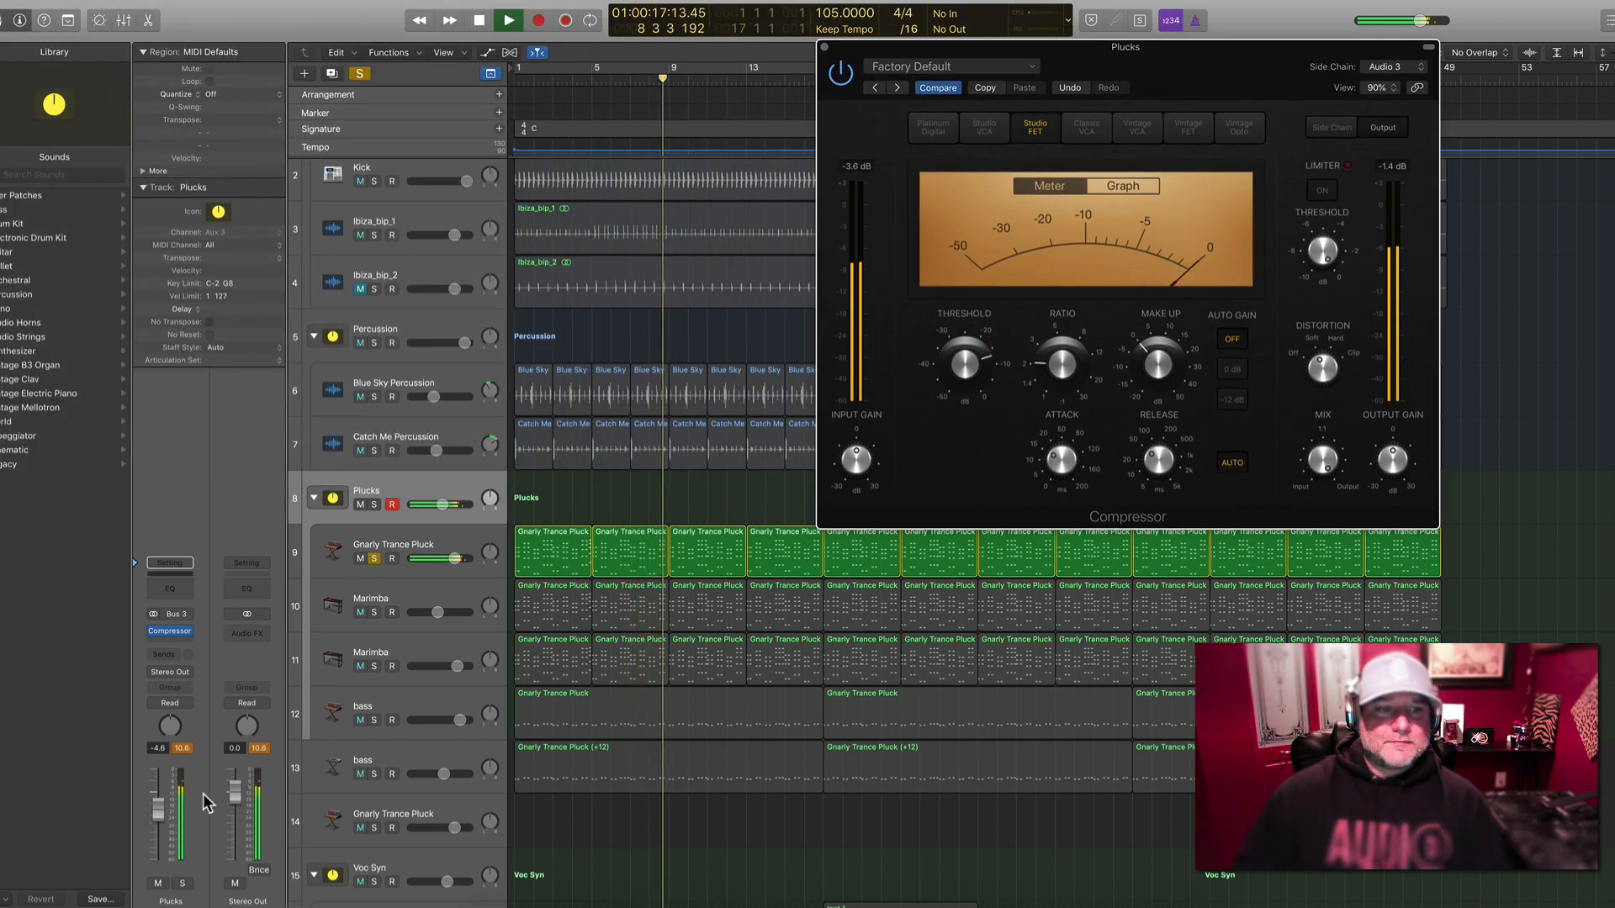
# Raise the Plucks stack's volume to -1.6 dB and stop playback
pyautogui.moveTo(158, 811); pyautogui.dragTo(165, 789)
pyautogui.press('space')
pyautogui.click(442, 477)
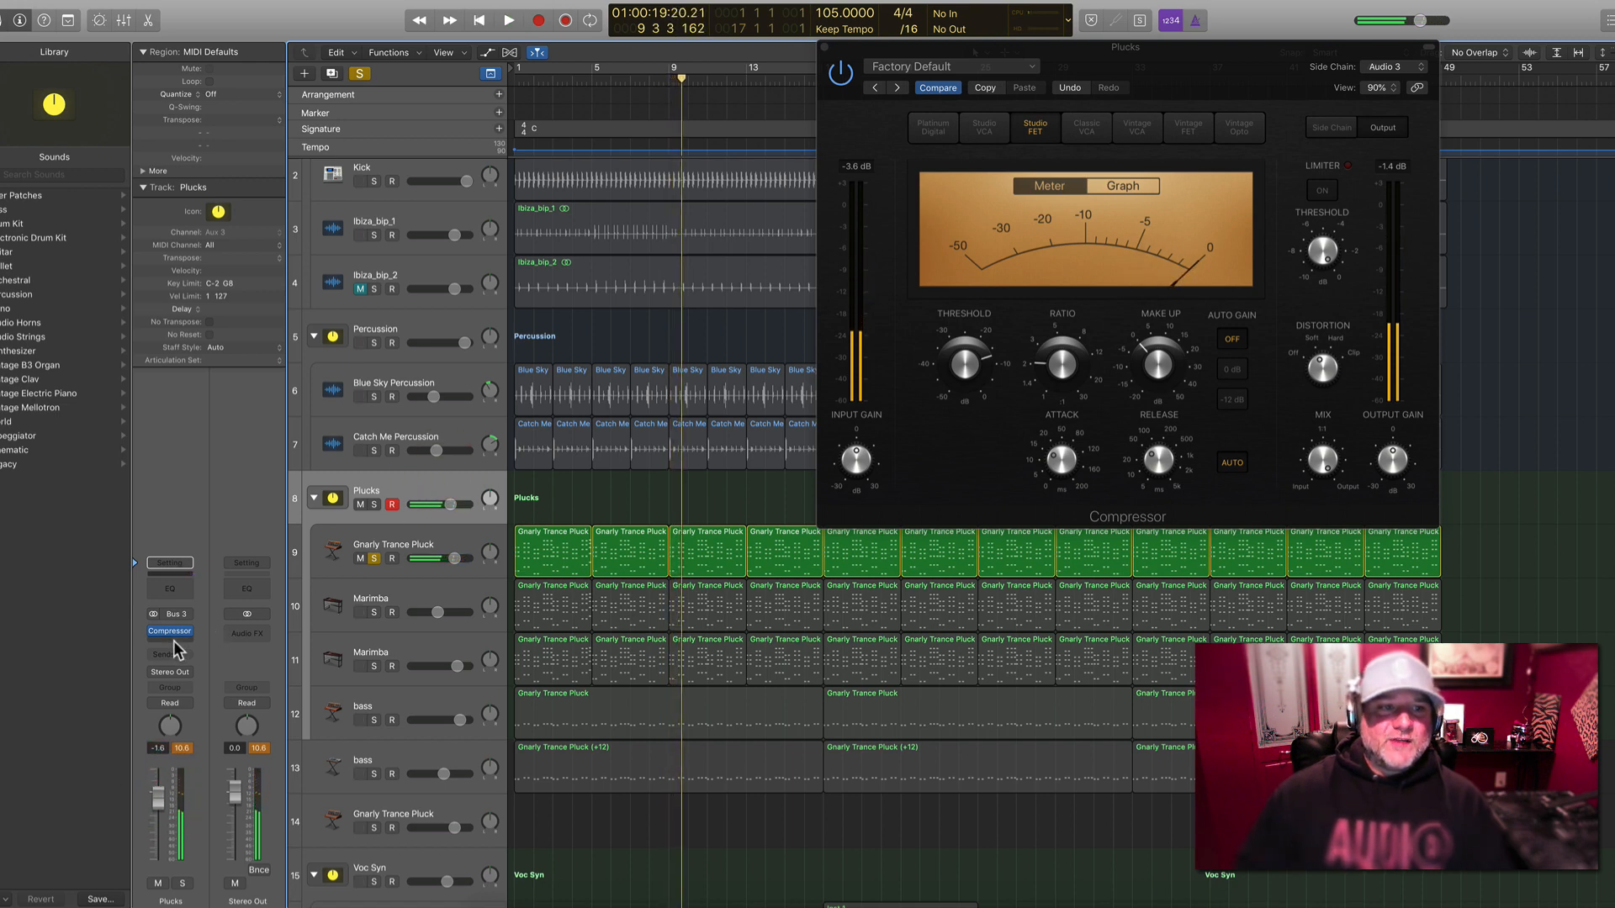
# Insert a Stereo Spread after the compressor on the Plucks stack and play the song from the start
pyautogui.click(172, 637)
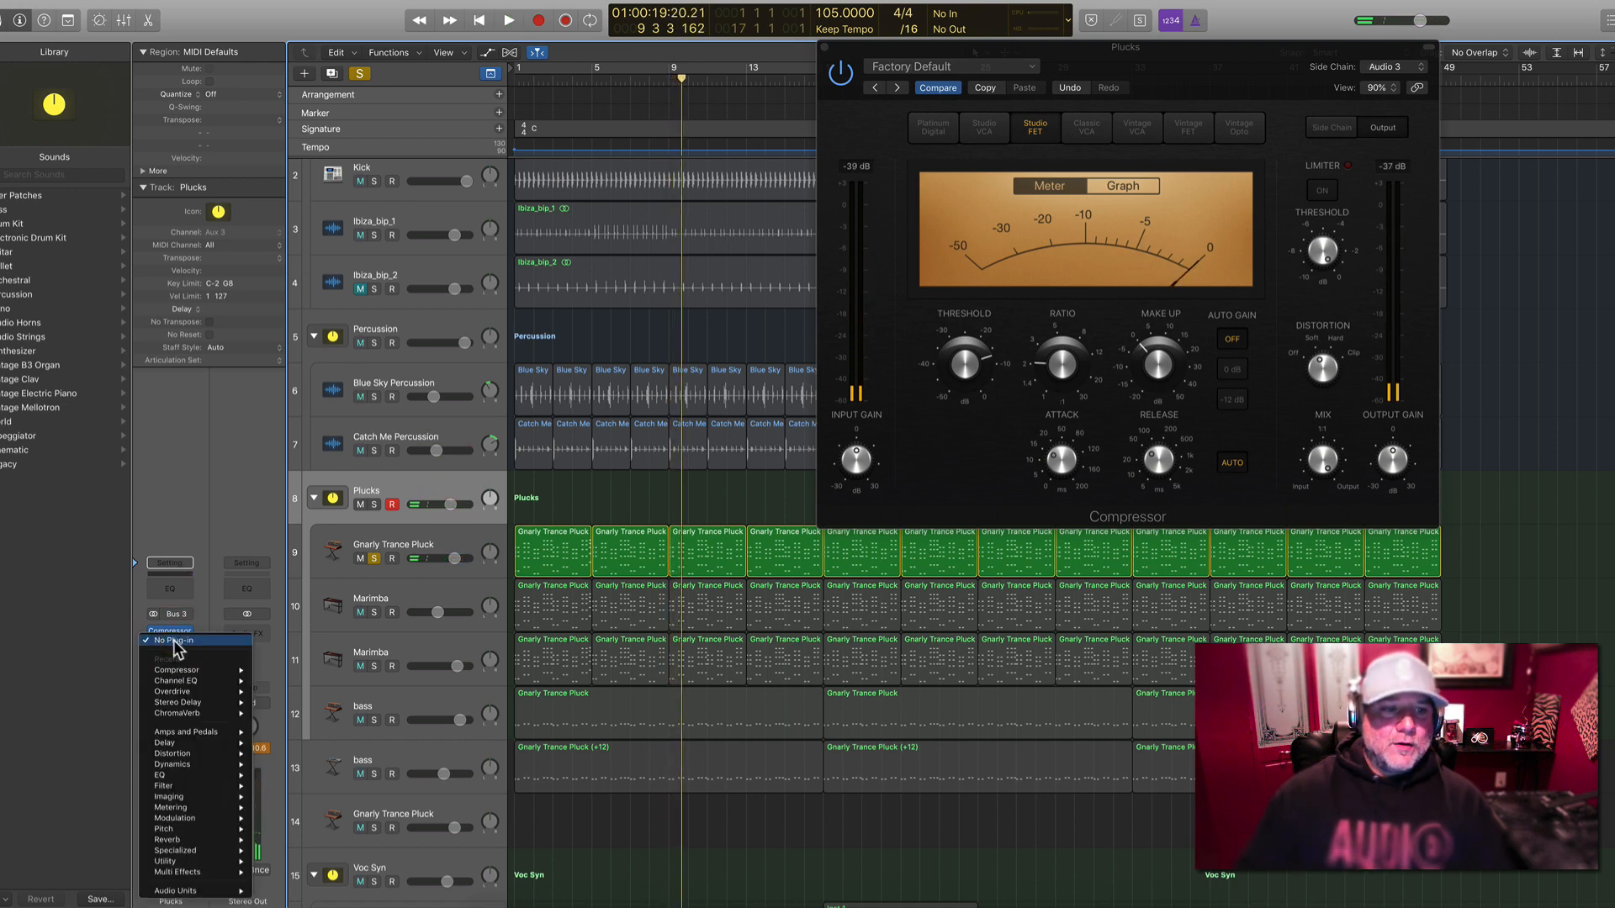
pyautogui.moveTo(199, 796)
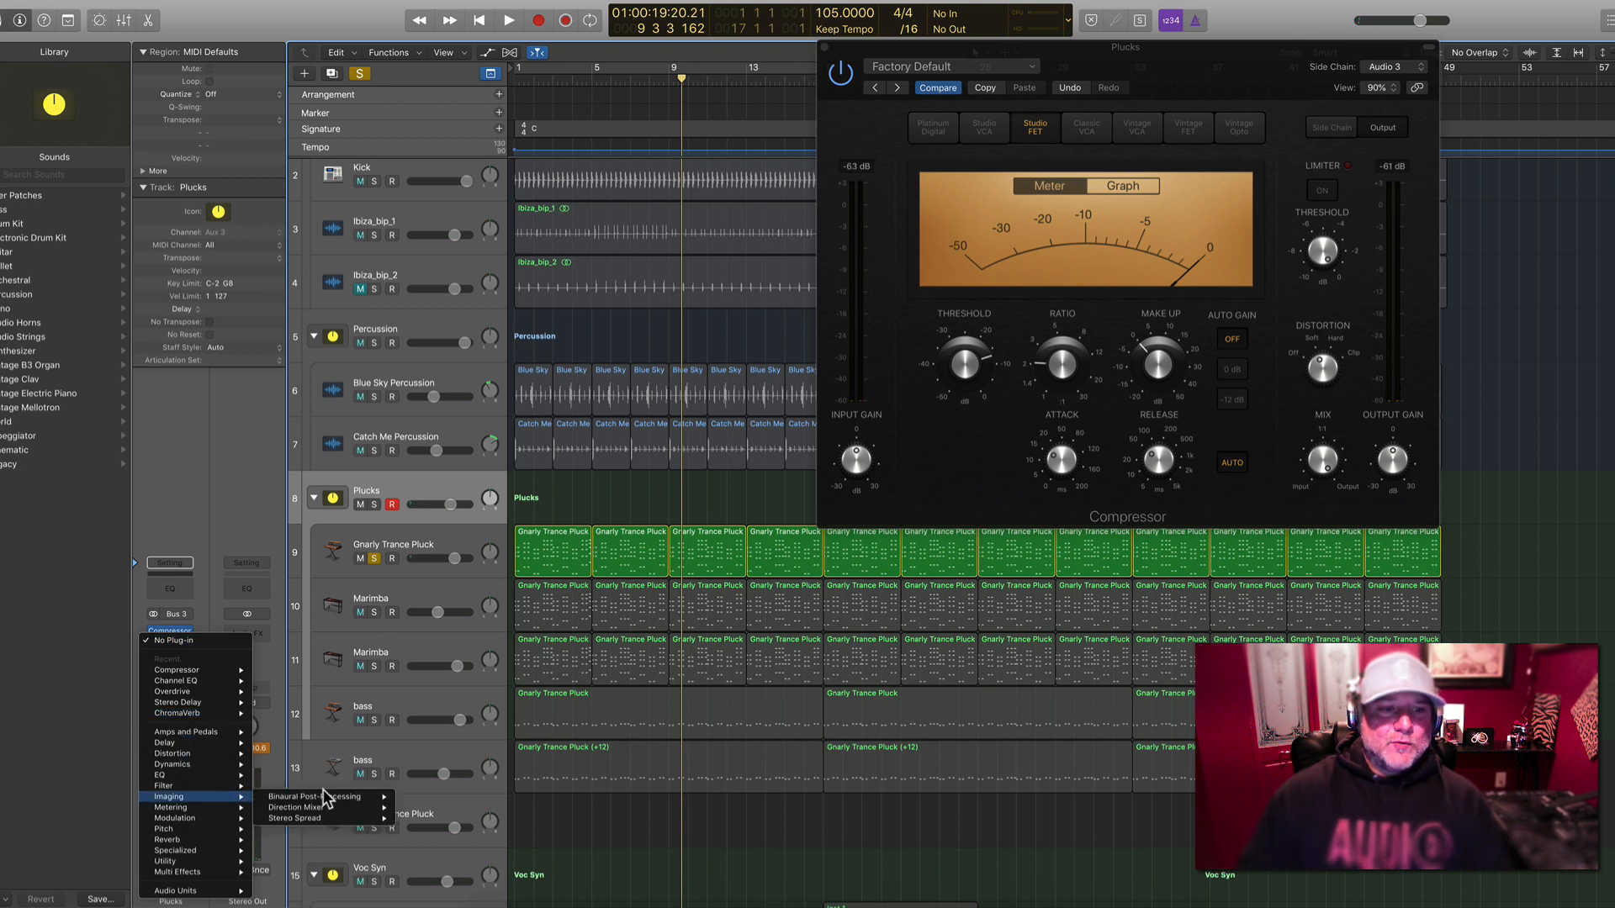
pyautogui.moveTo(346, 819)
pyautogui.click(418, 820)
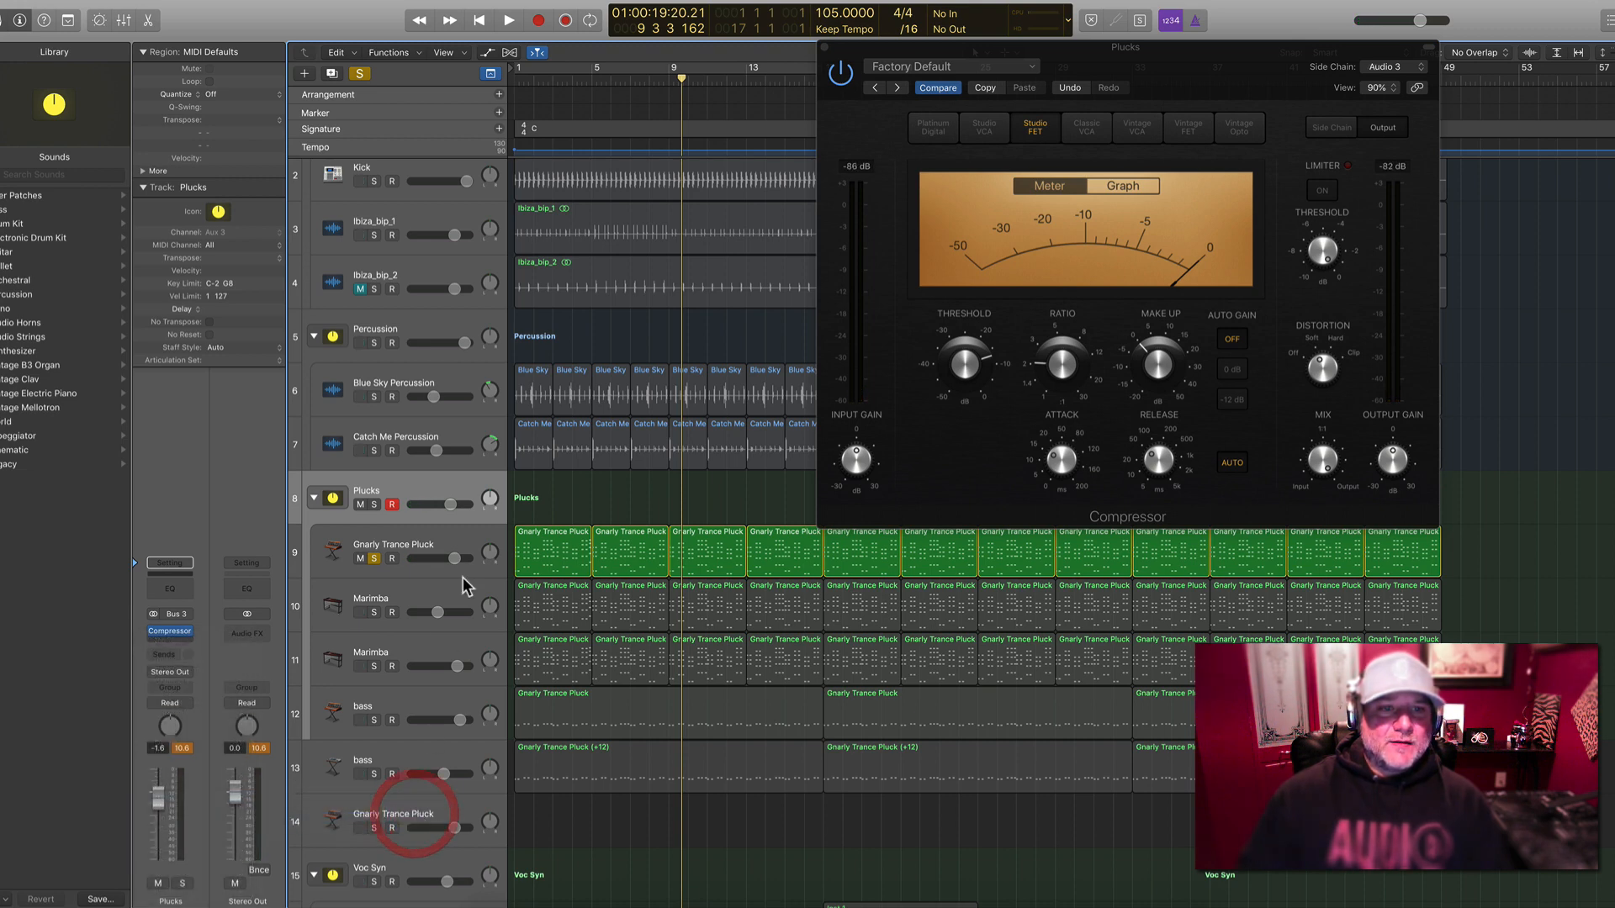
pyautogui.press('Return')
pyautogui.press('space')
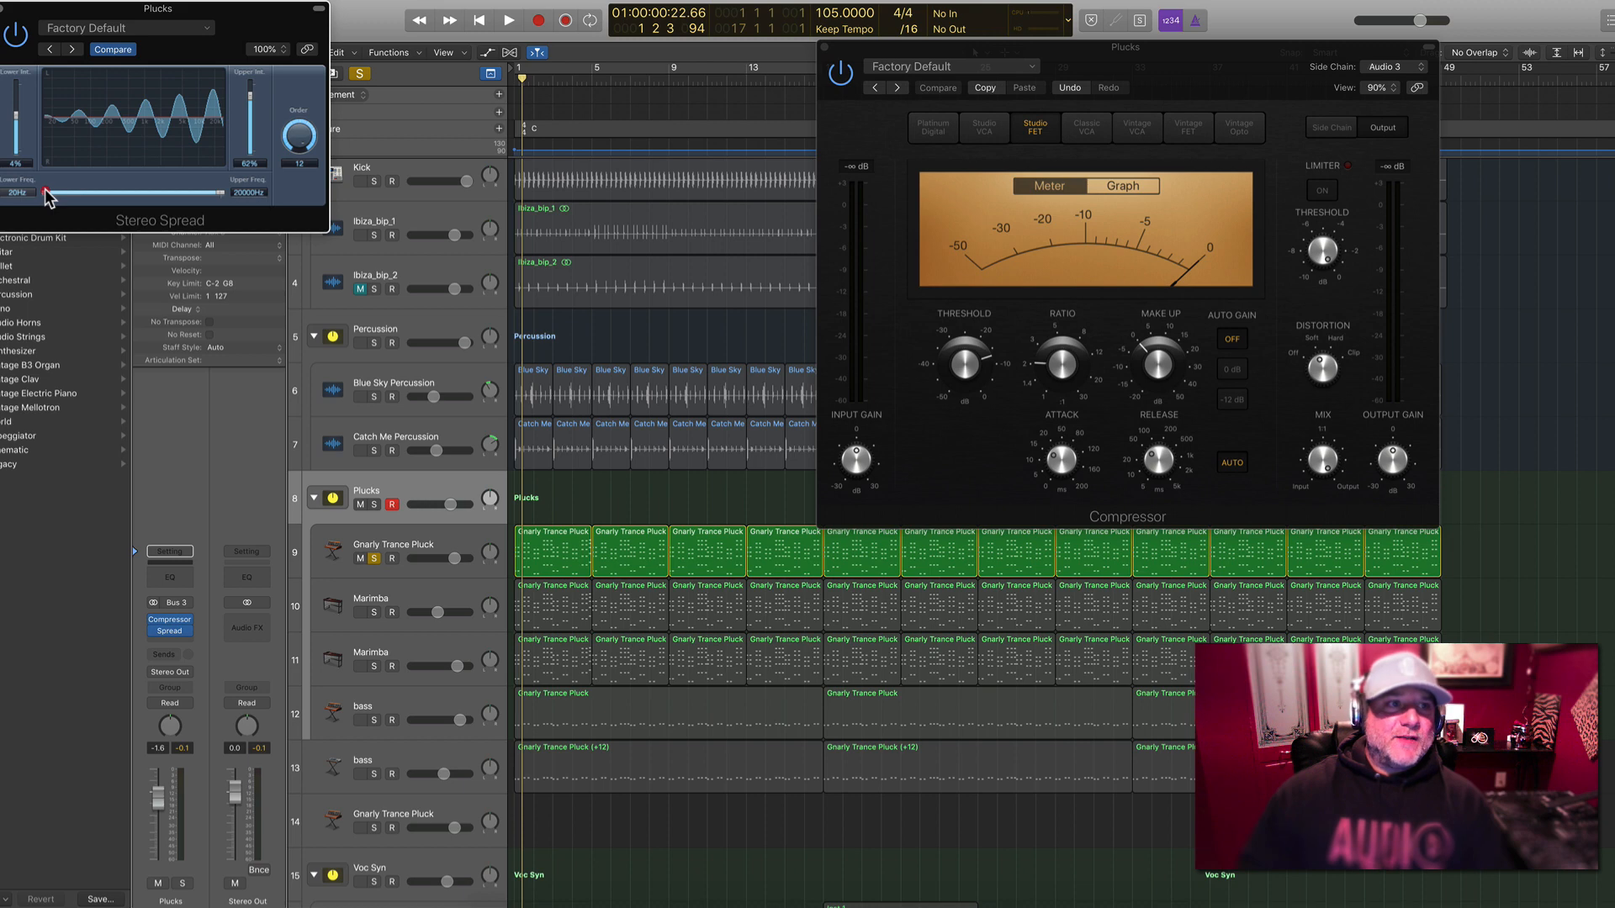
# Set the Stereo Spread's lower frequency to 130 Hz and its upper frequency to 14200 Hz, moving its window aside
pyautogui.moveTo(61, 198); pyautogui.dragTo(87, 198)
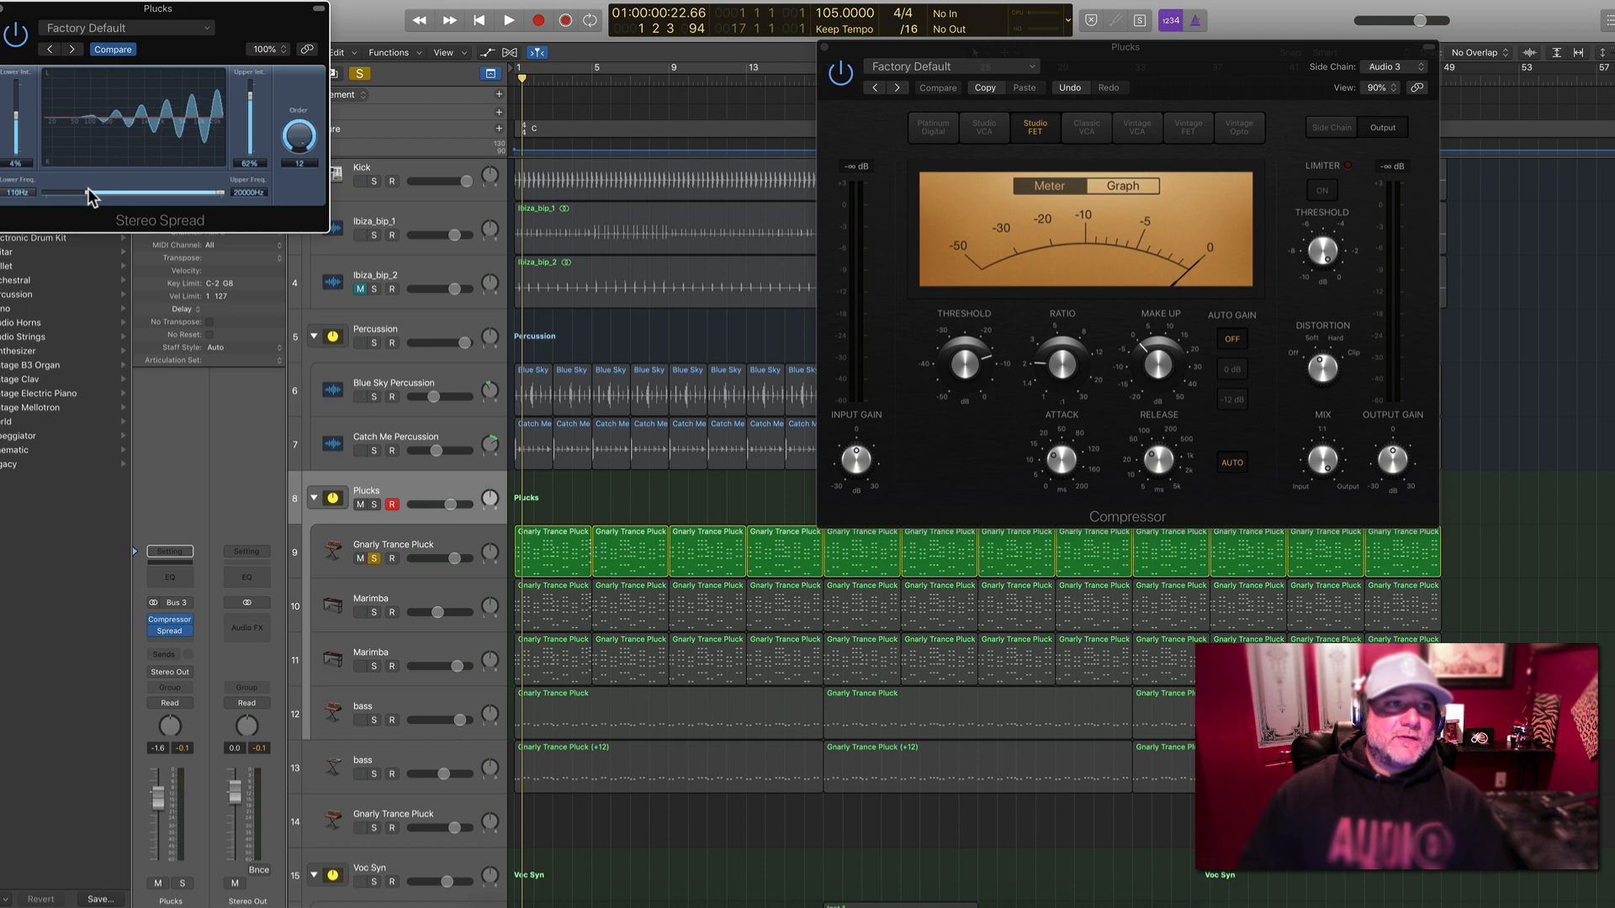
pyautogui.moveTo(88, 189); pyautogui.dragTo(93, 186)
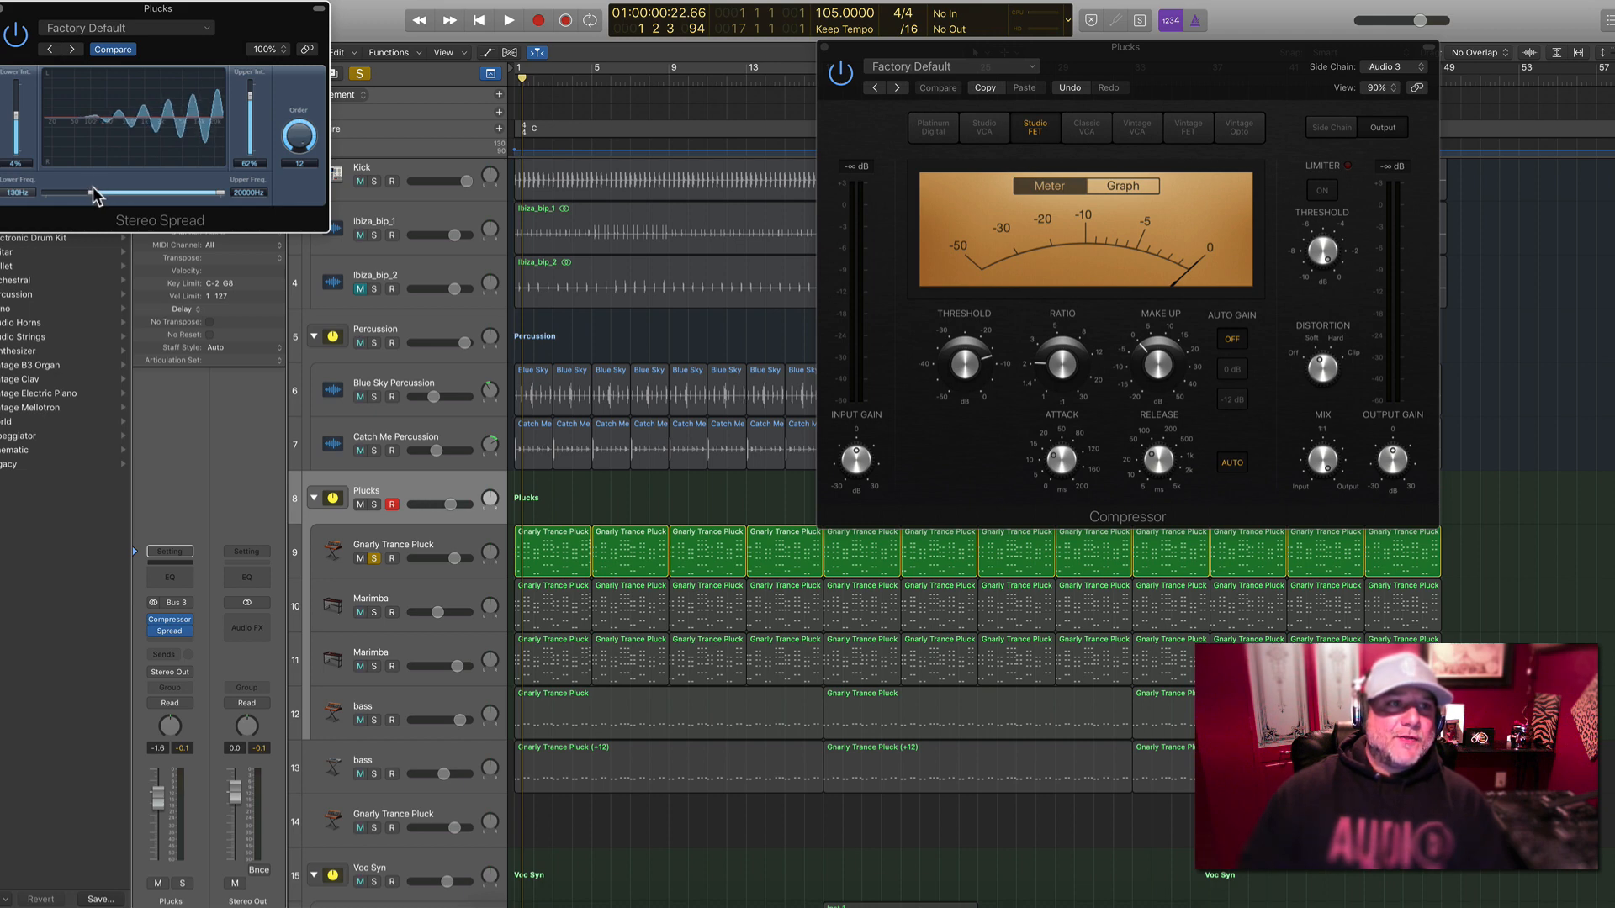
pyautogui.click(91, 188)
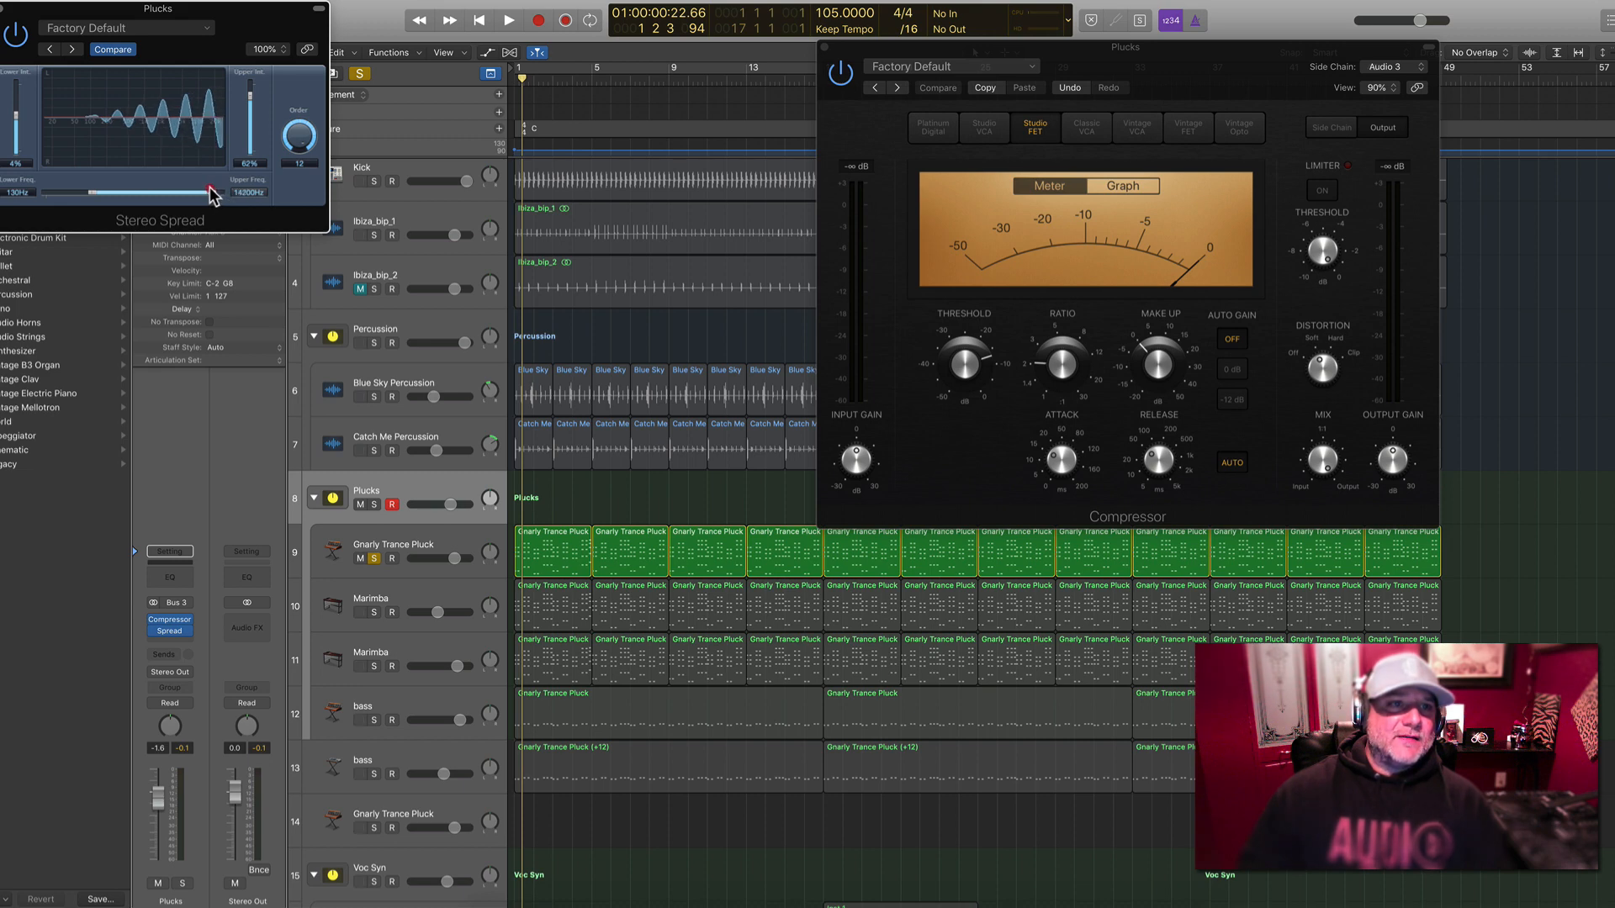
pyautogui.moveTo(261, 17); pyautogui.dragTo(1168, 460)
# Close the Plucks stack's plug-in windows and unsolo the Gnarly Trance Pluck track while playing the mix from the start
pyautogui.press('Return')
pyautogui.press('space')
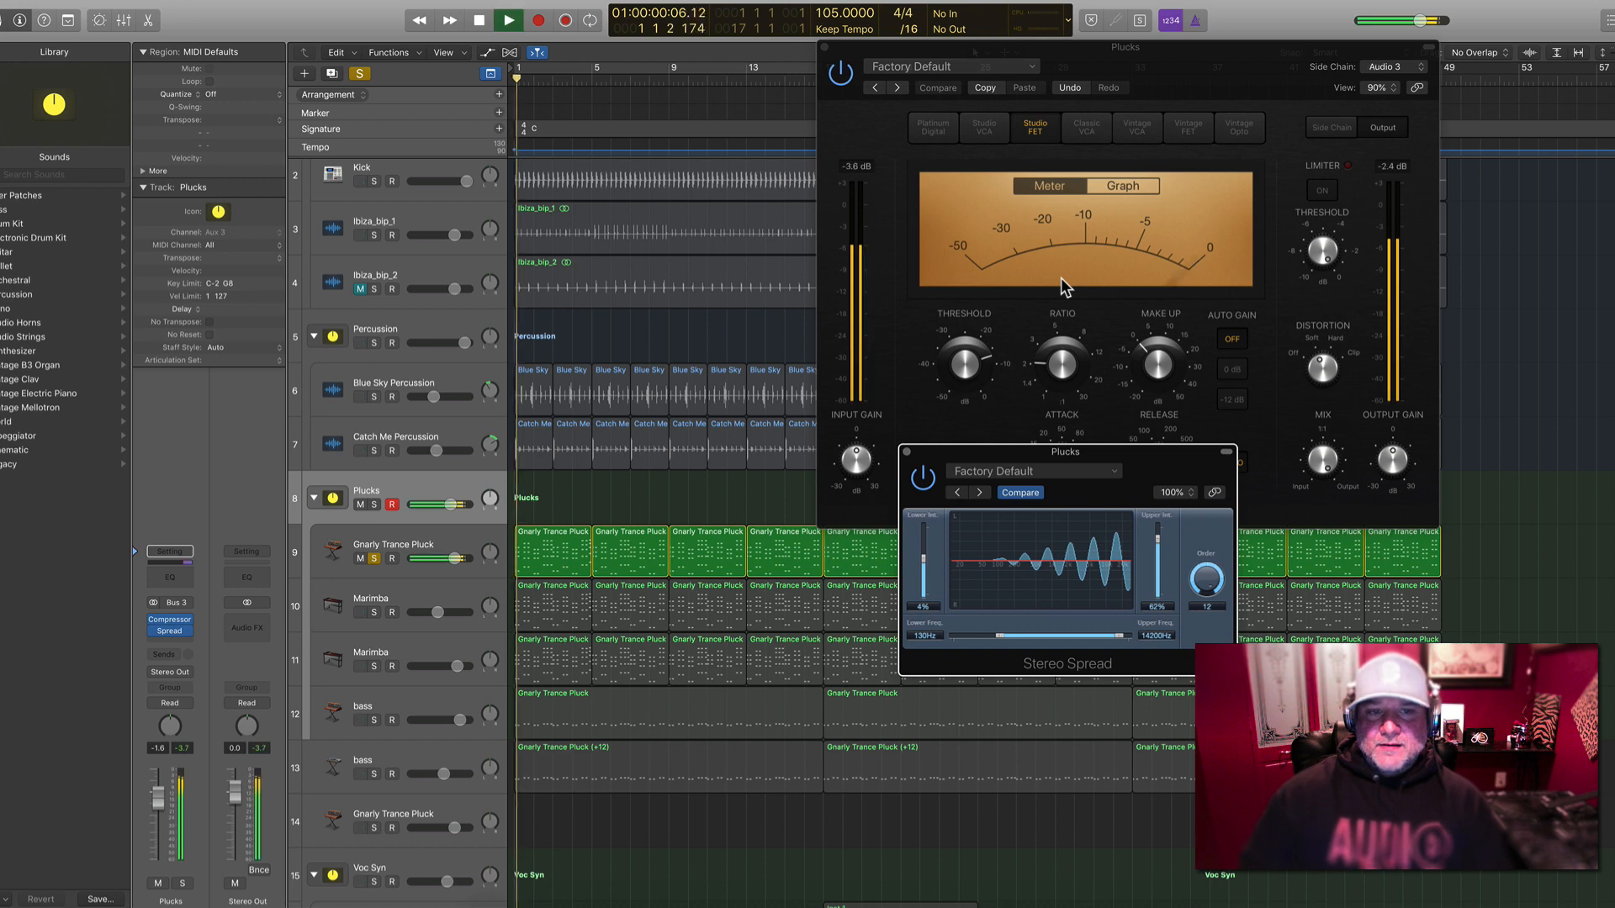
pyautogui.click(907, 454)
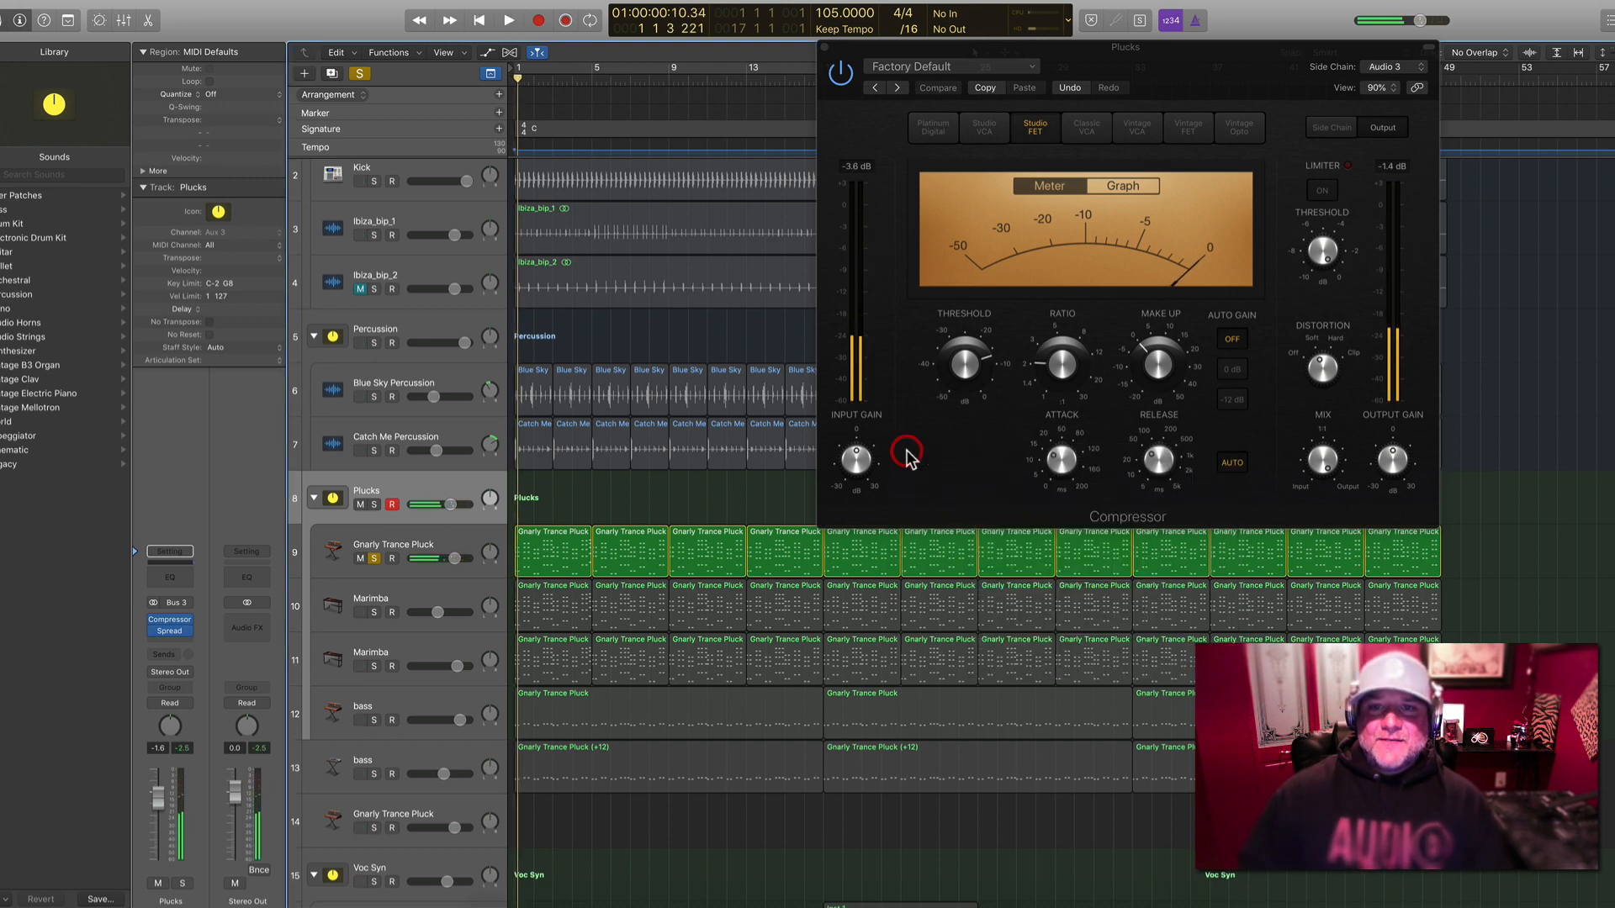
pyautogui.click(822, 48)
pyautogui.press('space')
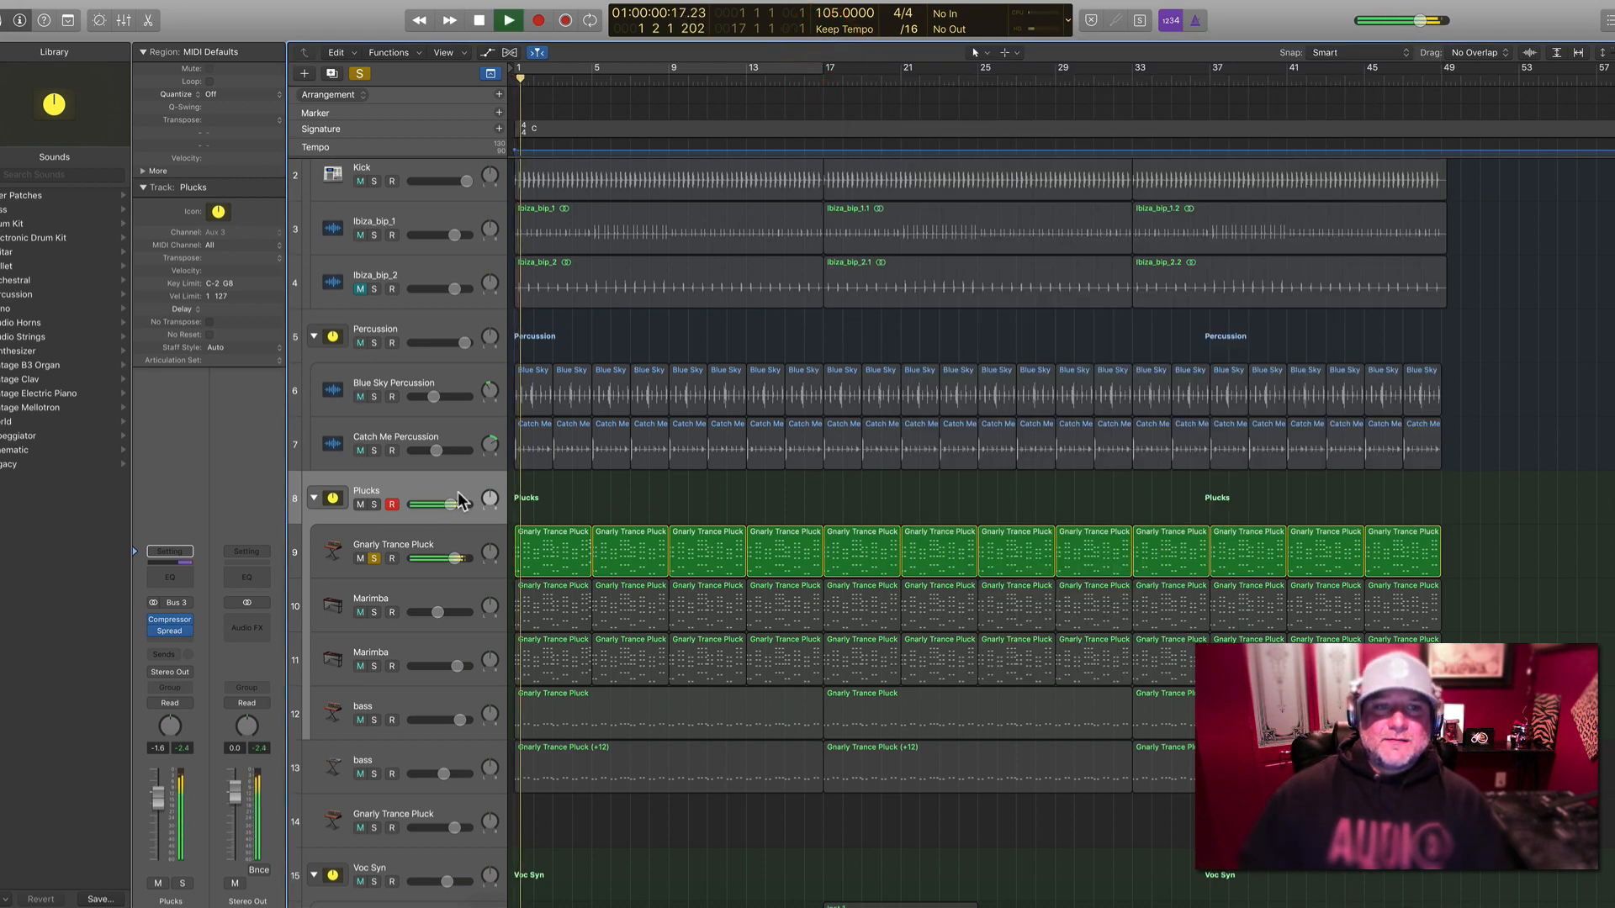
pyautogui.click(375, 558)
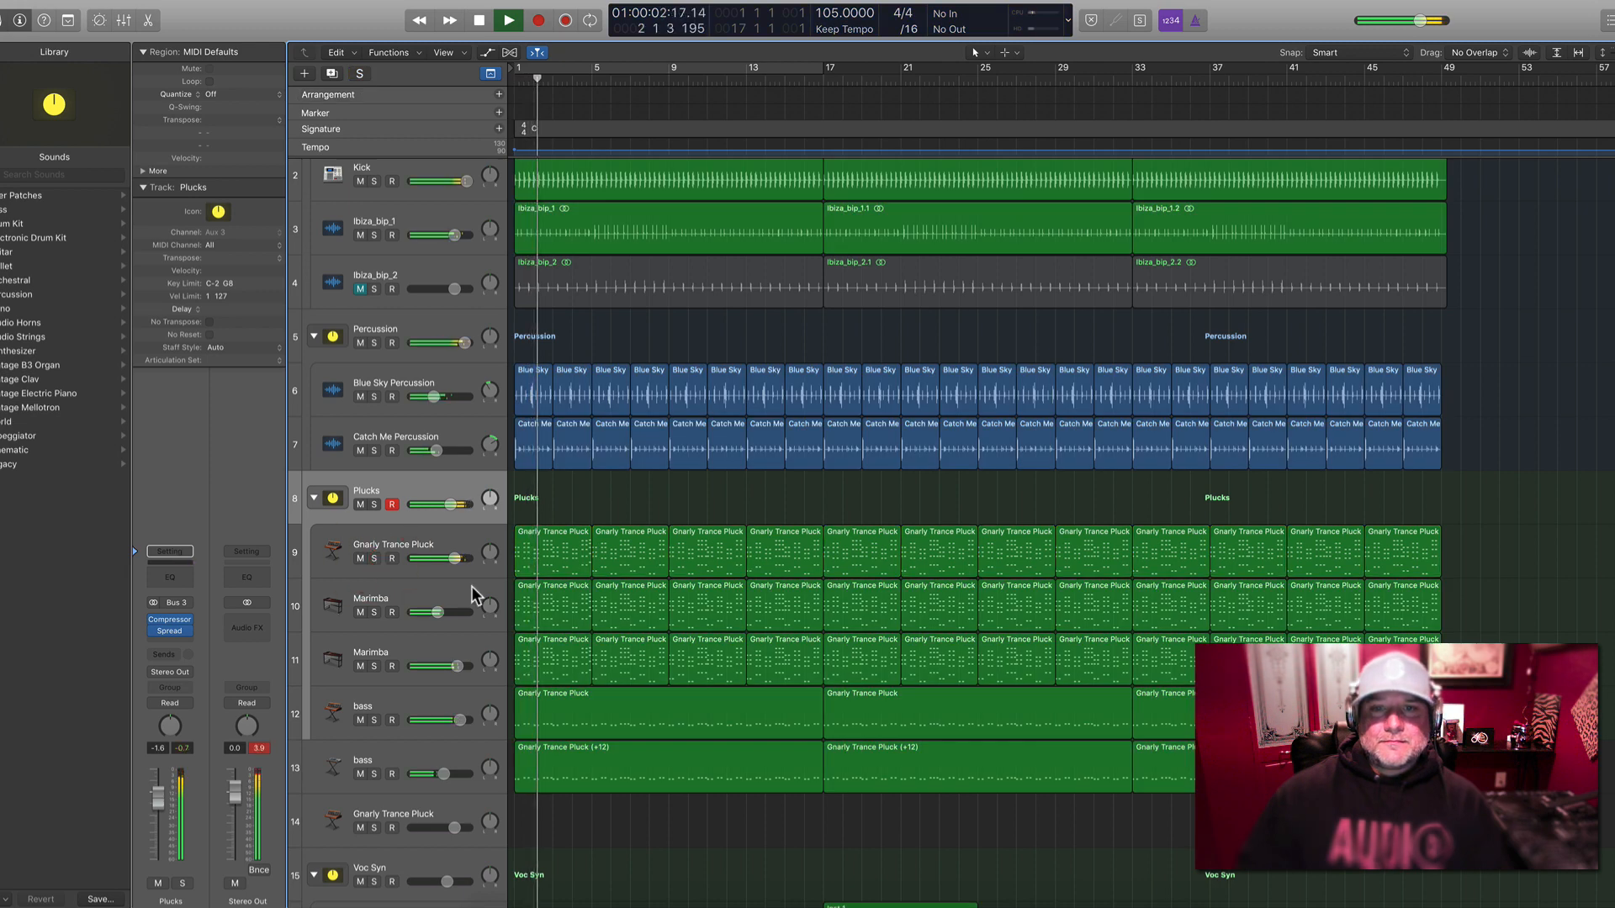
# Check the second Marimba track by muting and unmuting it, and lower its volume
pyautogui.scroll(-1, 579, 590)
pyautogui.scroll(-3, 579, 590)
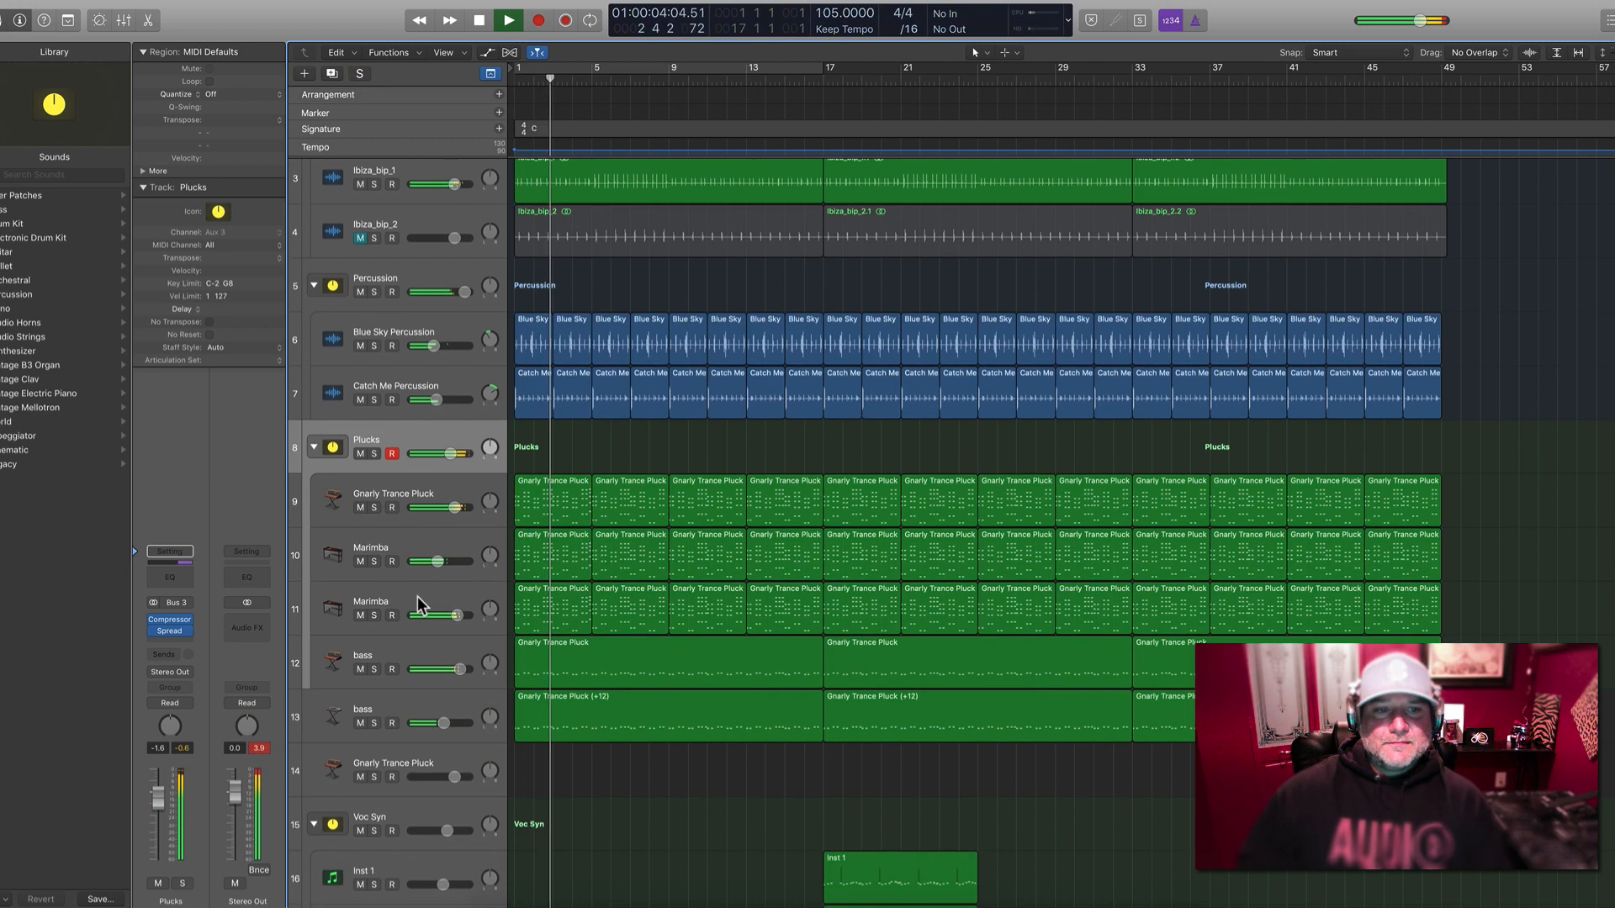
pyautogui.click(360, 616)
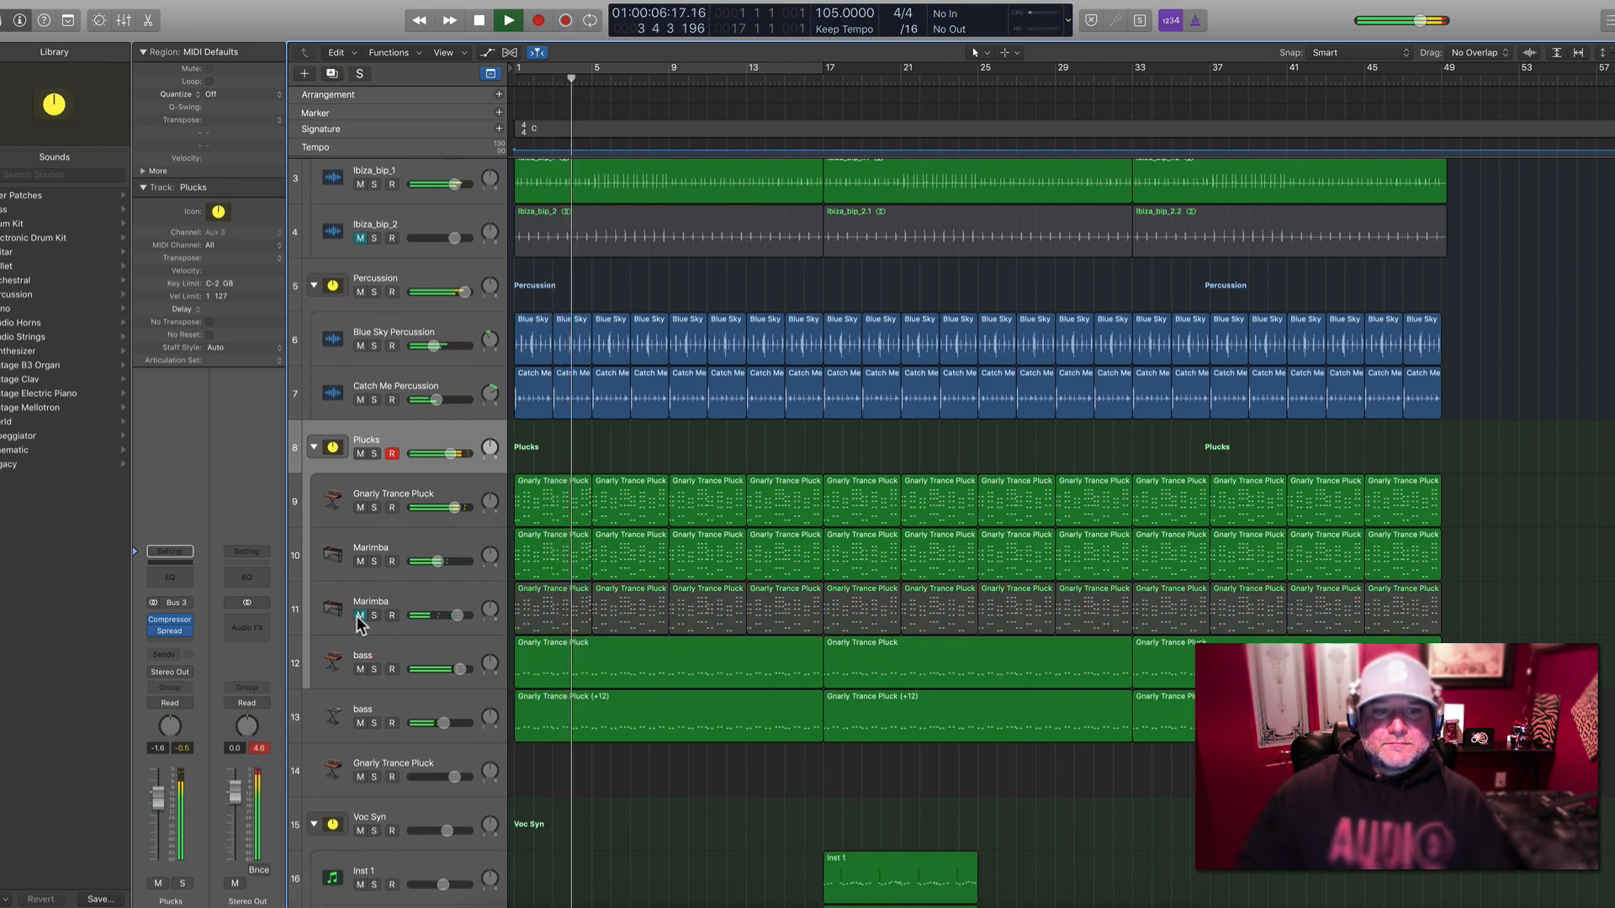
pyautogui.click(360, 616)
pyautogui.moveTo(440, 615); pyautogui.dragTo(423, 610)
# Copy the Inst 1 and Inst 2 regions of the Voc Syn stack so the copies start at bar 9
pyautogui.scroll(-5, 609, 617)
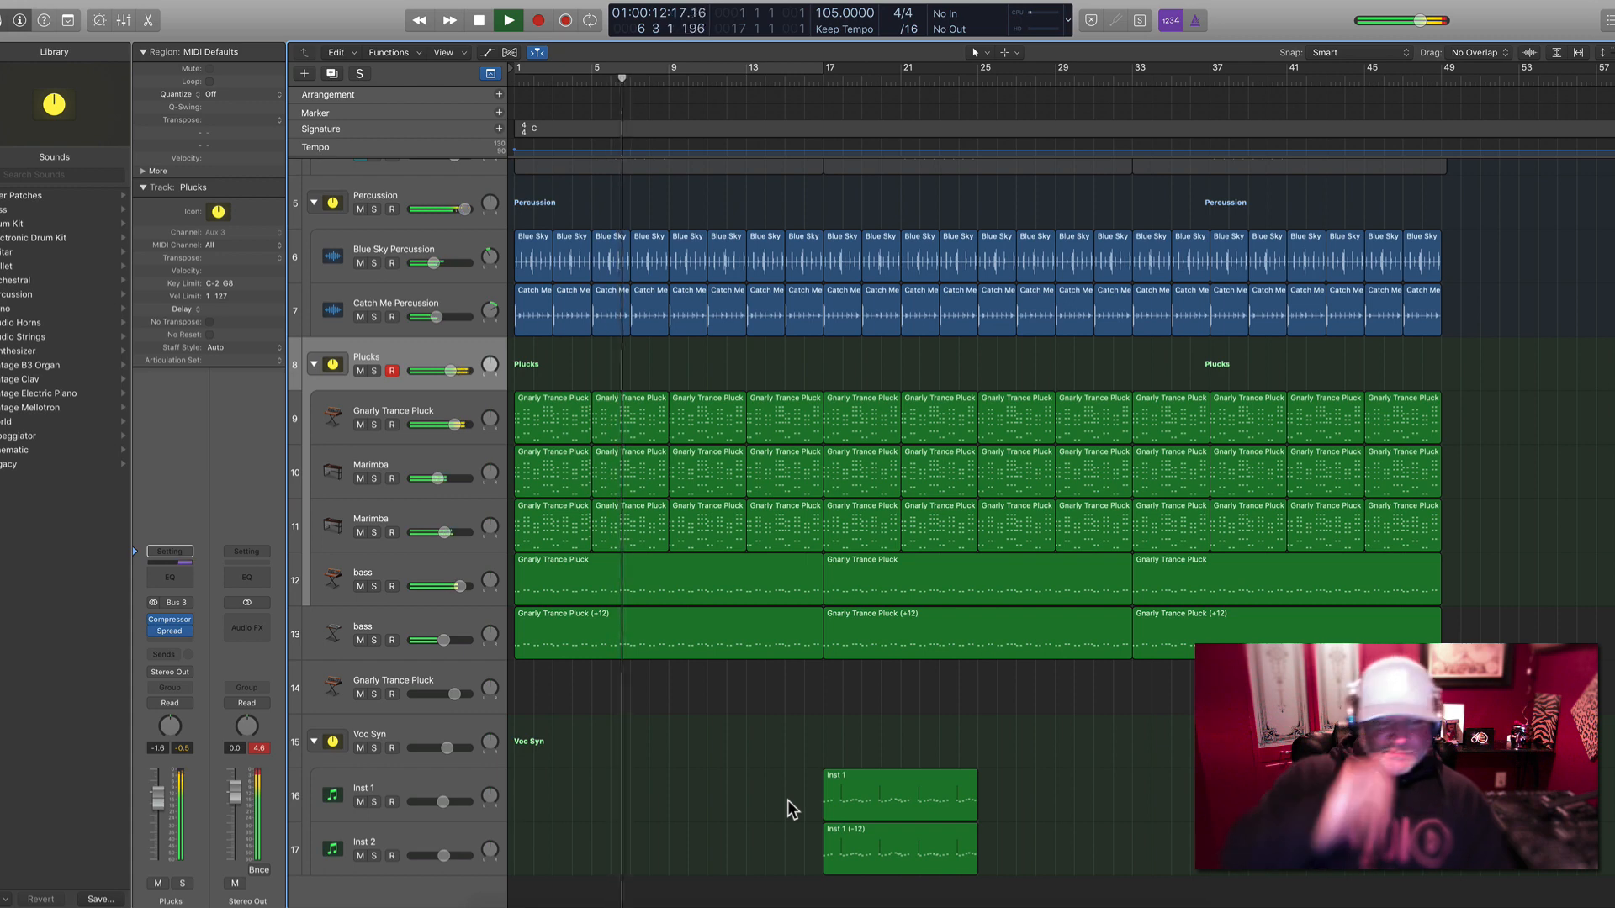
pyautogui.moveTo(788, 797); pyautogui.dragTo(745, 797)
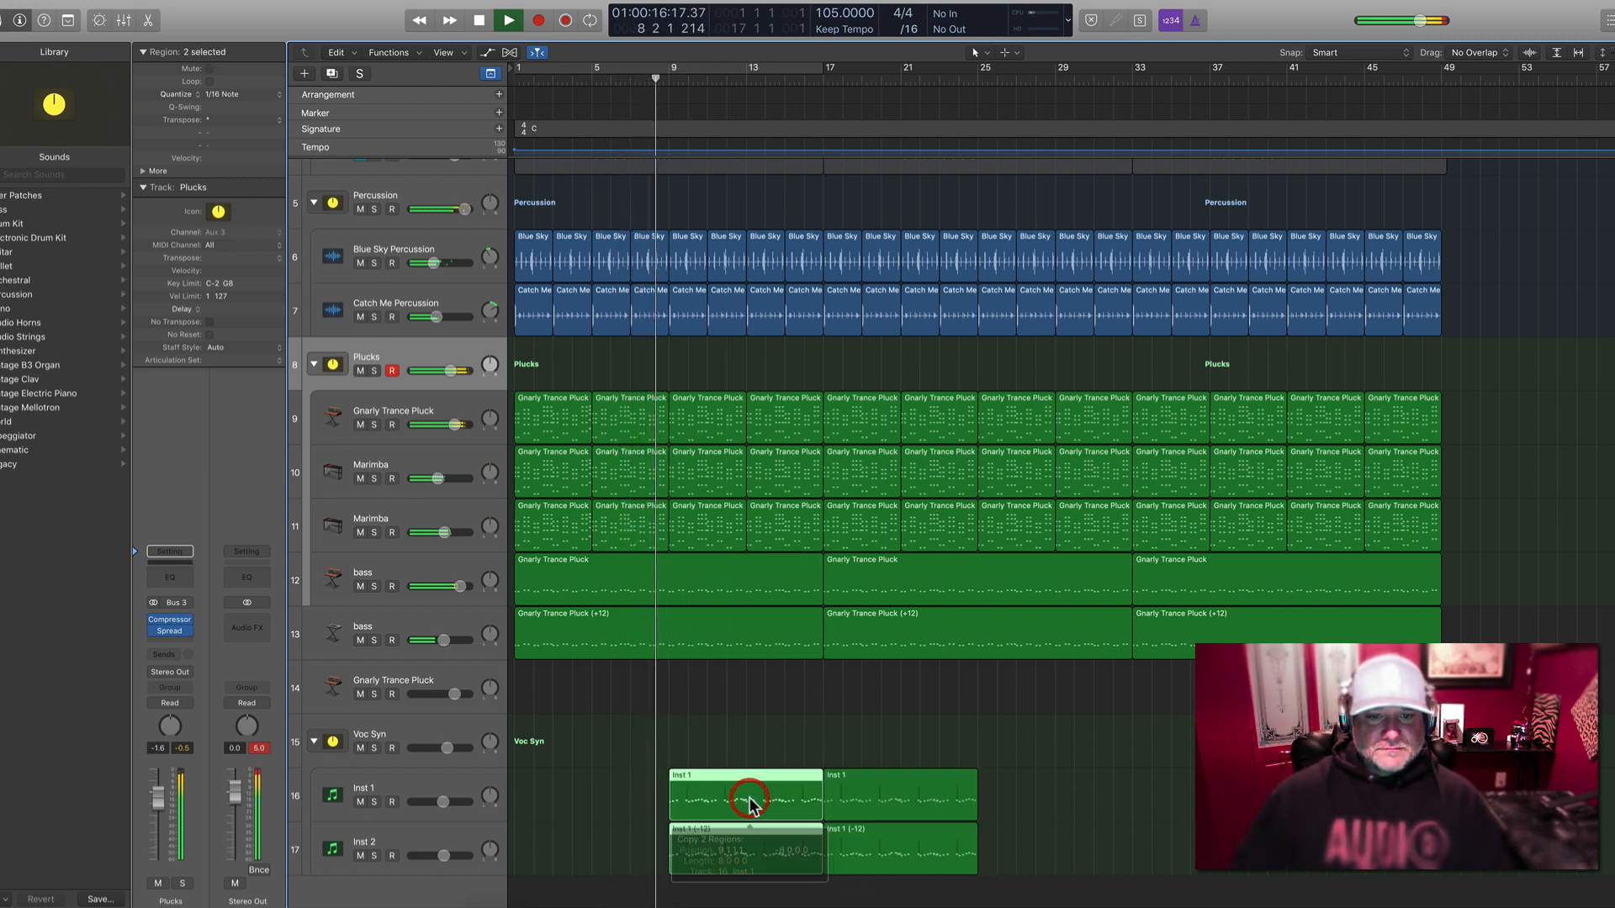
pyautogui.click(1113, 772)
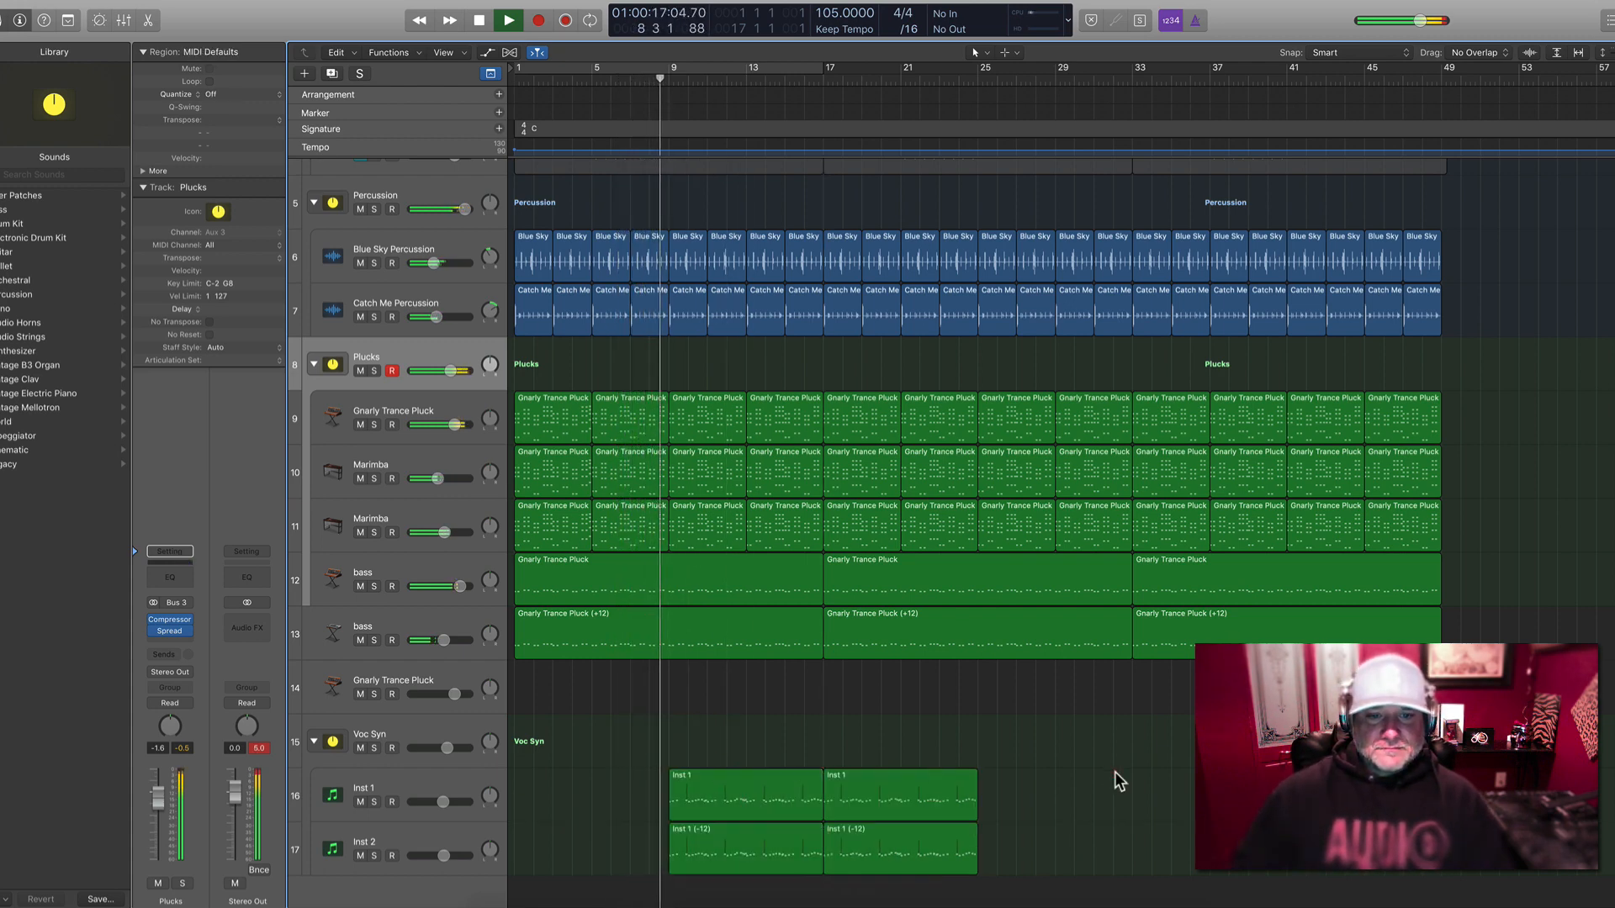
# Set the Voc Syn stack's volume to -2.4 dB and solo the stack
pyautogui.click(421, 732)
pyautogui.moveTo(158, 805); pyautogui.dragTo(157, 802)
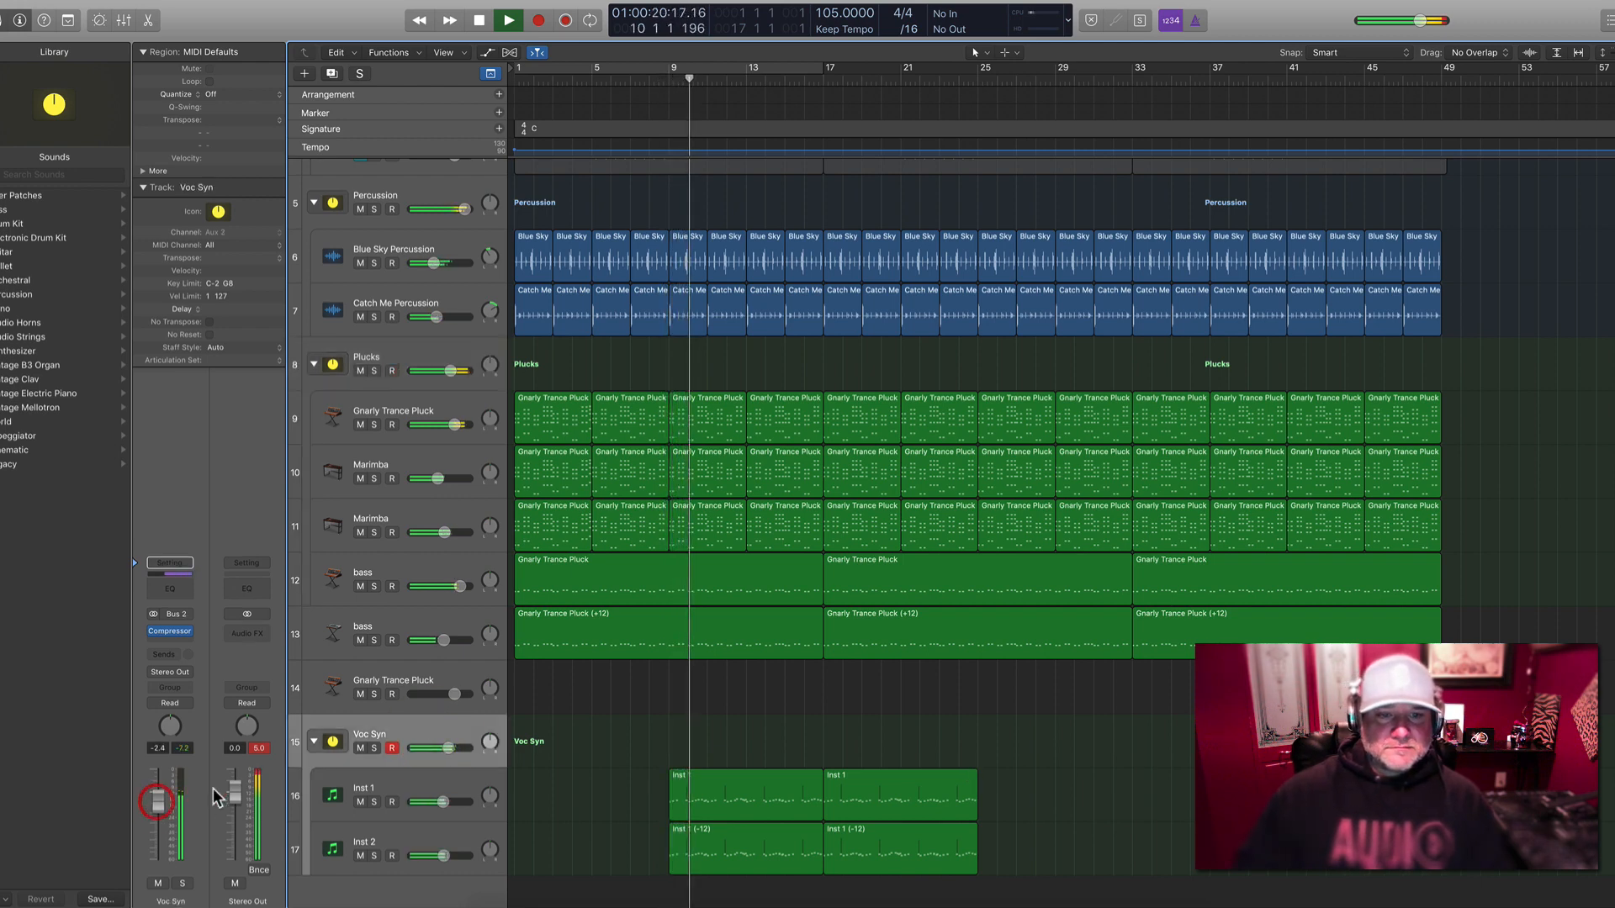
pyautogui.click(418, 738)
pyautogui.click(375, 748)
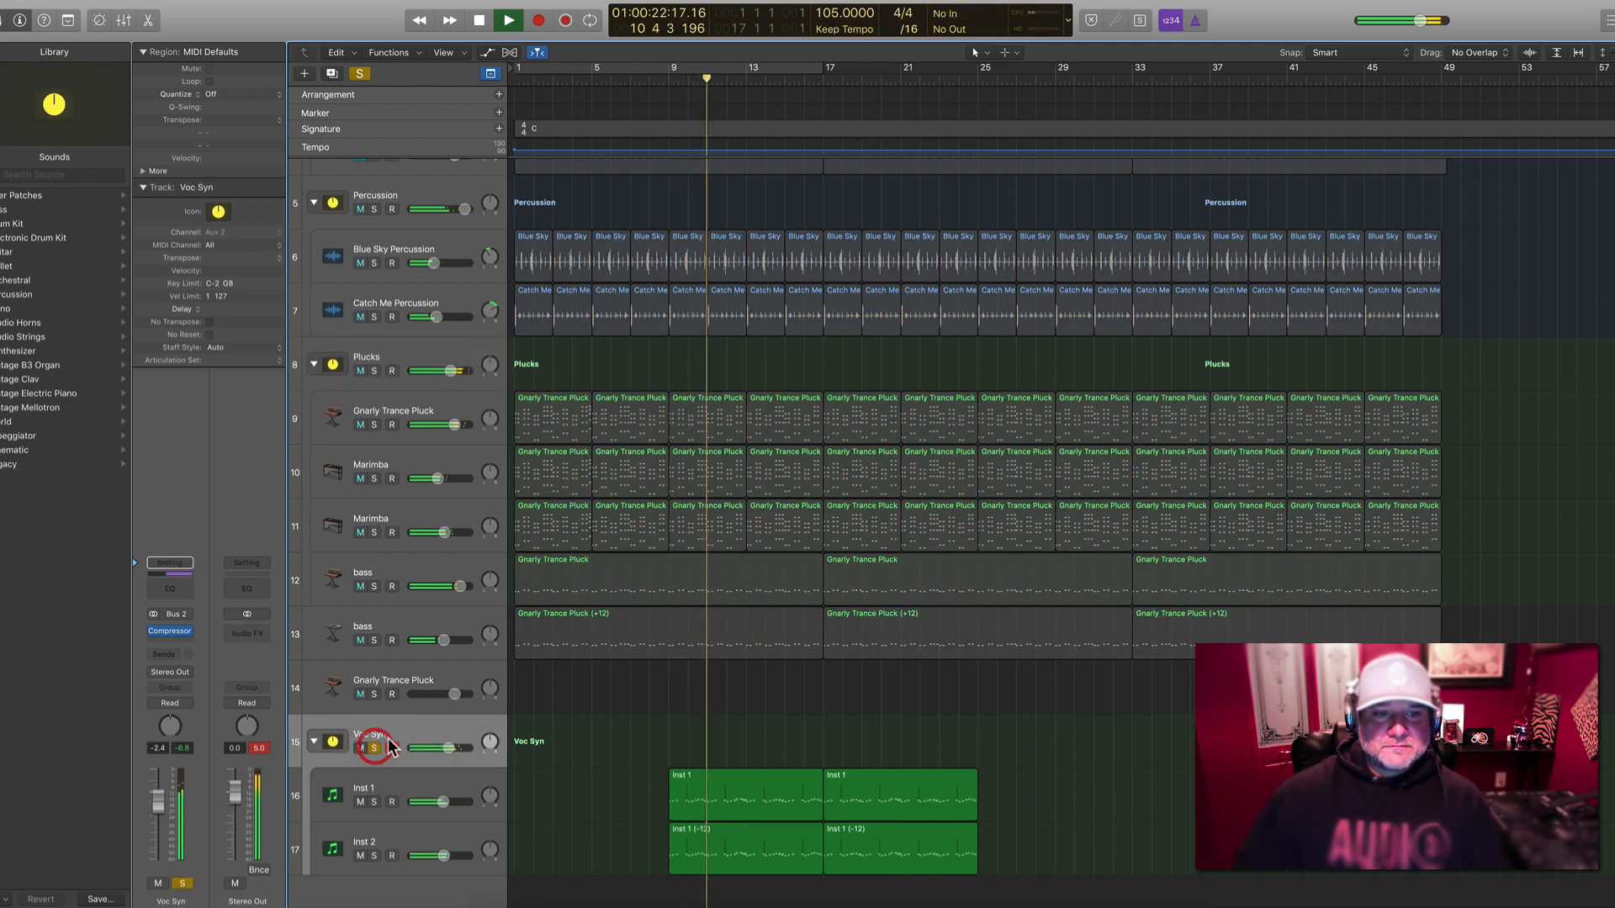
# Insert a Stereo Delay on the Voc Syn stack, set its output mix to 15% left and 22% right, and close it while playing from bar 9
pyautogui.press('space')
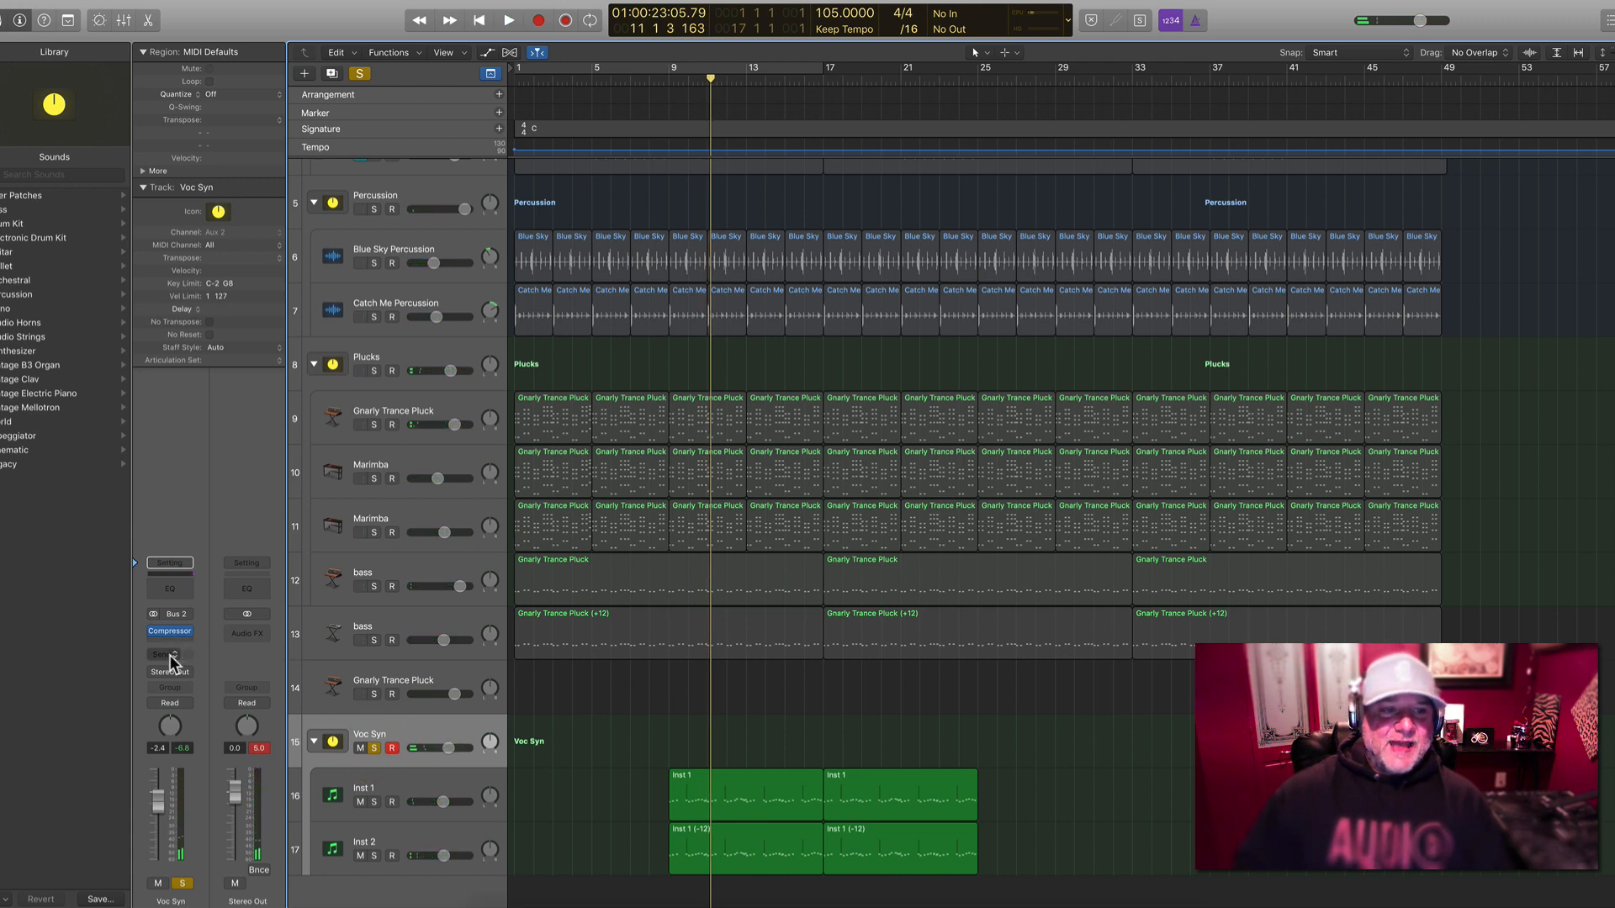
pyautogui.click(173, 639)
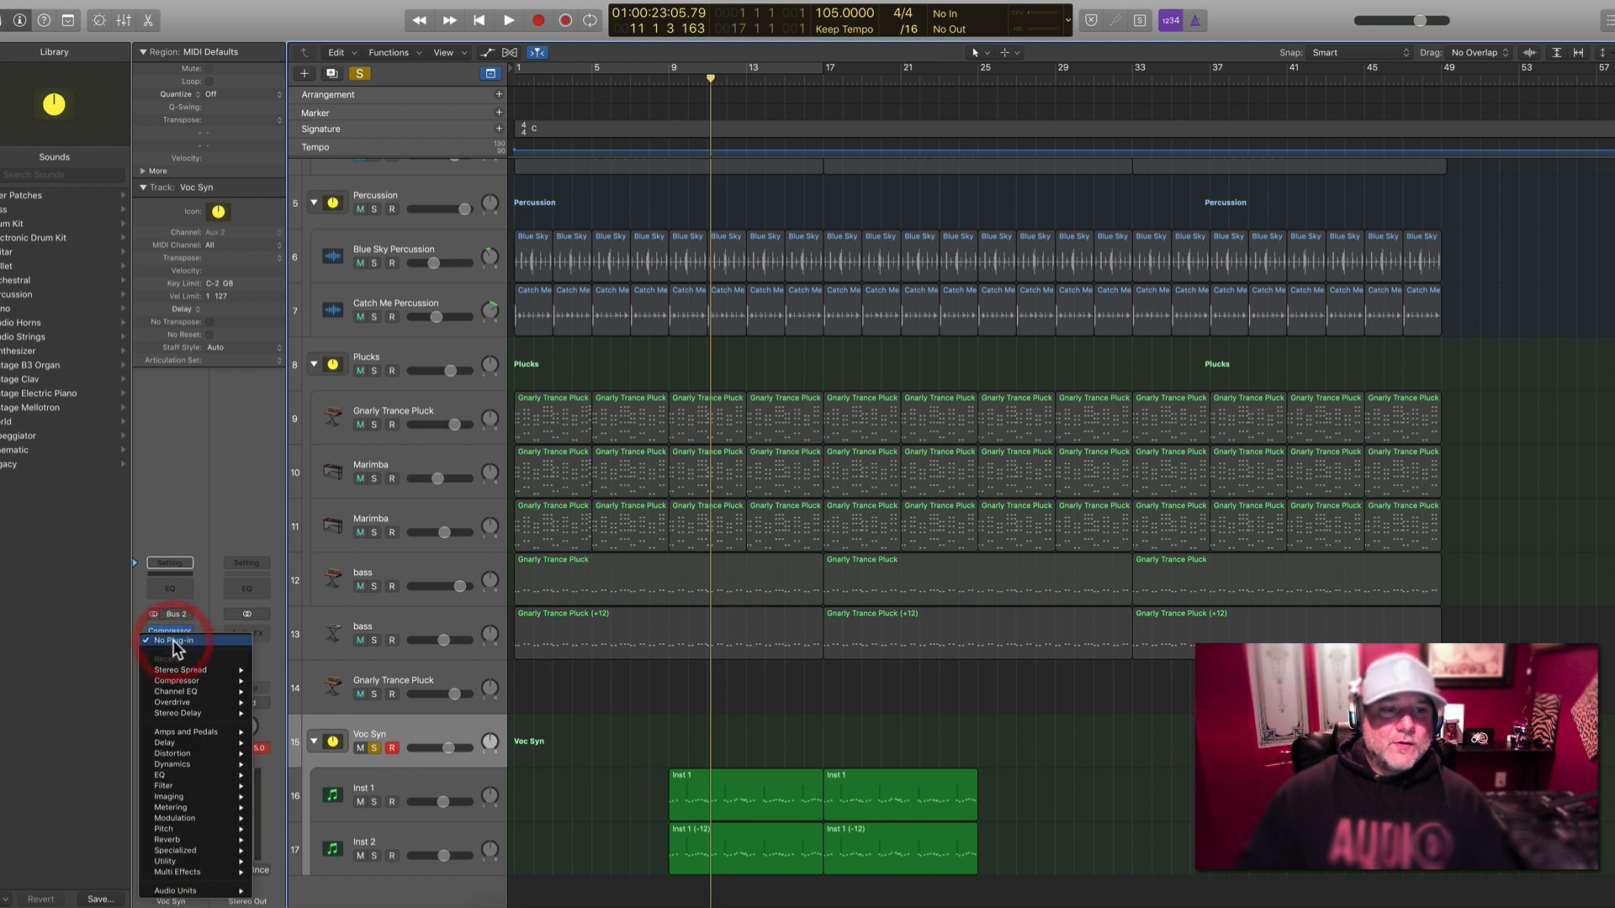
pyautogui.click(283, 713)
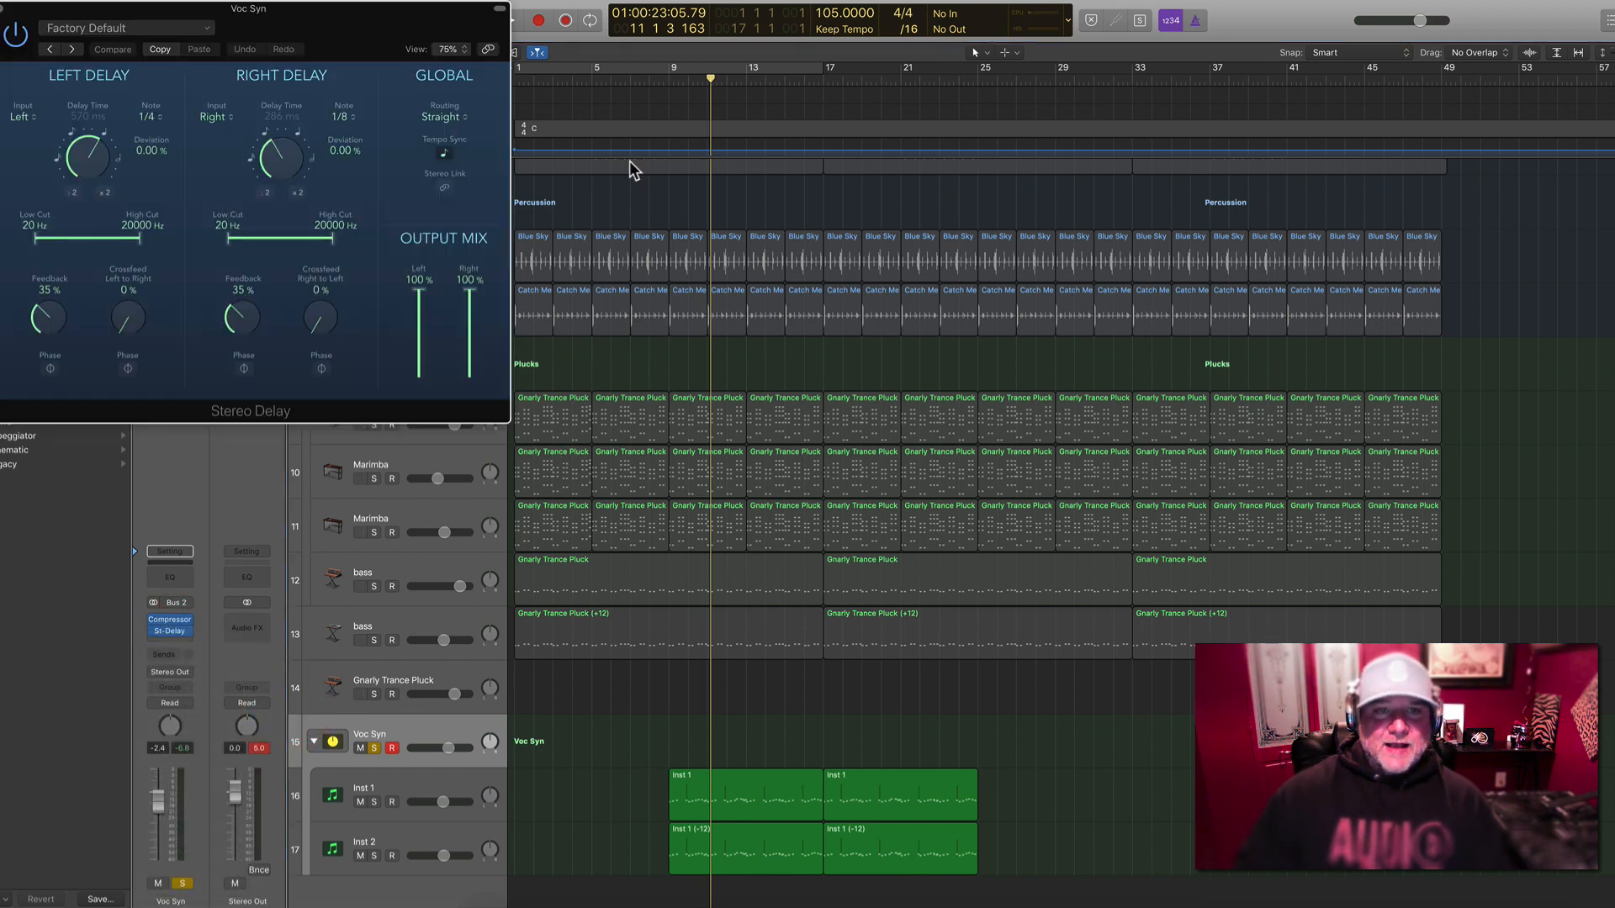
pyautogui.click(667, 79)
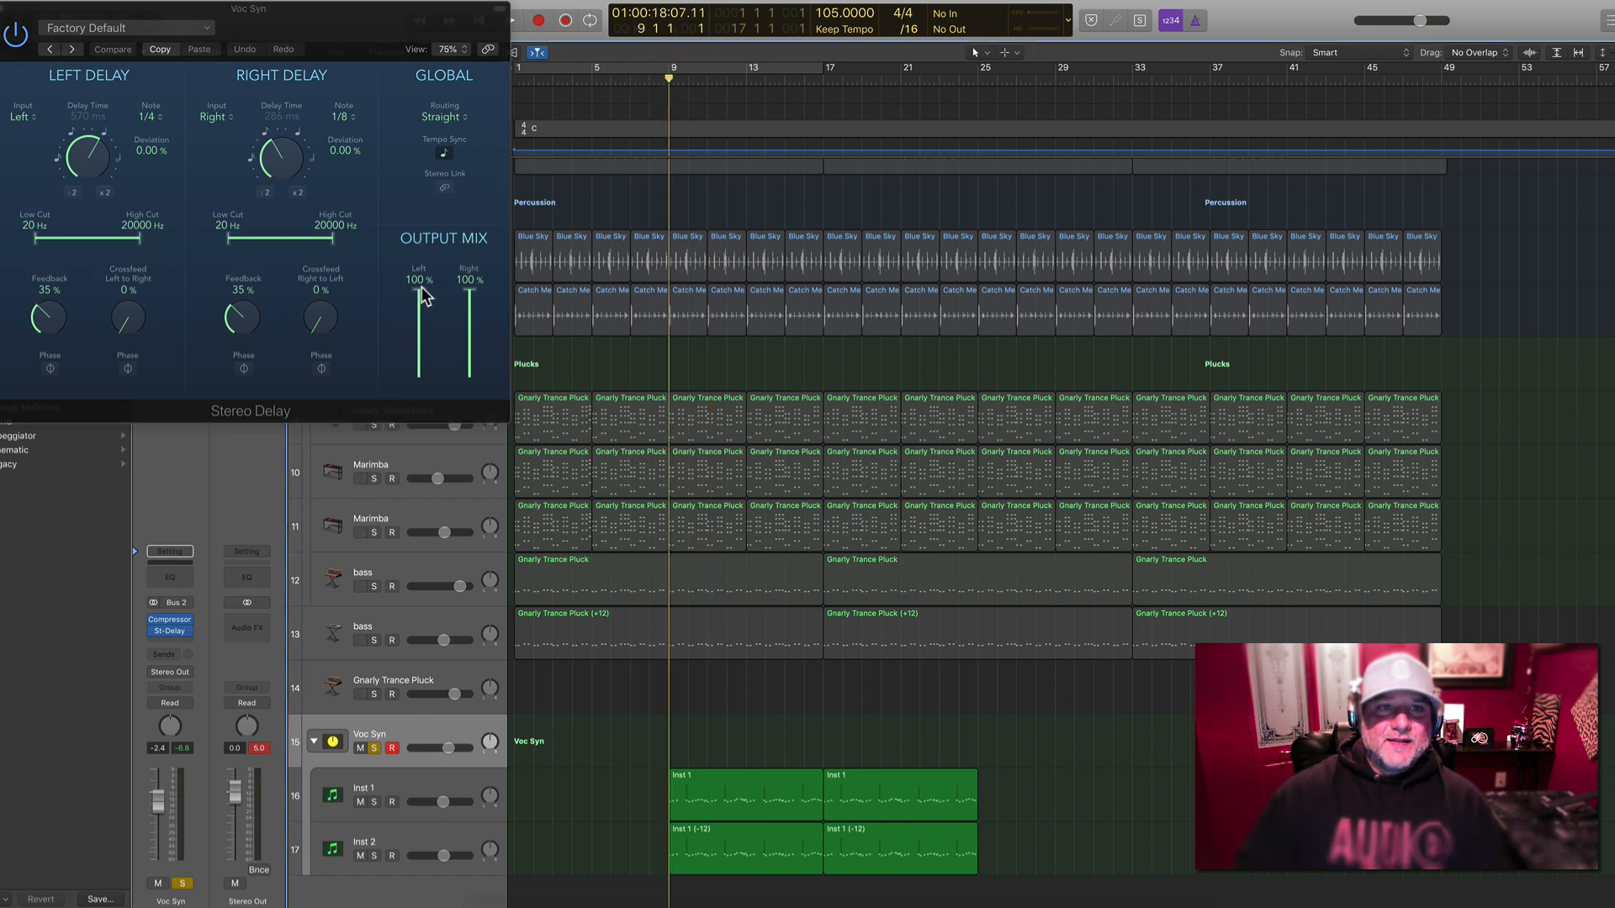
pyautogui.moveTo(422, 288); pyautogui.dragTo(418, 365)
pyautogui.press('space')
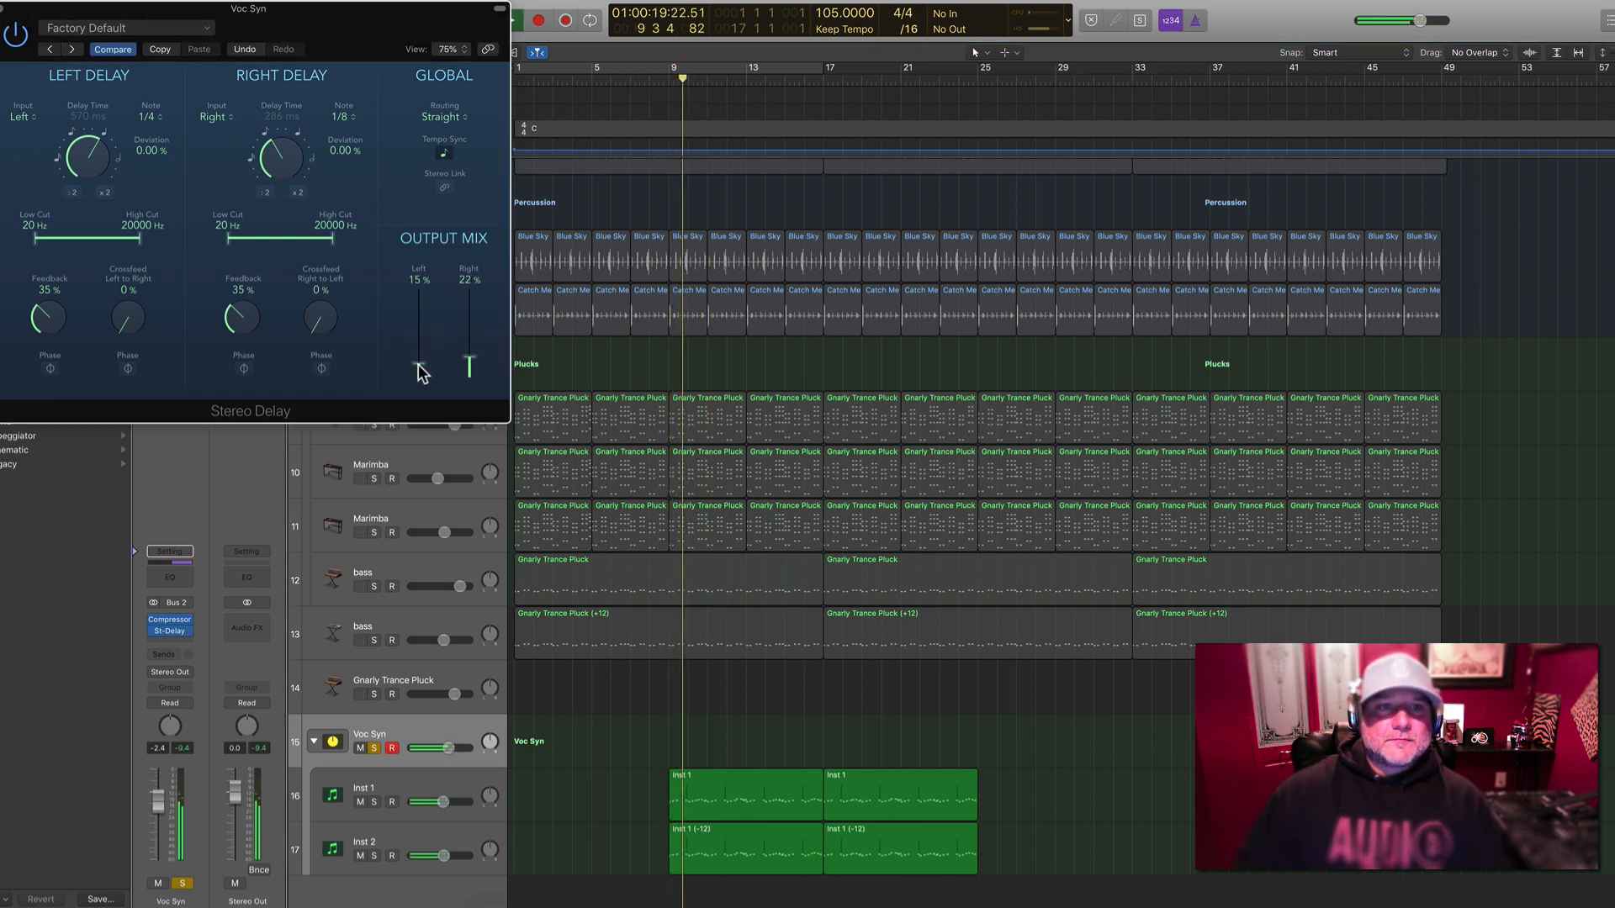
pyautogui.click(1, 8)
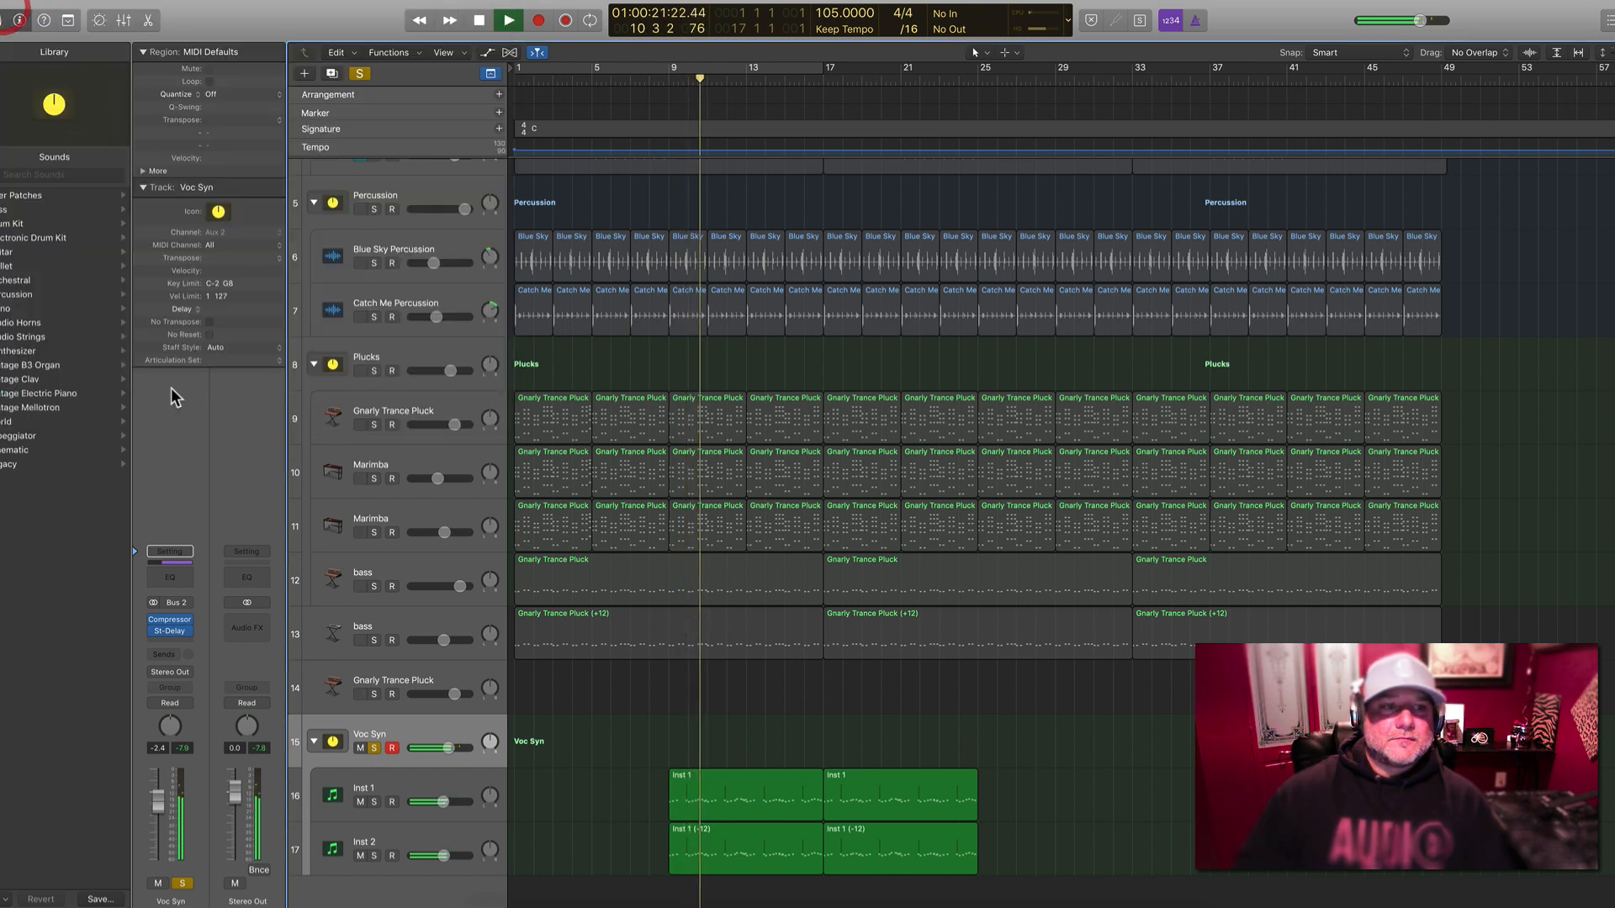
# Add a Channel EQ to the Voc Syn stack, turn on its analyzer and set the 800 Hz band to 760 Hz at -1.0 dB
pyautogui.click(167, 579)
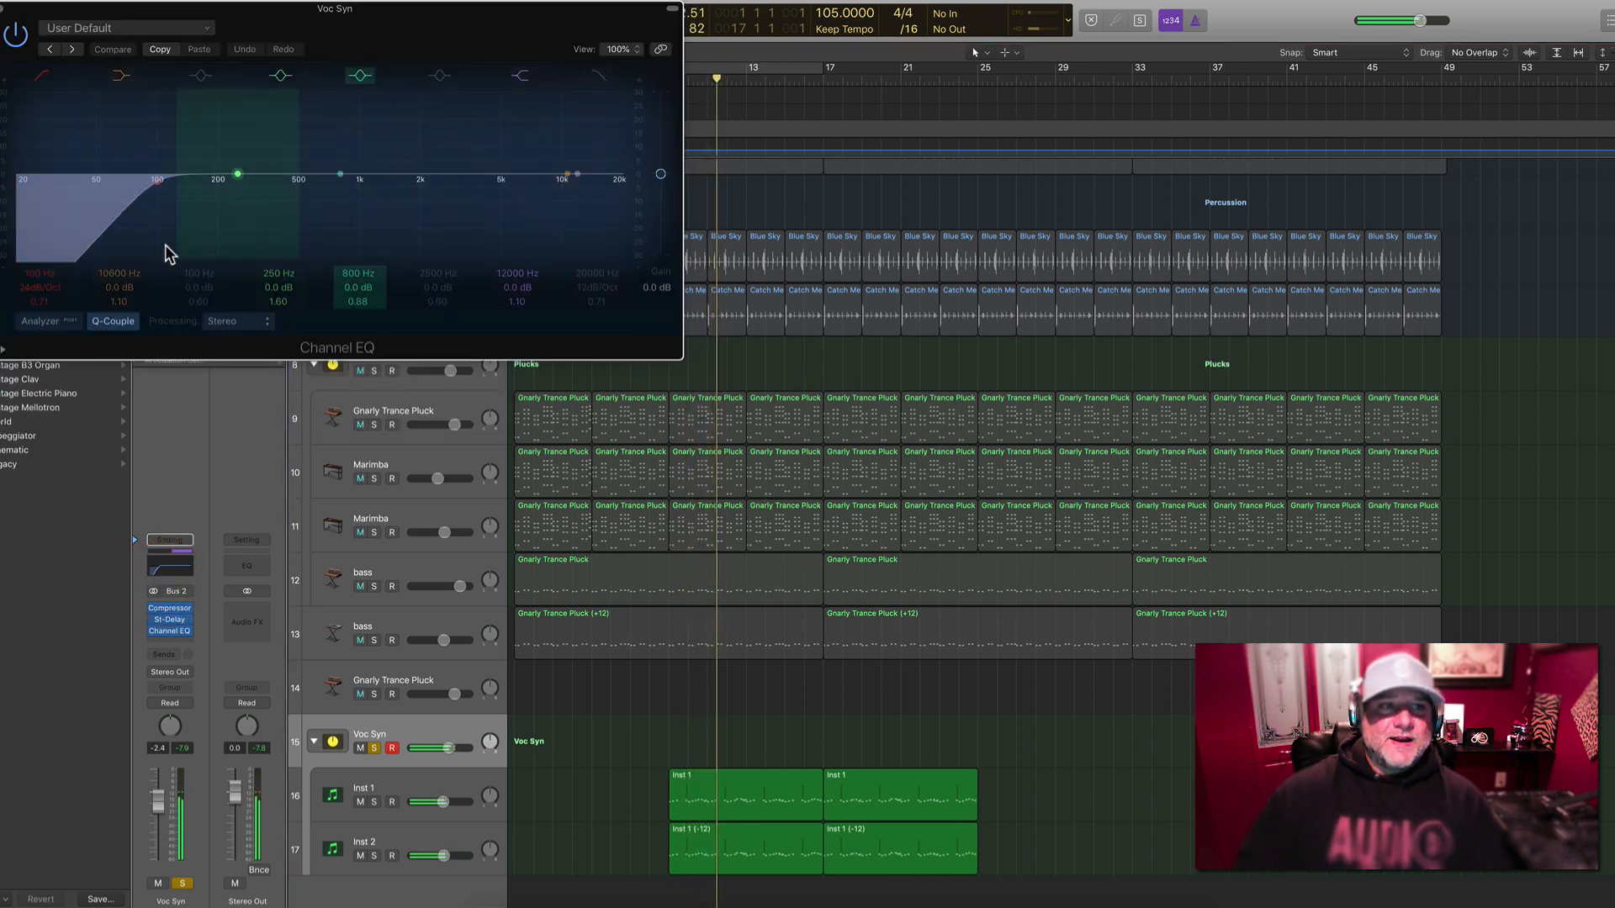
pyautogui.click(38, 321)
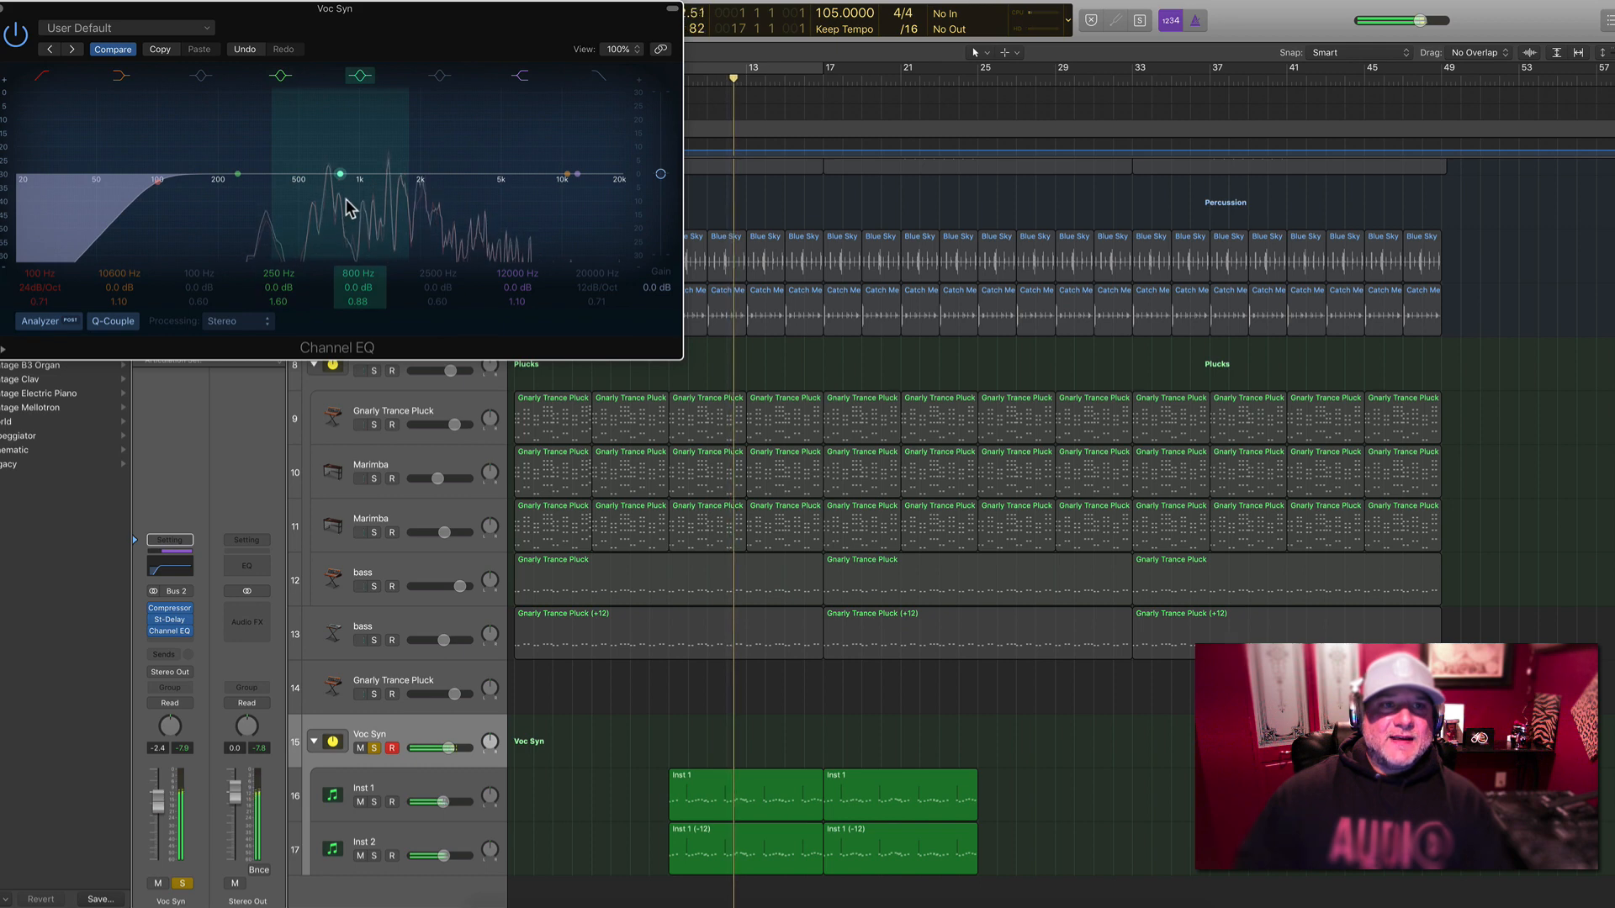
pyautogui.moveTo(346, 207); pyautogui.dragTo(341, 207)
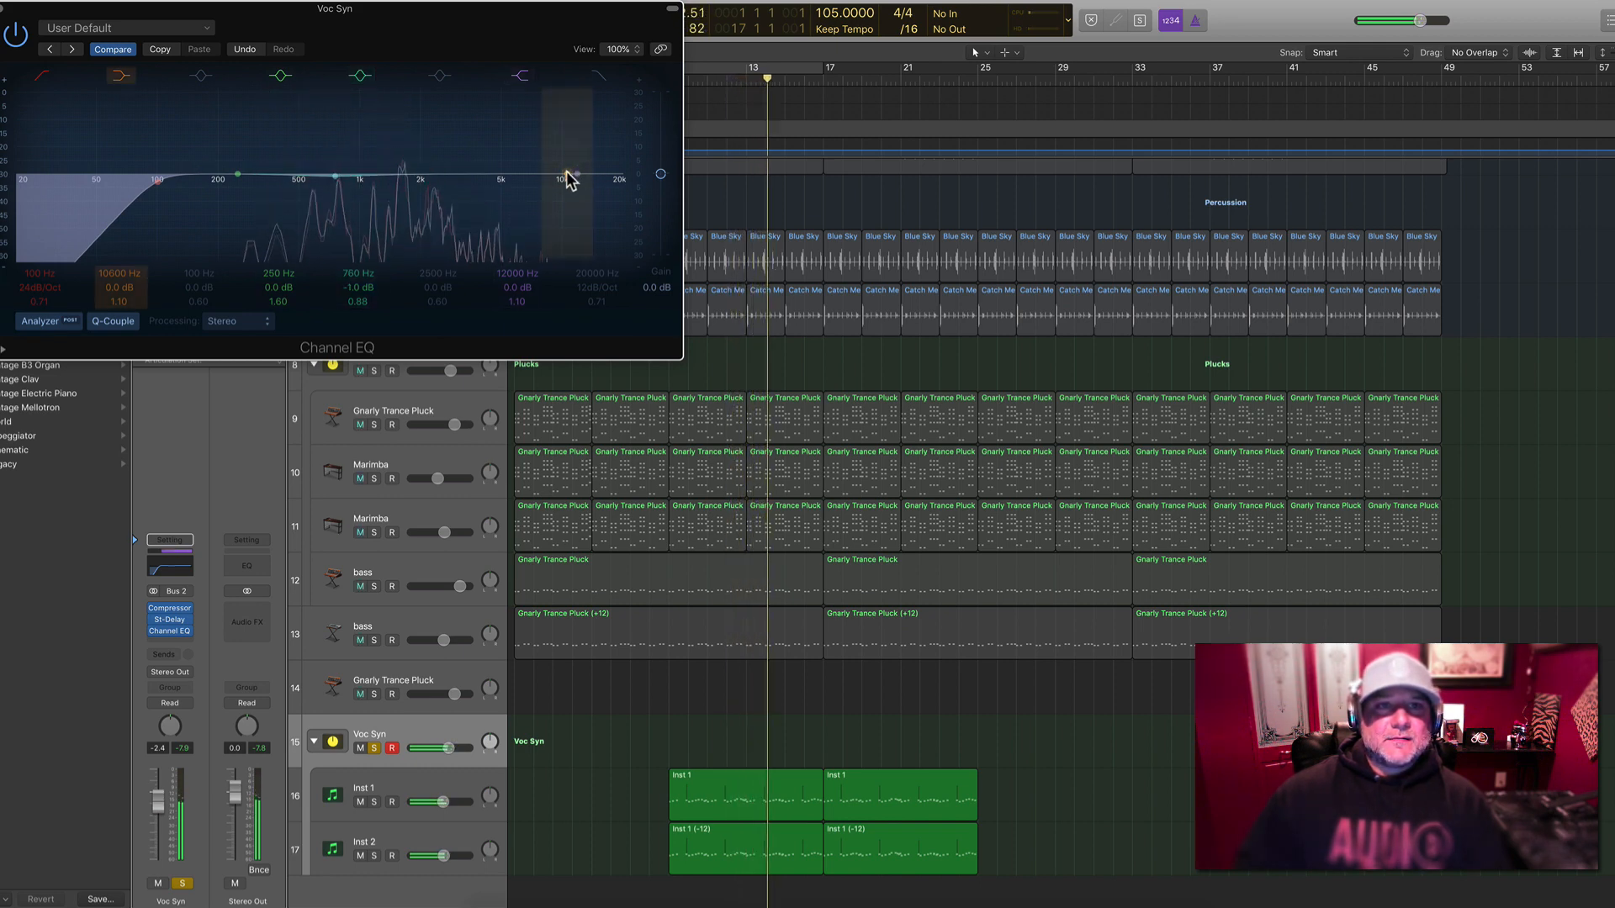
# Set the Voc Syn EQ's low shelf to 6200 Hz at +3.0 dB and turn on the 2500 Hz band
pyautogui.moveTo(569, 179); pyautogui.dragTo(519, 168)
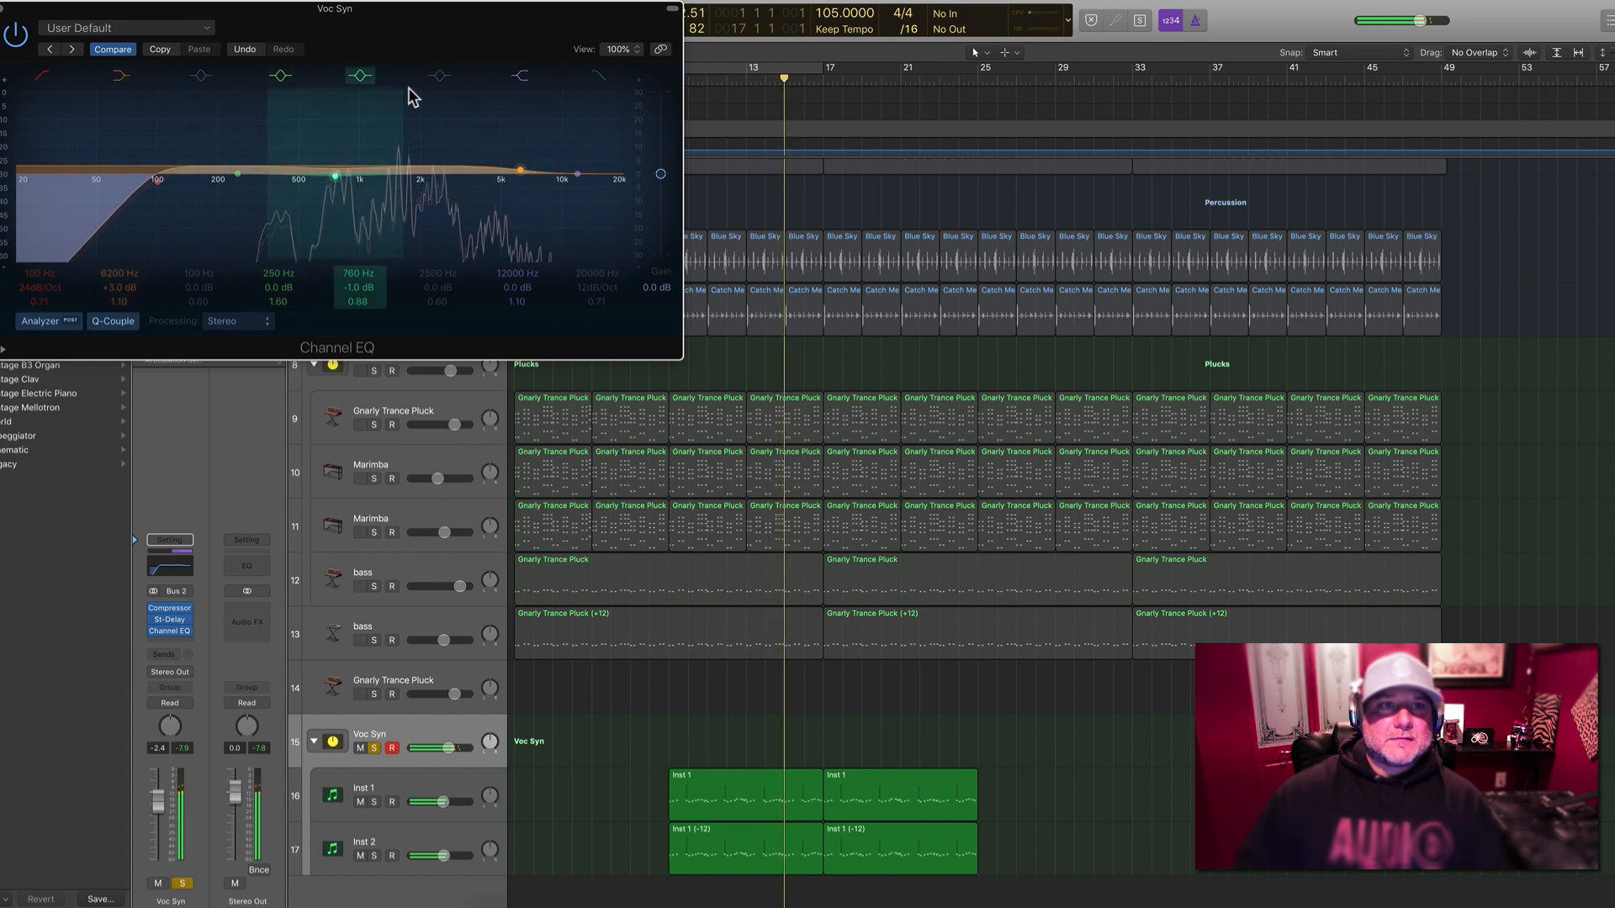
pyautogui.click(440, 76)
pyautogui.click(520, 76)
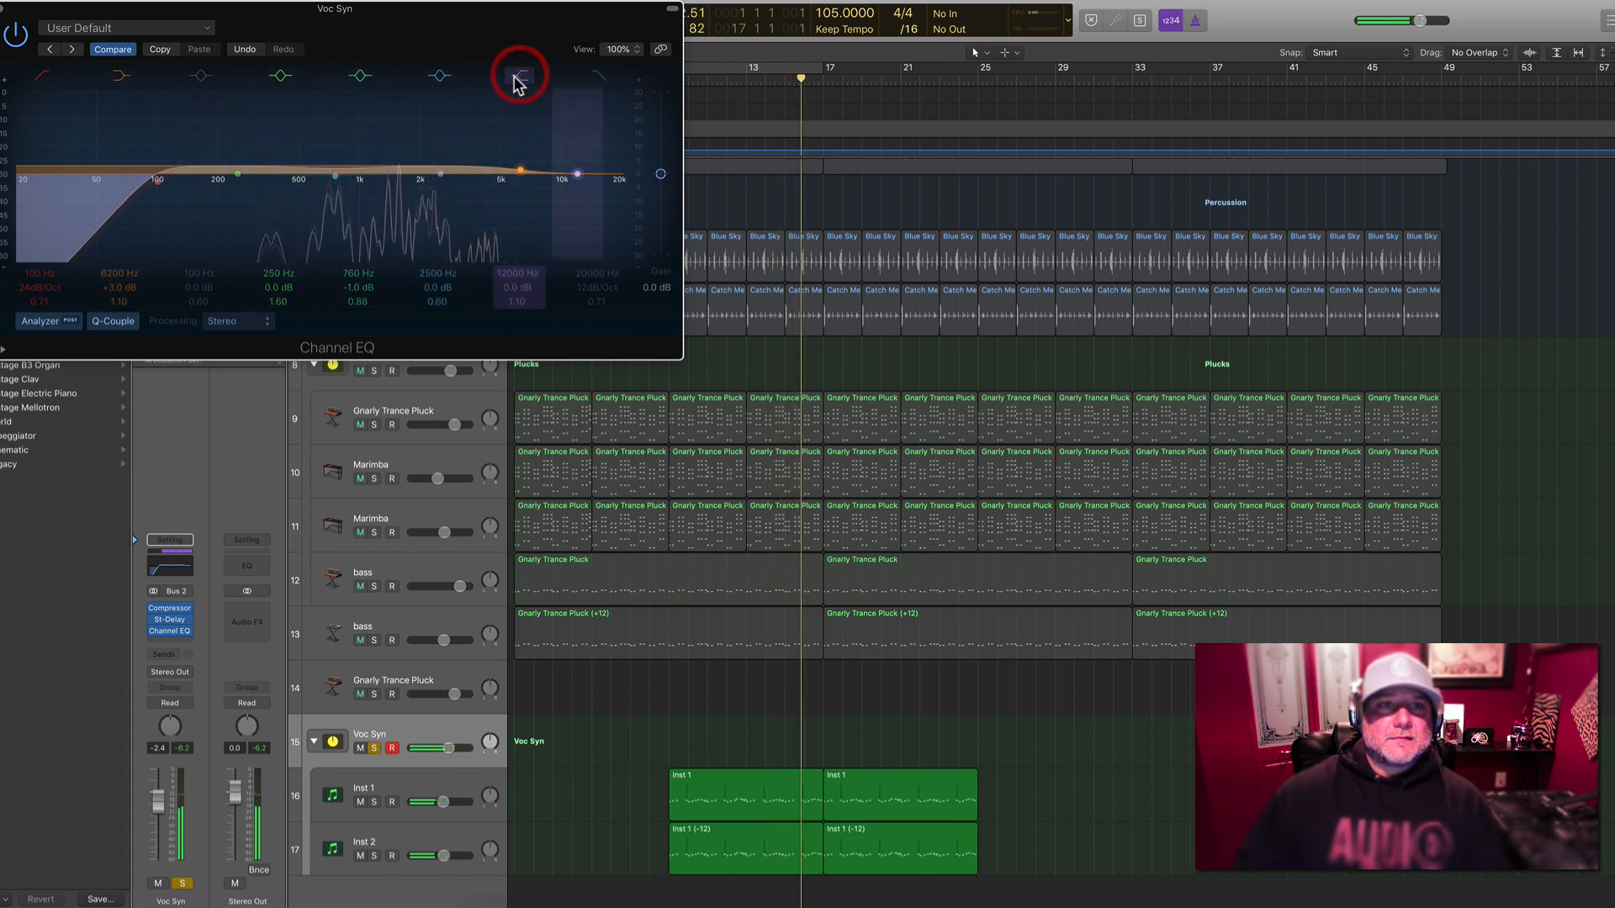
# Set the low cut to 108 Hz, the 250 Hz band to -6.5 dB and the 760 Hz band to 2700 Hz at +3.0 dB
pyautogui.click(42, 76)
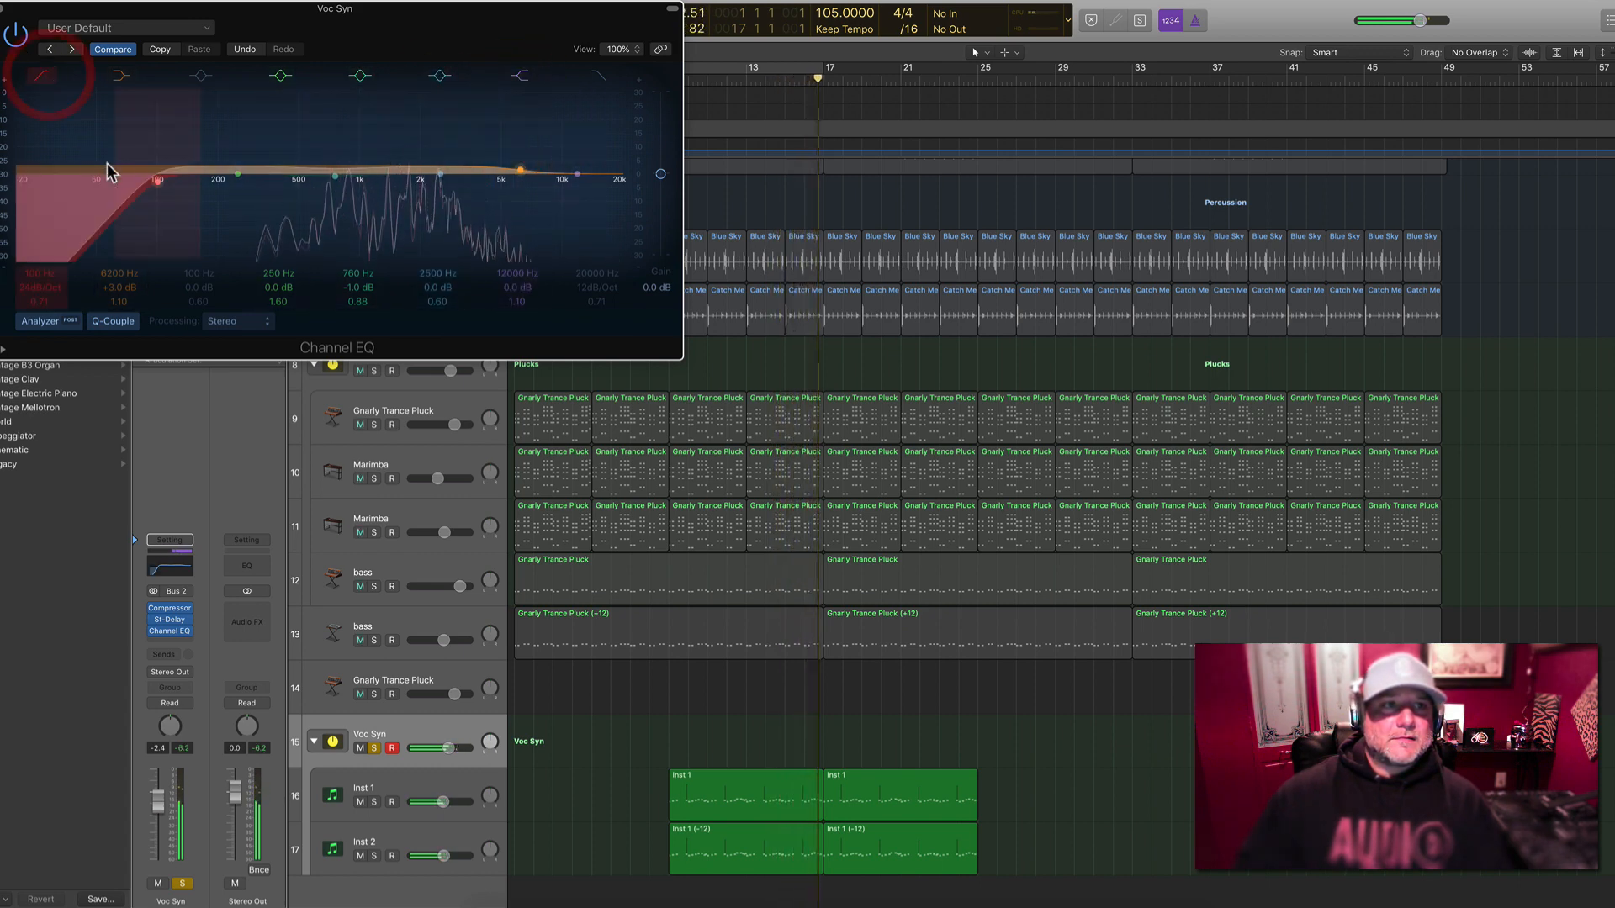
pyautogui.moveTo(159, 180); pyautogui.dragTo(238, 193)
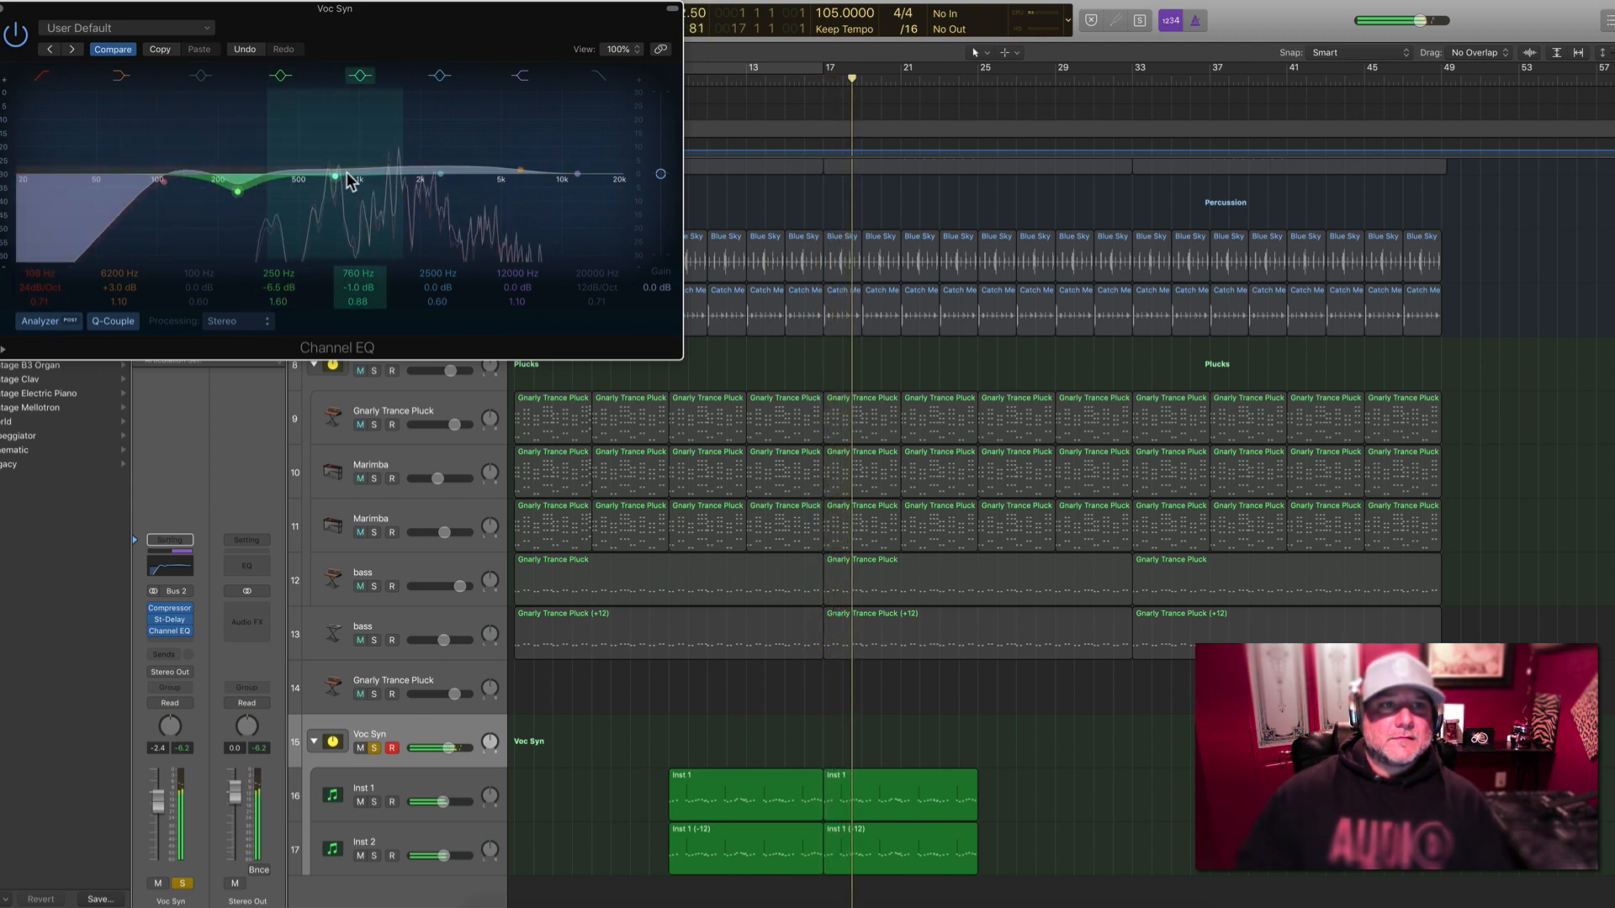
pyautogui.moveTo(336, 178); pyautogui.dragTo(456, 166)
# Unsolo the Voc Syn stack, set its volume to -3.8 dB and close its EQ
pyautogui.click(182, 882)
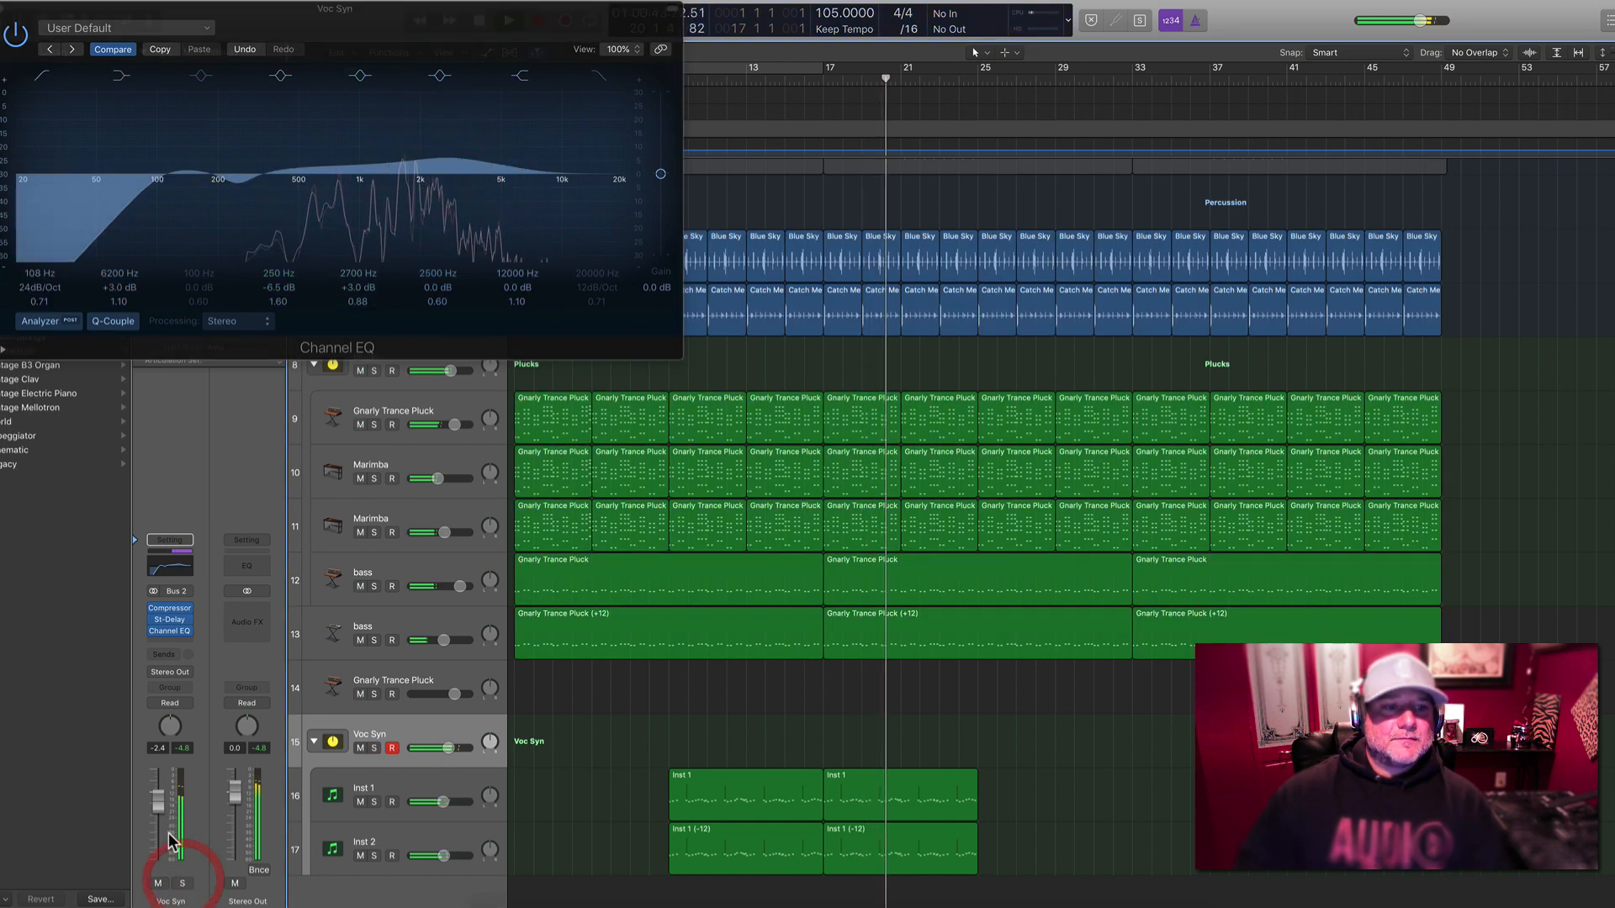
pyautogui.moveTo(158, 818); pyautogui.dragTo(158, 823)
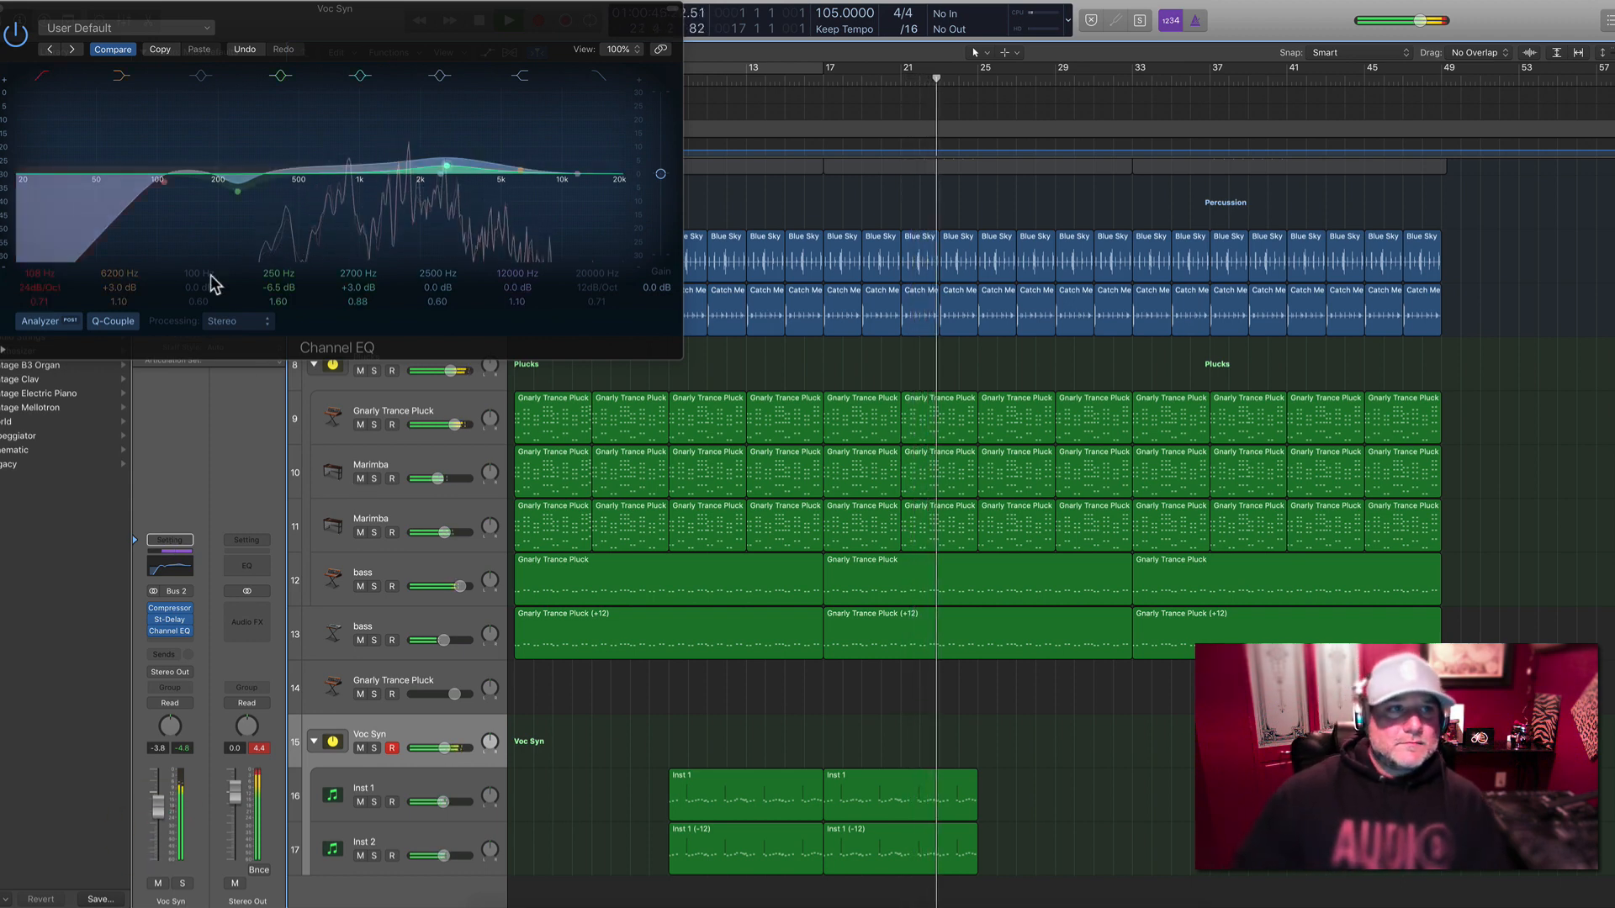
pyautogui.click(12, 11)
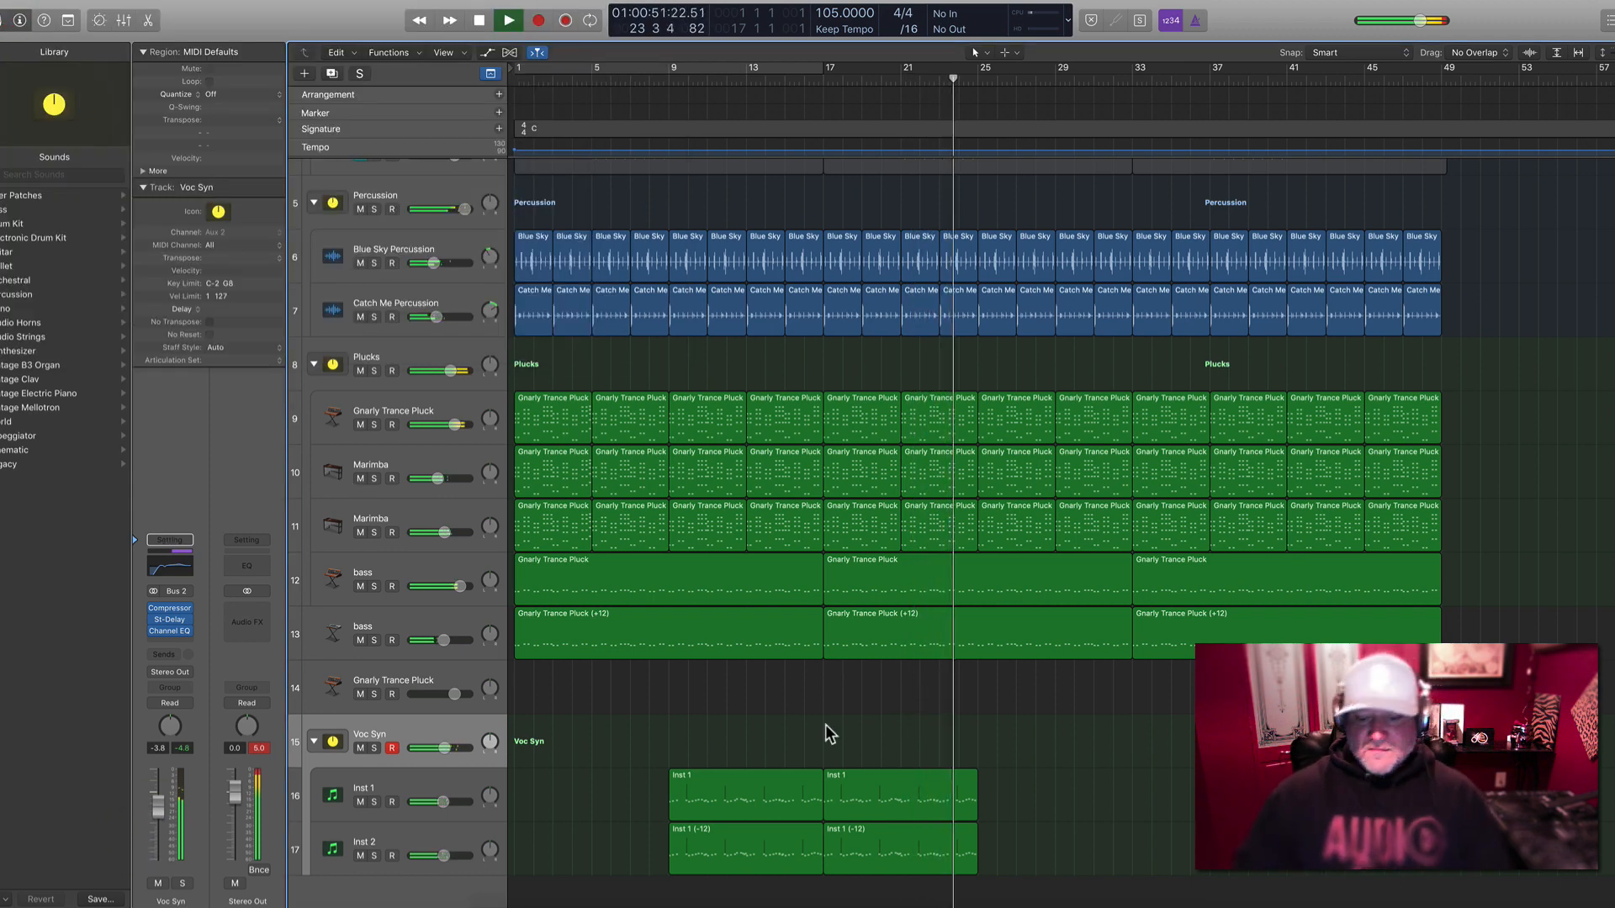
# Move the four Inst 1 and Inst 2 regions of the Voc Syn stack so they start at bar 1
pyautogui.hscroll(-5, 826, 724)
pyautogui.scroll(-2, 826, 724)
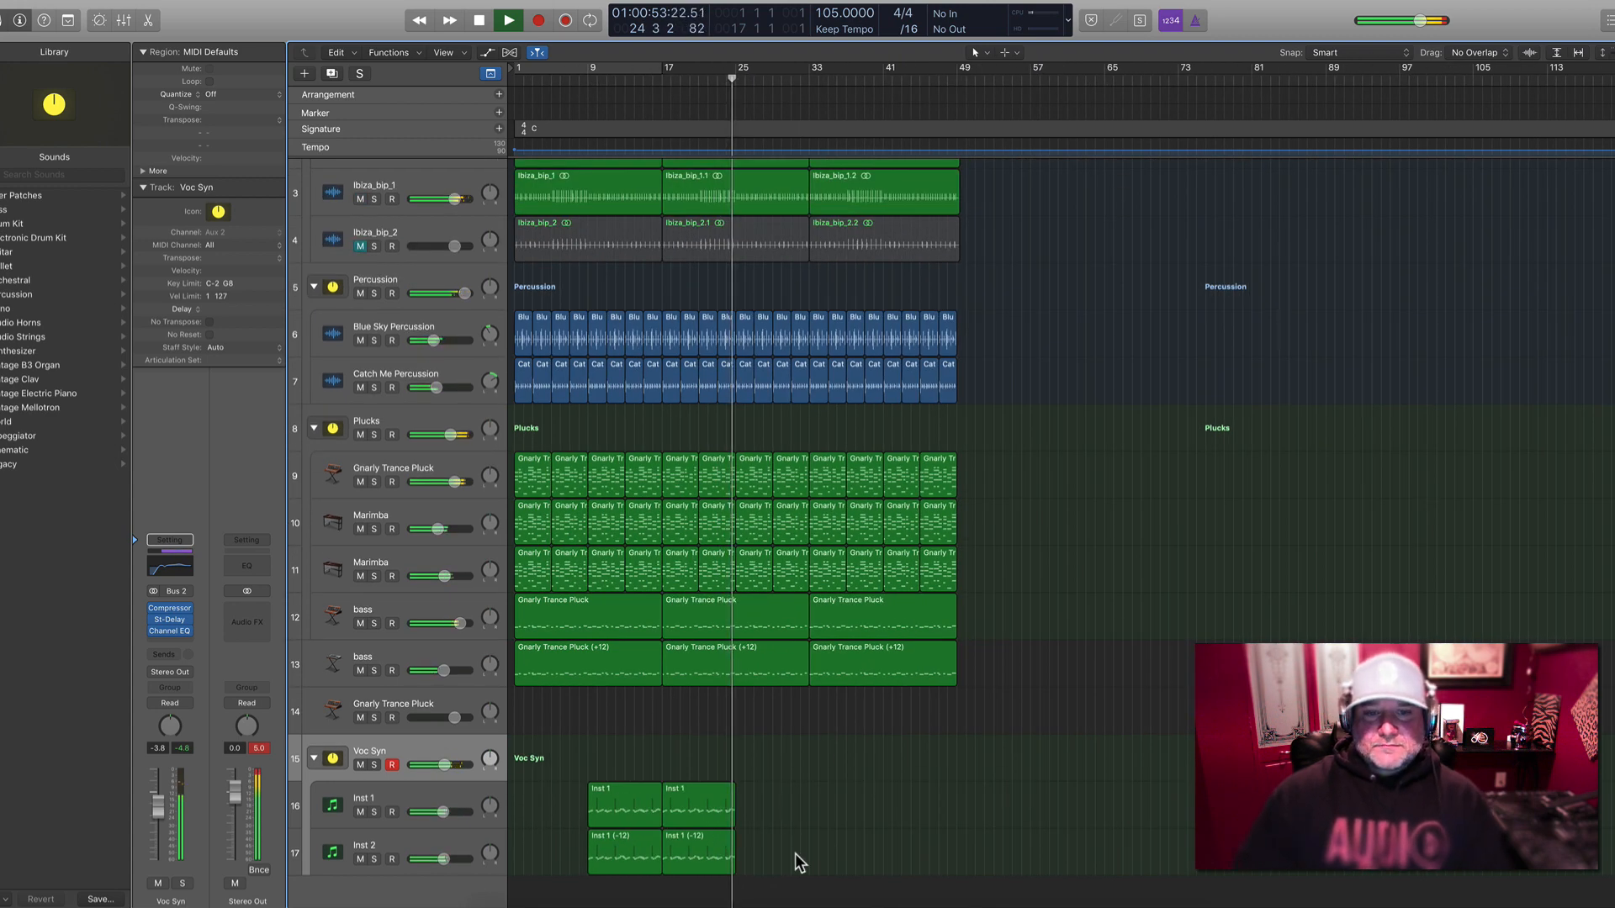
pyautogui.moveTo(794, 863); pyautogui.dragTo(551, 805)
pyautogui.press('space')
pyautogui.press('Return')
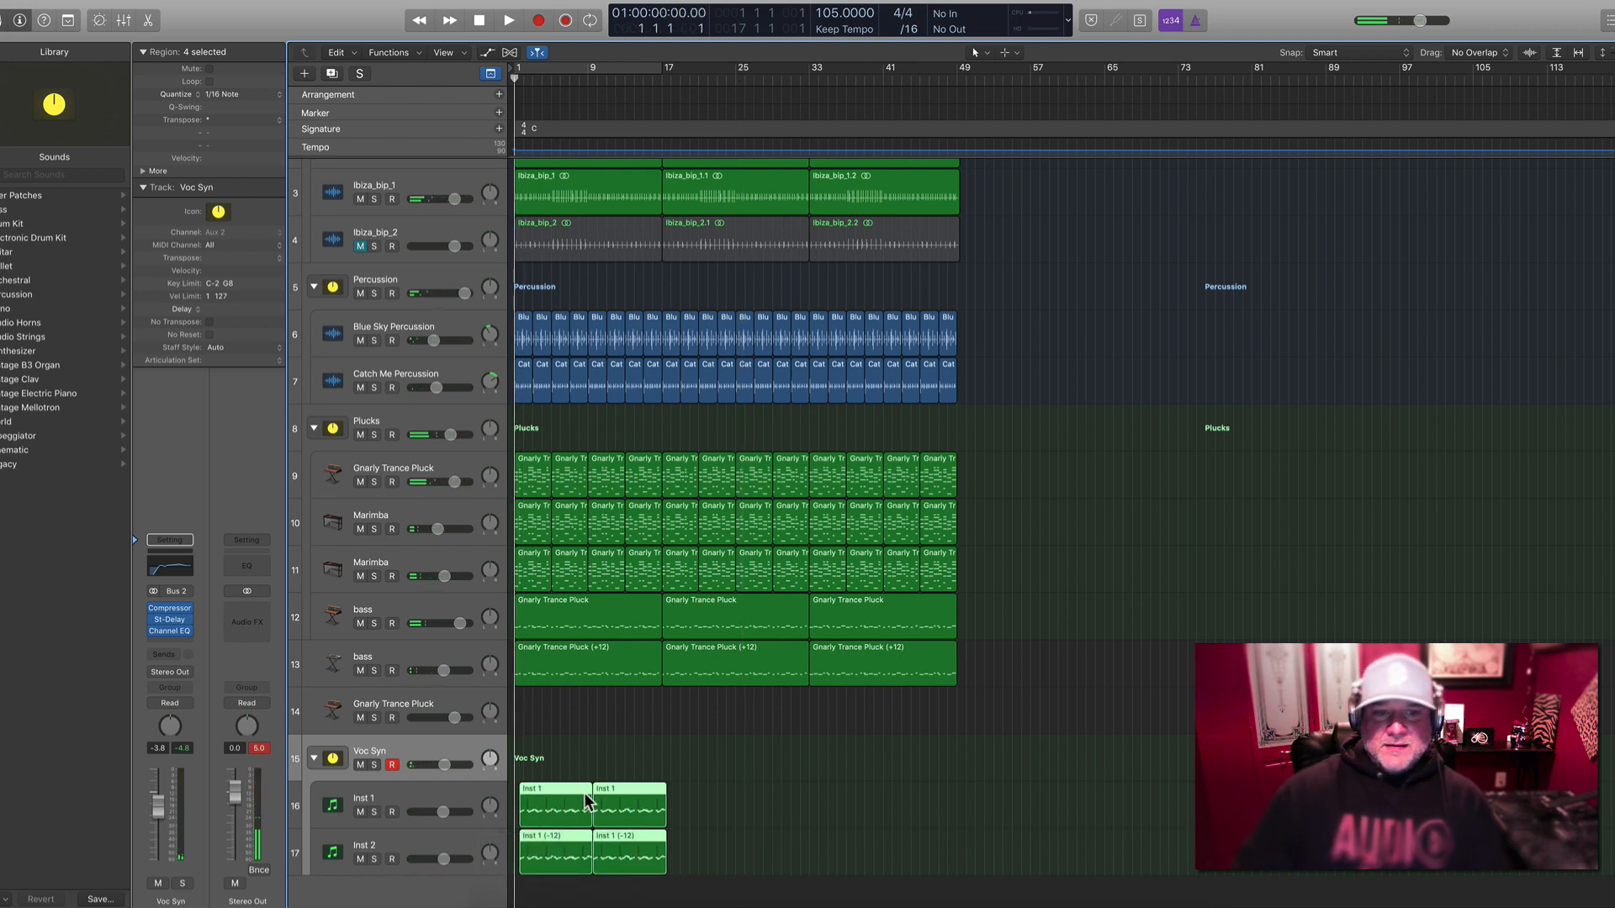
pyautogui.keyDown('ctrl'); pyautogui.keyDown('alt'); pyautogui.click(738, 727); pyautogui.keyUp('alt'); pyautogui.keyUp('ctrl')
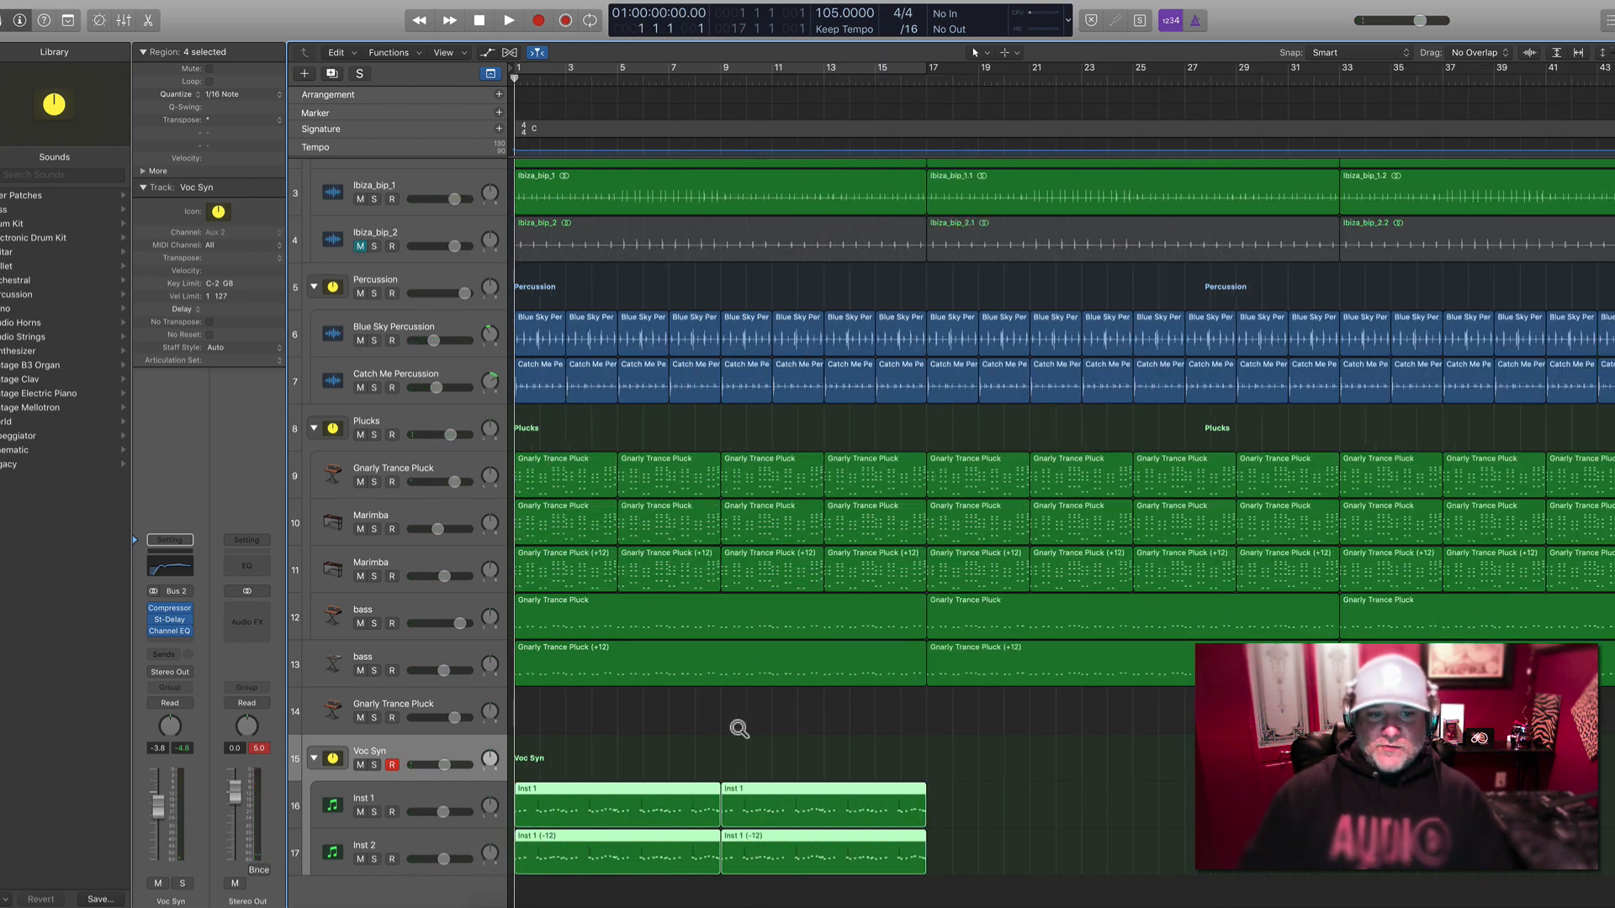
# Mute the first Kick and Ibiza_bip_1 regions of the DRUMS MAIN stack, spanning bars 1 to 17
pyautogui.press('super+a')
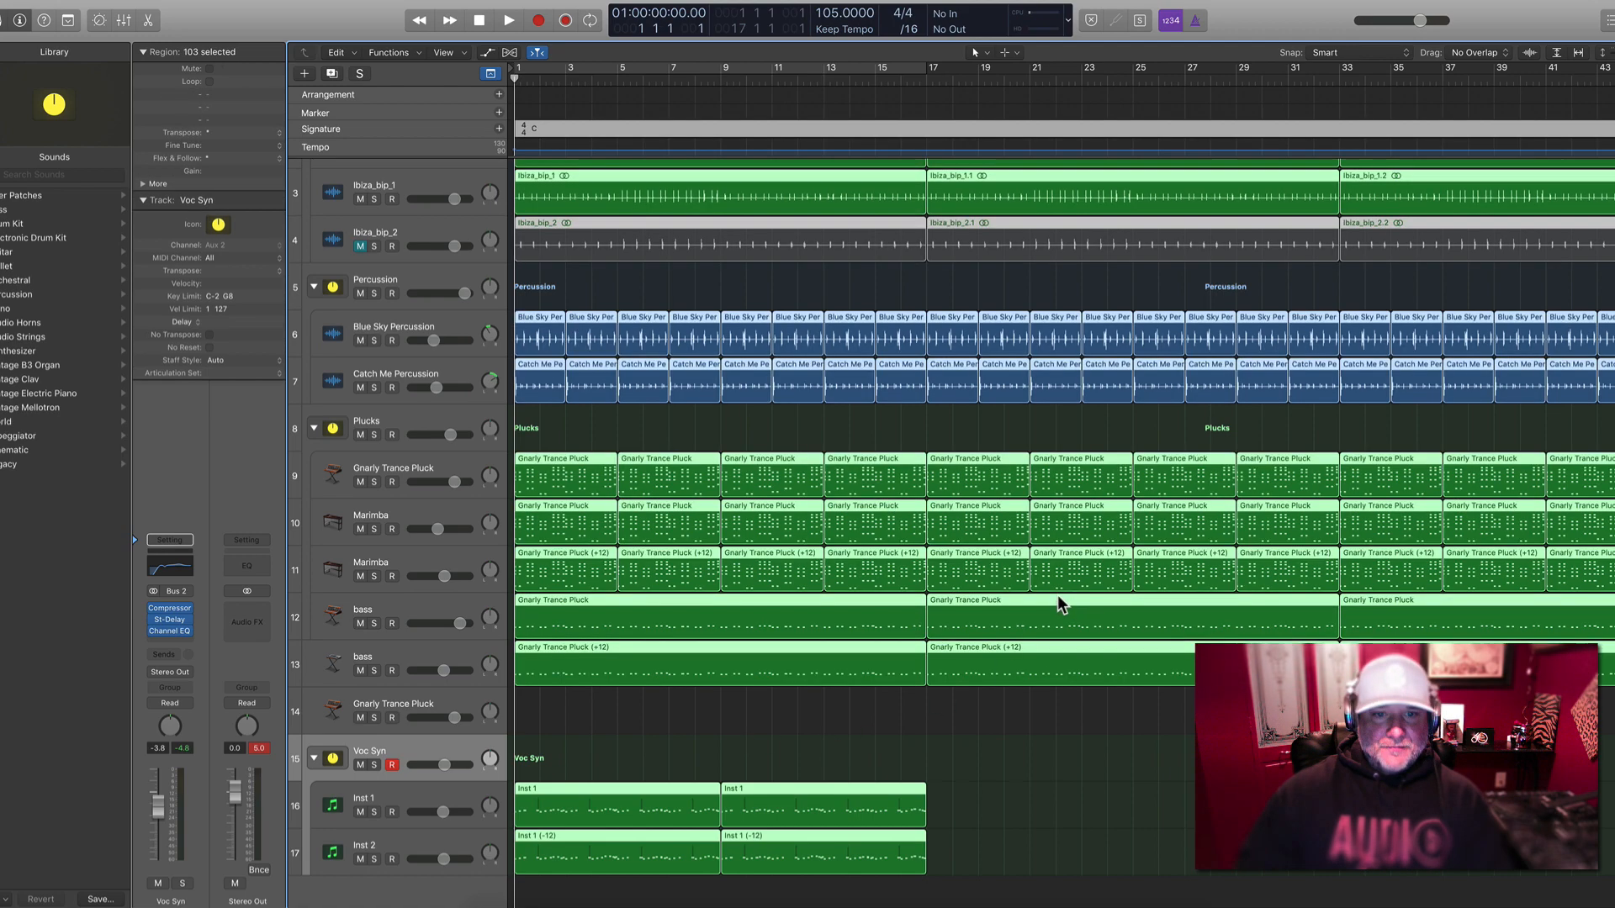
pyautogui.scroll(2, 980, 579)
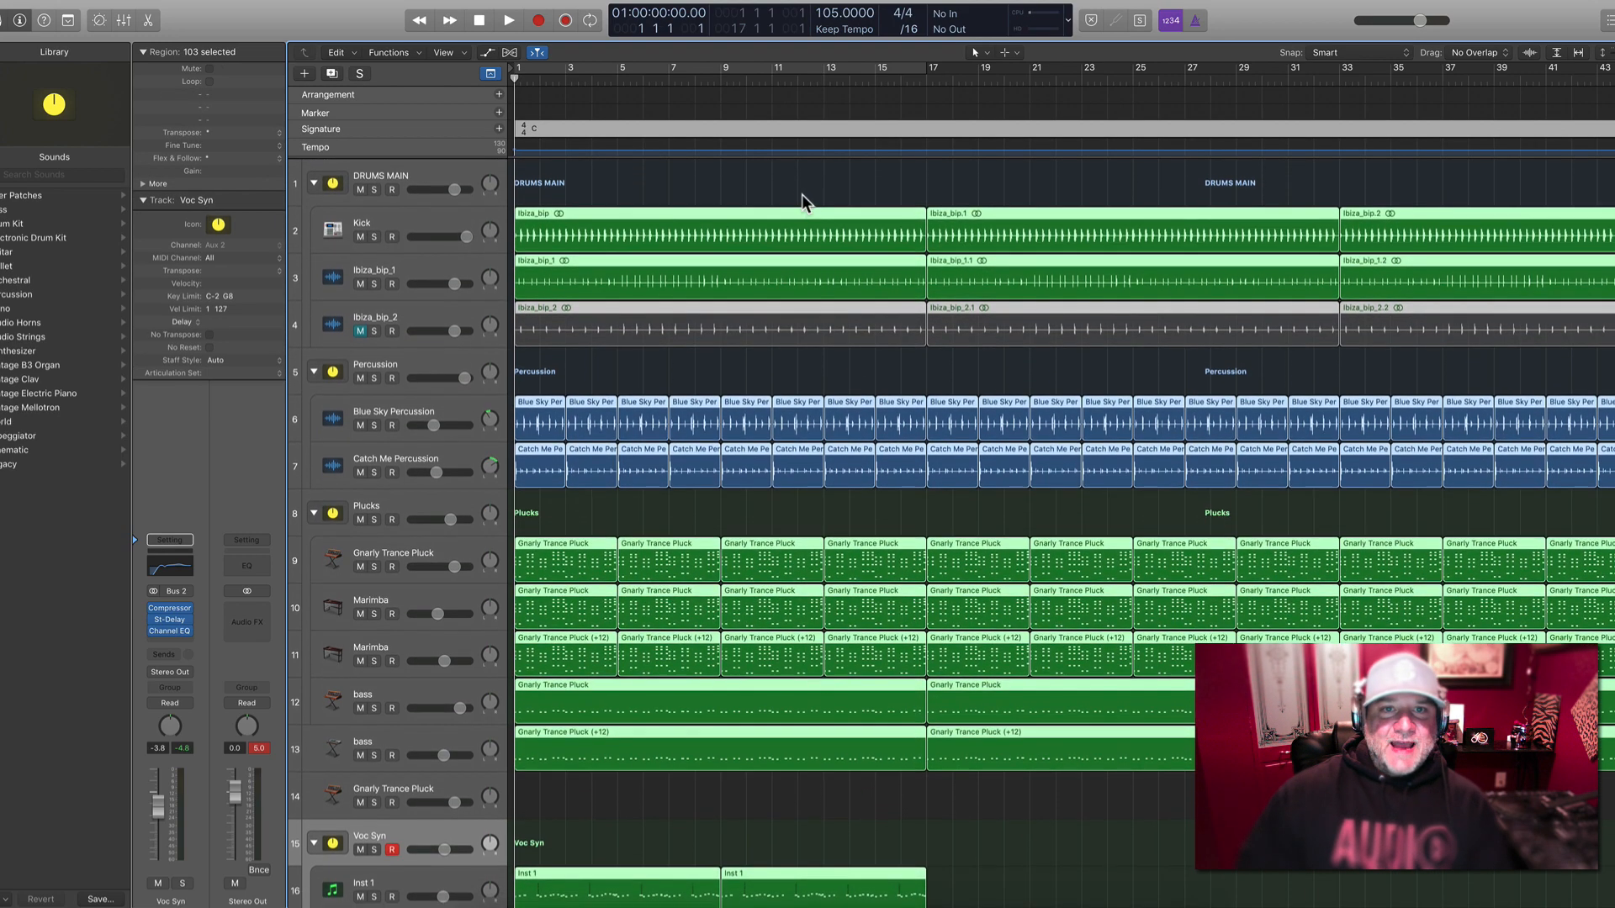
pyautogui.click(797, 190)
pyautogui.moveTo(542, 192); pyautogui.dragTo(831, 290)
pyautogui.hotkey('ctrl', 'm')
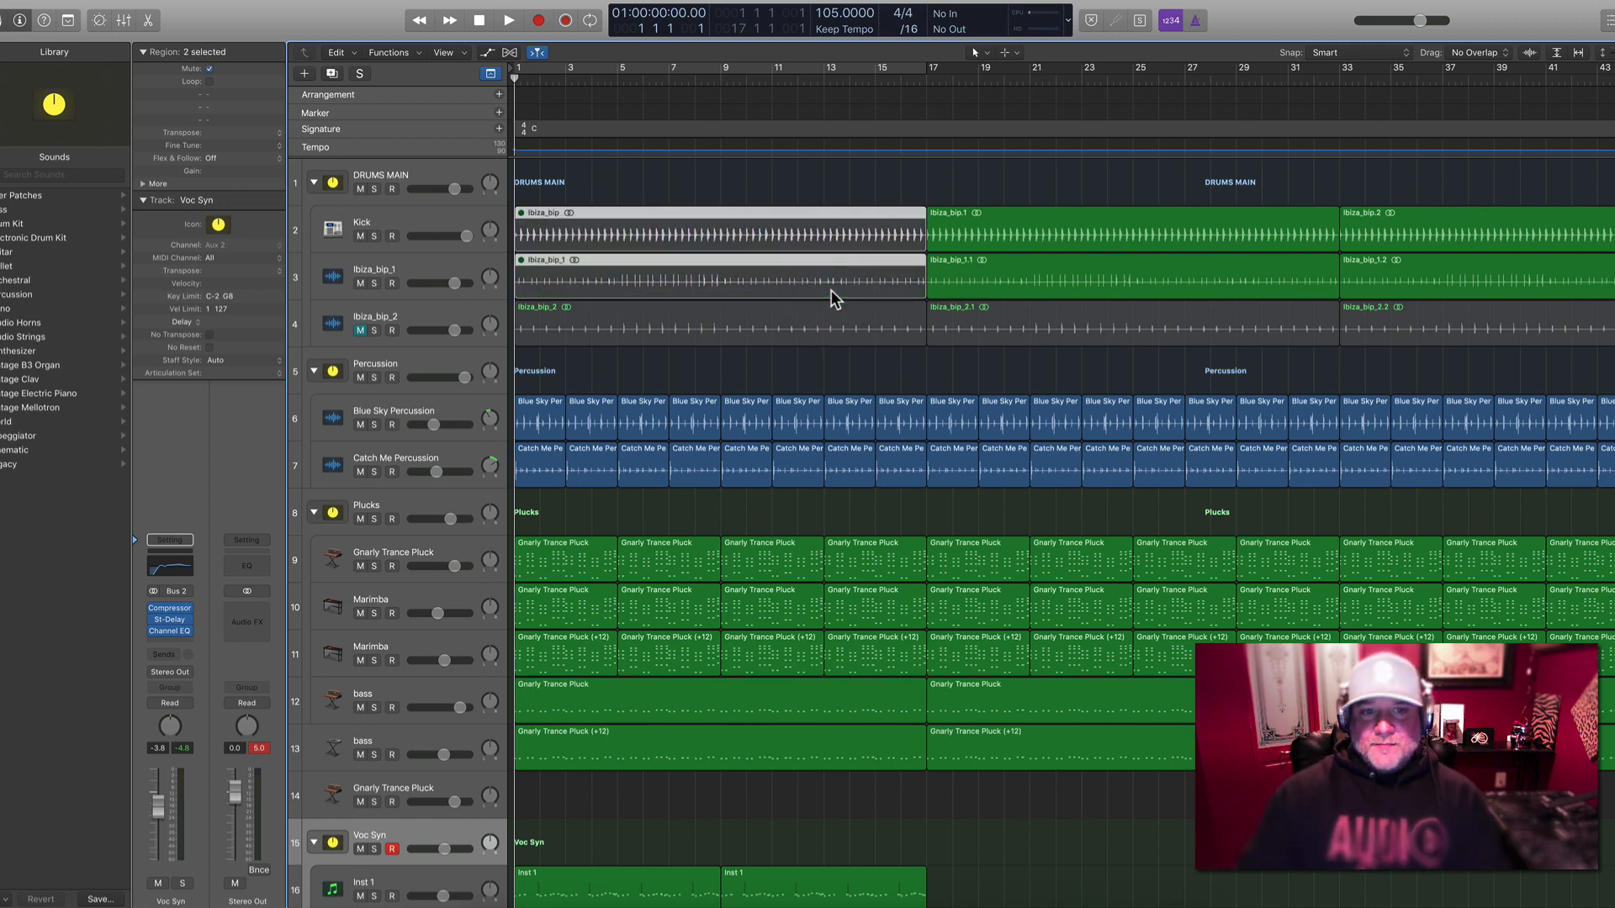
# Play the intro with the Percussion stack muted, and unmute the stack
pyautogui.click(432, 354)
pyautogui.press('space')
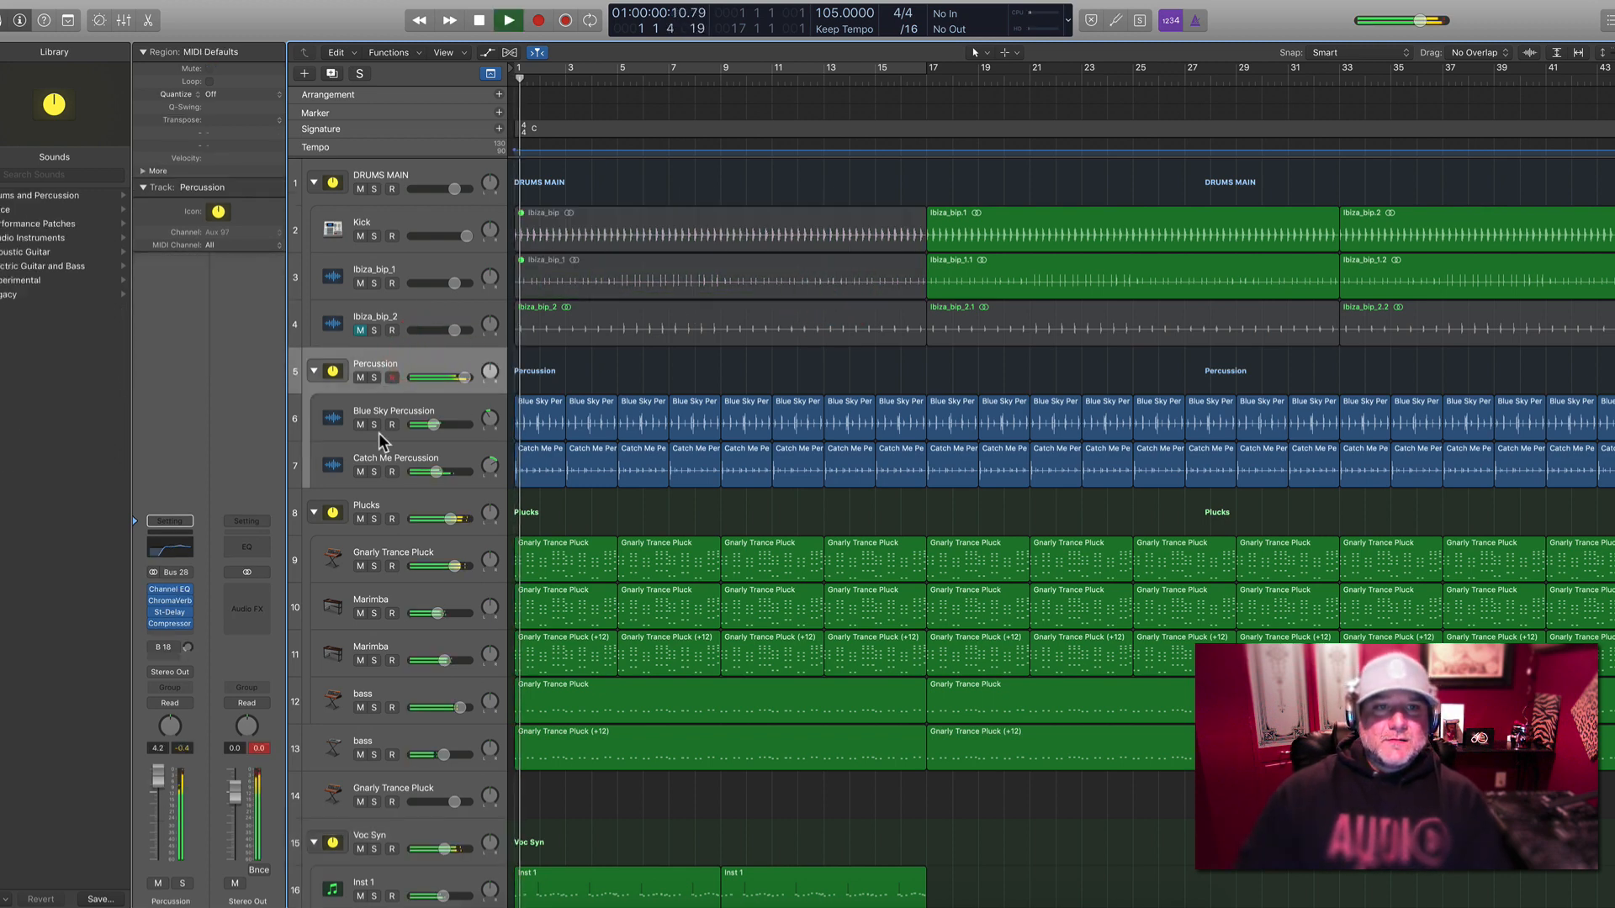
pyautogui.click(360, 378)
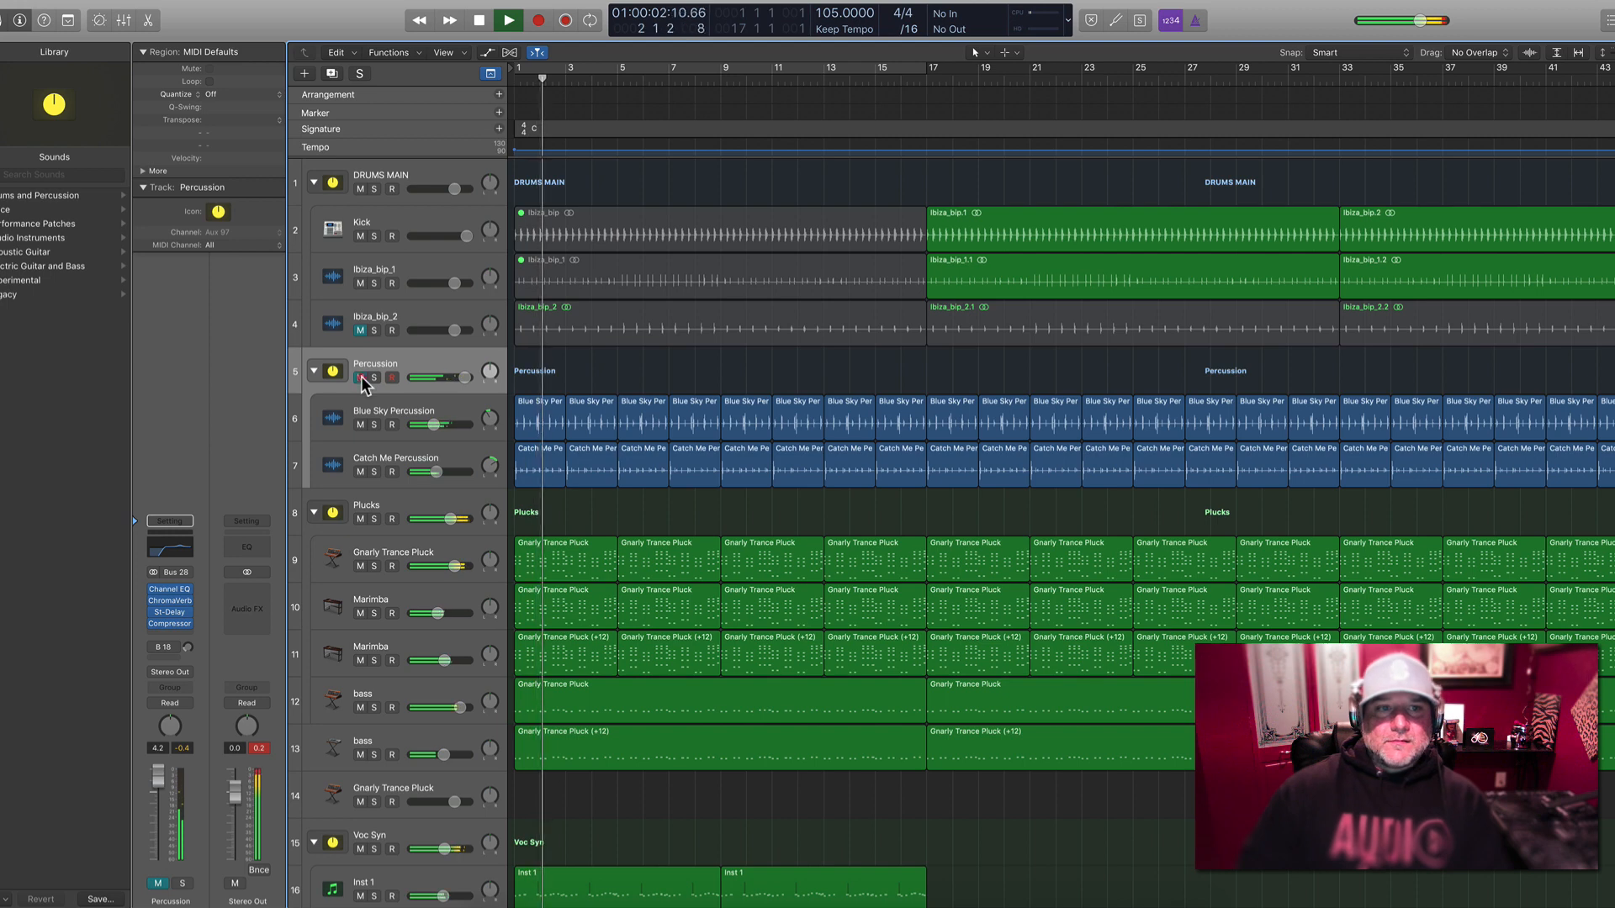
pyautogui.click(361, 378)
# Lower the Voc Syn stack's volume to -11.6 dB and play the intro from the start
pyautogui.scroll(-1, 444, 695)
pyautogui.scroll(-1, 444, 695)
pyautogui.press('space')
pyautogui.click(432, 767)
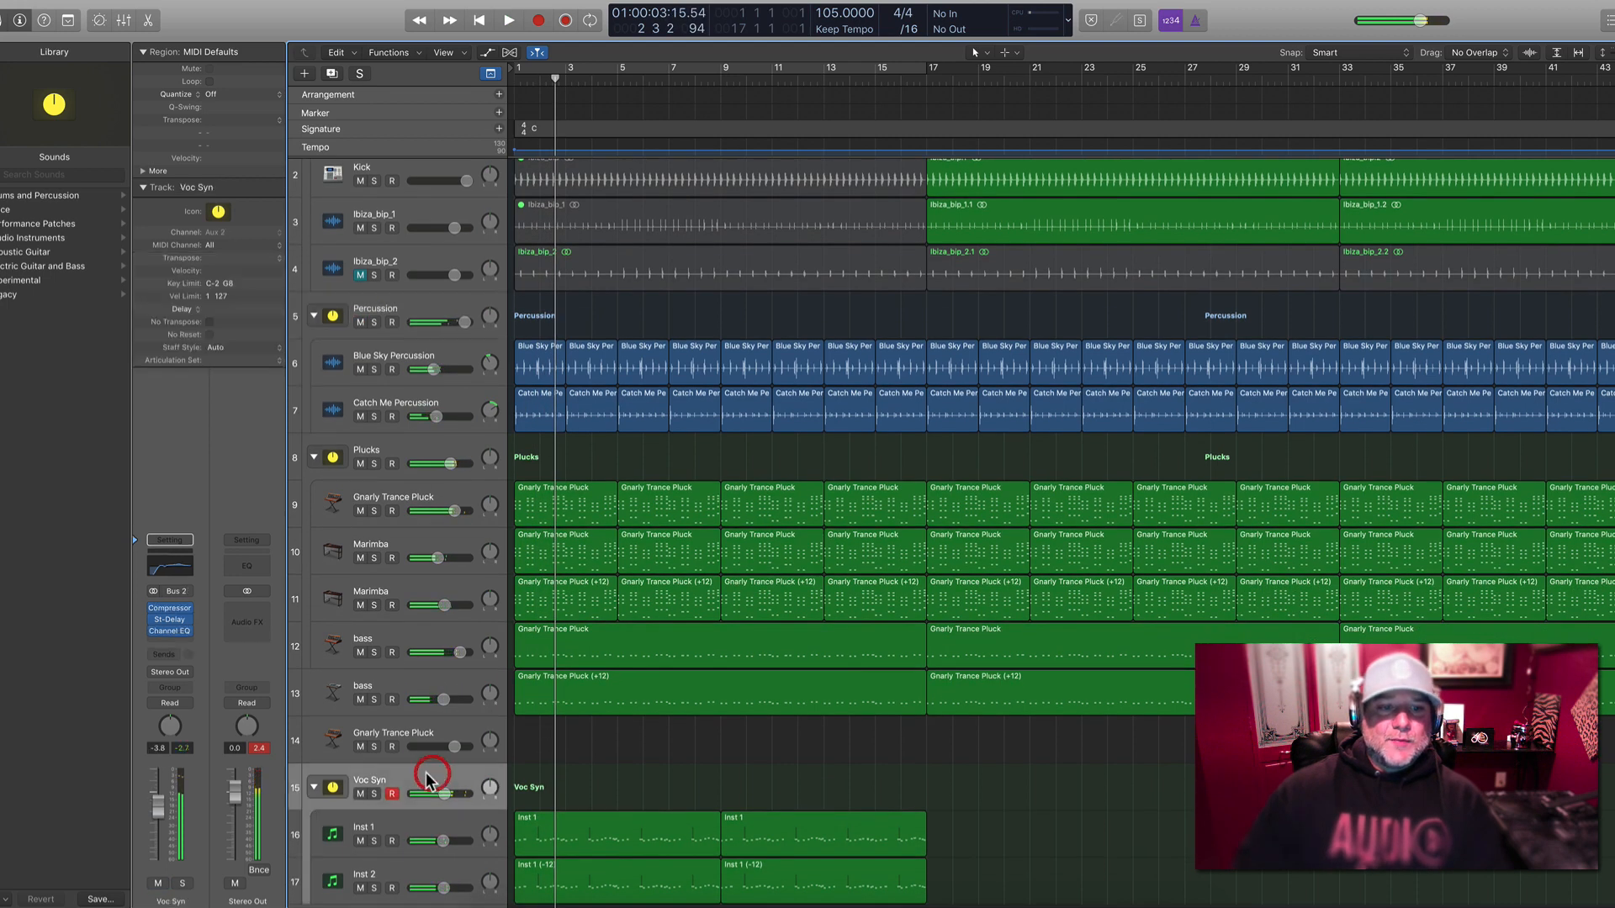
pyautogui.moveTo(155, 806); pyautogui.dragTo(156, 838)
pyautogui.press('Return')
pyautogui.press('space')
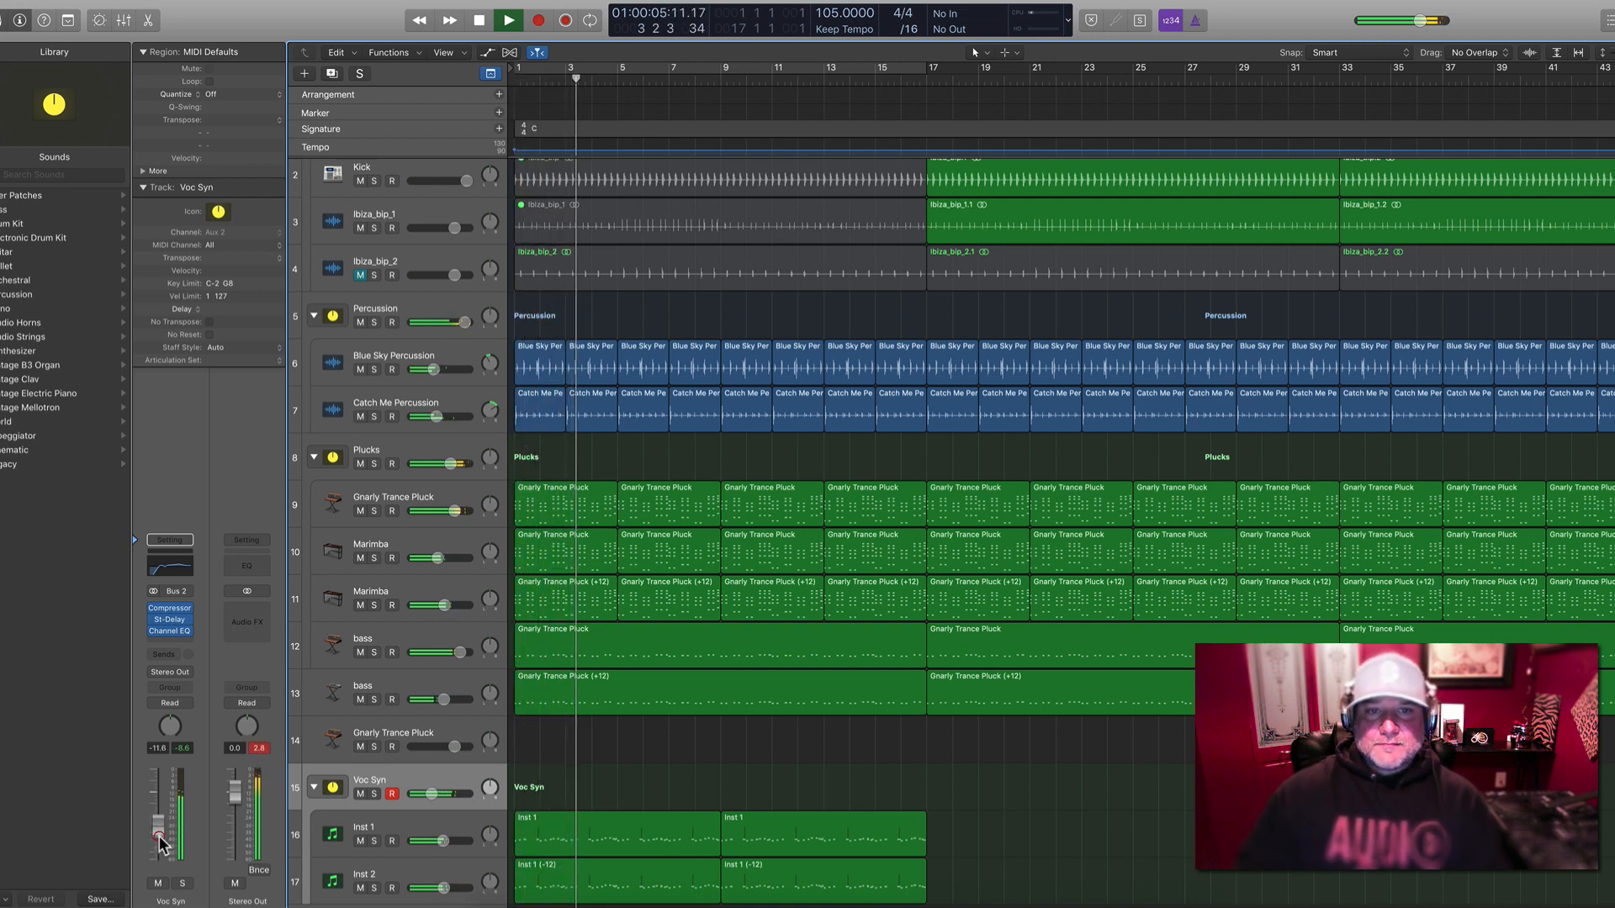
# Split the first Kick, Ibiza_bip_1 and Ibiza_bip_2 regions at bar 5 and unmute the parts after the split
pyautogui.scroll(-1, 656, 577)
pyautogui.moveTo(725, 292); pyautogui.dragTo(729, 169)
pyautogui.press('space')
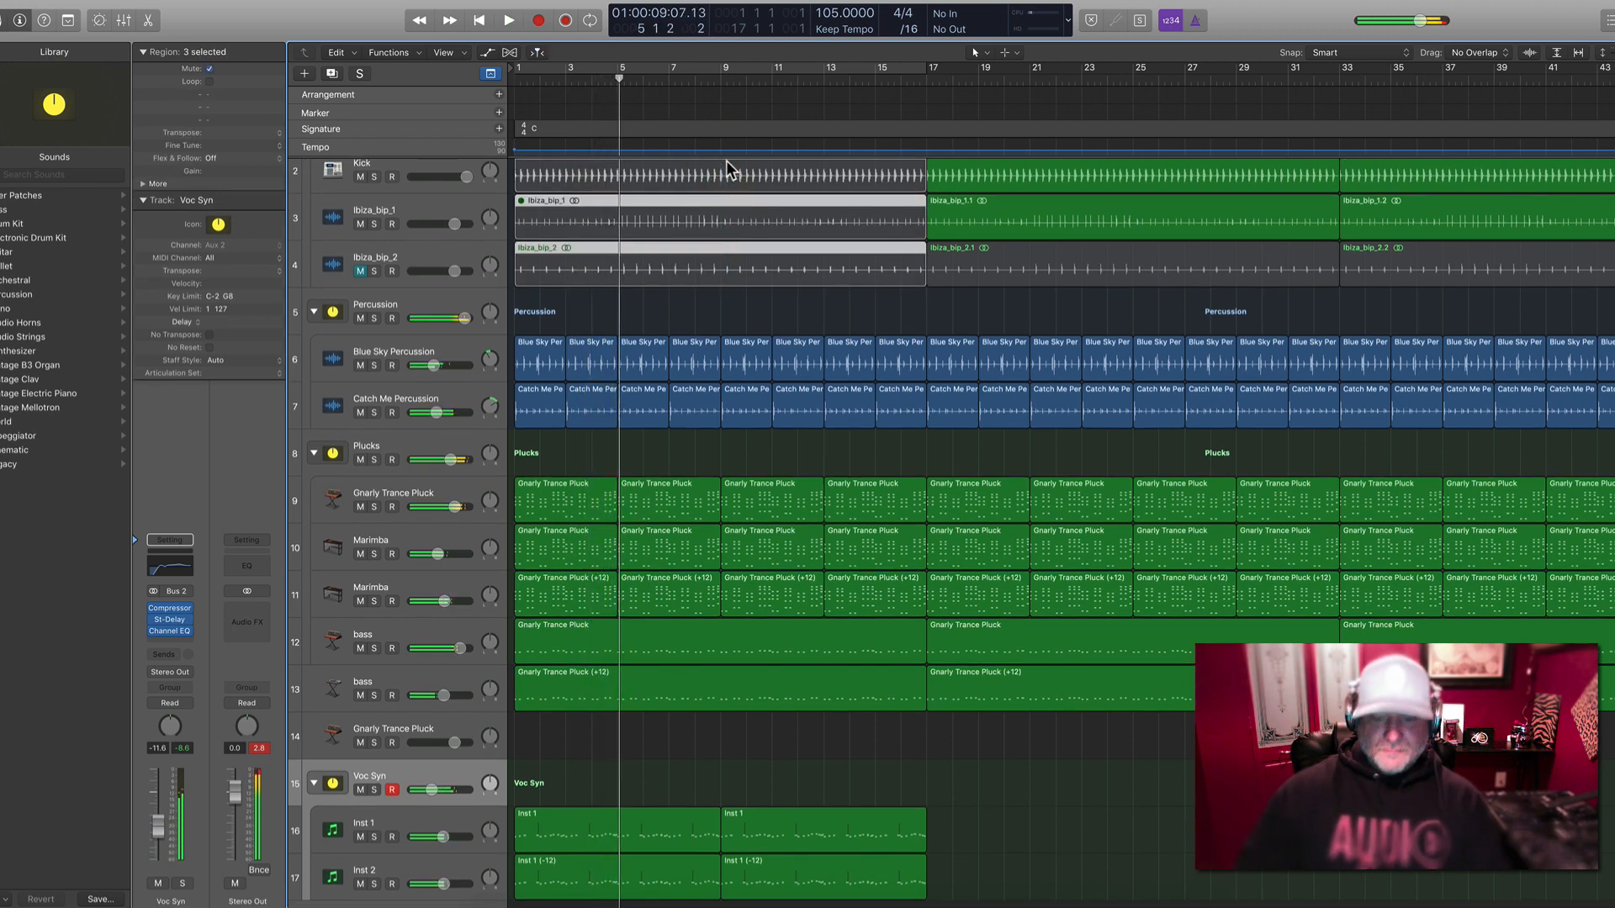
pyautogui.press('.')
pyautogui.press(',')
pyautogui.press('super+t')
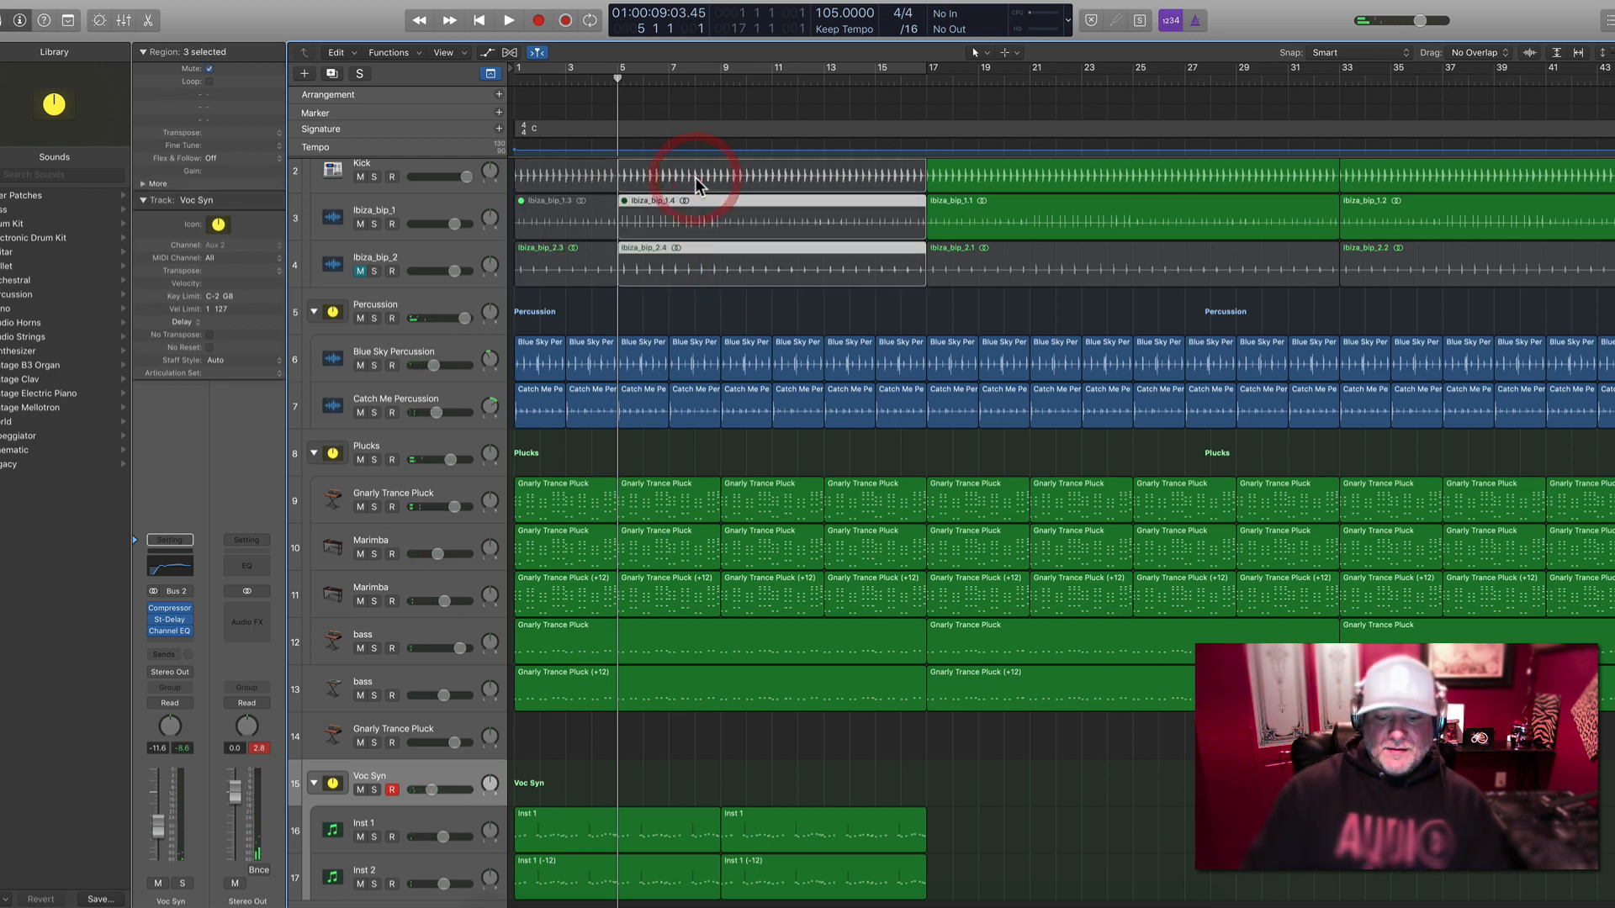
pyautogui.click(695, 176)
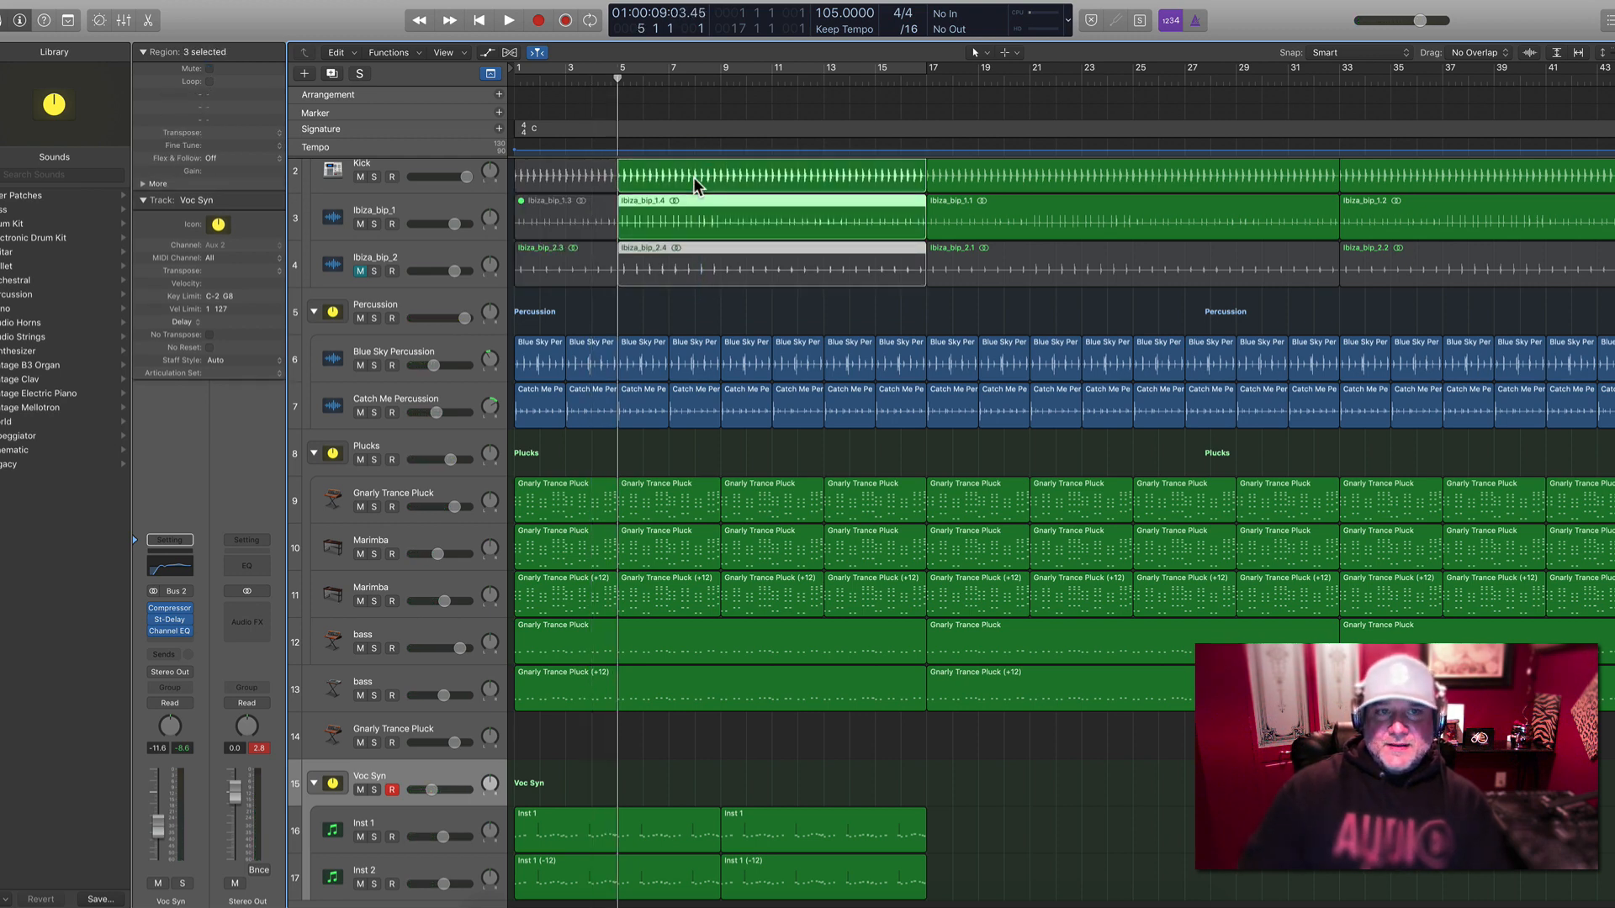
# Unmute the Ibiza_bip_2 track and set its volume to -7.4 dB while playing from the start
pyautogui.click(429, 252)
pyautogui.click(361, 272)
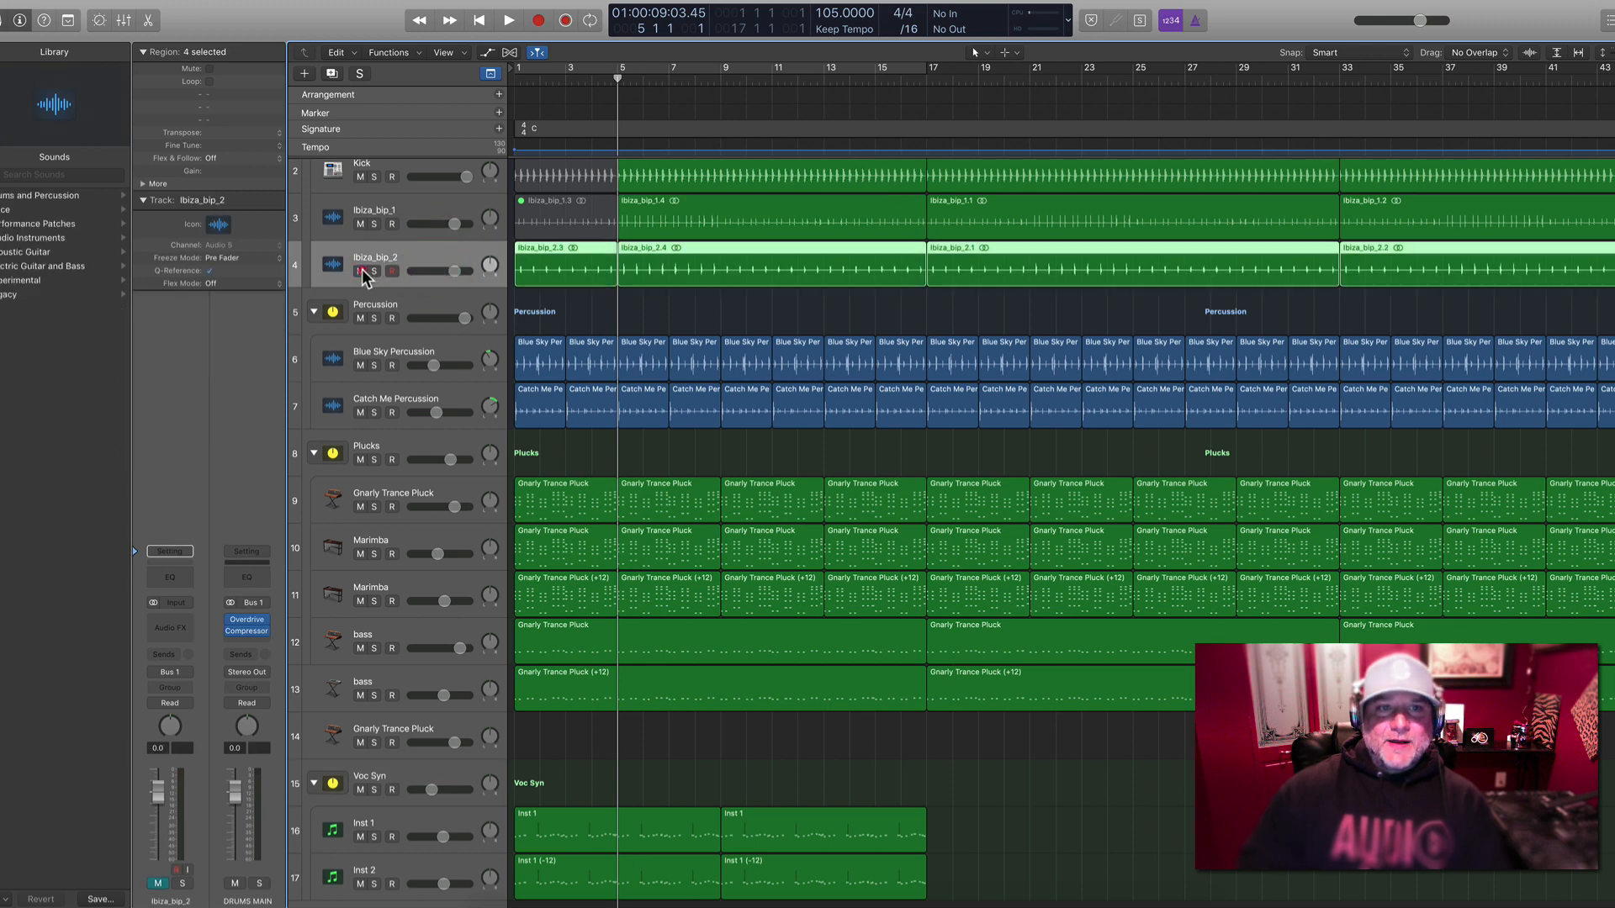
pyautogui.press('Return')
pyautogui.press('space')
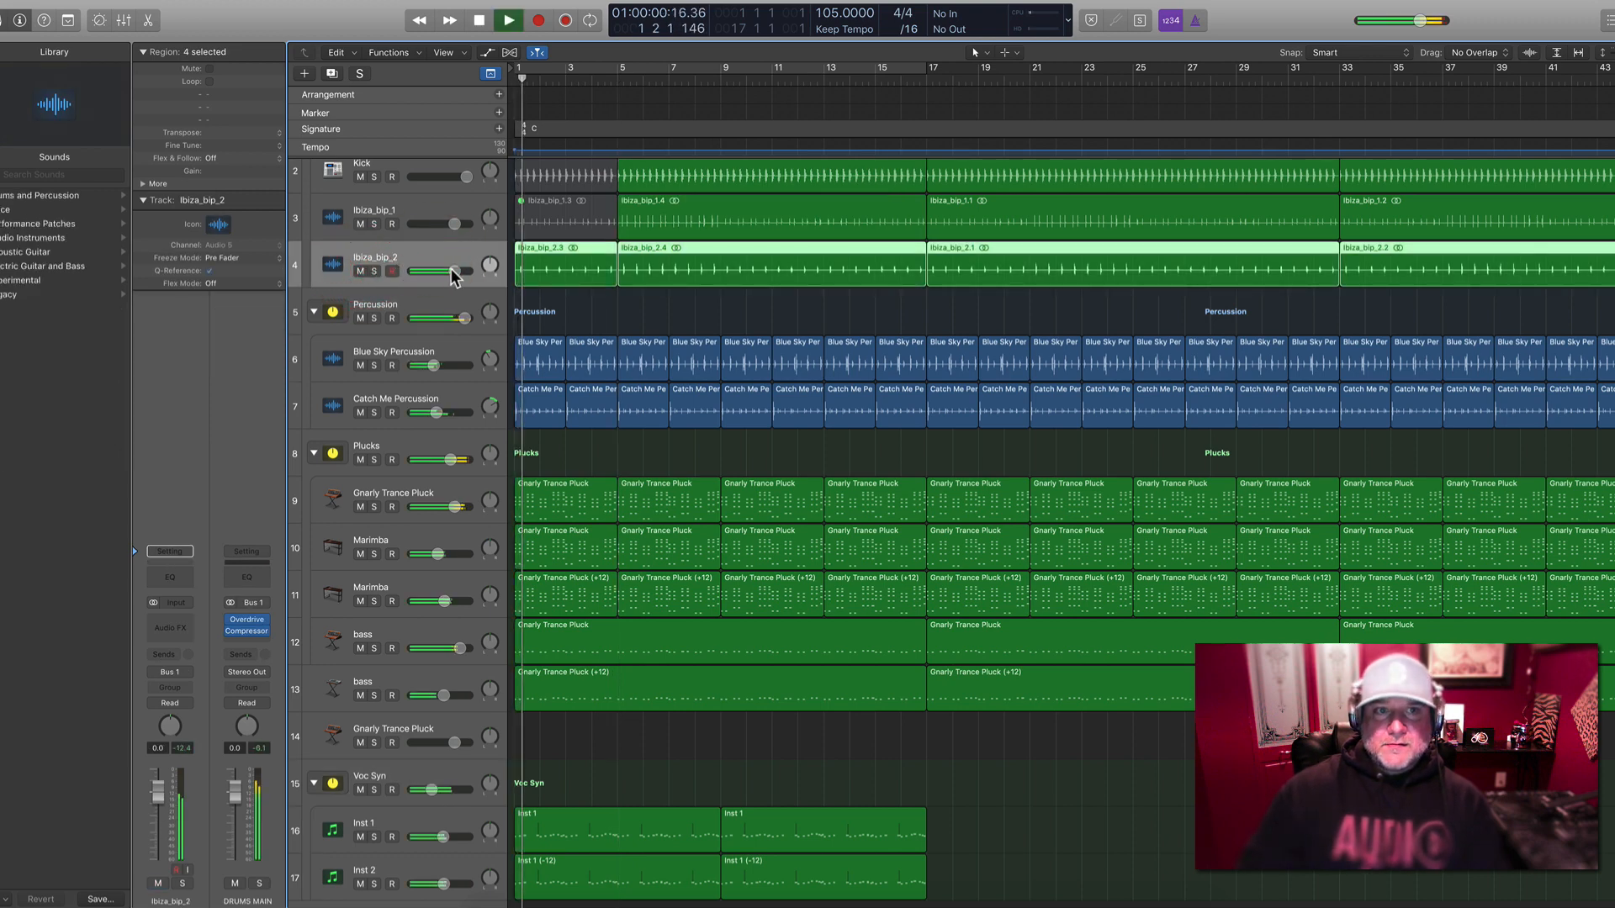
pyautogui.moveTo(452, 277); pyautogui.dragTo(399, 271)
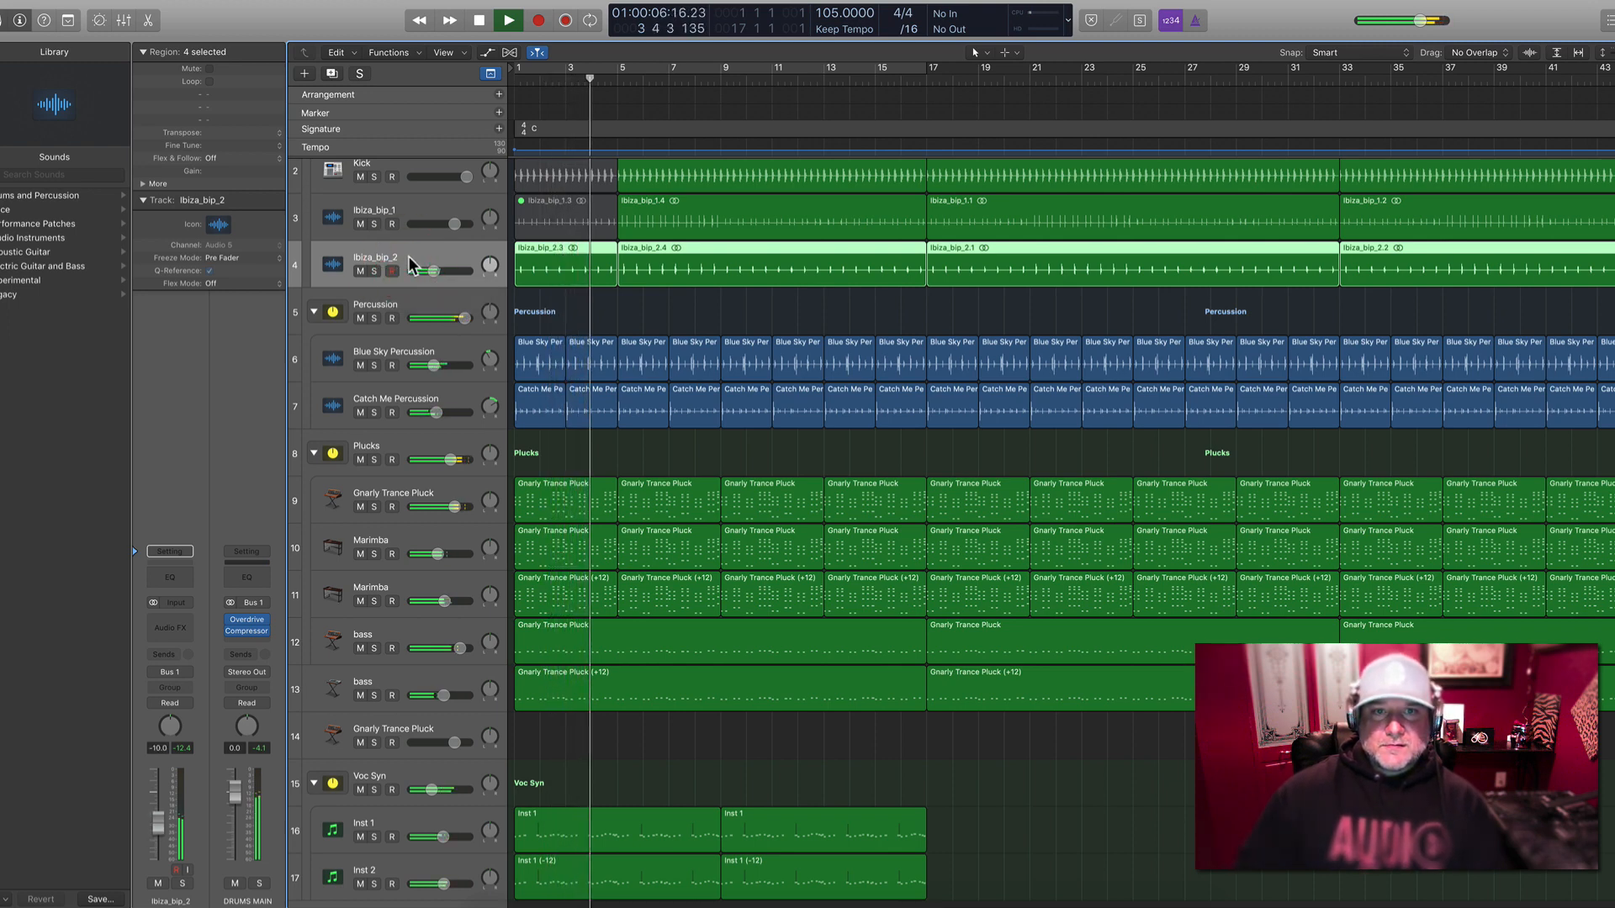
pyautogui.moveTo(427, 270); pyautogui.dragTo(438, 271)
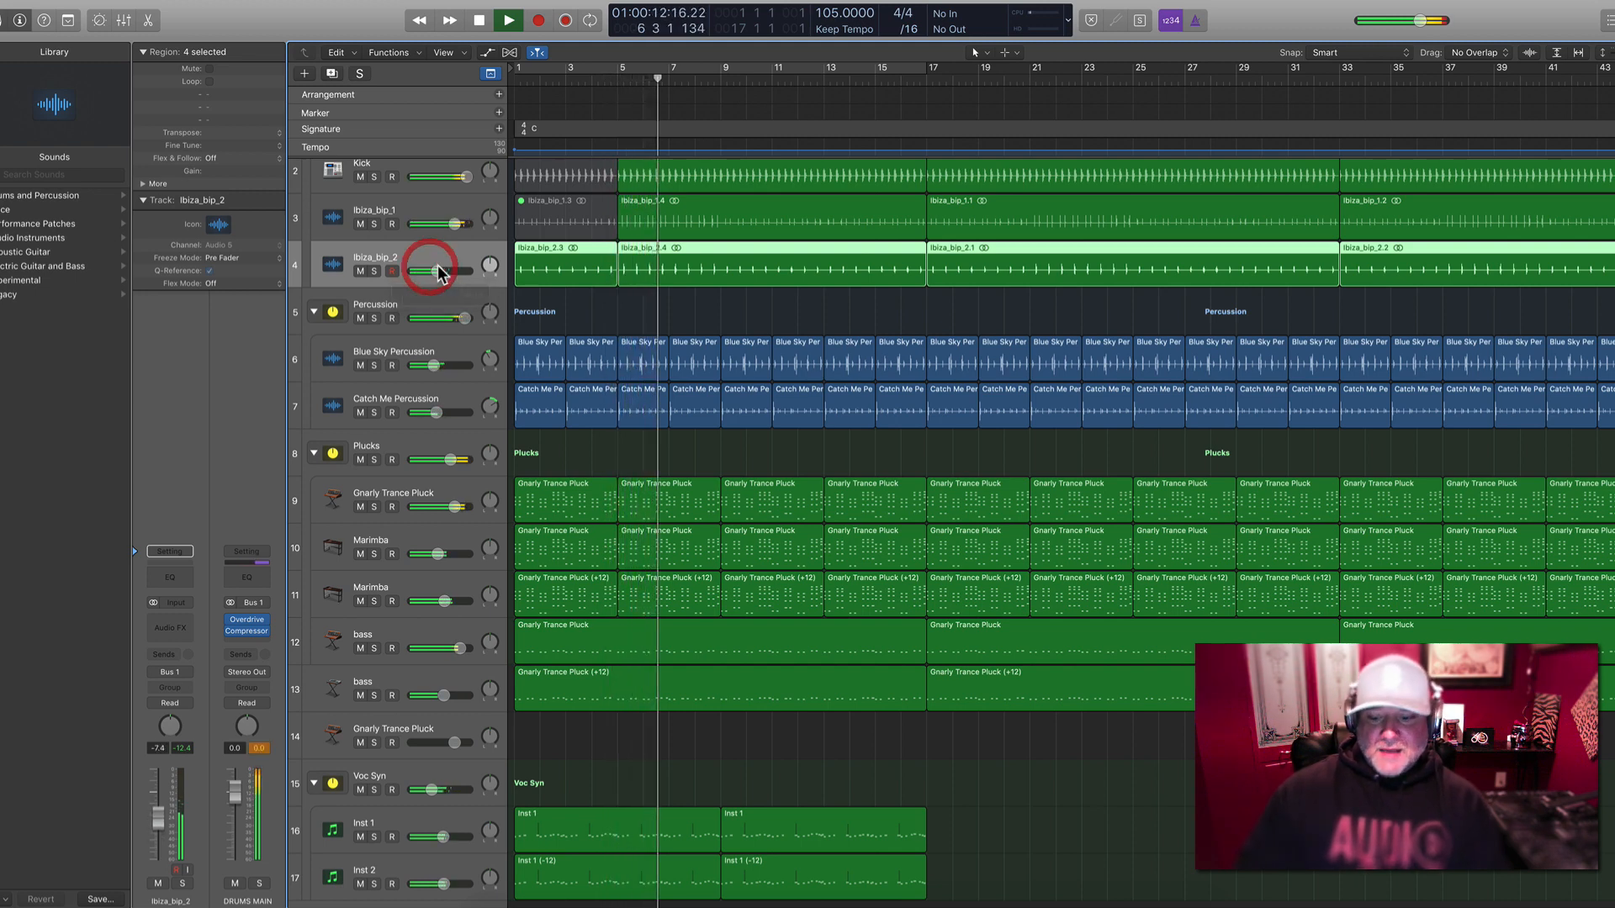
# Insert a Channel EQ on the Ibiza_bip_2 track and solo the track during playback
pyautogui.press('space')
pyautogui.click(170, 577)
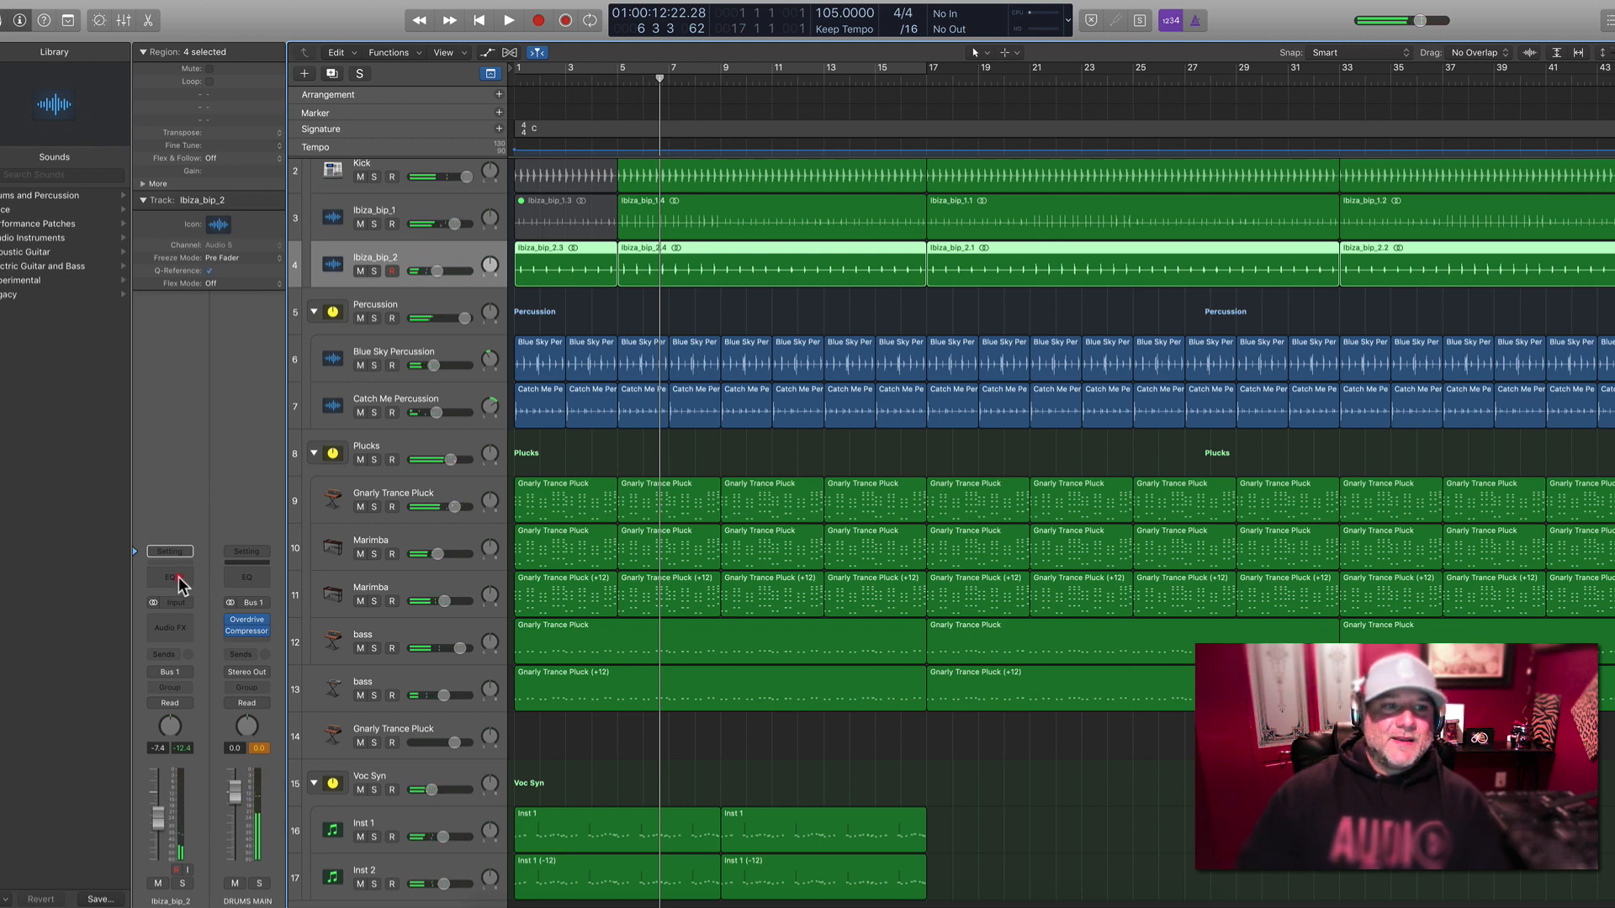
pyautogui.moveTo(610, 28); pyautogui.dragTo(1146, 498)
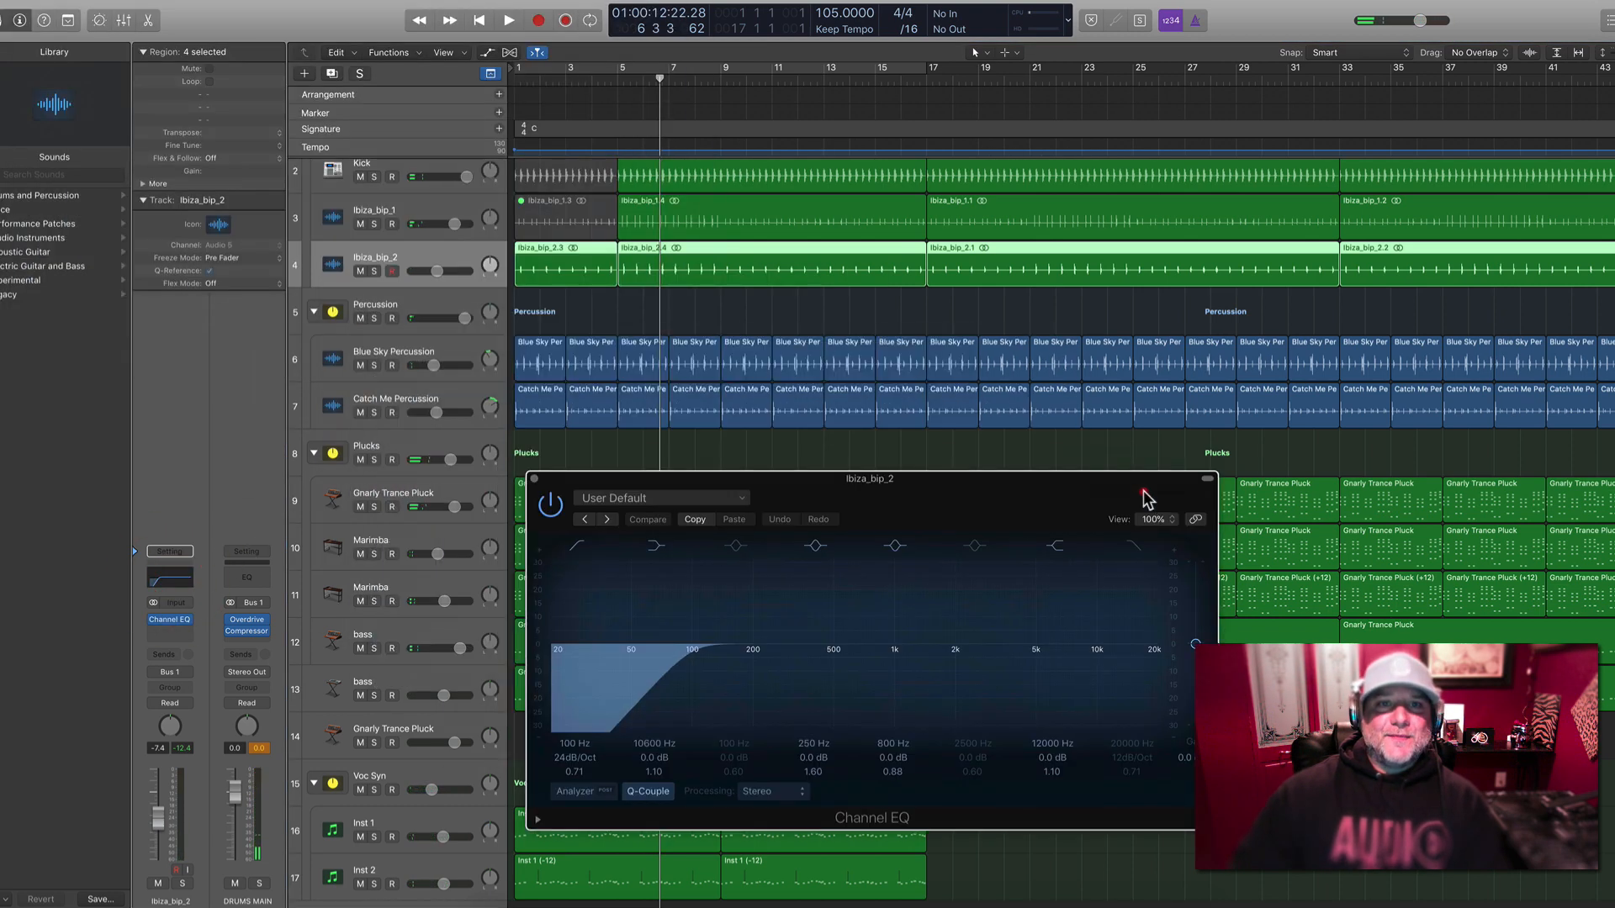
pyautogui.press('space')
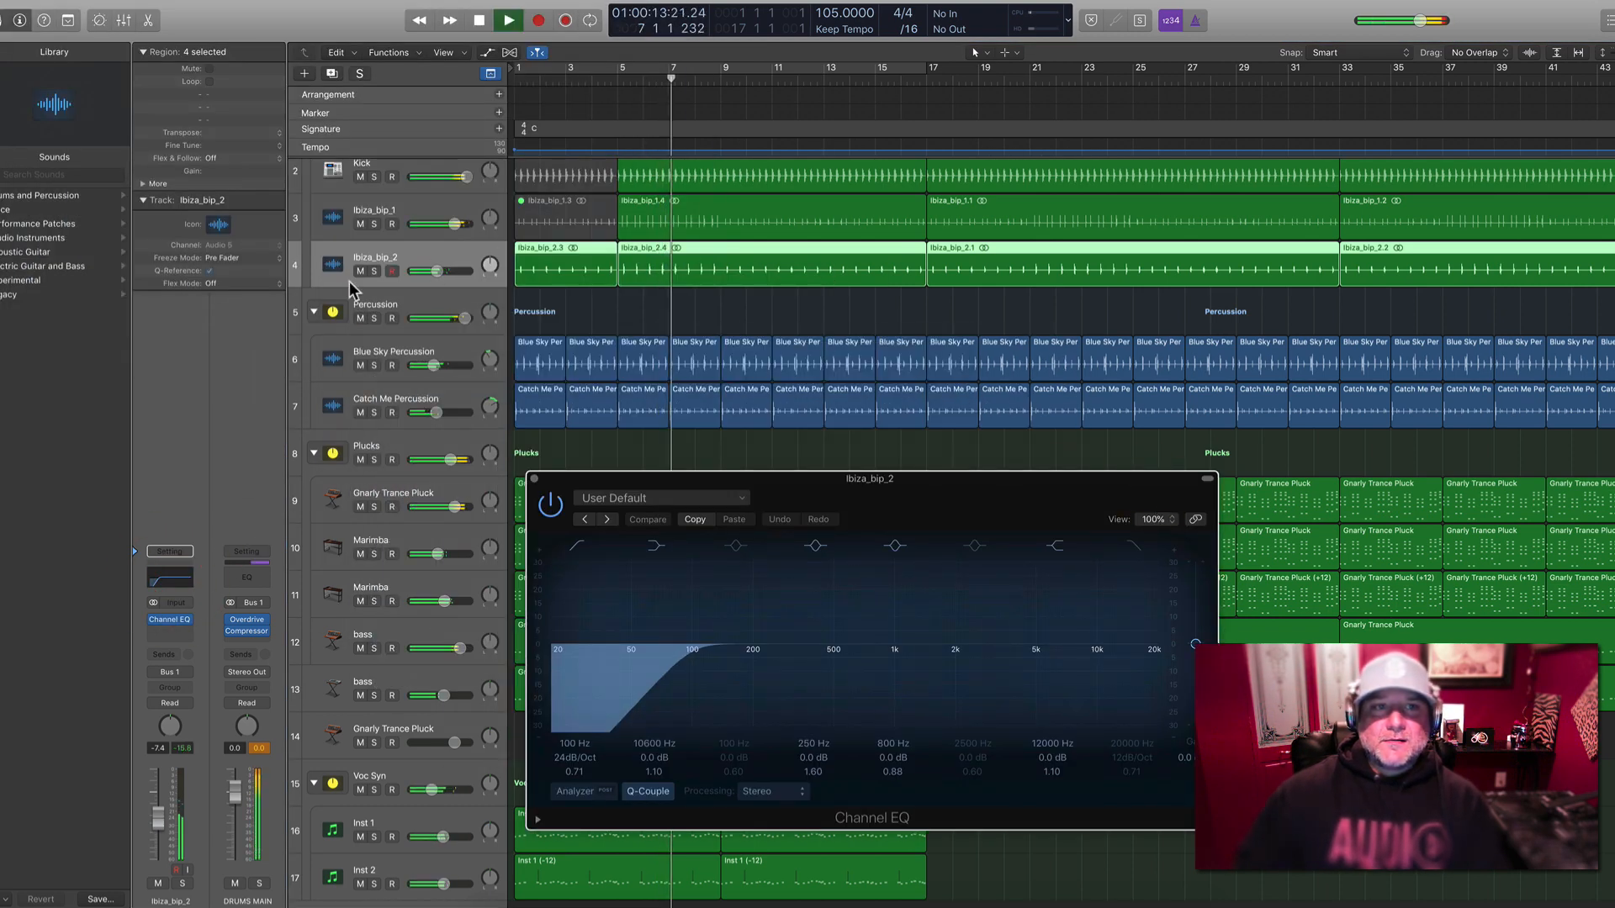
pyautogui.click(375, 271)
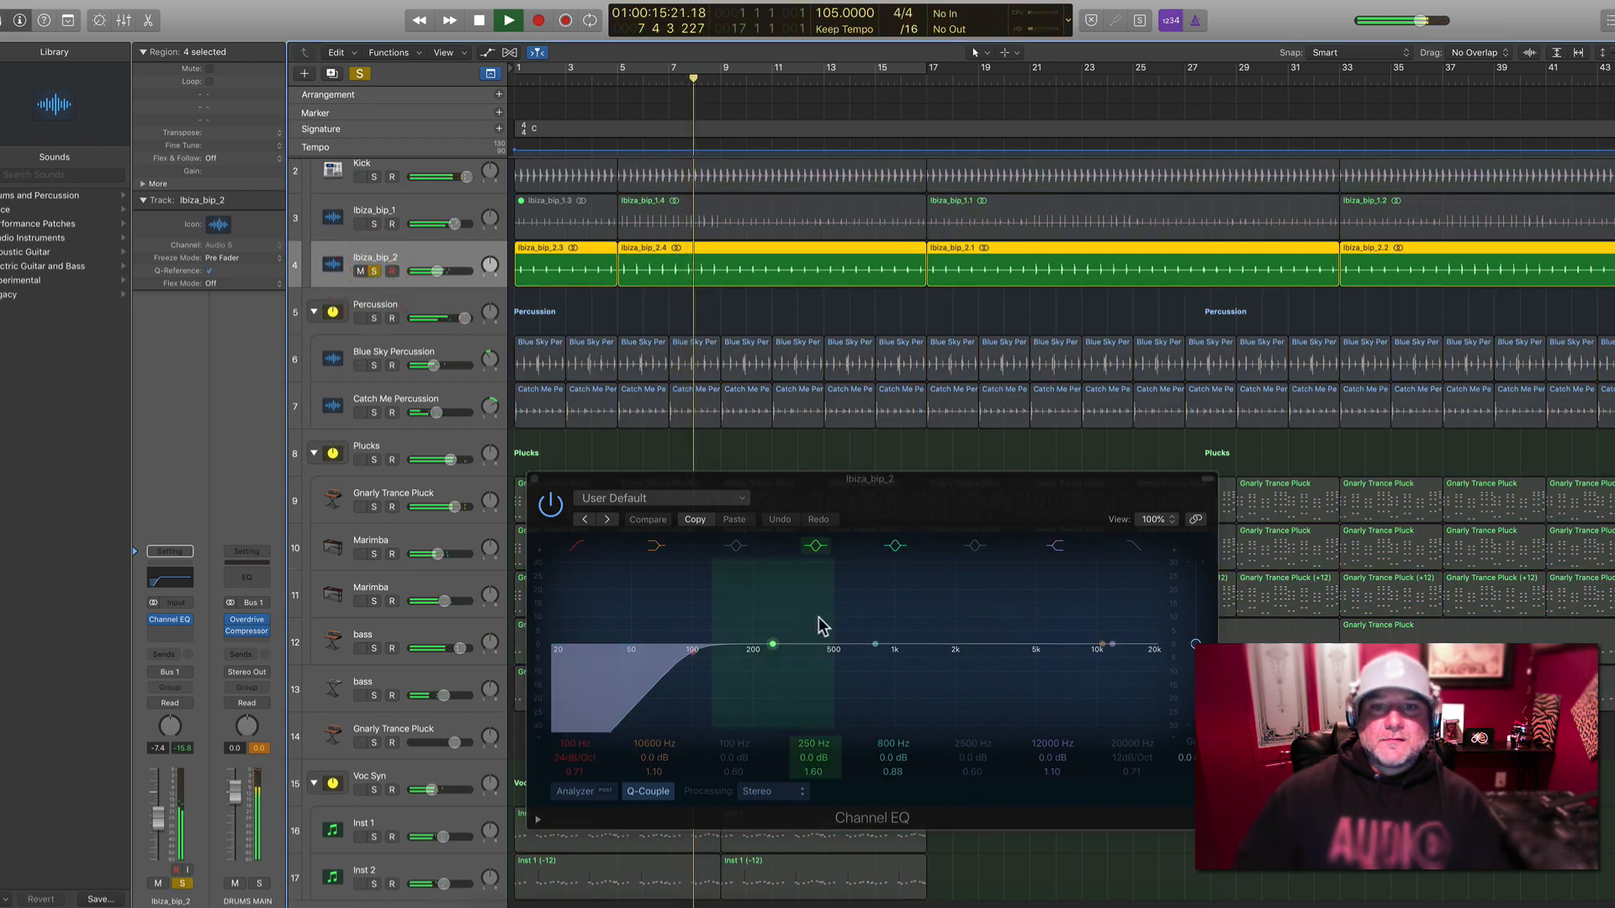
# Shape the Ibiza_bip_2 track with EQ bands at 540 Hz -6.0 dB, 7700 Hz +13.5 dB and 2100 Hz +5.0 dB
pyautogui.moveTo(879, 649); pyautogui.dragTo(1071, 614)
pyautogui.moveTo(773, 644); pyautogui.dragTo(841, 660)
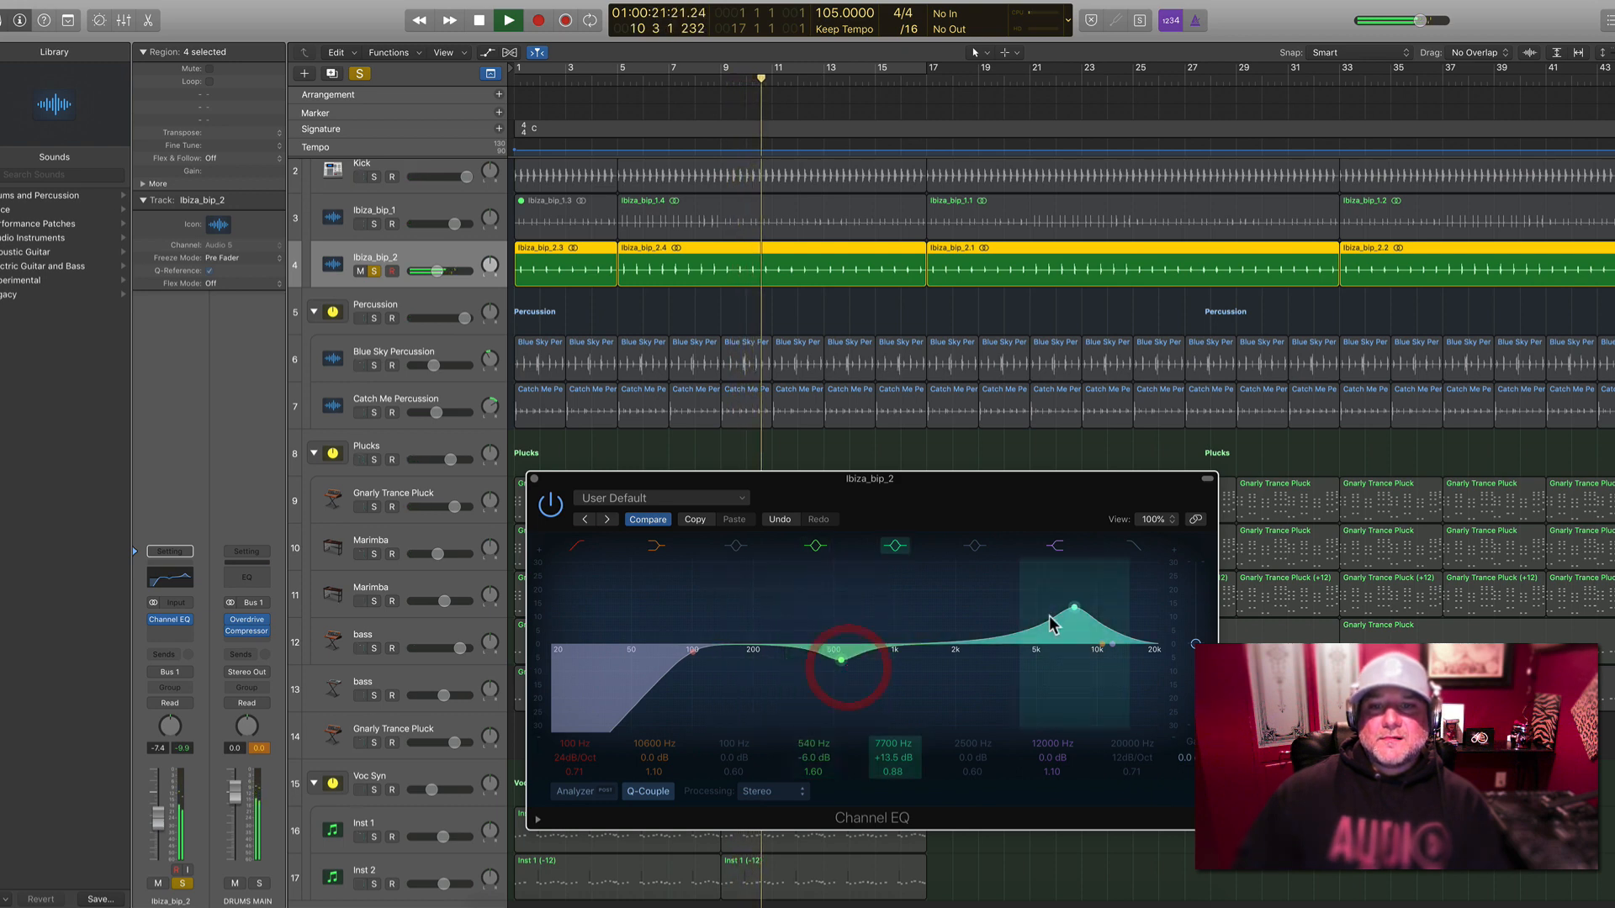
pyautogui.click(978, 556)
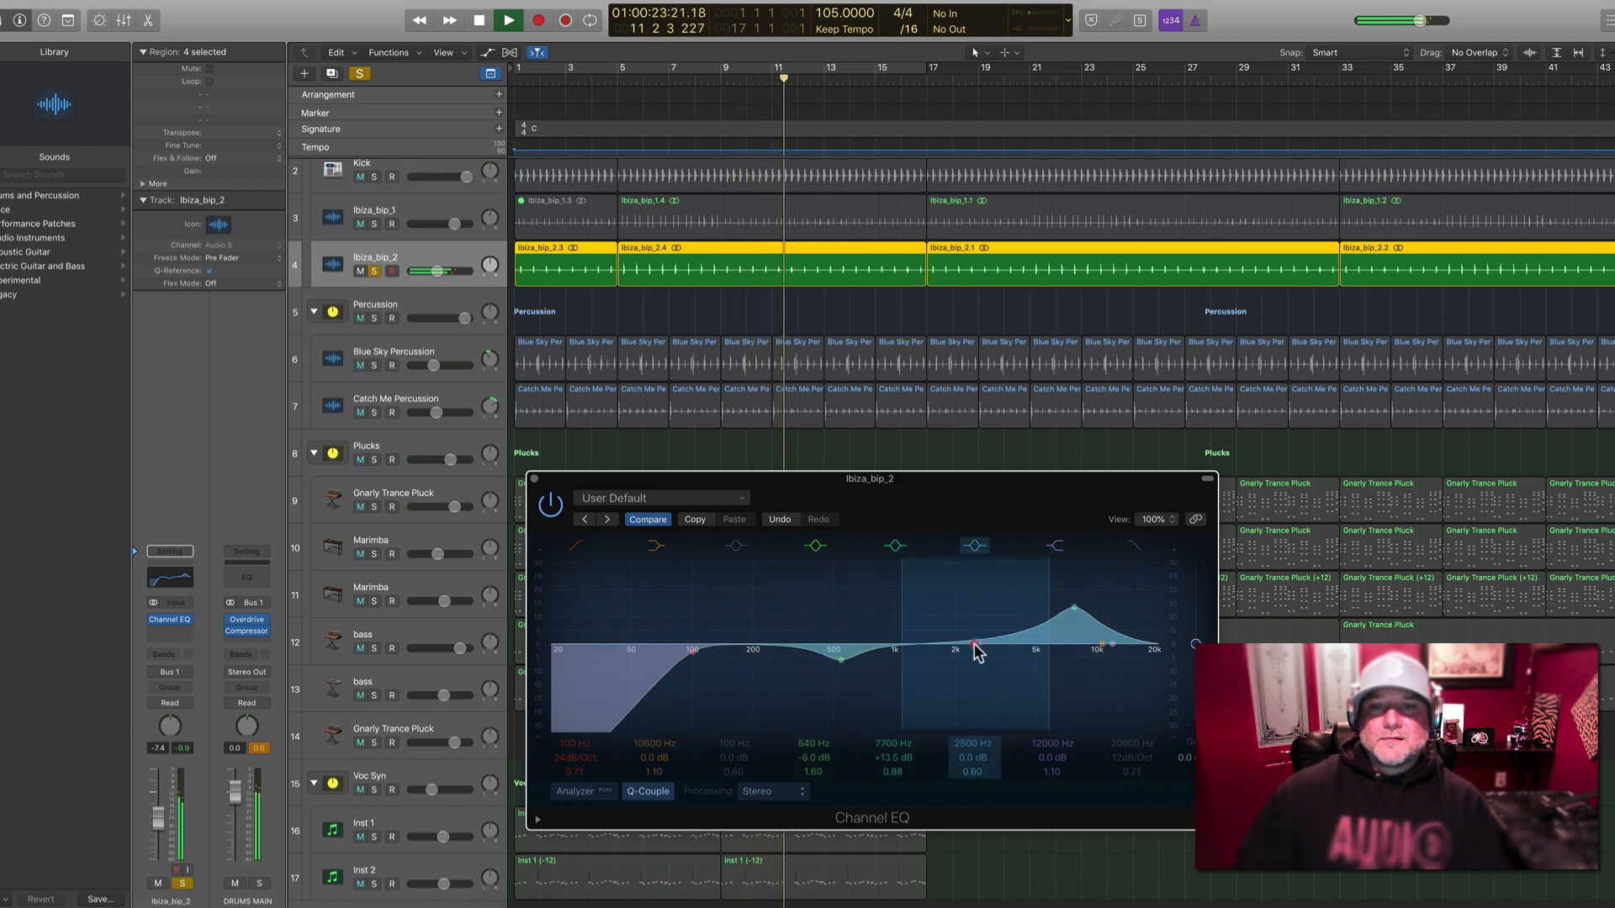
pyautogui.moveTo(974, 651)
pyautogui.mouseDown()
pyautogui.moveTo(952, 620)
pyautogui.moveTo(959, 631)
pyautogui.mouseUp()
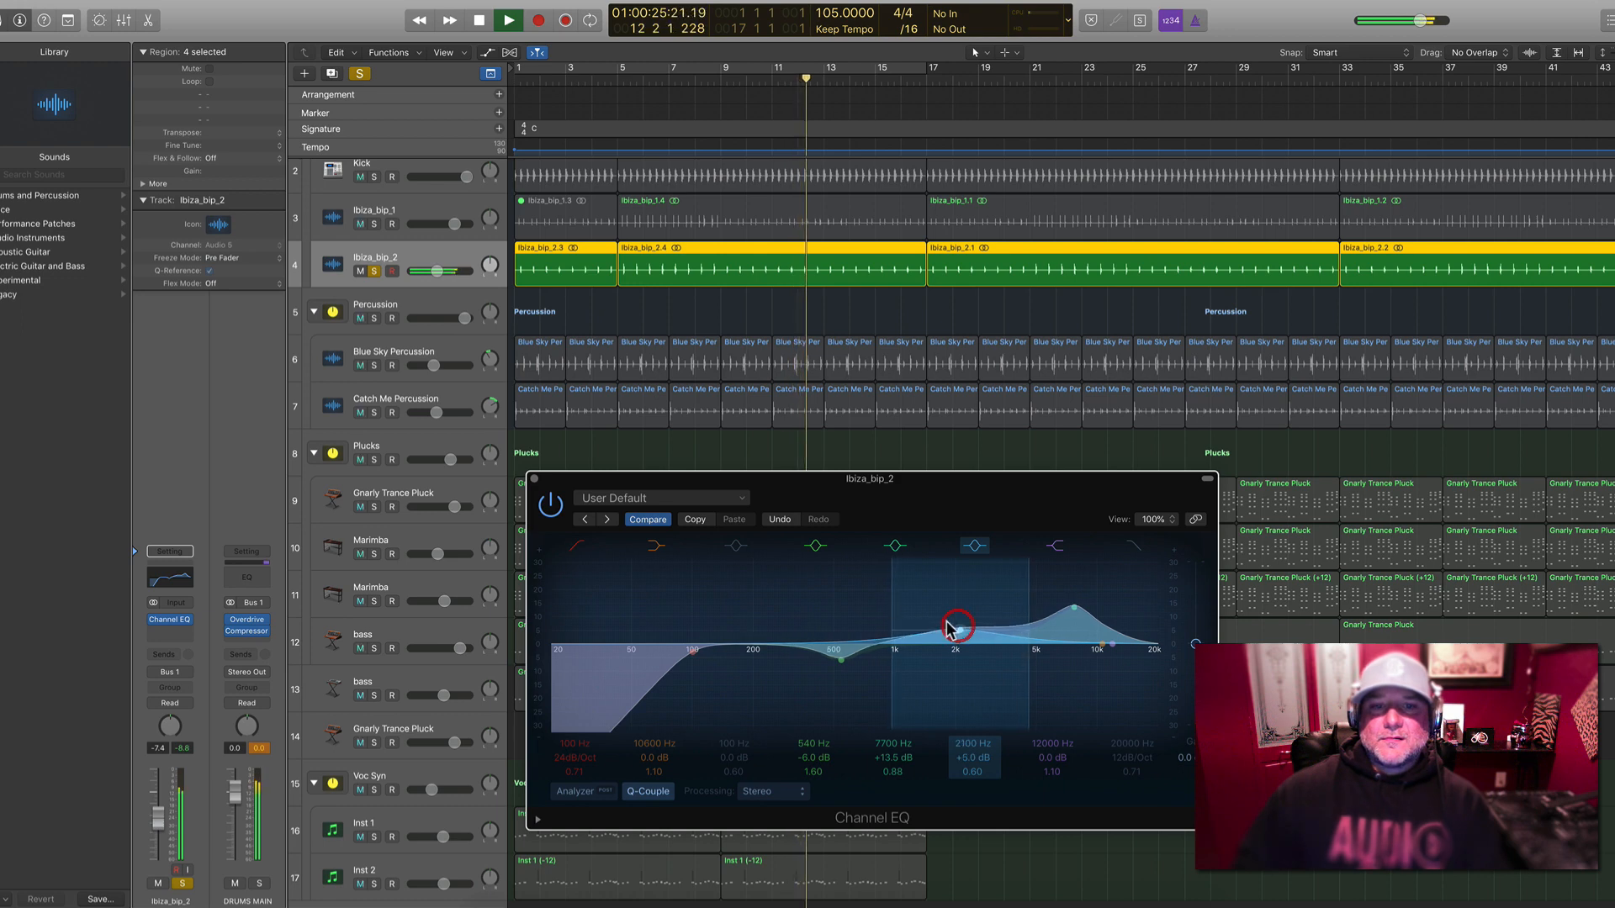
# Close the EQ, unsolo the Ibiza_bip_2 track, lower its volume to -10.2 dB and stop playback
pyautogui.click(534, 478)
pyautogui.click(375, 271)
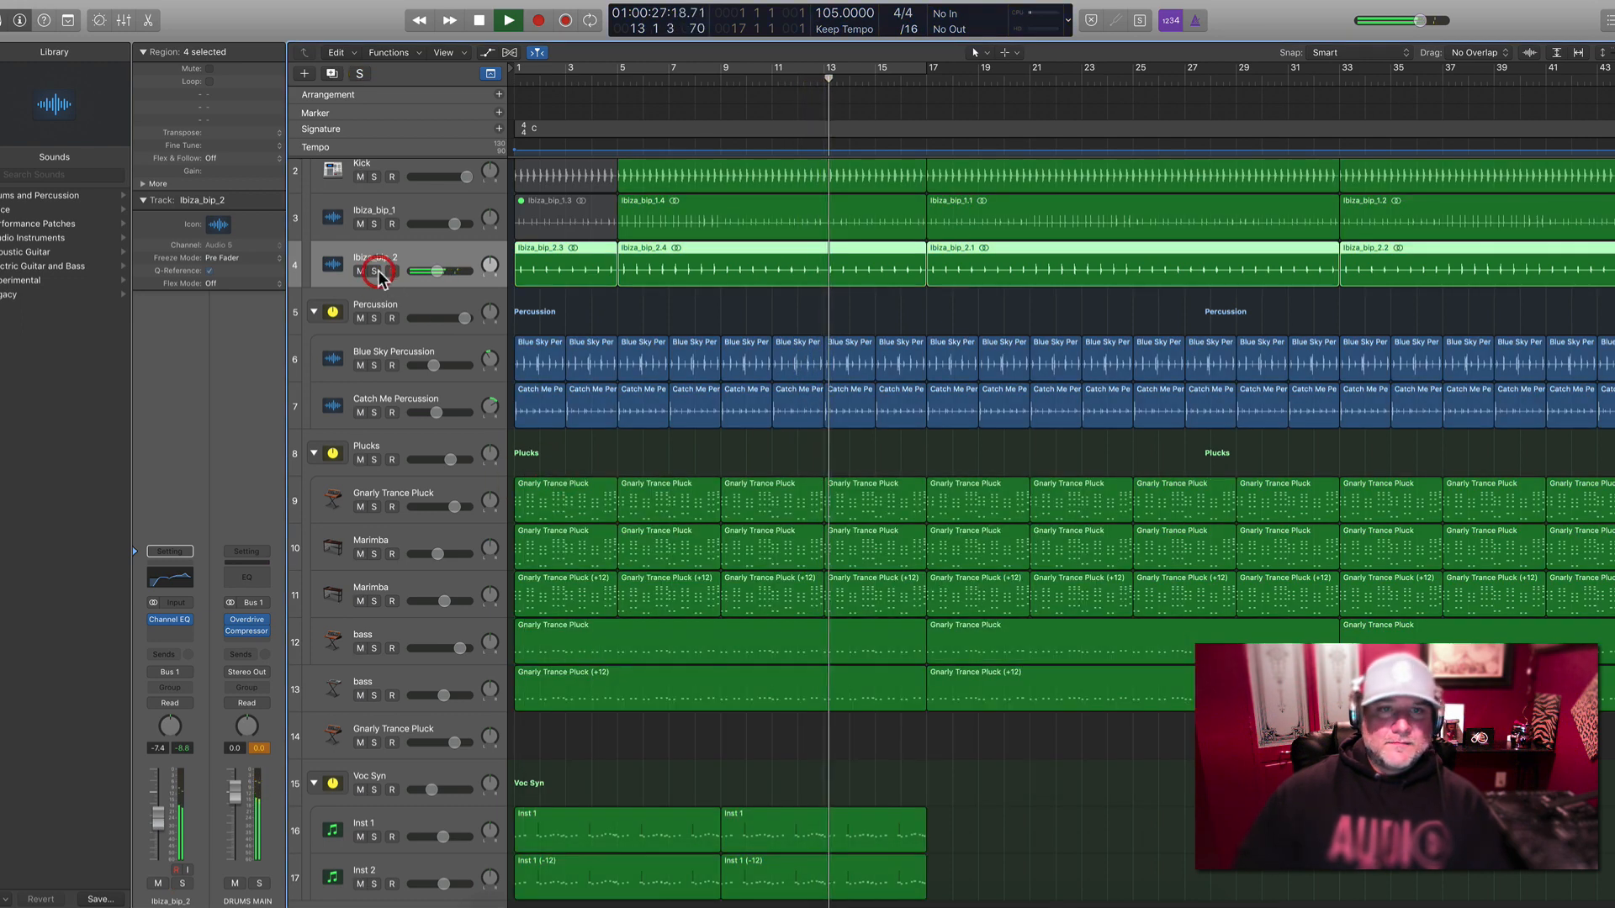
pyautogui.click(441, 255)
pyautogui.moveTo(159, 810); pyautogui.dragTo(158, 825)
pyautogui.press('space')
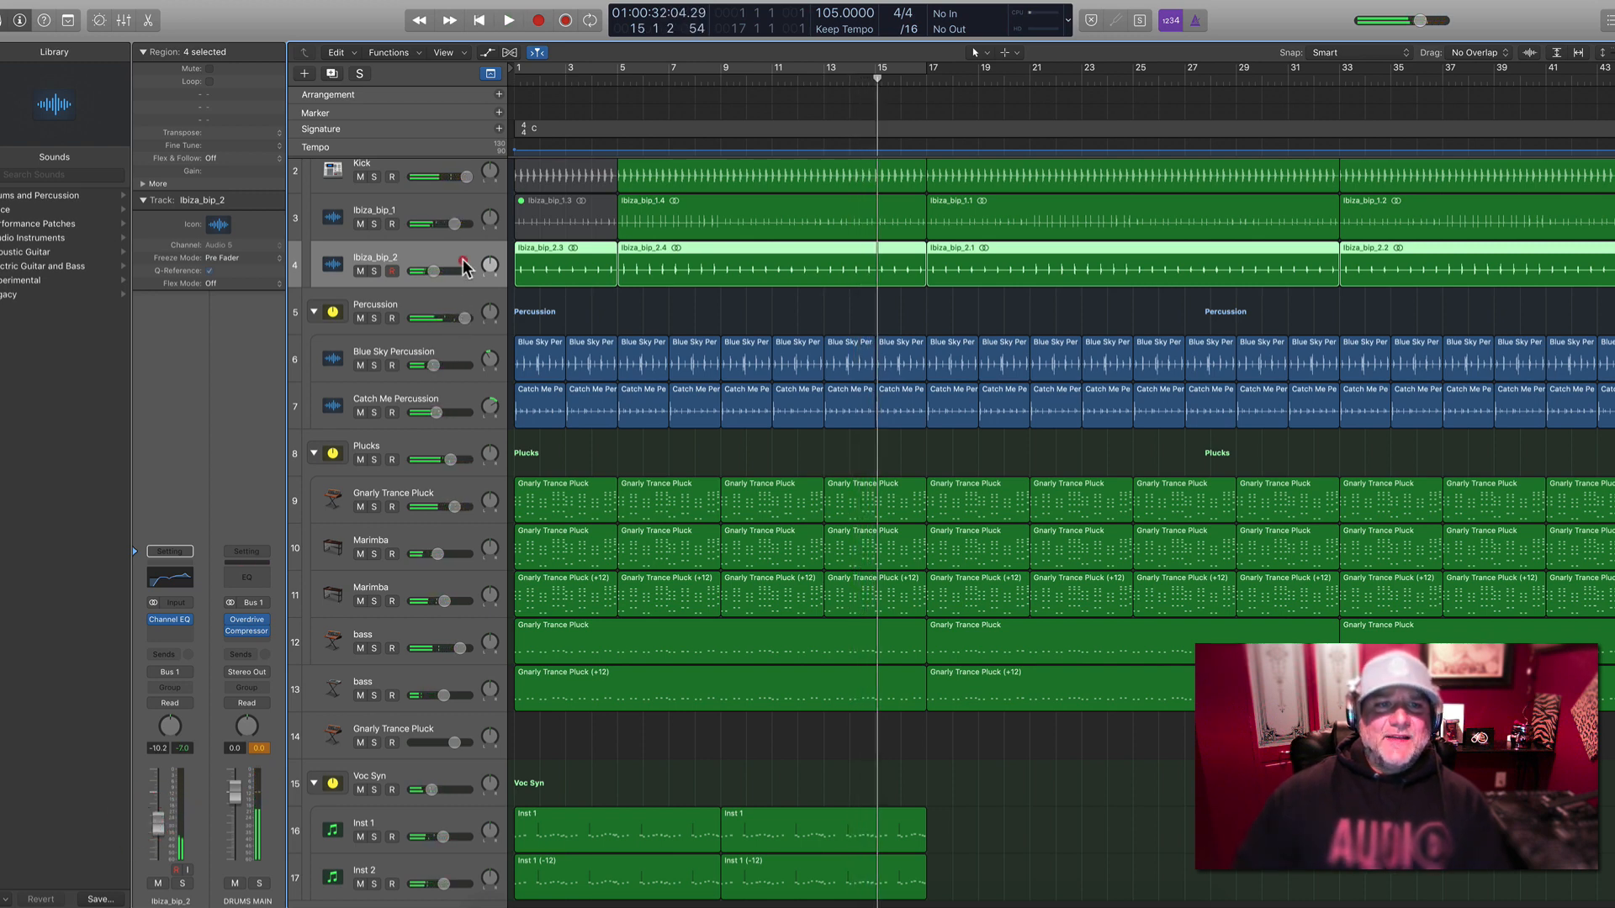
# Add one new audio track directly below the Ibiza_bip_2 track
pyautogui.press('alt+super+n')
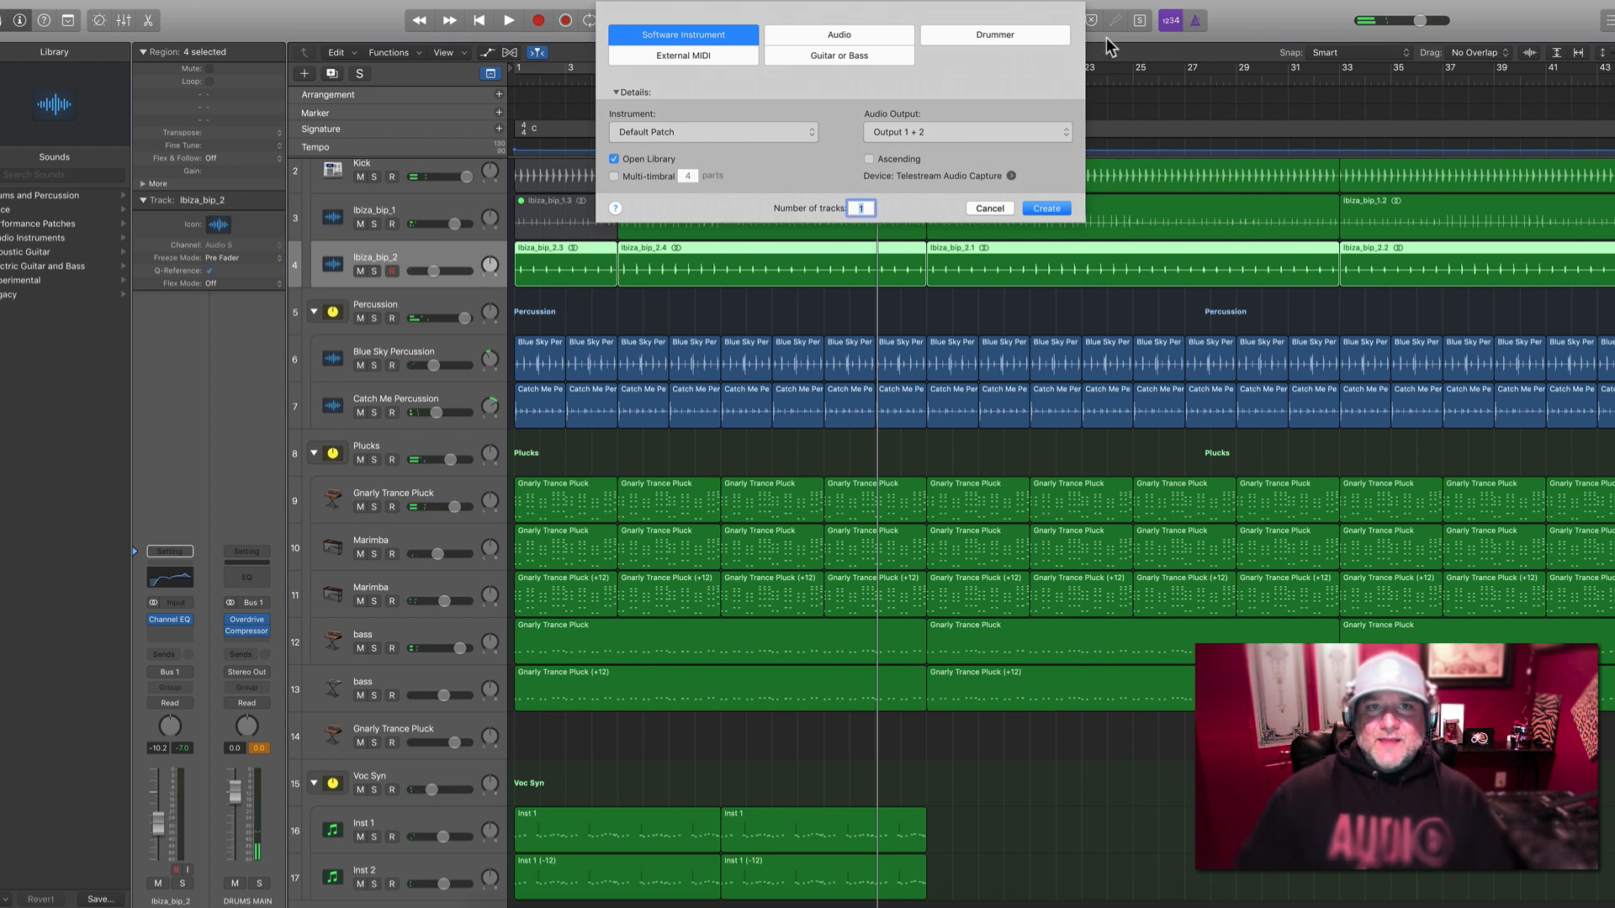
pyautogui.click(851, 33)
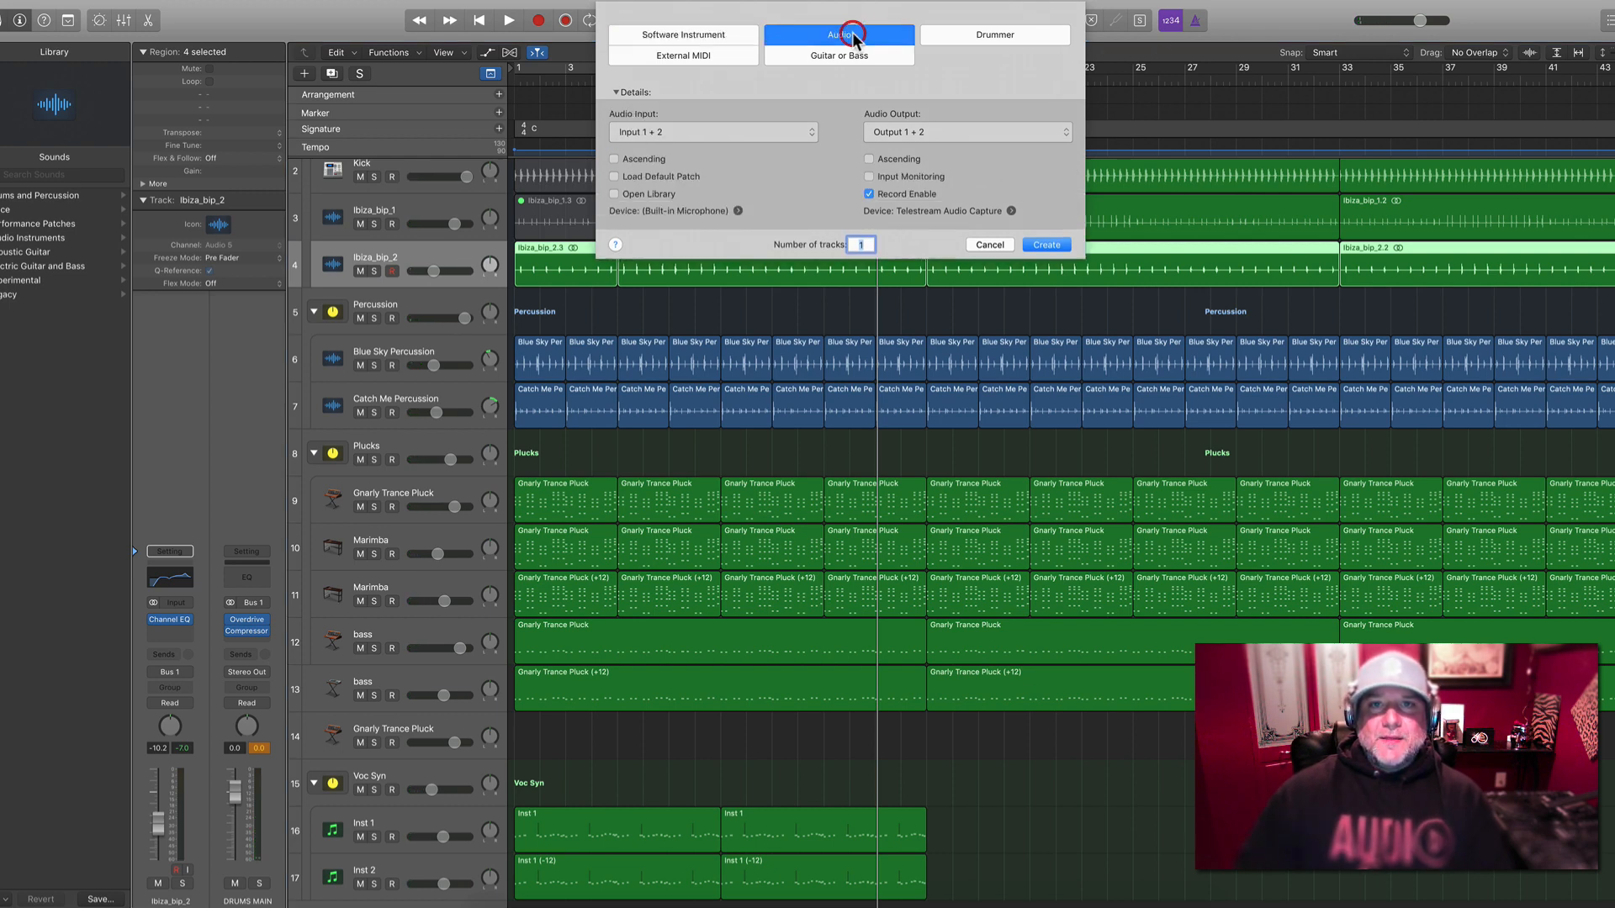
pyautogui.click(1036, 240)
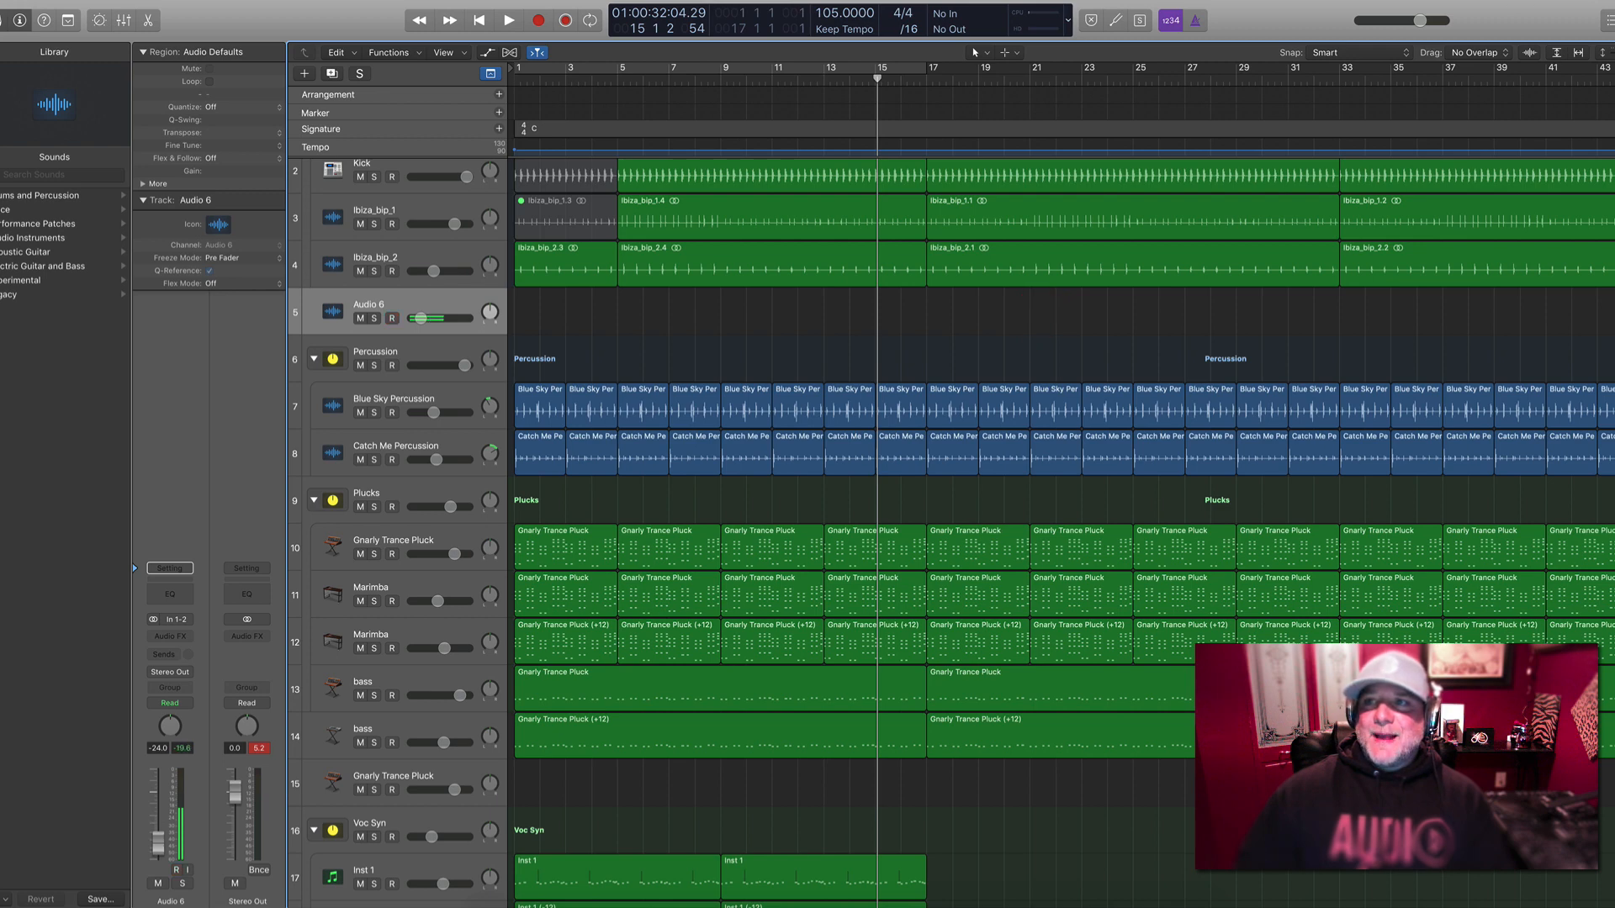
# Open the loop browser and search for snap loops across the All Genres loop packs
pyautogui.press('o')
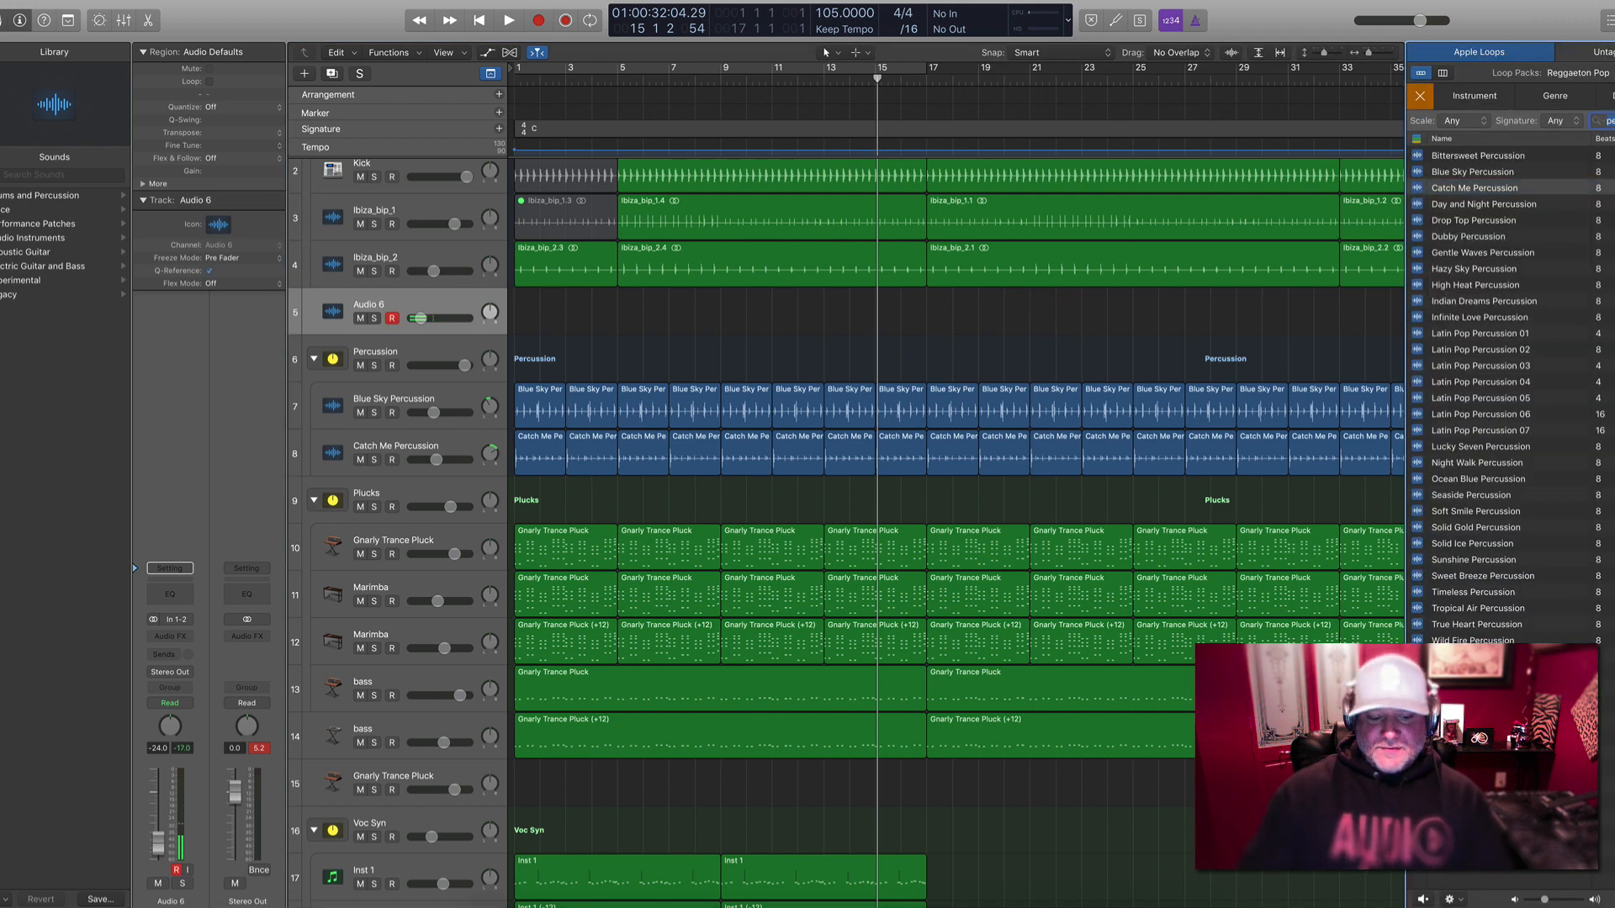
pyautogui.press('Return')
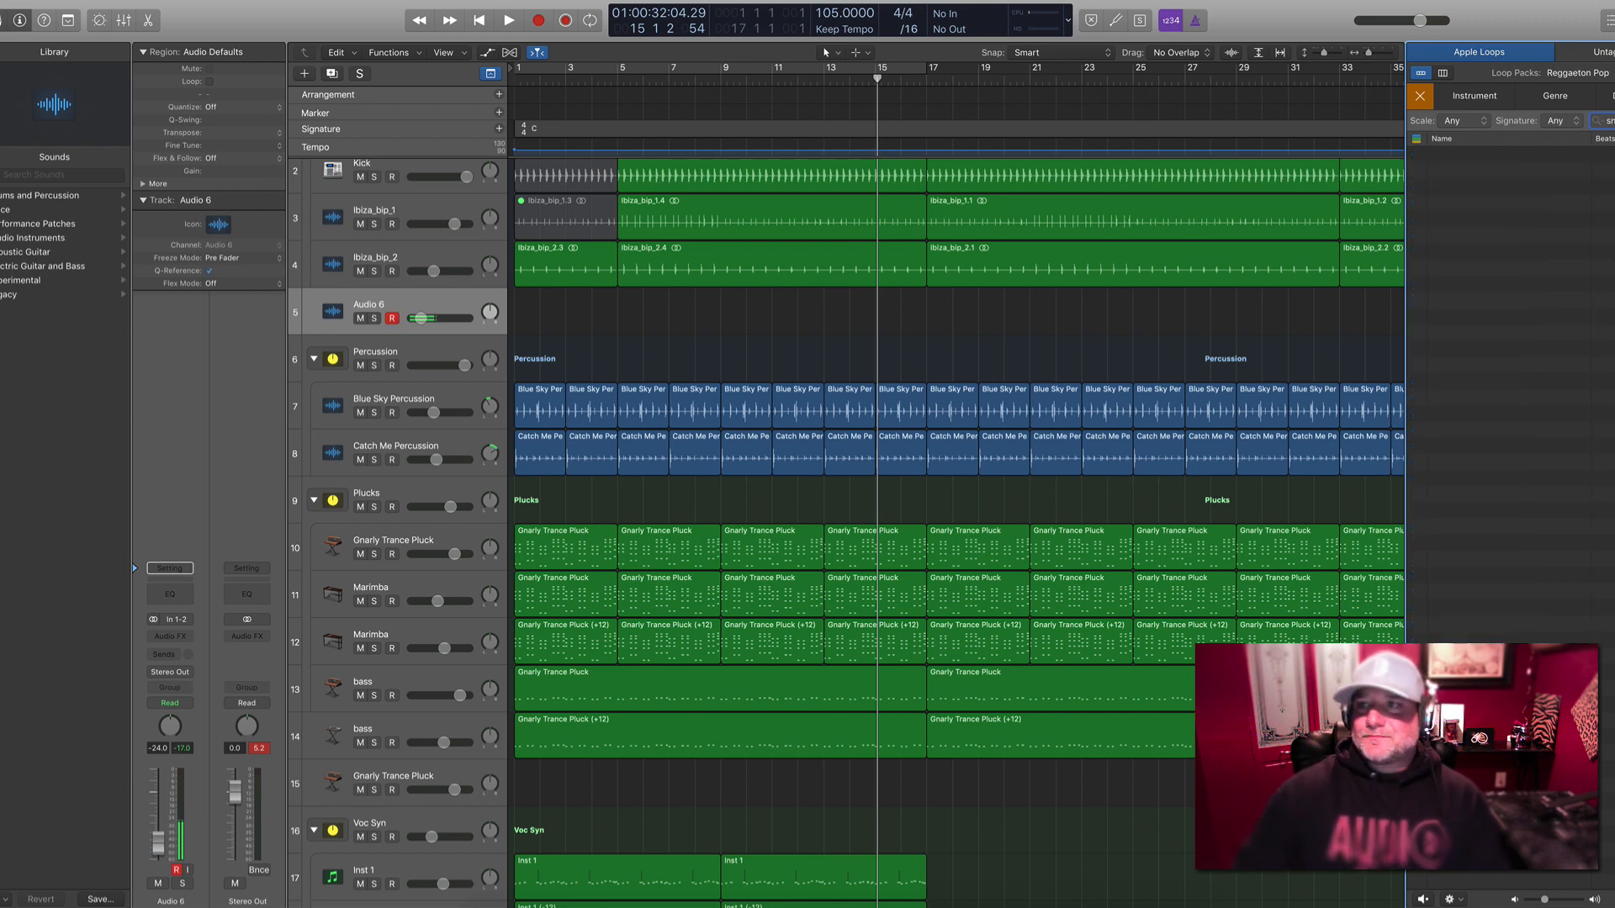
pyautogui.click(1603, 73)
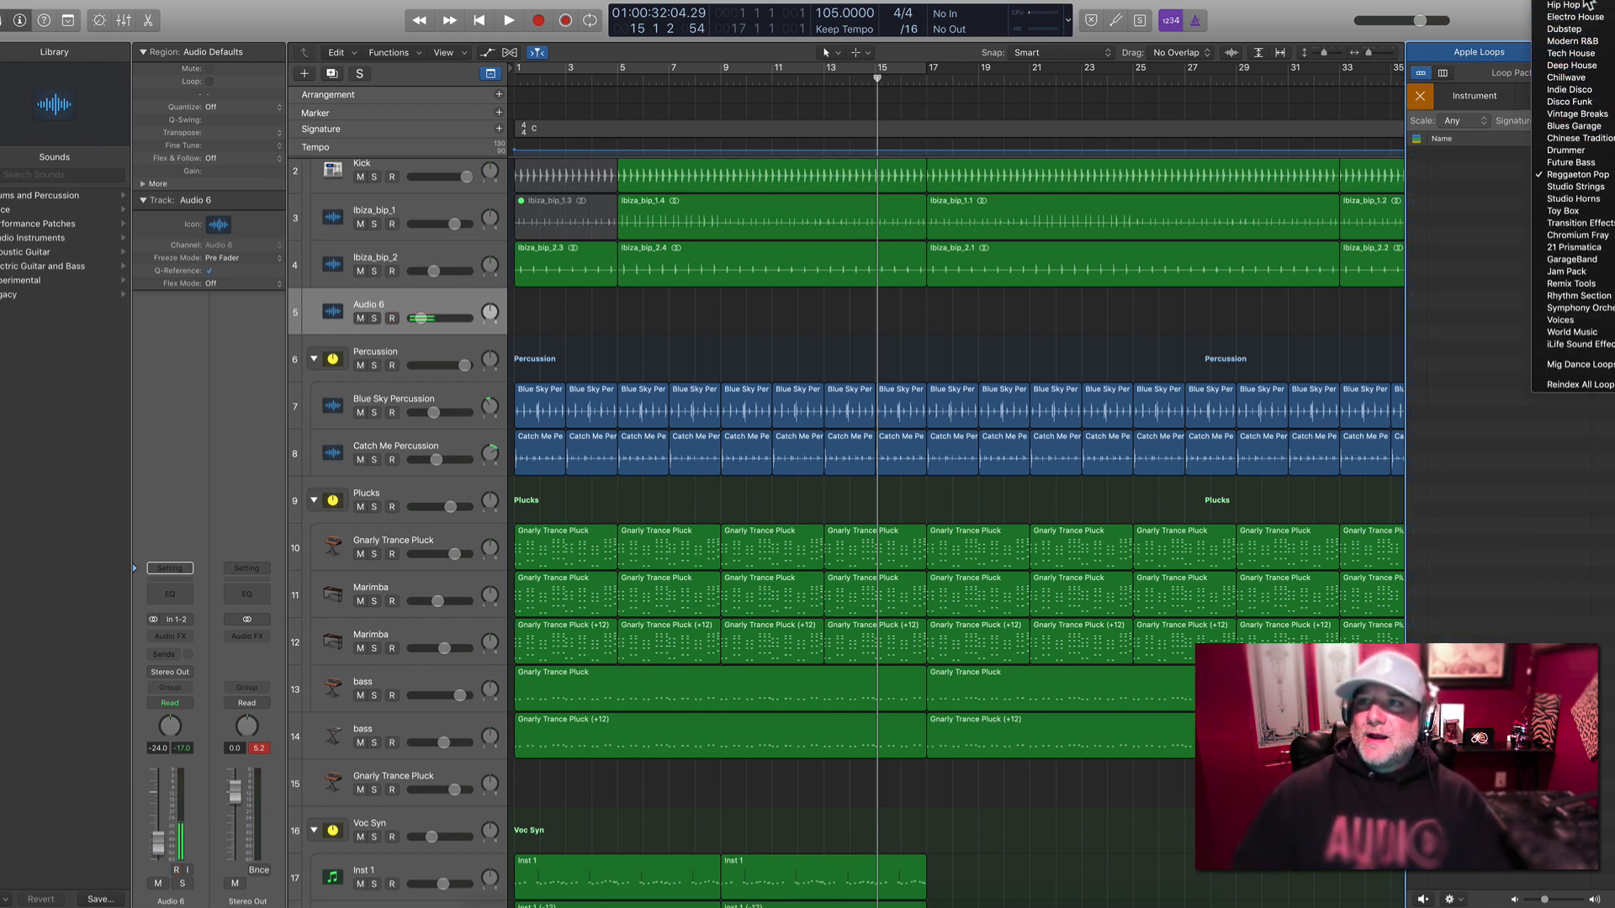
pyautogui.click(1585, 5)
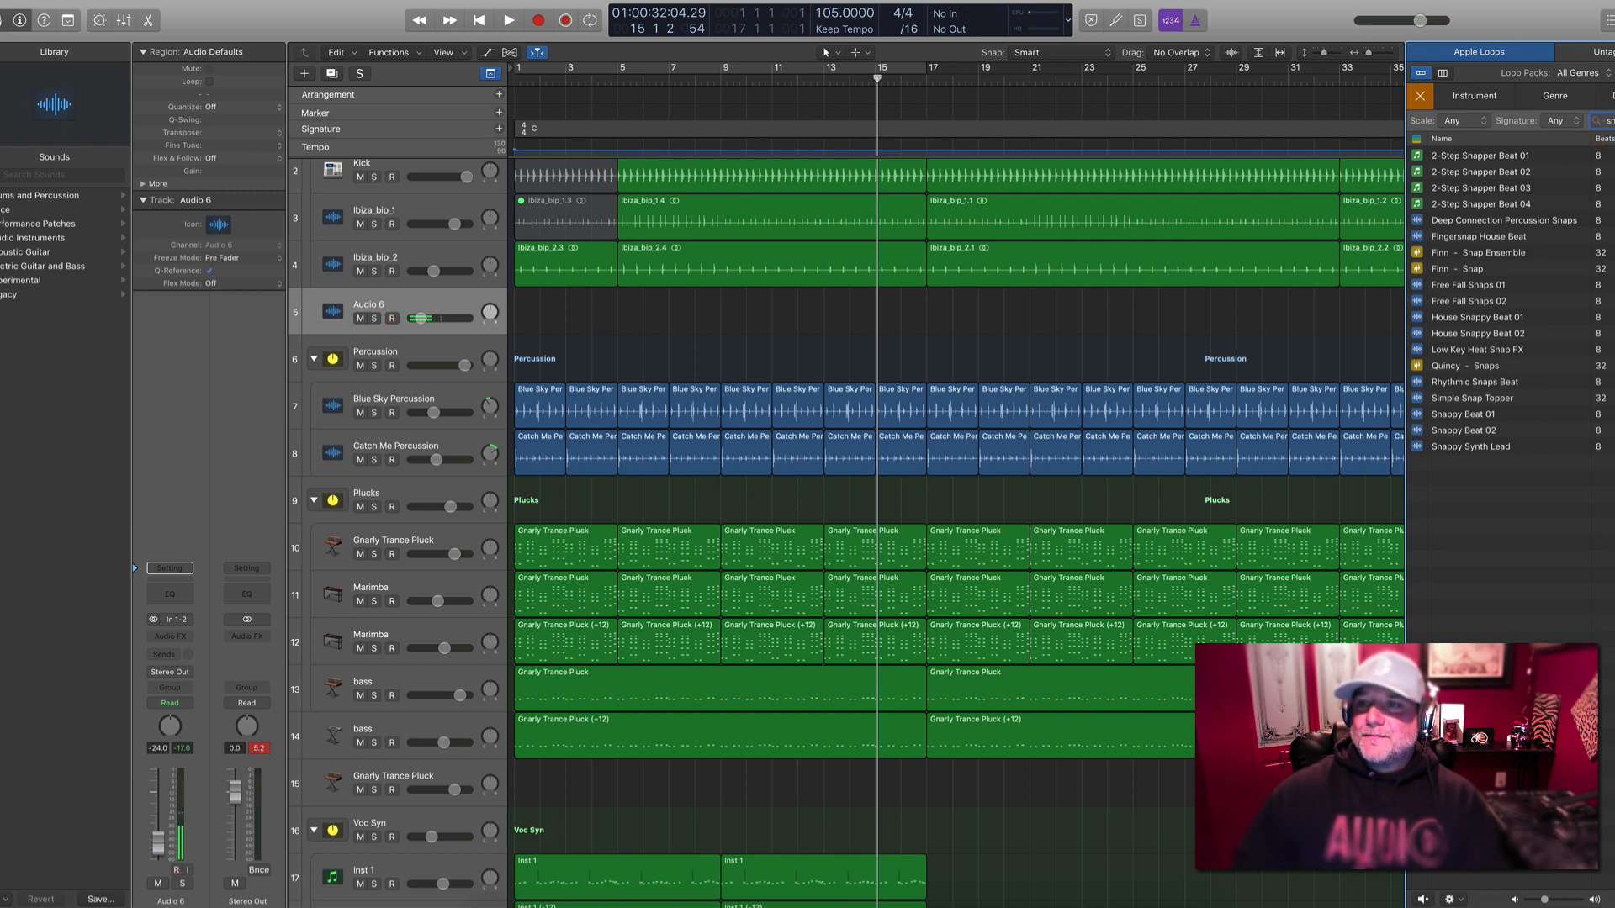
# Preview Free Fall Snaps 02 and Free Fall Snaps 01, and place Free Fall Snaps 01 at bar 1 of the new audio track
pyautogui.click(1472, 300)
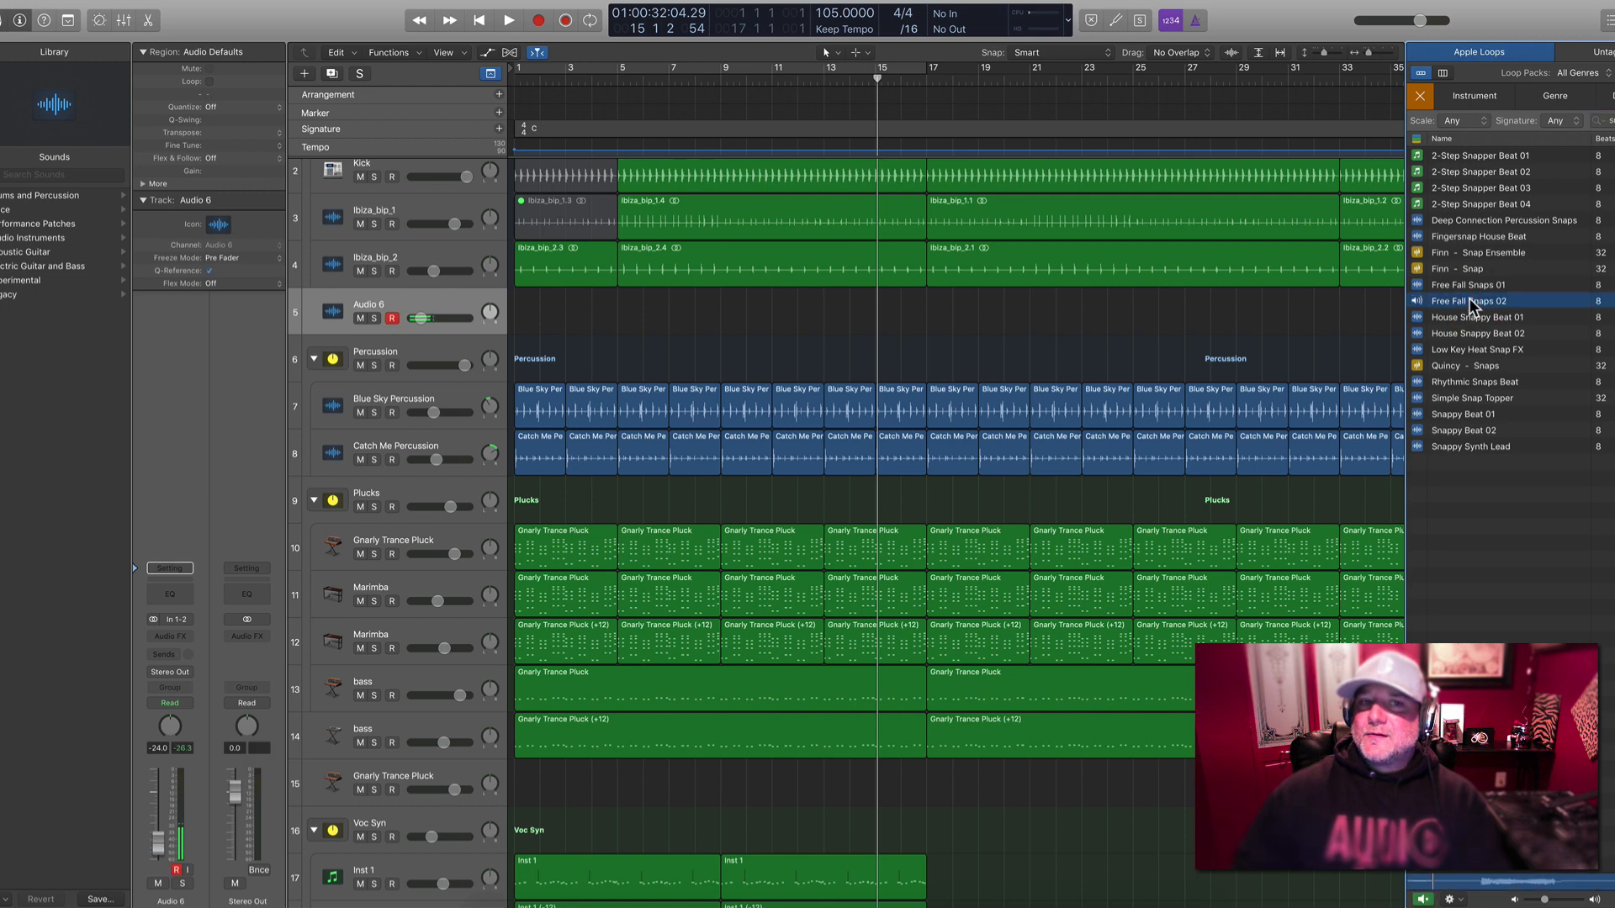
pyautogui.click(1472, 286)
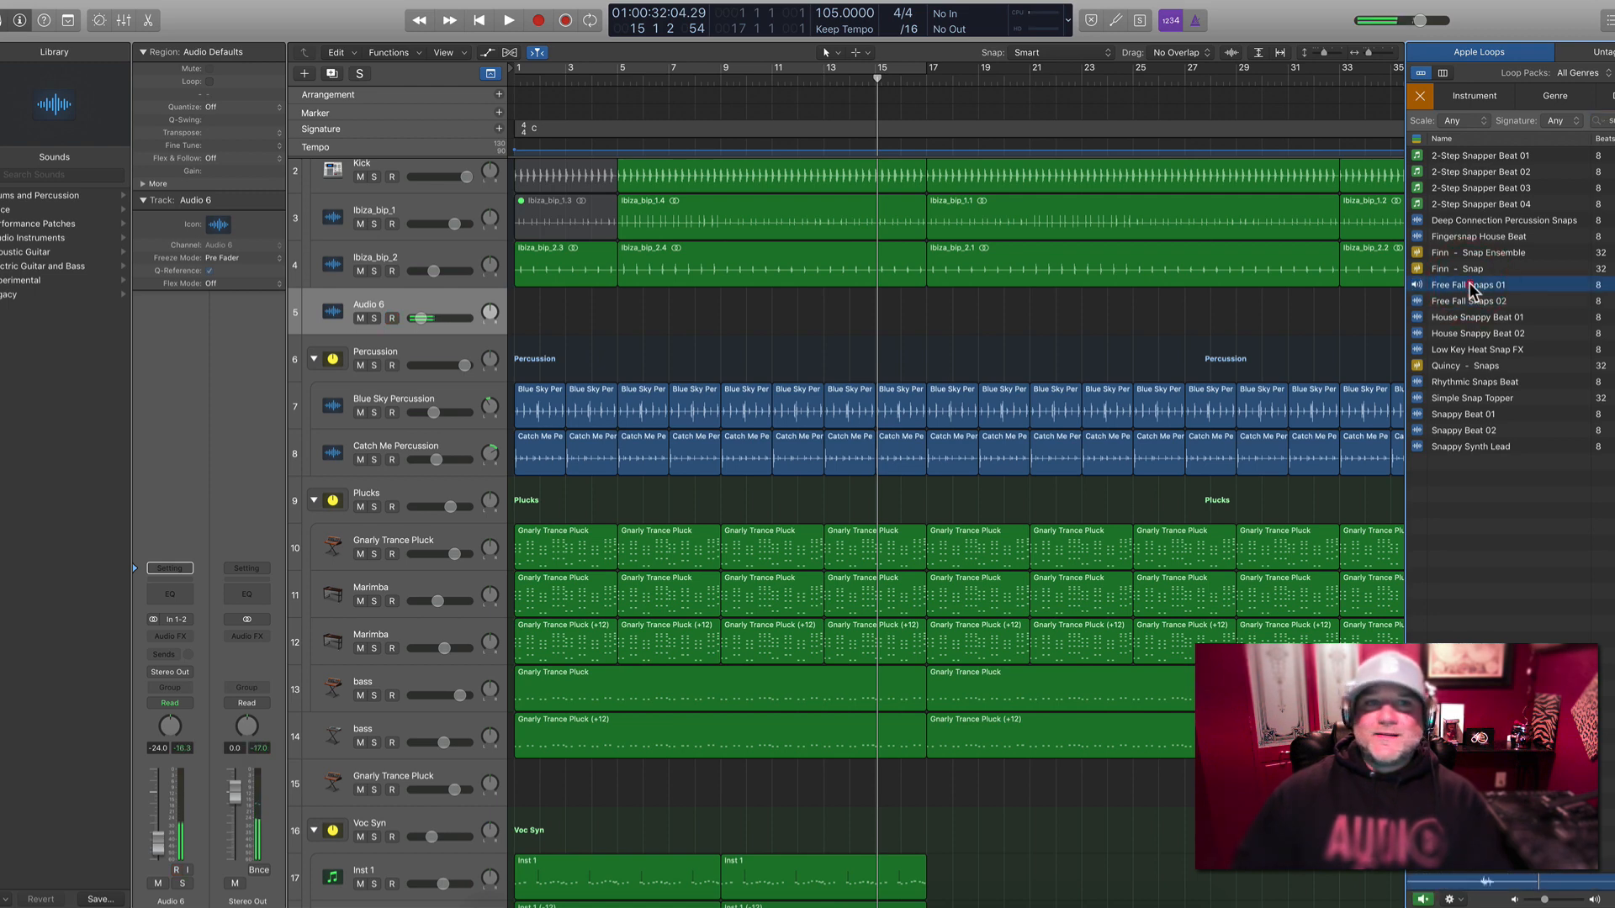
pyautogui.moveTo(1472, 286); pyautogui.dragTo(519, 321)
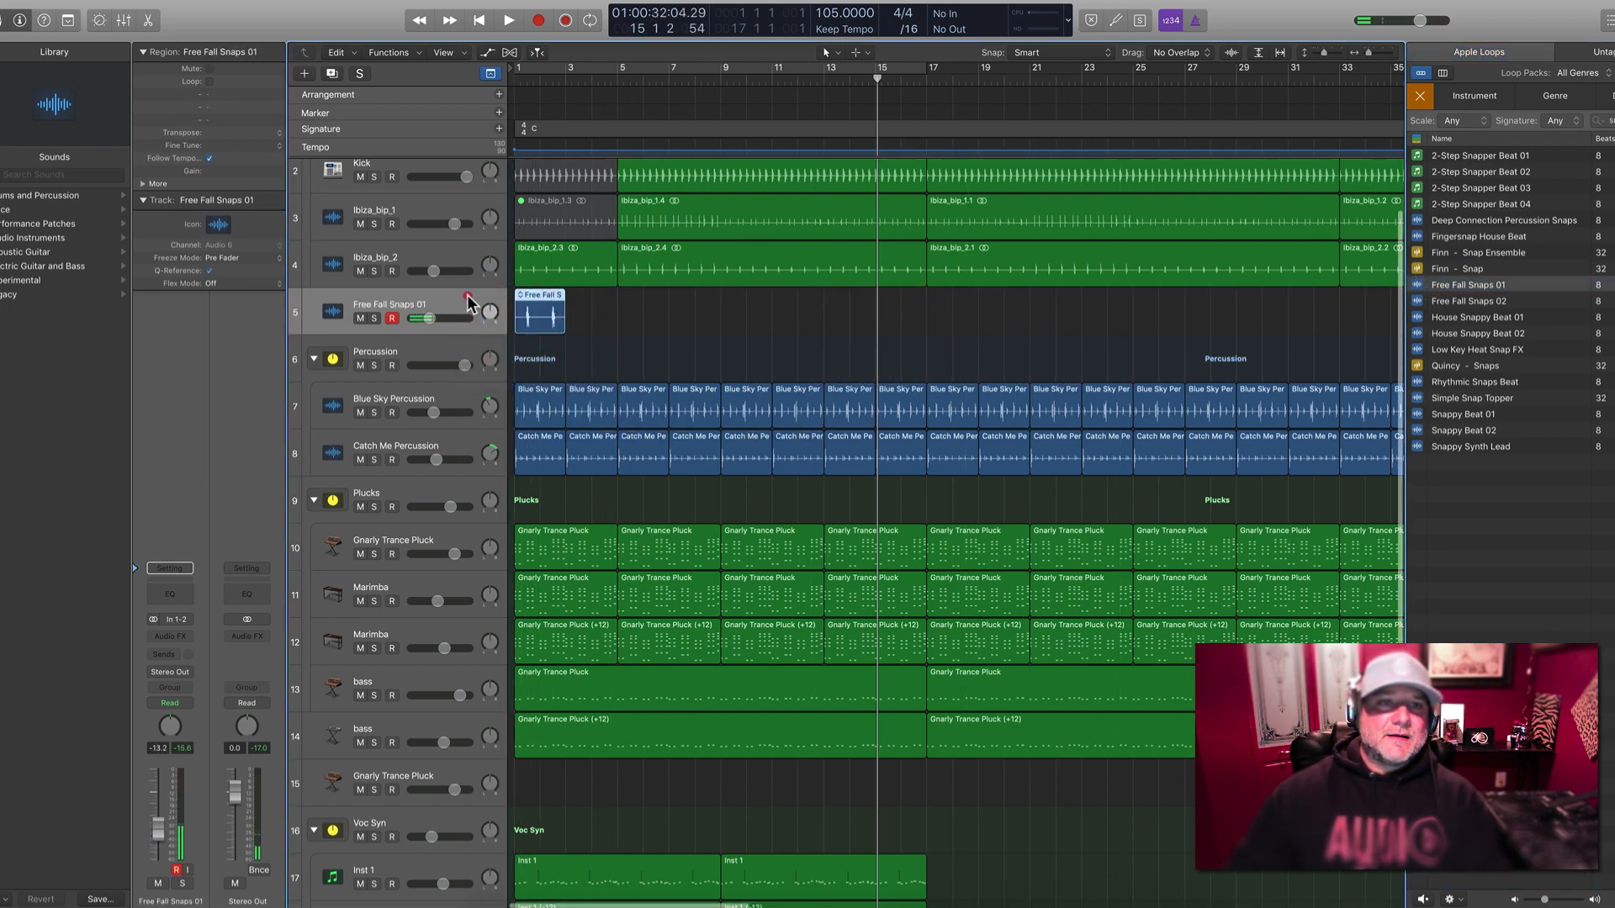
# Play the snaps loop from the start and set the Free Fall Snaps 01 region's speed to 2x
pyautogui.press('Return')
pyautogui.press('space')
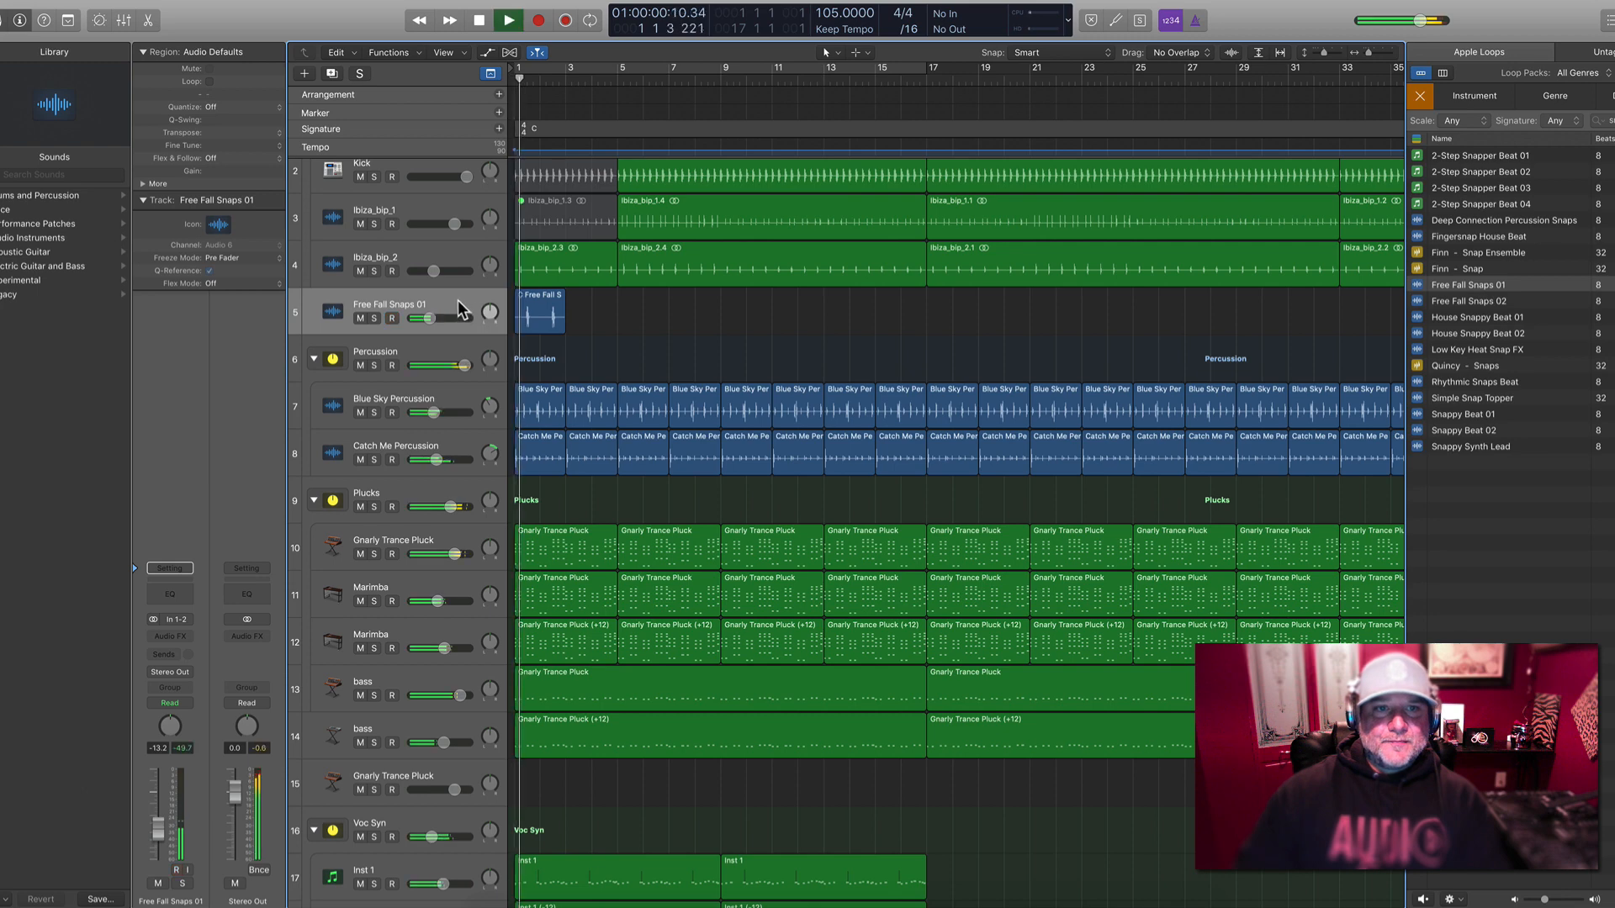
pyautogui.keyDown('ctrl'); pyautogui.keyDown('alt'); pyautogui.click(661, 332); pyautogui.keyUp('alt'); pyautogui.keyUp('ctrl')
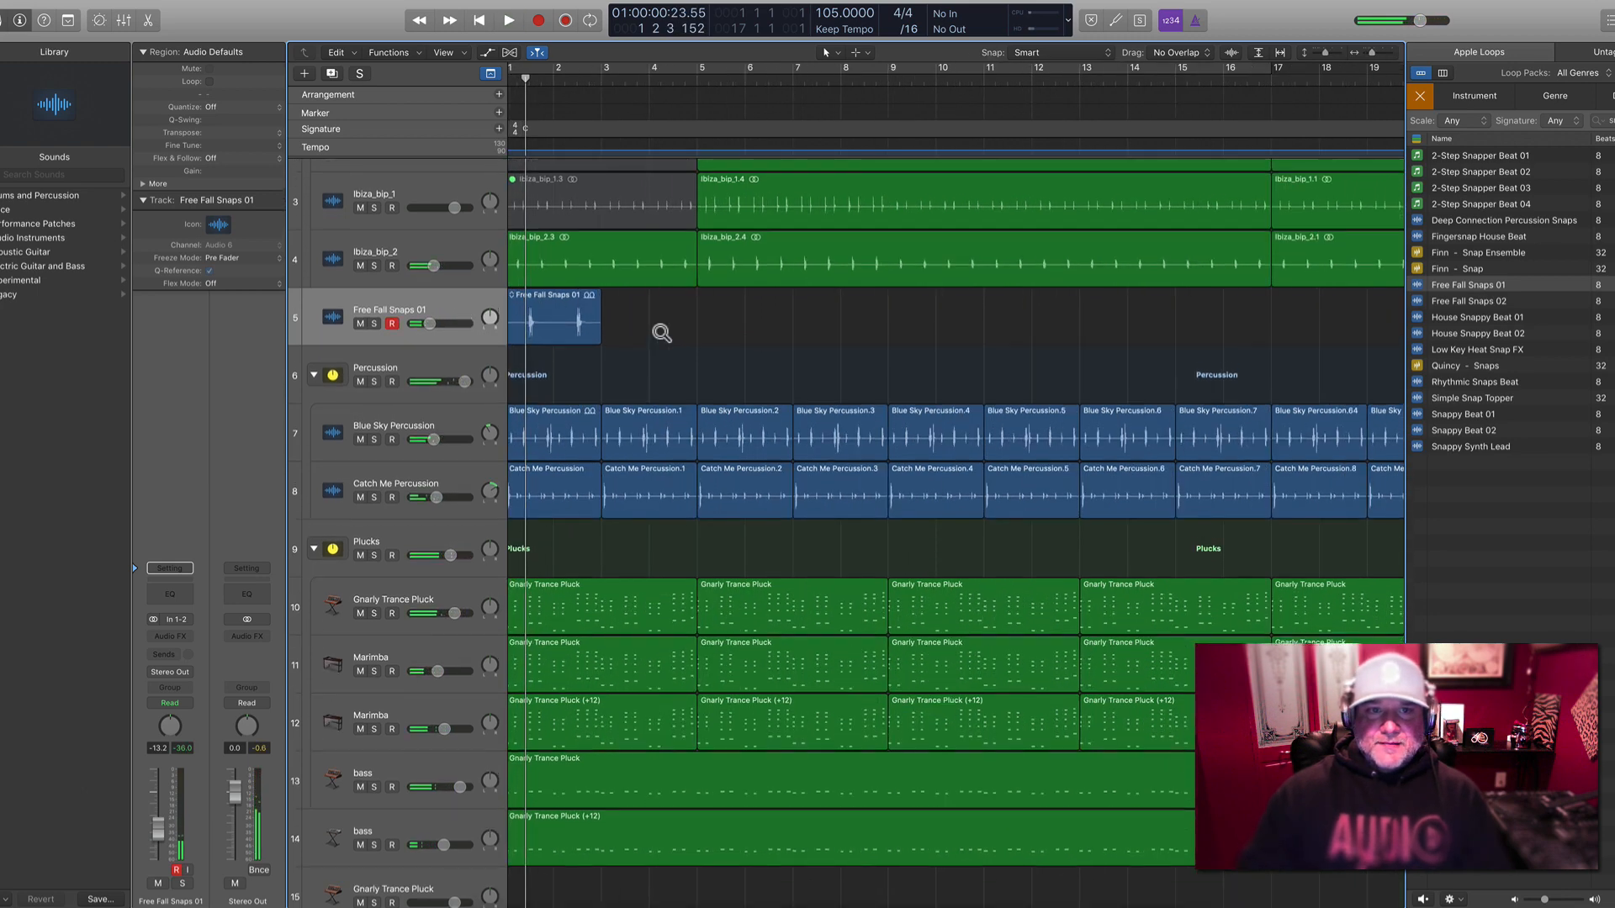
pyautogui.click(572, 318)
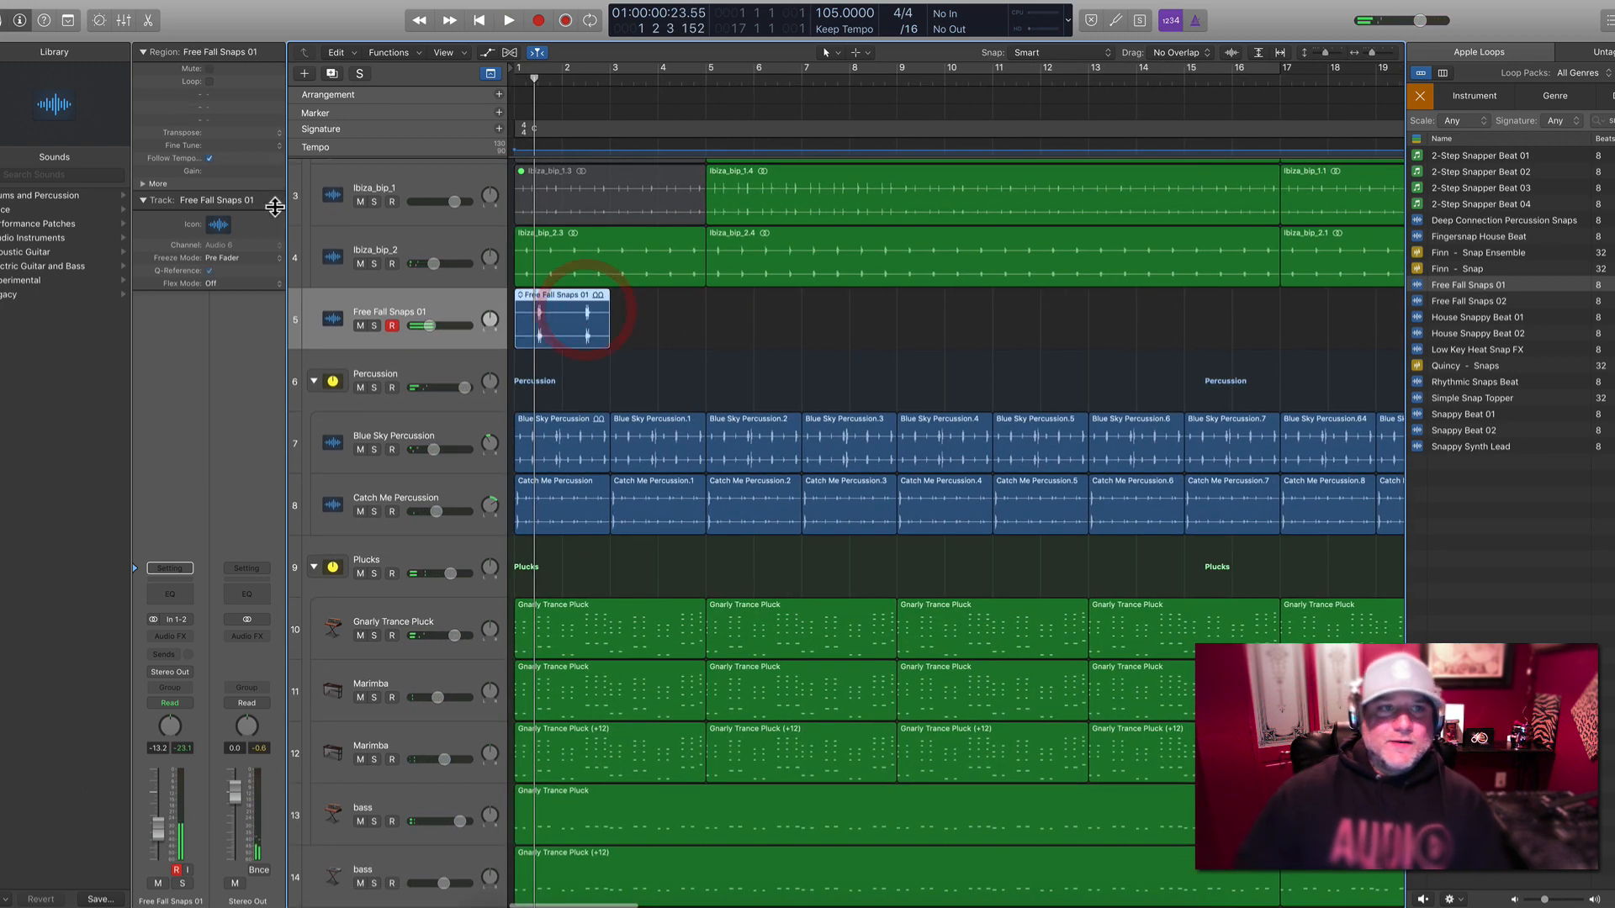
pyautogui.click(144, 183)
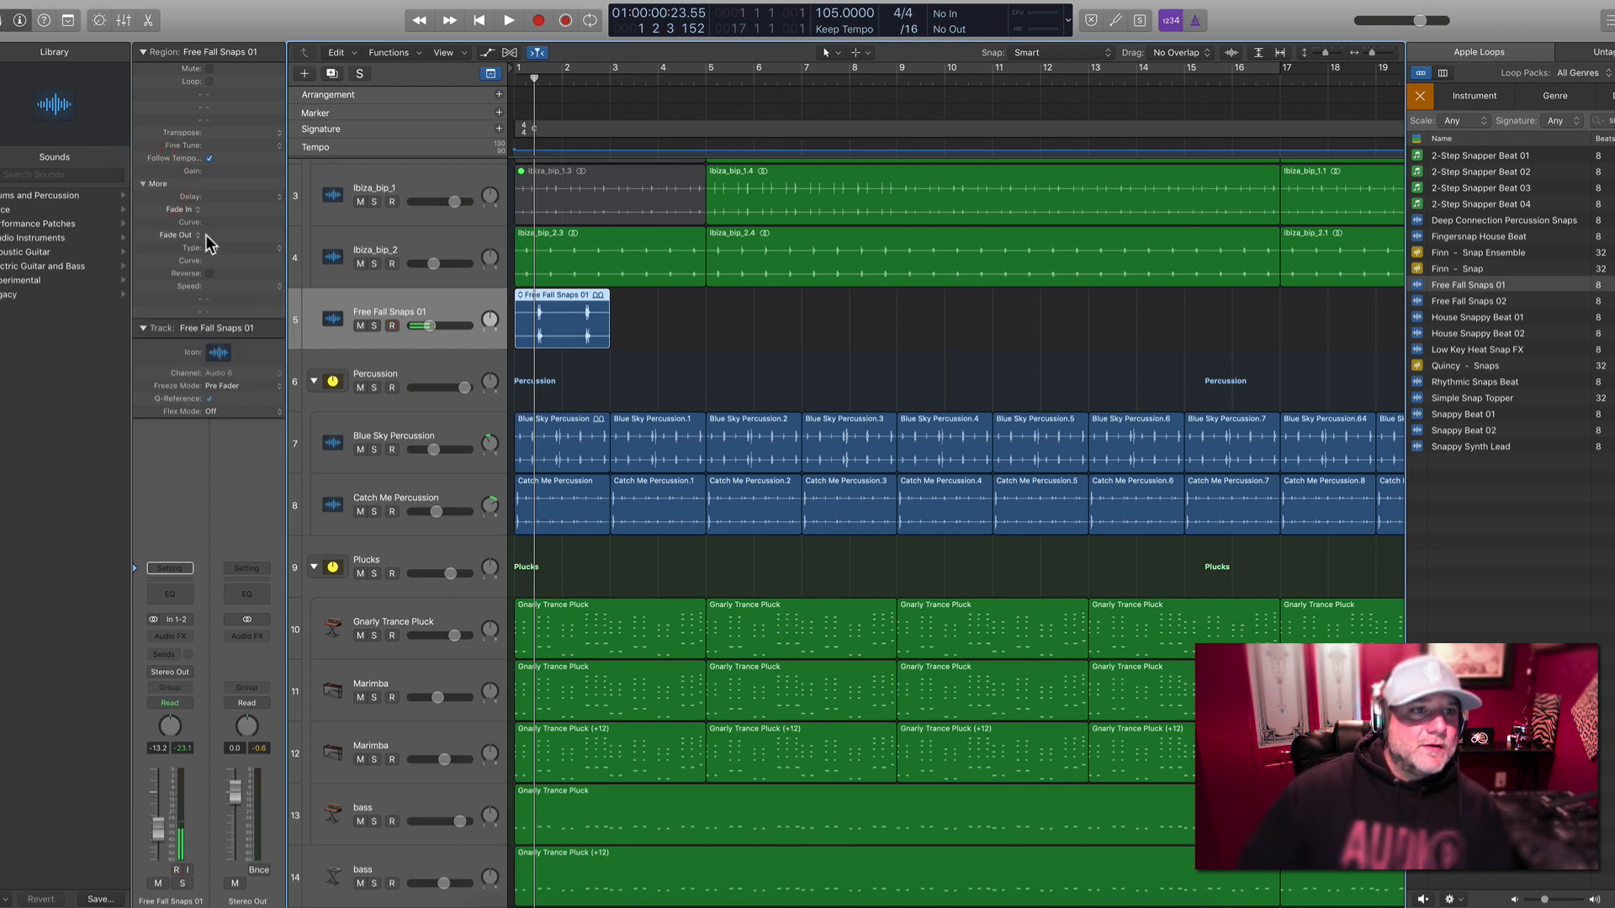
pyautogui.click(257, 293)
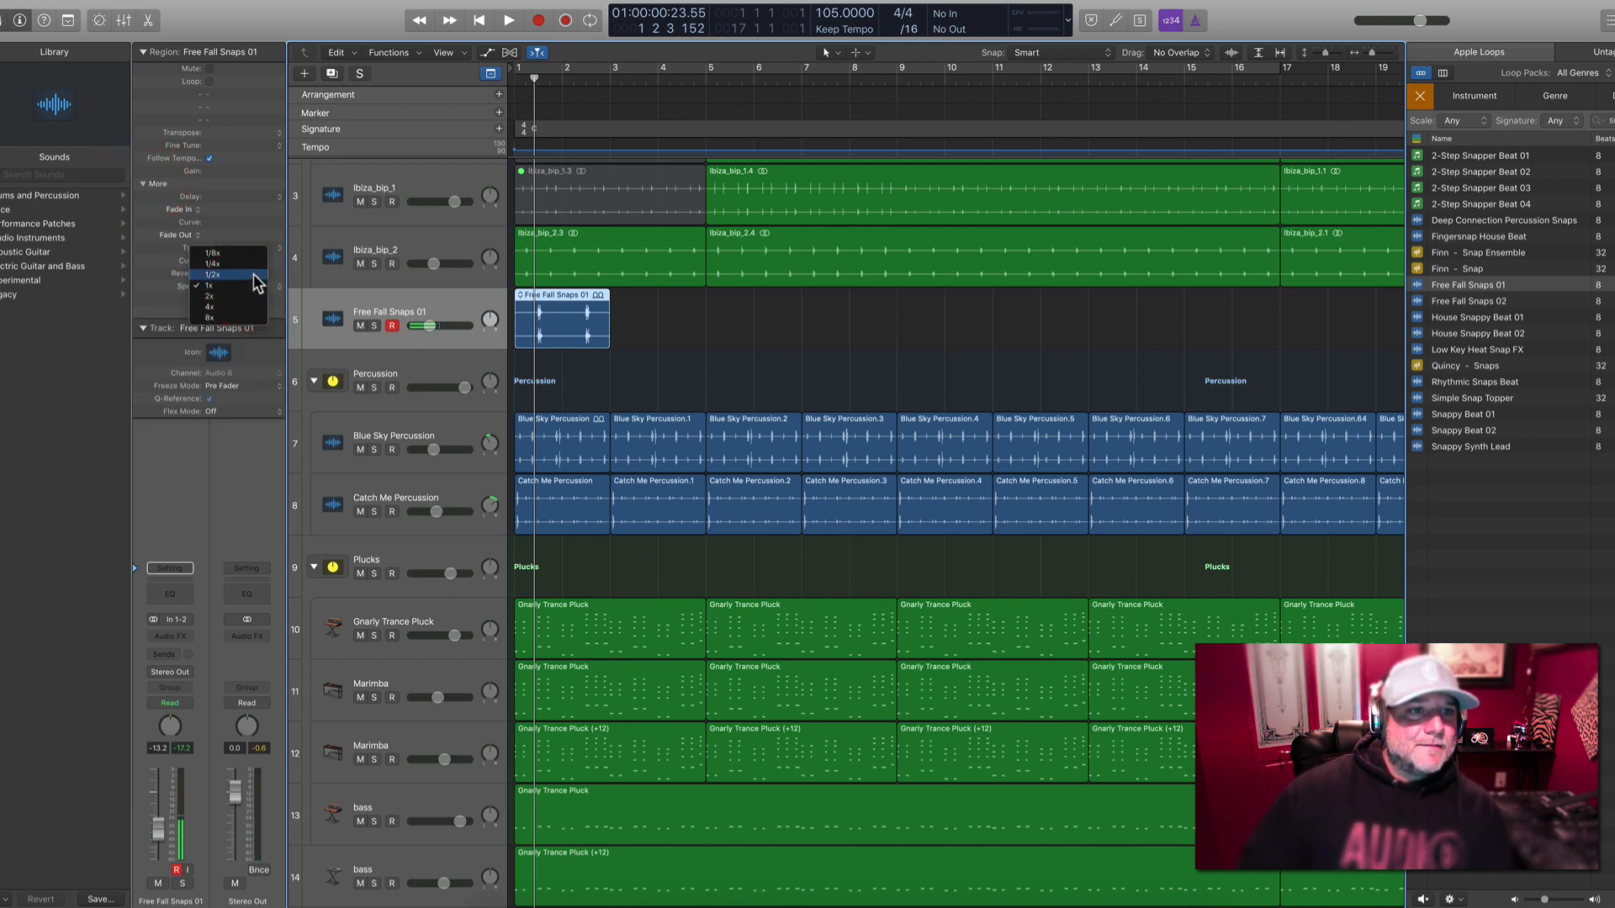
pyautogui.click(252, 297)
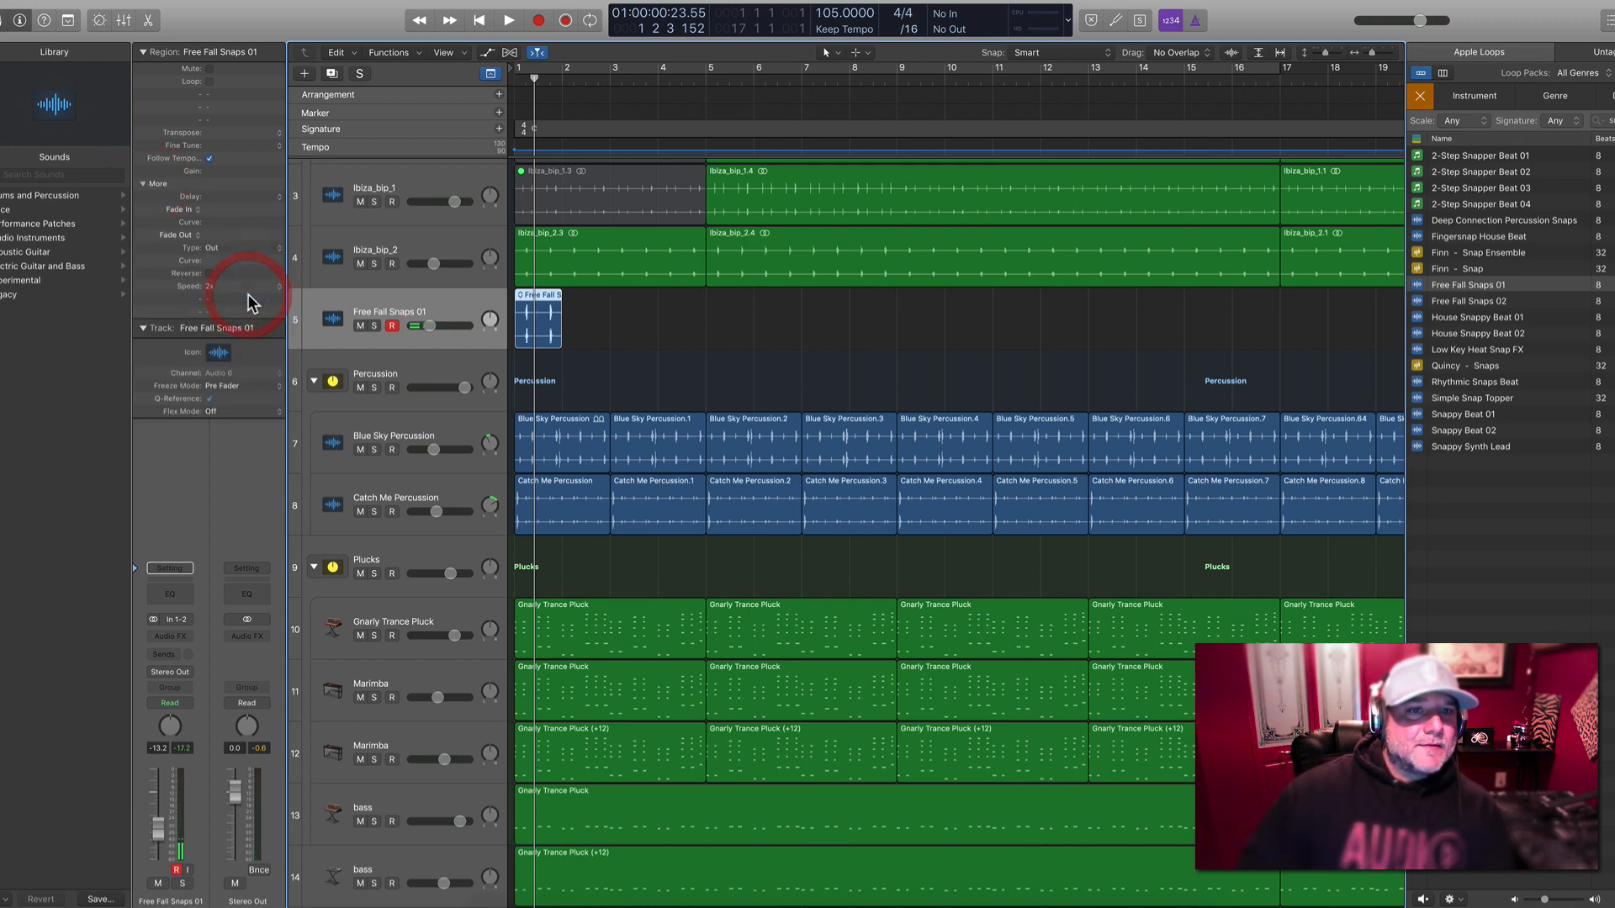
# Play from the start, mute the Ibiza_bip_2 track and raise the Free Fall Snaps 01 track's volume to -3.2 dB
pyautogui.click(504, 323)
pyautogui.press('Return')
pyautogui.press('space')
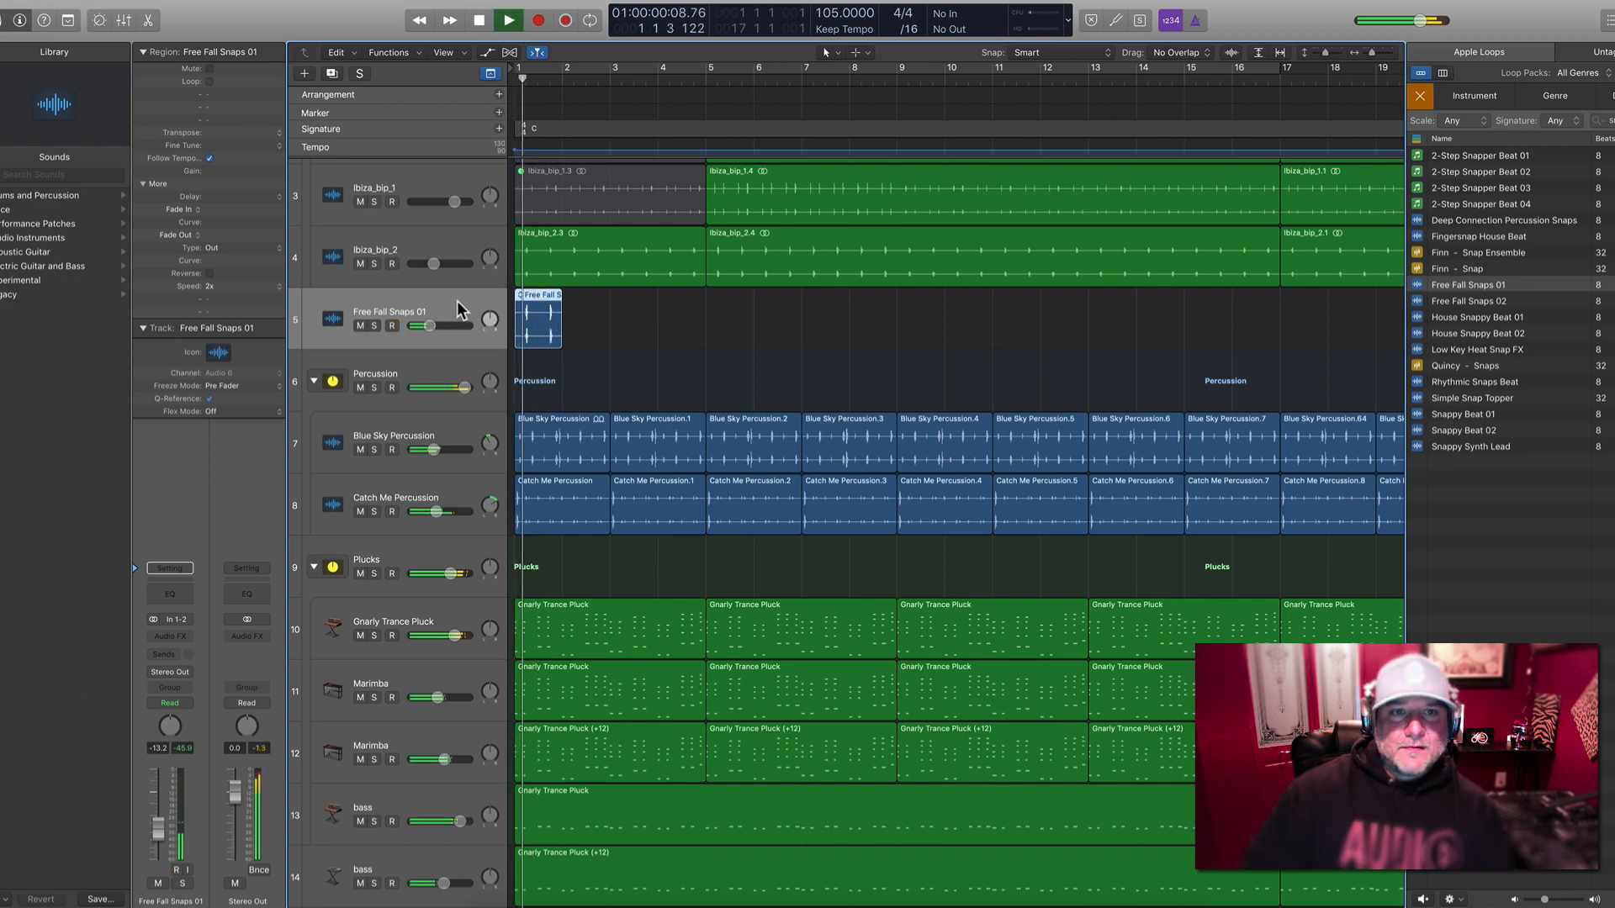
pyautogui.click(417, 238)
pyautogui.click(360, 264)
pyautogui.press('Return')
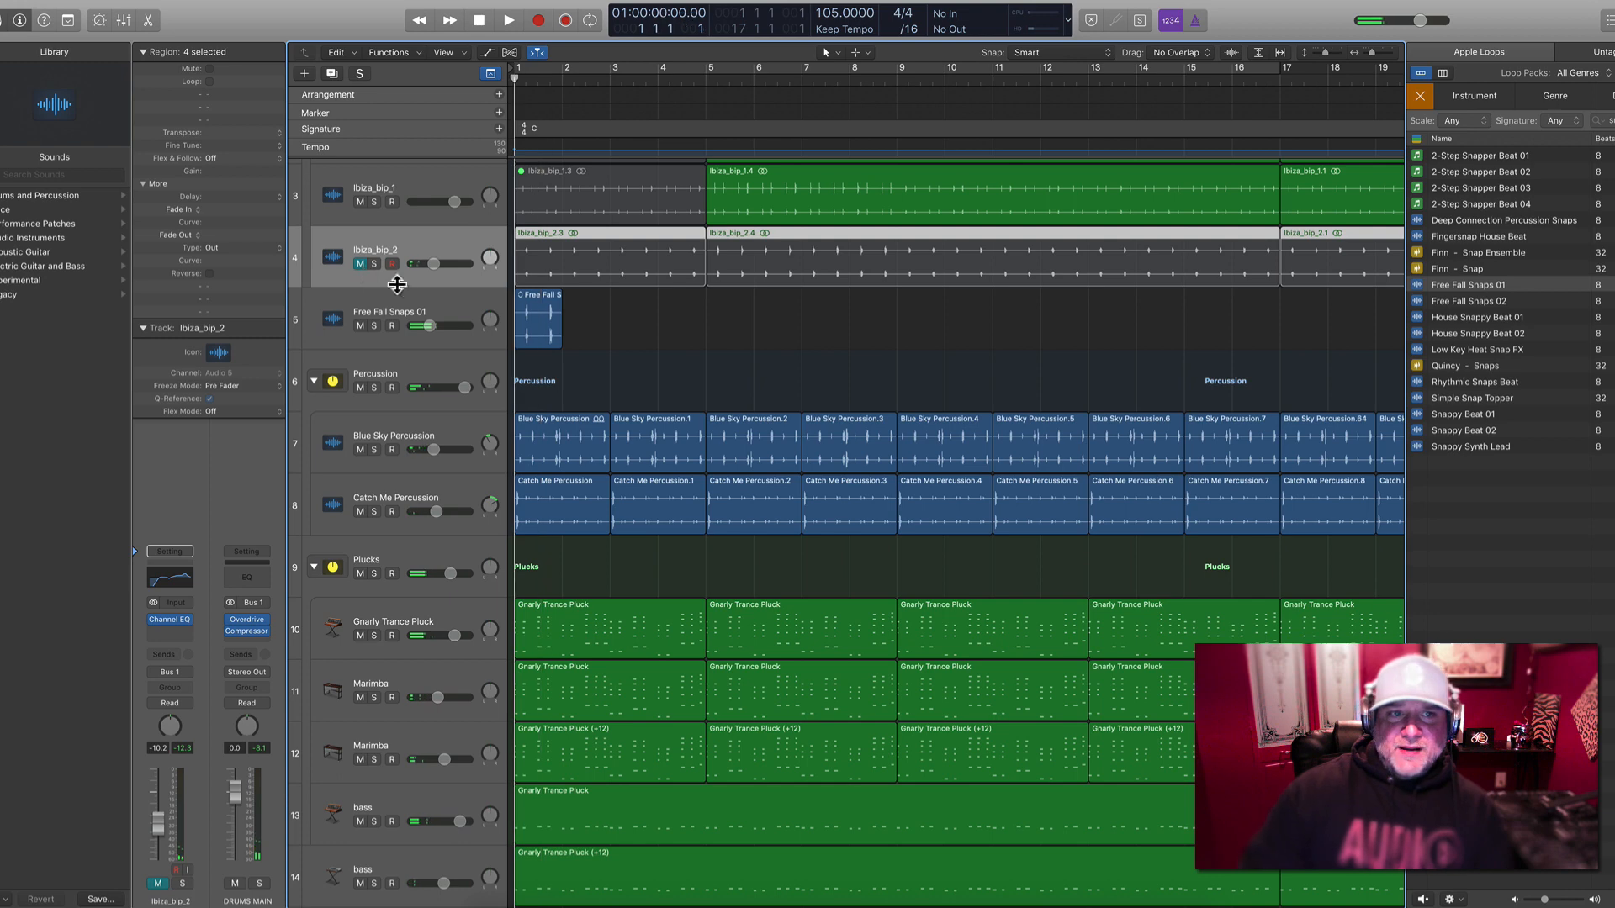
pyautogui.moveTo(434, 325); pyautogui.dragTo(462, 328)
pyautogui.press('space')
pyautogui.press('space')
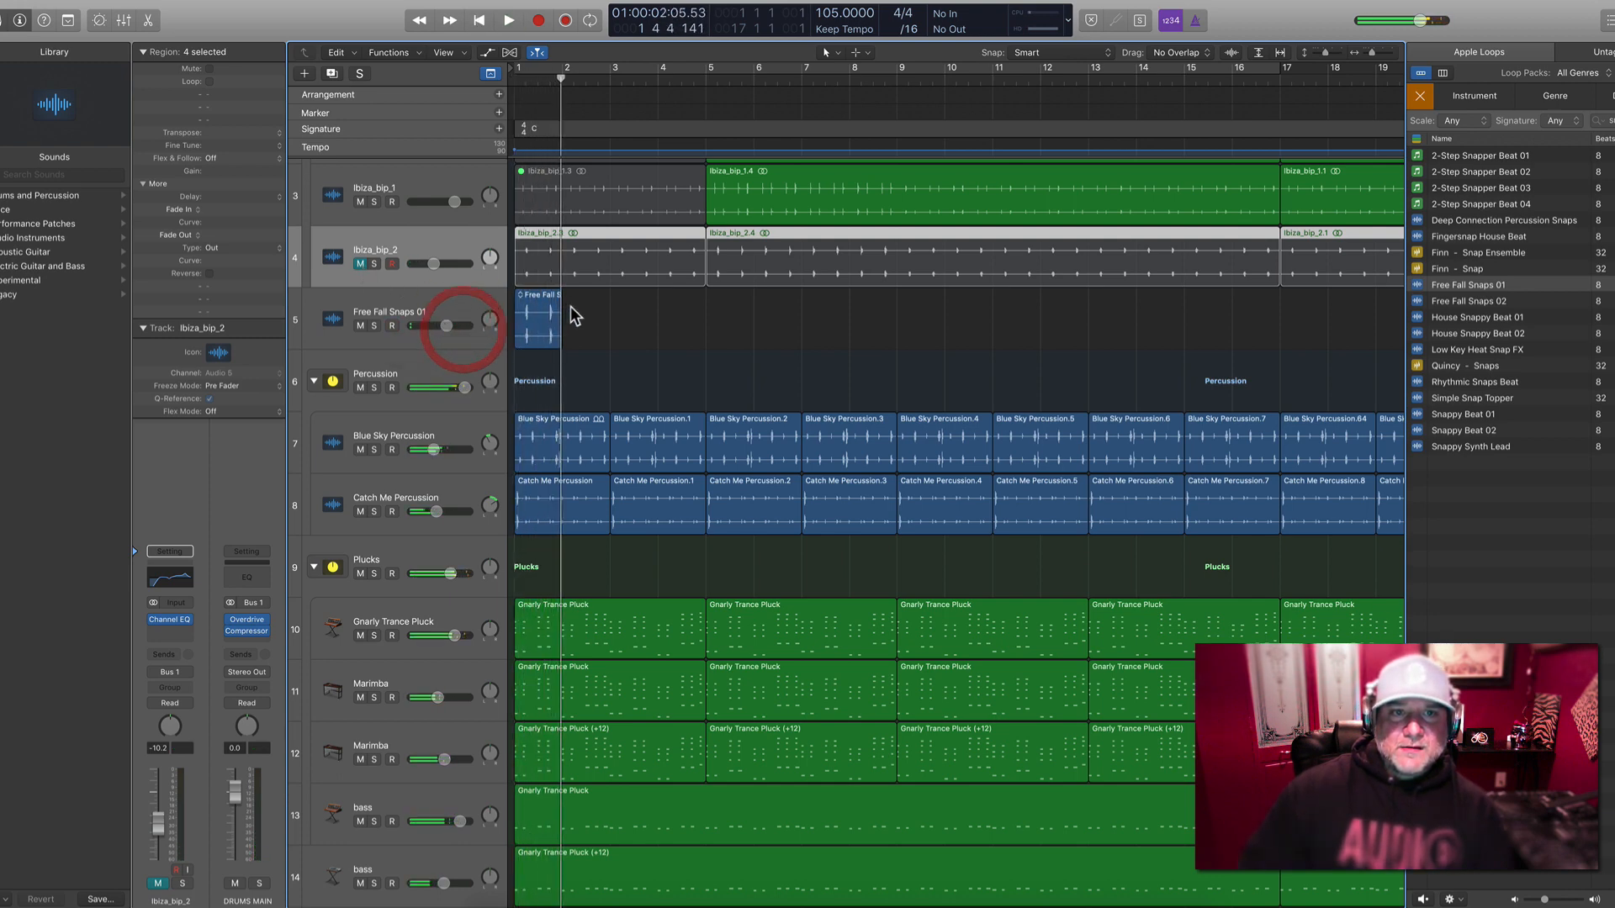
# Loop the Free Fall Snaps 01 region along its track and convert the loops to separate regions
pyautogui.click(545, 315)
pyautogui.press('l')
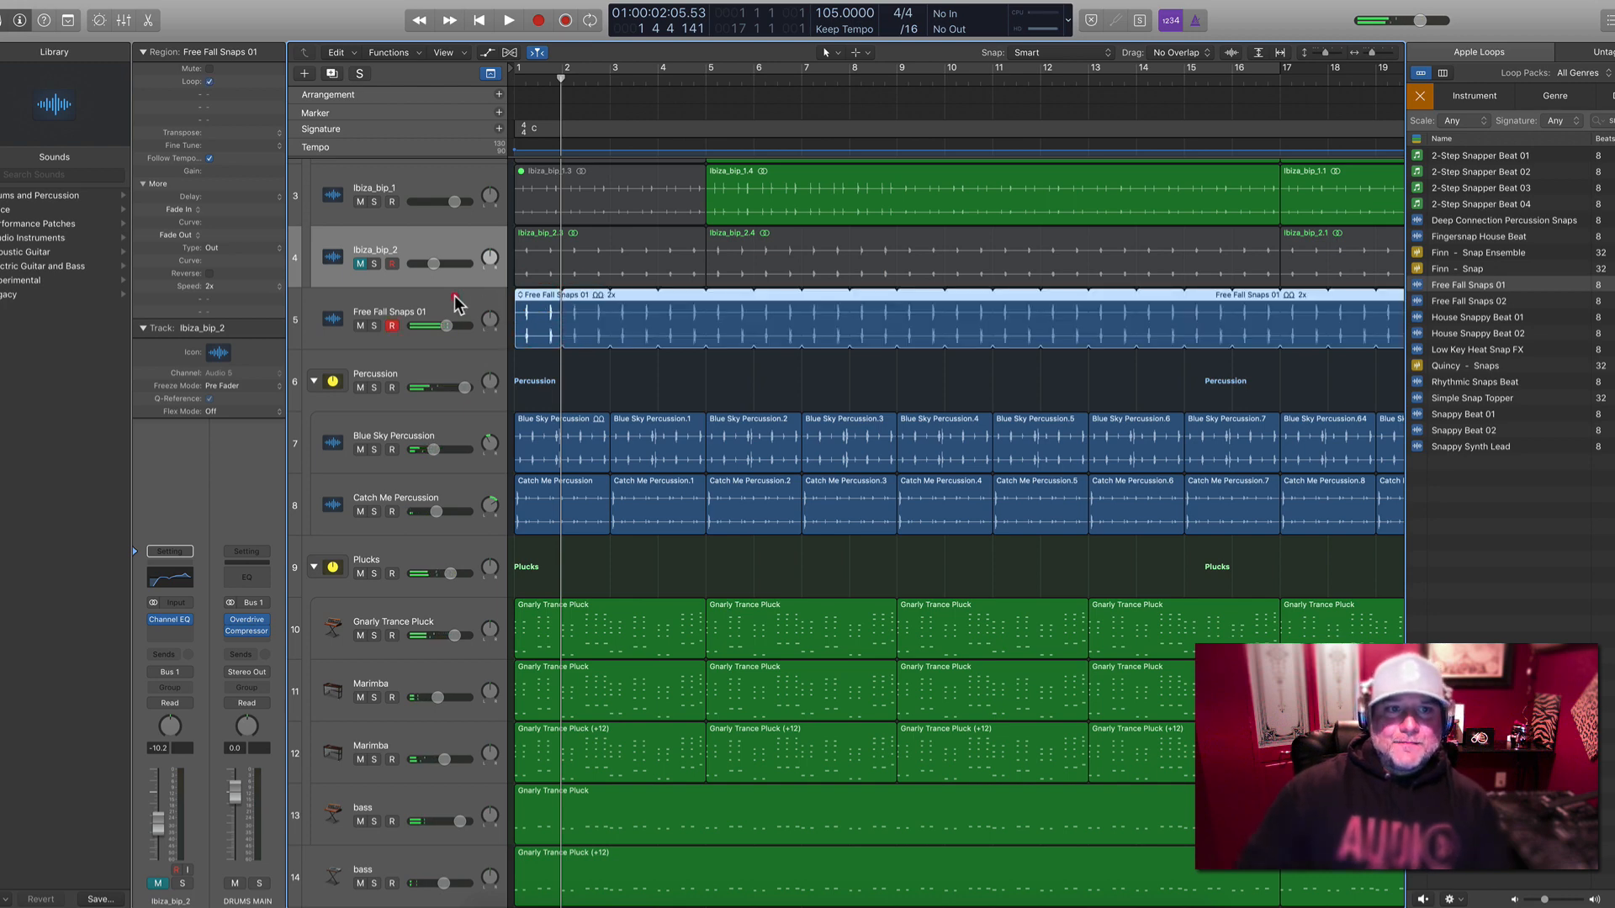
pyautogui.click(454, 295)
pyautogui.hotkey('ctrl', 'l')
# Delete the Free Fall Snaps 01 regions beyond bar 49 so the track ends with the other parts
pyautogui.press('super+Left')
pyautogui.press('super+Left')
pyautogui.press('super+Left')
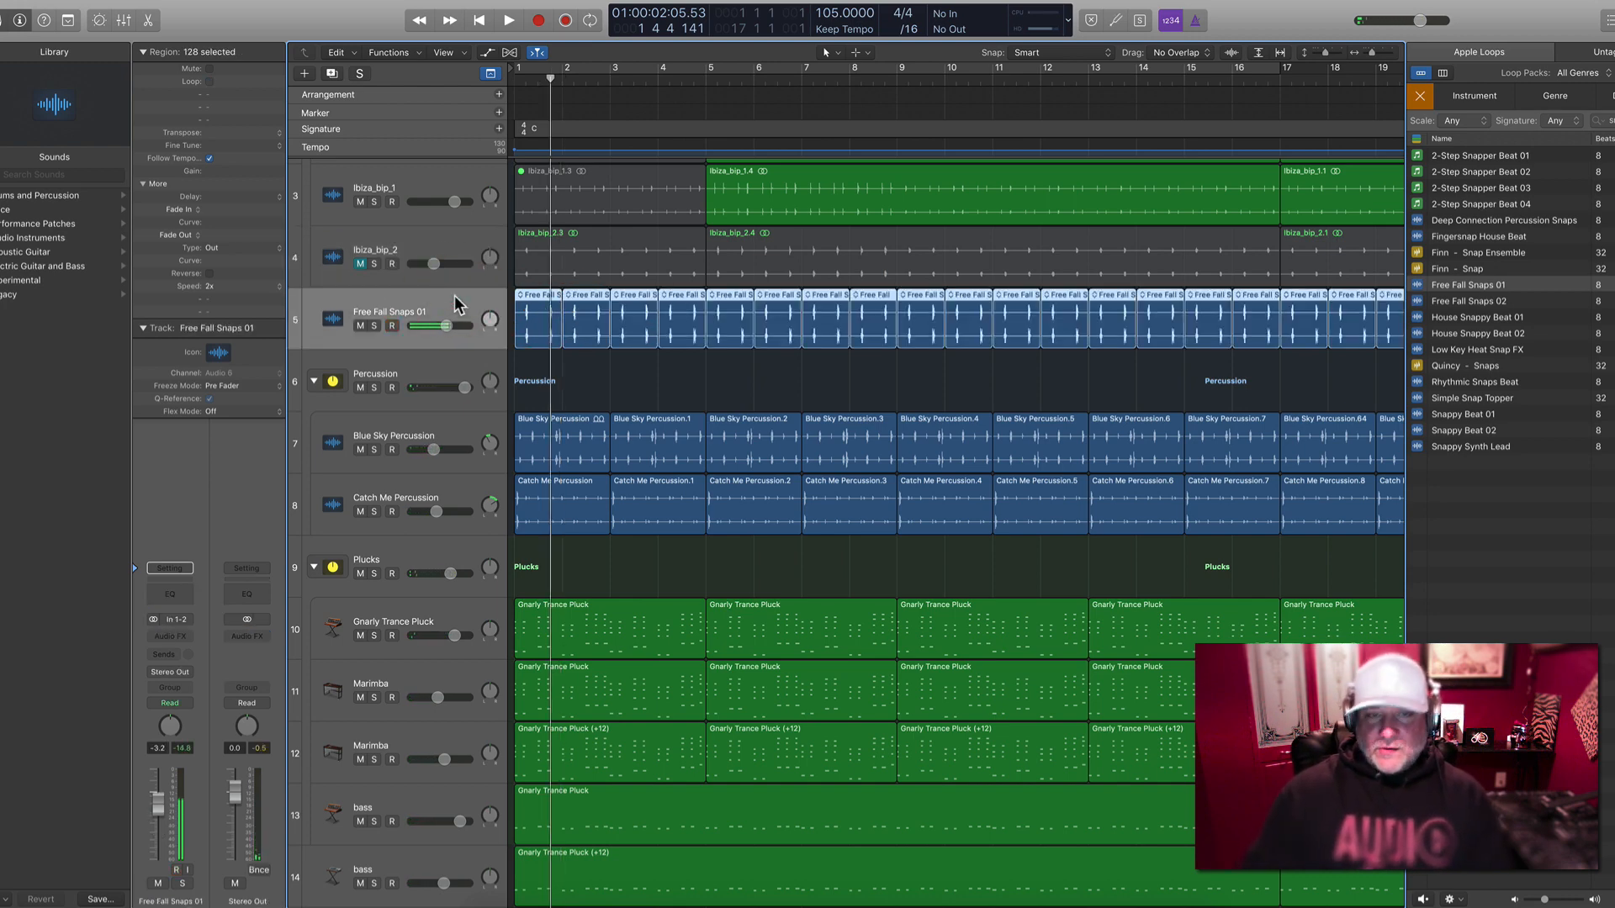
pyautogui.press('super+Left')
pyautogui.press('super+Left')
pyautogui.press('super+Left')
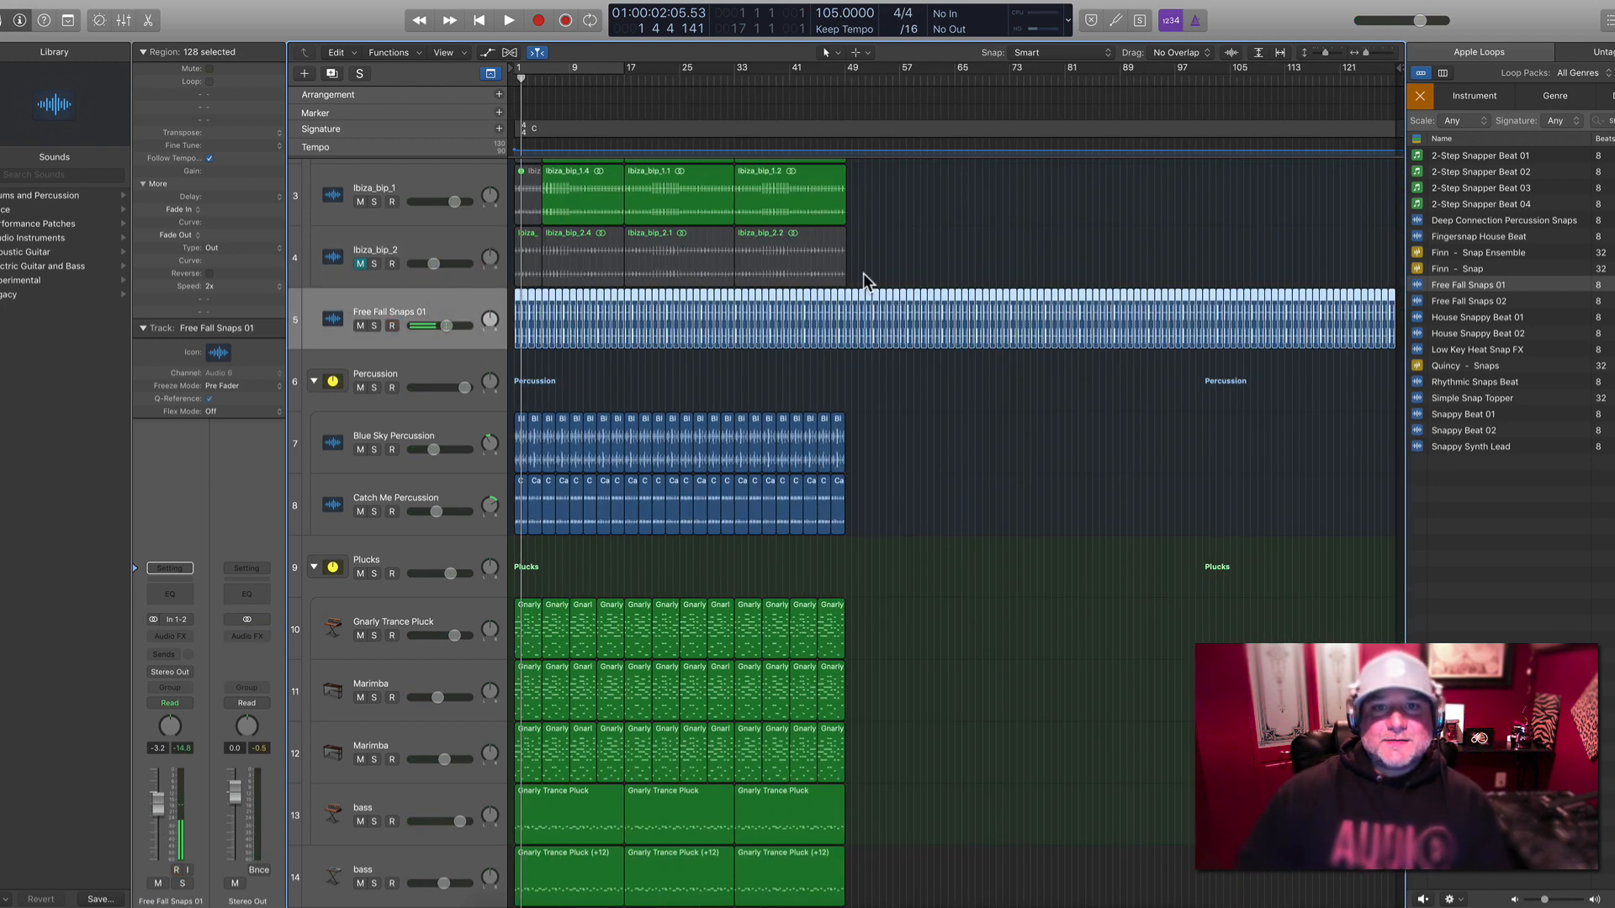
pyautogui.moveTo(849, 274); pyautogui.dragTo(1419, 446)
pyautogui.press('Delete')
# Play the song, unmute the Ibiza_bip_2 track and lower its volume to -15.4 dB
pyautogui.press('space')
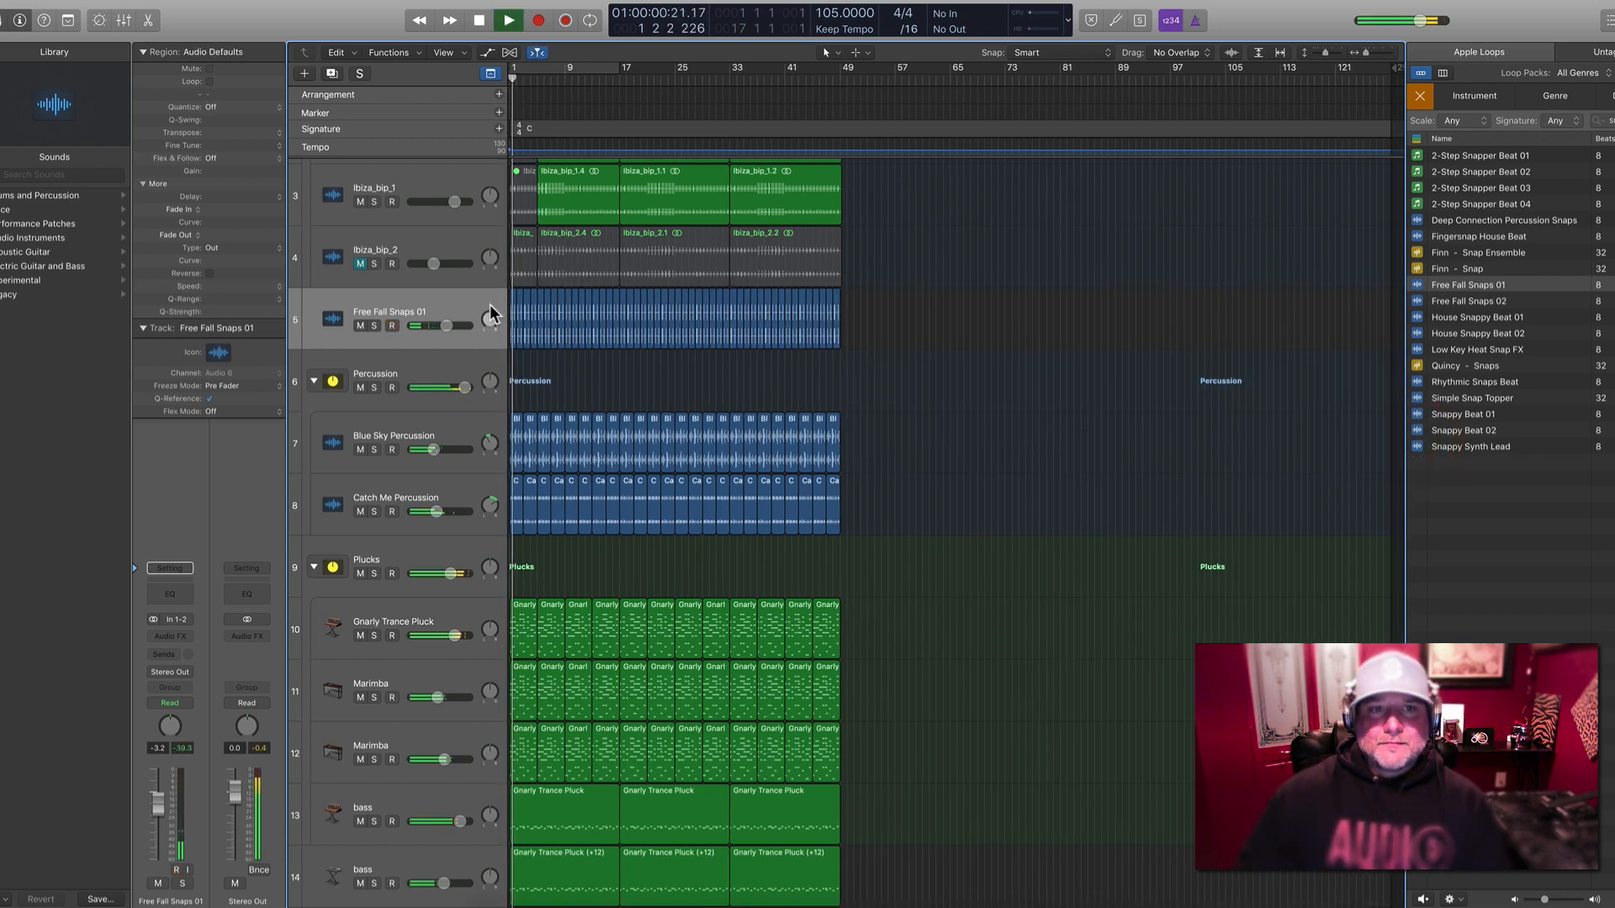
pyautogui.click(364, 264)
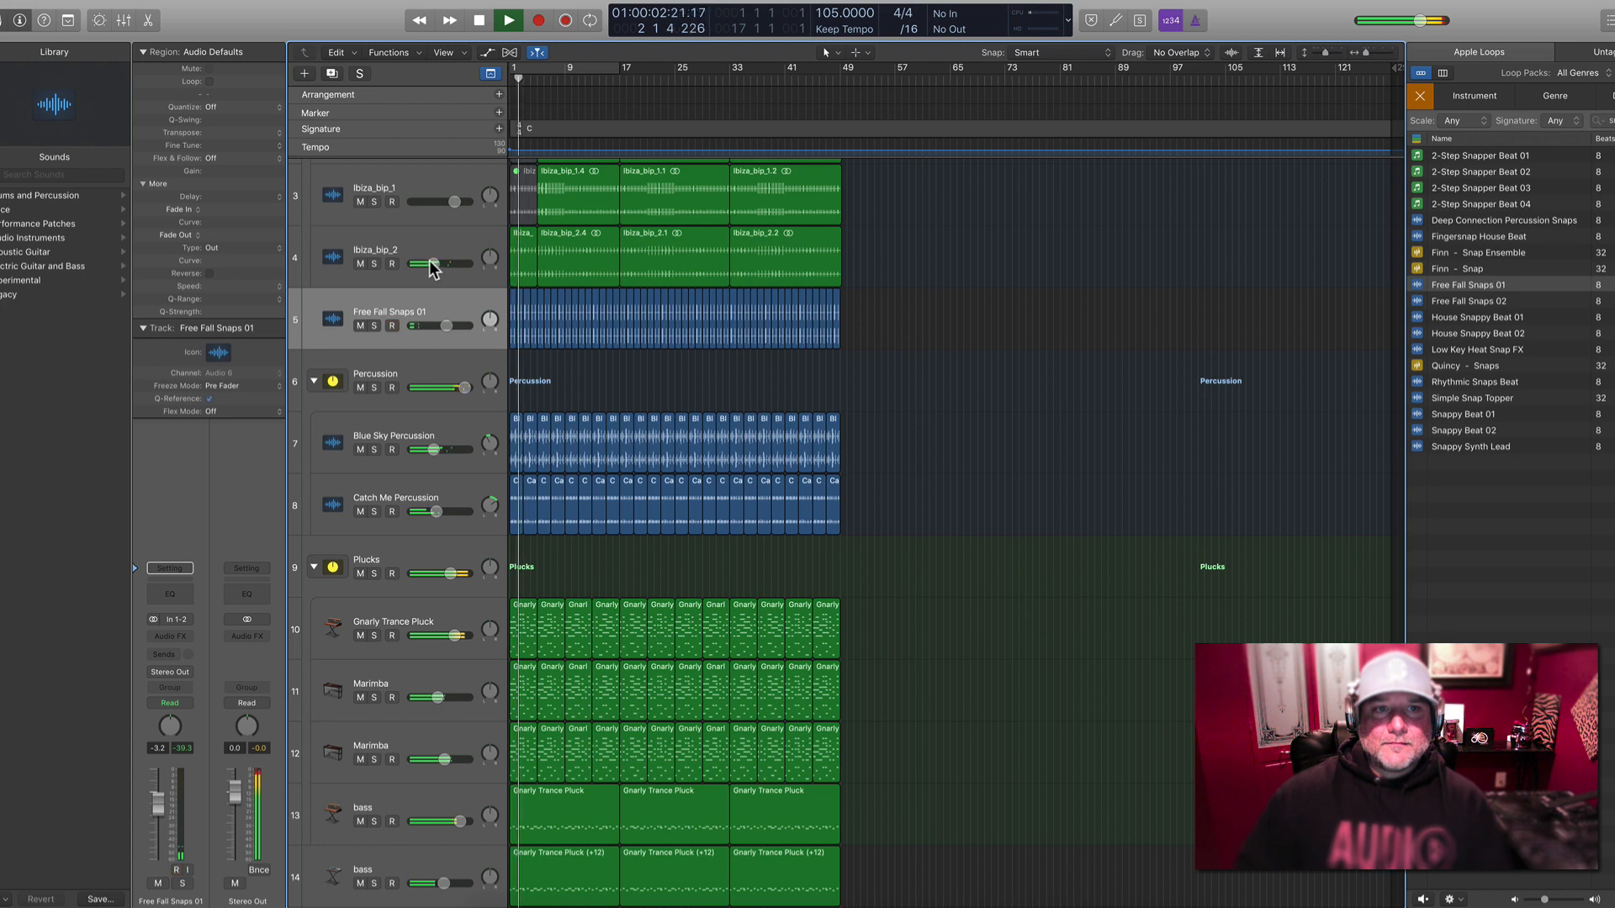
pyautogui.moveTo(433, 264); pyautogui.dragTo(417, 263)
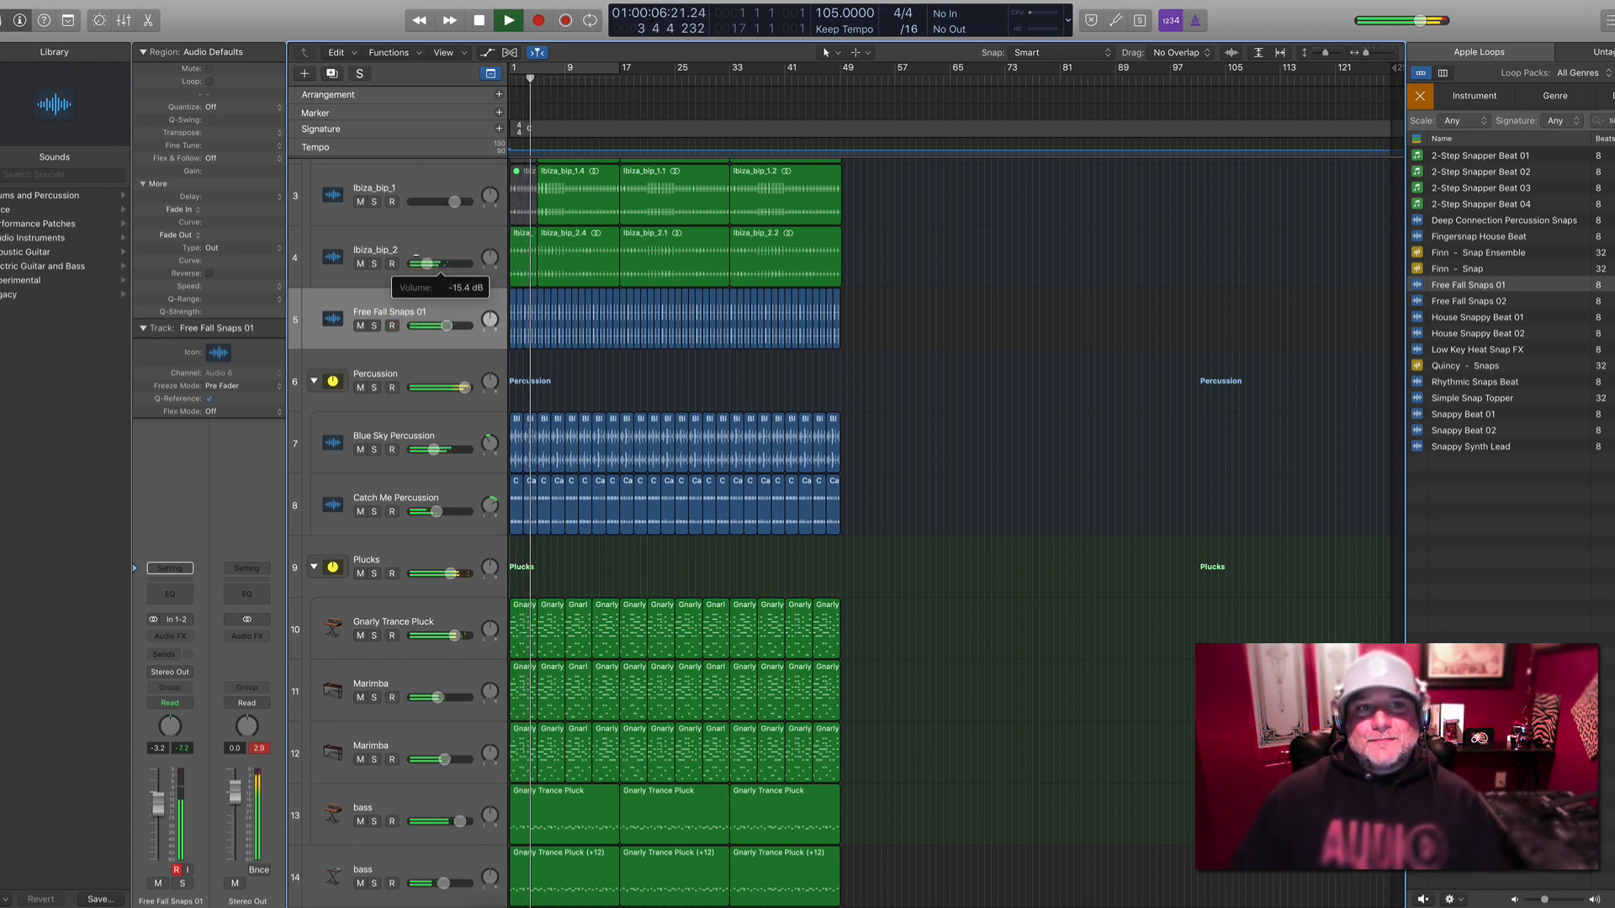
# Delete the second Inst 1 and Inst 1 (-12) regions, from bar 9 to 17, on the Voc Syn tracks
pyautogui.scroll(-5, 766, 498)
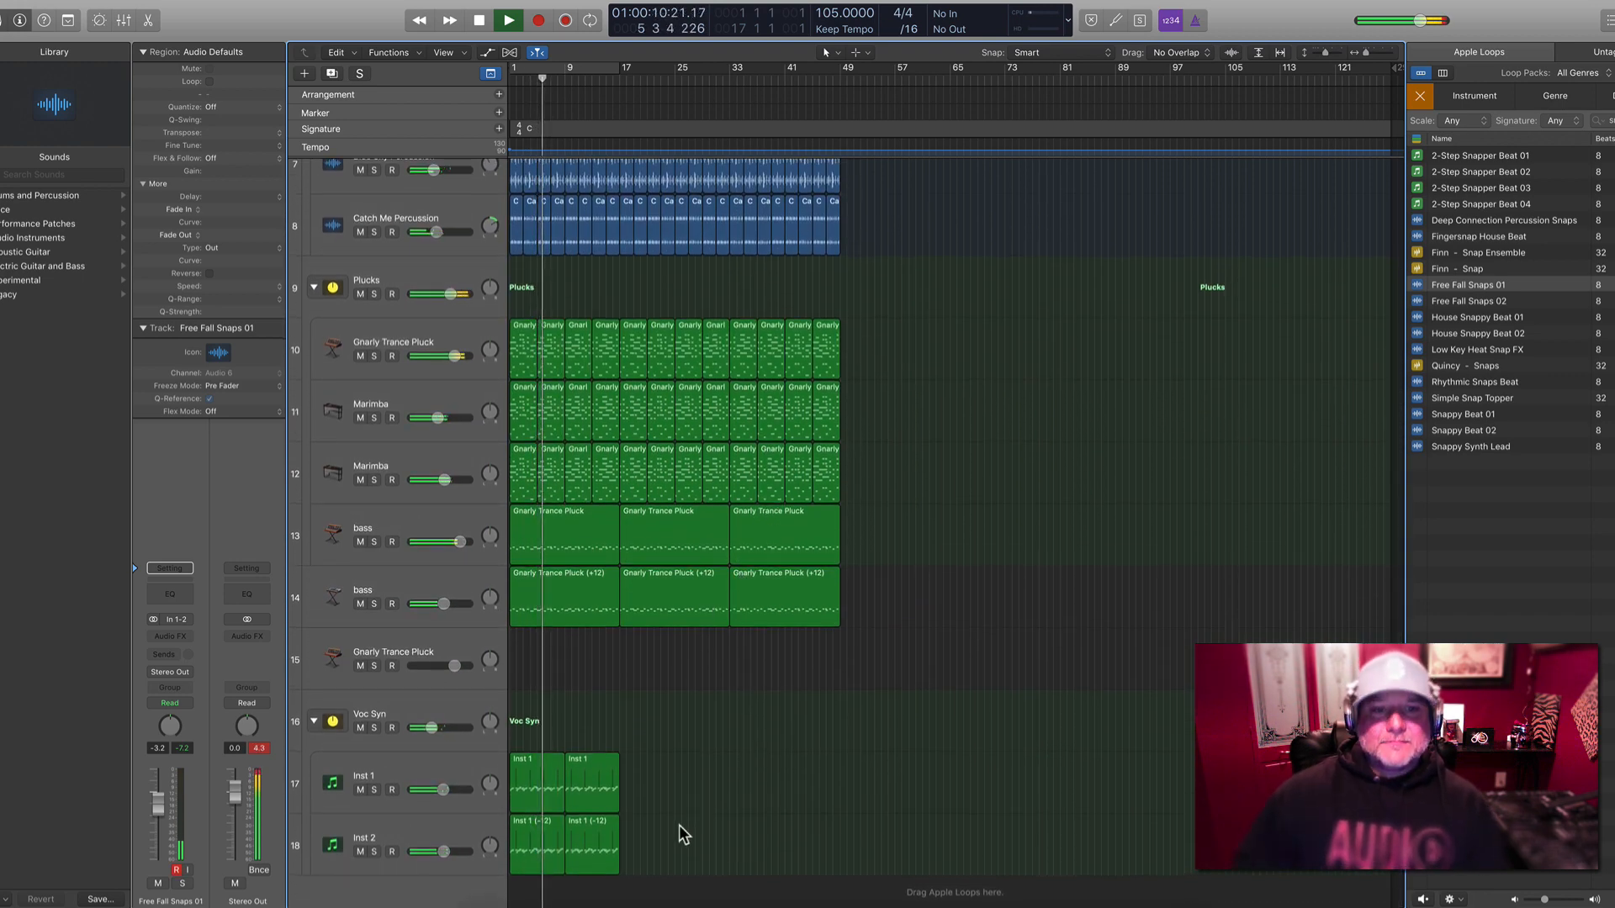
pyautogui.moveTo(634, 865); pyautogui.dragTo(594, 787)
pyautogui.press('Delete')
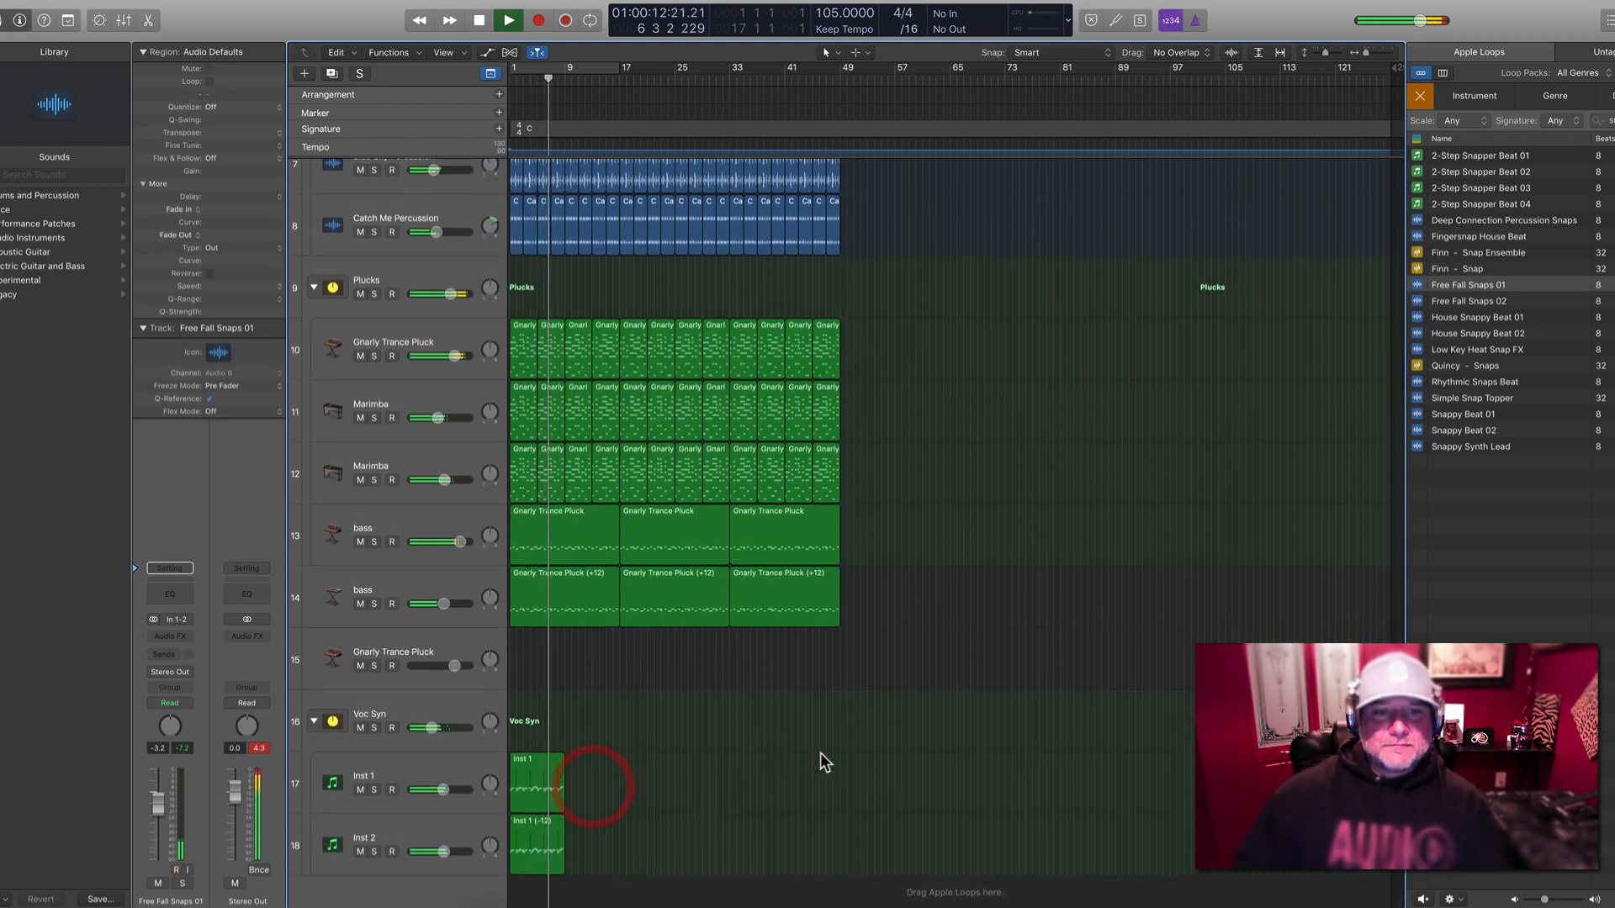
# Select the drum, percussion, pluck and bass regions reaching into bars 9 to 17 during playback, and stop playback
pyautogui.click(822, 579)
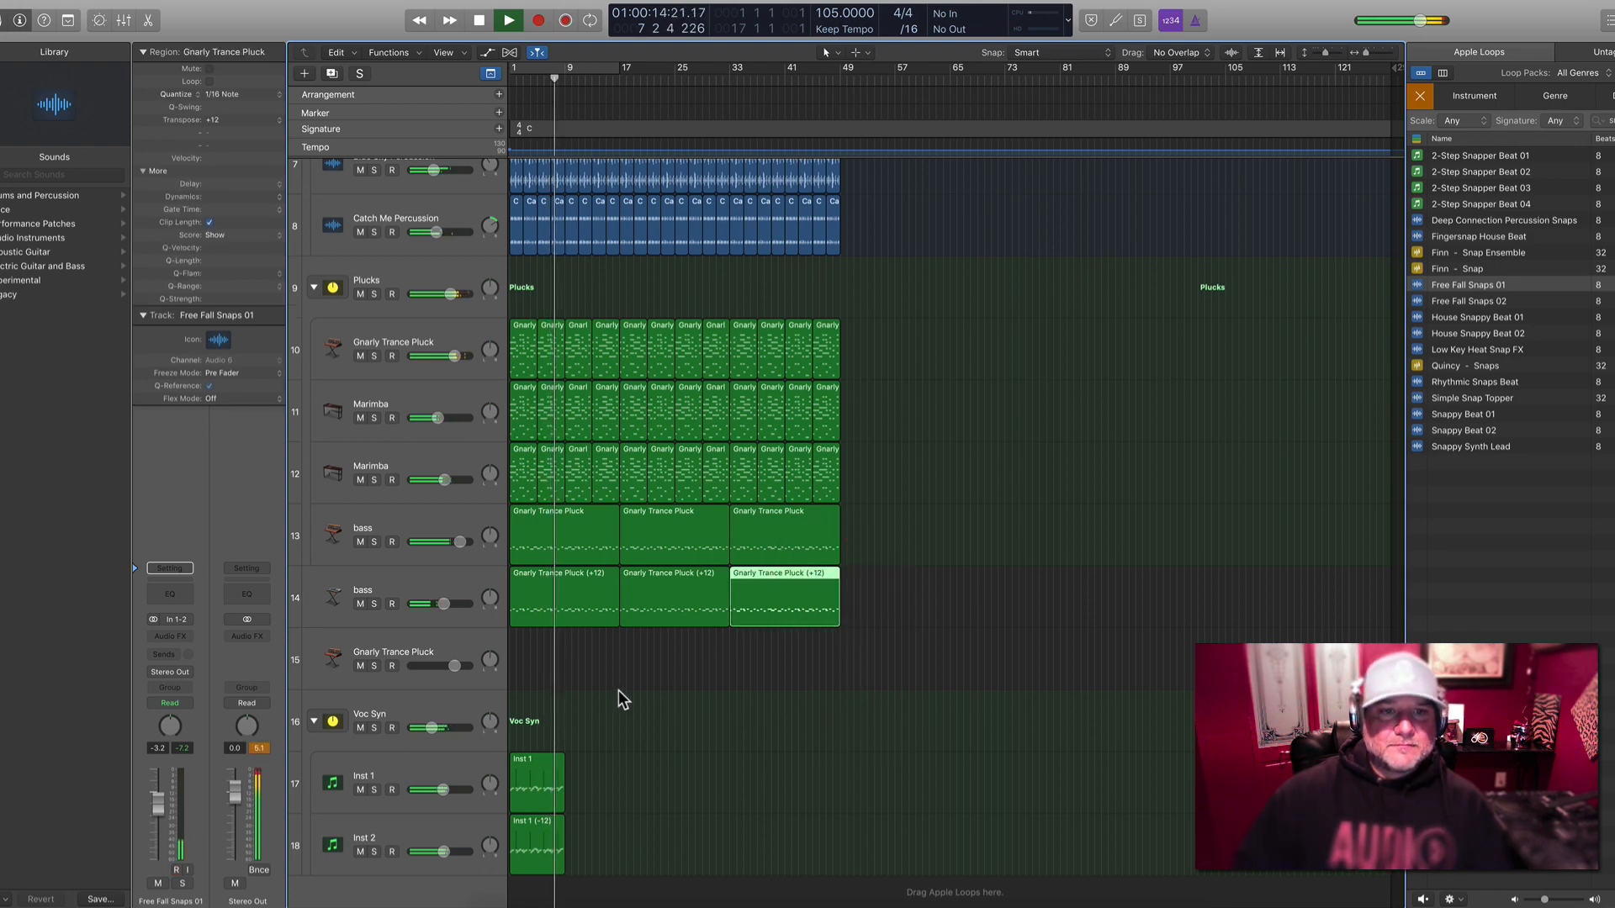
pyautogui.moveTo(620, 690); pyautogui.dragTo(574, 82)
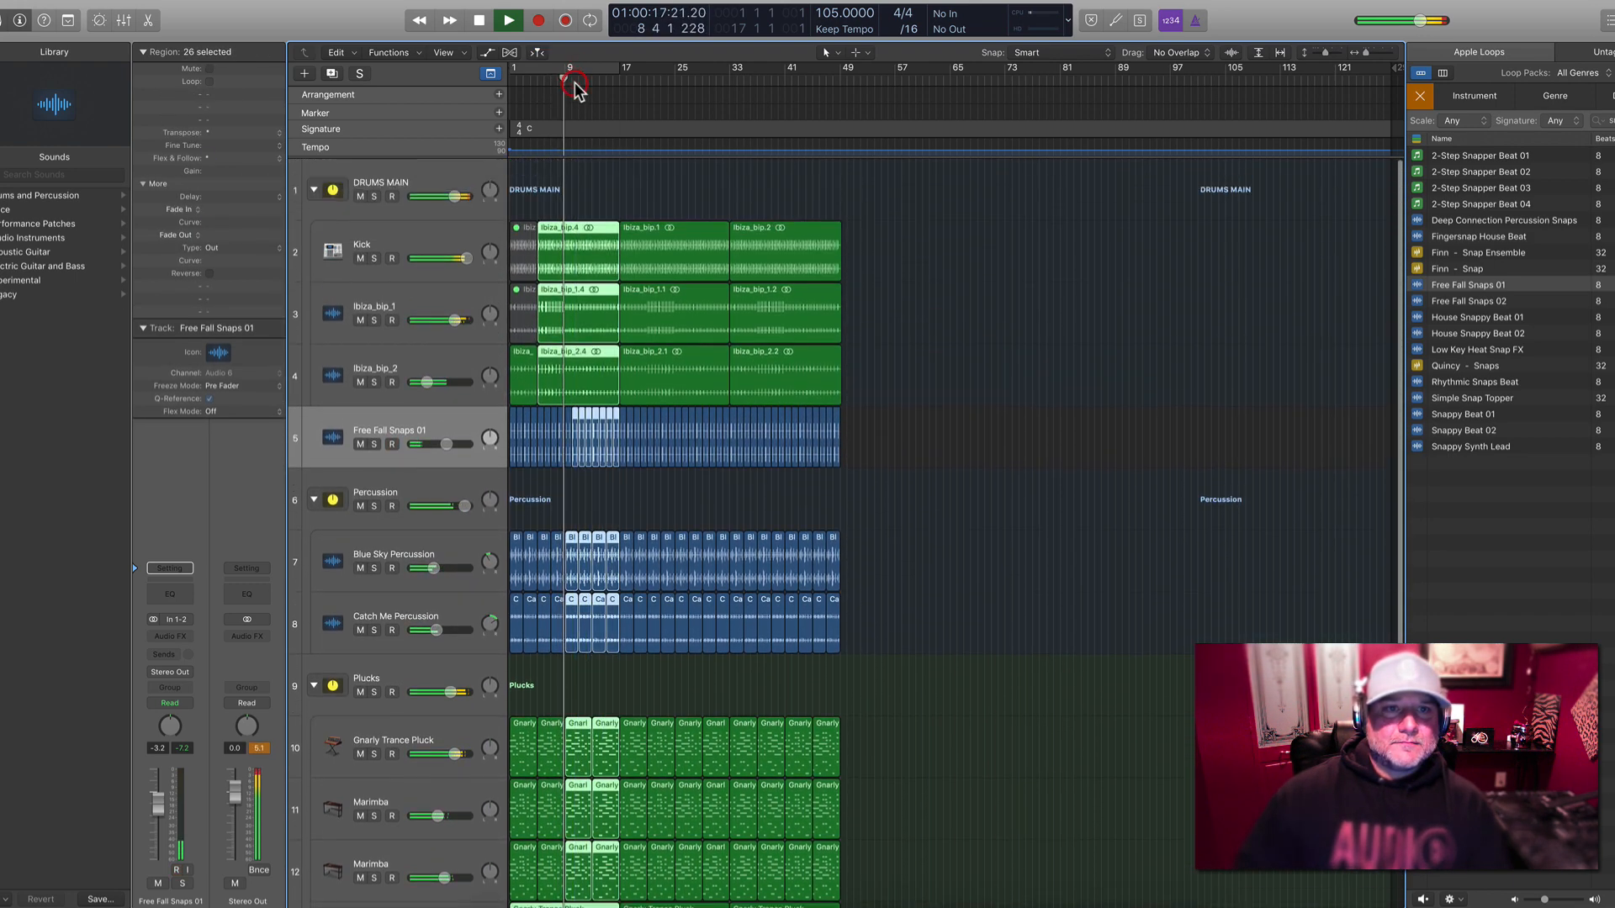
pyautogui.keyDown('ctrl'); pyautogui.keyDown('alt'); pyautogui.click(689, 180); pyautogui.keyUp('alt'); pyautogui.keyUp('ctrl')
pyautogui.keyDown('ctrl'); pyautogui.keyDown('alt'); pyautogui.click(691, 182); pyautogui.keyUp('alt'); pyautogui.keyUp('ctrl')
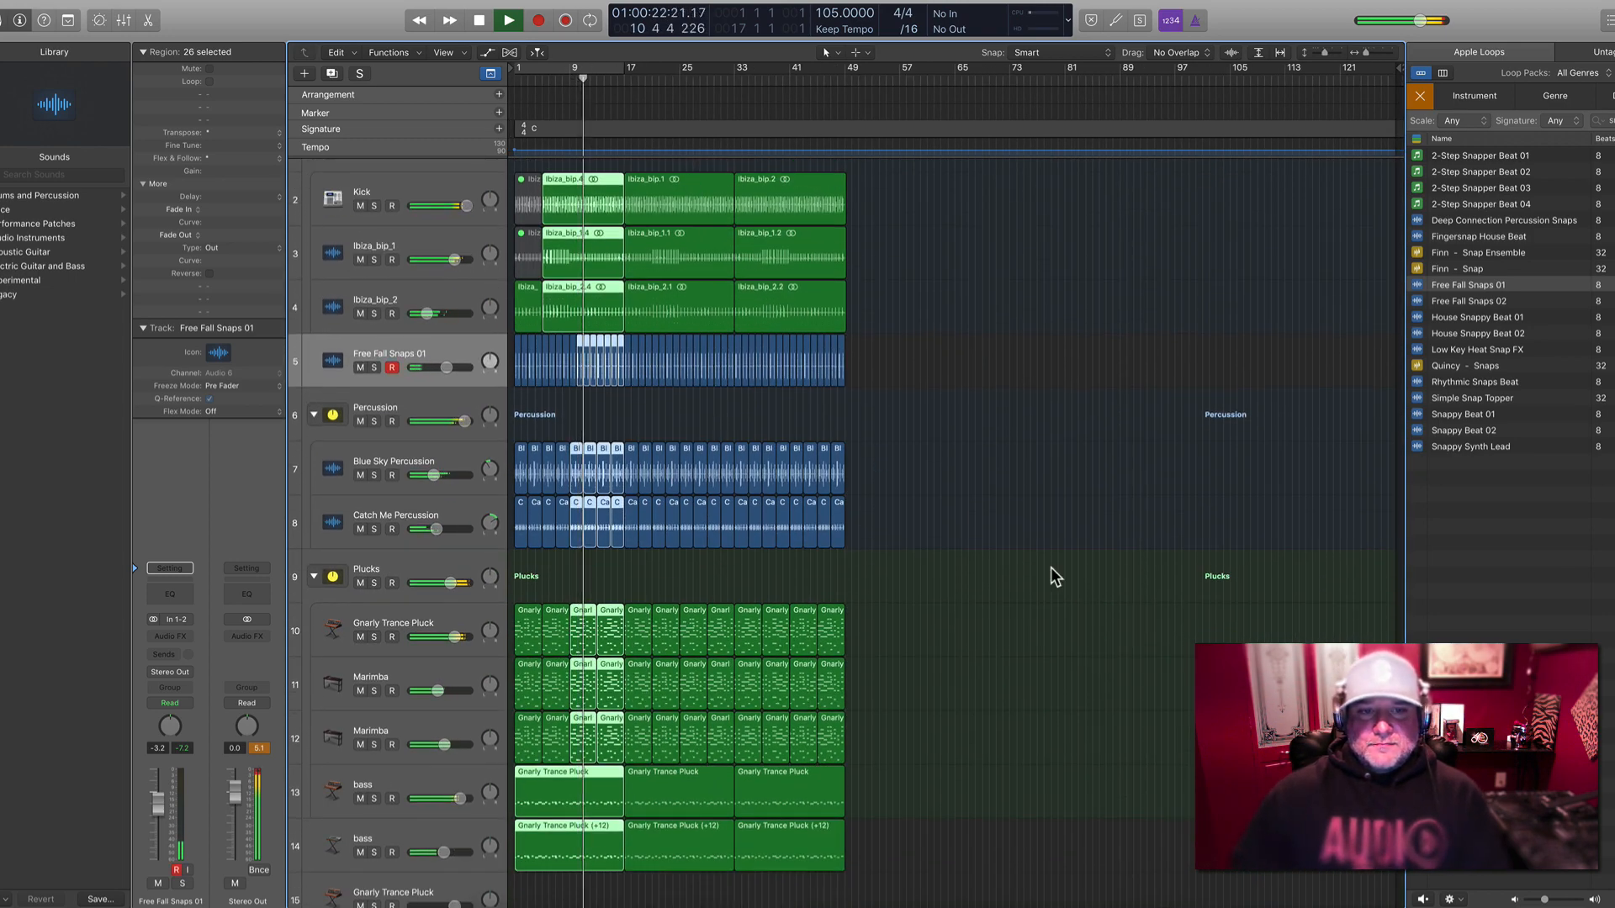
pyautogui.scroll(-5, 1052, 569)
pyautogui.press('space')
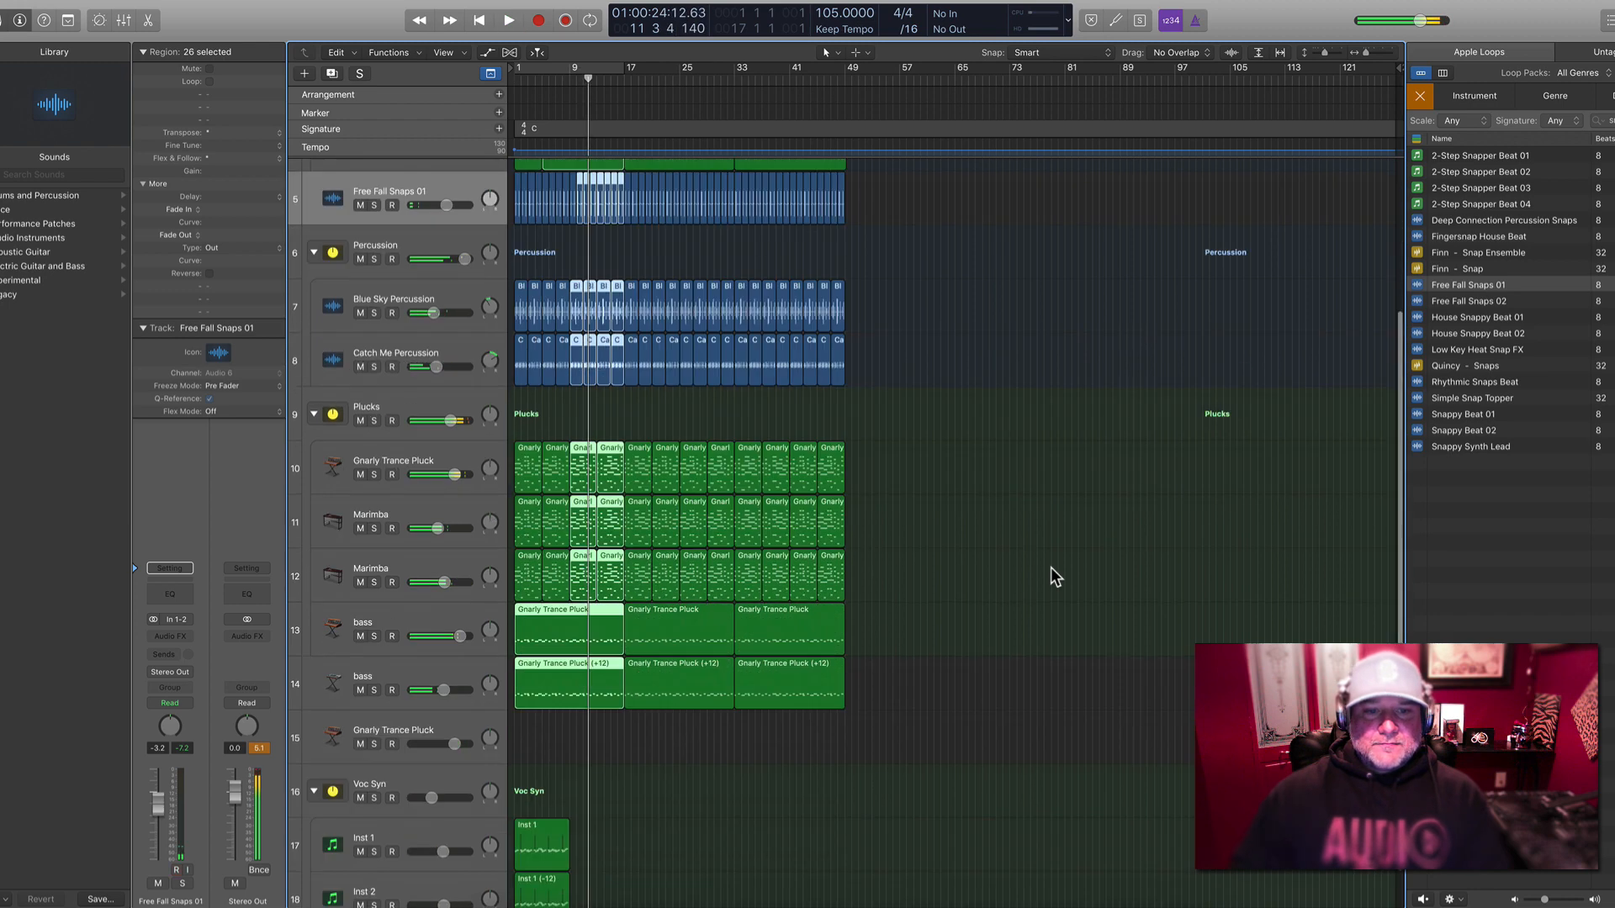
# Duplicate the Inst 2 track with its settings and set the duplicate's volume to -2.8 dB
pyautogui.click(410, 839)
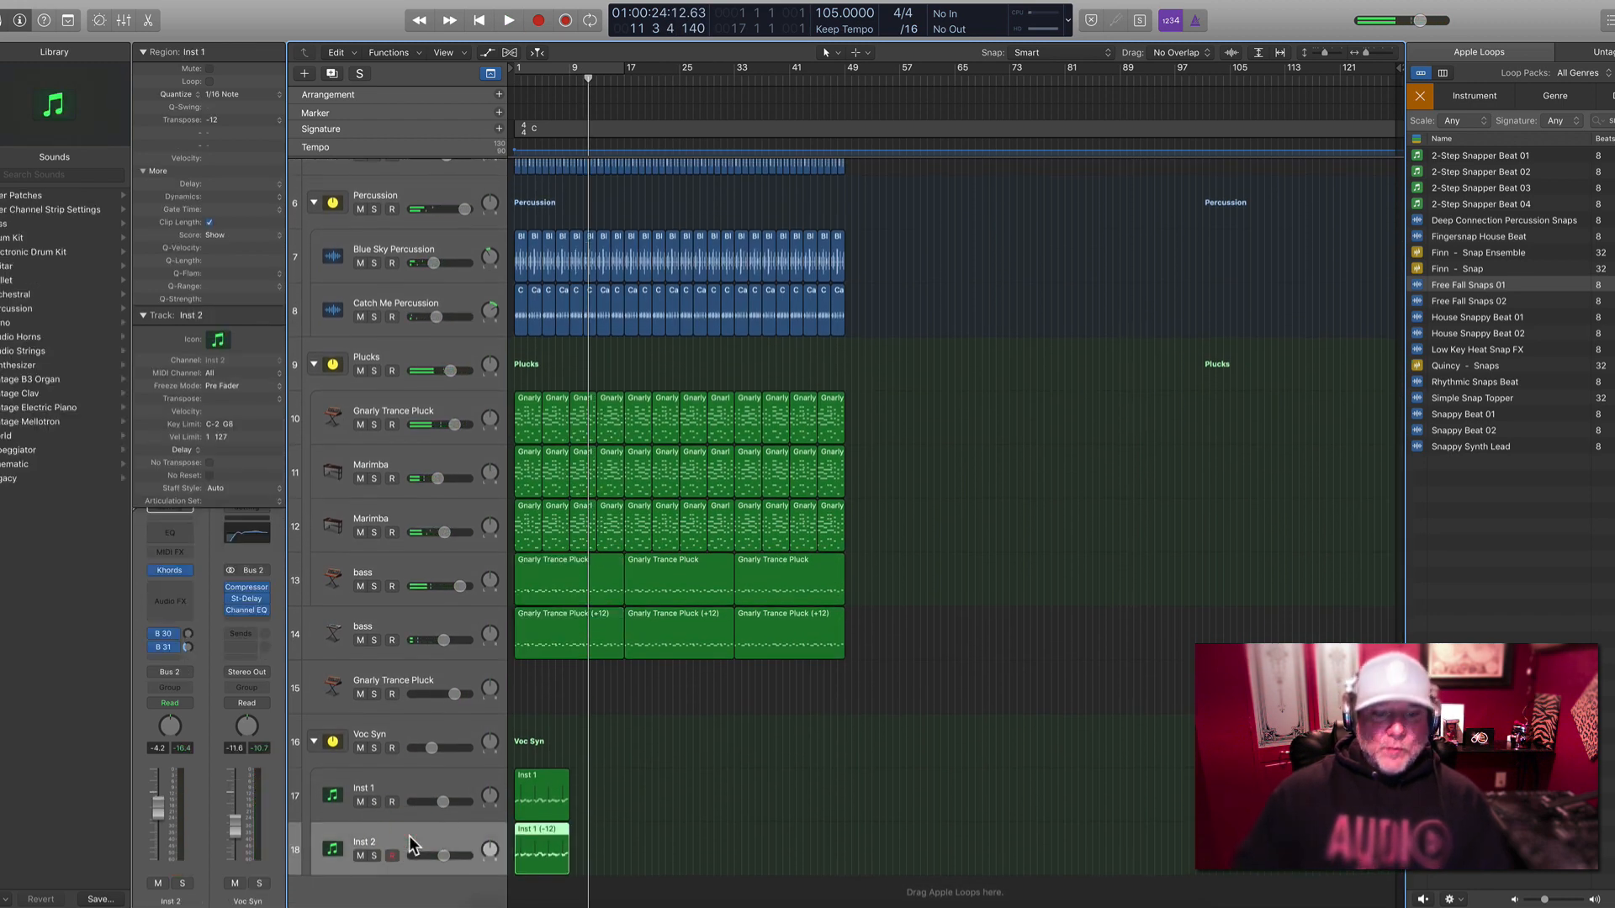
pyautogui.press('super+d')
pyautogui.scroll(-3, 678, 830)
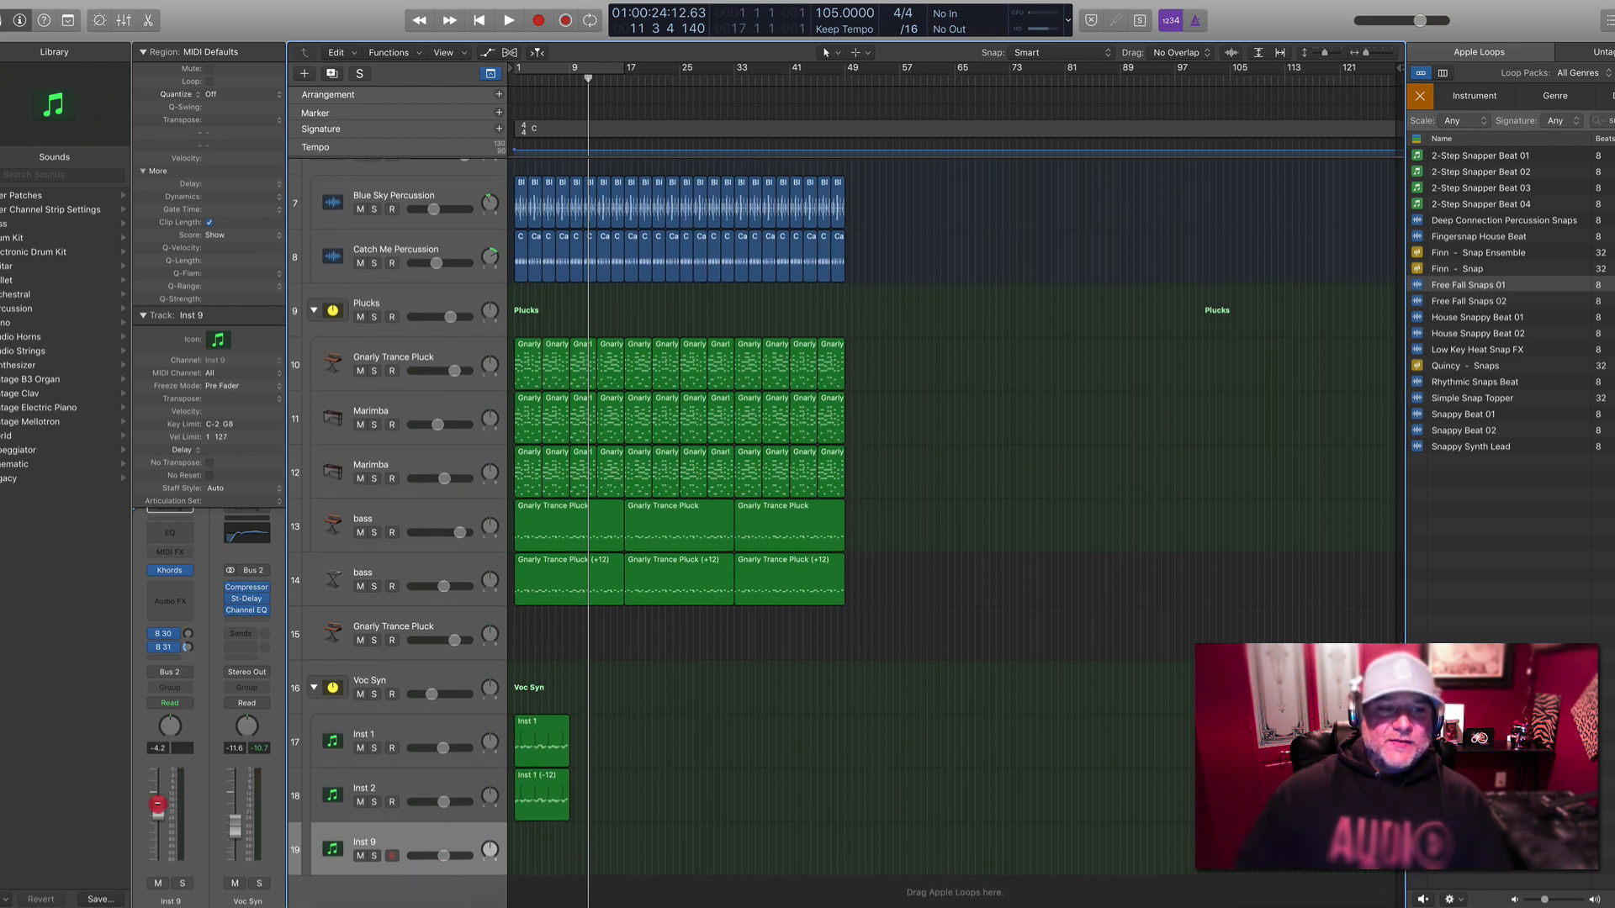
pyautogui.moveTo(158, 817); pyautogui.dragTo(157, 816)
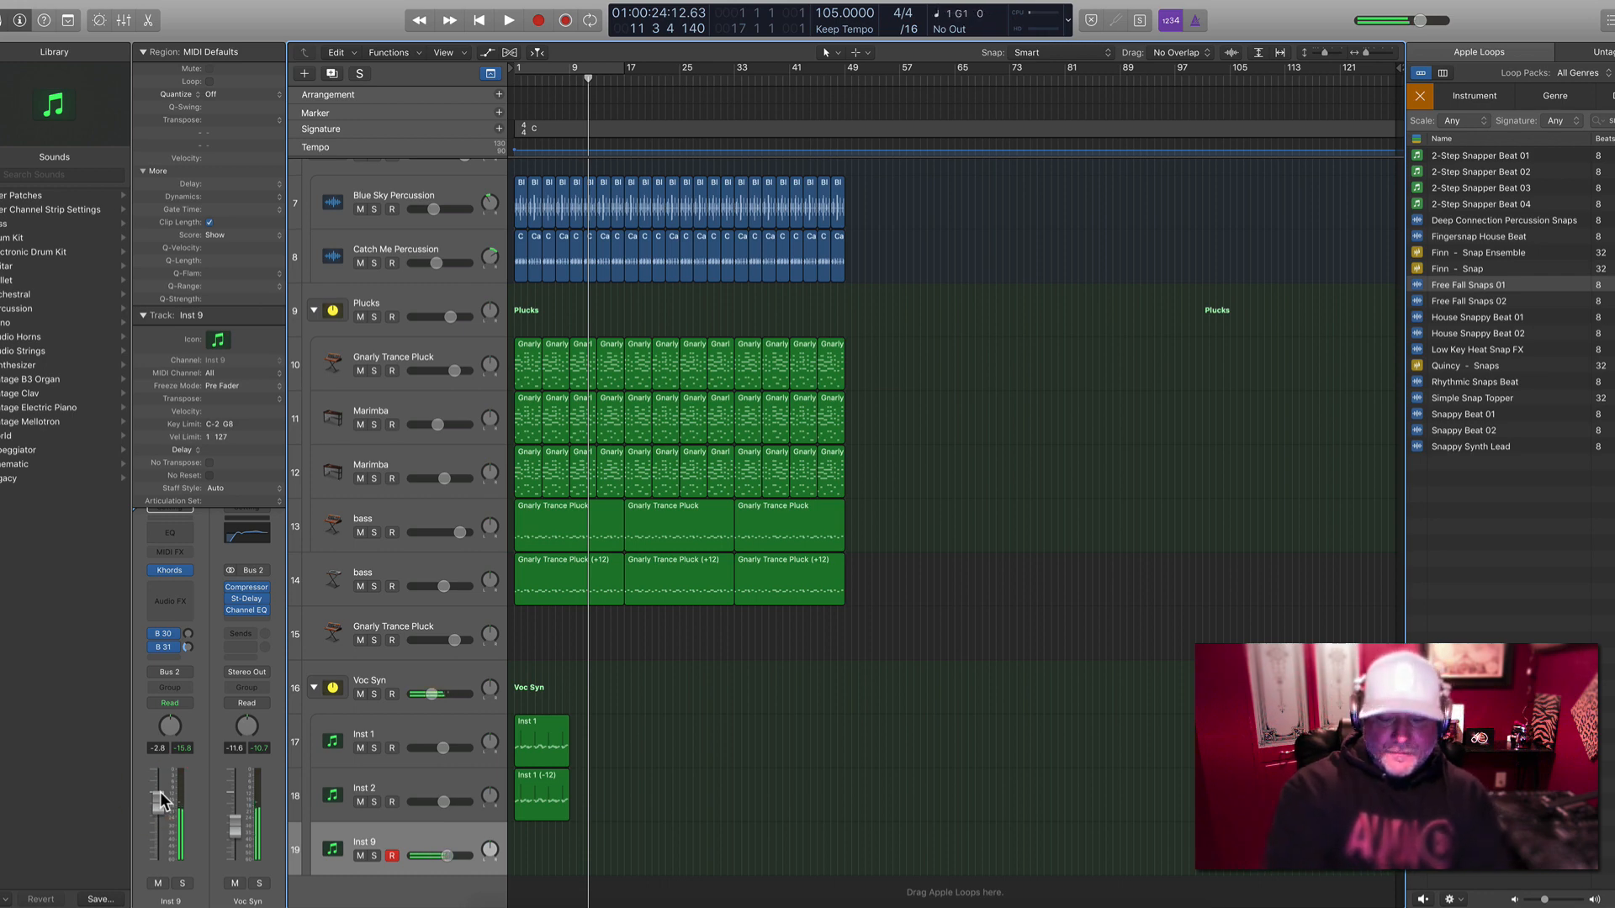
# Move the playhead back to the start of bar 9
pyautogui.press(',')
pyautogui.press(',')
pyautogui.press(',')
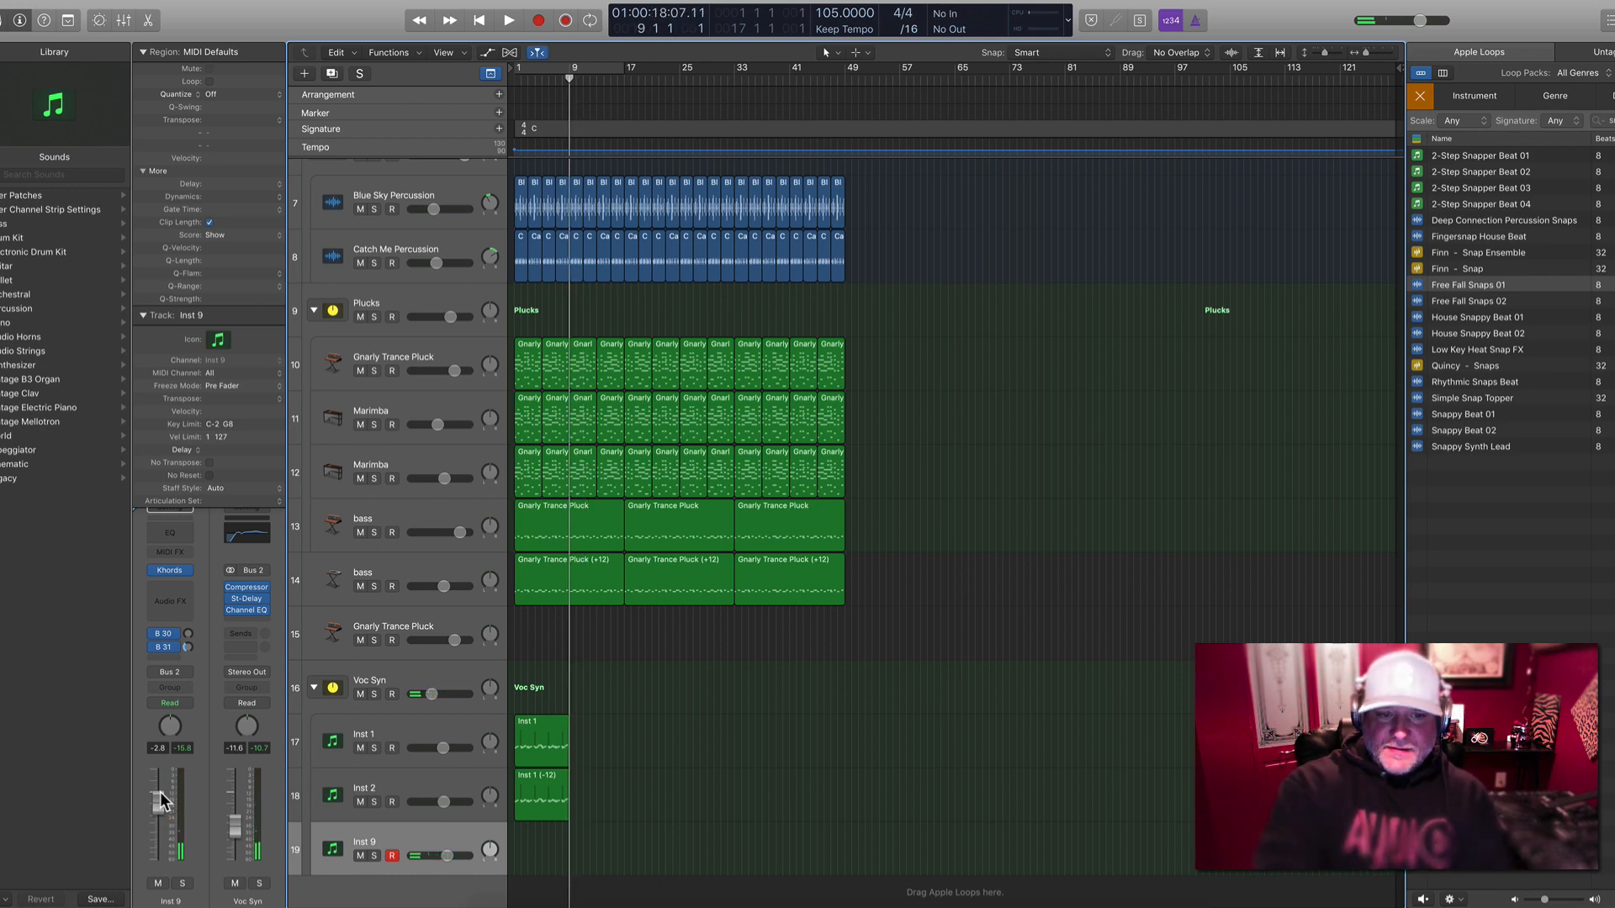
# Play the song from the beginning while performing a part on the Inst 9 track, and set that track's volume to 0.8 dB
pyautogui.press(',')
pyautogui.press(',')
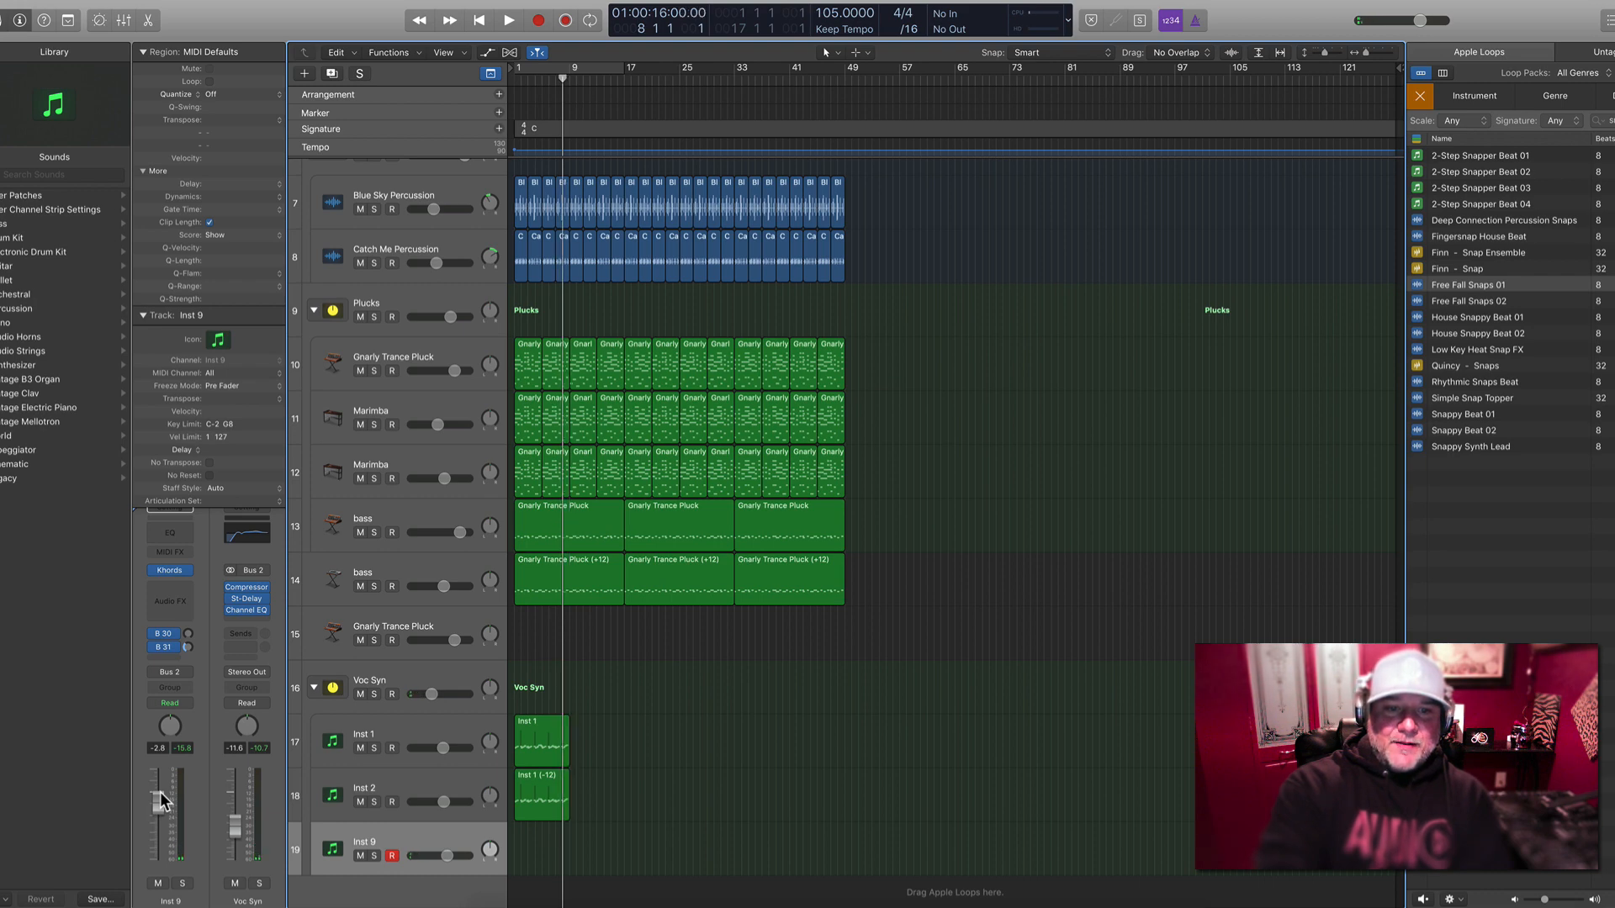
pyautogui.press('Return')
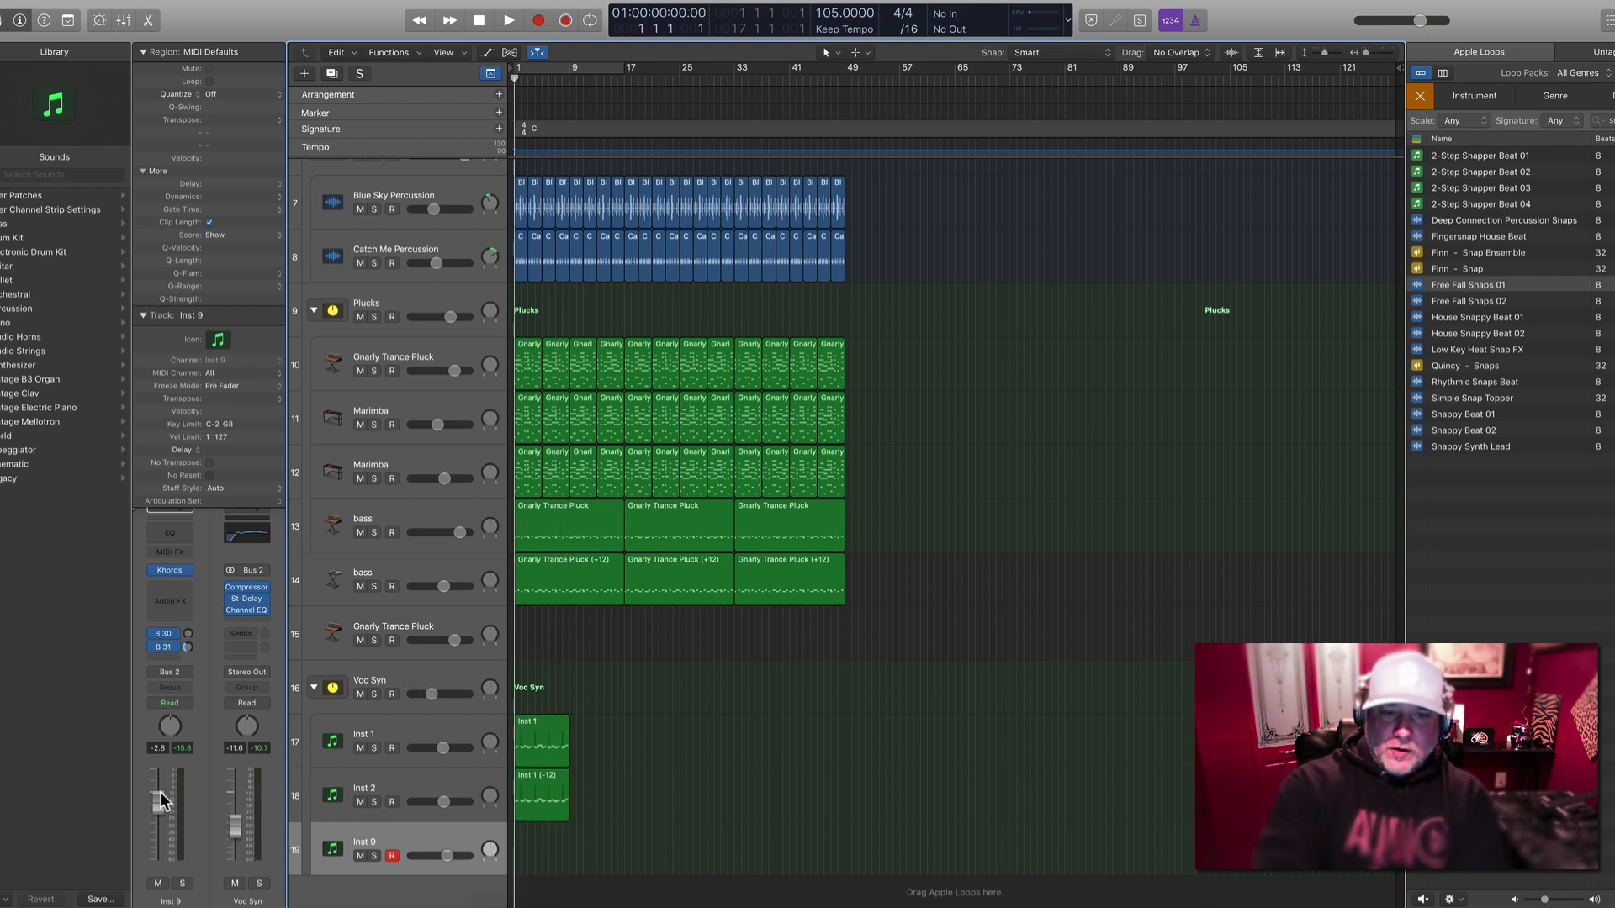
pyautogui.press('space')
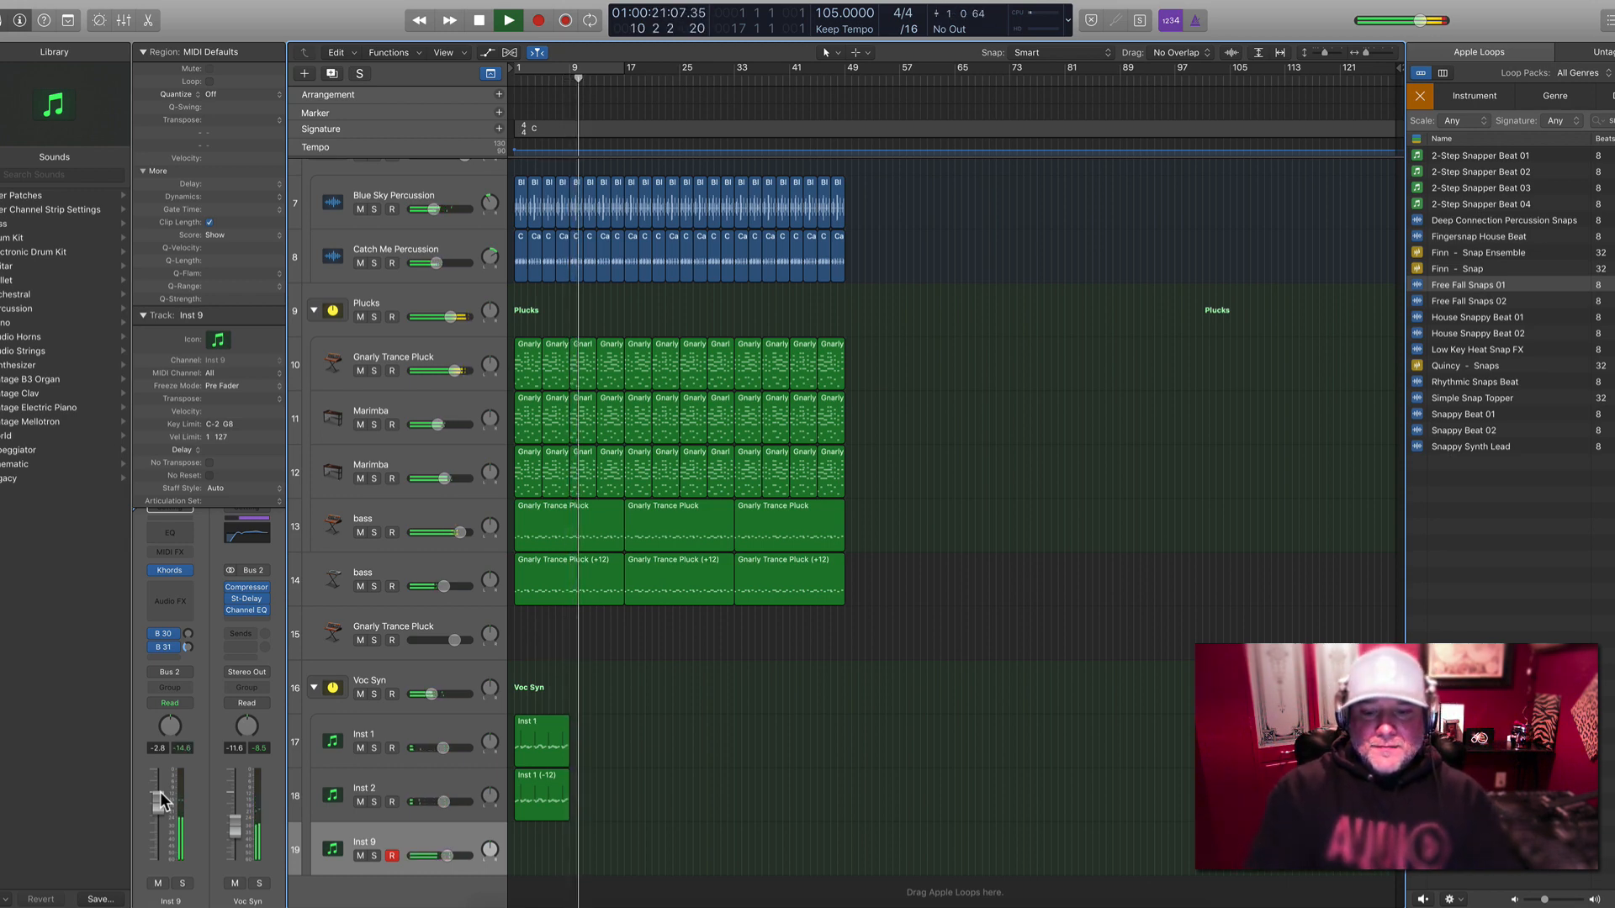
pyautogui.moveTo(160, 795); pyautogui.dragTo(166, 783)
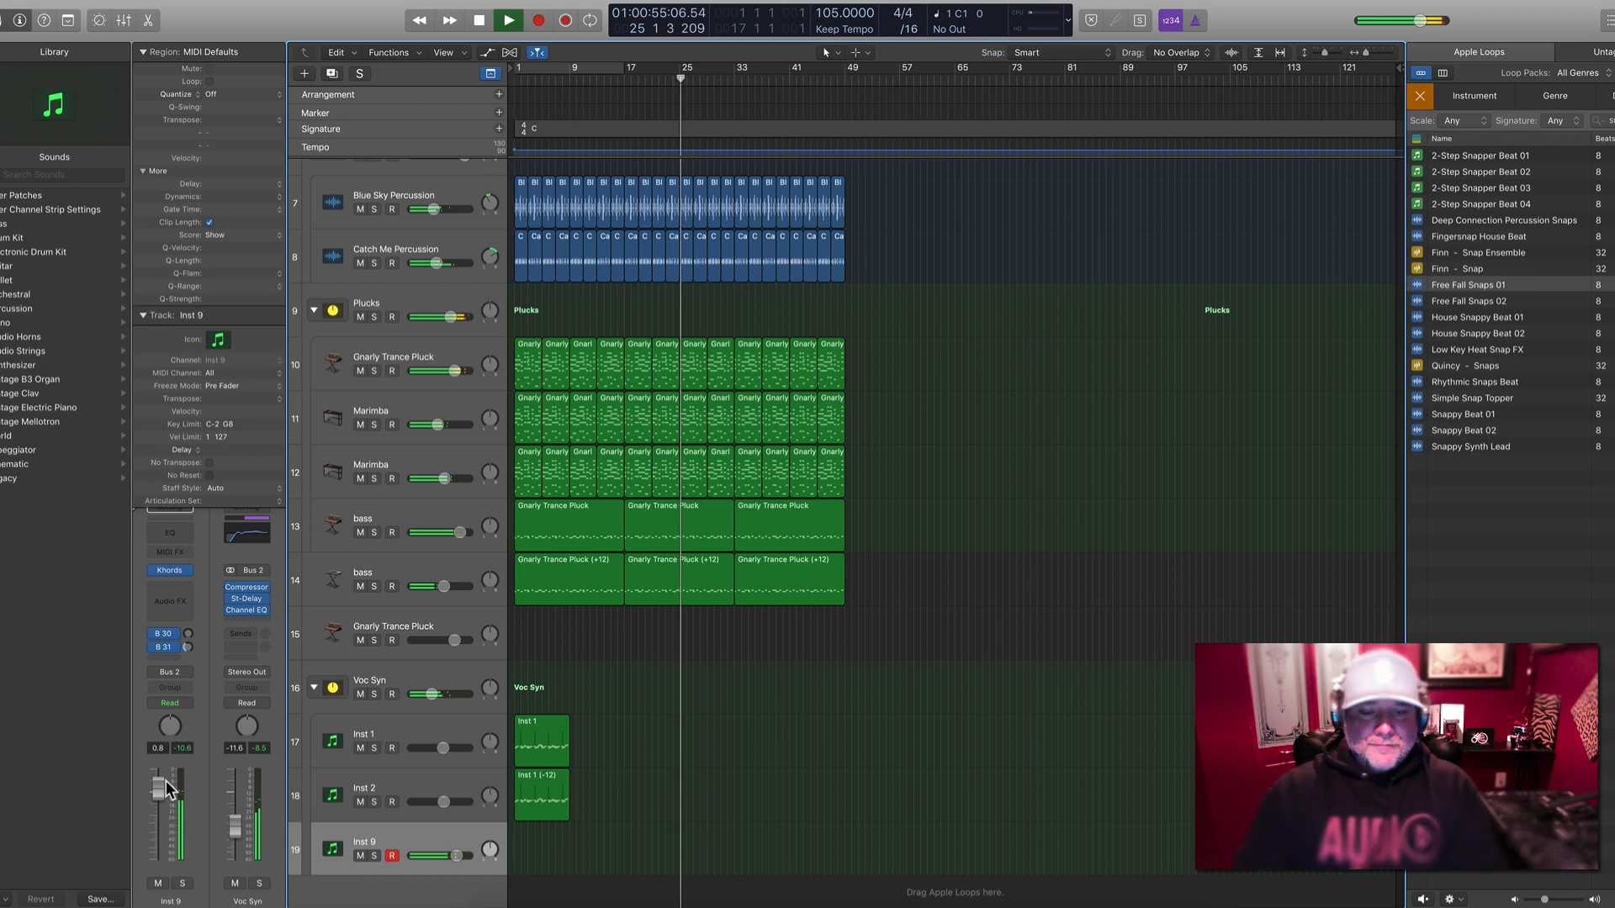
# Capture the performance just played as a region on the Inst 9 track and quantize it to 1/16 Note
pyautogui.press('super+Right')
pyautogui.press('super+Down')
pyautogui.press('super+Down')
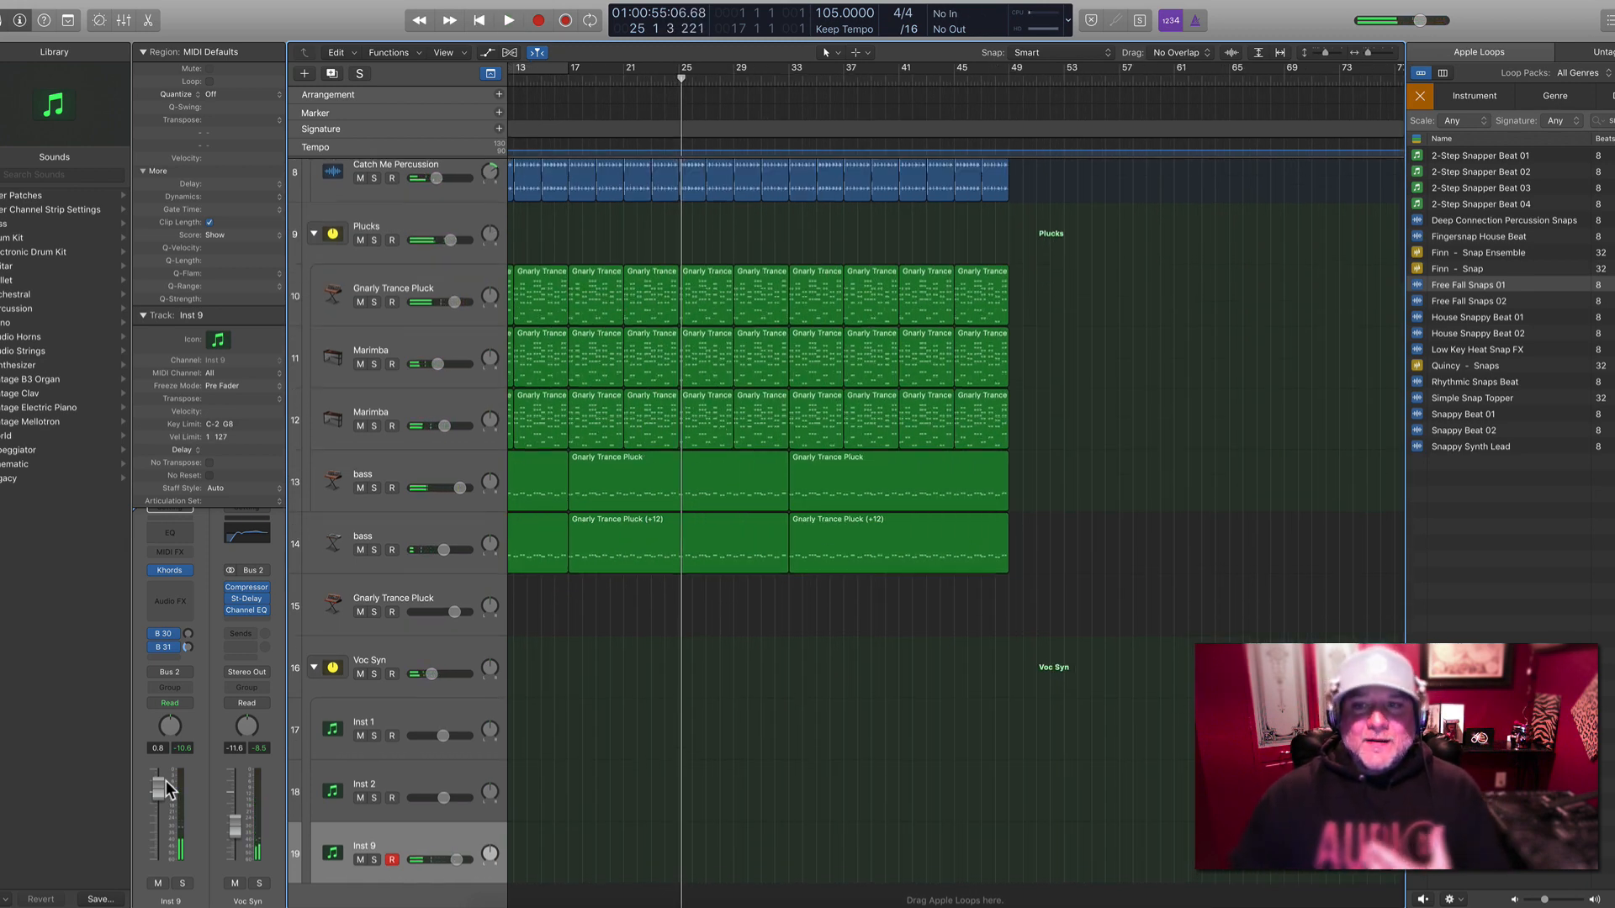
pyautogui.hscroll(-5, 691, 728)
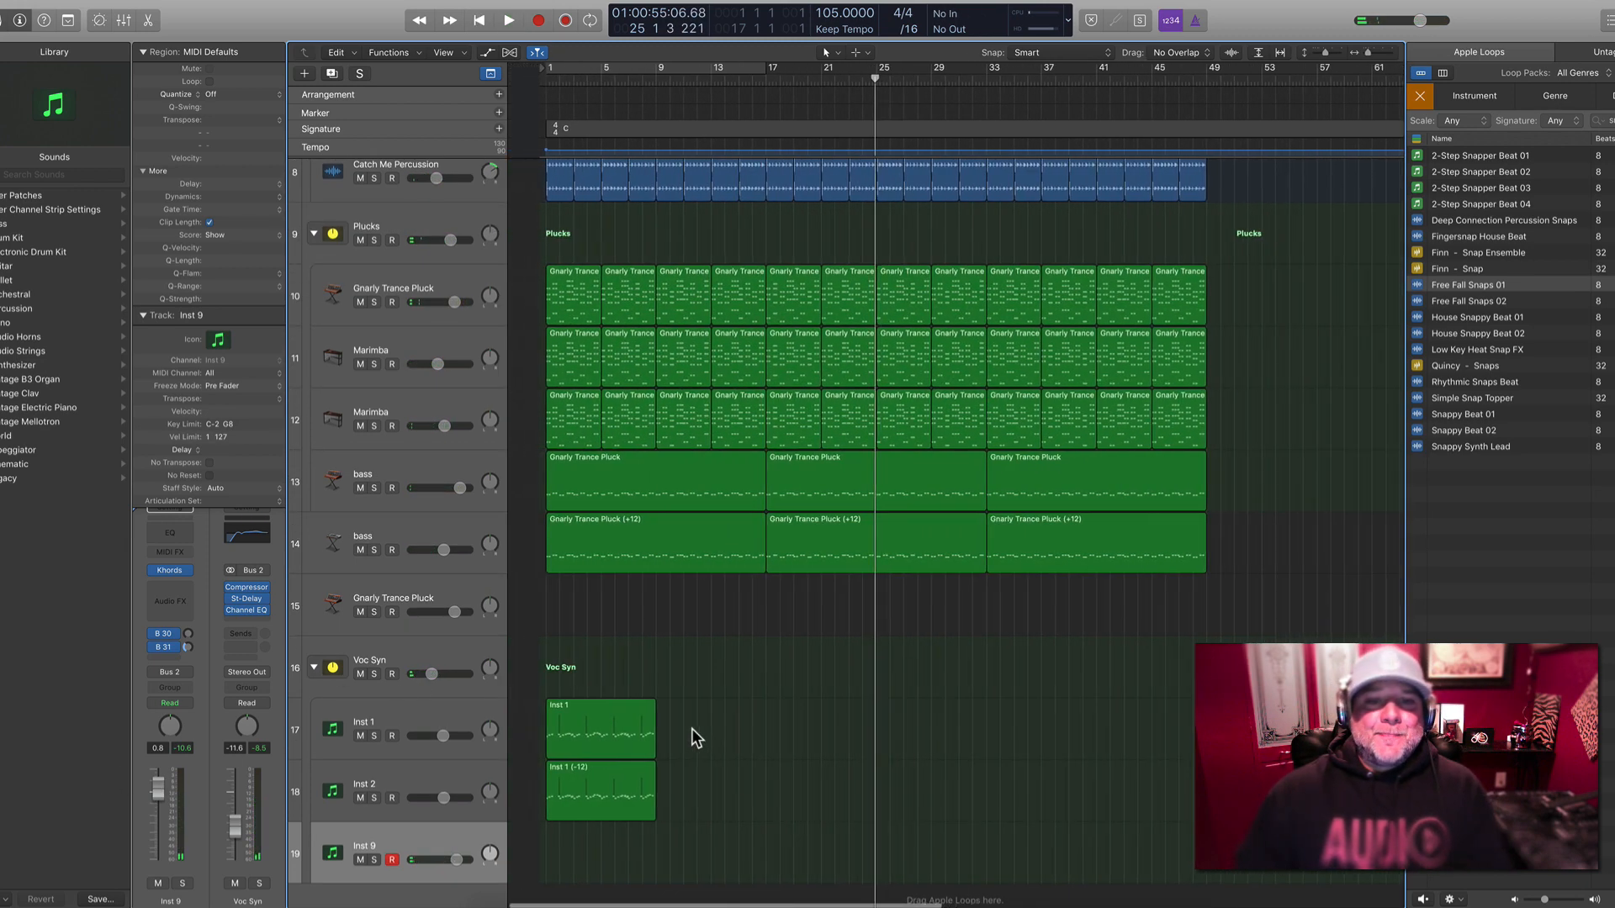
pyautogui.click(565, 21)
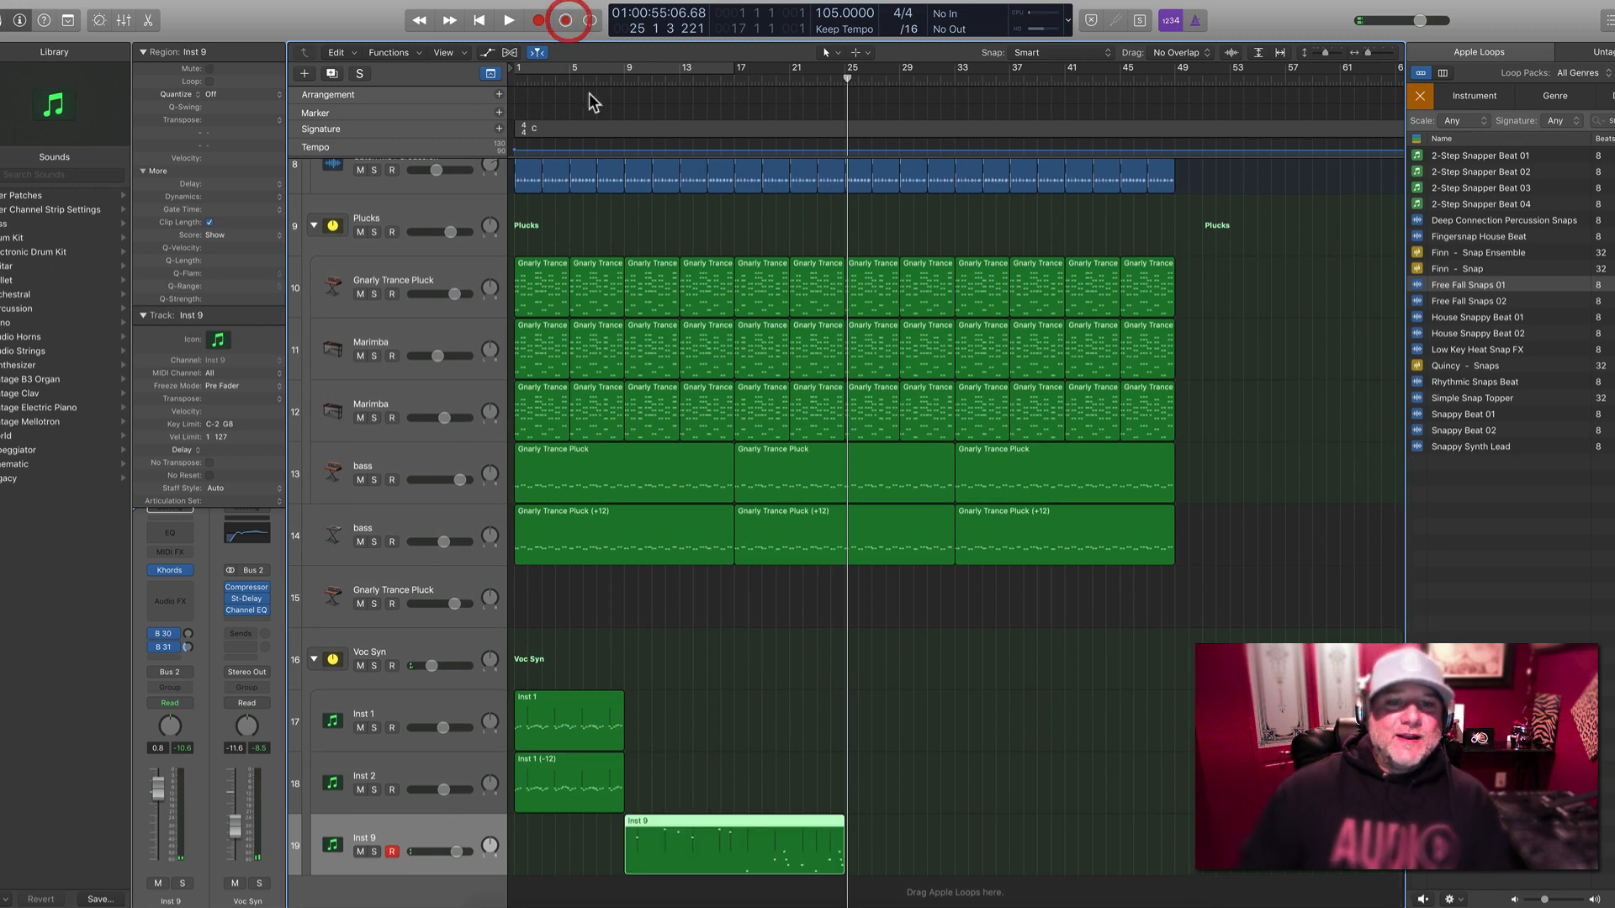
pyautogui.click(719, 707)
pyautogui.click(473, 818)
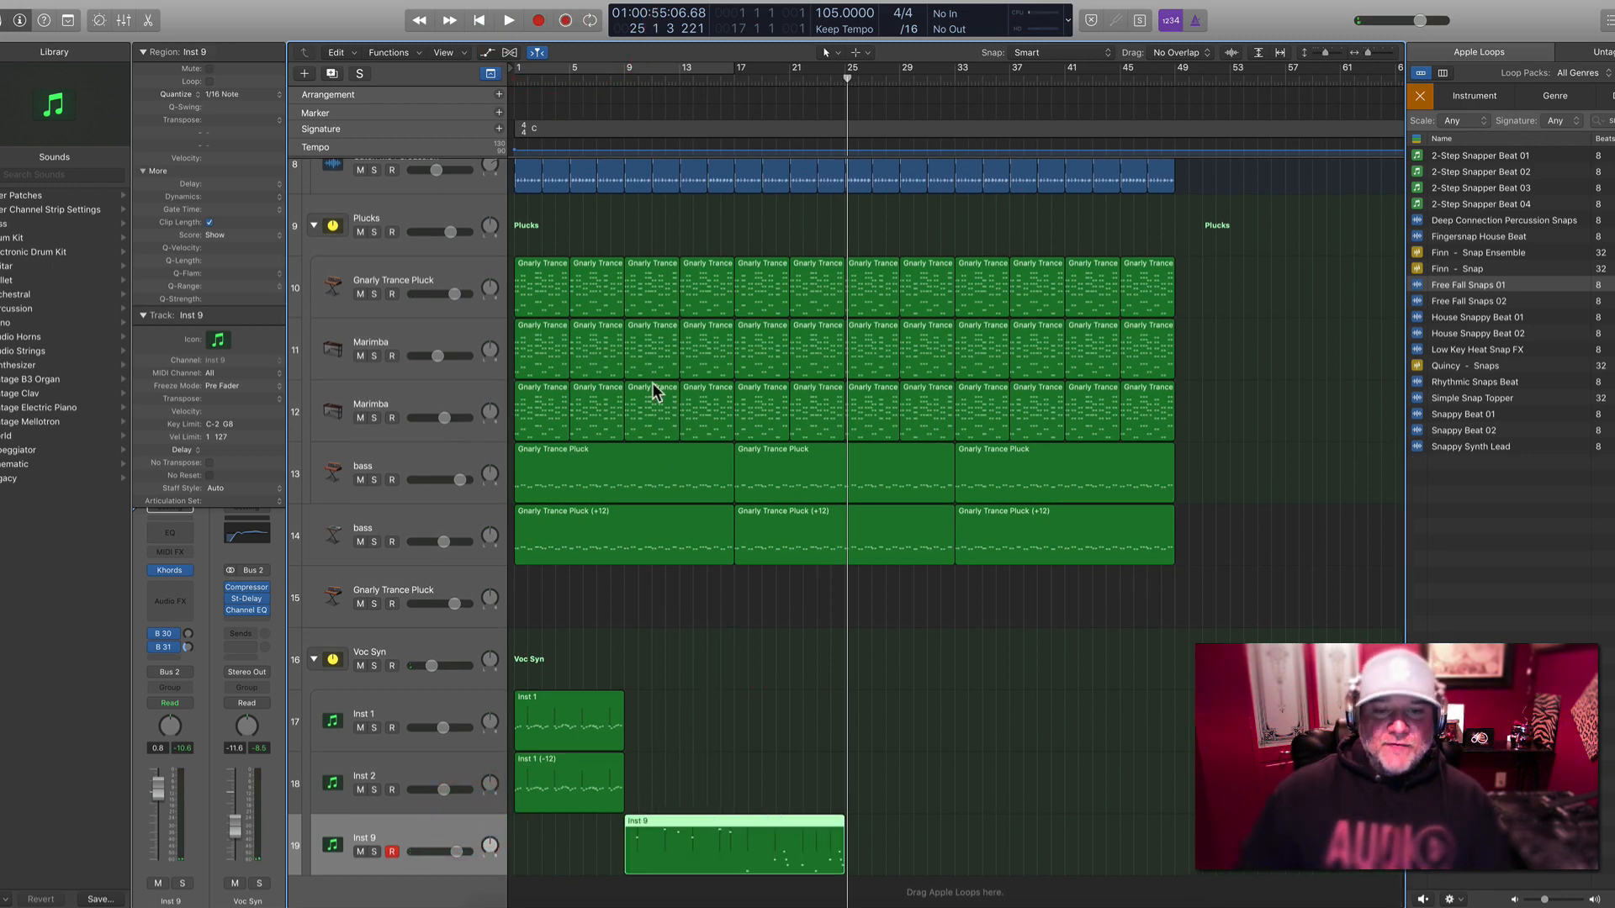
# Play back the Inst 9 part from bar 9 and set the track's volume to 1.0 dB
pyautogui.click(623, 74)
pyautogui.press('space')
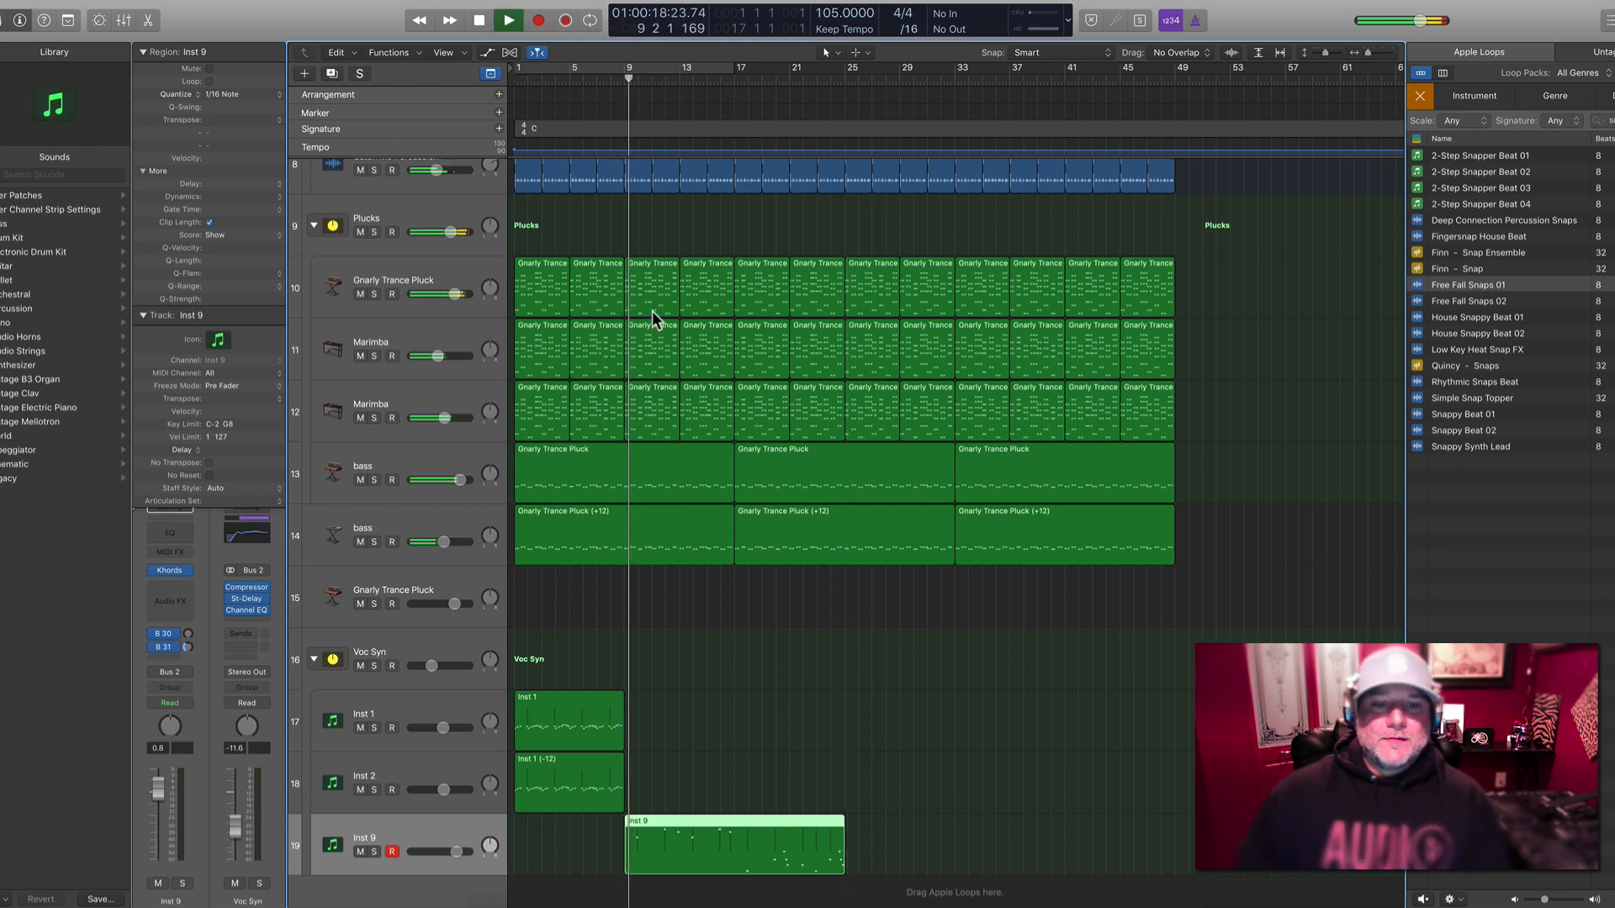
pyautogui.moveTo(159, 785); pyautogui.dragTo(159, 782)
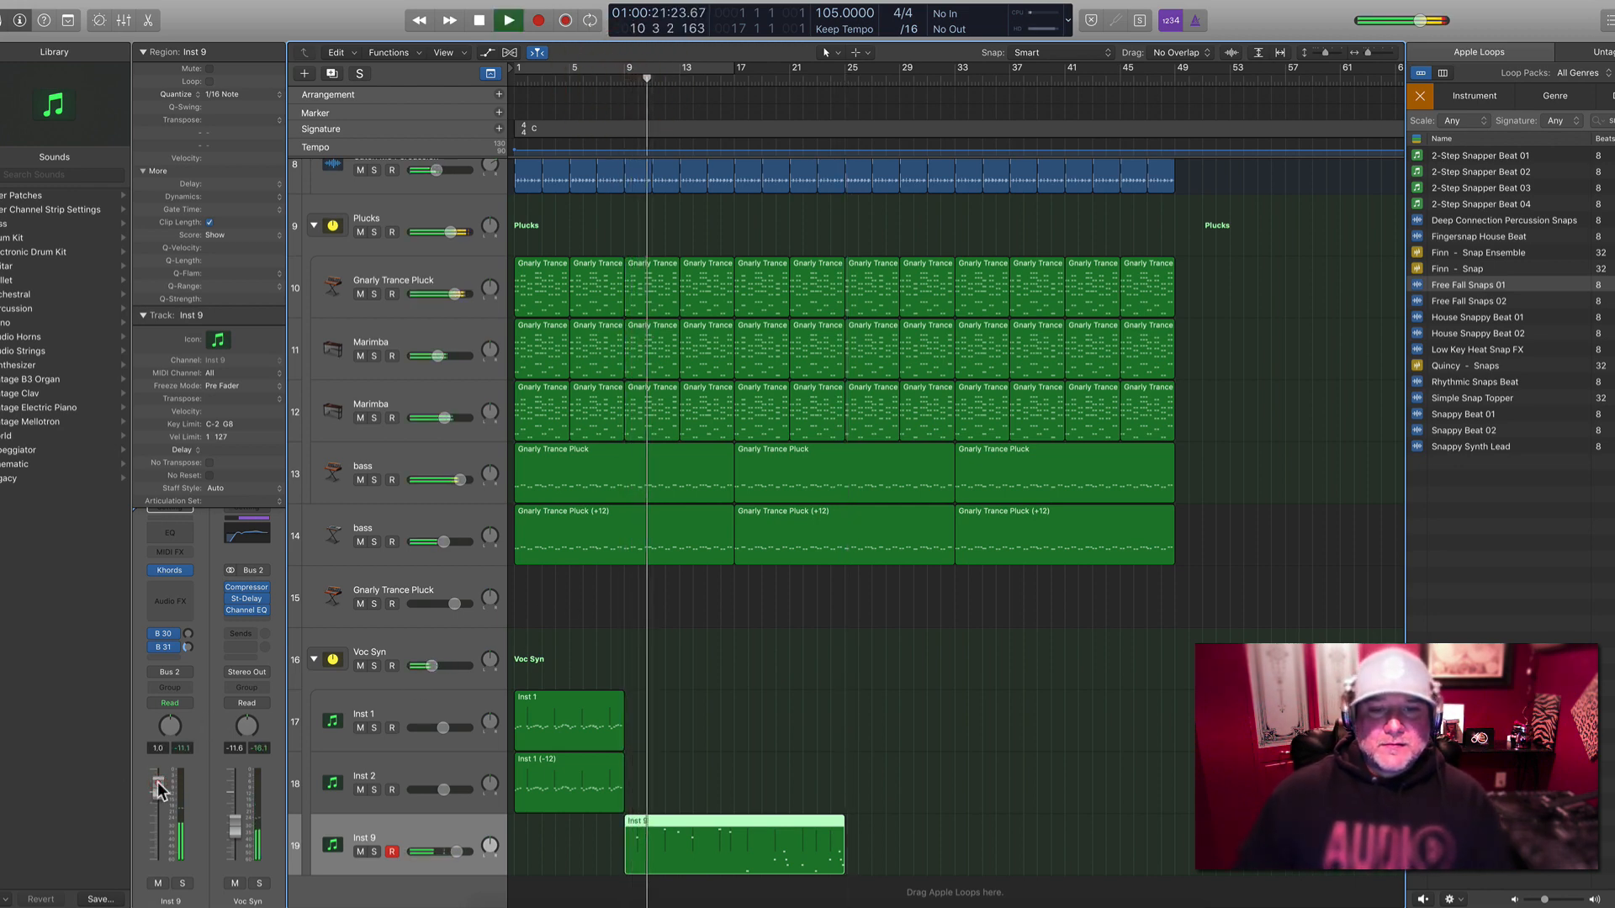
pyautogui.click(703, 810)
pyautogui.click(721, 844)
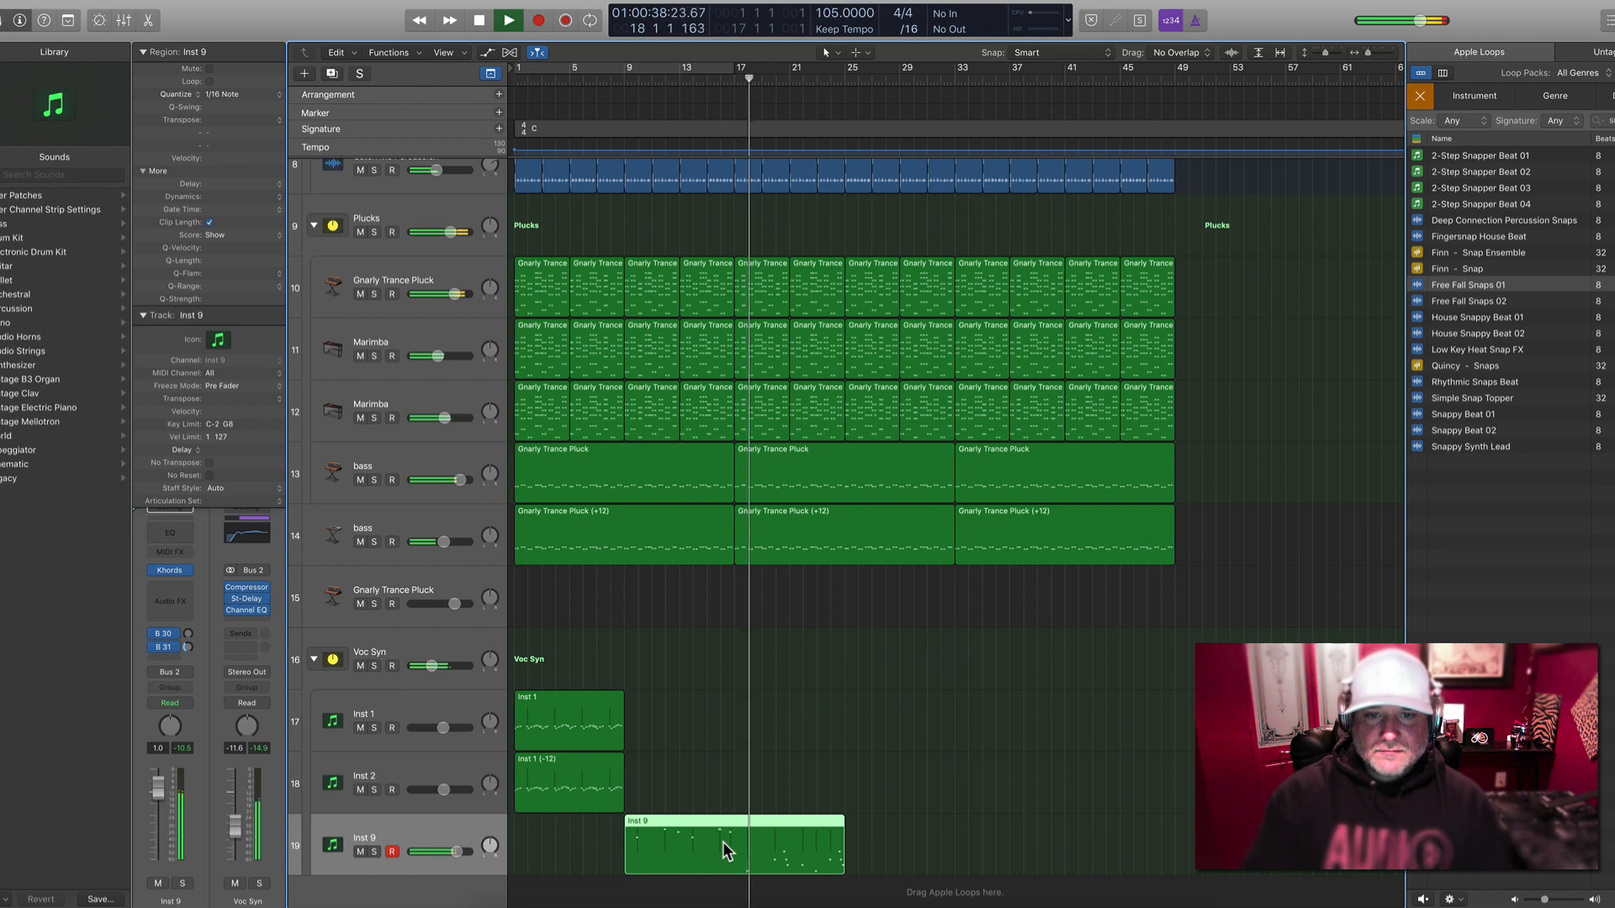
pyautogui.press('space')
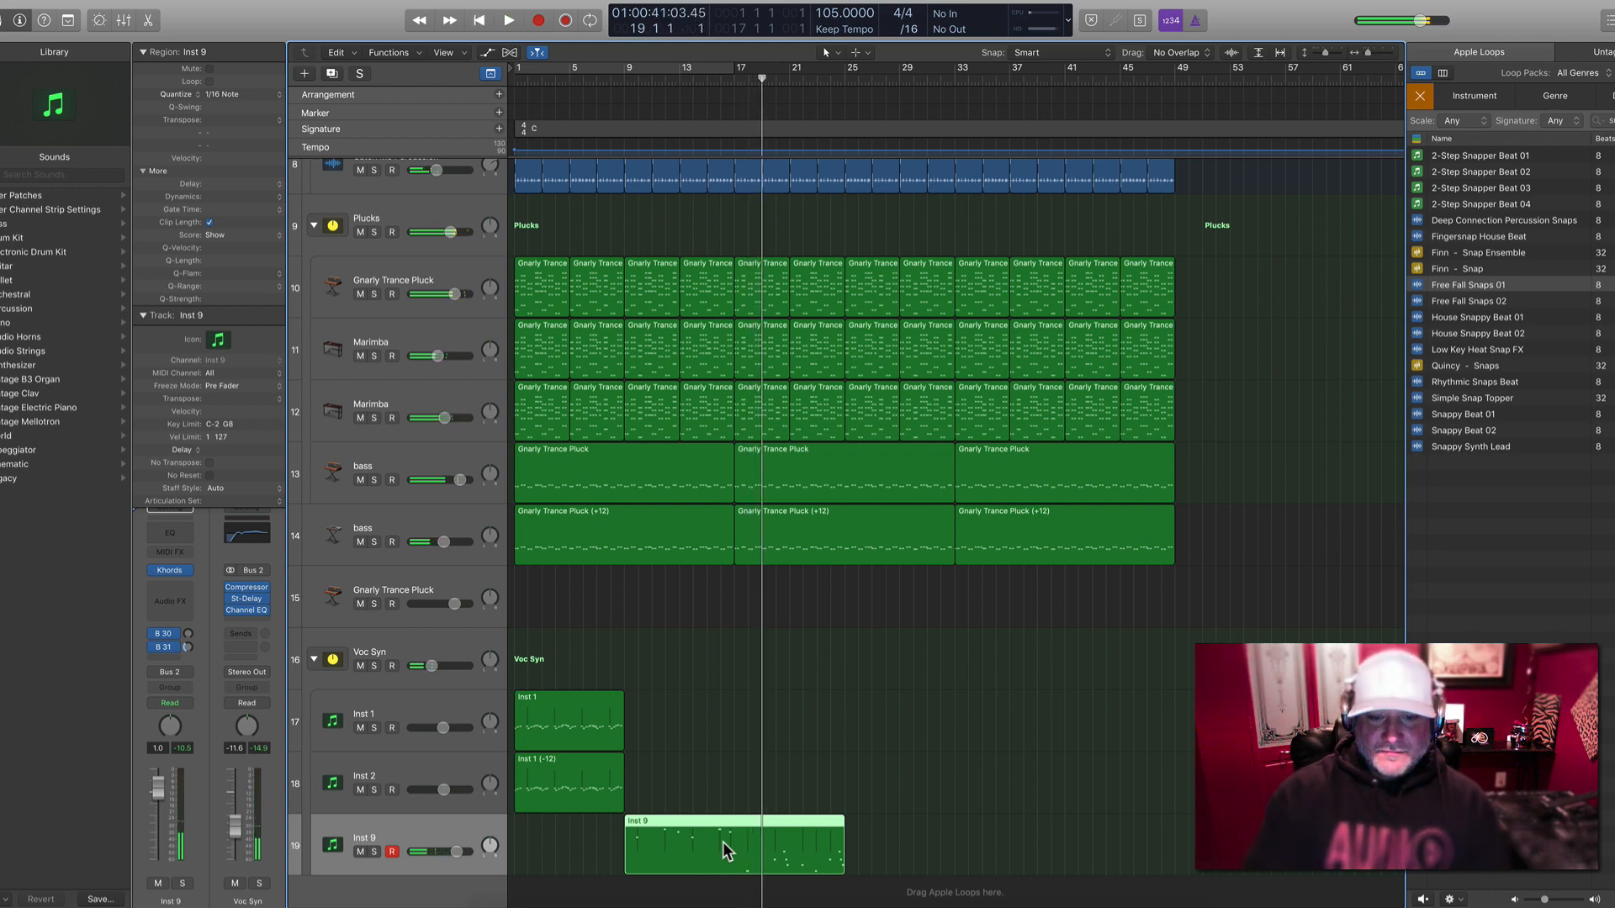
# Split the Inst 9 region at bar 18, splitting the notes that cross the point, and audition the second part in solo
pyautogui.press('super+t')
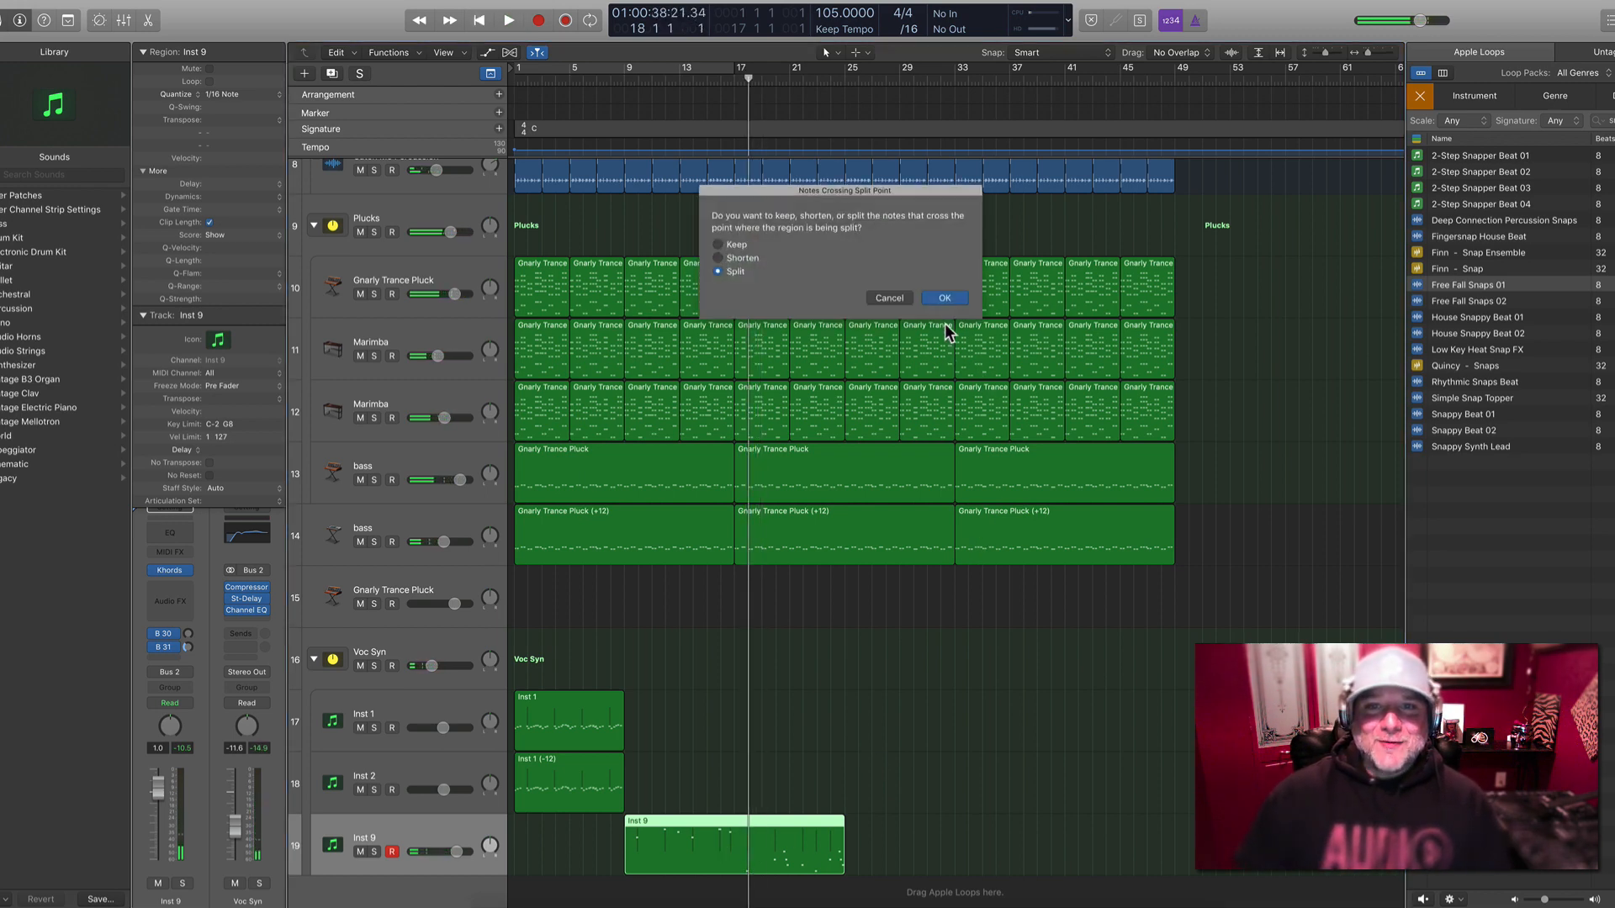
pyautogui.click(943, 297)
pyautogui.click(375, 852)
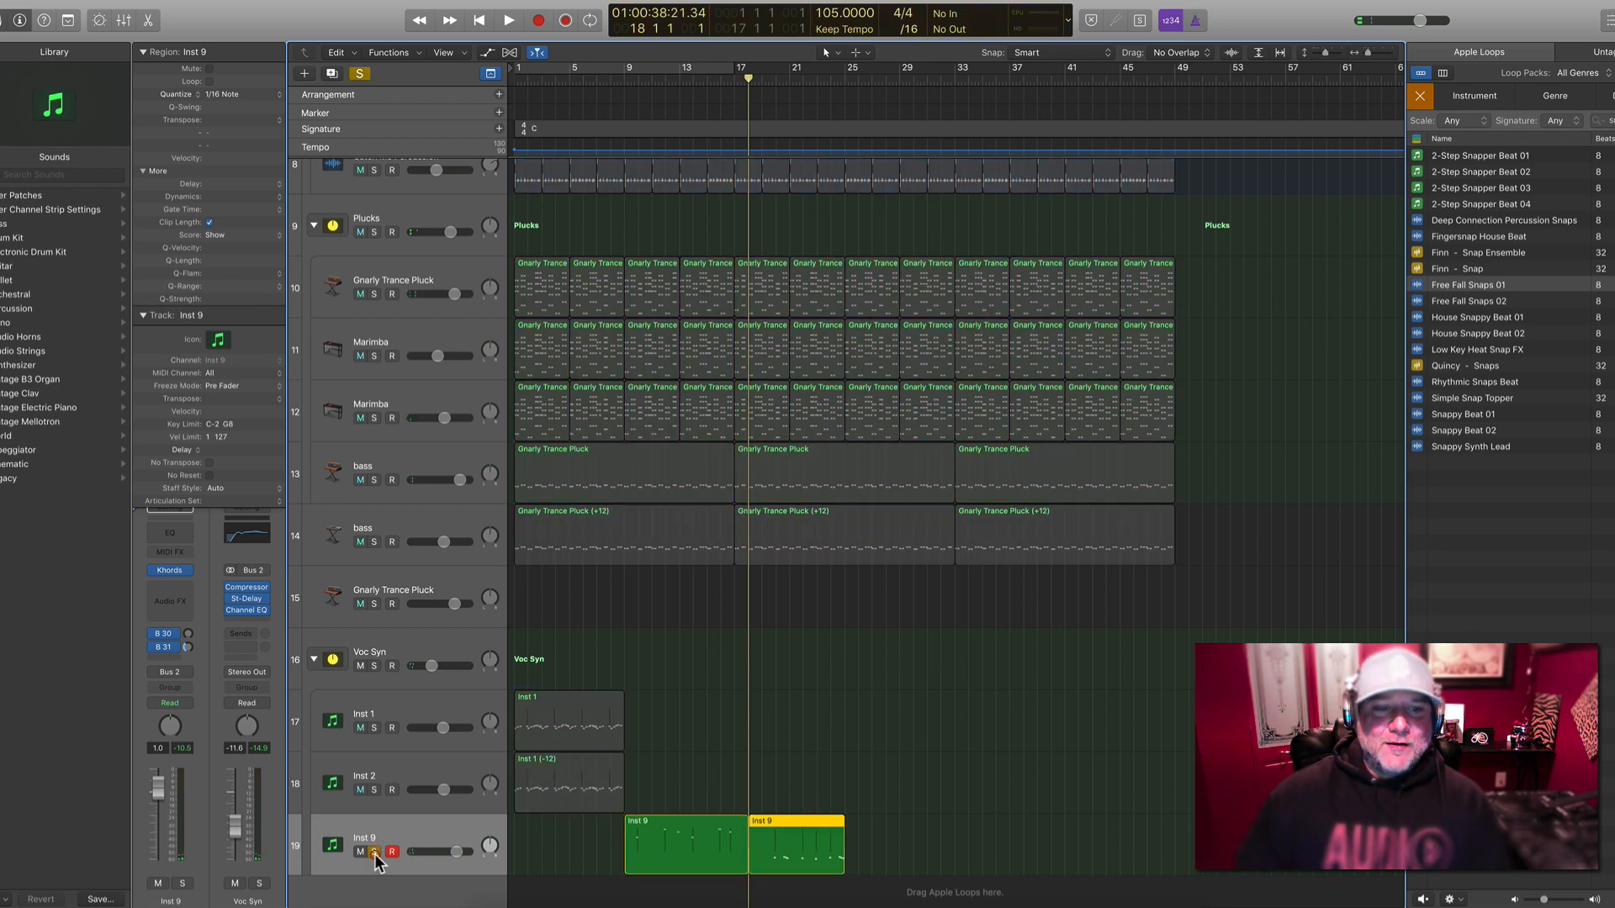
pyautogui.press('space')
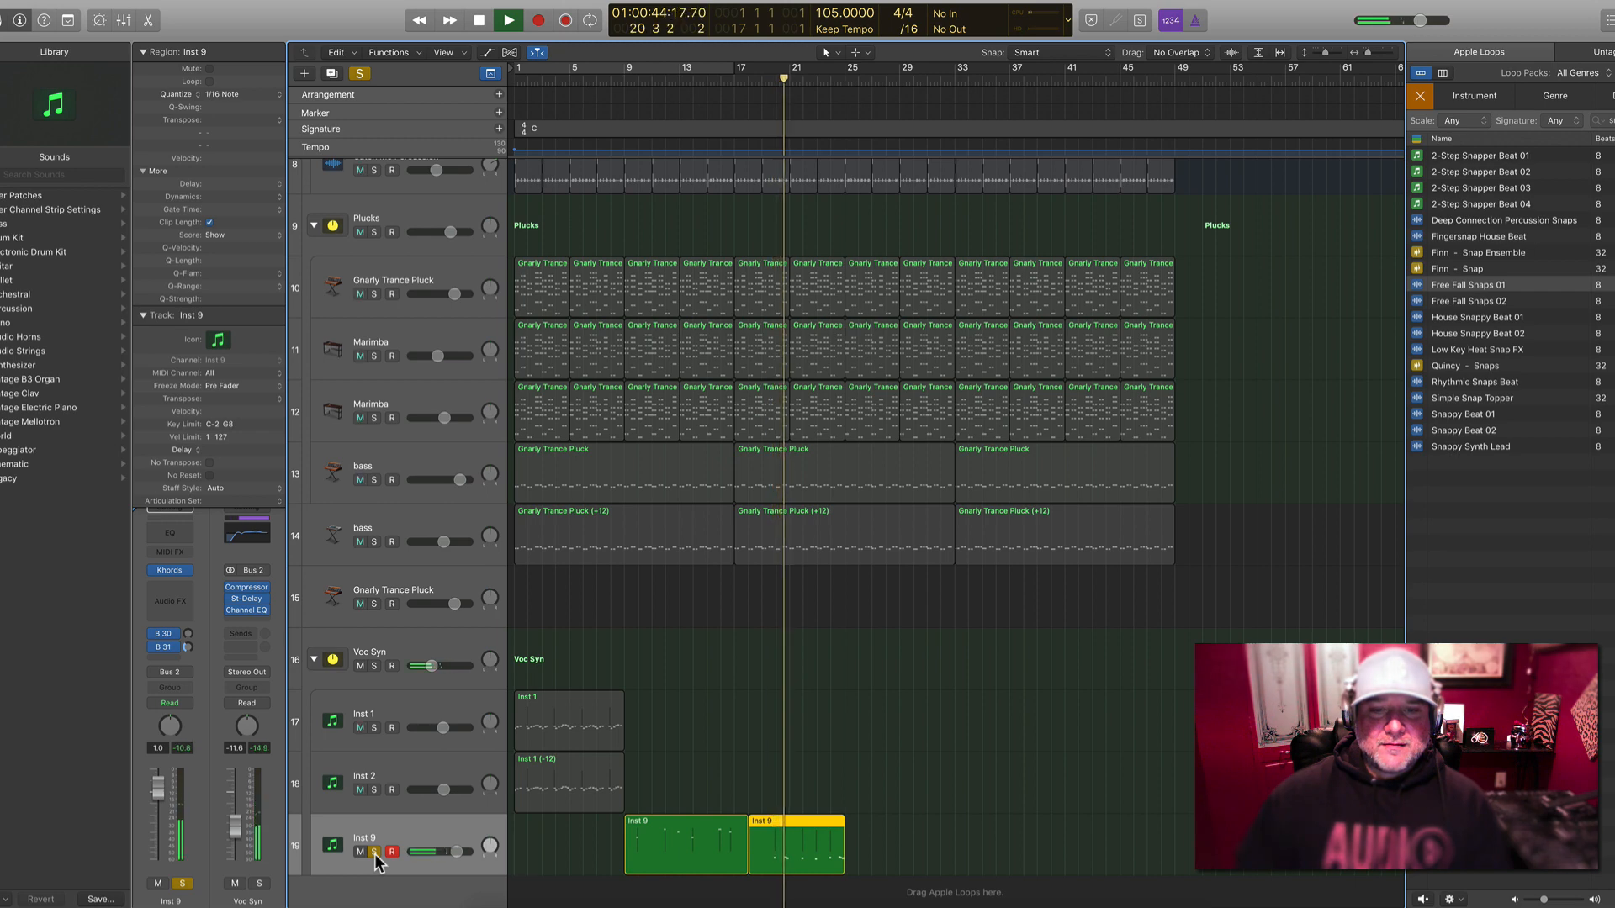
pyautogui.click(374, 852)
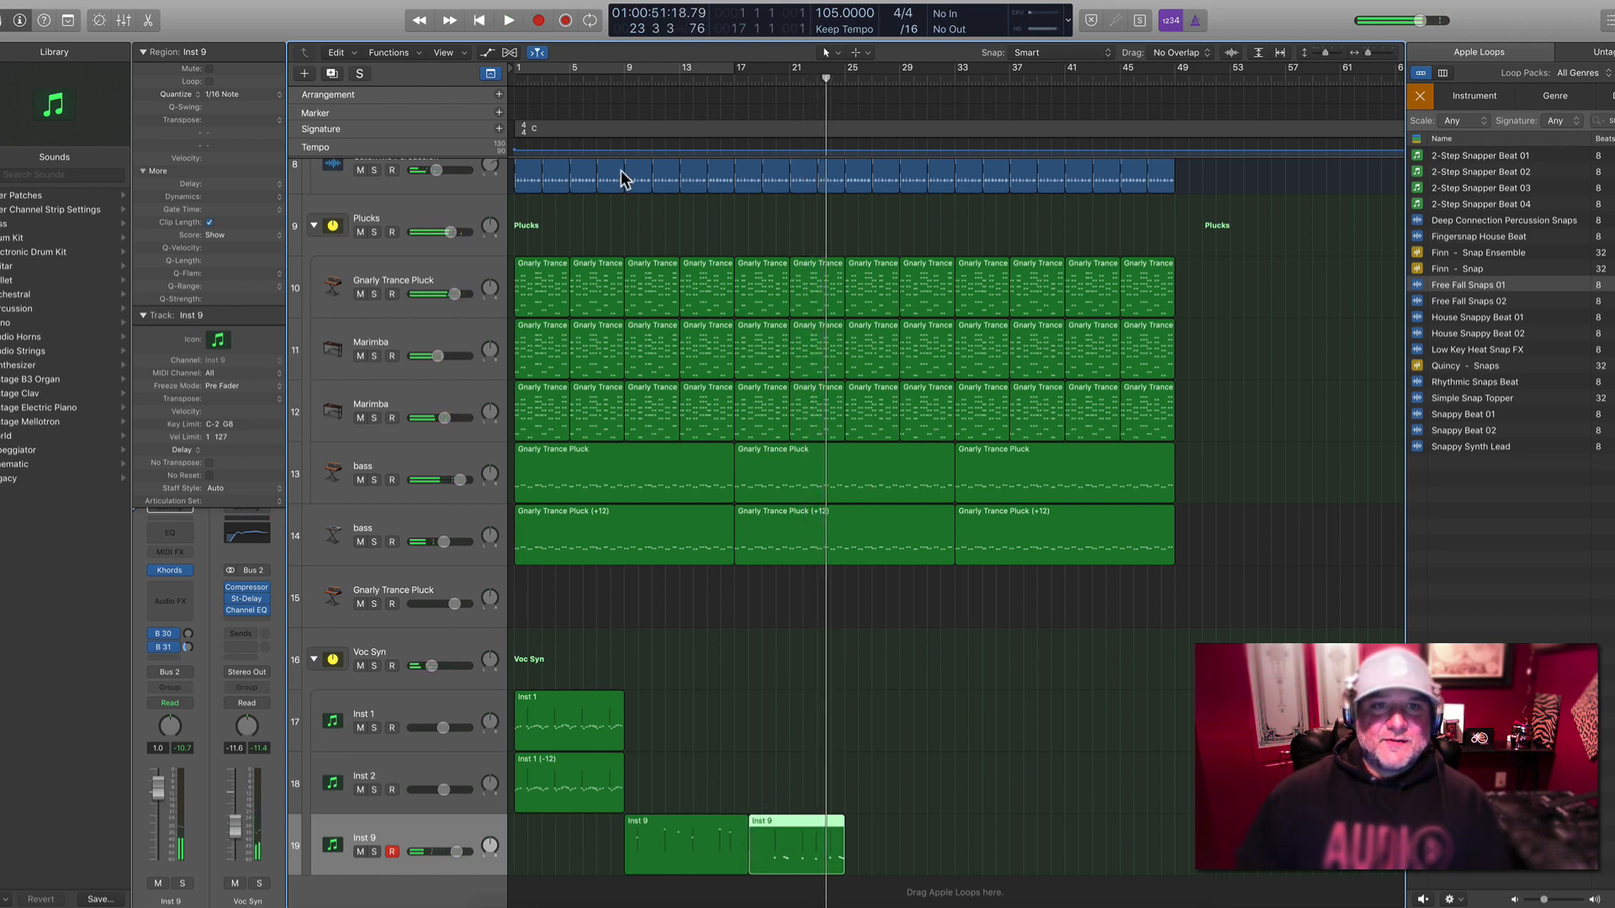
# Try transposing the Inst 9 region at bar 9 by -12 and play it back from there
pyautogui.click(624, 71)
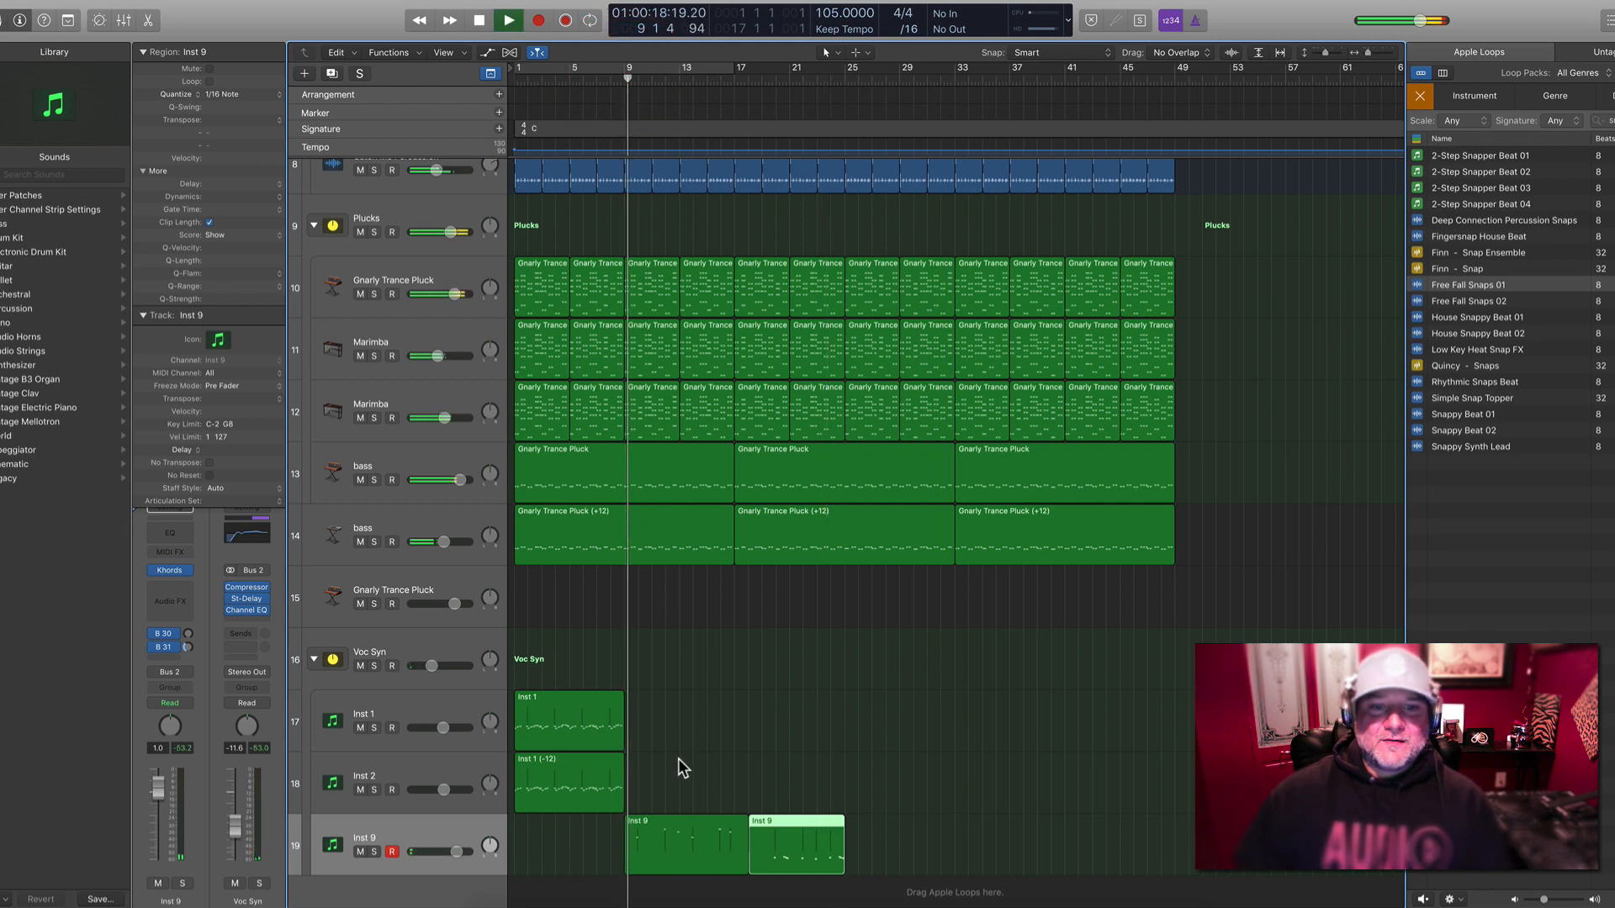
pyautogui.click(676, 821)
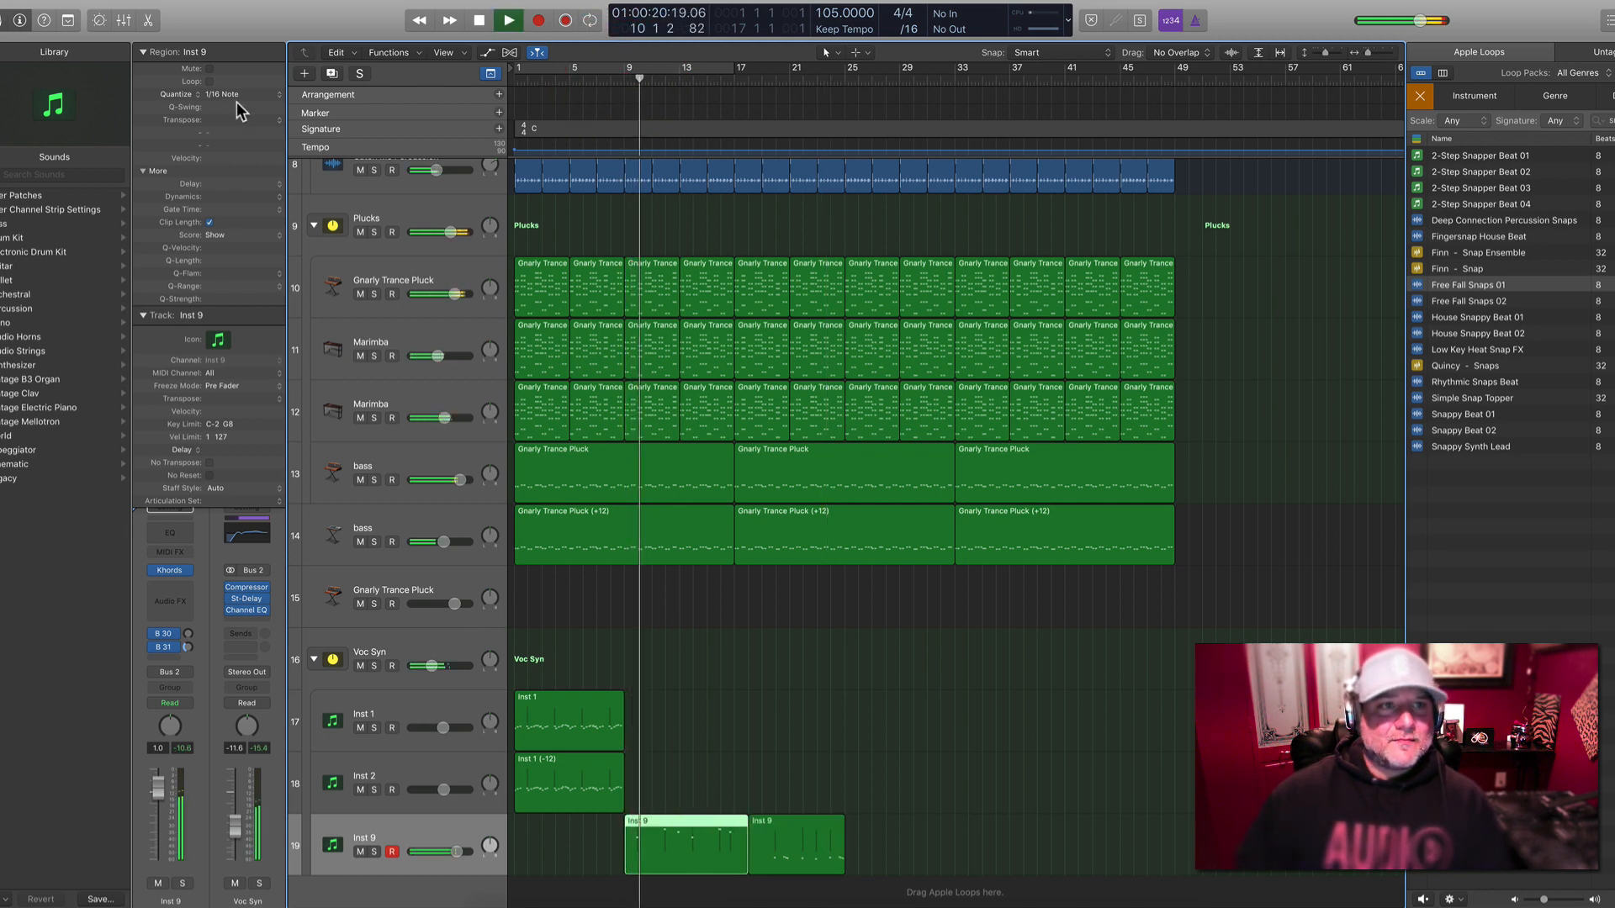
pyautogui.press('space')
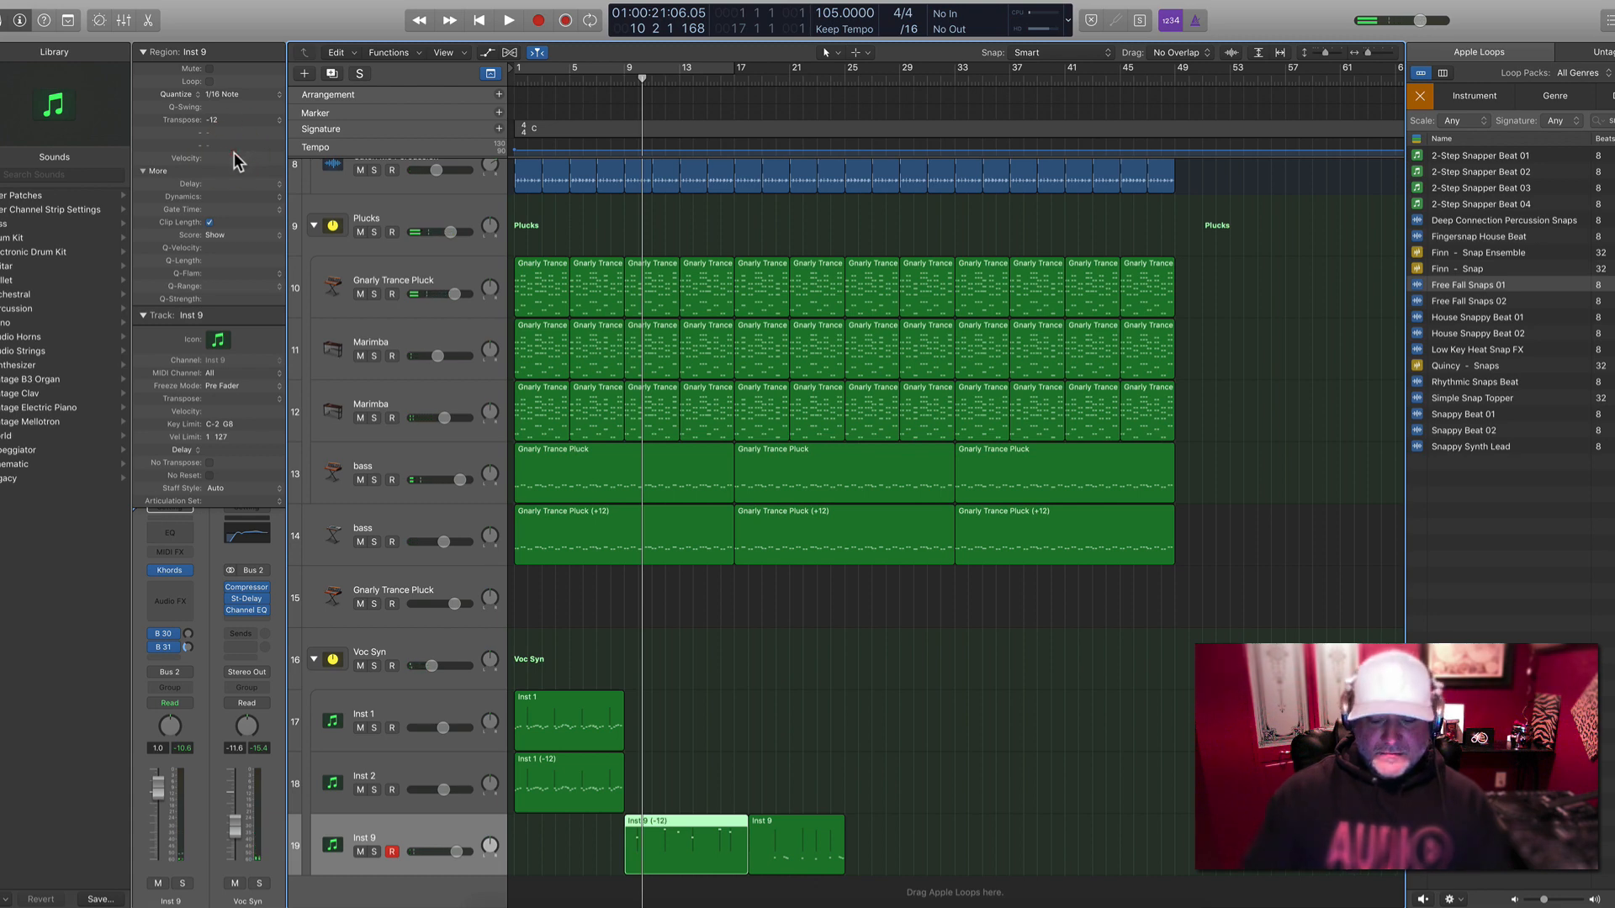
pyautogui.press('space')
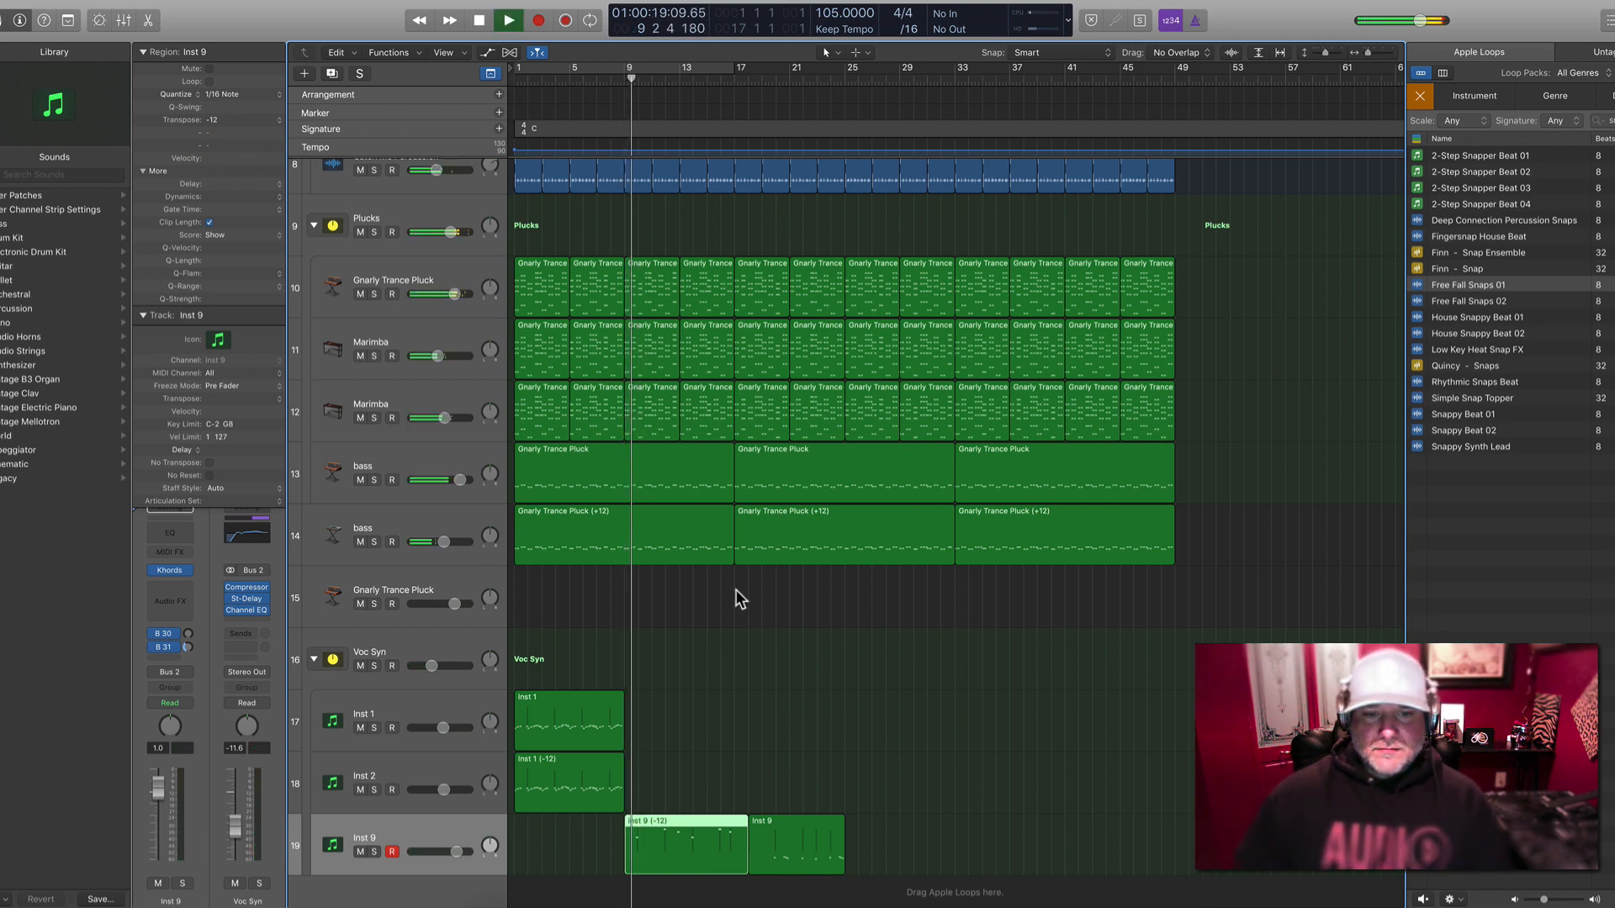
# Delete the Inst 9 region starting at bar 18 and reset the transposition of the remaining Inst 9 region to none
pyautogui.click(794, 821)
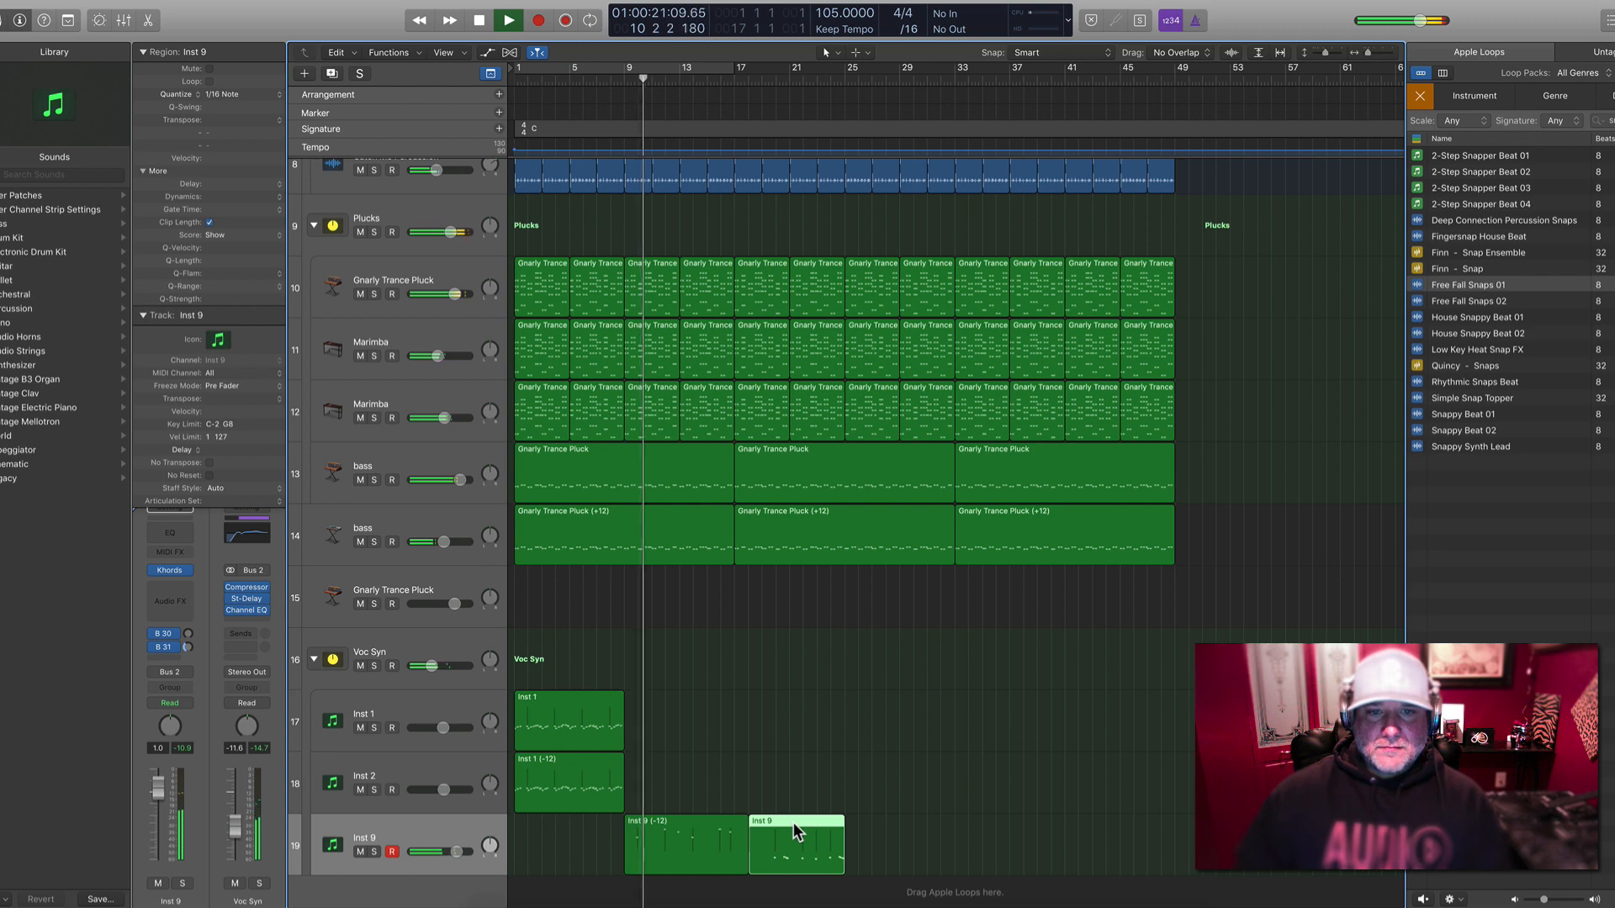
pyautogui.press('Delete')
pyautogui.press('space')
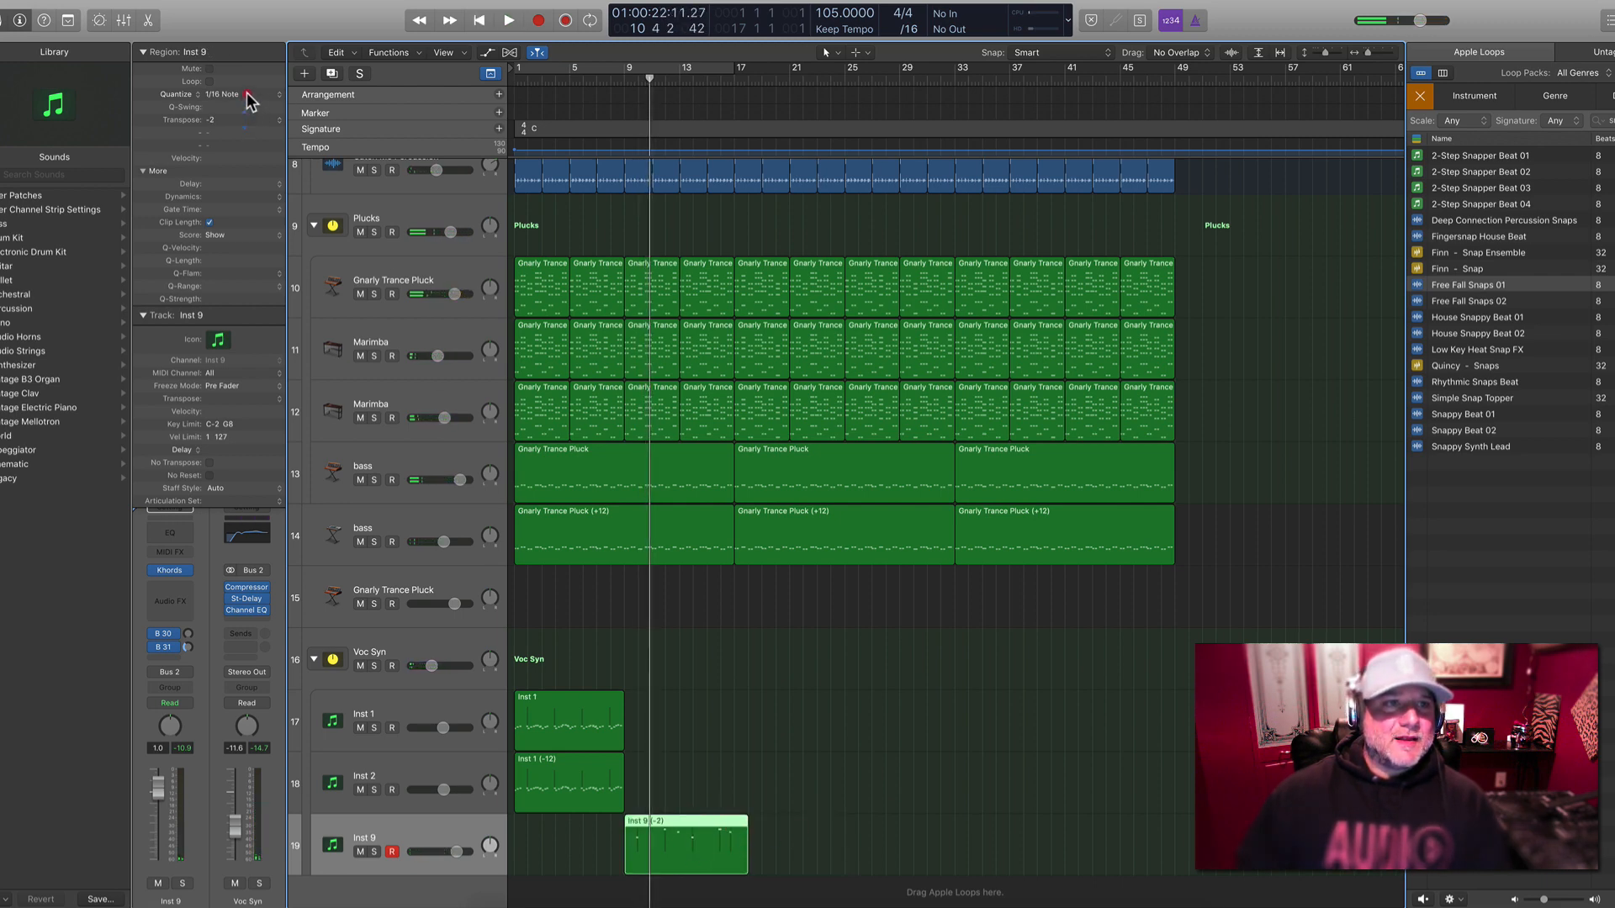
pyautogui.press('space')
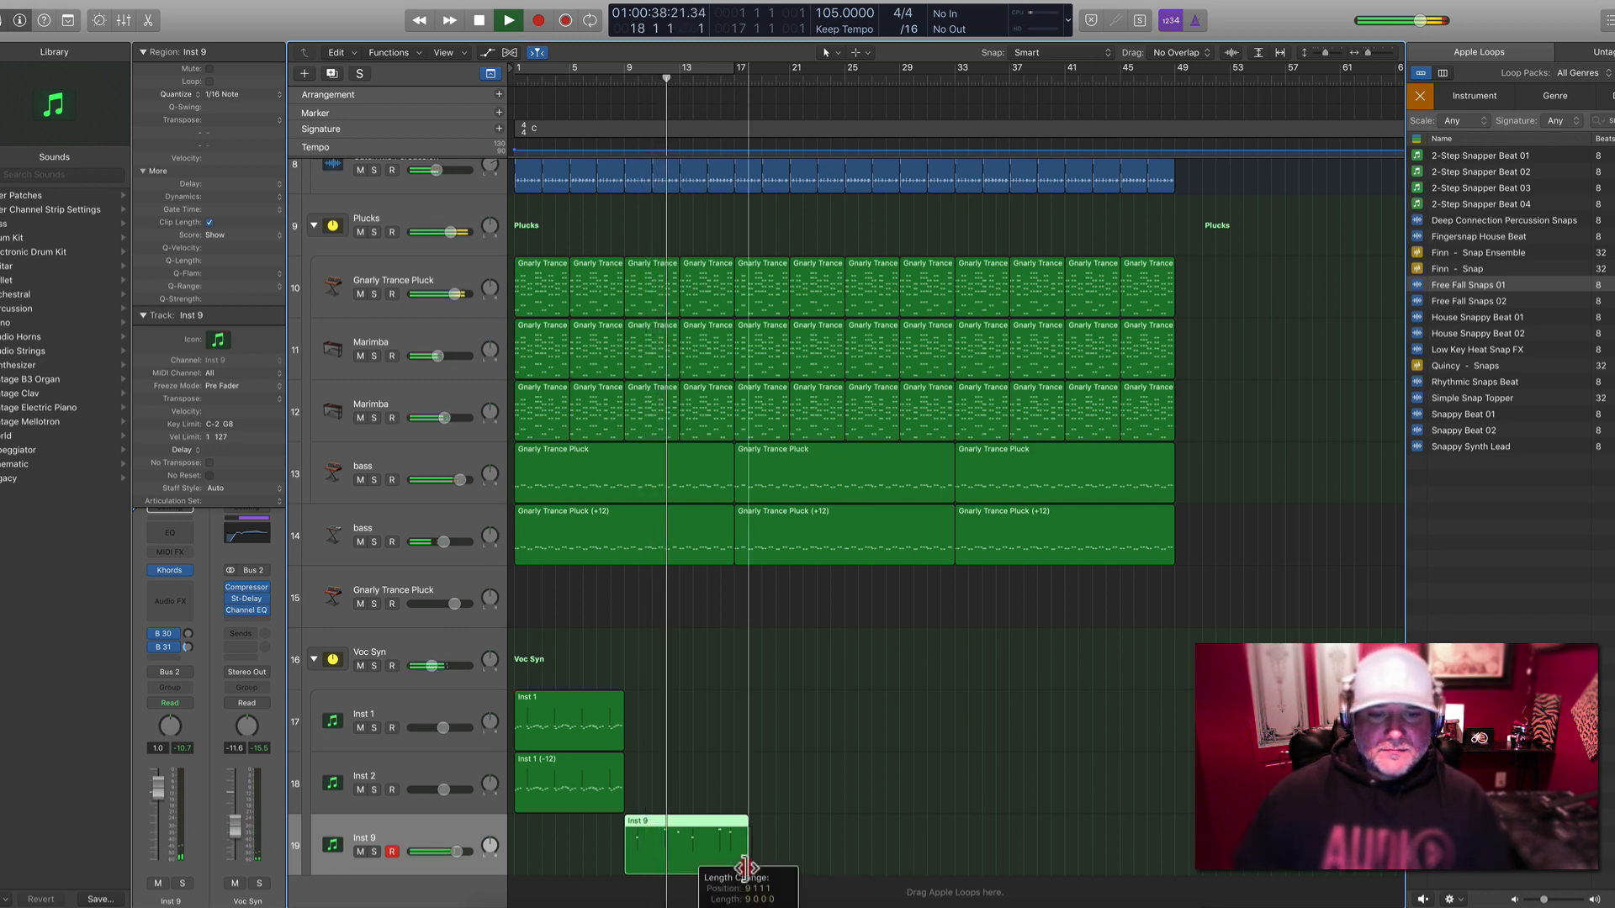
# Trim the Inst 9 part to two four-bar regions ending at bar 17, and copy the Inst 1 and Inst 1 (-12) regions to bar 17
pyautogui.moveTo(745, 868); pyautogui.dragTo(709, 839)
pyautogui.press('space')
pyautogui.moveTo(732, 782); pyautogui.dragTo(784, 699)
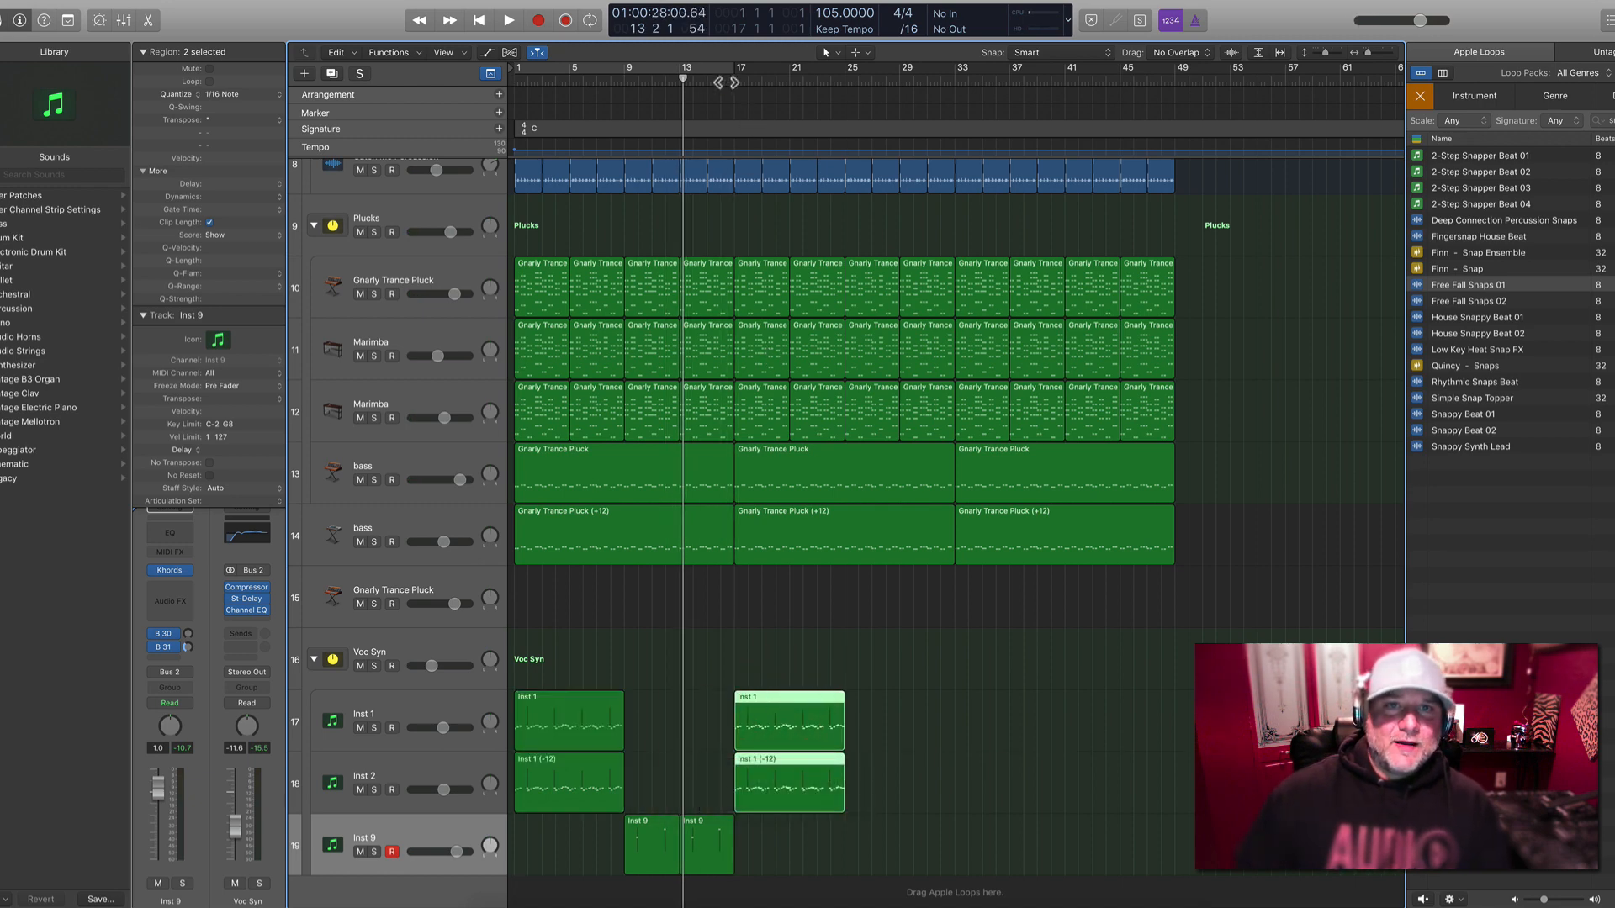
# Play back the transition from the second Inst 9 region into the copied Inst 1 regions at bar 17
pyautogui.click(721, 72)
pyautogui.press('space')
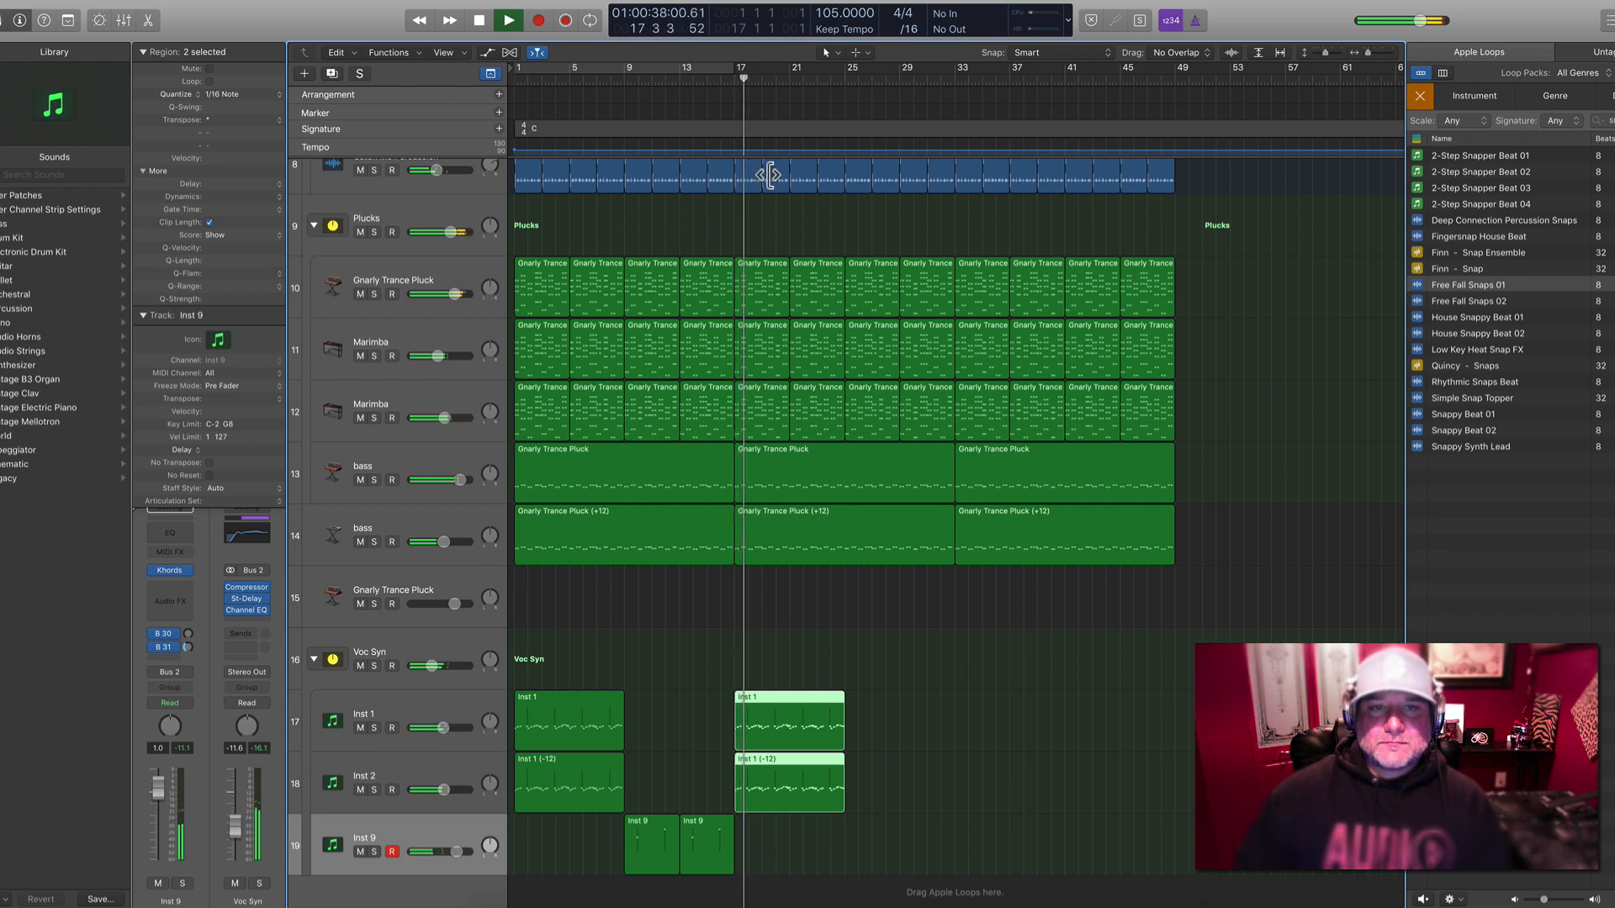
pyautogui.click(709, 82)
pyautogui.click(888, 694)
pyautogui.press('space')
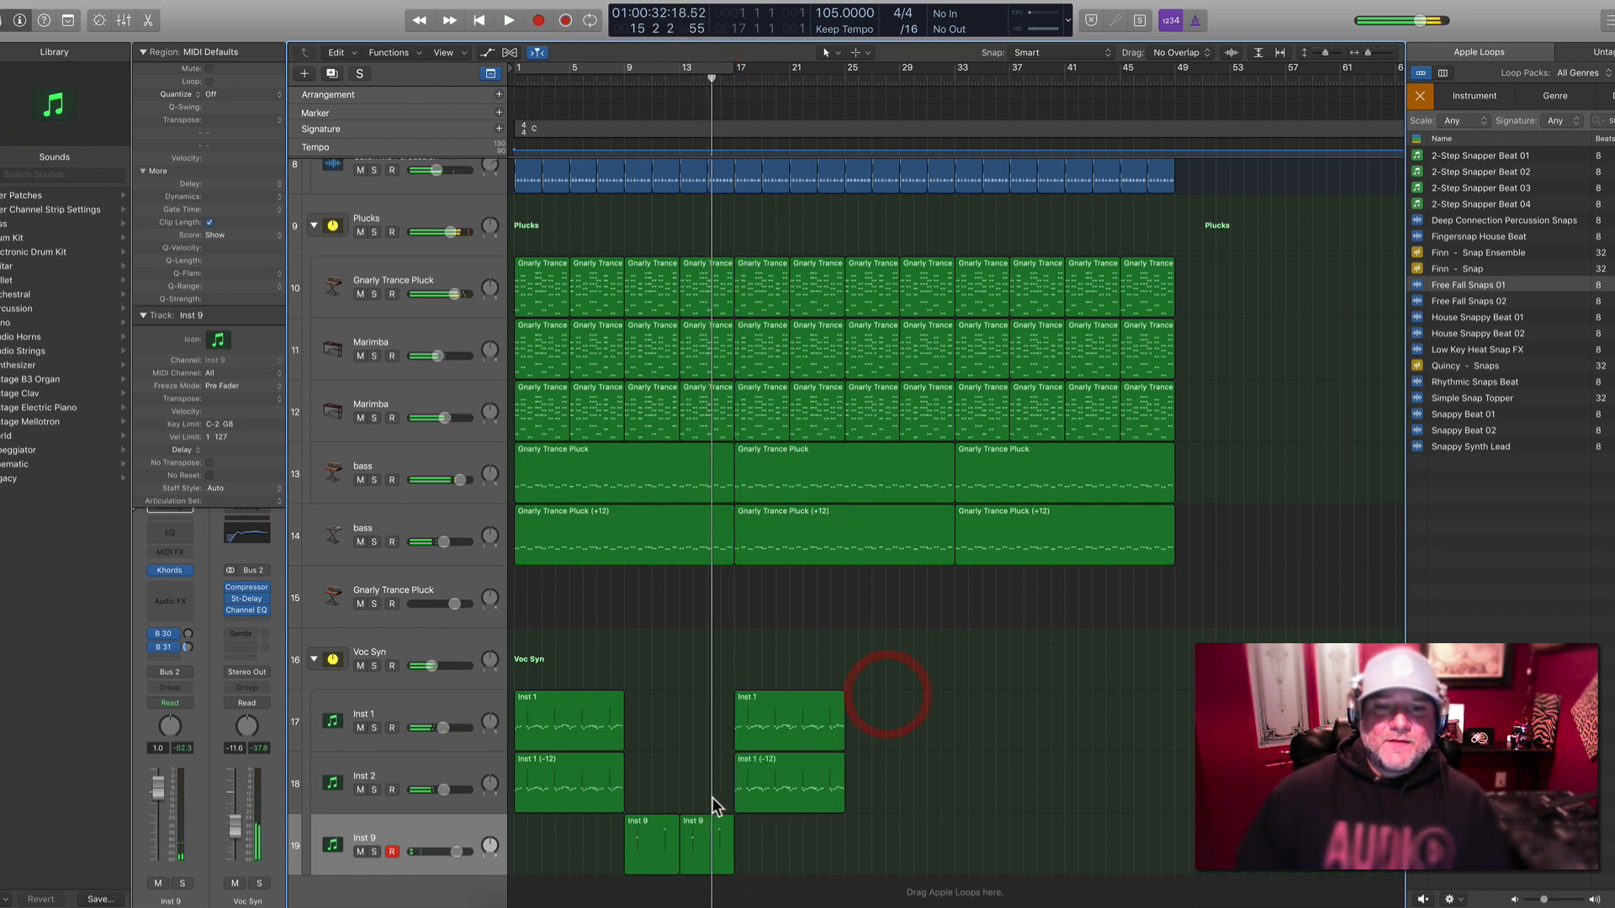
# Delete the notes at the end of bar 16 and in bar 17 from the second Inst 9 region
pyautogui.doubleClick(699, 822)
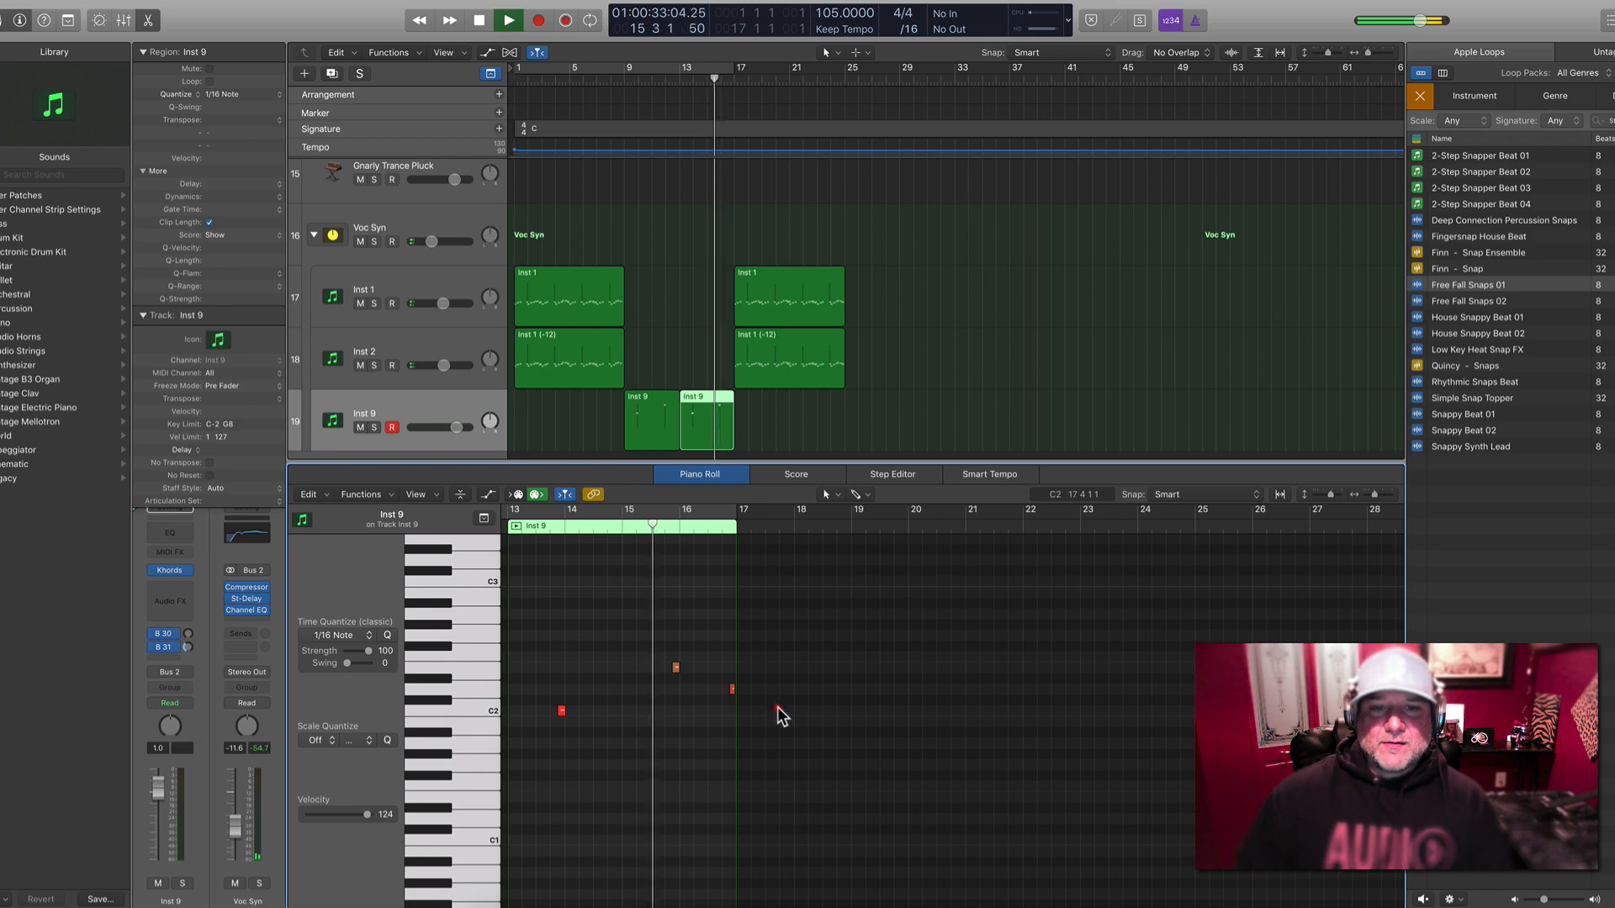
pyautogui.moveTo(778, 706); pyautogui.dragTo(724, 683)
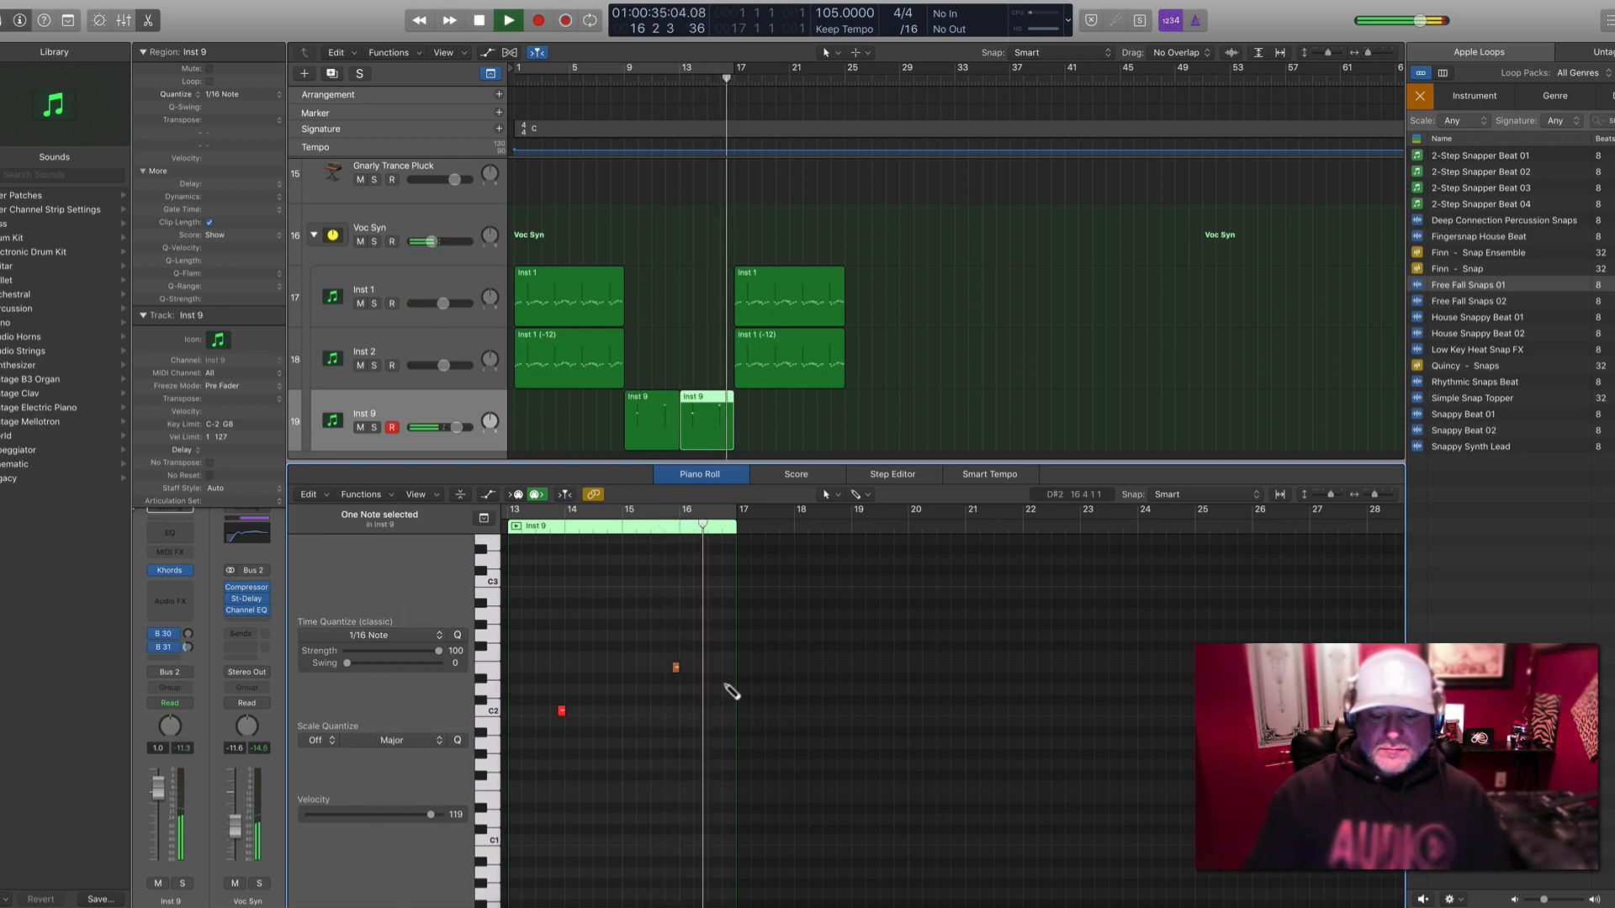
pyautogui.press('n')
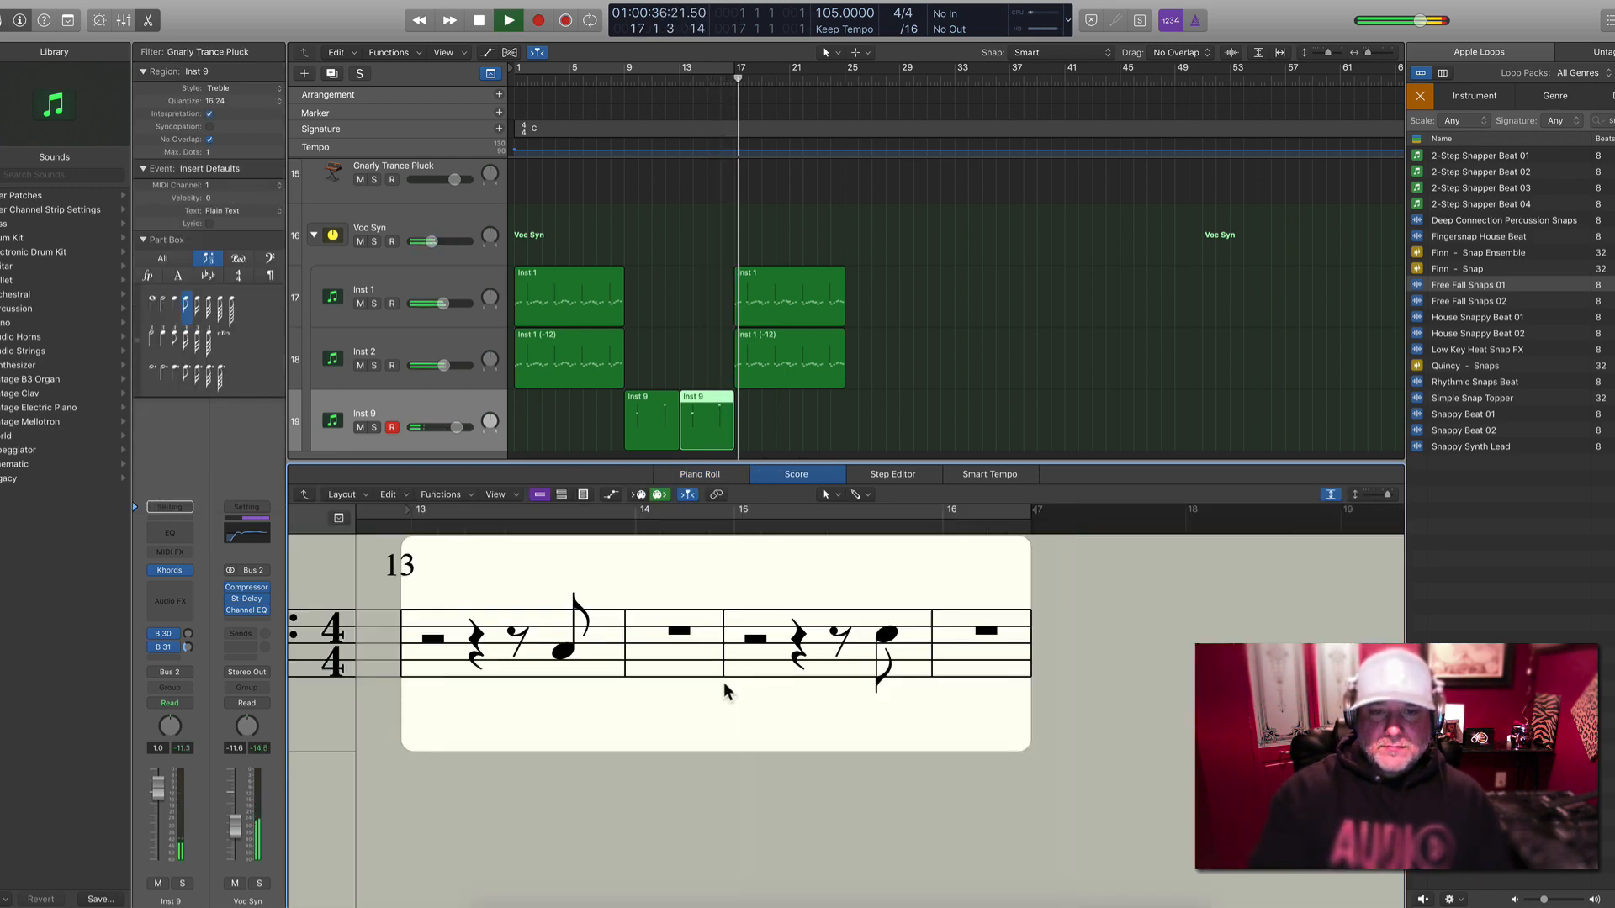
pyautogui.press('n')
# Raise the volume of the Voc Syn stack to -6.4 dB during playback
pyautogui.click(394, 681)
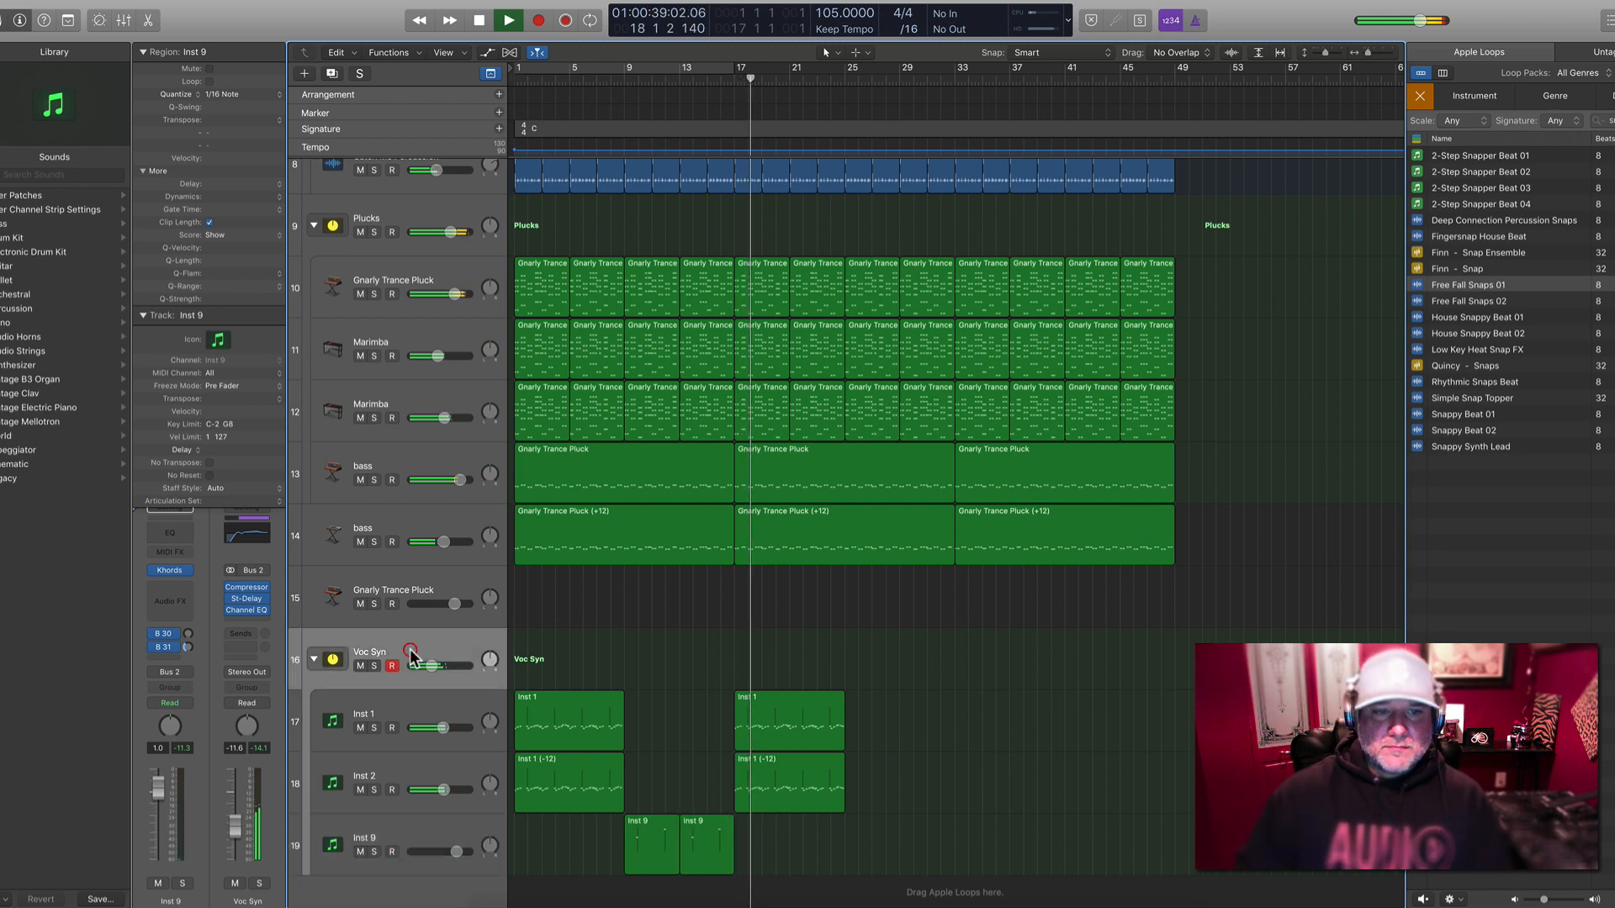
pyautogui.click(166, 823)
pyautogui.moveTo(166, 822); pyautogui.dragTo(161, 804)
pyautogui.click(395, 820)
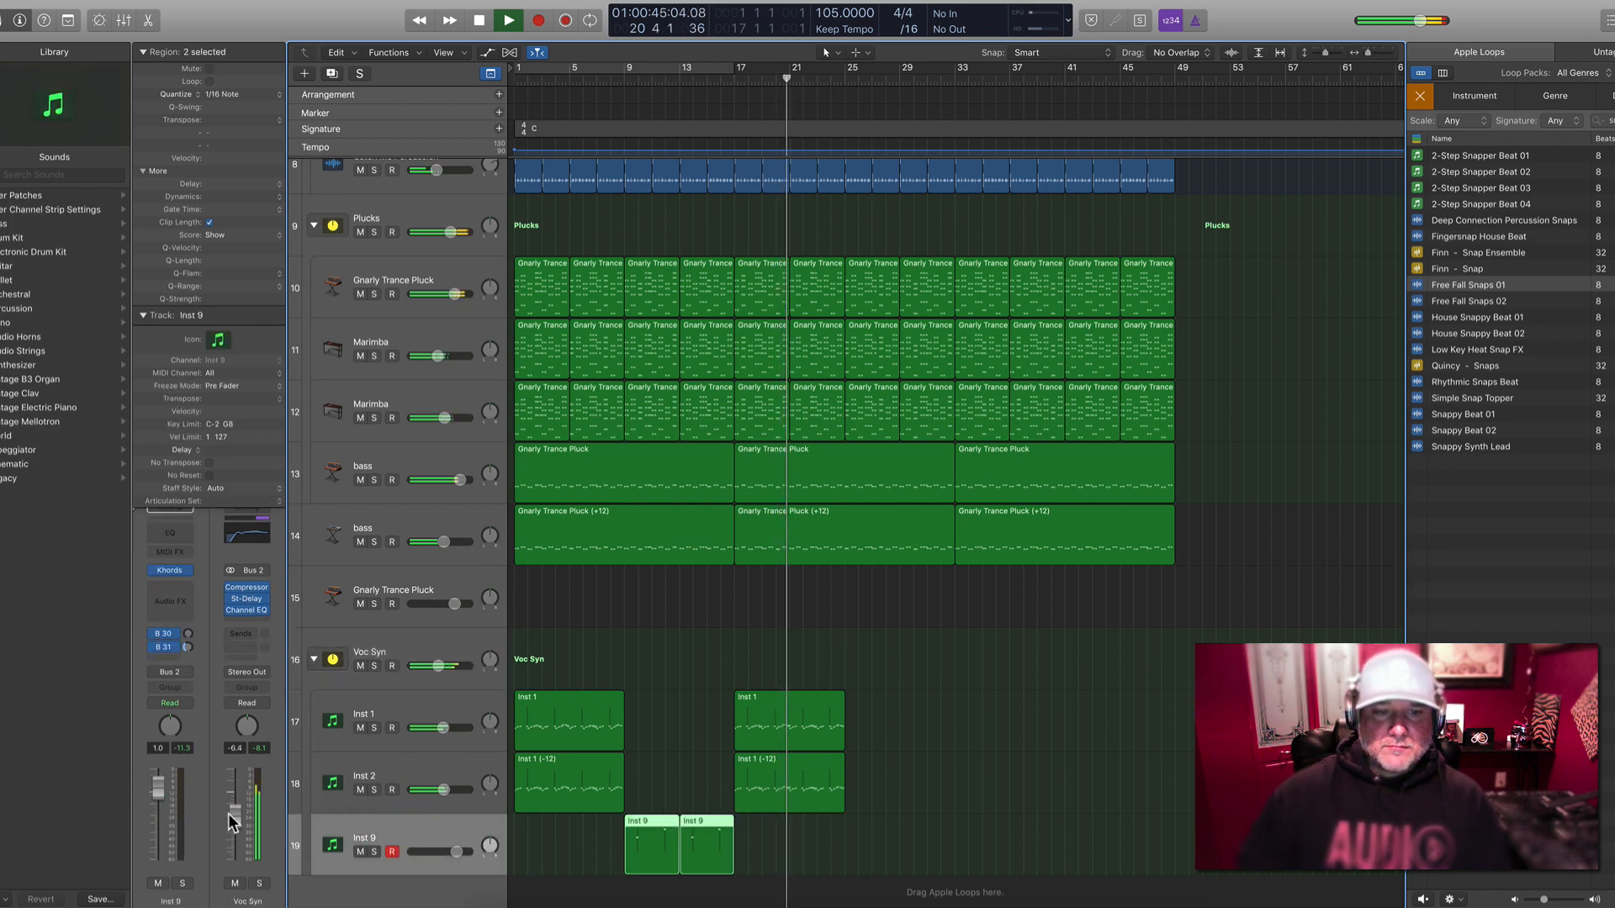
pyautogui.click(734, 877)
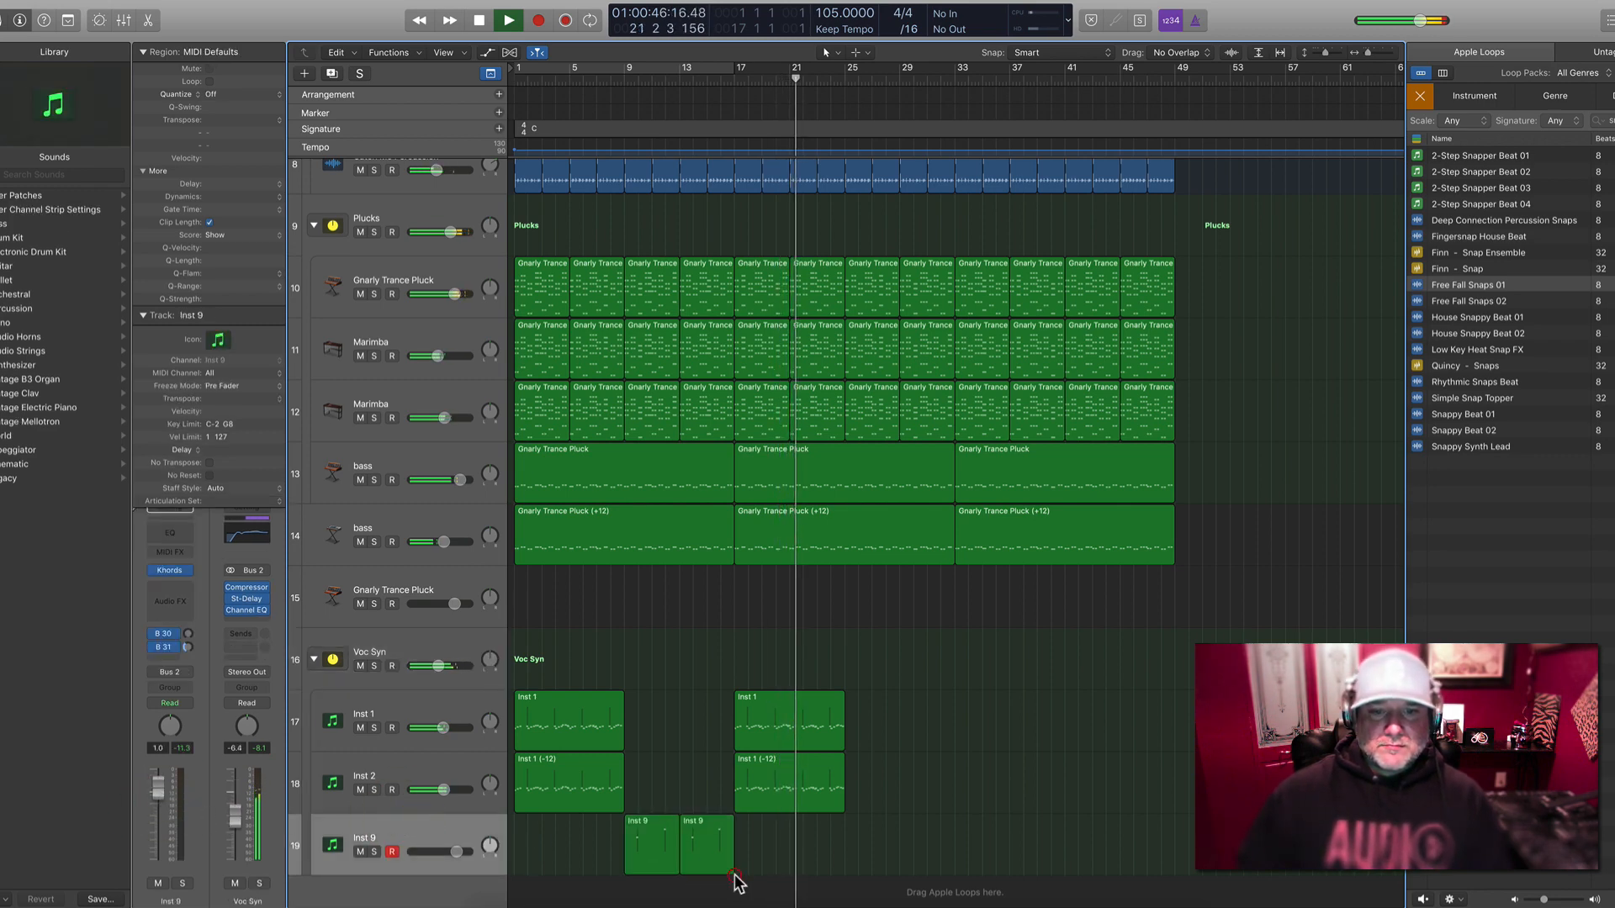
# Copy the two Inst 9 regions to bars 25 and 41, and the Inst 1 and Inst 1 (-12) regions to bars 33 and 49
pyautogui.click(648, 850)
pyautogui.moveTo(699, 843); pyautogui.dragTo(649, 836)
pyautogui.moveTo(890, 859); pyautogui.dragTo(660, 692)
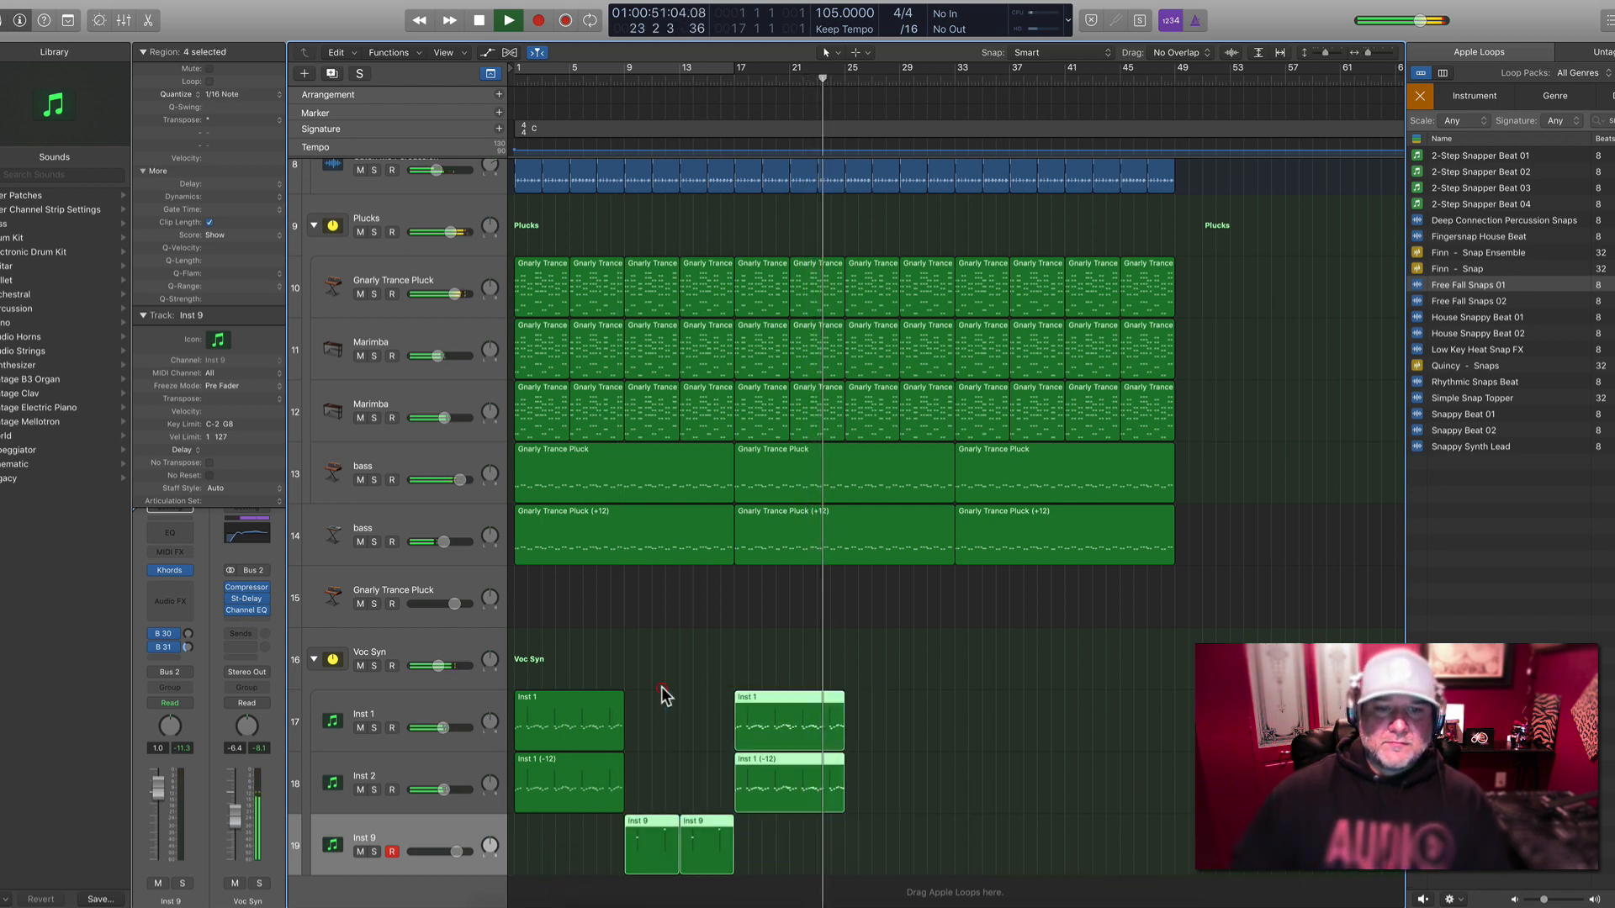
pyautogui.moveTo(642, 850); pyautogui.dragTo(1096, 854)
pyautogui.moveTo(1234, 606); pyautogui.dragTo(1154, 436)
pyautogui.click(1243, 513)
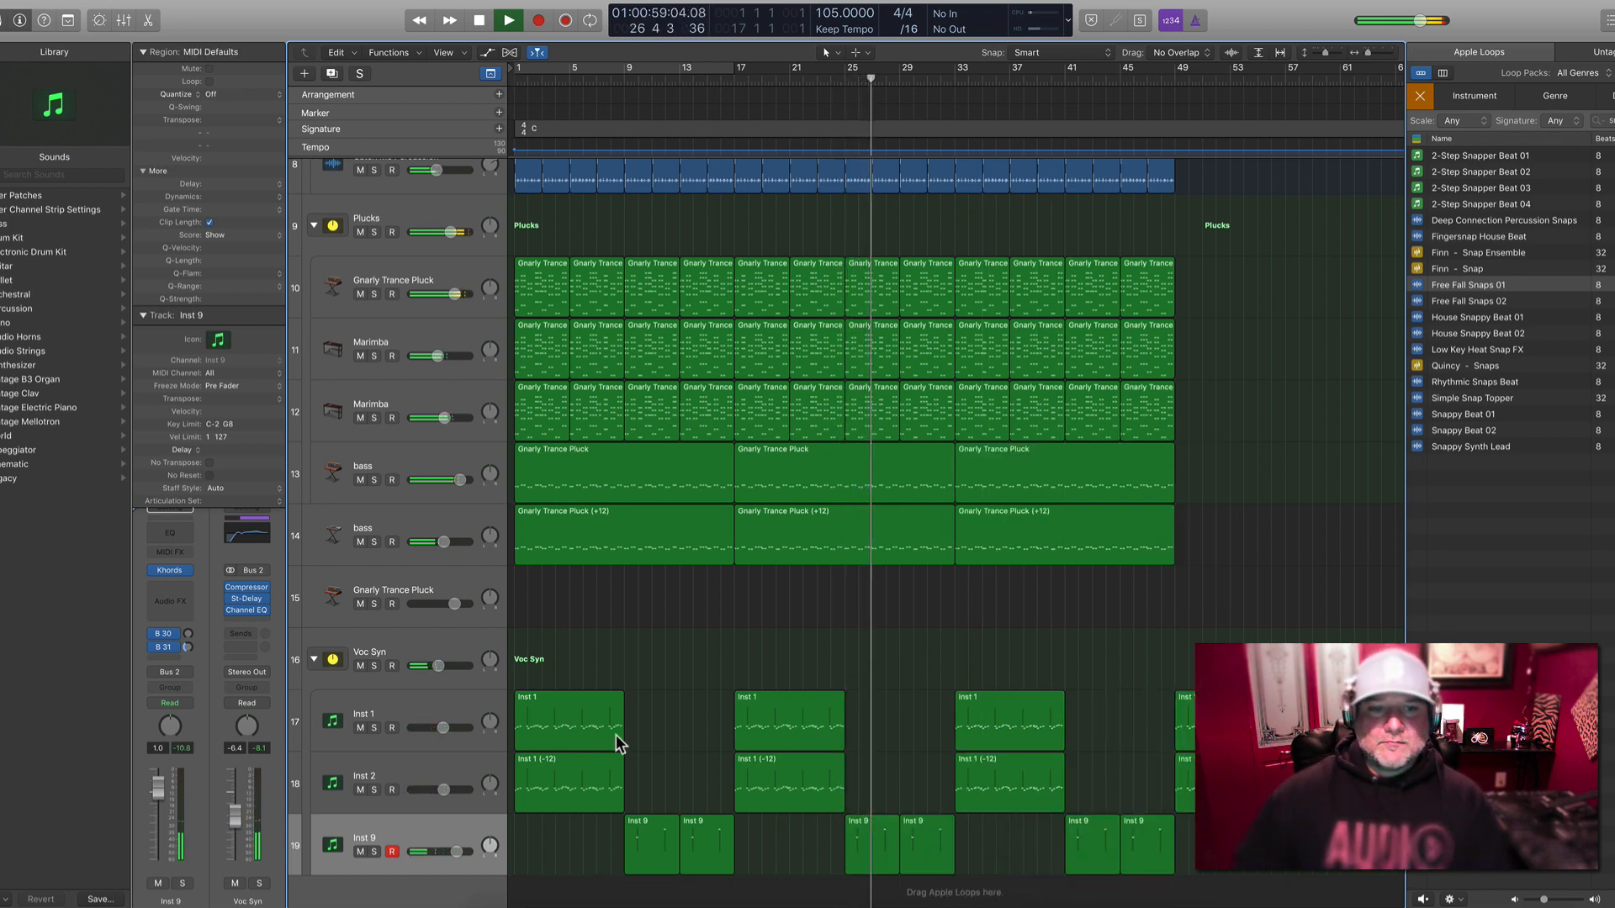
# Create an audio track below the empty Gnarly Trance Pluck track and search the loops for crash sounds
pyautogui.click(458, 591)
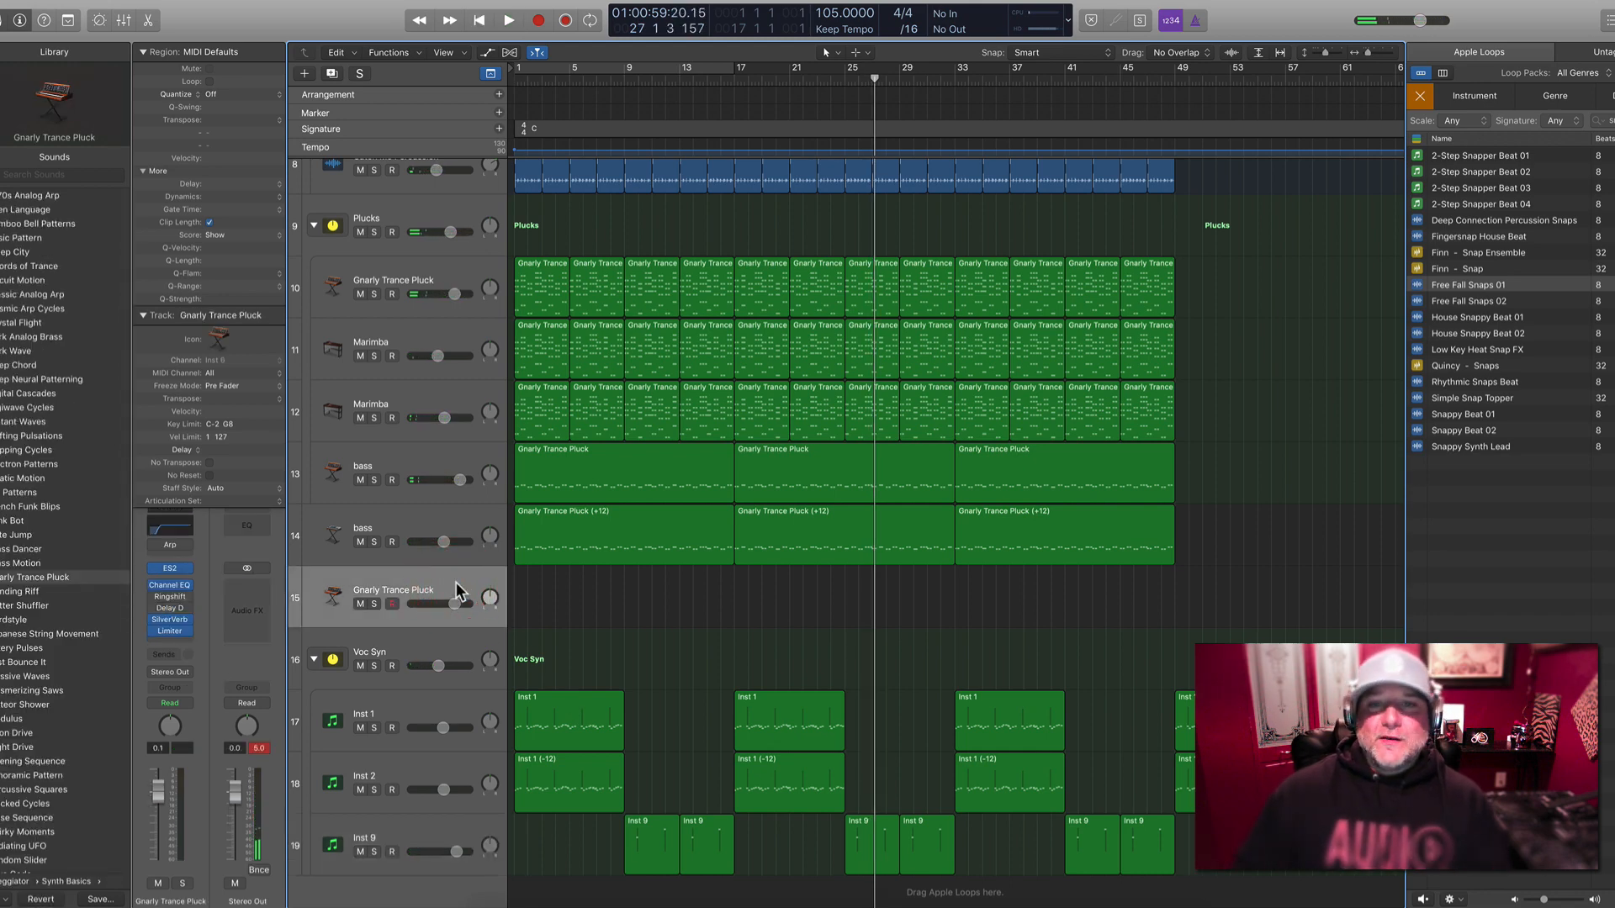
pyautogui.press('alt+super+n')
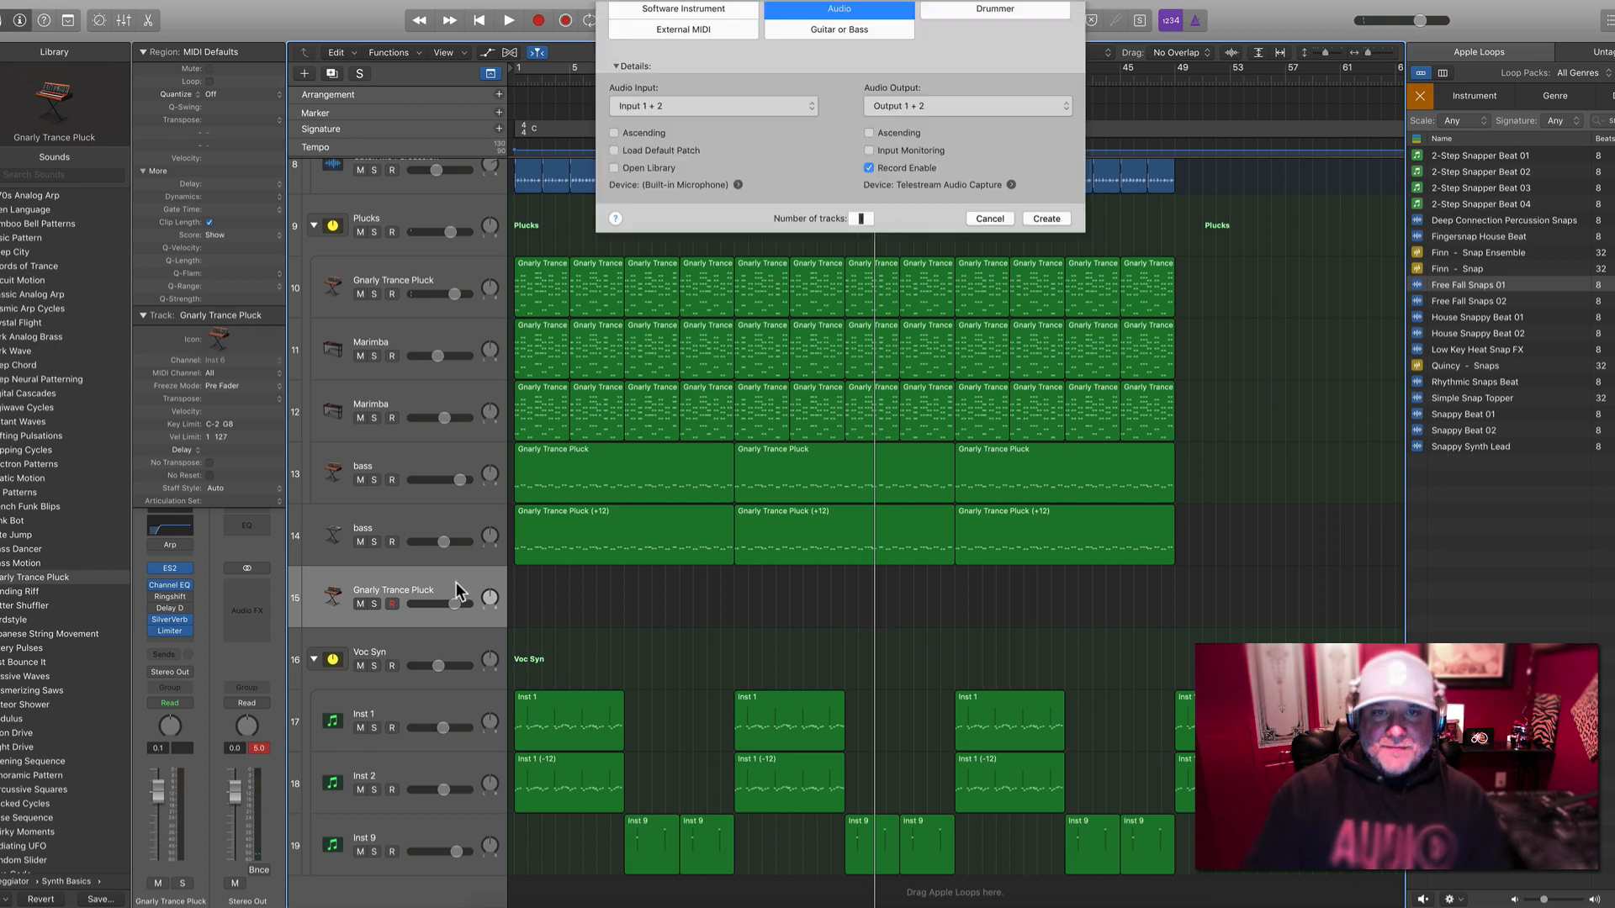
pyautogui.click(1044, 245)
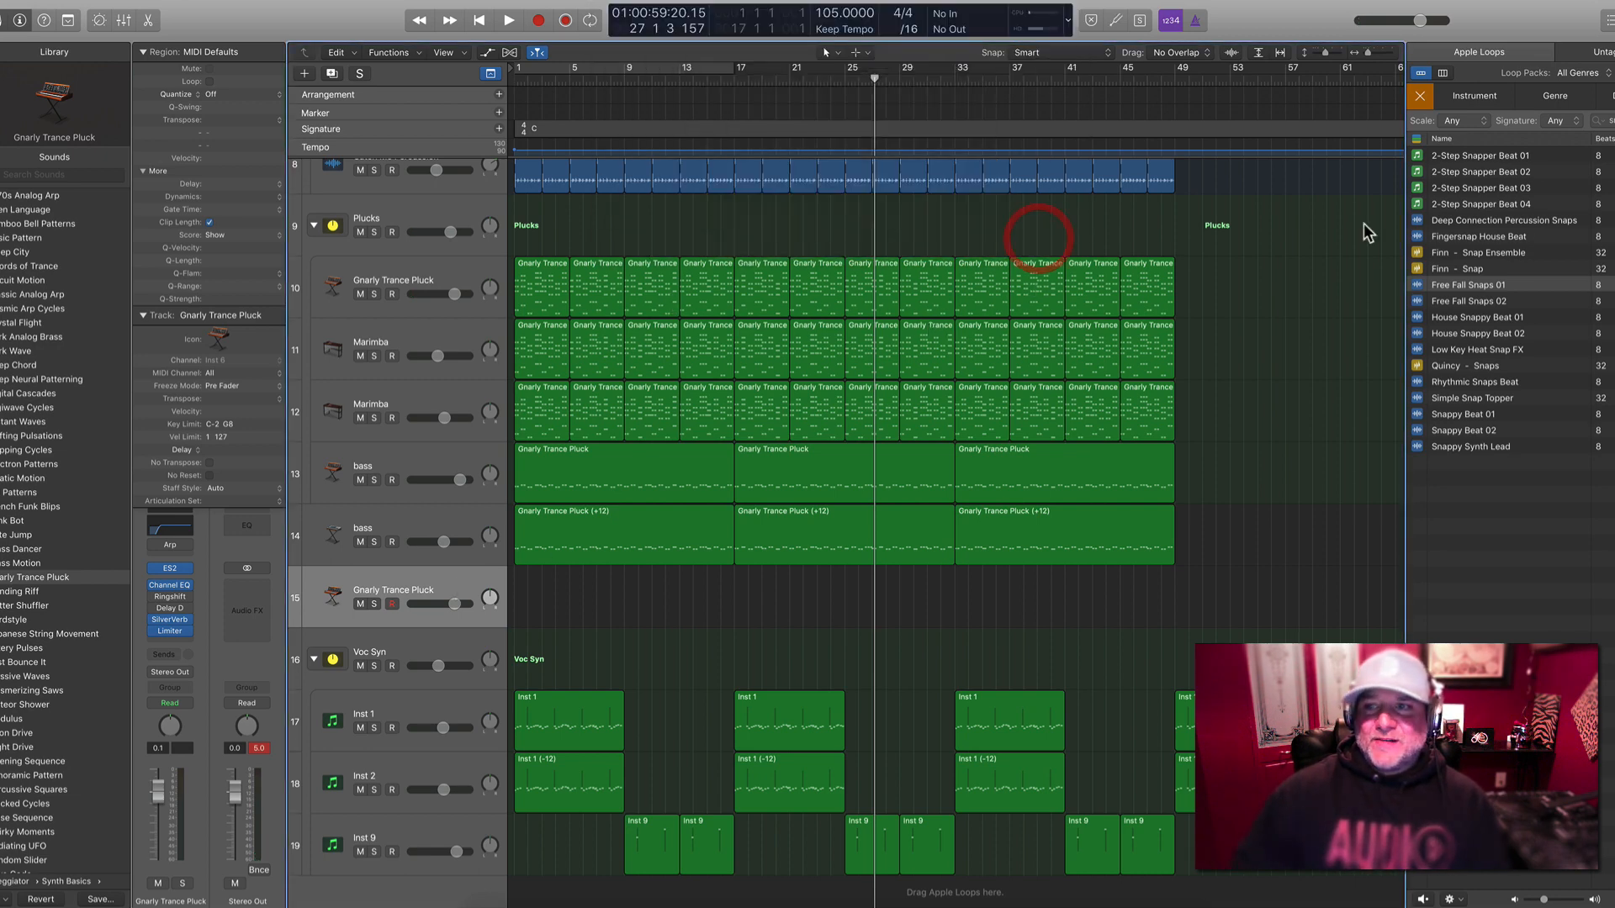
pyautogui.doubleClick(1608, 121)
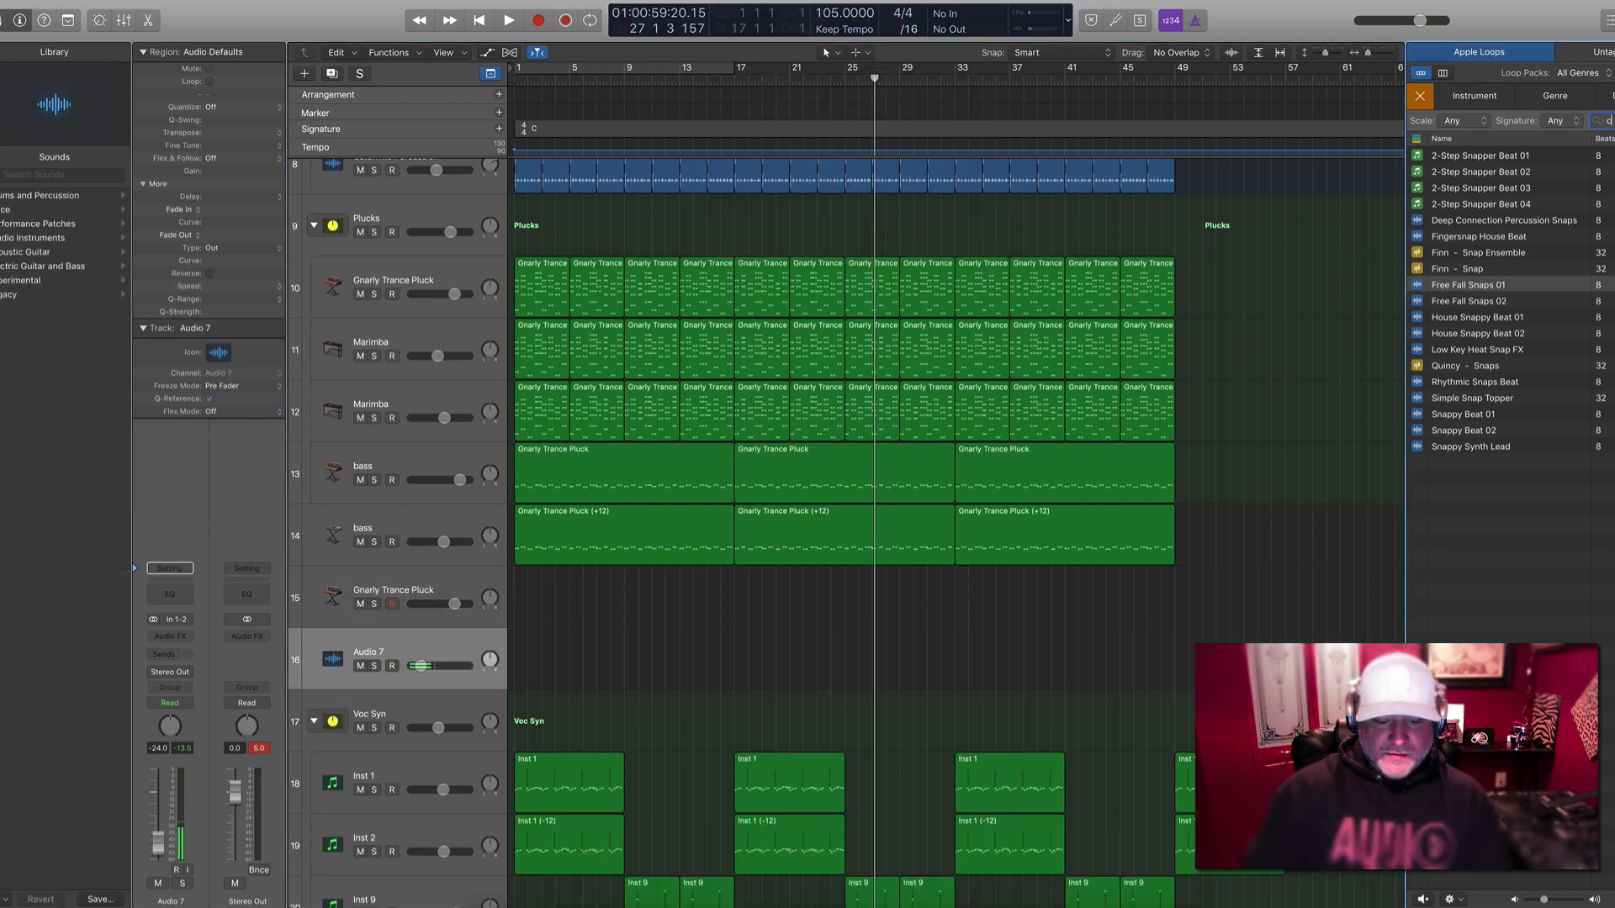
pyautogui.press('Return')
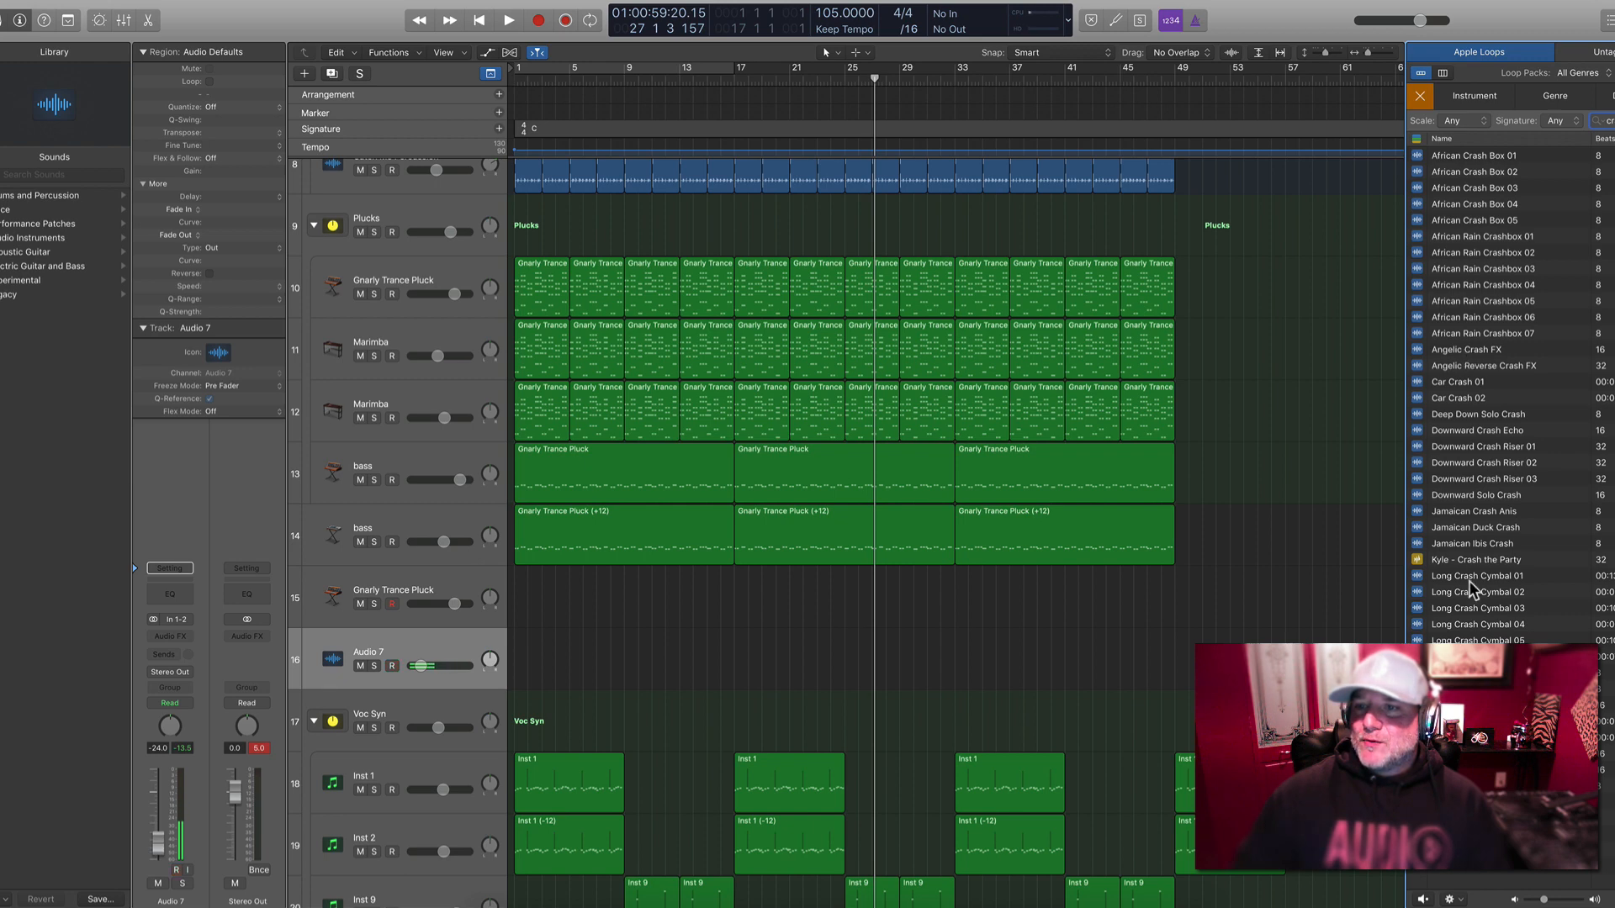
# Audition several Long Crash Cymbal loops and place Long Crash Cymbal 02 at bar 17 on the new audio track
pyautogui.click(1476, 721)
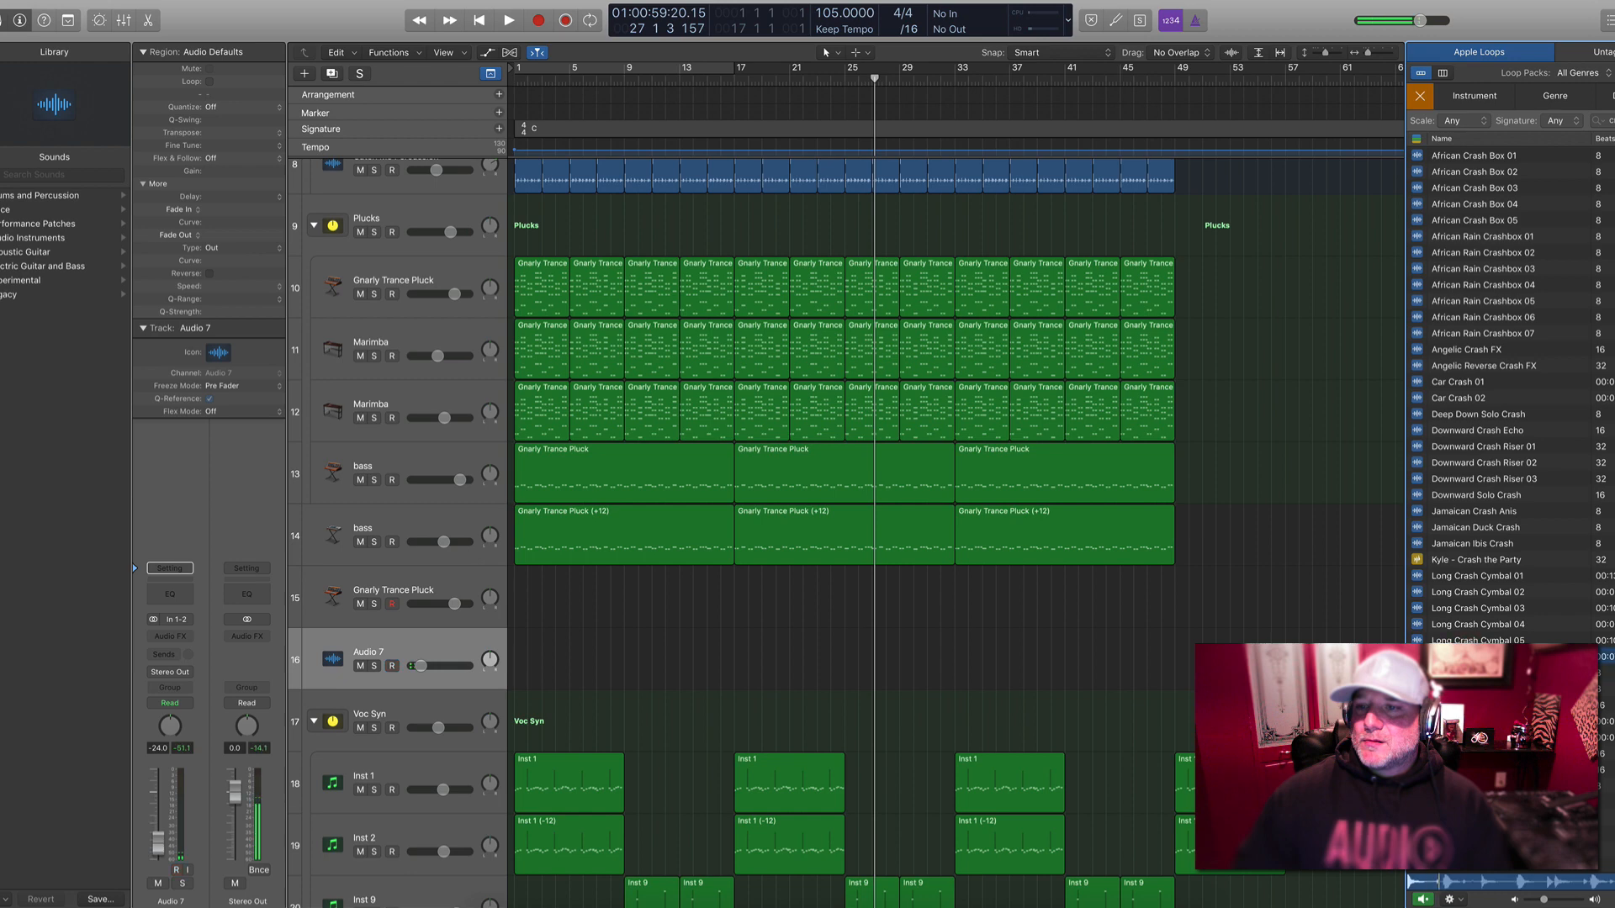
pyautogui.click(1464, 628)
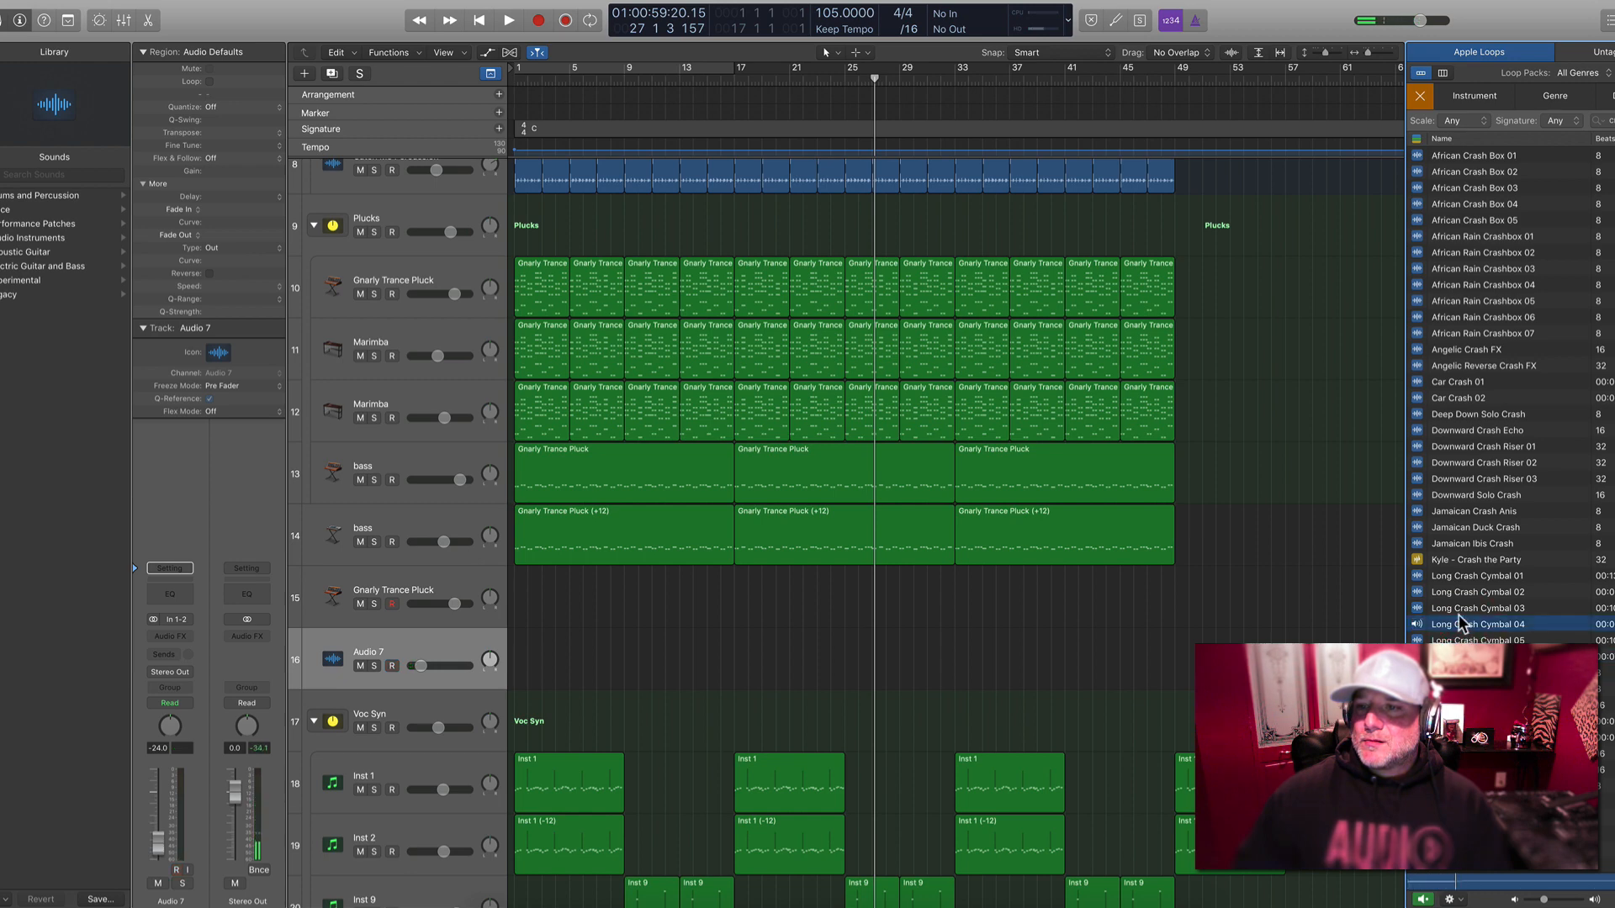
pyautogui.click(1464, 608)
pyautogui.click(1460, 593)
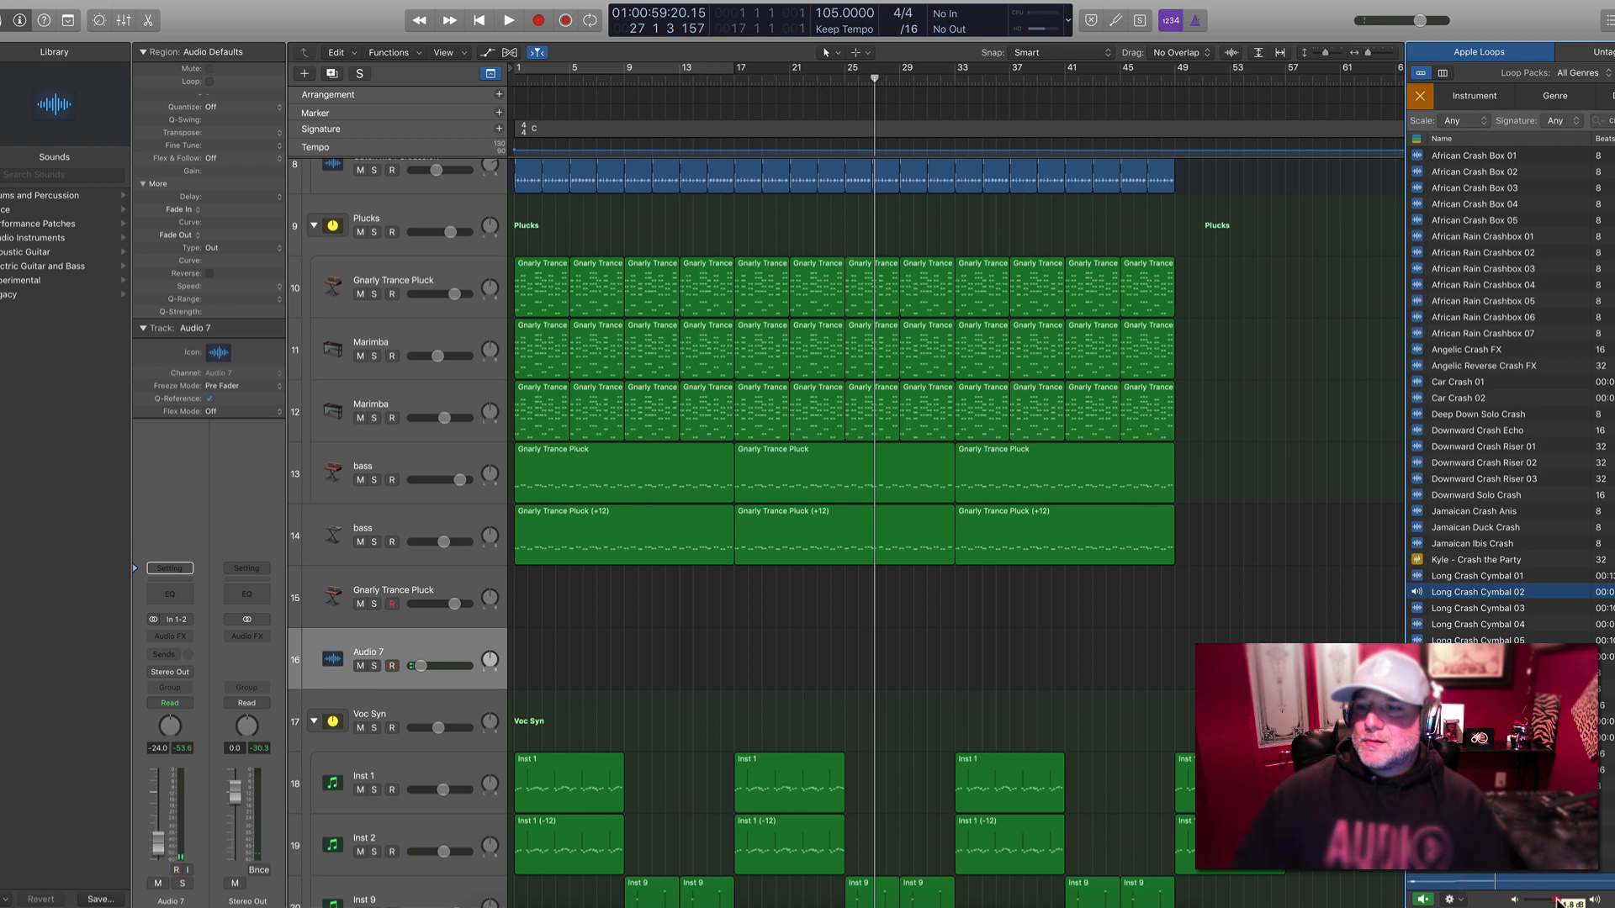
pyautogui.moveTo(1466, 594); pyautogui.dragTo(1043, 572)
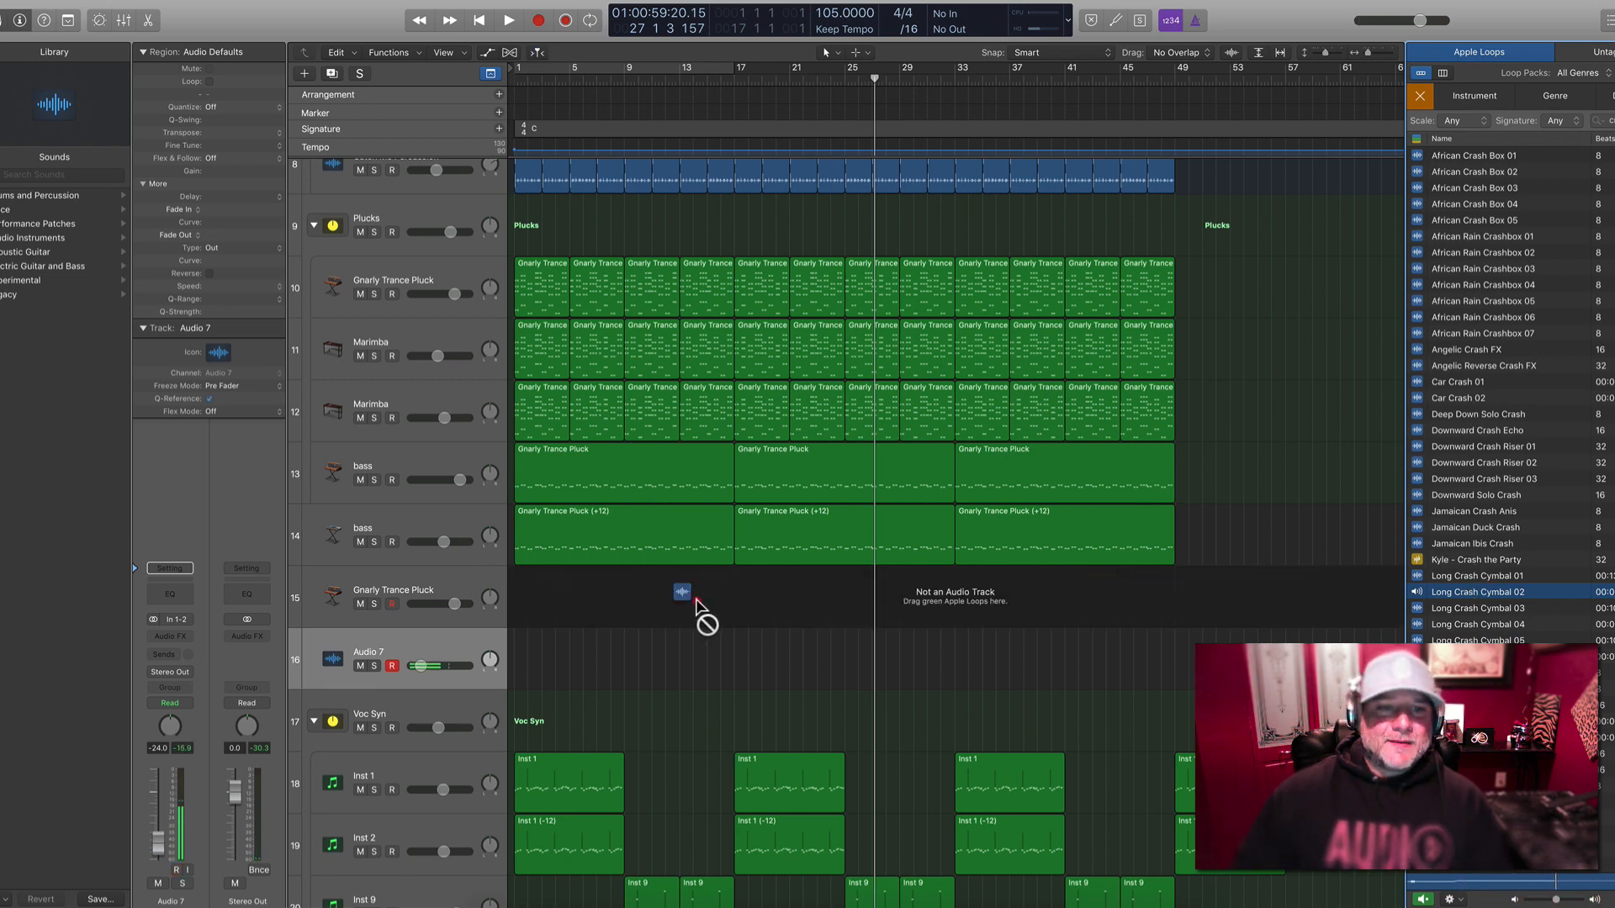
pyautogui.moveTo(695, 604); pyautogui.dragTo(737, 663)
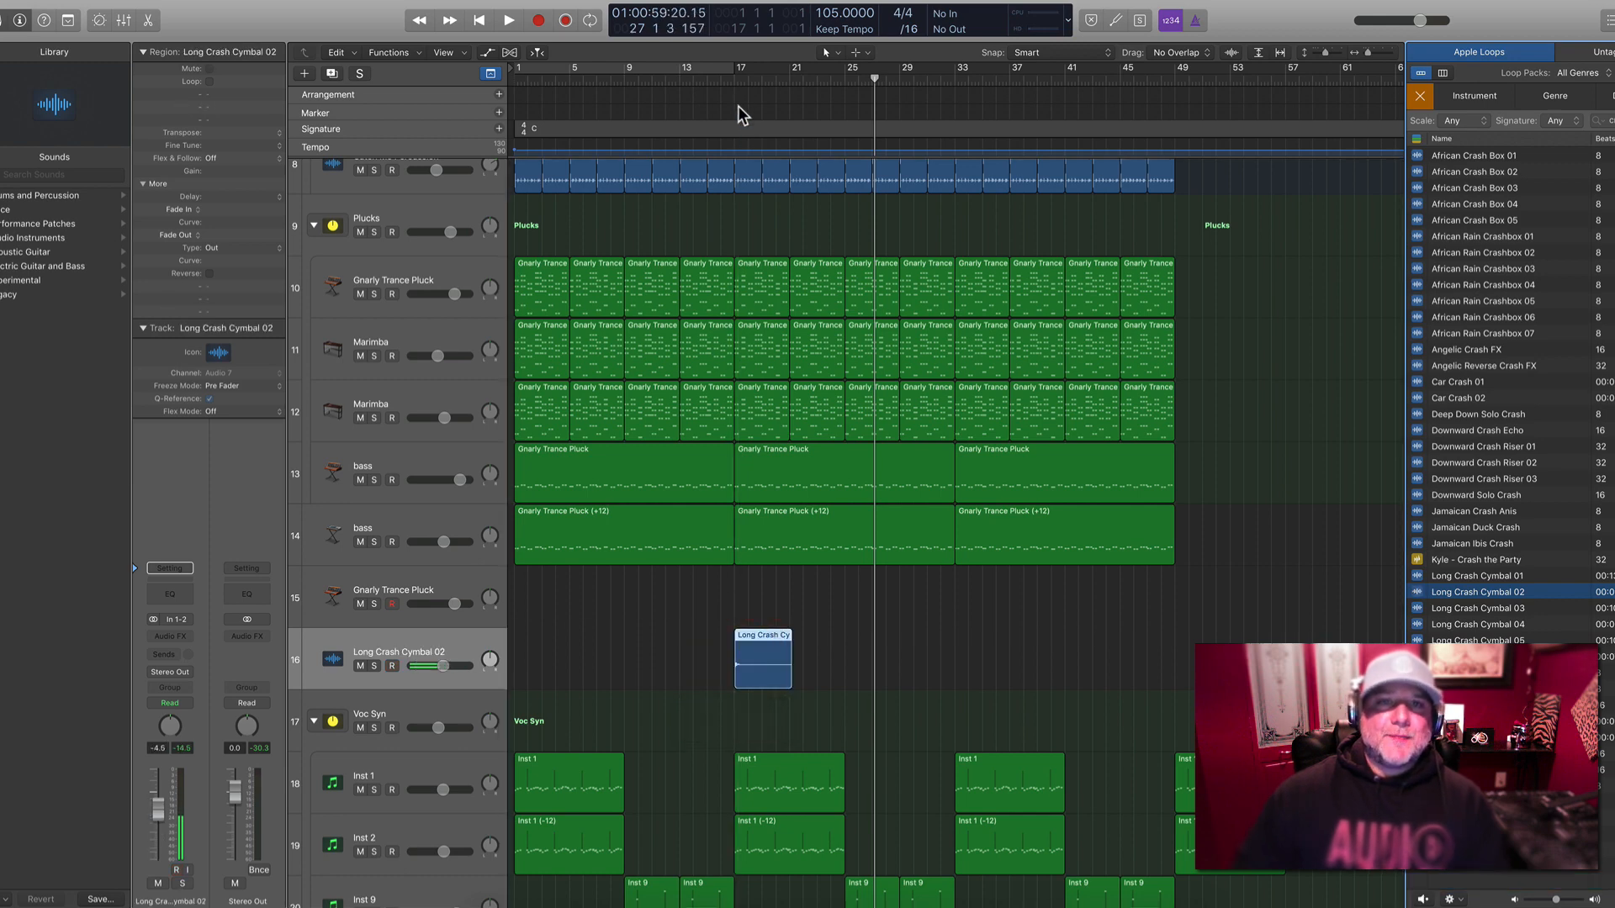
# Play from bar 16 and lower the Long Crash Cymbal 02 track's volume to -7.2 dB
pyautogui.click(720, 81)
pyautogui.press('space')
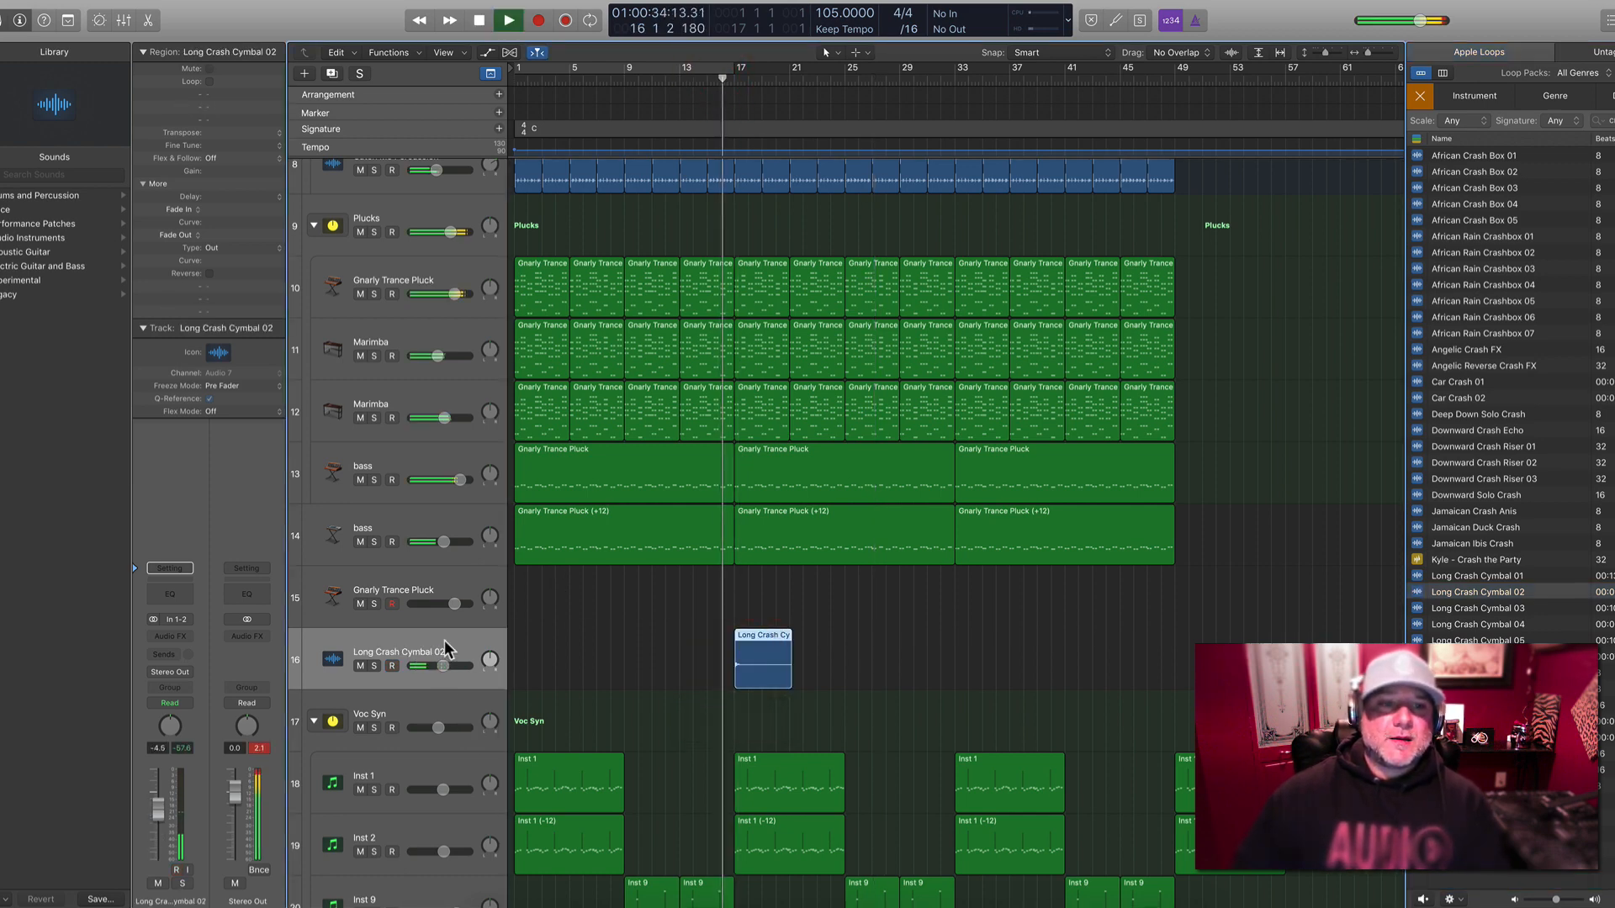
pyautogui.click(444, 642)
pyautogui.moveTo(445, 669); pyautogui.dragTo(432, 662)
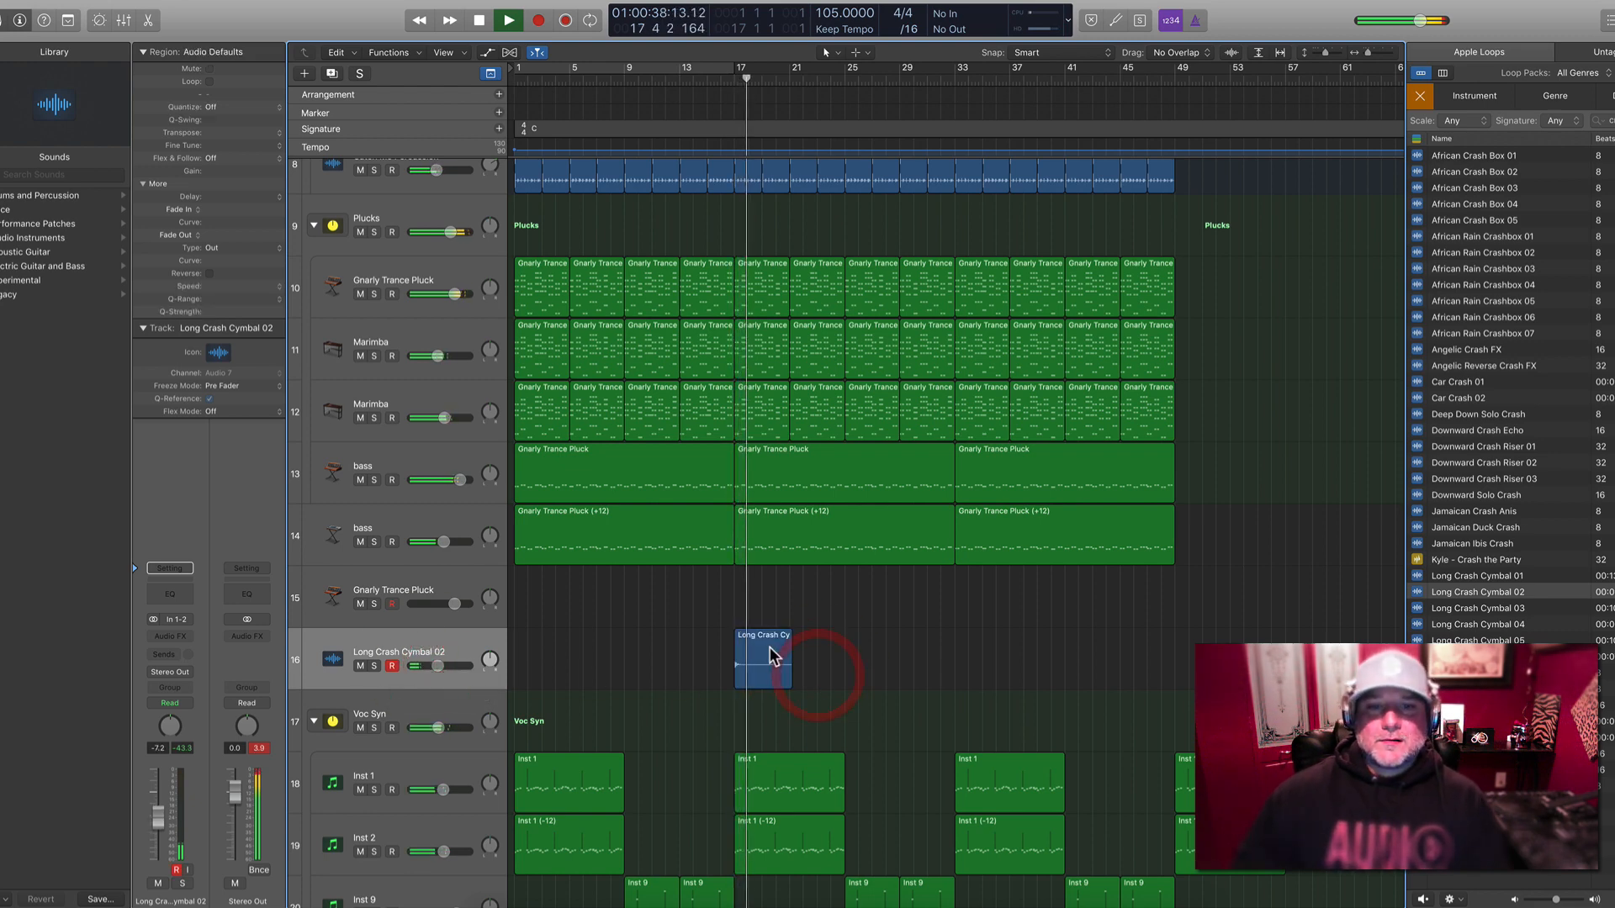
# Copy the Long Crash Cymbal 02 region to bars 33 and 49 and stop playback
pyautogui.moveTo(774, 659); pyautogui.dragTo(1215, 665)
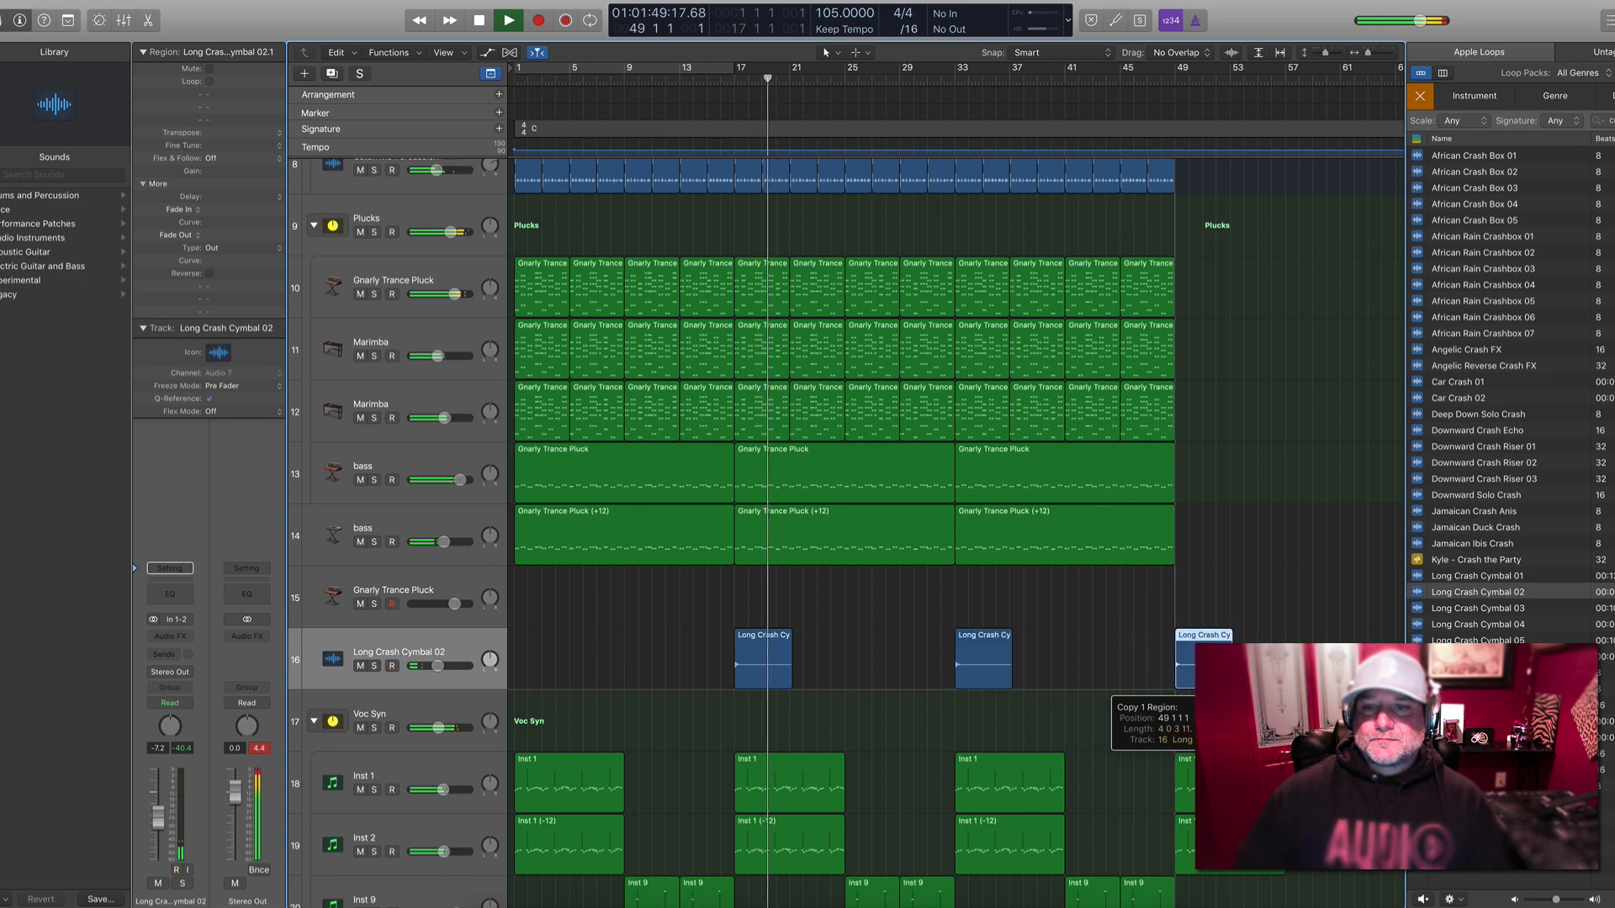
pyautogui.click(906, 648)
pyautogui.press('space')
# Add an audio track below the crash cymbal and place the Angelic Reverse Crash FX loop on it at bar 9
pyautogui.press('alt+super+a')
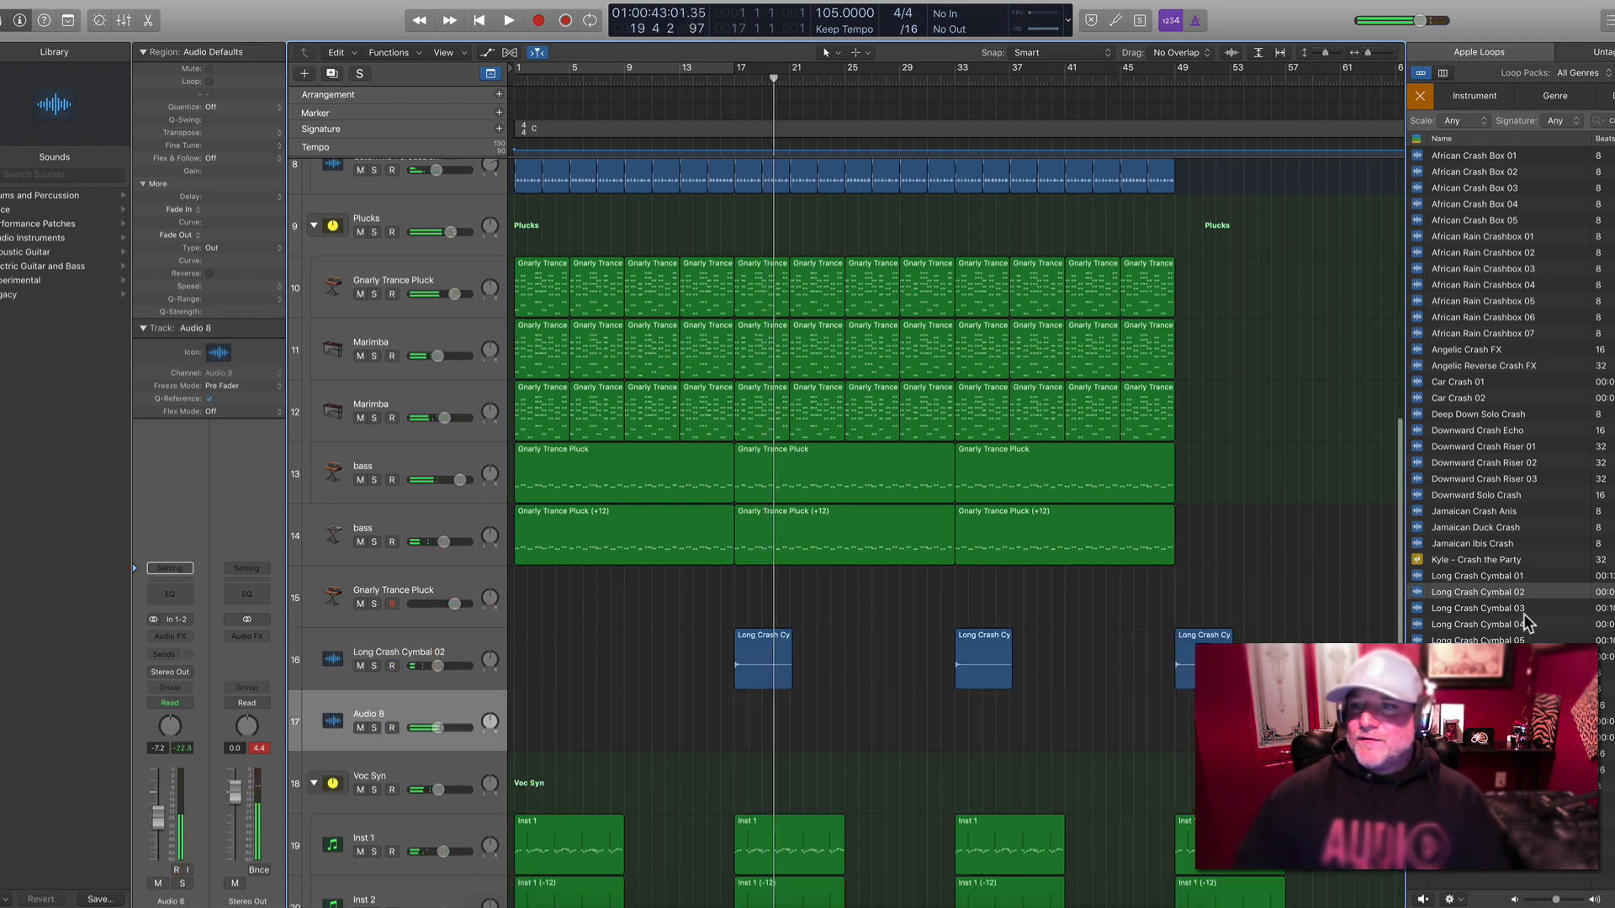
pyautogui.click(1489, 366)
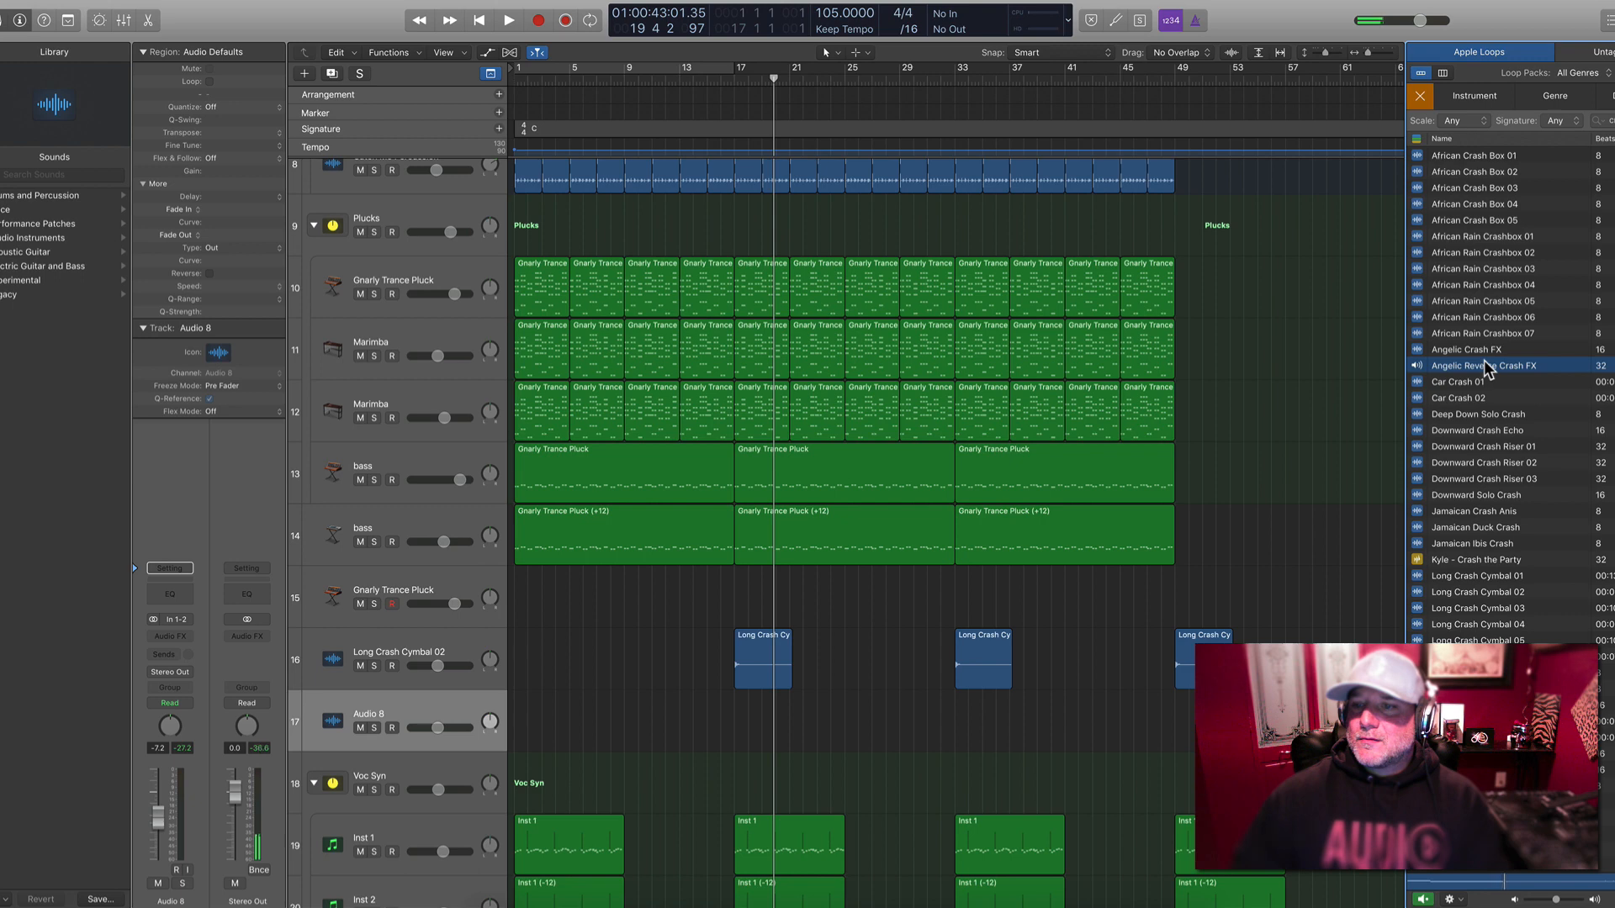
pyautogui.moveTo(1448, 383); pyautogui.dragTo(625, 720)
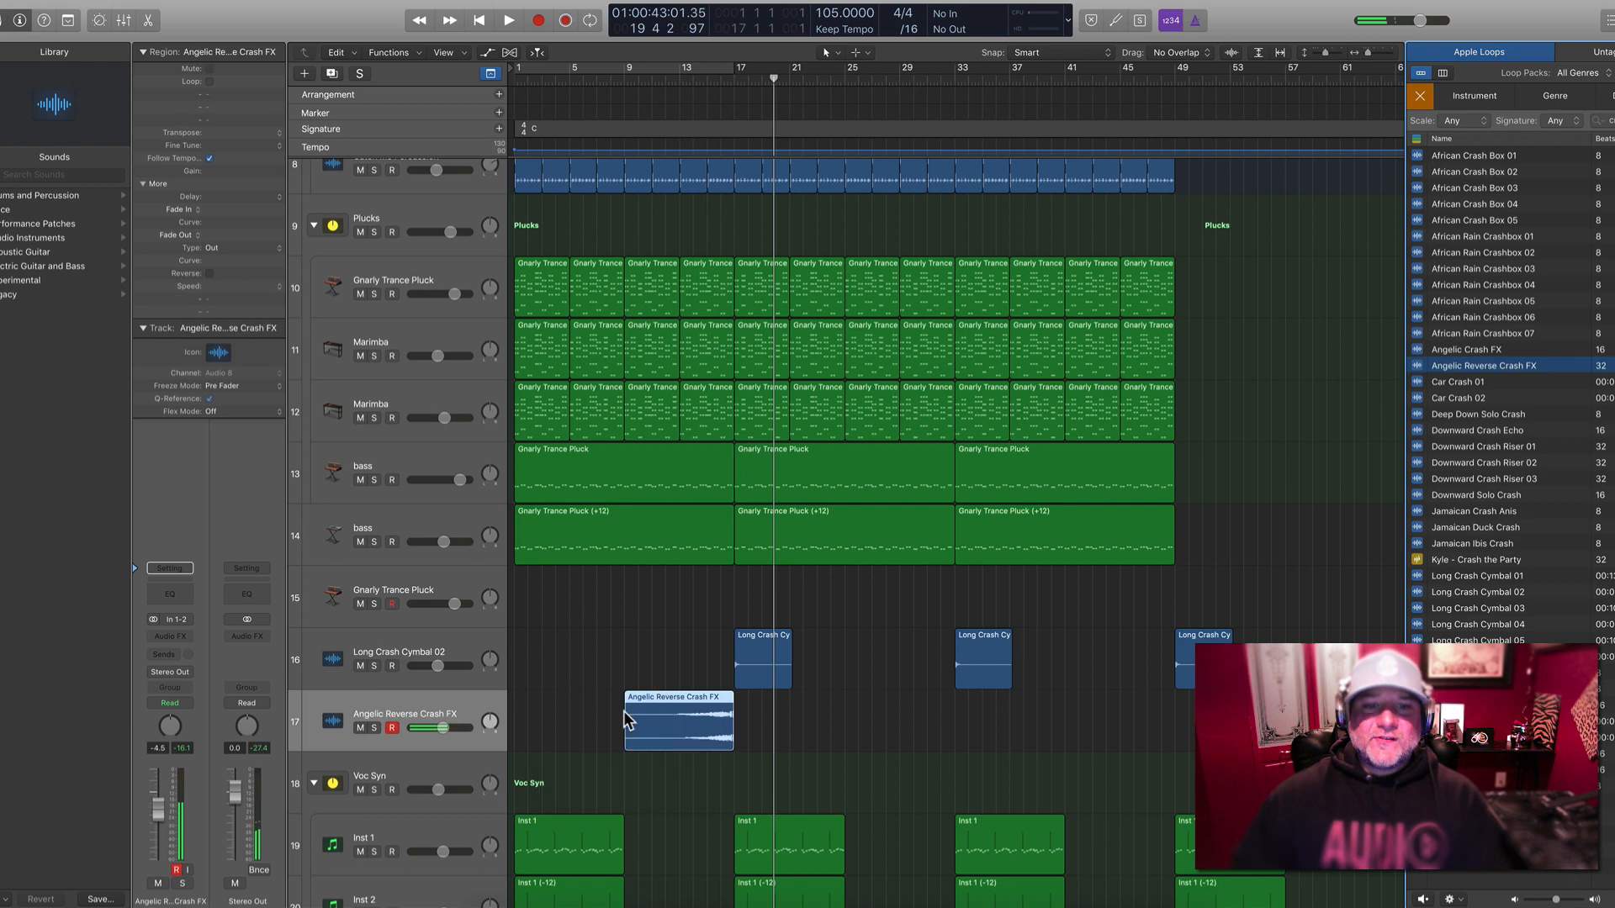
# Play from bar 9 and lower the Angelic Reverse Crash FX track's volume to -11.0 dB
pyautogui.click(621, 80)
pyautogui.press('space')
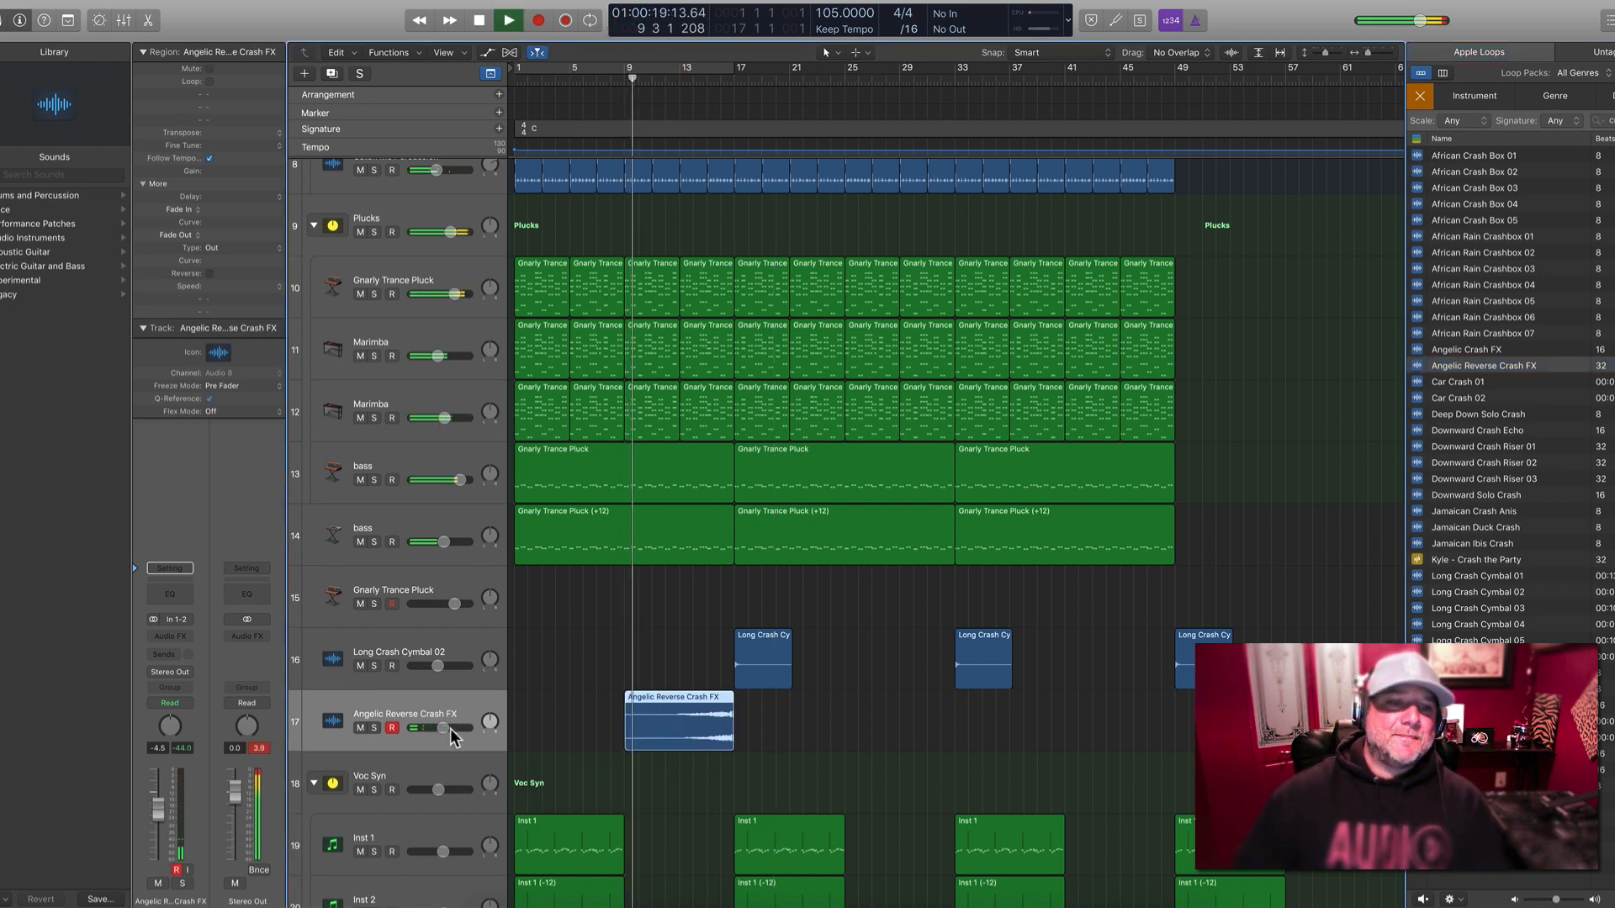
pyautogui.moveTo(446, 727); pyautogui.dragTo(420, 720)
# Trim the start of the Angelic Reverse Crash FX region to bar 15 and play from bar 14
pyautogui.click(631, 780)
pyautogui.moveTo(627, 740); pyautogui.dragTo(708, 746)
pyautogui.click(693, 77)
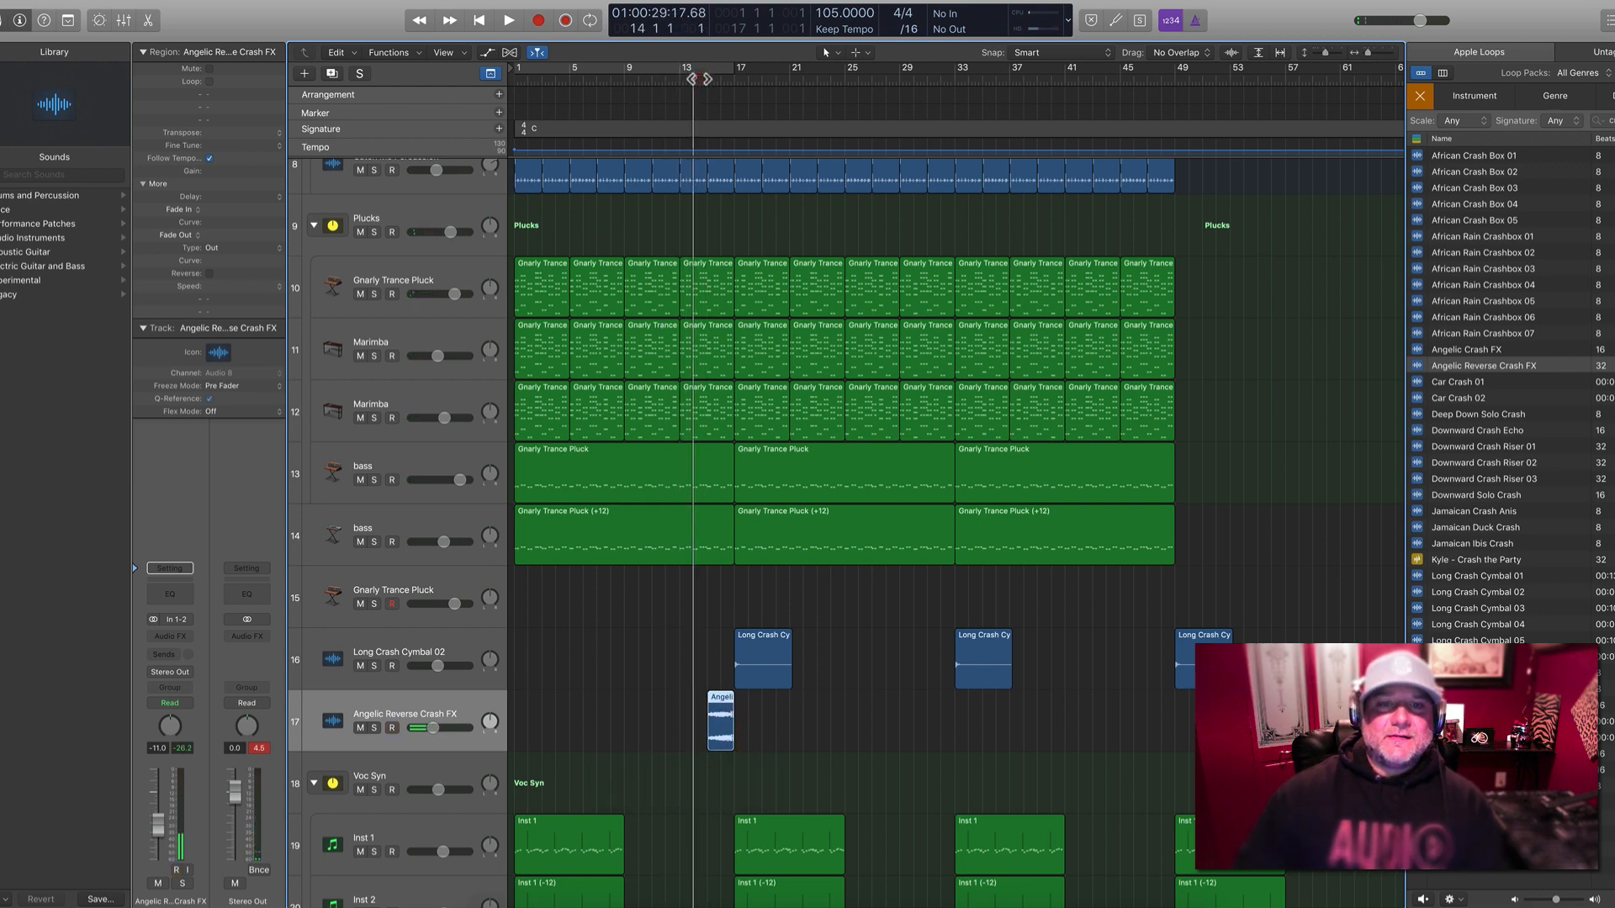
pyautogui.press('space')
# Put the Angelic Reverse Crash FX track in a summing stack and add a fade-in over its region's full length
pyautogui.scroll(5, 650, 673)
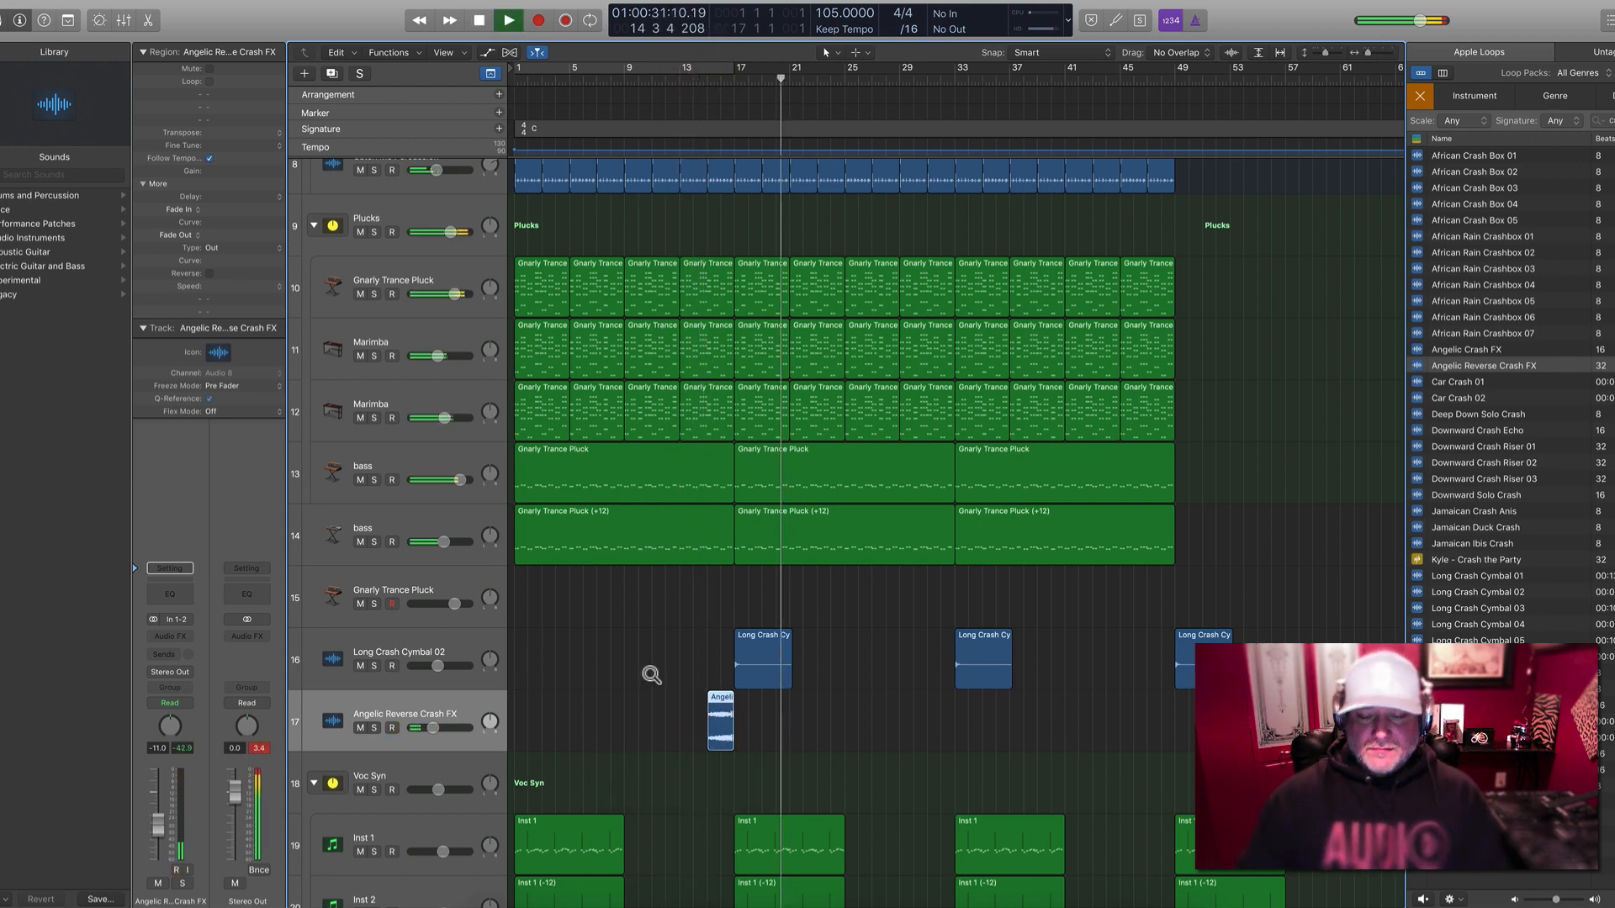
pyautogui.hscroll(1, 784, 751)
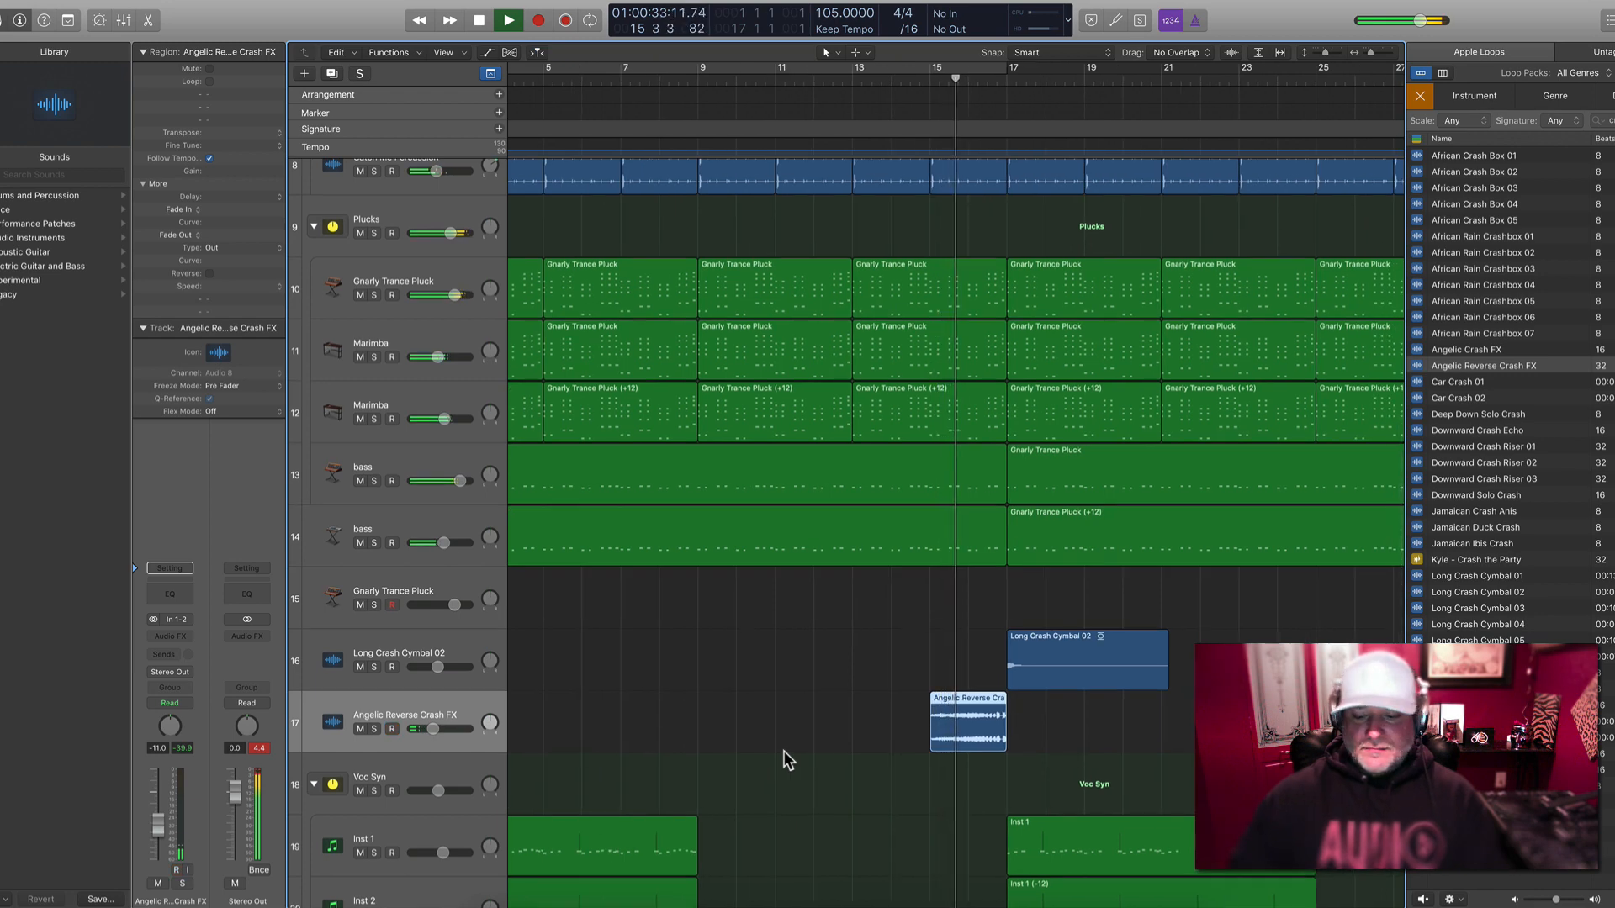
pyautogui.click(784, 750)
pyautogui.press('t')
pyautogui.press('a')
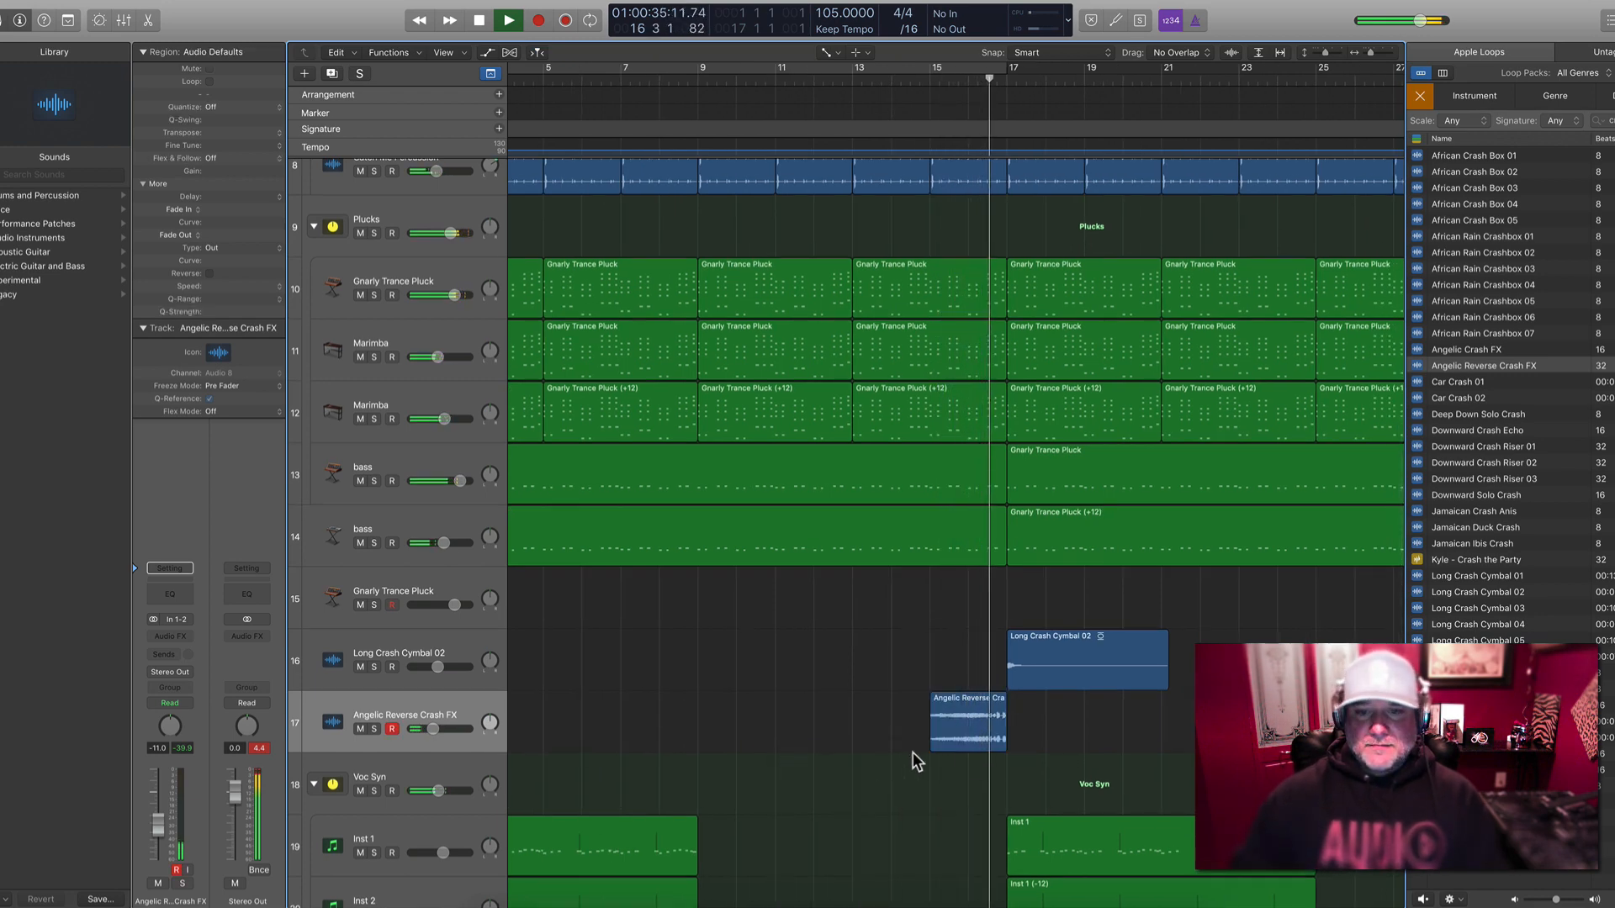
pyautogui.press('space')
pyautogui.press('super+shift+g')
pyautogui.moveTo(989, 781); pyautogui.dragTo(876, 775)
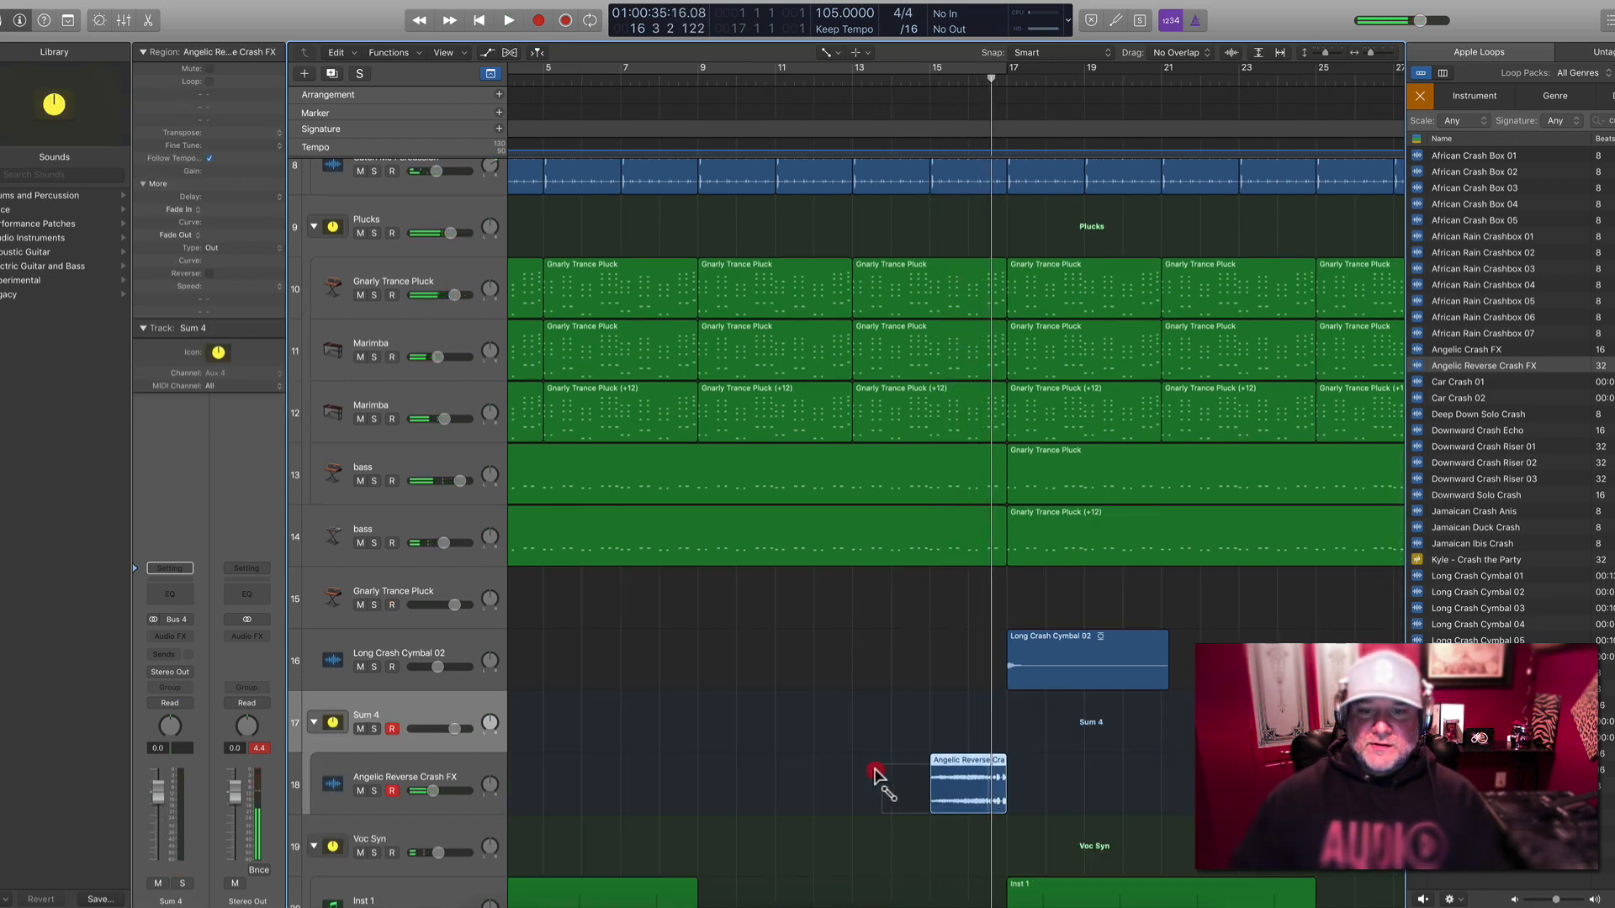
# Disarm recording on the Sum 4 stack and play the faded reverse crash from bar 15 into the cymbal at bar 17
pyautogui.click(930, 74)
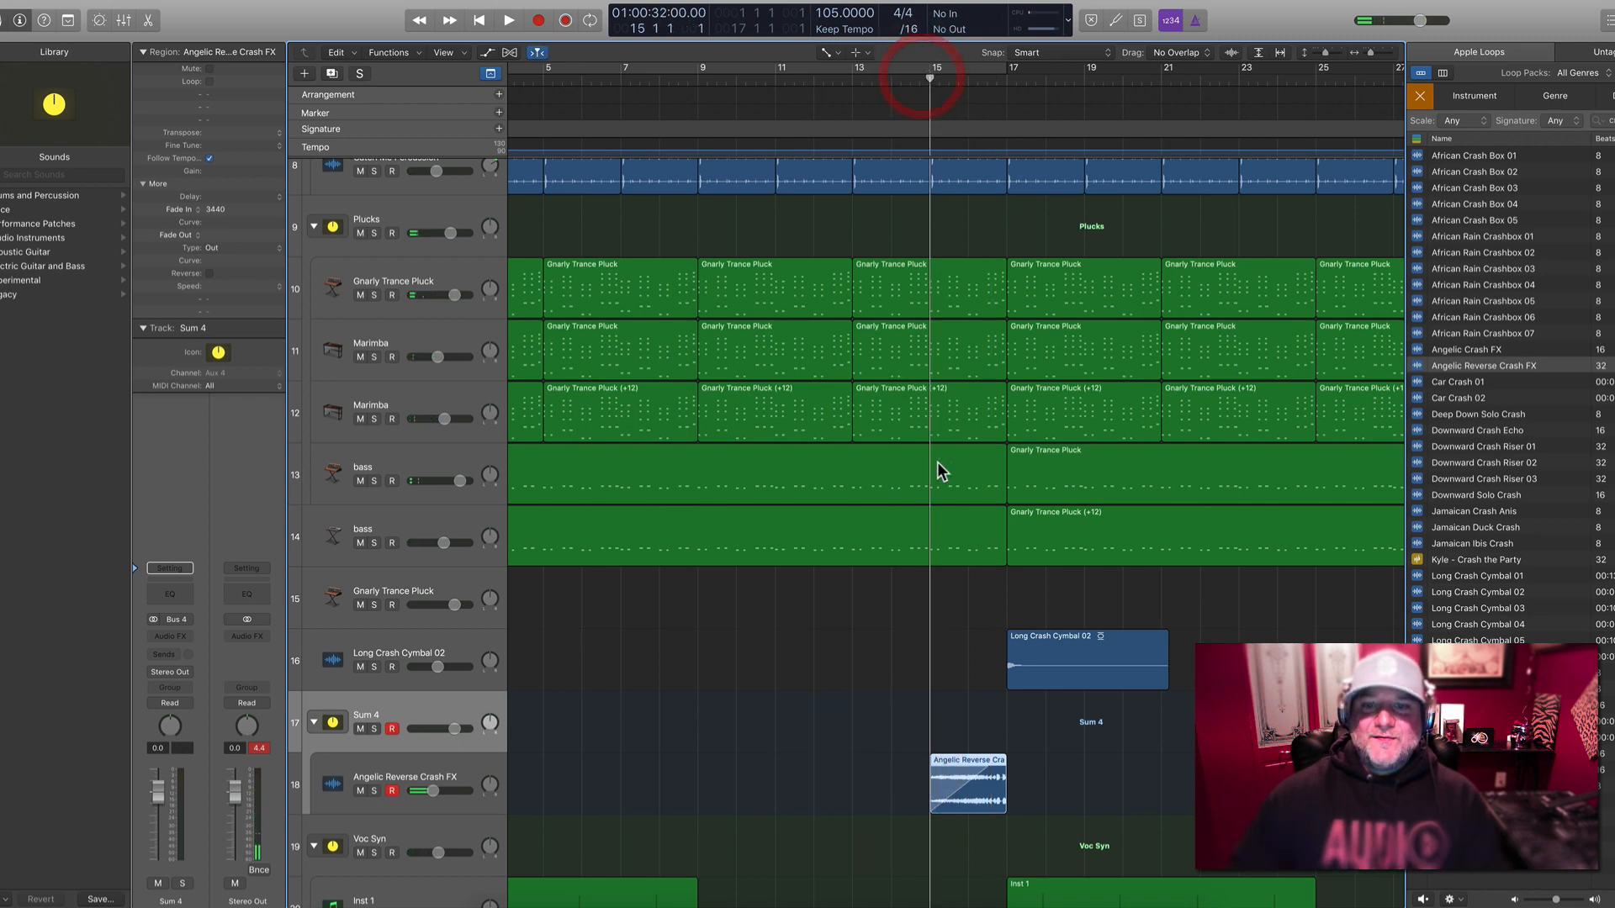
pyautogui.scroll(-5, 937, 462)
pyautogui.click(458, 623)
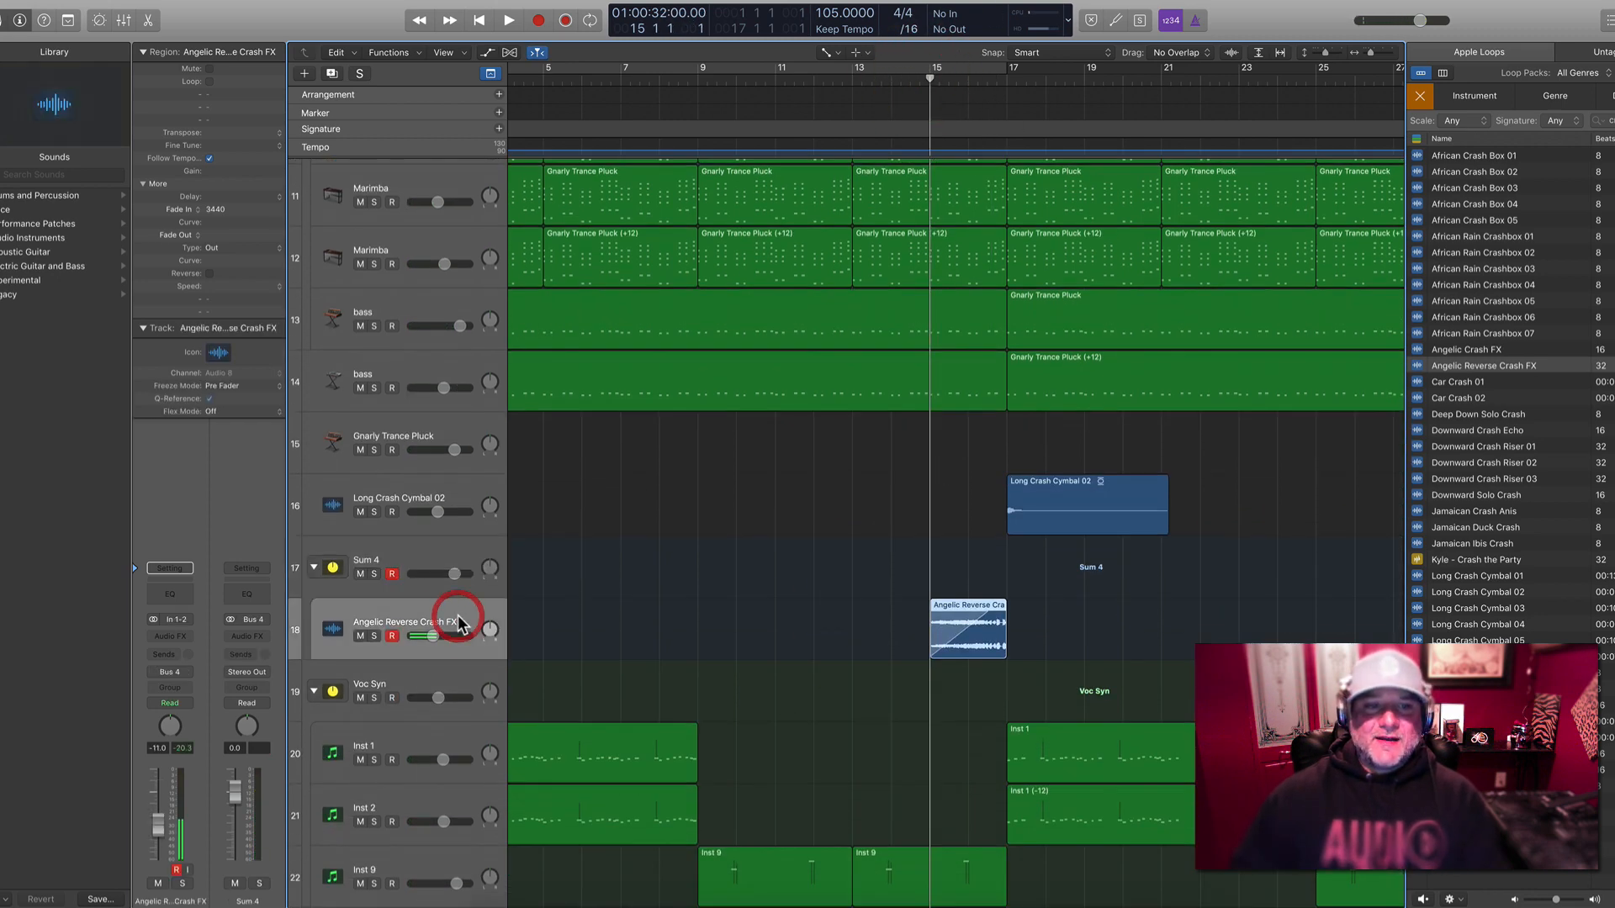
pyautogui.click(389, 580)
pyautogui.press('space')
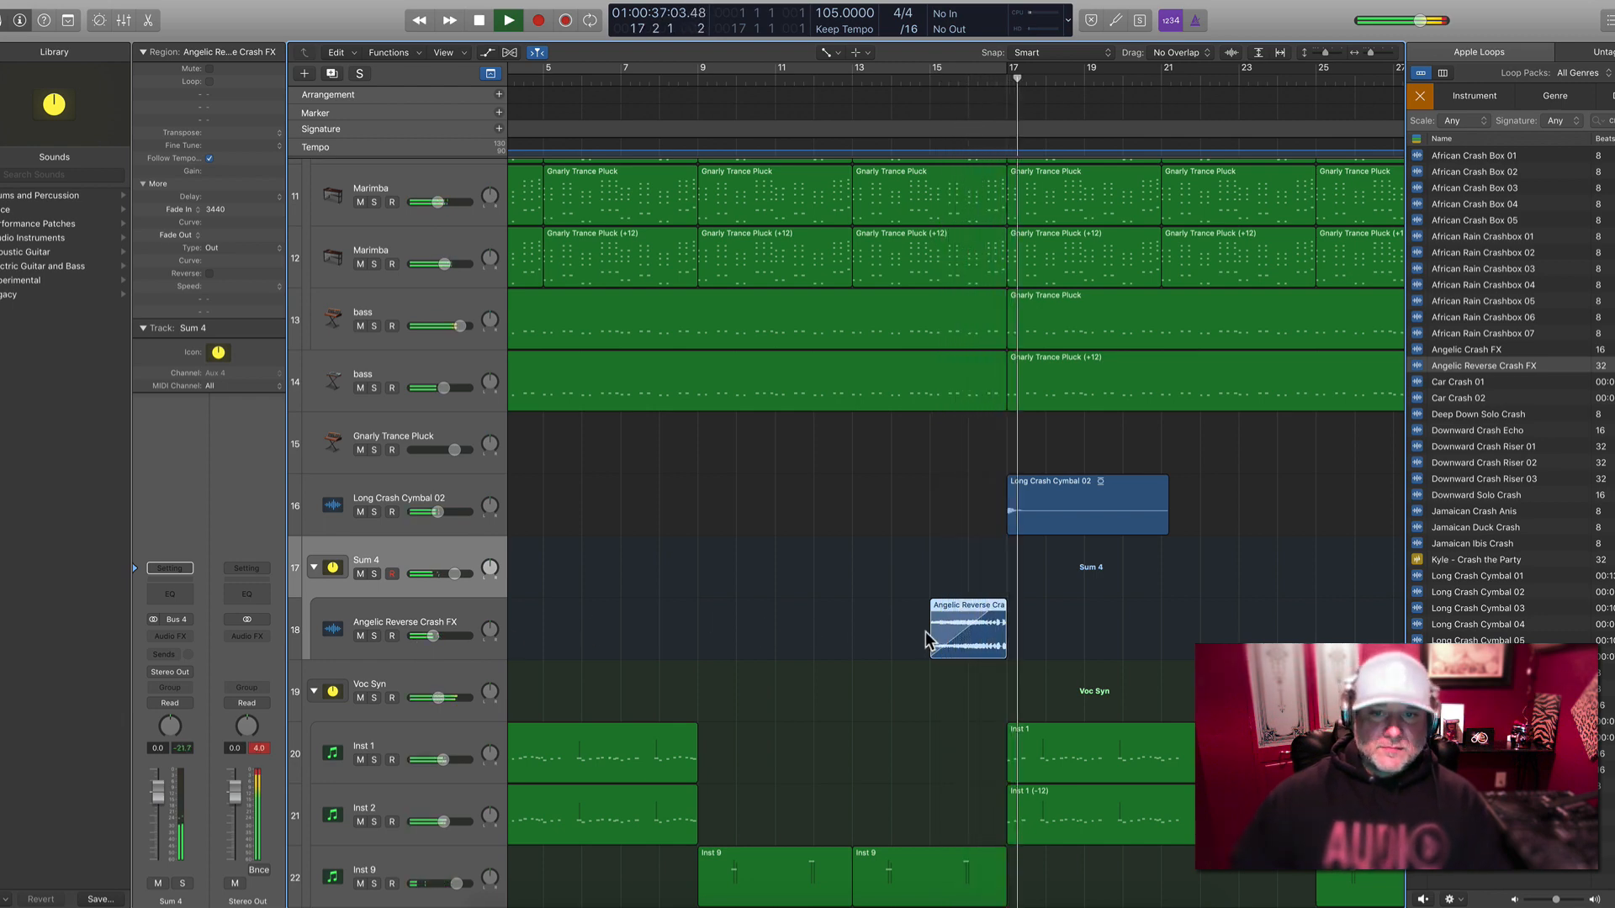
pyautogui.scroll(-2, 925, 631)
pyautogui.press('space')
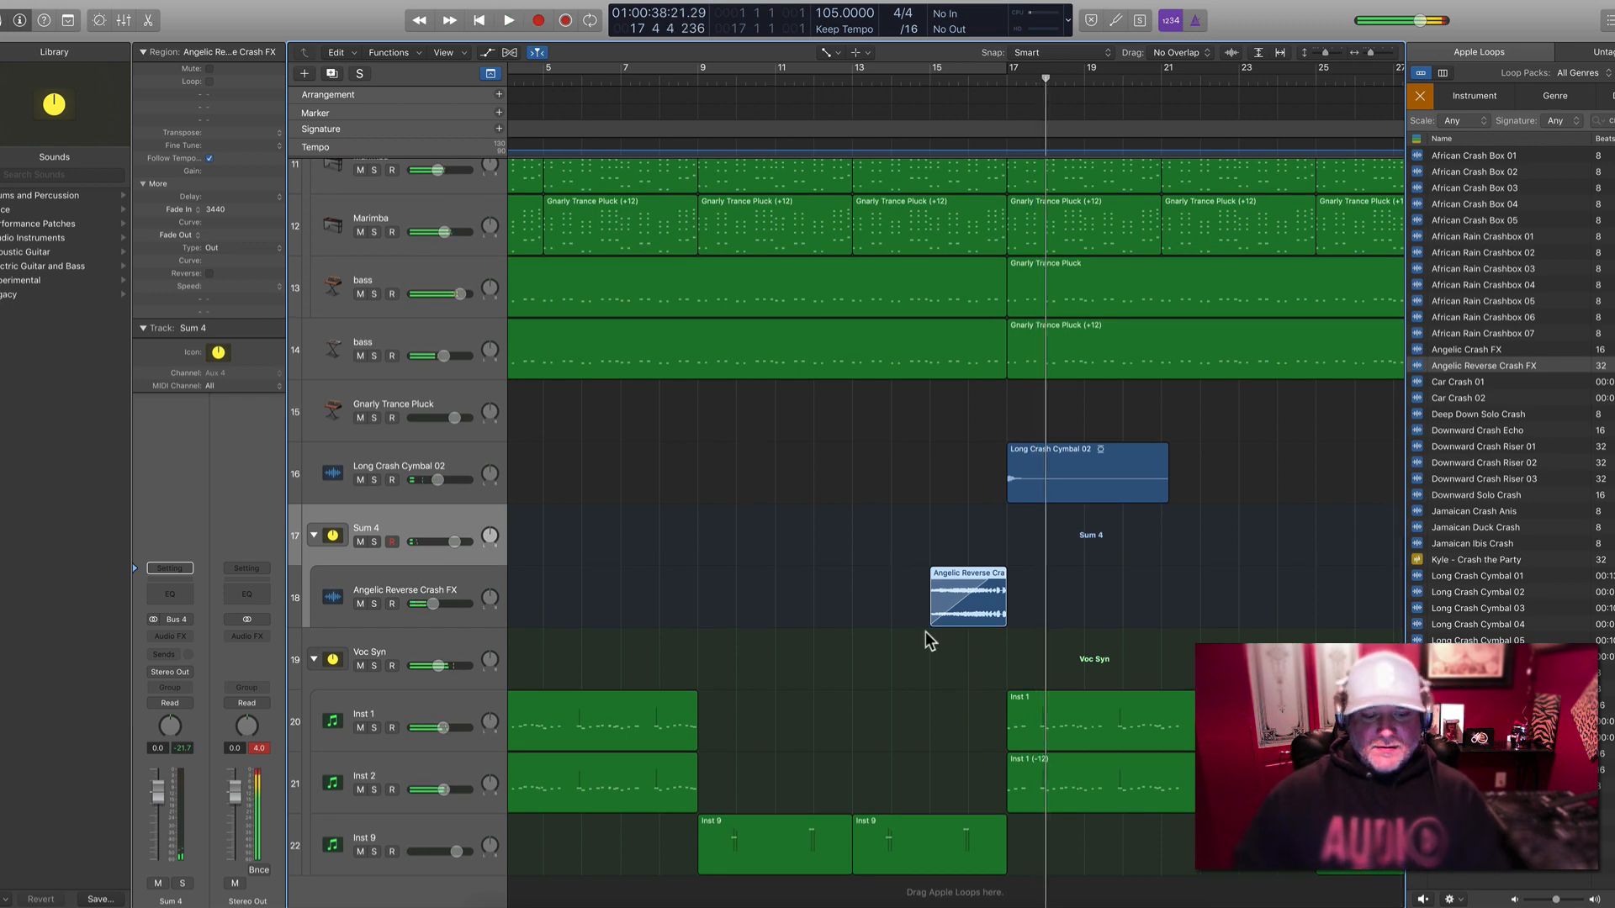
# Trim the start of the Angelic Reverse Crash FX region to bar 16 and play back the transition into bar 17
pyautogui.rightClick(925, 632)
pyautogui.click(831, 583)
pyautogui.moveTo(1004, 615)
pyautogui.mouseDown()
pyautogui.moveTo(957, 596)
pyautogui.moveTo(996, 595)
pyautogui.mouseUp()
pyautogui.doubleClick(965, 84)
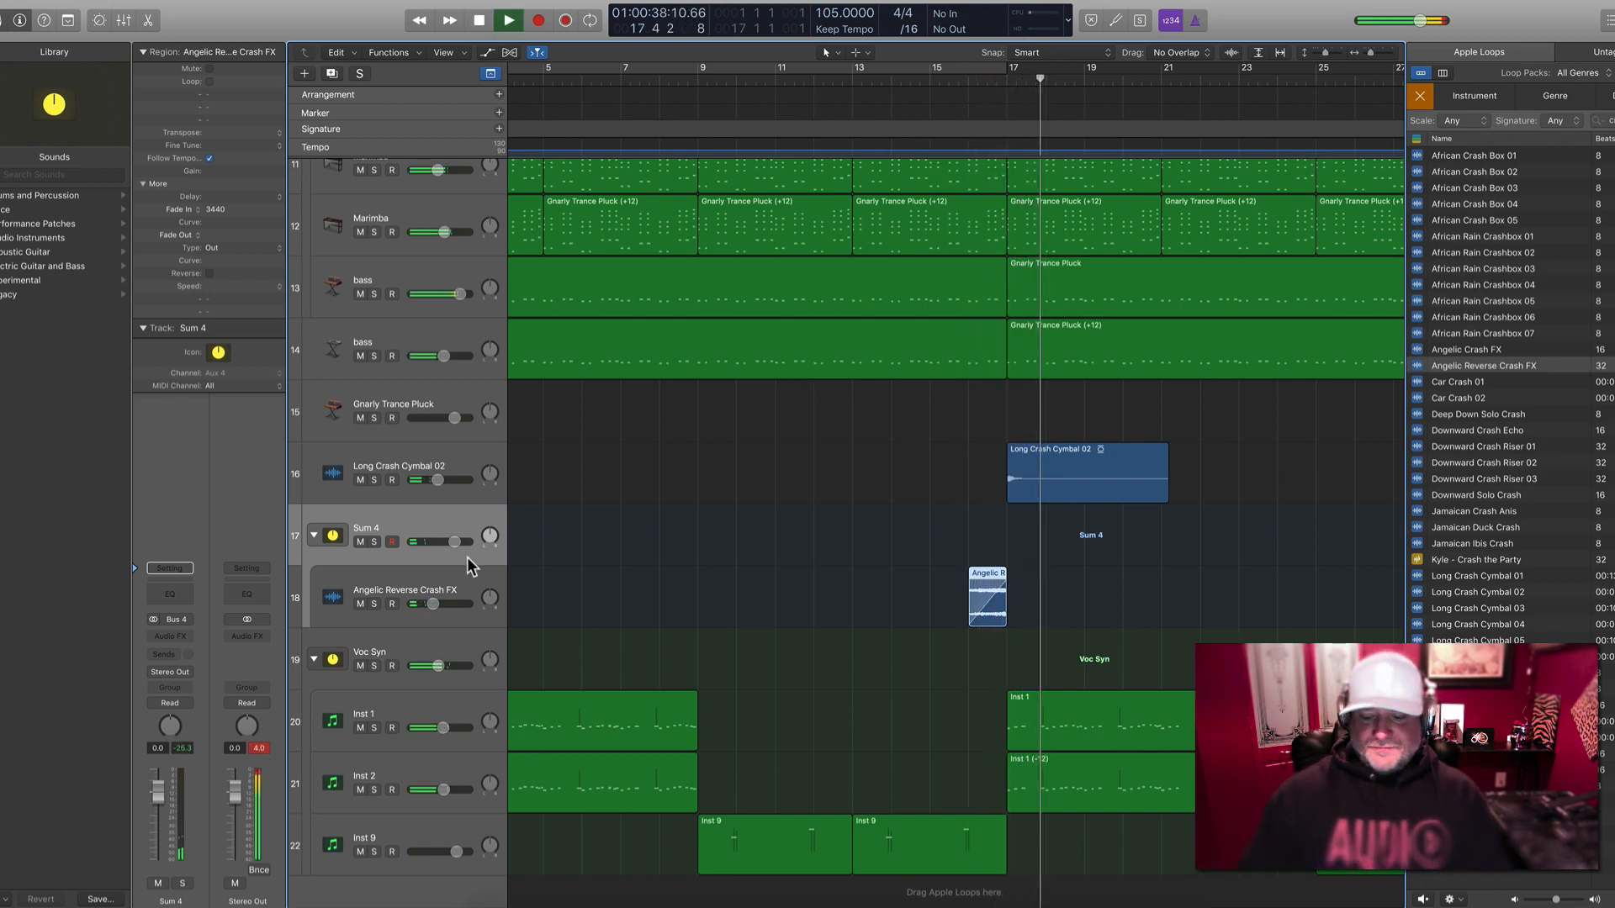
# Create an audio track below Catch Me Percussion and search the loops for "shaker"
pyautogui.press('z')
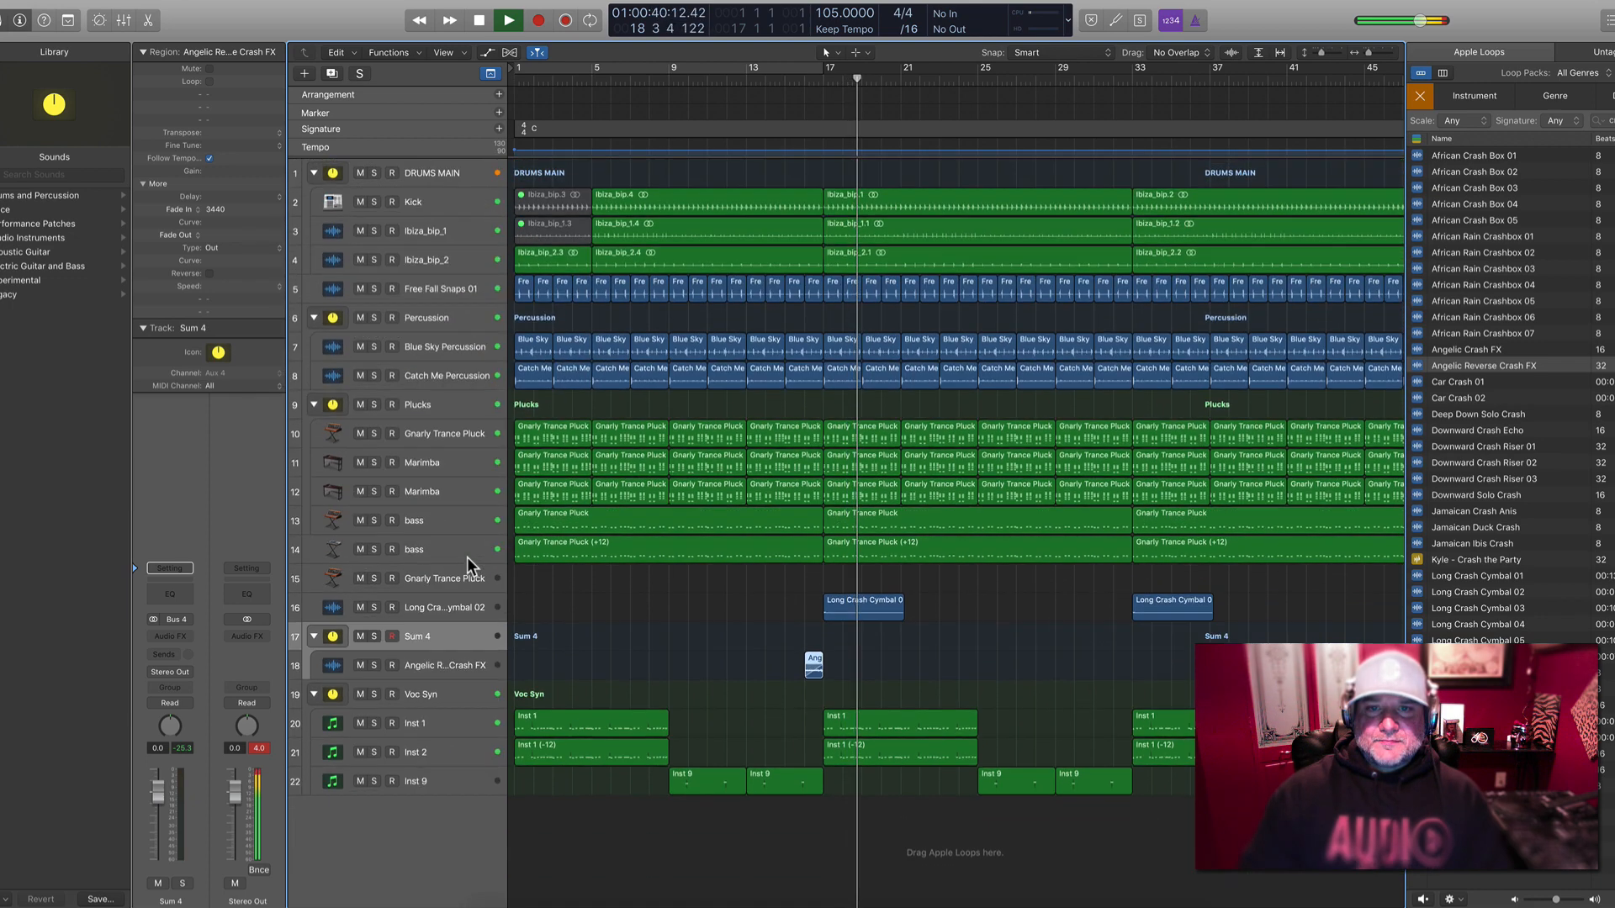
pyautogui.click(460, 378)
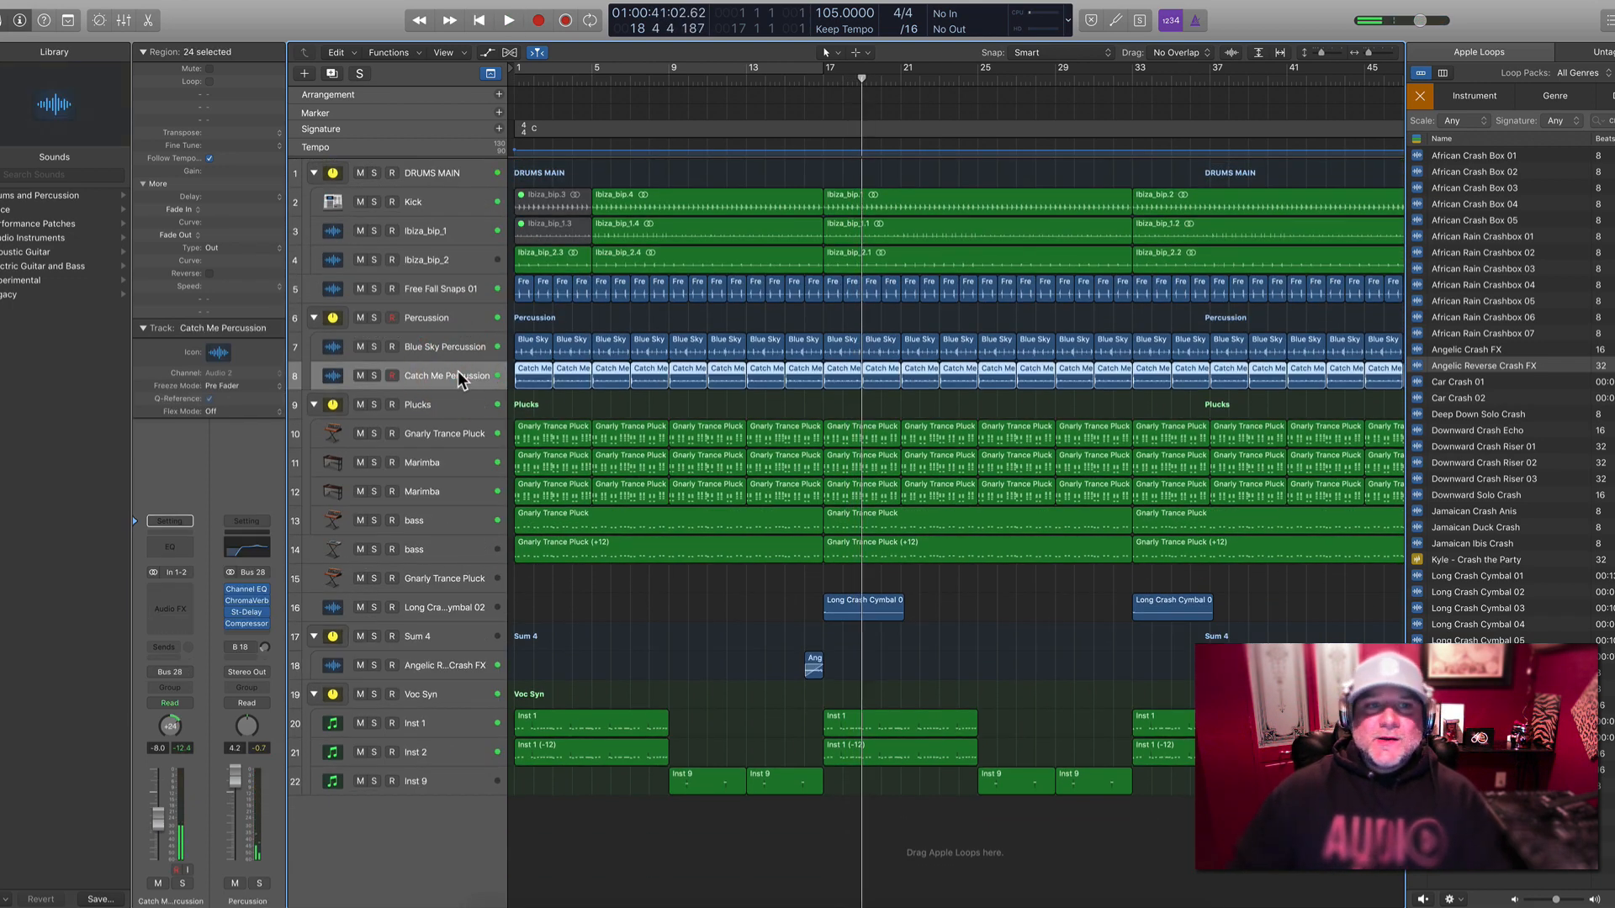
pyautogui.press('alt+super+a')
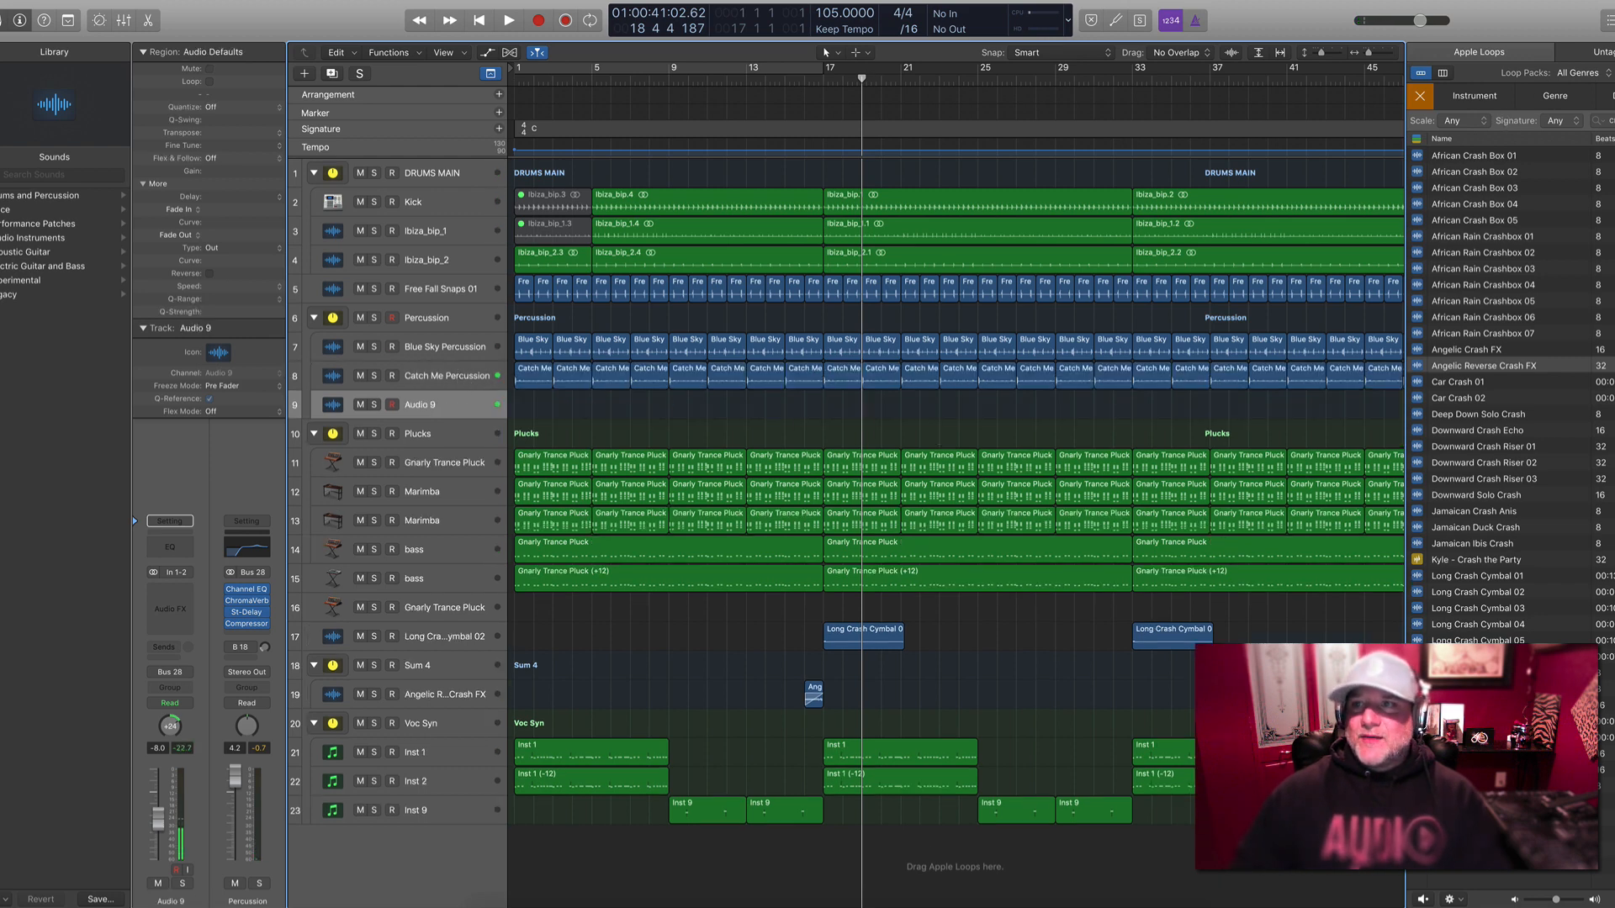
pyautogui.doubleClick(1610, 122)
pyautogui.write('sh')
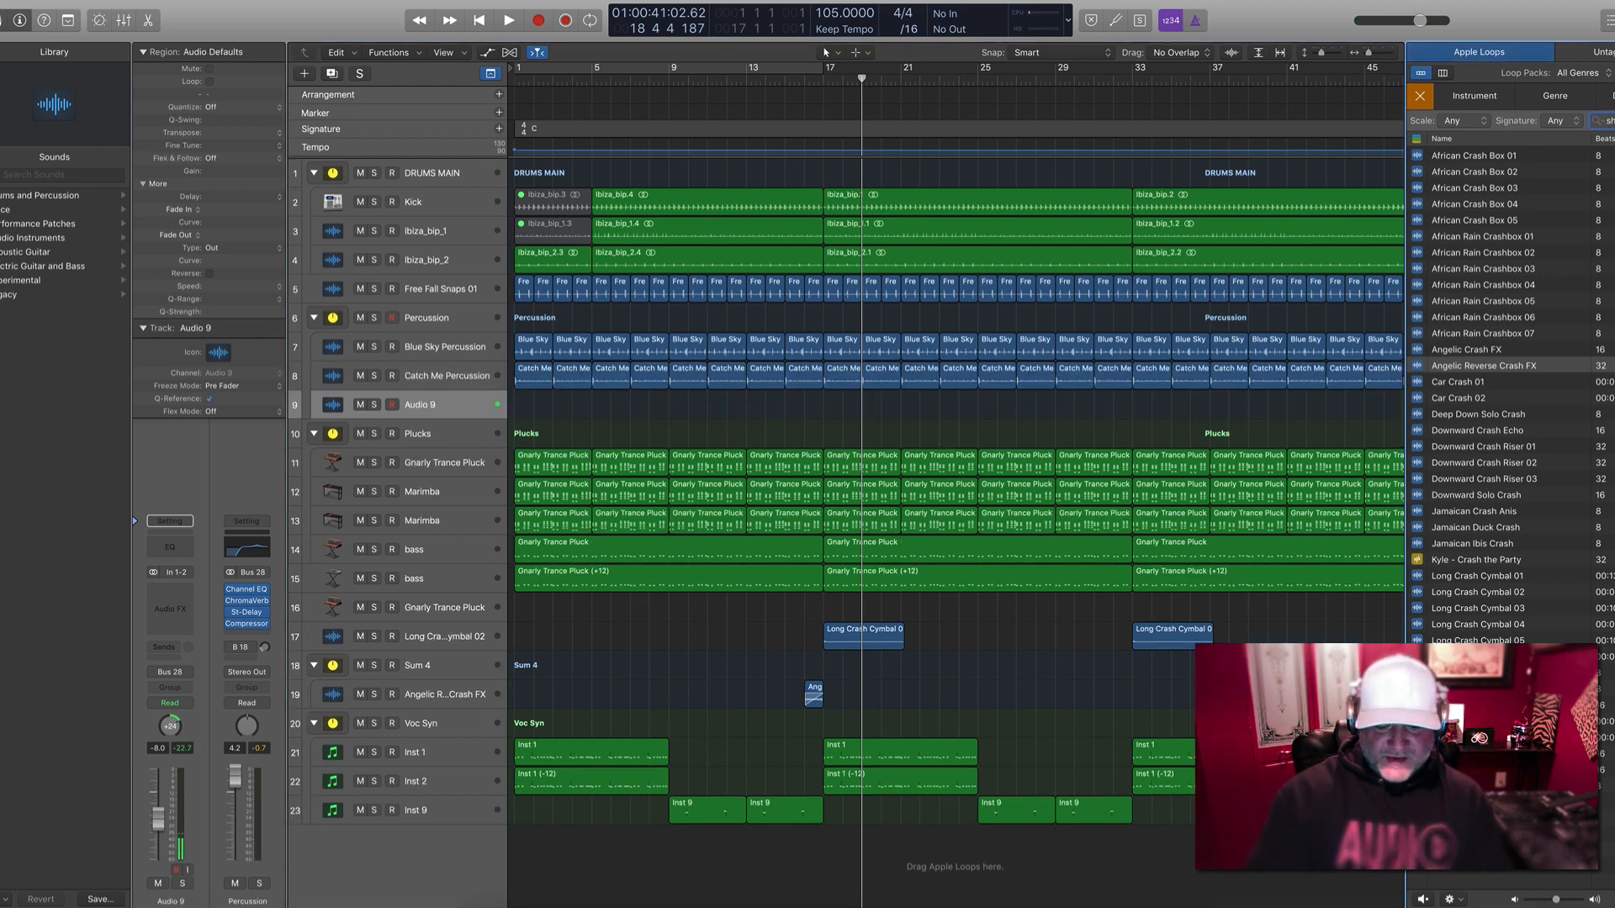
pyautogui.write('aker')
# Audition the shaker loops from Brazilian Sun Shaker 02 onward and place Endless Streets Shakers at bar 17 on the Audio 9 track
pyautogui.click(1539, 188)
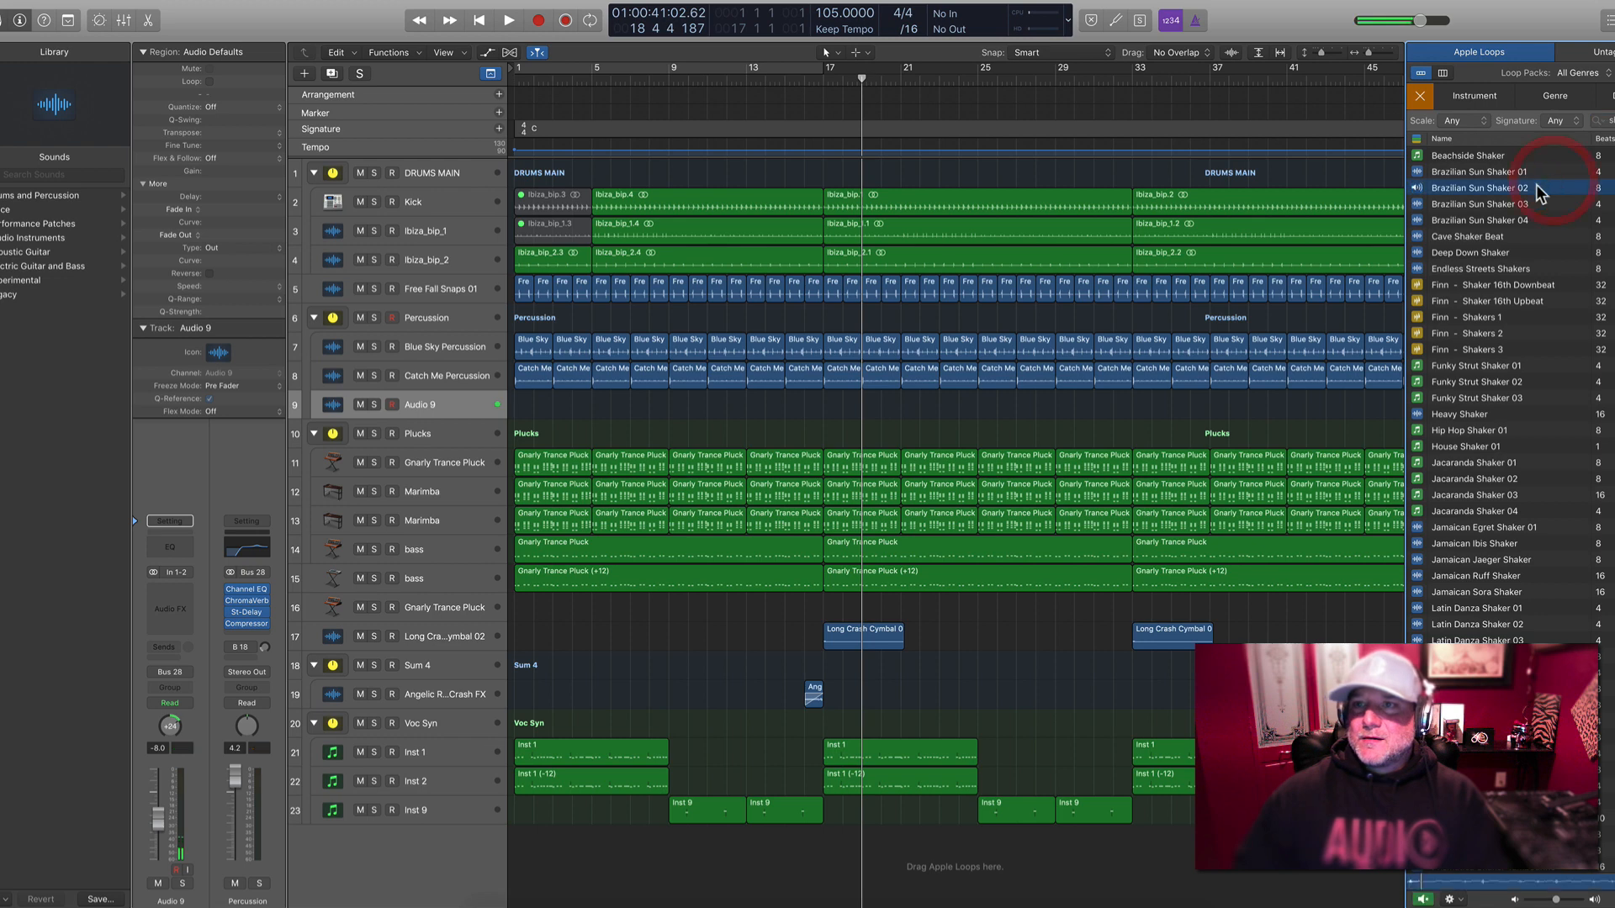
pyautogui.click(1501, 205)
pyautogui.click(1491, 237)
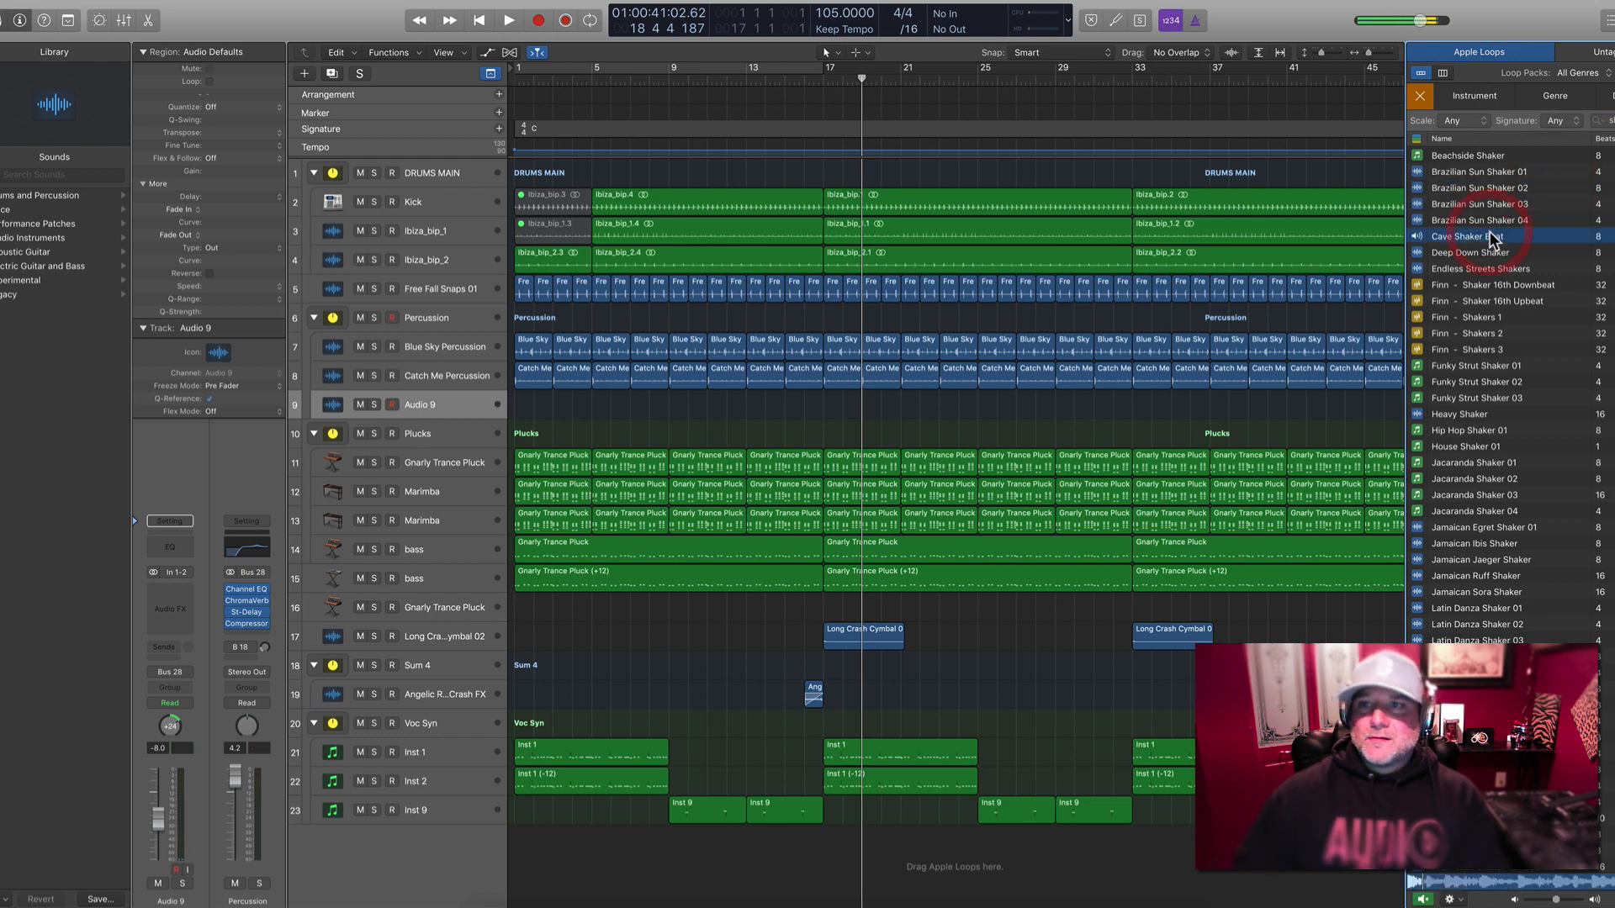
pyautogui.click(1489, 253)
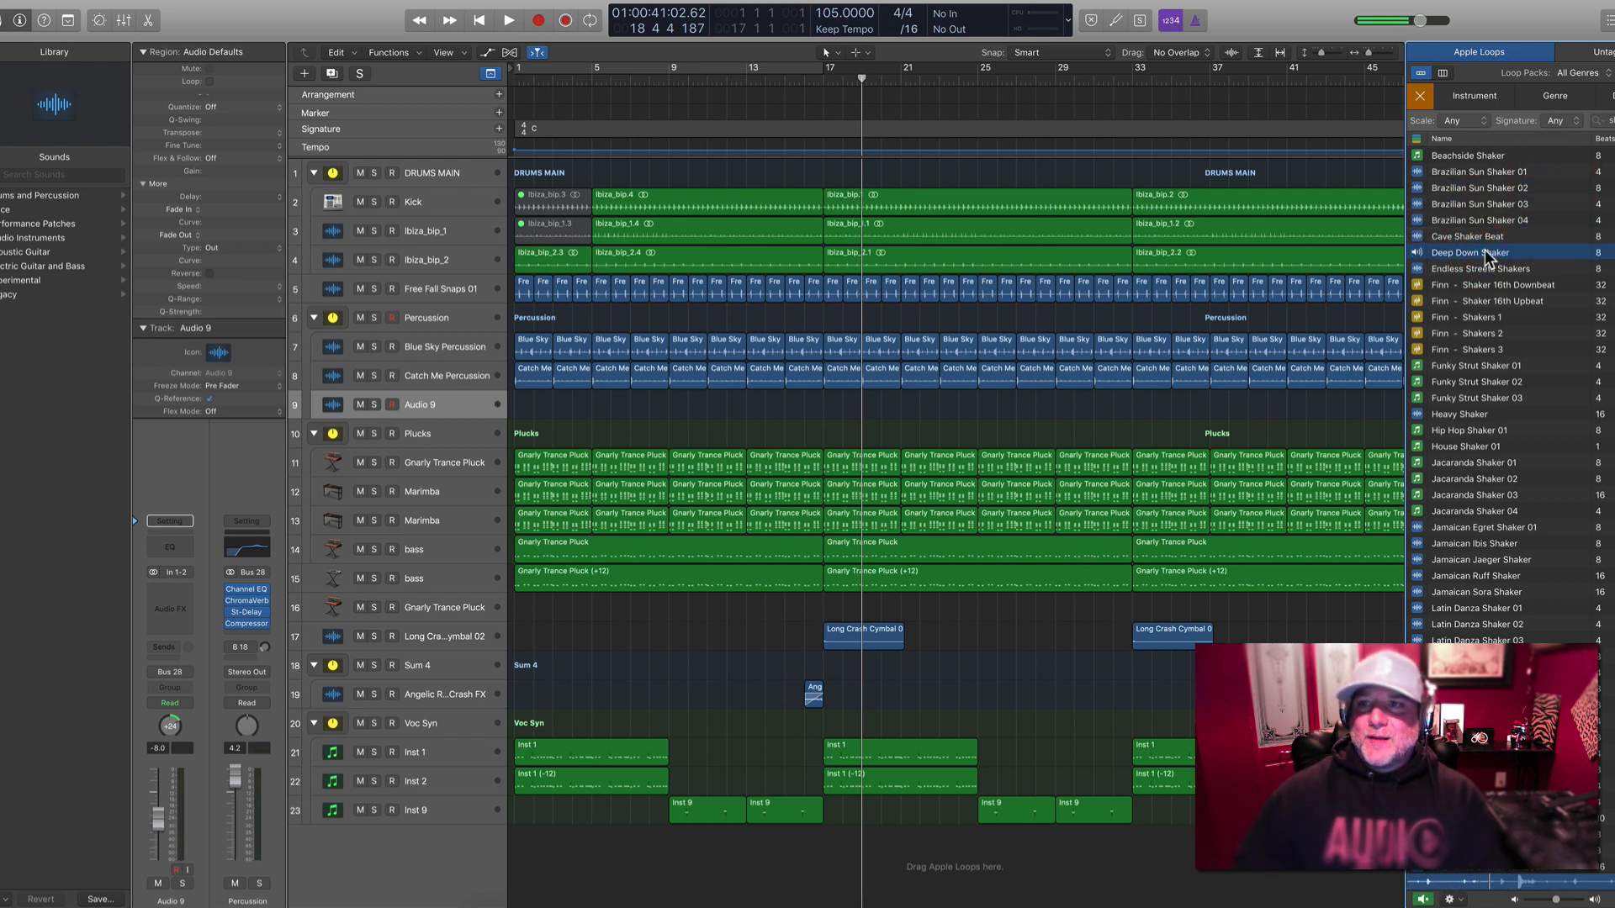
pyautogui.click(1485, 269)
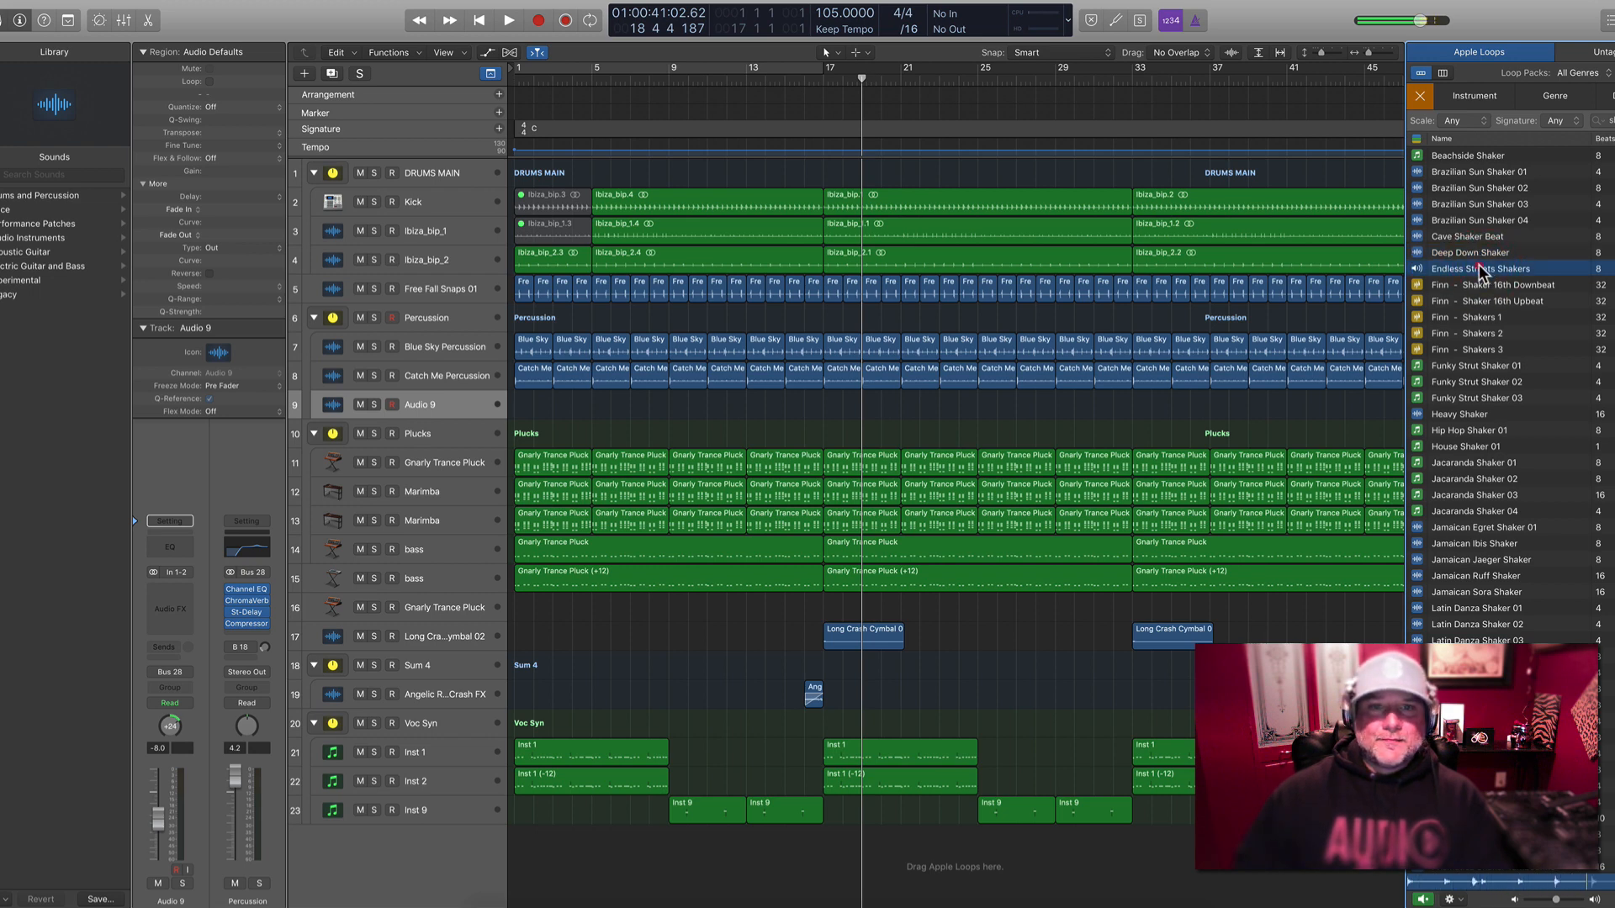
pyautogui.moveTo(1479, 266); pyautogui.dragTo(825, 404)
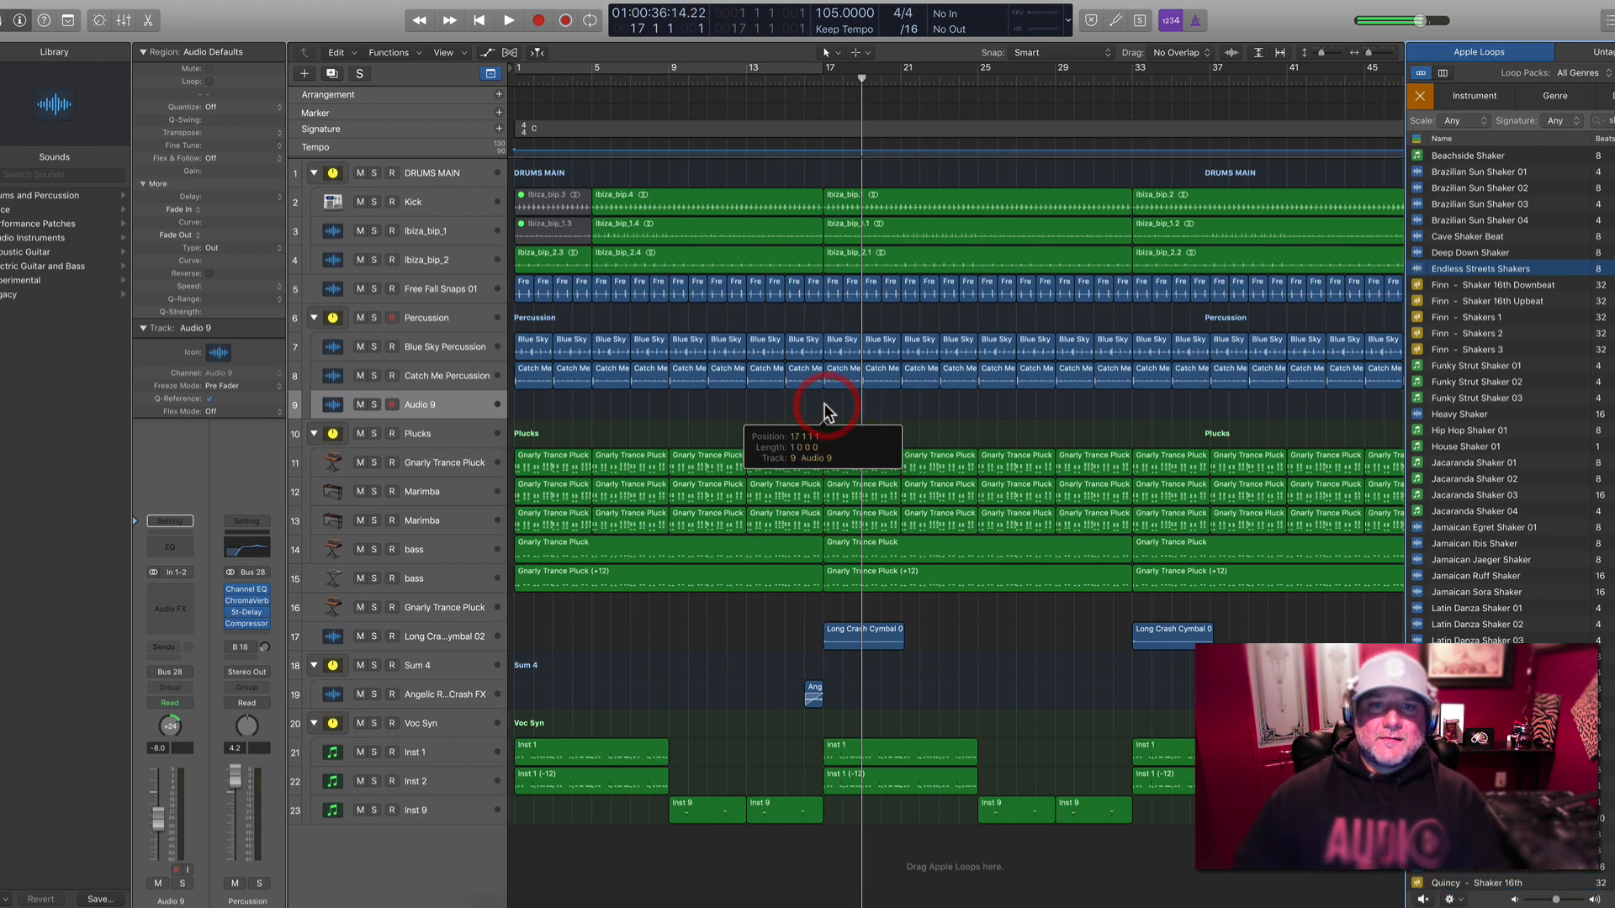
# Lower the Endless Streets Shakers track to -10.2 dB during playback and repeat its region up to bar 25 as separate regions
pyautogui.click(803, 77)
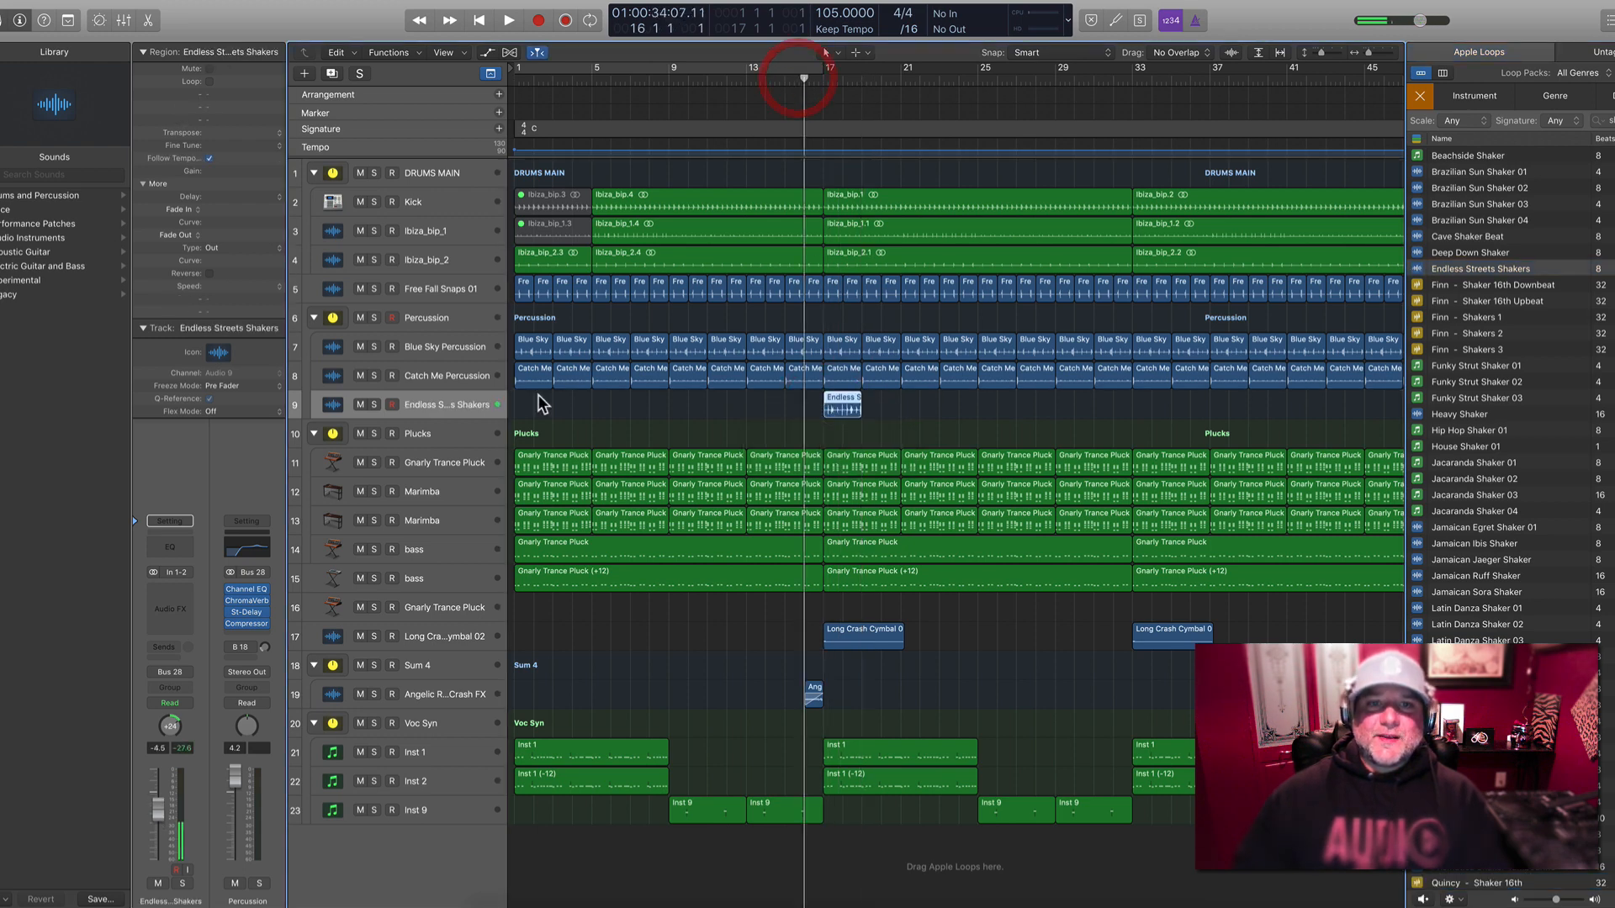
pyautogui.click(449, 406)
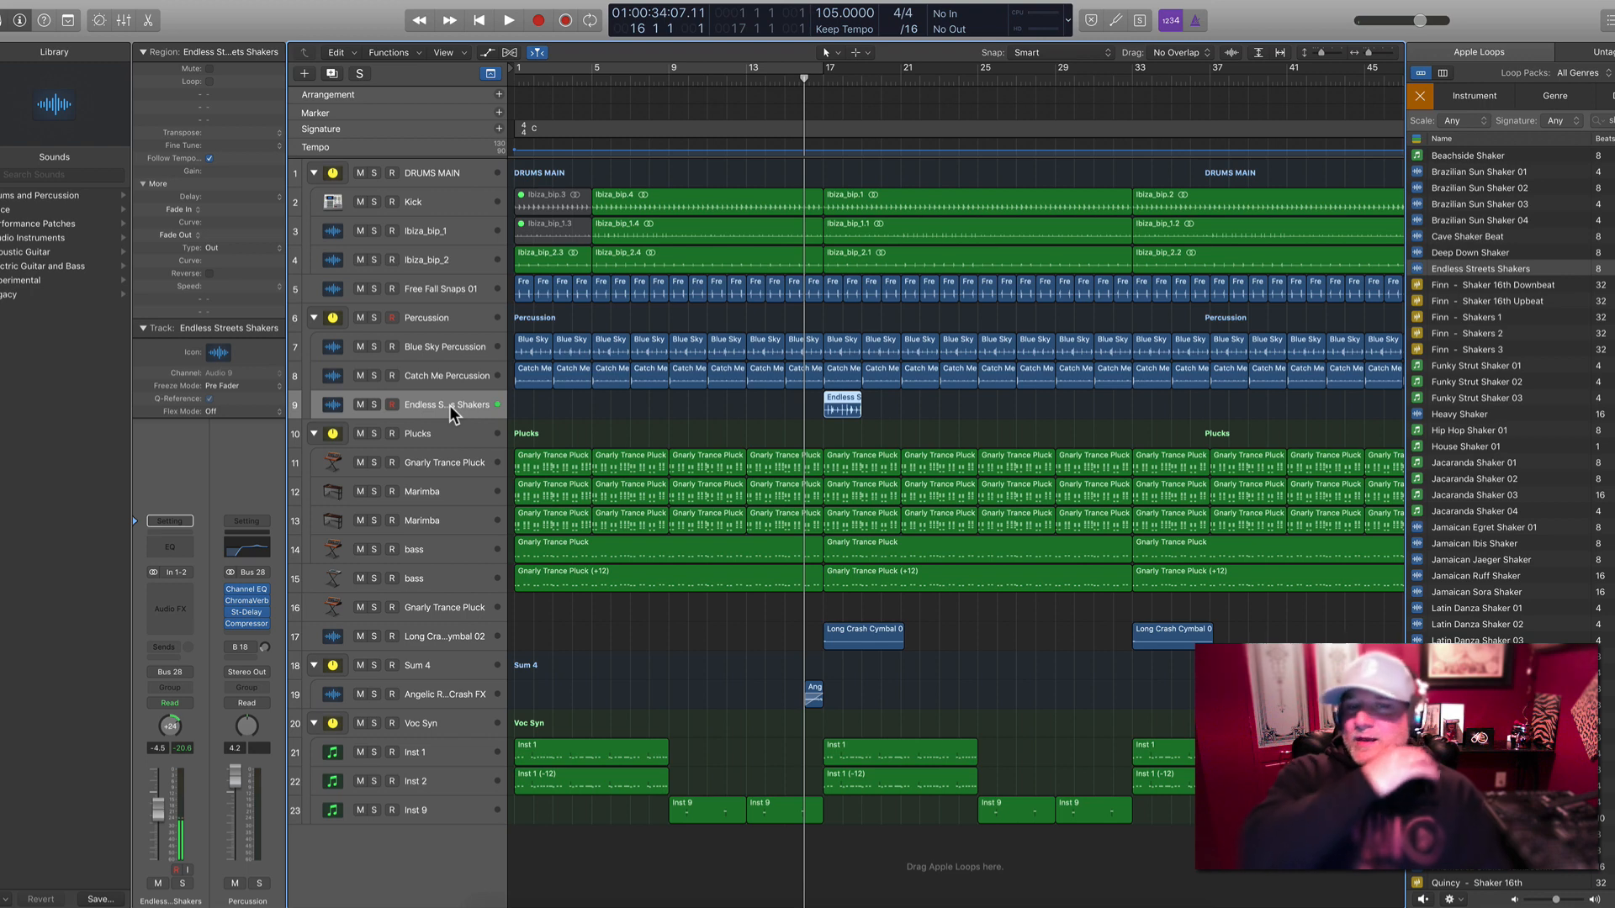
pyautogui.press('space')
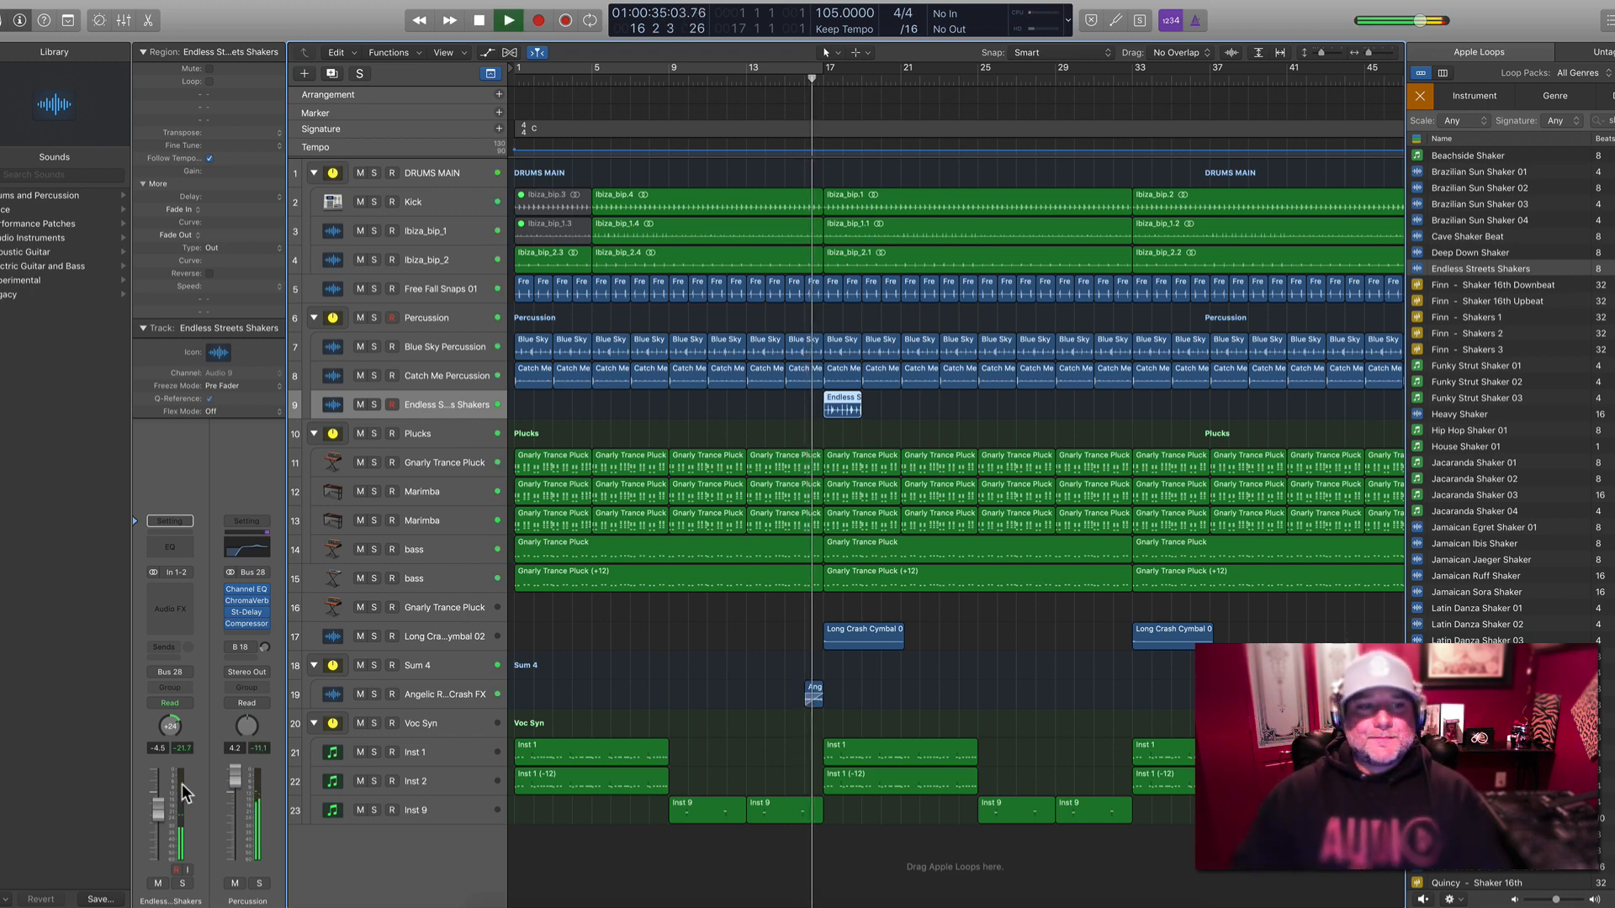
pyautogui.moveTo(154, 814); pyautogui.dragTo(152, 832)
pyautogui.moveTo(865, 401); pyautogui.dragTo(975, 411)
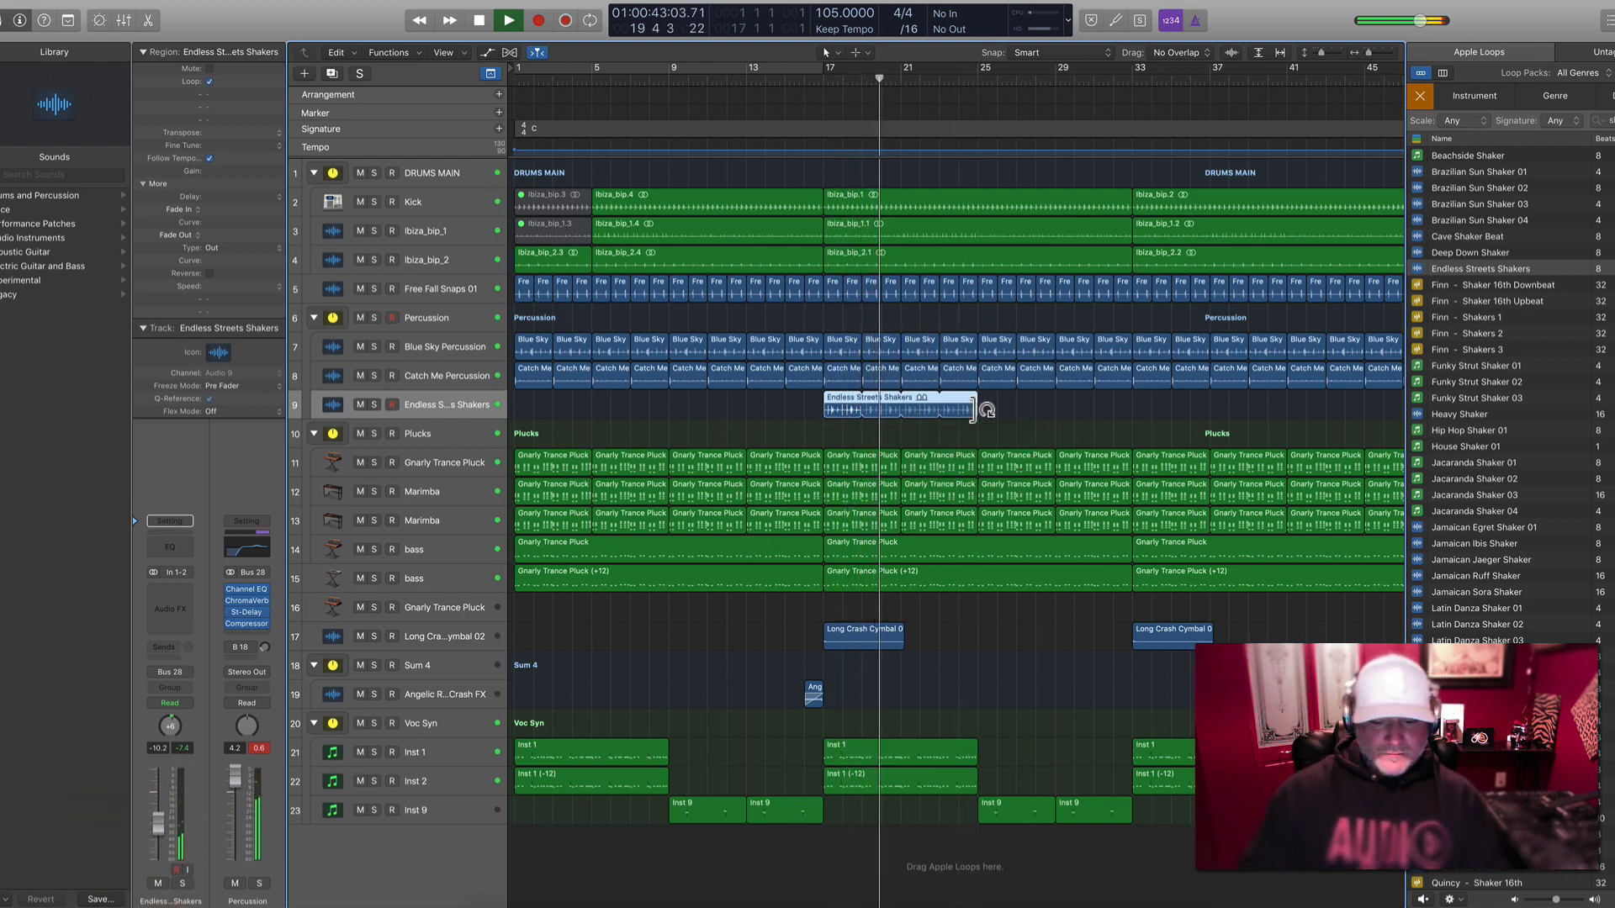
pyautogui.hotkey('ctrl', 'l')
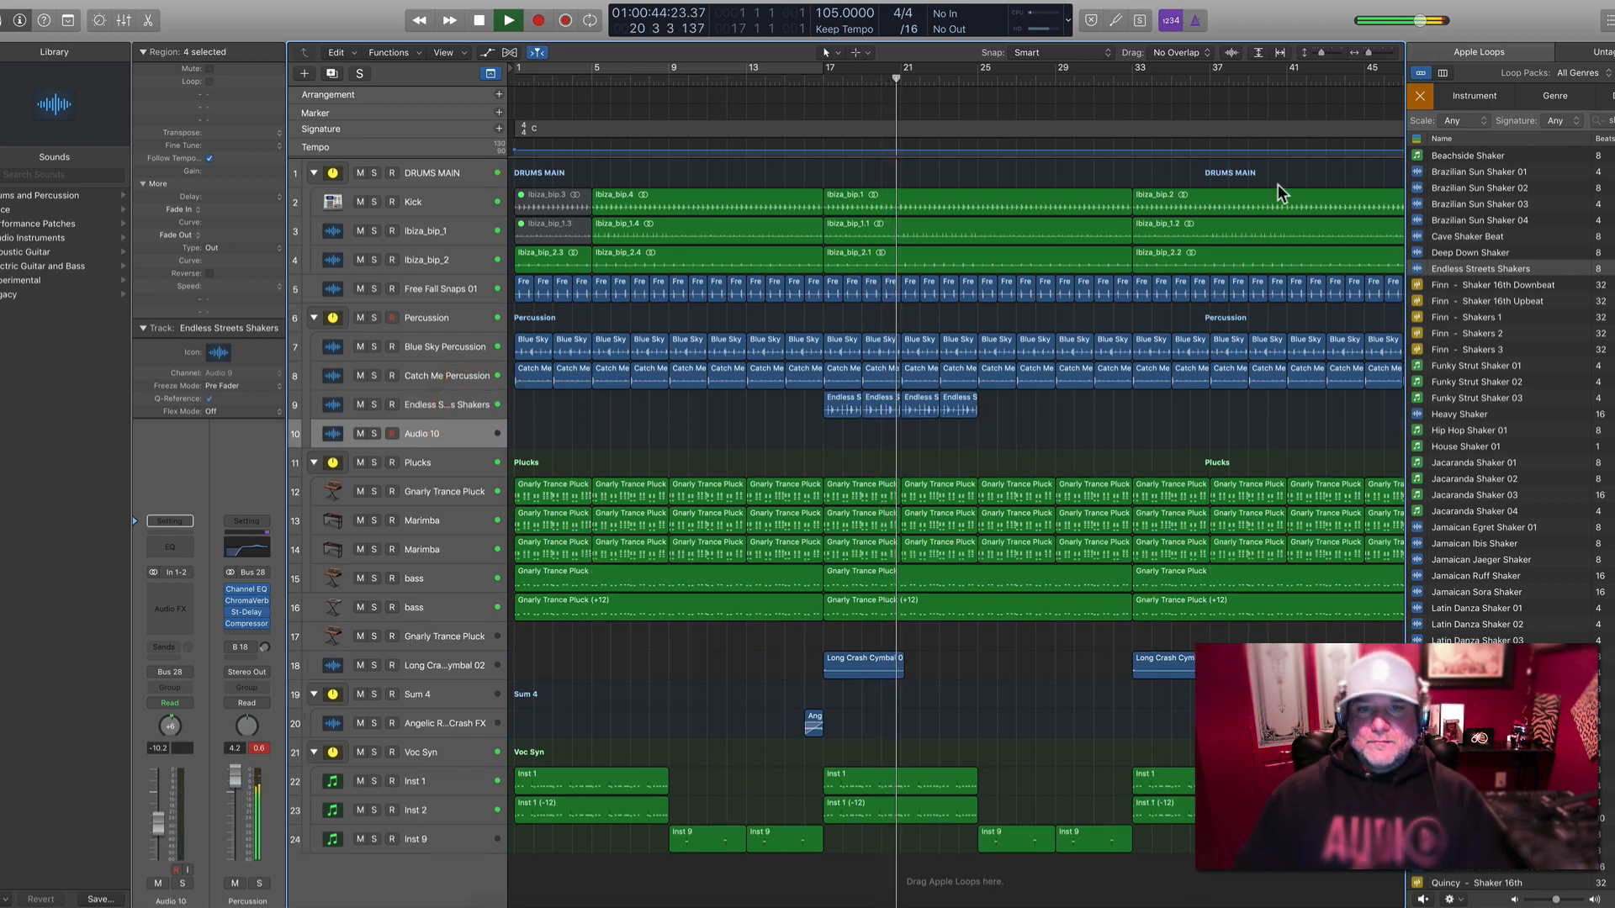
# Create an audio track below Endless Streets Shakers, audition more shaker loops, and place Prismatica Shaker Tambourine on it at bar 17
pyautogui.press('alt+super+a')
pyautogui.press('space')
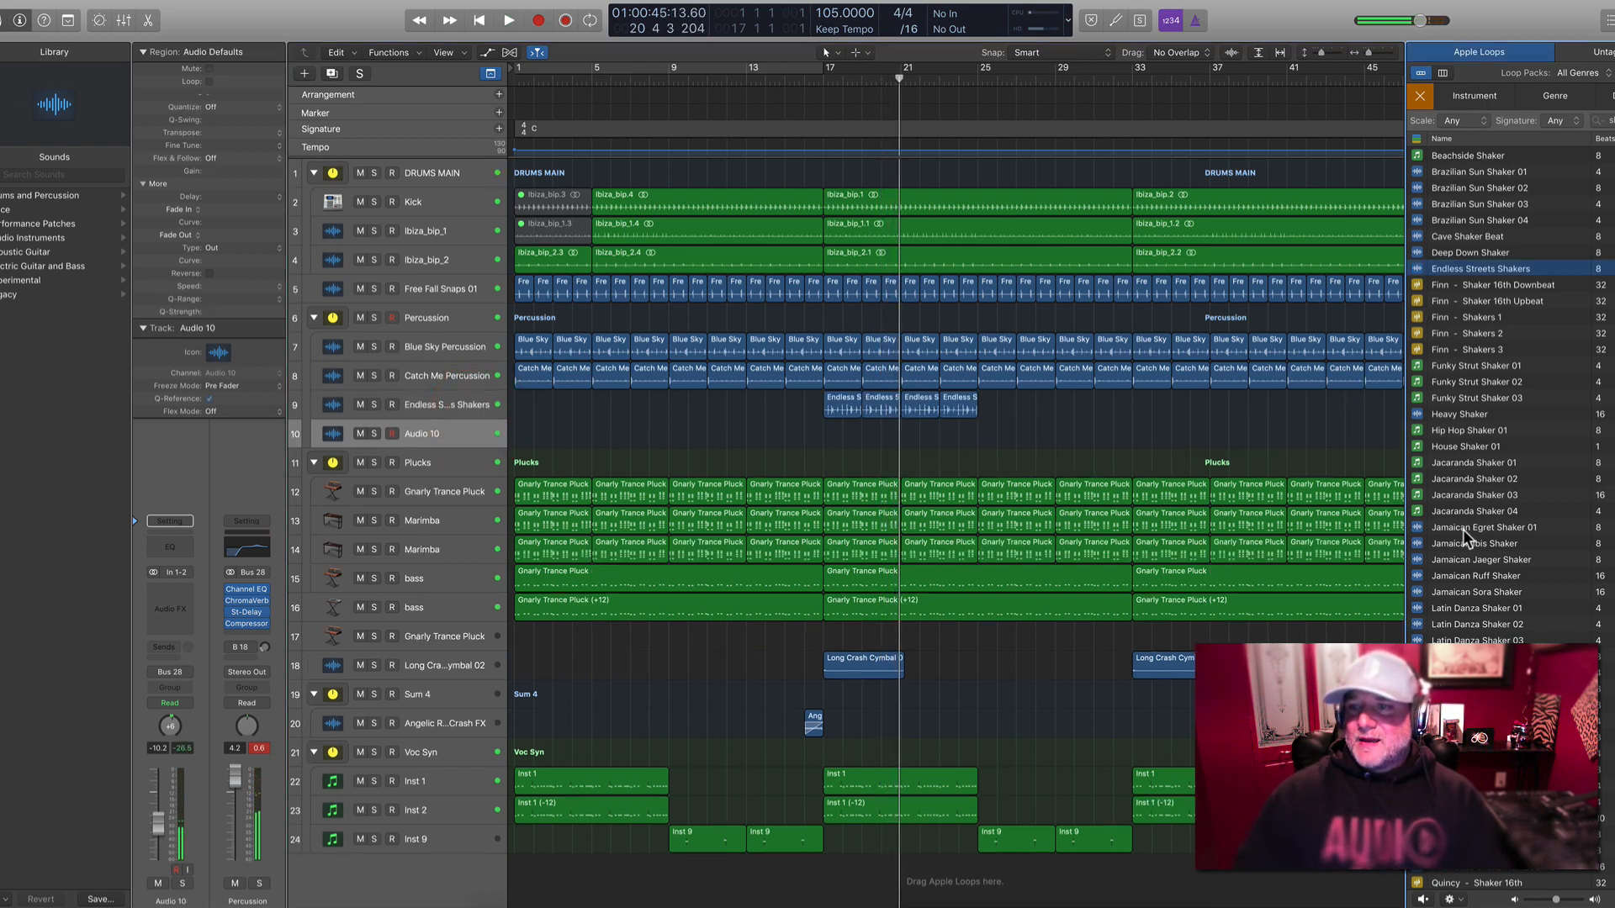
pyautogui.click(1468, 528)
pyautogui.click(1468, 576)
pyautogui.click(1474, 611)
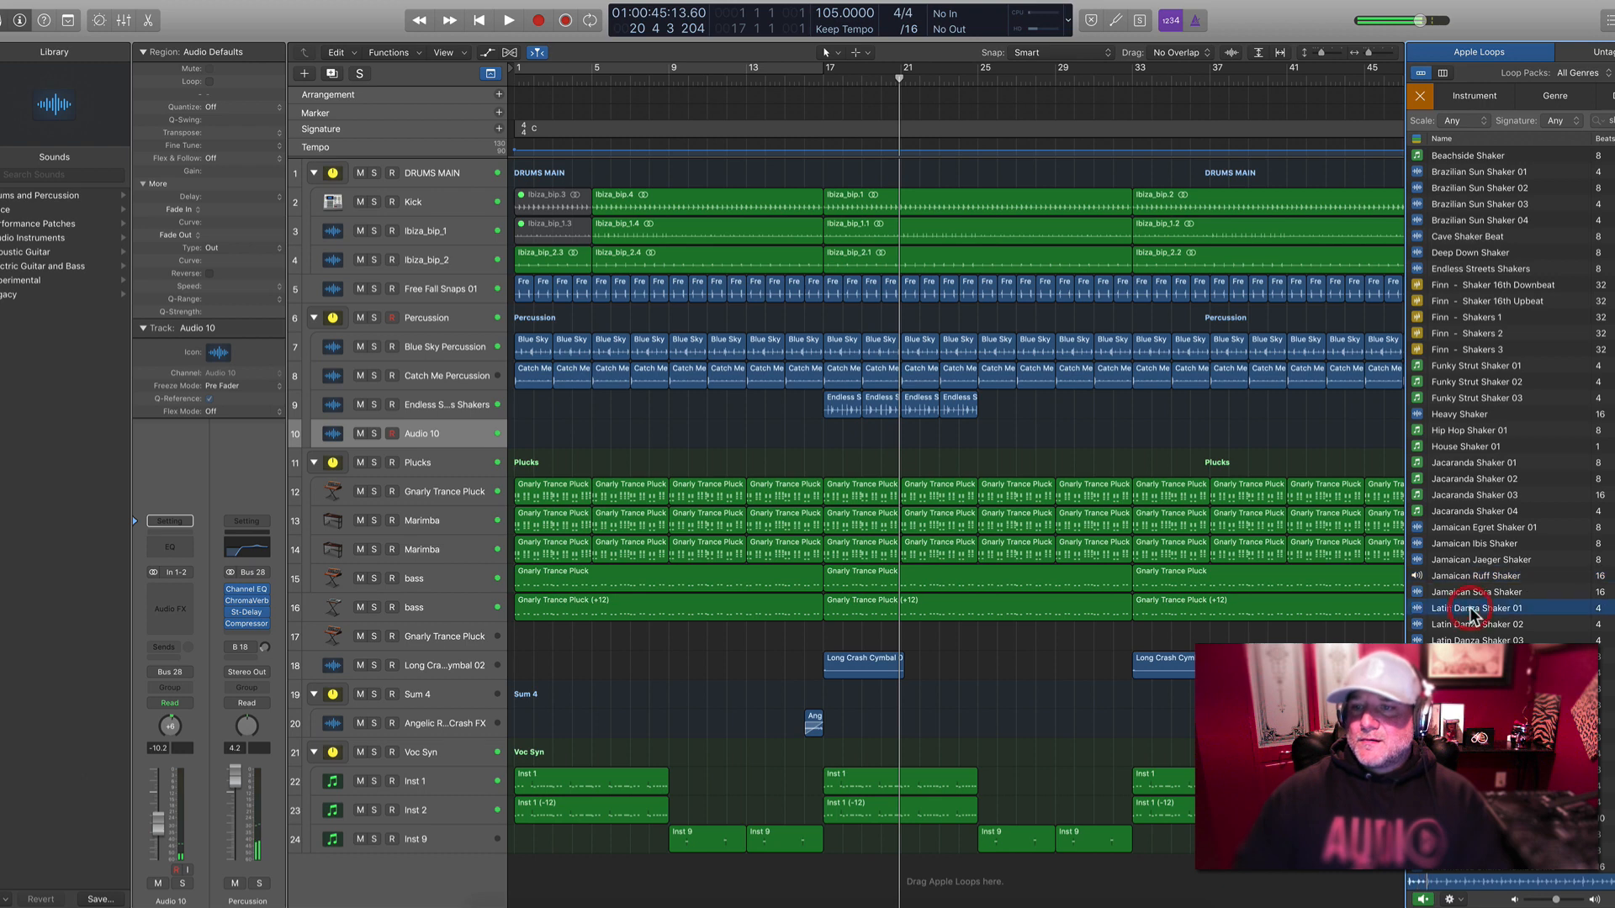
pyautogui.click(1472, 640)
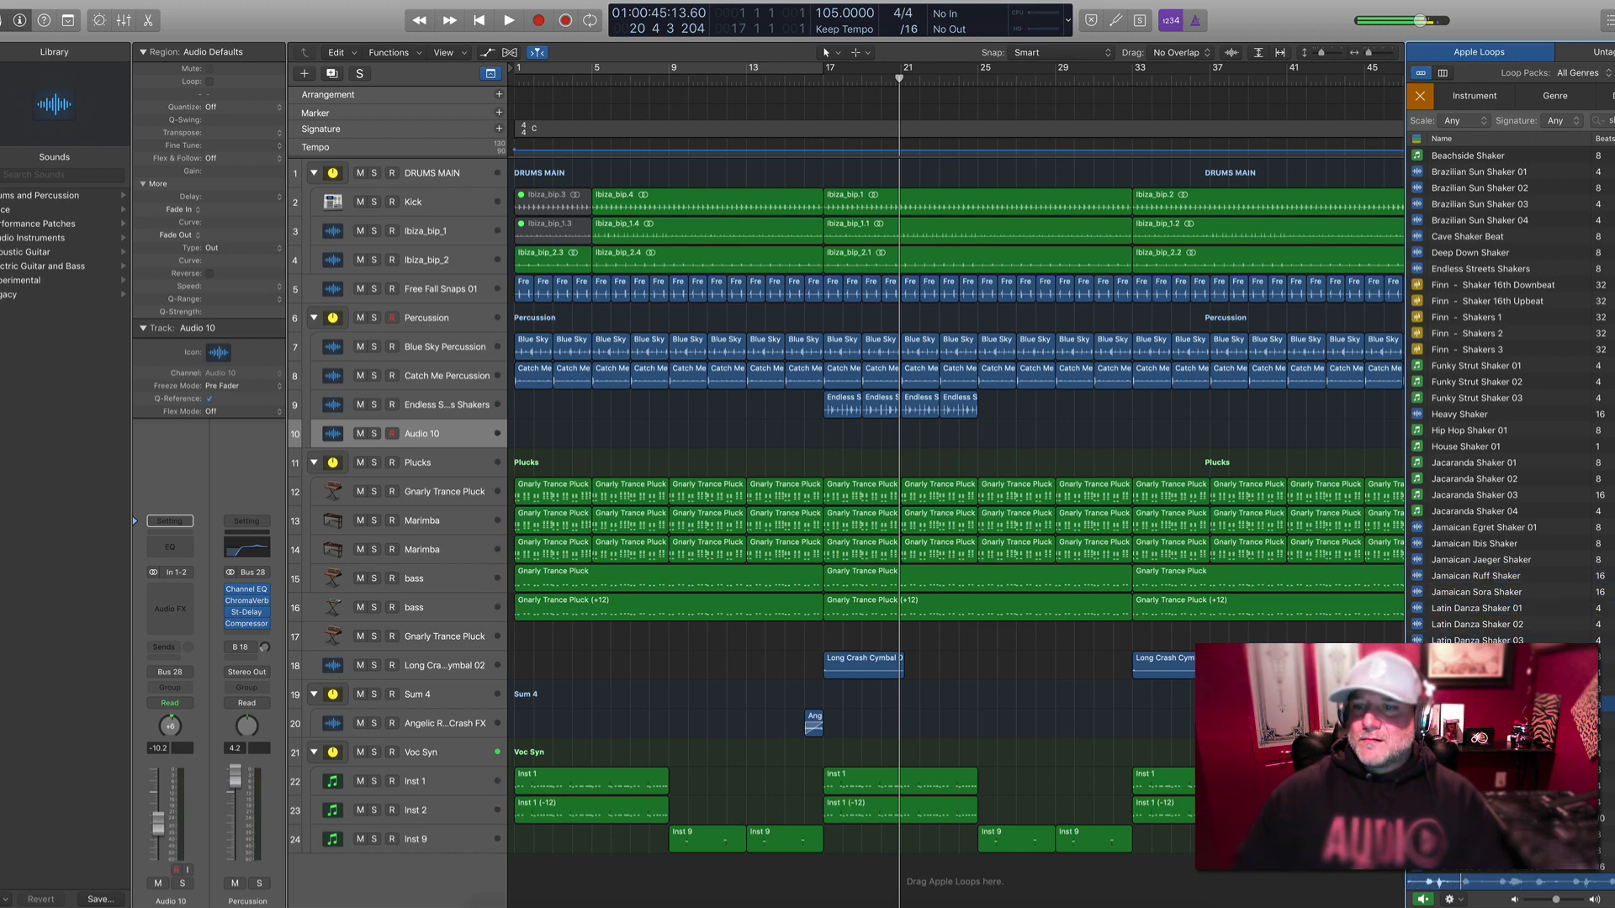
pyautogui.scroll(-2, 1481, 589)
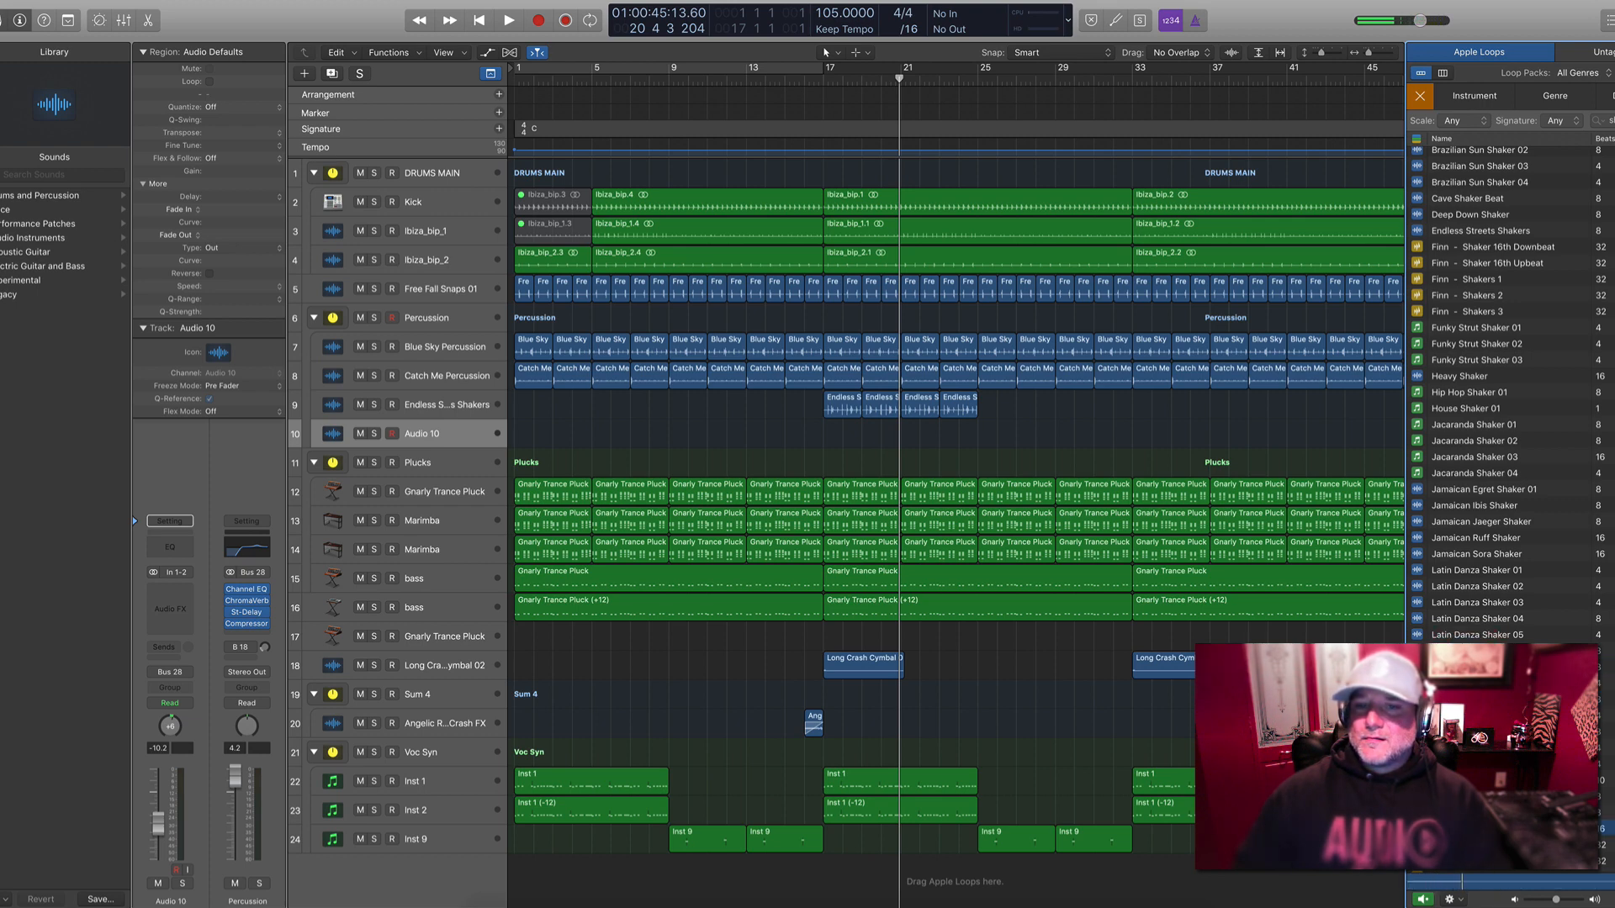
pyautogui.moveTo(1481, 829); pyautogui.dragTo(824, 435)
# Raise the Prismatica Shaker Tambourine track to 5.5 dB during playback with the Endless Streets Shakers track muted
pyautogui.click(793, 72)
pyautogui.press('space')
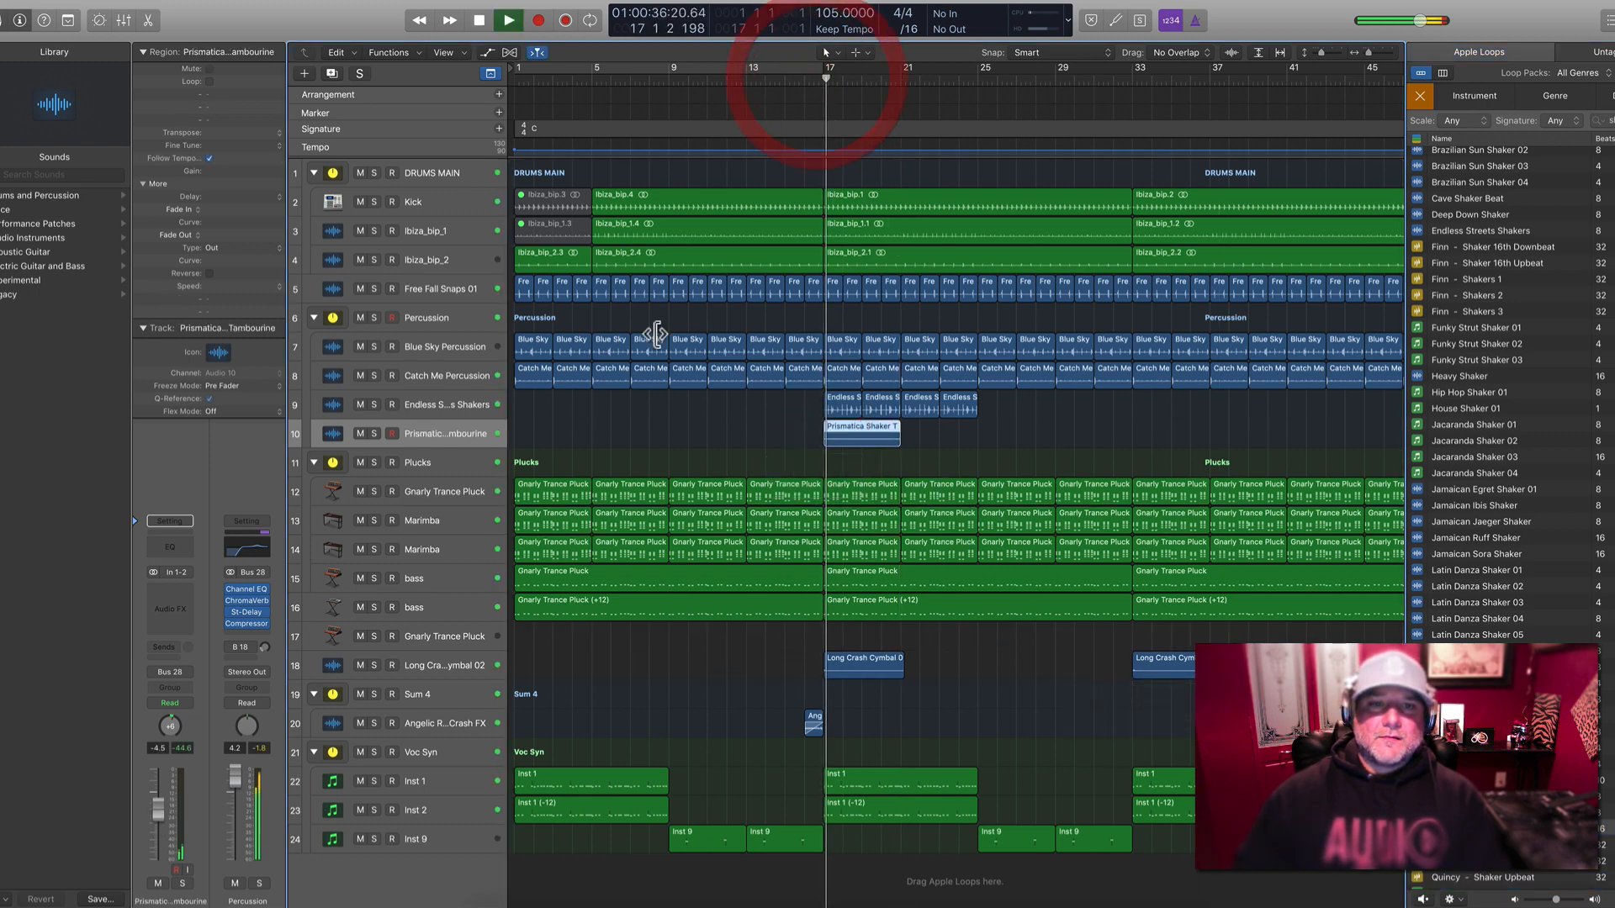
pyautogui.click(436, 433)
pyautogui.moveTo(166, 820); pyautogui.dragTo(163, 787)
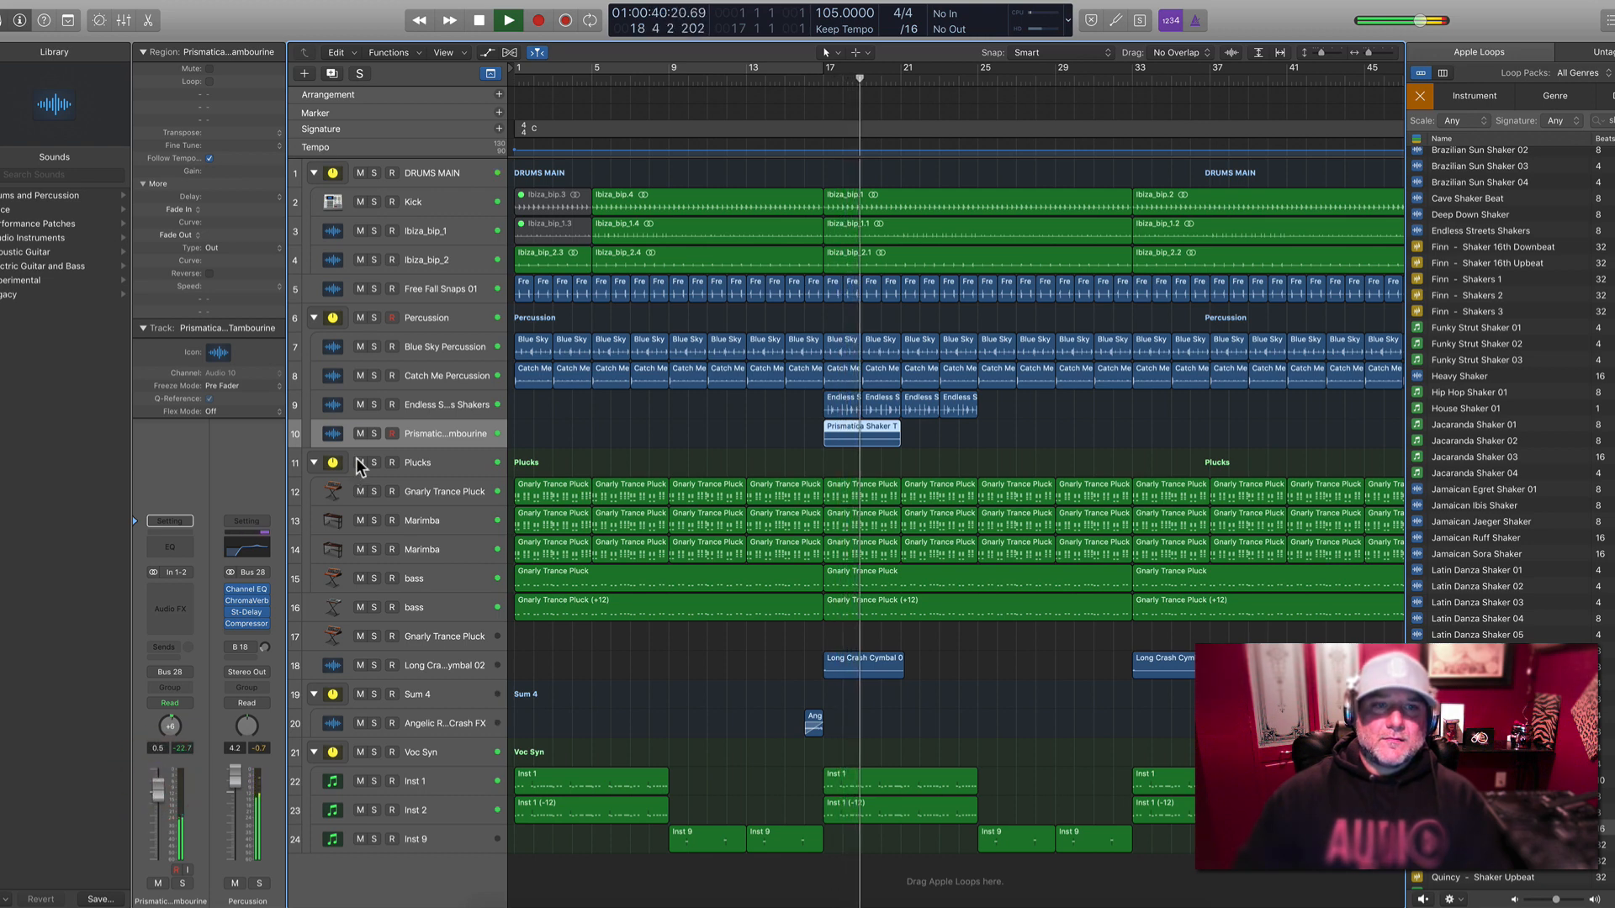
pyautogui.click(360, 405)
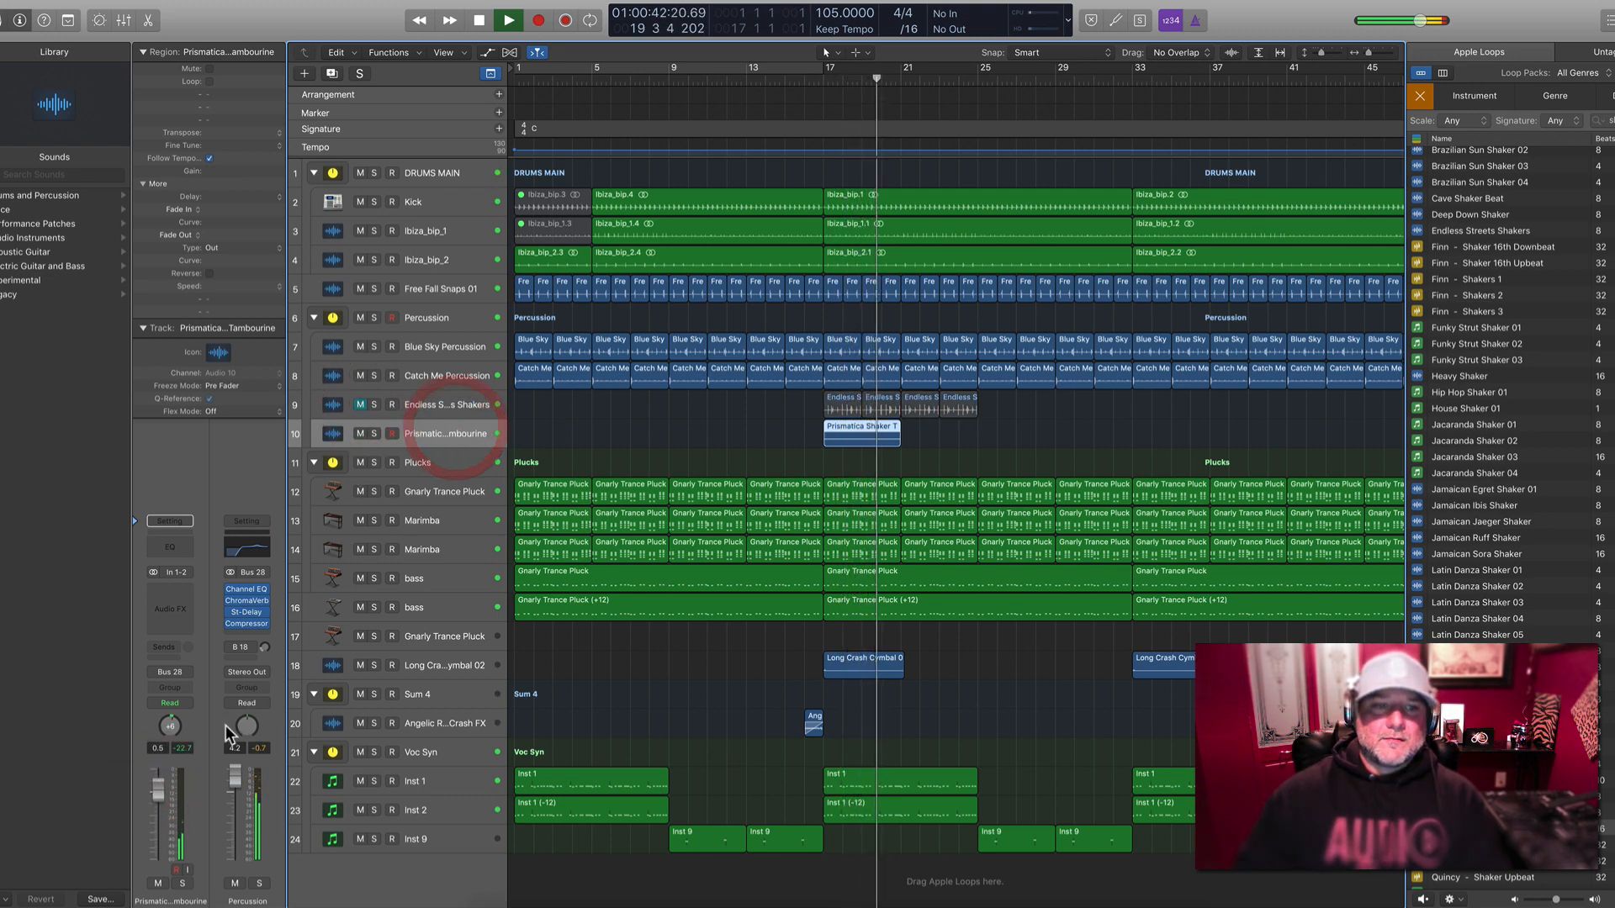
pyautogui.moveTo(161, 790); pyautogui.dragTo(159, 768)
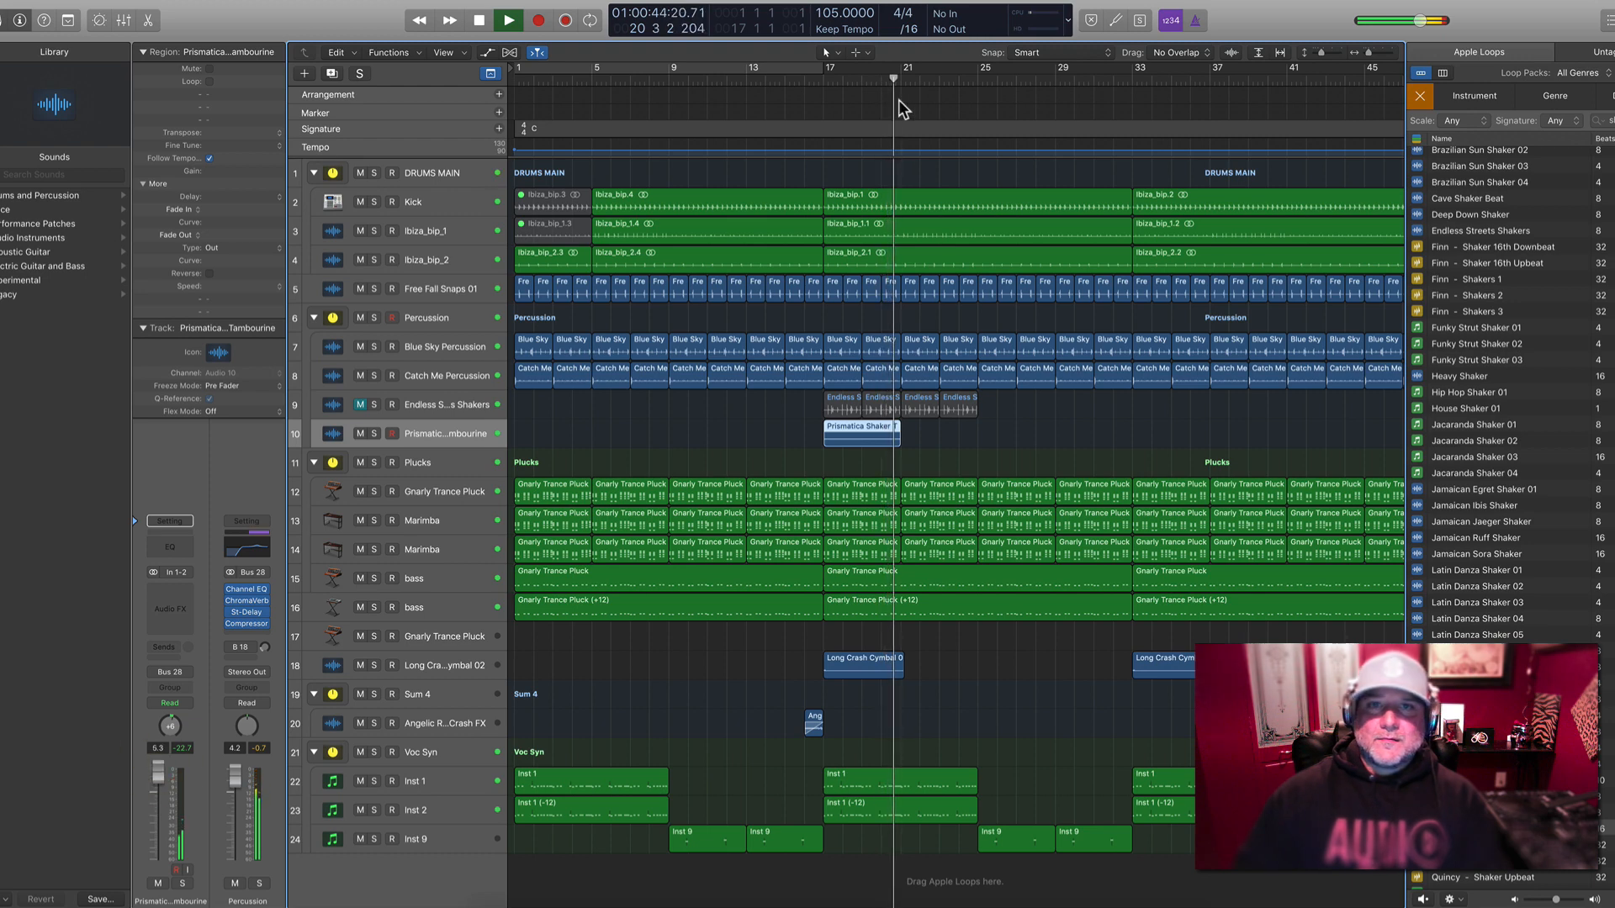
# Copy the Prismatica Shaker Tambourine region to bar 21 and unmute the Endless Streets Shakers track
pyautogui.click(826, 74)
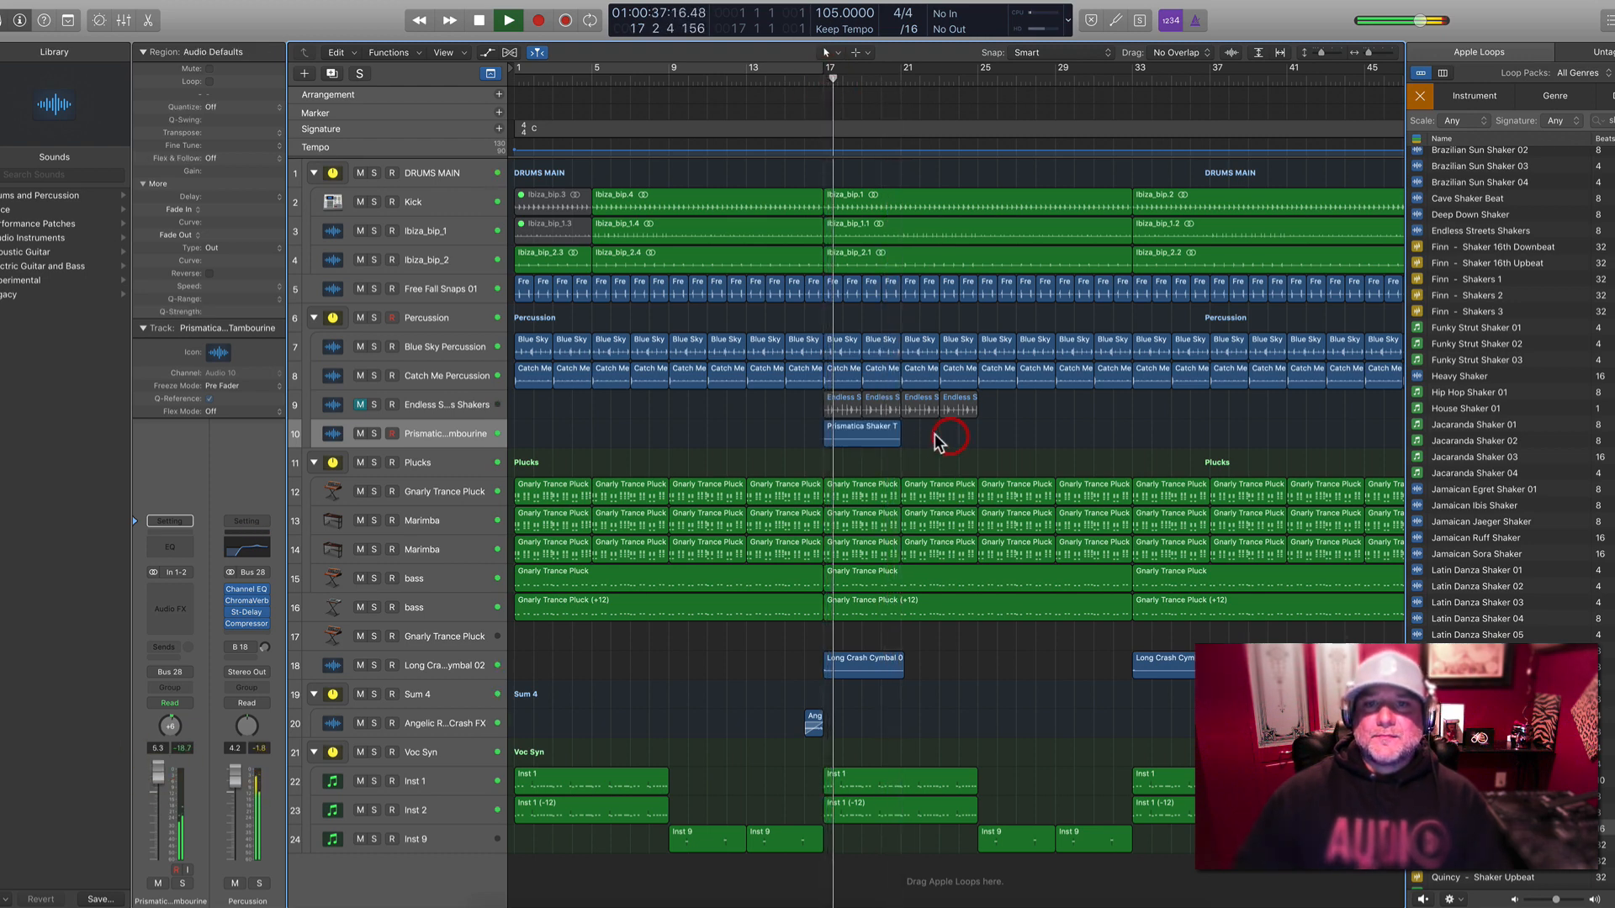
pyautogui.moveTo(885, 436); pyautogui.dragTo(962, 435)
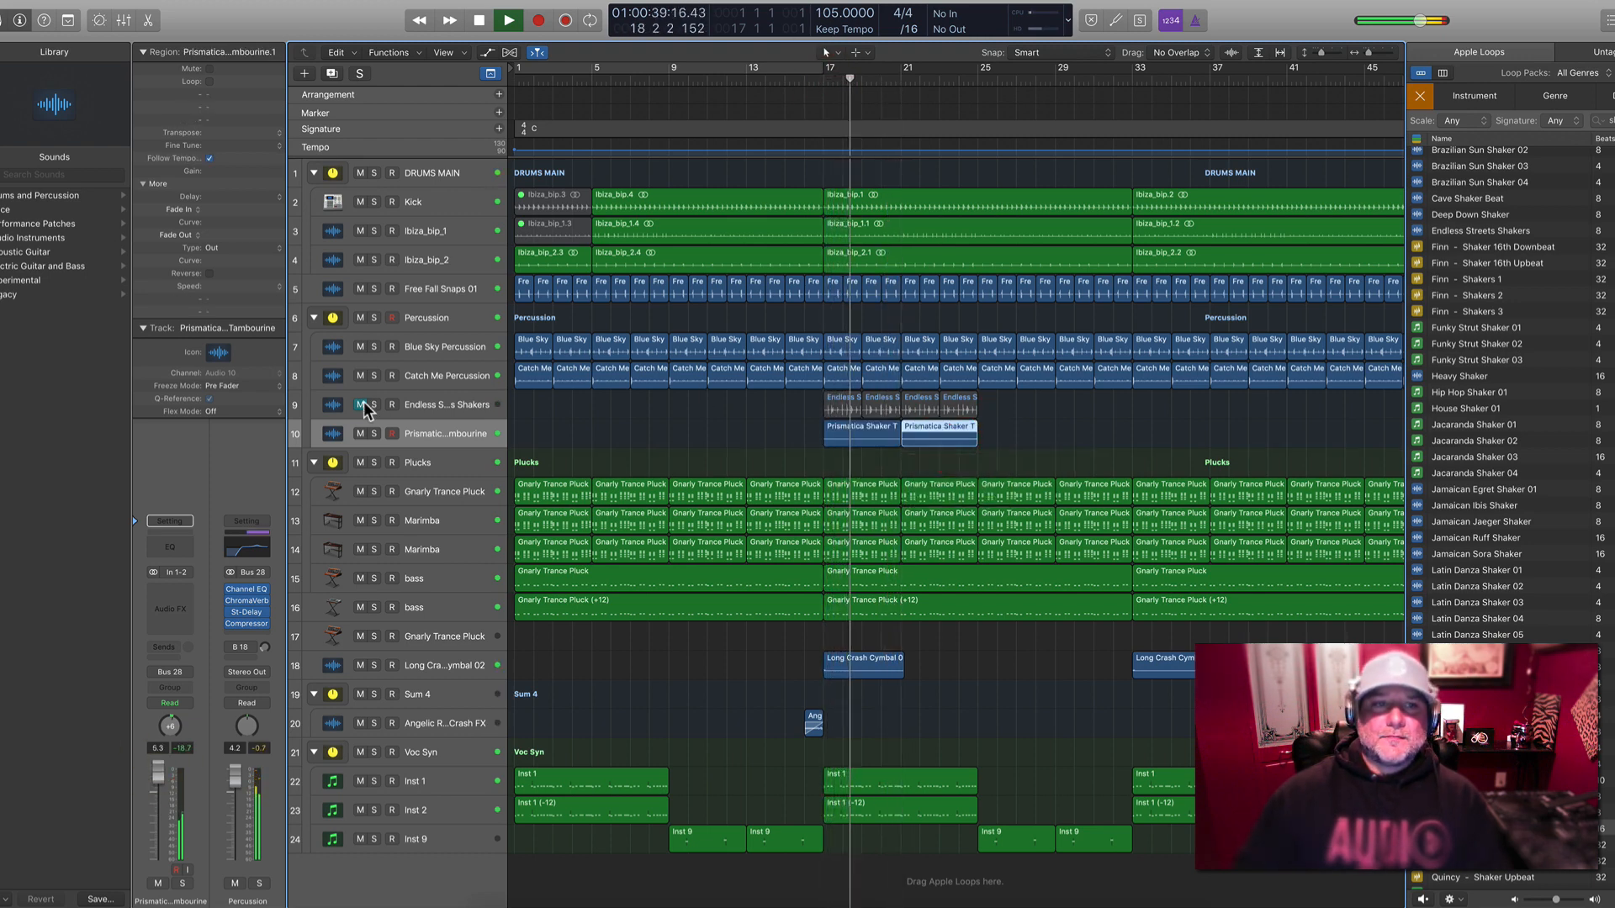
pyautogui.click(360, 405)
# Lower the Endless Streets Shakers track to -16.6 dB while playing both shaker parts from bar 17
pyautogui.click(446, 405)
pyautogui.click(820, 74)
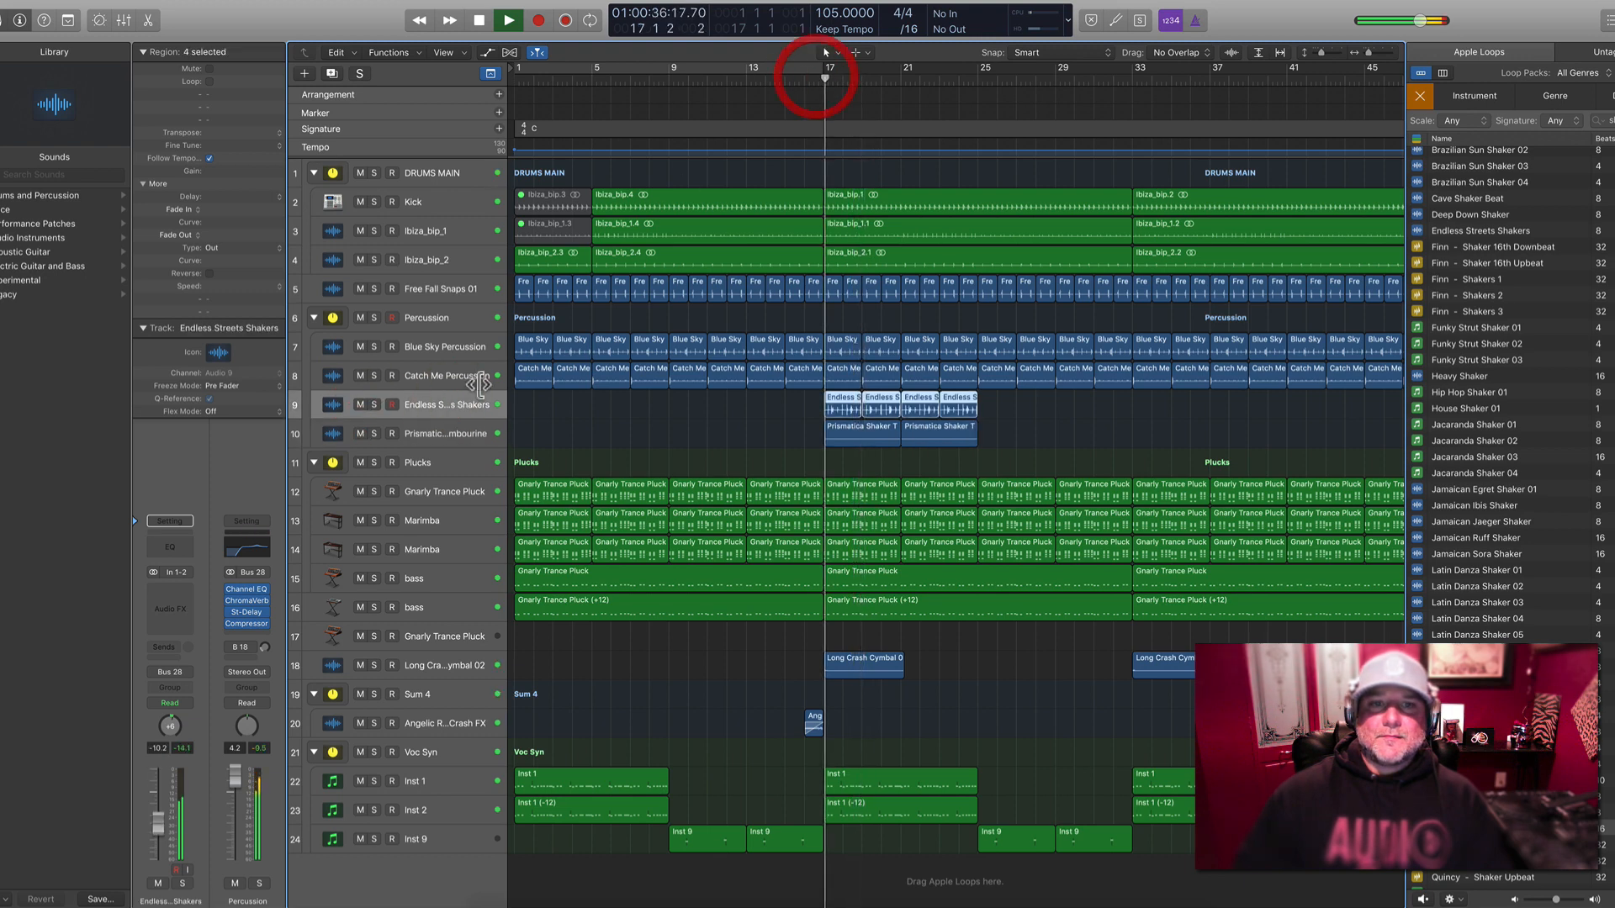
pyautogui.moveTo(156, 825); pyautogui.dragTo(153, 845)
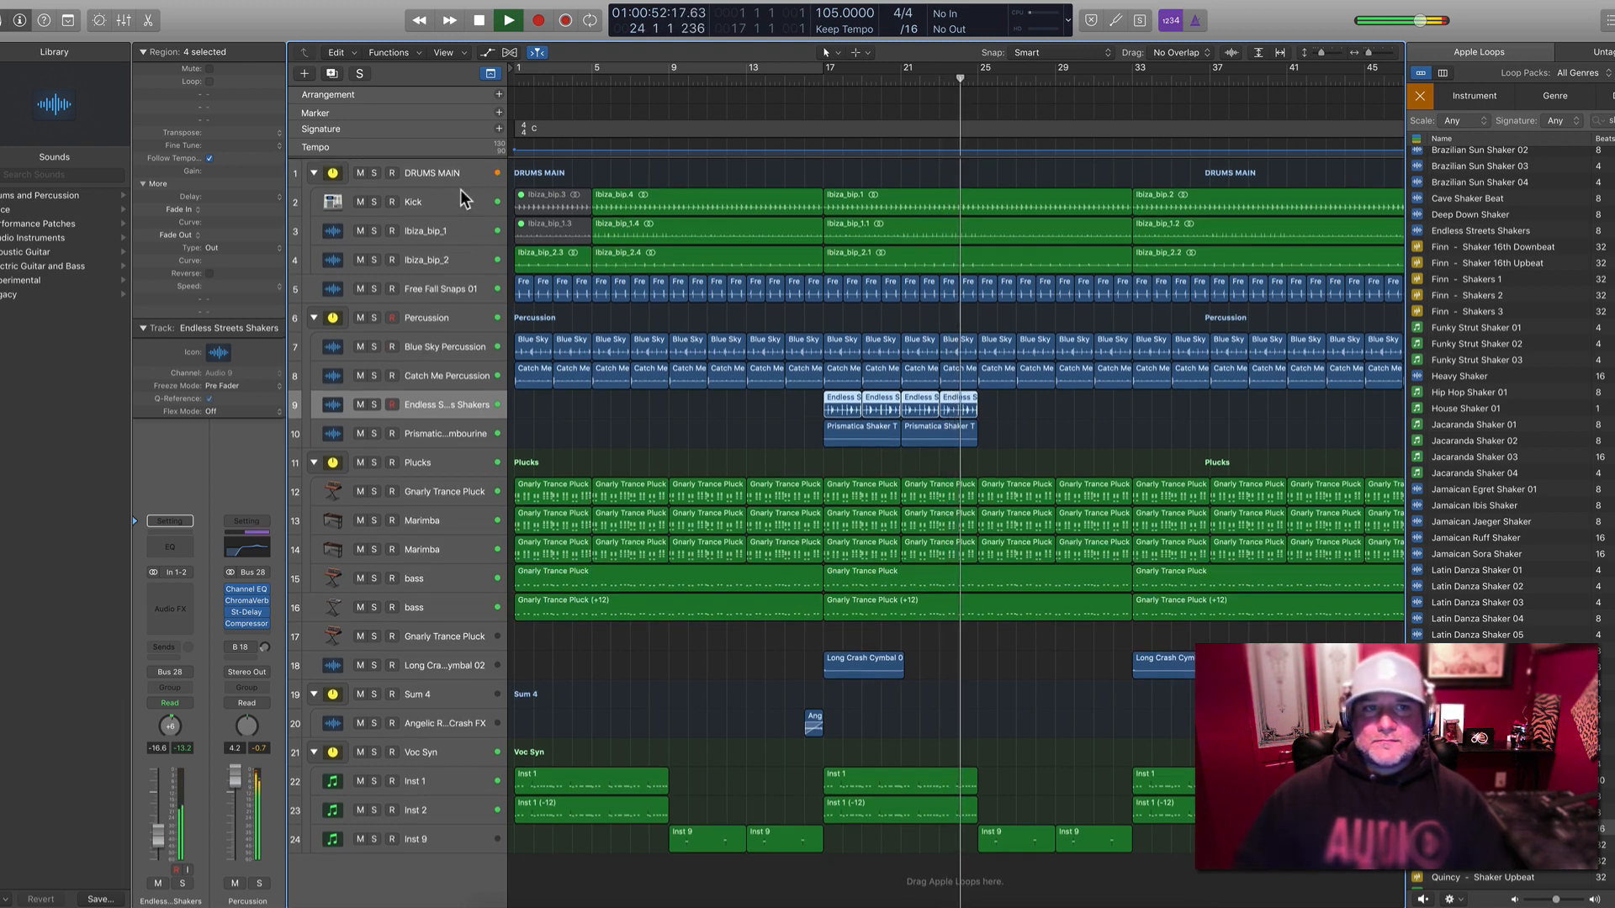
pyautogui.press('space')
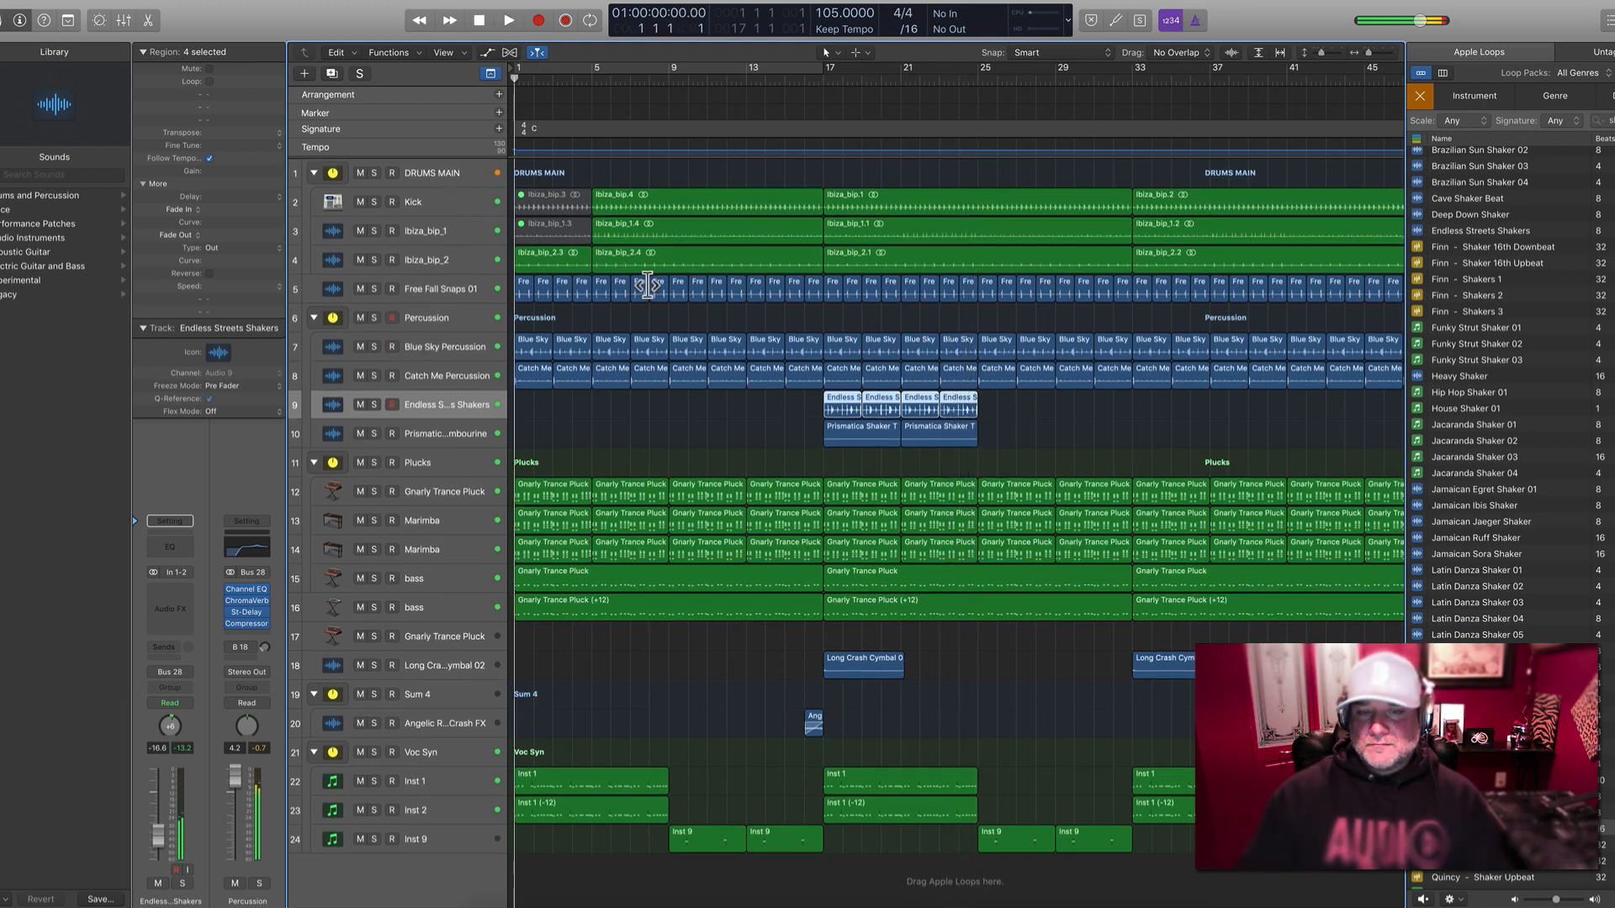
# Show the whole arrangement and collapse the DRUMS MAIN stack
pyautogui.click(466, 367)
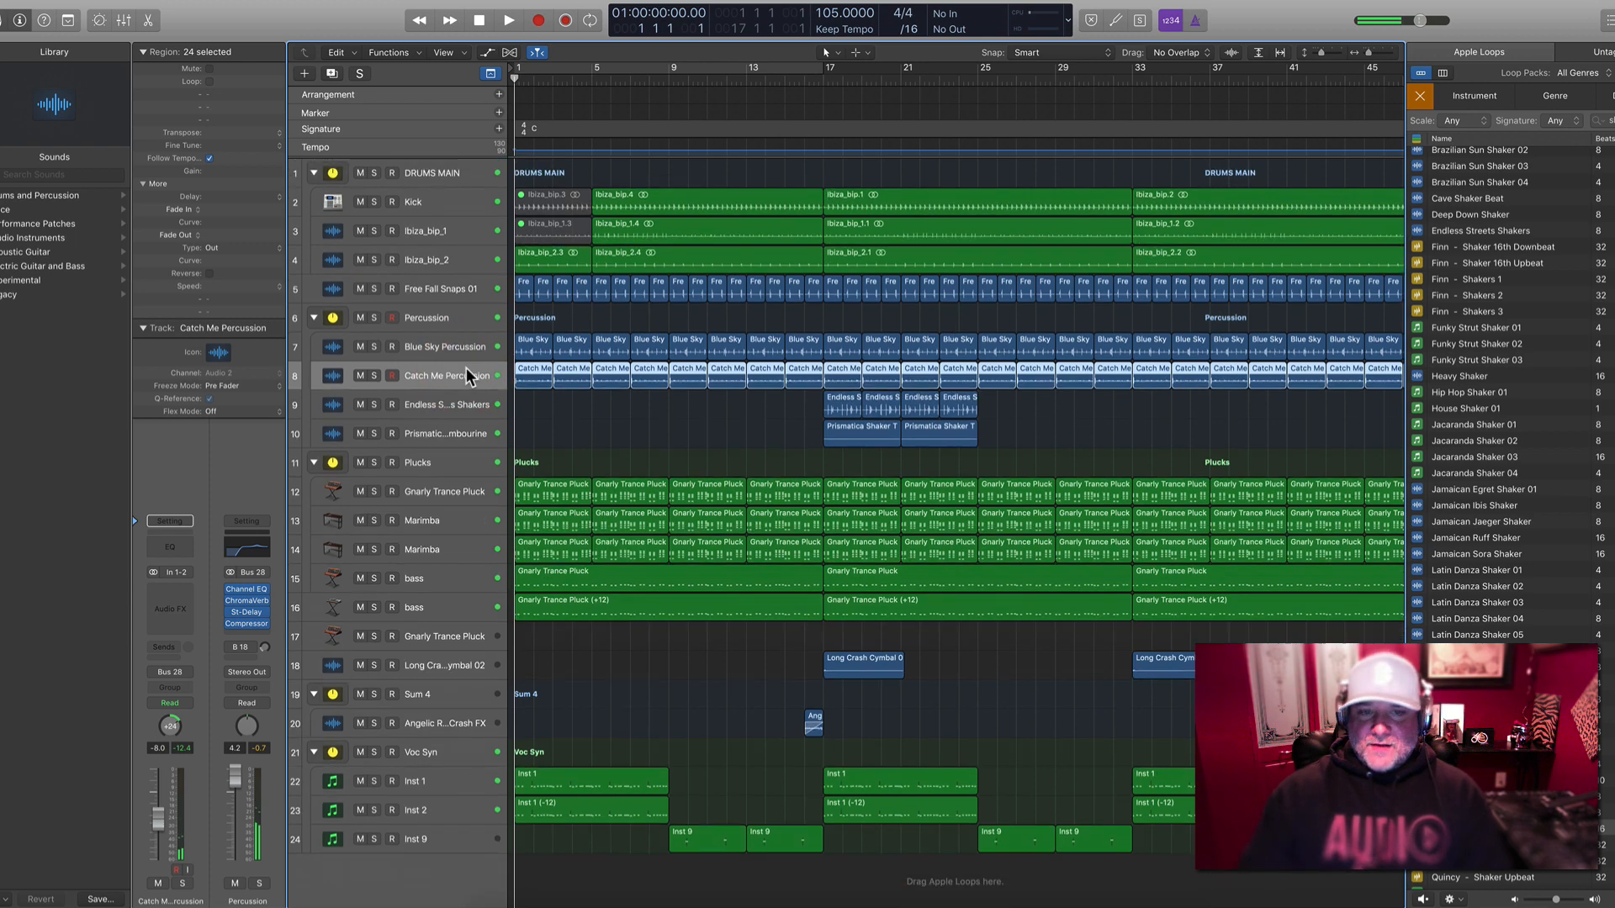
pyautogui.press('super+Left')
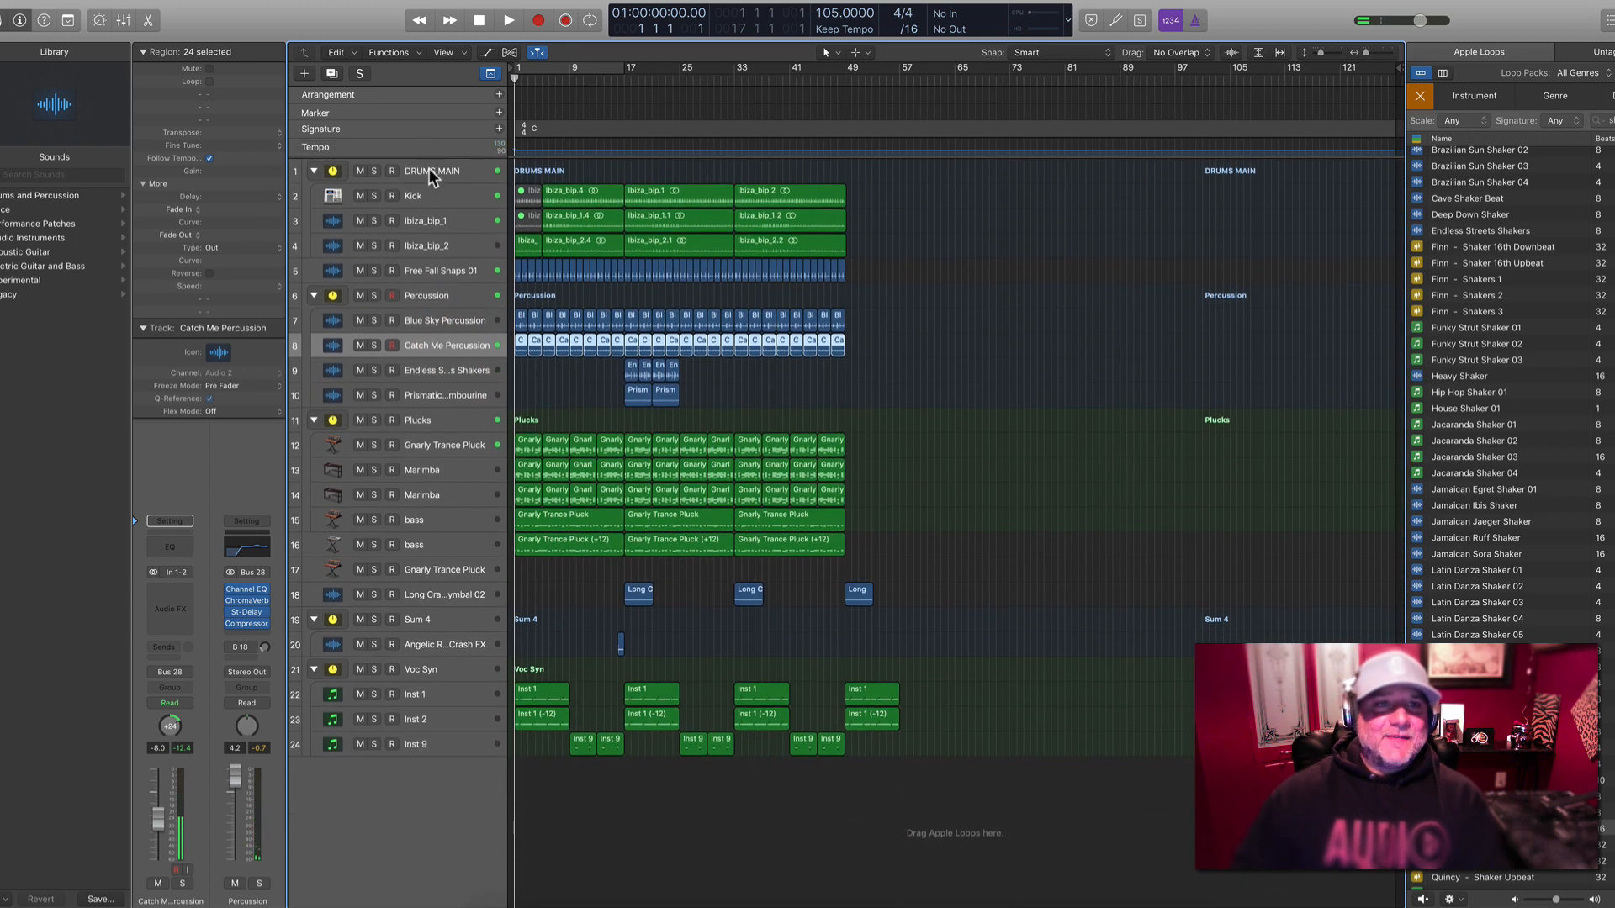
pyautogui.click(429, 169)
pyautogui.click(314, 170)
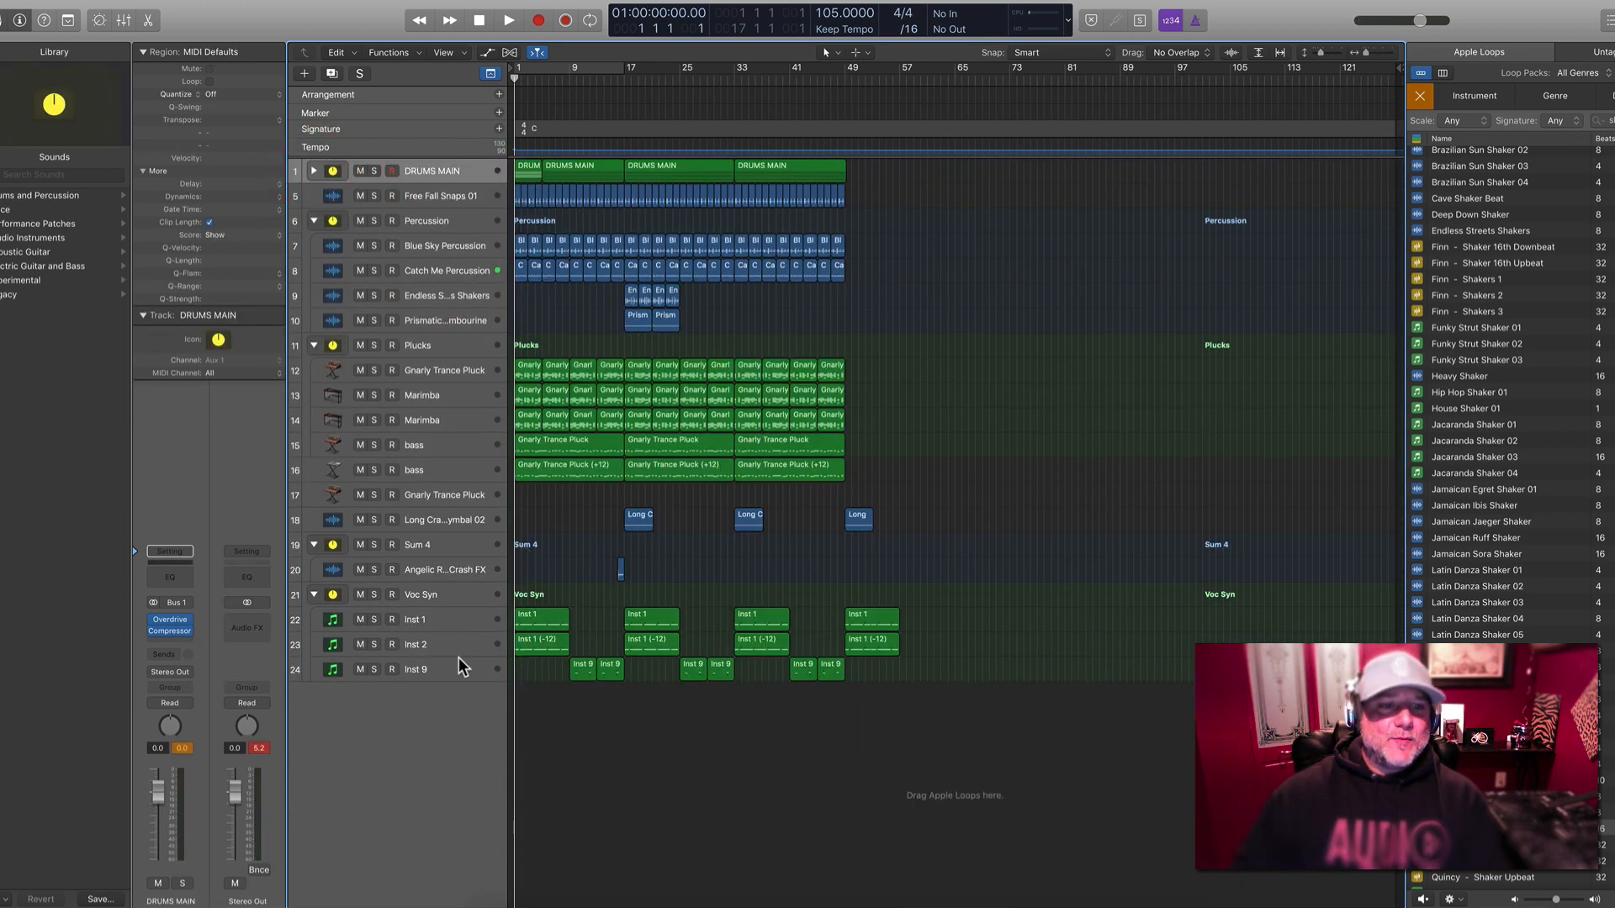
# Load the factory Basic channel strip setting on the Stereo Out and play the song from the beginning
pyautogui.click(255, 547)
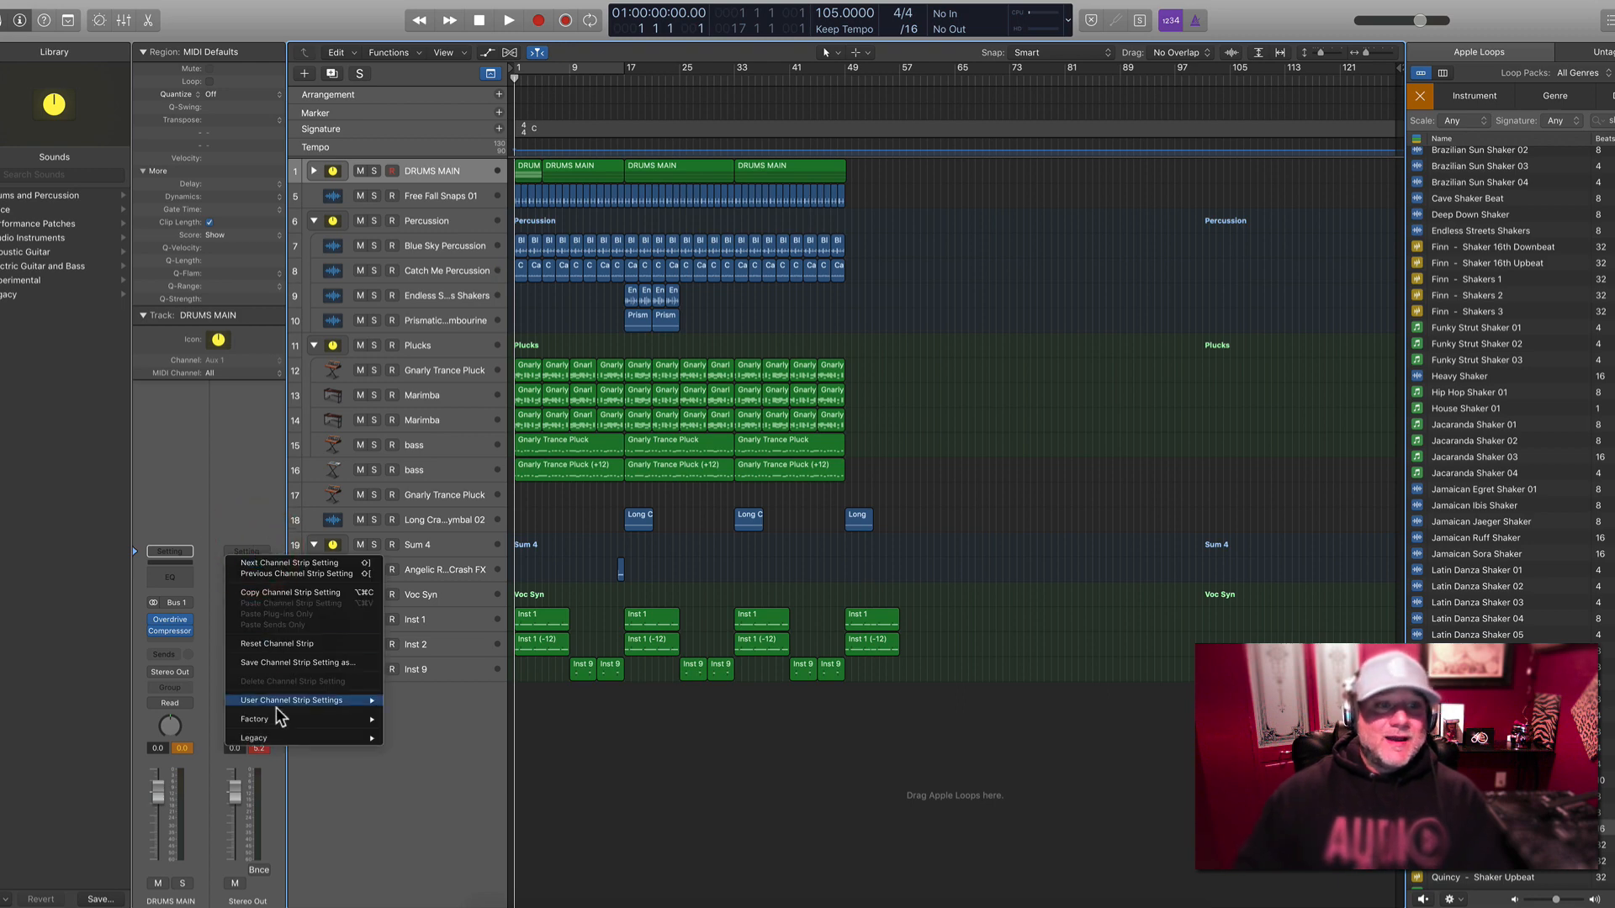
pyautogui.moveTo(276, 717)
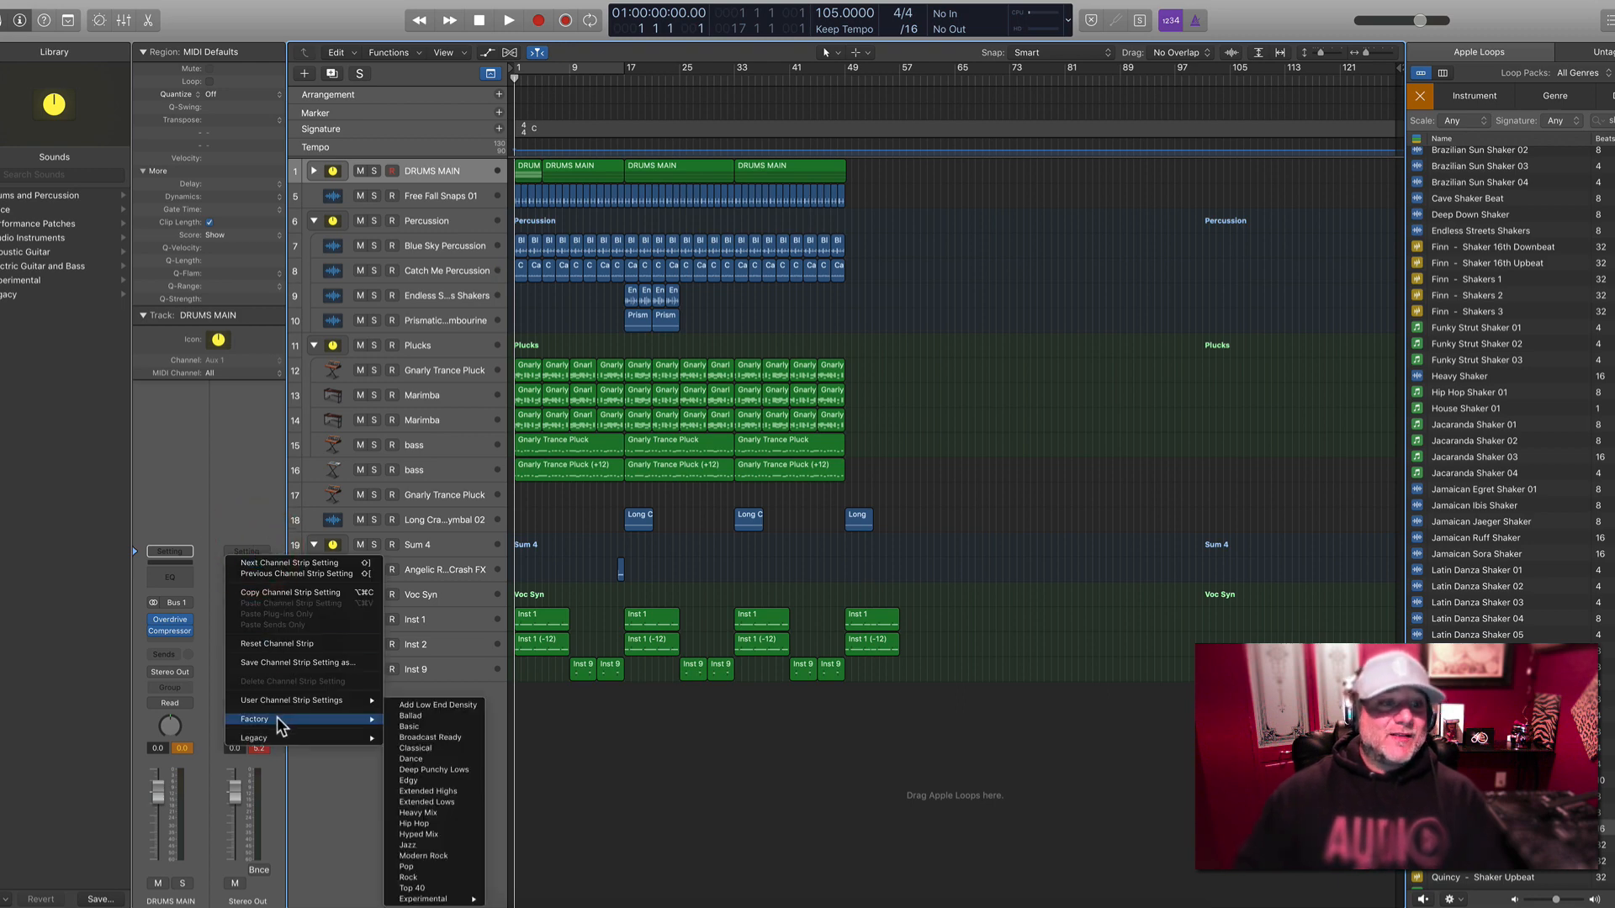
pyautogui.click(419, 723)
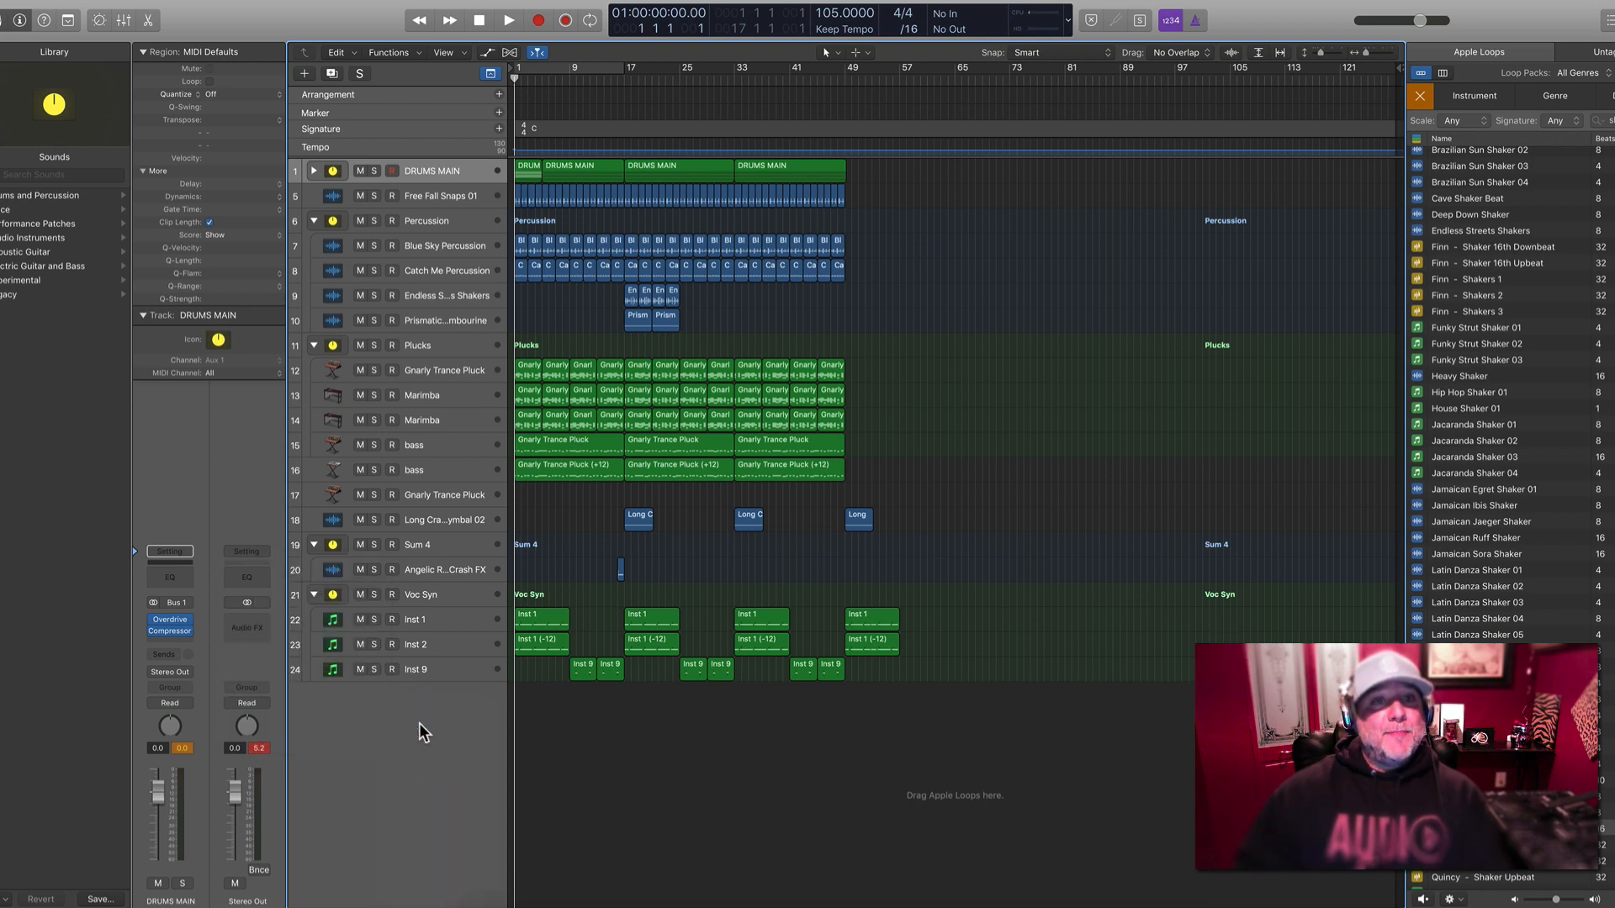
pyautogui.press('space')
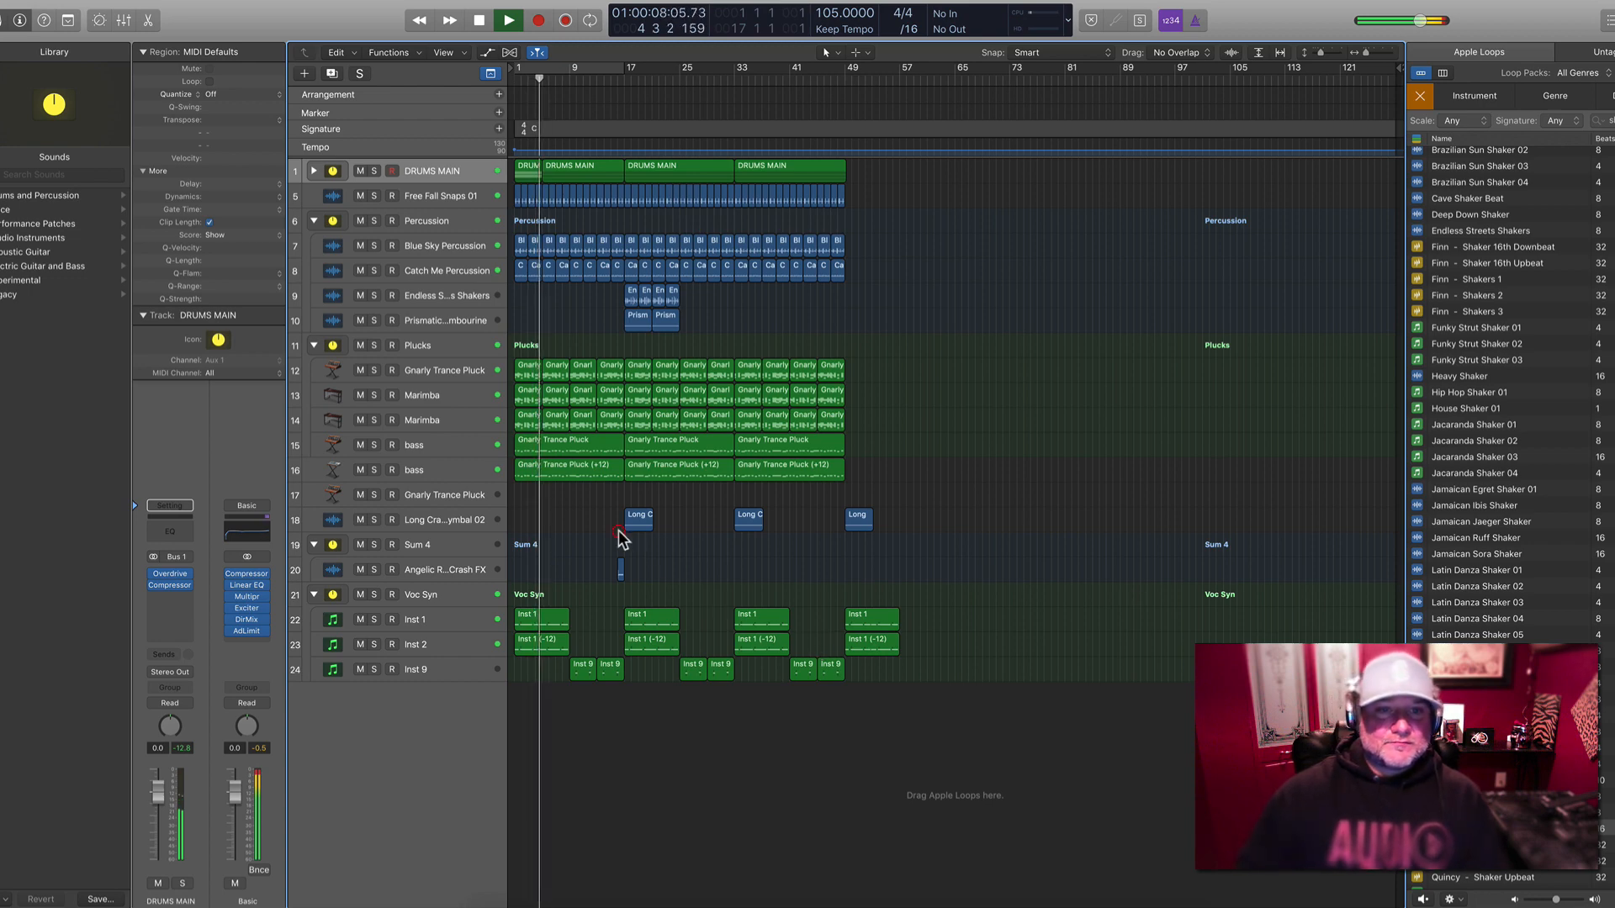
# Copy the Angelic Reverse Crash FX region to bar 8 and the Long Crash Cymbal 02 region to bar 9
pyautogui.moveTo(619, 567); pyautogui.dragTo(564, 568)
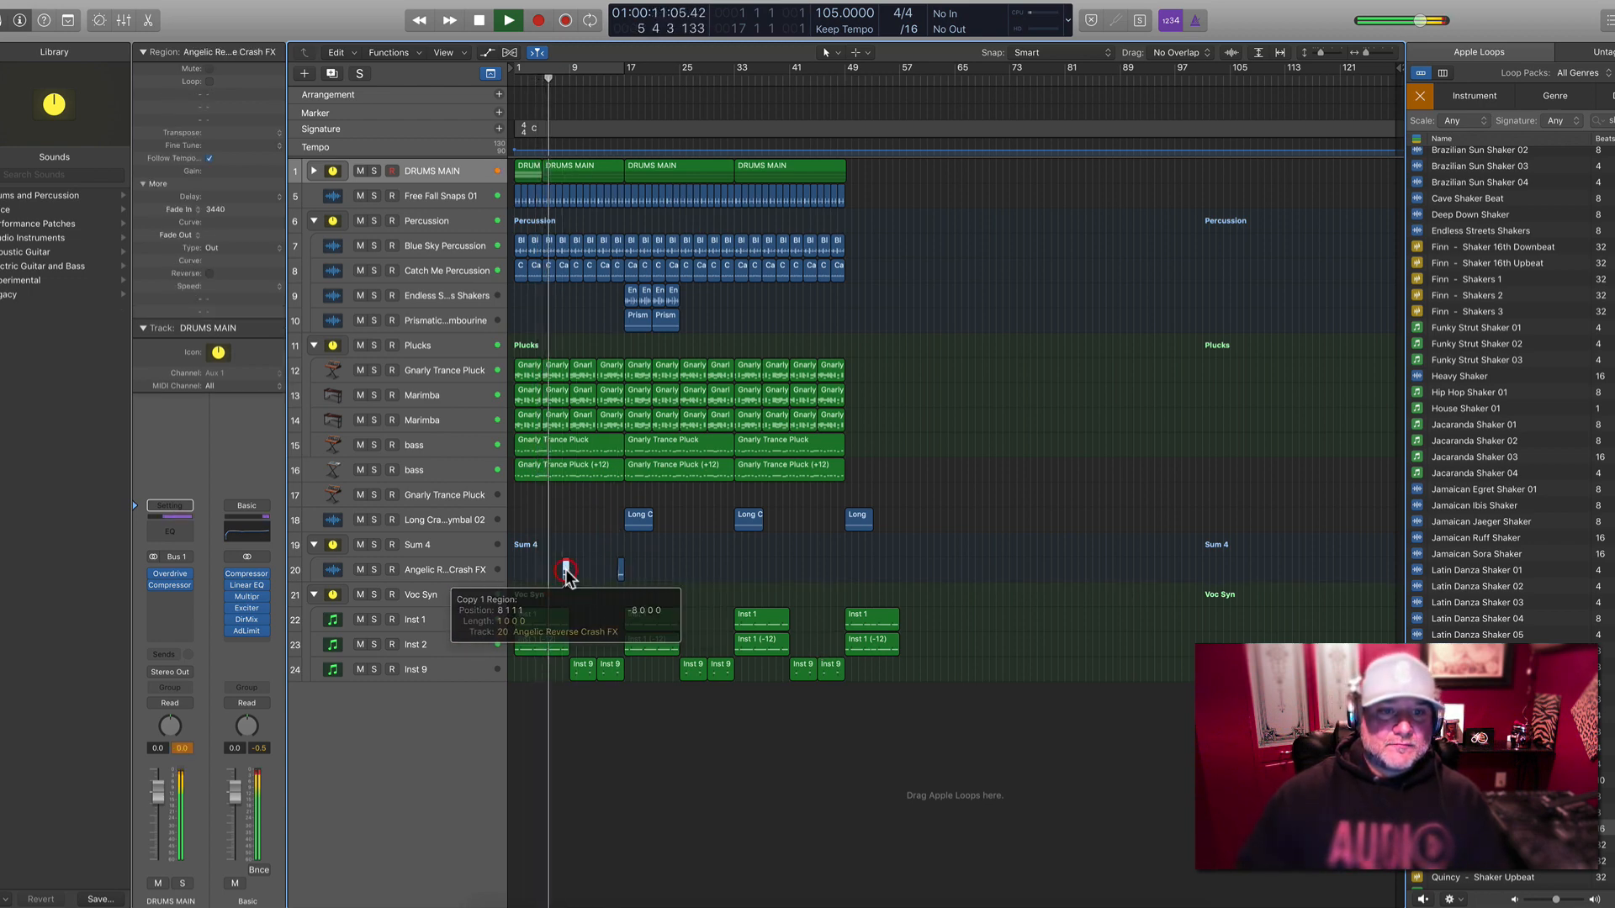
pyautogui.click(631, 520)
pyautogui.moveTo(629, 521); pyautogui.dragTo(582, 518)
pyautogui.click(473, 522)
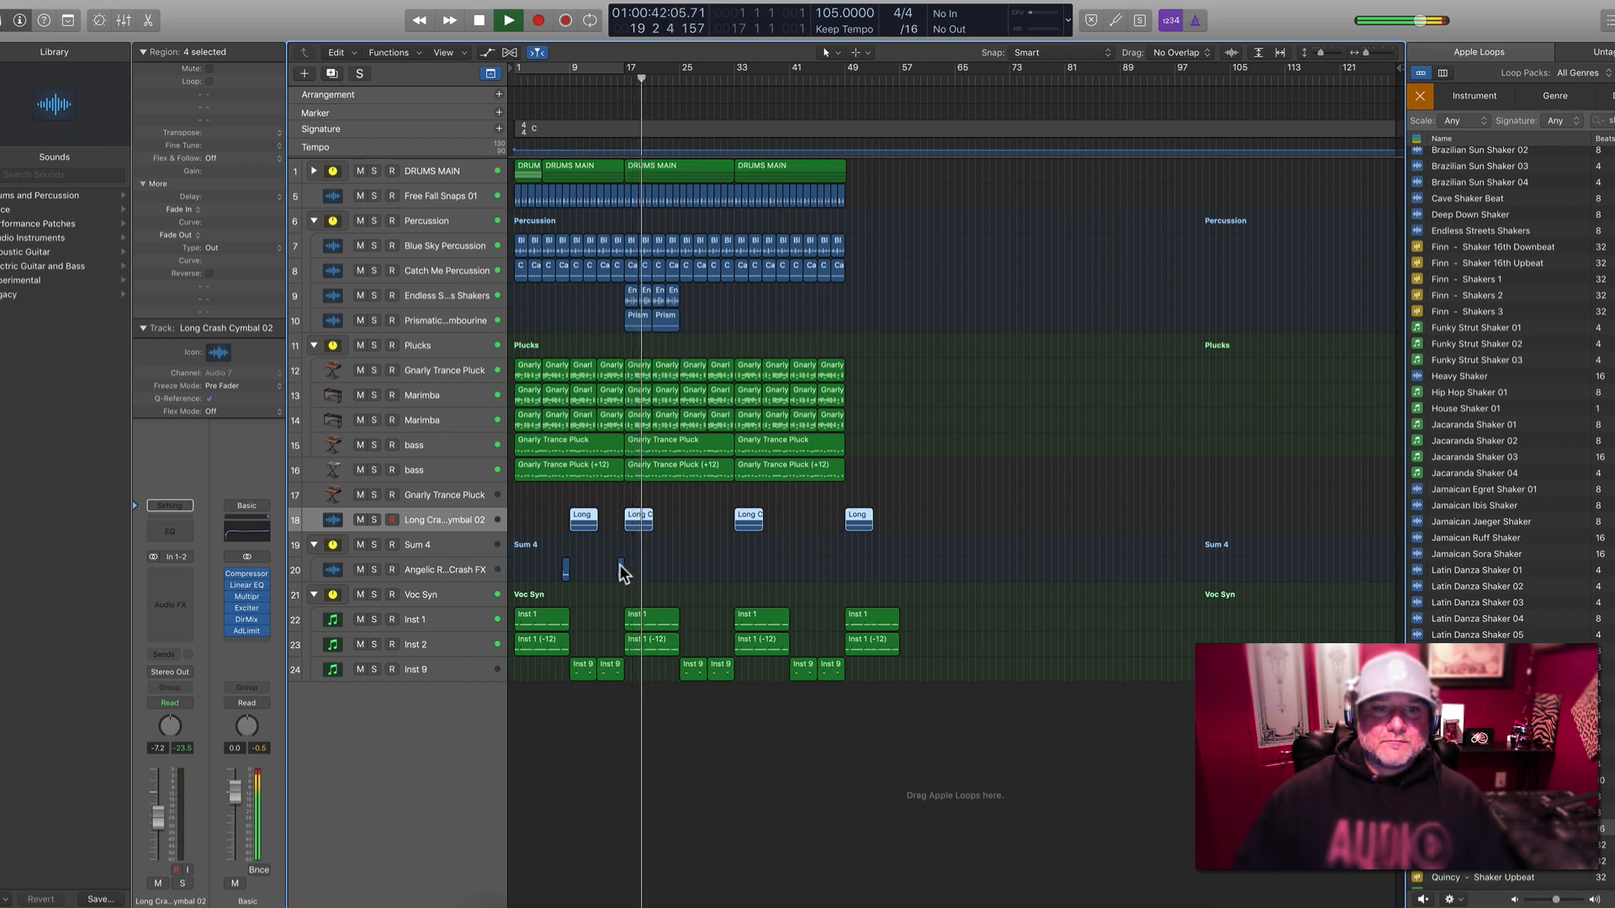
# Copy the Angelic Reverse Crash FX region to bars 24, 32, 40 and 48, and the Long Crash Cymbal 02 region to bars 25 and 41
pyautogui.moveTo(621, 571); pyautogui.dragTo(691, 518)
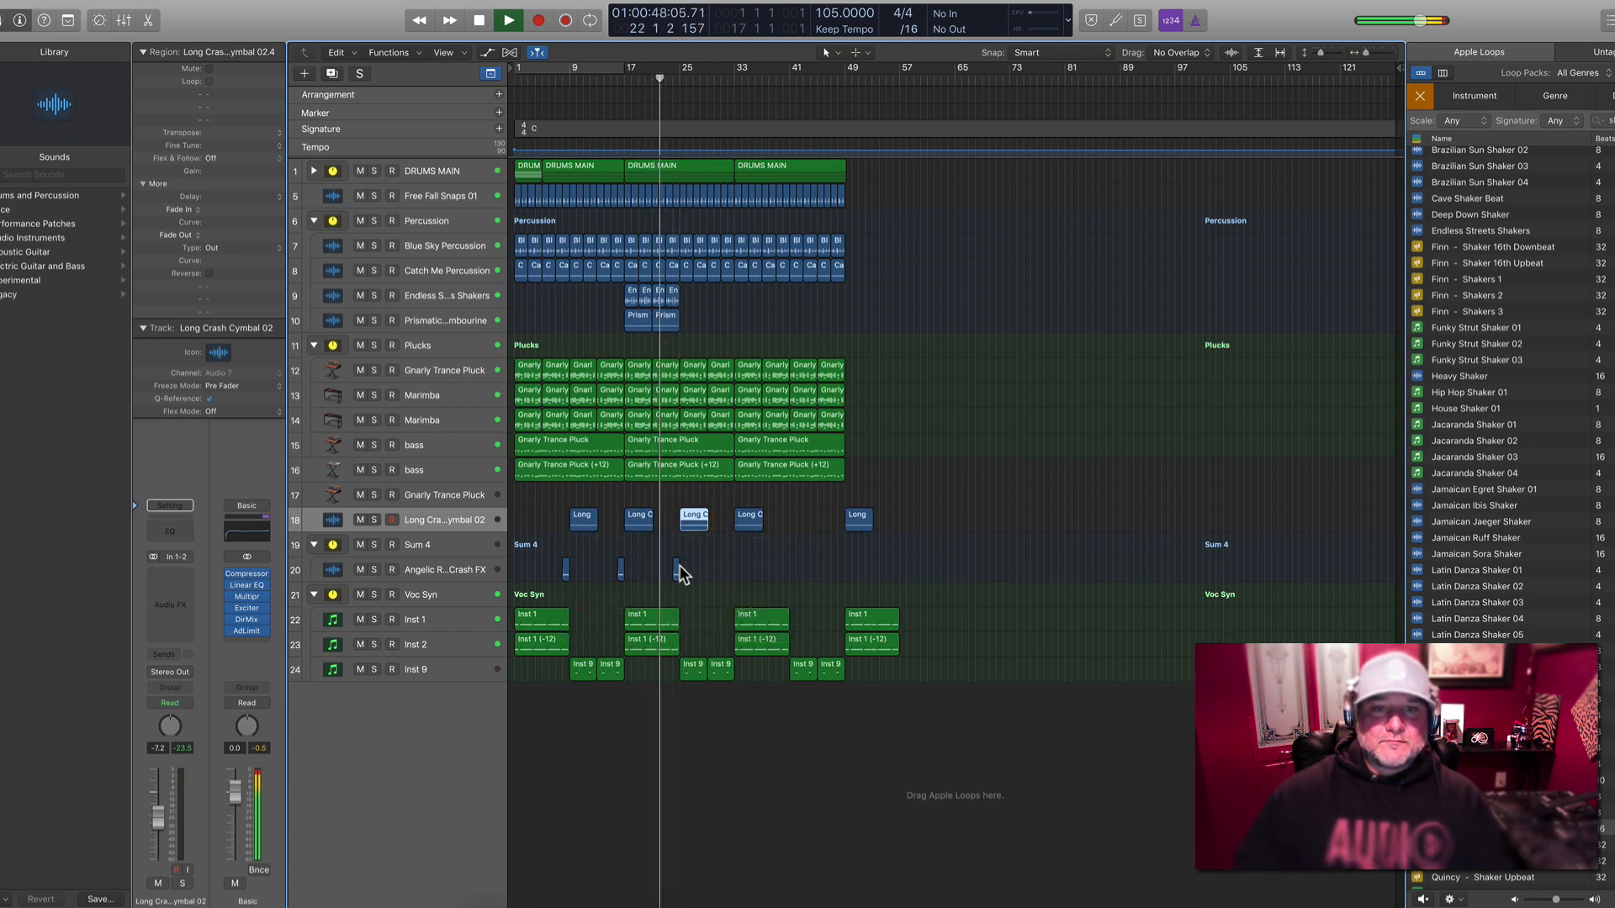
pyautogui.moveTo(723, 568); pyautogui.dragTo(797, 523)
pyautogui.moveTo(729, 567); pyautogui.dragTo(781, 565)
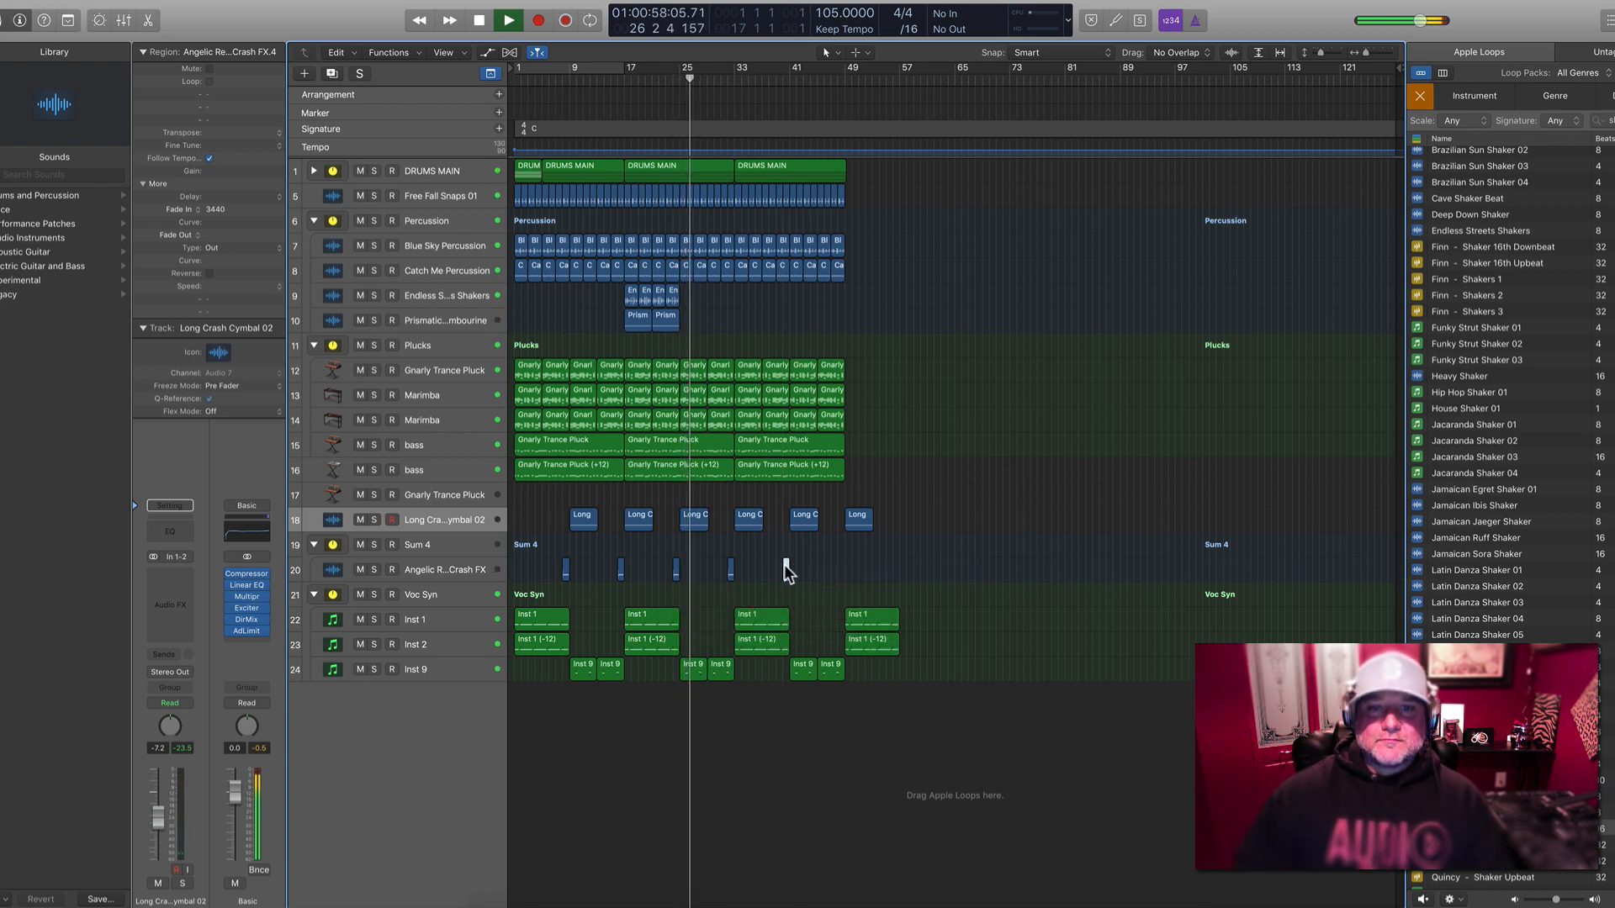
pyautogui.moveTo(786, 568); pyautogui.dragTo(862, 567)
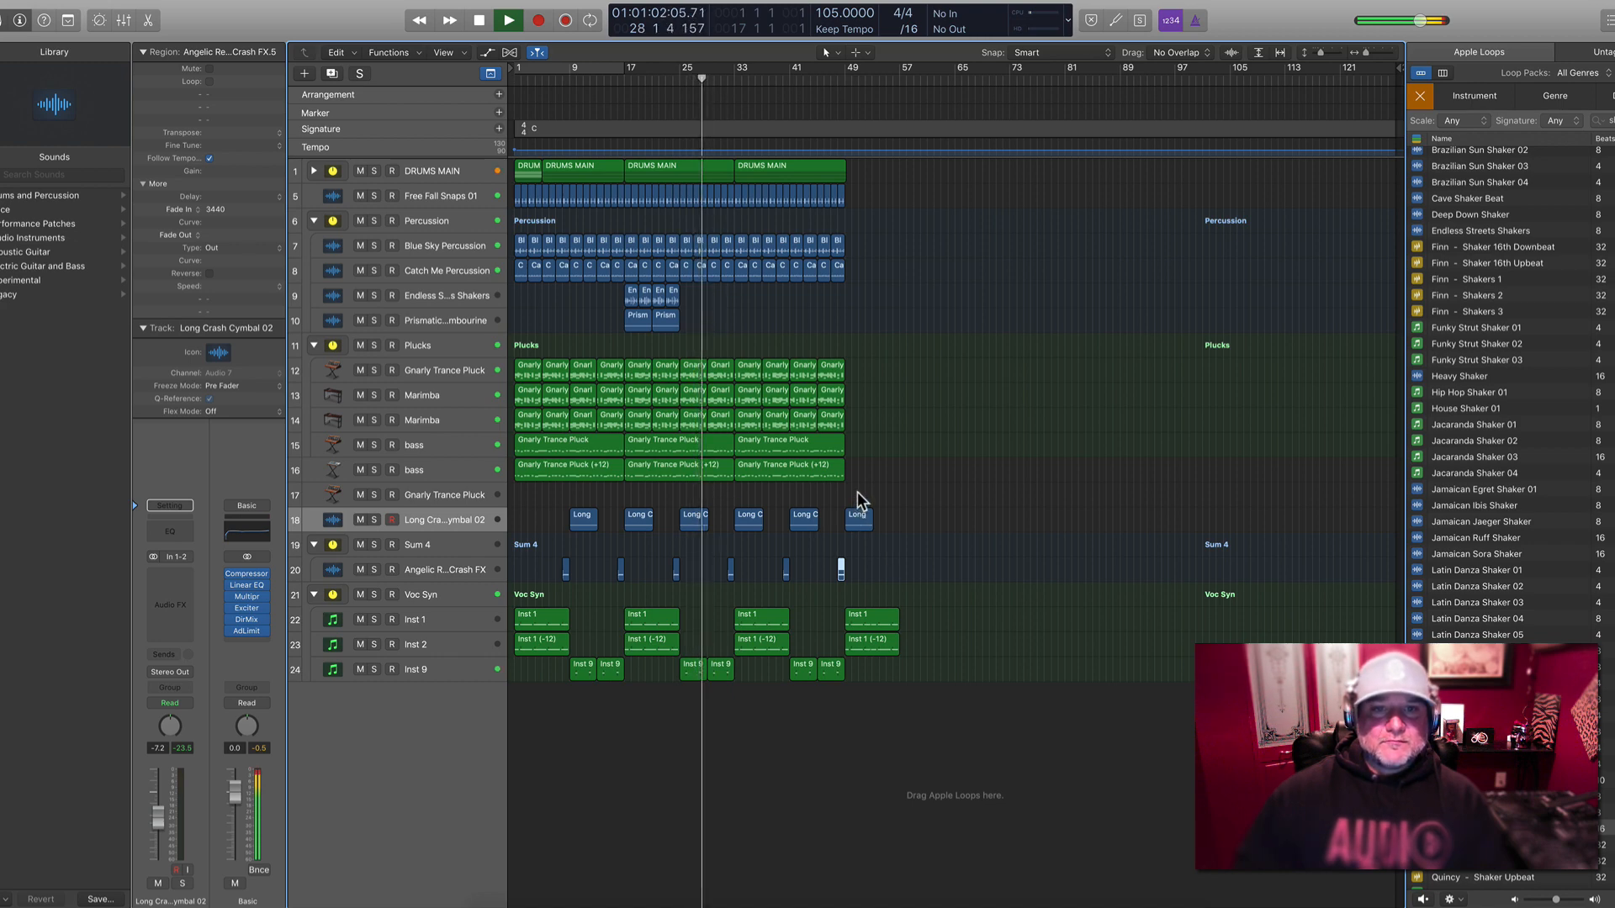
# Copy the last 16 bars of Plucks regions to bar 49, and the shaker and tambourine regions from bar 17 to bars 33 and 49
pyautogui.moveTo(860, 502); pyautogui.dragTo(862, 375)
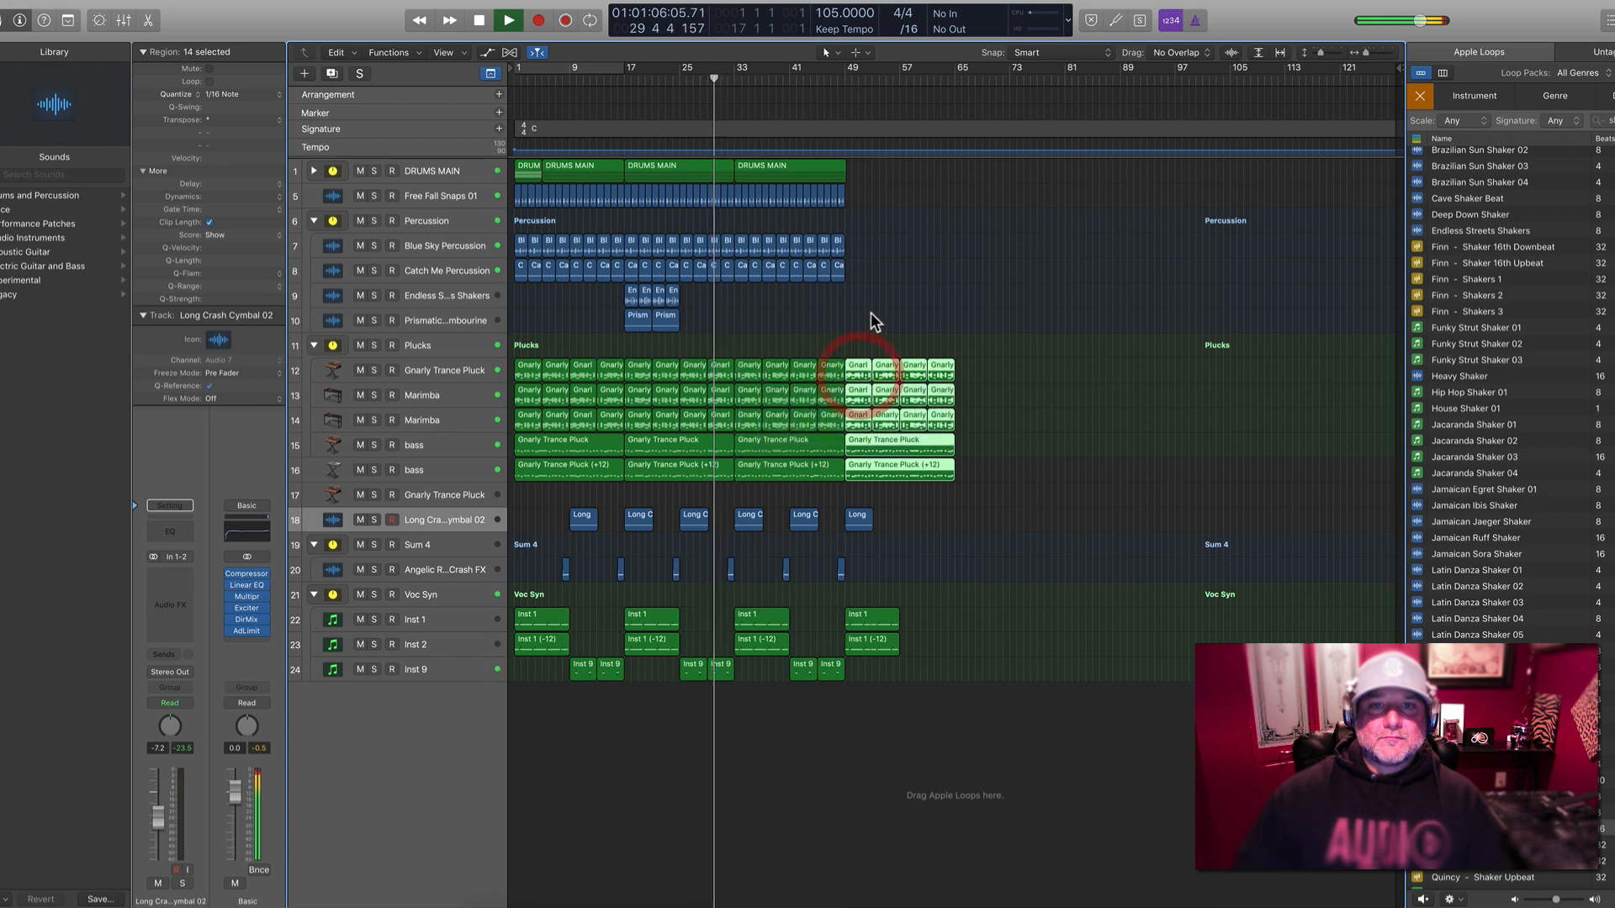
pyautogui.moveTo(872, 300); pyautogui.dragTo(815, 199)
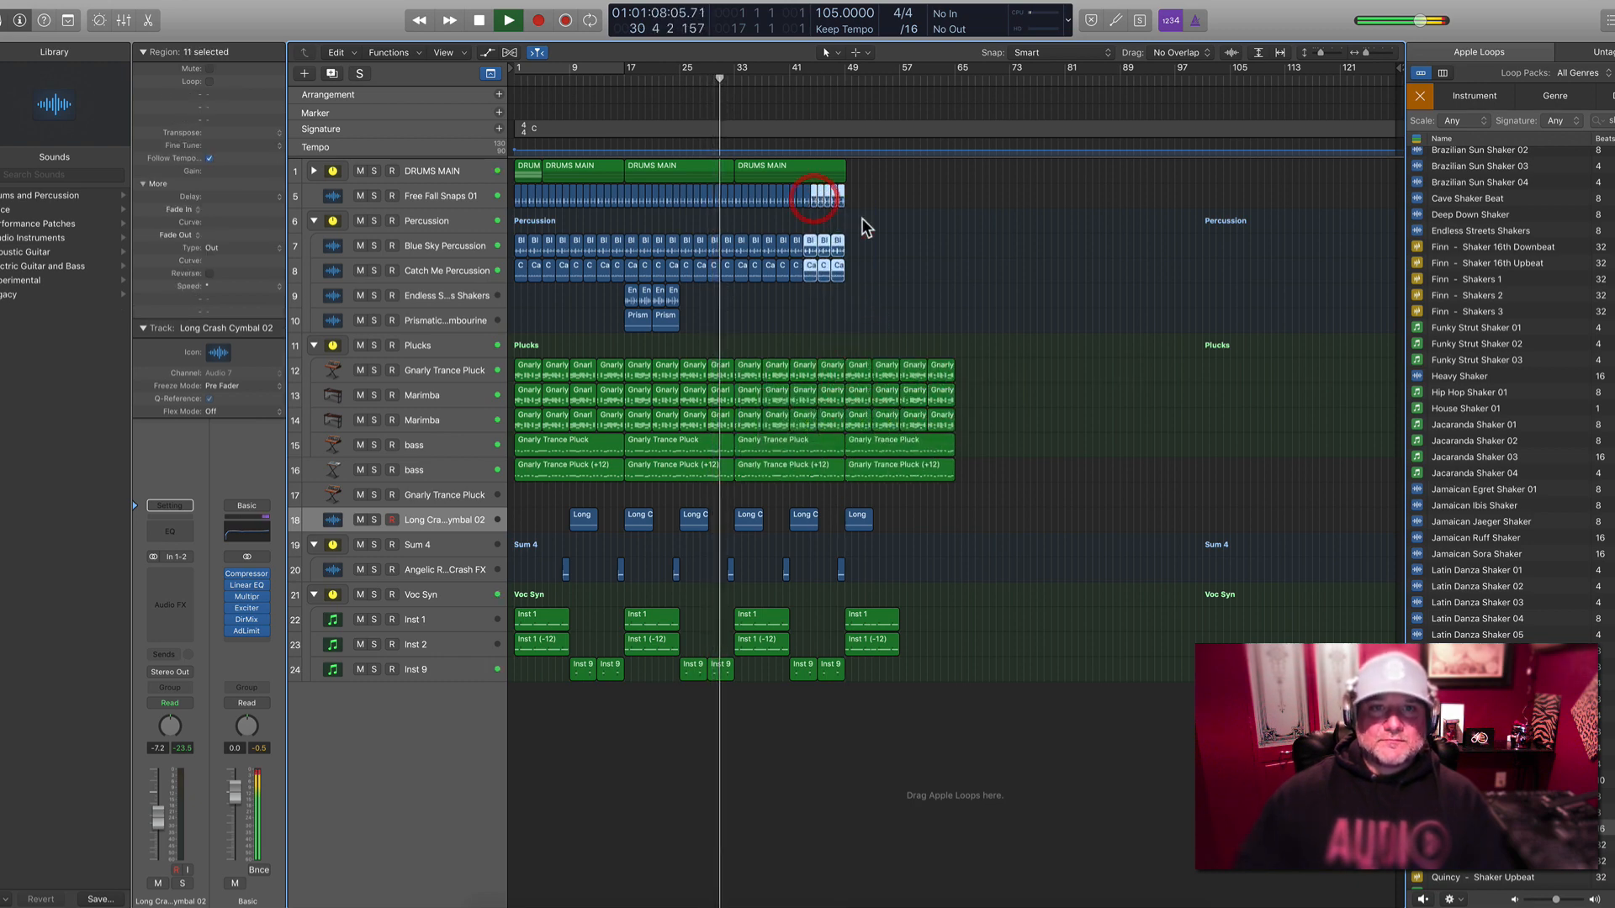
pyautogui.click(915, 276)
pyautogui.moveTo(688, 340); pyautogui.dragTo(853, 320)
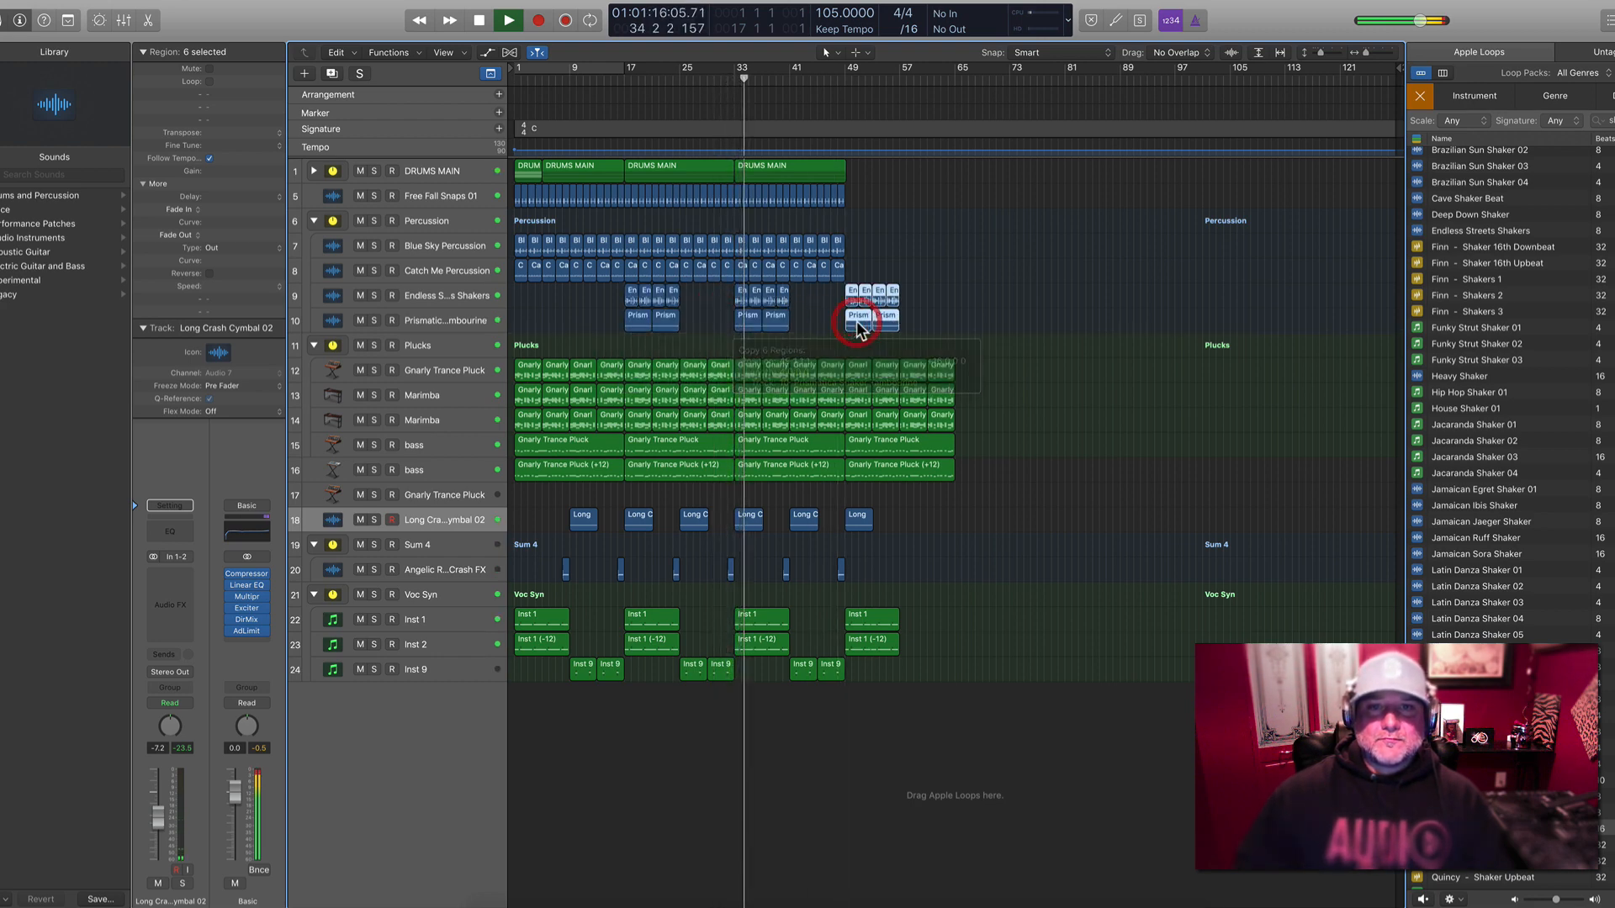
pyautogui.press('space')
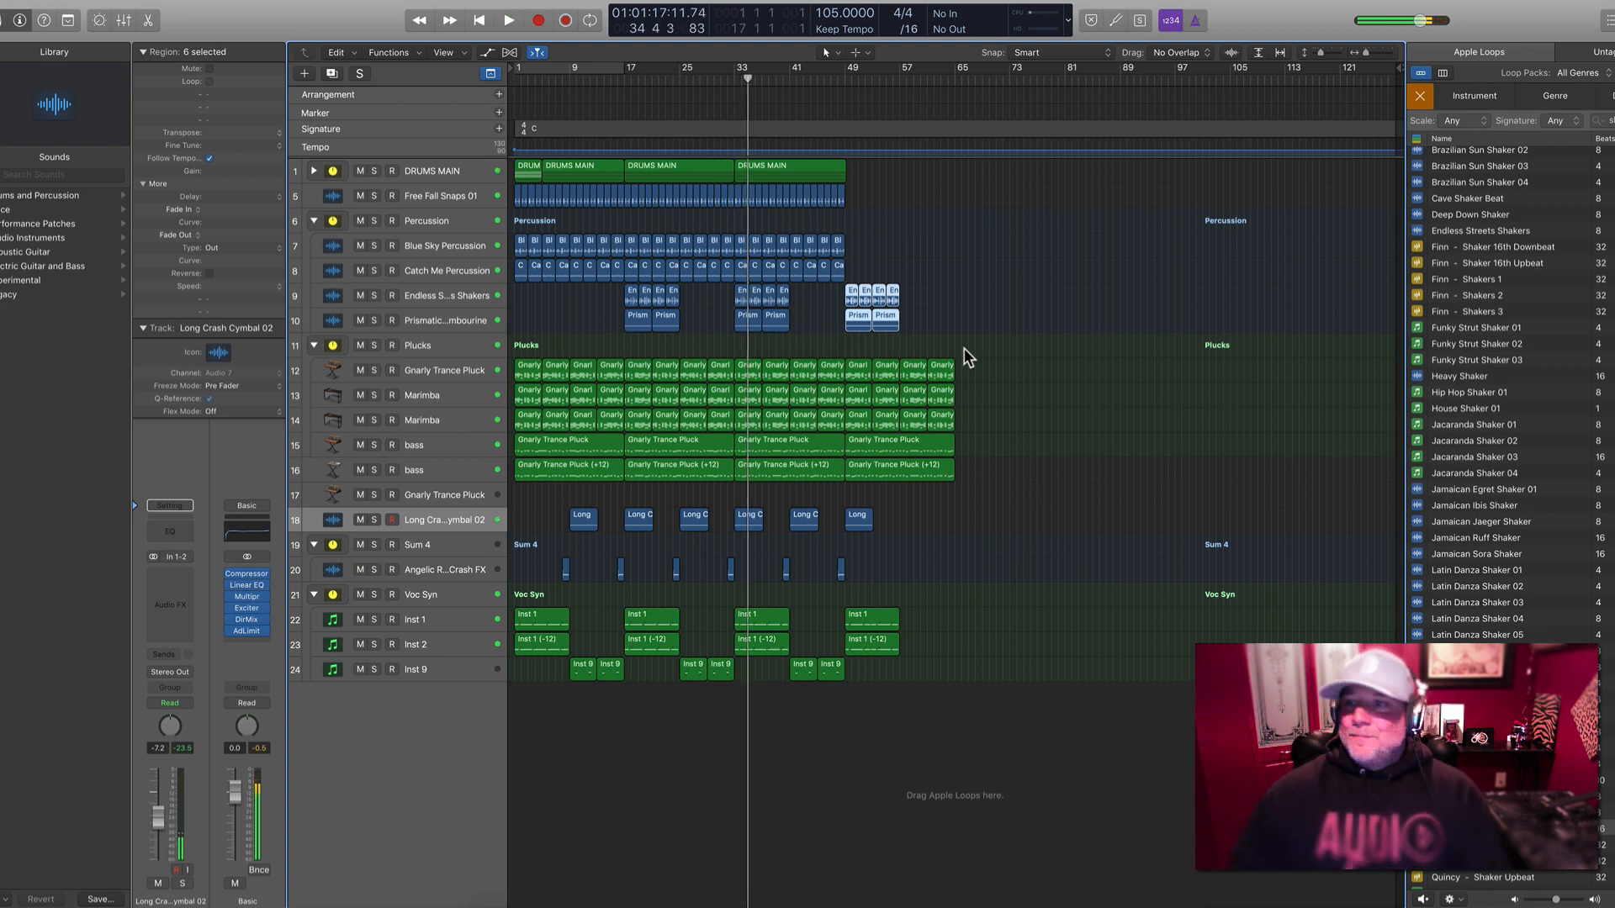